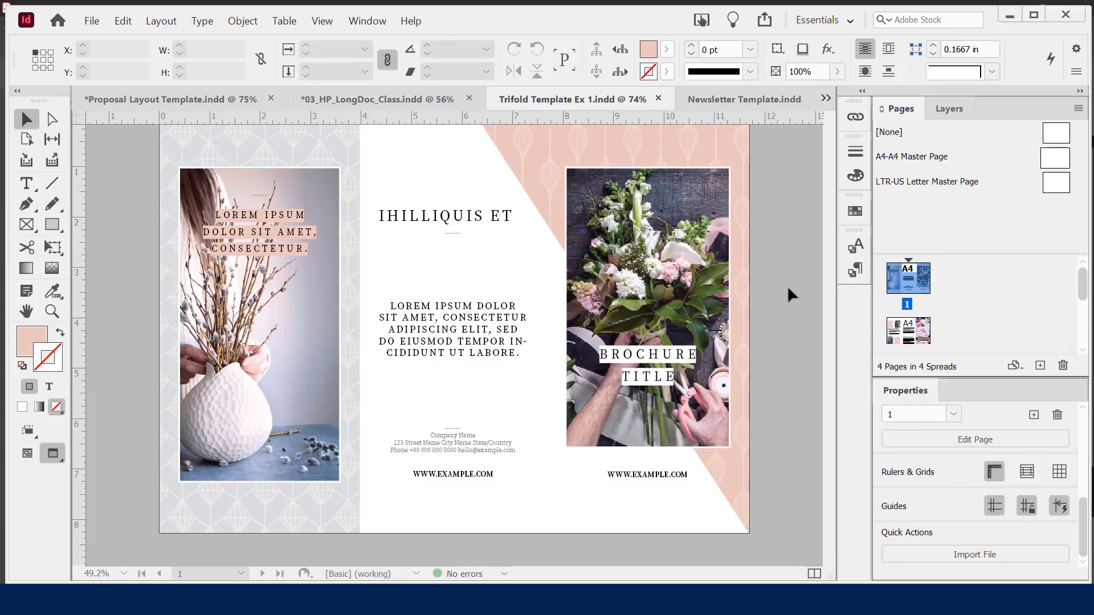
# Scroll down the Trifold Template Ex 1 document until the page 2 floral spread fills the window
pyautogui.scroll(-5, 788, 289)
pyautogui.scroll(-8, 785, 289)
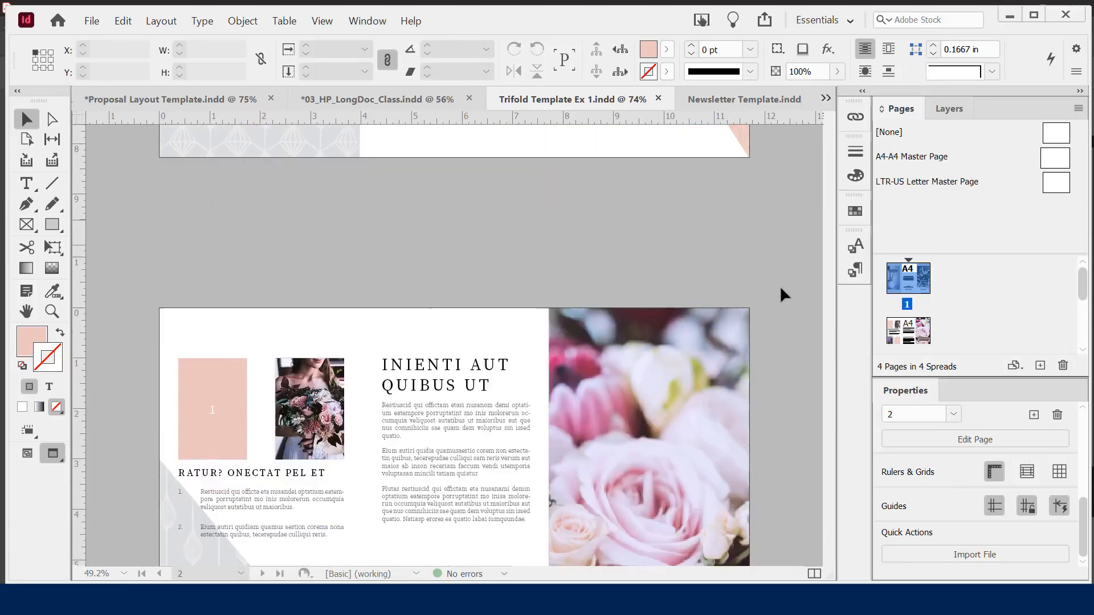
pyautogui.scroll(-1, 781, 288)
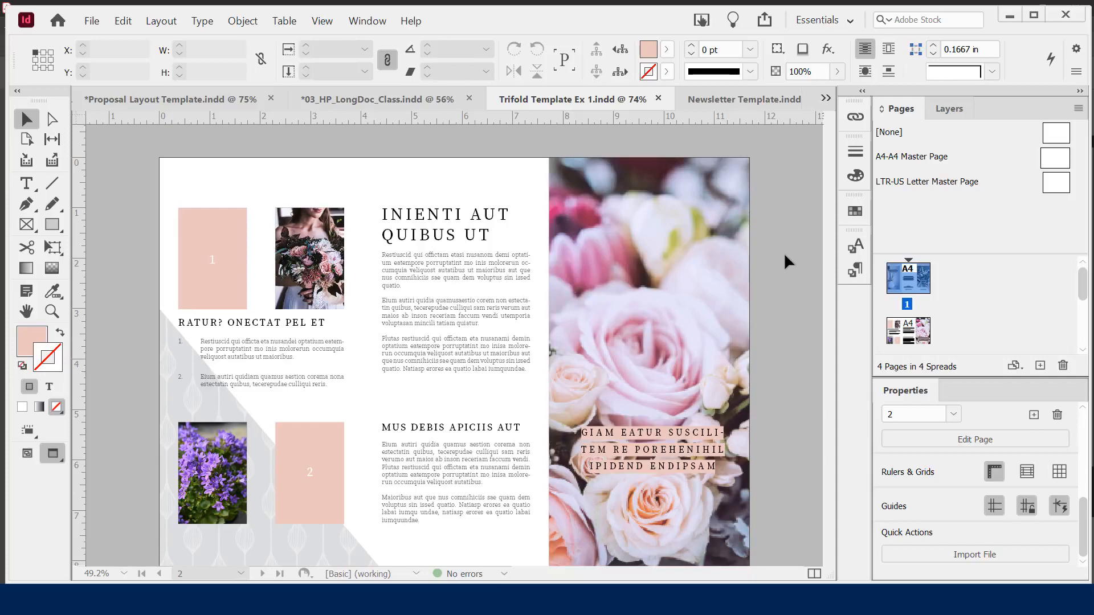
# Switch from the Proposal Layout Template to the 03_HP_LongDoc_Class document
pyautogui.click(200, 101)
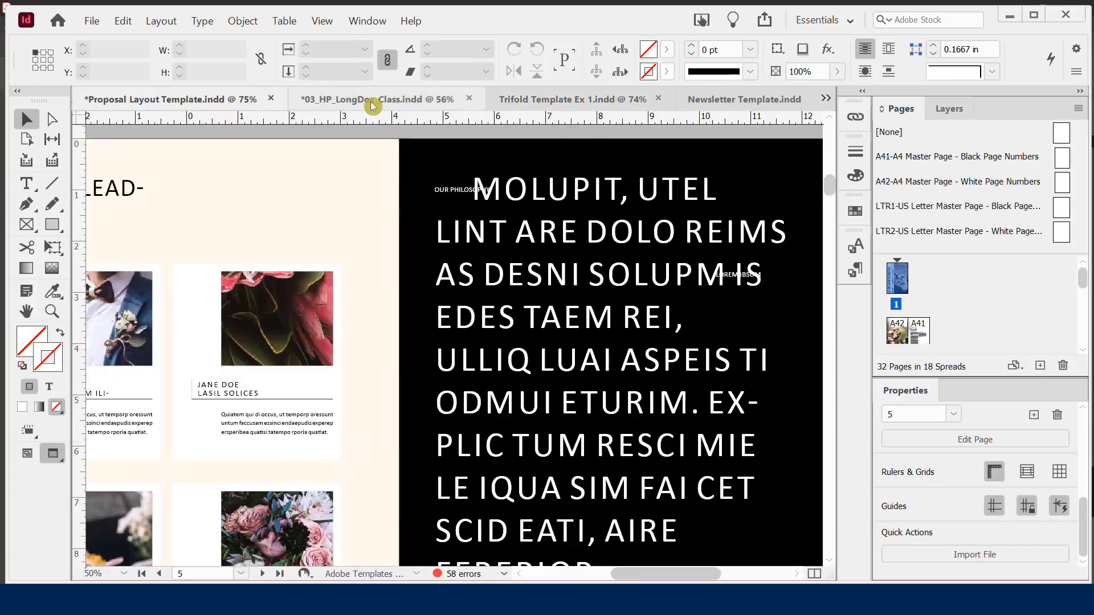
pyautogui.click(370, 102)
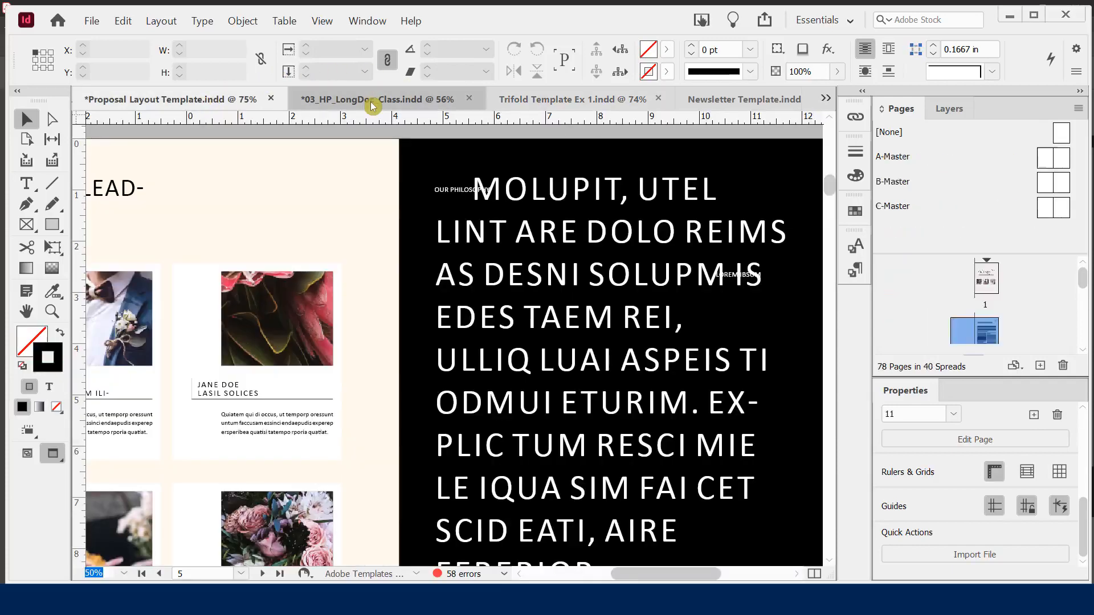
pyautogui.scroll(-7, 415, 264)
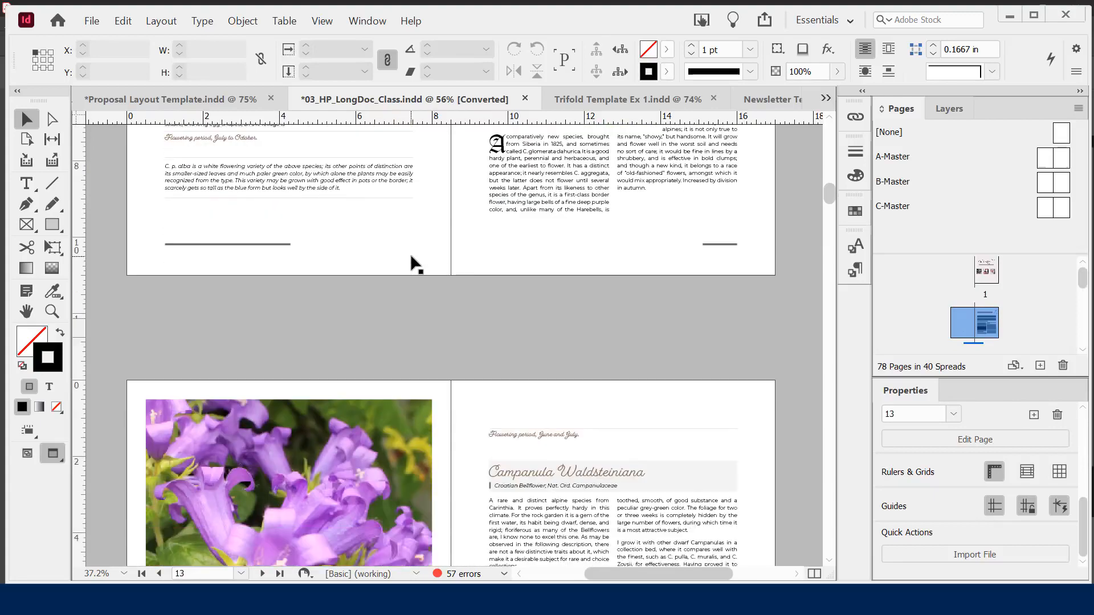
# Browse the spreads to page 19, featuring Allium Moly and Chionodoxa Luciliae
pyautogui.scroll(-3, 415, 263)
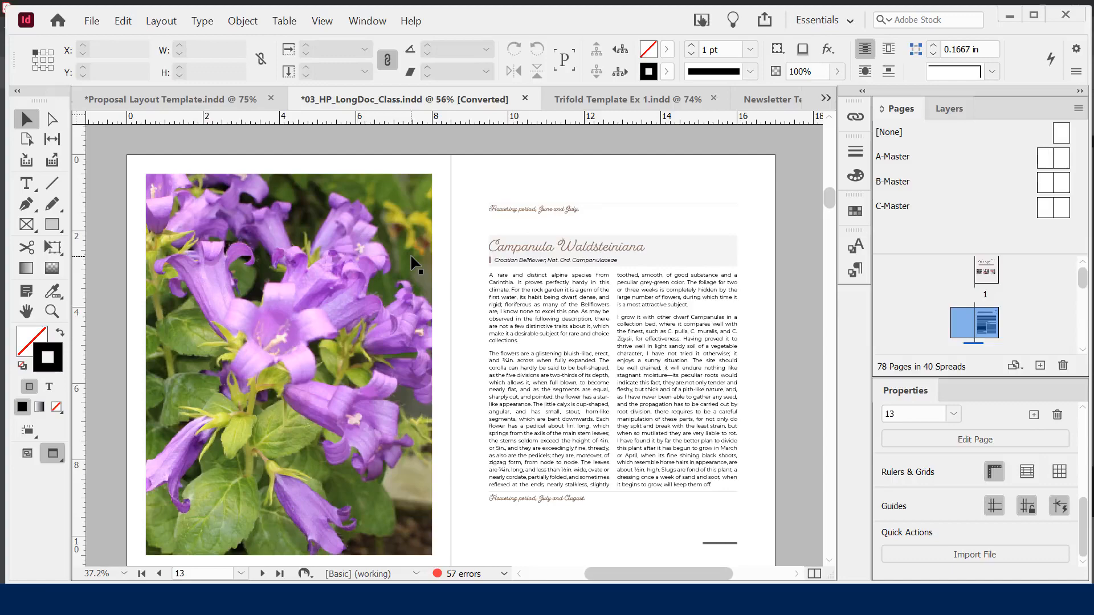
pyautogui.scroll(-11, 416, 264)
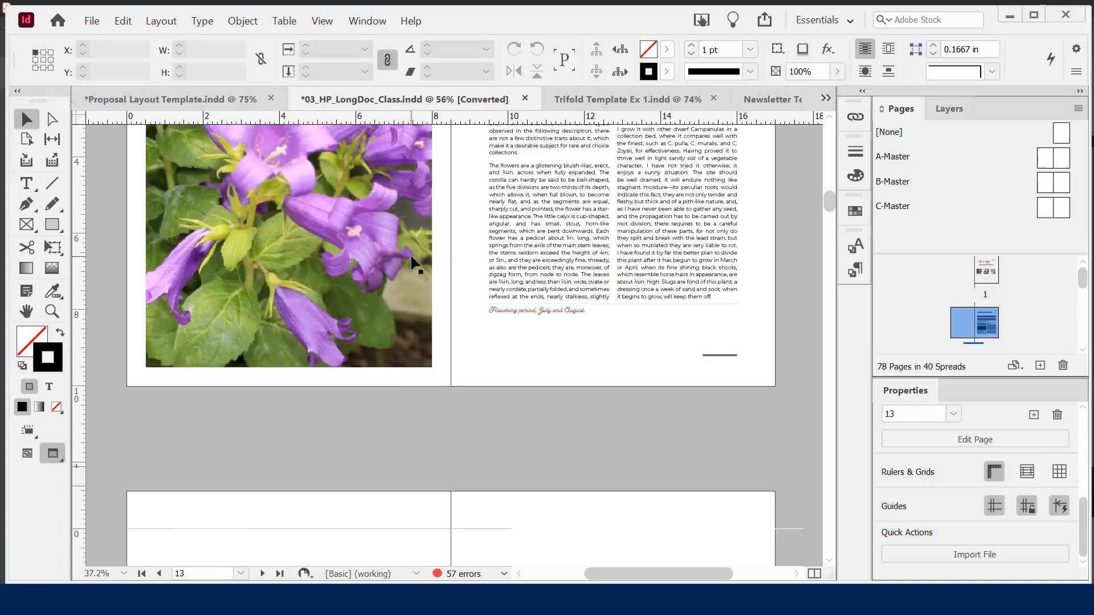
pyautogui.scroll(-10, 416, 264)
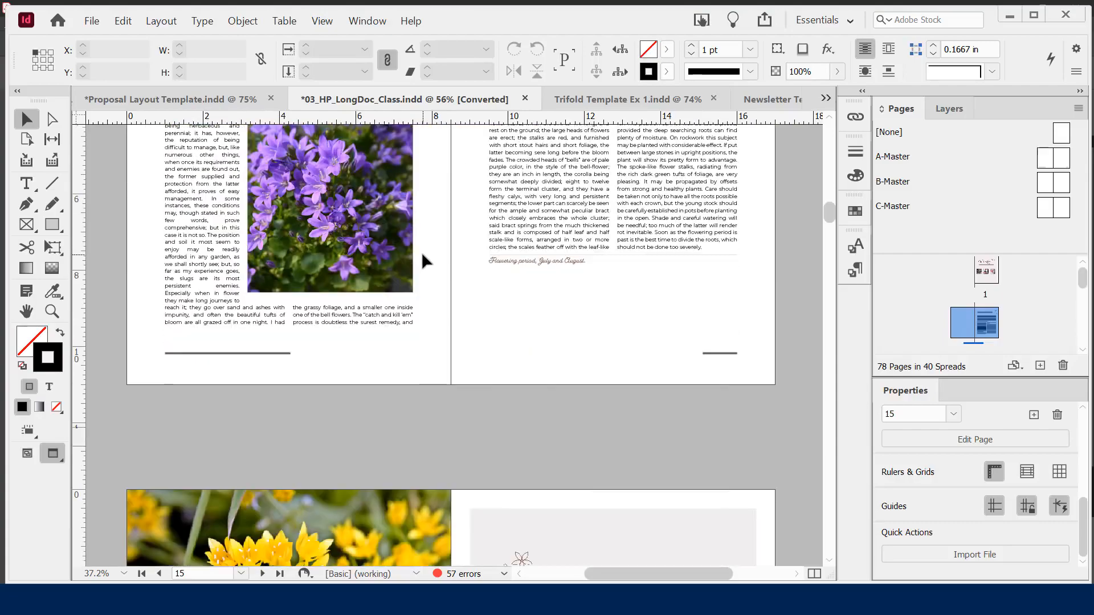
pyautogui.scroll(10, 428, 261)
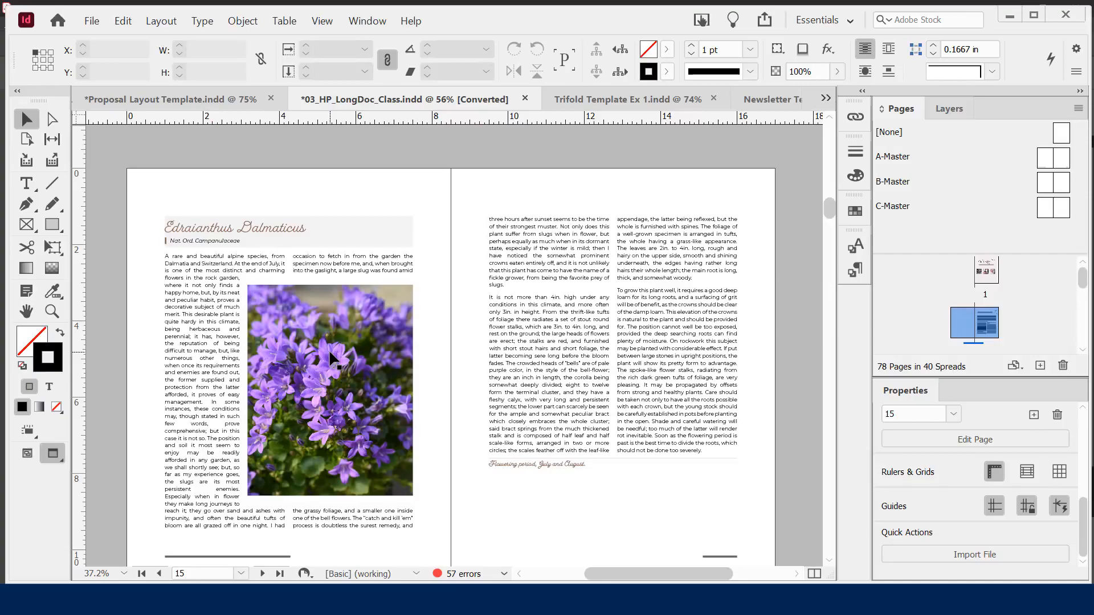
pyautogui.scroll(2, 477, 289)
pyautogui.scroll(-3, 476, 290)
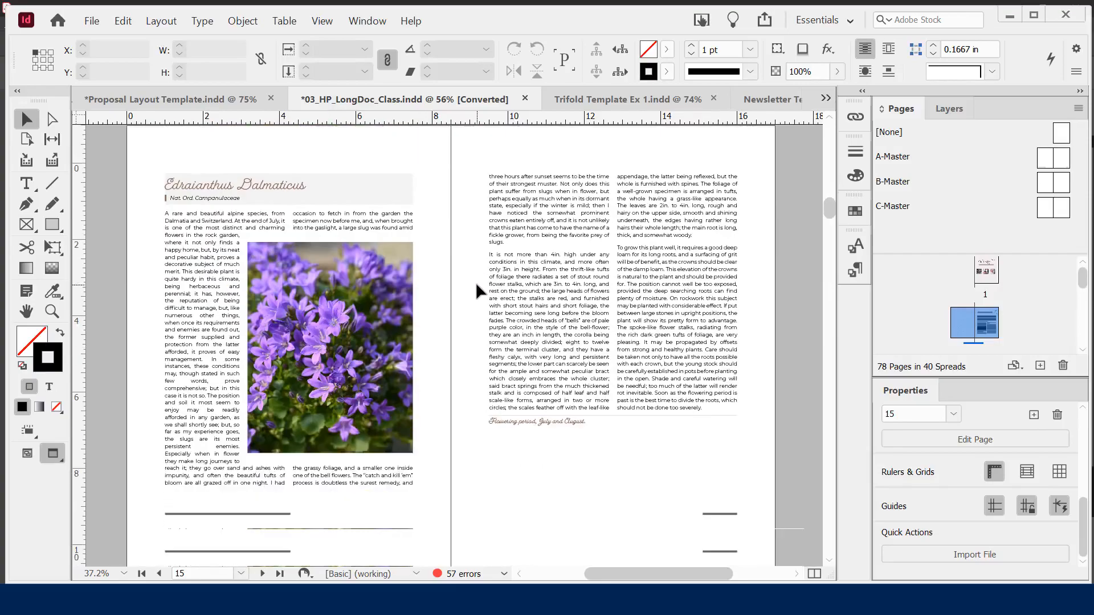
pyautogui.scroll(-15, 475, 282)
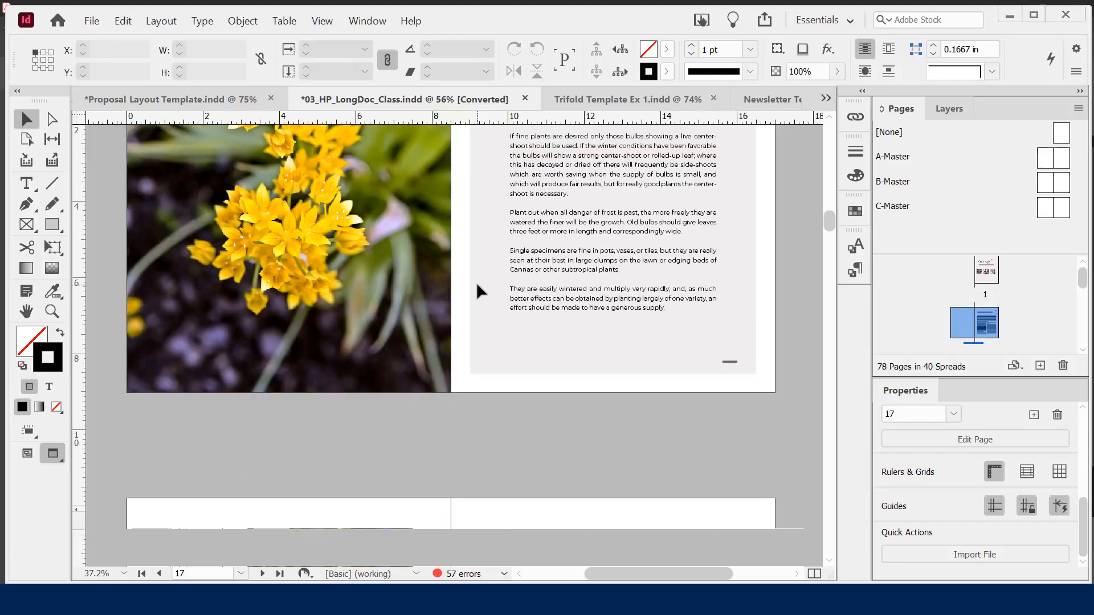
pyautogui.scroll(-6, 478, 290)
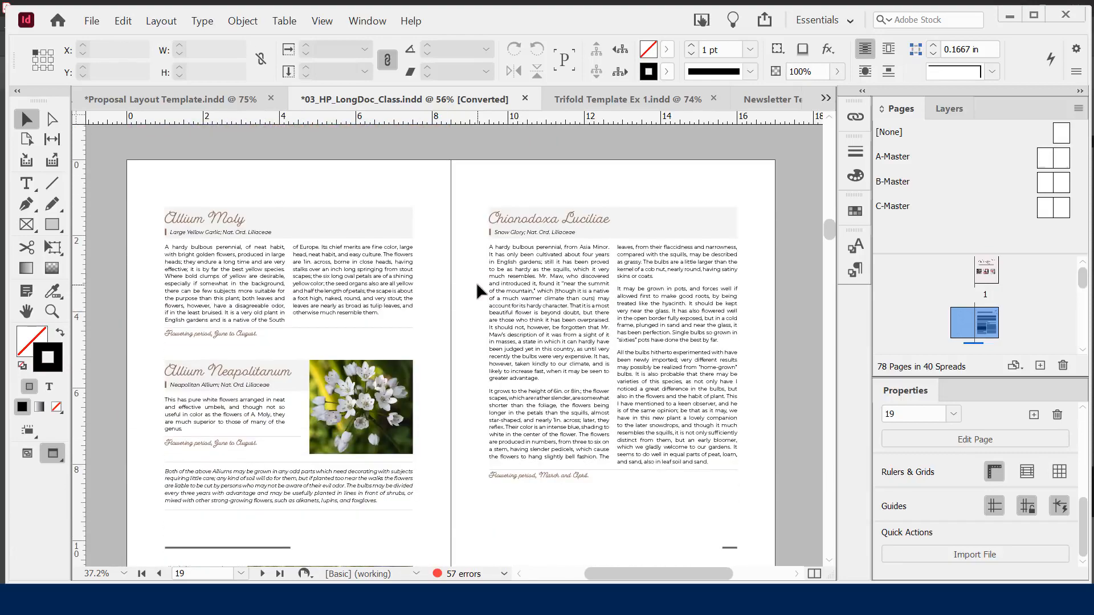
pyautogui.scroll(-2, 476, 282)
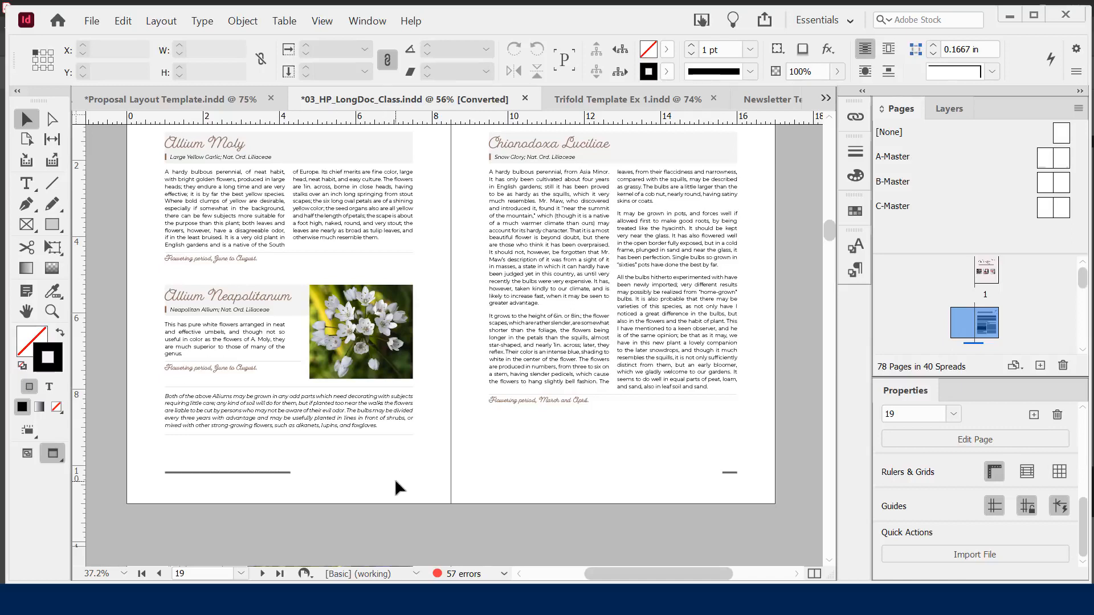
pyautogui.scroll(1, 395, 482)
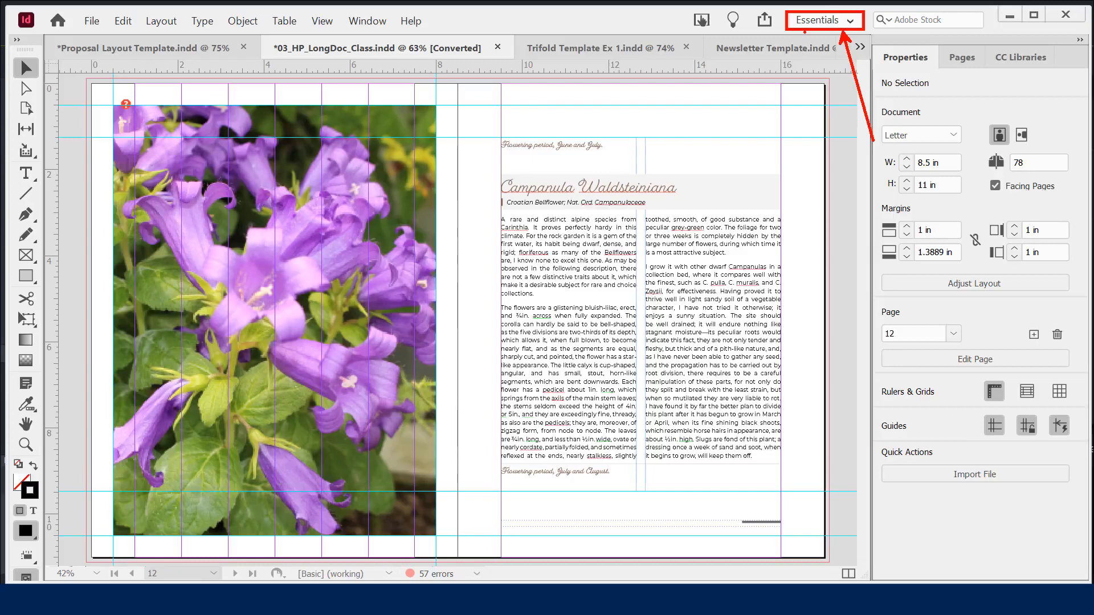
# Reset the Essentials workspace to defaults and show the Tools panel in two columns
pyautogui.click(824, 21)
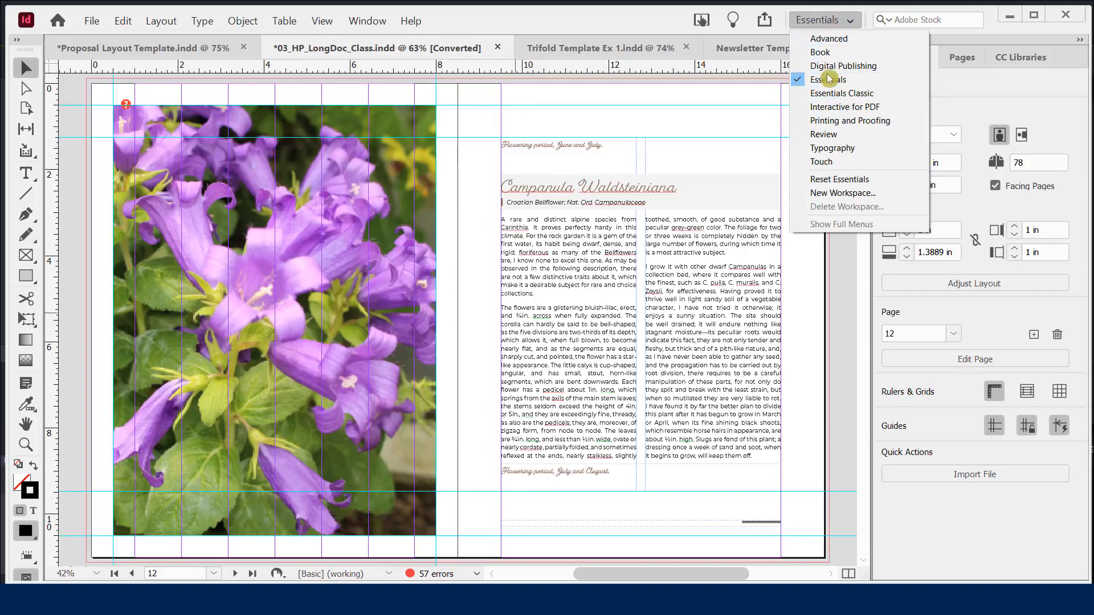
pyautogui.click(836, 182)
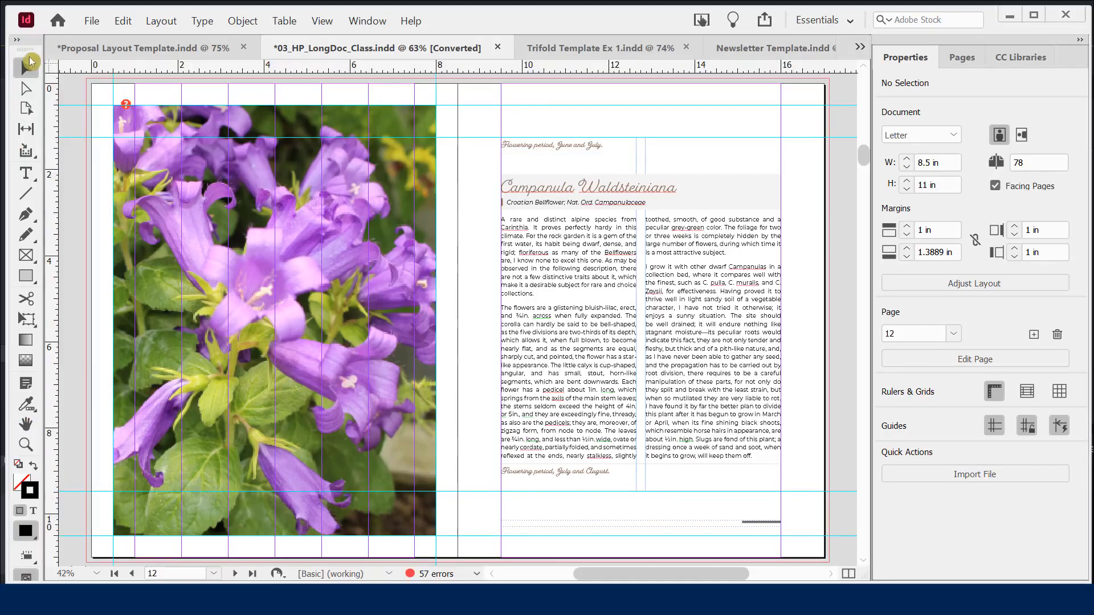
pyautogui.click(17, 39)
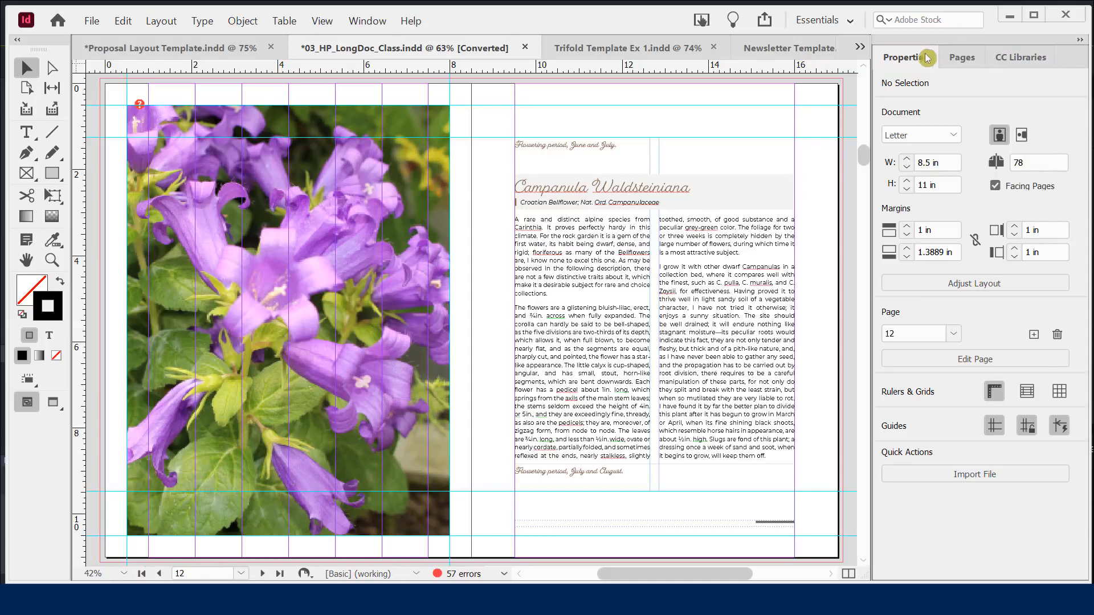
# Close the CC Libraries panel, leaving Properties and Pages, with Properties showing the document
pyautogui.click(1009, 61)
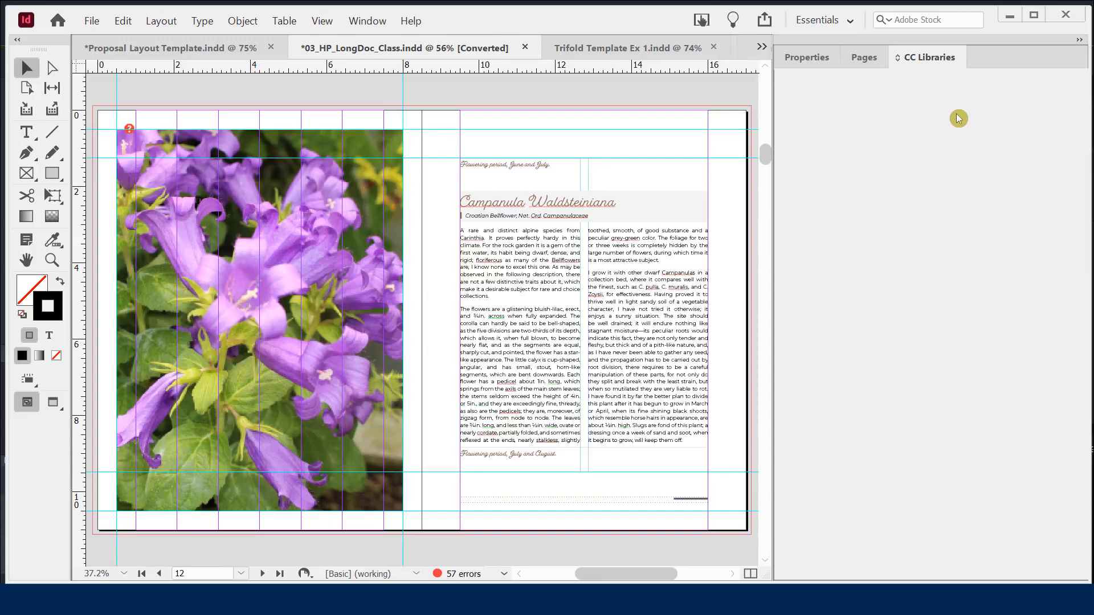
pyautogui.rightClick(923, 60)
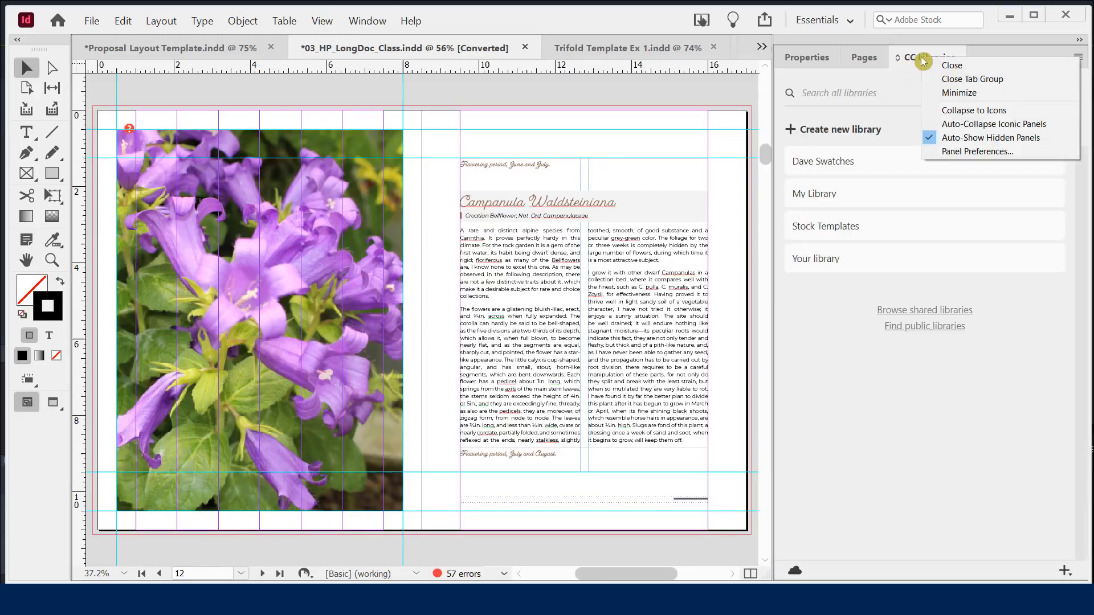
pyautogui.click(952, 66)
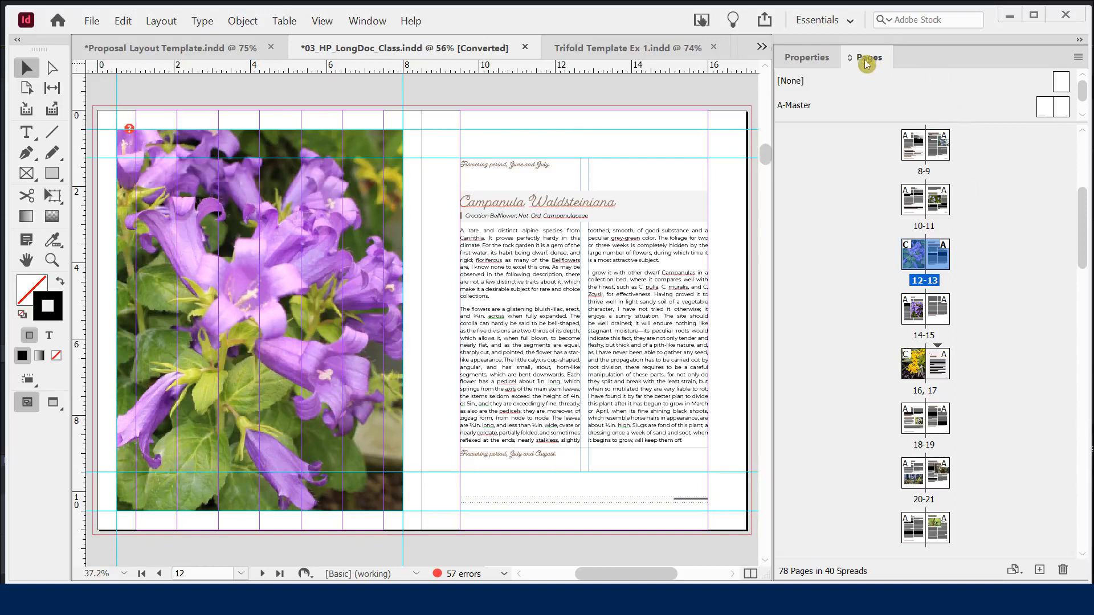
pyautogui.click(805, 57)
pyautogui.click(963, 57)
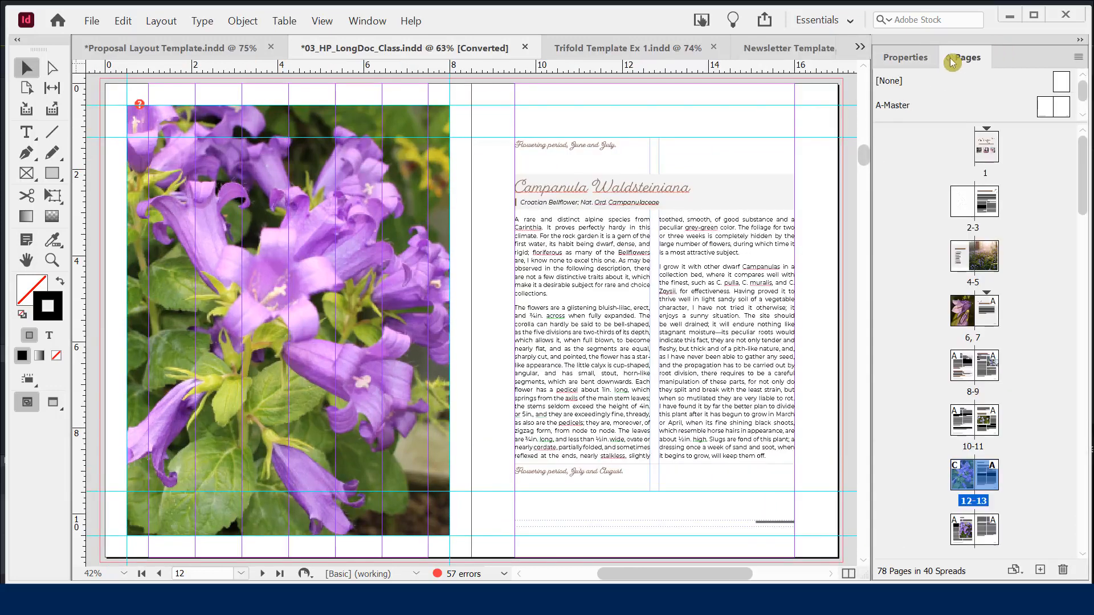
pyautogui.click(911, 60)
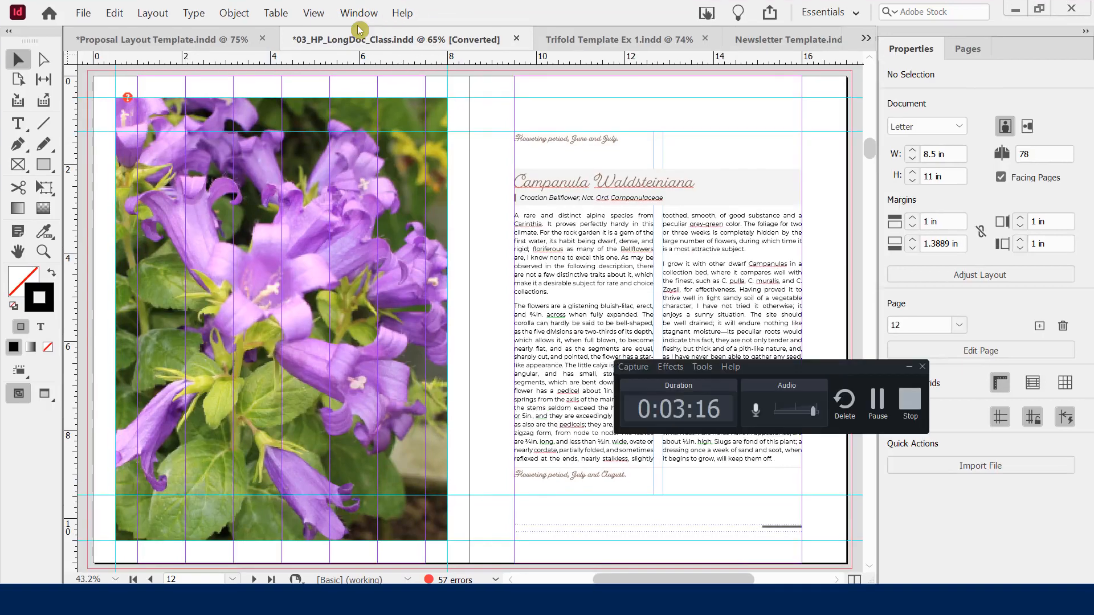
pyautogui.click(359, 16)
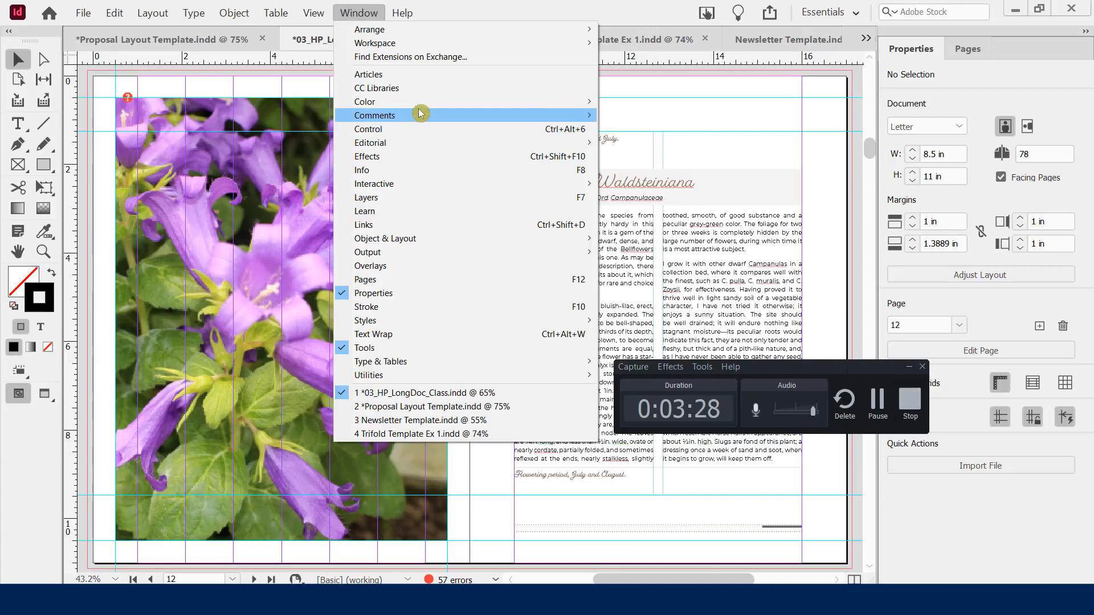
pyautogui.moveTo(449, 104)
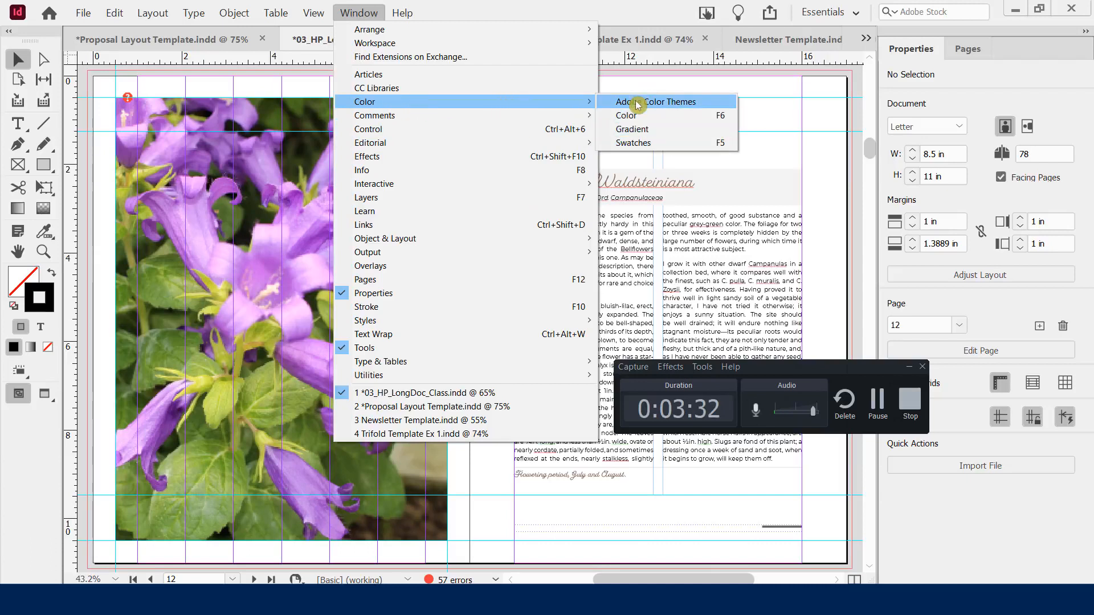
pyautogui.moveTo(436, 239)
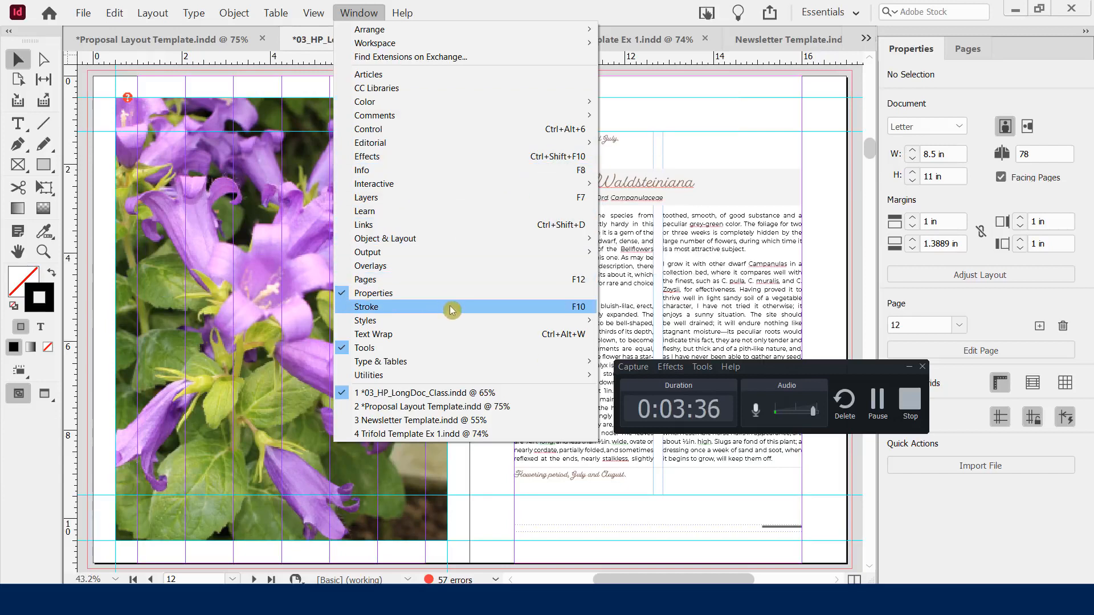
pyautogui.moveTo(465, 320)
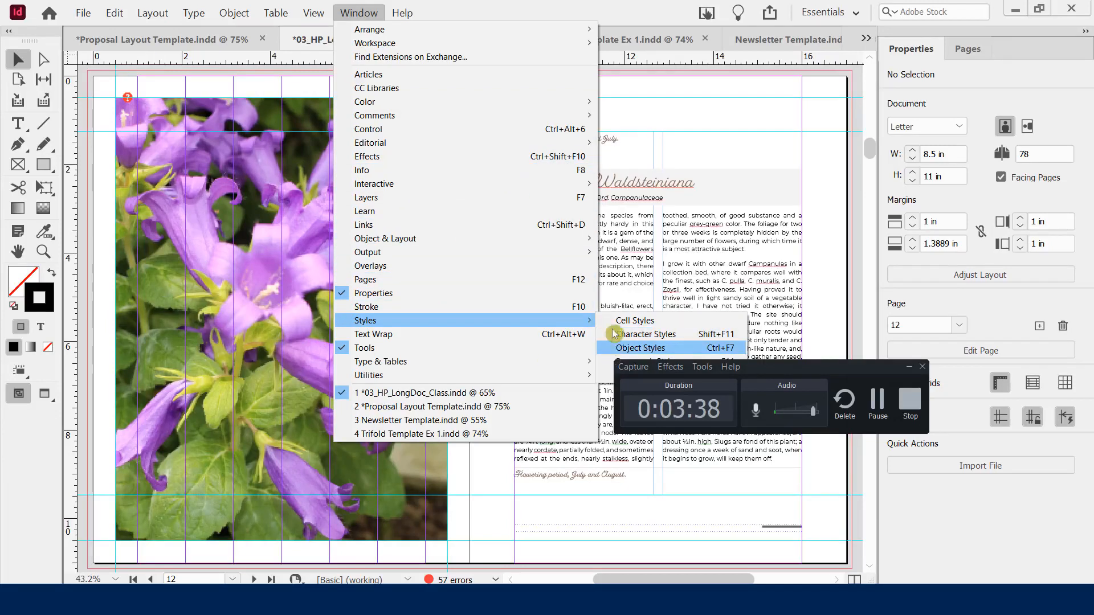
pyautogui.moveTo(441, 360)
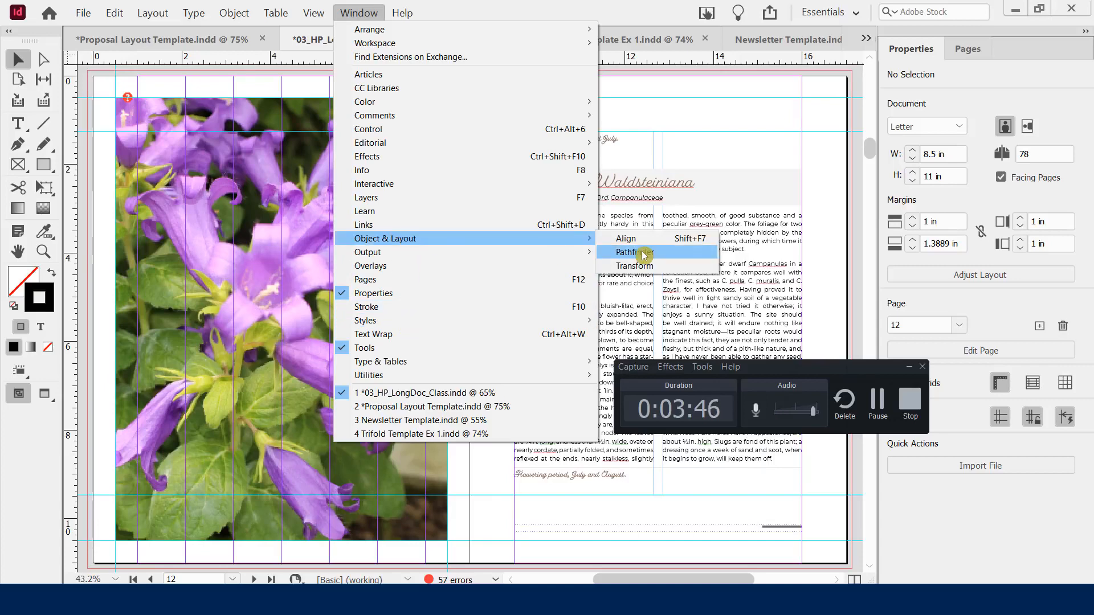
pyautogui.click(618, 8)
pyautogui.moveTo(812, 367); pyautogui.dragTo(829, 469)
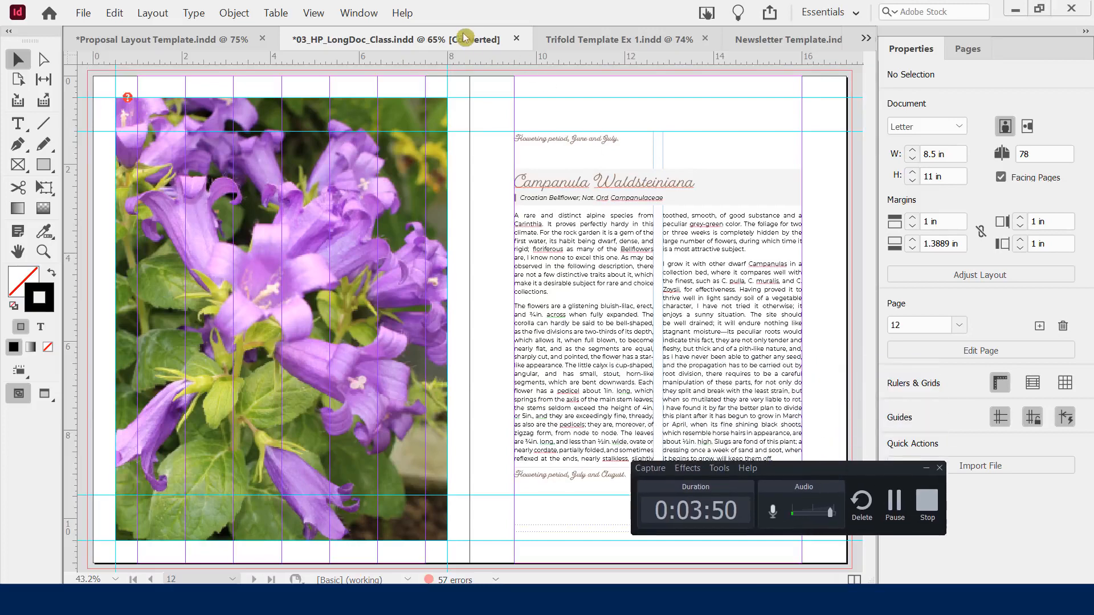
# Open the Paragraph Styles panel from Window > Styles and move the floating panel higher
pyautogui.click(356, 14)
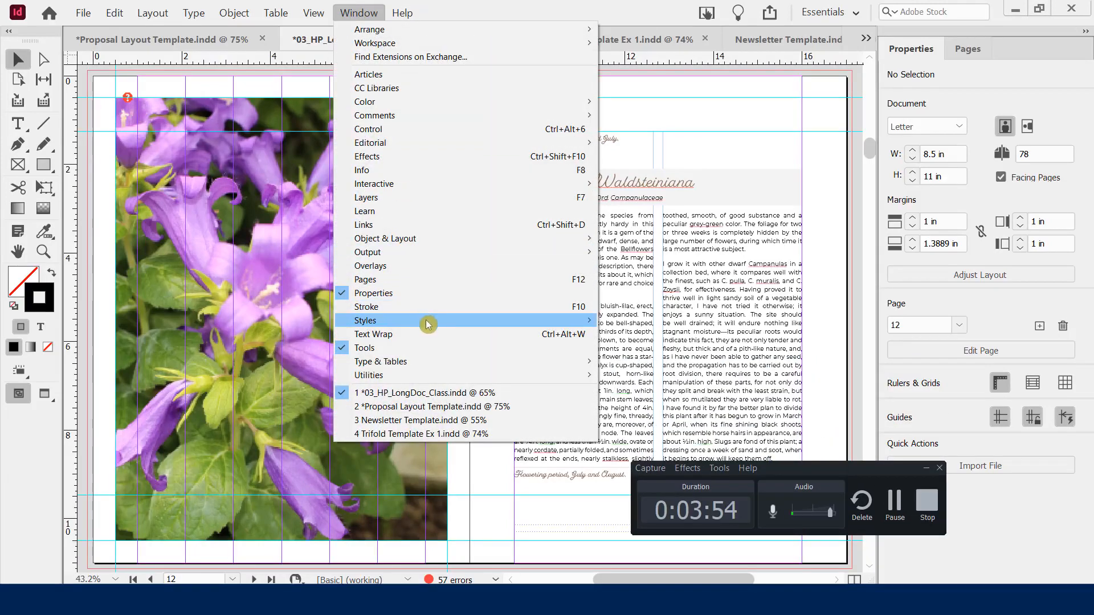
pyautogui.moveTo(428, 324)
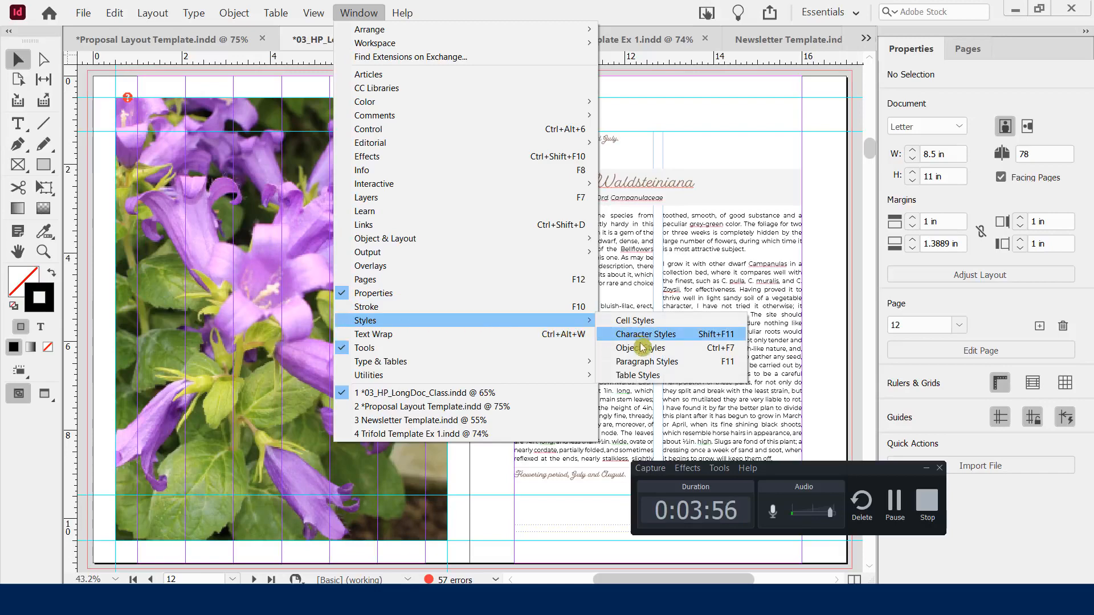
pyautogui.click(641, 367)
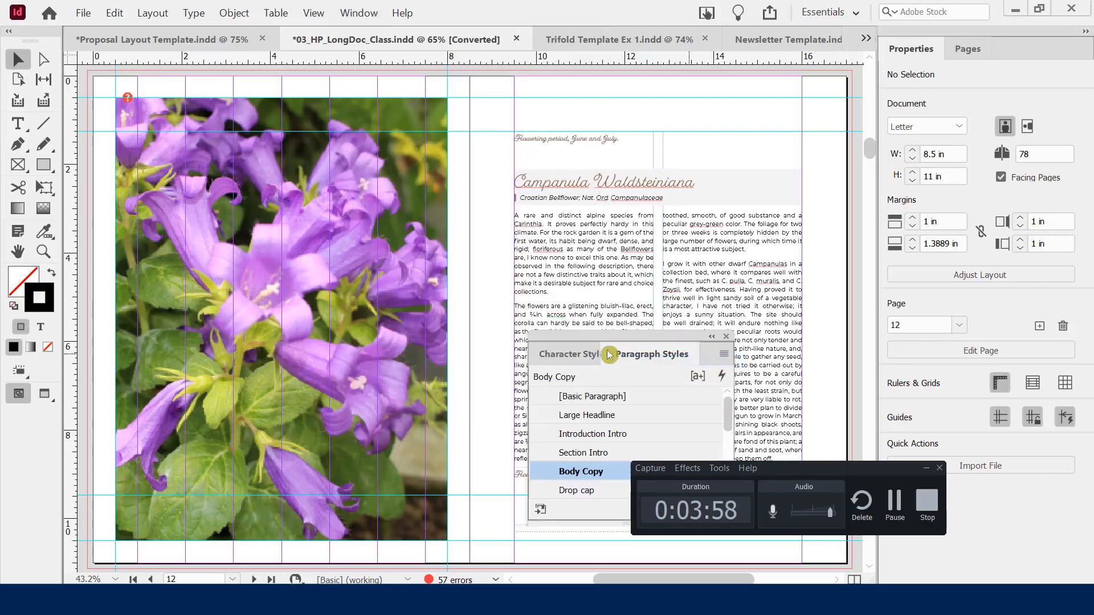
pyautogui.moveTo(596, 346); pyautogui.dragTo(595, 137)
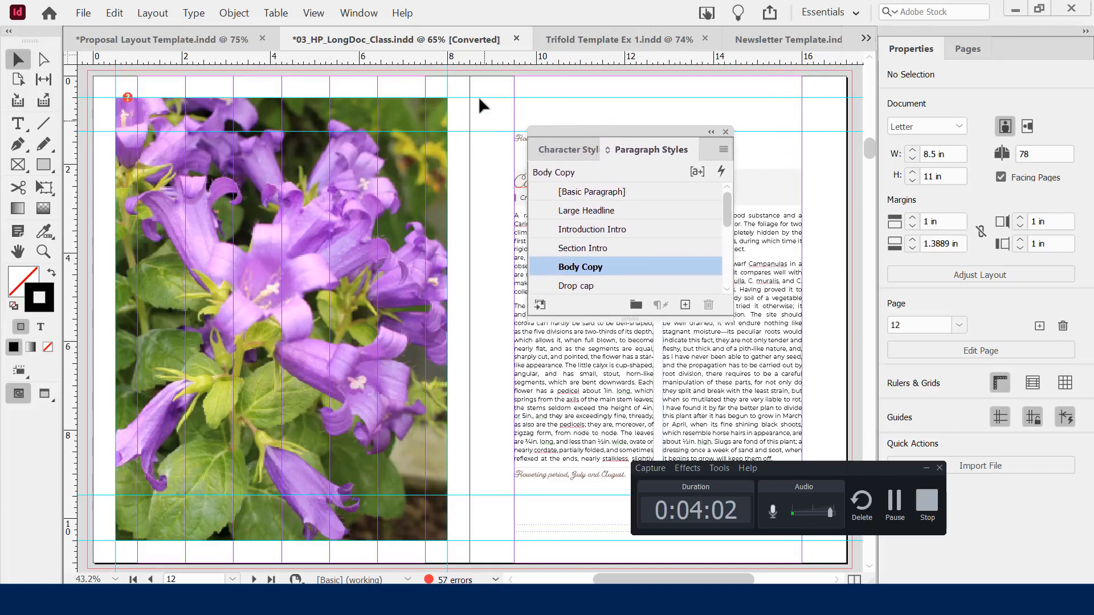
# Open the Color panel from Window > Color, showing [Black] at 100% tint
pyautogui.click(354, 14)
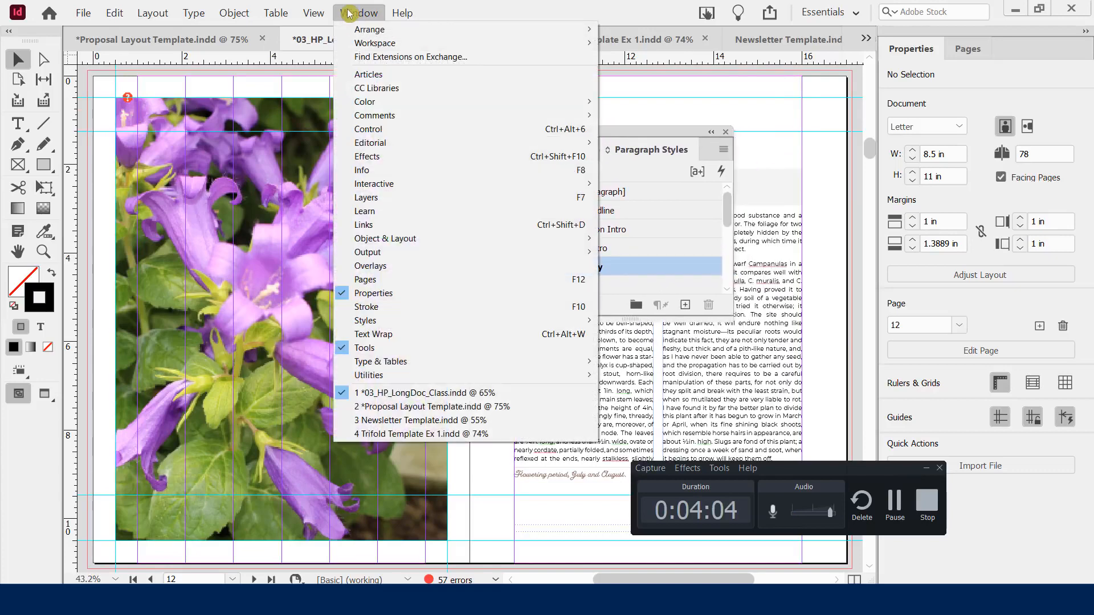
pyautogui.moveTo(398, 102)
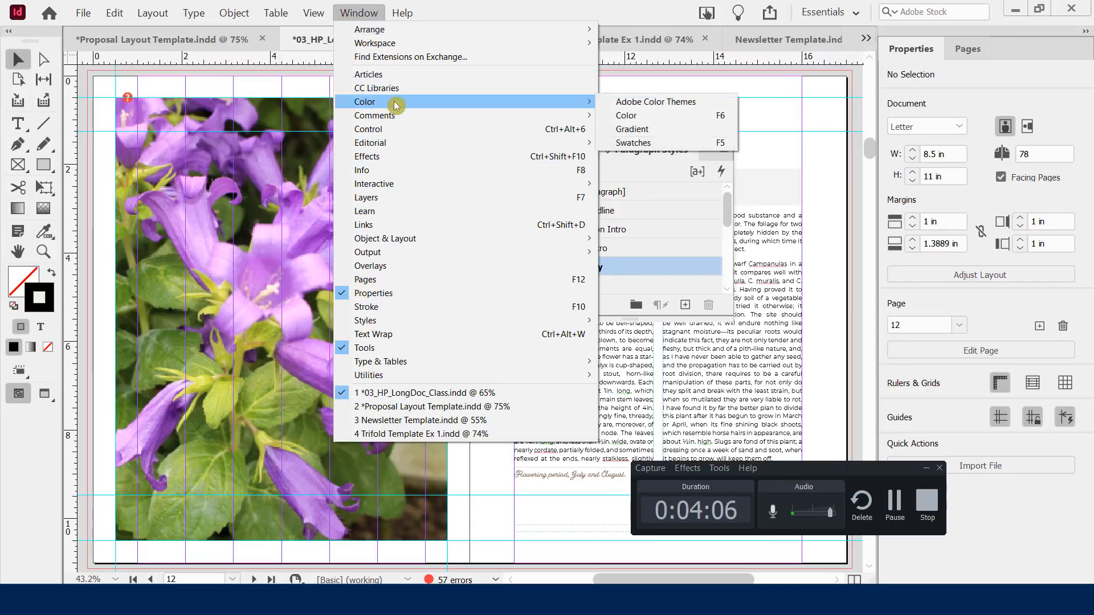
pyautogui.click(621, 116)
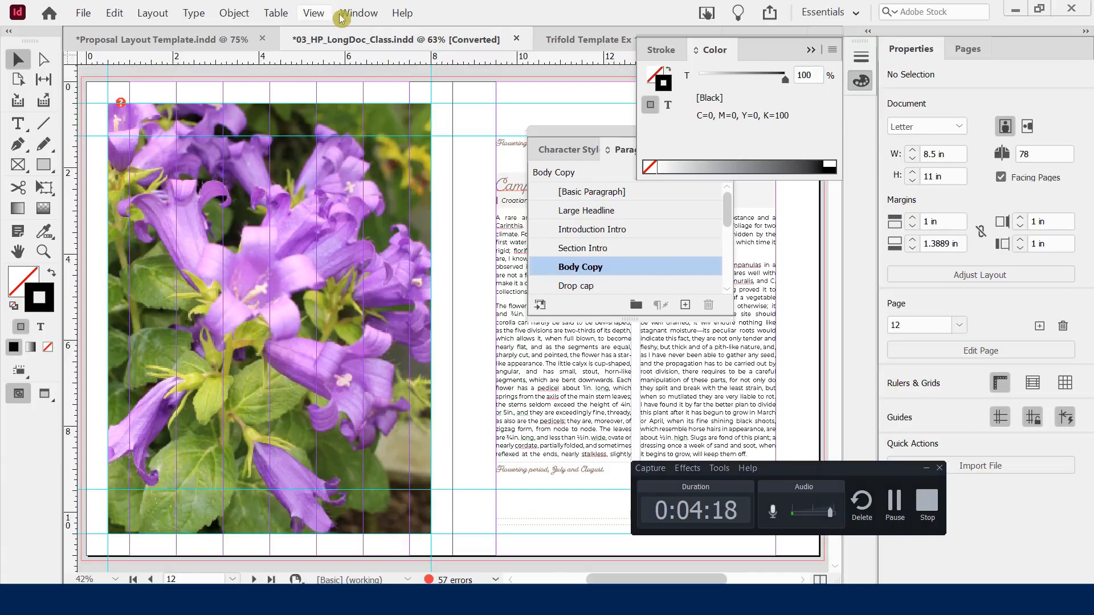
pyautogui.click(355, 14)
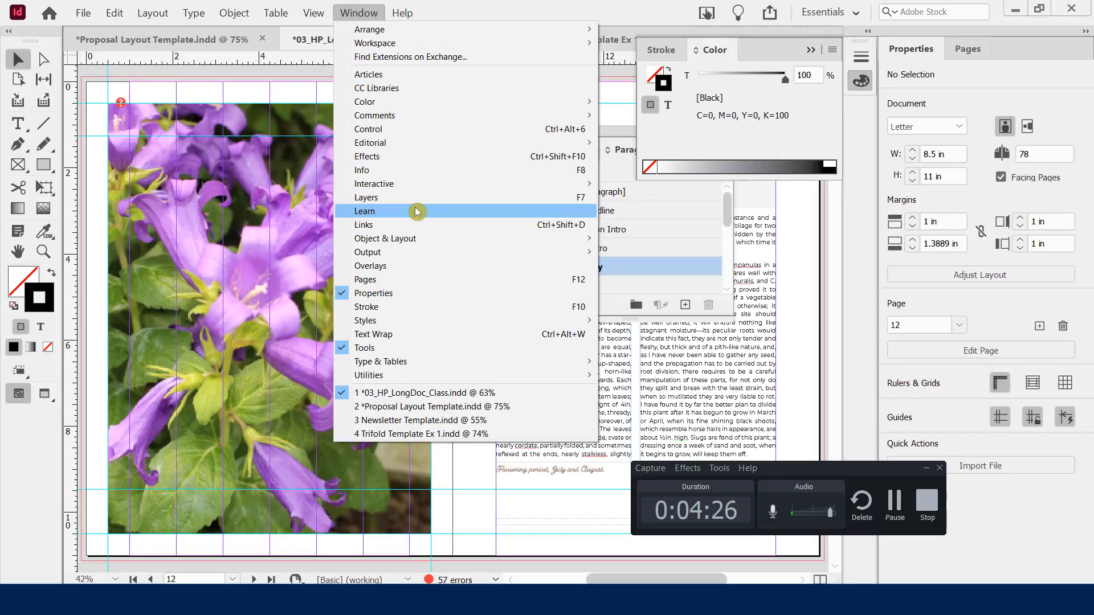
# Open and collapse the Links panel, then dock Character and Paragraph Styles as icons
pyautogui.click(392, 226)
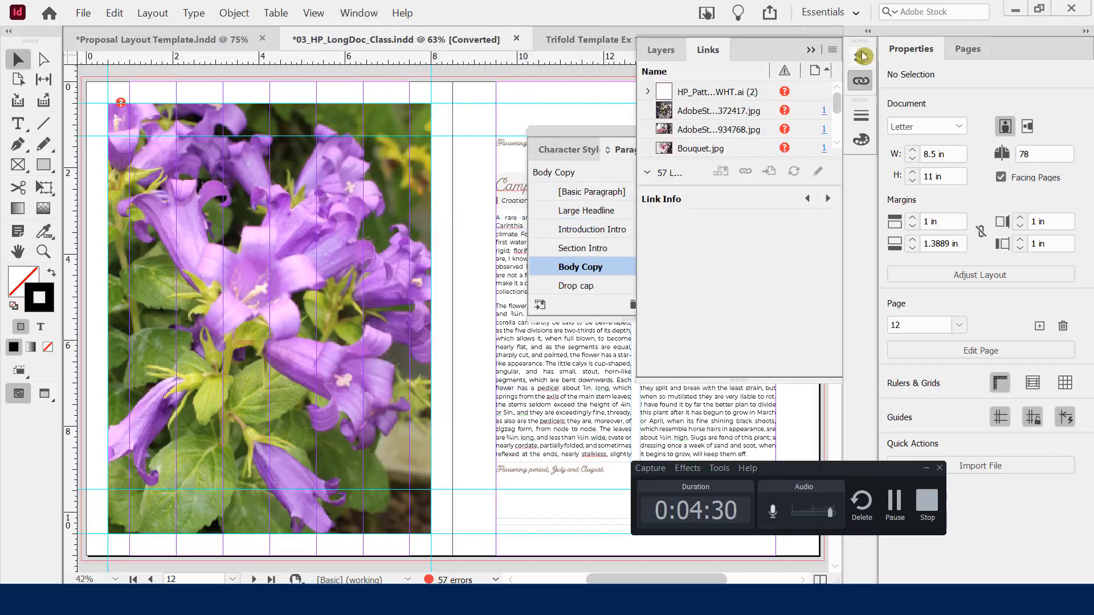
pyautogui.click(812, 53)
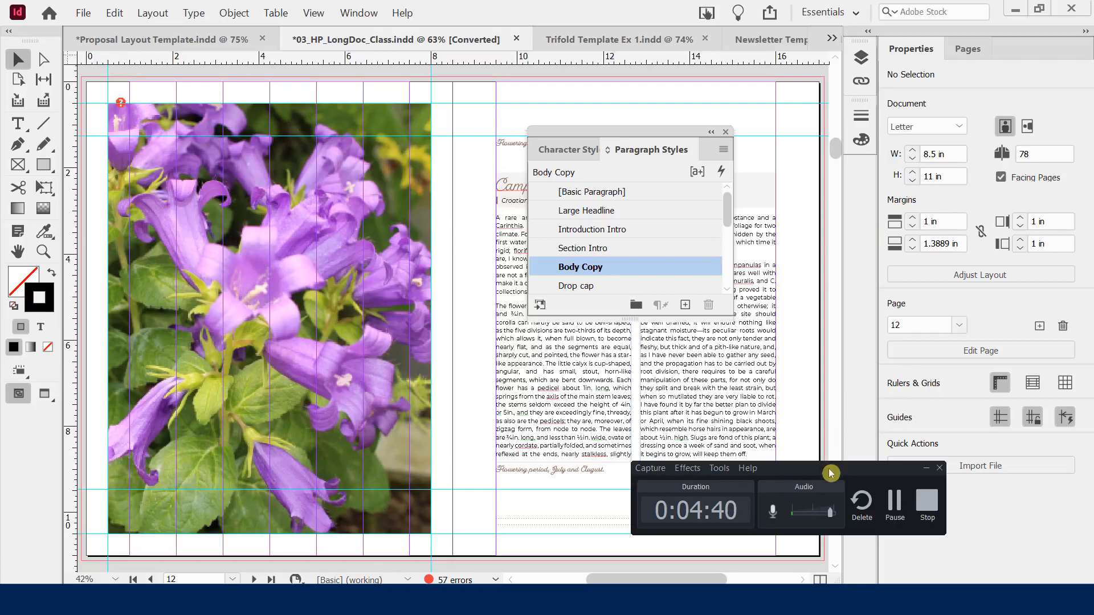
pyautogui.moveTo(830, 474); pyautogui.dragTo(374, 373)
pyautogui.moveTo(565, 126); pyautogui.dragTo(605, 122)
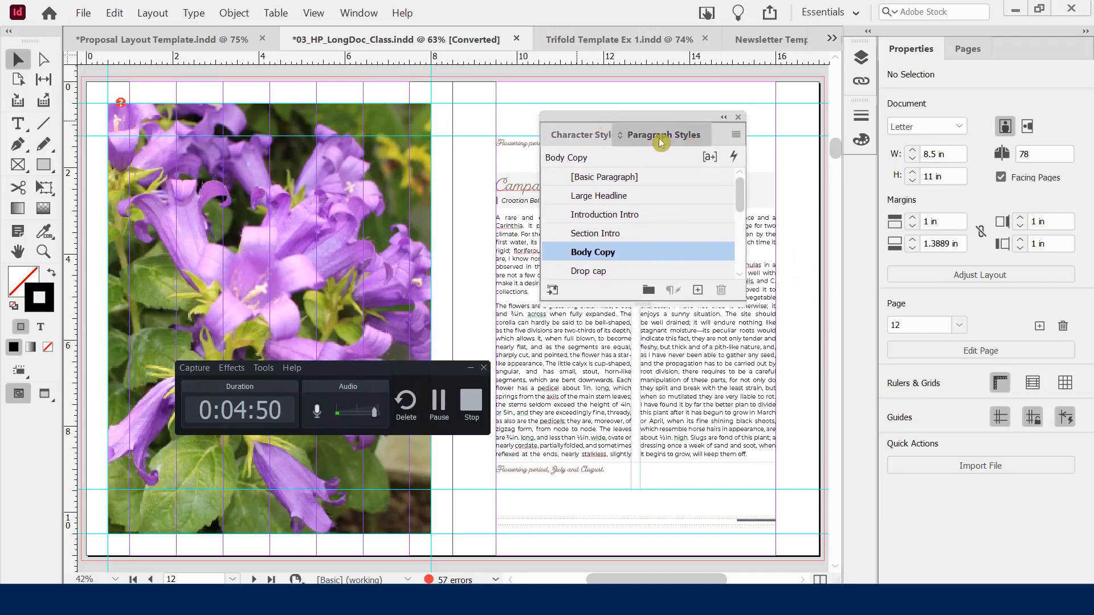
pyautogui.click(564, 137)
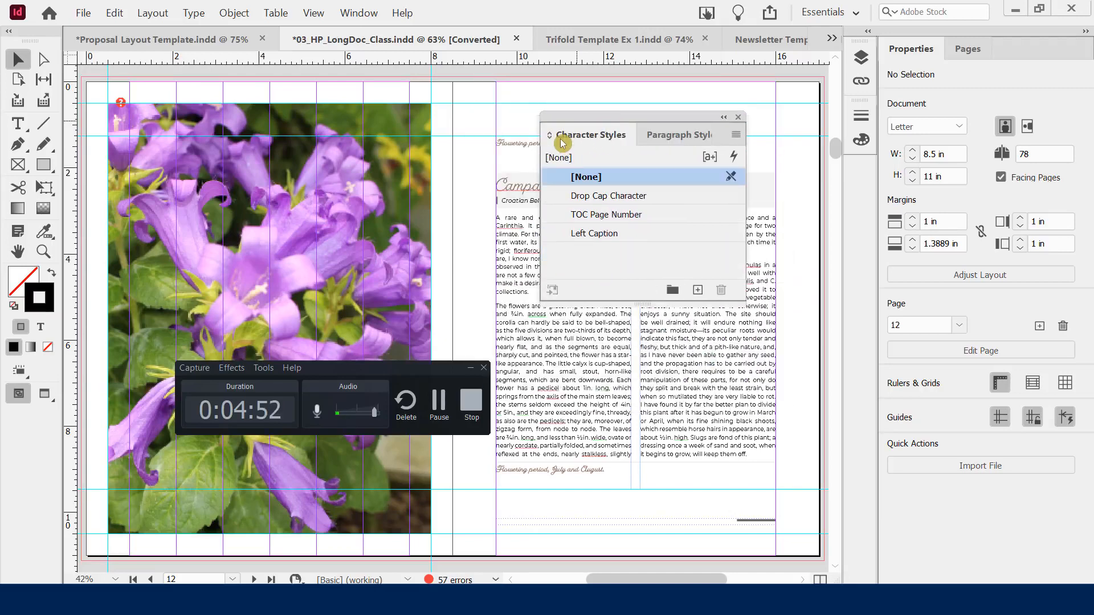
pyautogui.click(670, 142)
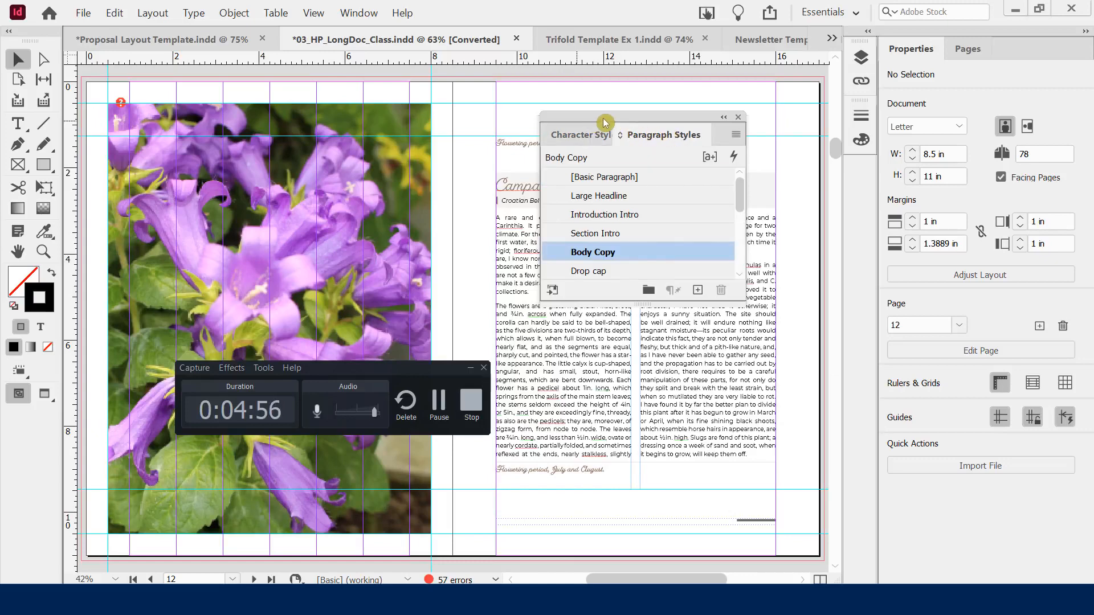
pyautogui.moveTo(605, 123); pyautogui.dragTo(860, 178)
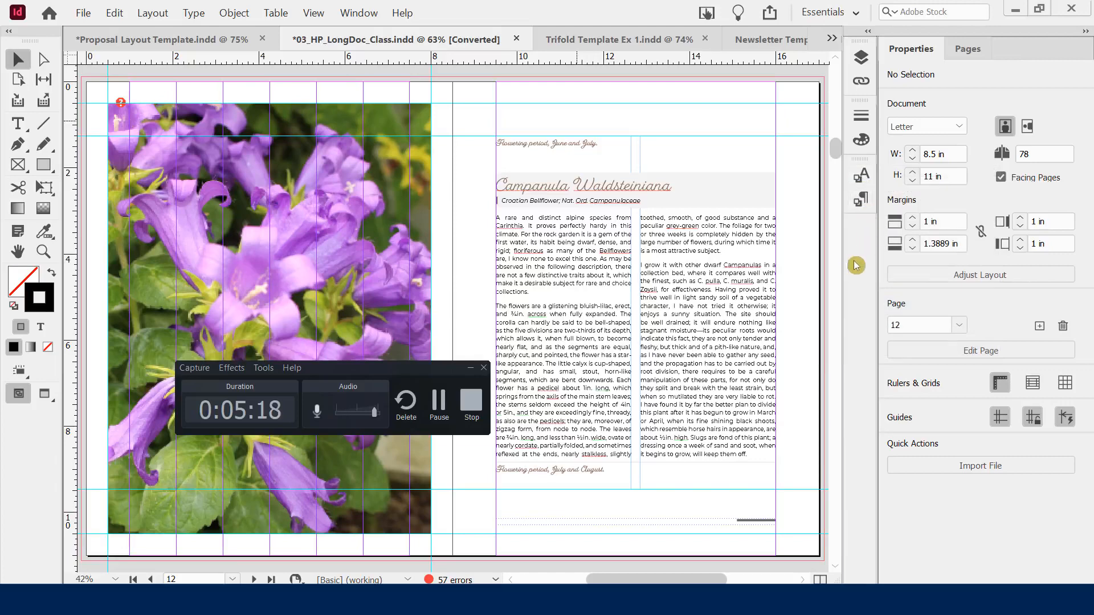
# Move Pages before Properties and drag the Layers panel into the Pages group
pyautogui.click(973, 50)
pyautogui.moveTo(976, 54); pyautogui.dragTo(916, 71)
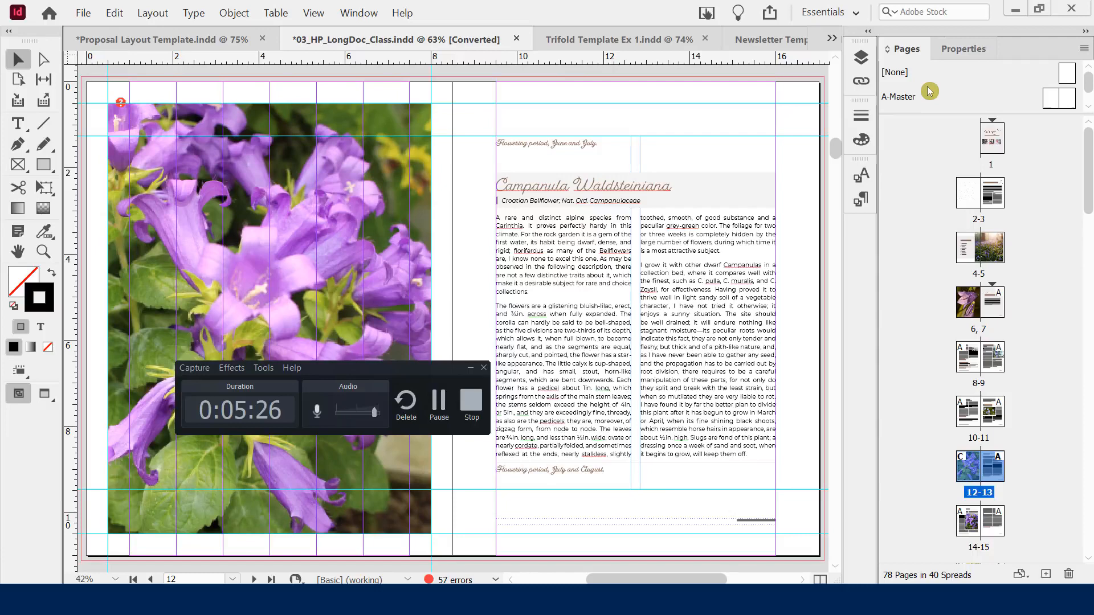
pyautogui.click(861, 81)
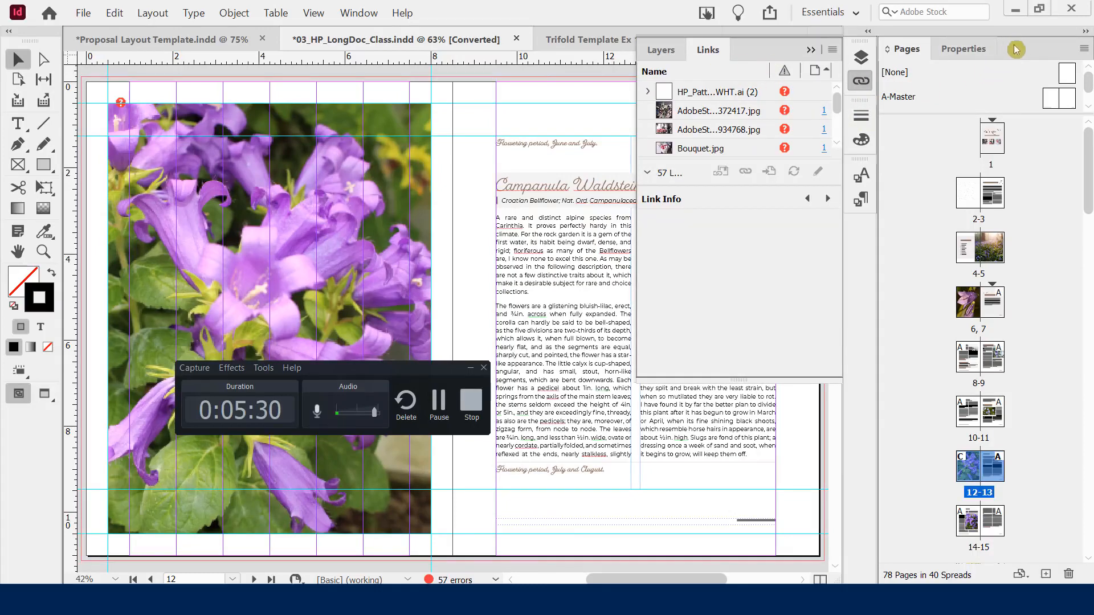
pyautogui.moveTo(706, 54); pyautogui.dragTo(984, 60)
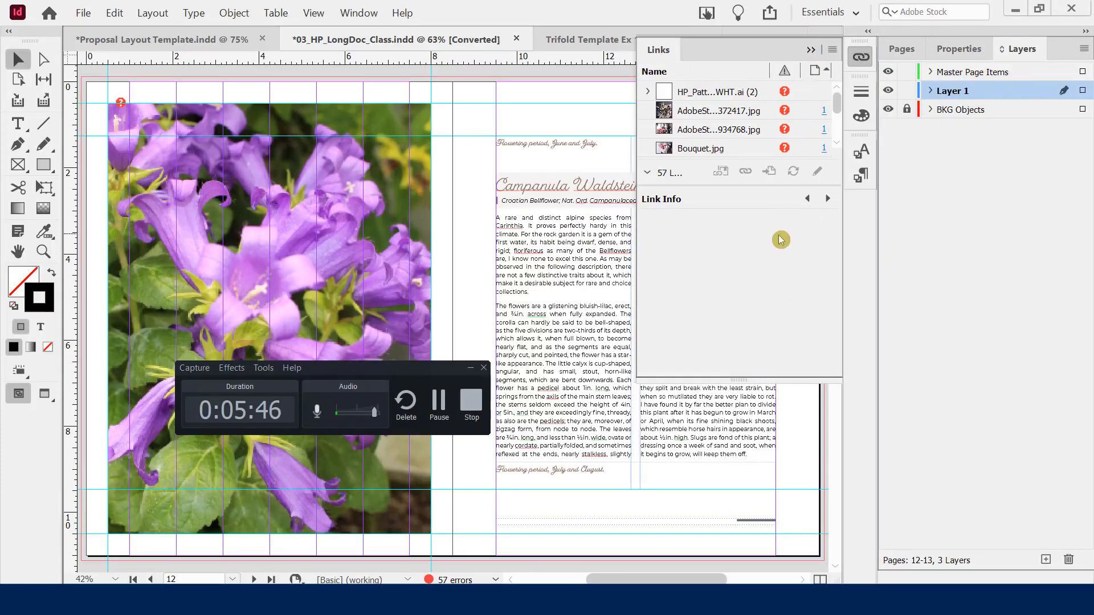
# Dock Pages as its own group below Properties and Layers, enlarged to show more spreads
pyautogui.click(810, 50)
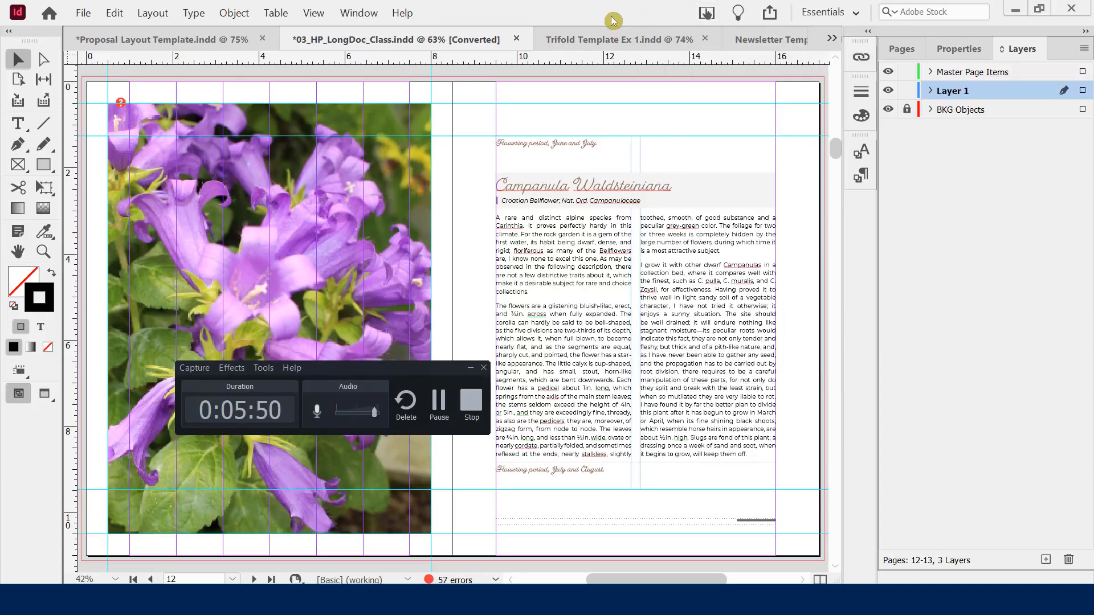
pyautogui.click(901, 49)
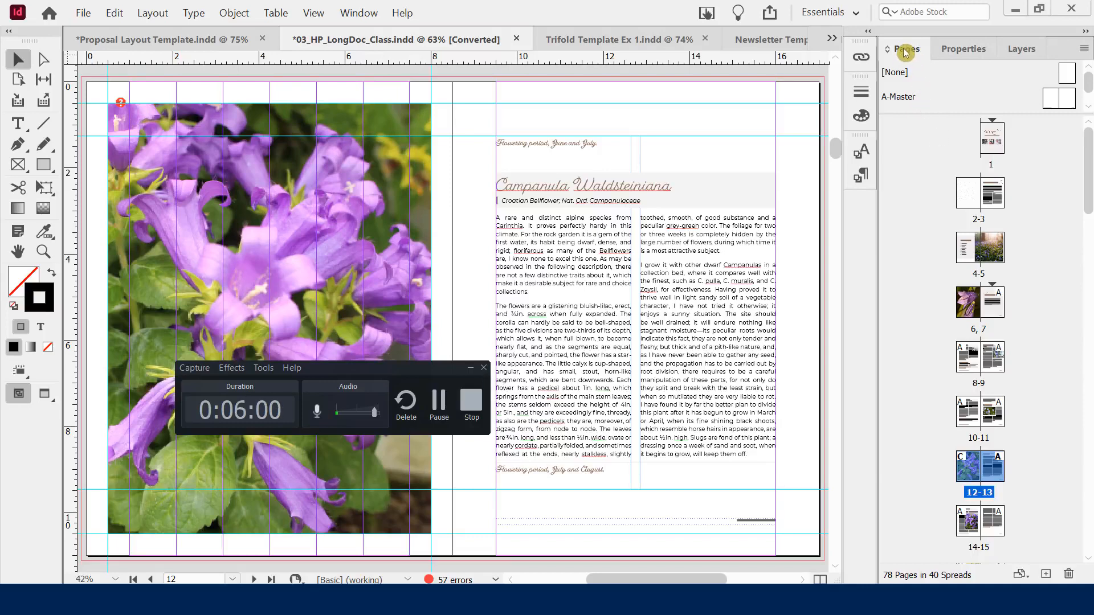
pyautogui.moveTo(906, 52); pyautogui.dragTo(954, 581)
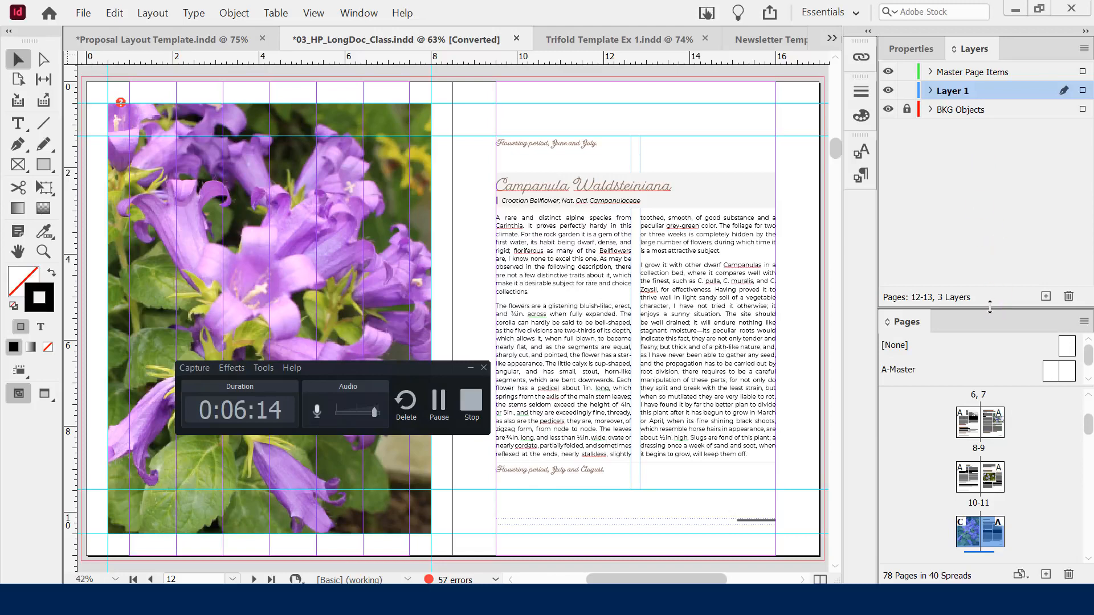
pyautogui.moveTo(993, 307); pyautogui.dragTo(981, 209)
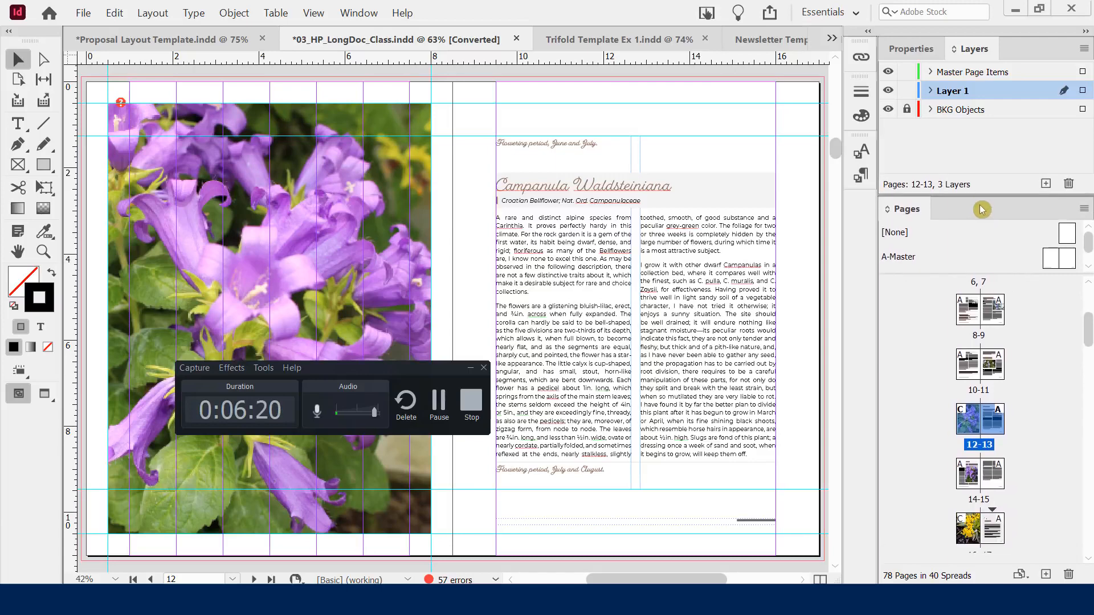
pyautogui.moveTo(1089, 313); pyautogui.dragTo(1084, 284)
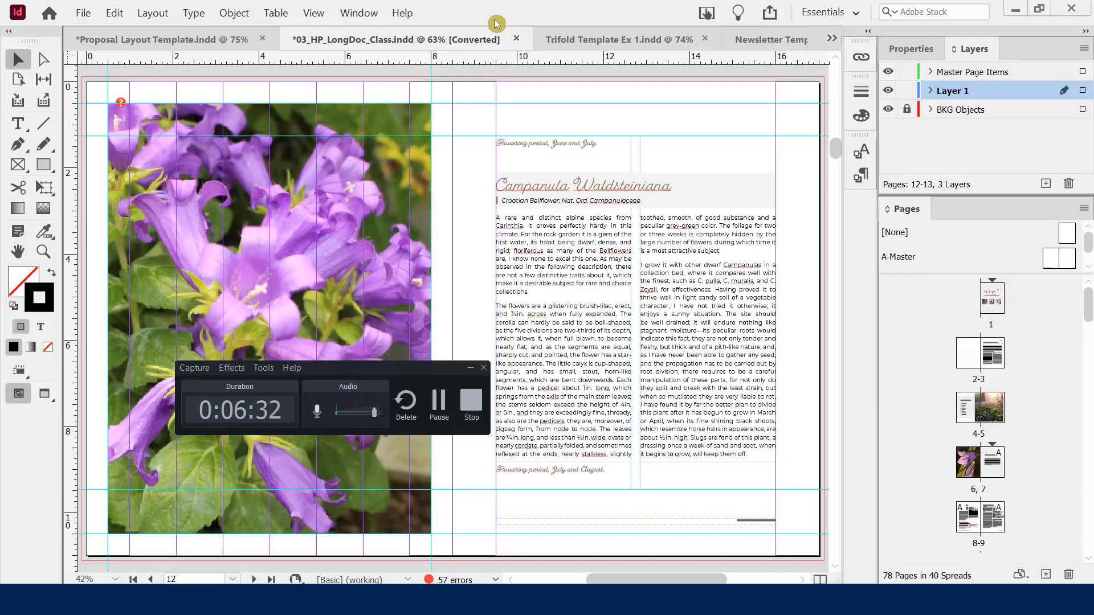
# Turn on the Control panel and show Properties instead of Layers in the right group
pyautogui.click(353, 13)
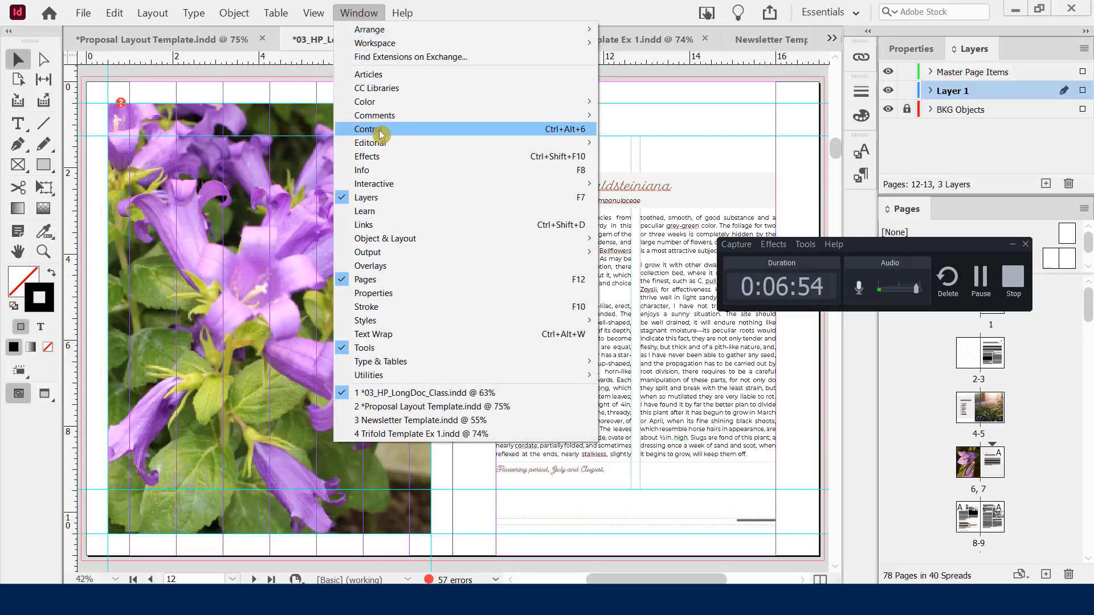
pyautogui.click(380, 131)
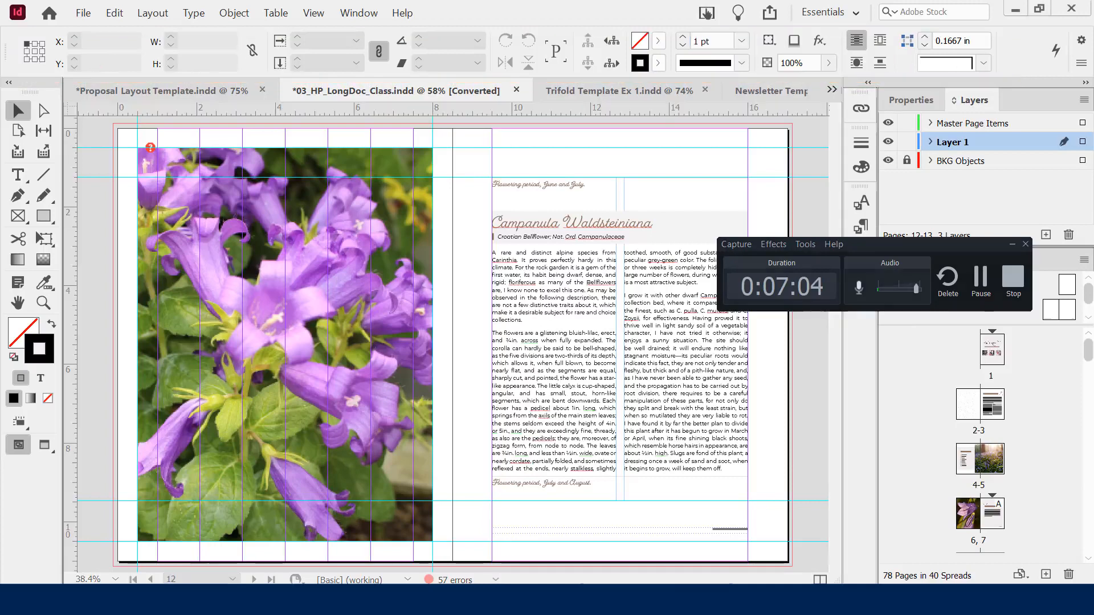
pyautogui.click(359, 12)
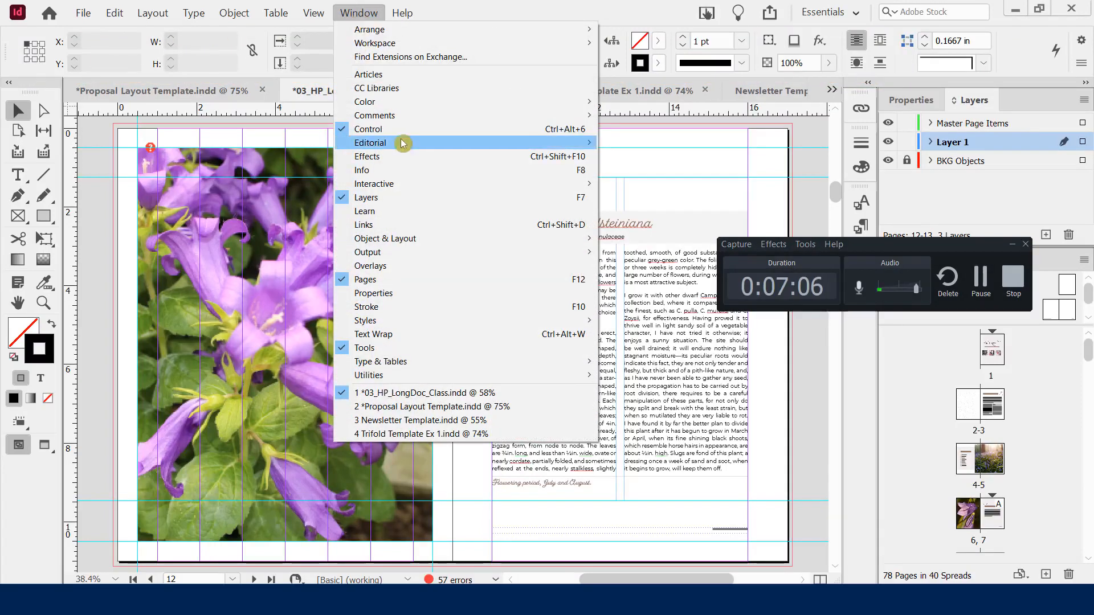
pyautogui.click(632, 11)
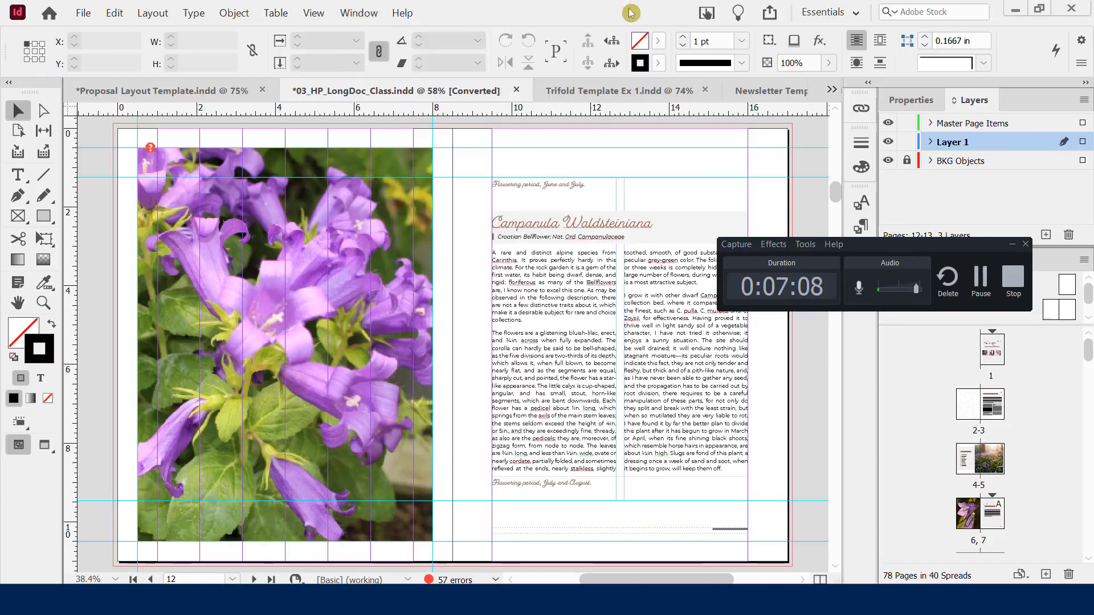
pyautogui.moveTo(876, 245); pyautogui.dragTo(530, 208)
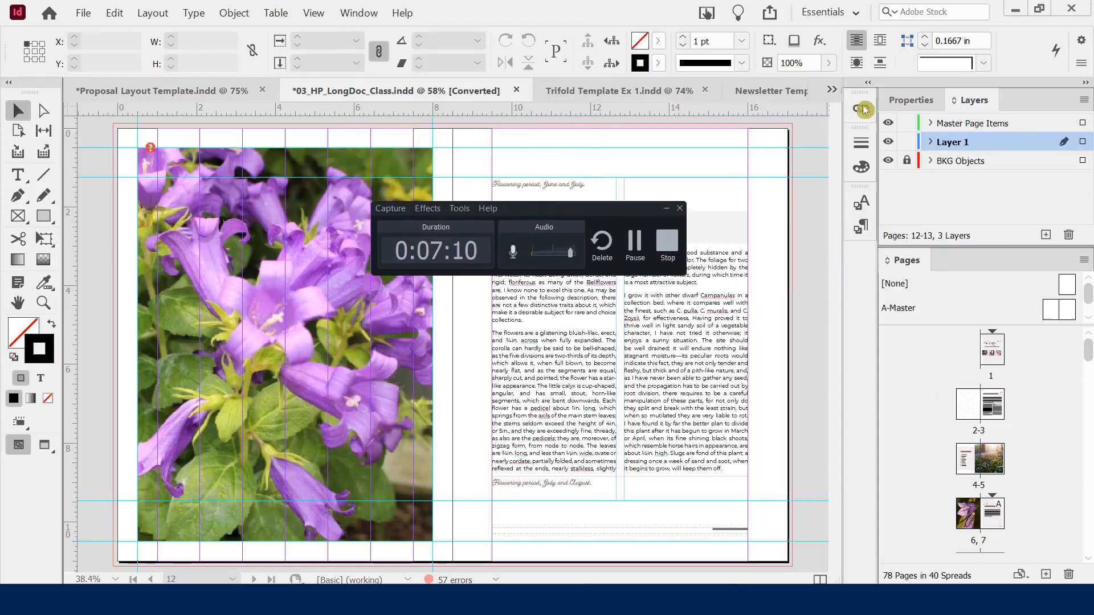
pyautogui.click(906, 102)
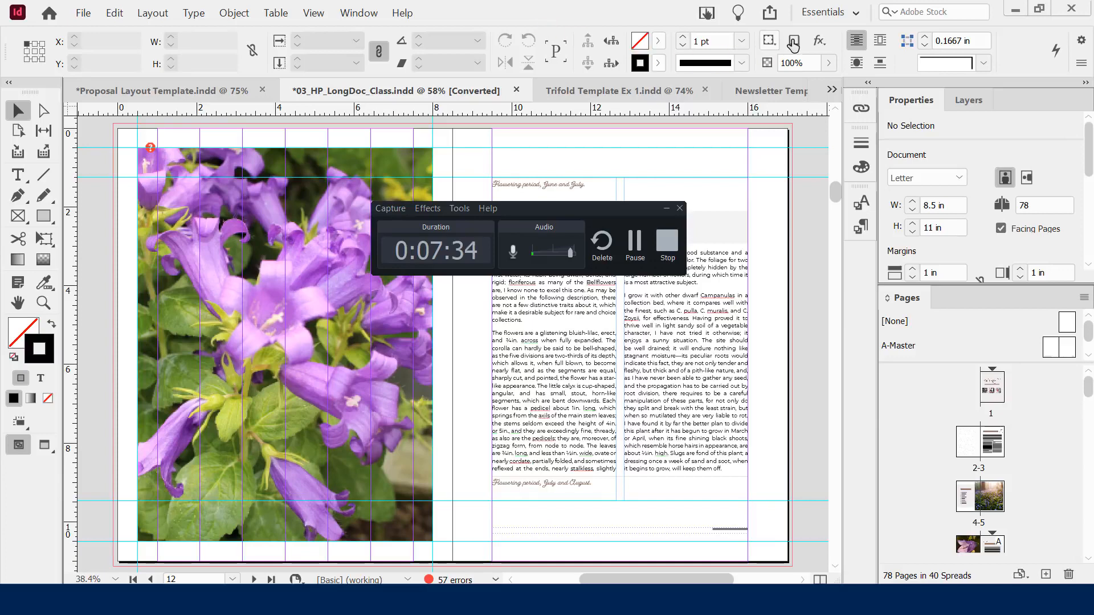
# Save a new workspace named 'Dave's Faves' that keeps panel locations and menu customization
pyautogui.click(858, 19)
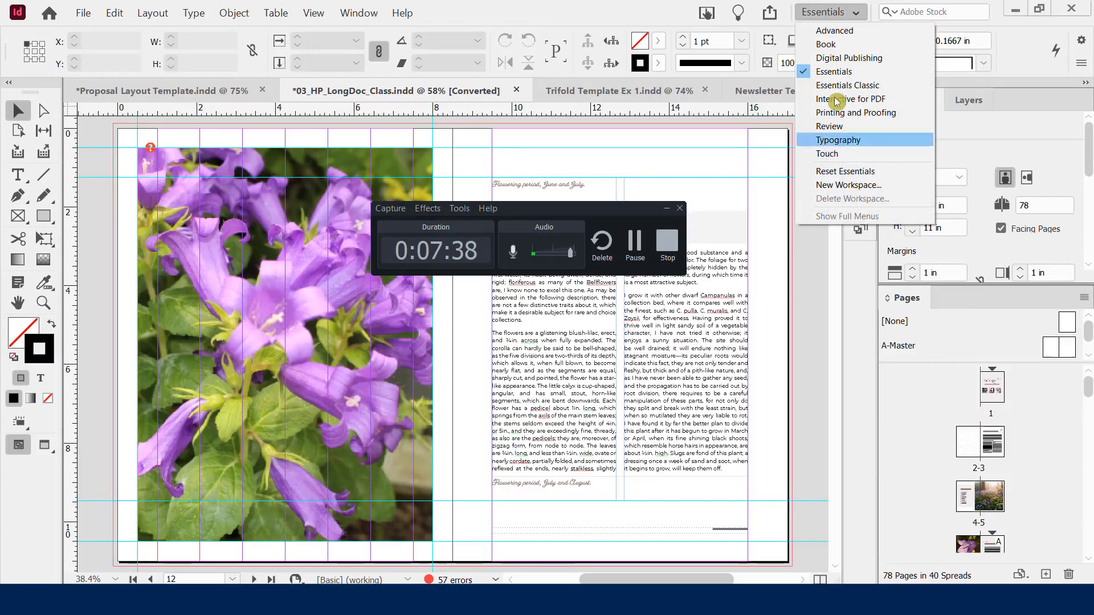
pyautogui.click(842, 185)
pyautogui.moveTo(524, 209); pyautogui.dragTo(542, 88)
pyautogui.doubleClick(466, 258)
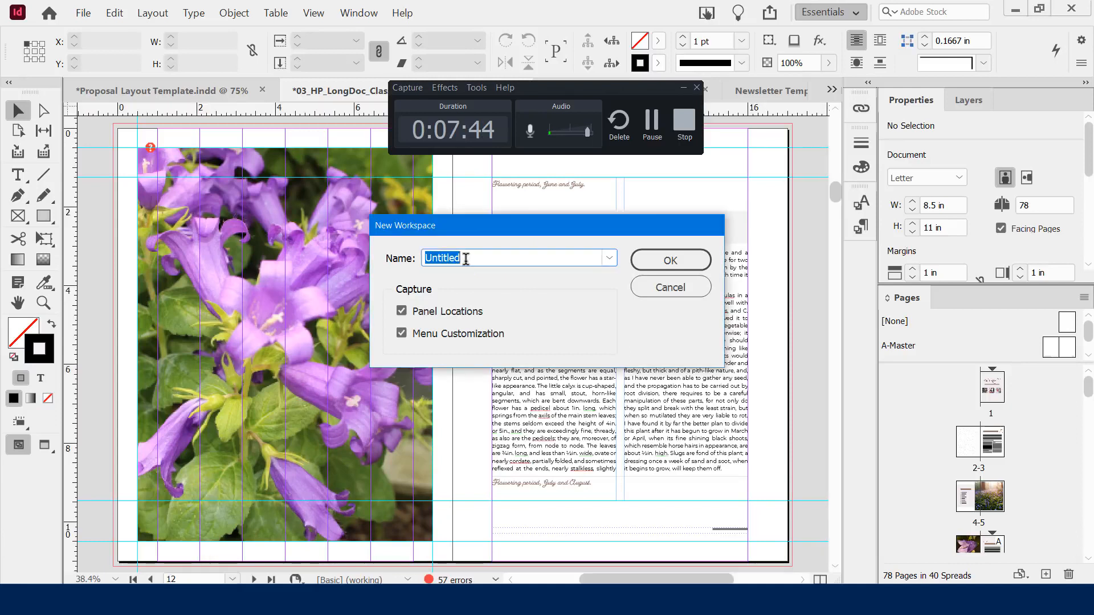
pyautogui.write("dave's Faves")
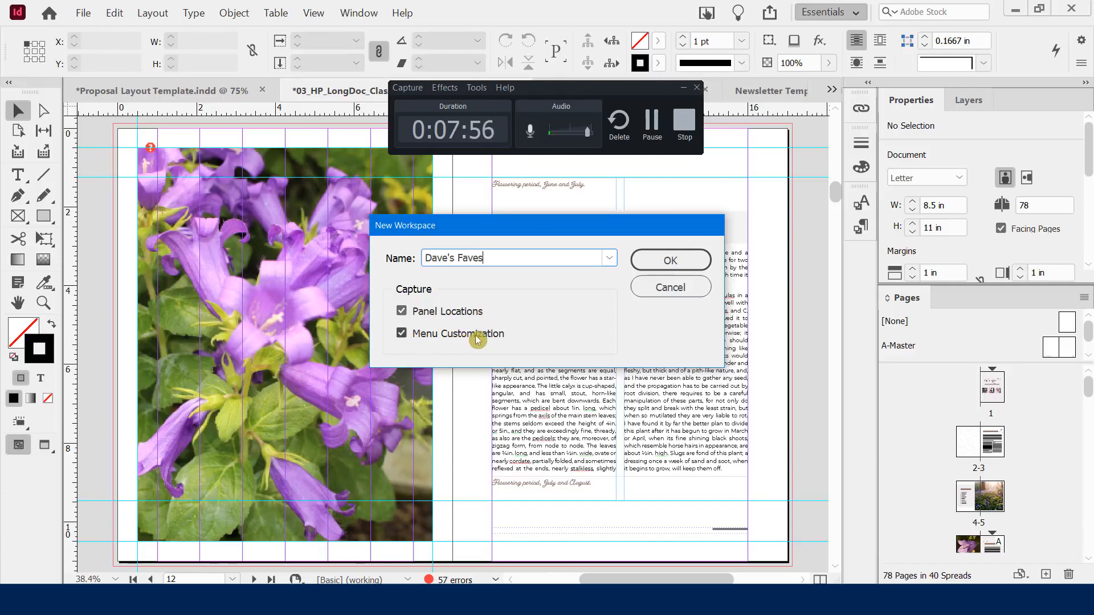
pyautogui.click(661, 260)
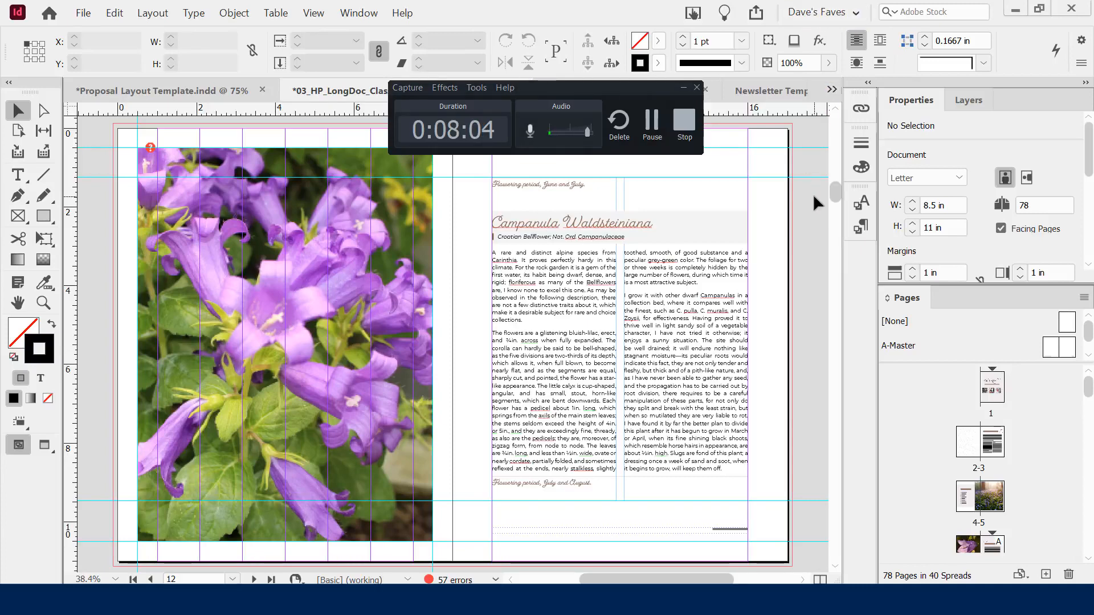
# Float the Layers and Links panels over the page and close the Pages panel
pyautogui.moveTo(969, 100); pyautogui.dragTo(217, 176)
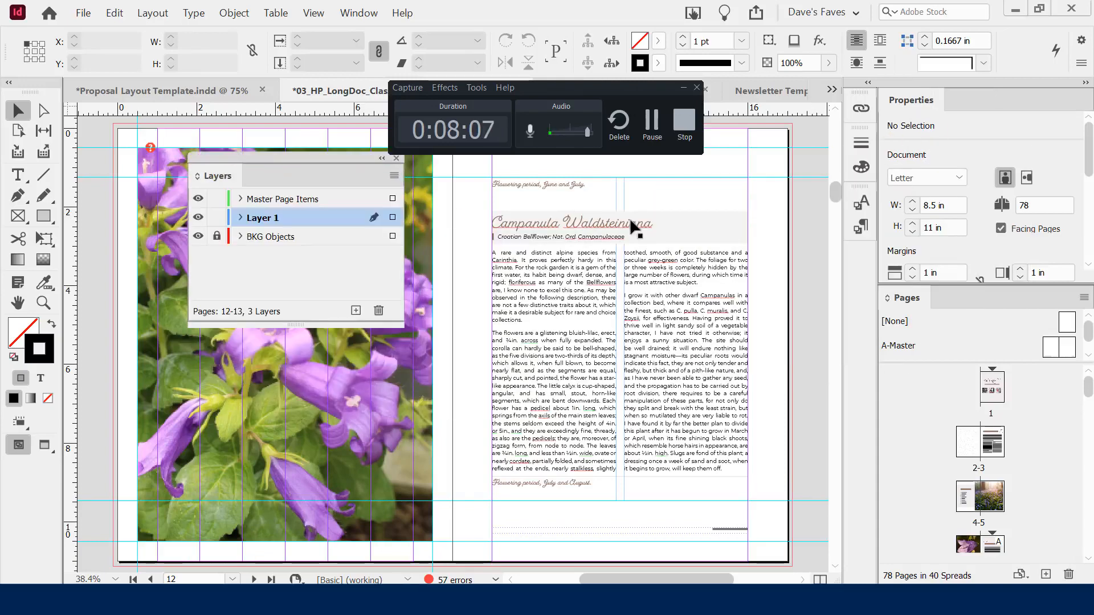
pyautogui.rightClick(912, 298)
pyautogui.click(936, 308)
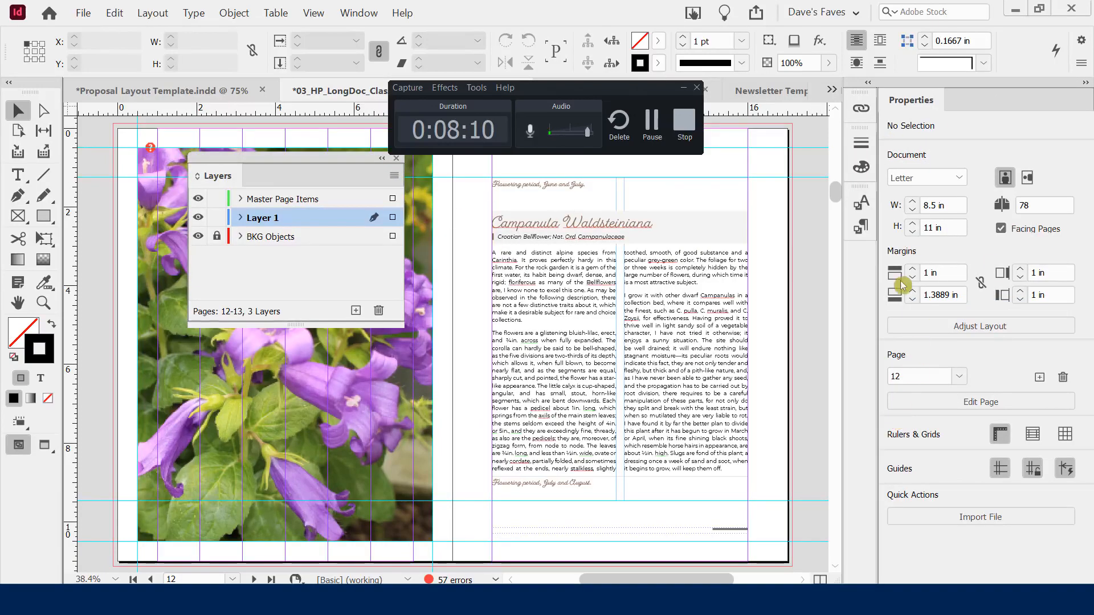
pyautogui.click(860, 110)
pyautogui.moveTo(750, 101); pyautogui.dragTo(578, 209)
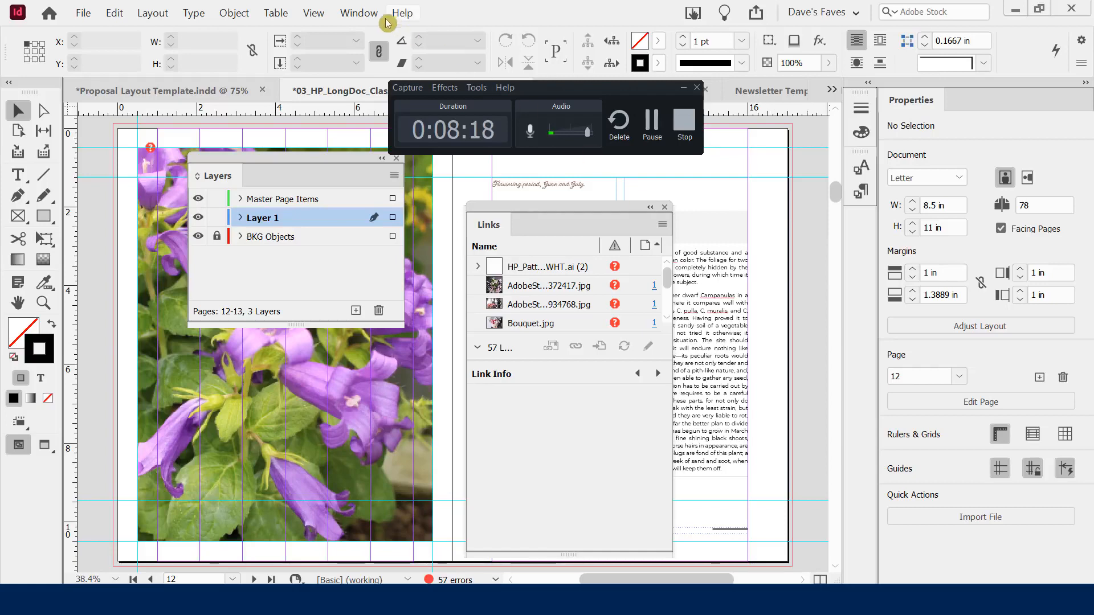
pyautogui.click(359, 14)
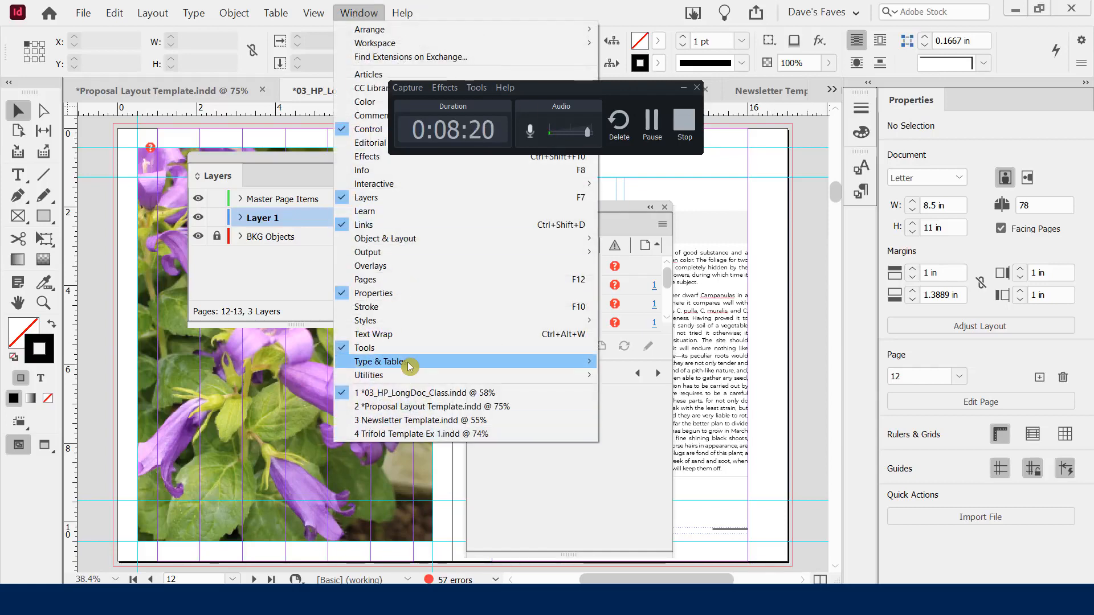
pyautogui.click(620, 12)
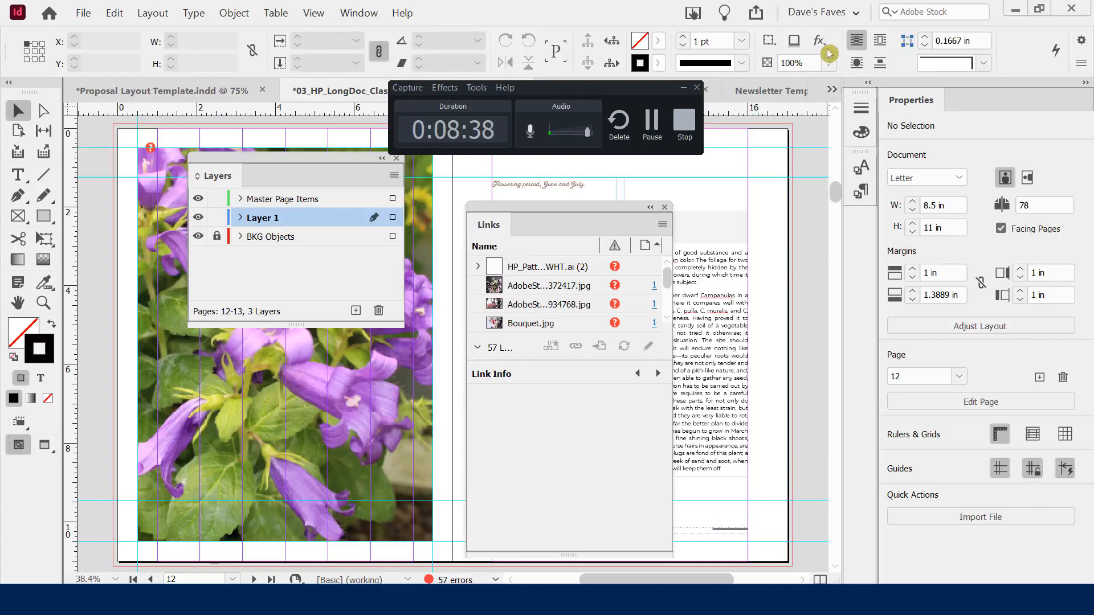
pyautogui.click(838, 17)
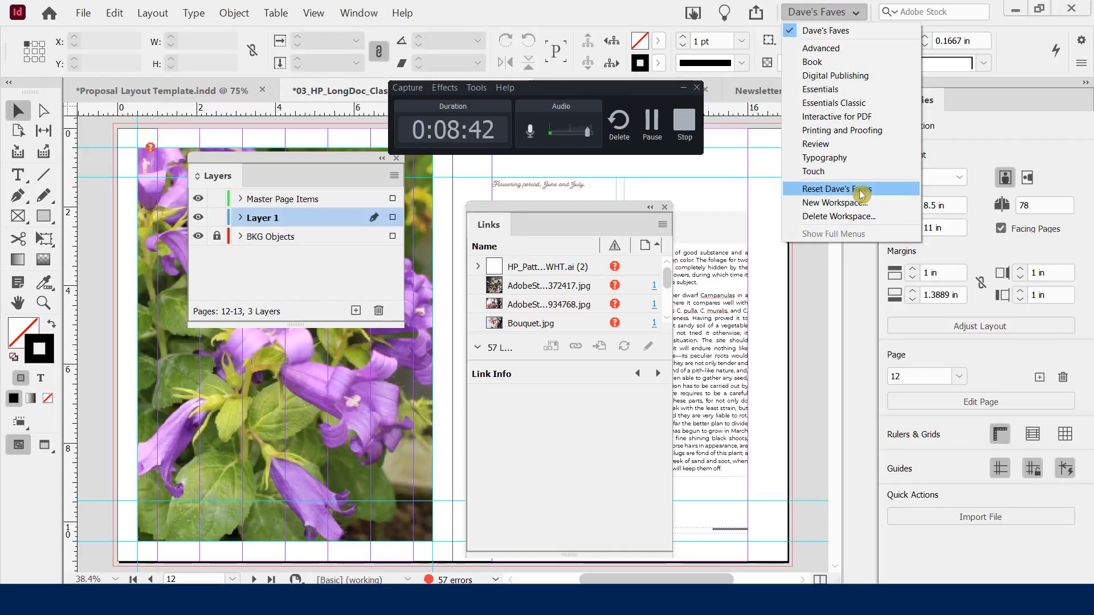
# Reset the Dave's Faves workspace to its saved layout and zoom the view to 100%
pyautogui.click(818, 194)
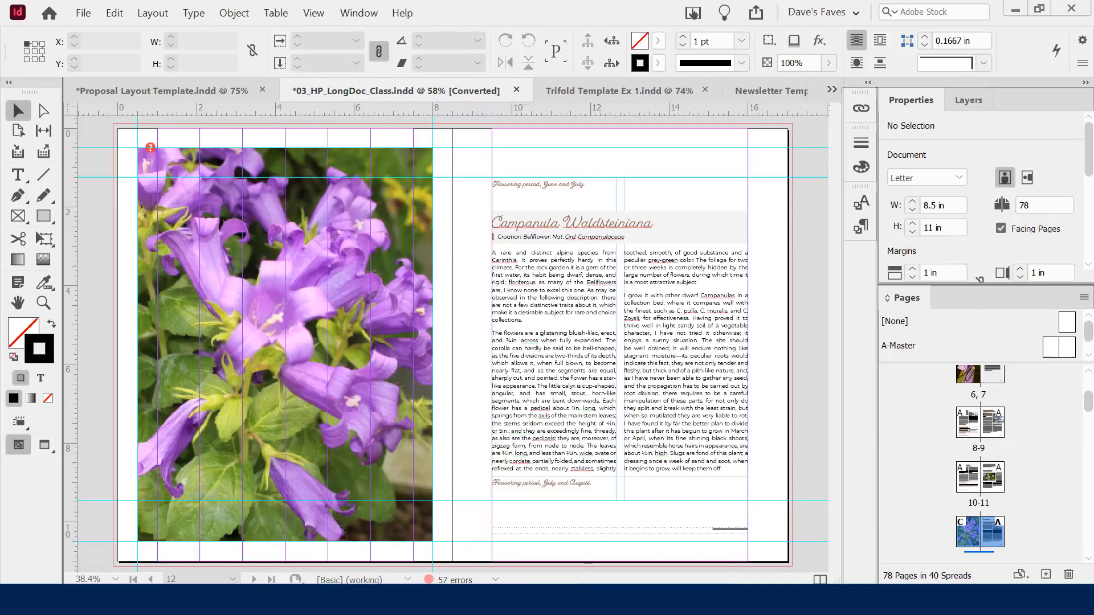
pyautogui.click(116, 579)
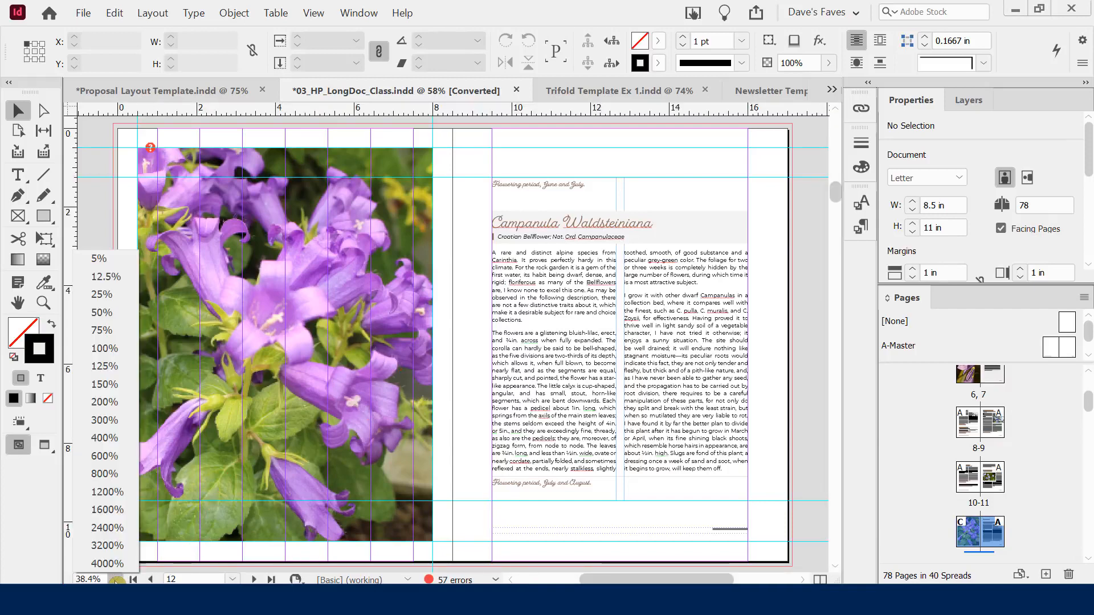
pyautogui.click(105, 349)
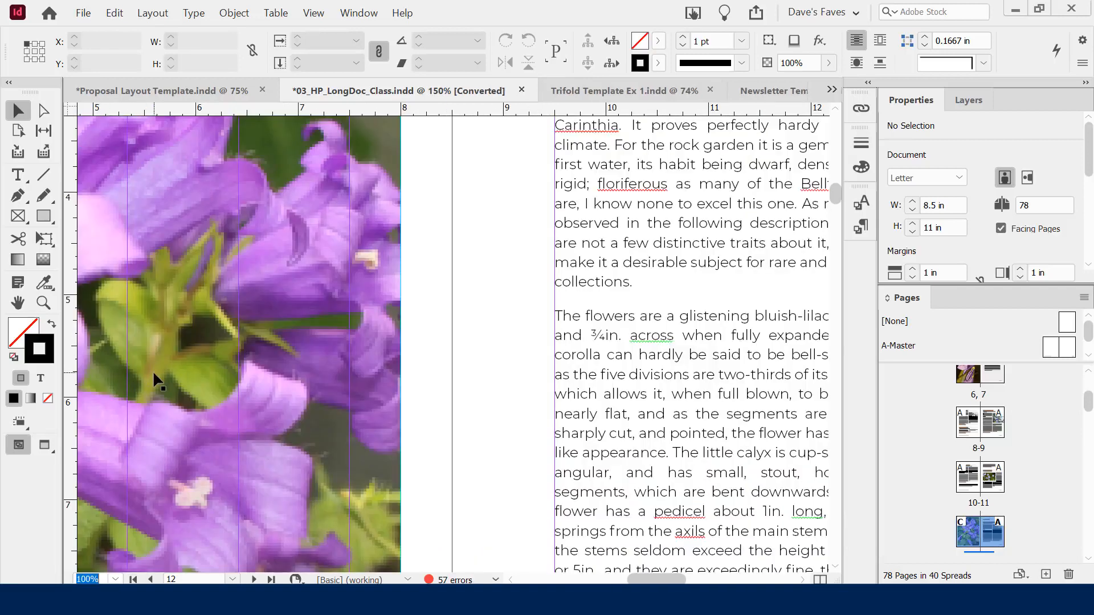
pyautogui.click(115, 580)
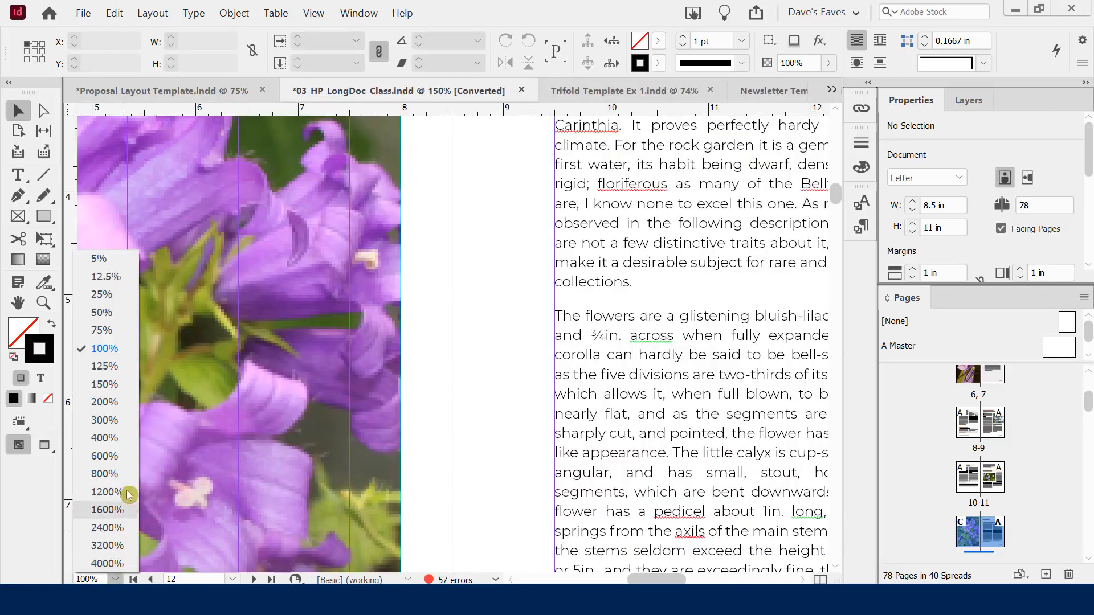
# Zoom to 25% and jump through pages 18, 36 and 47
pyautogui.click(104, 295)
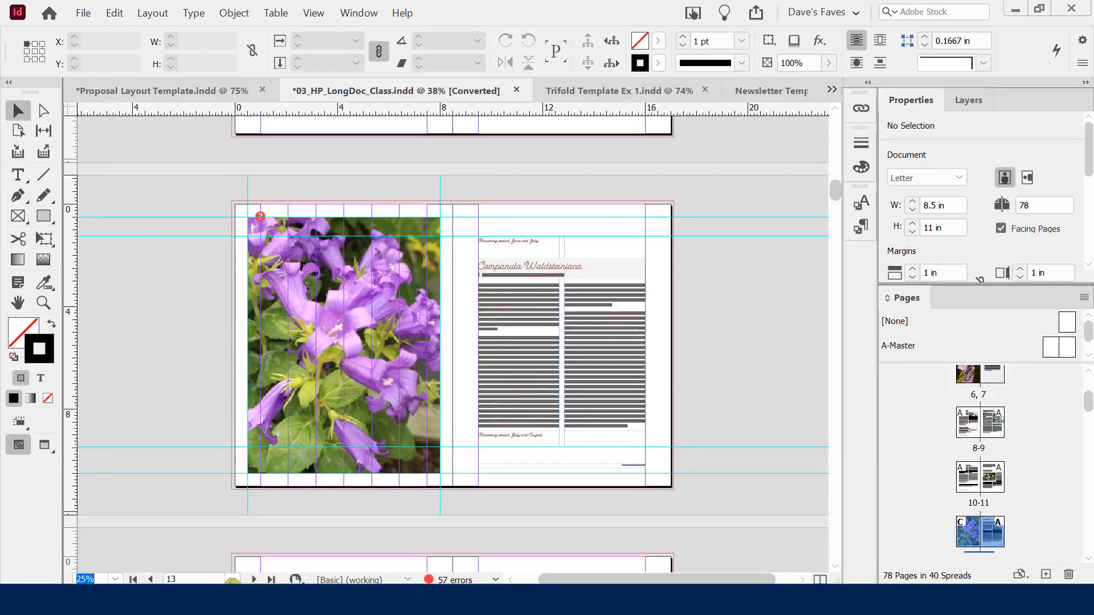
pyautogui.click(232, 580)
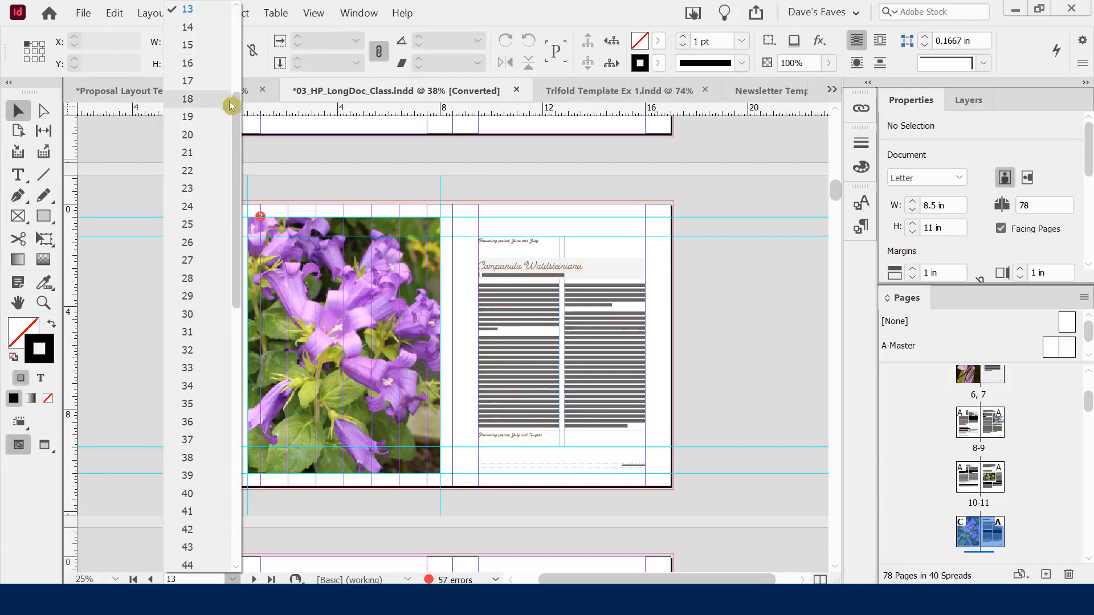
pyautogui.moveTo(237, 112); pyautogui.dragTo(237, 97)
pyautogui.click(190, 145)
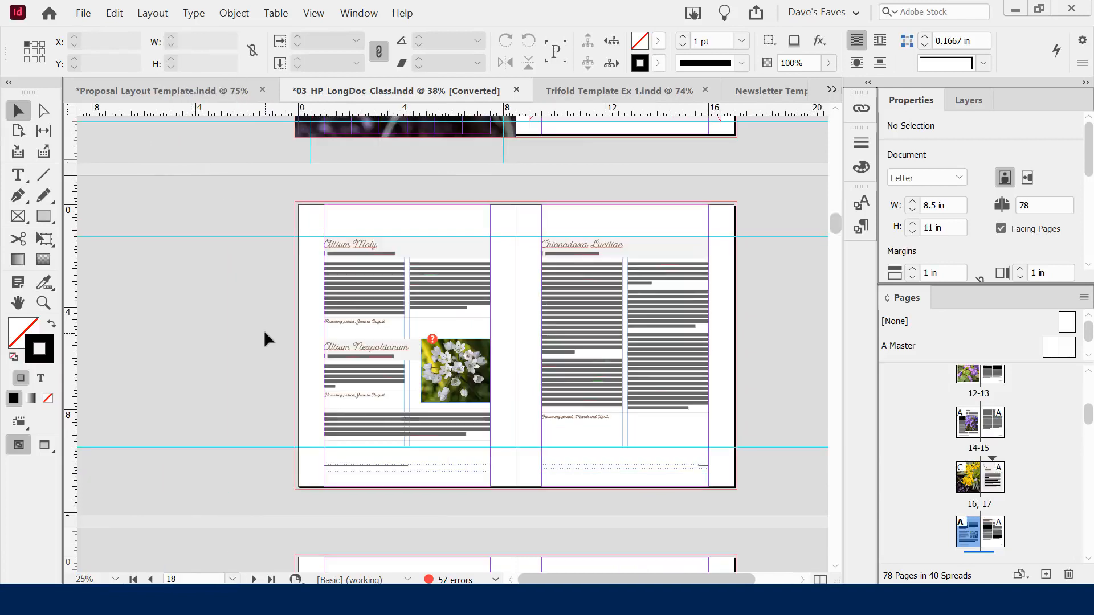
pyautogui.click(233, 579)
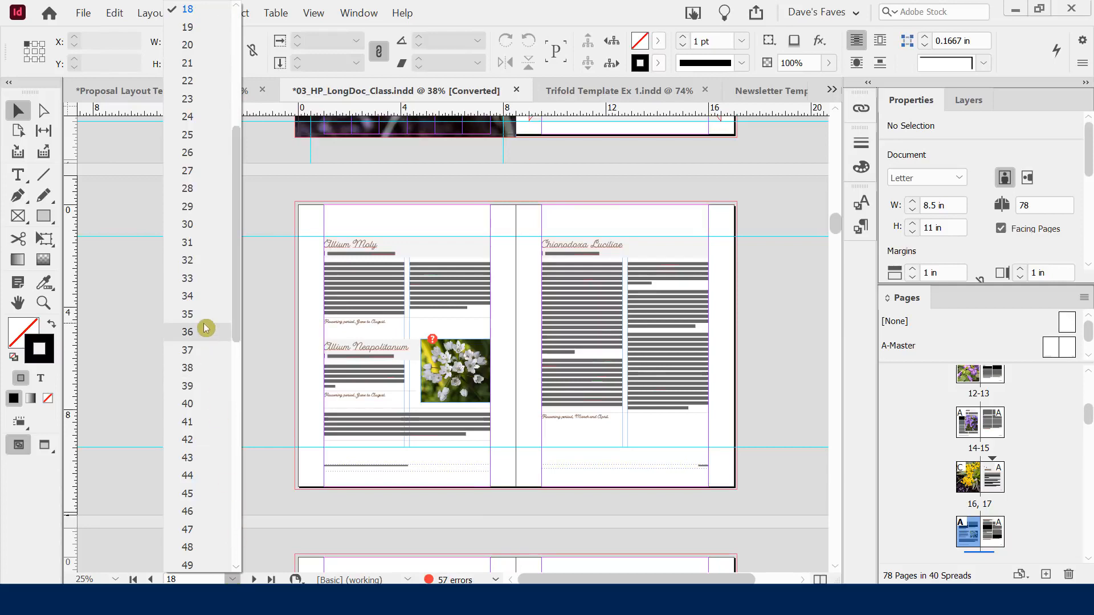
pyautogui.click(204, 327)
pyautogui.click(233, 579)
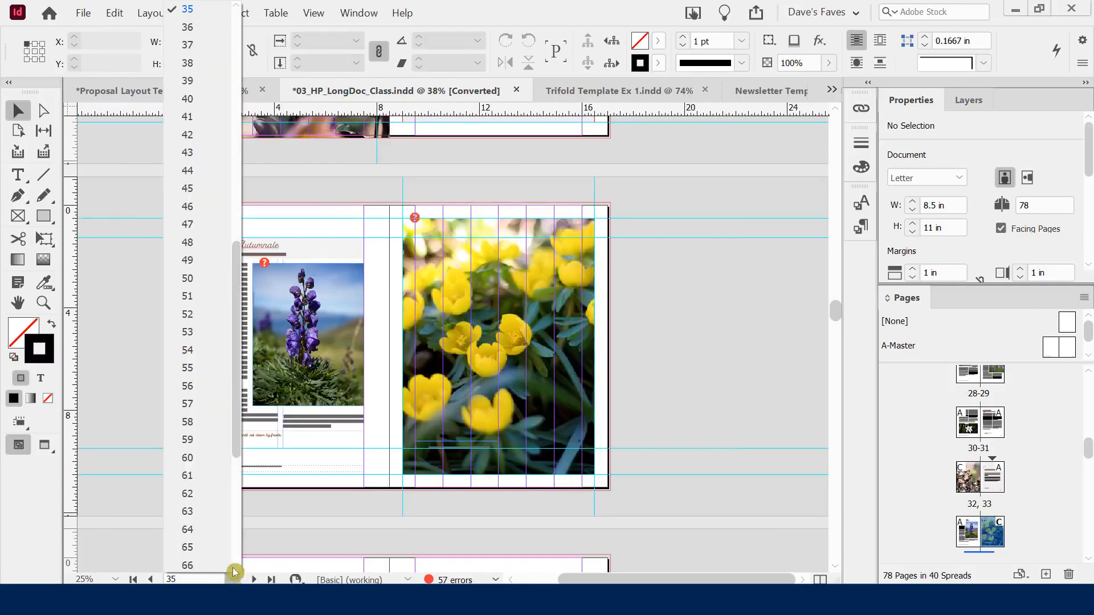
pyautogui.click(183, 228)
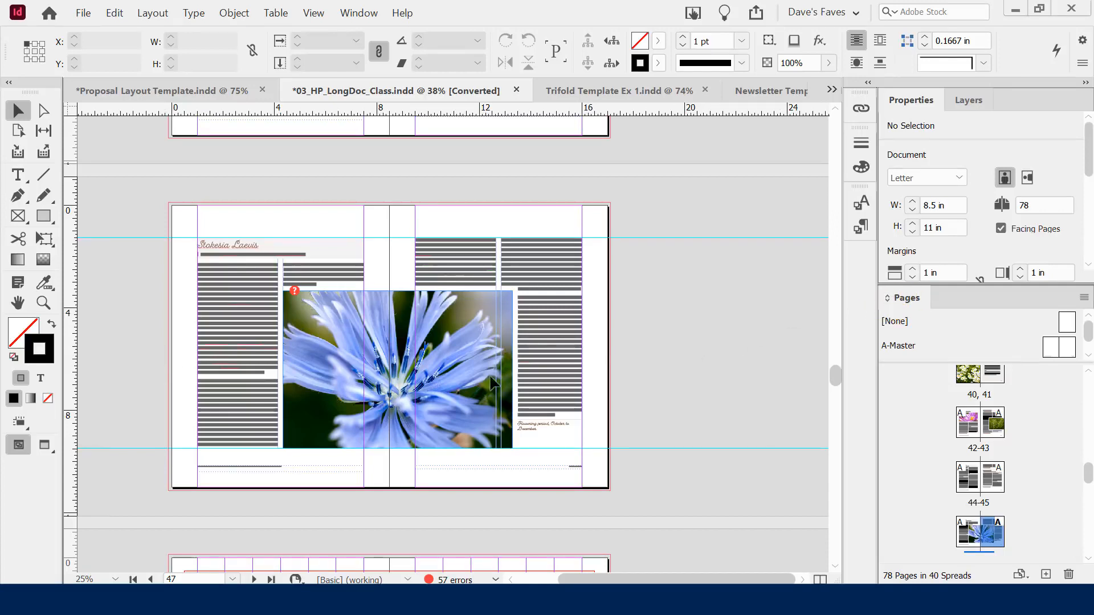
# Step back to the 42–43 spread, then go to the first page
pyautogui.click(235, 580)
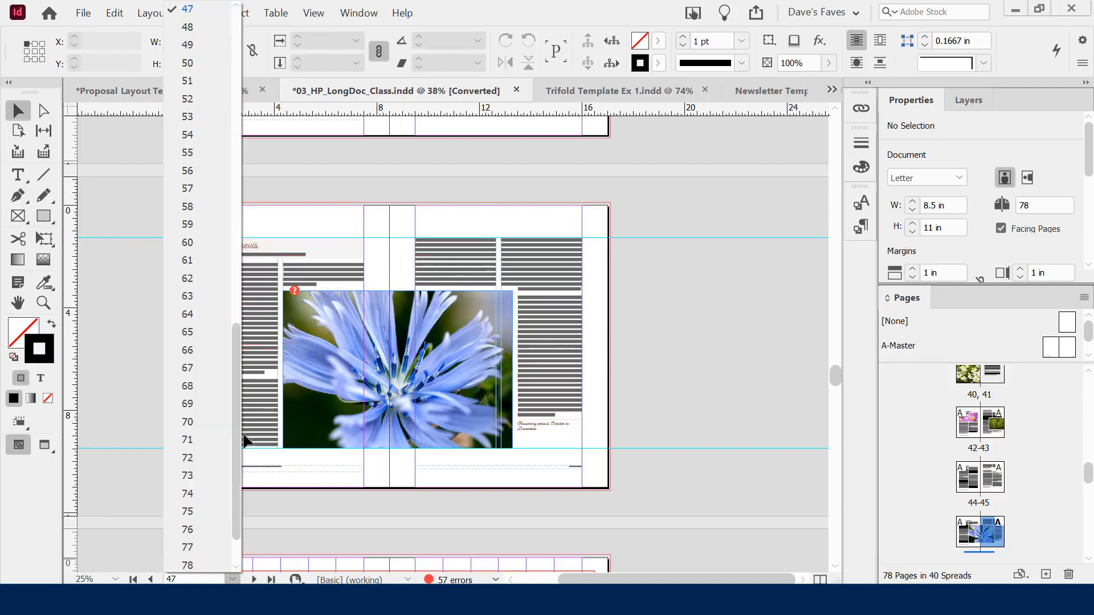
pyautogui.click(132, 265)
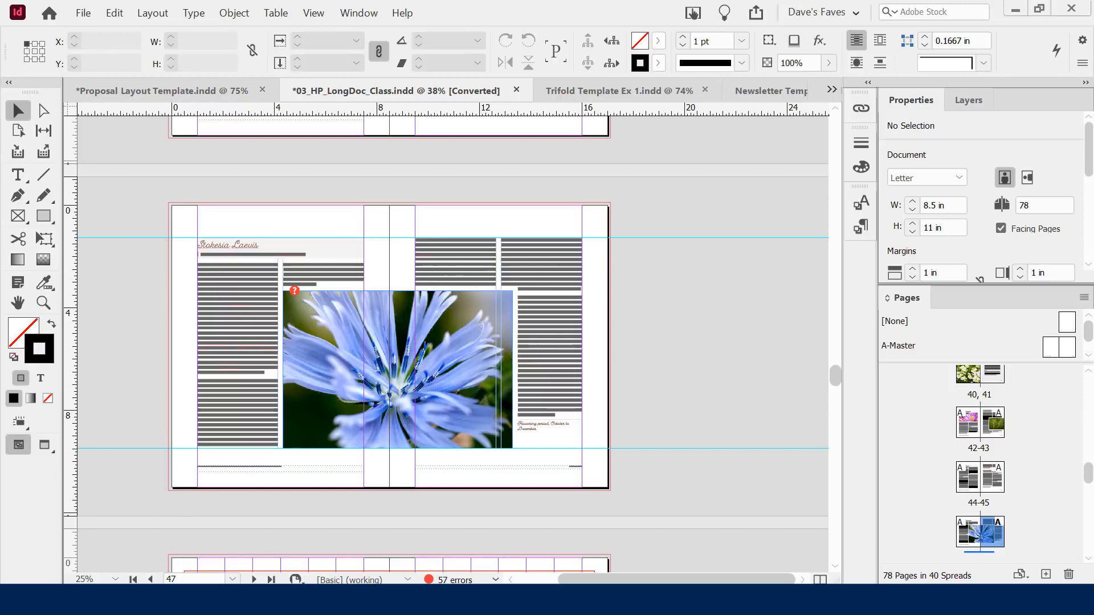
pyautogui.click(151, 579)
pyautogui.click(150, 580)
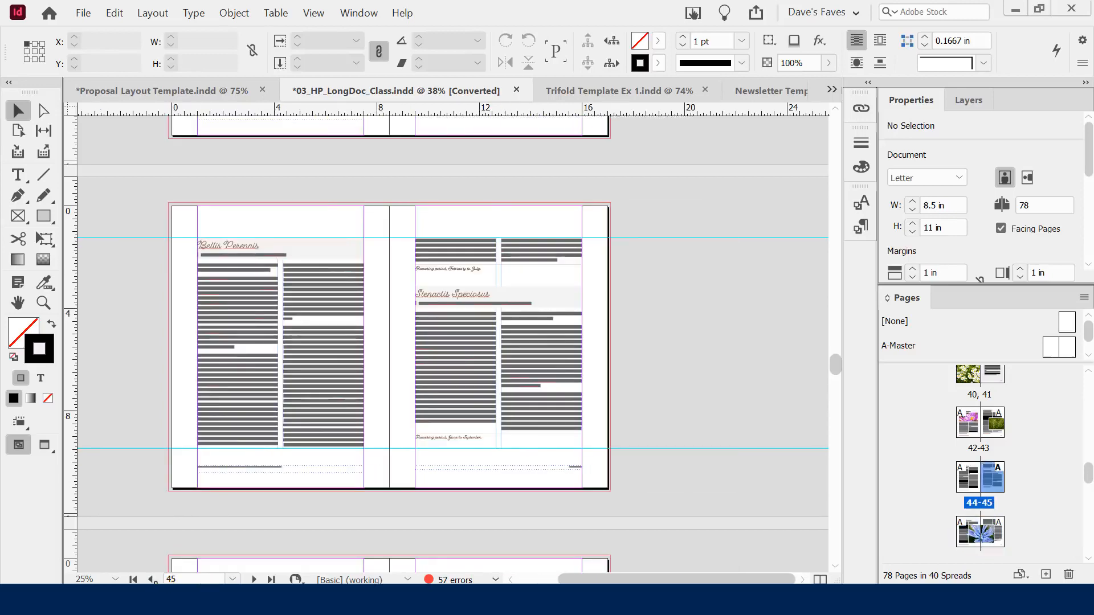
pyautogui.click(151, 579)
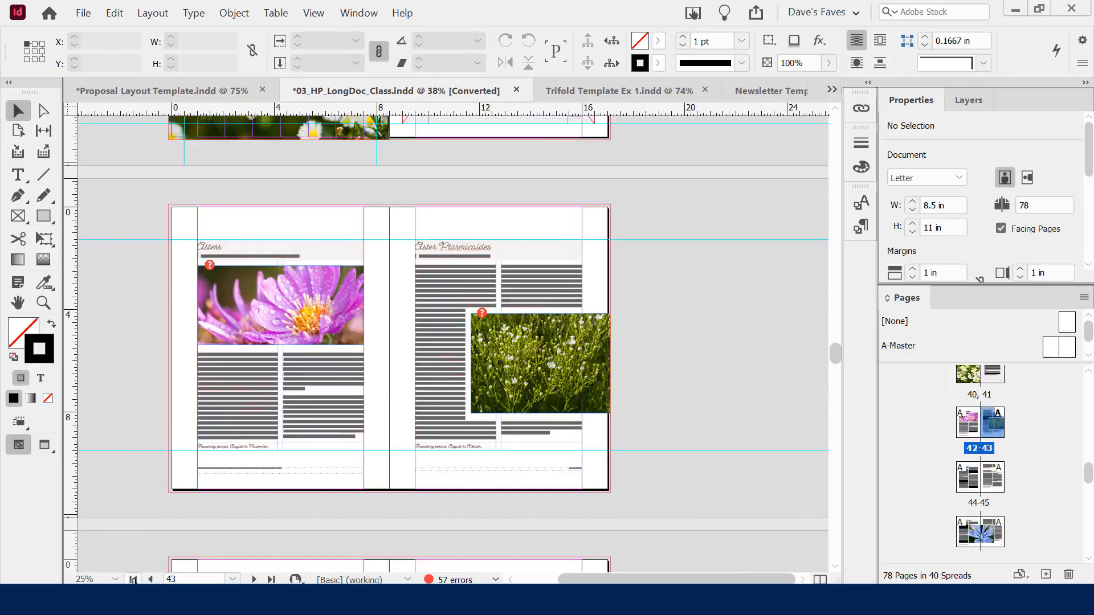
pyautogui.click(134, 580)
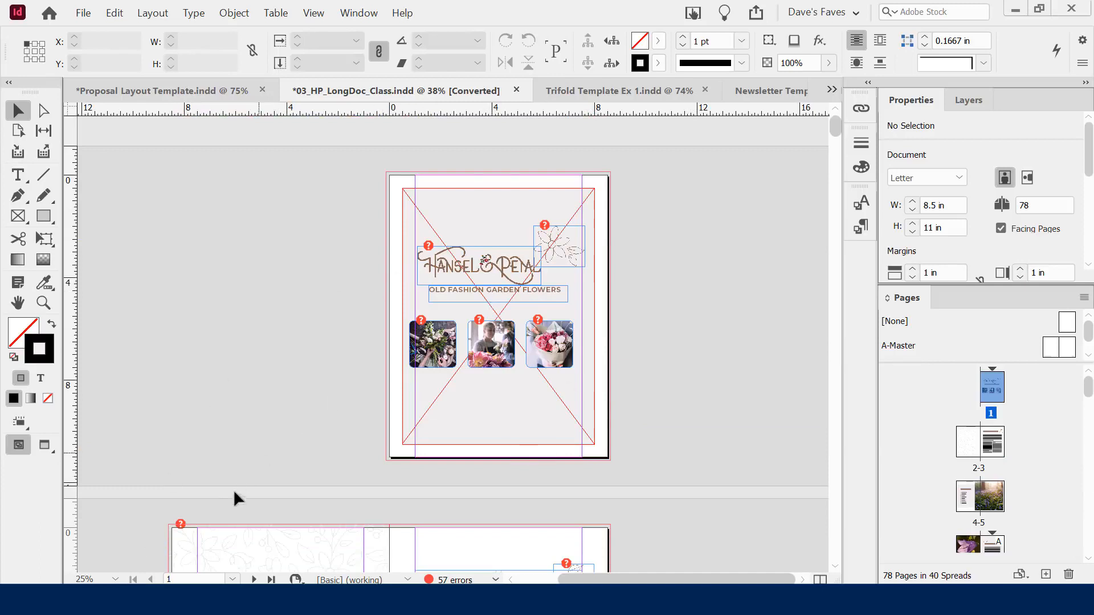
pyautogui.click(271, 580)
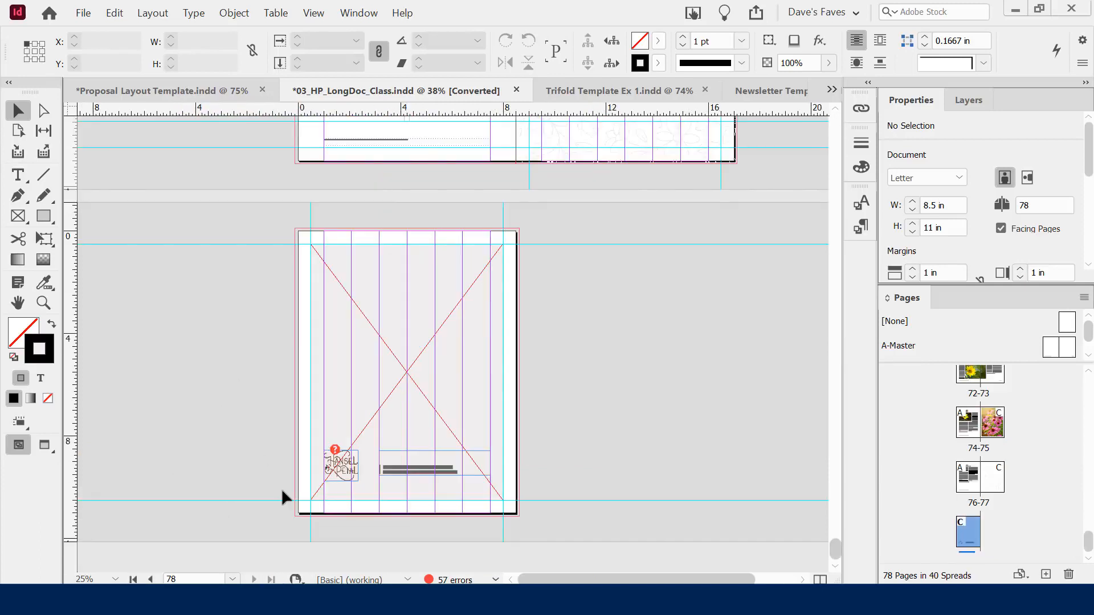
pyautogui.click(133, 580)
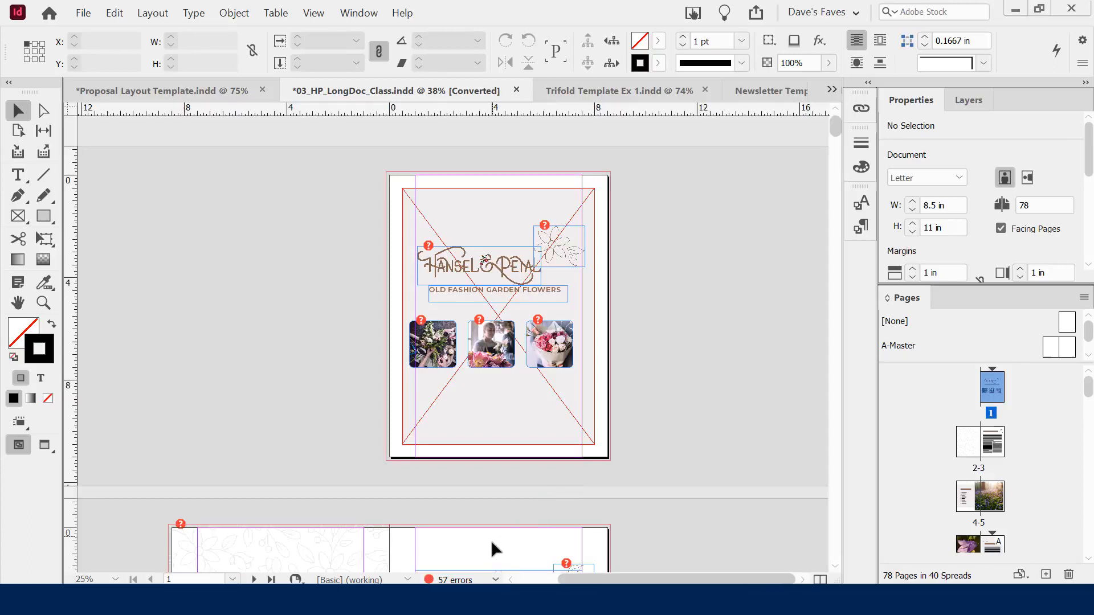
# Review the 57 preflight errors under LINKS, listing each missing file, then close the Preflight panel
pyautogui.click(436, 578)
pyautogui.doubleClick(442, 580)
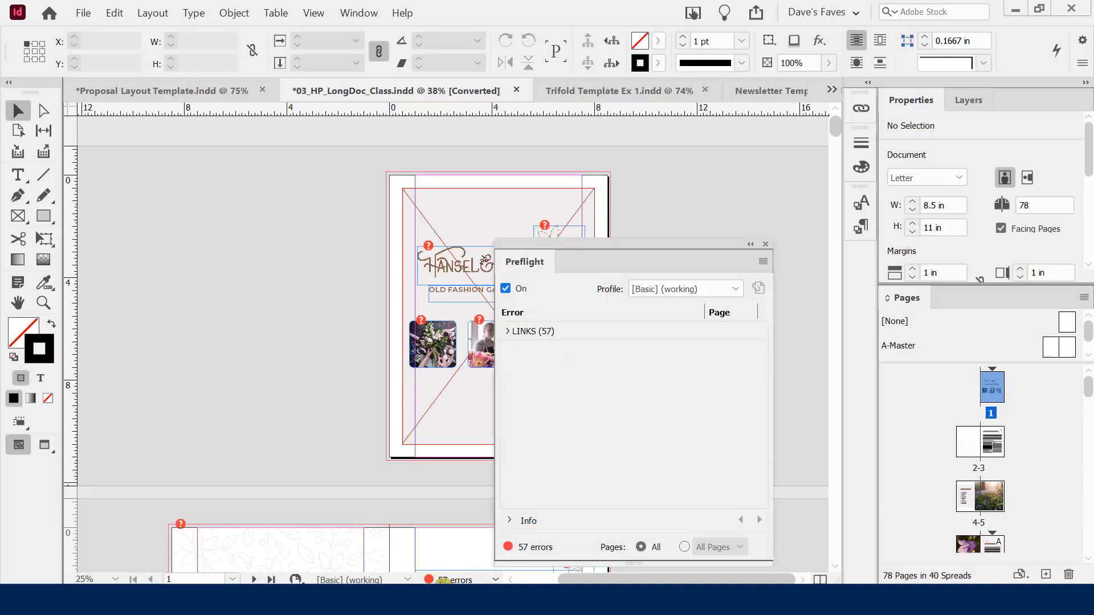
pyautogui.moveTo(551, 247); pyautogui.dragTo(200, 154)
pyautogui.click(111, 236)
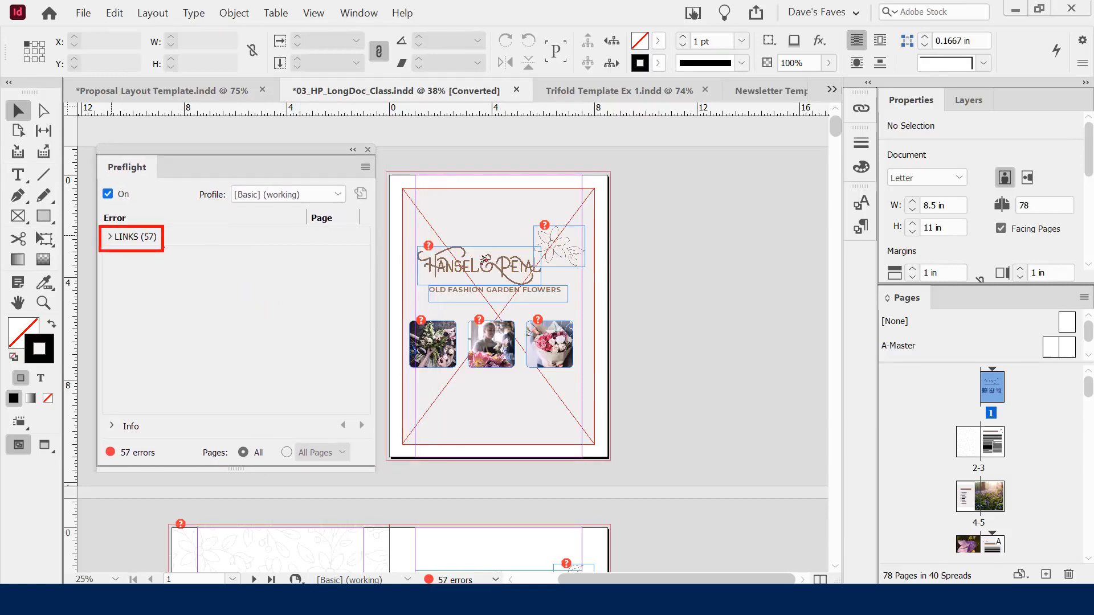
pyautogui.click(115, 239)
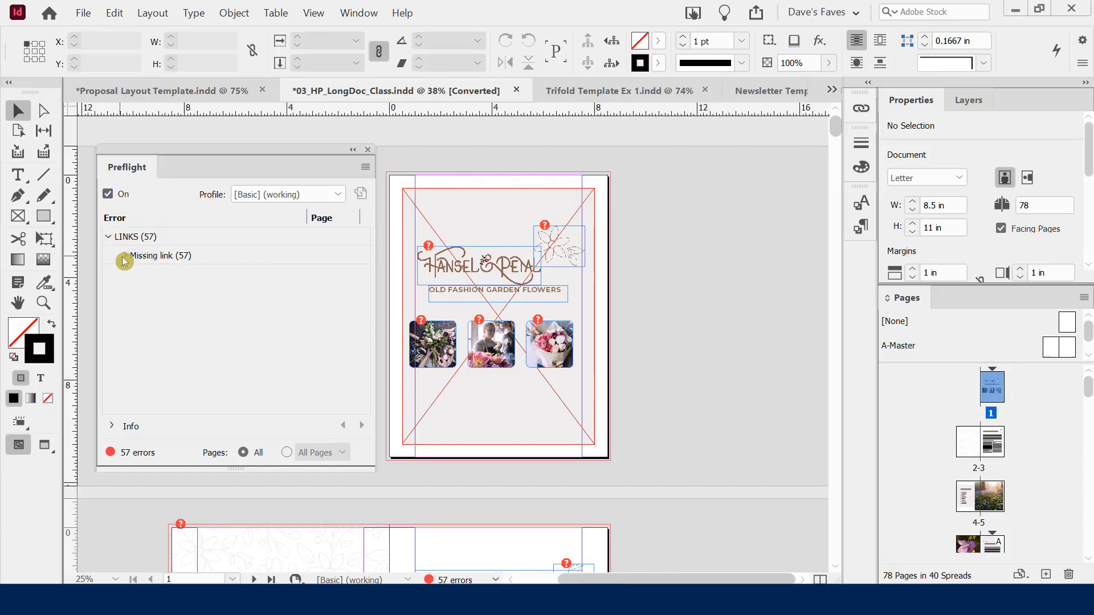
pyautogui.click(124, 256)
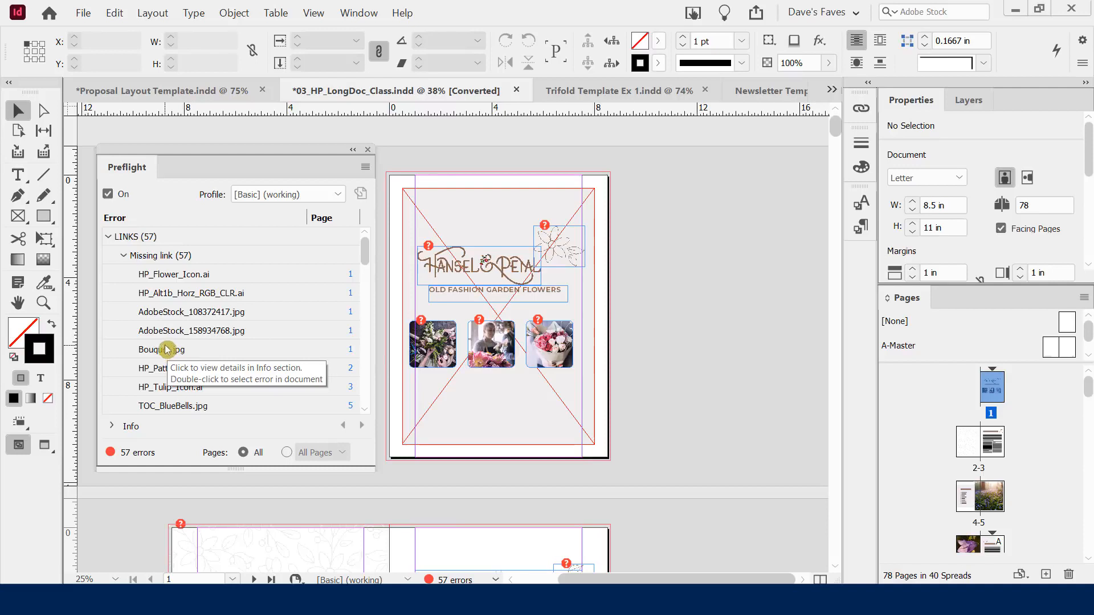
pyautogui.click(370, 152)
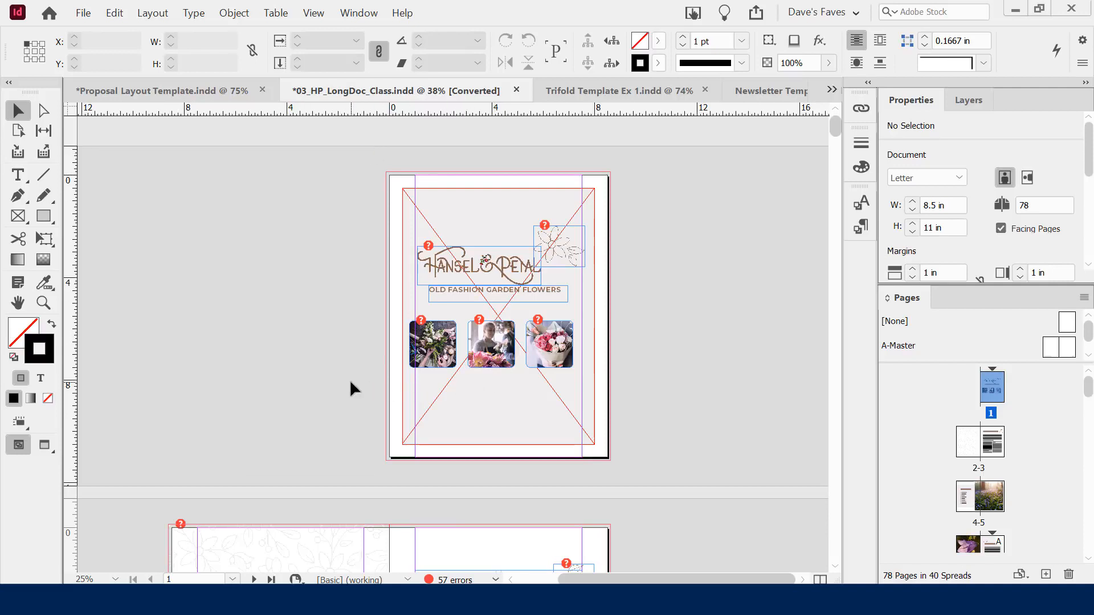
# Float the Properties panel over the canvas and lengthen it to show margin and page settings
pyautogui.doubleClick(446, 579)
pyautogui.click(441, 579)
pyautogui.moveTo(913, 100); pyautogui.dragTo(141, 145)
pyautogui.moveTo(221, 319); pyautogui.dragTo(201, 459)
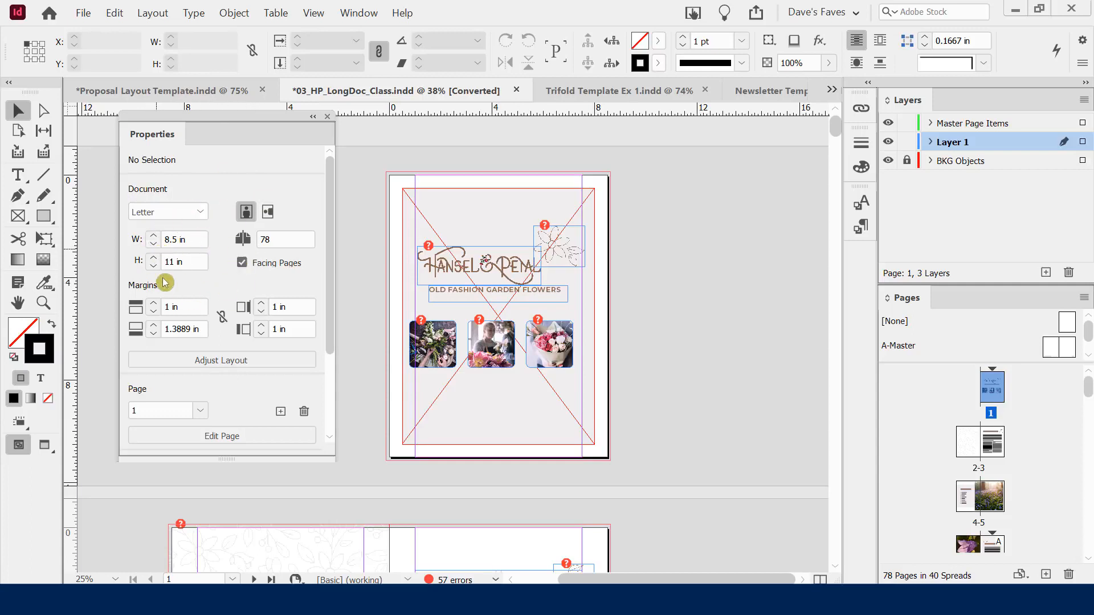
# Inspect the first flower photo's properties, deselect it, and scroll down to the INTRODUCTION page
pyautogui.click(441, 348)
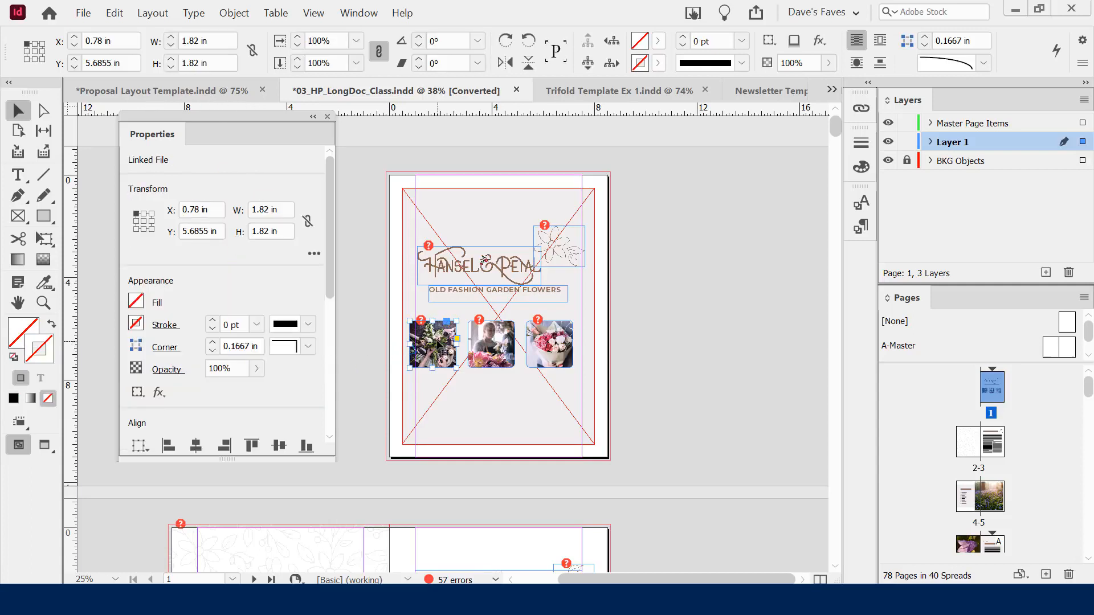
pyautogui.moveTo(332, 205); pyautogui.dragTo(323, 170)
pyautogui.click(665, 315)
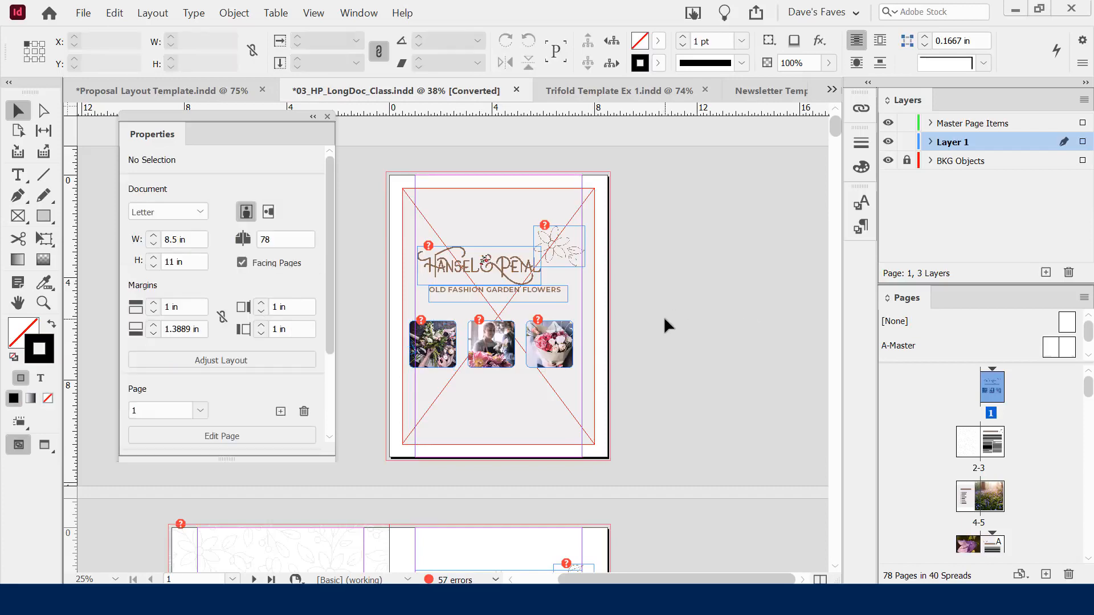
pyautogui.scroll(-3, 665, 317)
pyautogui.scroll(-2, 663, 316)
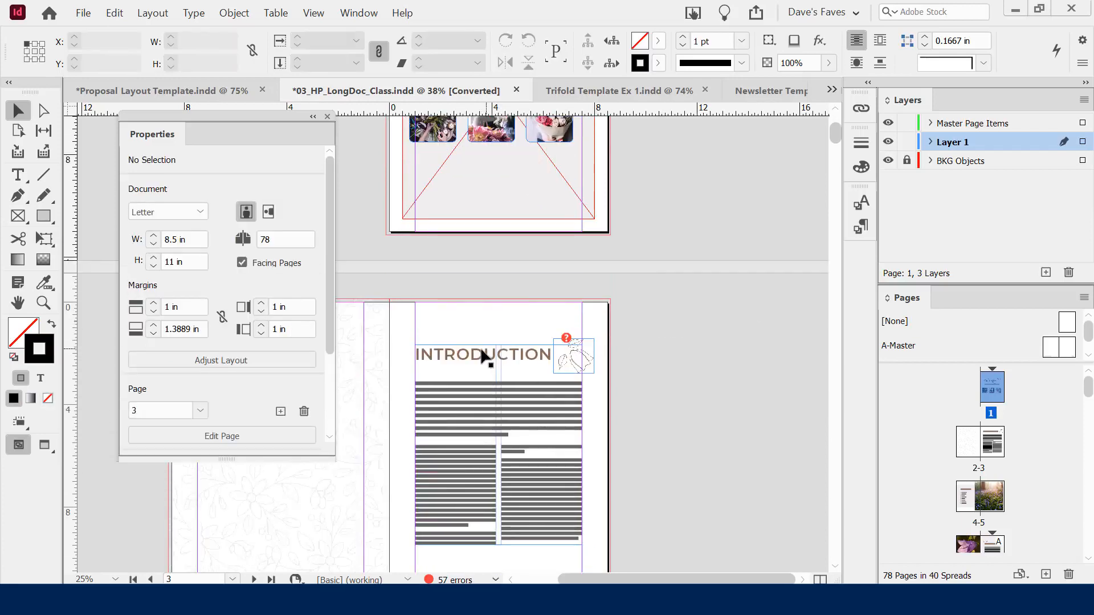
pyautogui.doubleClick(459, 354)
pyautogui.doubleClick(459, 354)
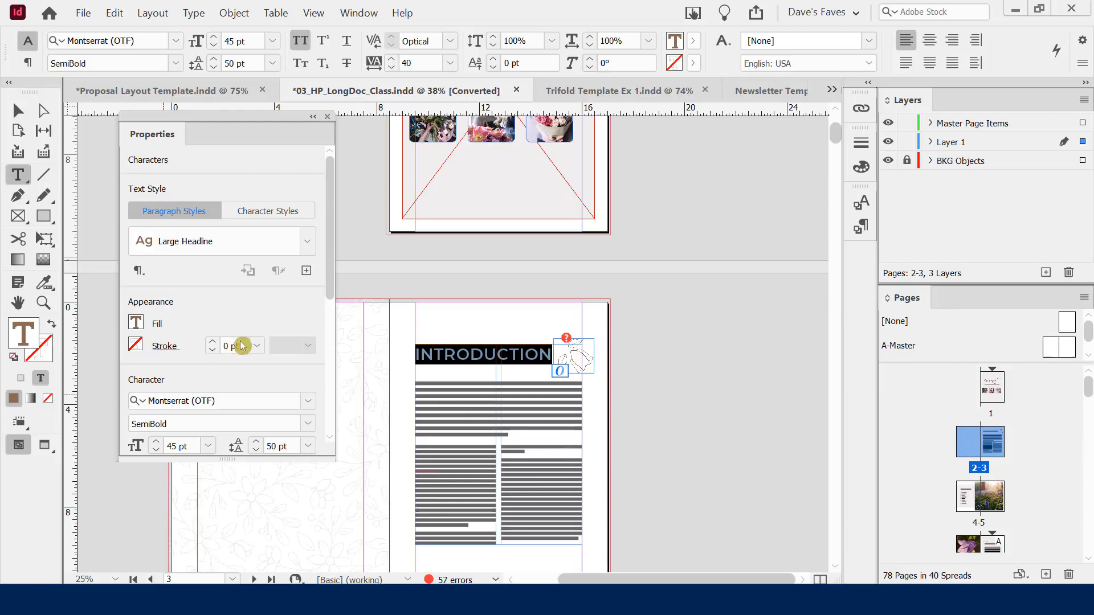
pyautogui.moveTo(329, 182)
pyautogui.mouseDown()
pyautogui.moveTo(327, 205)
pyautogui.moveTo(329, 164)
pyautogui.mouseUp()
pyautogui.click(23, 113)
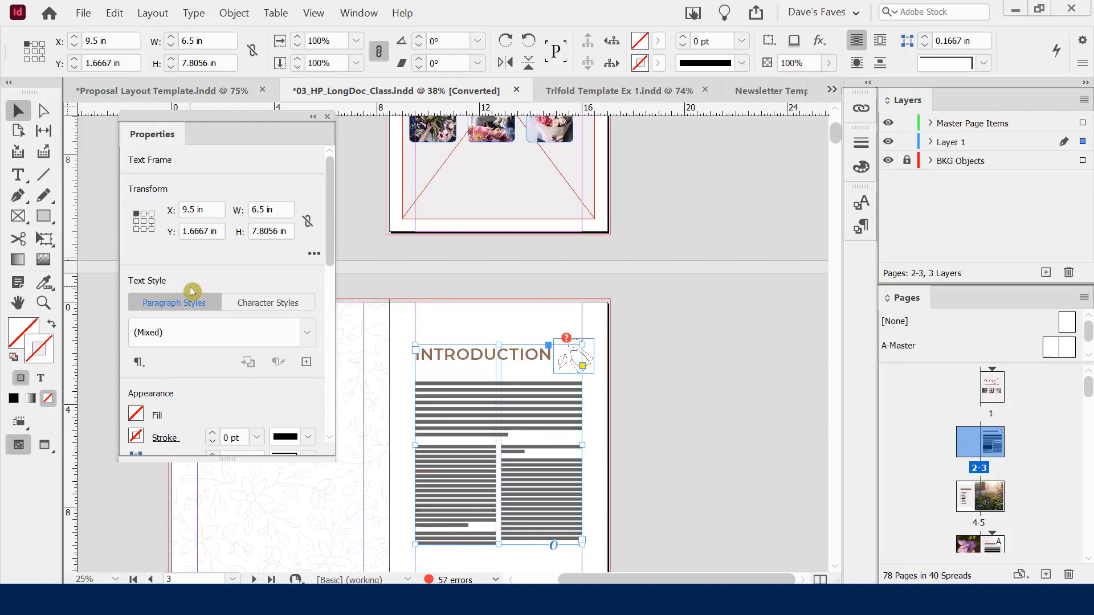
pyautogui.click(687, 367)
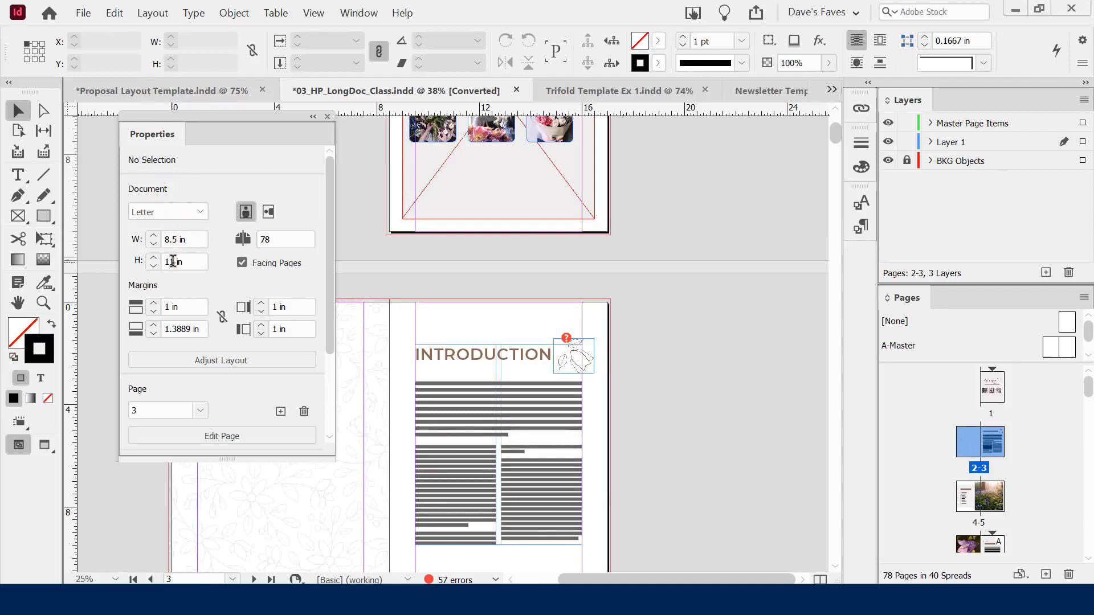
pyautogui.moveTo(327, 206); pyautogui.dragTo(331, 168)
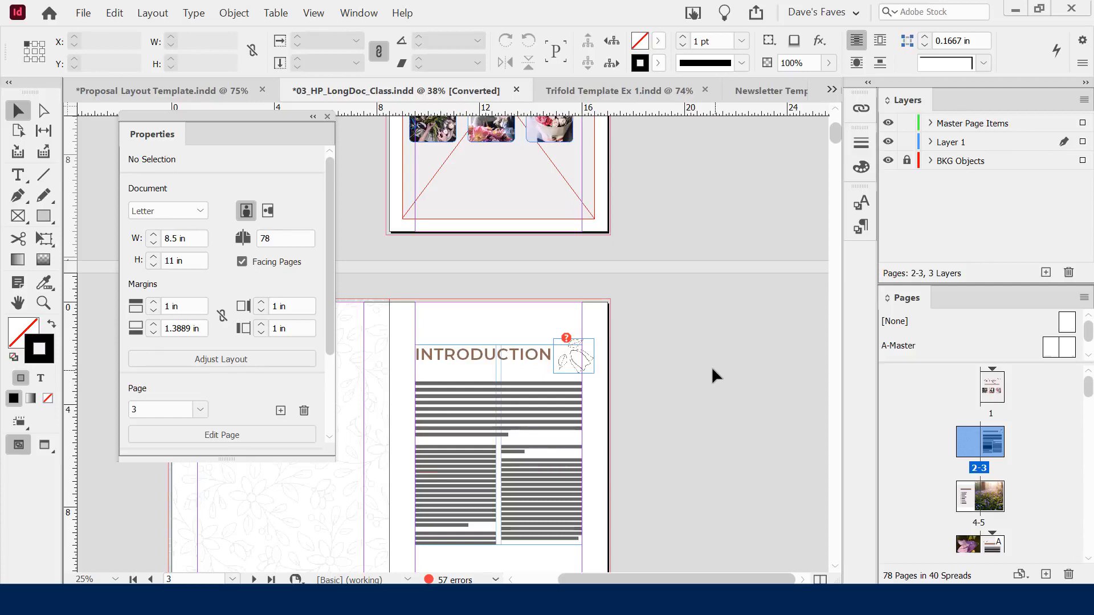
pyautogui.click(485, 134)
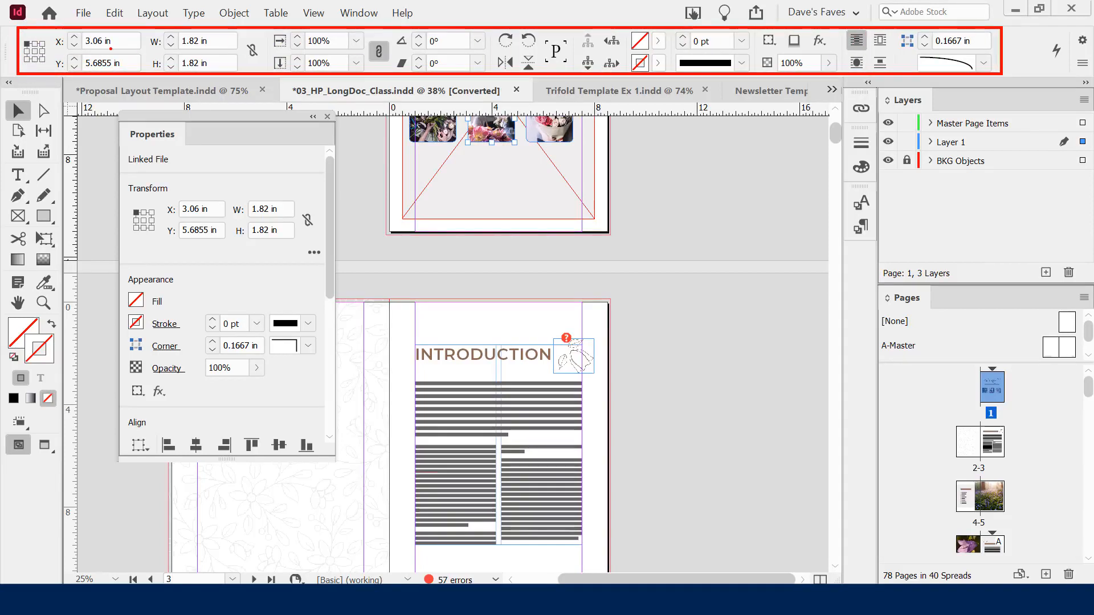
pyautogui.click(438, 356)
pyautogui.doubleClick(438, 354)
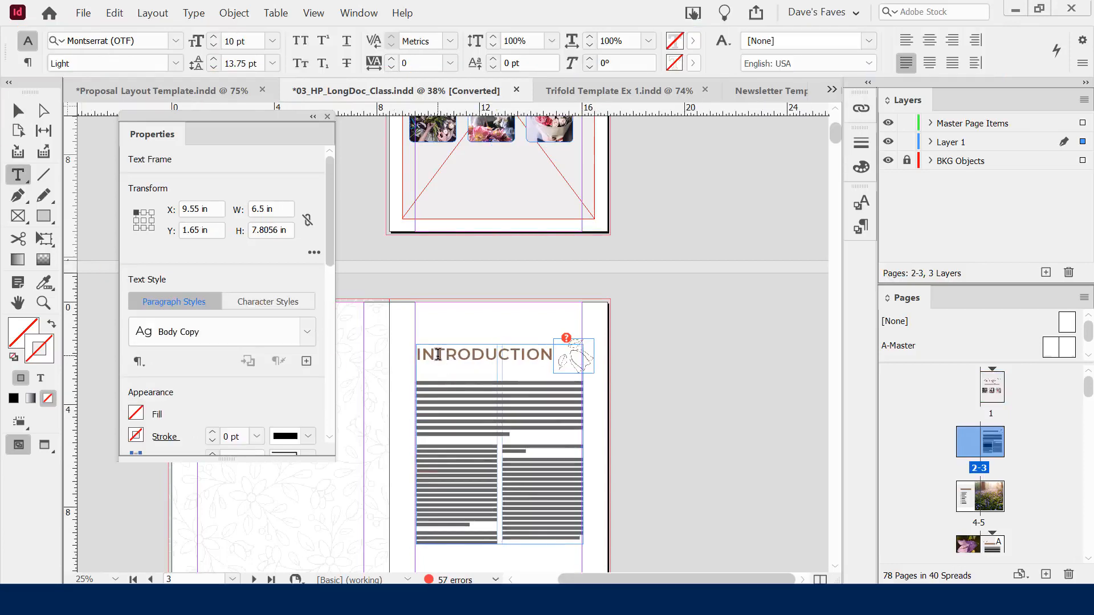
pyautogui.doubleClick(438, 355)
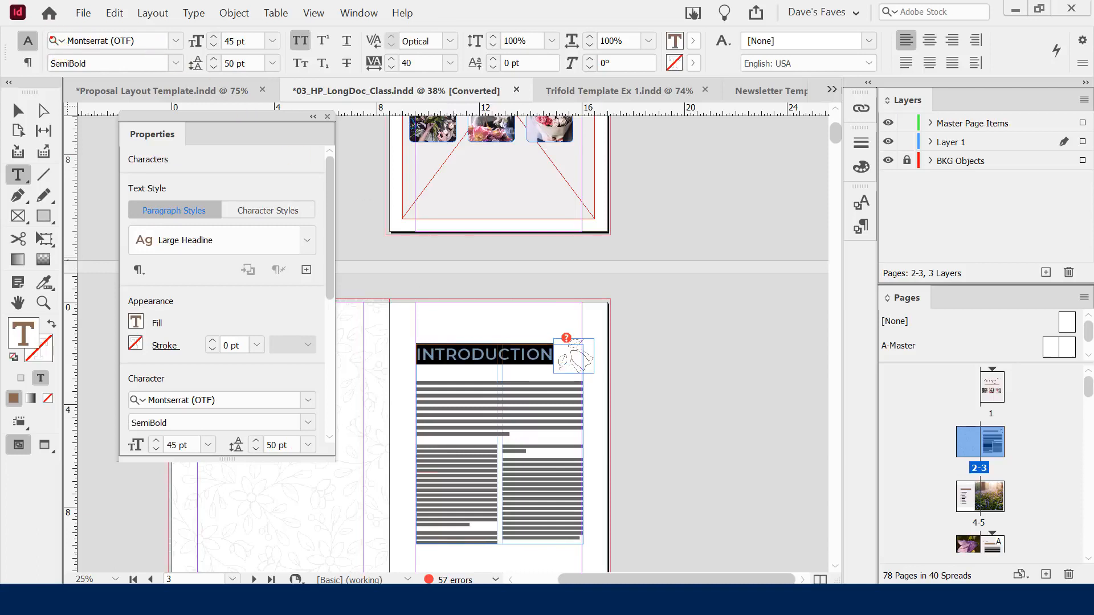
pyautogui.click(19, 110)
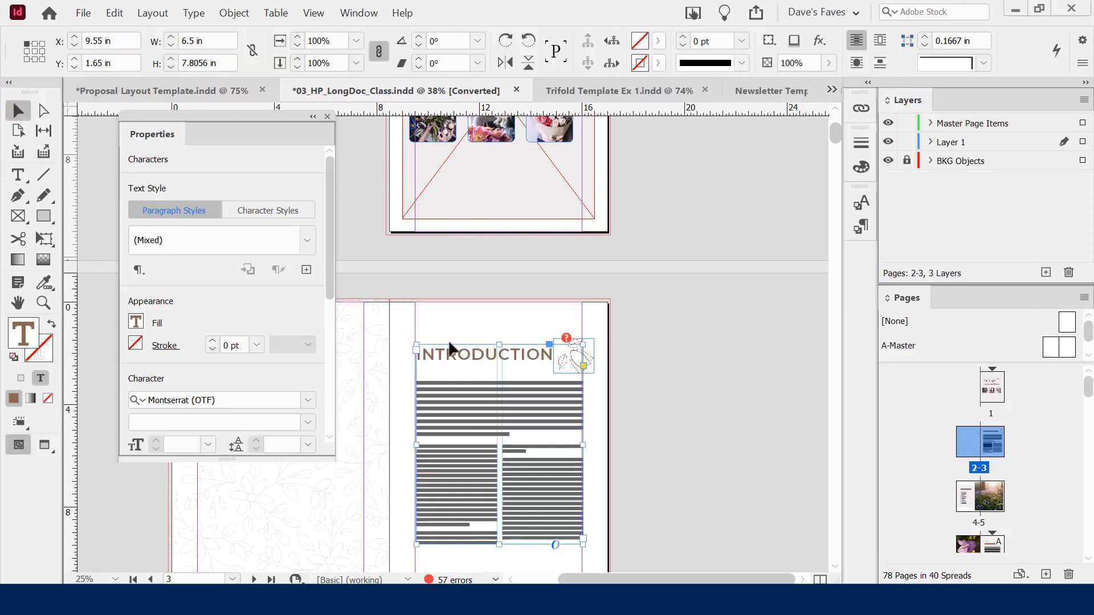
pyautogui.click(668, 342)
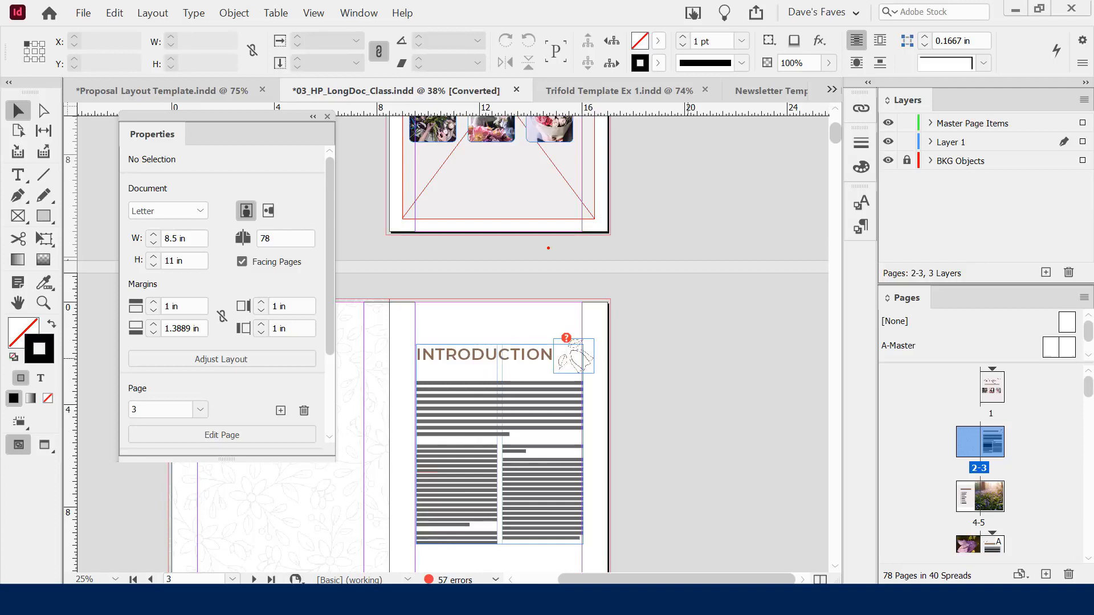
# Switch the INTRODUCTION spread to Preview screen mode with the W shortcut
pyautogui.write('tw')
pyautogui.press('BackSpace')
pyautogui.write('E')
pyautogui.press('BackSpace')
pyautogui.write('W')
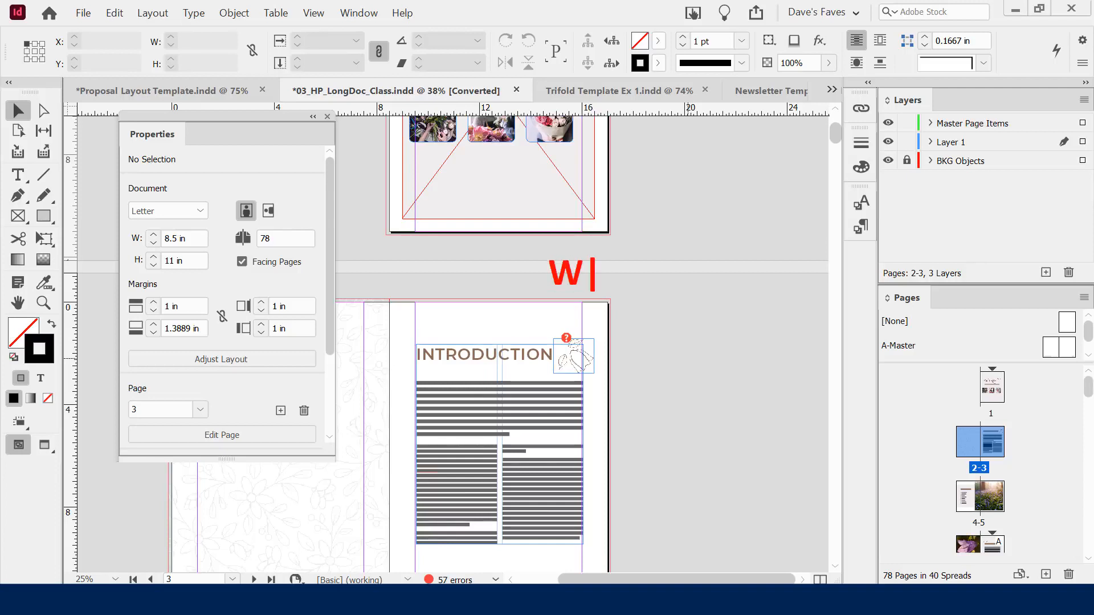
pyautogui.press('Return')
pyautogui.write('SH')
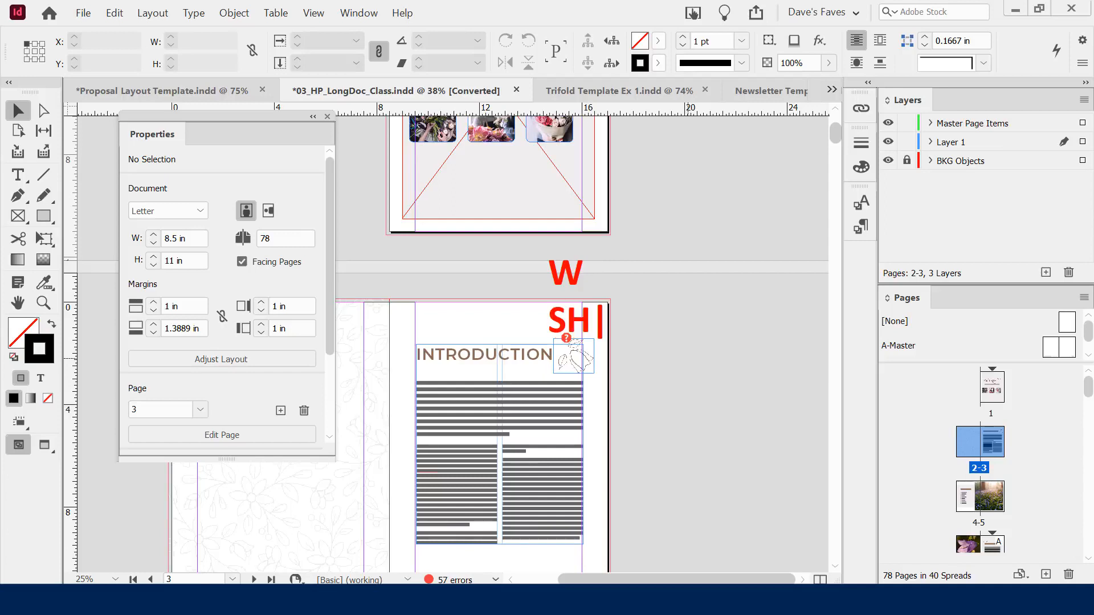
pyautogui.write('IFT + ')
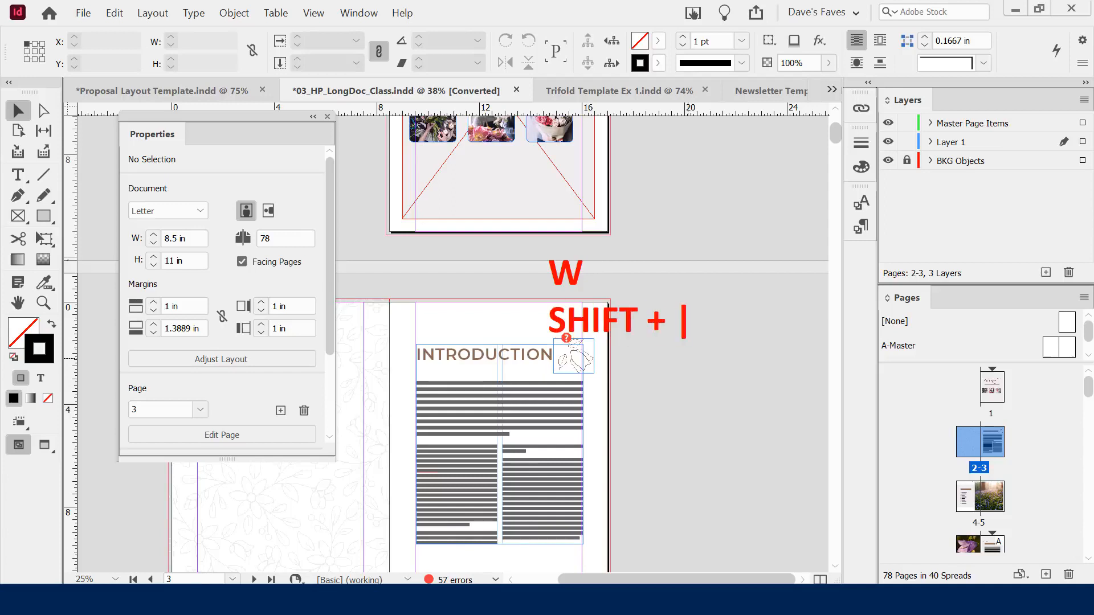
pyautogui.write('W')
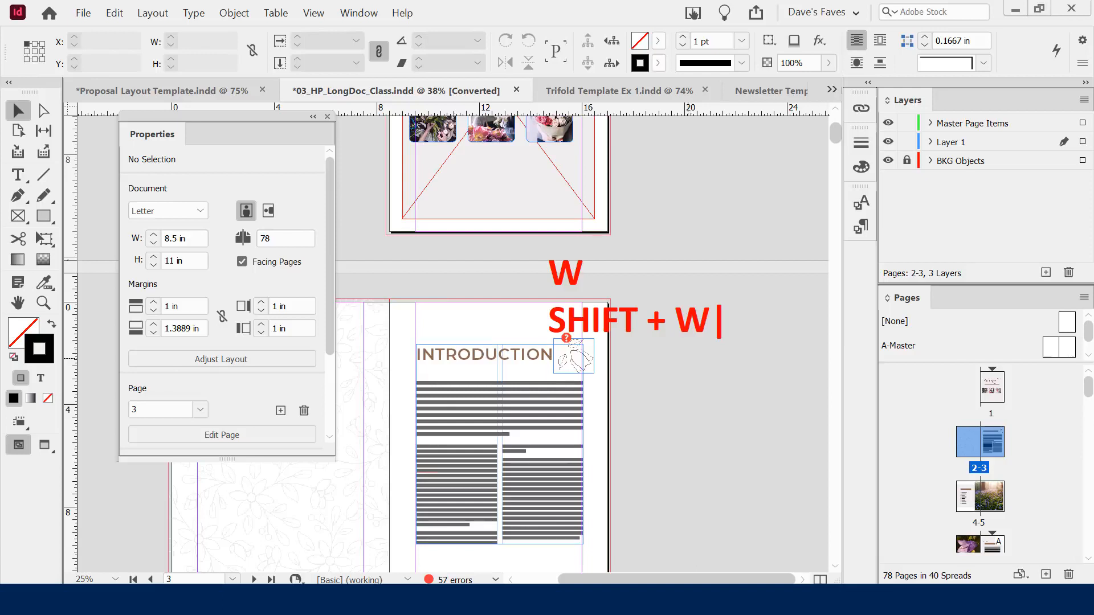
pyautogui.press('Escape')
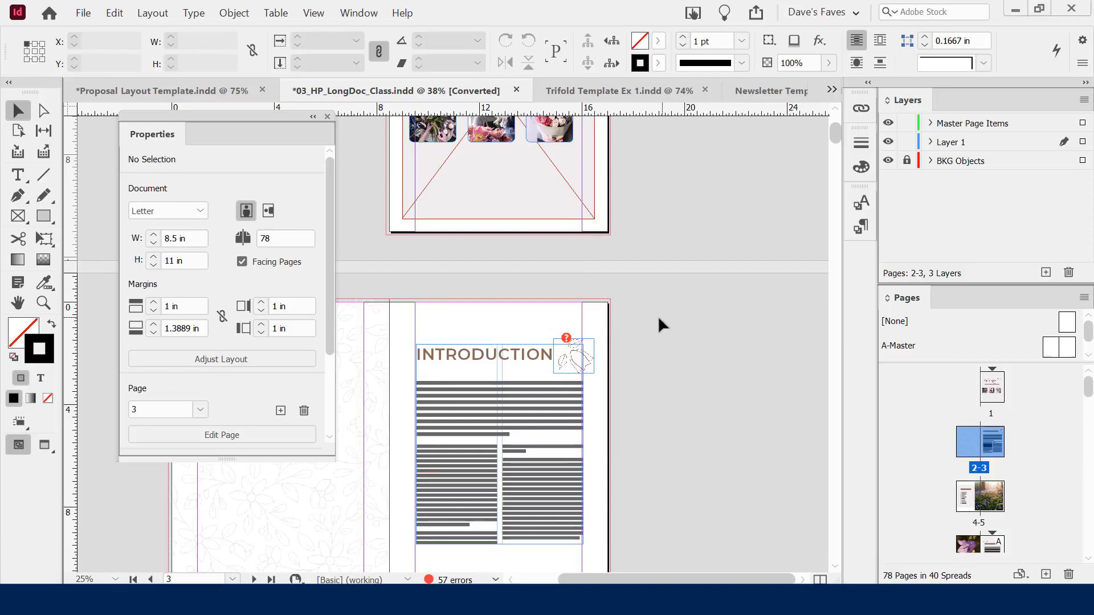
pyautogui.press('w')
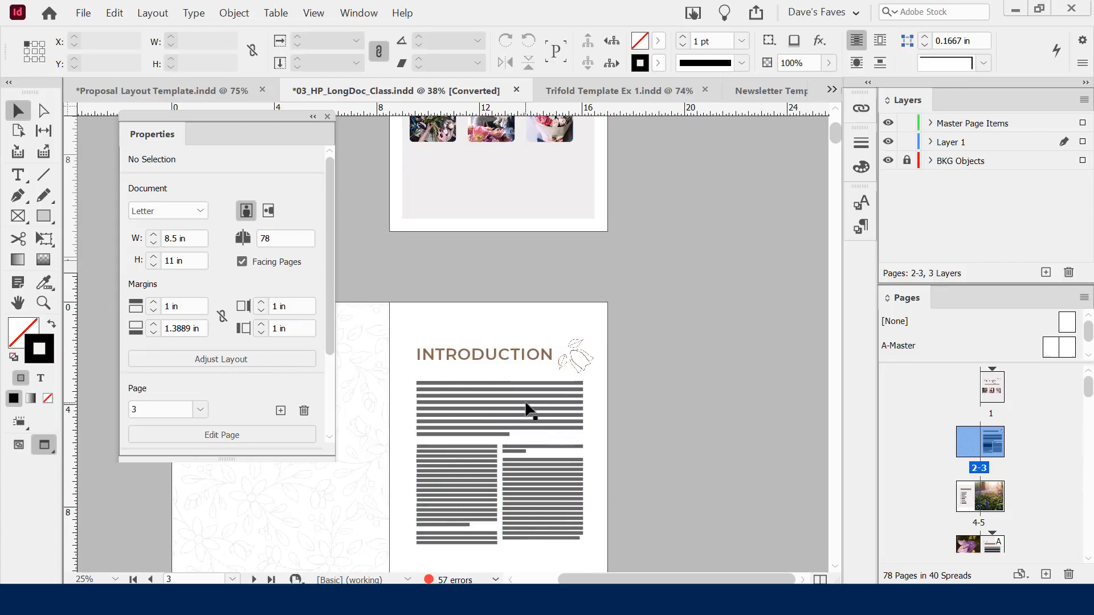
# Zoom in on the INTRODUCTION page text
pyautogui.hotkey('ctrl', '=')
pyautogui.hotkey('ctrl', '=')
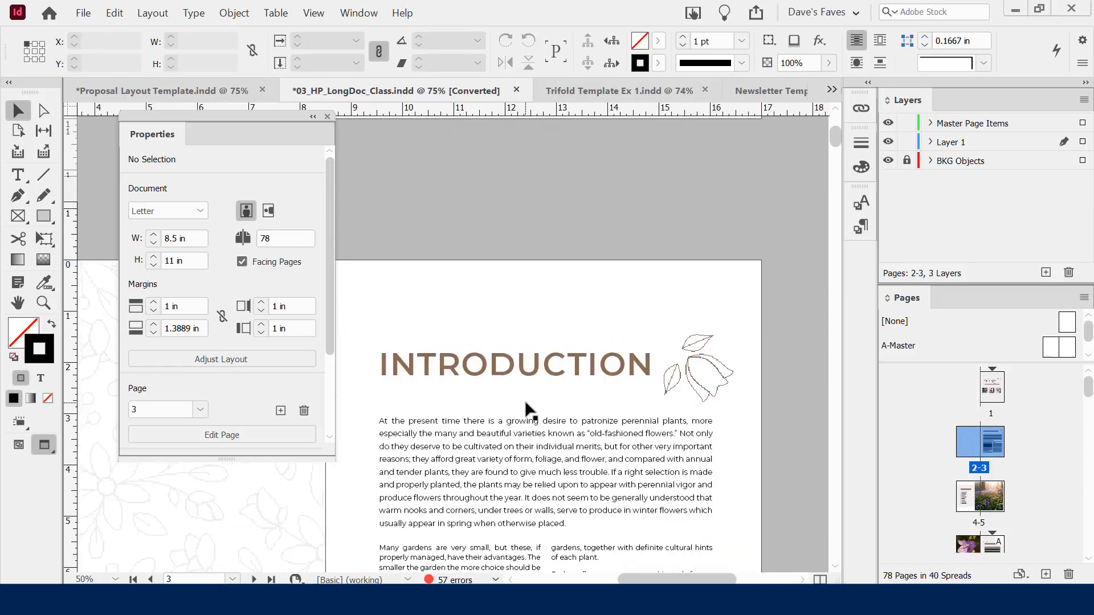
pyautogui.scroll(-1, 646, 389)
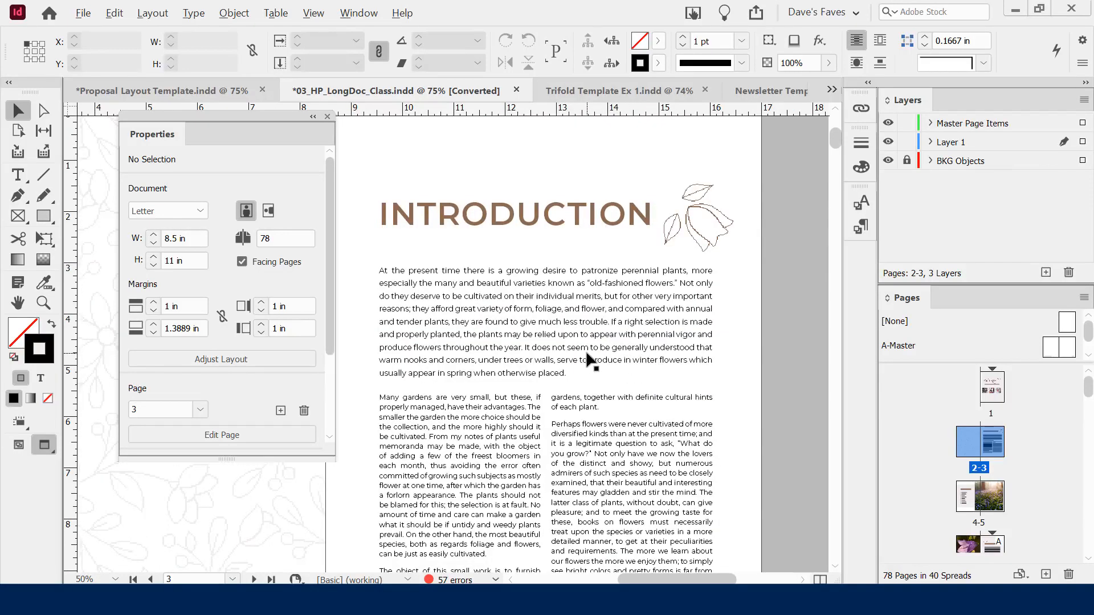
pyautogui.scroll(1, 590, 358)
pyautogui.scroll(-1, 596, 354)
pyautogui.scroll(5, 597, 349)
pyautogui.scroll(-5, 597, 348)
pyautogui.scroll(1, 597, 350)
pyautogui.scroll(-1, 597, 350)
pyautogui.scroll(1, 597, 349)
pyautogui.scroll(-1, 597, 350)
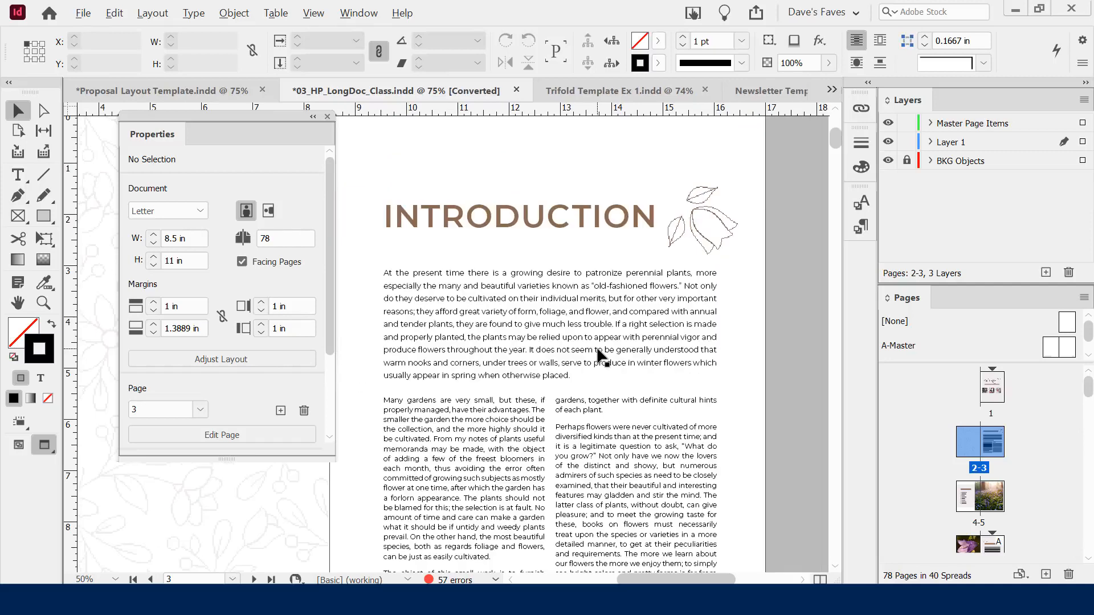
pyautogui.scroll(1, 597, 350)
# Toggle between Preview and Normal modes with W, ending with guides and frame edges visible
pyautogui.press('alt')
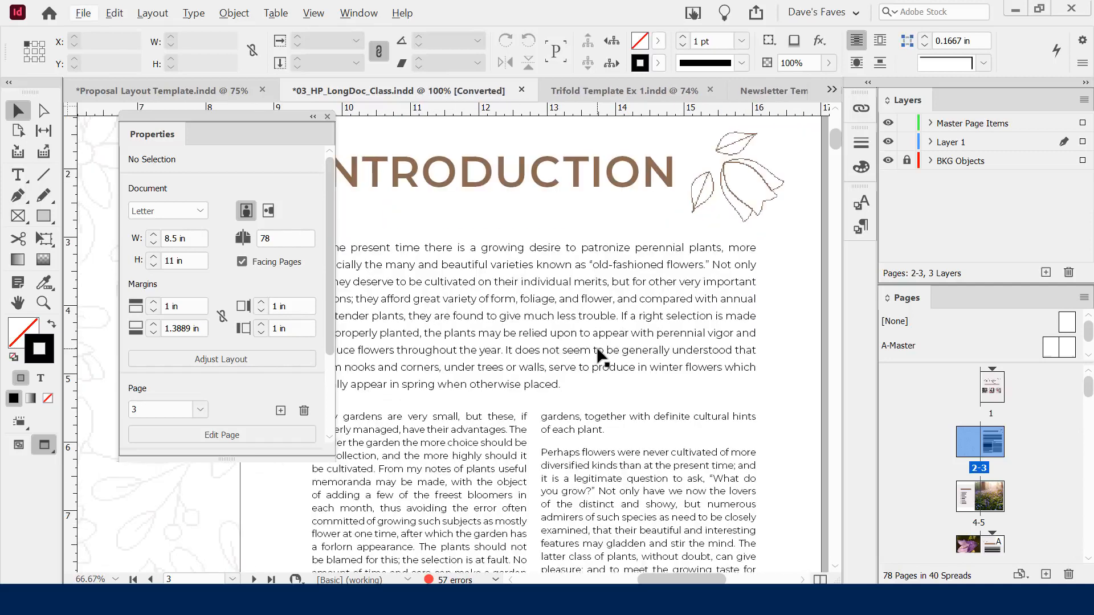
pyautogui.press('w')
pyautogui.click(698, 327)
pyautogui.click(777, 319)
pyautogui.press('w')
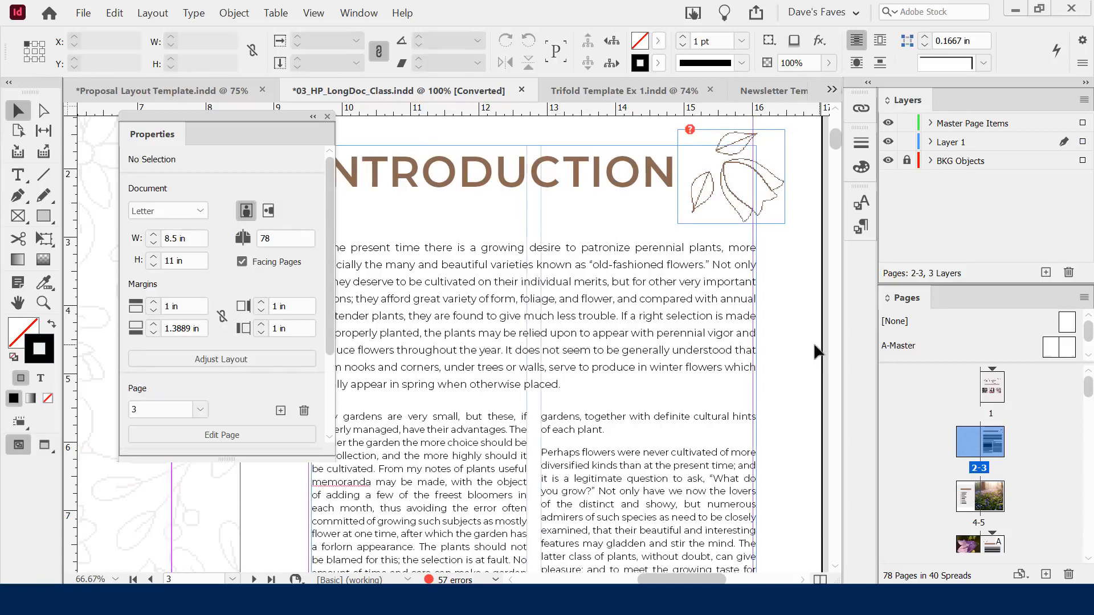
pyautogui.press('w')
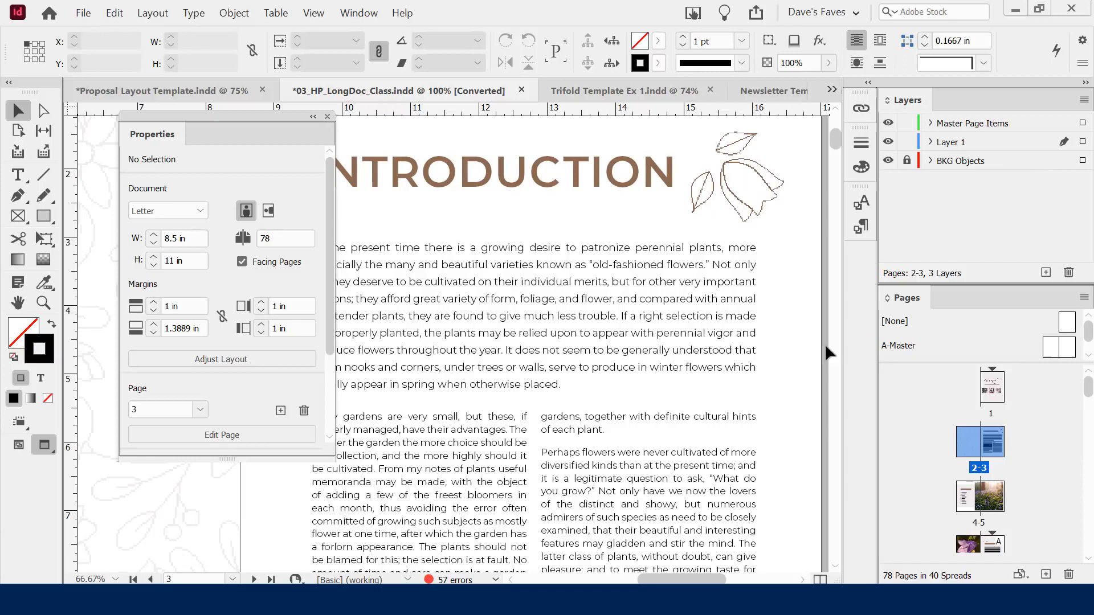
pyautogui.press('w')
pyautogui.press('w')
pyautogui.press('w')
pyautogui.press('w')
# Present the spreads full-screen, page back and forth to the Campanula spread, then exit Presentation mode
pyautogui.hotkey('shift', 'w')
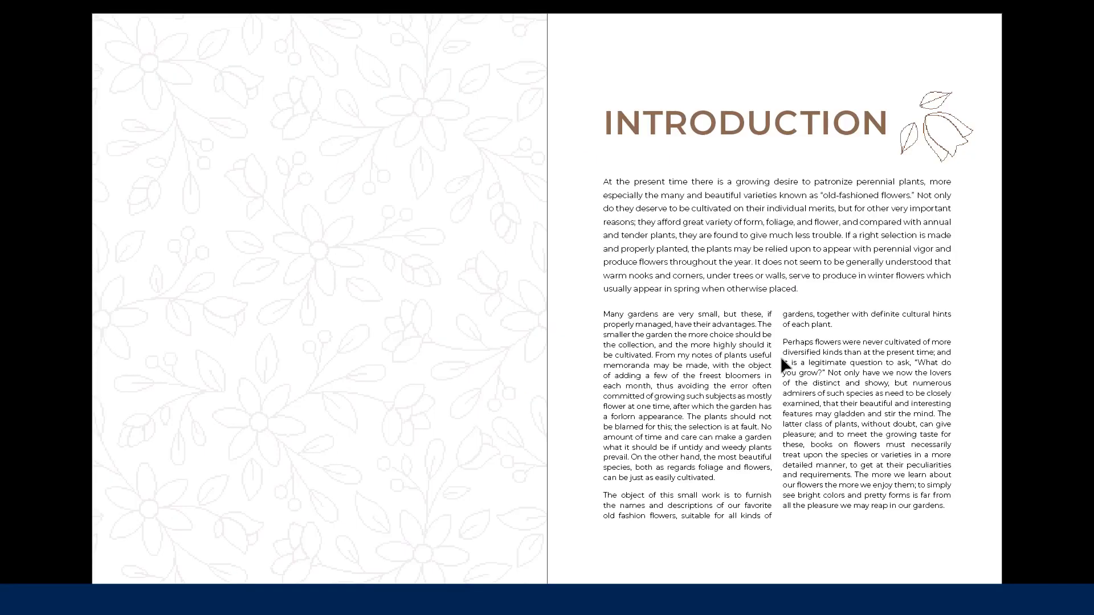
pyautogui.press('Left')
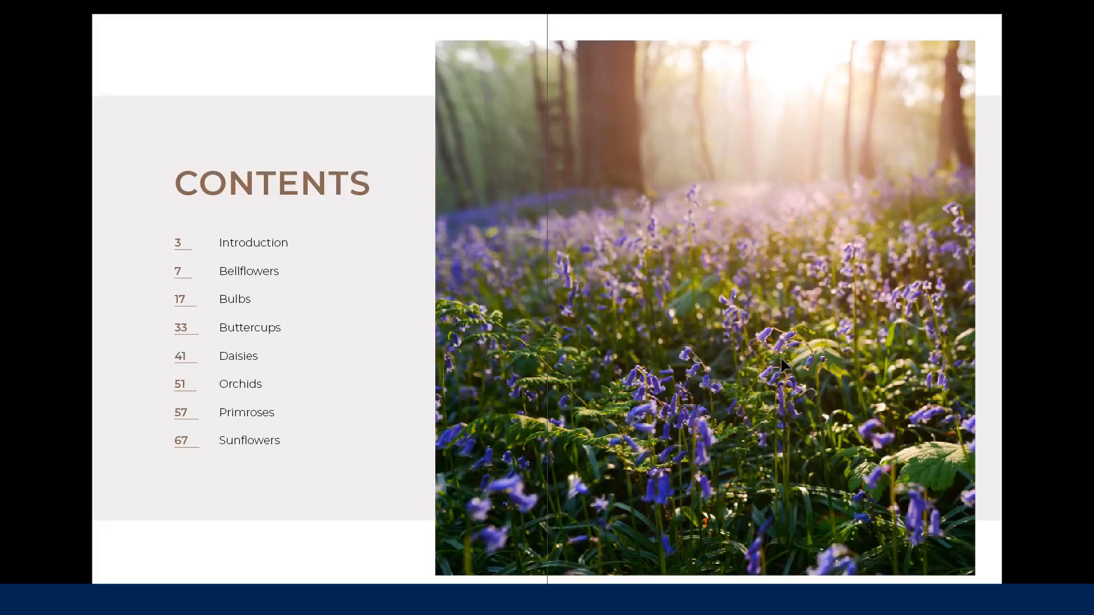
pyautogui.press('Right')
pyautogui.press('Right')
pyautogui.press('Right')
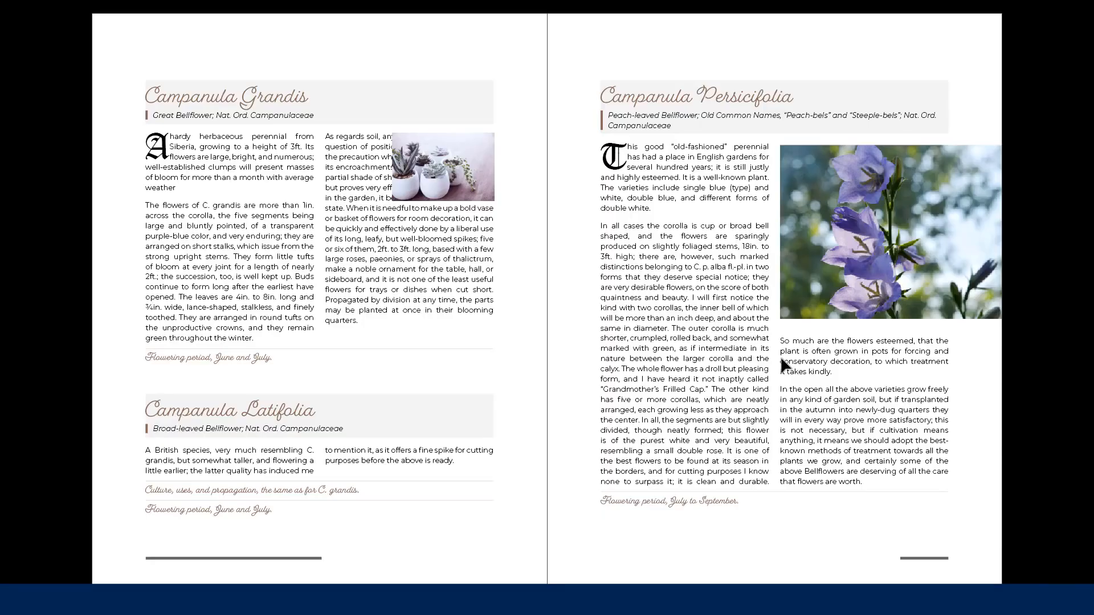
pyautogui.press('Right')
pyautogui.press('Right')
pyautogui.press('Left')
pyautogui.press('Left')
pyautogui.press('Escape')
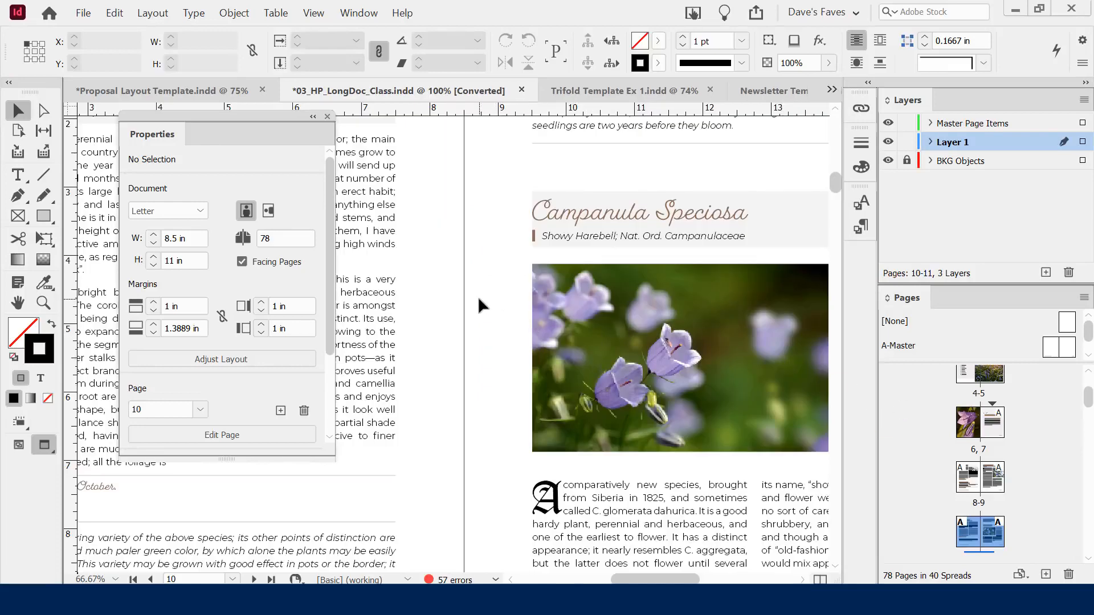
# Try Normal, Preview and full-screen Presentation screen modes on the Campanula spread
pyautogui.press('w')
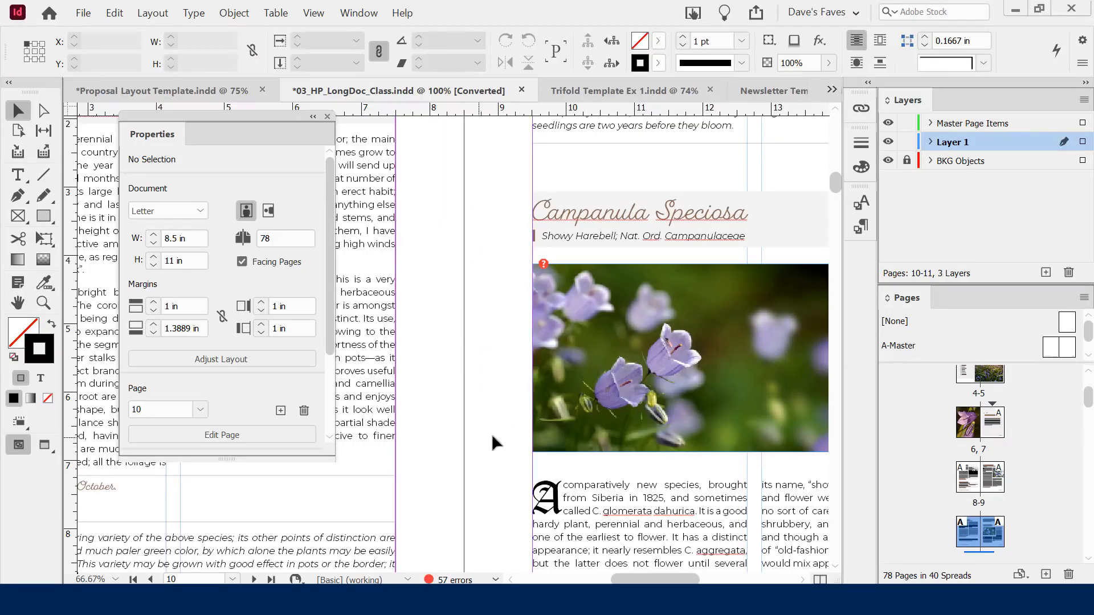
pyautogui.scroll(-5, 478, 437)
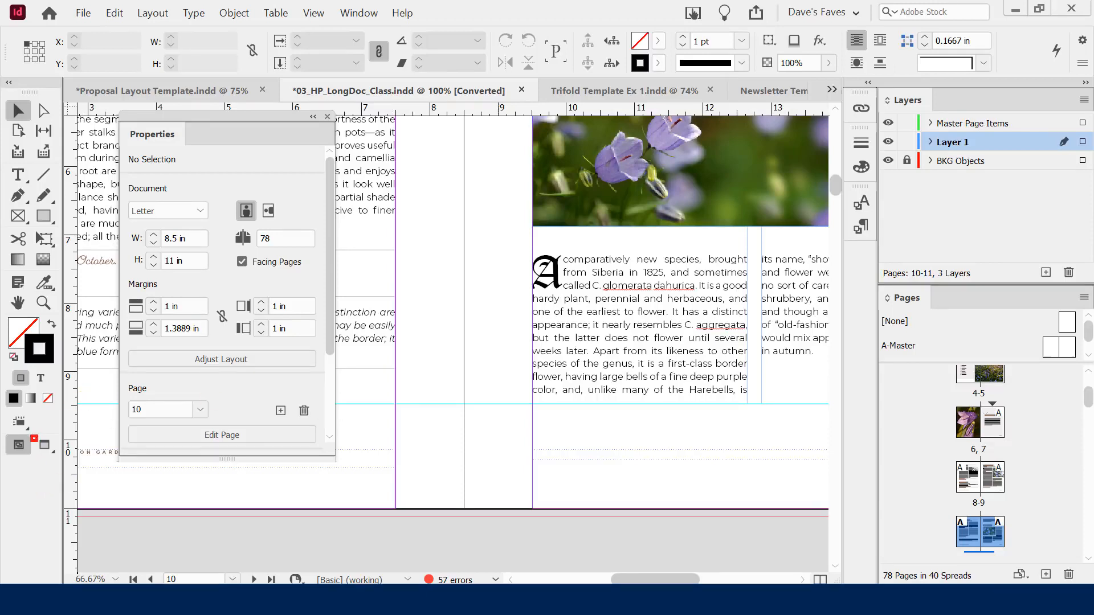
pyautogui.click(45, 446)
pyautogui.click(46, 446)
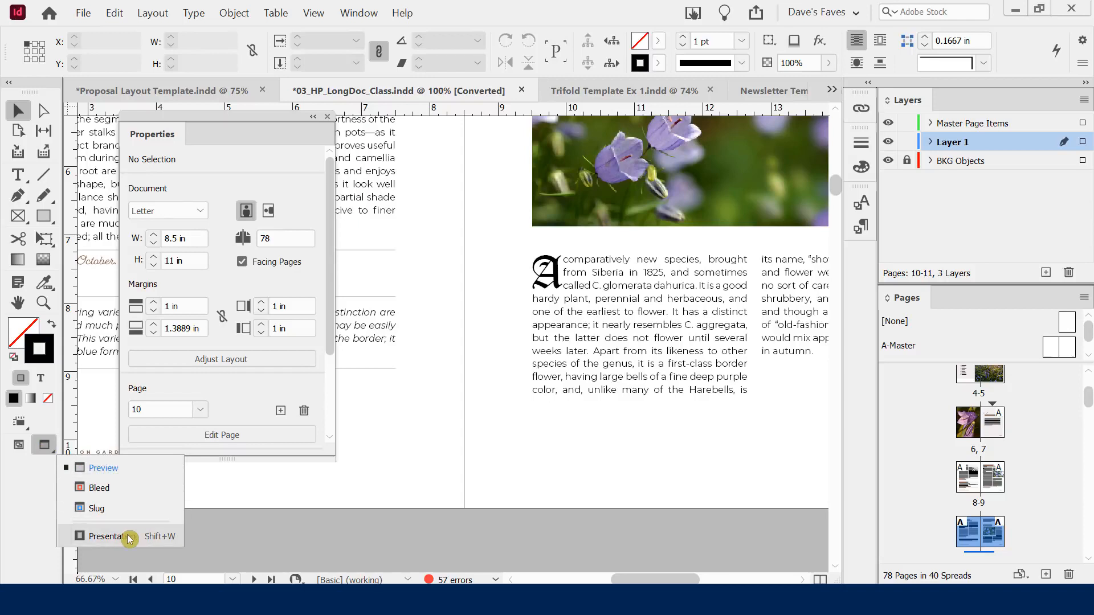
pyautogui.click(102, 538)
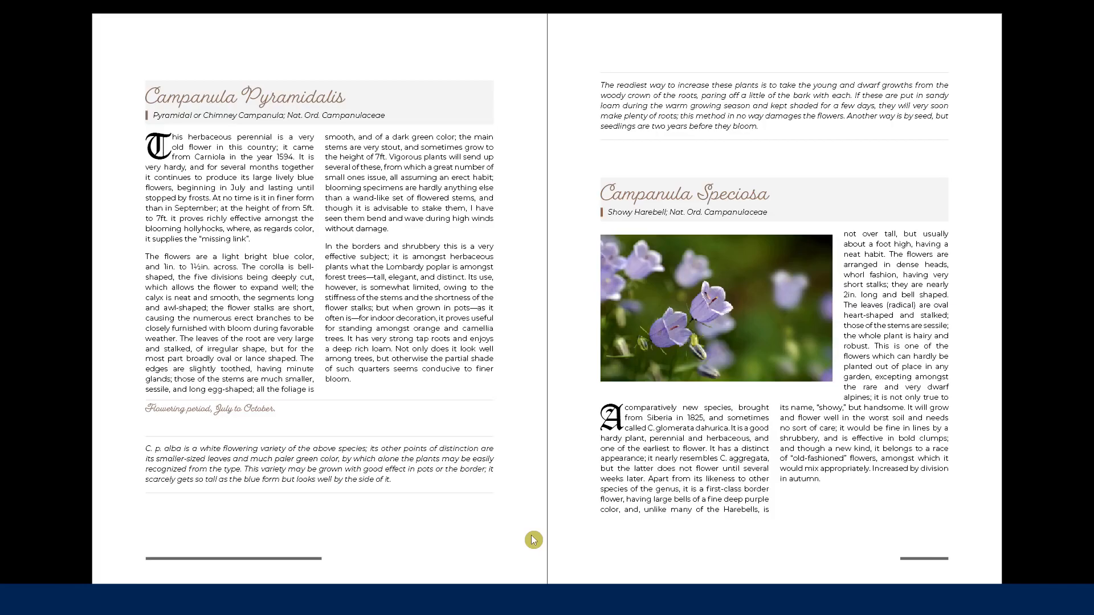
pyautogui.press('Escape')
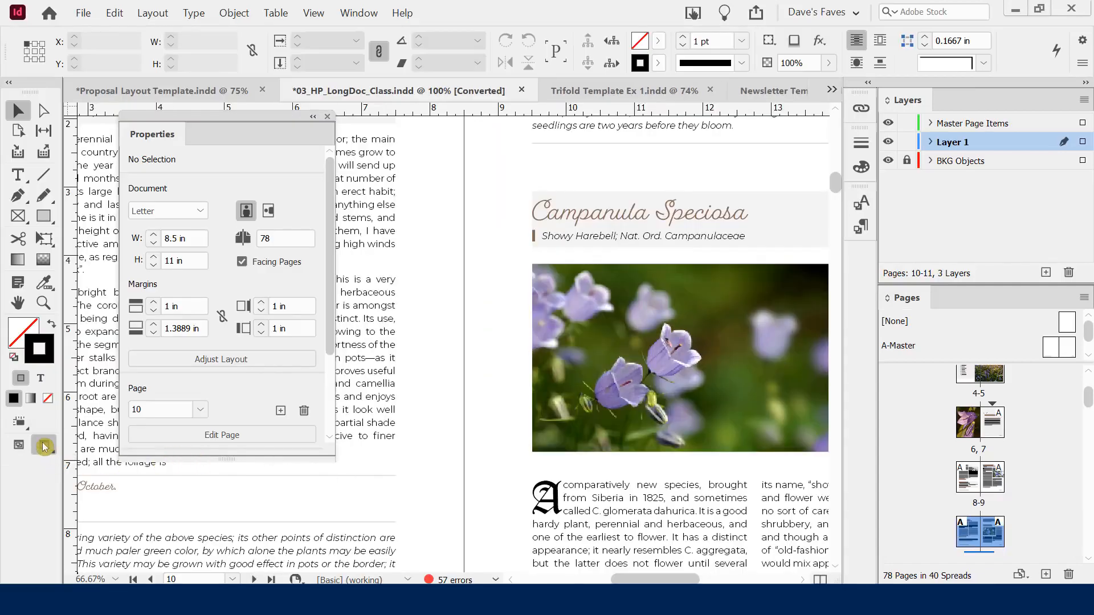
# Cycle back through Normal and Preview screen modes using the Tools panel flyout
pyautogui.click(40, 445)
pyautogui.click(91, 466)
pyautogui.click(45, 448)
pyautogui.click(109, 468)
pyautogui.click(46, 445)
pyautogui.click(45, 447)
pyautogui.moveTo(45, 452); pyautogui.dragTo(86, 541)
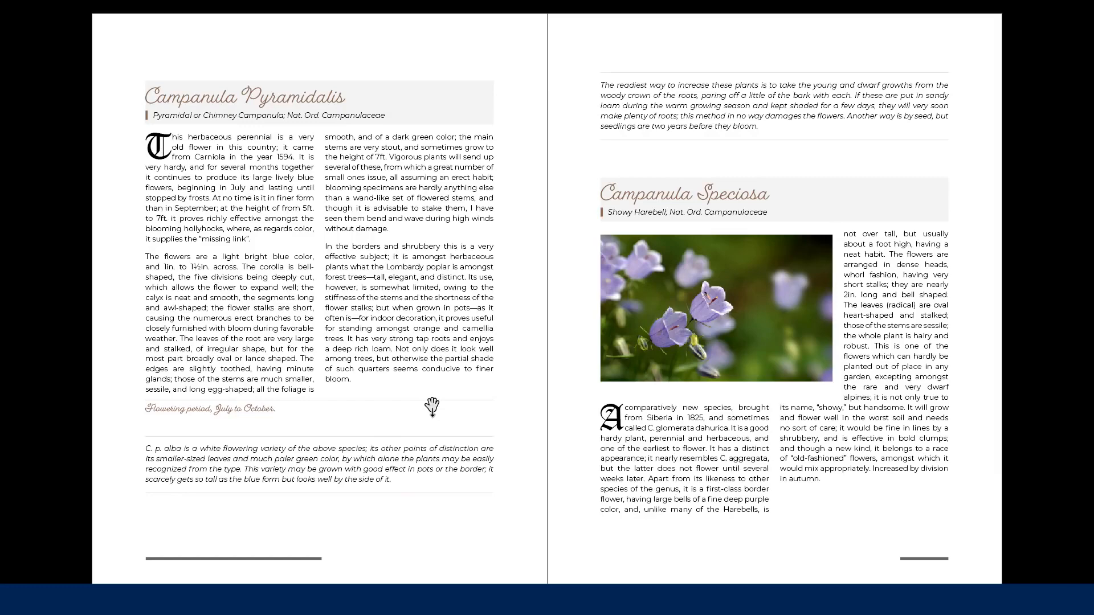
pyautogui.press('Escape')
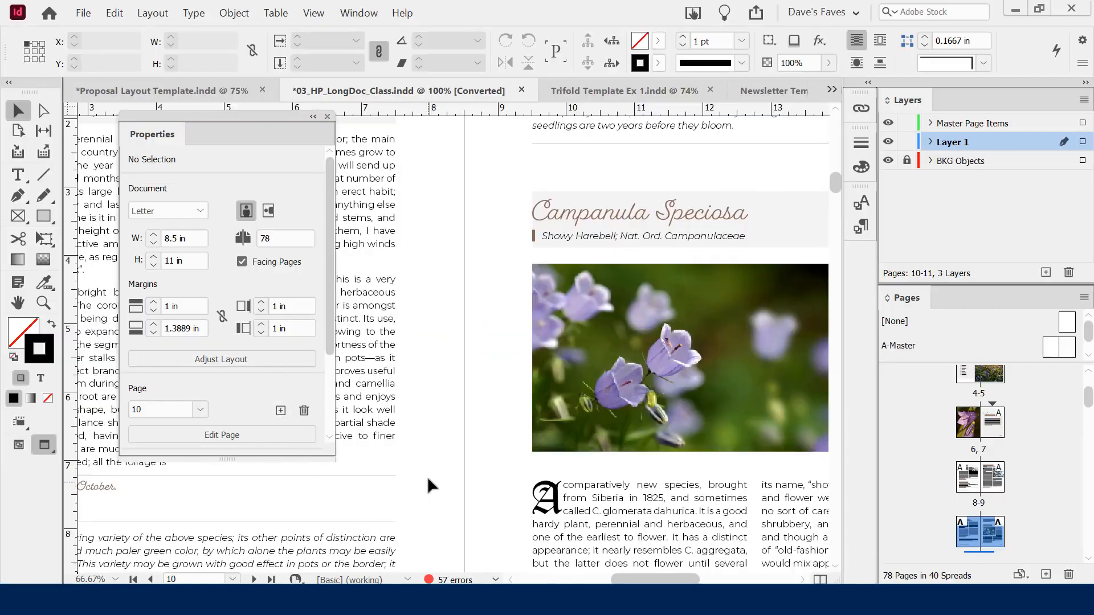
# Return to Normal view to show the Pyramidalis/Speciosa spread with guides, then hide every panel
pyautogui.press('w')
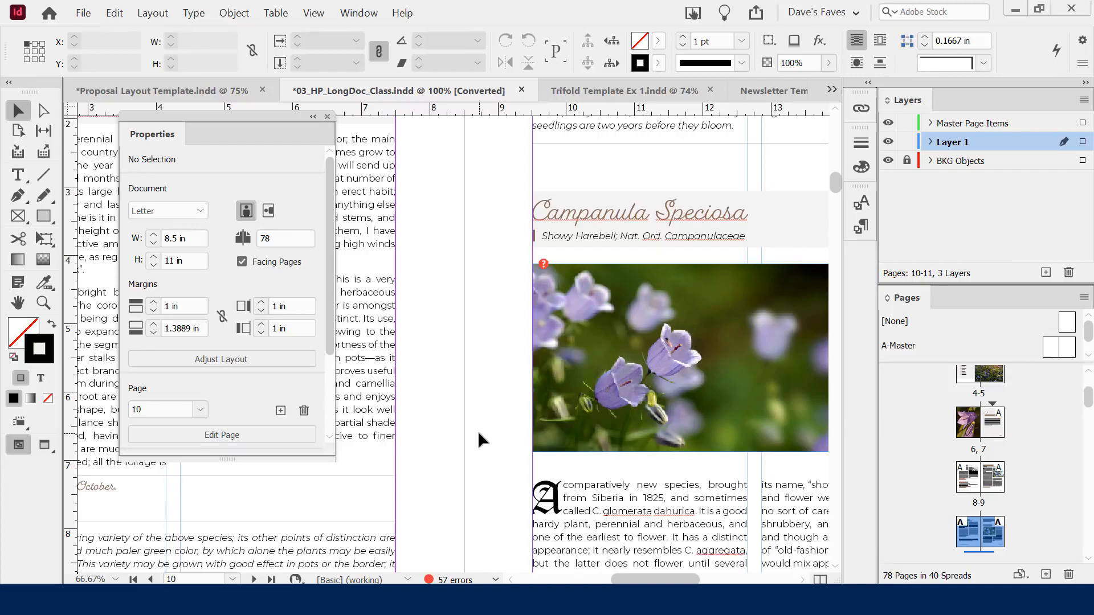
pyautogui.scroll(-2, 478, 431)
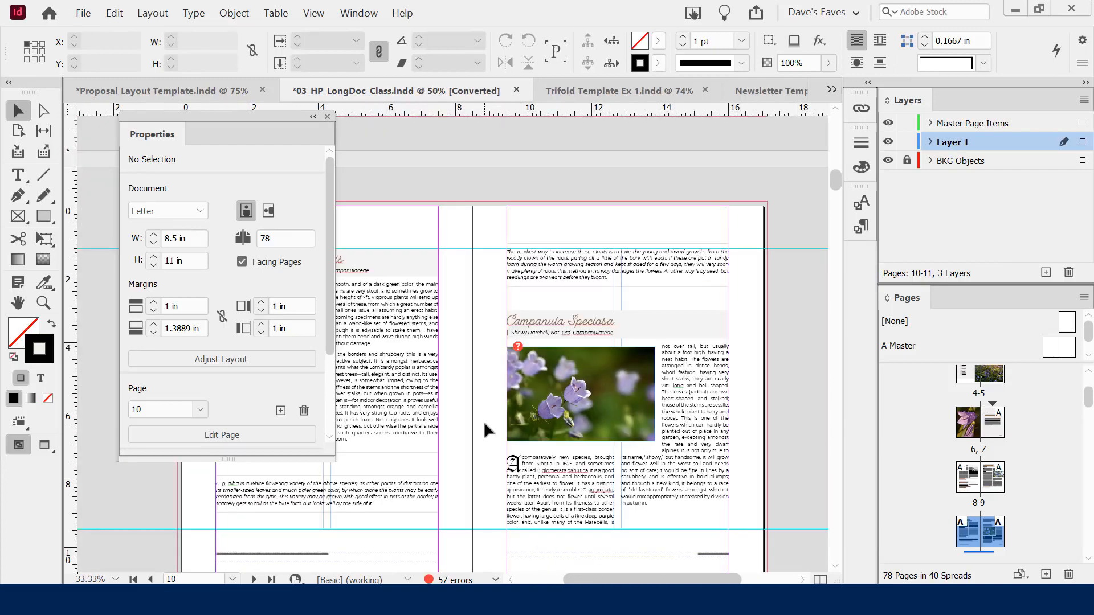
pyautogui.scroll(3, 503, 346)
pyautogui.scroll(-4, 503, 346)
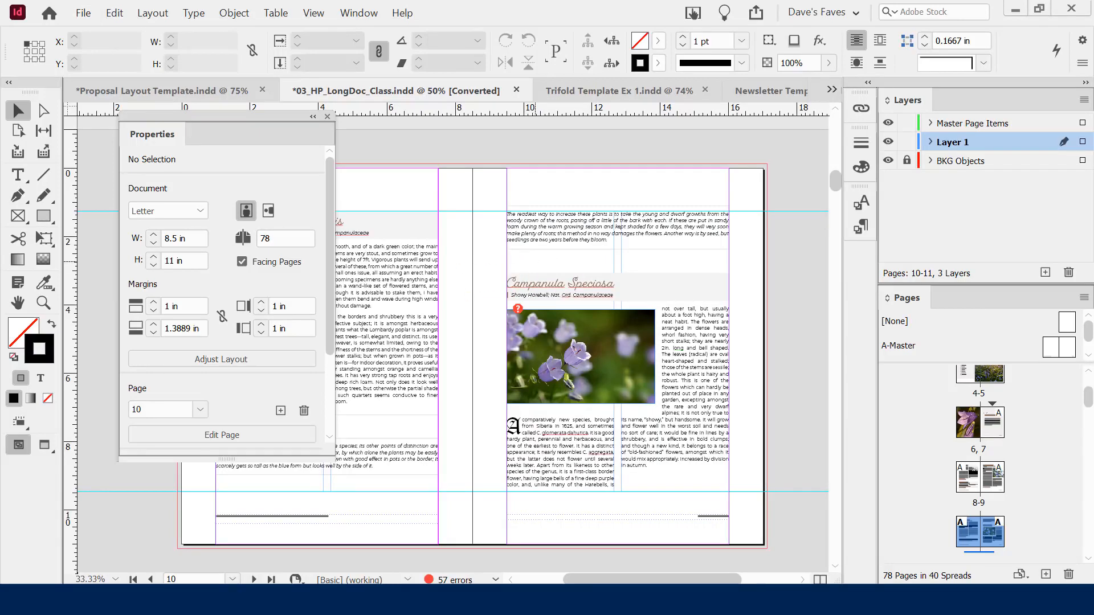
pyautogui.press('Tab')
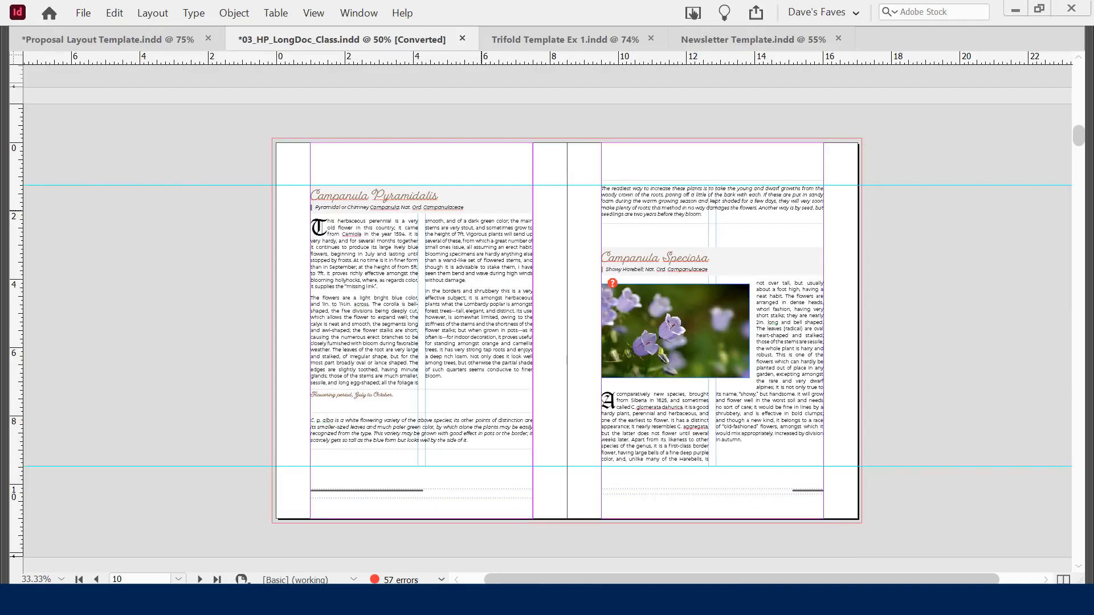
# Toggle all panels off and on with Tab, ending with the panels restored around the spread
pyautogui.press('Tab')
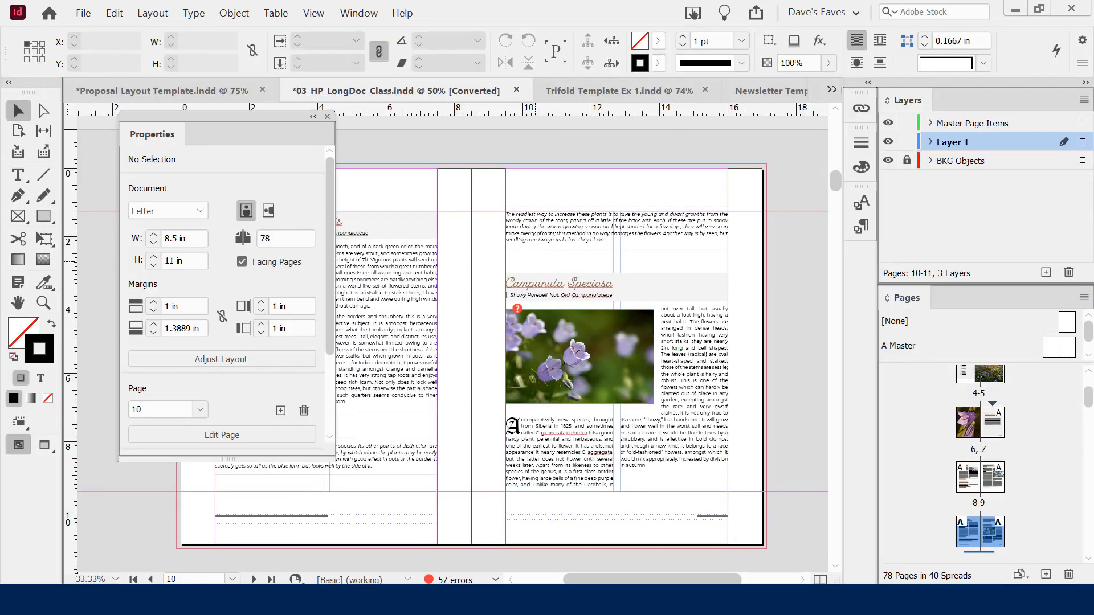
pyautogui.press('Tab')
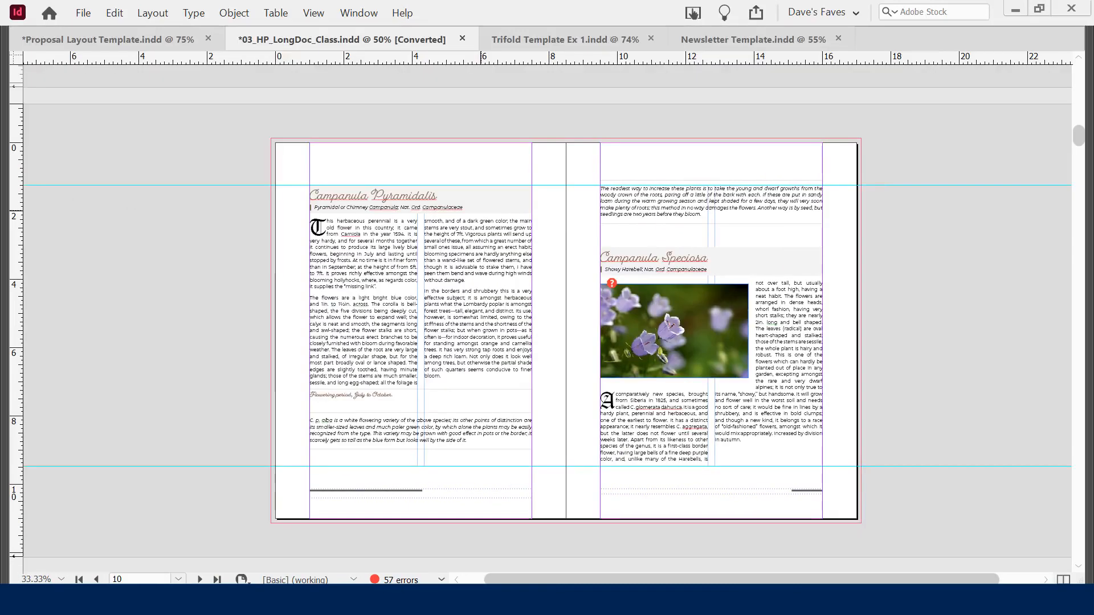
pyautogui.press('Tab')
pyautogui.press('Tab')
pyautogui.press('Tab')
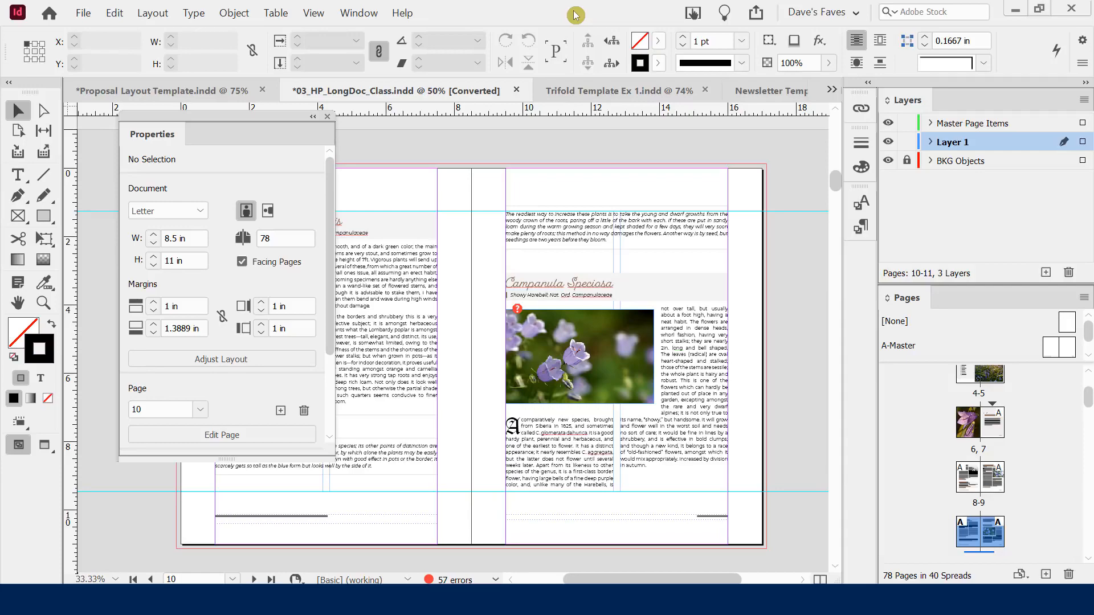
# Open the New Document dialog with Ctrl+N to see the recent page sizes
pyautogui.hotkey('ctrl', 'n')
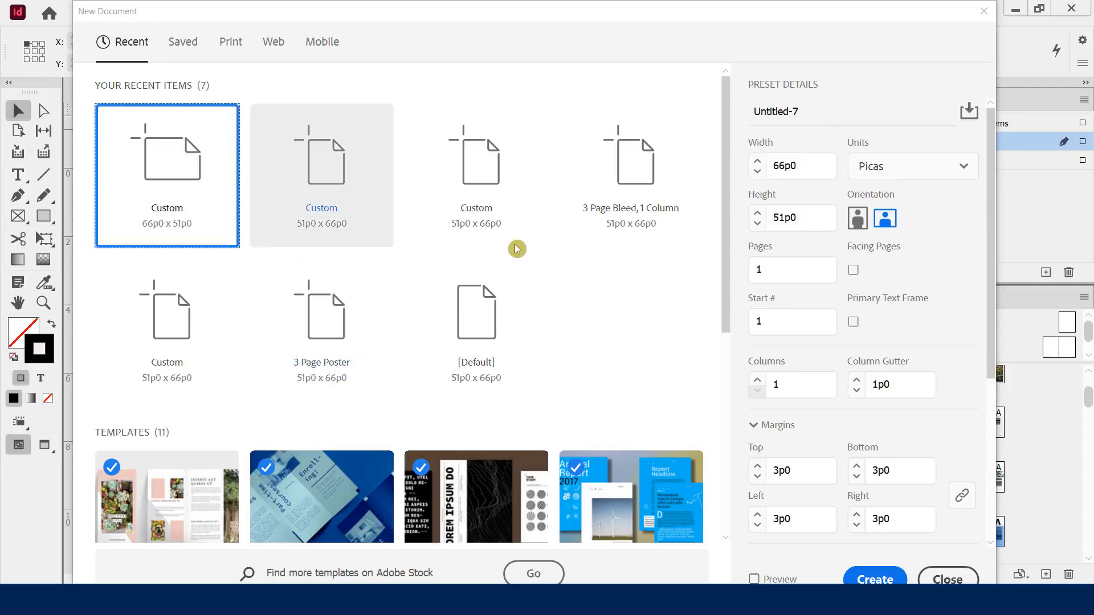
pyautogui.click(178, 47)
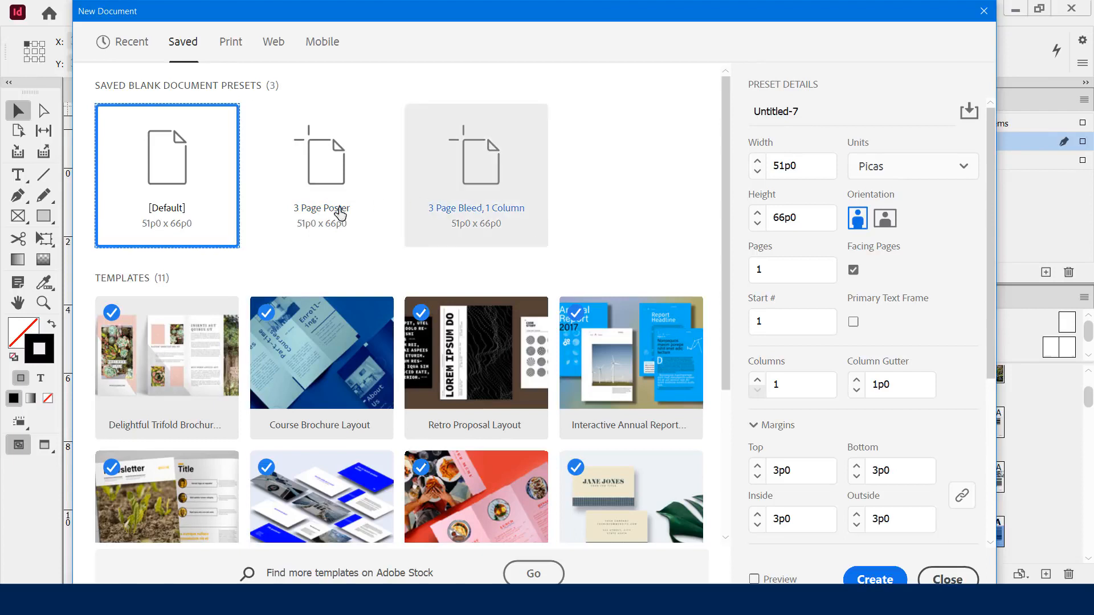
pyautogui.click(228, 50)
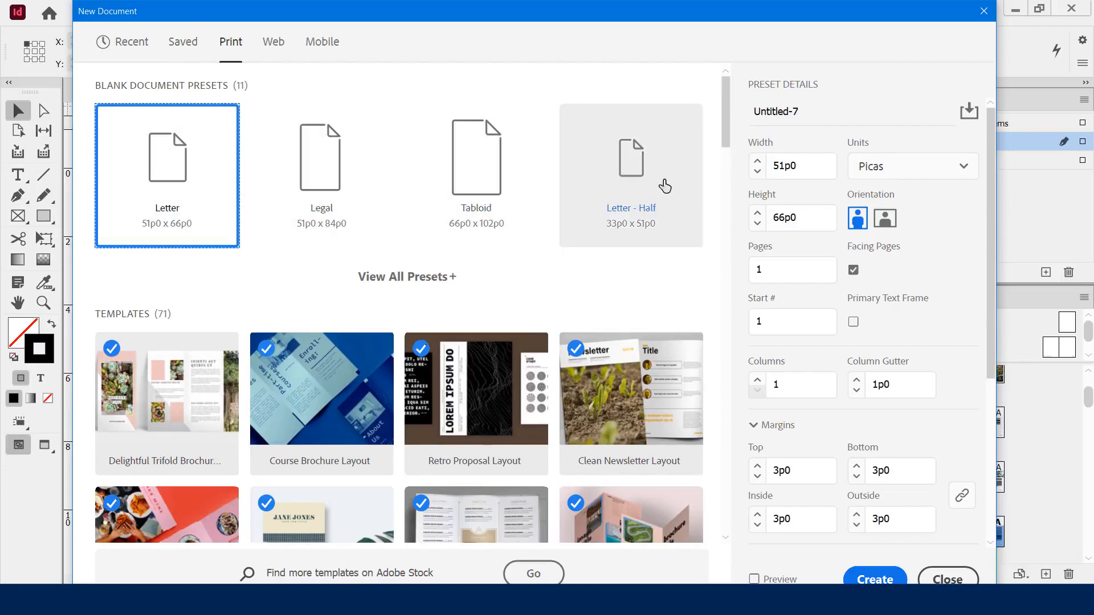
pyautogui.moveTo(726, 127); pyautogui.dragTo(728, 68)
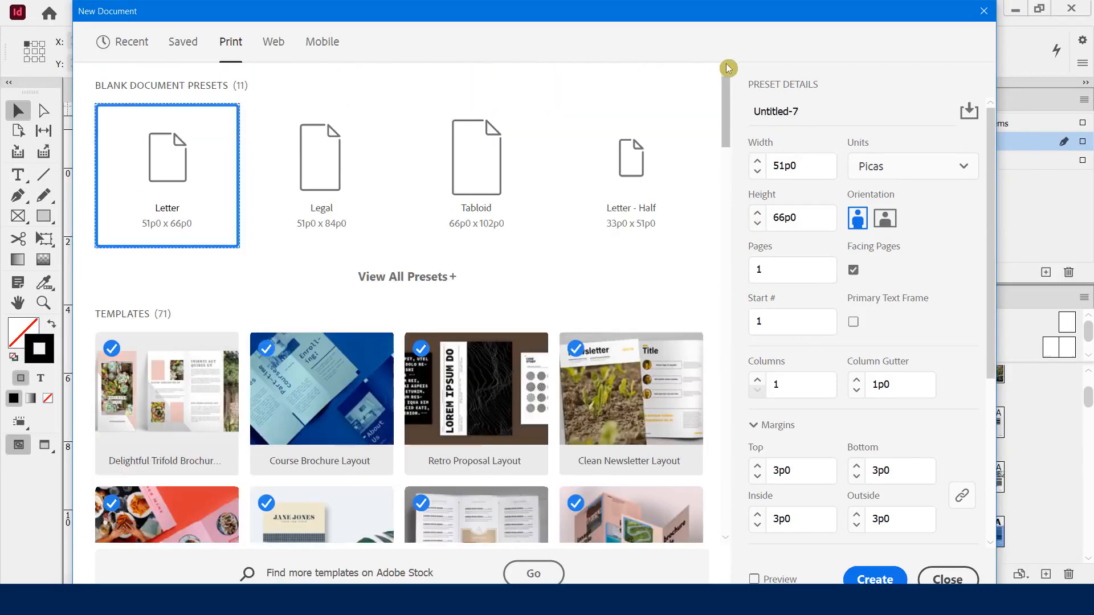
pyautogui.click(266, 54)
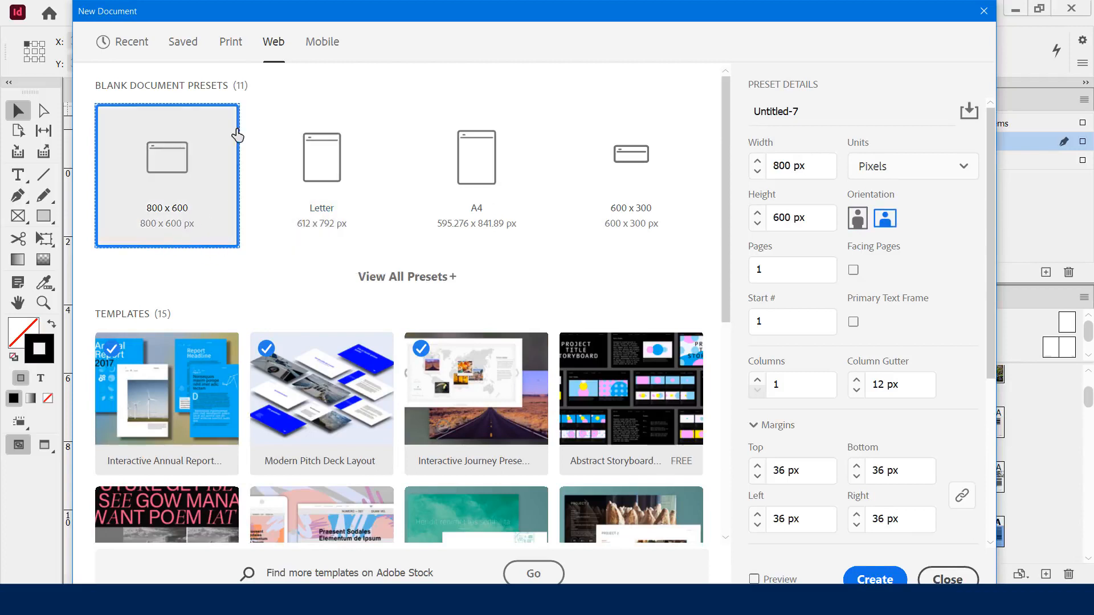
pyautogui.click(322, 43)
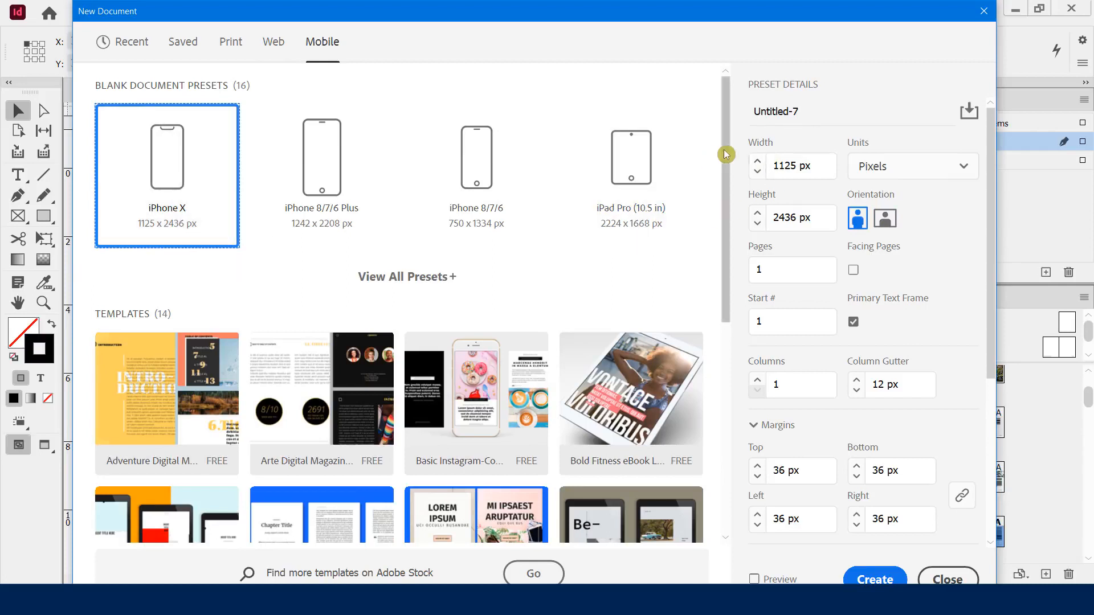
pyautogui.click(427, 280)
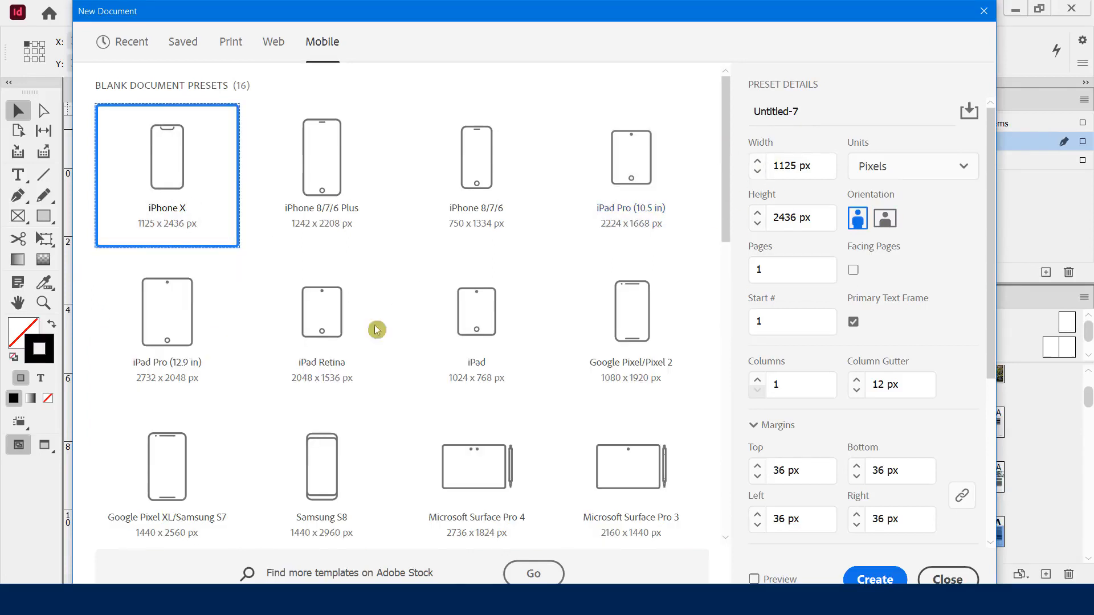
pyautogui.scroll(-3, 359, 364)
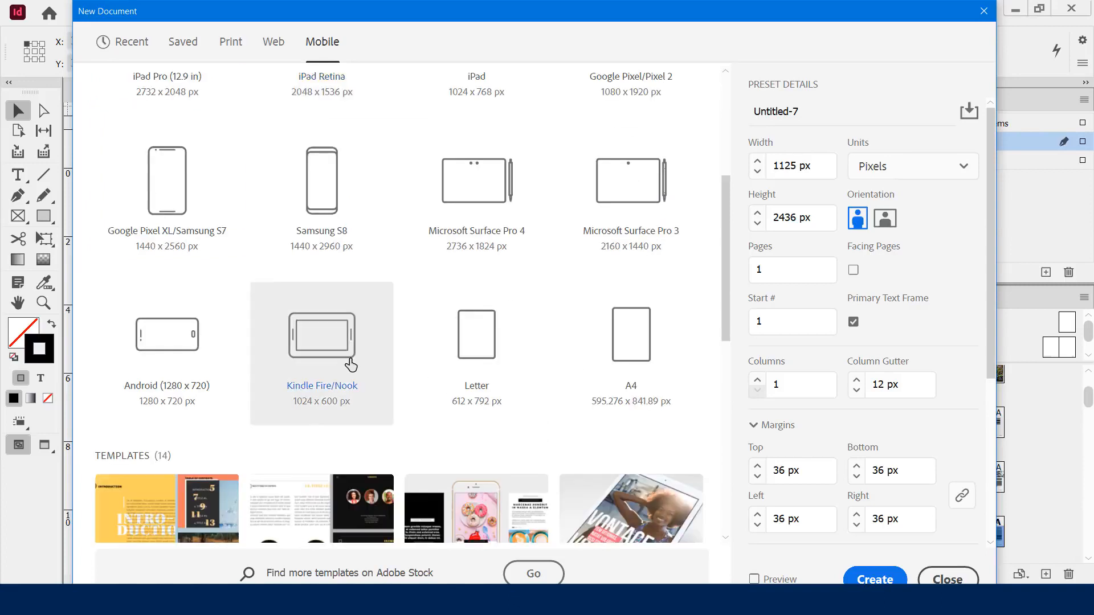
pyautogui.scroll(3, 364, 358)
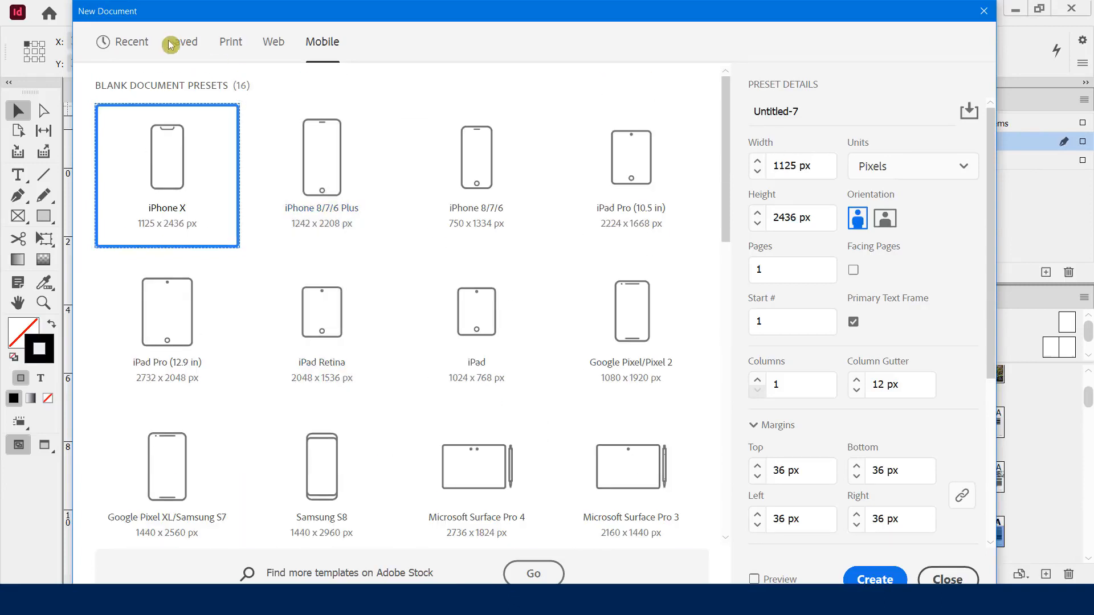
pyautogui.click(136, 45)
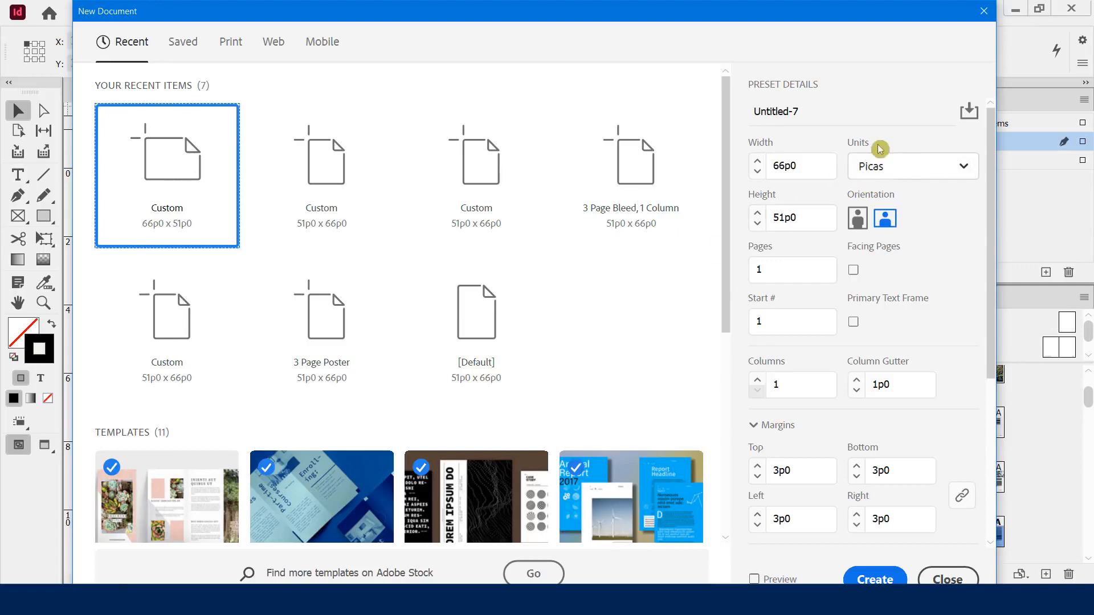
# Set the measurement units to inches and the page to portrait, 8.5 × 11 in
pyautogui.click(889, 174)
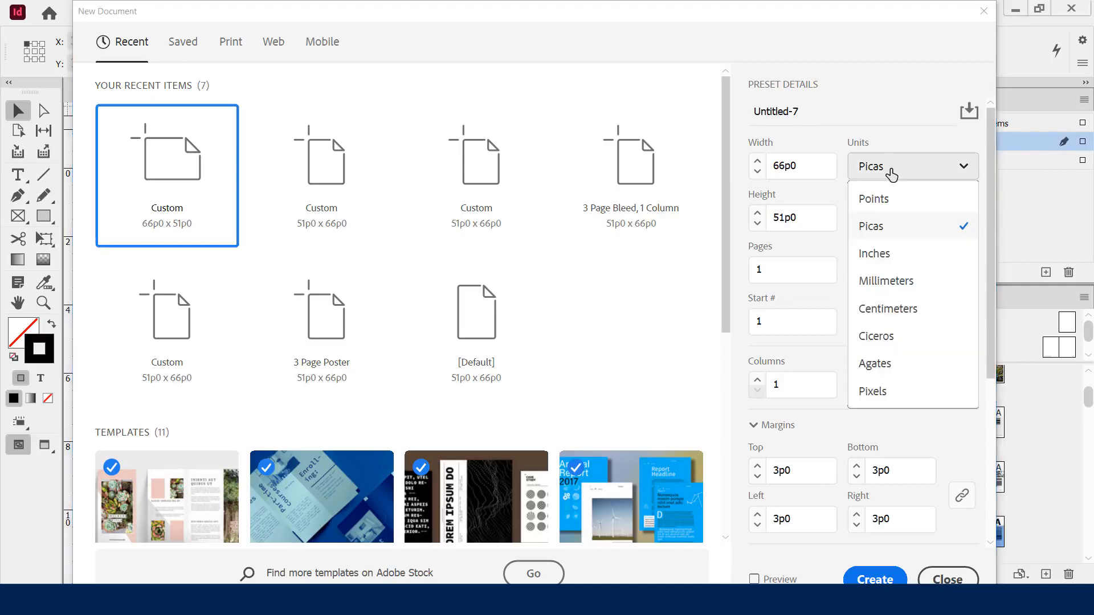
pyautogui.click(892, 262)
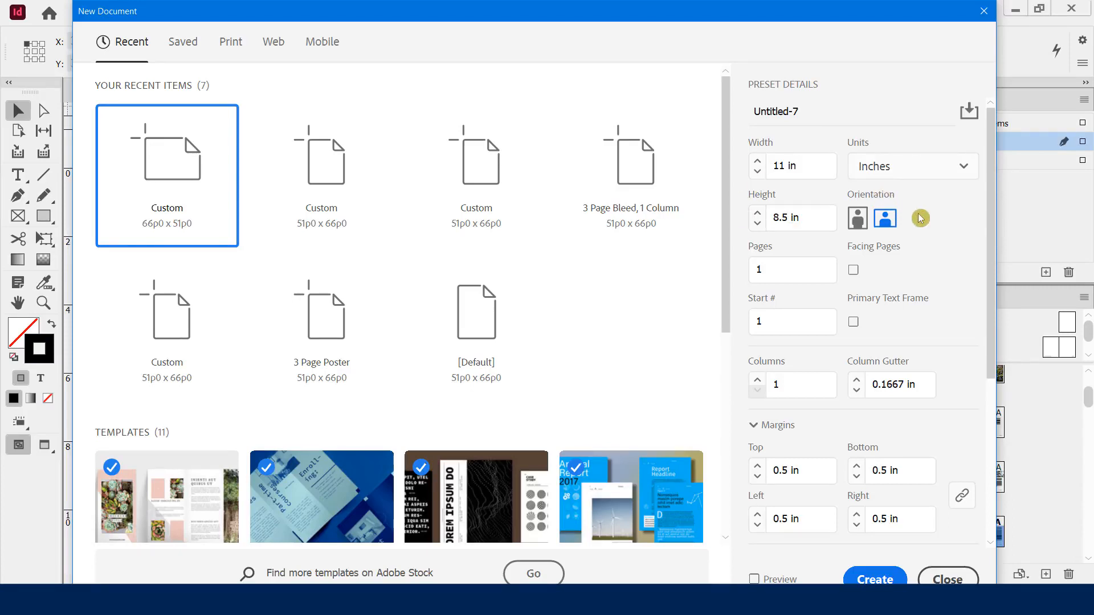
pyautogui.click(857, 222)
pyautogui.click(886, 223)
pyautogui.click(857, 222)
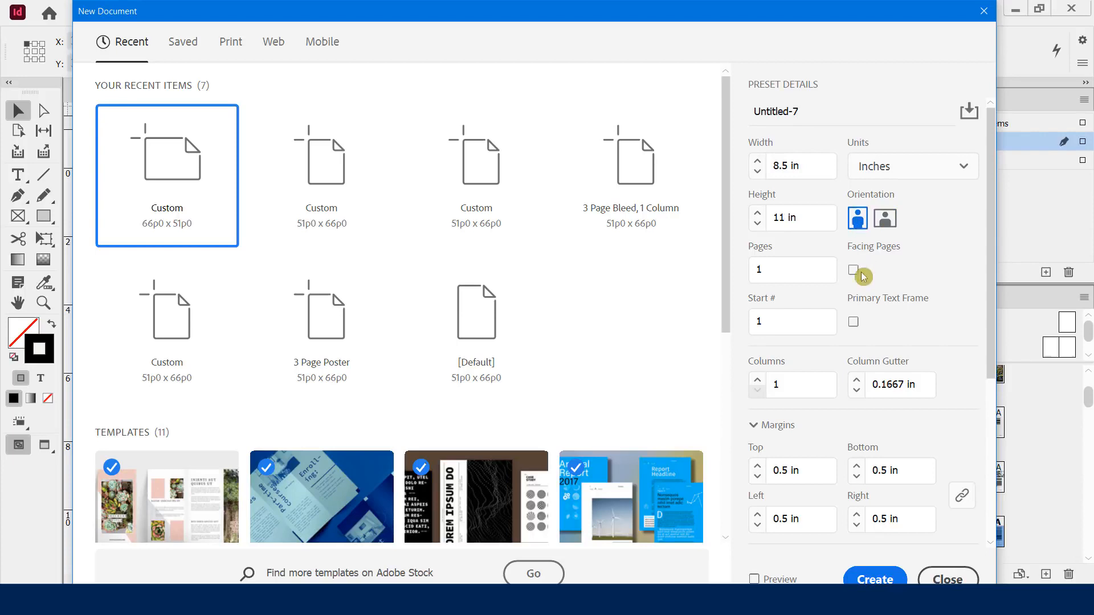
# Set the document to 3 pages with Facing Pages left unchecked
pyautogui.click(762, 270)
pyautogui.write('3')
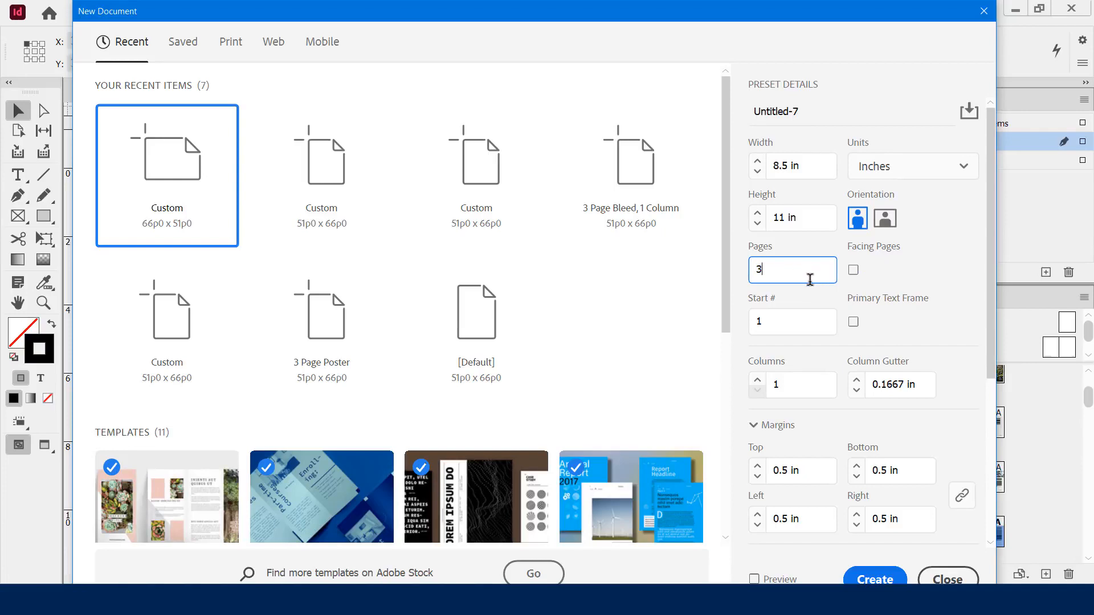
pyautogui.click(854, 282)
# Increase the columns to 3 and move the dialog to preview the three-column page
pyautogui.moveTo(987, 232); pyautogui.dragTo(992, 341)
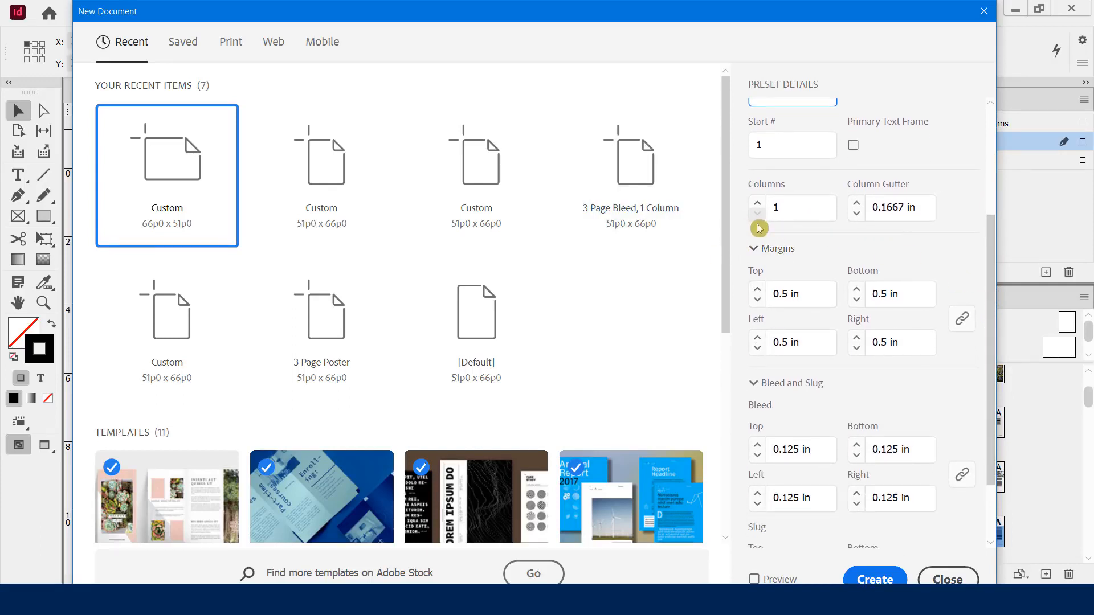
pyautogui.hotkey('ctrl', '2')
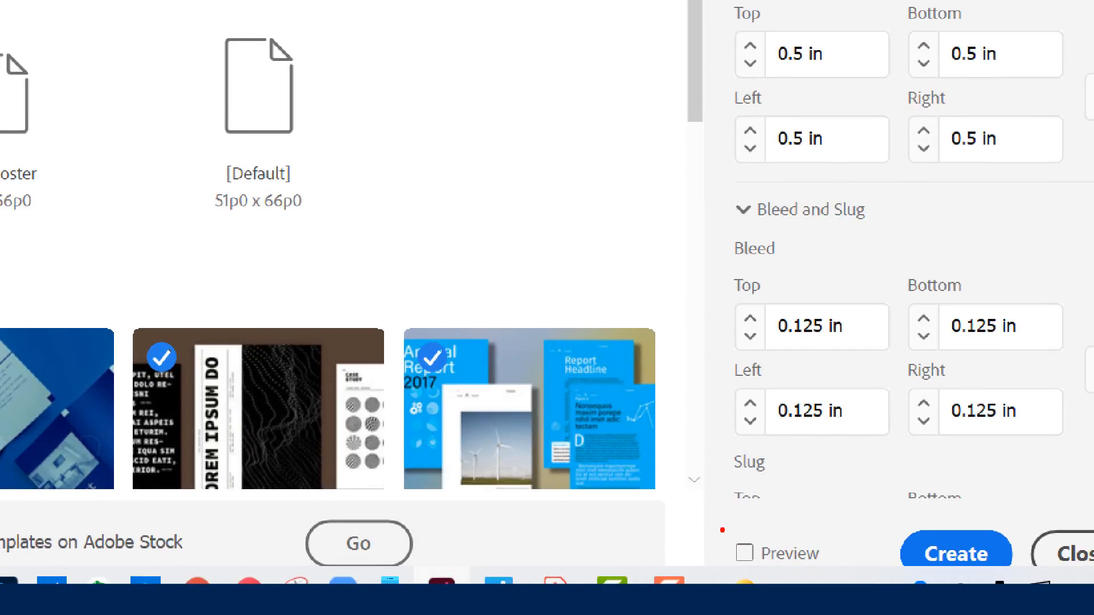
pyautogui.moveTo(721, 529)
pyautogui.mouseDown()
pyautogui.moveTo(815, 576)
pyautogui.moveTo(844, 572)
pyautogui.mouseUp()
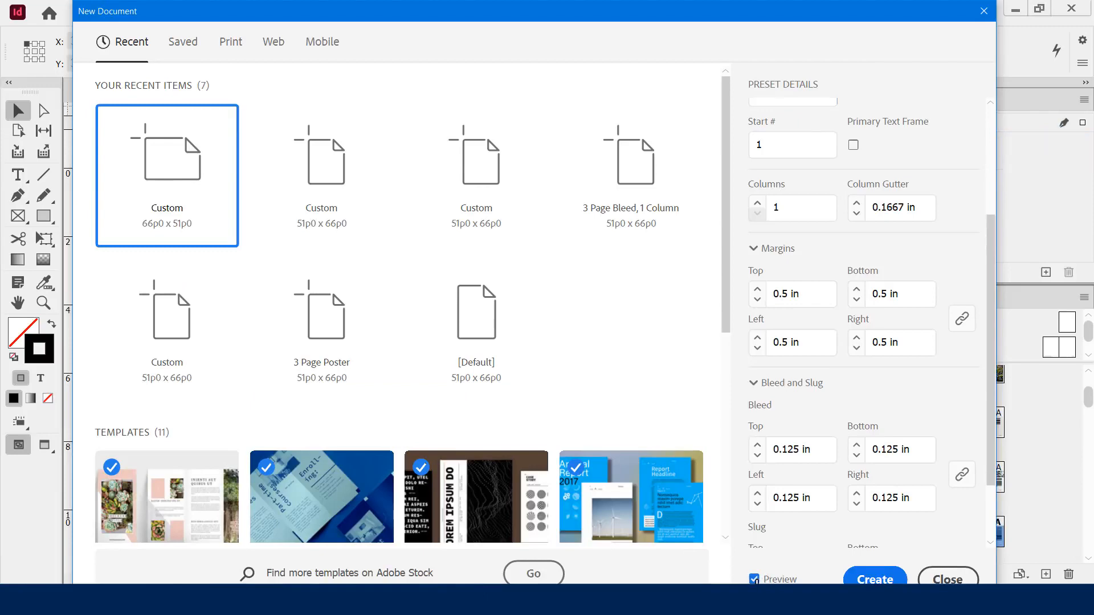
pyautogui.moveTo(545, 22); pyautogui.dragTo(523, 90)
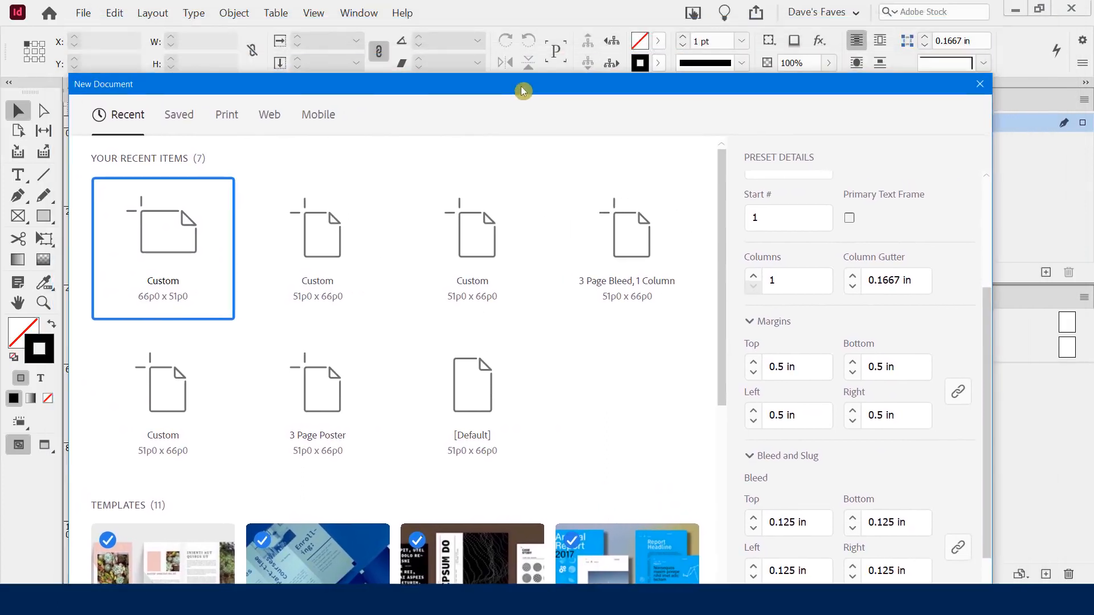
pyautogui.click(752, 276)
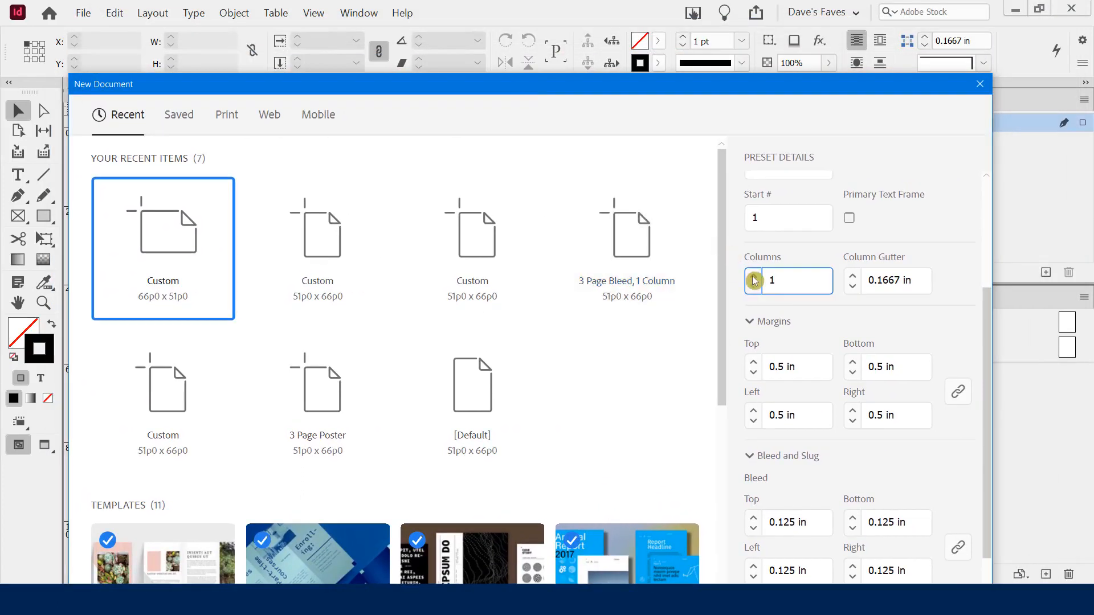
pyautogui.click(753, 277)
pyautogui.moveTo(623, 90); pyautogui.dragTo(652, 157)
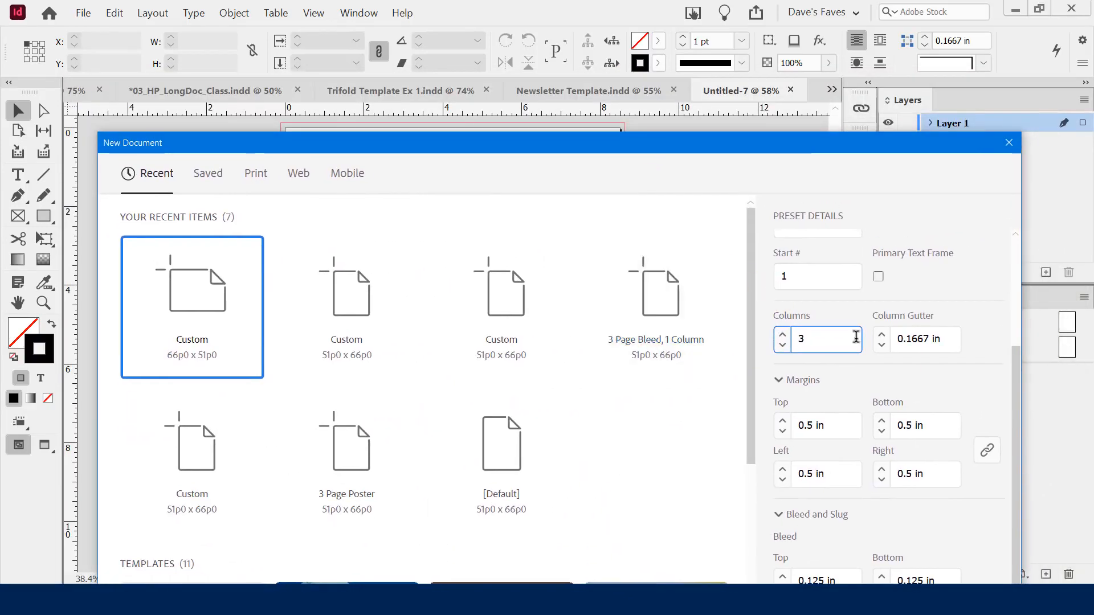
# Try a 0.375 in gutter, settle on 0.125 in, and return columns to 1
pyautogui.click(882, 337)
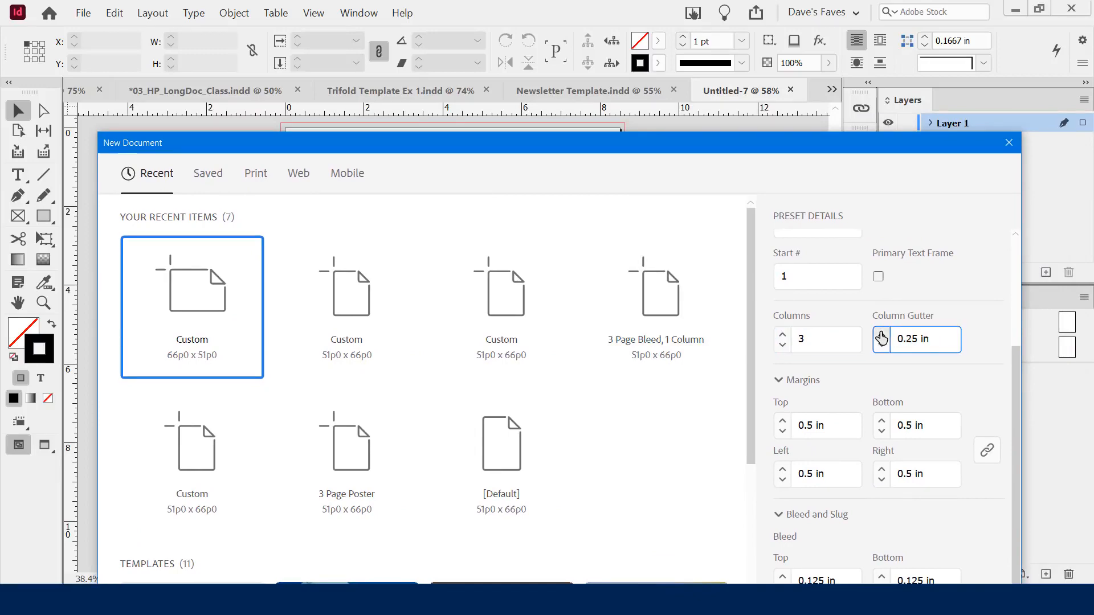
pyautogui.click(882, 336)
pyautogui.moveTo(701, 150); pyautogui.dragTo(697, 125)
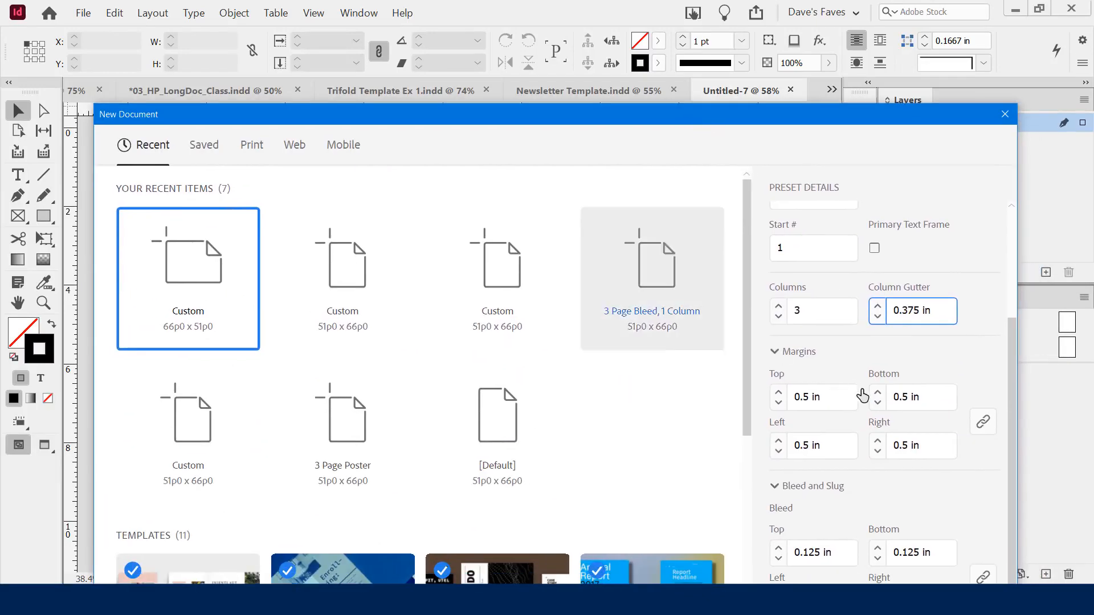
pyautogui.click(878, 318)
pyautogui.click(878, 318)
pyautogui.moveTo(736, 114); pyautogui.dragTo(701, 111)
pyautogui.click(743, 316)
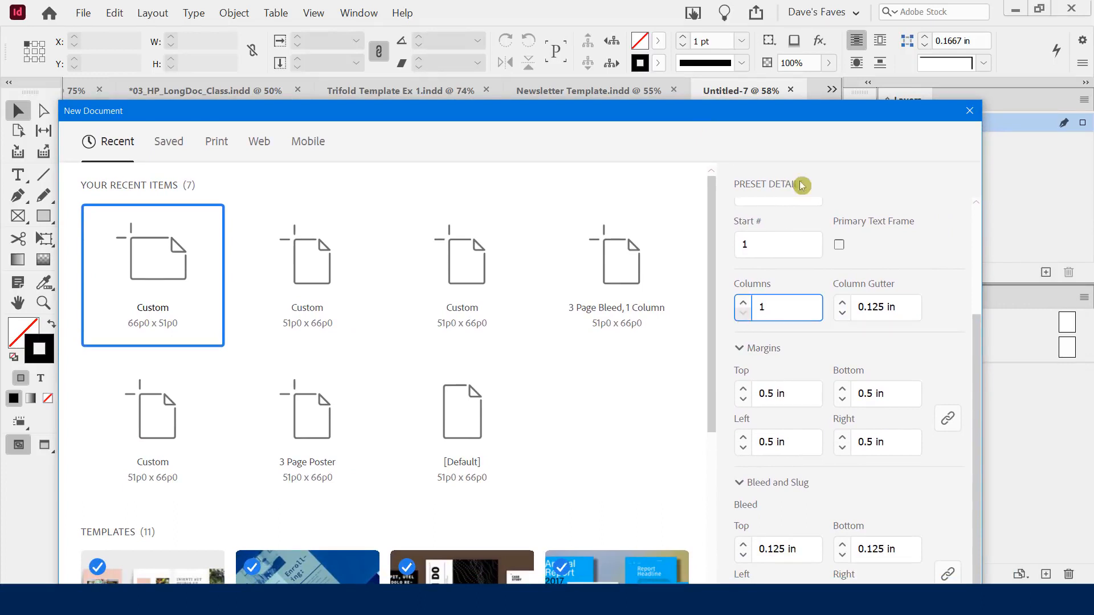
pyautogui.moveTo(740, 103); pyautogui.dragTo(761, 15)
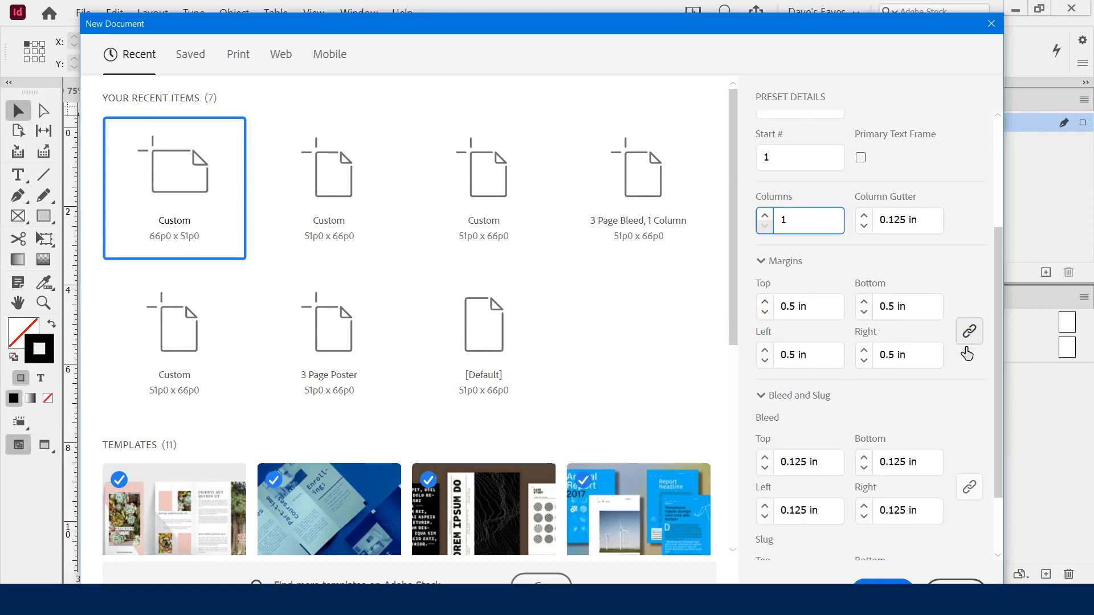
# Try linked margins at 0.25 in, then restore all four margins to 0.5 in
pyautogui.hotkey('ctrl', '2')
pyautogui.moveTo(956, 323); pyautogui.dragTo(989, 349)
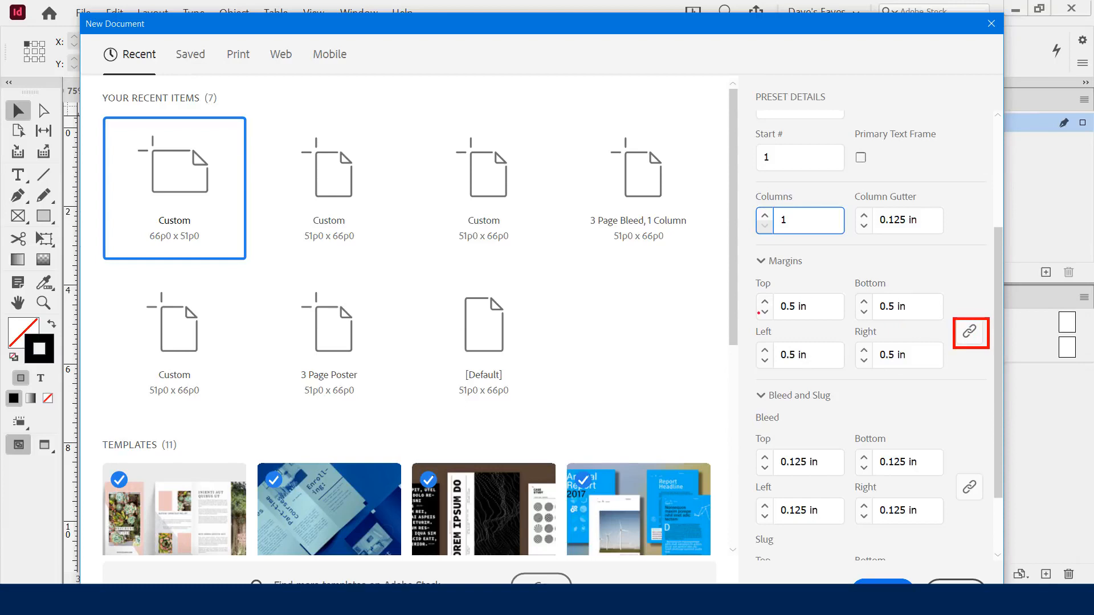
pyautogui.press('Escape')
pyautogui.click(765, 312)
pyautogui.click(765, 312)
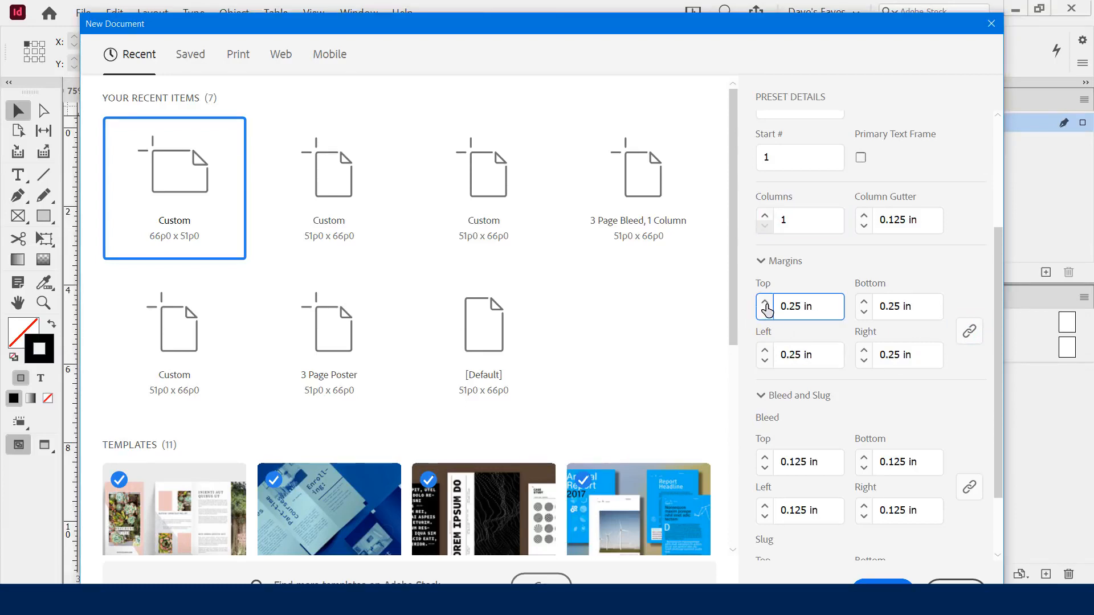
pyautogui.click(765, 301)
pyautogui.click(765, 302)
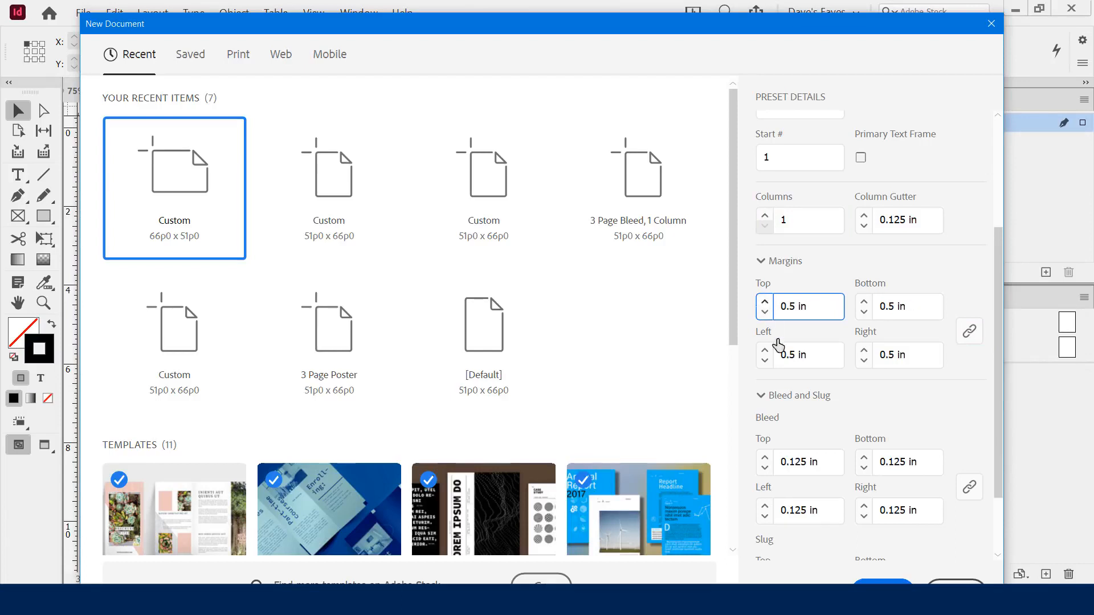
# Unlink the margins and set the left and right margins to 0.25 in each
pyautogui.click(969, 337)
pyautogui.click(761, 377)
pyautogui.click(764, 361)
pyautogui.click(765, 361)
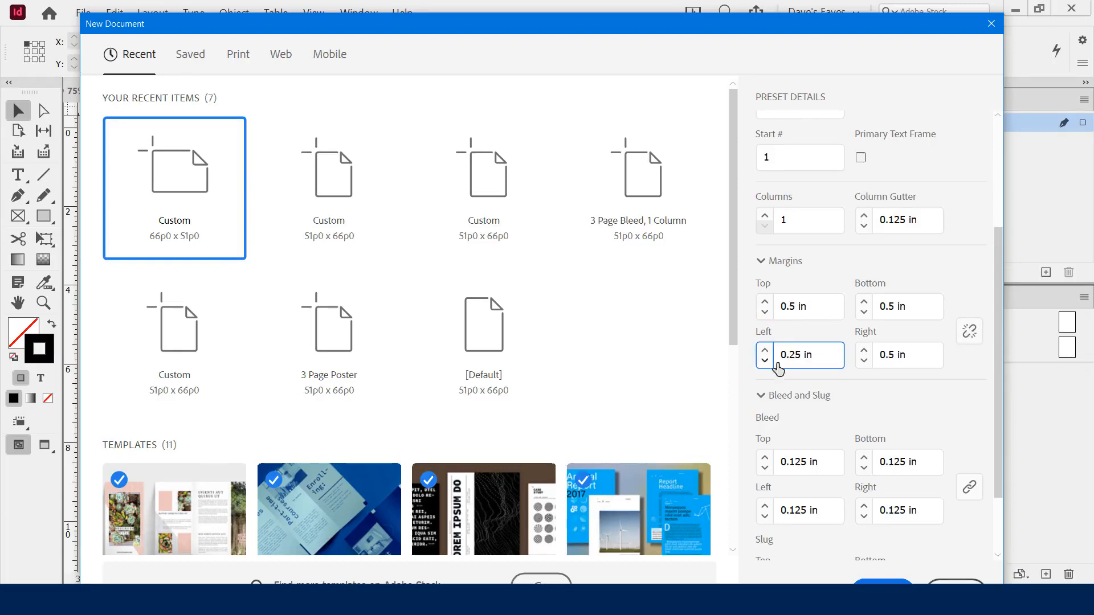
pyautogui.click(864, 360)
pyautogui.click(863, 361)
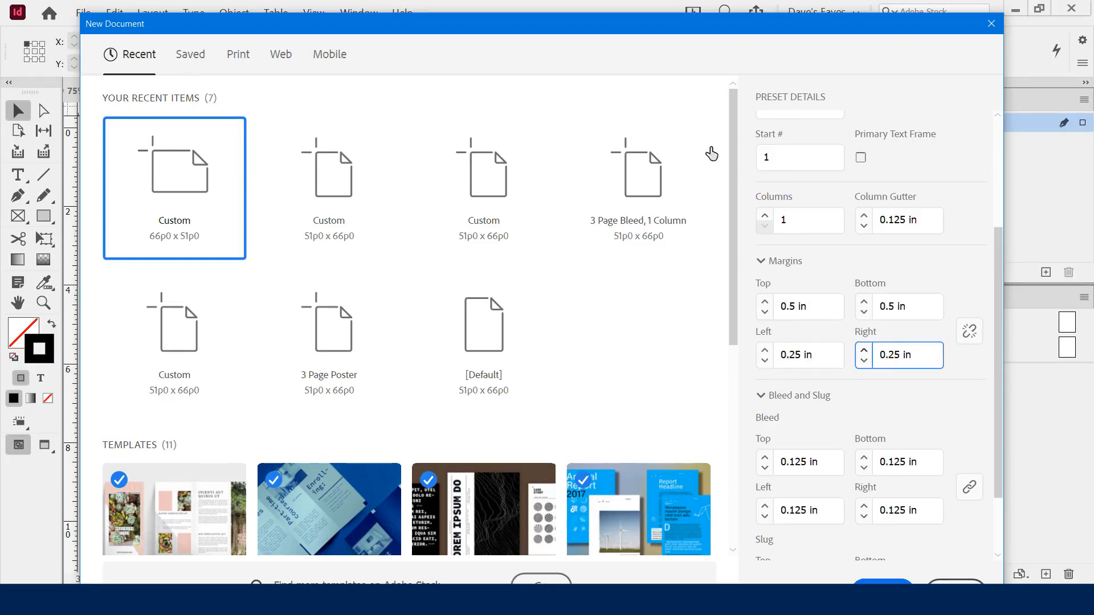
pyautogui.moveTo(620, 26); pyautogui.dragTo(554, 36)
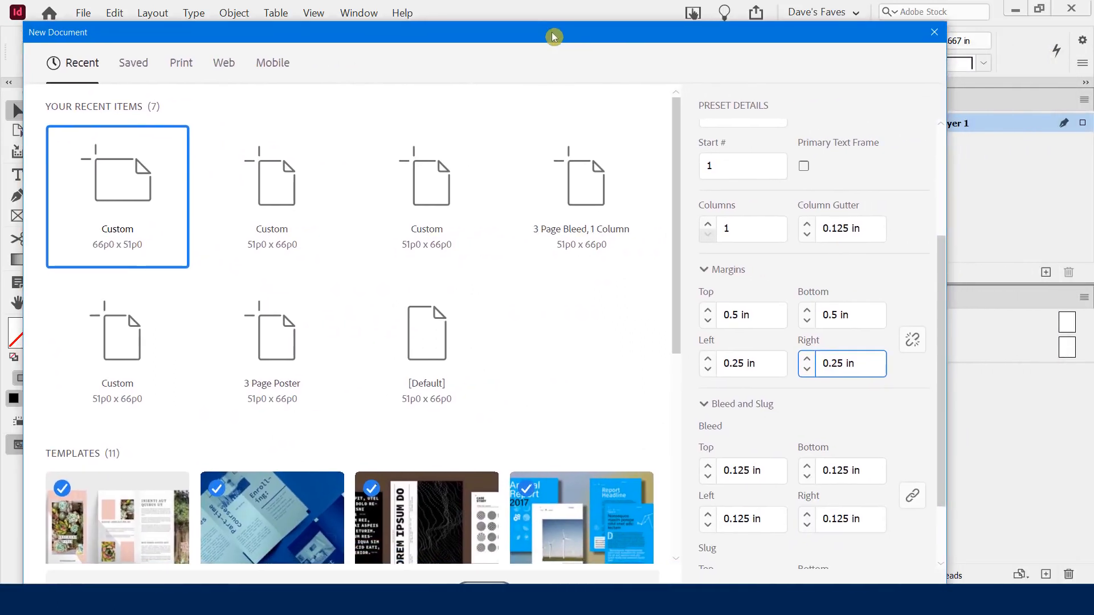
pyautogui.moveTo(945, 300); pyautogui.dragTo(945, 357)
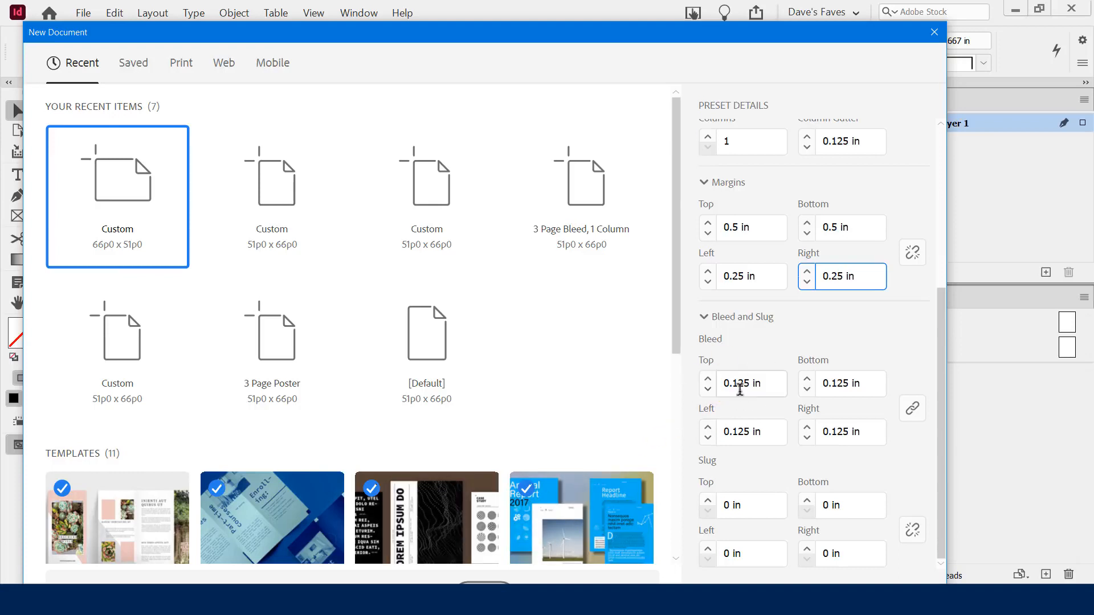
pyautogui.click(725, 402)
pyautogui.moveTo(942, 312); pyautogui.dragTo(943, 396)
pyautogui.moveTo(945, 459); pyautogui.dragTo(945, 493)
pyautogui.moveTo(941, 308); pyautogui.dragTo(930, 117)
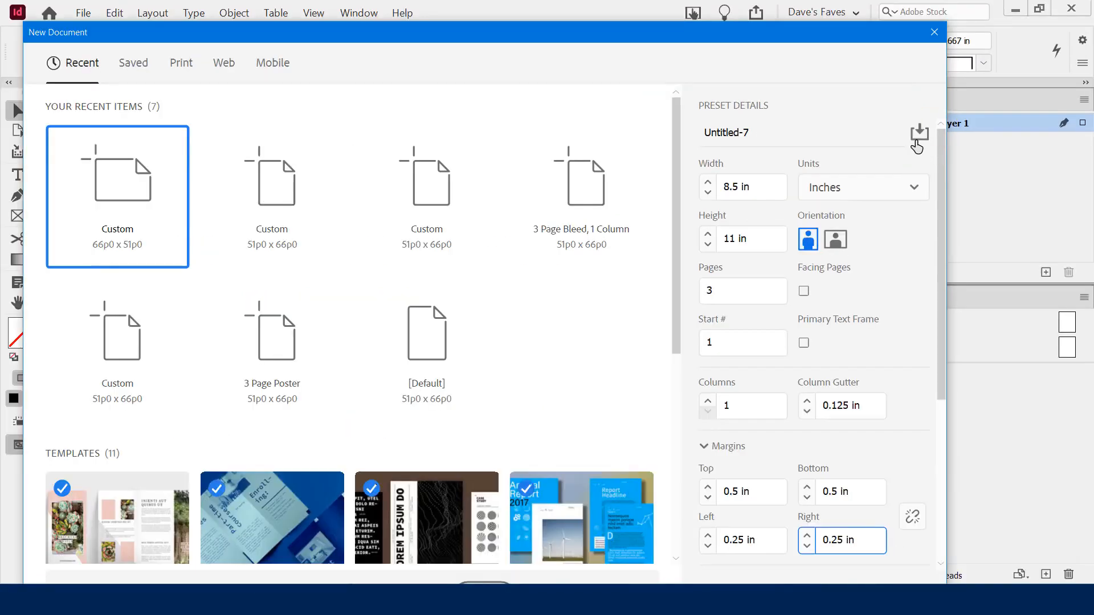
# Save the current settings as the preset '3 Page Poster Portrait'
pyautogui.click(919, 134)
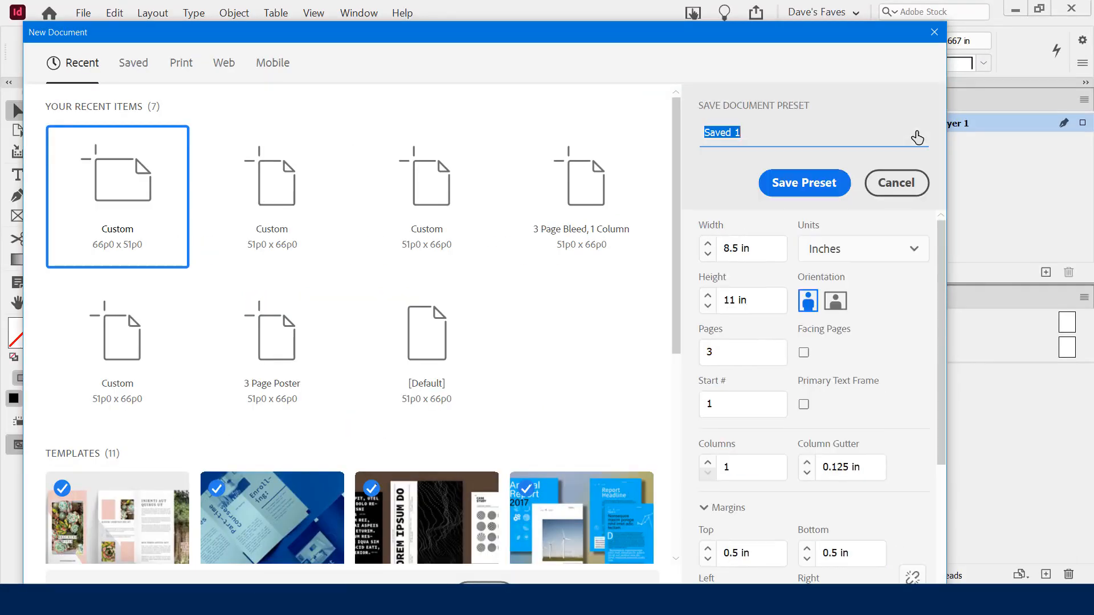
pyautogui.write('3 Page Pos')
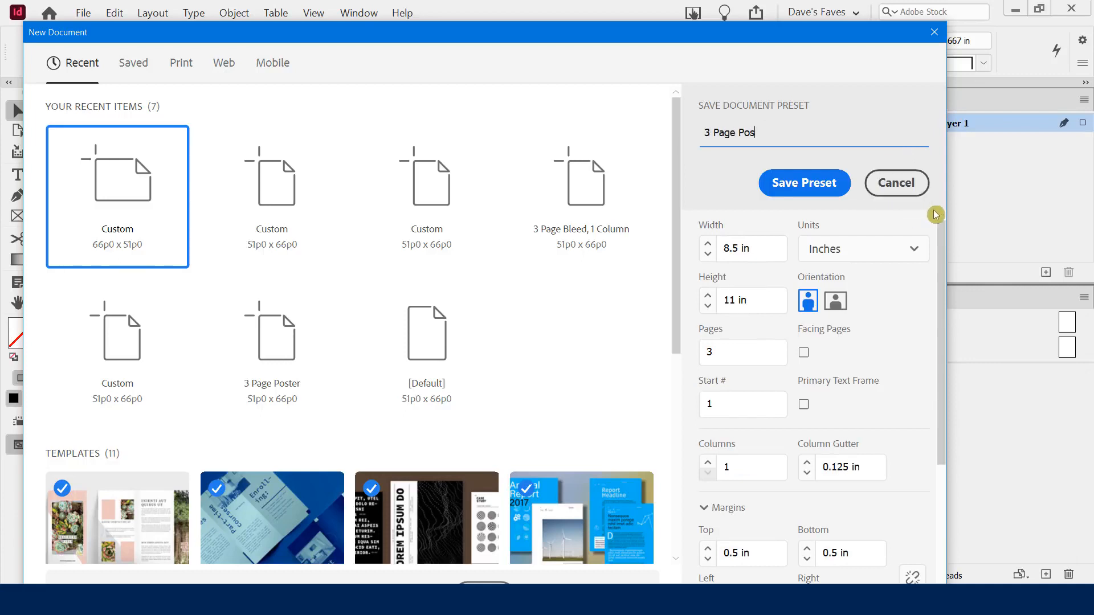
pyautogui.write('ter Portrait')
pyautogui.click(776, 182)
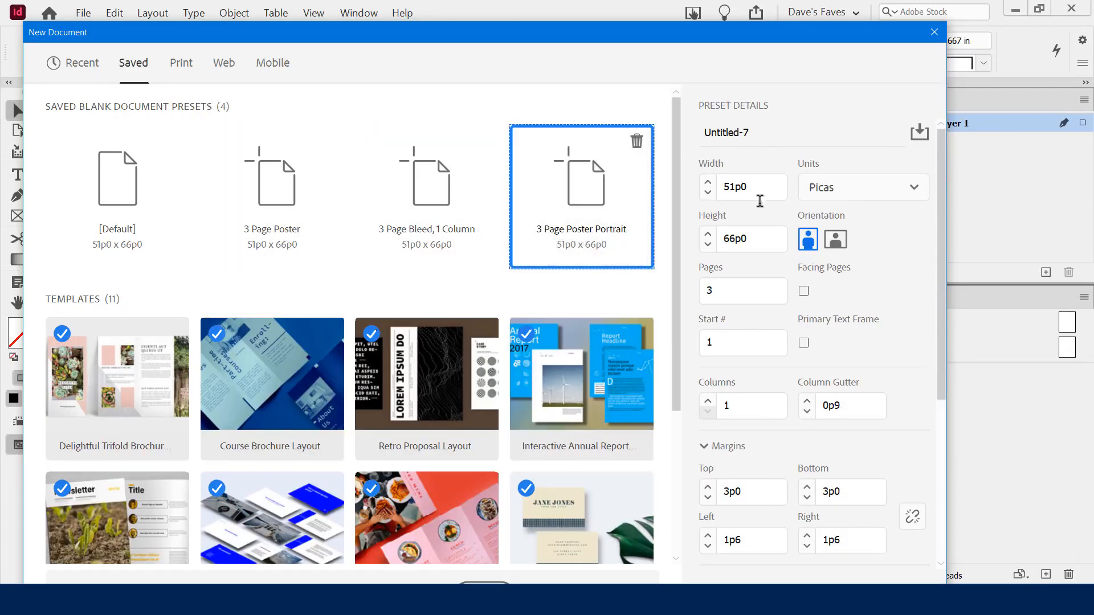
# Create the new three-page document from these settings
pyautogui.moveTo(945, 203); pyautogui.dragTo(948, 464)
pyautogui.moveTo(823, 35); pyautogui.dragTo(830, 14)
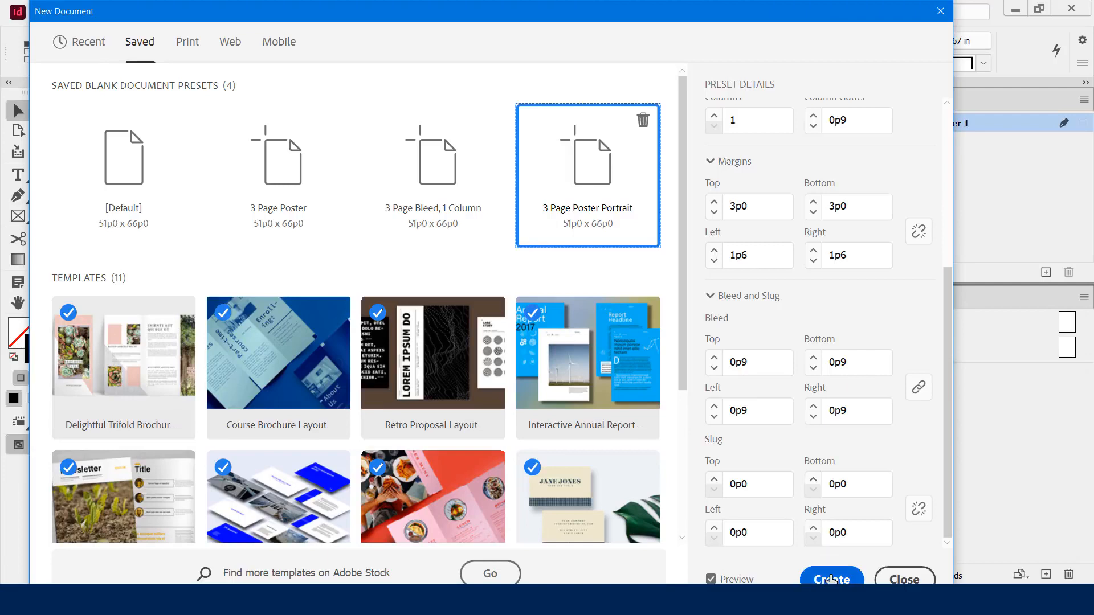
pyautogui.click(831, 578)
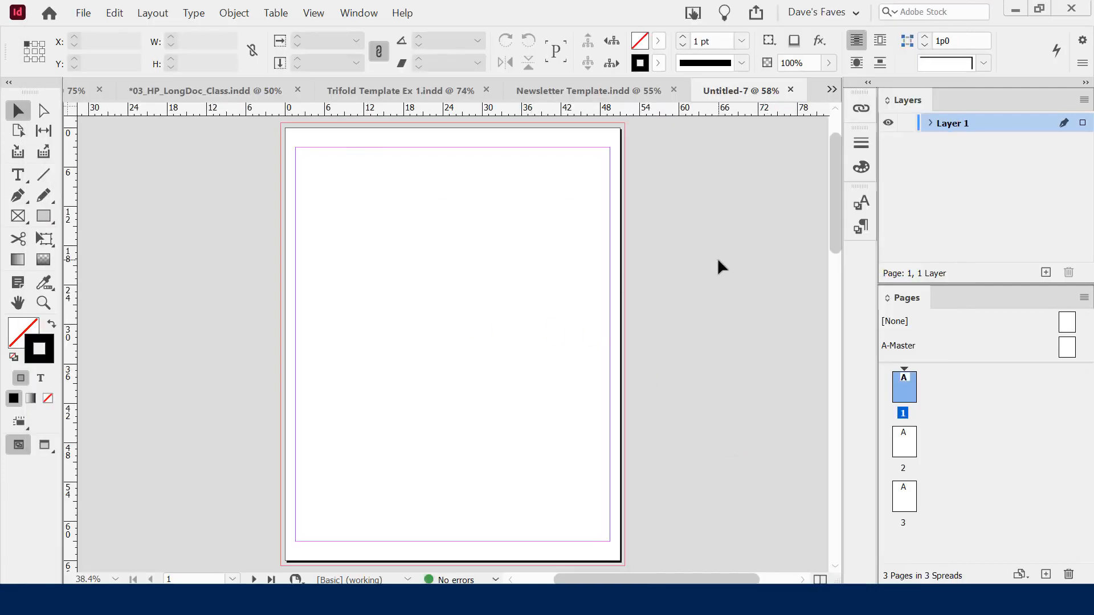
pyautogui.scroll(-5, 717, 261)
pyautogui.scroll(5, 718, 261)
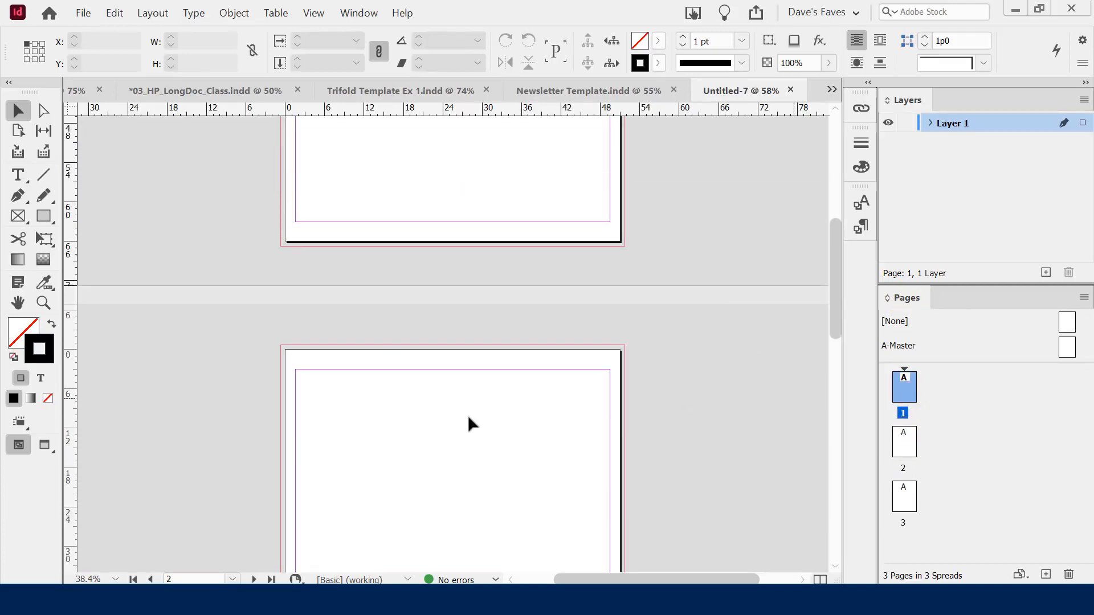
pyautogui.click(232, 578)
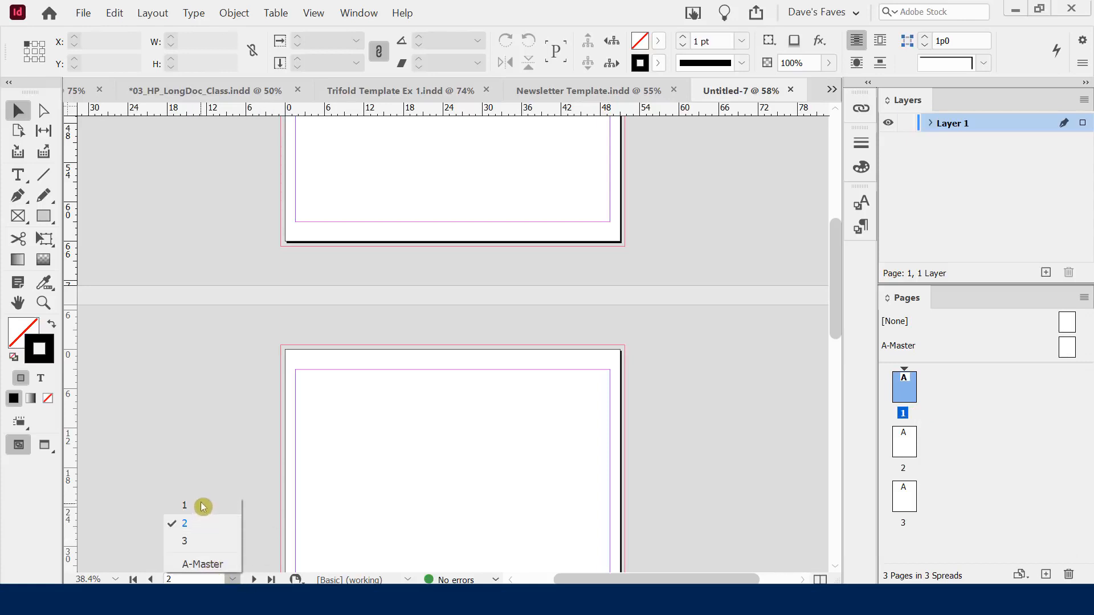
pyautogui.click(693, 372)
pyautogui.scroll(3, 752, 242)
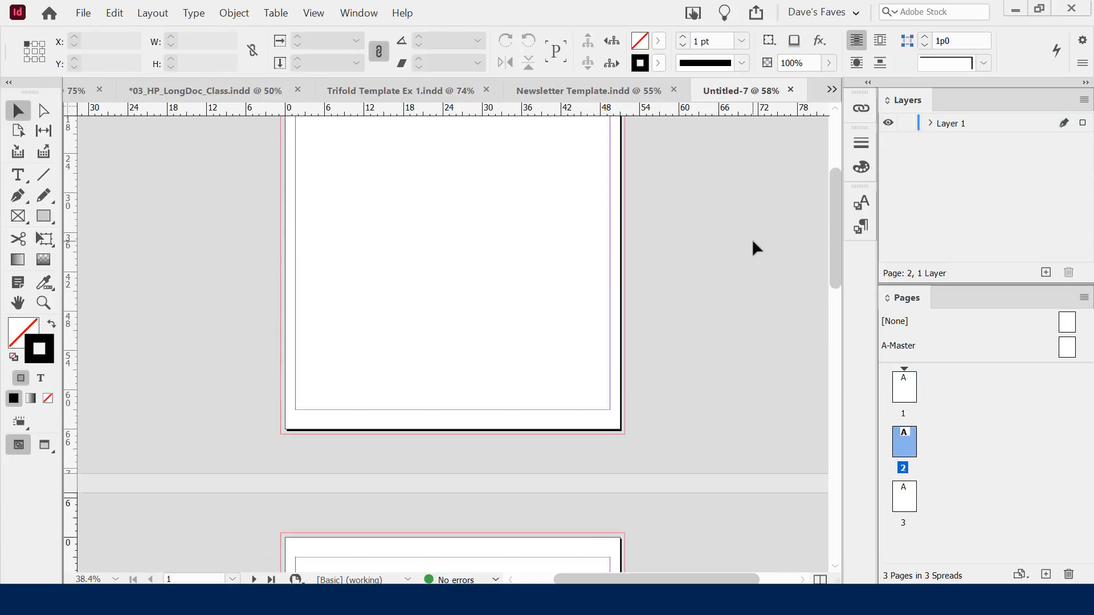
pyautogui.scroll(-5, 751, 238)
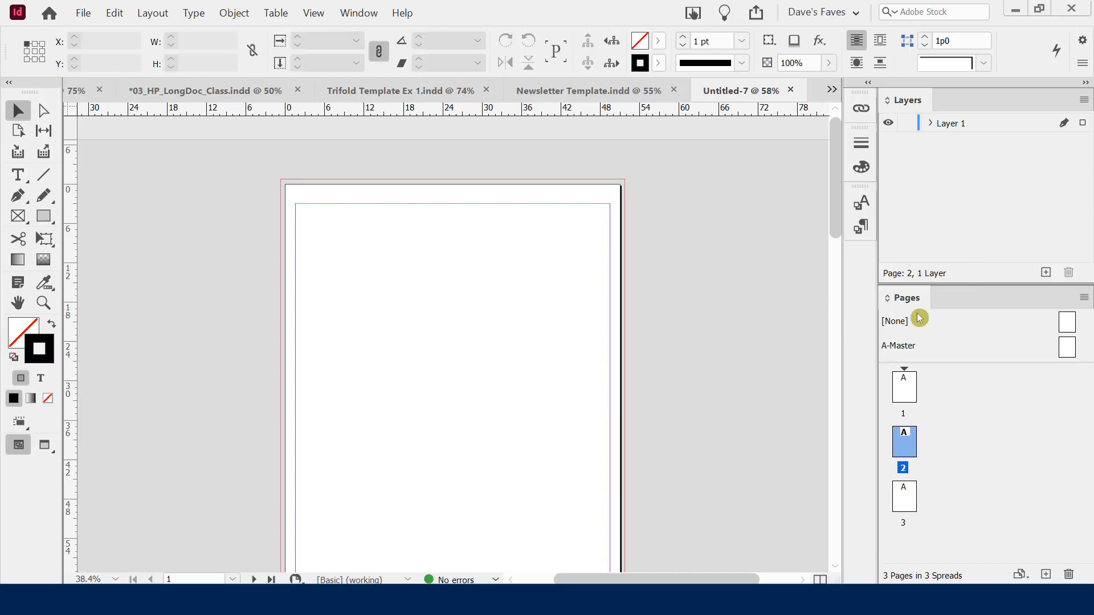
pyautogui.scroll(-1, 696, 328)
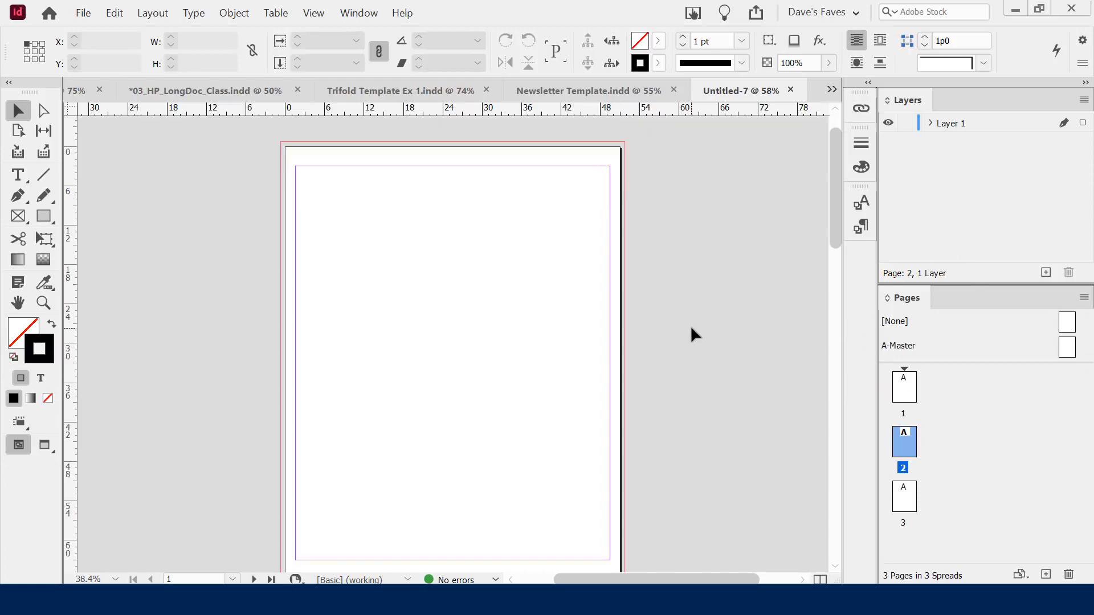
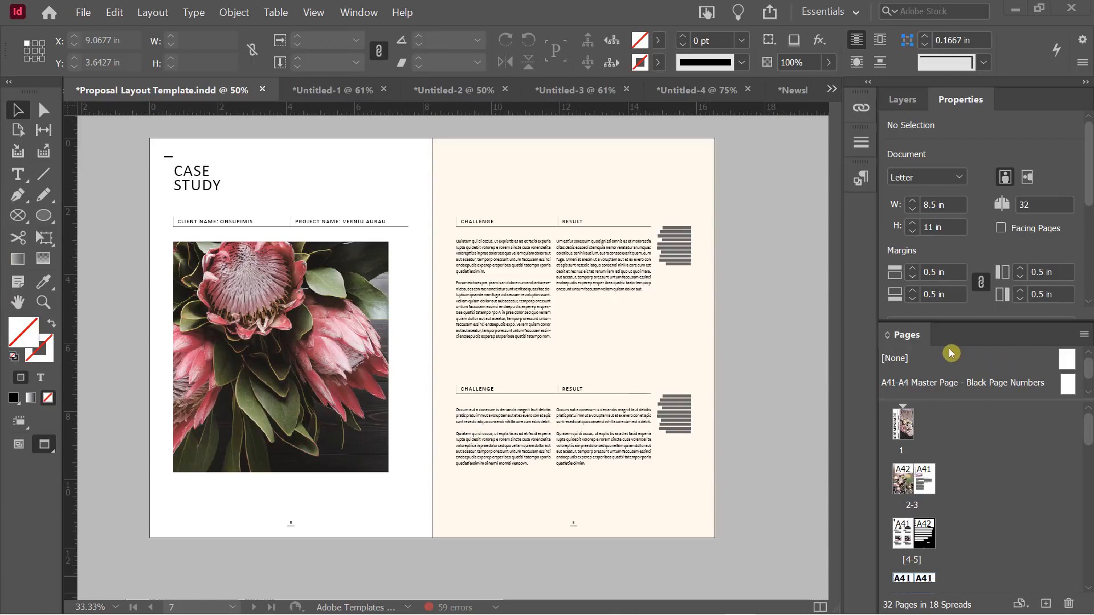
# Float the Pages panel in its own window and browse the page thumbnails
pyautogui.moveTo(921, 342); pyautogui.dragTo(678, 160)
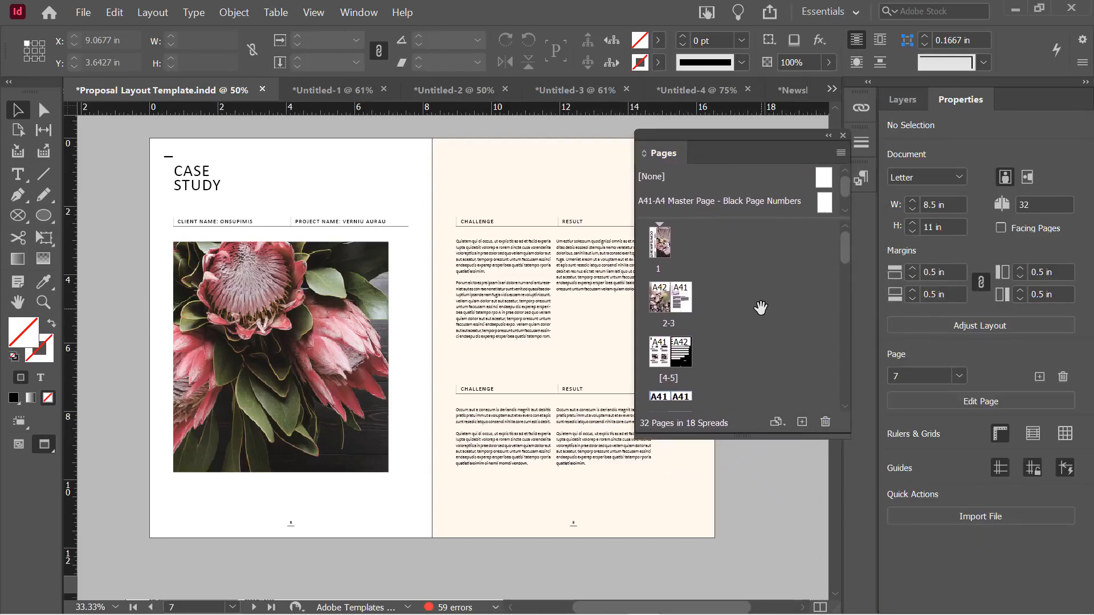
pyautogui.scroll(-6, 720, 323)
pyautogui.scroll(5, 720, 323)
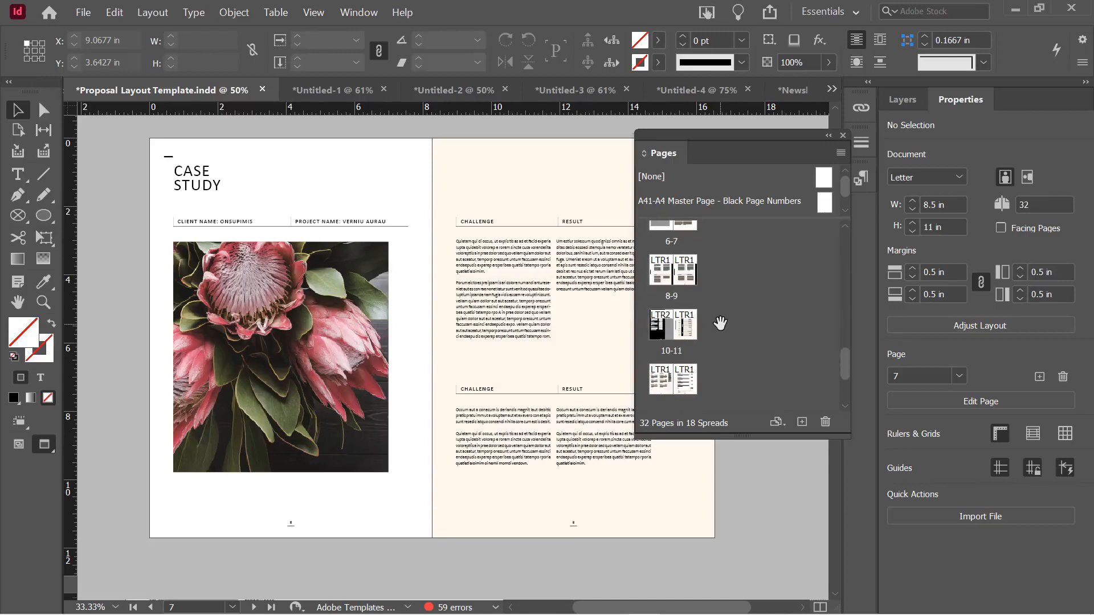
pyautogui.scroll(3, 719, 323)
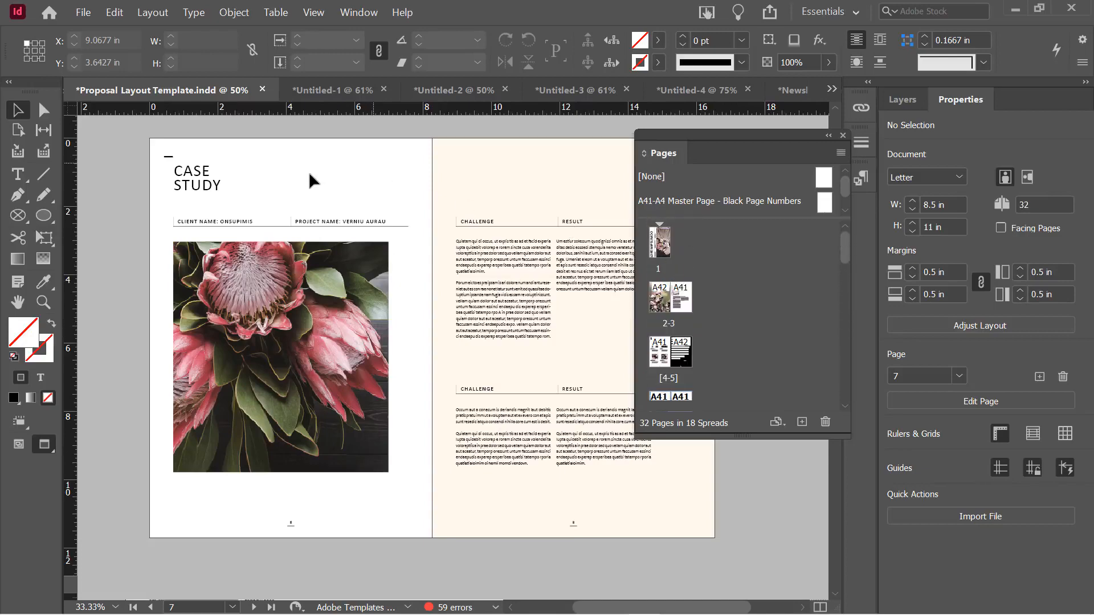
pyautogui.scroll(-3, 219, 248)
pyautogui.scroll(-8, 220, 248)
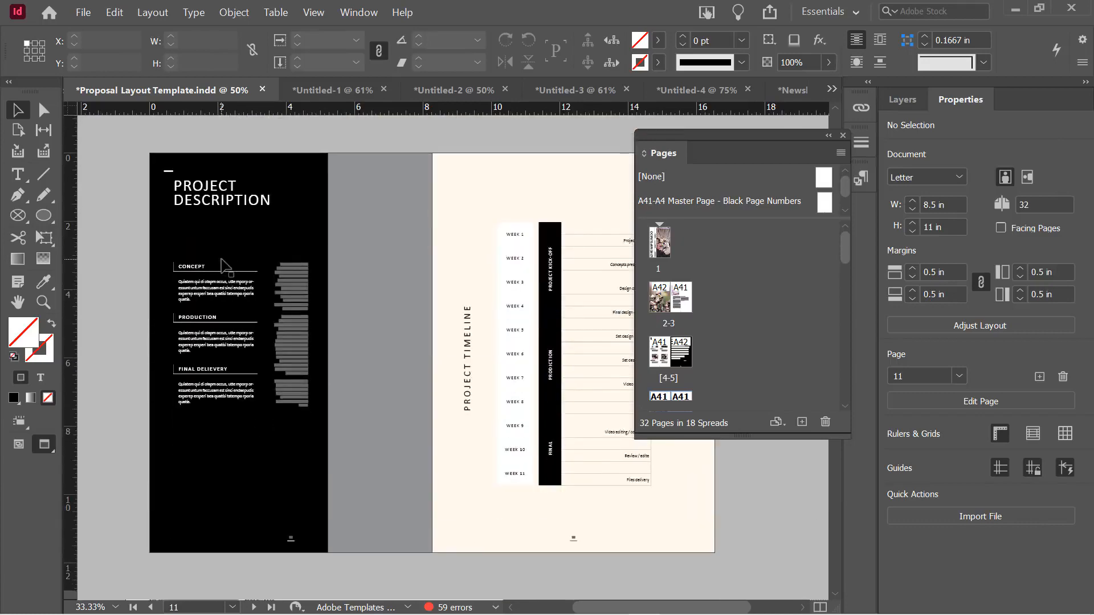
pyautogui.scroll(9, 235, 259)
pyautogui.scroll(1, 233, 253)
pyautogui.scroll(-4, 685, 285)
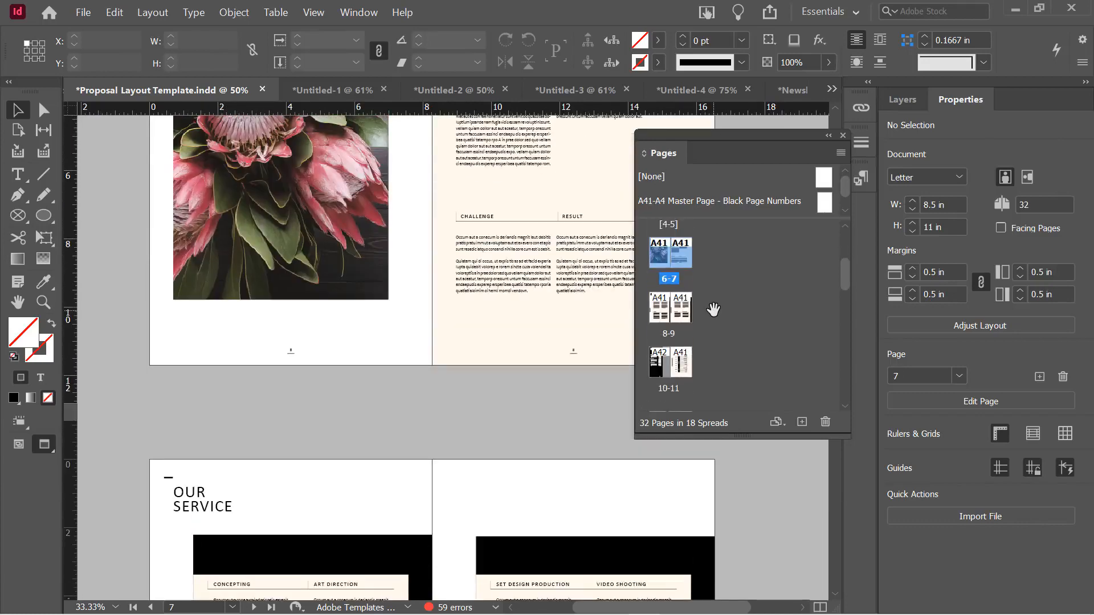
# Jump to spread 8-9, then to the LOREM IPSUM cover on page 1
pyautogui.doubleClick(675, 296)
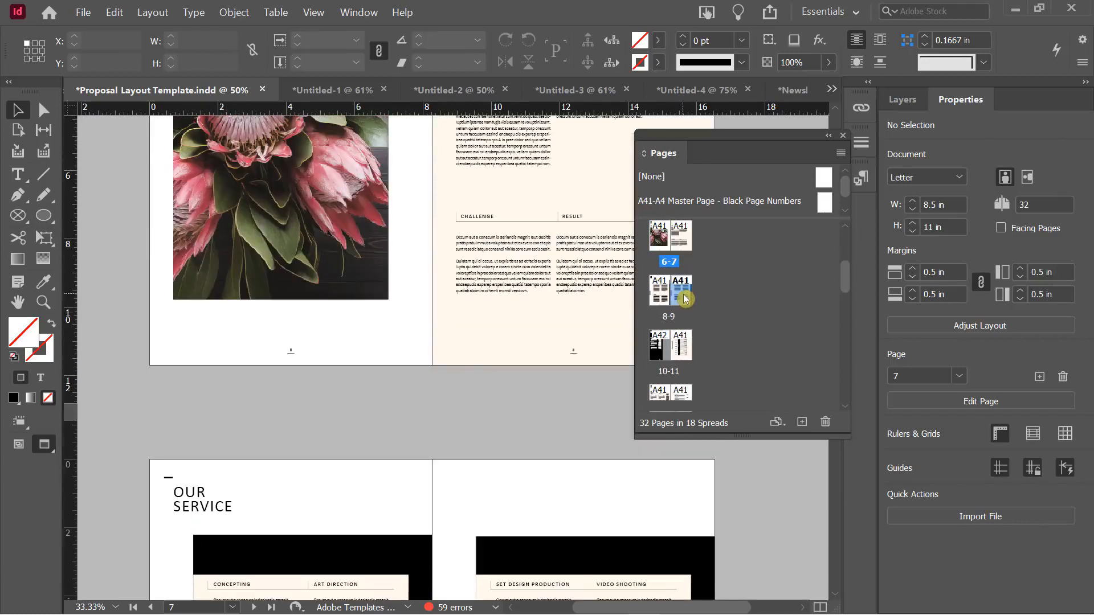
pyautogui.scroll(5, 740, 285)
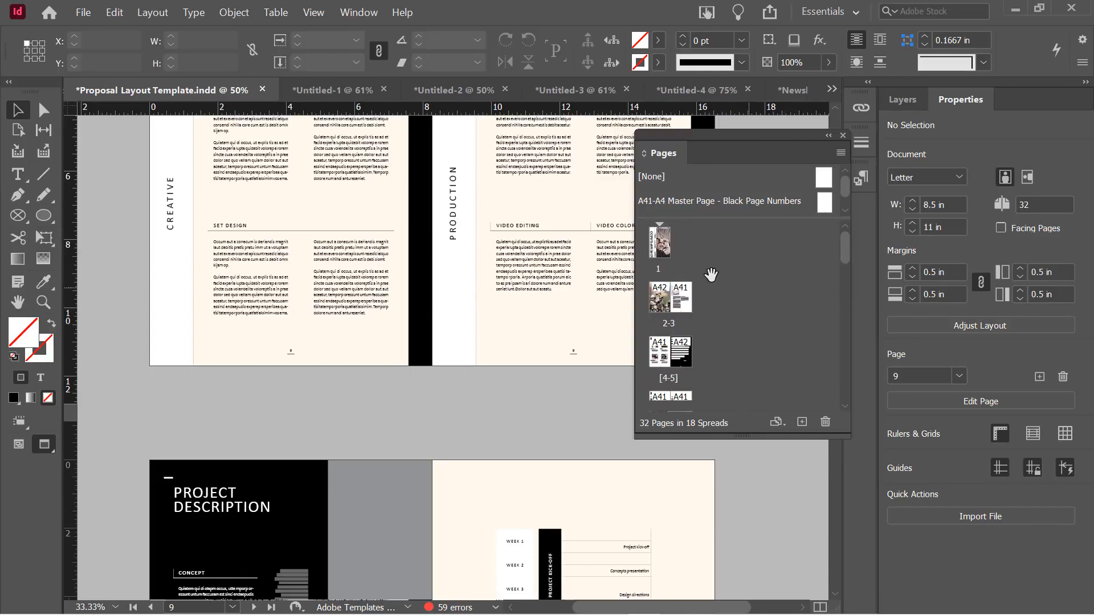
pyautogui.click(663, 254)
pyautogui.doubleClick(665, 256)
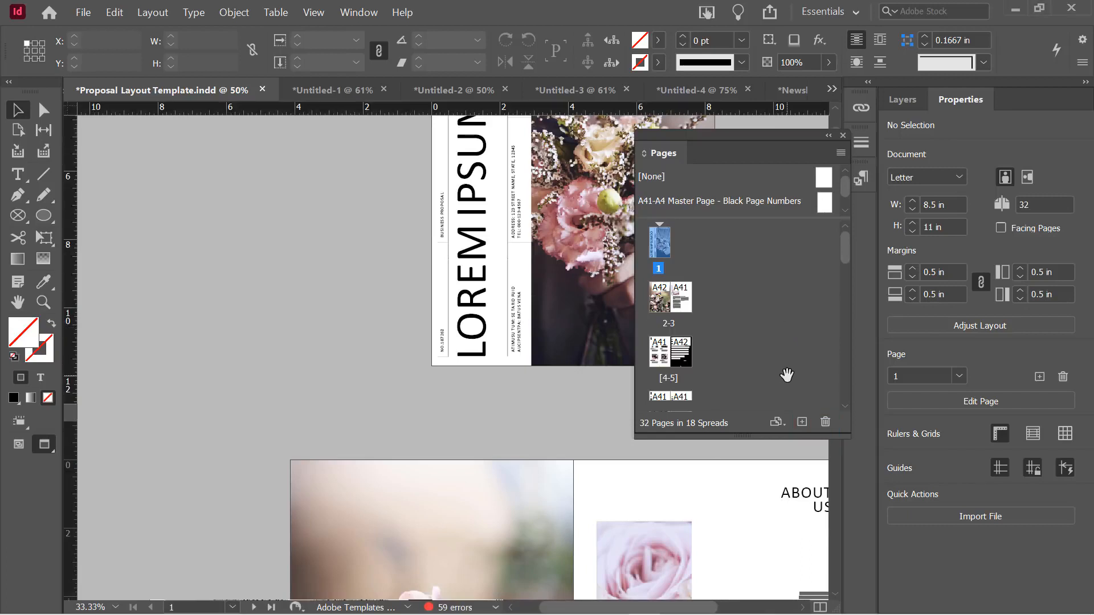
pyautogui.click(802, 423)
pyautogui.moveTo(668, 300); pyautogui.dragTo(670, 304)
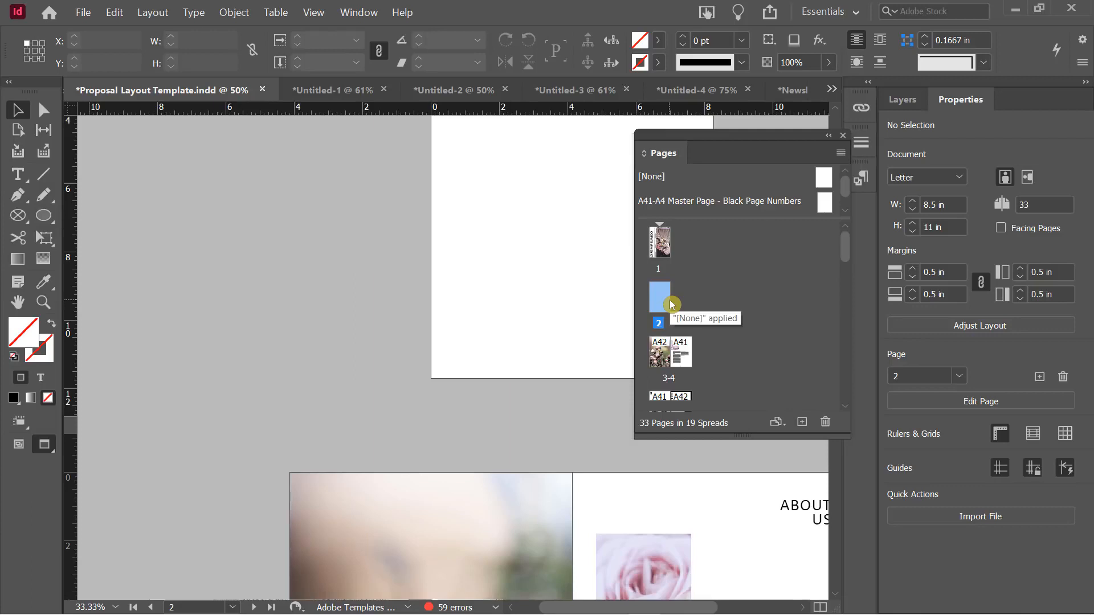
pyautogui.hotkey('ctrl', 'z')
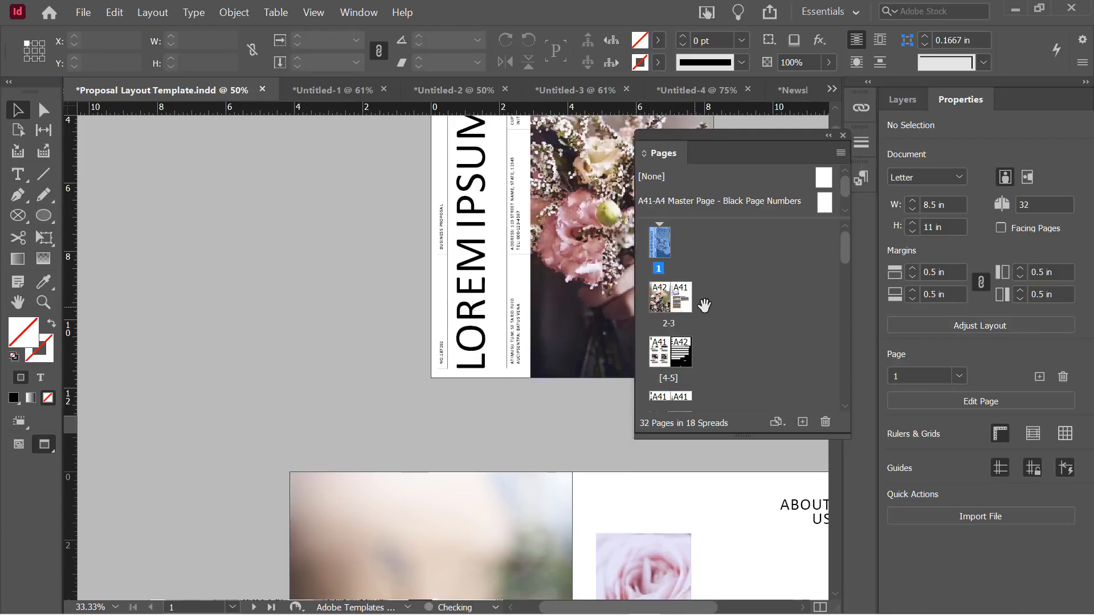
pyautogui.click(825, 422)
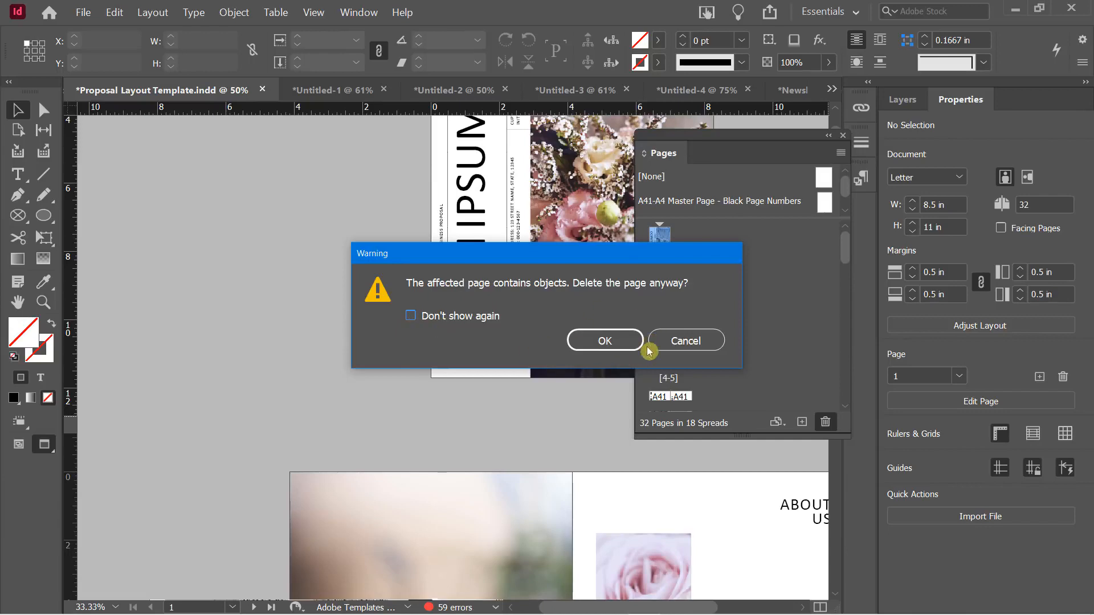
pyautogui.click(682, 341)
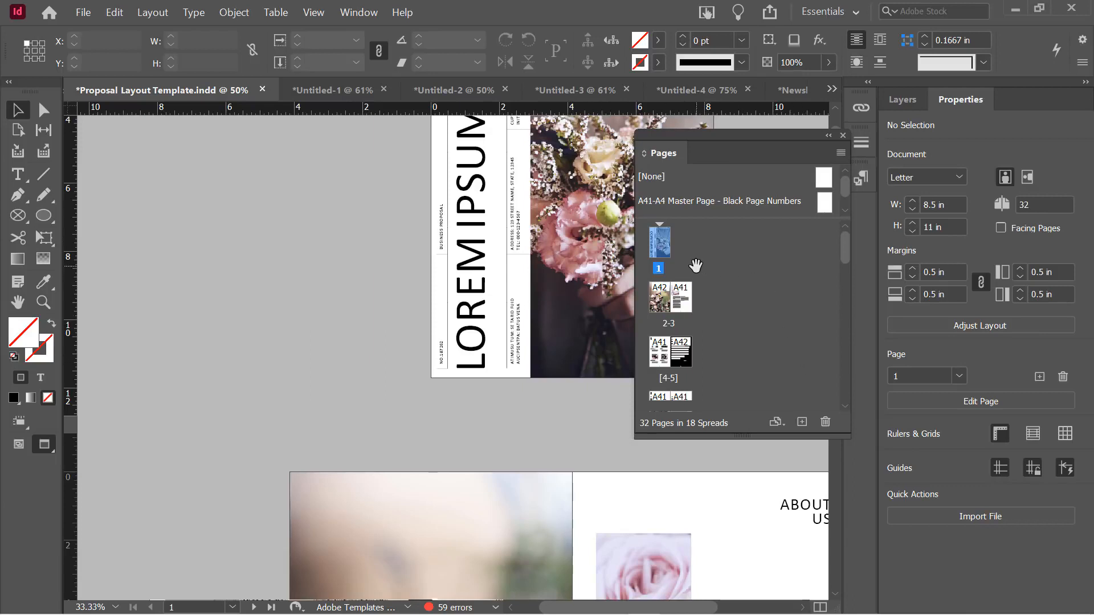
pyautogui.keyDown('alt'); pyautogui.click(662, 247); pyautogui.keyUp('alt')
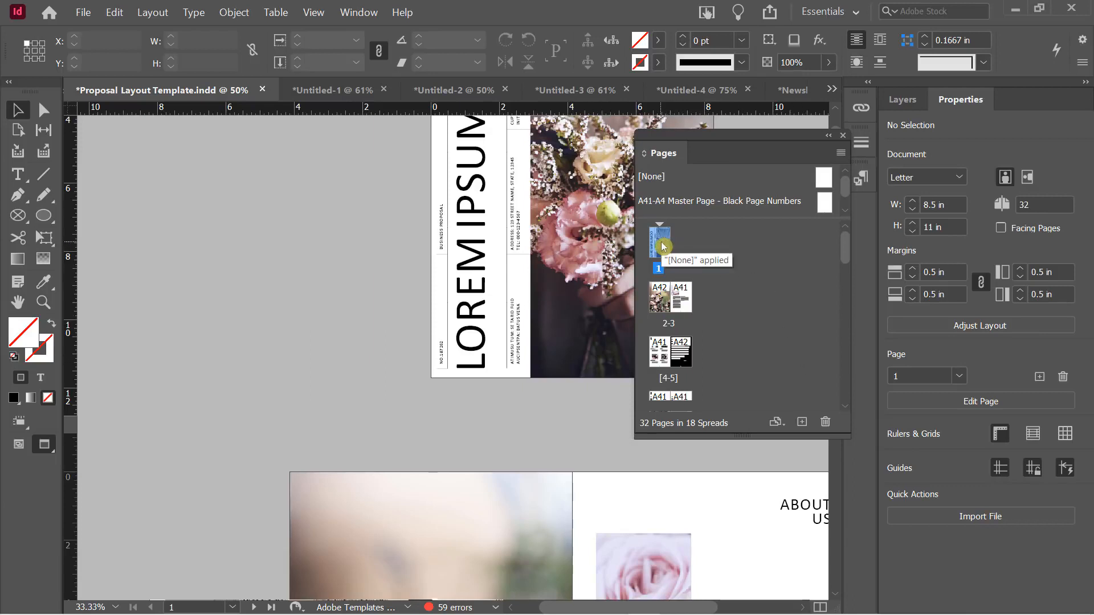
pyautogui.rightClick(663, 246)
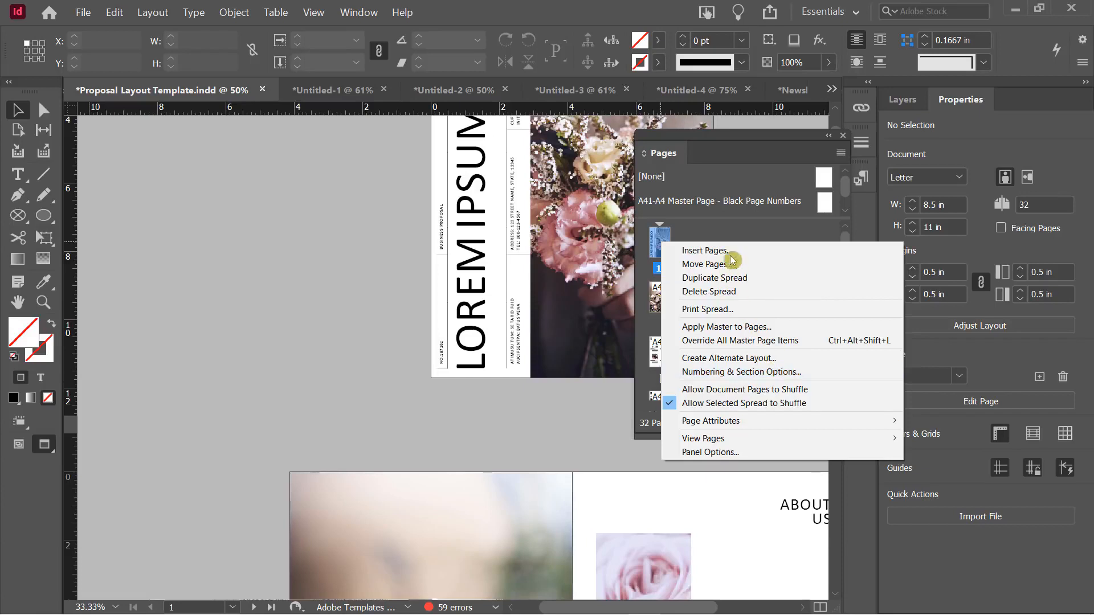
pyautogui.click(699, 230)
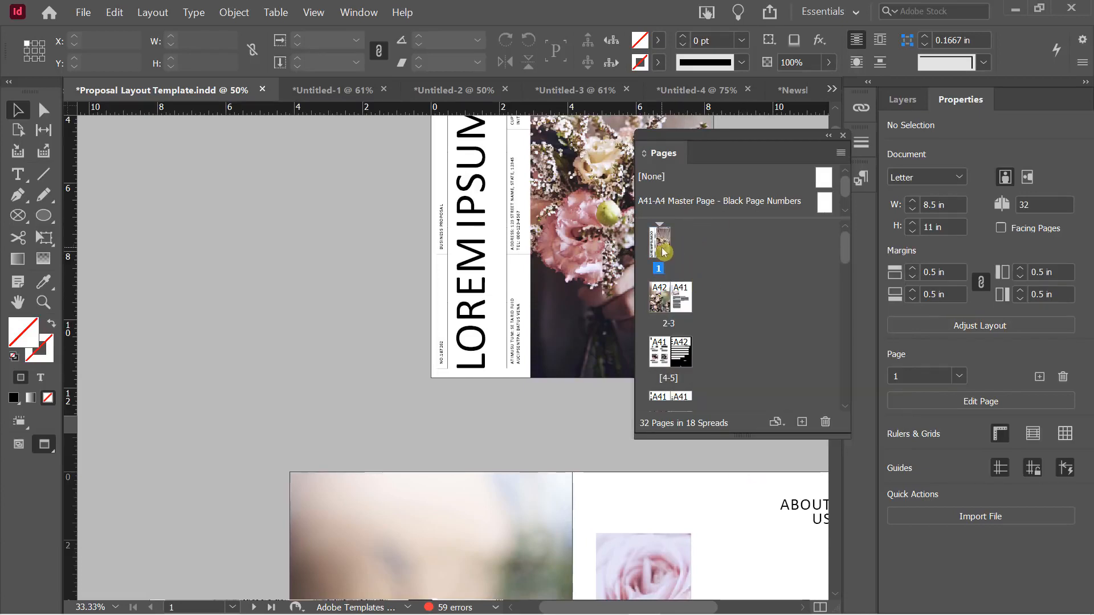
pyautogui.rightClick(686, 236)
pyautogui.click(686, 236)
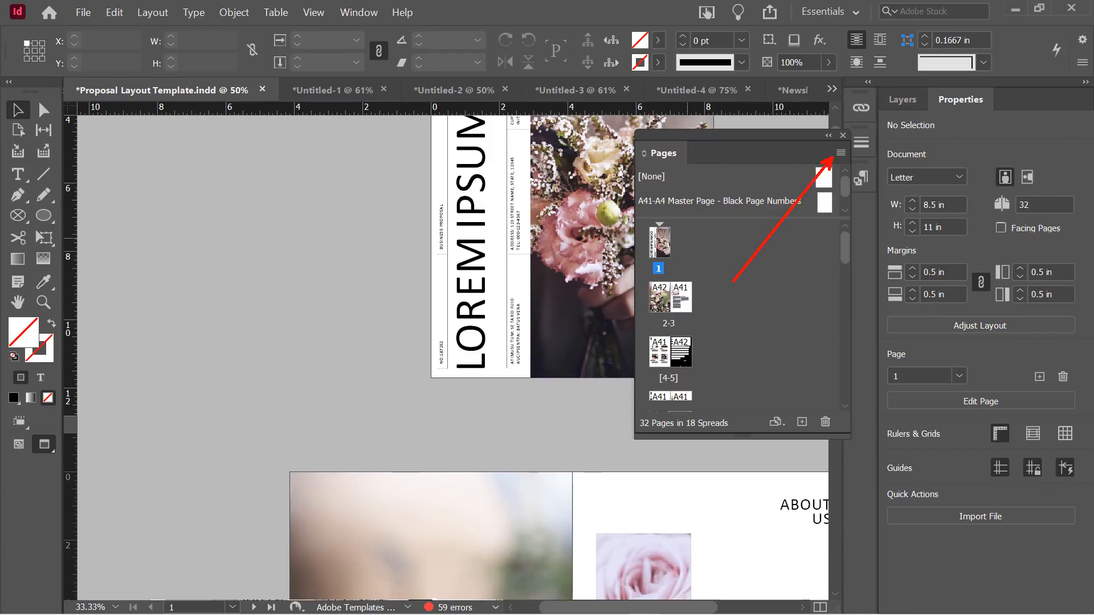
pyautogui.click(840, 154)
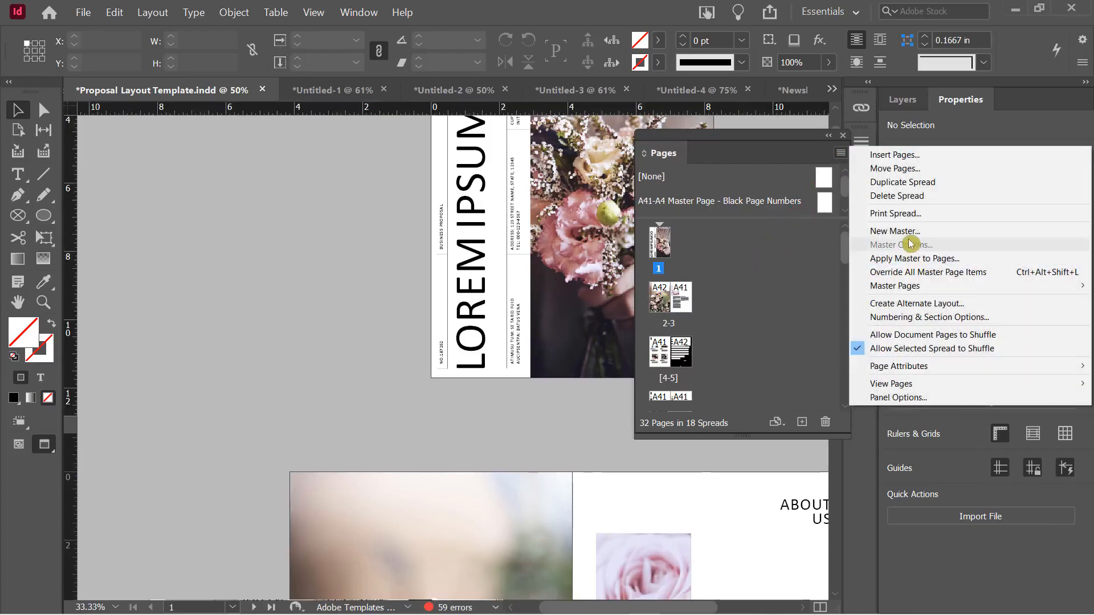
pyautogui.click(744, 292)
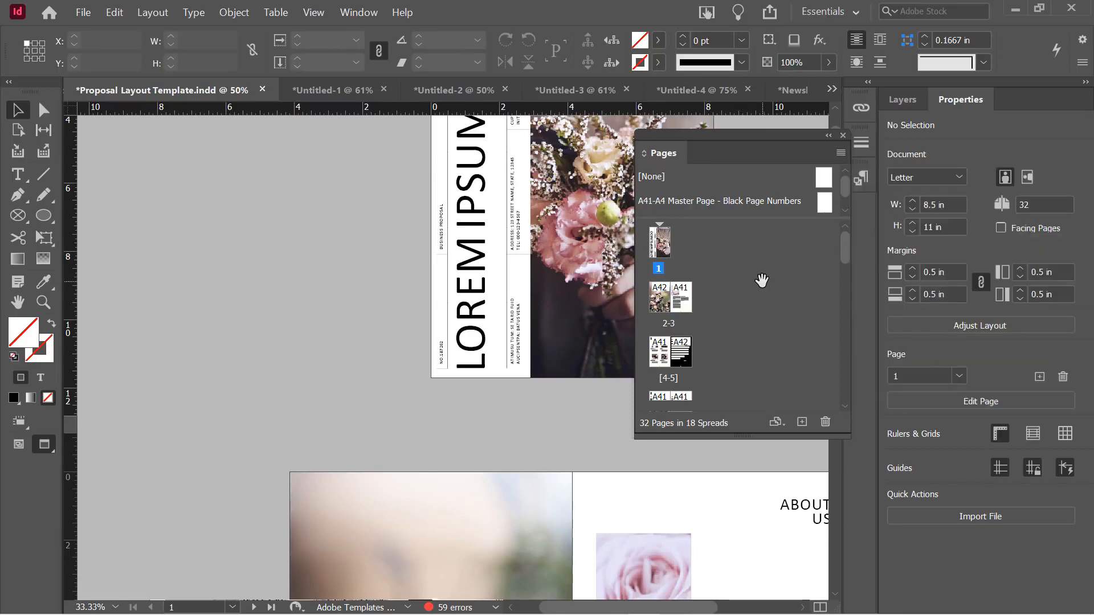
# Enlarge the masters area to list all four masters and view the A41-A4 master
pyautogui.moveTo(722, 140); pyautogui.dragTo(680, 124)
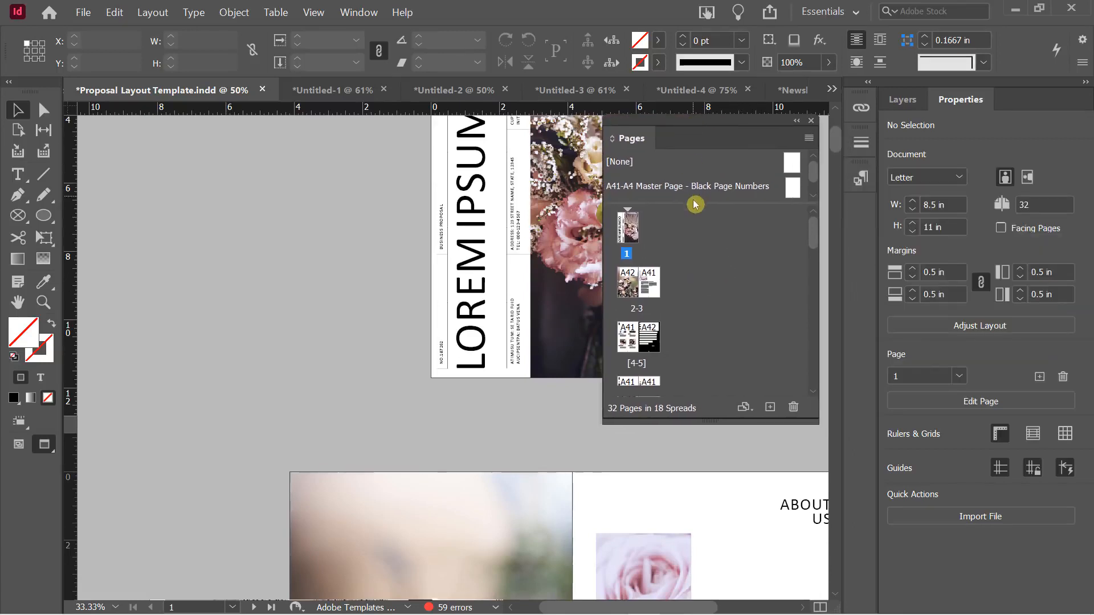
pyautogui.moveTo(698, 212); pyautogui.dragTo(711, 305)
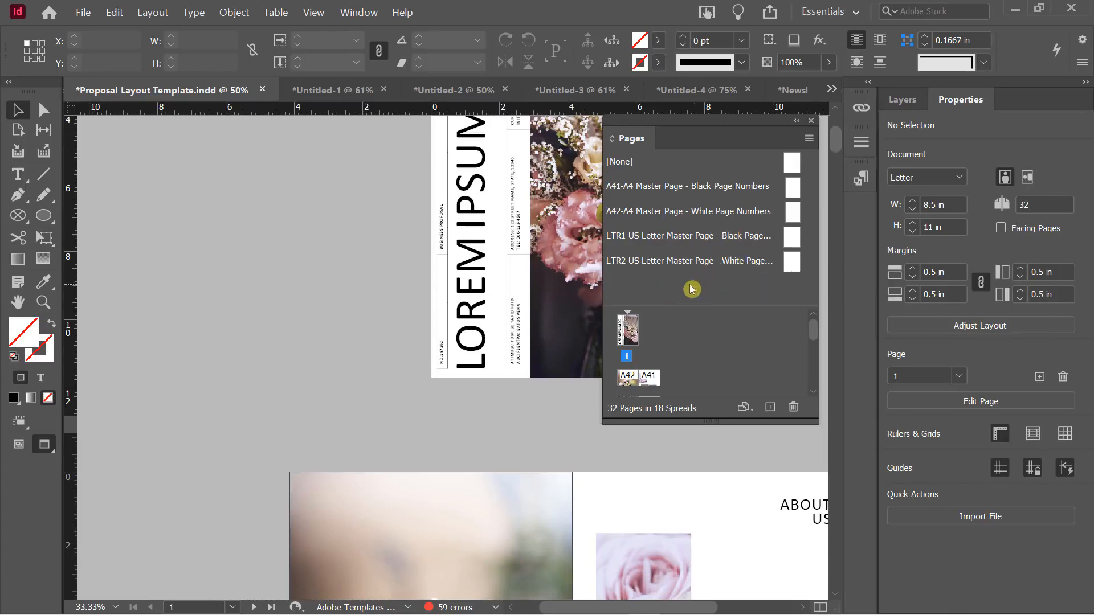
pyautogui.moveTo(689, 306); pyautogui.dragTo(698, 292)
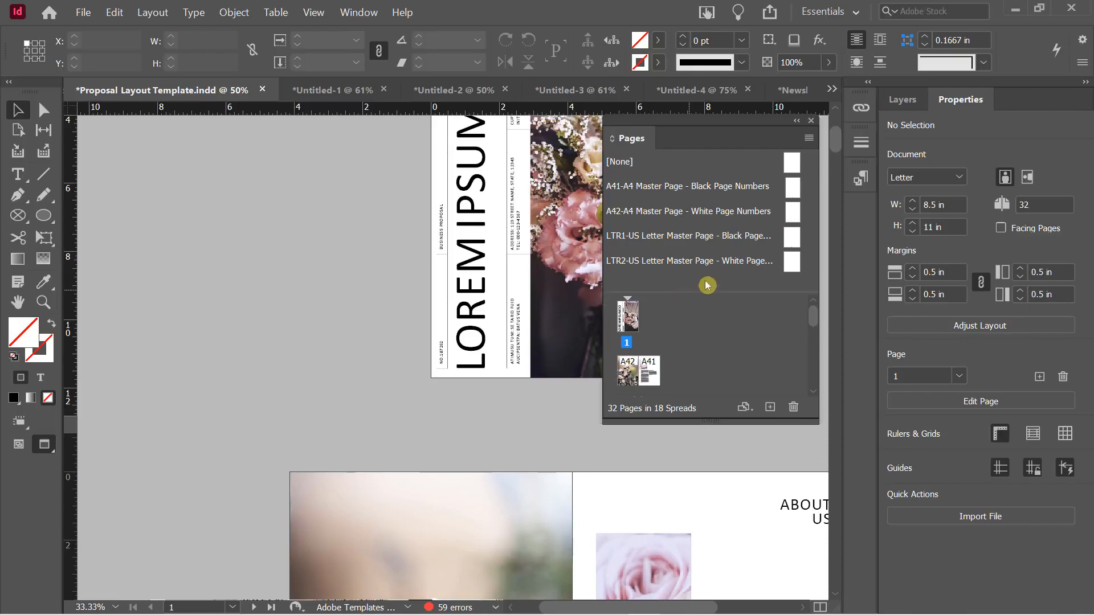
pyautogui.doubleClick(793, 186)
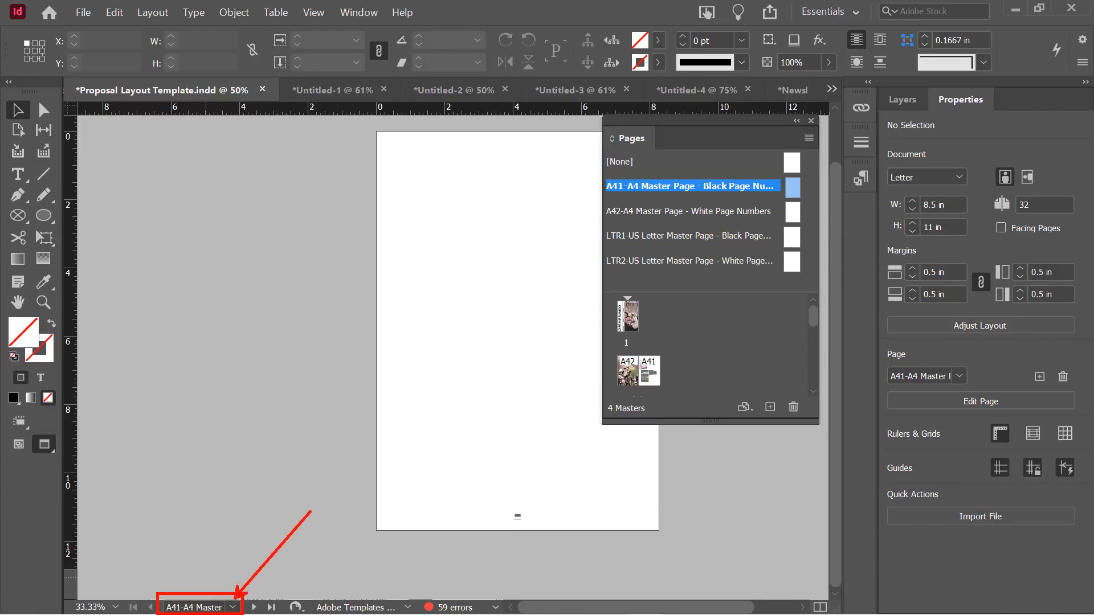
# Return to page 1, the cover with the flower photo
pyautogui.click(233, 607)
pyautogui.click(223, 251)
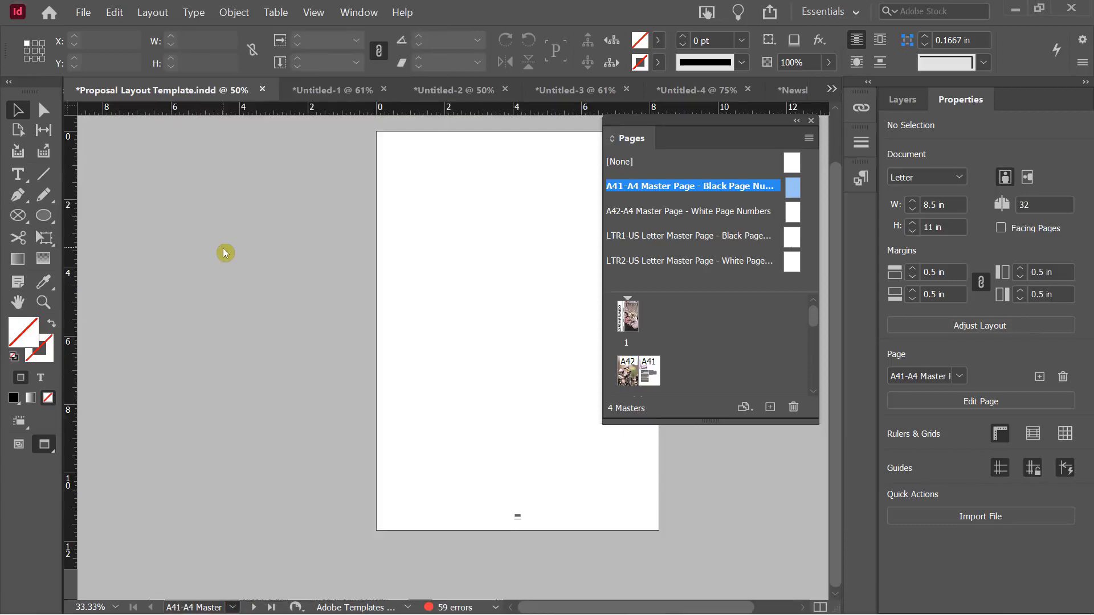
pyautogui.scroll(10, 678, 343)
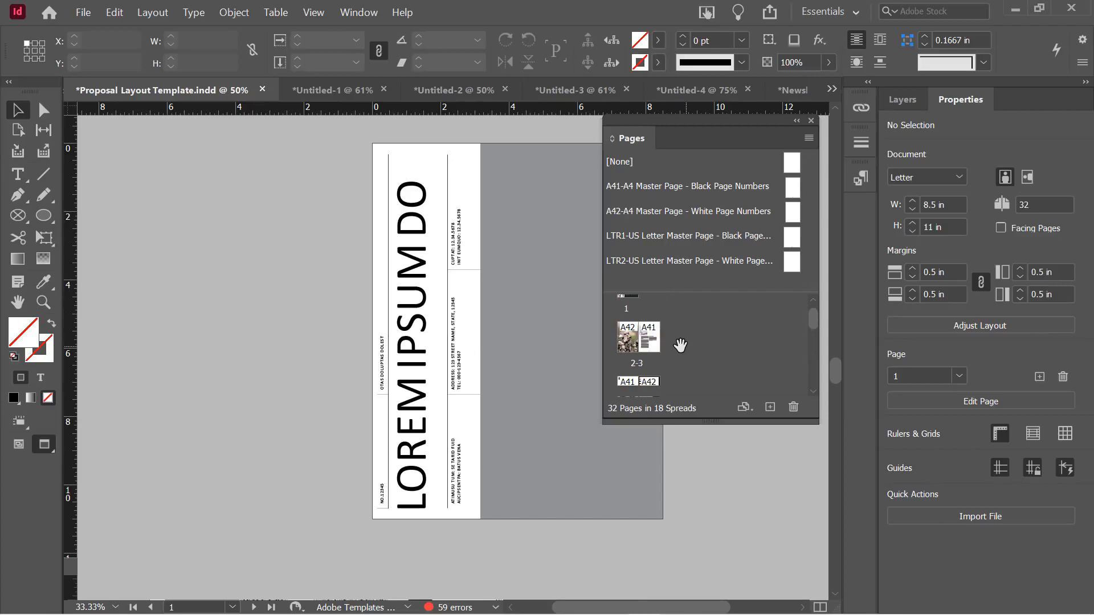
pyautogui.click(624, 321)
pyautogui.doubleClick(624, 321)
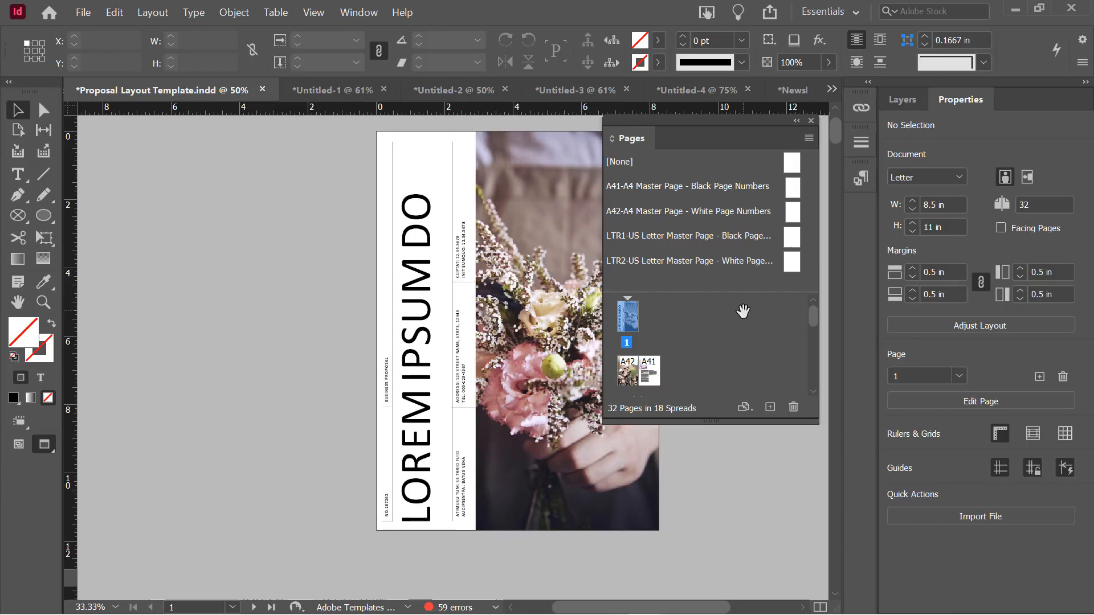
# Undo moving the A42 page of spread 4-5 into spread 2-3
pyautogui.scroll(-1, 712, 341)
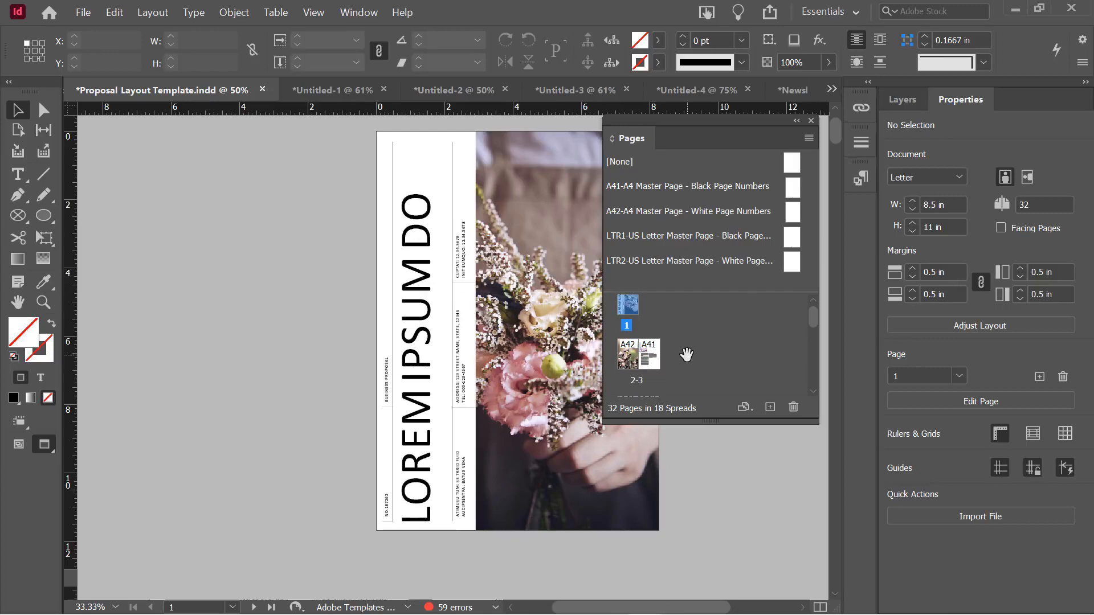
pyautogui.click(647, 358)
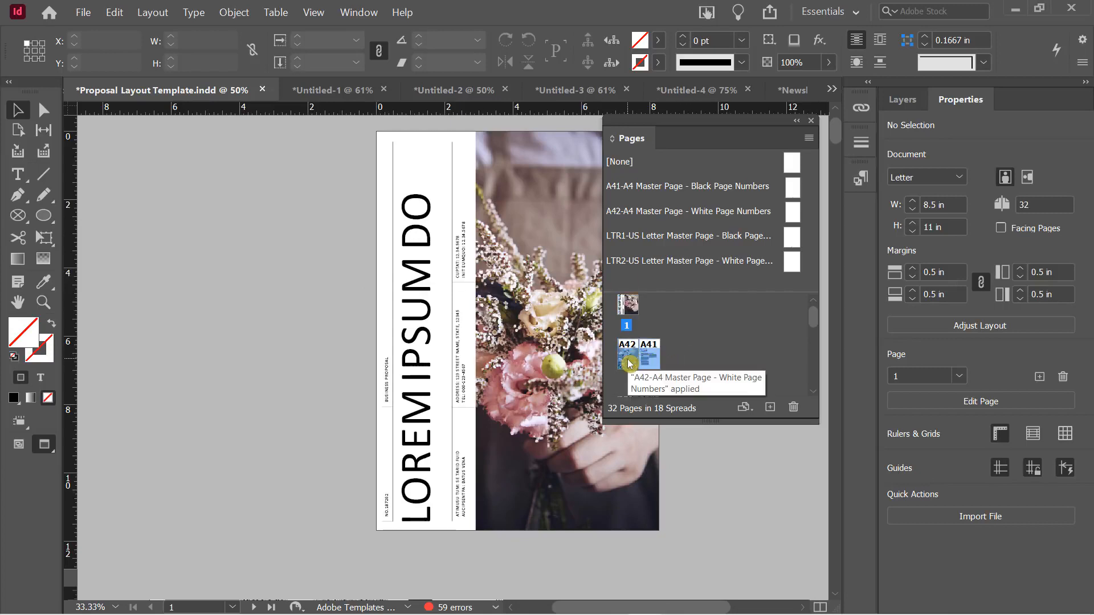
pyautogui.scroll(-1, 667, 354)
pyautogui.scroll(1, 667, 359)
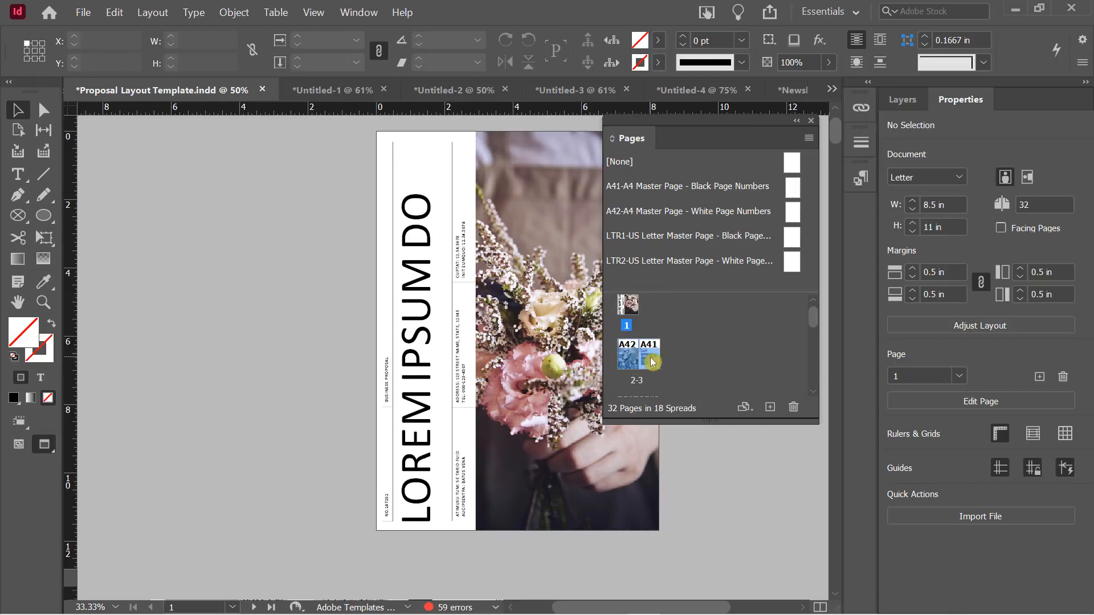
pyautogui.click(691, 345)
pyautogui.scroll(-1, 656, 361)
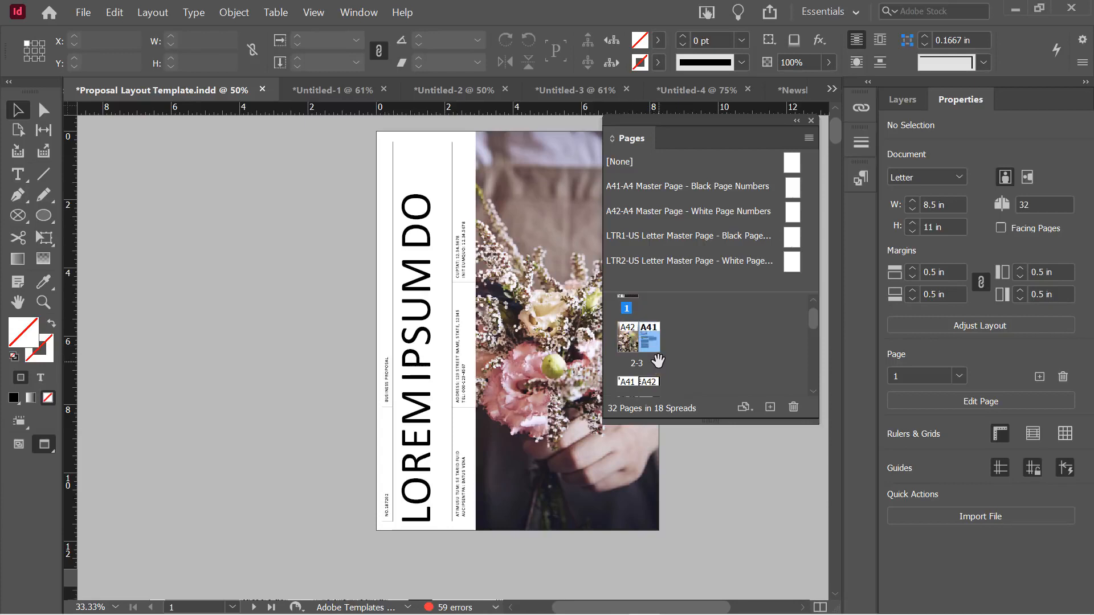
pyautogui.click(706, 344)
pyautogui.scroll(-1, 707, 345)
pyautogui.scroll(-2, 660, 356)
pyautogui.click(652, 344)
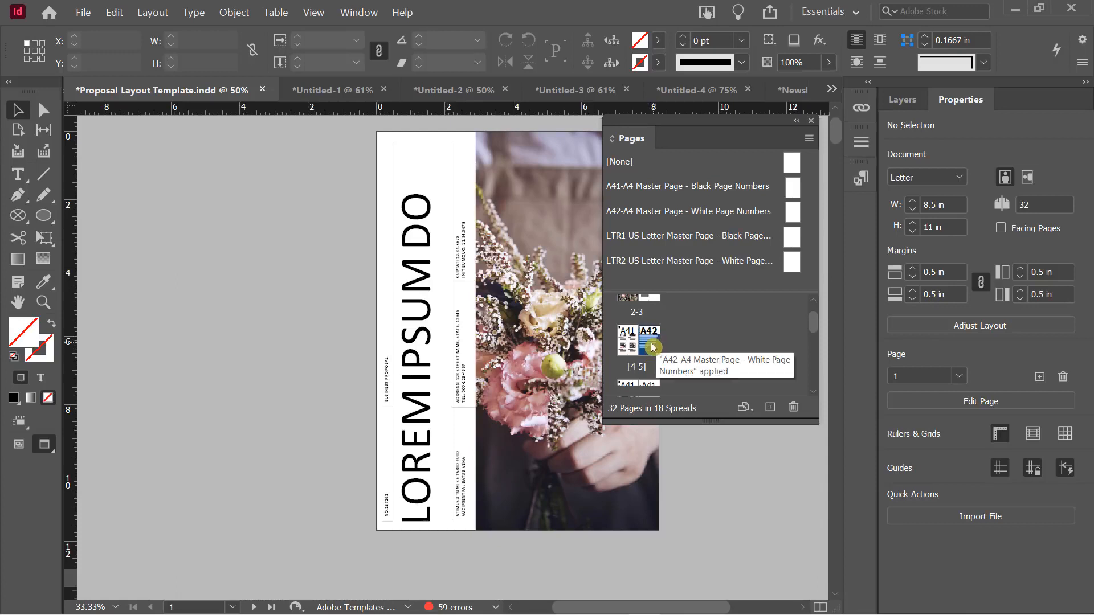
pyautogui.scroll(1, 657, 342)
pyautogui.moveTo(658, 355); pyautogui.dragTo(619, 317)
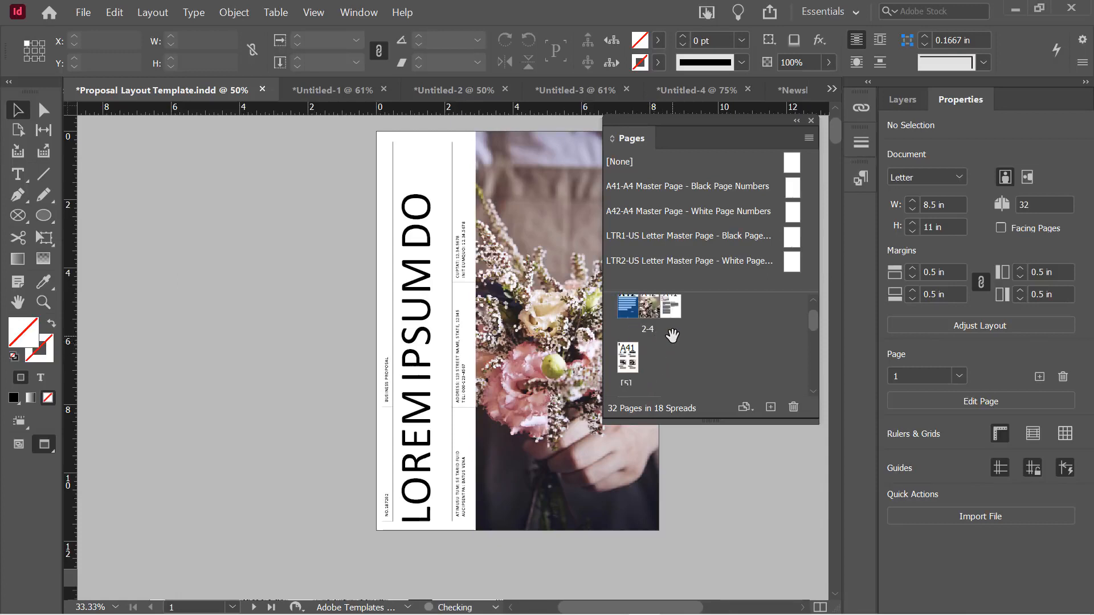
pyautogui.scroll(3, 672, 337)
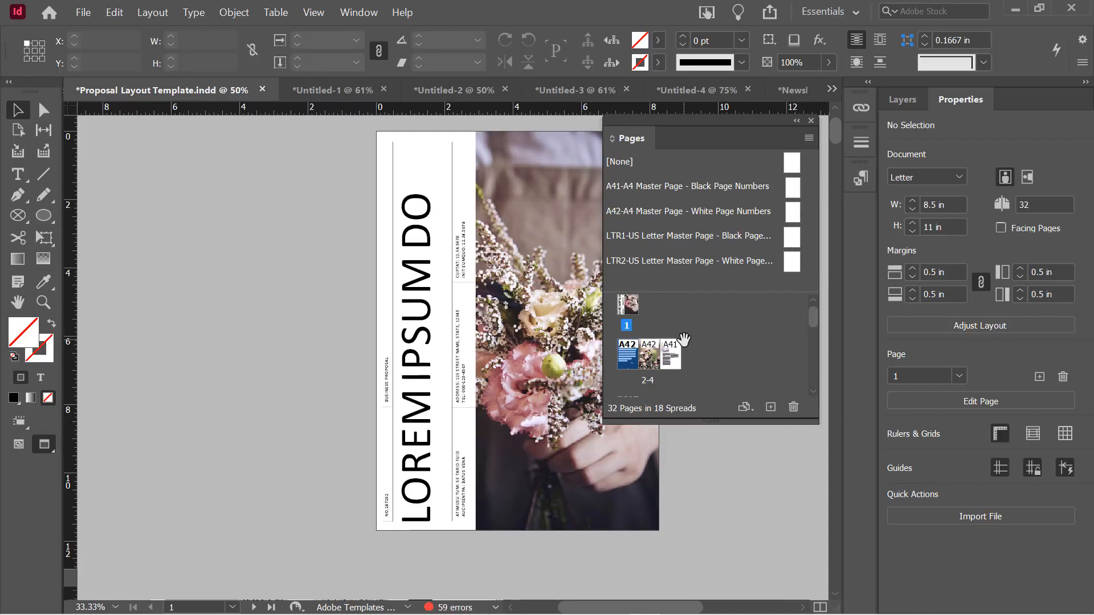
pyautogui.hotkey('ctrl', 'z')
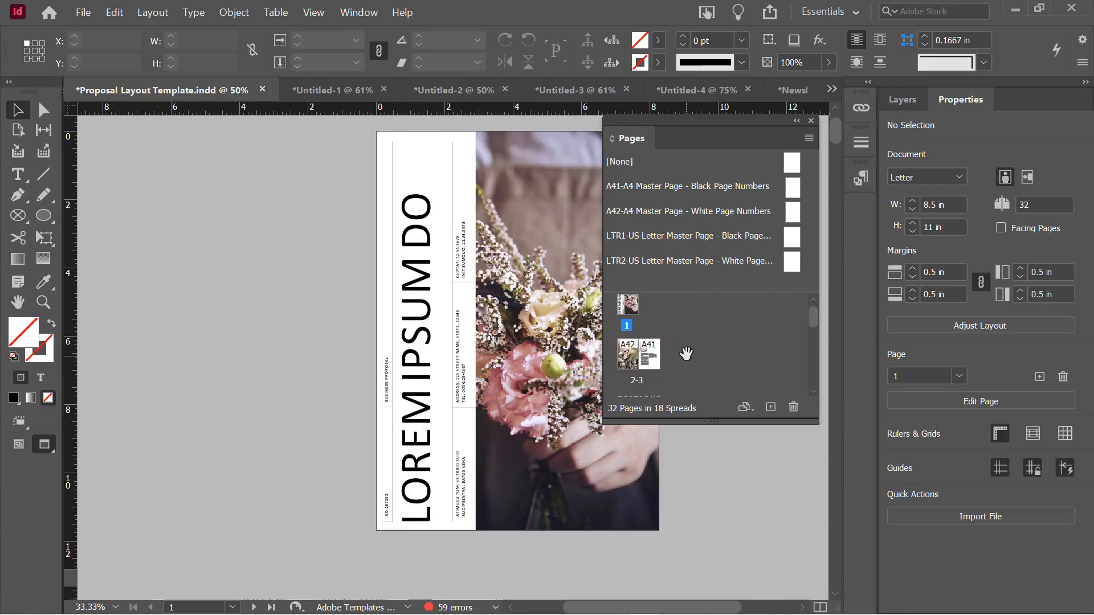
# Undo moving spread 4-5 beside spread 2-3, then lengthen the page thumbnail list
pyautogui.scroll(-1, 687, 350)
pyautogui.scroll(-6, 689, 349)
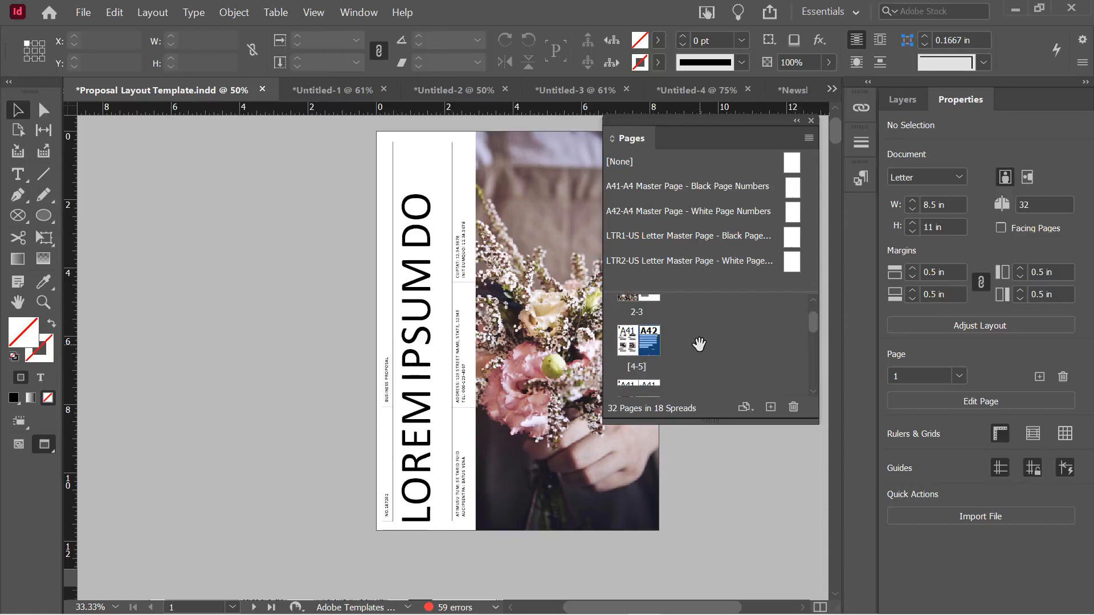
pyautogui.scroll(3, 702, 344)
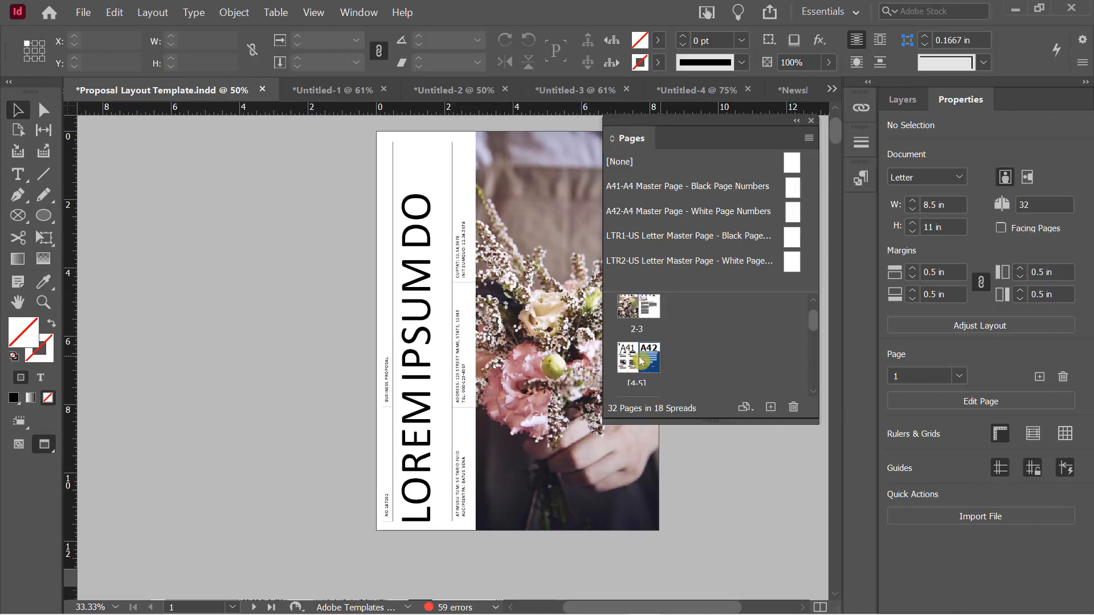
pyautogui.click(647, 381)
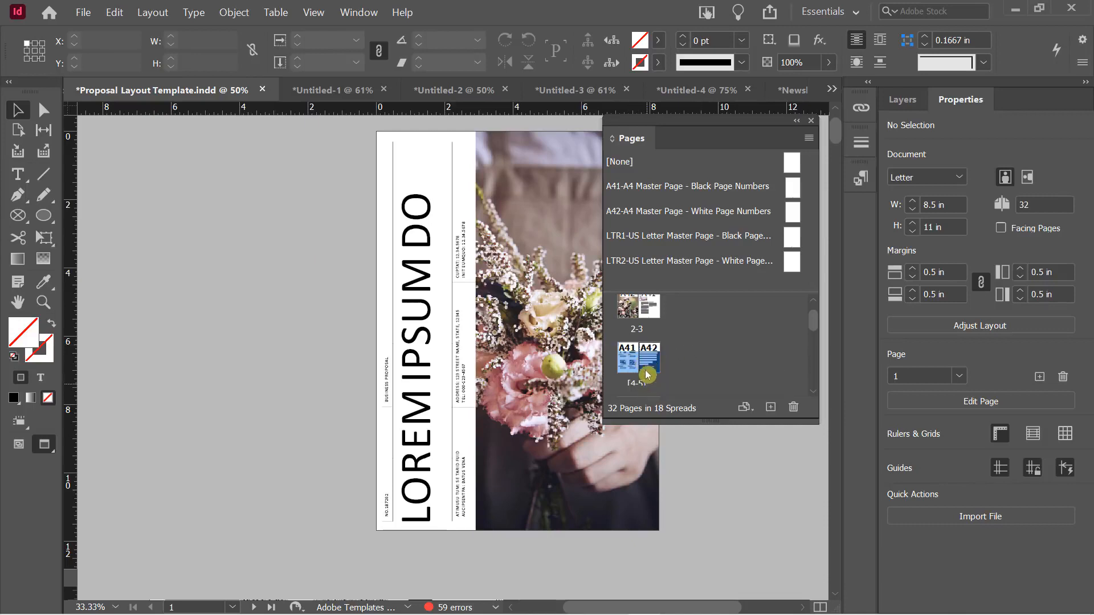
pyautogui.scroll(1, 664, 366)
pyautogui.moveTo(629, 380)
pyautogui.mouseDown()
pyautogui.moveTo(632, 309)
pyautogui.moveTo(658, 292)
pyautogui.moveTo(653, 339)
pyautogui.moveTo(669, 346)
pyautogui.moveTo(666, 380)
pyautogui.moveTo(622, 314)
pyautogui.moveTo(672, 342)
pyautogui.mouseUp()
pyautogui.scroll(-1, 658, 352)
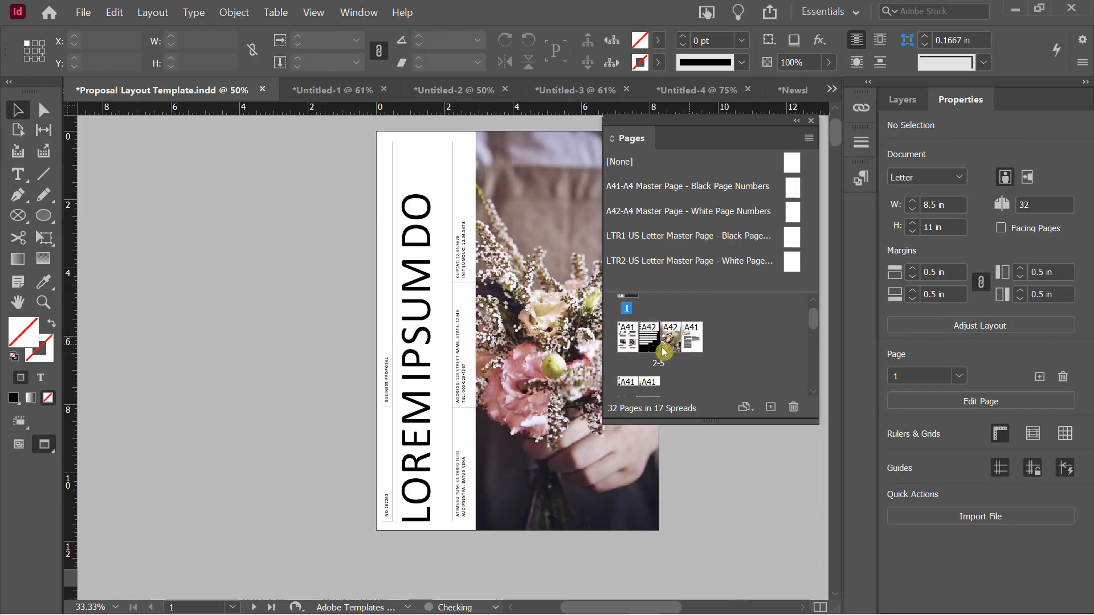
pyautogui.hotkey('ctrl', 'z')
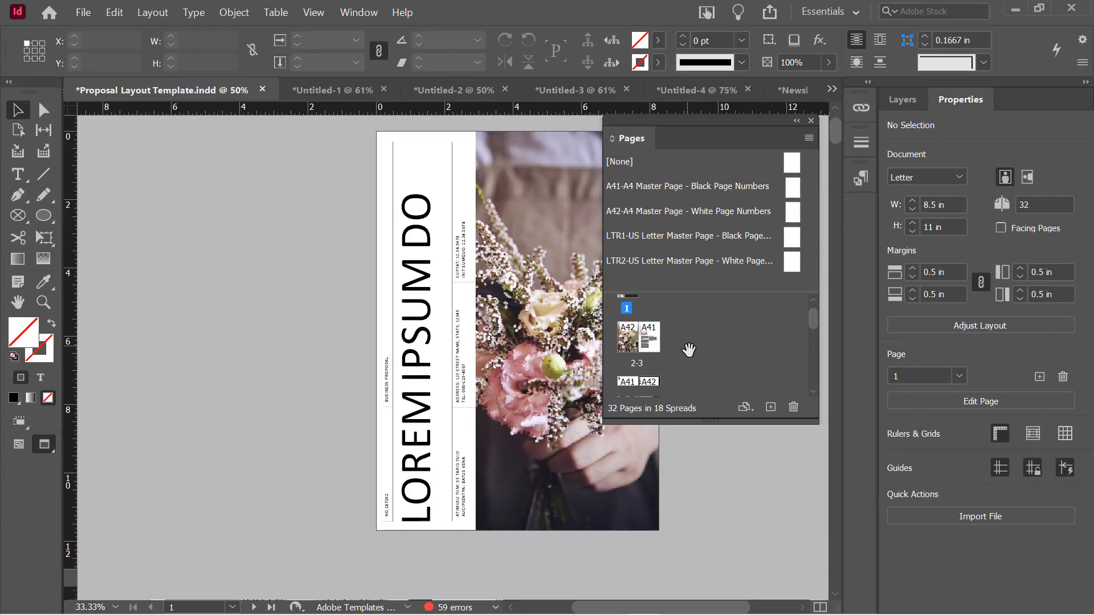
pyautogui.moveTo(710, 421); pyautogui.dragTo(713, 502)
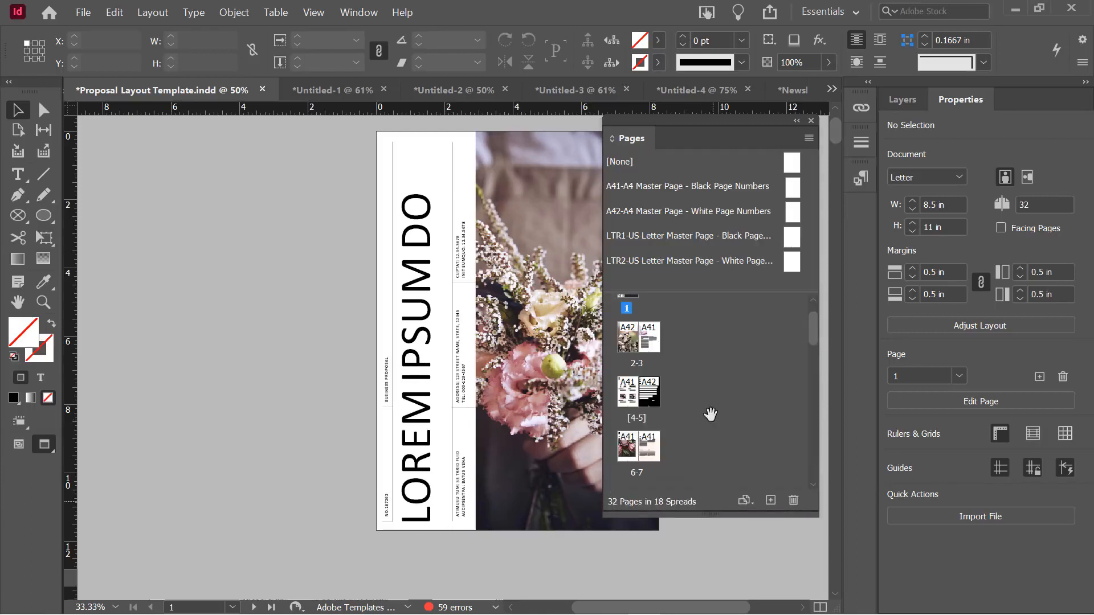
# Set the Pages panel thumbnails to Extra Small in Panel Options
pyautogui.rightClick(704, 332)
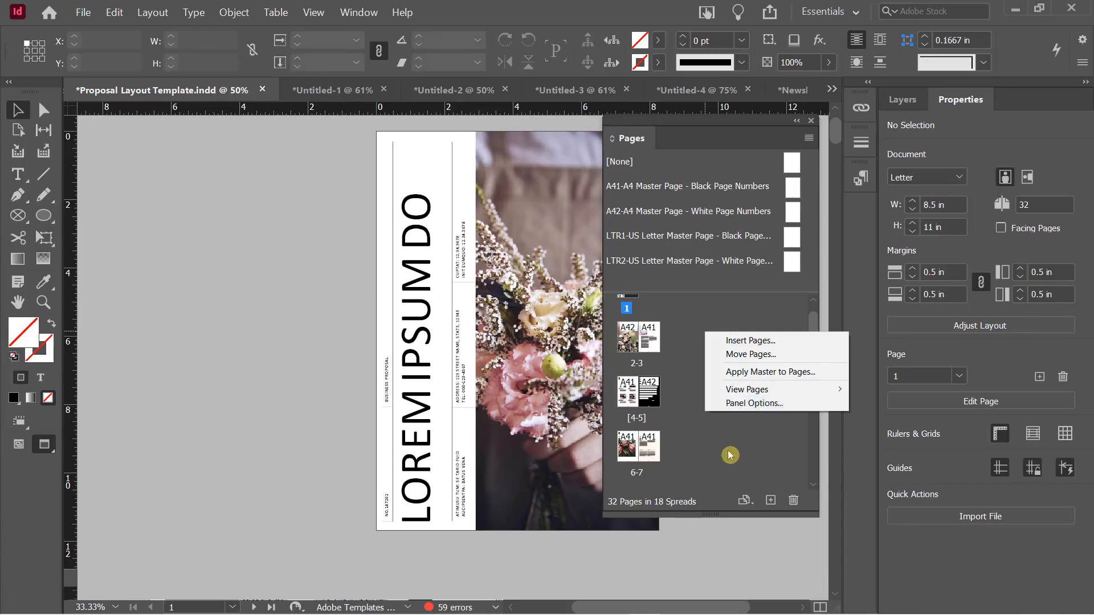
pyautogui.click(745, 410)
pyautogui.moveTo(914, 67); pyautogui.dragTo(224, 120)
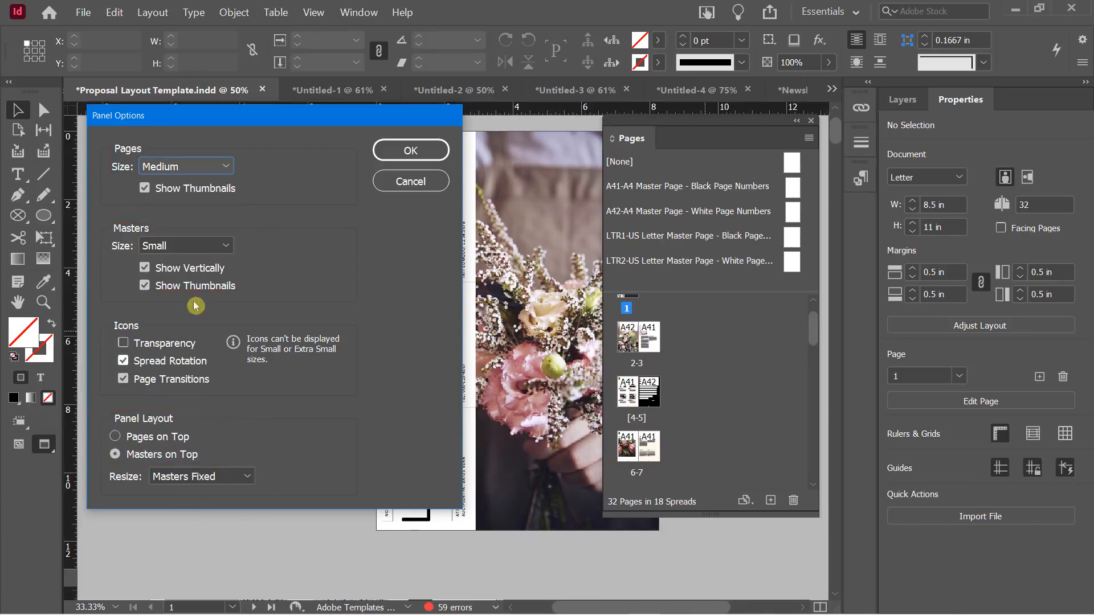
pyautogui.click(208, 169)
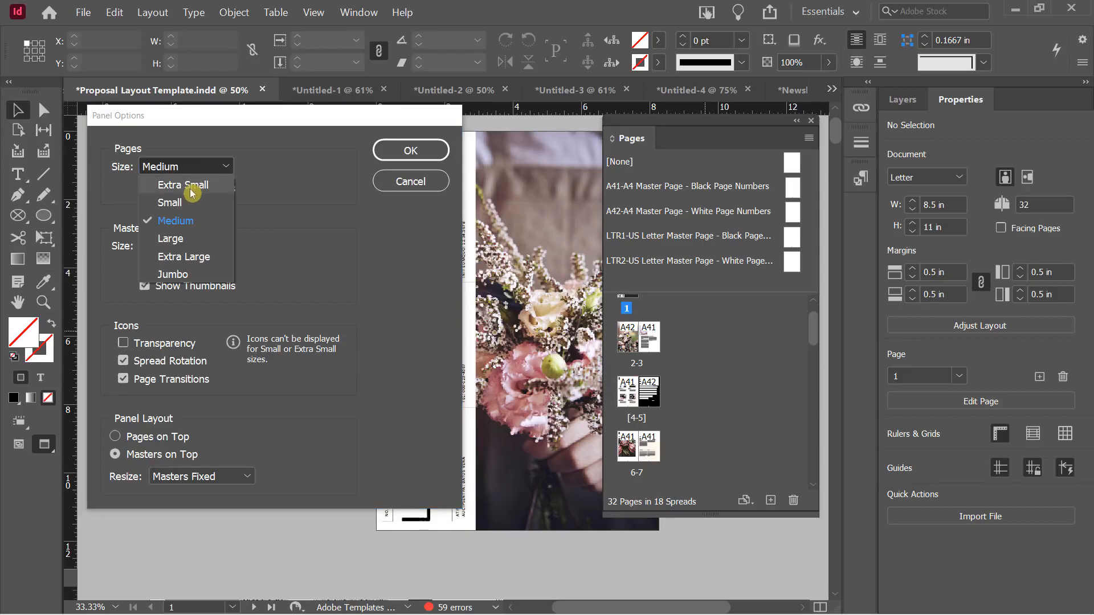
pyautogui.click(187, 185)
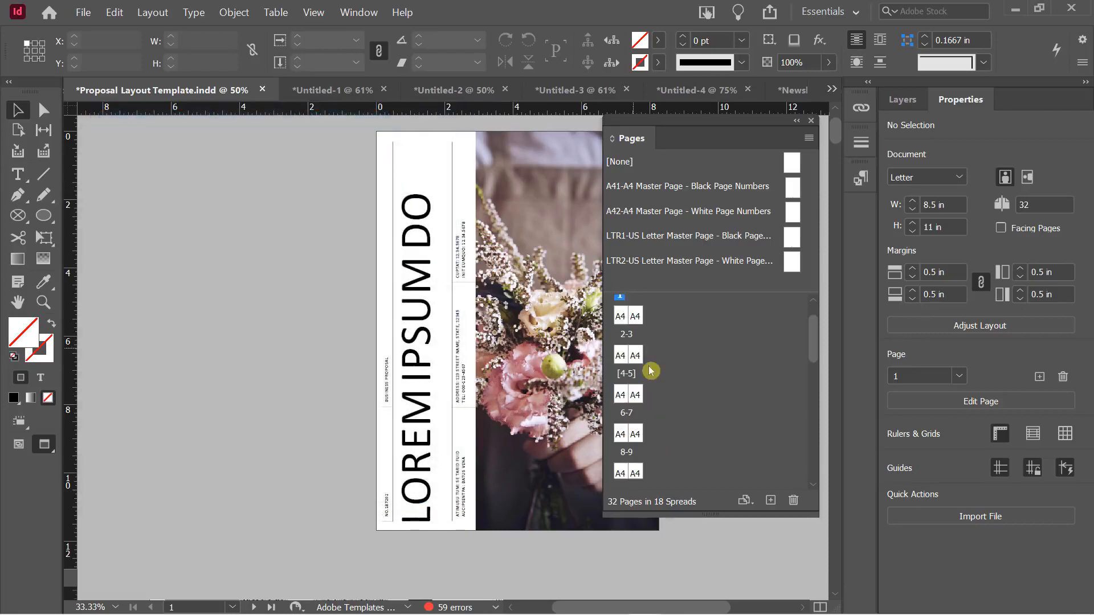
# Change the page thumbnails to Jumbo size and scroll through them
pyautogui.rightClick(697, 323)
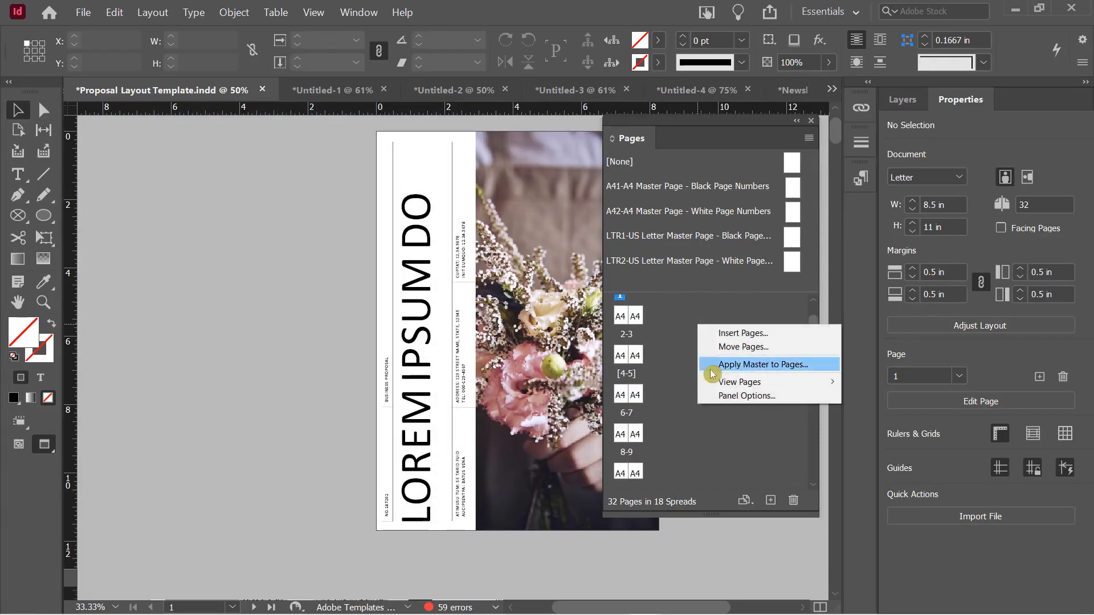
pyautogui.click(735, 397)
pyautogui.click(193, 163)
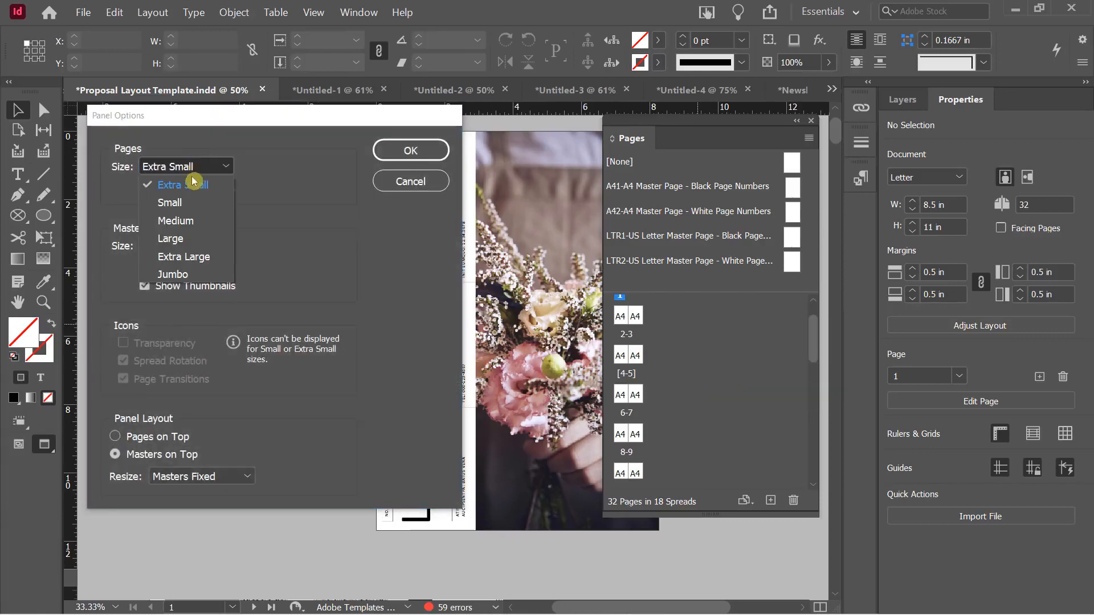
pyautogui.click(204, 272)
pyautogui.click(392, 158)
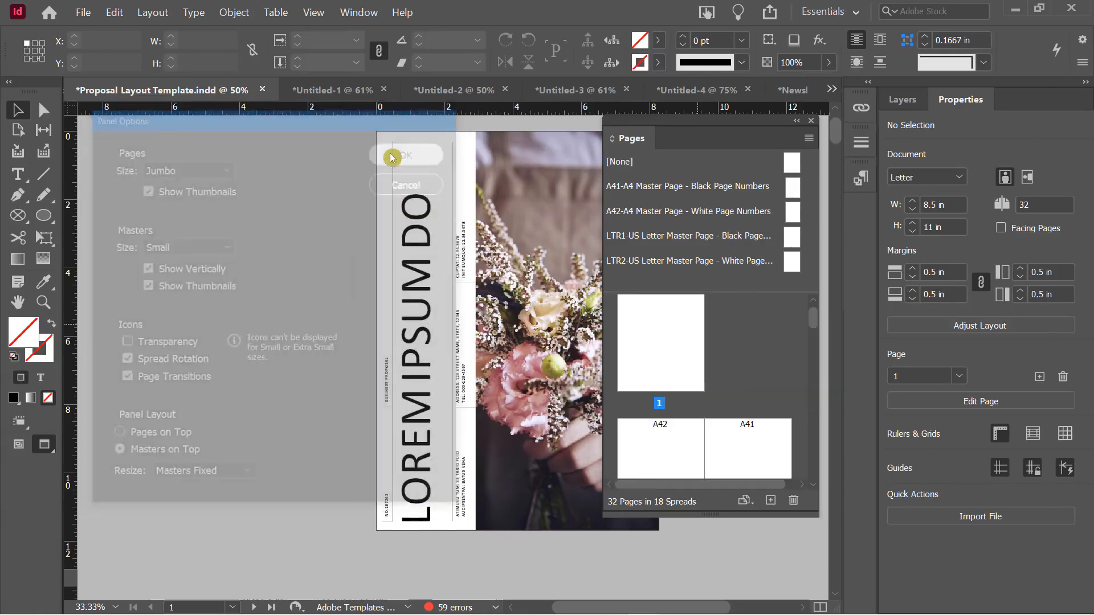
pyautogui.scroll(-2, 716, 370)
pyautogui.scroll(-6, 719, 369)
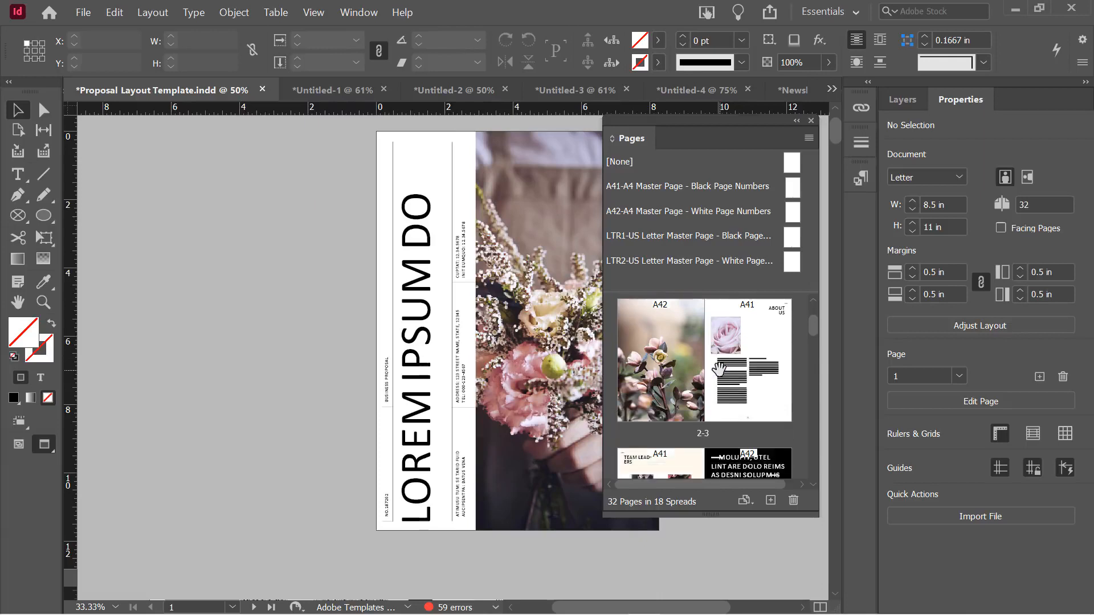
pyautogui.scroll(-5, 718, 369)
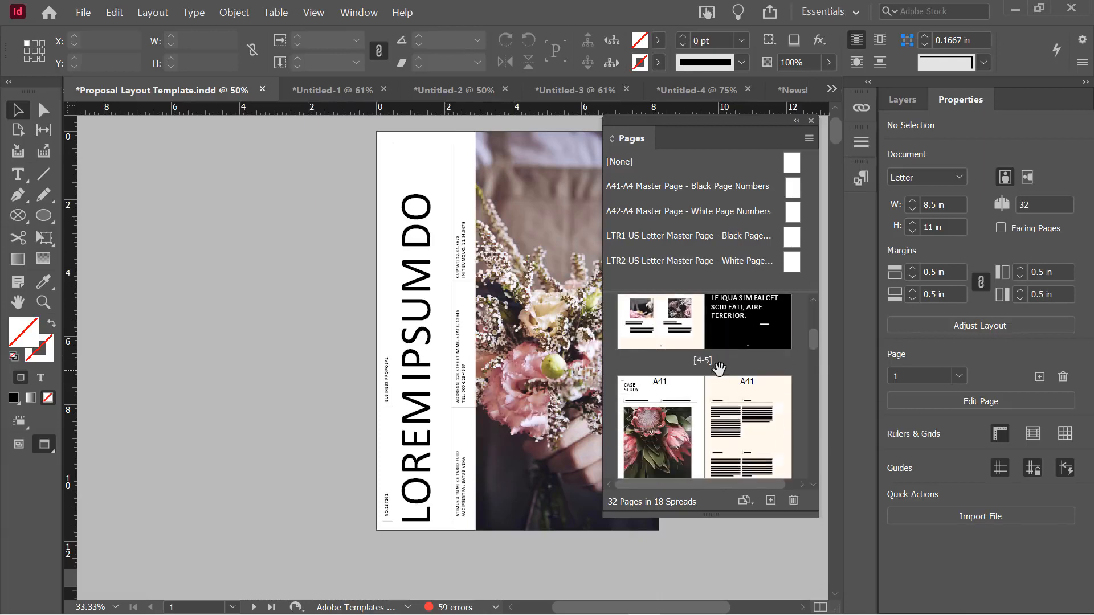
pyautogui.scroll(13, 719, 370)
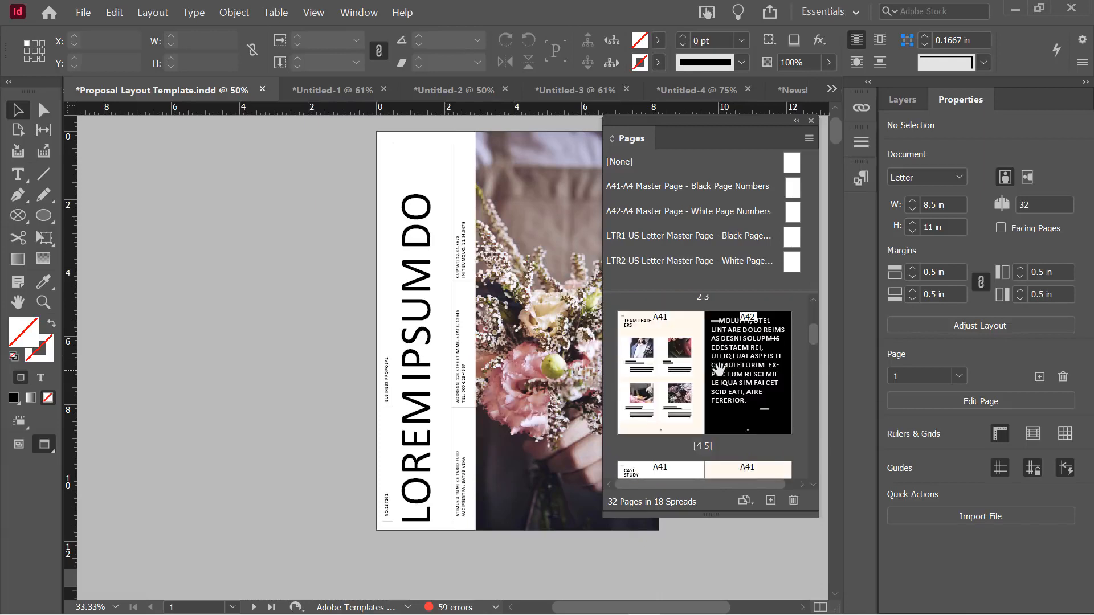
# Set page thumbnails back to Medium with transparency icons turned off
pyautogui.rightClick(745, 332)
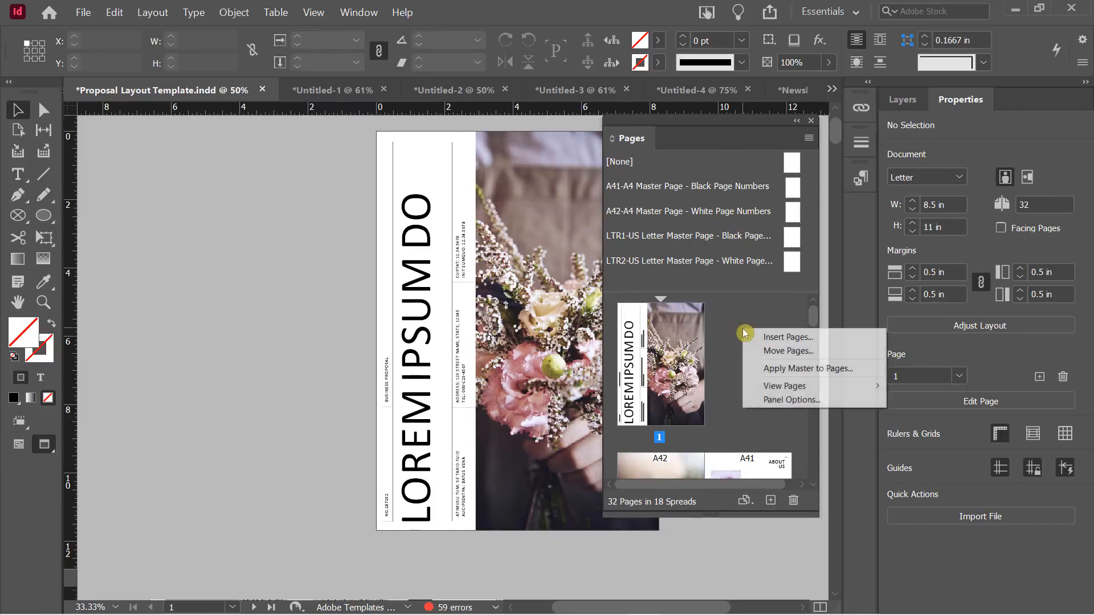
pyautogui.click(788, 401)
pyautogui.click(175, 169)
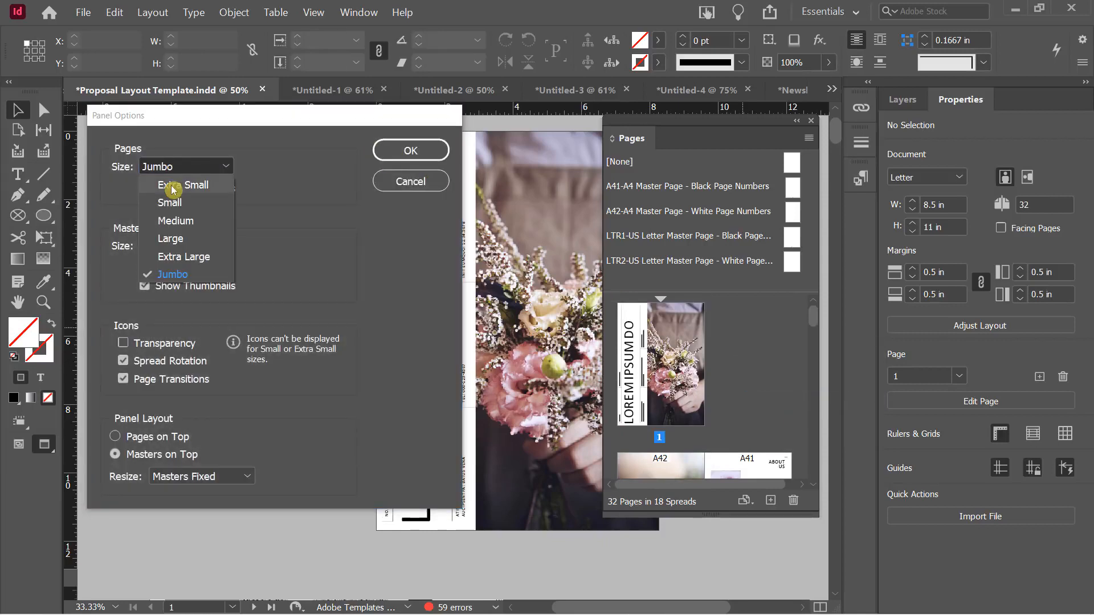
pyautogui.click(176, 215)
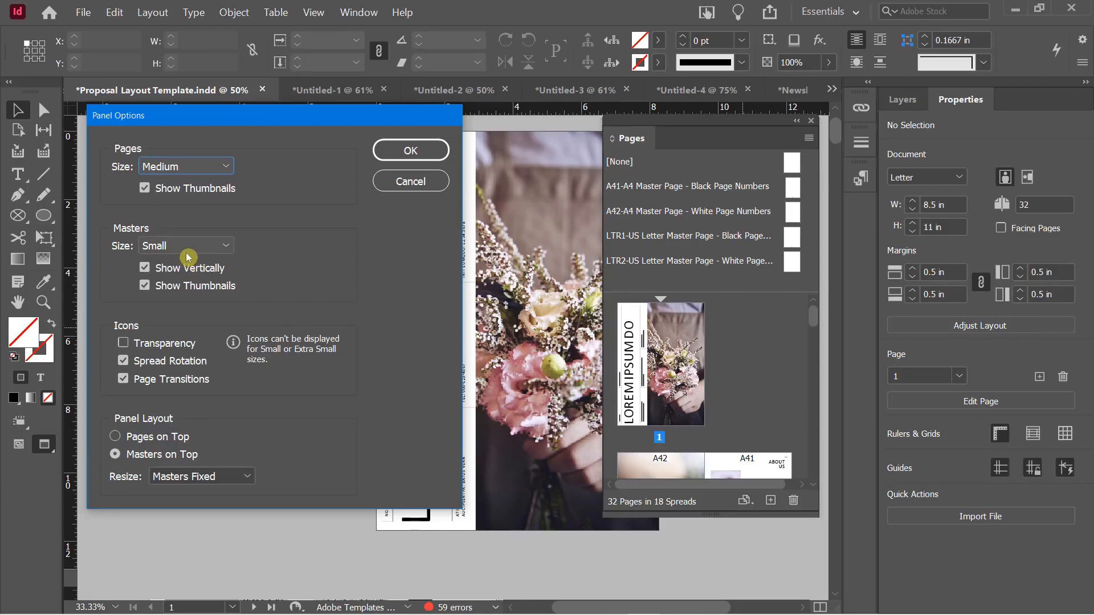
pyautogui.click(122, 341)
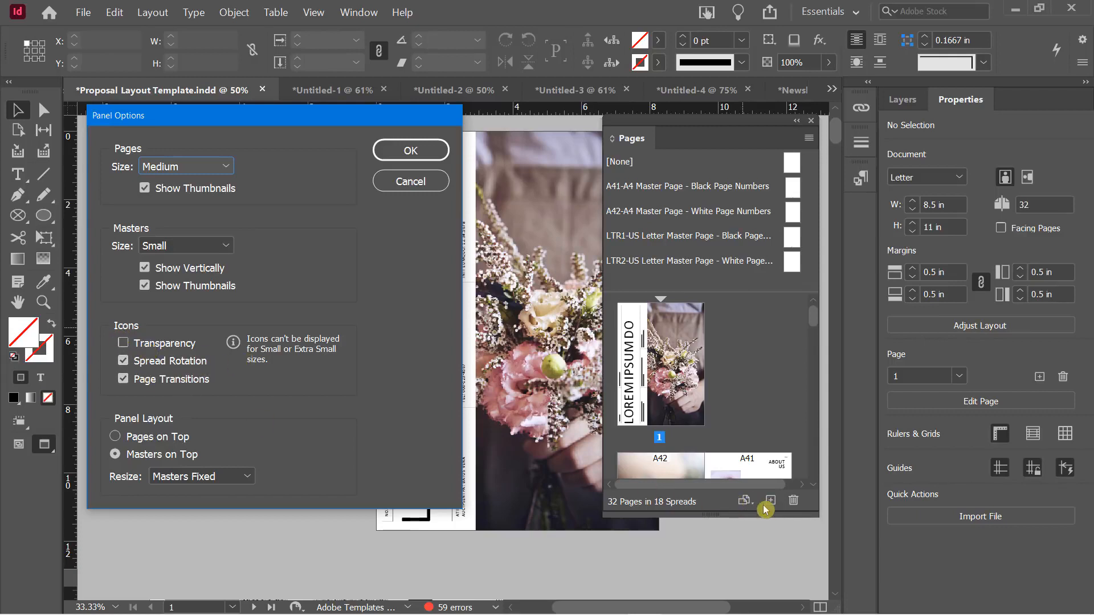
pyautogui.click(409, 151)
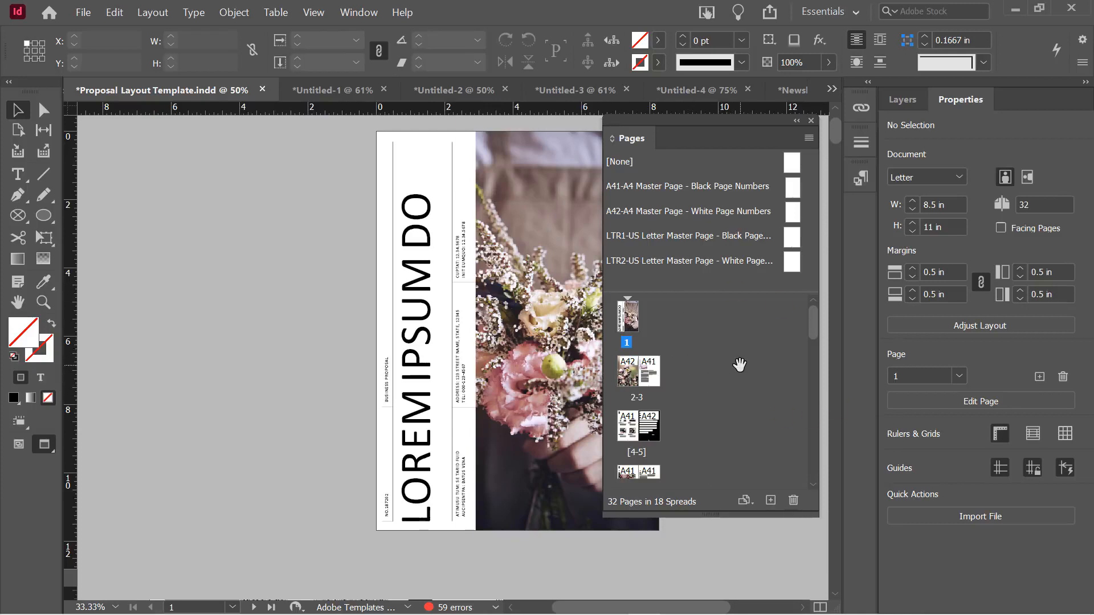
# Move from page 1 via page 2 to page 6, the CASE STUDY page, and enter Edit Page
pyautogui.click(628, 316)
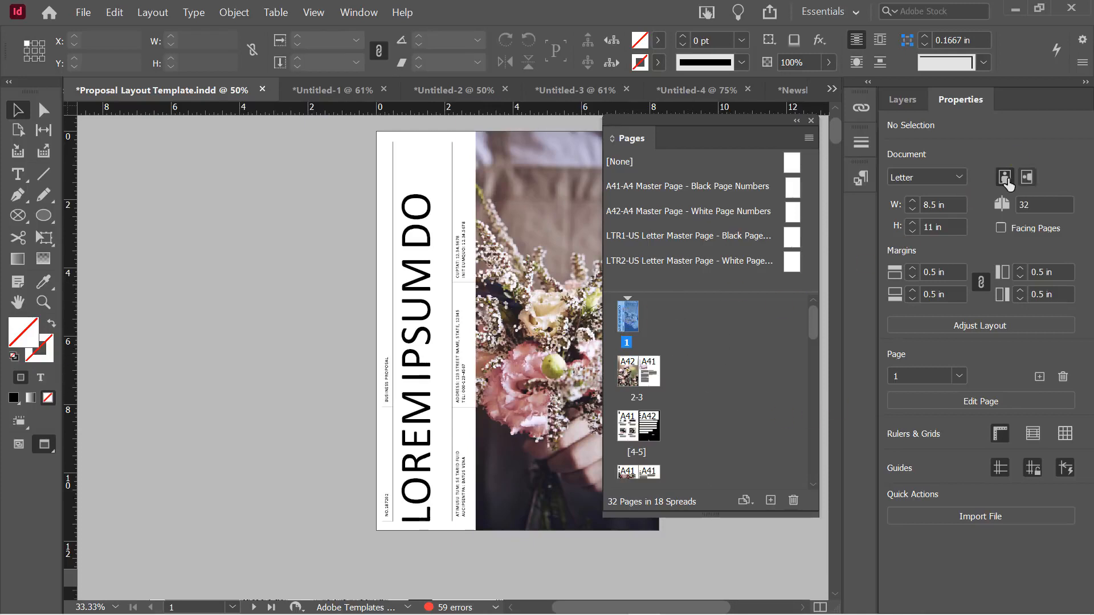
pyautogui.click(1032, 205)
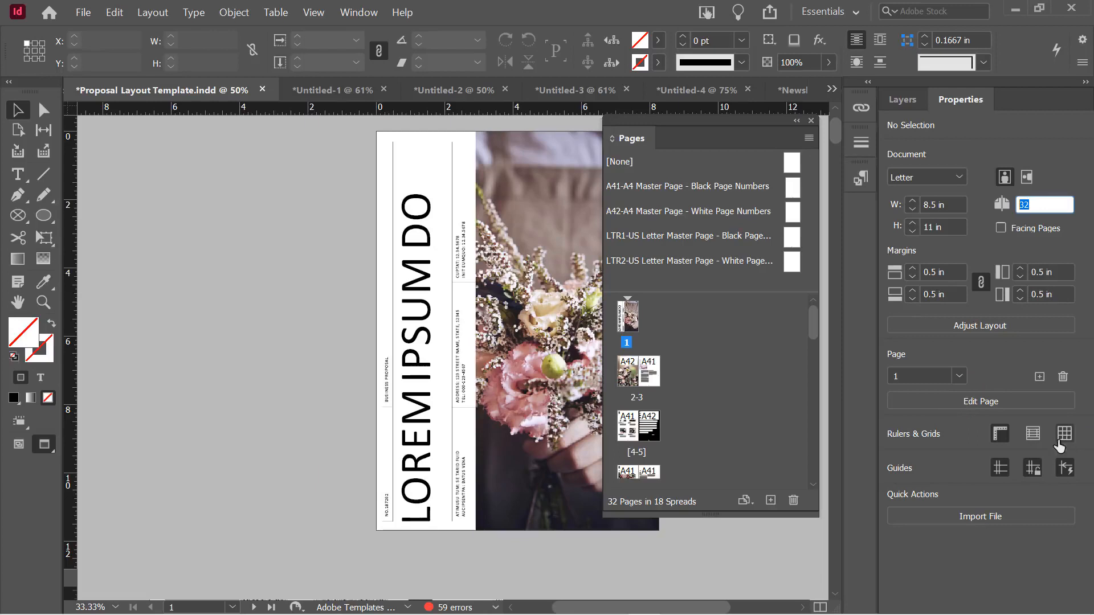
pyautogui.click(634, 378)
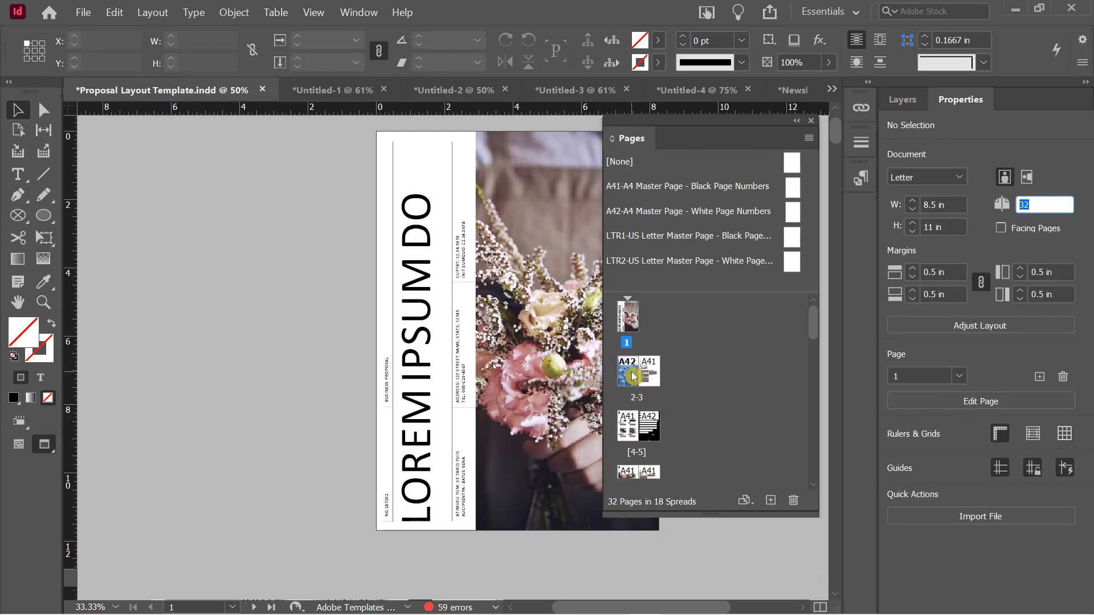
pyautogui.doubleClick(629, 376)
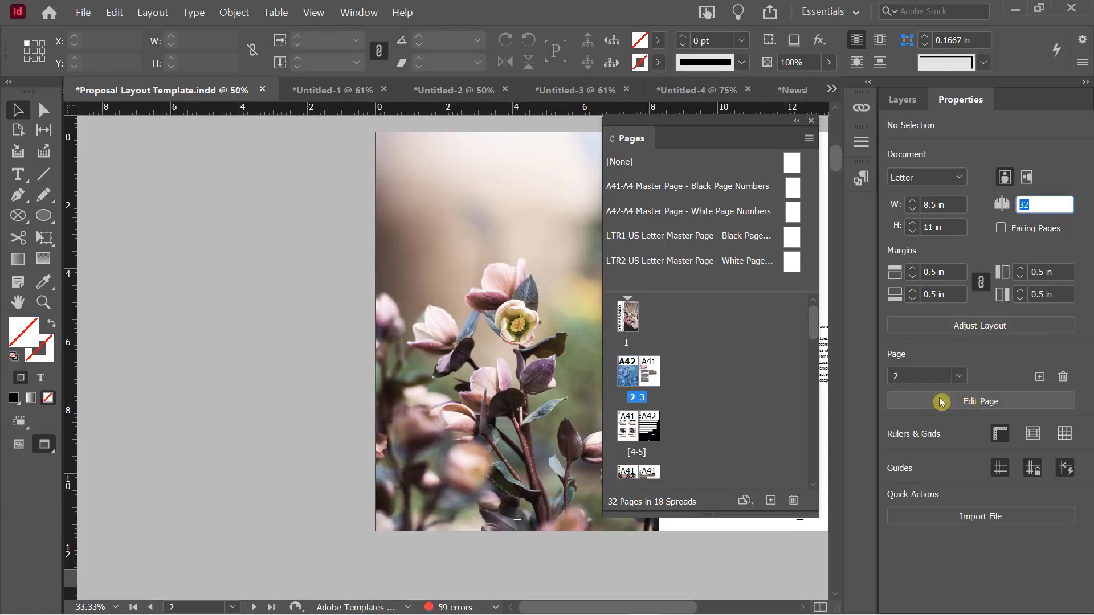
pyautogui.scroll(-1, 708, 414)
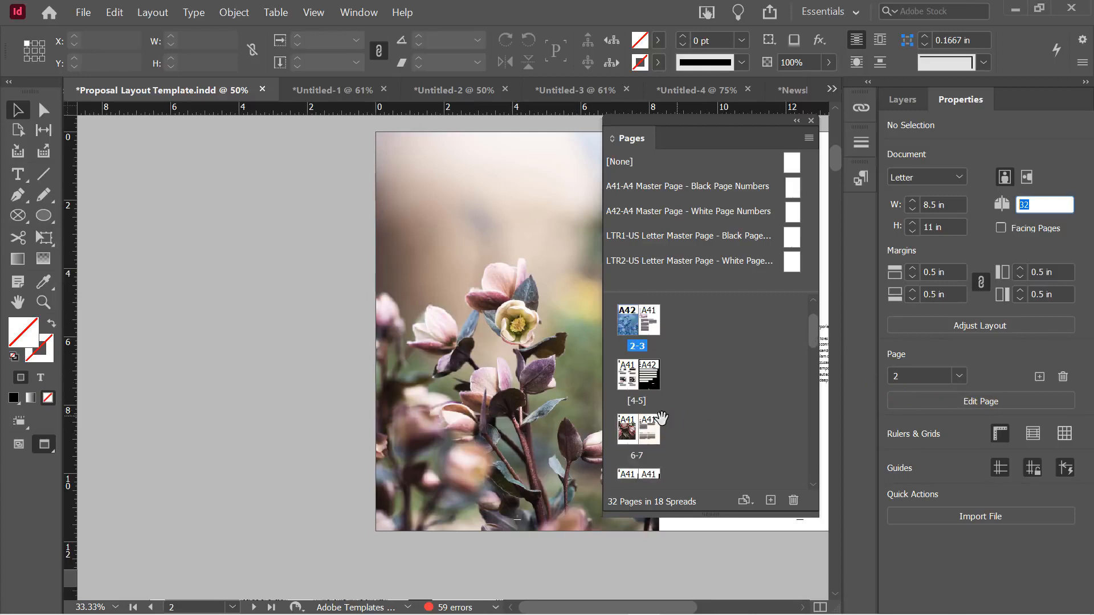
pyautogui.doubleClick(628, 430)
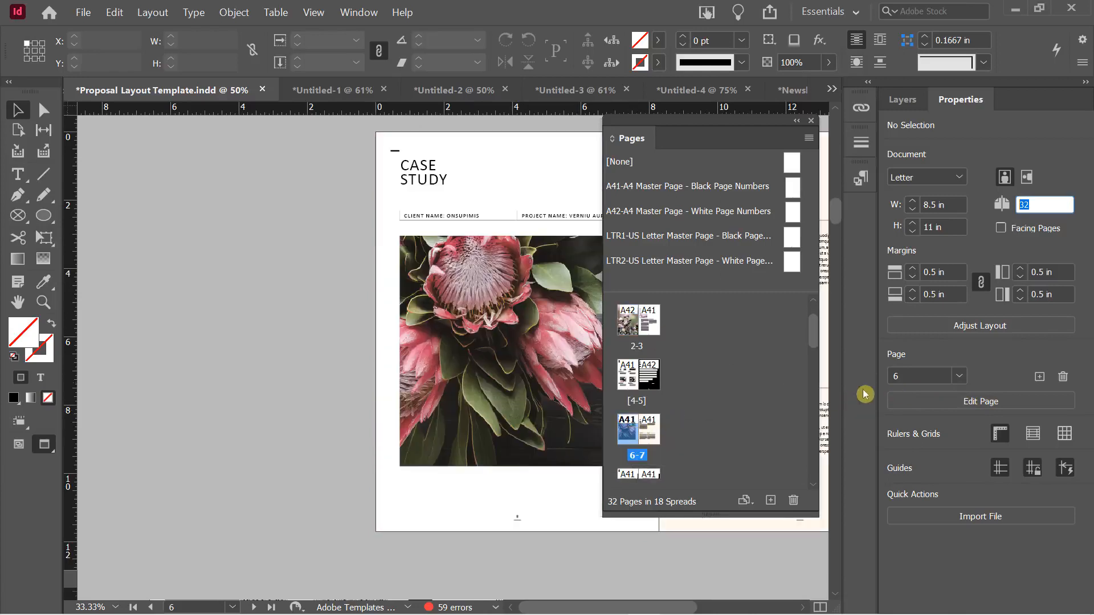
pyautogui.click(979, 404)
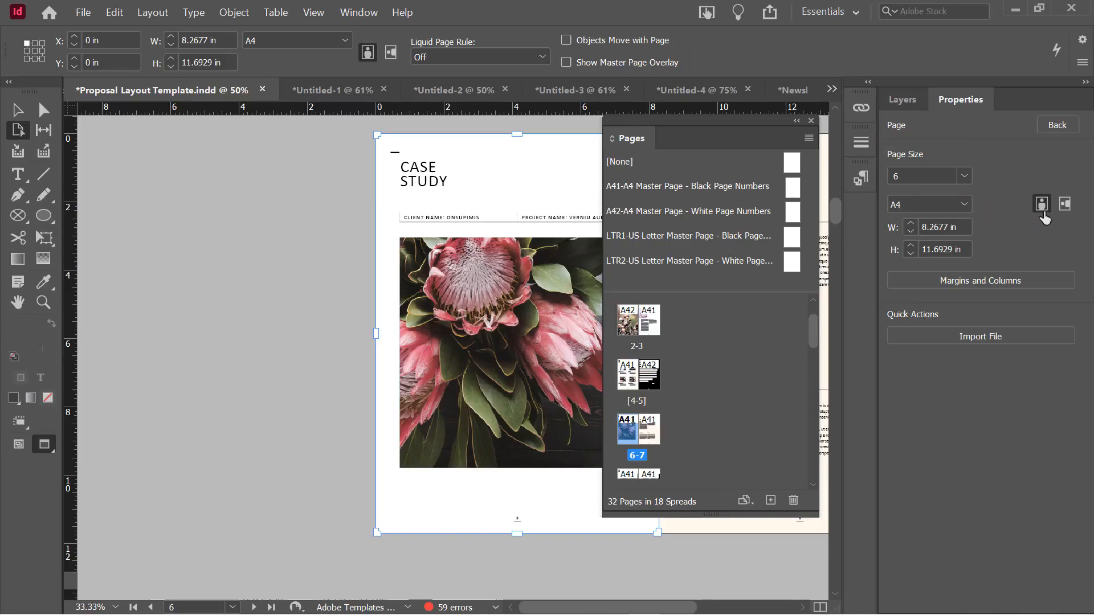
# Leave page 6 in A4 portrait (8.2677 × 11.6929 in) and scroll up to the cover
pyautogui.click(1065, 204)
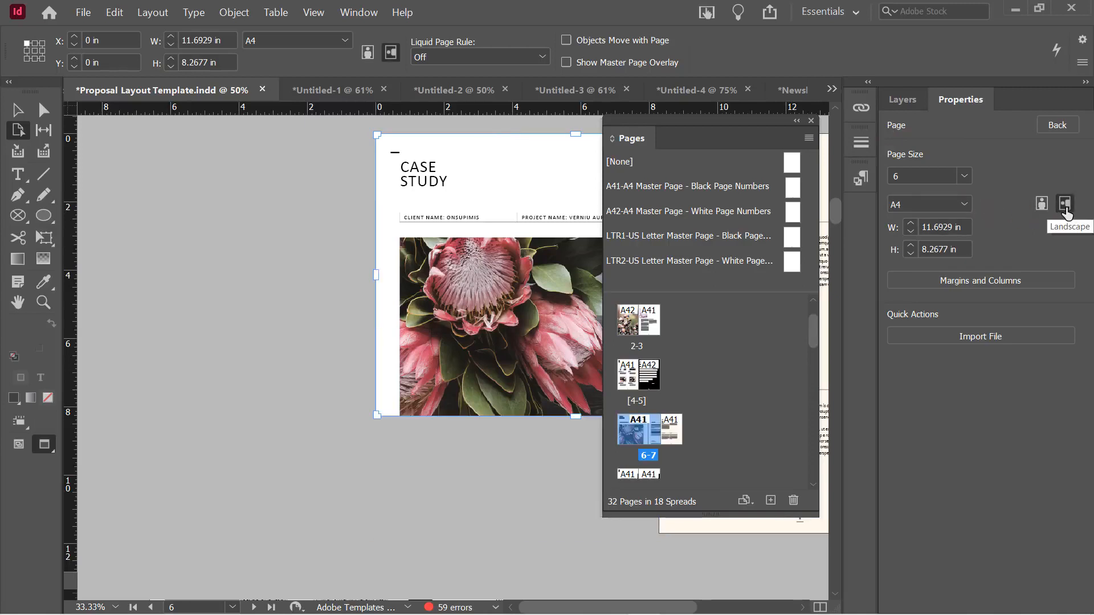
pyautogui.moveTo(676, 136); pyautogui.dragTo(188, 146)
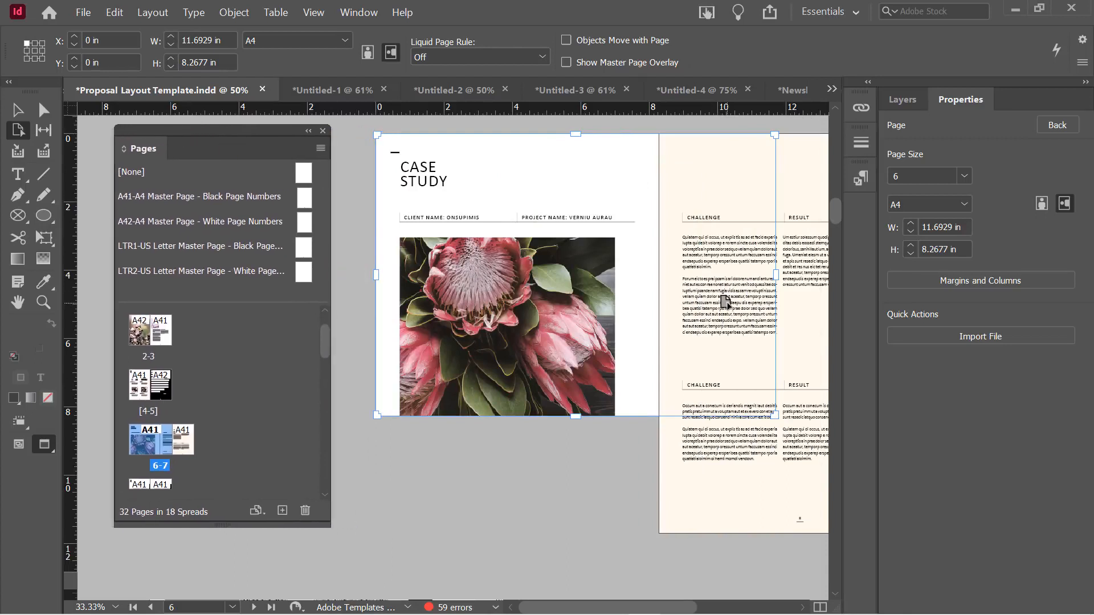
pyautogui.click(1042, 204)
pyautogui.click(1060, 204)
pyautogui.click(1041, 205)
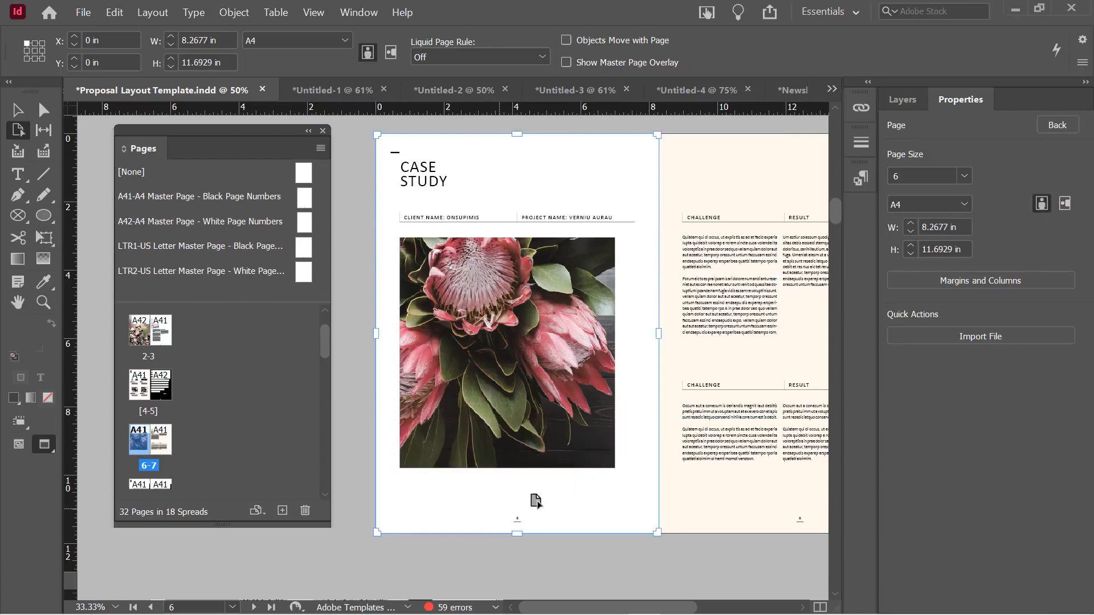
pyautogui.click(1058, 128)
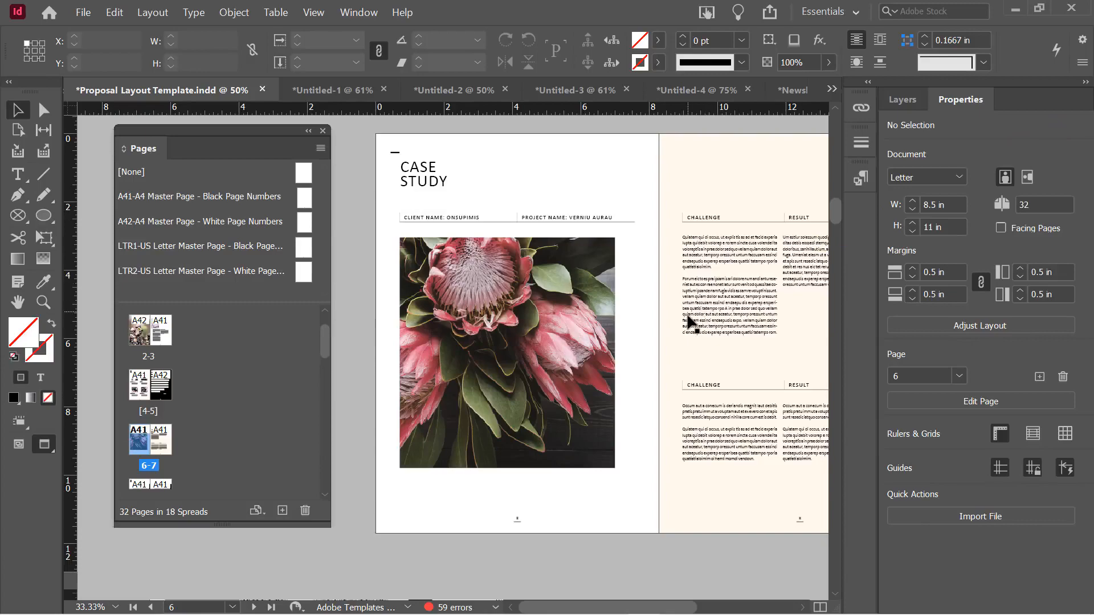
pyautogui.scroll(-5, 685, 313)
pyautogui.scroll(5, 686, 313)
pyautogui.scroll(15, 687, 321)
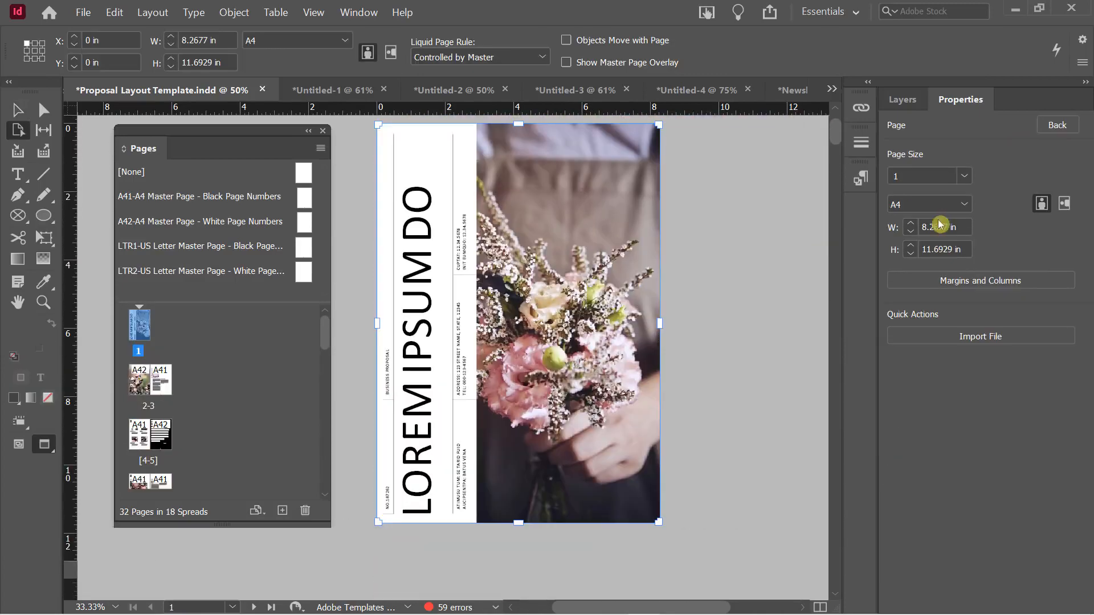
pyautogui.click(1063, 204)
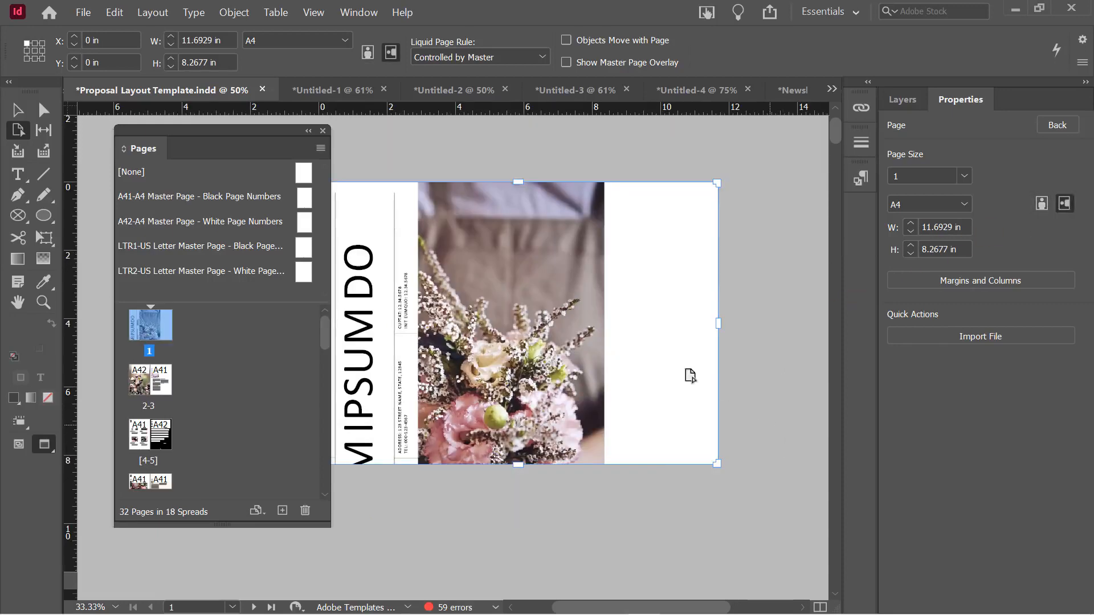
pyautogui.scroll(-7, 715, 353)
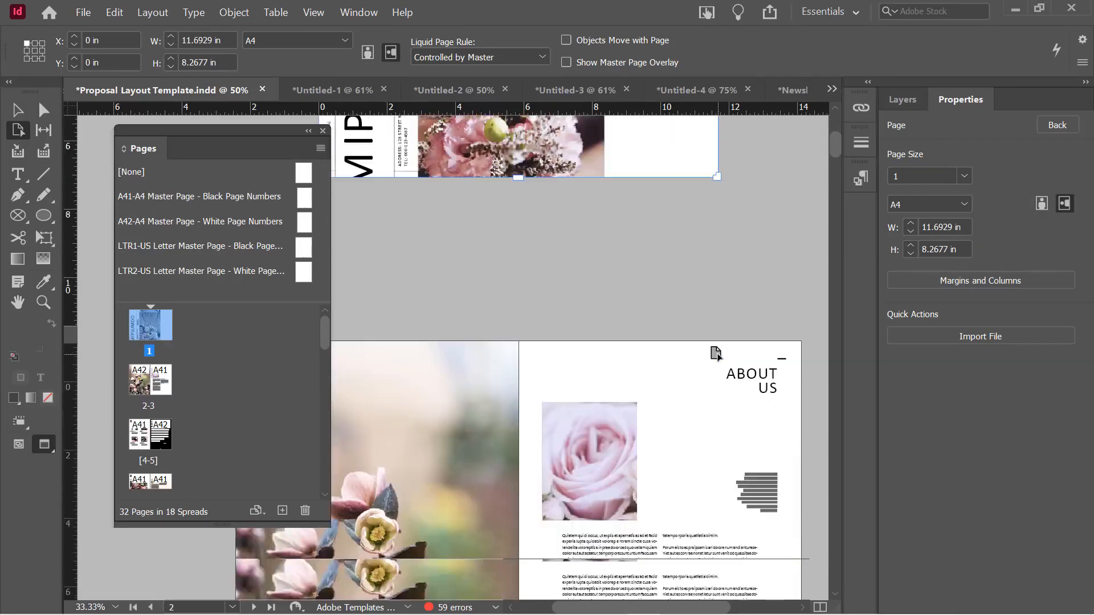
pyautogui.scroll(5, 718, 351)
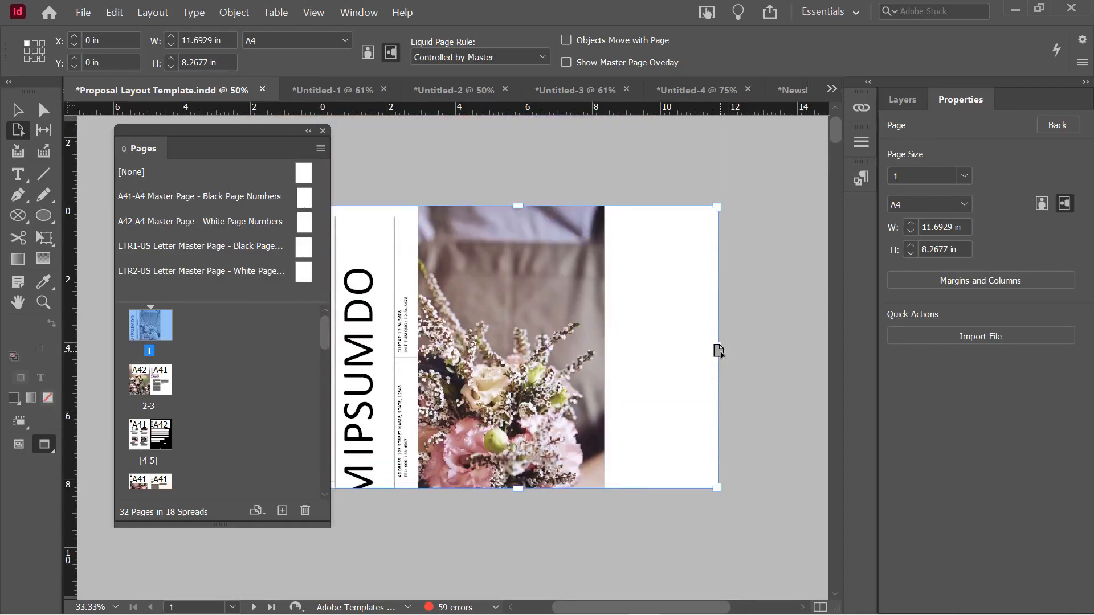
pyautogui.click(1043, 204)
pyautogui.click(1056, 125)
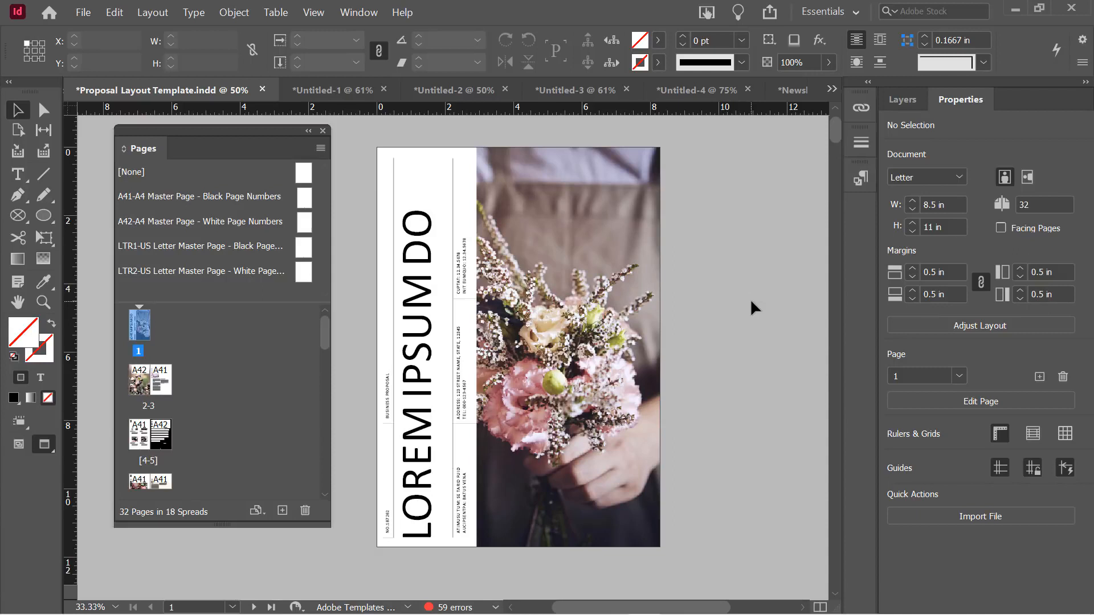
pyautogui.click(23, 131)
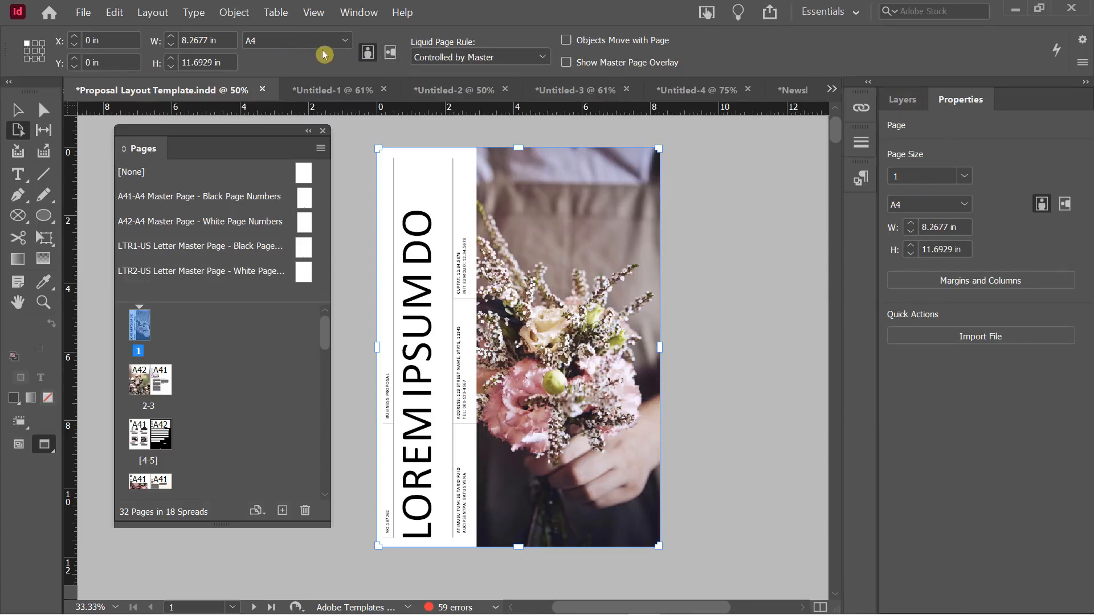
pyautogui.click(389, 53)
pyautogui.click(367, 53)
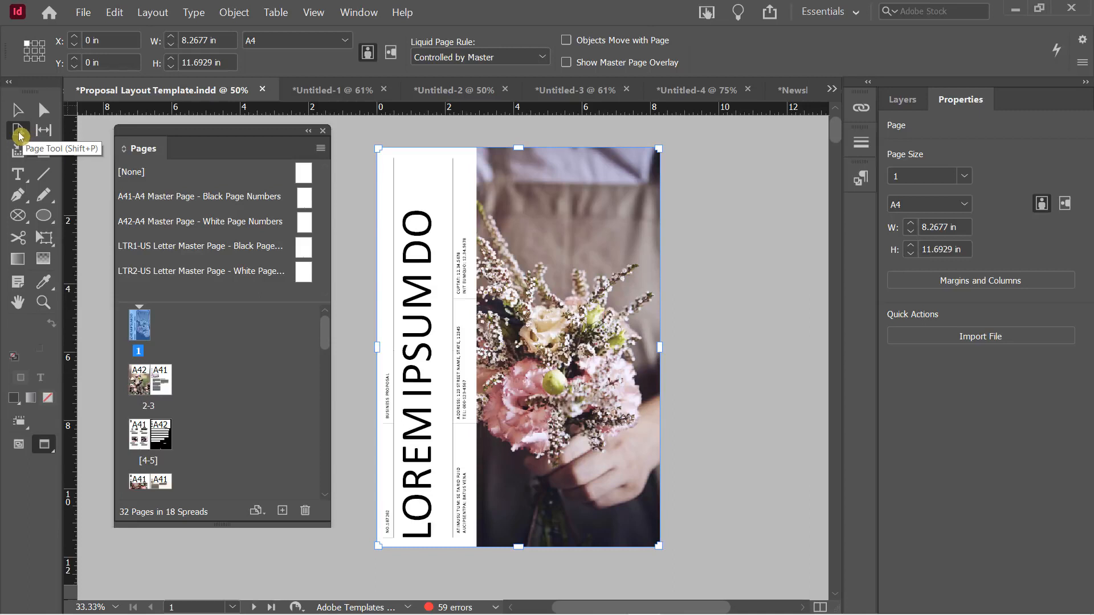
pyautogui.click(389, 53)
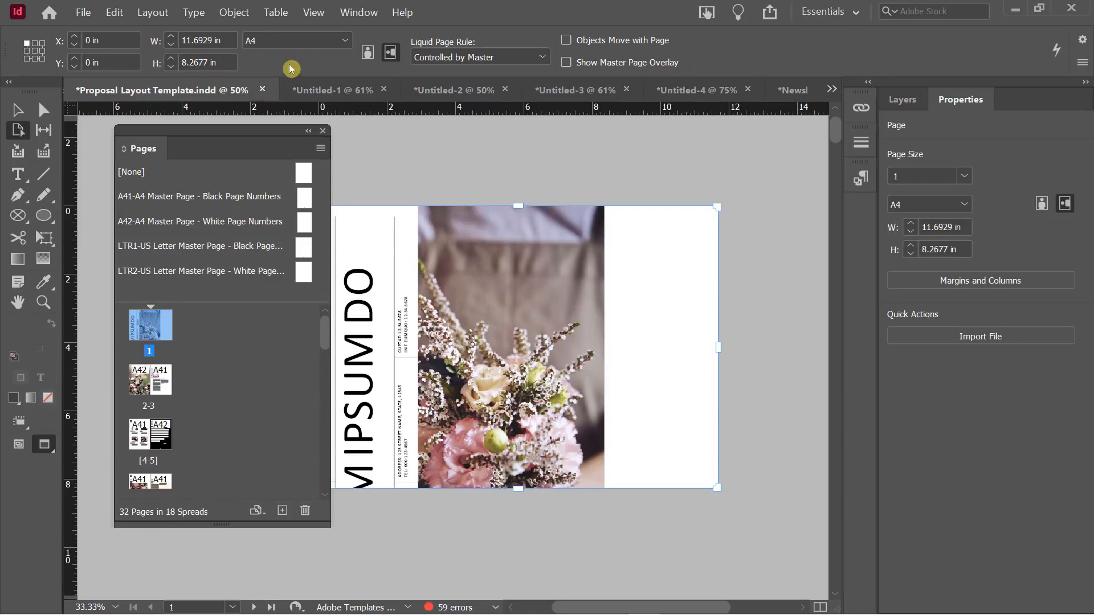
pyautogui.click(370, 53)
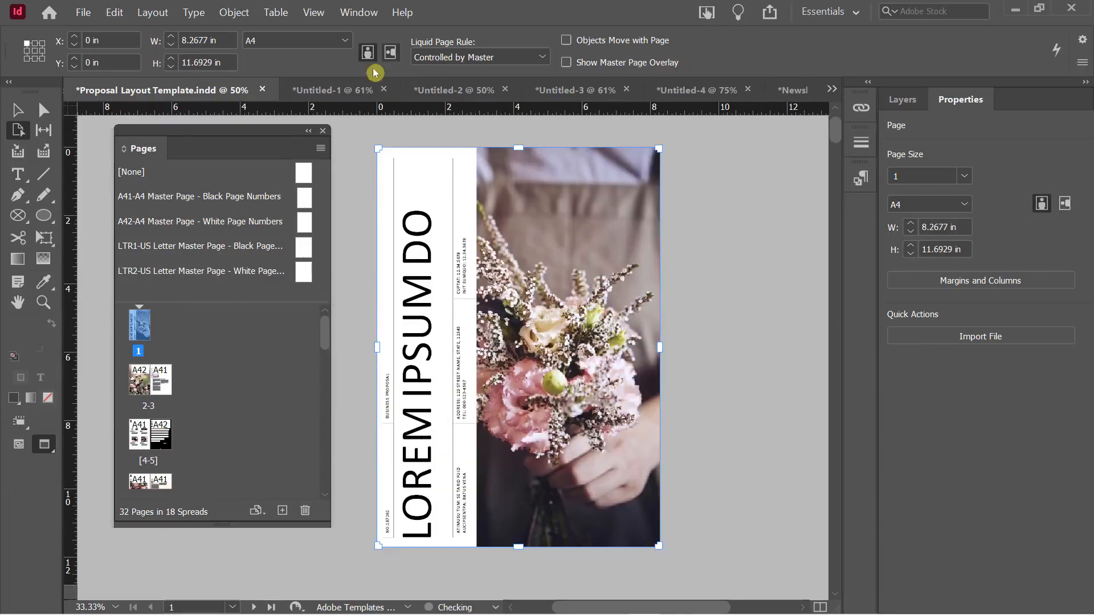
pyautogui.click(18, 110)
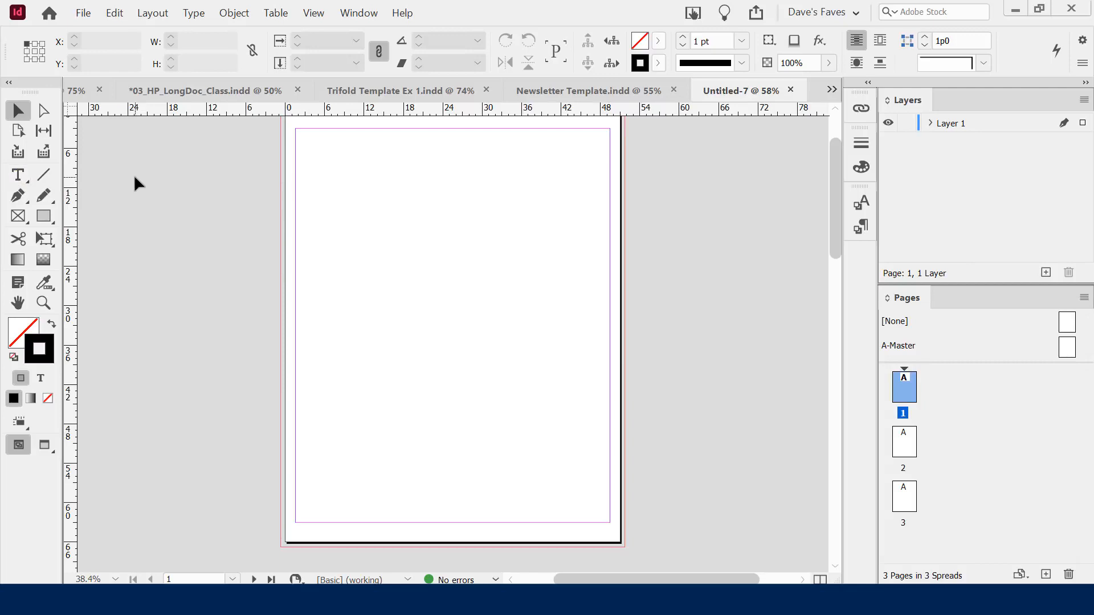
# Toggle between the Type tool (T) and Selection tool (V)
pyautogui.press('t')
pyautogui.press('v')
pyautogui.press('t')
pyautogui.press('v')
# Choose the Rectangle Frame Tool and leave the stroke swatch active
pyautogui.click(48, 220)
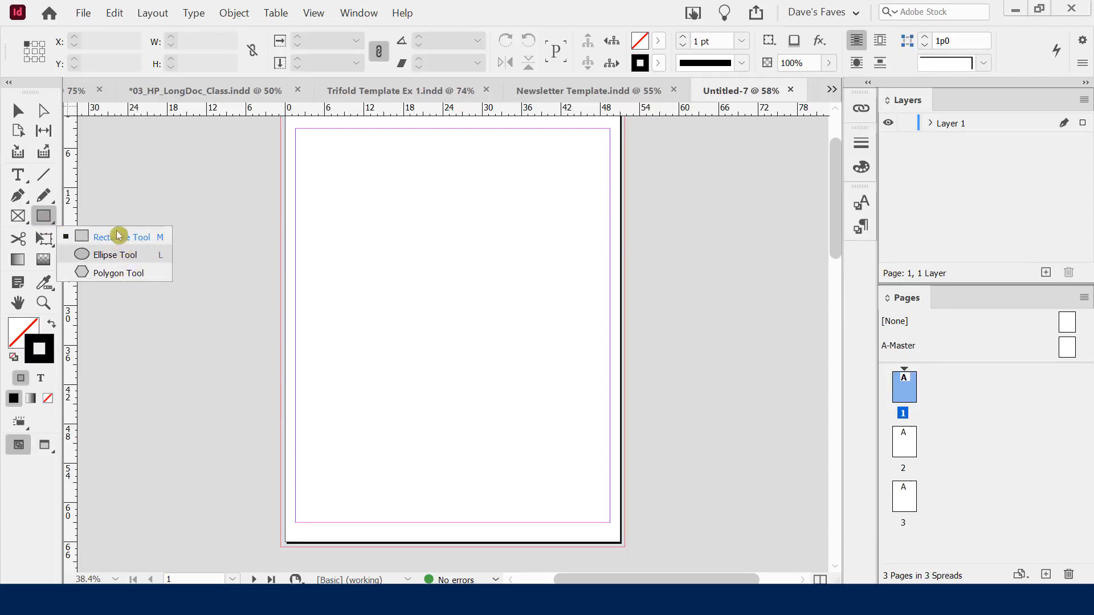
pyautogui.click(116, 189)
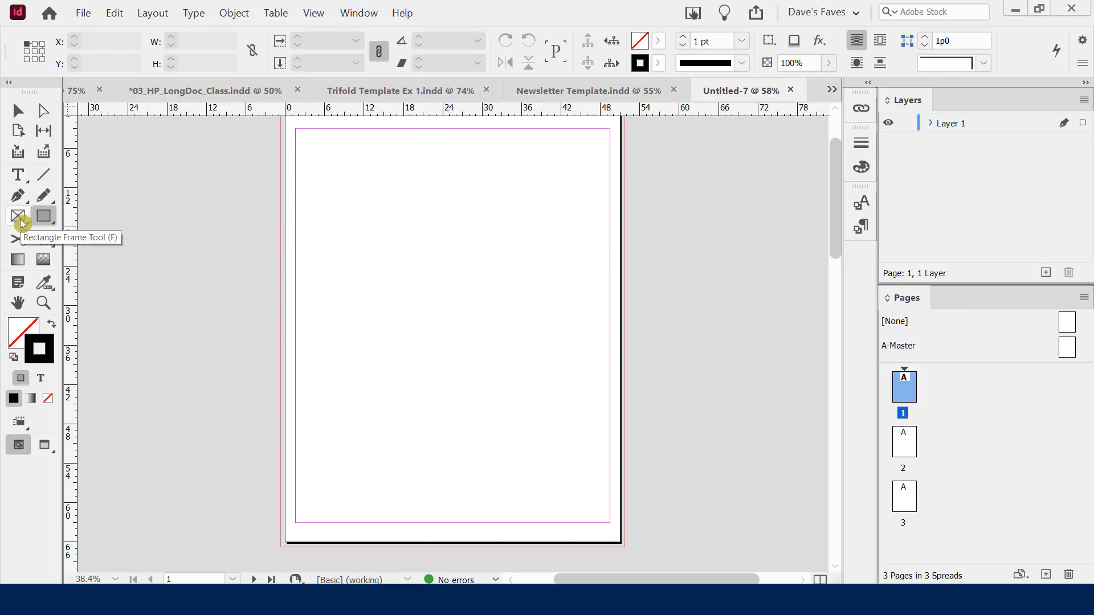
pyautogui.click(17, 220)
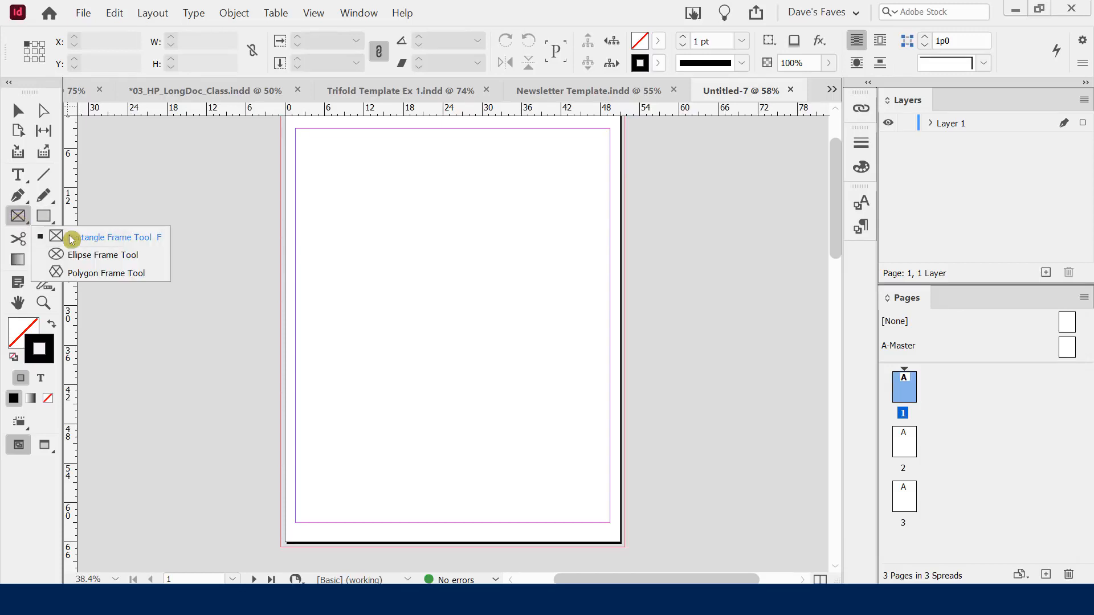
pyautogui.click(143, 184)
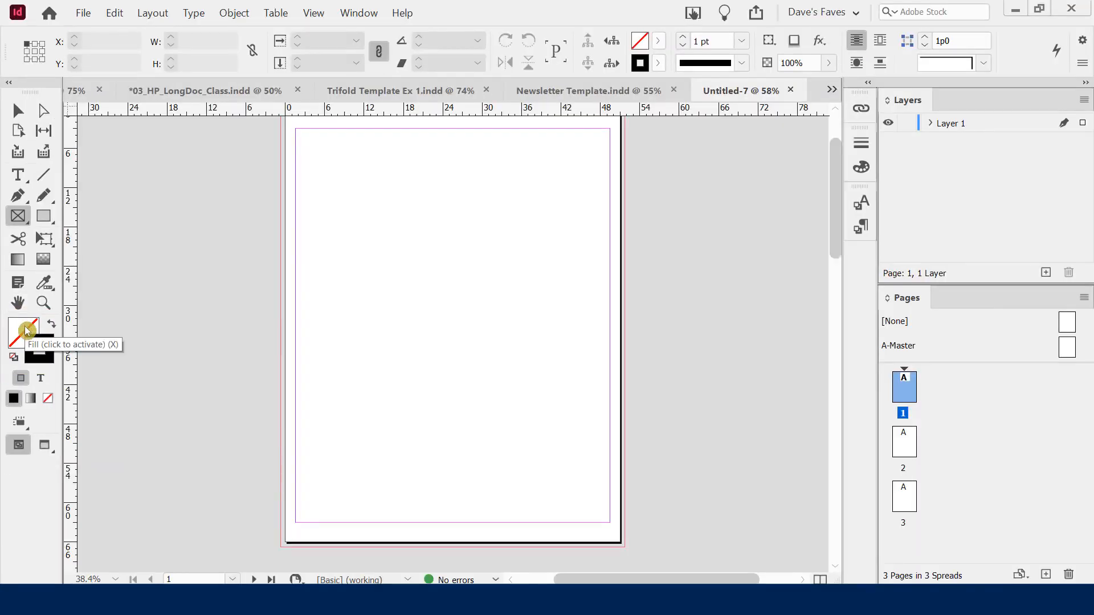
pyautogui.click(47, 355)
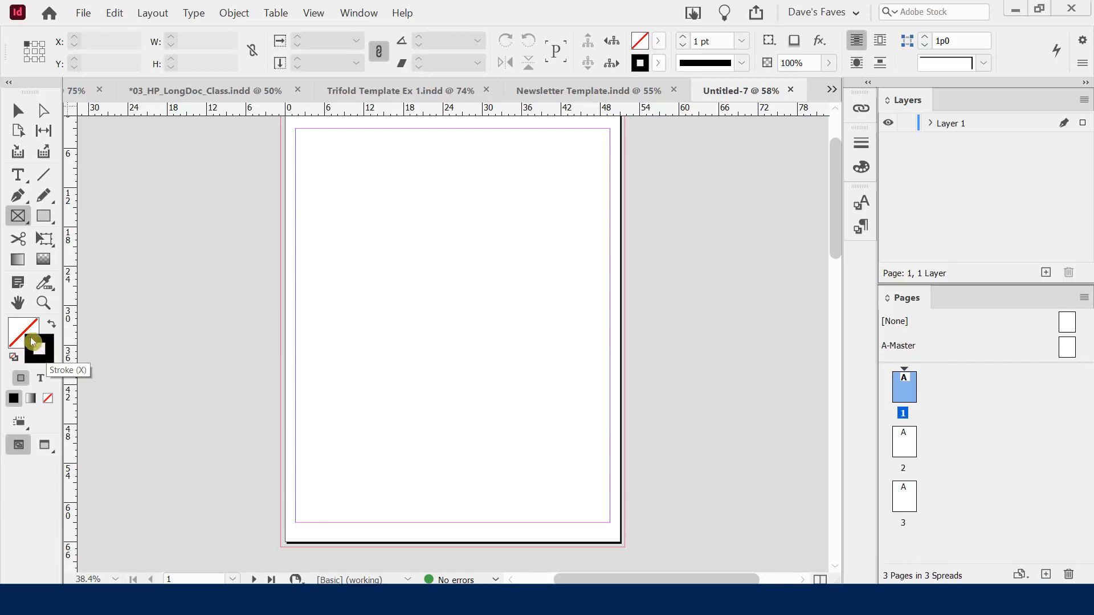
pyautogui.click(19, 330)
pyautogui.click(39, 338)
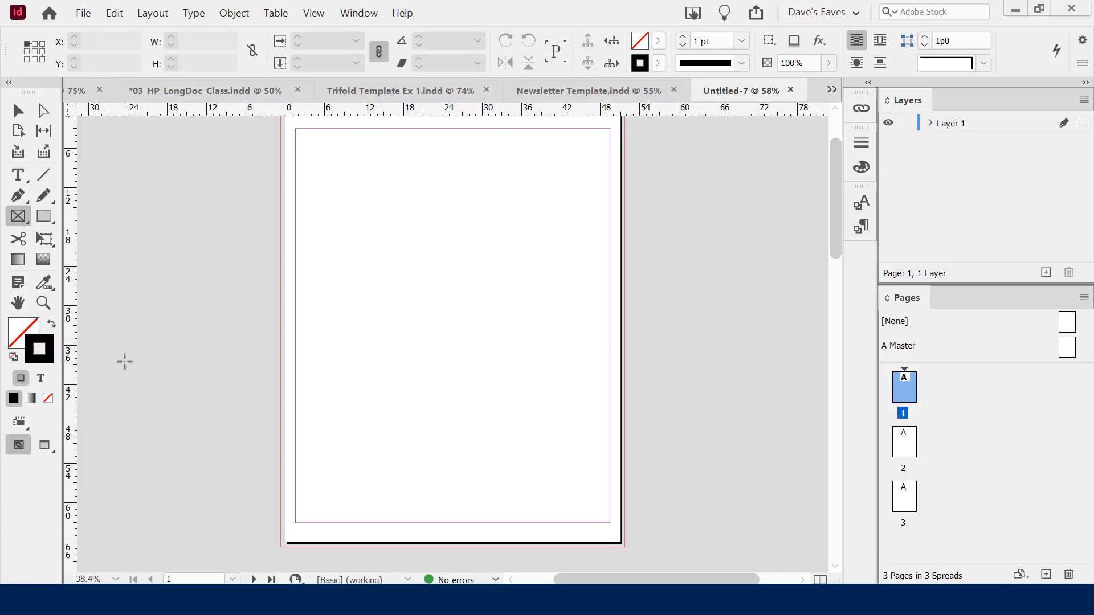
# Set the default fill colour to dark red 7e0000
pyautogui.click(21, 330)
pyautogui.doubleClick(20, 330)
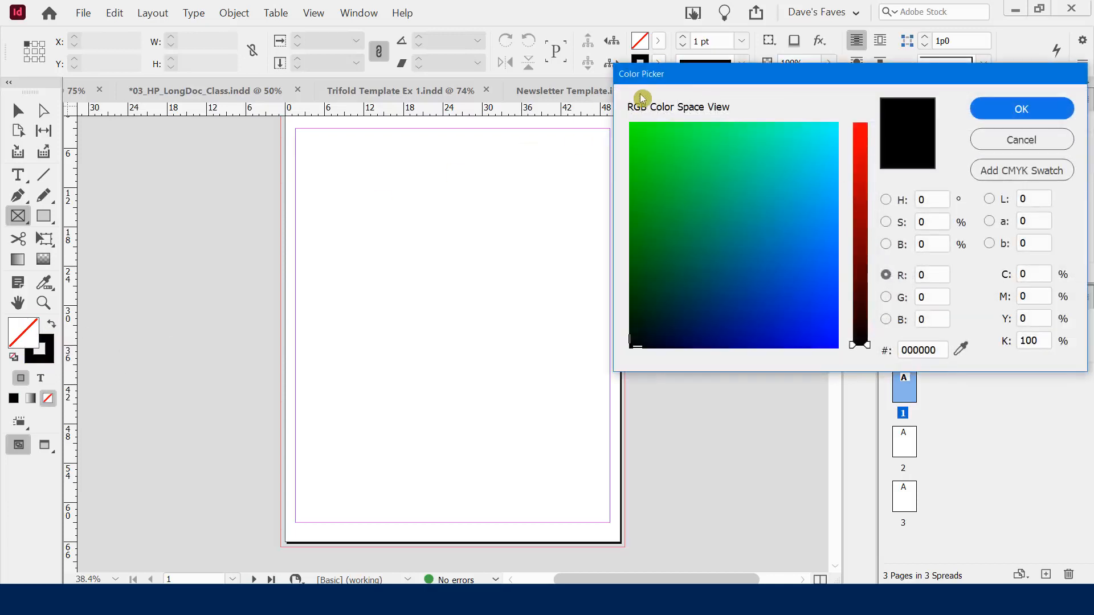
pyautogui.press('Escape')
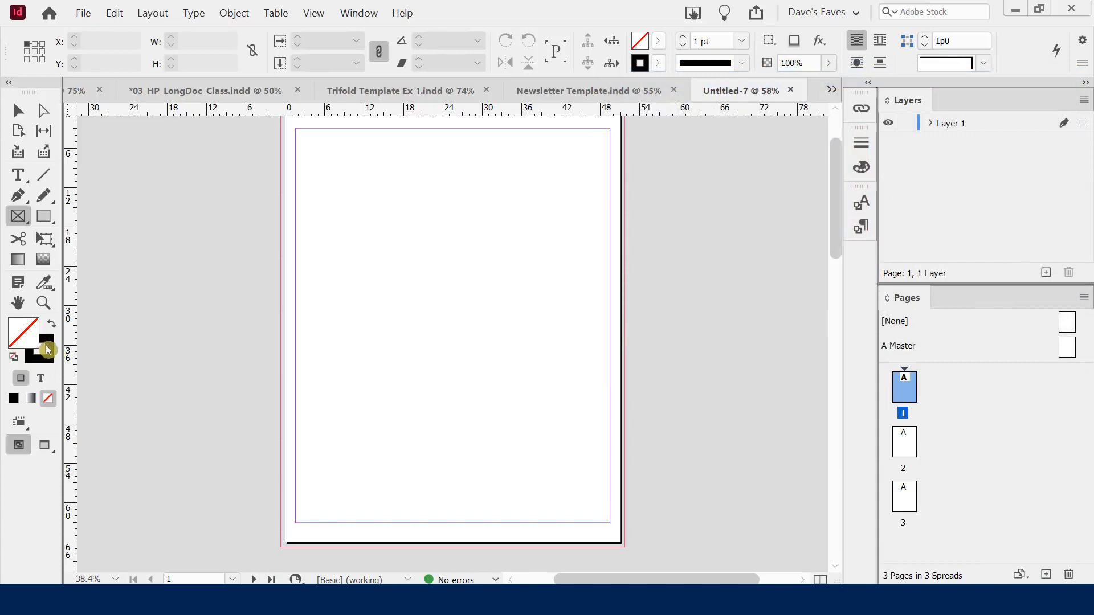
pyautogui.doubleClick(30, 329)
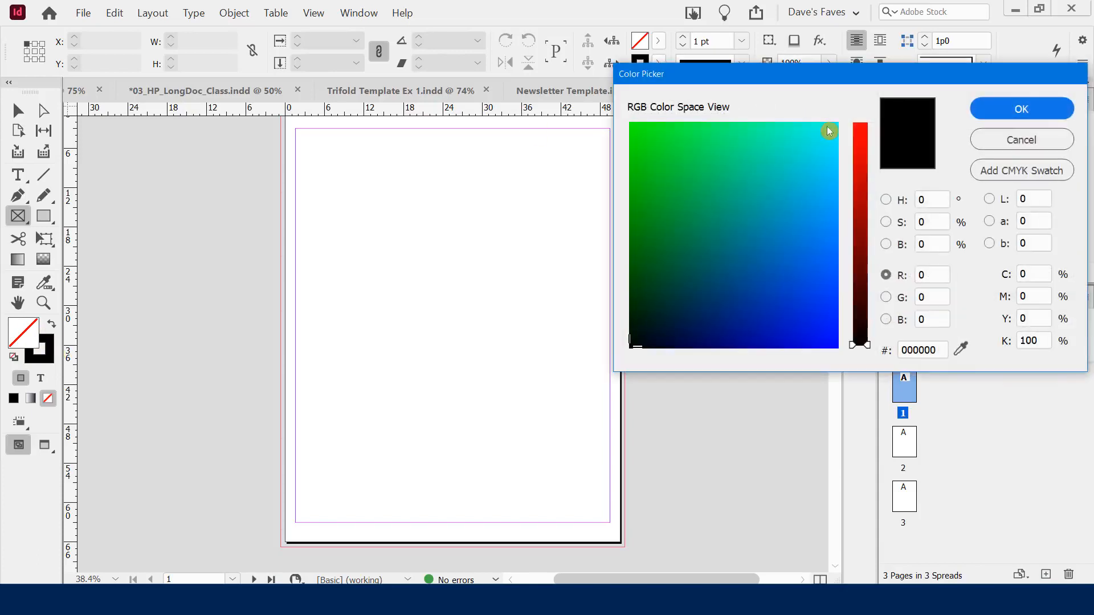
pyautogui.click(863, 235)
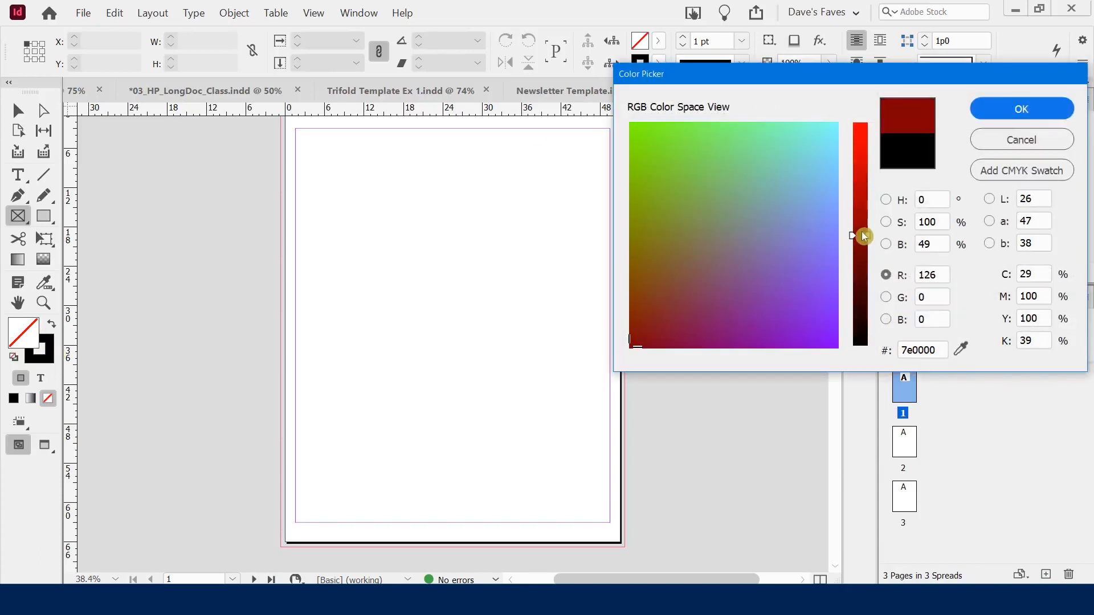
pyautogui.click(1003, 110)
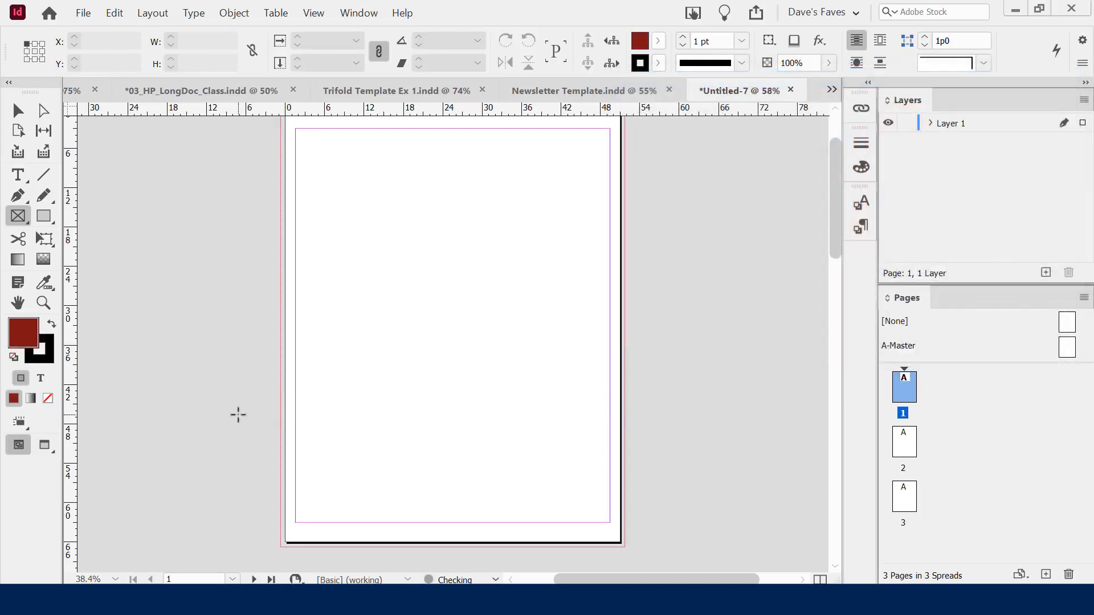
# Set the default stroke colour to cyan
pyautogui.doubleClick(43, 360)
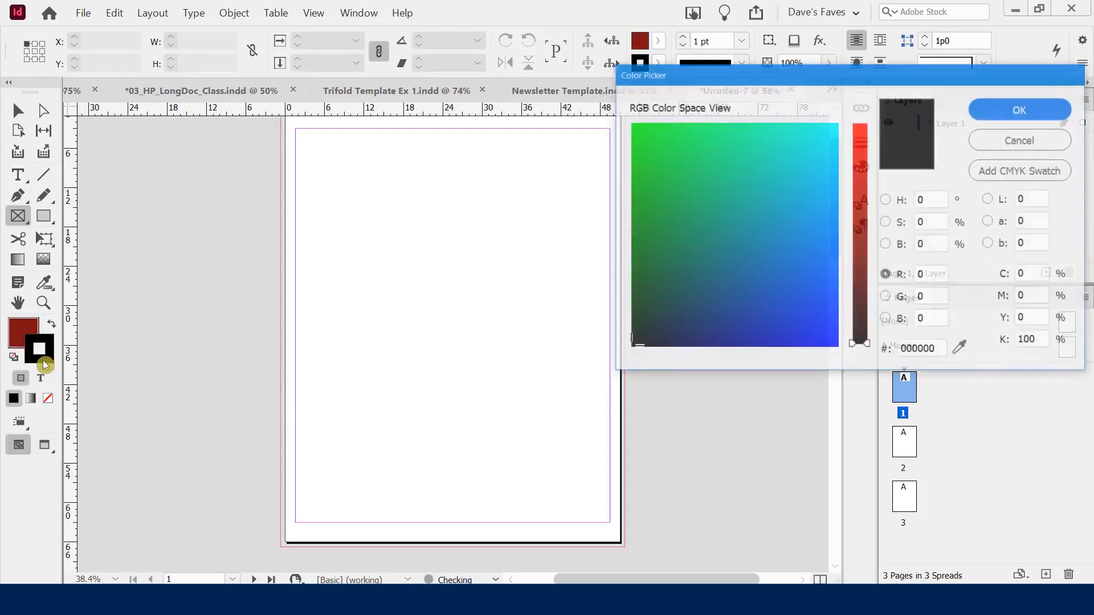
pyautogui.click(819, 129)
pyautogui.click(1034, 109)
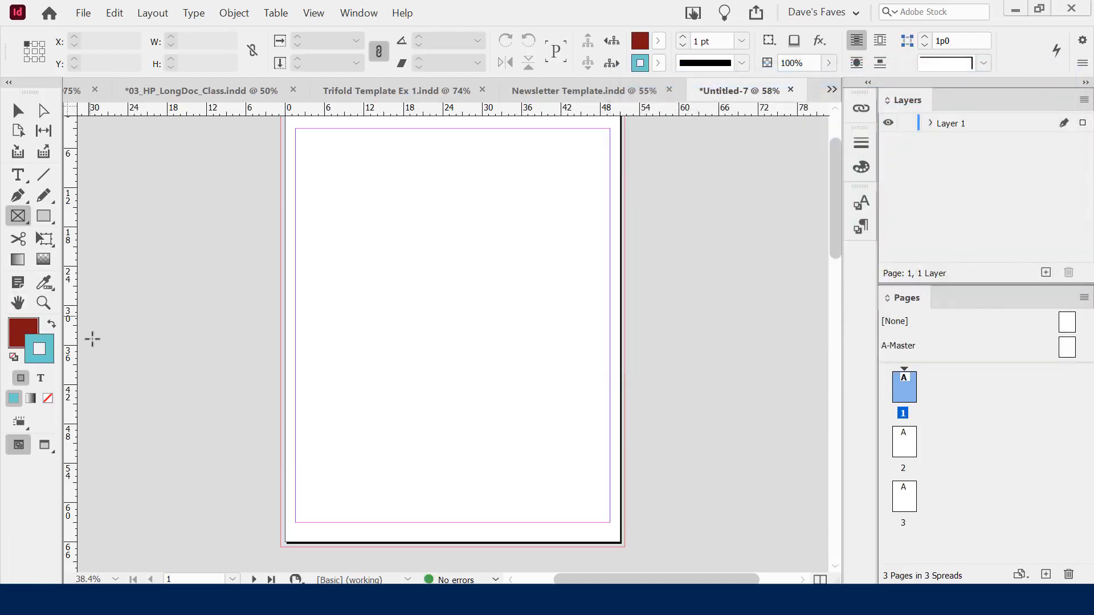
pyautogui.click(23, 330)
pyautogui.click(36, 357)
# Switch the rulers to inches, make Layer 1 active, and return to the Selection tool
pyautogui.rightClick(185, 112)
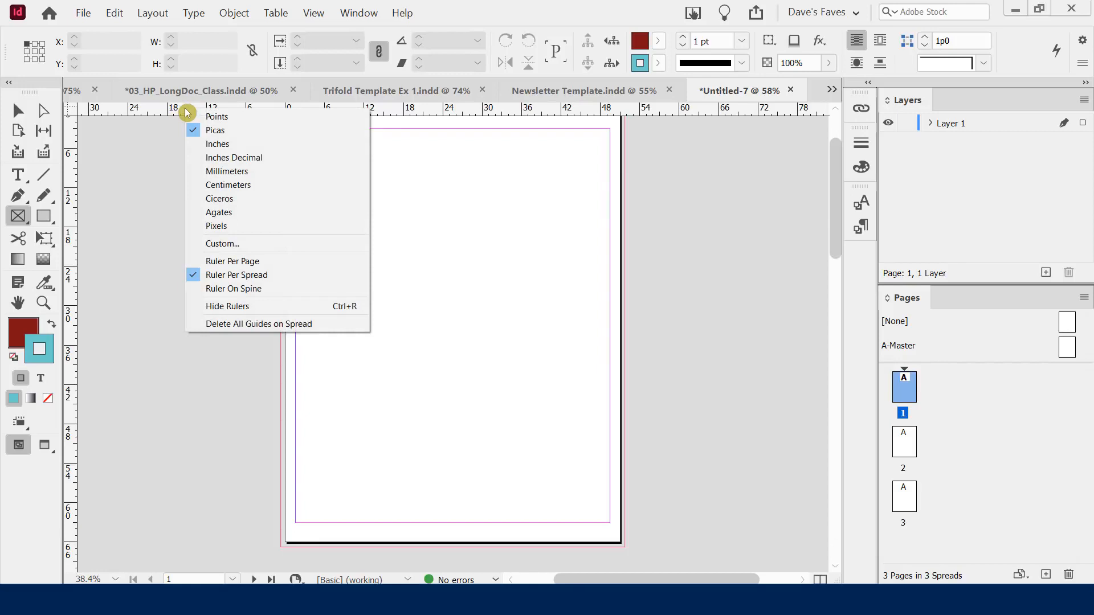
pyautogui.click(244, 144)
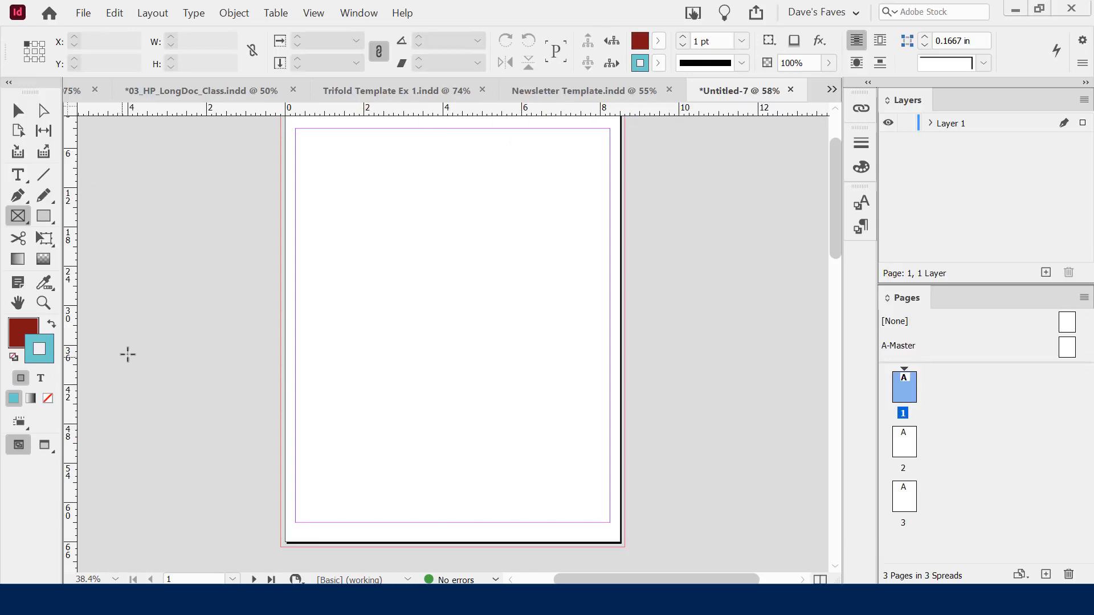
pyautogui.rightClick(241, 113)
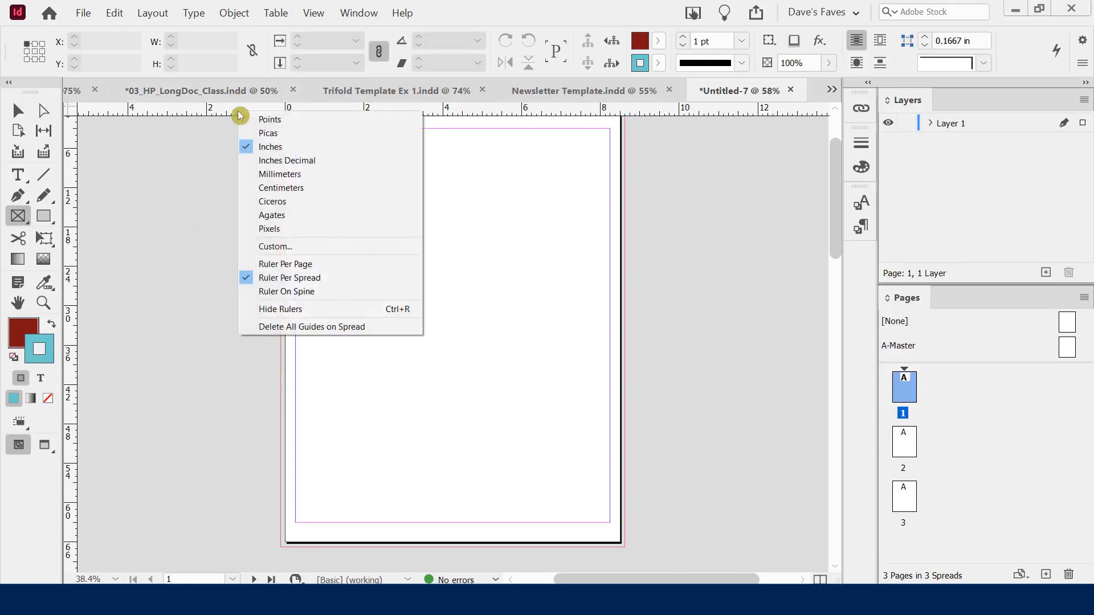
pyautogui.click(263, 135)
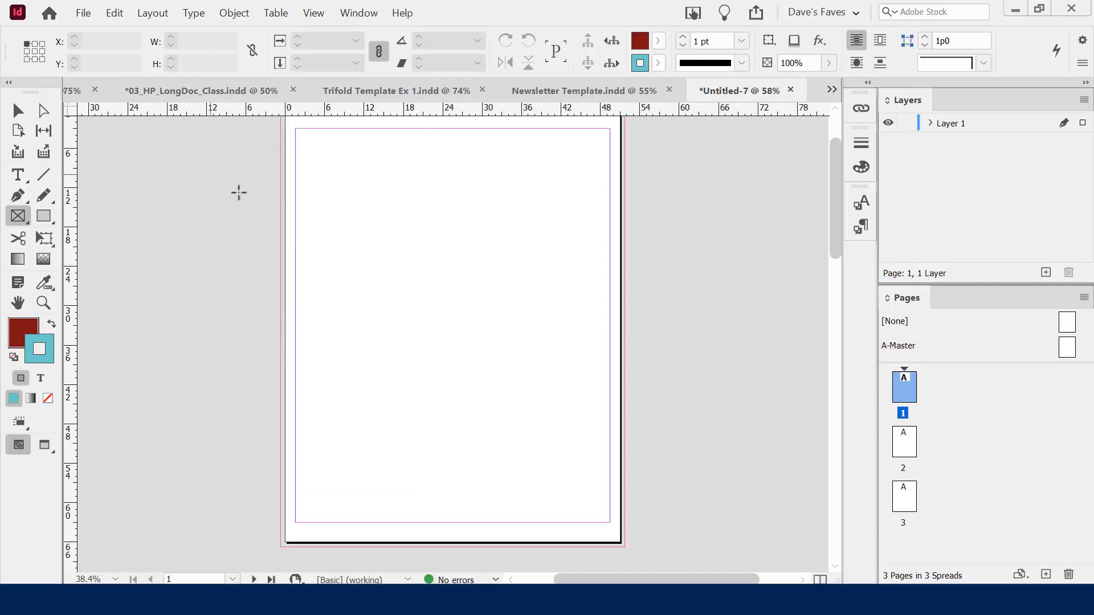
pyautogui.rightClick(71, 113)
pyautogui.click(114, 163)
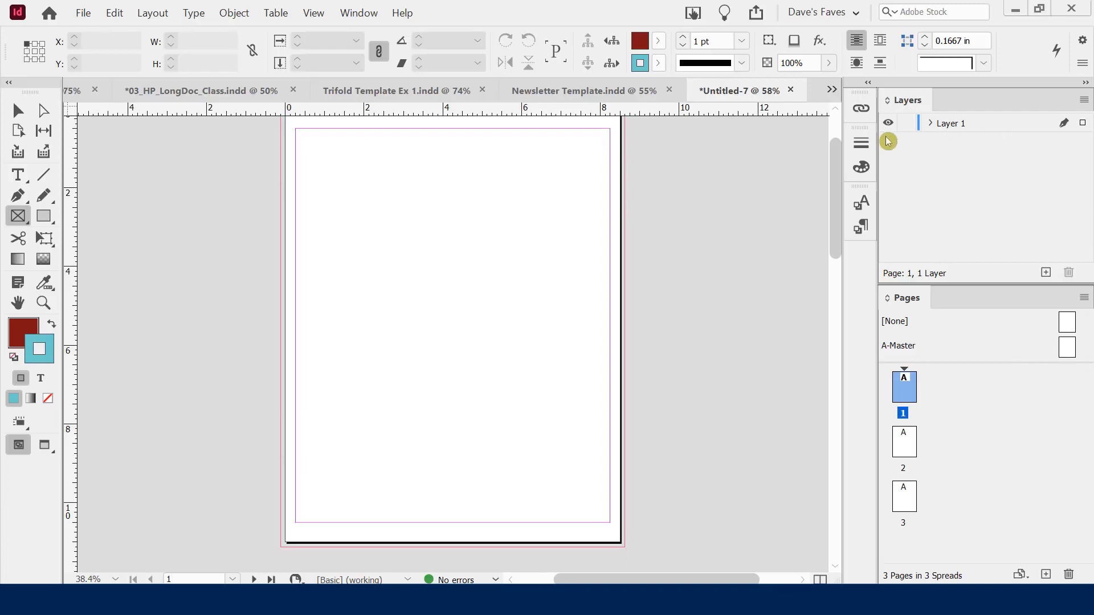
pyautogui.click(931, 128)
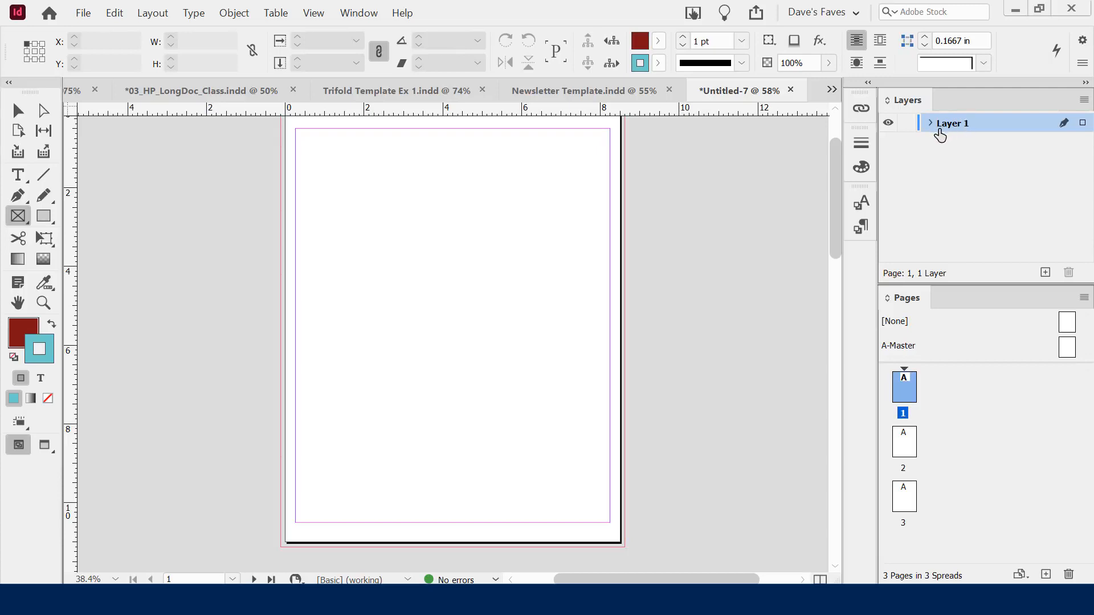
pyautogui.click(17, 110)
pyautogui.hotkey('alt', 'Tab')
pyautogui.hotkey('alt', 'Tab')
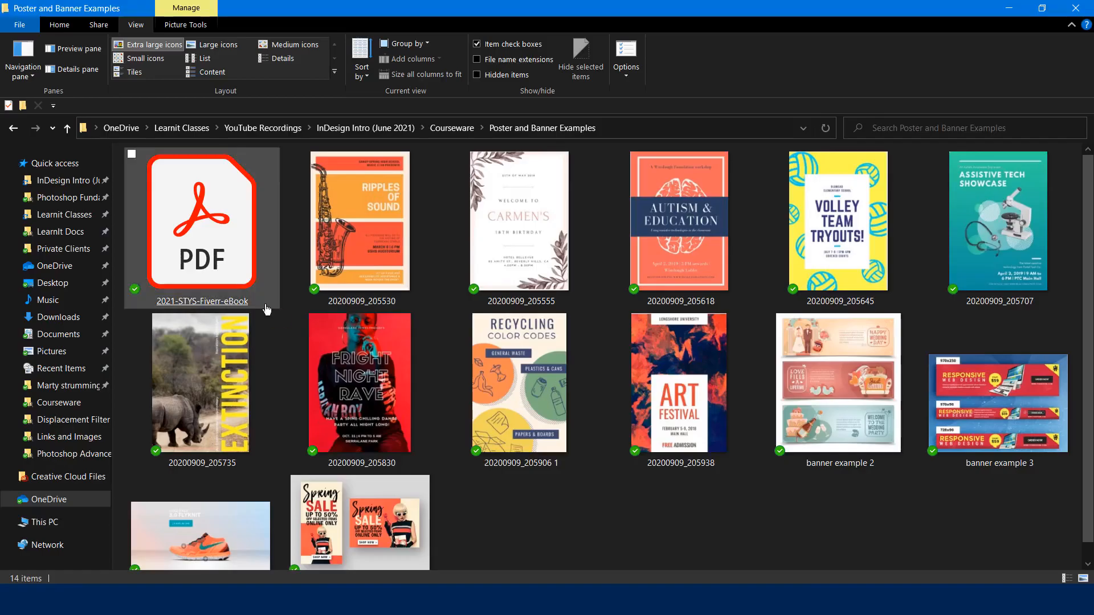
pyautogui.click(637, 511)
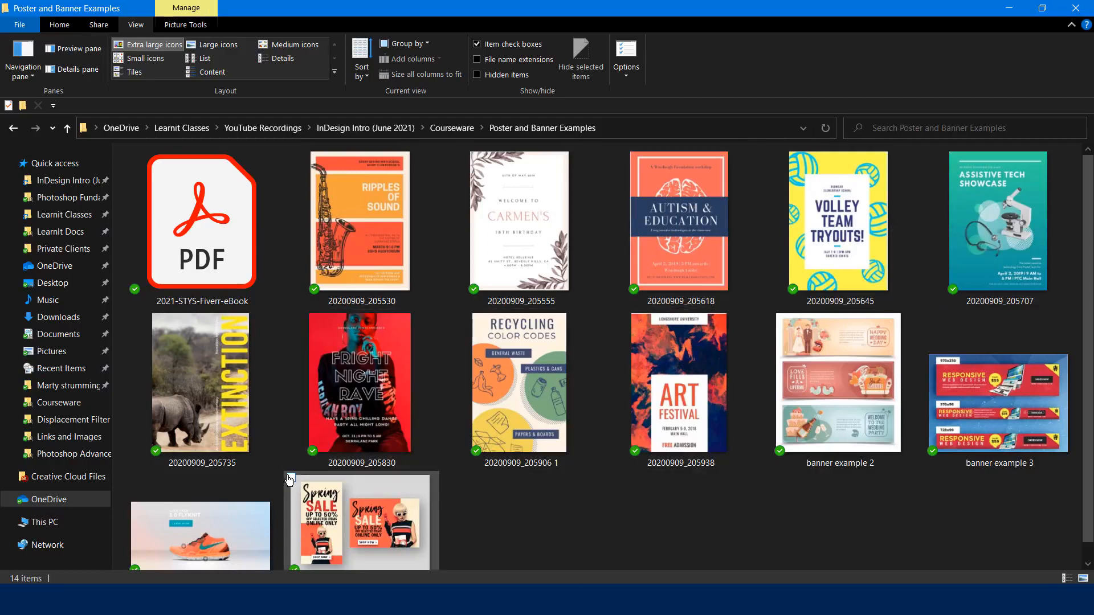
pyautogui.click(574, 531)
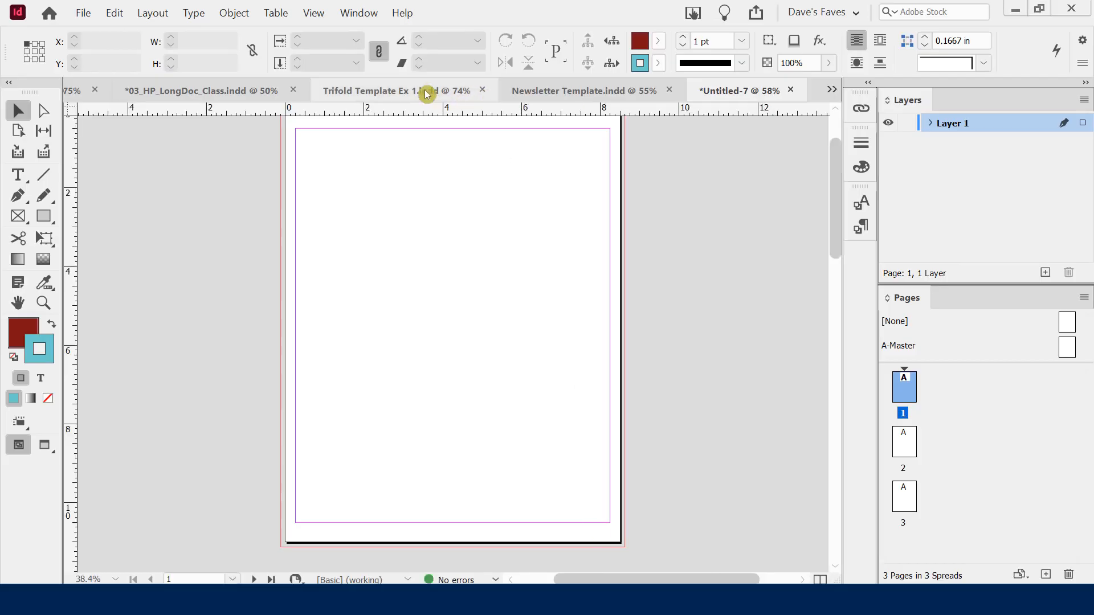
pyautogui.click(388, 92)
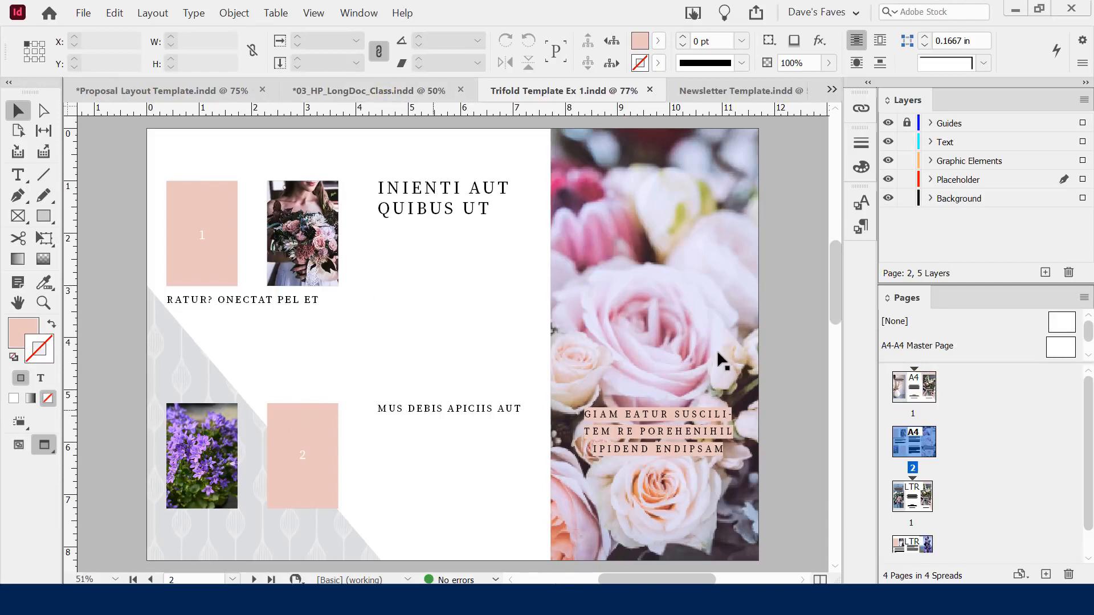
pyautogui.scroll(-3, 727, 344)
pyautogui.scroll(-7, 723, 336)
pyautogui.scroll(2, 588, 237)
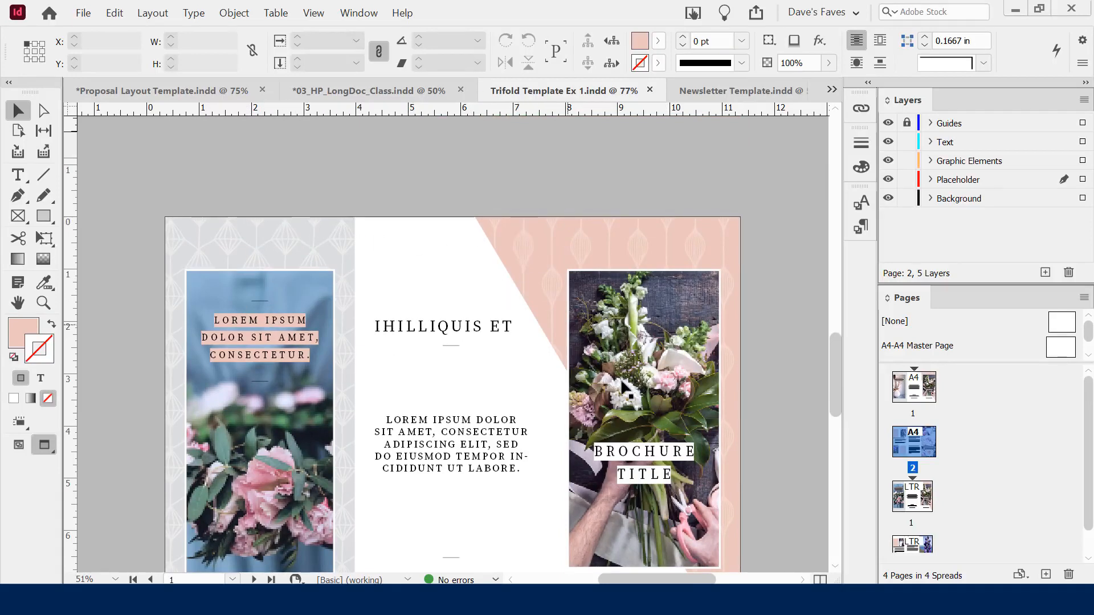
pyautogui.click(353, 96)
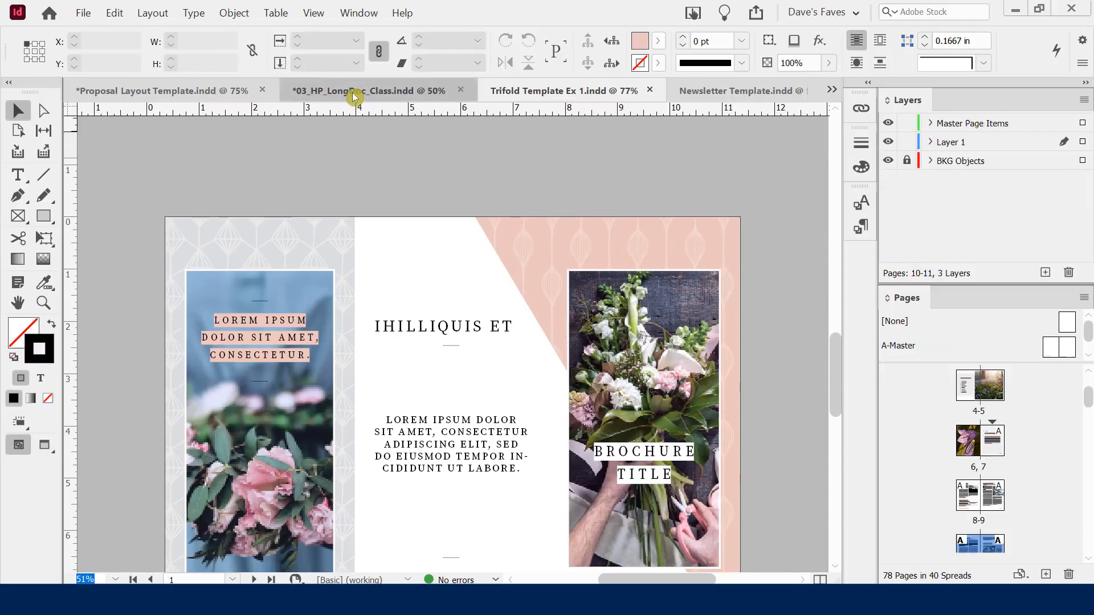
pyautogui.scroll(-15, 449, 342)
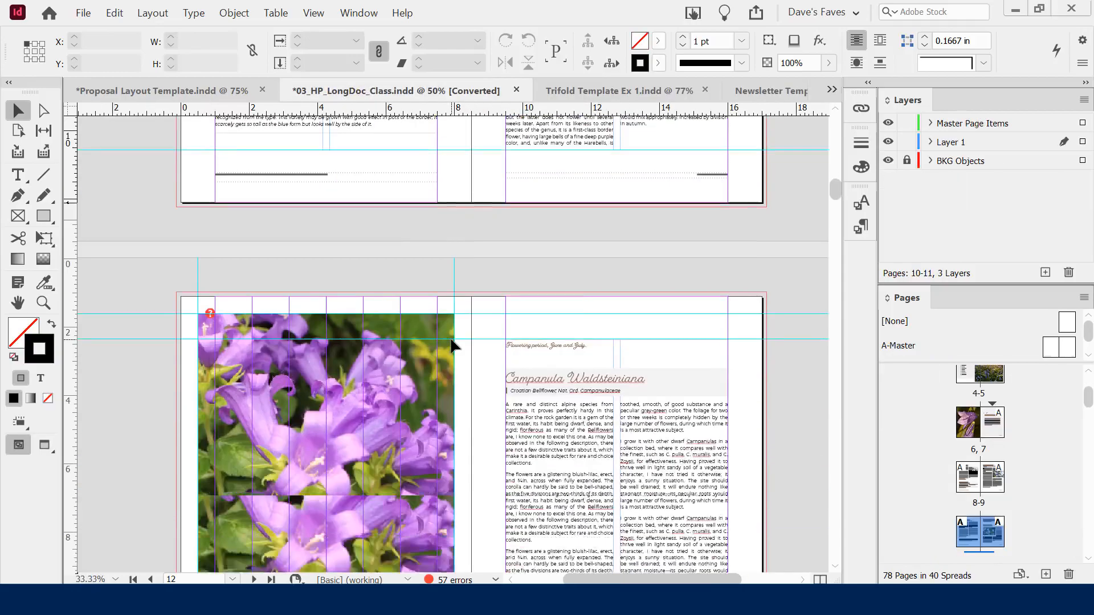
pyautogui.scroll(-15, 450, 344)
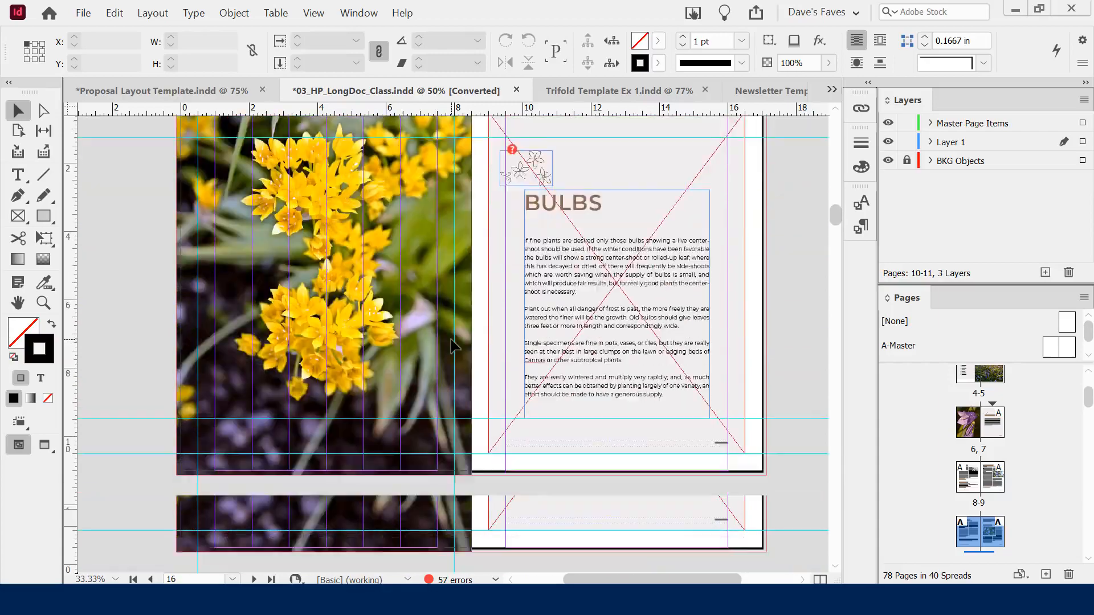
pyautogui.scroll(-7, 463, 332)
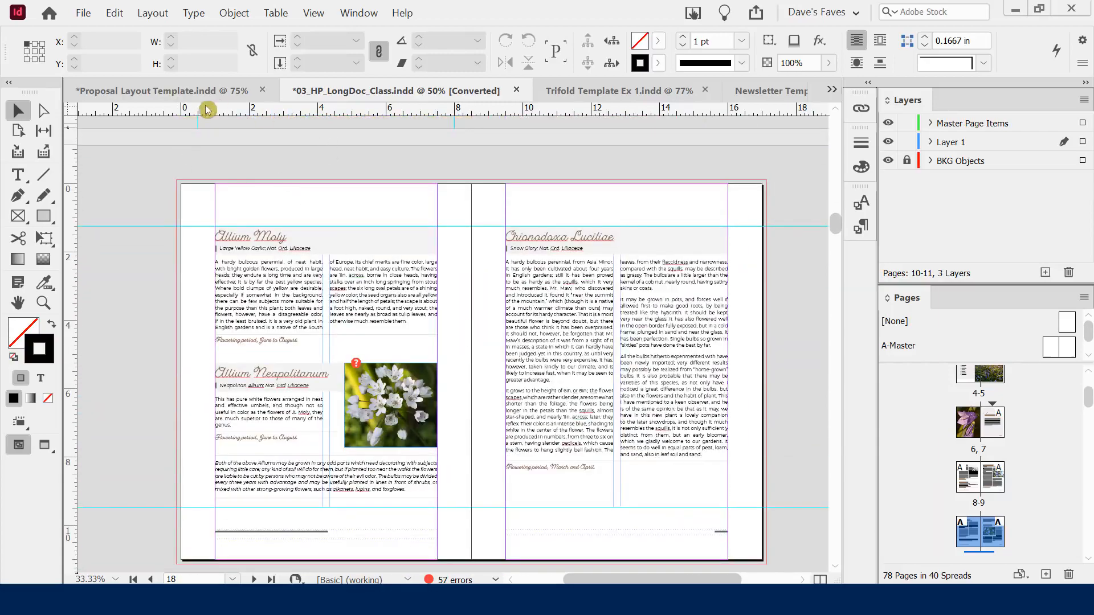
pyautogui.hotkey('ctrl', 'shift', 'F6')
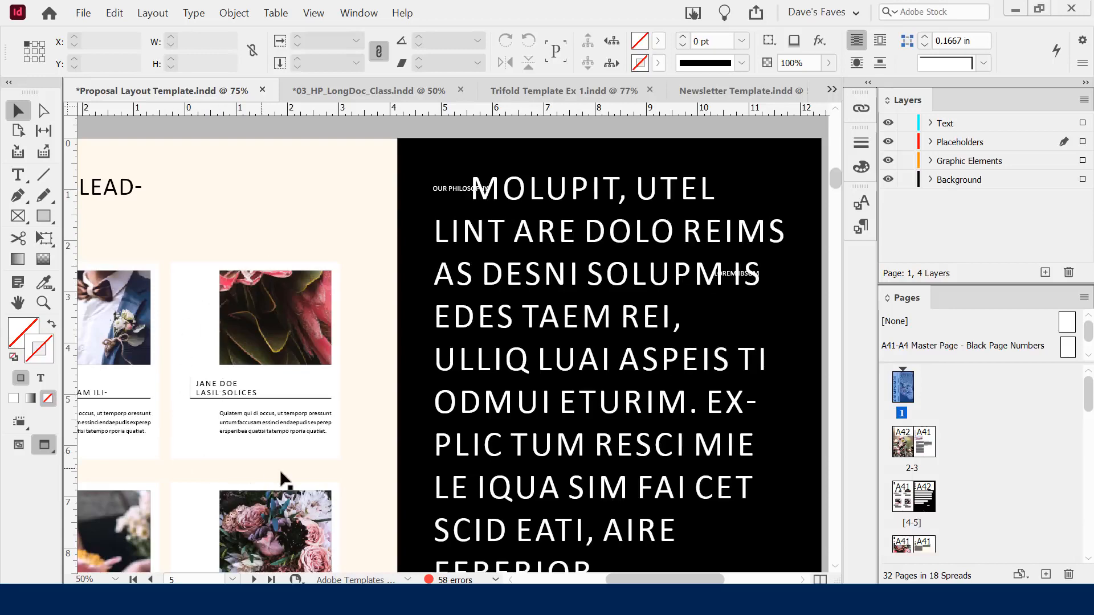
pyautogui.scroll(-5, 439, 361)
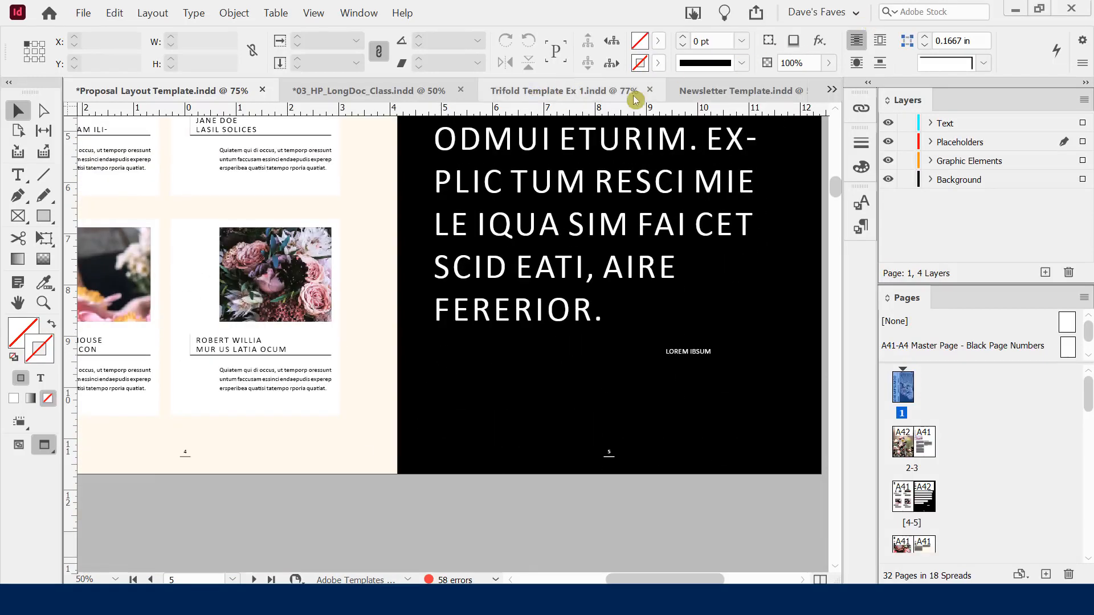
pyautogui.click(833, 90)
pyautogui.click(869, 147)
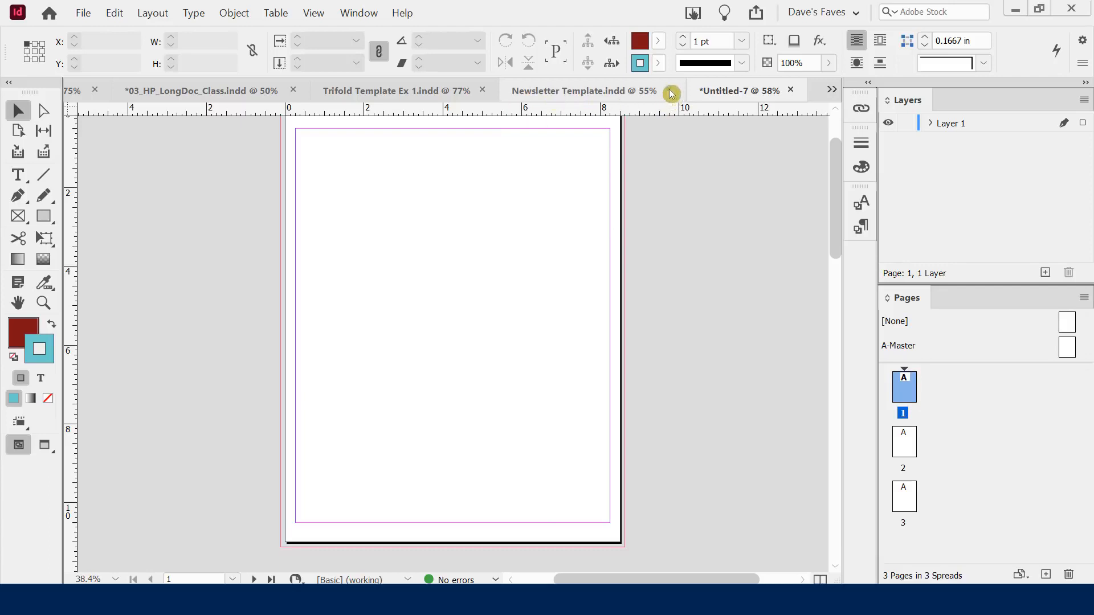
# Go to page 1 after glancing at the poster example images, and select the Rectangle tool
pyautogui.rightClick(385, 94)
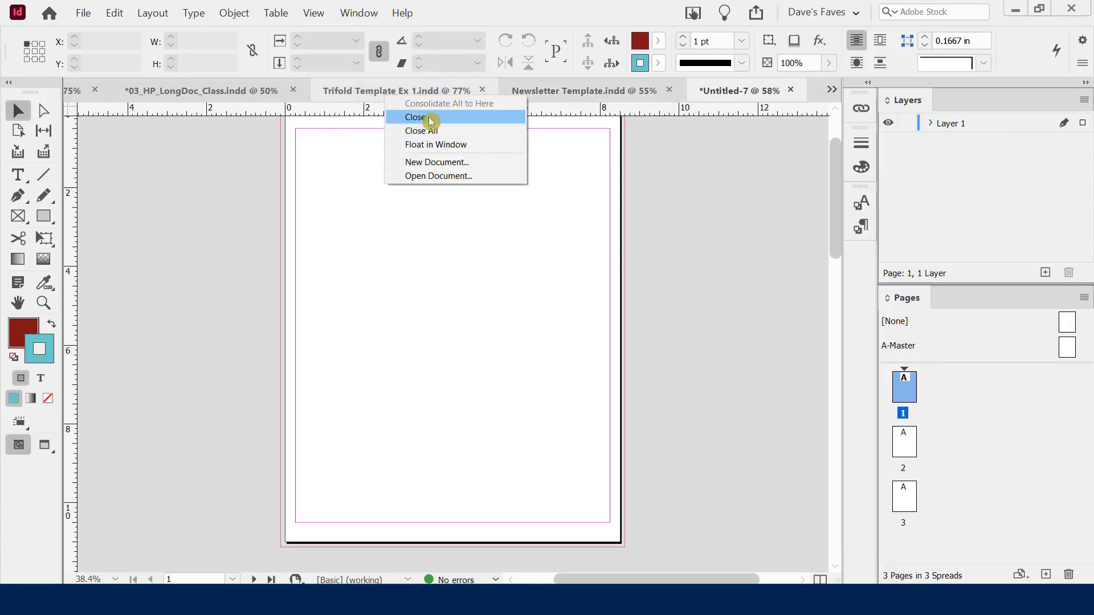
pyautogui.click(689, 164)
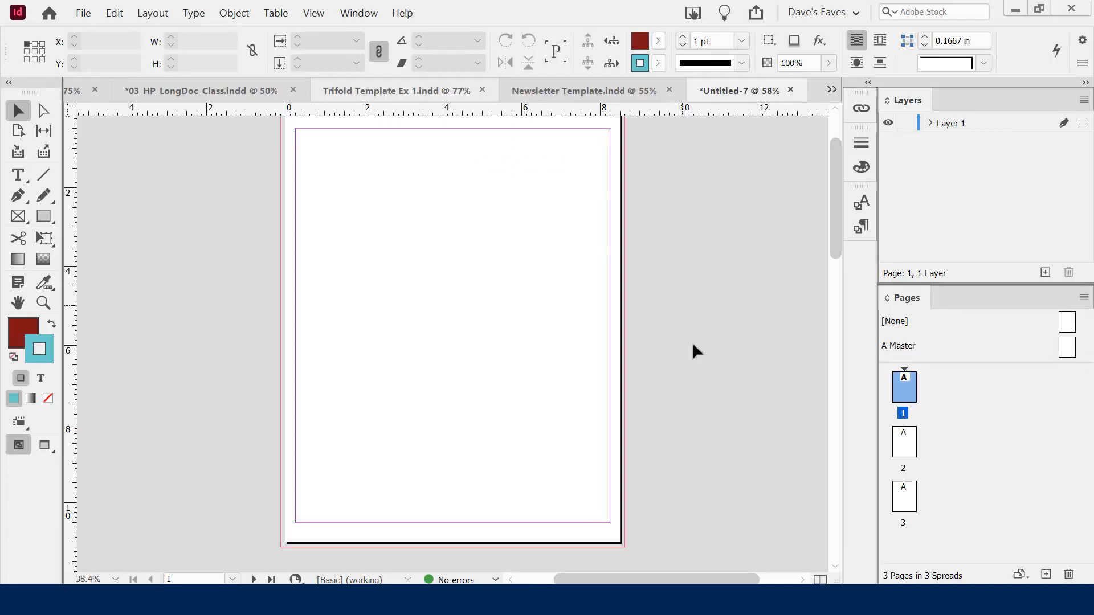
pyautogui.click(900, 399)
pyautogui.scroll(1, 740, 287)
pyautogui.hotkey('alt', 'Tab')
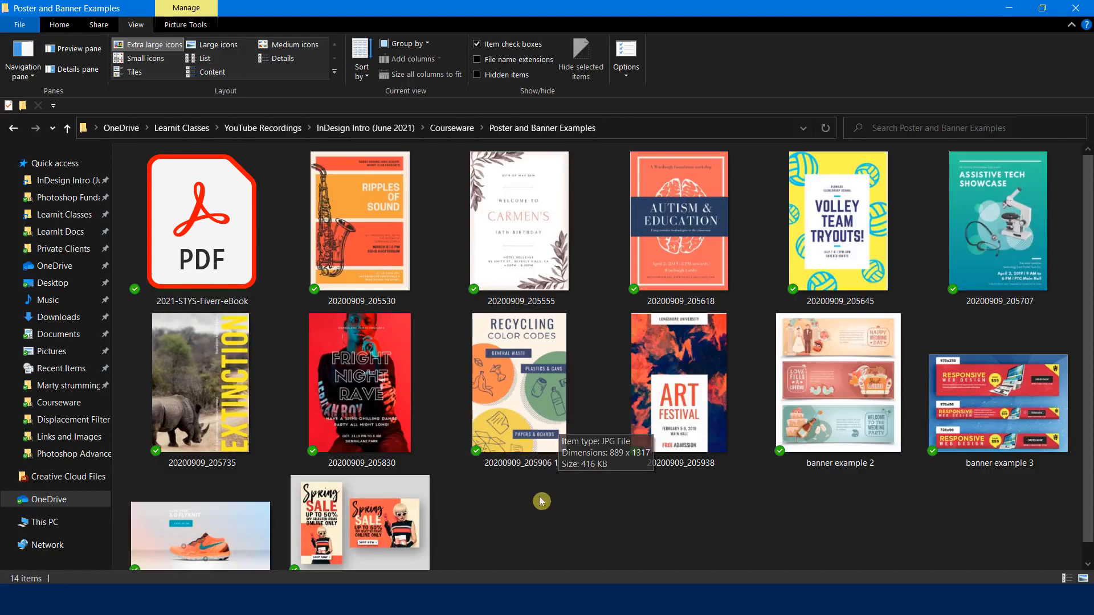
pyautogui.hotkey('alt', 'Tab')
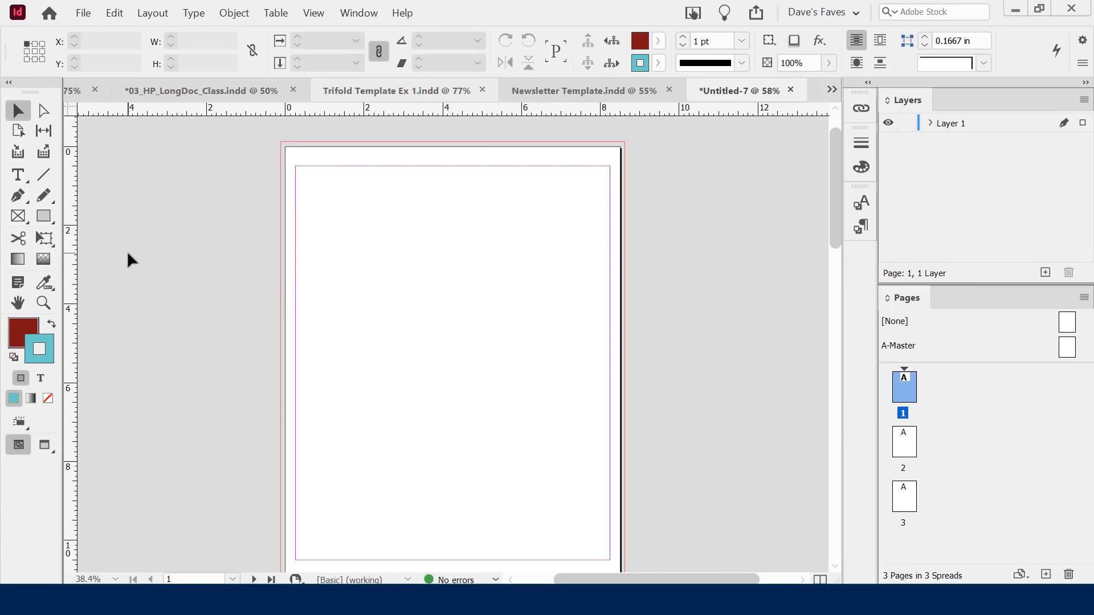
pyautogui.scroll(-1, 147, 250)
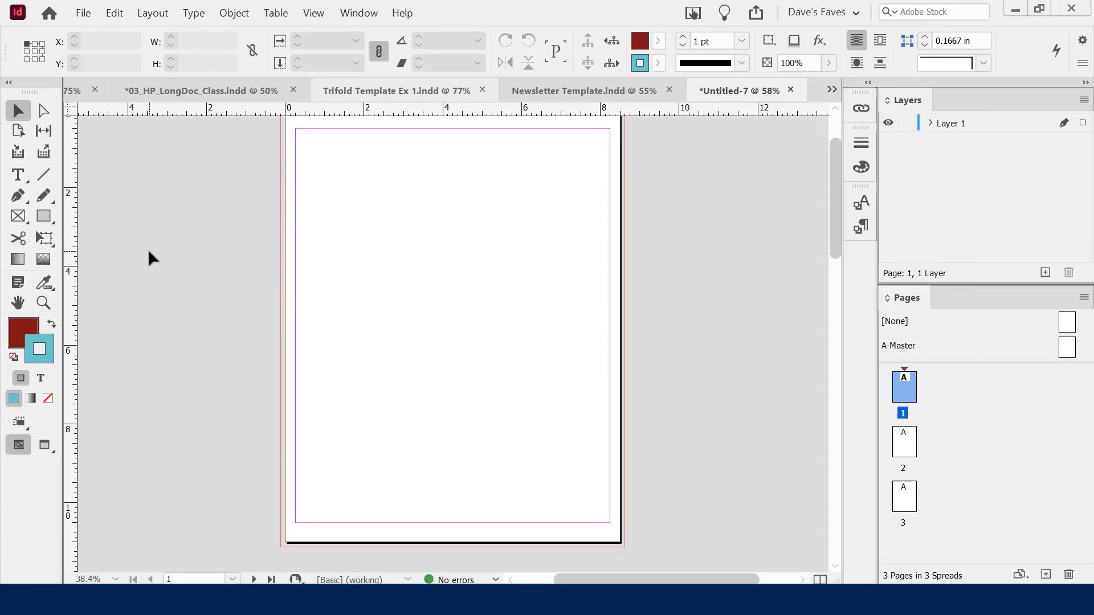
pyautogui.scroll(1, 147, 251)
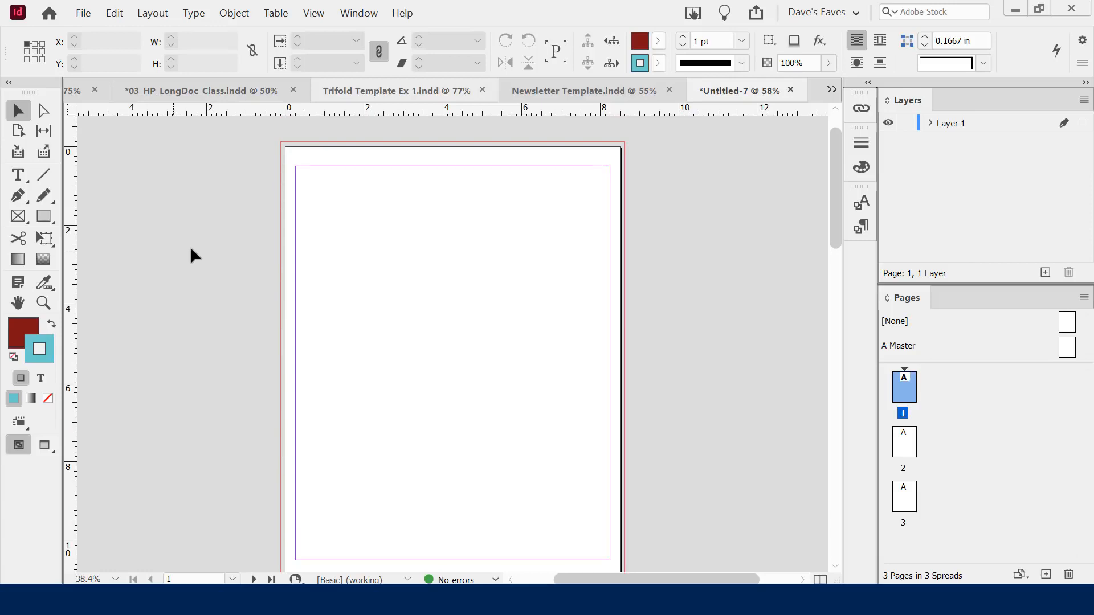
pyautogui.click(43, 217)
pyautogui.click(46, 218)
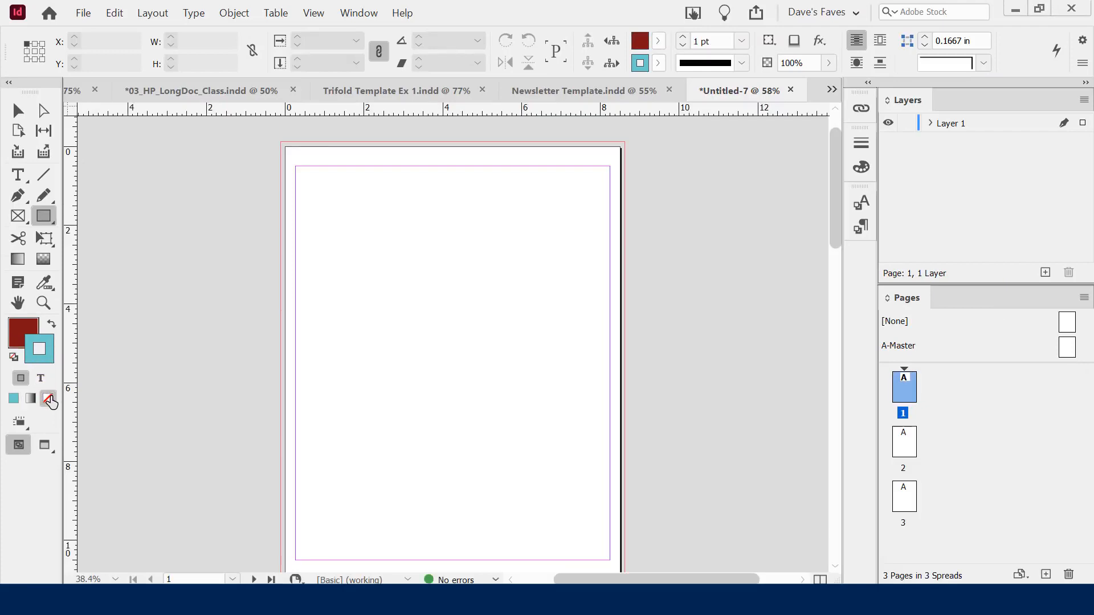
# Set Stroke to None and mix fill colour e2f9e2 (C 10, M 0, Y 14, K 0) in the Color Picker
pyautogui.click(84, 402)
pyautogui.click(24, 337)
pyautogui.doubleClick(22, 332)
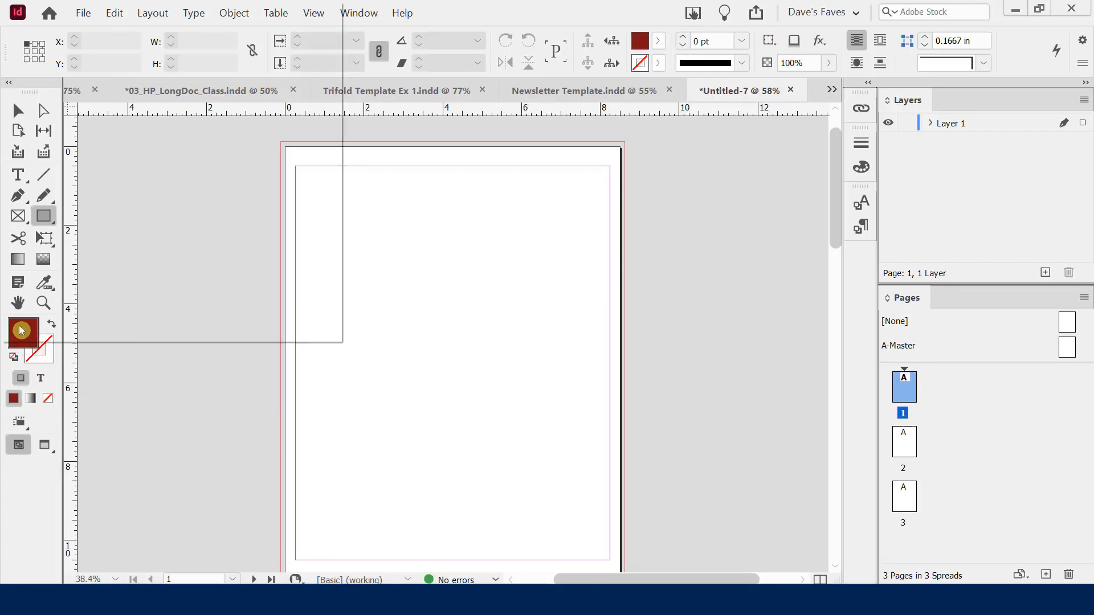
pyautogui.moveTo(773, 144); pyautogui.dragTo(863, 157)
pyautogui.click(862, 154)
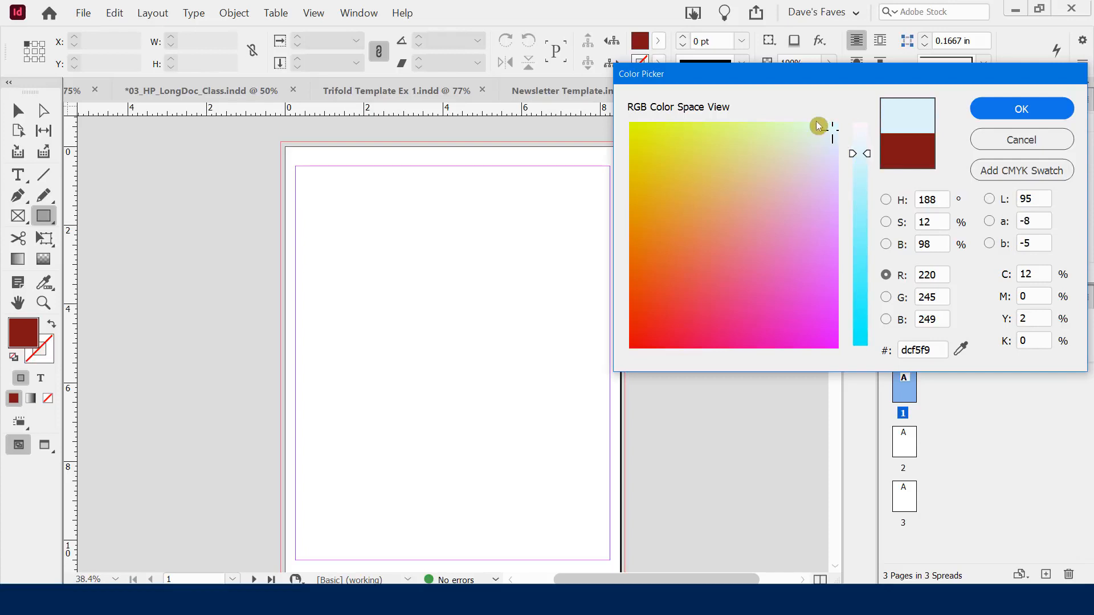
pyautogui.moveTo(797, 125)
pyautogui.mouseDown()
pyautogui.moveTo(801, 135)
pyautogui.moveTo(725, 113)
pyautogui.moveTo(833, 122)
pyautogui.moveTo(760, 279)
pyautogui.moveTo(788, 138)
pyautogui.mouseUp()
pyautogui.moveTo(863, 157)
pyautogui.mouseDown()
pyautogui.moveTo(861, 266)
pyautogui.moveTo(866, 148)
pyautogui.mouseUp()
pyautogui.moveTo(790, 136)
pyautogui.mouseDown()
pyautogui.moveTo(813, 123)
pyautogui.moveTo(704, 122)
pyautogui.moveTo(691, 161)
pyautogui.moveTo(716, 125)
pyautogui.moveTo(814, 129)
pyautogui.mouseUp()
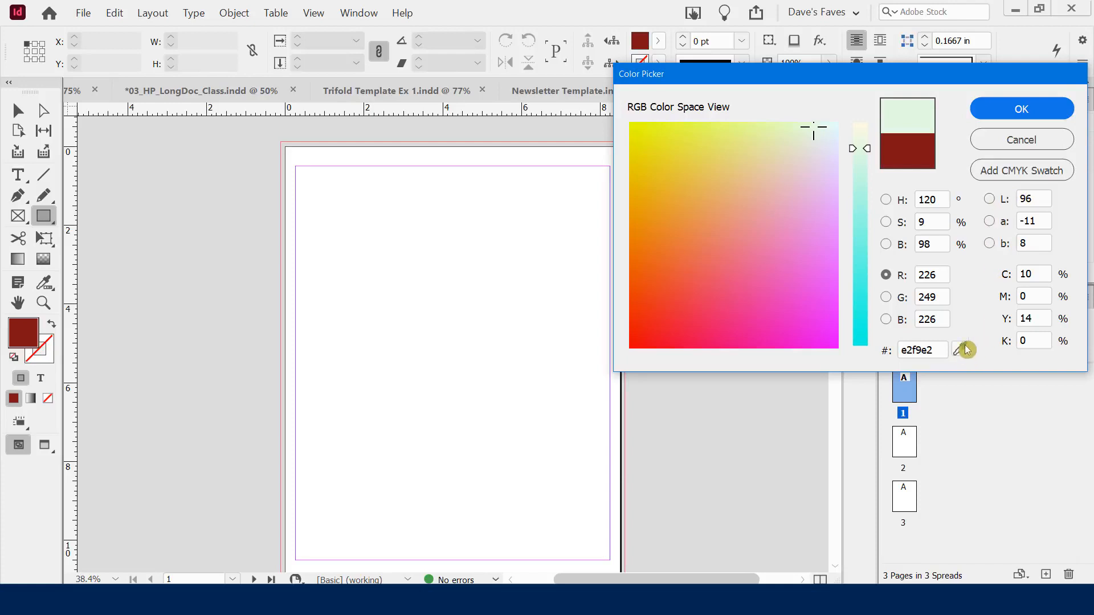
# Draw a pale green rectangle covering the whole page, then deselect it
pyautogui.click(1013, 112)
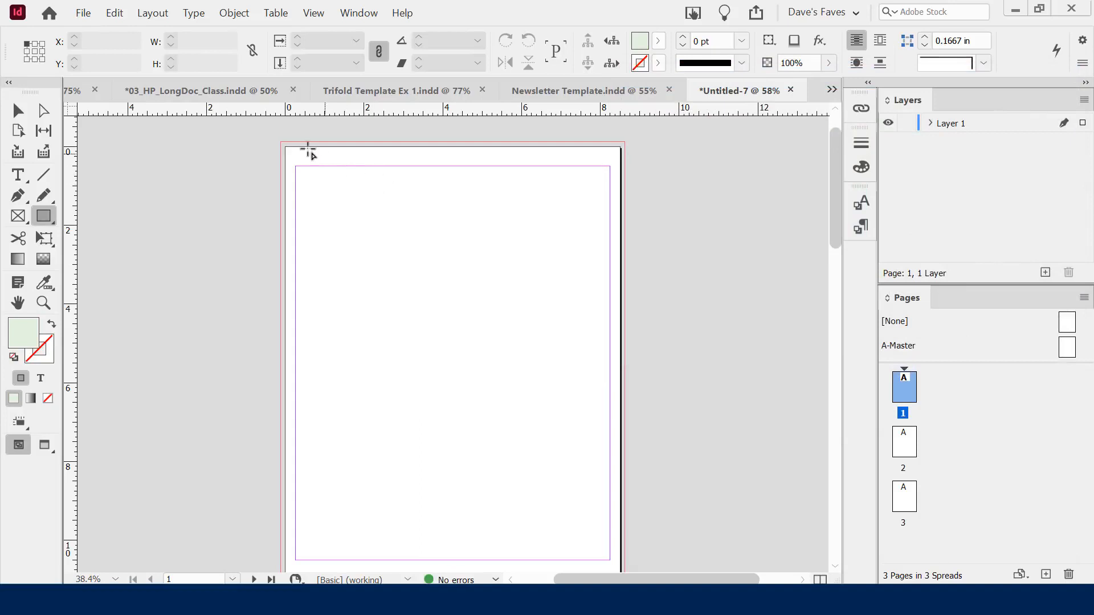
pyautogui.moveTo(269, 131); pyautogui.dragTo(628, 519)
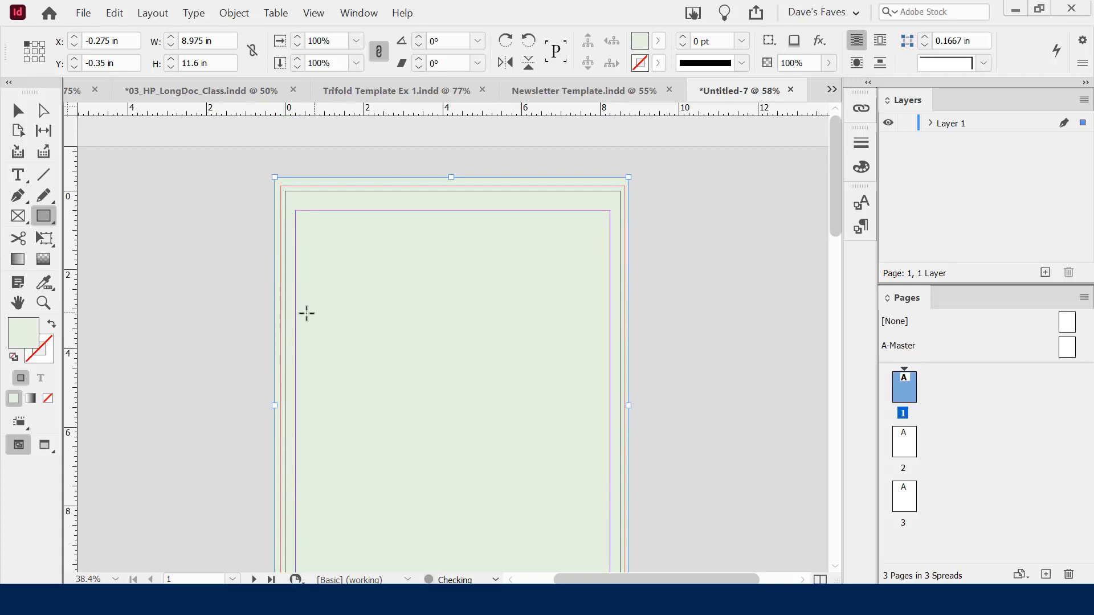
pyautogui.click(18, 111)
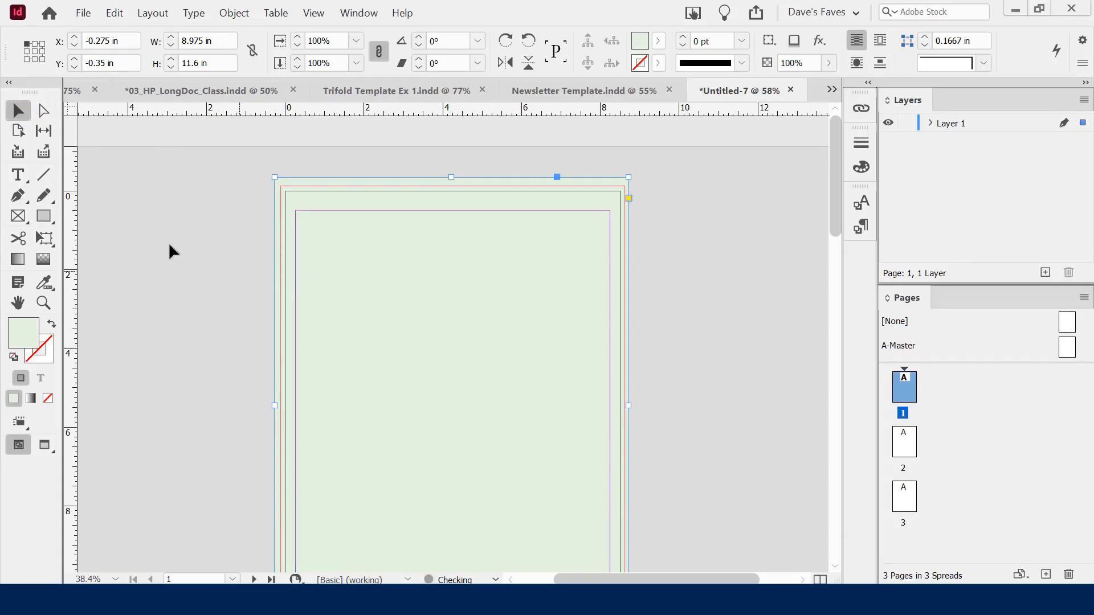
pyautogui.click(234, 271)
# Switch to the Ellipse tool and set the fill to brown 983e16
pyautogui.moveTo(43, 216); pyautogui.dragTo(109, 255)
pyautogui.doubleClick(23, 335)
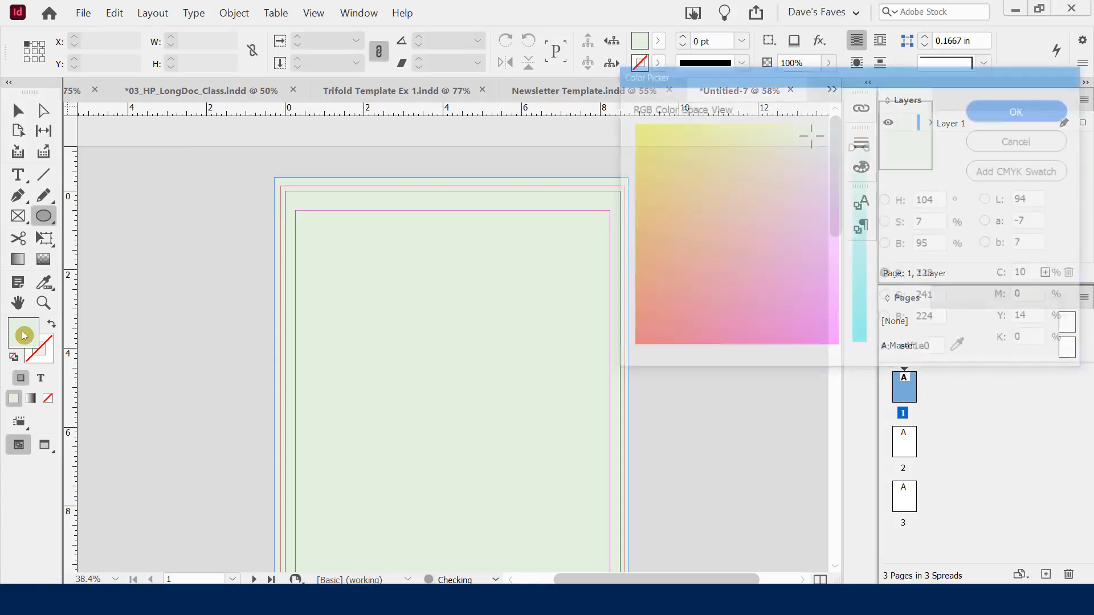
pyautogui.click(648, 293)
pyautogui.moveTo(870, 147); pyautogui.dragTo(868, 211)
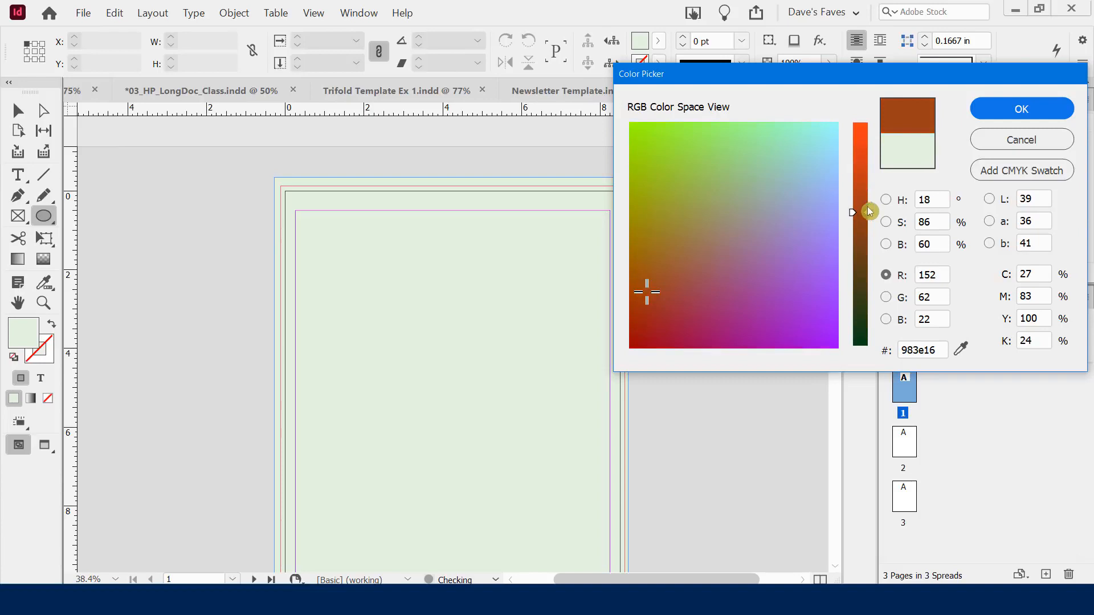
pyautogui.click(1001, 115)
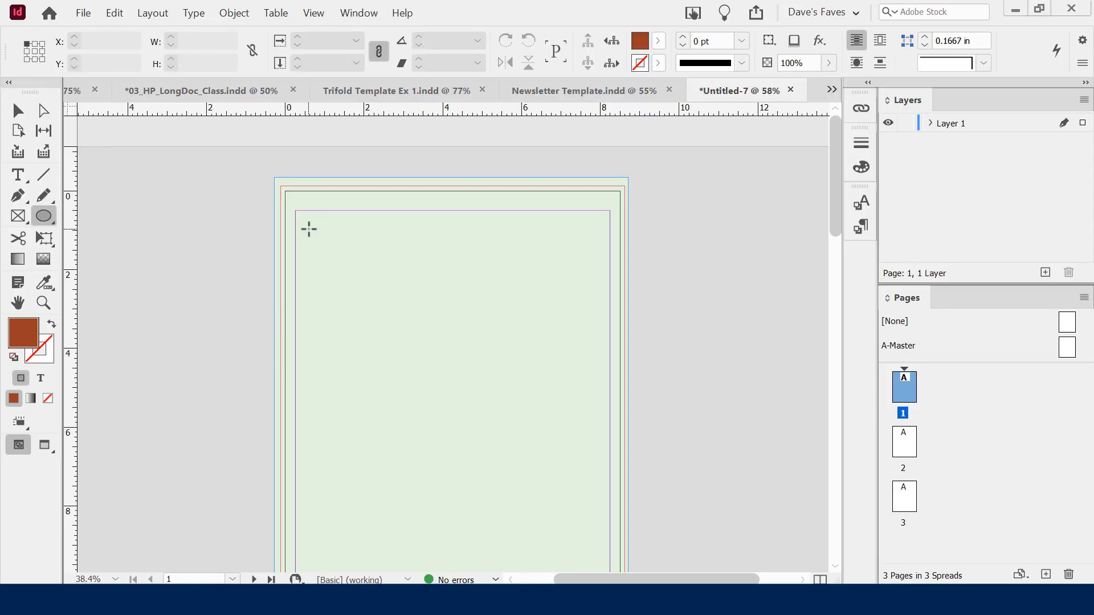
# Draw a 4.275-inch brown circle near the page's top-left, holding Shift to keep it round
pyautogui.moveTo(308, 229)
pyautogui.mouseDown()
pyautogui.moveTo(410, 342)
pyautogui.moveTo(459, 352)
pyautogui.moveTo(513, 393)
pyautogui.mouseUp()
pyautogui.press('shift')
pyautogui.press('shift')
pyautogui.press('shift')
pyautogui.click(21, 111)
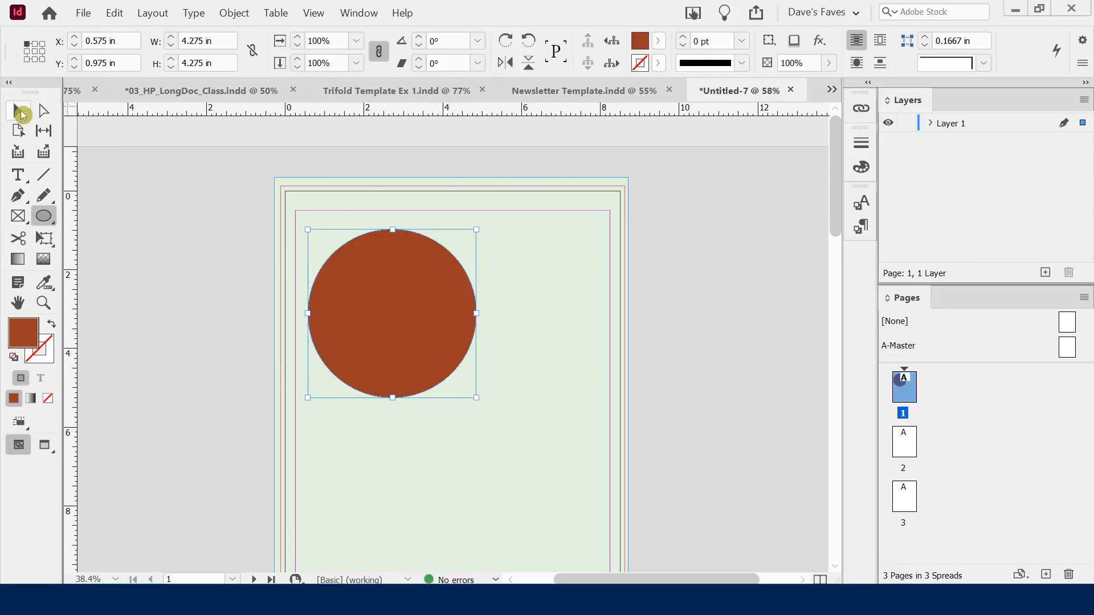
# Move the circle so it overhangs the page's left edge, checking the bleed in Preview mode
pyautogui.moveTo(411, 288); pyautogui.dragTo(357, 264)
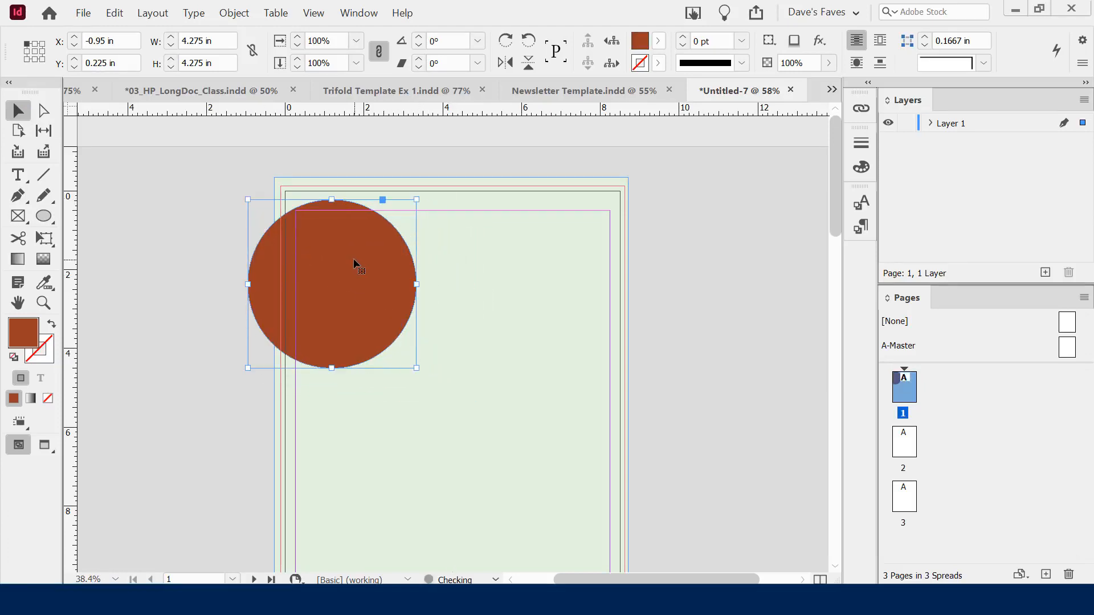
pyautogui.click(683, 270)
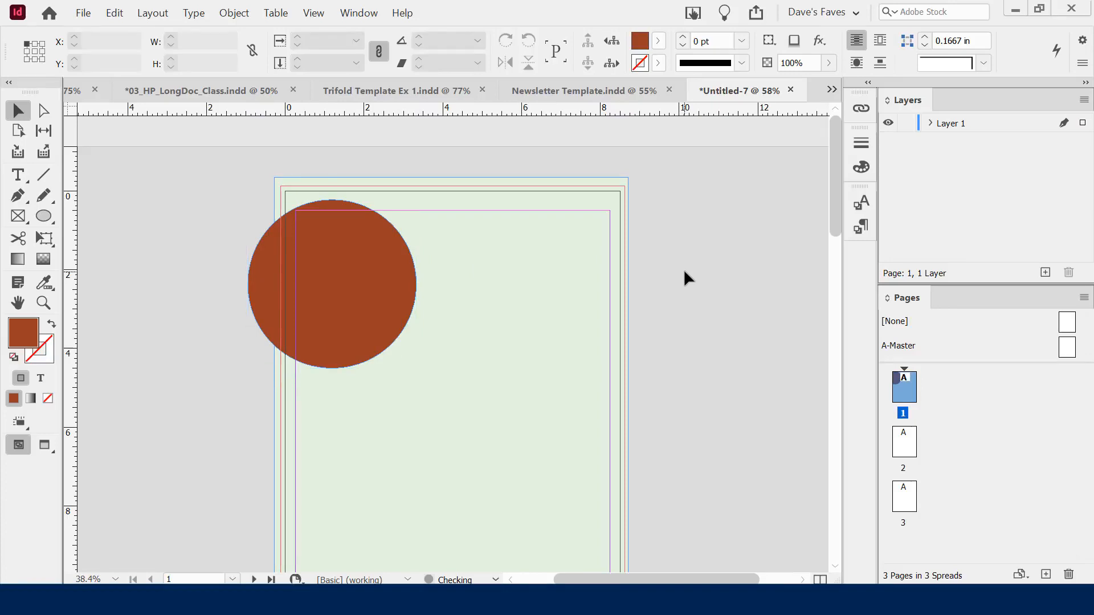
pyautogui.press('w')
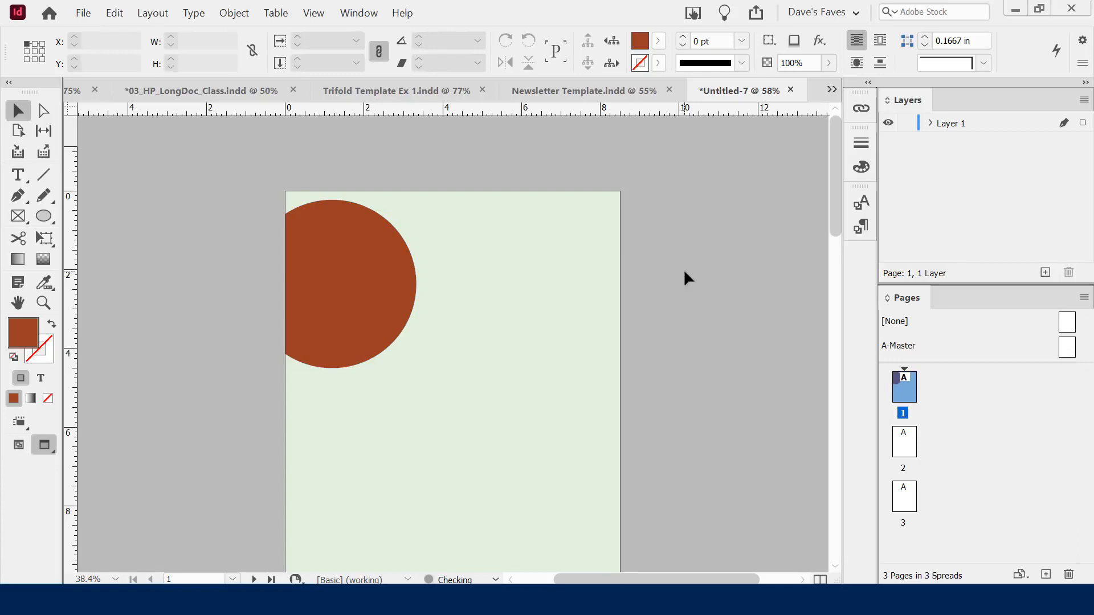
pyautogui.press('w')
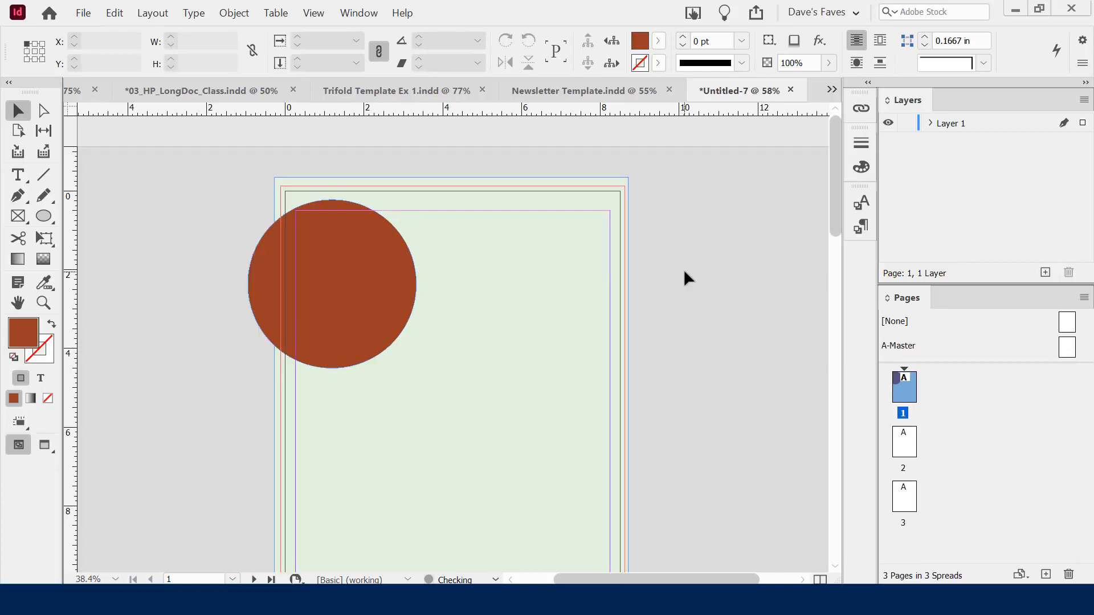
pyautogui.press('w')
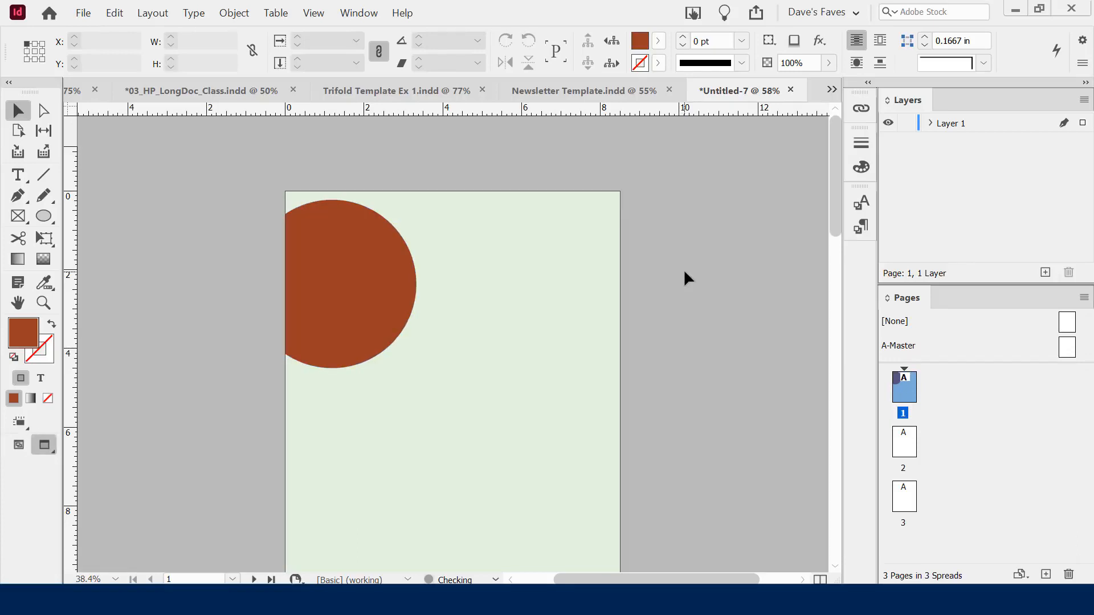
pyautogui.press('w')
pyautogui.moveTo(372, 282); pyautogui.dragTo(349, 269)
pyautogui.press('w')
pyautogui.click(675, 292)
pyautogui.press('w')
pyautogui.press('w')
pyautogui.press('w')
pyautogui.press('w')
pyautogui.moveTo(345, 303); pyautogui.dragTo(357, 312)
pyautogui.click(670, 333)
pyautogui.scroll(-1, 483, 310)
pyautogui.scroll(-3, 484, 298)
pyautogui.scroll(3, 489, 299)
pyautogui.press('w')
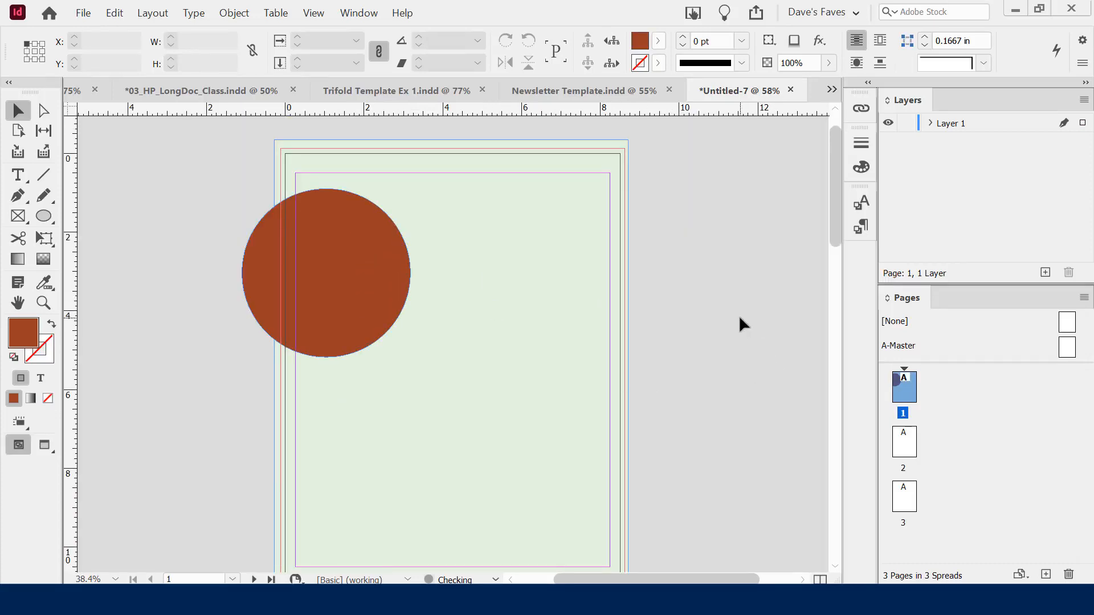
pyautogui.scroll(-2, 724, 286)
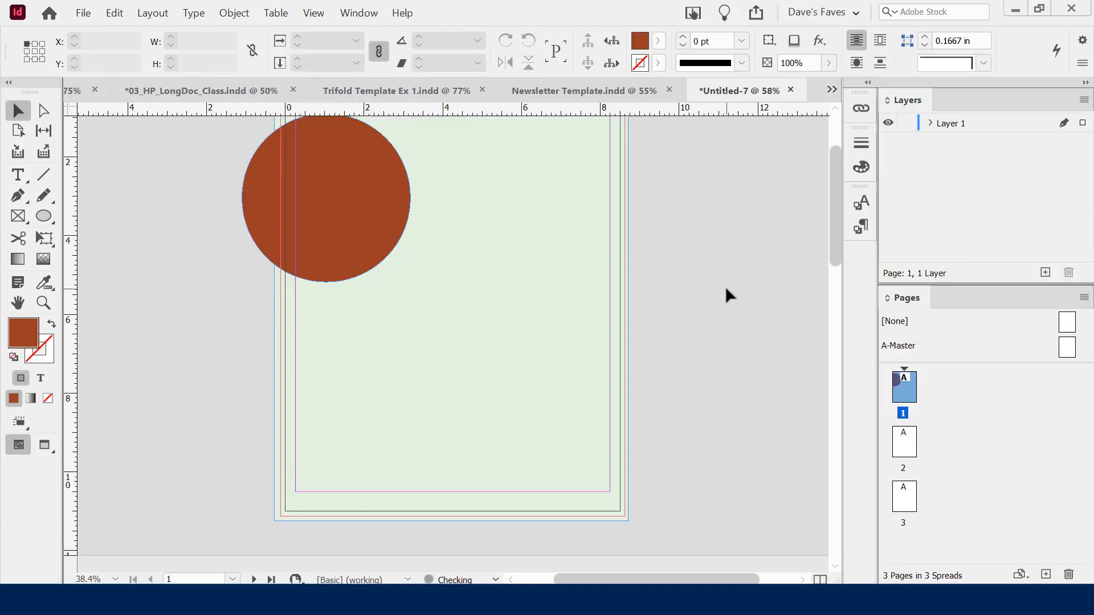
pyautogui.scroll(1, 725, 286)
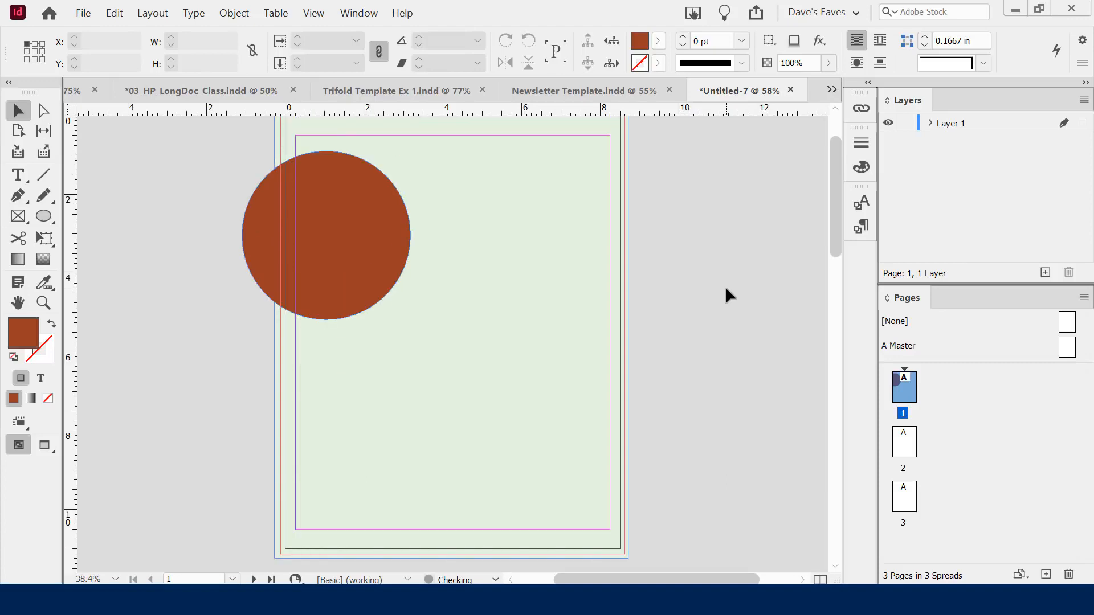
pyautogui.click(318, 211)
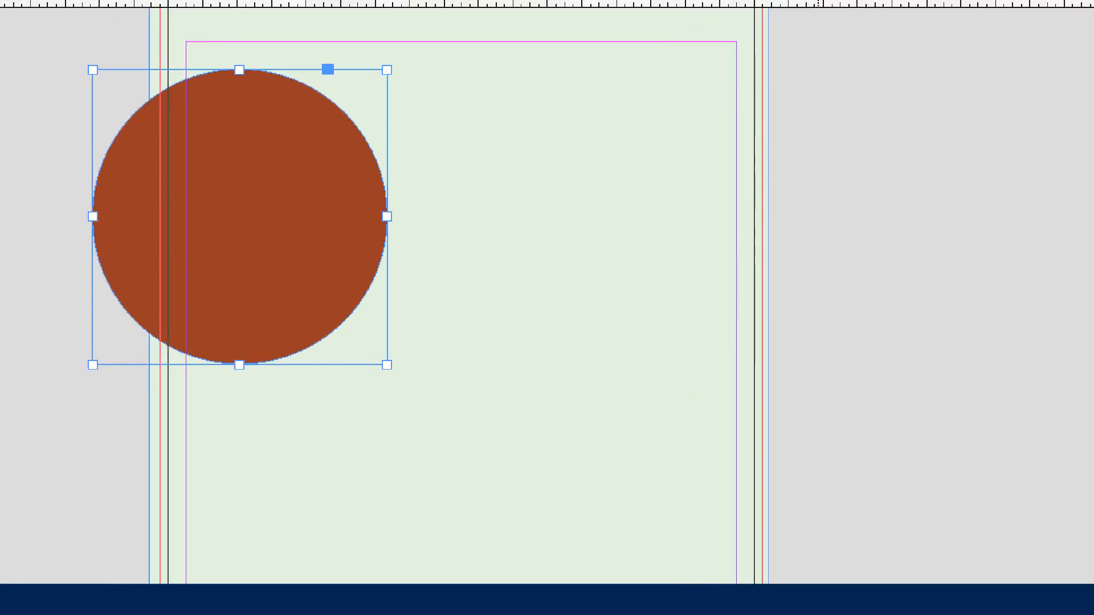
pyautogui.write('ALT/OP')
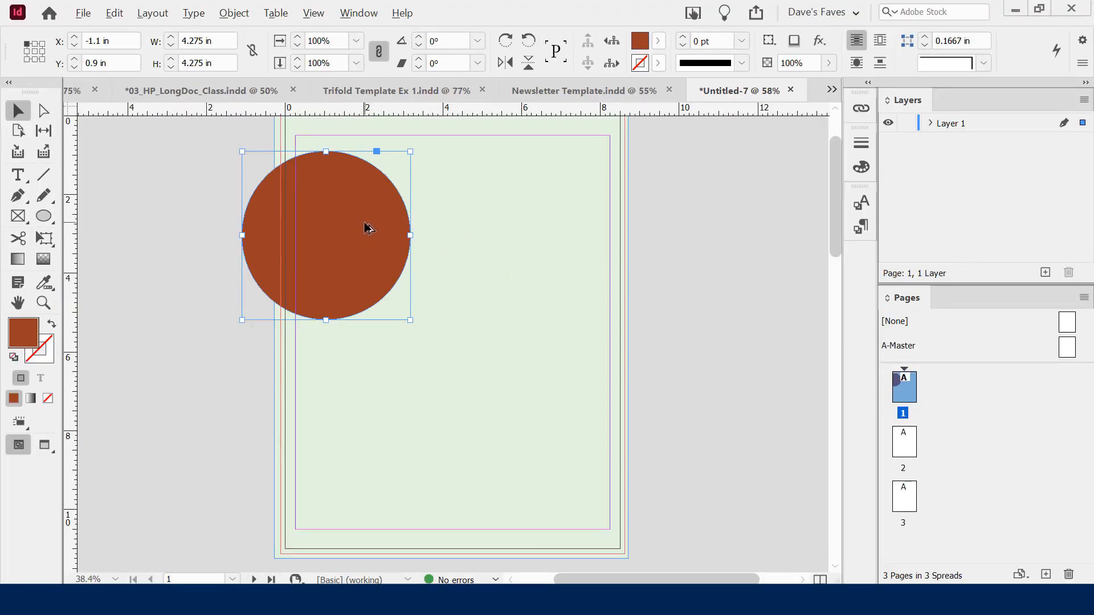
# Duplicate the brown circle twice, placing copies at the upper right and near the bottom
pyautogui.moveTo(369, 228); pyautogui.dragTo(555, 338)
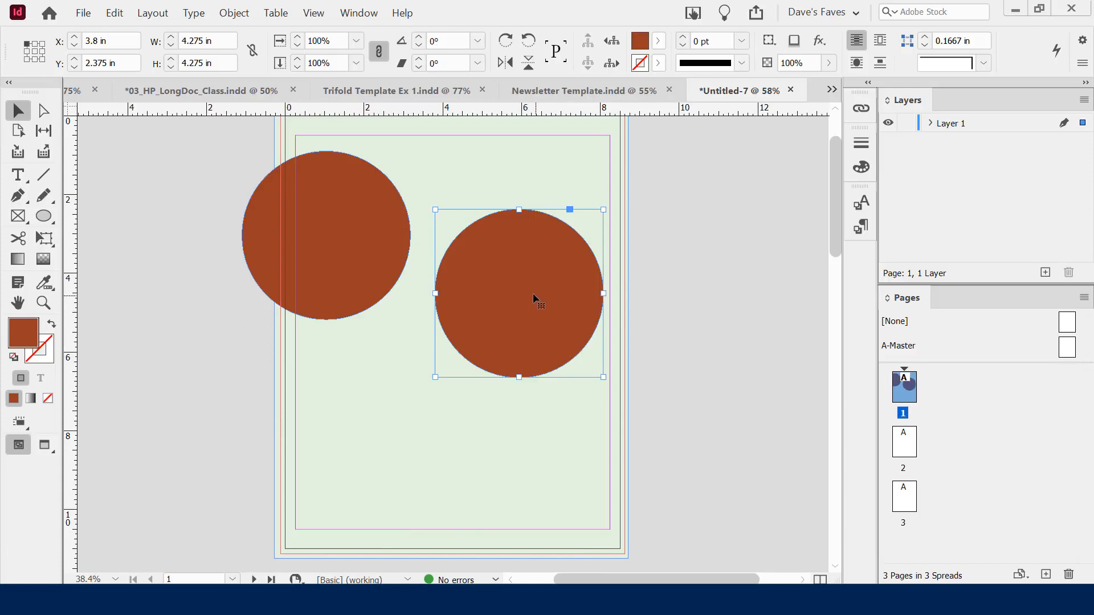
pyautogui.moveTo(543, 312); pyautogui.dragTo(418, 463)
pyautogui.moveTo(530, 276); pyautogui.dragTo(570, 259)
pyautogui.moveTo(418, 424); pyautogui.dragTo(423, 438)
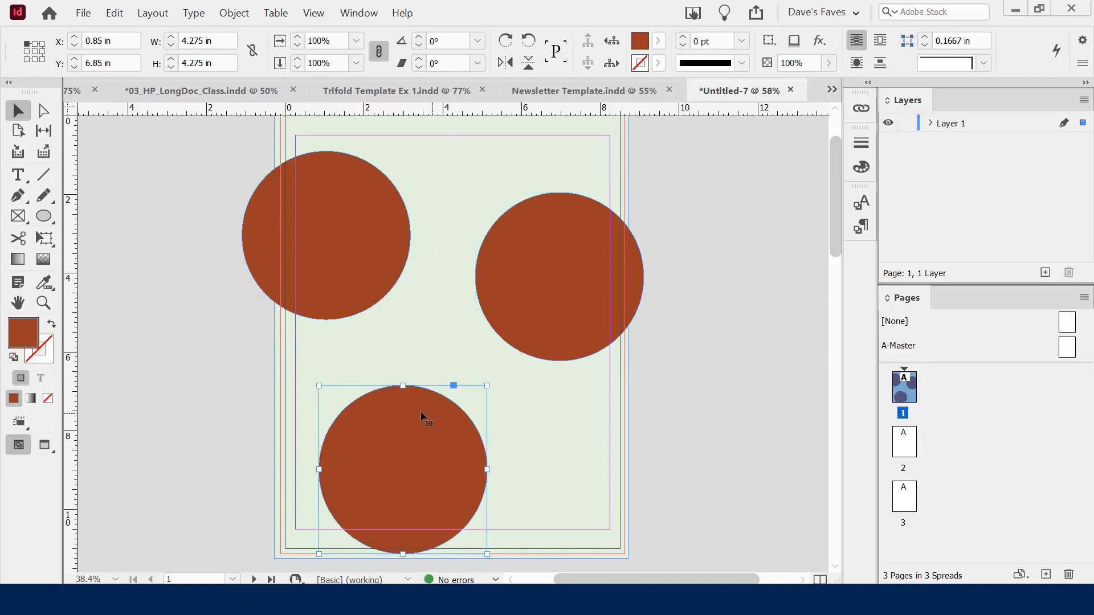
pyautogui.moveTo(579, 269); pyautogui.dragTo(590, 263)
# Fine-tune the positions of the right and bottom circle copies
pyautogui.hotkey('alt', 'Tab')
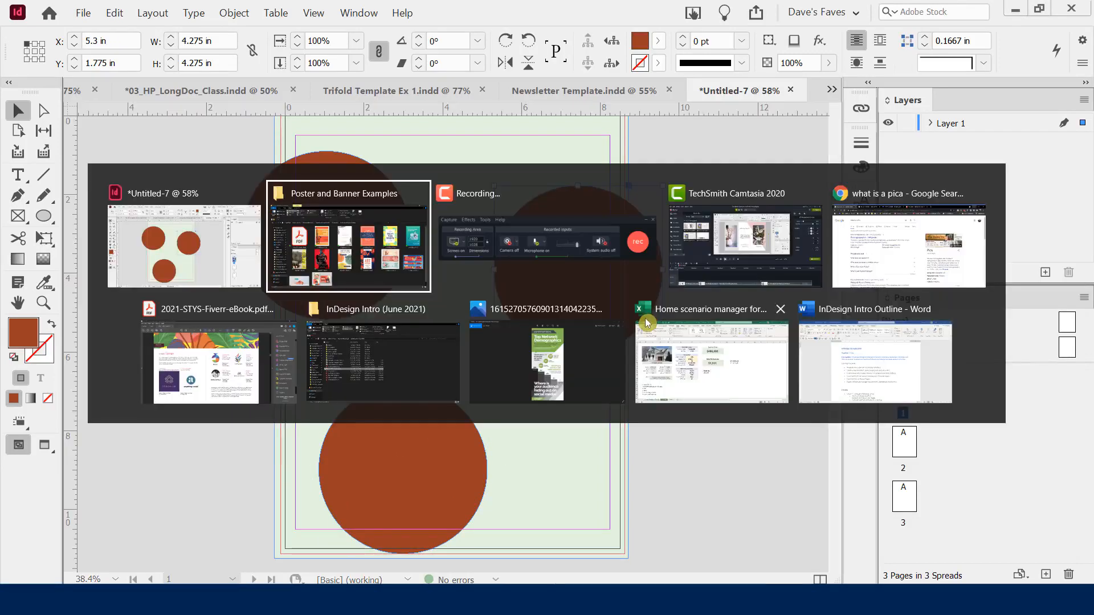
pyautogui.hotkey('alt', 'Tab')
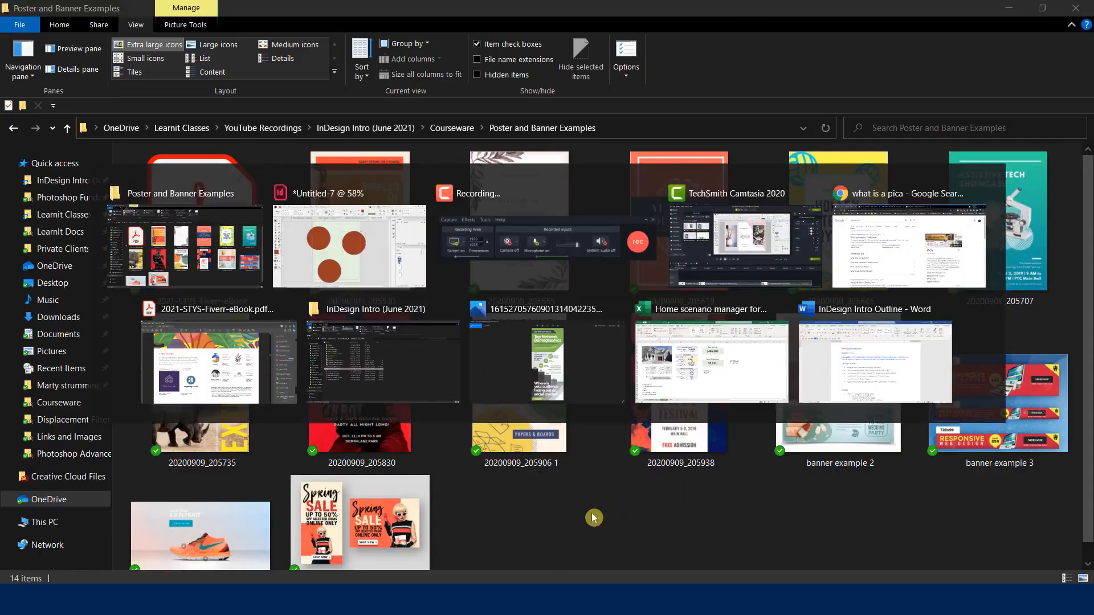
pyautogui.moveTo(573, 282)
pyautogui.mouseDown()
pyautogui.moveTo(582, 269)
pyautogui.moveTo(573, 292)
pyautogui.mouseUp()
pyautogui.moveTo(386, 450); pyautogui.dragTo(410, 449)
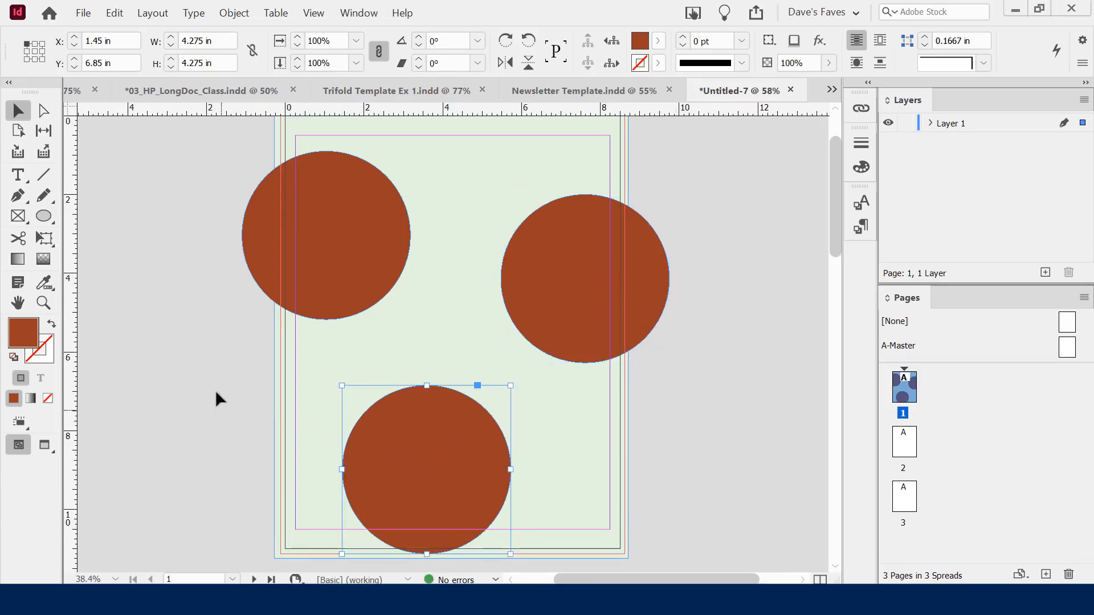
pyautogui.click(605, 246)
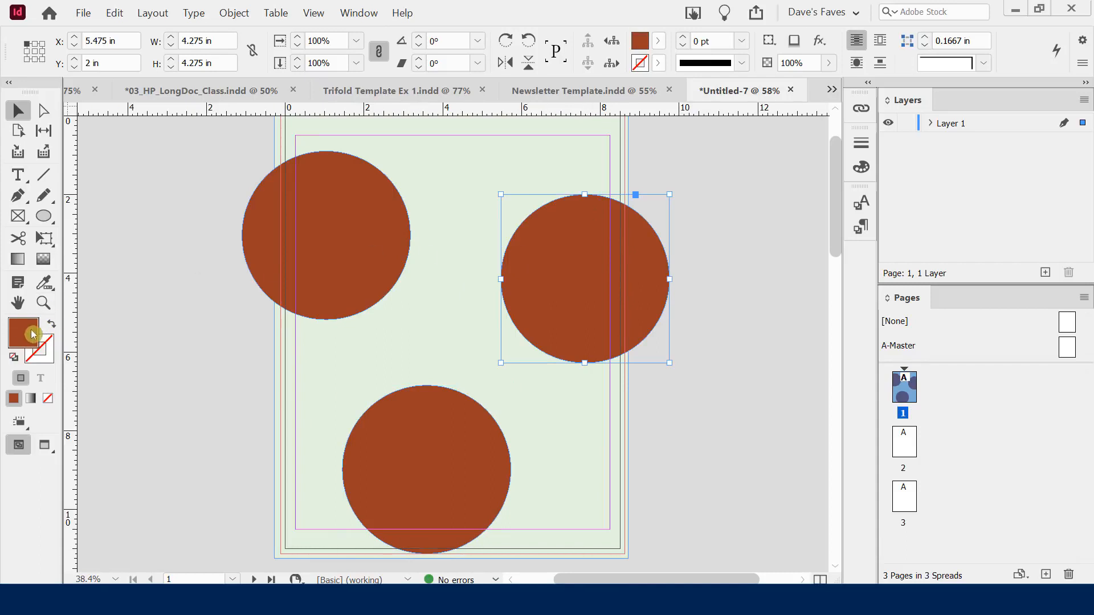
pyautogui.hotkey('ctrl', '2')
pyautogui.moveTo(5, 313); pyautogui.dragTo(45, 351)
pyautogui.press('Escape')
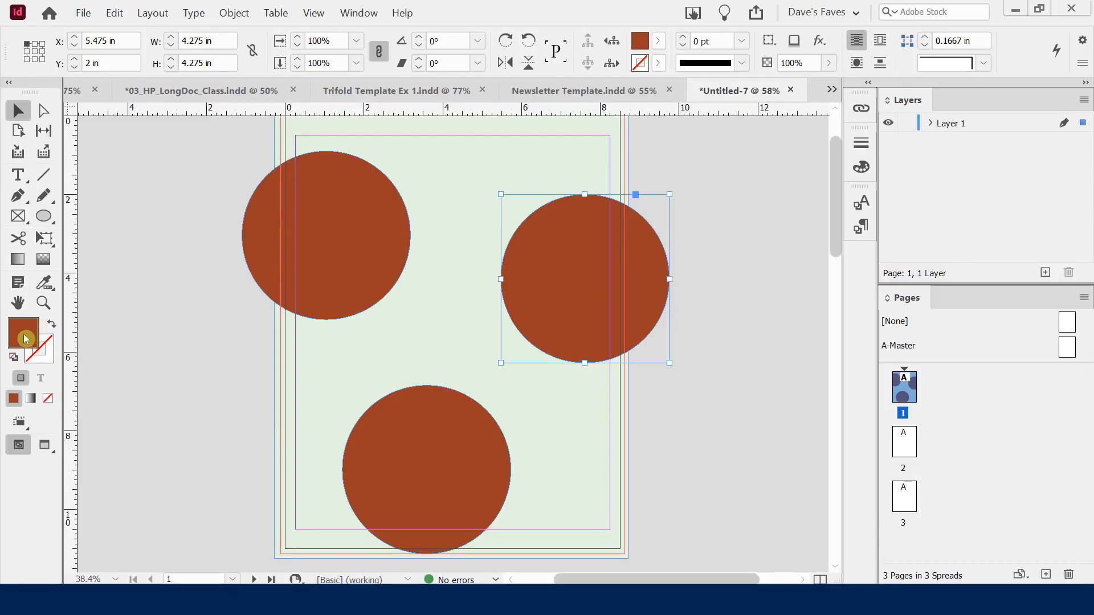
# Recolour the right circle with a pale aqua fill
pyautogui.doubleClick(24, 339)
pyautogui.click(645, 182)
pyautogui.moveTo(645, 181)
pyautogui.mouseDown()
pyautogui.moveTo(644, 224)
pyautogui.moveTo(654, 203)
pyautogui.moveTo(767, 136)
pyautogui.moveTo(744, 147)
pyautogui.moveTo(735, 153)
pyautogui.moveTo(807, 129)
pyautogui.mouseUp()
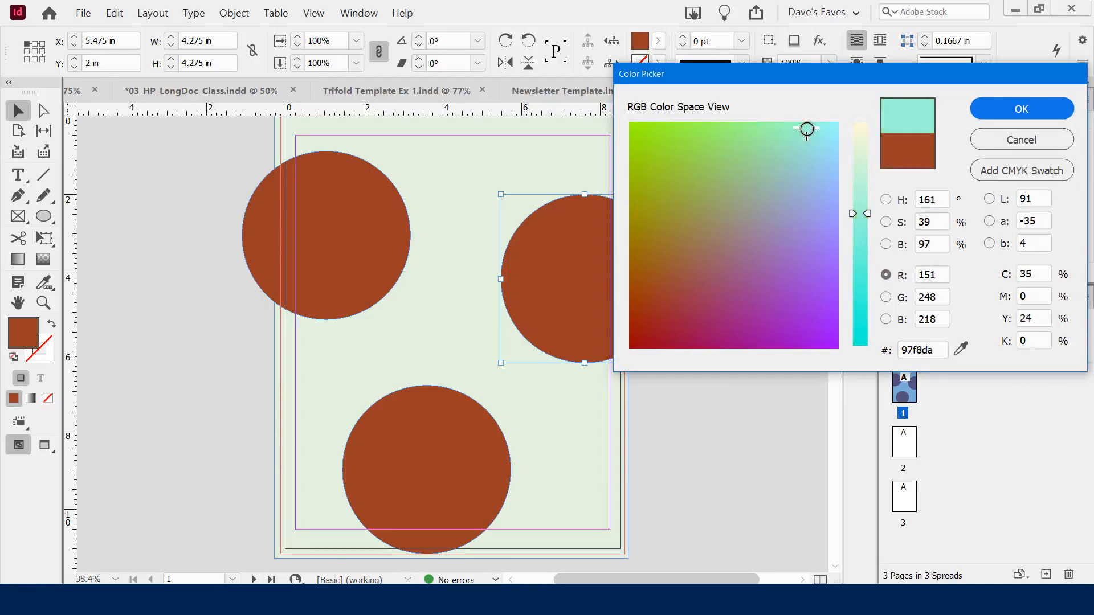
pyautogui.click(1000, 111)
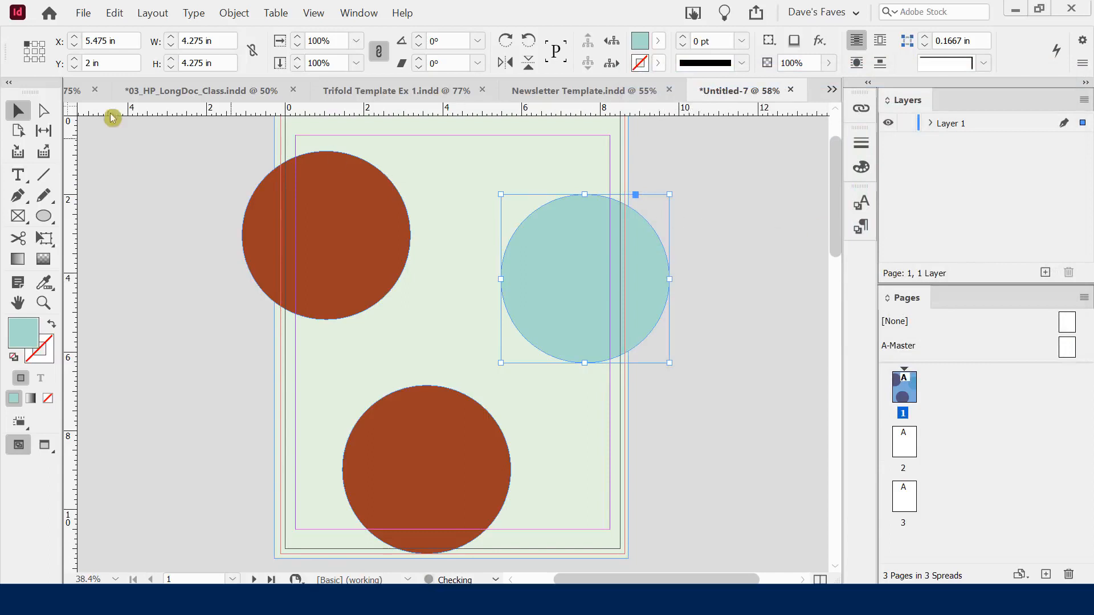
pyautogui.click(150, 274)
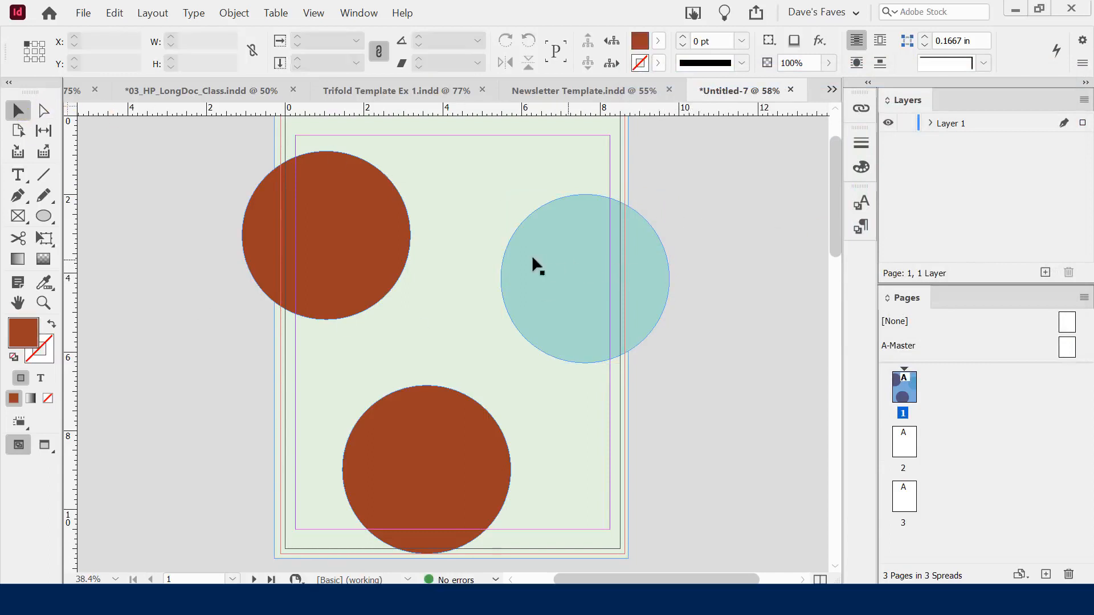
# Give the bottom circle a light green fill
pyautogui.click(317, 260)
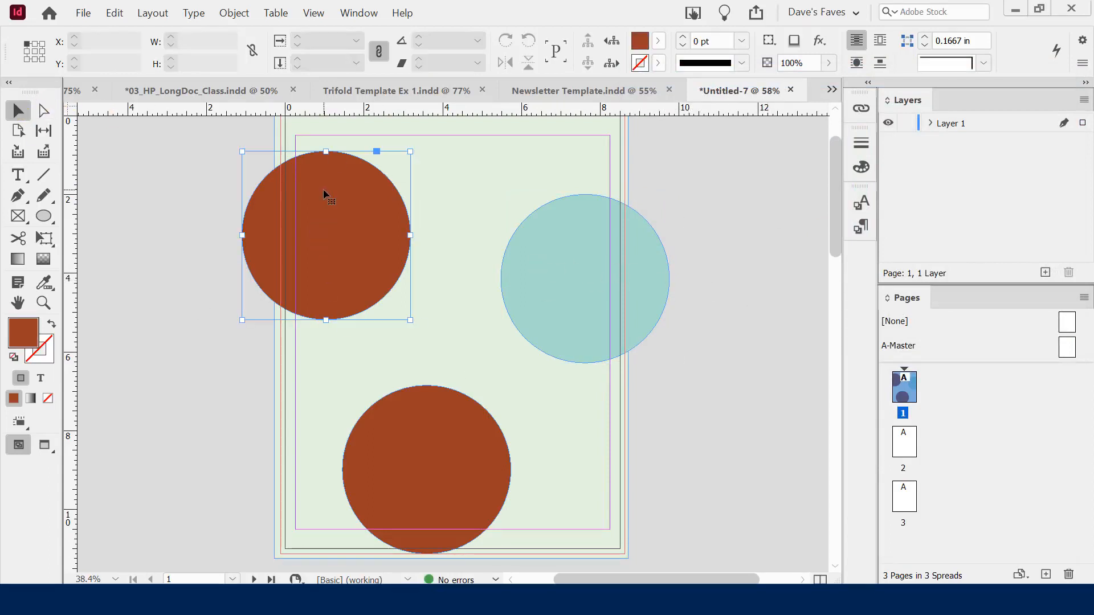
pyautogui.click(433, 415)
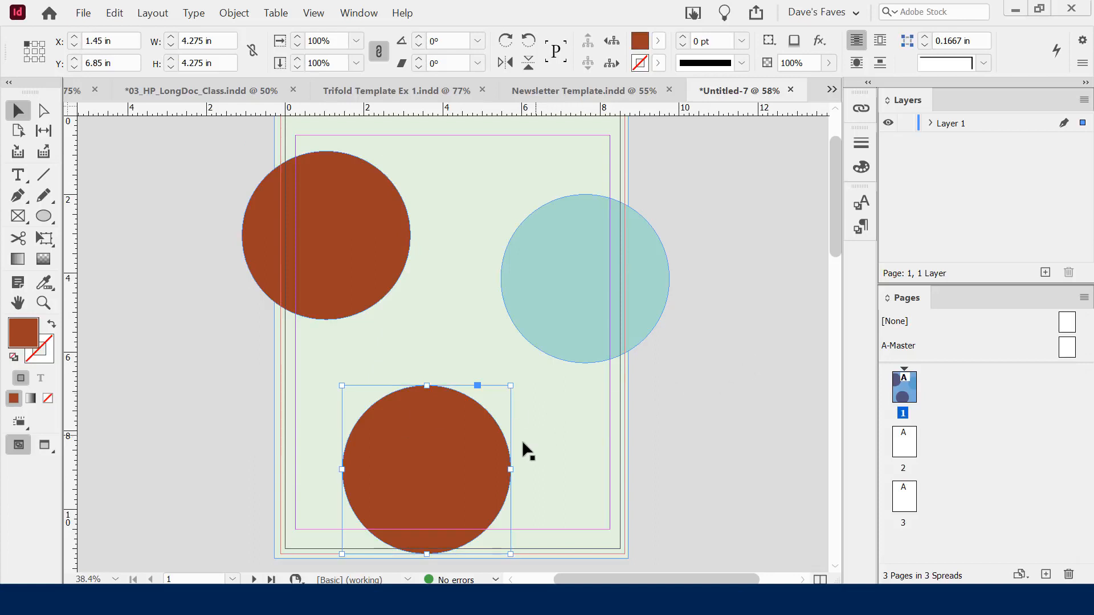
pyautogui.click(24, 335)
pyautogui.doubleClick(24, 335)
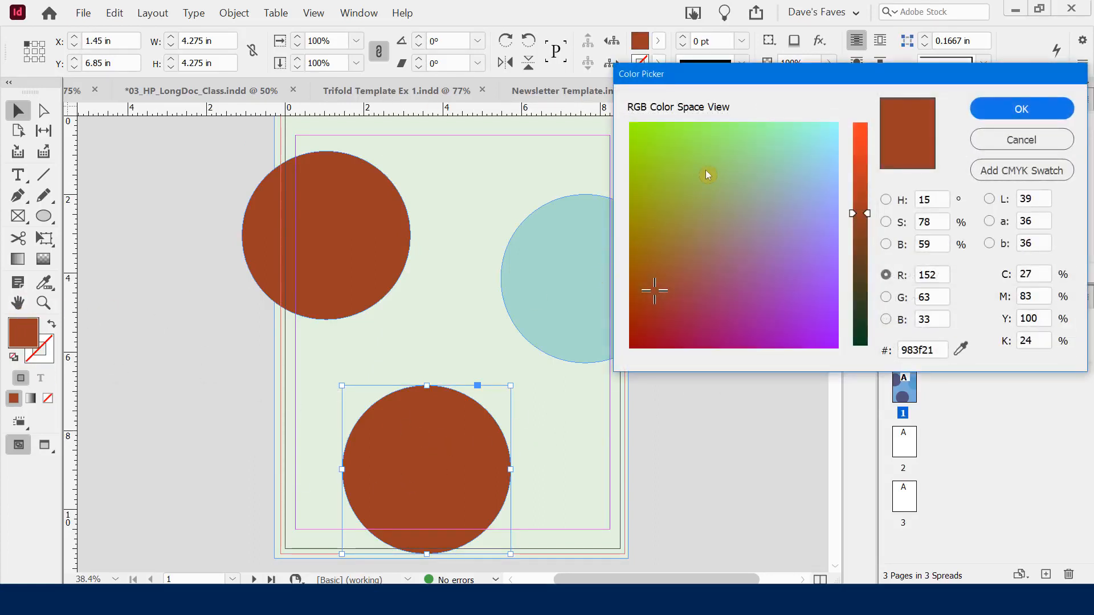
pyautogui.moveTo(743, 137); pyautogui.dragTo(706, 133)
pyautogui.click(988, 108)
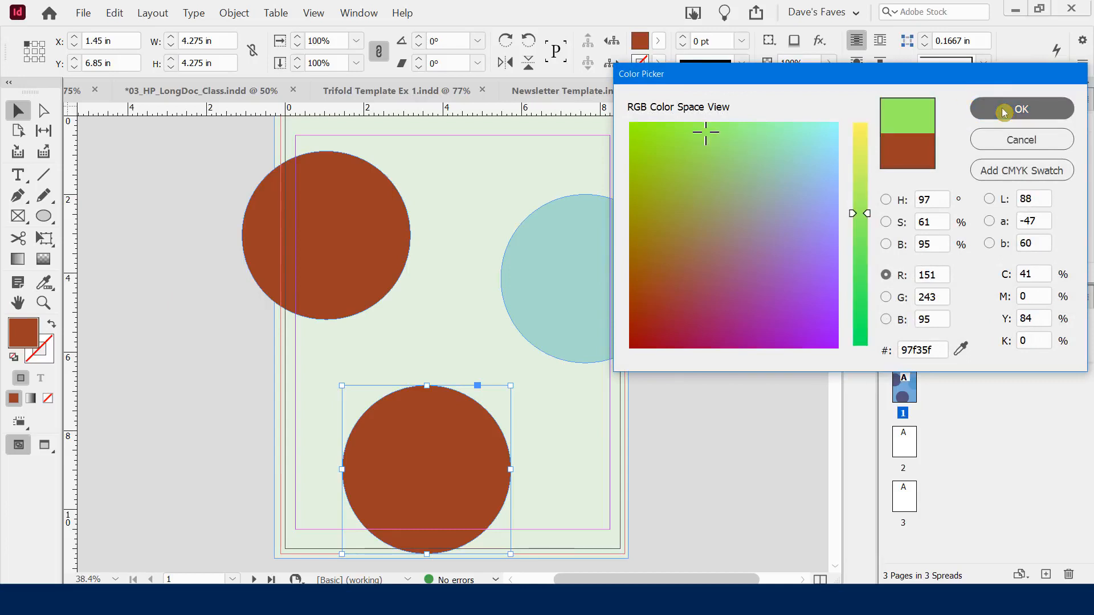
# Move the green circle lower right so it bleeds off the bottom edge
pyautogui.click(177, 178)
pyautogui.press('w')
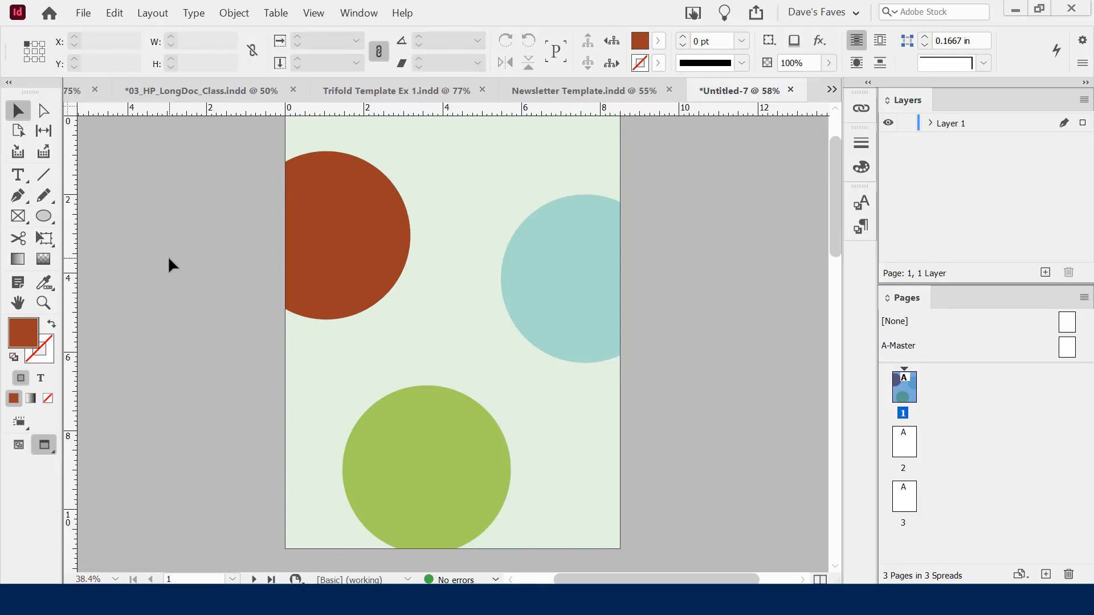
pyautogui.press('w')
pyautogui.click(421, 444)
pyautogui.moveTo(423, 446); pyautogui.dragTo(487, 462)
pyautogui.click(167, 286)
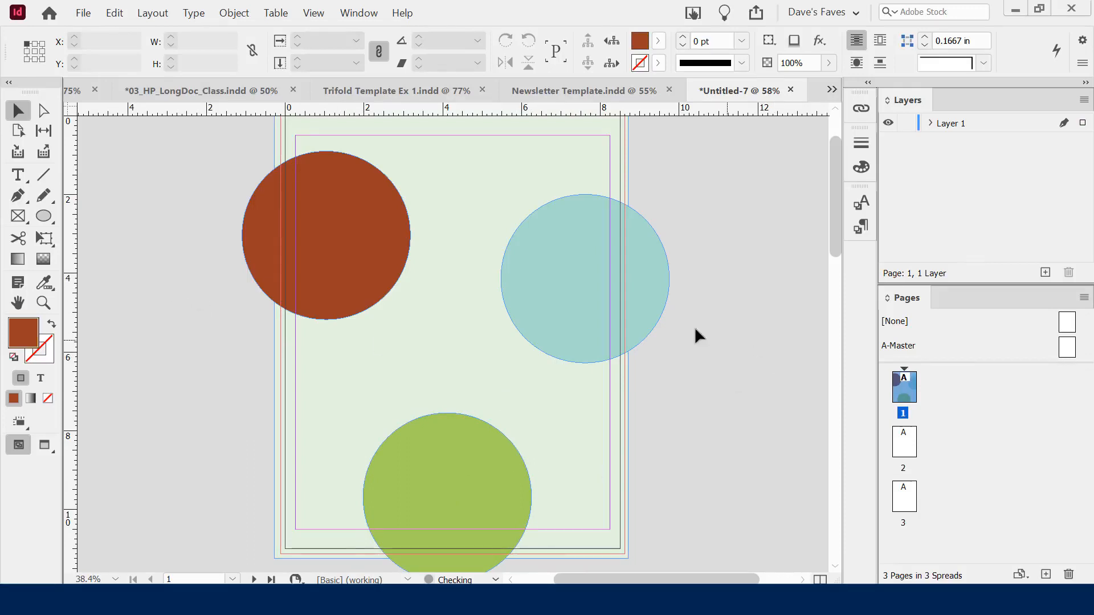
pyautogui.scroll(3, 175, 275)
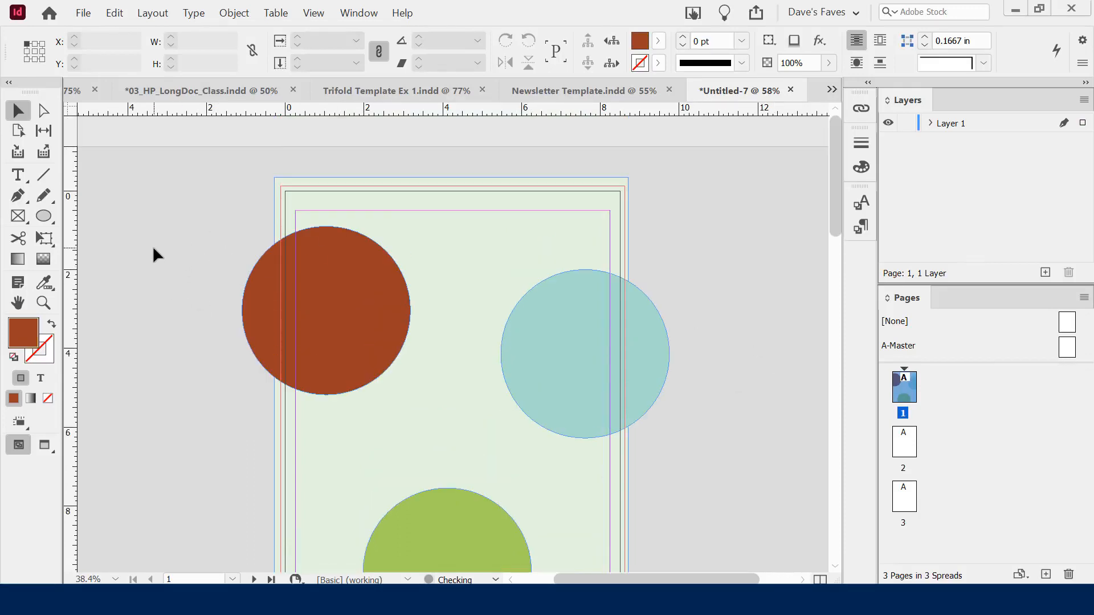
pyautogui.click(344, 252)
pyautogui.moveTo(341, 259); pyautogui.dragTo(328, 297)
pyautogui.moveTo(567, 319); pyautogui.dragTo(578, 371)
pyautogui.click(678, 262)
pyautogui.scroll(-6, 704, 288)
pyautogui.moveTo(575, 246); pyautogui.dragTo(566, 251)
pyautogui.click(741, 365)
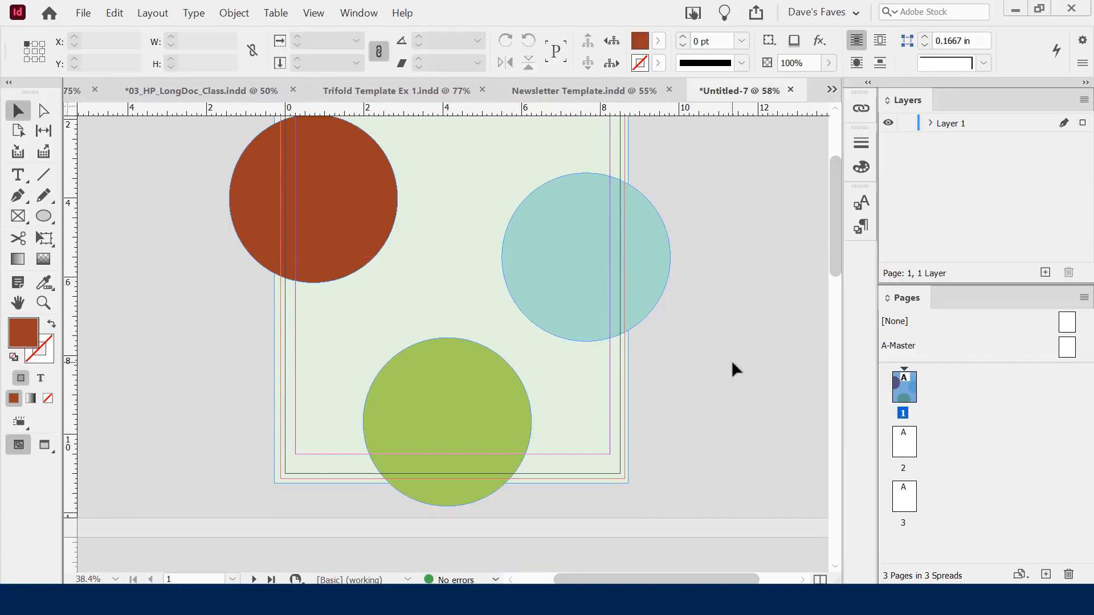
pyautogui.scroll(3, 732, 363)
pyautogui.moveTo(333, 241); pyautogui.dragTo(341, 232)
pyautogui.click(181, 262)
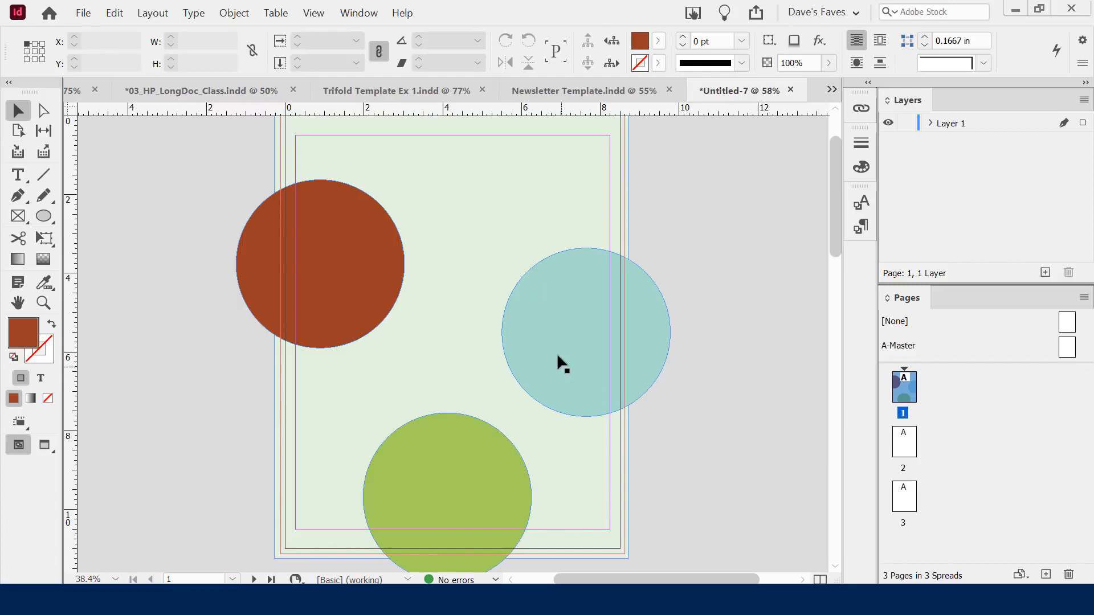
pyautogui.click(546, 313)
pyautogui.moveTo(504, 249)
pyautogui.mouseDown()
pyautogui.moveTo(454, 196)
pyautogui.moveTo(501, 249)
pyautogui.mouseUp()
pyautogui.hotkey('ctrl', 'z')
pyautogui.hotkey('ctrl', 'shift', 'z')
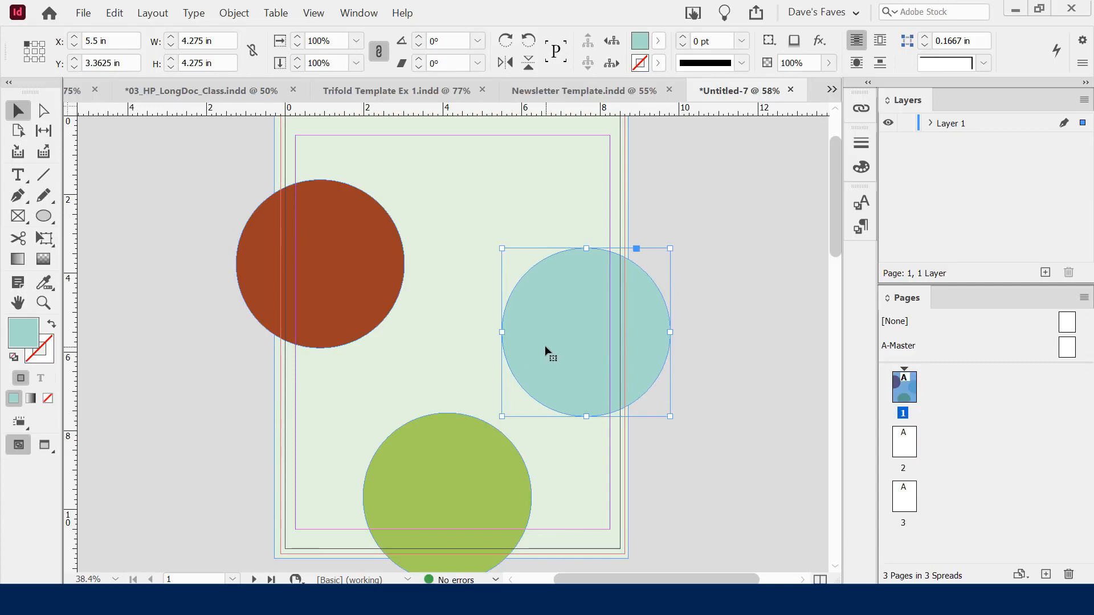
pyautogui.click(687, 375)
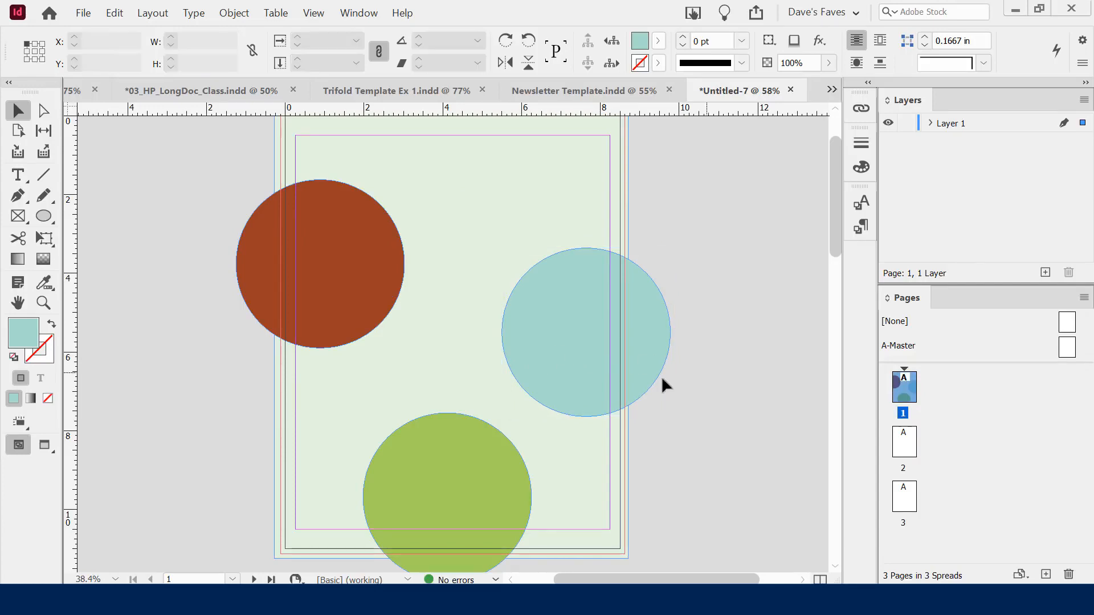
pyautogui.click(540, 308)
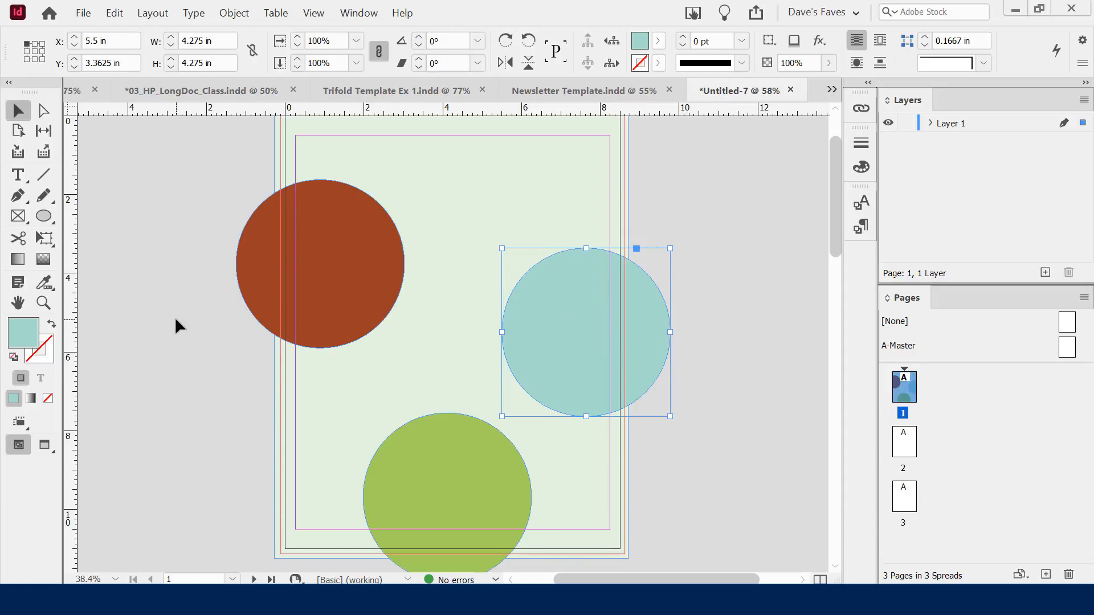
pyautogui.click(137, 356)
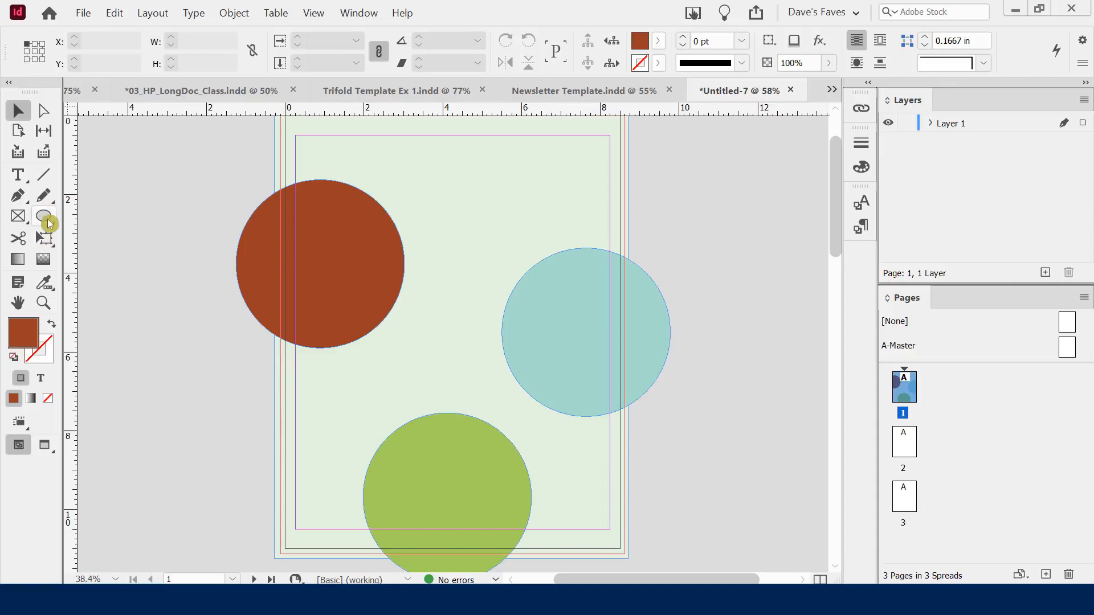
# Switch to the Rectangle tool with a pure black fill
pyautogui.moveTo(45, 221); pyautogui.dragTo(74, 234)
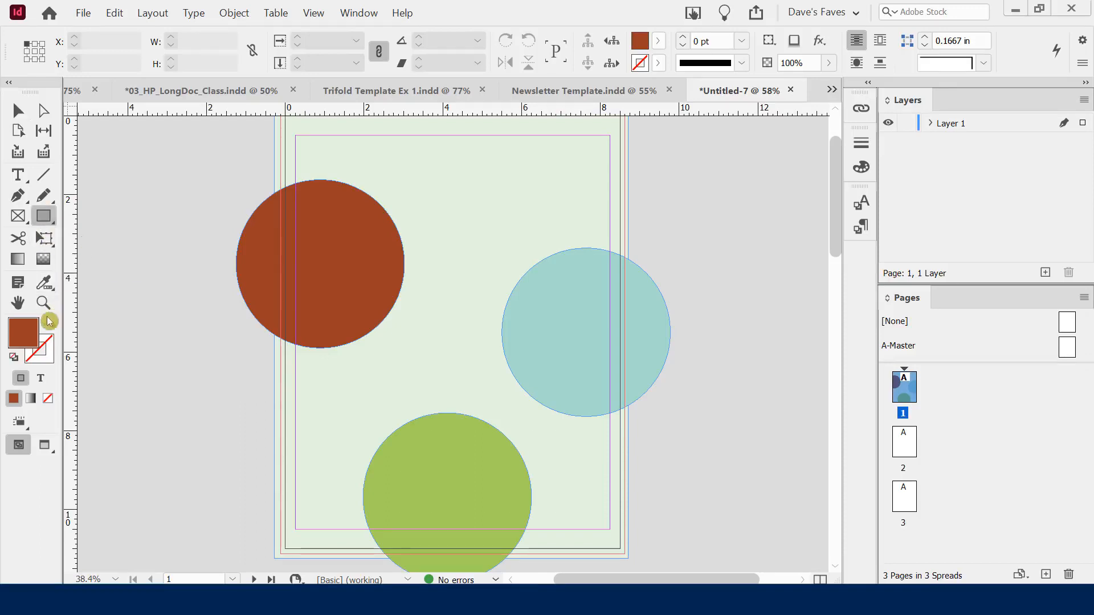
pyautogui.doubleClick(28, 335)
pyautogui.moveTo(862, 215); pyautogui.dragTo(879, 359)
pyautogui.moveTo(656, 330)
pyautogui.mouseDown()
pyautogui.moveTo(601, 354)
pyautogui.moveTo(632, 353)
pyautogui.moveTo(613, 364)
pyautogui.mouseUp()
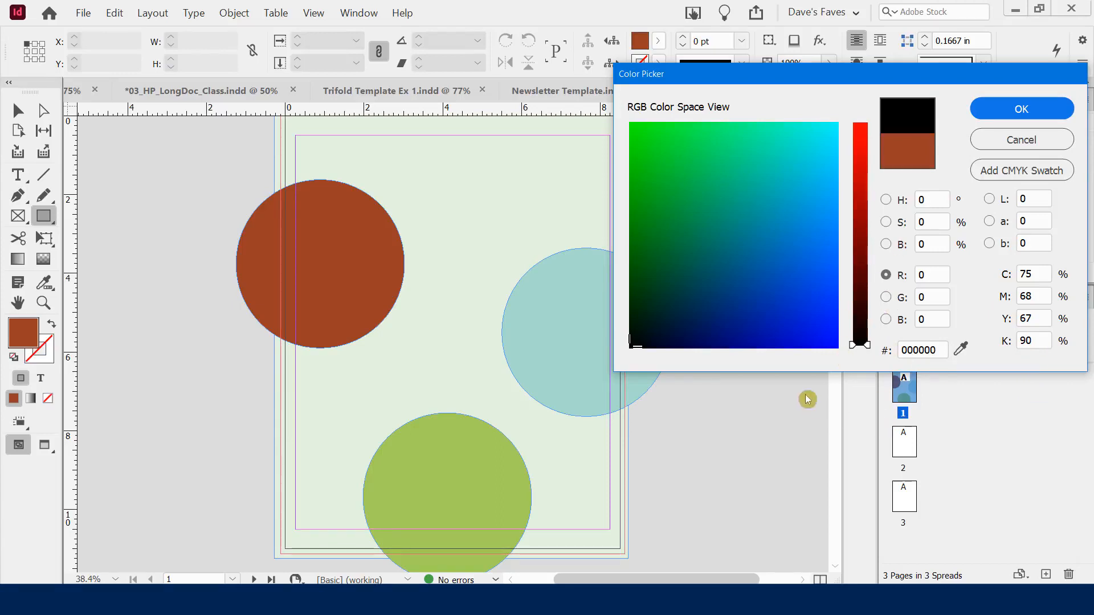
pyautogui.click(1019, 114)
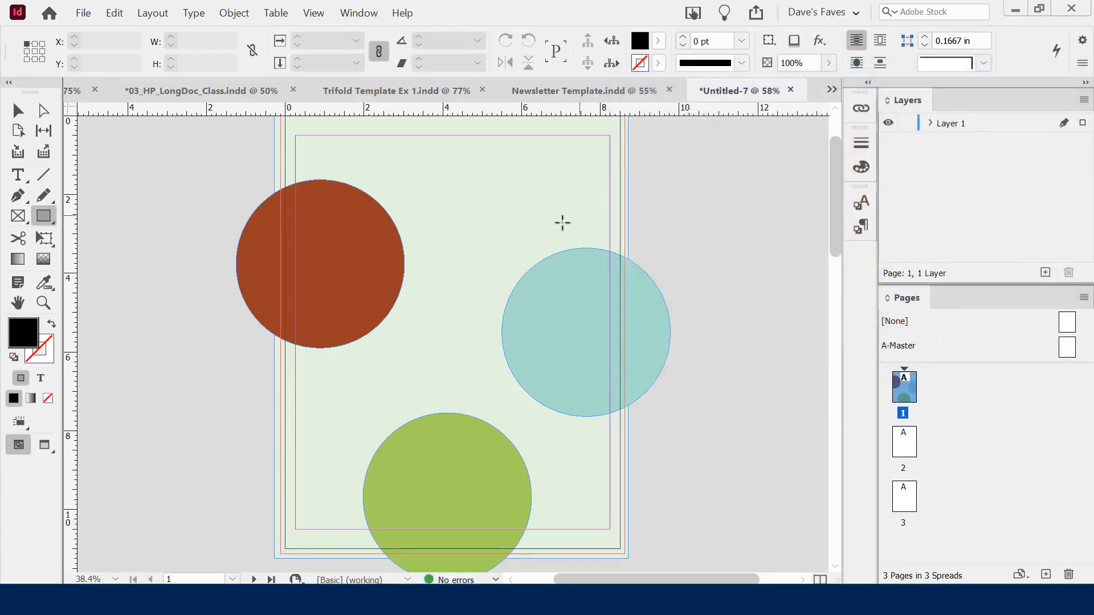
# Draw a black bar over the red circle and copy it above the green circle
pyautogui.moveTo(333, 180); pyautogui.dragTo(469, 208)
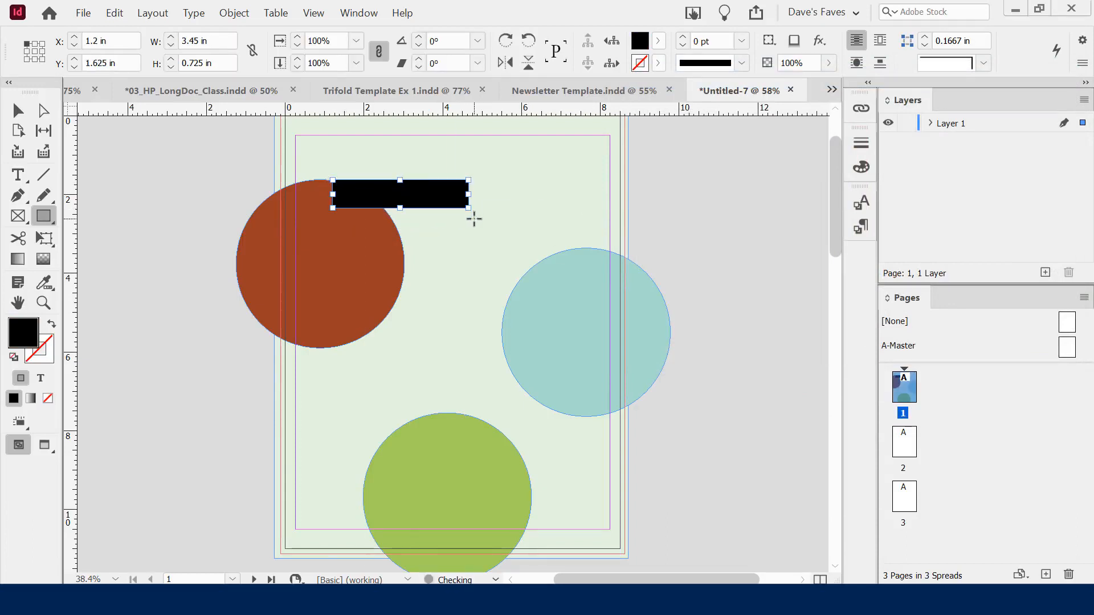
pyautogui.click(19, 111)
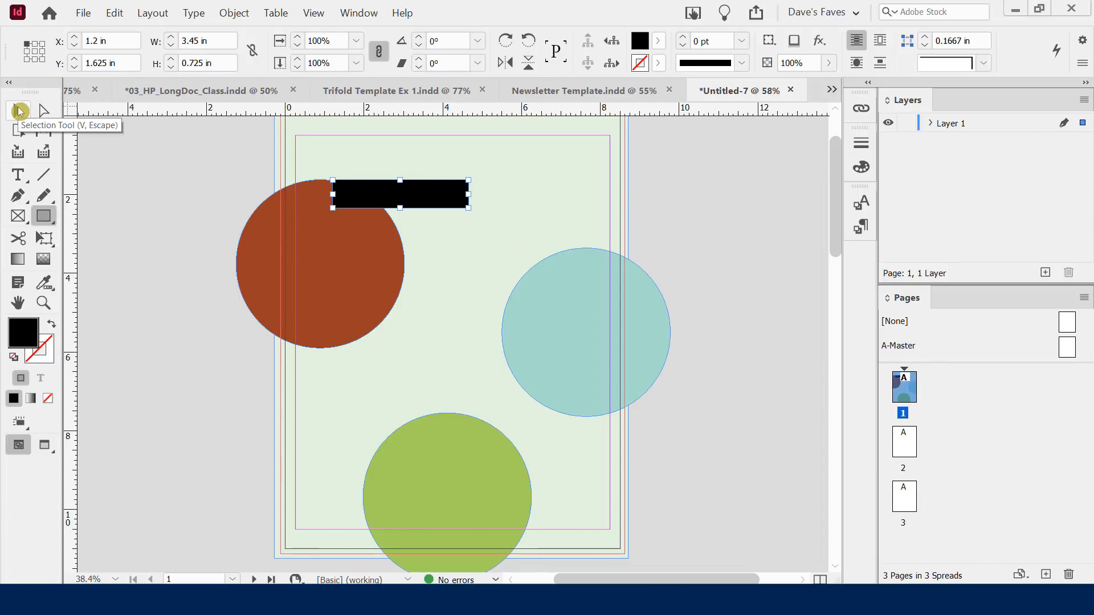
pyautogui.click(19, 111)
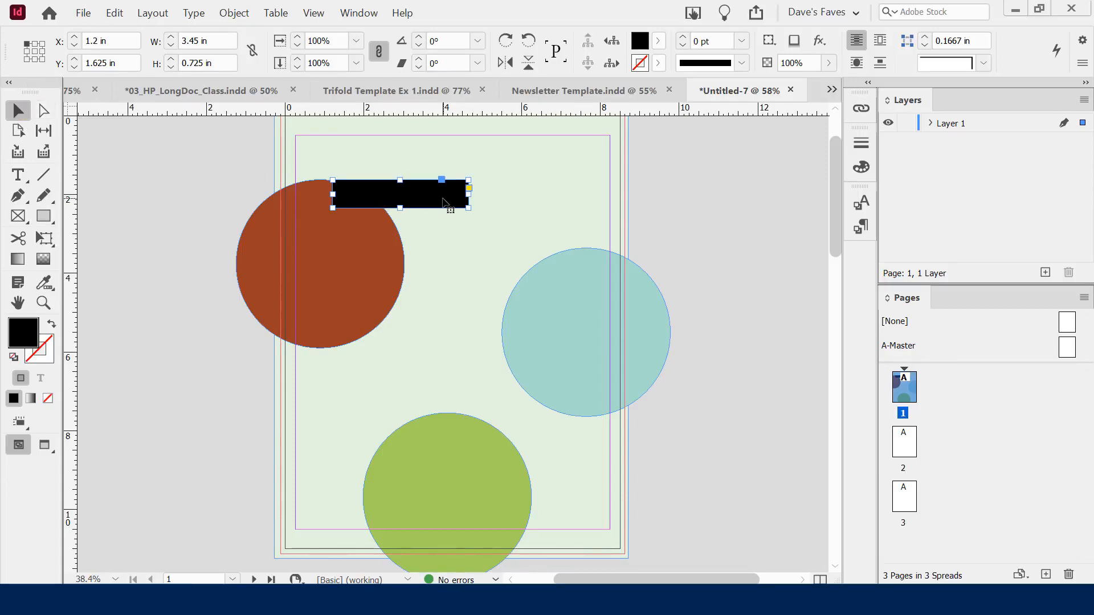
pyautogui.moveTo(428, 204); pyautogui.dragTo(359, 432)
pyautogui.click(724, 429)
pyautogui.press('w')
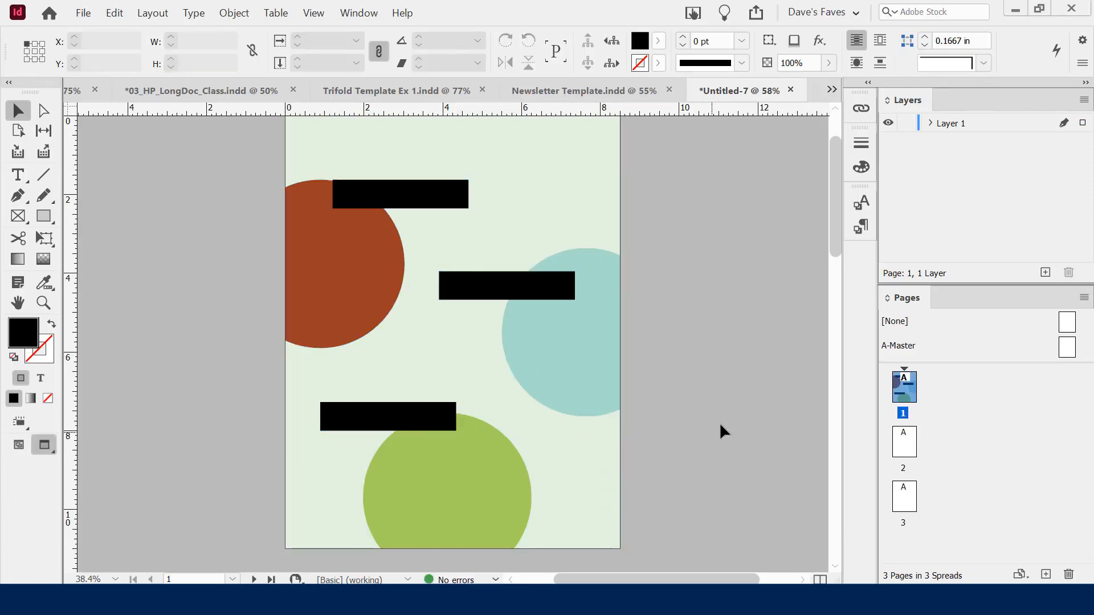
pyautogui.press('w')
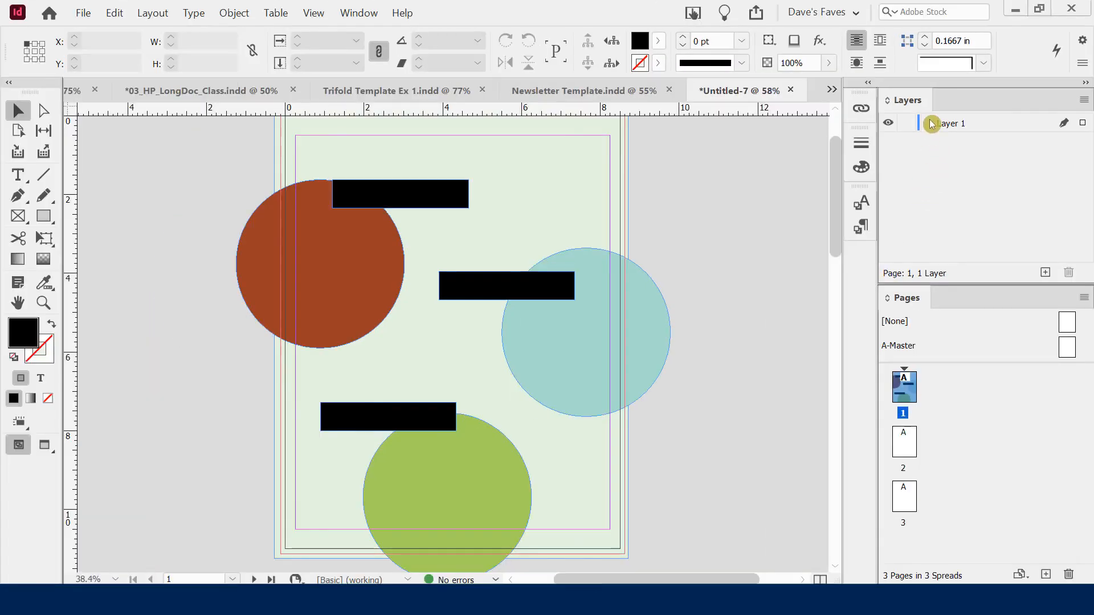
# List Layer 1's objects and toggle each black bar's visibility off and back on
pyautogui.click(945, 106)
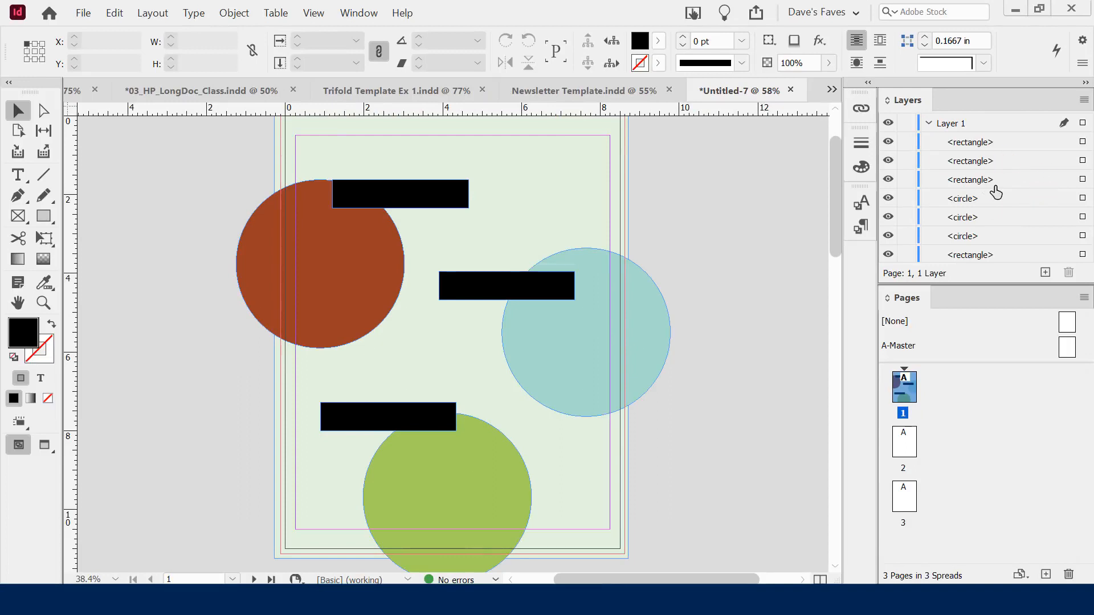
pyautogui.click(889, 143)
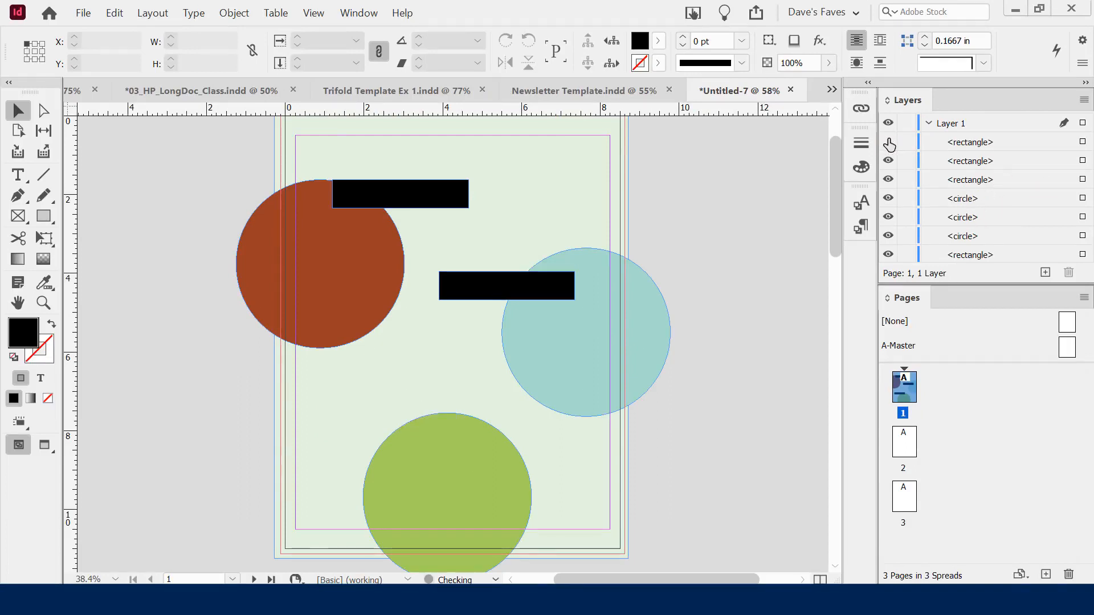
pyautogui.click(889, 143)
pyautogui.click(889, 143)
pyautogui.click(889, 142)
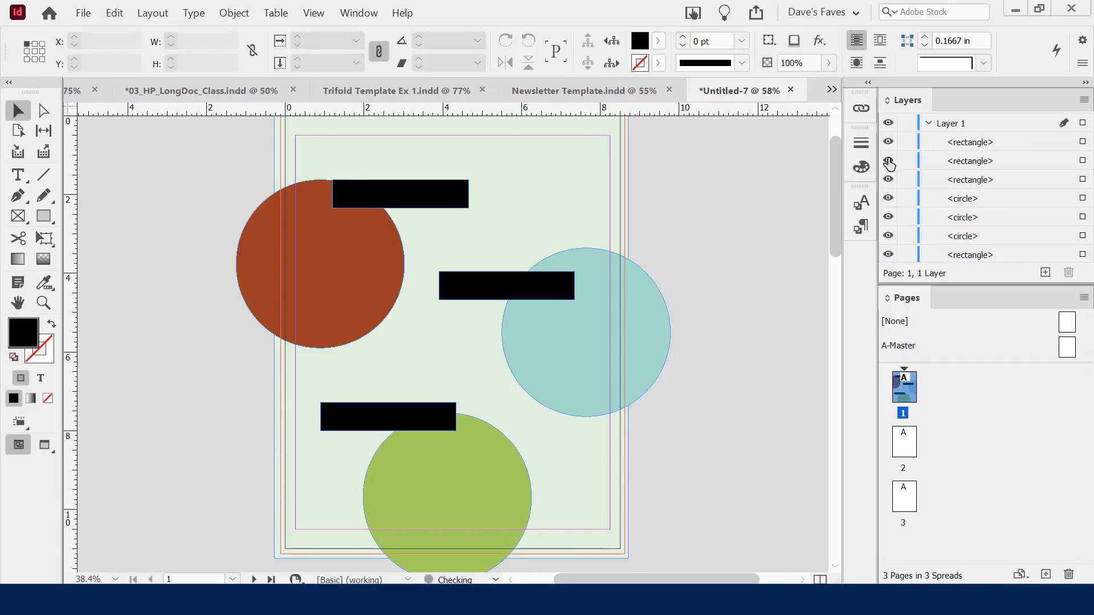
pyautogui.click(888, 161)
pyautogui.click(889, 160)
pyautogui.click(888, 180)
pyautogui.click(888, 179)
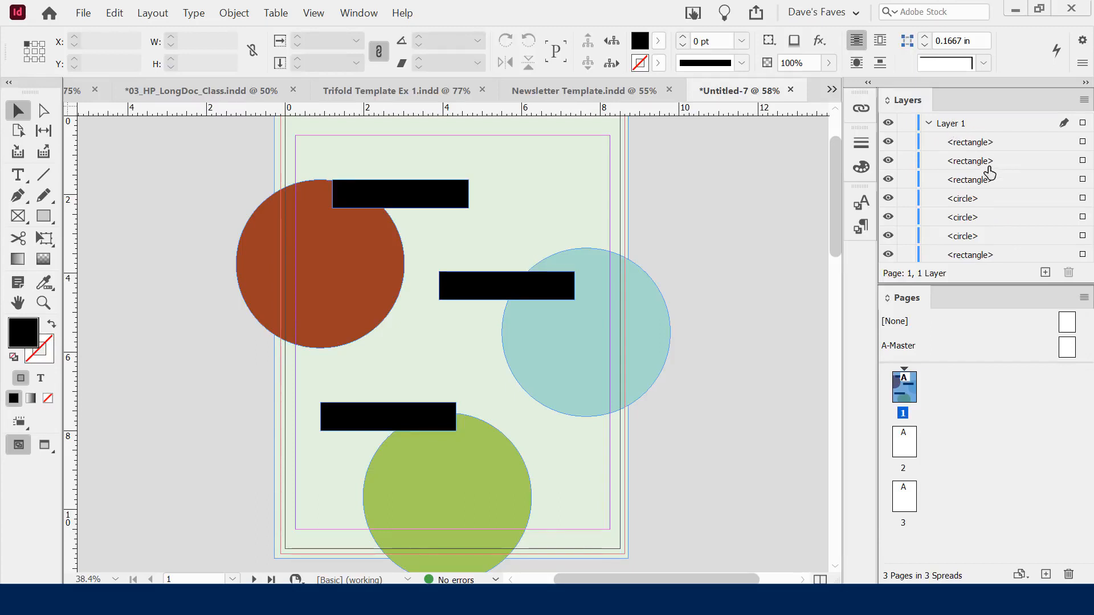
# Rename Layer 1 to 'Main Content'
pyautogui.doubleClick(956, 126)
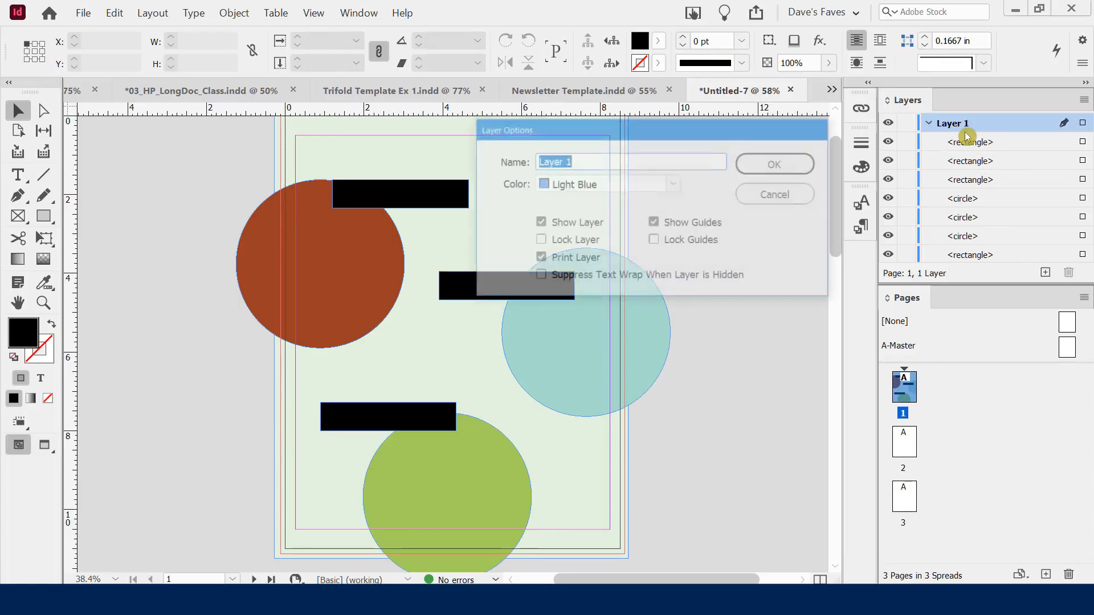
pyautogui.write('Main Contant')
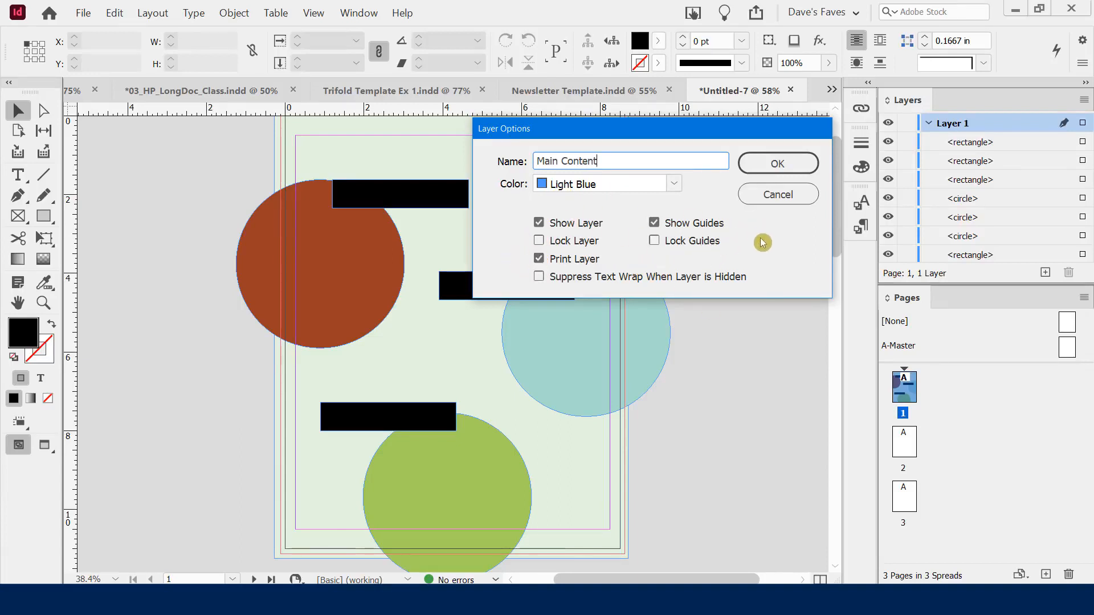
pyautogui.click(775, 165)
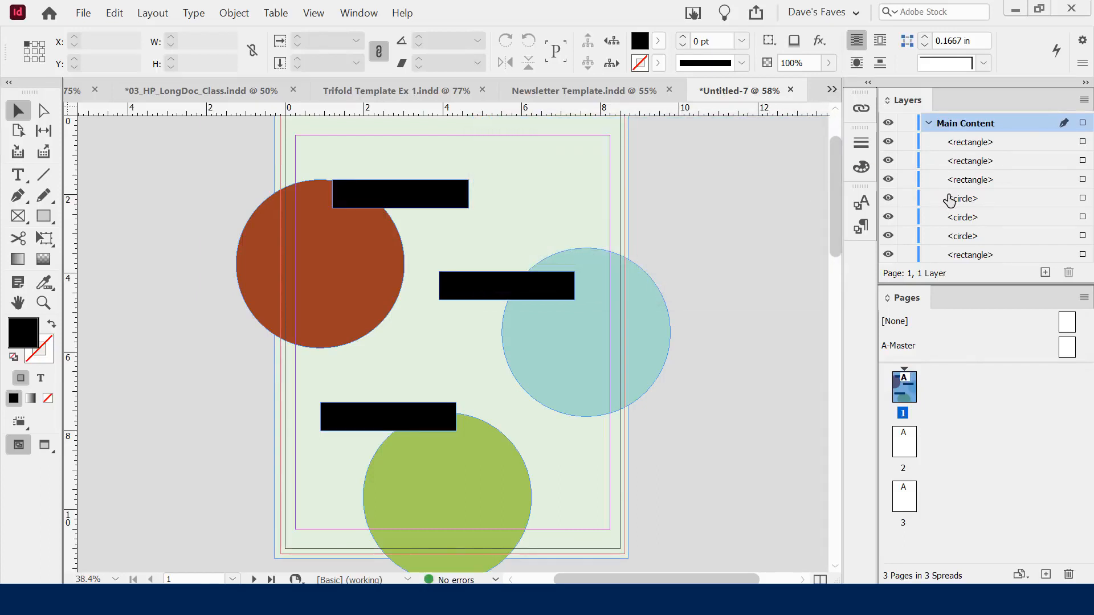
# Name the bottom bar's object 'lower left text box' in the Layers panel
pyautogui.click(888, 142)
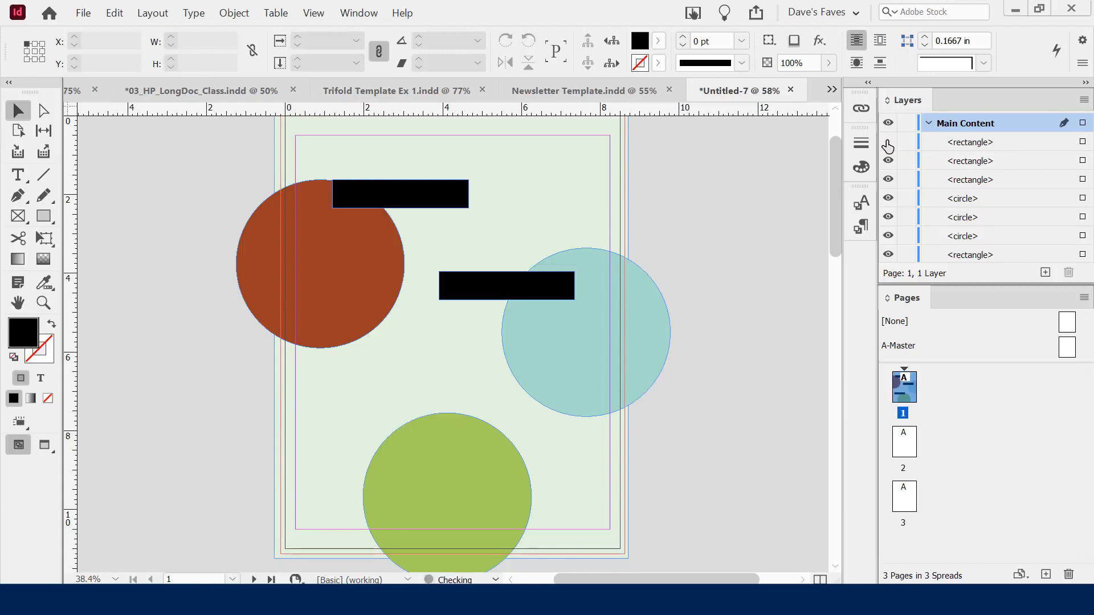
pyautogui.click(888, 142)
pyautogui.click(979, 147)
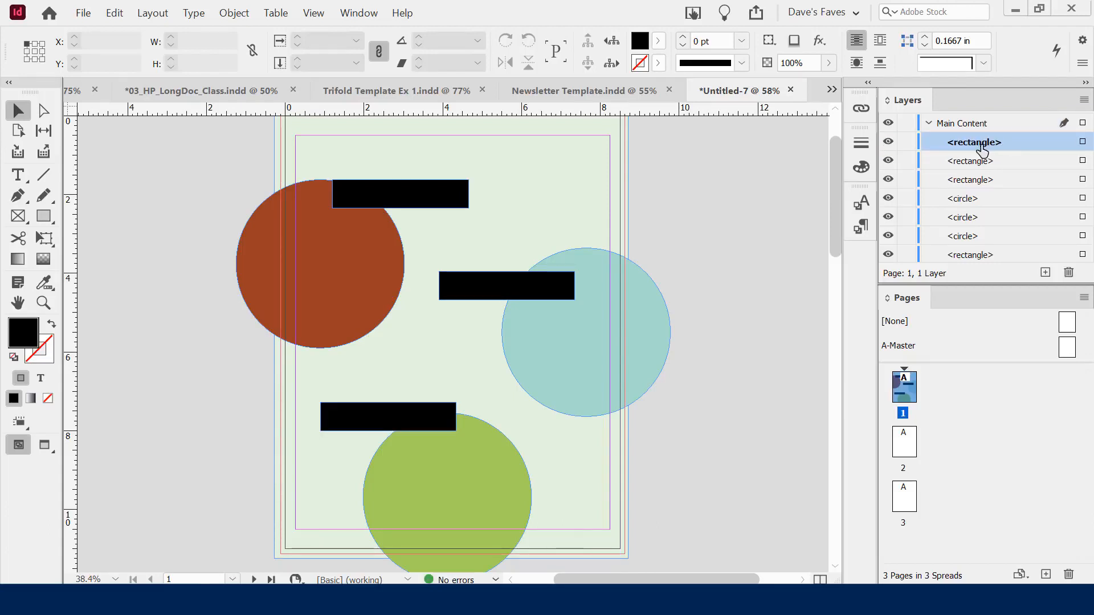
pyautogui.click(1007, 147)
pyautogui.doubleClick(973, 142)
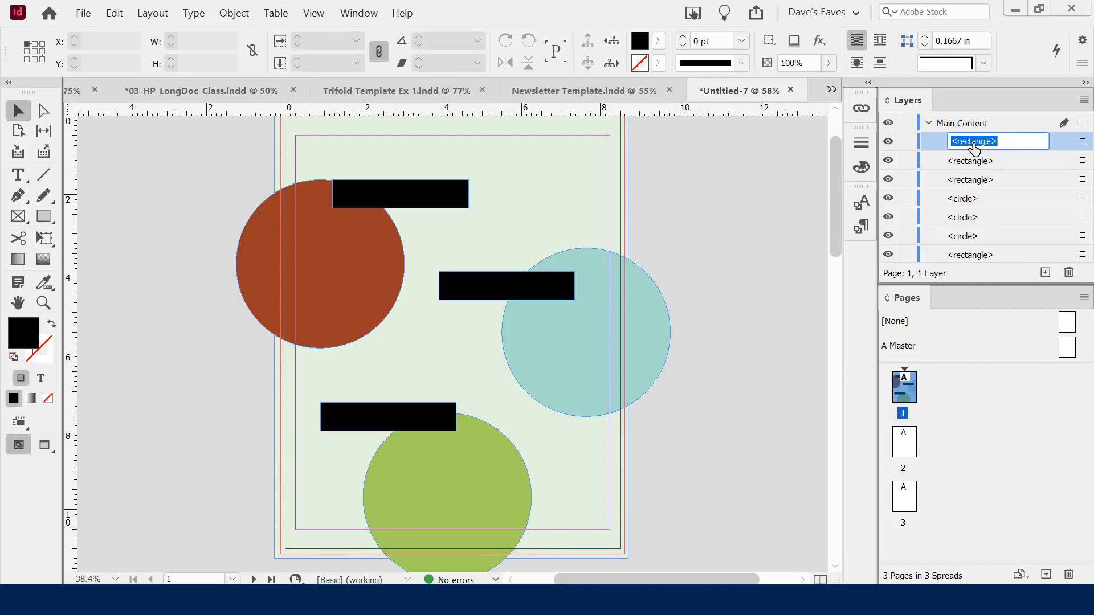
pyautogui.write('lower left')
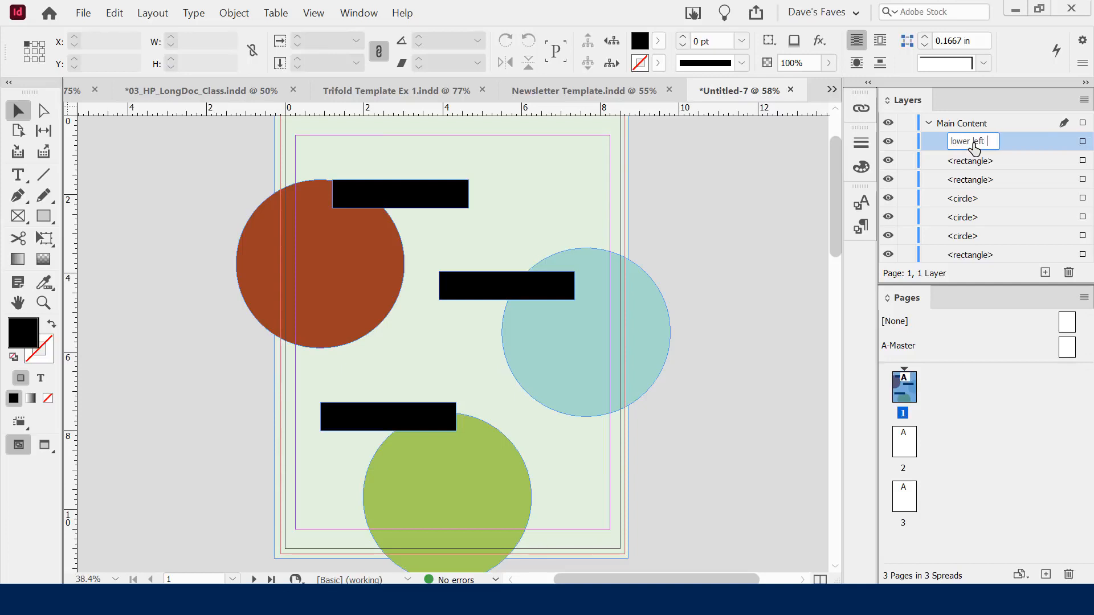
pyautogui.write(' tet')
pyautogui.write('t box')
pyautogui.press('Return')
# Shift the middle black bar slightly left
pyautogui.click(969, 162)
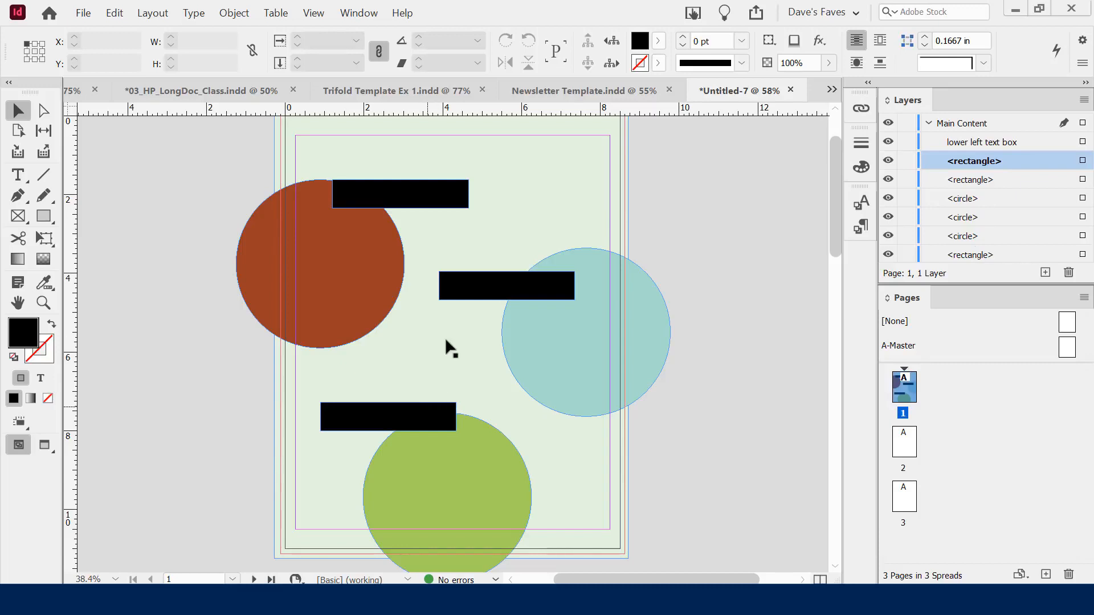
pyautogui.moveTo(486, 290); pyautogui.dragTo(484, 289)
pyautogui.click(710, 357)
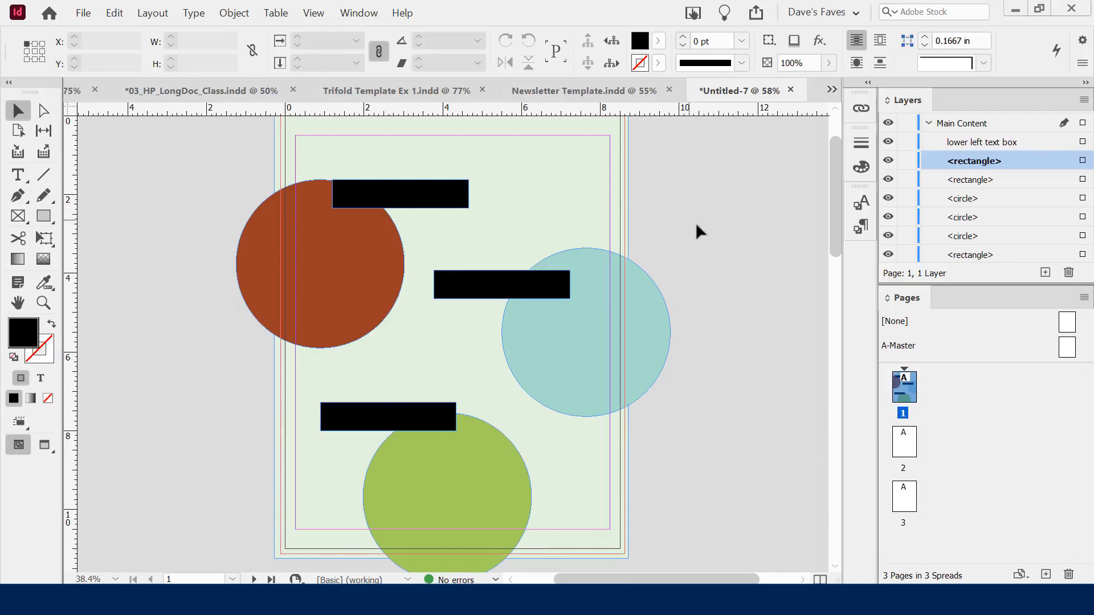
pyautogui.click(334, 242)
pyautogui.click(436, 193)
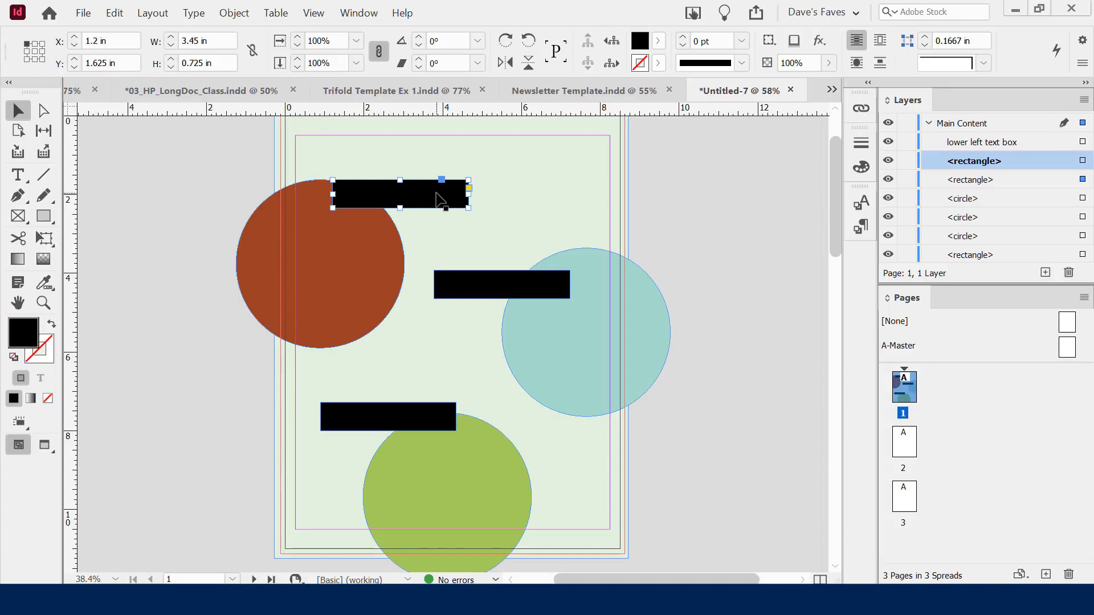
pyautogui.click(362, 14)
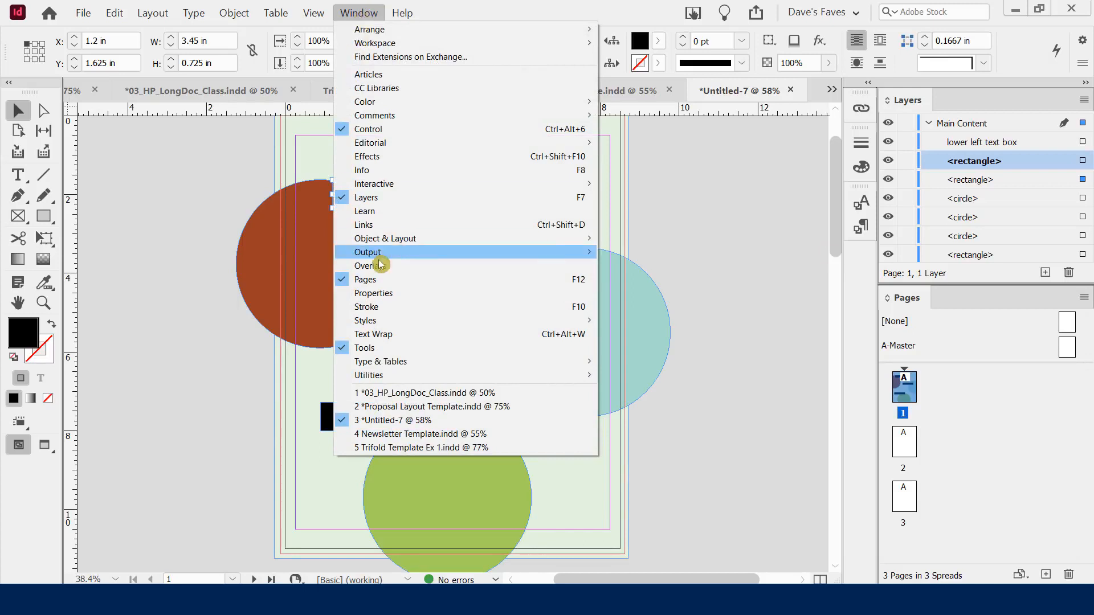
pyautogui.click(393, 294)
pyautogui.moveTo(210, 121); pyautogui.dragTo(731, 129)
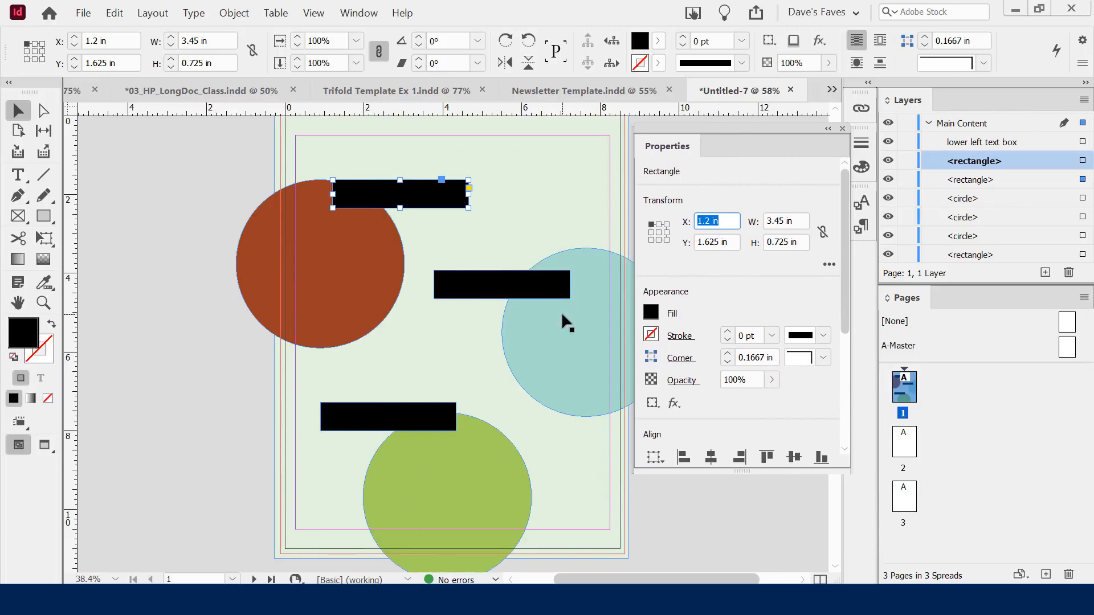
pyautogui.click(365, 260)
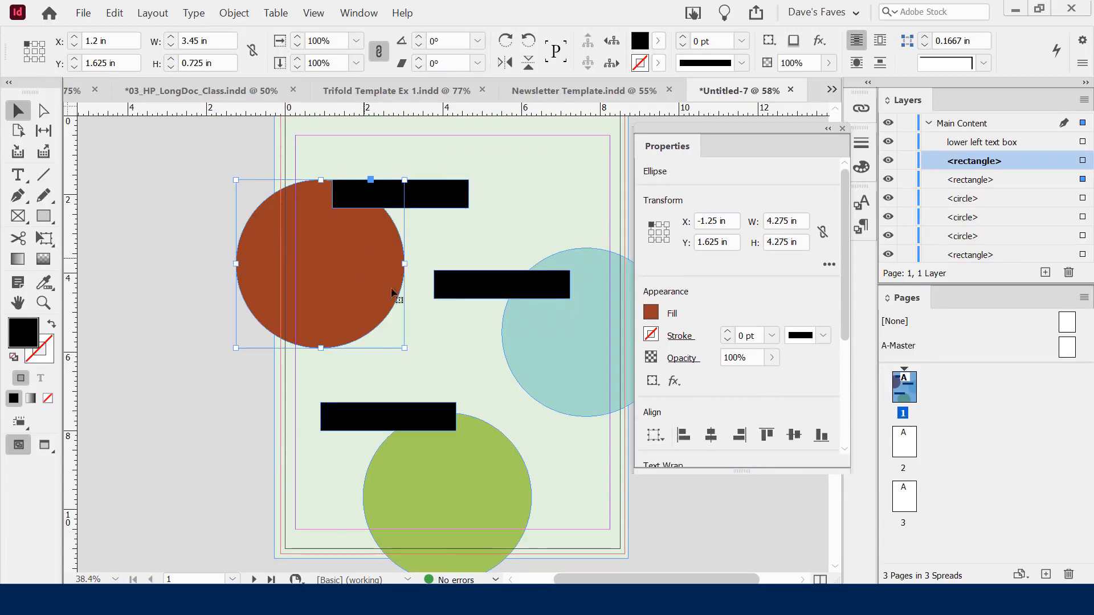
pyautogui.click(556, 338)
pyautogui.click(494, 285)
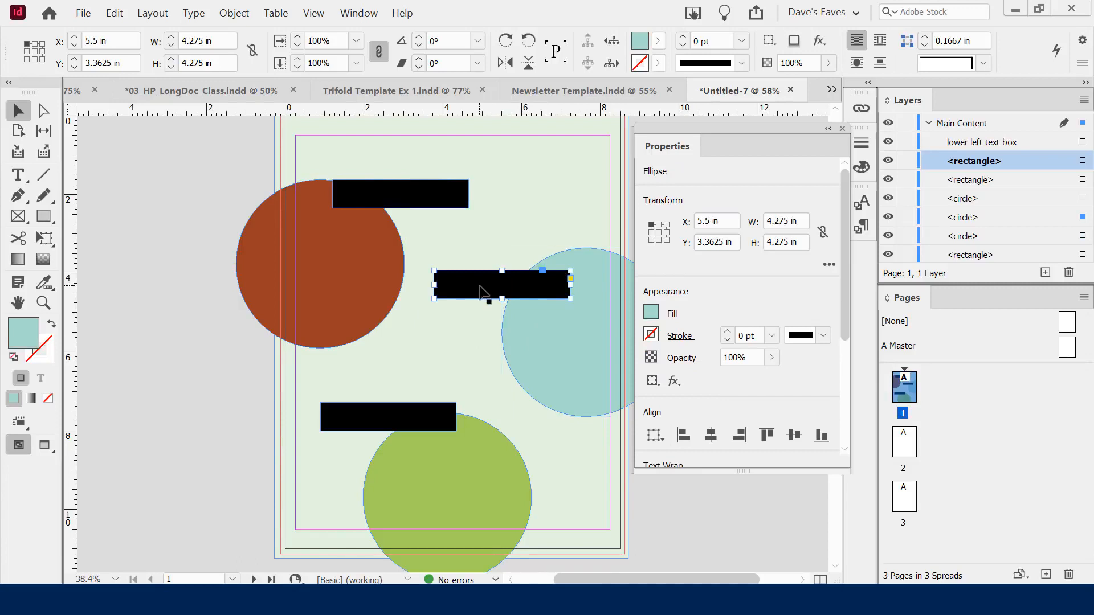
pyautogui.click(403, 199)
pyautogui.moveTo(403, 198); pyautogui.dragTo(407, 194)
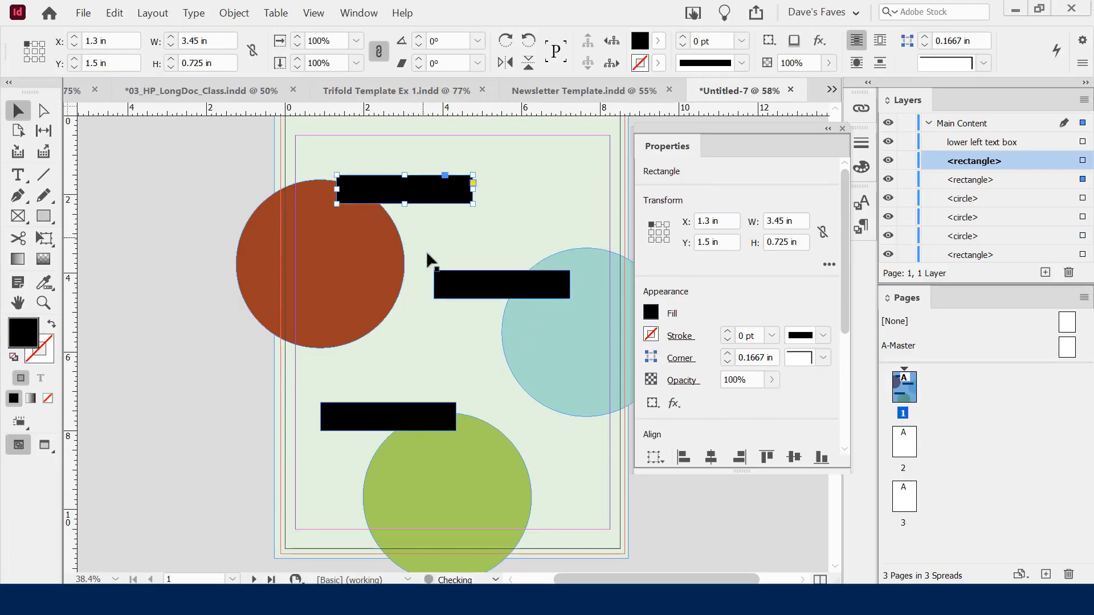
pyautogui.moveTo(387, 418); pyautogui.dragTo(383, 421)
pyautogui.click(441, 385)
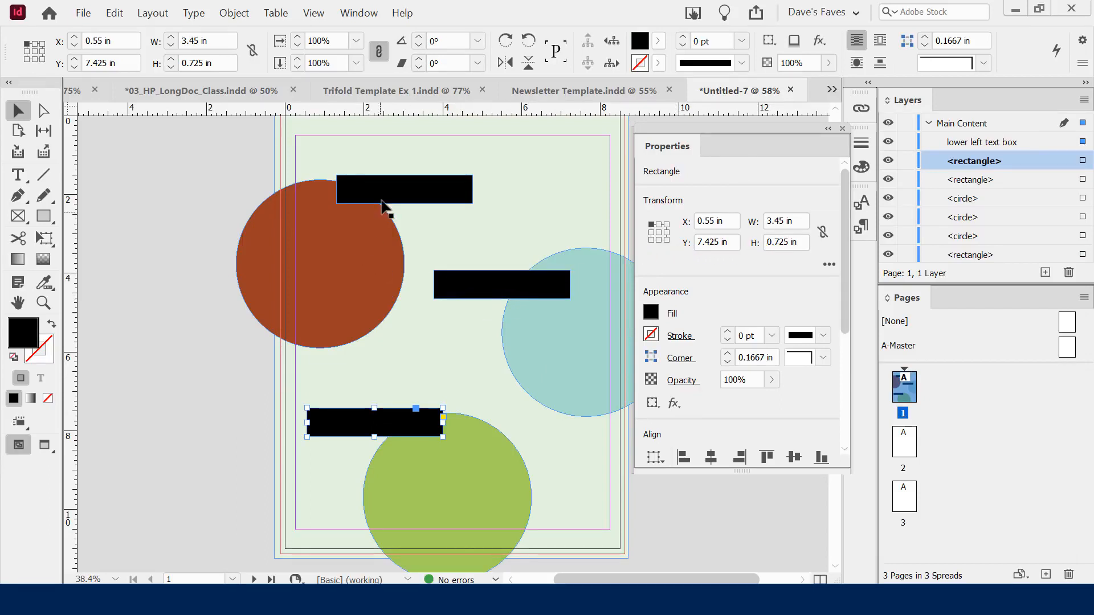
pyautogui.click(398, 197)
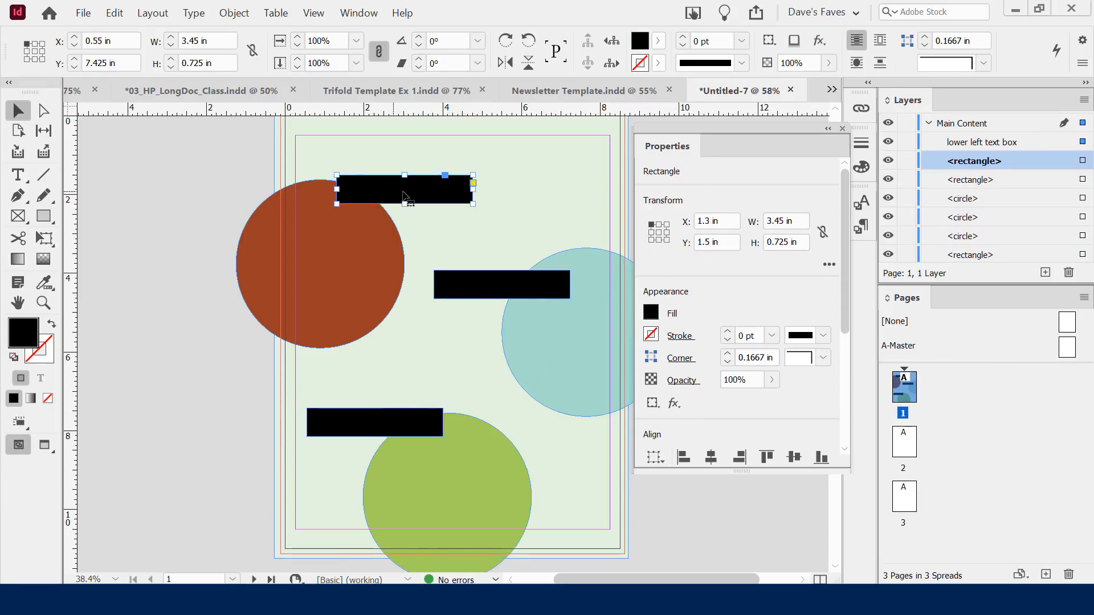
pyautogui.click(656, 316)
# Browse the top bar's fill options: Black swatch, colour mixer, gradient and colour picker
pyautogui.click(652, 313)
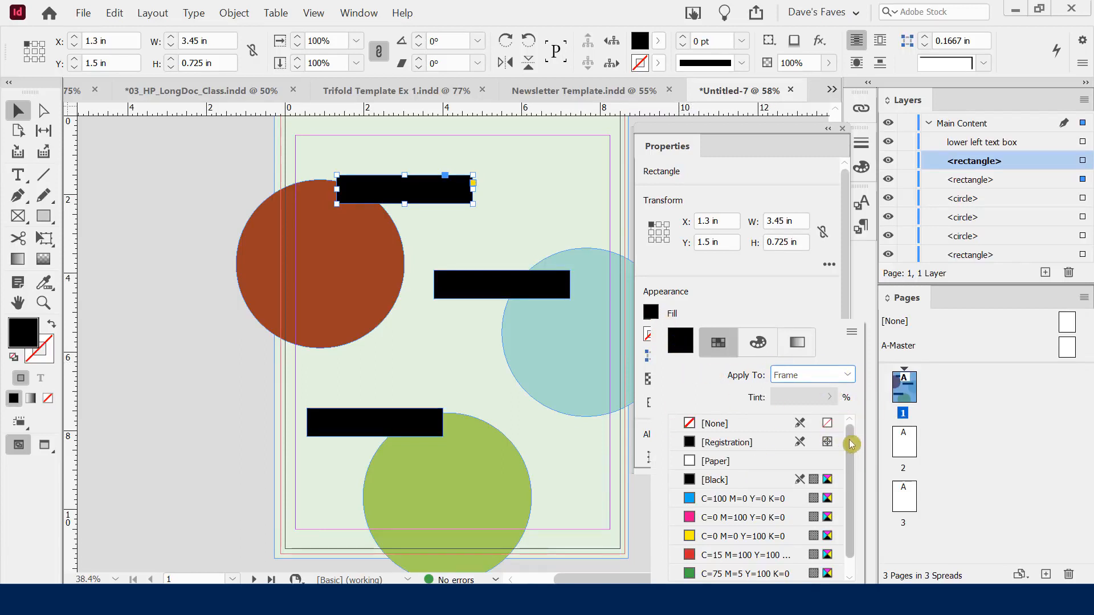
pyautogui.scroll(-1, 851, 472)
pyautogui.scroll(1, 859, 442)
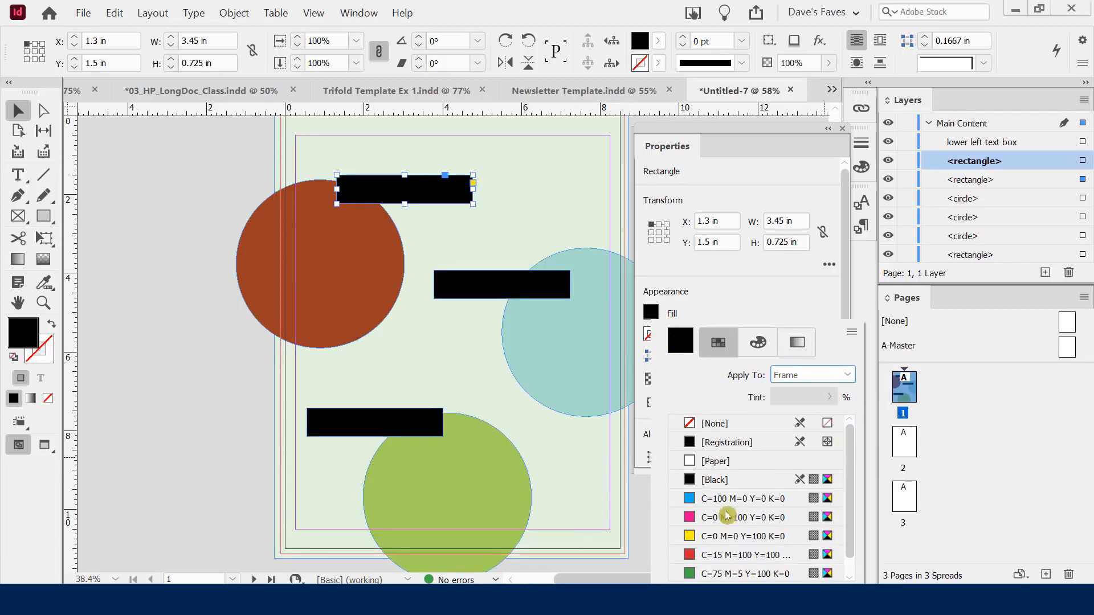
pyautogui.click(709, 479)
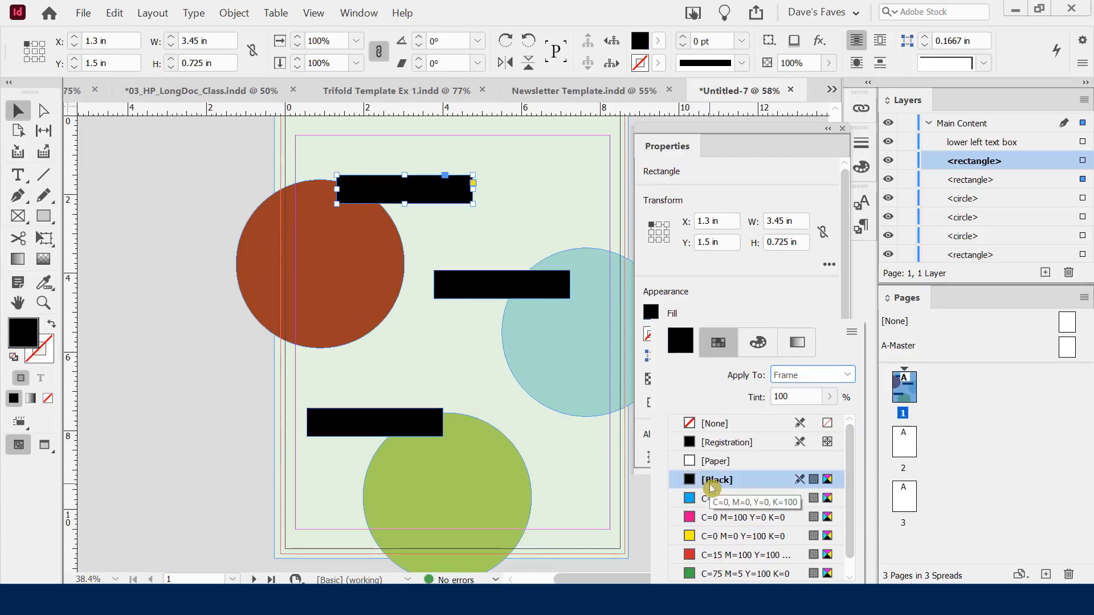
pyautogui.click(755, 344)
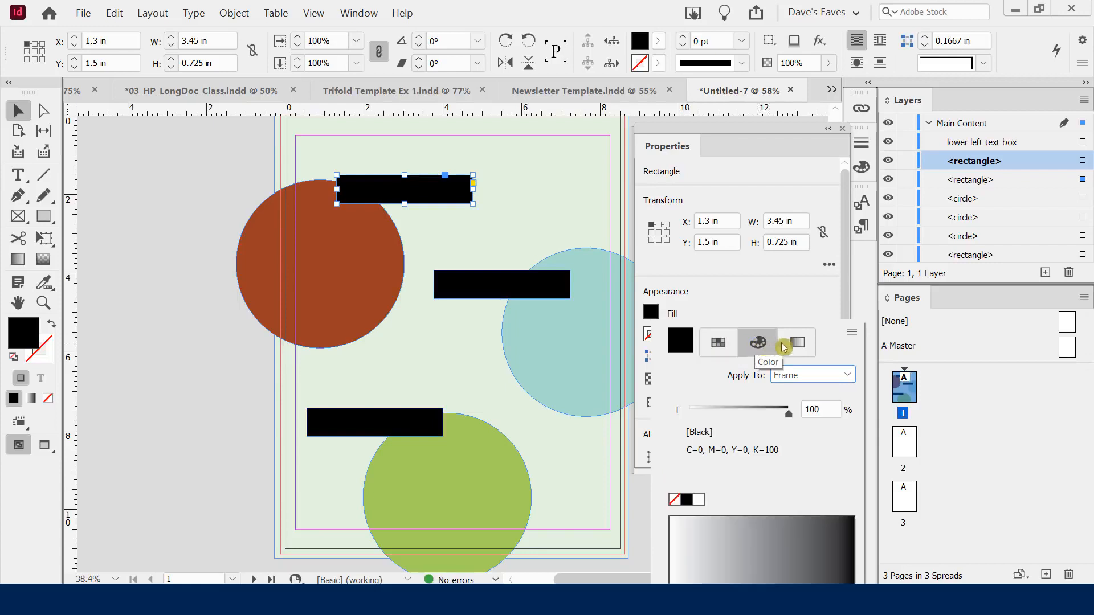
pyautogui.click(795, 342)
pyautogui.click(762, 342)
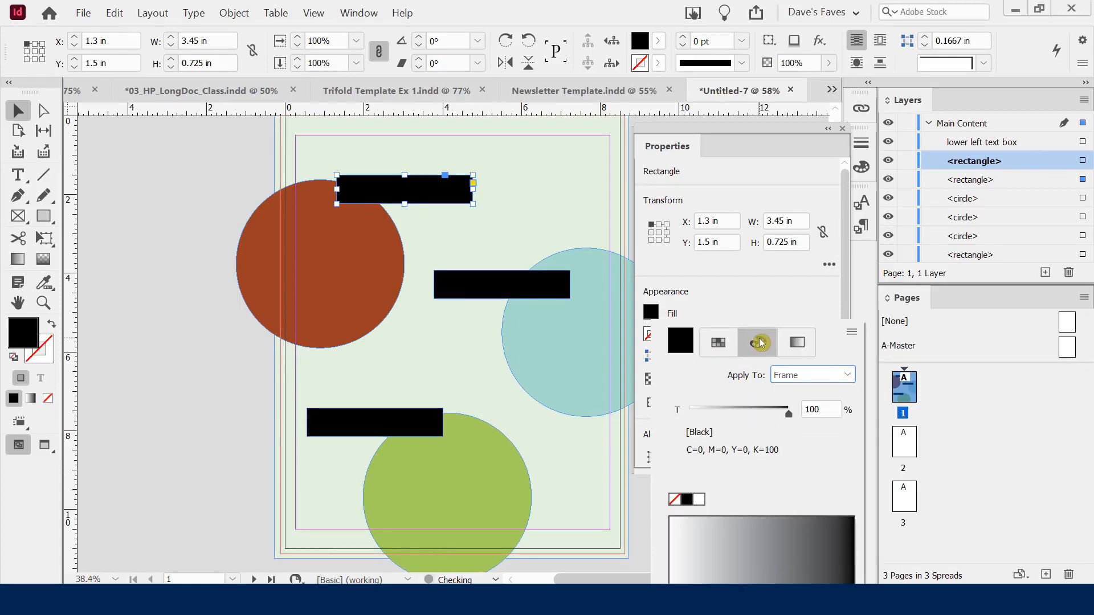
pyautogui.click(726, 346)
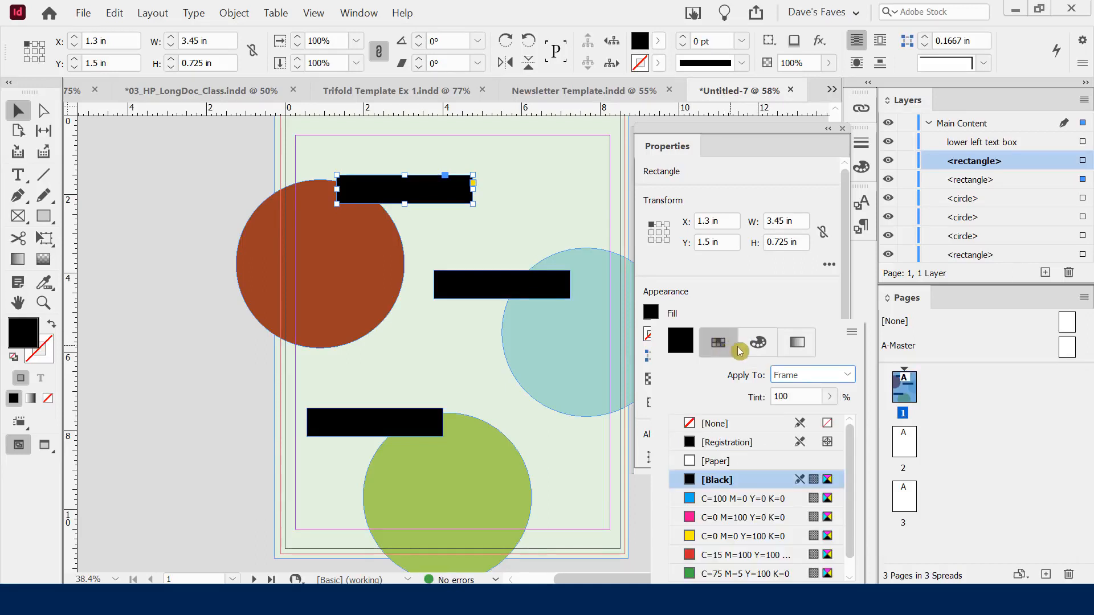
pyautogui.click(681, 348)
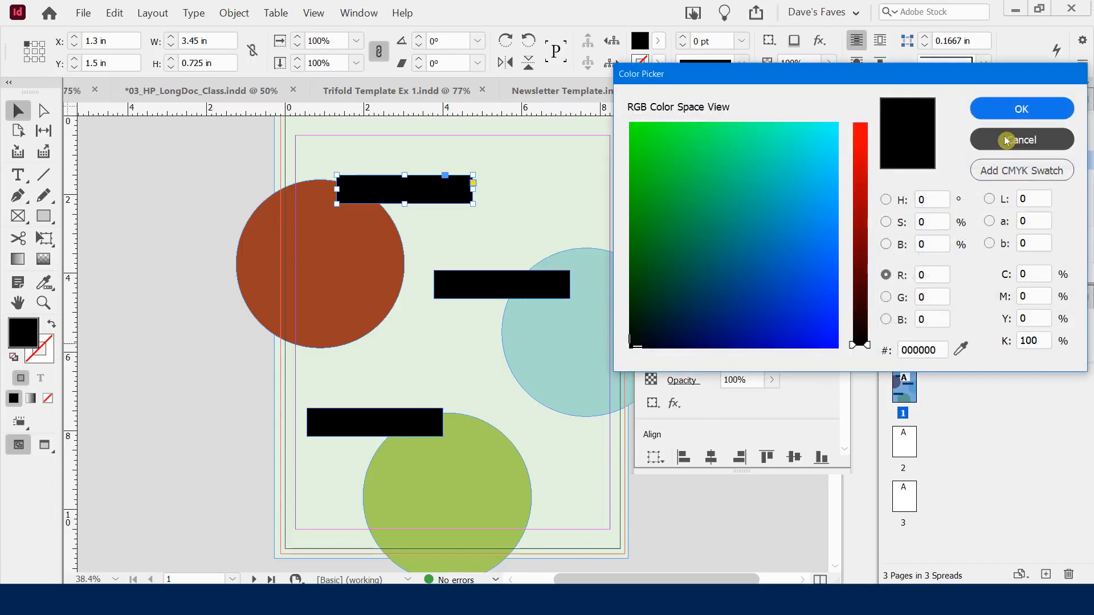
pyautogui.click(1006, 140)
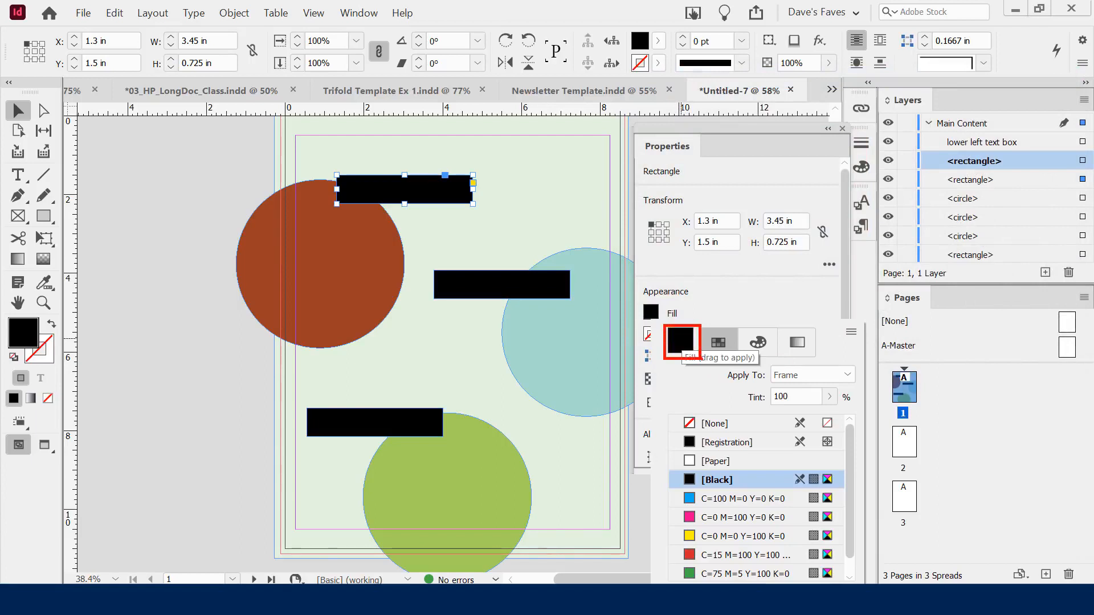
pyautogui.click(738, 276)
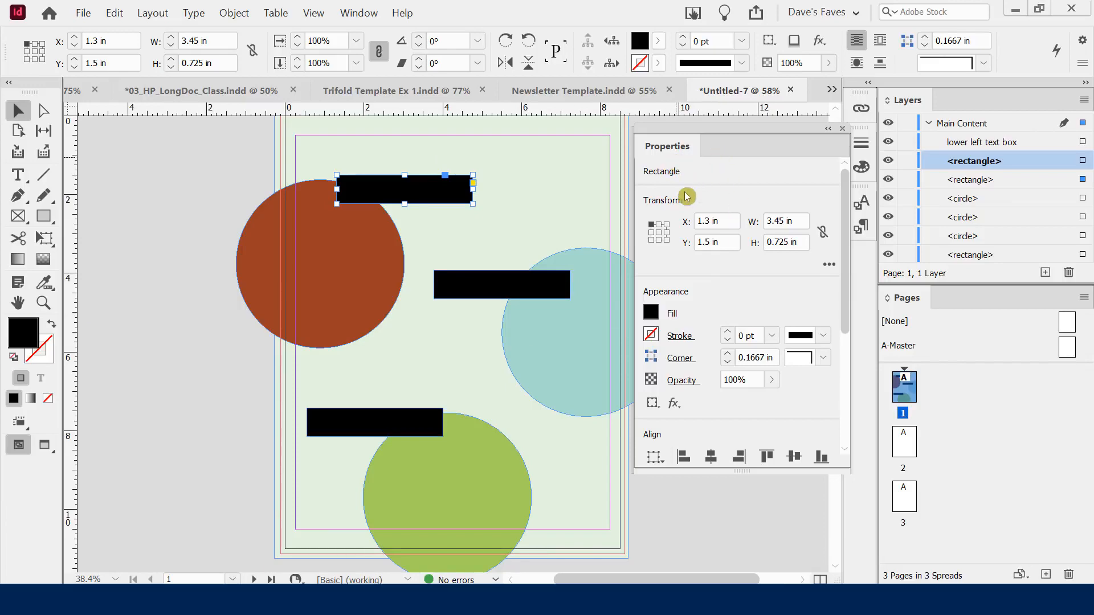
# Fill the top bar with a custom dark teal, 002a37, from the Color Picker
pyautogui.click(657, 312)
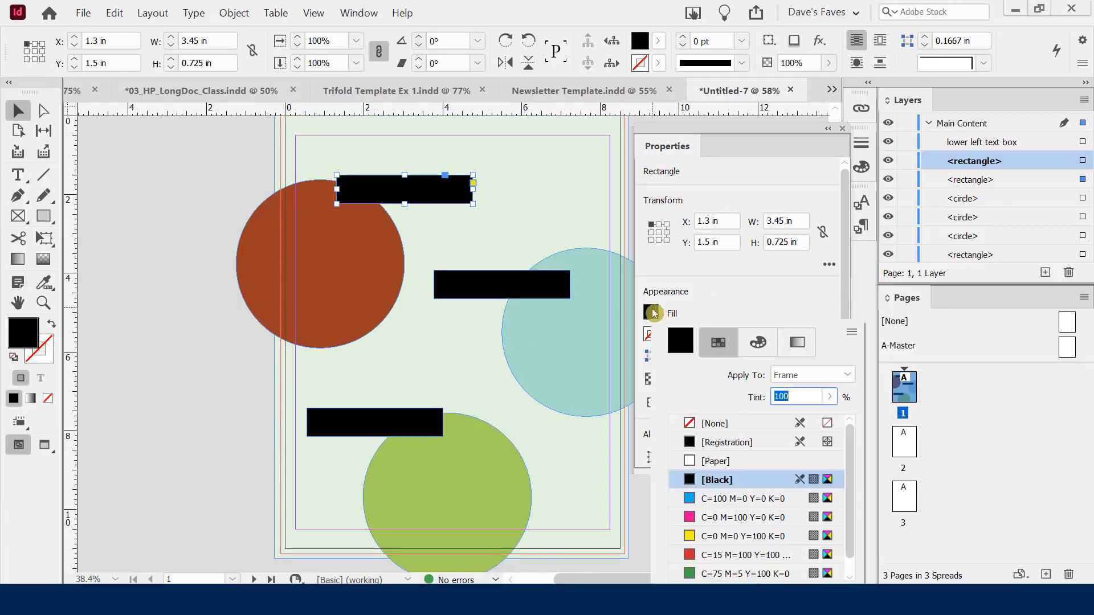
pyautogui.doubleClick(687, 340)
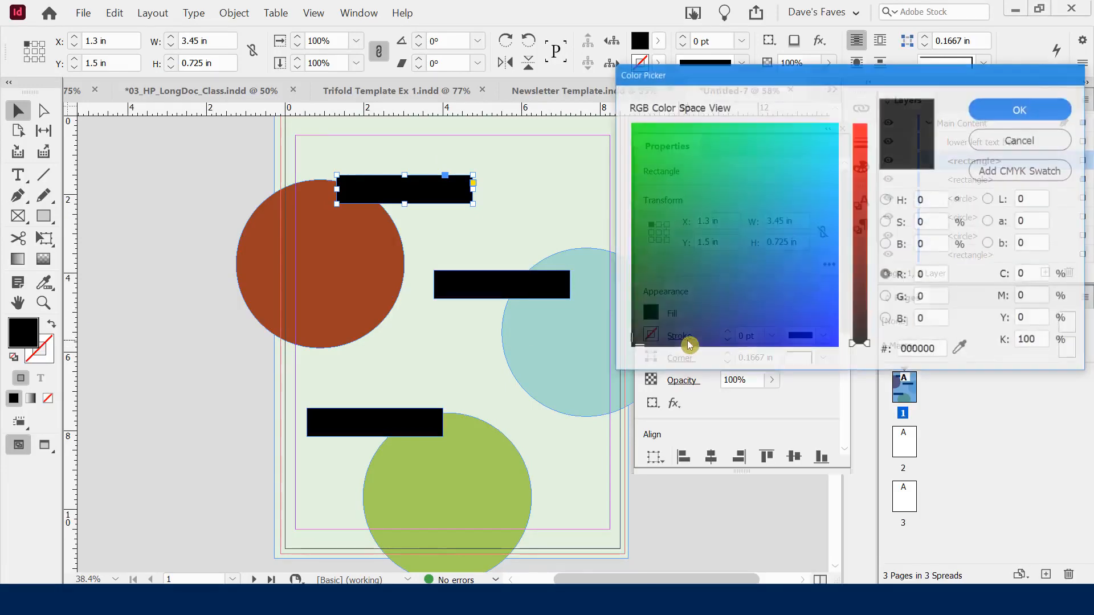
pyautogui.moveTo(640, 345); pyautogui.dragTo(672, 310)
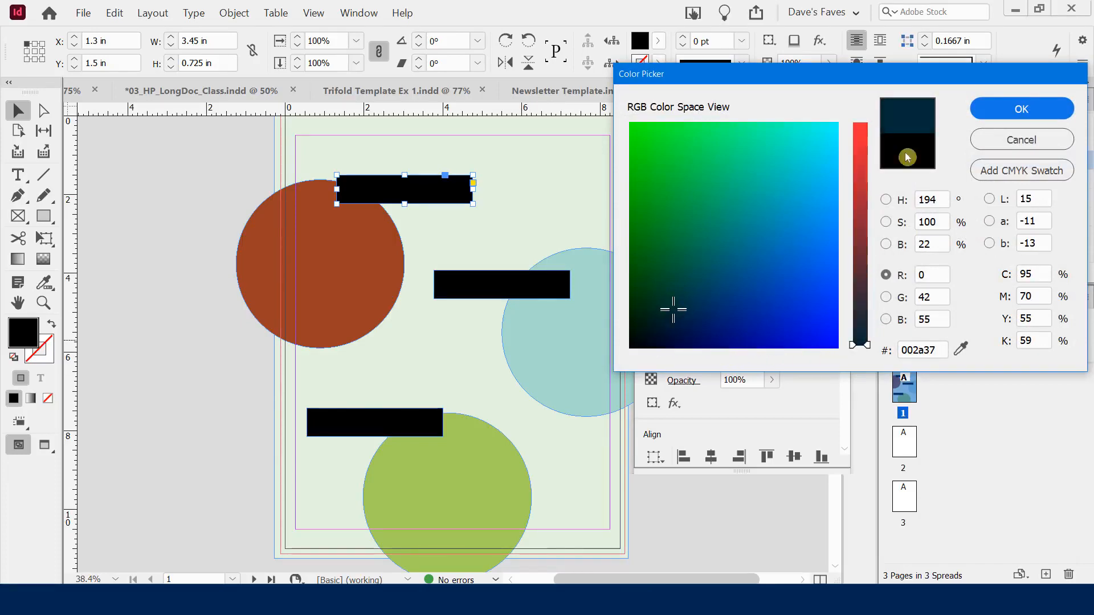
pyautogui.click(986, 109)
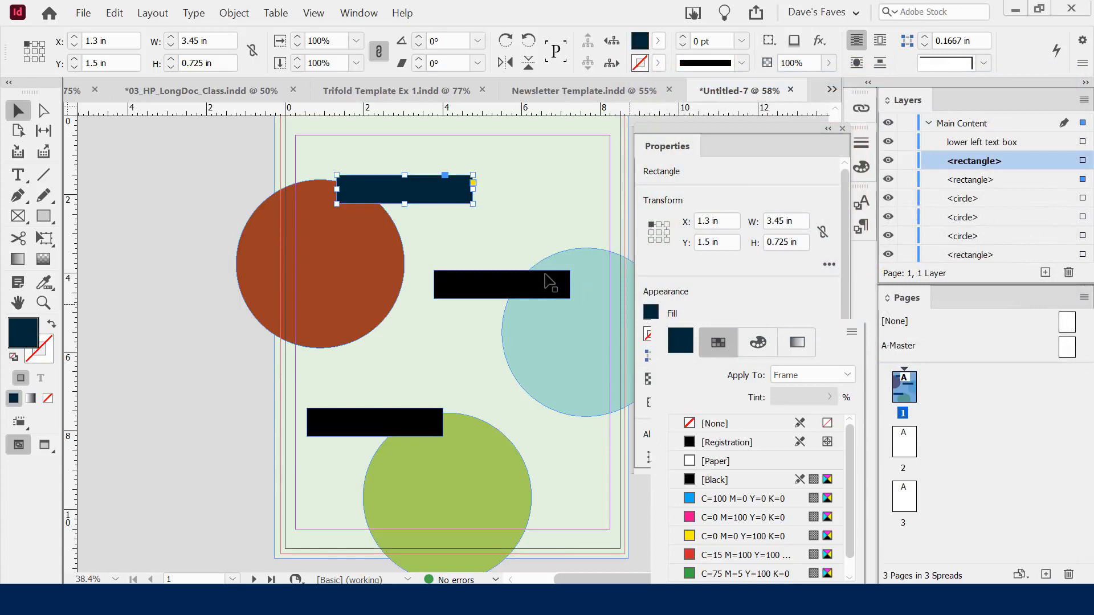
pyautogui.click(639, 263)
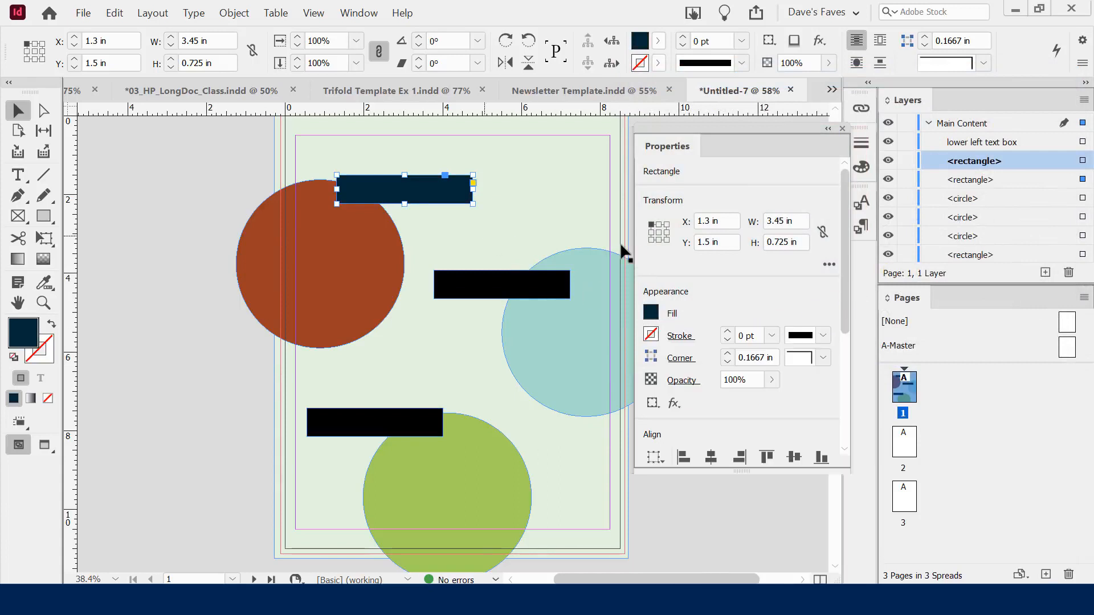
pyautogui.click(181, 189)
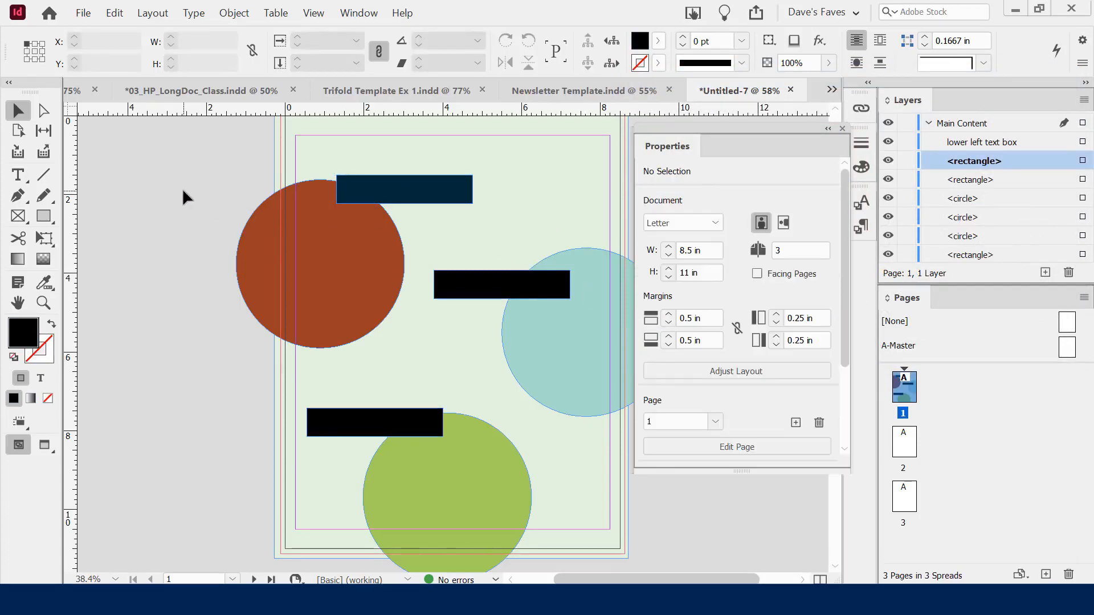
# Check the red, teal and green circles, then drag the dark teal top bar down-left to X 1 in, Y 2.075 in over the red circle
pyautogui.click(358, 227)
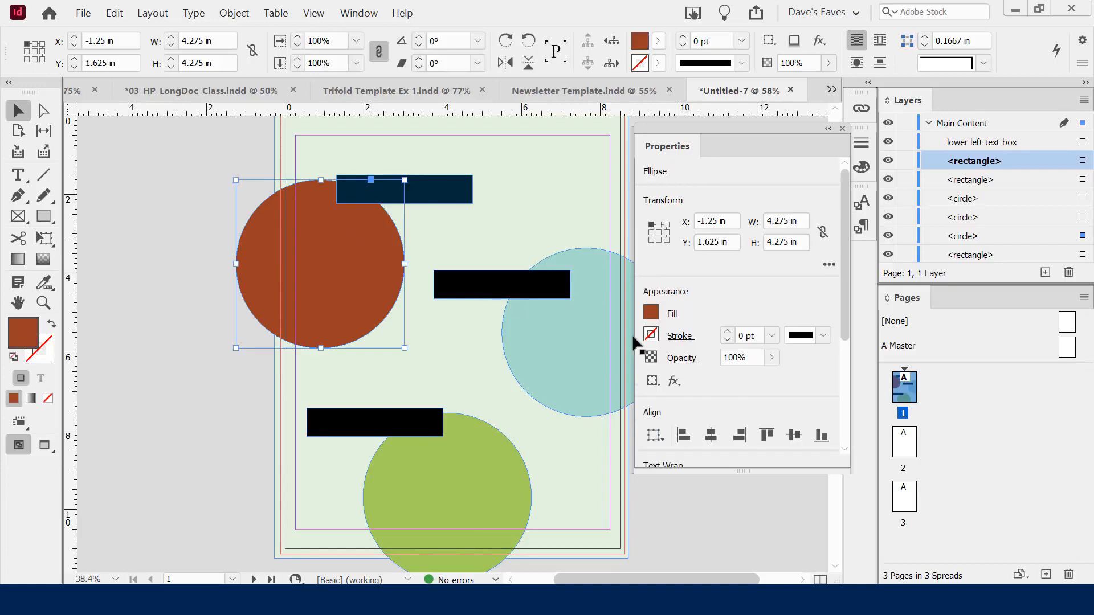
pyautogui.click(563, 355)
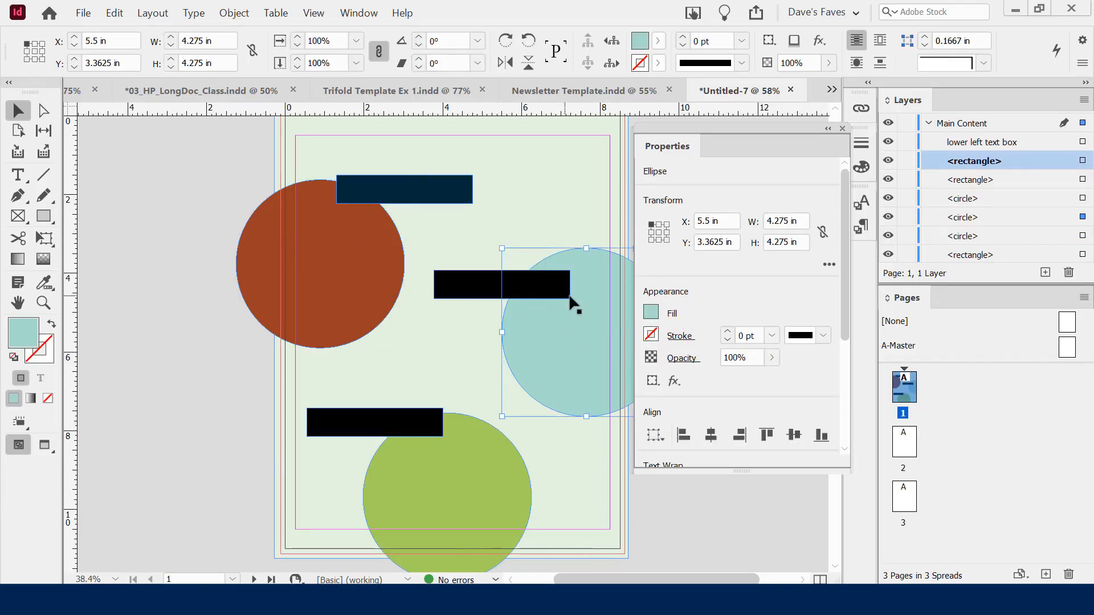
pyautogui.click(333, 239)
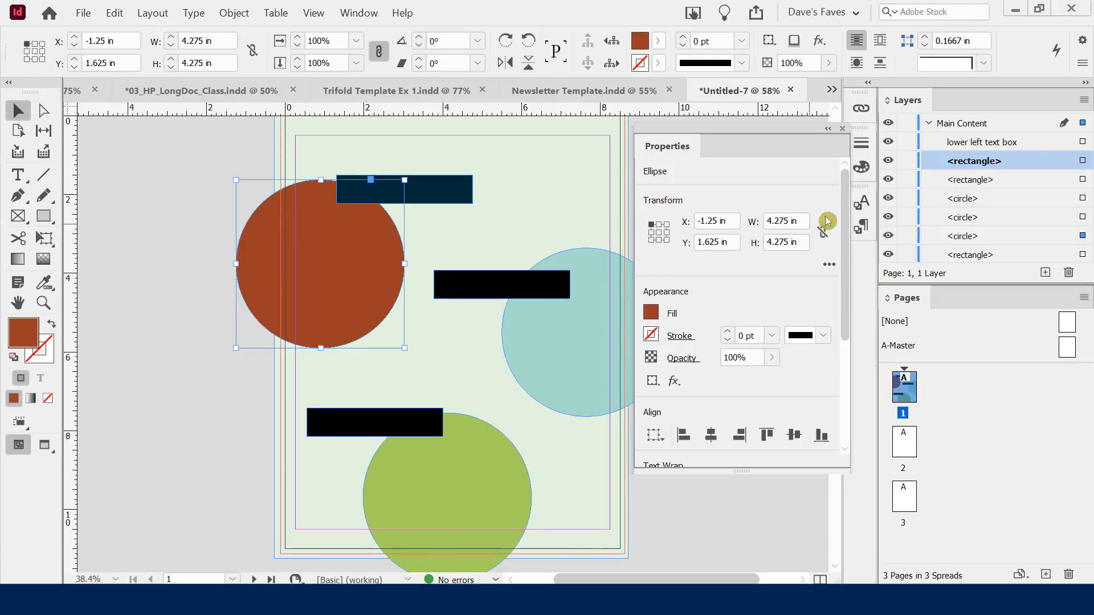
pyautogui.moveTo(847, 196); pyautogui.dragTo(864, 219)
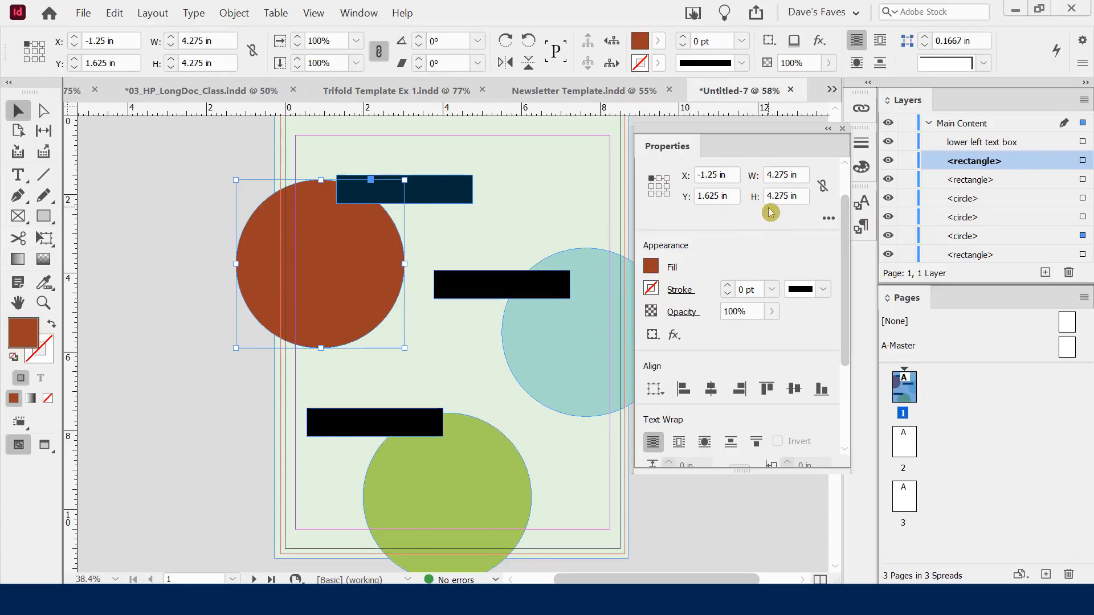
pyautogui.click(564, 319)
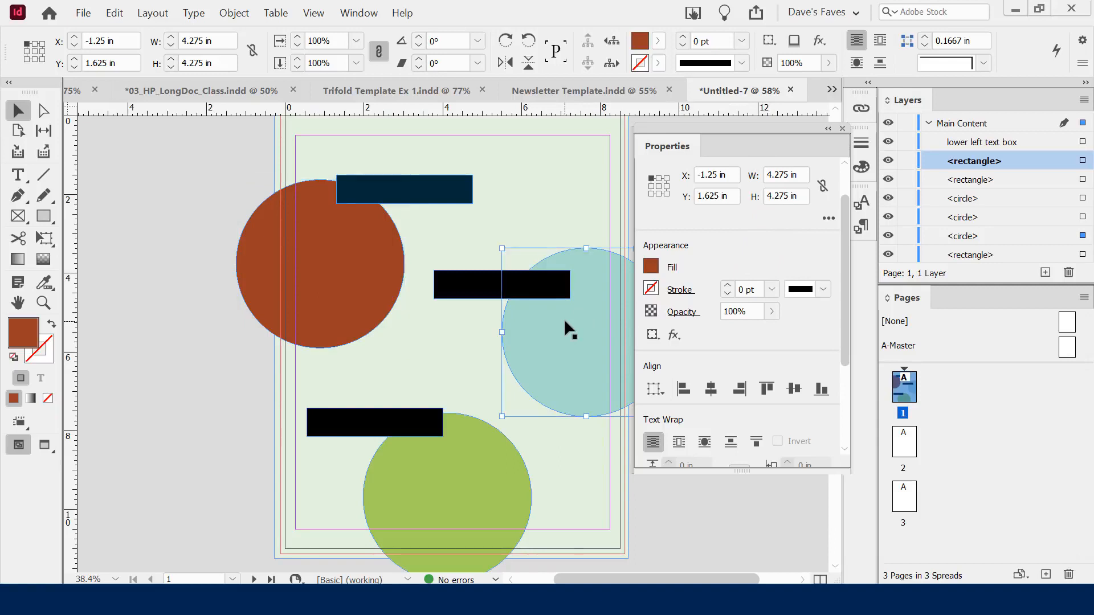
pyautogui.click(507, 438)
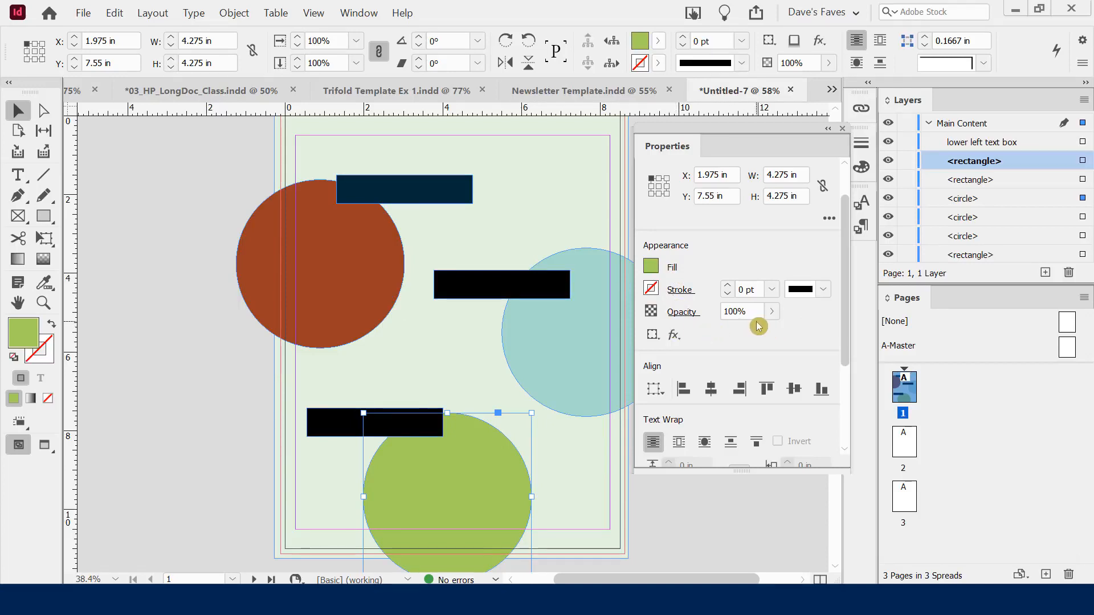
pyautogui.click(391, 189)
pyautogui.moveTo(389, 205); pyautogui.dragTo(378, 227)
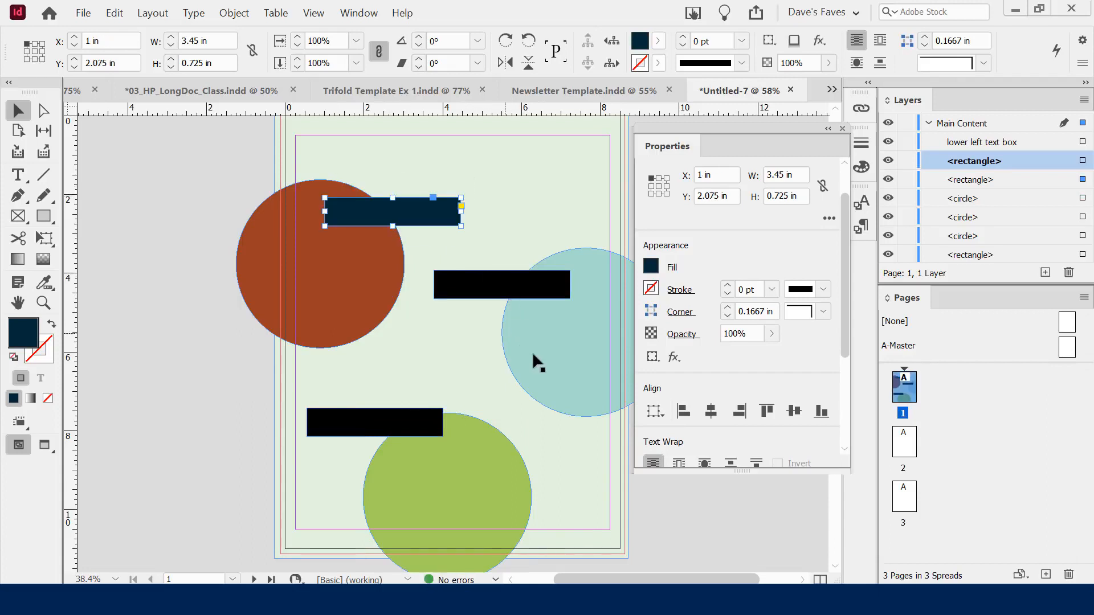
# Lower the dark teal bar's opacity to about 74% so the red circle shows through, then deselect it
pyautogui.click(771, 334)
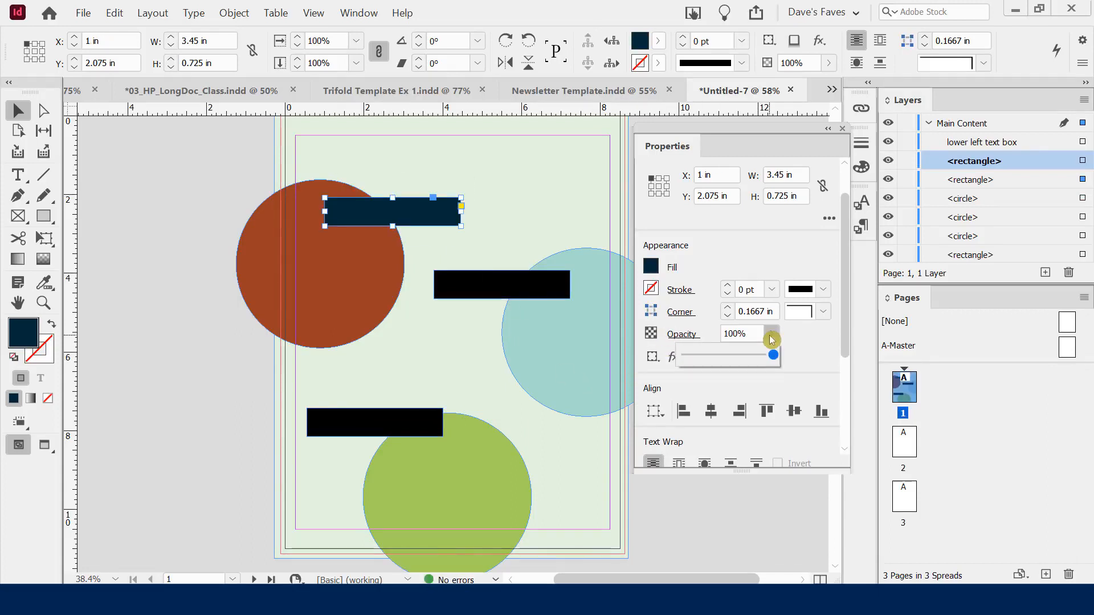
pyautogui.moveTo(772, 357); pyautogui.dragTo(750, 357)
pyautogui.click(492, 188)
pyautogui.click(125, 215)
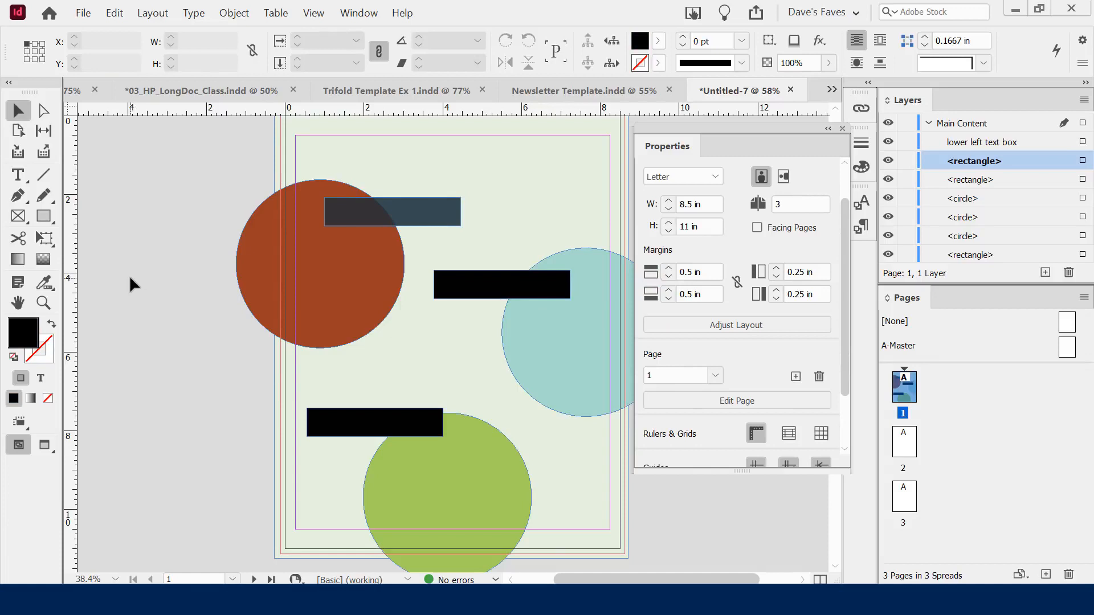
pyautogui.click(395, 215)
pyautogui.moveTo(847, 256); pyautogui.dragTo(845, 339)
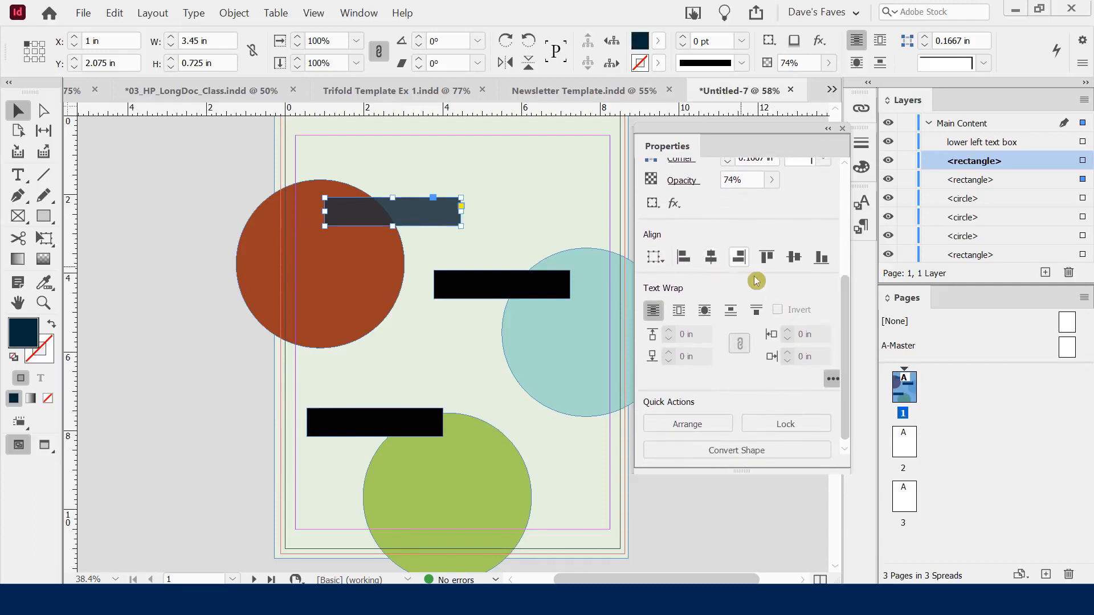
pyautogui.moveTo(843, 306)
pyautogui.mouseDown()
pyautogui.moveTo(847, 342)
pyautogui.moveTo(852, 174)
pyautogui.mouseUp()
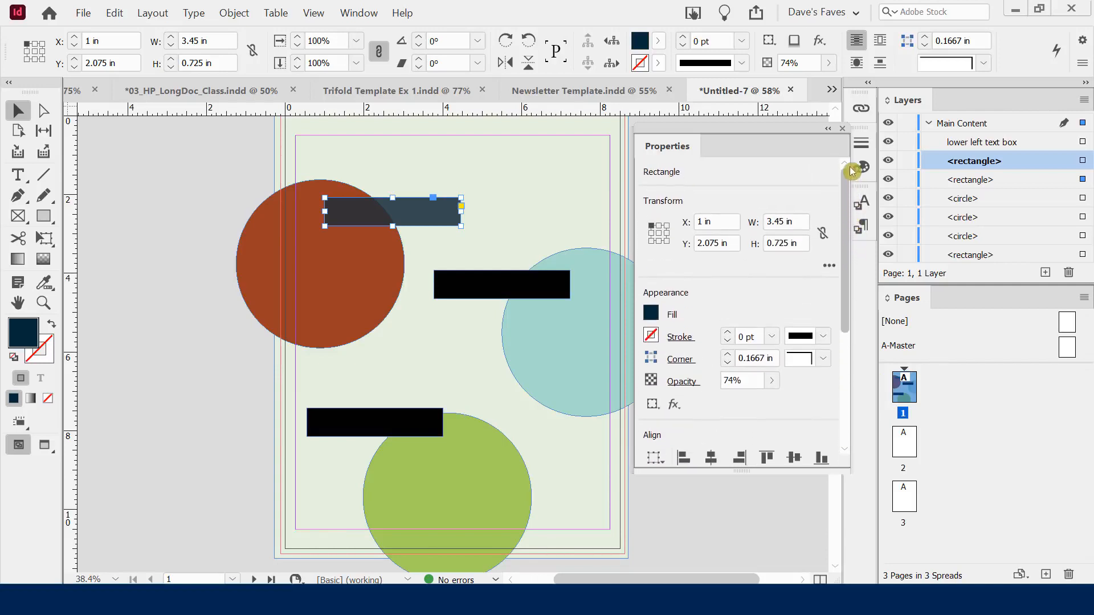
pyautogui.click(225, 175)
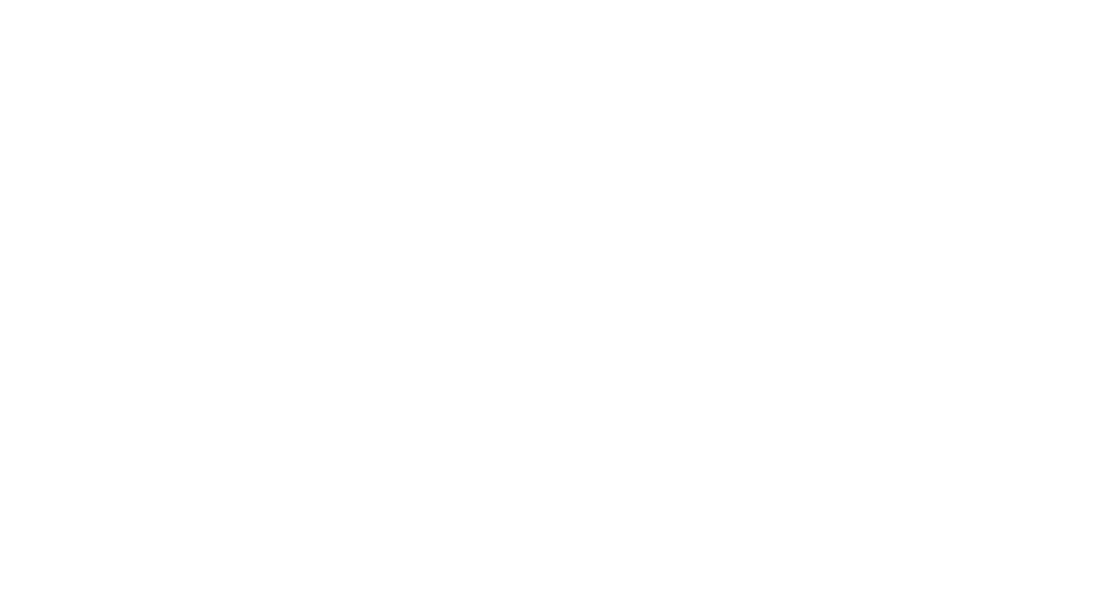
pyautogui.click(142, 227)
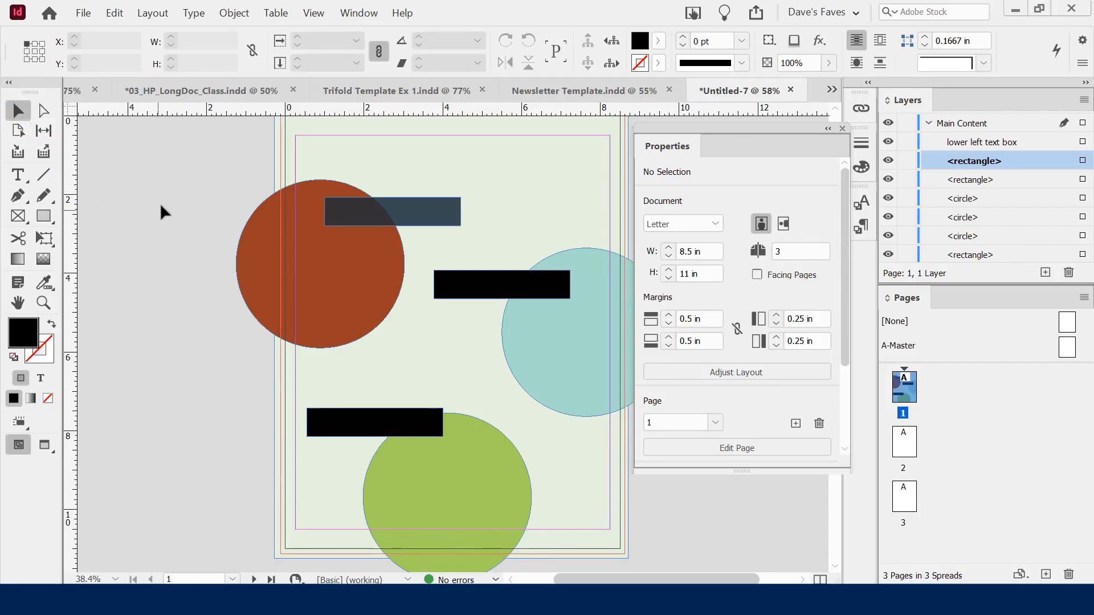
# Draw a text frame across the top, type FANNIE'S FLOWERS with typos fixed, and select the line
pyautogui.press('t')
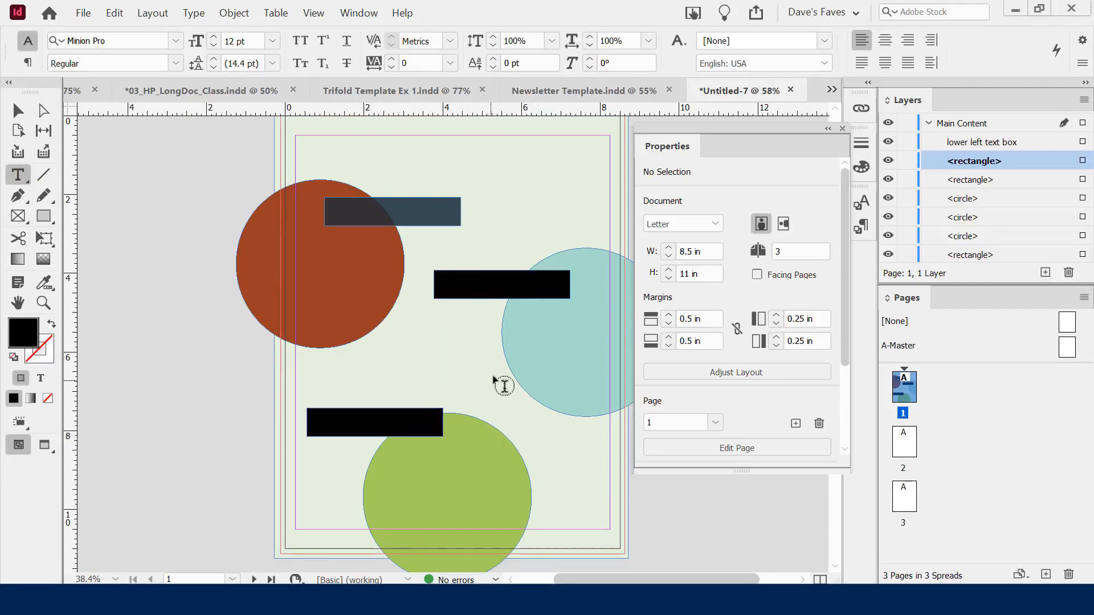
pyautogui.moveTo(325, 121); pyautogui.dragTo(593, 179)
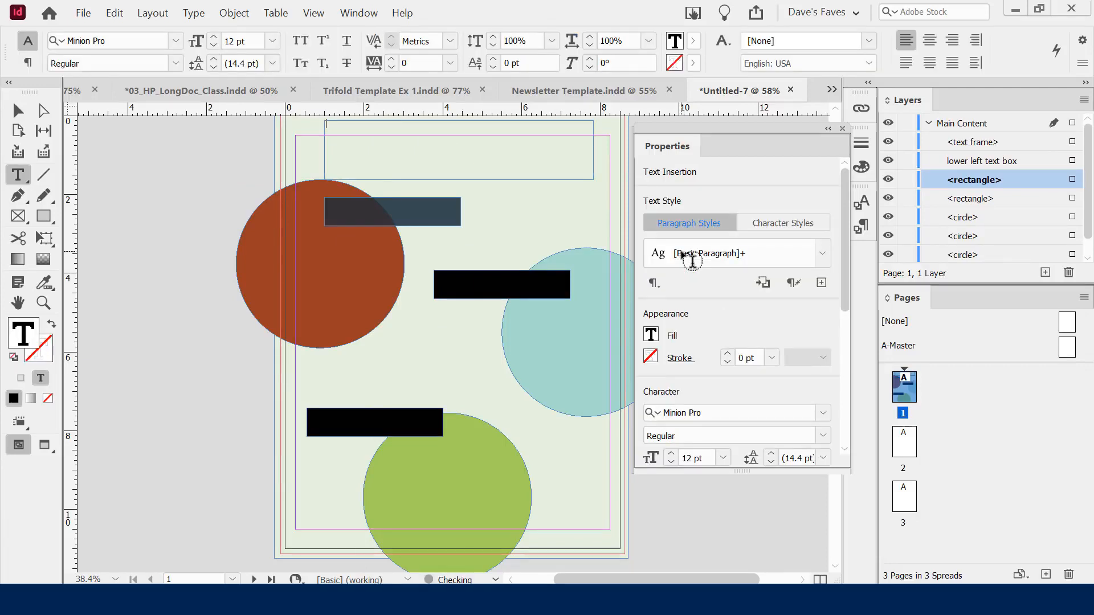
pyautogui.write('FAN')
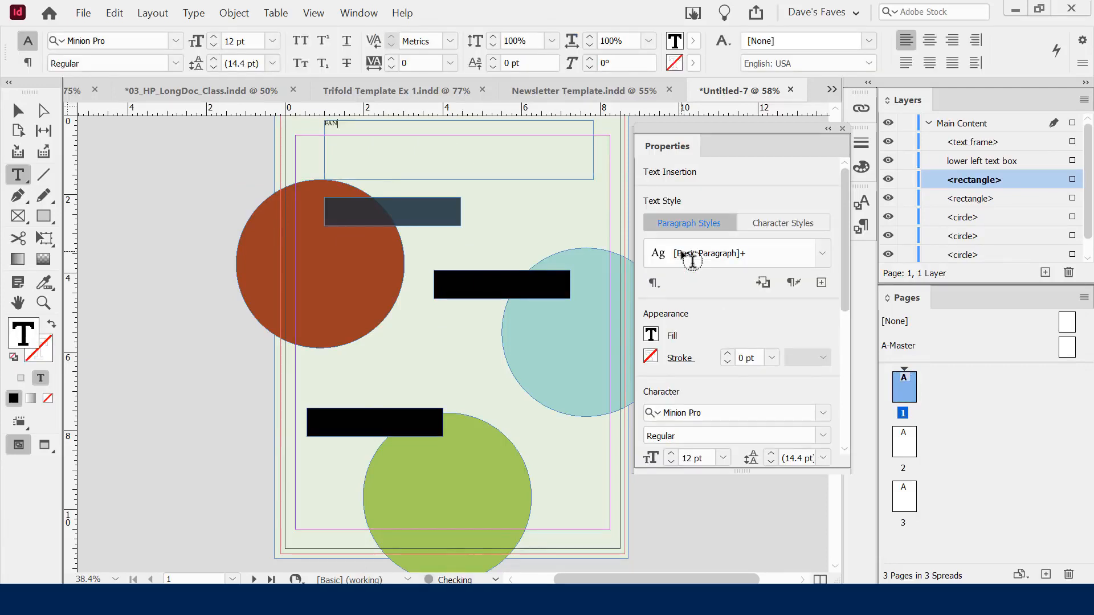
pyautogui.write("NIE's FLOWERS")
pyautogui.click(353, 125)
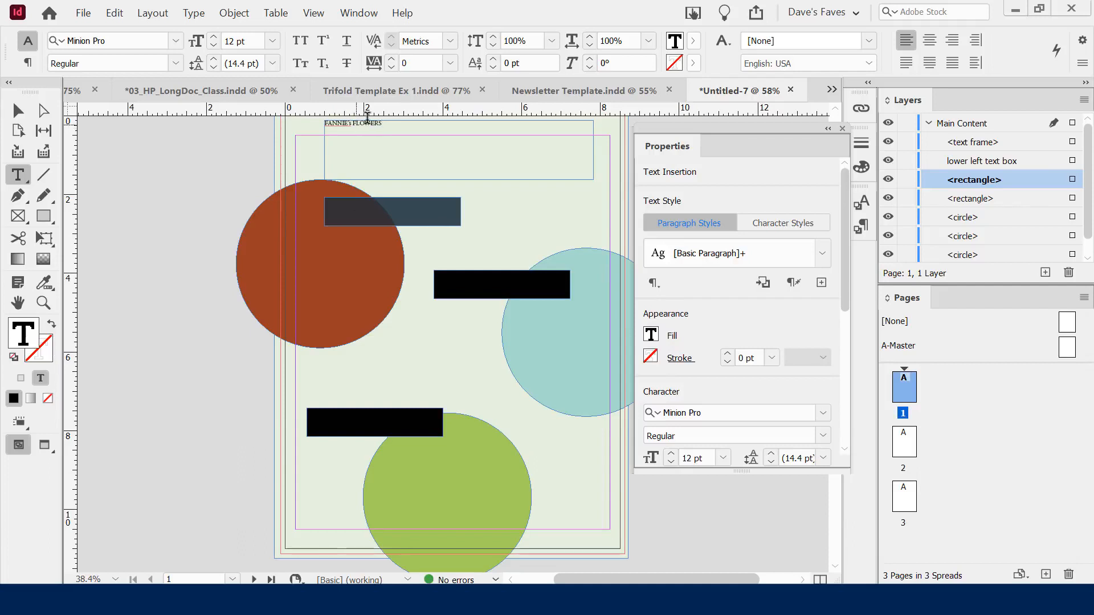
pyautogui.press('BackSpace')
pyautogui.press('BackSpace')
pyautogui.write("'s")
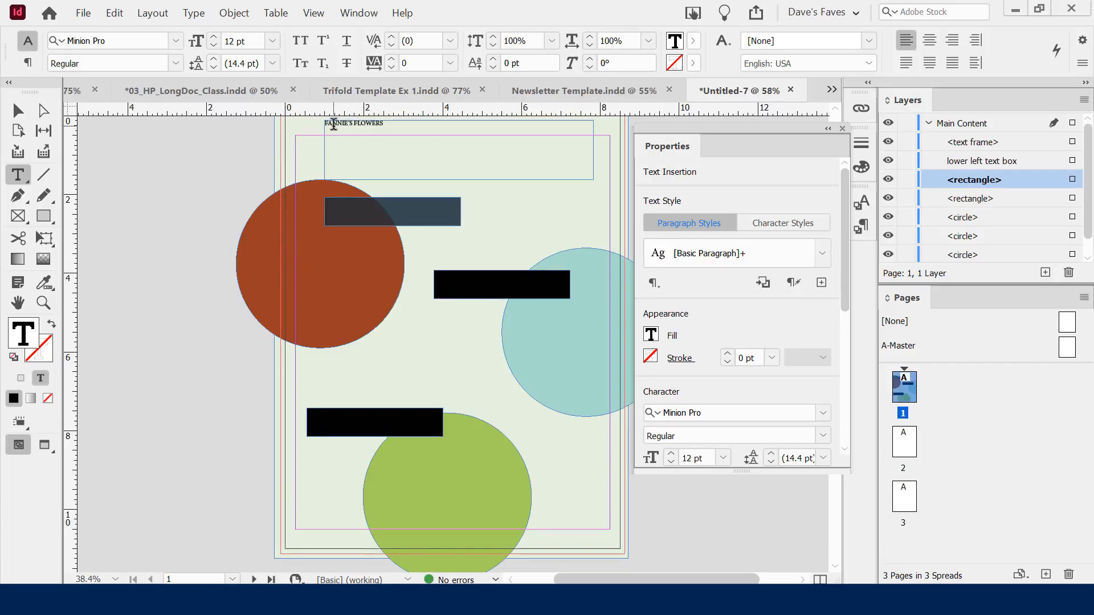
pyautogui.tripleClick(334, 124)
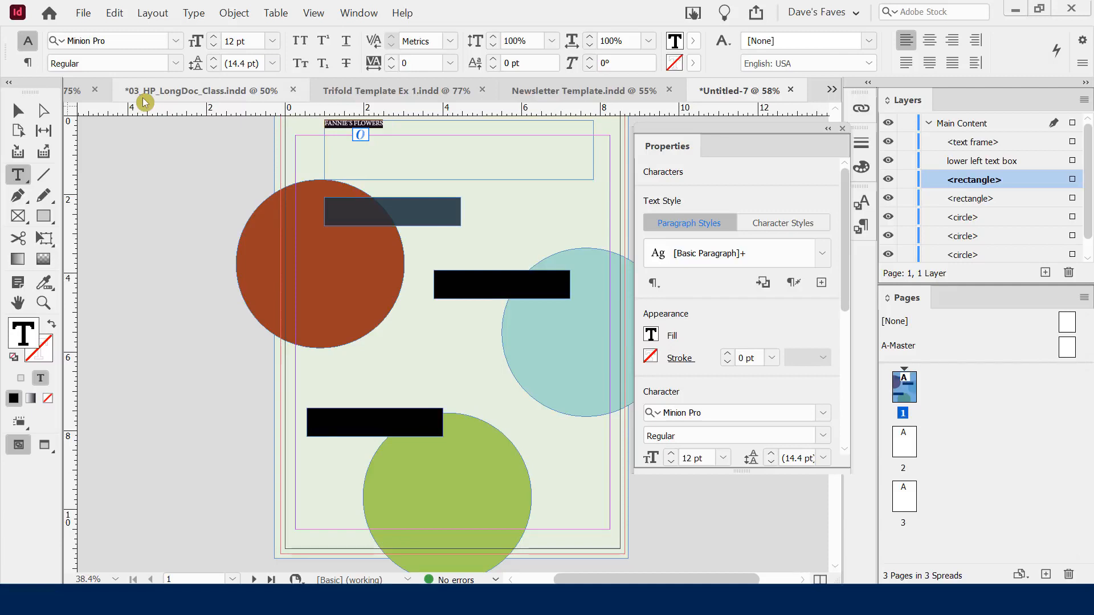
# Set the heading text to 48 pt in the Luckiest Guy font
pyautogui.click(274, 41)
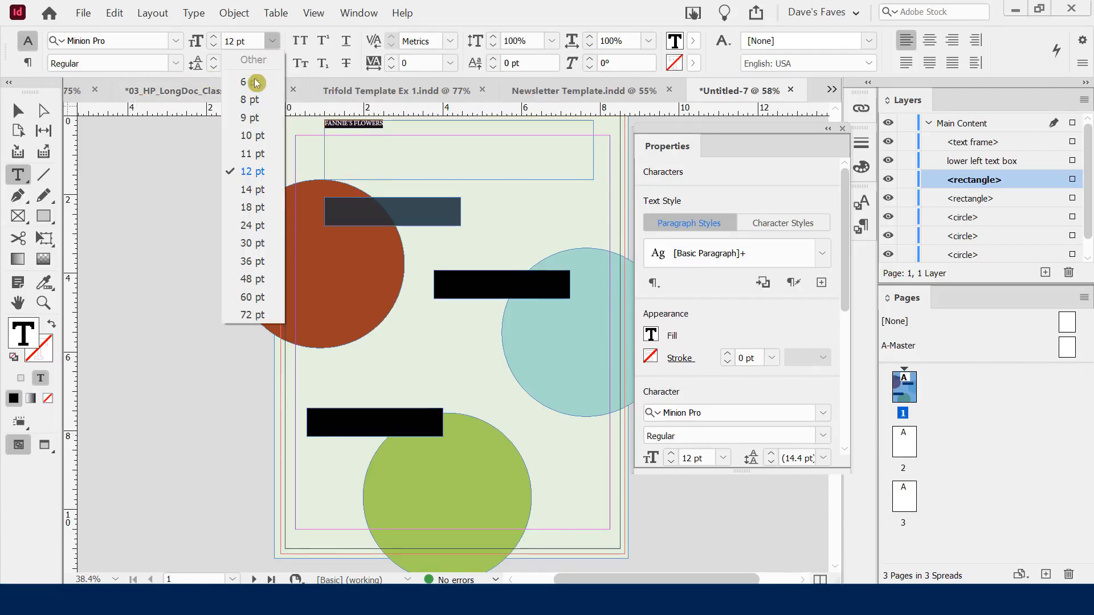
pyautogui.click(261, 234)
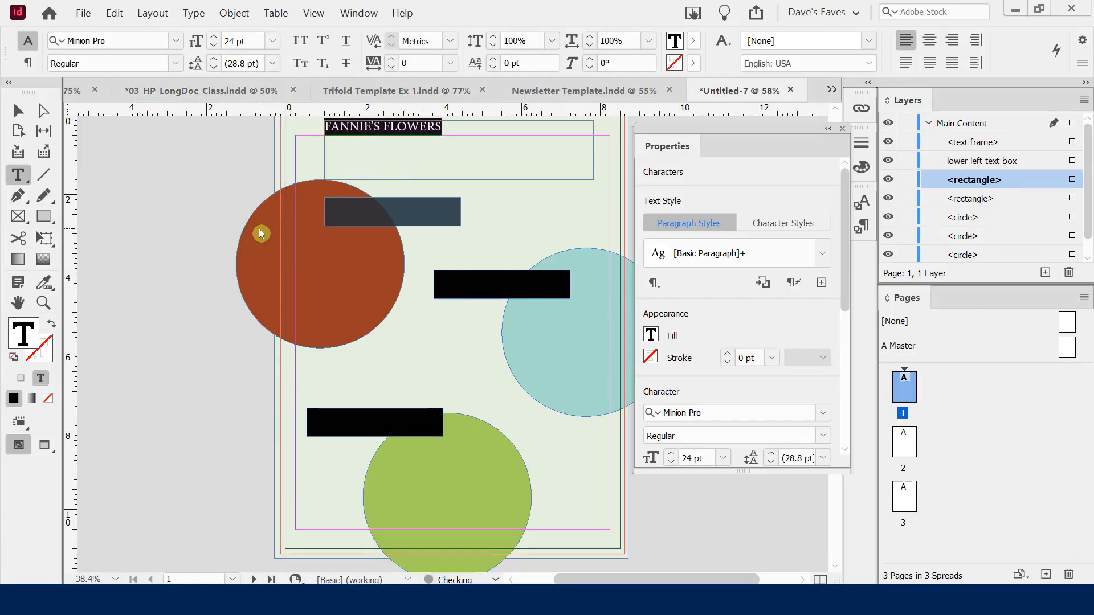
pyautogui.click(272, 44)
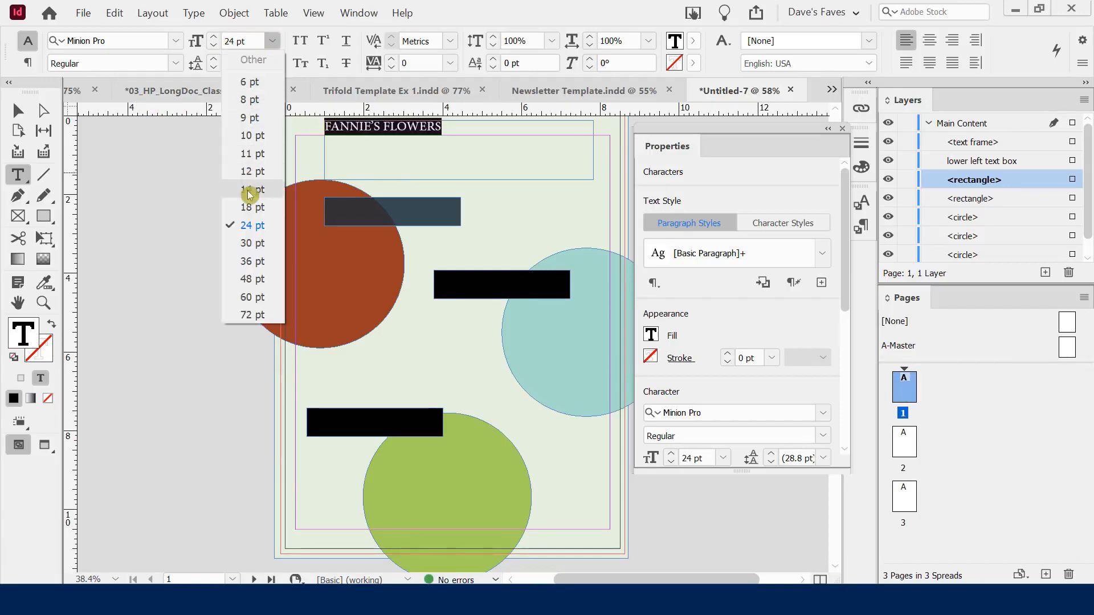
pyautogui.click(256, 261)
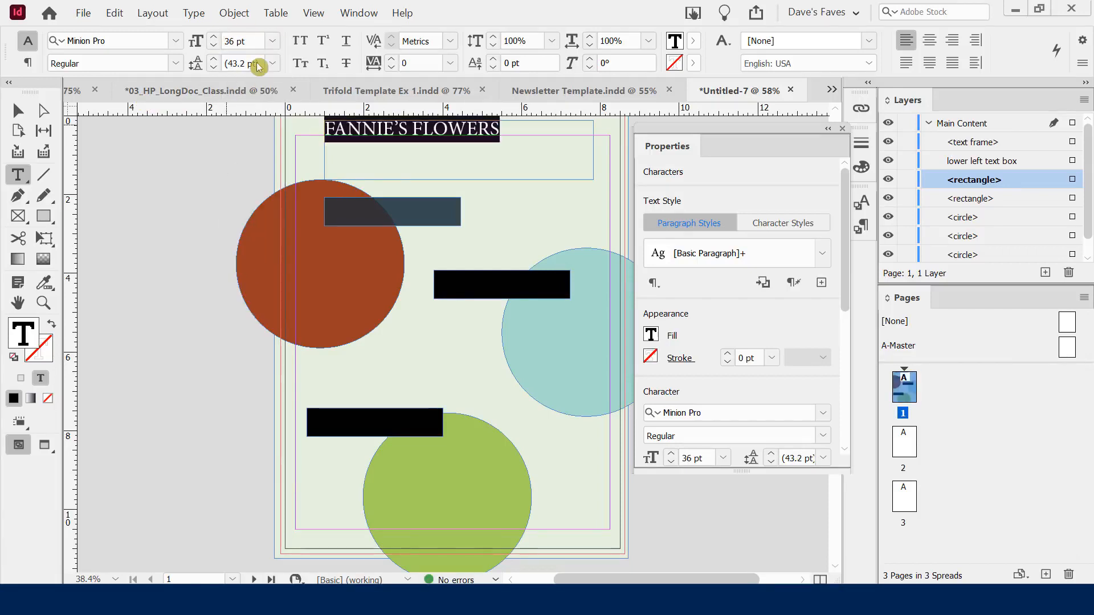
pyautogui.click(272, 42)
pyautogui.click(259, 280)
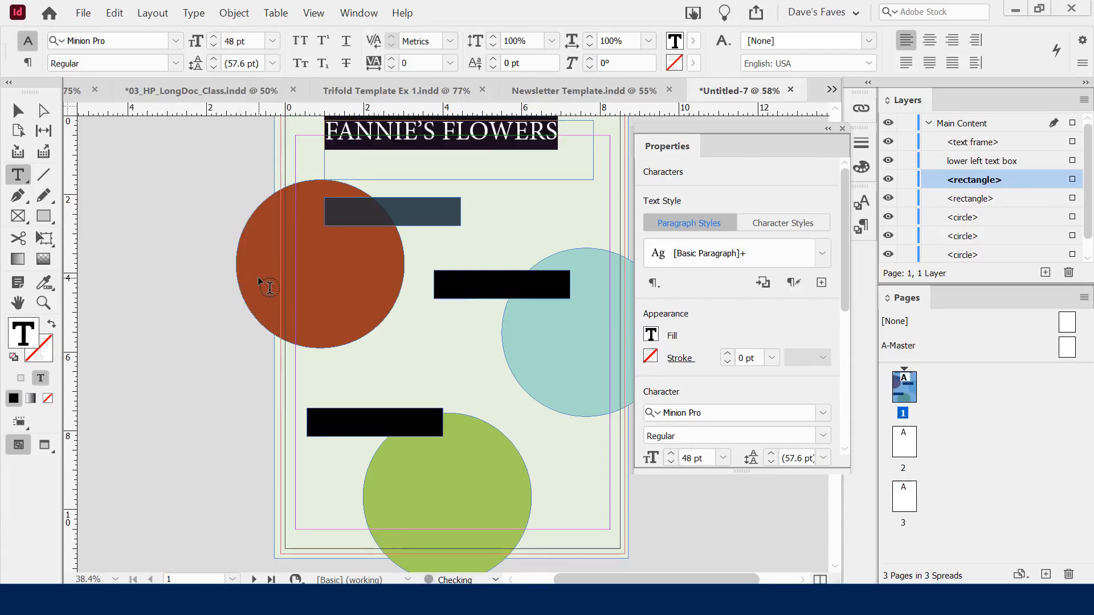
pyautogui.click(179, 41)
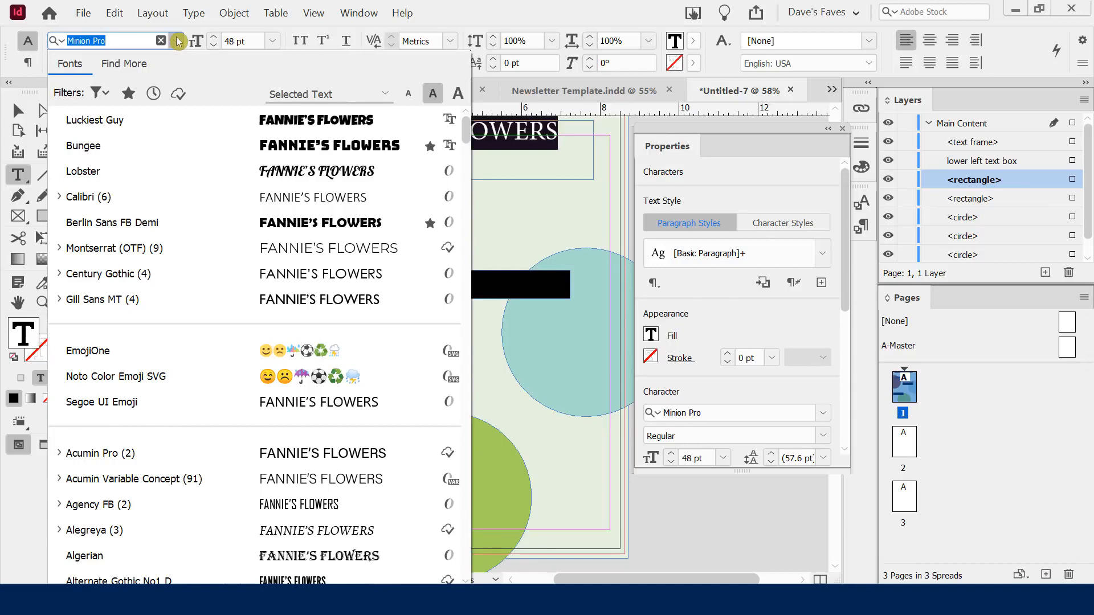
pyautogui.click(180, 120)
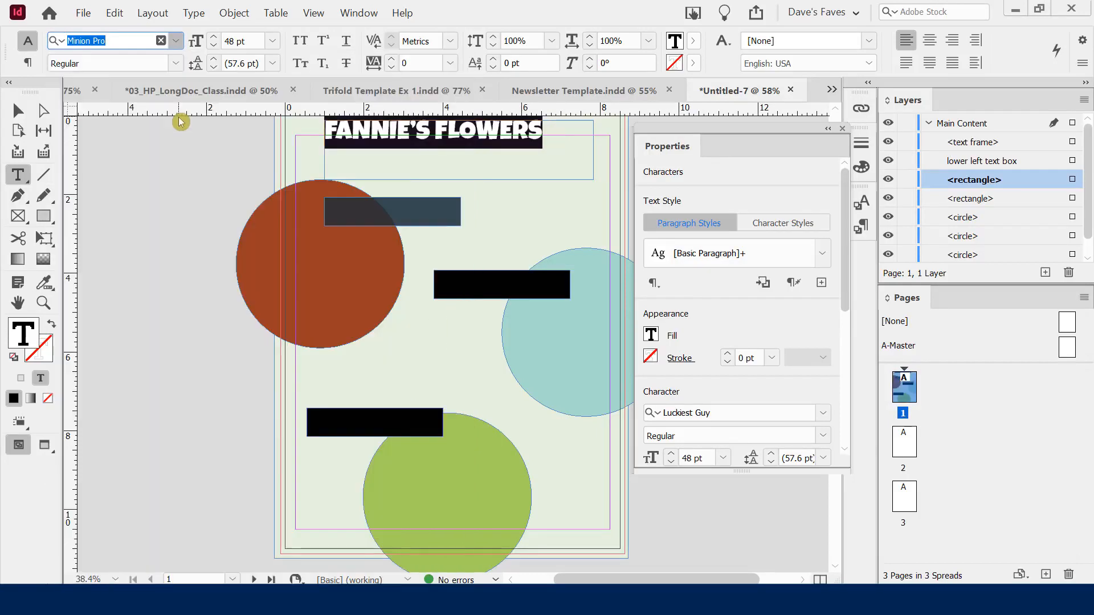
# Resize the heading frame to span the page from 0.25 in and centre-align the text
pyautogui.press('Escape')
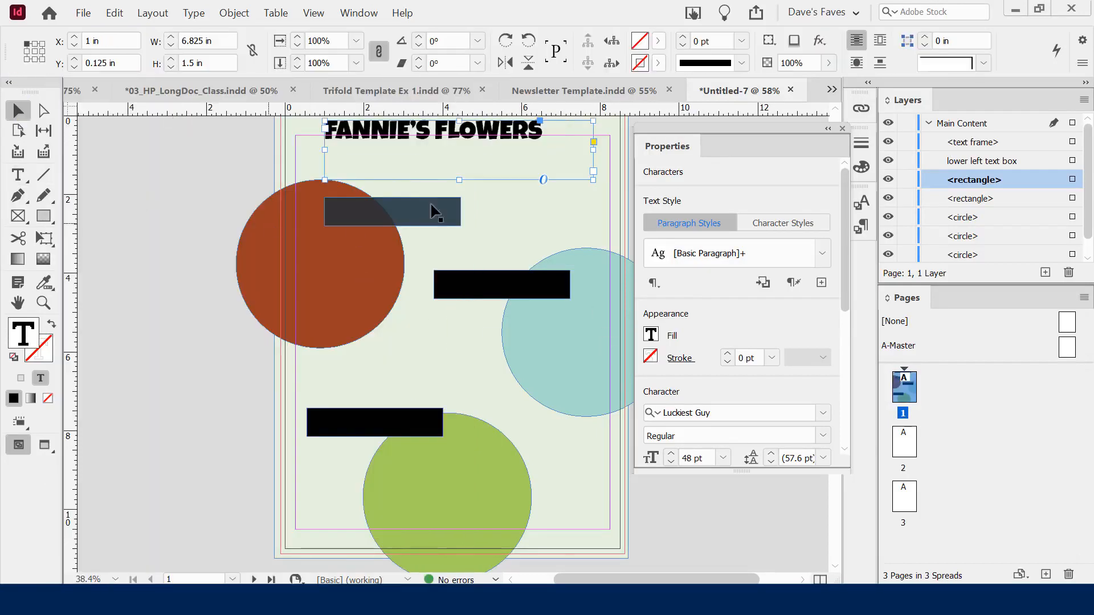
pyautogui.moveTo(459, 180); pyautogui.dragTo(419, 157)
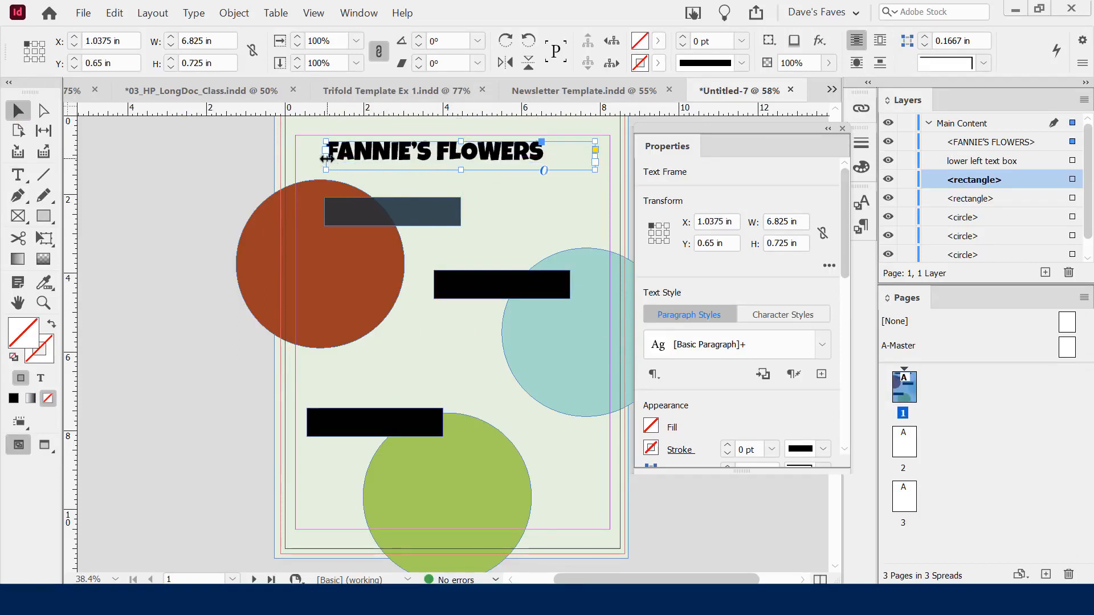
pyautogui.moveTo(326, 158); pyautogui.dragTo(295, 159)
pyautogui.moveTo(595, 155); pyautogui.dragTo(610, 161)
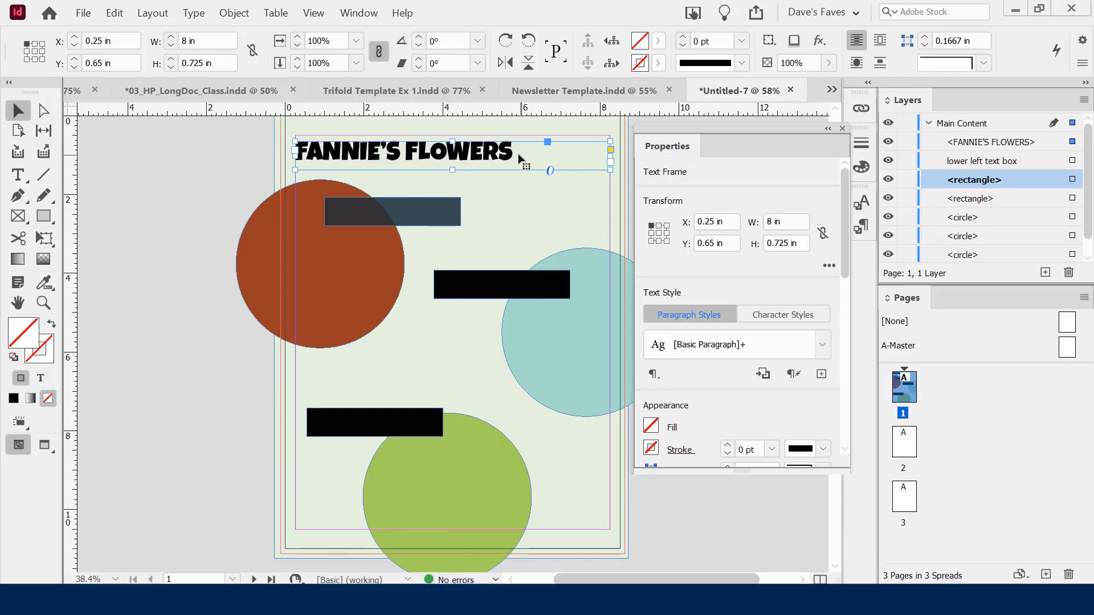
pyautogui.moveTo(847, 196); pyautogui.dragTo(844, 334)
pyautogui.click(673, 333)
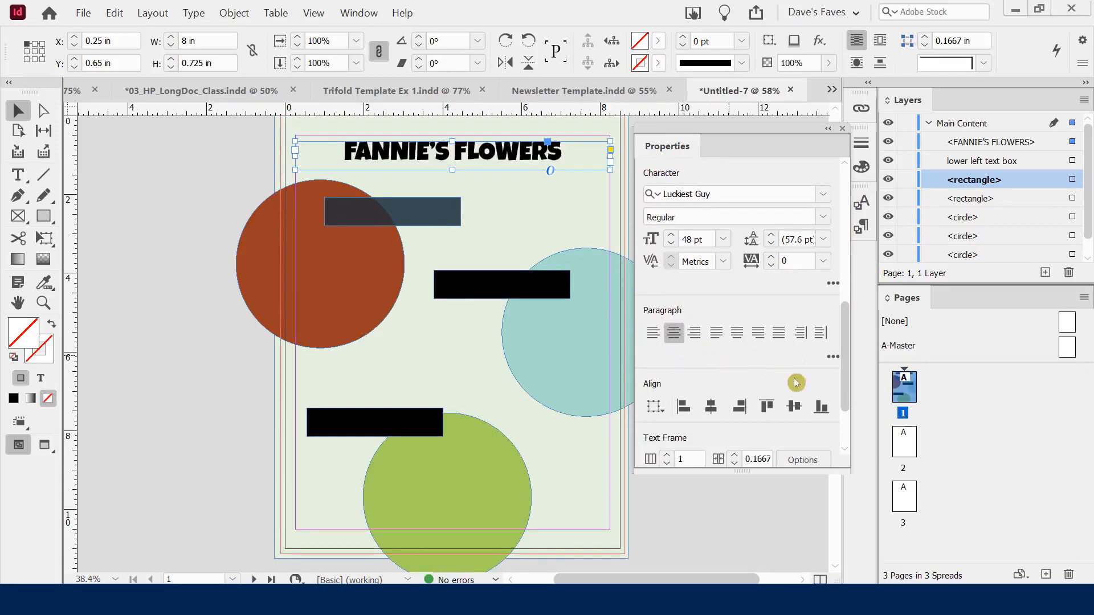
pyautogui.moveTo(841, 331); pyautogui.dragTo(839, 364)
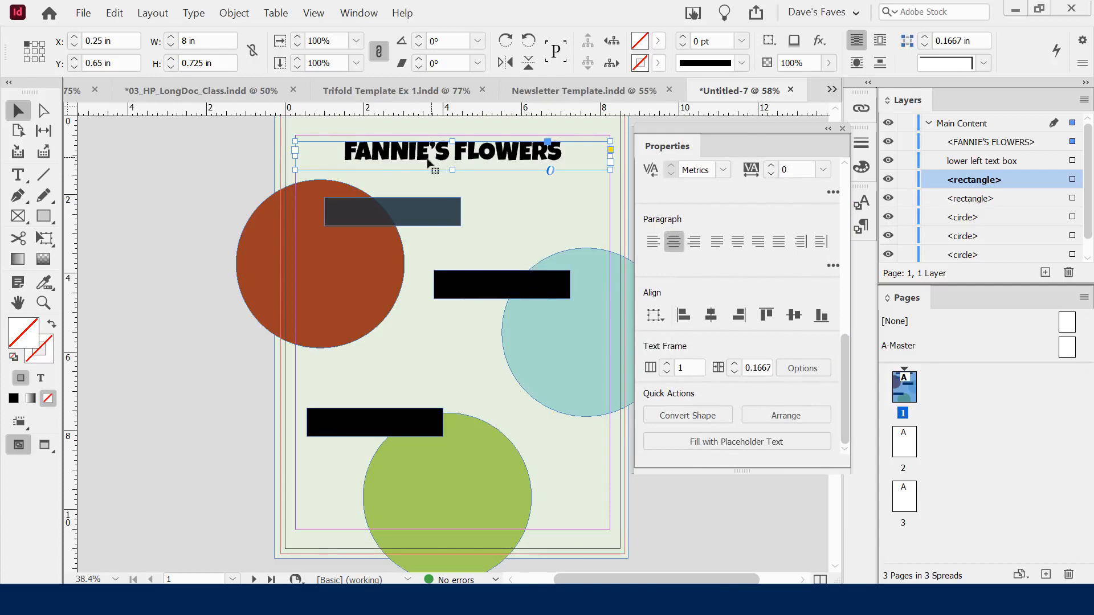
pyautogui.click(505, 206)
pyautogui.press('w')
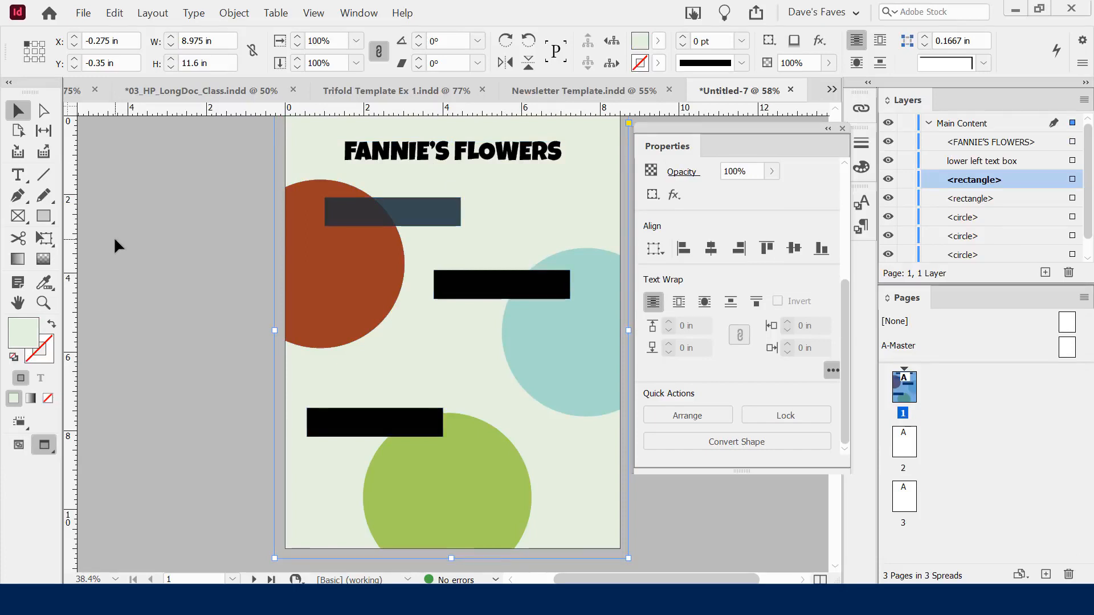
pyautogui.press('w')
pyautogui.click(146, 197)
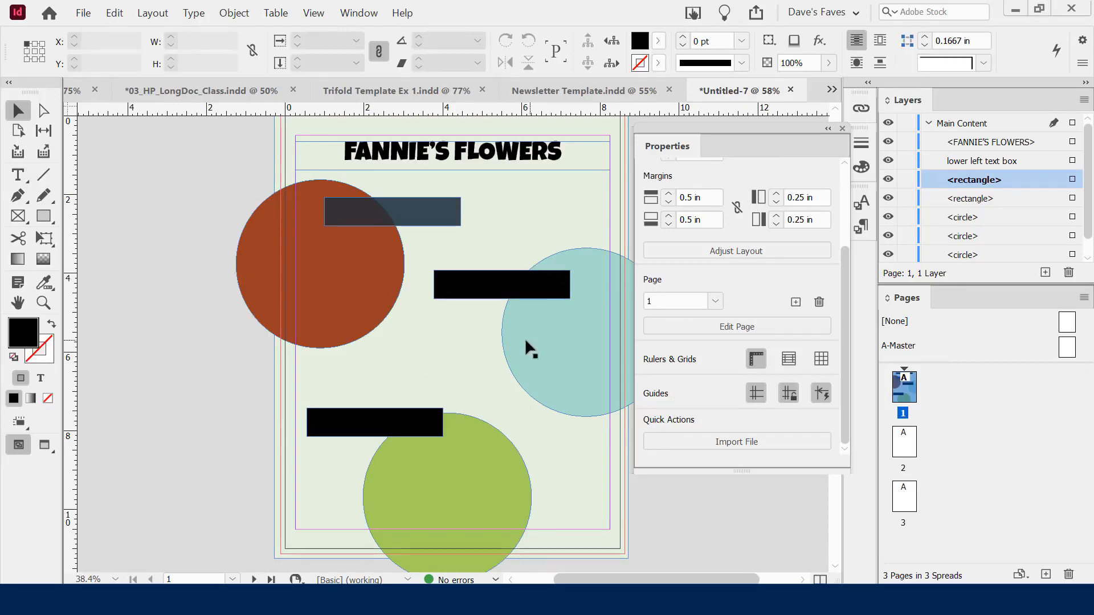
# Place the AdobeStock_108372417 bouquet photo in a frame drawn over the middle circles
pyautogui.click(82, 13)
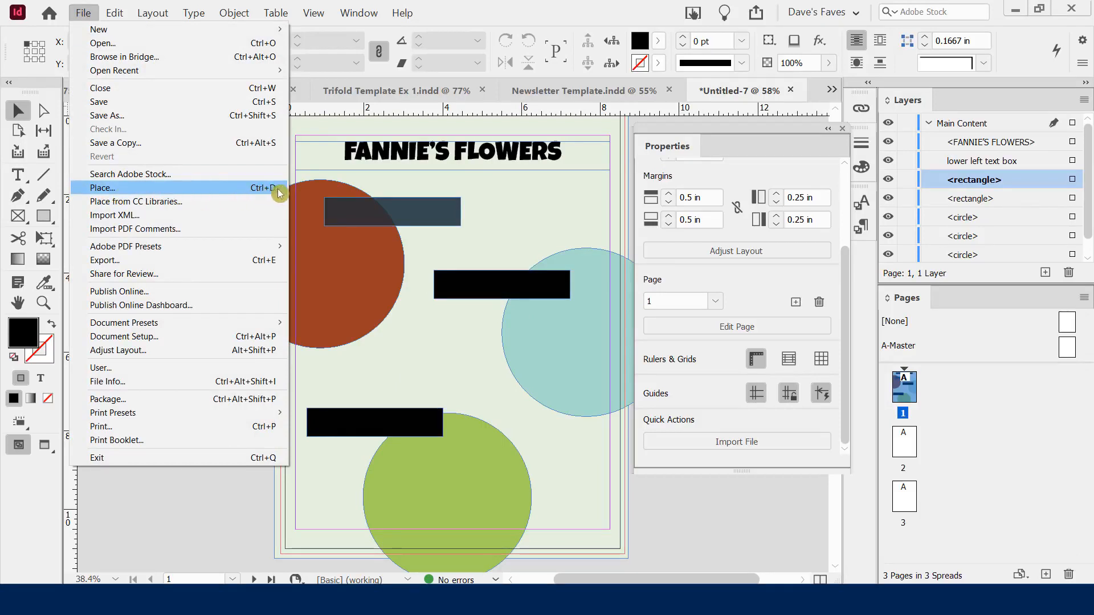
pyautogui.click(255, 192)
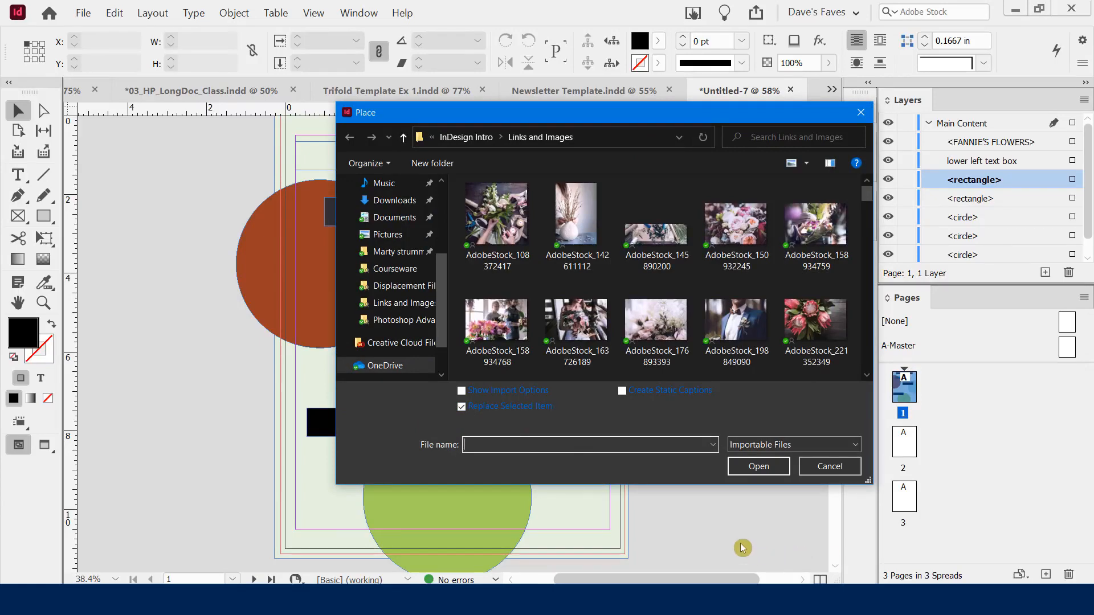
pyautogui.doubleClick(495, 213)
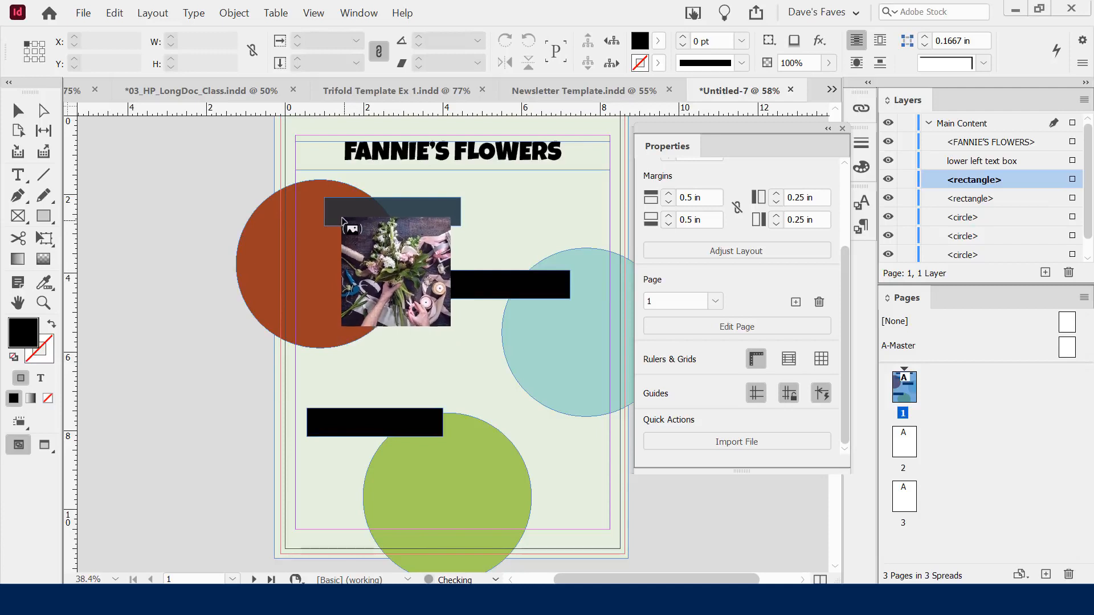
pyautogui.moveTo(325, 193); pyautogui.dragTo(472, 457)
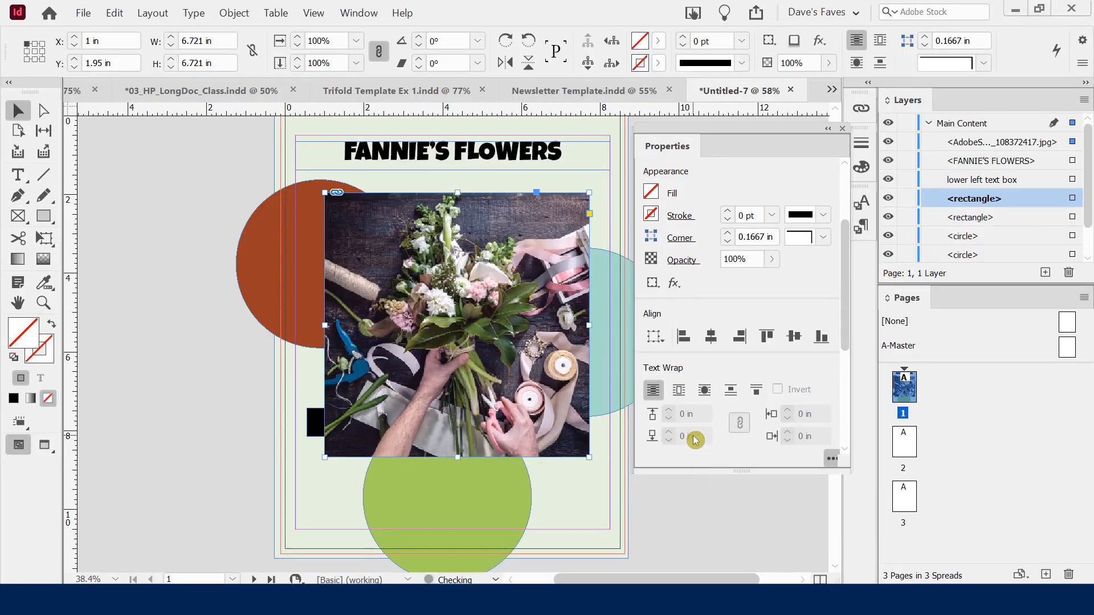
pyautogui.click(83, 12)
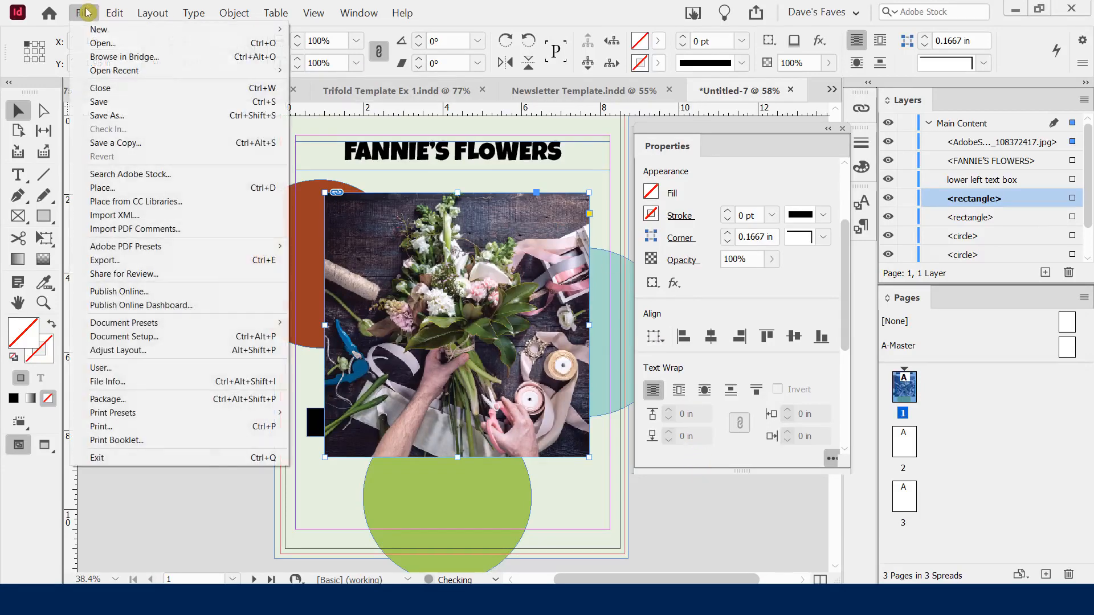
pyautogui.click(101, 188)
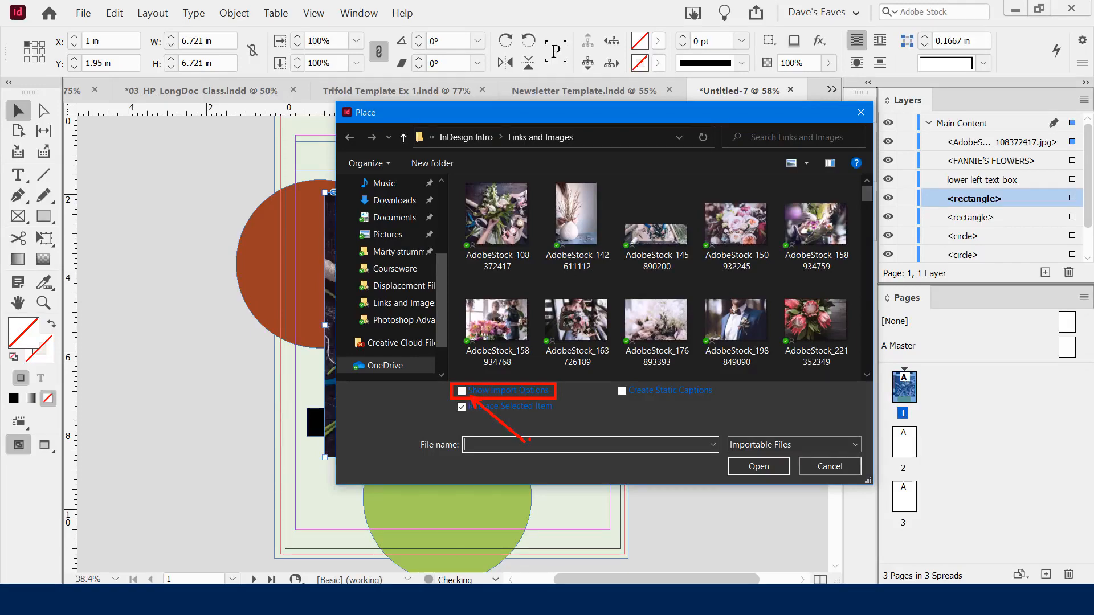
pyautogui.click(826, 467)
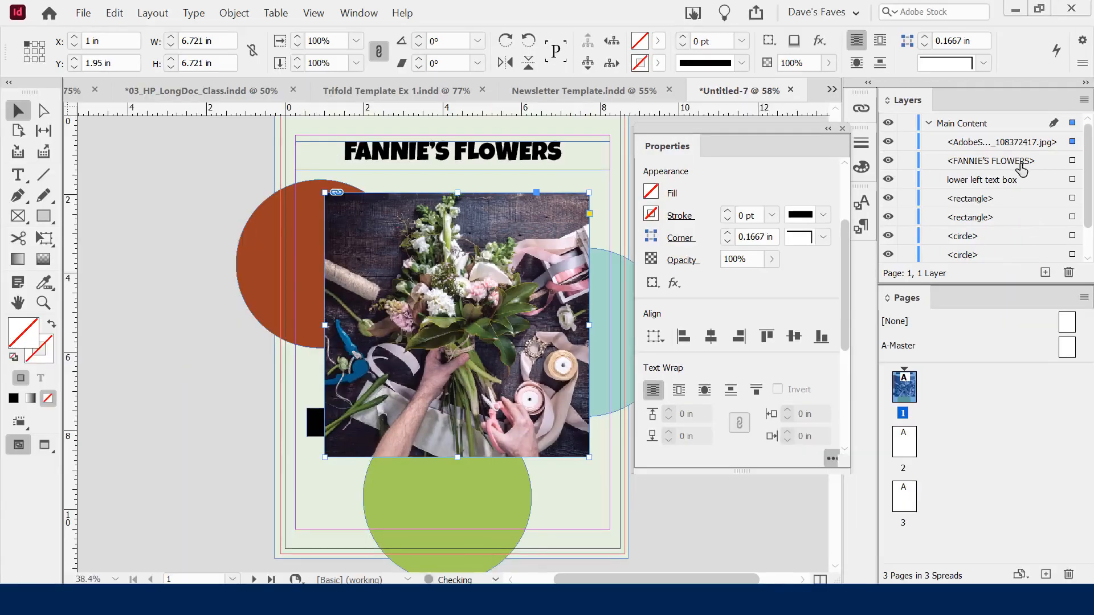
# Move the bouquet photo's layer below the circle layers so the circles overlap it
pyautogui.click(994, 143)
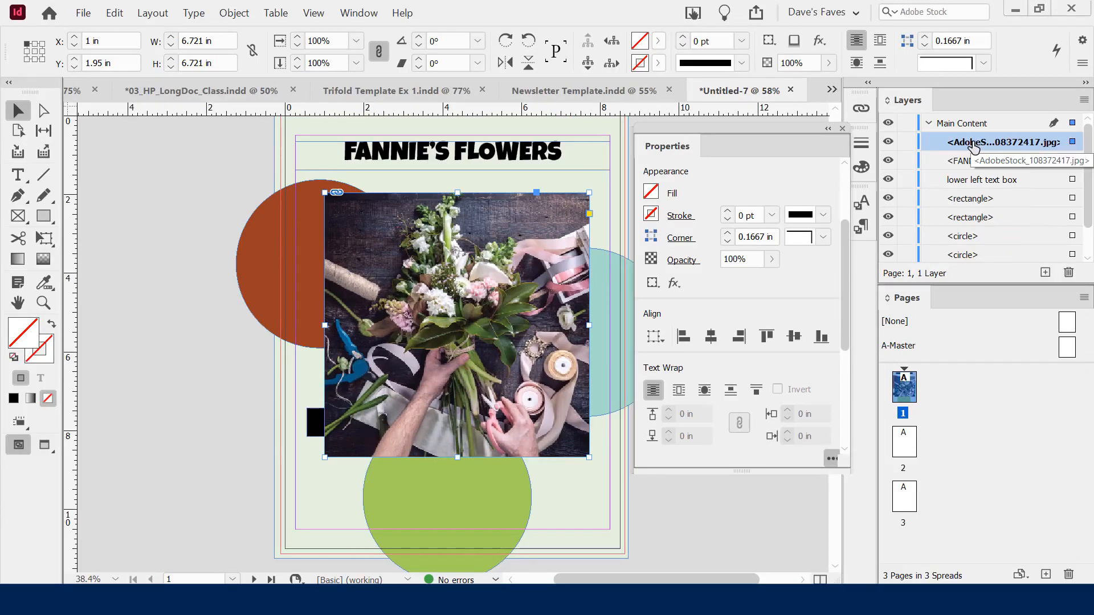
pyautogui.moveTo(973, 148); pyautogui.dragTo(968, 253)
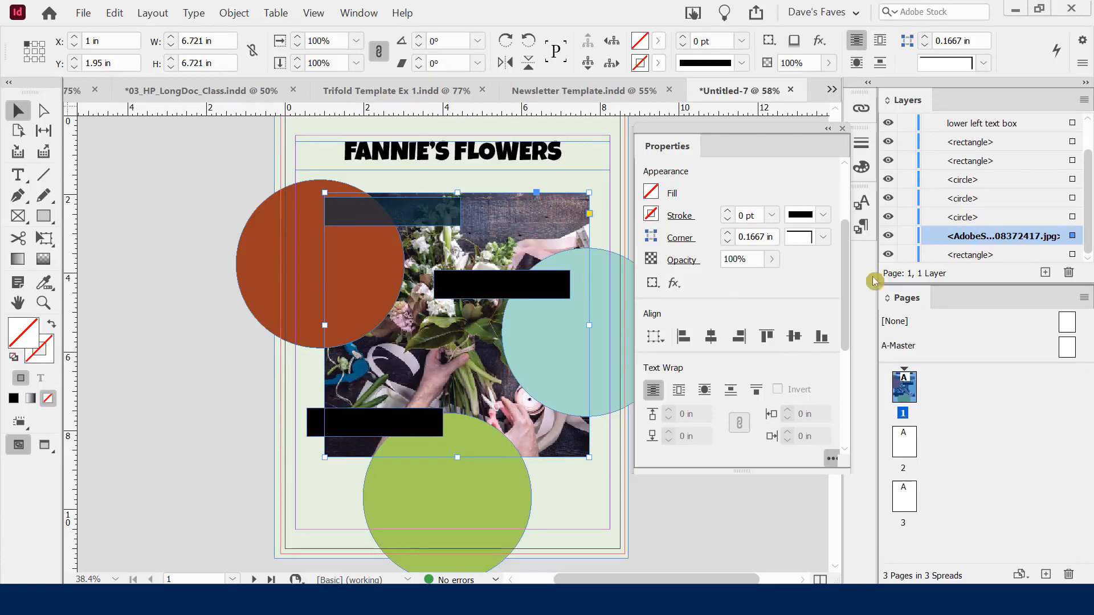
pyautogui.click(652, 508)
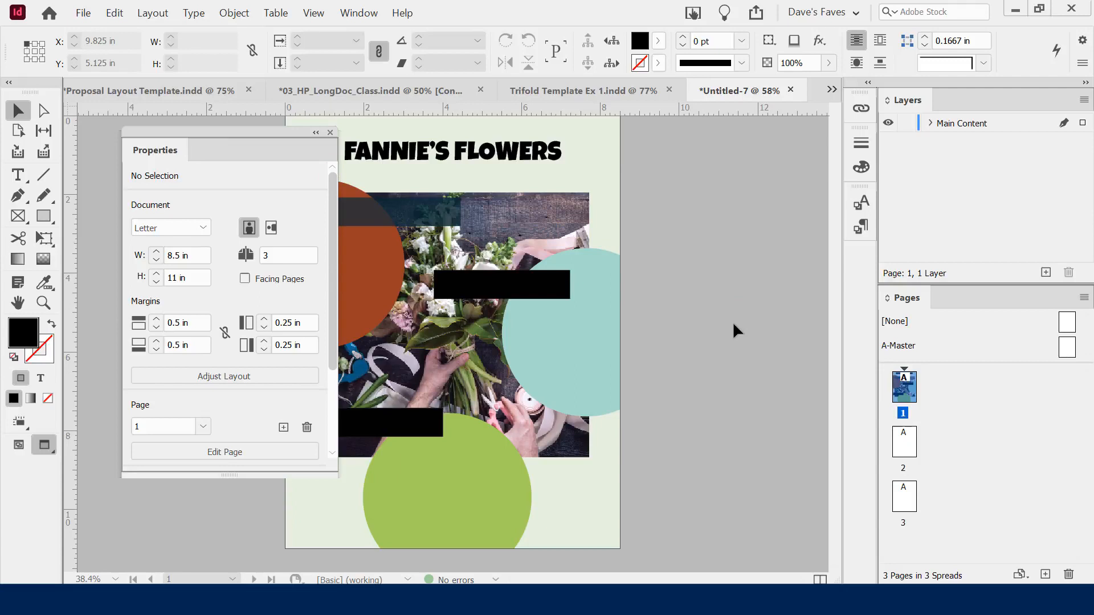
# Move the floating panel aside and place the AdobeStock_198849090 groom photo on the green circle
pyautogui.click(245, 140)
pyautogui.moveTo(245, 140); pyautogui.dragTo(178, 144)
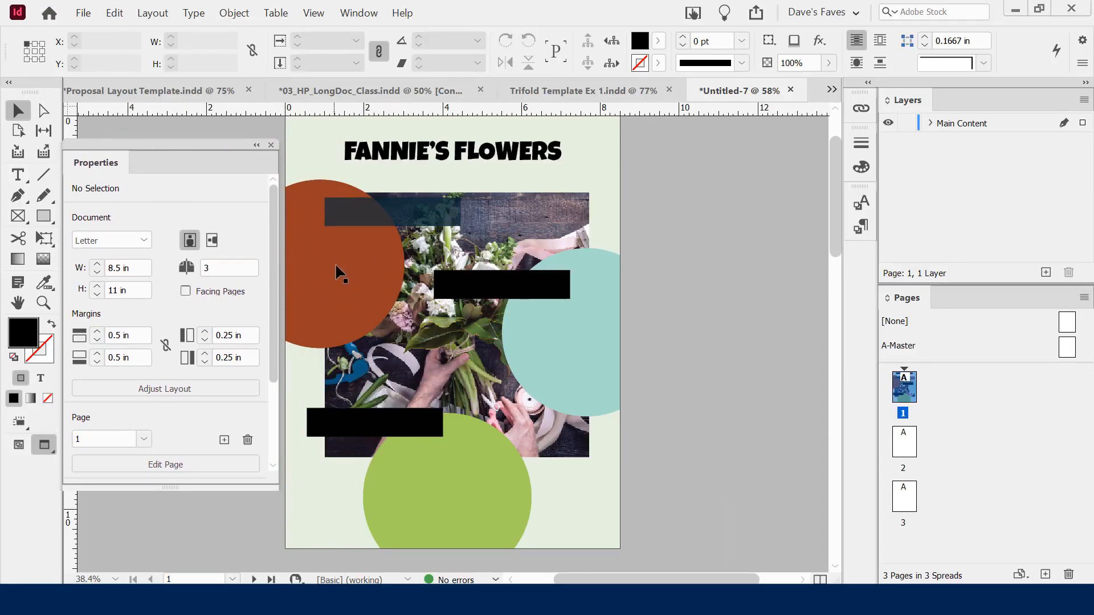
pyautogui.click(84, 12)
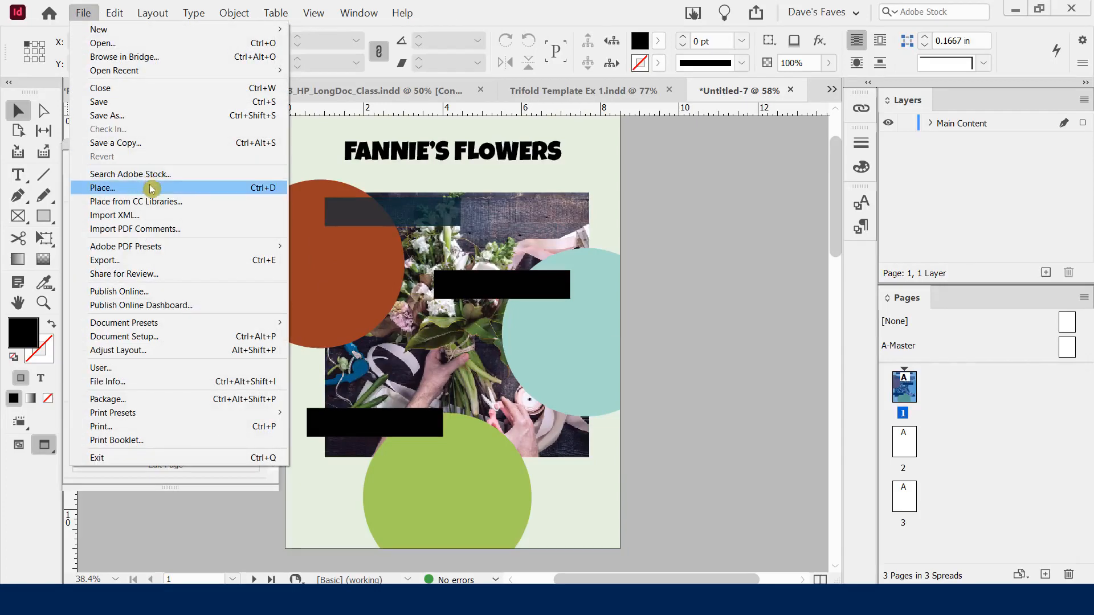
pyautogui.click(227, 187)
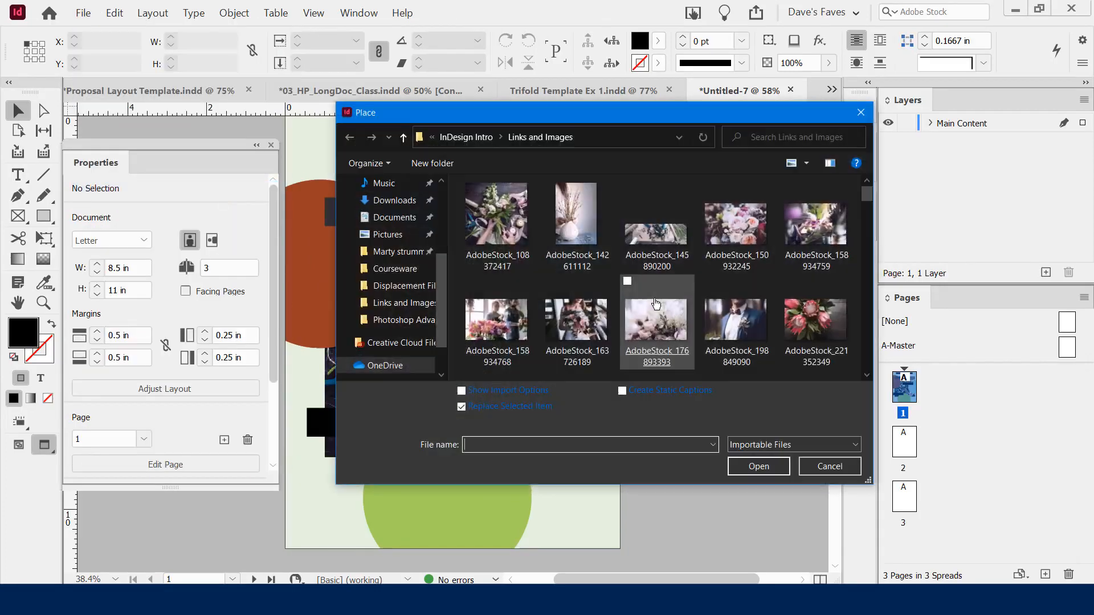
pyautogui.doubleClick(735, 328)
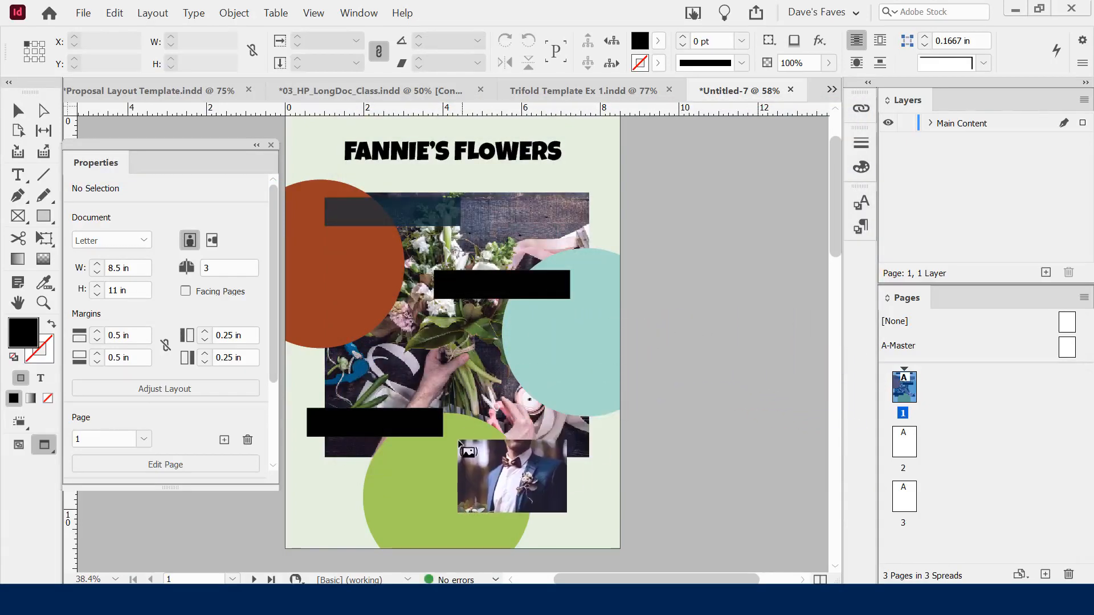
pyautogui.moveTo(392, 450); pyautogui.dragTo(497, 519)
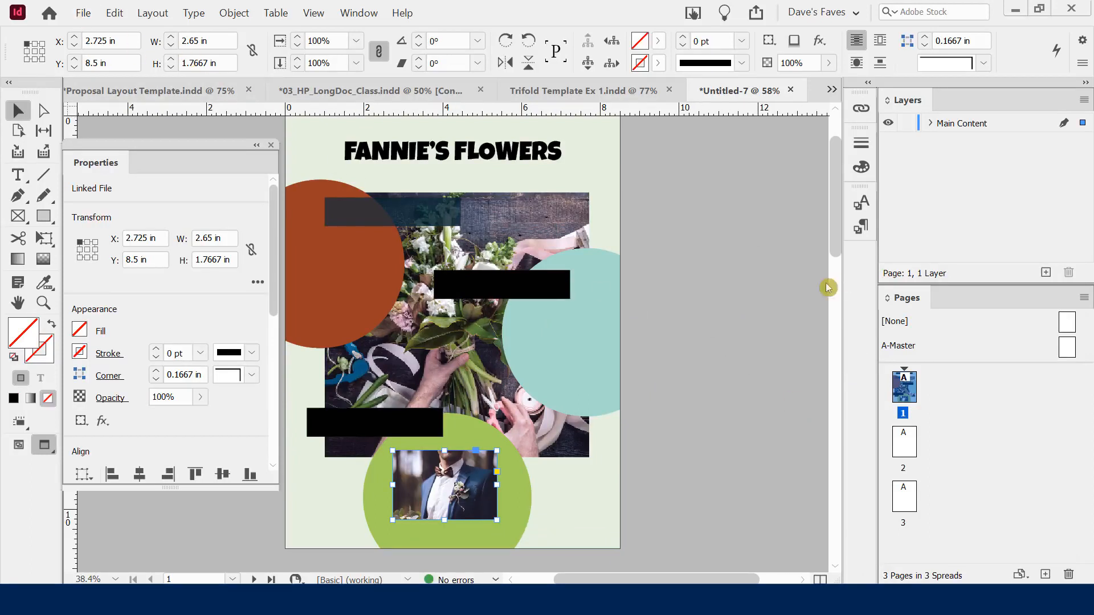
# Place the AdobeStock_221352349 protea photo over the orange circle, undoing a stray move
pyautogui.click(724, 262)
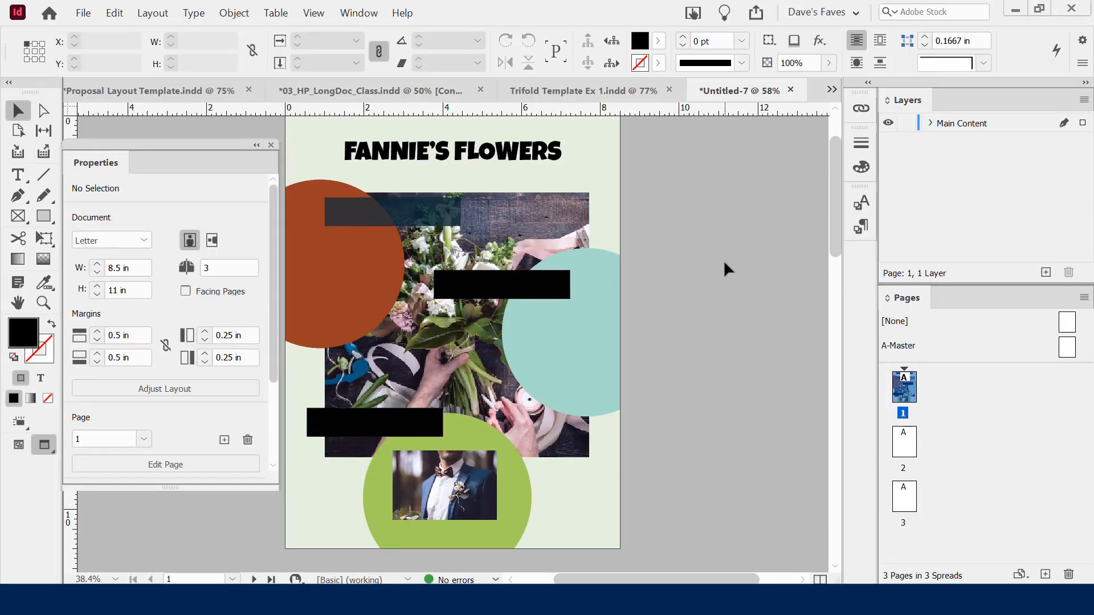
pyautogui.hotkey('ctrl', 'd')
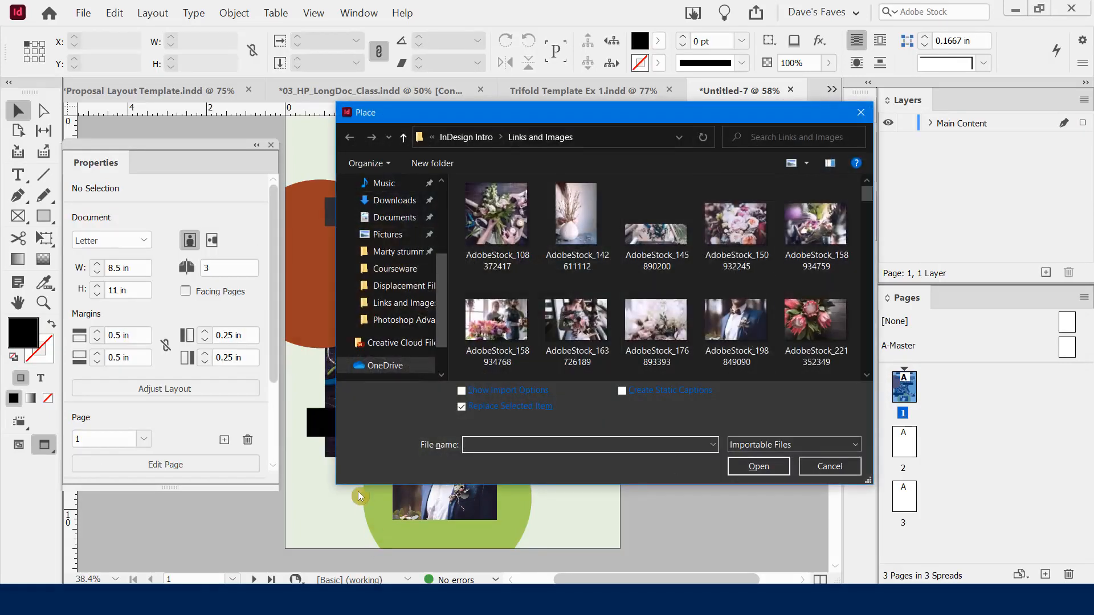
pyautogui.click(819, 319)
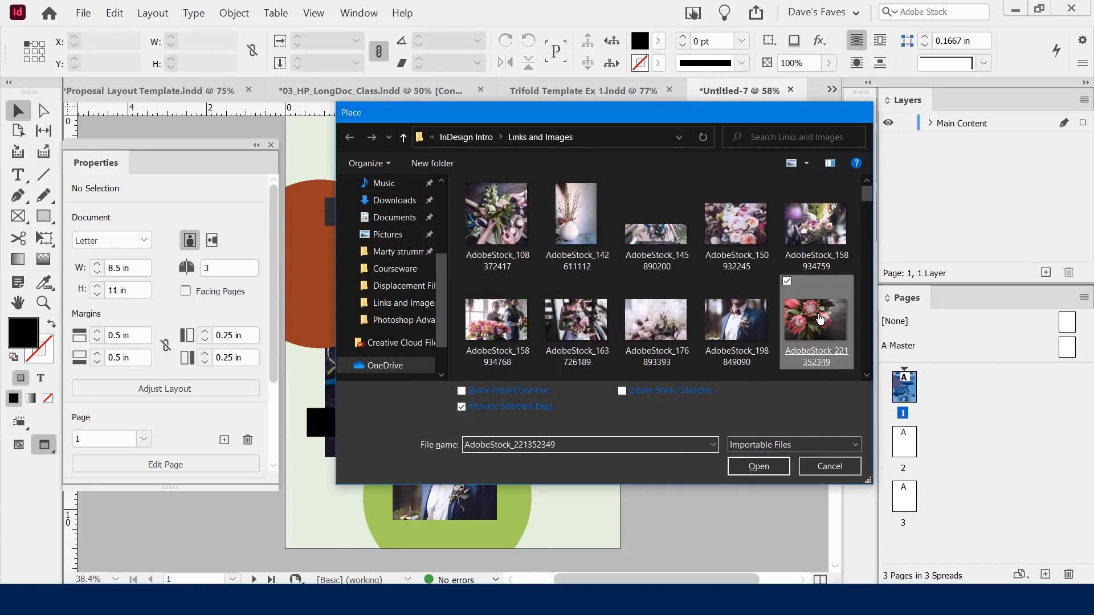
pyautogui.doubleClick(820, 319)
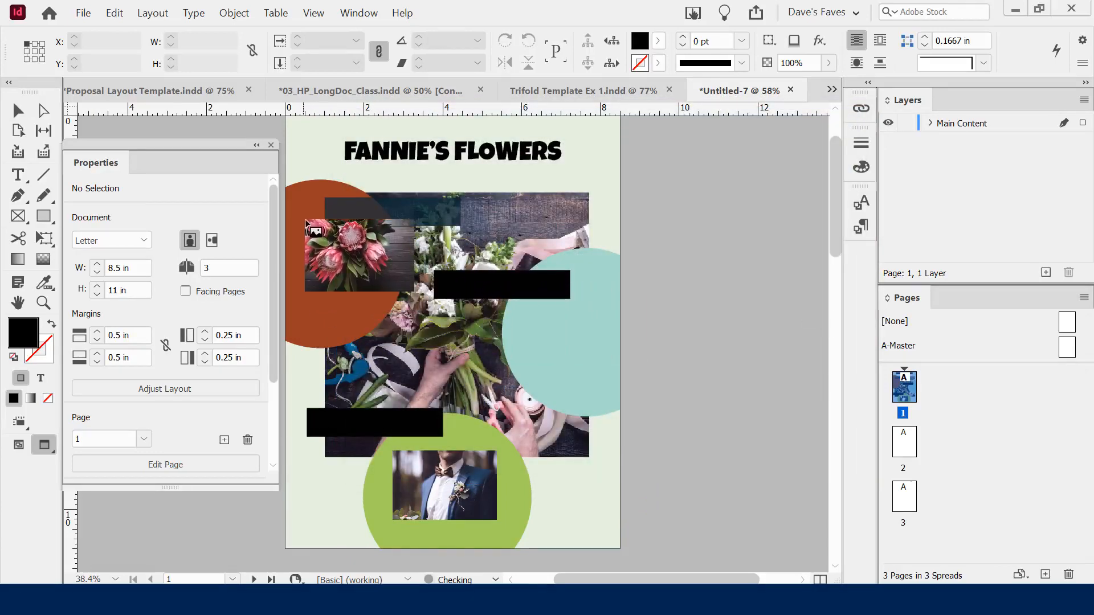
pyautogui.moveTo(296, 231); pyautogui.dragTo(342, 289)
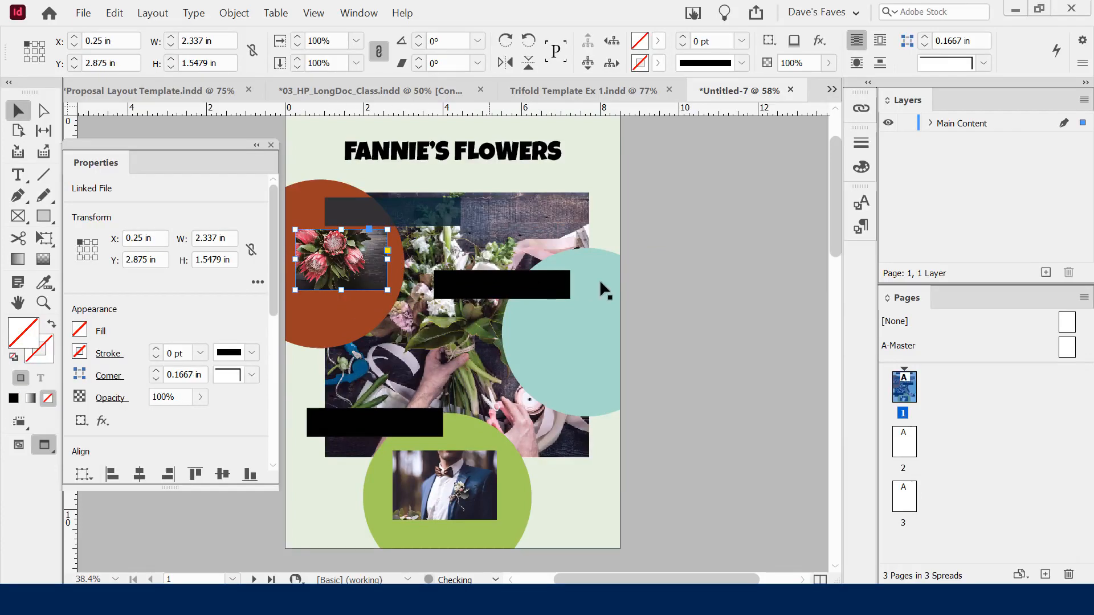
pyautogui.click(678, 267)
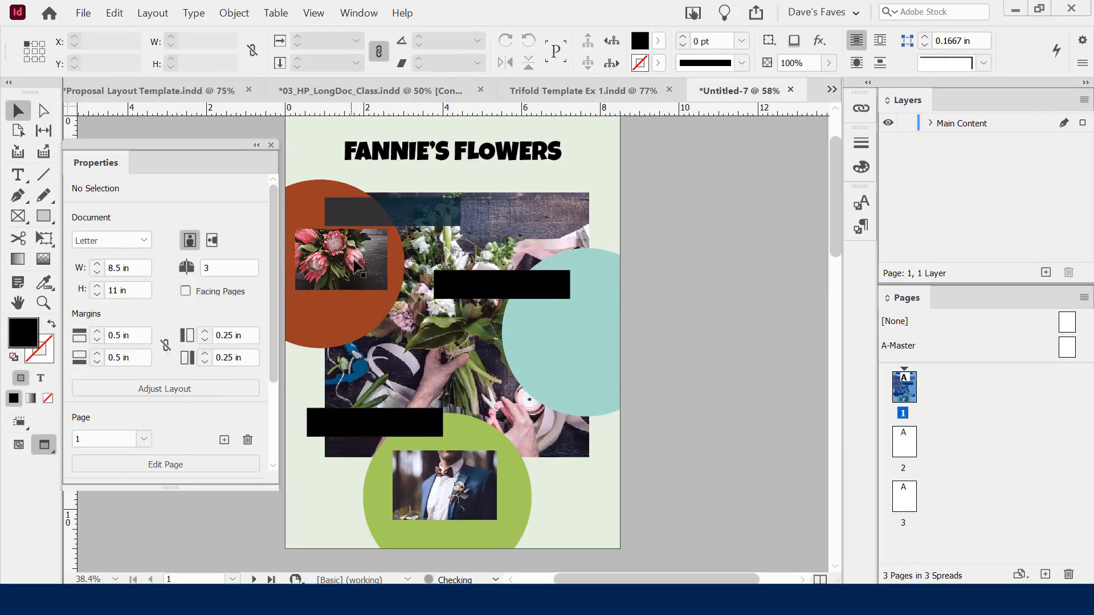
pyautogui.moveTo(356, 261); pyautogui.dragTo(345, 263)
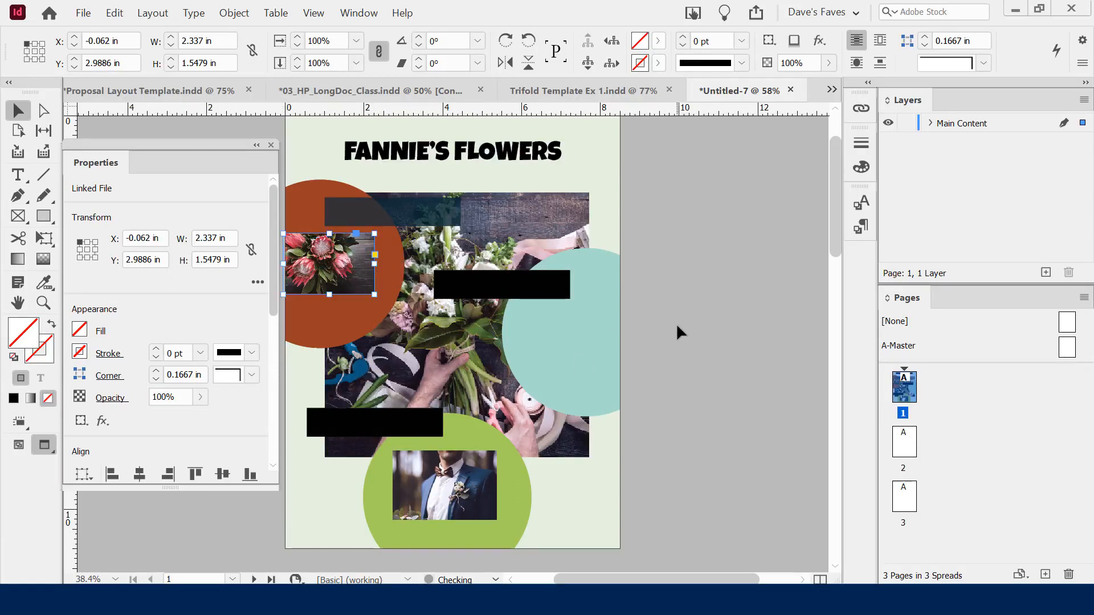
pyautogui.hotkey('ctrl', 'z')
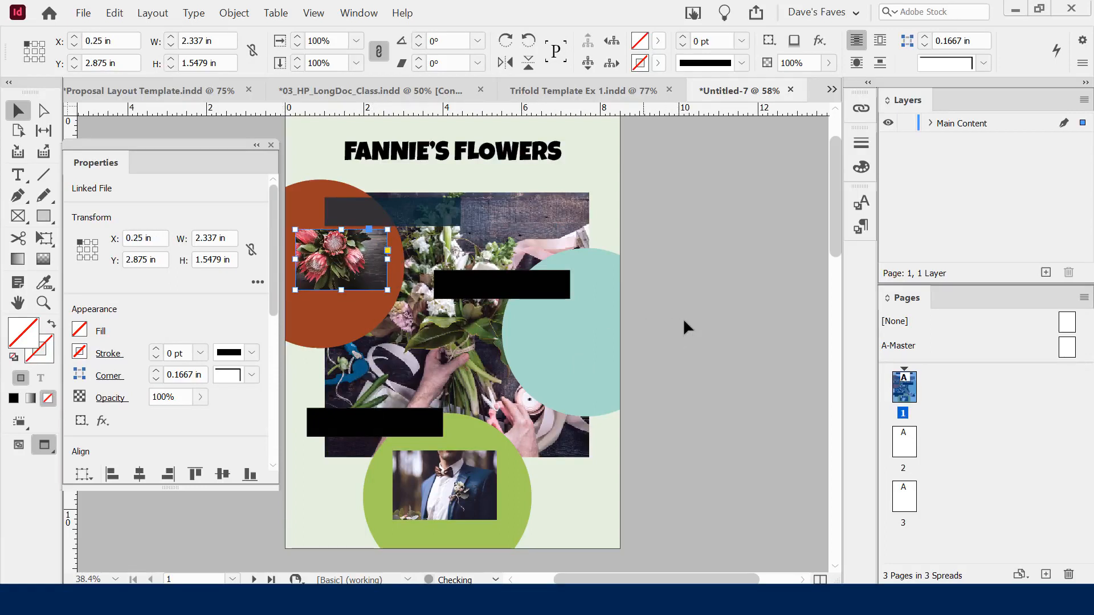
pyautogui.click(681, 317)
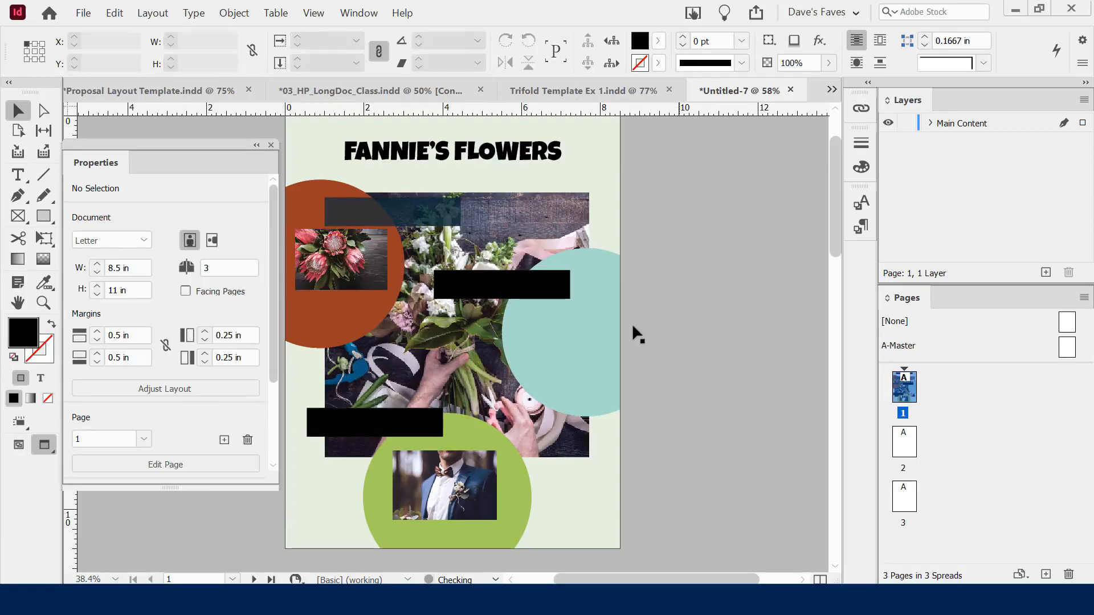
# Check the protea and groom photo frames by selecting and deselecting them
pyautogui.click(360, 272)
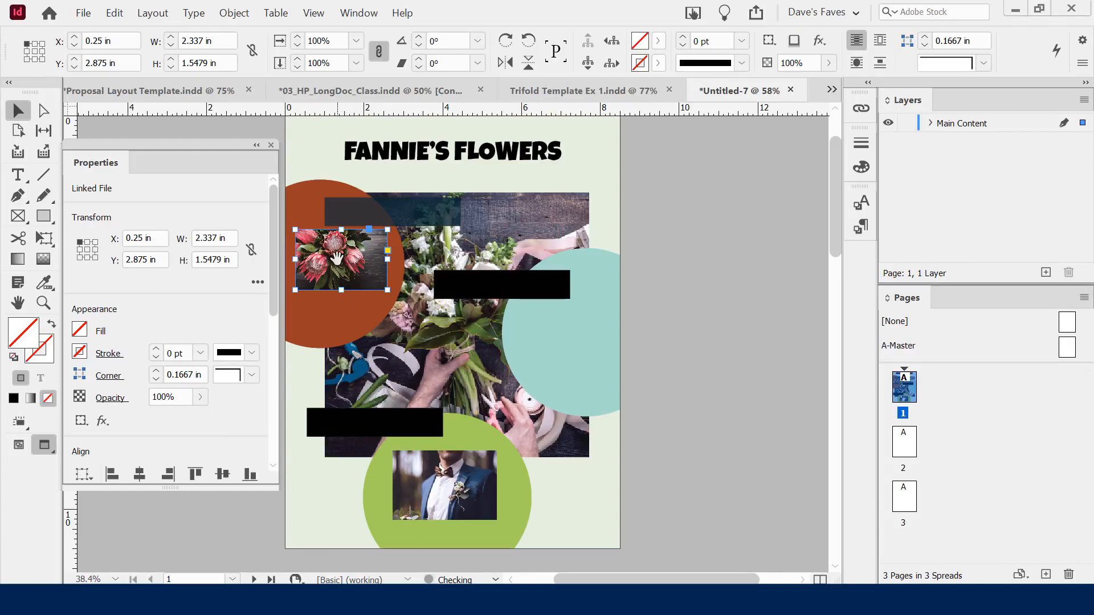
pyautogui.click(683, 335)
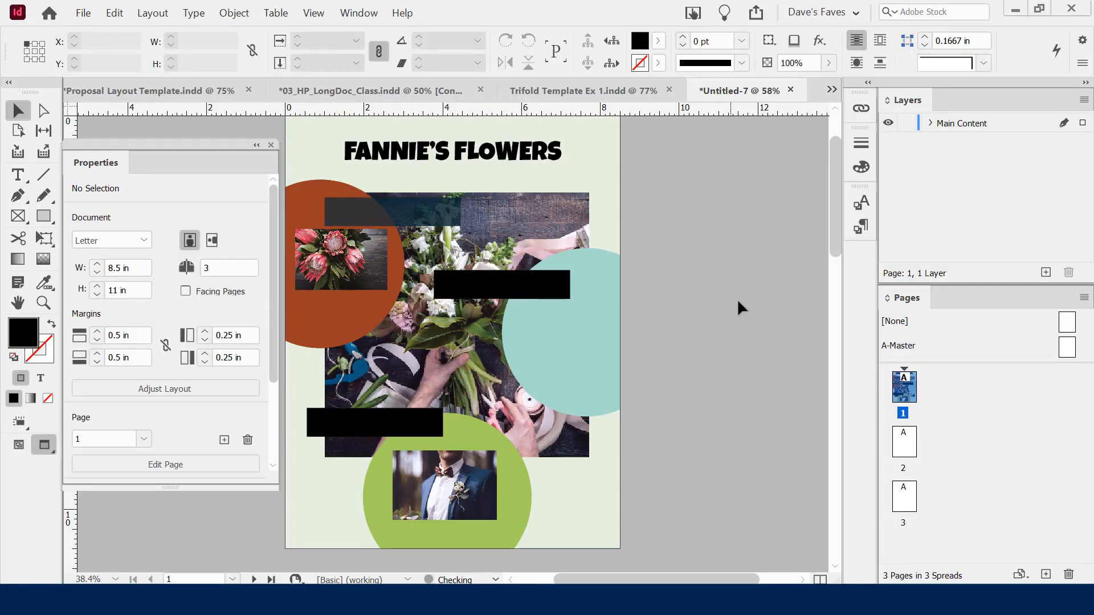
pyautogui.click(358, 275)
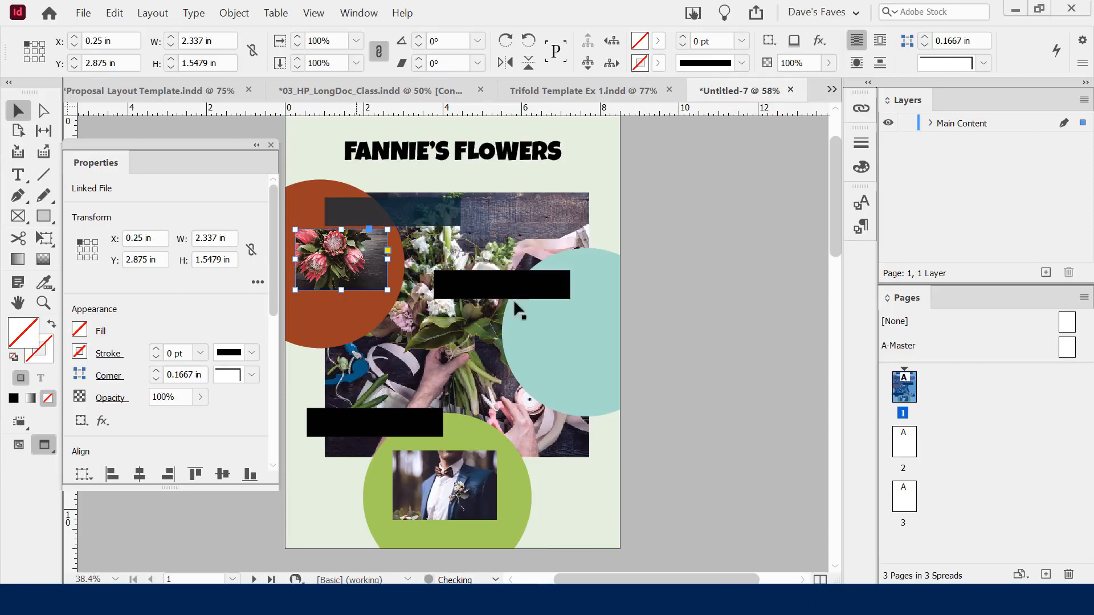
pyautogui.click(734, 318)
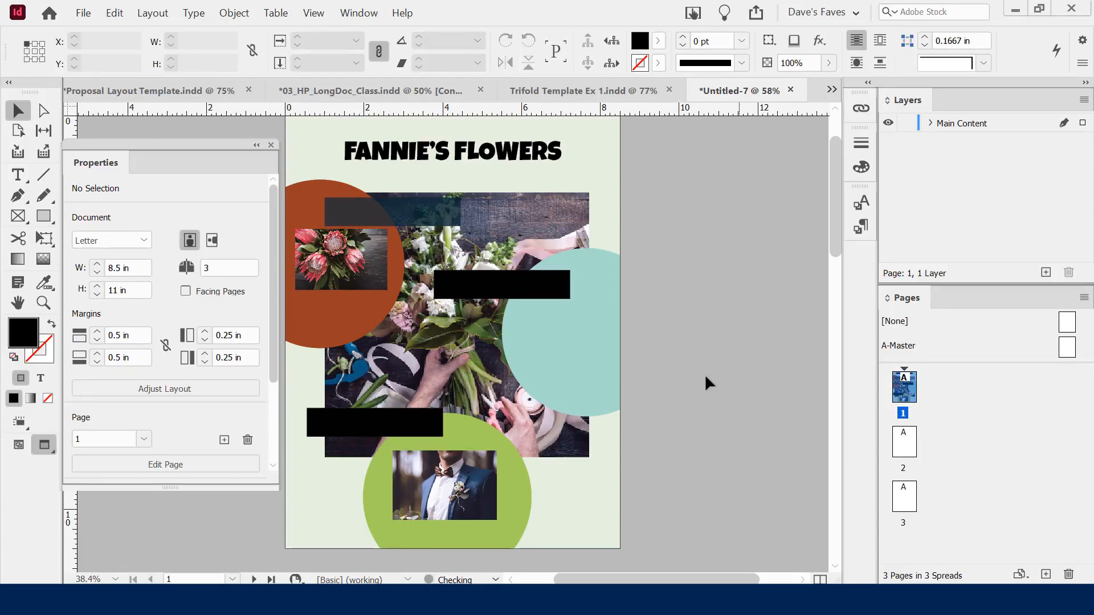
pyautogui.click(331, 269)
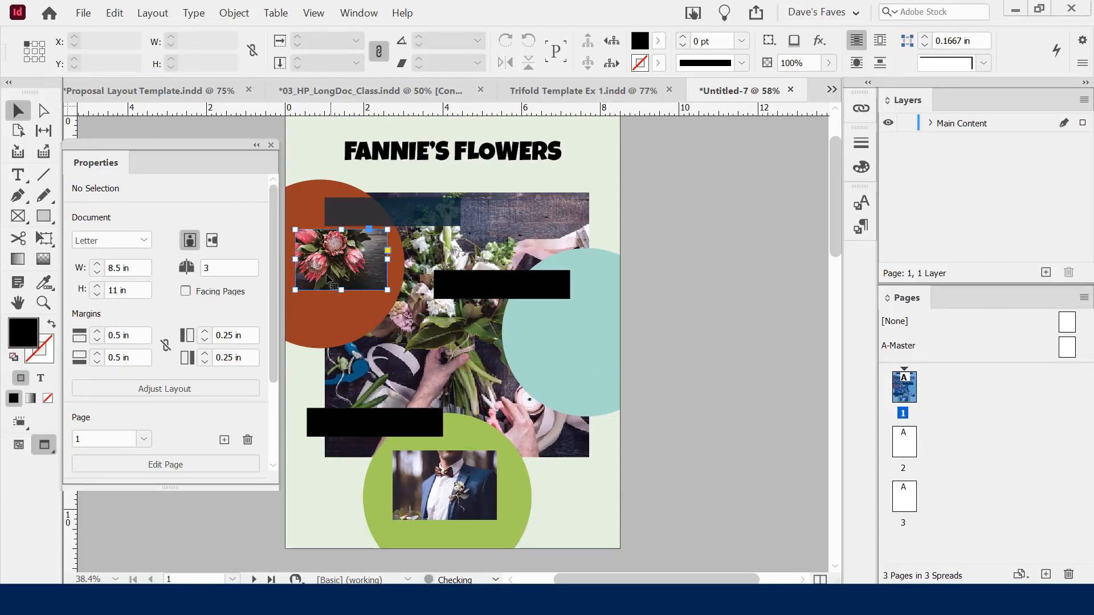
pyautogui.click(676, 350)
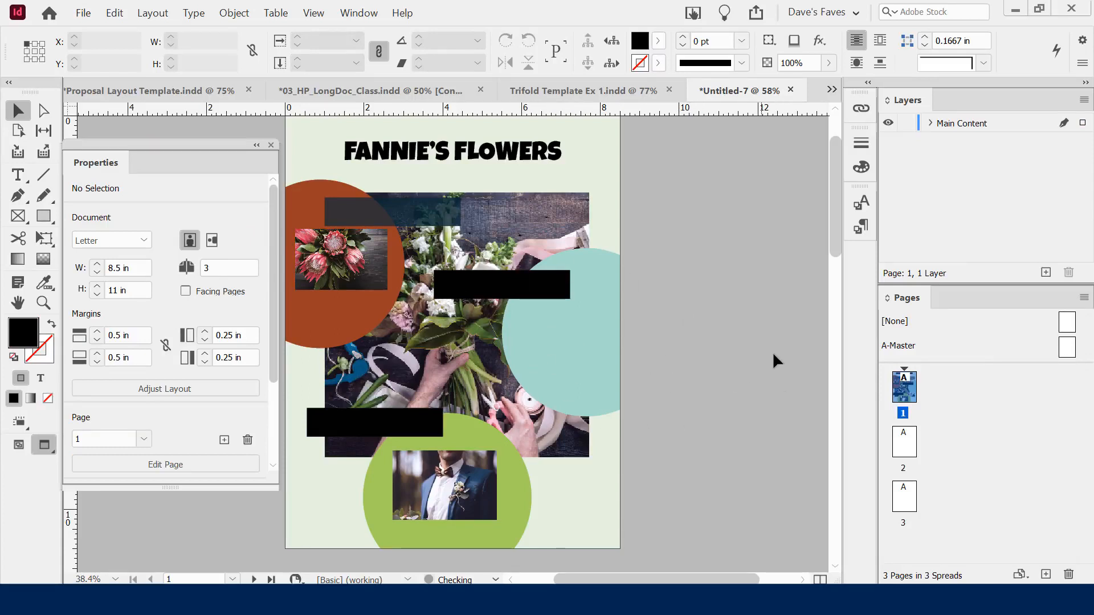
pyautogui.click(330, 268)
pyautogui.click(409, 500)
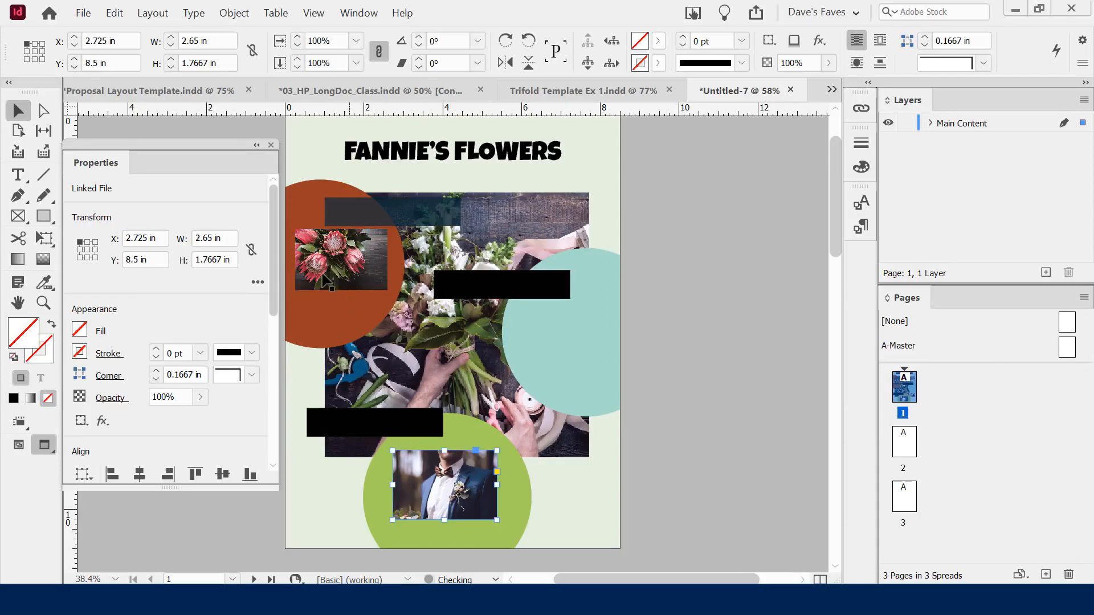
pyautogui.click(336, 259)
# Show frame edges with W and inspect the protea image and groom frame
pyautogui.press('w')
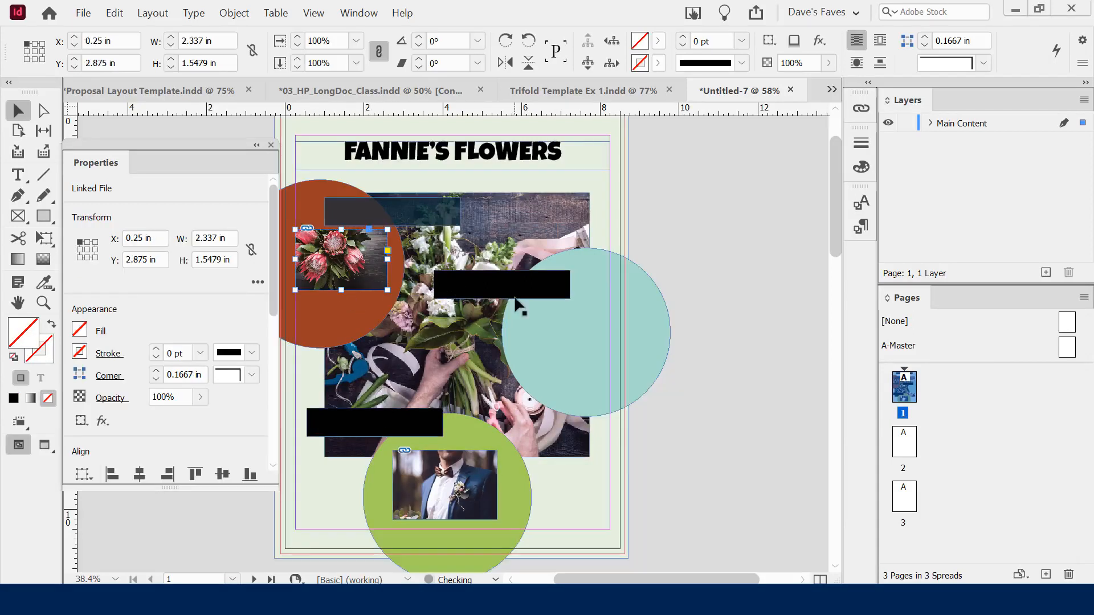
pyautogui.click(438, 491)
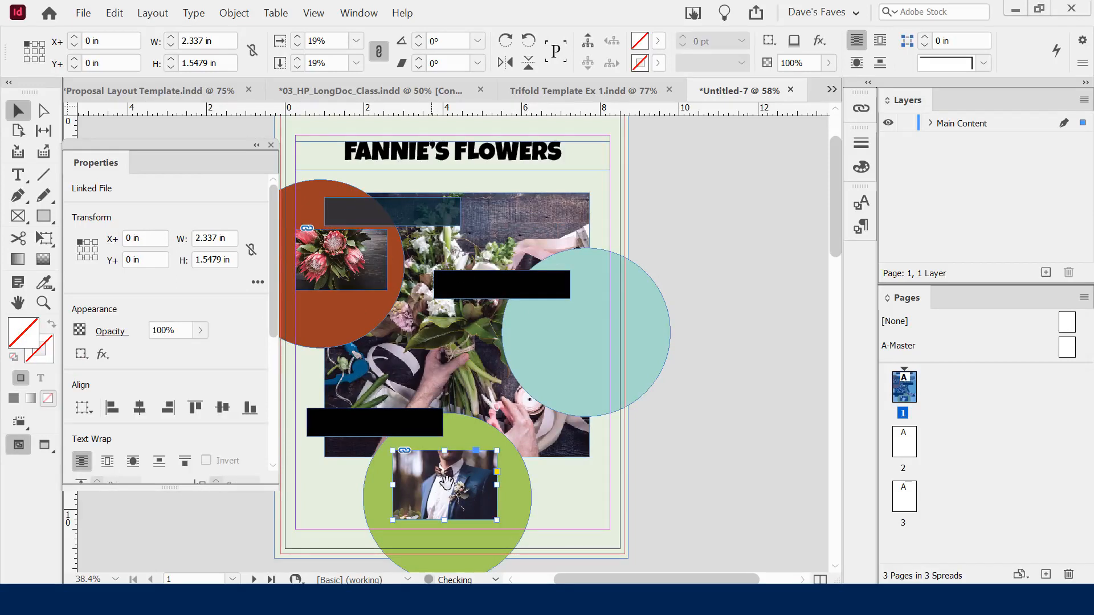
pyautogui.click(370, 246)
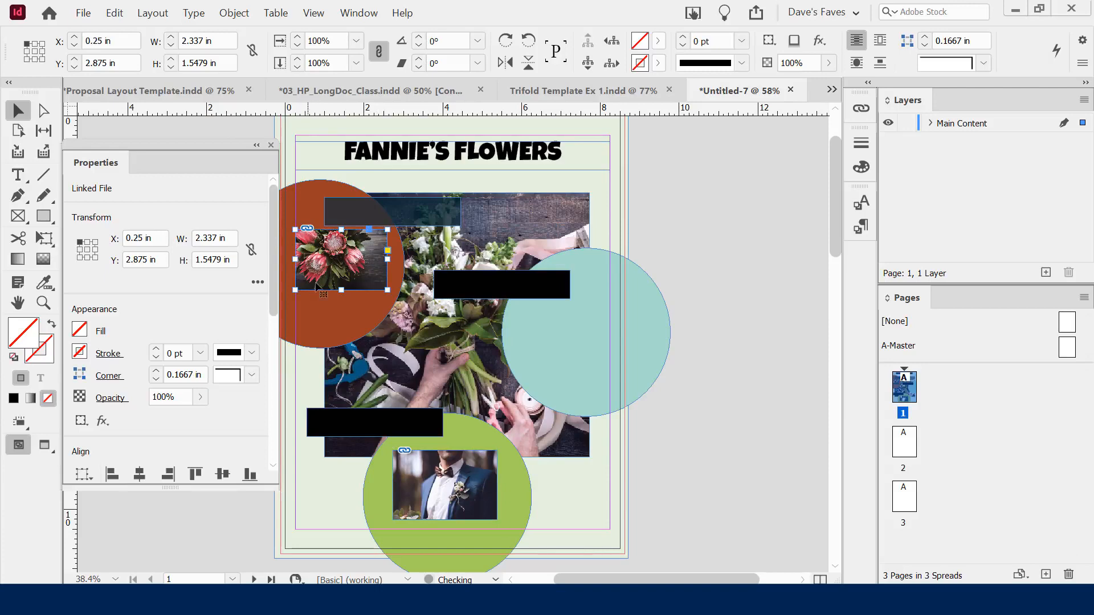
pyautogui.click(344, 255)
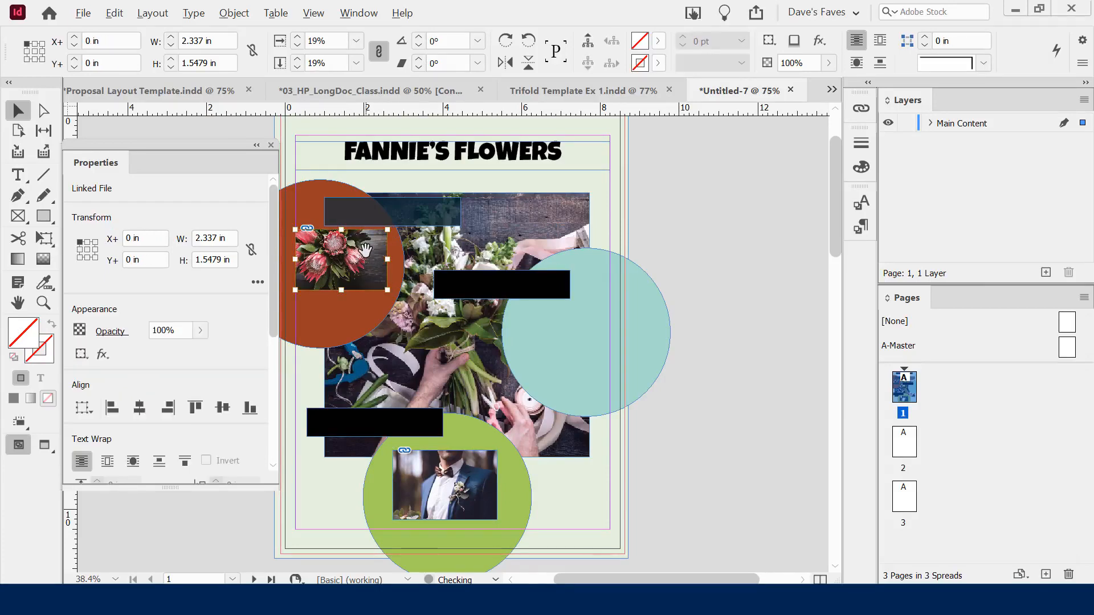
pyautogui.scroll(3, 366, 251)
pyautogui.scroll(1, 396, 256)
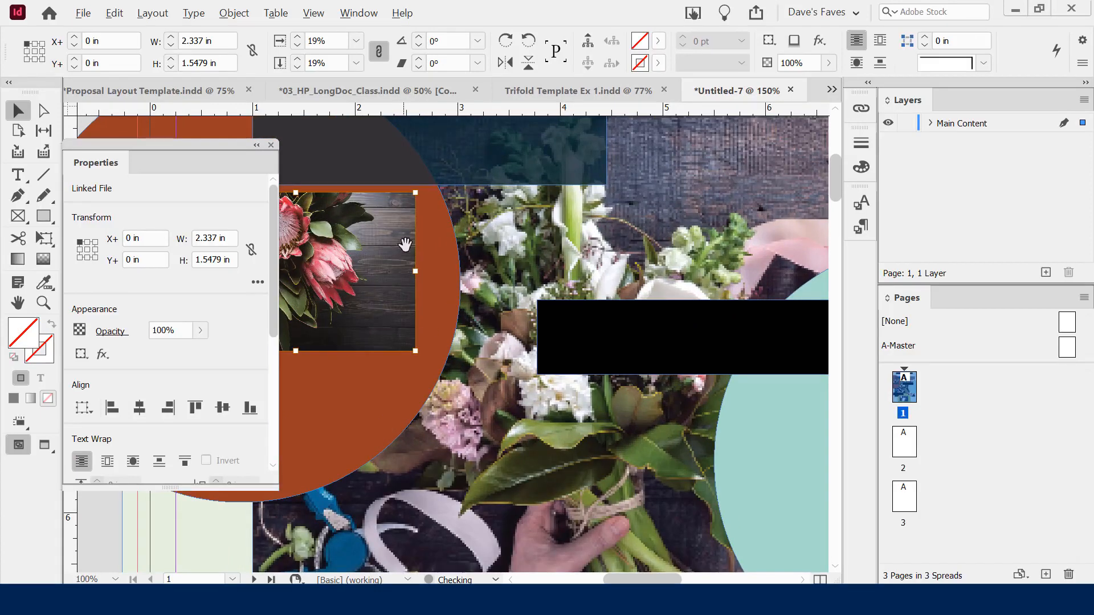
pyautogui.scroll(-5, 404, 267)
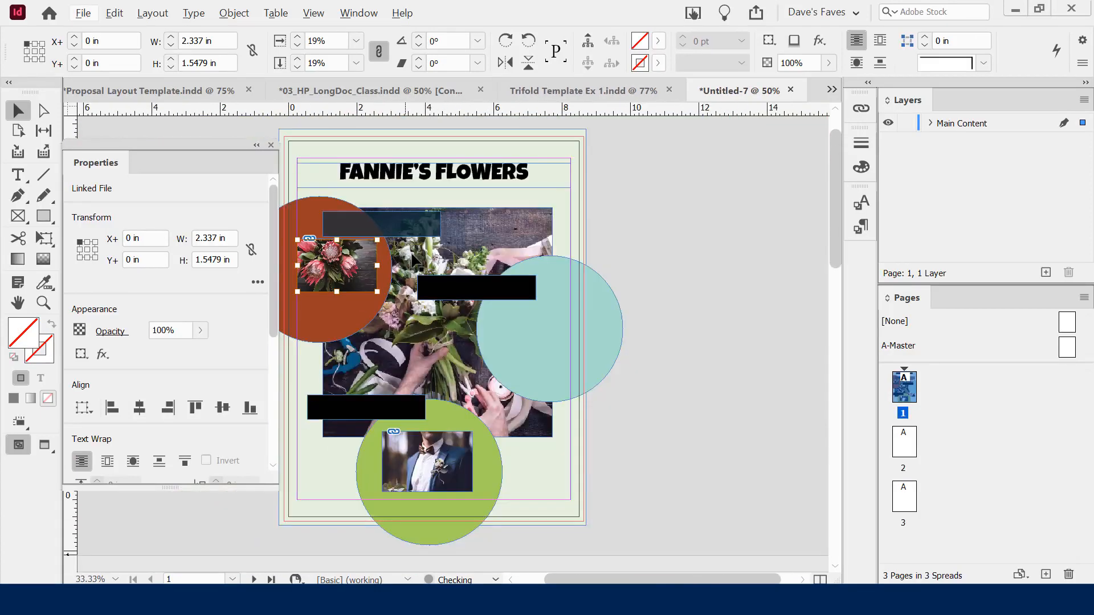
pyautogui.click(432, 472)
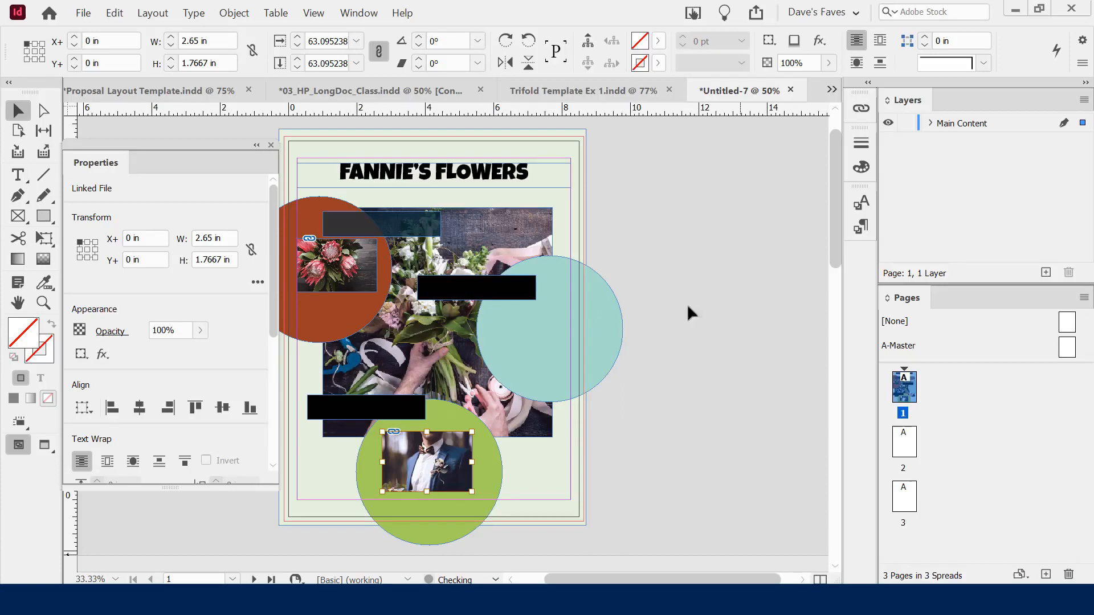
pyautogui.click(337, 264)
pyautogui.click(681, 345)
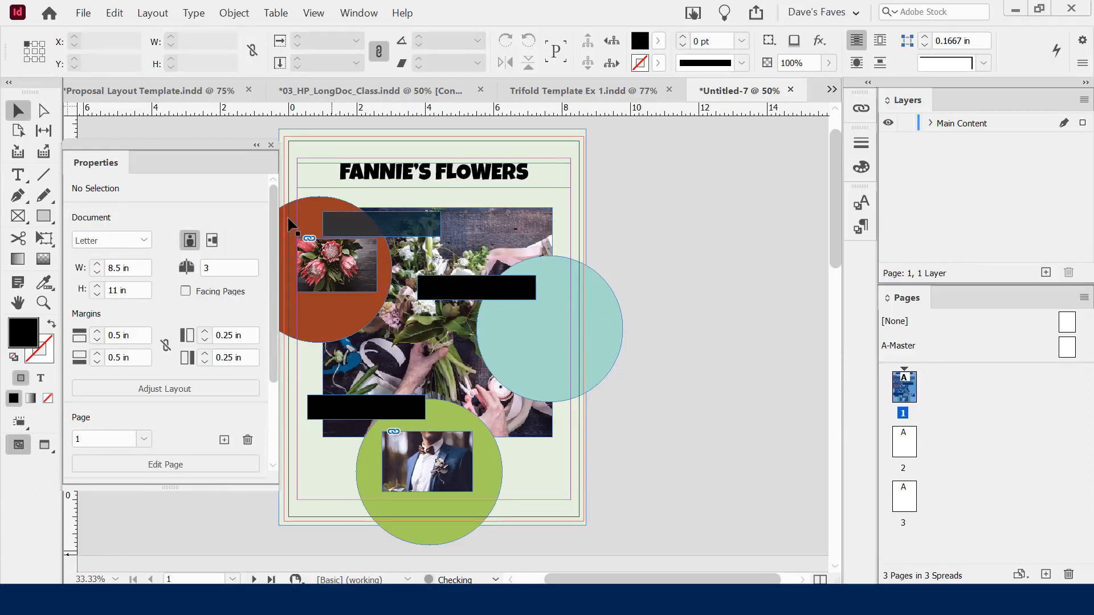
# Draw a 2.3 in ellipse frame inside the teal circle and nudge it into position
pyautogui.click(16, 216)
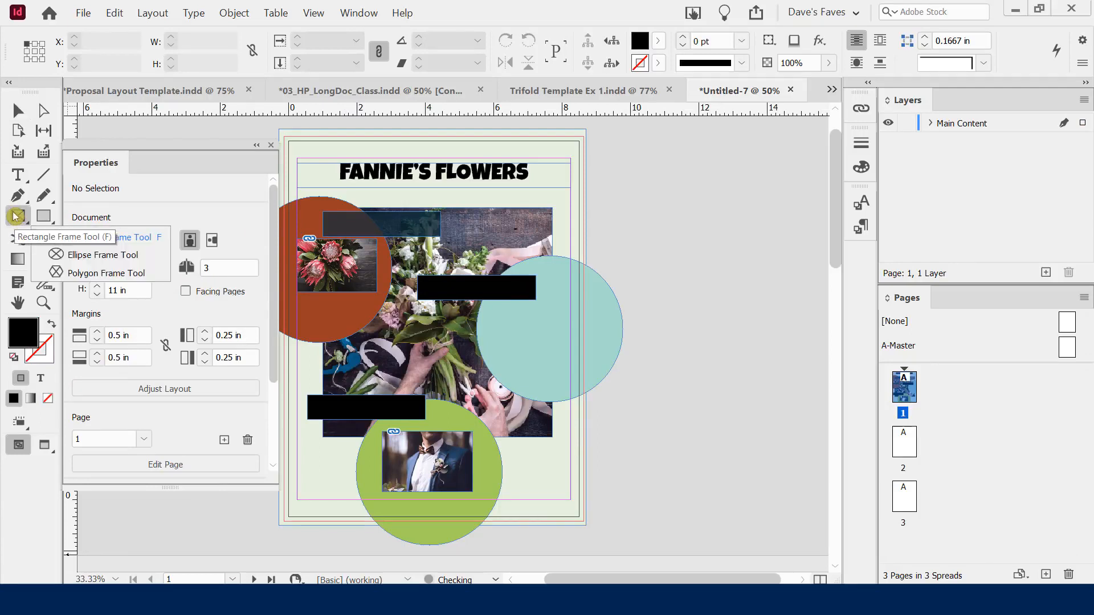
pyautogui.click(77, 256)
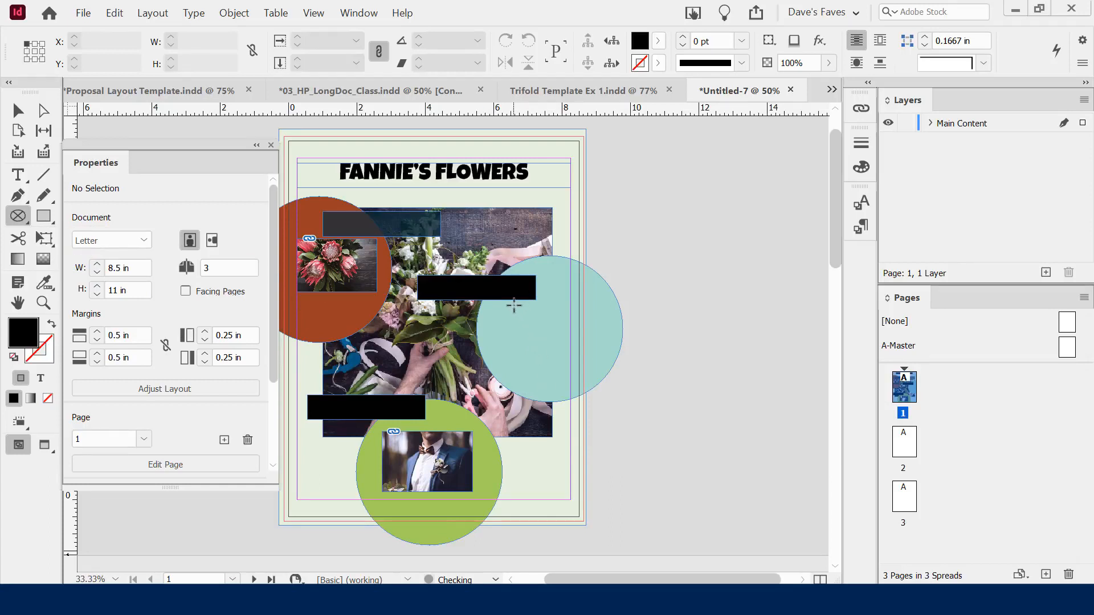
pyautogui.moveTo(513, 306); pyautogui.dragTo(593, 401)
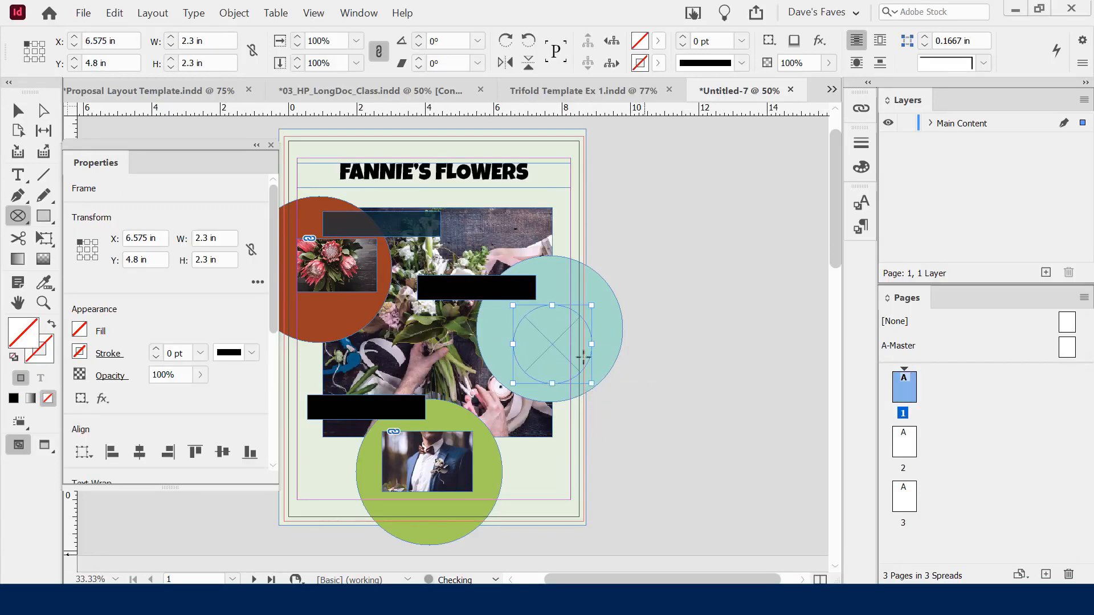
pyautogui.click(17, 110)
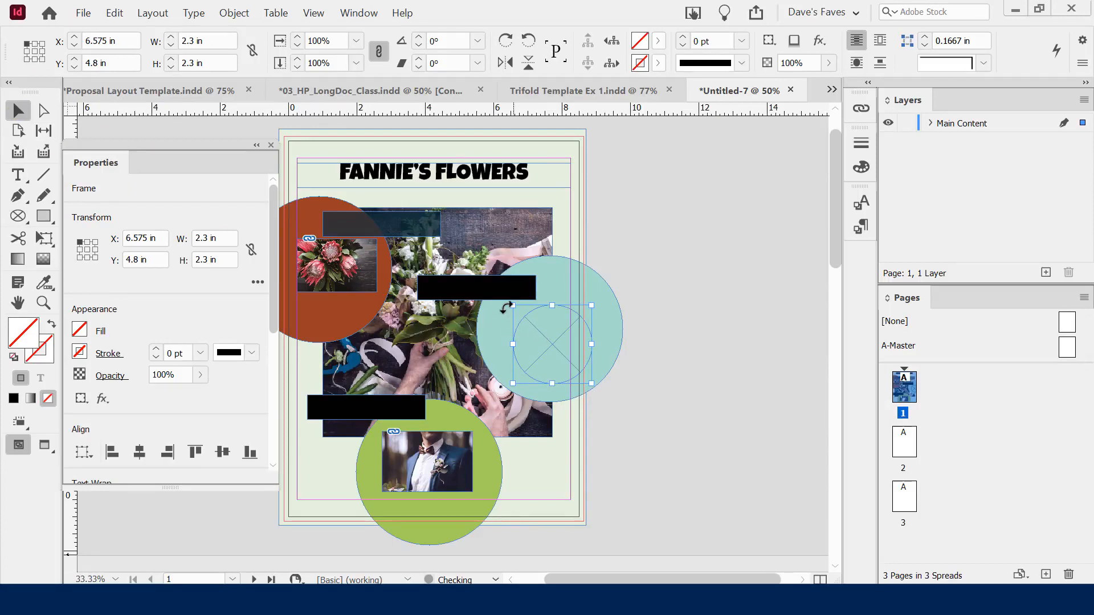
pyautogui.hotkey('shift', 'Up')
pyautogui.hotkey('shift', 'Up')
pyautogui.hotkey('shift', 'Up')
pyautogui.hotkey('shift', 'Left')
pyautogui.hotkey('shift', 'Left')
pyautogui.hotkey('shift', 'Left')
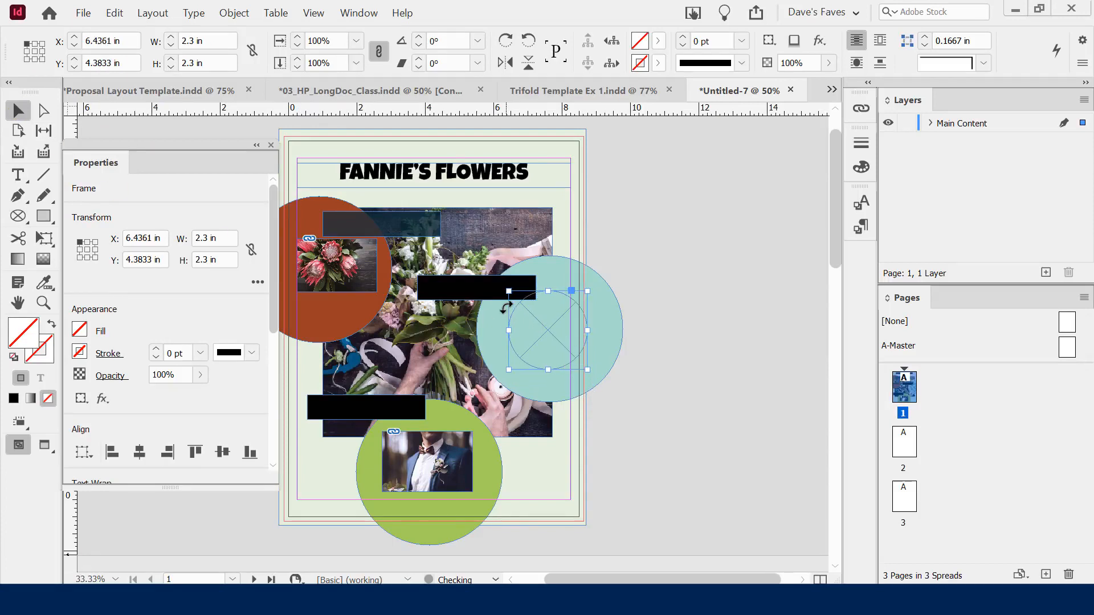
pyautogui.hotkey('shift', 'Left')
pyautogui.hotkey('shift', 'Right')
pyautogui.hotkey('shift', 'Left')
pyautogui.hotkey('shift', 'Right')
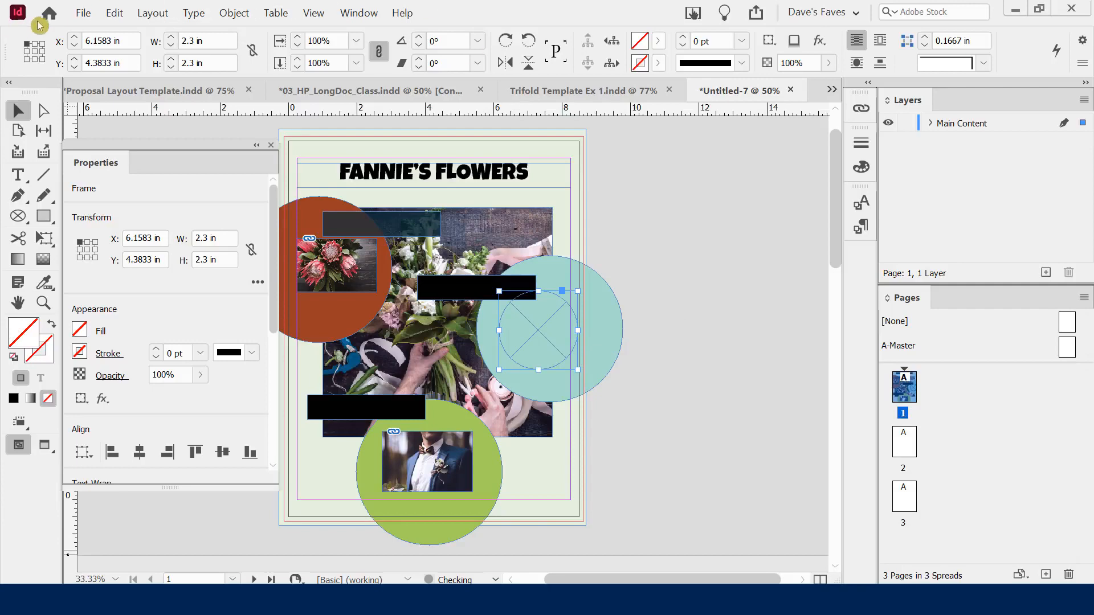
# Place the Croatian bellflower photo into the teal circle's round frame
pyautogui.click(83, 13)
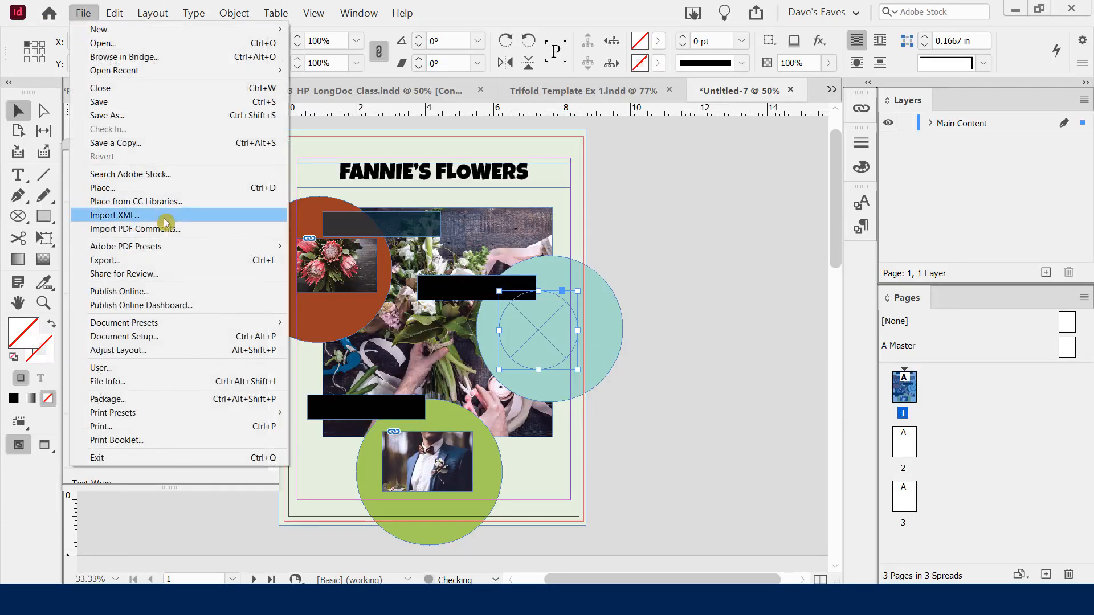
pyautogui.click(139, 188)
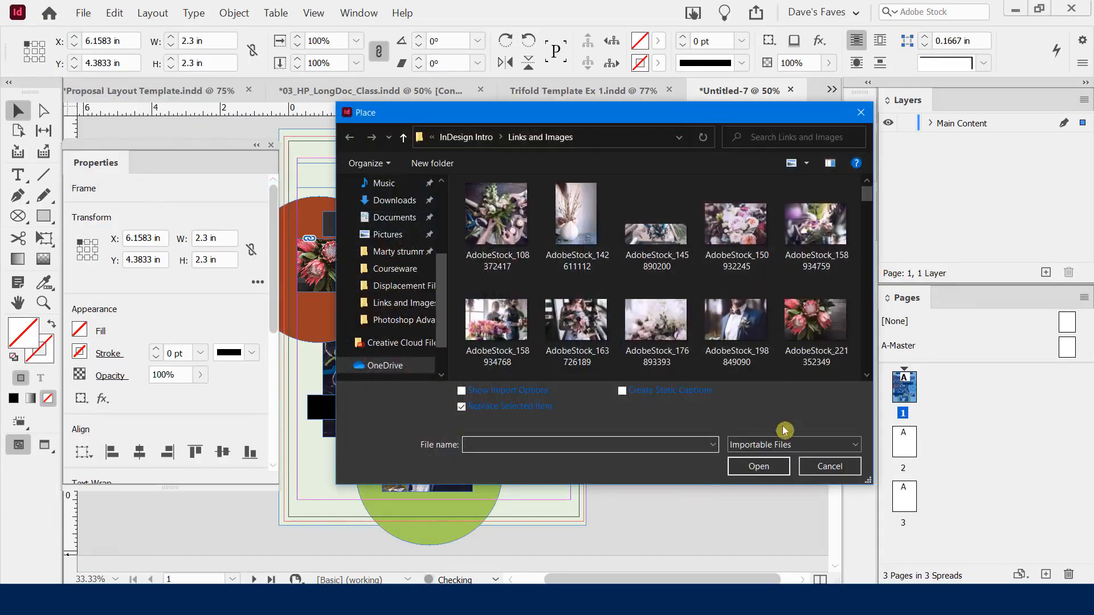
pyautogui.moveTo(867, 194); pyautogui.dragTo(866, 215)
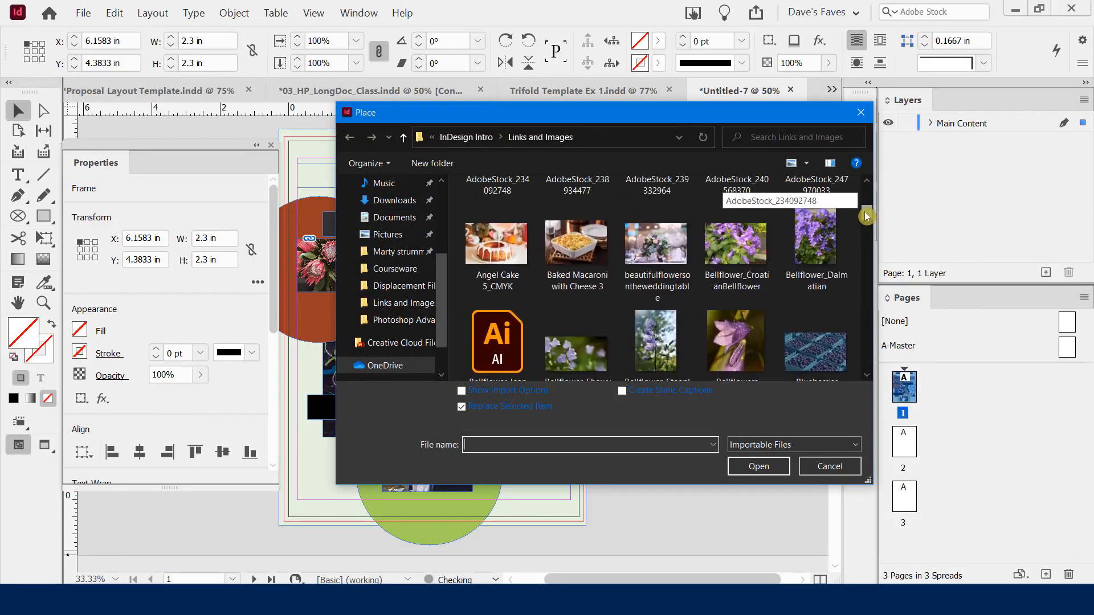
pyautogui.doubleClick(735, 245)
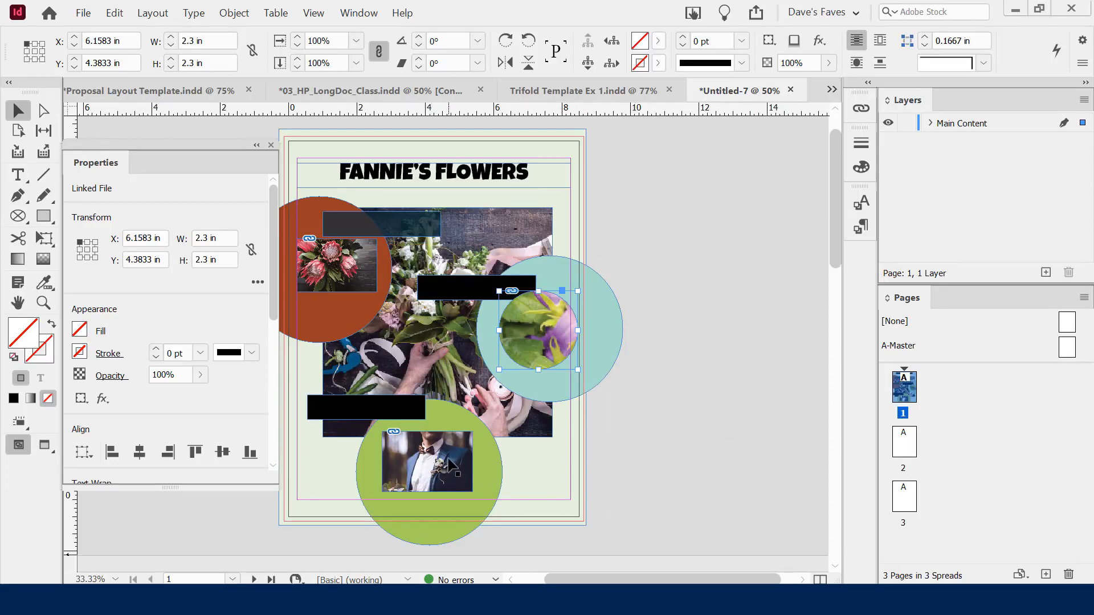
pyautogui.click(450, 464)
# Delete the rectangular groom and protea photo frames
pyautogui.press('Delete')
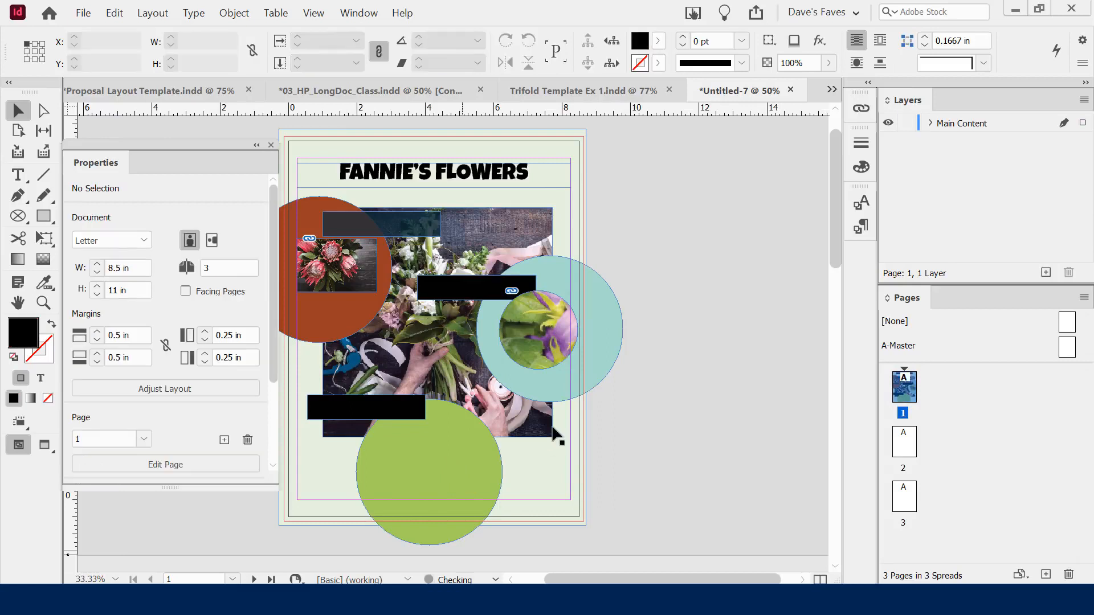
pyautogui.click(331, 279)
pyautogui.press('Delete')
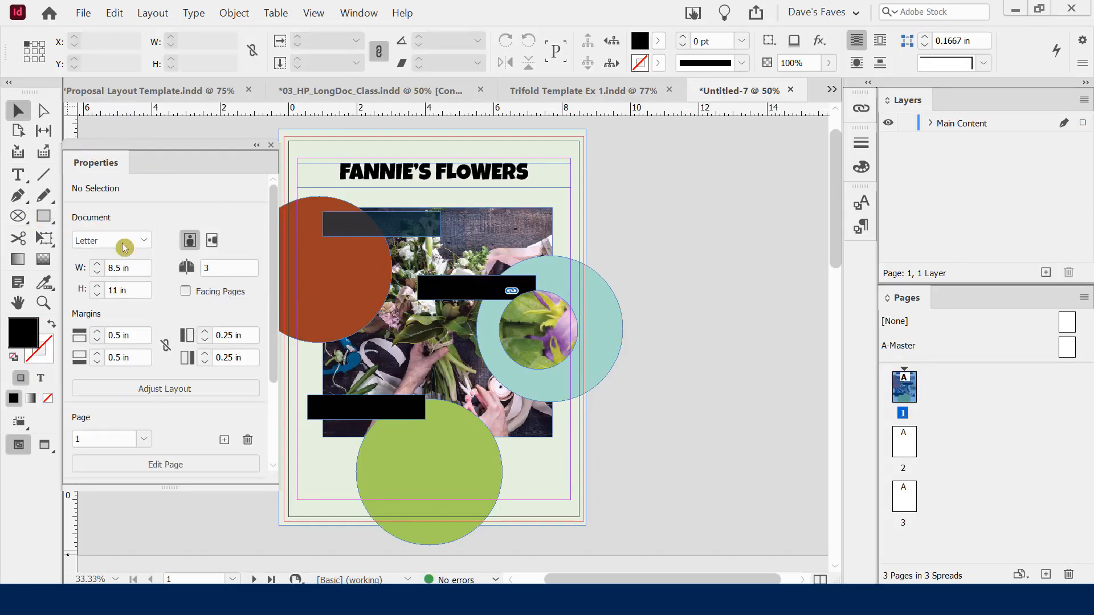
# Draw a 1.9 in circular frame in the red circle holding the AdobeStock_198849090 groom photo
pyautogui.click(18, 216)
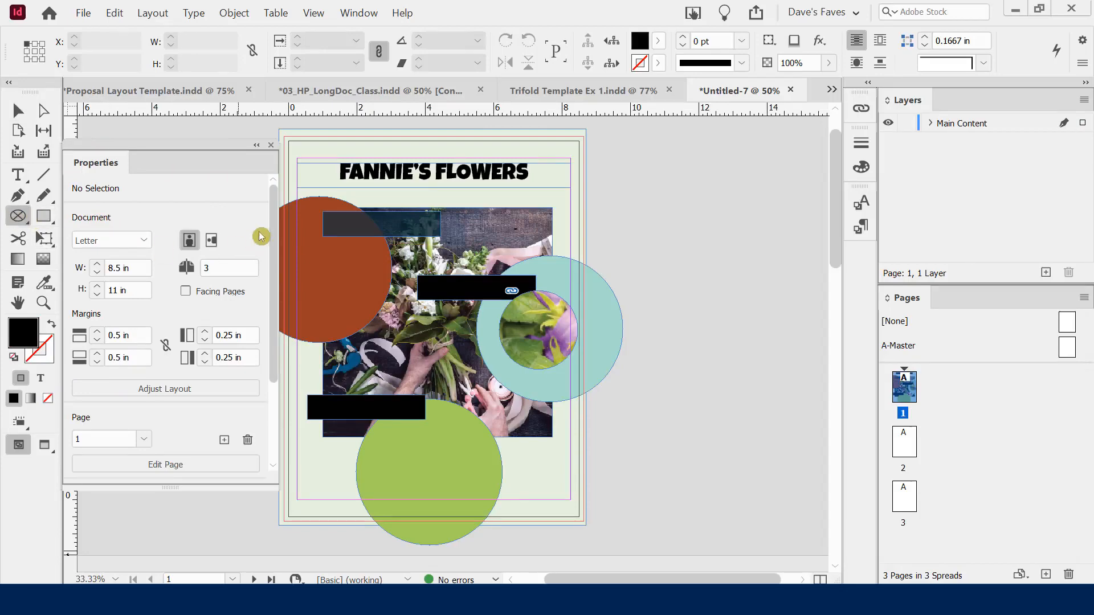
pyautogui.moveTo(302, 245)
pyautogui.mouseDown()
pyautogui.moveTo(339, 268)
pyautogui.moveTo(367, 310)
pyautogui.mouseUp()
pyautogui.hotkey('ctrl', 'd')
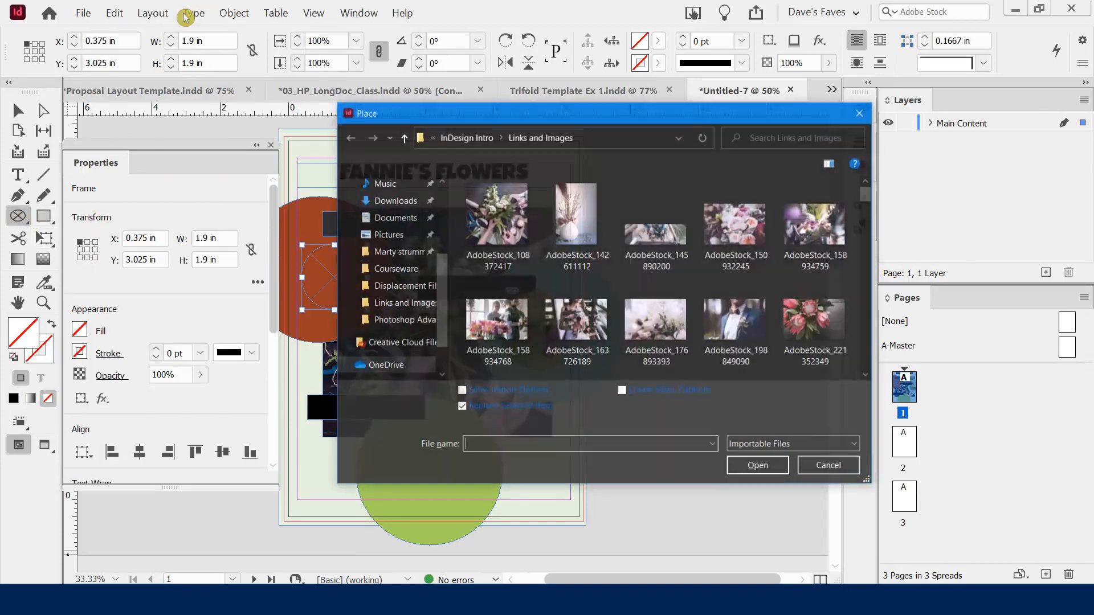
pyautogui.doubleClick(735, 320)
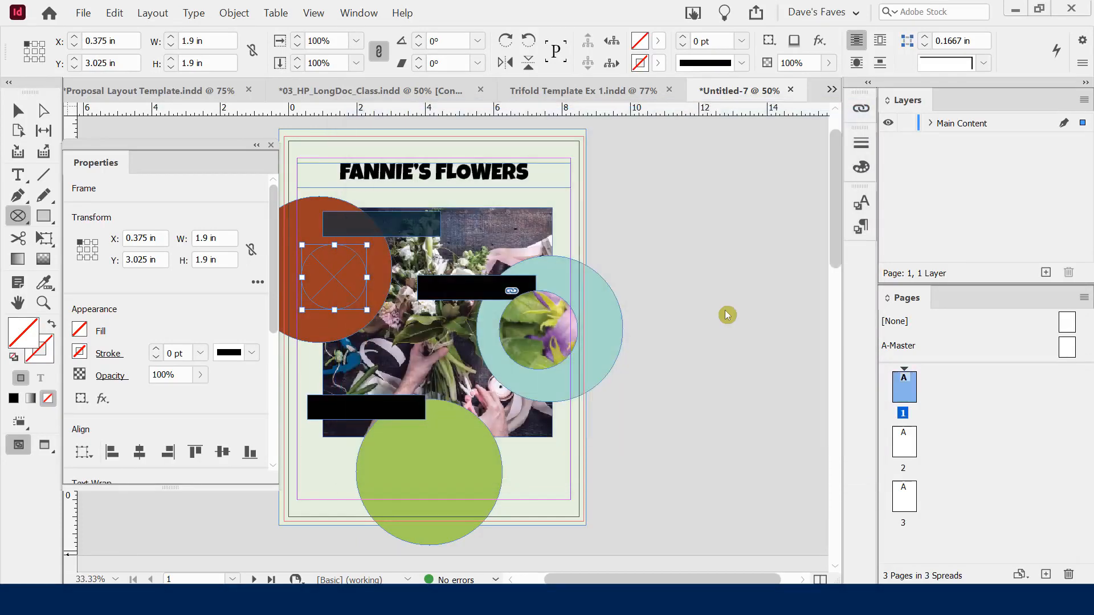
pyautogui.click(17, 110)
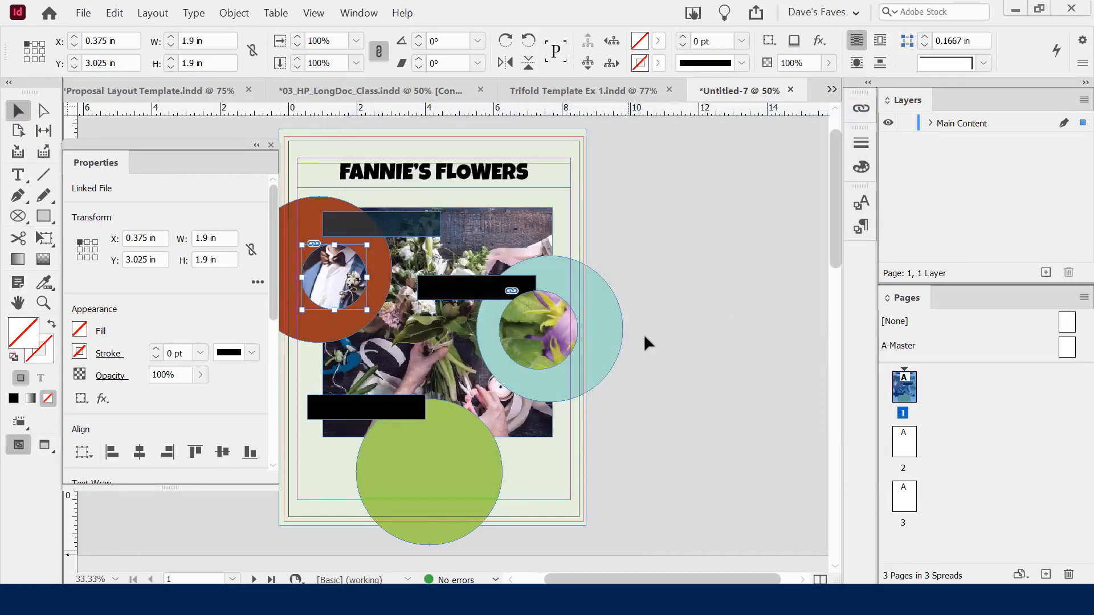
pyautogui.click(682, 334)
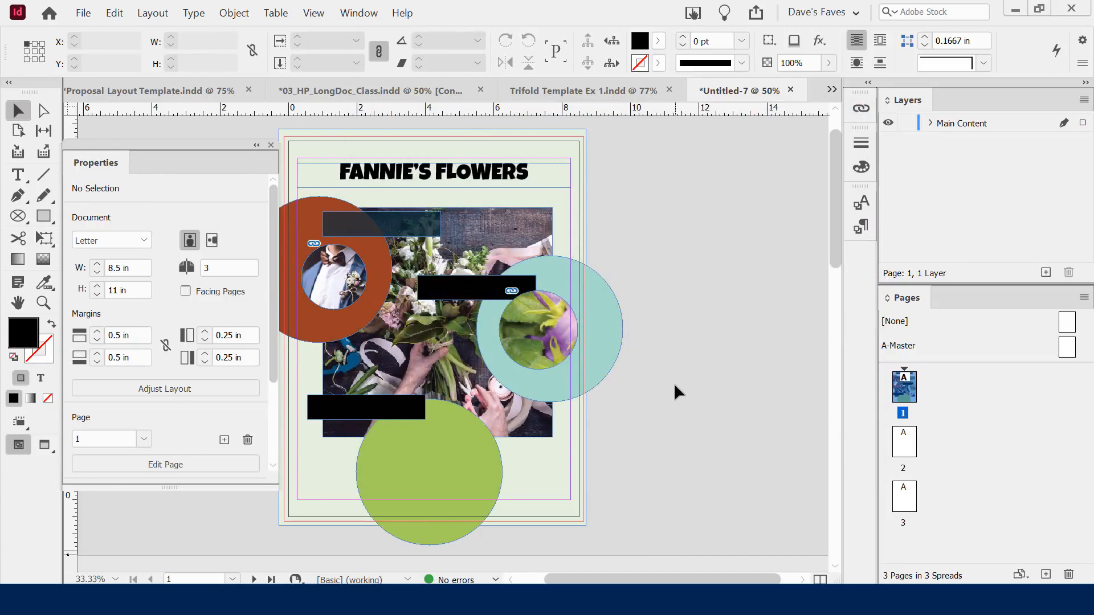
# Draw a 2.175 in circular frame in the green circle filled with the AdobeStock_150932245 pink flower photo
pyautogui.click(18, 217)
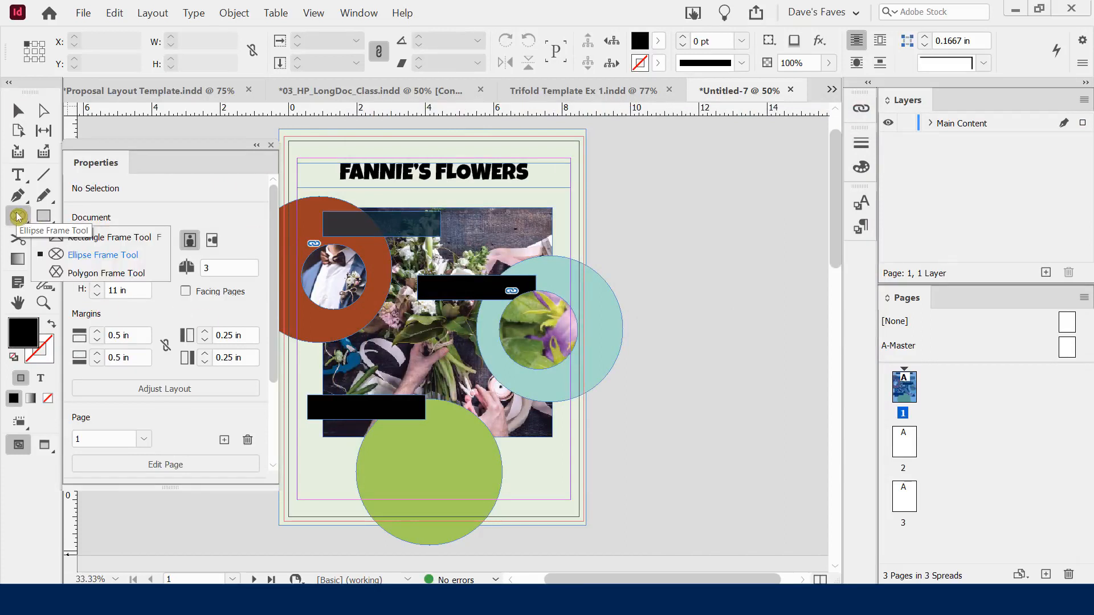
pyautogui.click(114, 255)
pyautogui.moveTo(393, 443); pyautogui.dragTo(466, 516)
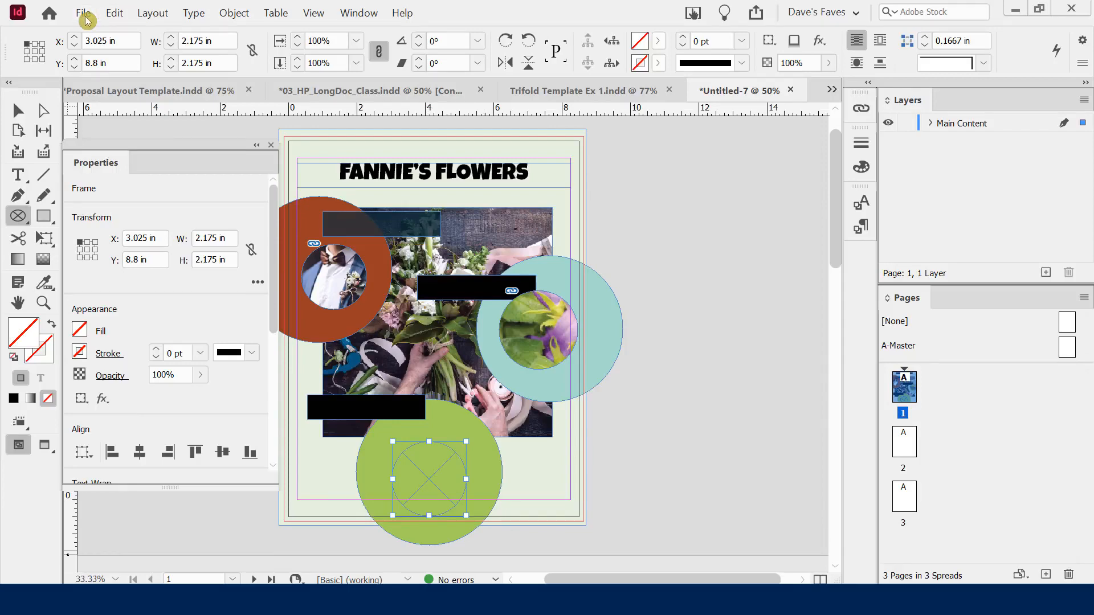
pyautogui.hotkey('ctrl', 'd')
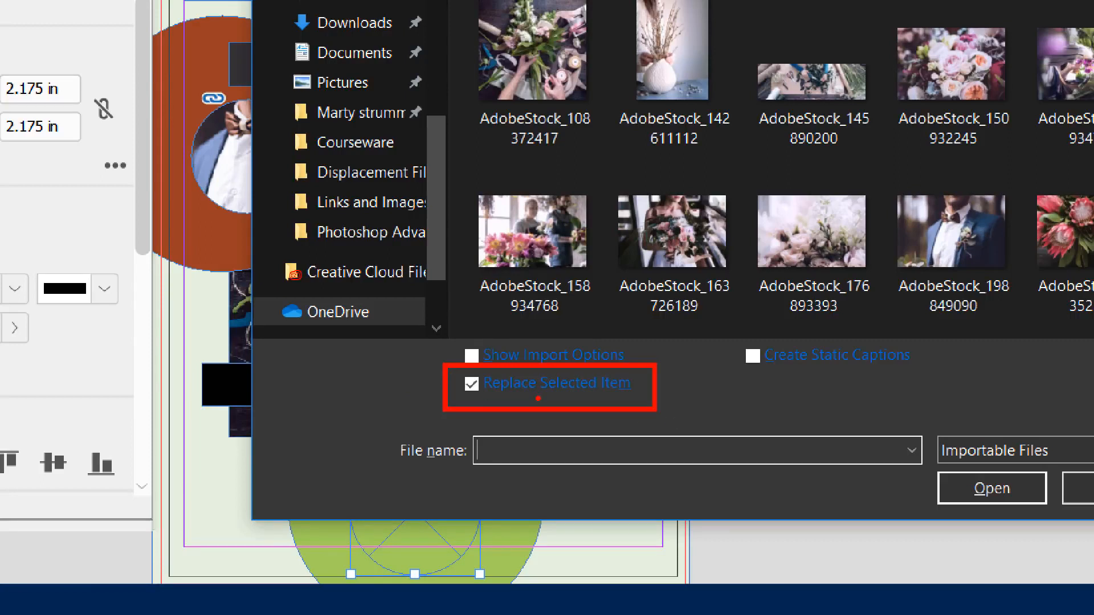
pyautogui.moveTo(537, 394); pyautogui.dragTo(627, 394)
pyautogui.press('Escape')
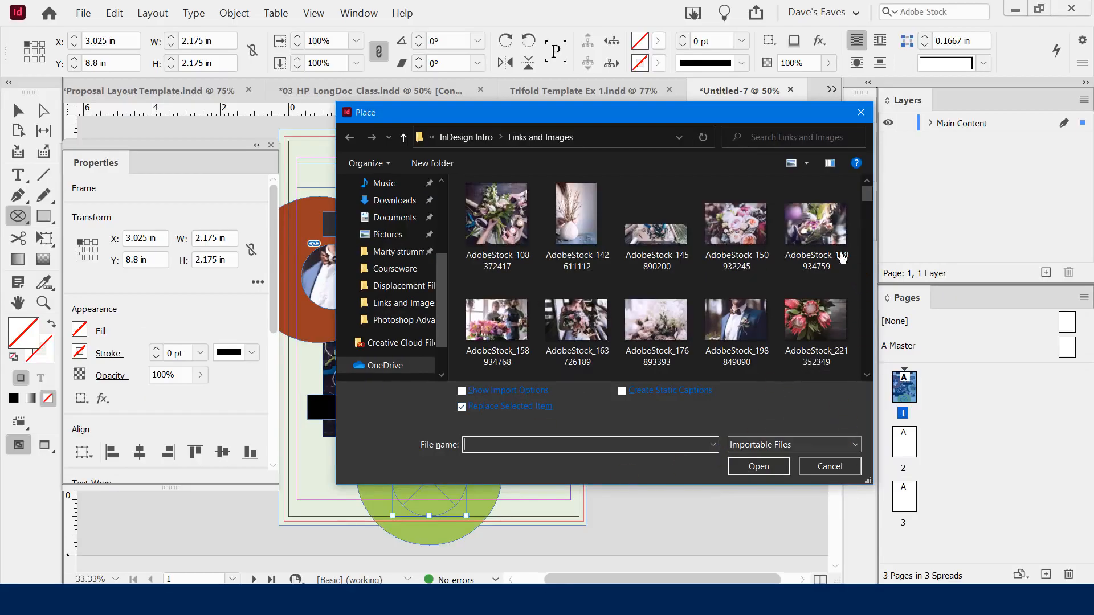
pyautogui.doubleClick(751, 242)
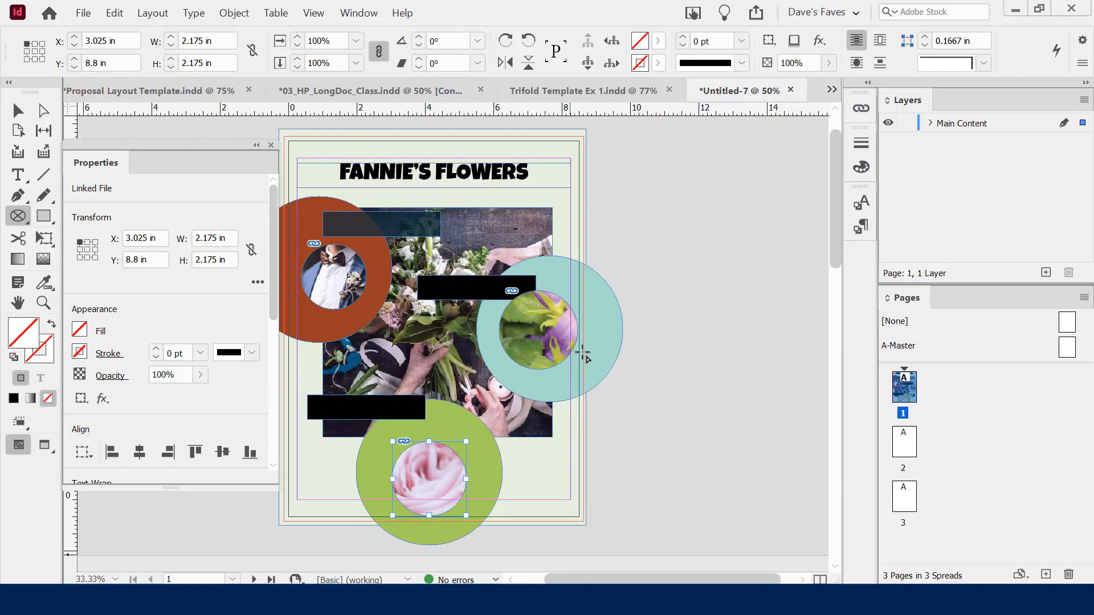
pyautogui.click(17, 109)
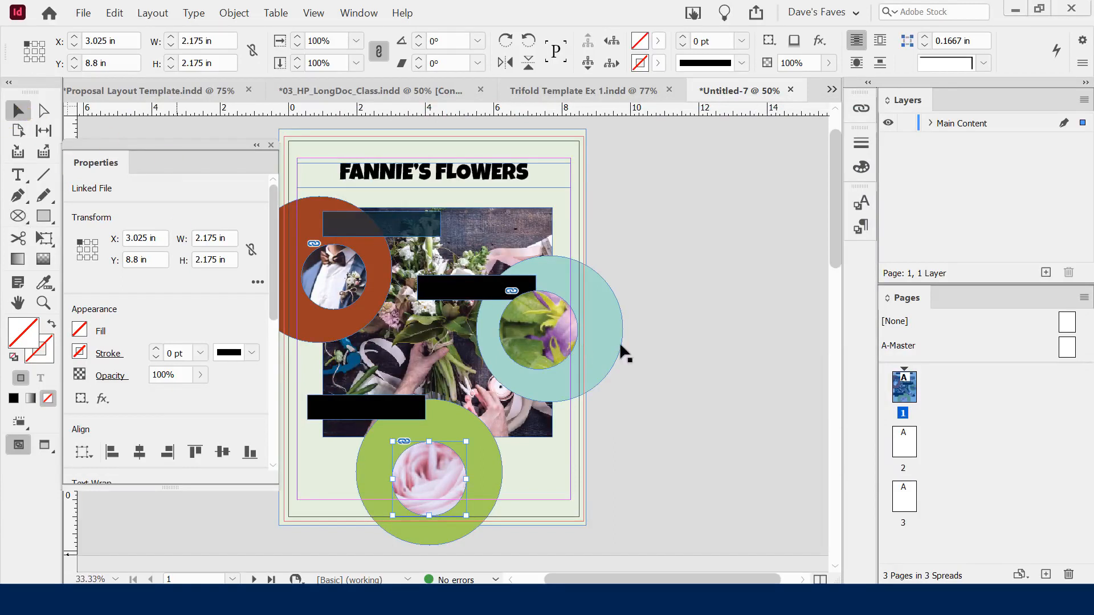
pyautogui.click(679, 391)
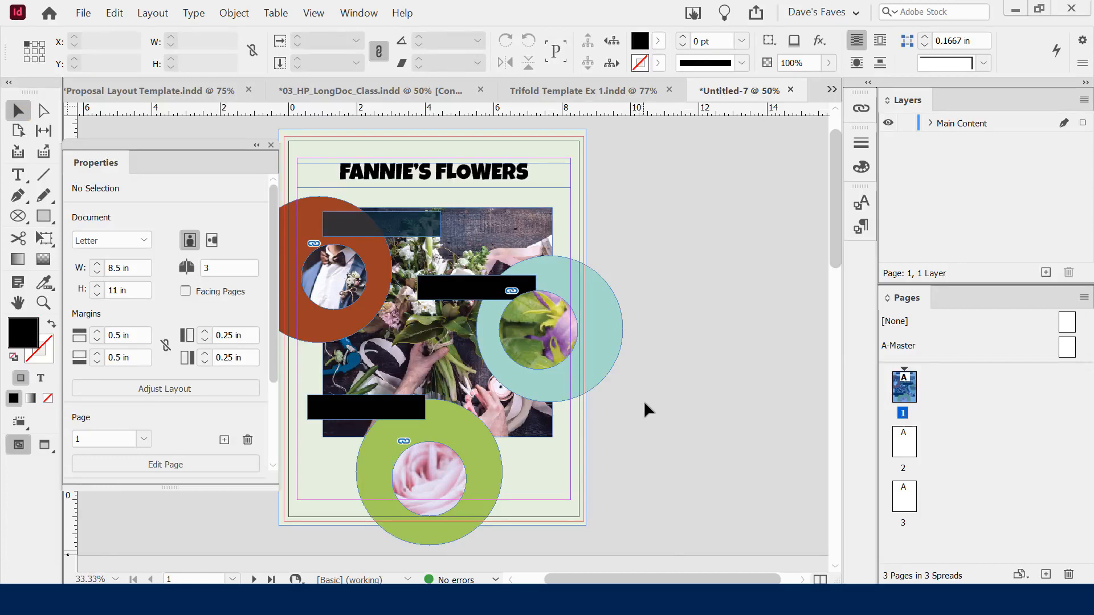
# Apply a Fitting option, then Content-Aware Fit, to the bellflower photo
pyautogui.click(519, 345)
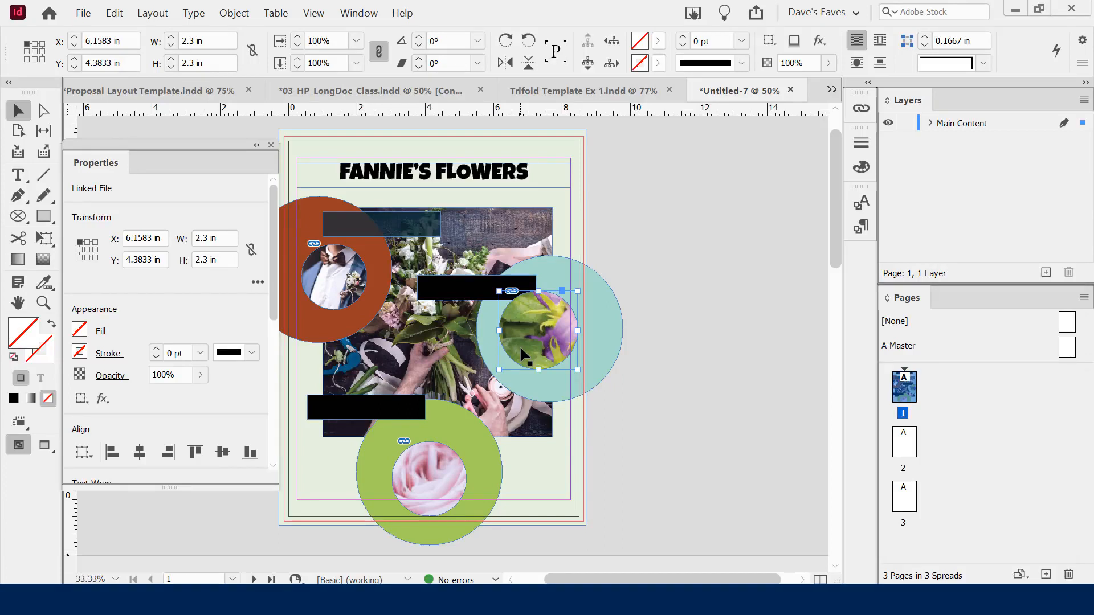
pyautogui.rightClick(521, 348)
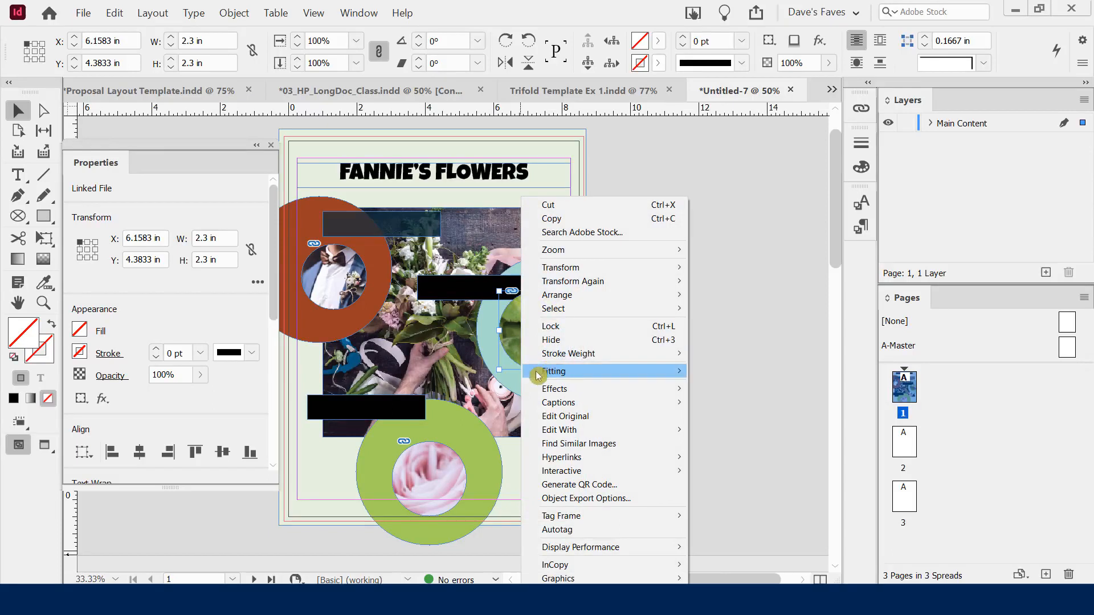
pyautogui.moveTo(548, 375)
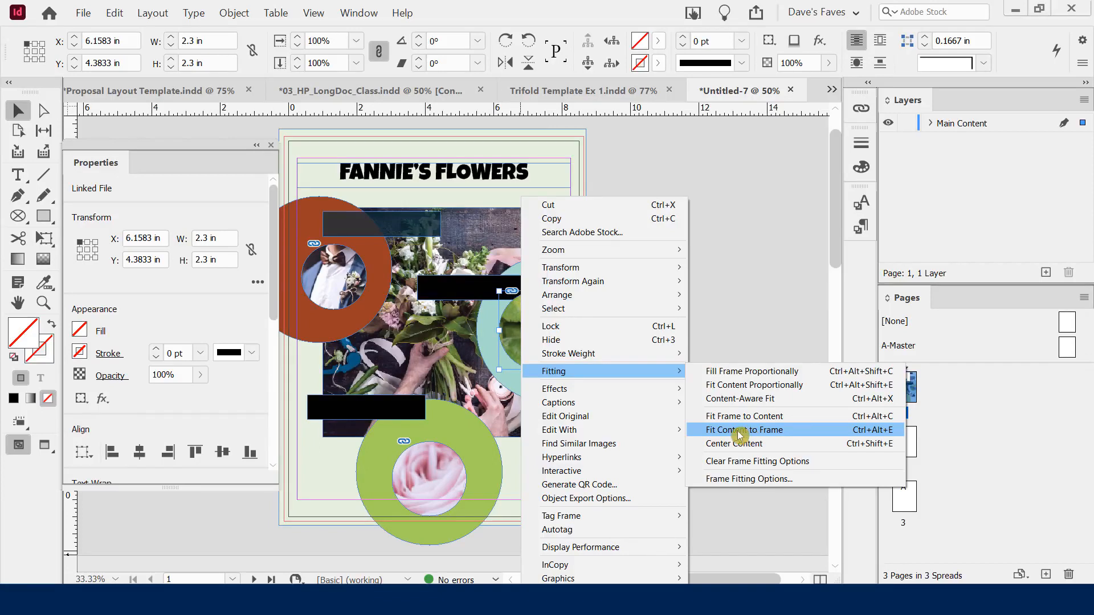
pyautogui.click(748, 436)
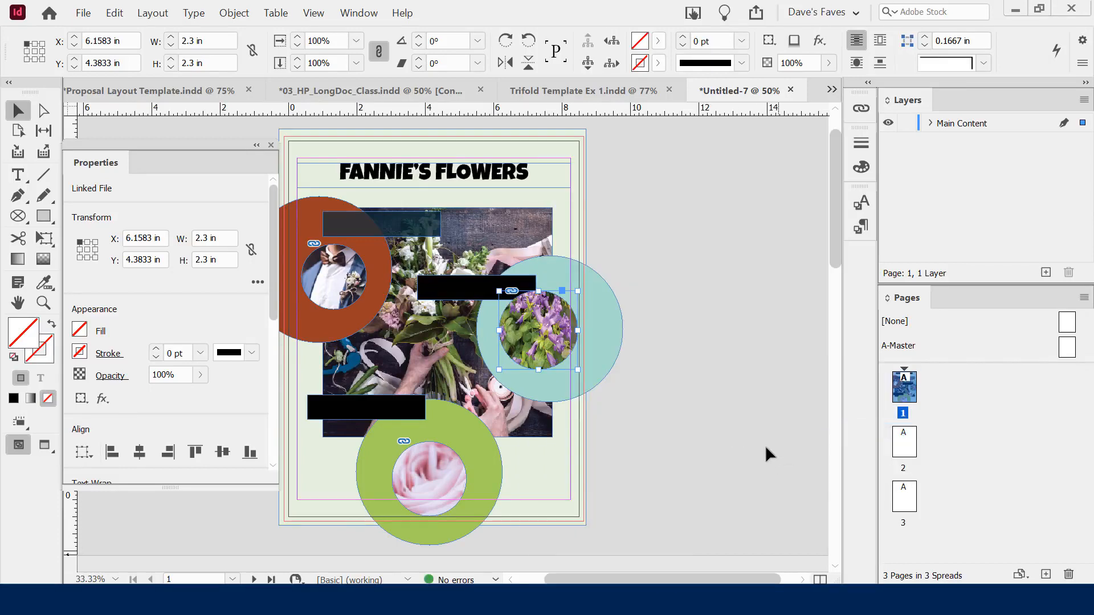
pyautogui.rightClick(547, 312)
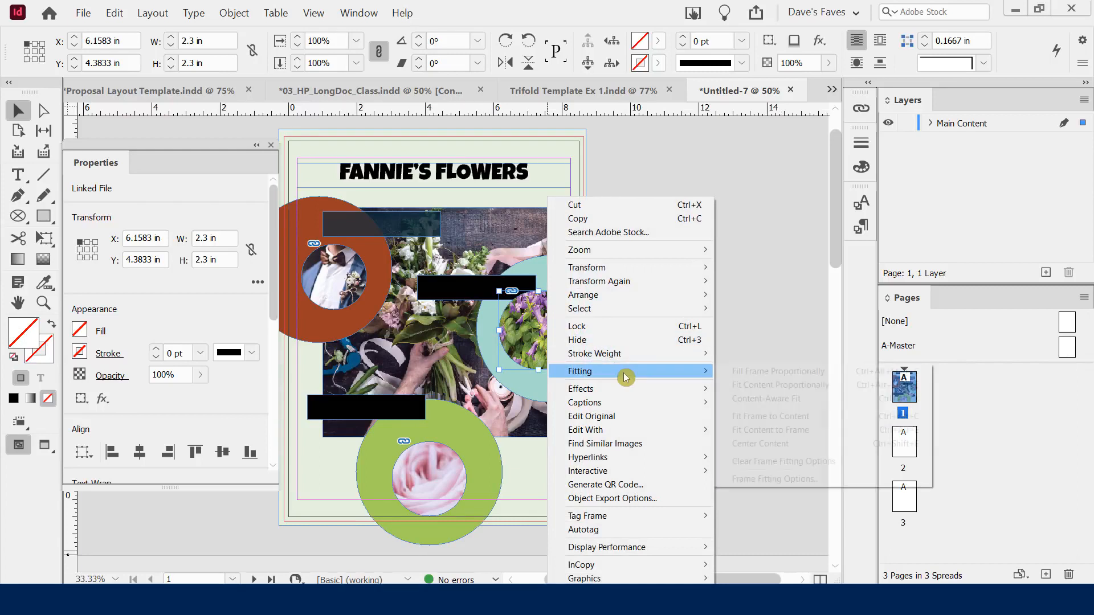
pyautogui.moveTo(625, 372)
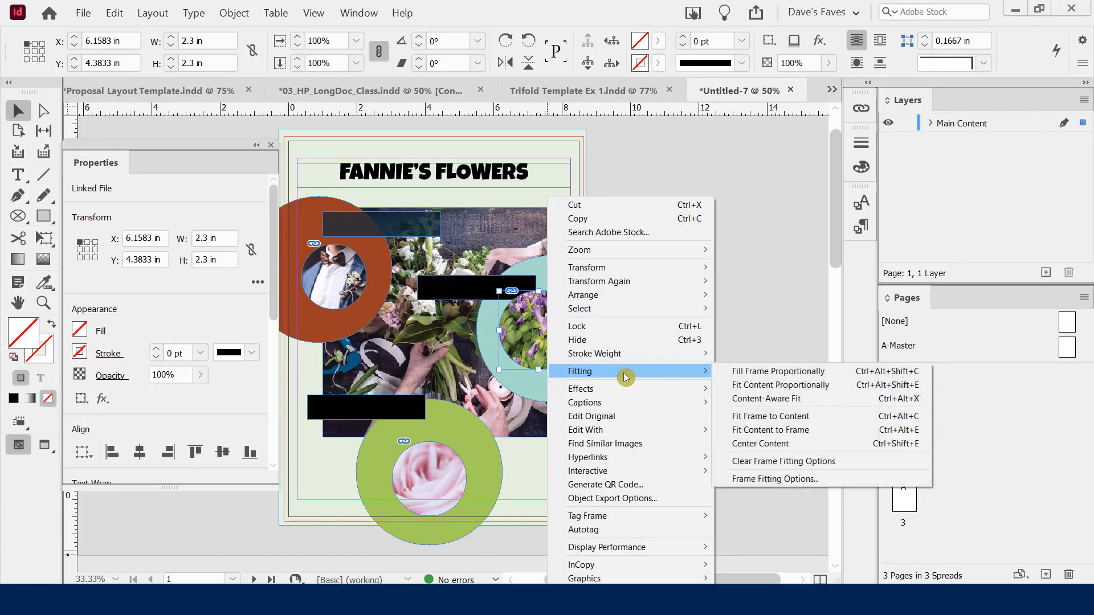
pyautogui.click(778, 400)
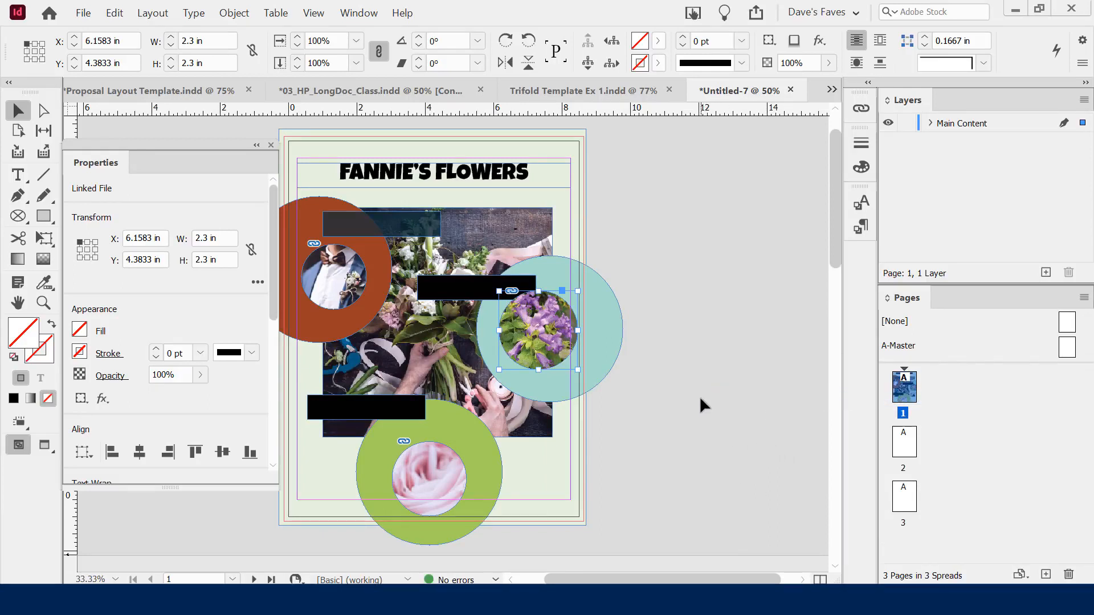
# Try Fit Content Proportionally, then Fill Frame Proportionally so the bellflower fills its circle
pyautogui.rightClick(544, 313)
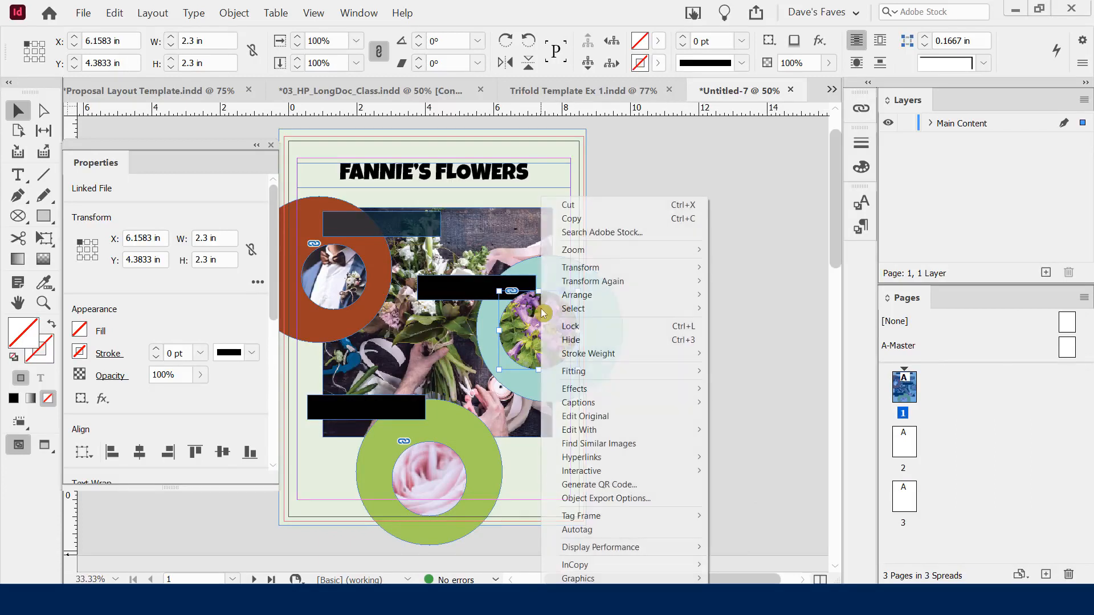
pyautogui.moveTo(602, 377)
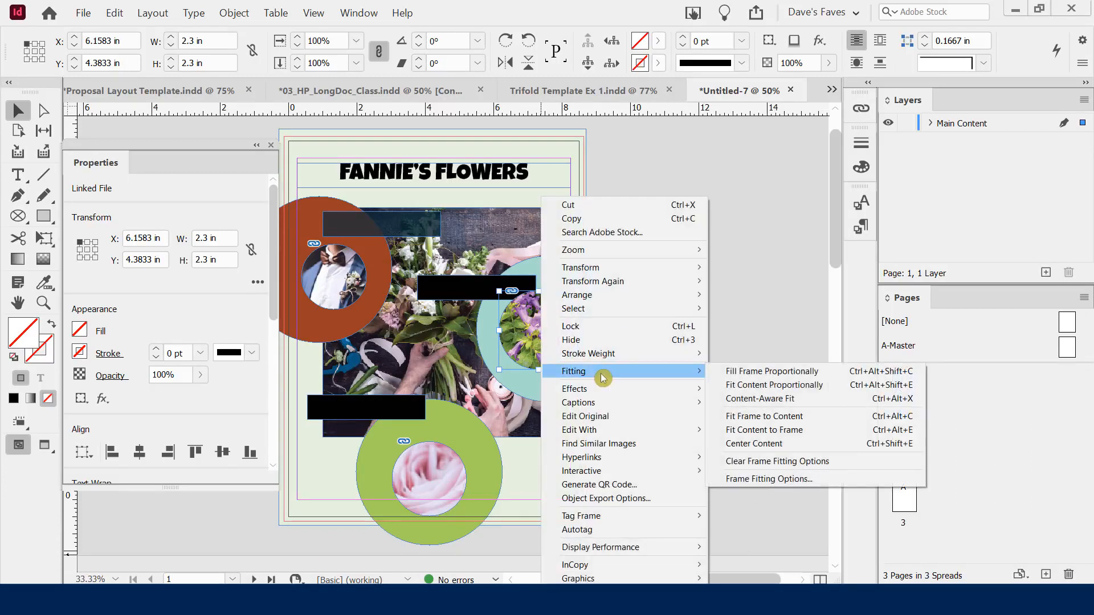
pyautogui.click(761, 386)
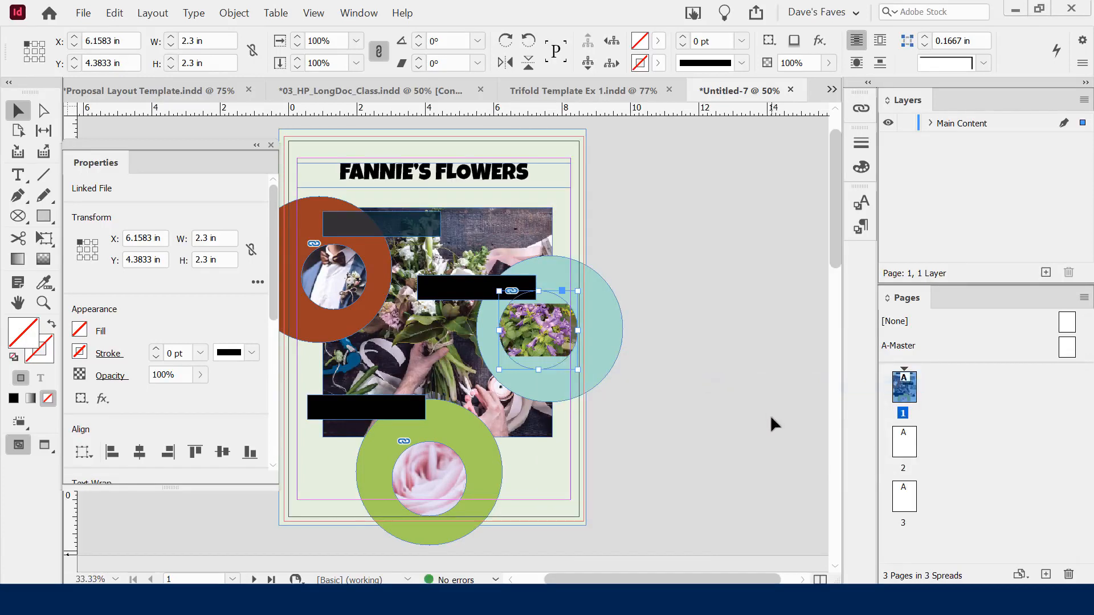
pyautogui.hotkey('ctrl', 'alt', 'shift', 'c')
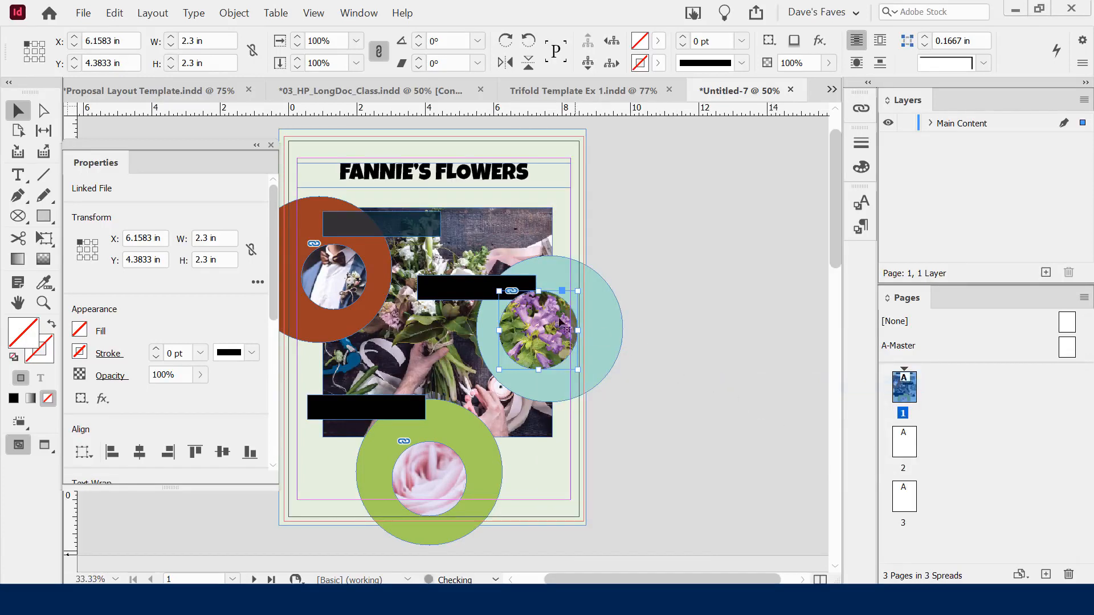
pyautogui.click(538, 327)
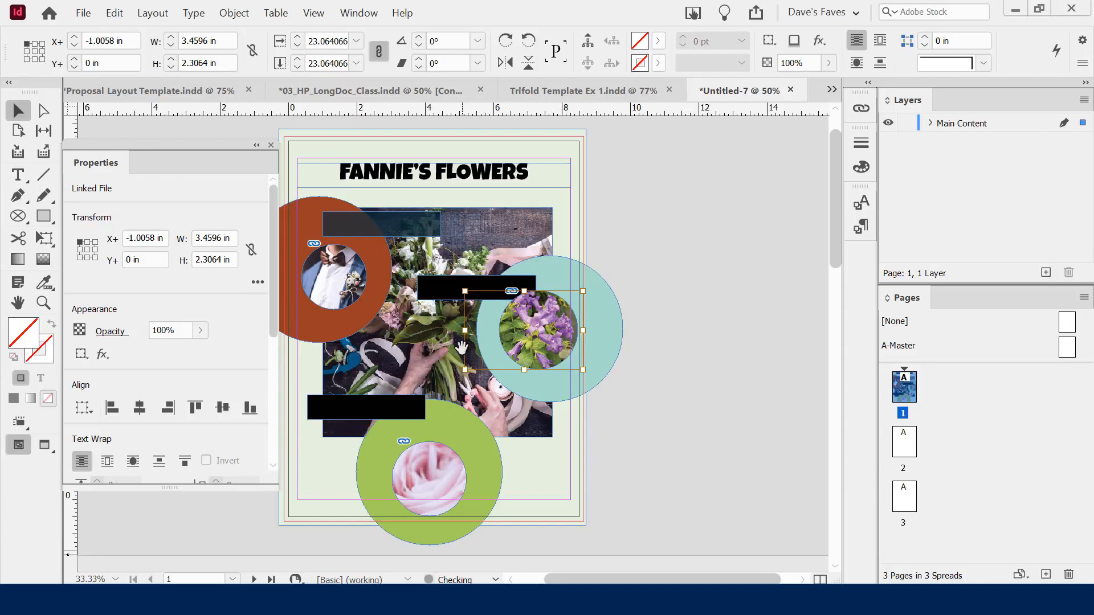
# Shift the bellflower image inside its round frame to X -1.0833 in, Y 0 in
pyautogui.moveTo(535, 328)
pyautogui.mouseDown()
pyautogui.moveTo(553, 337)
pyautogui.moveTo(535, 337)
pyautogui.mouseUp()
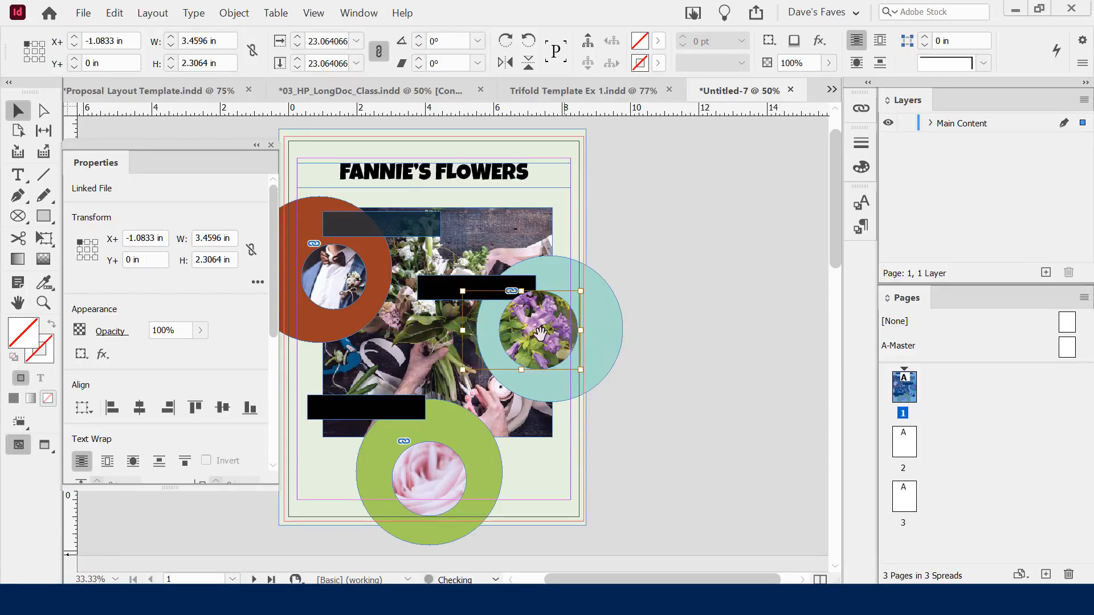
pyautogui.click(668, 433)
# Apply Fit Content to Frame, then Content-Aware Fit, to the bouquet photo in the green circle
pyautogui.click(444, 466)
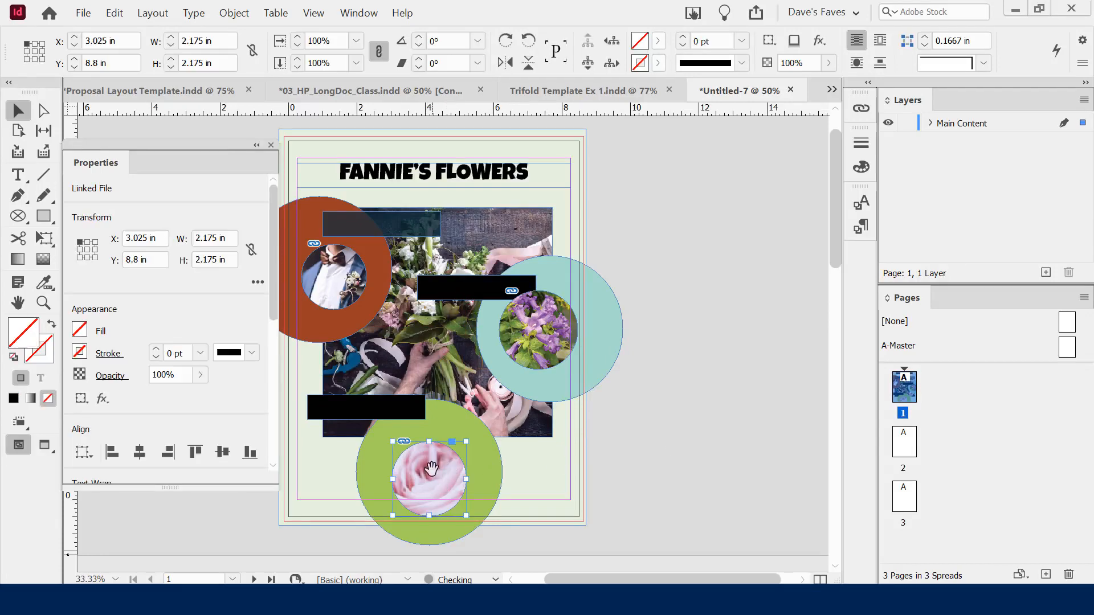
pyautogui.rightClick(436, 464)
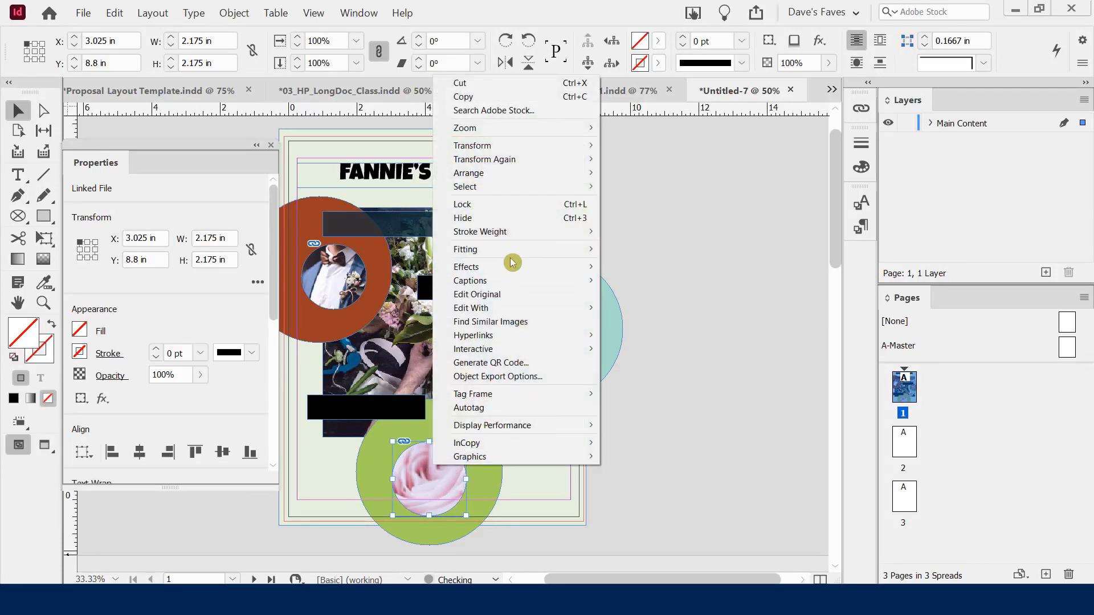
pyautogui.moveTo(512, 251)
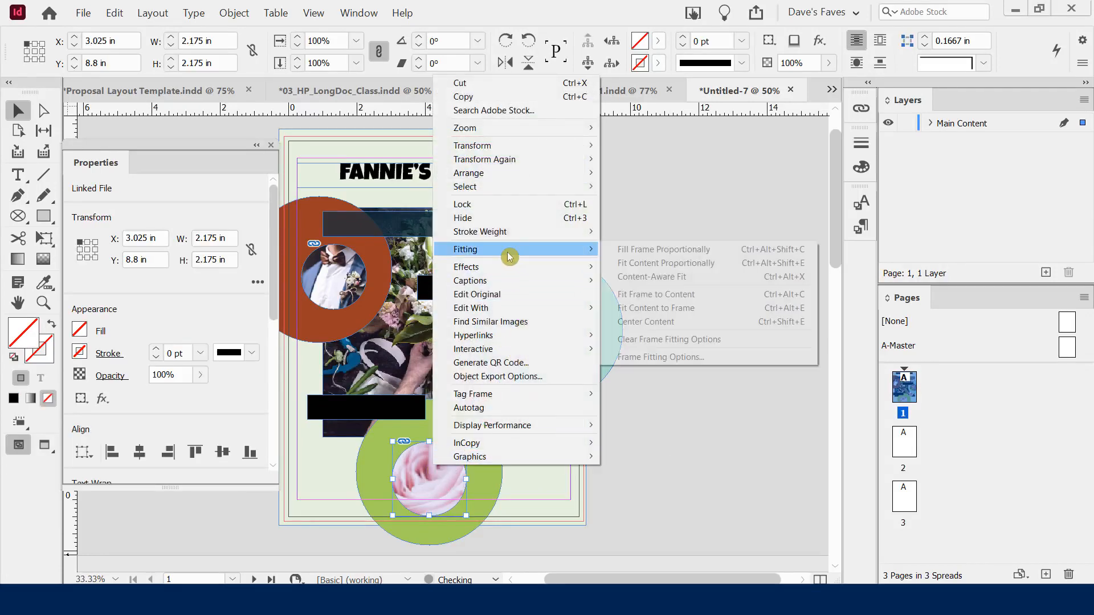
pyautogui.click(669, 308)
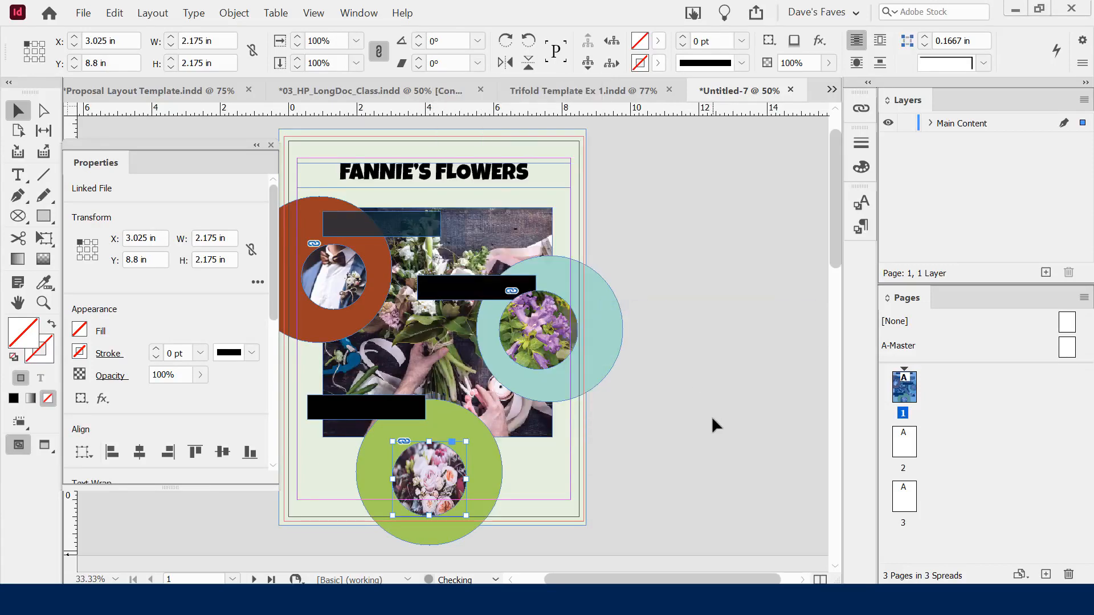
pyautogui.rightClick(431, 462)
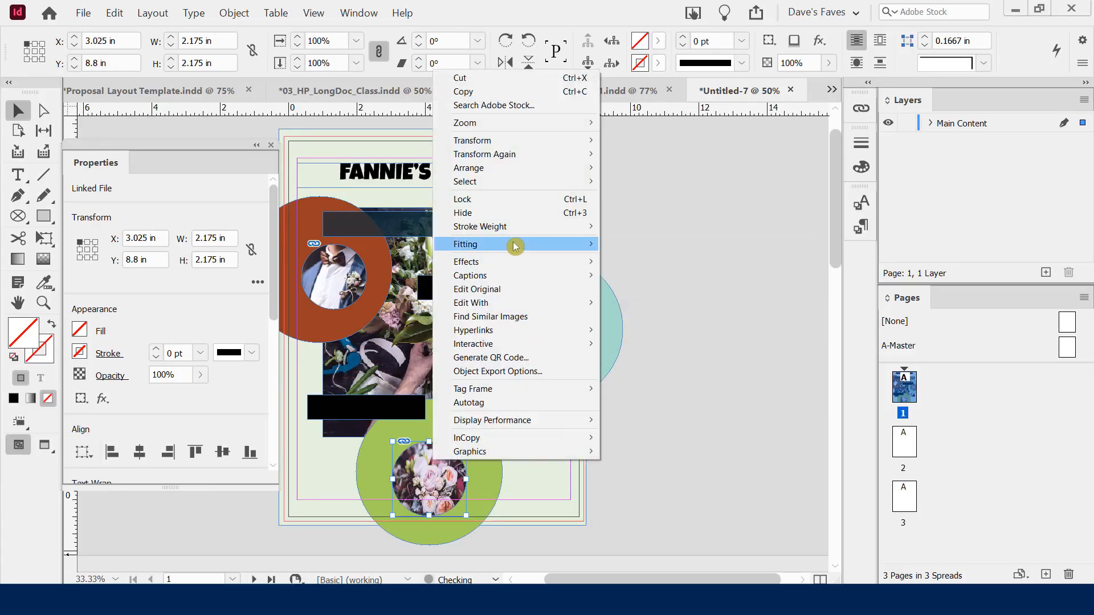
pyautogui.moveTo(518, 244)
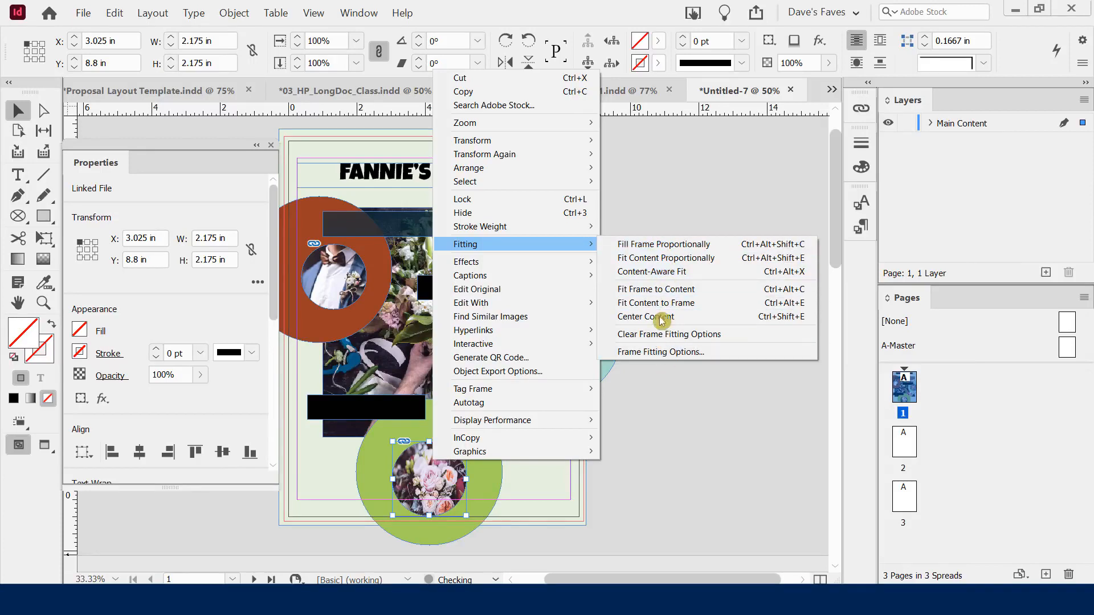
pyautogui.click(653, 275)
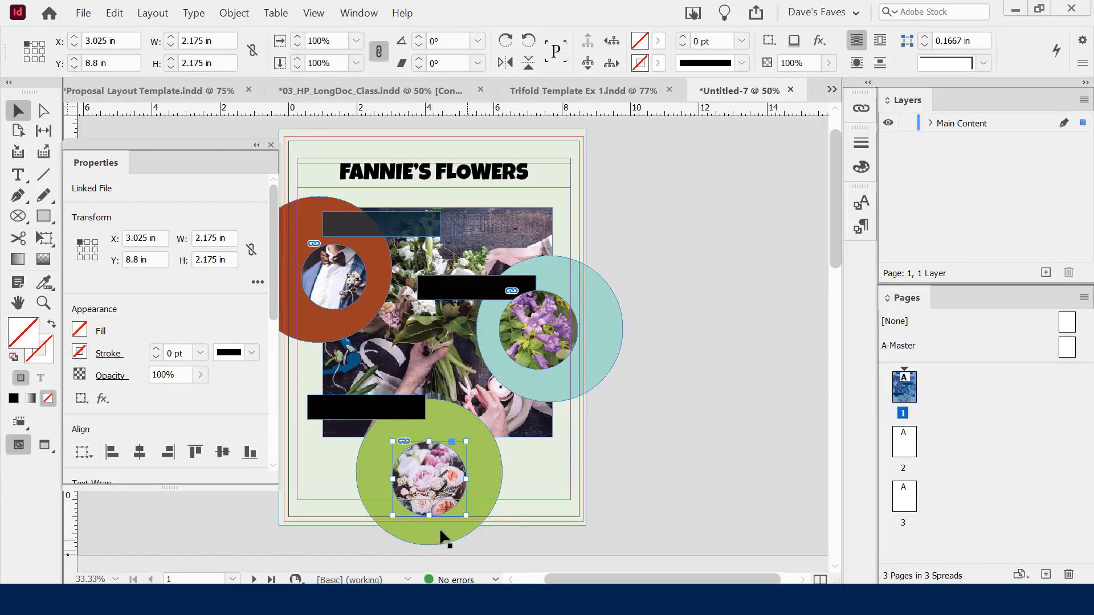
# Nudge the bouquet image slightly right within its circular frame
pyautogui.click(430, 475)
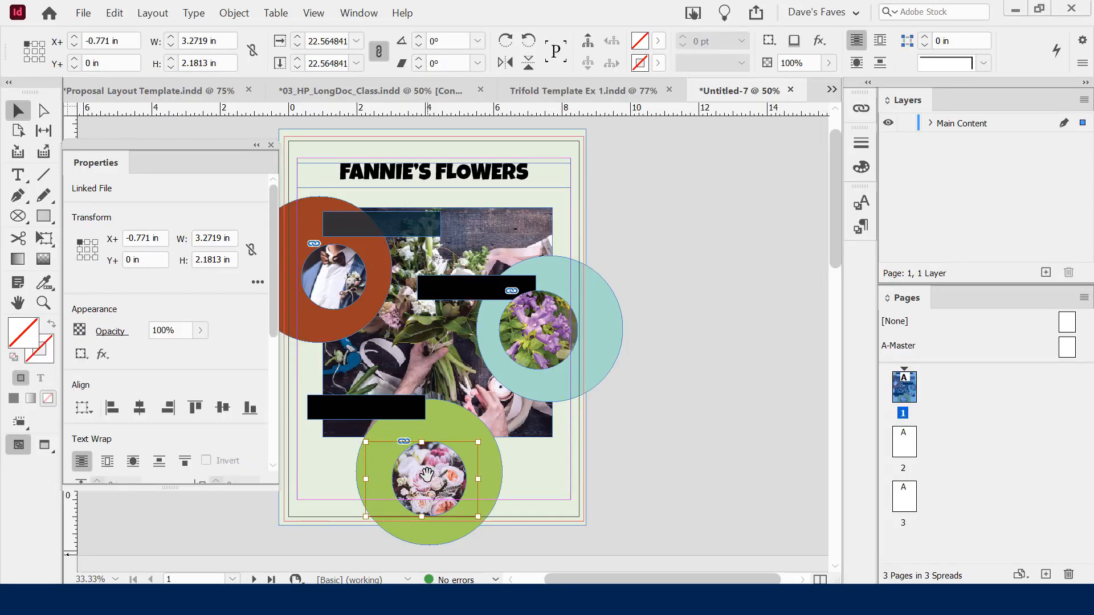
pyautogui.press('Right')
pyautogui.press('Right')
pyautogui.press('Right')
pyautogui.press('Right')
pyautogui.press('Right')
pyautogui.press('Right')
pyautogui.press('Right')
pyautogui.press('Right')
pyautogui.press('Right')
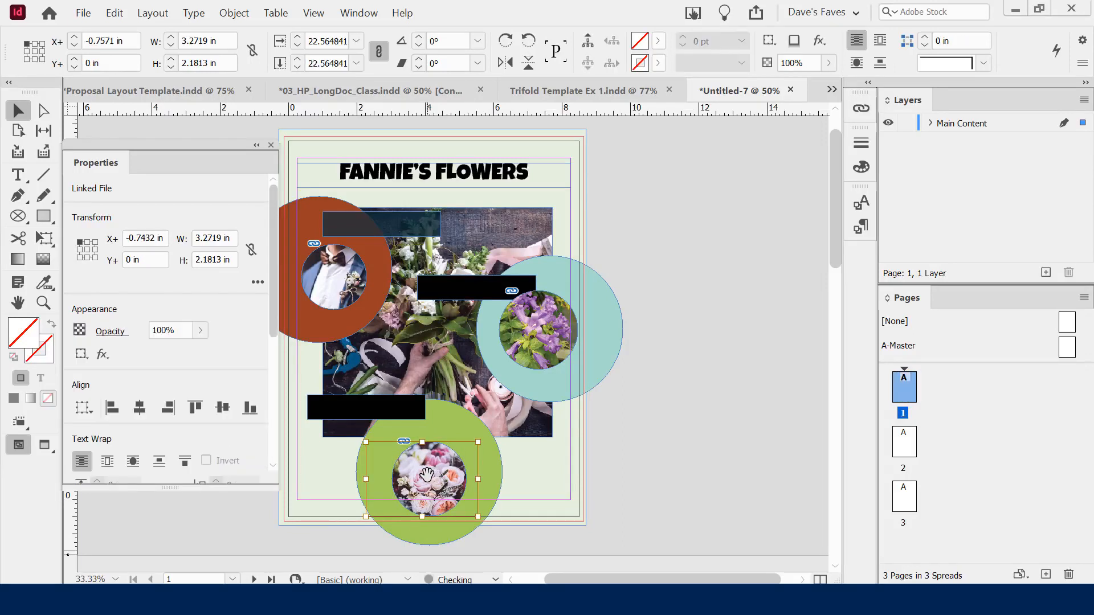
pyautogui.press('Right')
pyautogui.press('Right')
pyautogui.press('Right')
pyautogui.press('Right')
pyautogui.press('Right')
pyautogui.press('Right')
pyautogui.press('Right')
pyautogui.press('Right')
pyautogui.press('Right')
pyautogui.press('Right')
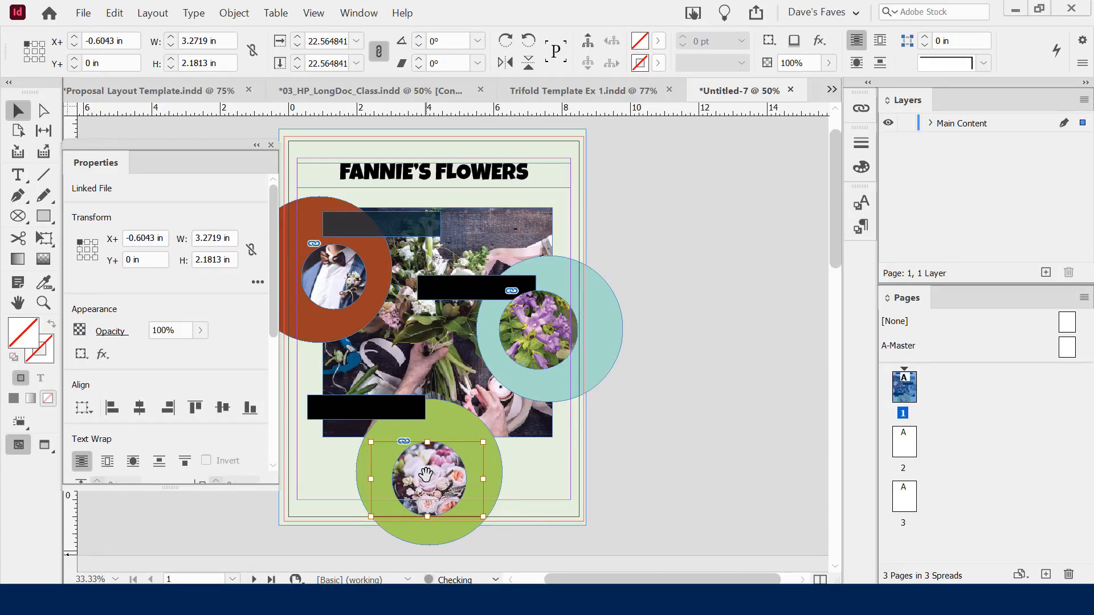
pyautogui.press('Left')
pyautogui.press('Left')
pyautogui.press('Left')
pyautogui.press('Left')
pyautogui.press('Left')
pyautogui.press('Left')
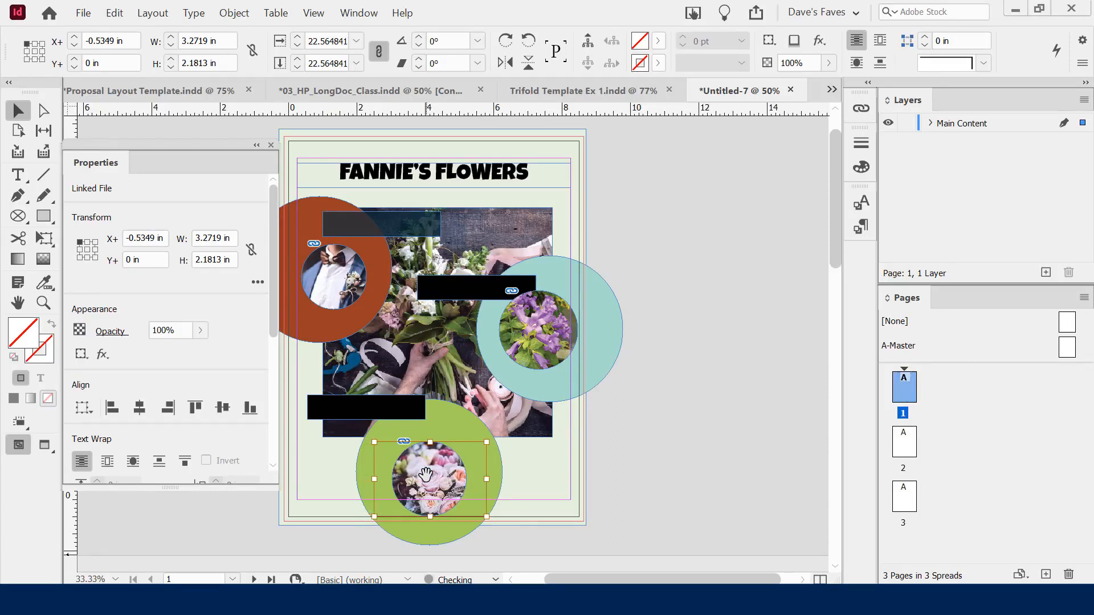
pyautogui.click(642, 451)
# Apply Fit Content to Frame, then Content-Aware Fit, to the groom photo in the orange circle
pyautogui.click(332, 268)
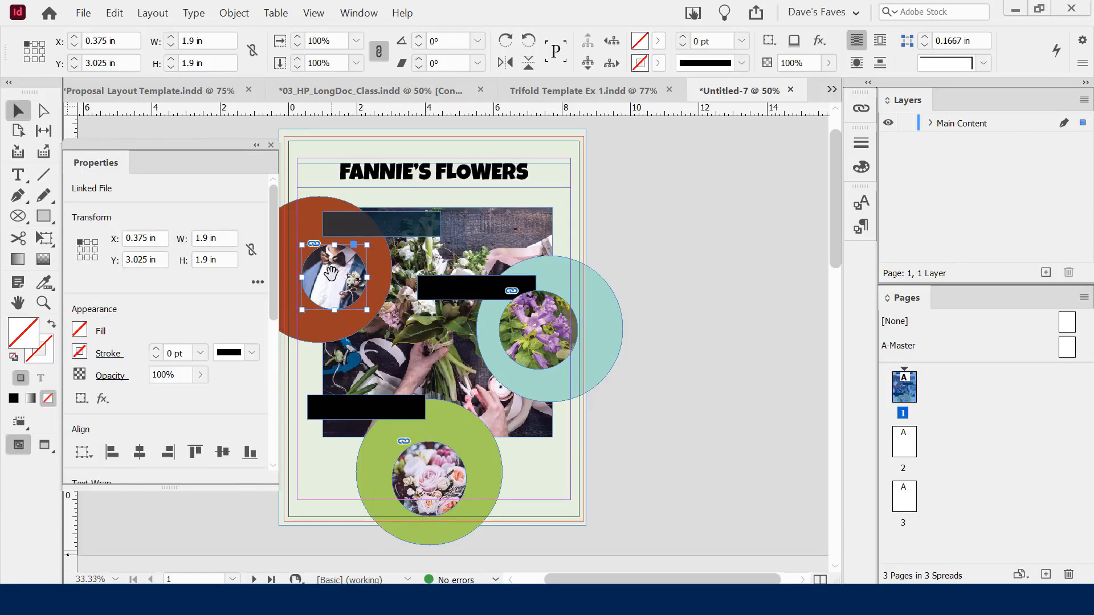
pyautogui.rightClick(333, 268)
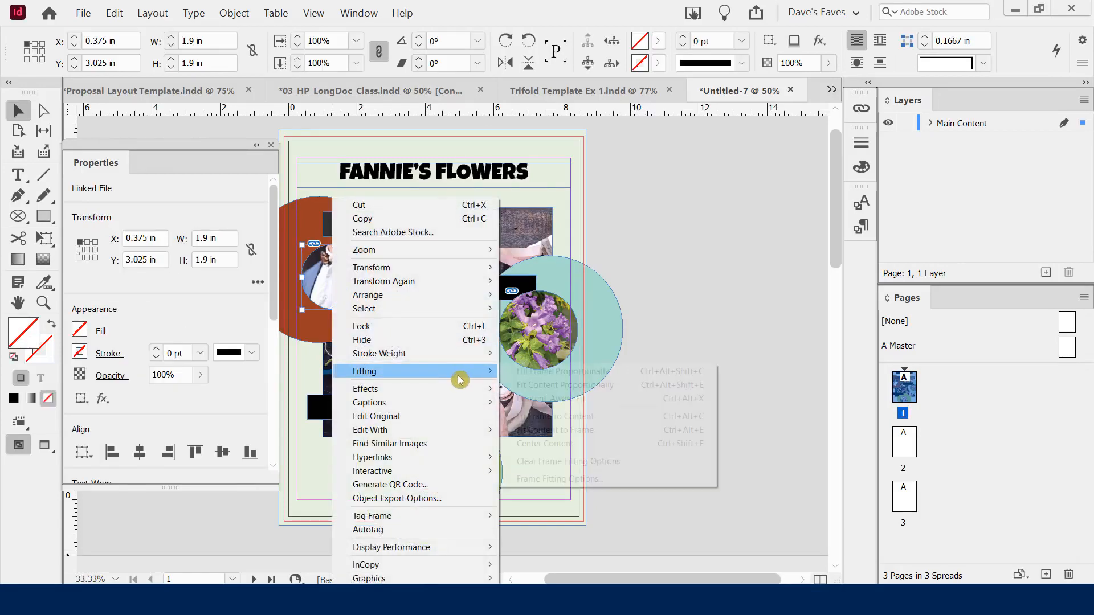
pyautogui.moveTo(462, 380)
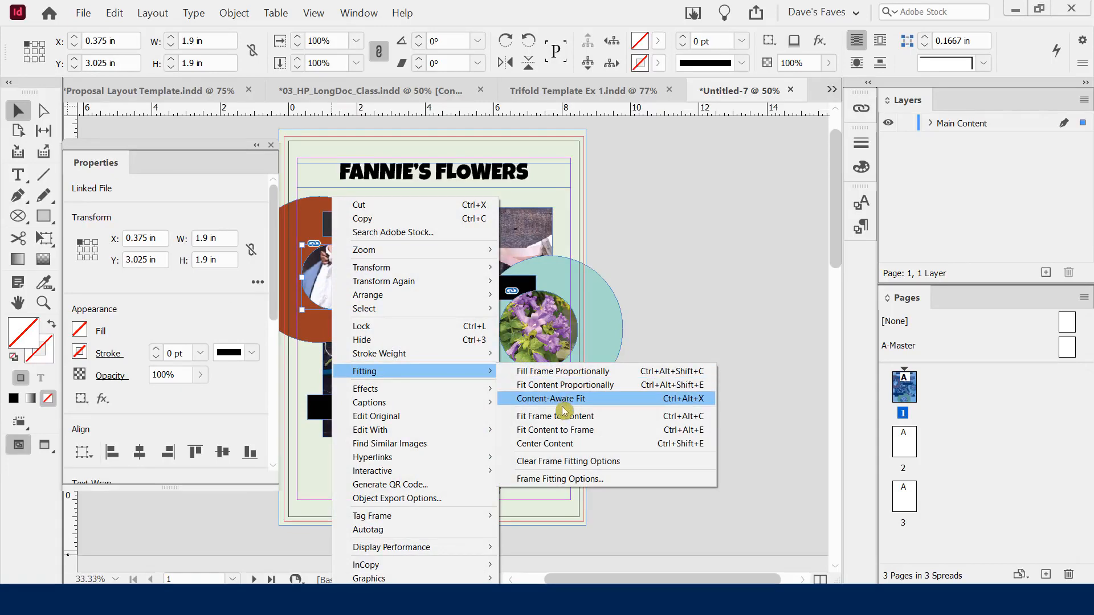
pyautogui.click(552, 431)
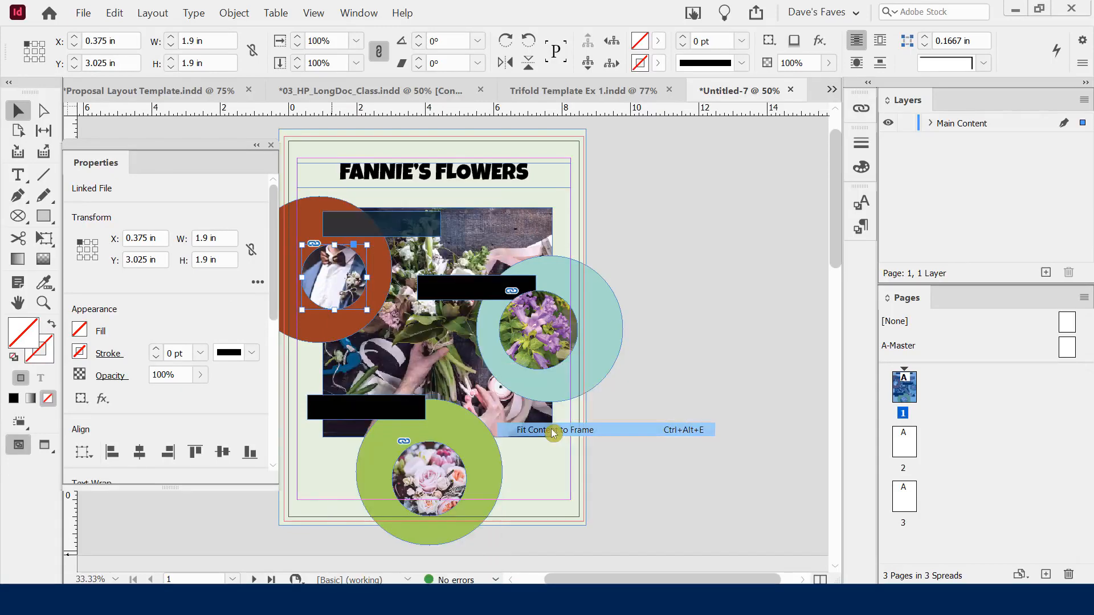
pyautogui.rightClick(340, 268)
pyautogui.moveTo(440, 377)
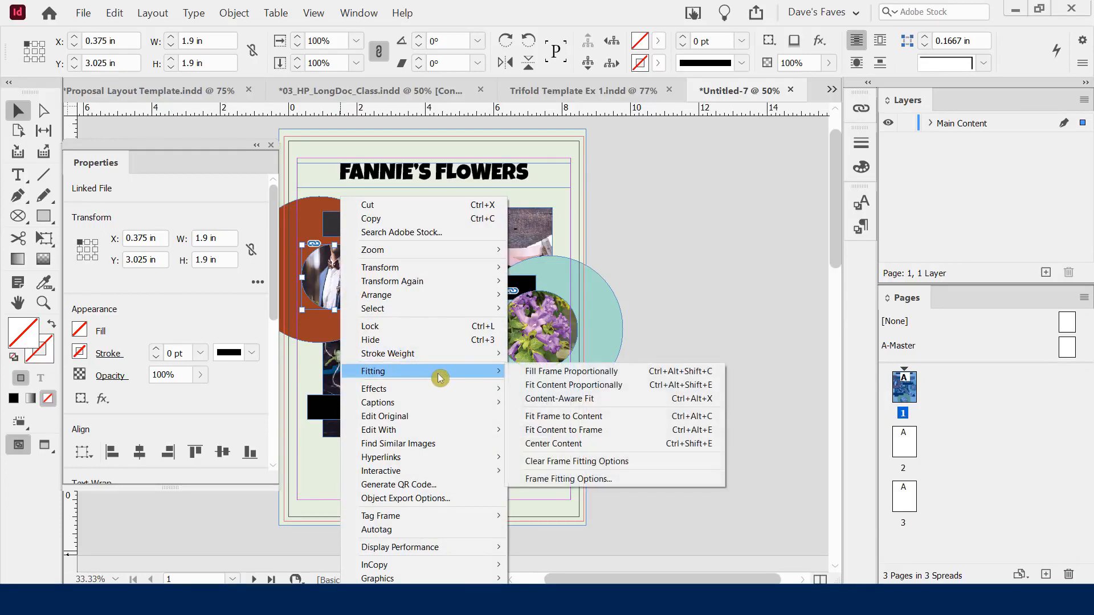
pyautogui.click(550, 397)
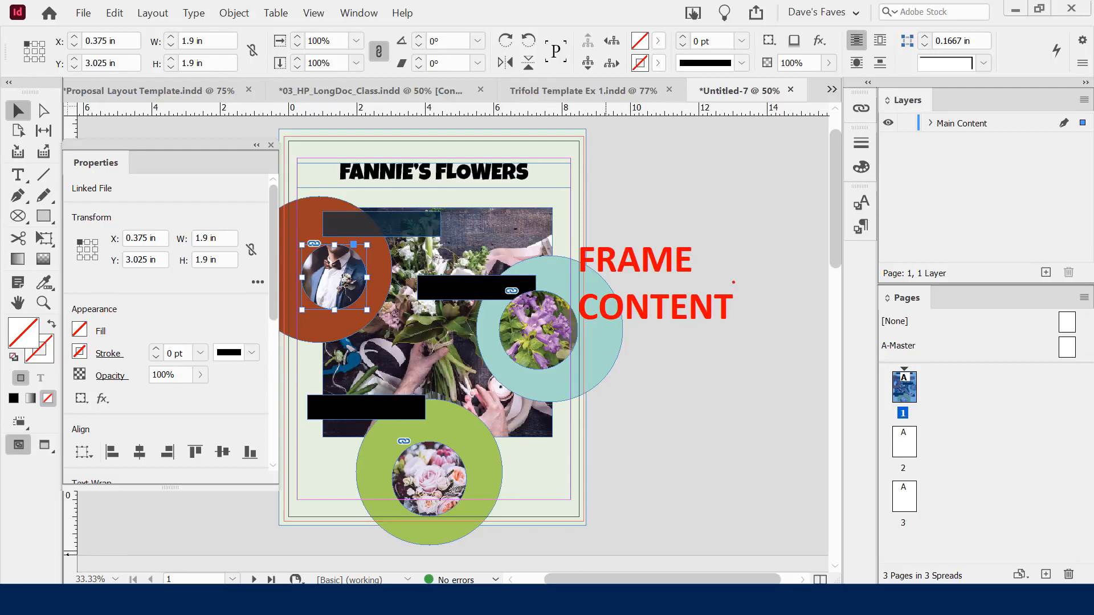
pyautogui.click(507, 223)
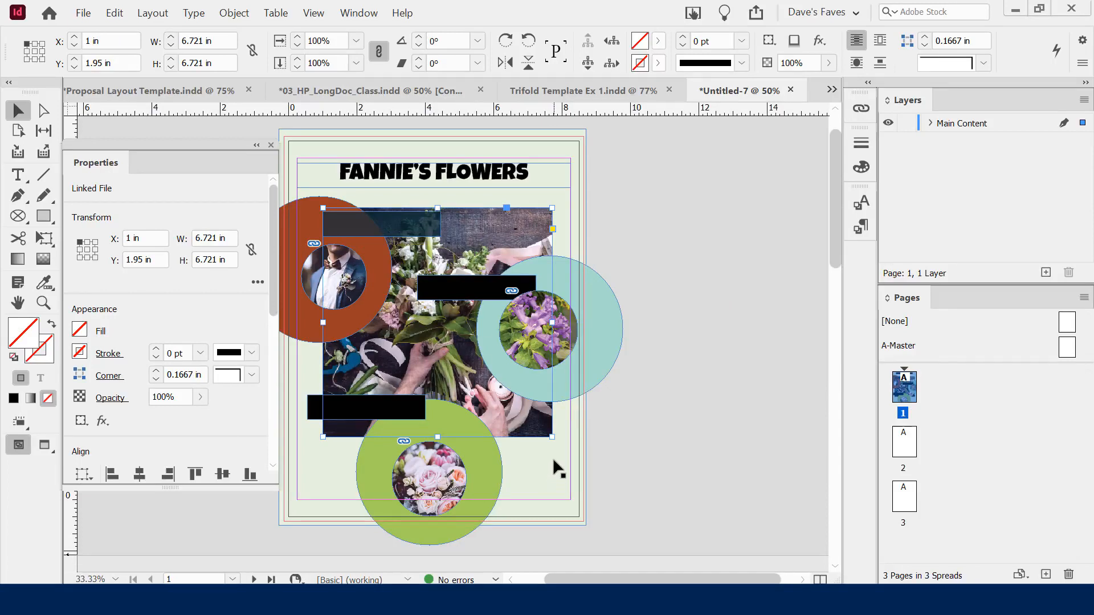
pyautogui.moveTo(552, 439); pyautogui.dragTo(613, 500)
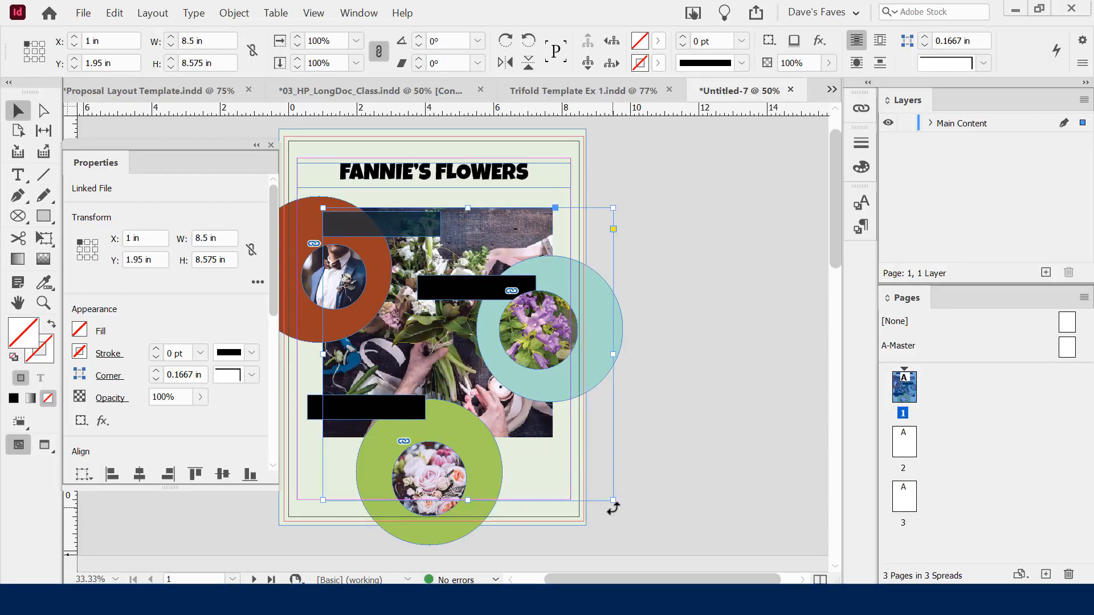
pyautogui.hotkey('ctrl', 'z')
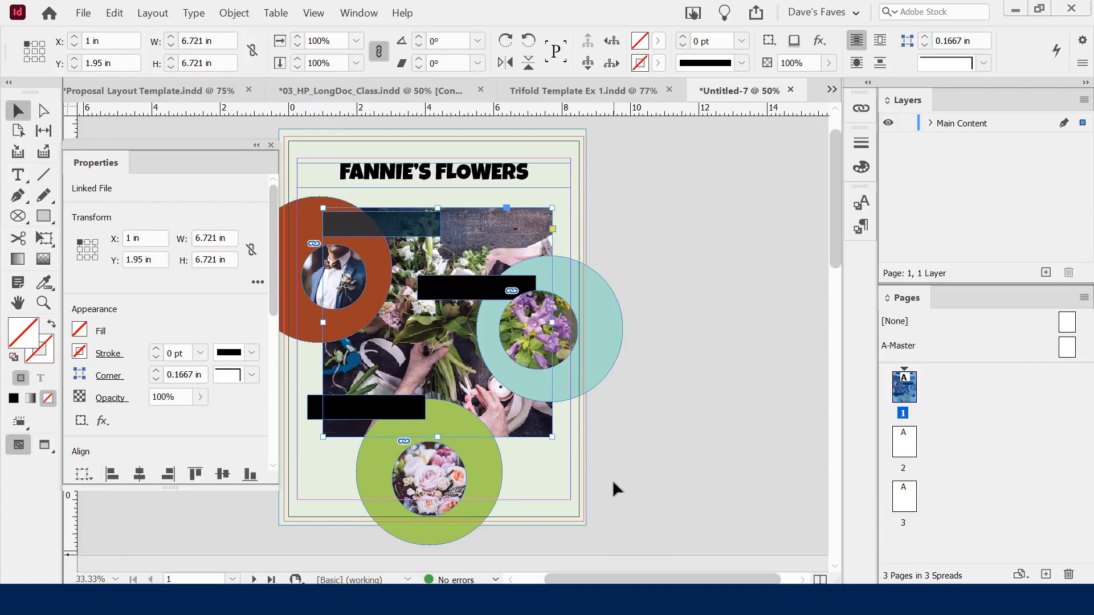
pyautogui.moveTo(323, 437); pyautogui.dragTo(289, 484)
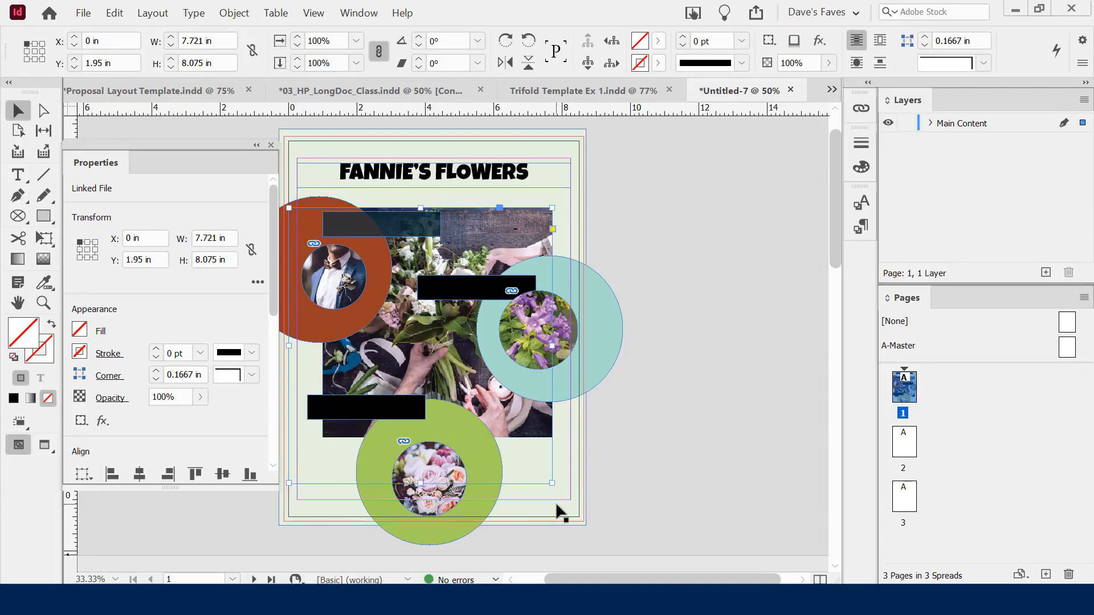
pyautogui.hotkey('ctrl', 'z')
pyautogui.moveTo(323, 437); pyautogui.dragTo(391, 353)
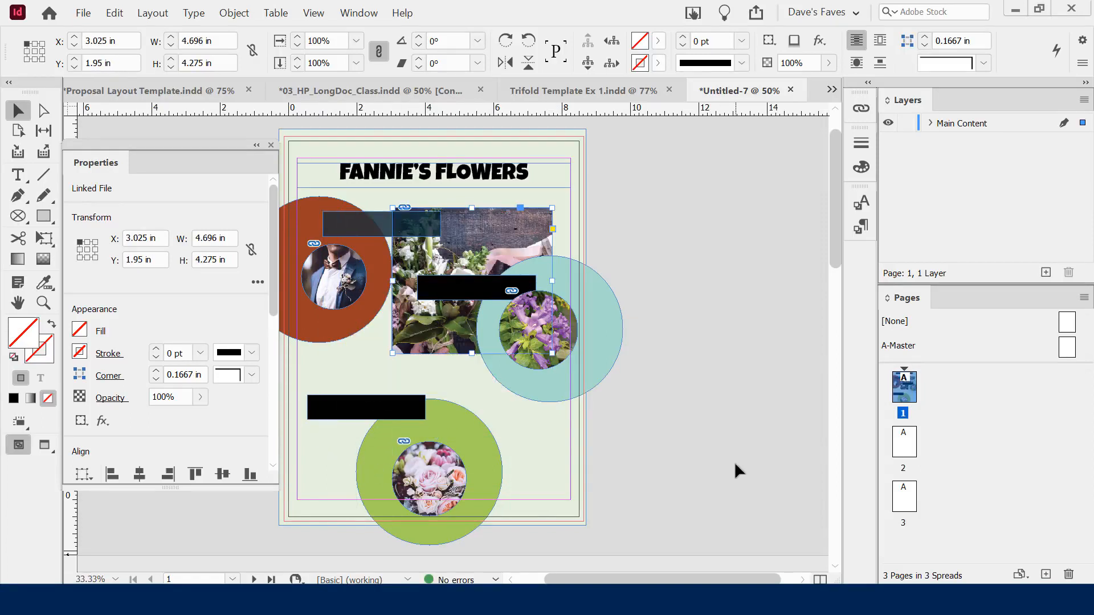
pyautogui.hotkey('ctrl', 'z')
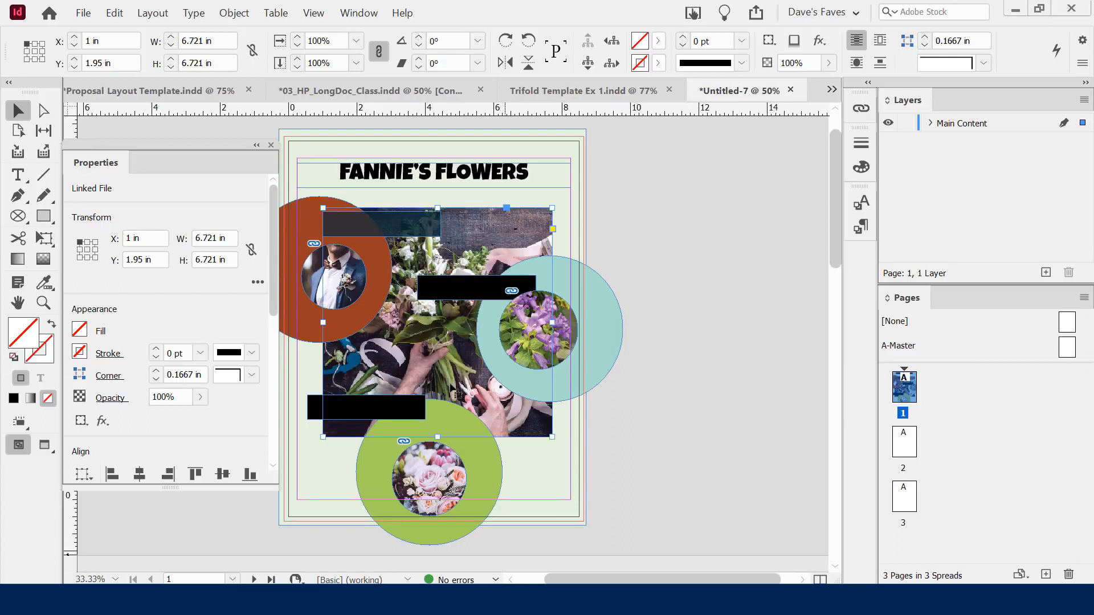
# Check Auto-Fit under Frame Fitting in Properties for the large flower photo
pyautogui.doubleClick(422, 323)
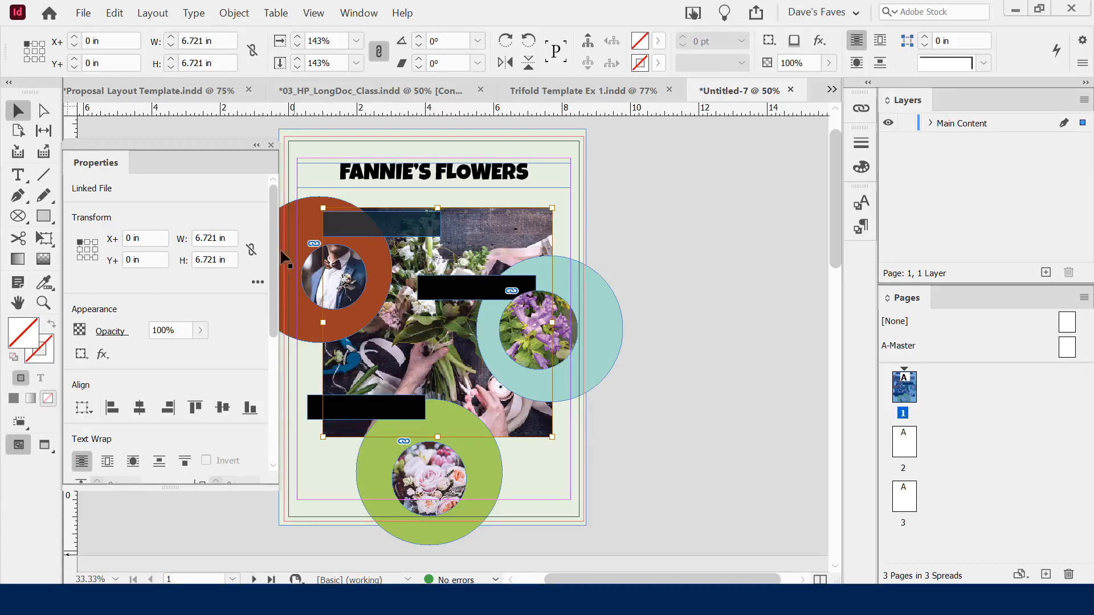
pyautogui.moveTo(272, 205); pyautogui.dragTo(269, 341)
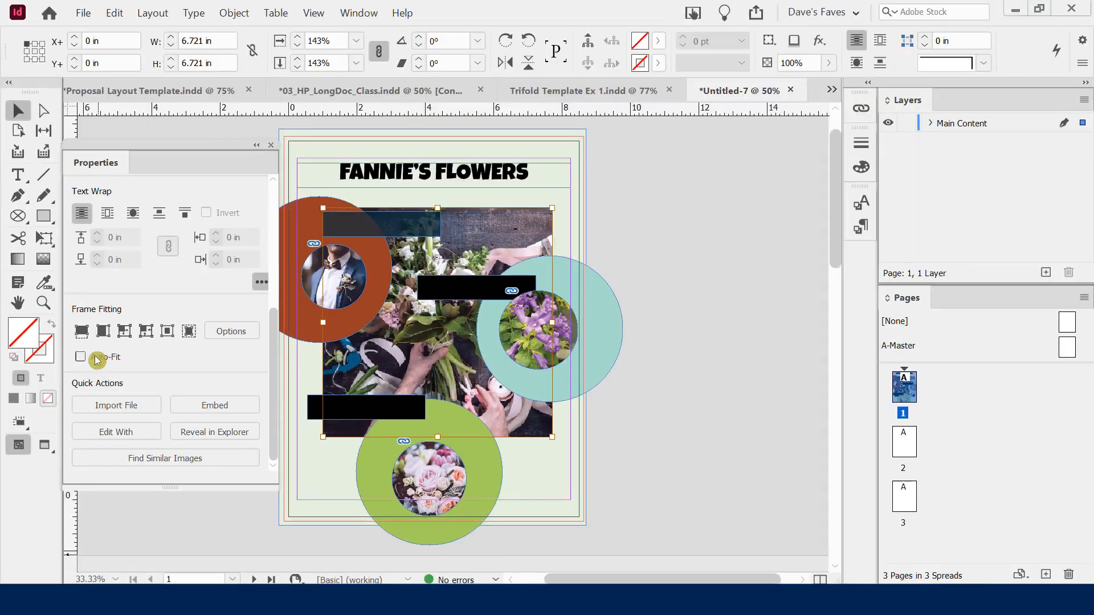
pyautogui.click(131, 364)
pyautogui.click(699, 384)
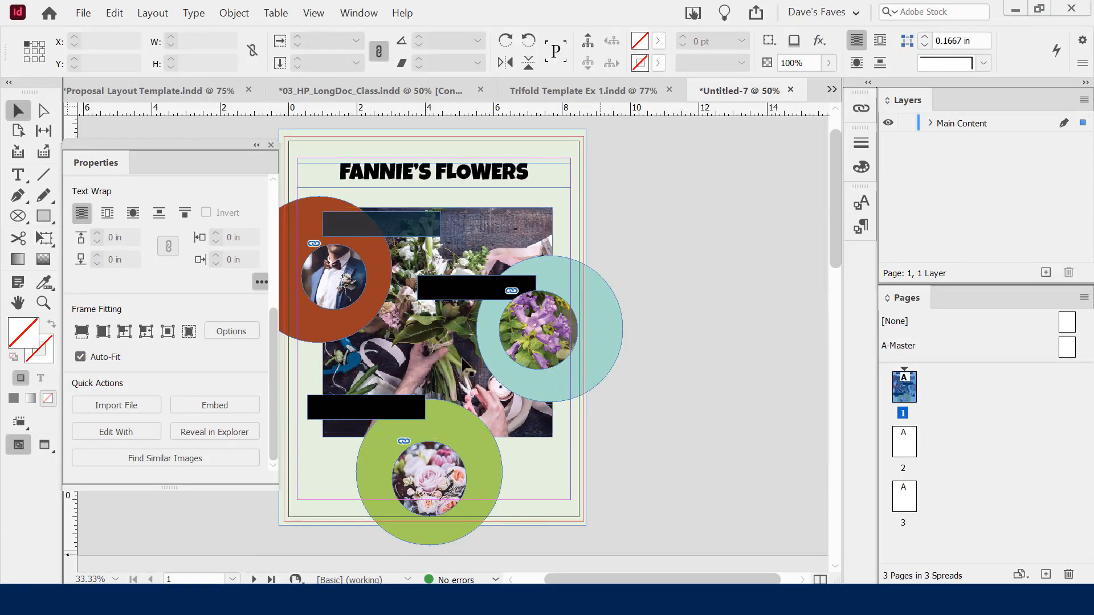
# Test auto-fit by shrinking the photo frame, then undo the resize with Ctrl+Z
pyautogui.click(394, 341)
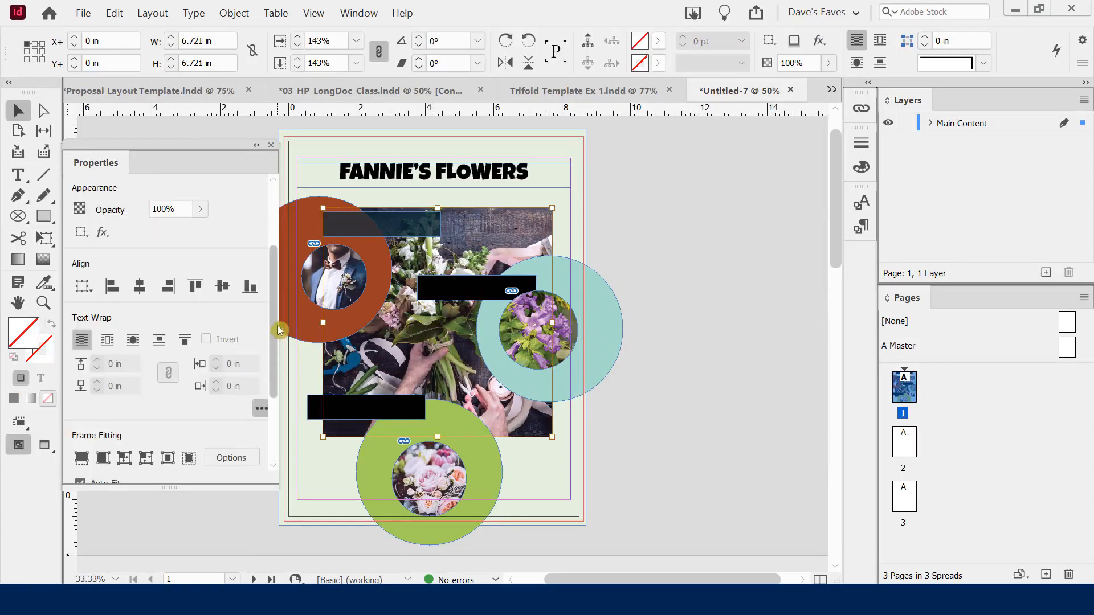
pyautogui.moveTo(275, 327); pyautogui.dragTo(139, 405)
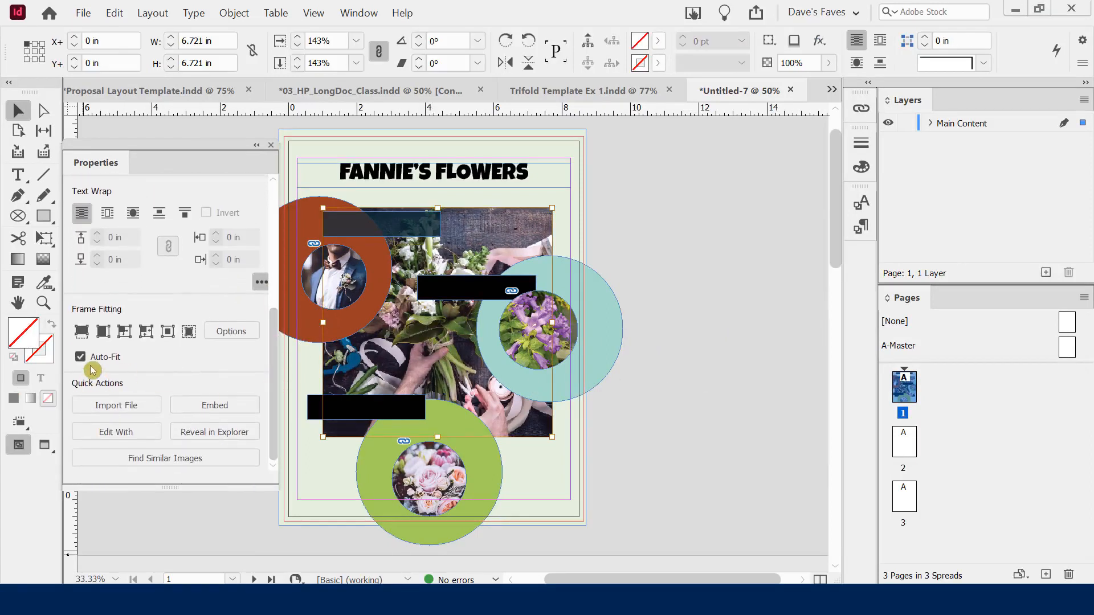
pyautogui.moveTo(323, 437); pyautogui.dragTo(377, 389)
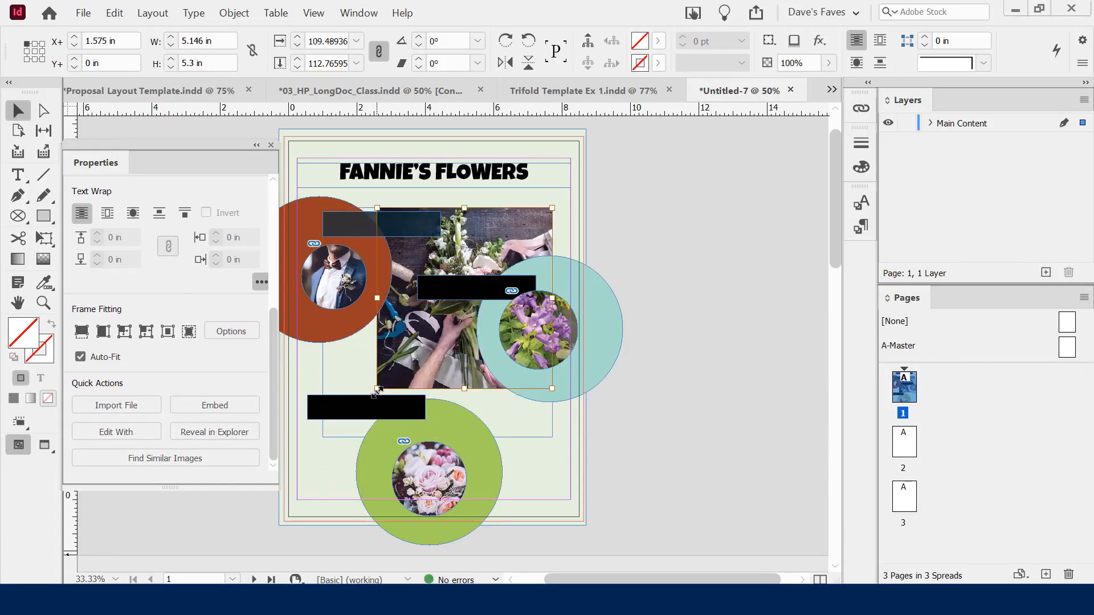
pyautogui.hotkey('ctrl', 'z')
# Drag the flower photo frame out to the page's bottom corners and move it up under the title
pyautogui.click(681, 474)
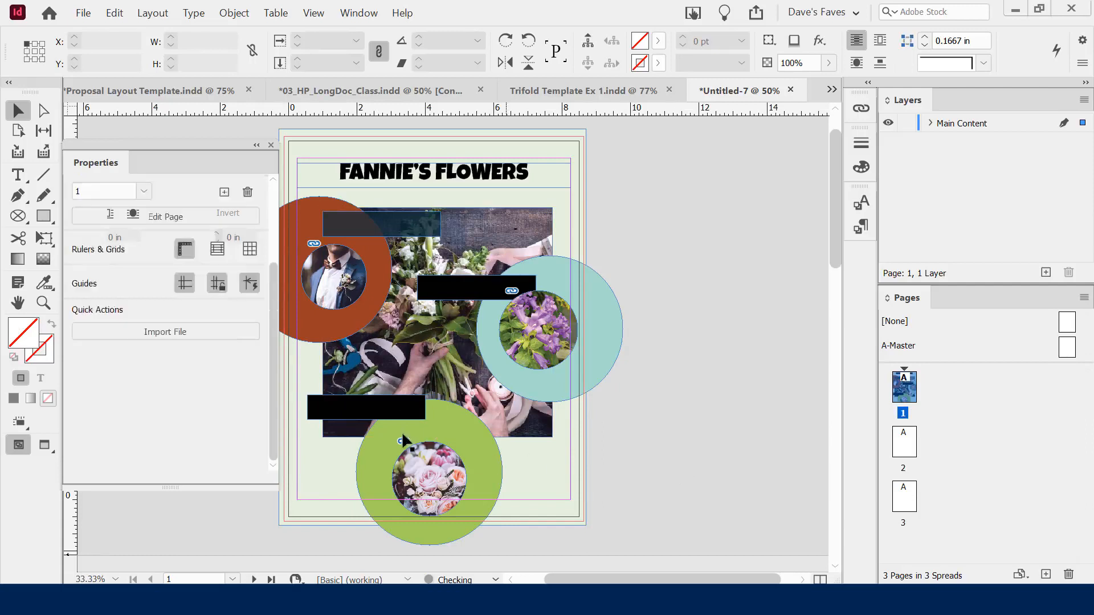
pyautogui.click(373, 365)
pyautogui.moveTo(278, 297); pyautogui.dragTo(286, 403)
pyautogui.moveTo(323, 436); pyautogui.dragTo(305, 465)
pyautogui.moveTo(308, 463); pyautogui.dragTo(285, 489)
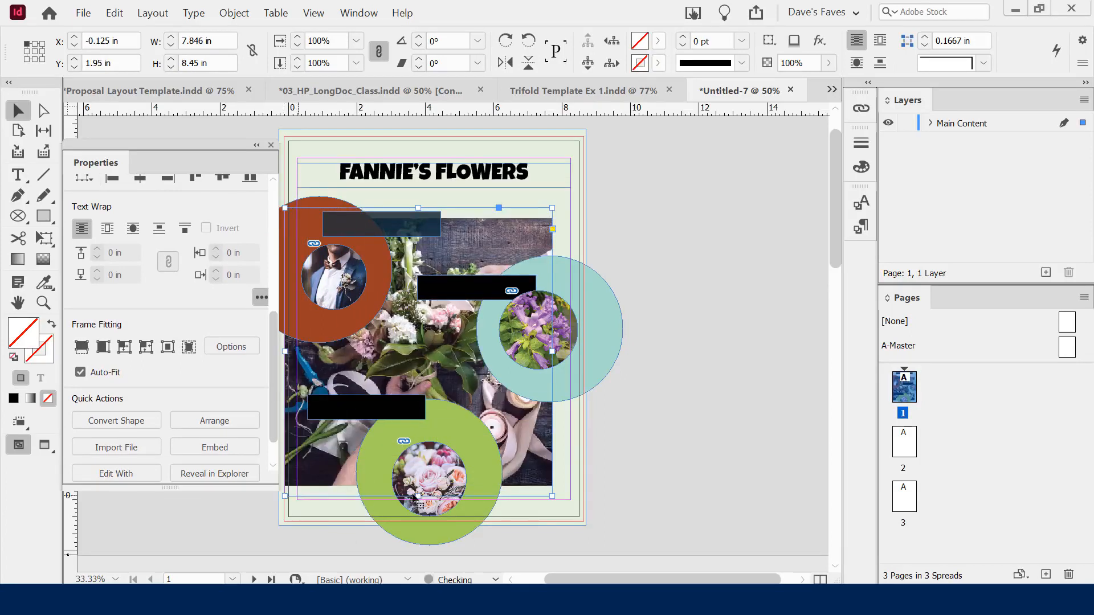
pyautogui.moveTo(550, 491); pyautogui.dragTo(570, 515)
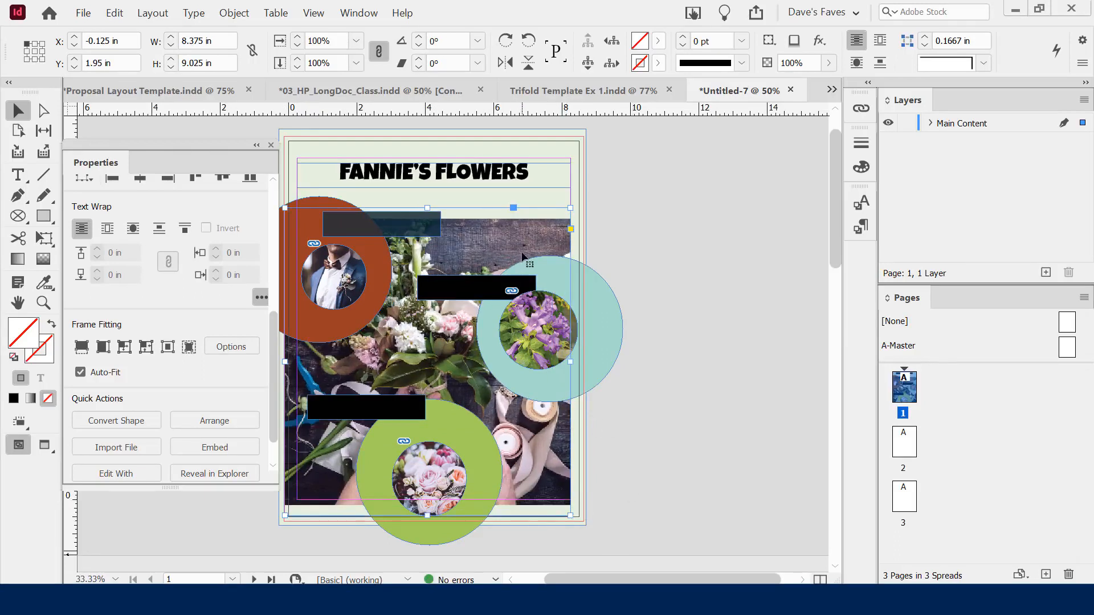
pyautogui.moveTo(506, 239); pyautogui.dragTo(507, 218)
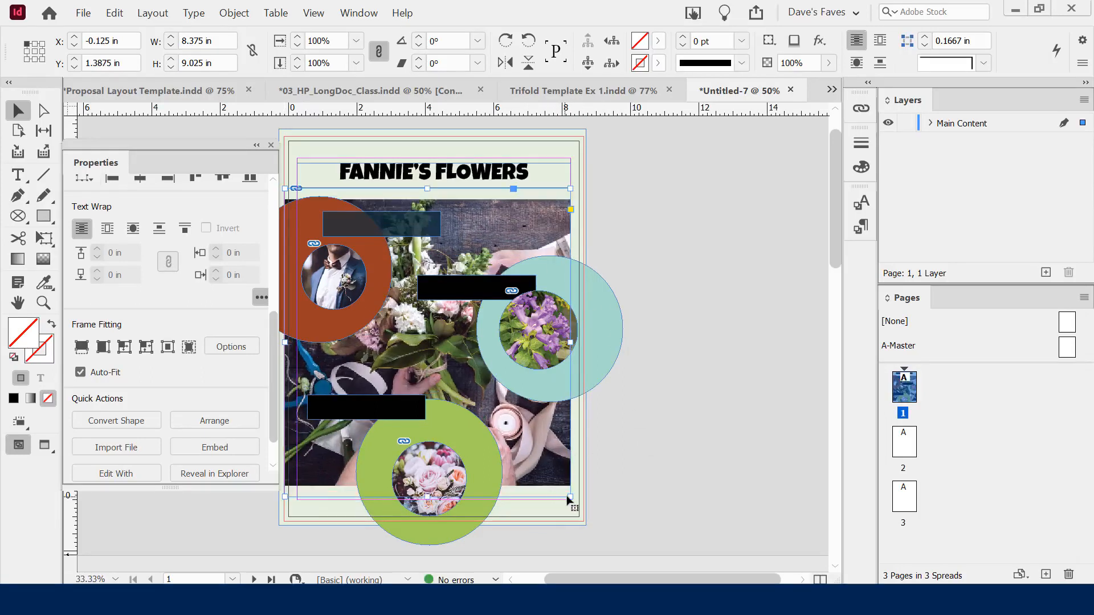
pyautogui.moveTo(569, 498); pyautogui.dragTo(578, 513)
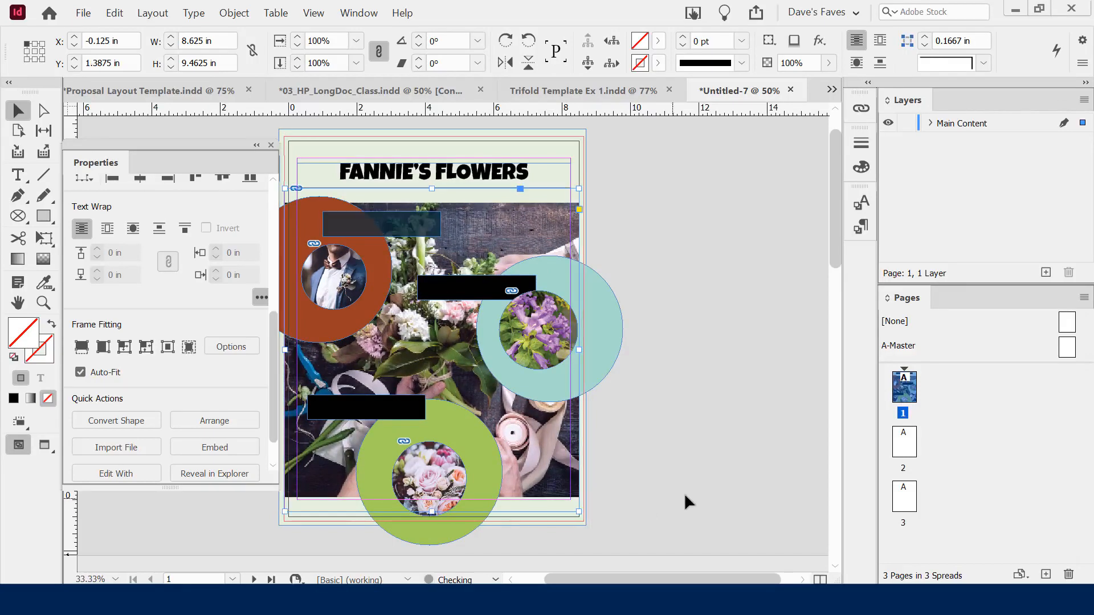
# Preview the poster with W, return to normal view and reselect the background photo
pyautogui.click(683, 492)
pyautogui.press('w')
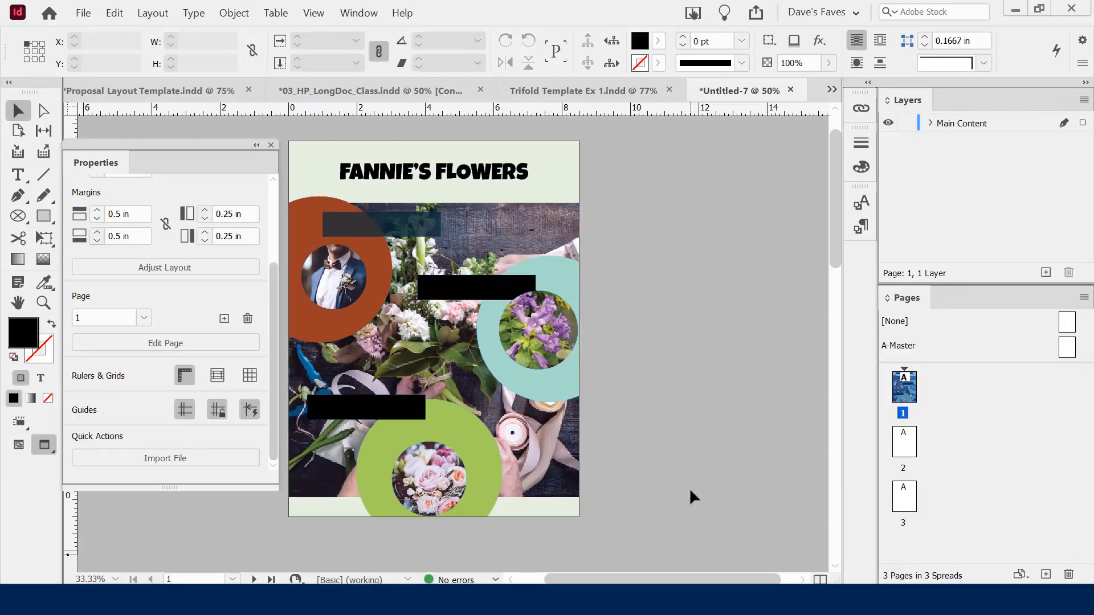
pyautogui.press('w')
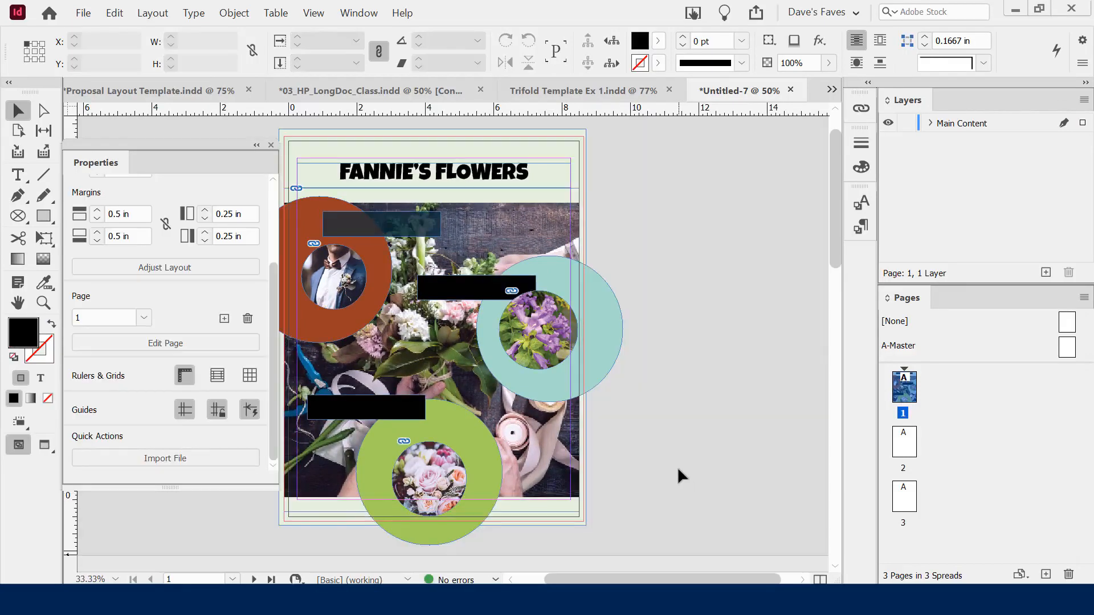
pyautogui.click(547, 230)
pyautogui.moveTo(274, 288); pyautogui.dragTo(280, 371)
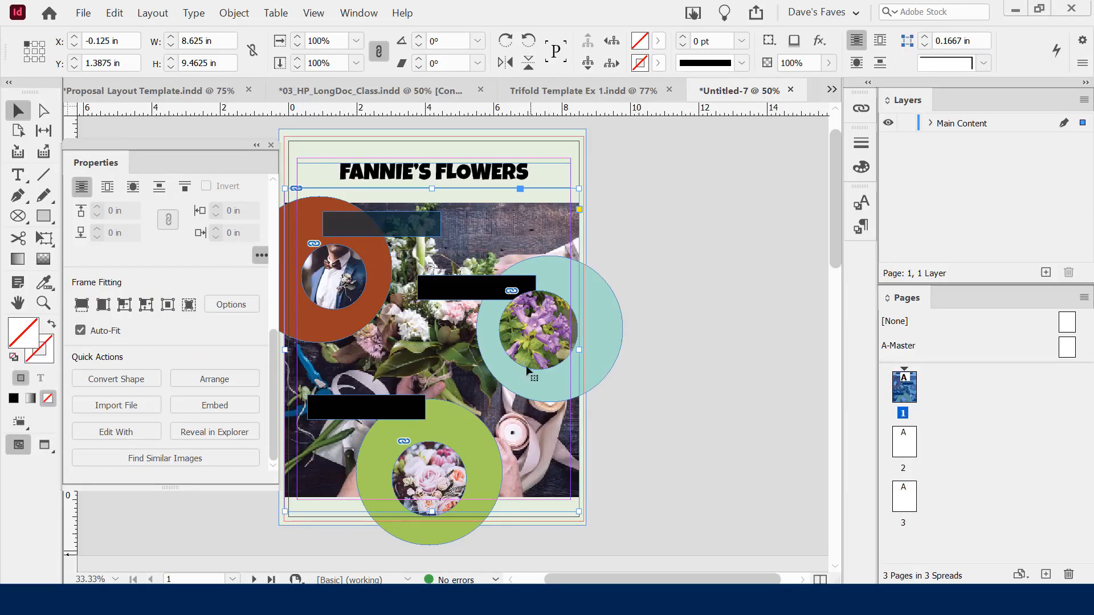
# Fade the background flower photo to 5% opacity in Appearance
pyautogui.rightClick(510, 221)
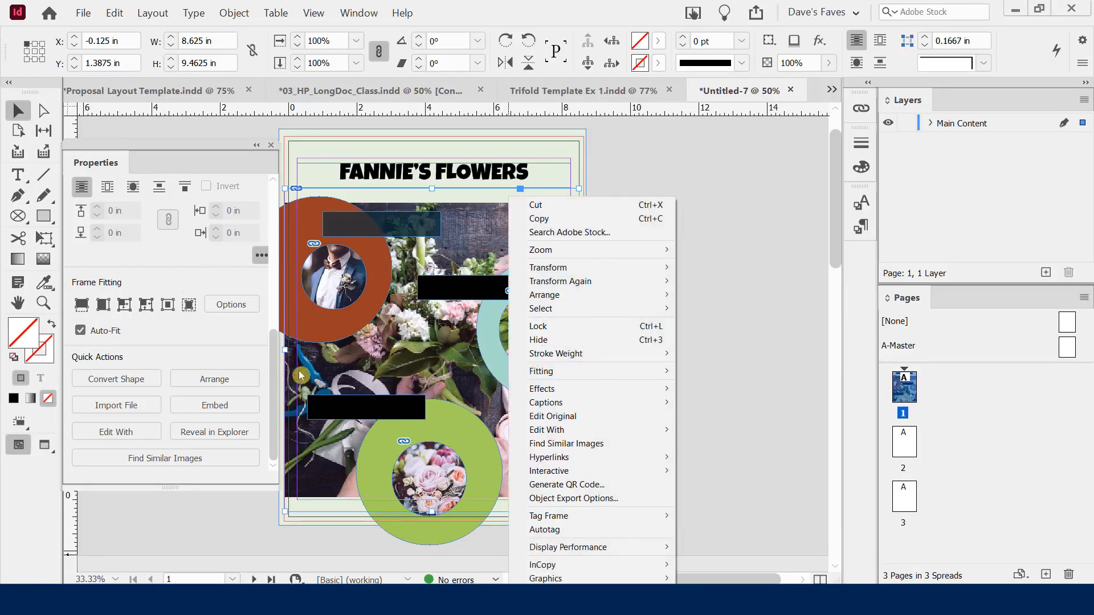
pyautogui.click(272, 344)
pyautogui.moveTo(272, 345)
pyautogui.mouseDown()
pyautogui.moveTo(290, 268)
pyautogui.moveTo(294, 347)
pyautogui.moveTo(296, 270)
pyautogui.moveTo(284, 341)
pyautogui.moveTo(286, 271)
pyautogui.mouseUp()
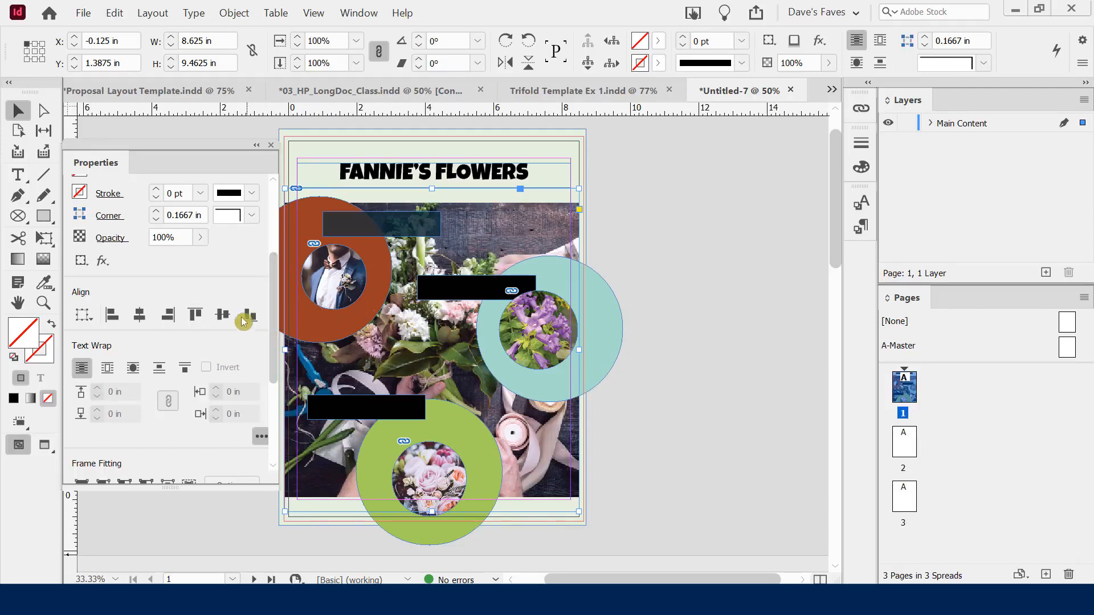
pyautogui.click(199, 239)
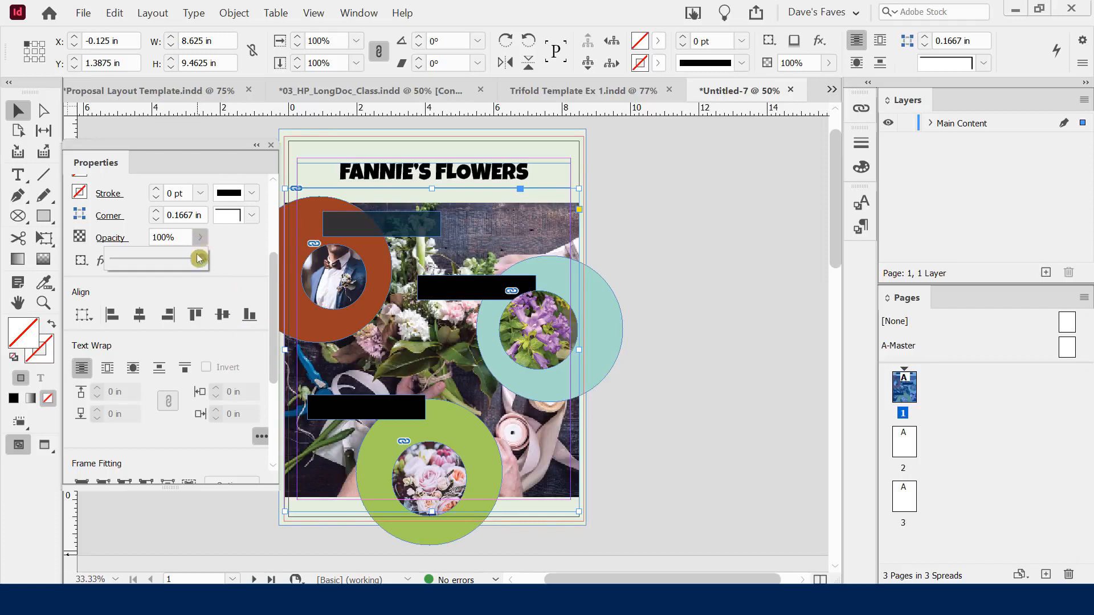
pyautogui.moveTo(202, 262); pyautogui.dragTo(115, 265)
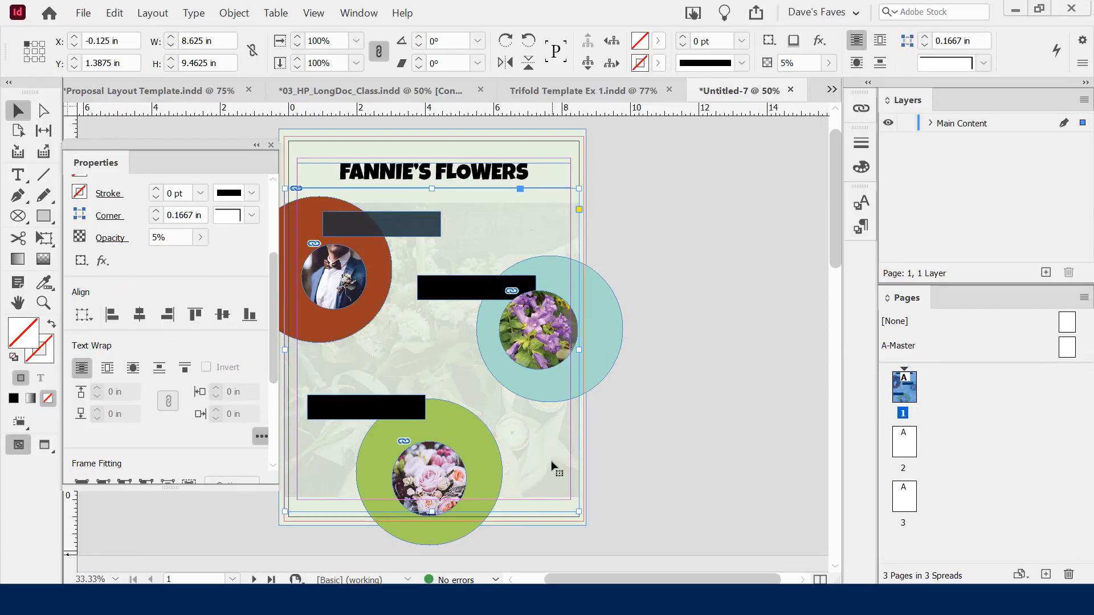
# Extend the faded photo past the bottom-right page edge and preview the poster
pyautogui.moveTo(579, 512)
pyautogui.mouseDown()
pyautogui.moveTo(593, 532)
pyautogui.moveTo(558, 507)
pyautogui.mouseUp()
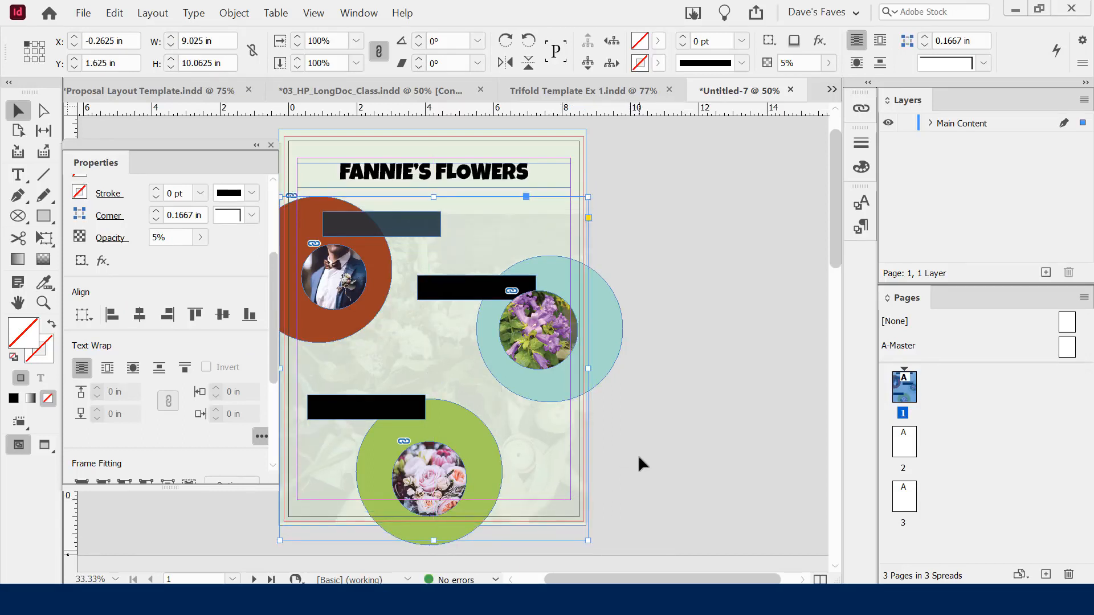
pyautogui.press('w')
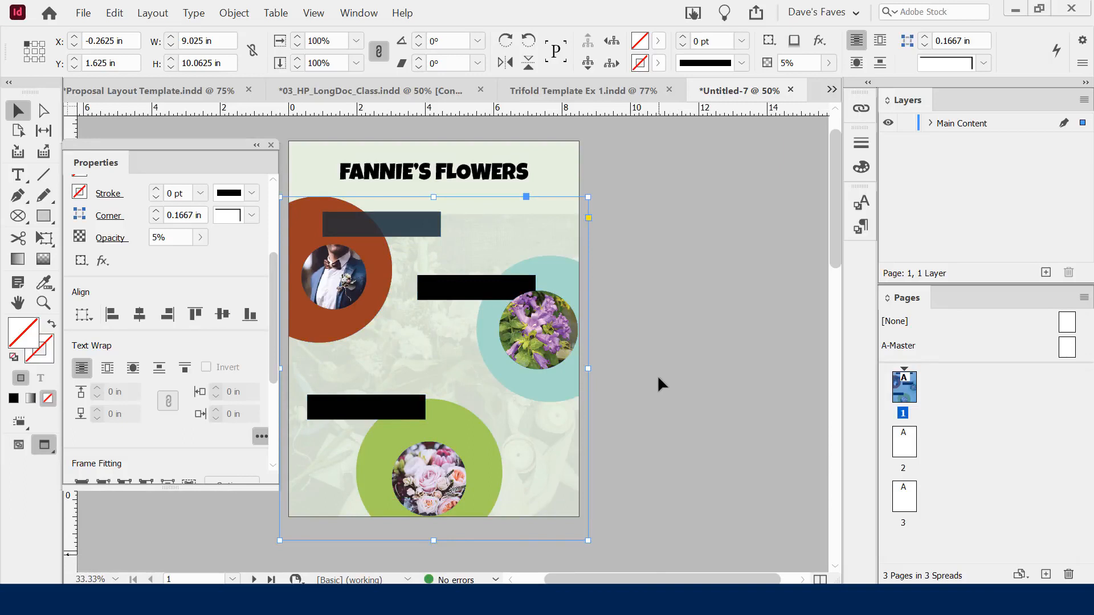
pyautogui.click(689, 342)
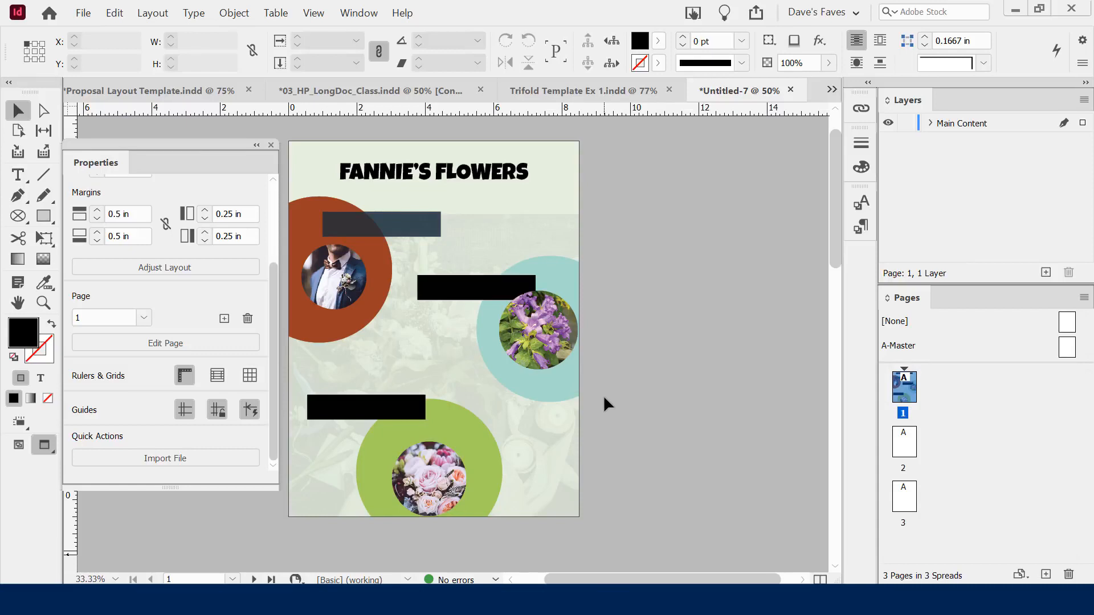
pyautogui.click(335, 272)
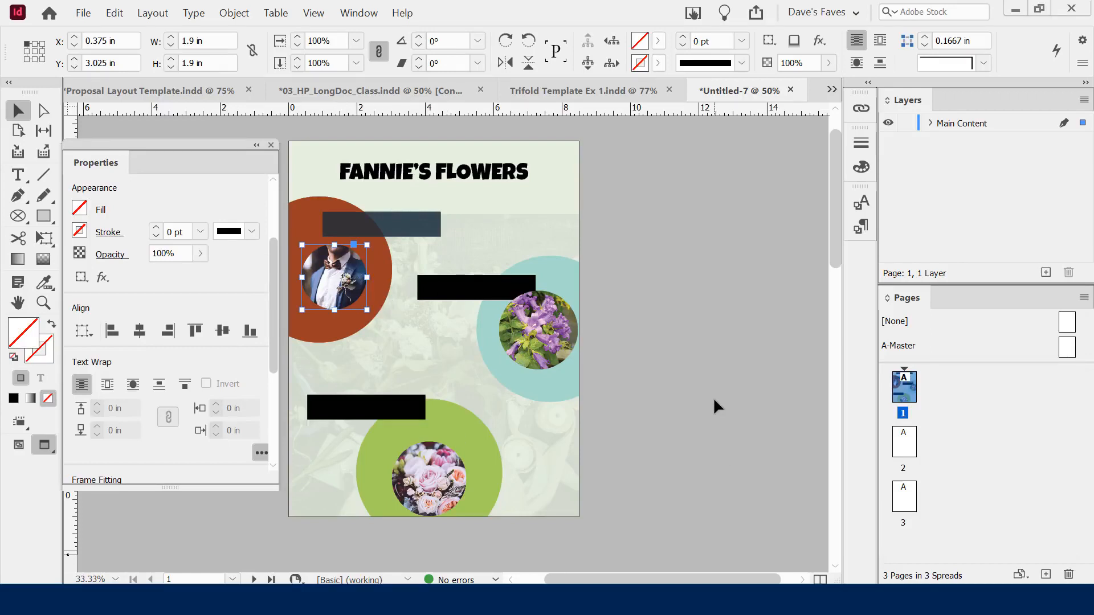
pyautogui.click(556, 450)
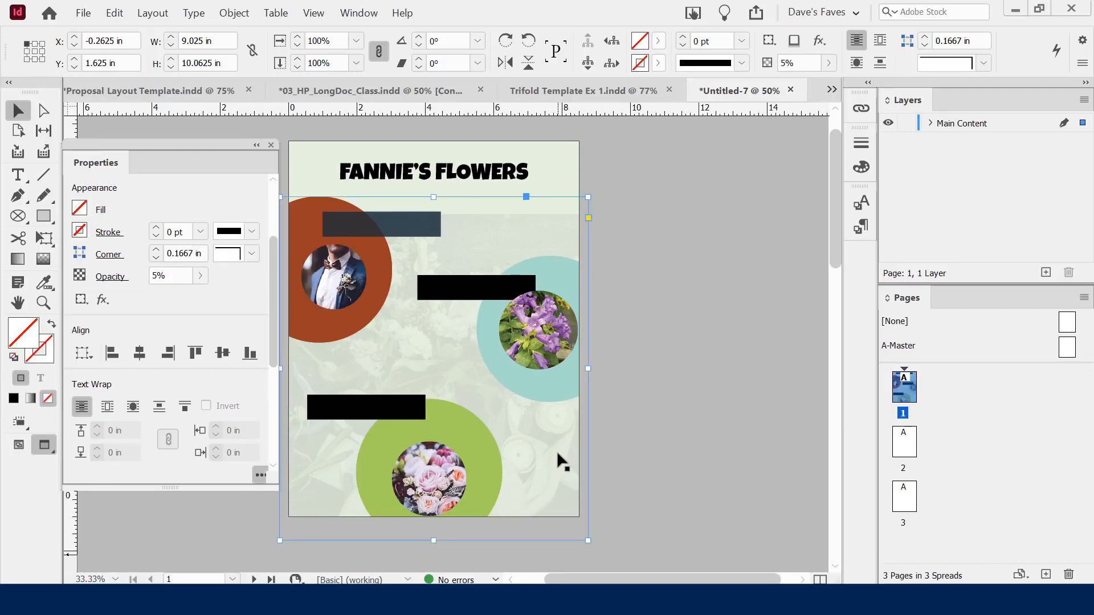
pyautogui.moveTo(274, 254); pyautogui.dragTo(275, 354)
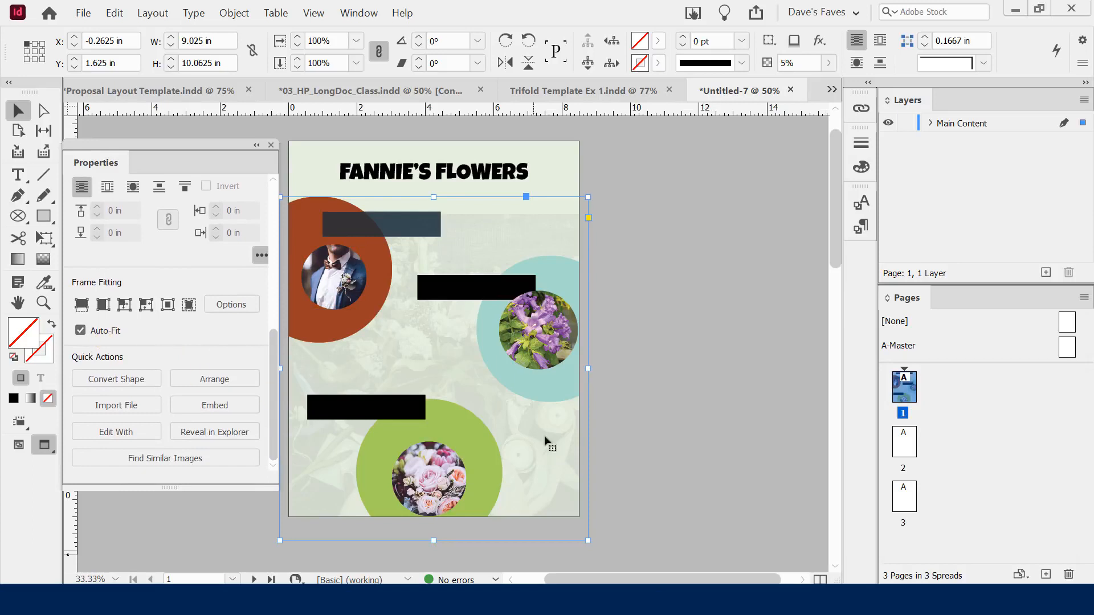
pyautogui.click(658, 422)
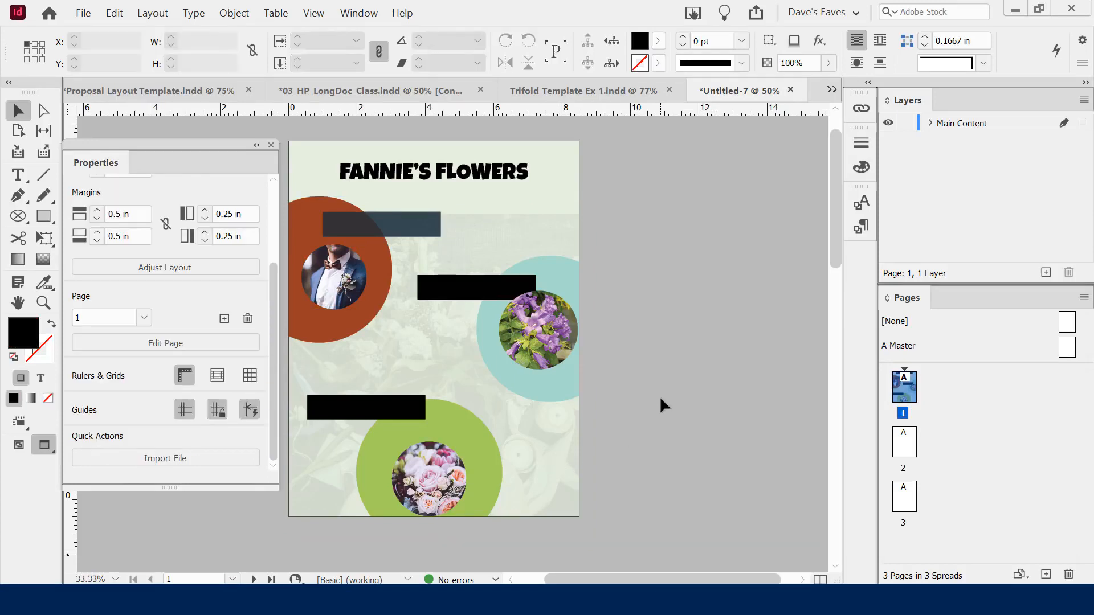
pyautogui.moveTo(274, 256); pyautogui.dragTo(273, 211)
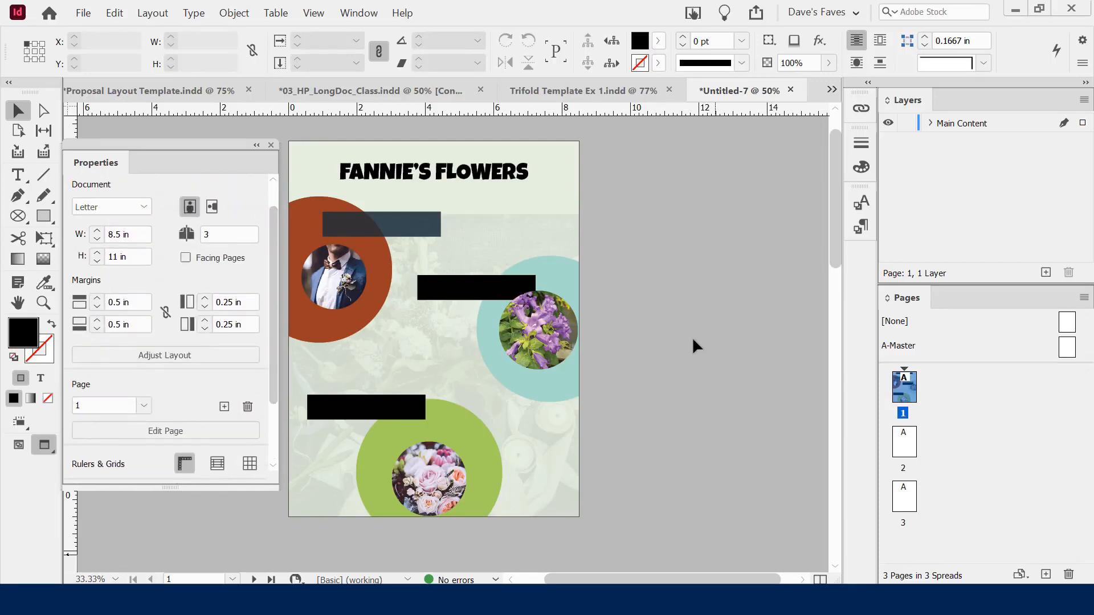
# Move the middle black label's <rectangle> above Bellflower jpg in Layers and nudge it down
pyautogui.click(929, 123)
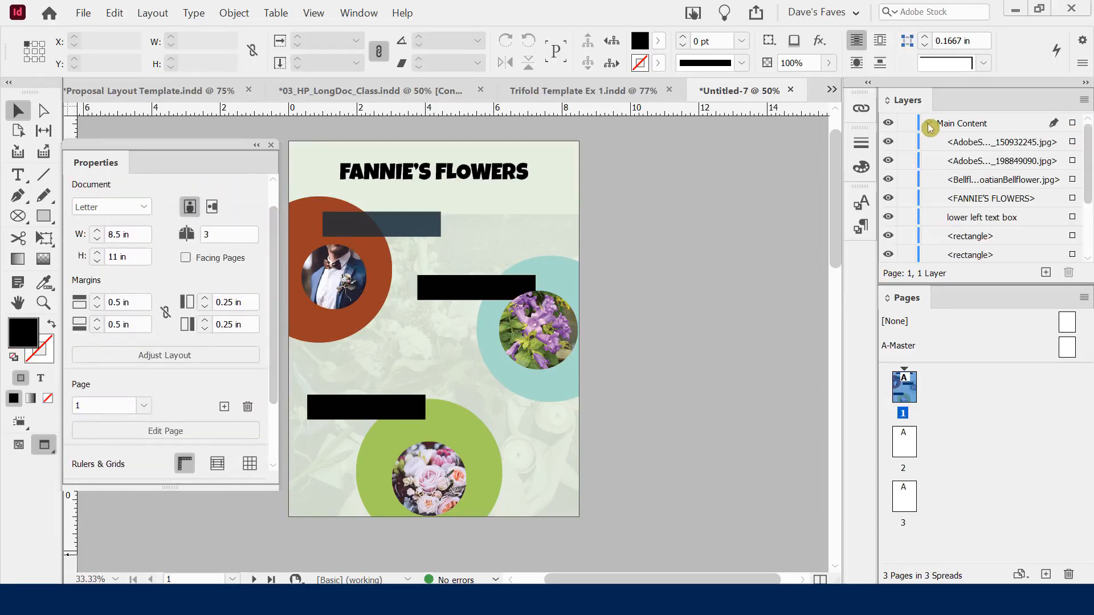
pyautogui.moveTo(1089, 141)
pyautogui.mouseDown()
pyautogui.moveTo(1090, 197)
pyautogui.moveTo(1078, 123)
pyautogui.mouseUp()
pyautogui.click(459, 297)
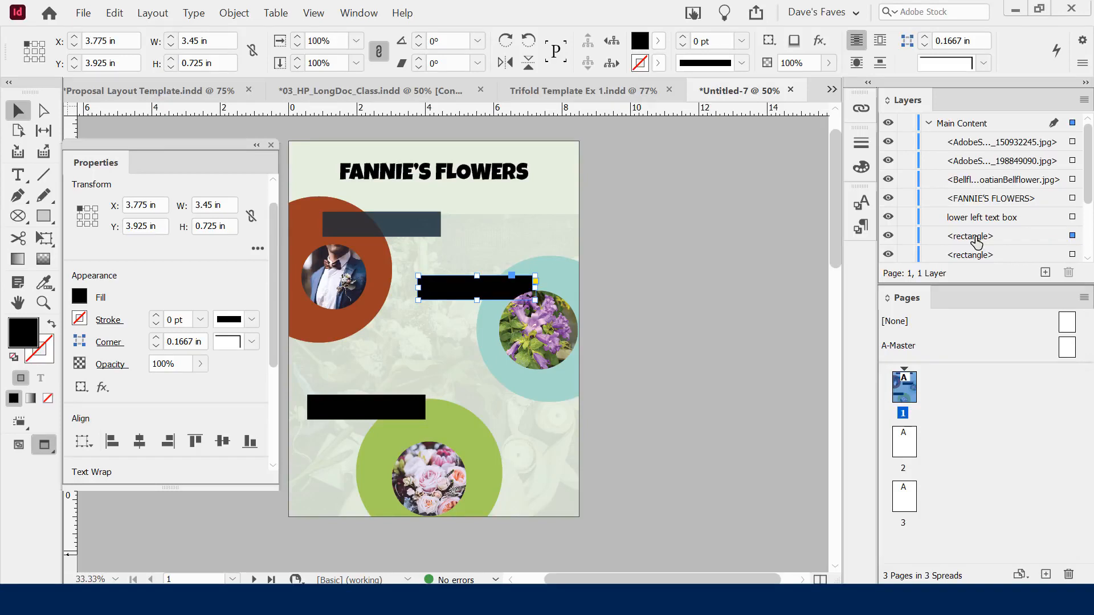
pyautogui.moveTo(977, 242); pyautogui.dragTo(976, 179)
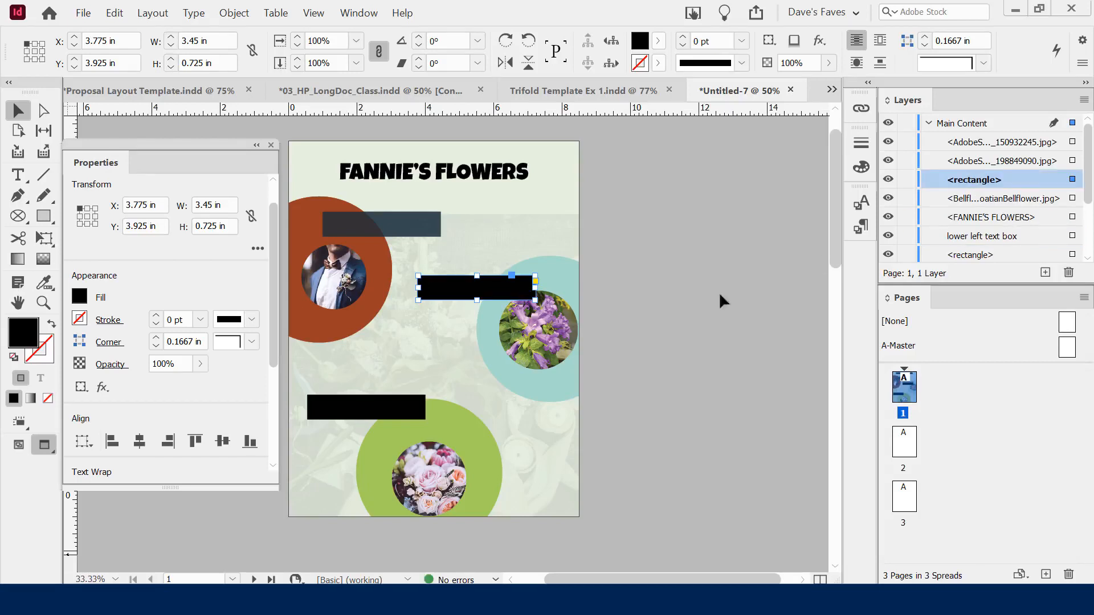
pyautogui.moveTo(483, 296); pyautogui.dragTo(483, 299)
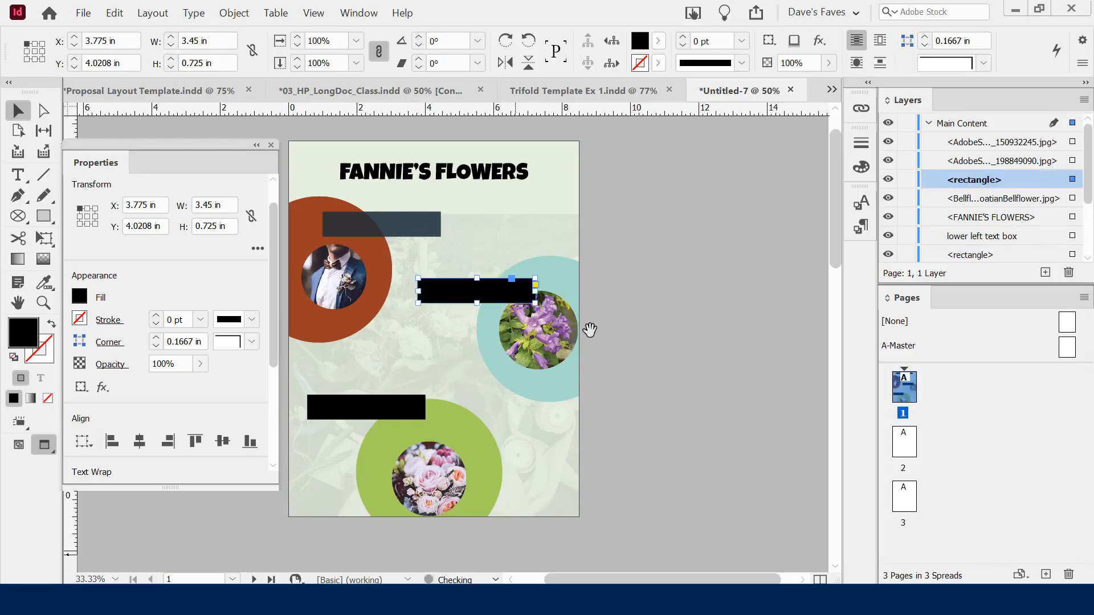
pyautogui.click(637, 357)
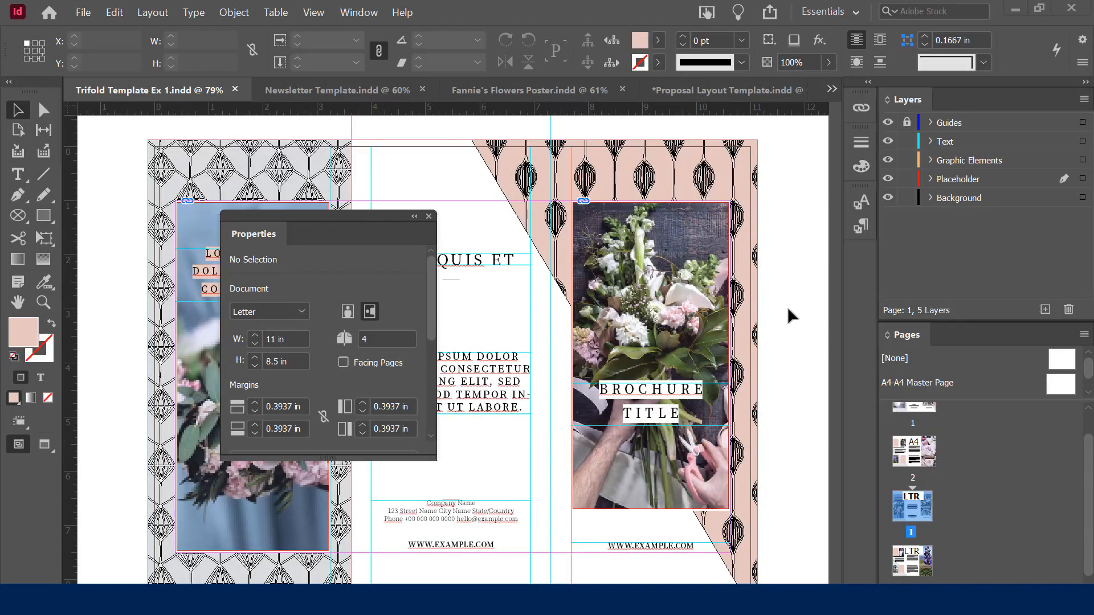
# Raise the stroke weight of the right-panel bouquet photo to 9 pt
pyautogui.press('w')
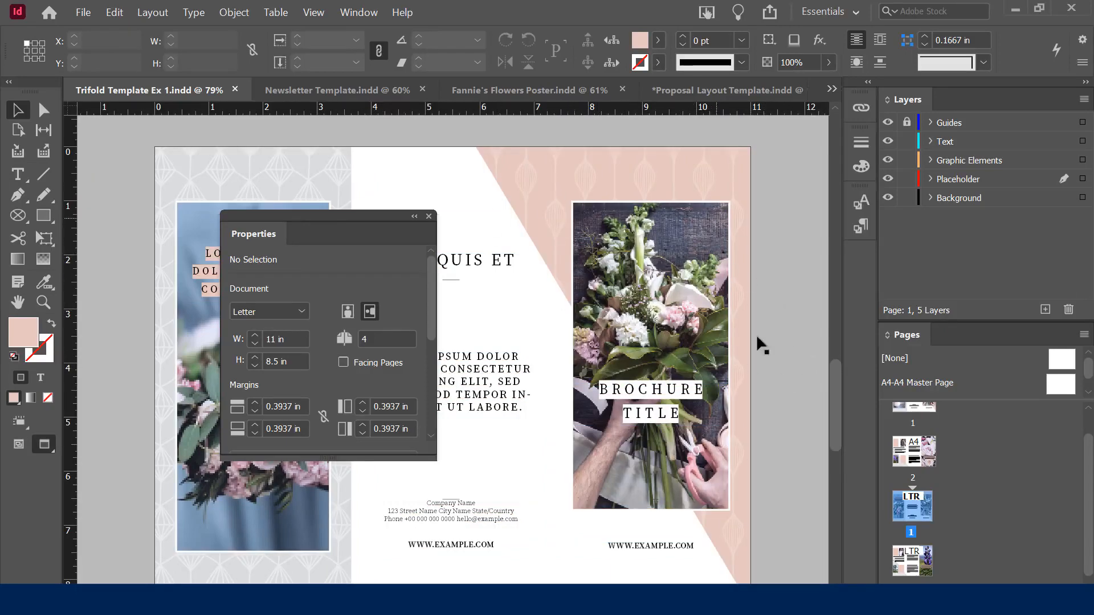
pyautogui.click(660, 273)
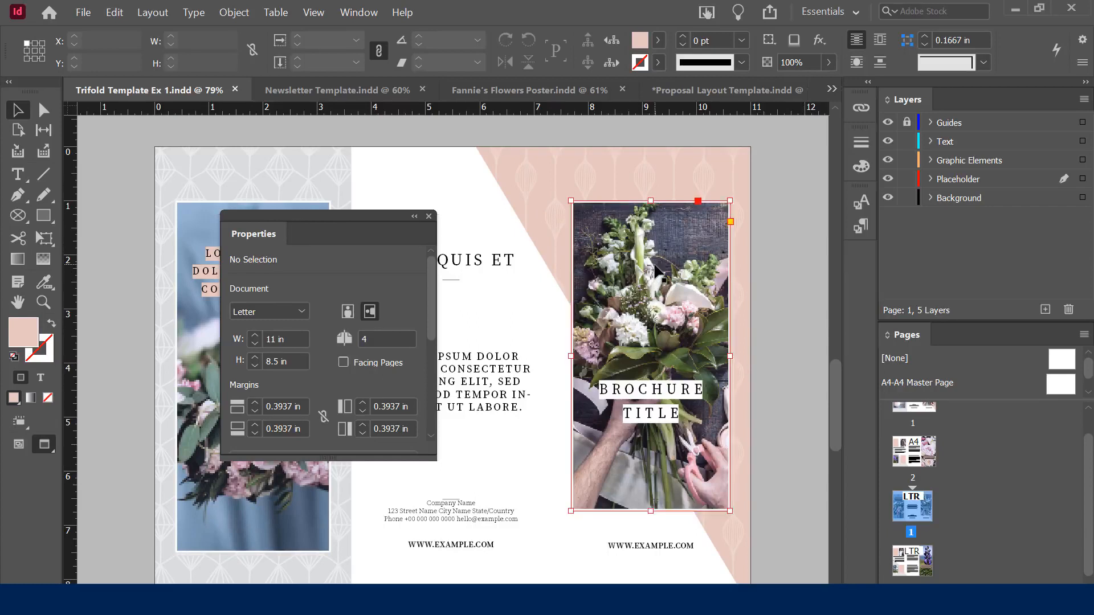
pyautogui.scroll(-4, 435, 290)
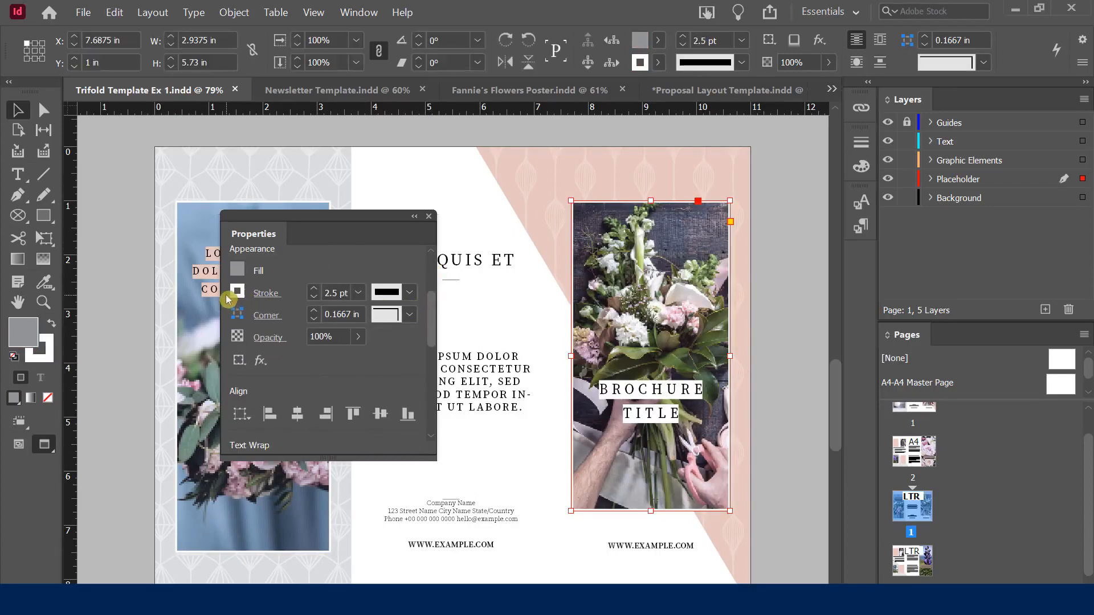
pyautogui.click(329, 300)
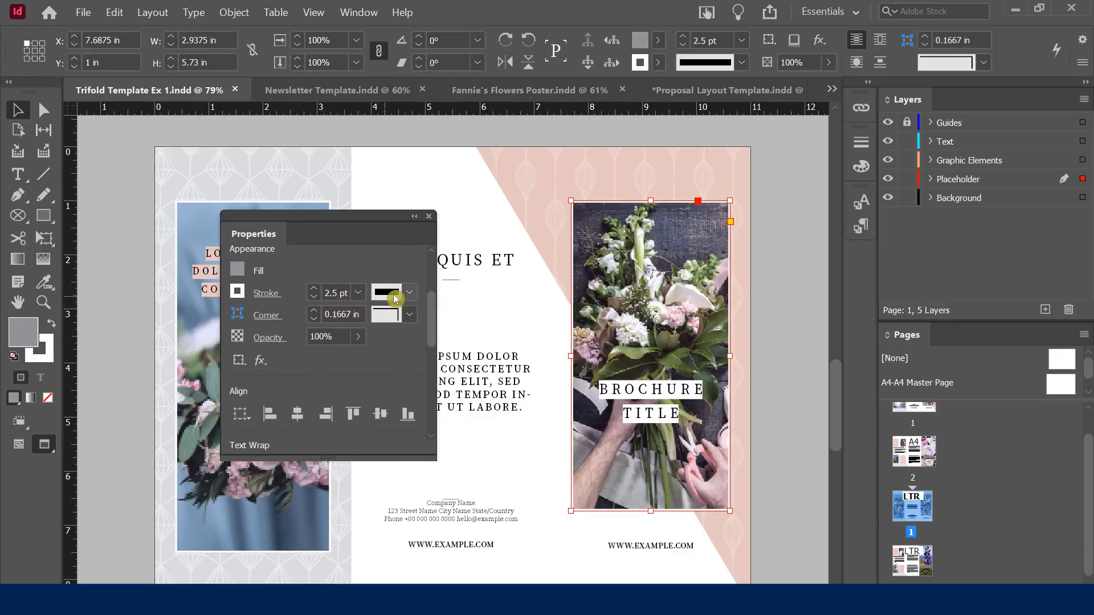
pyautogui.click(314, 288)
pyautogui.click(315, 289)
pyautogui.click(315, 288)
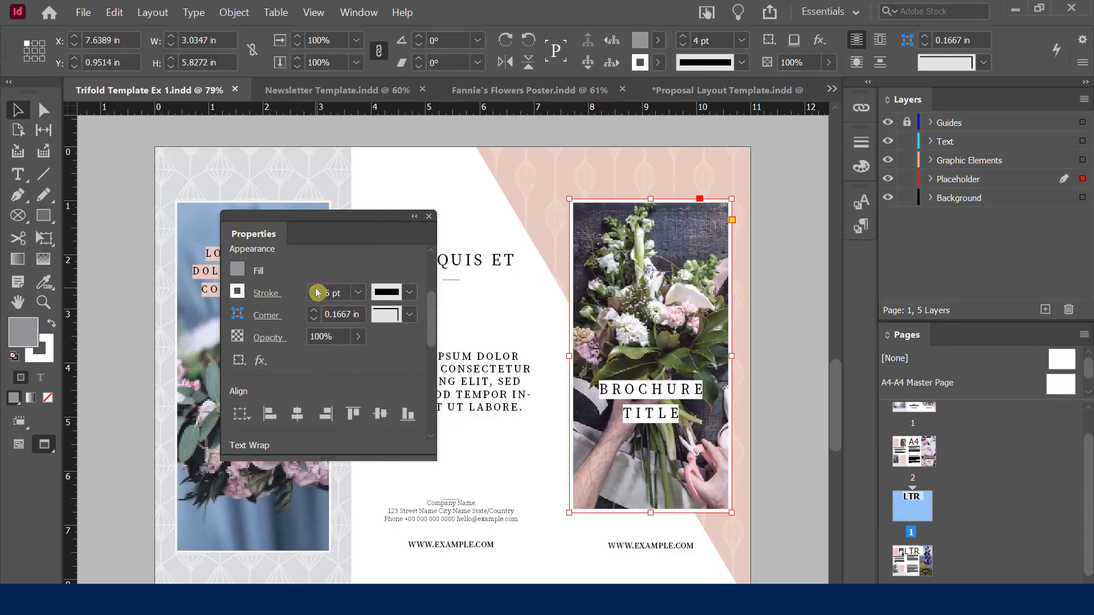
pyautogui.click(314, 288)
pyautogui.click(314, 288)
pyautogui.click(315, 288)
pyautogui.click(315, 288)
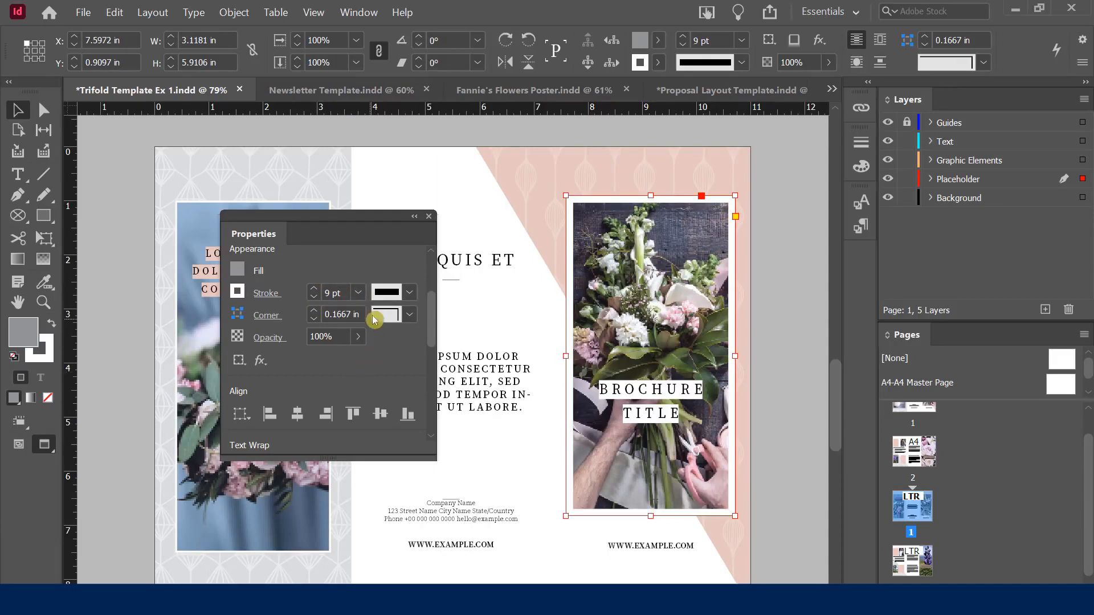
# Make the bouquet photo's border Dotted and view the spread in Presentation mode
pyautogui.click(412, 293)
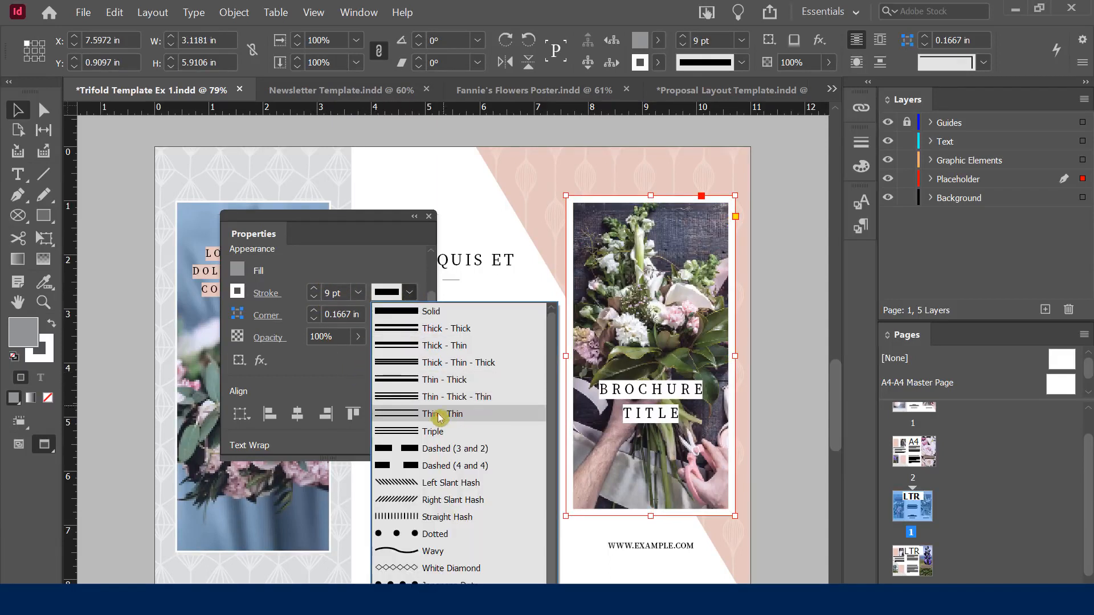
pyautogui.click(424, 535)
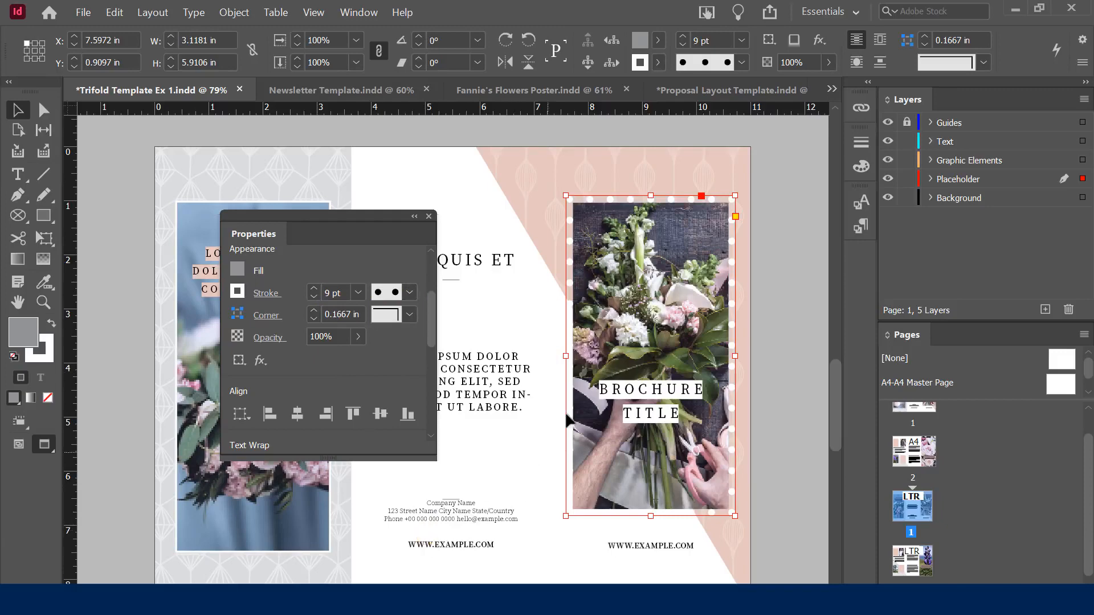
pyautogui.click(796, 390)
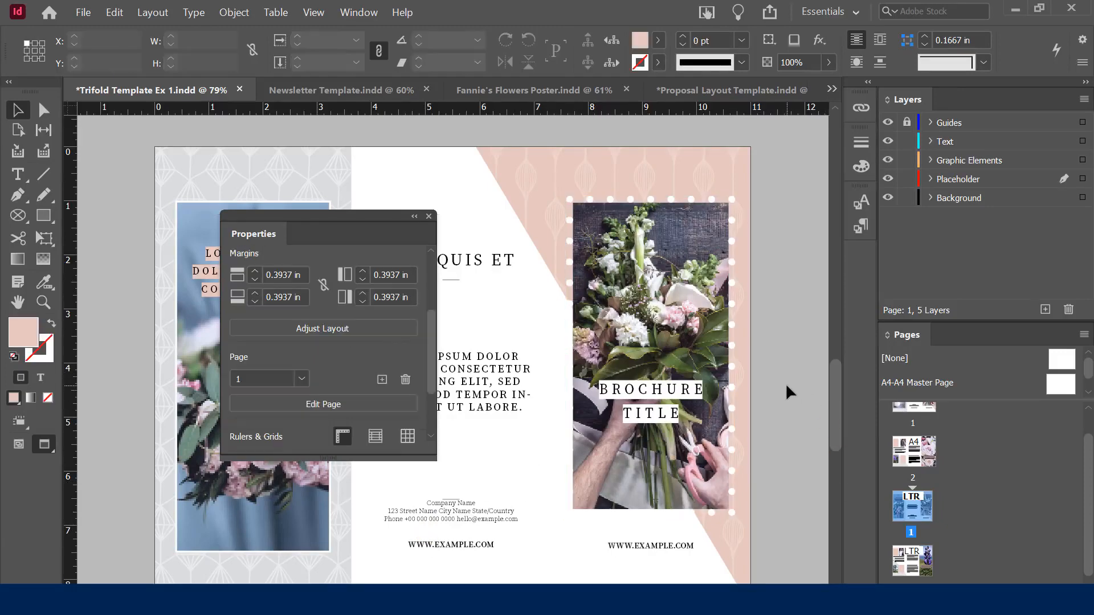
pyautogui.hotkey('shift', 'w')
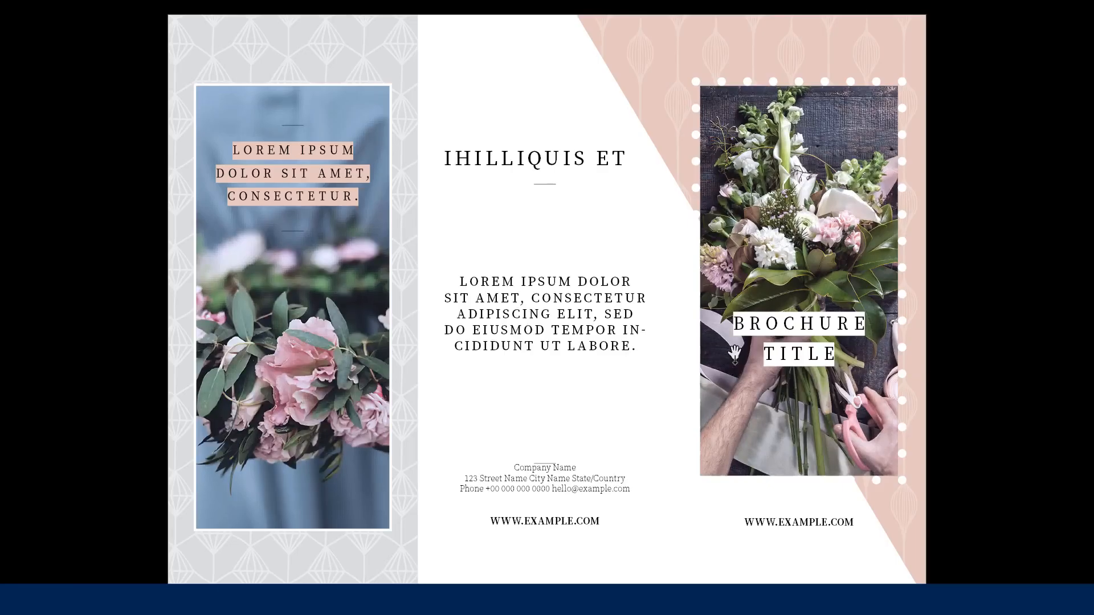
# Exit Presentation mode and confirm the bouquet photo's stroke type stays Dotted
pyautogui.press('Escape')
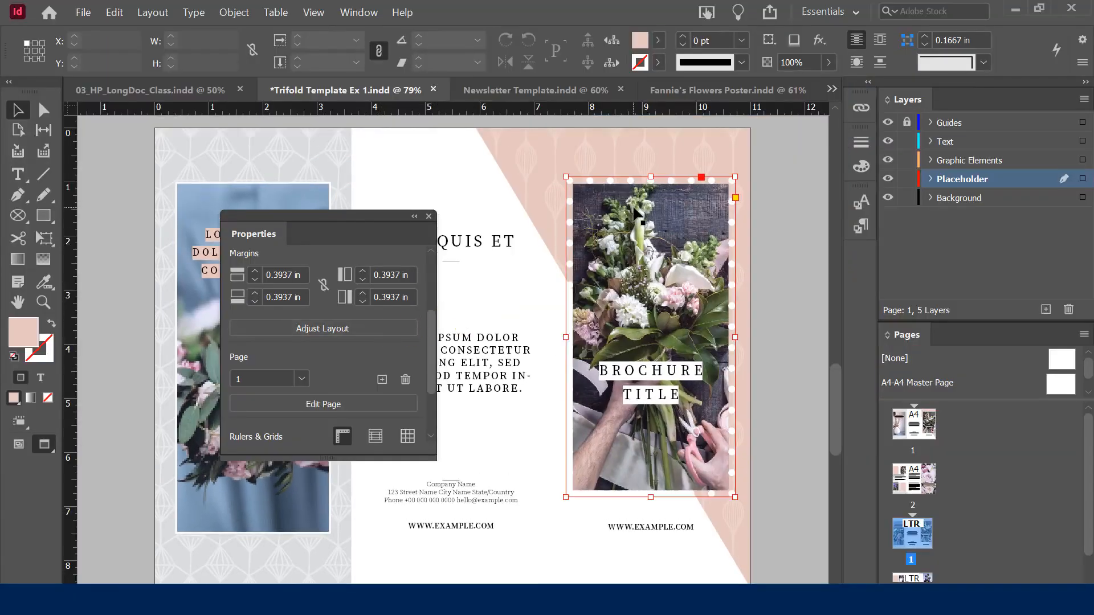
pyautogui.click(638, 220)
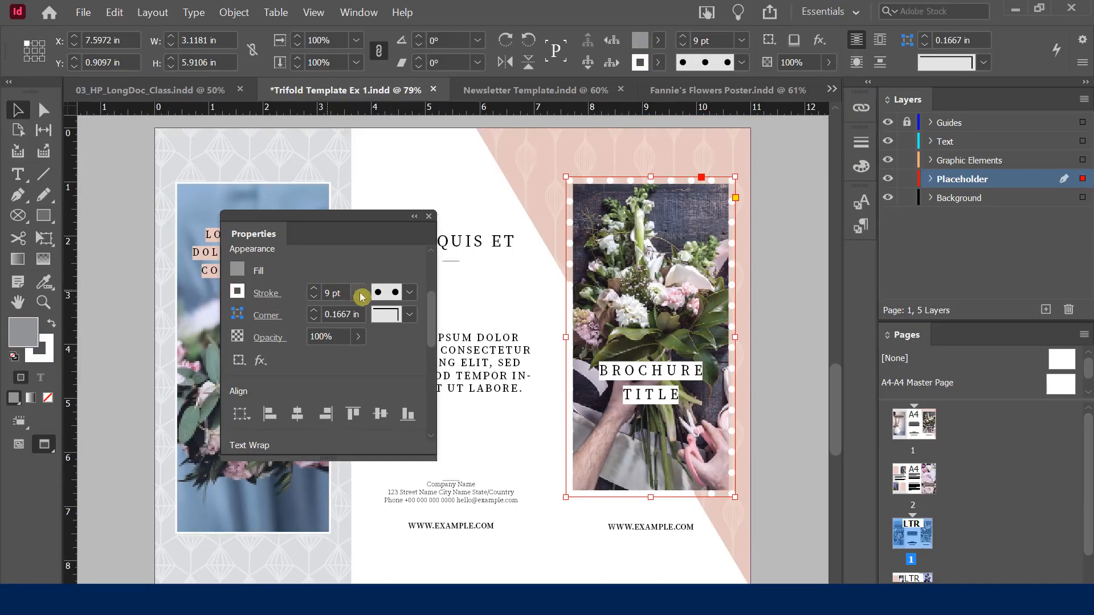
pyautogui.click(411, 292)
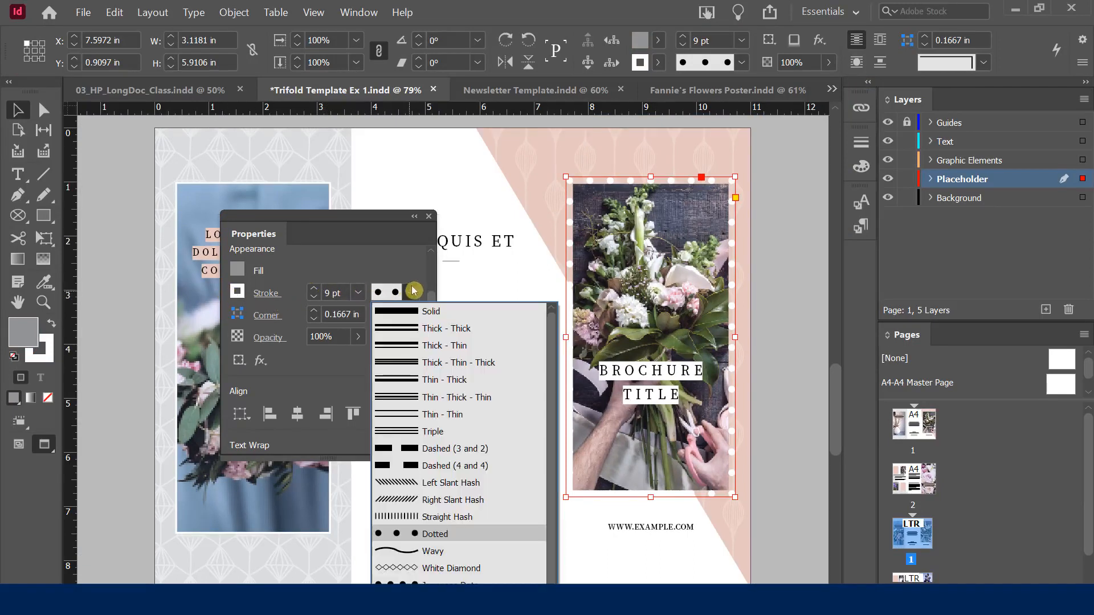
pyautogui.click(387, 256)
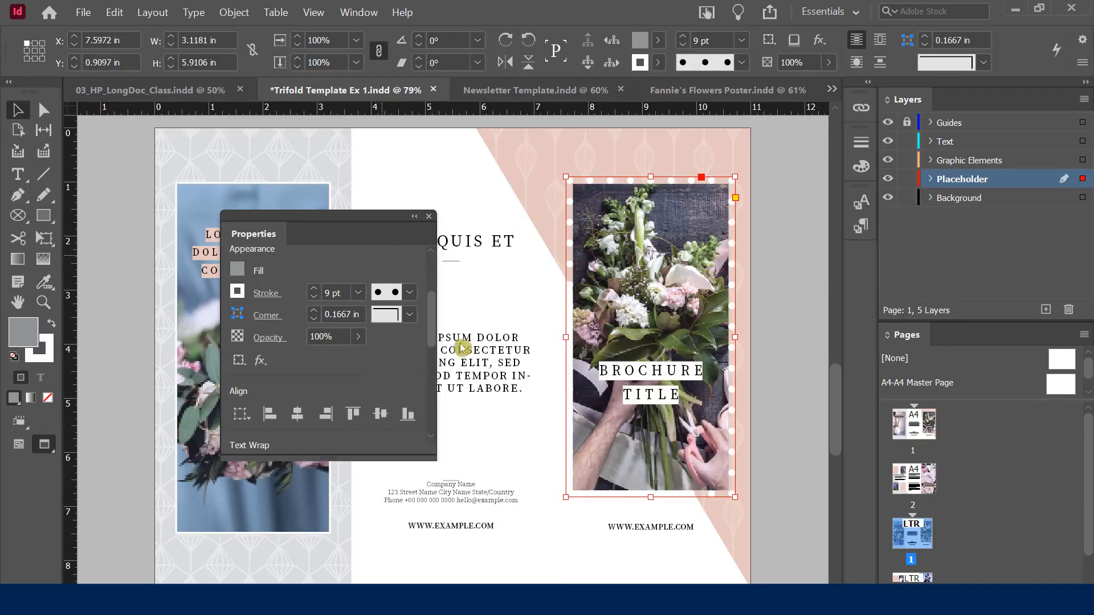
pyautogui.click(788, 286)
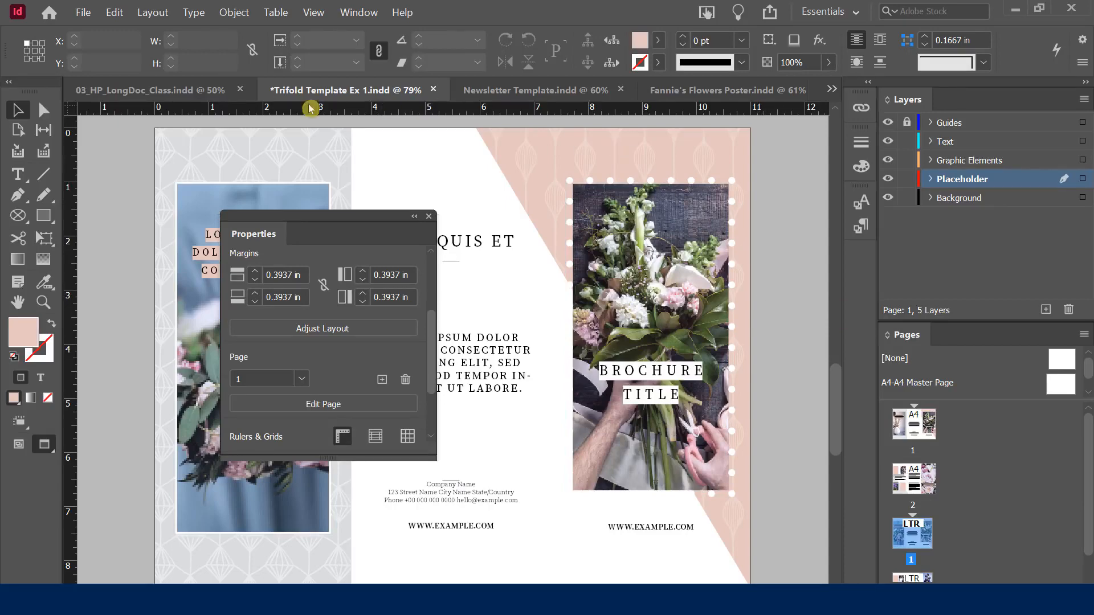
# Switch to 03_HP_LongDoc_Class.indd and scroll to the pages 20–21 spread
pyautogui.click(184, 91)
pyautogui.moveTo(262, 228); pyautogui.dragTo(531, 219)
pyautogui.scroll(5, 320, 312)
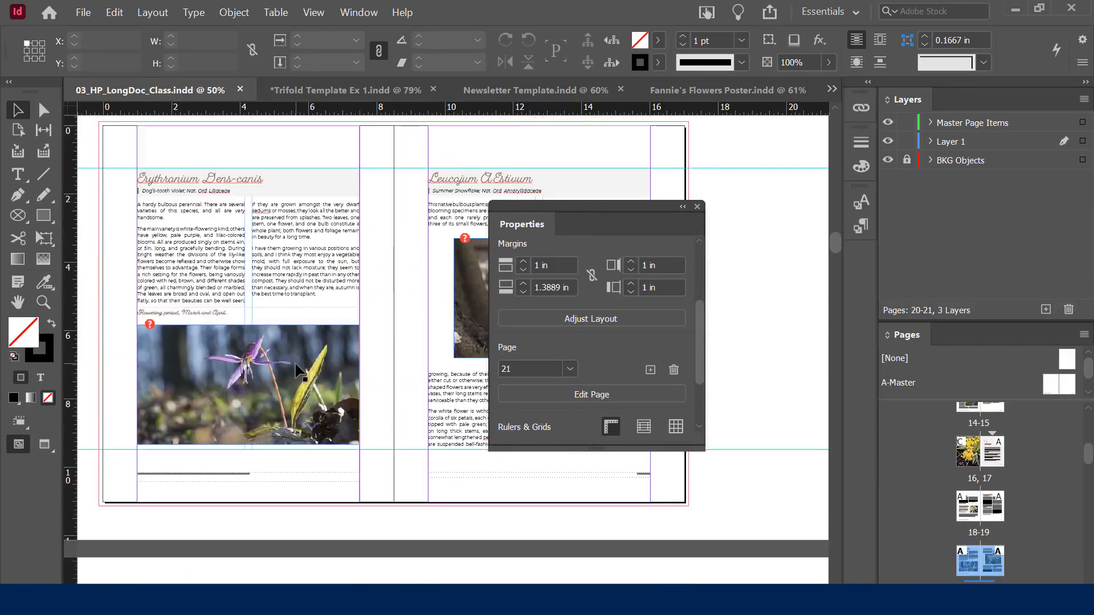
# Move the Erythronium photo up beneath its heading and show its text wrap options
pyautogui.click(259, 357)
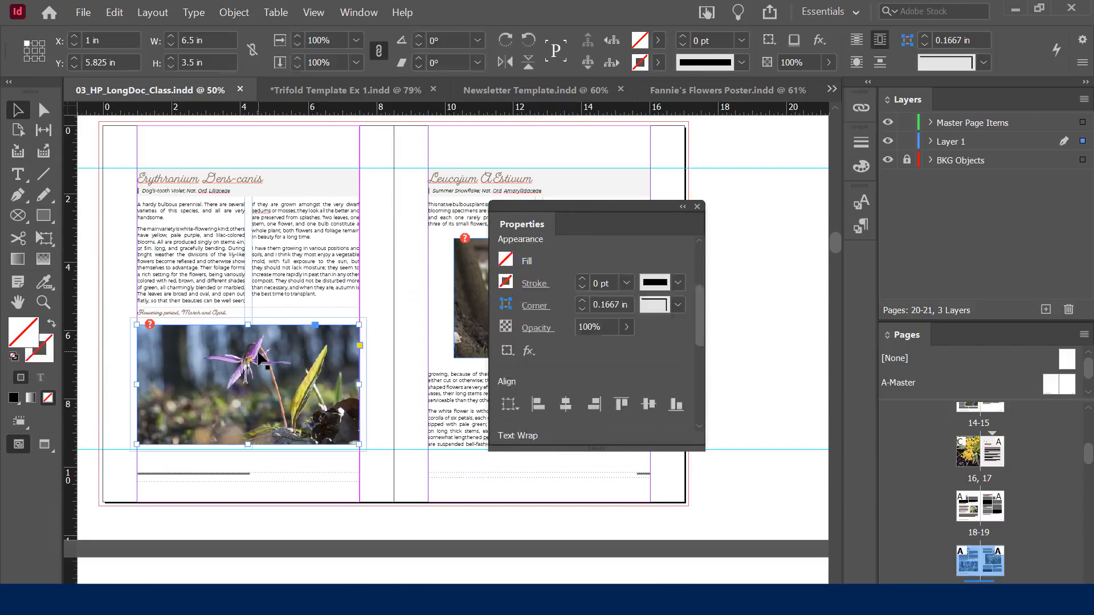
pyautogui.moveTo(276, 352); pyautogui.dragTo(277, 296)
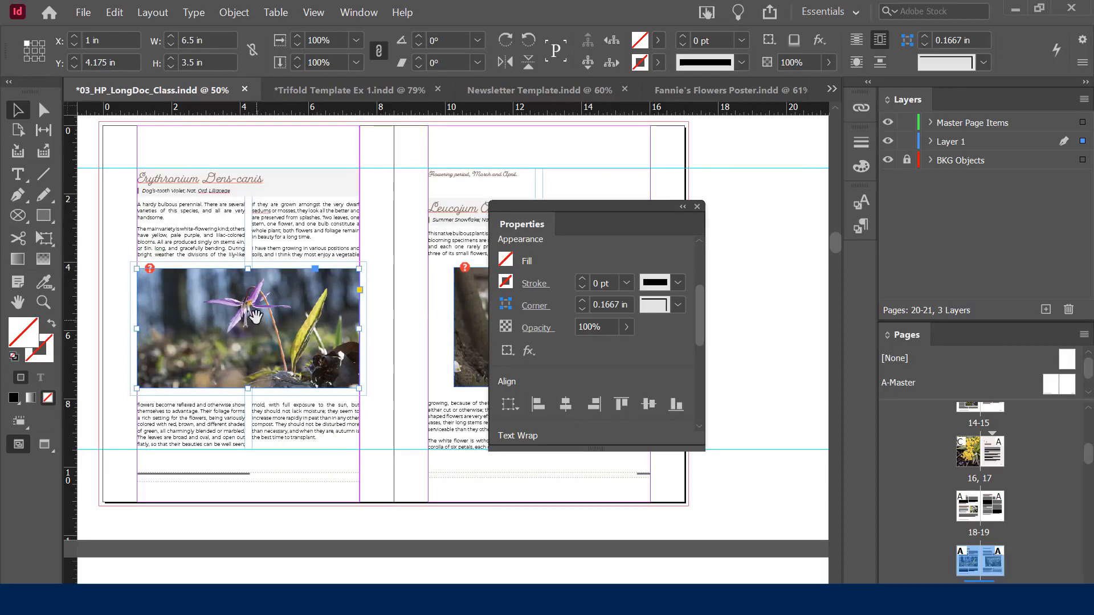
pyautogui.moveTo(256, 301); pyautogui.dragTo(259, 236)
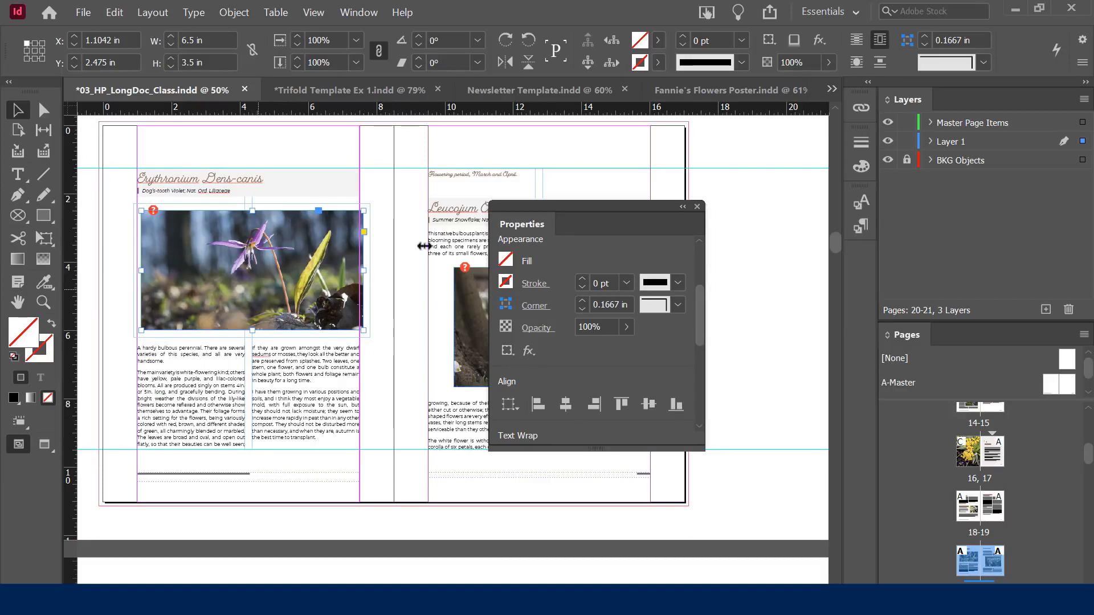
pyautogui.moveTo(584, 208); pyautogui.dragTo(691, 138)
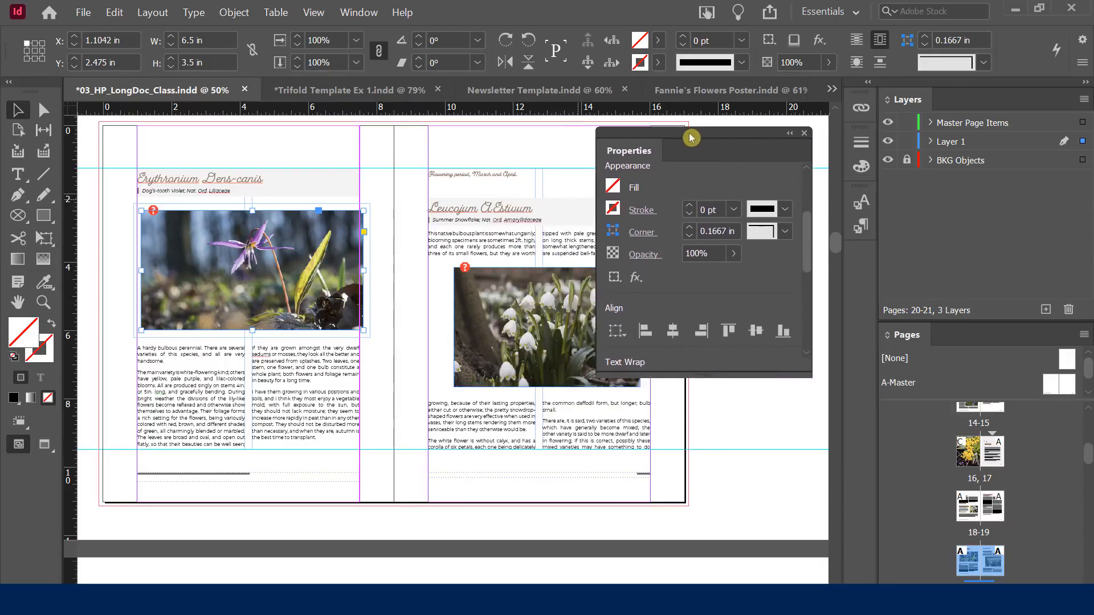
pyautogui.moveTo(705, 372); pyautogui.dragTo(731, 575)
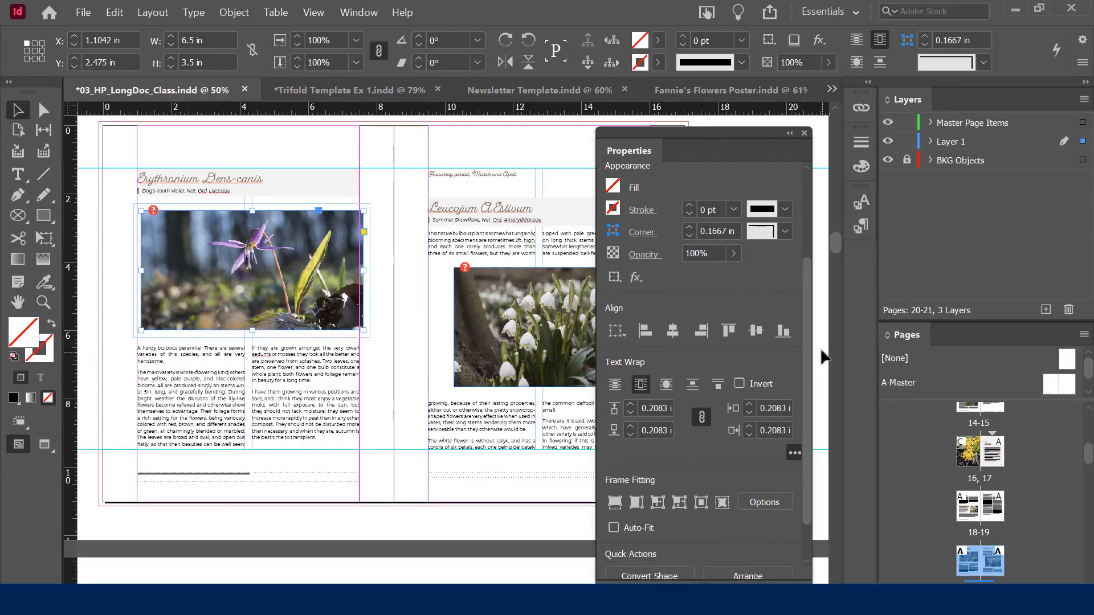
# Set the Erythronium photo's text wrap to No Text Wrap
pyautogui.scroll(1, 811, 306)
pyautogui.scroll(4, 811, 306)
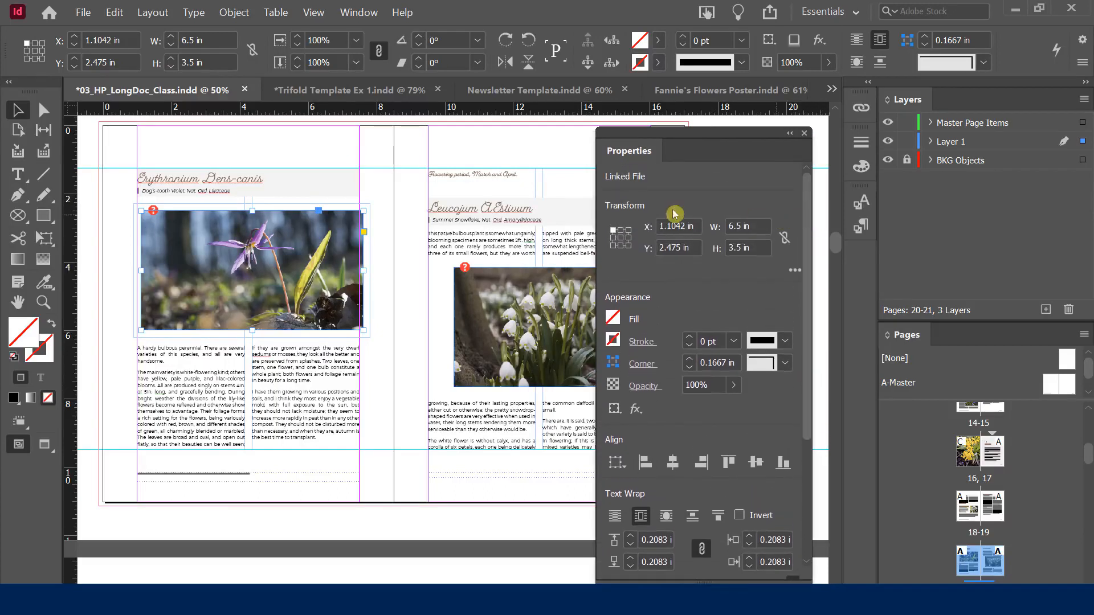
pyautogui.scroll(-4, 811, 228)
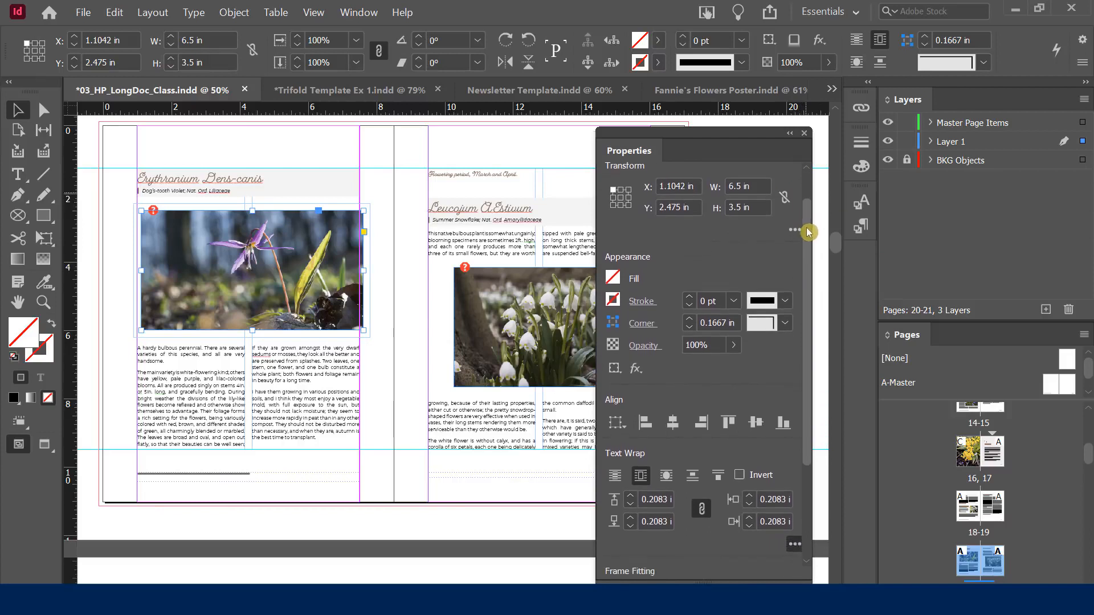
pyautogui.moveTo(811, 264); pyautogui.dragTo(814, 339)
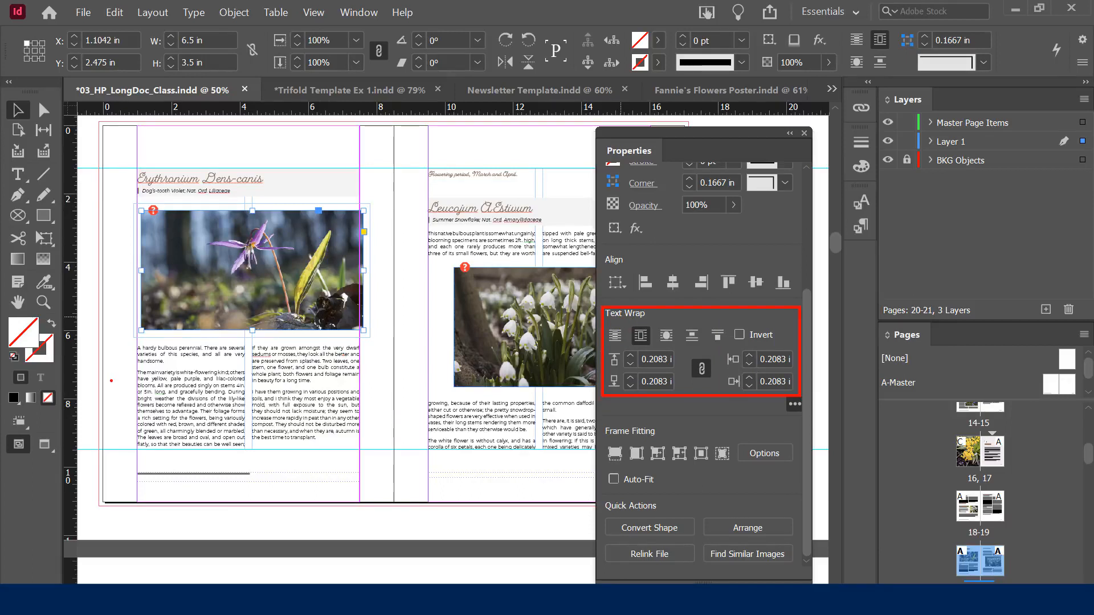
pyautogui.click(504, 312)
pyautogui.click(277, 242)
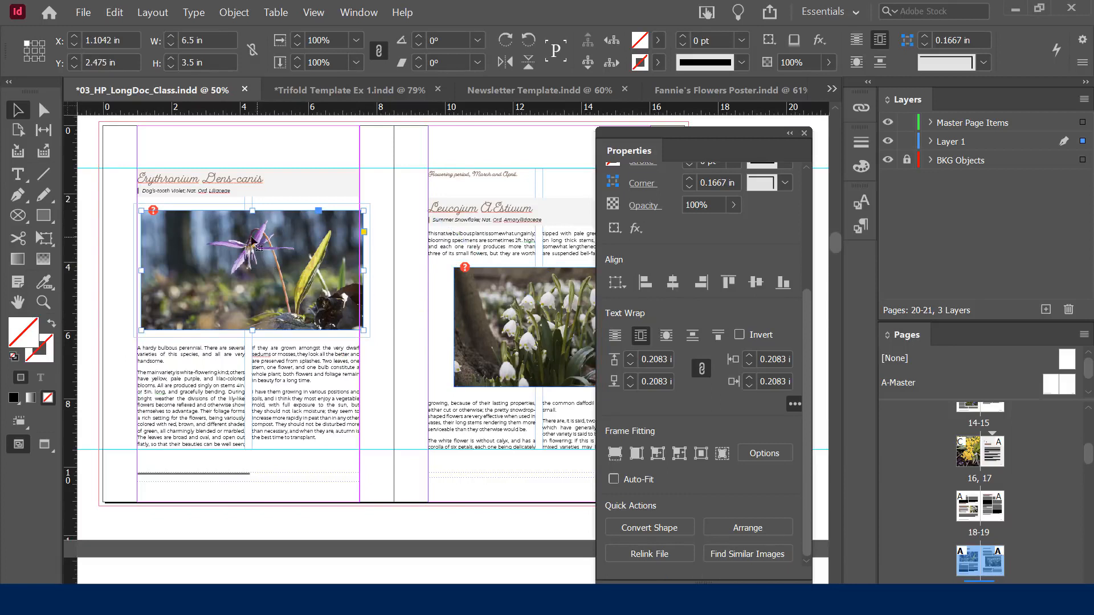
pyautogui.click(615, 337)
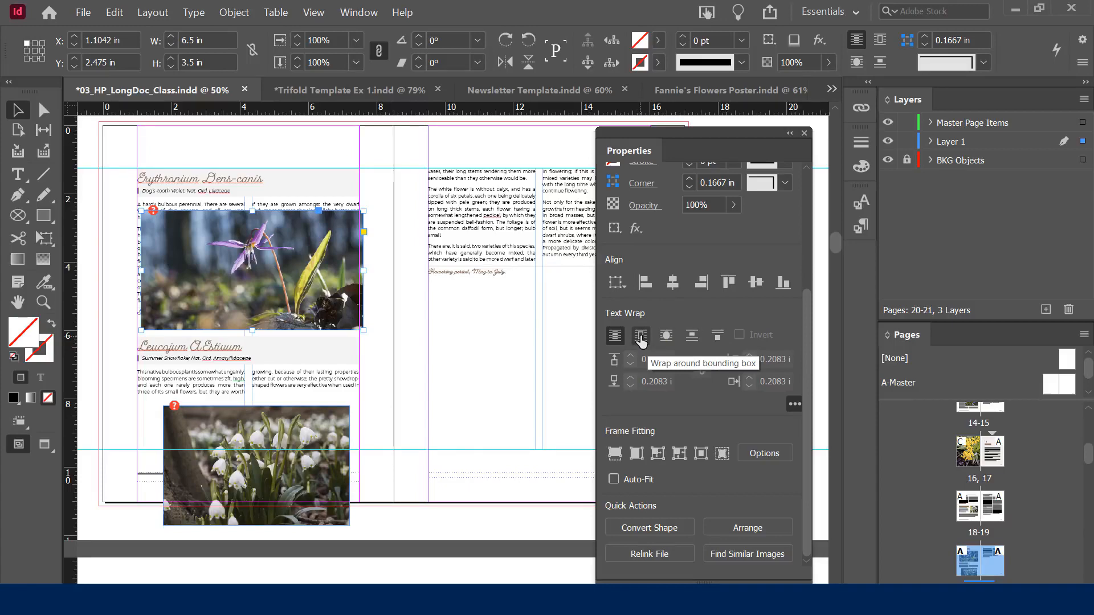
# Give the Erythronium photo a Jump Object wrap, move it lower and zero the offset
pyautogui.click(693, 336)
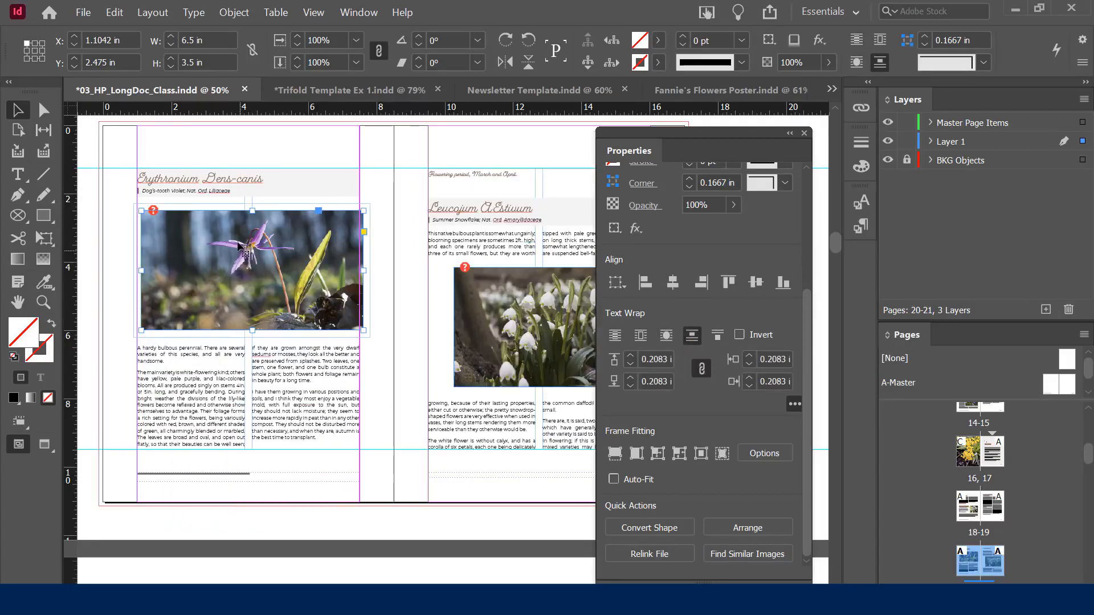
pyautogui.moveTo(236, 260); pyautogui.dragTo(253, 295)
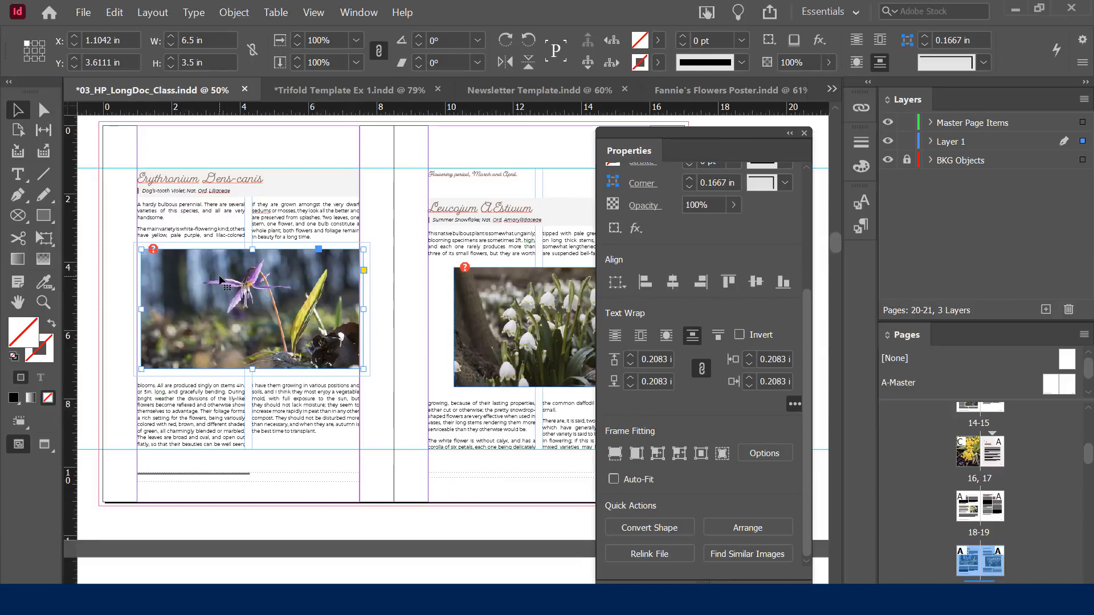
pyautogui.click(630, 367)
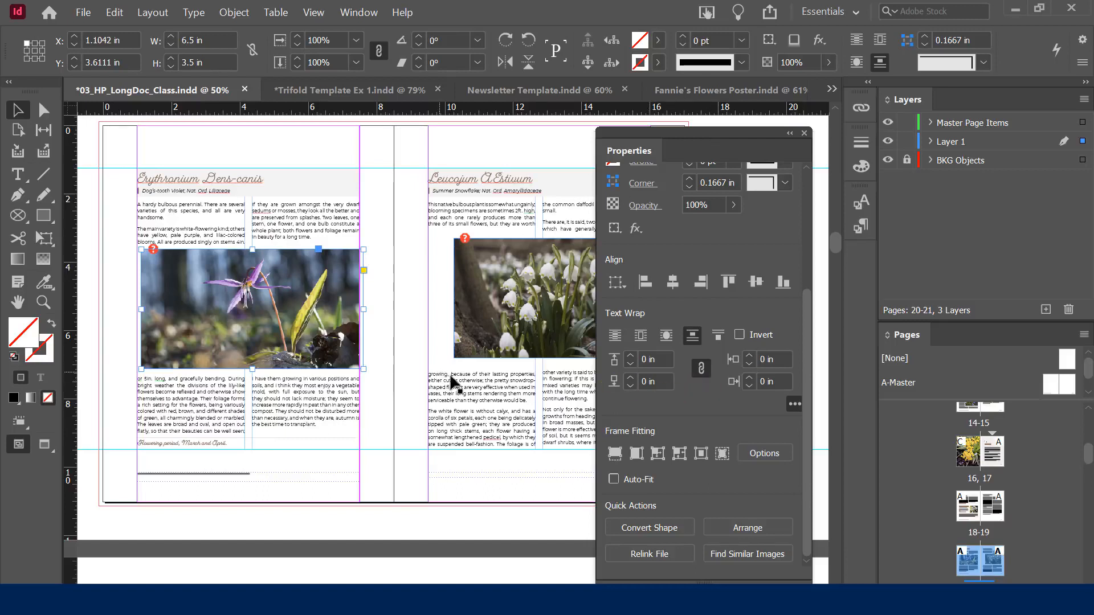
# Unlink wrap offsets, set top and bottom to 0.25 in, then preview with W
pyautogui.click(702, 368)
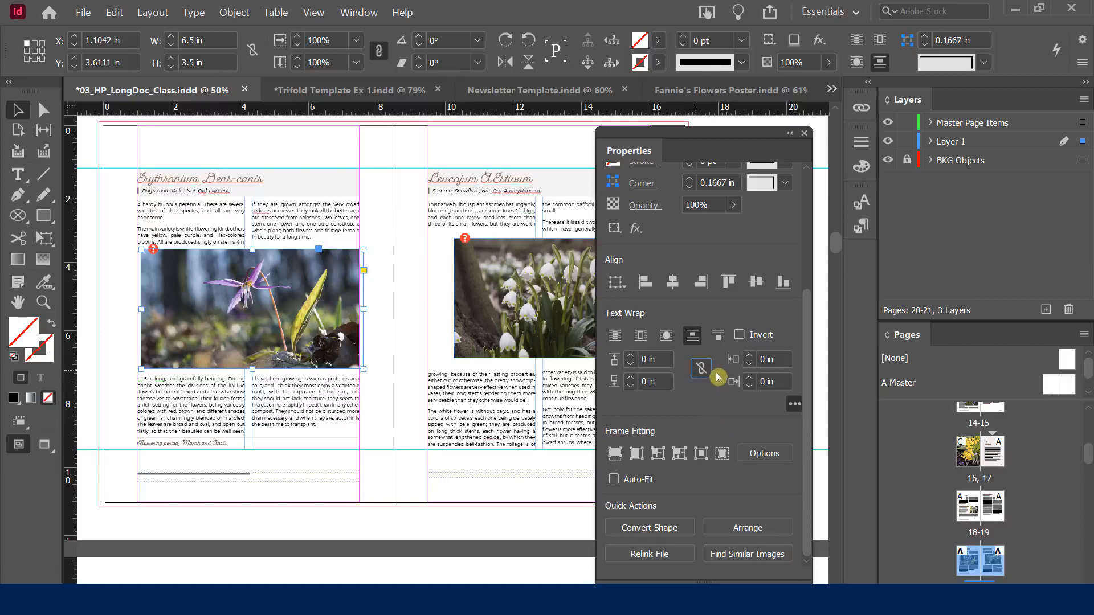
pyautogui.click(630, 355)
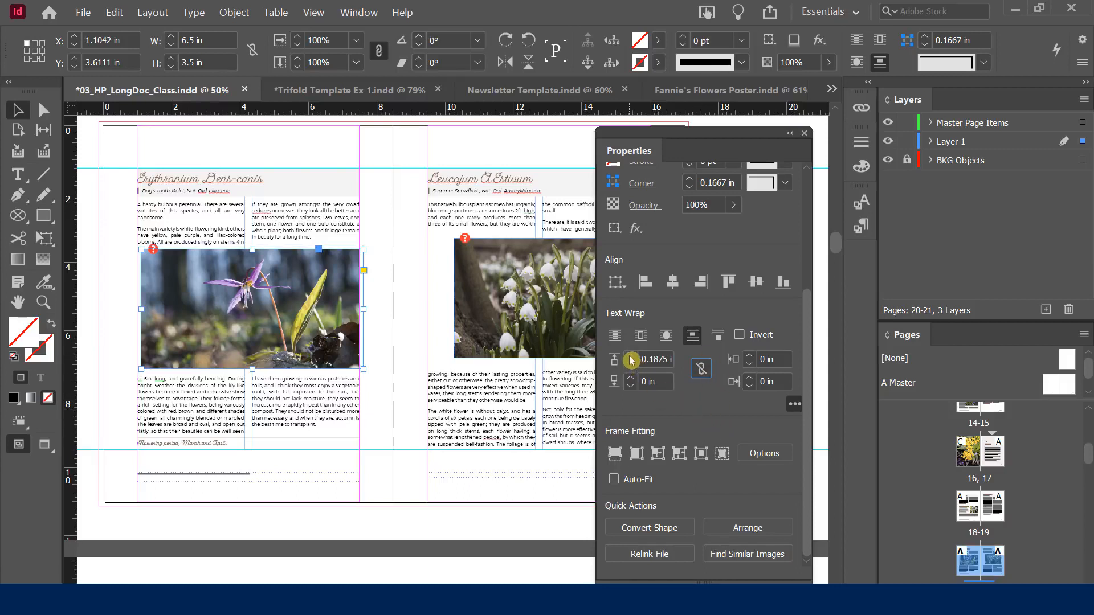
pyautogui.click(629, 356)
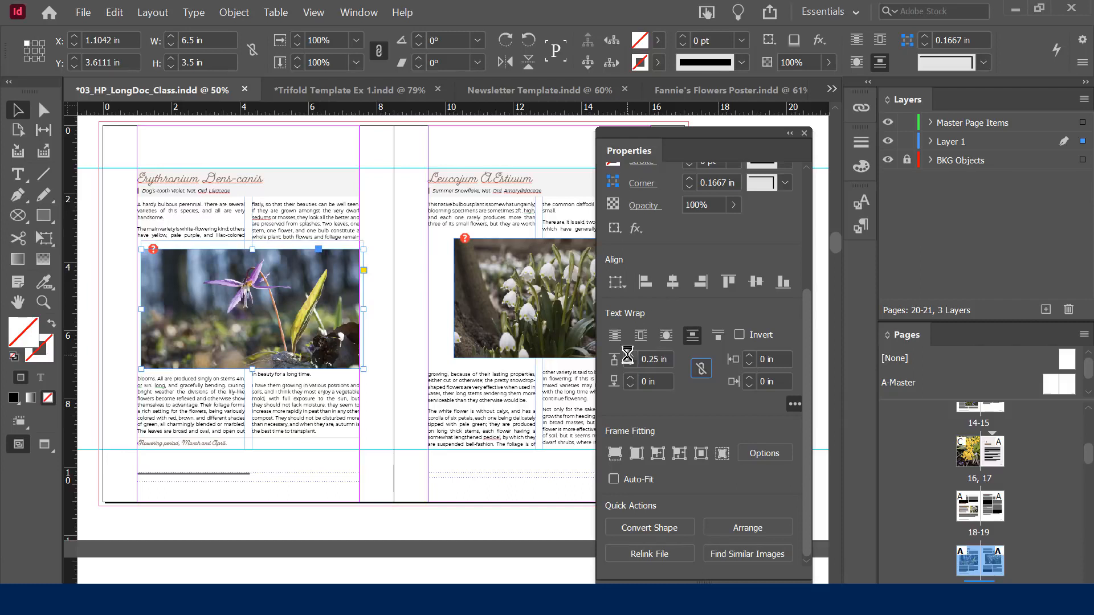
pyautogui.click(630, 359)
pyautogui.click(631, 379)
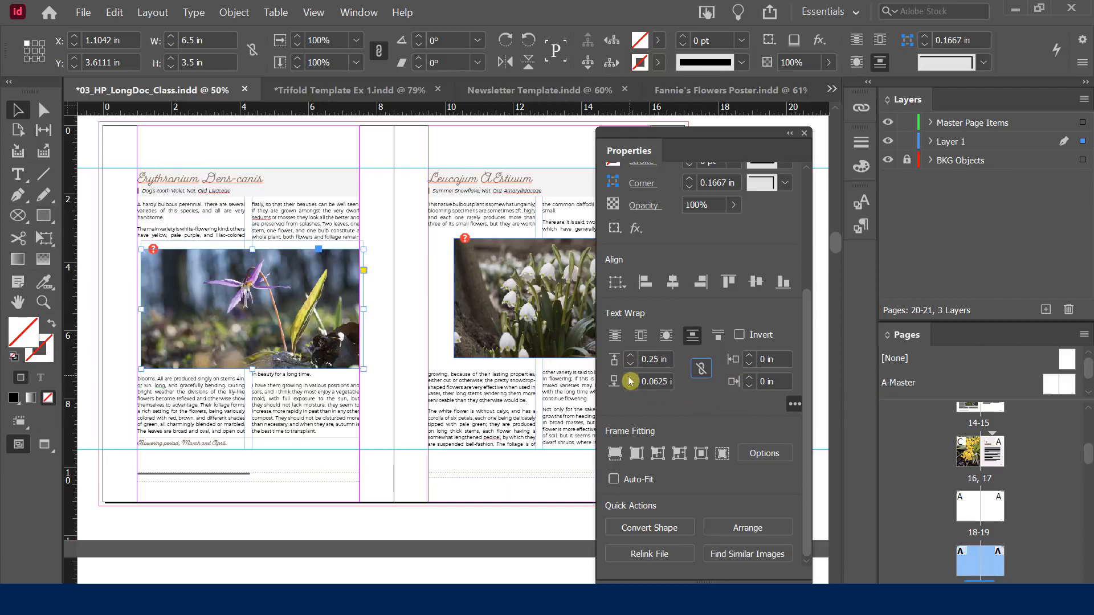
pyautogui.click(631, 379)
pyautogui.click(631, 379)
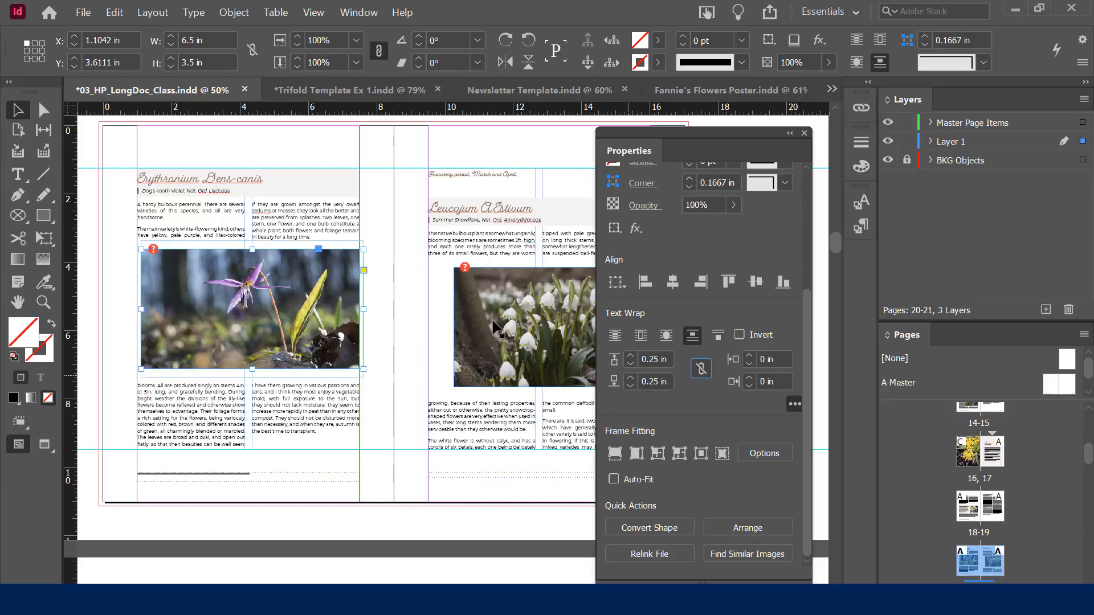
pyautogui.click(120, 228)
pyautogui.press('w')
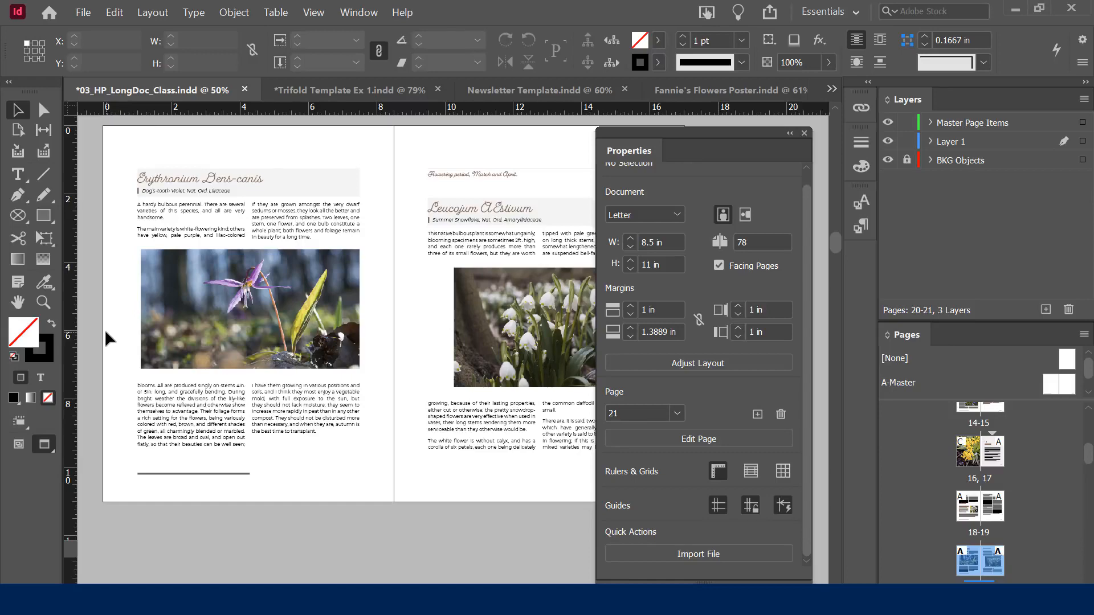
# Select the Allium Neapolitanum photo frame on pages 18–19 and convert it to a rounded rectangle
pyautogui.scroll(2, 376, 423)
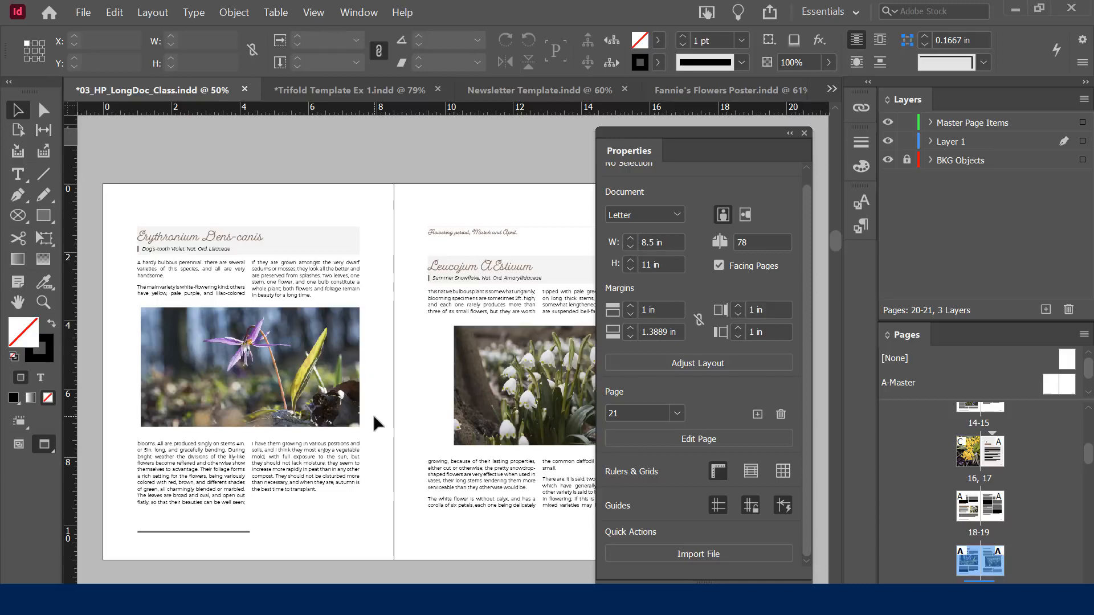
pyautogui.scroll(12, 373, 415)
pyautogui.scroll(1, 352, 404)
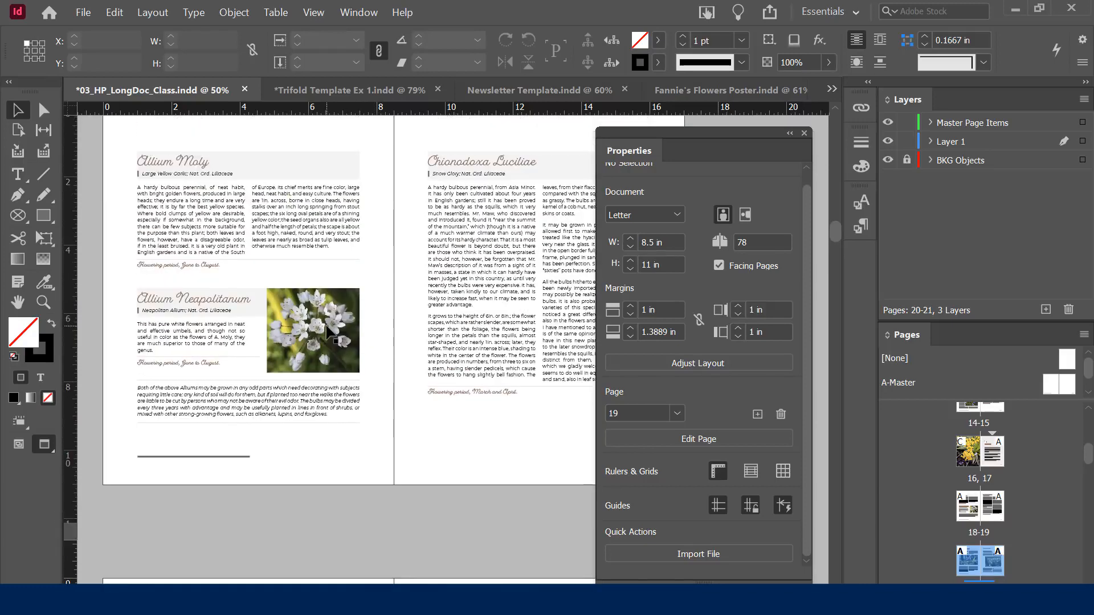
pyautogui.click(303, 324)
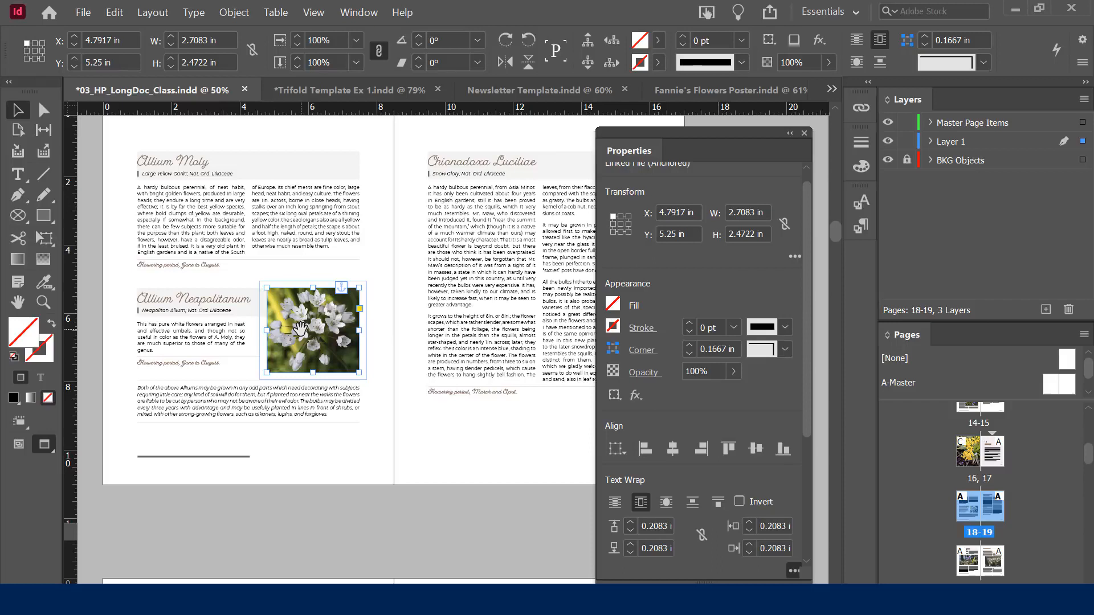
pyautogui.click(265, 300)
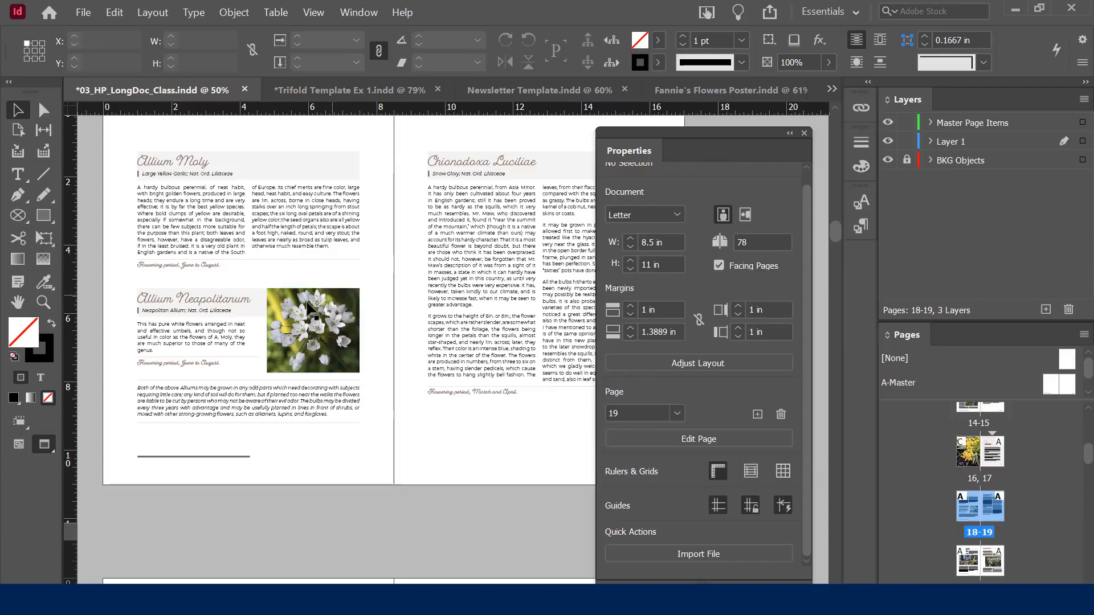
pyautogui.click(292, 312)
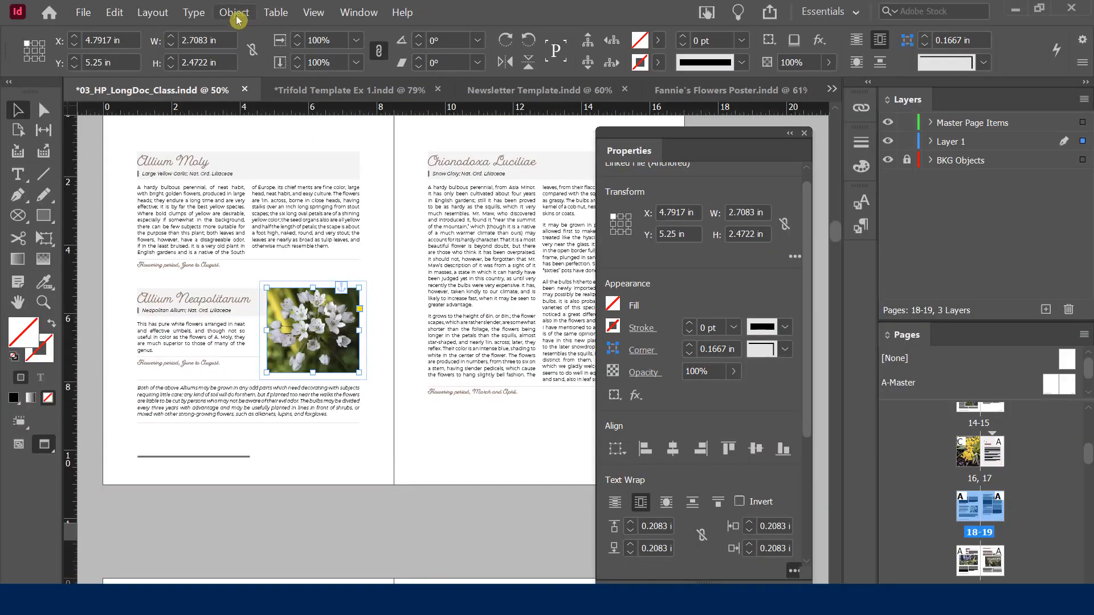
pyautogui.click(234, 22)
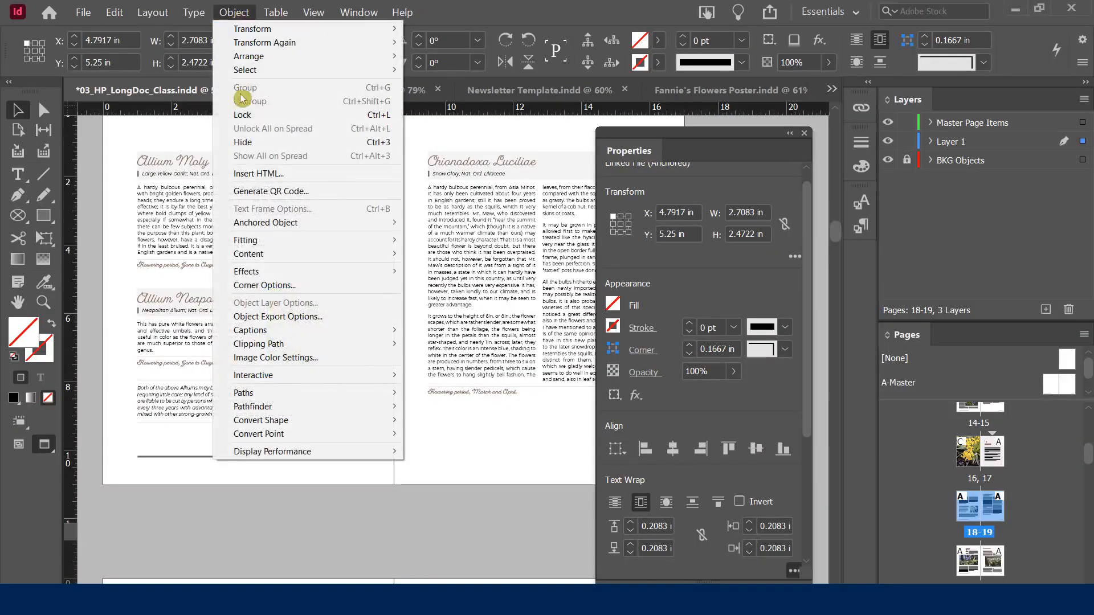
pyautogui.moveTo(283, 422)
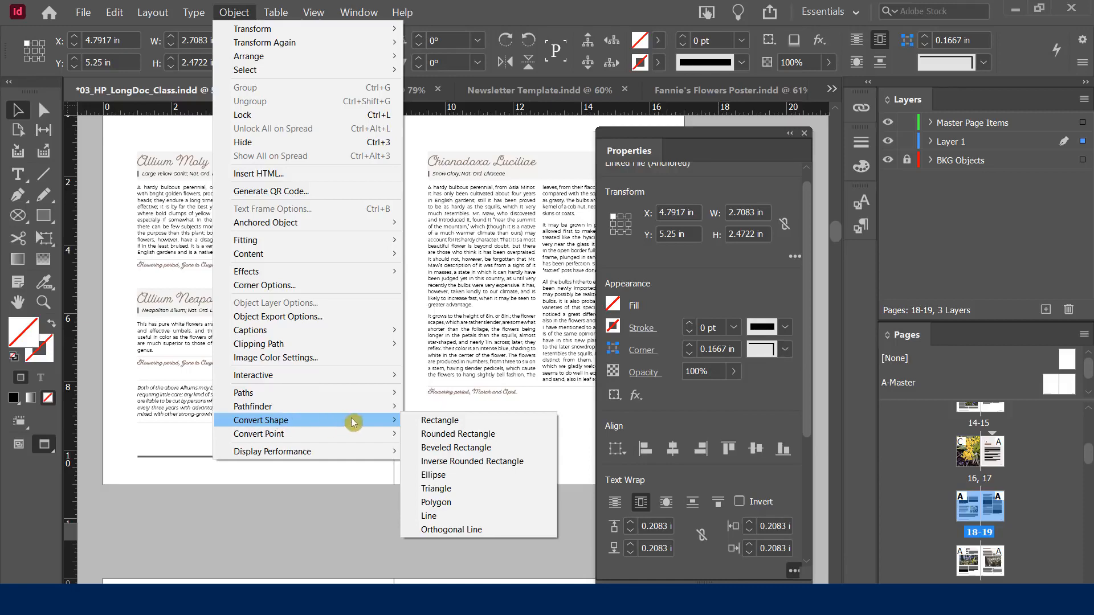
pyautogui.click(457, 434)
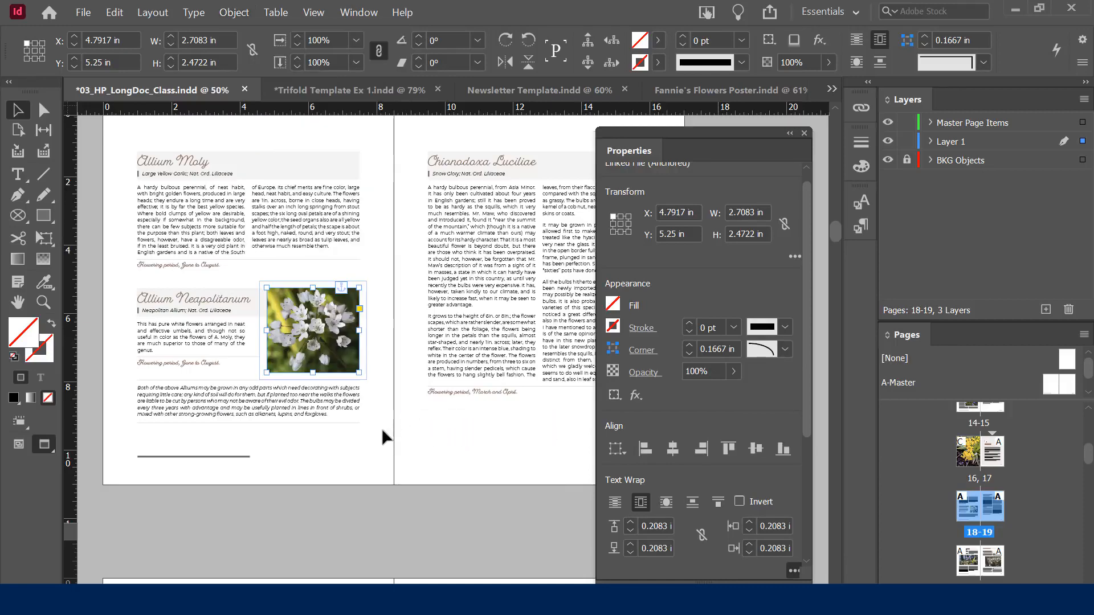
# Convert the rounded Allium Neapolitanum frame into an ellipse with Object > Convert Shape
pyautogui.click(359, 451)
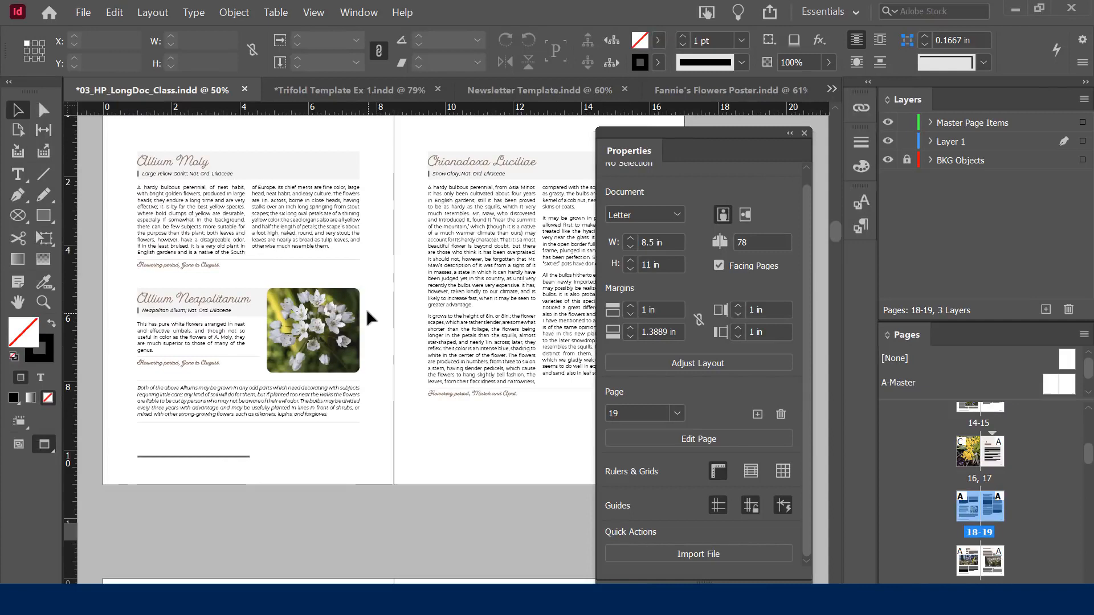
pyautogui.click(330, 315)
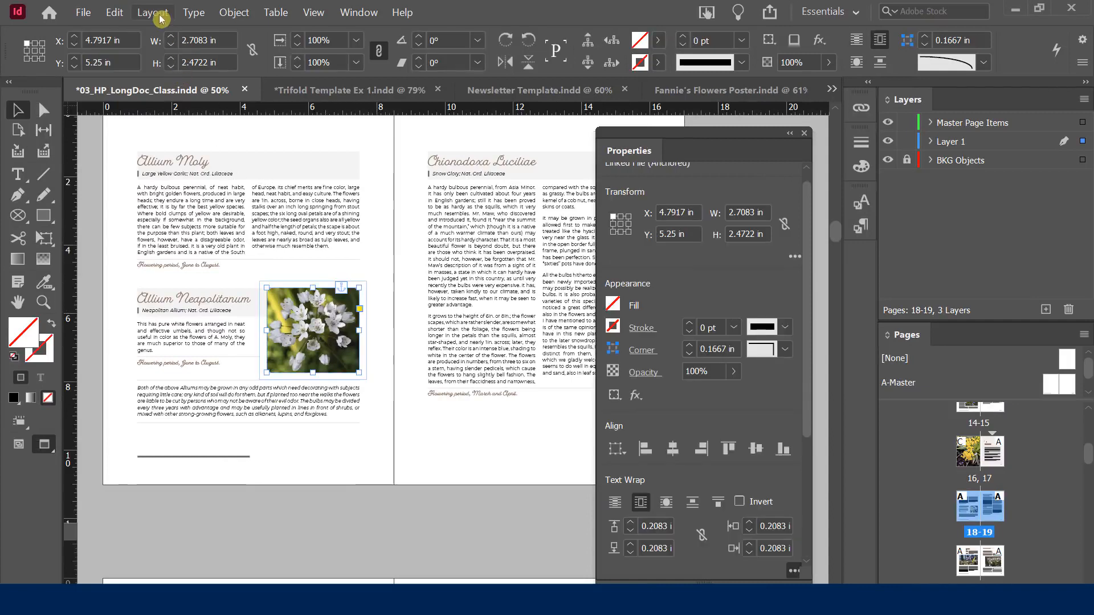
pyautogui.click(233, 11)
pyautogui.moveTo(345, 420)
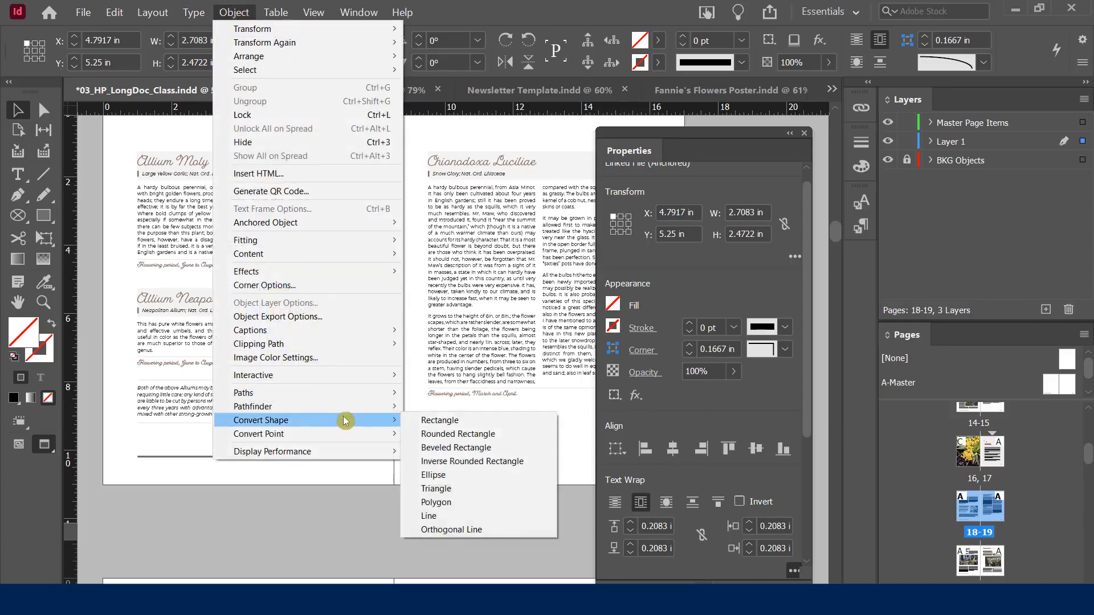
pyautogui.click(454, 475)
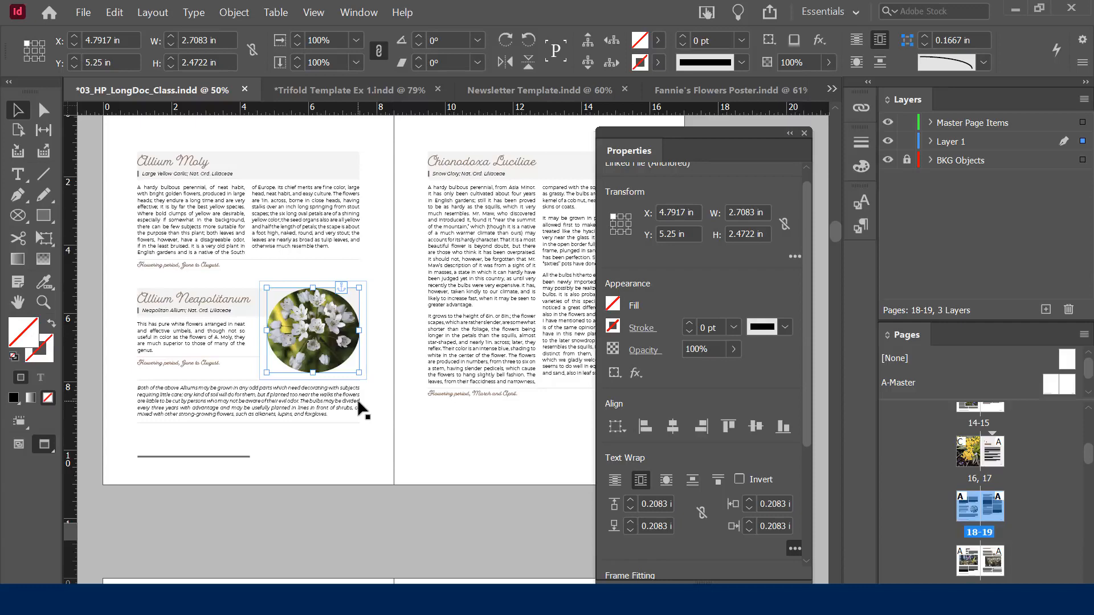
# Drag the oval frame's side handle inward to make a circle about 2.46 × 2.47 in
pyautogui.scroll(-5, 617, 447)
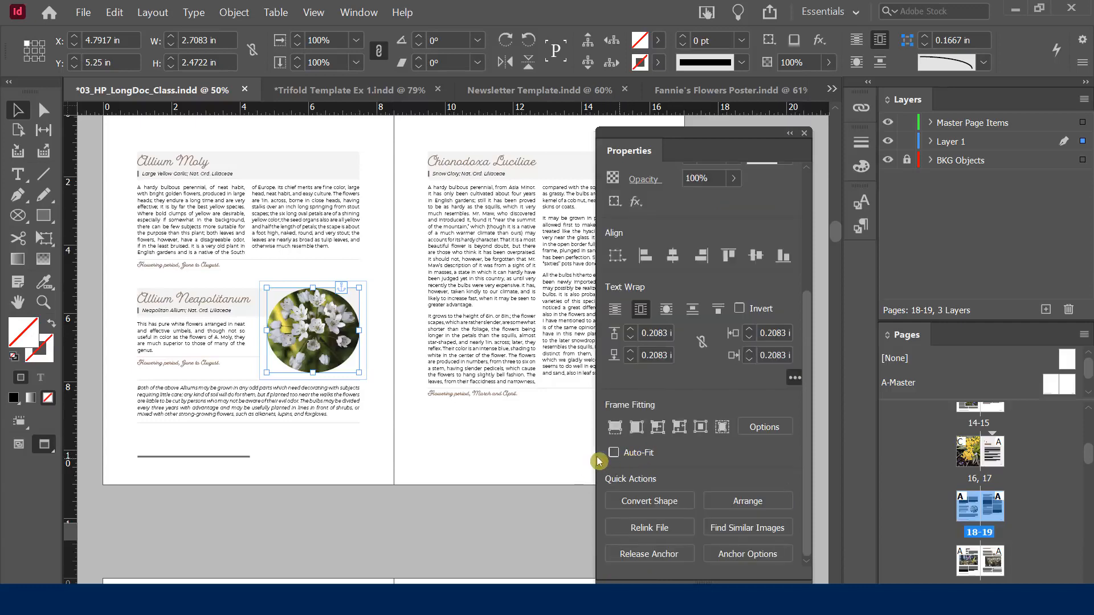
pyautogui.moveTo(359, 330); pyautogui.dragTo(359, 340)
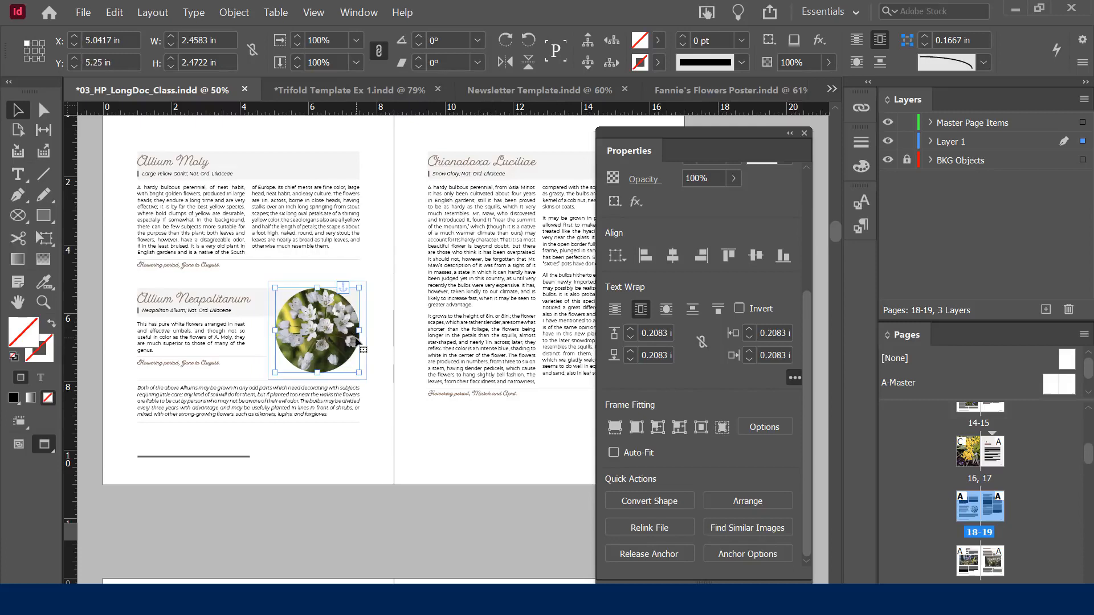
pyautogui.click(313, 418)
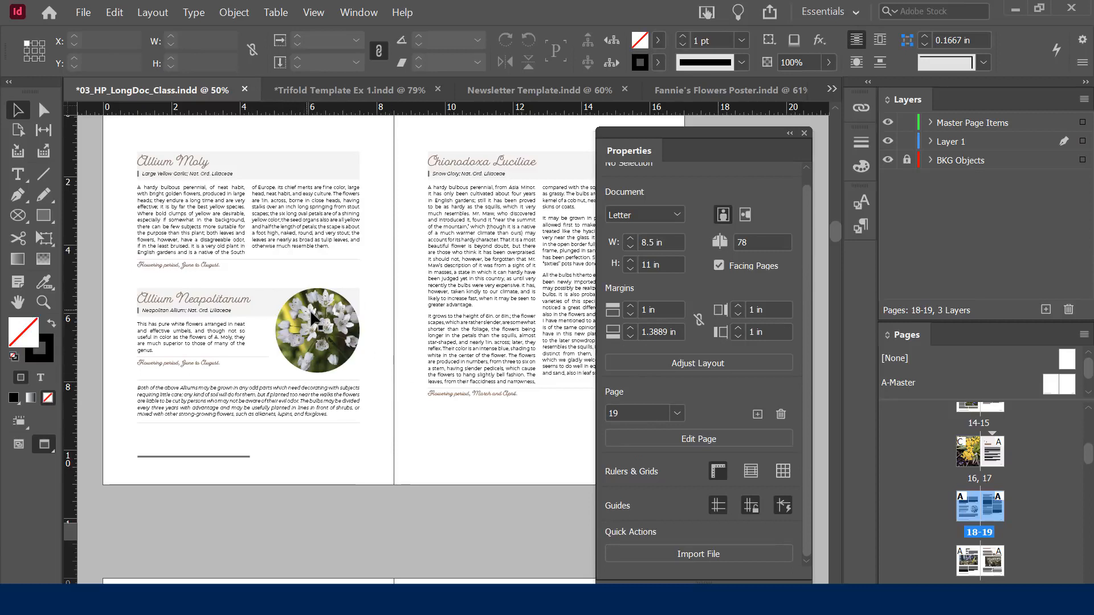
pyautogui.click(322, 329)
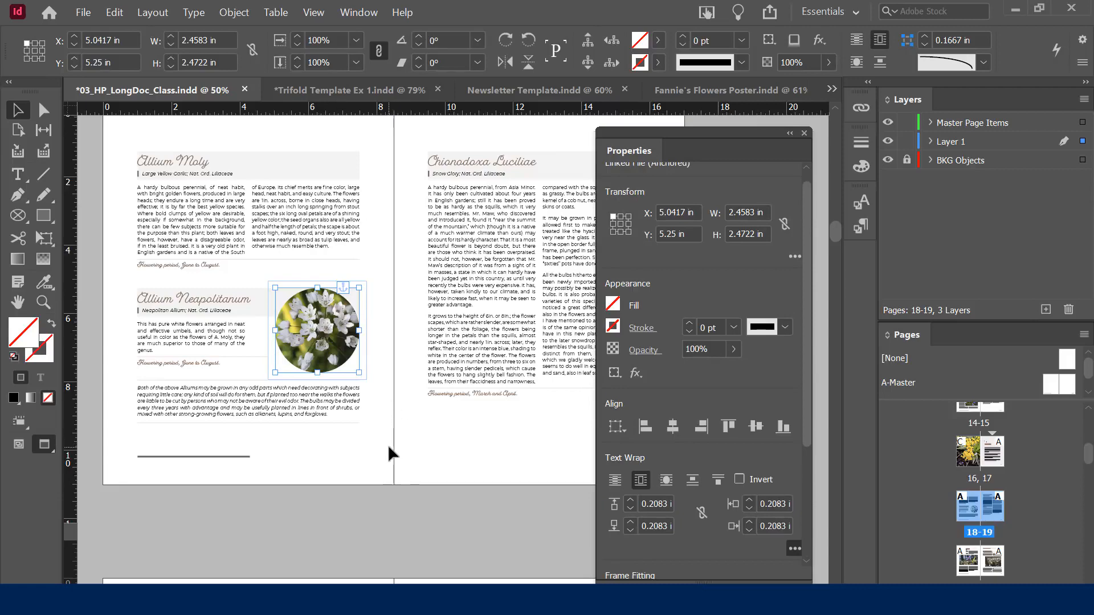
pyautogui.click(235, 12)
pyautogui.moveTo(300, 421)
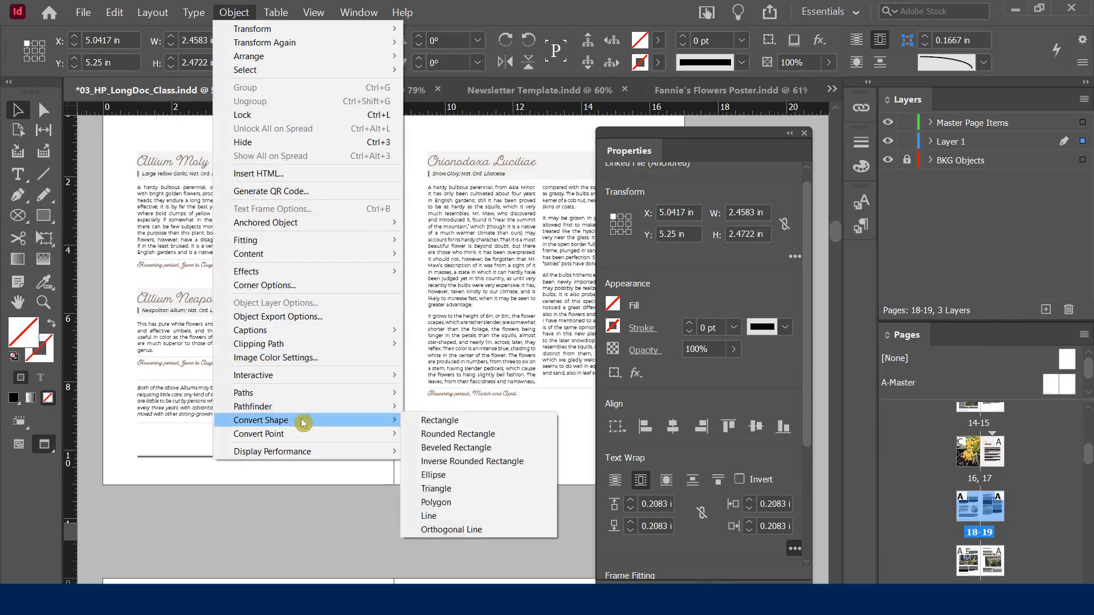
pyautogui.click(313, 509)
pyautogui.click(313, 509)
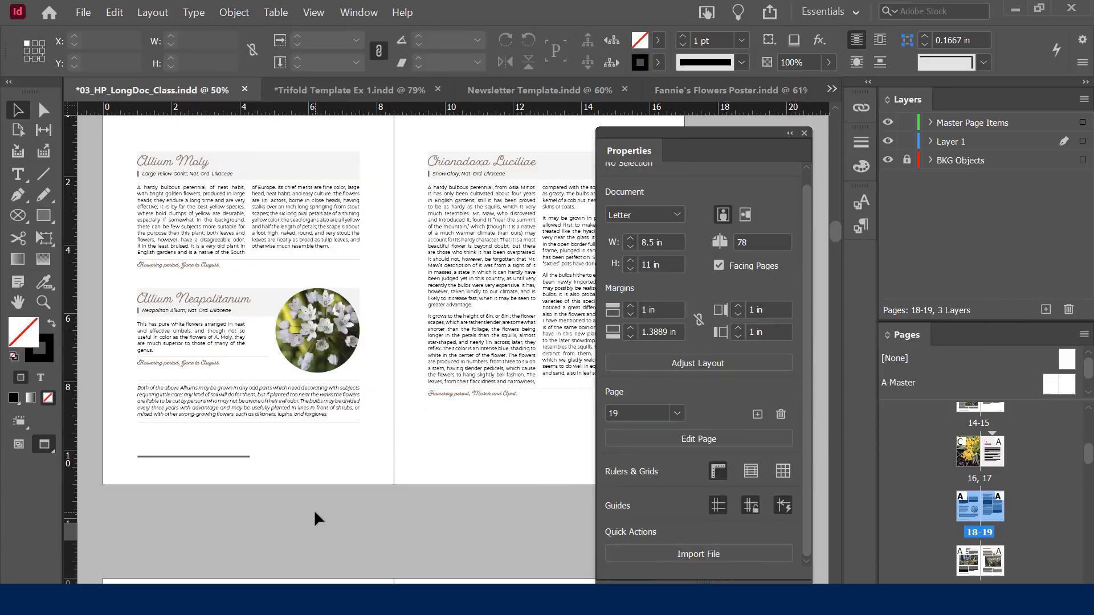
# Scroll down to pages 20–21 and select the 6.5 × 3.5 in Erythronium photo frame
pyautogui.scroll(-6, 333, 462)
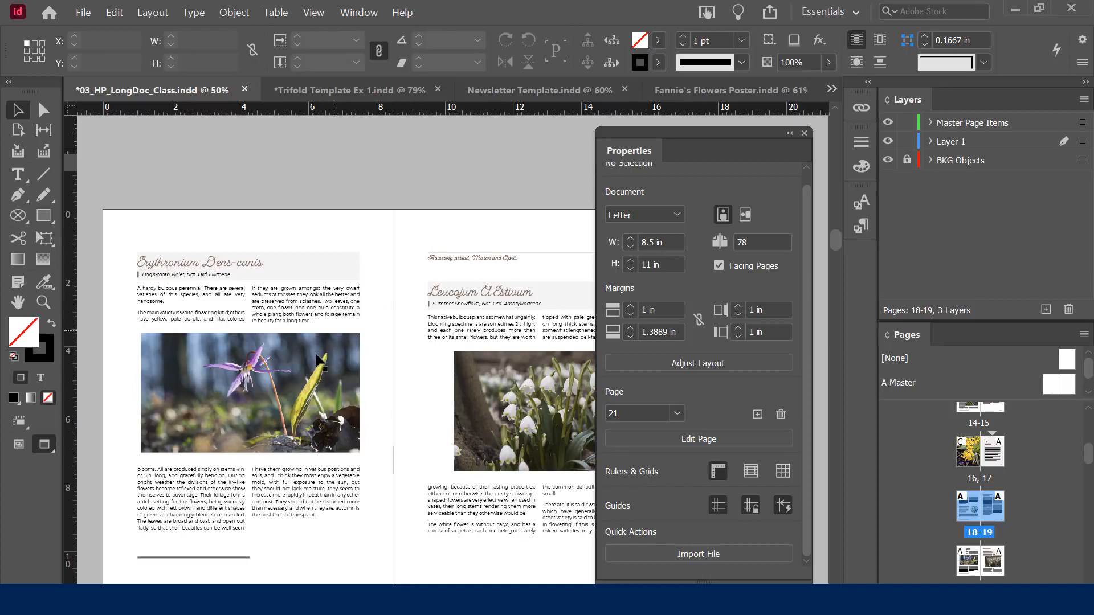
pyautogui.click(191, 359)
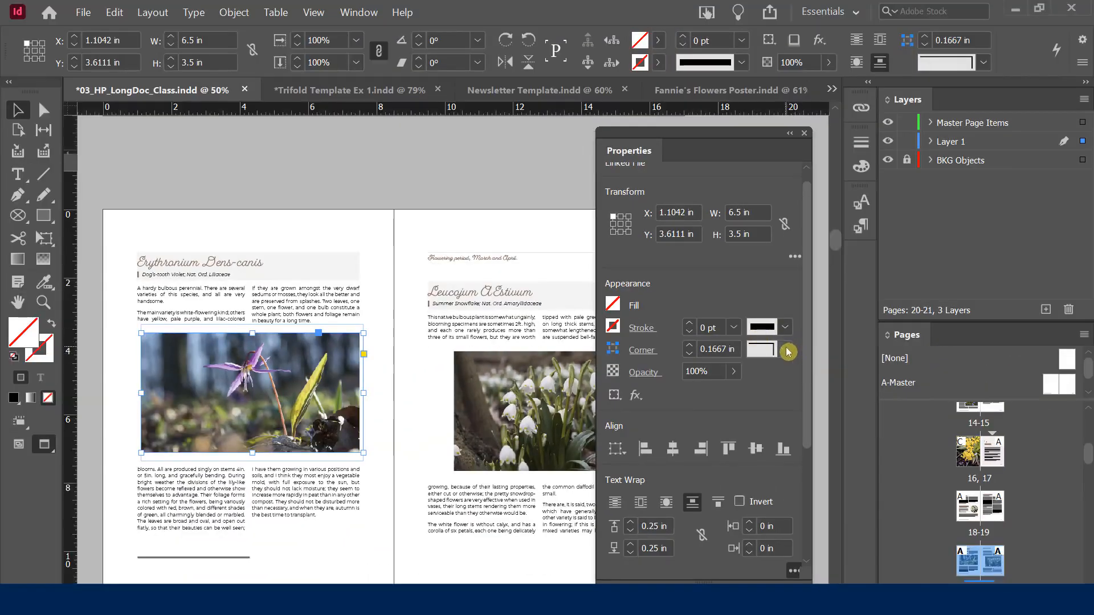
# Give the Erythronium frame Bevel corners and enlarge the corner size to 0.5625 in
pyautogui.click(787, 350)
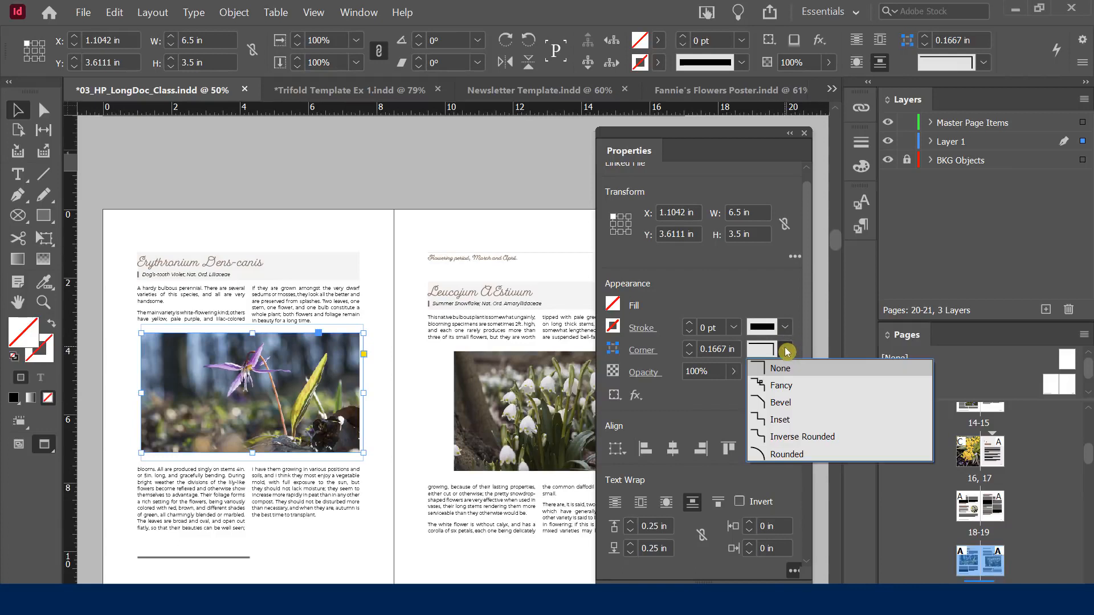
pyautogui.click(777, 402)
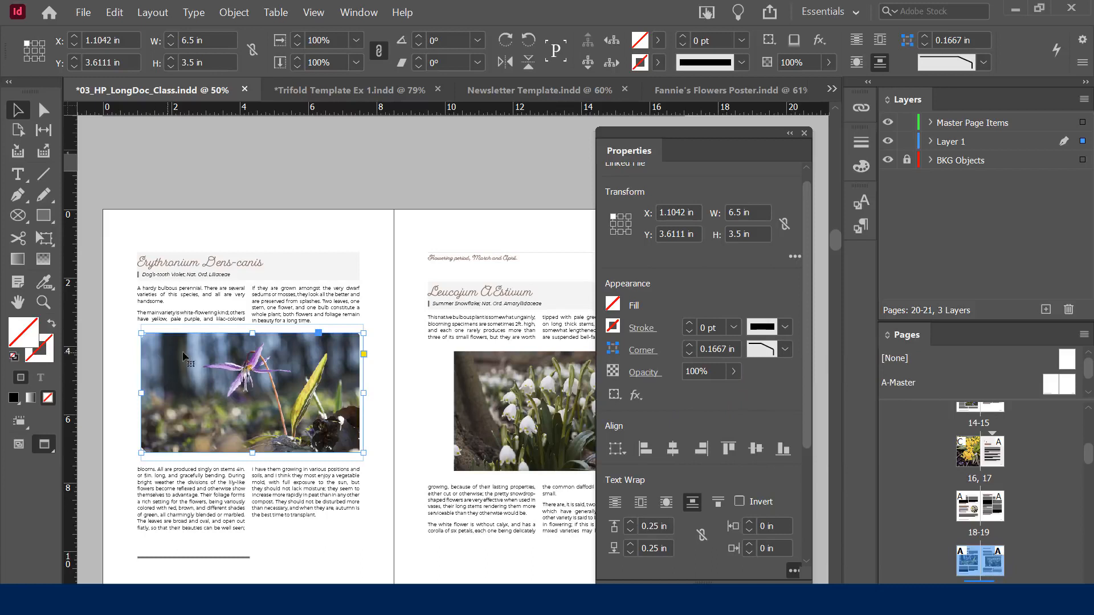
pyautogui.click(690, 343)
pyautogui.click(690, 344)
pyautogui.click(690, 344)
pyautogui.click(690, 344)
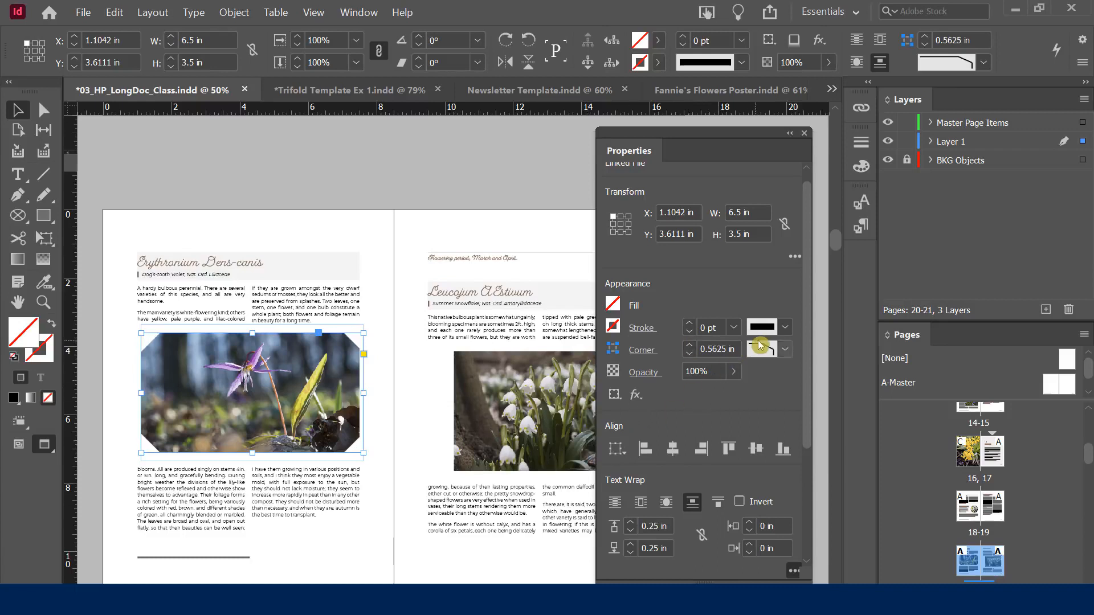
# Change the corner shape to Fancy, then Inset, and reduce the corner size to 0.3125 in
pyautogui.click(785, 349)
pyautogui.click(776, 385)
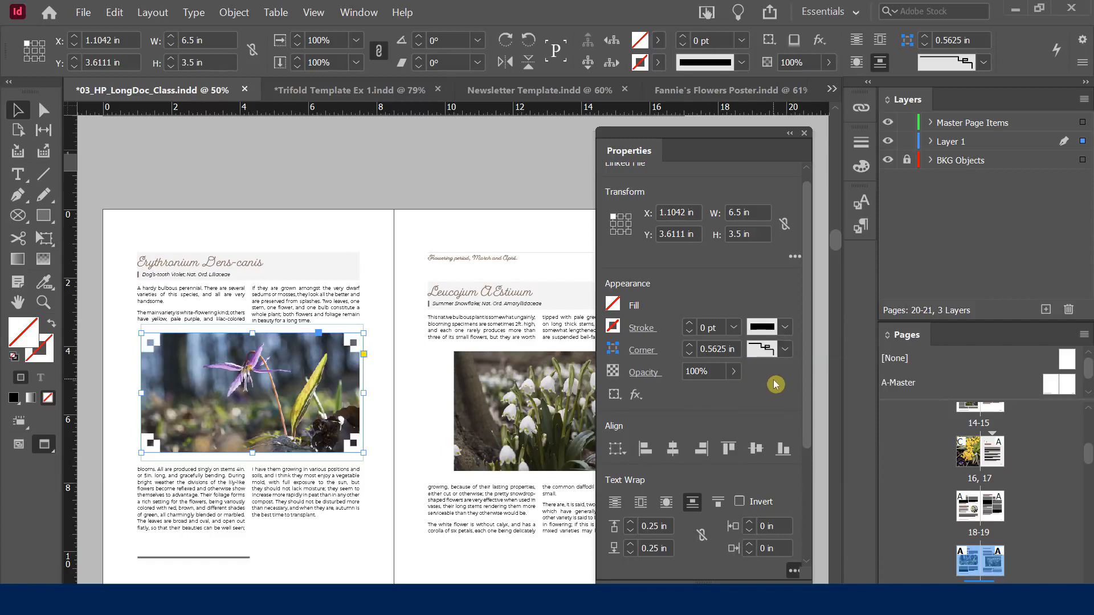
pyautogui.click(788, 349)
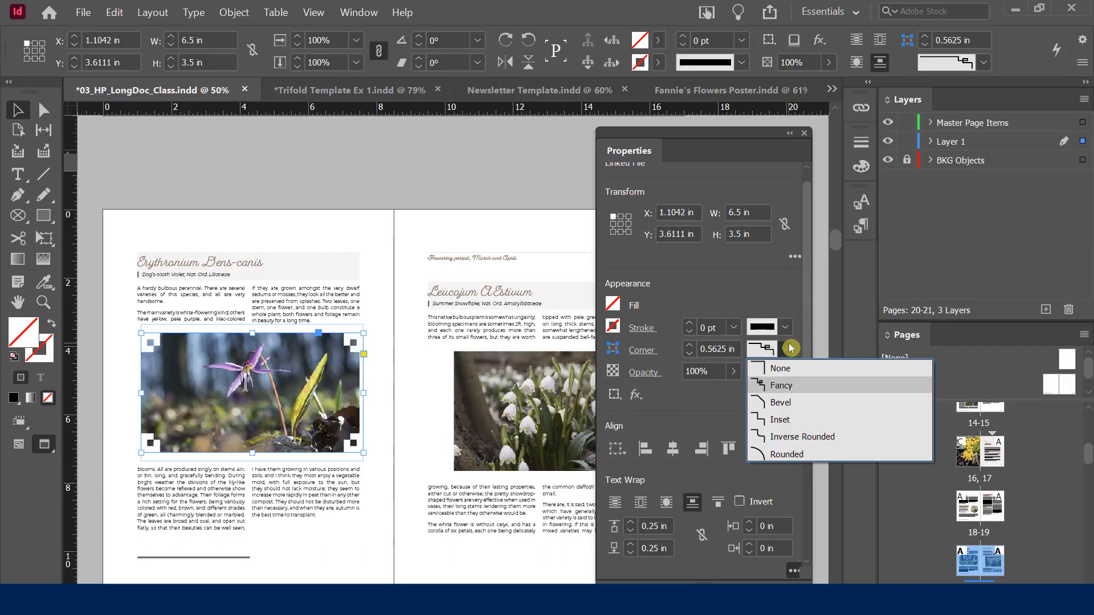
pyautogui.click(791, 421)
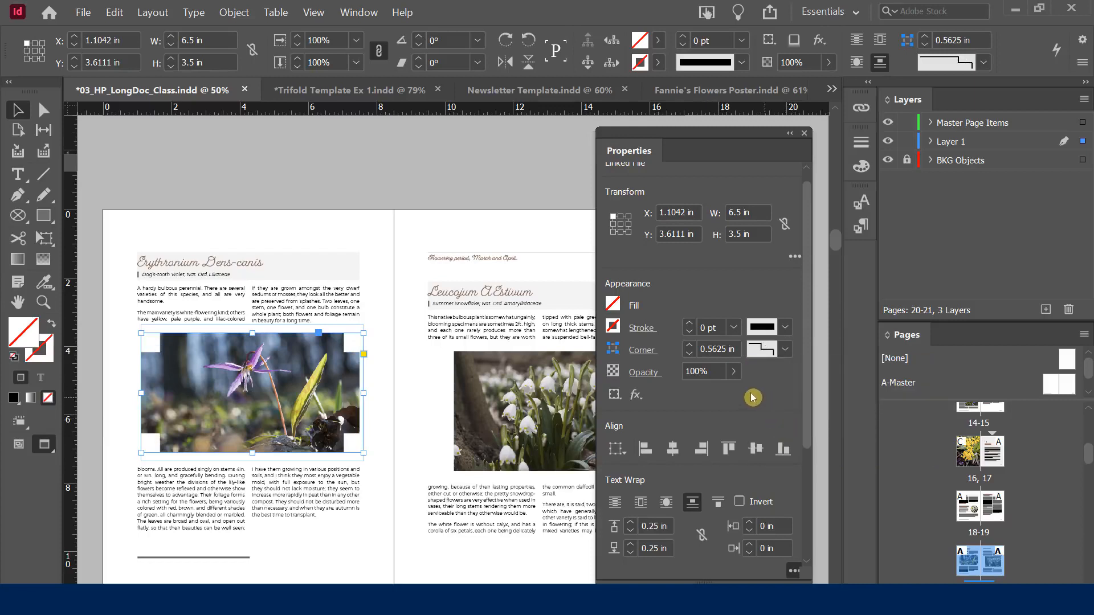
pyautogui.click(689, 354)
pyautogui.click(690, 354)
pyautogui.click(691, 354)
pyautogui.click(691, 354)
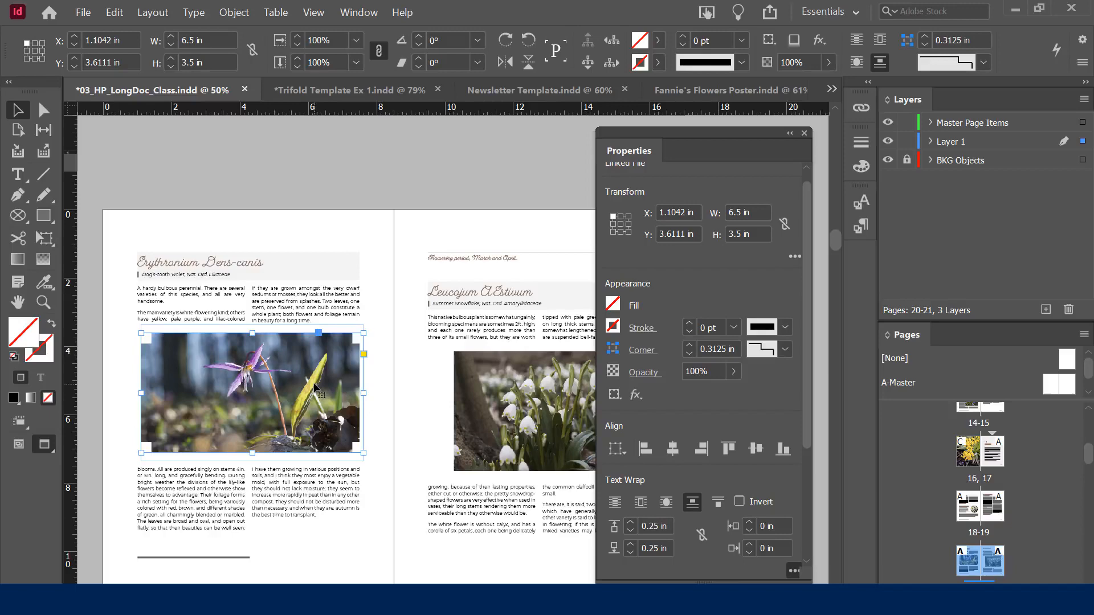
pyautogui.click(702, 93)
# Apply Inverse Rounded corners to the top, middle and lower dark label bars in turn
pyautogui.click(431, 234)
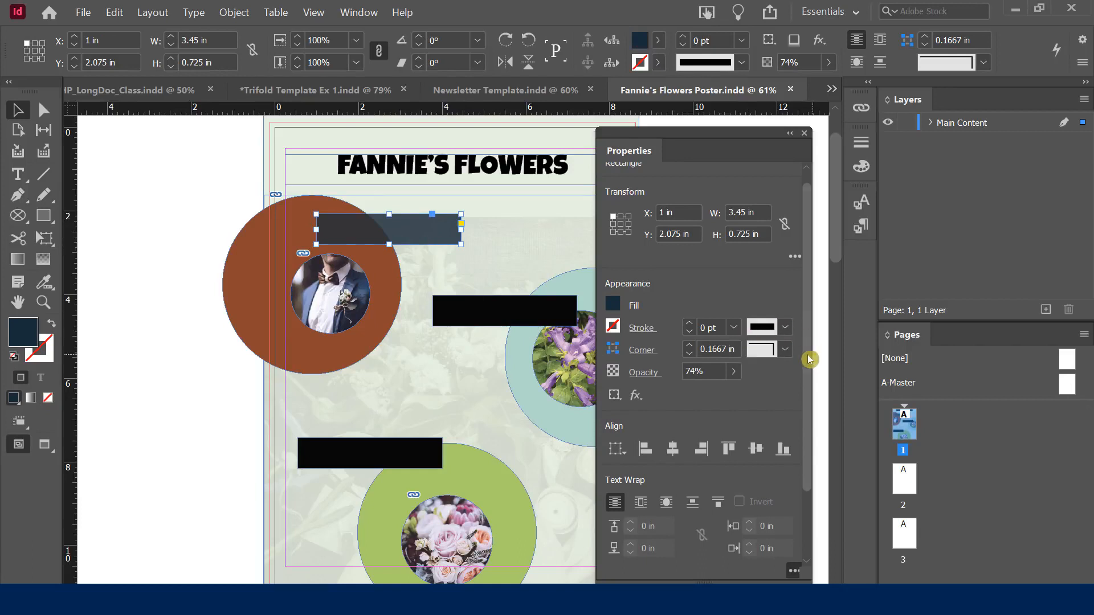
pyautogui.click(786, 349)
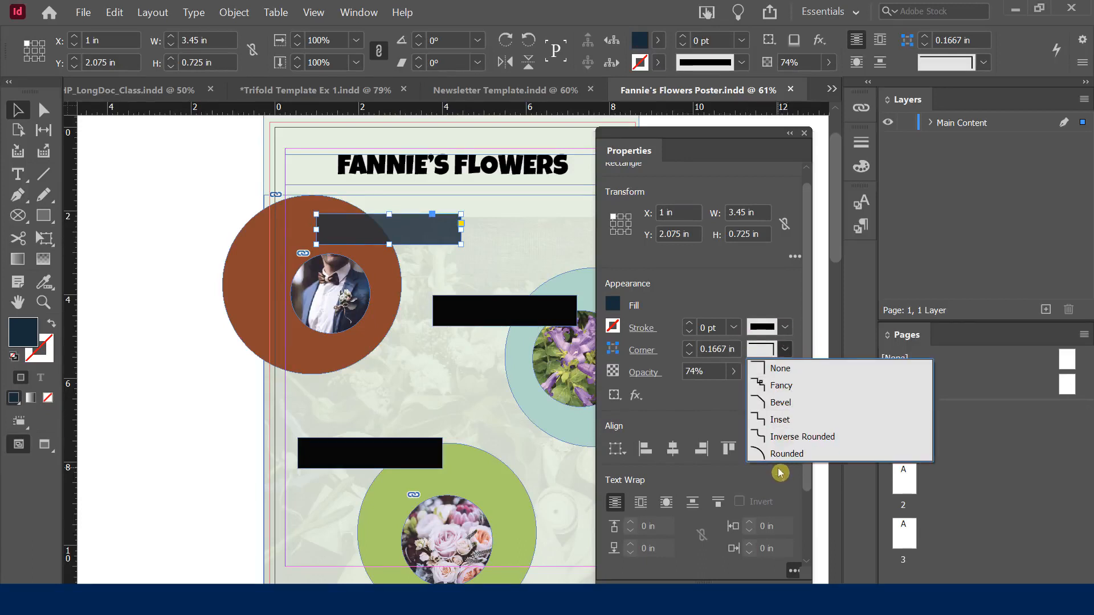
pyautogui.click(782, 437)
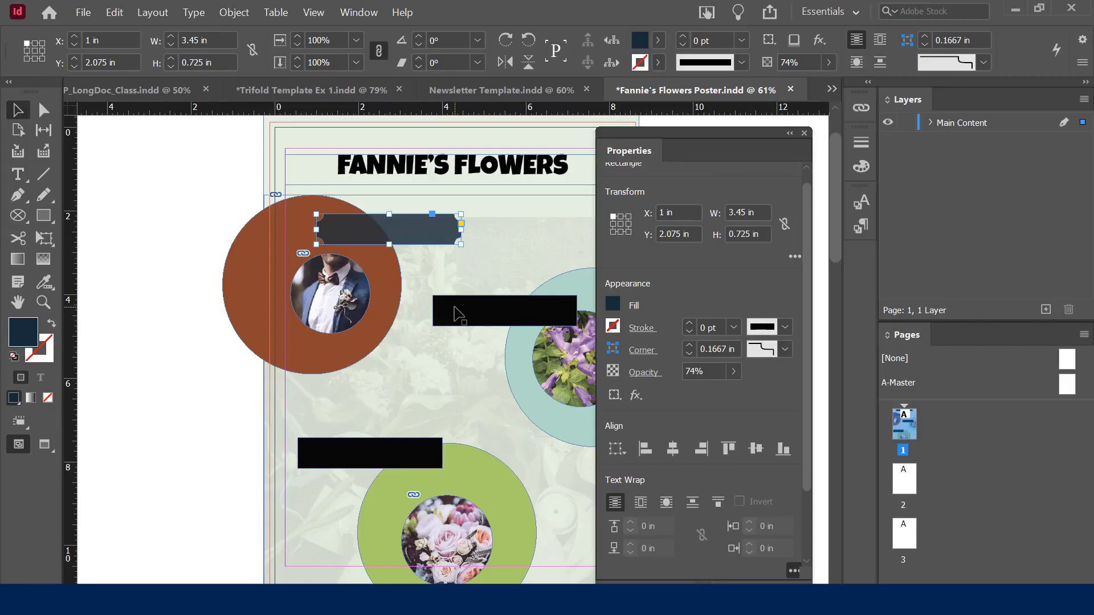
pyautogui.click(483, 322)
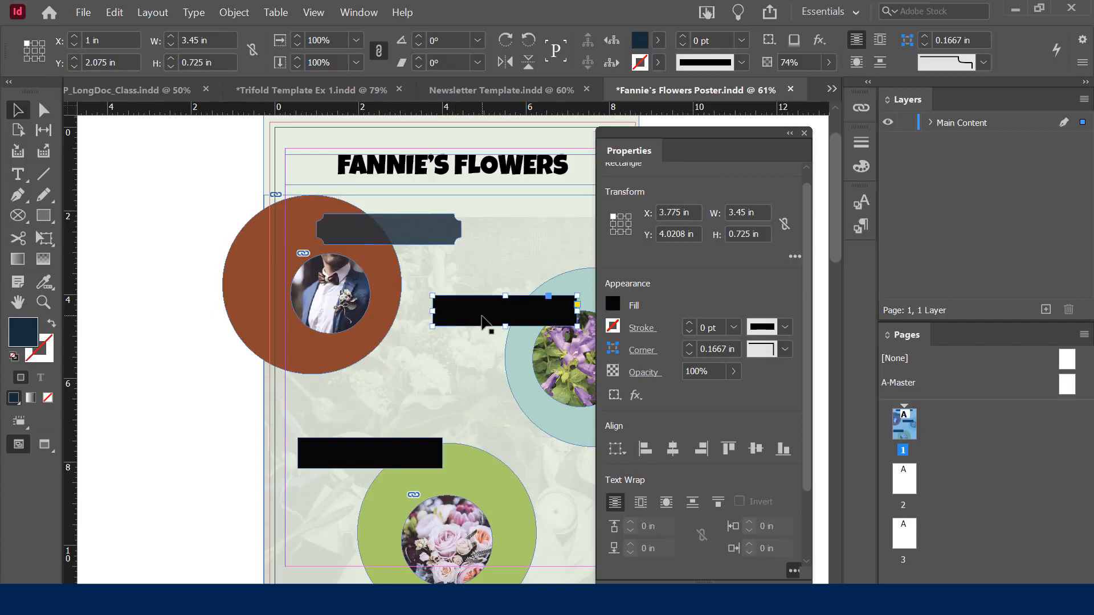
pyautogui.click(785, 350)
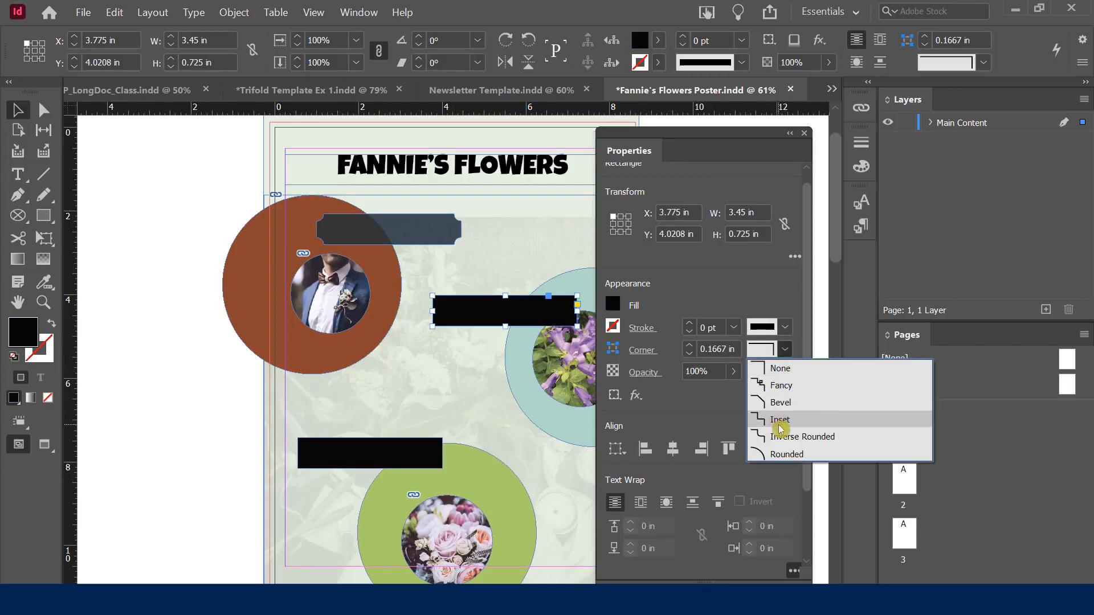
pyautogui.click(753, 419)
pyautogui.click(784, 349)
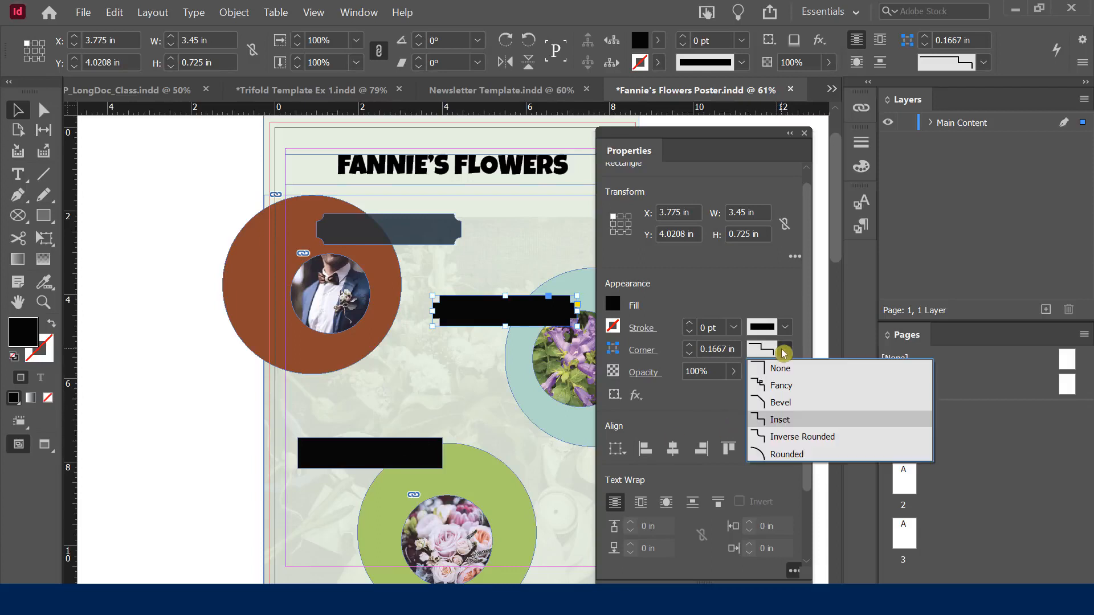
pyautogui.click(778, 436)
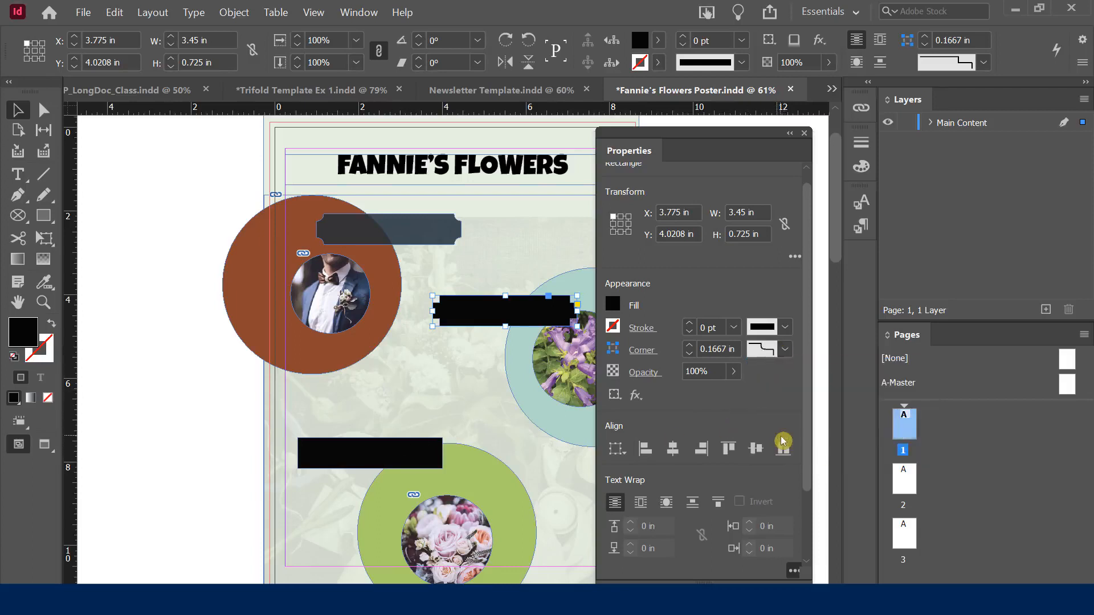
pyautogui.click(389, 455)
pyautogui.click(787, 350)
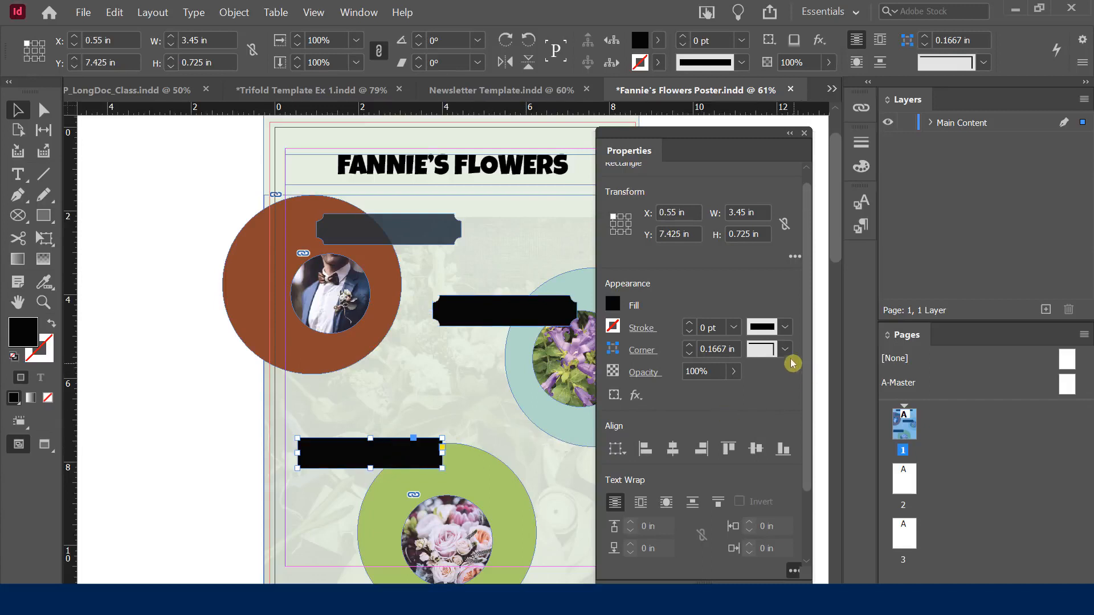
pyautogui.click(780, 420)
pyautogui.click(358, 403)
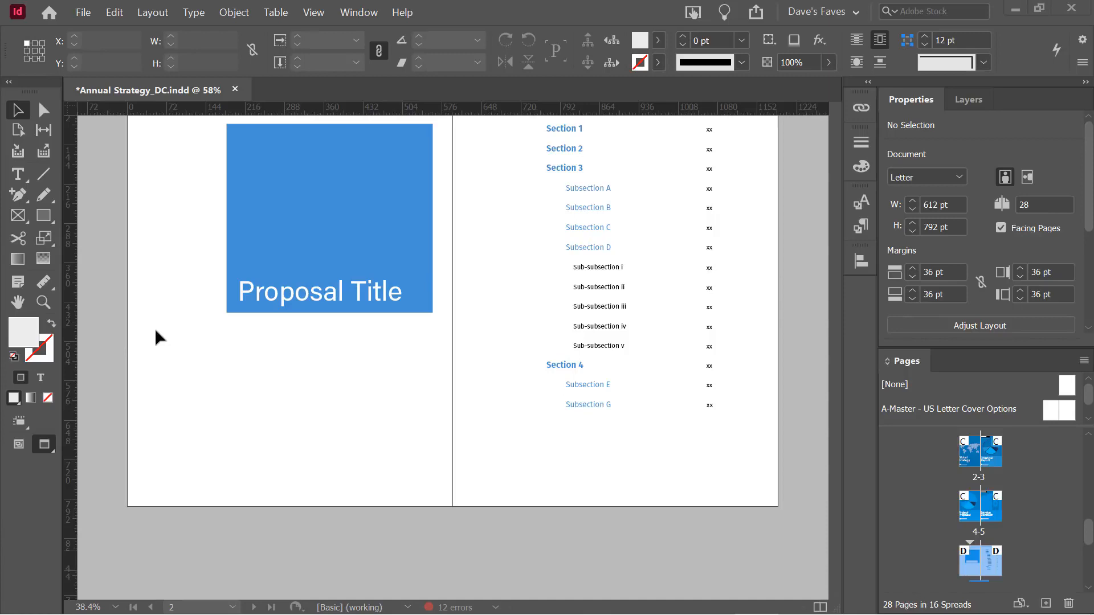
# Load six flower and wedding stock photos, including the groom photo, with File > Place
pyautogui.click(83, 17)
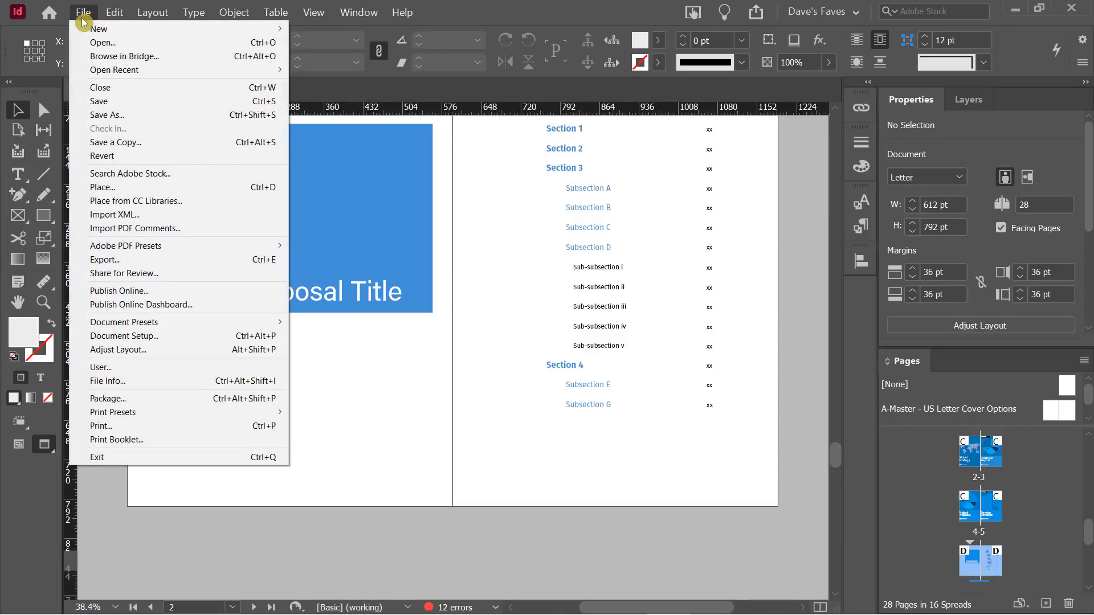
pyautogui.click(116, 188)
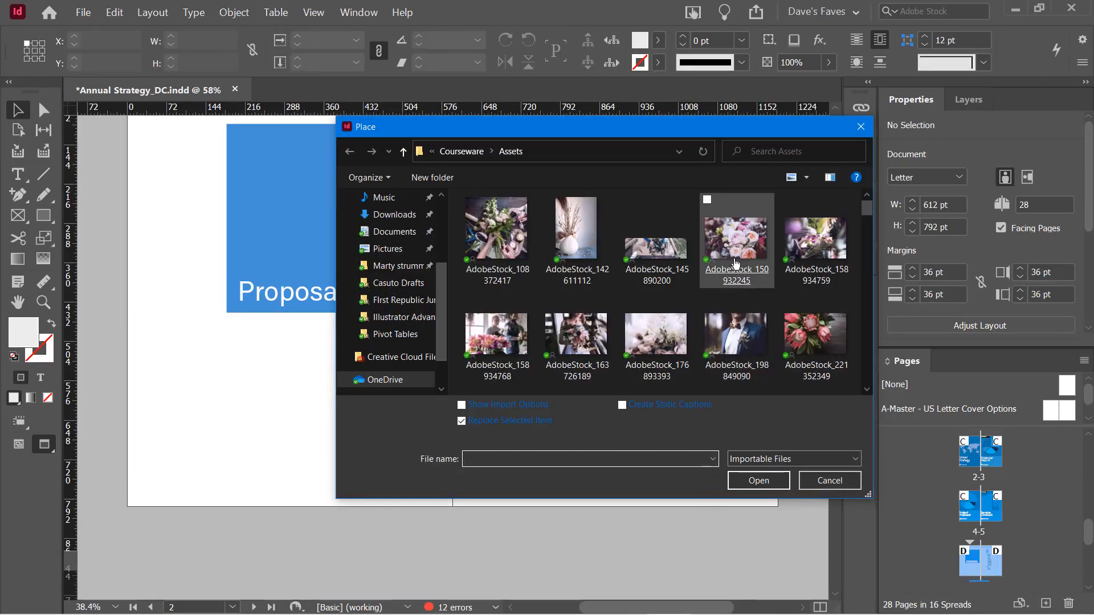
pyautogui.click(763, 262)
pyautogui.keyDown('ctrl'); pyautogui.click(815, 240); pyautogui.keyUp('ctrl')
pyautogui.keyDown('ctrl'); pyautogui.click(496, 336); pyautogui.keyUp('ctrl')
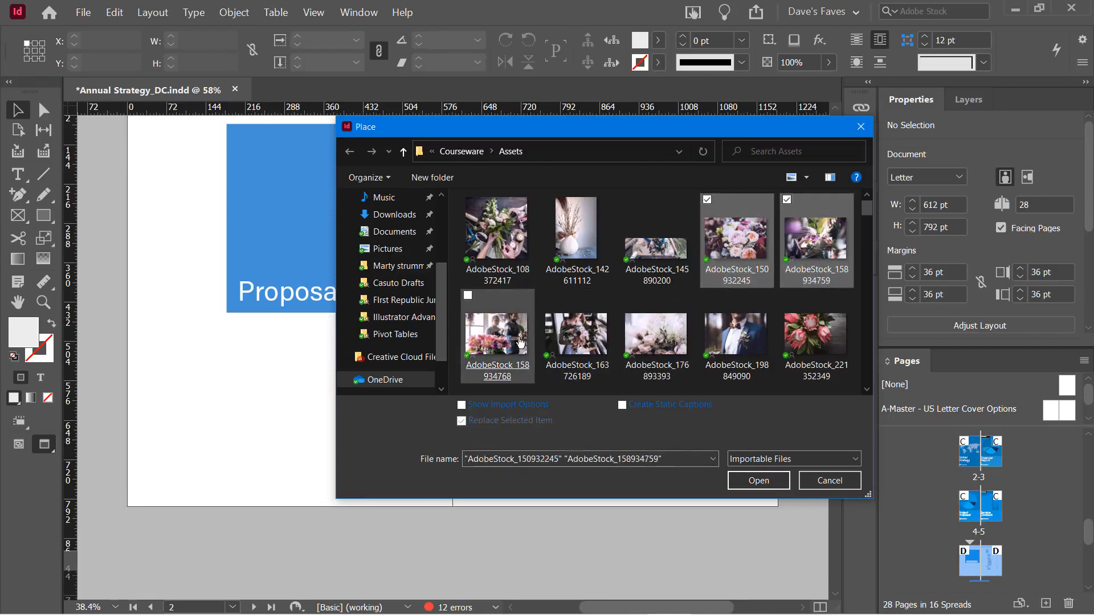
pyautogui.keyDown('ctrl'); pyautogui.click(576, 339); pyautogui.keyUp('ctrl')
pyautogui.keyDown('ctrl'); pyautogui.click(665, 337); pyautogui.keyUp('ctrl')
pyautogui.keyDown('ctrl'); pyautogui.click(735, 336); pyautogui.keyUp('ctrl')
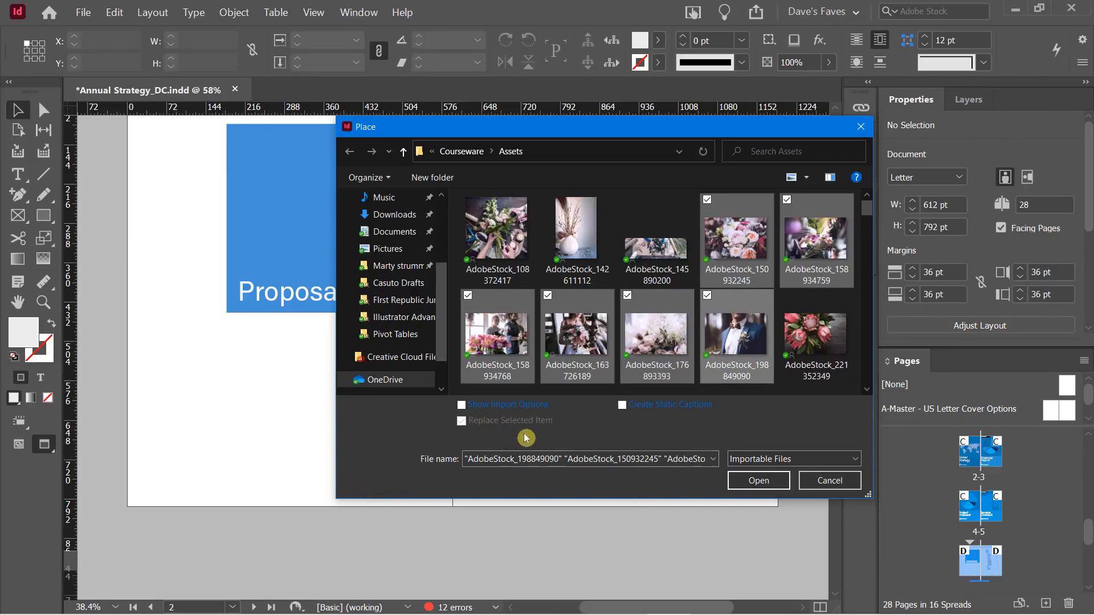
pyautogui.click(738, 488)
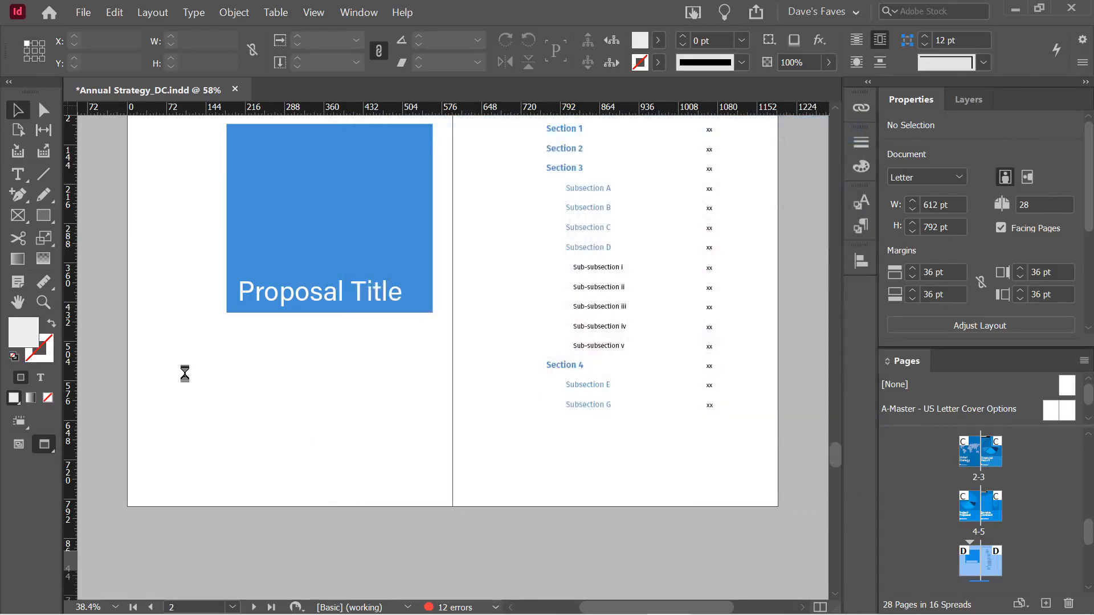
# Drag out a photo area about 180 pt high below Proposal Title, splitting it into columns
pyautogui.moveTo(152, 331); pyautogui.dragTo(391, 429)
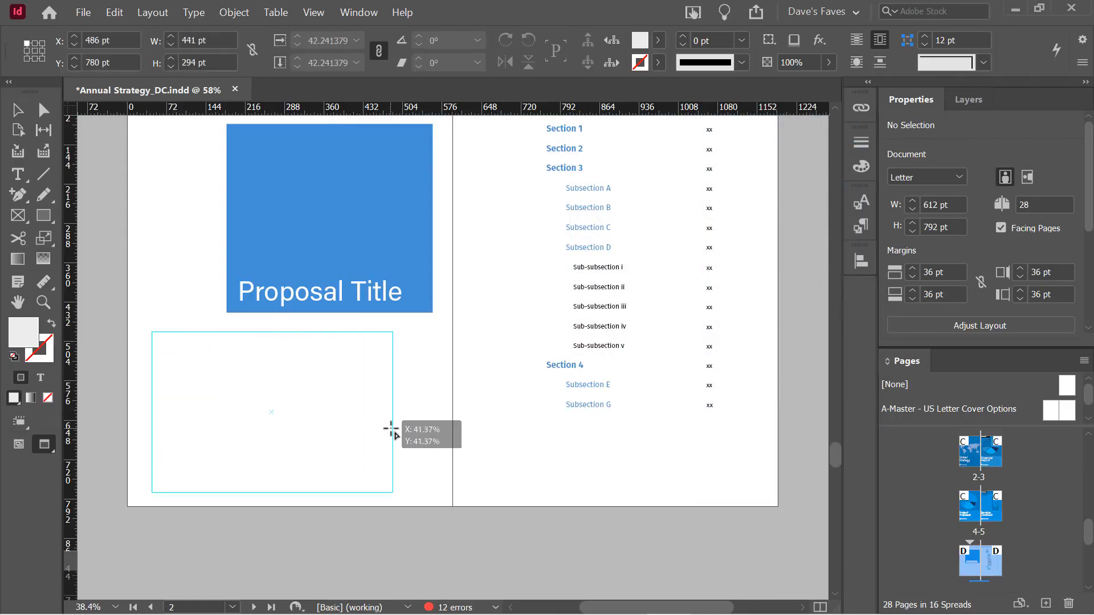
pyautogui.moveTo(391, 428); pyautogui.dragTo(433, 485)
pyautogui.press('Right')
pyautogui.press('Right')
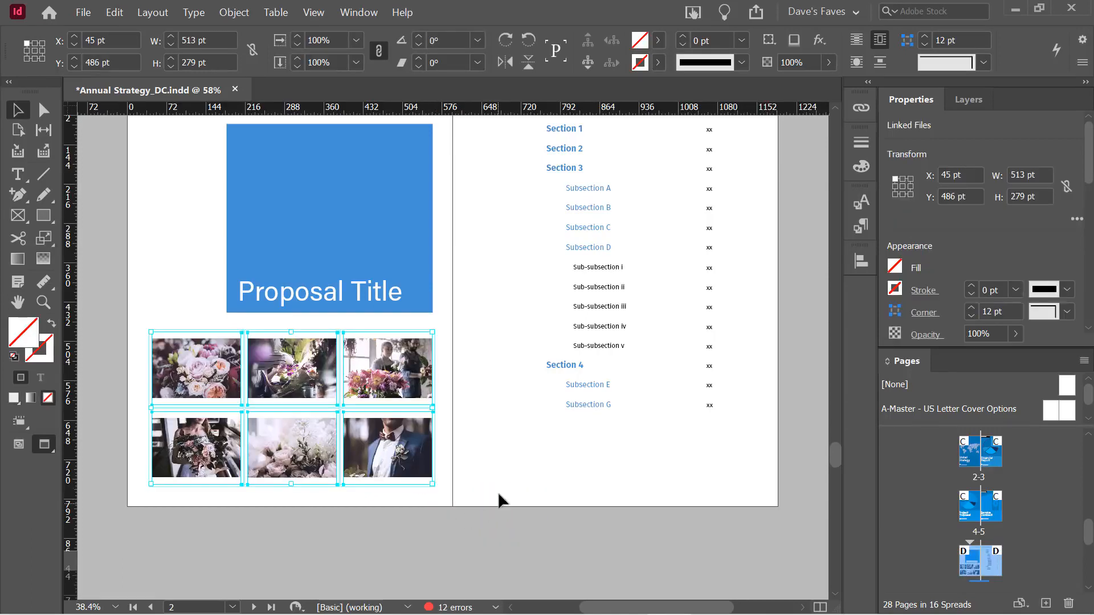
# Marquee-select the six photo frames below Proposal Title and delete them
pyautogui.click(106, 206)
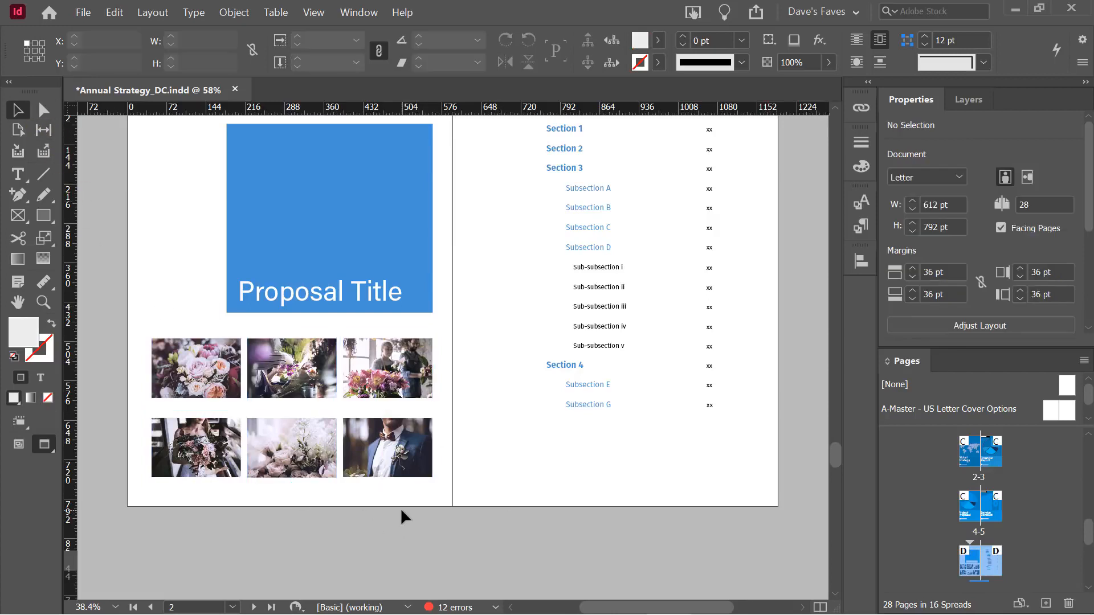
pyautogui.moveTo(139, 322); pyautogui.dragTo(456, 515)
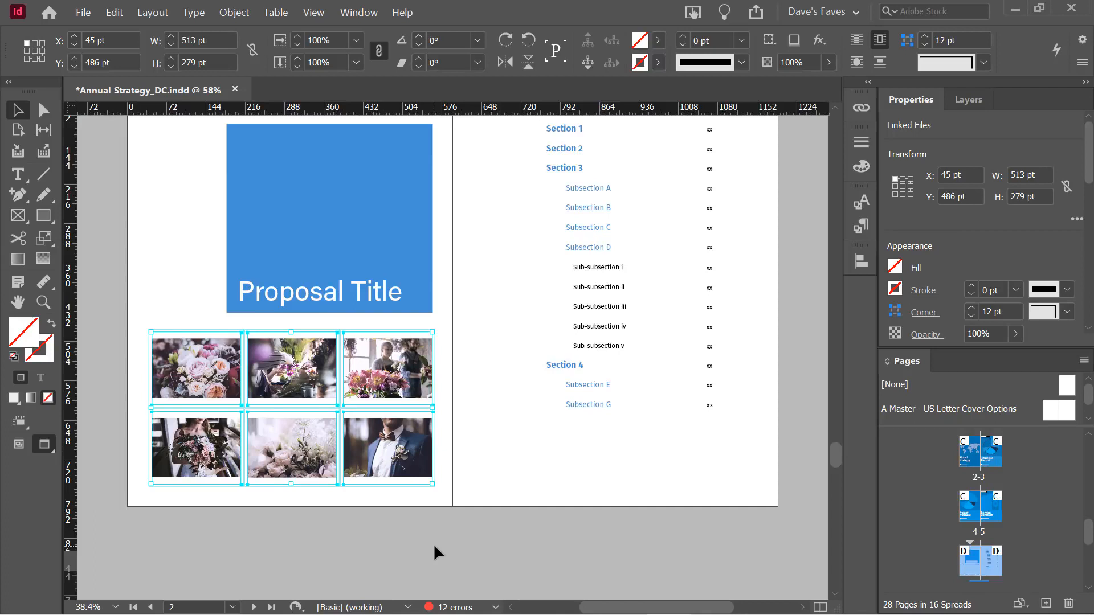
pyautogui.press('Delete')
# Switch to Normal view with guides and frame edges, and choose the Ellipse Frame Tool
pyautogui.press('w')
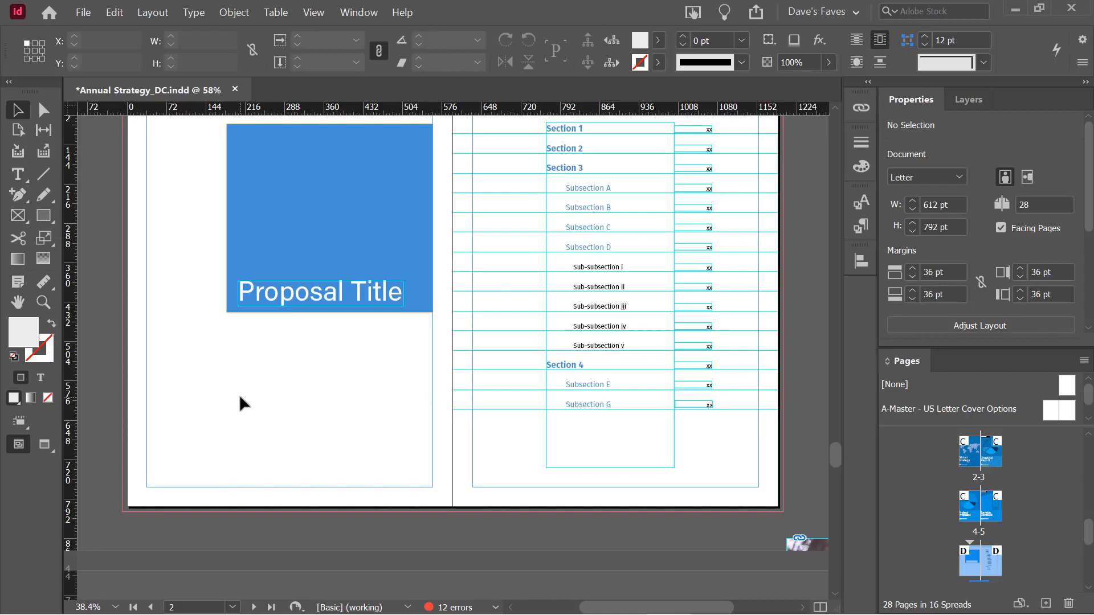
pyautogui.click(19, 219)
pyautogui.moveTo(19, 221); pyautogui.dragTo(83, 259)
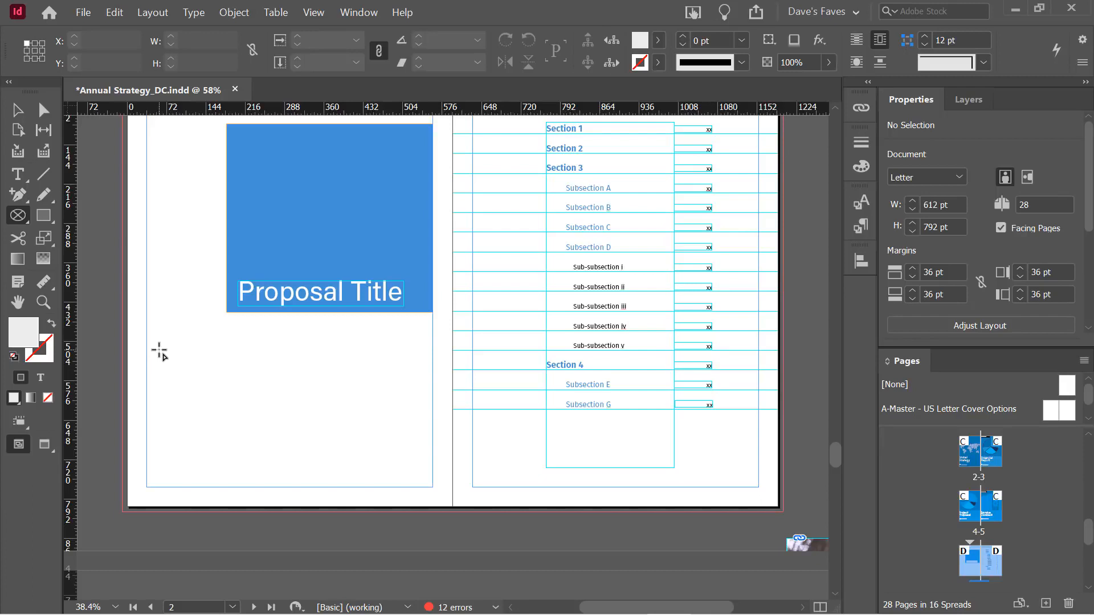
# Drag out a 243 × 243 pt 3×3 grid of circle frames below Proposal Title and nudge it right
pyautogui.moveTo(166, 342); pyautogui.dragTo(336, 473)
pyautogui.press('Up')
pyautogui.press('Up')
pyautogui.press('Right')
pyautogui.press('Right')
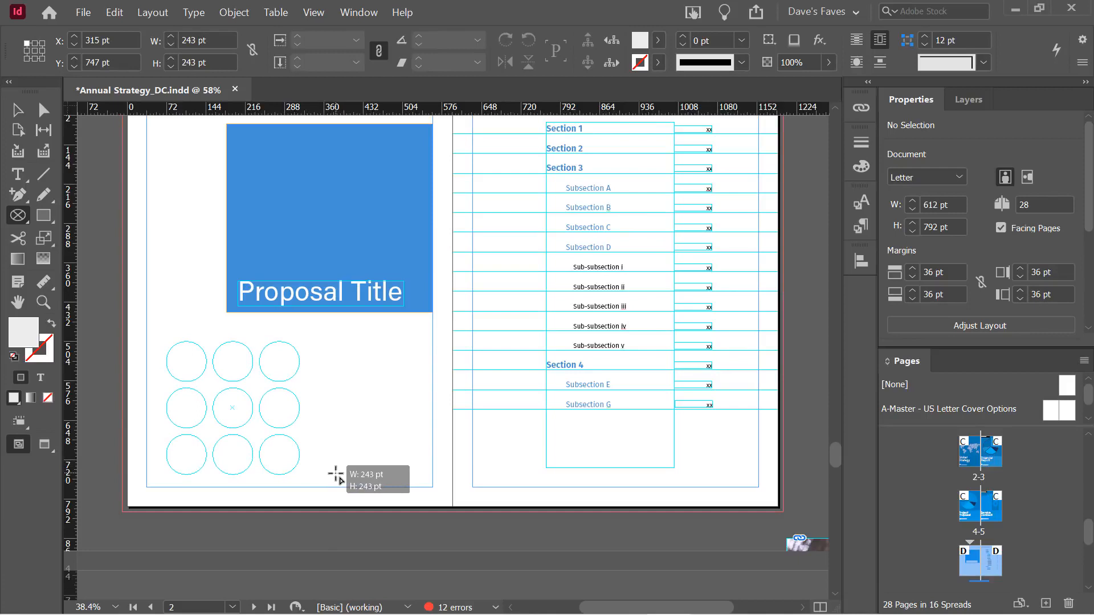
pyautogui.moveTo(335, 473); pyautogui.dragTo(336, 474)
pyautogui.hotkey('shift', 'Right')
pyautogui.hotkey('shift', 'Right')
pyautogui.hotkey('shift', 'Right')
pyautogui.hotkey('shift', 'Right')
pyautogui.hotkey('shift', 'Right')
pyautogui.hotkey('shift', 'Right')
pyautogui.hotkey('shift', 'Right')
pyautogui.hotkey('shift', 'Right')
pyautogui.hotkey('shift', 'Right')
pyautogui.hotkey('shift', 'Right')
pyautogui.hotkey('shift', 'Right')
pyautogui.hotkey('shift', 'Right')
pyautogui.hotkey('shift', 'Right')
pyautogui.hotkey('shift', 'Right')
pyautogui.hotkey('shift', 'Right')
pyautogui.hotkey('shift', 'Right')
pyautogui.hotkey('shift', 'Right')
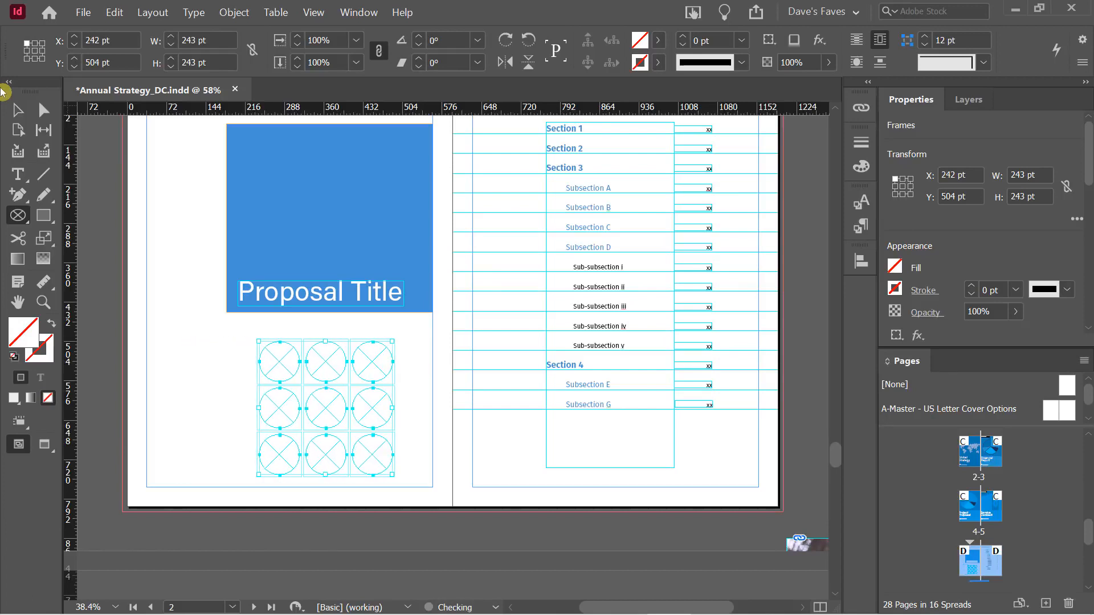
# Select the top-left circle frame and place a flower photo into it
pyautogui.click(20, 112)
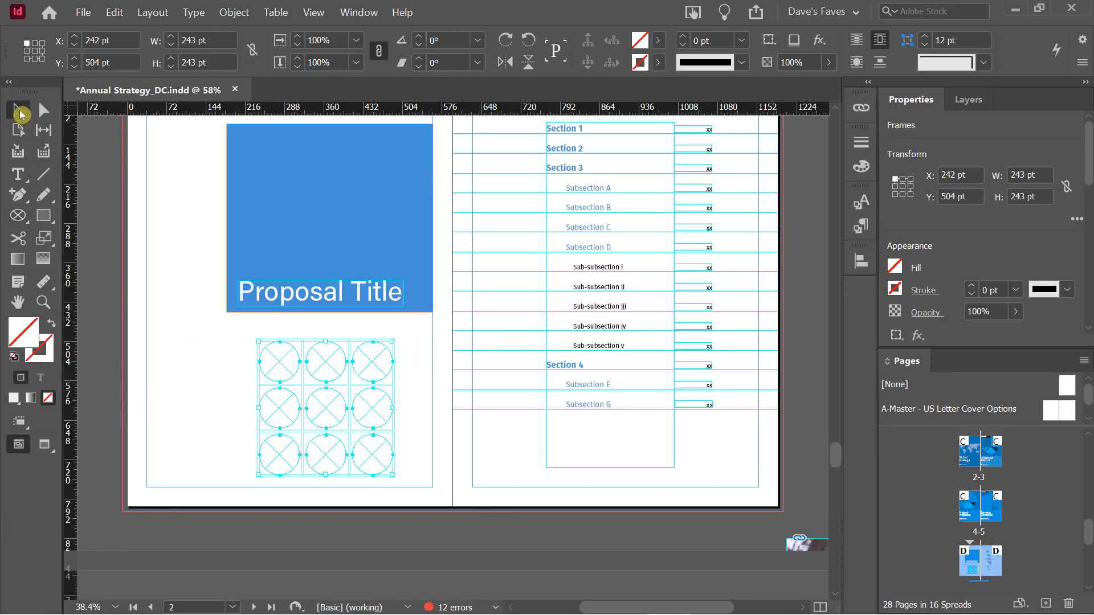
pyautogui.click(152, 405)
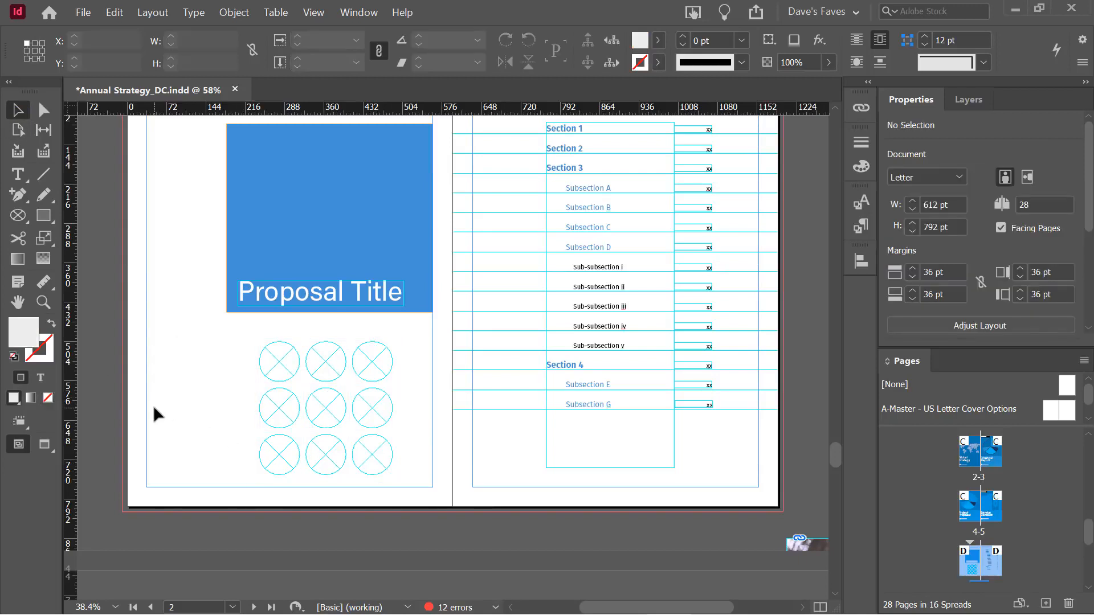
pyautogui.click(284, 371)
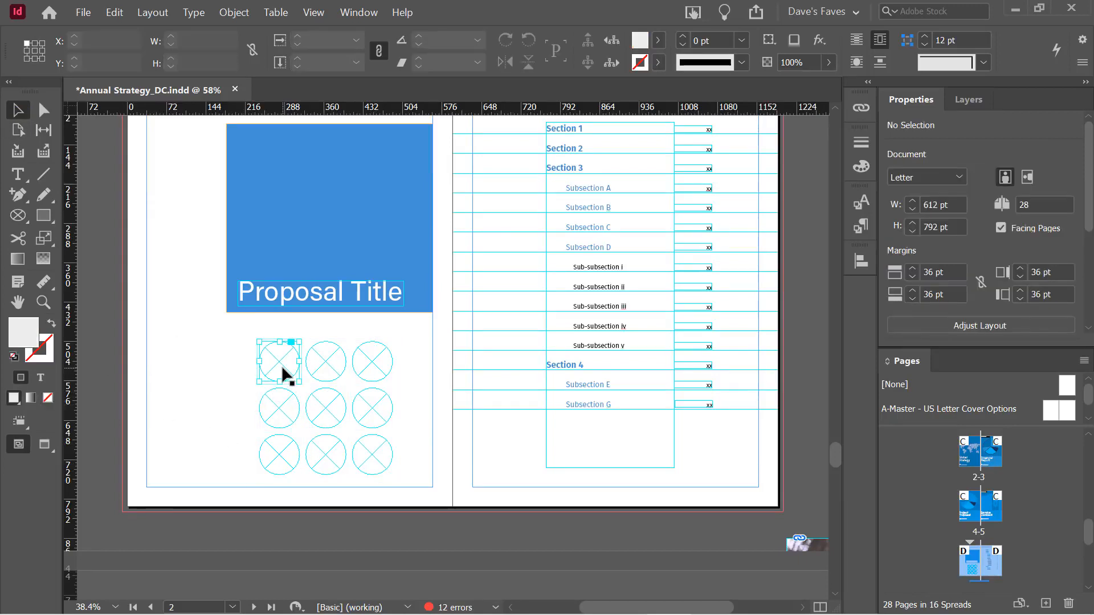
pyautogui.click(81, 12)
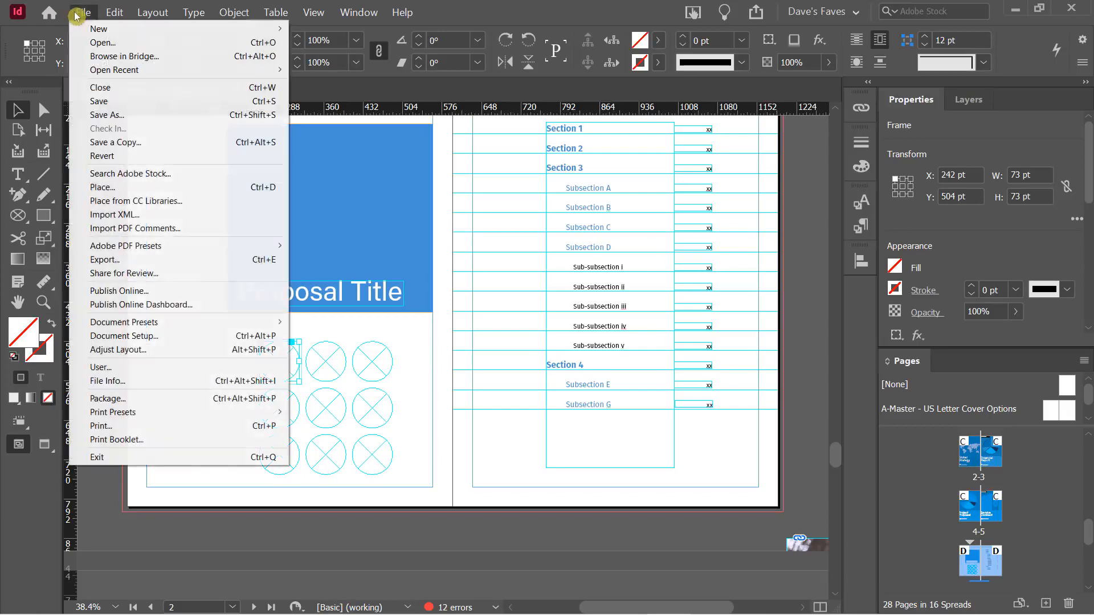
pyautogui.click(132, 189)
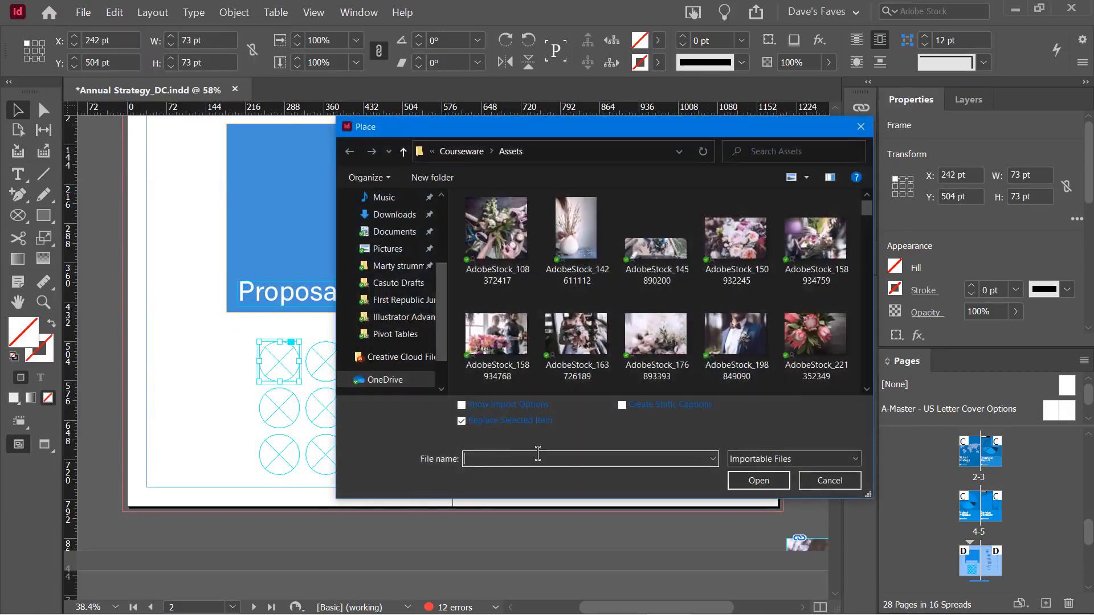
pyautogui.doubleClick(471, 338)
# Fit the photo to the circle with Fit Content to Frame, then apply content-aware fitting
pyautogui.rightClick(287, 368)
pyautogui.moveTo(340, 399)
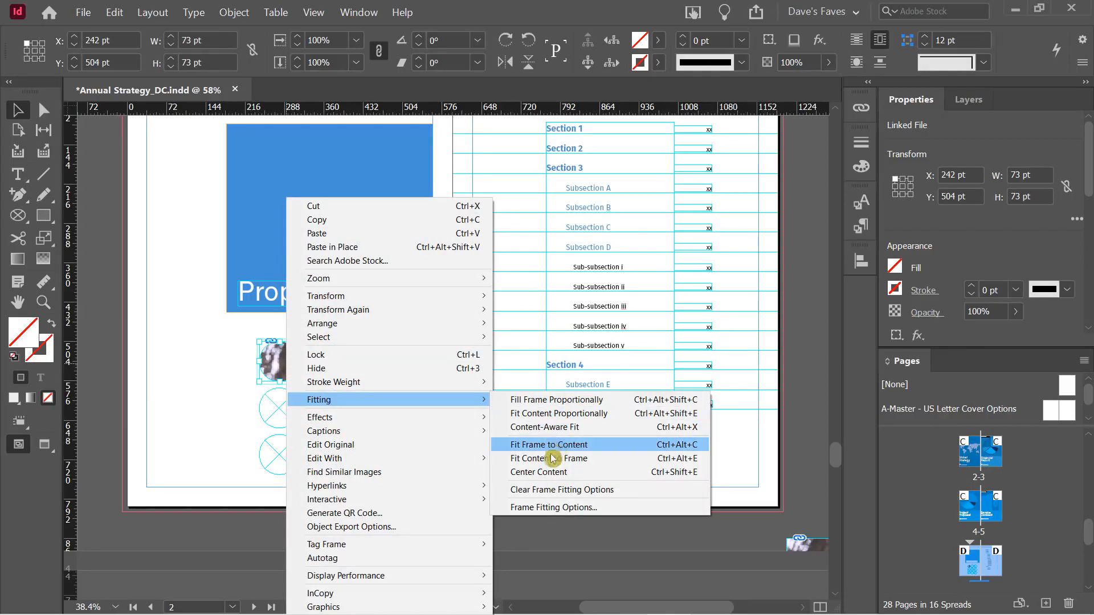
pyautogui.click(556, 459)
pyautogui.rightClick(277, 359)
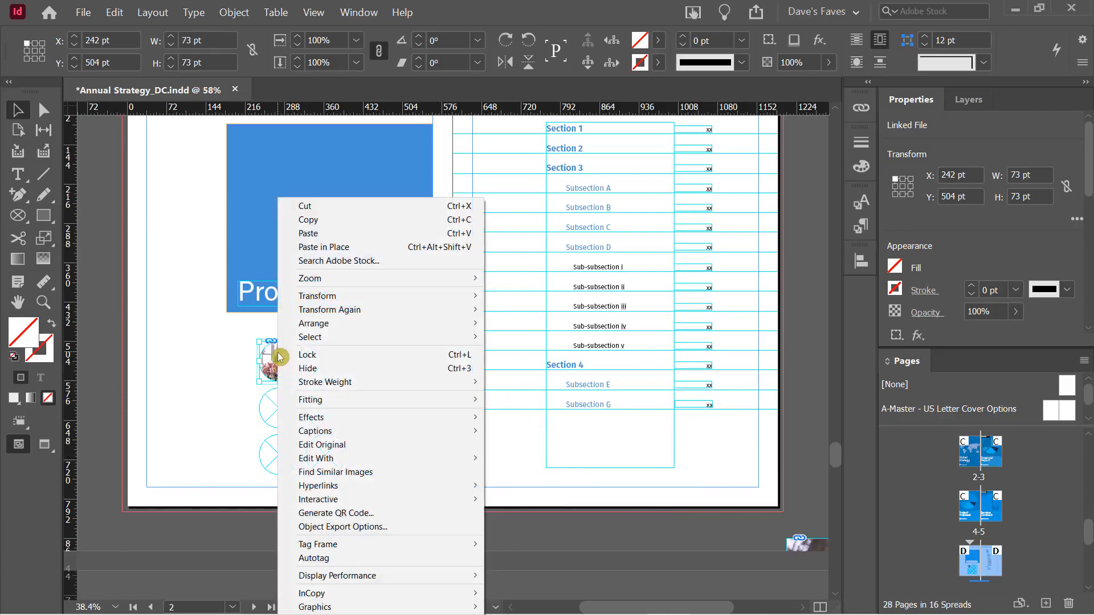
pyautogui.moveTo(363, 399)
pyautogui.click(532, 428)
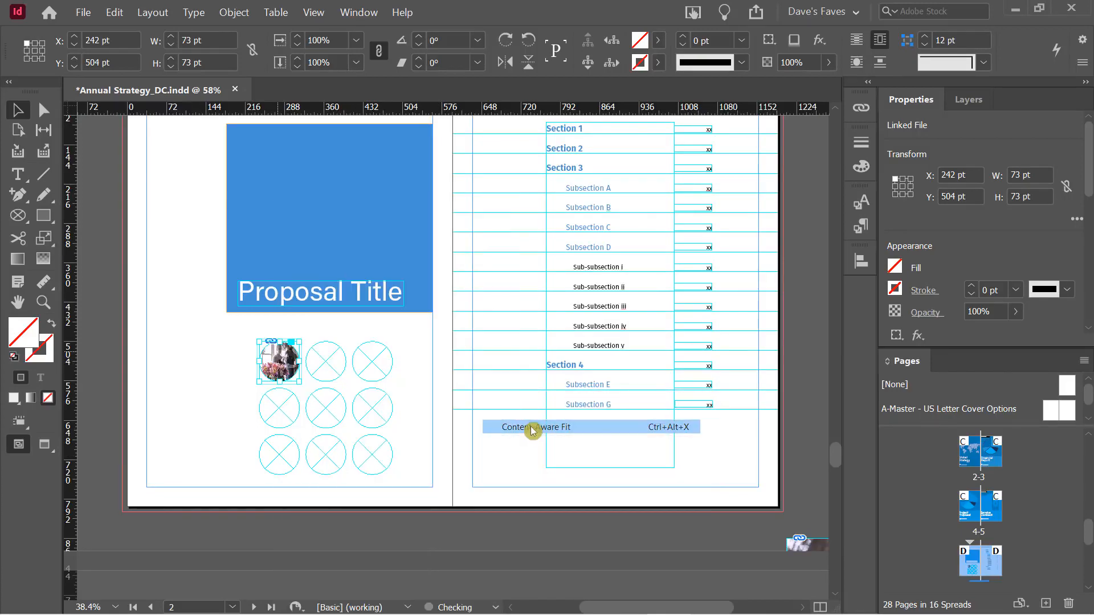
pyautogui.click(194, 379)
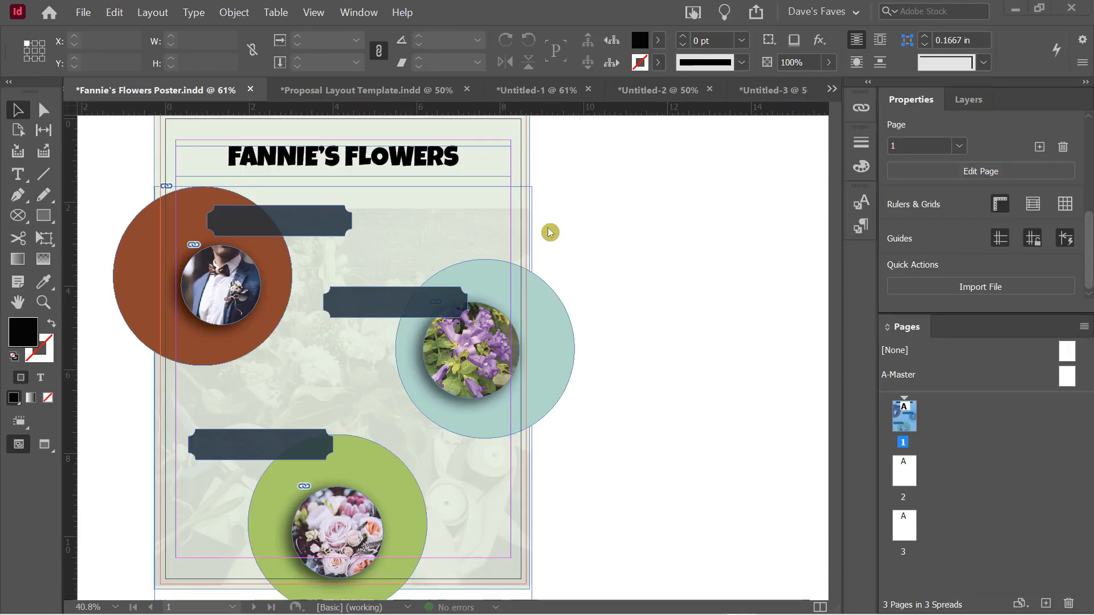
# With the Selection tool, select the top banner and Shift-add the bottom banner, then check Align
pyautogui.doubleClick(297, 159)
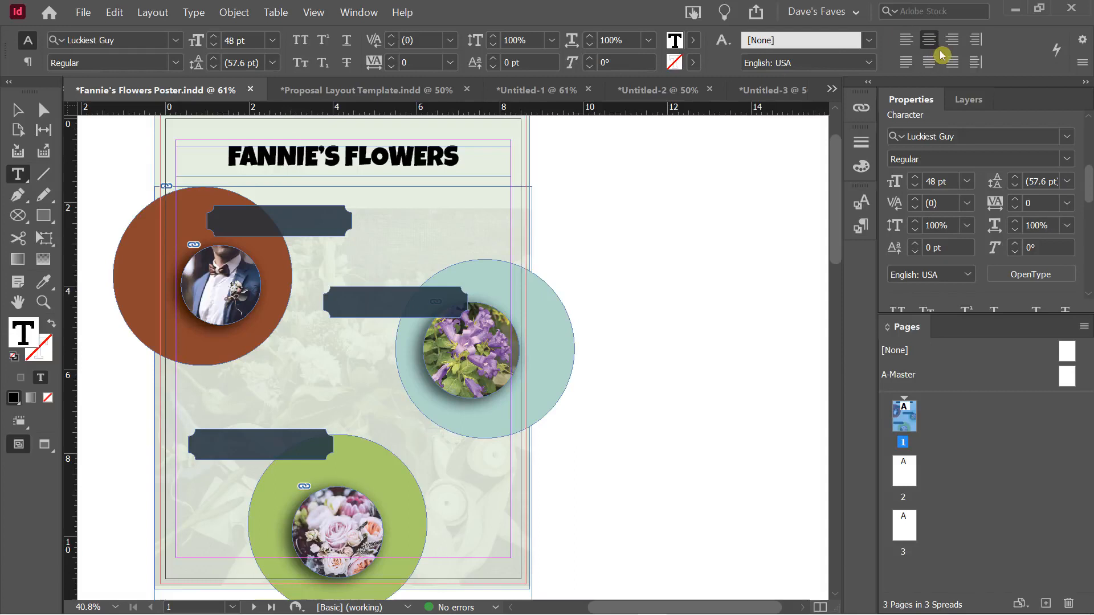
pyautogui.click(17, 112)
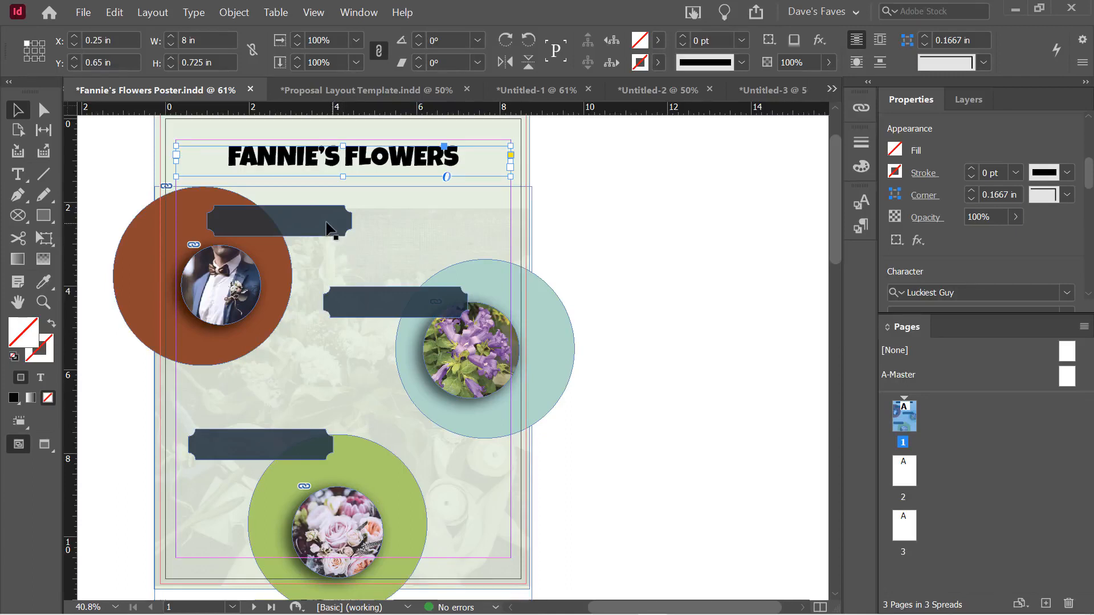
pyautogui.click(289, 227)
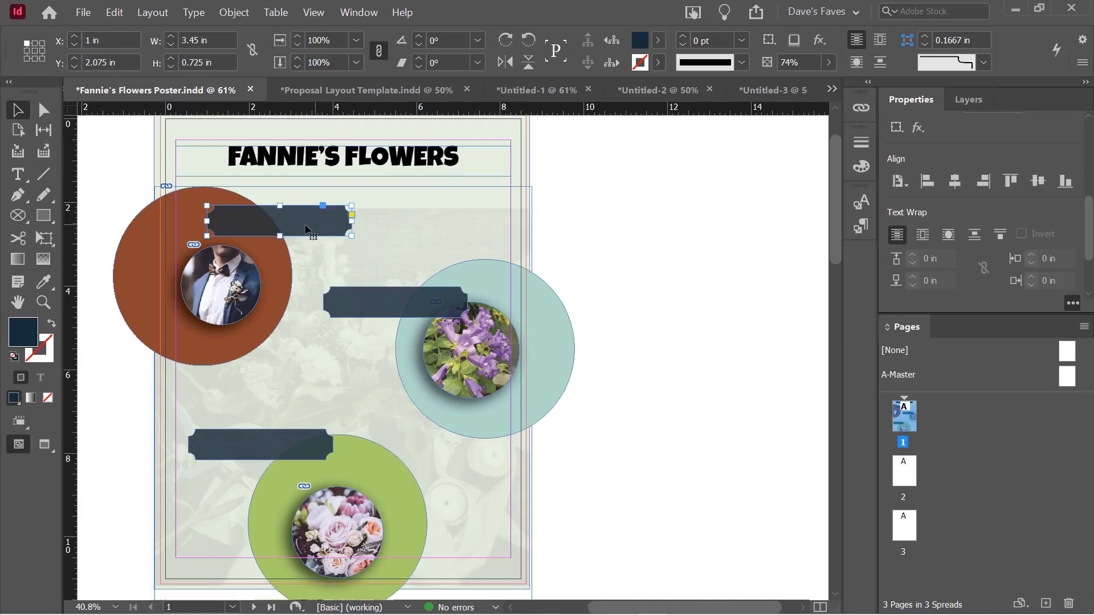
pyautogui.keyDown('shift'); pyautogui.click(246, 453); pyautogui.keyUp('shift')
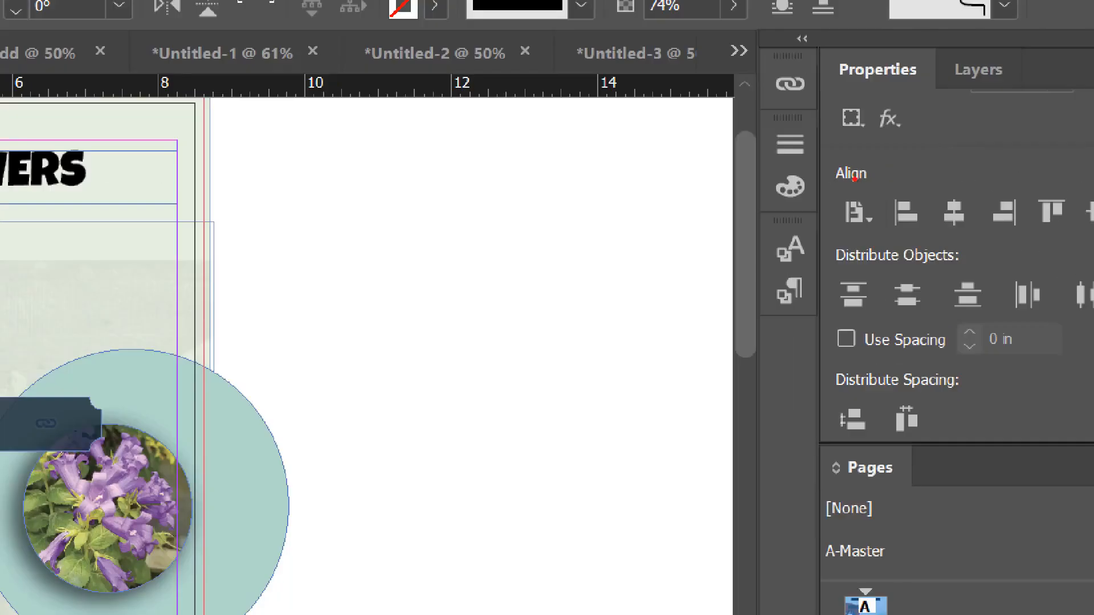
pyautogui.moveTo(834, 162)
pyautogui.mouseDown()
pyautogui.moveTo(880, 187)
pyautogui.moveTo(894, 229)
pyautogui.moveTo(1091, 244)
pyautogui.mouseUp()
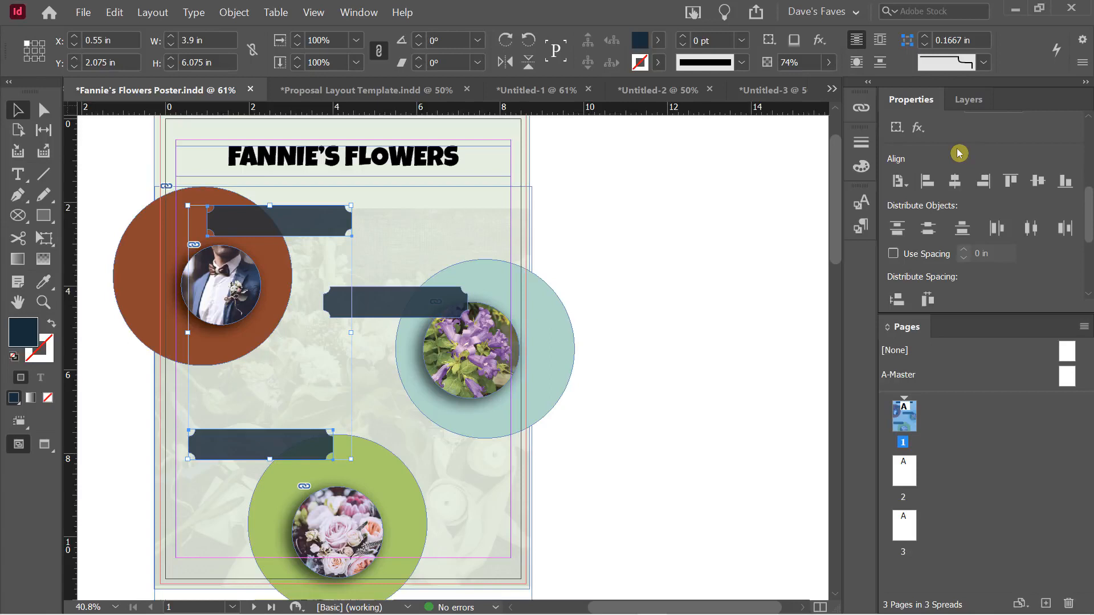
# Align the top and bottom dark banners' left edges relative to the selection, then deselect
pyautogui.click(901, 181)
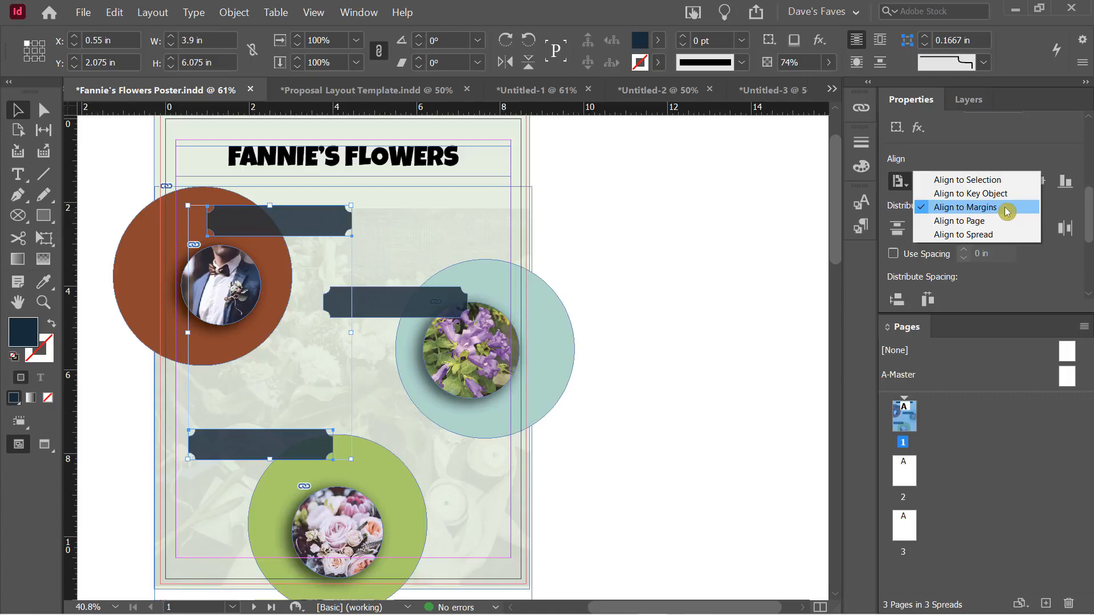
pyautogui.click(984, 181)
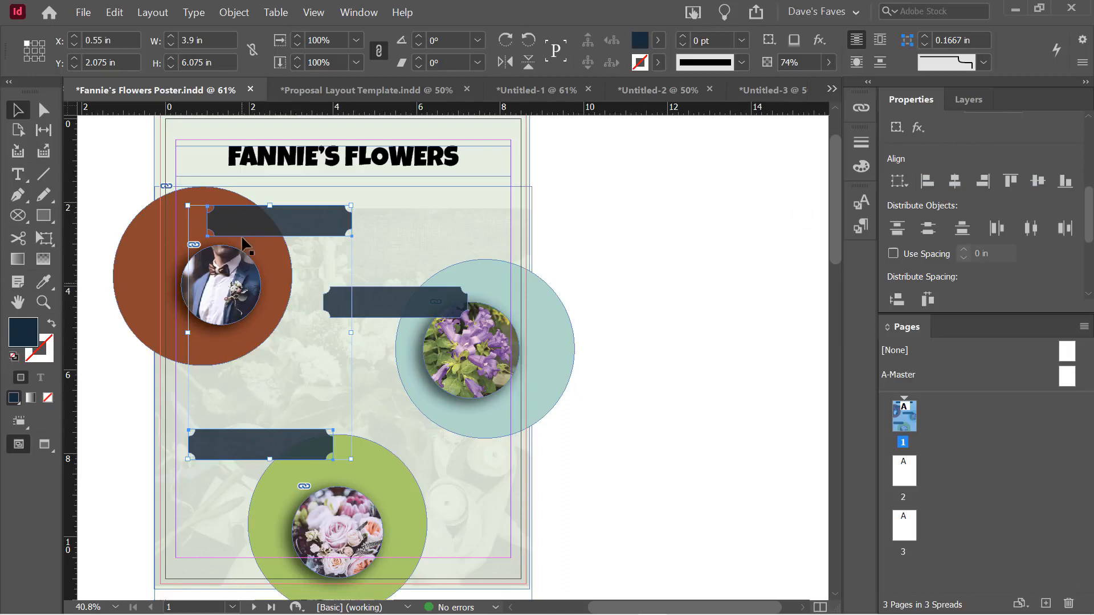
pyautogui.click(927, 182)
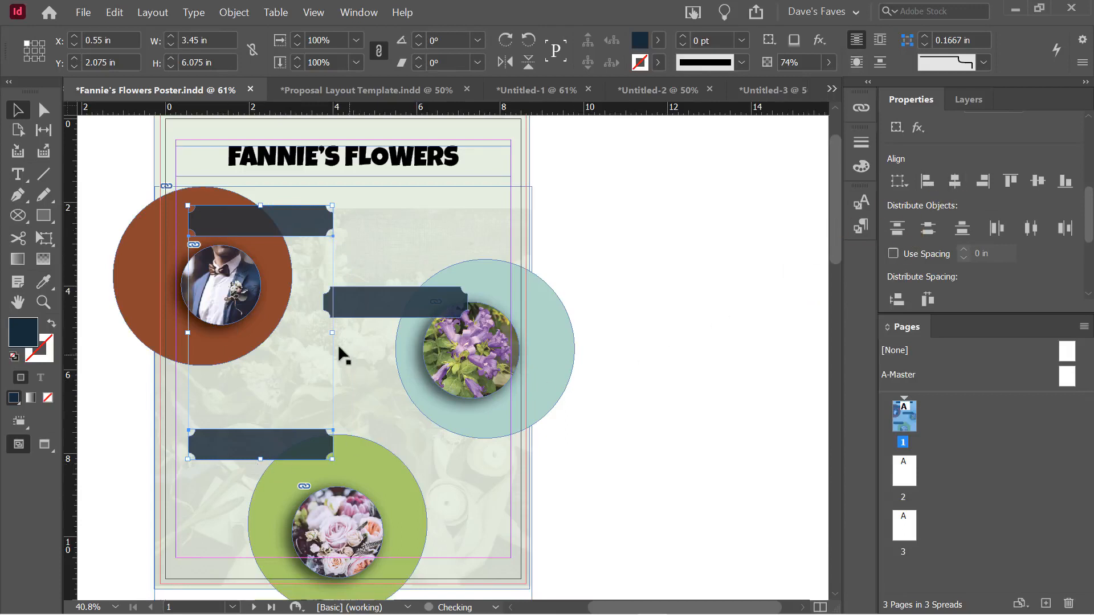
pyautogui.click(899, 181)
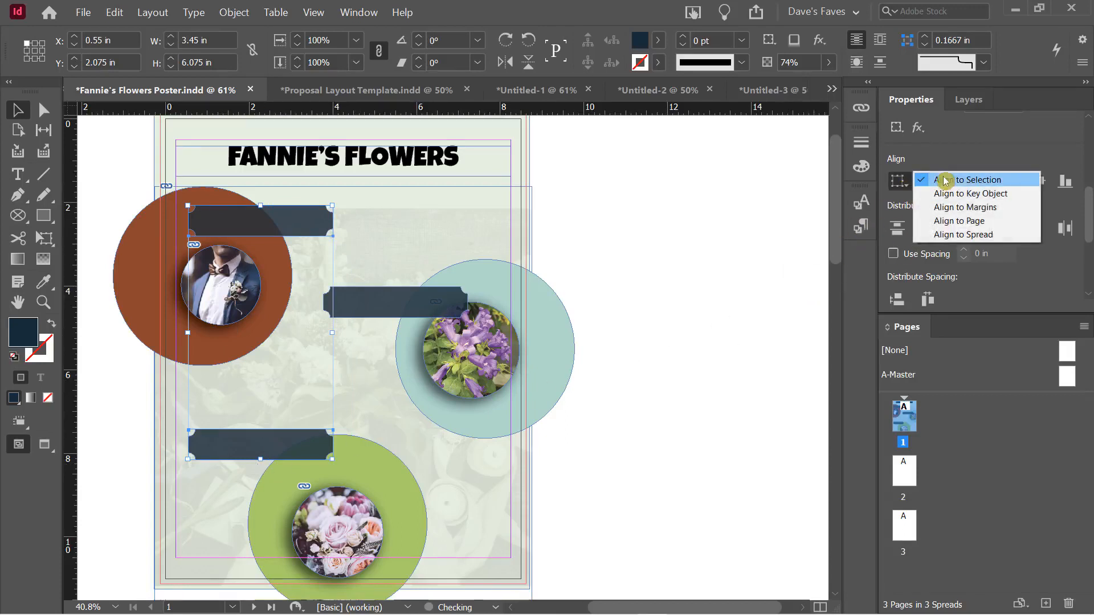
pyautogui.click(961, 154)
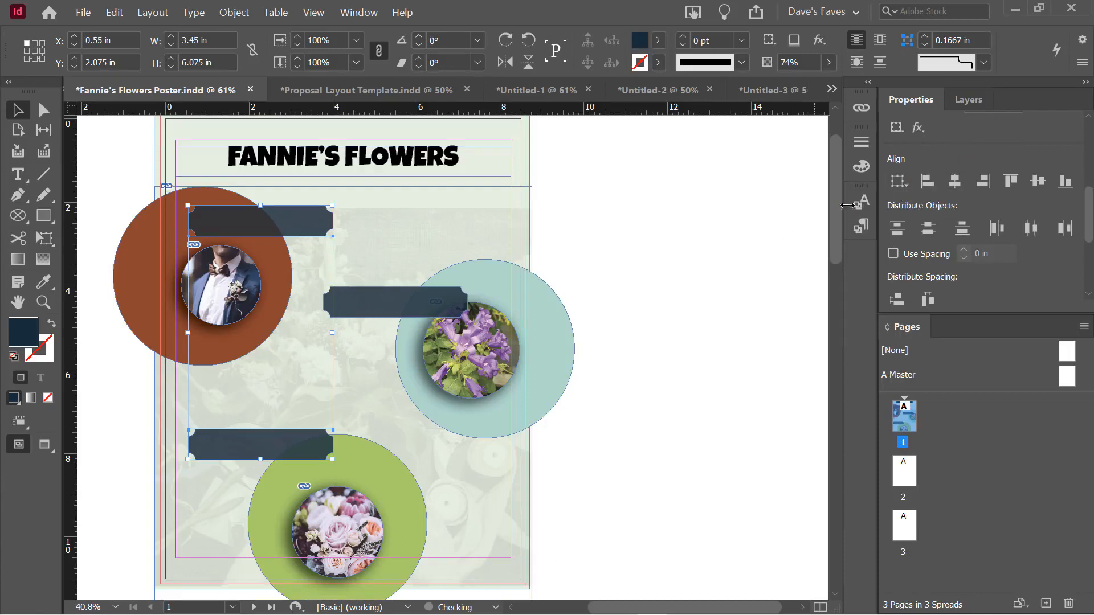
pyautogui.click(770, 197)
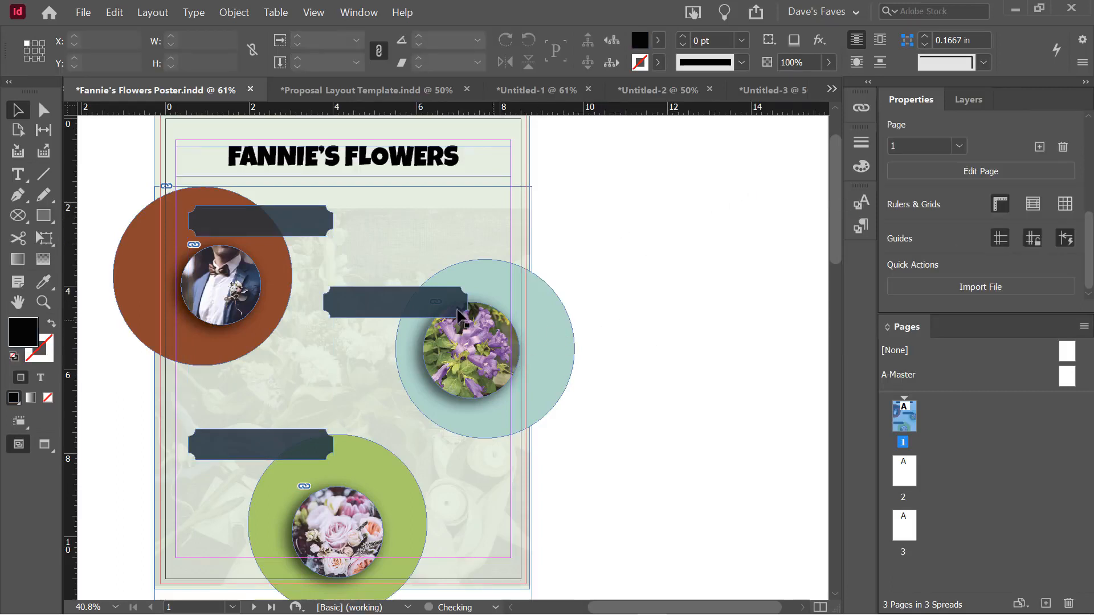
# Select all three dark banners and distribute their vertical centers evenly
pyautogui.click(375, 311)
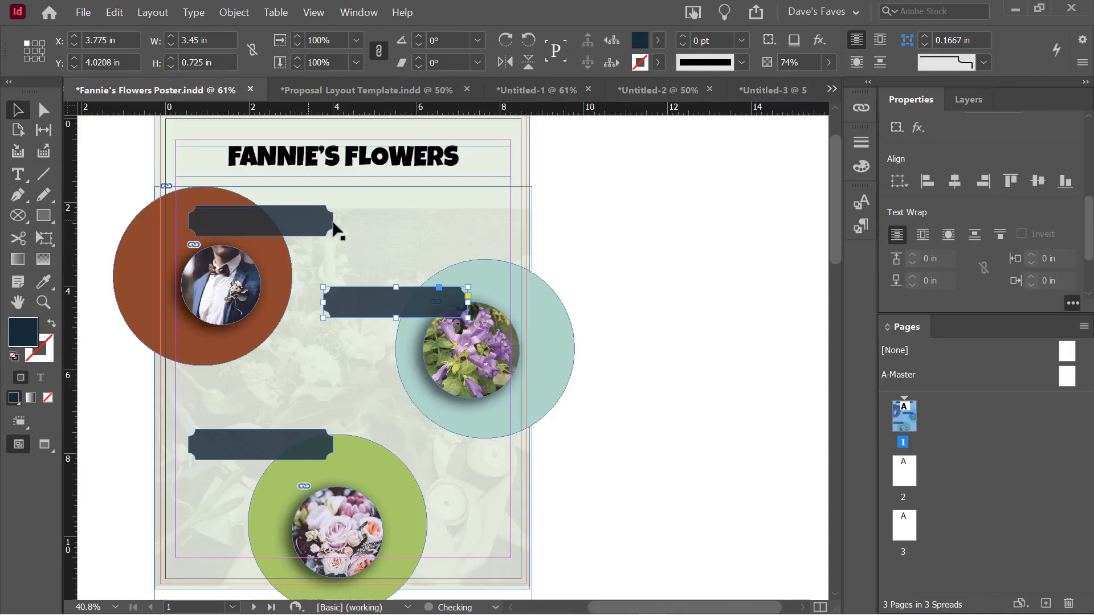
pyautogui.keyDown('shift'); pyautogui.click(278, 231); pyautogui.keyUp('shift')
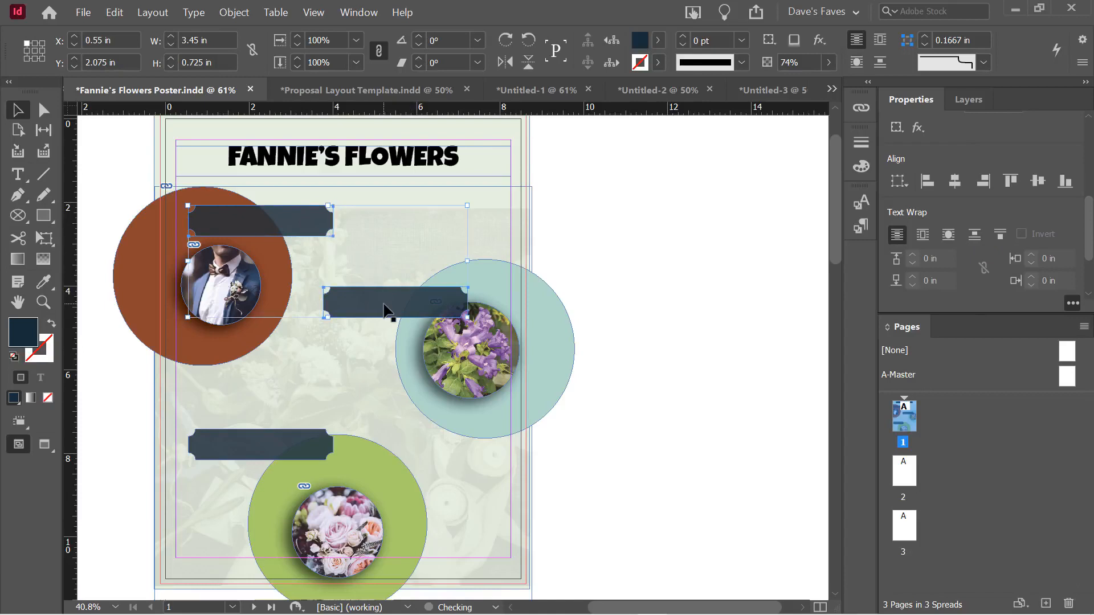
pyautogui.keyDown('shift'); pyautogui.click(288, 451); pyautogui.keyUp('shift')
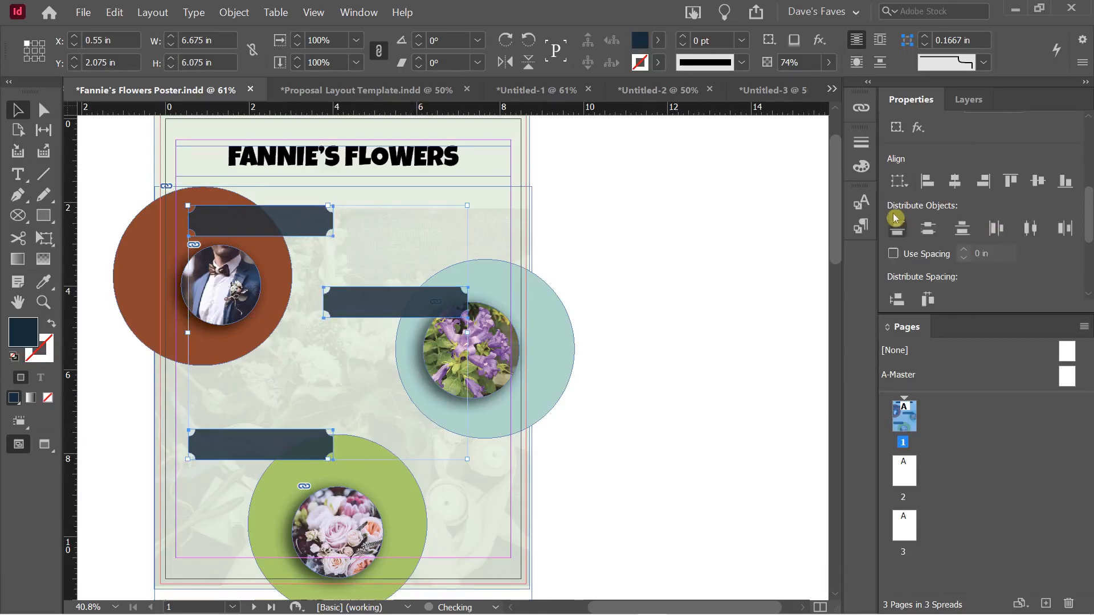
pyautogui.click(929, 227)
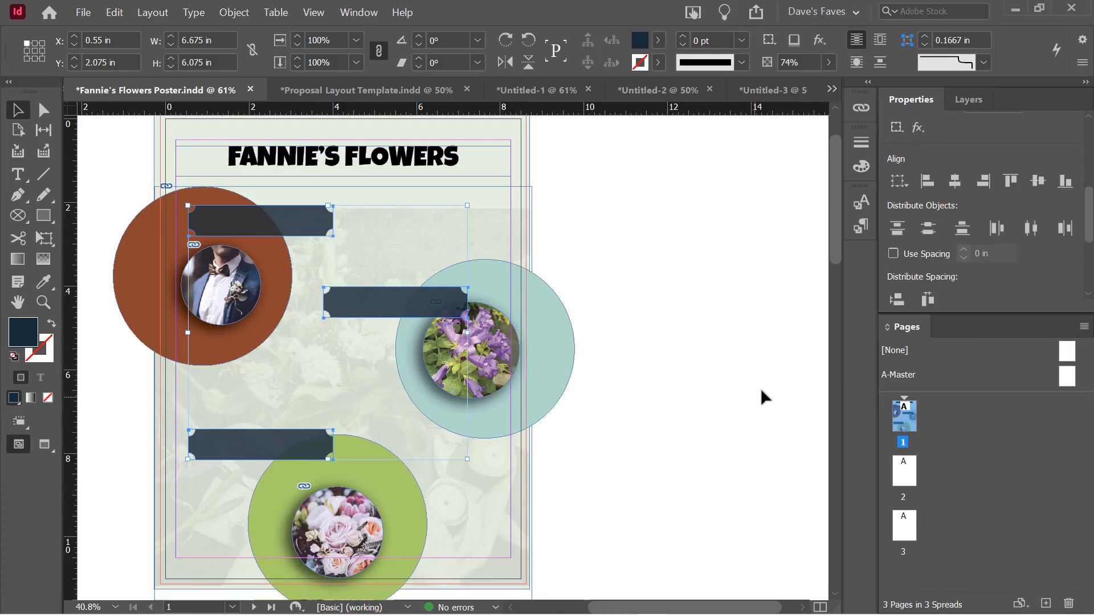
pyautogui.click(897, 230)
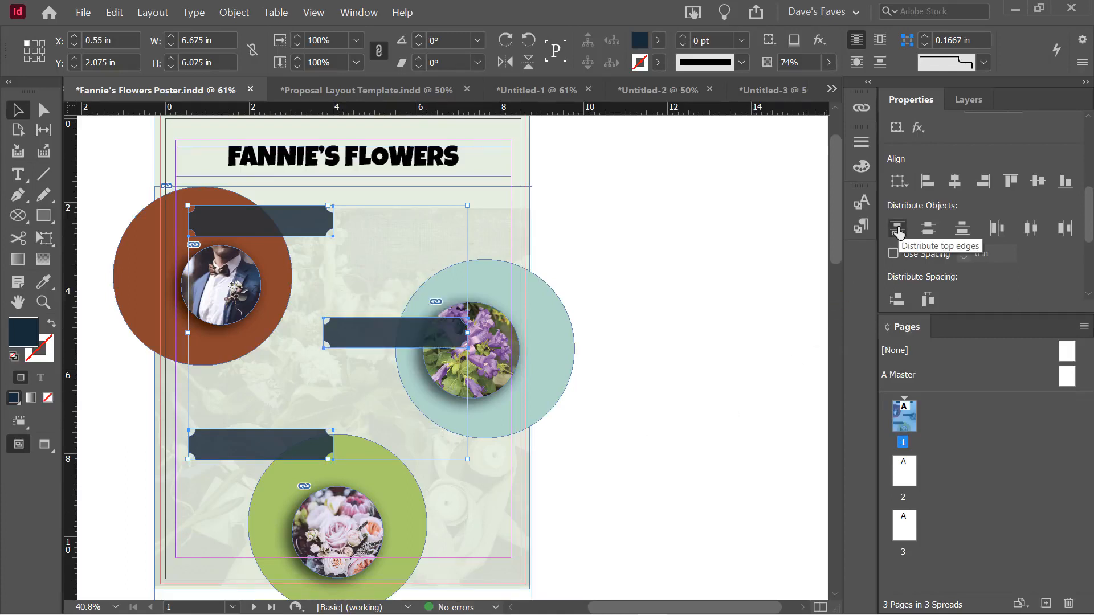
# Try distributing the banners' left edges, then undo it
pyautogui.click(927, 230)
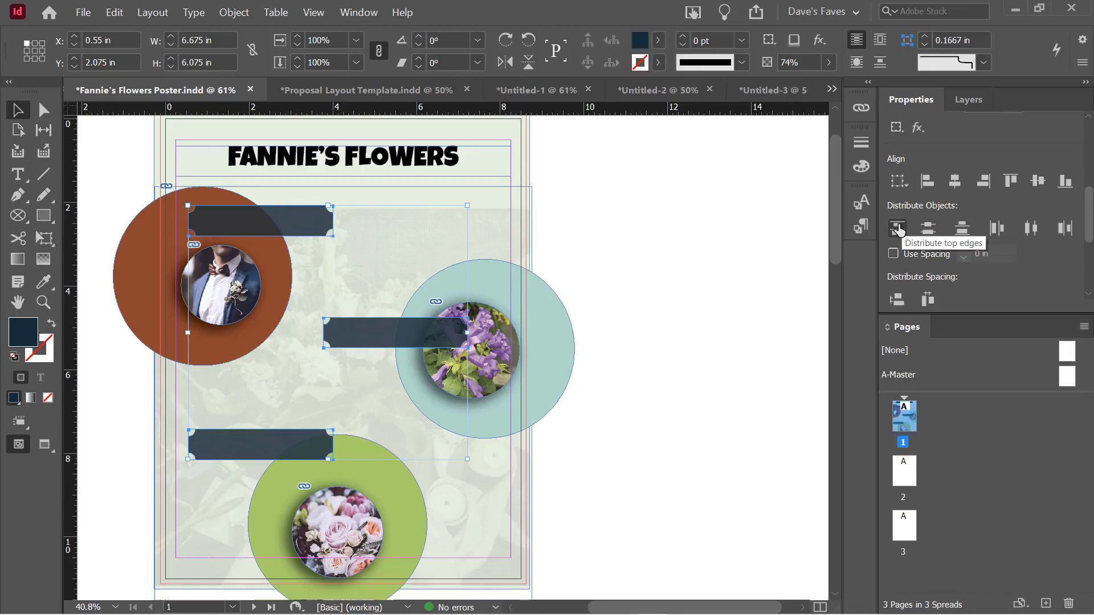
pyautogui.click(927, 230)
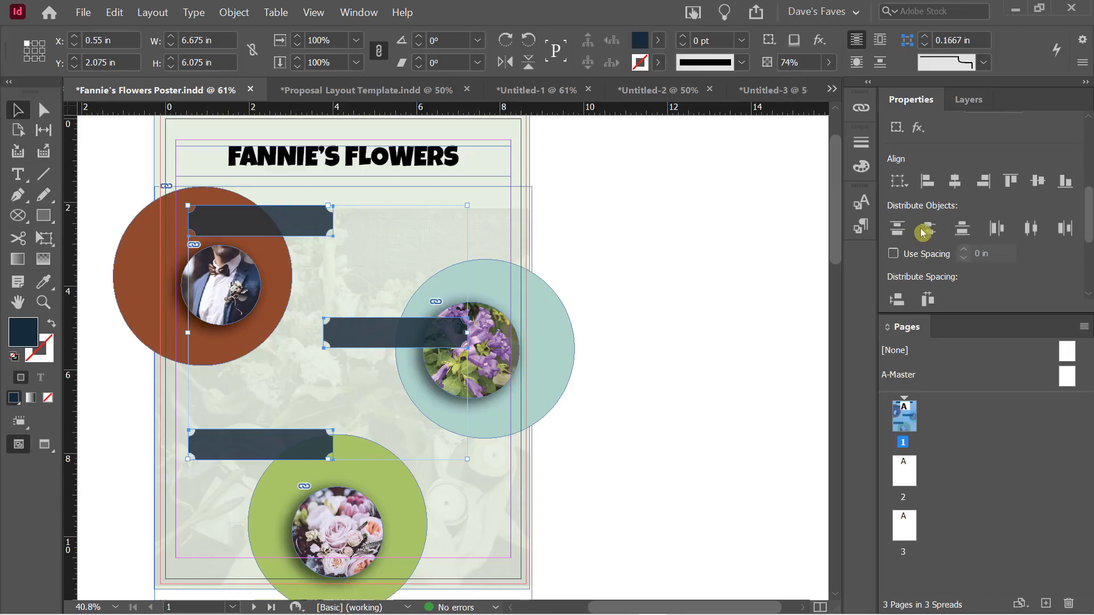
pyautogui.click(1001, 240)
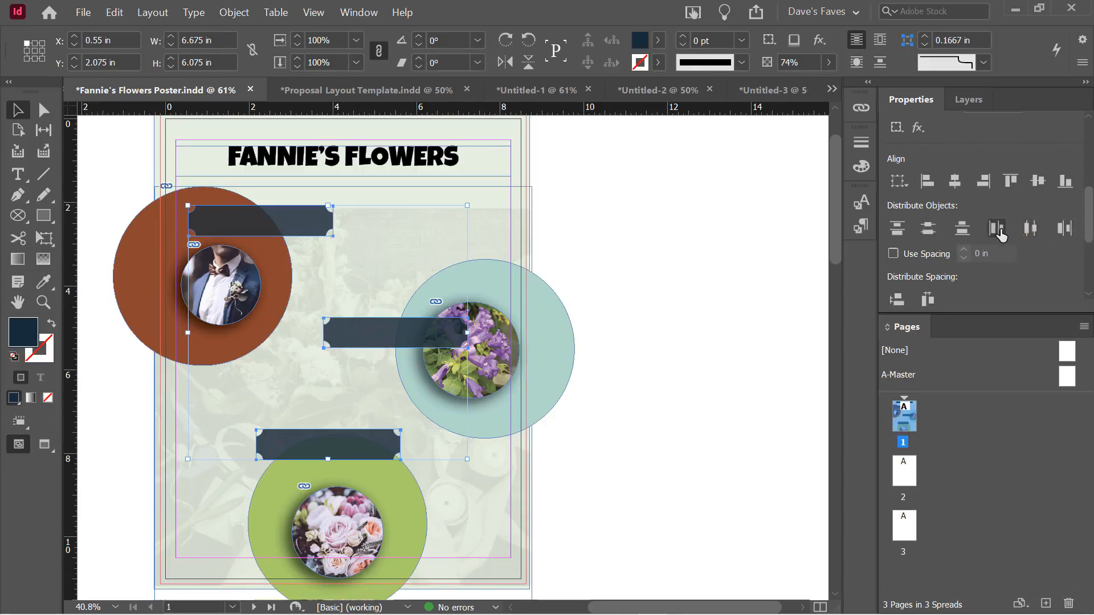
pyautogui.click(893, 324)
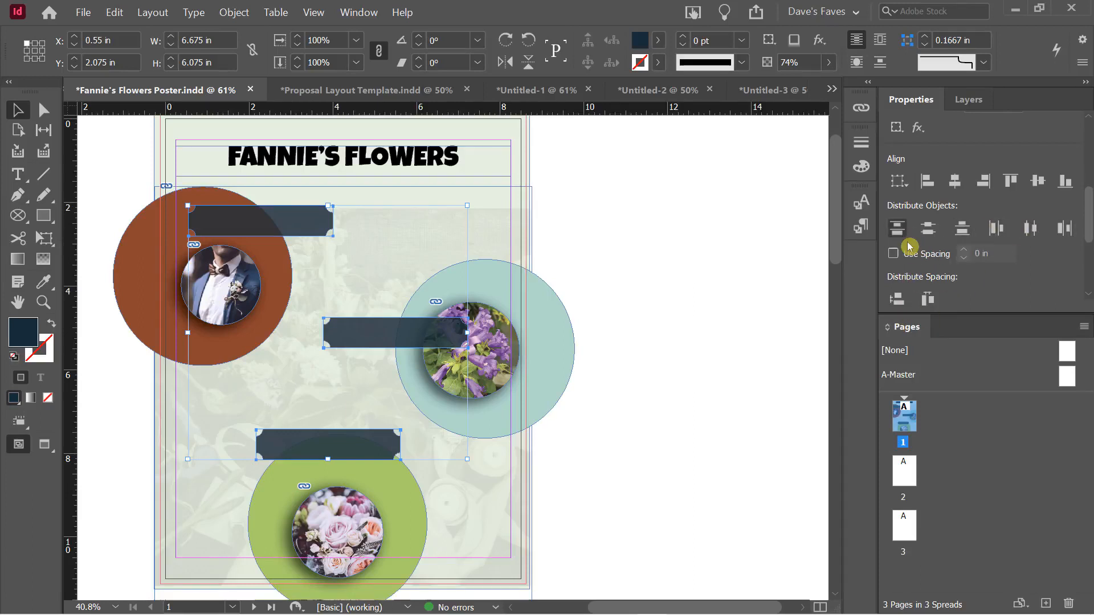
pyautogui.hotkey('ctrl', 'z')
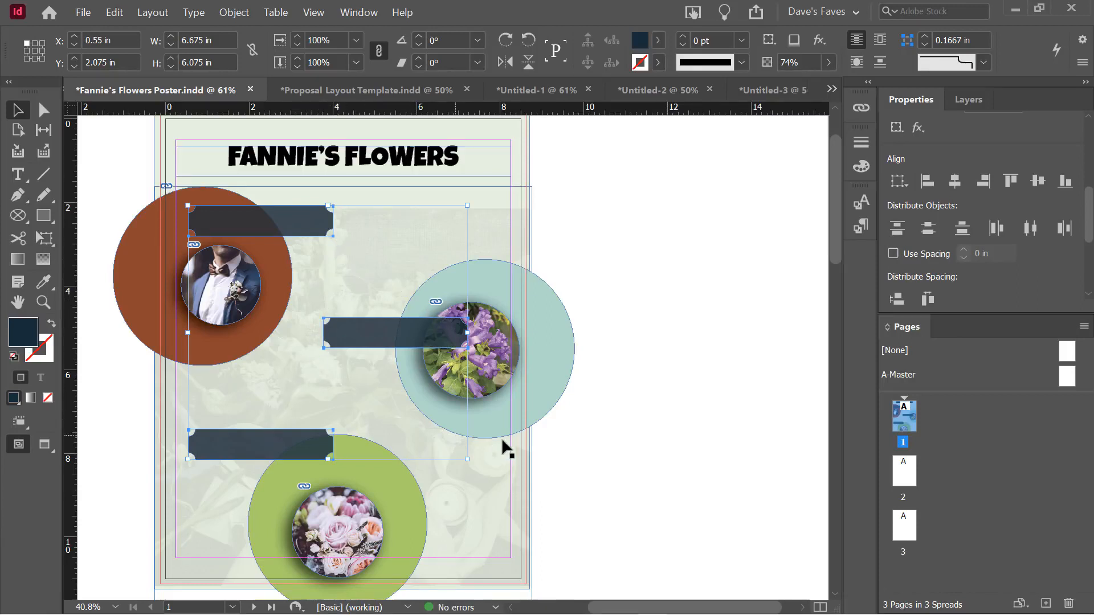
pyautogui.click(642, 409)
pyautogui.press('w')
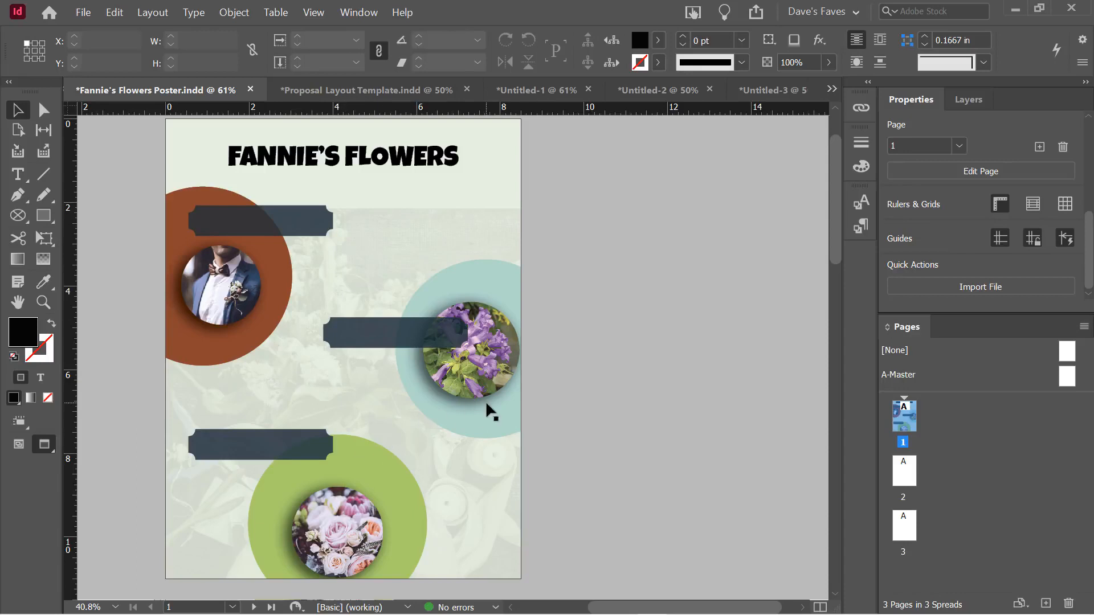
pyautogui.press('w')
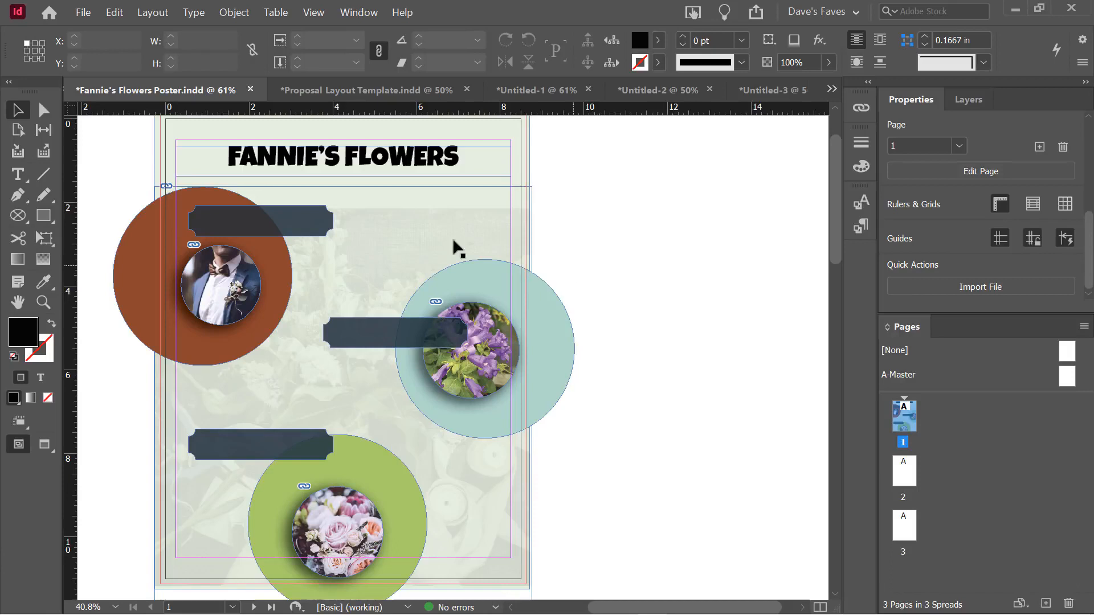
pyautogui.click(330, 217)
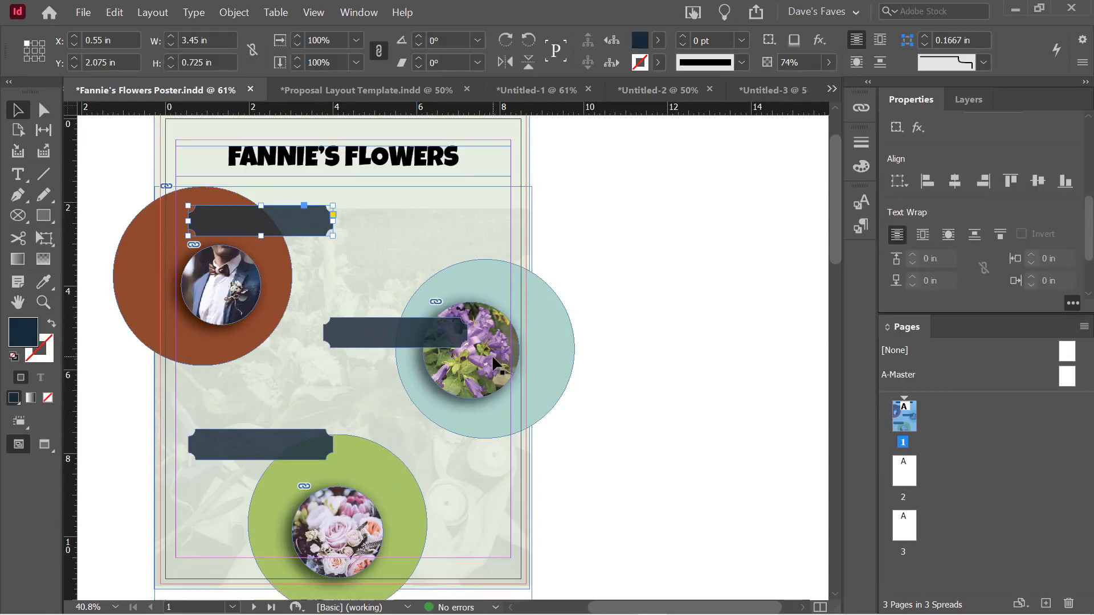
pyautogui.keyDown('shift'); pyautogui.click(377, 342); pyautogui.keyUp('shift')
pyautogui.keyDown('shift'); pyautogui.click(285, 447); pyautogui.keyUp('shift')
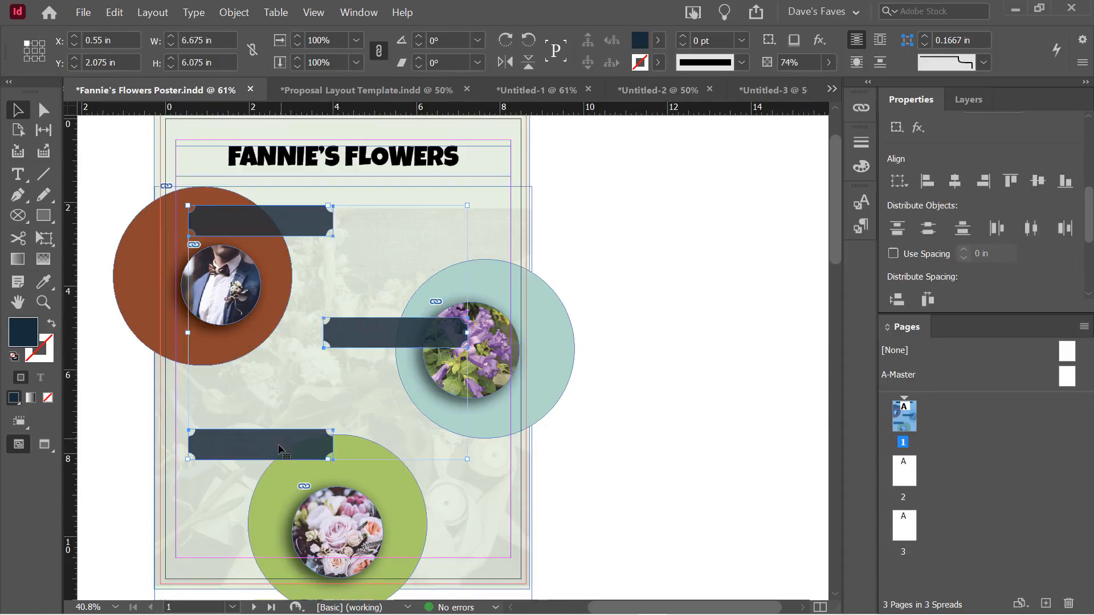
pyautogui.moveTo(1090, 217)
pyautogui.mouseDown()
pyautogui.moveTo(1090, 242)
pyautogui.moveTo(1089, 212)
pyautogui.moveTo(1089, 227)
pyautogui.mouseUp()
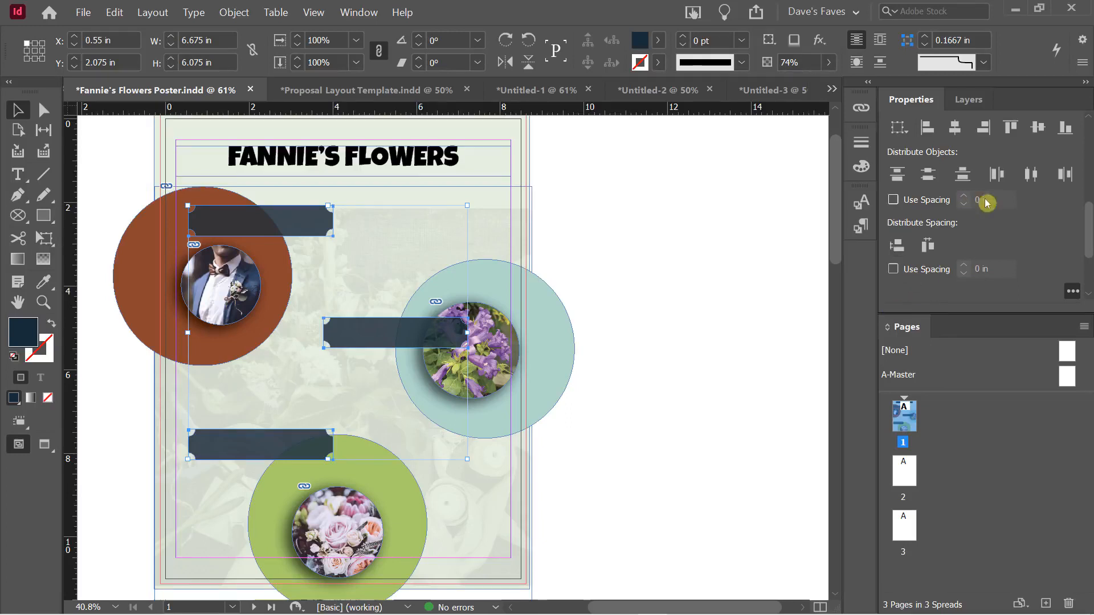
pyautogui.click(578, 222)
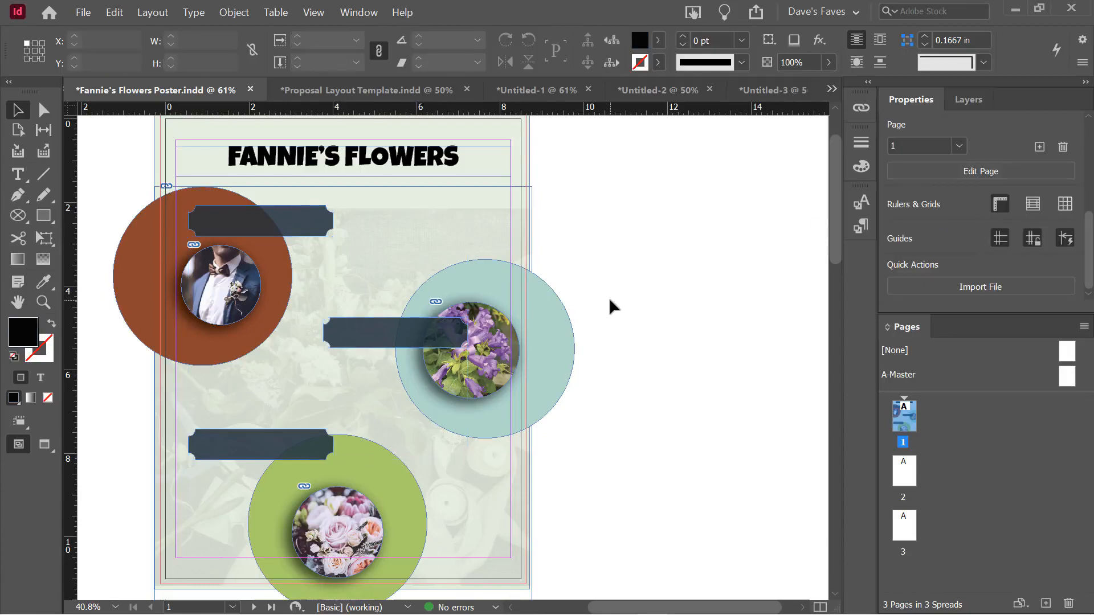
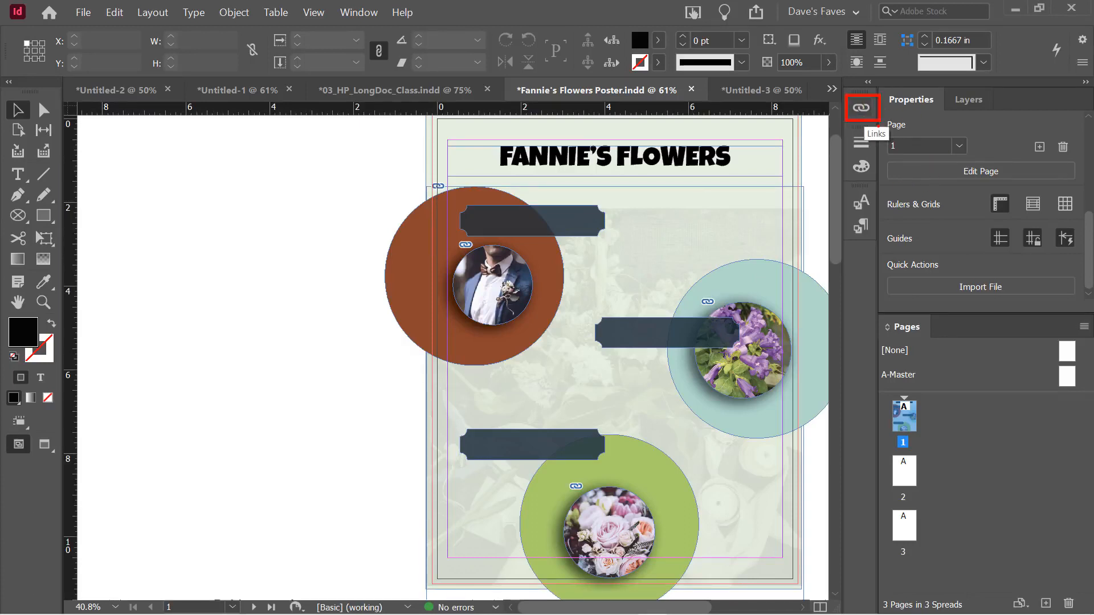
# Open the Links panel from the Window menu and move it off the poster
pyautogui.click(346, 14)
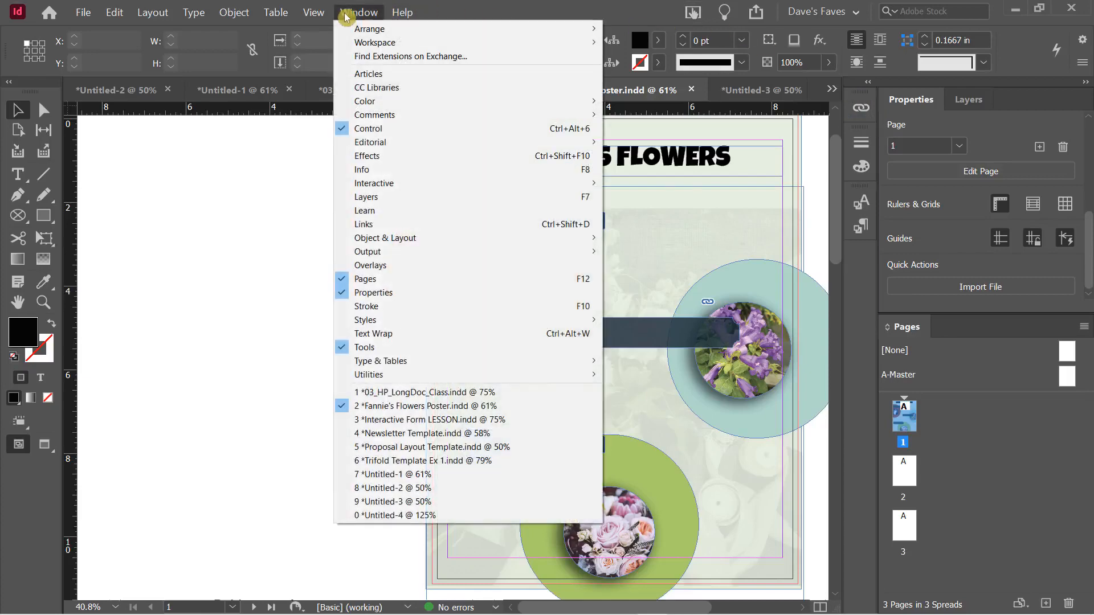
pyautogui.click(395, 226)
pyautogui.moveTo(666, 104); pyautogui.dragTo(171, 153)
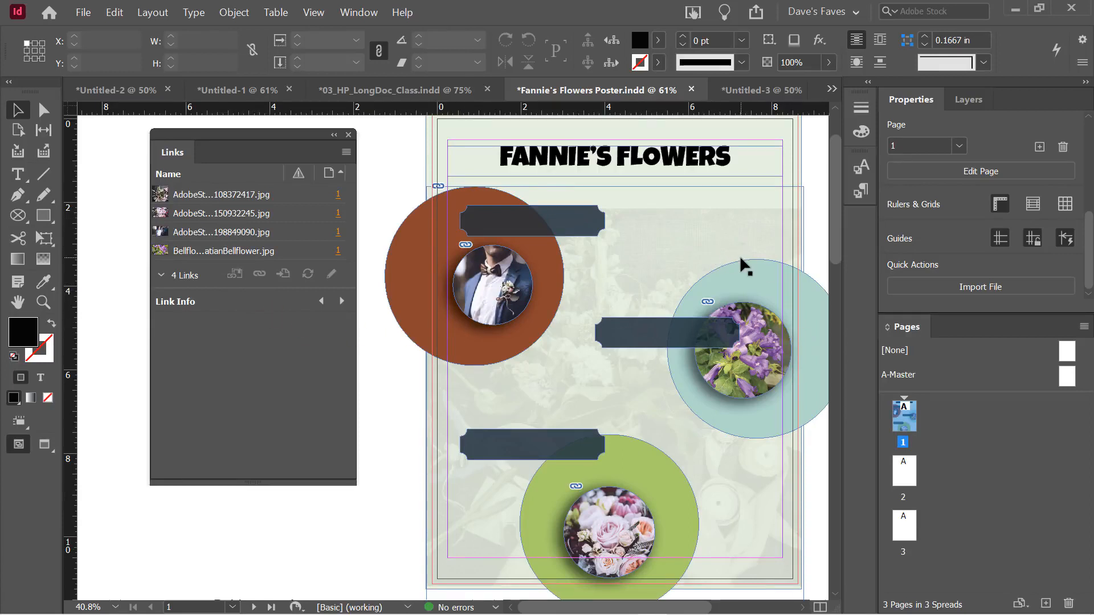
pyautogui.click(197, 374)
# Review the Link Info for each linked photo, including the Bellflower image
pyautogui.click(204, 199)
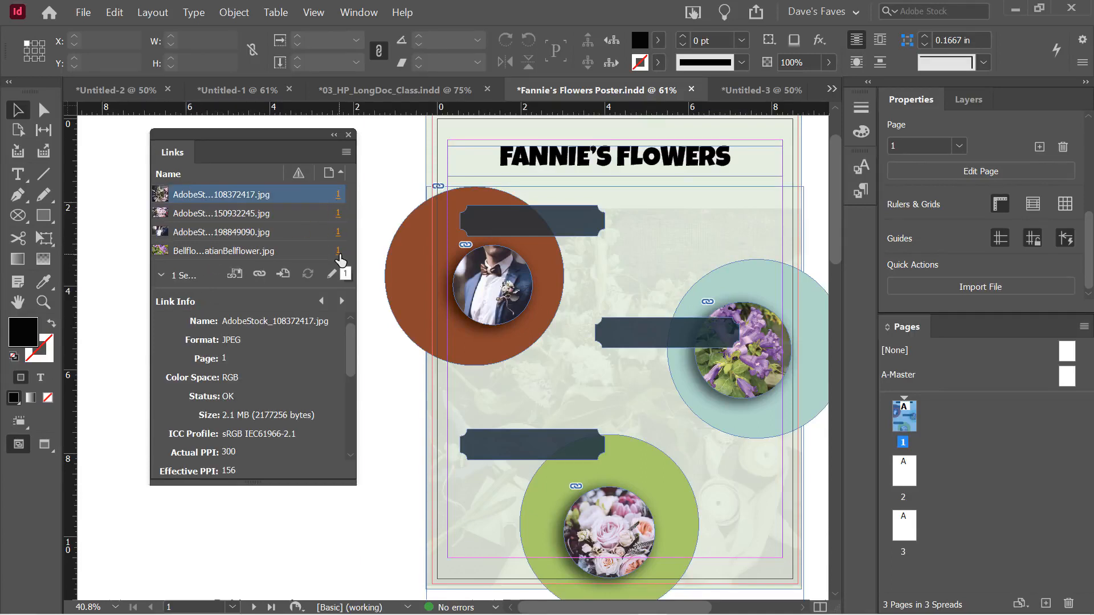
pyautogui.click(232, 213)
pyautogui.click(228, 238)
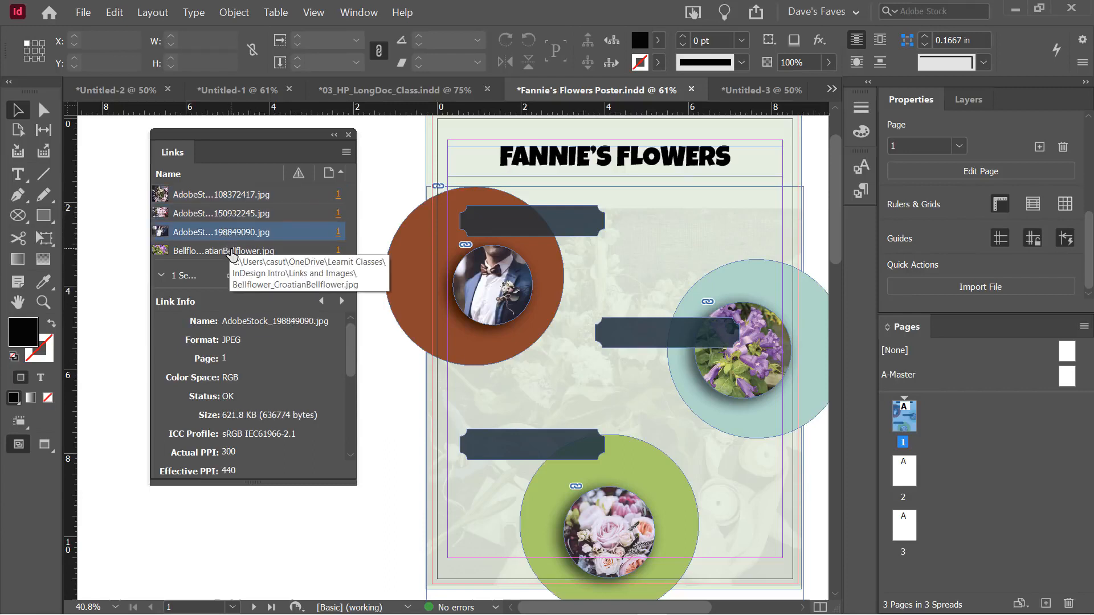
pyautogui.click(231, 254)
pyautogui.click(240, 198)
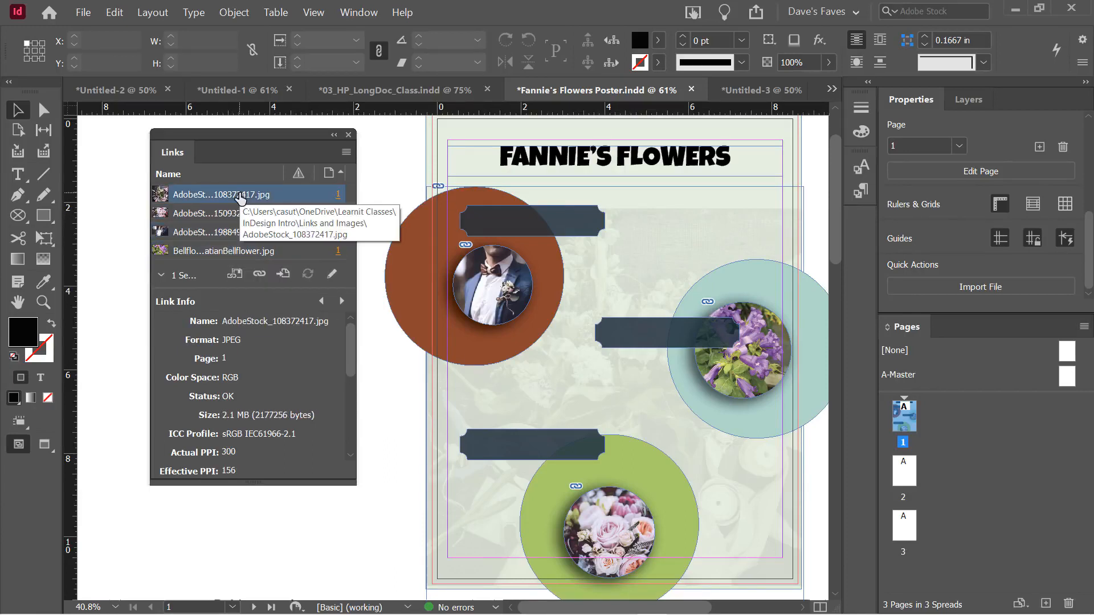
# Switch to the 03_HP_LongDoc_Class.indd document
pyautogui.moveTo(345, 348)
pyautogui.mouseDown()
pyautogui.moveTo(354, 432)
pyautogui.moveTo(354, 362)
pyautogui.mouseUp()
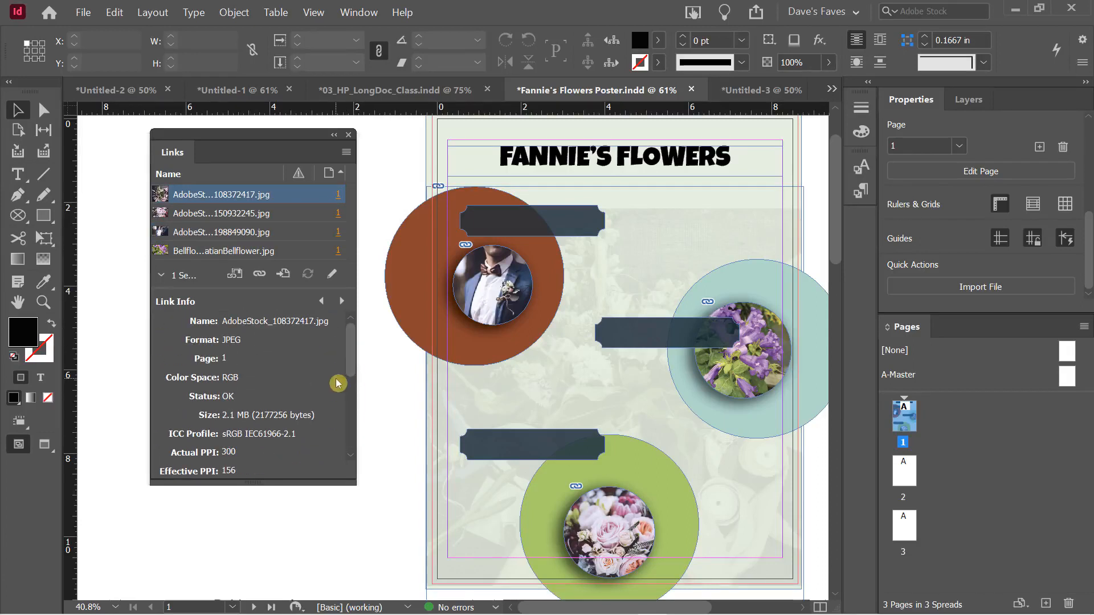
pyautogui.moveTo(352, 342); pyautogui.dragTo(367, 387)
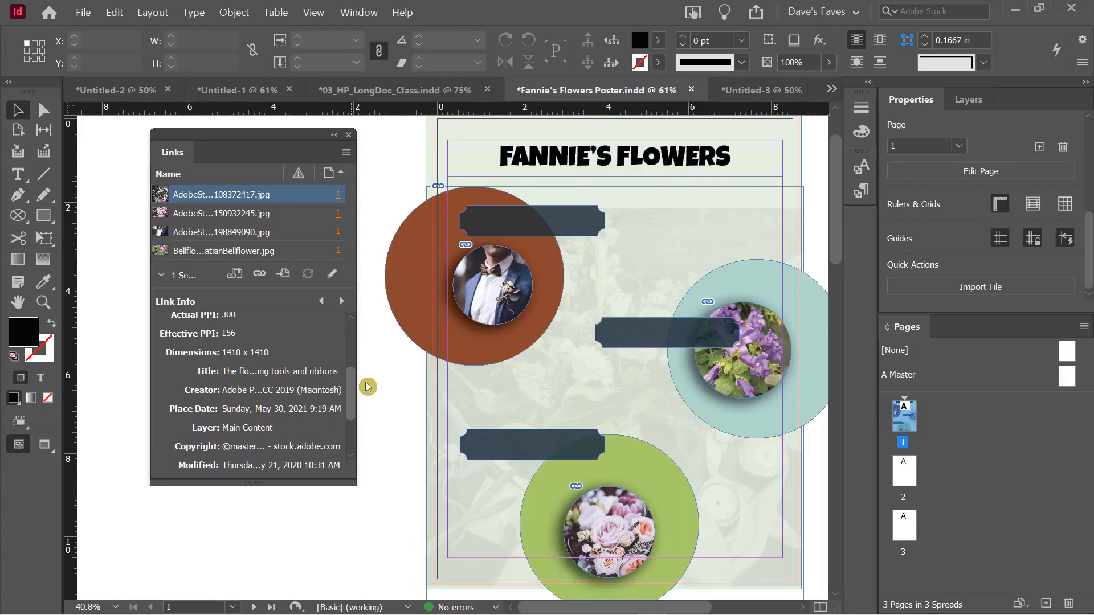
pyautogui.moveTo(367, 387); pyautogui.dragTo(360, 335)
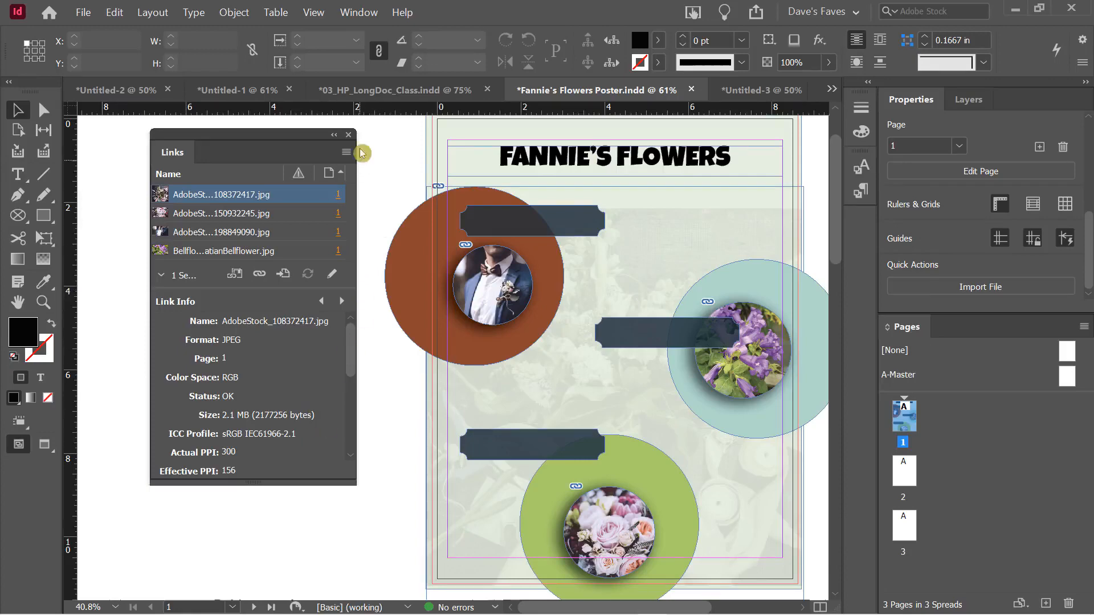
pyautogui.click(383, 94)
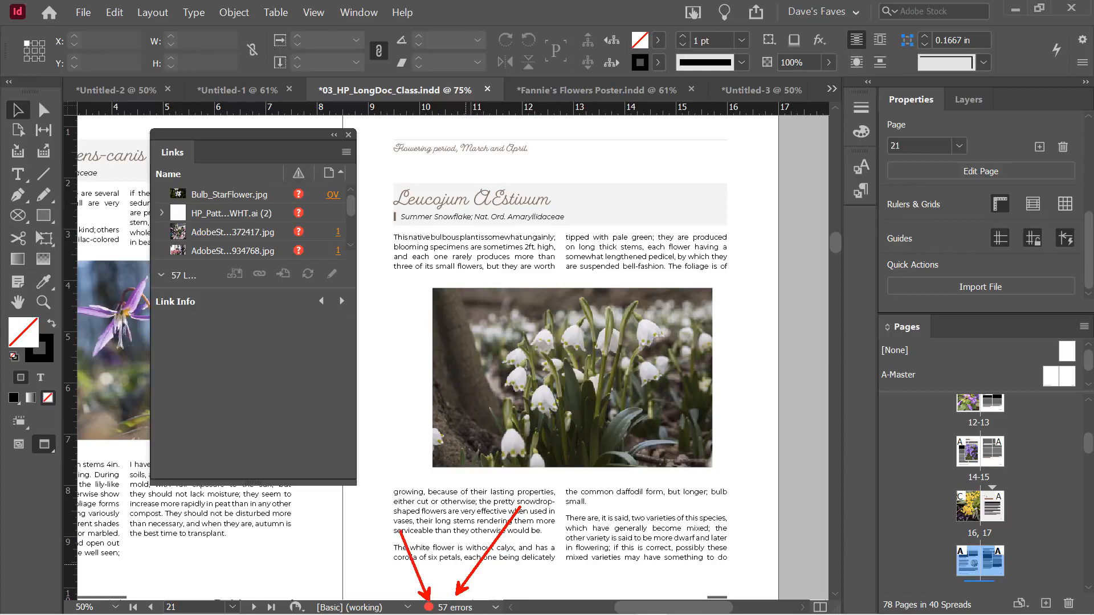
# Open Preflight, expand LINKS > Missing link, and jump to the missing pattern graphic on page 2
pyautogui.doubleClick(446, 607)
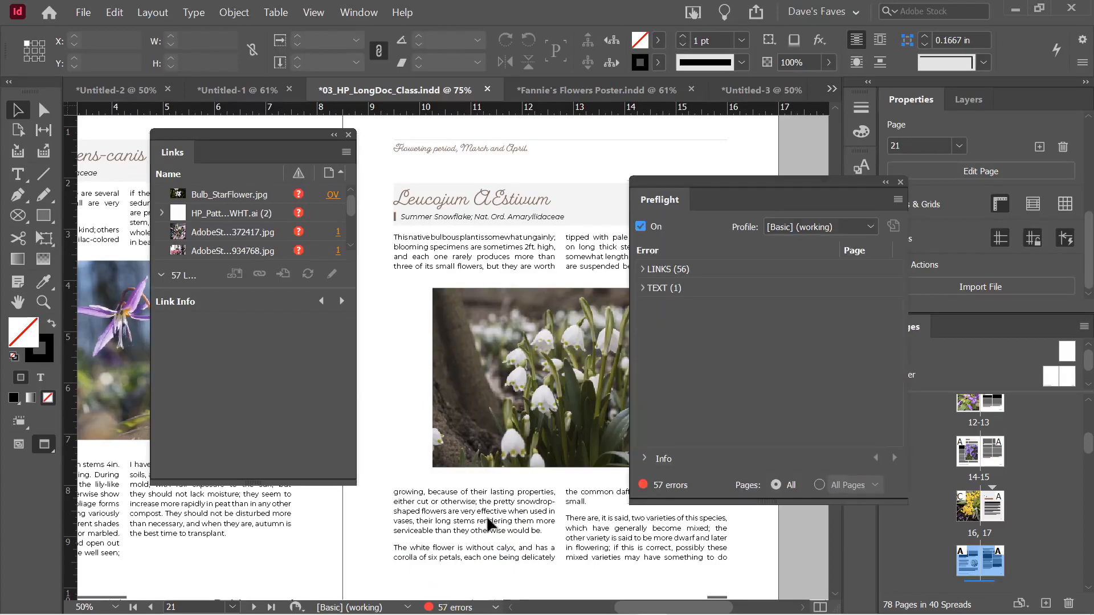
pyautogui.moveTo(711, 185); pyautogui.dragTo(529, 161)
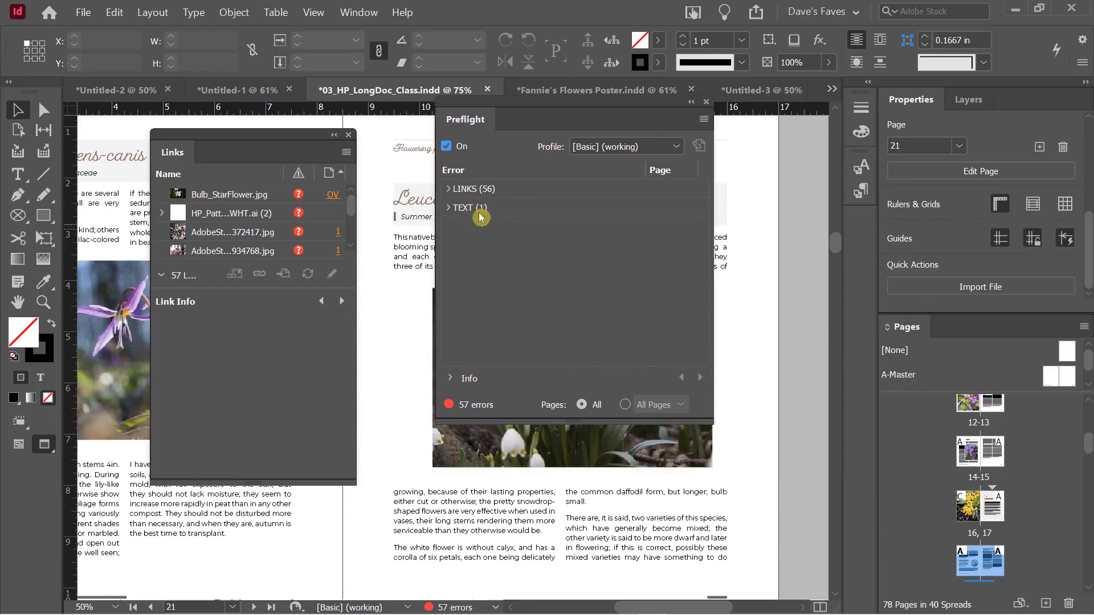
pyautogui.click(448, 190)
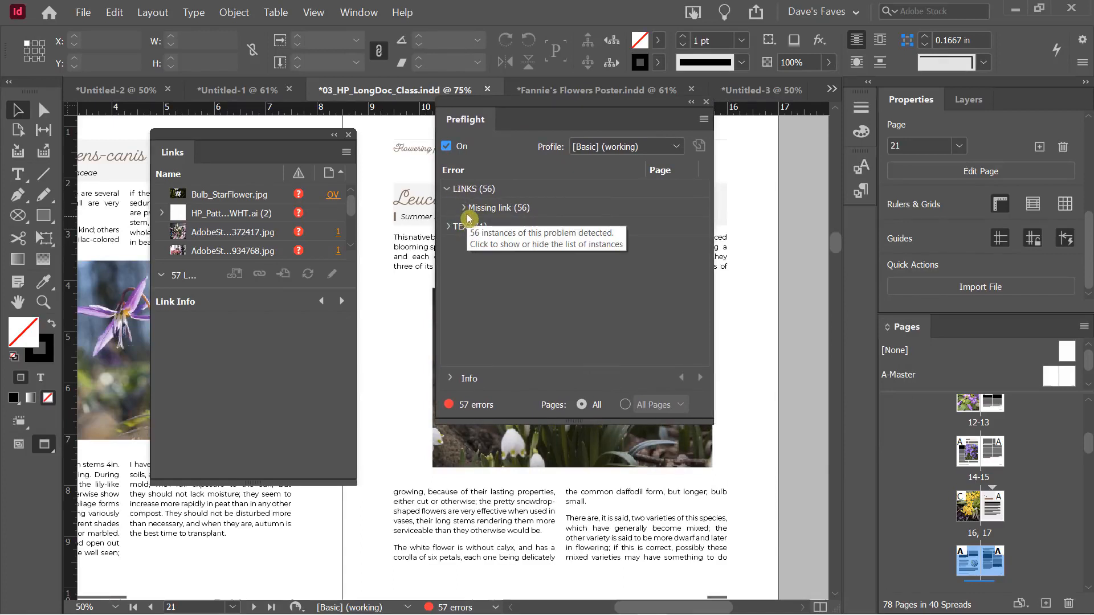
pyautogui.click(464, 208)
pyautogui.moveTo(704, 206)
pyautogui.mouseDown()
pyautogui.moveTo(706, 342)
pyautogui.moveTo(713, 186)
pyautogui.mouseUp()
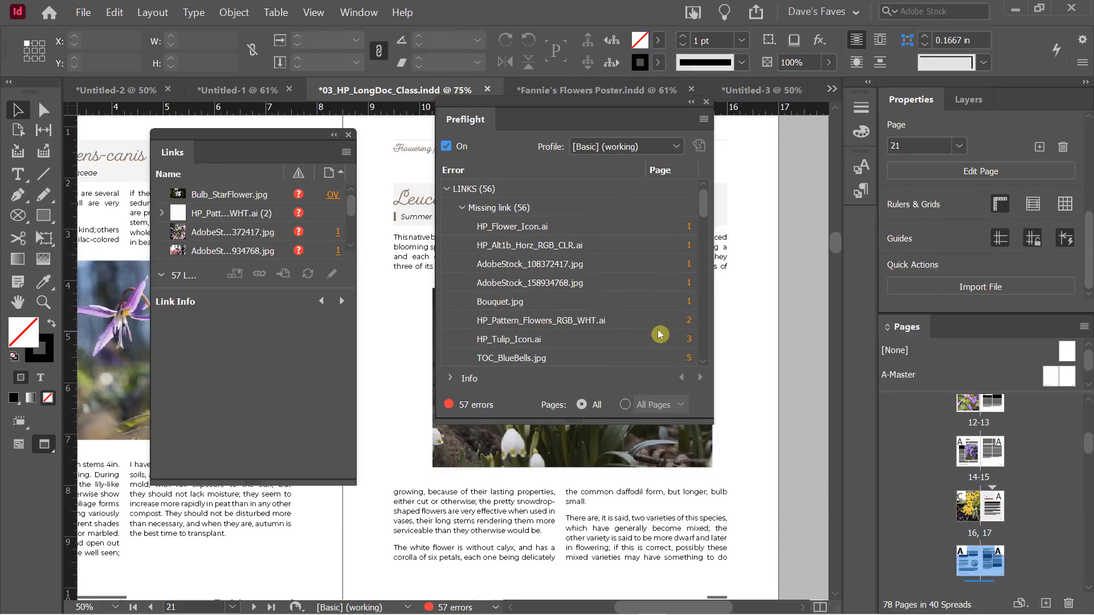
pyautogui.click(689, 321)
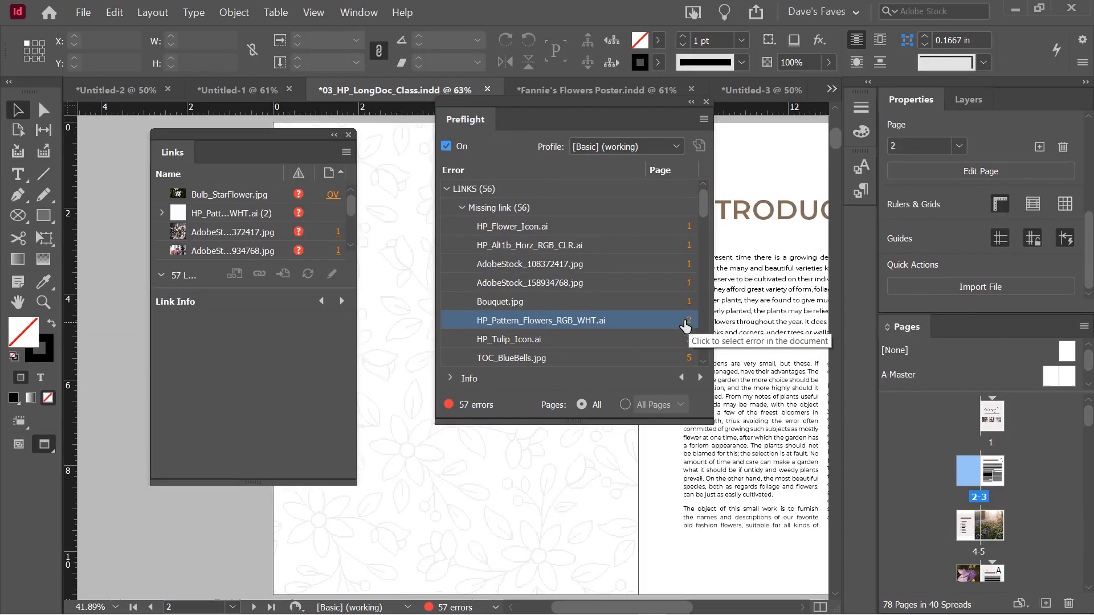
# Scroll the missing-link list and jump to the missing Bulbs.jpg on page 16
pyautogui.moveTo(569, 124); pyautogui.dragTo(516, 162)
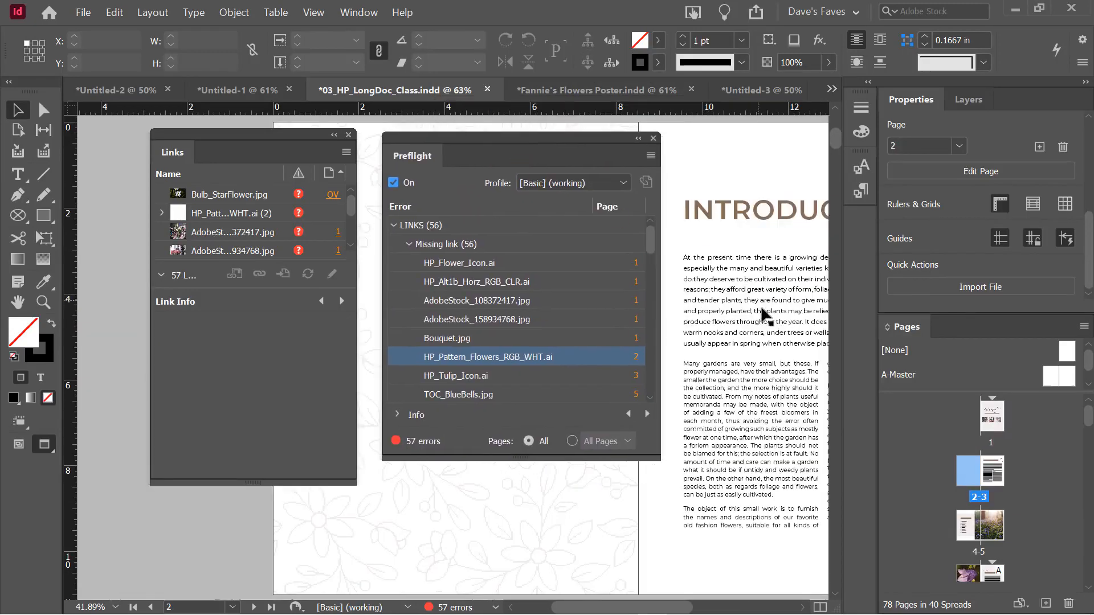
pyautogui.scroll(-1, 759, 307)
pyautogui.moveTo(661, 605); pyautogui.dragTo(691, 606)
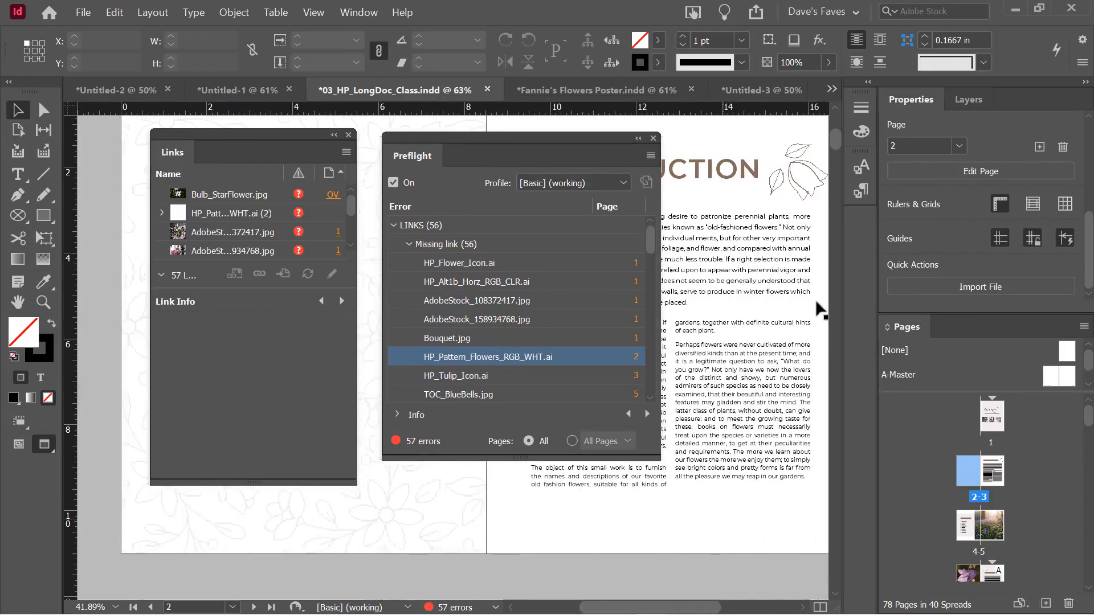
pyautogui.scroll(-3, 524, 330)
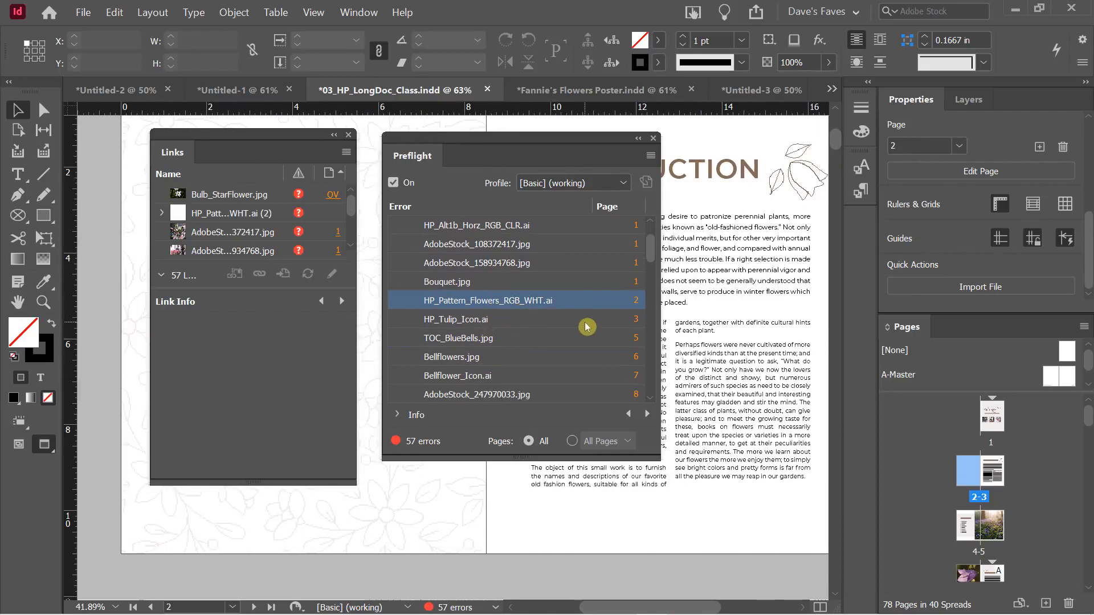
pyautogui.scroll(-1, 578, 326)
pyautogui.scroll(-1, 525, 263)
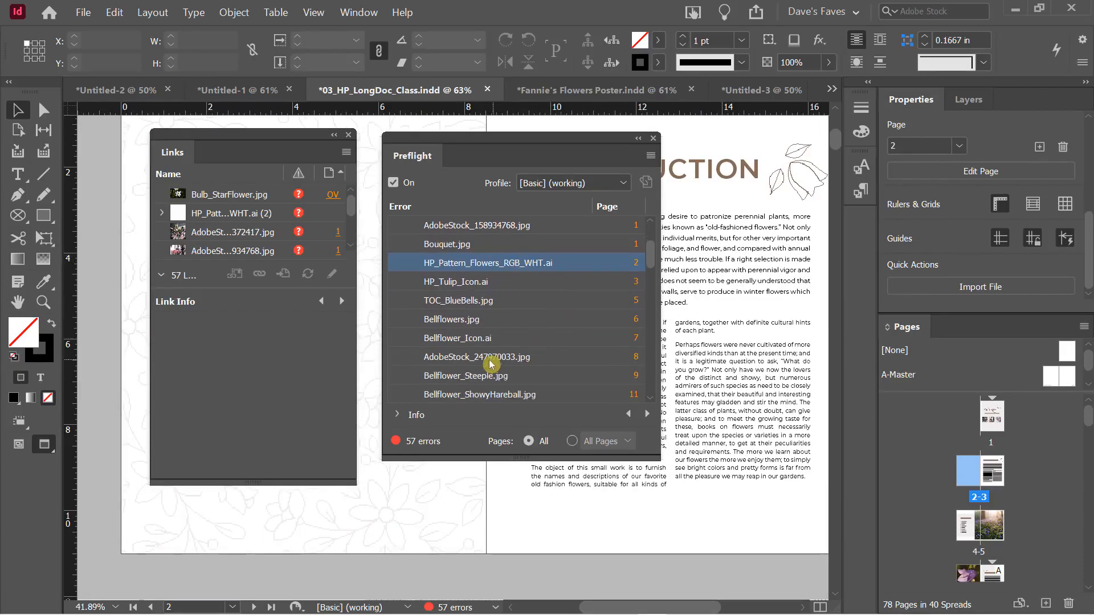
pyautogui.scroll(-3, 512, 319)
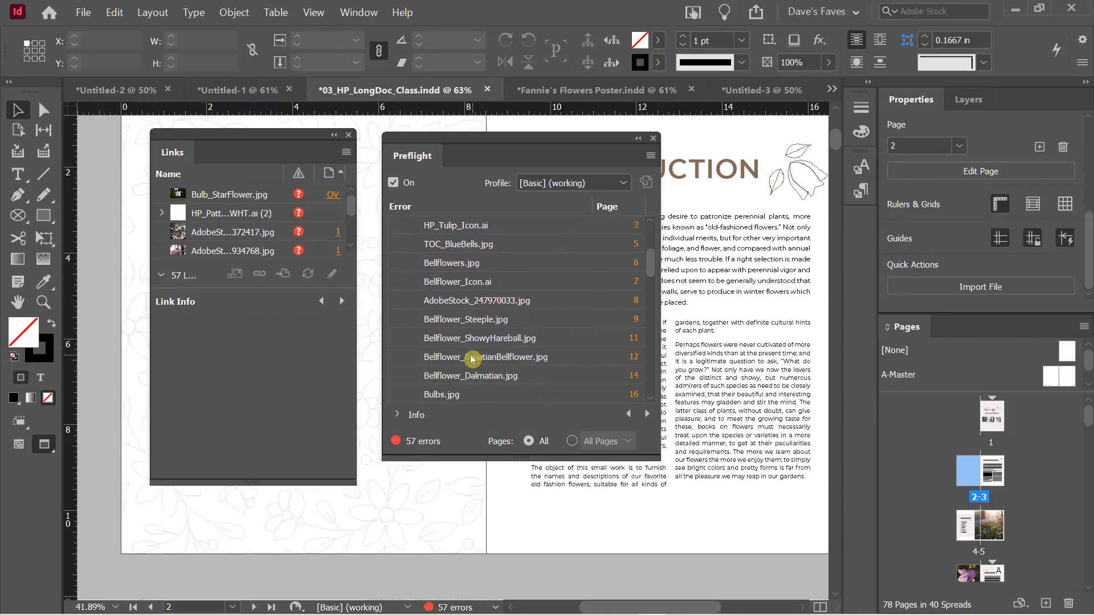
pyautogui.scroll(-2, 473, 359)
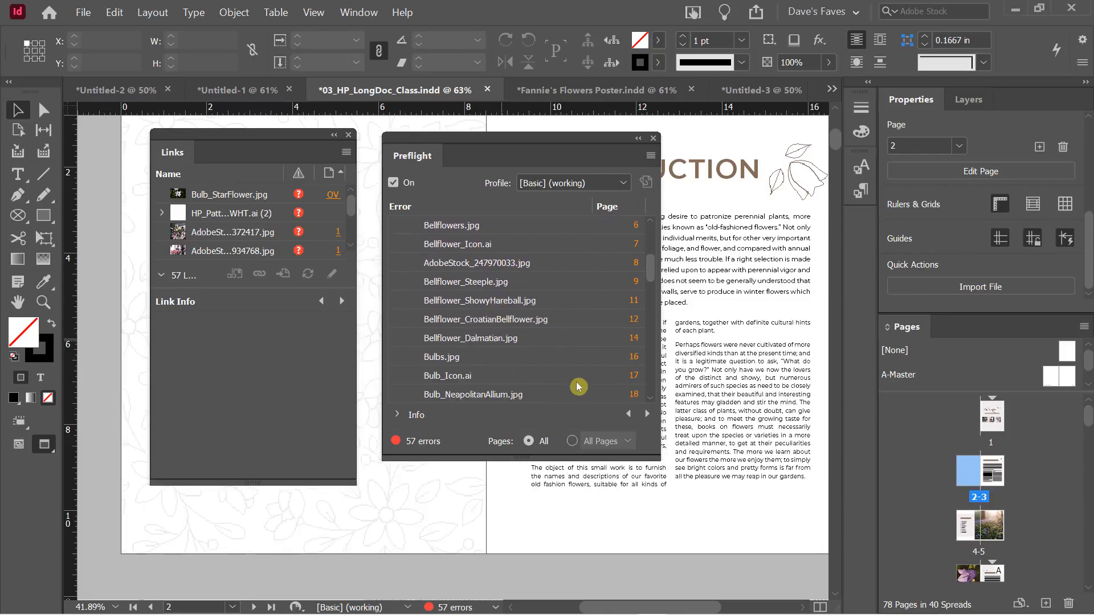
pyautogui.click(632, 358)
pyautogui.moveTo(535, 147)
pyautogui.mouseDown()
pyautogui.moveTo(655, 151)
pyautogui.moveTo(692, 214)
pyautogui.moveTo(517, 171)
pyautogui.moveTo(517, 156)
pyautogui.mouseUp()
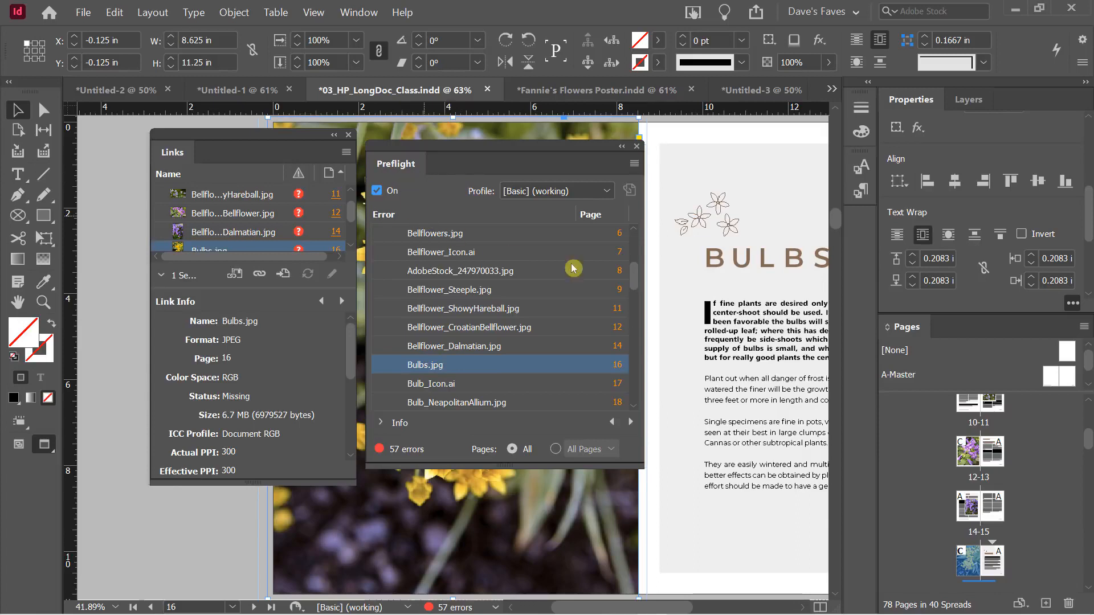
# Close Preflight and select AdobeStock_108372417.jpg in the Links panel
pyautogui.moveTo(638, 278)
pyautogui.mouseDown()
pyautogui.moveTo(630, 196)
pyautogui.moveTo(635, 319)
pyautogui.moveTo(635, 289)
pyautogui.mouseUp()
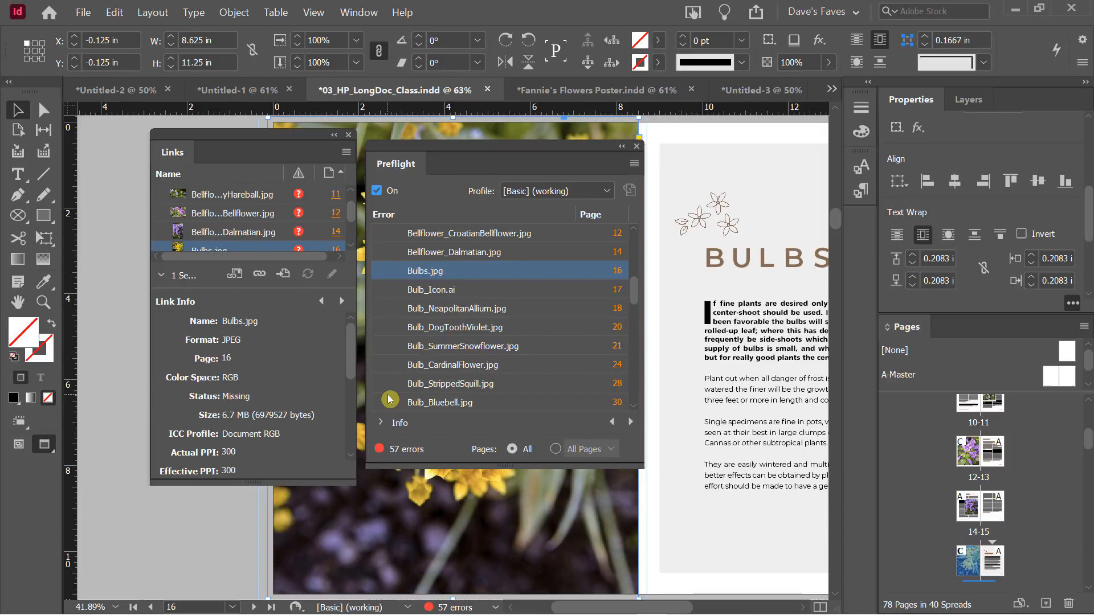
pyautogui.click(639, 148)
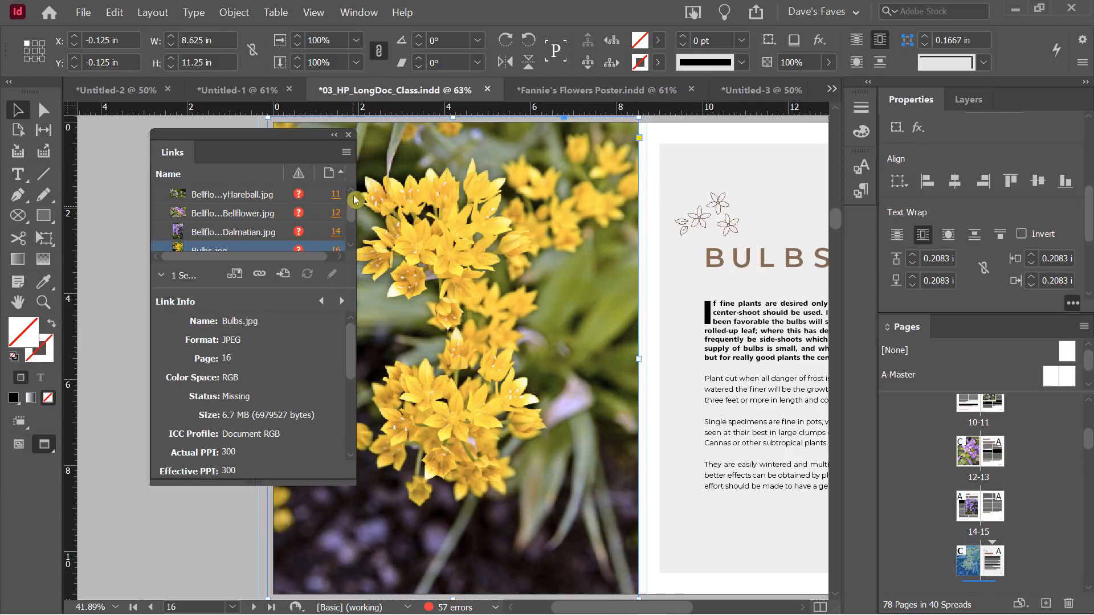
pyautogui.moveTo(353, 207); pyautogui.dragTo(353, 182)
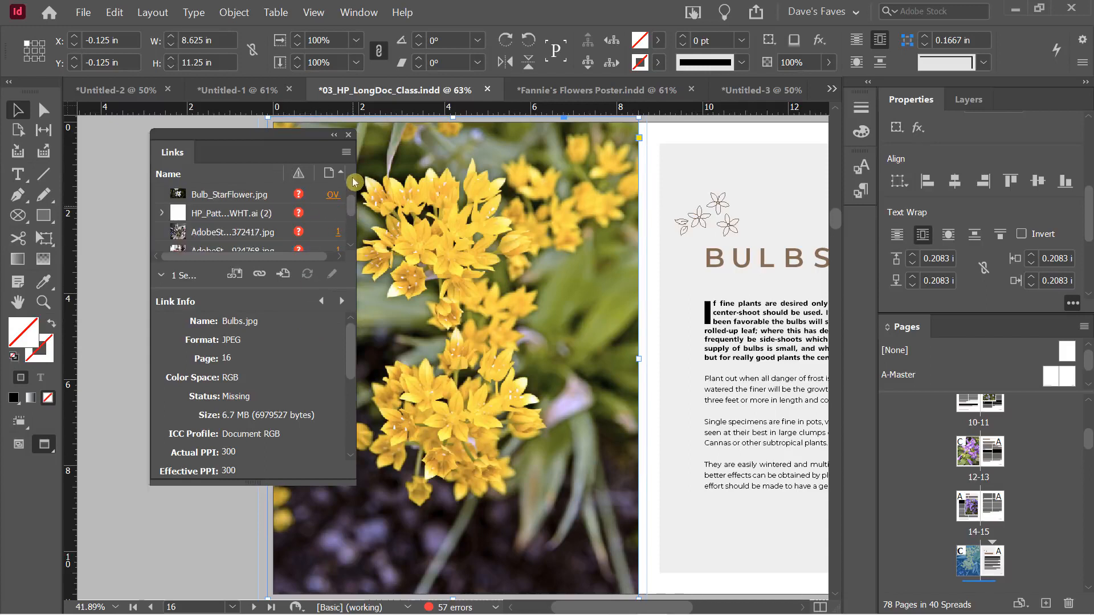
pyautogui.click(229, 239)
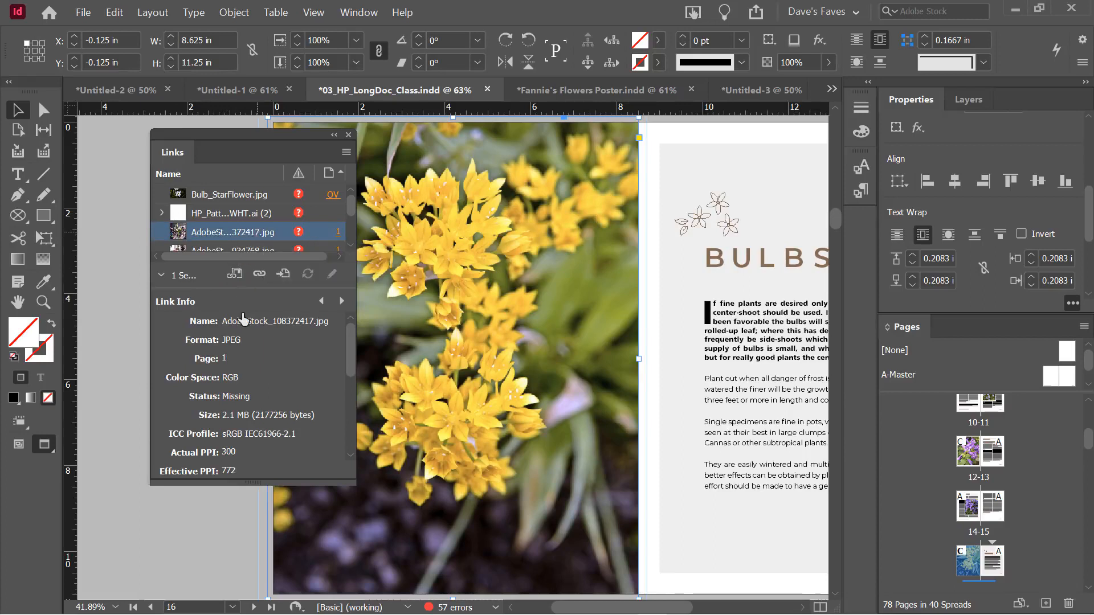
# Enlarge the Links panel and start relinking the missing AdobeStock_108372417.jpg
pyautogui.scroll(-3, 350, 363)
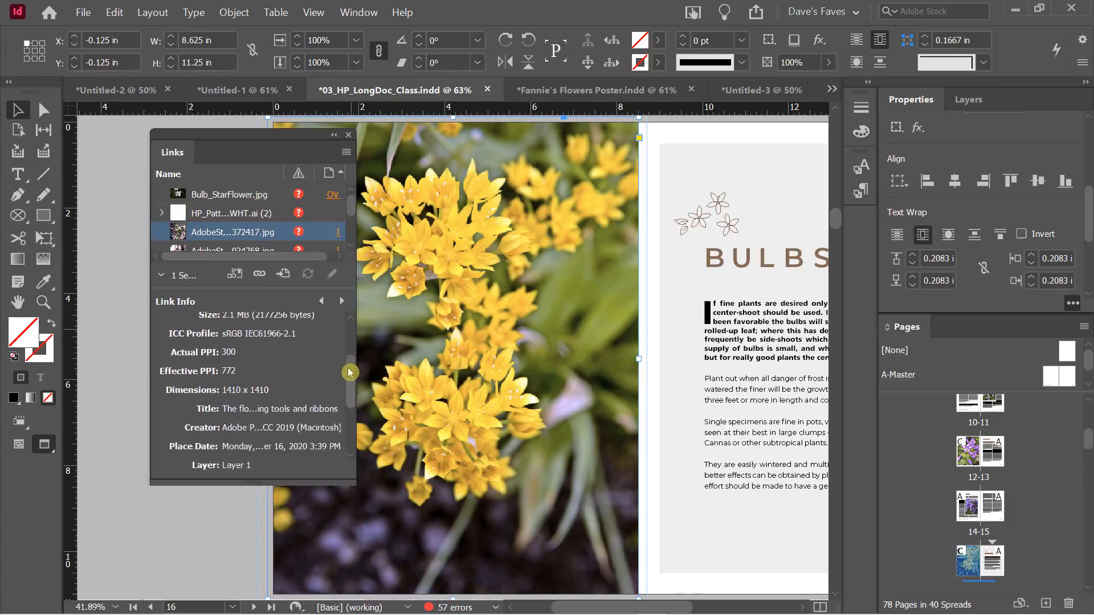
pyautogui.scroll(3, 350, 363)
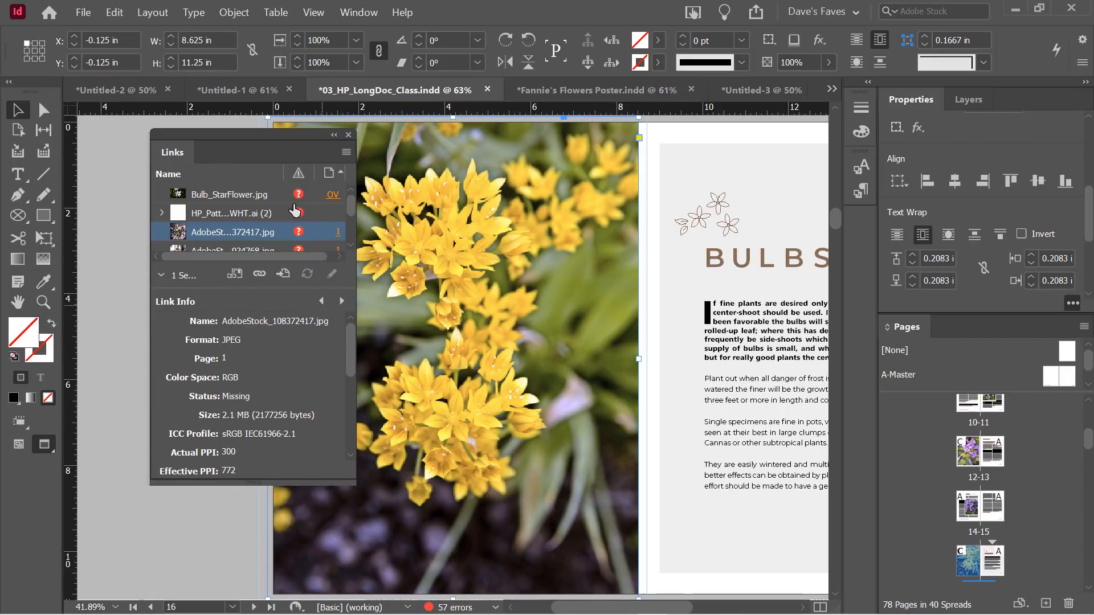
pyautogui.moveTo(257, 144); pyautogui.dragTo(242, 141)
pyautogui.moveTo(240, 289); pyautogui.dragTo(240, 360)
pyautogui.moveTo(237, 481); pyautogui.dragTo(244, 552)
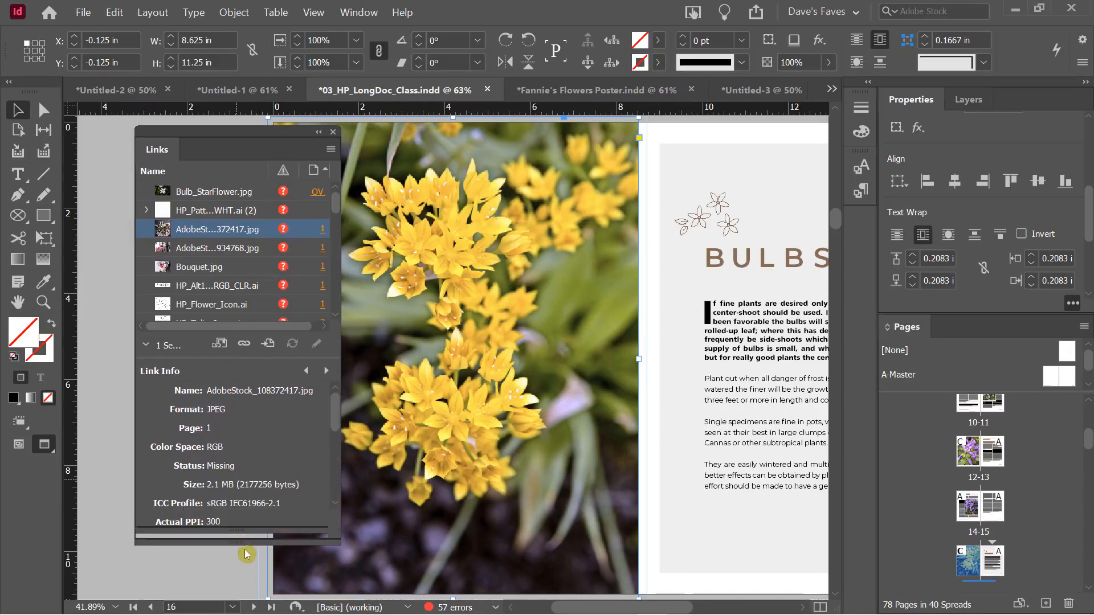
pyautogui.moveTo(243, 374); pyautogui.dragTo(259, 395)
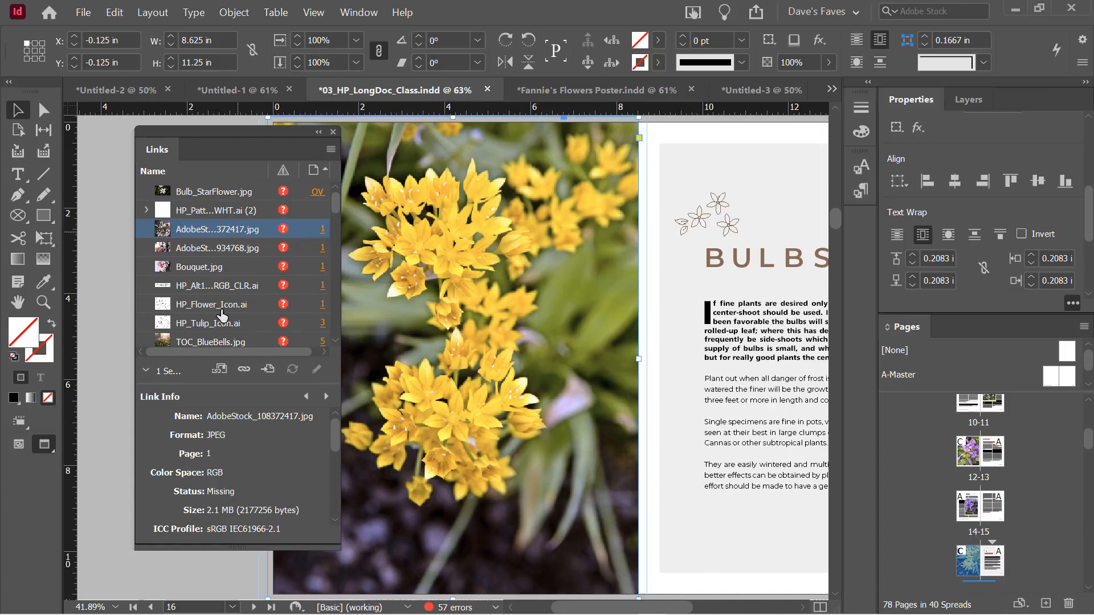
pyautogui.click(243, 372)
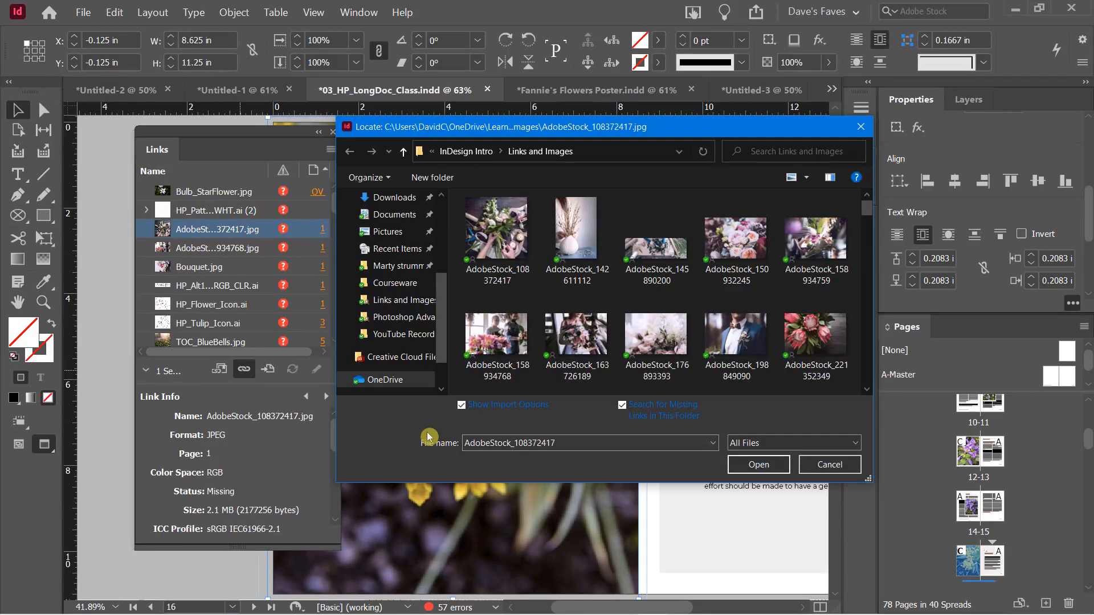
# Relink AdobeStock_108372417.jpg from its folder, accepting import options and the 56-links-relinked notice
pyautogui.doubleClick(504, 228)
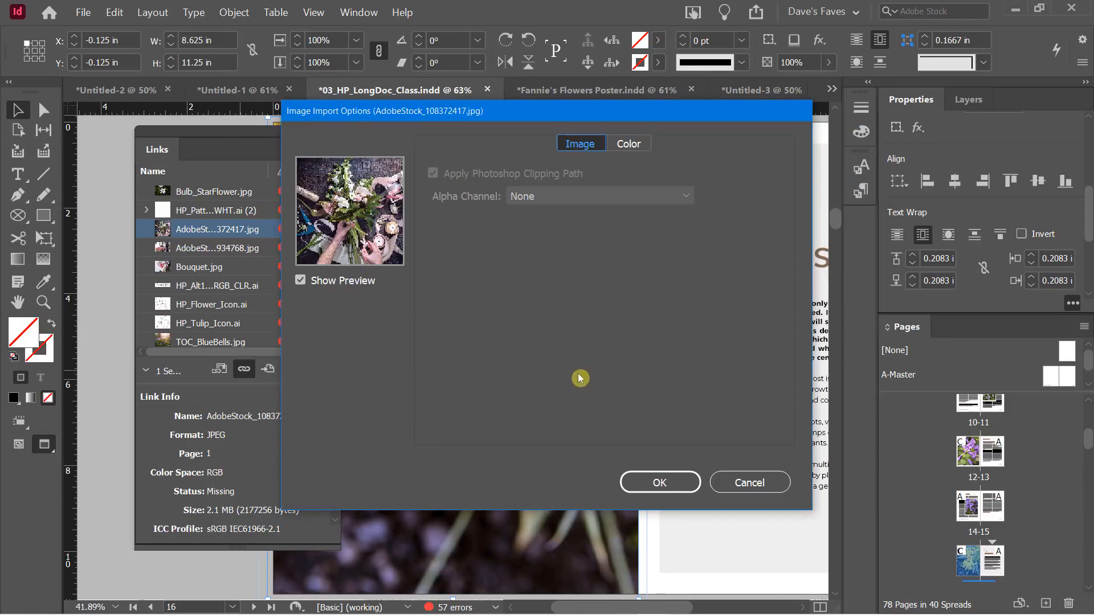
pyautogui.click(656, 482)
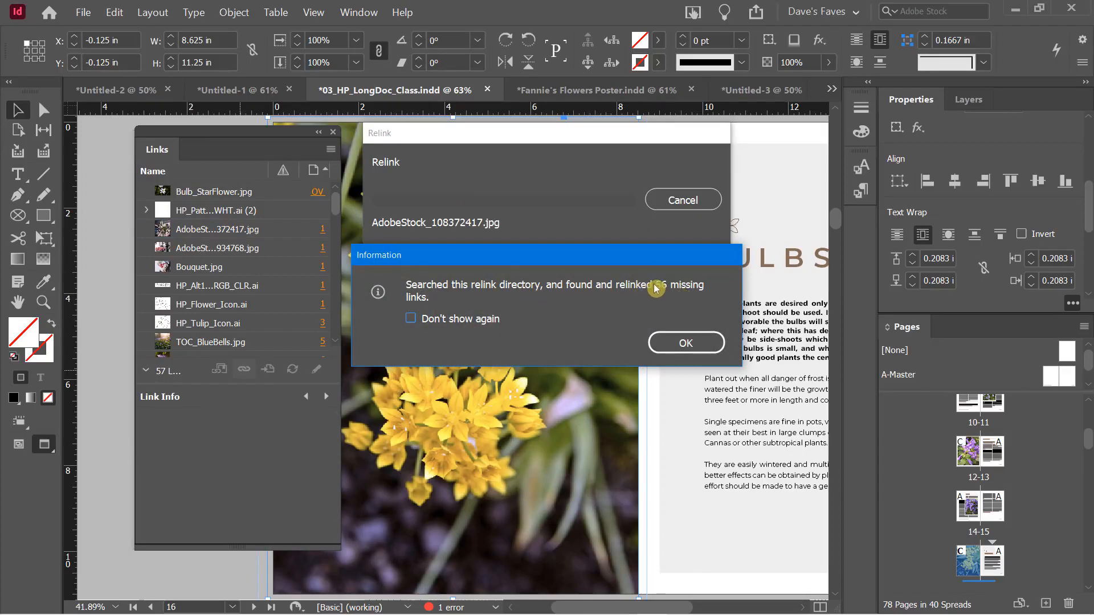
pyautogui.moveTo(652, 278); pyautogui.dragTo(711, 294)
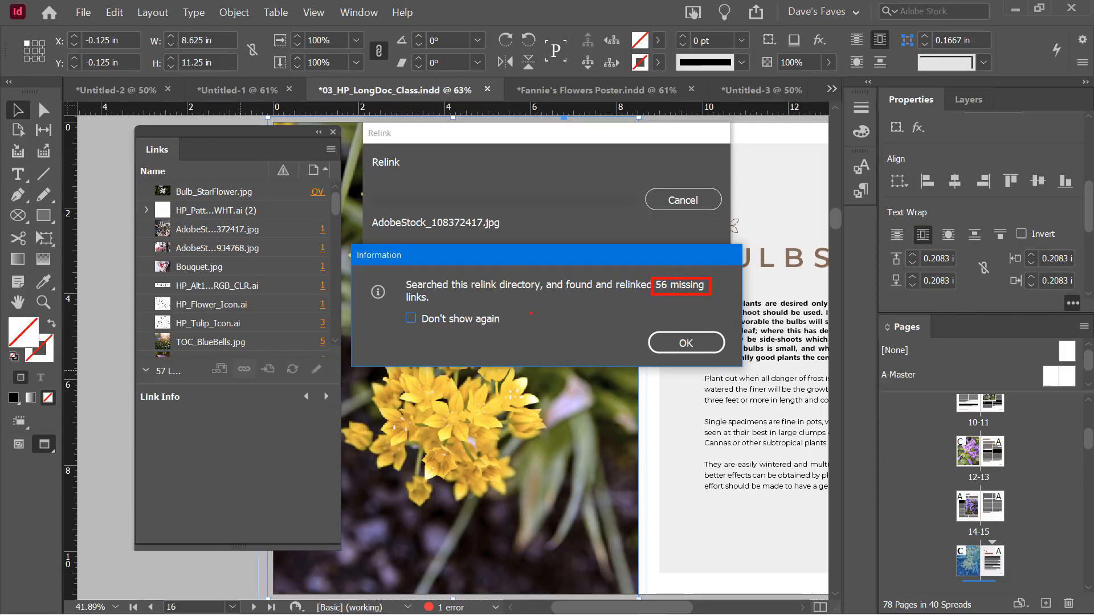
pyautogui.click(677, 344)
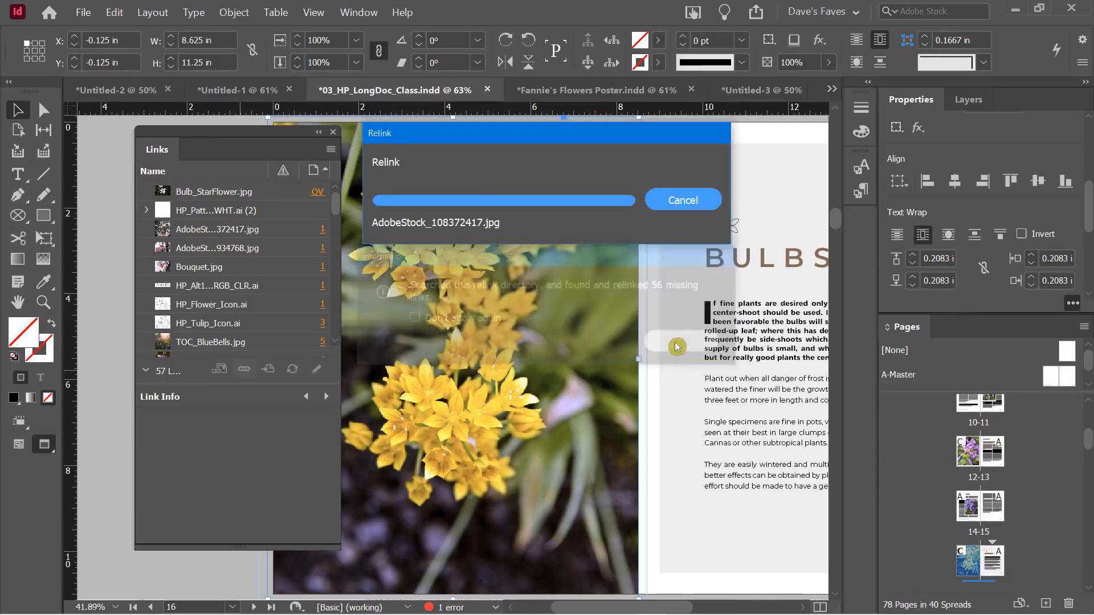
pyautogui.scroll(-2, 257, 247)
pyautogui.scroll(-15, 256, 247)
pyautogui.scroll(-12, 260, 249)
pyautogui.scroll(8, 265, 251)
pyautogui.scroll(15, 266, 251)
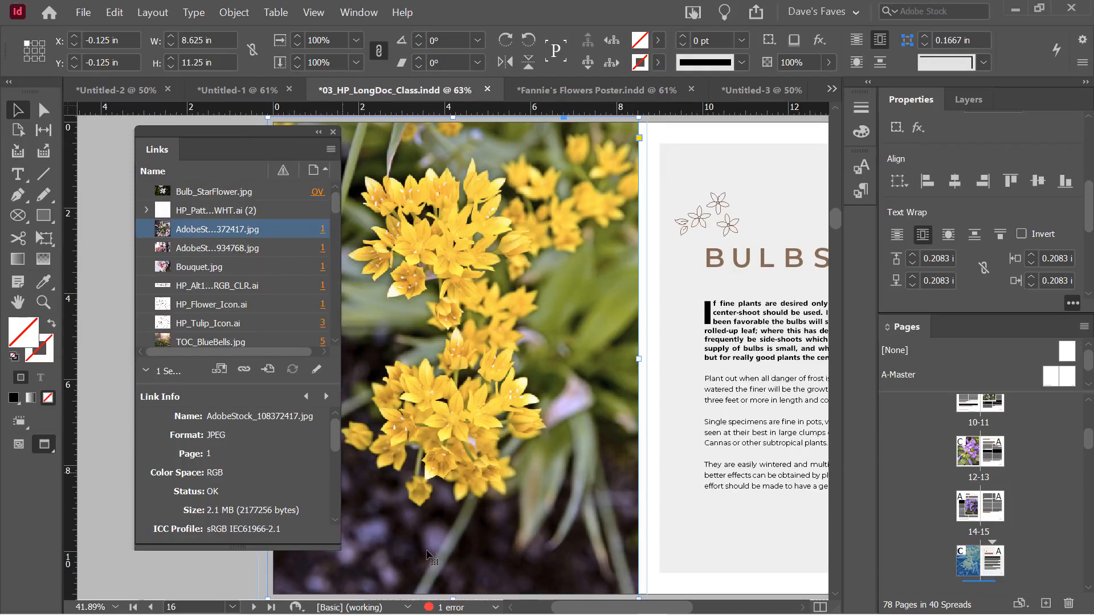
pyautogui.doubleClick(446, 609)
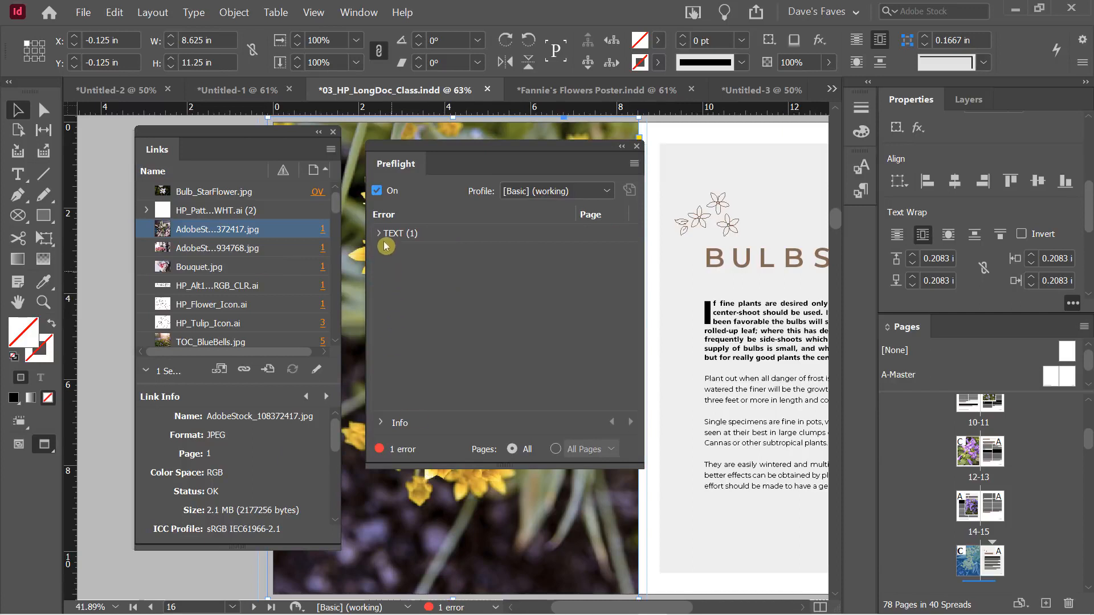
pyautogui.click(382, 237)
pyautogui.click(393, 252)
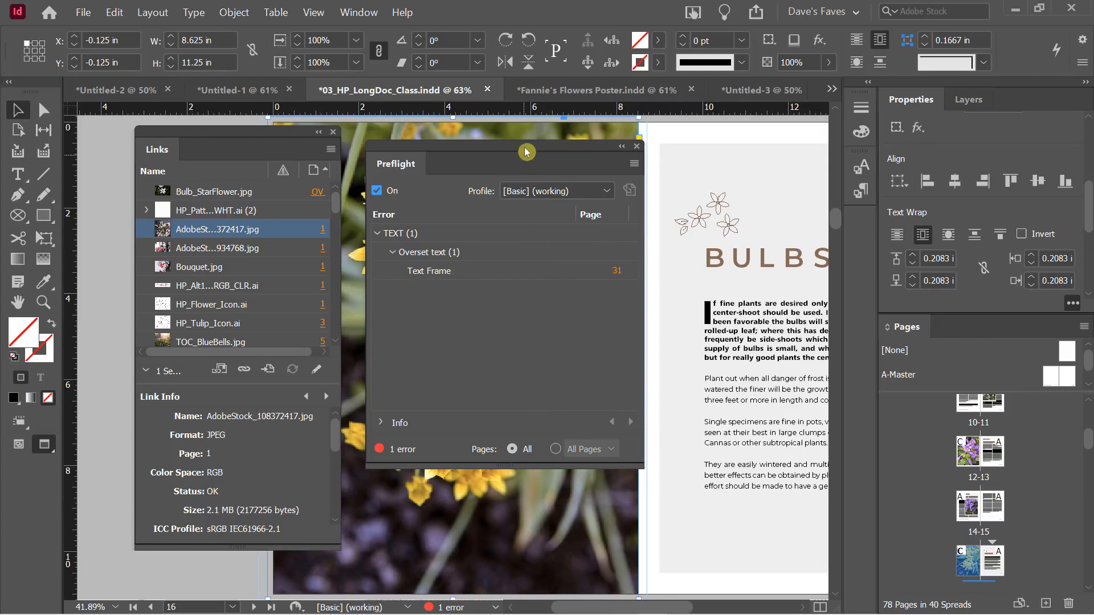
pyautogui.click(640, 149)
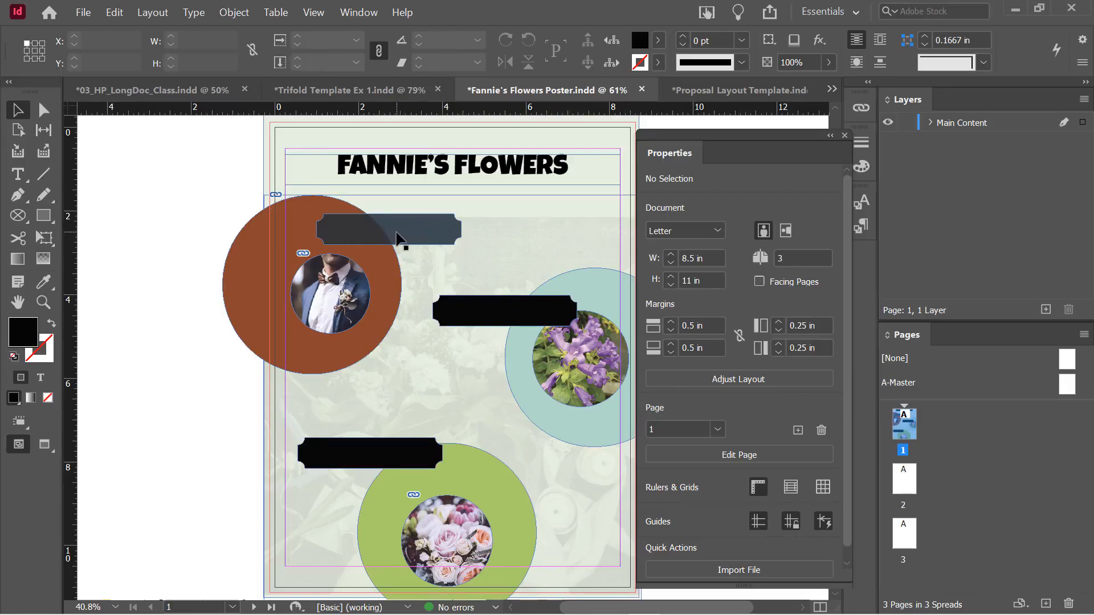
# Select the middle black label shape on the Fannie's Flowers poster
pyautogui.click(468, 318)
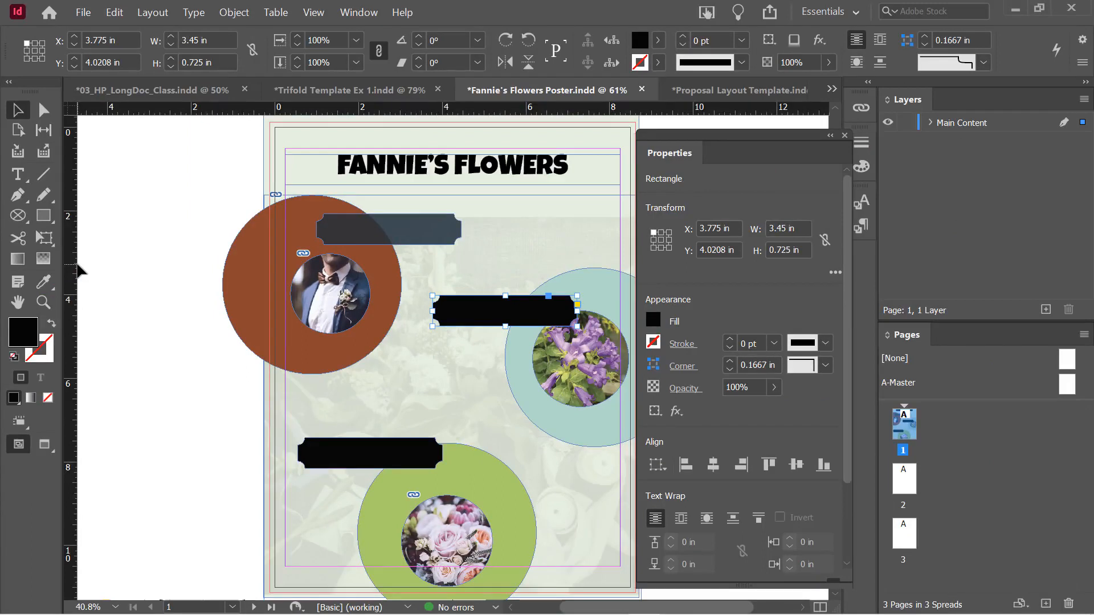
# Eyedropper the top label's dark blue-grey fill and 74% opacity onto the middle and bottom labels
pyautogui.click(43, 285)
pyautogui.click(406, 228)
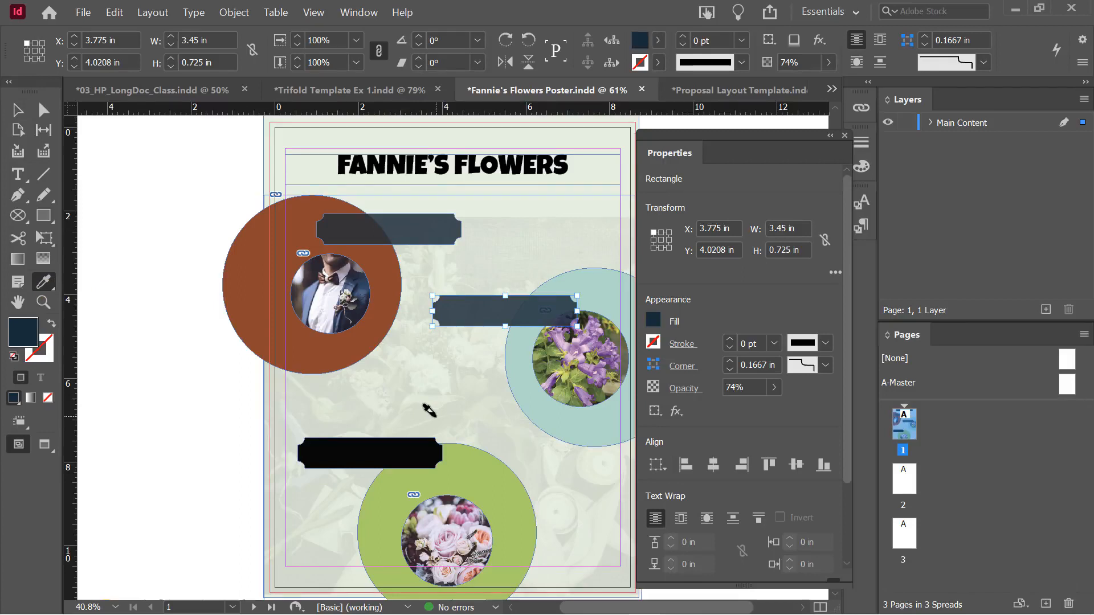
pyautogui.click(17, 110)
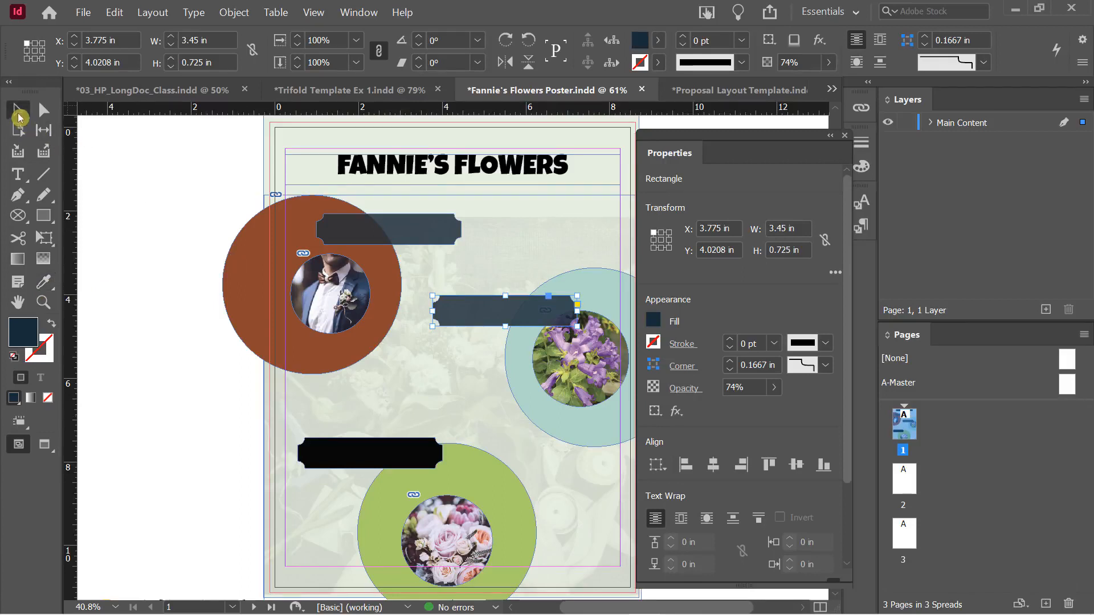
pyautogui.click(370, 451)
pyautogui.click(43, 281)
pyautogui.click(490, 310)
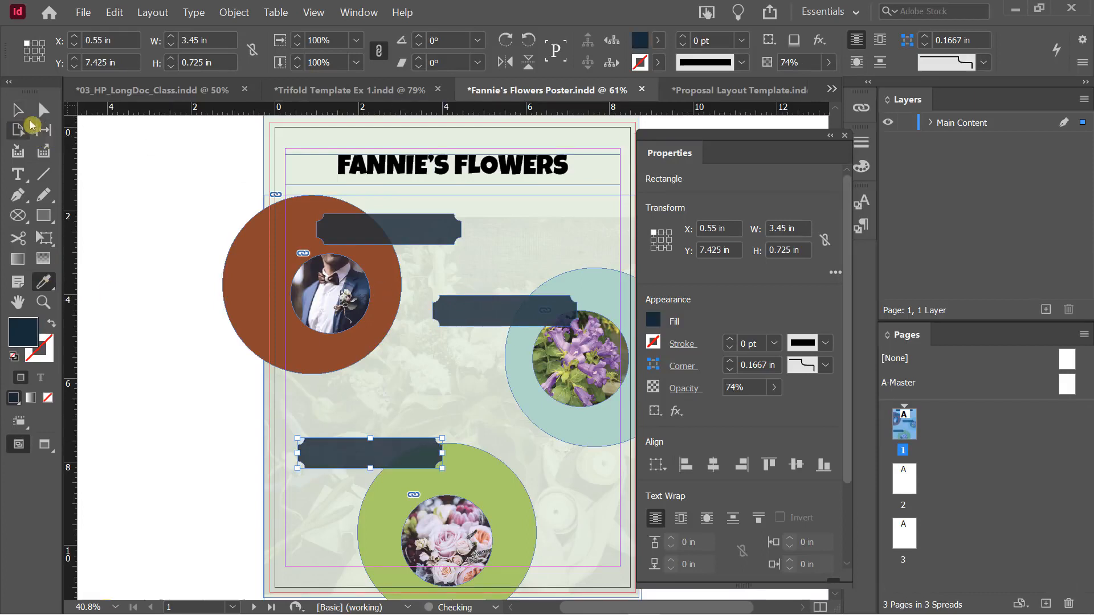
pyautogui.click(17, 110)
pyautogui.click(185, 219)
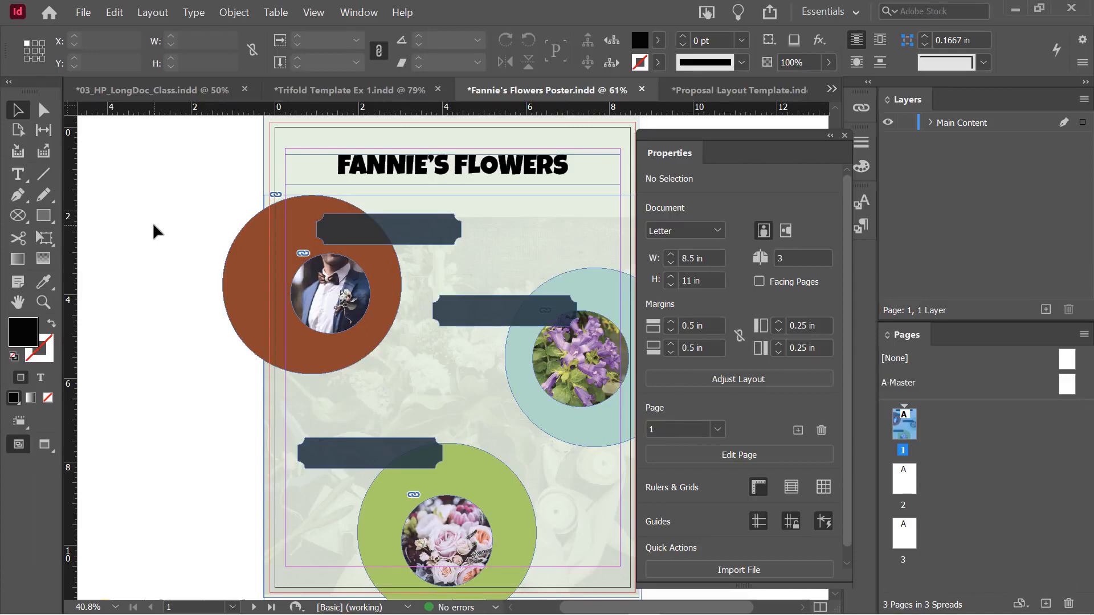
# Apply a default Drop Shadow effect to the circular groom photo
pyautogui.click(346, 294)
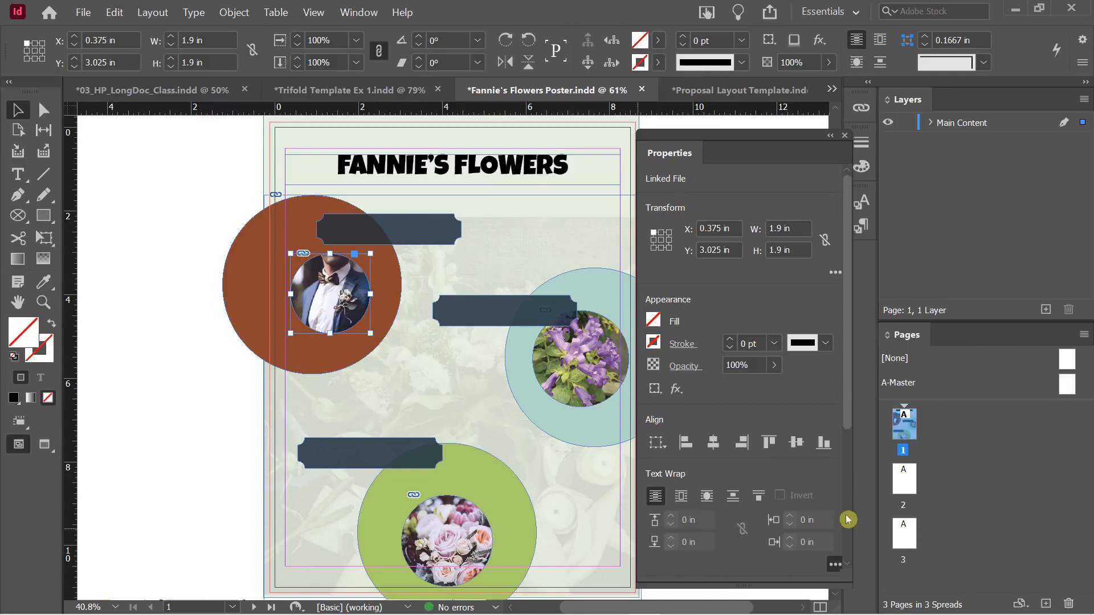
pyautogui.moveTo(847, 329); pyautogui.dragTo(847, 355)
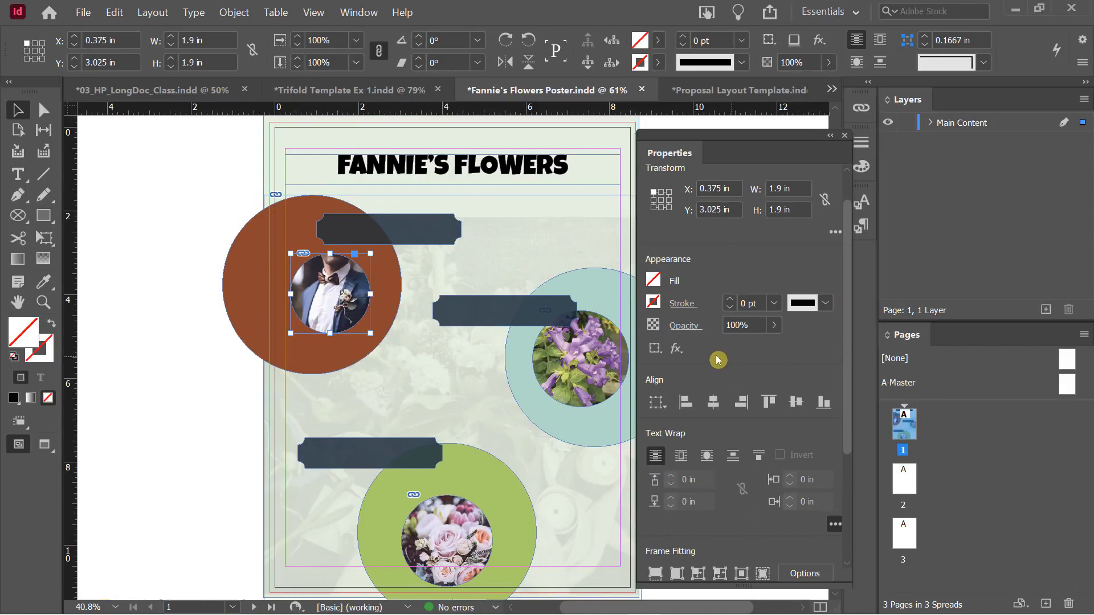
pyautogui.click(678, 350)
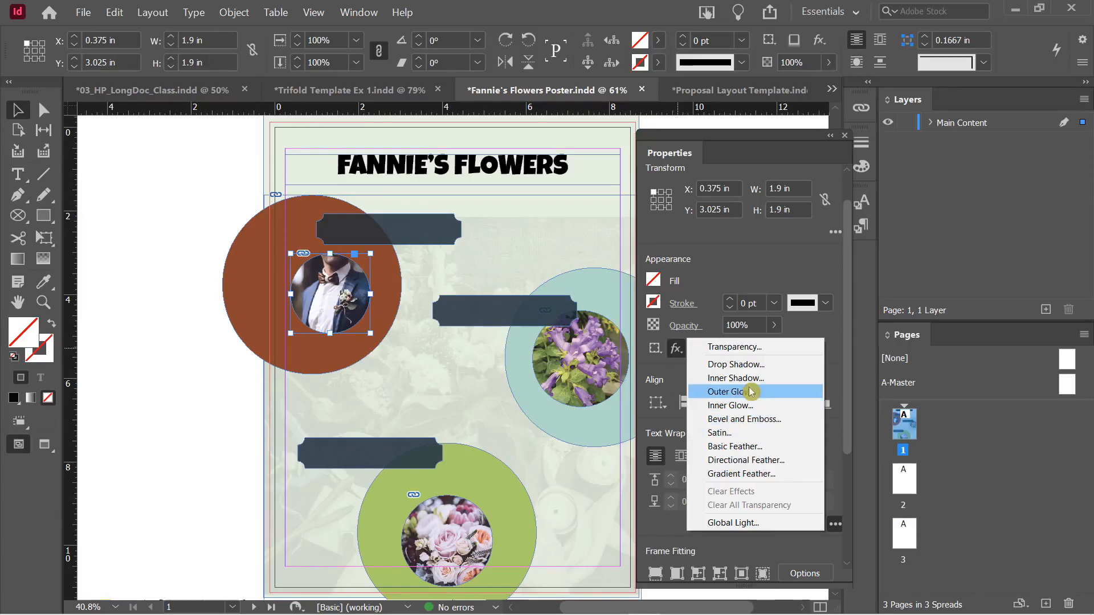
pyautogui.click(731, 365)
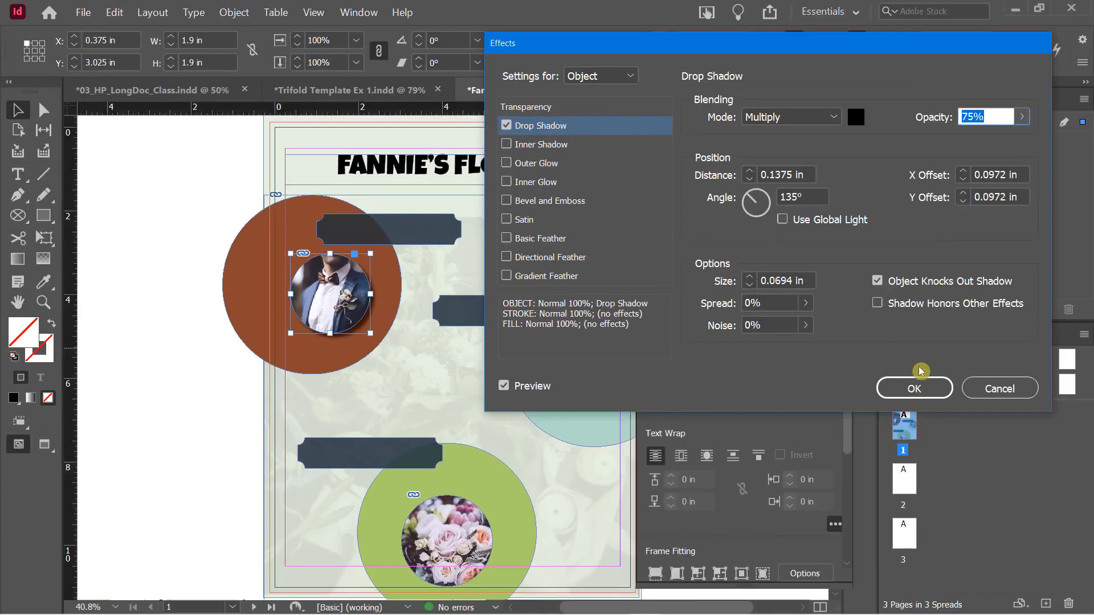
pyautogui.click(927, 388)
pyautogui.click(203, 246)
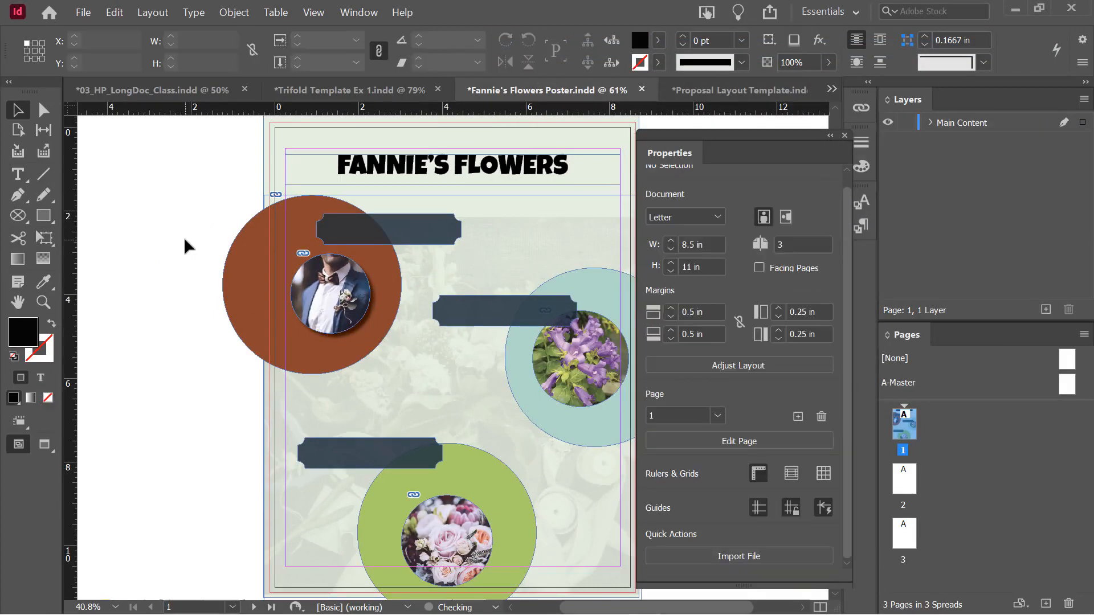
# Toggle Preview mode with W to judge the shadow, then select the purple flower photo
pyautogui.press('w')
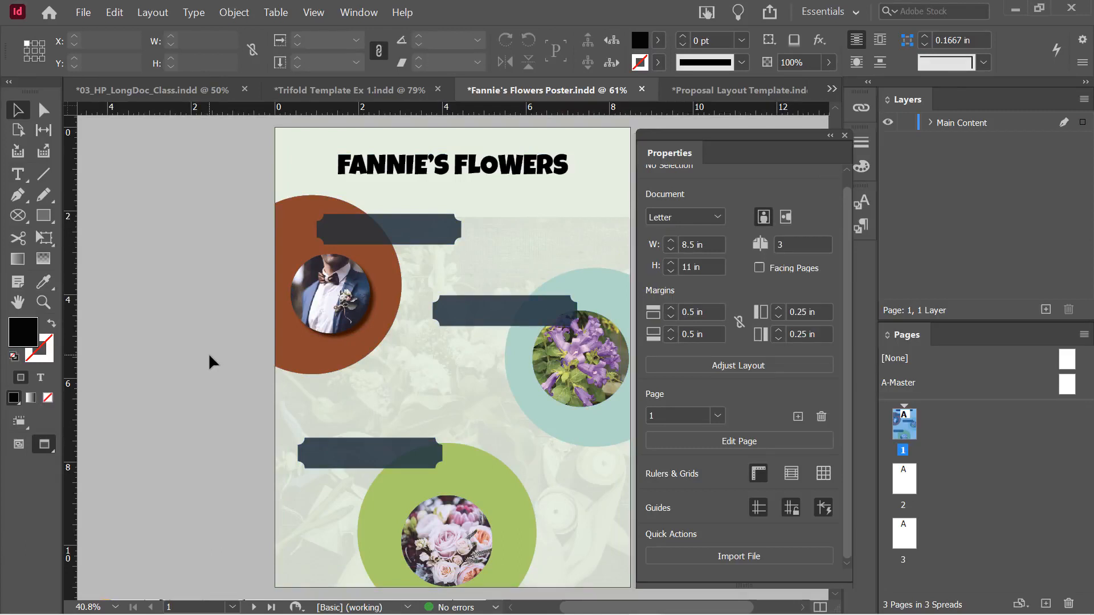
pyautogui.press('w')
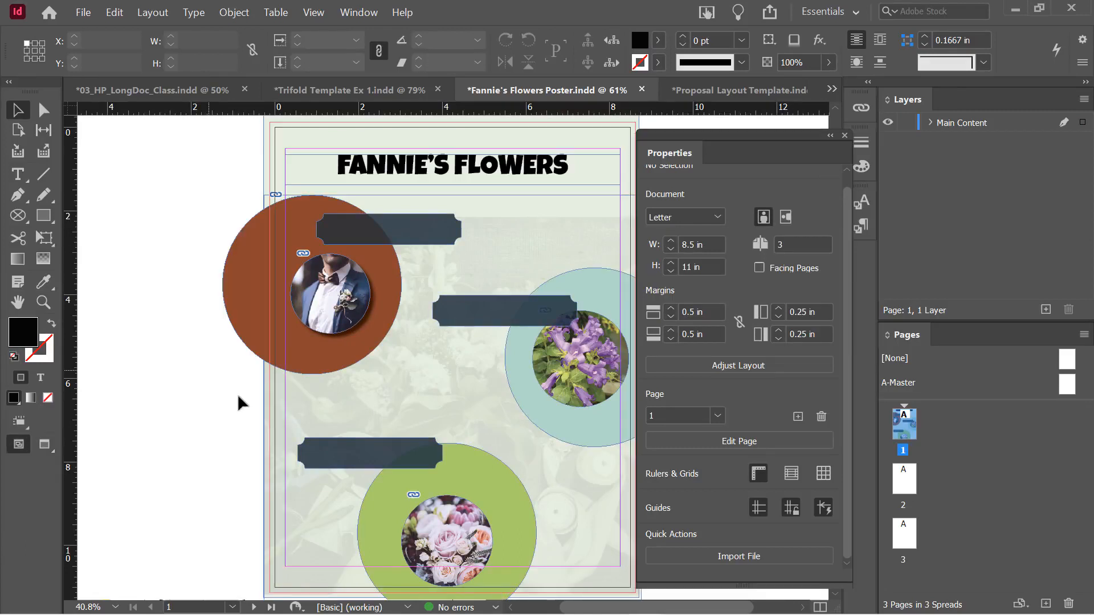
pyautogui.click(558, 368)
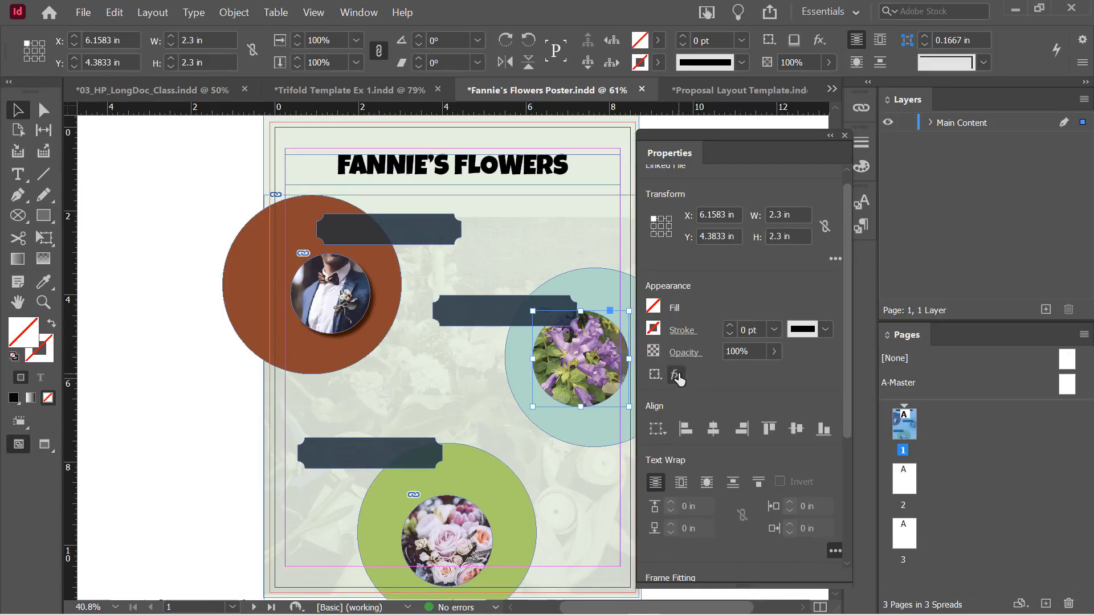
# Add a Drop Shadow to the purple flower photo and move the Effects dialog aside
pyautogui.click(677, 376)
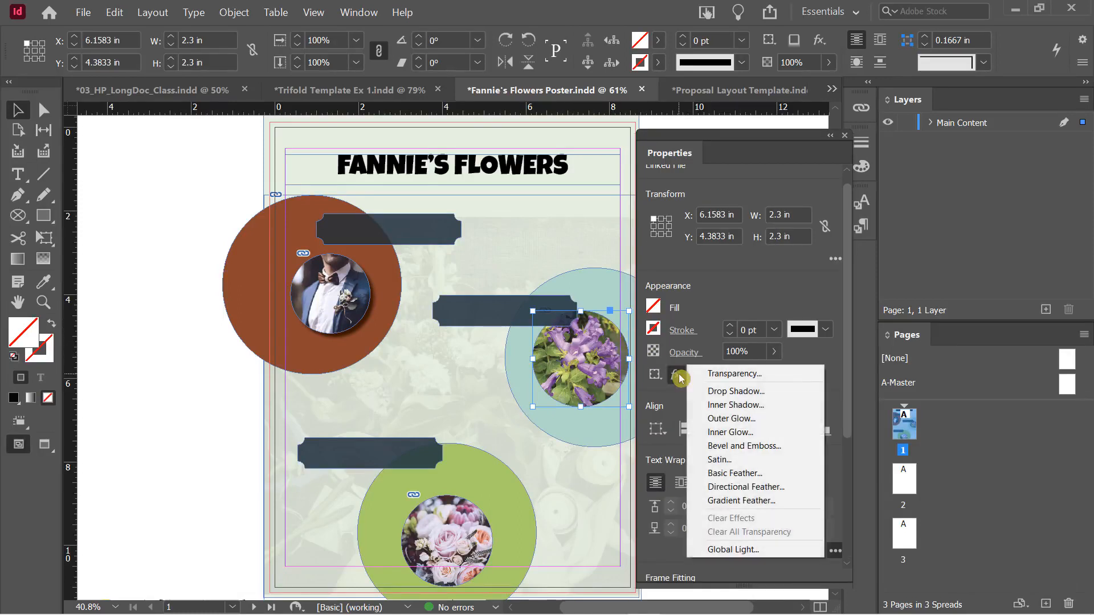
pyautogui.click(725, 392)
pyautogui.moveTo(698, 47); pyautogui.dragTo(217, 23)
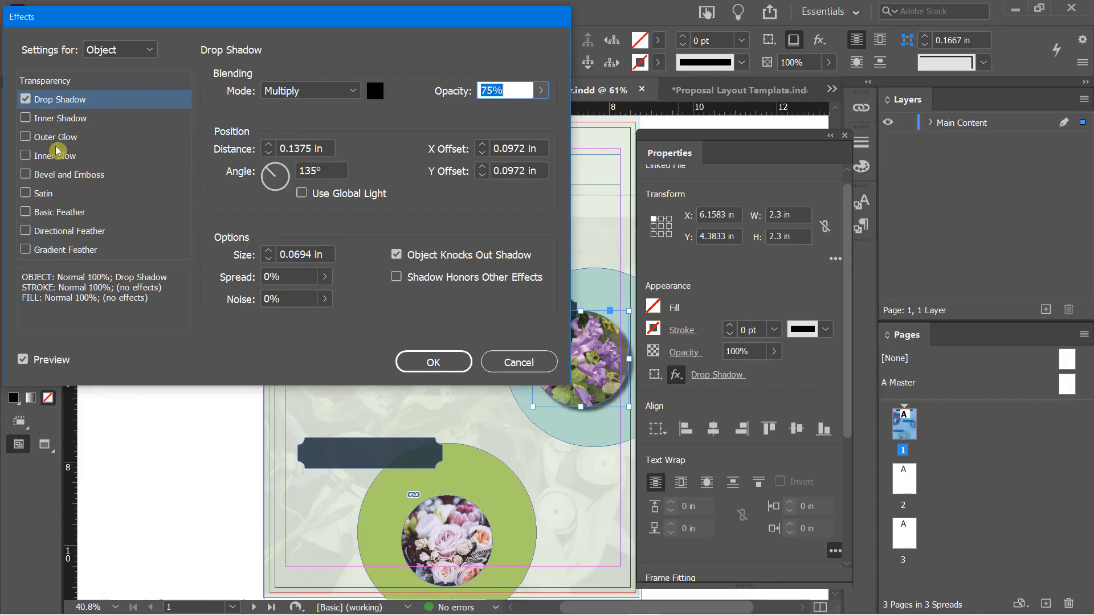
pyautogui.click(67, 102)
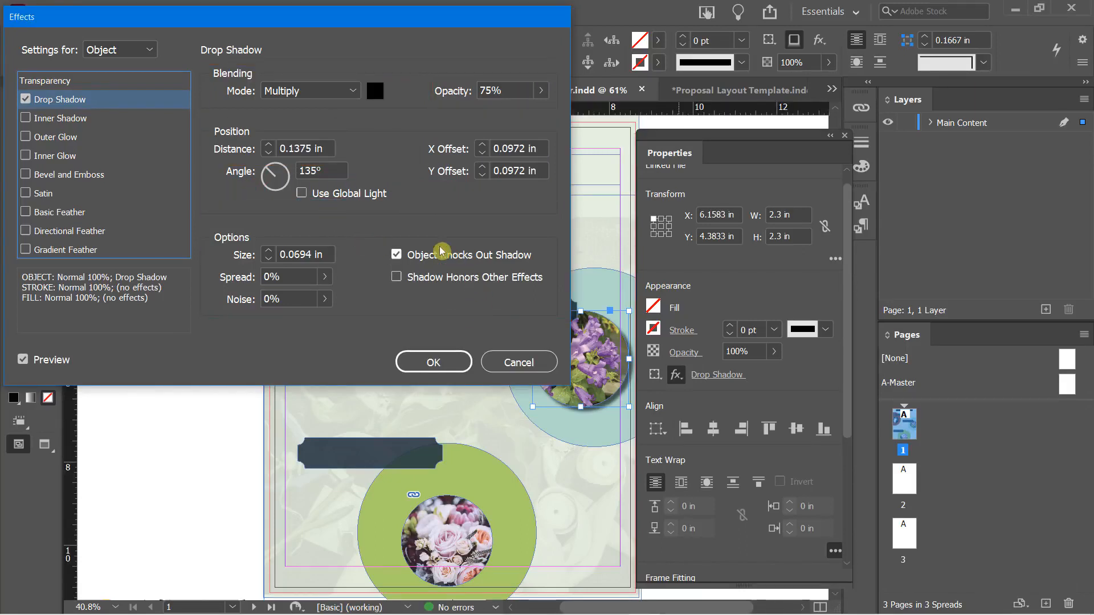
# Set the shadow distance to 0.125 in and rotate the shadow angle to 45°
pyautogui.click(269, 146)
pyautogui.click(269, 146)
pyautogui.click(269, 145)
pyautogui.click(268, 145)
pyautogui.click(268, 146)
pyautogui.click(269, 154)
pyautogui.click(269, 153)
pyautogui.click(269, 154)
pyautogui.click(269, 154)
pyautogui.click(269, 154)
pyautogui.click(269, 153)
pyautogui.click(269, 145)
pyautogui.click(268, 146)
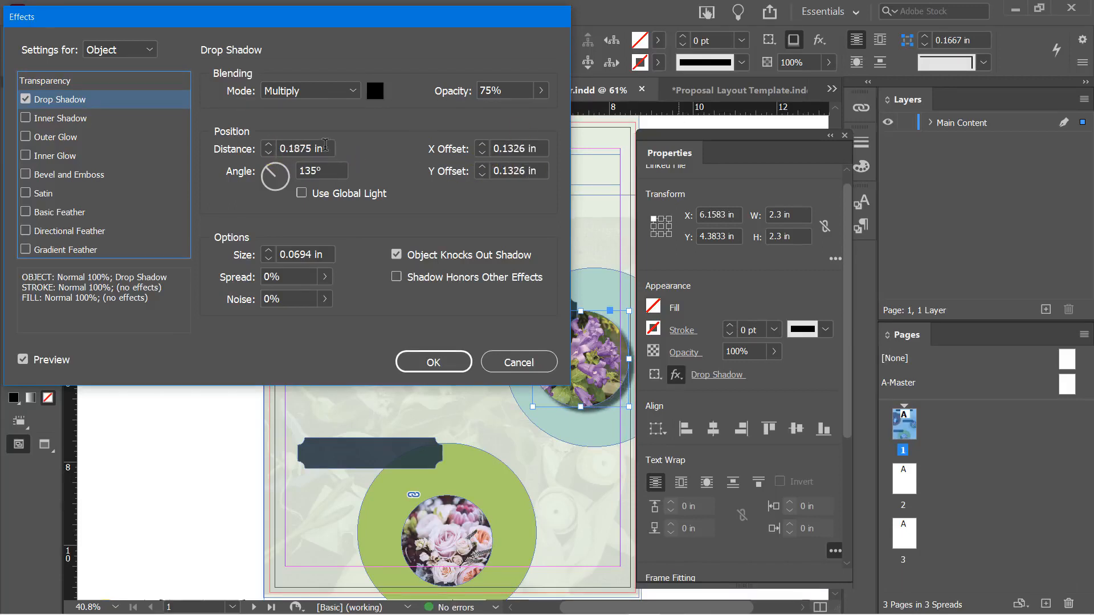
pyautogui.click(269, 153)
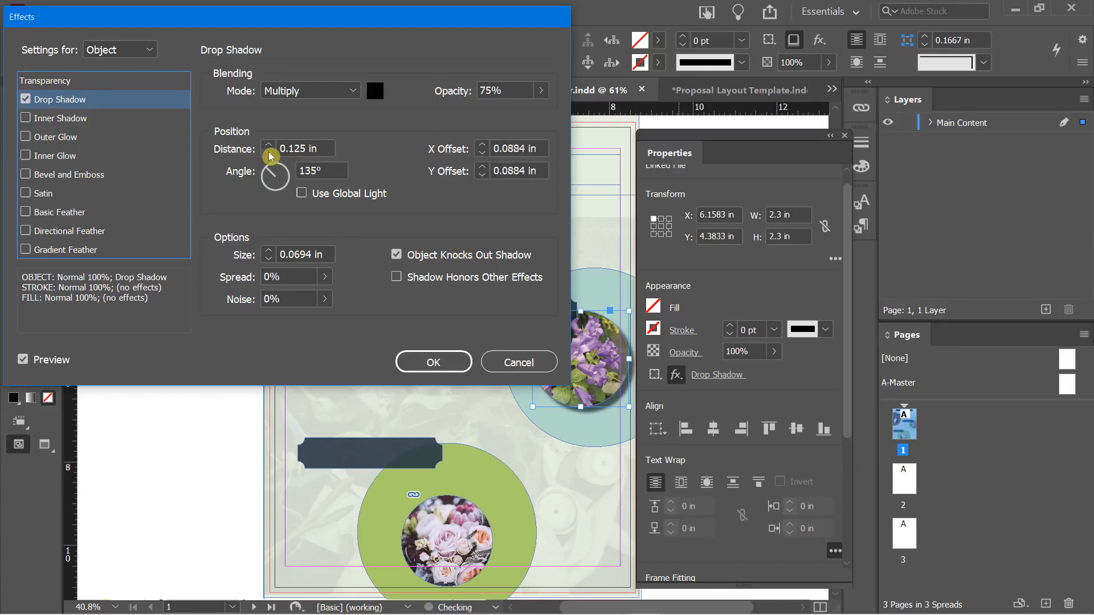
pyautogui.click(269, 154)
pyautogui.click(268, 146)
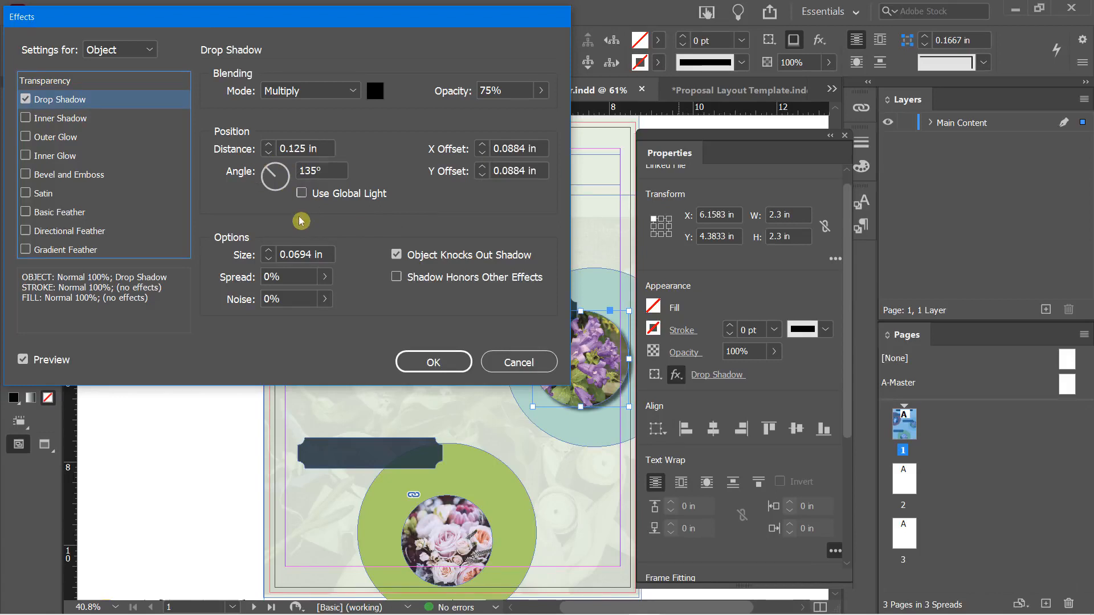
pyautogui.click(276, 173)
pyautogui.moveTo(277, 172); pyautogui.dragTo(301, 155)
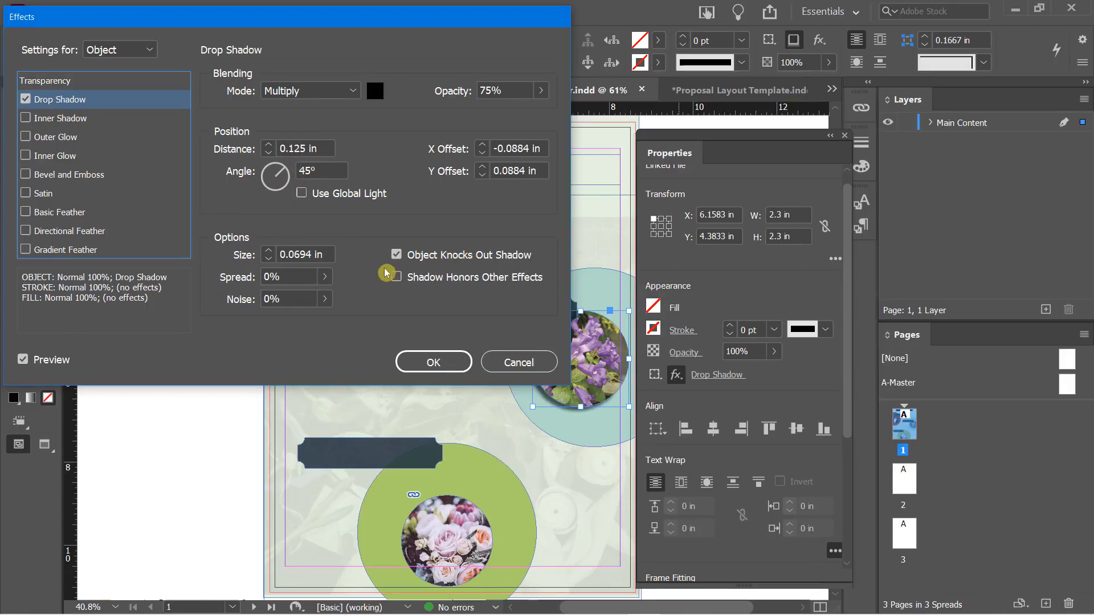
# Set the drop shadow size to 0.3125 in
pyautogui.click(268, 251)
pyautogui.click(267, 251)
pyautogui.click(268, 251)
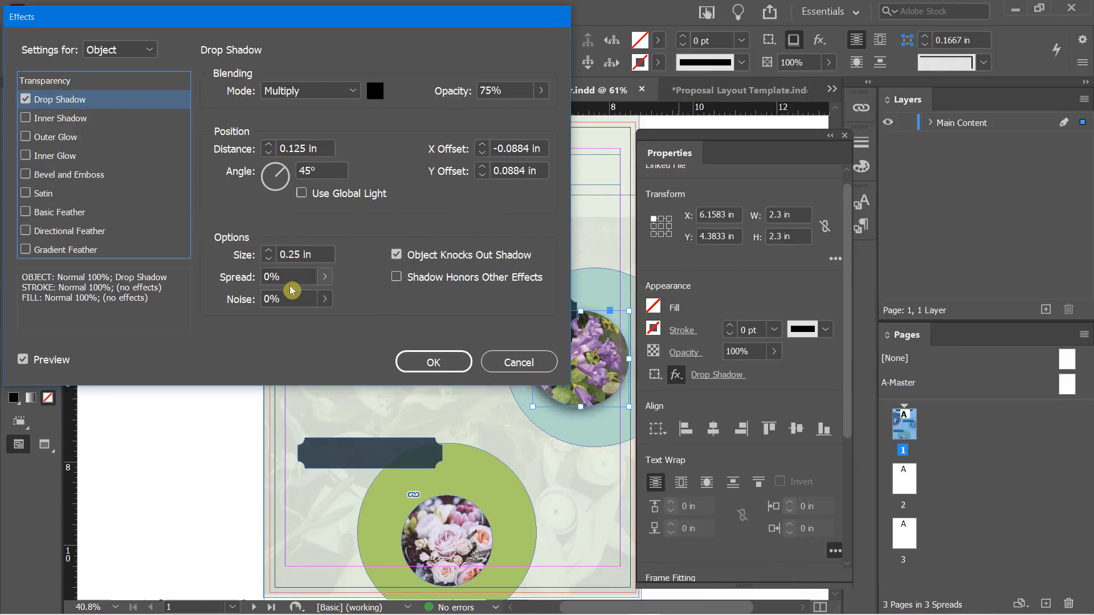
pyautogui.click(268, 260)
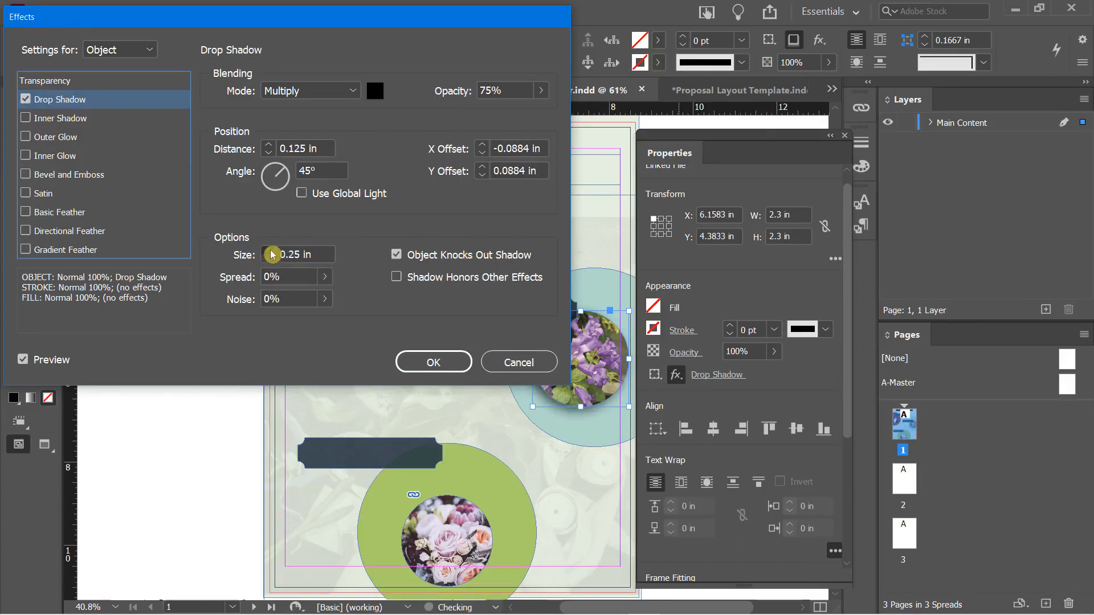
pyautogui.click(270, 252)
pyautogui.click(271, 261)
# Widen the shadow spread to 11% and raise its opacity to 86%
pyautogui.click(326, 278)
pyautogui.moveTo(237, 299)
pyautogui.mouseDown()
pyautogui.moveTo(294, 315)
pyautogui.moveTo(246, 309)
pyautogui.mouseUp()
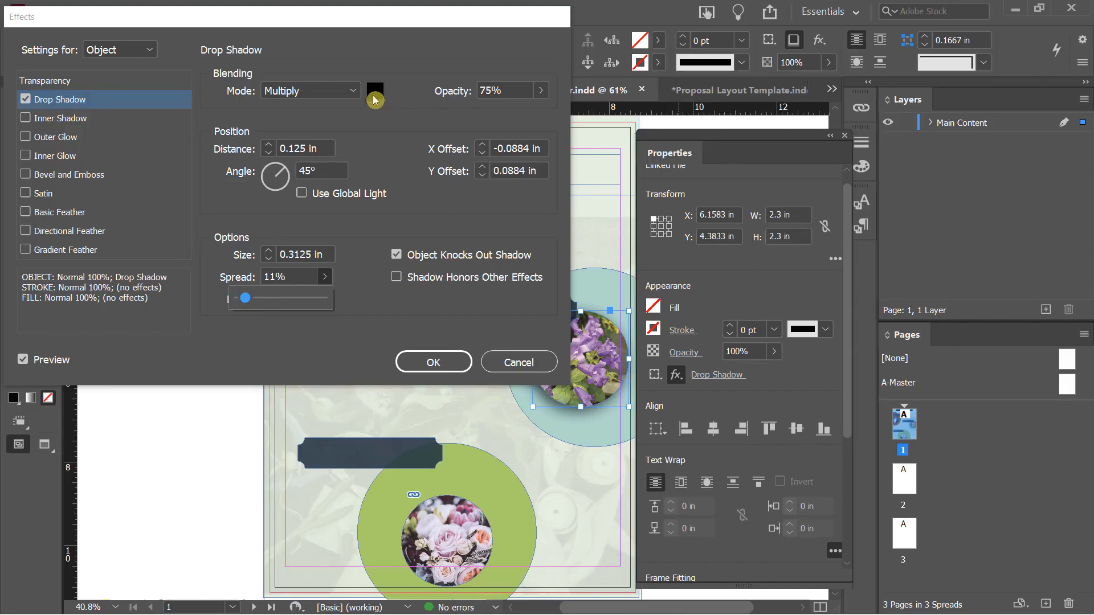
pyautogui.click(542, 91)
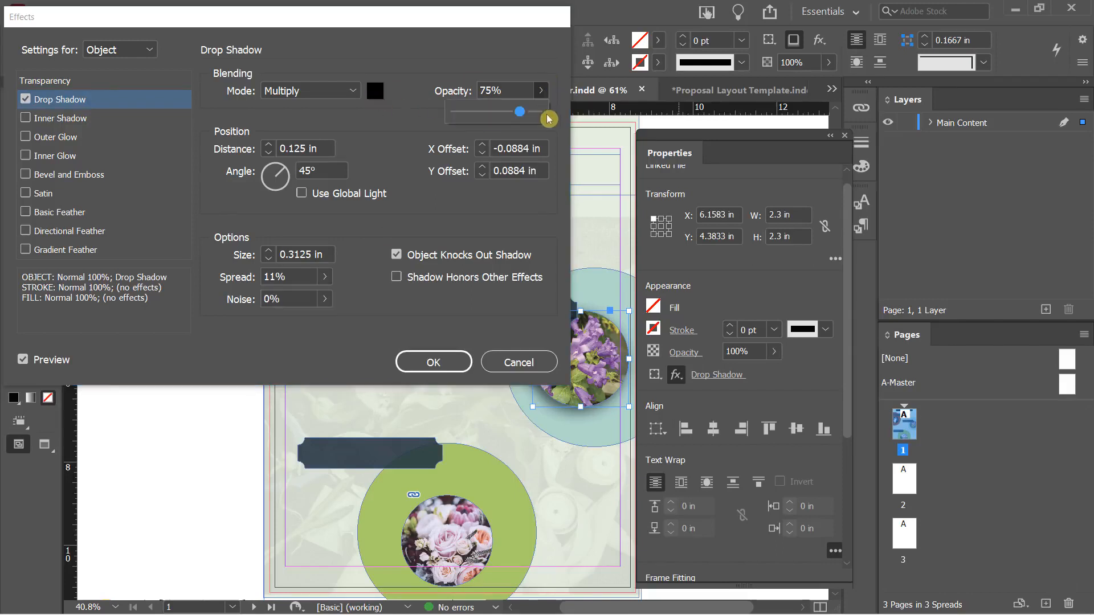
pyautogui.moveTo(523, 112)
pyautogui.mouseDown()
pyautogui.moveTo(561, 124)
pyautogui.moveTo(522, 121)
pyautogui.moveTo(530, 117)
pyautogui.mouseUp()
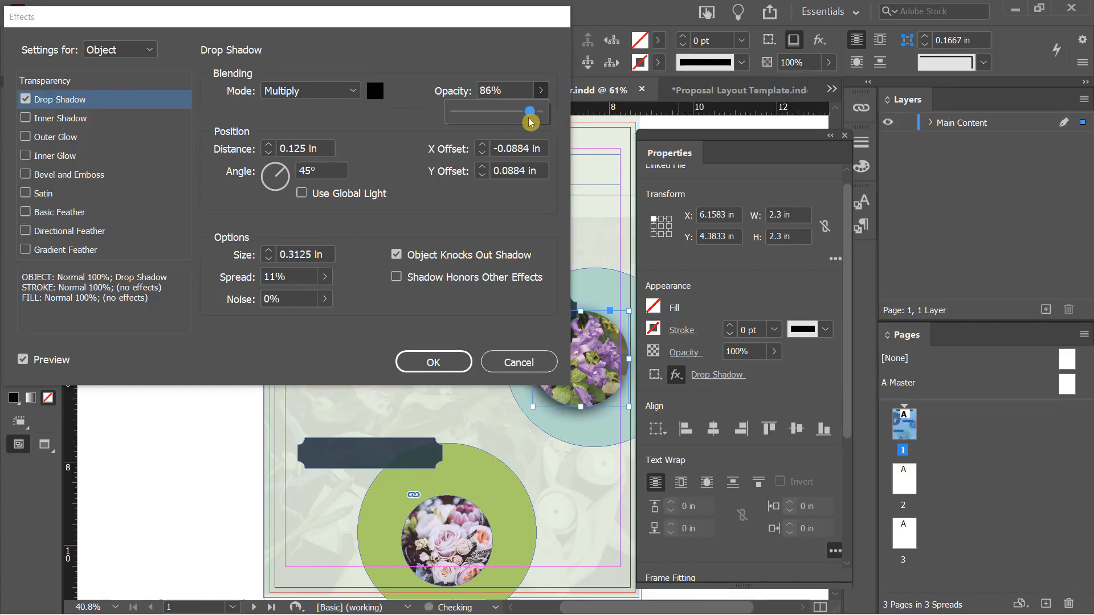
# Try a magenta shadow colour, revert to [Black], and apply the drop shadow
pyautogui.click(375, 93)
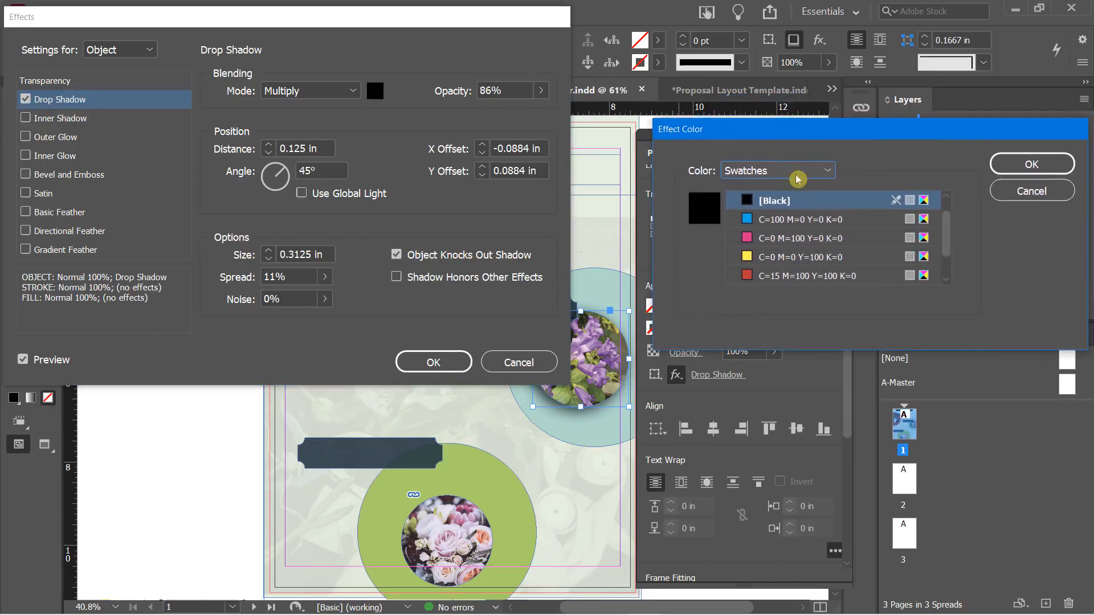
pyautogui.click(752, 238)
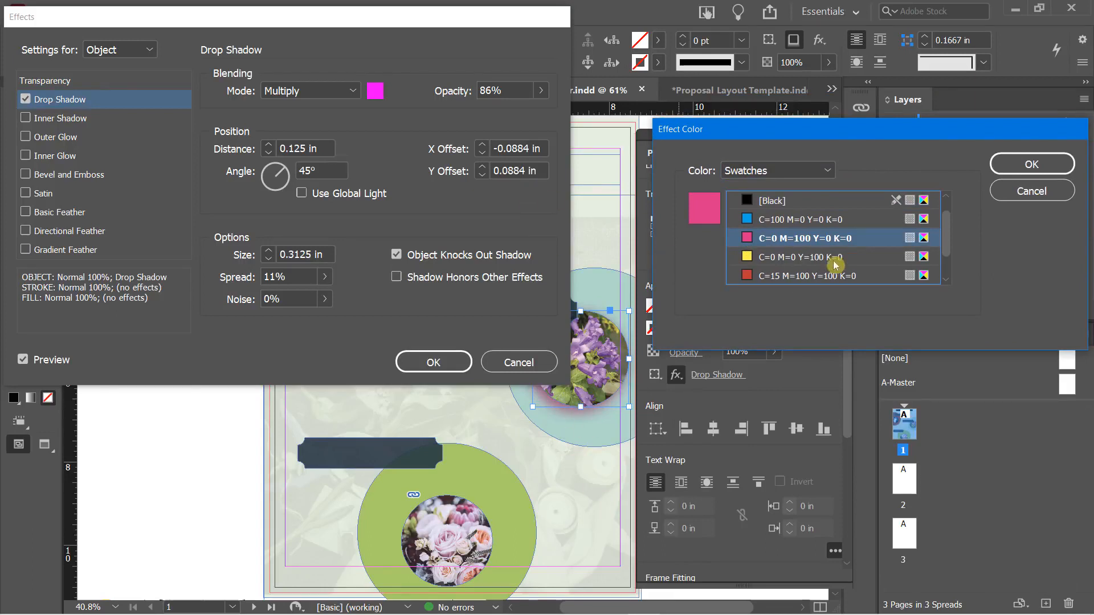
pyautogui.click(784, 200)
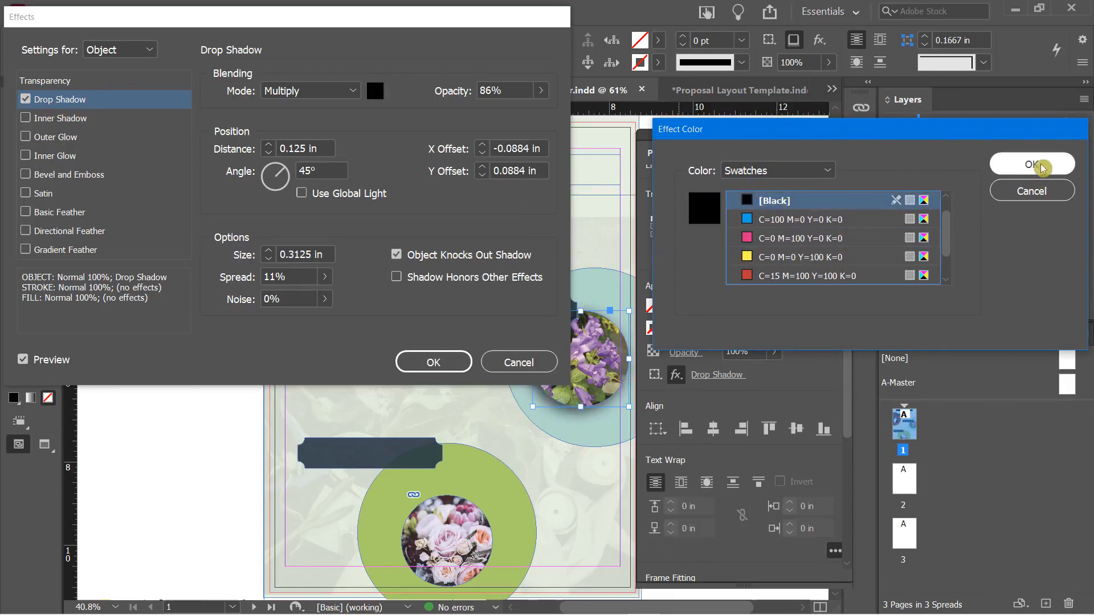
pyautogui.click(999, 162)
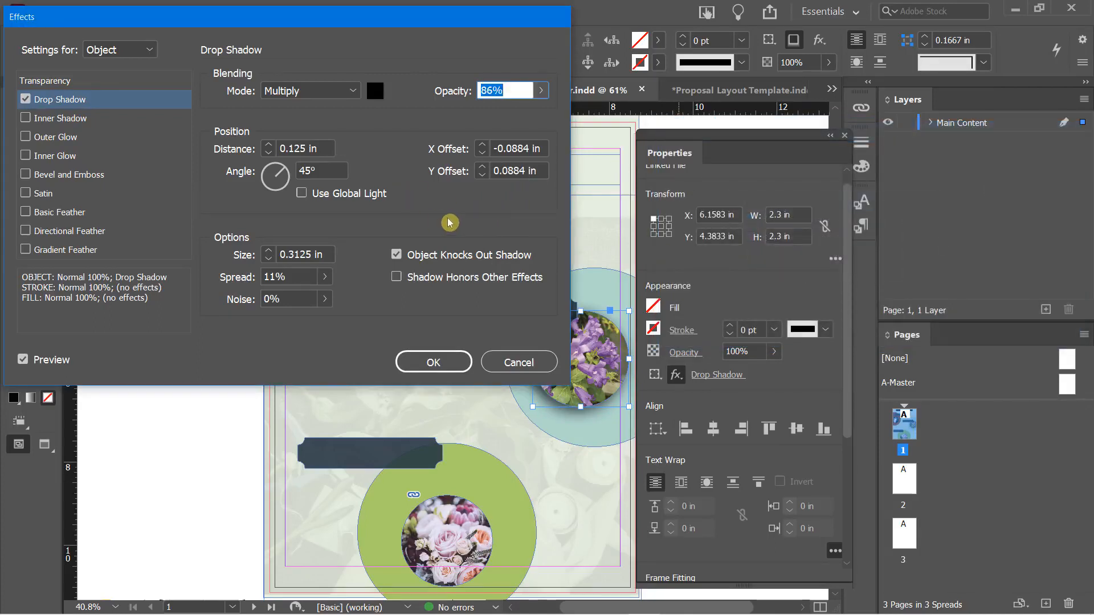
pyautogui.click(417, 365)
pyautogui.click(423, 391)
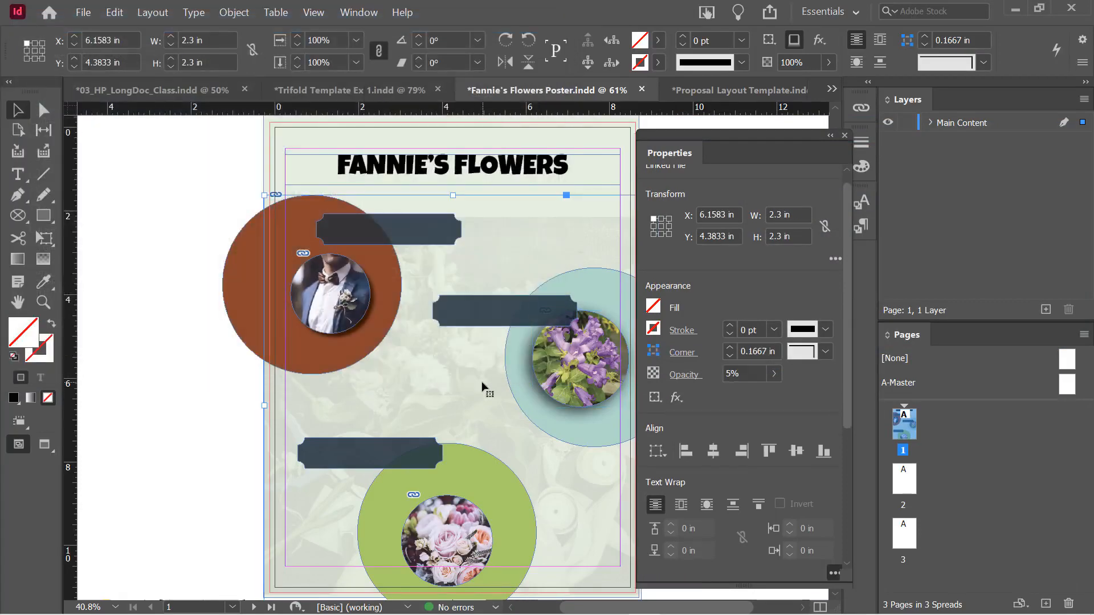
# Add an Outer Glow to the rose photo with a magenta colour and Normal blend mode
pyautogui.click(456, 522)
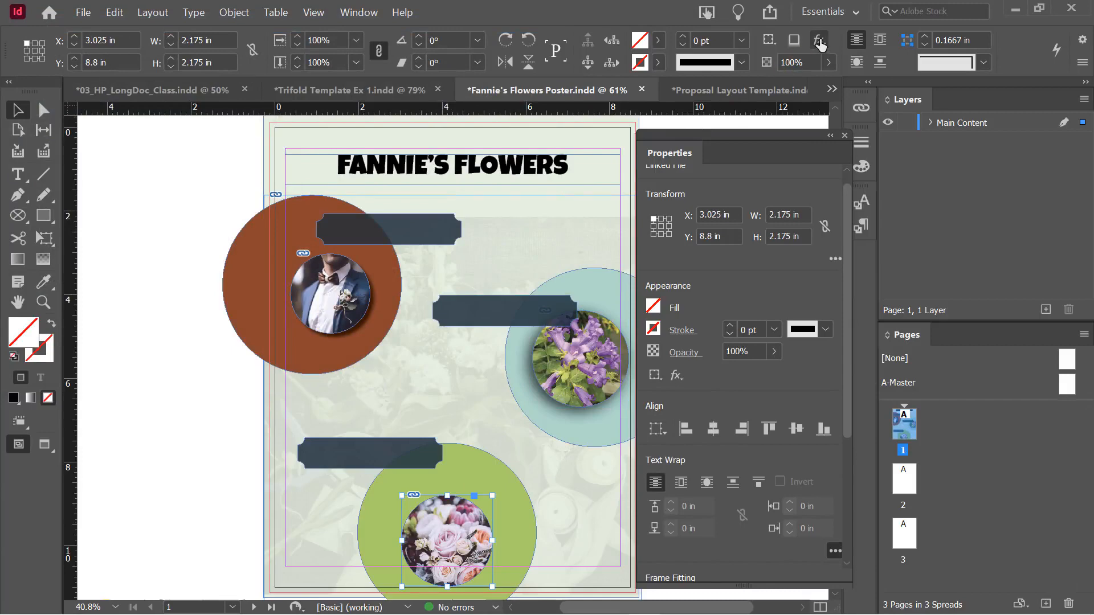
pyautogui.click(821, 41)
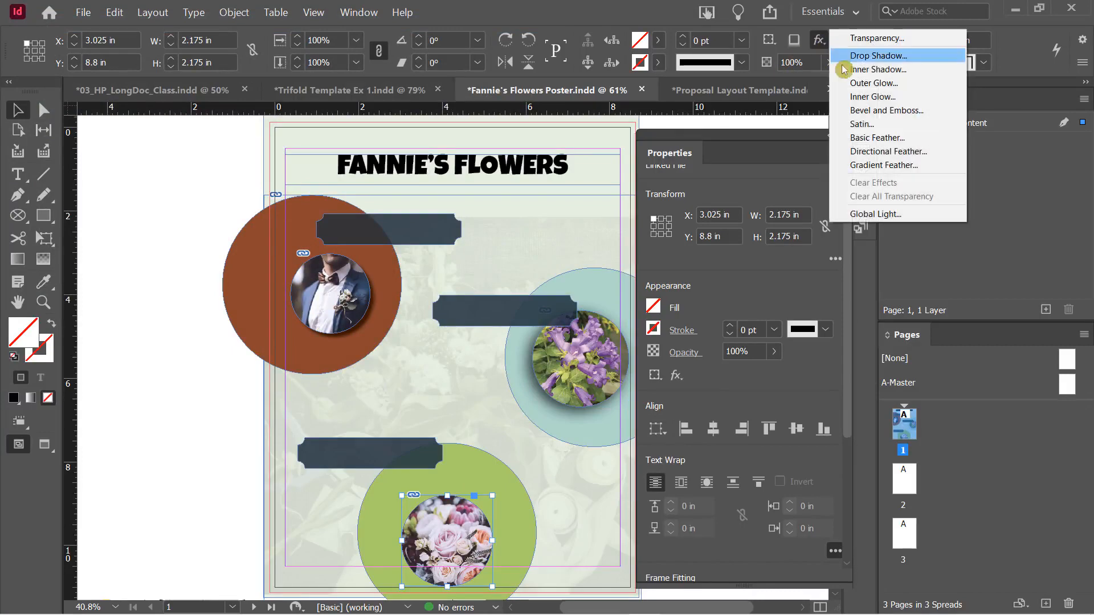
pyautogui.click(838, 82)
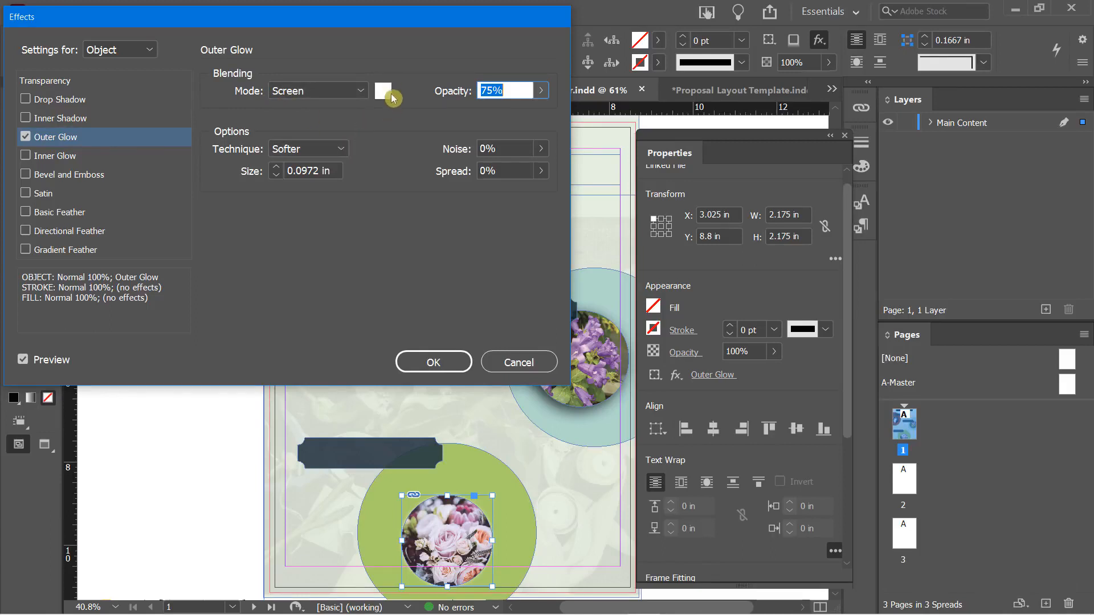
pyautogui.click(359, 90)
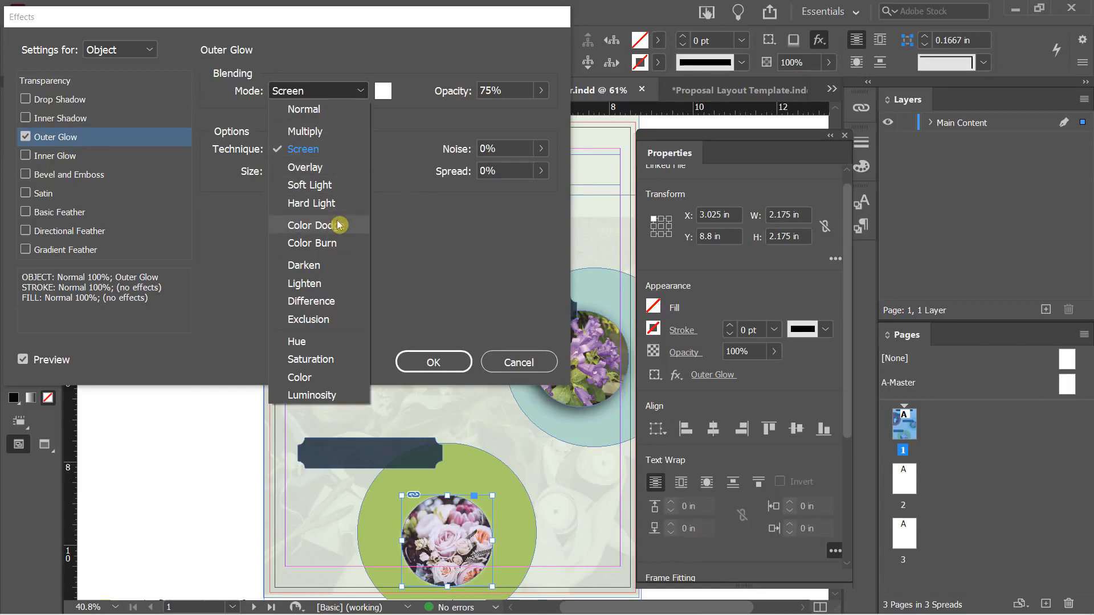
pyautogui.click(381, 92)
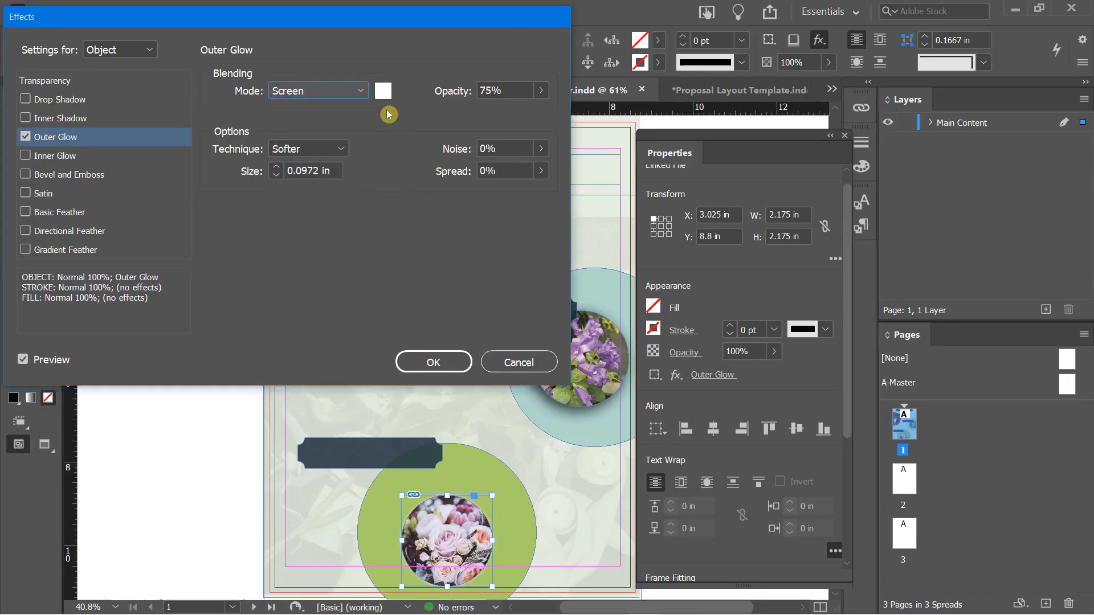
pyautogui.click(381, 92)
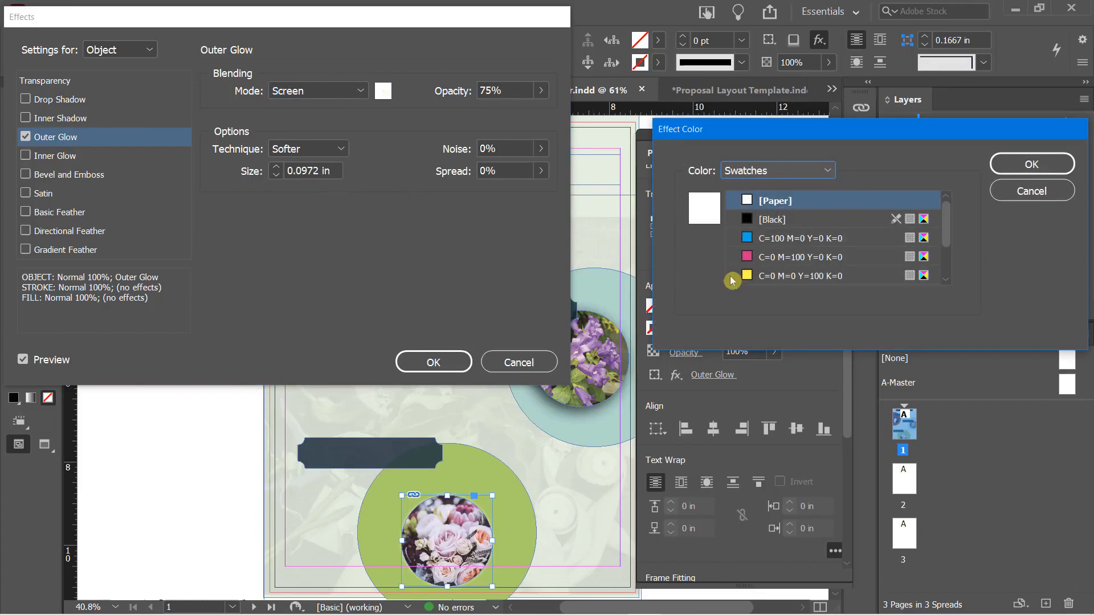
pyautogui.click(773, 277)
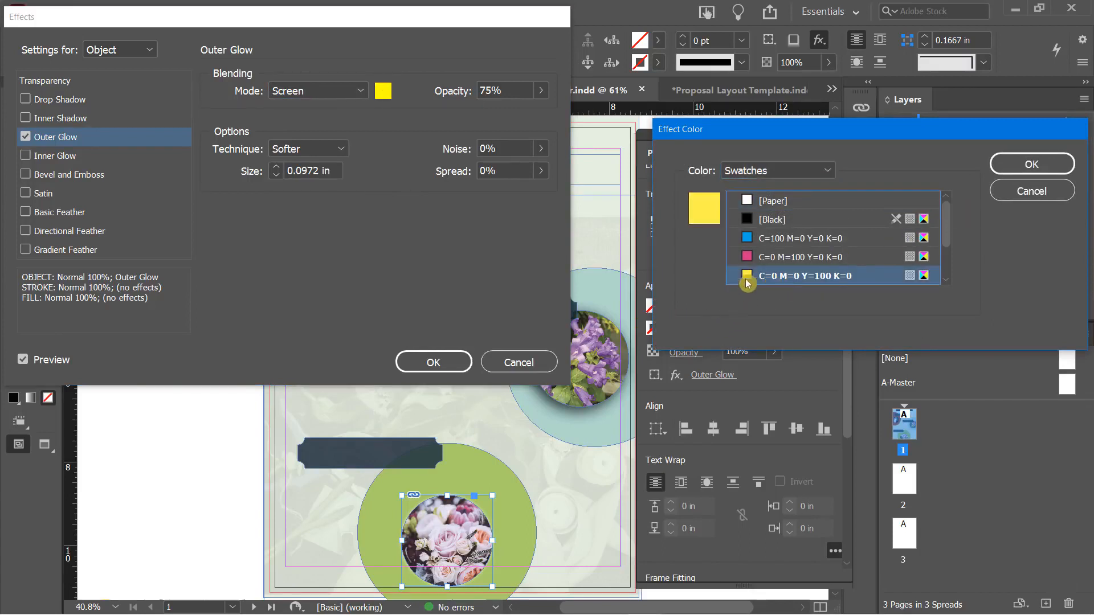
pyautogui.click(754, 260)
pyautogui.click(1025, 164)
pyautogui.click(359, 91)
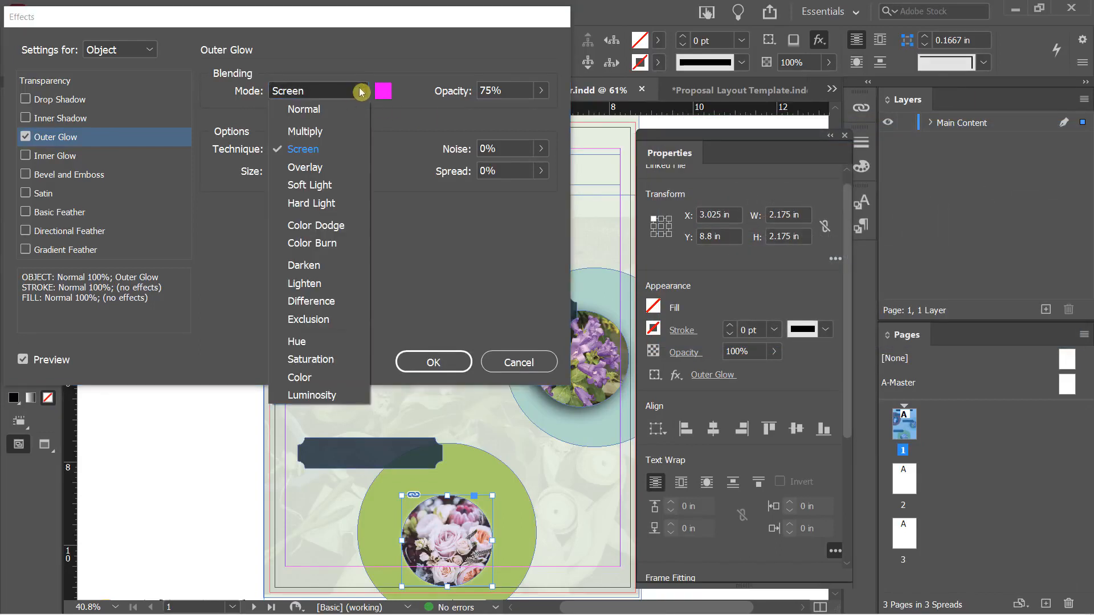
pyautogui.click(334, 113)
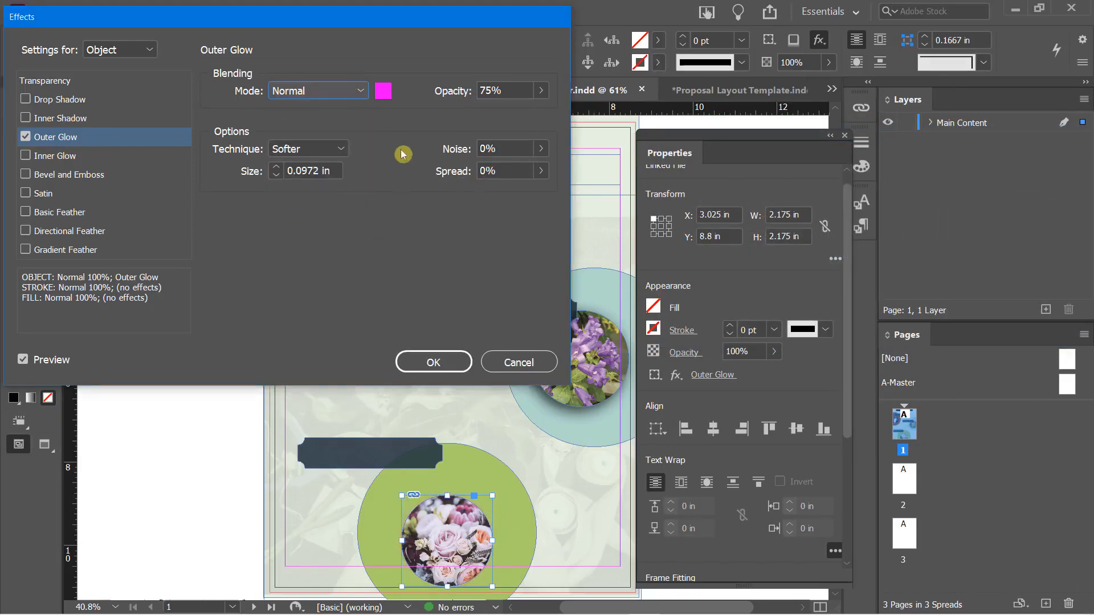
# Set the outer glow size to 0.75 in
pyautogui.click(276, 175)
pyautogui.click(276, 175)
pyautogui.click(275, 174)
pyautogui.click(276, 167)
pyautogui.click(276, 167)
pyautogui.click(276, 167)
pyautogui.click(275, 167)
pyautogui.click(276, 167)
pyautogui.click(276, 168)
pyautogui.click(276, 168)
pyautogui.click(276, 168)
pyautogui.click(276, 167)
pyautogui.click(276, 168)
pyautogui.click(276, 167)
pyautogui.click(275, 167)
pyautogui.click(275, 168)
pyautogui.click(276, 168)
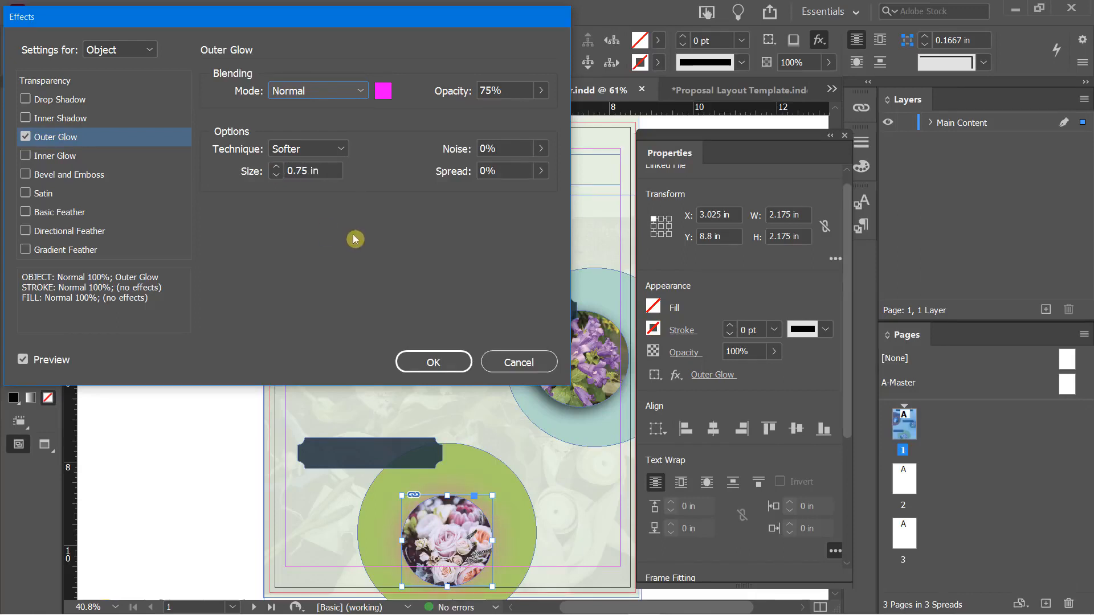
# Raise the glow opacity to 100% and spread to 11%, then apply the effect
pyautogui.click(540, 90)
pyautogui.moveTo(523, 116); pyautogui.dragTo(552, 117)
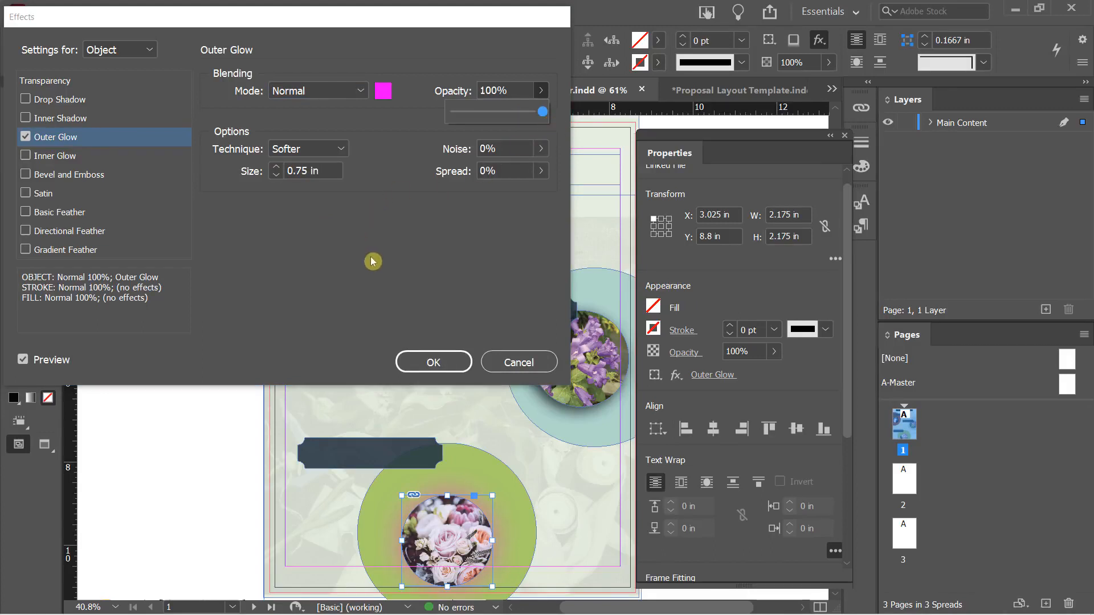
pyautogui.click(540, 171)
pyautogui.moveTo(452, 196)
pyautogui.mouseDown()
pyautogui.moveTo(480, 198)
pyautogui.moveTo(459, 207)
pyautogui.mouseUp()
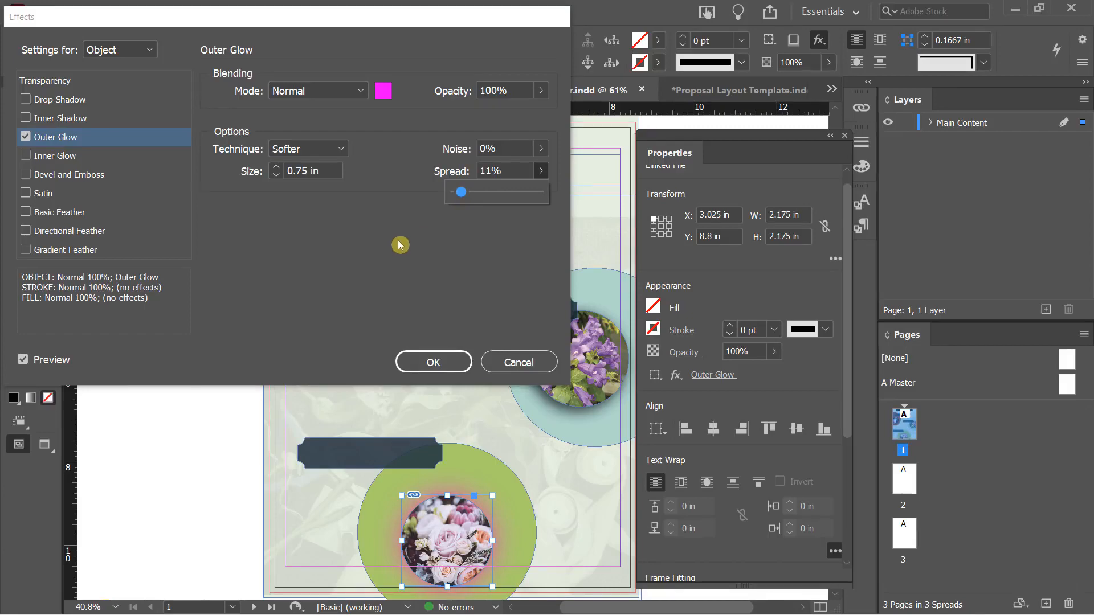
pyautogui.click(432, 362)
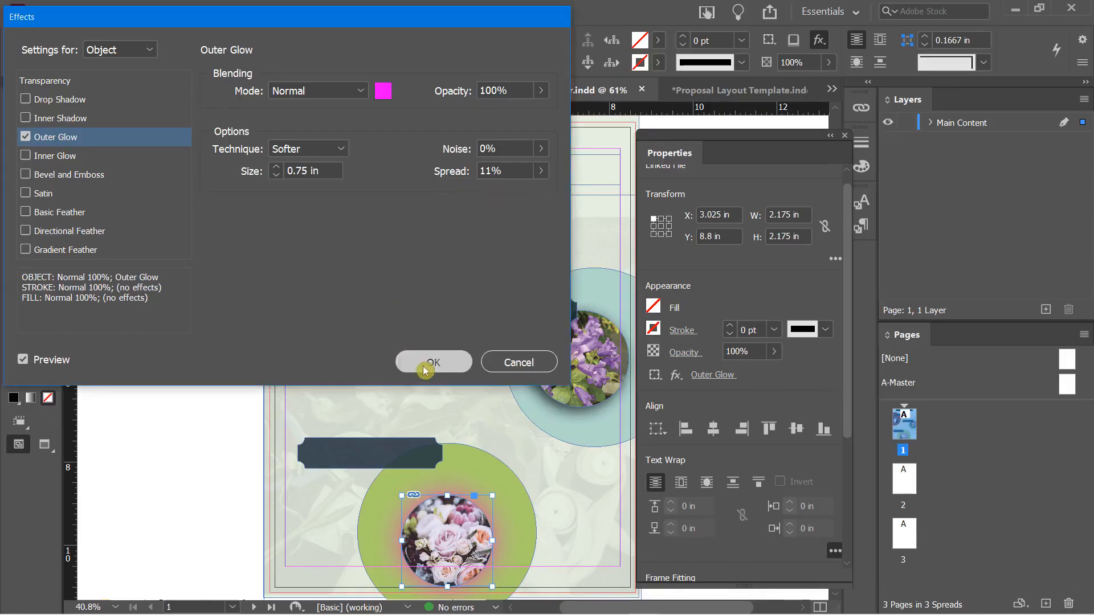
pyautogui.click(238, 404)
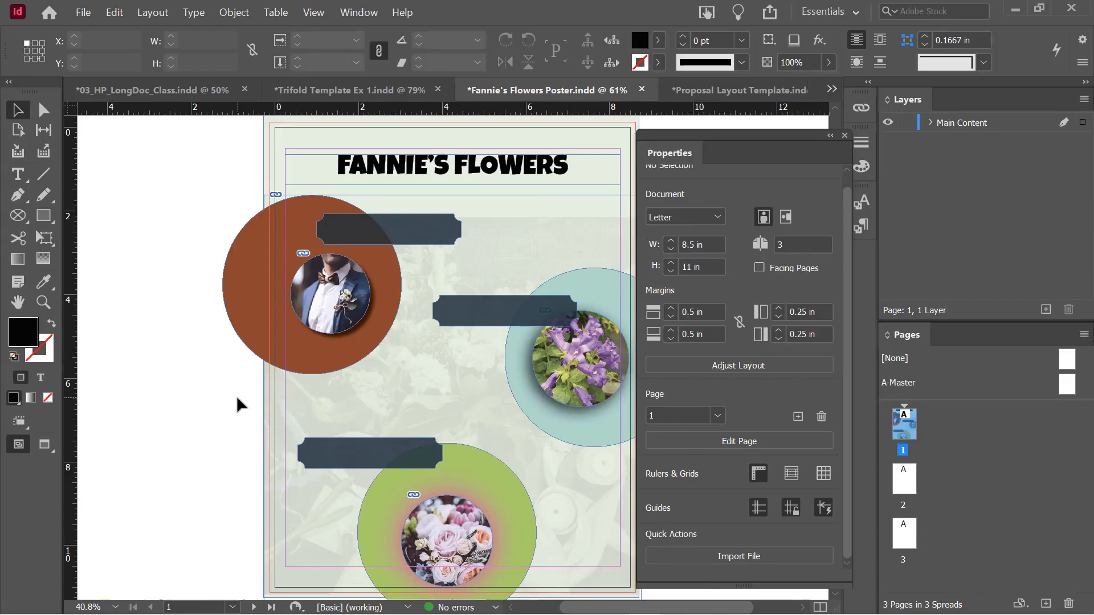
# Select the purple flower photo, then deselect it to view the finished poster
pyautogui.click(558, 372)
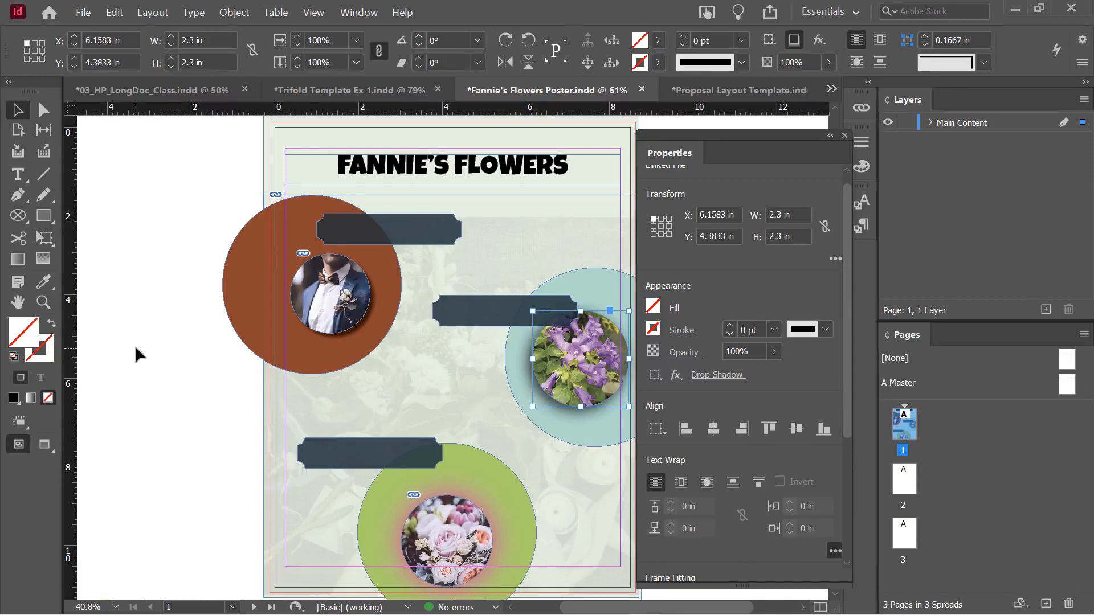
pyautogui.click(172, 371)
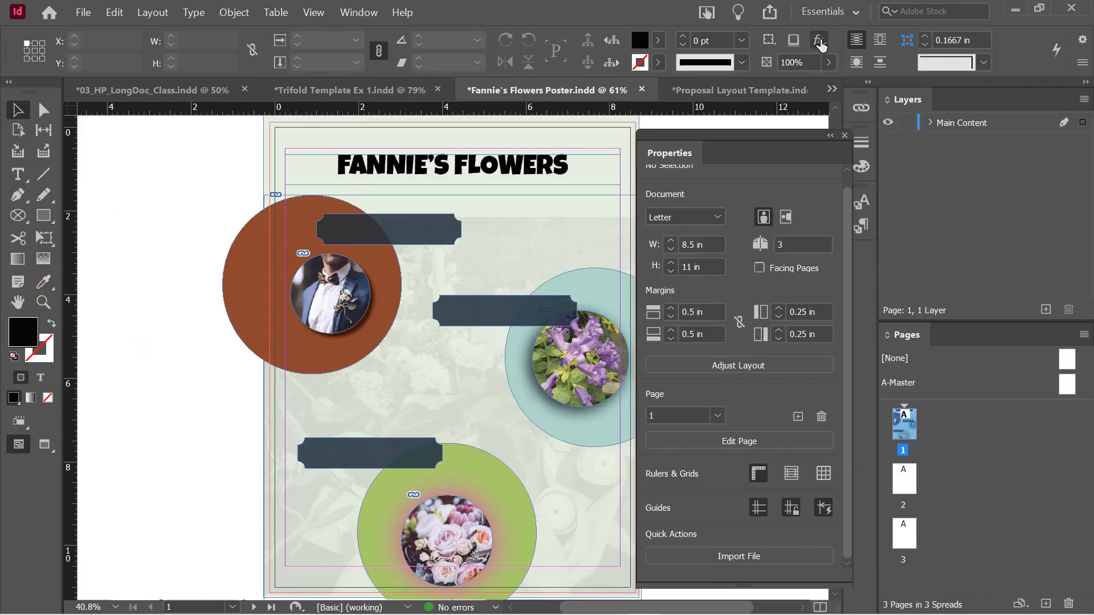
pyautogui.click(819, 41)
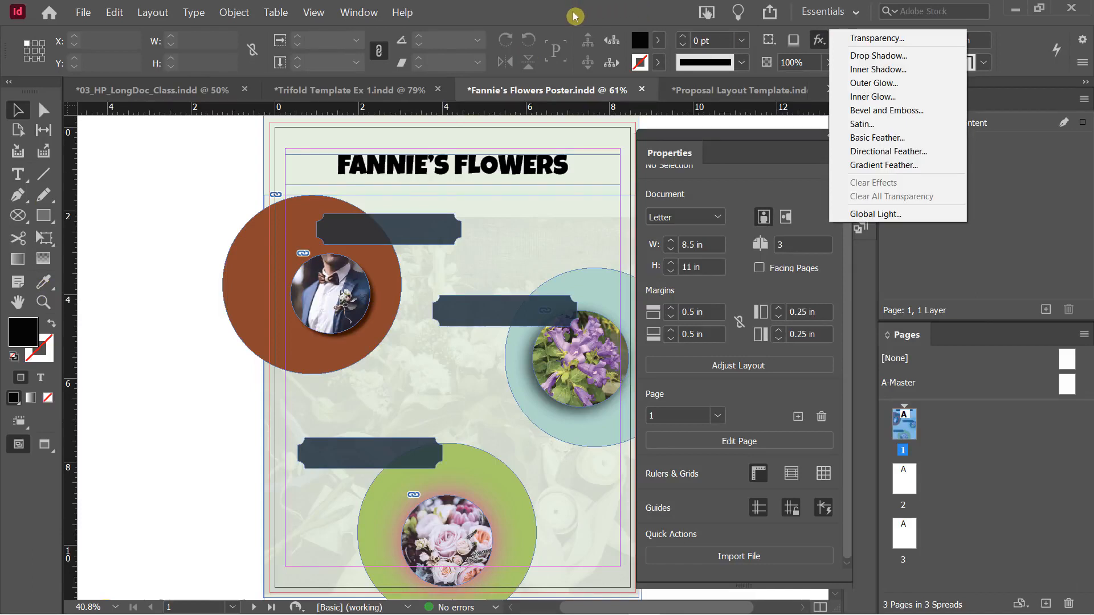
pyautogui.click(150, 265)
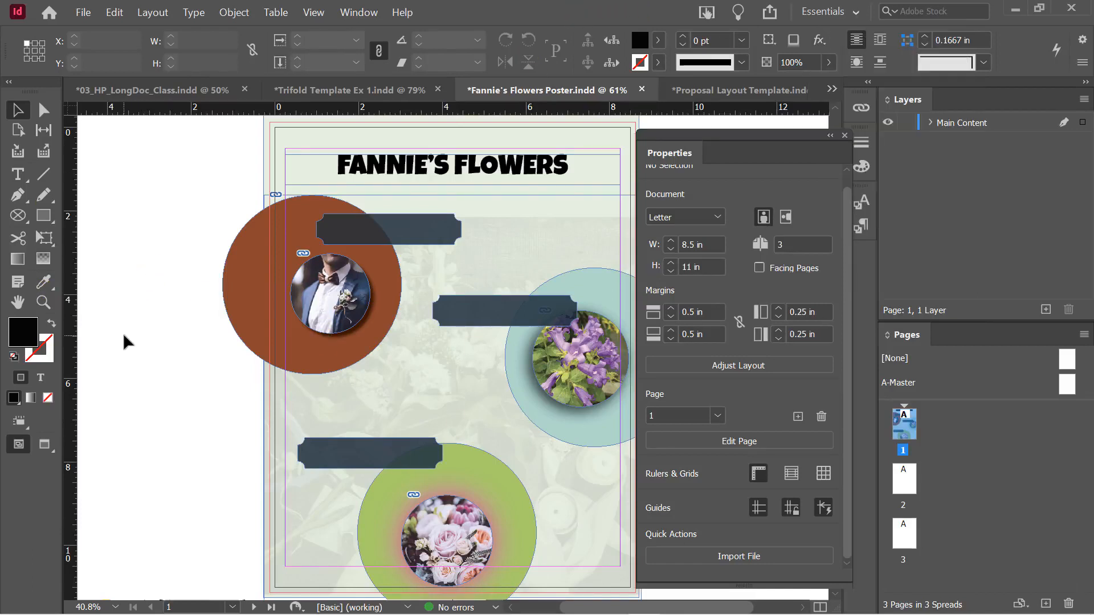
pyautogui.click(829, 41)
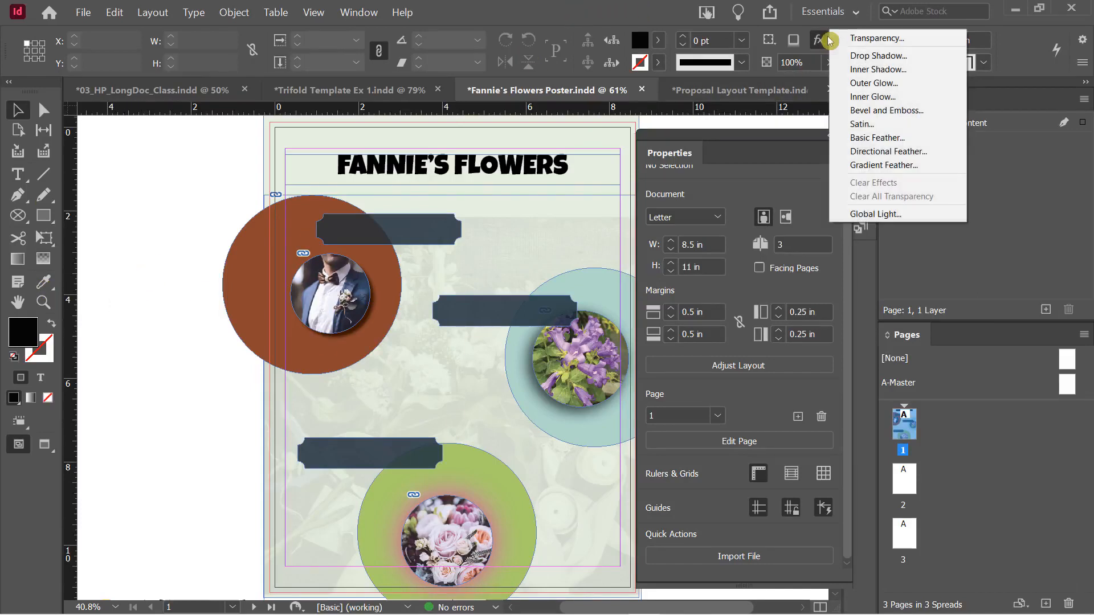
pyautogui.click(467, 8)
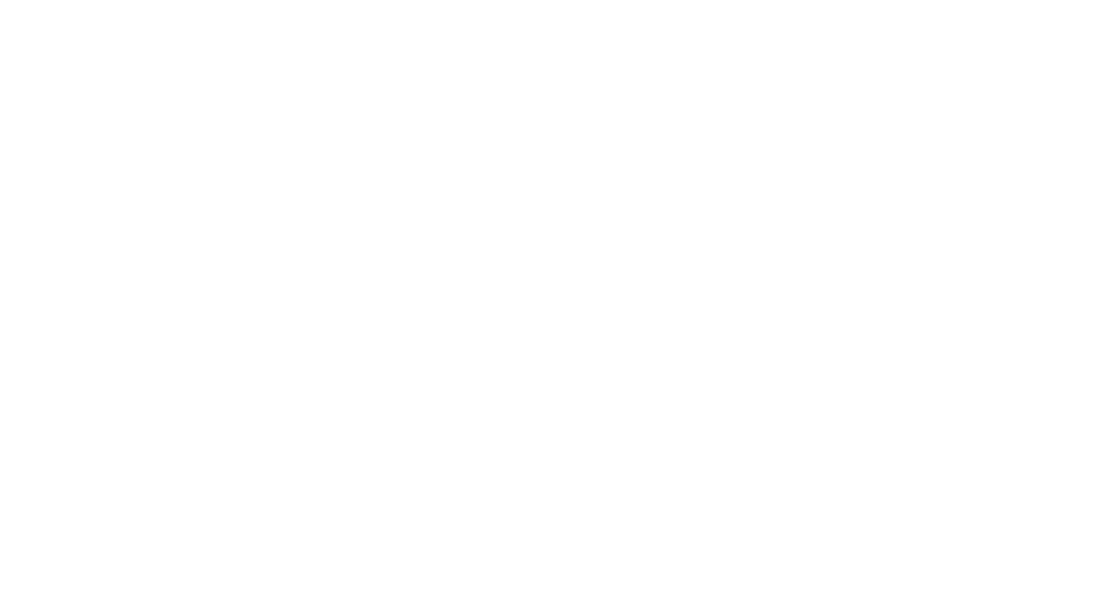
pyautogui.click(504, 380)
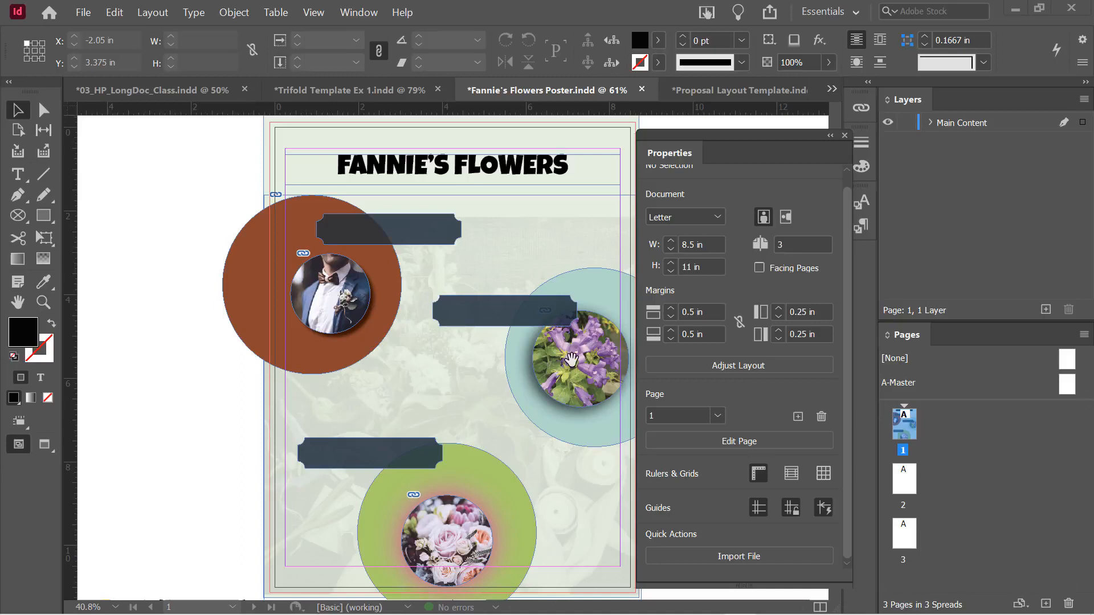
pyautogui.click(378, 91)
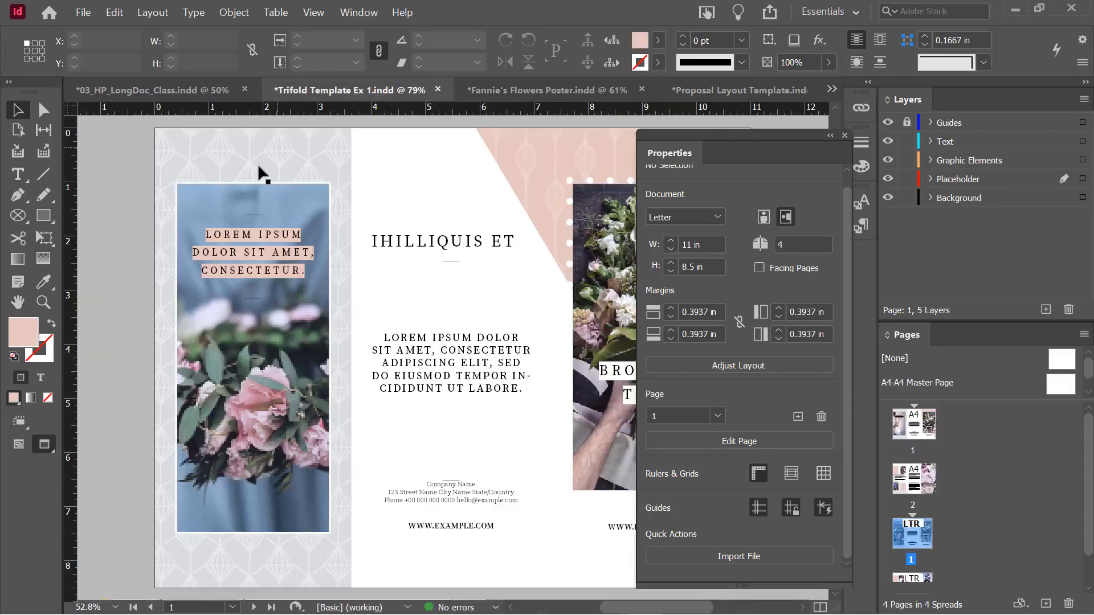
pyautogui.click(205, 203)
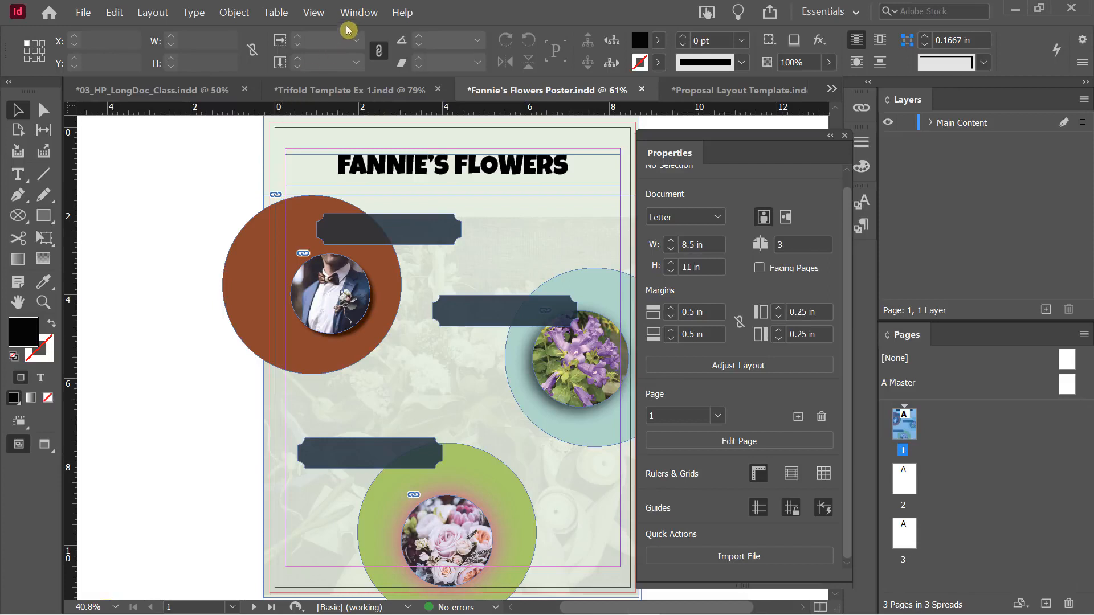
# Open the Object Styles panel, dock Properties beside Layers, and move Object Styles off the poster
pyautogui.click(361, 16)
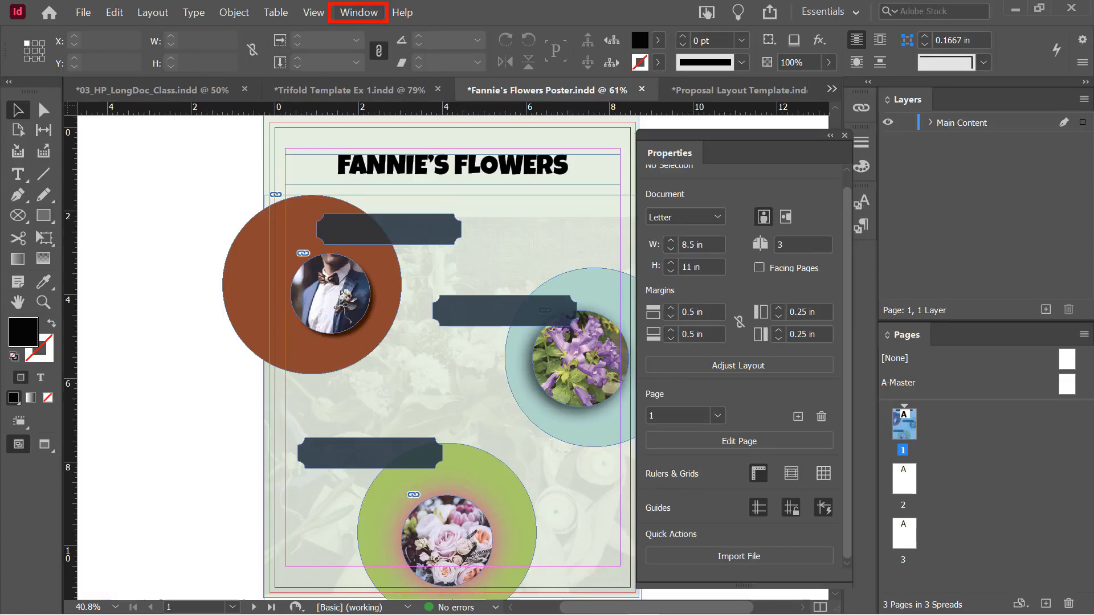
pyautogui.click(368, 16)
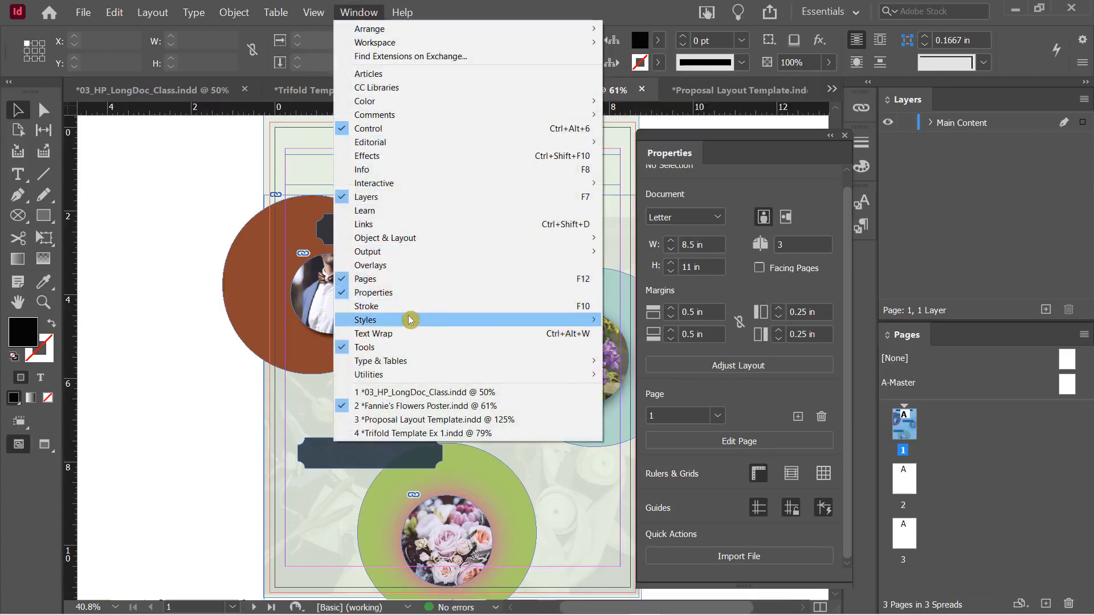
pyautogui.moveTo(410, 319)
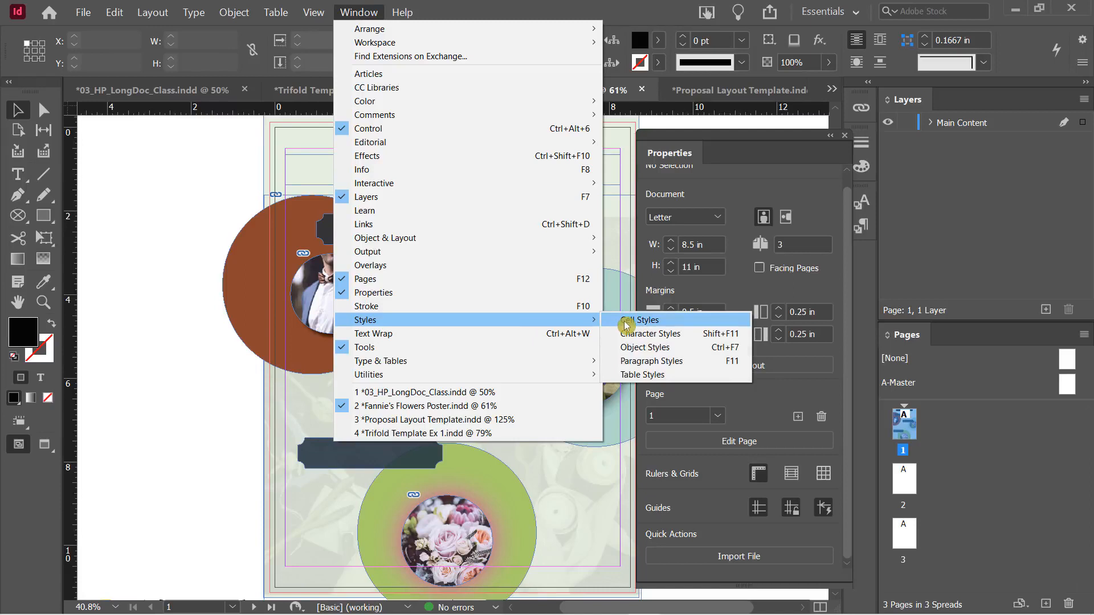
pyautogui.click(648, 348)
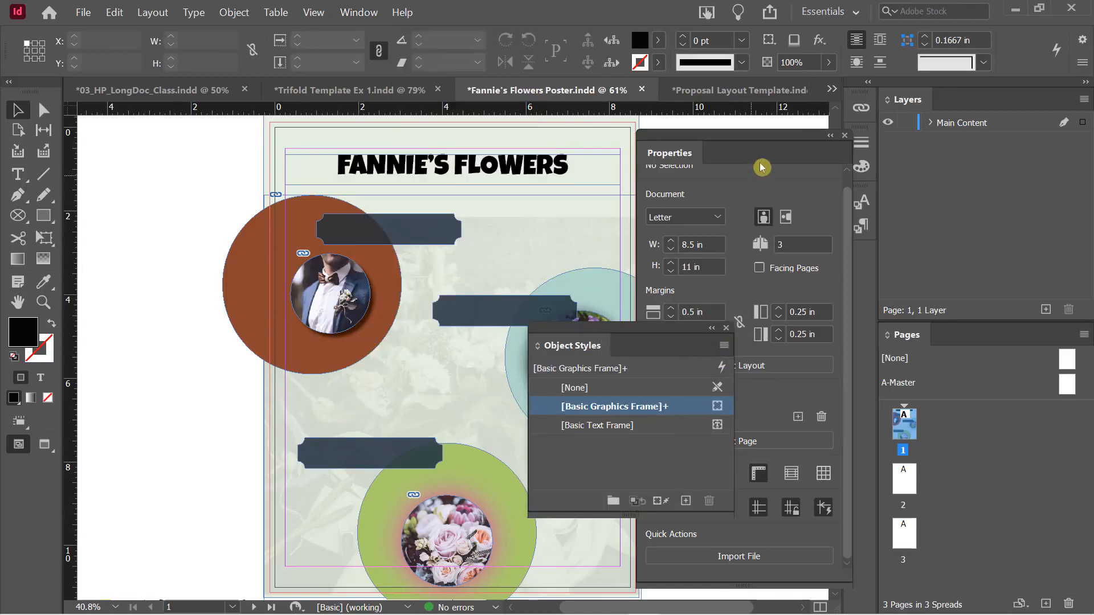
pyautogui.moveTo(759, 140); pyautogui.dragTo(954, 110)
pyautogui.moveTo(639, 329); pyautogui.dragTo(767, 168)
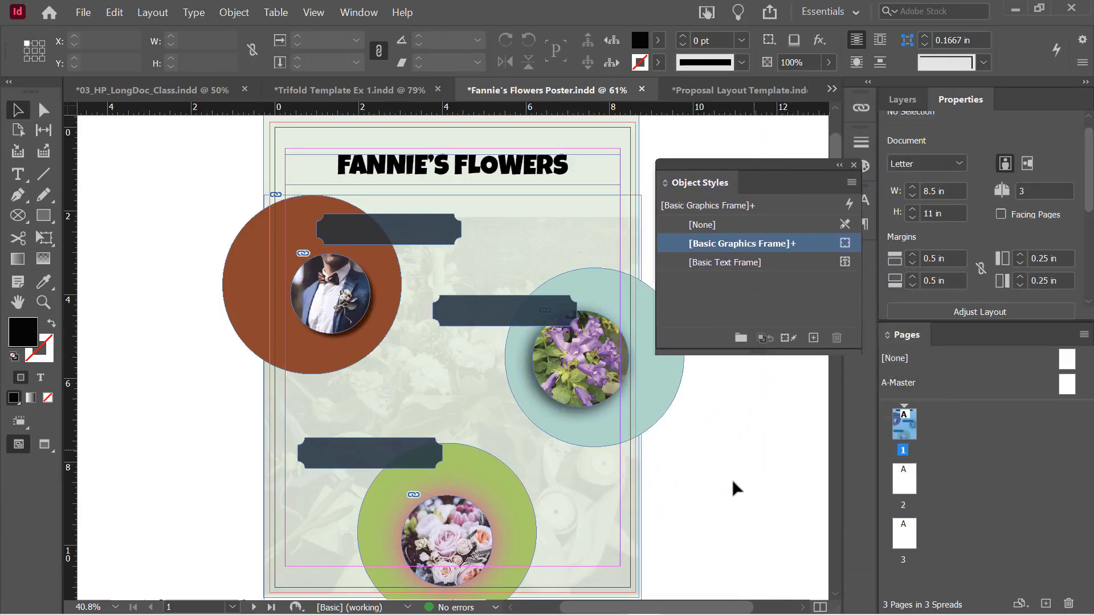
# Select the groom photo's circular frame and start a new object style from it
pyautogui.click(730, 312)
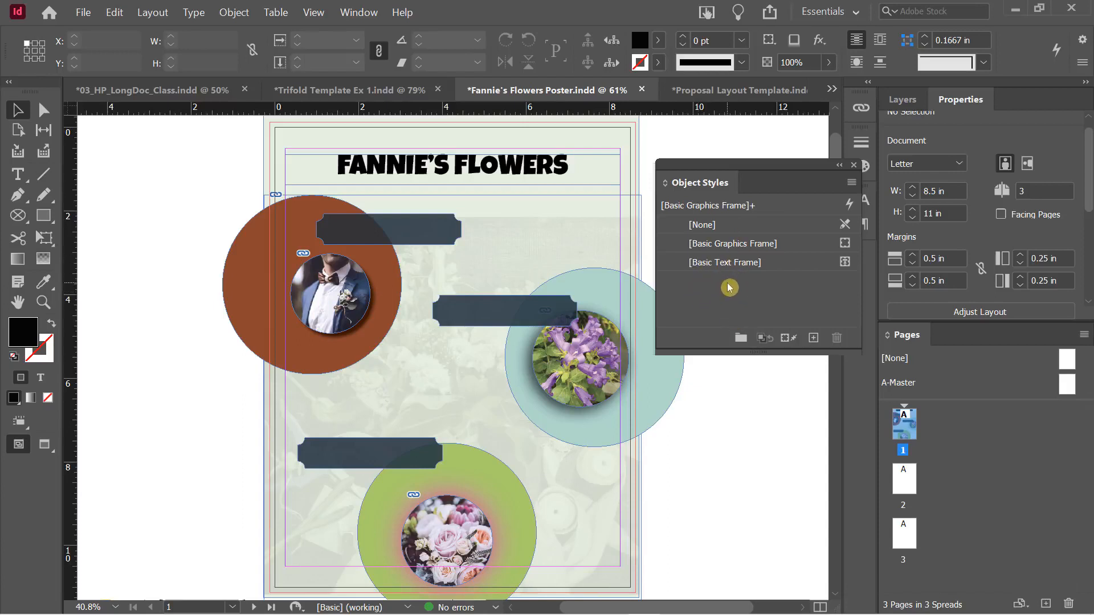
pyautogui.click(326, 277)
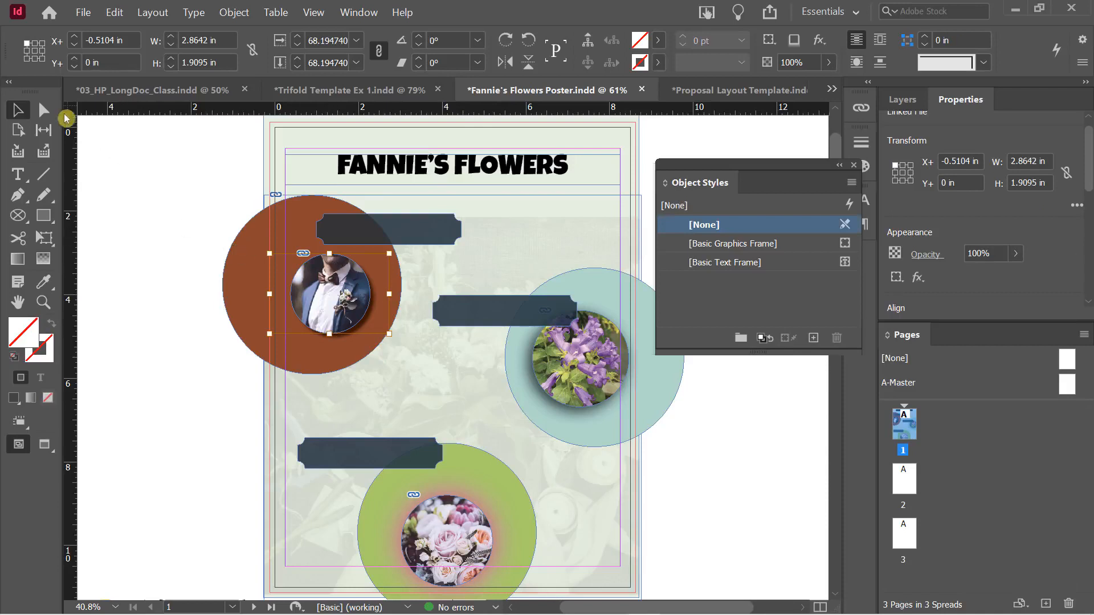
pyautogui.press('Escape')
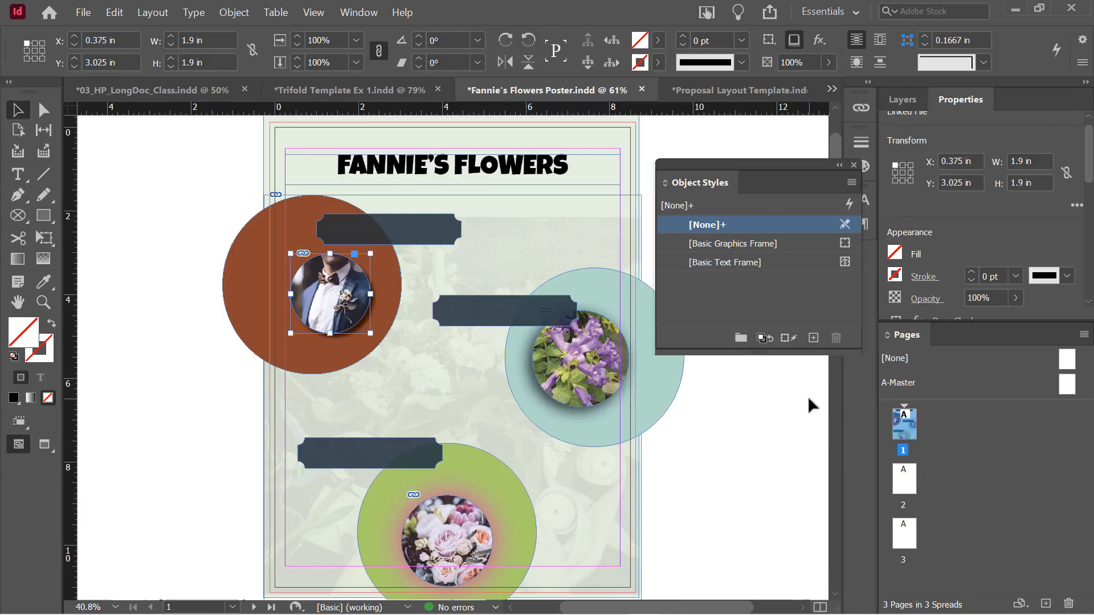
pyautogui.keyDown('alt'); pyautogui.click(814, 340); pyautogui.keyUp('alt')
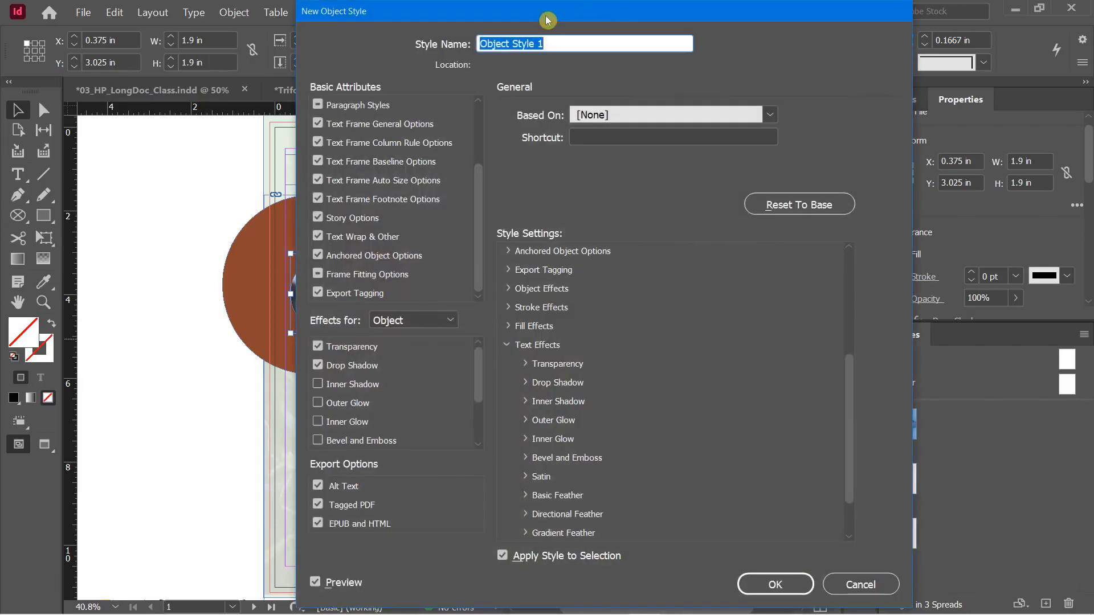
pyautogui.moveTo(547, 21); pyautogui.dragTo(752, 40)
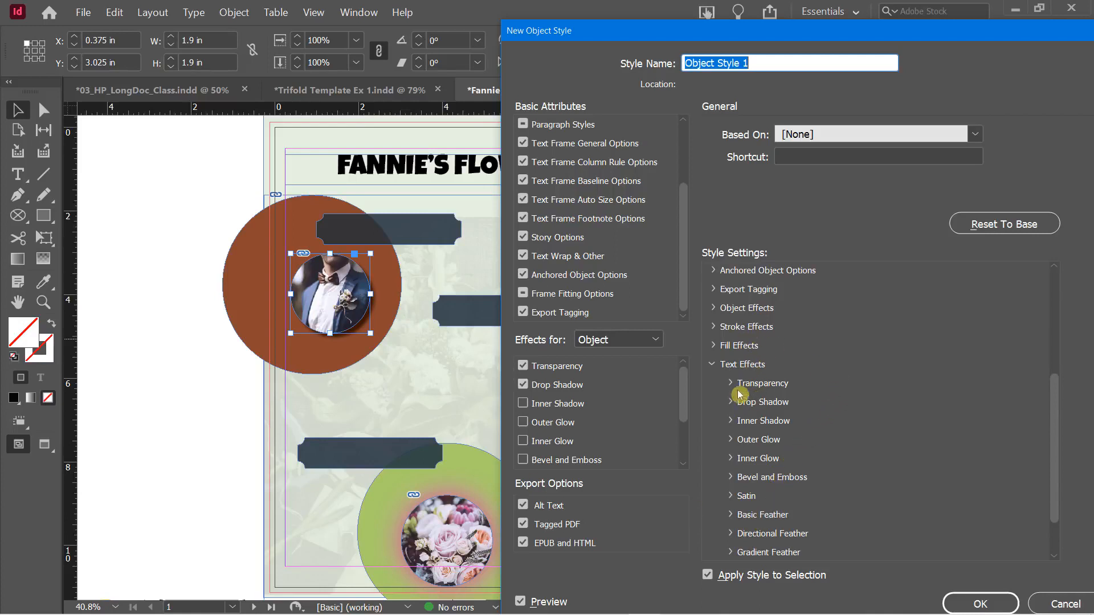
pyautogui.click(713, 346)
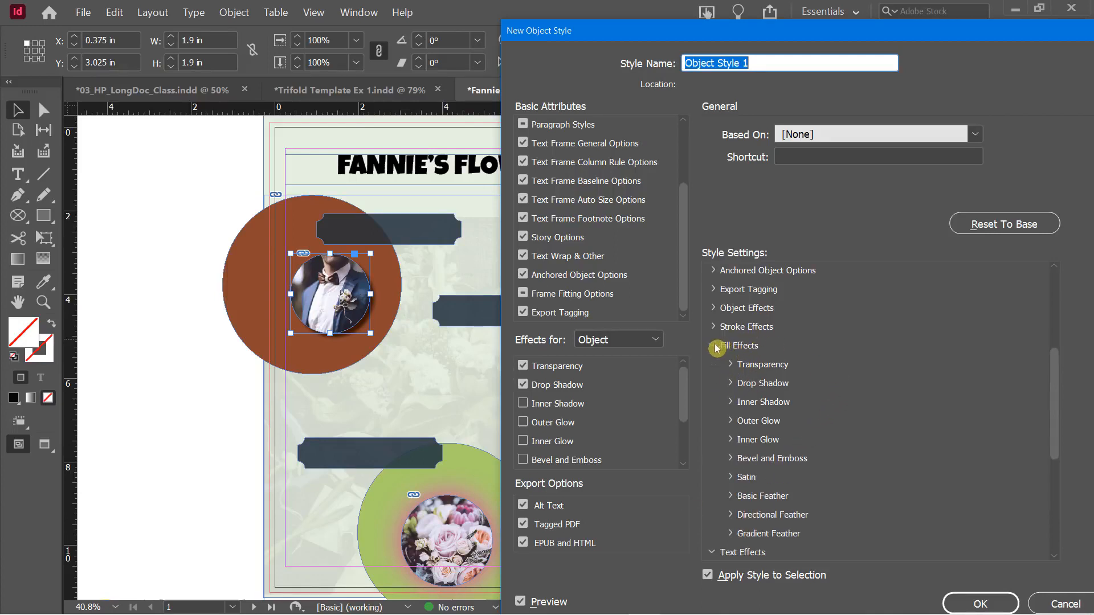
pyautogui.click(729, 385)
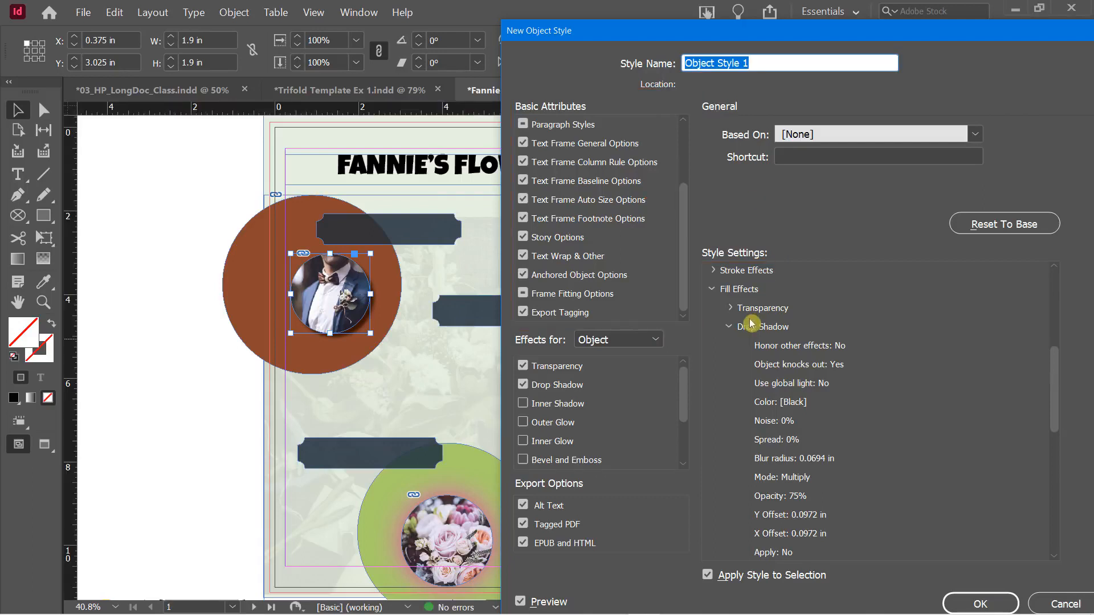
pyautogui.click(713, 289)
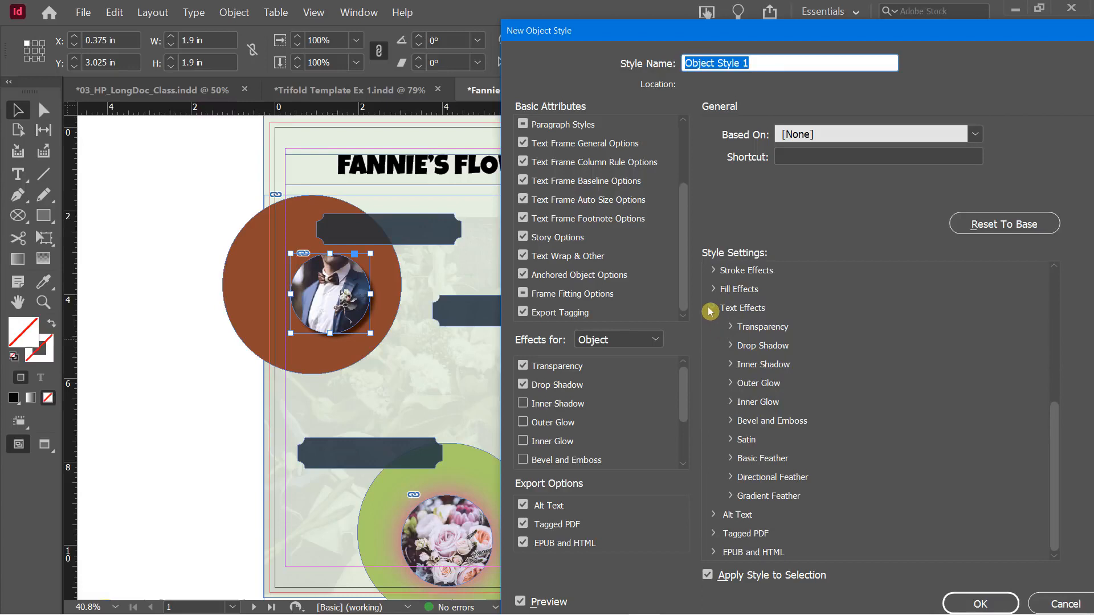
pyautogui.click(712, 308)
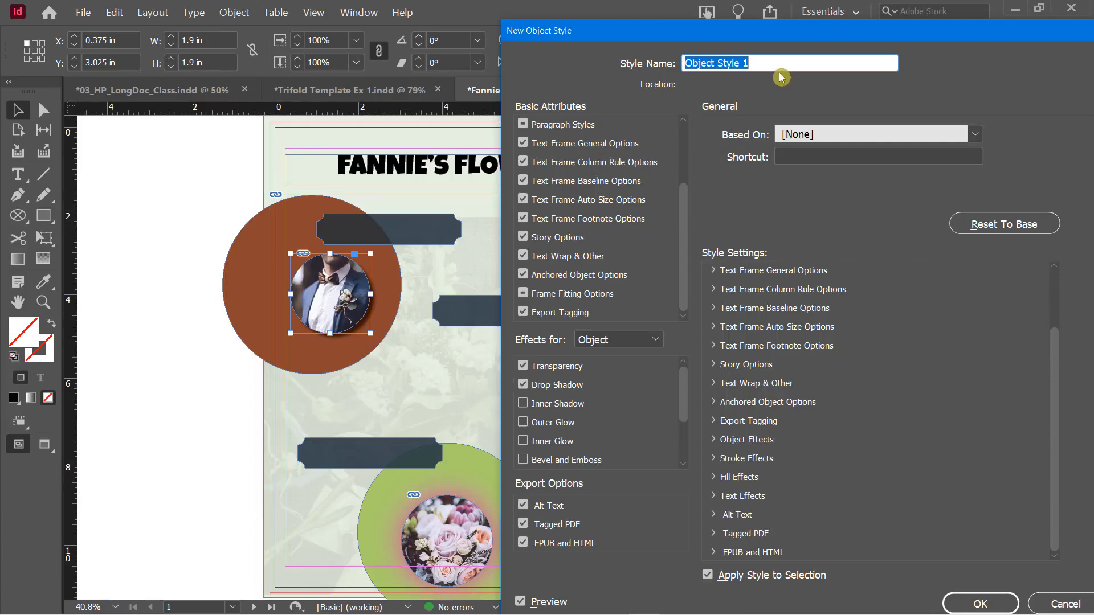
# Save the style as 'Drop Shadow Object' and apply it to the purple flower photo
pyautogui.write('Drop Shadow Object')
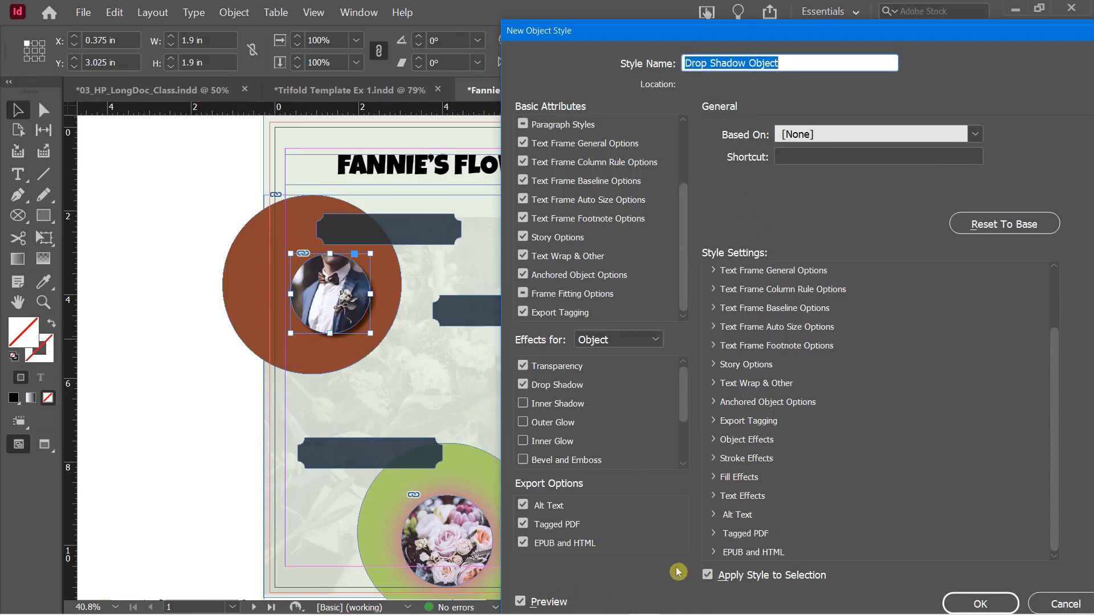
pyautogui.click(970, 607)
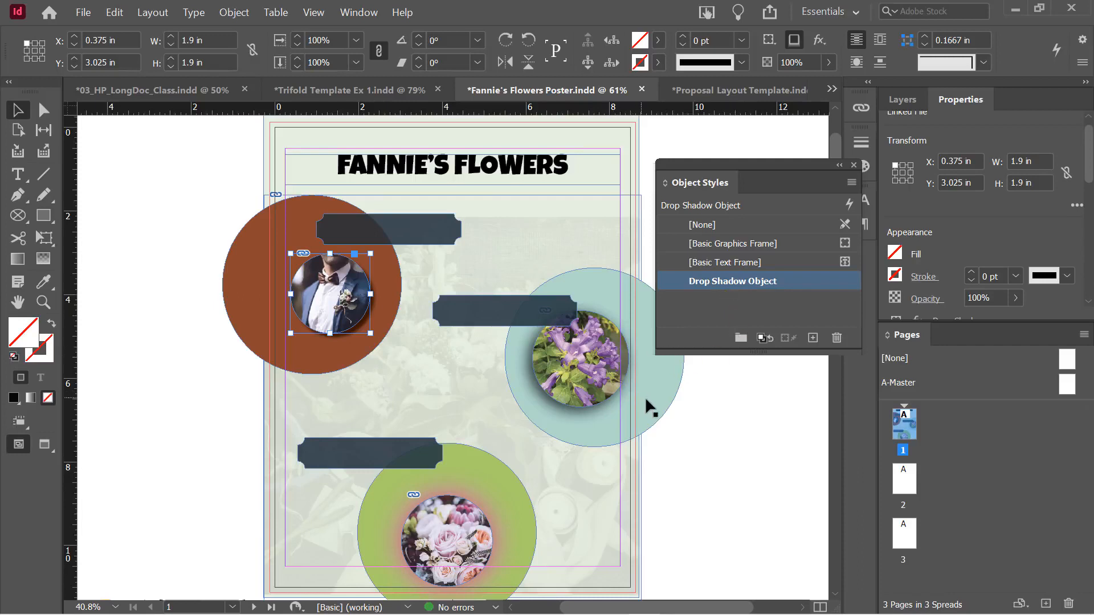
pyautogui.click(586, 329)
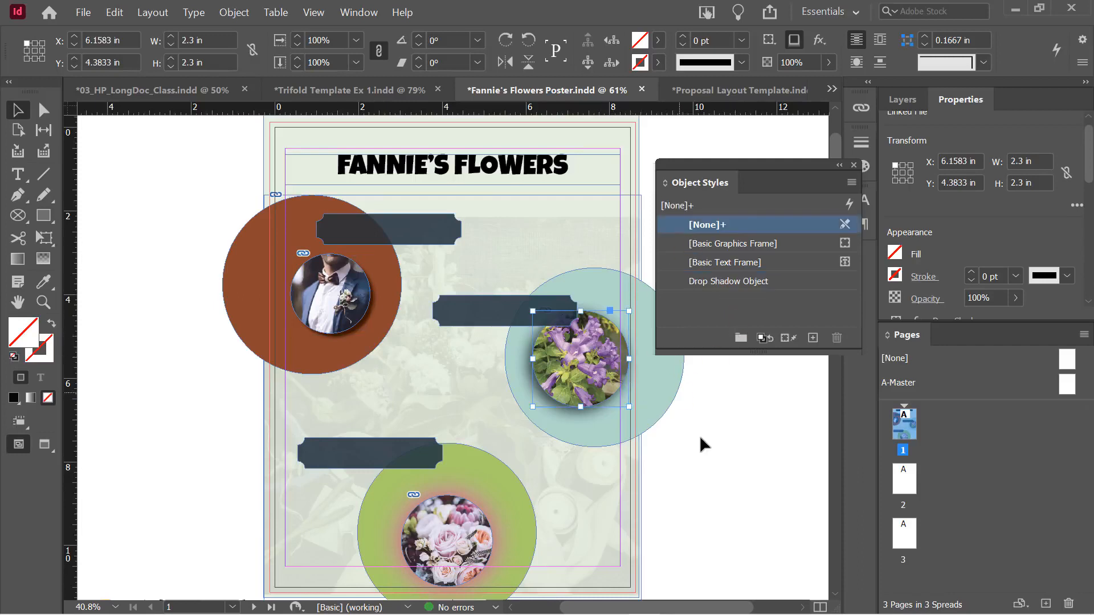
pyautogui.click(712, 281)
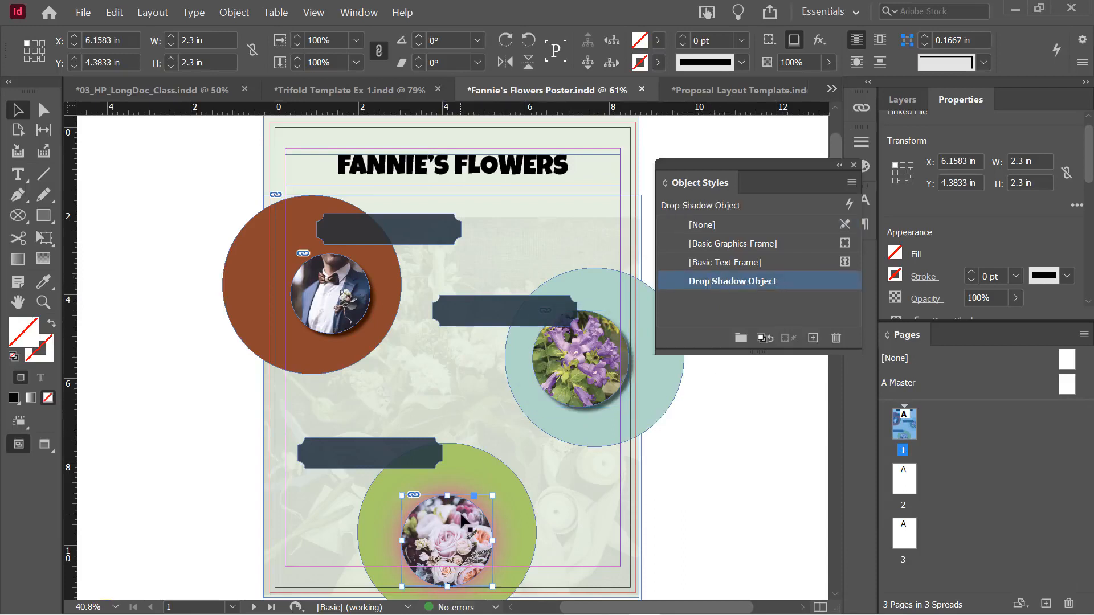
# Apply the Drop Shadow Object style to the bottom rose photo frame
pyautogui.click(467, 521)
pyautogui.click(735, 283)
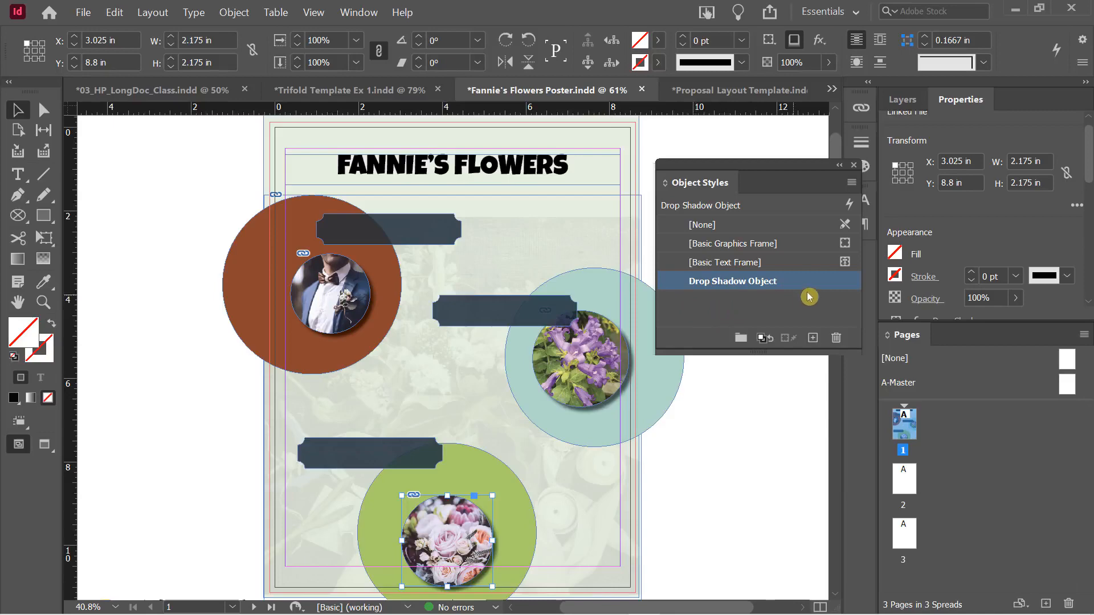
# Edit Drop Shadow Object's shadow to a 34° angle, 18% spread and 0.3125 in size
pyautogui.doubleClick(753, 284)
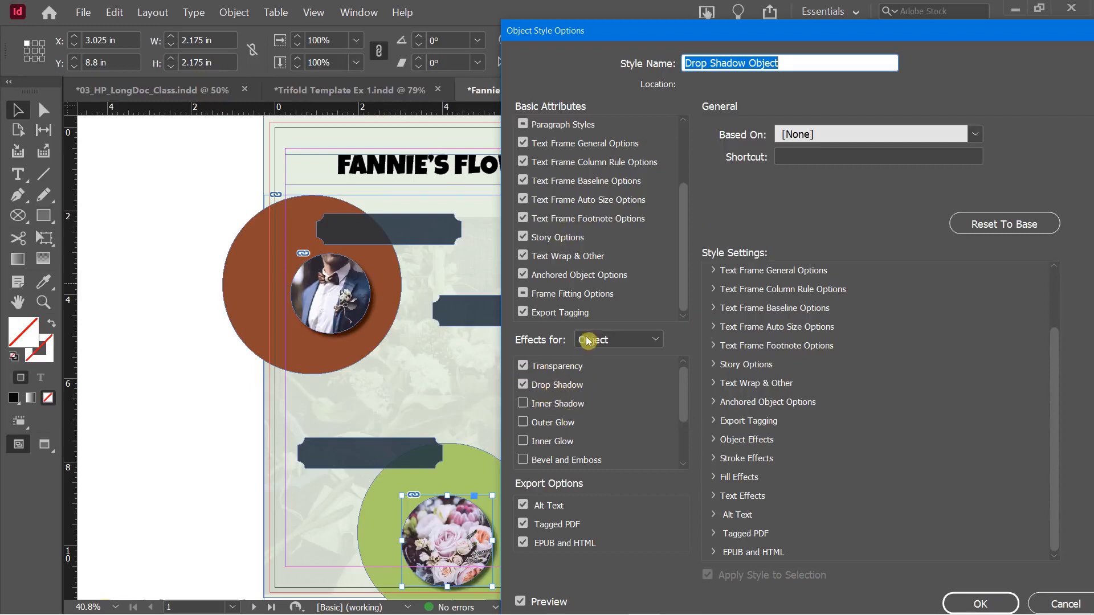
pyautogui.click(548, 388)
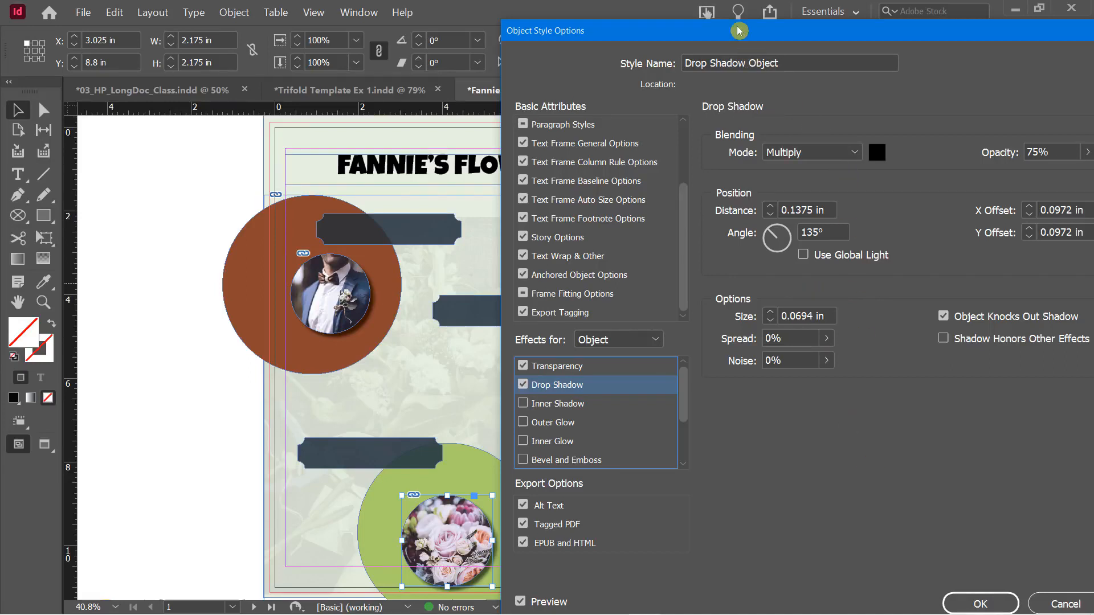
pyautogui.moveTo(738, 31); pyautogui.dragTo(880, 28)
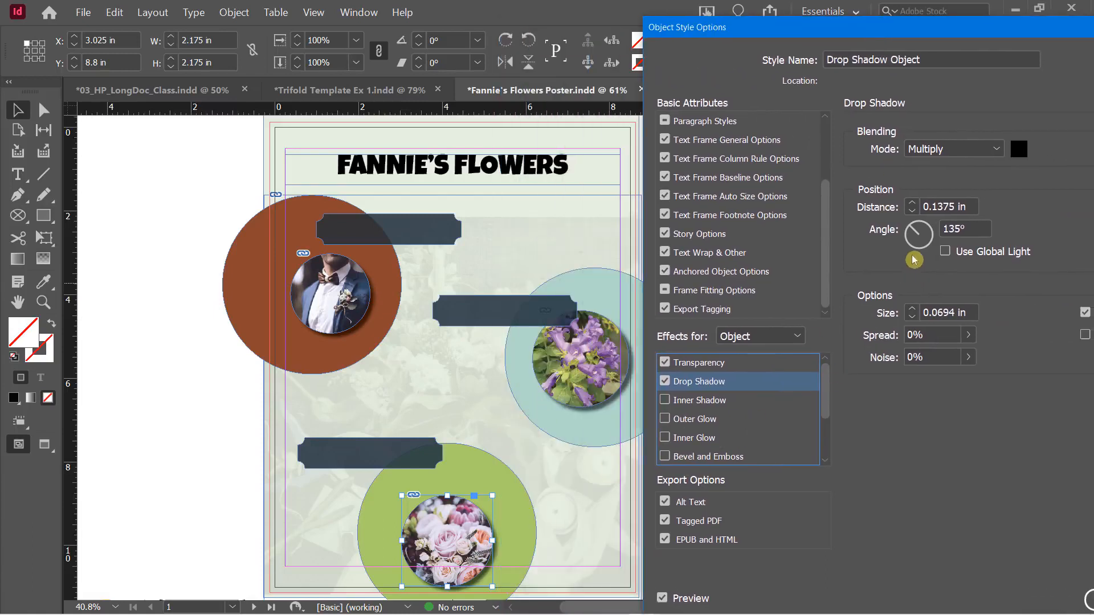
pyautogui.moveTo(914, 231); pyautogui.dragTo(930, 234)
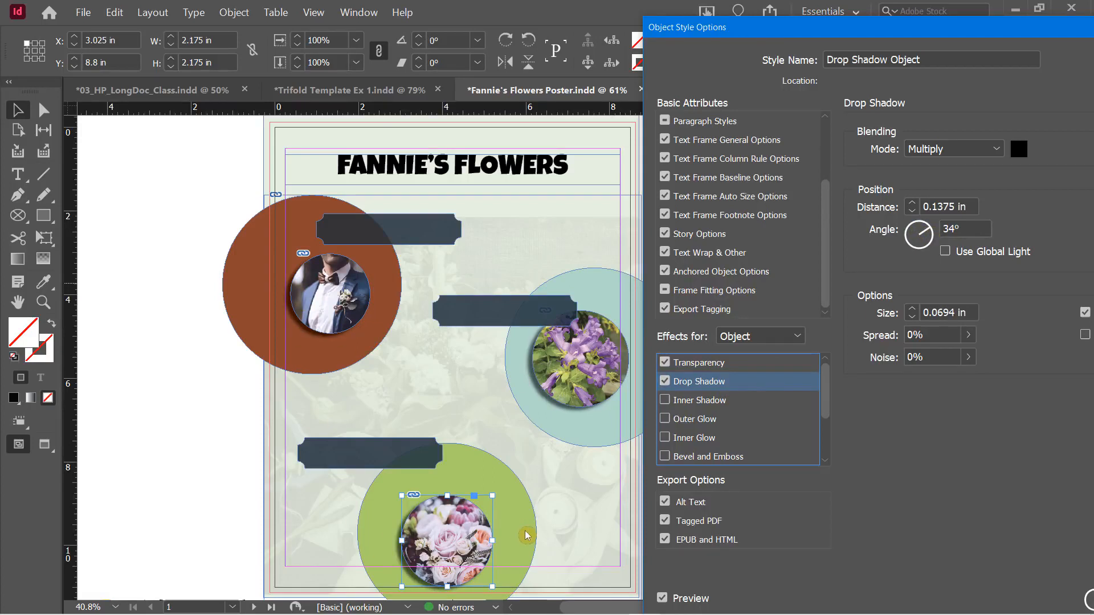
pyautogui.click(970, 337)
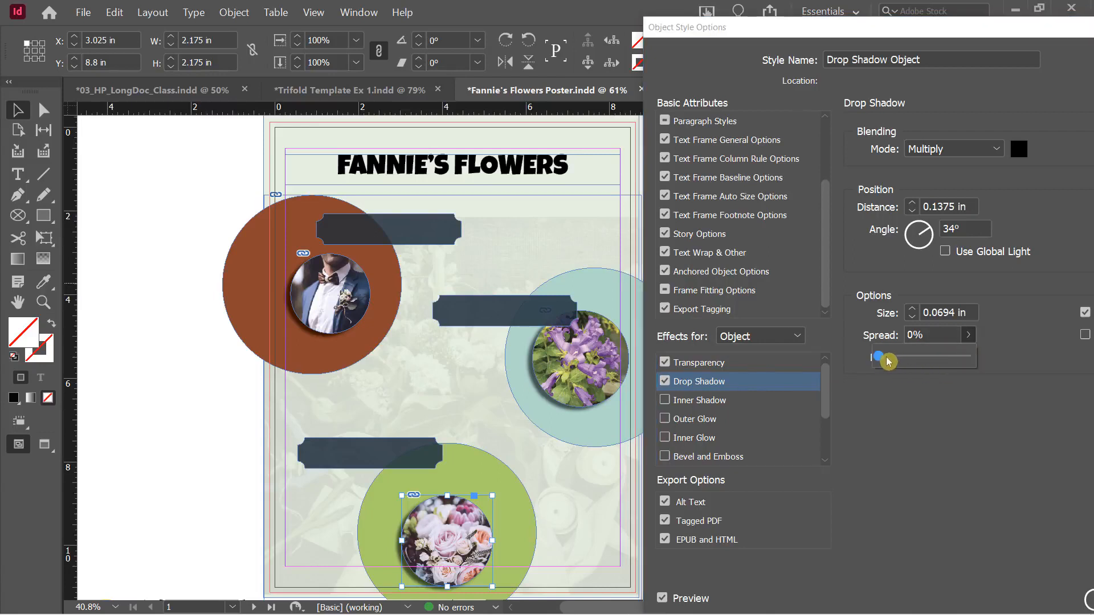
pyautogui.moveTo(881, 359); pyautogui.dragTo(911, 312)
pyautogui.click(912, 309)
pyautogui.click(911, 309)
pyautogui.click(911, 309)
pyautogui.click(912, 310)
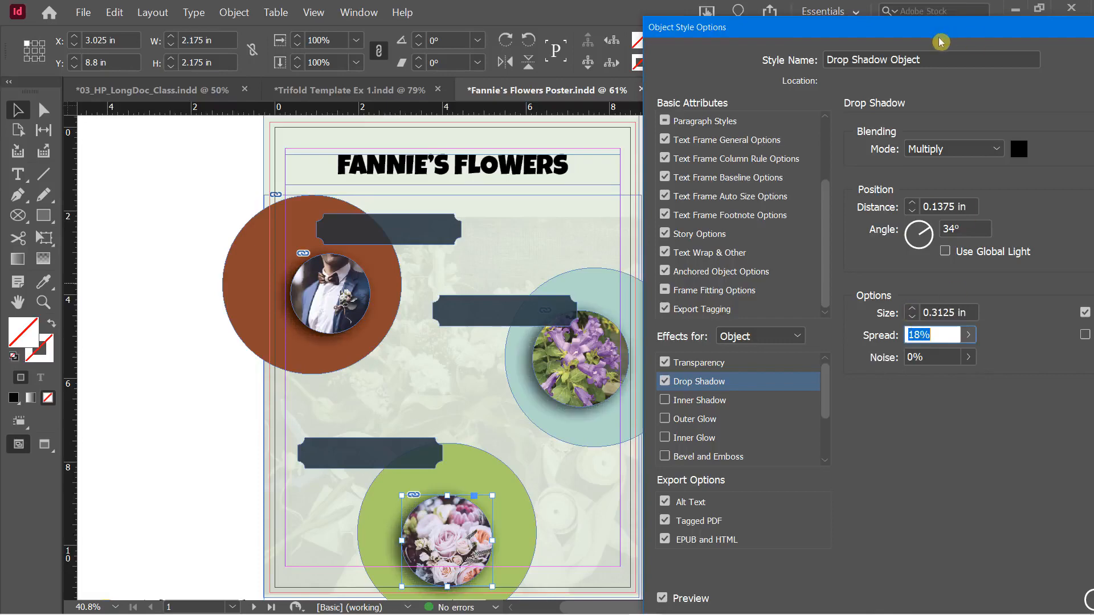
pyautogui.moveTo(940, 29); pyautogui.dragTo(759, 17)
pyautogui.click(966, 587)
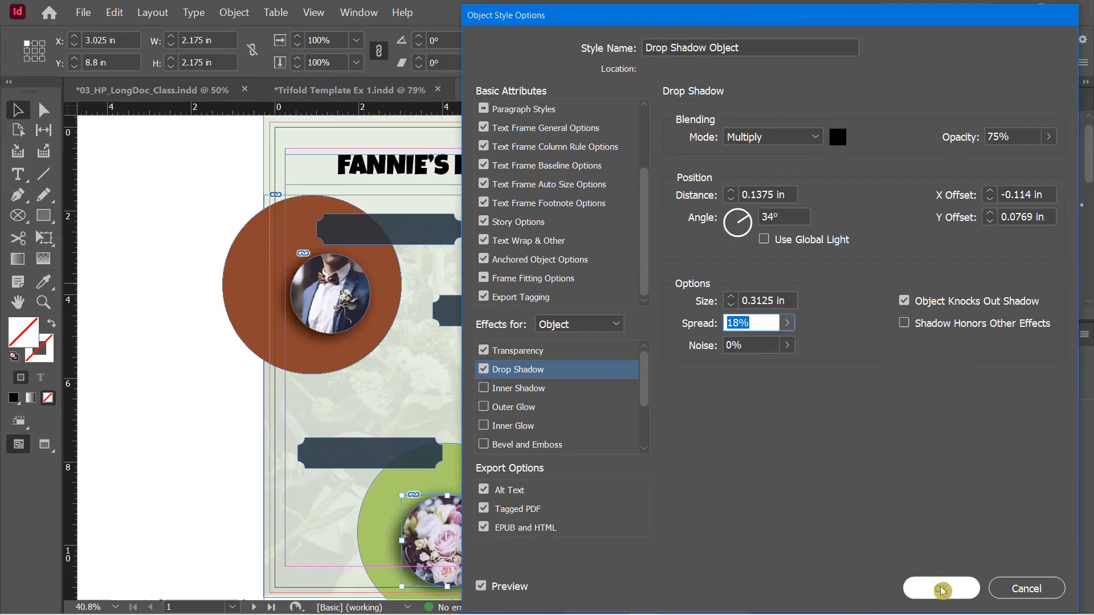
# Switch to the Trifold Template Ex 1 document and float the Properties panel over the page
pyautogui.click(665, 505)
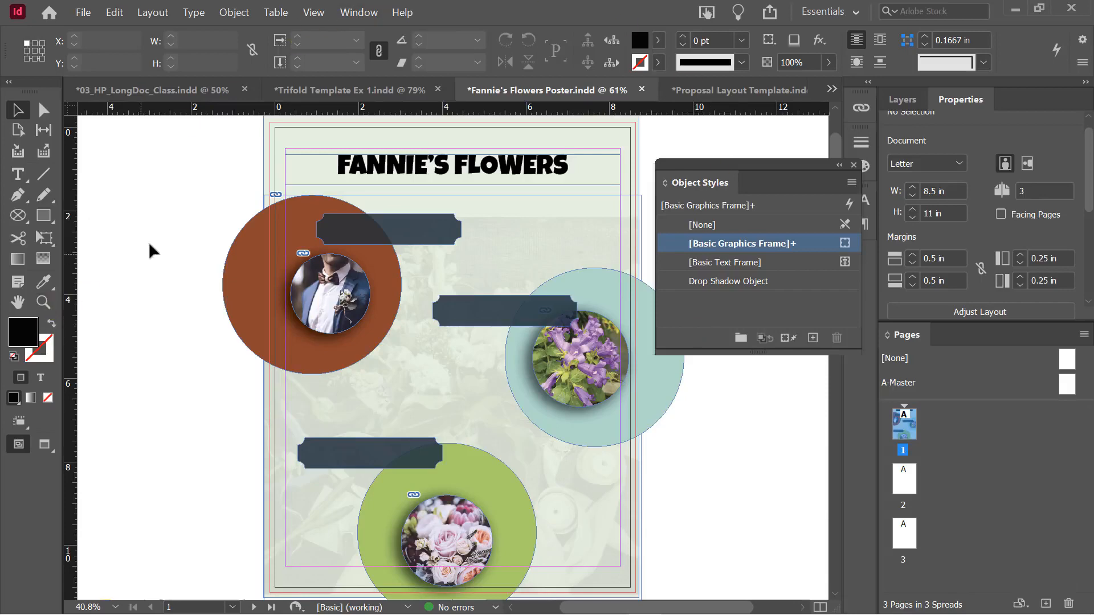
pyautogui.click(319, 90)
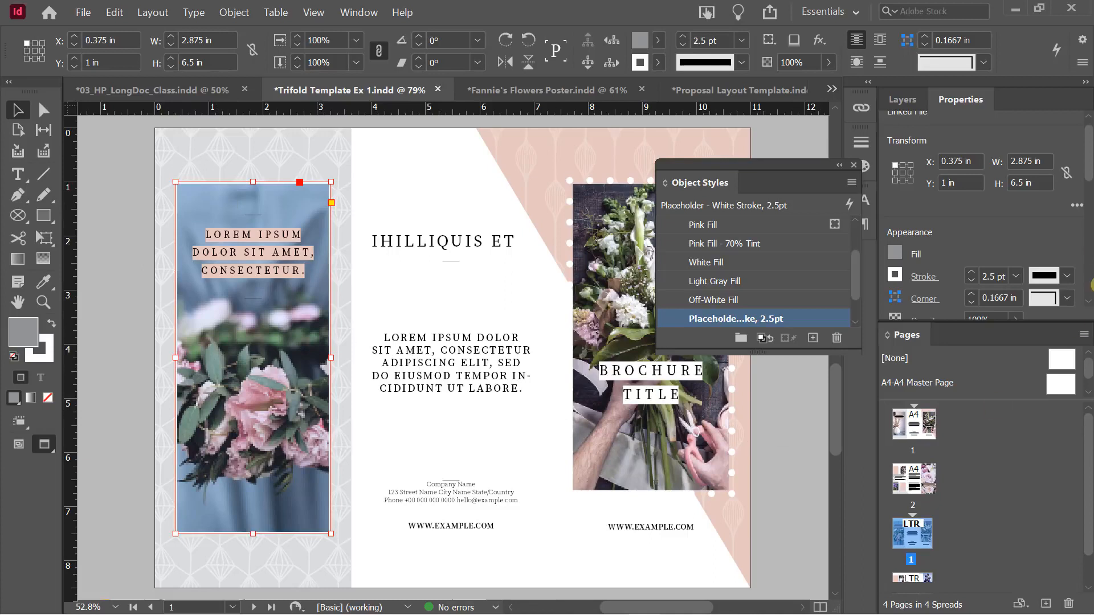
pyautogui.moveTo(961, 99); pyautogui.dragTo(432, 150)
# Give the left photo frame Rounded corners with a 0.375 in radius
pyautogui.moveTo(634, 214); pyautogui.dragTo(634, 246)
pyautogui.click(610, 235)
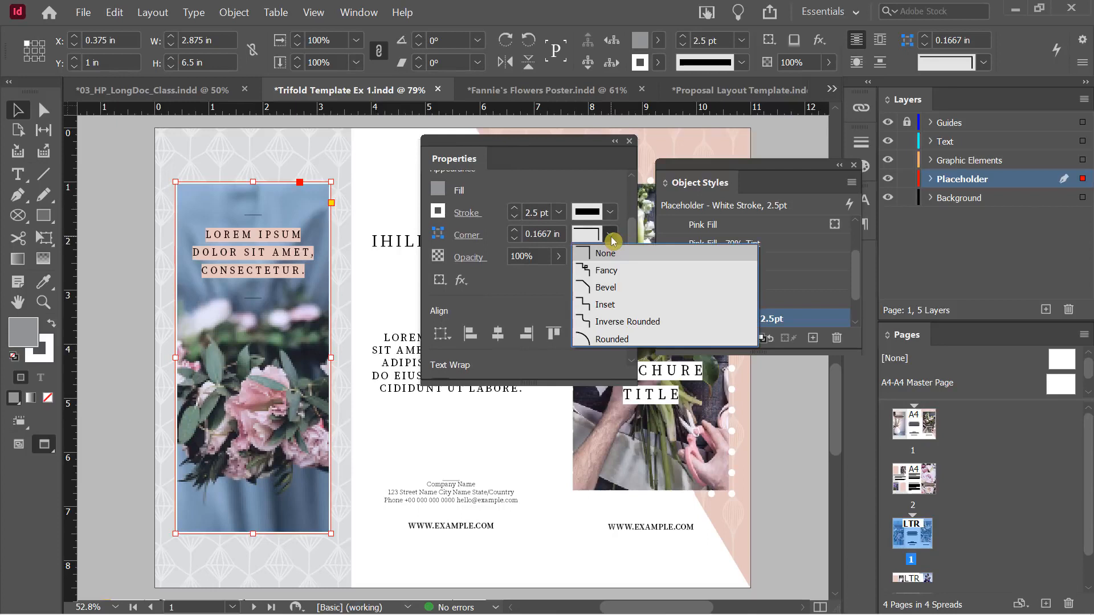
pyautogui.click(610, 339)
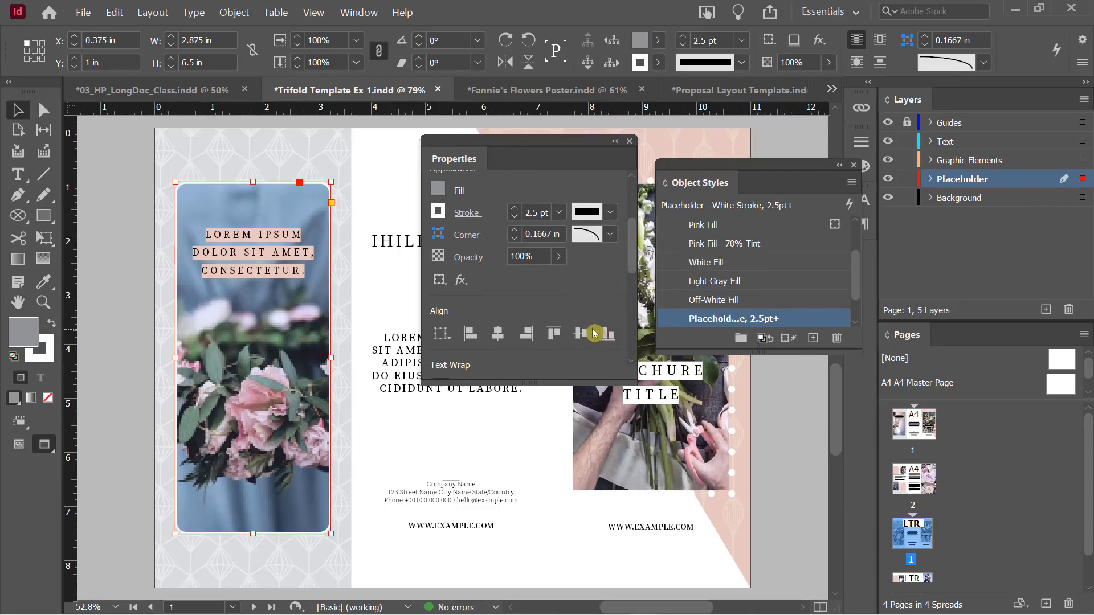
pyautogui.click(516, 229)
pyautogui.click(517, 229)
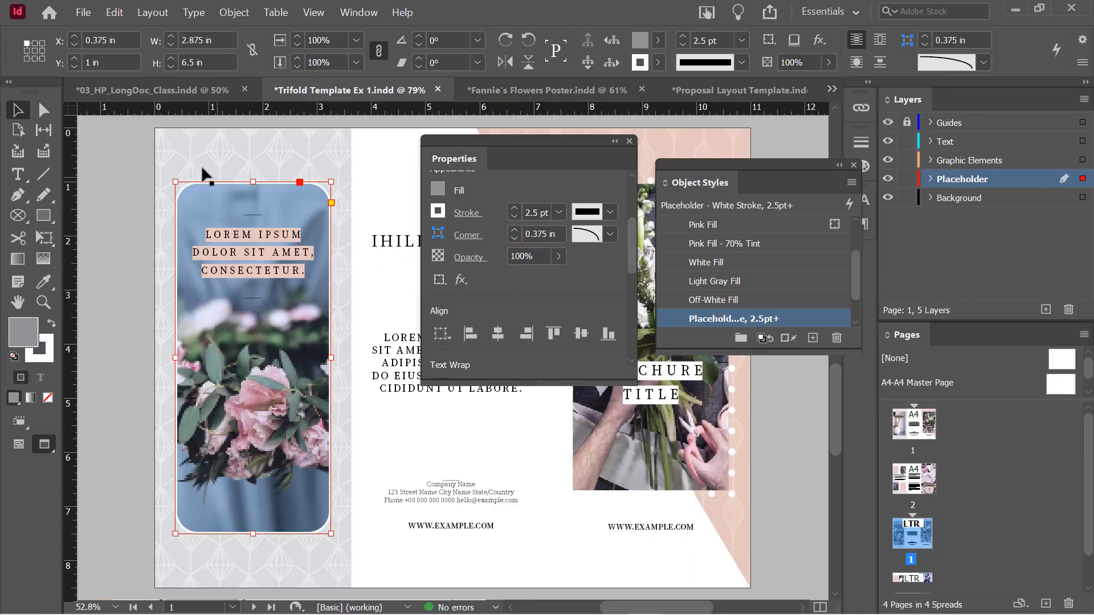
pyautogui.click(117, 182)
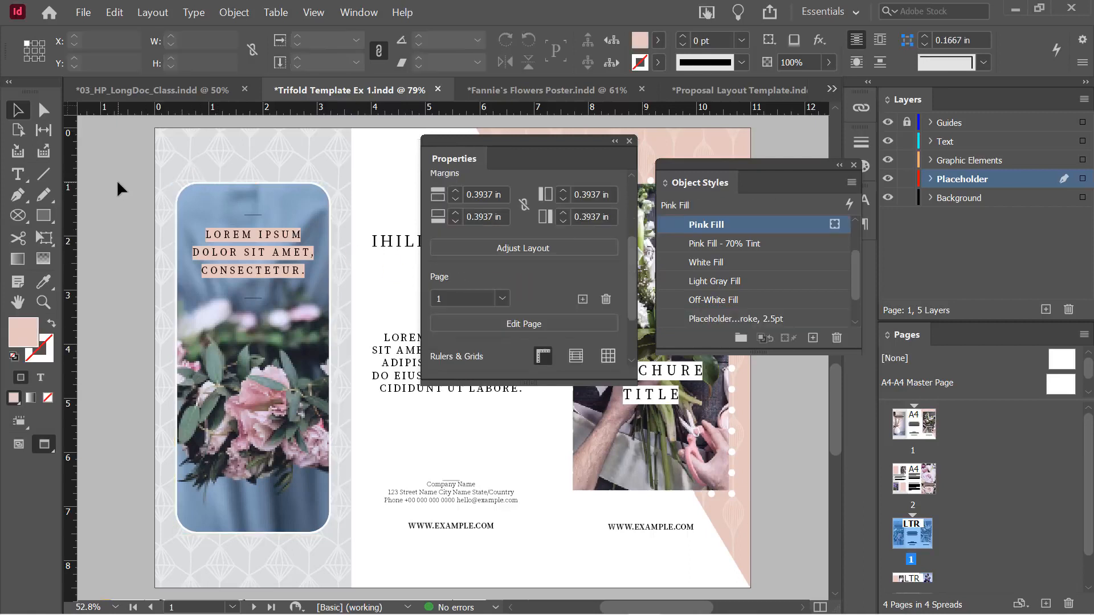
pyautogui.click(208, 194)
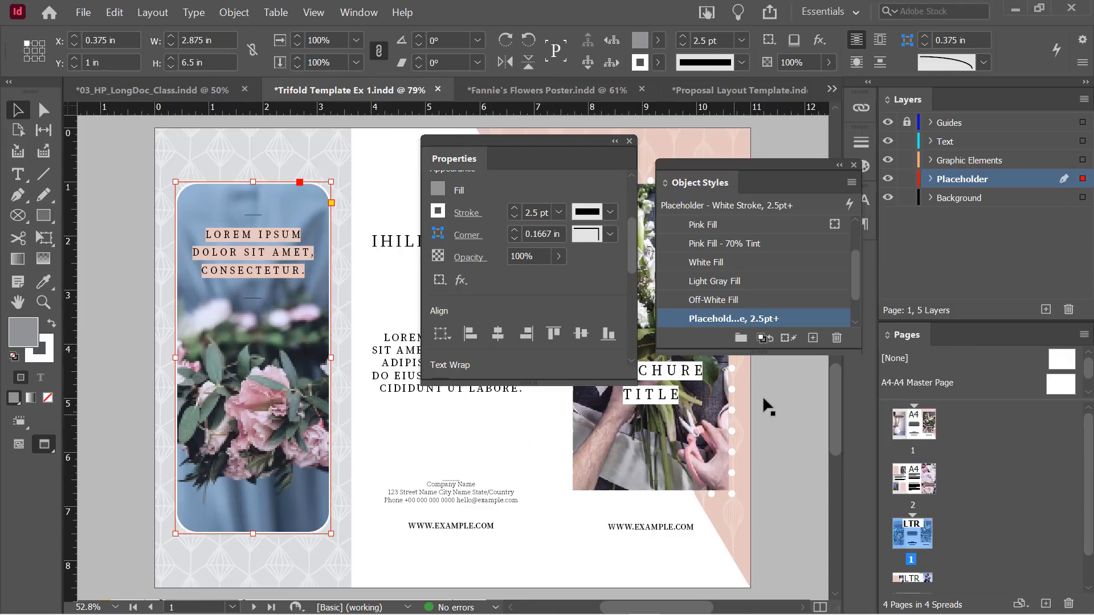
# Create the 'Rounded Corner Image, White Stroke' object style, reviewing its Stroke and Corner settings
pyautogui.keyDown('alt'); pyautogui.click(815, 348); pyautogui.keyUp('alt')
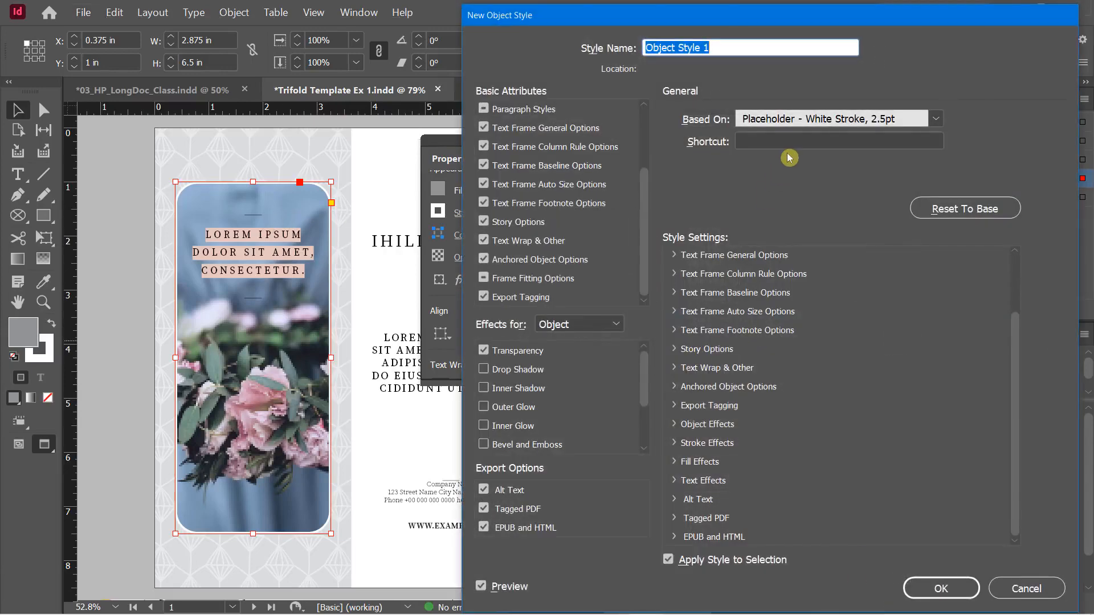
pyautogui.write('ROu')
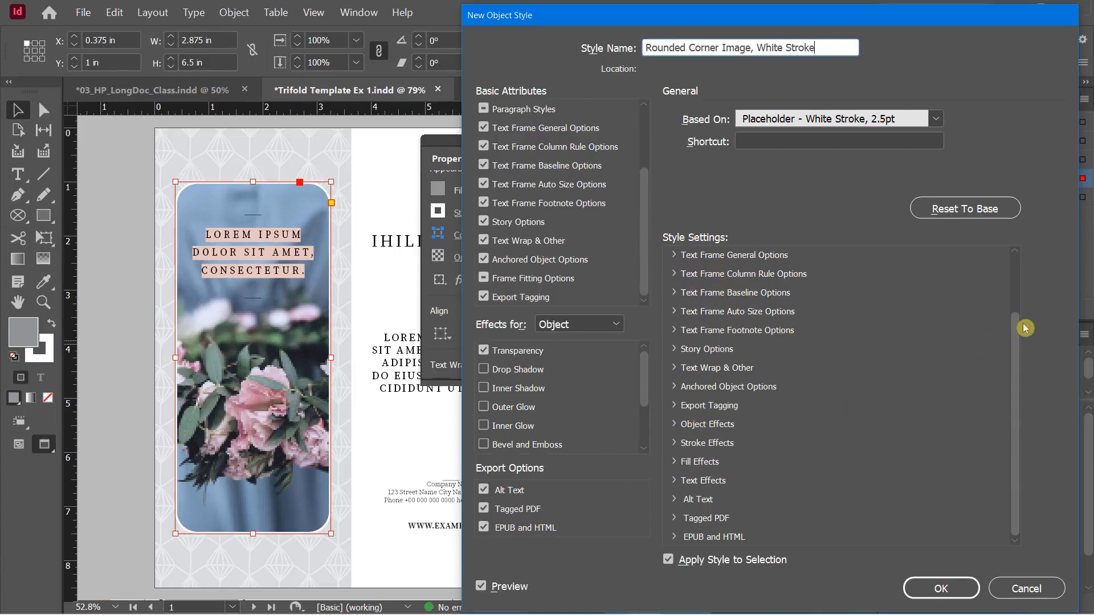
pyautogui.moveTo(1014, 337); pyautogui.dragTo(1015, 281)
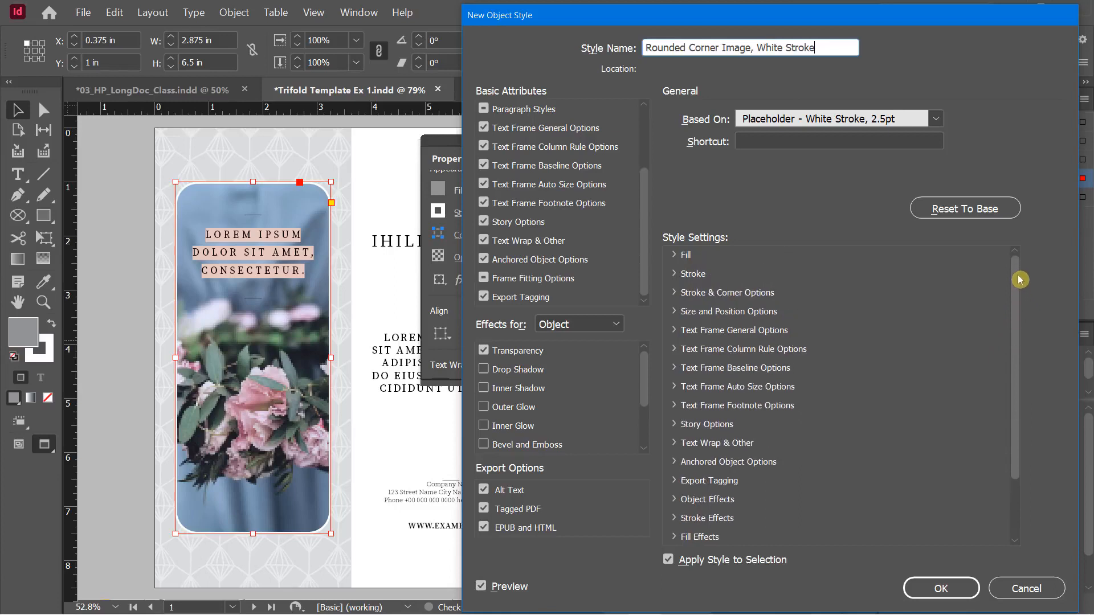
pyautogui.click(675, 274)
pyautogui.click(691, 293)
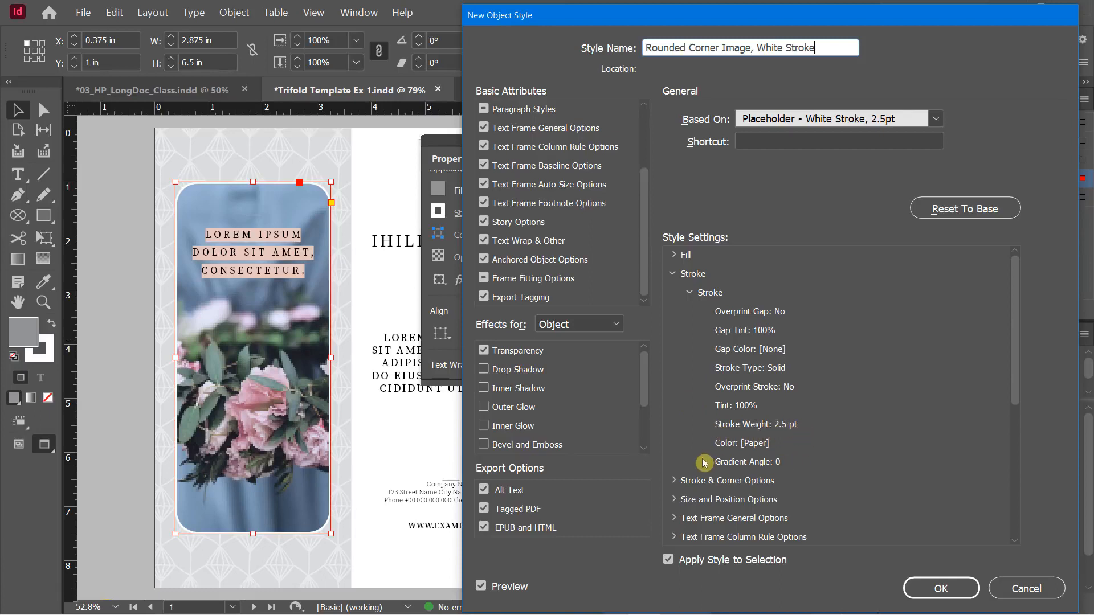
pyautogui.click(674, 481)
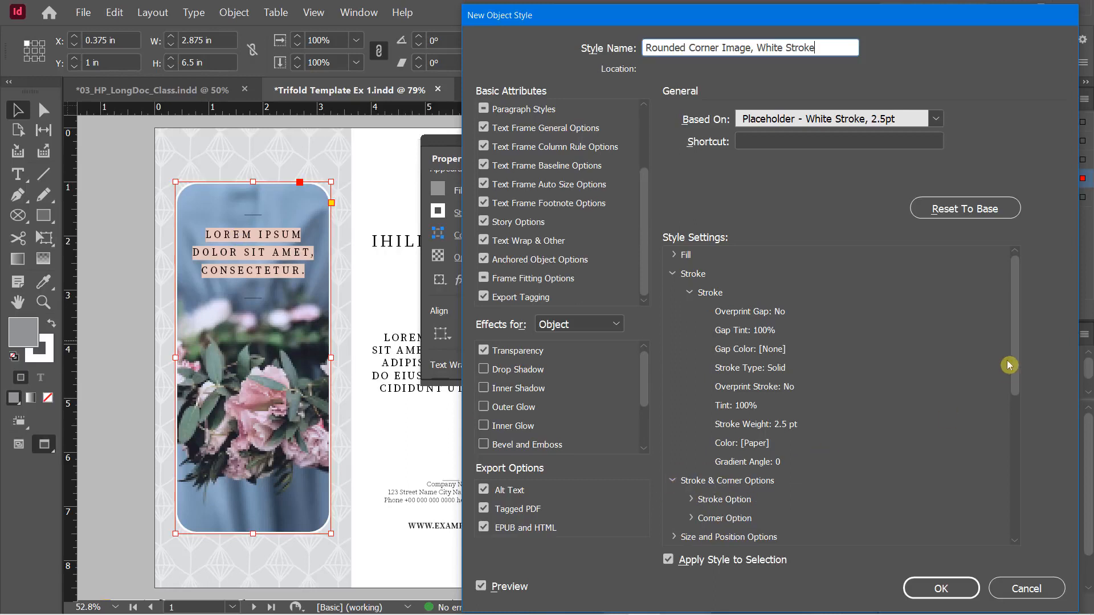
pyautogui.scroll(-2, 960, 402)
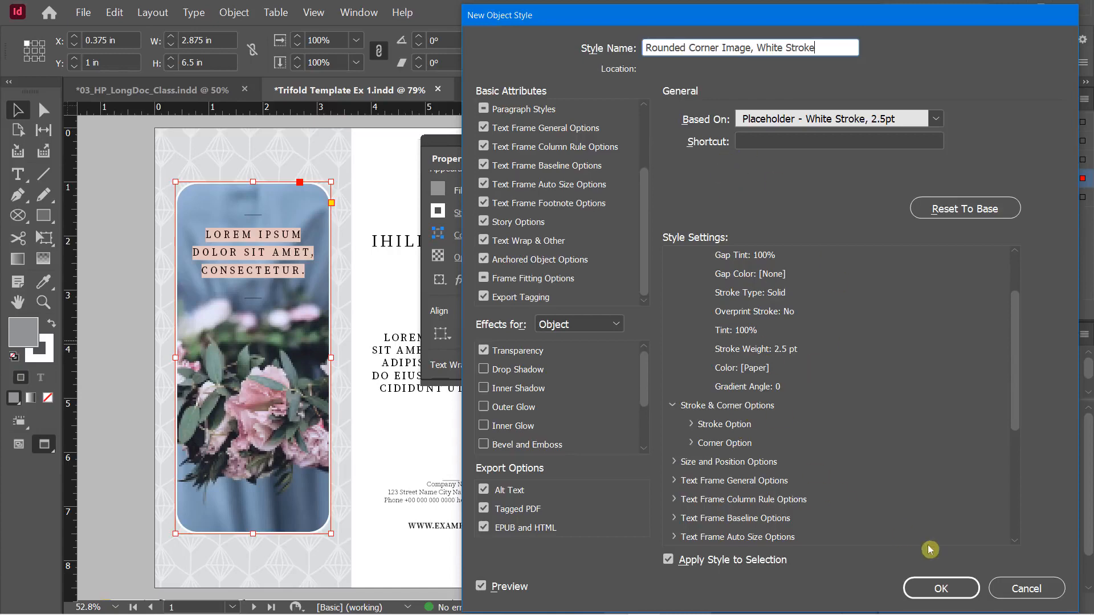
pyautogui.click(961, 594)
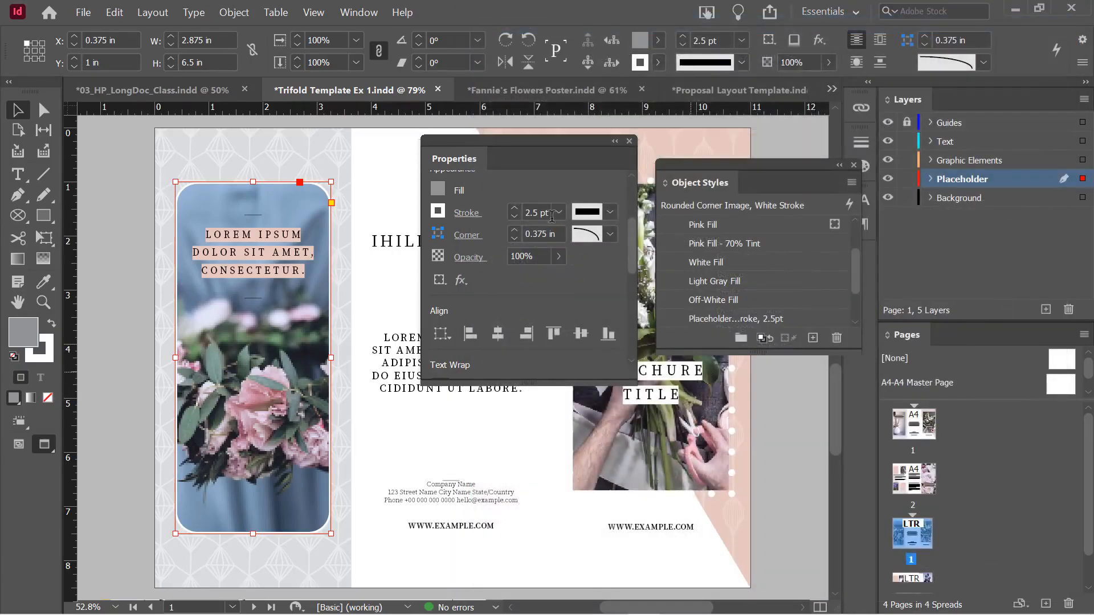
# Apply Rounded Corner Image, White Stroke to the right brochure photo frame
pyautogui.moveTo(862, 277)
pyautogui.mouseDown()
pyautogui.moveTo(861, 309)
pyautogui.moveTo(866, 254)
pyautogui.mouseUp()
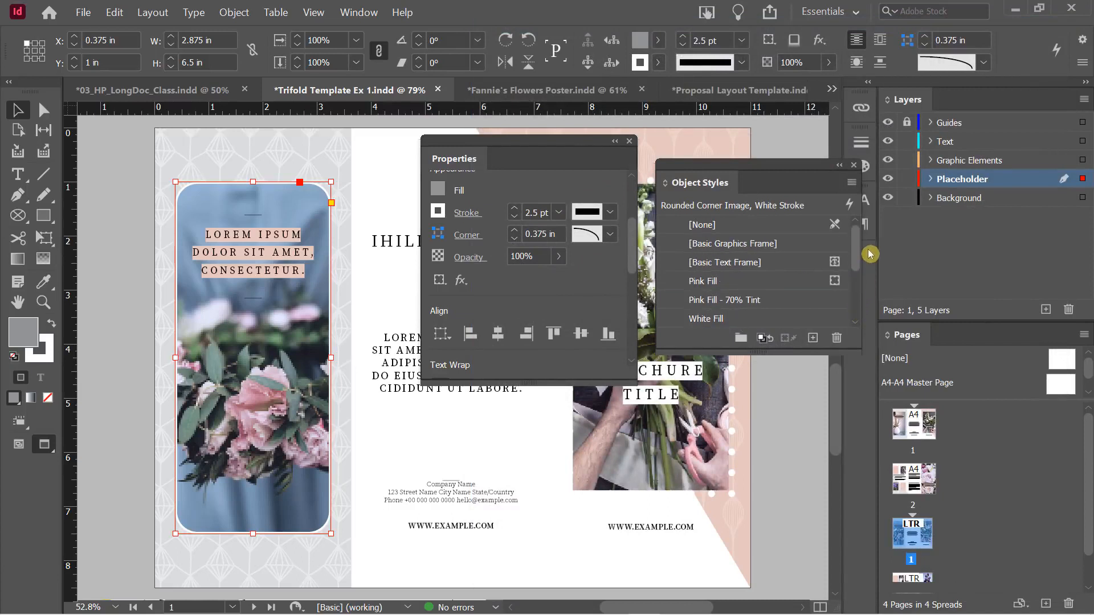
pyautogui.moveTo(855, 247); pyautogui.dragTo(855, 287)
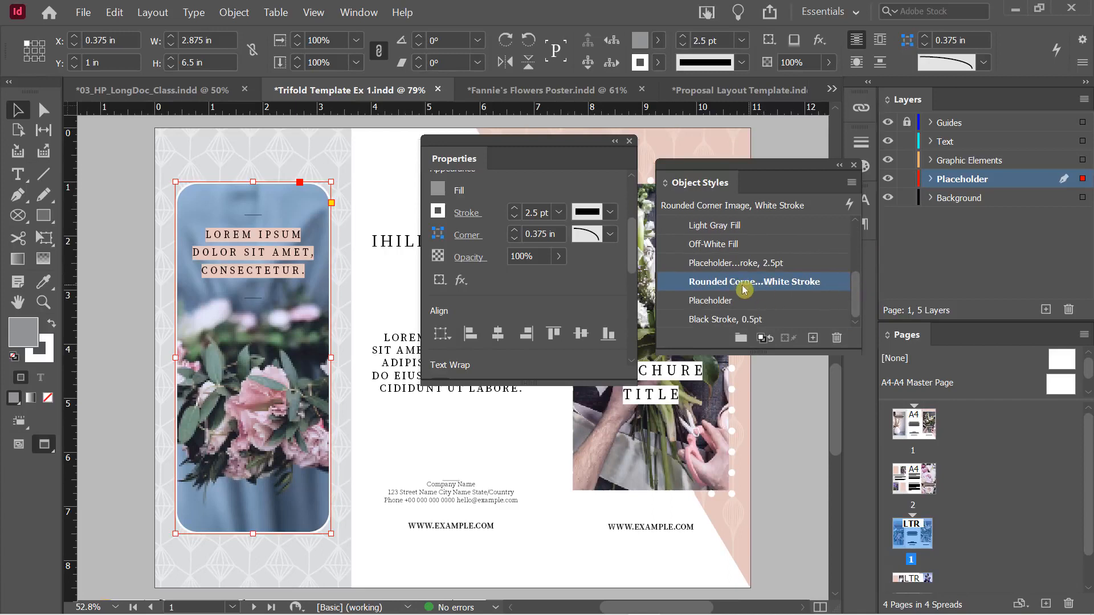
pyautogui.moveTo(752, 168); pyautogui.dragTo(330, 248)
pyautogui.moveTo(453, 157); pyautogui.dragTo(753, 321)
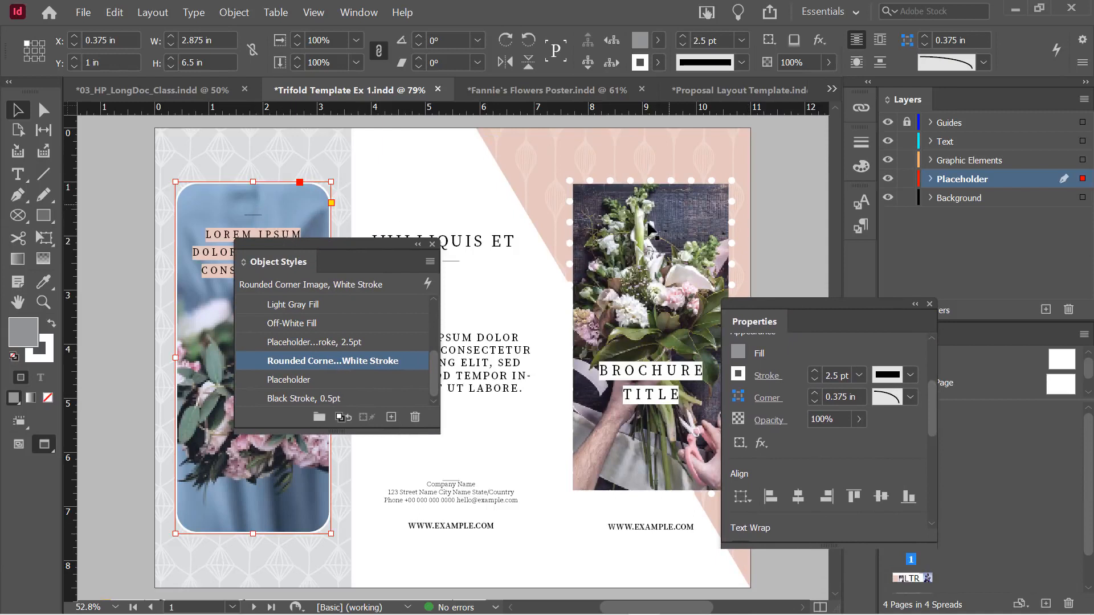
pyautogui.click(641, 222)
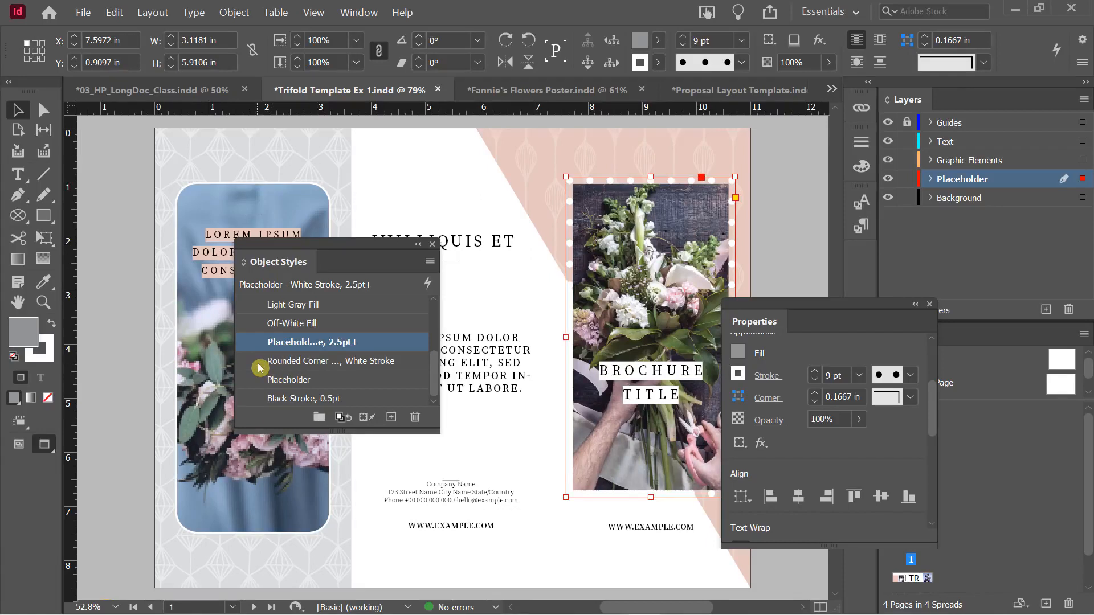
pyautogui.click(276, 365)
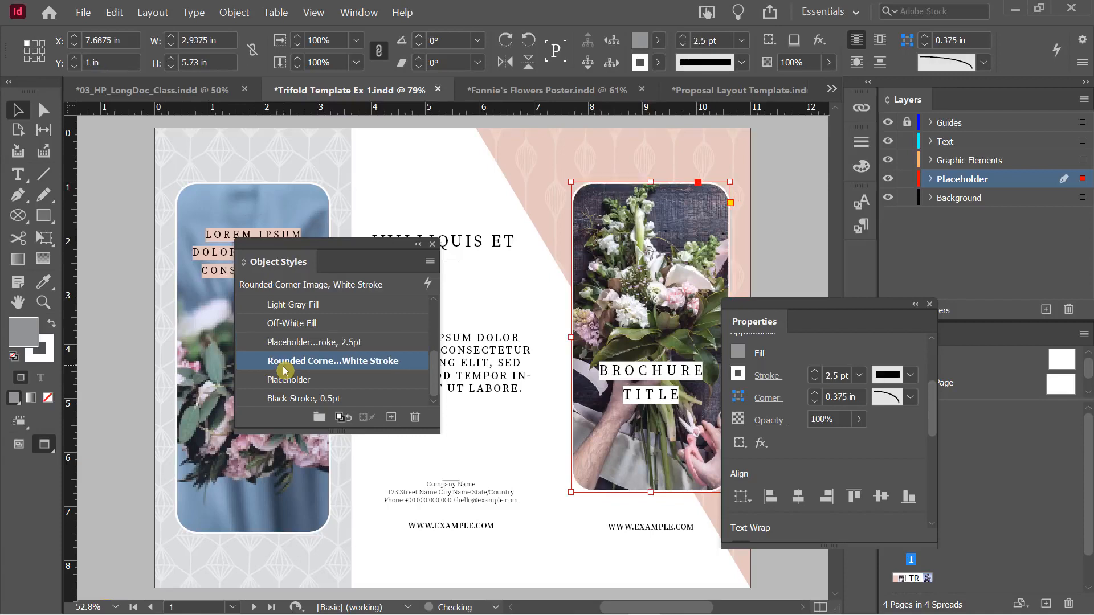
pyautogui.click(490, 174)
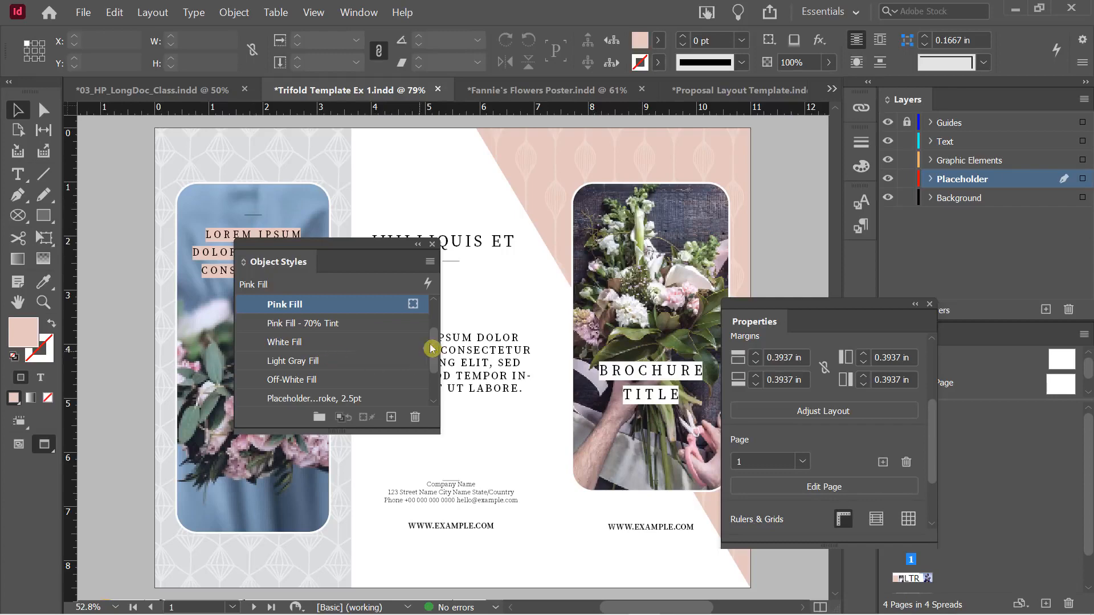
pyautogui.moveTo(435, 337); pyautogui.dragTo(436, 356)
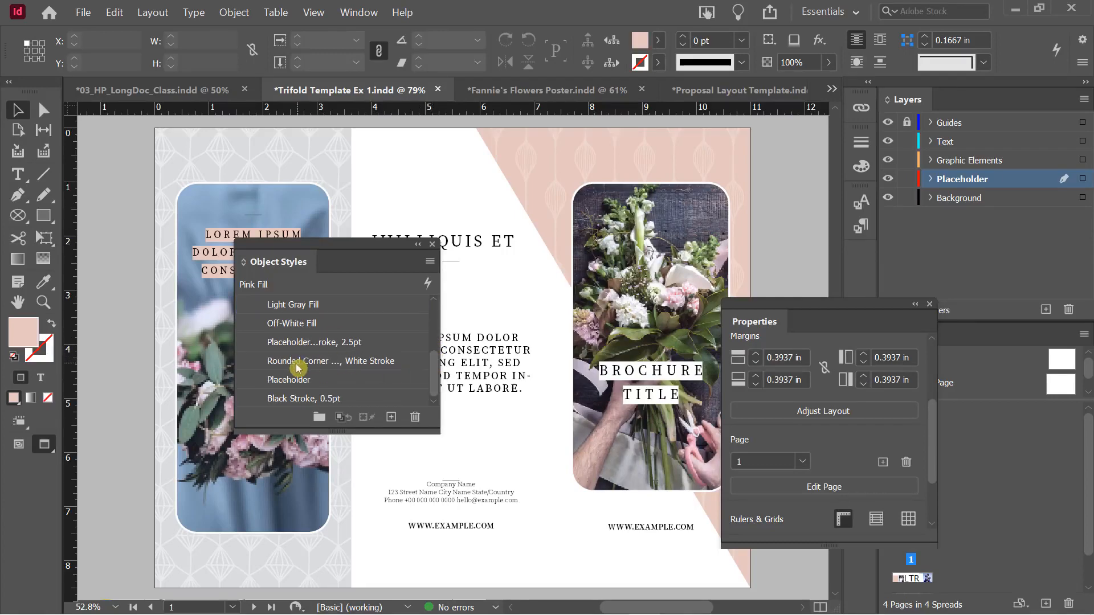
# Change the Rounded Corner Image, White Stroke style's stroke weight to 7 pt, previewing it on both photos
pyautogui.doubleClick(359, 366)
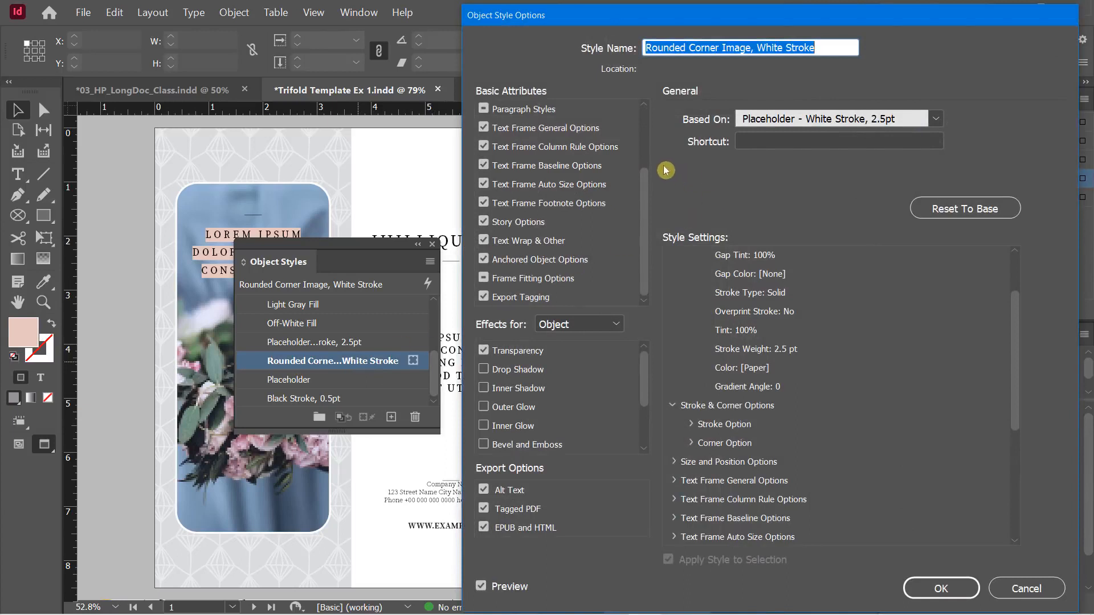
pyautogui.moveTo(650, 194); pyautogui.dragTo(653, 137)
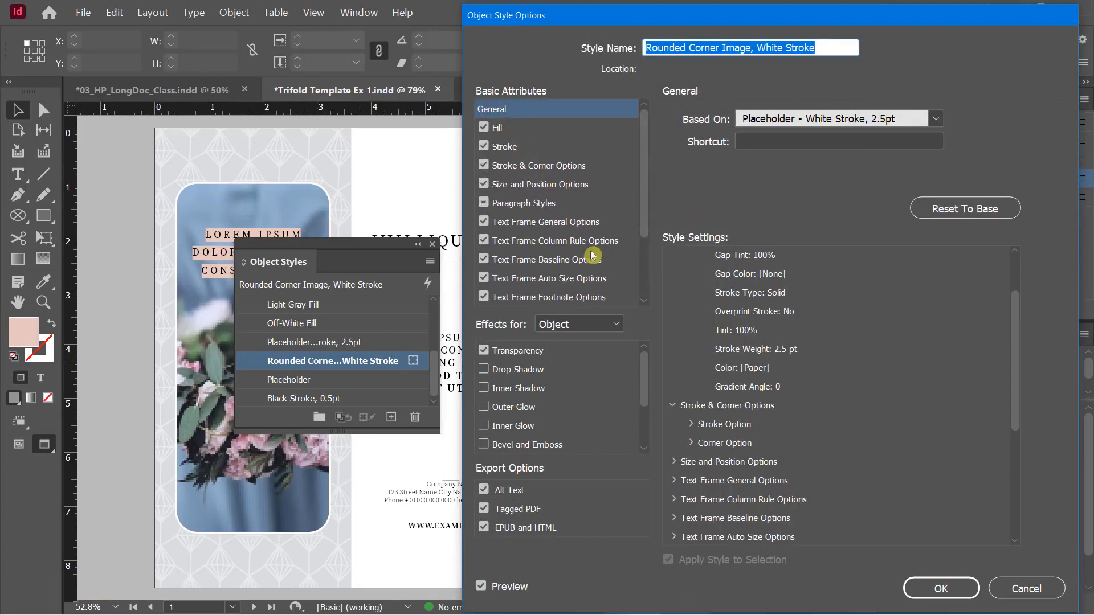
pyautogui.click(508, 147)
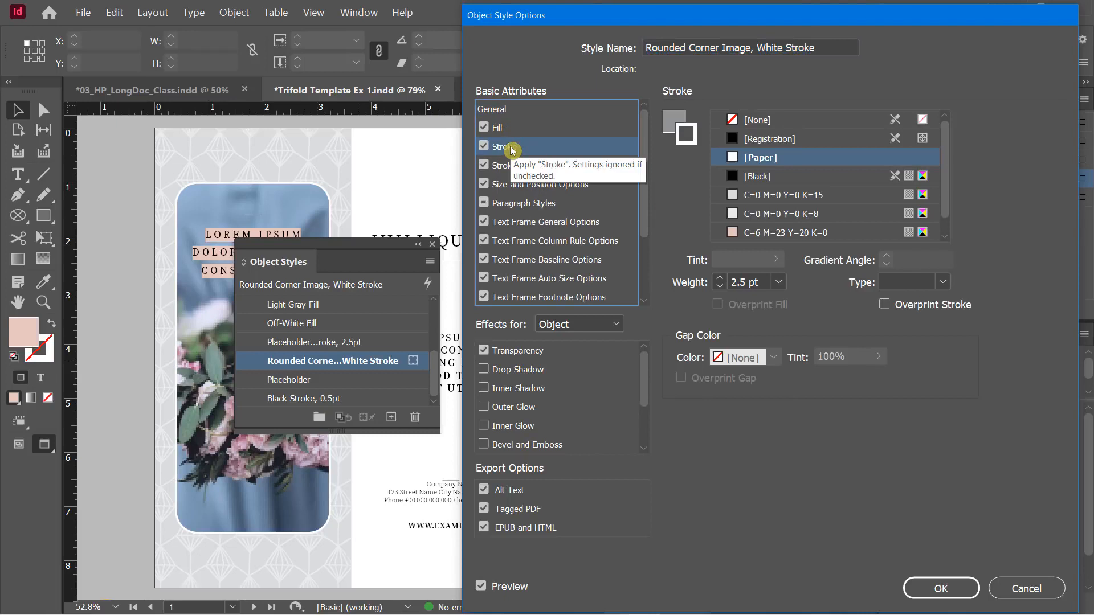
pyautogui.moveTo(672, 22); pyautogui.dragTo(858, 30)
pyautogui.doubleClick(908, 288)
pyautogui.write('9')
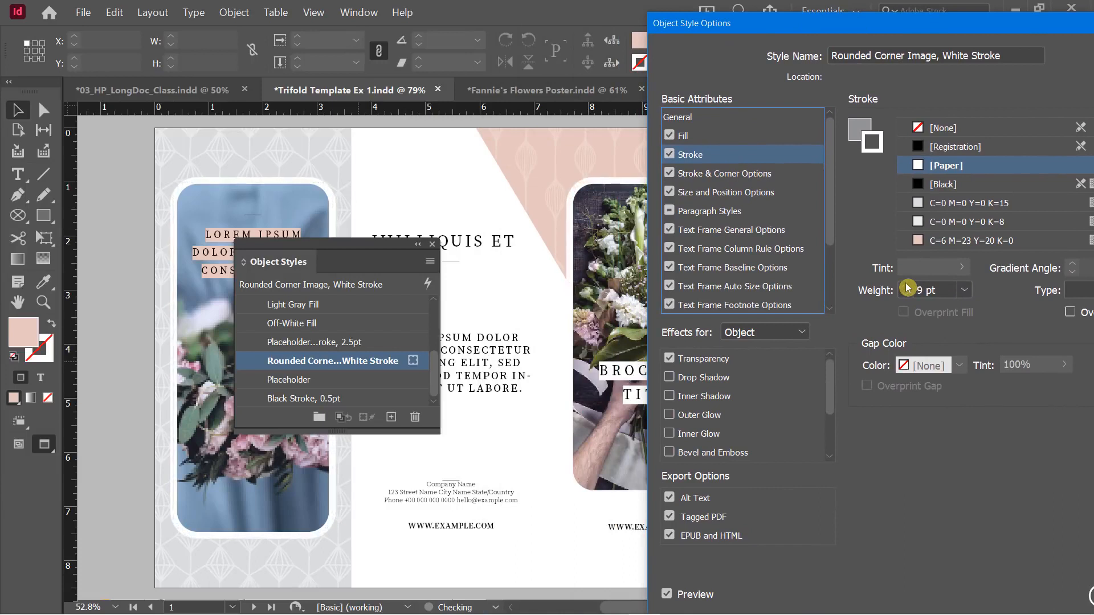
pyautogui.click(906, 296)
pyautogui.click(906, 297)
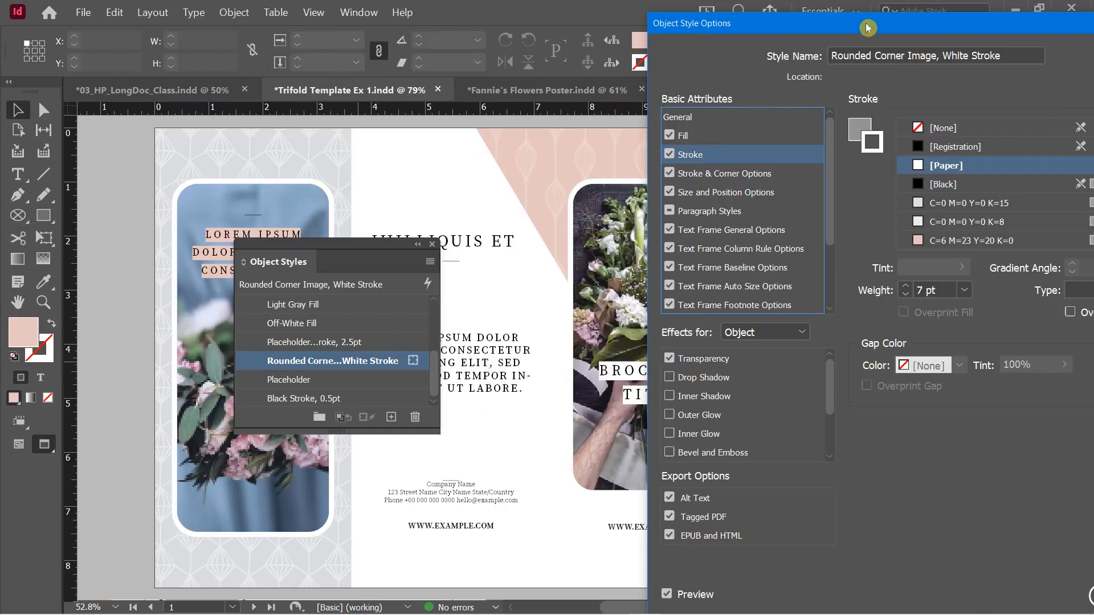
pyautogui.moveTo(847, 24); pyautogui.dragTo(647, 16)
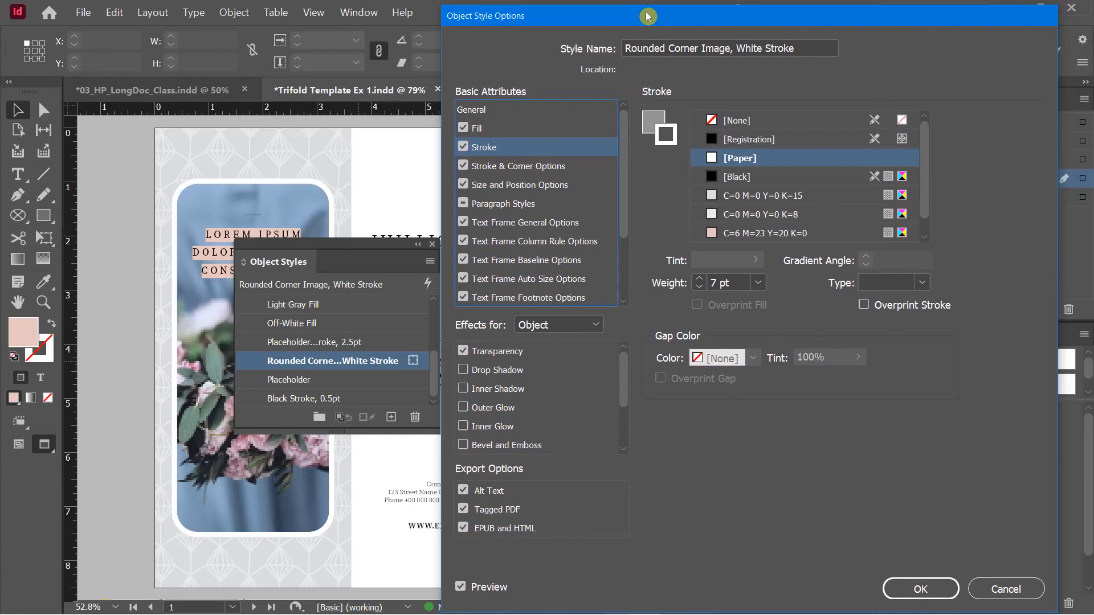
pyautogui.click(919, 587)
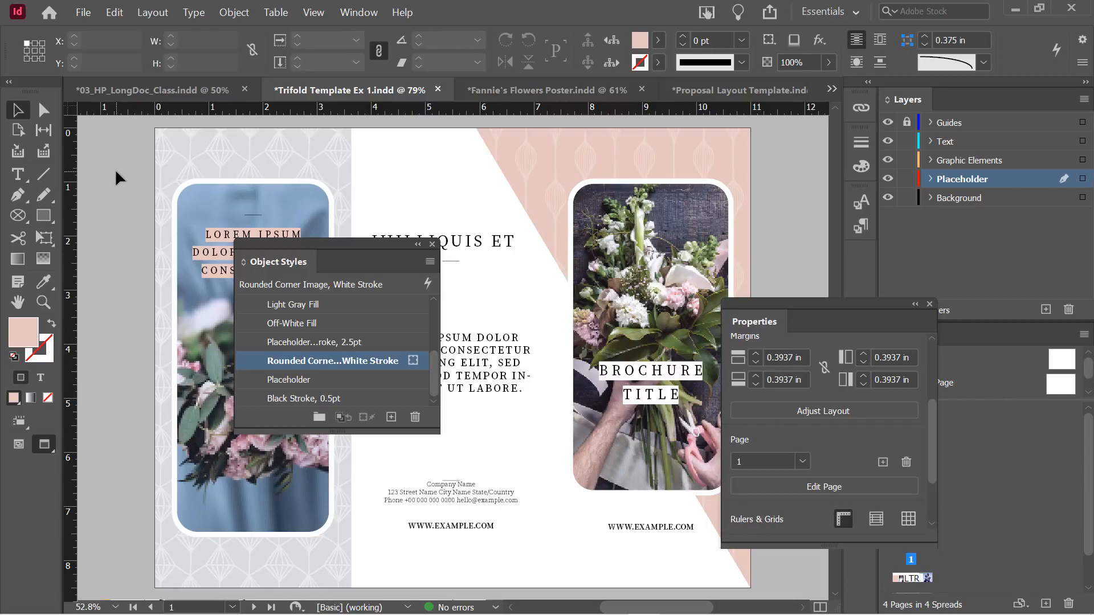
# Scroll to the page 2 spread under INIENTI AUT QUIBUS UT, selecting then deselecting its body text frame
pyautogui.scroll(-3, 114, 169)
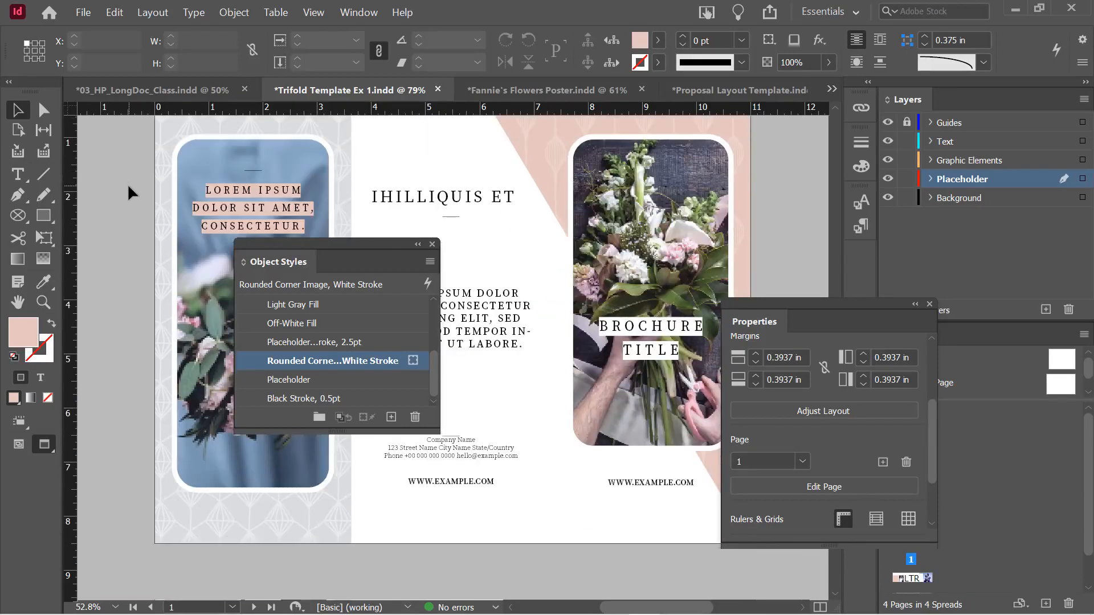
pyautogui.scroll(-10, 129, 183)
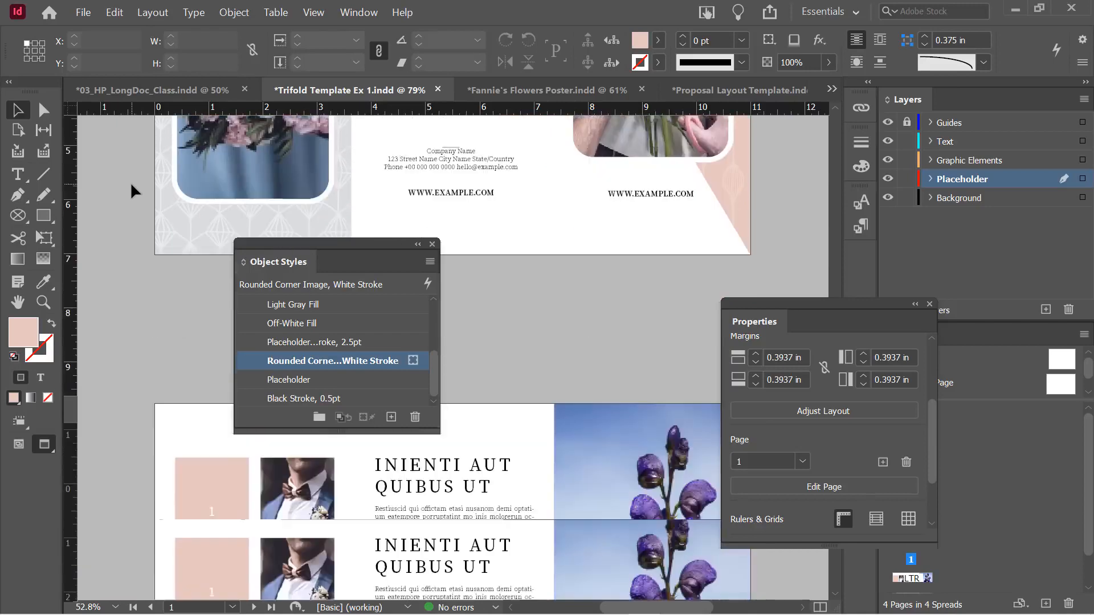
pyautogui.moveTo(366, 251); pyautogui.dragTo(676, 208)
pyautogui.click(451, 427)
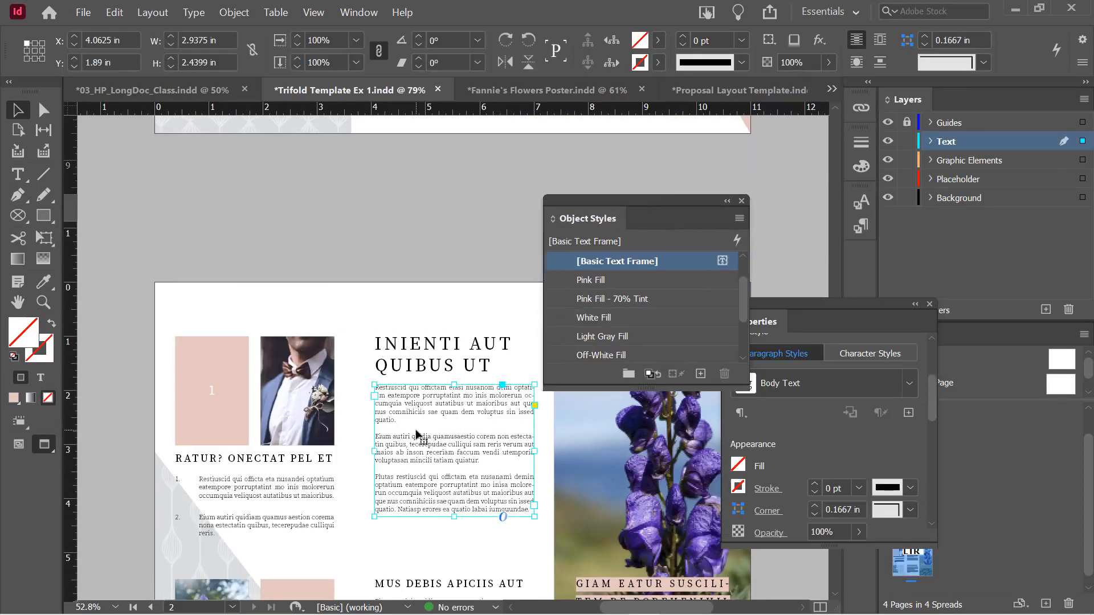
pyautogui.scroll(-1, 416, 434)
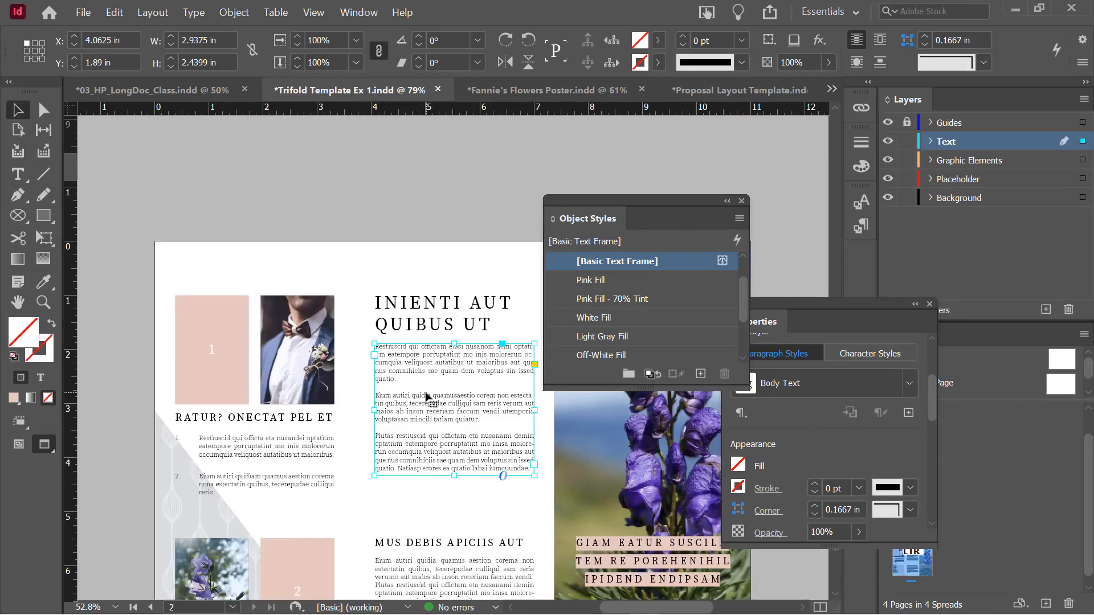
pyautogui.scroll(-2, 426, 396)
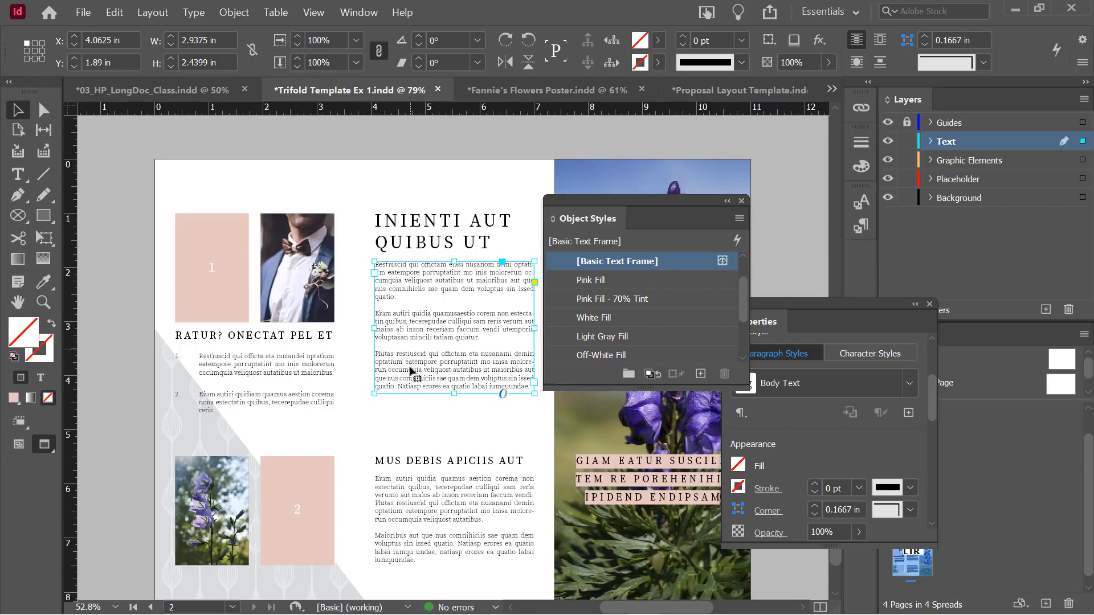
pyautogui.scroll(-1, 413, 376)
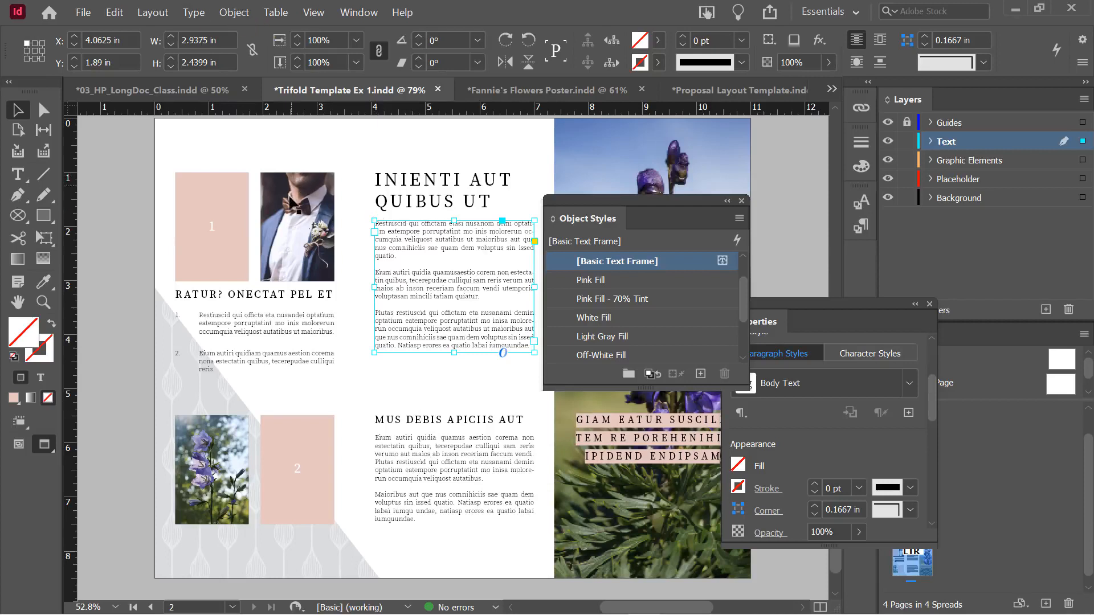
pyautogui.click(426, 377)
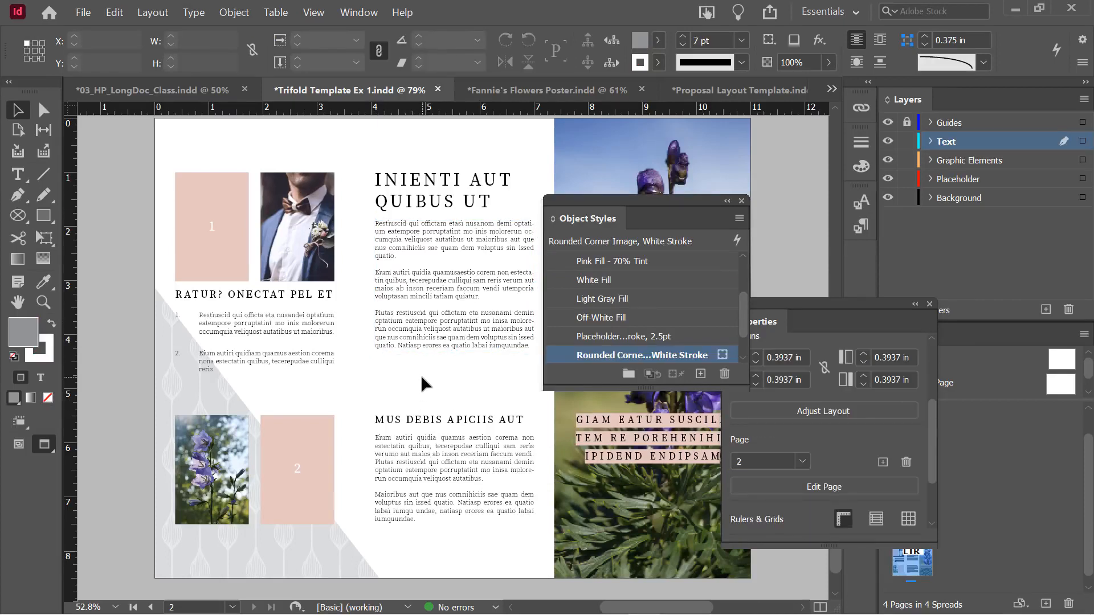
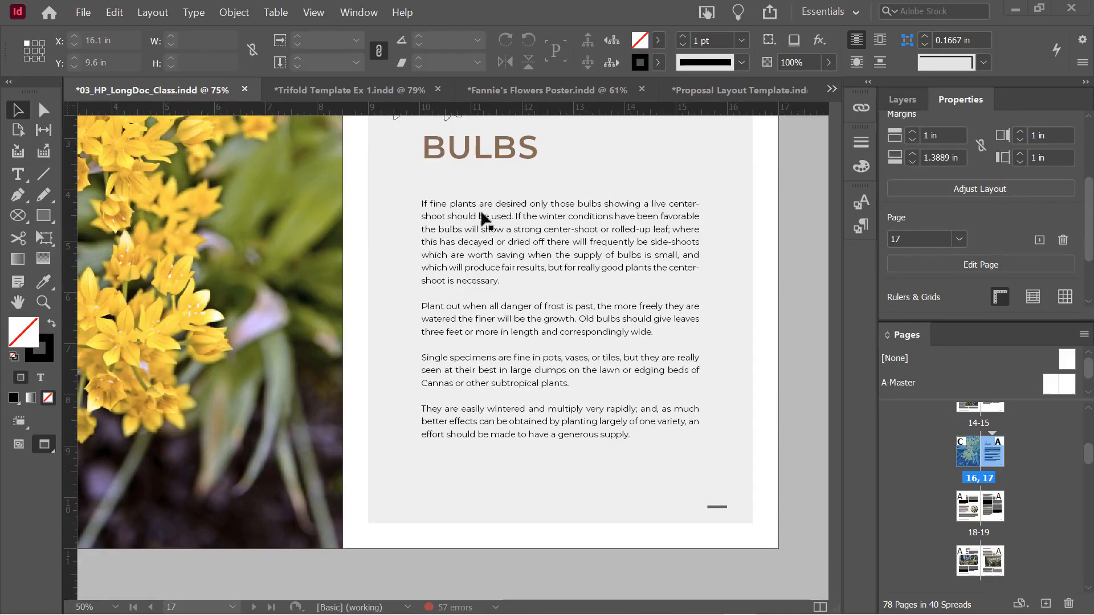
# Enter the body text frame and select the word 'should' and then its line
pyautogui.click(468, 249)
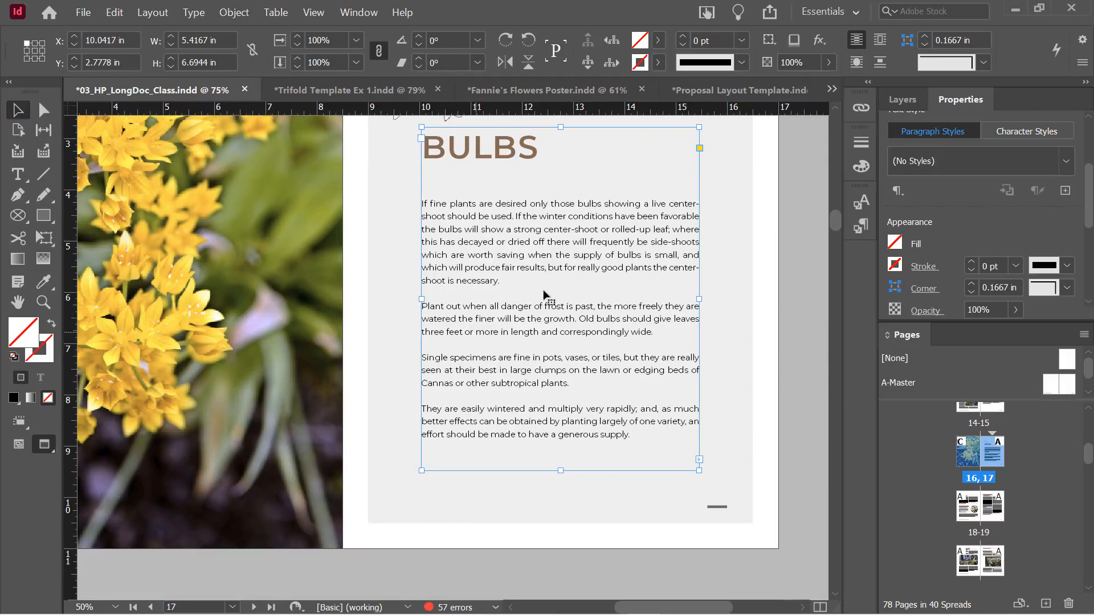
pyautogui.doubleClick(483, 241)
pyautogui.tripleClick(482, 242)
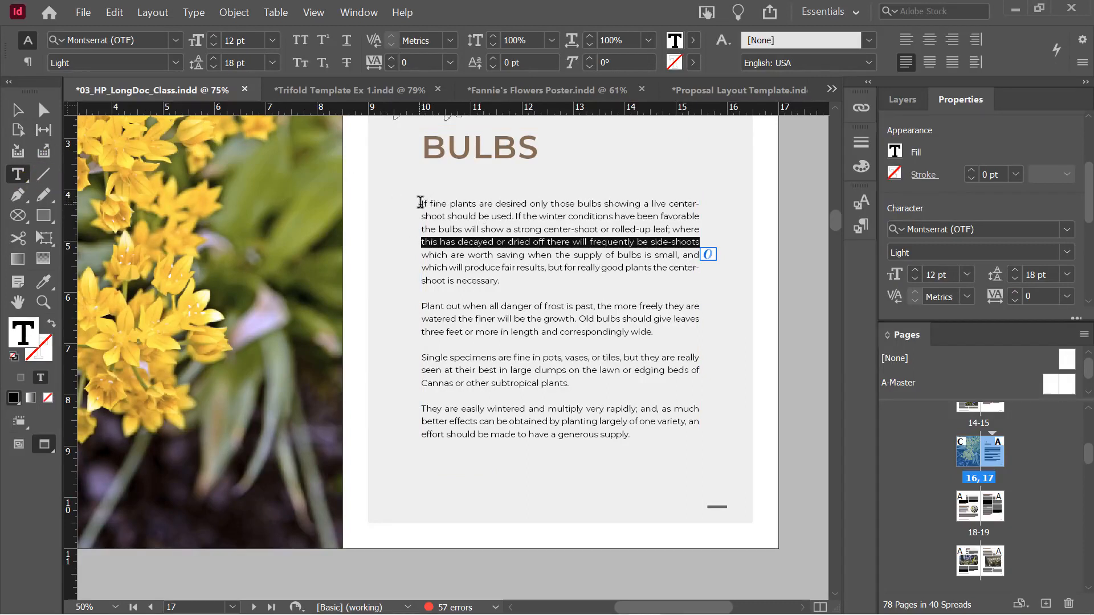
pyautogui.doubleClick(454, 217)
pyautogui.doubleClick(454, 216)
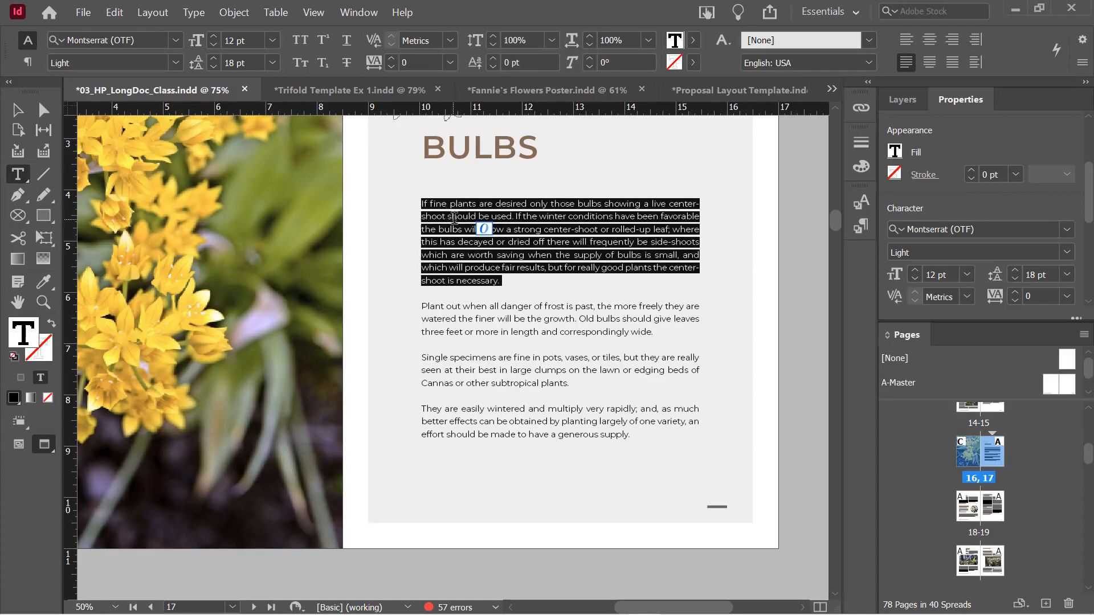
pyautogui.doubleClick(454, 216)
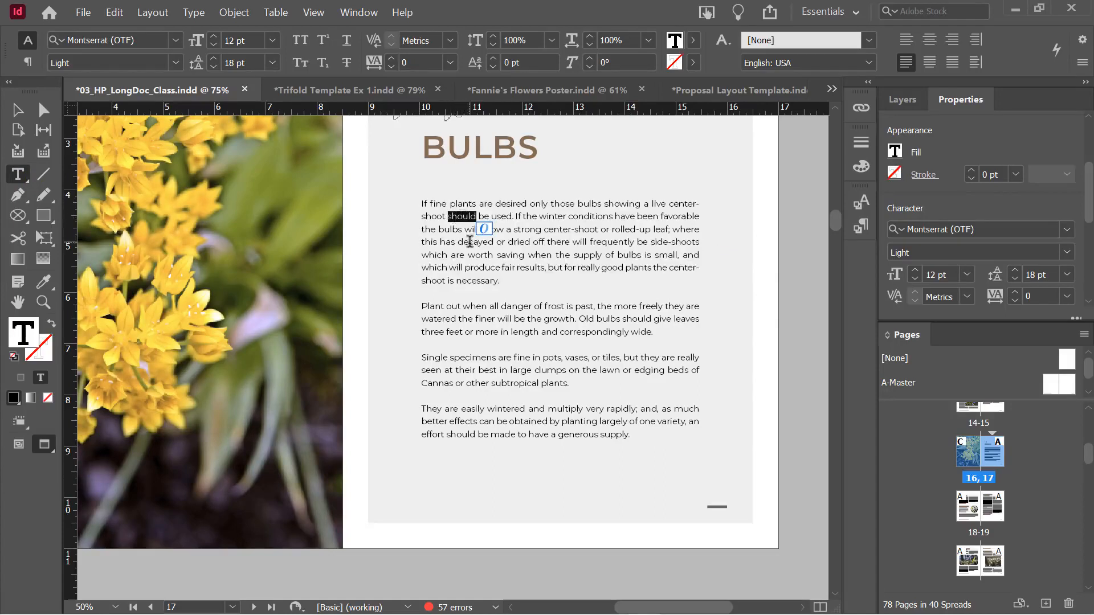
pyautogui.doubleClick(461, 217)
pyautogui.tripleClick(459, 217)
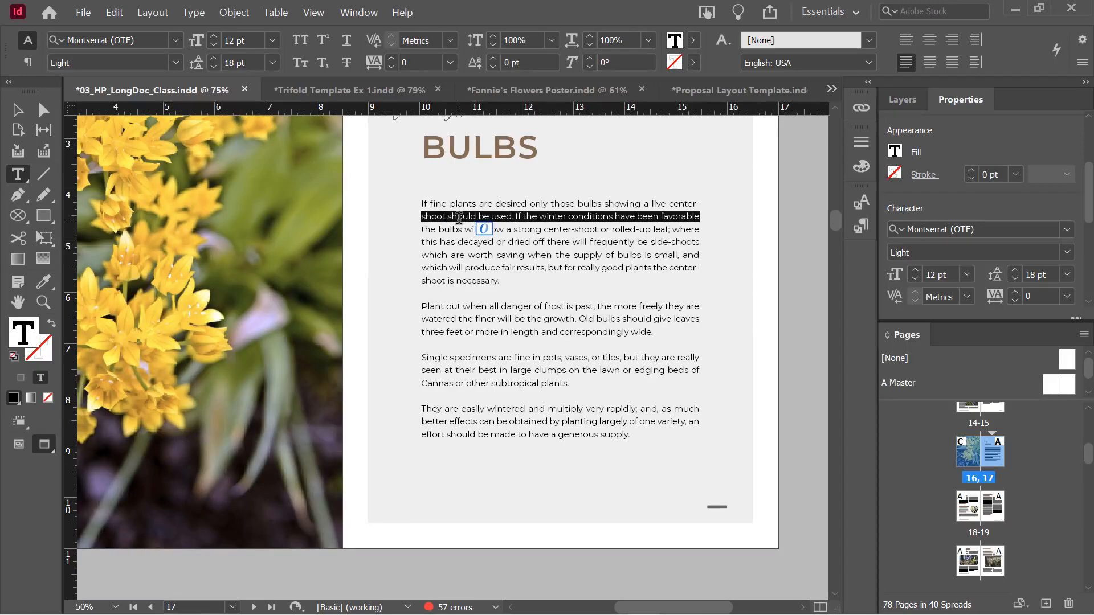
# Repeat multi-clicks on 'should' to grow the selection to its paragraph and the whole story
pyautogui.tripleClick(459, 217)
pyautogui.click(460, 218)
pyautogui.click(459, 218)
pyautogui.doubleClick(457, 218)
pyautogui.click(456, 218)
pyautogui.click(456, 218)
pyautogui.doubleClick(456, 218)
pyautogui.tripleClick(456, 218)
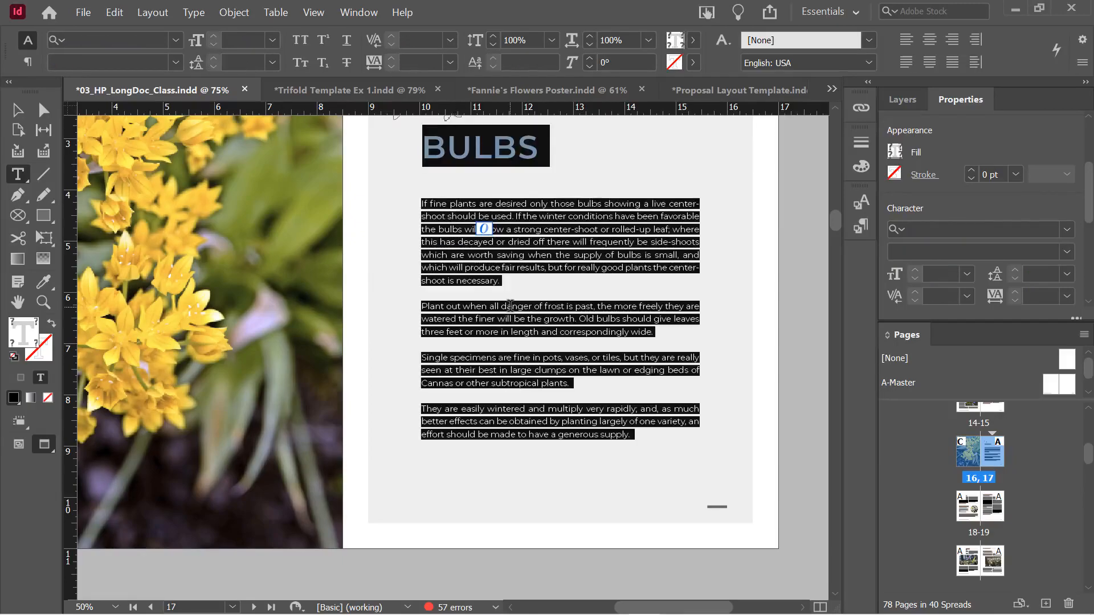
# Scroll through the page and clear the text selection
pyautogui.scroll(-15, 510, 306)
pyautogui.scroll(-5, 509, 306)
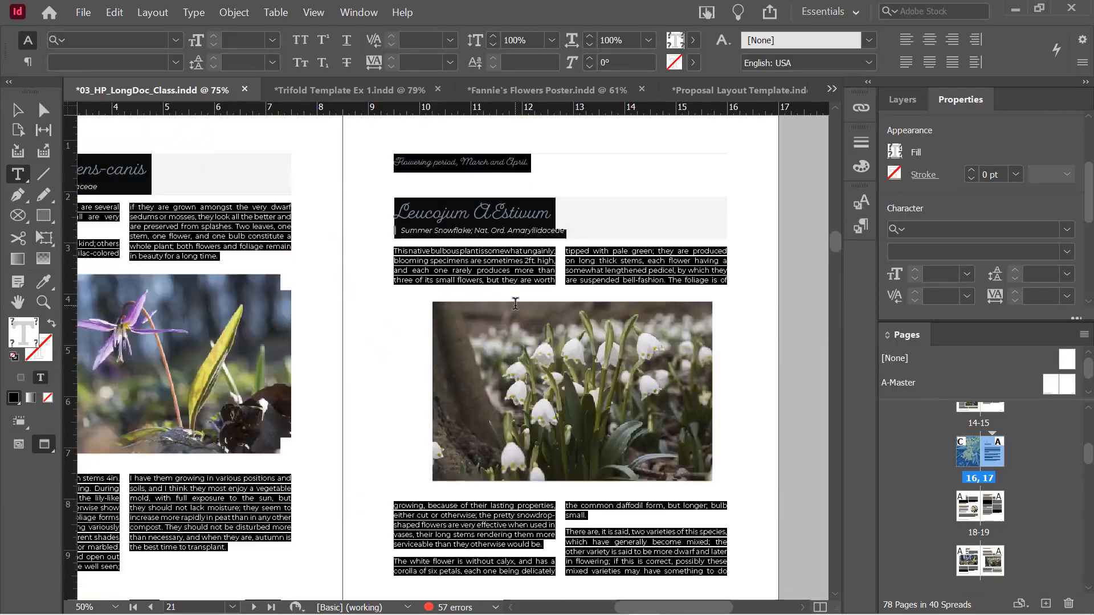
pyautogui.scroll(20, 515, 304)
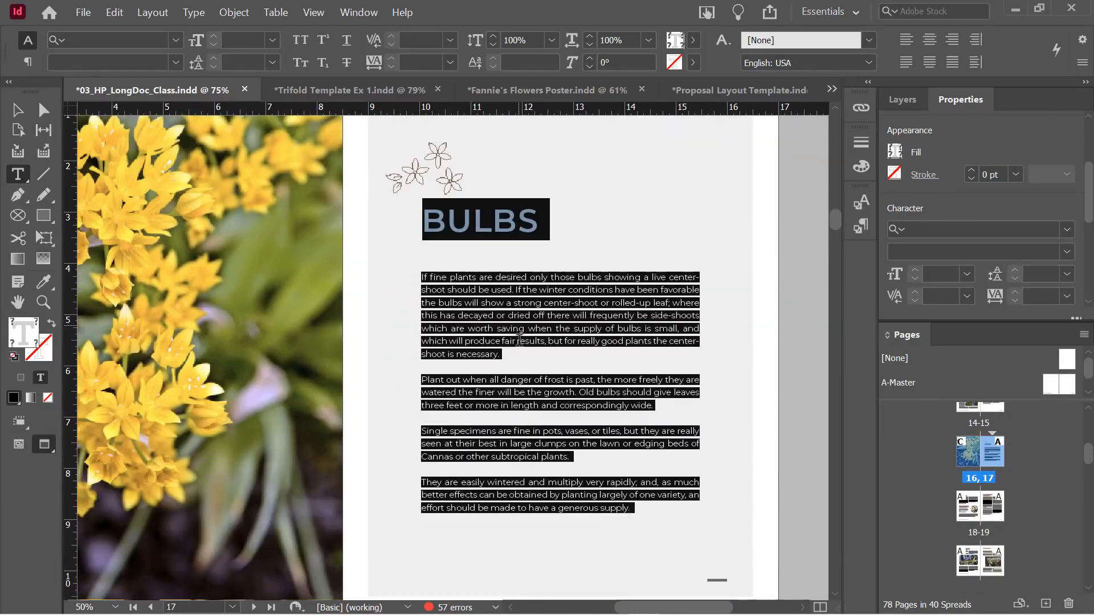
pyautogui.click(448, 311)
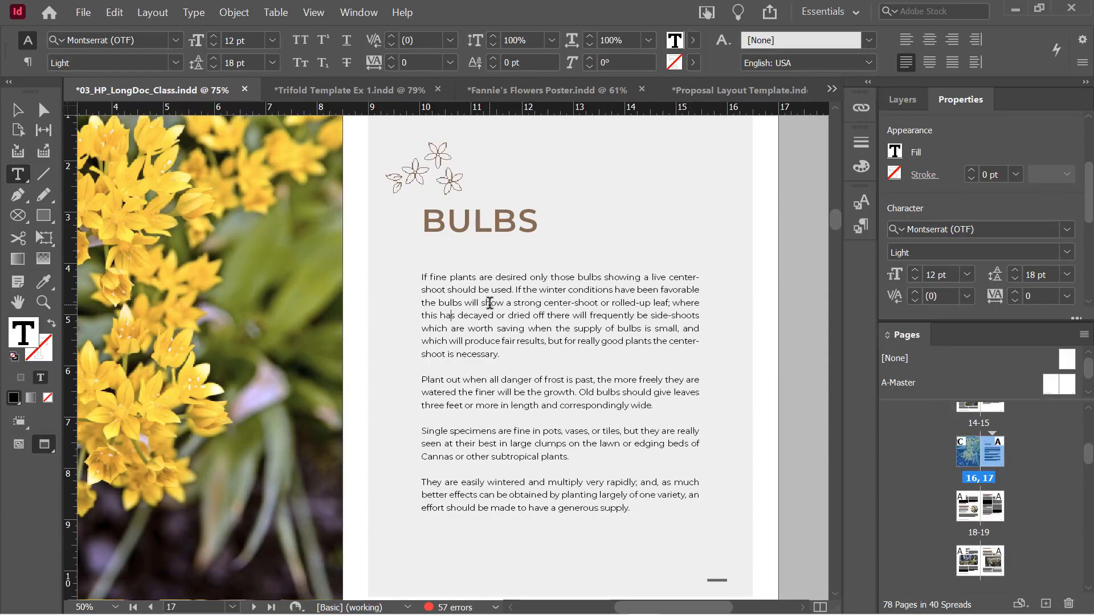
# Select the first paragraph and float the Properties panel as a taller separate window
pyautogui.tripleClick(461, 291)
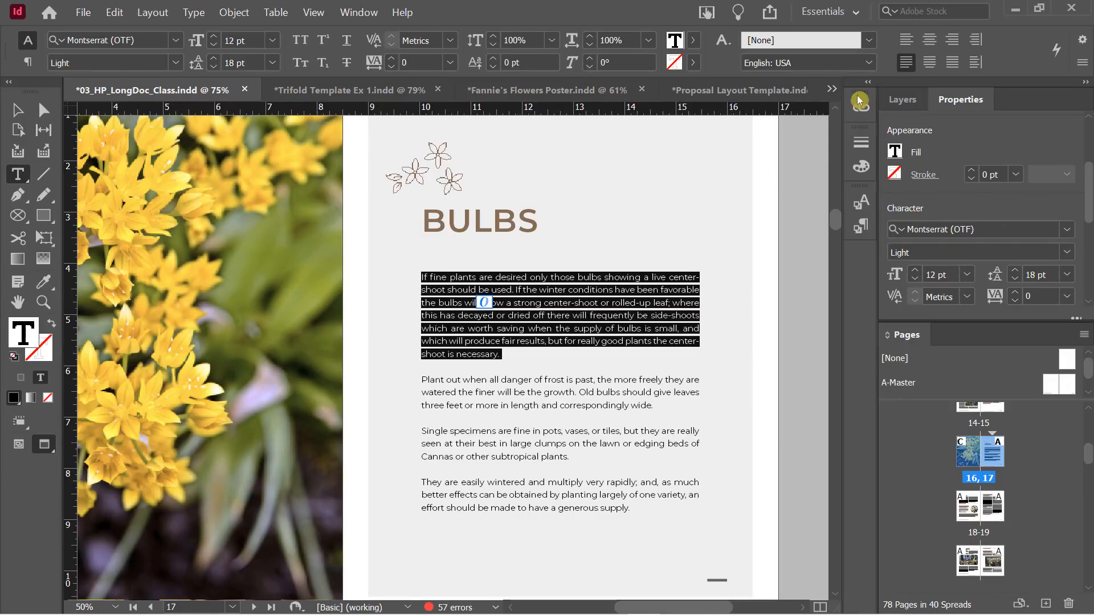
pyautogui.moveTo(967, 101); pyautogui.dragTo(147, 173)
pyautogui.moveTo(220, 405); pyautogui.dragTo(220, 533)
pyautogui.moveTo(326, 302); pyautogui.dragTo(332, 207)
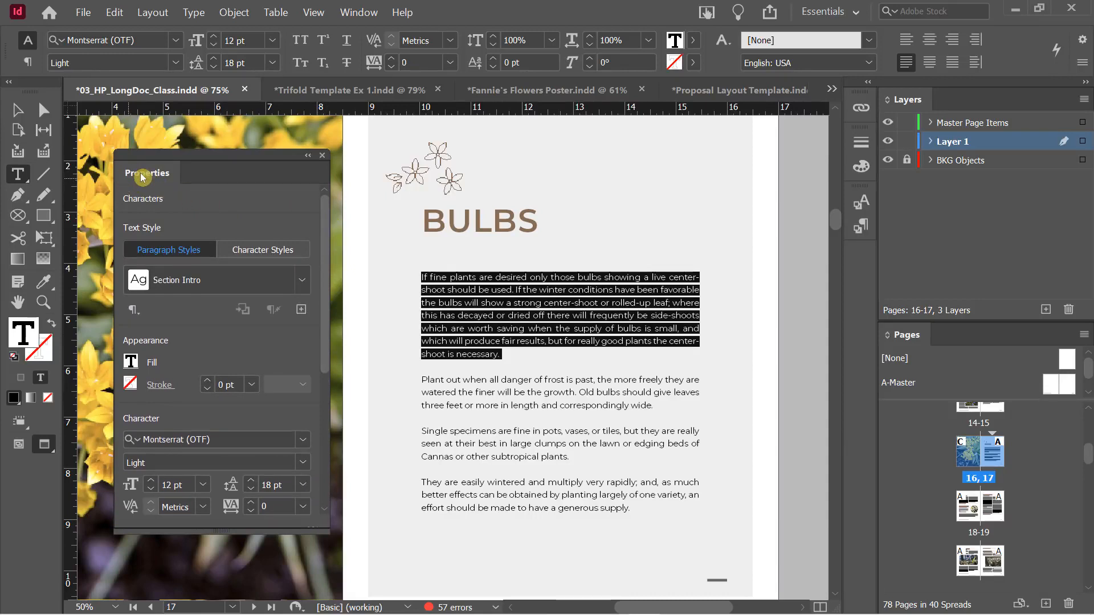
# Rearrange the panels so Layers shows in the dock, then press Escape
pyautogui.hotkey('ctrl', '2')
pyautogui.moveTo(117, 159); pyautogui.dragTo(181, 185)
pyautogui.moveTo(11, 23)
pyautogui.mouseDown()
pyautogui.moveTo(147, 51)
pyautogui.moveTo(446, 73)
pyautogui.moveTo(1014, 78)
pyautogui.mouseUp()
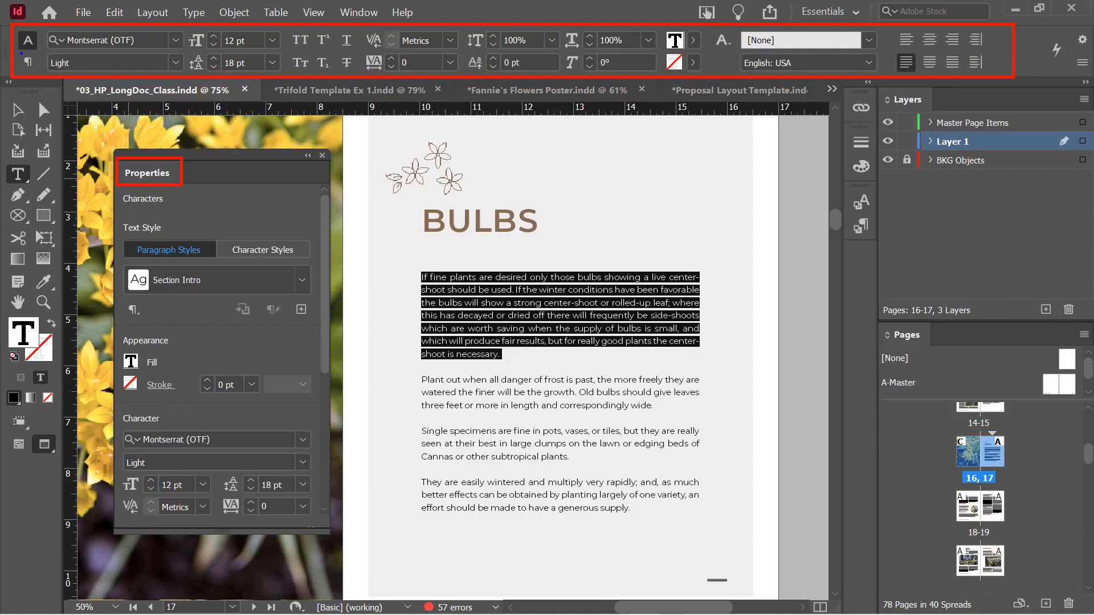
pyautogui.moveTo(16, 29)
pyautogui.mouseDown()
pyautogui.moveTo(40, 46)
pyautogui.moveTo(38, 70)
pyautogui.mouseUp()
pyautogui.press('Escape')
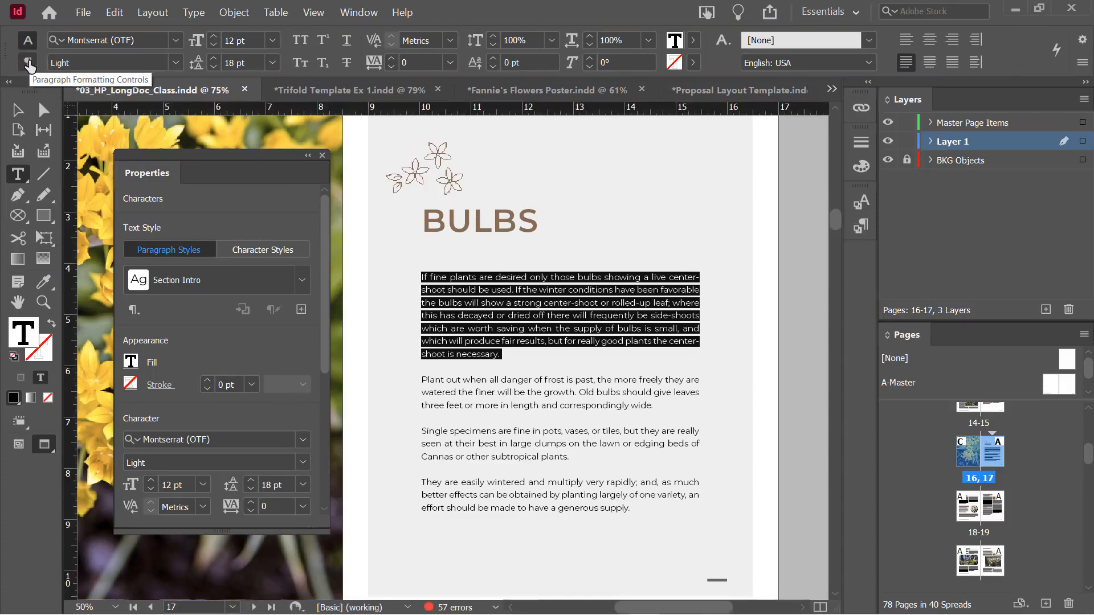
# Switch the Control panel to Paragraph, then back to Character formatting, and open the Font family list
pyautogui.click(28, 62)
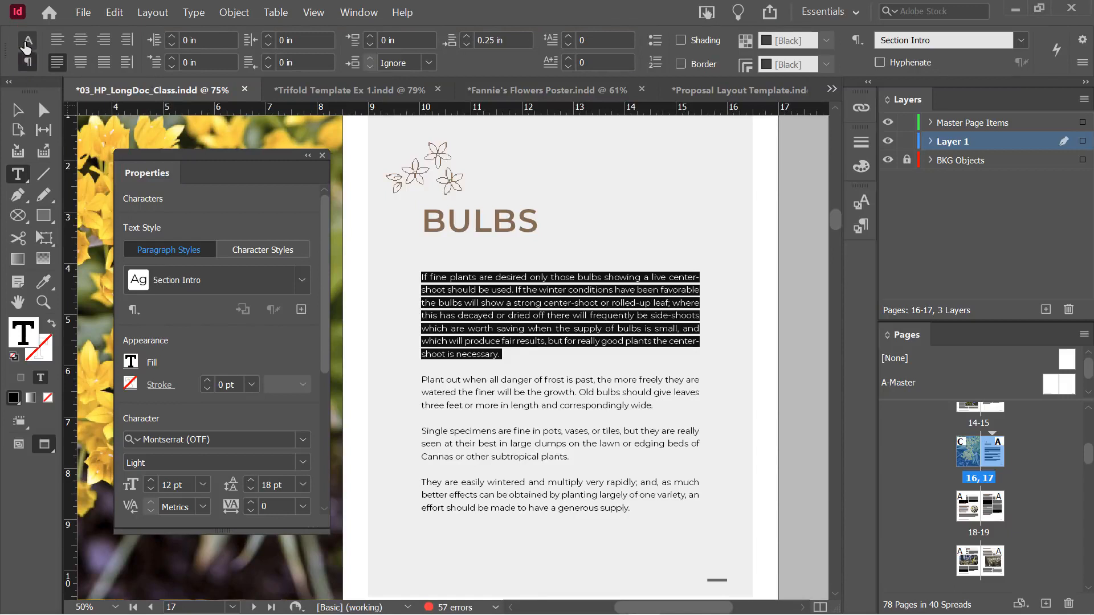
pyautogui.click(27, 40)
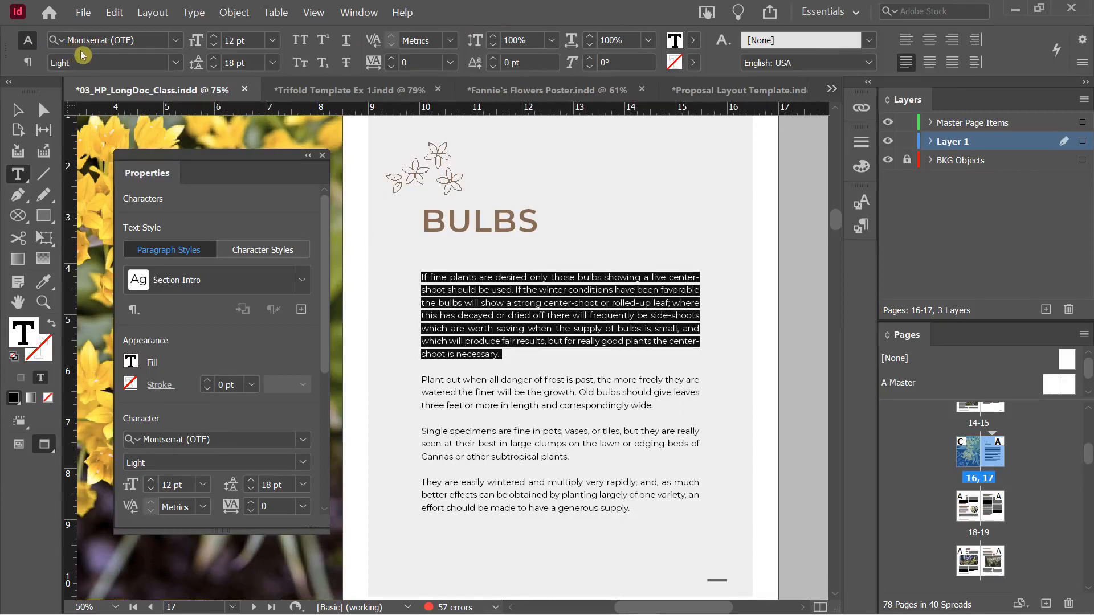
pyautogui.click(176, 40)
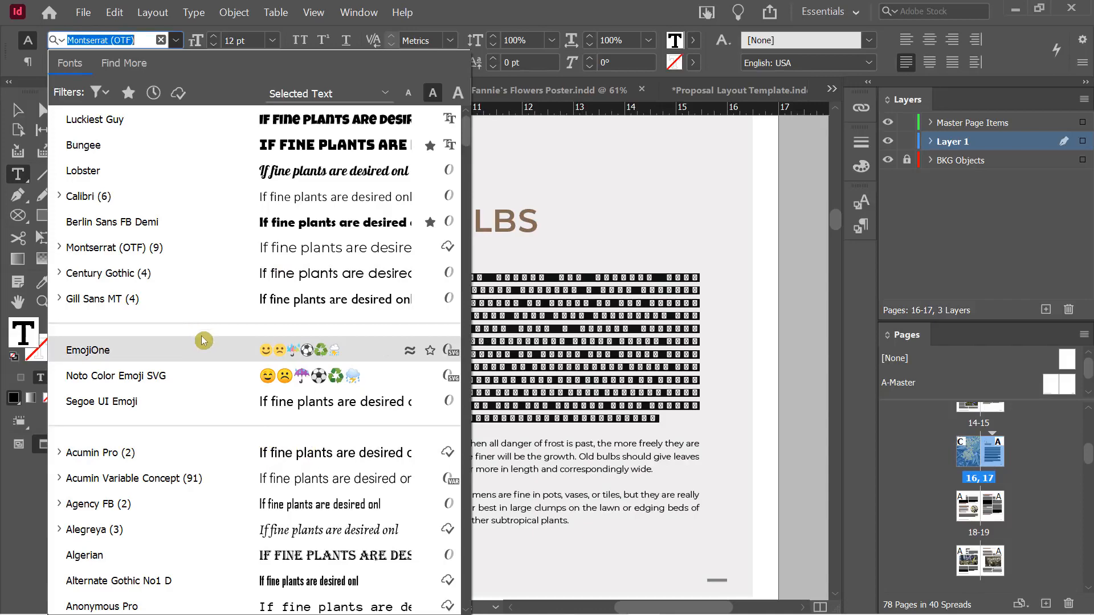
pyautogui.scroll(-1, 307, 393)
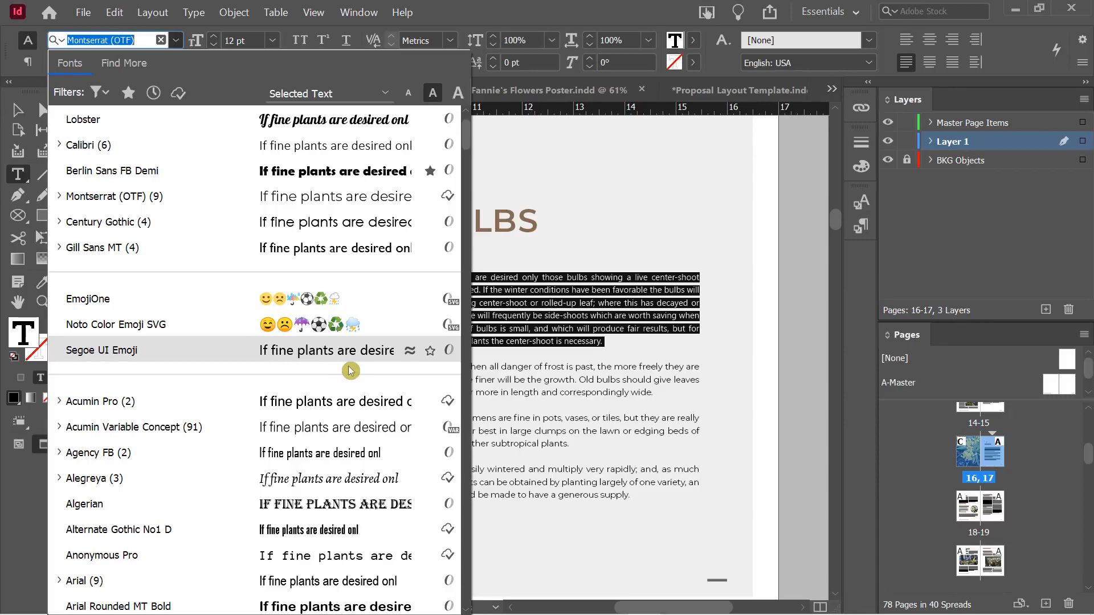
pyautogui.scroll(-2, 301, 457)
pyautogui.scroll(-3, 268, 491)
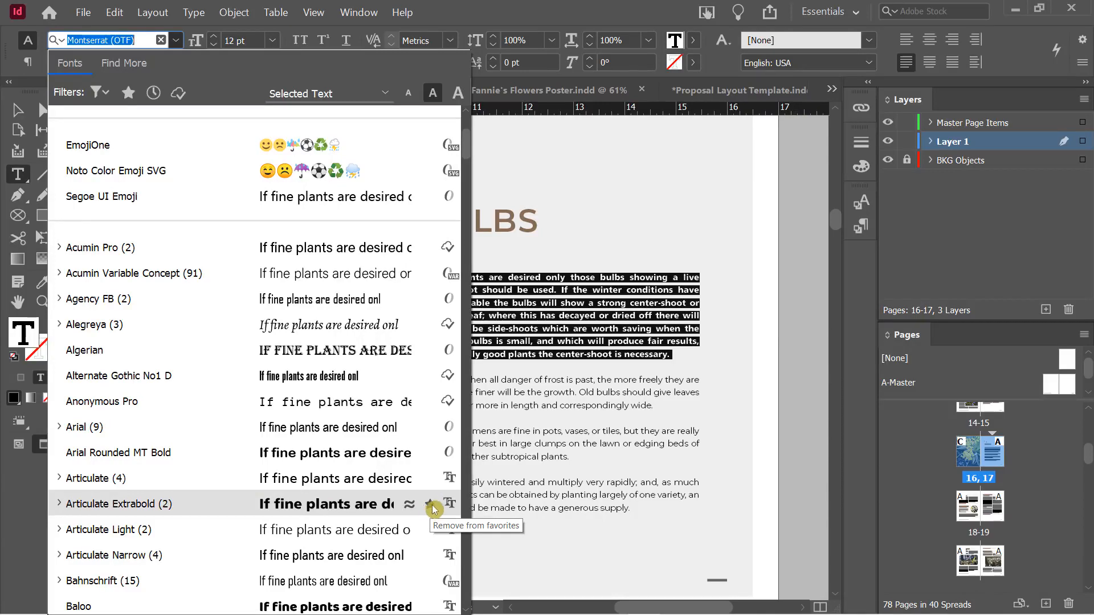
pyautogui.scroll(-3, 423, 511)
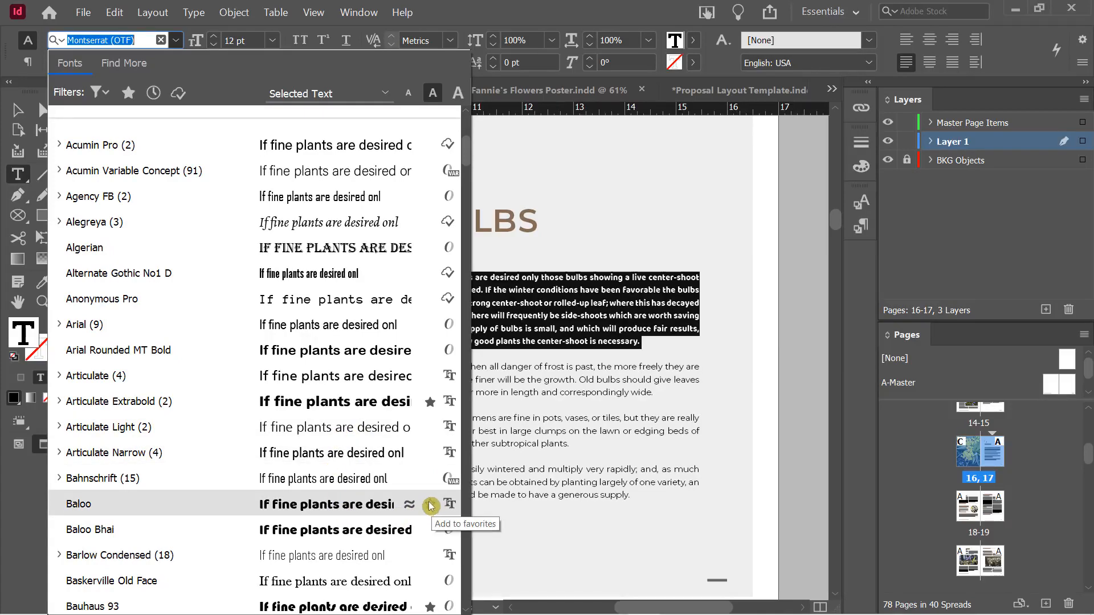
pyautogui.click(431, 512)
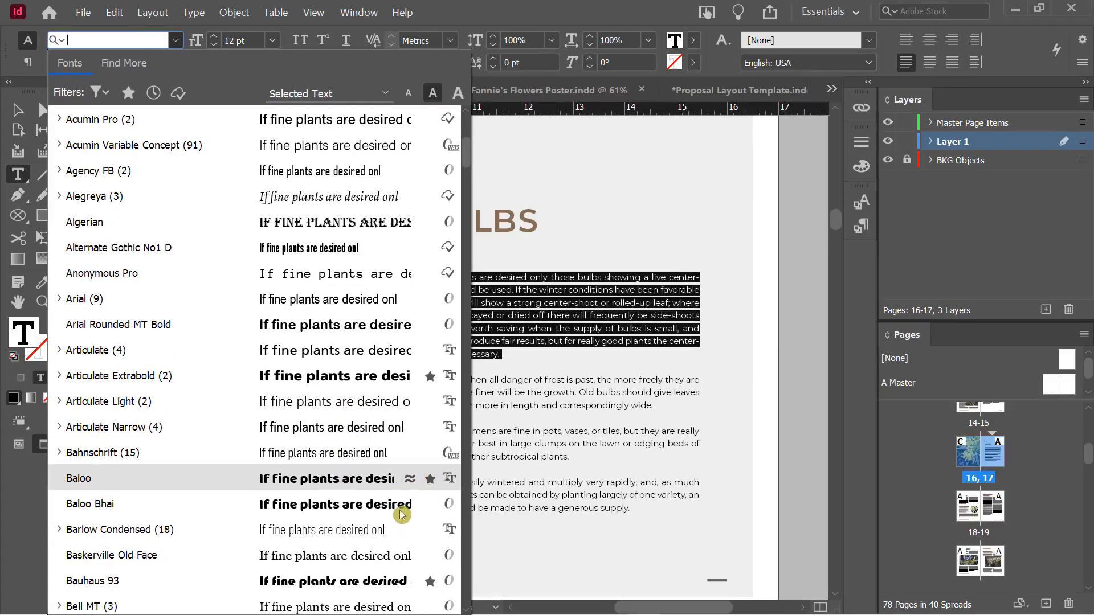
pyautogui.scroll(-5, 399, 511)
pyautogui.scroll(-1, 313, 485)
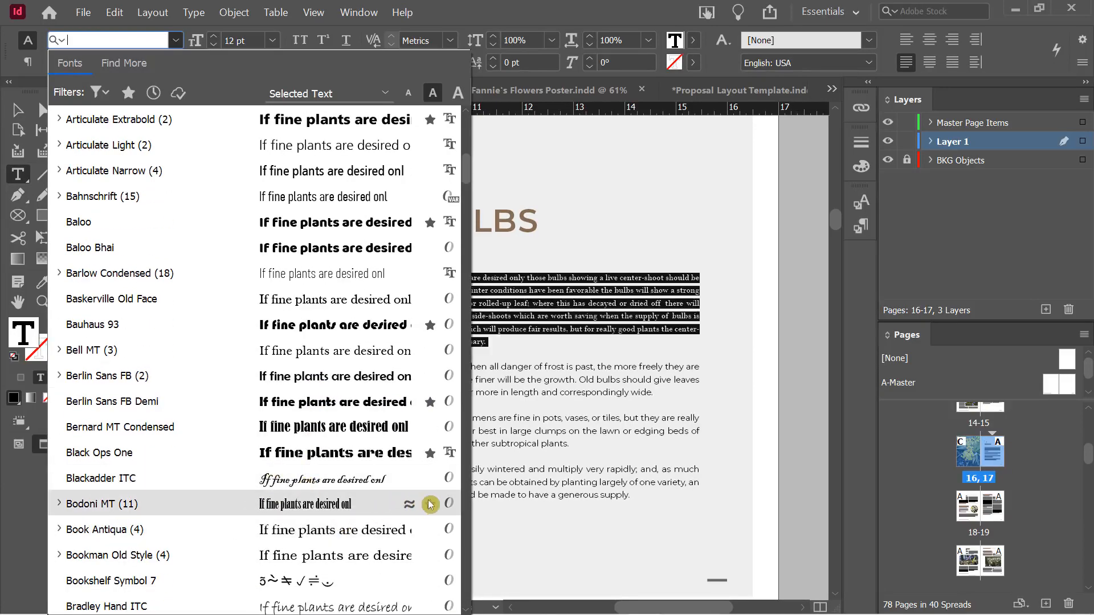
pyautogui.click(429, 507)
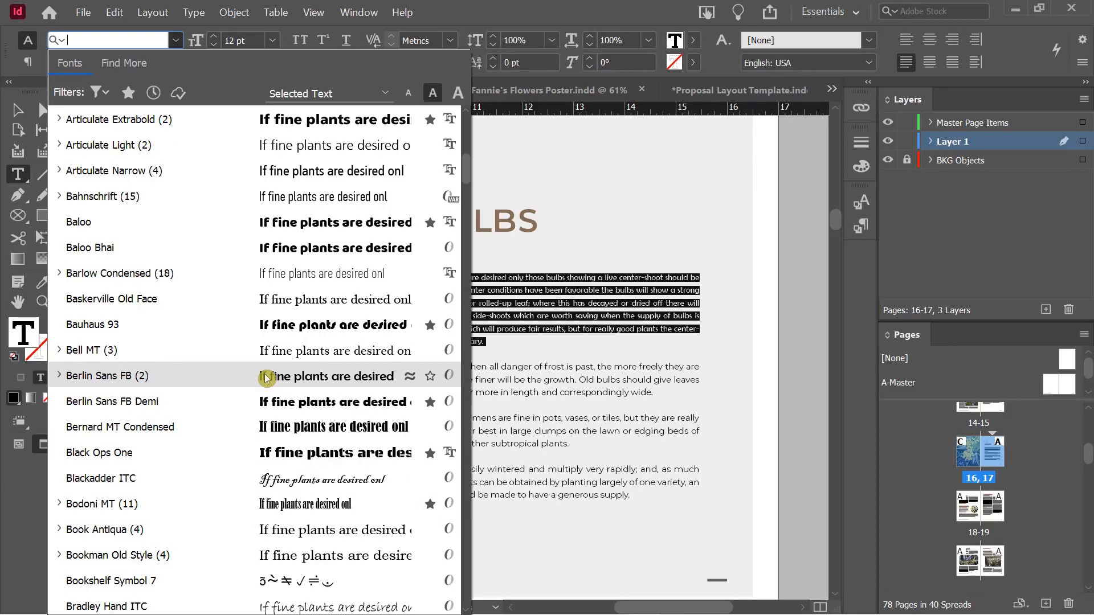
pyautogui.click(208, 144)
pyautogui.hotkey('ctrl', 'z')
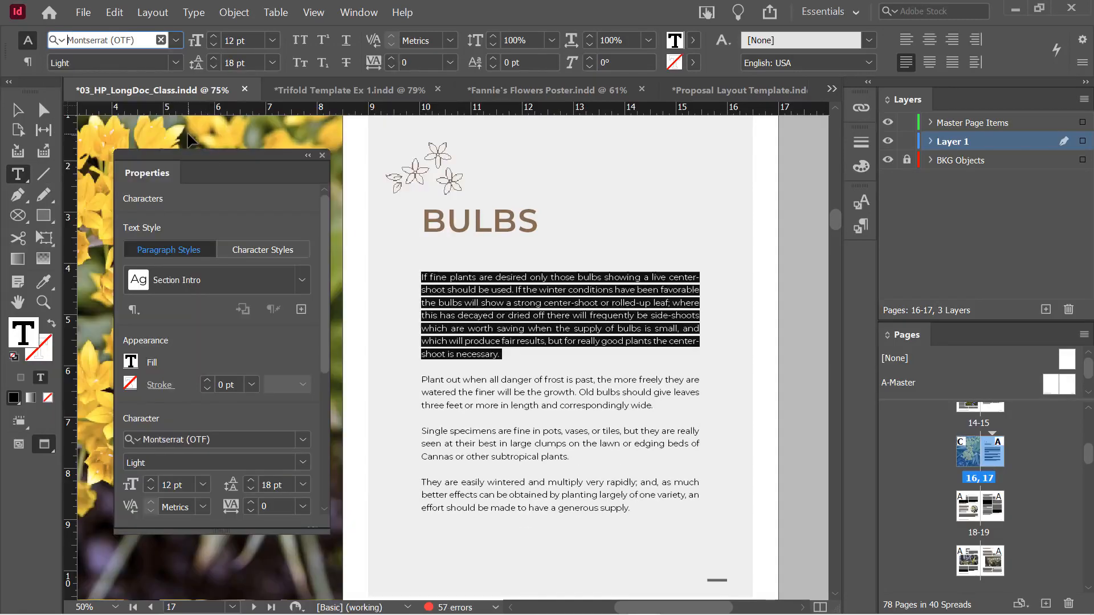
pyautogui.click(177, 40)
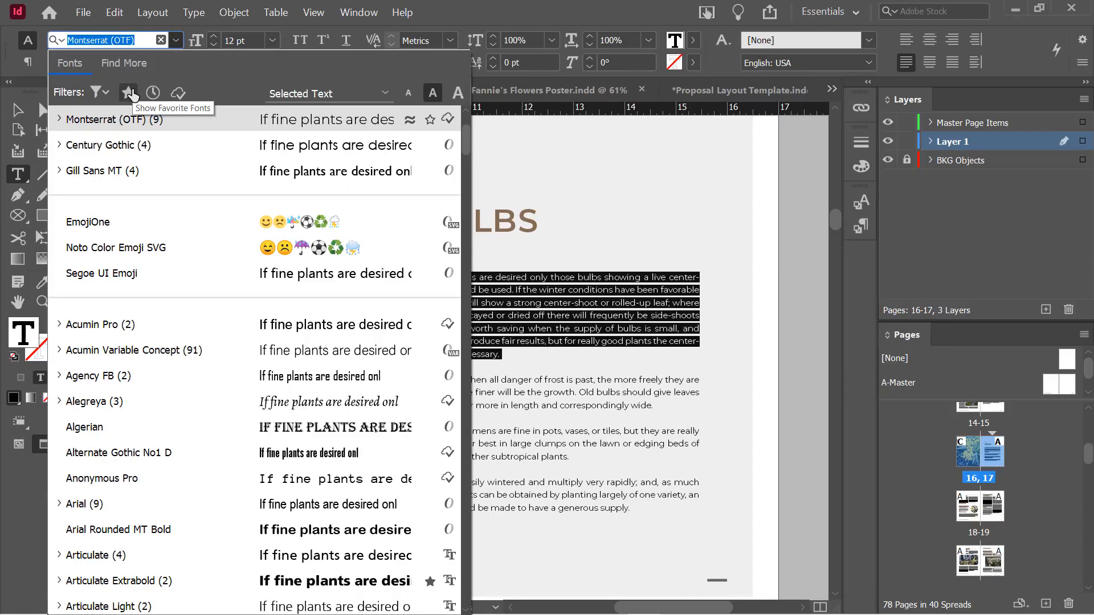
pyautogui.click(95, 98)
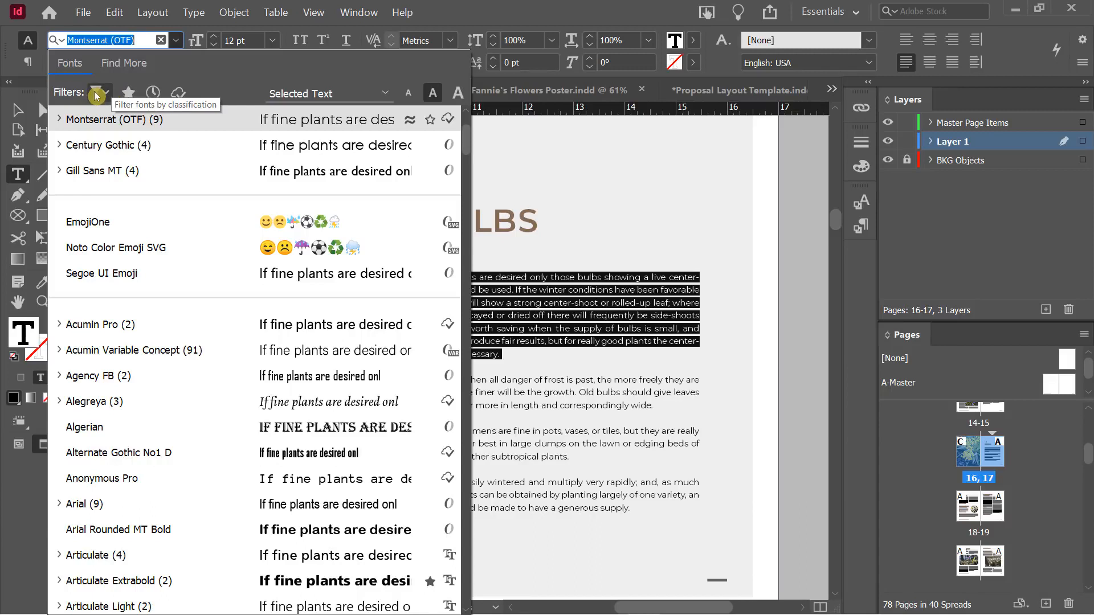
pyautogui.click(128, 94)
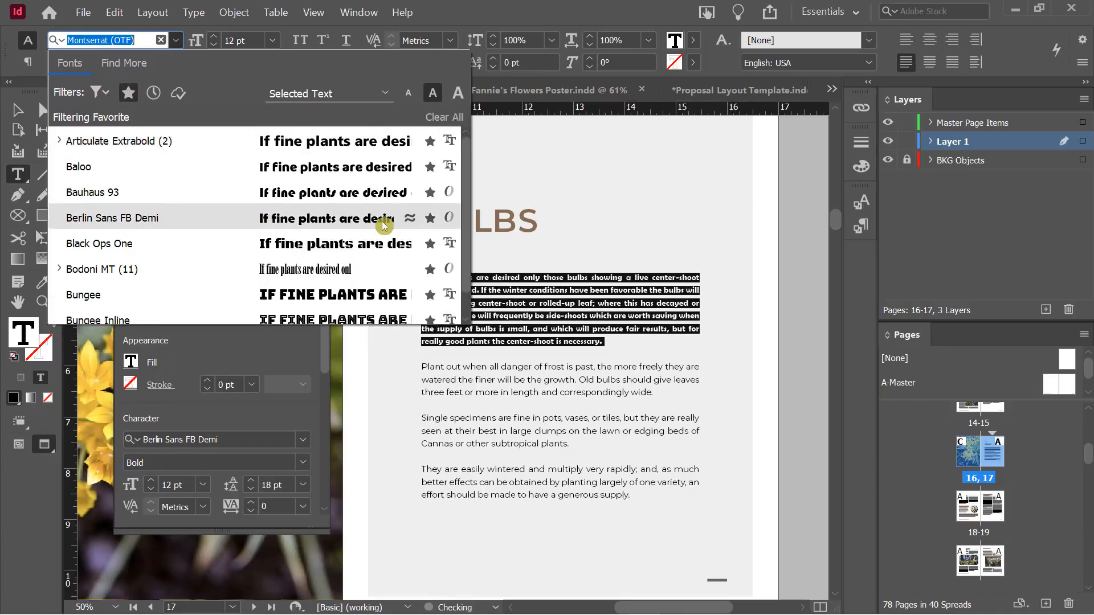
pyautogui.scroll(1, 329, 236)
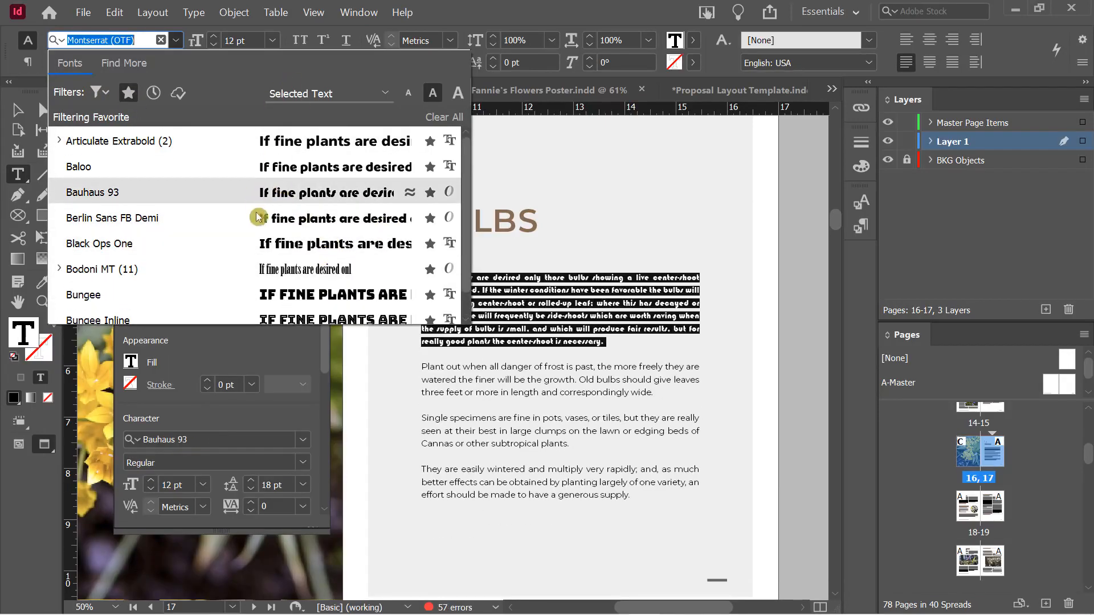
pyautogui.click(430, 166)
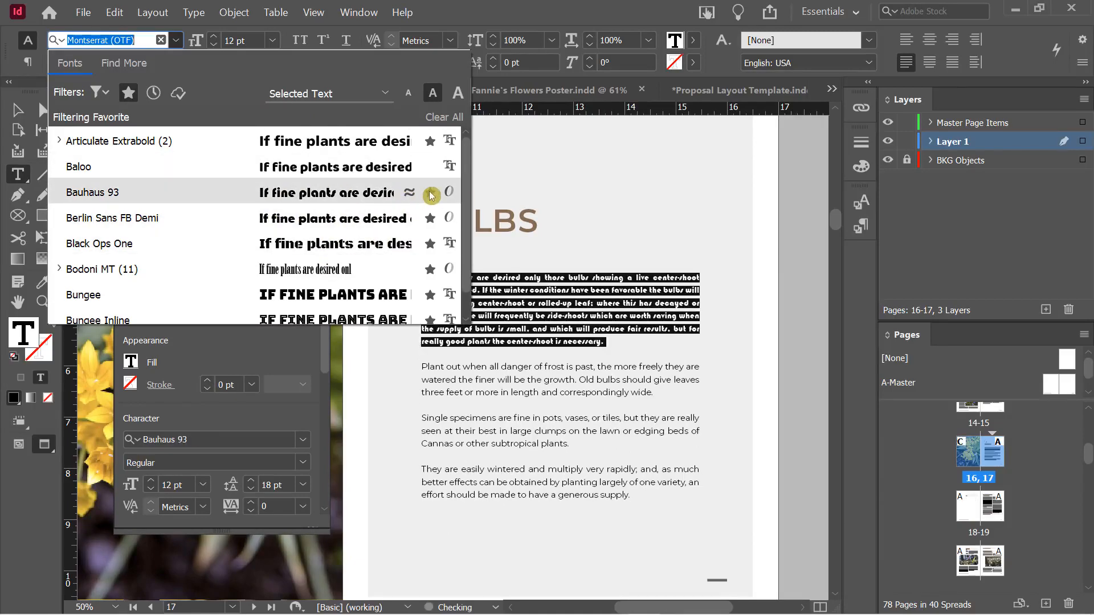
pyautogui.click(430, 193)
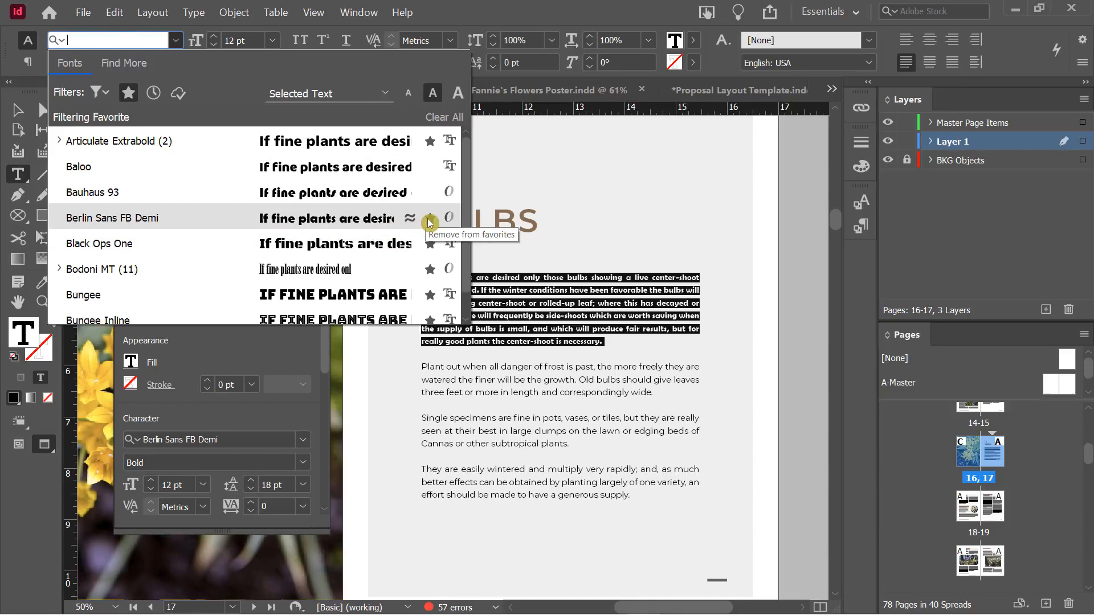
pyautogui.click(430, 267)
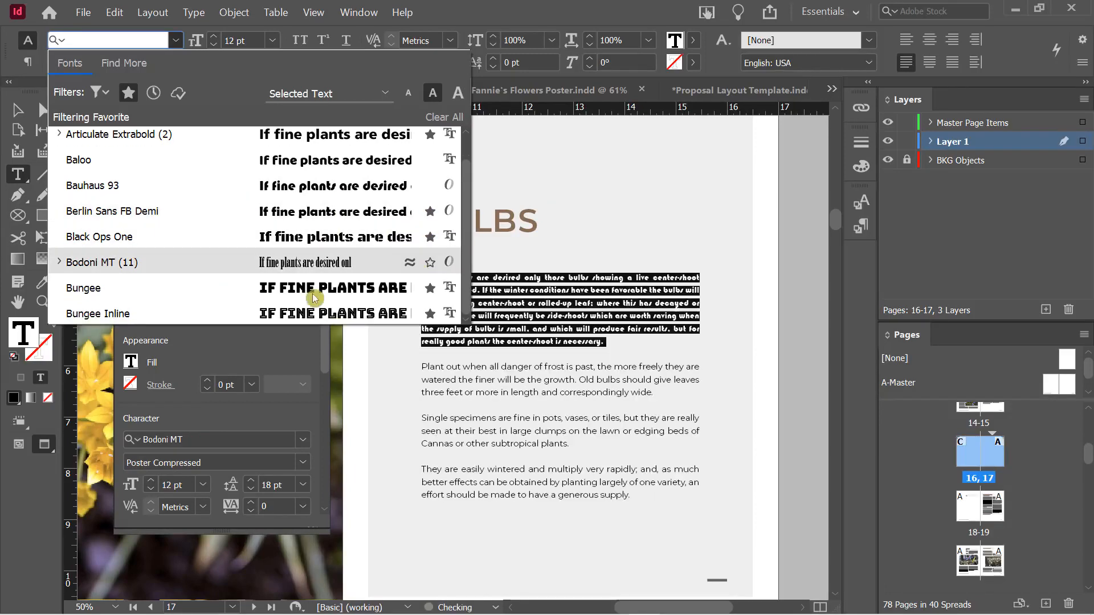
pyautogui.click(128, 93)
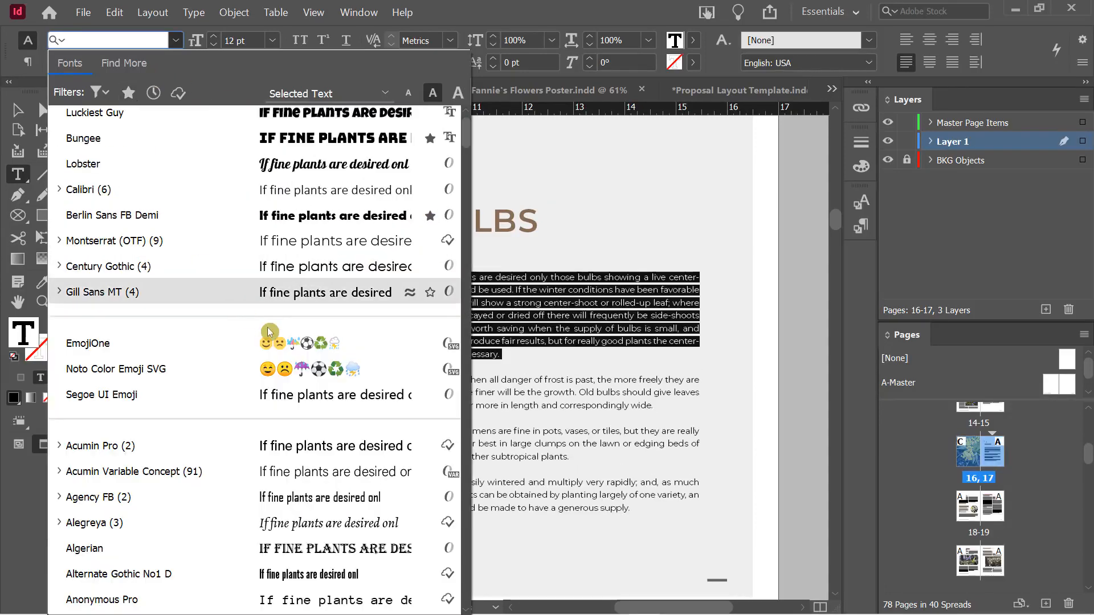
pyautogui.click(129, 94)
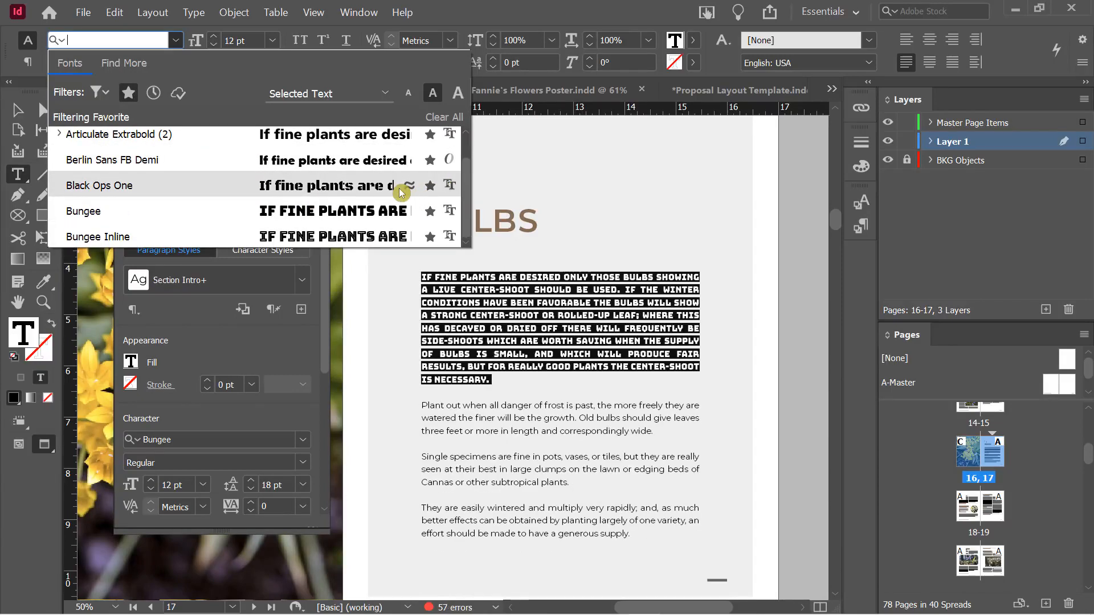
pyautogui.click(98, 94)
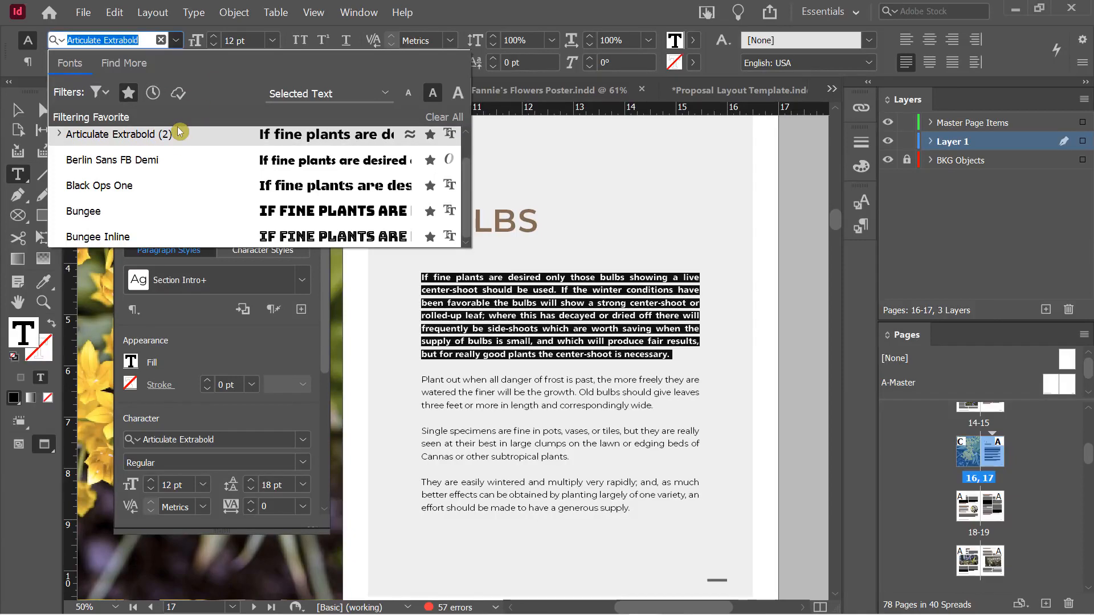
pyautogui.press('Escape')
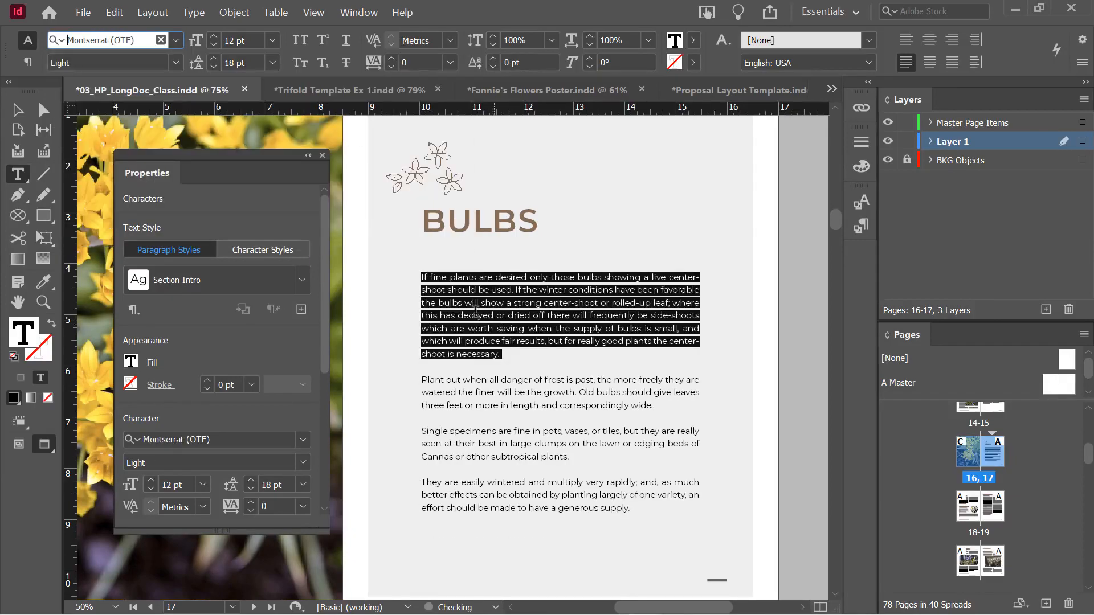
# Select the intro paragraph and set it in Articulate Extrabold, Regular style
pyautogui.tripleClick(498, 315)
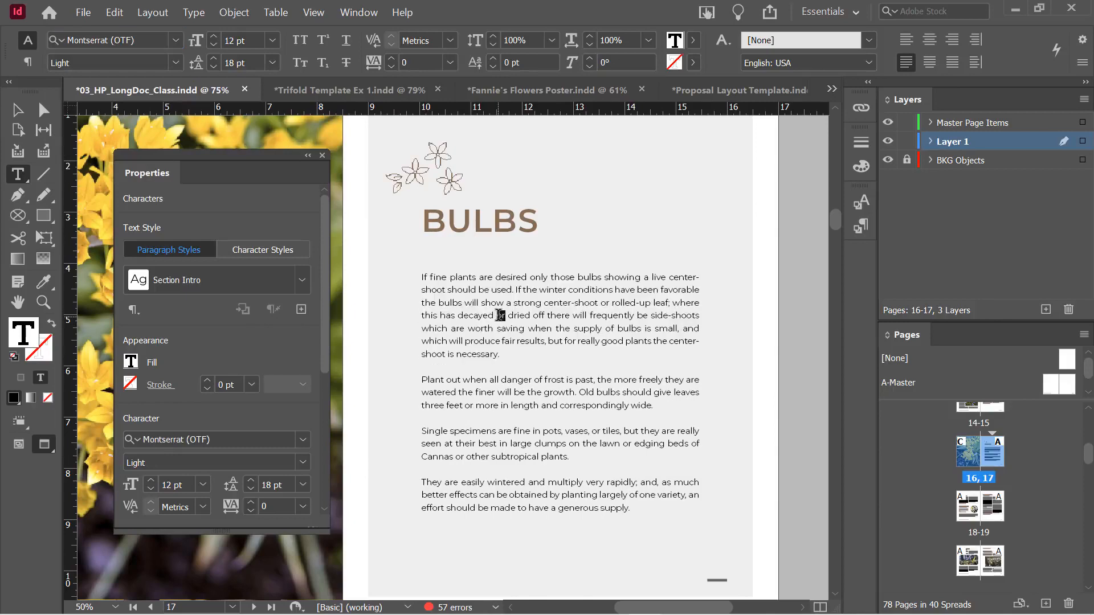
pyautogui.tripleClick(440, 276)
pyautogui.click(441, 277)
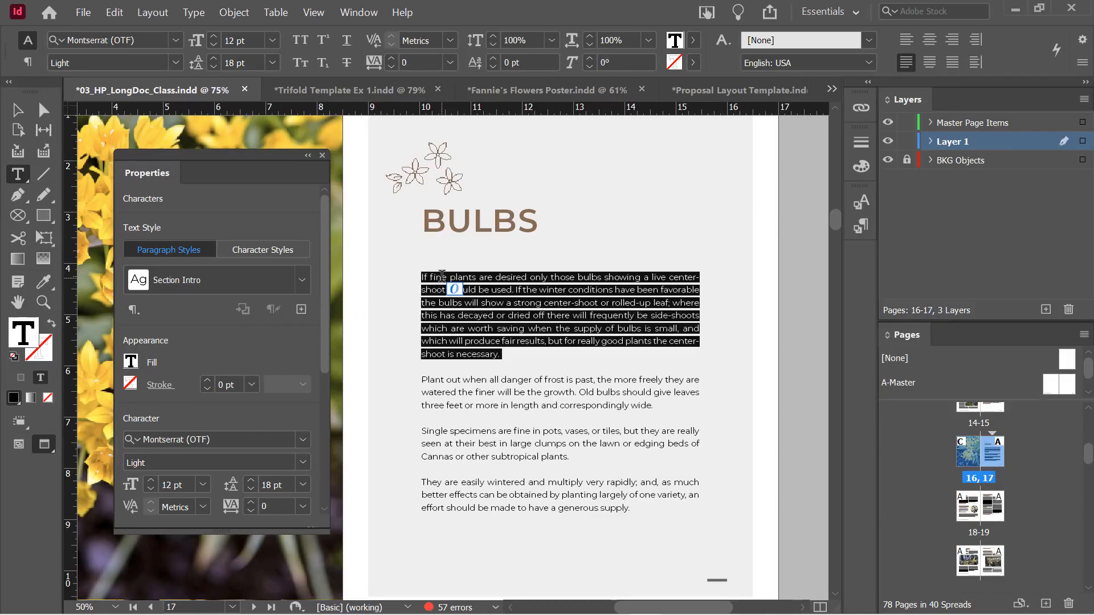
pyautogui.click(176, 40)
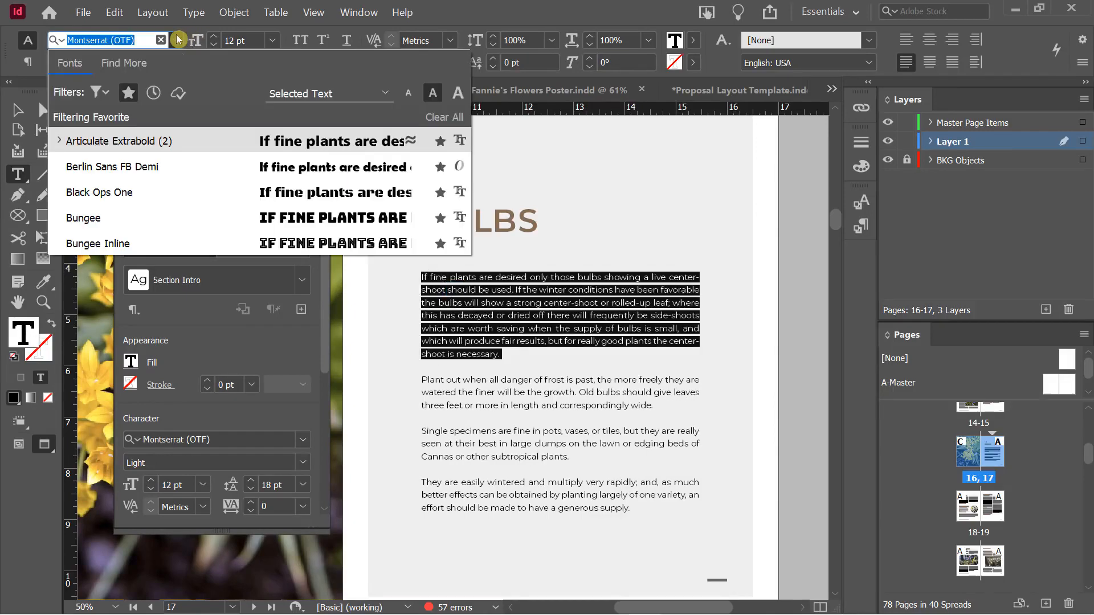
pyautogui.click(144, 144)
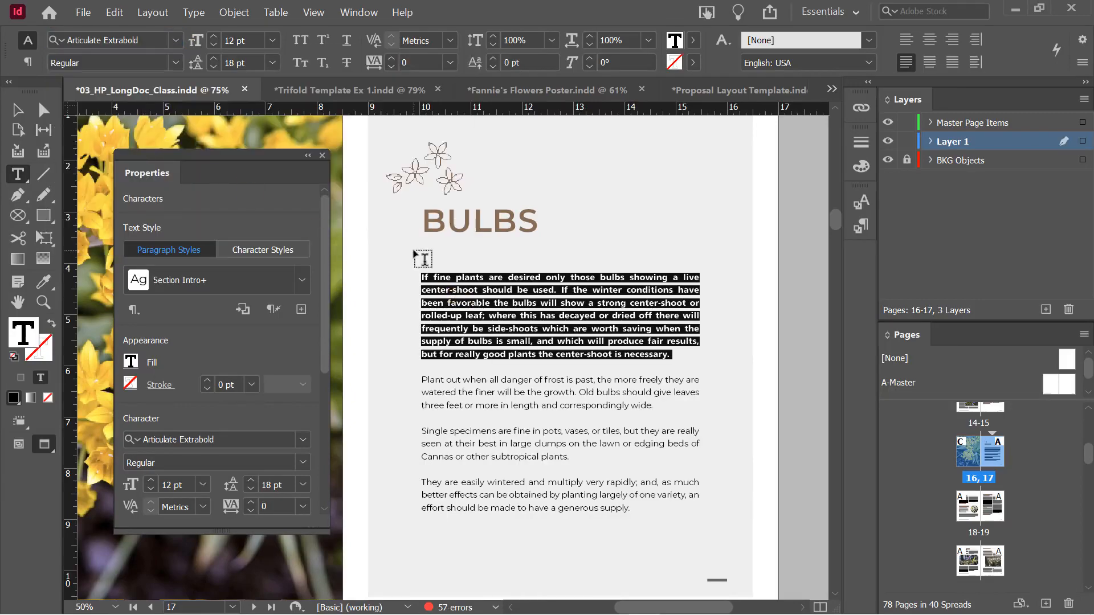
pyautogui.click(175, 62)
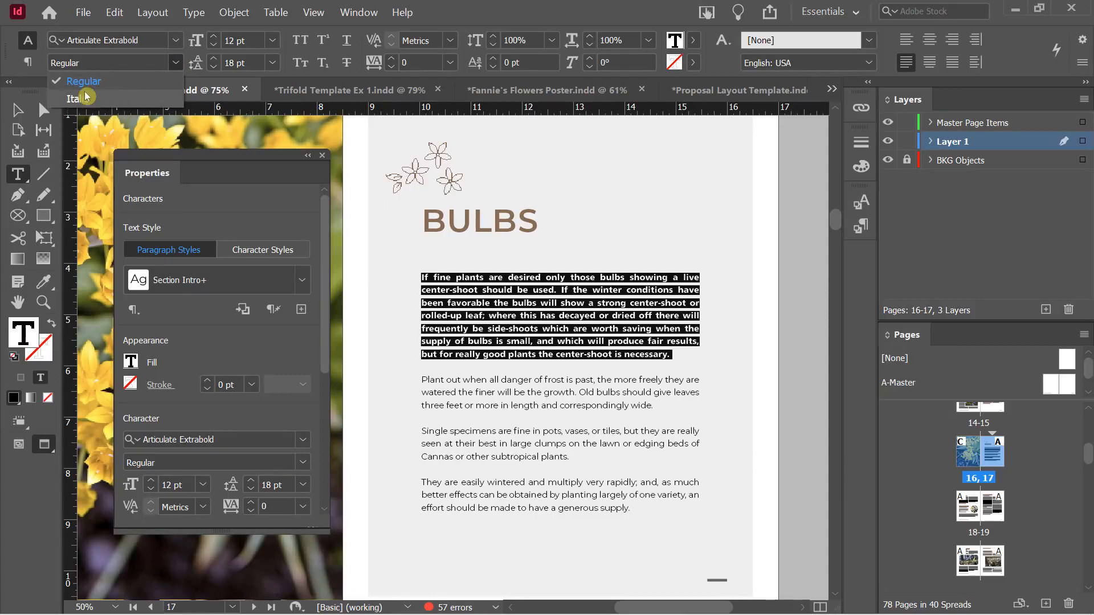
pyautogui.click(150, 83)
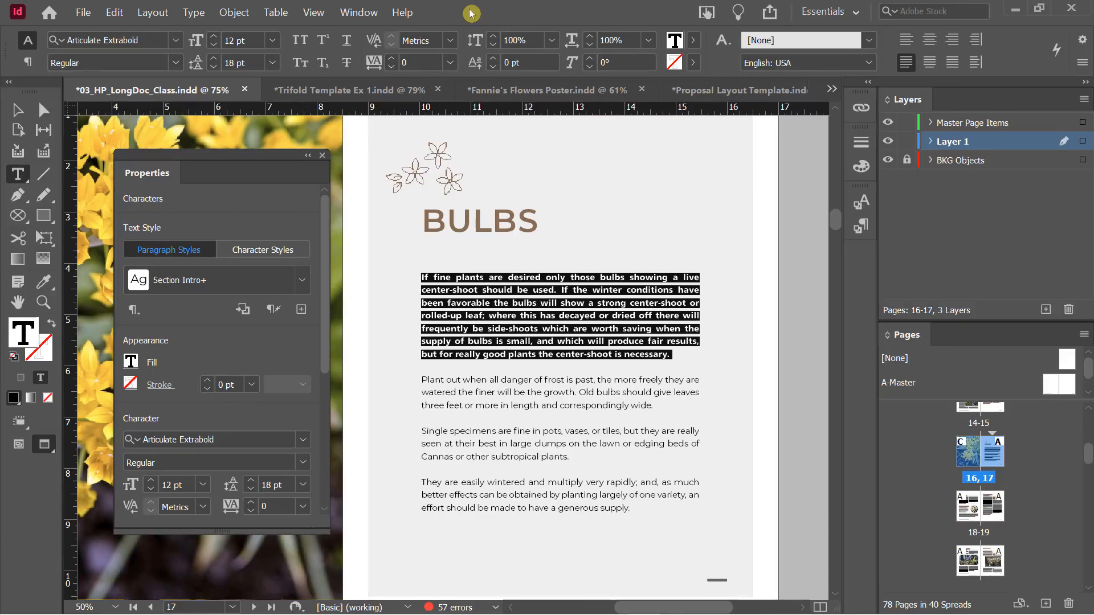
# Try a larger size, return the paragraph to 12 pt, and set leading to 15 pt
pyautogui.click(215, 38)
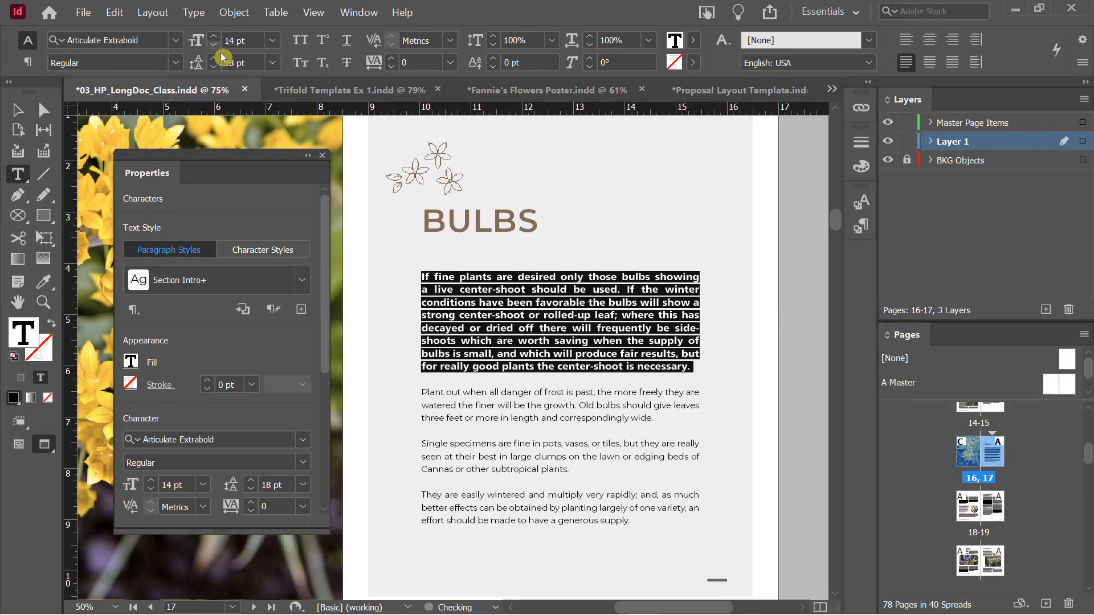
pyautogui.click(215, 46)
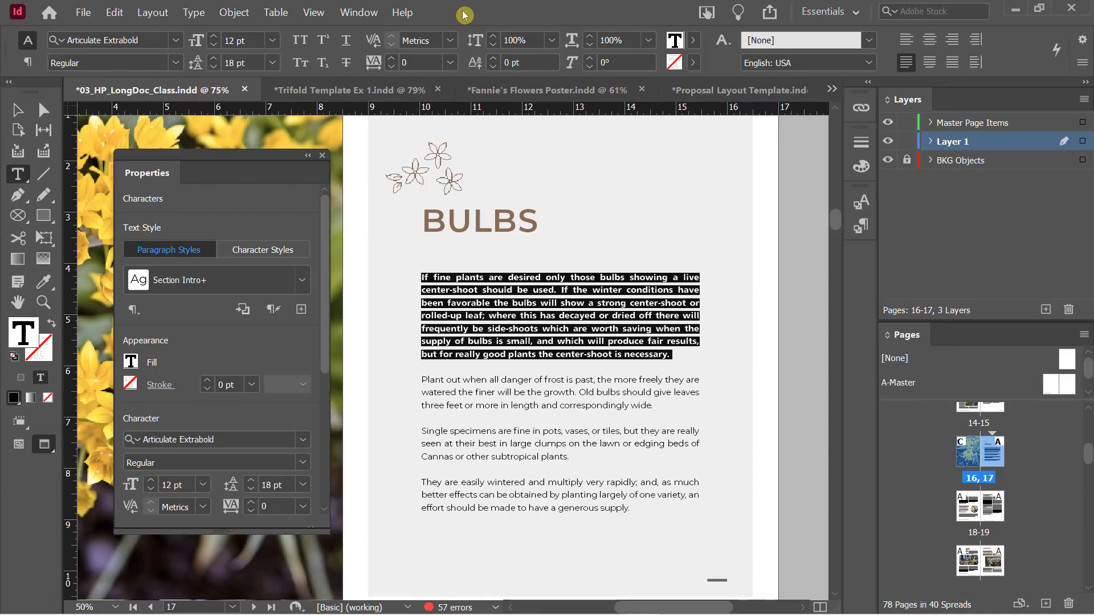
pyautogui.click(215, 68)
pyautogui.click(215, 69)
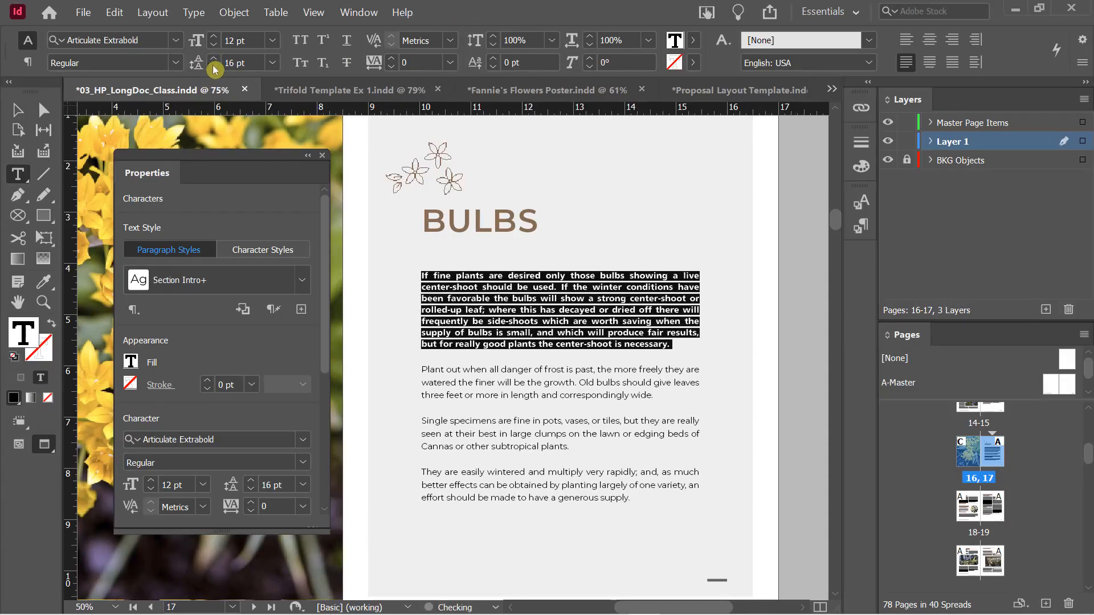
pyautogui.click(216, 71)
pyautogui.click(216, 71)
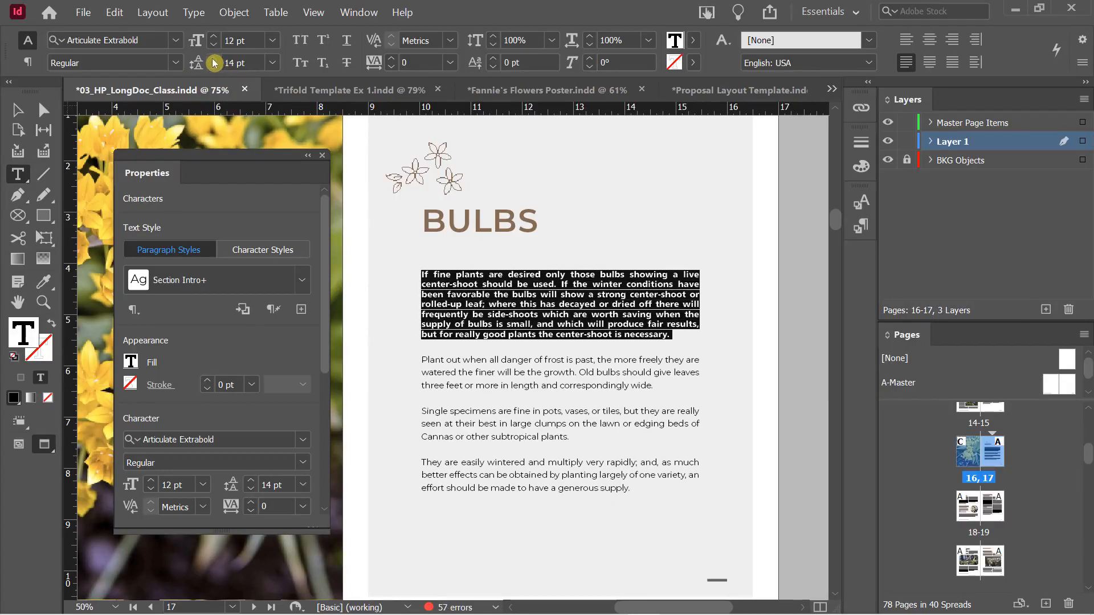
pyautogui.click(214, 61)
pyautogui.click(214, 61)
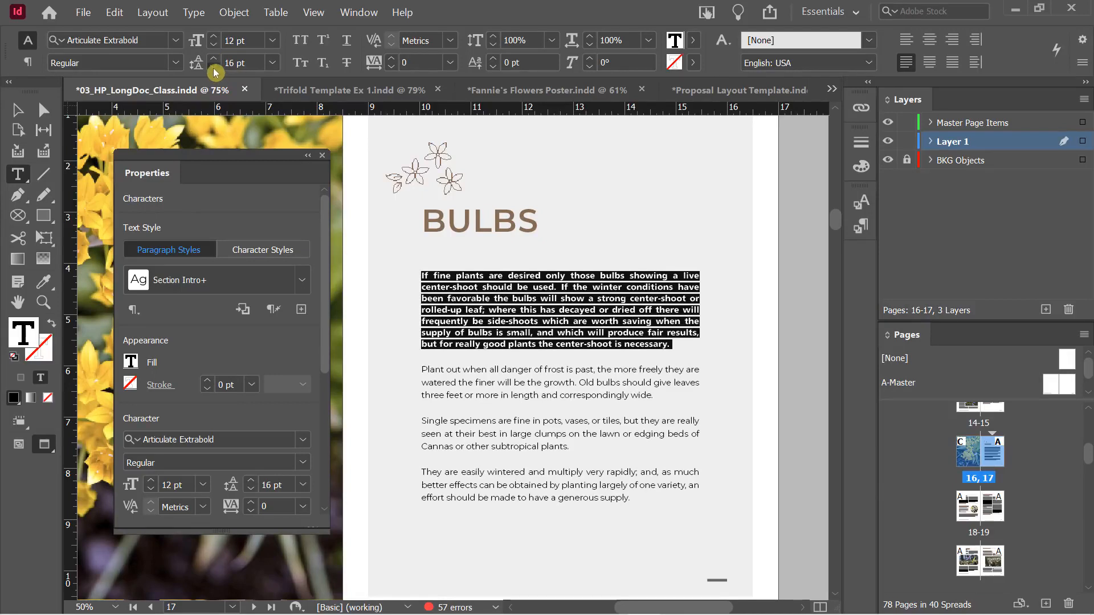
pyautogui.click(216, 71)
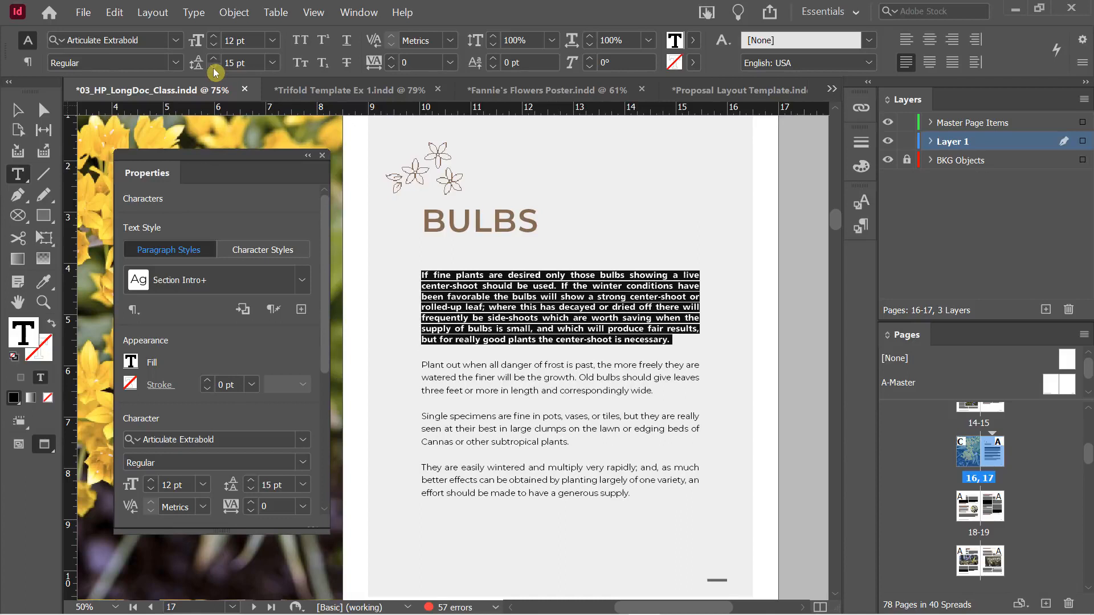
pyautogui.click(511, 297)
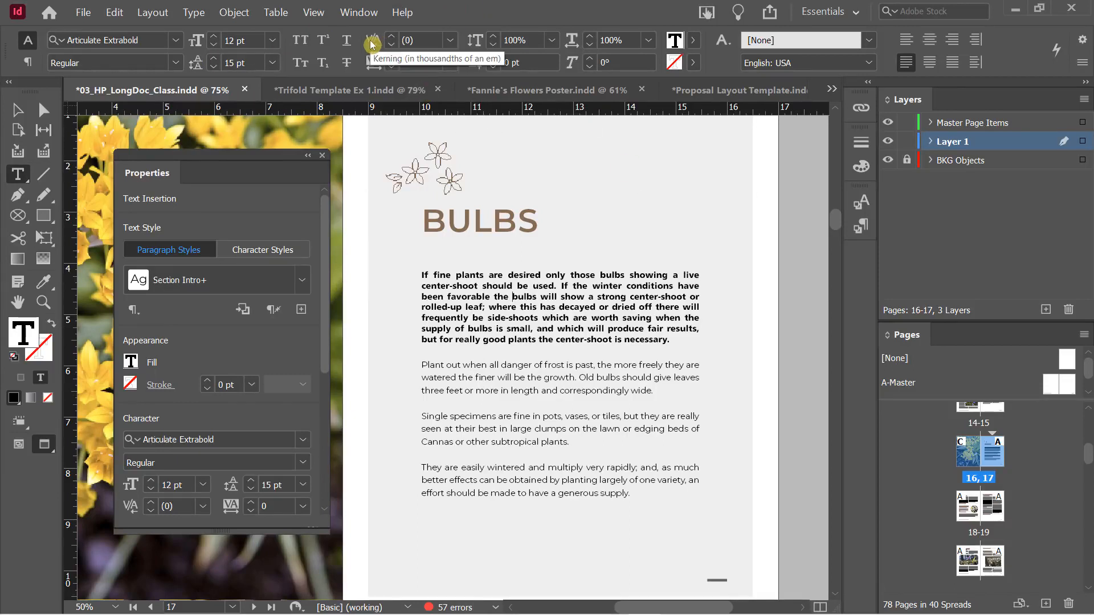
# Tighten the kerning between B and U in the BULBS heading
pyautogui.click(430, 219)
pyautogui.click(447, 228)
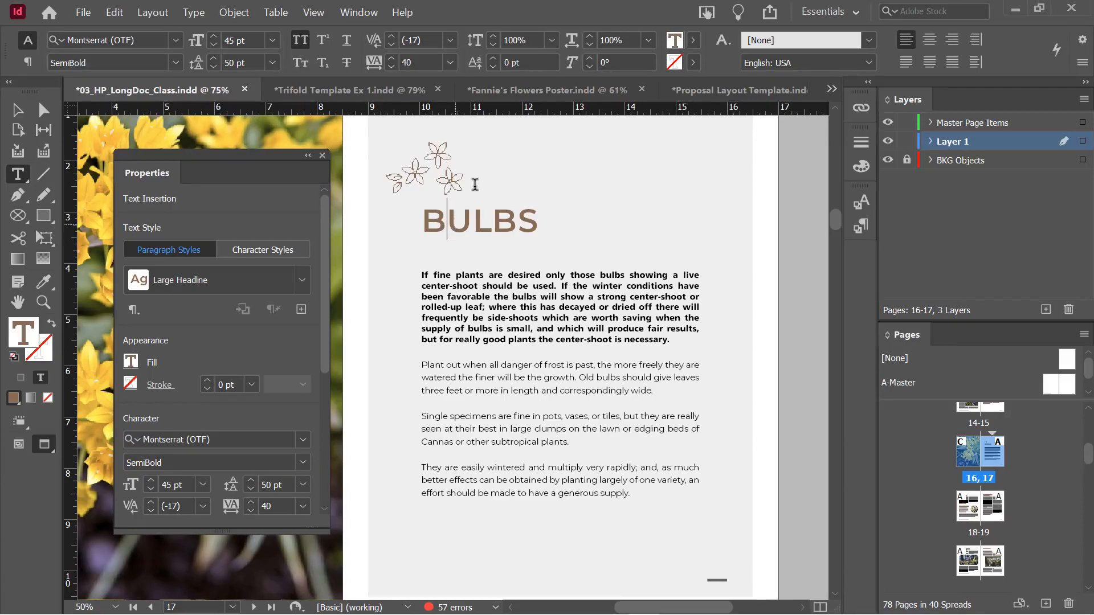
pyautogui.click(396, 47)
pyautogui.click(396, 46)
pyautogui.click(396, 47)
pyautogui.click(396, 47)
pyautogui.click(396, 47)
pyautogui.click(396, 46)
pyautogui.click(396, 47)
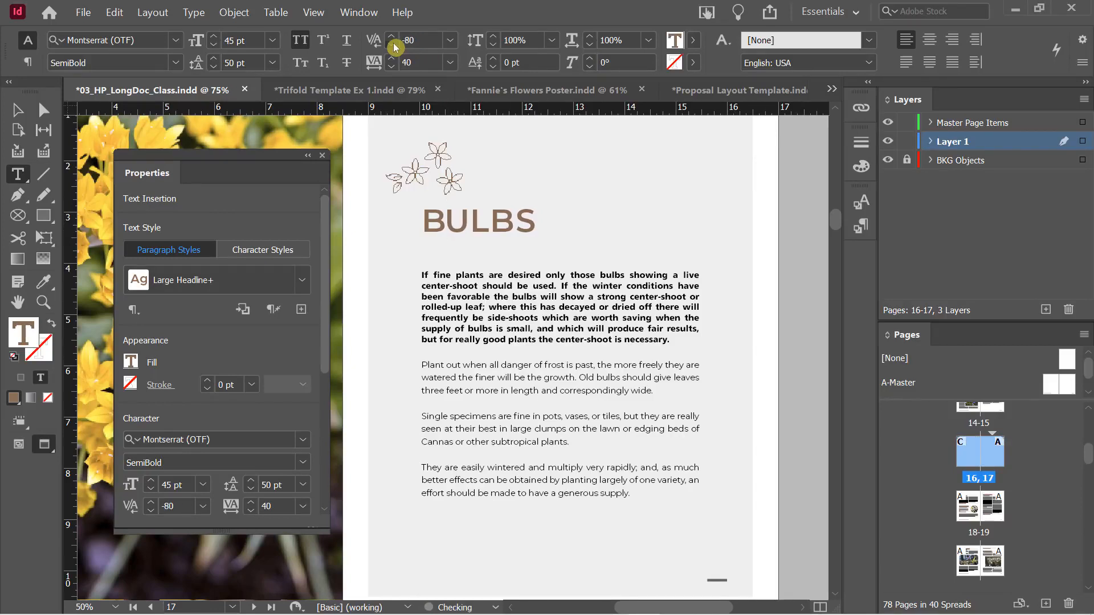
pyautogui.click(396, 47)
pyautogui.click(396, 47)
pyautogui.click(396, 47)
pyautogui.click(396, 46)
pyautogui.click(396, 47)
pyautogui.click(396, 47)
pyautogui.click(396, 47)
pyautogui.click(395, 47)
pyautogui.click(396, 47)
pyautogui.click(396, 47)
pyautogui.click(396, 47)
# Tighten the kerning between U and L, then loosen it slightly
pyautogui.click(468, 225)
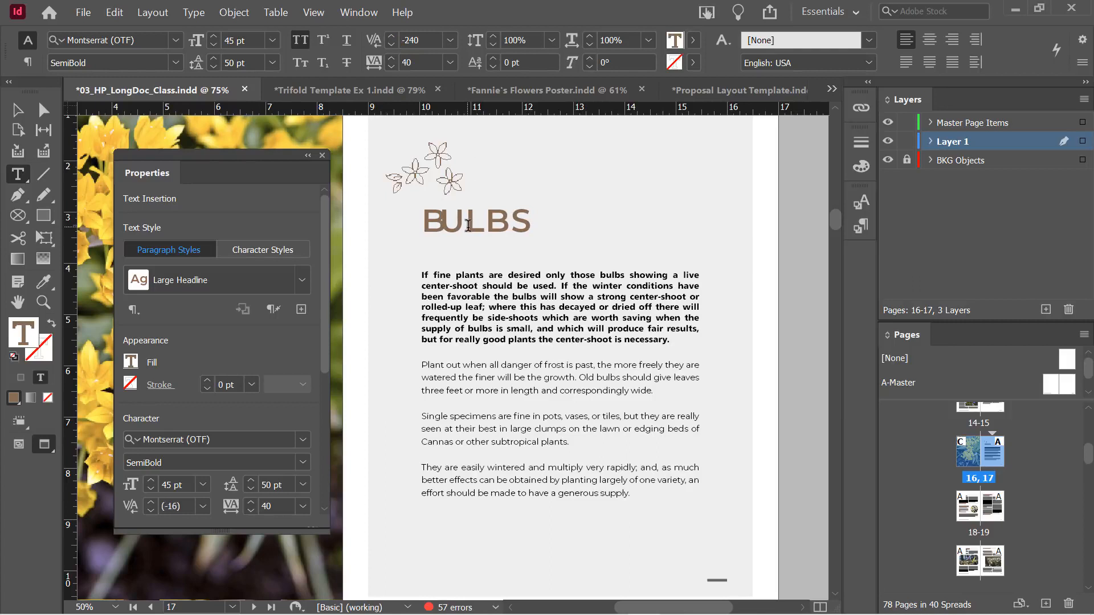
pyautogui.click(391, 45)
pyautogui.click(391, 45)
pyautogui.click(391, 44)
pyautogui.click(391, 44)
pyautogui.click(390, 45)
pyautogui.click(391, 45)
pyautogui.click(391, 44)
pyautogui.click(391, 45)
pyautogui.click(391, 44)
pyautogui.click(391, 45)
pyautogui.click(391, 45)
pyautogui.click(391, 44)
pyautogui.click(391, 44)
pyautogui.click(391, 45)
pyautogui.click(392, 45)
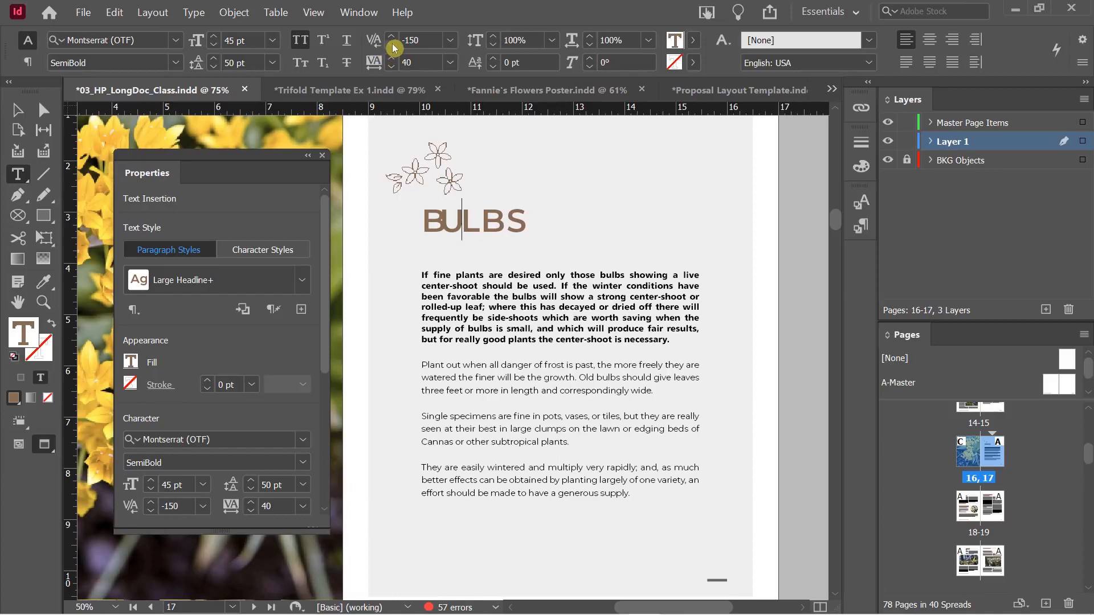
pyautogui.click(392, 45)
pyautogui.click(392, 45)
pyautogui.click(392, 45)
pyautogui.click(391, 45)
pyautogui.click(391, 45)
pyautogui.click(392, 45)
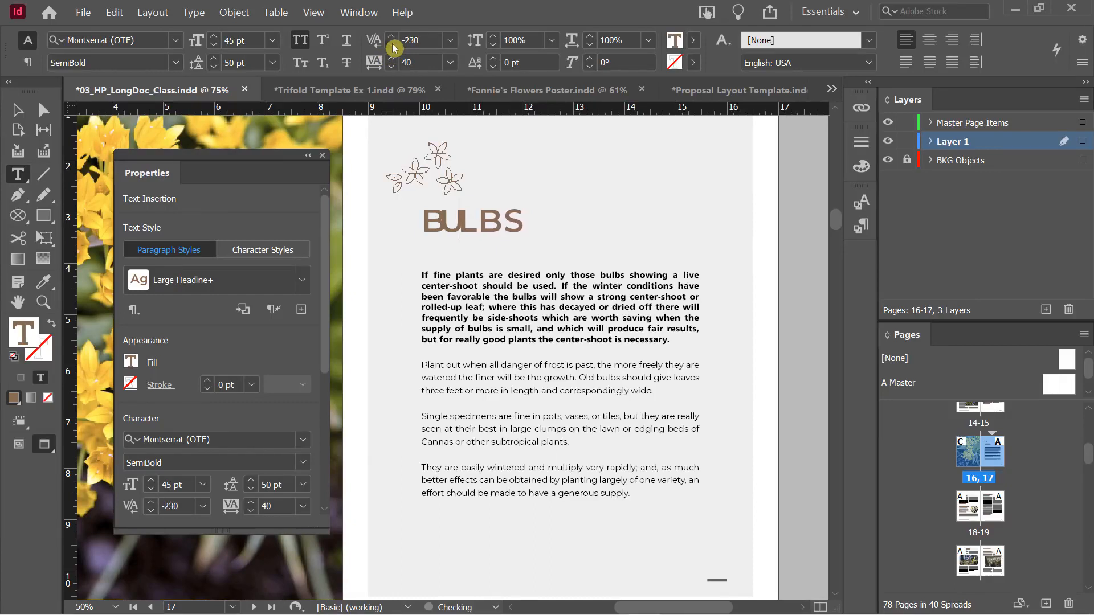
pyautogui.click(392, 45)
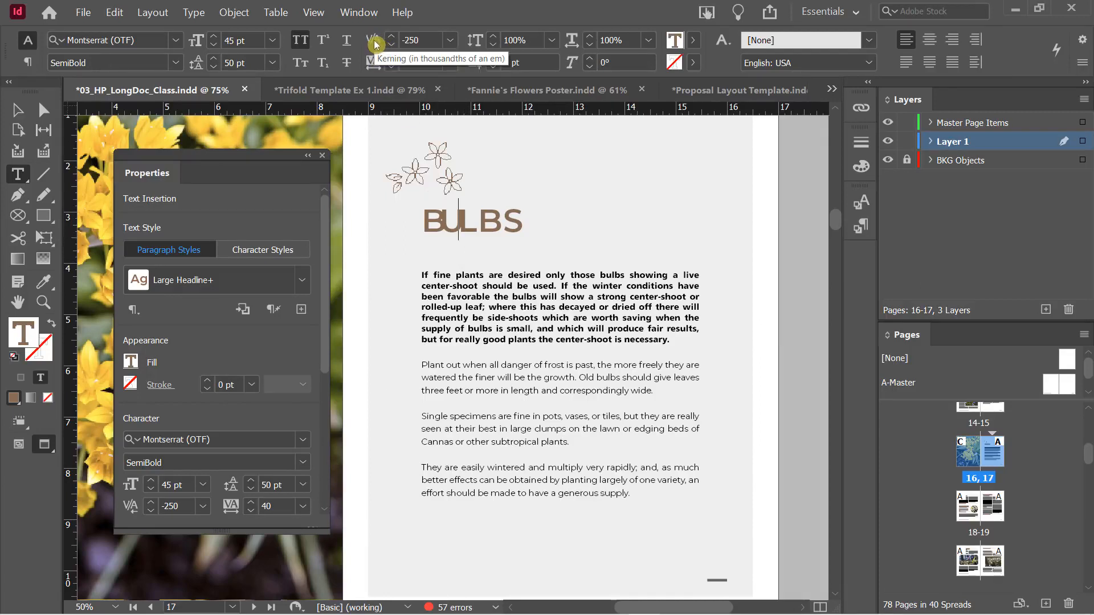
pyautogui.click(391, 36)
pyautogui.click(391, 36)
pyautogui.click(392, 35)
pyautogui.click(391, 35)
pyautogui.click(391, 36)
pyautogui.click(392, 36)
pyautogui.click(392, 37)
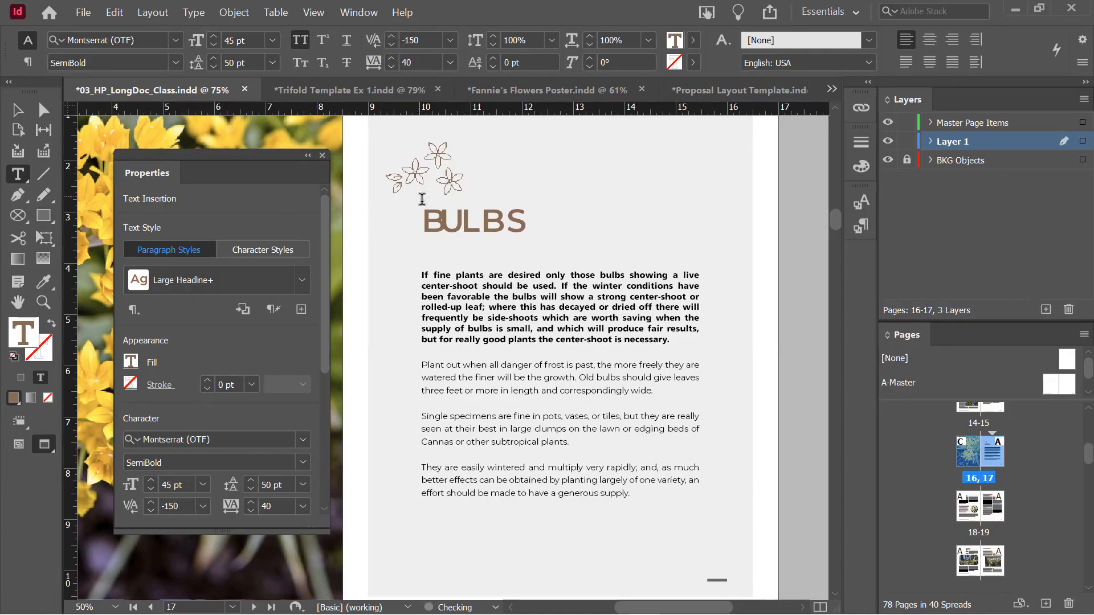
# Loosen the kerning between B and U again
pyautogui.click(443, 220)
pyautogui.click(391, 37)
pyautogui.click(391, 37)
pyautogui.click(391, 37)
pyautogui.click(391, 36)
pyautogui.click(391, 37)
pyautogui.click(391, 36)
pyautogui.click(391, 36)
pyautogui.click(391, 36)
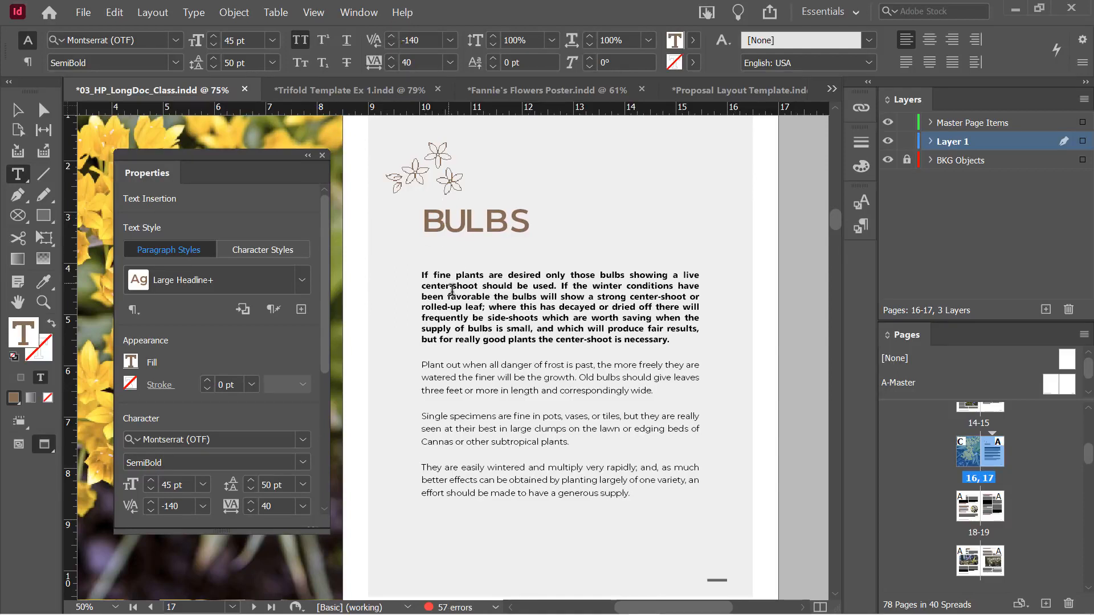
# Select the whole BULBS heading and raise its tracking from 40 to 370
pyautogui.moveTo(423, 221); pyautogui.dragTo(537, 219)
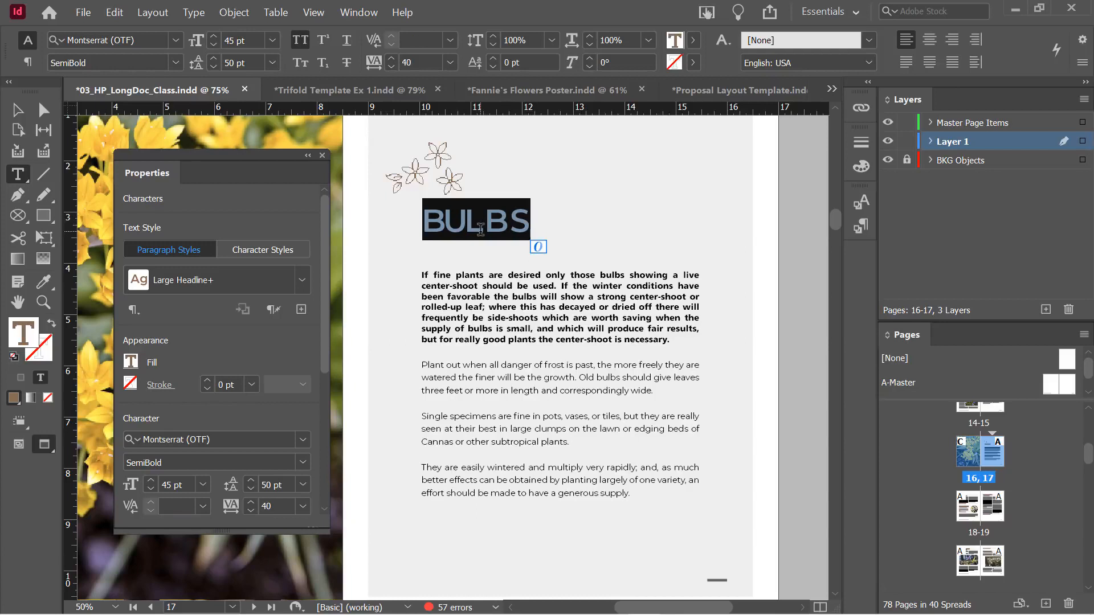
pyautogui.click(392, 58)
pyautogui.click(392, 58)
pyautogui.click(392, 58)
pyautogui.click(392, 58)
pyautogui.click(392, 58)
pyautogui.click(392, 58)
pyautogui.click(392, 58)
pyautogui.click(393, 59)
pyautogui.click(393, 59)
pyautogui.click(393, 59)
pyautogui.click(393, 59)
pyautogui.click(393, 59)
pyautogui.click(393, 58)
pyautogui.click(393, 59)
pyautogui.click(393, 59)
pyautogui.click(500, 225)
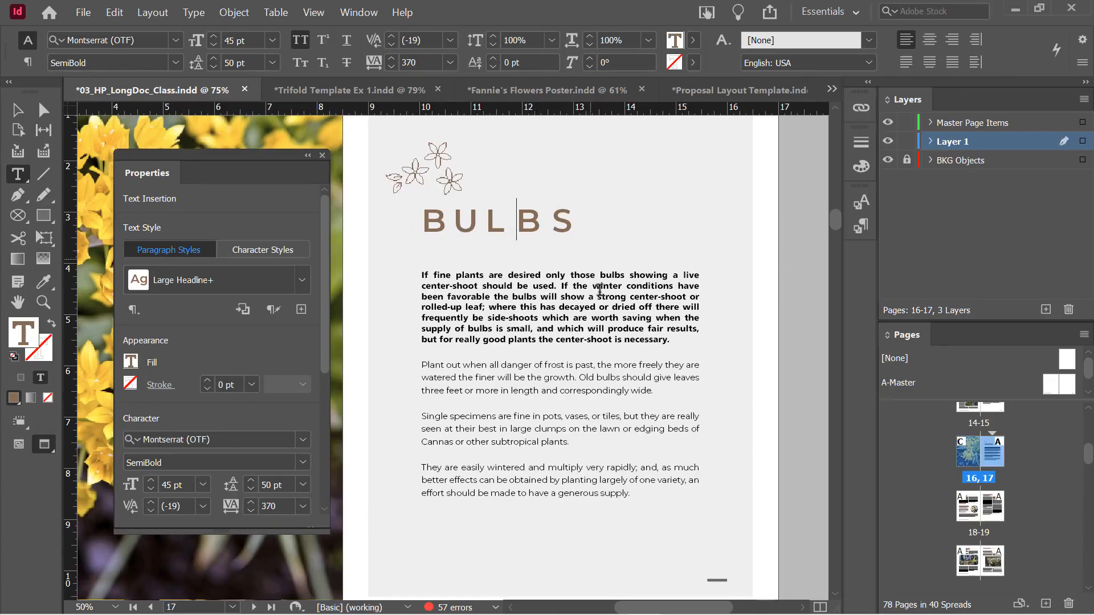
# Select the Chionodoxa Luciliae headline, nudge its tracking up, then switch document tabs
pyautogui.scroll(-10, 578, 381)
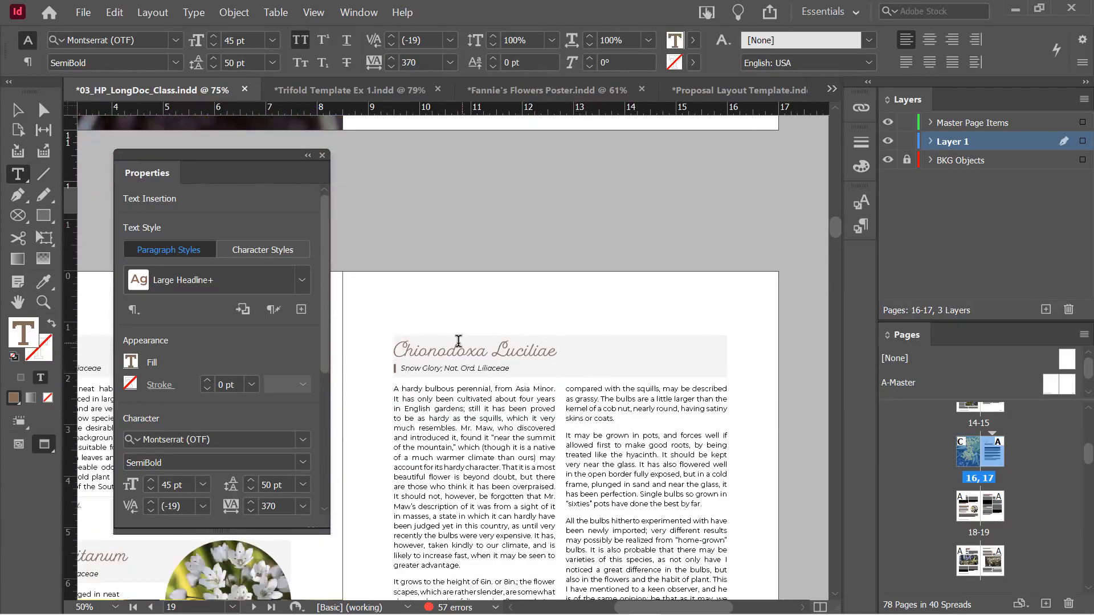
pyautogui.moveTo(399, 346); pyautogui.dragTo(556, 350)
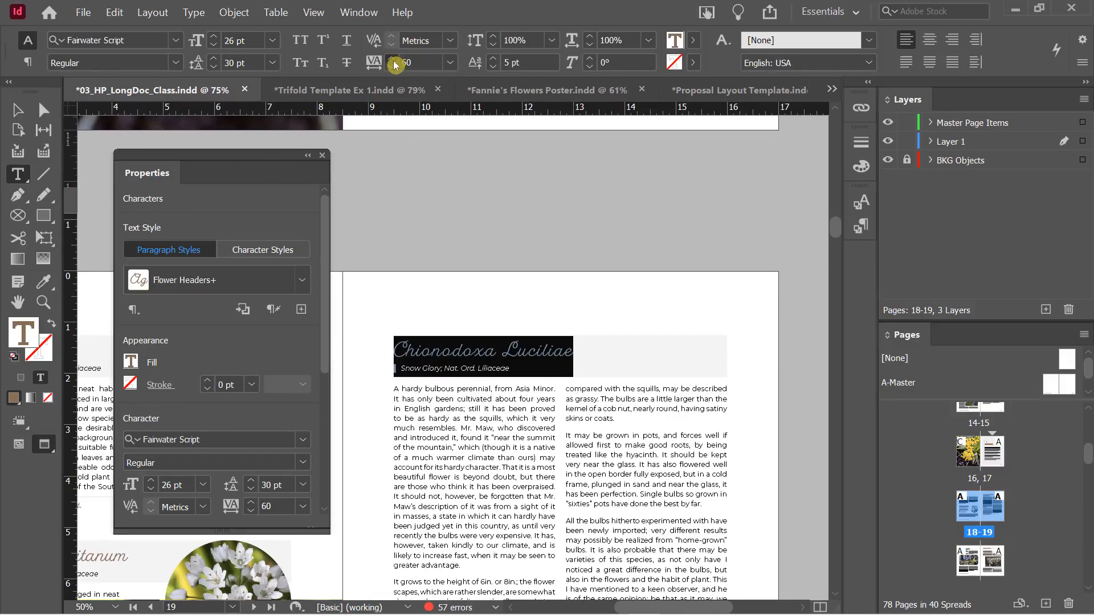
pyautogui.click(392, 59)
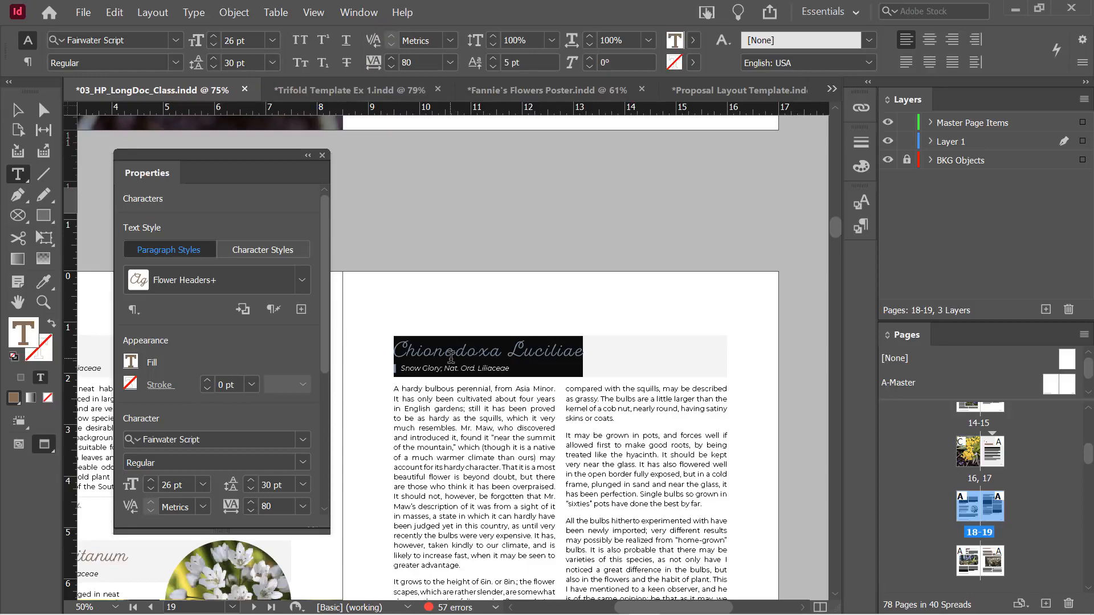
pyautogui.scroll(10, 490, 348)
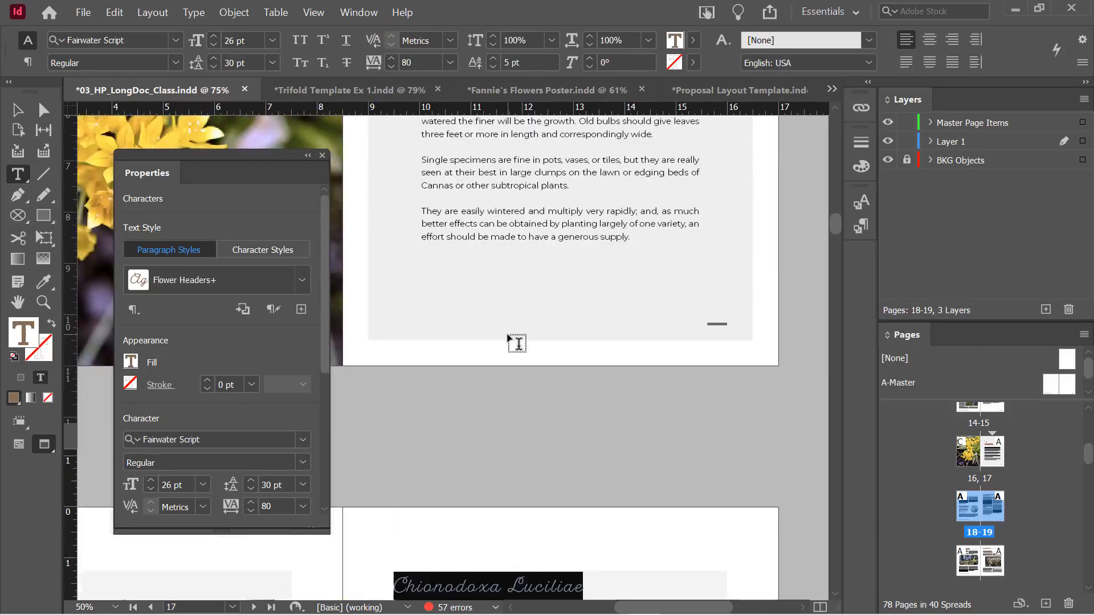
pyautogui.scroll(-10, 509, 338)
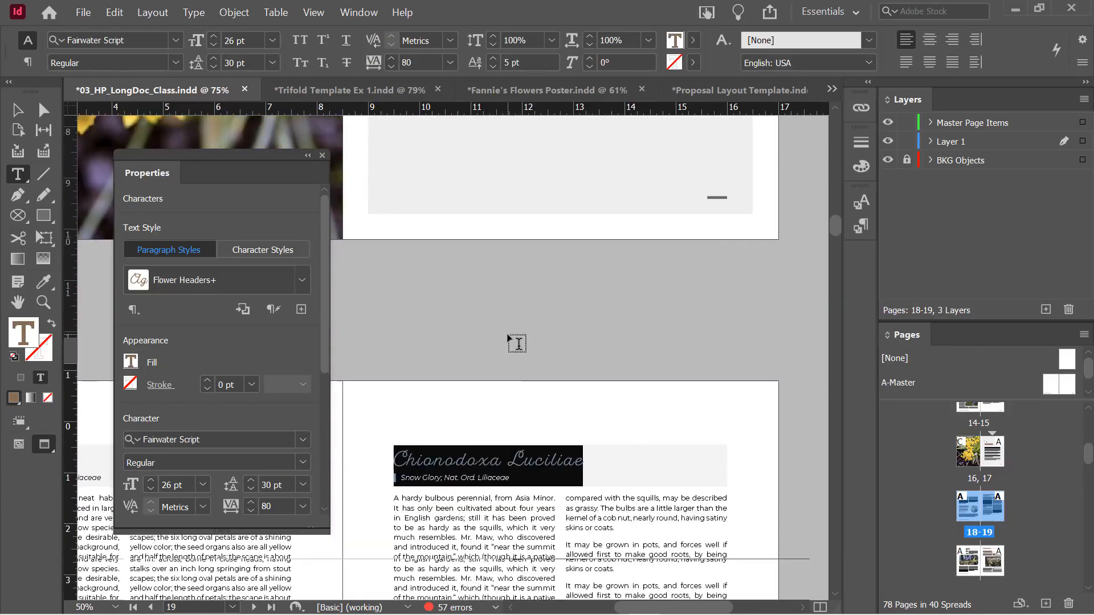
pyautogui.click(325, 95)
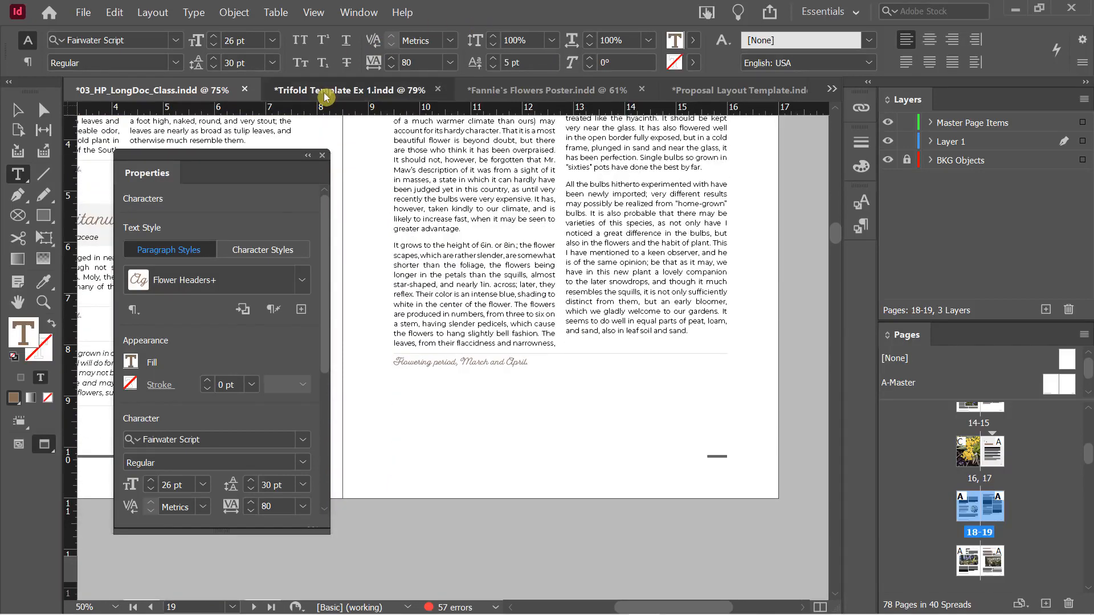
# Switch to Proposal Layout Template.indd and move the floating formatting panel aside
pyautogui.click(534, 91)
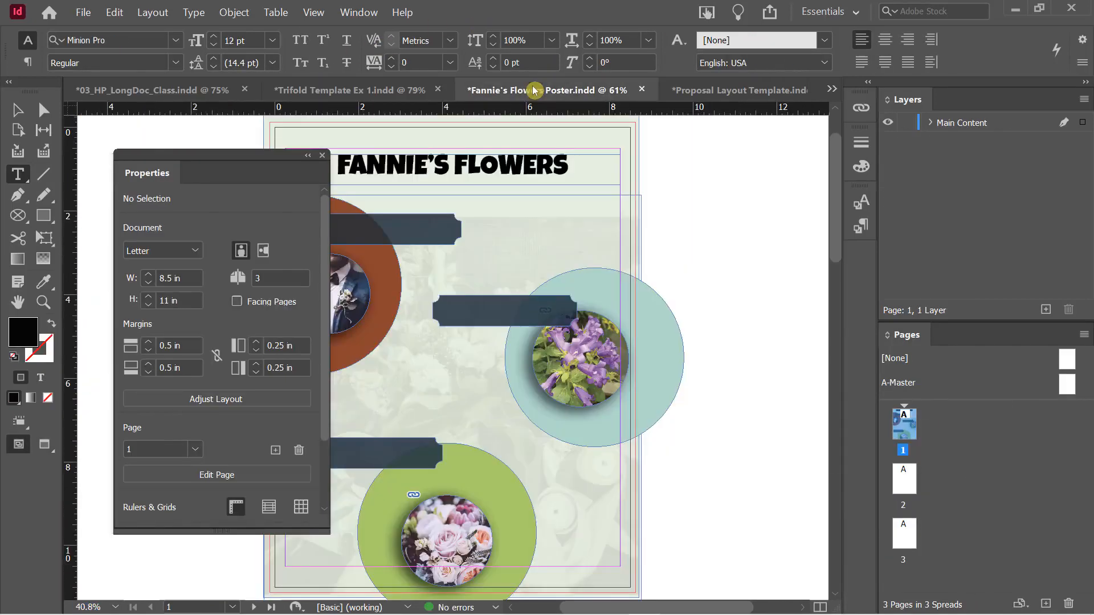
pyautogui.click(716, 95)
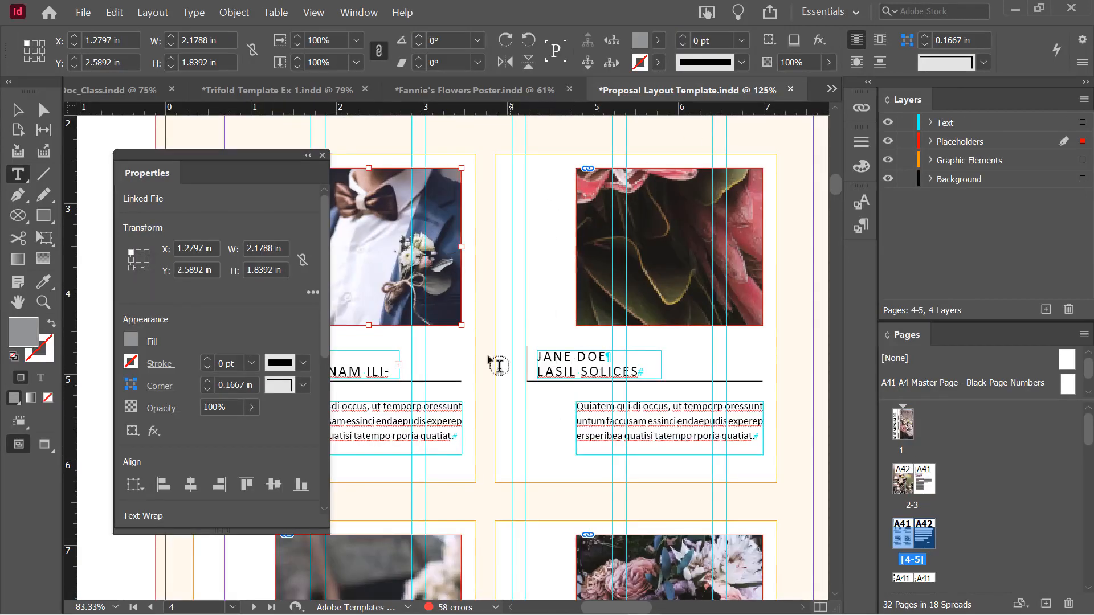
pyautogui.moveTo(245, 158); pyautogui.dragTo(632, 222)
pyautogui.moveTo(443, 221); pyautogui.dragTo(354, 232)
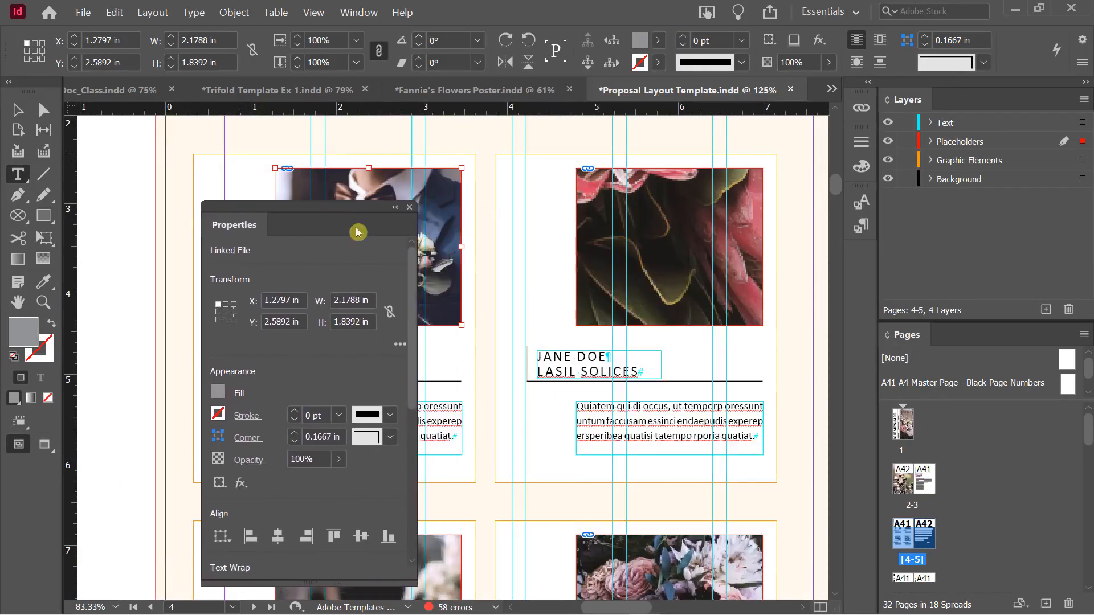
# Select the JANE DOE / LASIL SOLICES name, turn off All Caps, and test Small Caps and Strikethrough
pyautogui.click(539, 357)
pyautogui.moveTo(539, 357); pyautogui.dragTo(638, 373)
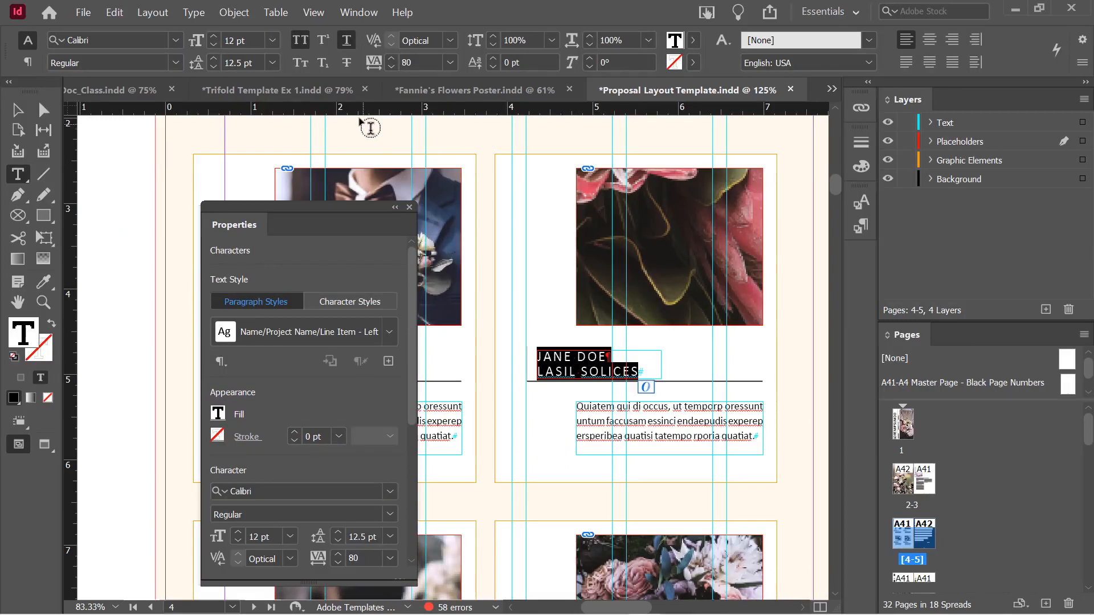
pyautogui.click(337, 45)
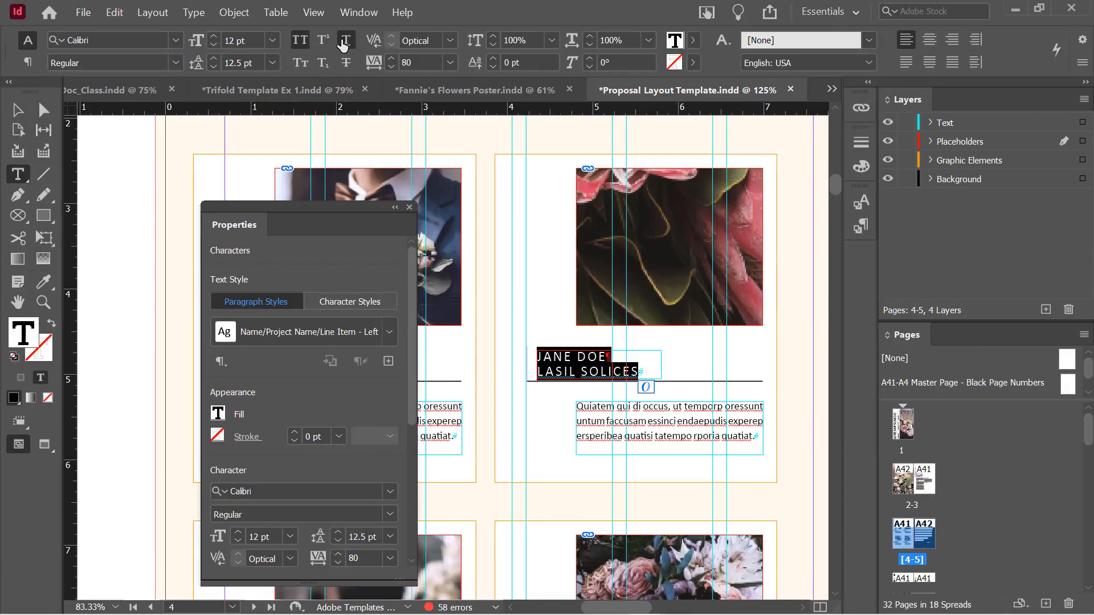
pyautogui.click(301, 63)
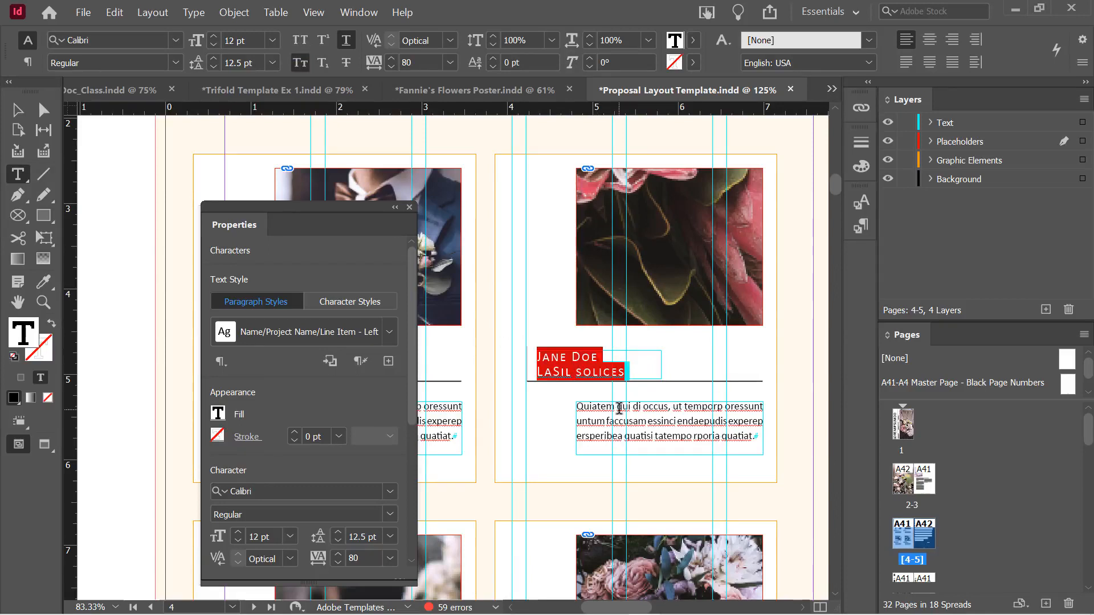
pyautogui.click(300, 64)
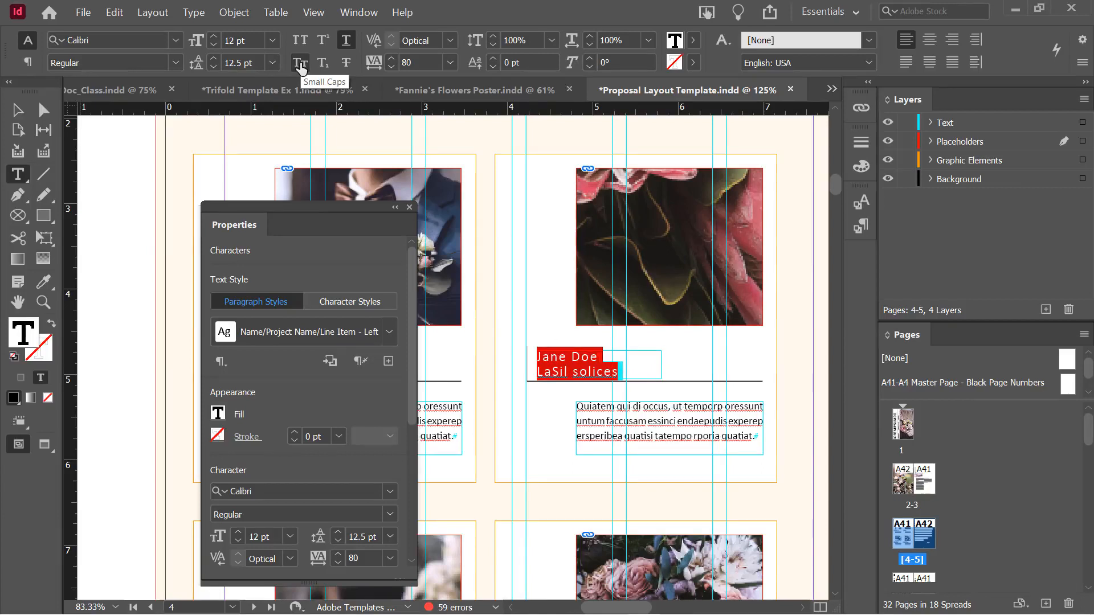
pyautogui.click(346, 64)
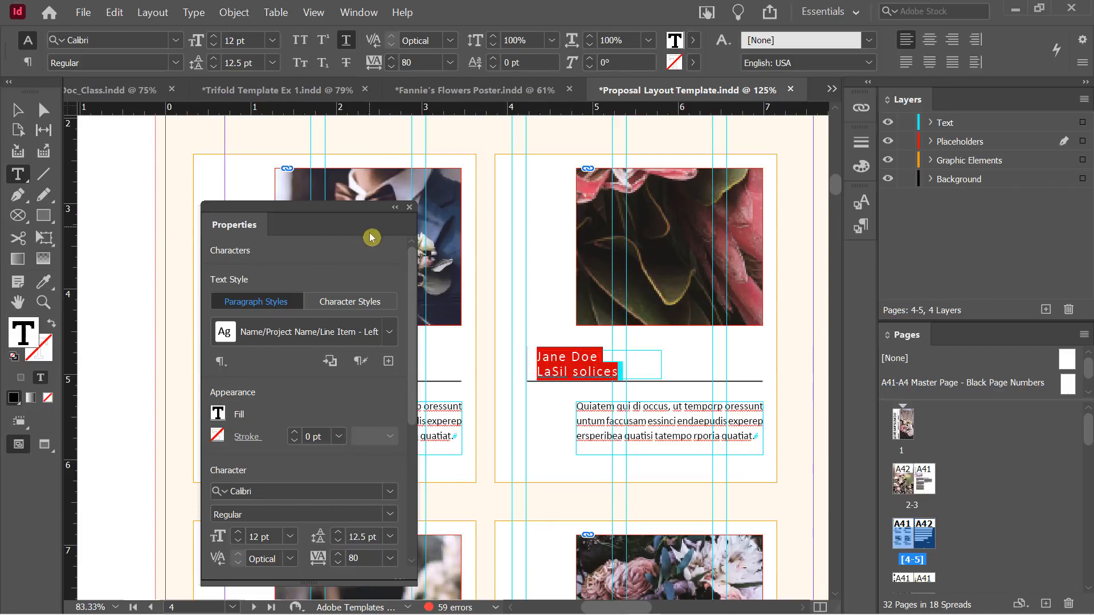
pyautogui.moveTo(331, 214); pyautogui.dragTo(227, 82)
pyautogui.moveTo(308, 206); pyautogui.dragTo(316, 247)
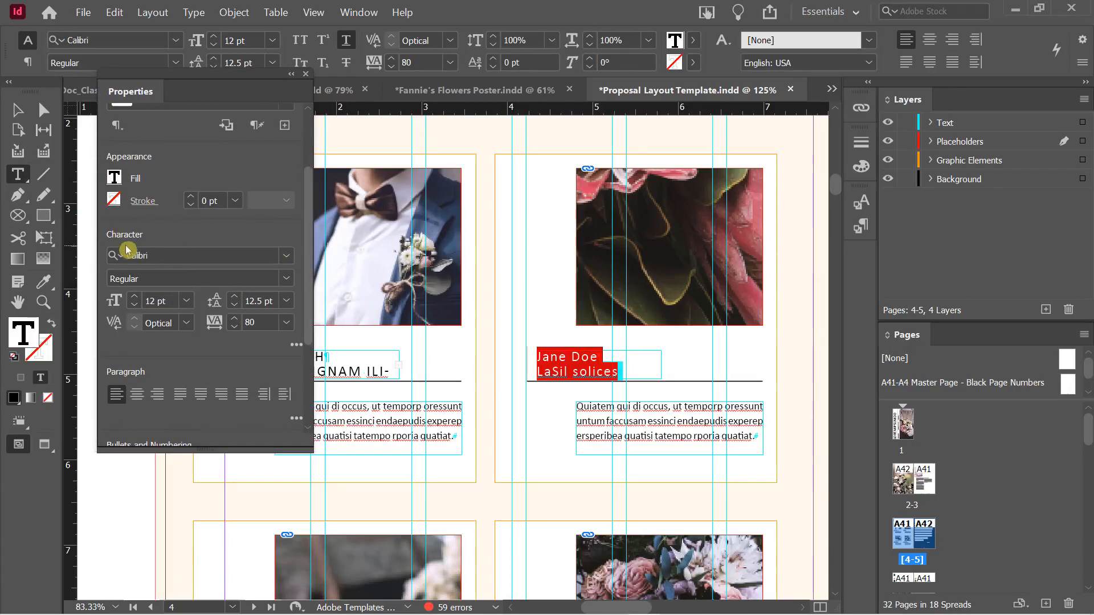
# Expand the Character section's extra options in the floating Properties panel
pyautogui.moveTo(307, 178)
pyautogui.mouseDown()
pyautogui.moveTo(302, 245)
pyautogui.moveTo(309, 203)
pyautogui.mouseUp()
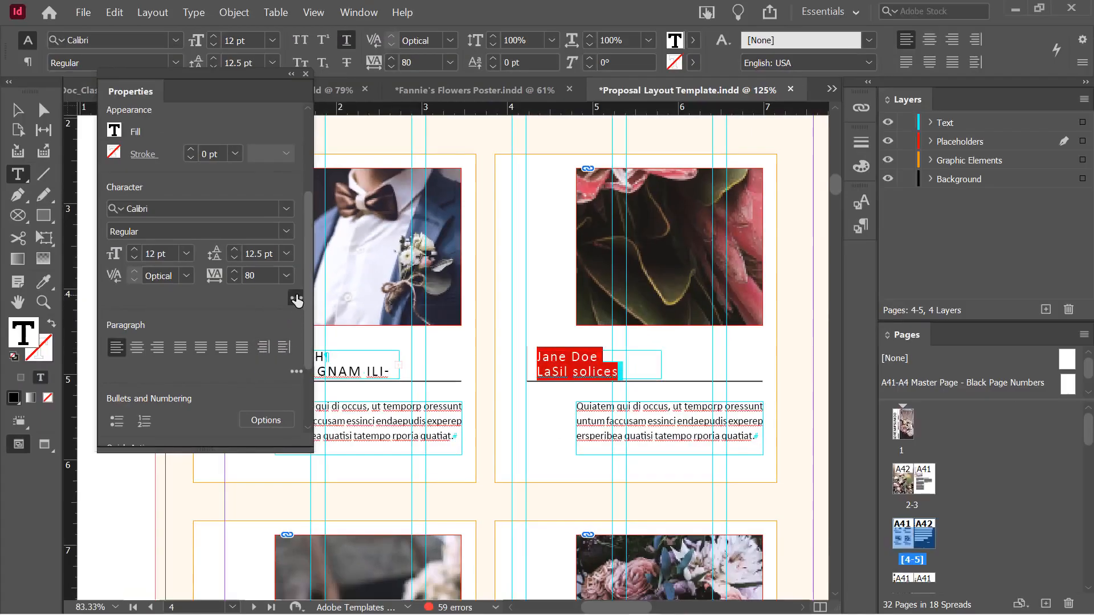
pyautogui.click(297, 297)
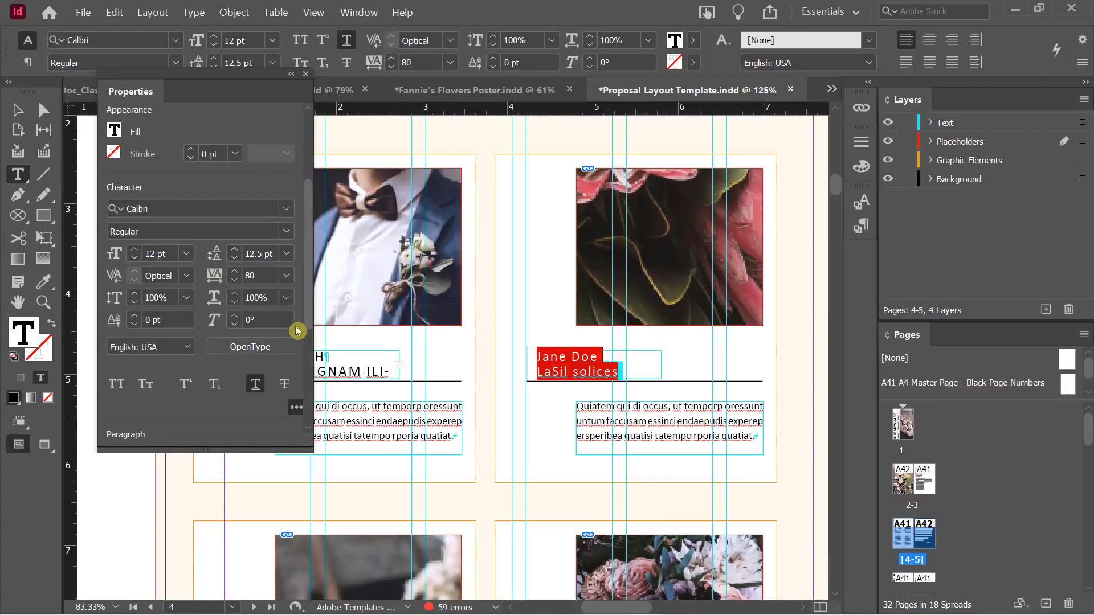
pyautogui.moveTo(307, 292); pyautogui.dragTo(308, 310)
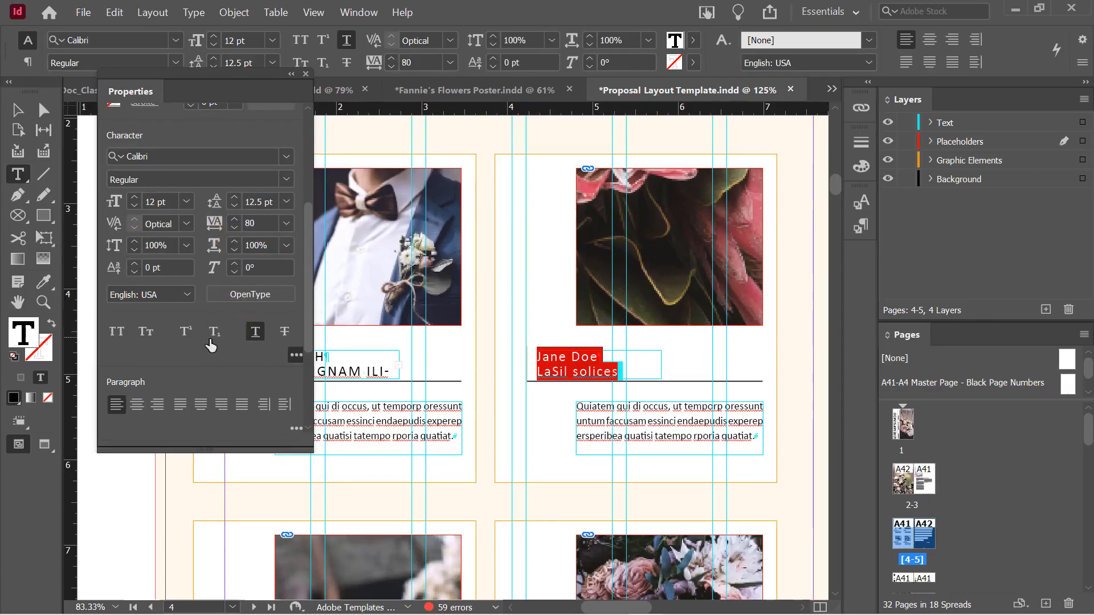
pyautogui.click(292, 359)
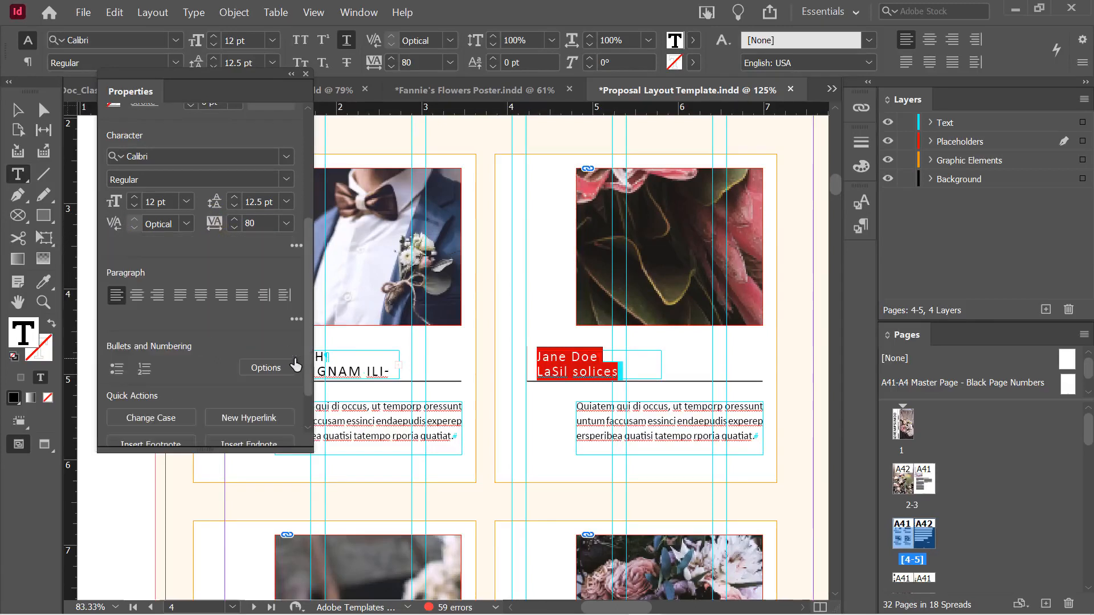
pyautogui.click(291, 247)
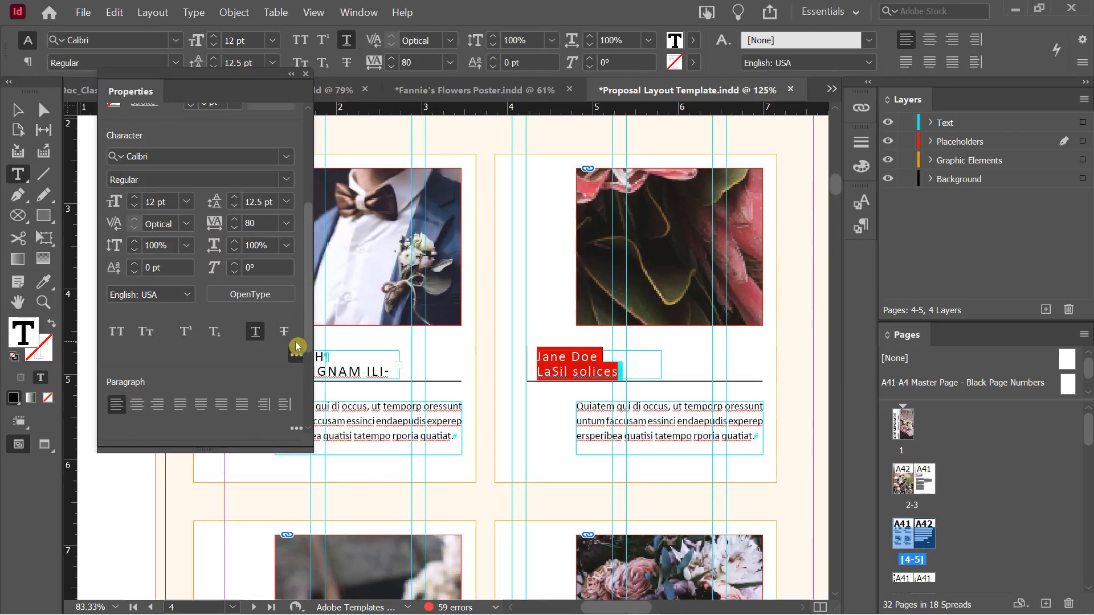
# Expand the Paragraph section's extra options and reposition the panel lower left
pyautogui.moveTo(186, 76); pyautogui.dragTo(302, 68)
pyautogui.scroll(-3, 457, 408)
pyautogui.moveTo(420, 344); pyautogui.dragTo(420, 389)
pyautogui.click(412, 297)
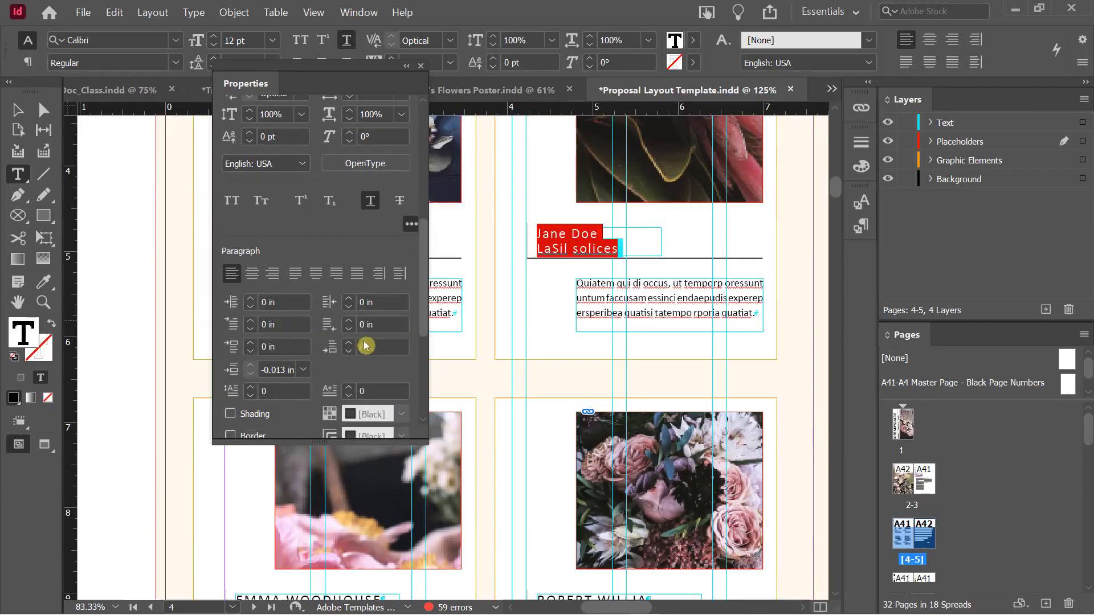
pyautogui.moveTo(421, 244)
pyautogui.mouseDown()
pyautogui.moveTo(426, 293)
pyautogui.moveTo(432, 227)
pyautogui.moveTo(433, 272)
pyautogui.moveTo(419, 228)
pyautogui.mouseUp()
pyautogui.moveTo(250, 74); pyautogui.dragTo(153, 129)
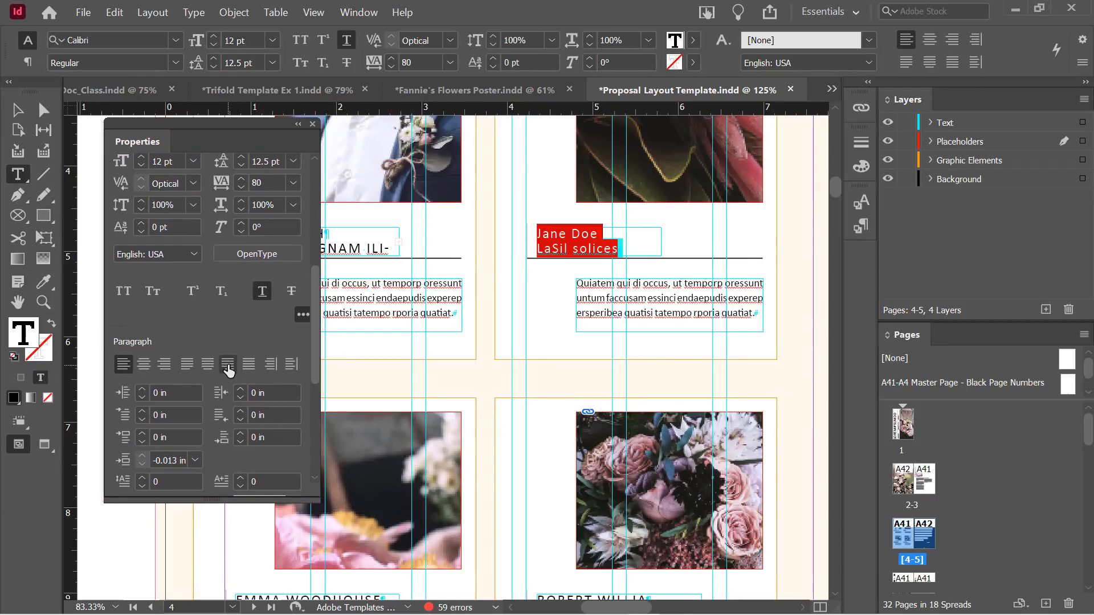
pyautogui.moveTo(314, 280); pyautogui.dragTo(316, 263)
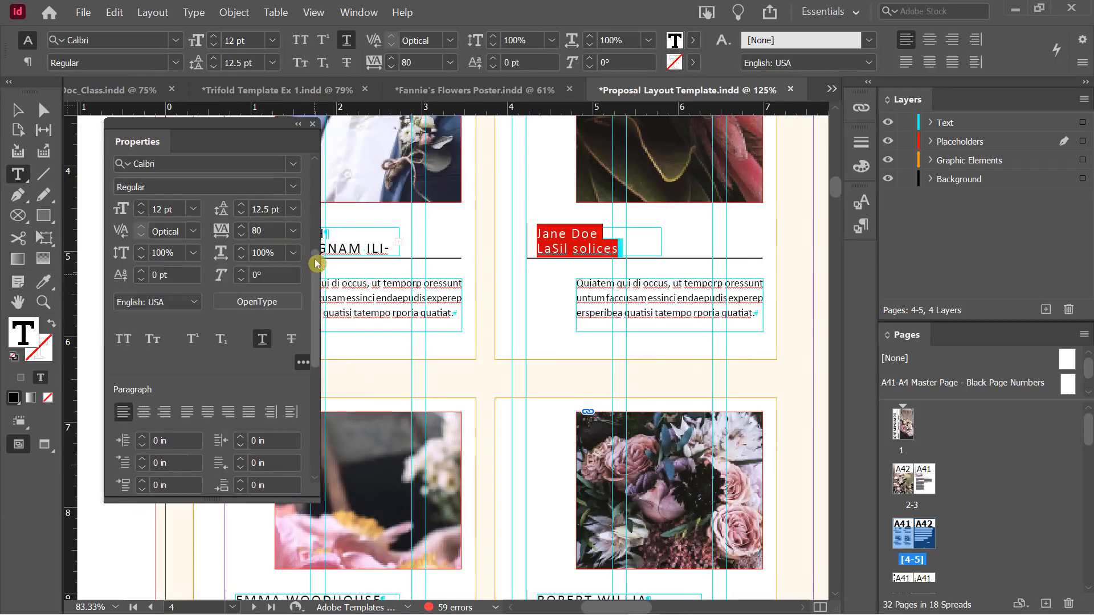
# Return to 03_HP_LongDoc_Class.indd, click into the BULBS intro paragraph, and show paragraph controls
pyautogui.click(110, 92)
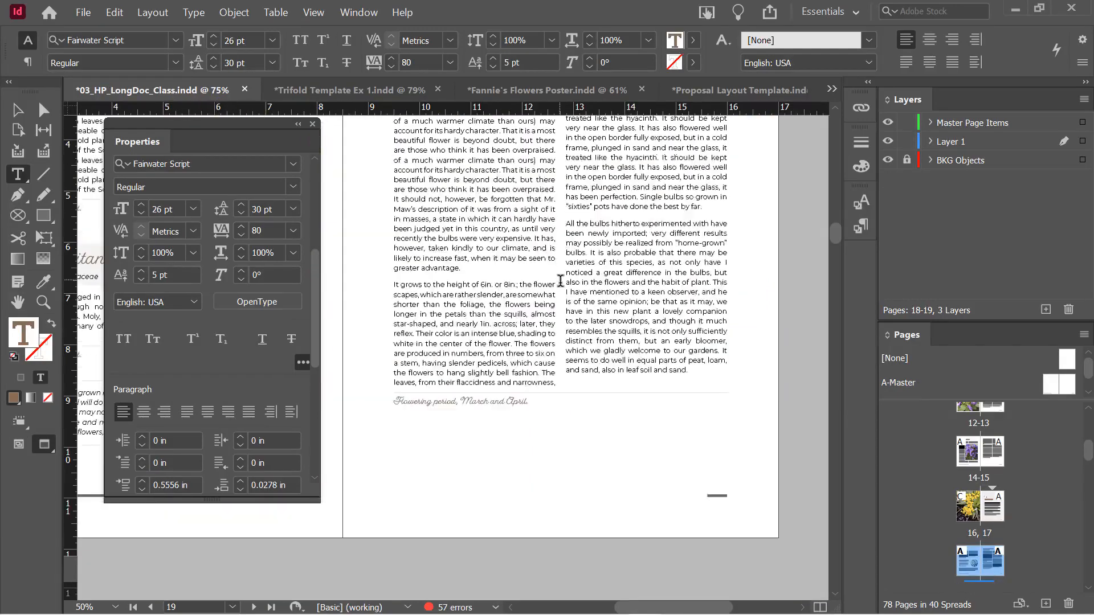
pyautogui.scroll(15, 561, 281)
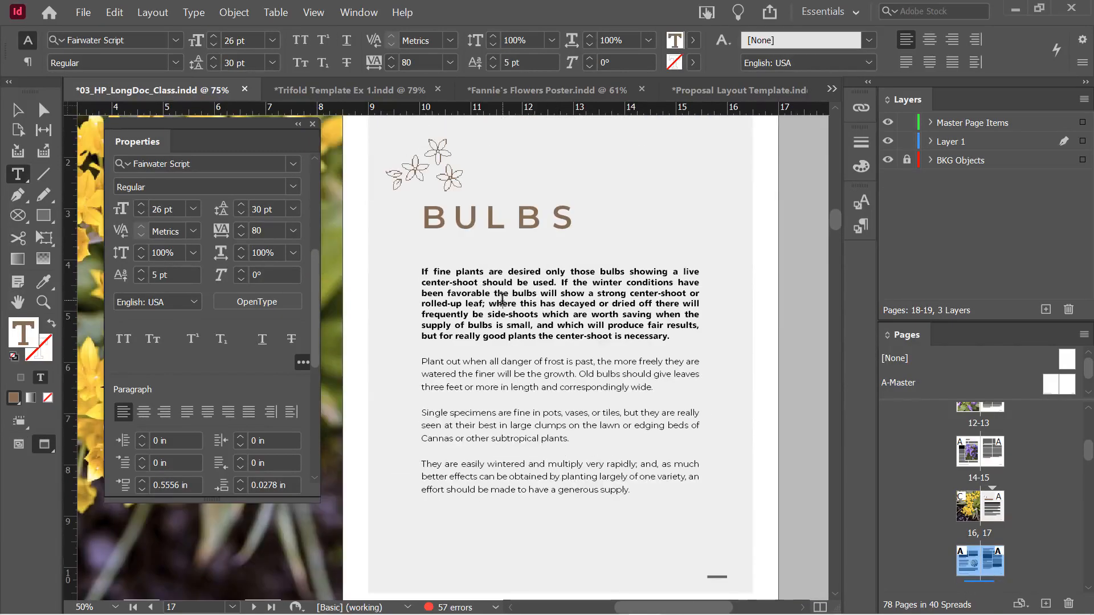
pyautogui.click(501, 297)
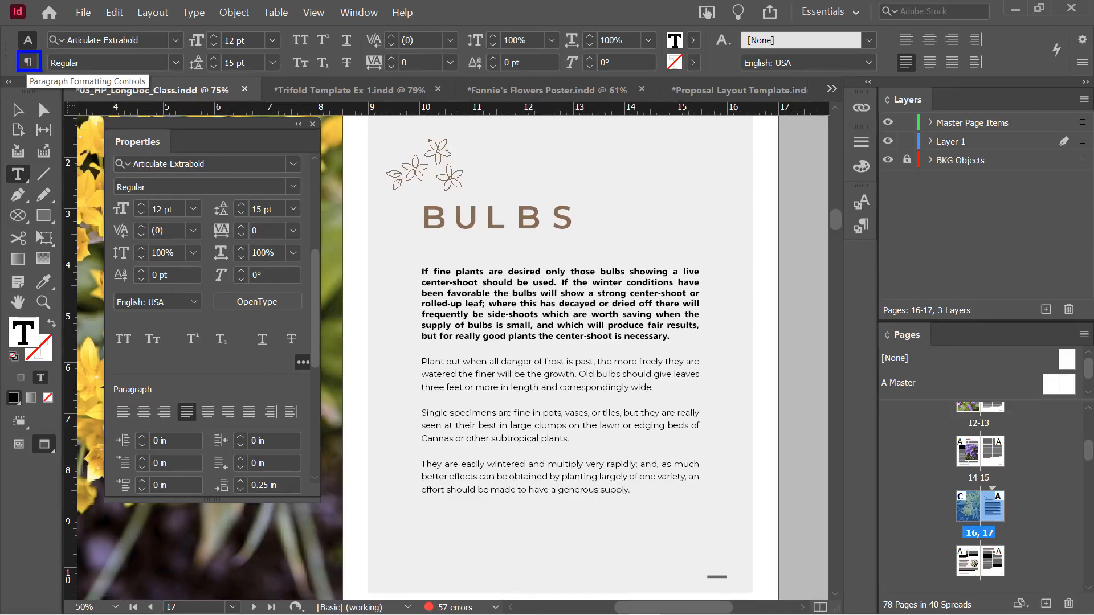
pyautogui.click(27, 63)
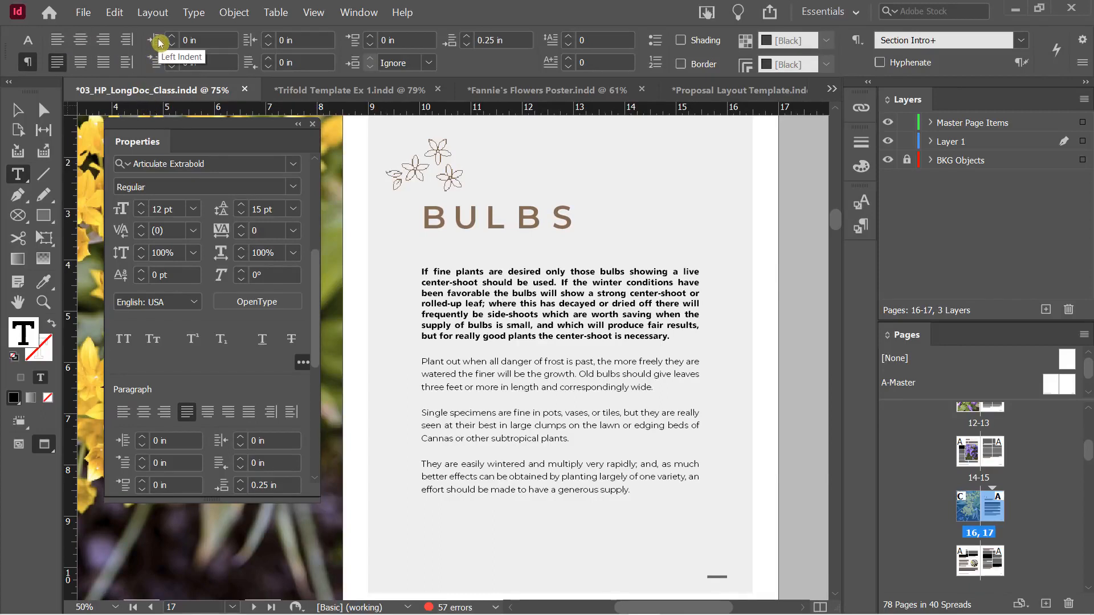
# In the bold BULBS intro paragraph, try a left indent, then reset it to 0 in
pyautogui.click(457, 294)
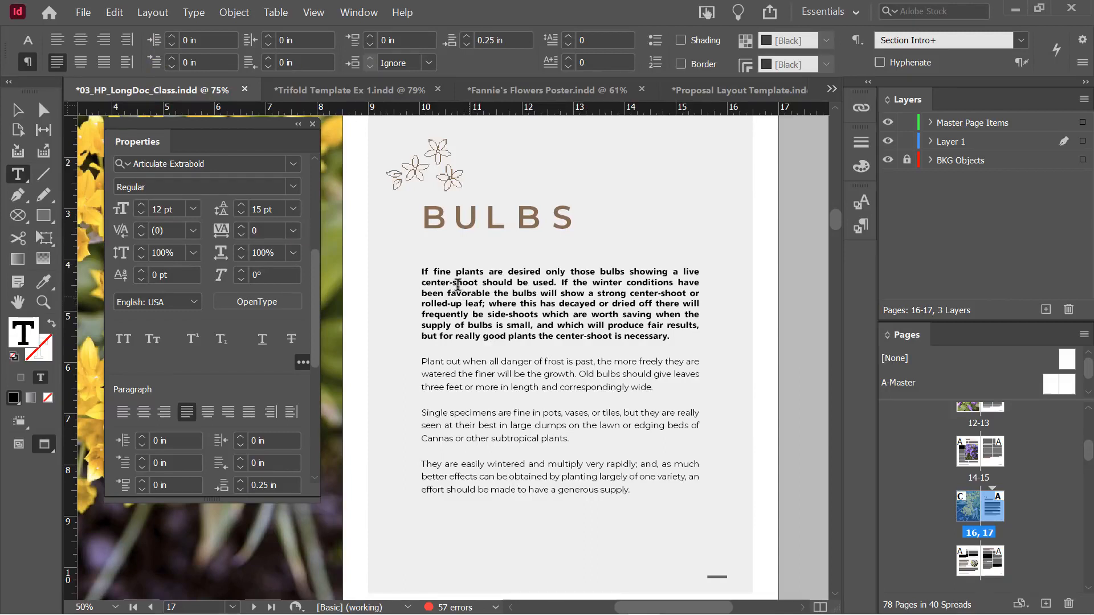
pyautogui.moveTo(171, 39); pyautogui.dragTo(177, 39)
pyautogui.click(173, 36)
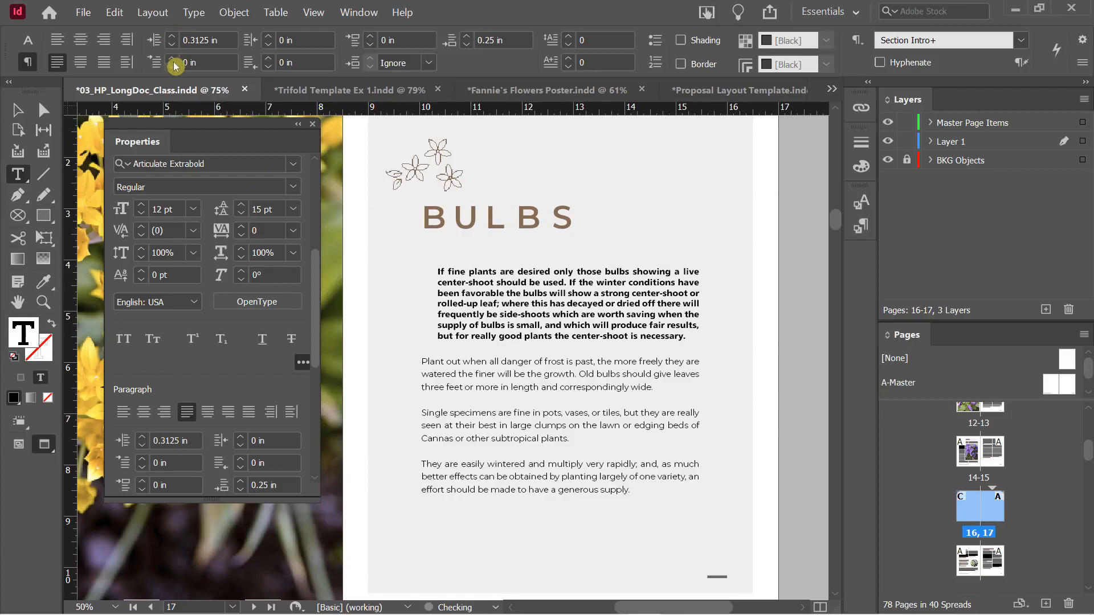
pyautogui.click(172, 44)
pyautogui.click(174, 46)
pyautogui.click(173, 46)
pyautogui.click(173, 46)
pyautogui.click(173, 45)
pyautogui.click(174, 46)
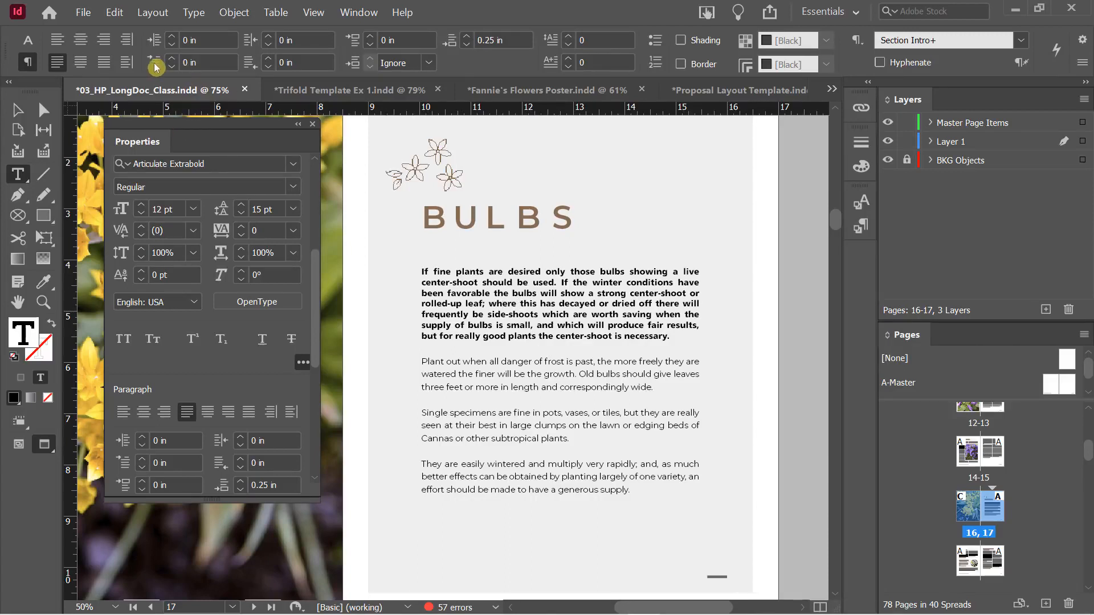
# Raise the bold paragraph's first-line indent to 0.5 in
pyautogui.click(171, 57)
pyautogui.click(172, 57)
pyautogui.click(172, 57)
pyautogui.click(171, 57)
pyautogui.click(171, 58)
pyautogui.click(171, 58)
pyautogui.click(172, 57)
pyautogui.click(172, 58)
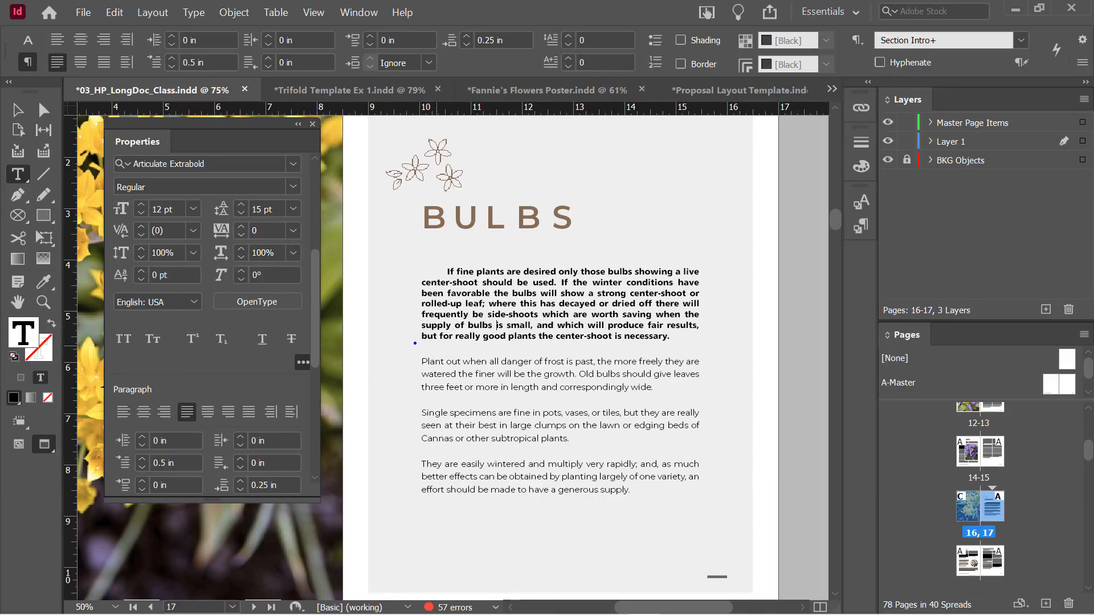
pyautogui.moveTo(405, 343); pyautogui.dragTo(708, 354)
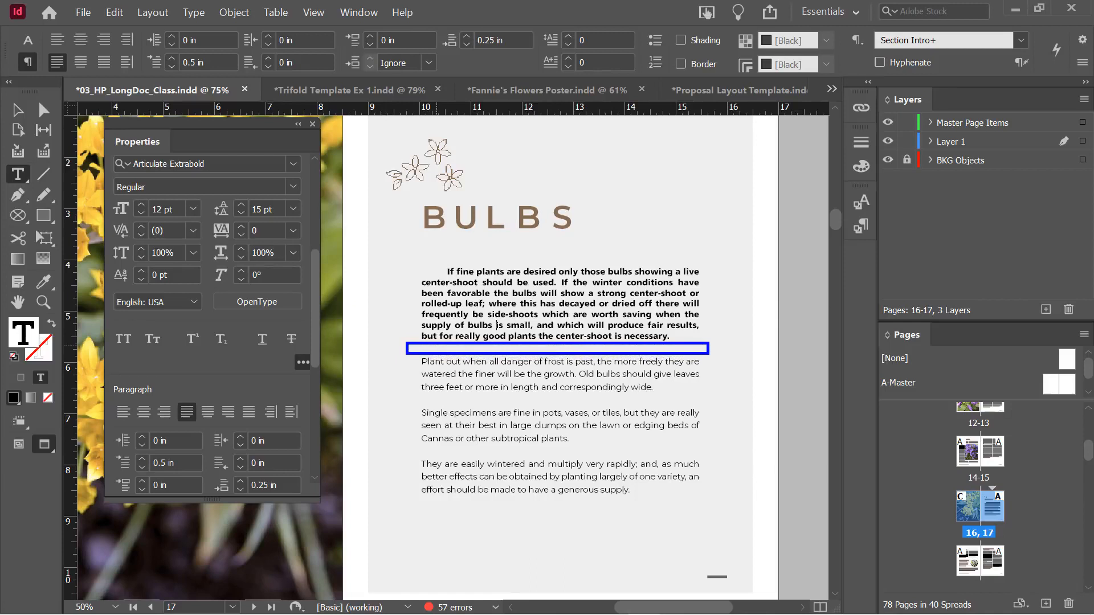
# Experiment with the bold paragraph's space after, settling back on 0.25 in
pyautogui.press('Escape')
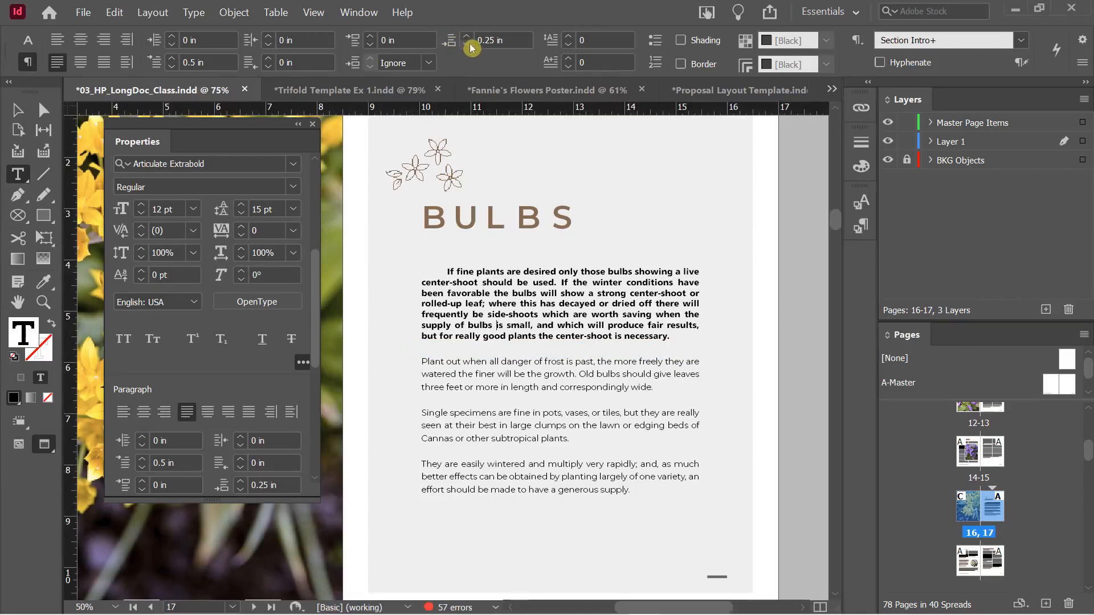
pyautogui.click(467, 45)
pyautogui.click(468, 45)
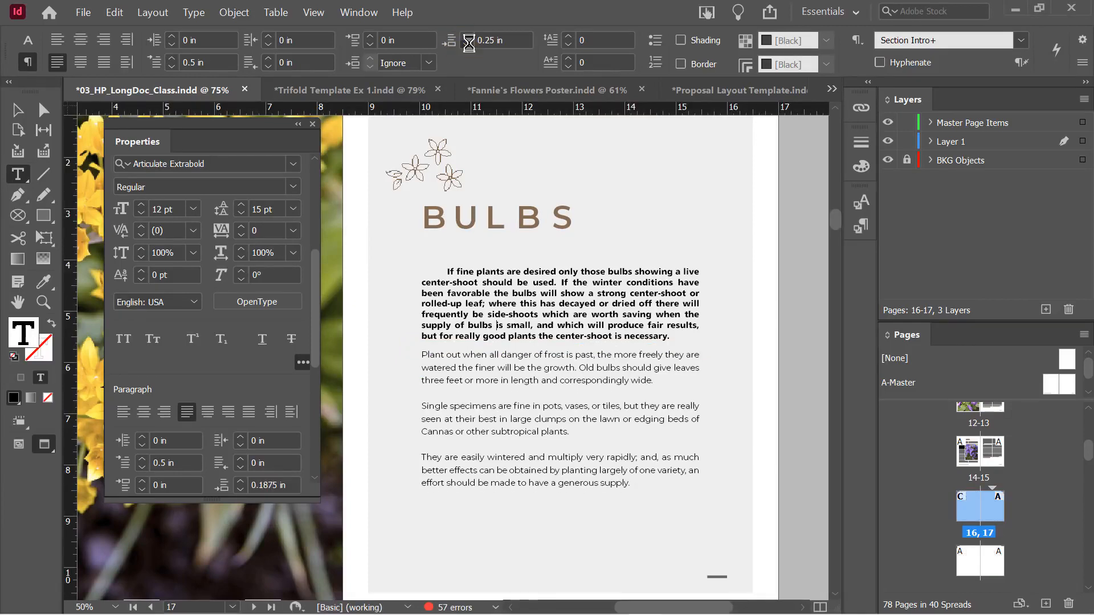
pyautogui.click(468, 44)
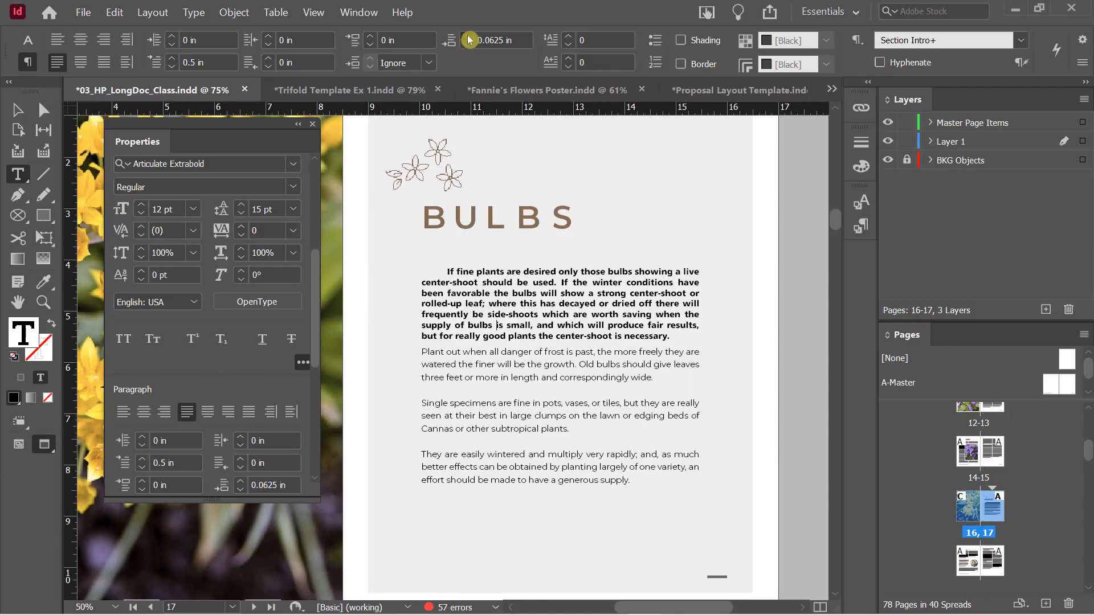
pyautogui.click(467, 36)
pyautogui.click(468, 36)
pyautogui.click(468, 37)
pyautogui.click(467, 36)
pyautogui.click(468, 36)
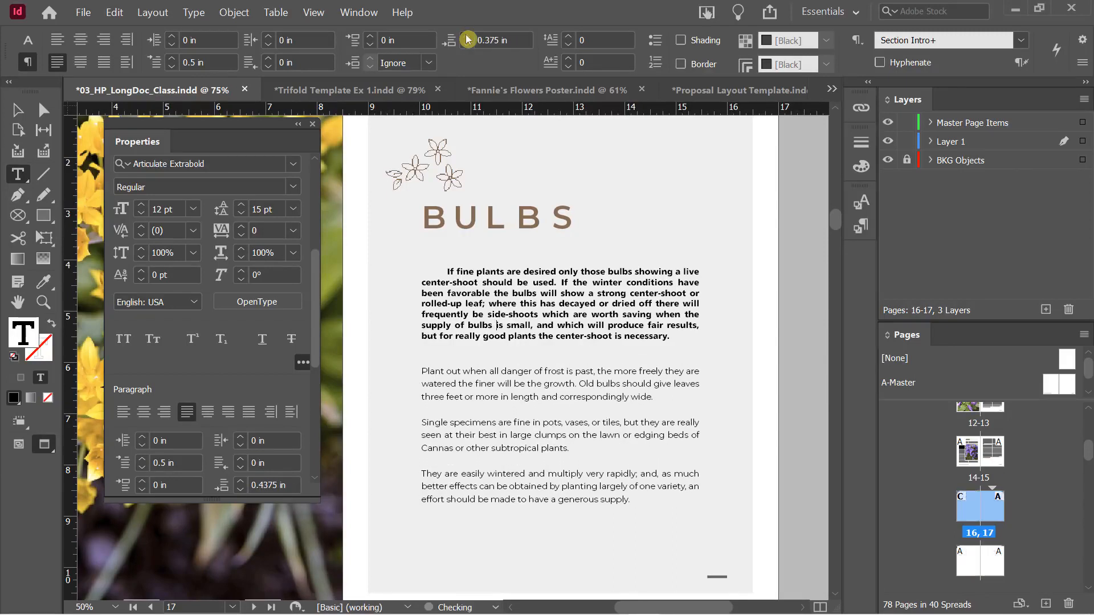
pyautogui.click(467, 36)
pyautogui.click(468, 37)
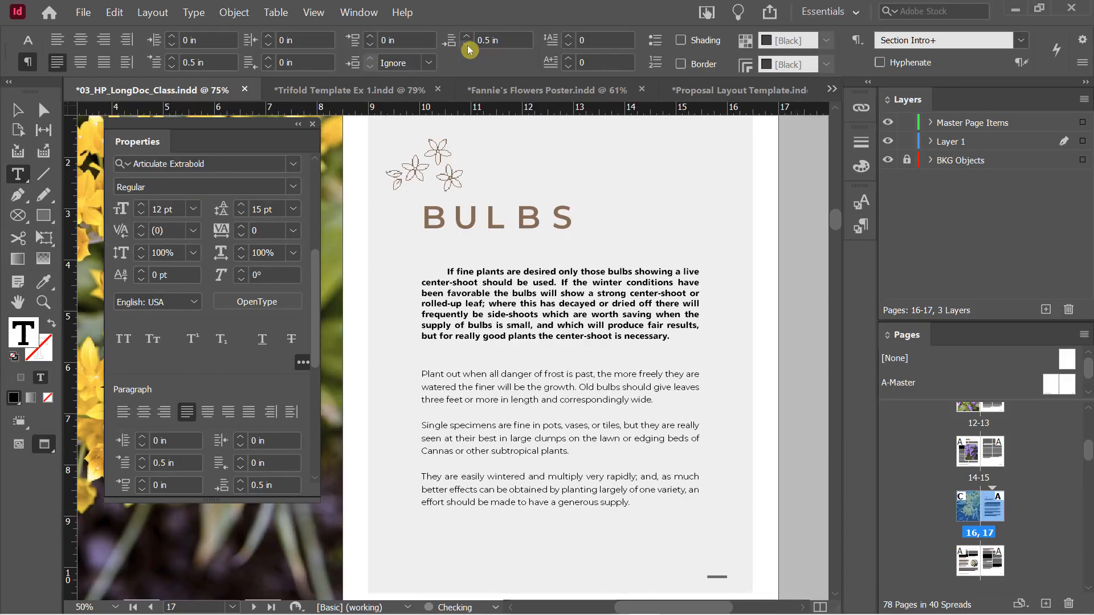
pyautogui.click(468, 45)
pyautogui.click(468, 45)
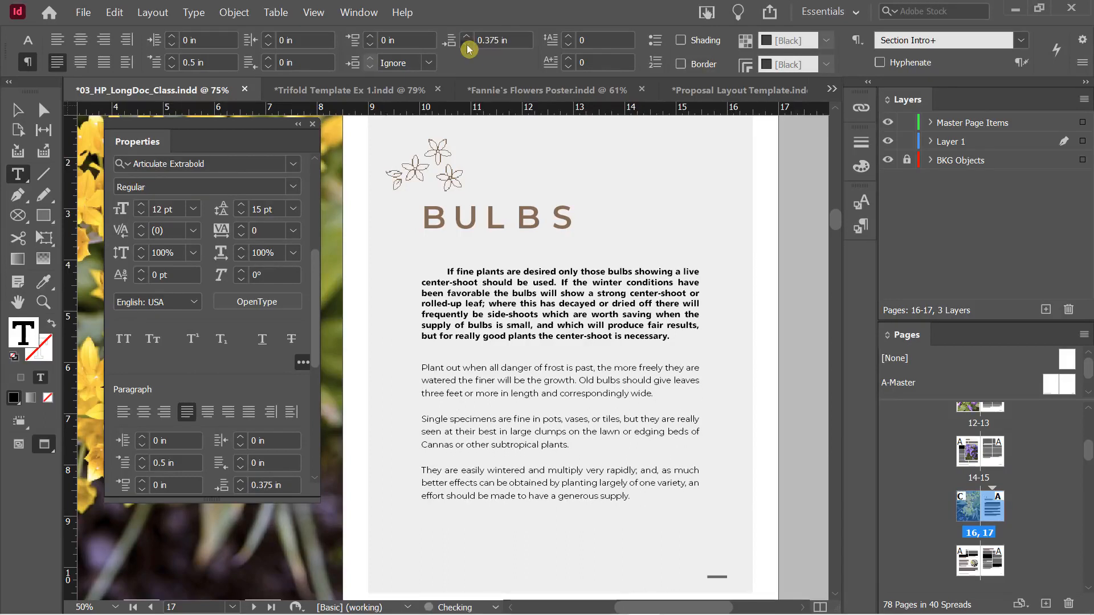
pyautogui.click(468, 46)
pyautogui.click(467, 46)
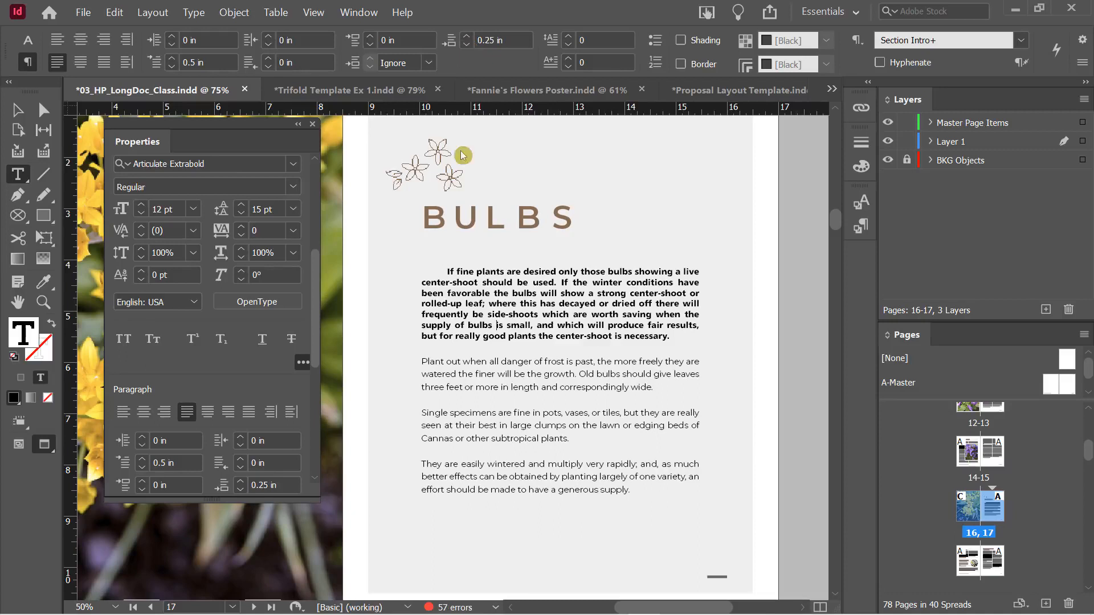
# Try some space before, reset it to 0 in, and bring the first-line indent to 0 in
pyautogui.click(373, 37)
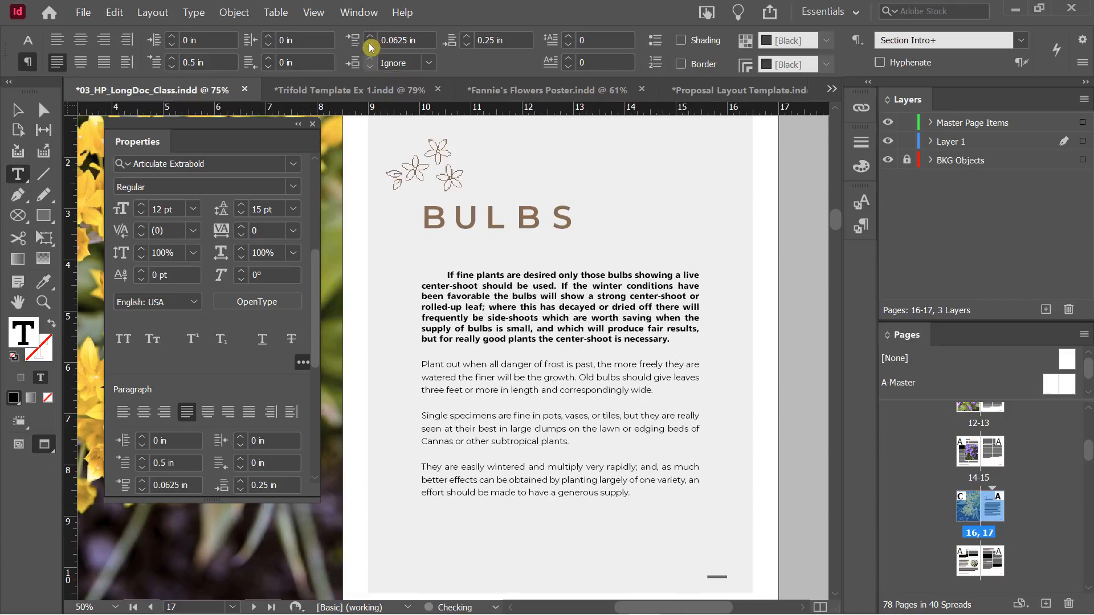
pyautogui.click(370, 47)
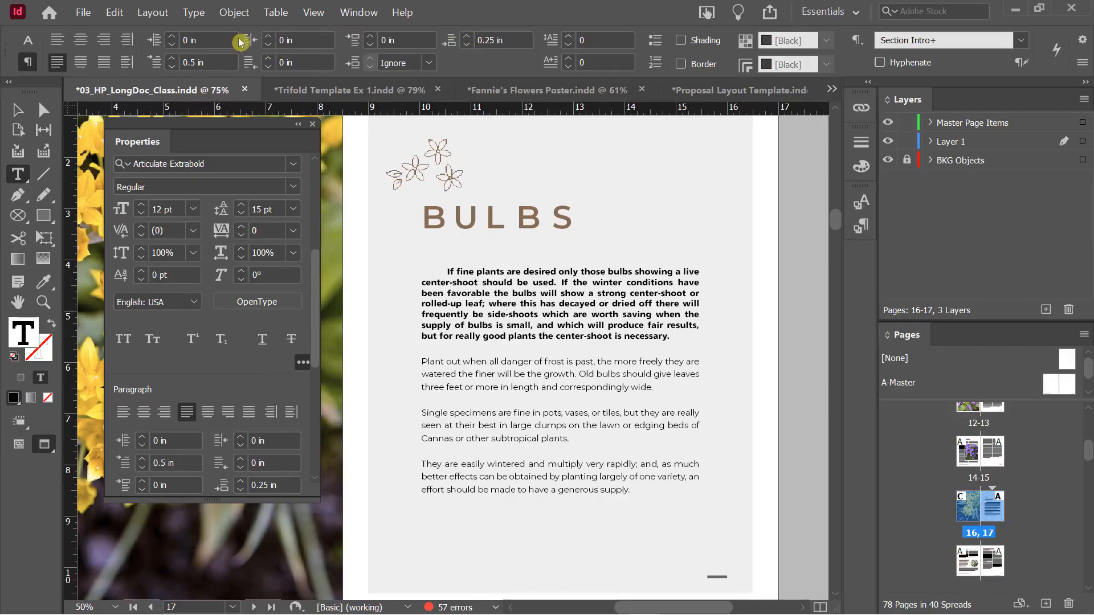
pyautogui.click(171, 67)
pyautogui.click(172, 67)
pyautogui.click(172, 67)
pyautogui.click(171, 67)
pyautogui.click(172, 68)
pyautogui.click(171, 68)
pyautogui.click(171, 67)
pyautogui.click(172, 67)
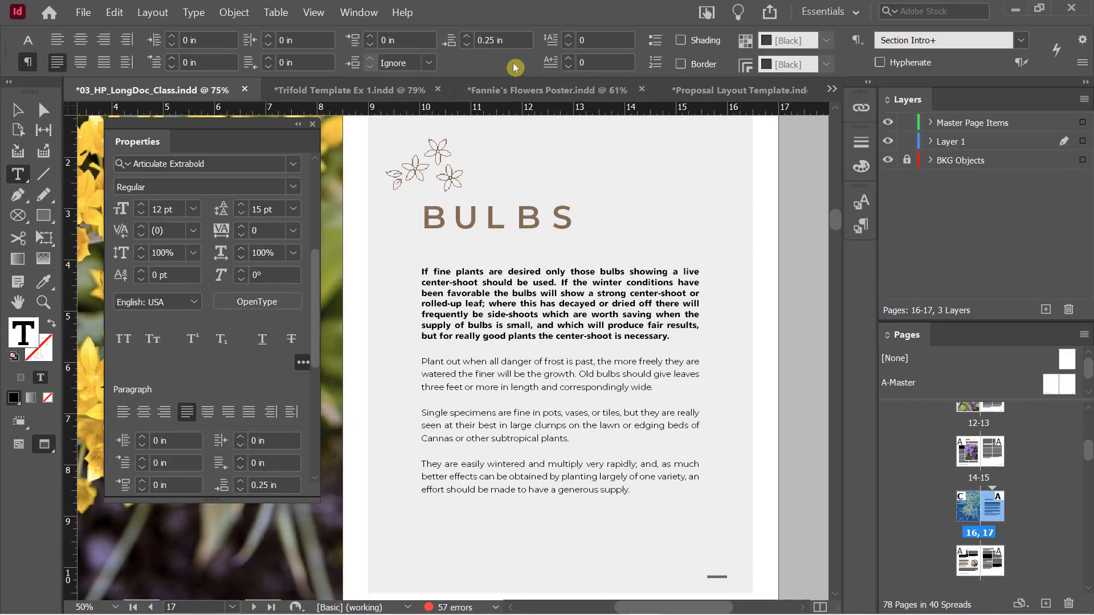
# Give the BULBS intro paragraph a drop cap three lines deep
pyautogui.click(568, 38)
pyautogui.click(569, 37)
pyautogui.click(569, 37)
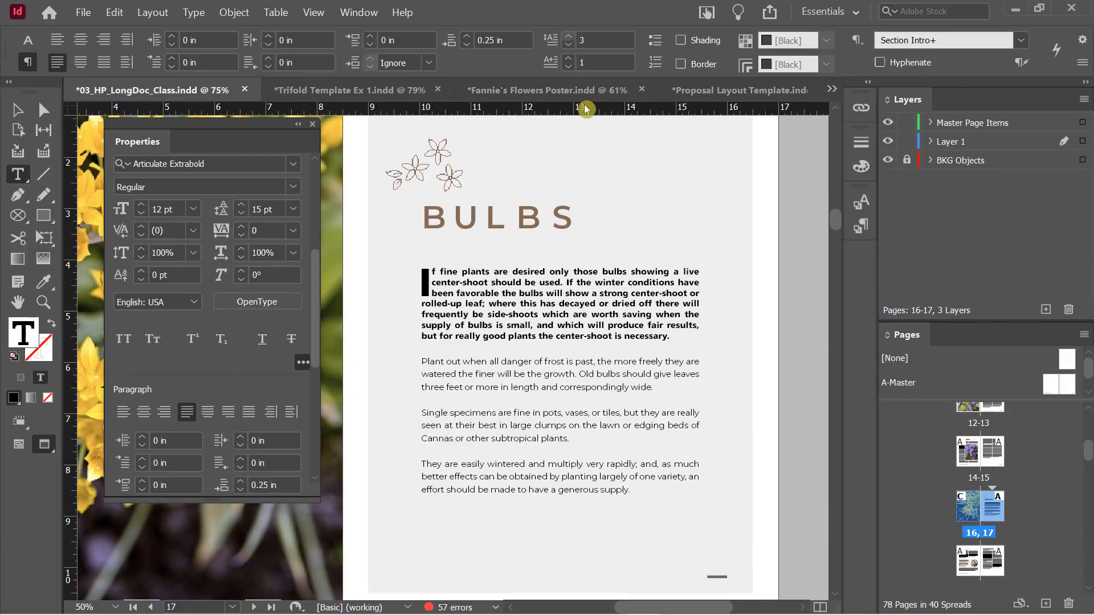
# Test drop cap character counts up to 7, then set it back to 1, the letter I
pyautogui.click(568, 59)
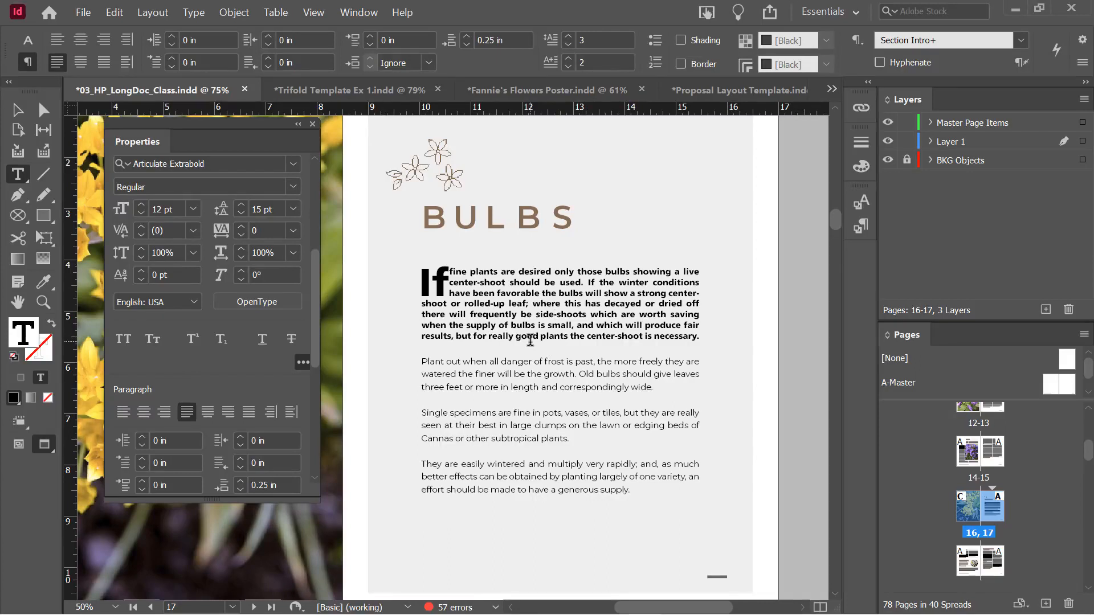
pyautogui.click(571, 60)
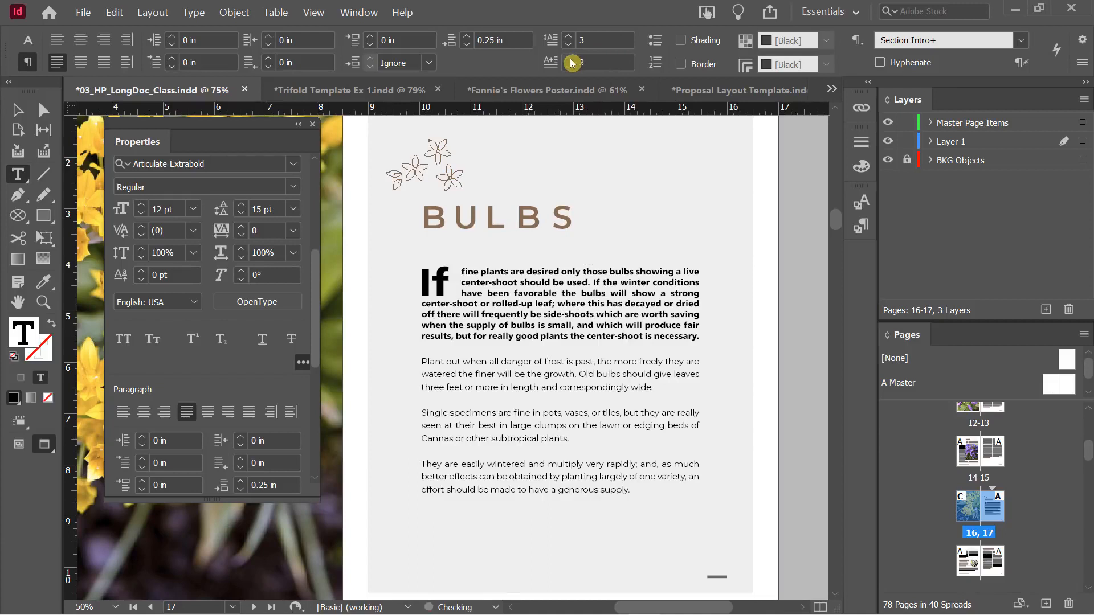
pyautogui.click(570, 61)
pyautogui.click(570, 60)
pyautogui.click(571, 60)
pyautogui.click(571, 60)
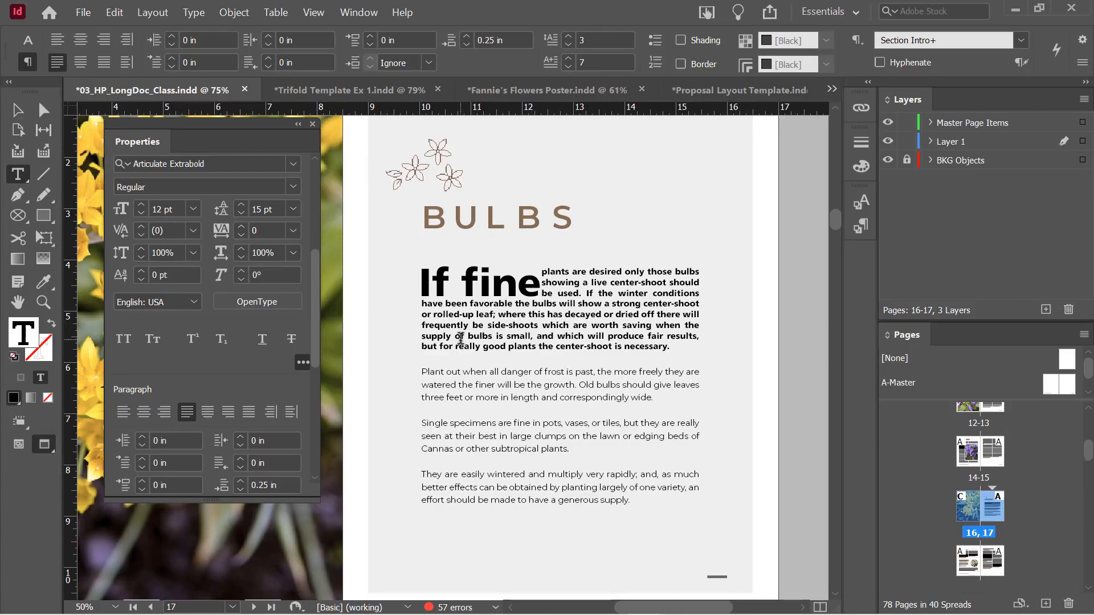
pyautogui.click(569, 67)
pyautogui.click(569, 67)
pyautogui.click(569, 67)
pyautogui.click(569, 67)
pyautogui.click(570, 67)
pyautogui.click(569, 67)
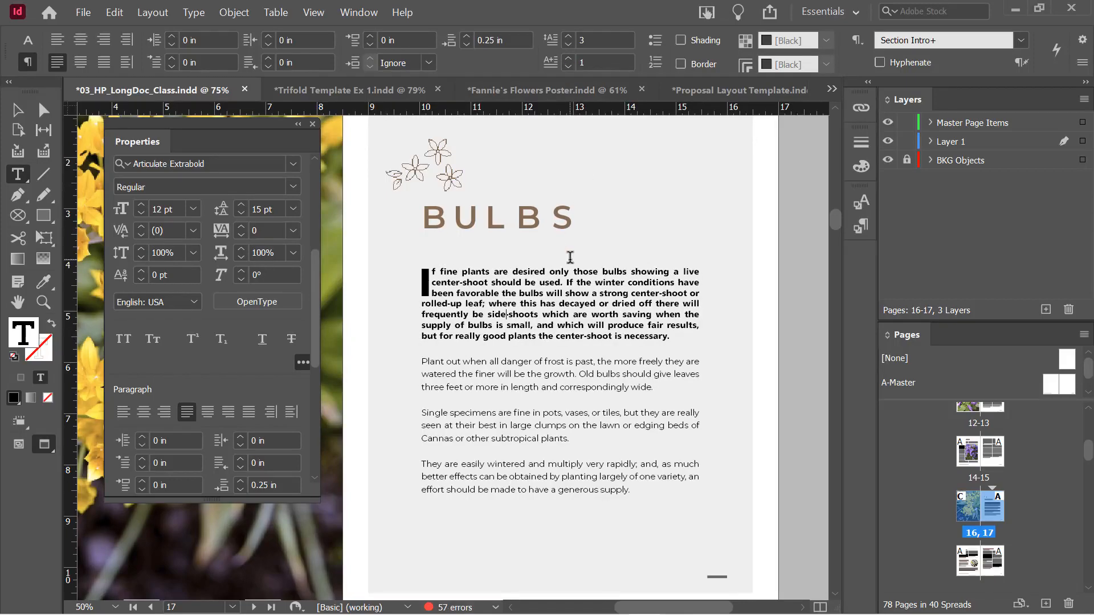
pyautogui.scroll(-10, 569, 257)
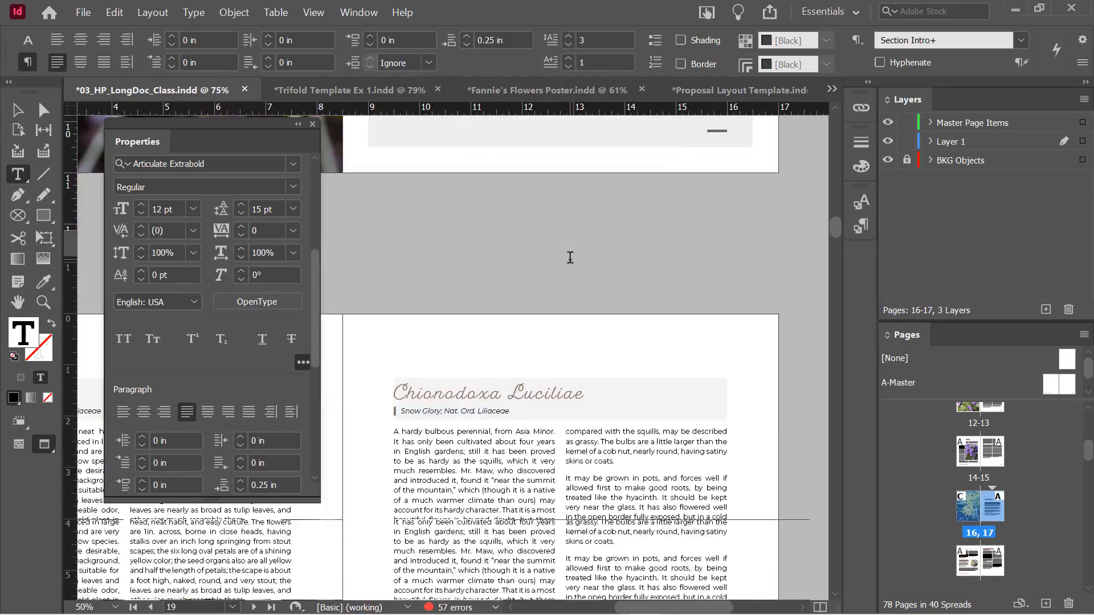
# Set a three-line drop cap on the opening A of the first Chionodoxa Luciliae paragraph
pyautogui.click(438, 361)
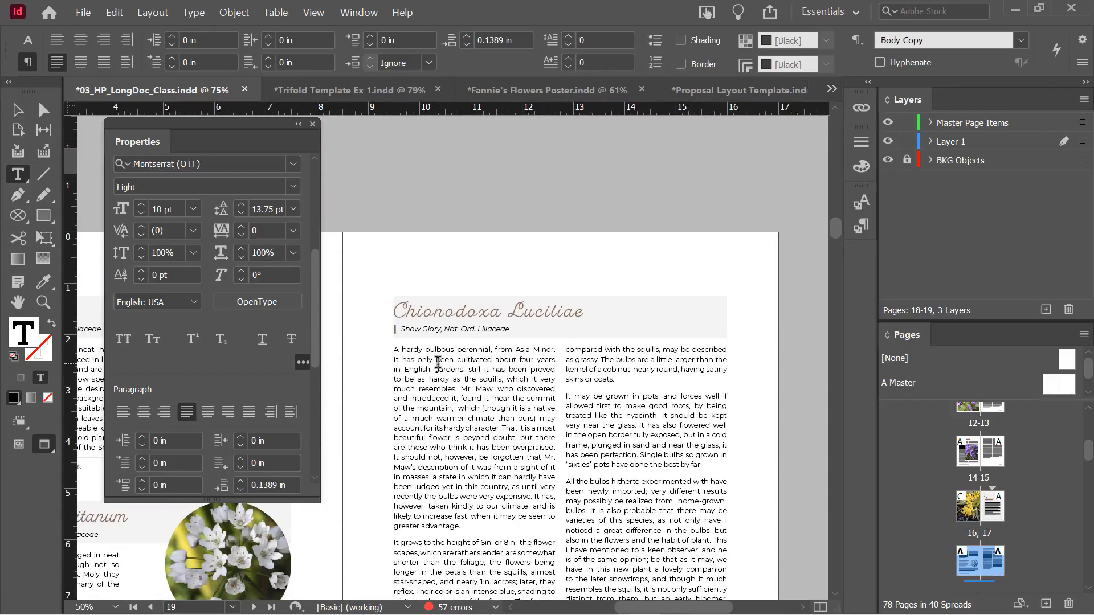
pyautogui.click(570, 36)
pyautogui.click(570, 36)
pyautogui.click(569, 37)
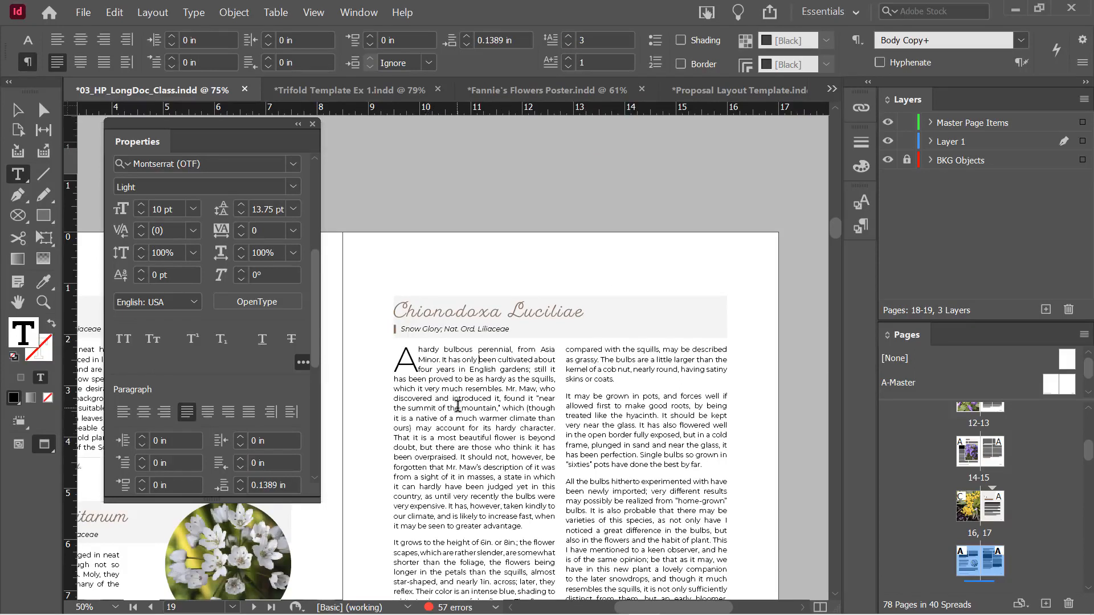
pyautogui.click(447, 432)
pyautogui.doubleClick(411, 357)
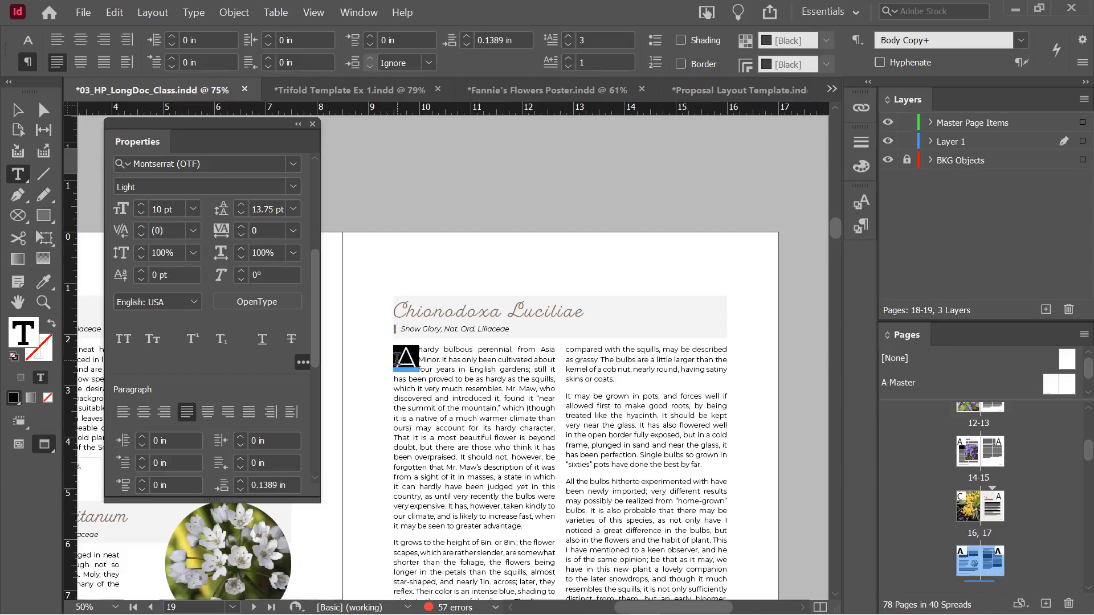
pyautogui.click(490, 448)
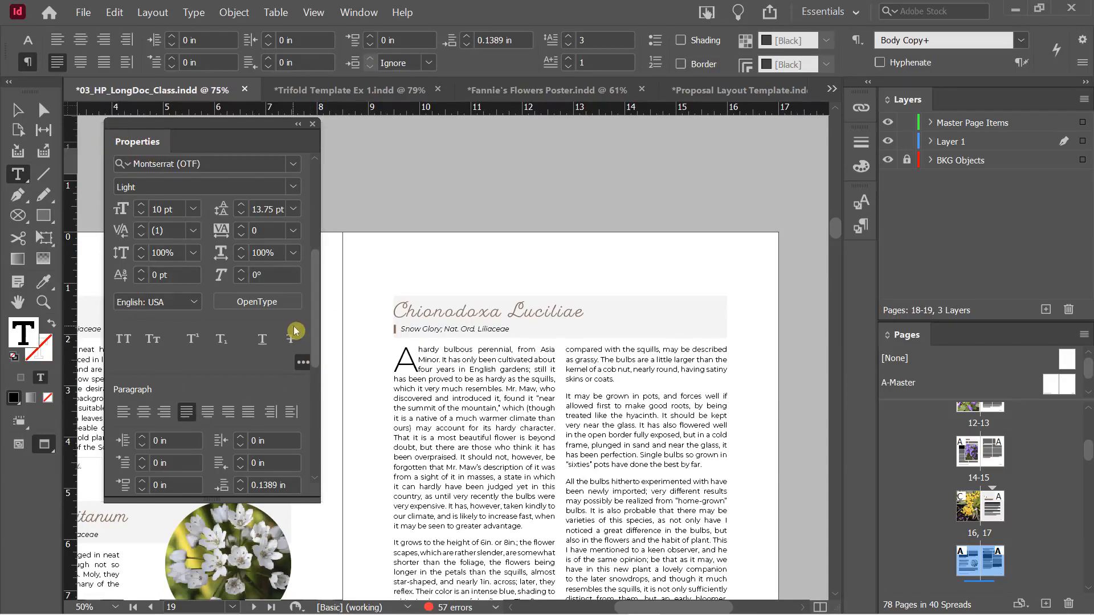
# Switch the Control panel to Character Formatting Controls and reposition the floating Properties panel
pyautogui.scroll(5, 320, 290)
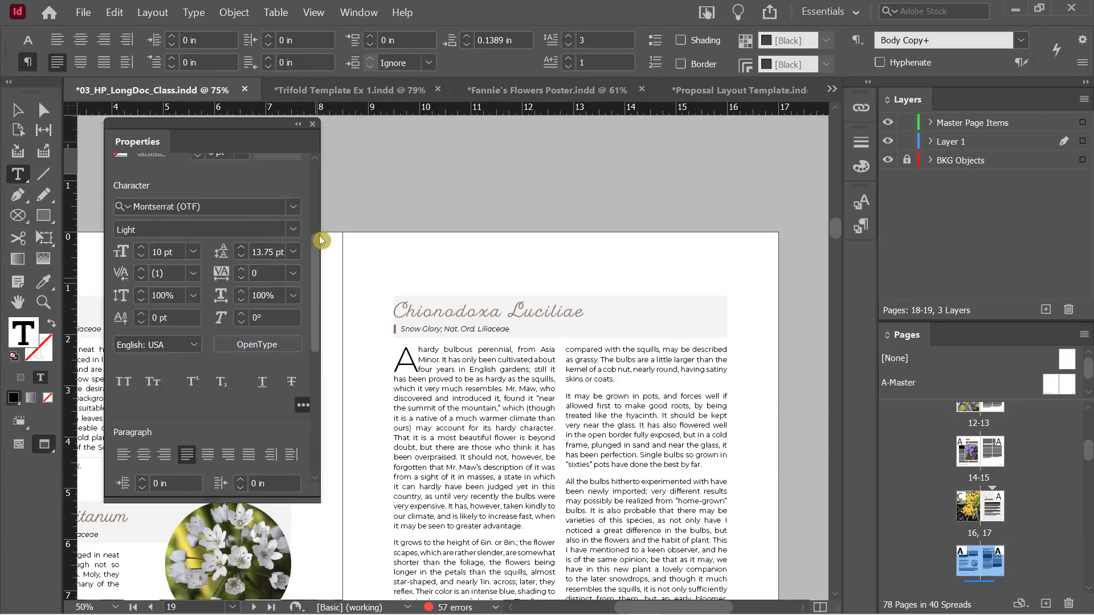
pyautogui.scroll(-7, 317, 244)
pyautogui.moveTo(337, 224); pyautogui.dragTo(343, 187)
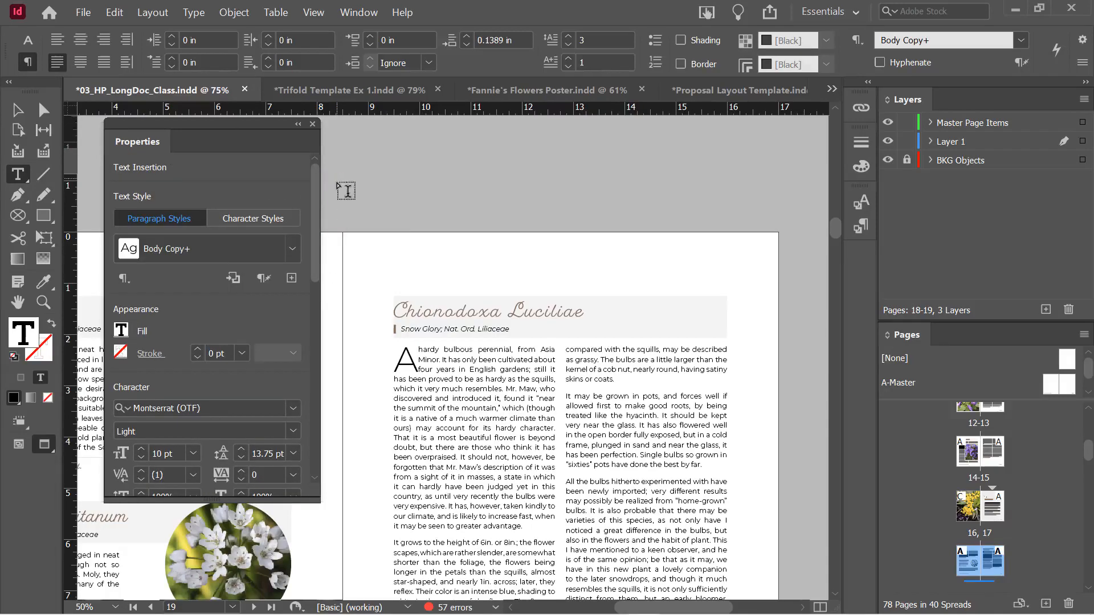
pyautogui.click(25, 39)
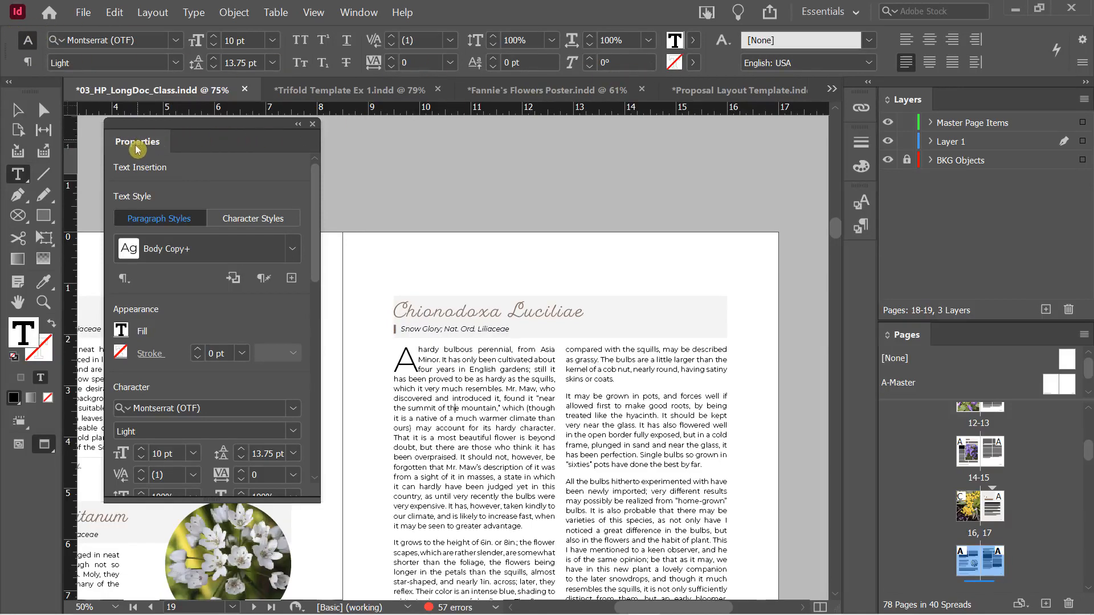
pyautogui.moveTo(167, 129); pyautogui.dragTo(163, 130)
pyautogui.moveTo(161, 148); pyautogui.dragTo(167, 144)
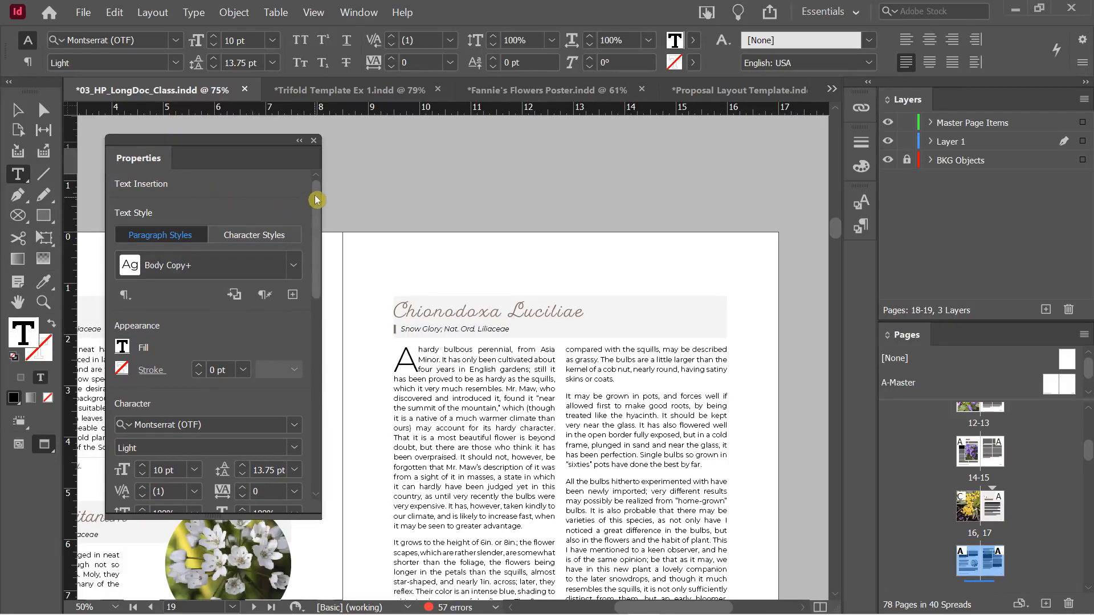
pyautogui.scroll(-3, 318, 200)
pyautogui.scroll(3, 317, 212)
# Review the recipes in Word's Cookbook_Text document, then close it
pyautogui.click(17, 112)
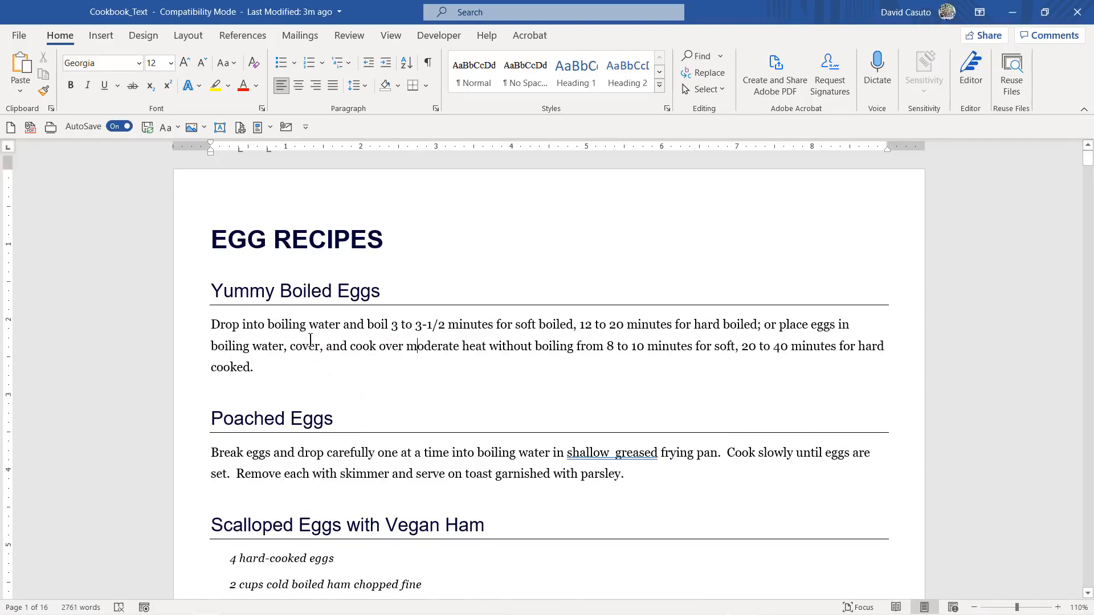
pyautogui.scroll(-8, 327, 338)
pyautogui.scroll(-12, 327, 337)
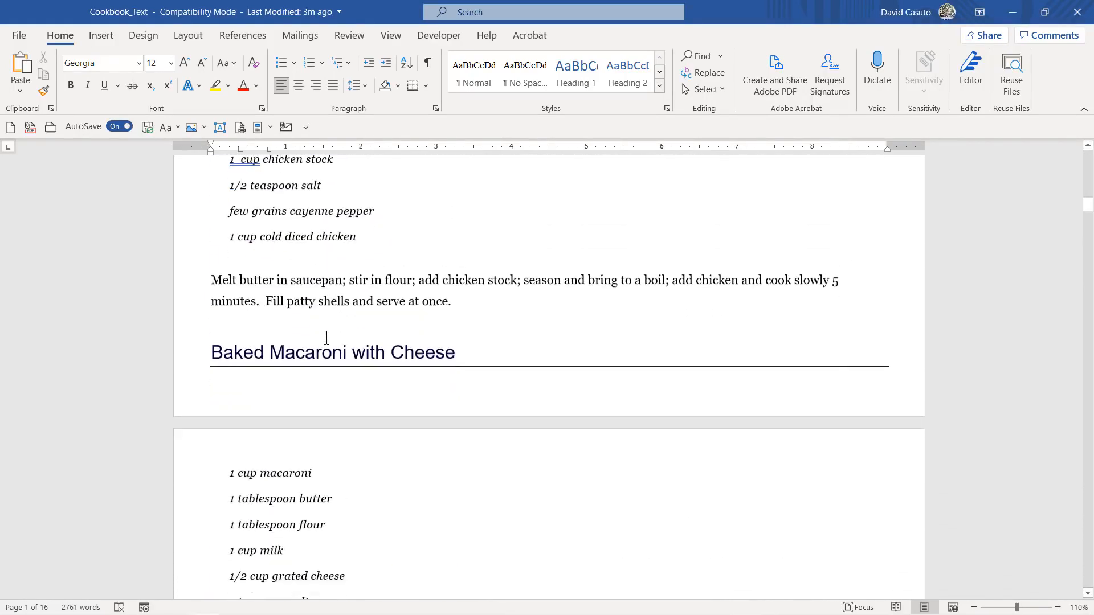
pyautogui.scroll(-3, 327, 338)
pyautogui.scroll(11, 327, 337)
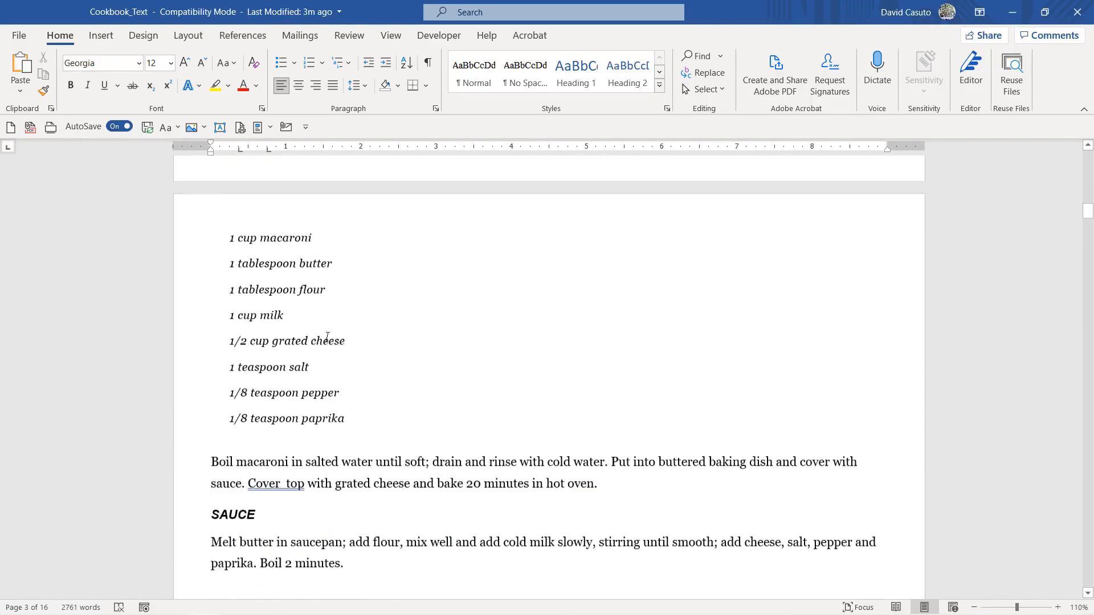
pyautogui.scroll(10, 327, 337)
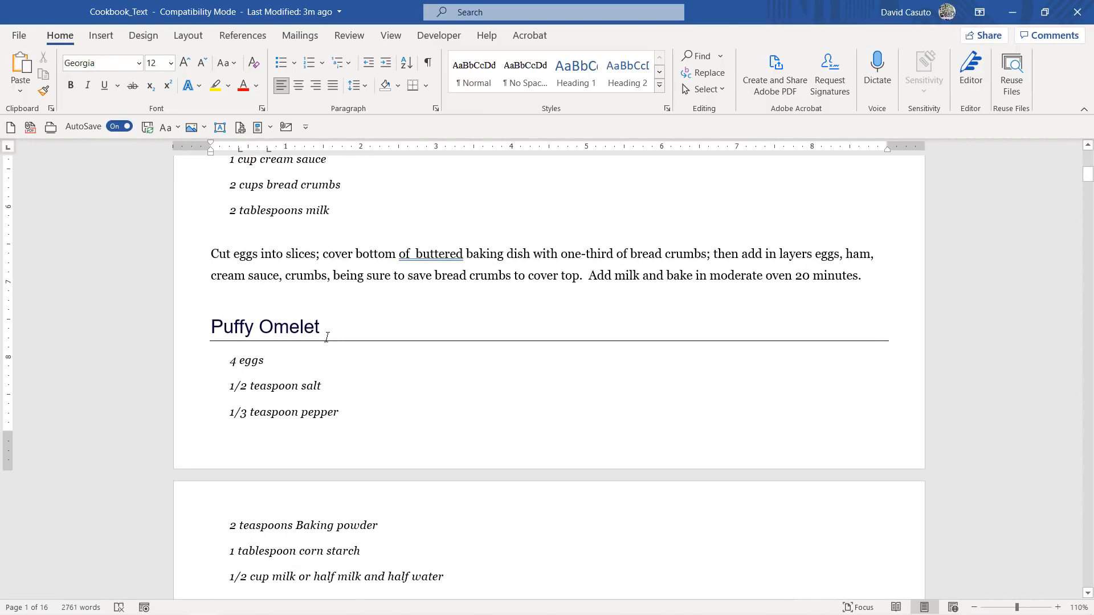
pyautogui.scroll(8, 326, 337)
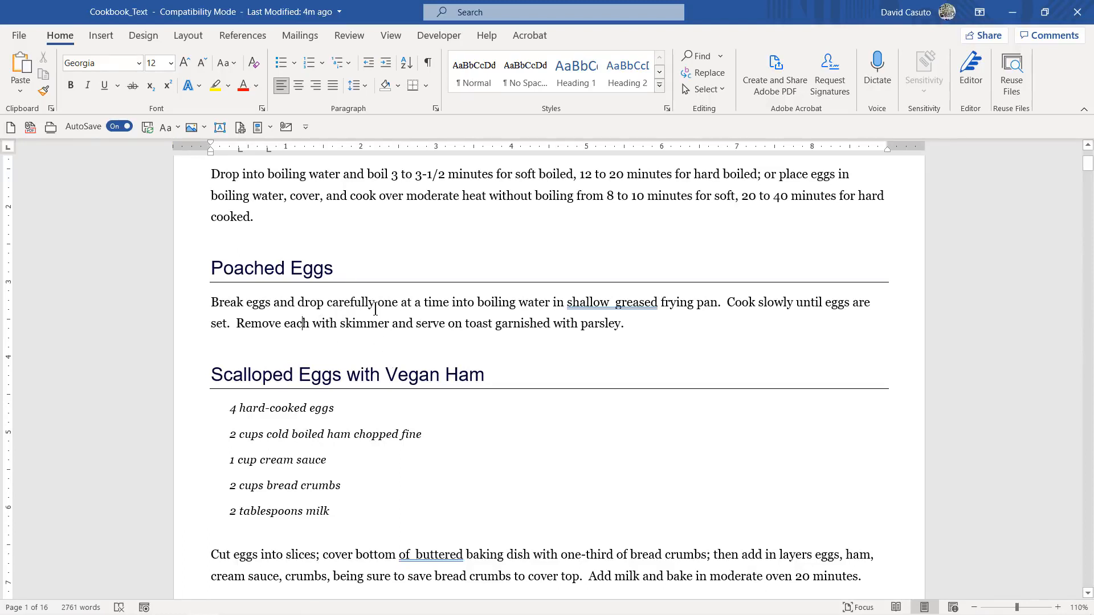
pyautogui.click(1082, 17)
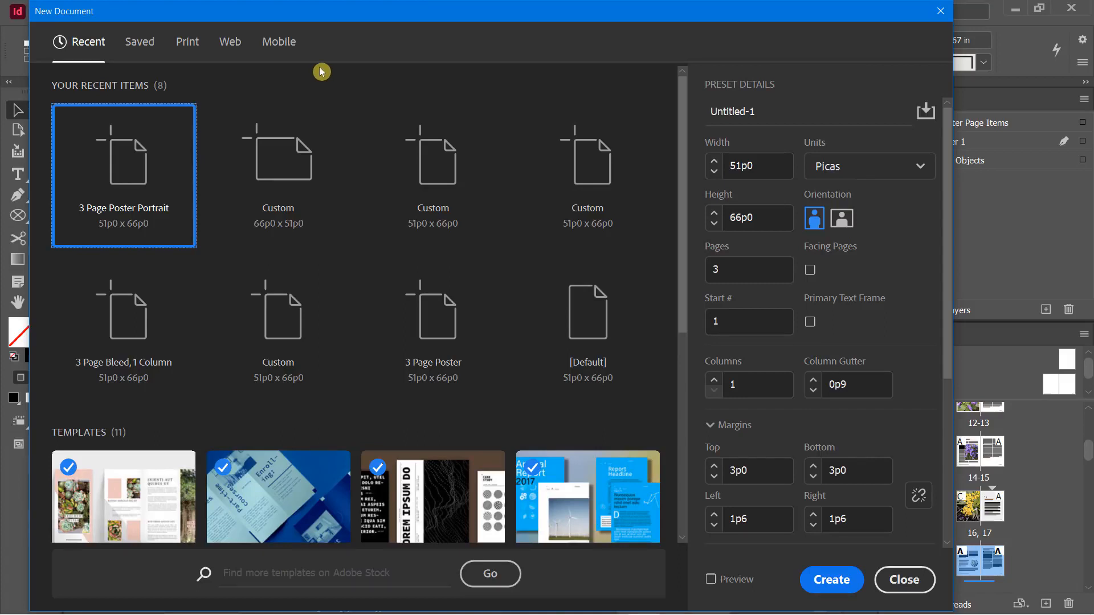
# Create the three-page Letter document with units in inches and zoom to fit page 1
pyautogui.click(852, 174)
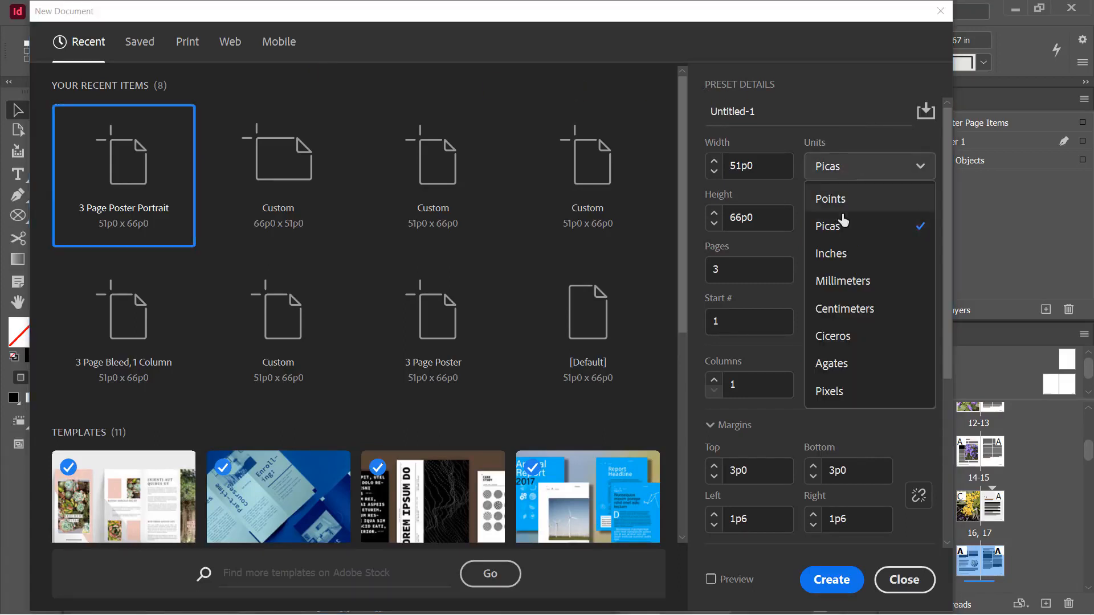
pyautogui.click(844, 251)
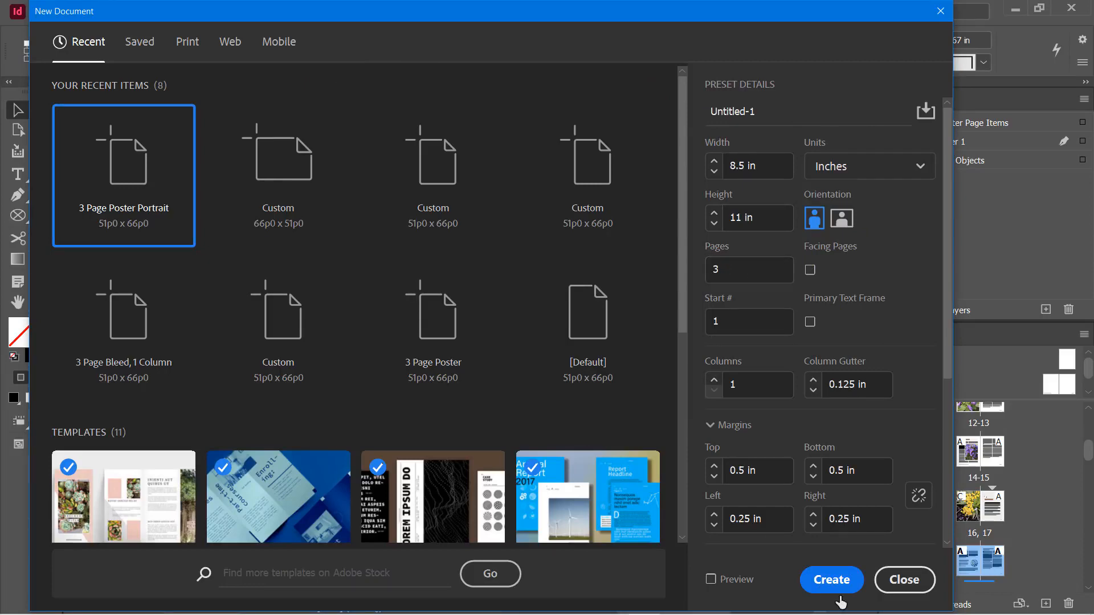
pyautogui.press('Escape')
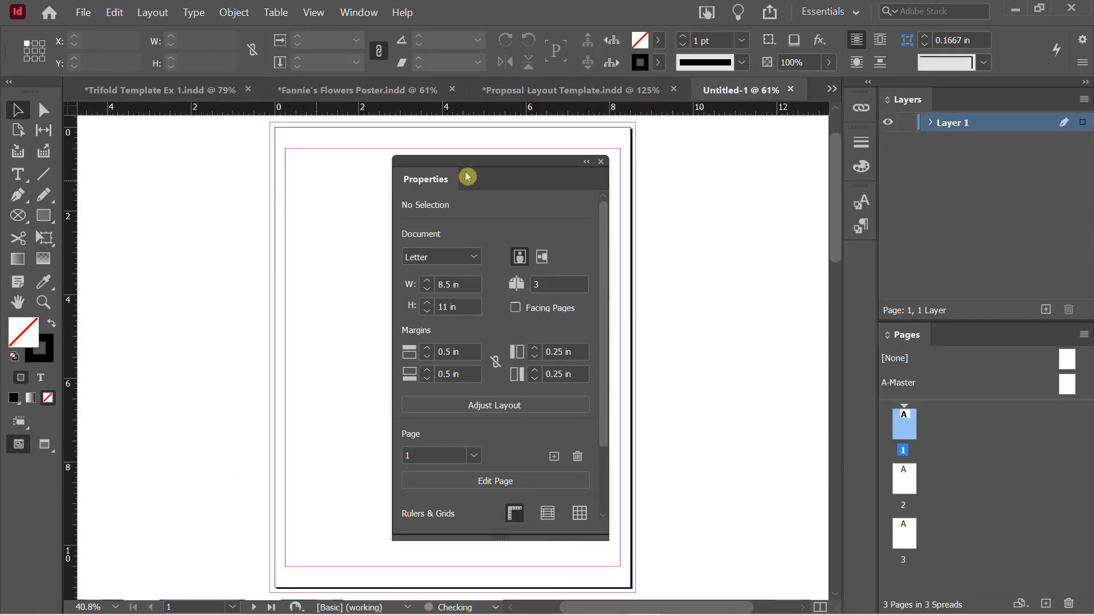
pyautogui.moveTo(495, 166); pyautogui.dragTo(199, 187)
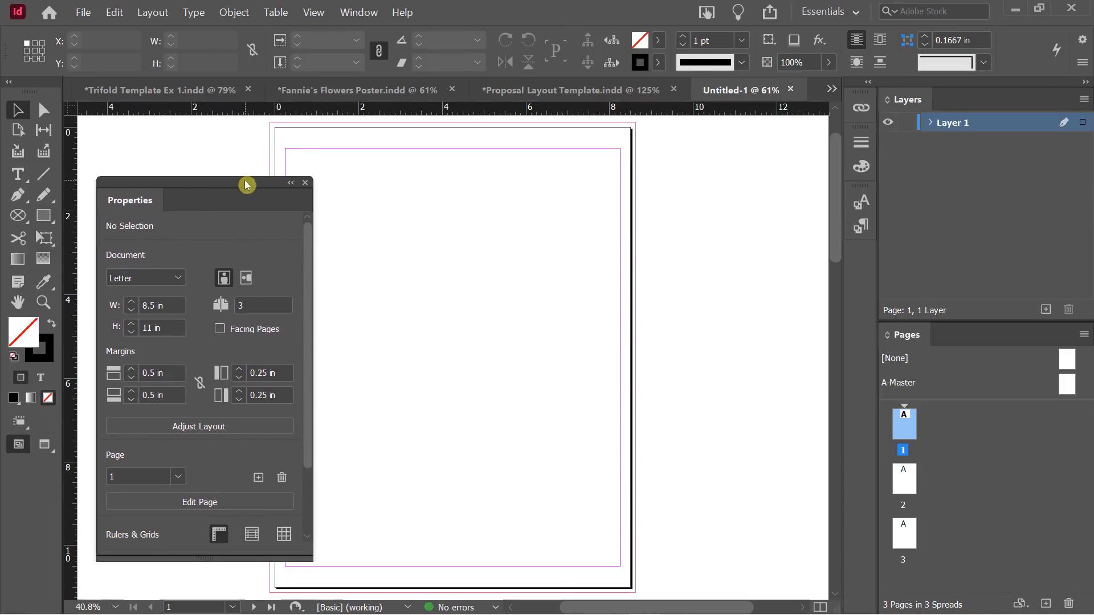
pyautogui.scroll(-5, 552, 282)
pyautogui.scroll(3, 587, 265)
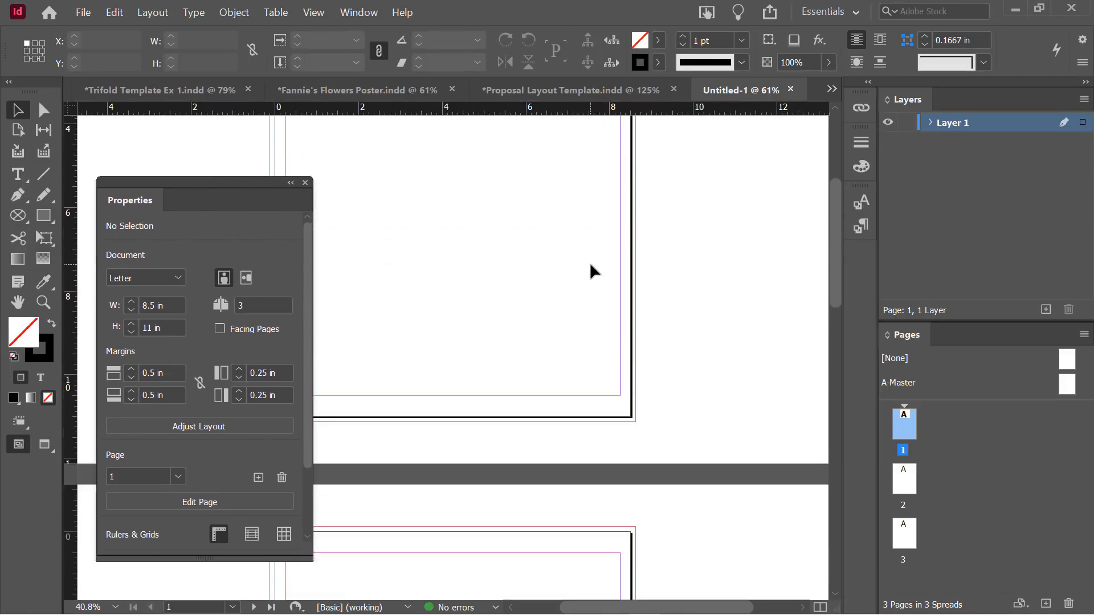
pyautogui.scroll(-1, 598, 264)
pyautogui.hotkey('ctrl', '0')
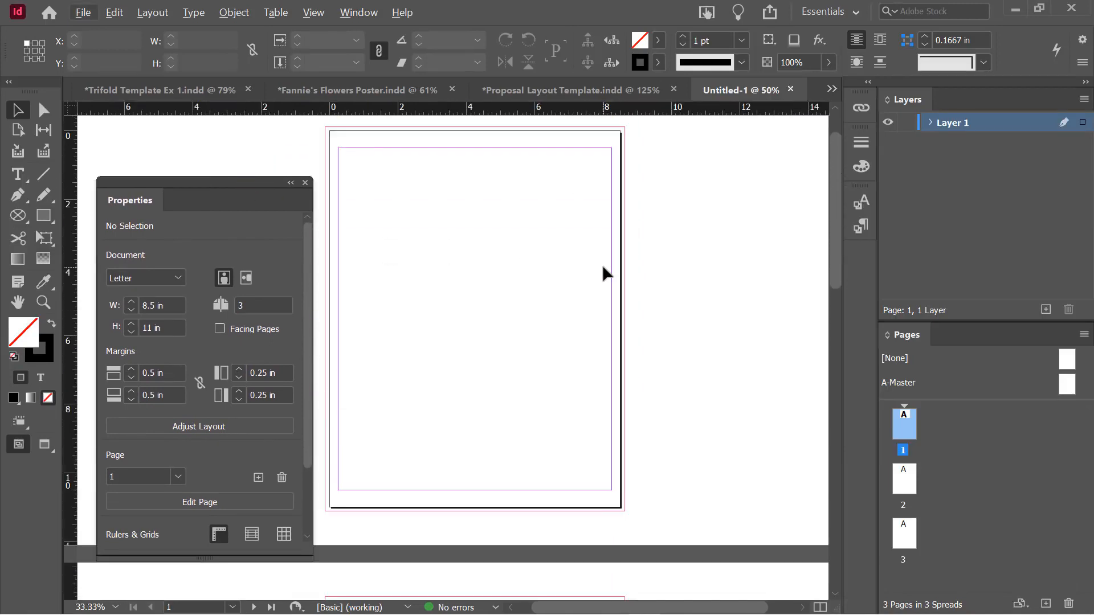
pyautogui.moveTo(226, 185); pyautogui.dragTo(218, 136)
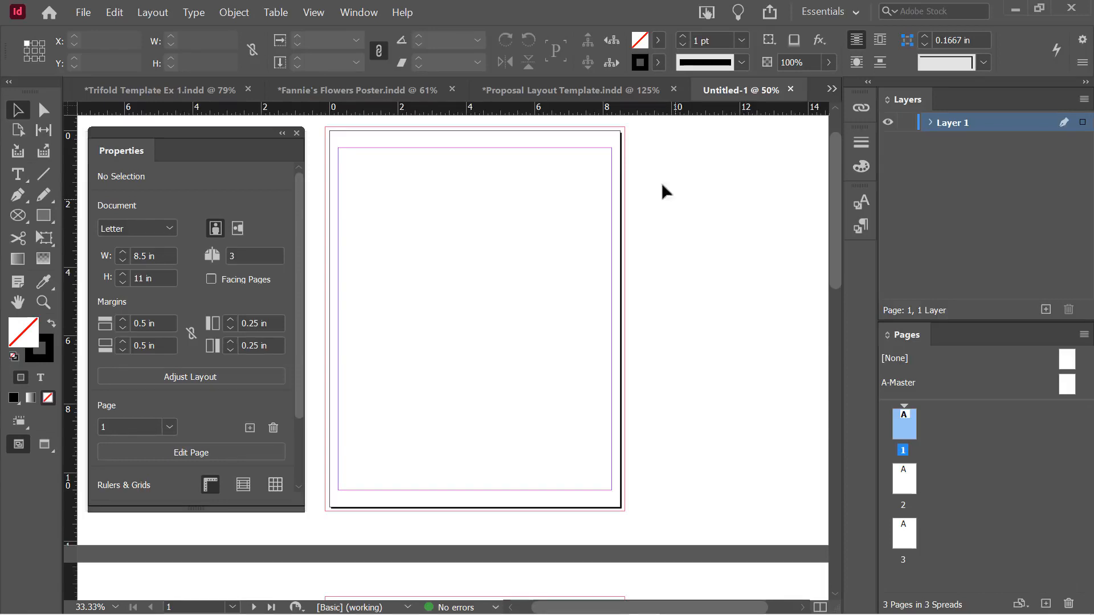
pyautogui.click(84, 14)
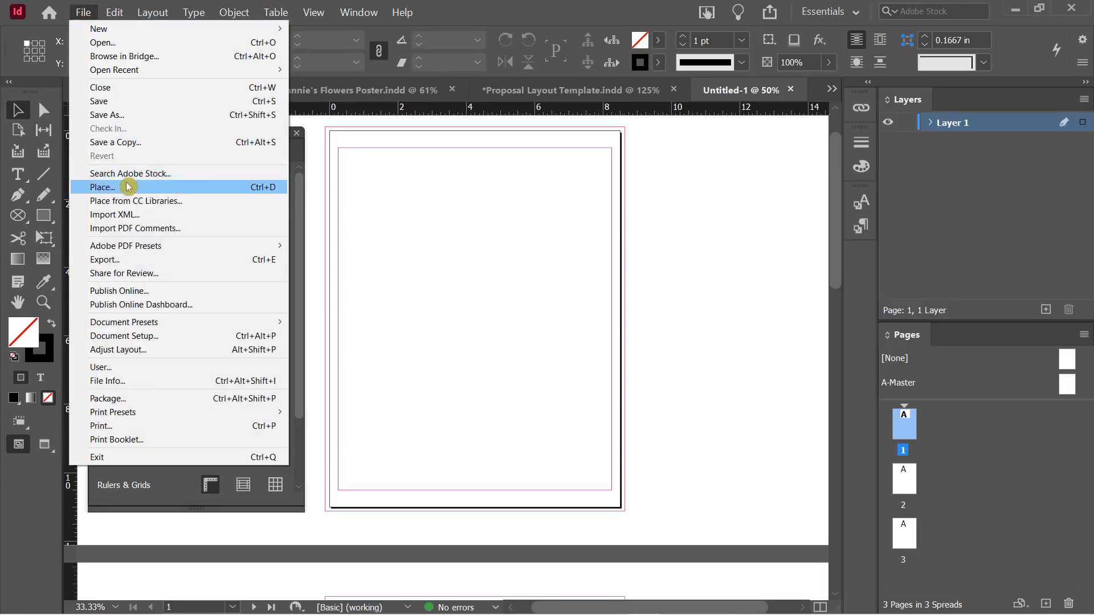
# Place Cookbook_Text from the Courseware folder with Show Import Options, accepting the Word import settings
pyautogui.click(269, 188)
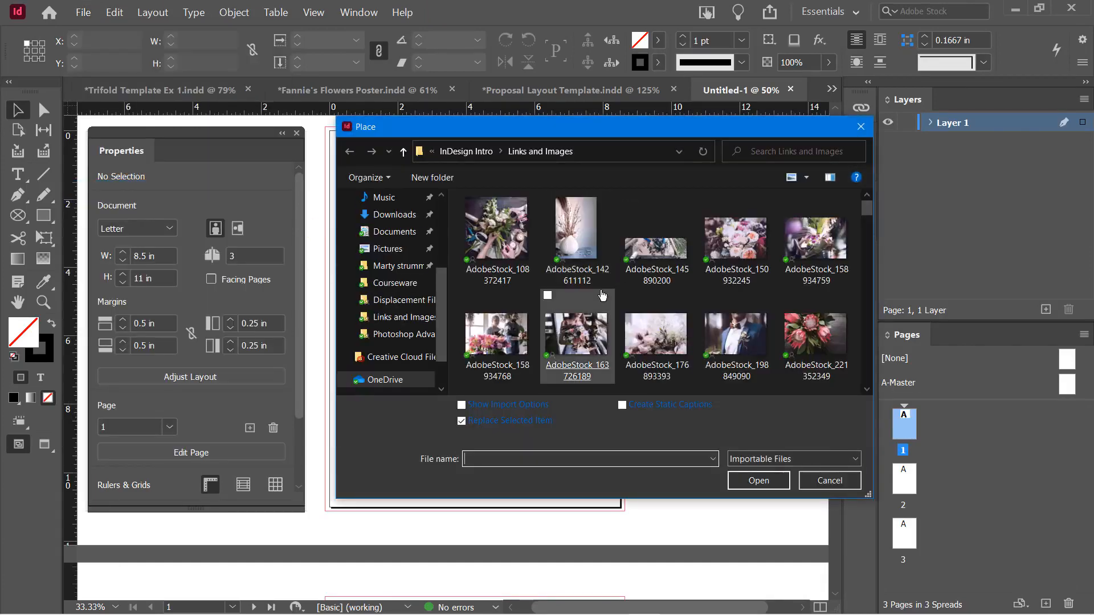
pyautogui.click(457, 152)
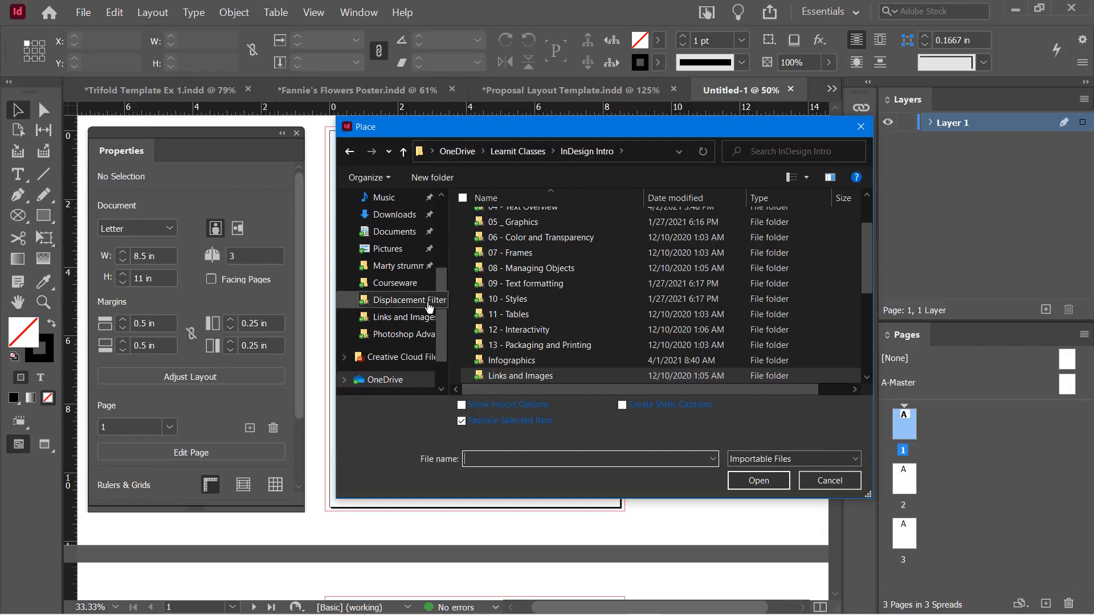
pyautogui.moveTo(443, 288); pyautogui.dragTo(459, 203)
pyautogui.click(394, 225)
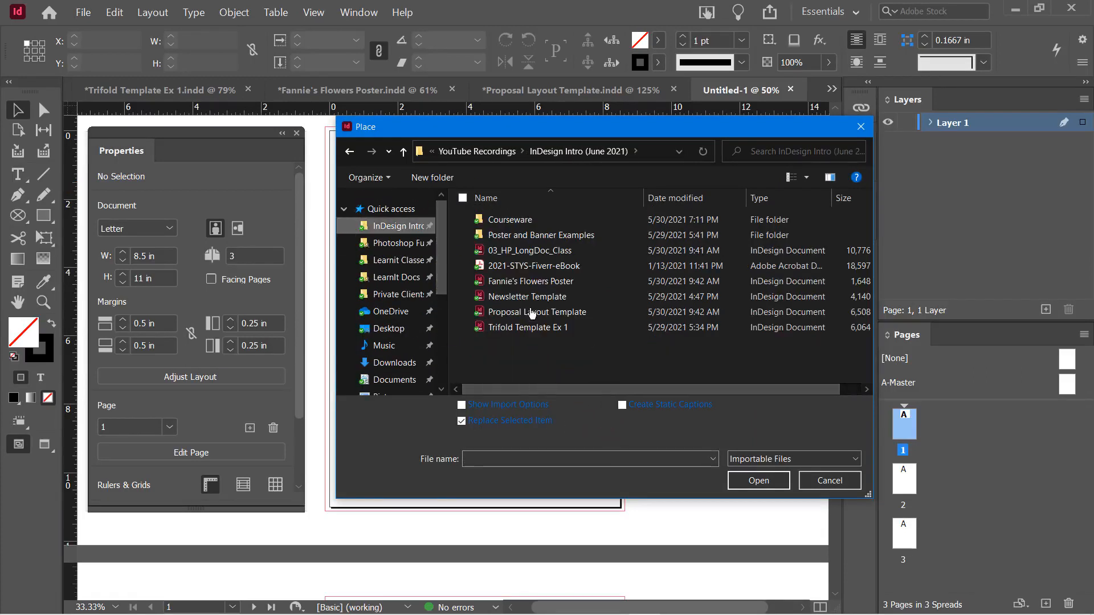
pyautogui.click(507, 221)
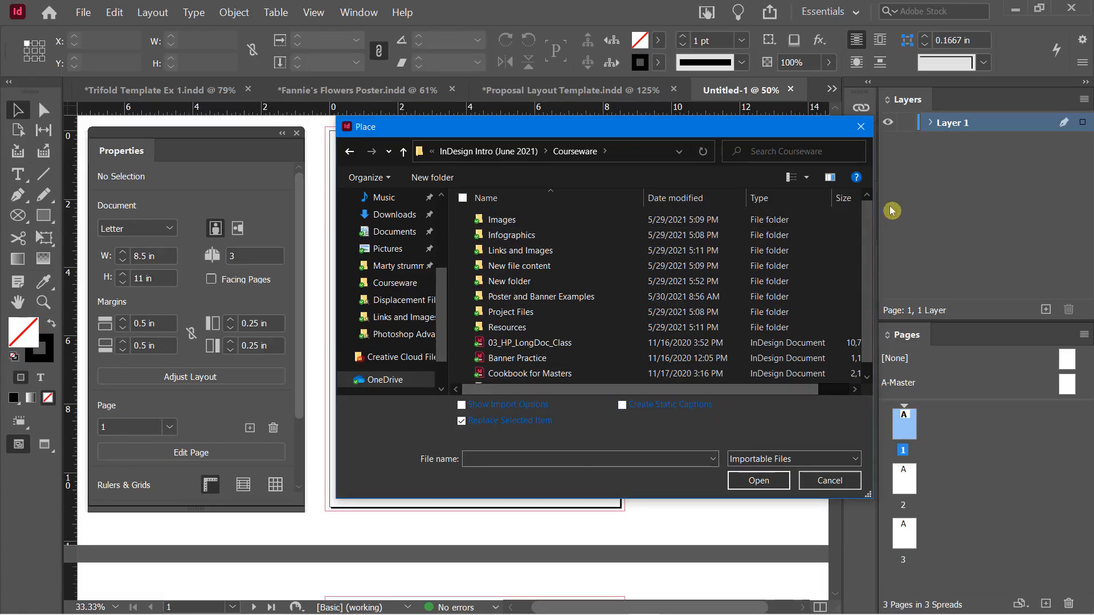
pyautogui.scroll(-1, 857, 234)
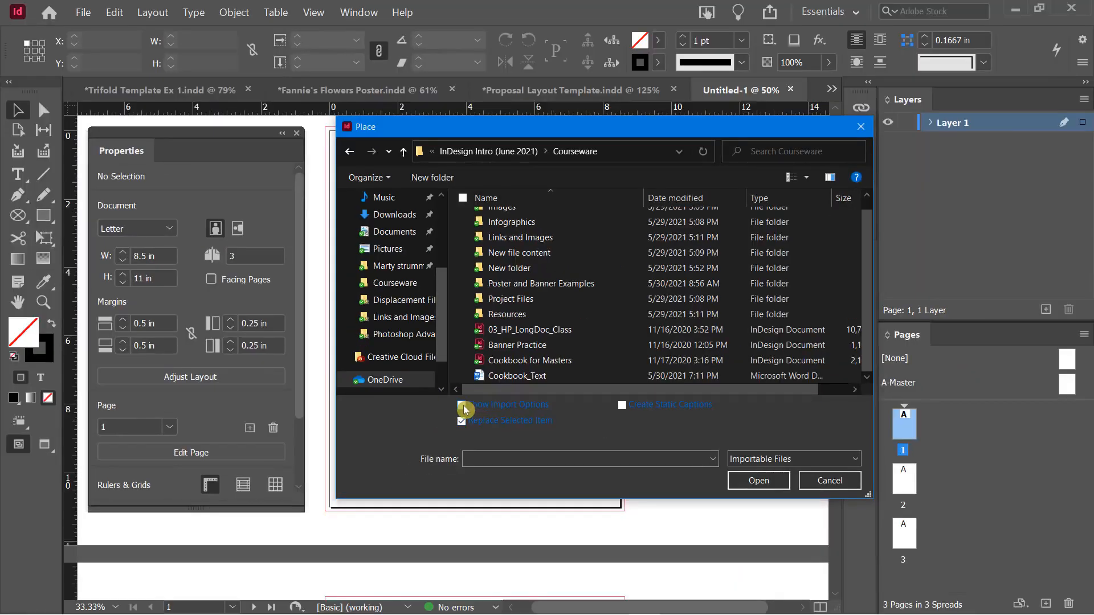
pyautogui.click(472, 409)
pyautogui.doubleClick(500, 377)
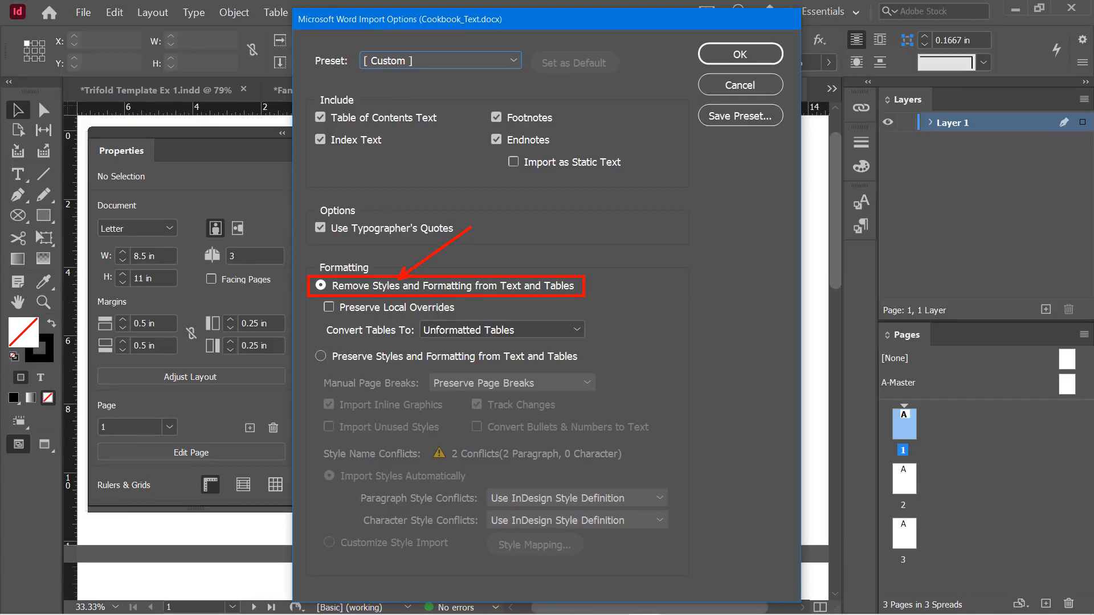
pyautogui.click(740, 54)
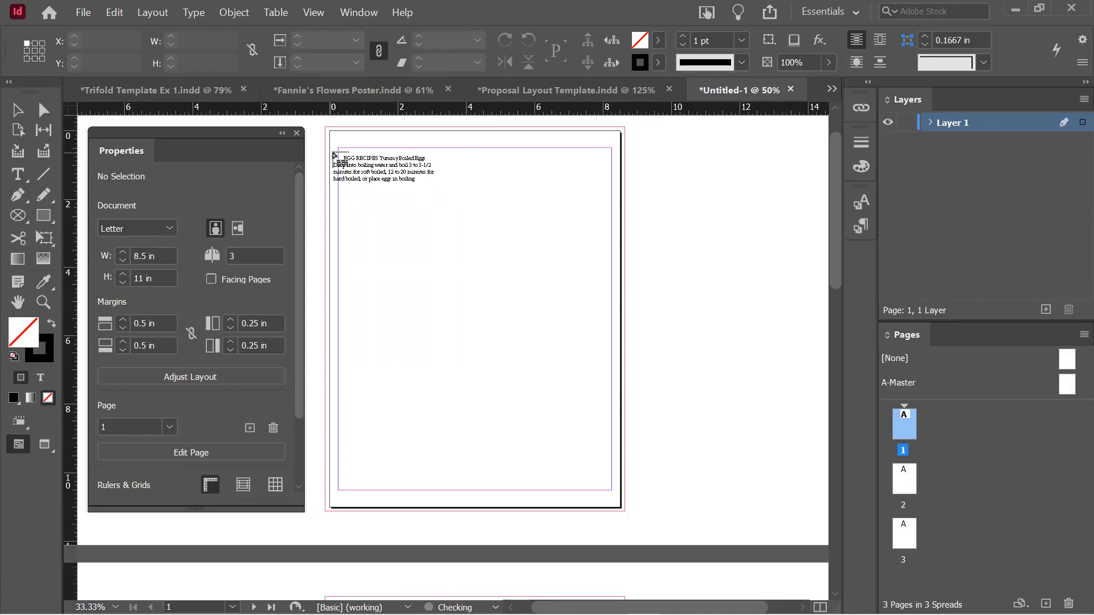
# Draw a margin-sized frame on page 1 for the cookbook text and load its overset text
pyautogui.moveTo(340, 149); pyautogui.dragTo(616, 490)
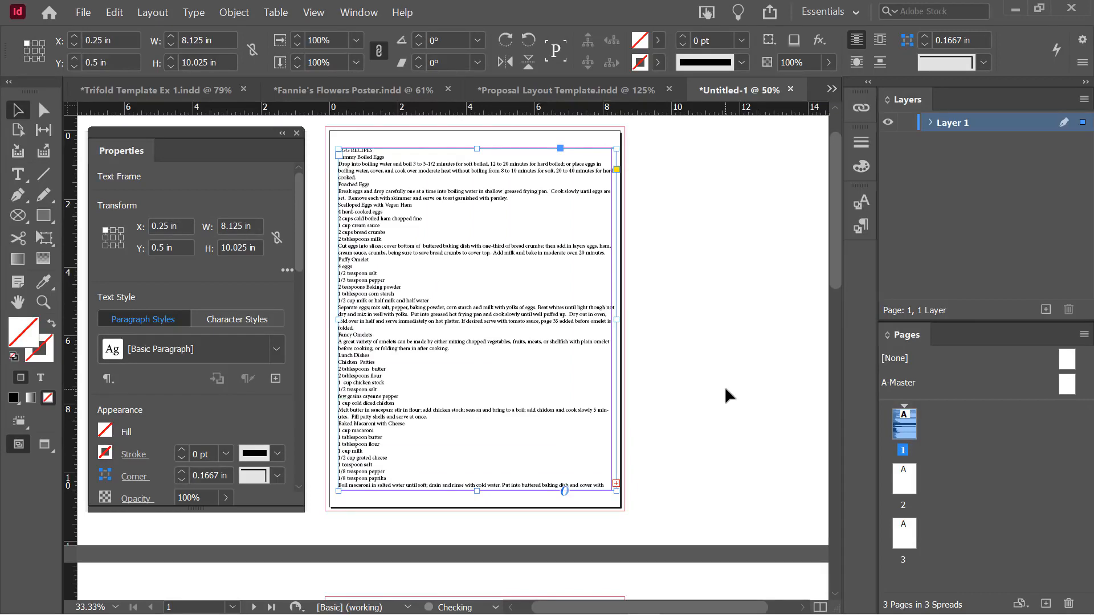
pyautogui.scroll(-1, 726, 392)
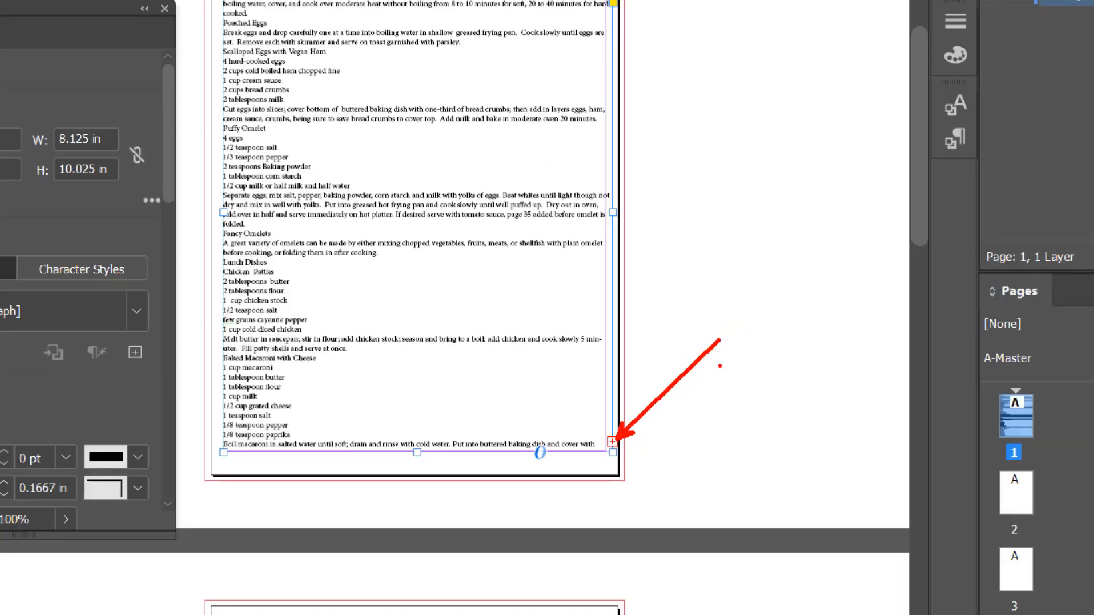
pyautogui.scroll(-5, 662, 442)
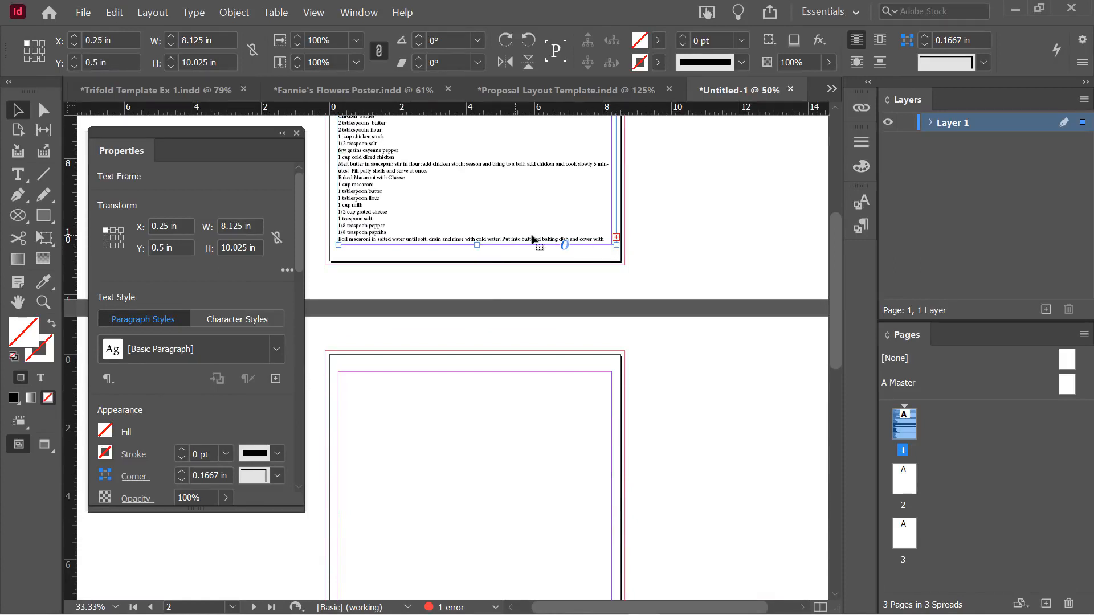
pyautogui.click(617, 239)
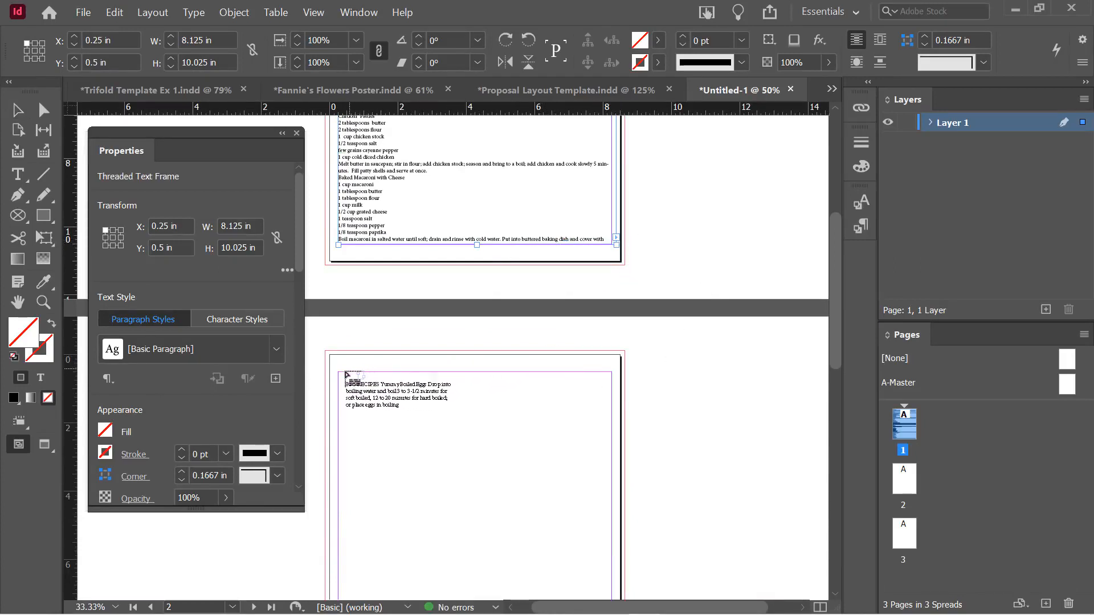
# Continue the cookbook story in a frame on page 2 and load its overset text
pyautogui.moveTo(341, 376); pyautogui.dragTo(612, 542)
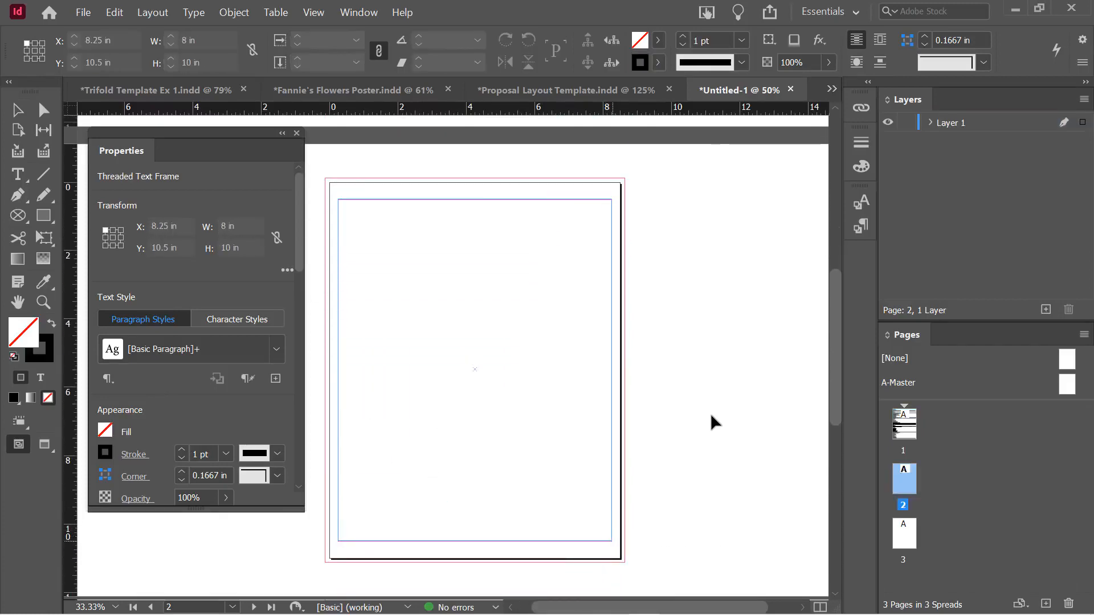
pyautogui.scroll(-3, 659, 416)
pyautogui.scroll(-3, 662, 438)
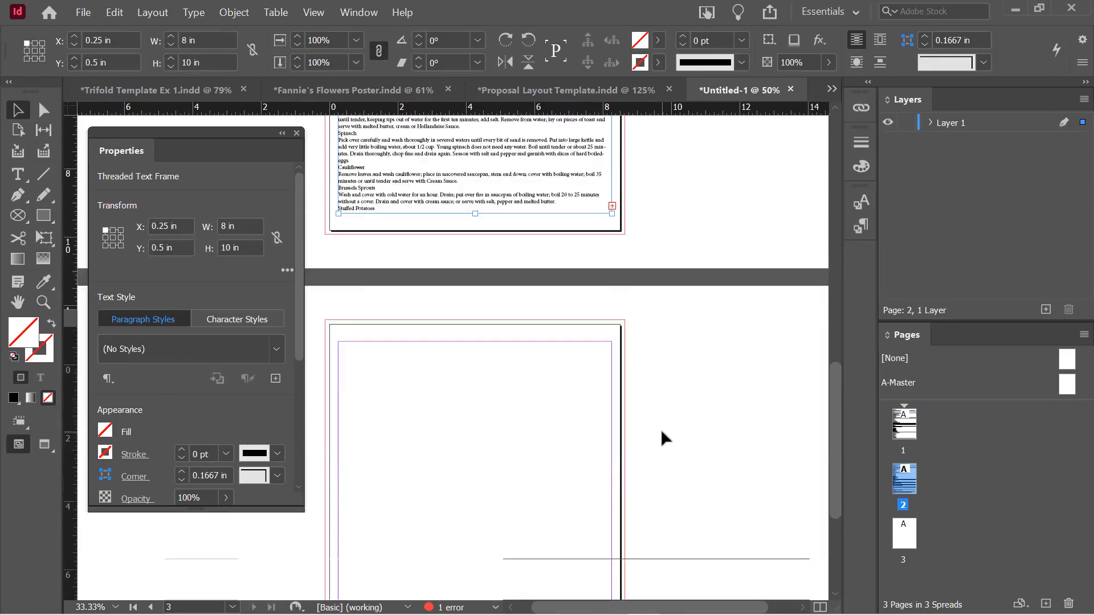
pyautogui.click(612, 205)
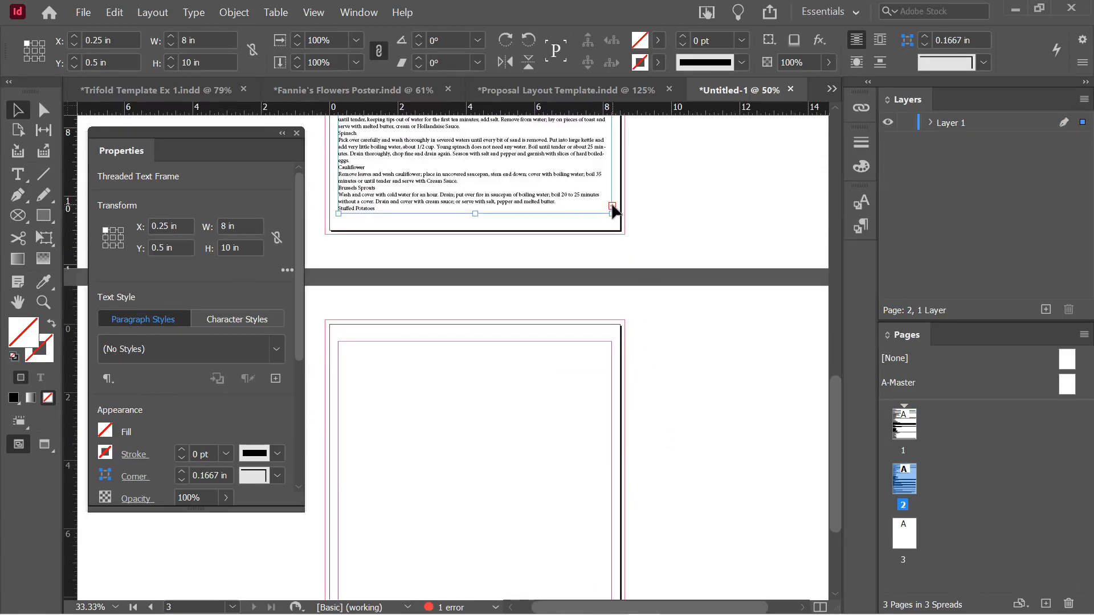
# Flow the remaining text into a left column and a lower-right frame on page 3
pyautogui.moveTo(338, 341); pyautogui.dragTo(472, 567)
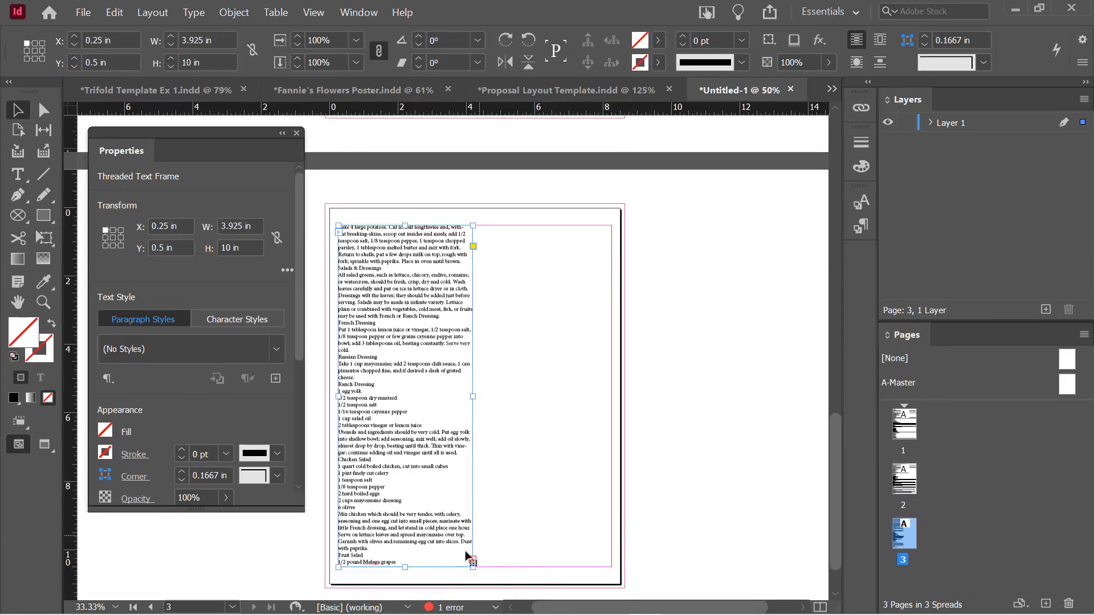
pyautogui.click(473, 559)
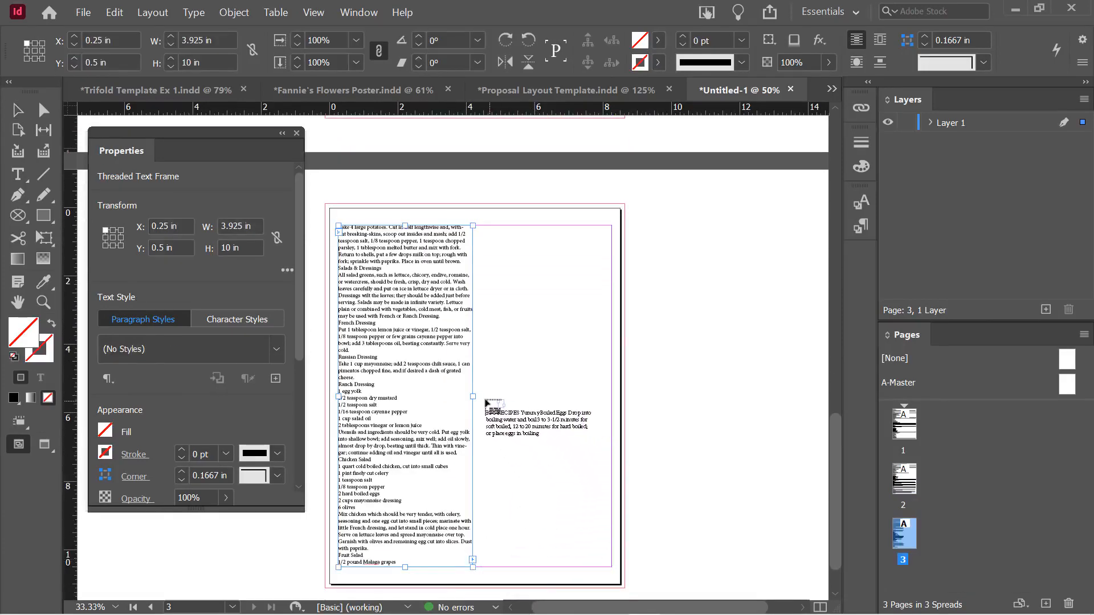
pyautogui.moveTo(483, 396); pyautogui.dragTo(612, 567)
pyautogui.scroll(-1, 664, 483)
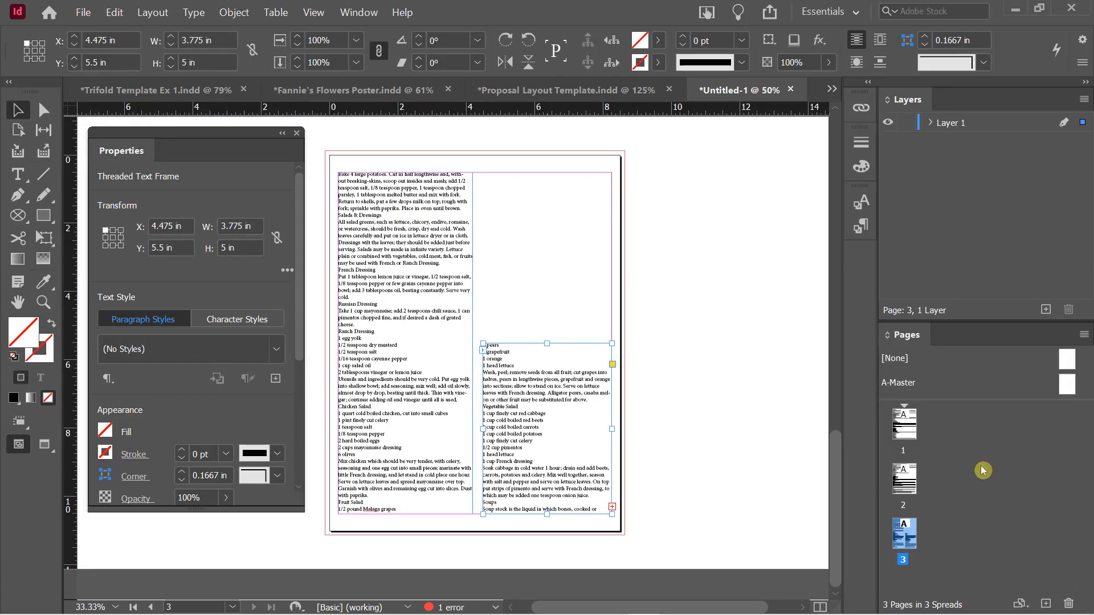
pyautogui.rightClick(905, 538)
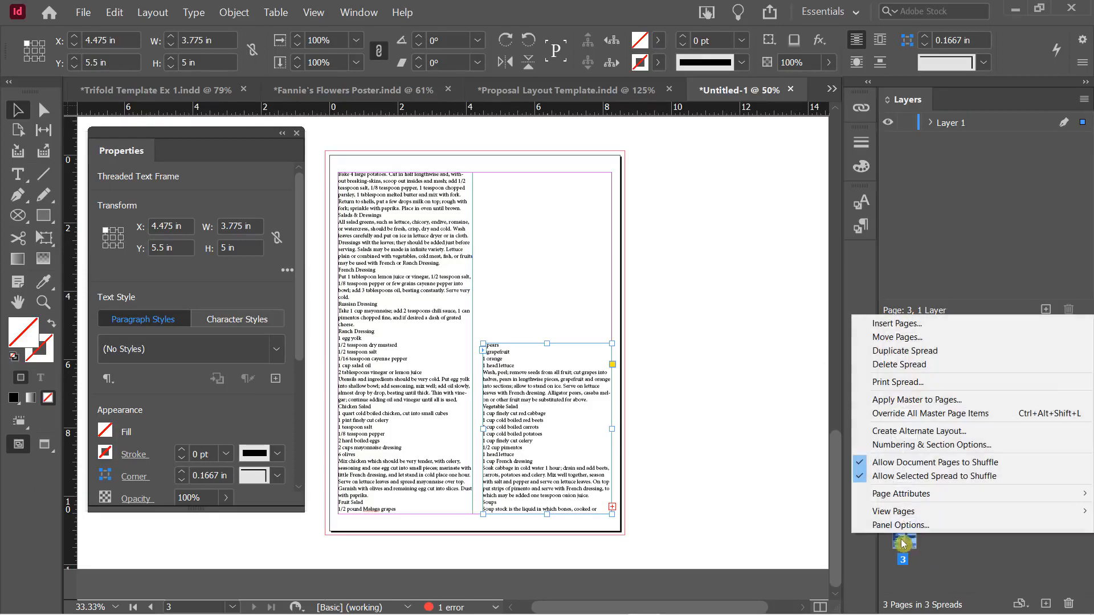
# Insert five pages after page 3 so the document has eight pages
pyautogui.click(895, 328)
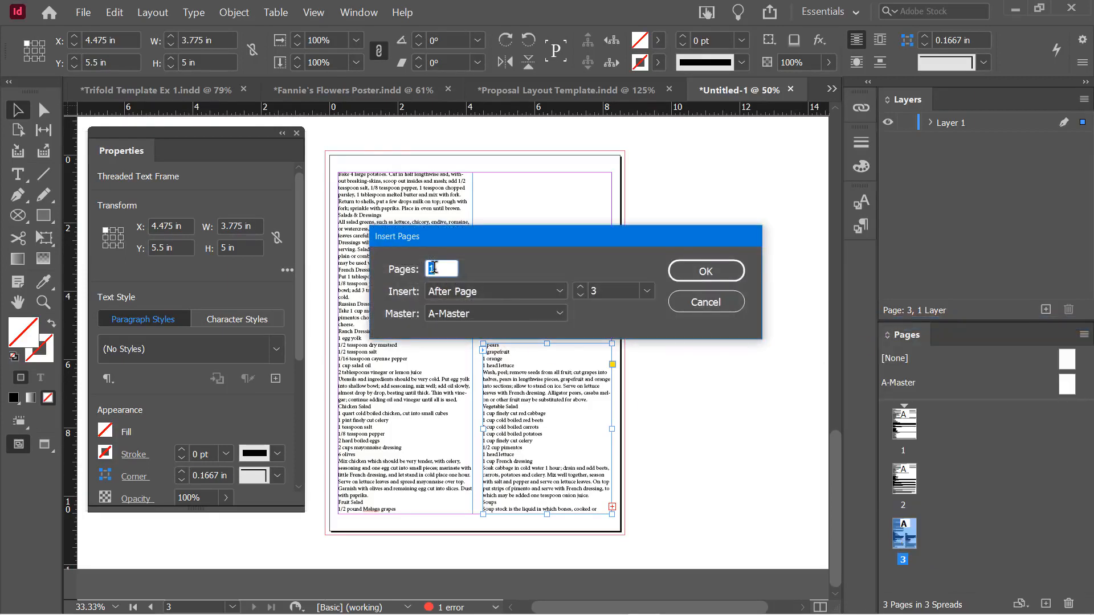
pyautogui.write('5')
pyautogui.click(707, 270)
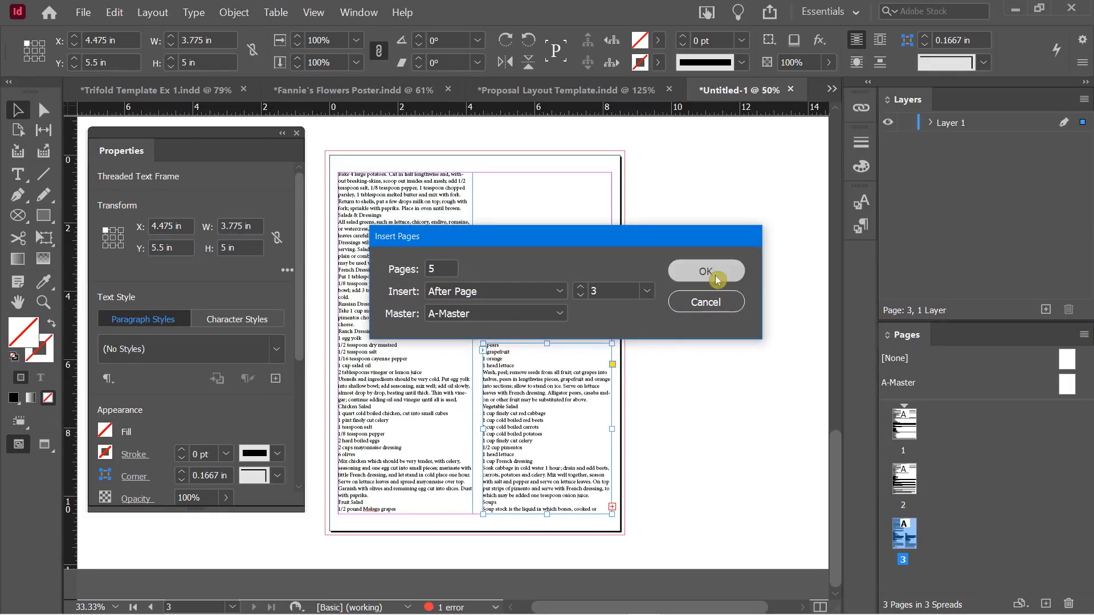
# Select and deselect the right-hand text frame on page 3, then start a new document
pyautogui.click(686, 433)
pyautogui.scroll(5, 686, 432)
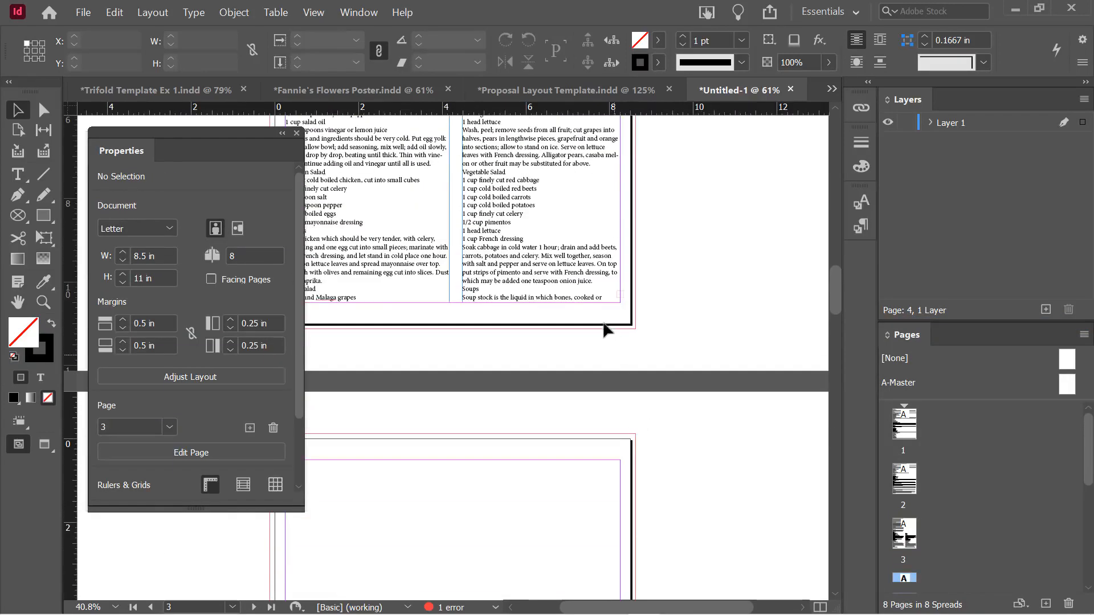
pyautogui.click(577, 296)
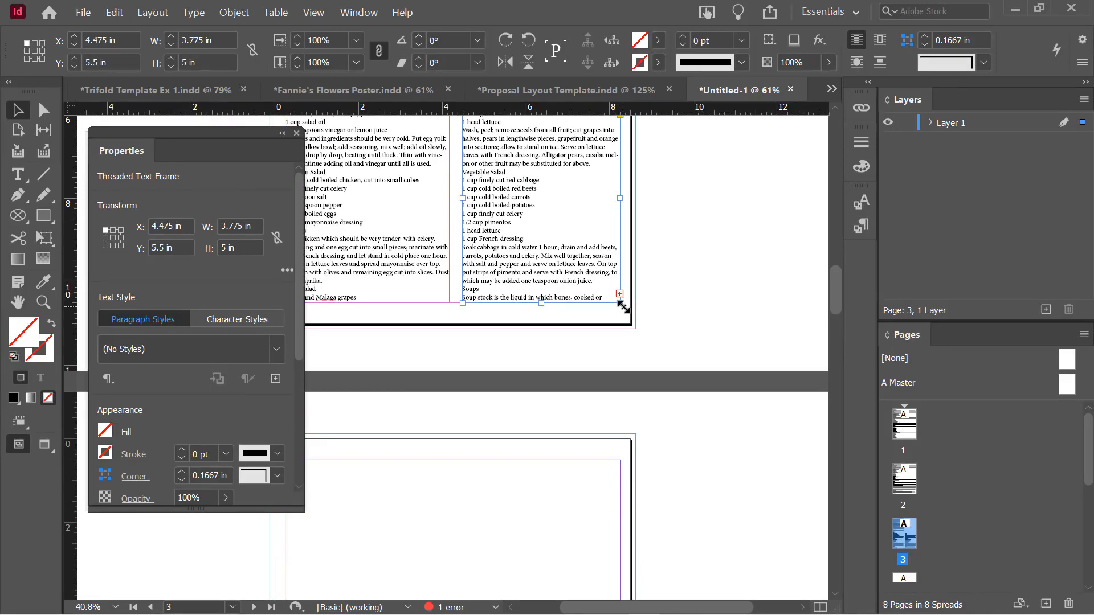
pyautogui.click(724, 257)
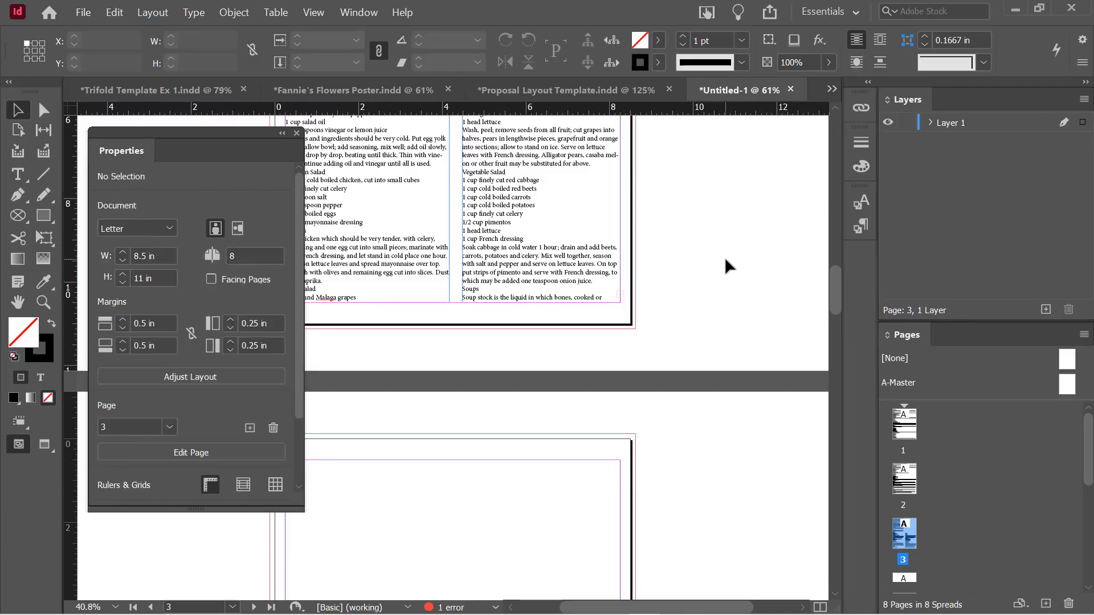
pyautogui.click(549, 248)
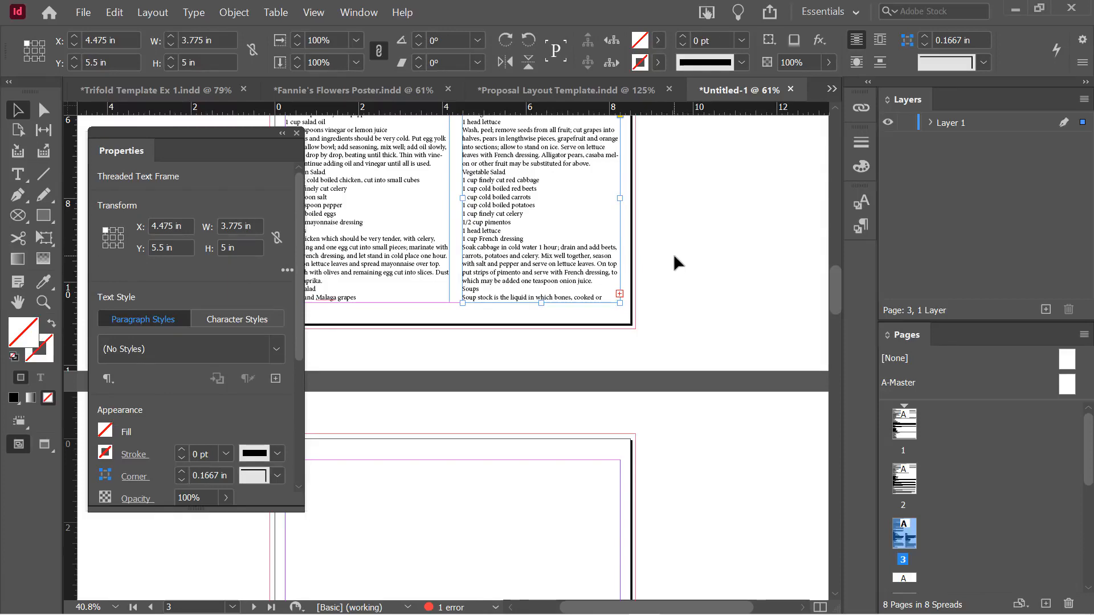
pyautogui.click(673, 254)
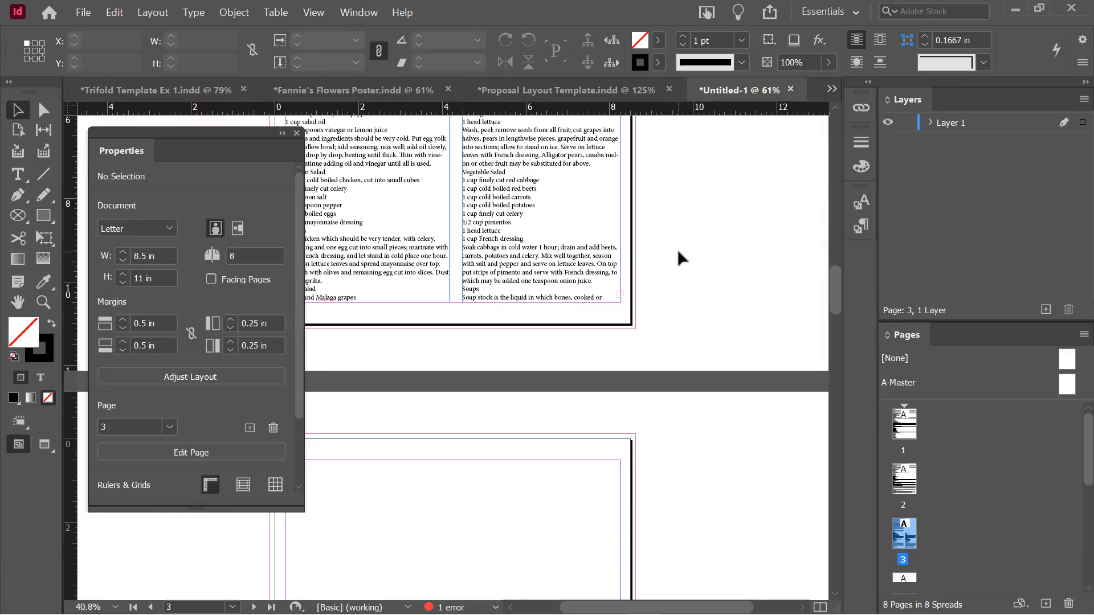
pyautogui.hotkey('ctrl', 'n')
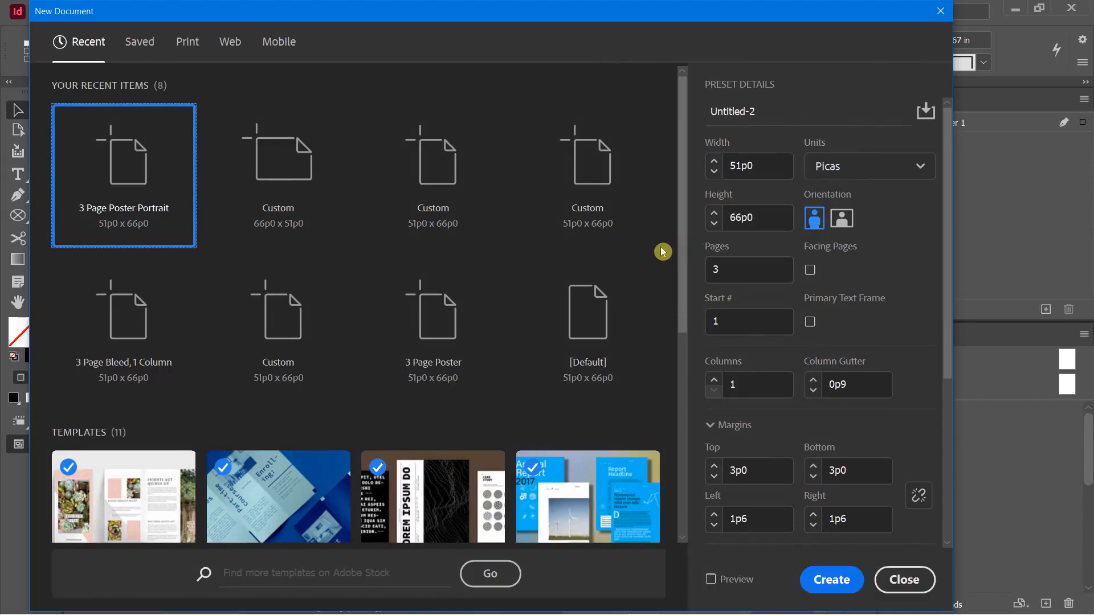
# Create the new Untitled-2 Letter document with 5 pages
pyautogui.click(727, 270)
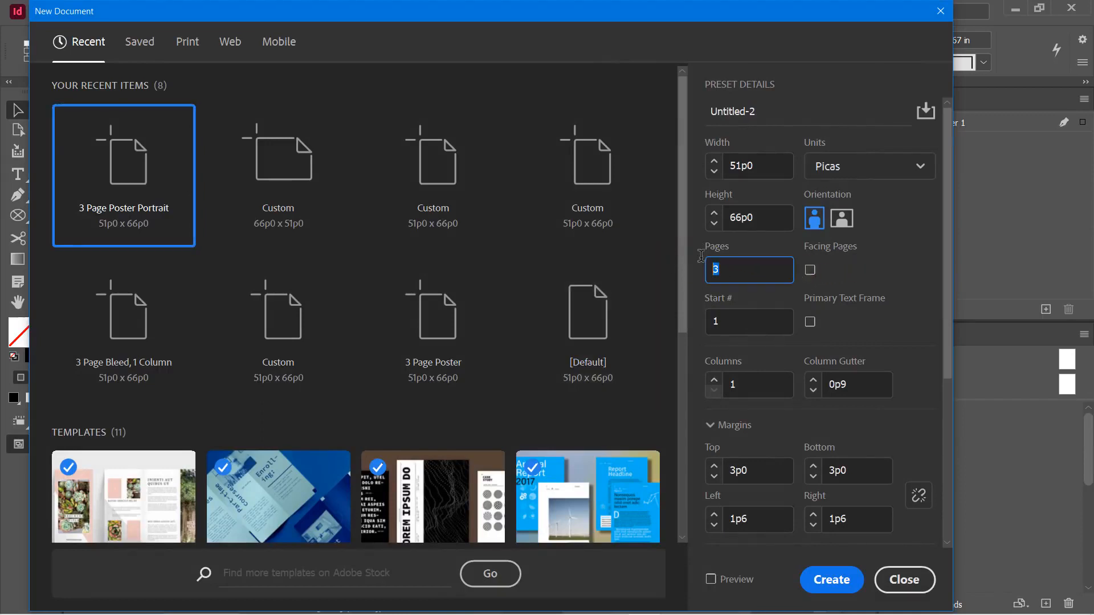
pyautogui.write('5')
pyautogui.click(830, 580)
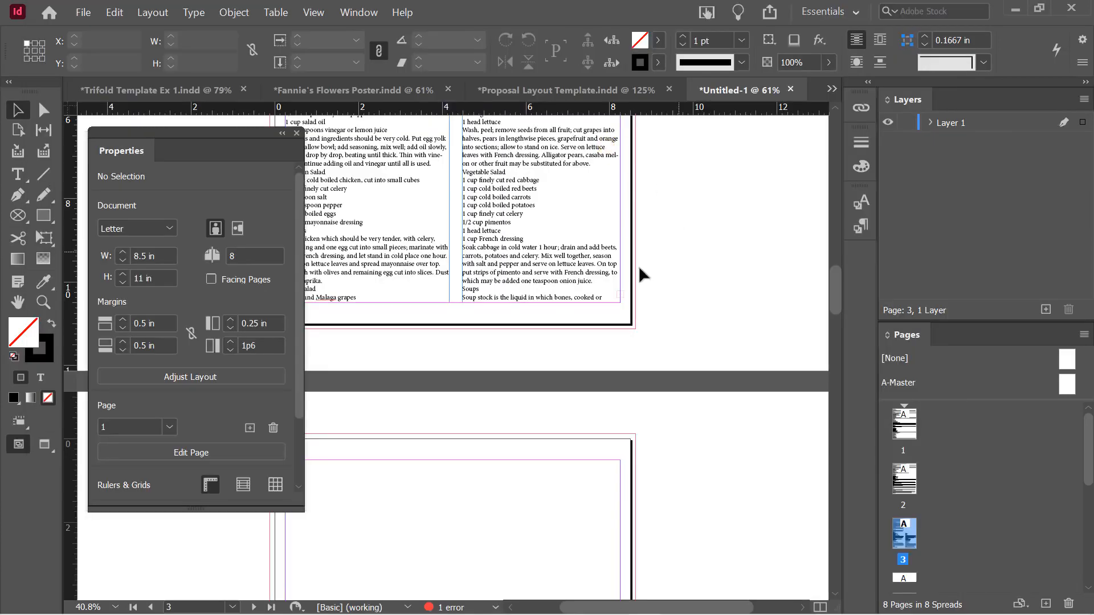
# Load Cookbook_Text.docx for placing, accepting the Word import options
pyautogui.moveTo(210, 134); pyautogui.dragTo(172, 143)
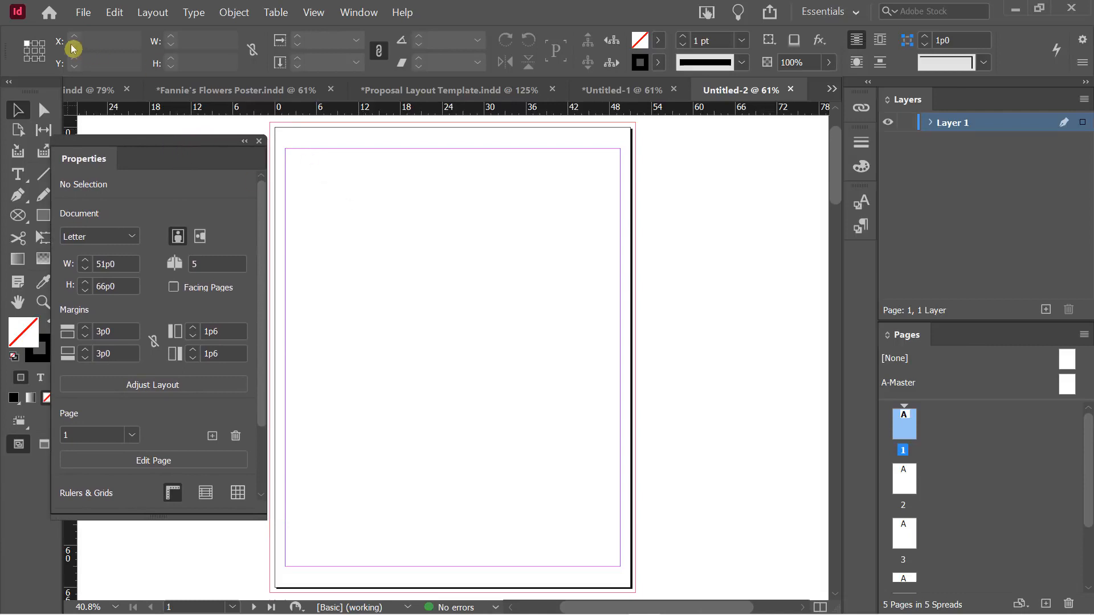
pyautogui.click(85, 13)
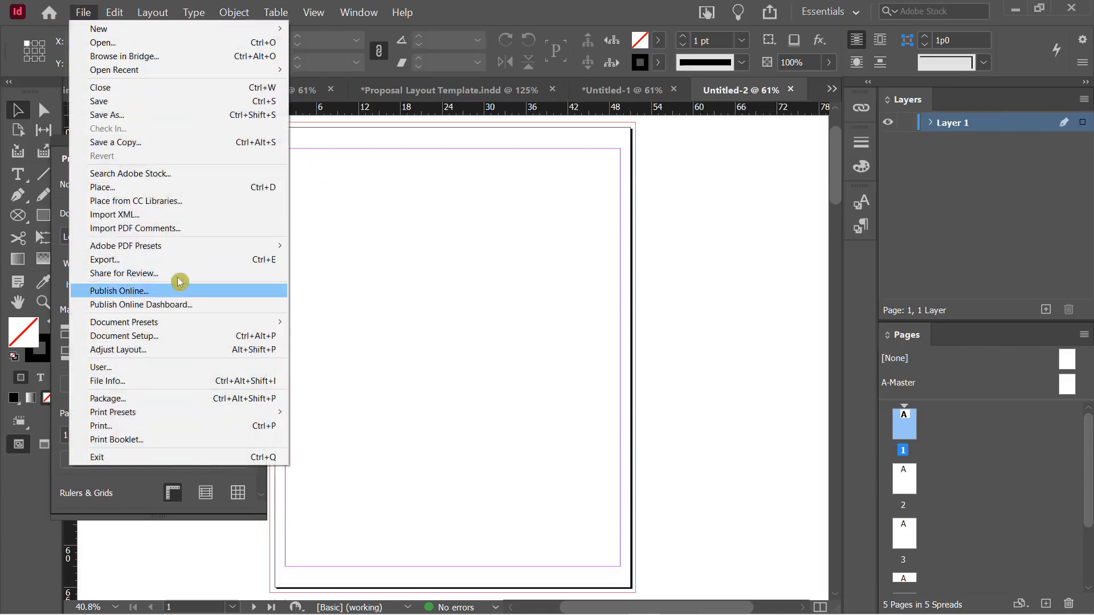
pyautogui.click(155, 191)
pyautogui.hotkey('ctrl', 'd')
pyautogui.scroll(-2, 541, 322)
pyautogui.doubleClick(516, 375)
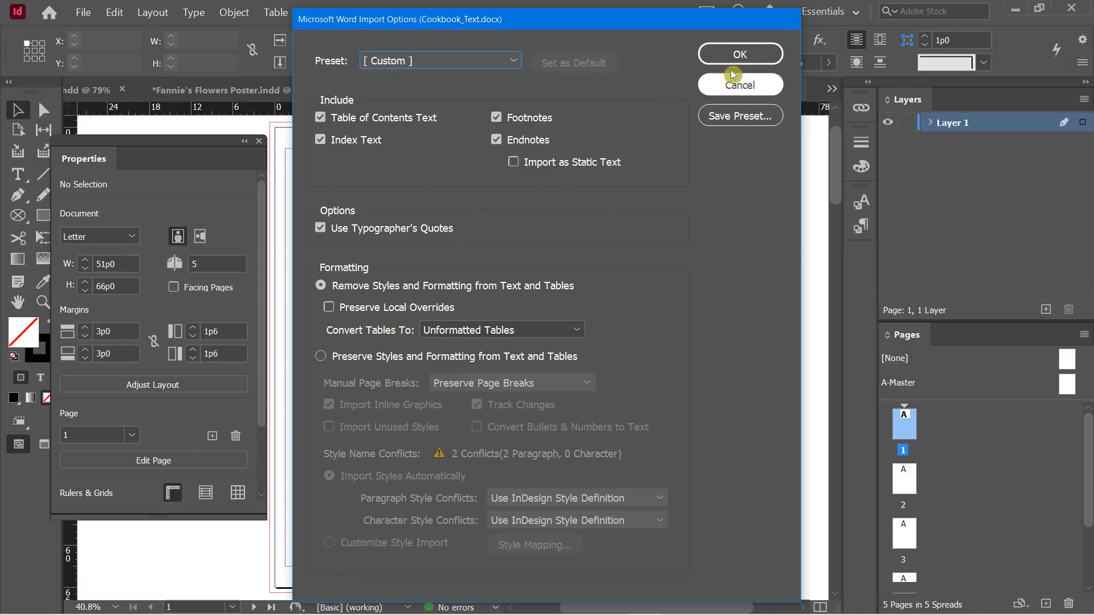
pyautogui.click(740, 54)
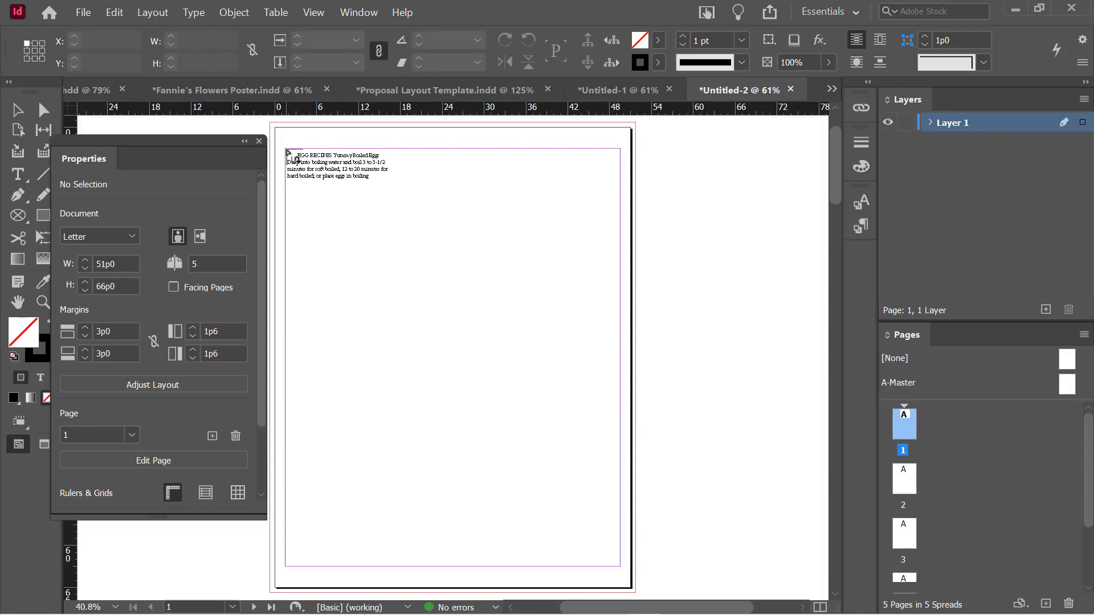
# Draw threaded text frames in both columns of pages 1 and 2
pyautogui.moveTo(286, 151); pyautogui.dragTo(443, 567)
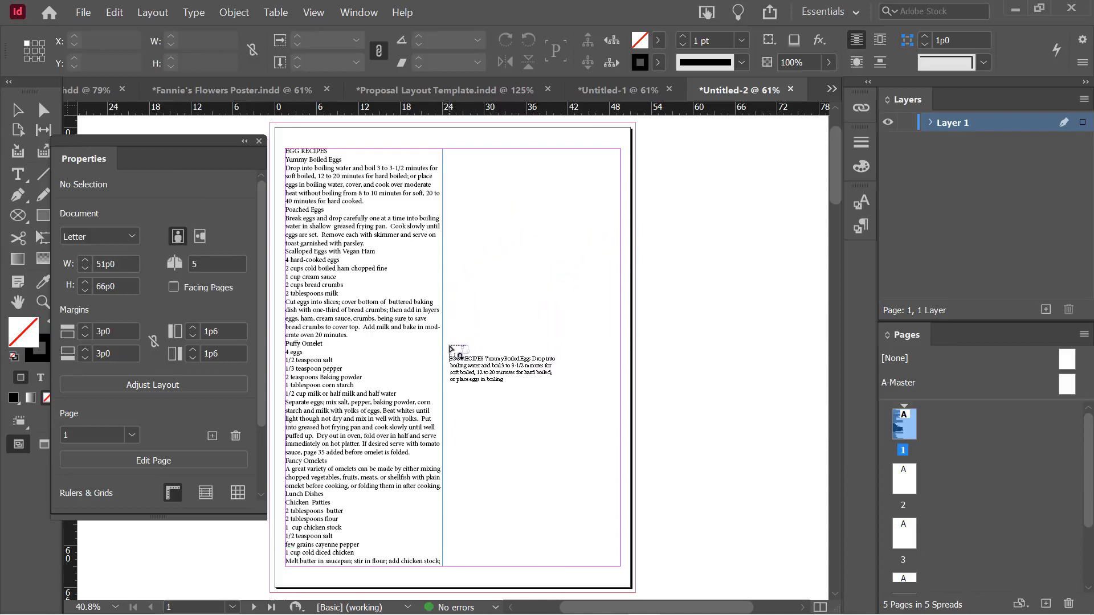
pyautogui.moveTo(449, 347); pyautogui.dragTo(620, 566)
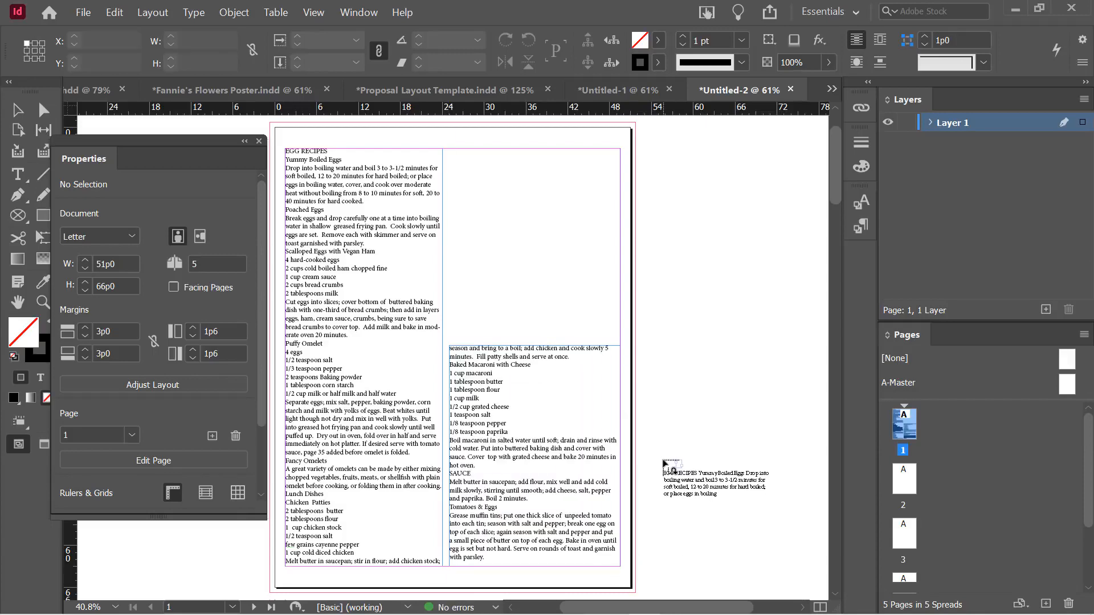
pyautogui.hotkey('ctrl', '-')
pyautogui.scroll(-5, 570, 395)
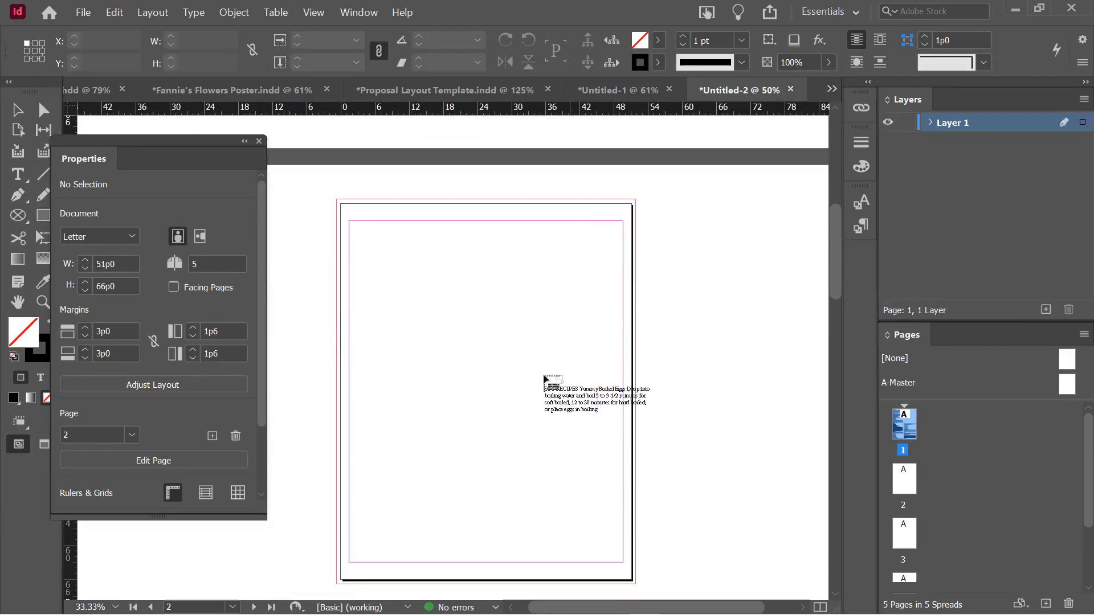
pyautogui.moveTo(351, 223); pyautogui.dragTo(498, 566)
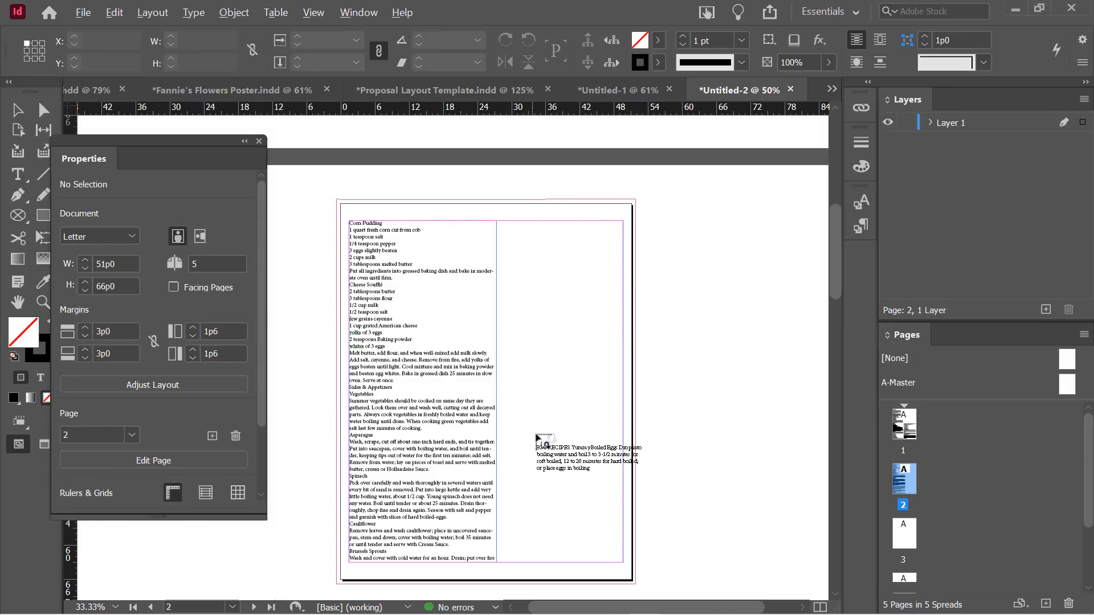
pyautogui.moveTo(526, 427); pyautogui.dragTo(629, 561)
# Continue the threaded text frames down both columns of pages 3 and 4
pyautogui.scroll(-5, 632, 473)
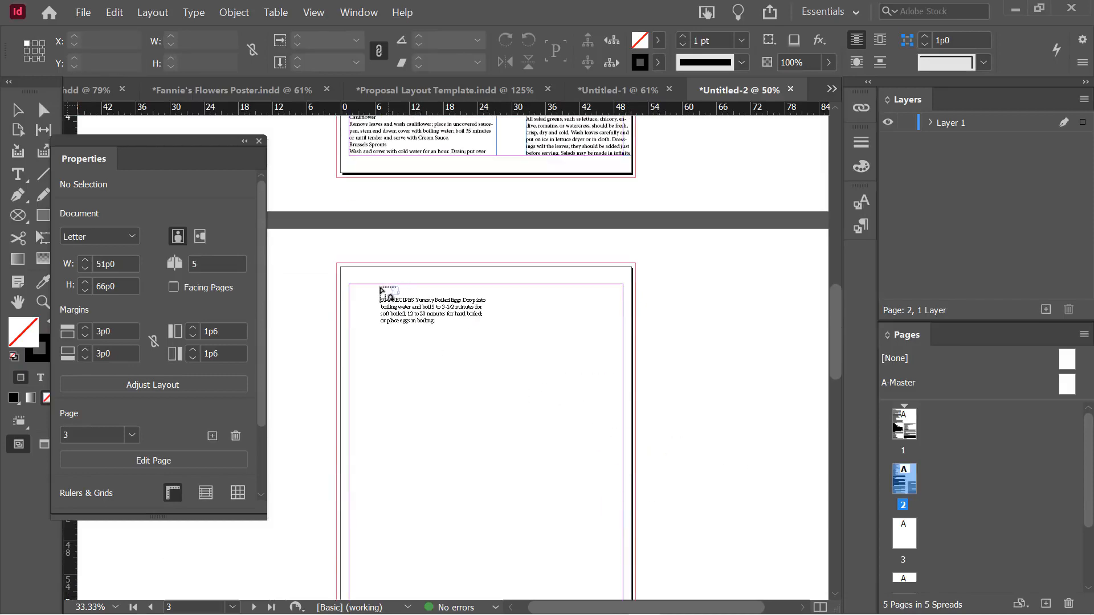
pyautogui.moveTo(350, 285); pyautogui.dragTo(469, 448)
pyautogui.scroll(-3, 537, 400)
pyautogui.scroll(-1, 537, 401)
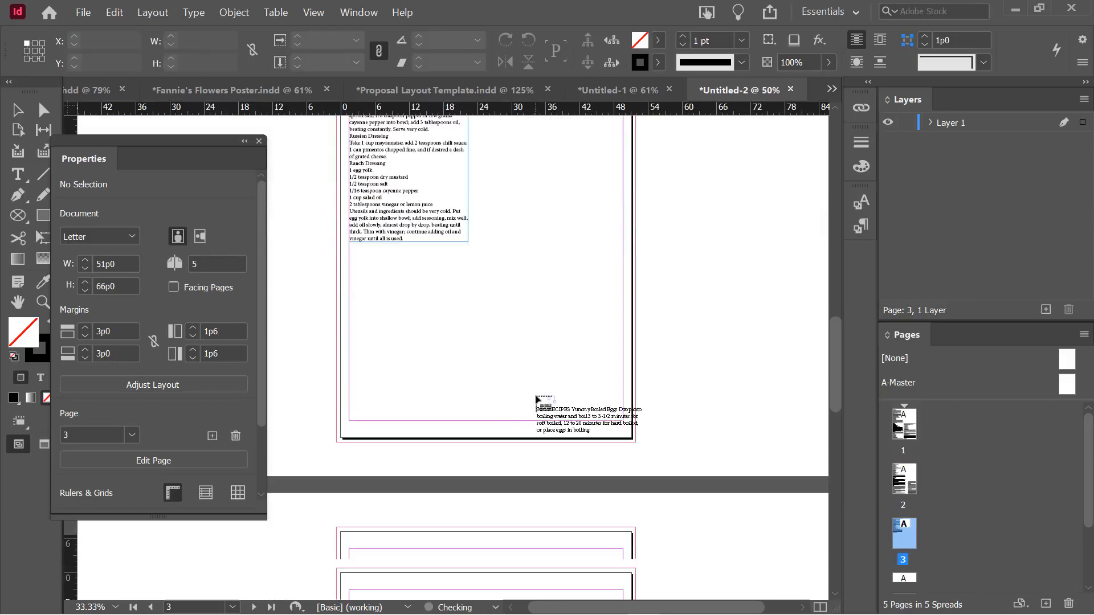
pyautogui.moveTo(467, 241); pyautogui.dragTo(620, 424)
pyautogui.scroll(-5, 593, 393)
pyautogui.moveTo(354, 266); pyautogui.dragTo(475, 453)
pyautogui.scroll(-5, 520, 420)
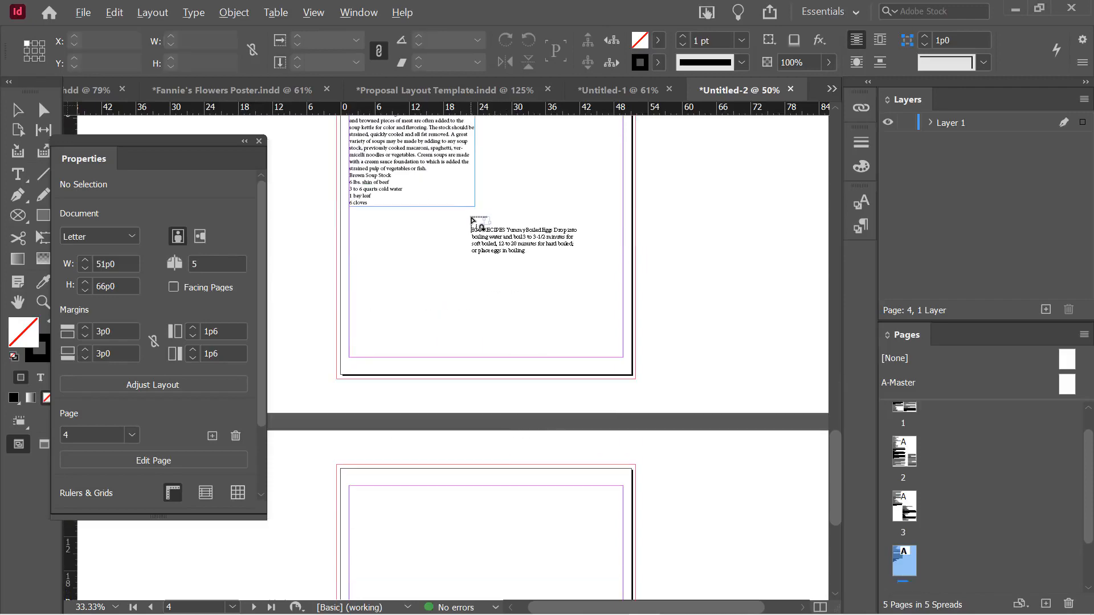
pyautogui.moveTo(475, 207); pyautogui.dragTo(623, 357)
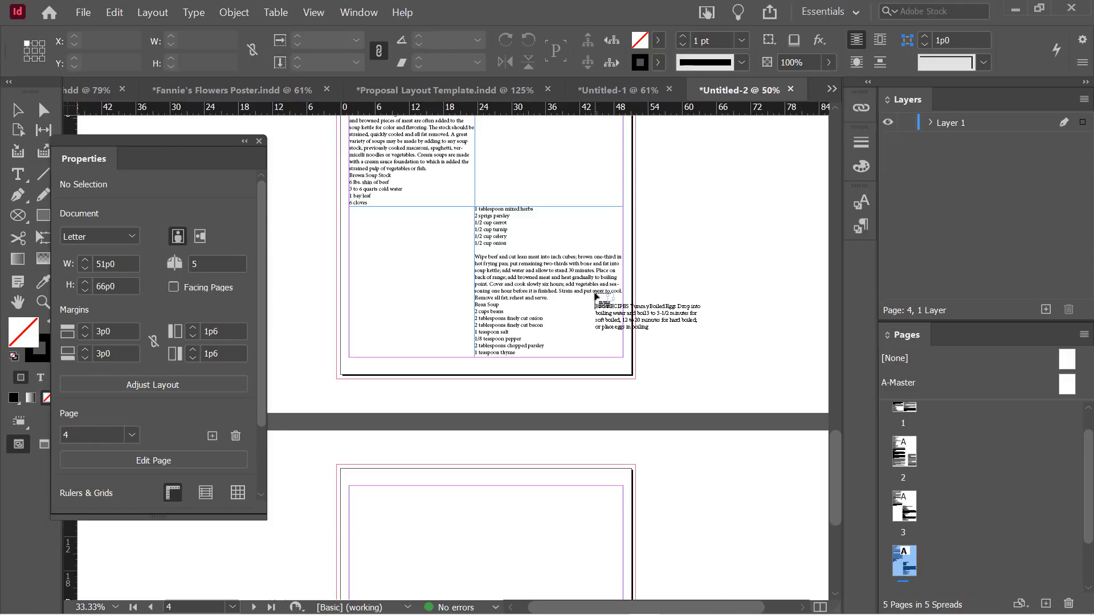
# Flow the remaining text into a full-margin frame on page 5 and deselect it
pyautogui.scroll(-3, 595, 296)
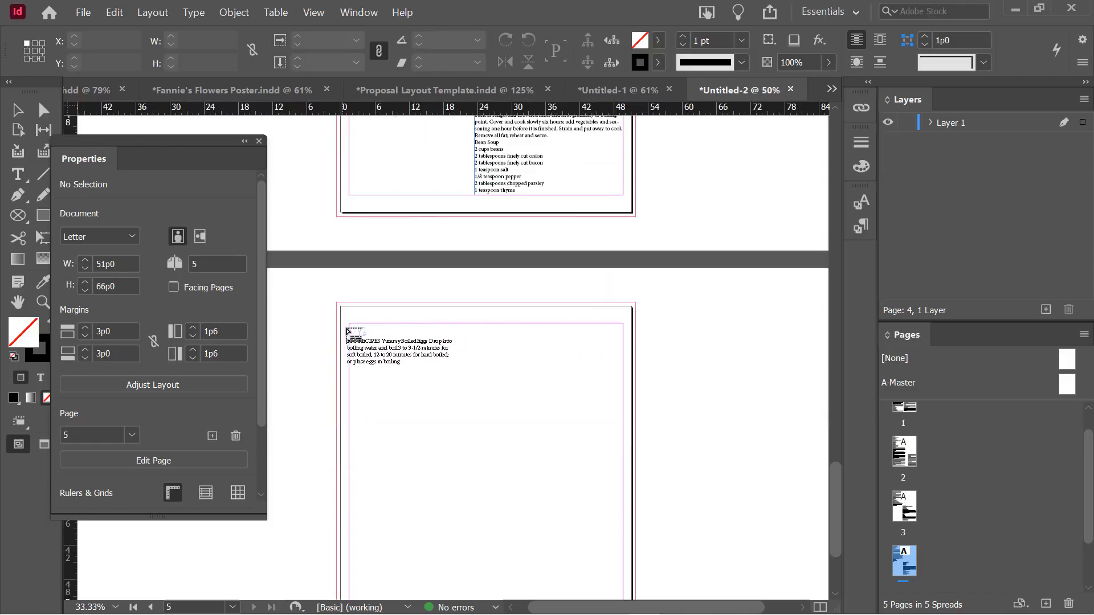
pyautogui.click(352, 328)
pyautogui.scroll(-3, 704, 360)
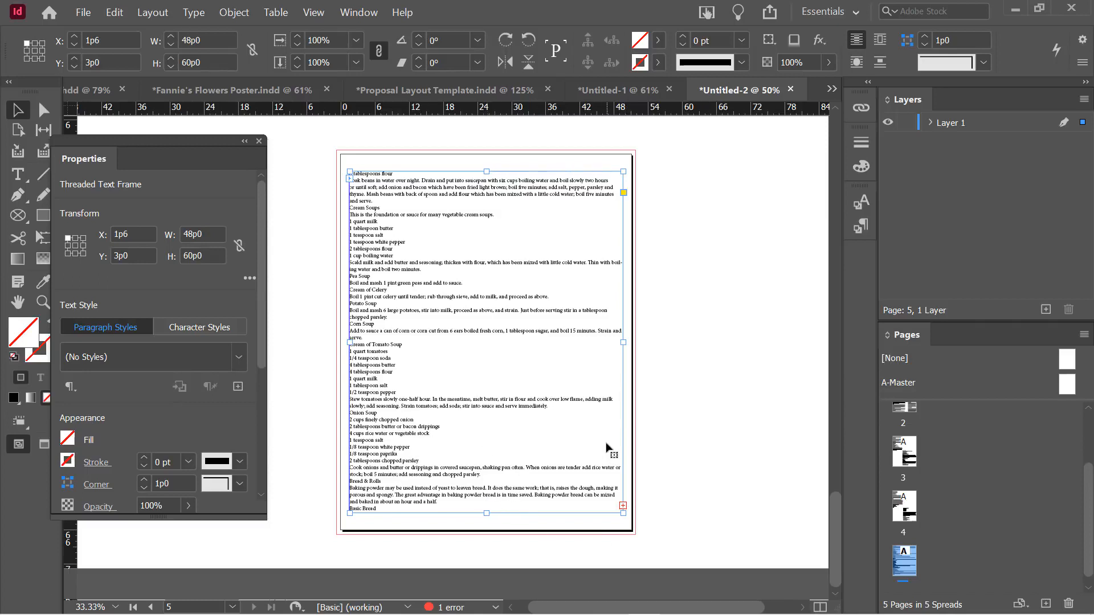
pyautogui.click(703, 242)
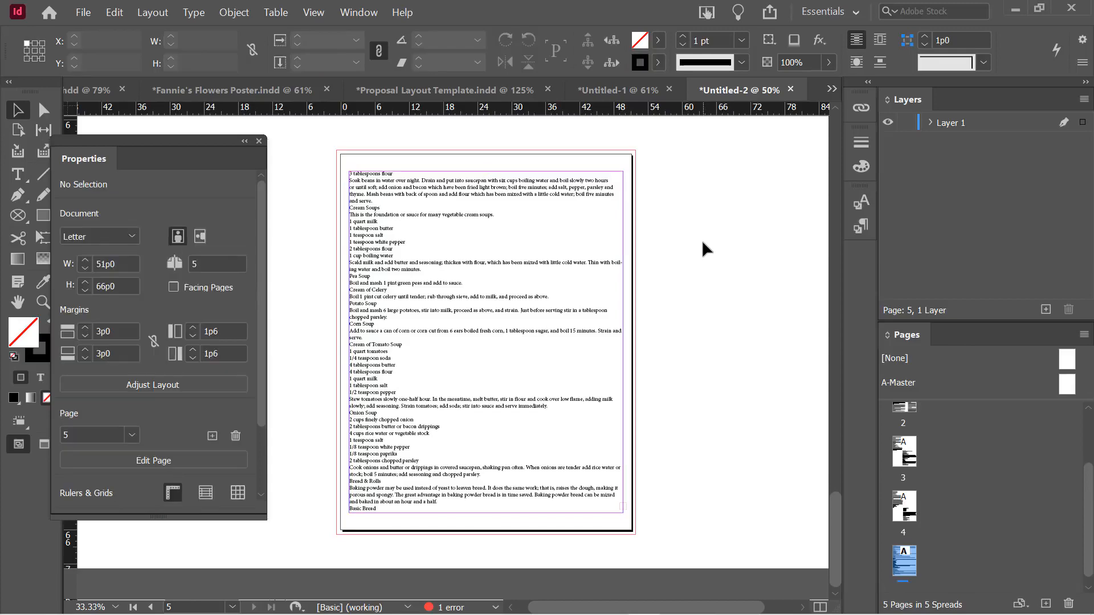
pyautogui.hotkey('ctrl', 'n')
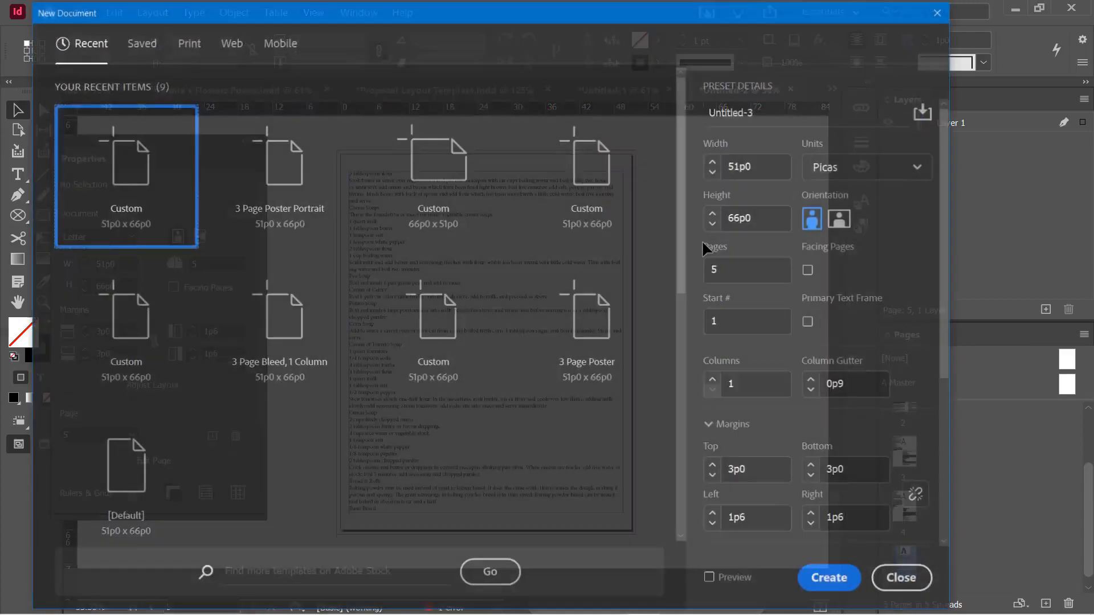
# Change the new document's page count from 5 to 2 and create Untitled-3
pyautogui.click(742, 270)
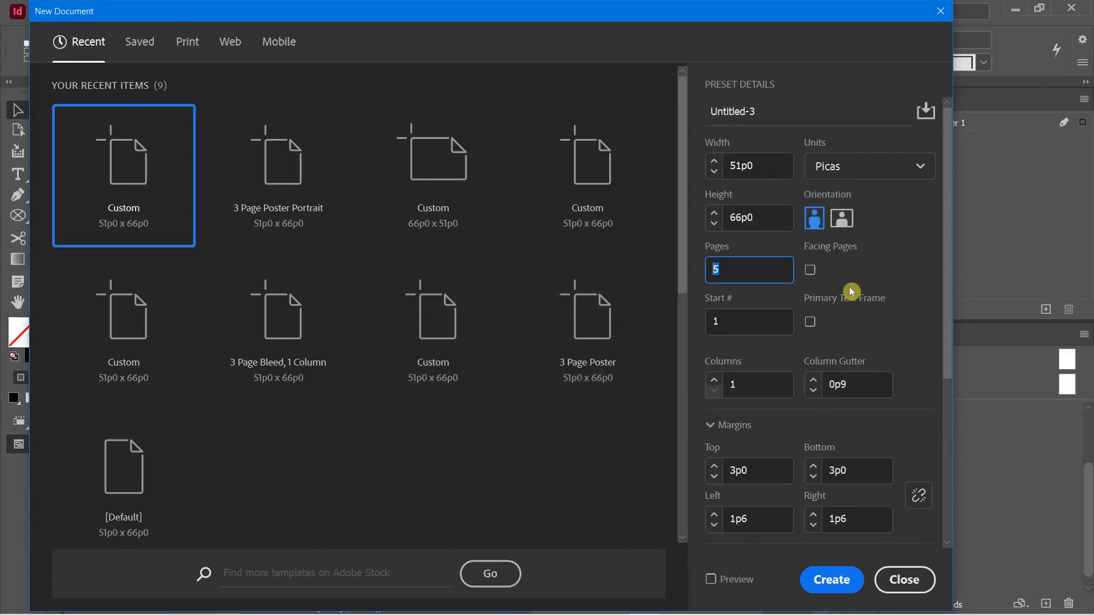
pyautogui.write('2')
pyautogui.click(830, 579)
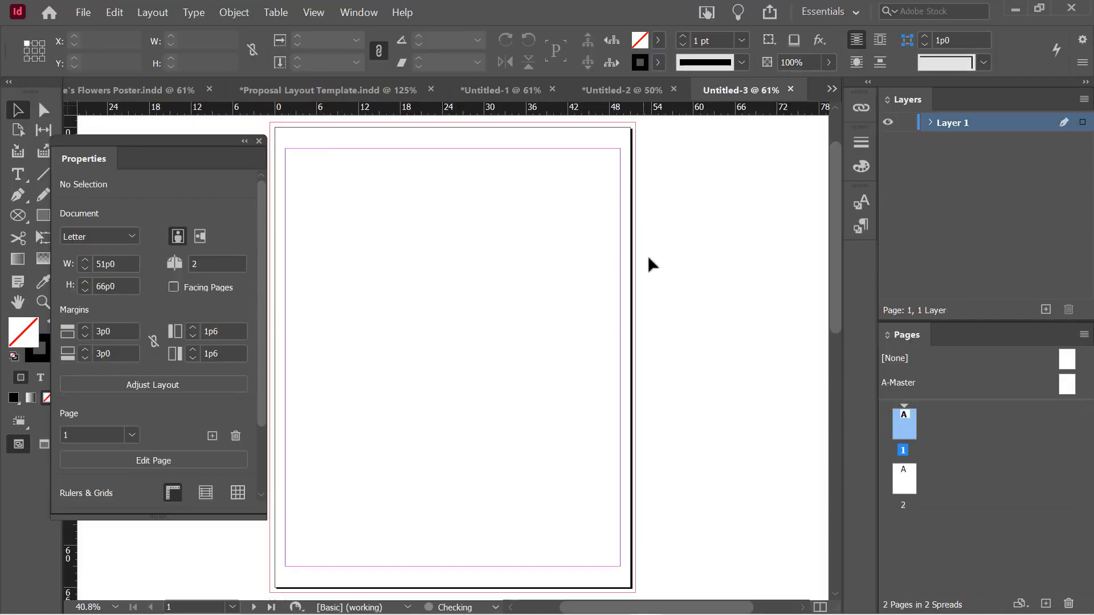
# Place Cookbook_Text.docx into Untitled-3, accepting the Word import options
pyautogui.scroll(-7, 649, 273)
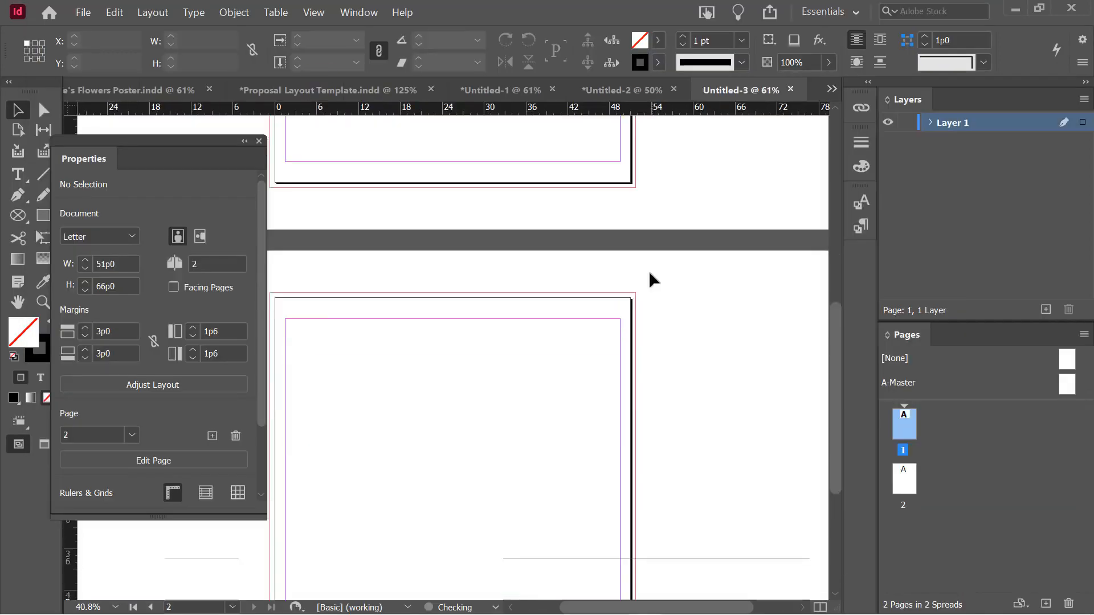
pyautogui.scroll(4, 658, 281)
pyautogui.scroll(5, 658, 278)
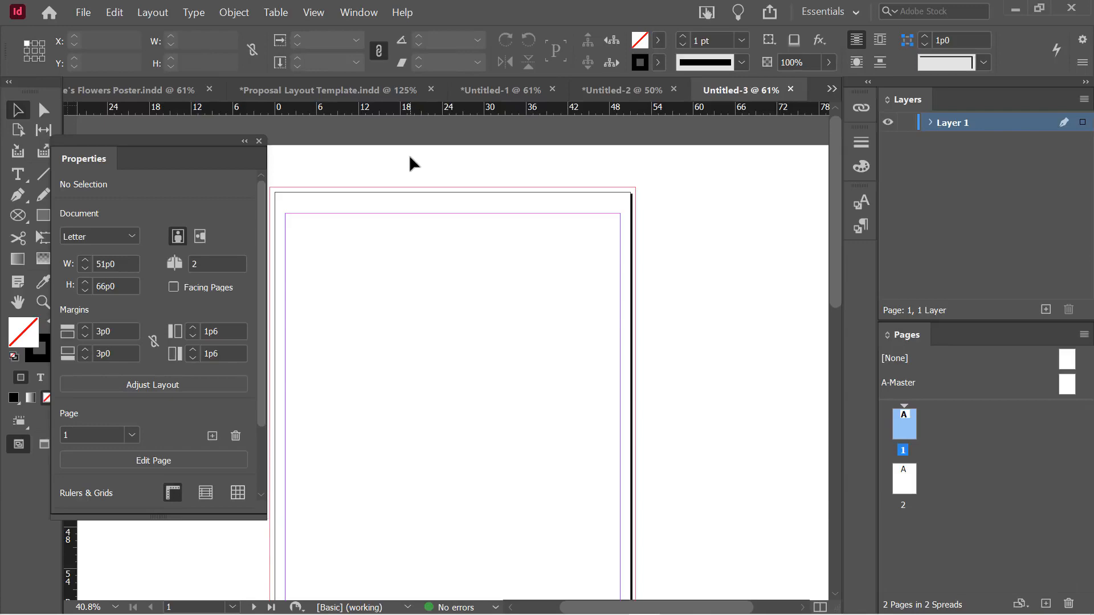
pyautogui.click(84, 16)
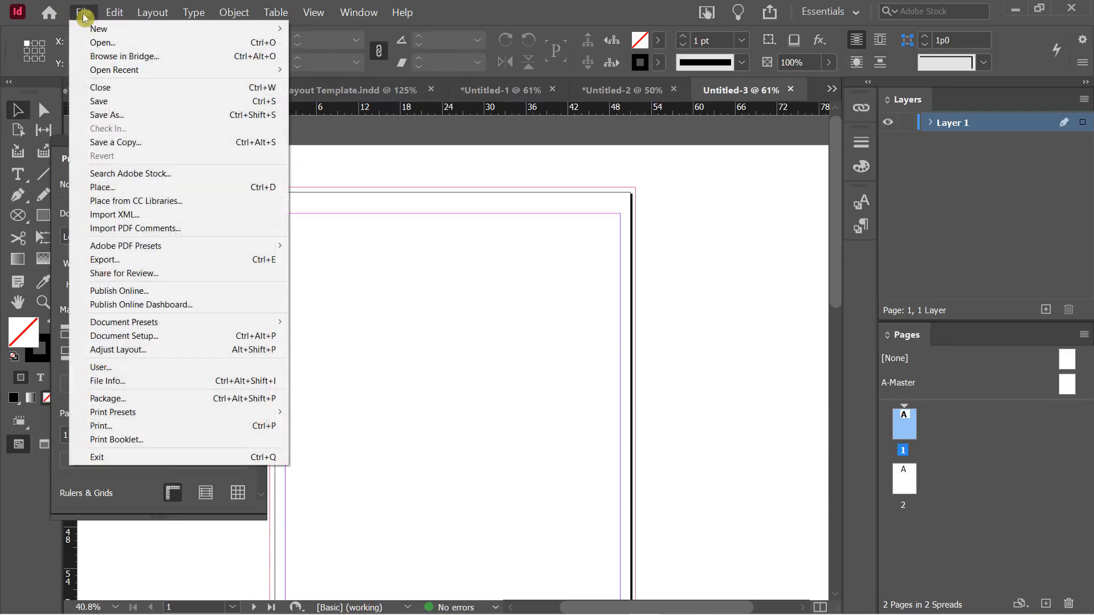
pyautogui.click(129, 189)
pyautogui.scroll(-1, 635, 298)
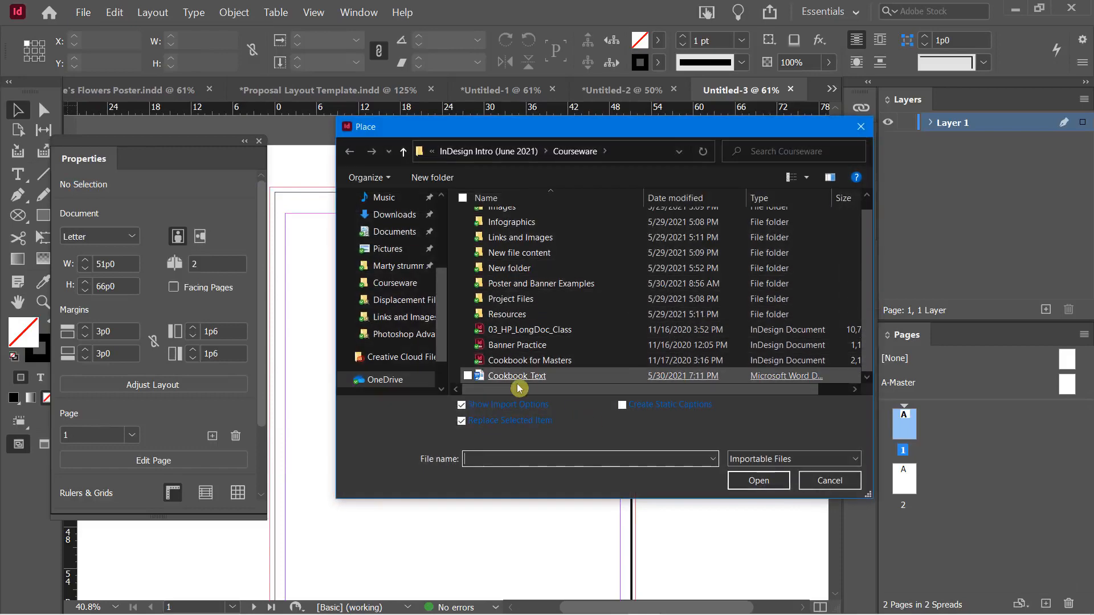
pyautogui.doubleClick(504, 376)
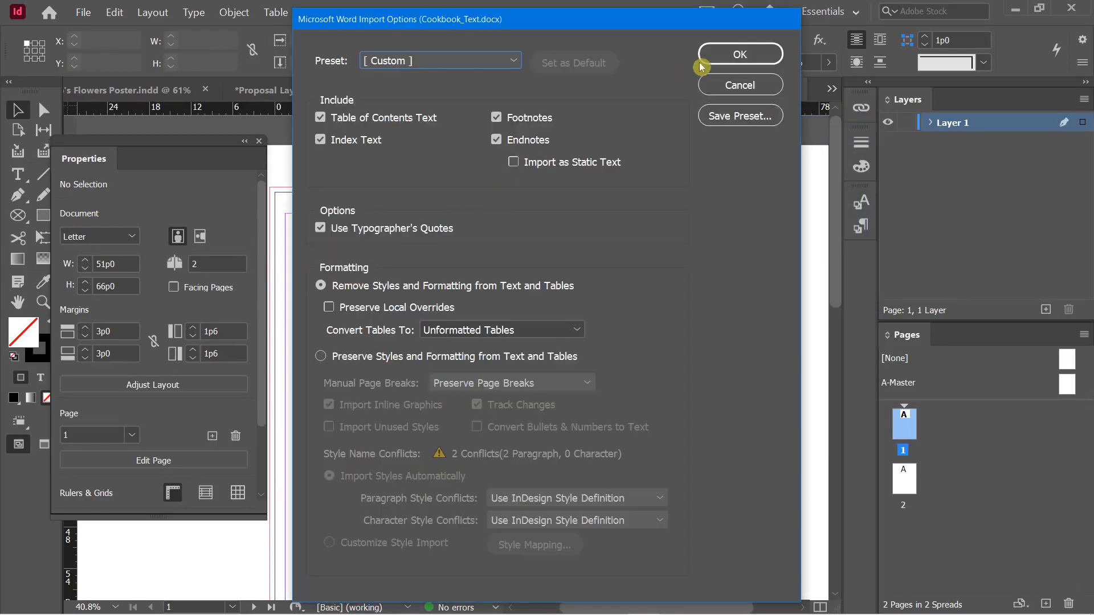
pyautogui.click(709, 55)
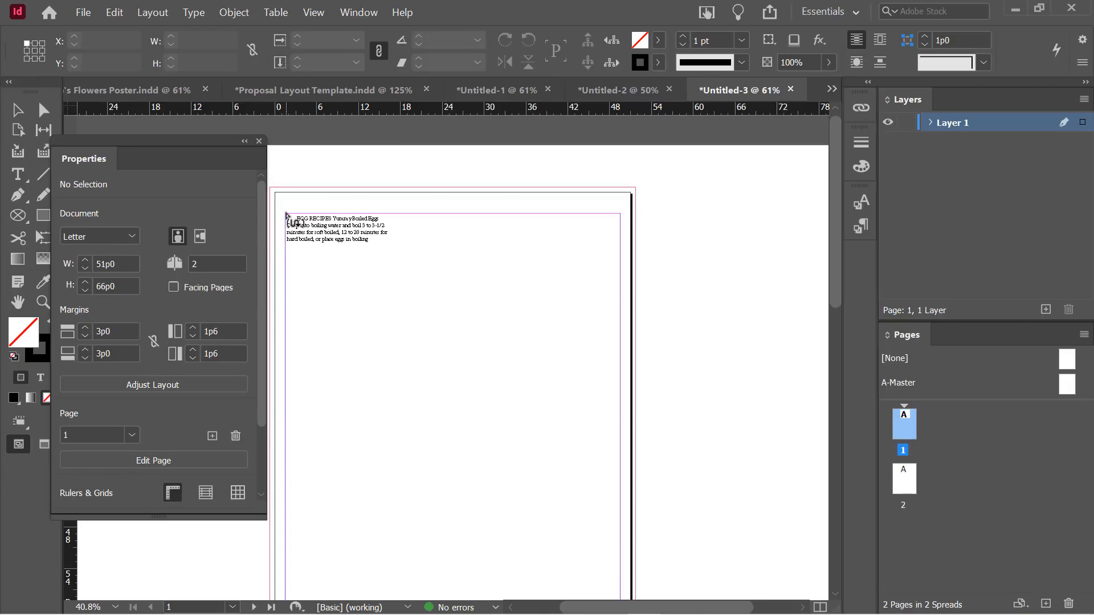
# Autoflow the cookbook text from page 1's top-left margin through seven pages, then go to page 5
pyautogui.keyDown('shift'); pyautogui.click(286, 213); pyautogui.keyUp('shift')
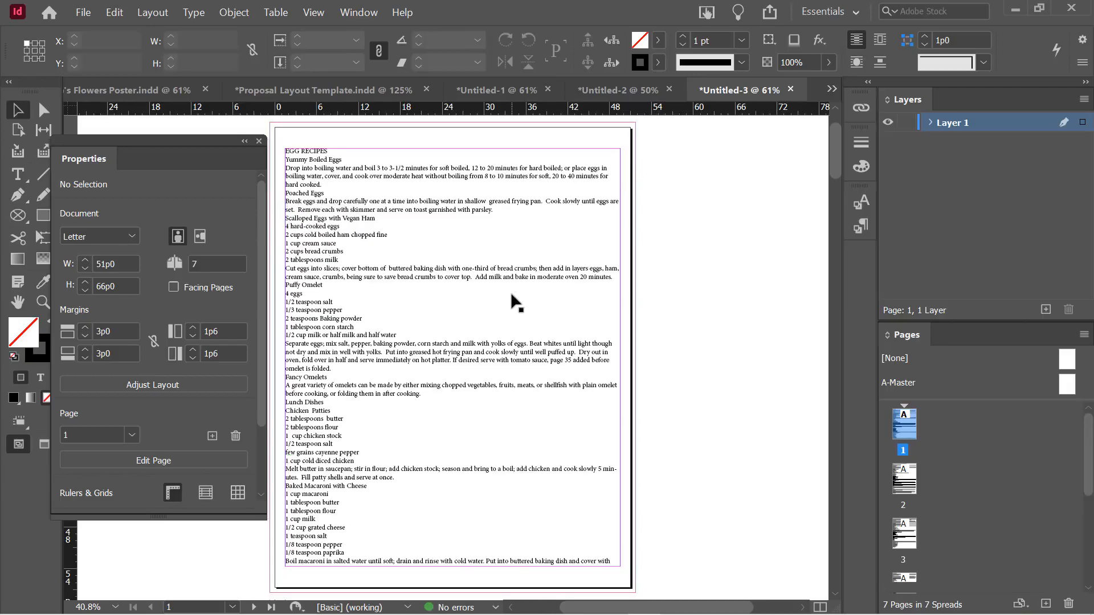
pyautogui.scroll(-8, 513, 294)
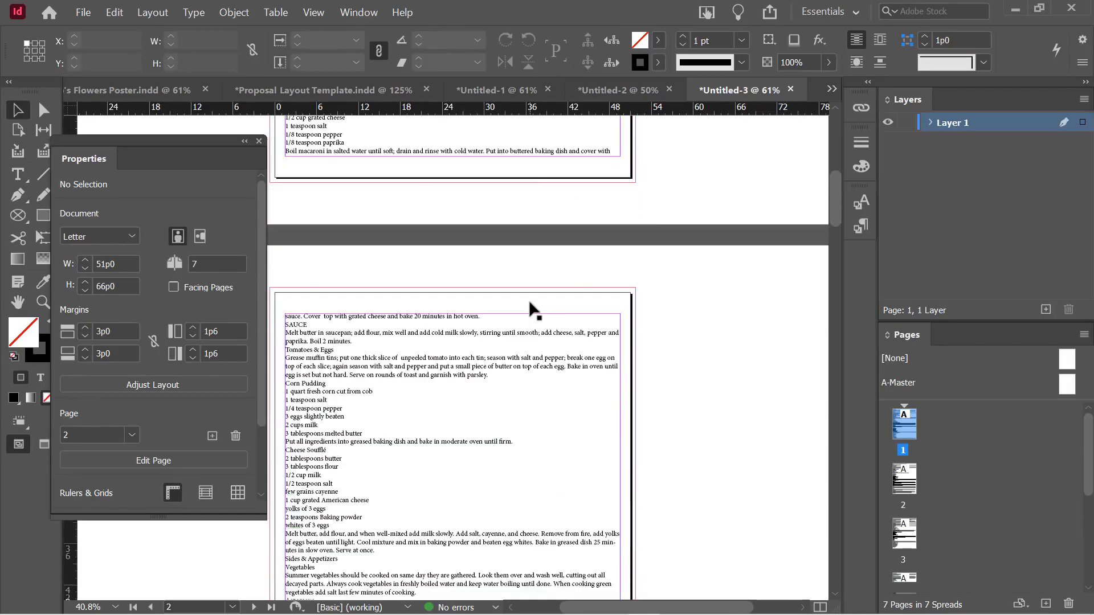
pyautogui.scroll(-8, 529, 300)
pyautogui.scroll(-10, 529, 311)
pyautogui.scroll(-12, 532, 310)
pyautogui.scroll(12, 536, 302)
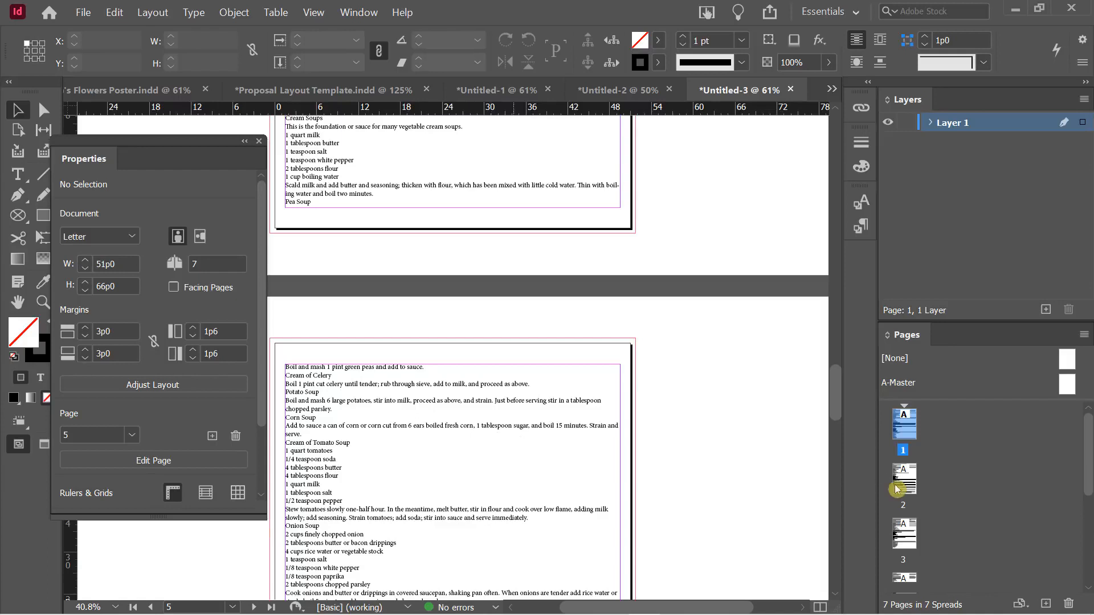
pyautogui.click(696, 408)
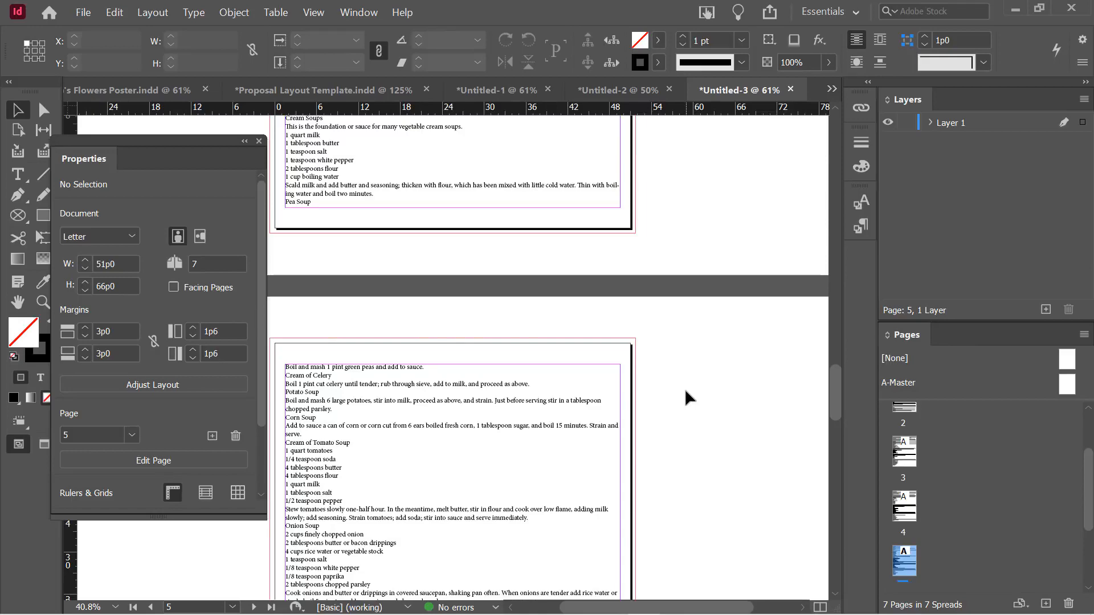
# Set up a new 10-page document with two columns, facing pages and live preview
pyautogui.hotkey('ctrl', 'n')
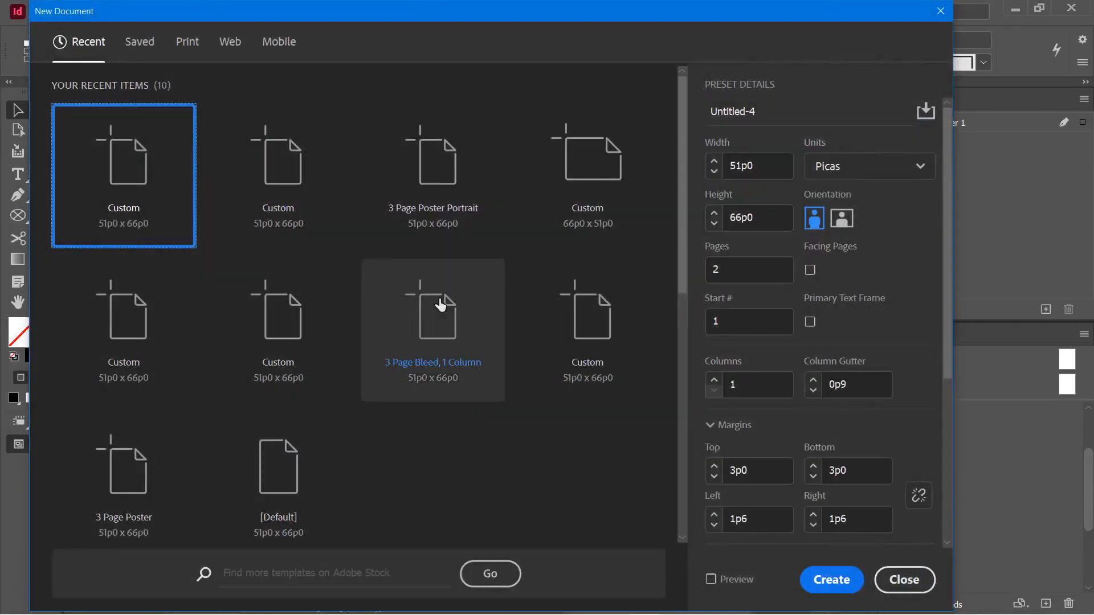
pyautogui.moveTo(739, 271); pyautogui.dragTo(701, 272)
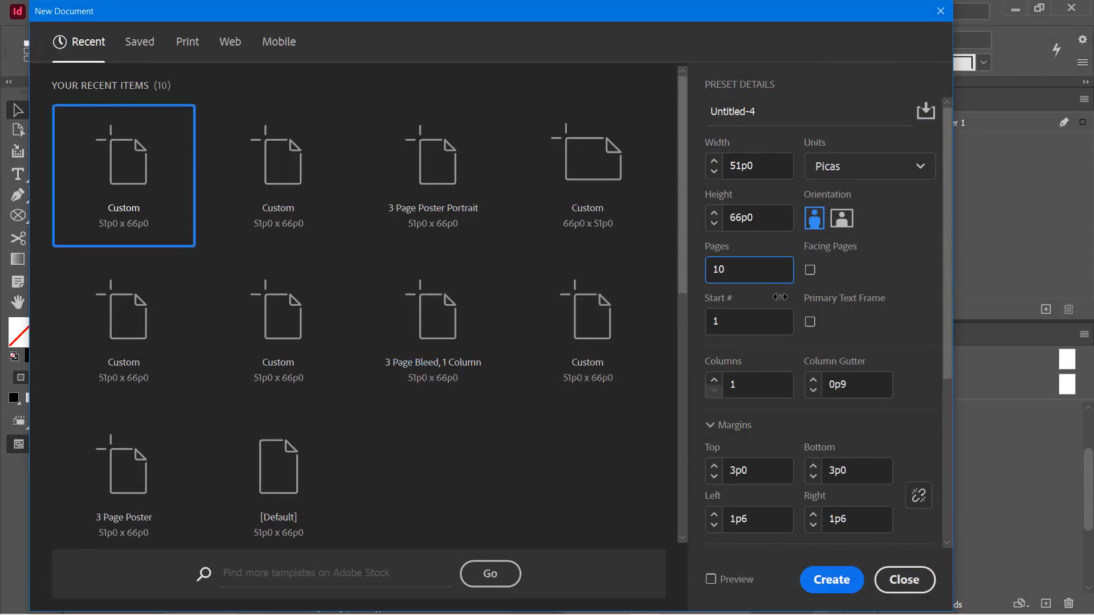
pyautogui.click(714, 379)
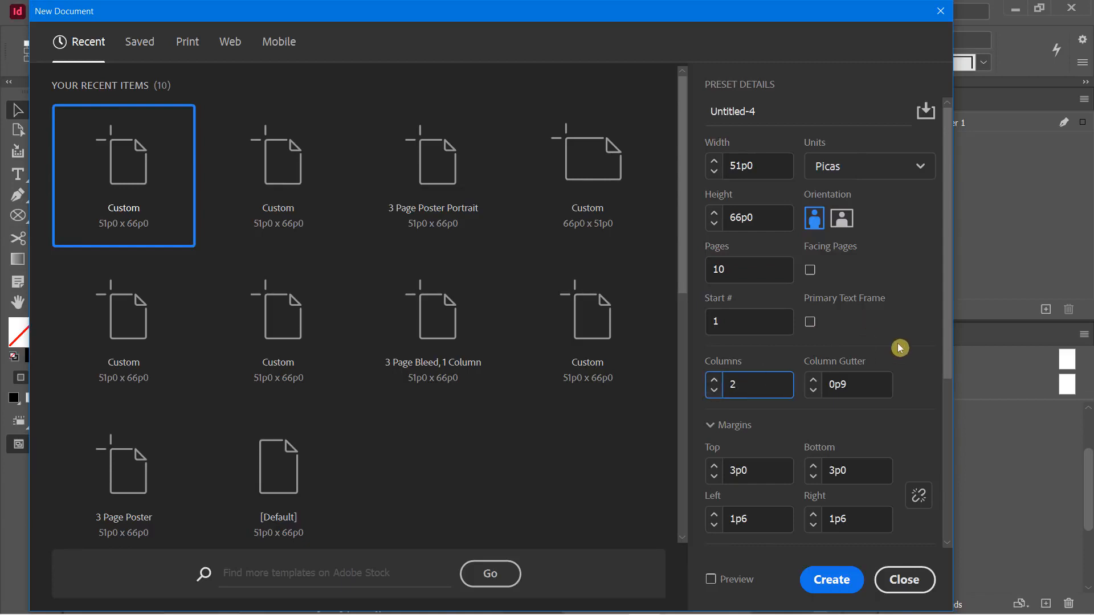
pyautogui.click(811, 271)
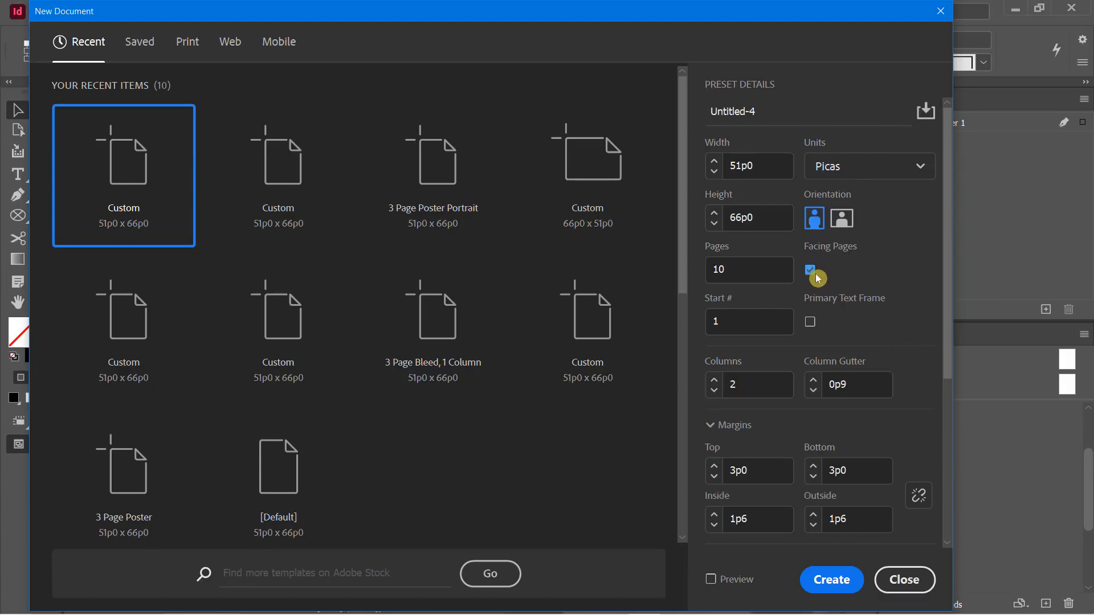
pyautogui.click(710, 579)
pyautogui.moveTo(559, 17)
pyautogui.mouseDown()
pyautogui.moveTo(1018, 74)
pyautogui.moveTo(819, 61)
pyautogui.moveTo(1002, 26)
pyautogui.moveTo(647, 25)
pyautogui.moveTo(571, 13)
pyautogui.mouseUp()
# Switch the document units to inches and set the column gutter to 0.25 in
pyautogui.click(925, 381)
pyautogui.click(926, 381)
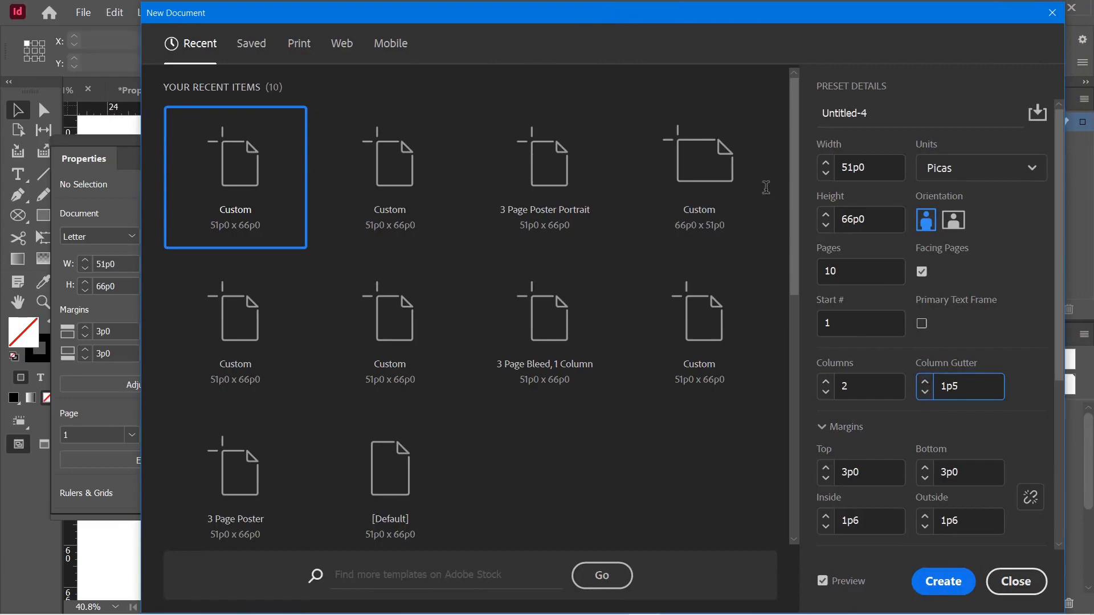
pyautogui.moveTo(539, 13); pyautogui.dragTo(631, 35)
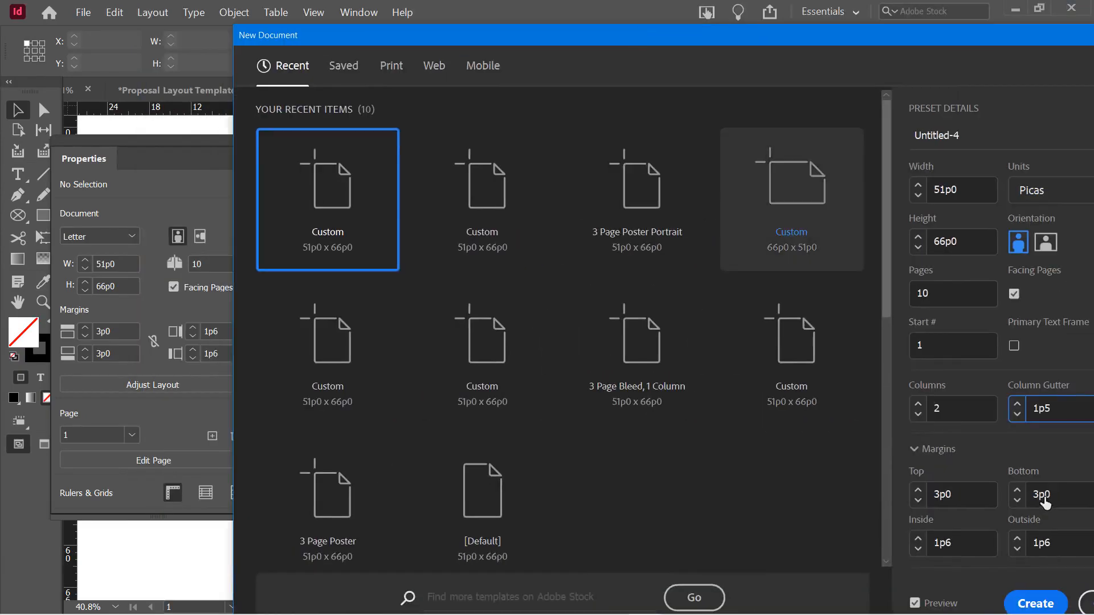
pyautogui.click(1041, 182)
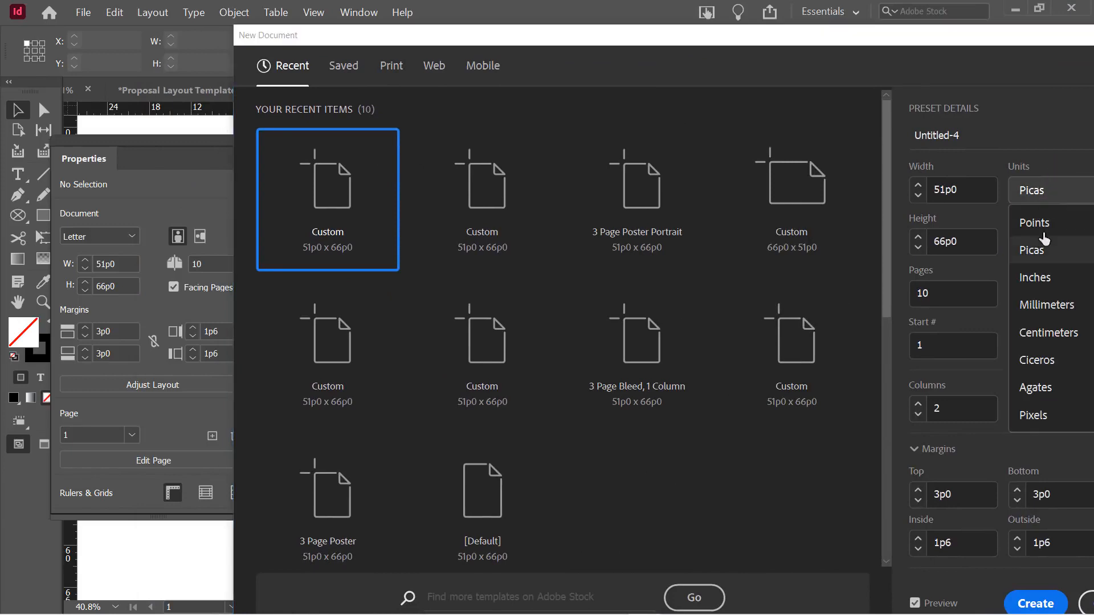
pyautogui.click(1033, 263)
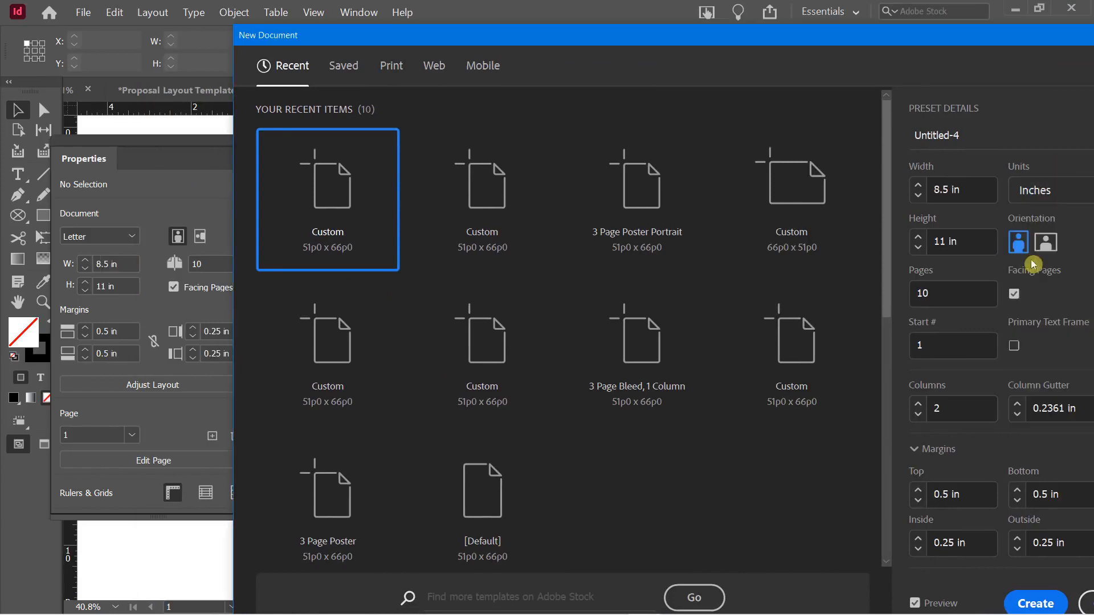
pyautogui.click(1017, 403)
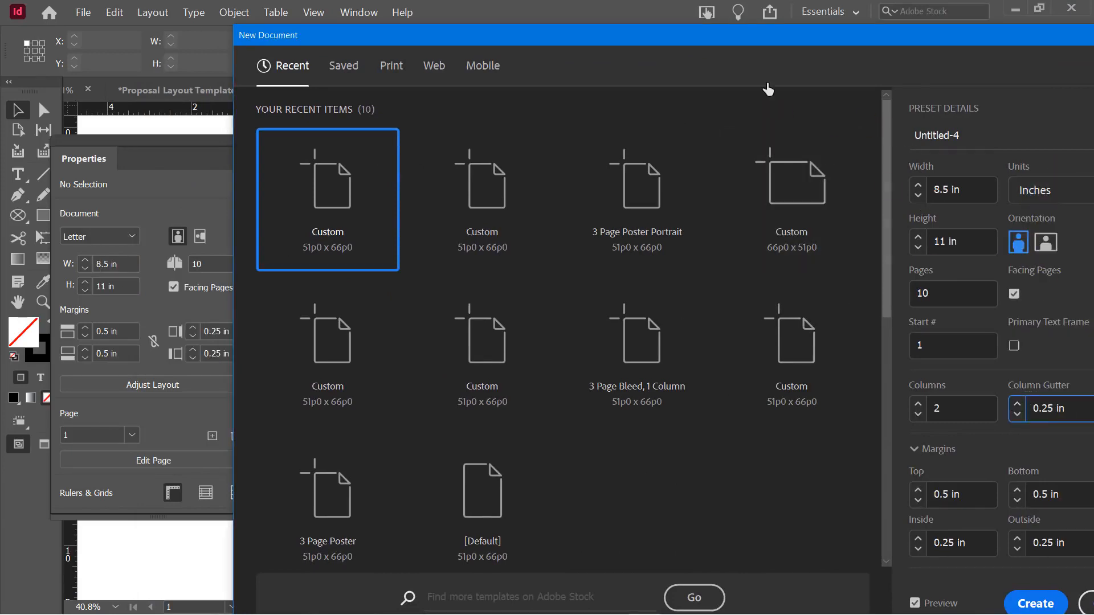
pyautogui.moveTo(659, 35); pyautogui.dragTo(701, 10)
pyautogui.click(1018, 587)
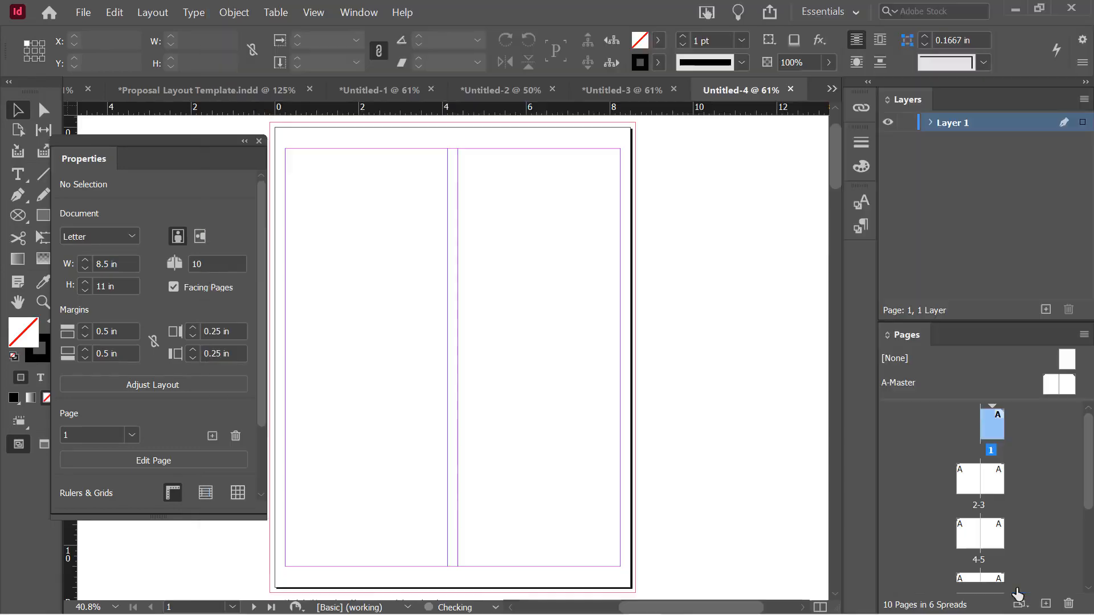
pyautogui.scroll(-5, 585, 313)
pyautogui.scroll(-2, 586, 313)
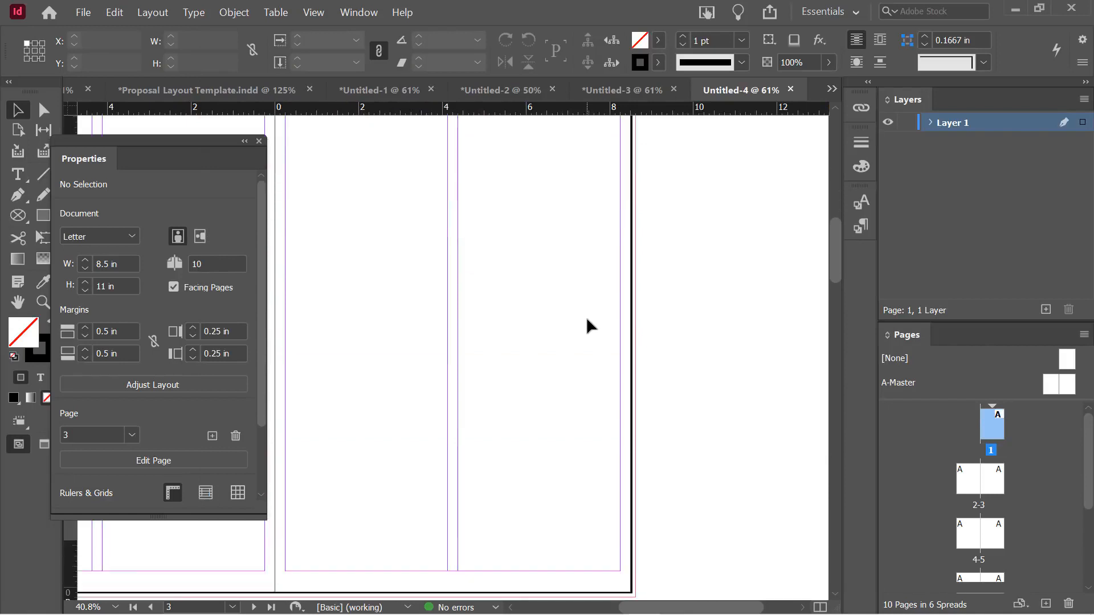
pyautogui.scroll(8, 585, 316)
pyautogui.scroll(-2, 564, 324)
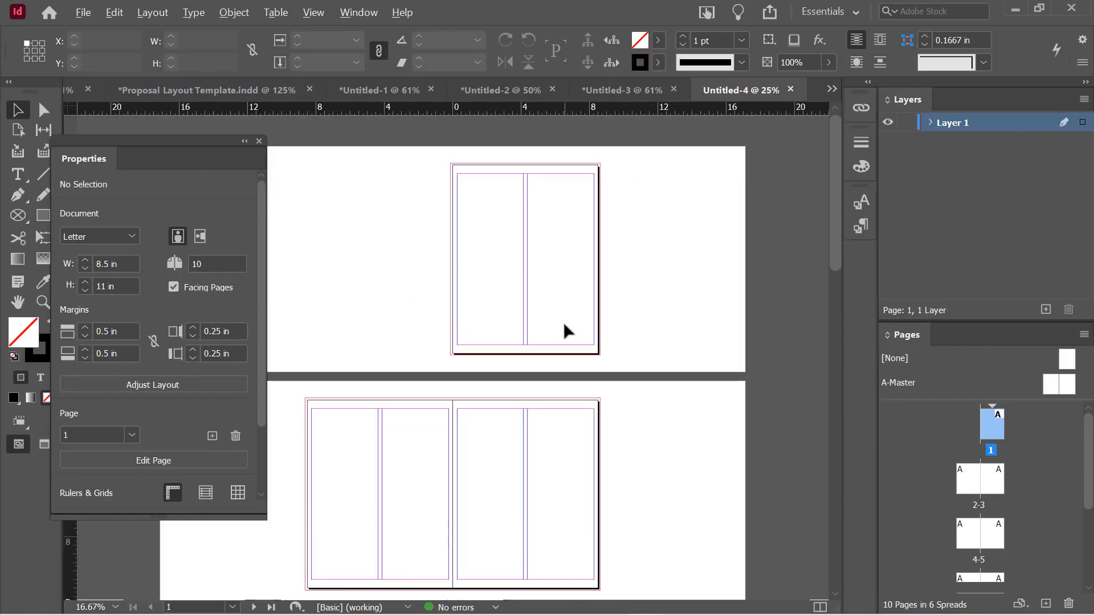
pyautogui.scroll(-3, 510, 394)
pyautogui.scroll(3, 510, 394)
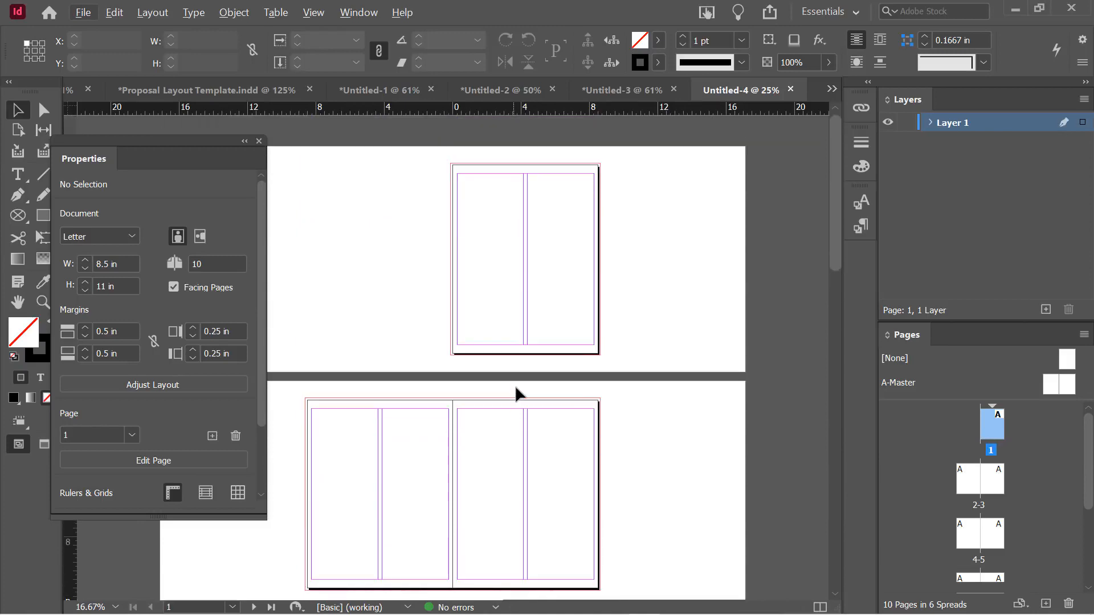
pyautogui.scroll(2, 514, 387)
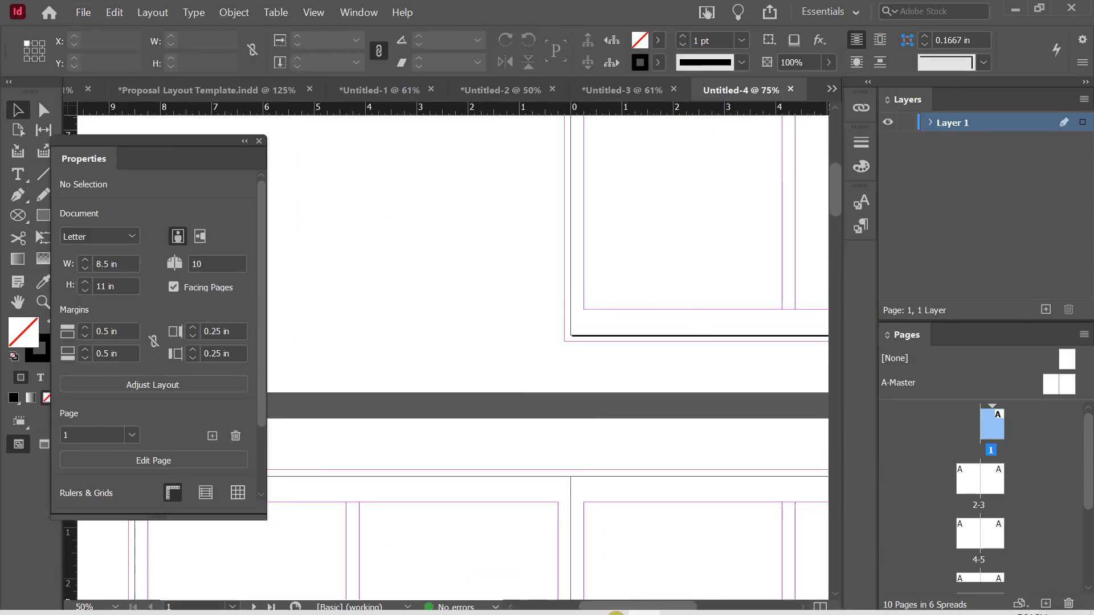
pyautogui.scroll(2, 538, 288)
pyautogui.scroll(2, 538, 288)
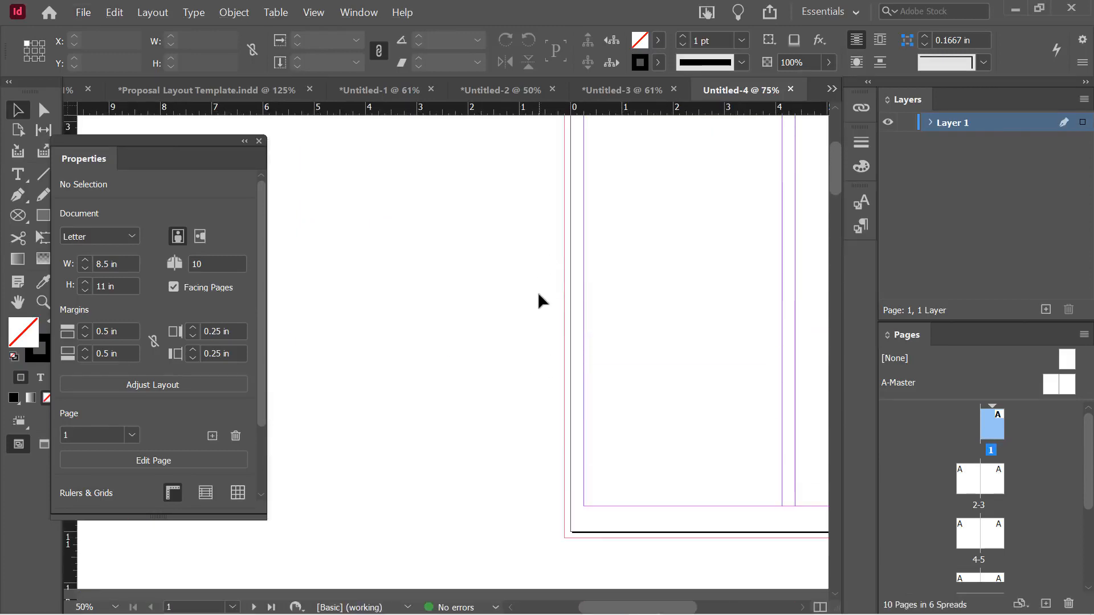
pyautogui.moveTo(620, 610); pyautogui.dragTo(645, 608)
pyautogui.scroll(-4, 539, 340)
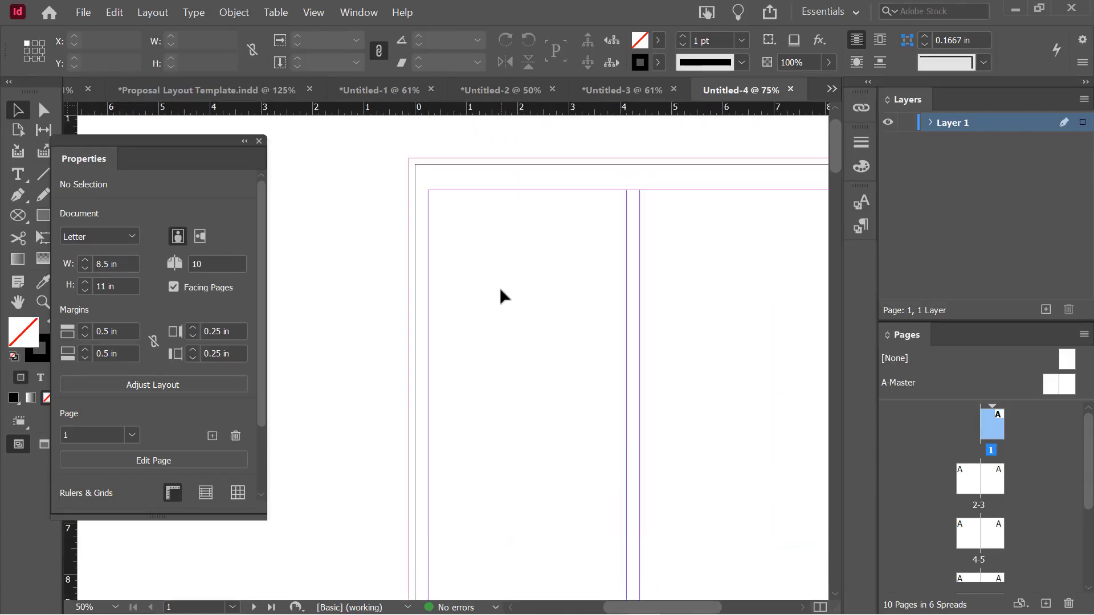
pyautogui.scroll(-1, 653, 336)
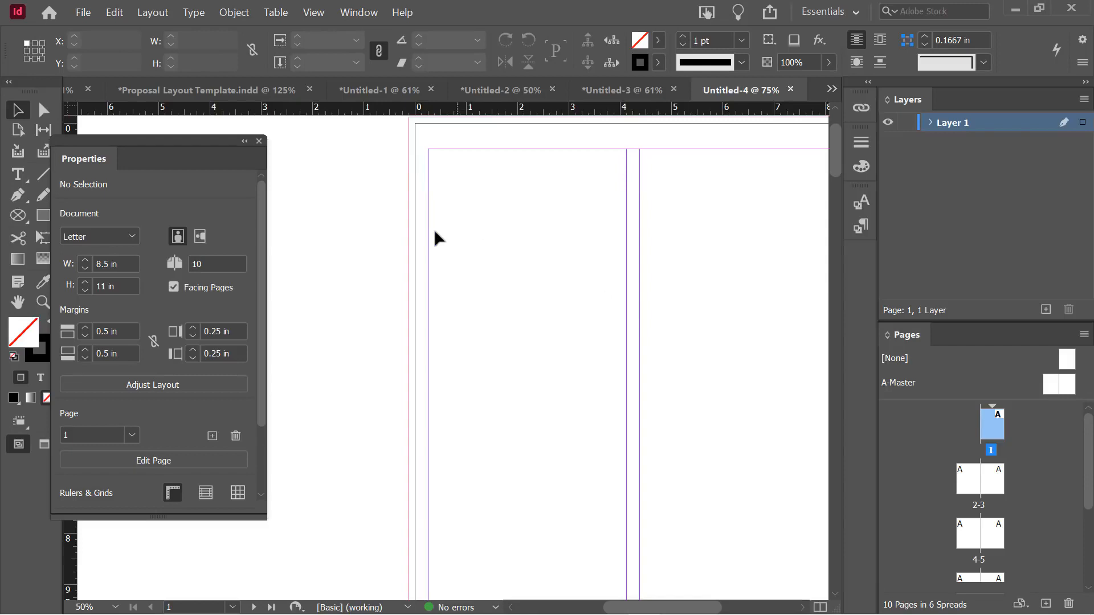
pyautogui.moveTo(479, 237); pyautogui.dragTo(409, 243)
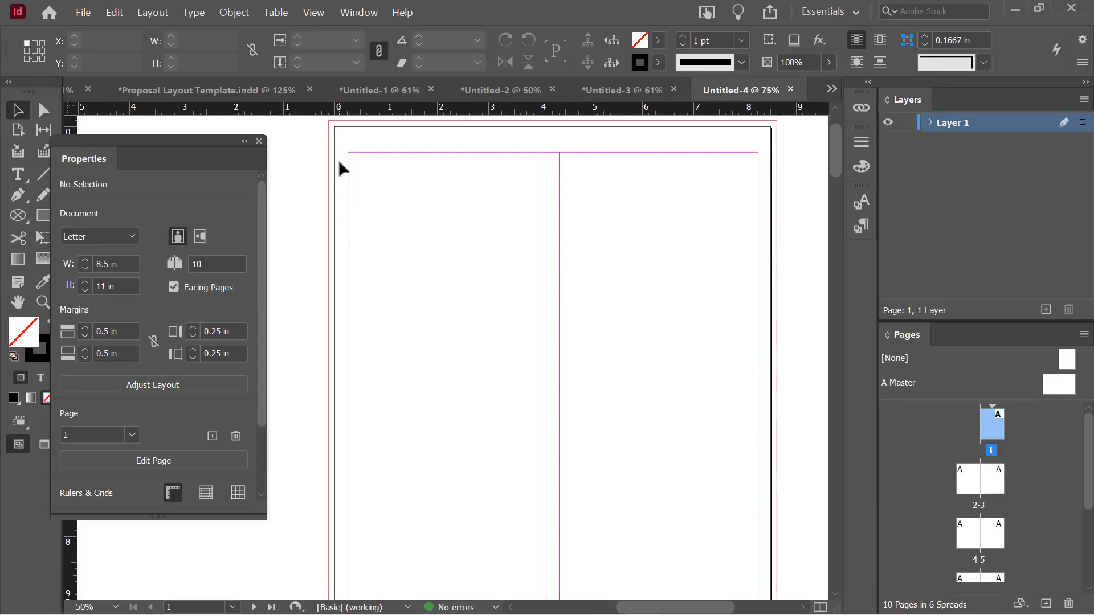
pyautogui.hotkey('ctrl', 'd')
# Import Cookbook_Text with its Word options and autoflow it from page 1's top-left margin
pyautogui.scroll(-1, 766, 303)
pyautogui.click(501, 377)
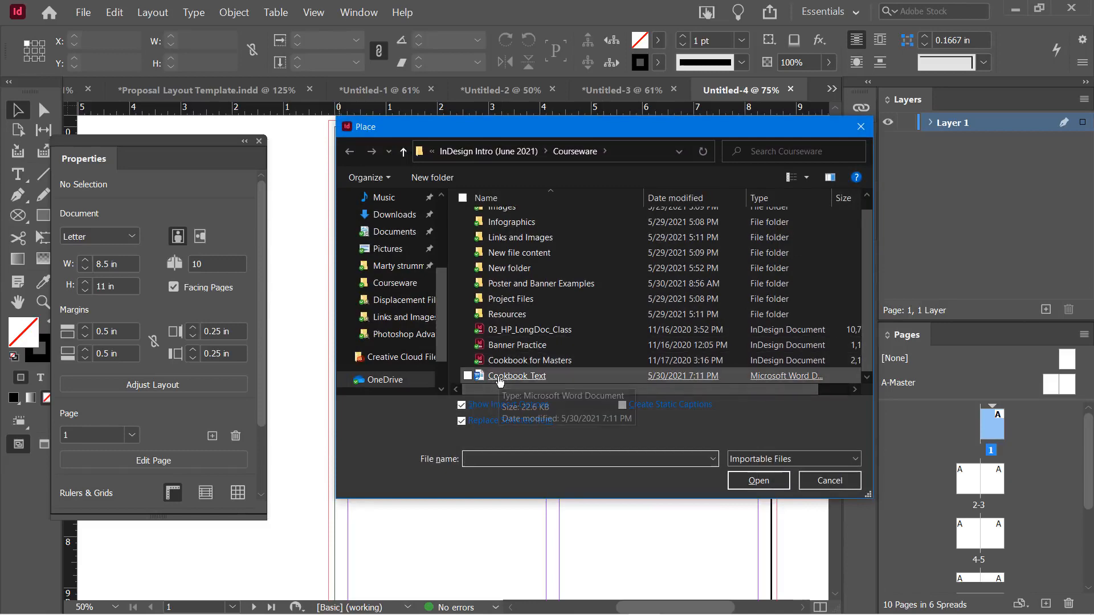
pyautogui.doubleClick(502, 380)
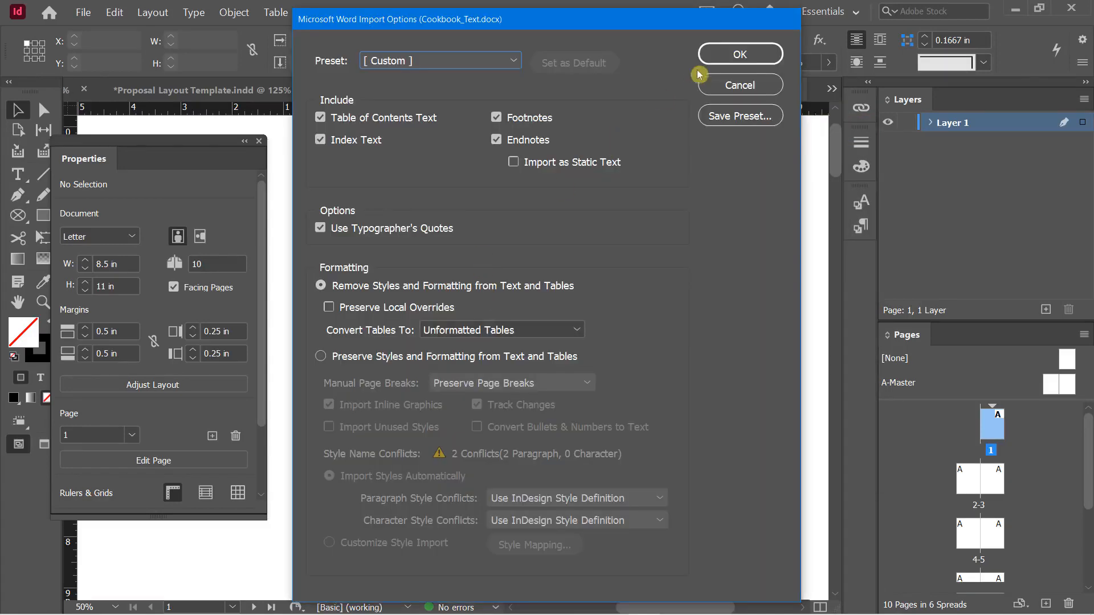
pyautogui.click(727, 59)
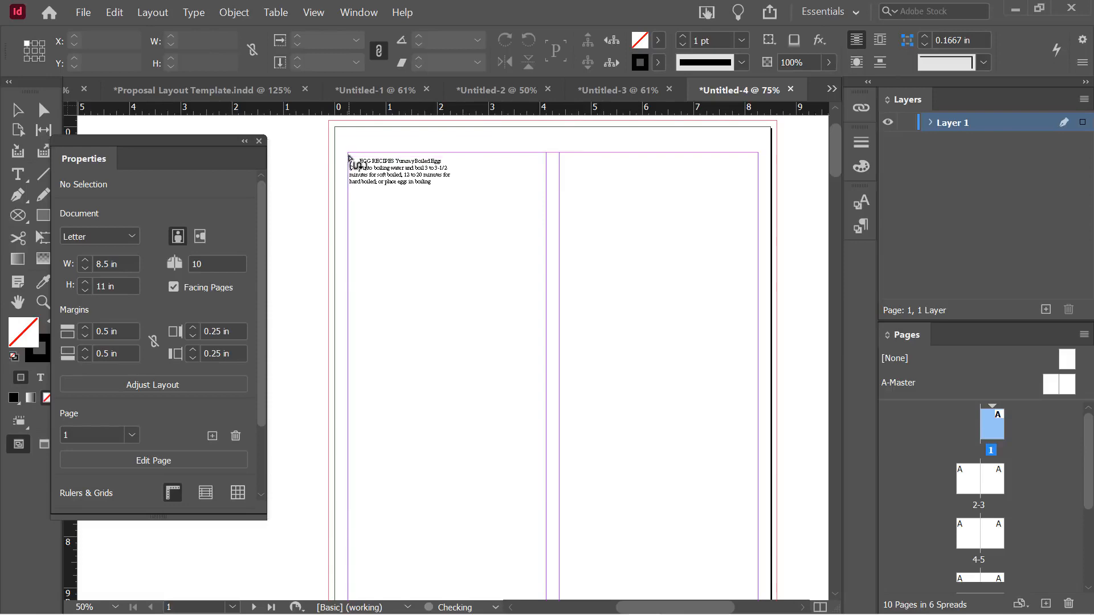
pyautogui.keyDown('shift'); pyautogui.click(348, 154); pyautogui.keyUp('shift')
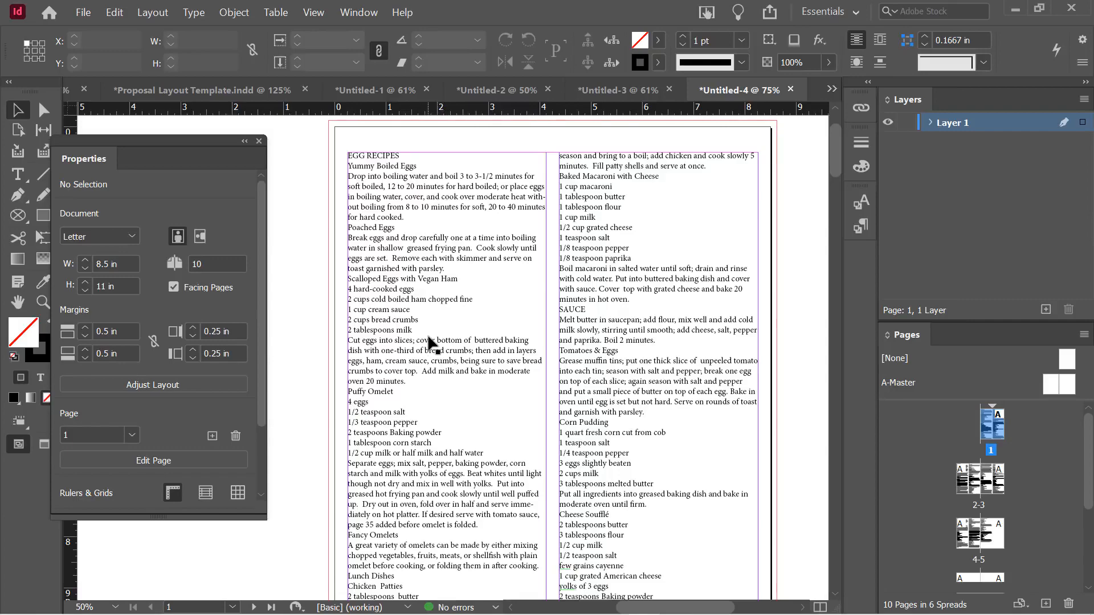
pyautogui.scroll(-10, 428, 337)
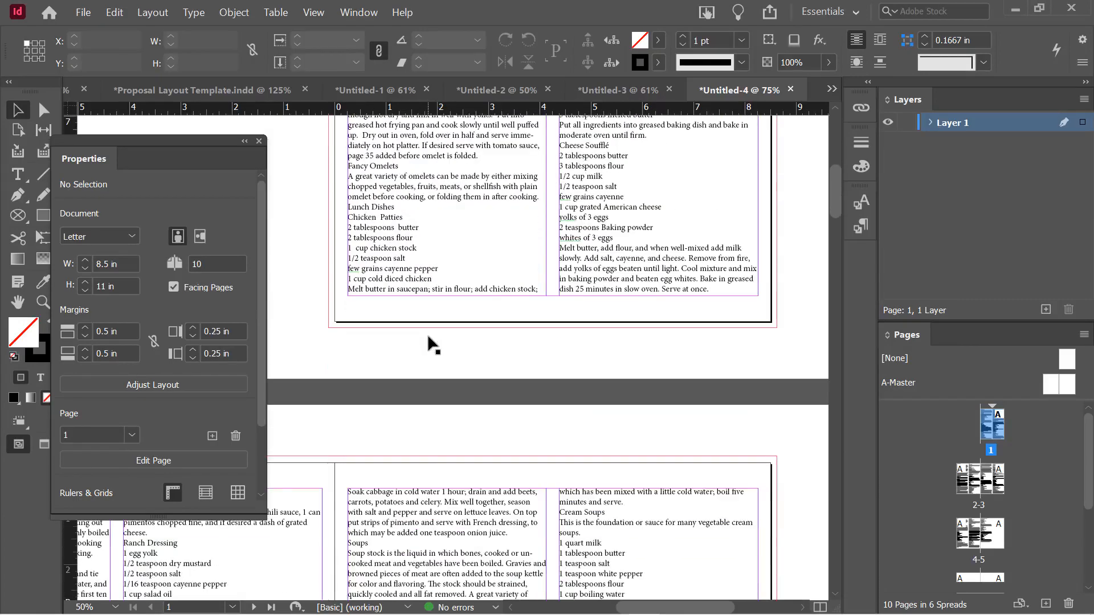
pyautogui.scroll(-8, 428, 337)
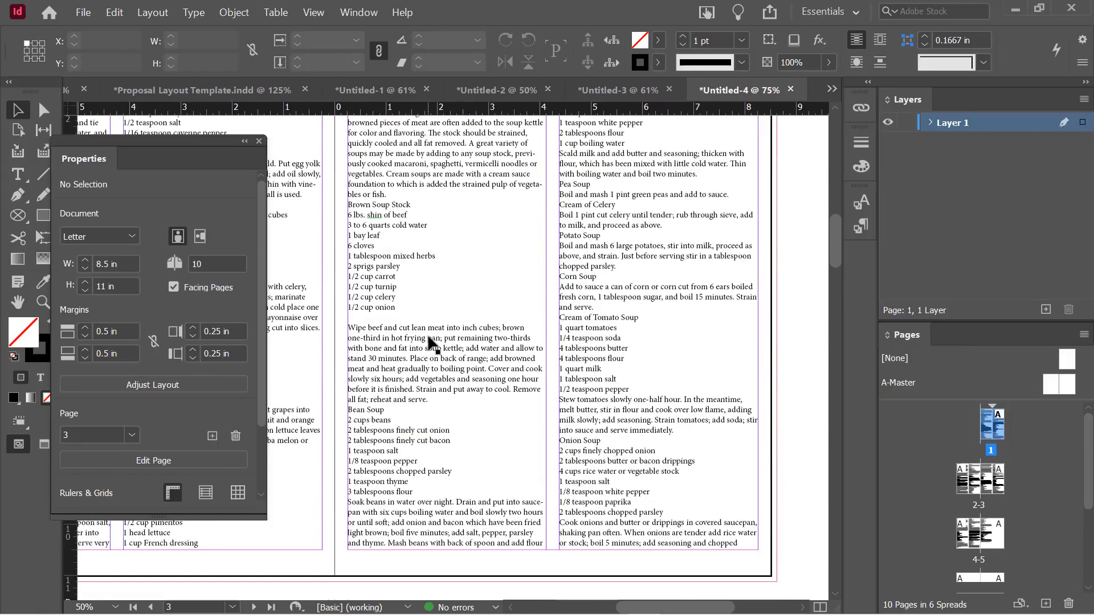
pyautogui.scroll(-10, 428, 342)
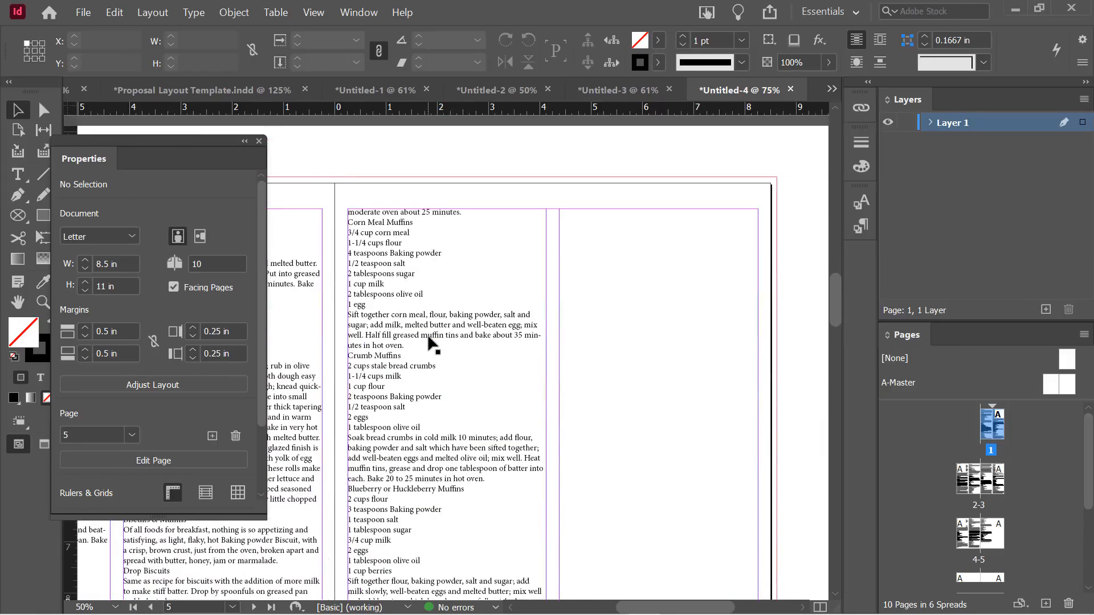
pyautogui.scroll(-2, 431, 343)
pyautogui.moveTo(652, 606); pyautogui.dragTo(582, 605)
pyautogui.scroll(4, 435, 277)
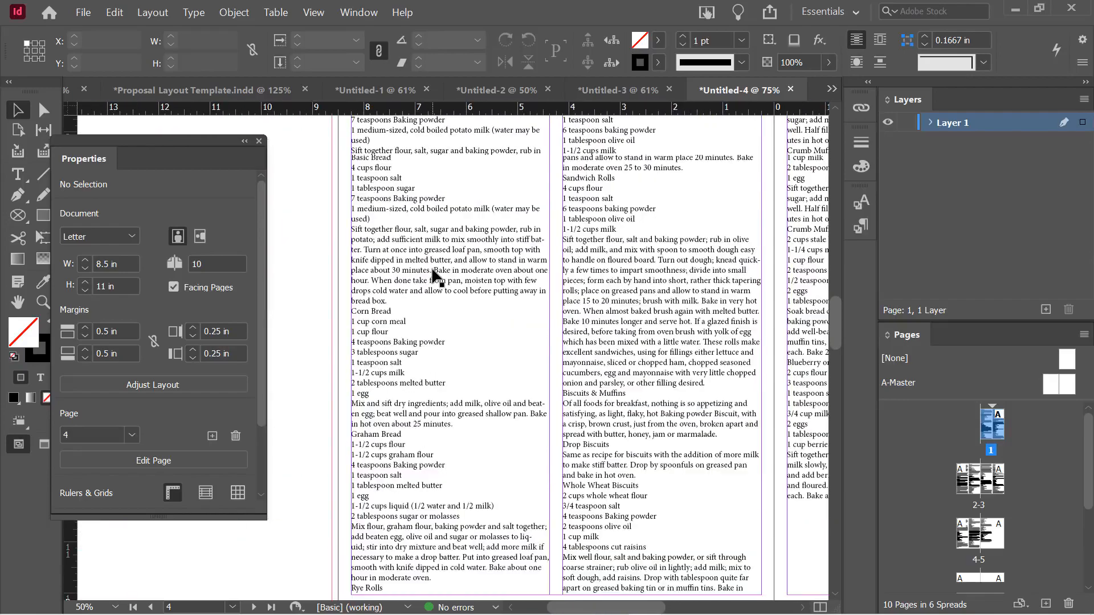
pyautogui.scroll(8, 436, 278)
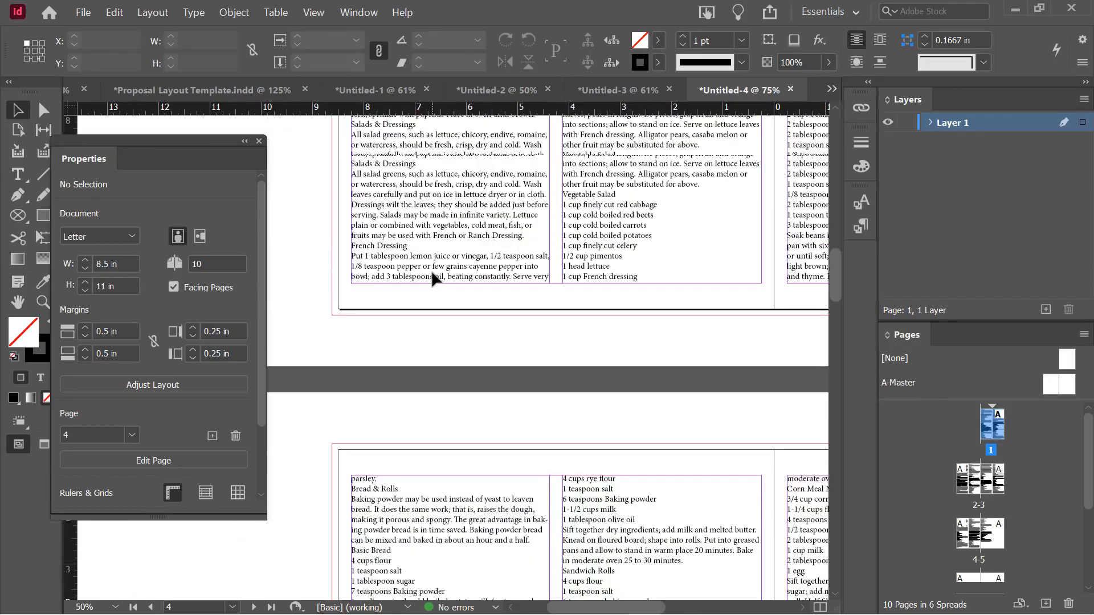
pyautogui.scroll(10, 432, 277)
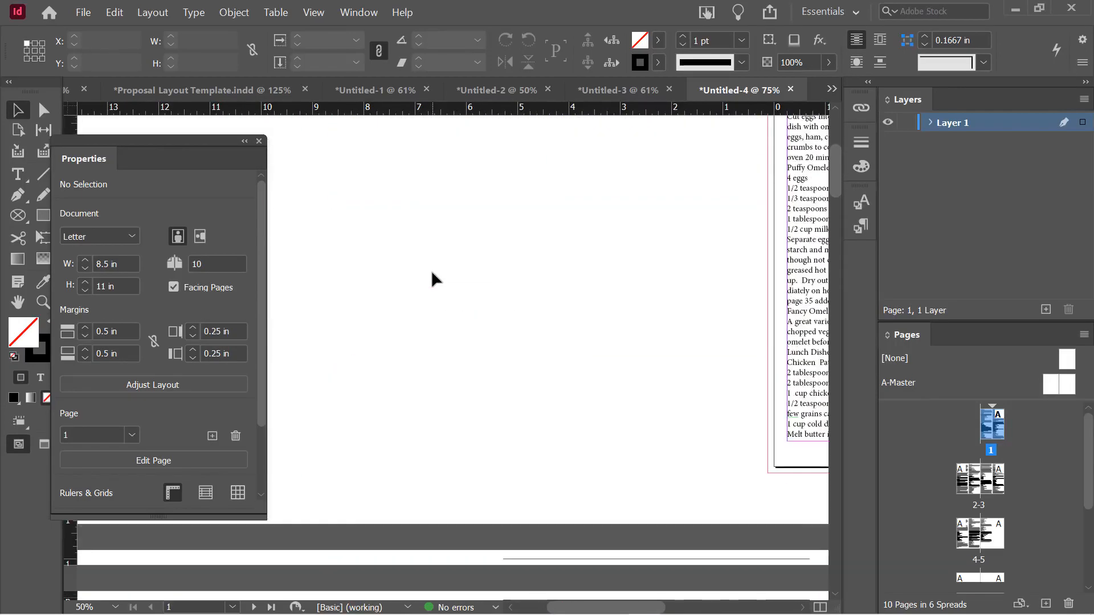
pyautogui.scroll(-4, 431, 273)
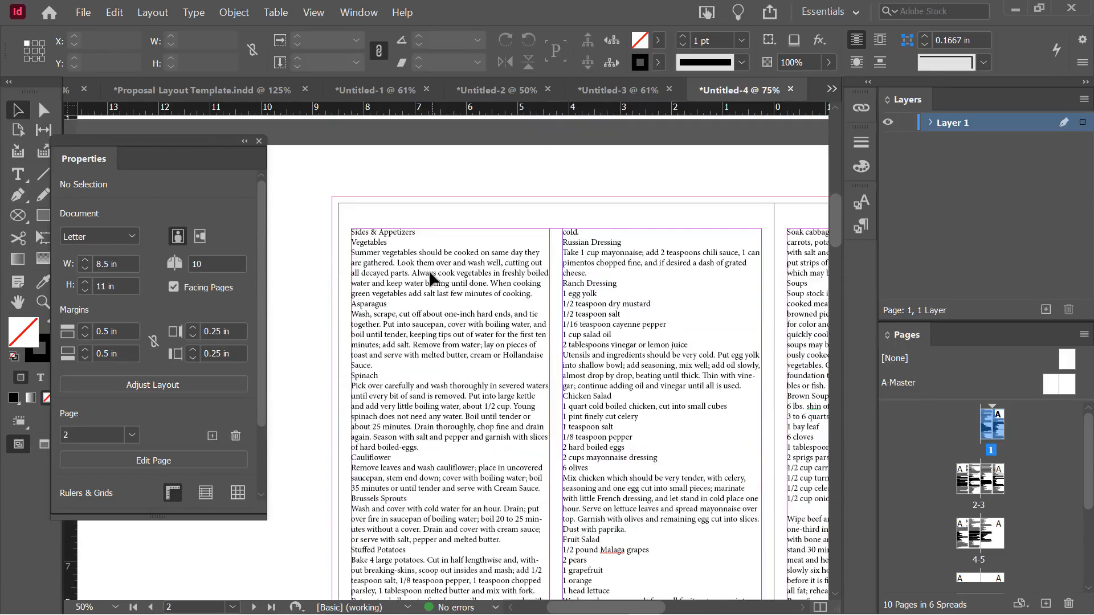
pyautogui.scroll(-2, 433, 277)
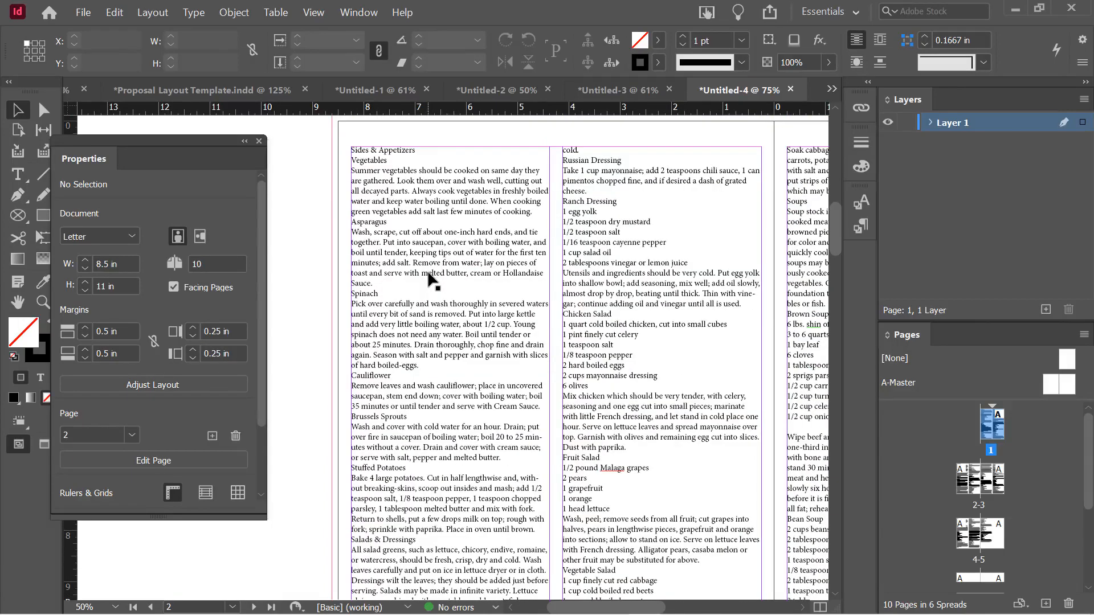
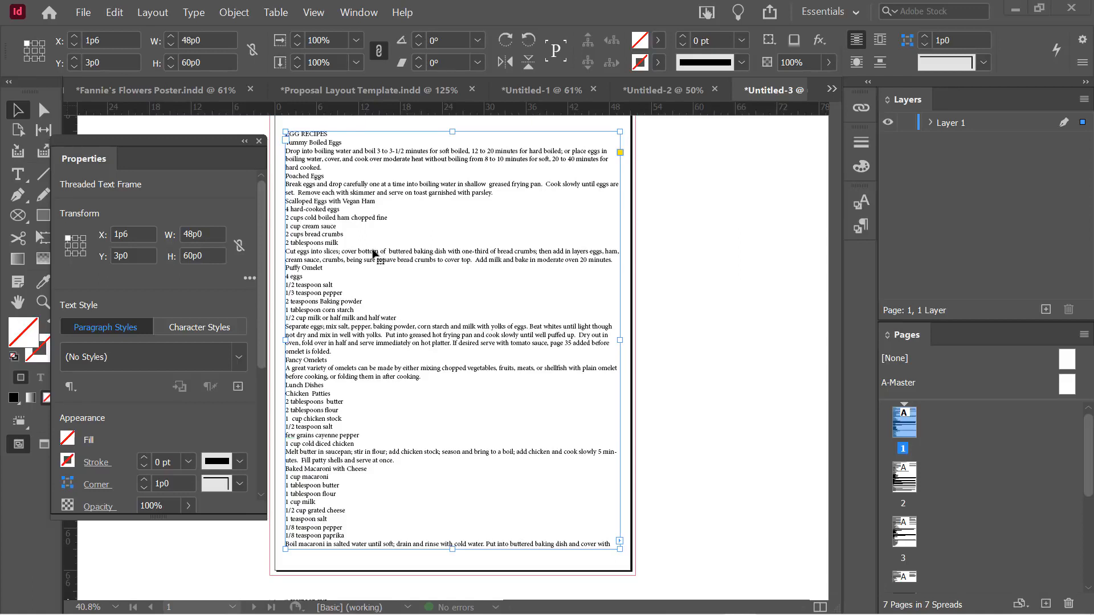
# Look at the Untitled-4 document, then return to the Untitled-3 egg recipes document
pyautogui.click(832, 89)
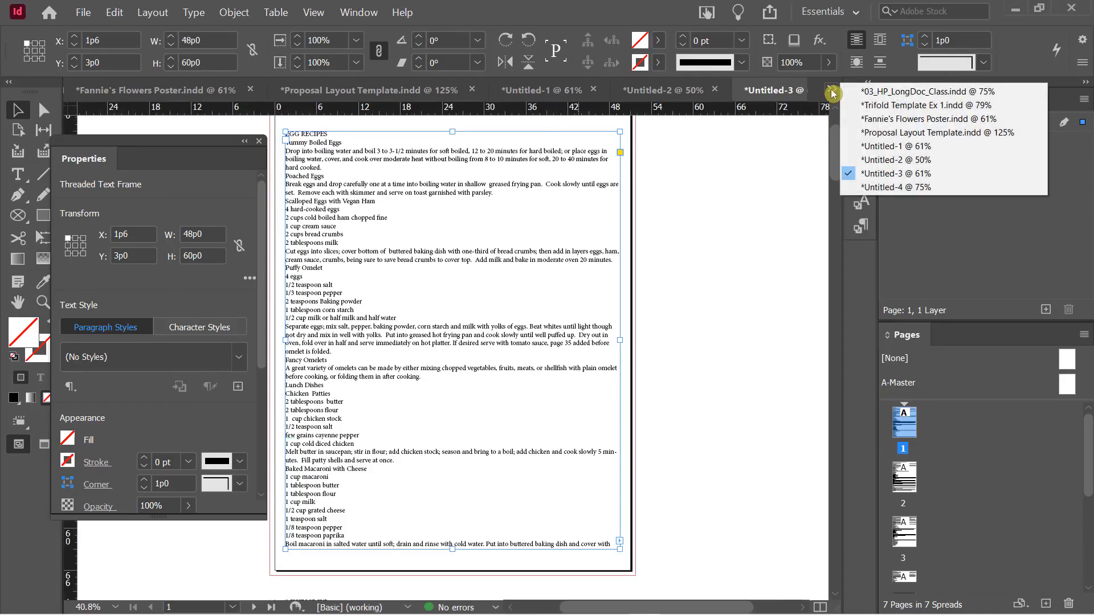
pyautogui.click(871, 187)
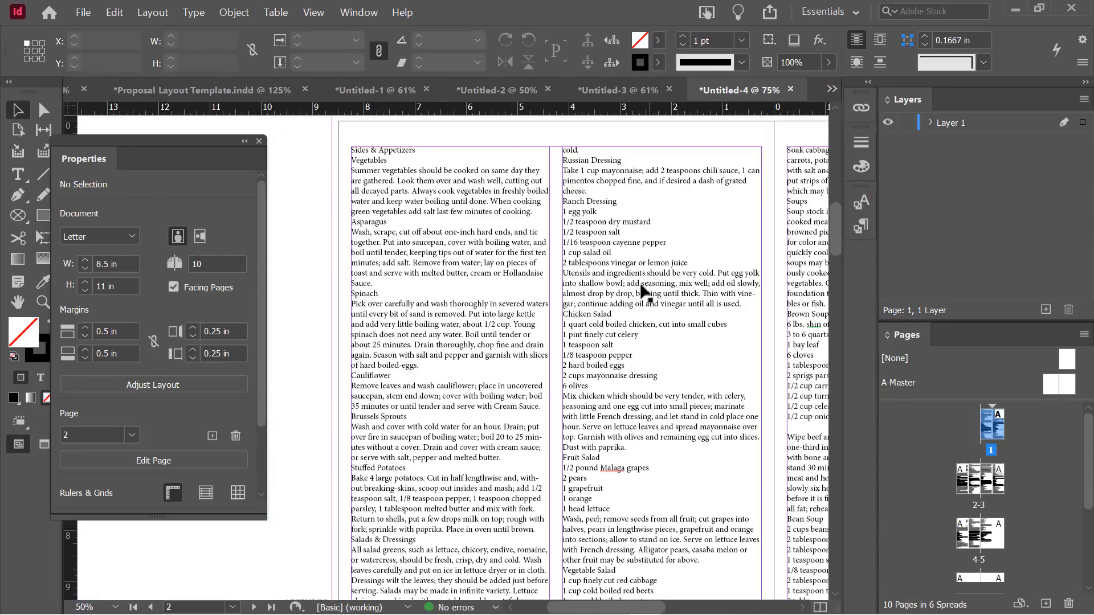
pyautogui.click(618, 90)
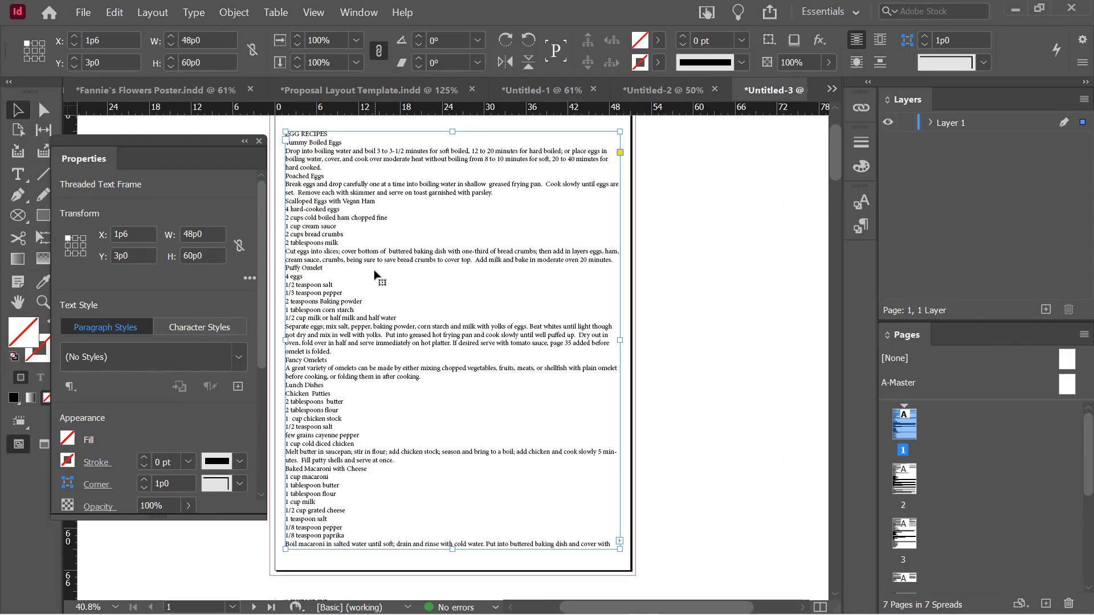
# Set the EGG RECIPES frame to 2 columns in Text Frame Options, briefly trying 3
pyautogui.rightClick(314, 200)
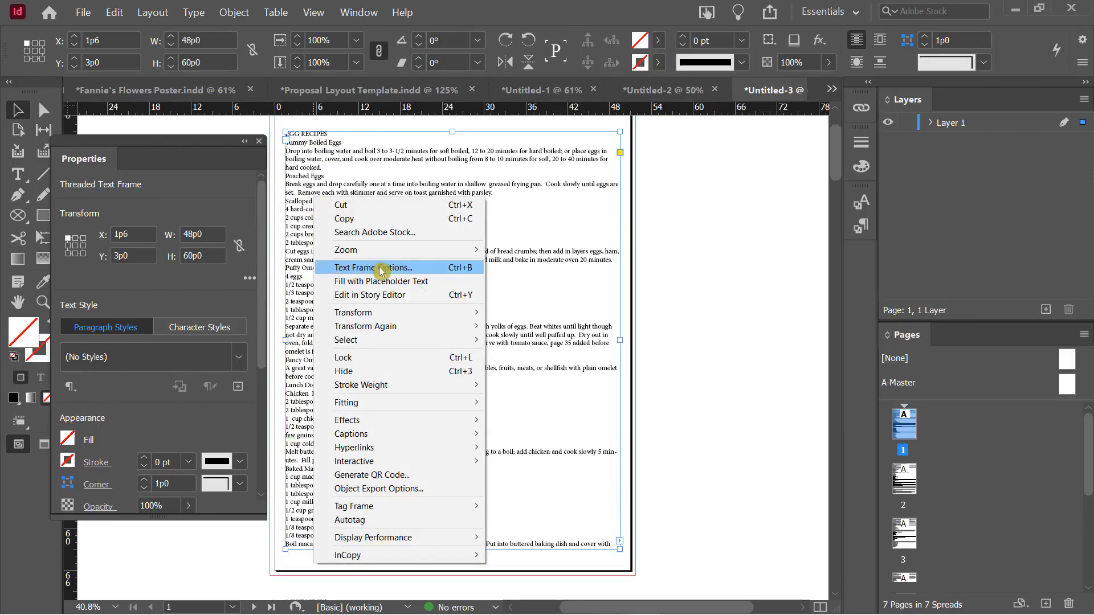
pyautogui.click(439, 268)
pyautogui.moveTo(811, 95); pyautogui.dragTo(659, 96)
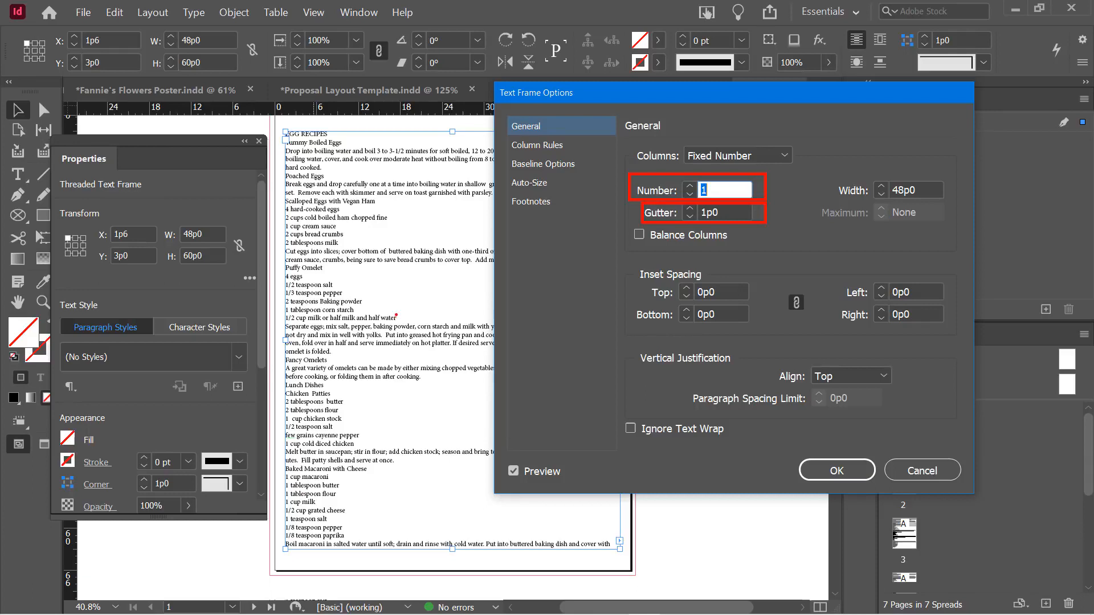
pyautogui.moveTo(658, 97); pyautogui.dragTo(797, 108)
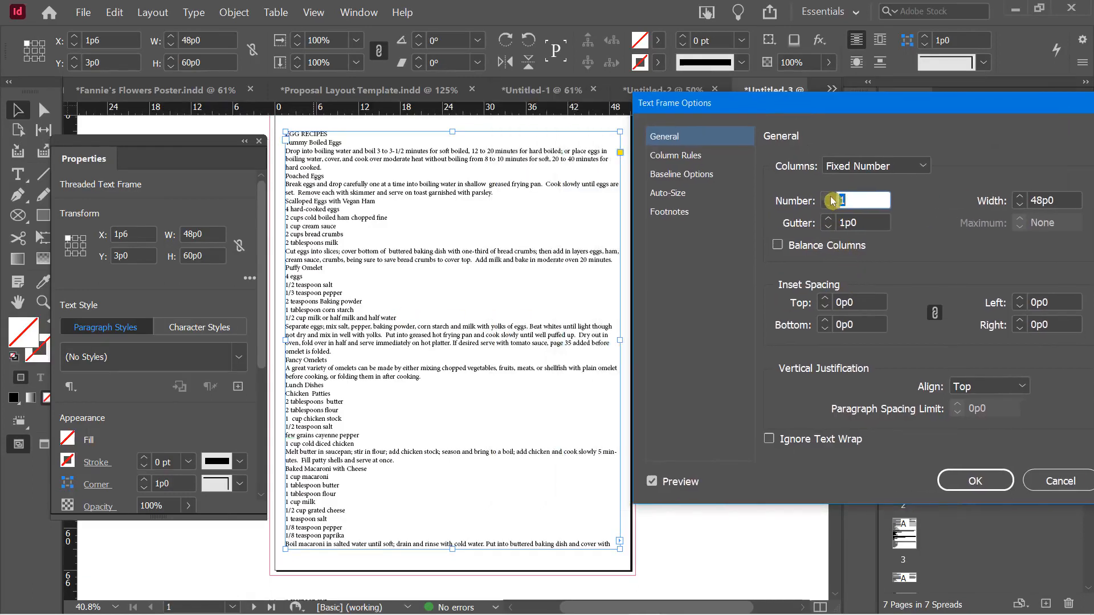
pyautogui.write('2')
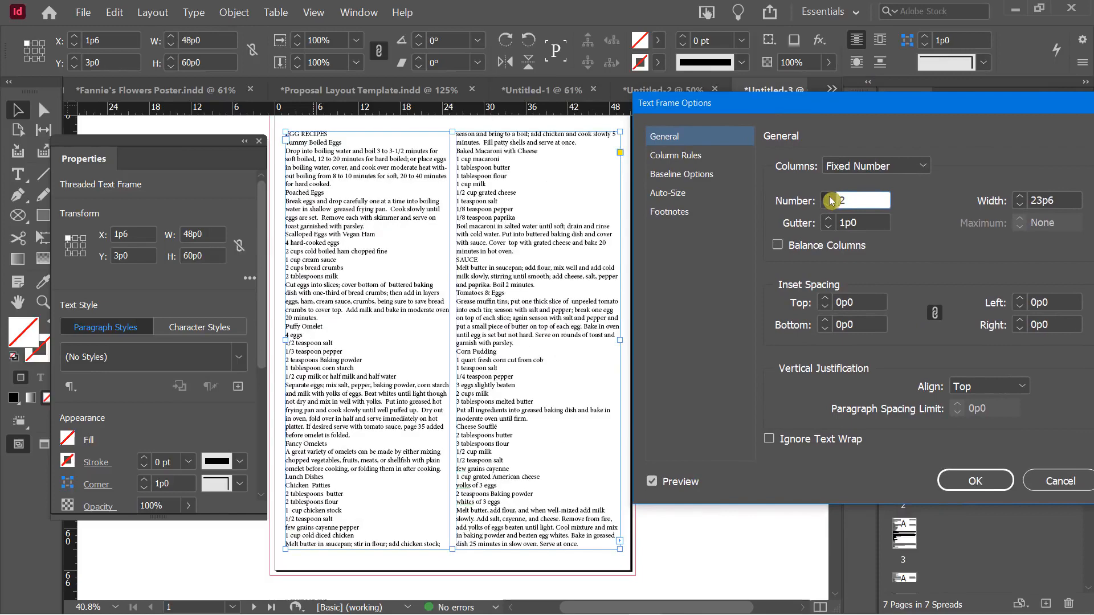
pyautogui.click(832, 201)
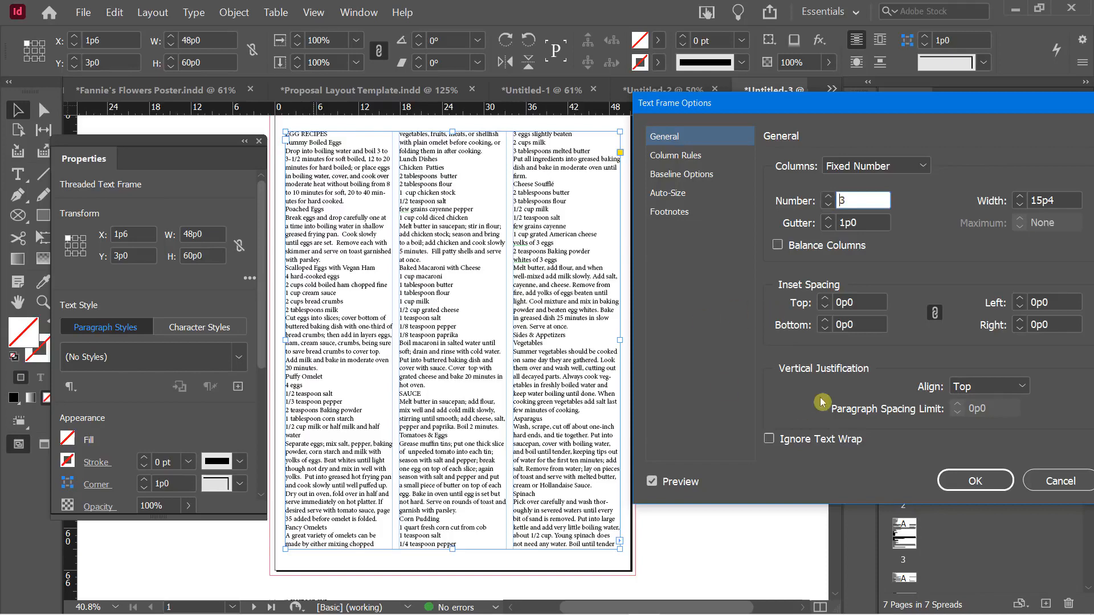
pyautogui.click(830, 206)
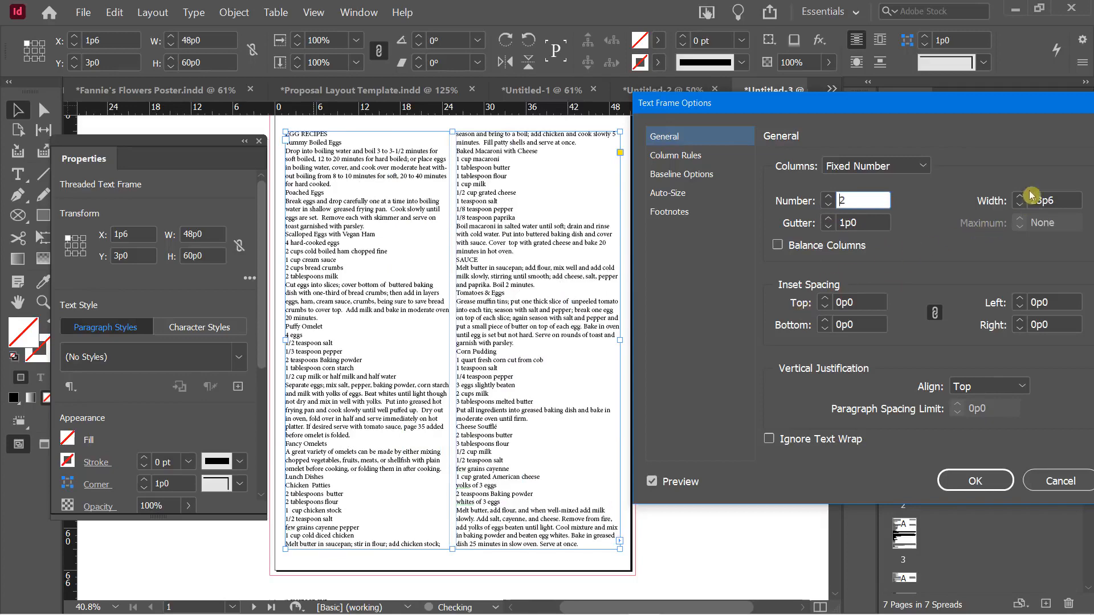
# Raise the column gutter from 1p0 to 2p10 and apply the two-column settings
pyautogui.click(828, 220)
pyautogui.click(828, 220)
pyautogui.click(828, 220)
pyautogui.click(828, 220)
pyautogui.click(828, 220)
pyautogui.click(828, 220)
pyautogui.click(827, 219)
pyautogui.click(828, 220)
pyautogui.click(828, 220)
pyautogui.click(828, 220)
pyautogui.click(828, 220)
pyautogui.click(828, 220)
pyautogui.click(827, 220)
pyautogui.click(828, 220)
pyautogui.click(828, 220)
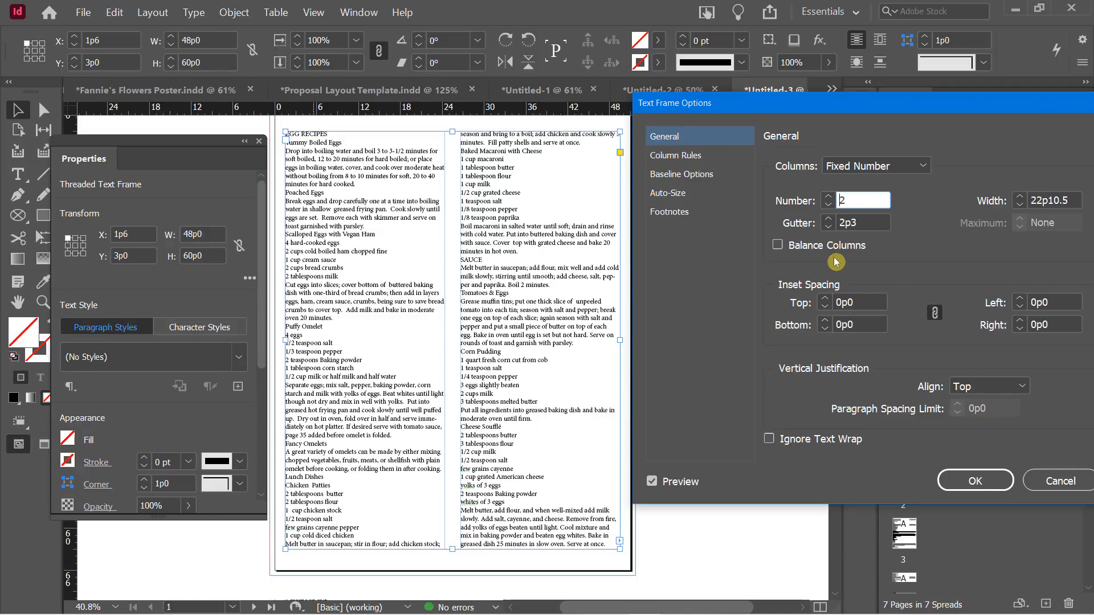
pyautogui.click(830, 219)
pyautogui.click(830, 219)
pyautogui.click(829, 219)
pyautogui.click(830, 219)
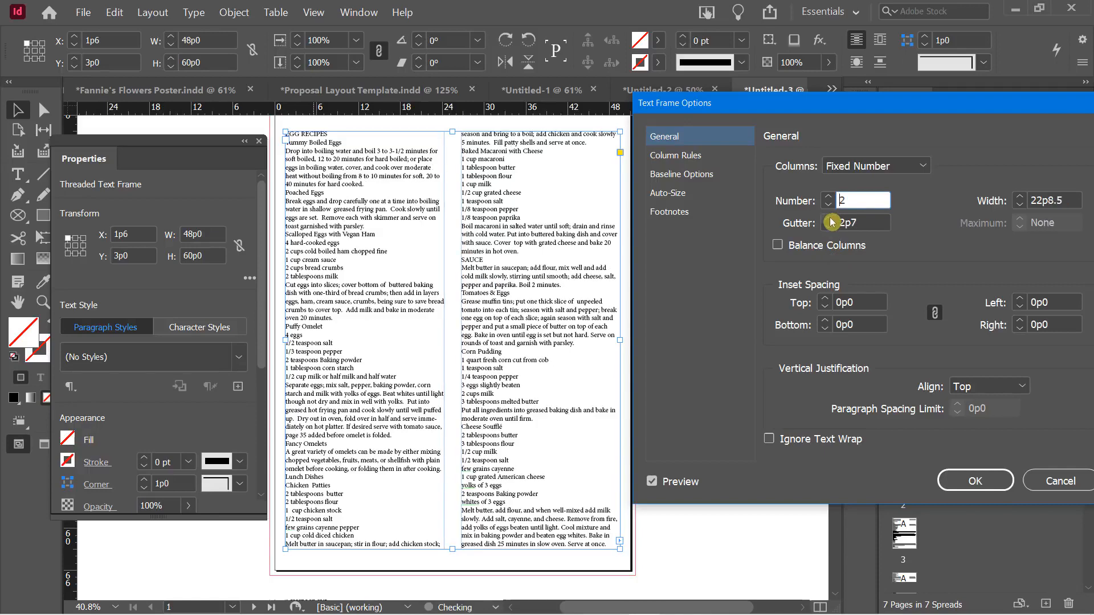
pyautogui.click(831, 221)
pyautogui.click(831, 221)
pyautogui.click(831, 221)
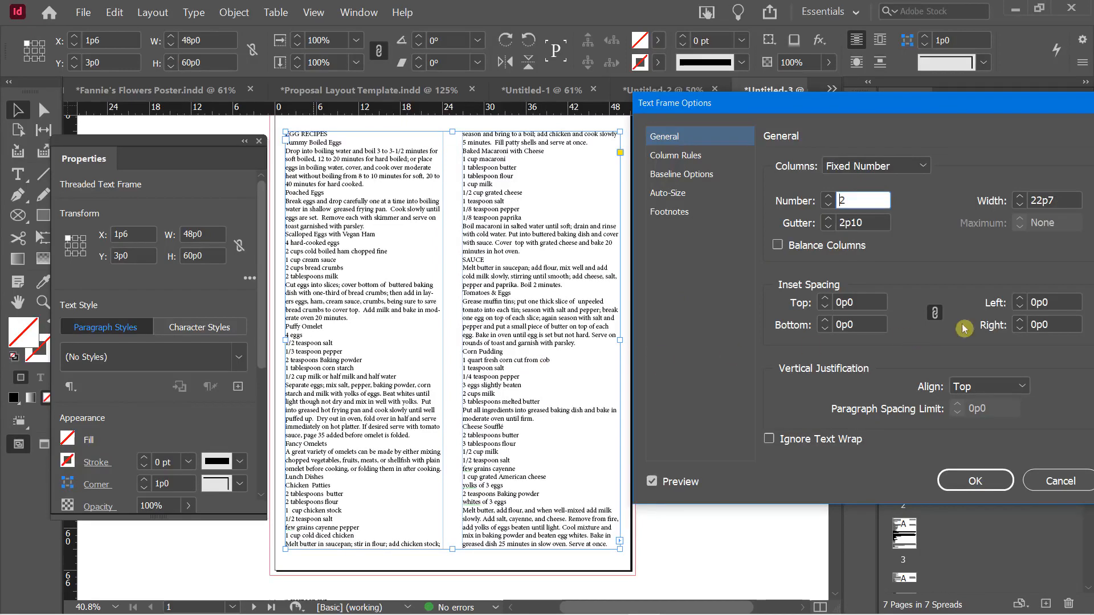
pyautogui.moveTo(887, 108); pyautogui.dragTo(856, 104)
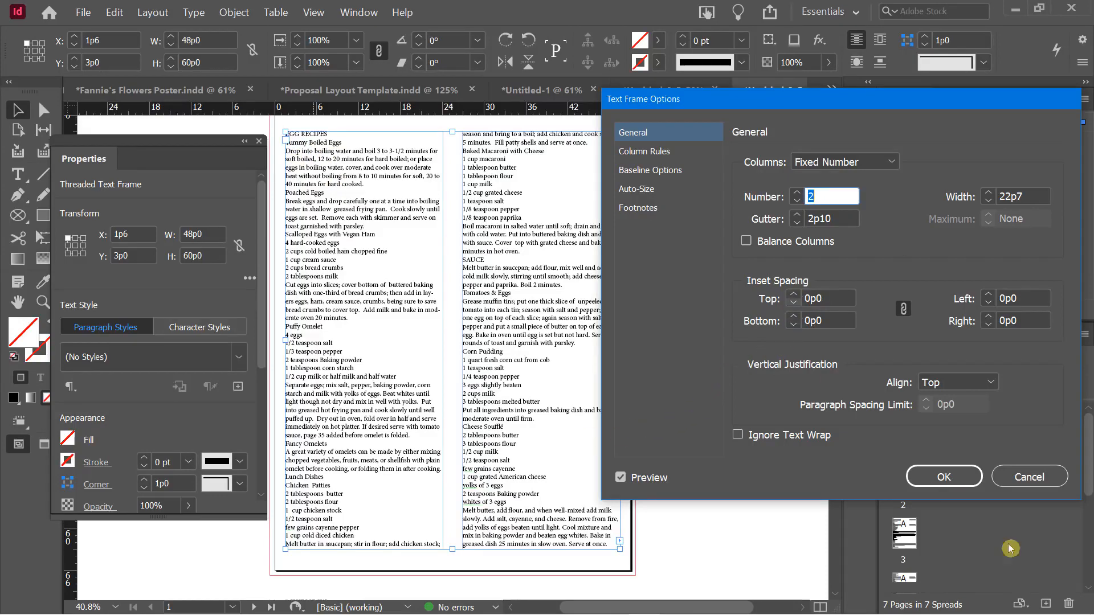
pyautogui.click(959, 481)
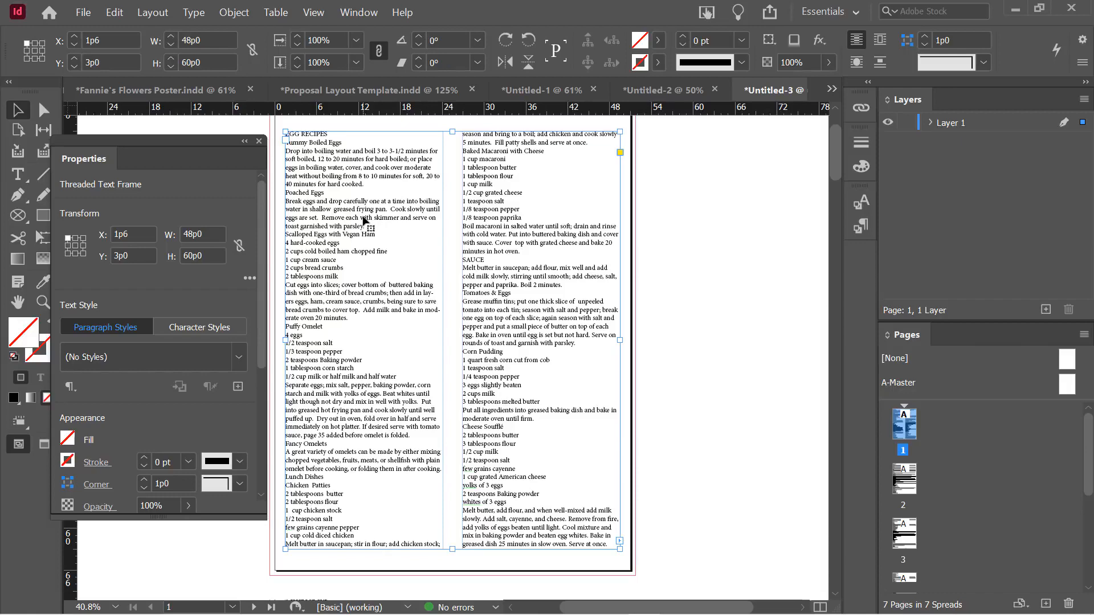
# Fill the recipe frame with light blue ddf8ff (R221 G248 B255) and view it in Preview mode
pyautogui.doubleClick(21, 337)
pyautogui.moveTo(822, 153)
pyautogui.mouseDown()
pyautogui.moveTo(816, 136)
pyautogui.moveTo(835, 128)
pyautogui.moveTo(860, 152)
pyautogui.moveTo(860, 204)
pyautogui.mouseUp()
pyautogui.click(1020, 109)
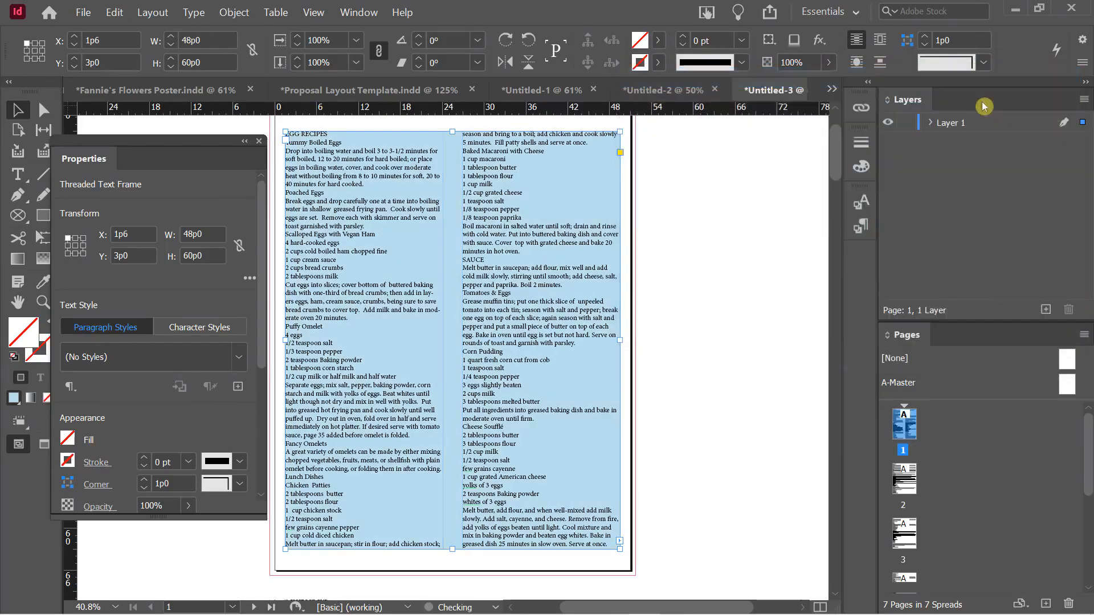
pyautogui.click(720, 266)
pyautogui.press('w')
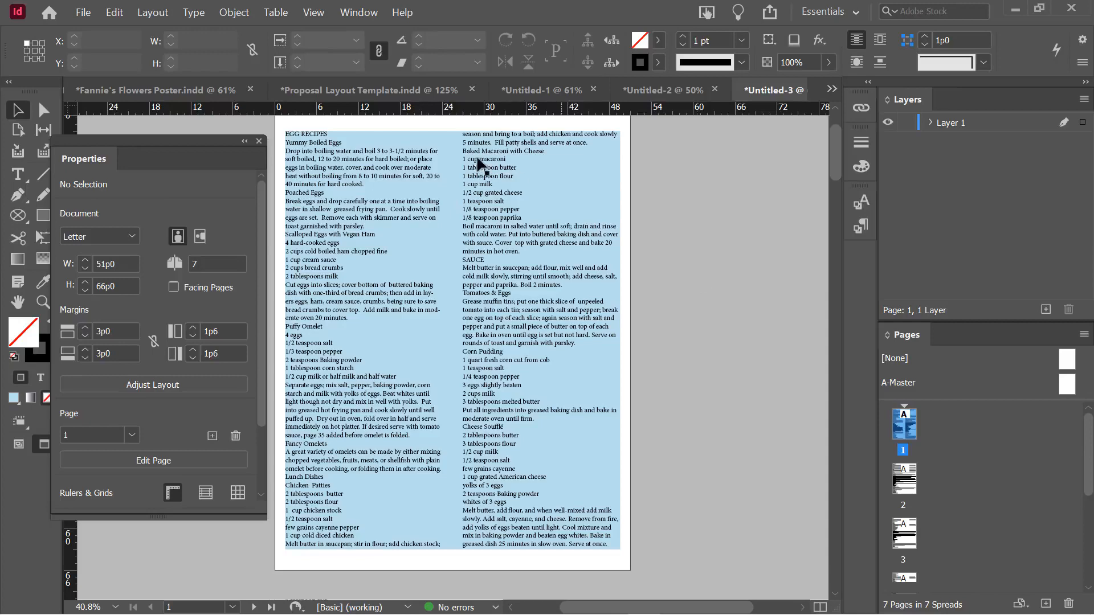
# Select the recipe text frame and bring up its context menu
pyautogui.rightClick(368, 232)
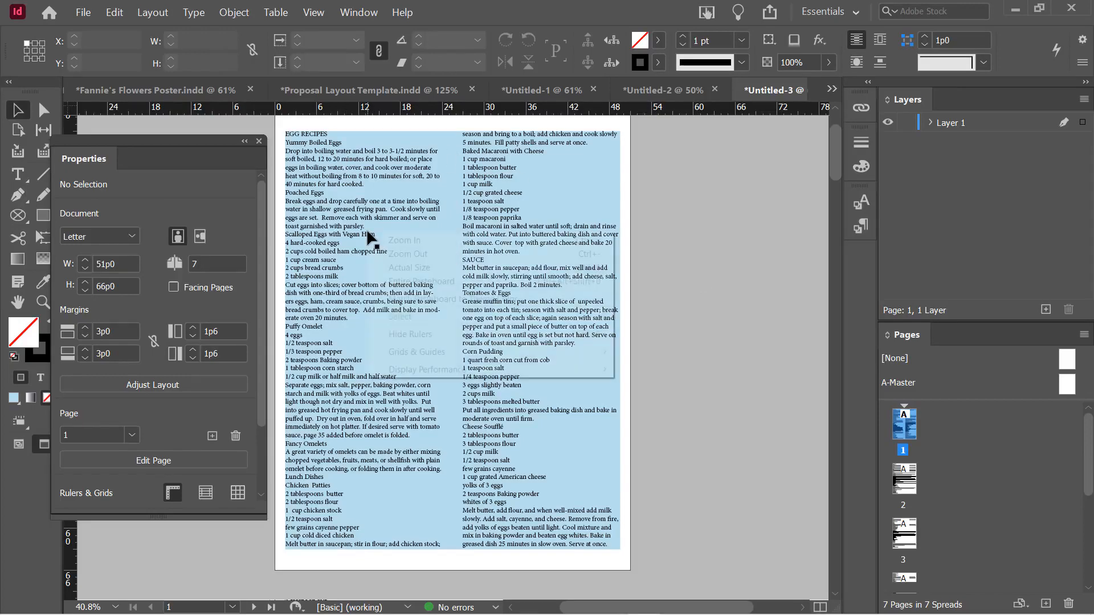
pyautogui.click(309, 234)
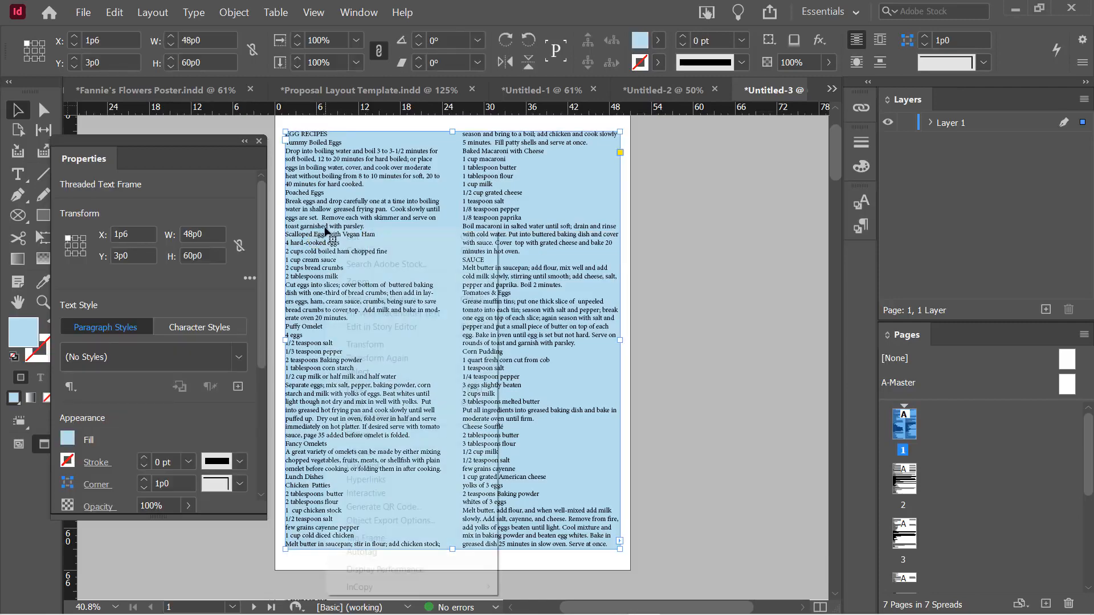
pyautogui.rightClick(319, 225)
# Set a linked 1p1 inset spacing on all four sides of the frame and apply it
pyautogui.click(394, 302)
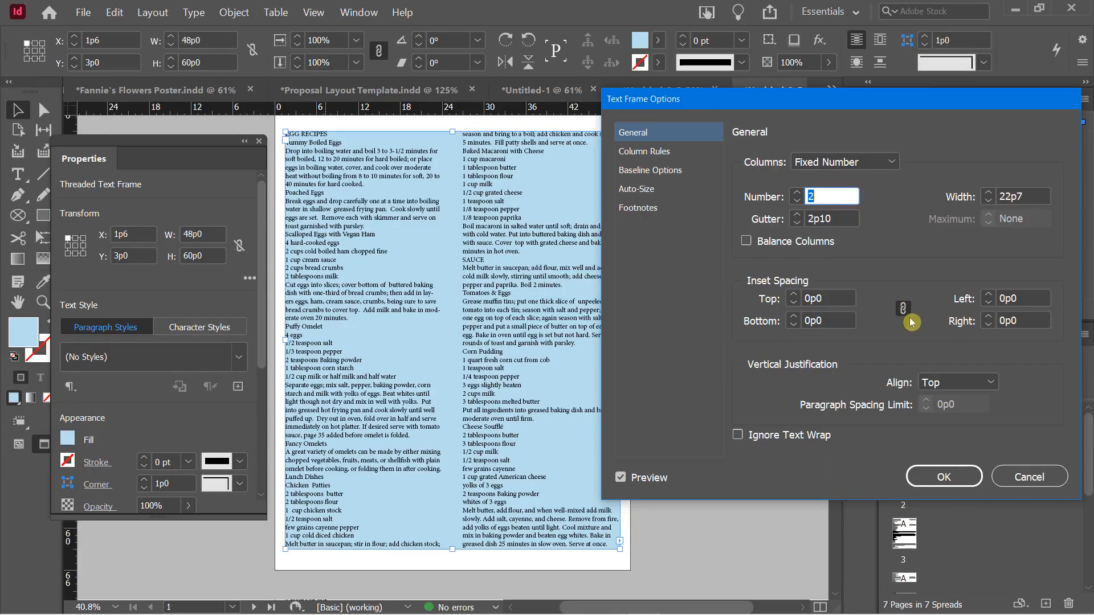
pyautogui.click(794, 295)
pyautogui.click(796, 295)
pyautogui.click(796, 295)
pyautogui.click(795, 295)
pyautogui.click(796, 295)
pyautogui.click(796, 296)
pyautogui.click(796, 295)
pyautogui.click(796, 295)
pyautogui.click(796, 295)
pyautogui.click(796, 295)
pyautogui.click(795, 295)
pyautogui.click(796, 296)
pyautogui.click(796, 295)
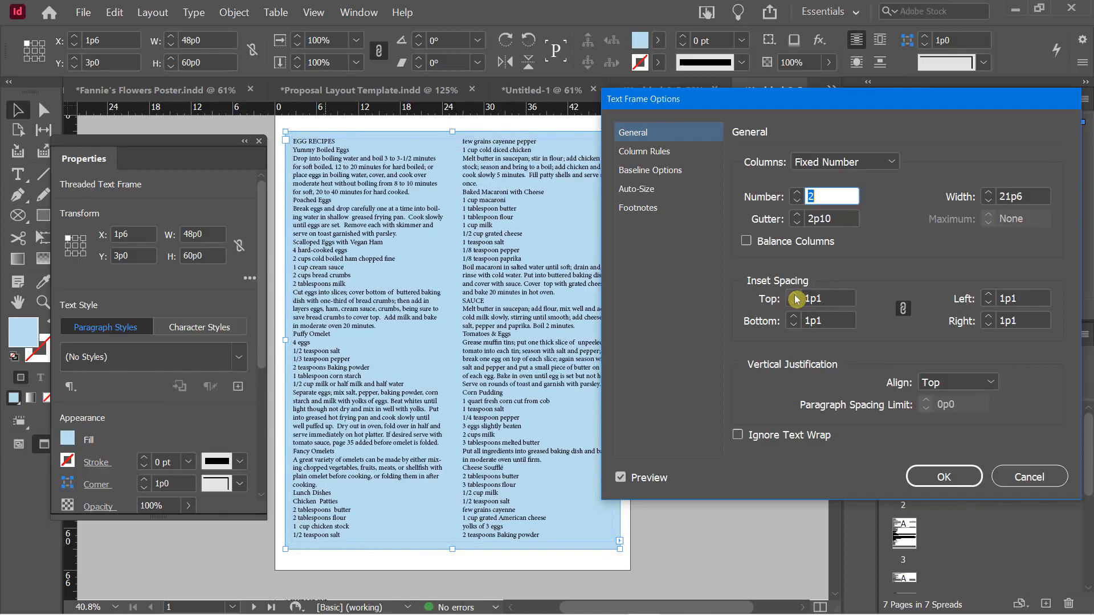
pyautogui.moveTo(738, 105); pyautogui.dragTo(768, 108)
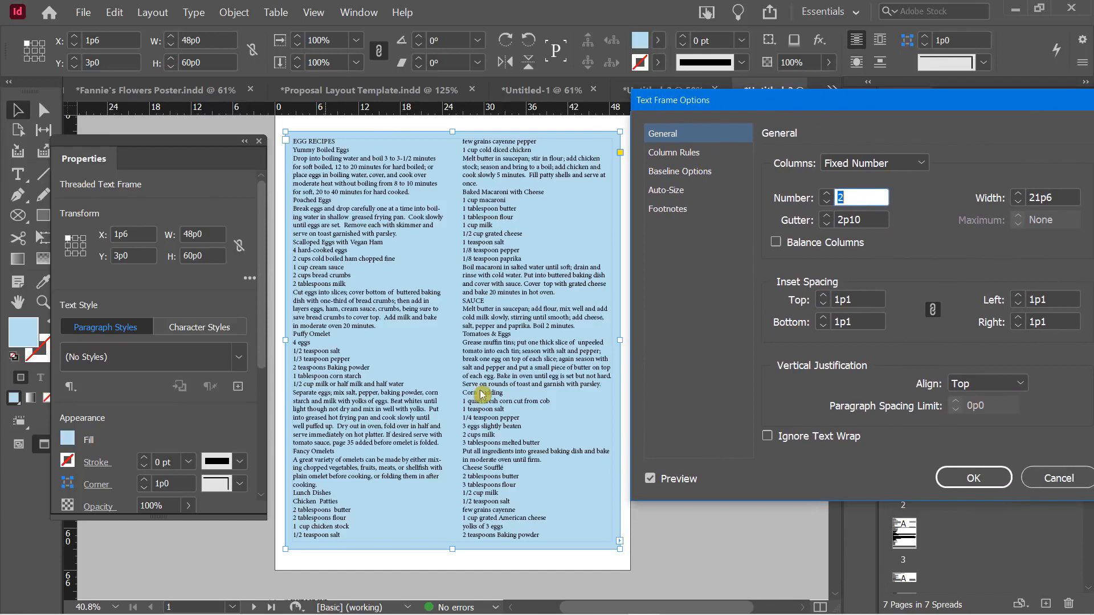
pyautogui.click(963, 478)
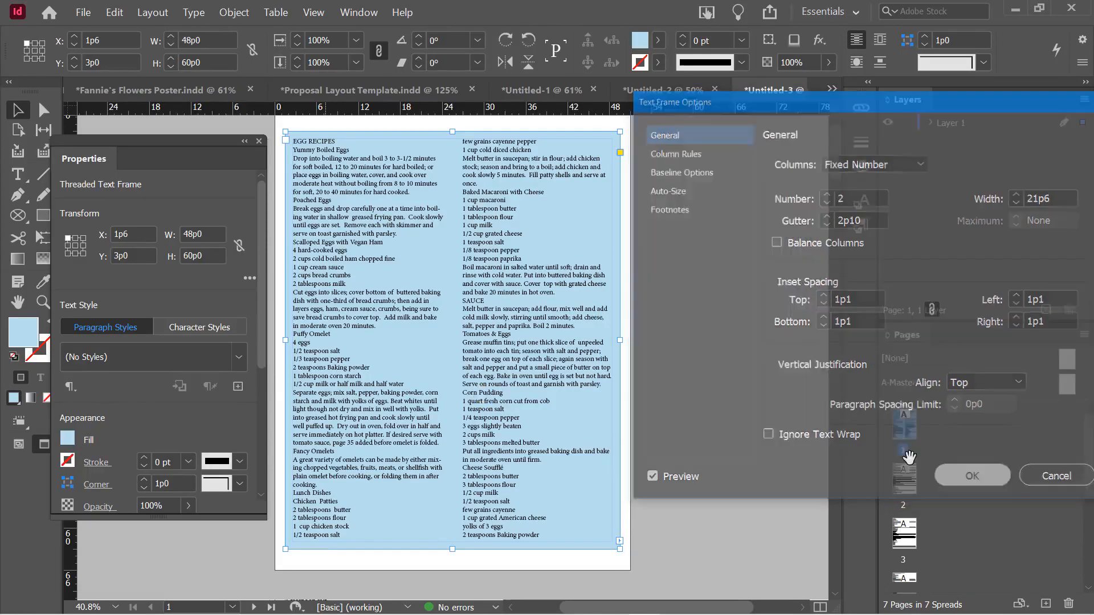
pyautogui.click(655, 278)
# Scroll through the pages, selecting and then deselecting the recipe frame
pyautogui.scroll(-6, 651, 280)
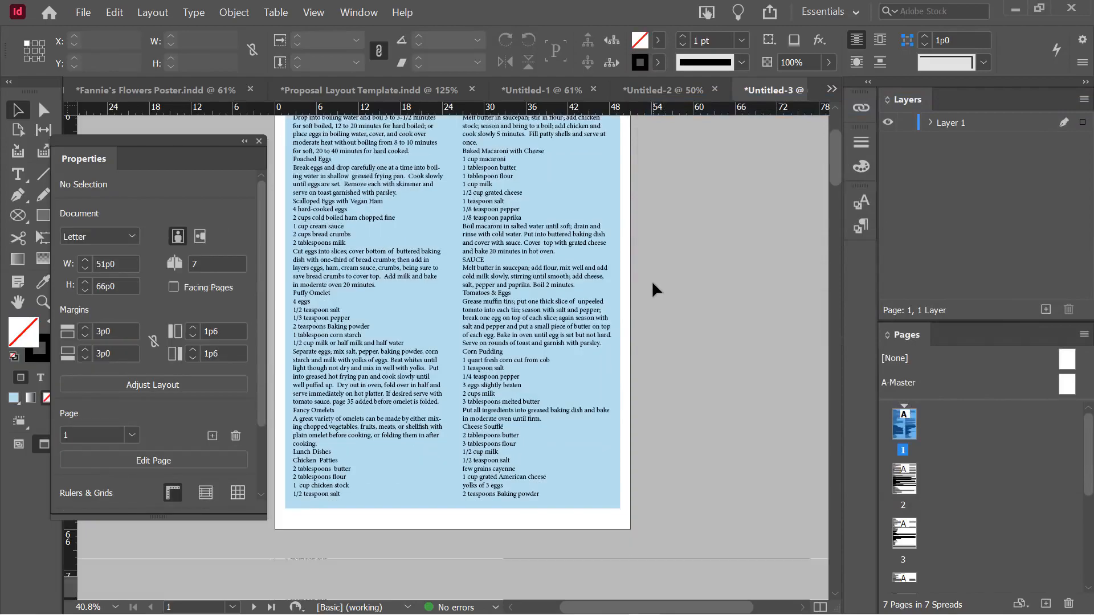
pyautogui.scroll(10, 651, 280)
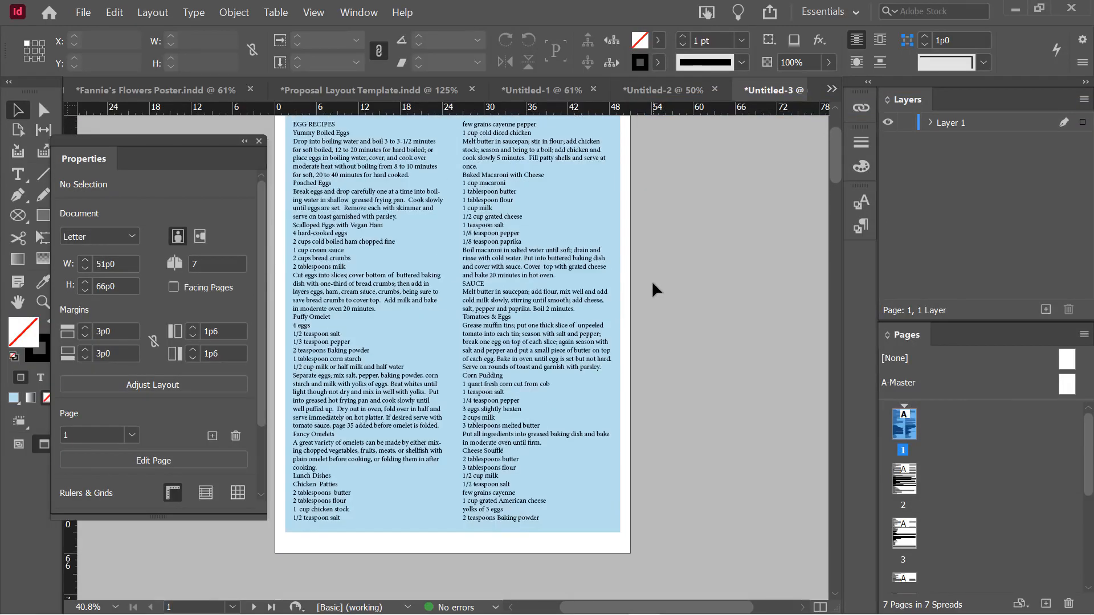
pyautogui.scroll(-1, 651, 281)
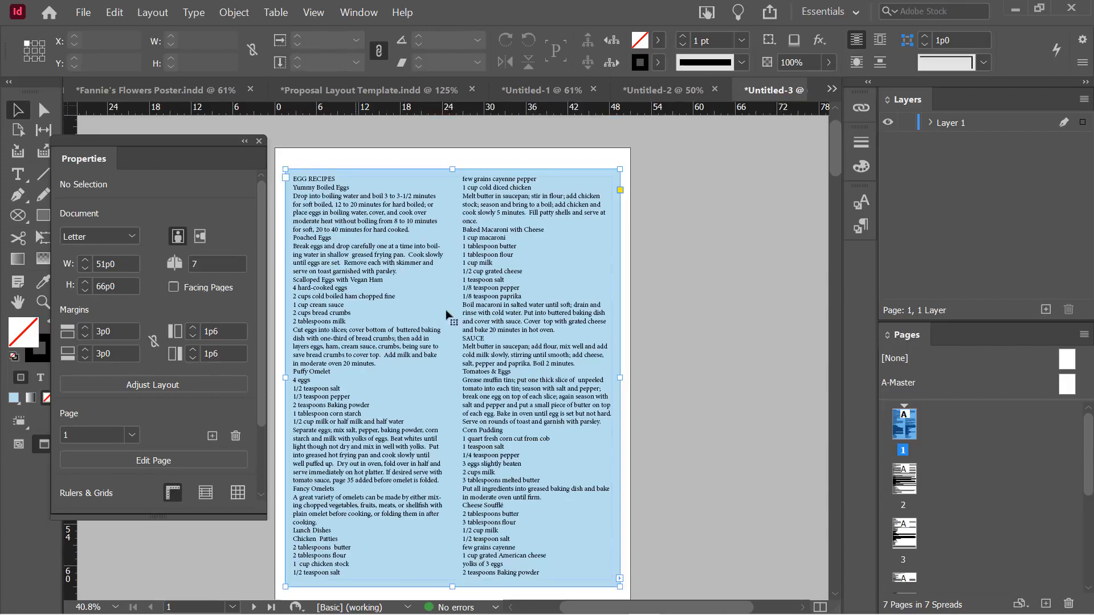
pyautogui.click(413, 308)
pyautogui.scroll(-1, 412, 309)
pyautogui.scroll(-18, 413, 310)
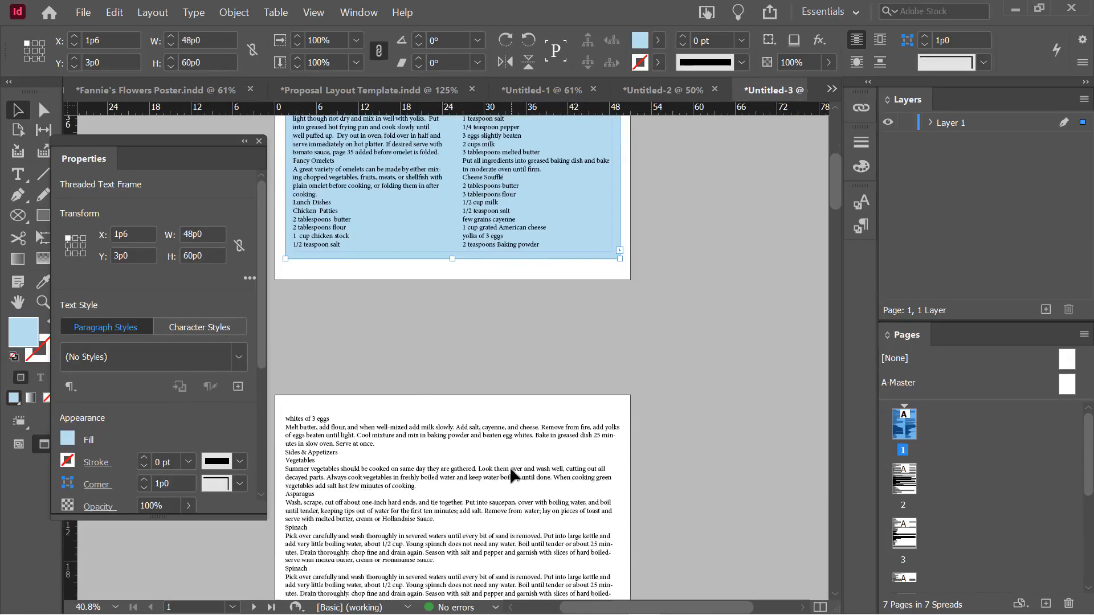
pyautogui.scroll(11, 513, 457)
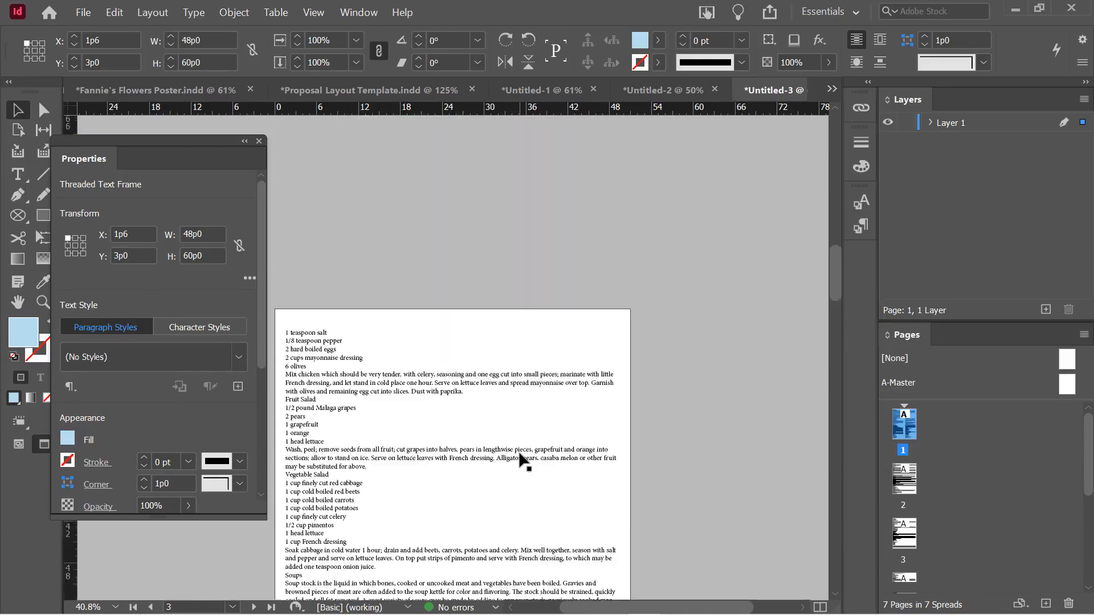
pyautogui.scroll(9, 523, 458)
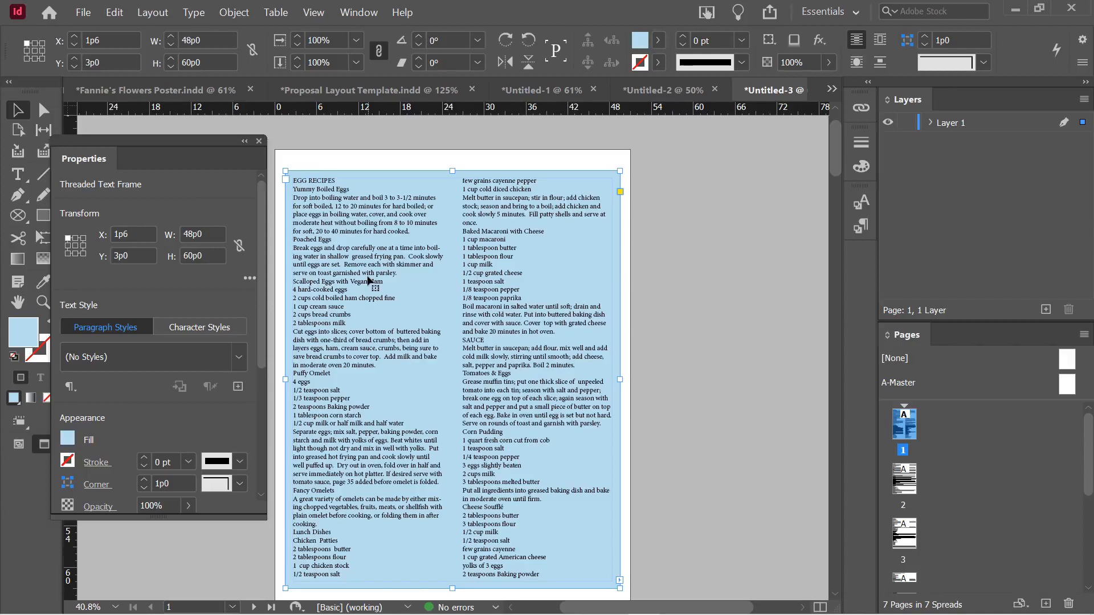
pyautogui.hotkey('ctrl', 'shift', 'a')
# Reselect the blue recipe frame and open the Window menu
pyautogui.scroll(-1, 368, 280)
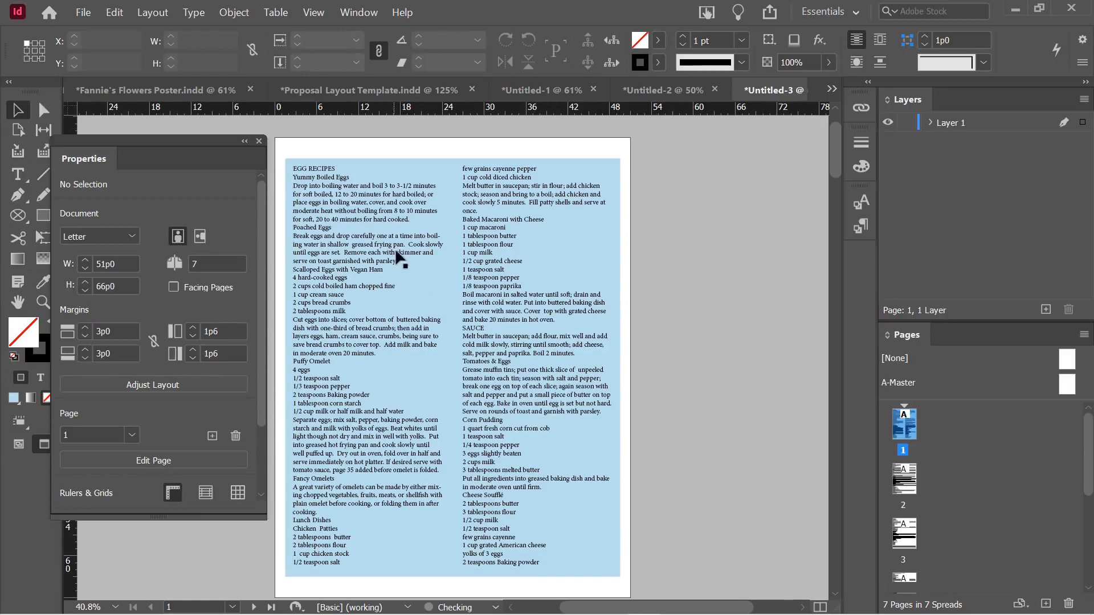
pyautogui.click(392, 287)
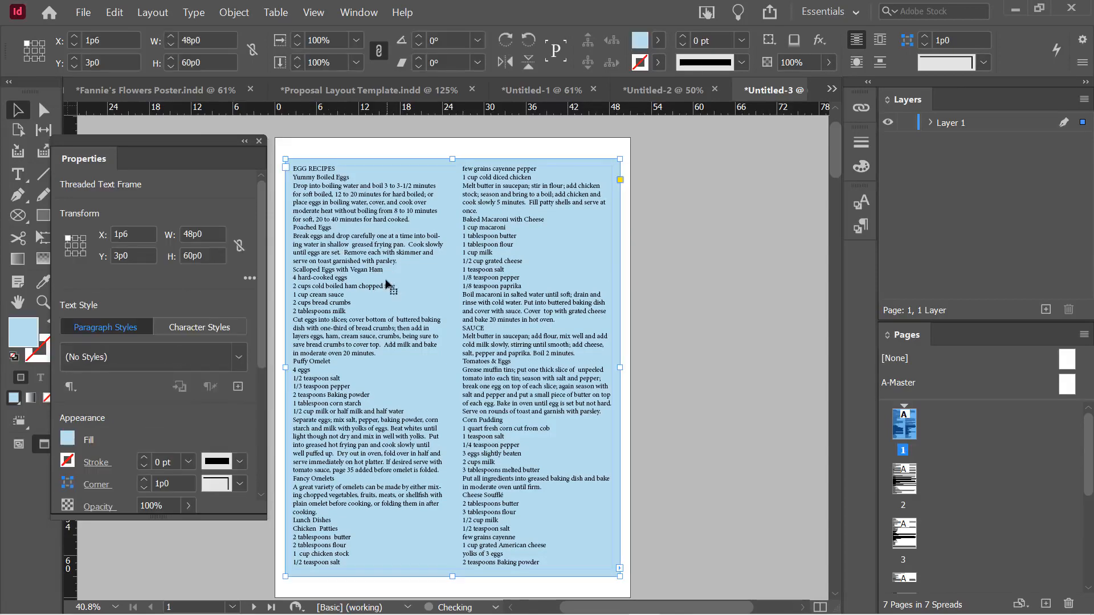
pyautogui.scroll(-2, 386, 281)
pyautogui.scroll(2, 386, 281)
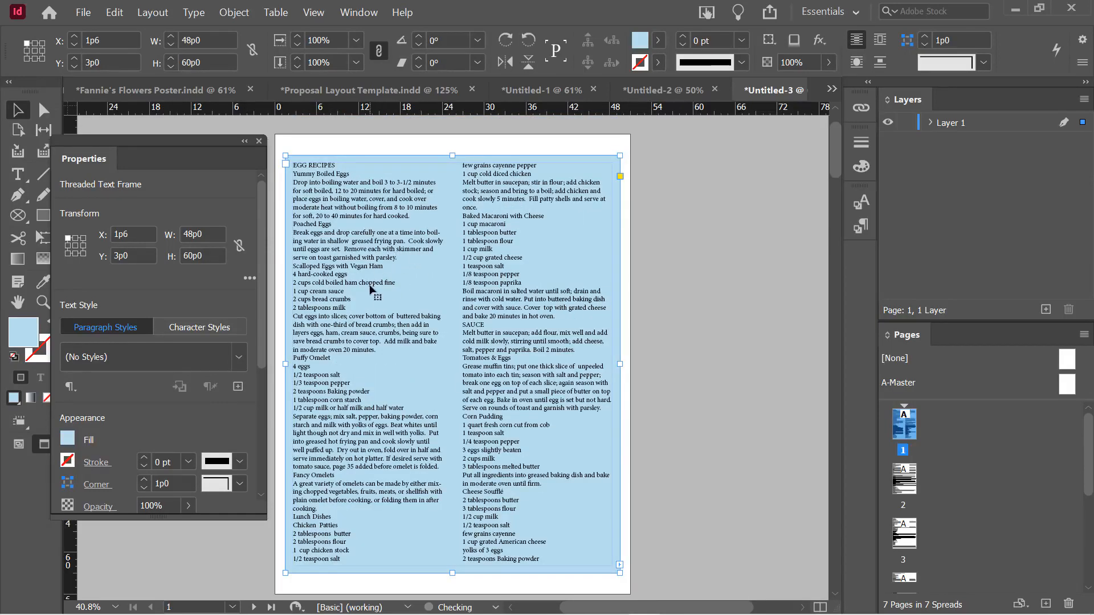
pyautogui.click(361, 13)
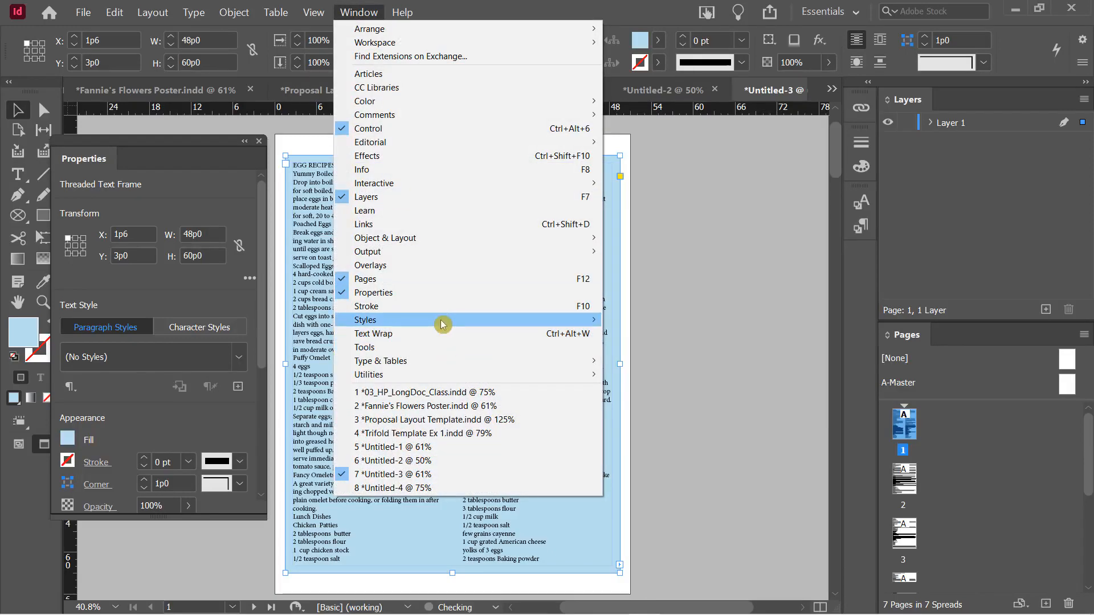
# Create an object style named 'Blue Text Box, 2 Columns' from the blue frame
pyautogui.moveTo(439, 319)
pyautogui.click(642, 349)
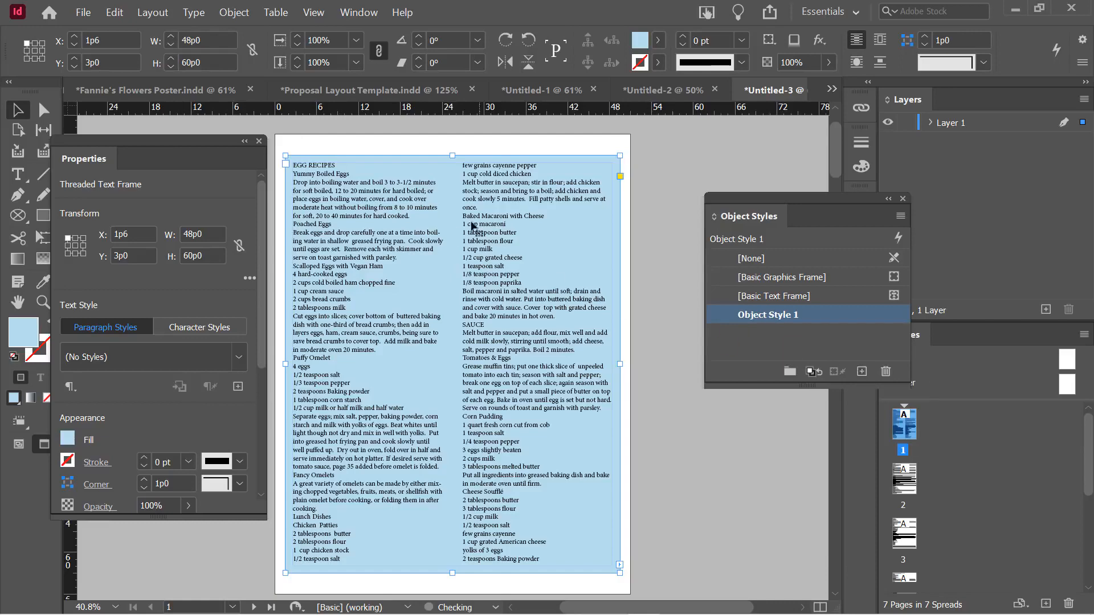
pyautogui.keyDown('alt'); pyautogui.click(862, 371); pyautogui.keyUp('alt')
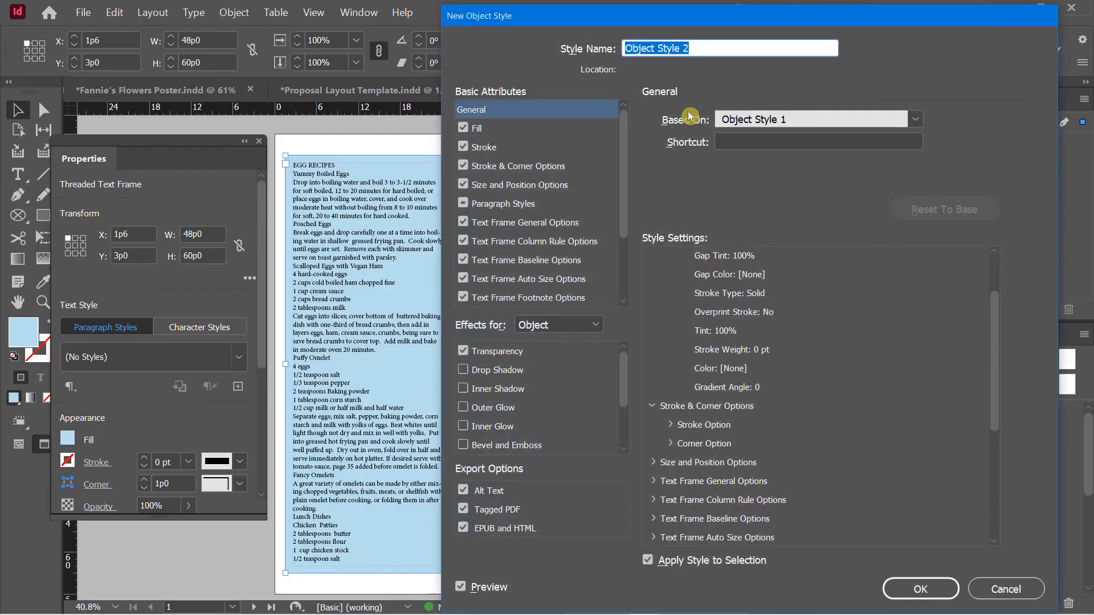
pyautogui.write('Bl')
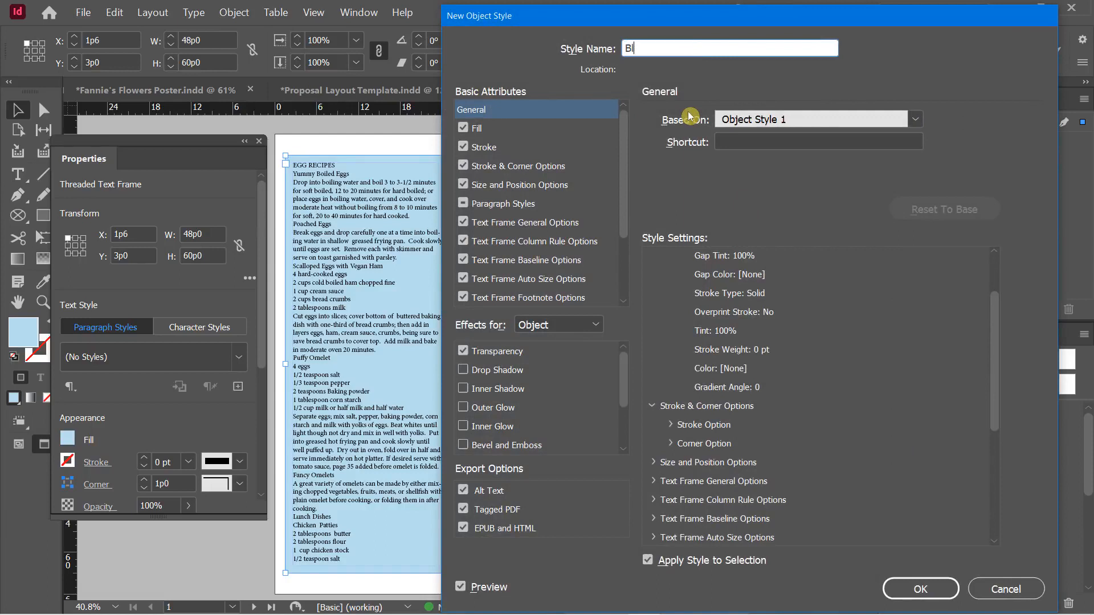
pyautogui.write('ue Text Box, 2 Columns')
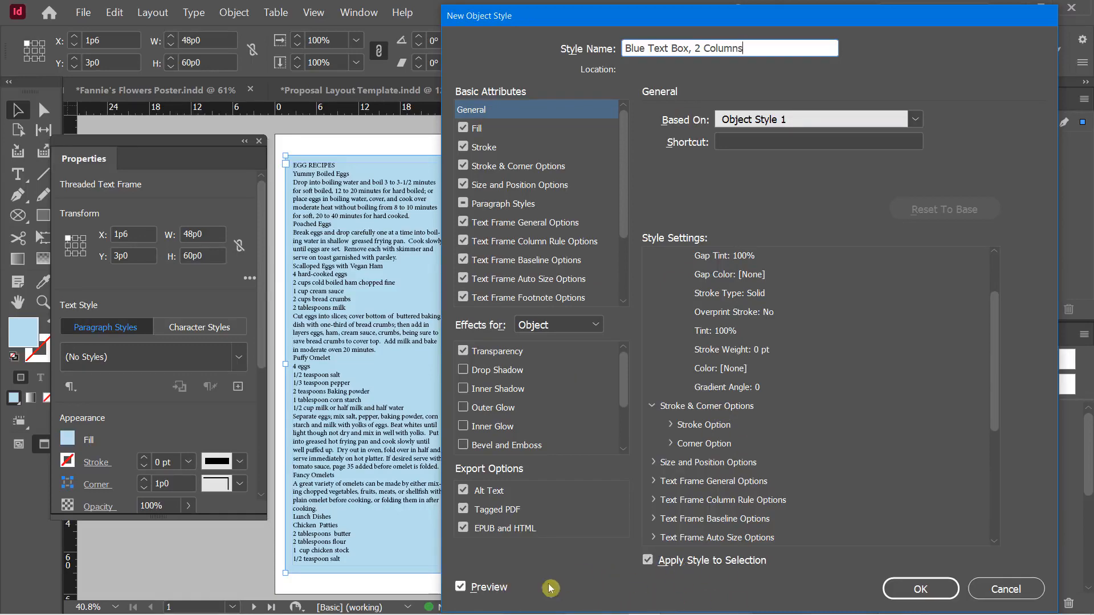
pyautogui.click(934, 592)
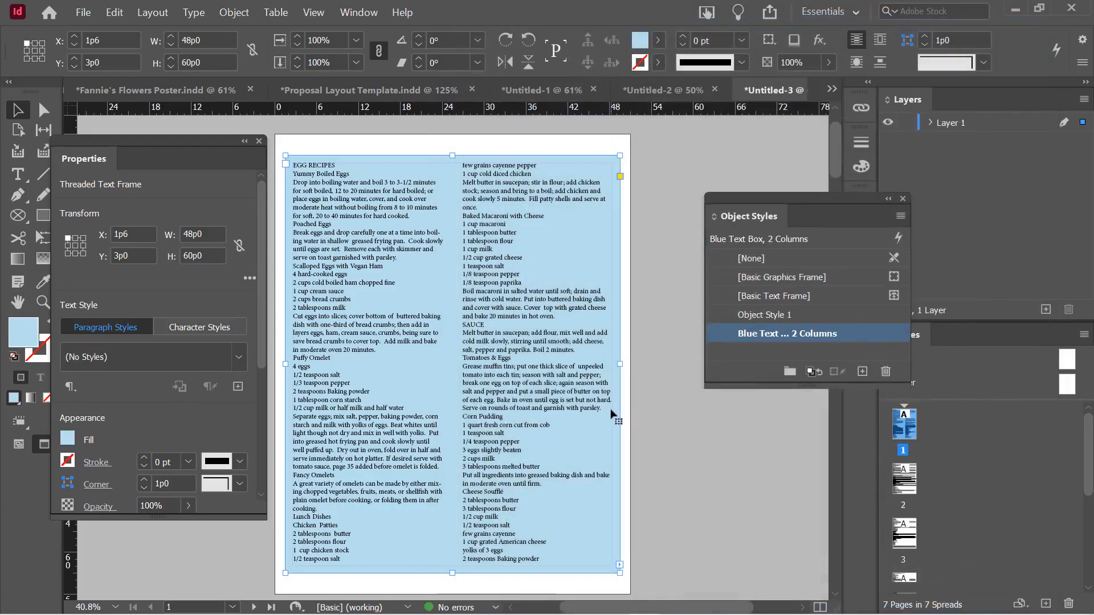
# Apply 'Blue Text Box, 2 Columns' to the text frame on page 2
pyautogui.scroll(-8, 638, 417)
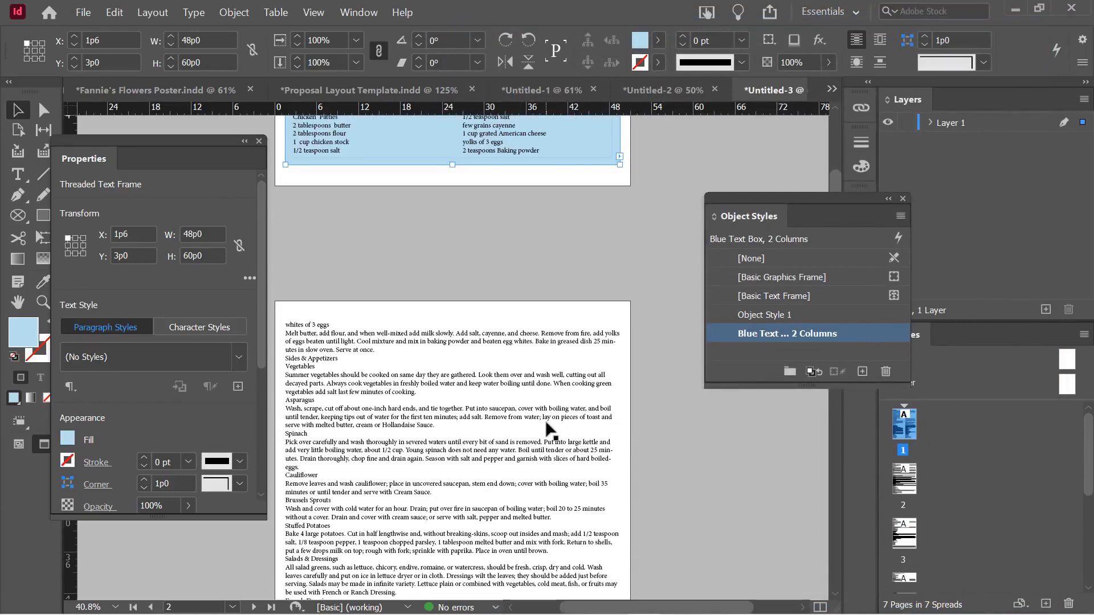
pyautogui.click(545, 419)
pyautogui.click(764, 334)
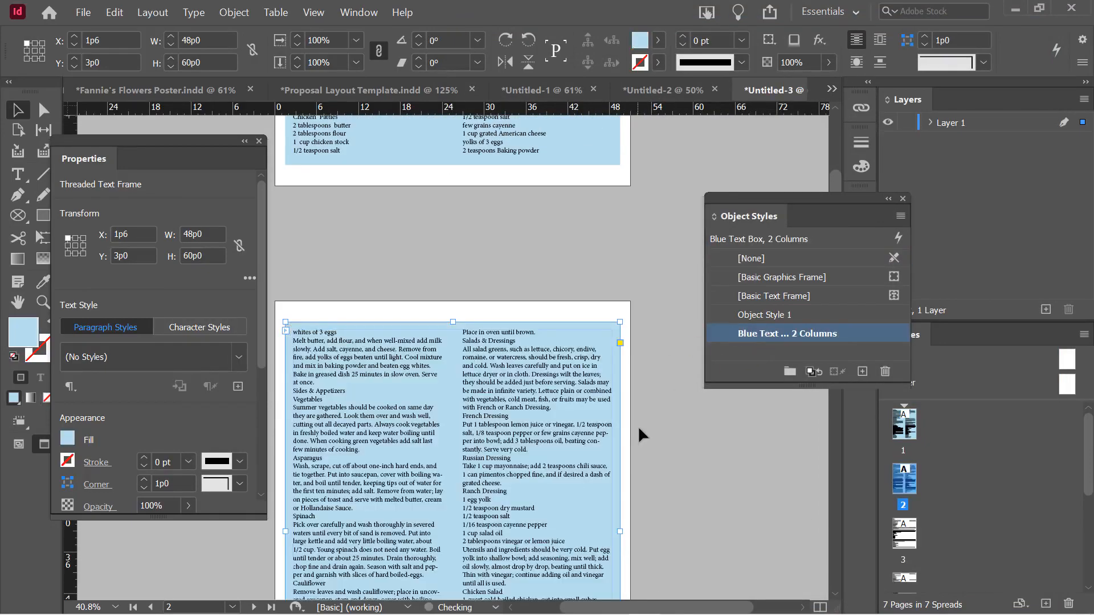
# Apply 'Blue Text Box, 2 Columns' to the text frames on pages 3, 4 and 5
pyautogui.scroll(-8, 638, 426)
pyautogui.click(496, 432)
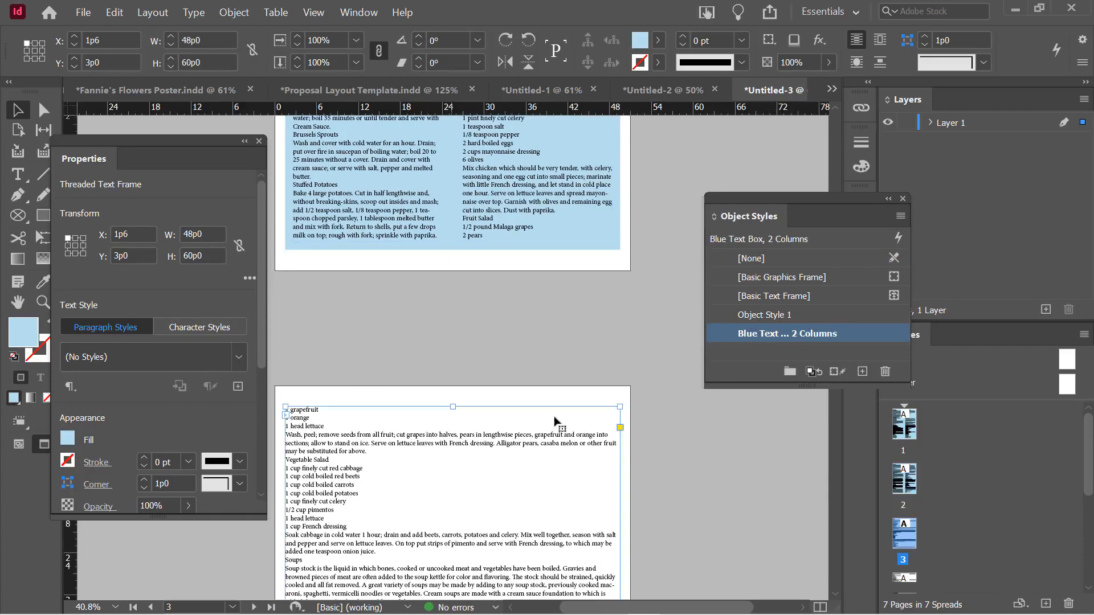
pyautogui.click(709, 334)
pyautogui.scroll(-6, 638, 395)
pyautogui.scroll(-3, 640, 399)
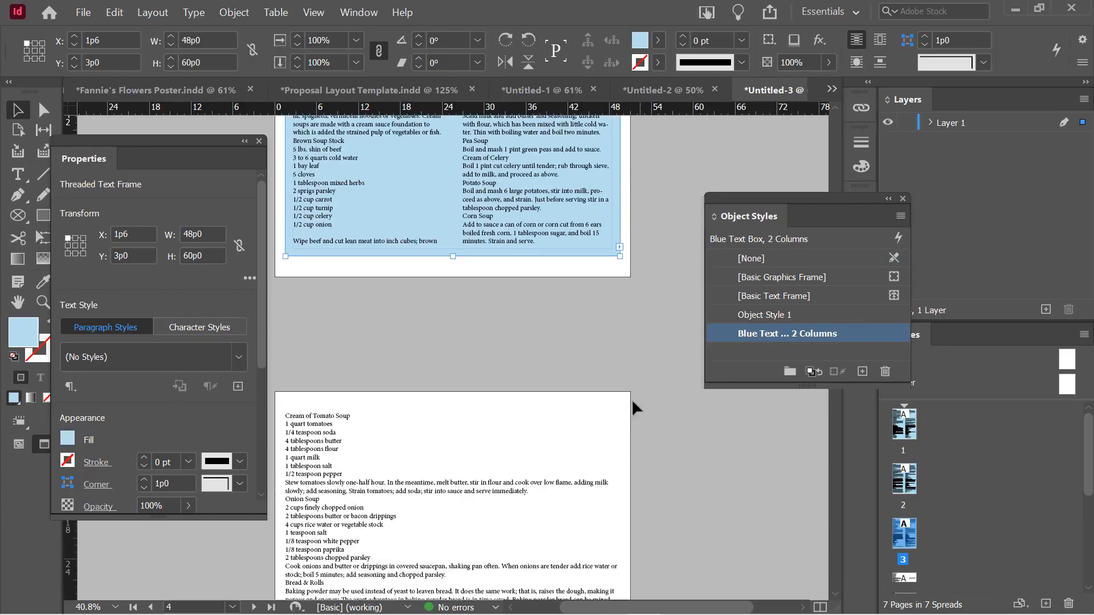
pyautogui.click(331, 472)
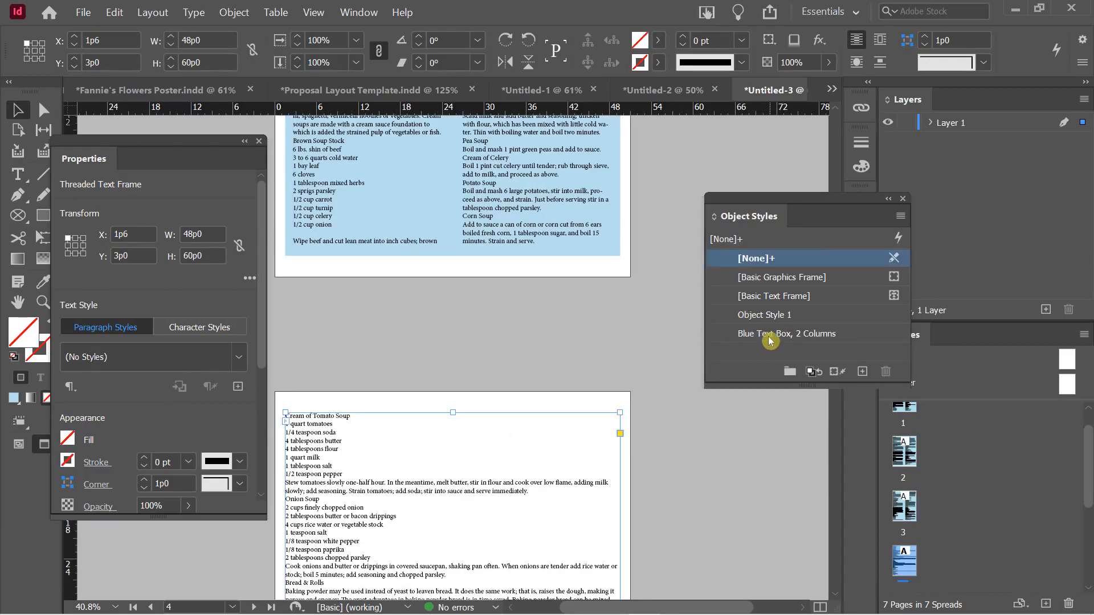
pyautogui.click(770, 336)
pyautogui.scroll(-10, 639, 361)
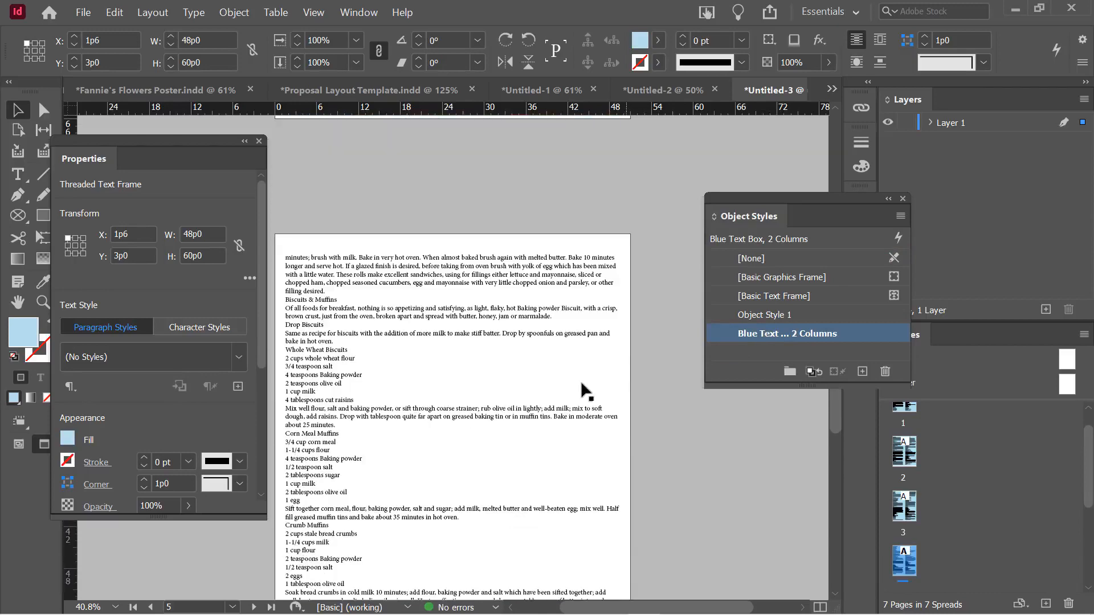
pyautogui.click(479, 281)
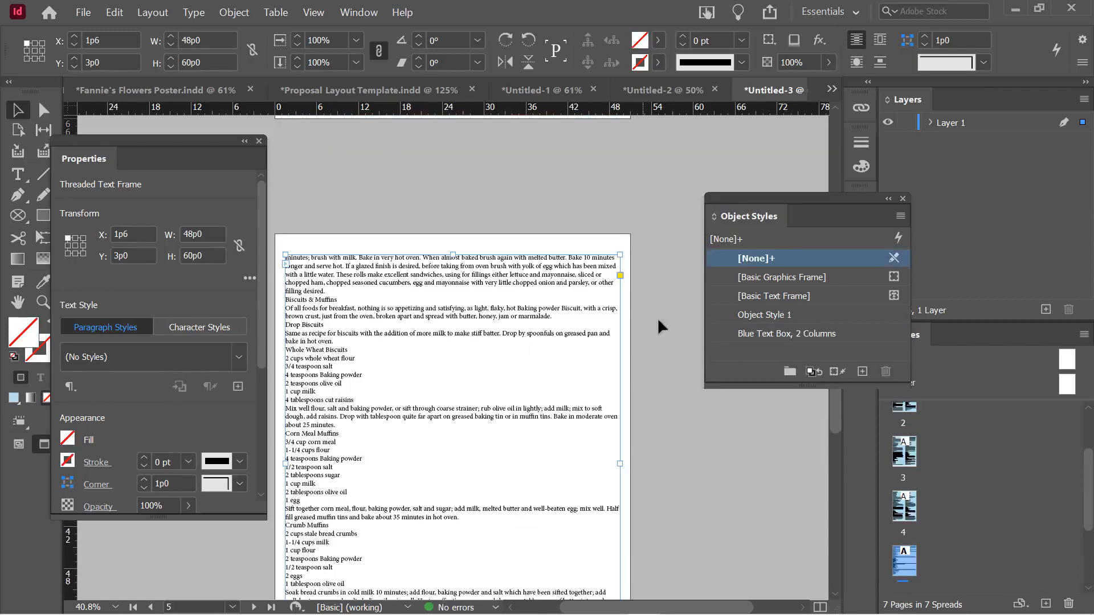
pyautogui.click(763, 336)
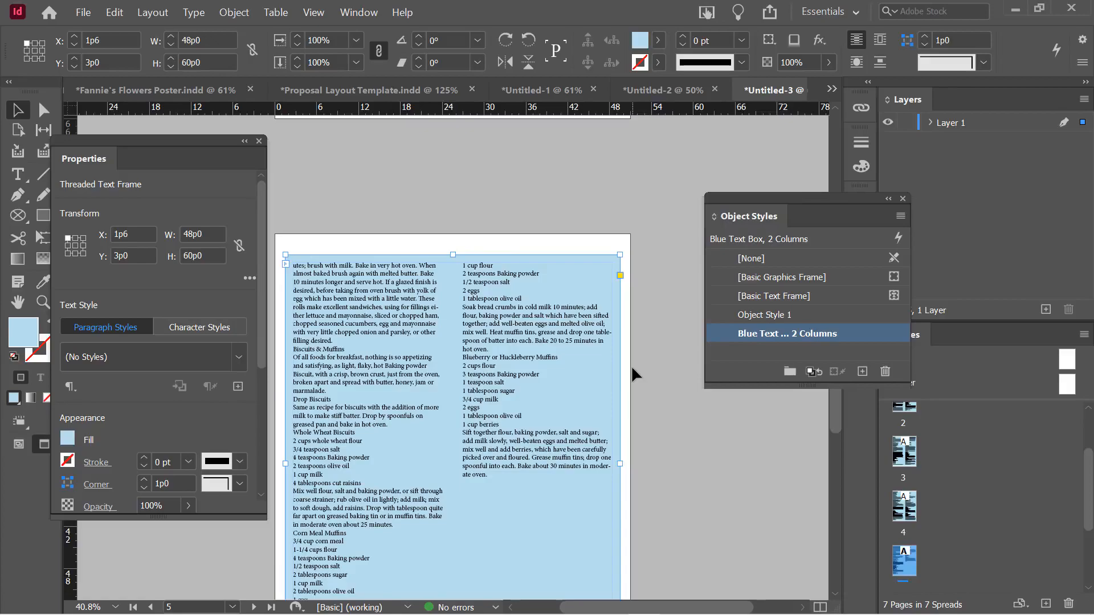
# Scroll back to page 1's EGG RECIPES frame and deselect it
pyautogui.scroll(15, 631, 365)
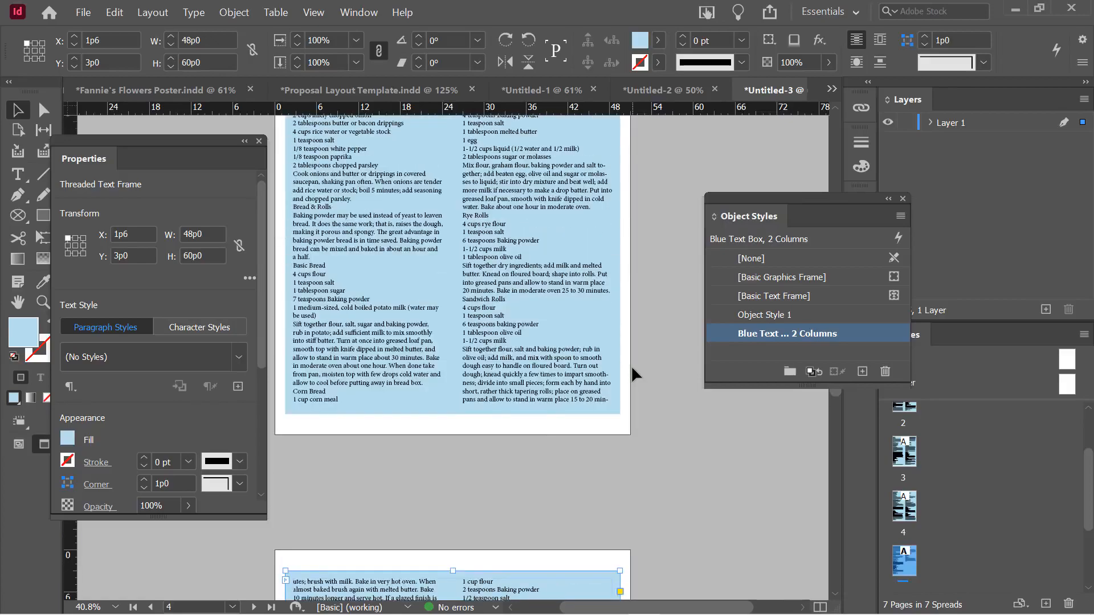
pyautogui.scroll(15, 631, 365)
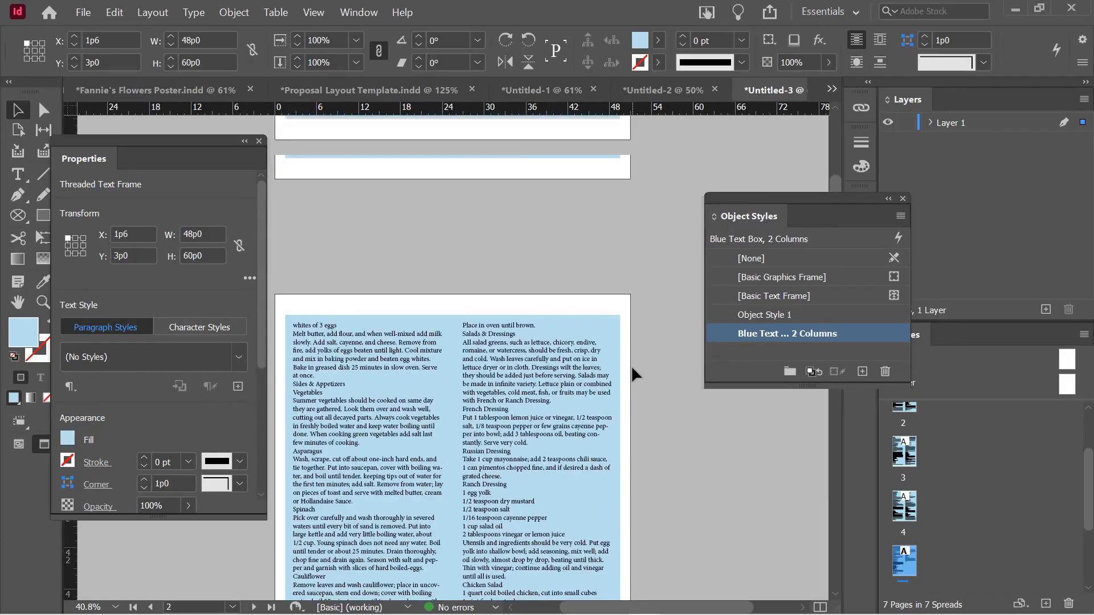
pyautogui.scroll(6, 561, 365)
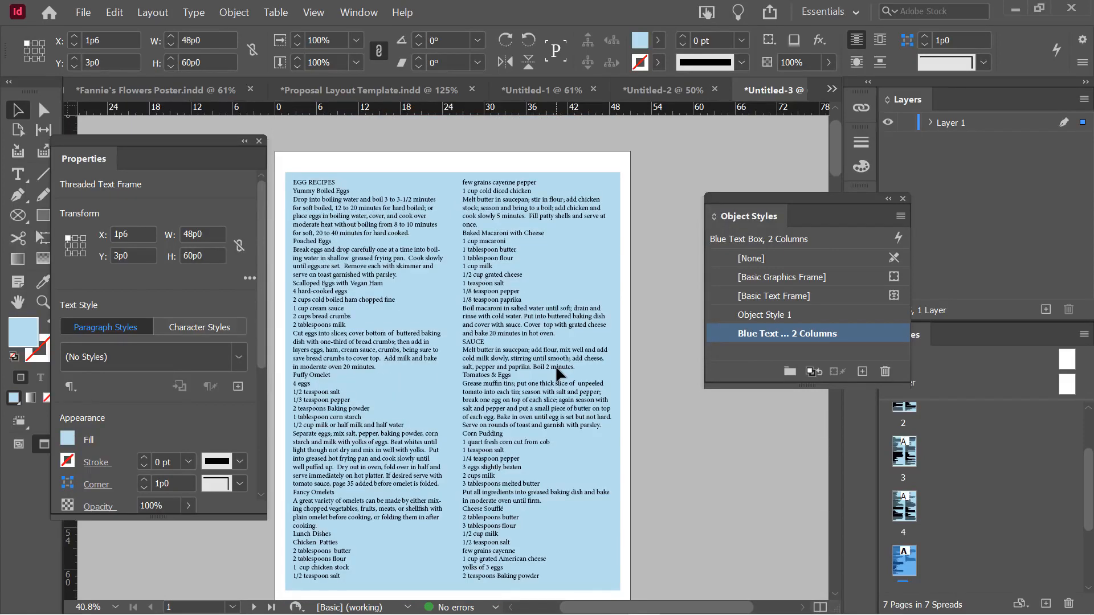
pyautogui.scroll(-6, 447, 344)
pyautogui.scroll(-6, 448, 343)
pyautogui.scroll(9, 450, 344)
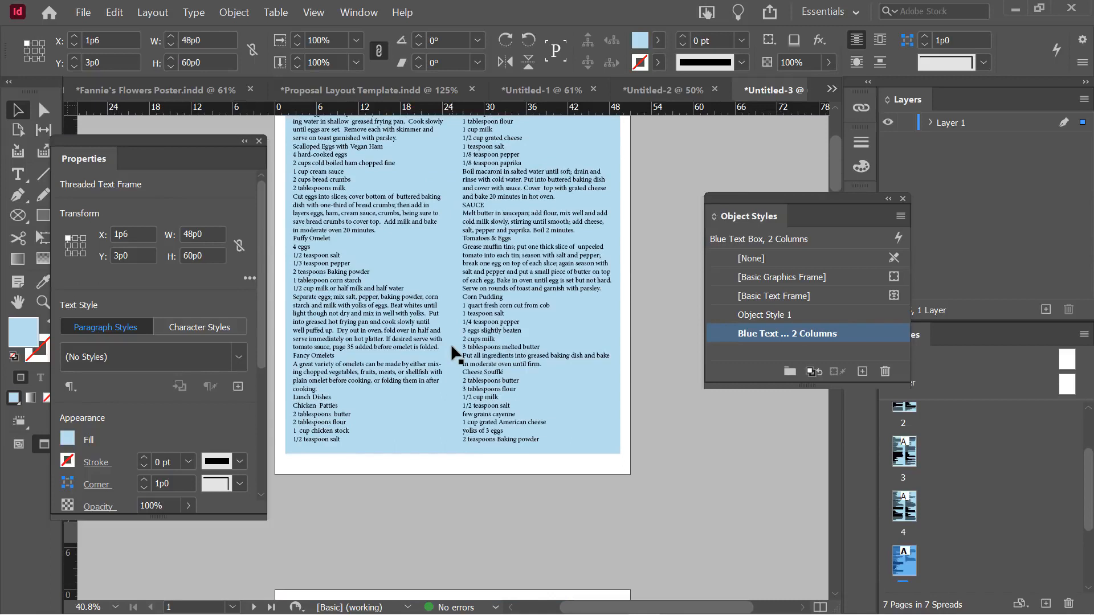
pyautogui.click(659, 343)
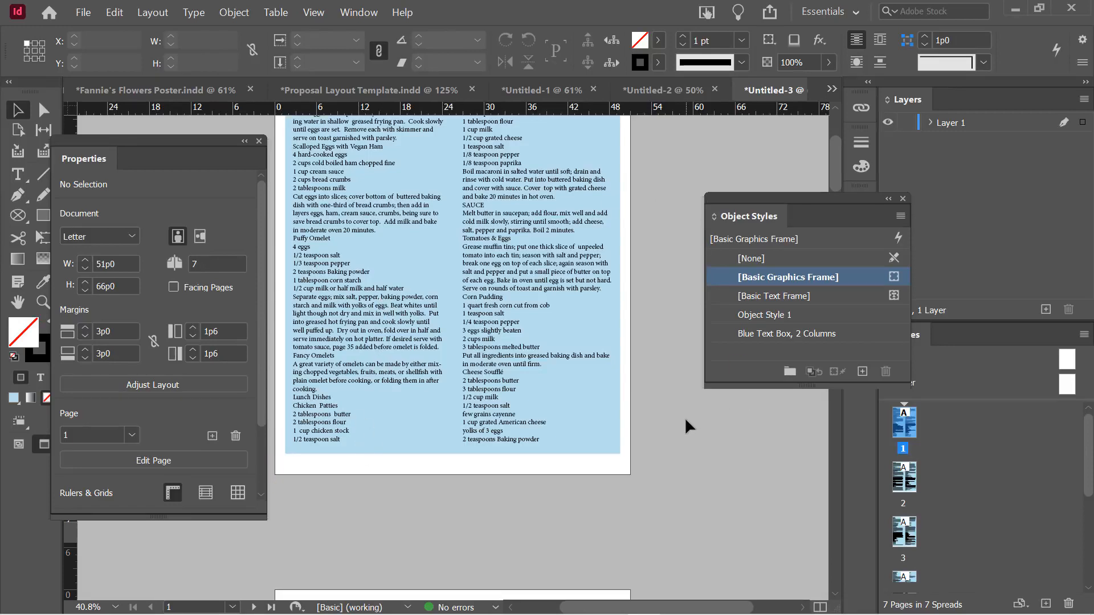
# Select page 1's two-column text frame, view its context menu, then reselect it
pyautogui.click(382, 318)
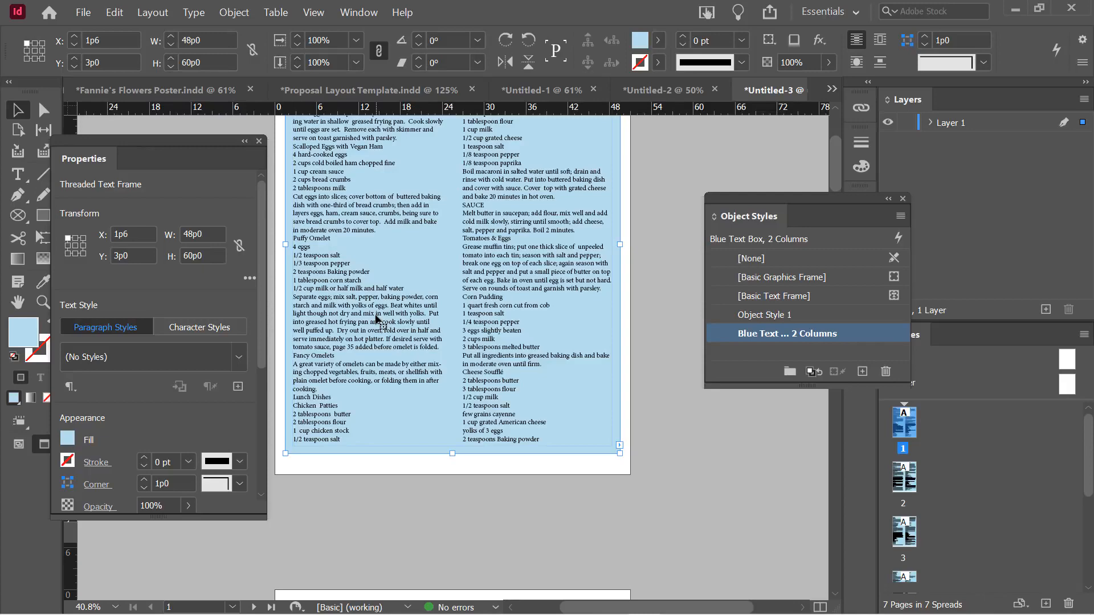
pyautogui.rightClick(376, 319)
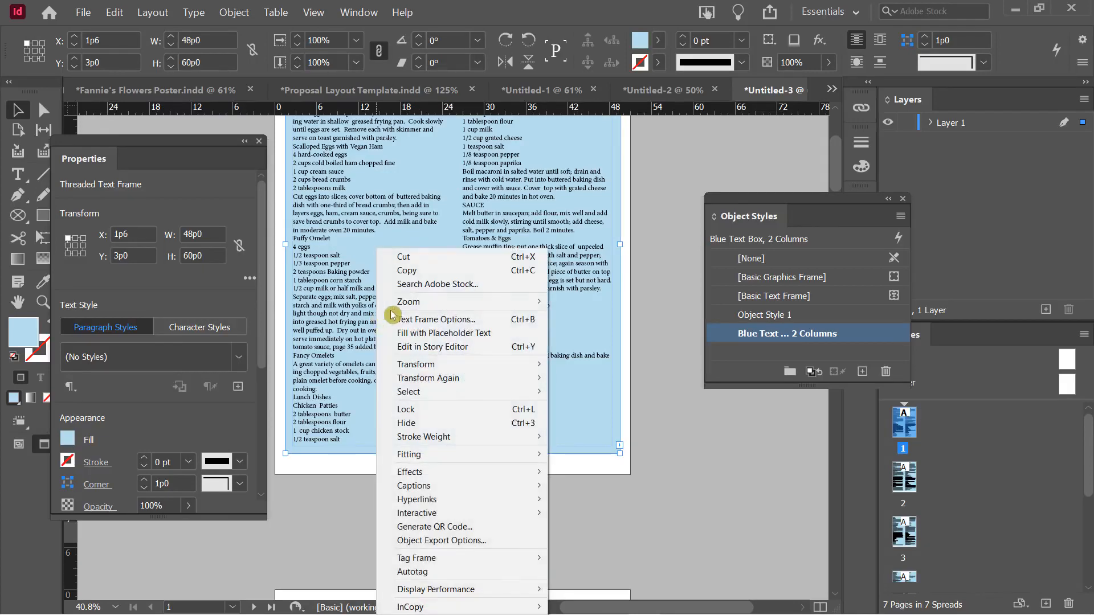
pyautogui.click(665, 374)
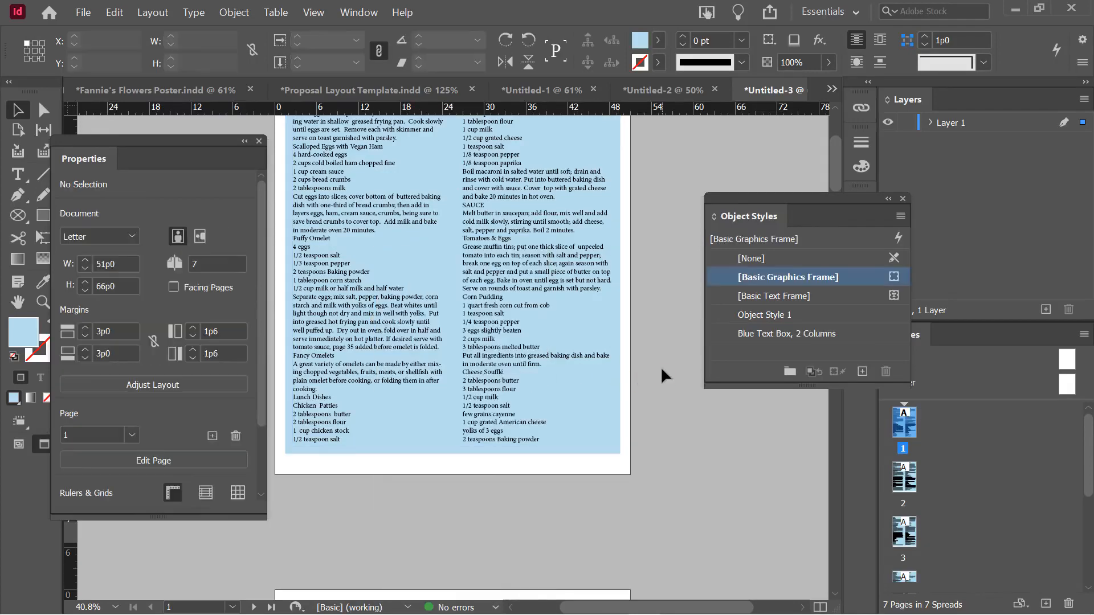
pyautogui.click(387, 341)
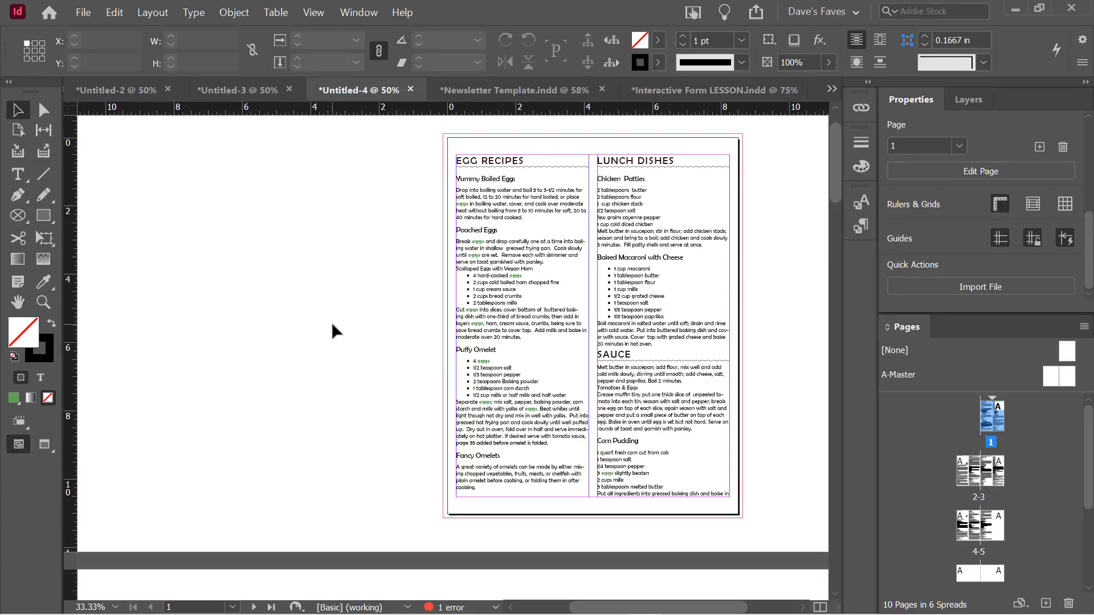
# Select the upper-right column frame and zoom in on the story's end at Crumb Muffins
pyautogui.scroll(-3, 436, 359)
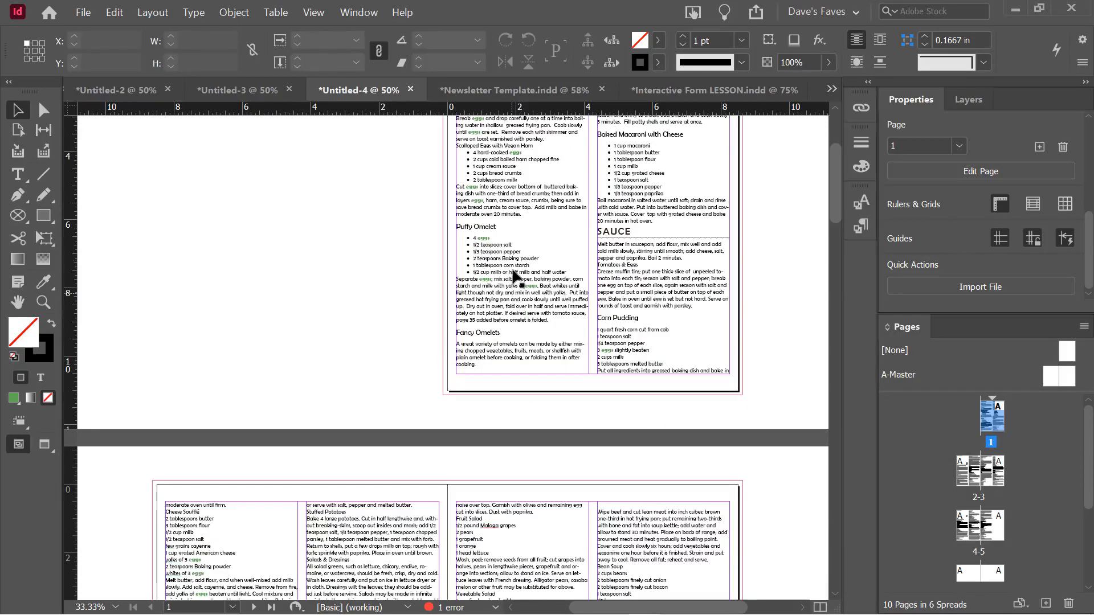
pyautogui.scroll(-1, 568, 292)
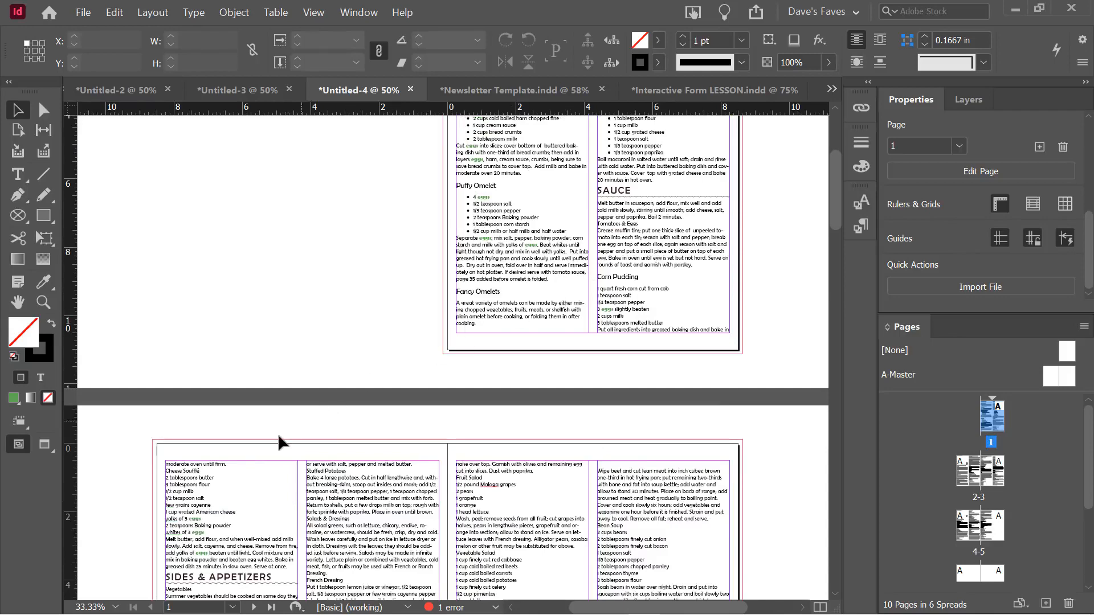
pyautogui.scroll(-1, 328, 411)
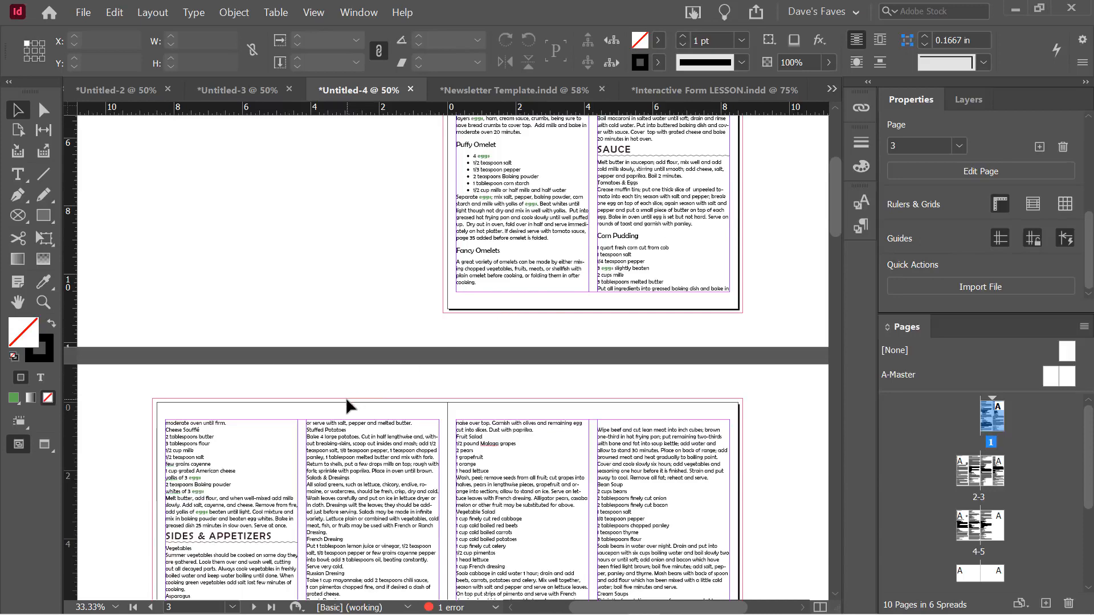
pyautogui.scroll(-1, 349, 407)
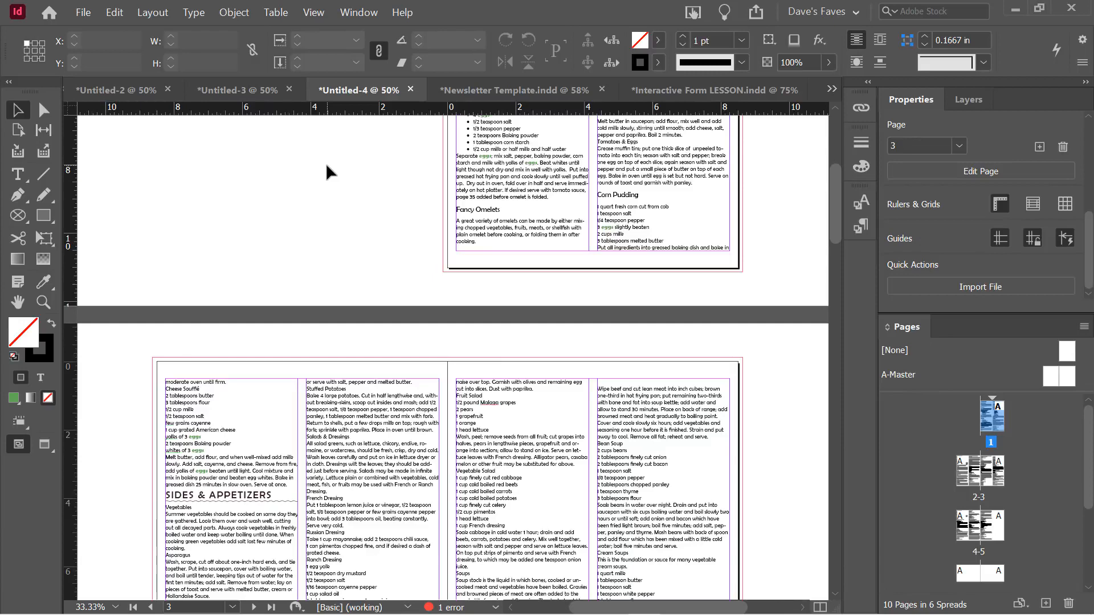
pyautogui.click(631, 176)
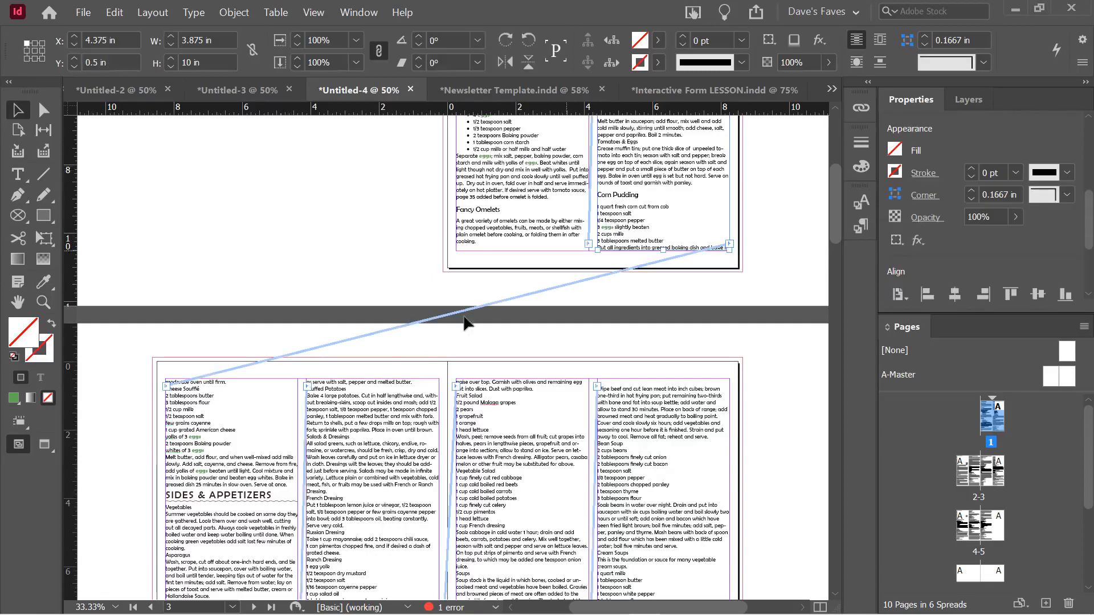
pyautogui.scroll(-5, 296, 387)
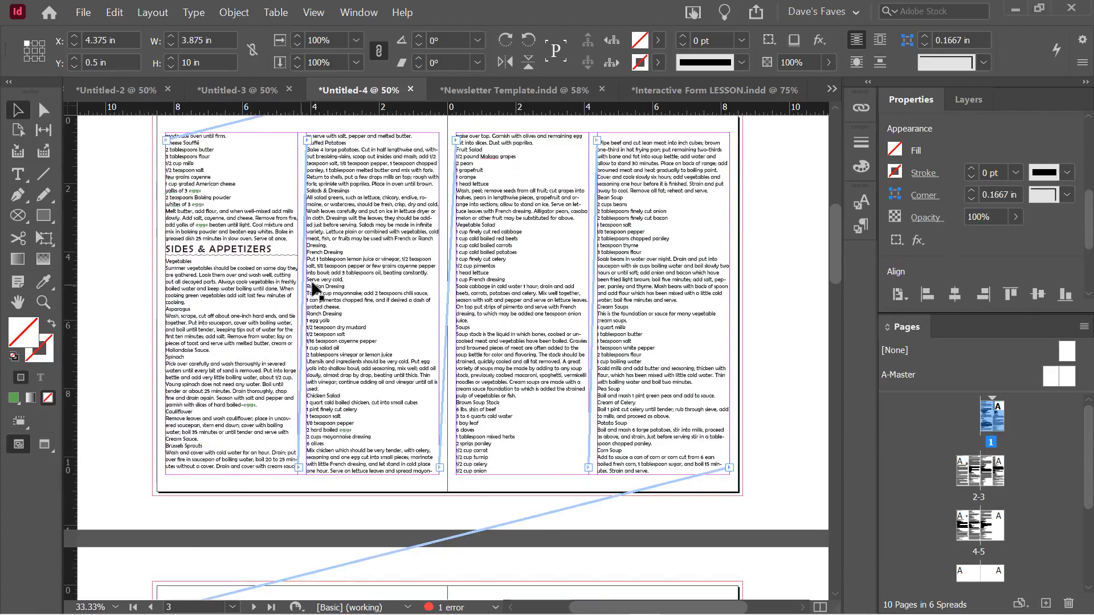
pyautogui.scroll(8, 311, 288)
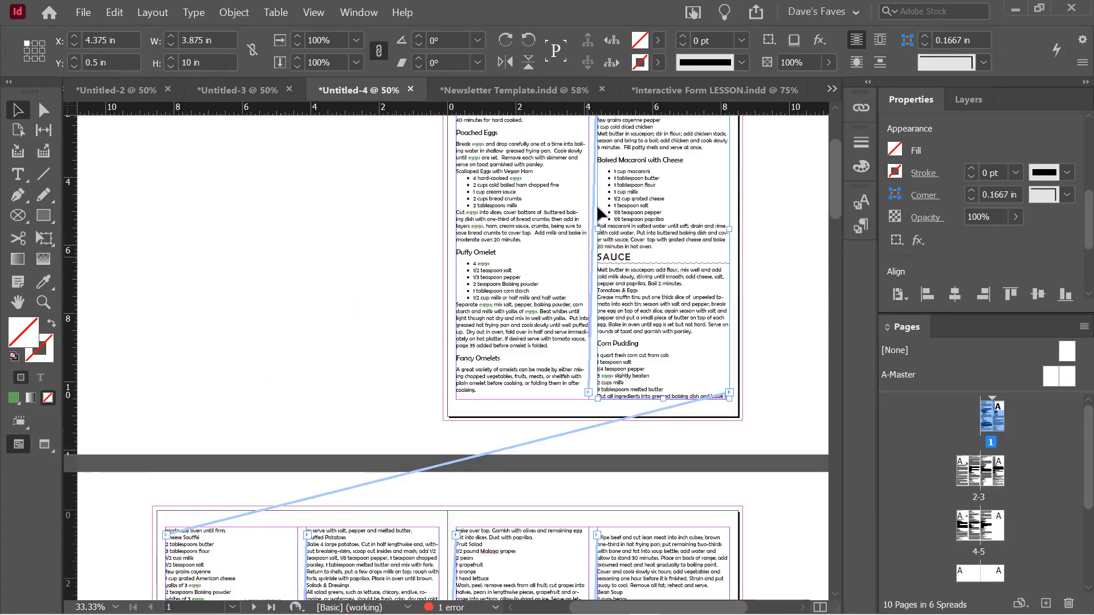
pyautogui.scroll(-7, 418, 419)
pyautogui.scroll(-11, 431, 411)
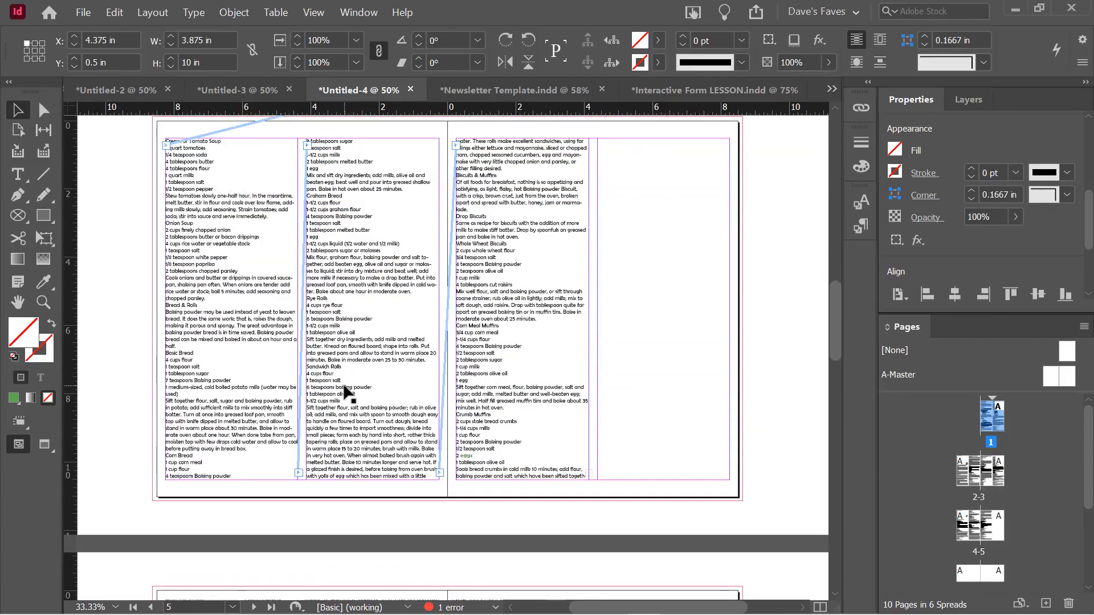
pyautogui.scroll(-2, 285, 308)
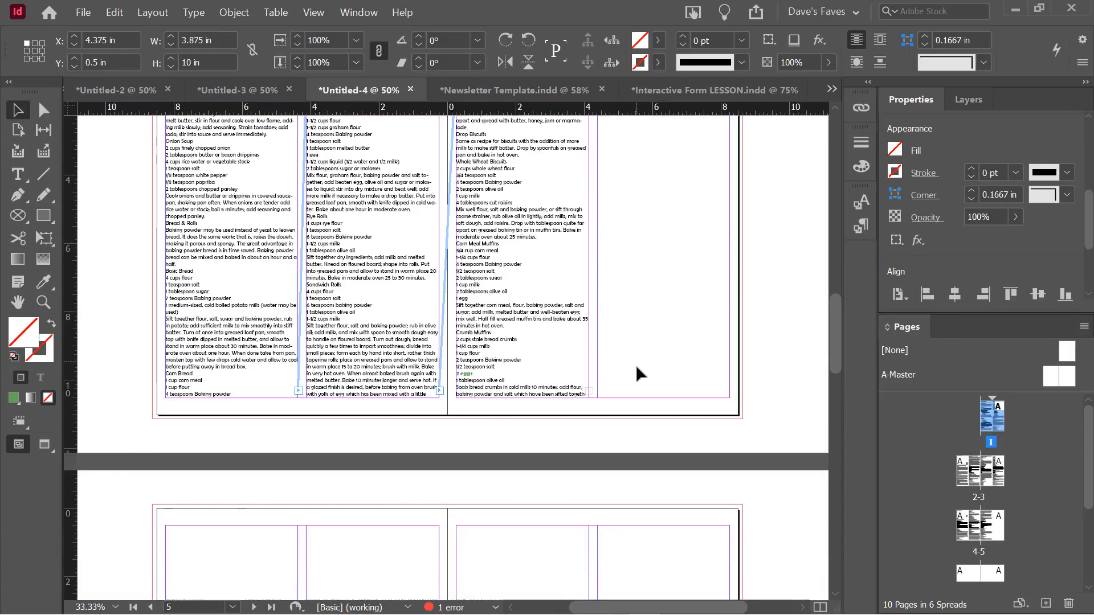
pyautogui.scroll(3, 599, 392)
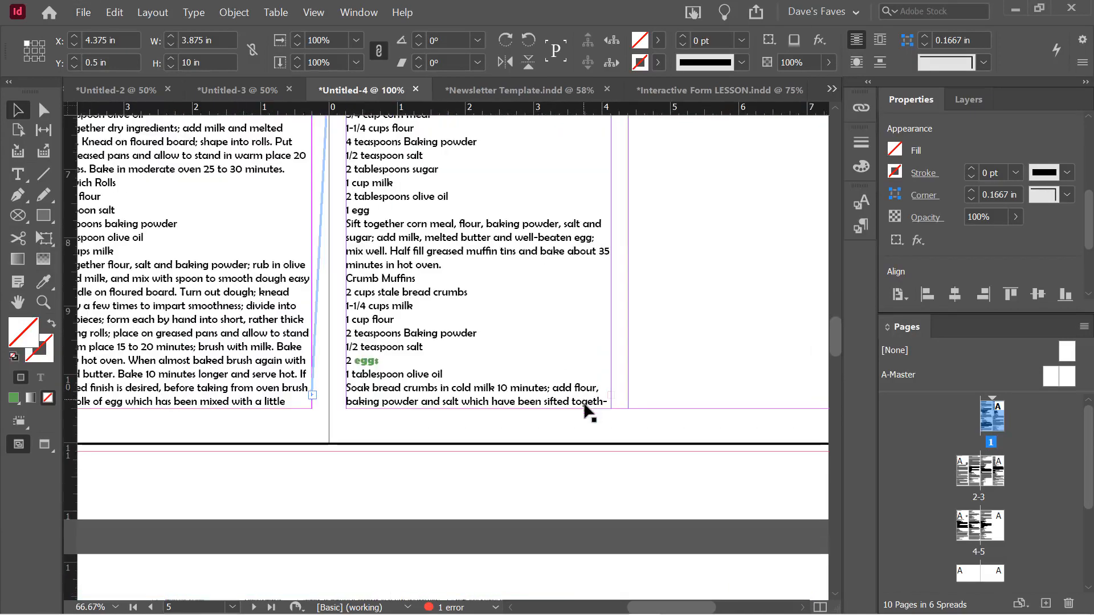
# Check the last frame's overset text, then select the Fancy Omelets frame to show its thread
pyautogui.click(609, 387)
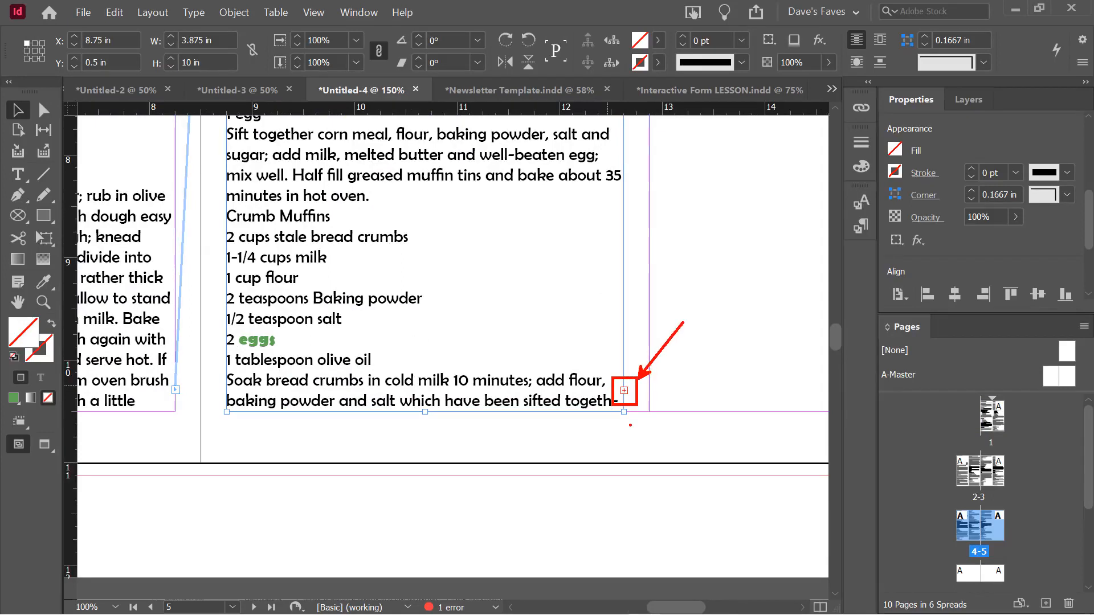
pyautogui.press('Escape')
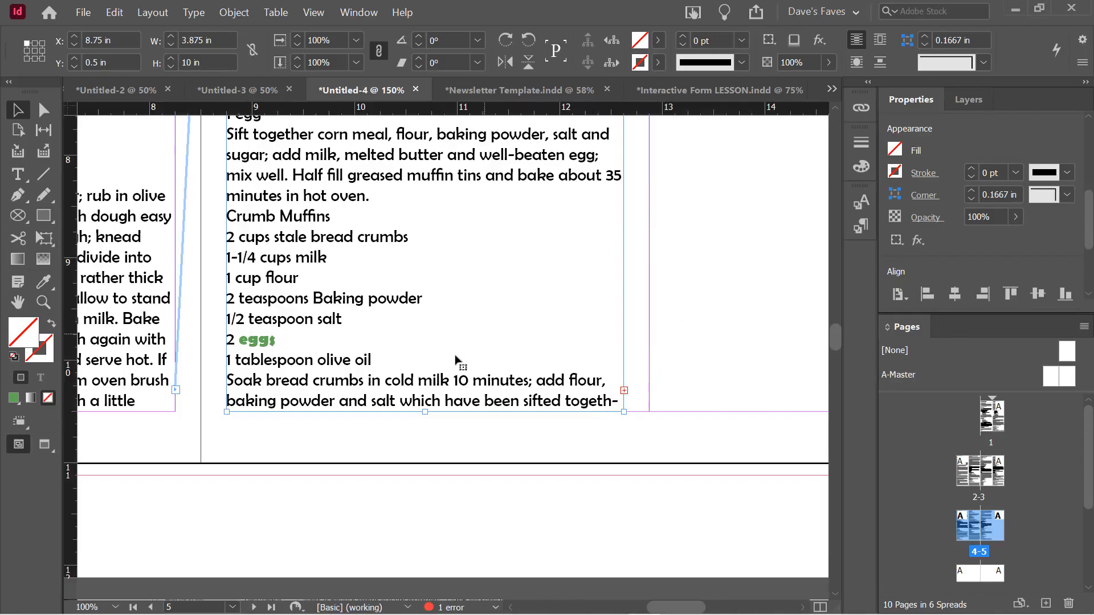
pyautogui.scroll(-2, 452, 360)
pyautogui.scroll(10, 453, 362)
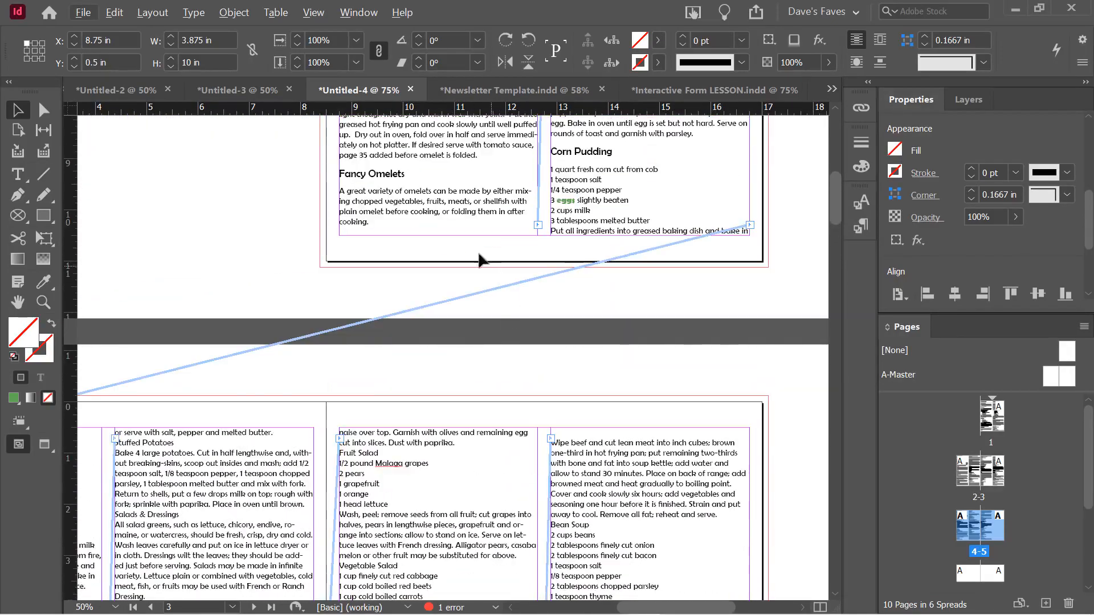
pyautogui.click(292, 221)
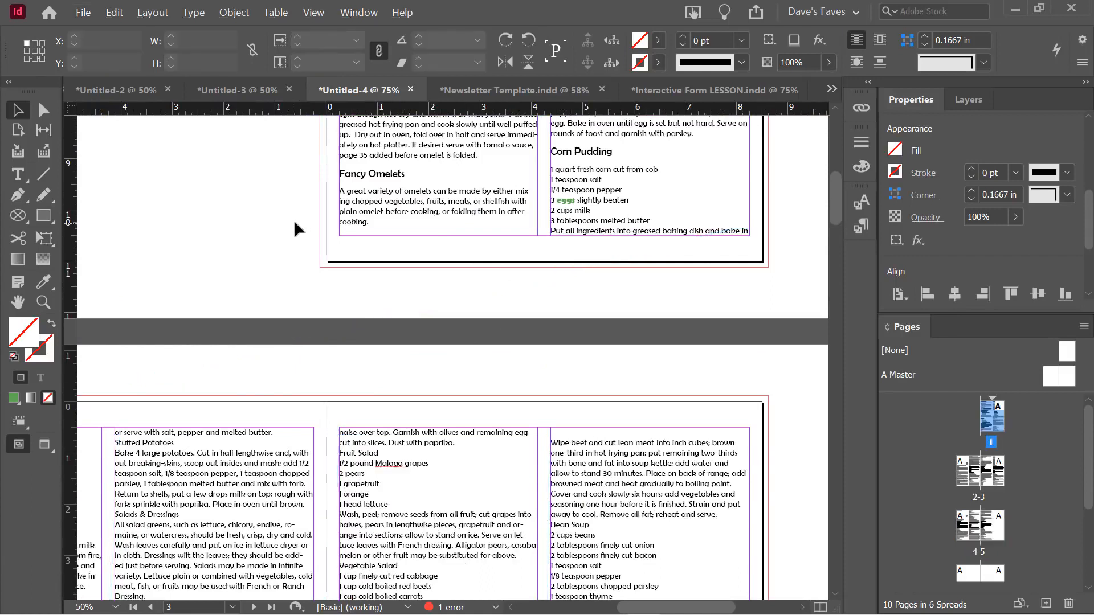
pyautogui.click(374, 208)
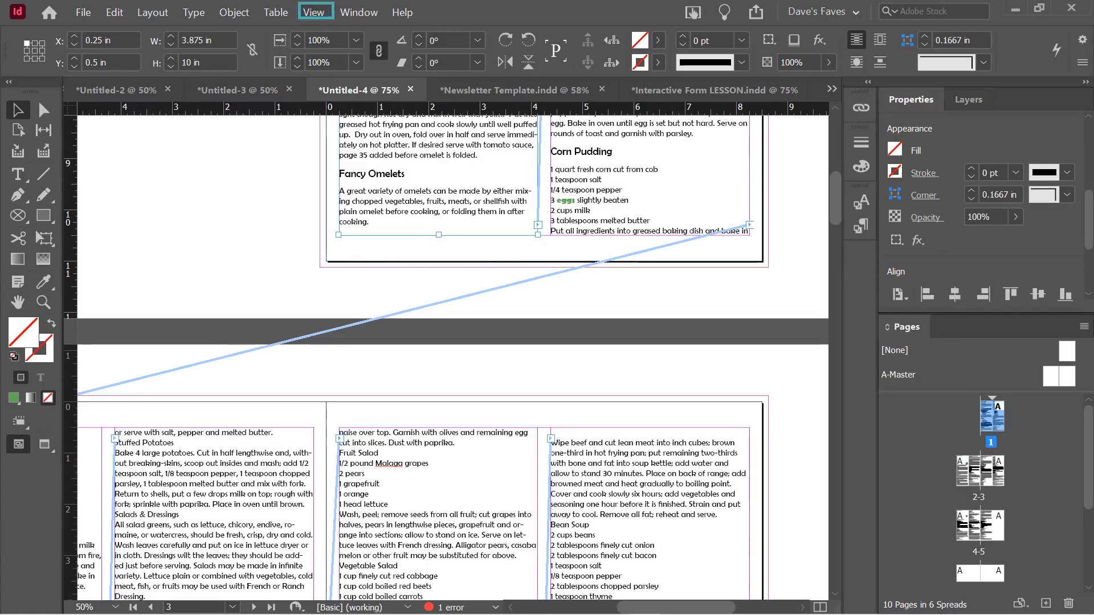
pyautogui.click(314, 12)
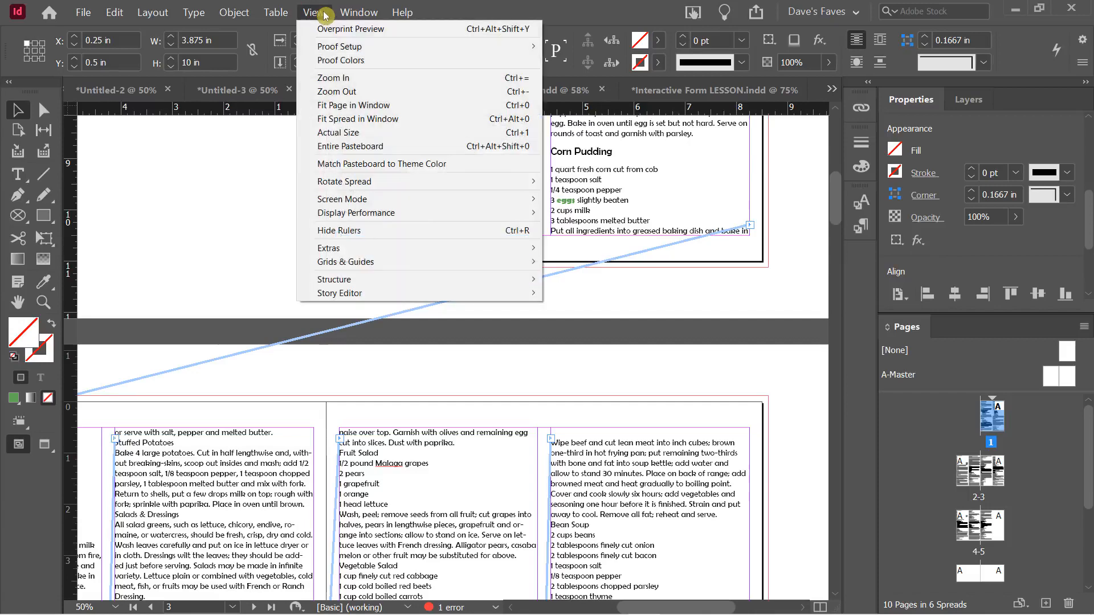
pyautogui.moveTo(435, 248)
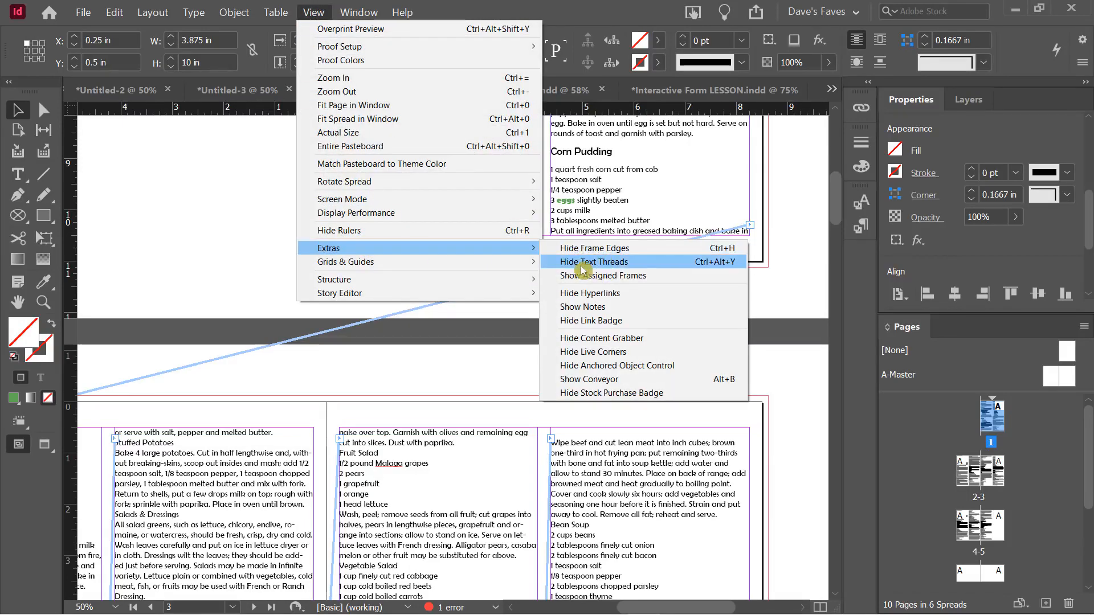
pyautogui.click(609, 266)
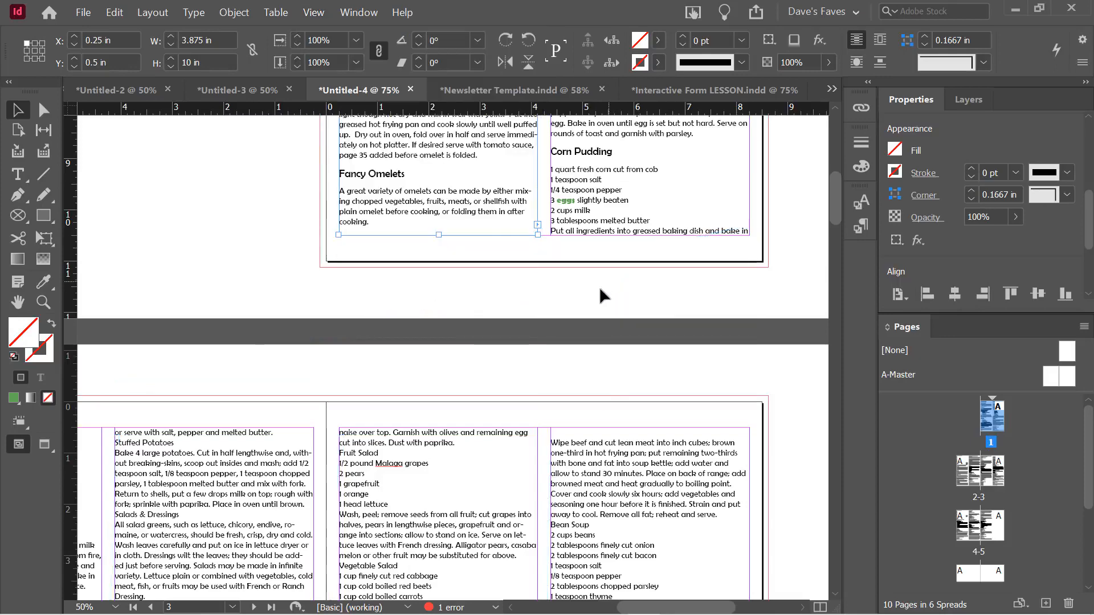
pyautogui.click(599, 286)
pyautogui.click(589, 214)
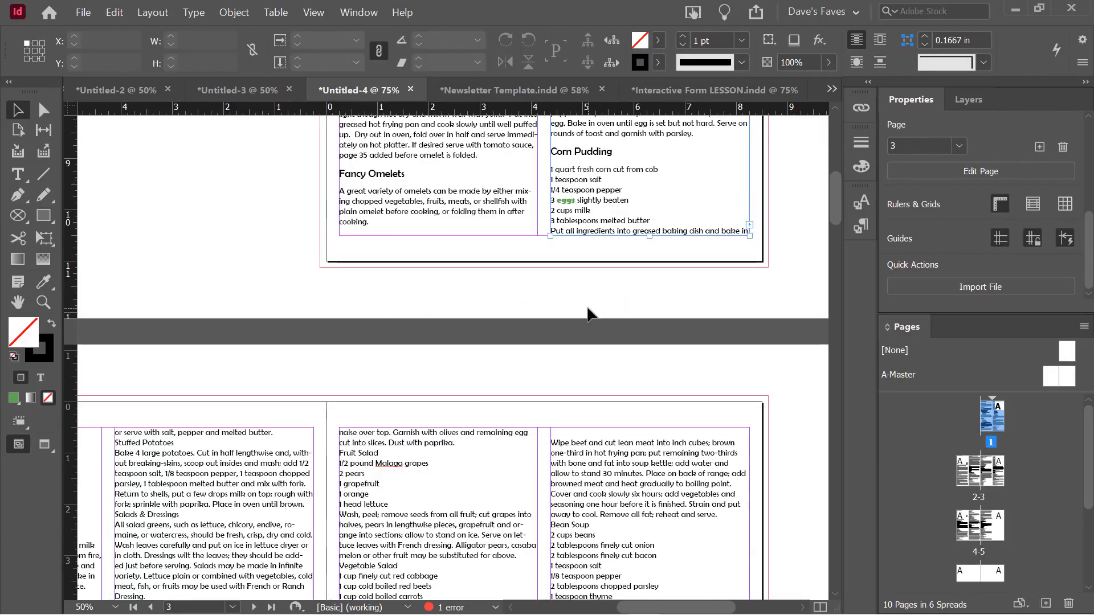
pyautogui.click(315, 12)
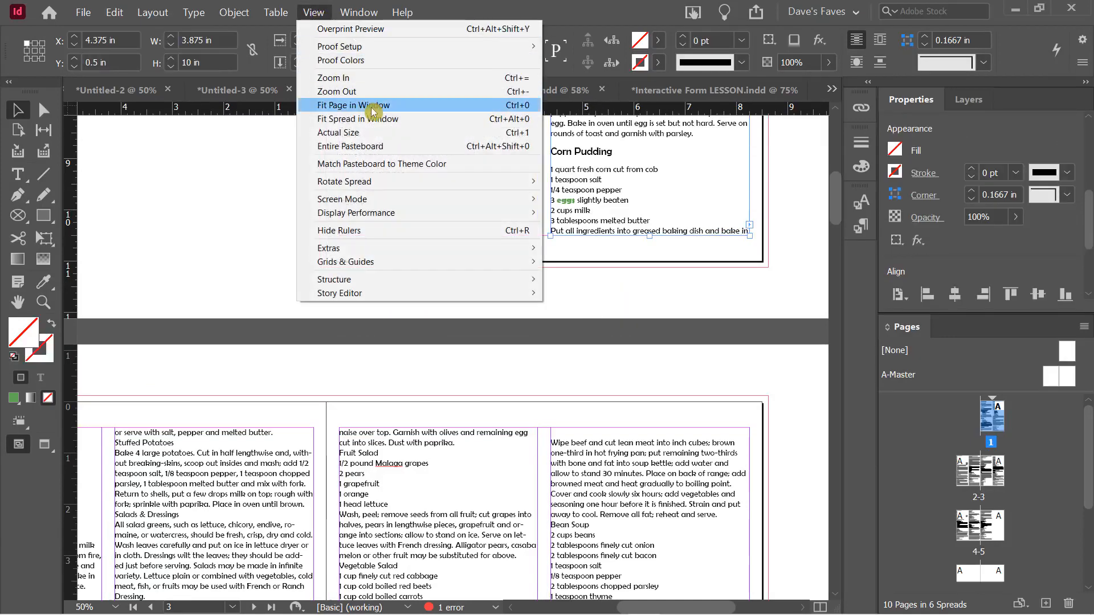
pyautogui.moveTo(383, 247)
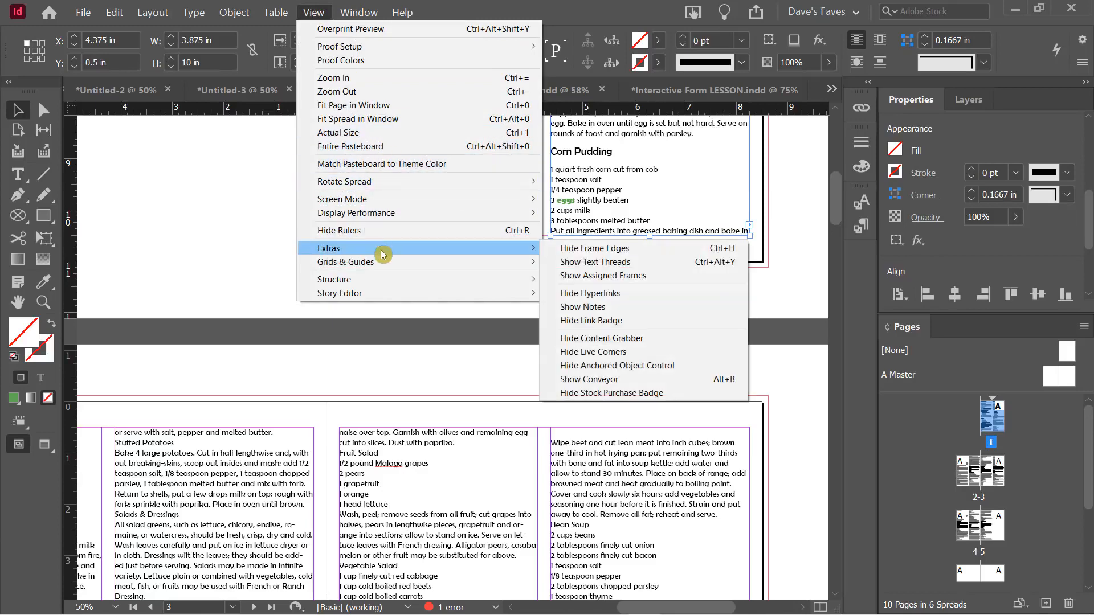
pyautogui.click(627, 266)
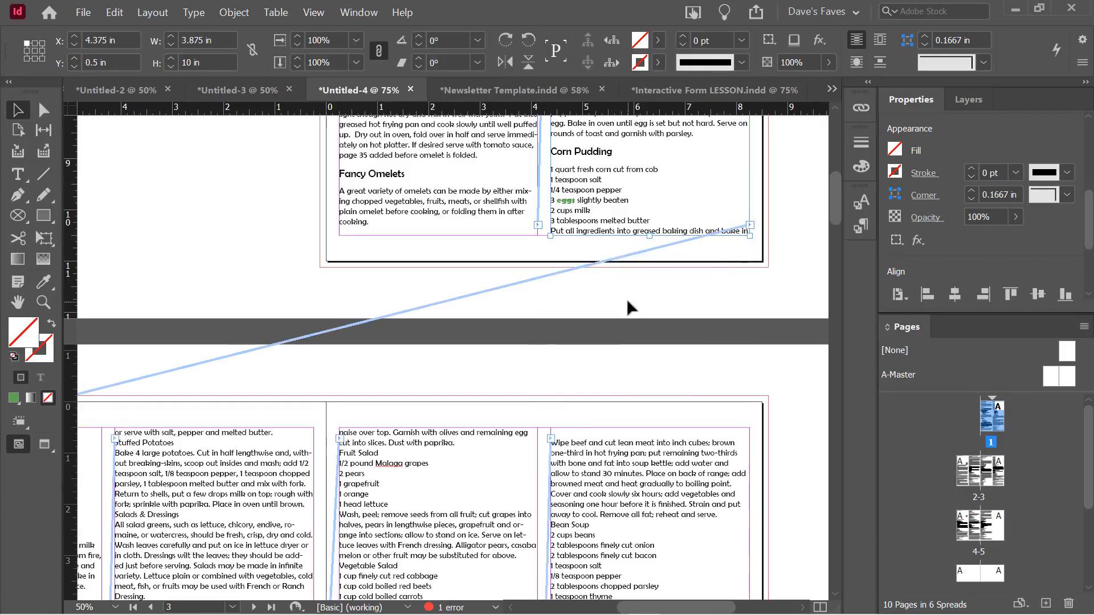
pyautogui.click(627, 297)
pyautogui.press('w')
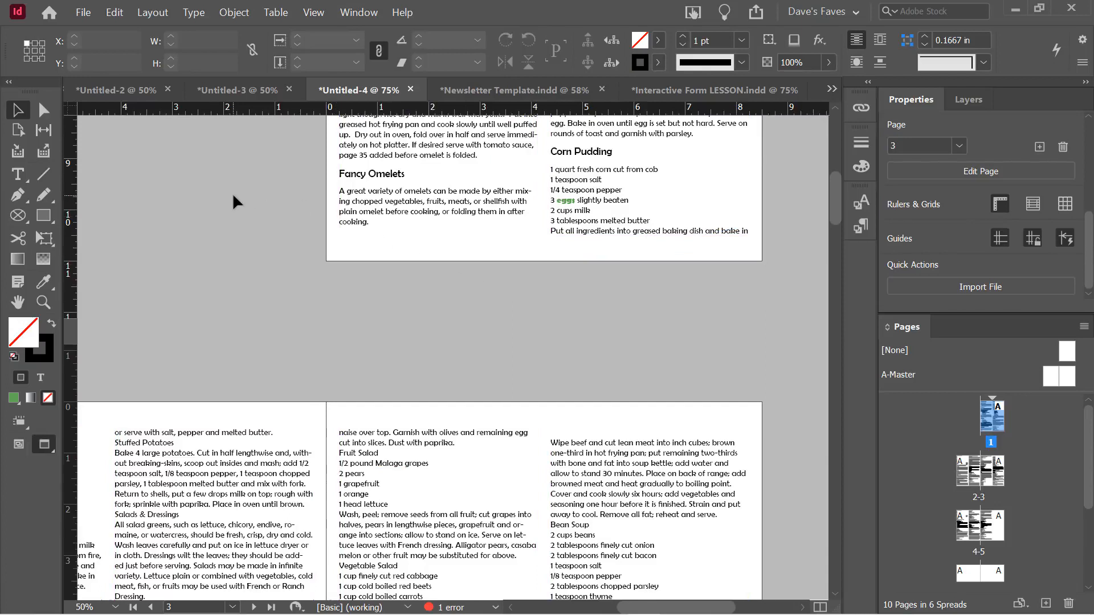
pyautogui.press('w')
pyautogui.press('w')
pyautogui.press('w')
pyautogui.press('w')
pyautogui.click(647, 227)
pyautogui.press('w')
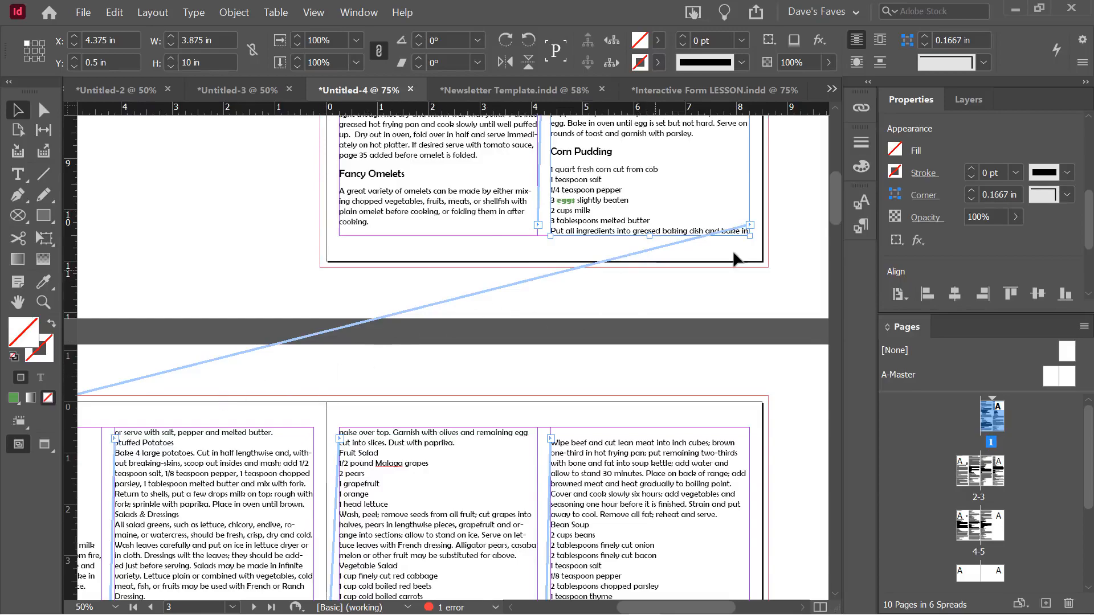
pyautogui.scroll(-10, 696, 419)
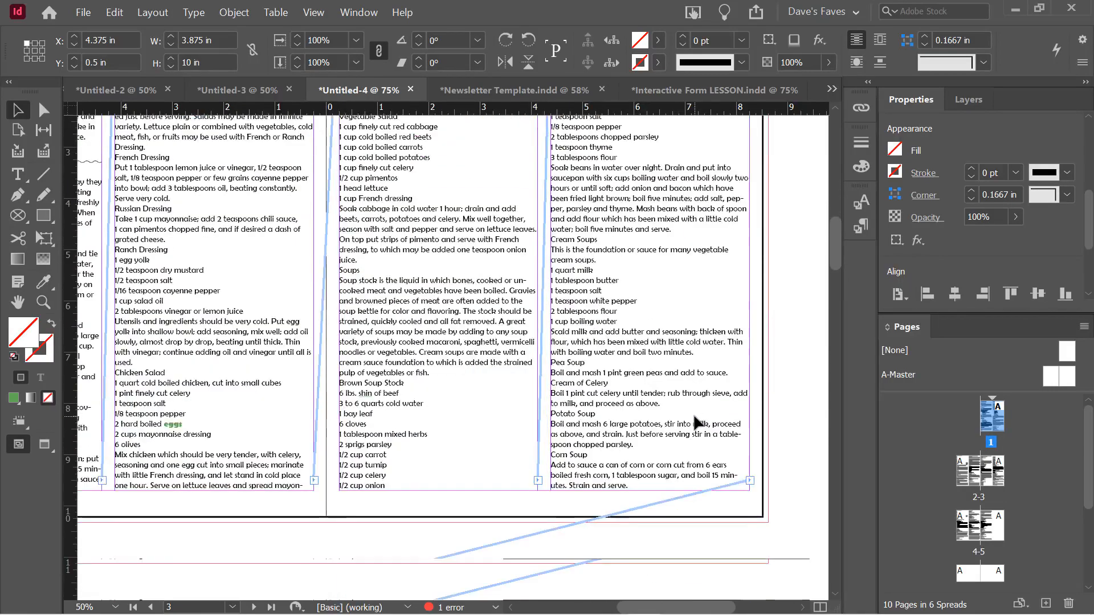
pyautogui.scroll(10, 694, 418)
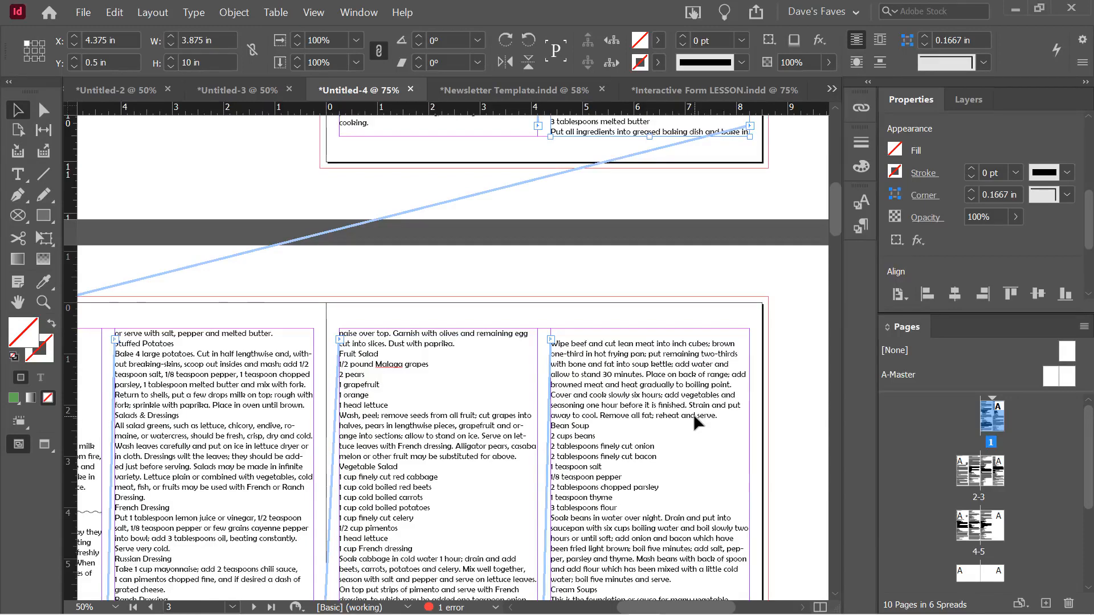
pyautogui.scroll(-7, 693, 414)
pyautogui.scroll(-10, 693, 414)
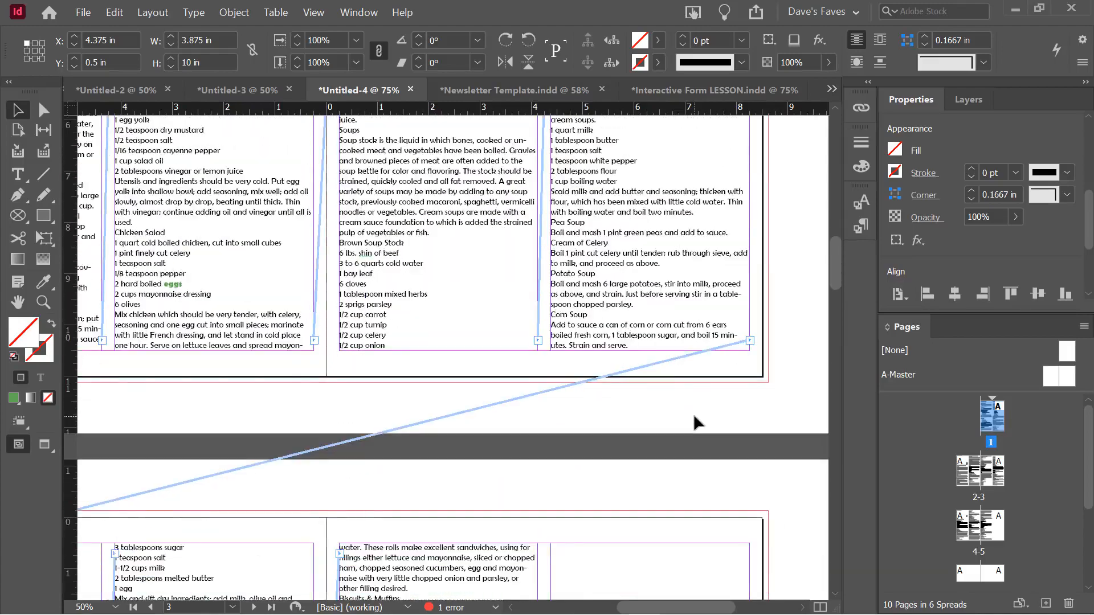
pyautogui.scroll(-4, 321, 374)
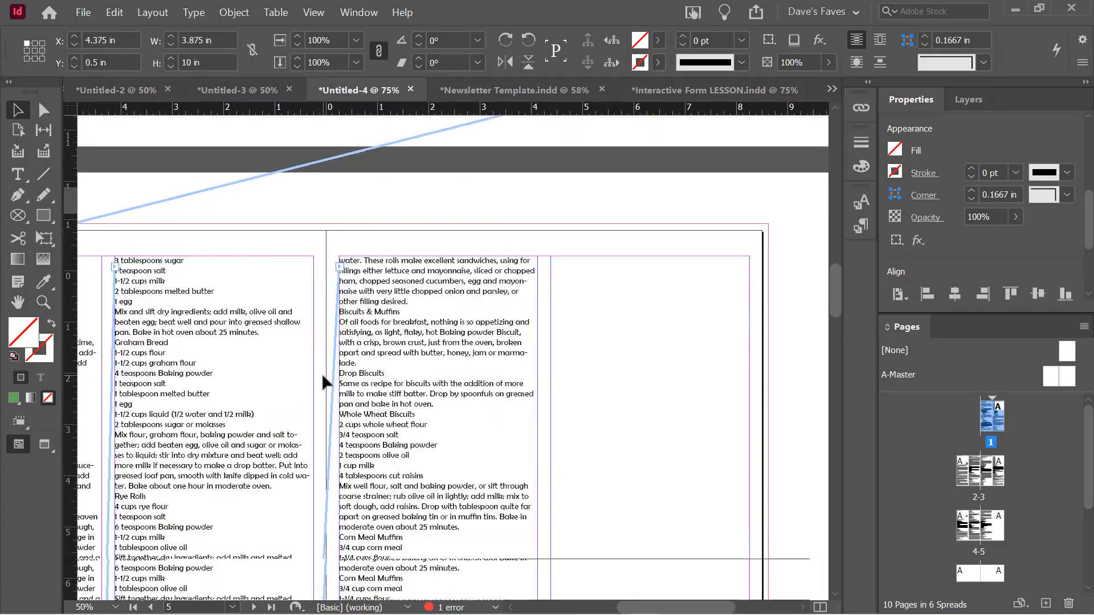
pyautogui.scroll(1, 449, 355)
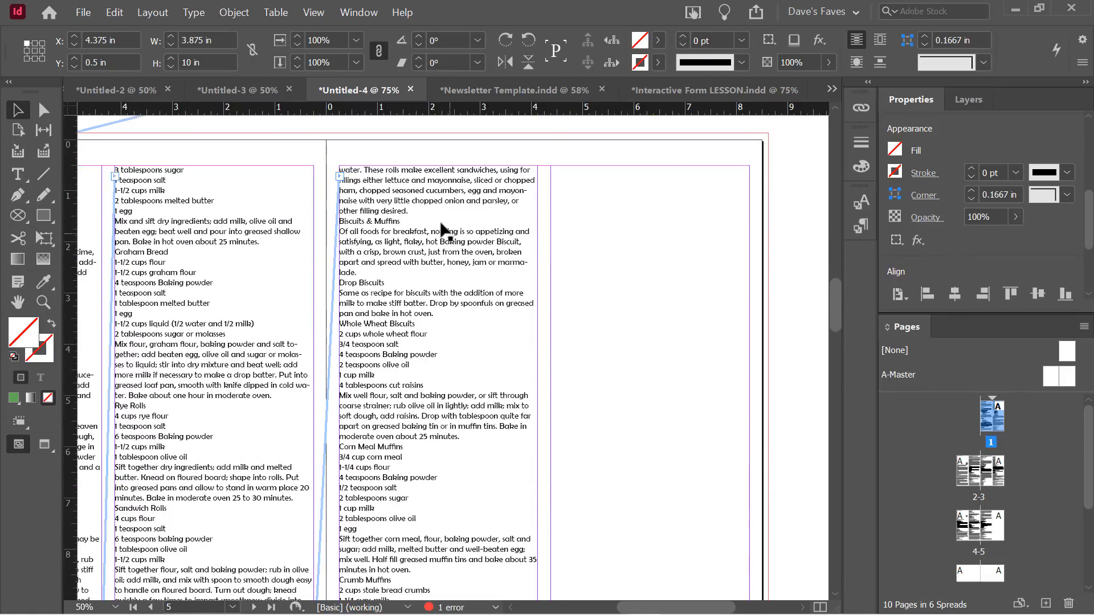
pyautogui.click(439, 223)
# Select the Biscuits & Muffins text frame and drag it down toward the following spreads
pyautogui.moveTo(415, 202); pyautogui.dragTo(647, 592)
pyautogui.scroll(-6, 383, 276)
pyautogui.scroll(-3, 675, 380)
pyautogui.moveTo(607, 284); pyautogui.dragTo(602, 494)
pyautogui.moveTo(604, 365); pyautogui.dragTo(601, 495)
pyautogui.scroll(-3, 602, 496)
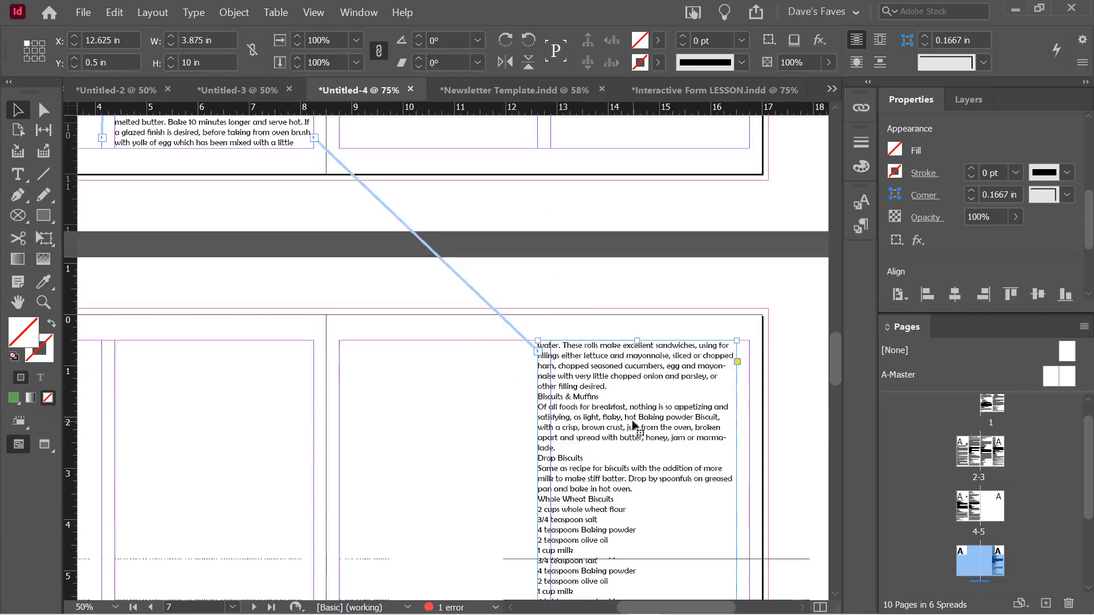
pyautogui.moveTo(608, 378); pyautogui.dragTo(623, 383)
pyautogui.scroll(3, 342, 307)
pyautogui.scroll(-5, 353, 330)
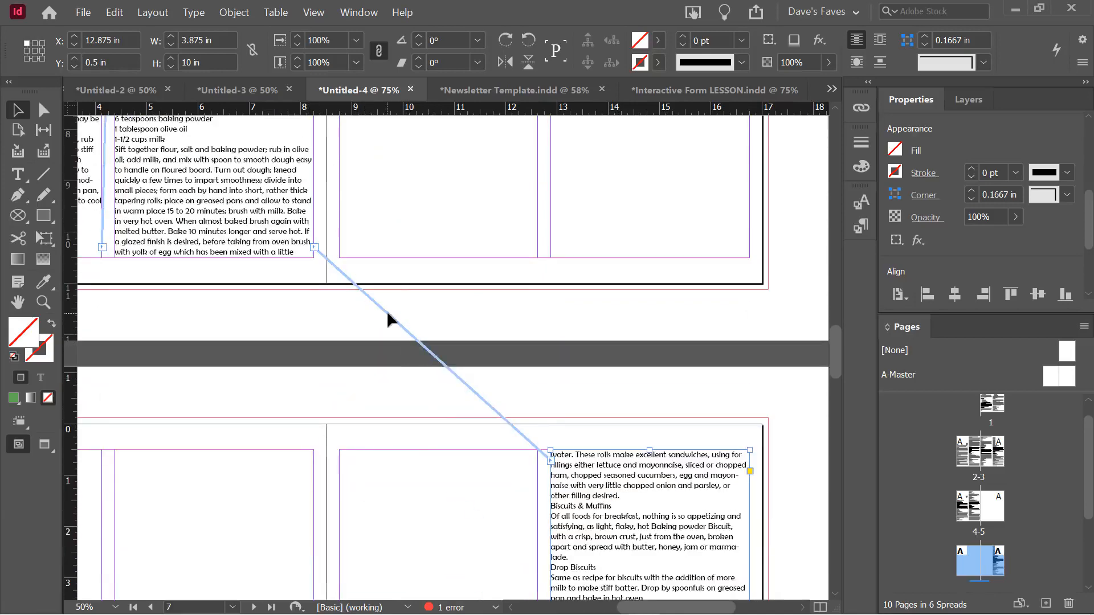
pyautogui.scroll(-2, 387, 313)
# Zoom out to 16.67% and drop the threaded frame into page 7's right column
pyautogui.hotkey('ctrl', '-')
pyautogui.hotkey('ctrl', '-')
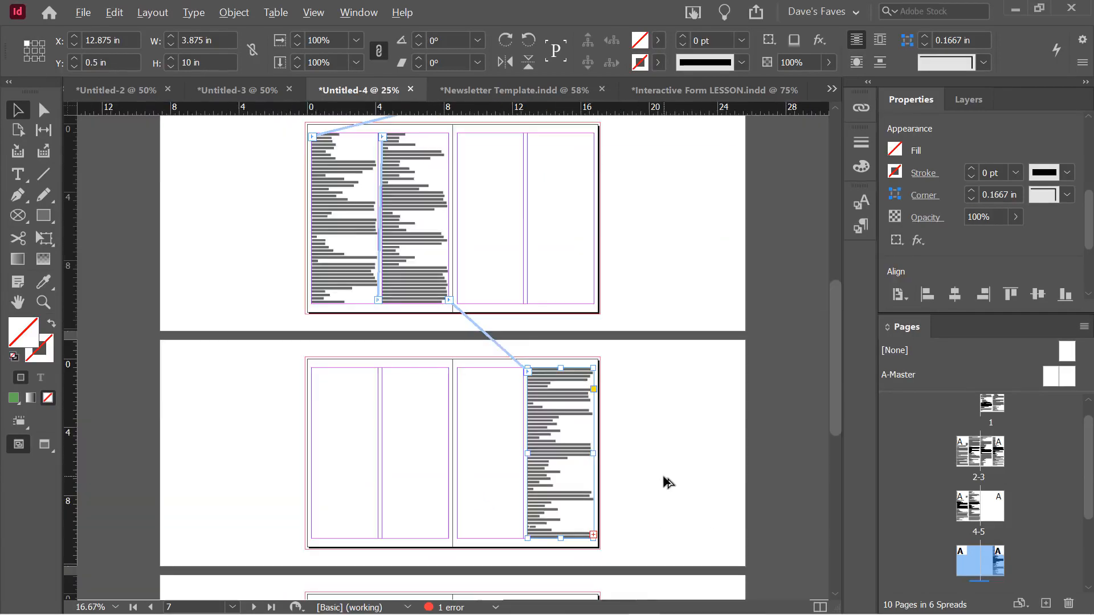
pyautogui.moveTo(570, 426); pyautogui.dragTo(667, 458)
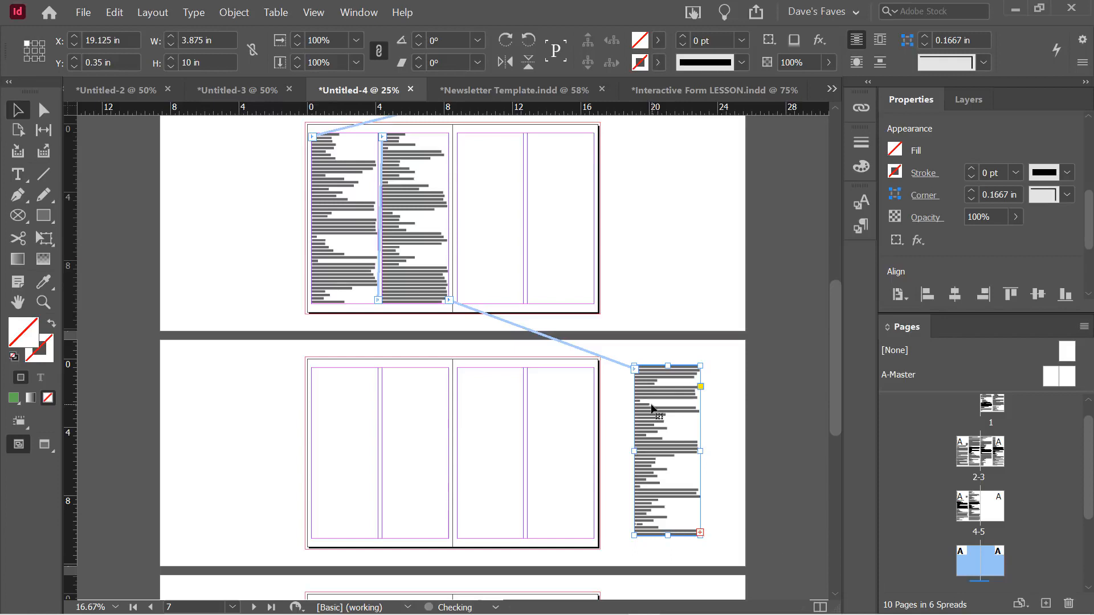
pyautogui.moveTo(651, 407); pyautogui.dragTo(776, 396)
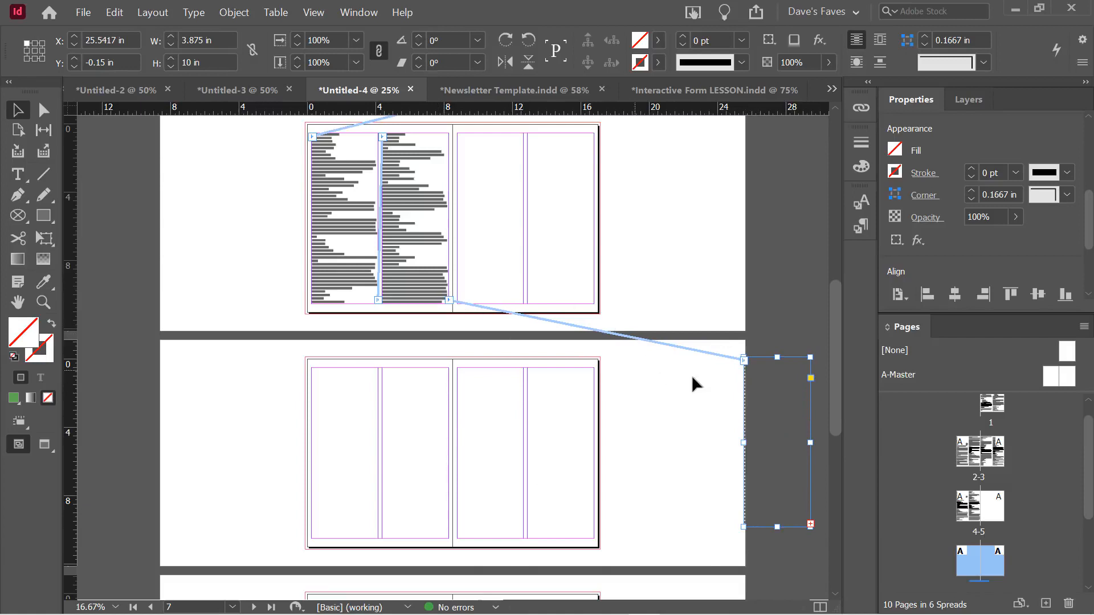
pyautogui.moveTo(765, 400); pyautogui.dragTo(550, 414)
pyautogui.click(655, 417)
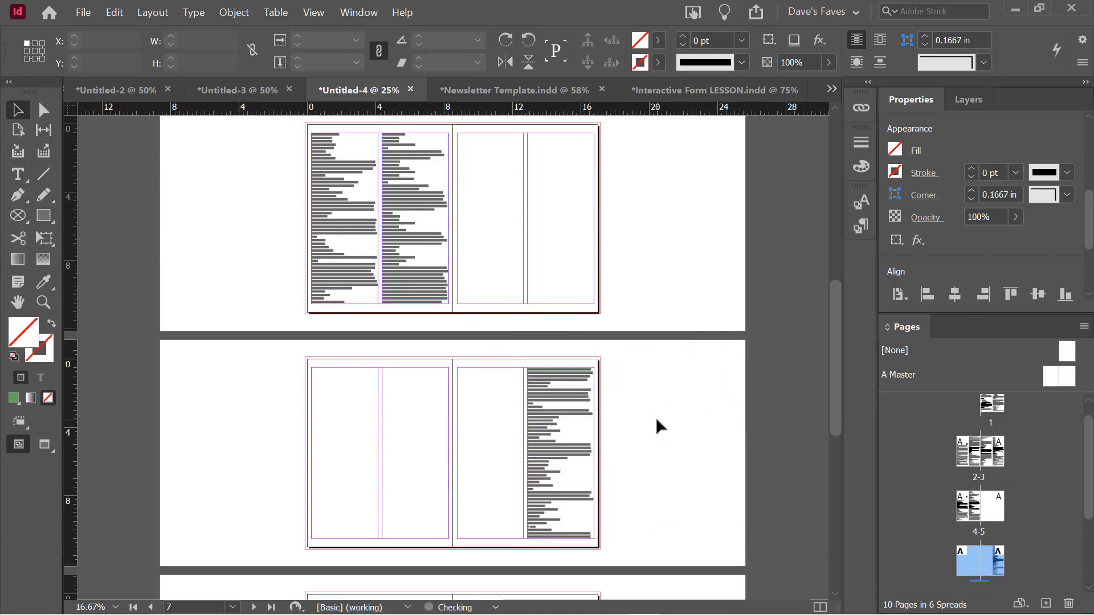
pyautogui.scroll(-2, 656, 417)
# Undo the frame moves, returning the frame to page 5's left column
pyautogui.hotkey('ctrl', 'z')
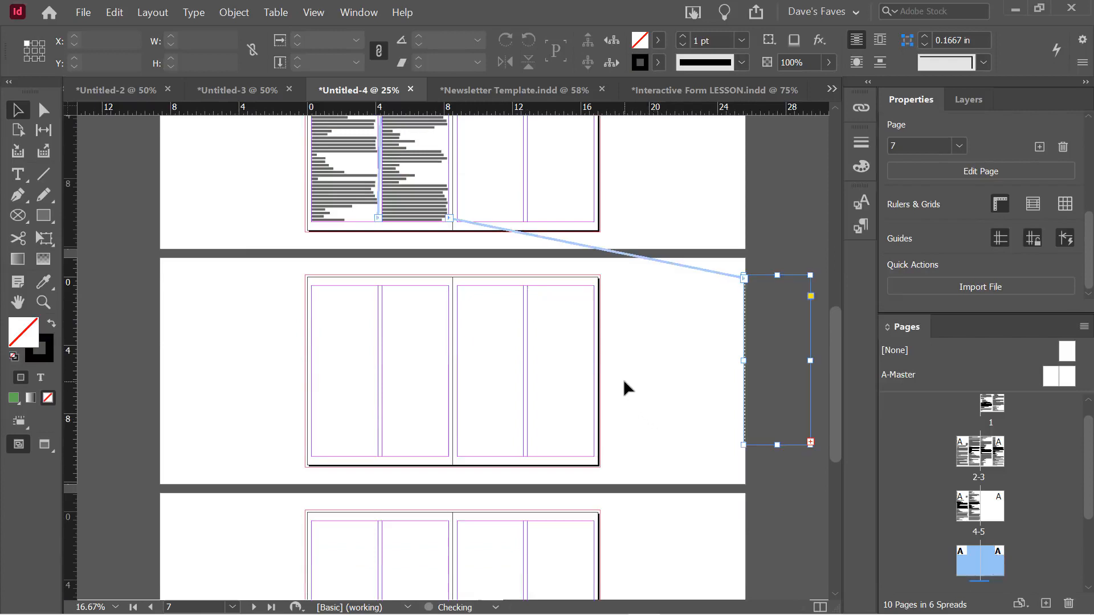
pyautogui.hotkey('ctrl', 'shift', 'z')
pyautogui.hotkey('ctrl', 'z')
pyautogui.hotkey('ctrl', 'z')
pyautogui.hotkey('ctrl', 'z')
pyautogui.hotkey('ctrl', 'z')
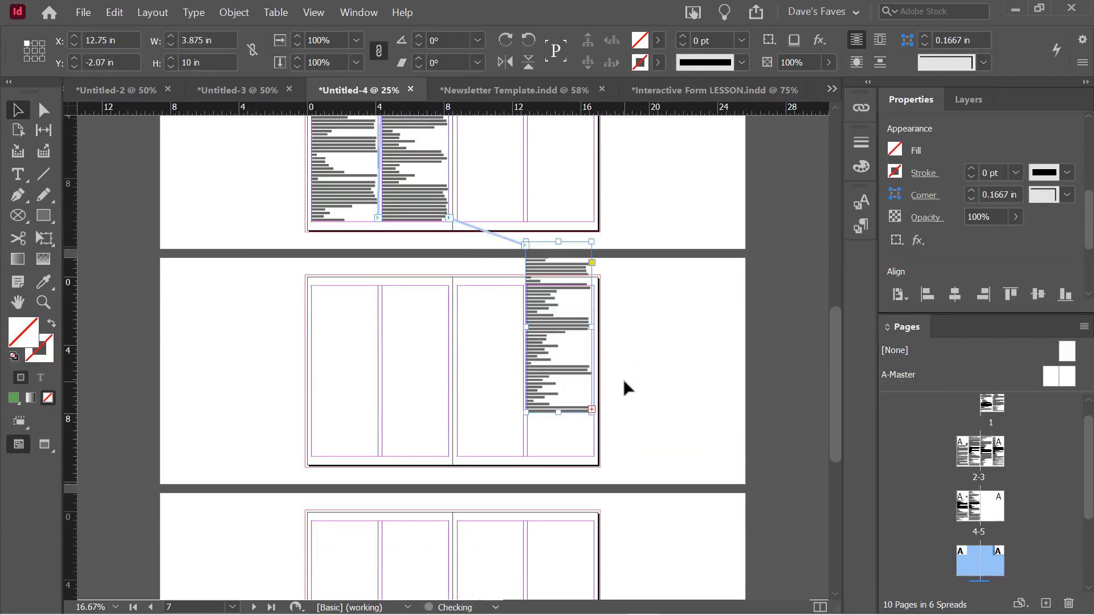
pyautogui.hotkey('ctrl', 'z')
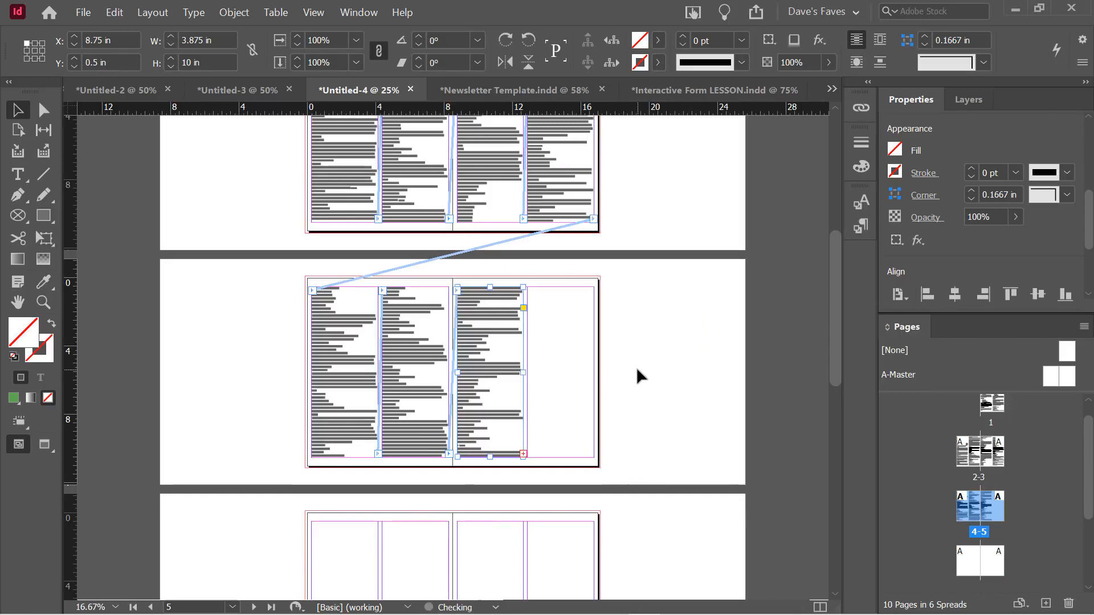
# Zoom in twice and select the right-hand Crumb Muffins frame on page 5
pyautogui.hotkey('ctrl', '=')
pyautogui.hotkey('ctrl', '=')
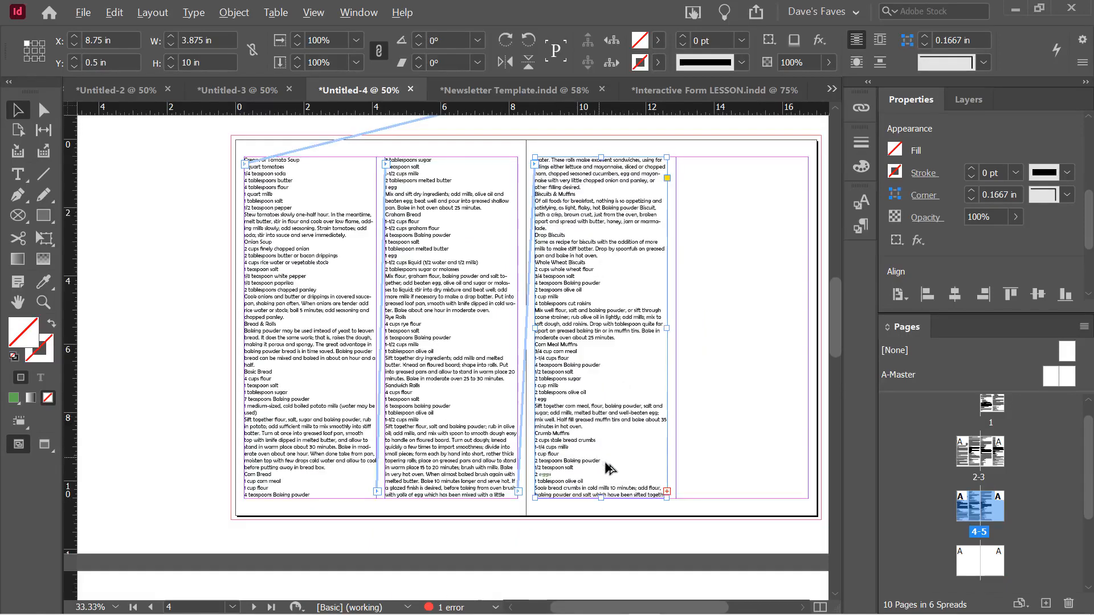
pyautogui.hotkey('ctrl', '=')
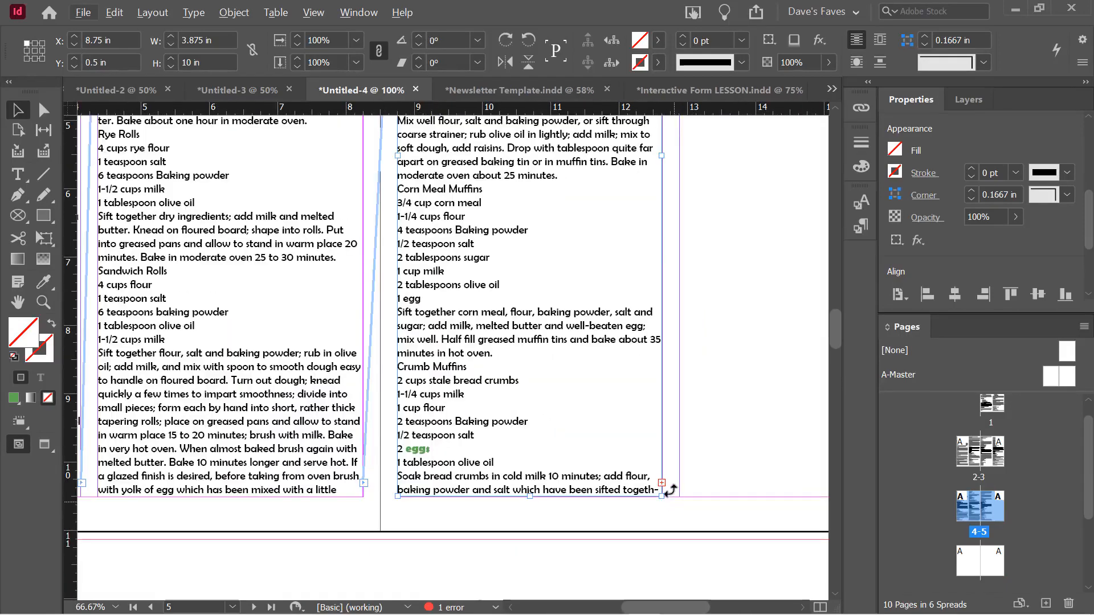
pyautogui.click(553, 521)
pyautogui.click(556, 444)
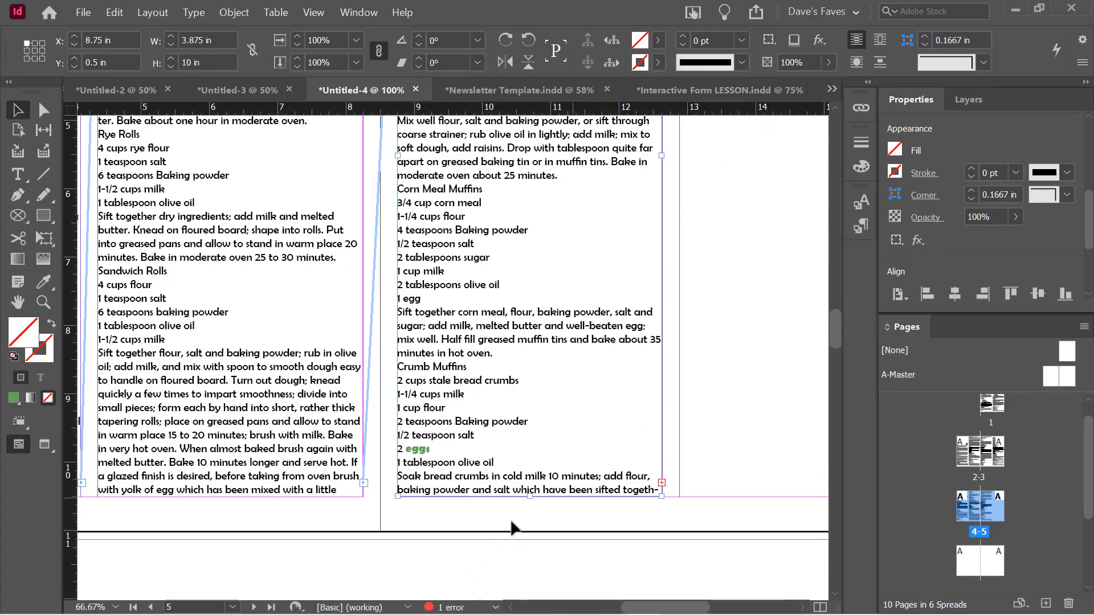
# Open Preflight, expand TEXT > Overset text, and jump to the overset frame on page 5
pyautogui.doubleClick(441, 608)
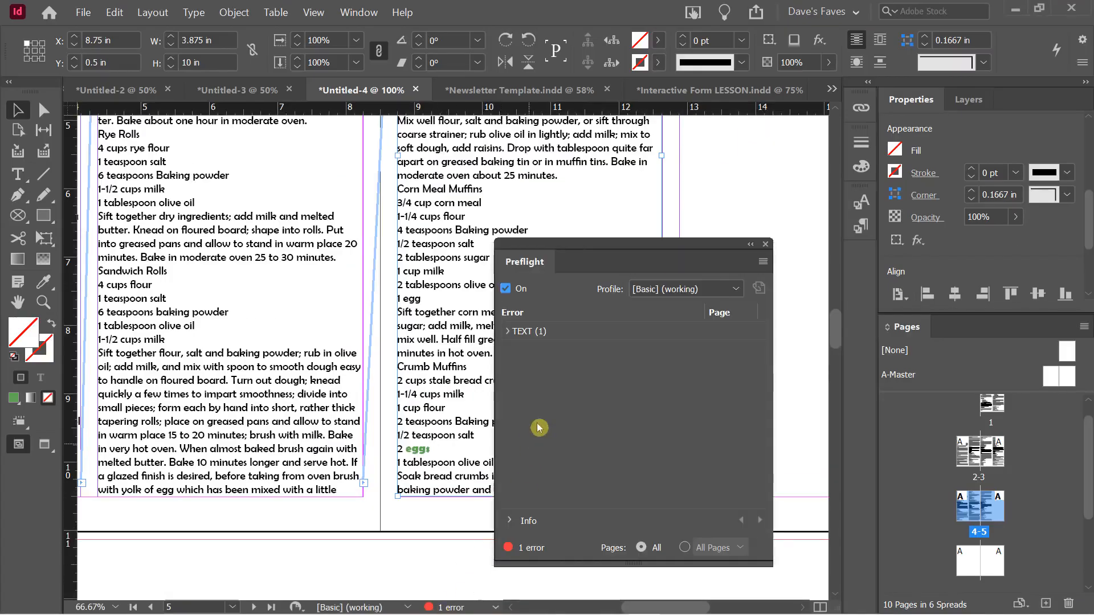
pyautogui.click(507, 331)
pyautogui.click(521, 350)
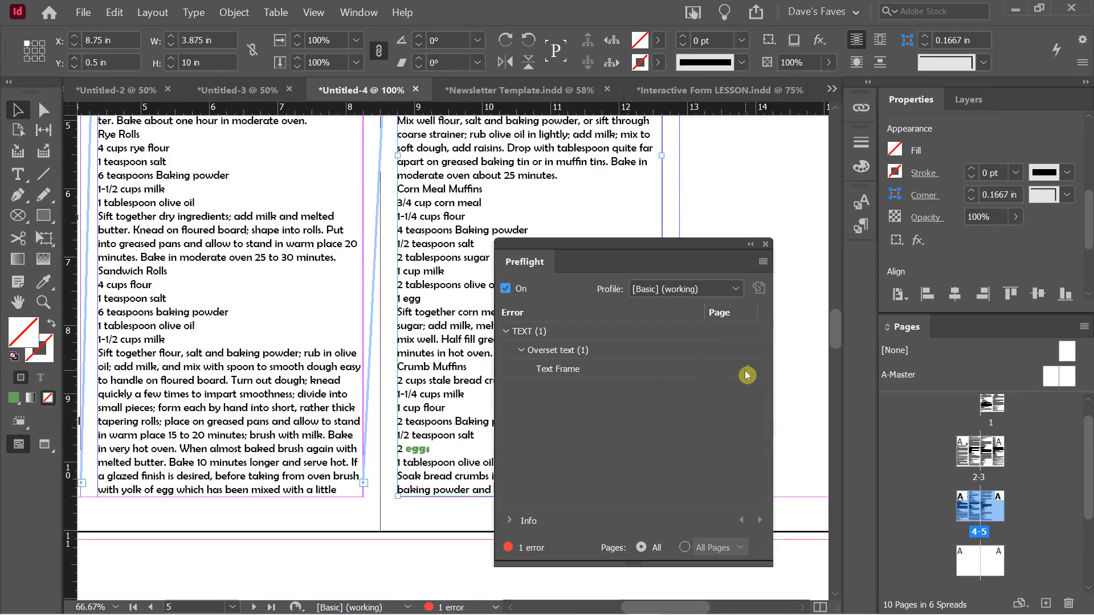
pyautogui.hotkey('ctrl', '2')
pyautogui.moveTo(736, 361); pyautogui.dragTo(761, 381)
pyautogui.press('Escape')
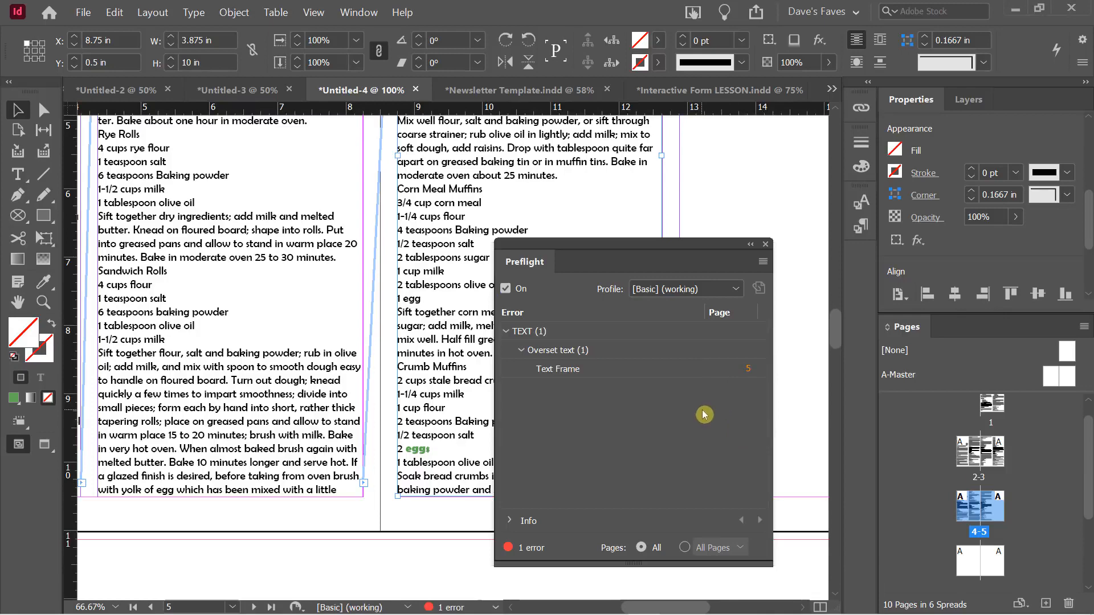
pyautogui.click(750, 370)
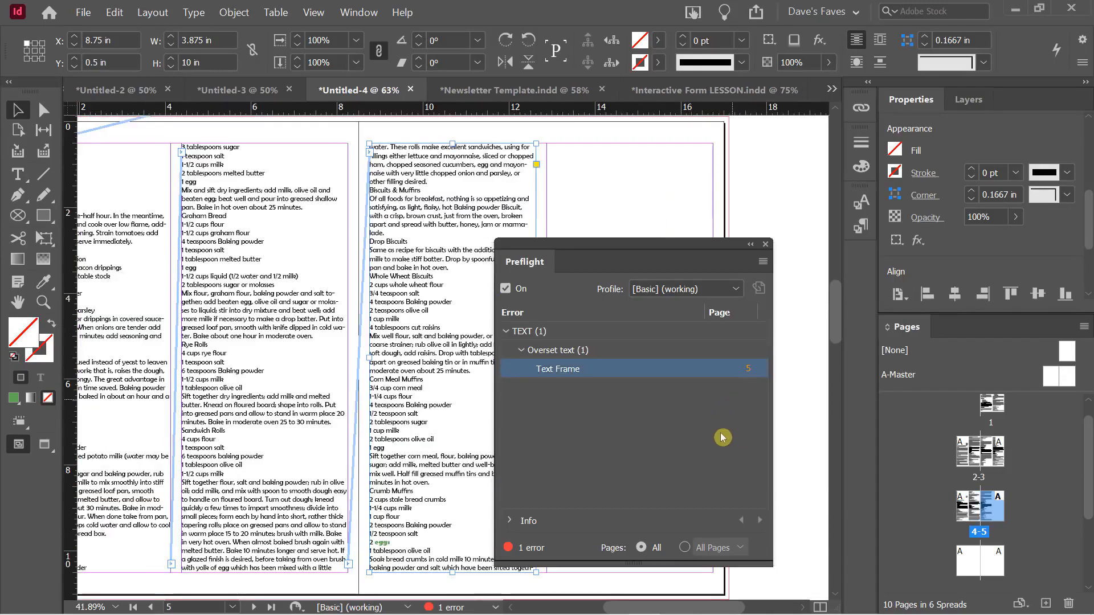
pyautogui.moveTo(586, 245); pyautogui.dragTo(290, 171)
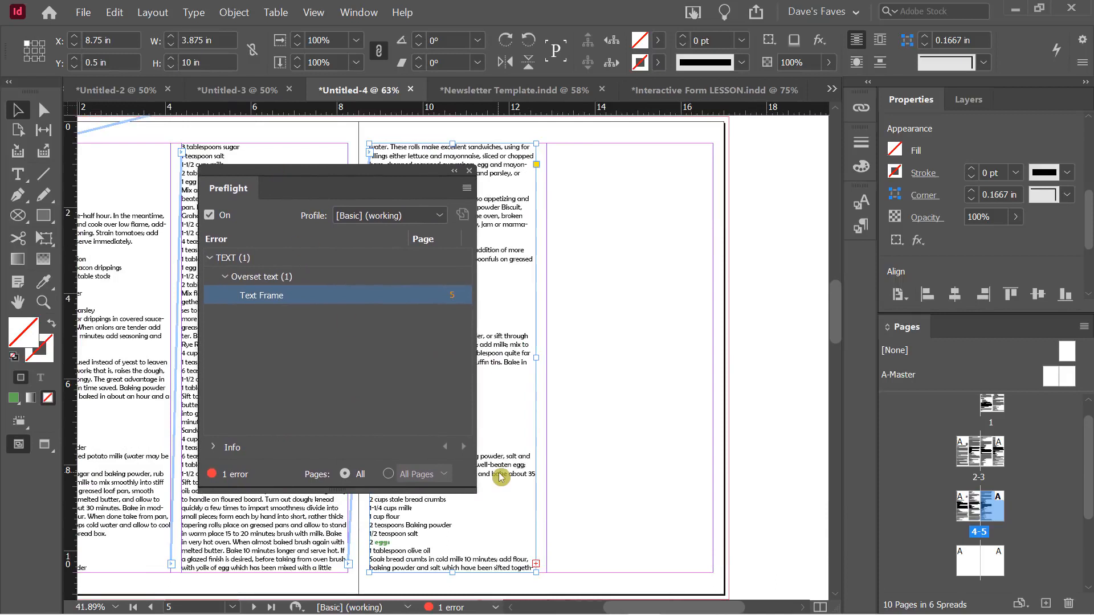
# Load the overset text from the frame's out port and place it in page 5's right column
pyautogui.click(536, 565)
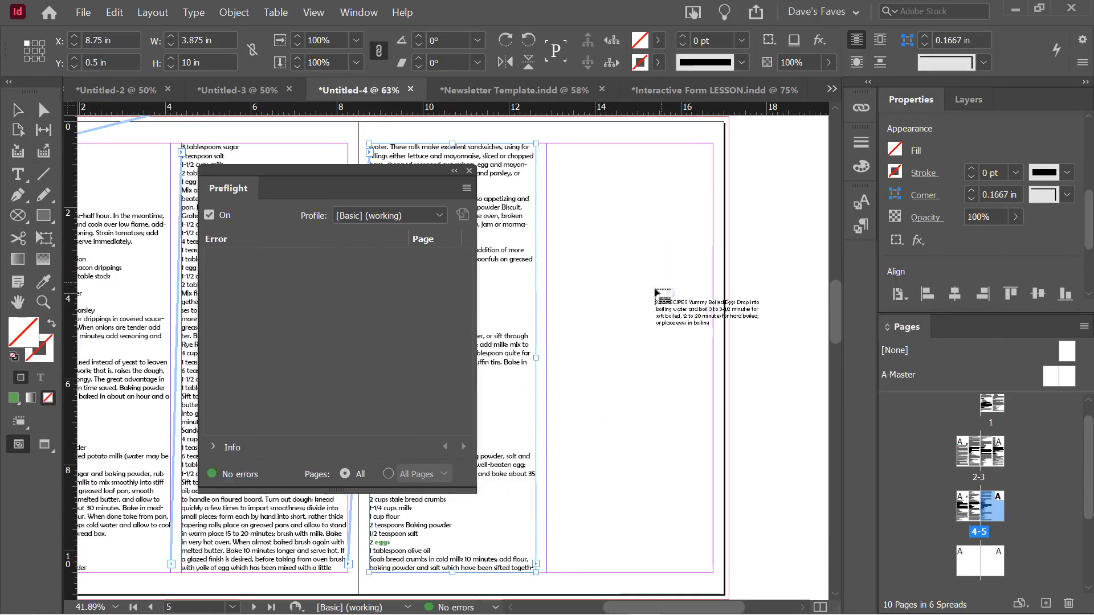
pyautogui.click(581, 188)
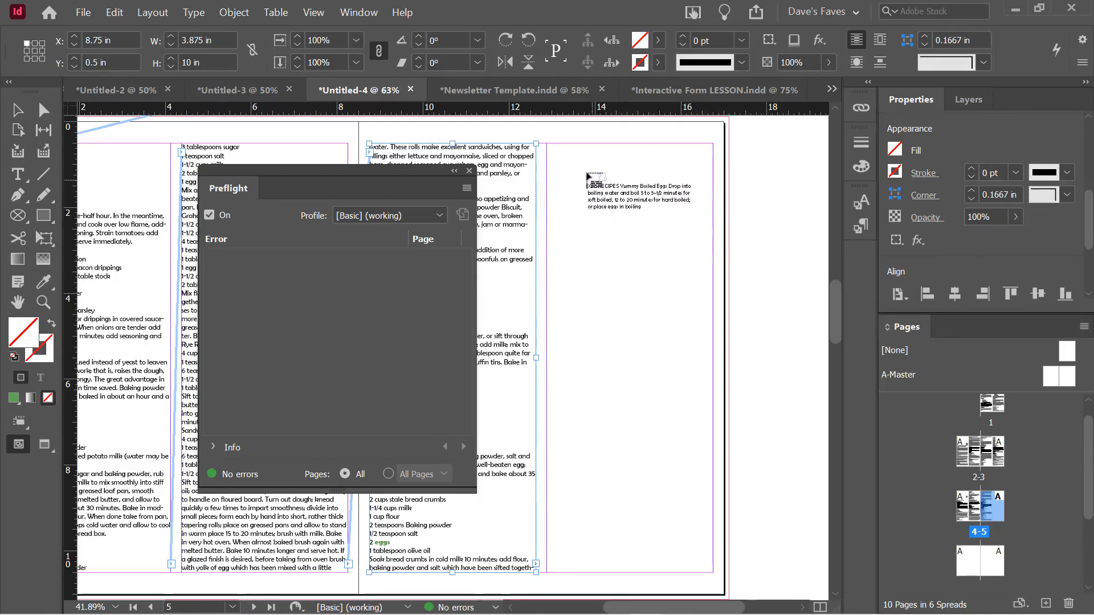
pyautogui.click(550, 150)
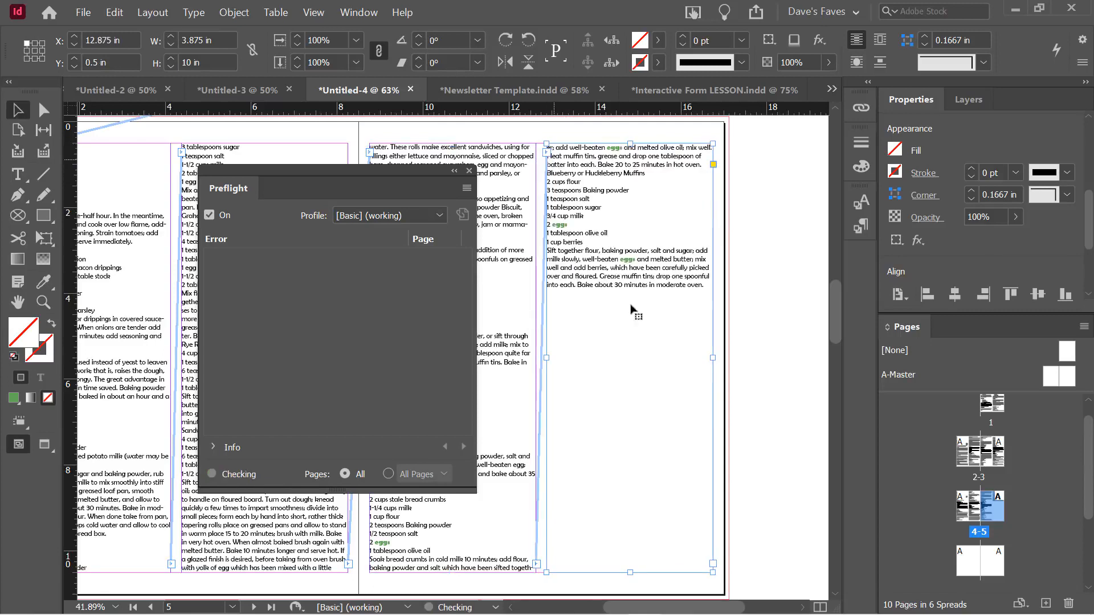
pyautogui.click(793, 324)
pyautogui.click(643, 278)
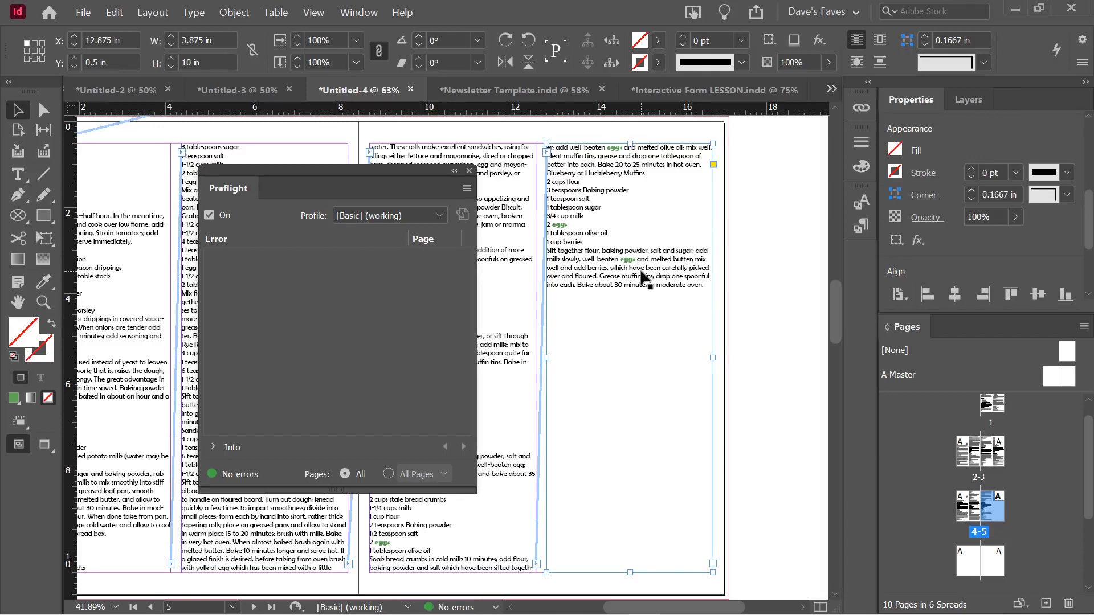
pyautogui.scroll(3, 644, 278)
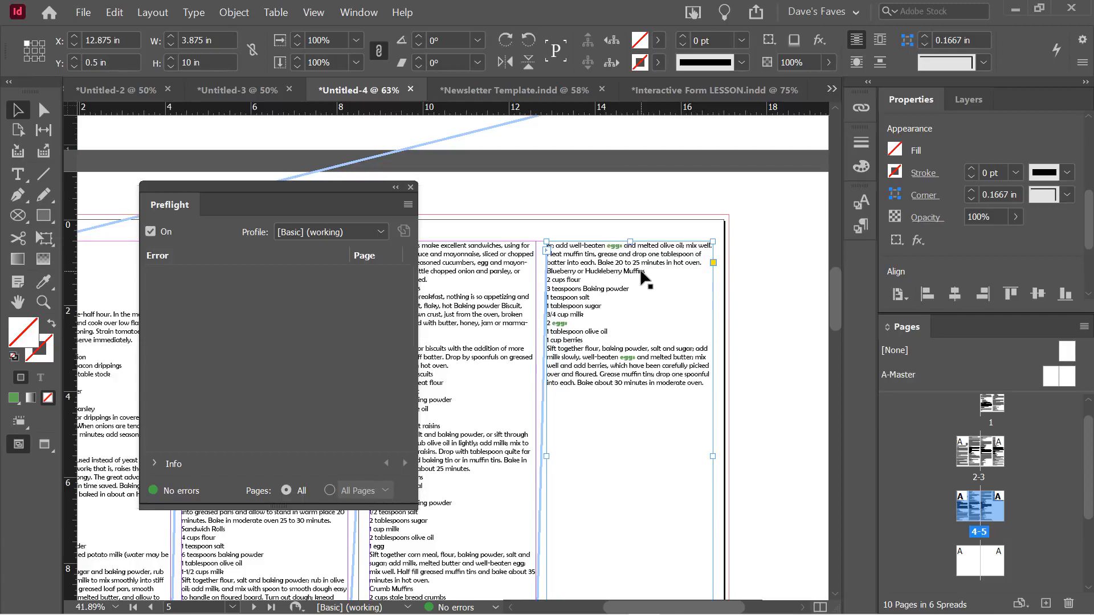
pyautogui.moveTo(264, 188); pyautogui.dragTo(580, 203)
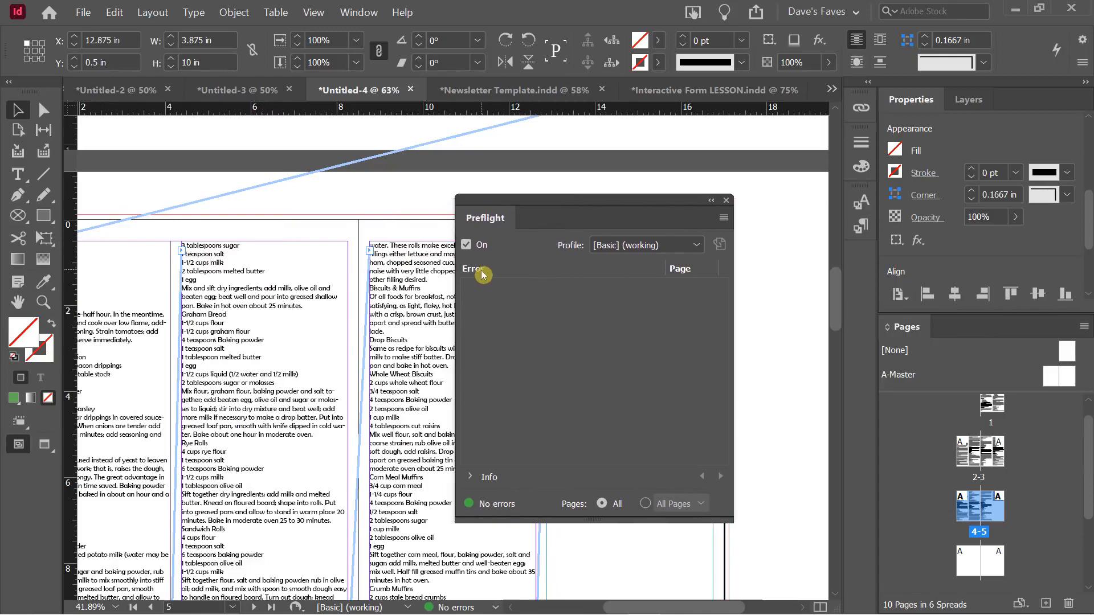
pyautogui.scroll(2, 349, 318)
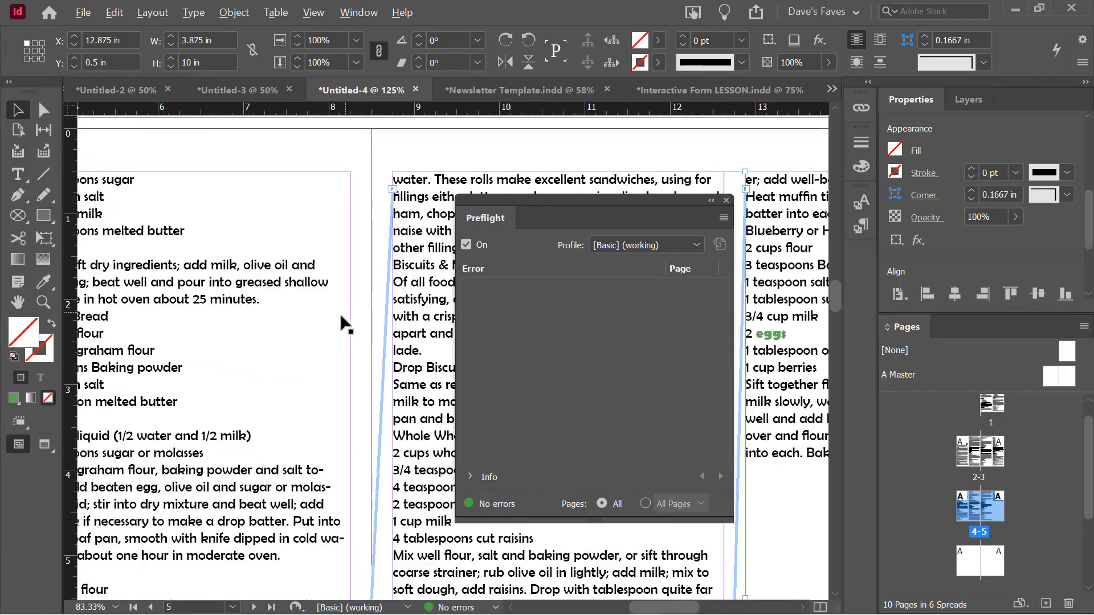
pyautogui.moveTo(272, 320); pyautogui.dragTo(735, 338)
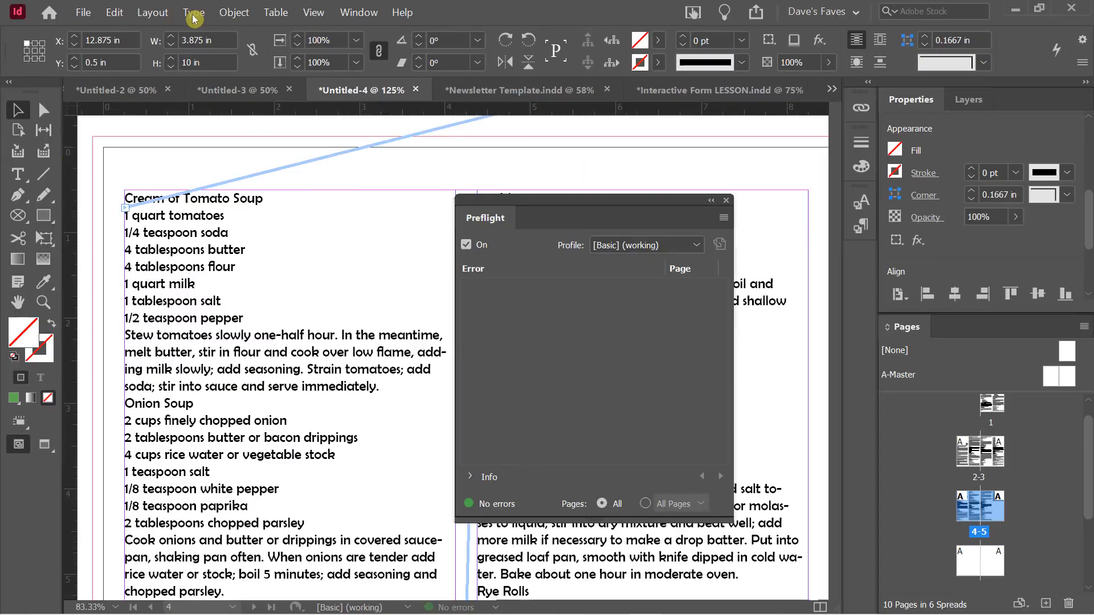
# Turn on Type > Show Hidden Characters in the recipe text
pyautogui.click(200, 24)
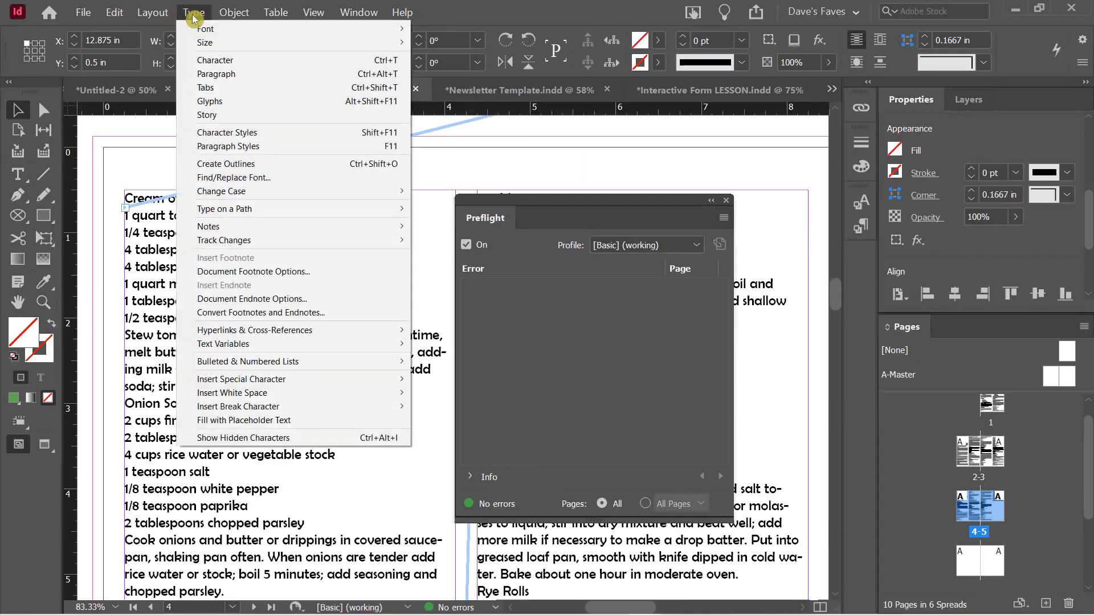
pyautogui.click(266, 439)
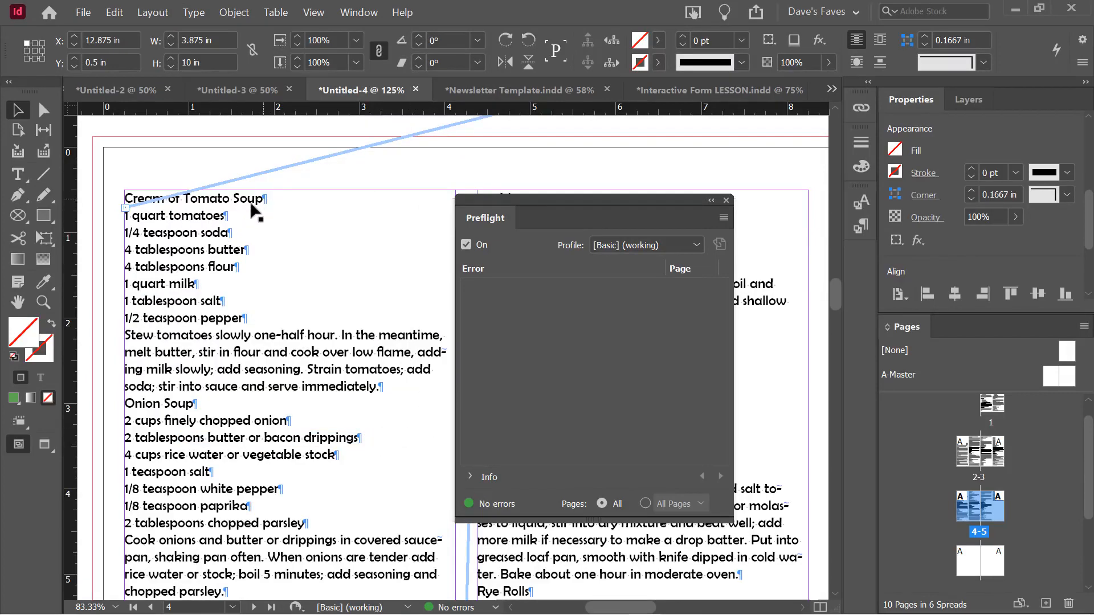
pyautogui.scroll(-1, 280, 416)
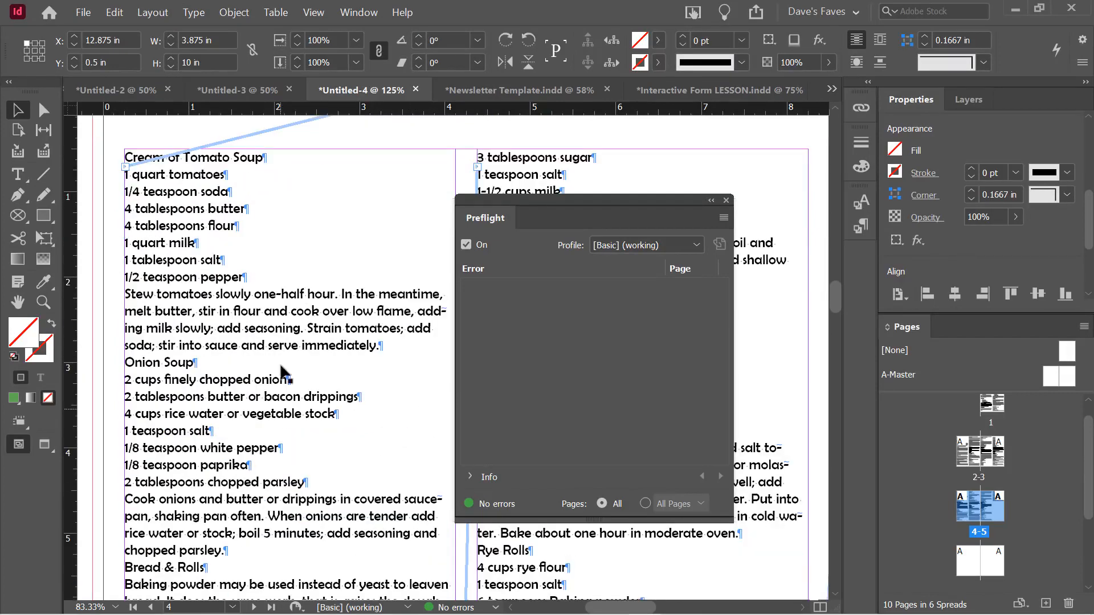
pyautogui.scroll(-1, 261, 274)
pyautogui.scroll(2, 261, 275)
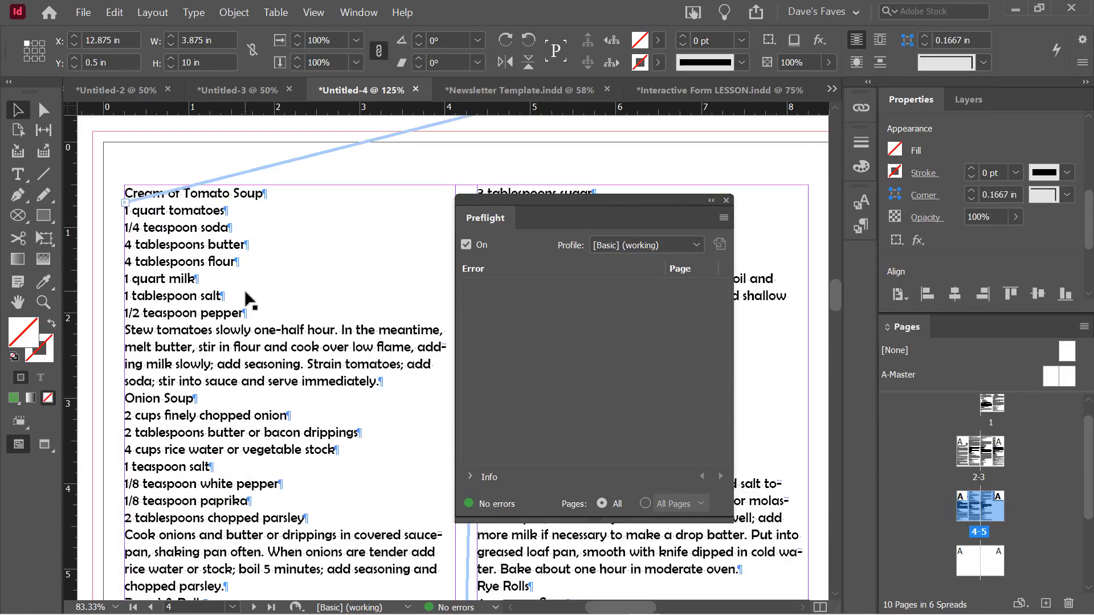
pyautogui.scroll(-5, 249, 299)
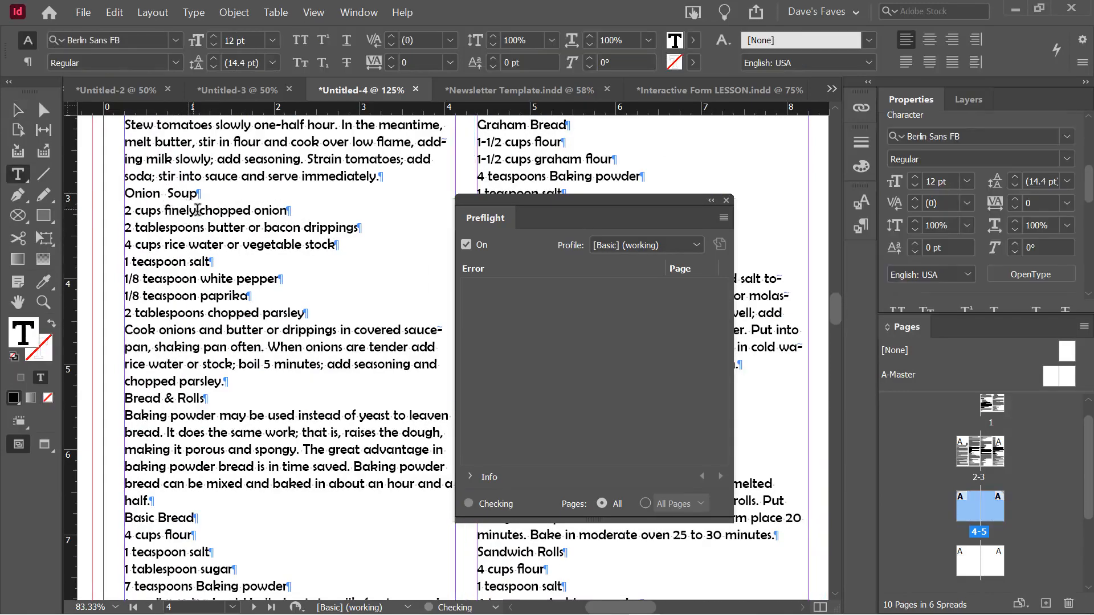
# Undo the extra spaces in Onion Soup and insert then delete a tab after 'half.'
pyautogui.hotkey('ctrl', 'z')
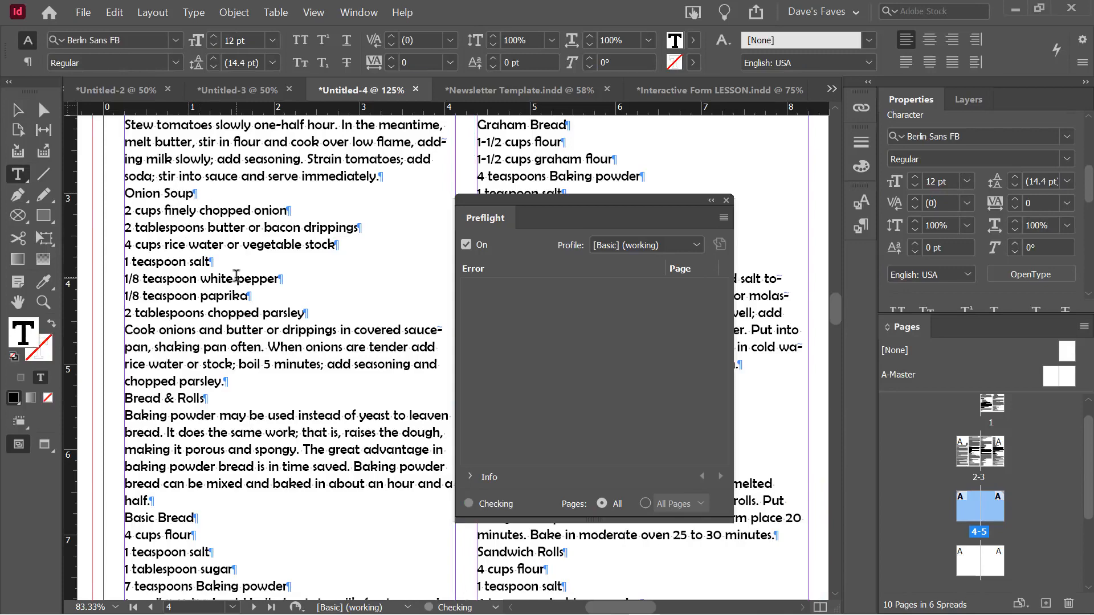
pyautogui.scroll(-3, 298, 329)
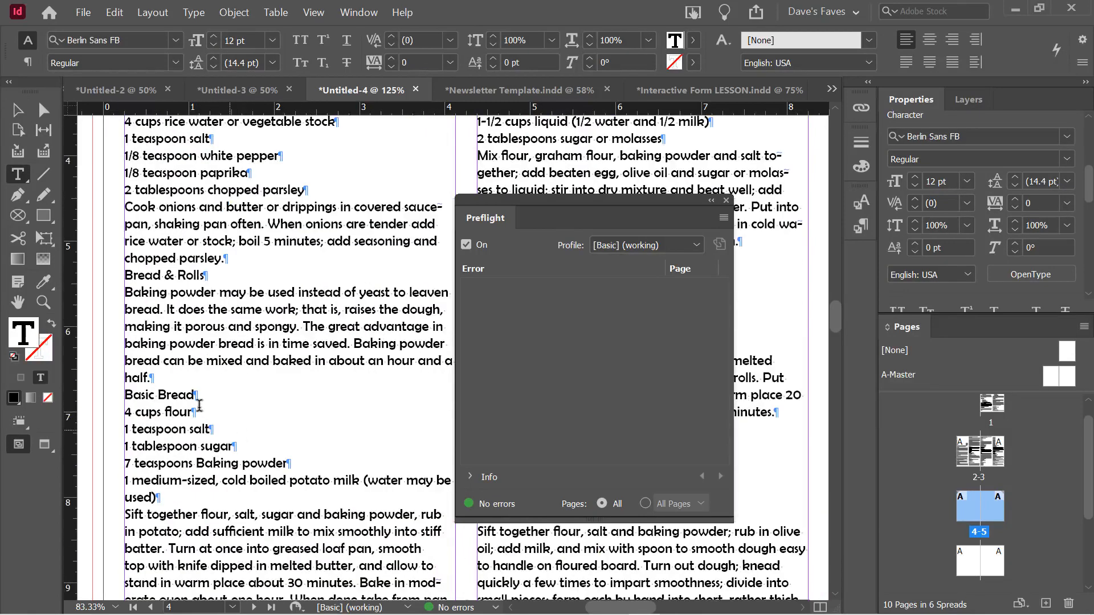
pyautogui.click(150, 379)
pyautogui.press('Tab')
pyautogui.press('Tab')
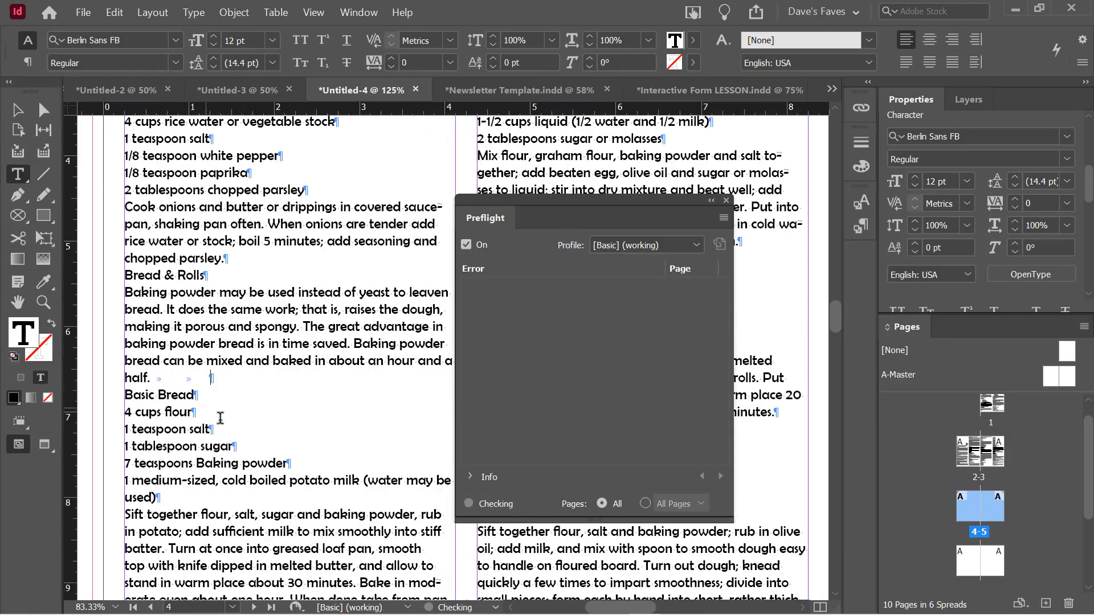
pyautogui.press('BackSpace')
# Scroll down past the page 4-5 spread to page 6 and move the Preflight panel aside
pyautogui.scroll(-7, 266, 391)
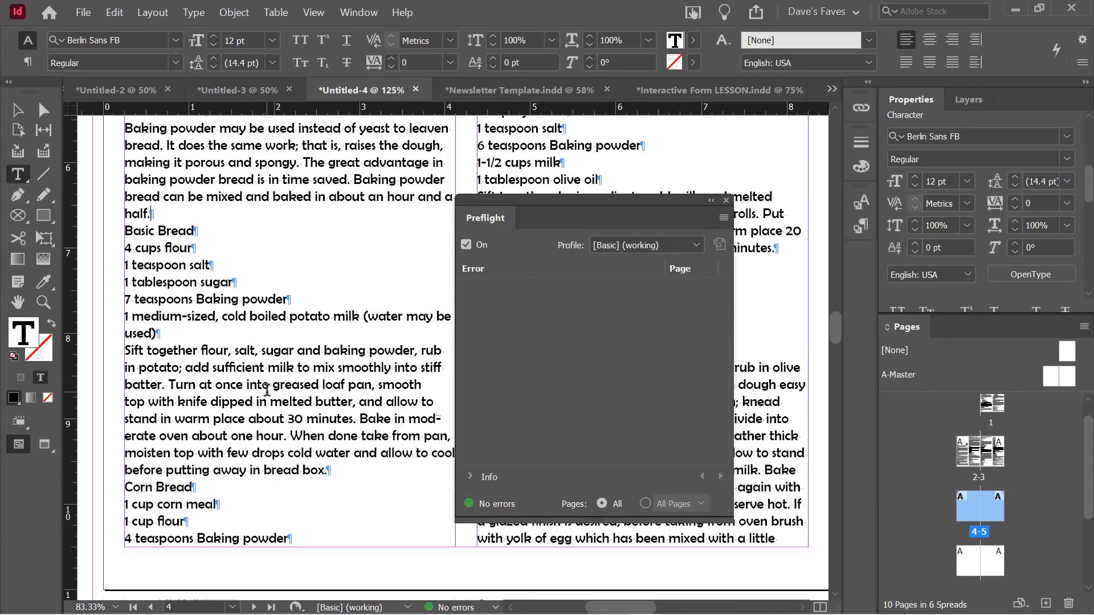
pyautogui.scroll(-8, 267, 391)
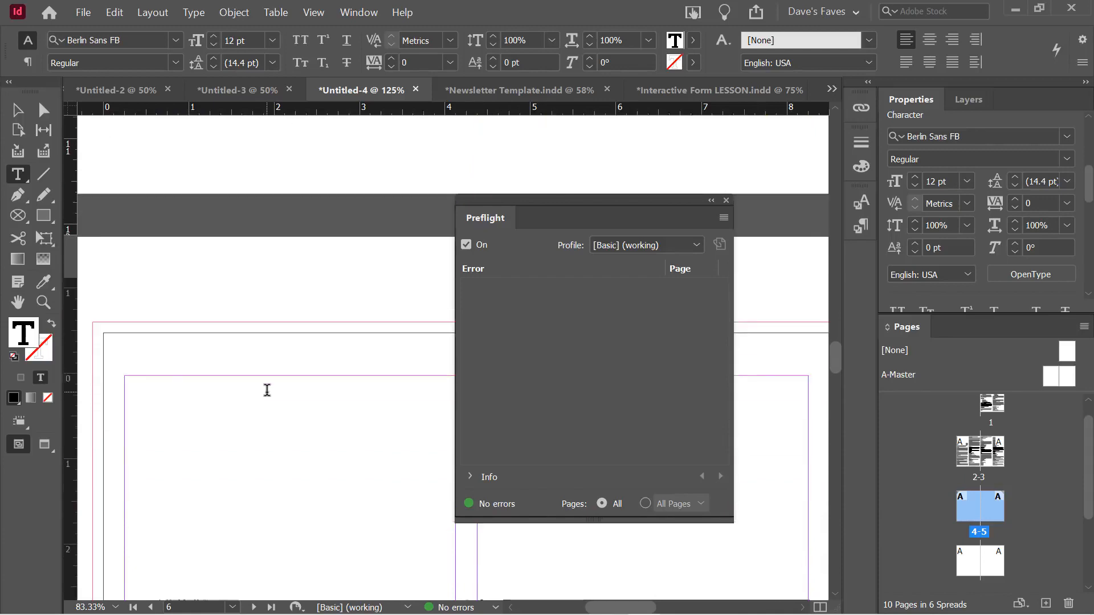
pyautogui.scroll(8, 267, 390)
pyautogui.moveTo(590, 203); pyautogui.dragTo(271, 143)
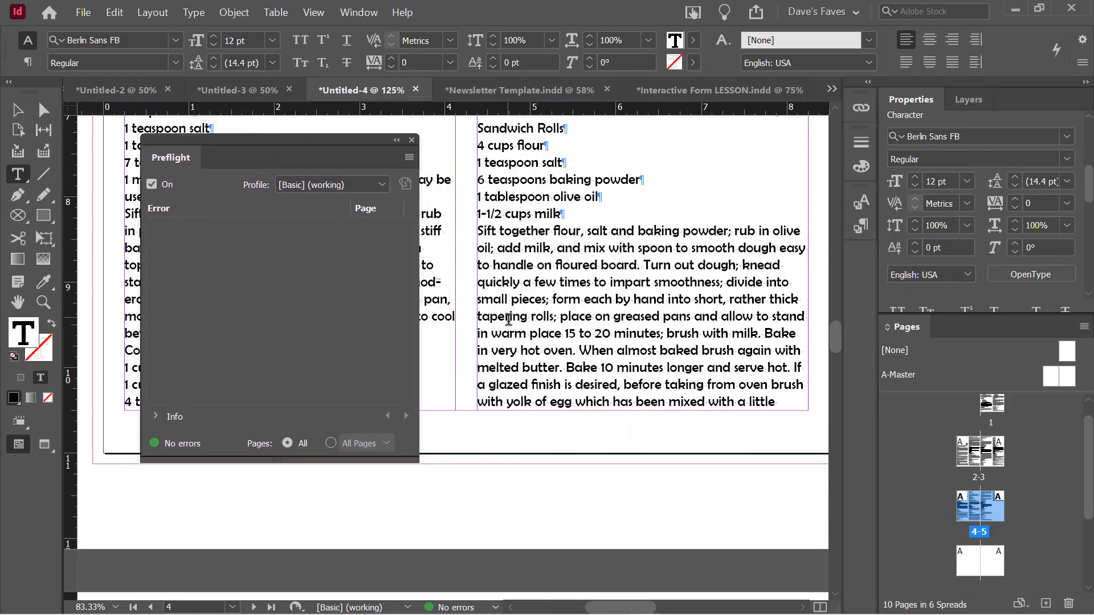
pyautogui.scroll(-8, 509, 319)
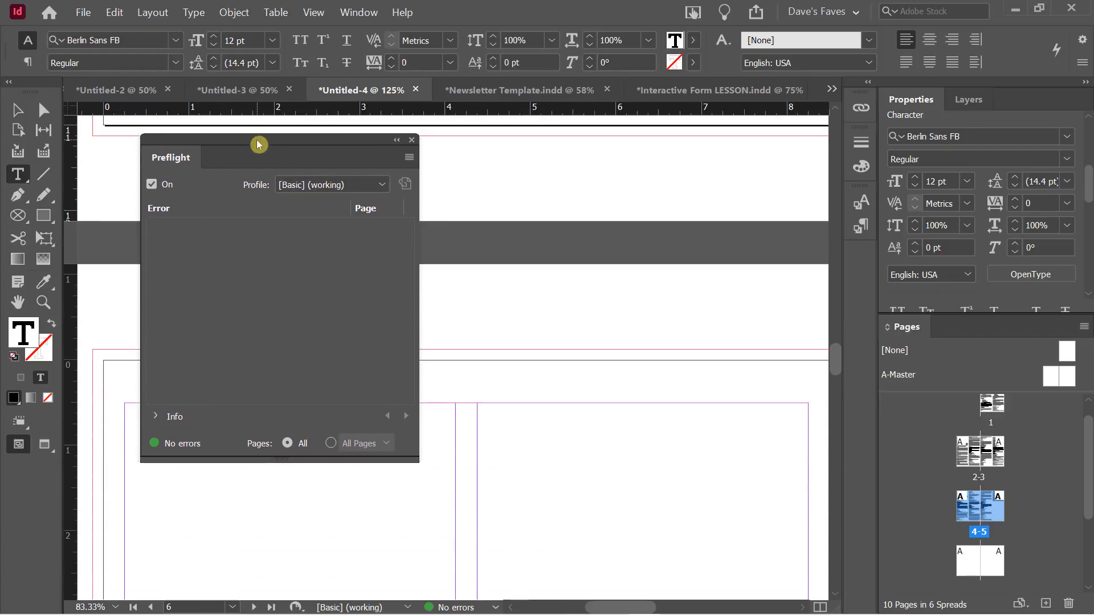
pyautogui.moveTo(258, 146); pyautogui.dragTo(564, 207)
pyautogui.scroll(8, 403, 292)
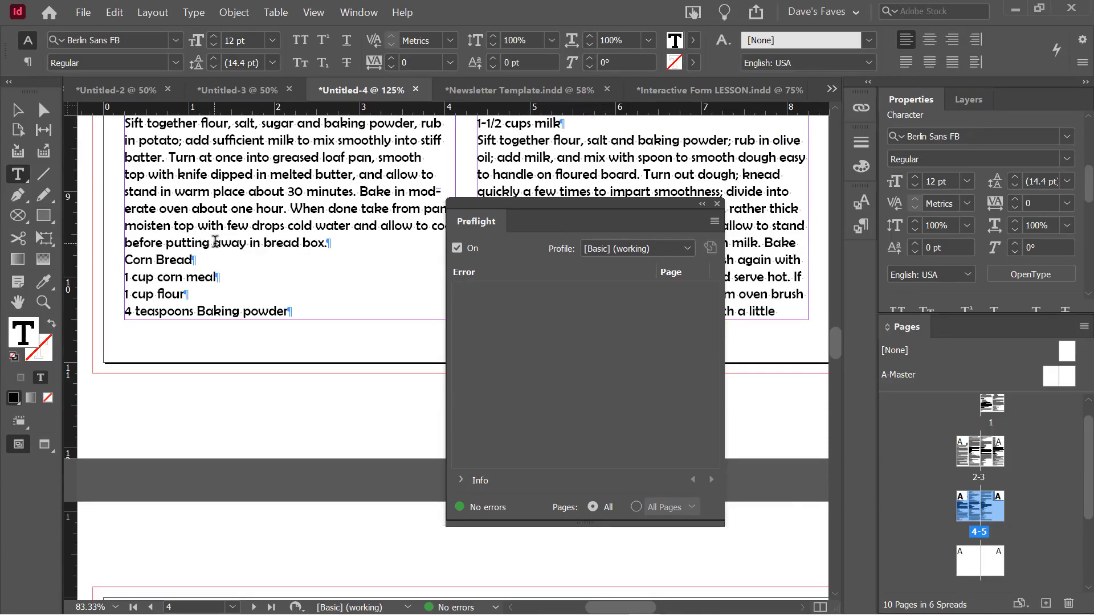
pyautogui.scroll(-8, 215, 242)
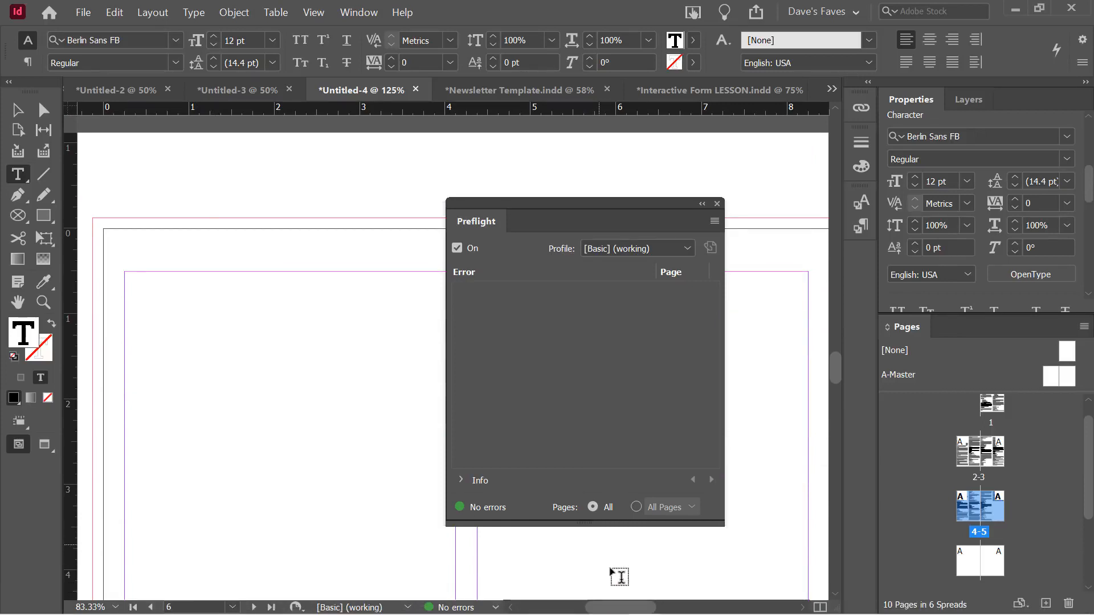
pyautogui.moveTo(611, 608)
pyautogui.mouseDown()
pyautogui.moveTo(587, 609)
pyautogui.moveTo(607, 608)
pyautogui.mouseUp()
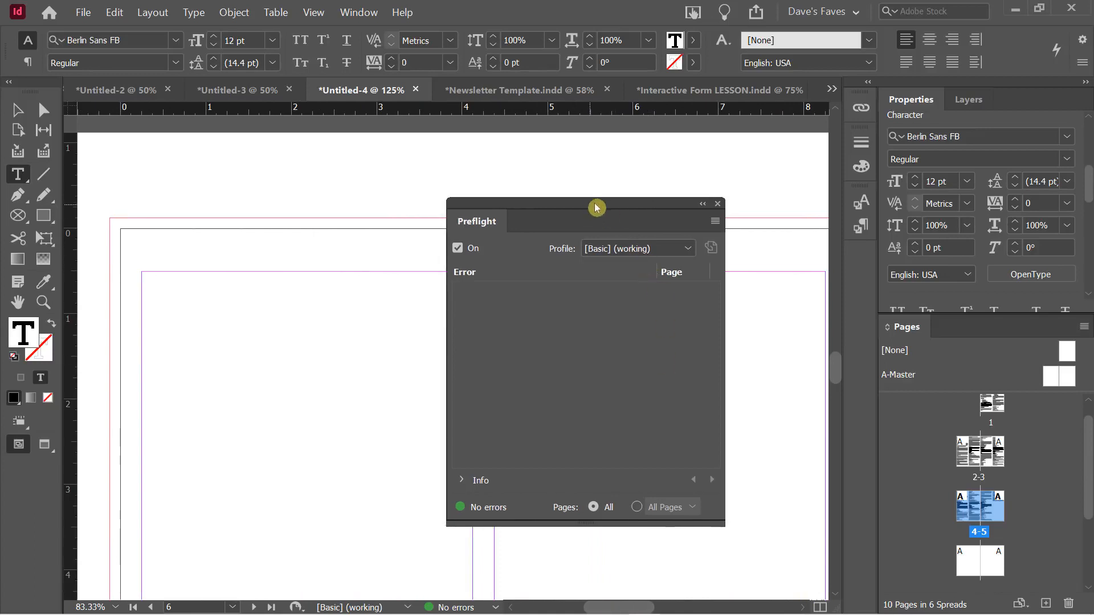
pyautogui.moveTo(593, 206); pyautogui.dragTo(769, 191)
# Draw a 3.875 in by 3.63 in text frame atop page 6's left column
pyautogui.click(37, 116)
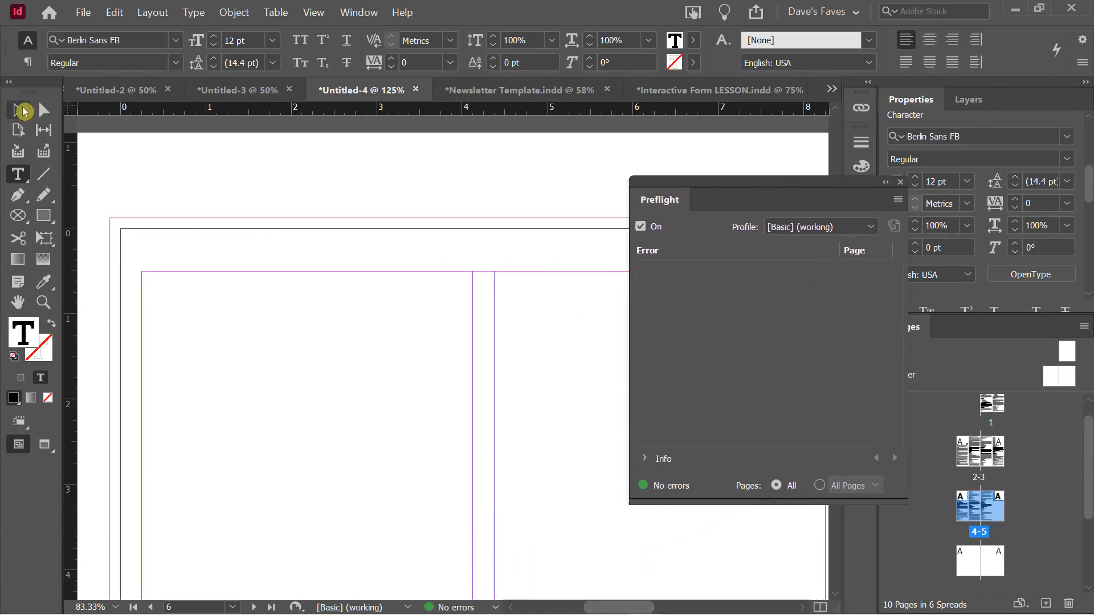
pyautogui.scroll(-1, 173, 205)
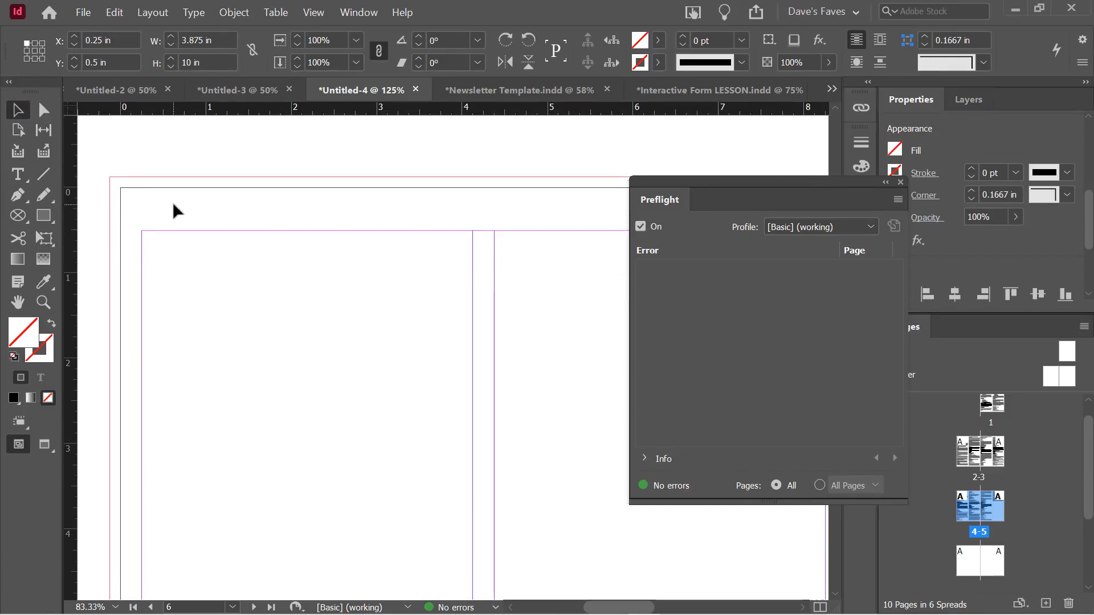
pyautogui.scroll(-1, 173, 204)
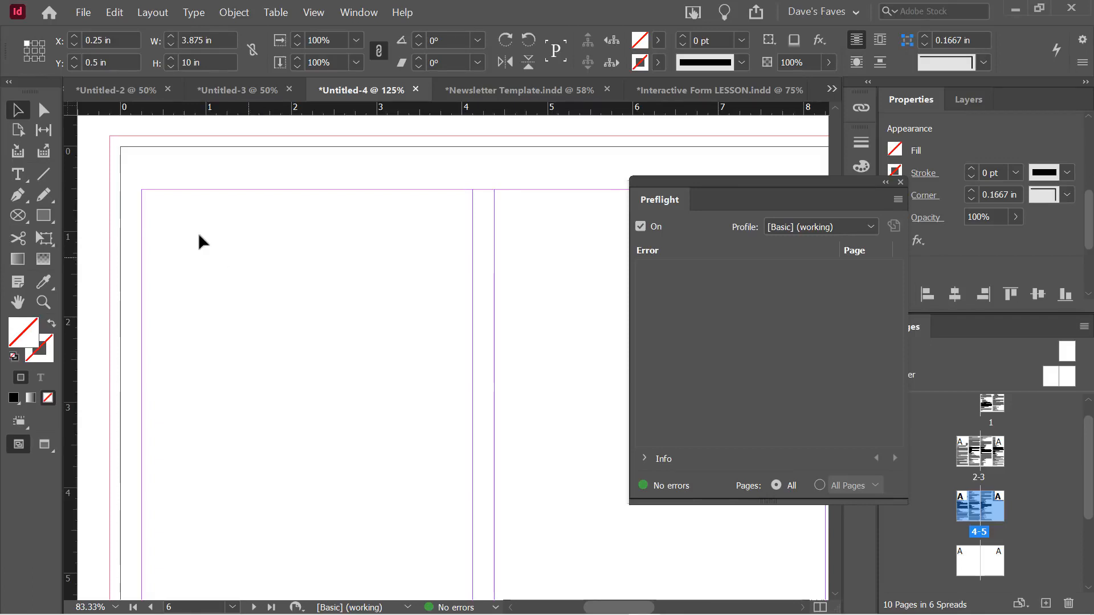
pyautogui.click(19, 182)
pyautogui.moveTo(143, 191); pyautogui.dragTo(473, 500)
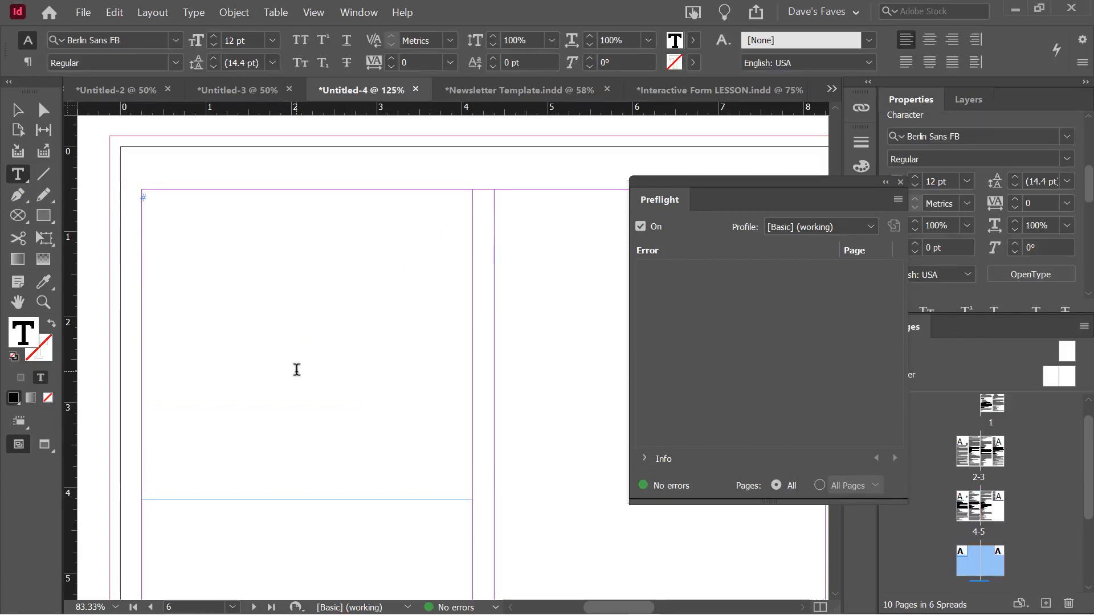
# Use Type > Fill with Placeholder Text on the new frame, then select it as an object
pyautogui.click(196, 16)
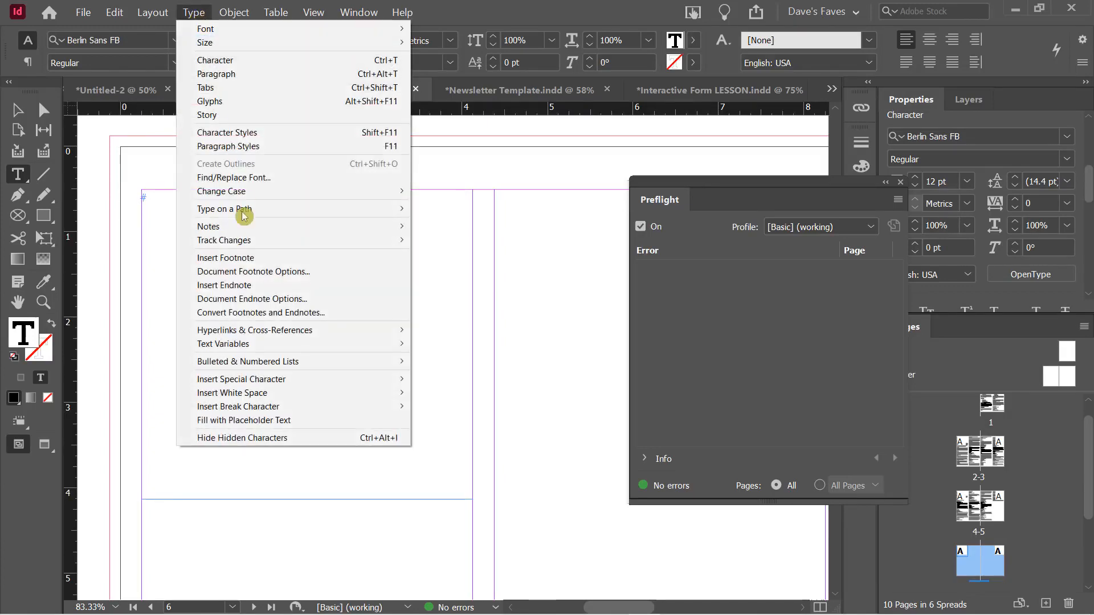
pyautogui.click(278, 424)
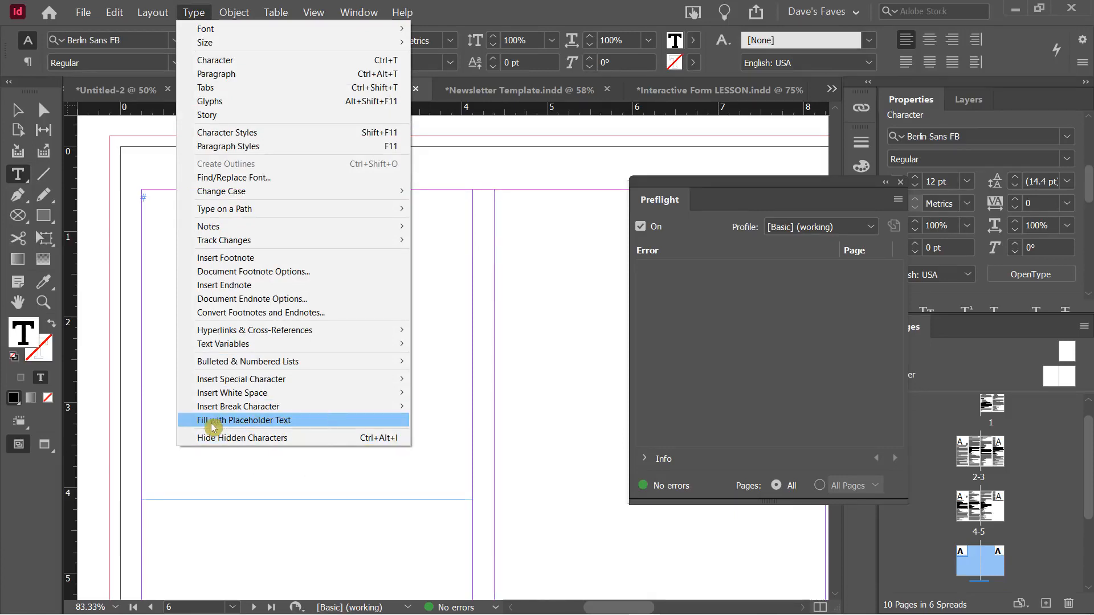
pyautogui.click(256, 424)
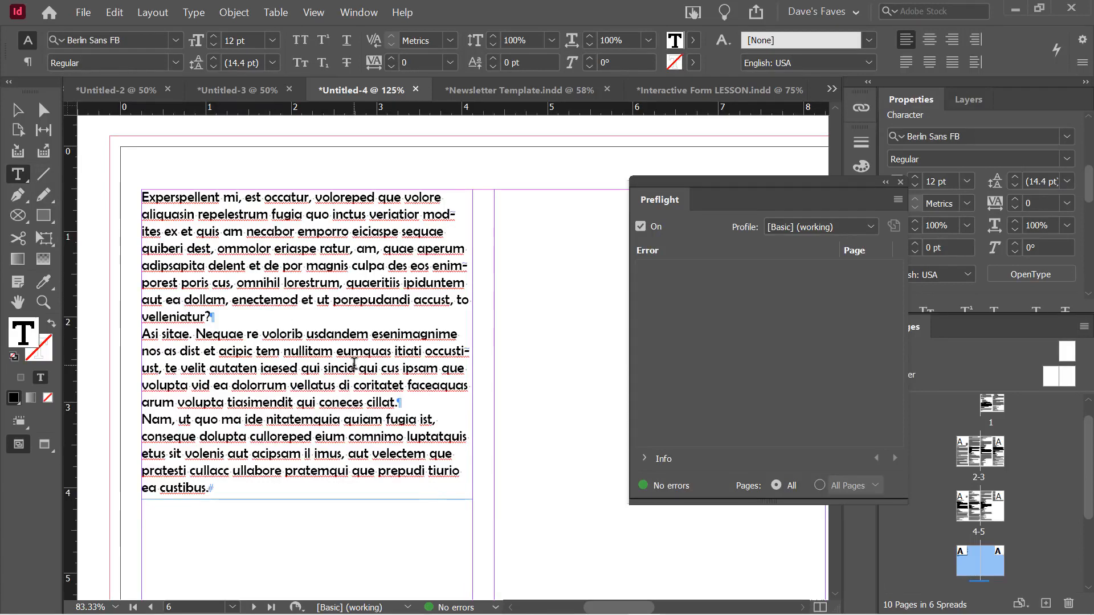
pyautogui.click(318, 280)
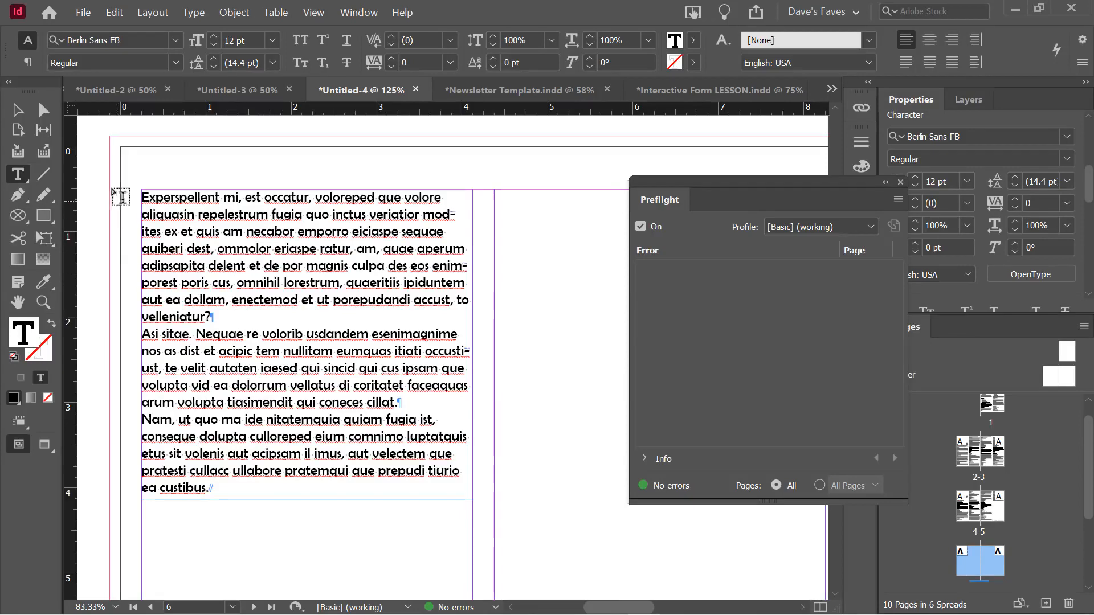
pyautogui.scroll(-3, 296, 402)
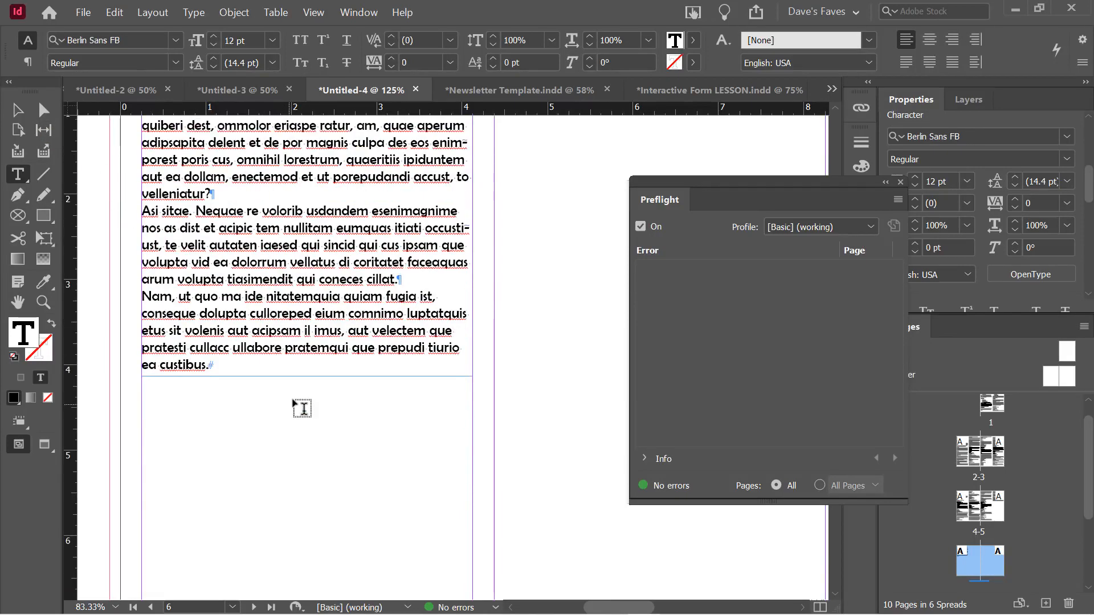
pyautogui.scroll(5, 296, 403)
pyautogui.click(25, 115)
pyautogui.scroll(-2, 374, 384)
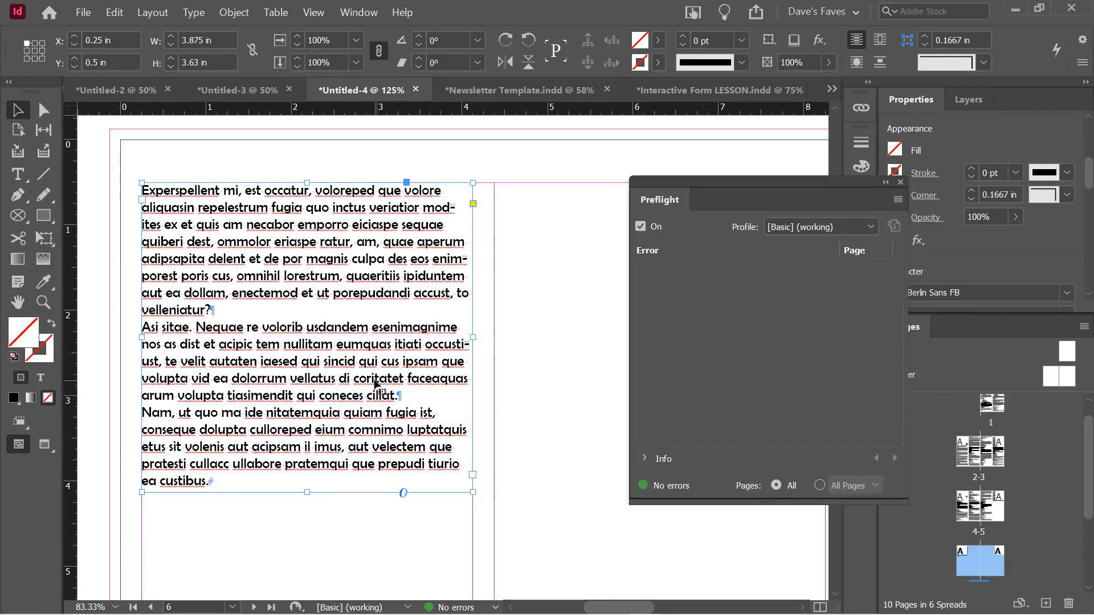
# Switch to Newsletter Template.indd at its Section Title spread with yellow infographics
pyautogui.scroll(1, 374, 386)
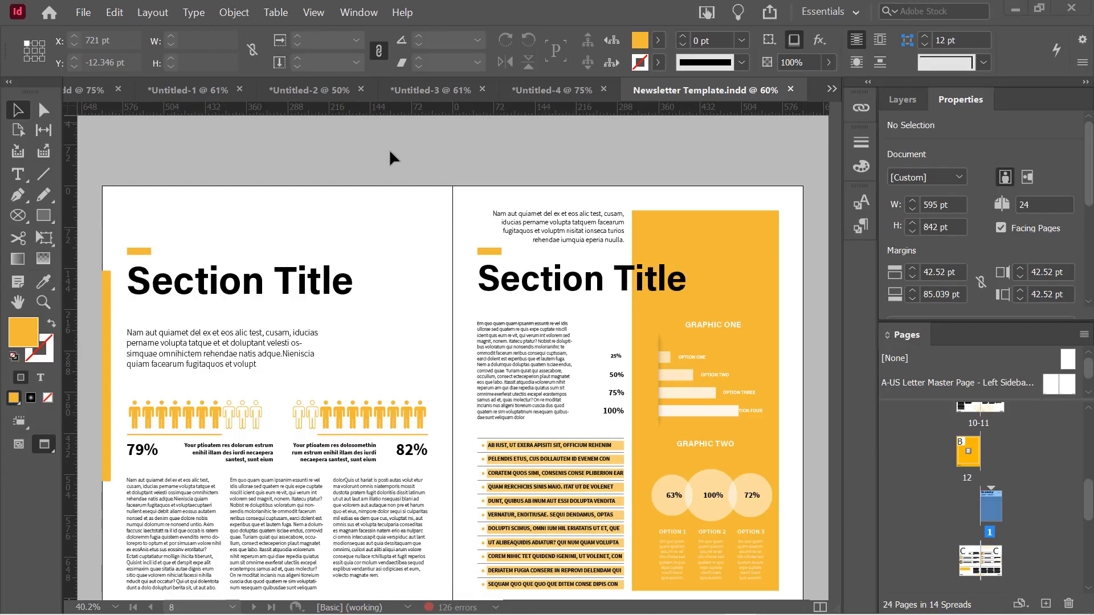
# Open Window > Styles > Paragraph Styles, float it over the right page, and collapse Character Styles
pyautogui.click(357, 13)
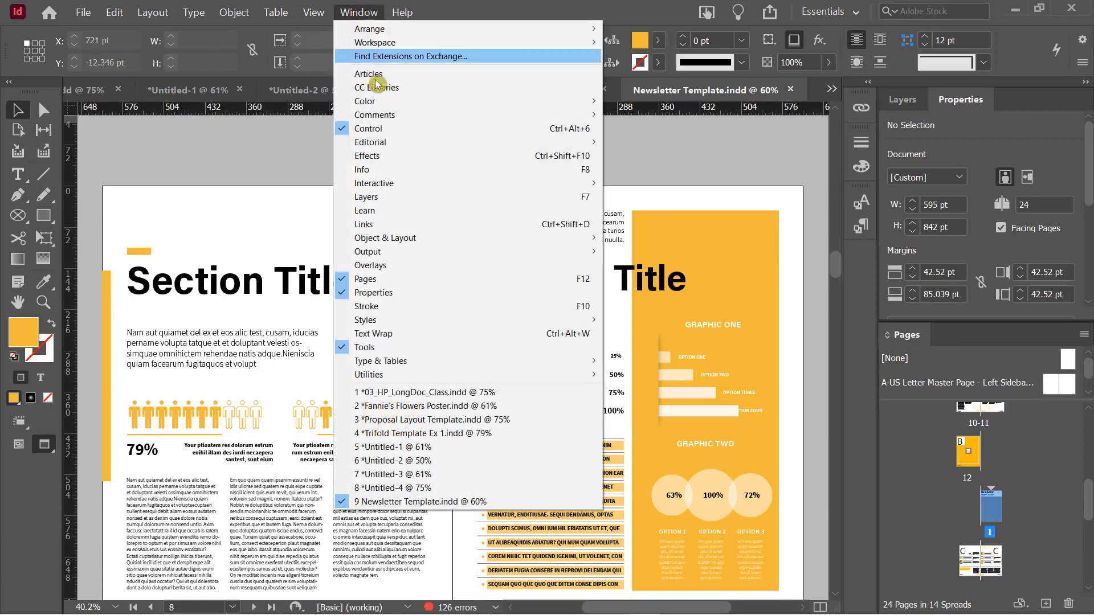
pyautogui.moveTo(416, 321)
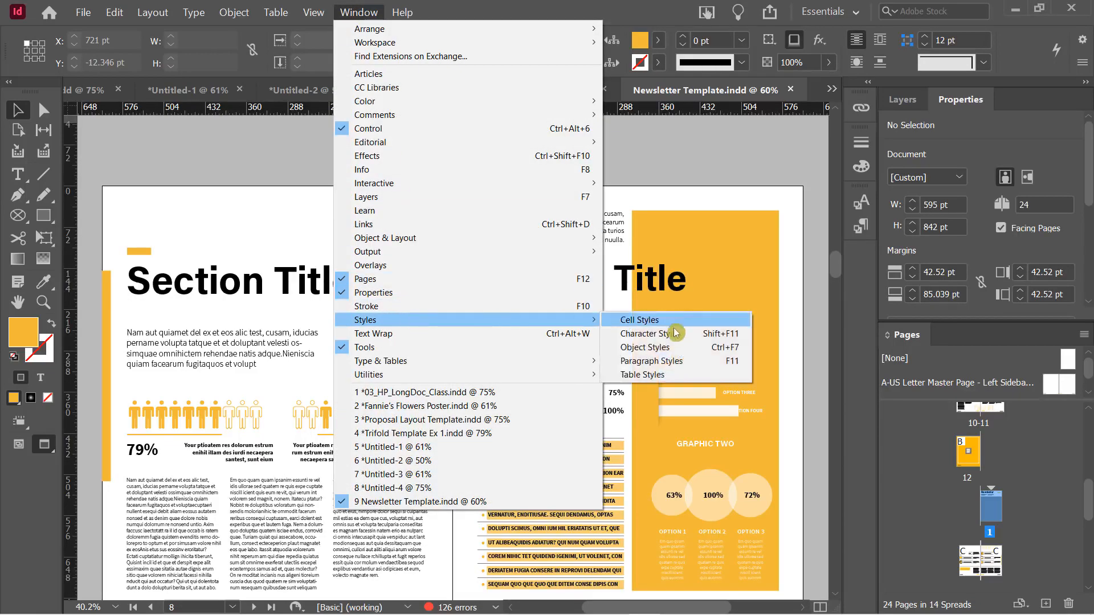
pyautogui.click(654, 362)
pyautogui.moveTo(730, 194); pyautogui.dragTo(327, 175)
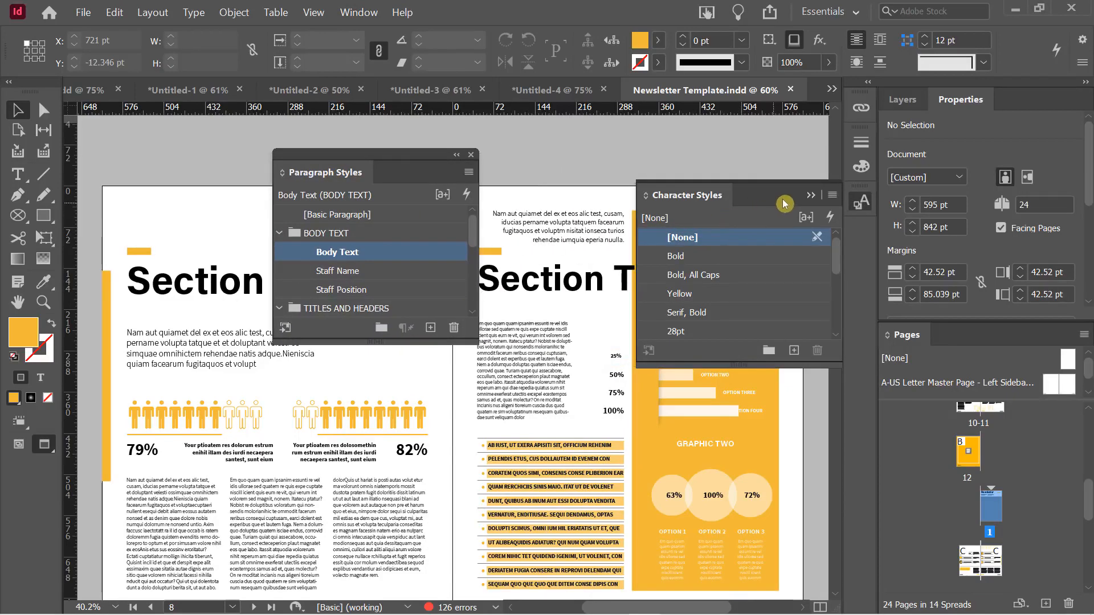
pyautogui.click(811, 196)
pyautogui.moveTo(471, 159); pyautogui.dragTo(548, 154)
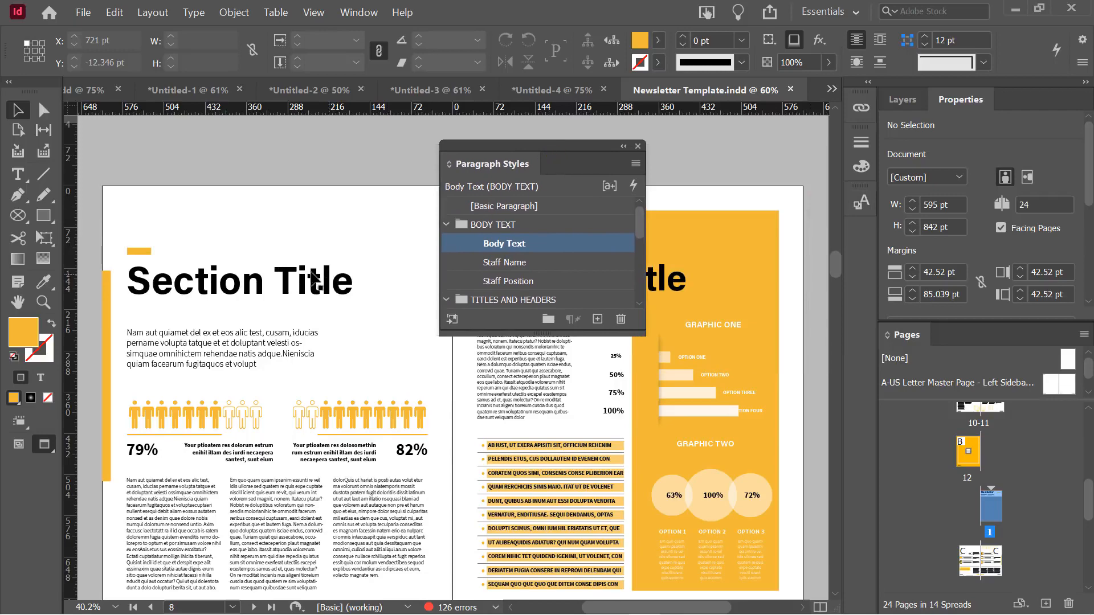
# Put the cursor in the Section Title heading and read its paragraph style
pyautogui.click(251, 286)
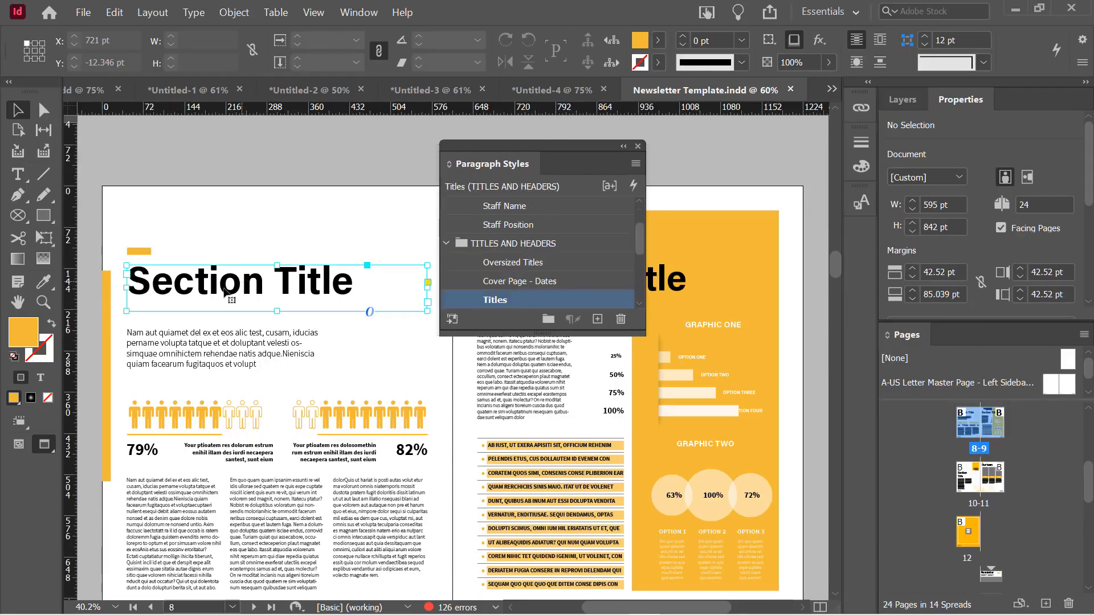
pyautogui.doubleClick(223, 286)
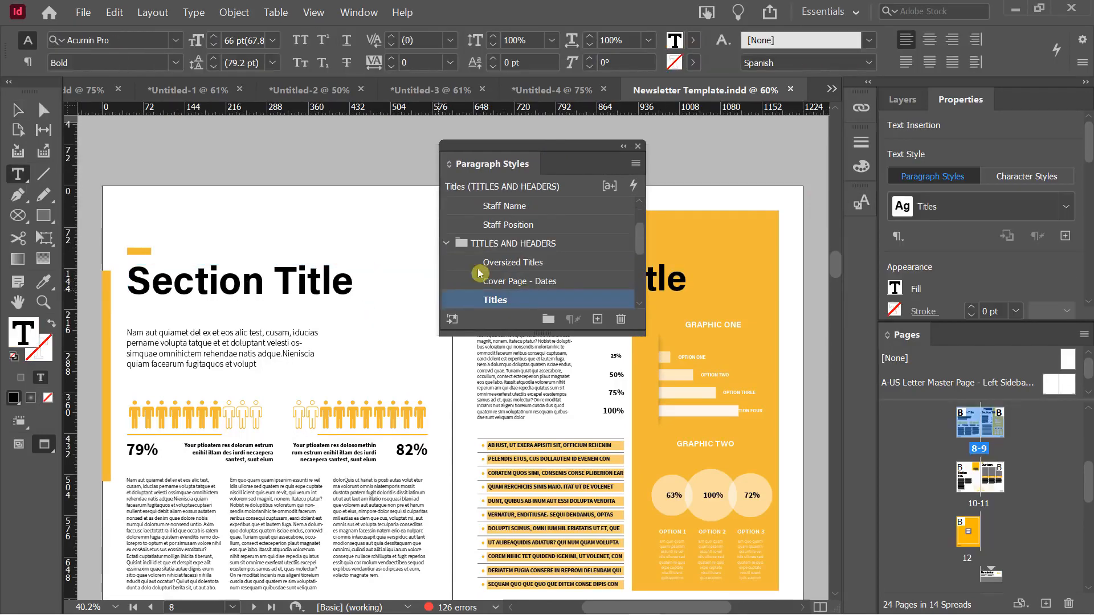
pyautogui.click(483, 292)
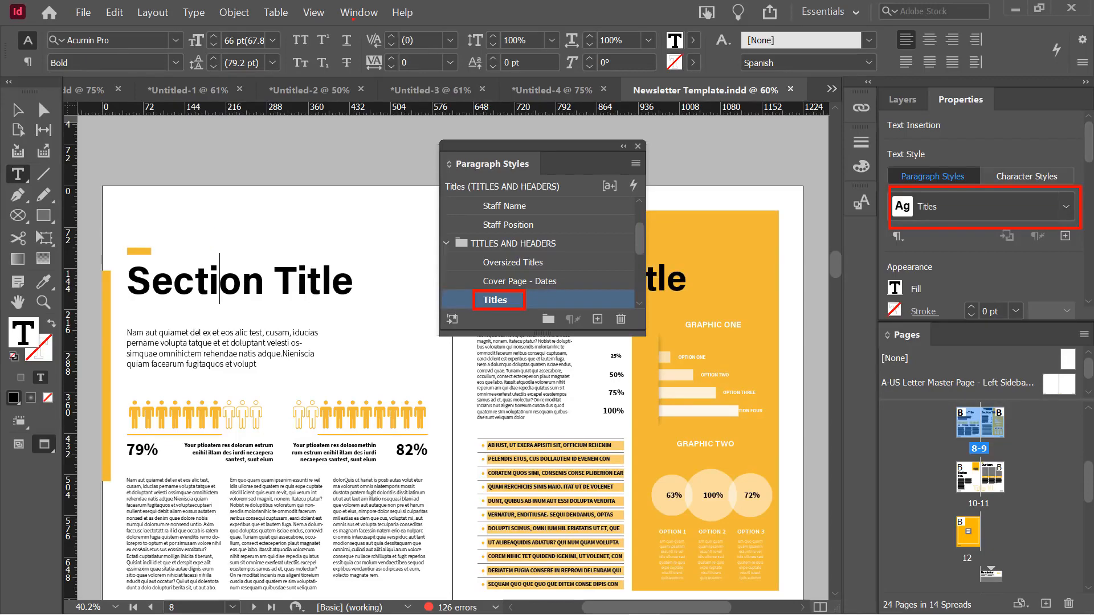
# Check the NAME HERE heading and card body styles, then confirm Section Title uses Titles, 66 pt Bold
pyautogui.scroll(-5, 276, 339)
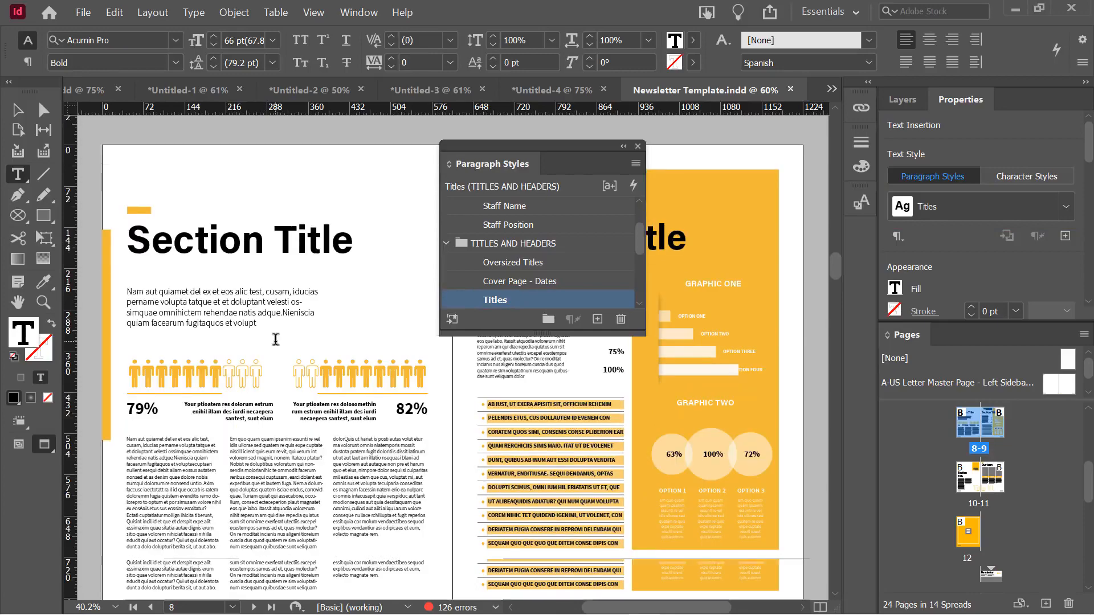
pyautogui.scroll(-8, 285, 348)
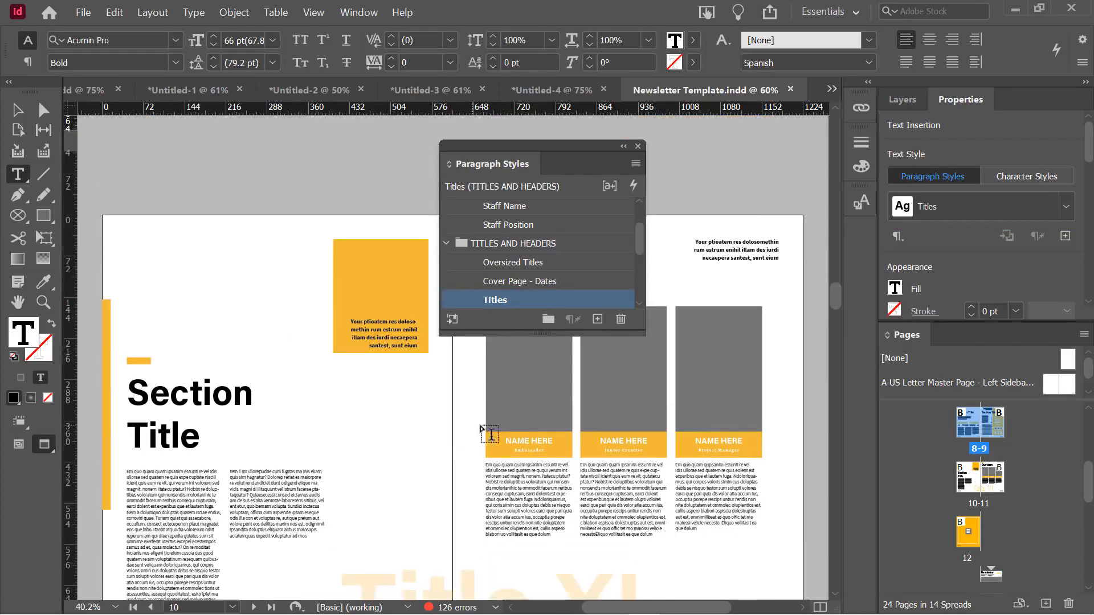
pyautogui.click(523, 442)
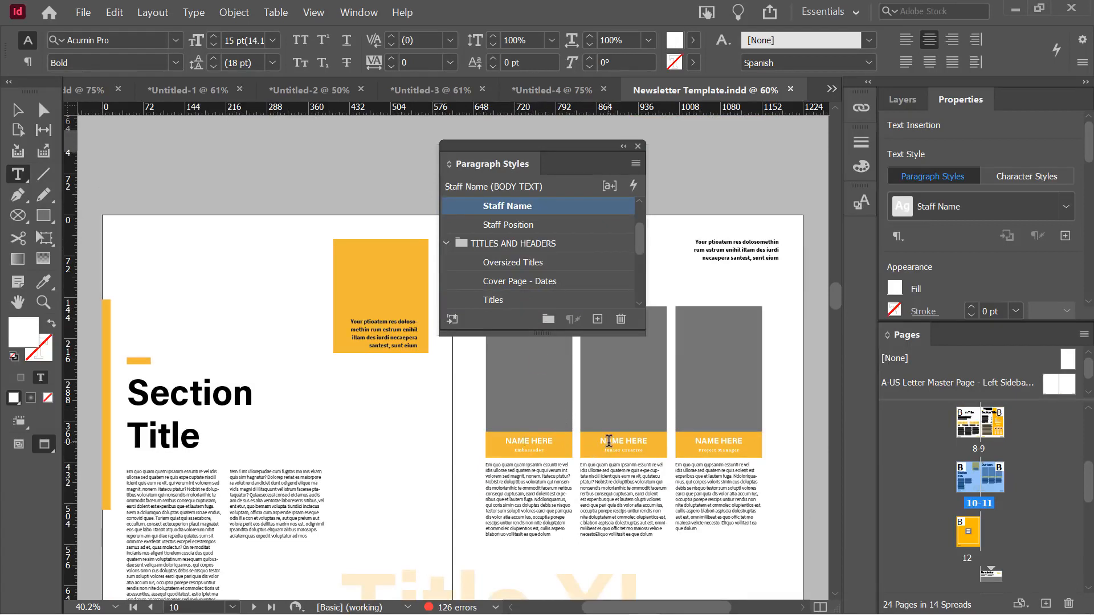
pyautogui.click(712, 466)
pyautogui.click(525, 211)
pyautogui.click(170, 399)
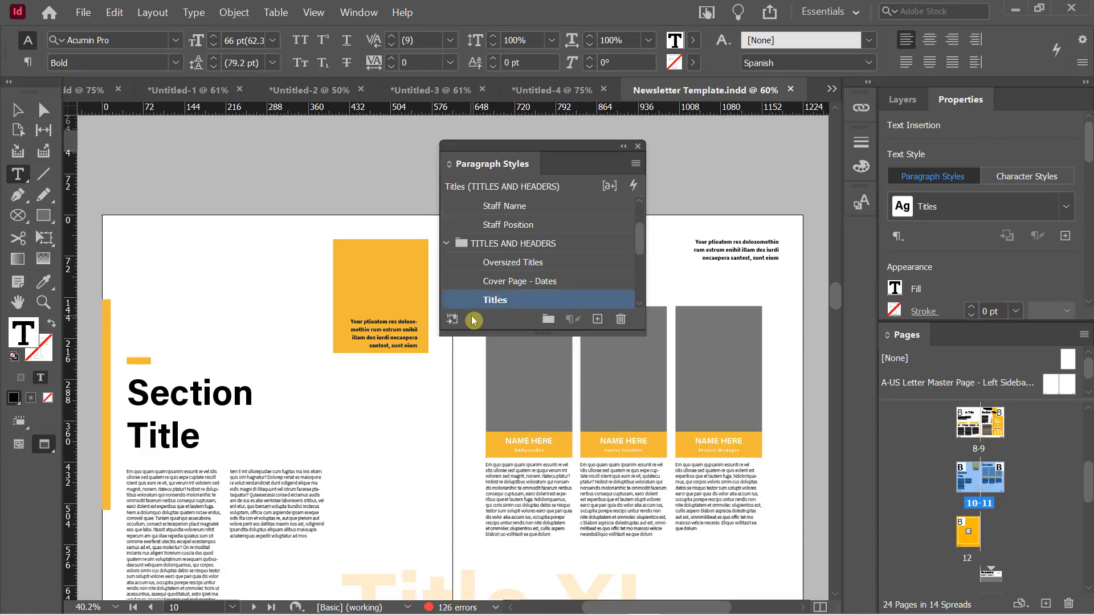
# Check the paragraph style of the Title XL text
pyautogui.scroll(-1, 467, 442)
pyautogui.scroll(-2, 467, 442)
pyautogui.scroll(-3, 425, 418)
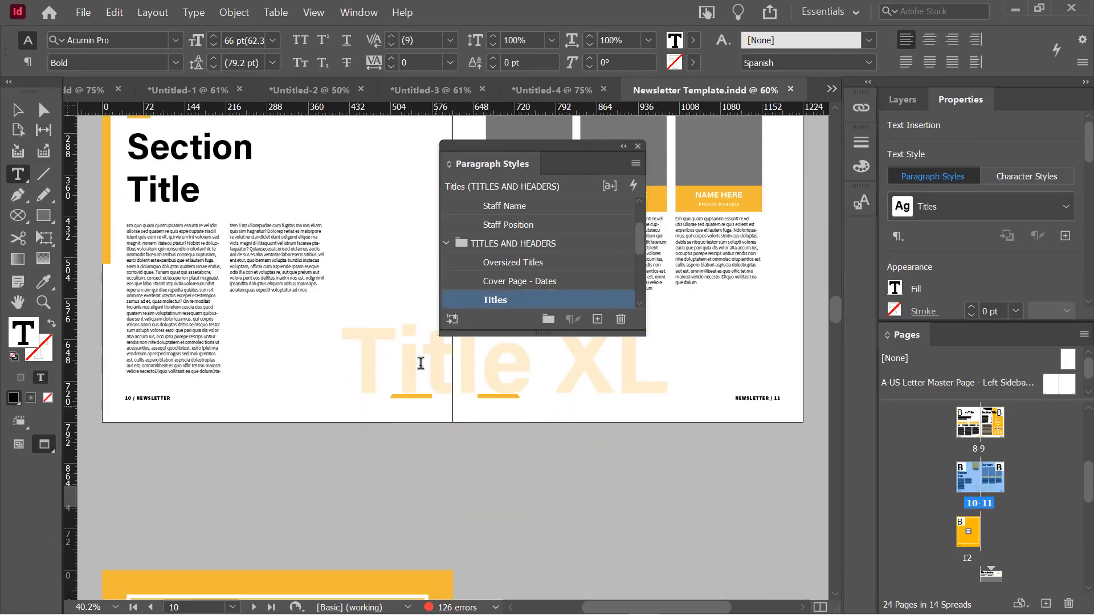
pyautogui.click(398, 363)
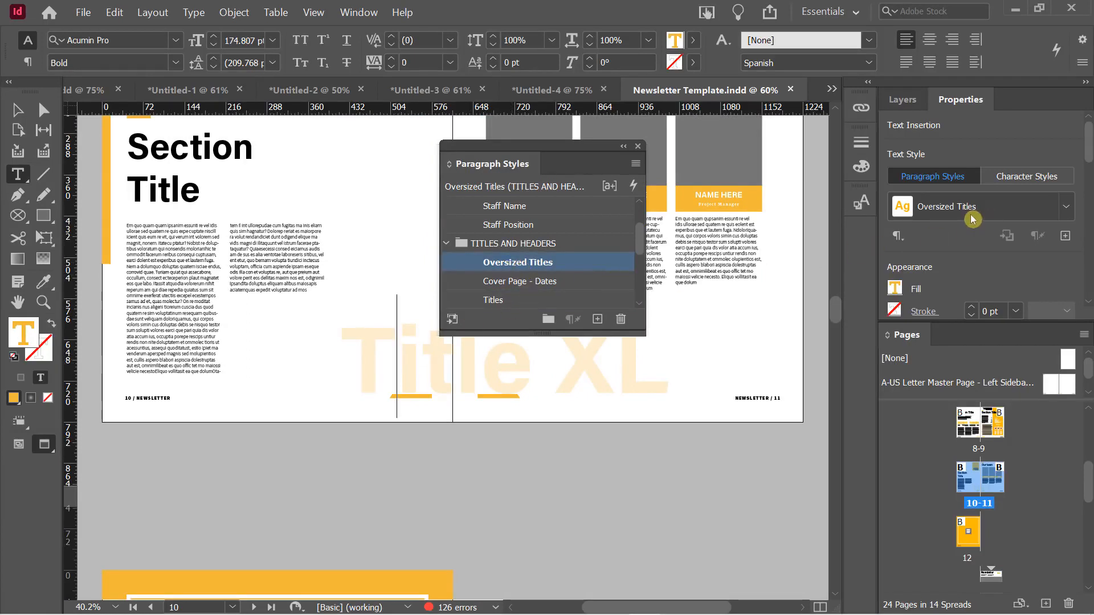
# Check the paragraph styles of the cover's Newsletter title and 2017/18 date
pyautogui.scroll(-14, 403, 360)
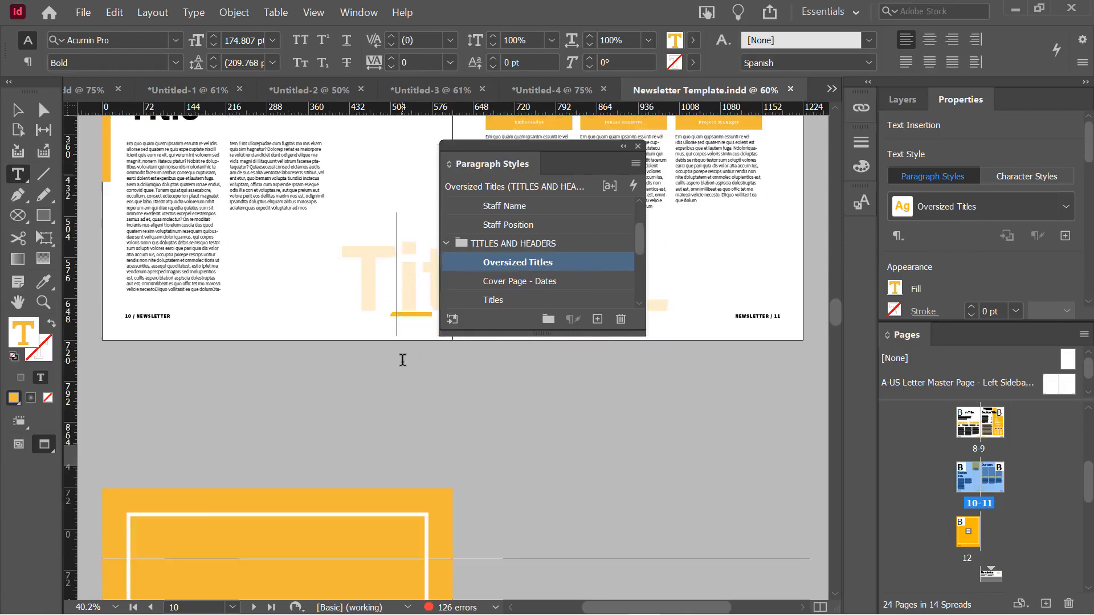
pyautogui.scroll(-3, 402, 359)
pyautogui.scroll(2, 402, 360)
pyautogui.click(519, 423)
pyautogui.scroll(-5, 532, 415)
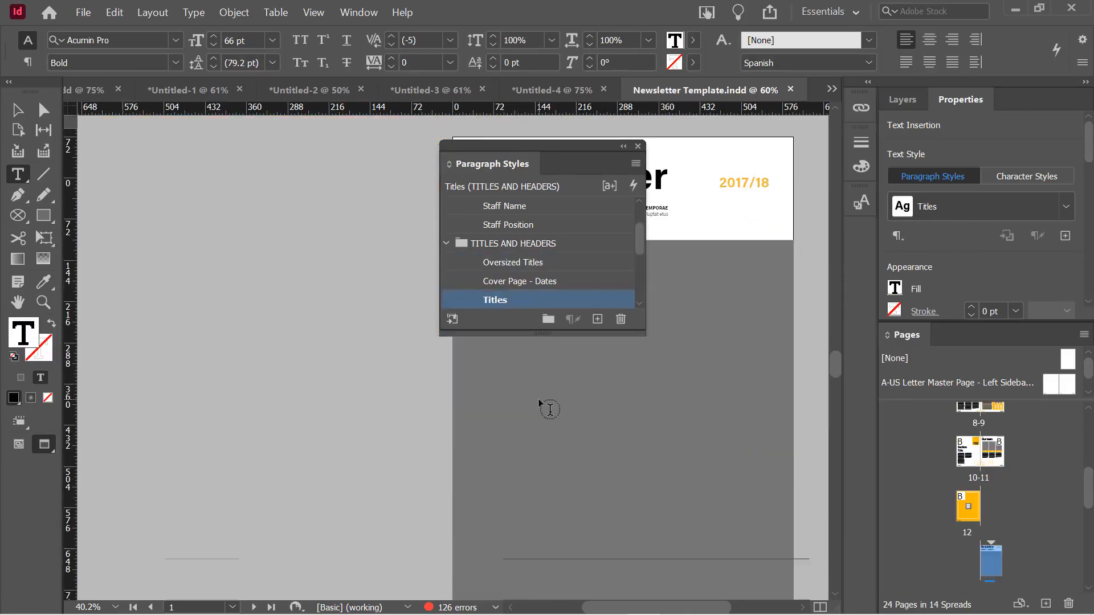
pyautogui.scroll(4, 559, 405)
pyautogui.click(736, 340)
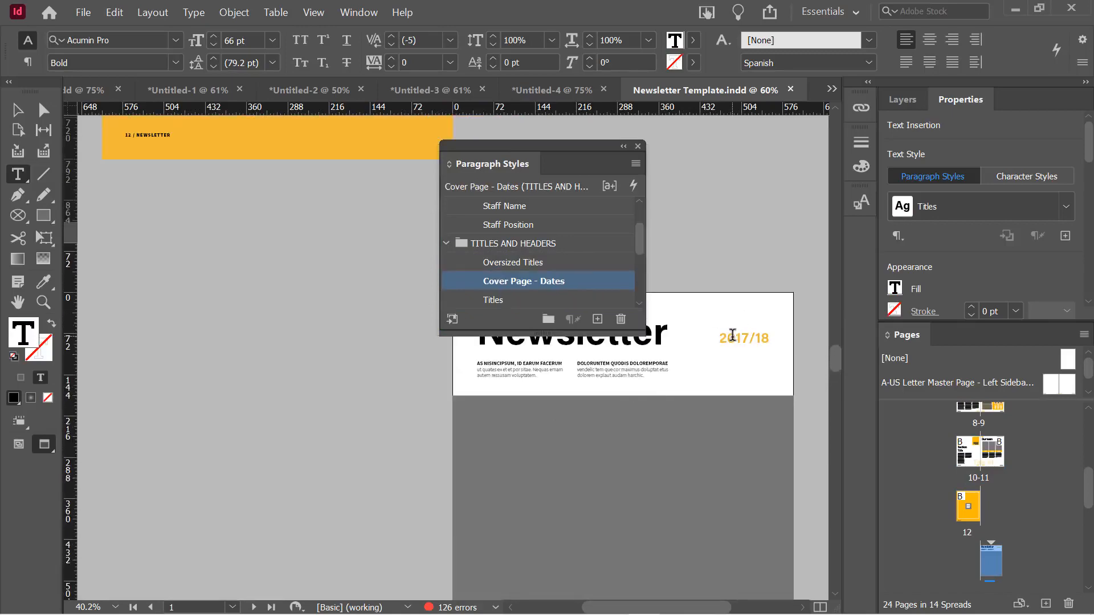
# Confirm the 'Harum fuga ut repudis!' card heading uses Subheading, 15 pt Bold
pyautogui.scroll(-10, 661, 485)
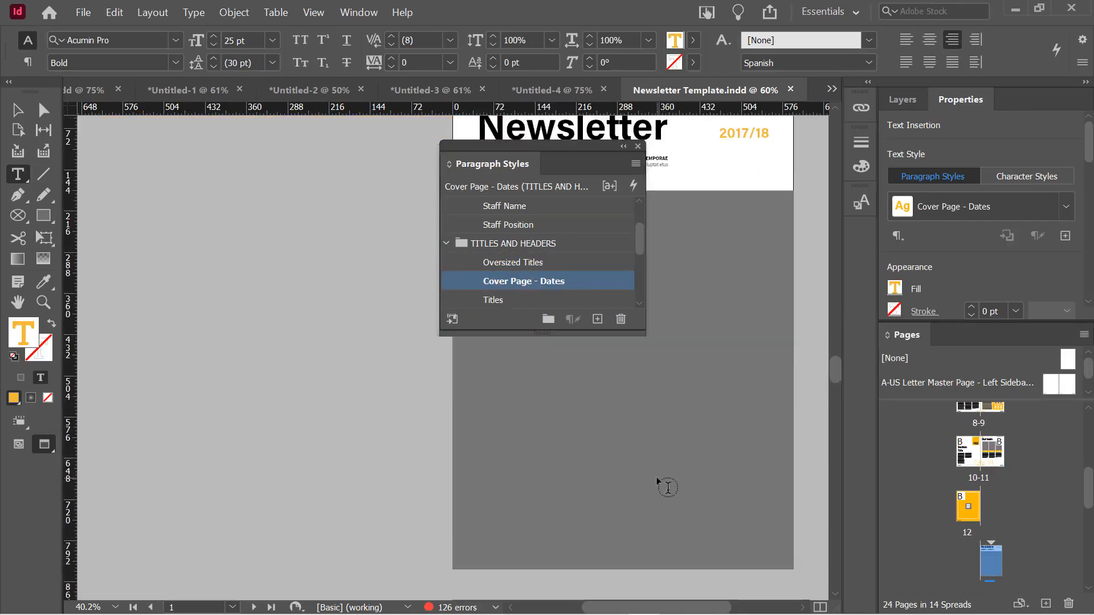
pyautogui.scroll(-1, 667, 487)
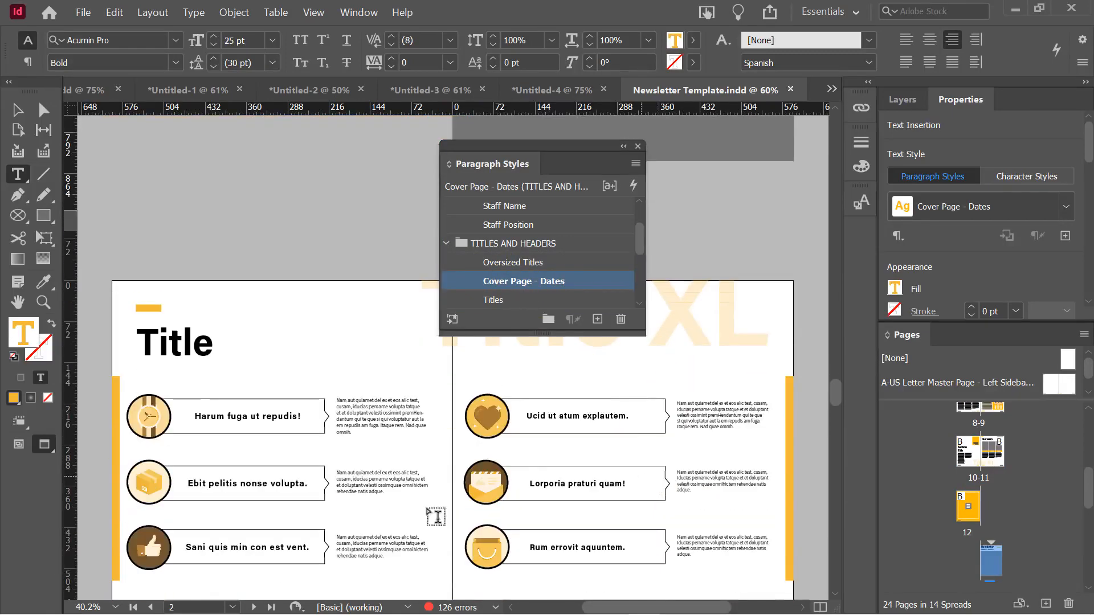
pyautogui.click(230, 413)
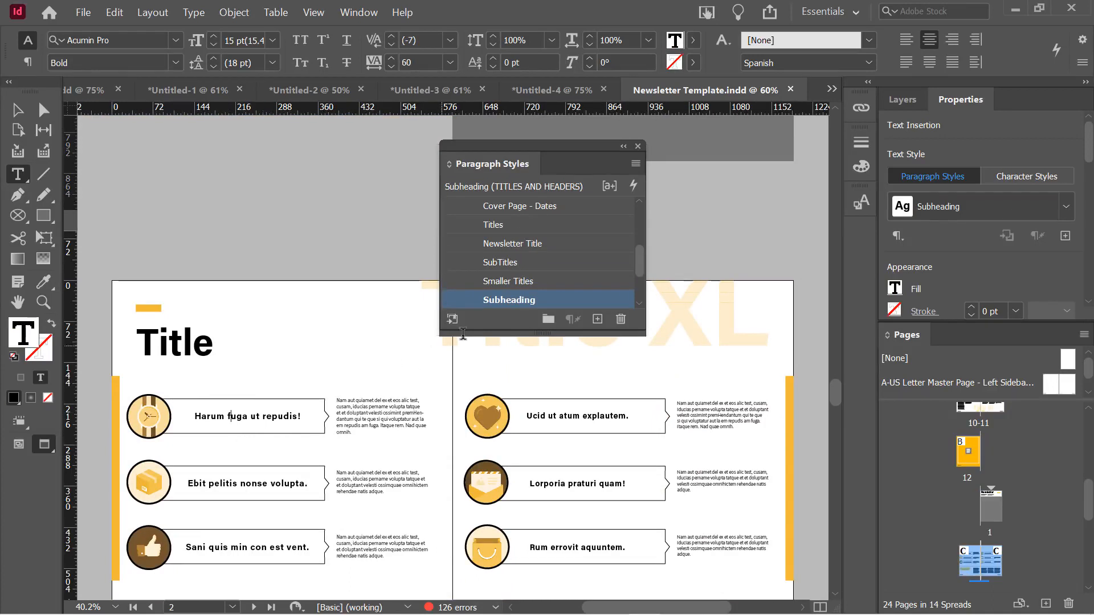
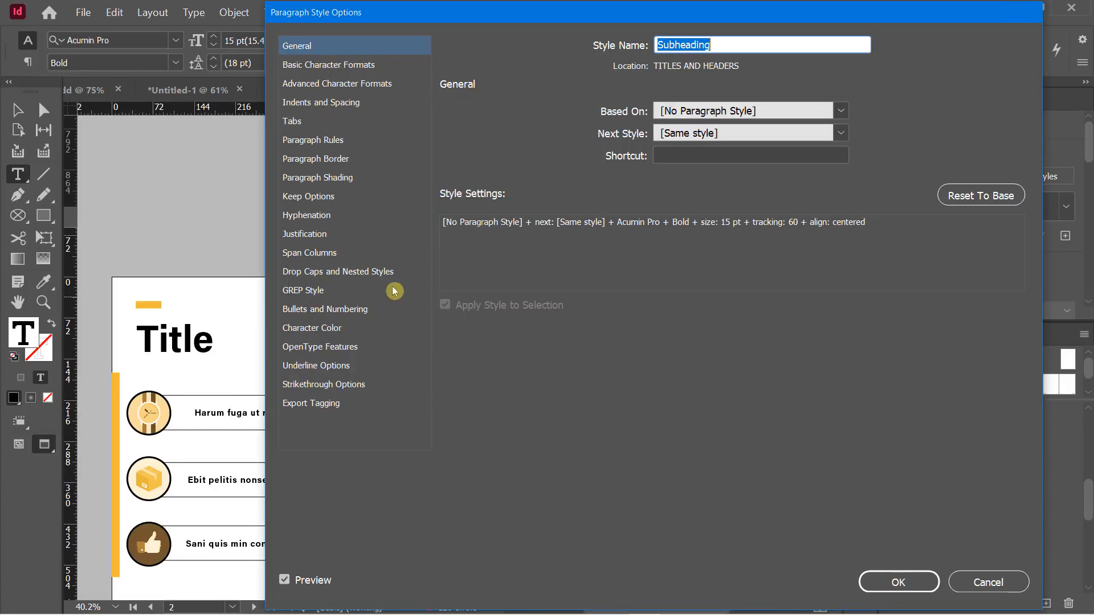
# Bring the Subheading style's font size down to 13 pt (15.6 pt leading) and confirm
pyautogui.click(311, 66)
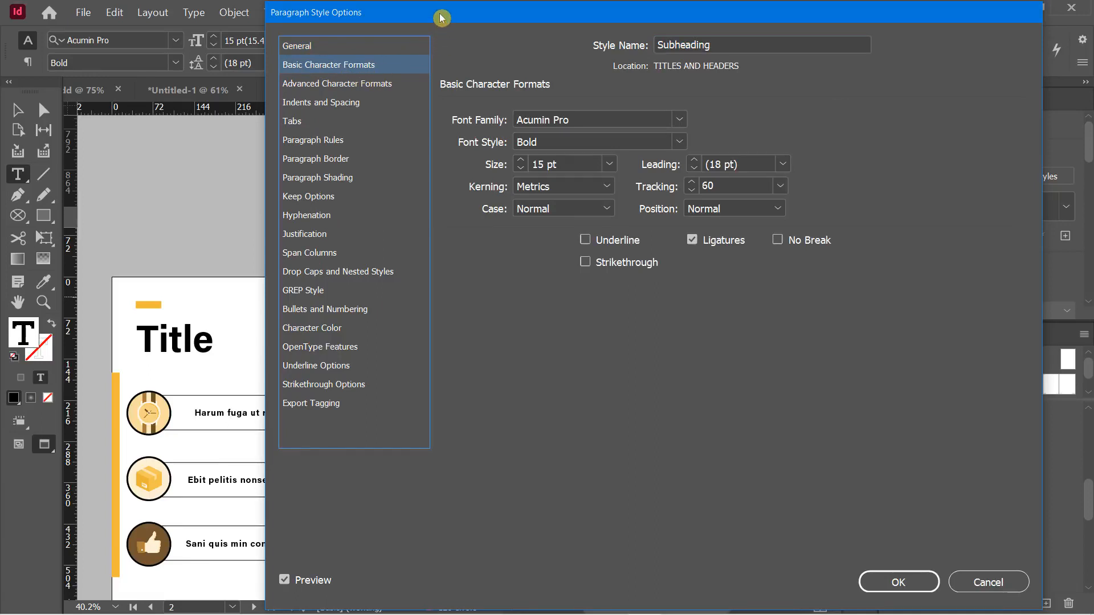
pyautogui.moveTo(441, 19); pyautogui.dragTo(624, 32)
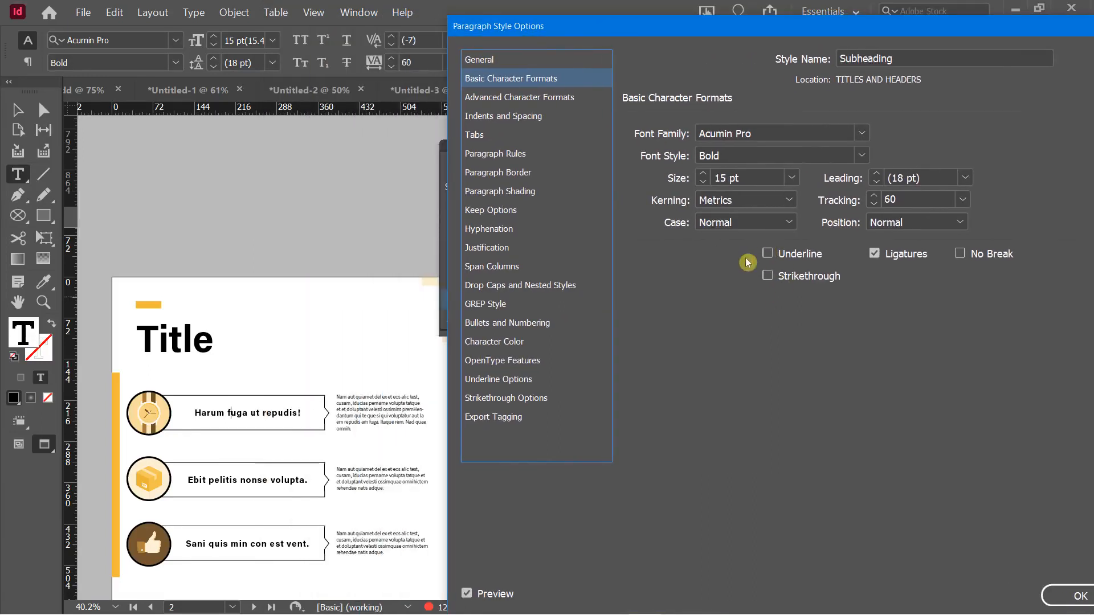
pyautogui.click(707, 175)
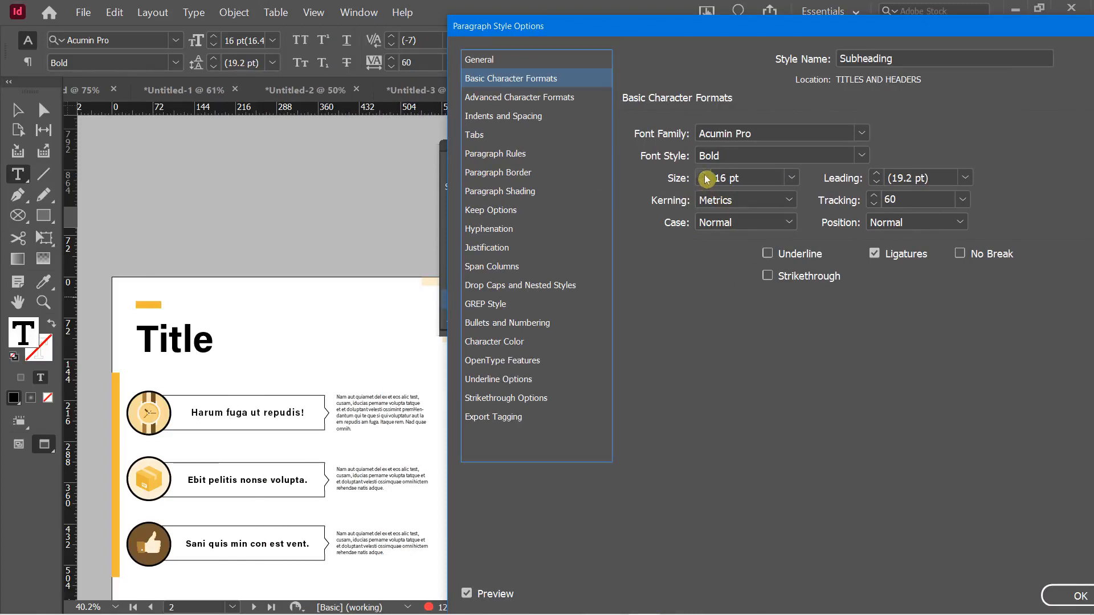
pyautogui.click(706, 176)
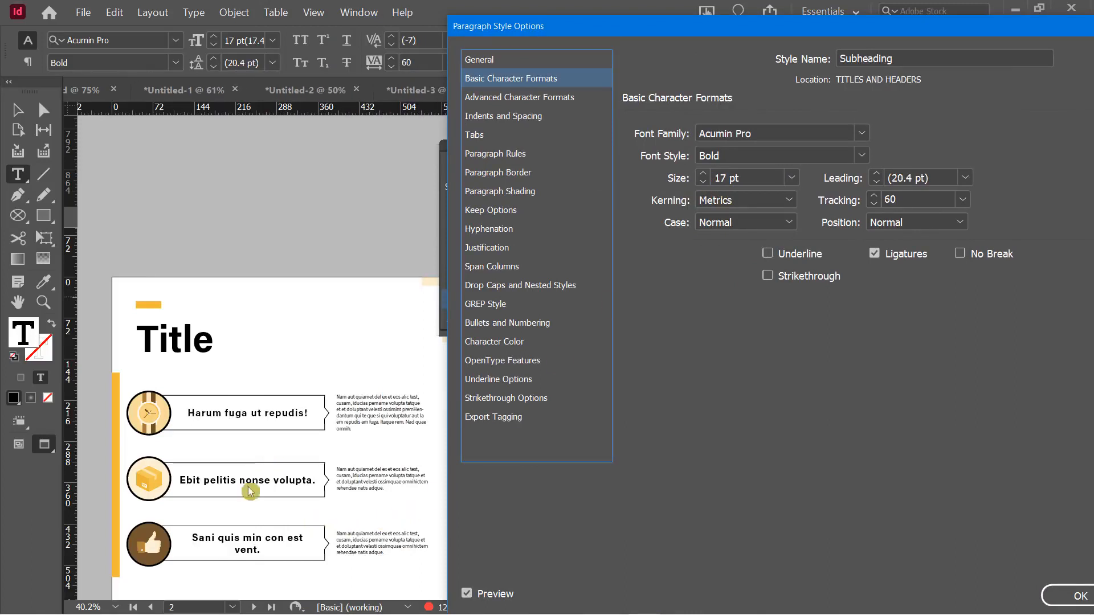
pyautogui.click(703, 183)
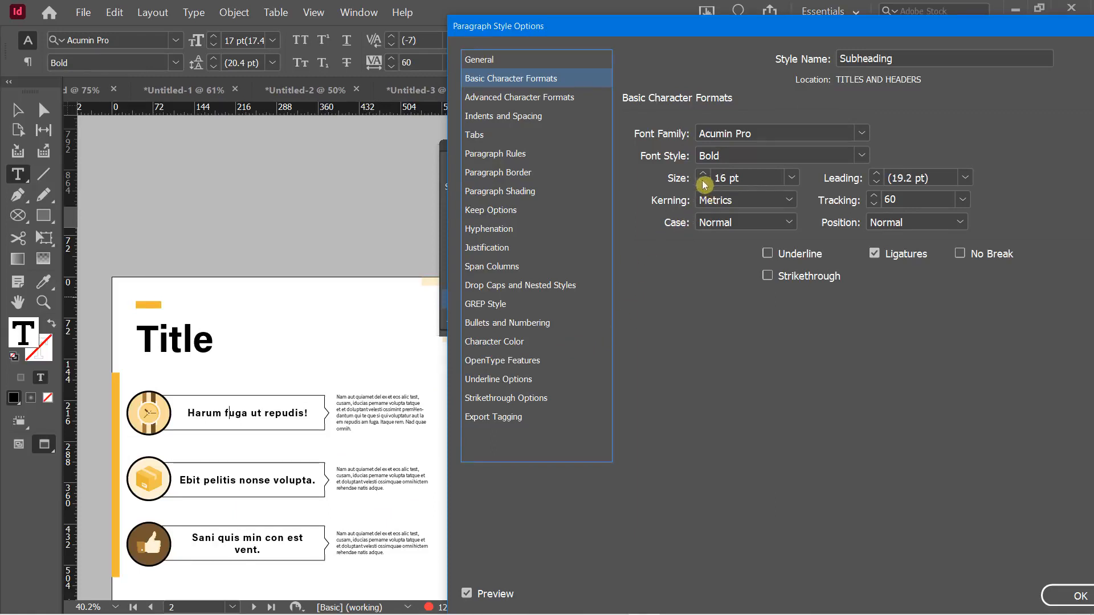
pyautogui.click(704, 183)
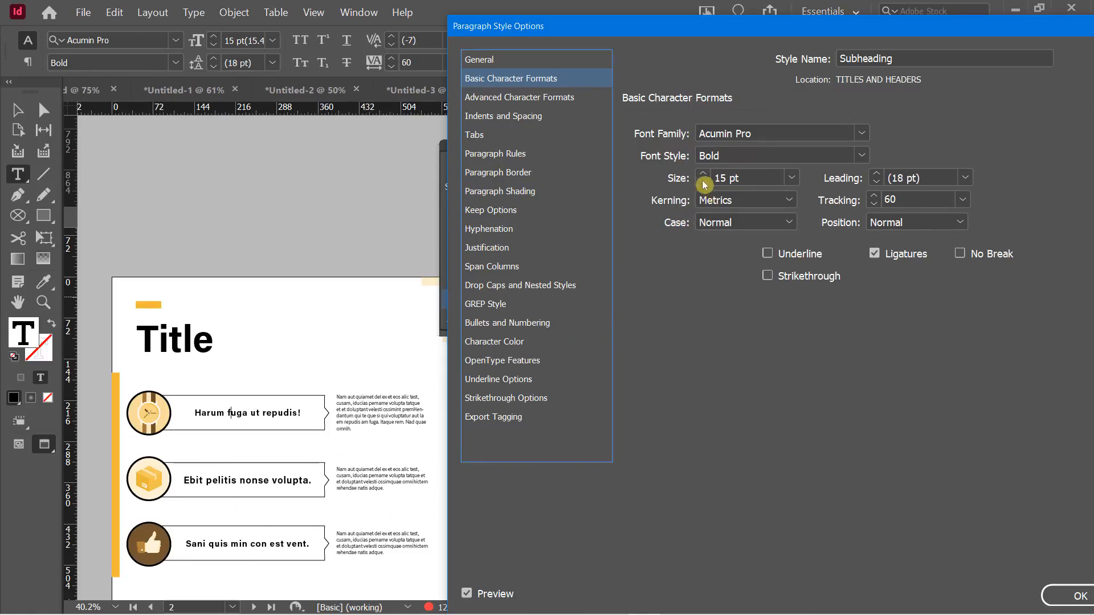
pyautogui.click(705, 183)
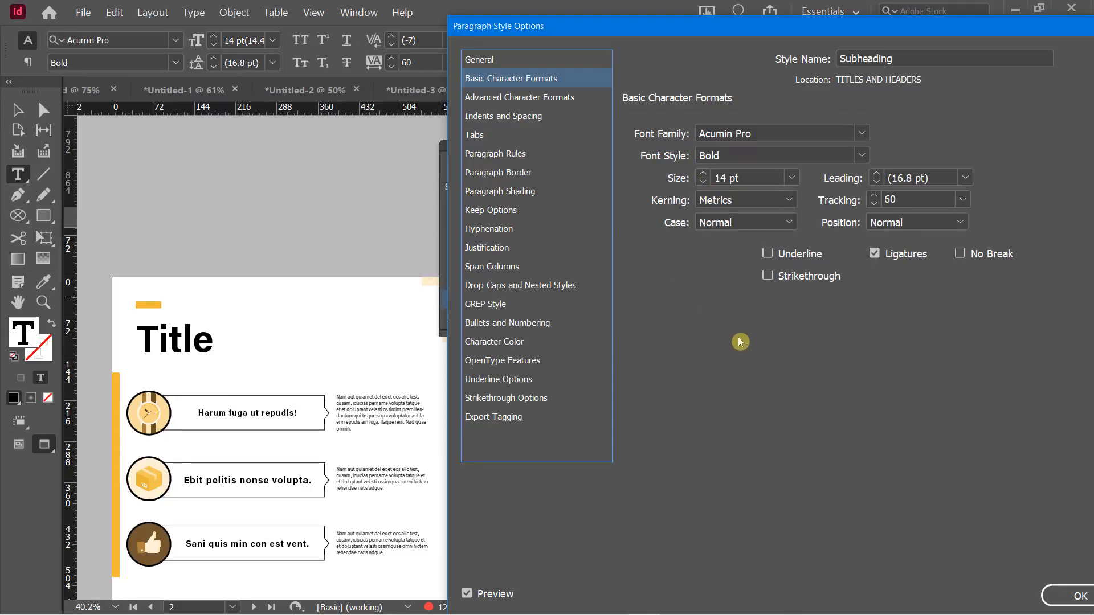
pyautogui.moveTo(652, 40); pyautogui.dragTo(785, 41)
pyautogui.click(842, 188)
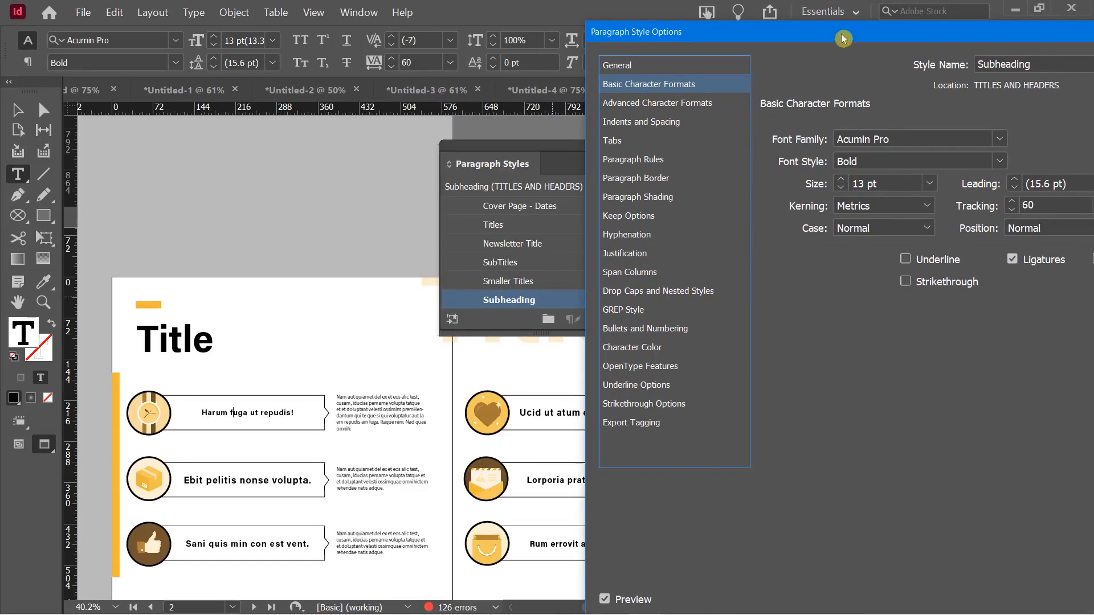
pyautogui.moveTo(843, 38); pyautogui.dragTo(653, 29)
pyautogui.click(1019, 597)
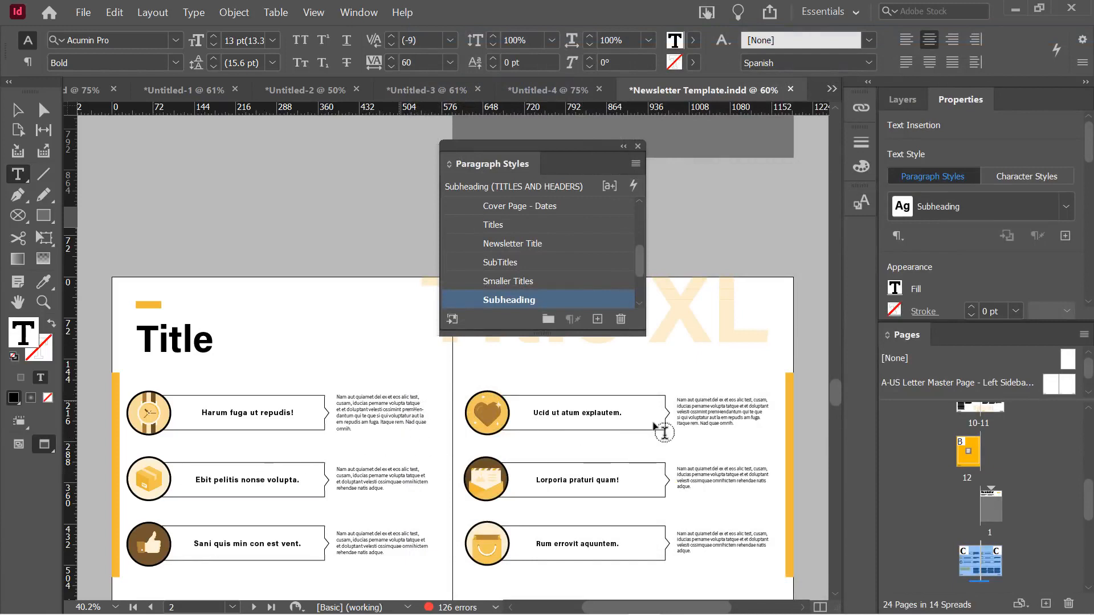
# Place the cursor in the Title heading and open the Titles paragraph style options
pyautogui.scroll(-4, 450, 433)
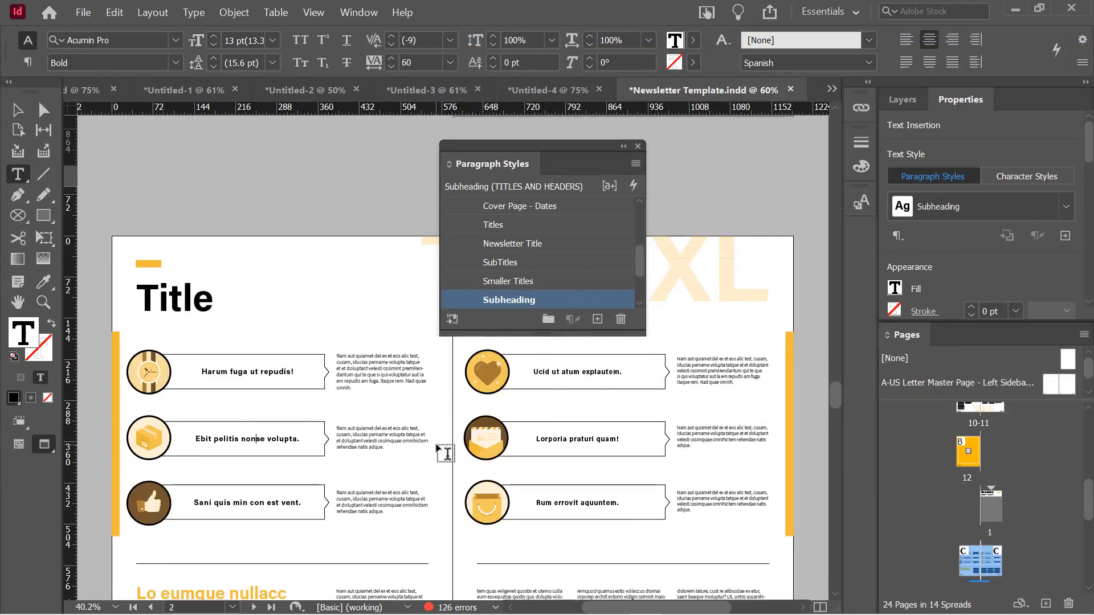
pyautogui.scroll(1, 448, 449)
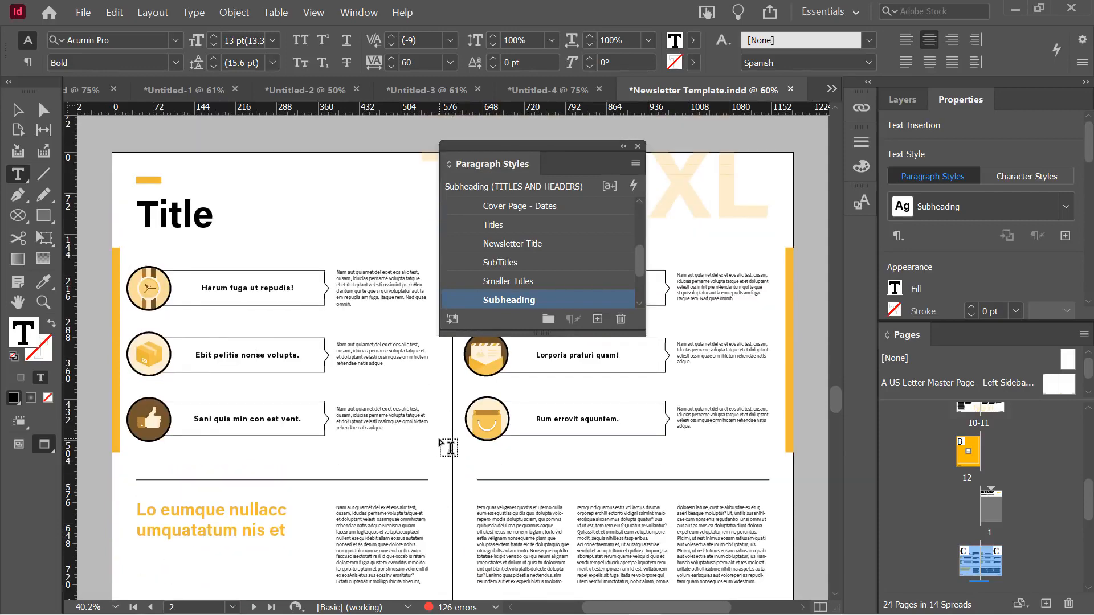
pyautogui.click(164, 209)
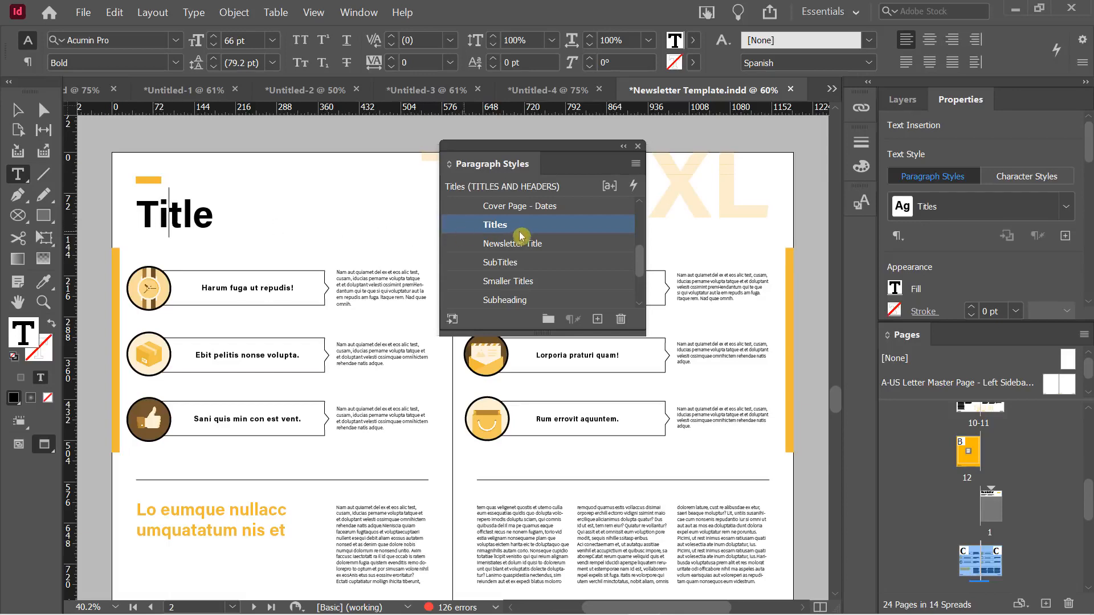
pyautogui.doubleClick(566, 226)
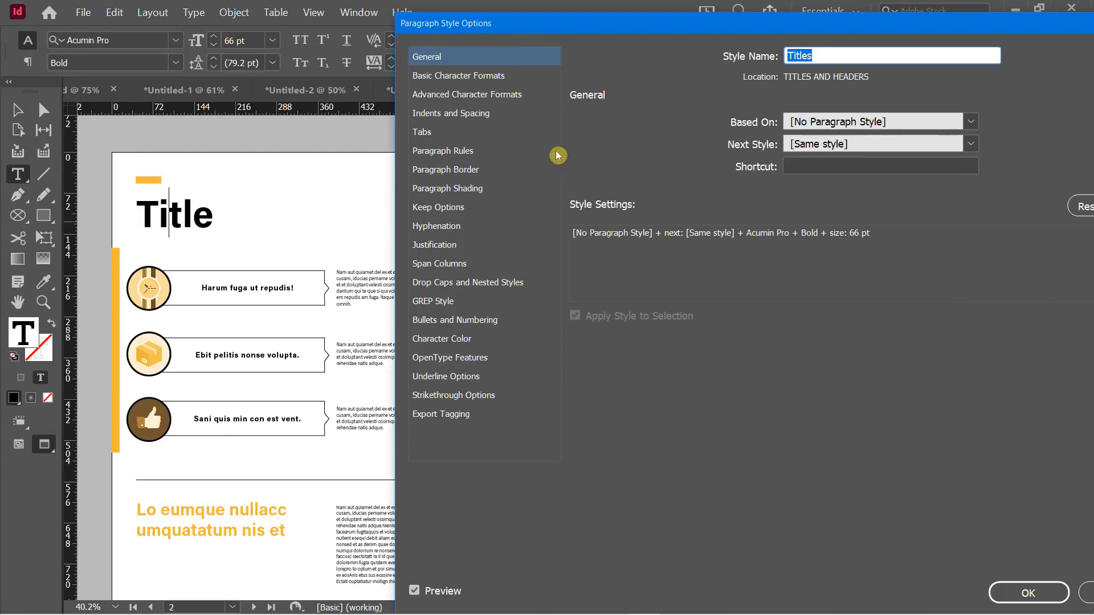
# Set the Titles style's tracking to 120 and its case to All Caps
pyautogui.click(479, 80)
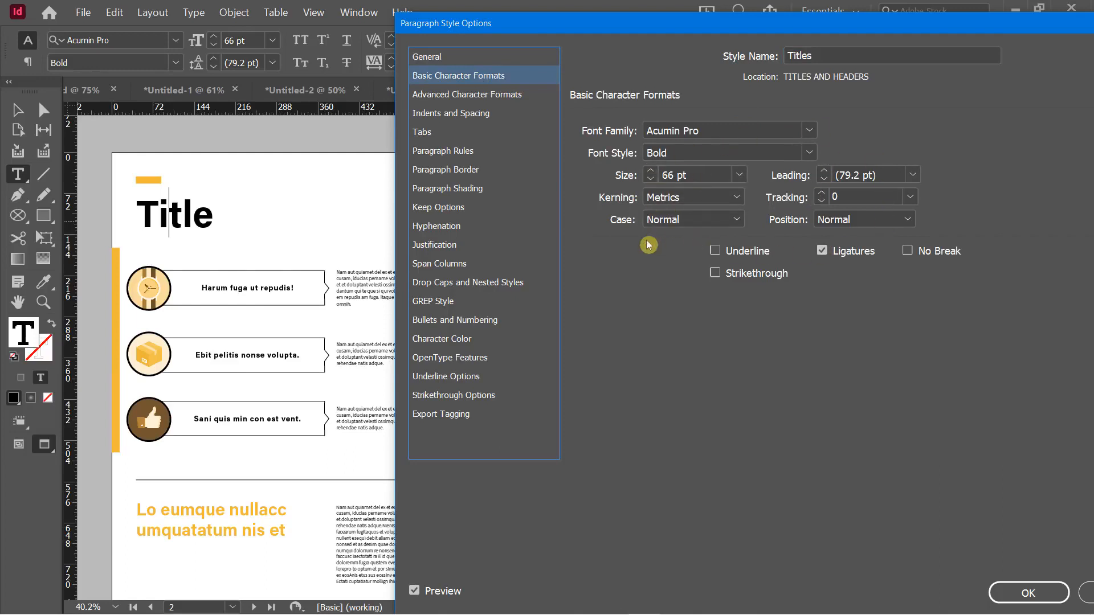
pyautogui.click(826, 194)
pyautogui.click(826, 193)
pyautogui.click(826, 194)
pyautogui.click(826, 194)
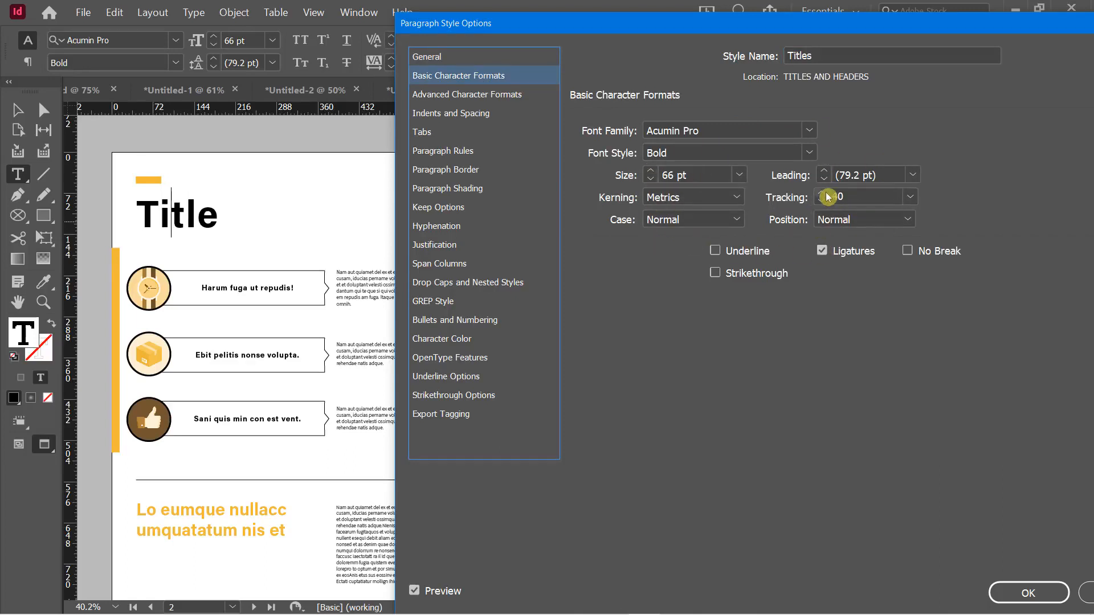
pyautogui.click(826, 194)
pyautogui.click(826, 193)
pyautogui.click(826, 194)
pyautogui.click(826, 193)
pyautogui.click(826, 194)
pyautogui.click(826, 194)
pyautogui.click(826, 193)
pyautogui.click(826, 194)
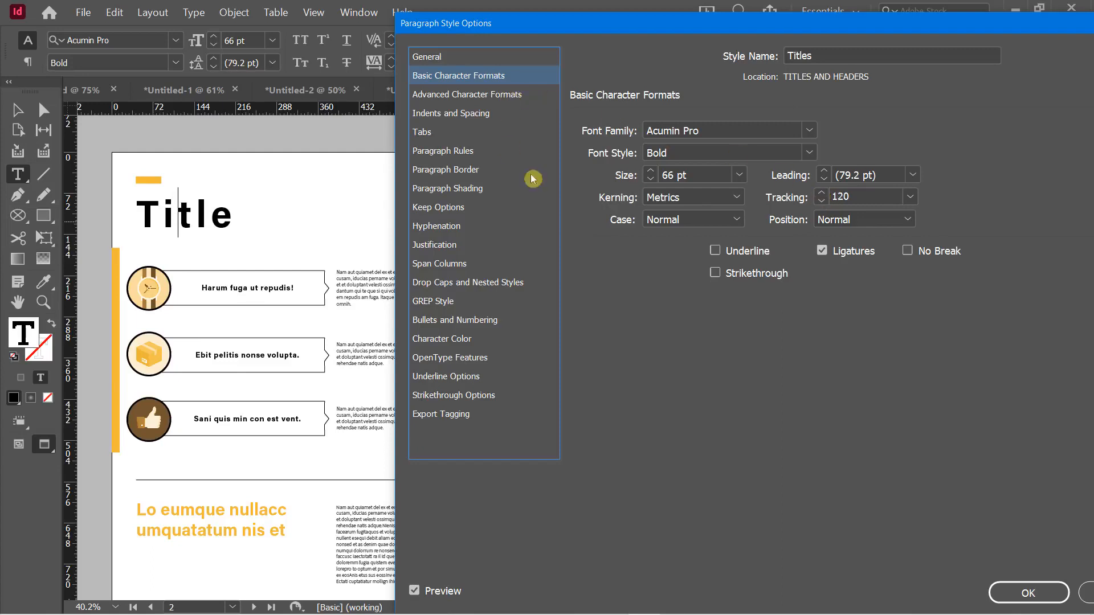
pyautogui.click(738, 219)
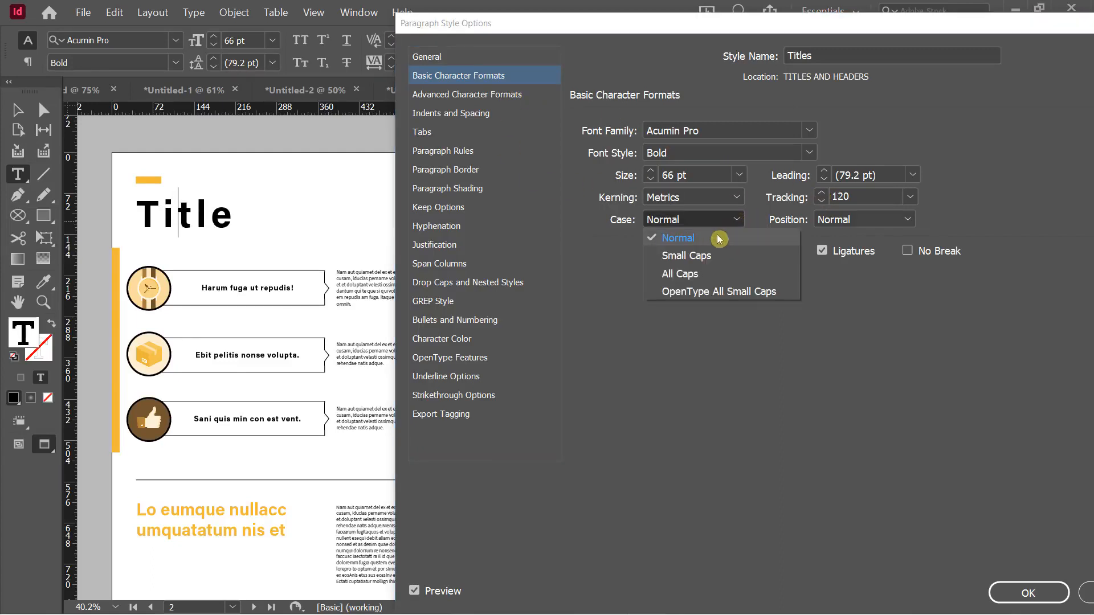
pyautogui.click(706, 273)
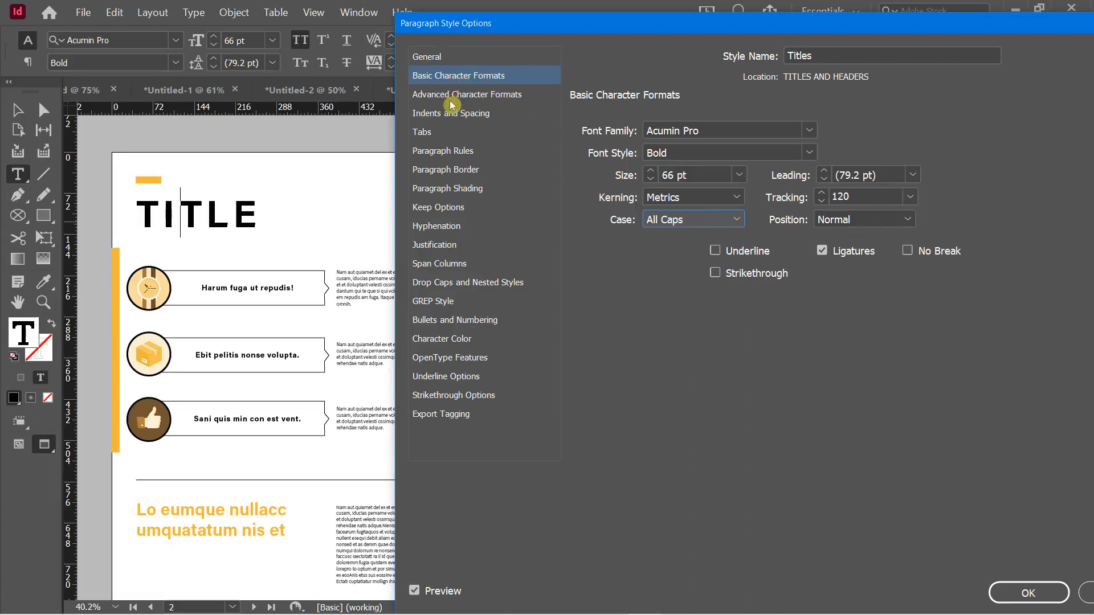
pyautogui.click(465, 344)
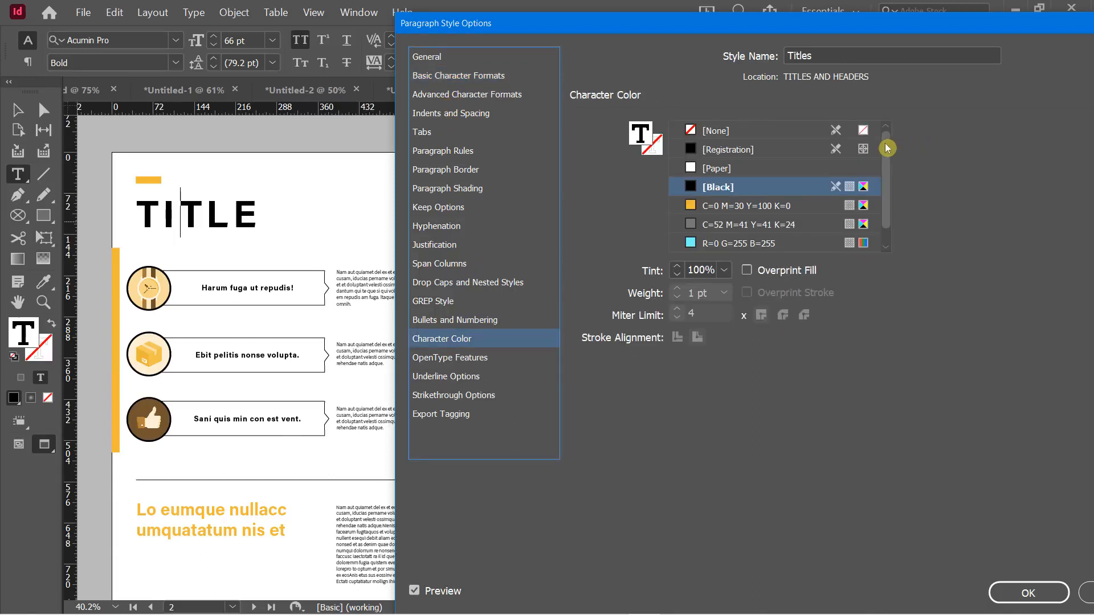
# Give the Titles style the orange character colour C=0 M=30 Y=100 K=0
pyautogui.scroll(-1, 890, 157)
pyautogui.scroll(1, 892, 154)
pyautogui.scroll(-1, 893, 157)
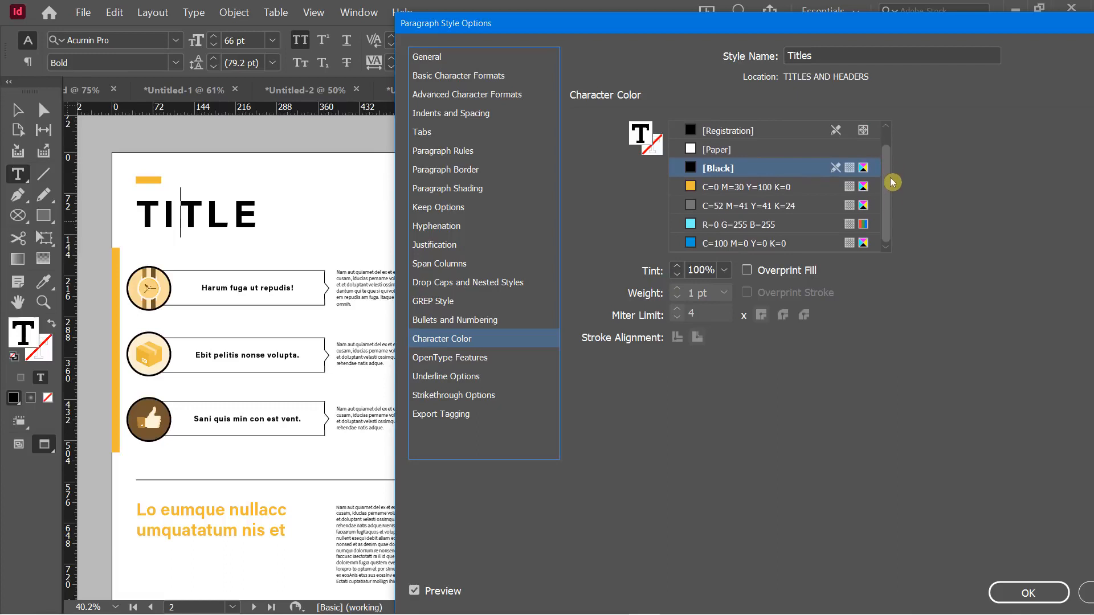
pyautogui.scroll(1, 892, 151)
pyautogui.scroll(-1, 890, 171)
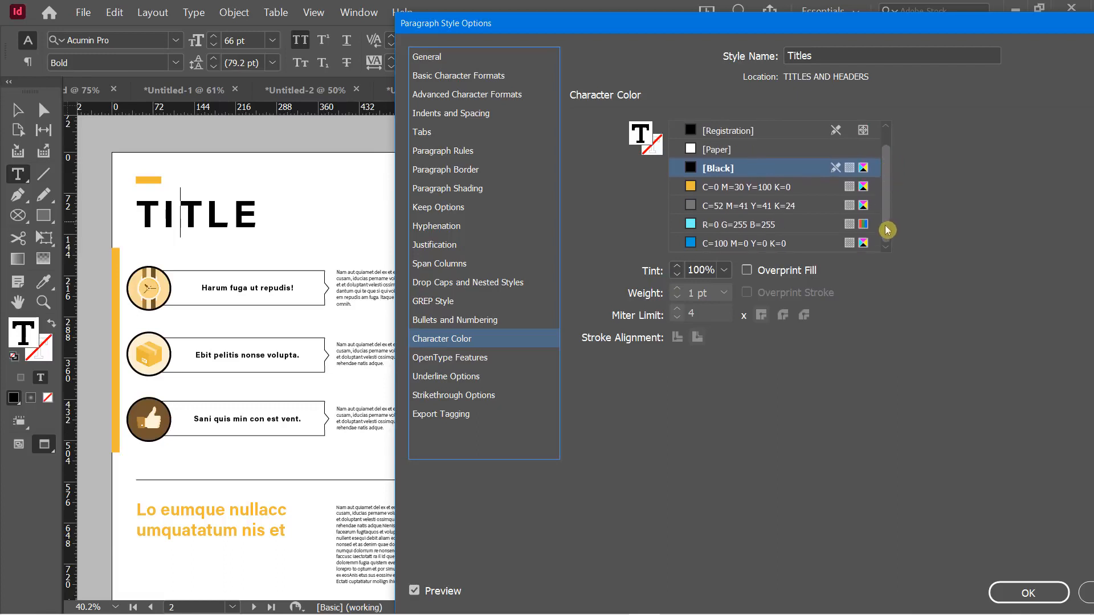
pyautogui.click(733, 187)
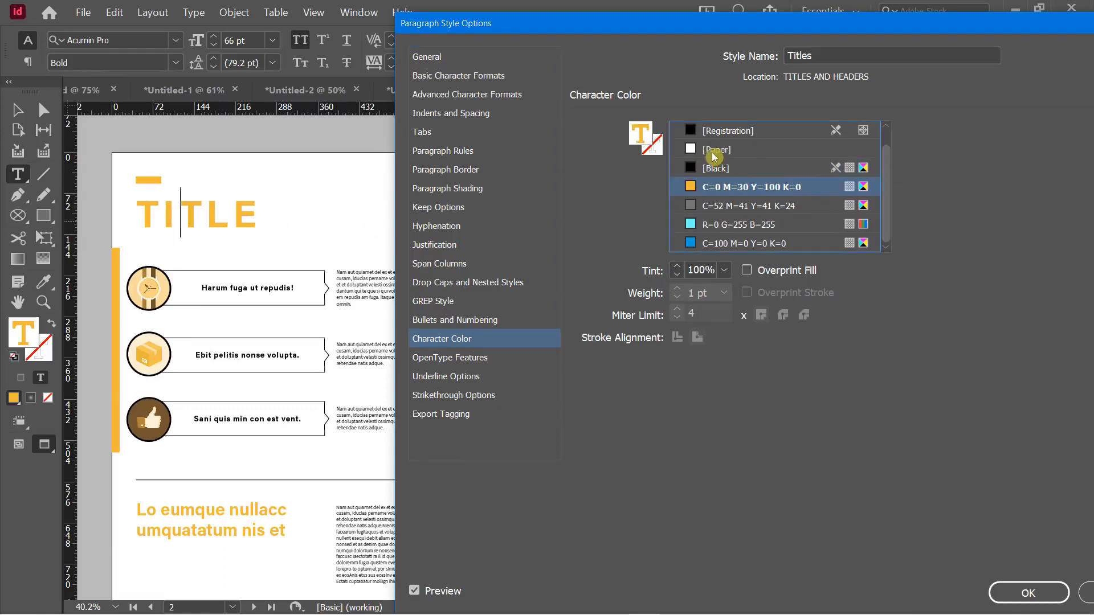
# Add a copy of the orange swatch to the list and save the Titles style
pyautogui.doubleClick(643, 137)
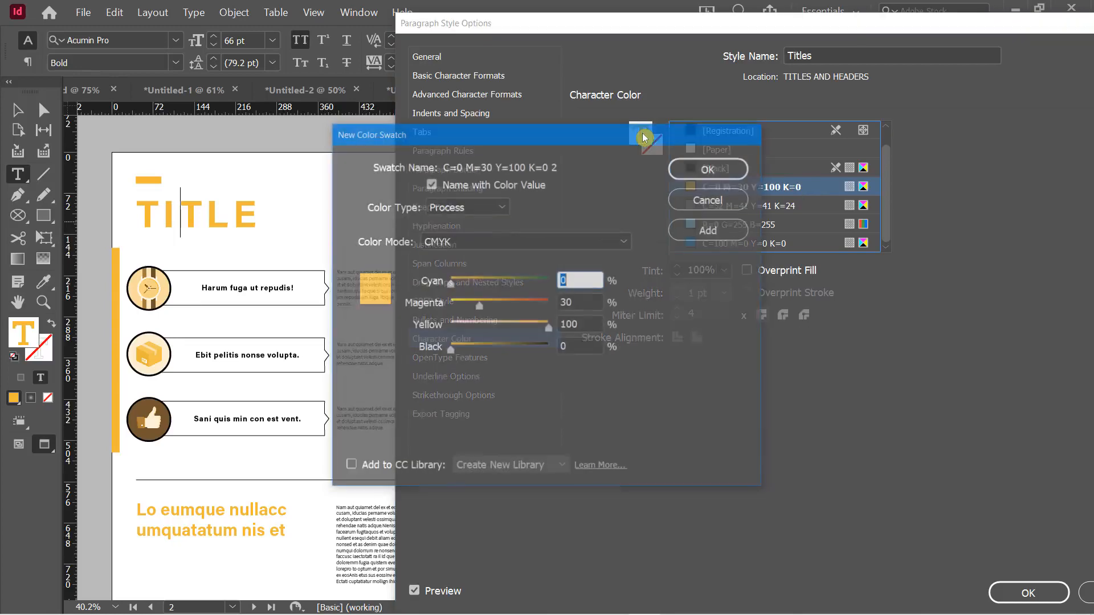
pyautogui.moveTo(628, 142); pyautogui.dragTo(391, 130)
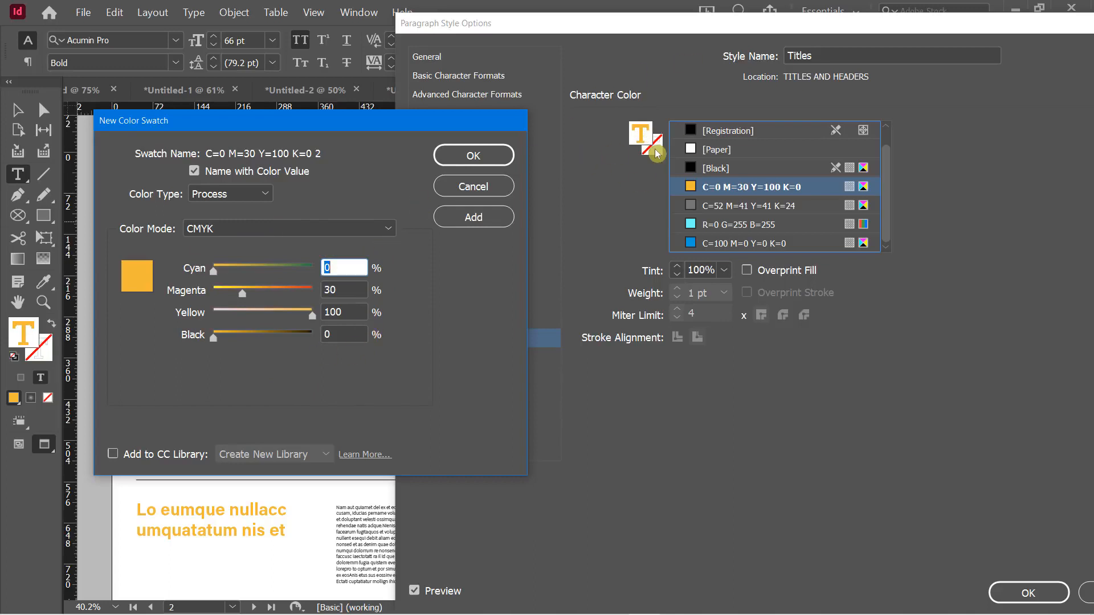
pyautogui.click(639, 143)
pyautogui.click(469, 159)
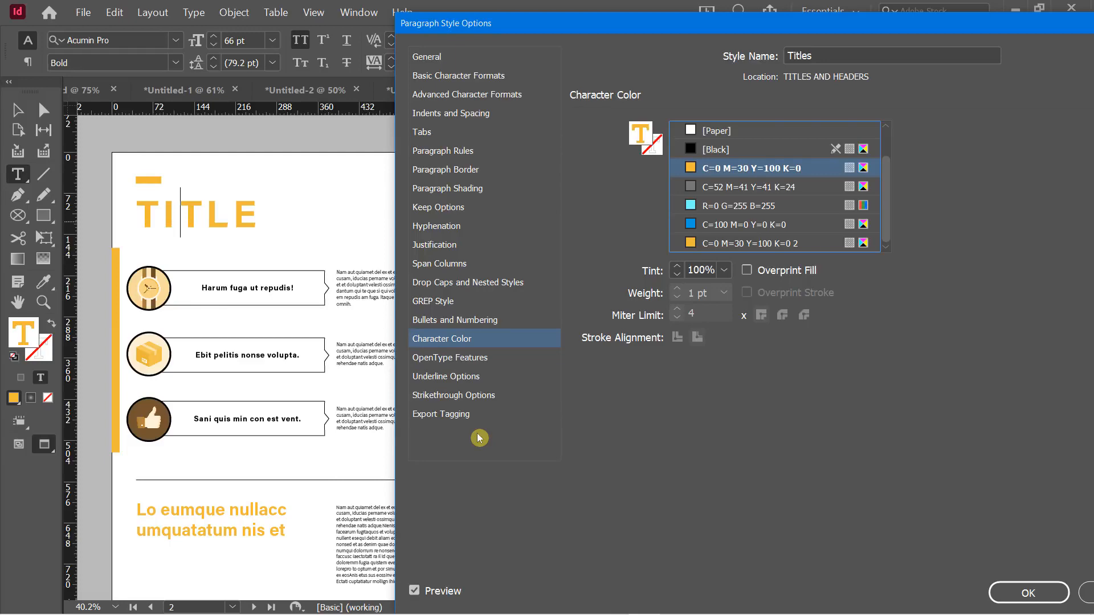
pyautogui.click(1007, 590)
# Scroll through the newsletter to review the orange, widely spaced all-caps section headings
pyautogui.scroll(10, 348, 261)
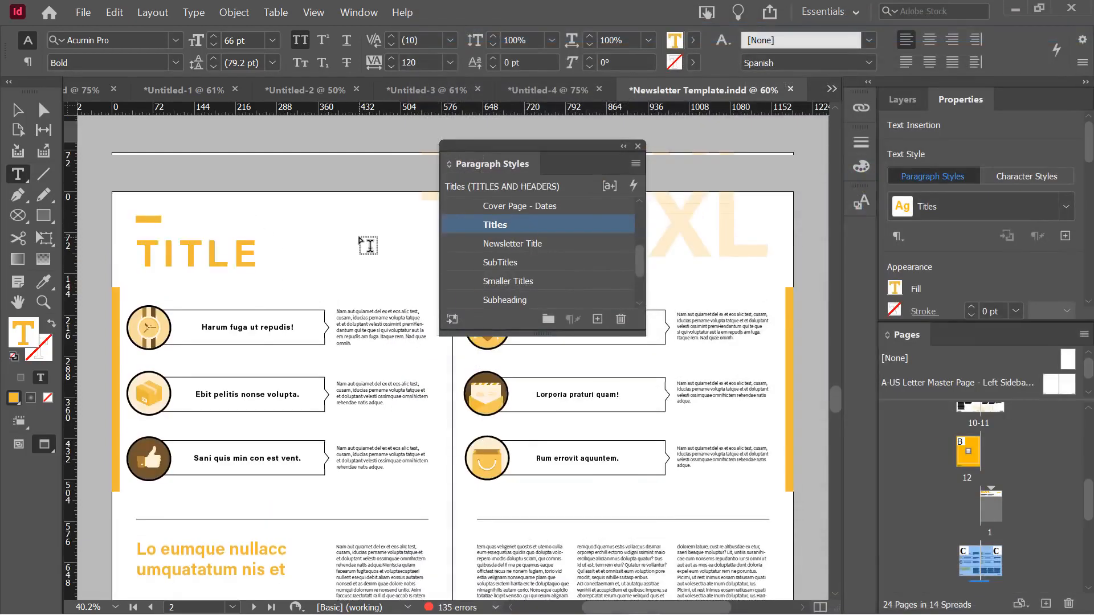
pyautogui.scroll(10, 369, 246)
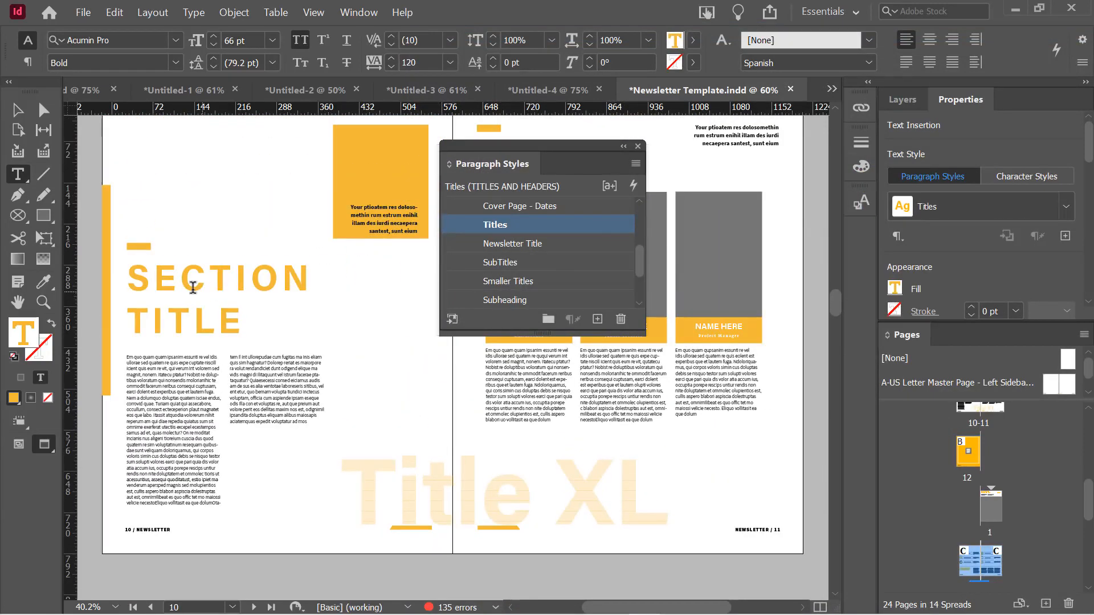
pyautogui.scroll(10, 235, 302)
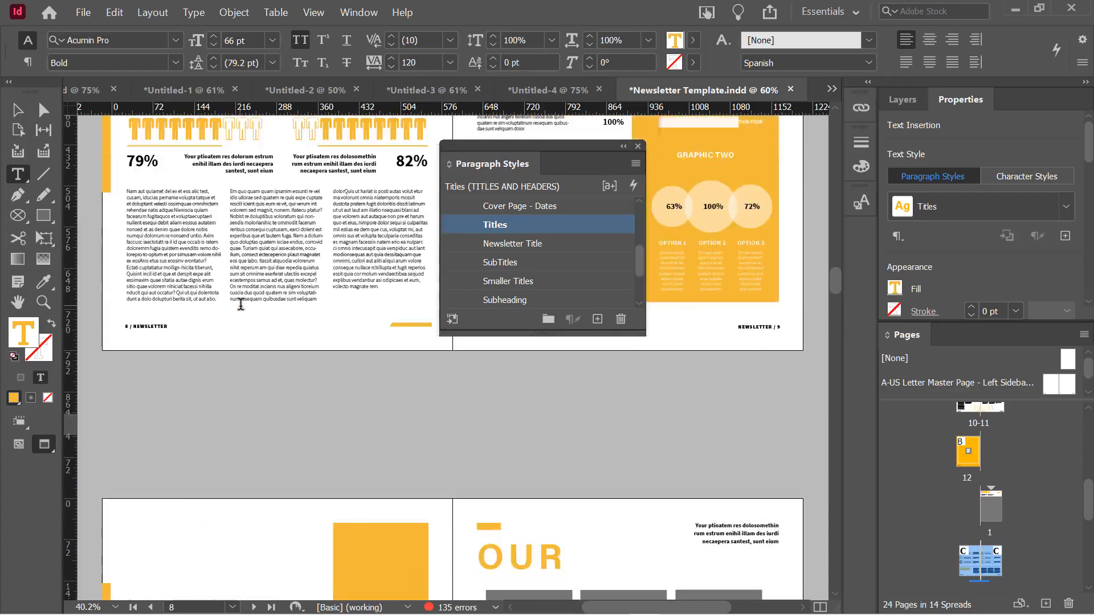
pyautogui.scroll(10, 228, 309)
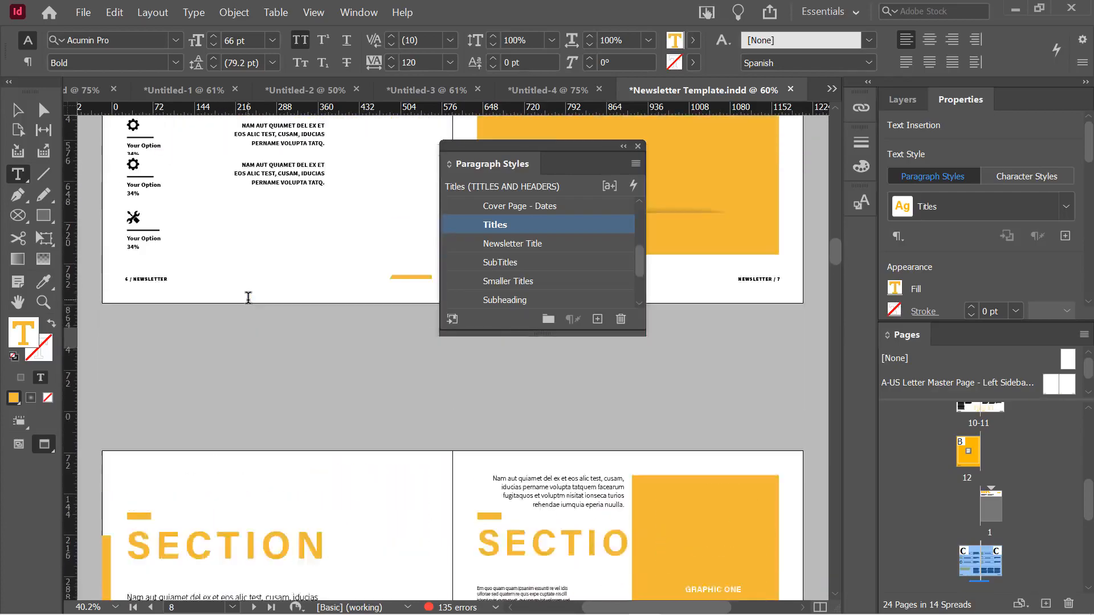
pyautogui.scroll(8, 310, 339)
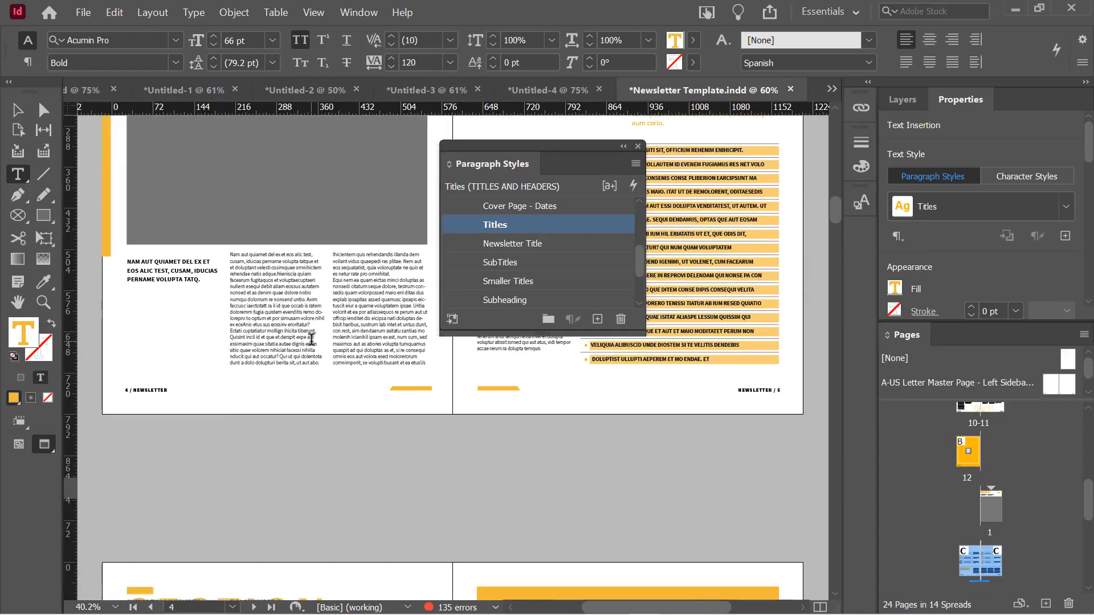
pyautogui.scroll(-10, 311, 339)
pyautogui.scroll(-10, 312, 342)
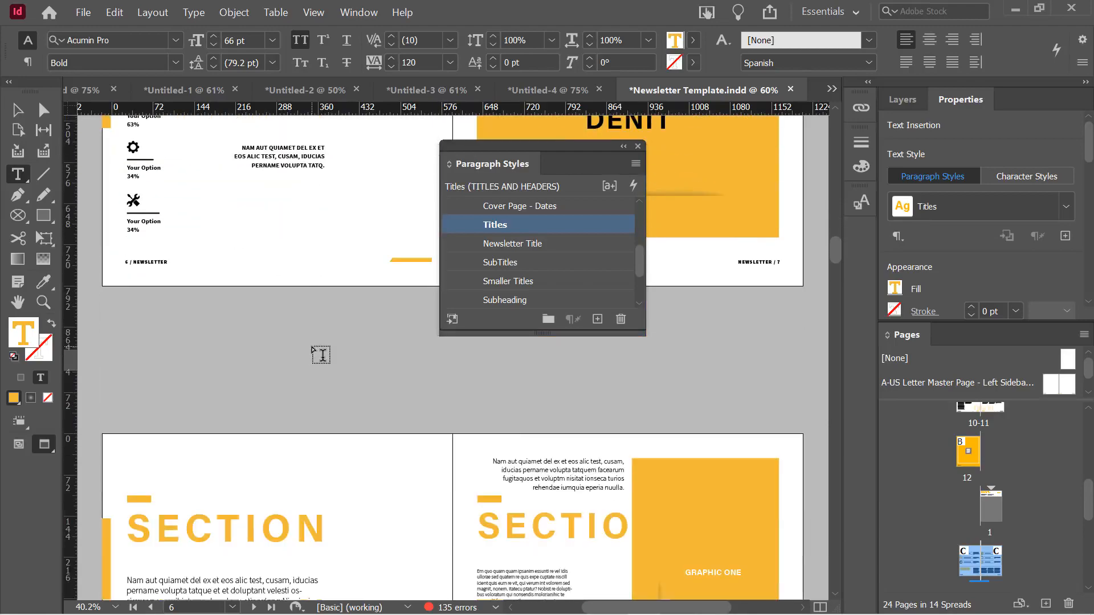
pyautogui.scroll(-5, 312, 334)
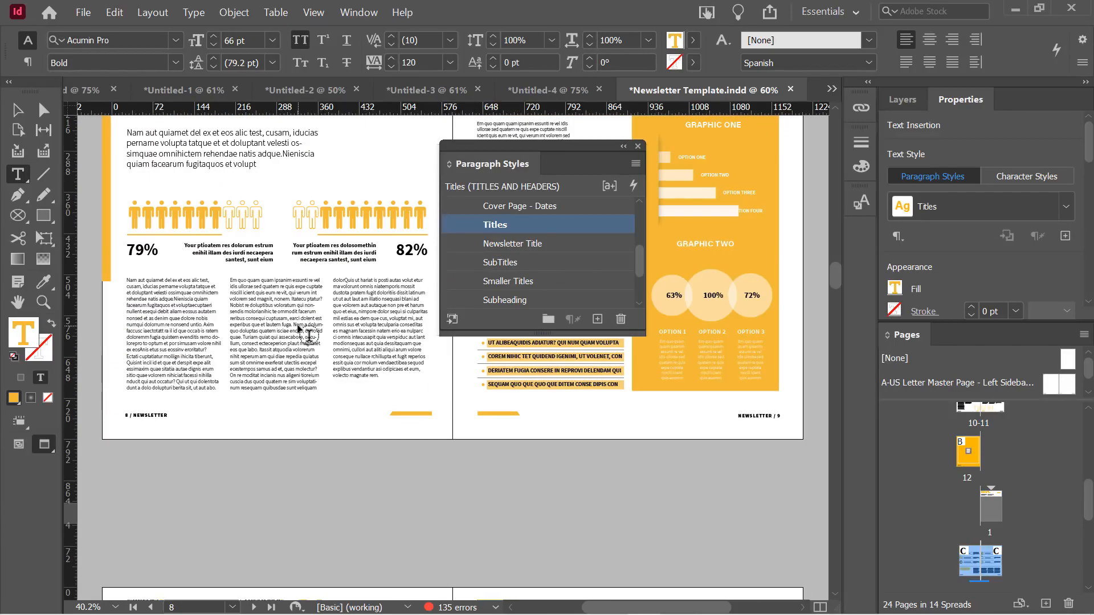
# In Untitled-4, select the boiled eggs paragraph and open the [Basic Paragraph] style options
pyautogui.click(531, 90)
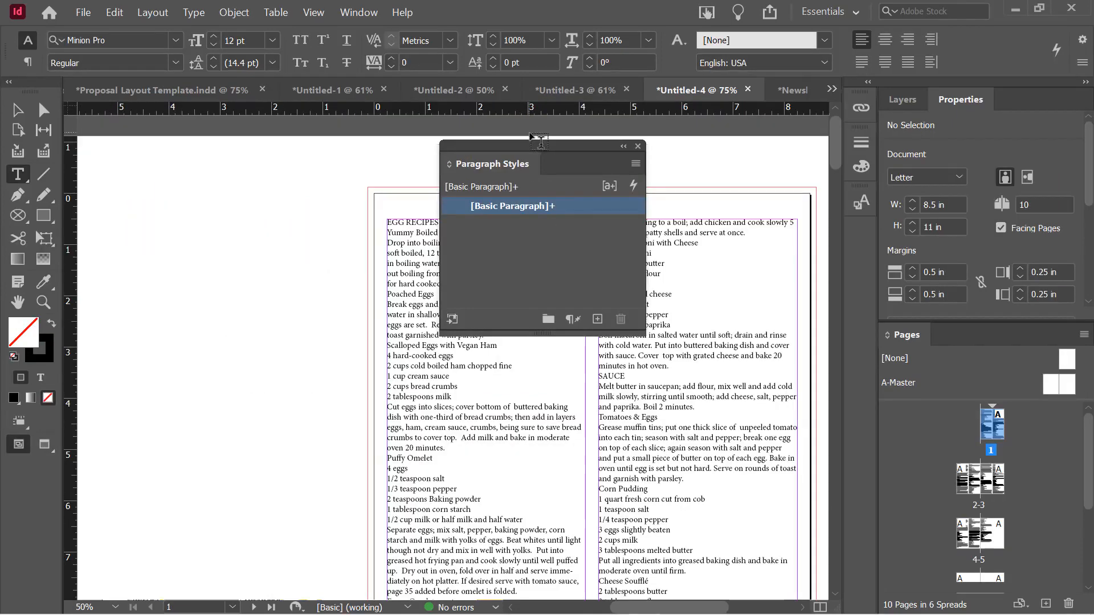
pyautogui.moveTo(547, 152); pyautogui.dragTo(222, 188)
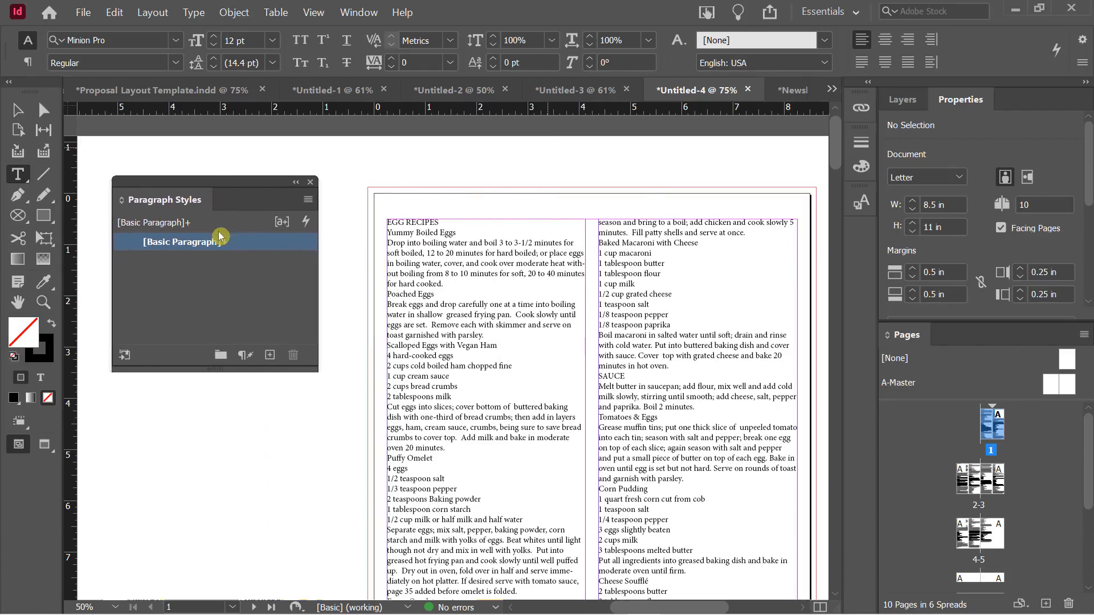
pyautogui.press('v')
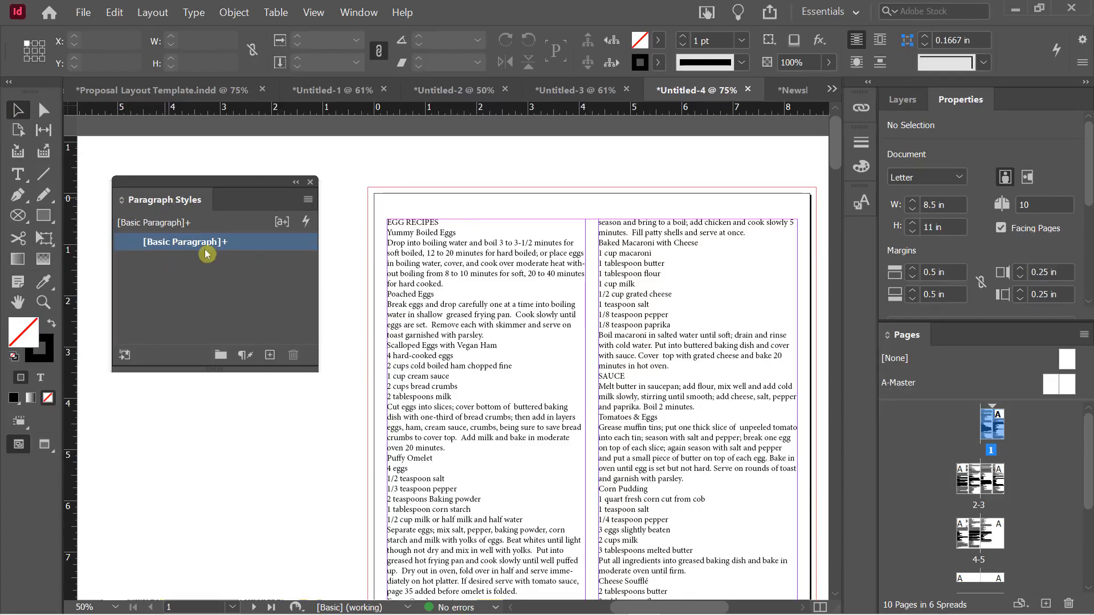
pyautogui.click(457, 269)
pyautogui.doubleClick(458, 263)
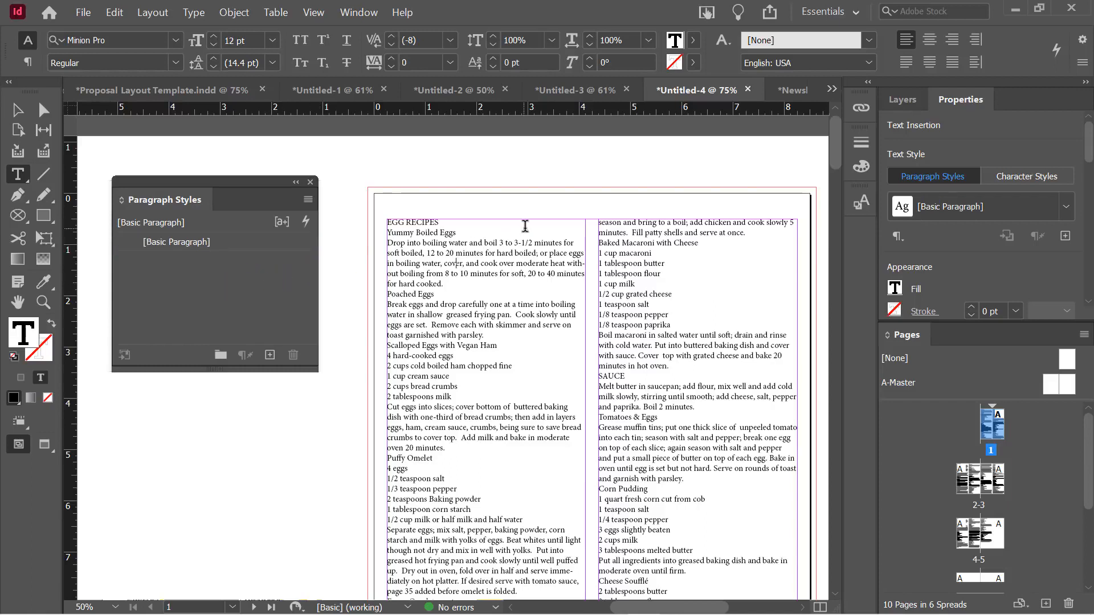
pyautogui.tripleClick(441, 283)
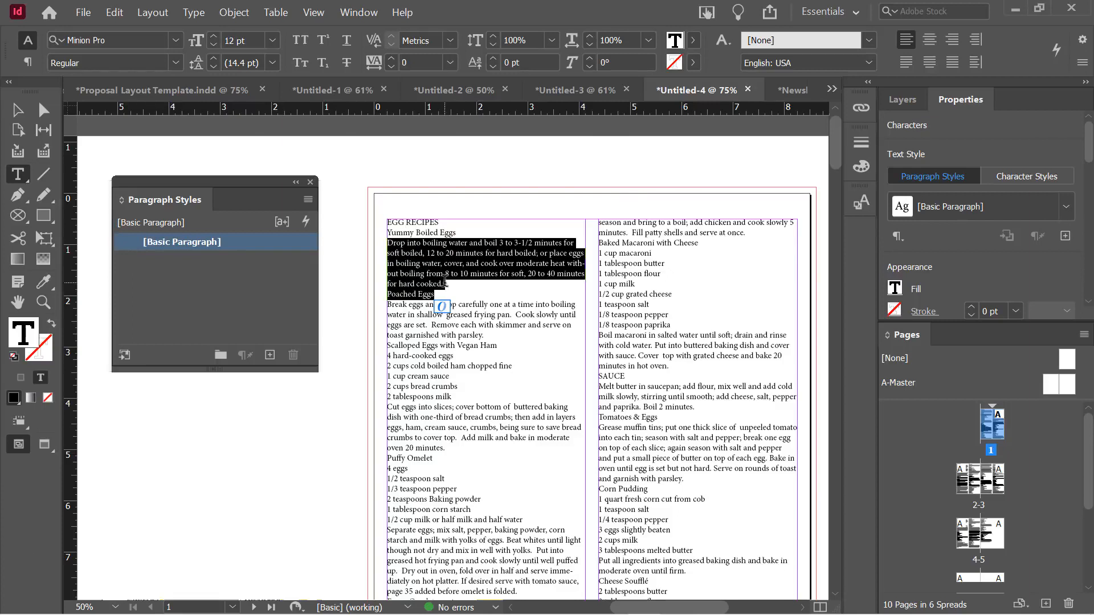
pyautogui.click(264, 284)
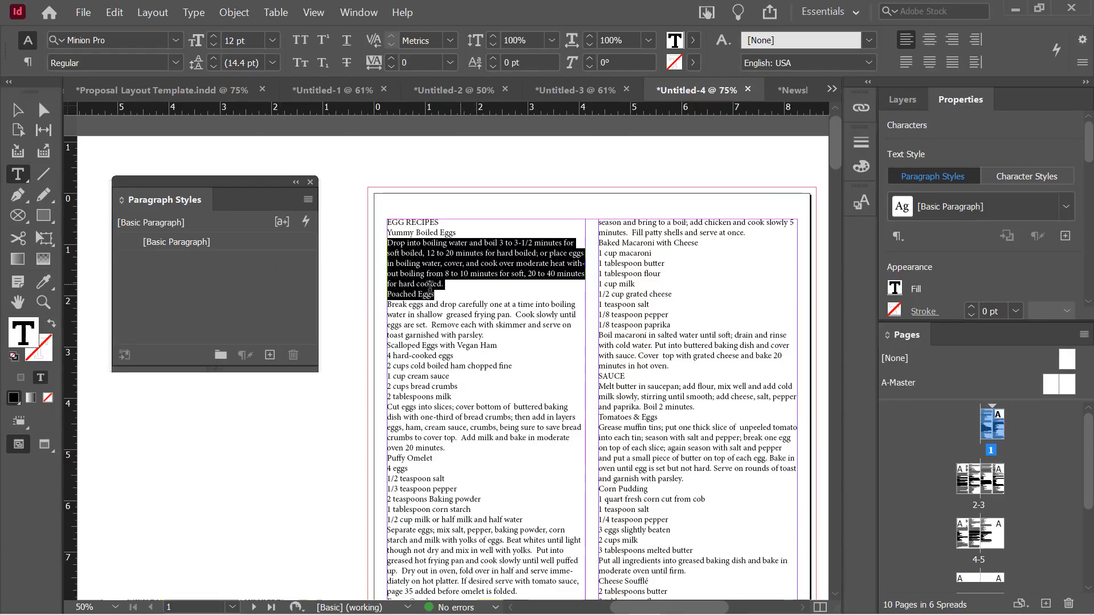
pyautogui.doubleClick(239, 245)
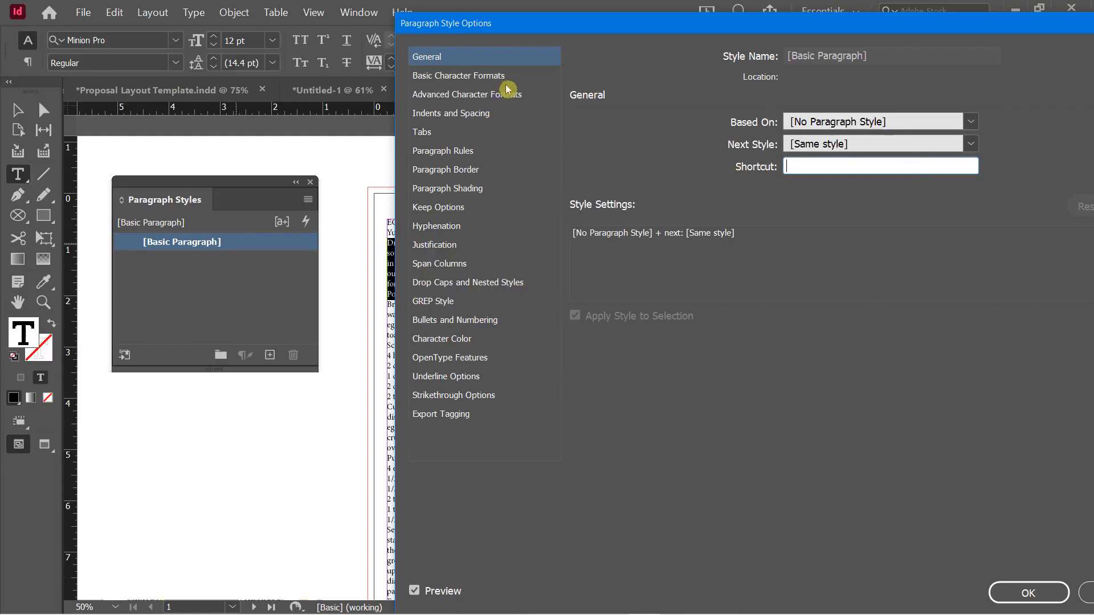
# Set the Basic Paragraph style's font to Berlin Sans FB Regular and confirm
pyautogui.click(477, 75)
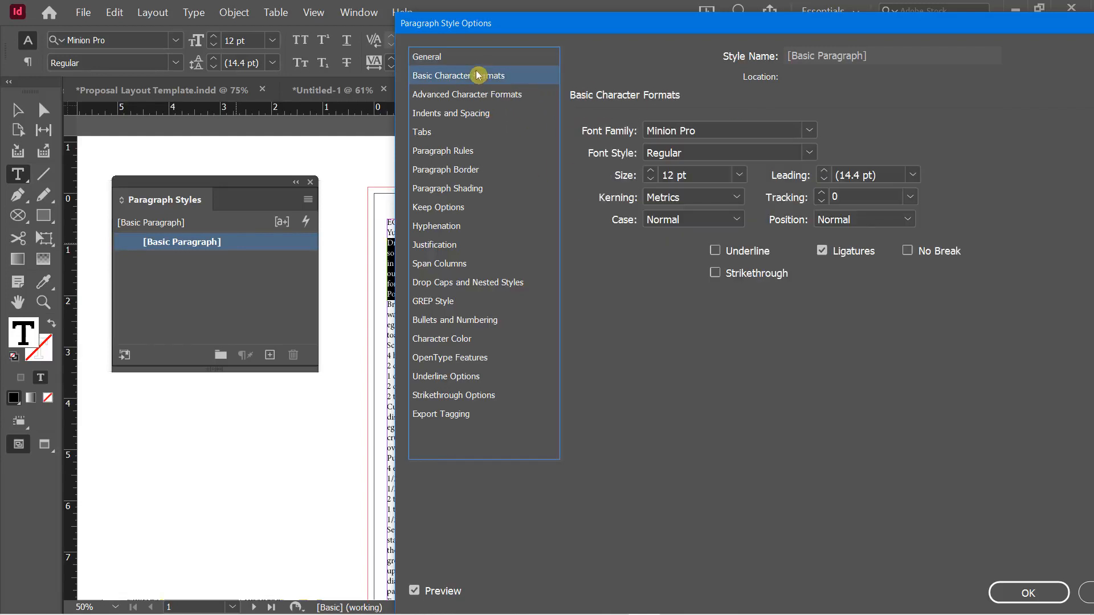
pyautogui.click(810, 132)
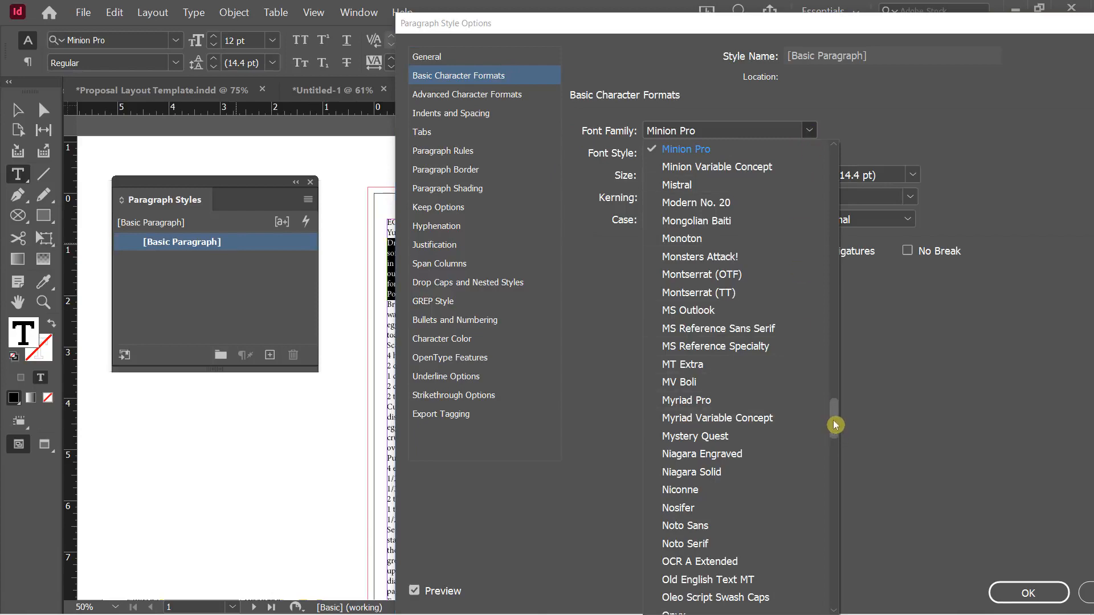
pyautogui.moveTo(835, 425); pyautogui.dragTo(837, 221)
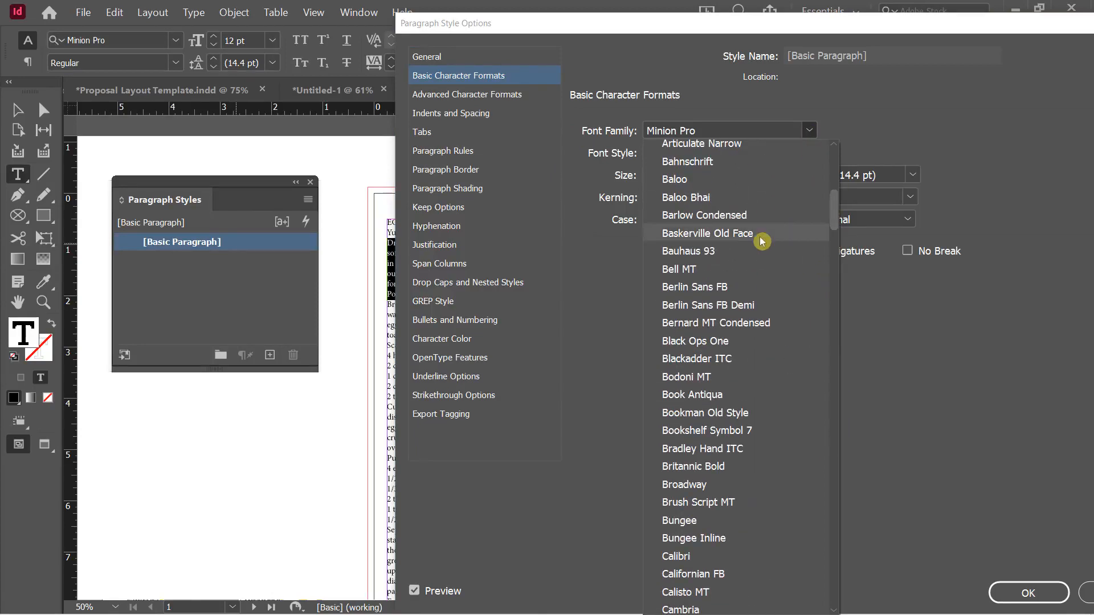
pyautogui.click(695, 291)
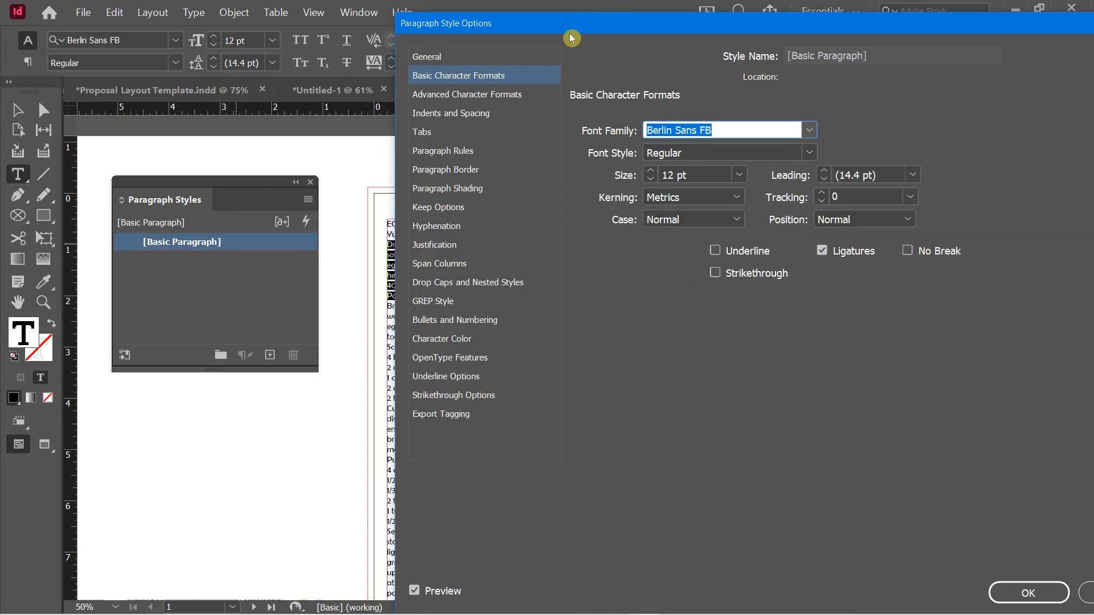
pyautogui.moveTo(567, 33); pyautogui.dragTo(713, 69)
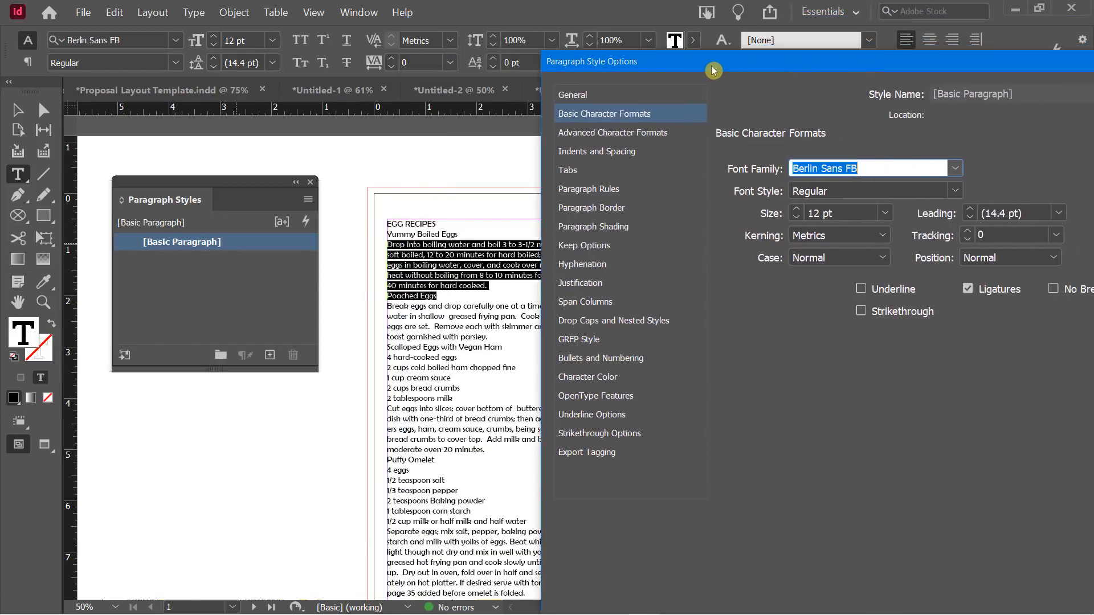
pyautogui.click(952, 192)
pyautogui.click(840, 226)
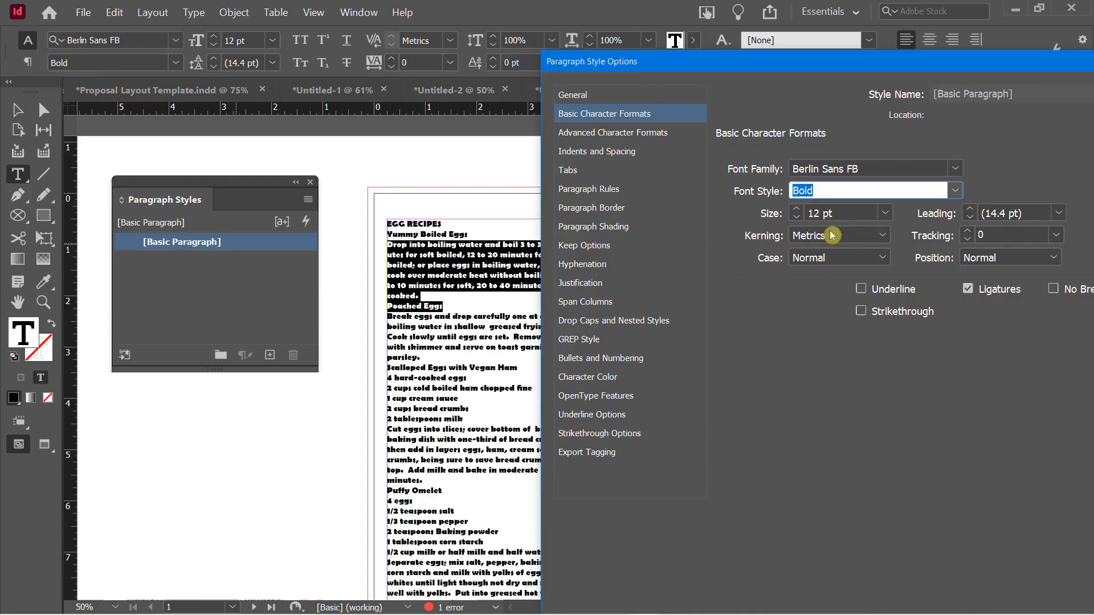
pyautogui.click(955, 194)
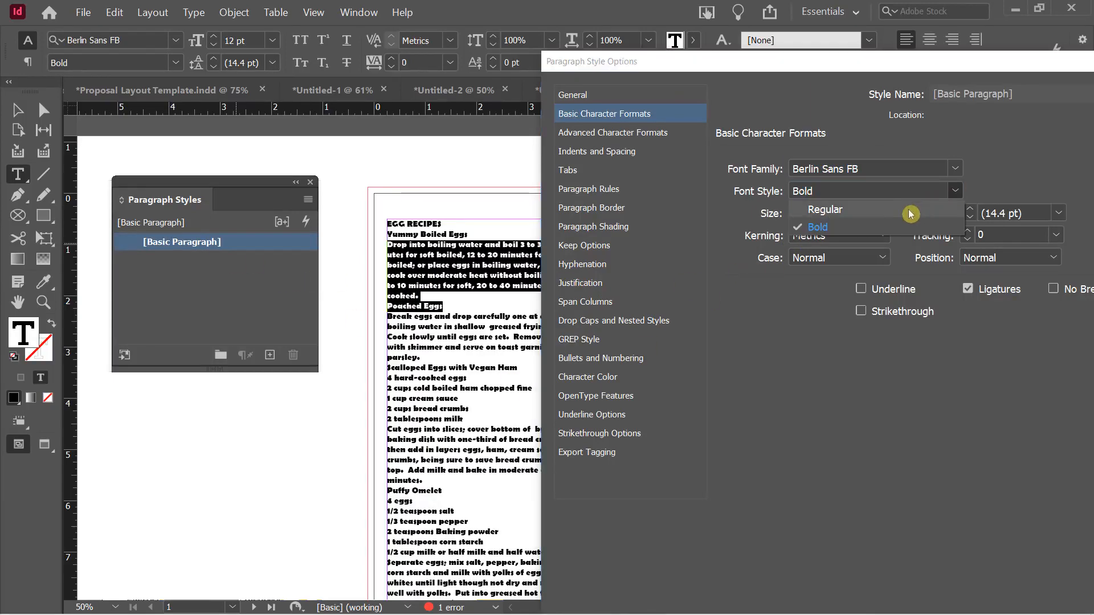
pyautogui.click(877, 217)
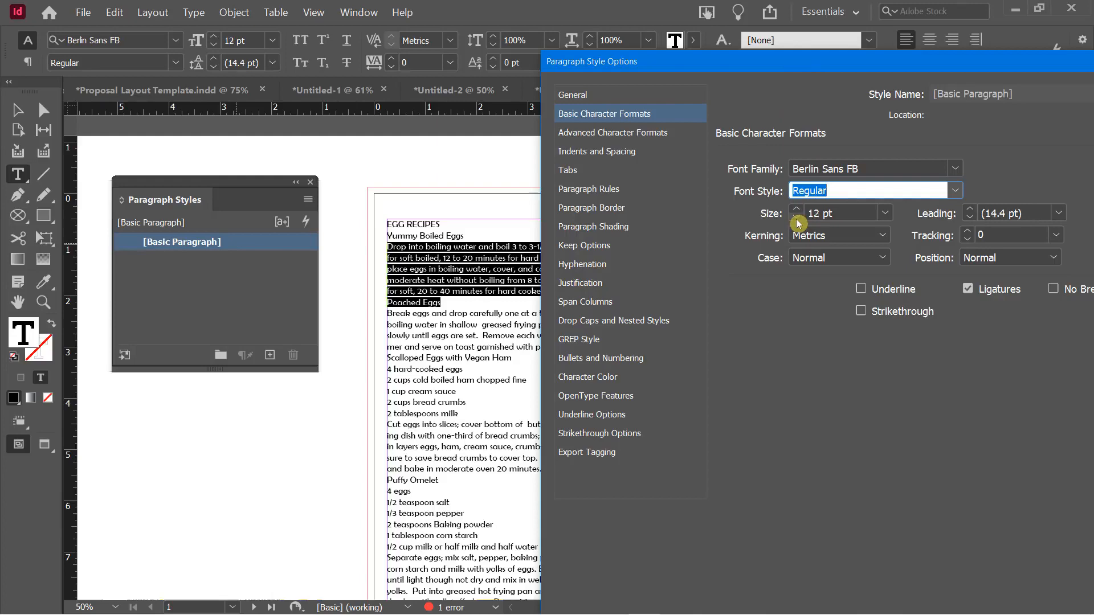
pyautogui.moveTo(814, 70); pyautogui.dragTo(587, 20)
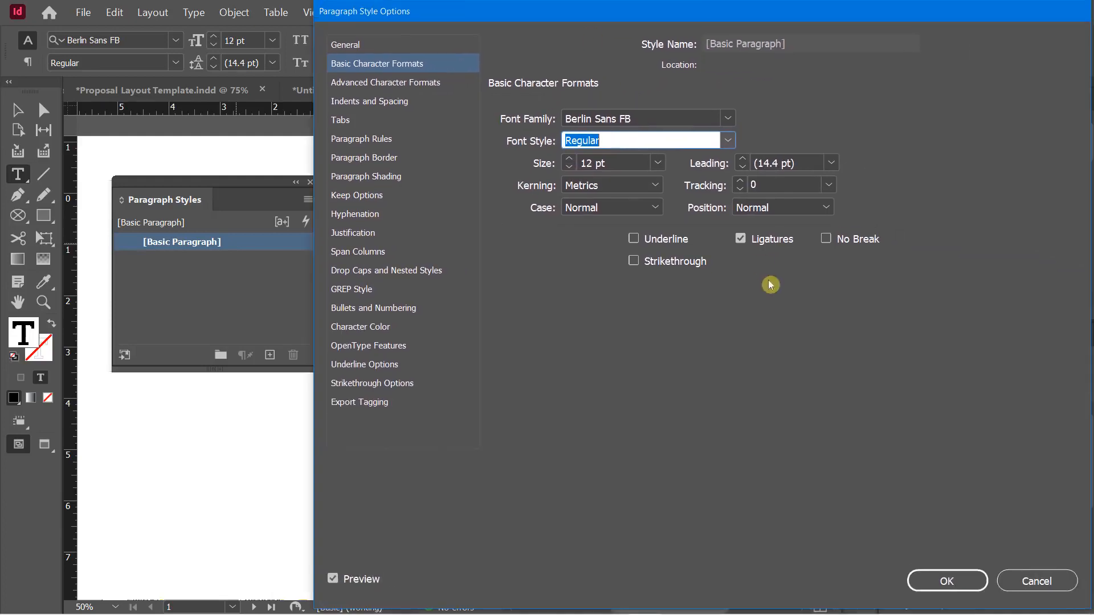
pyautogui.click(942, 582)
# Select the whole EGG RECIPES heading line with the Type tool
pyautogui.click(184, 286)
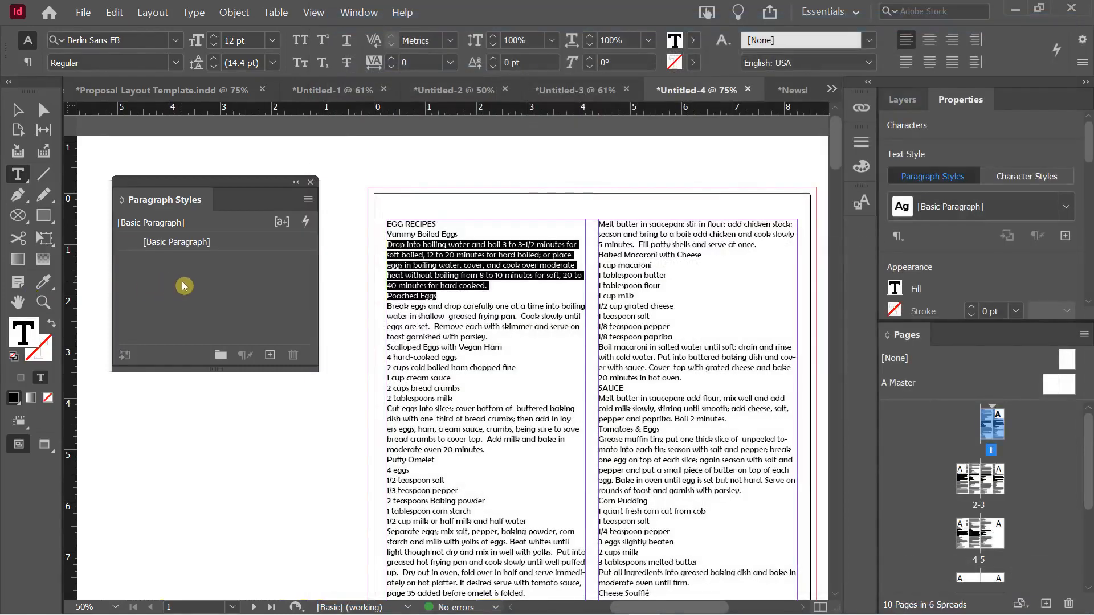
pyautogui.click(424, 300)
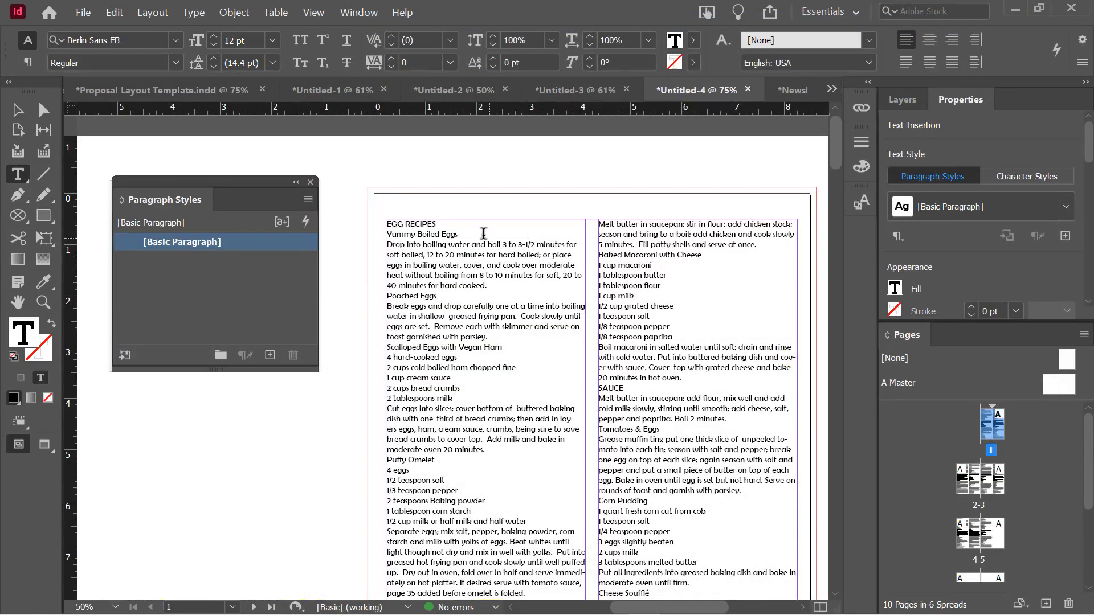
pyautogui.tripleClick(439, 222)
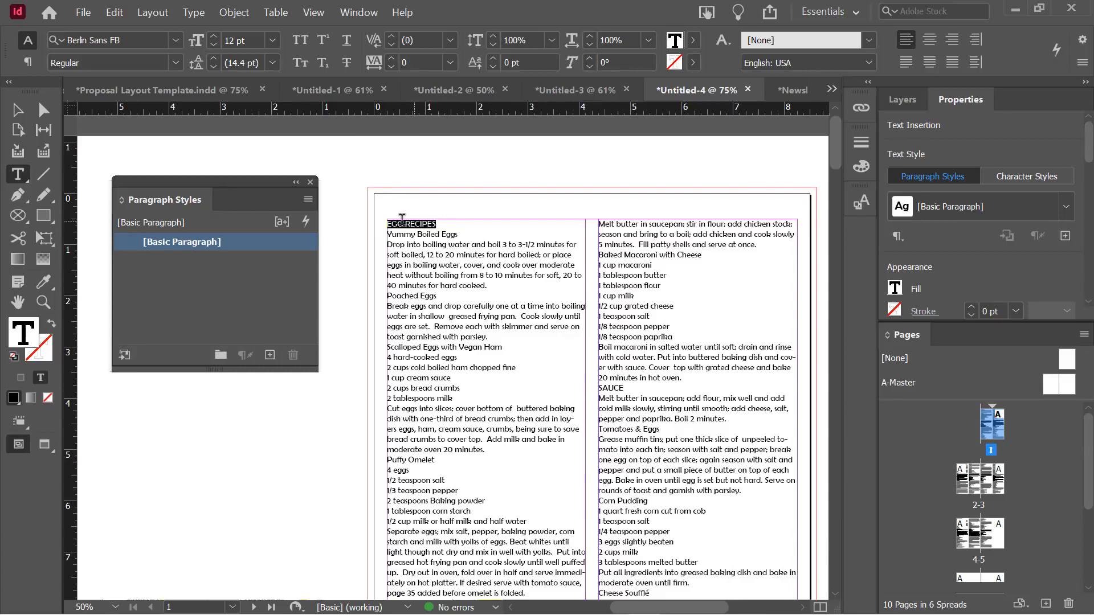
pyautogui.tripleClick(450, 234)
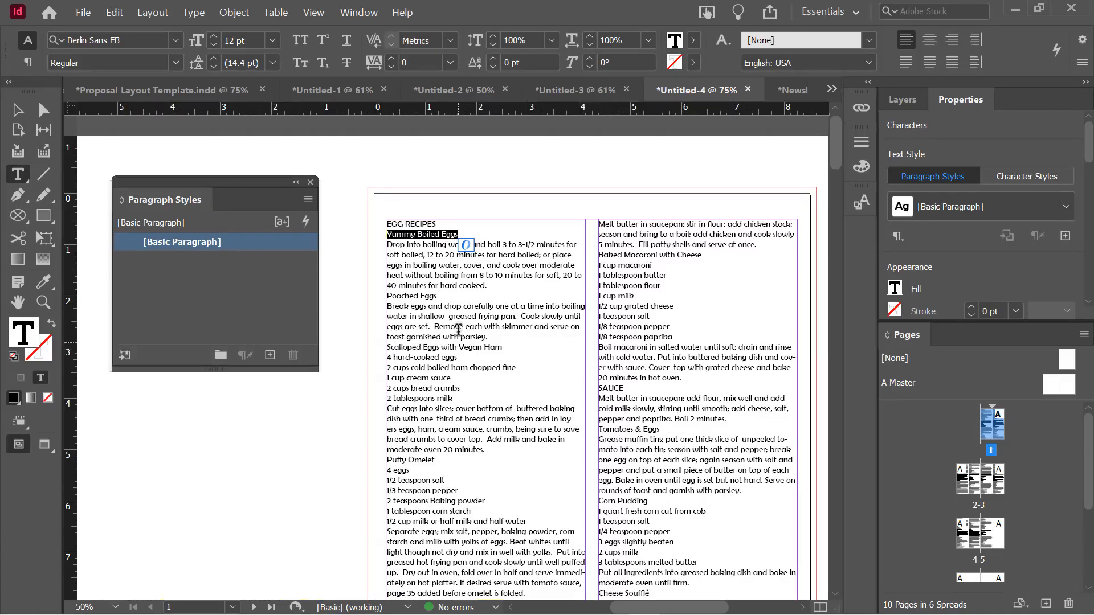
pyautogui.click(448, 315)
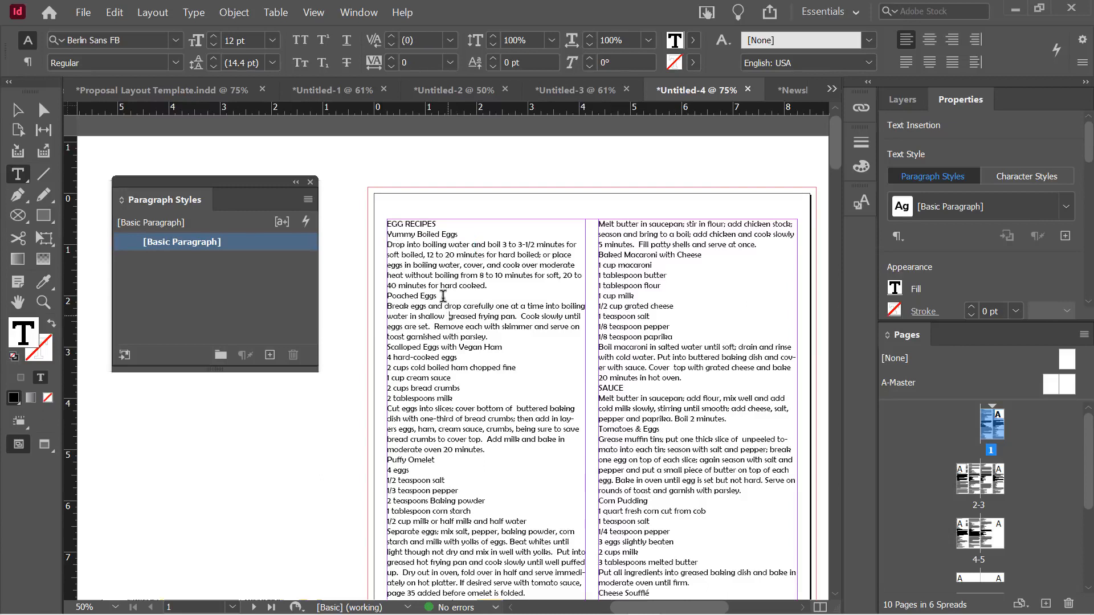
pyautogui.moveTo(437, 225); pyautogui.dragTo(385, 221)
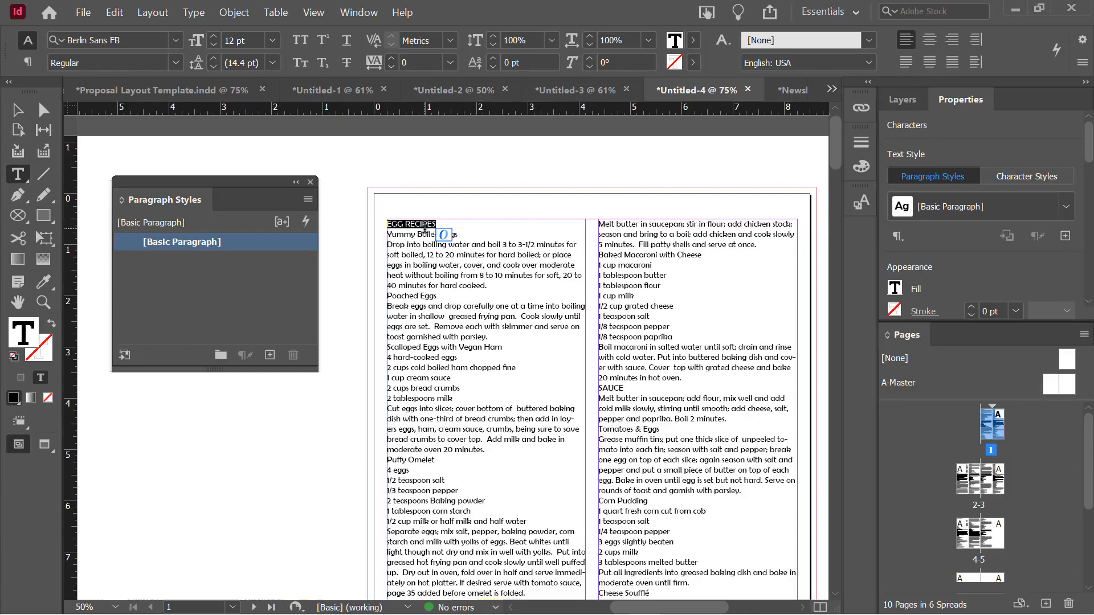
pyautogui.click(408, 223)
pyautogui.tripleClick(408, 223)
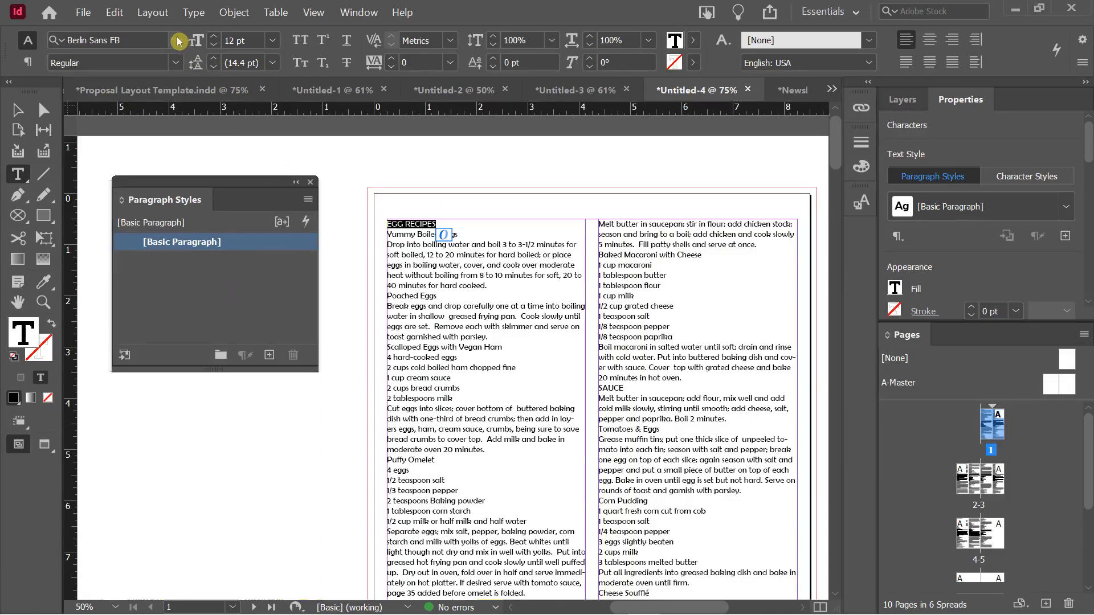
# Make the EGG RECIPES heading 23 pt, all capitals, with wider letter spacing
pyautogui.click(214, 36)
pyautogui.click(214, 36)
pyautogui.click(214, 36)
pyautogui.click(214, 36)
pyautogui.click(214, 36)
pyautogui.click(215, 36)
pyautogui.click(215, 36)
pyautogui.click(214, 36)
pyautogui.click(214, 36)
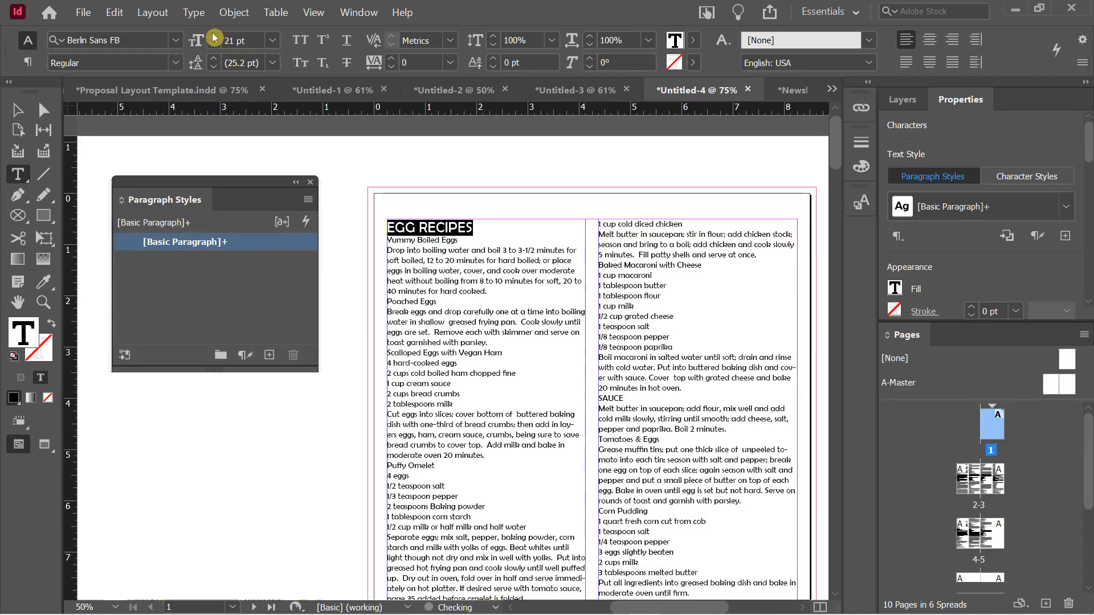
pyautogui.click(214, 36)
pyautogui.click(215, 36)
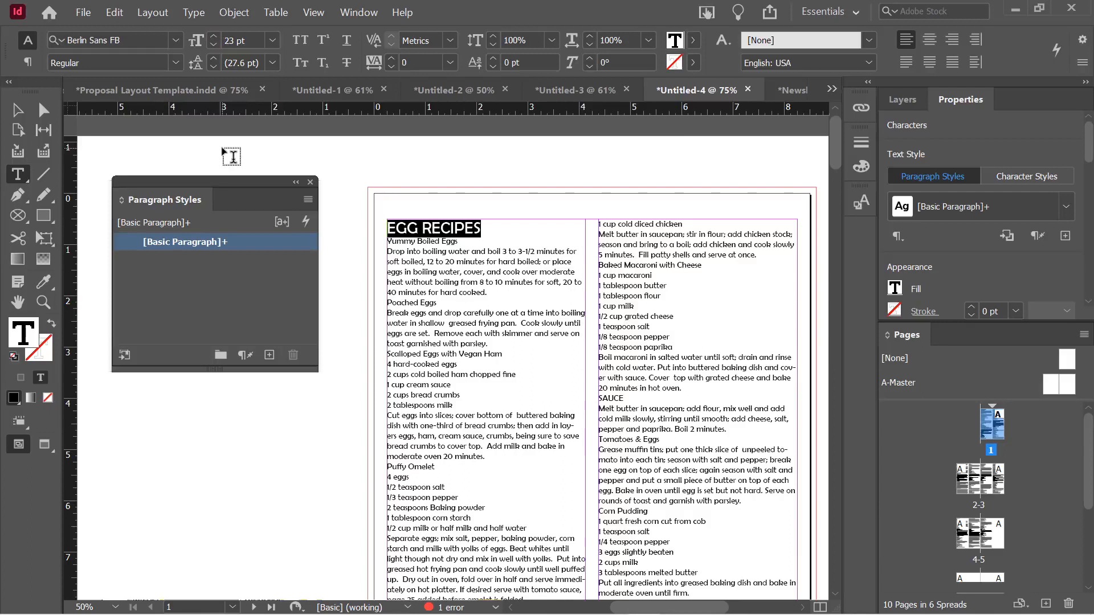
pyautogui.click(300, 40)
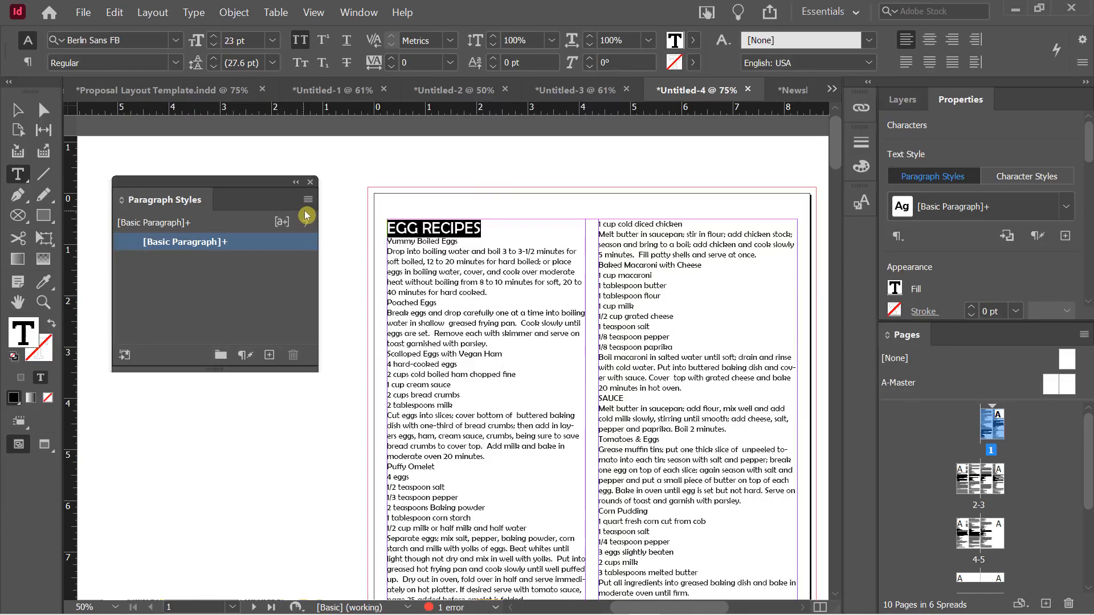
pyautogui.click(392, 58)
pyautogui.click(392, 58)
pyautogui.click(392, 58)
pyautogui.click(392, 59)
pyautogui.click(391, 58)
pyautogui.click(392, 58)
pyautogui.click(392, 58)
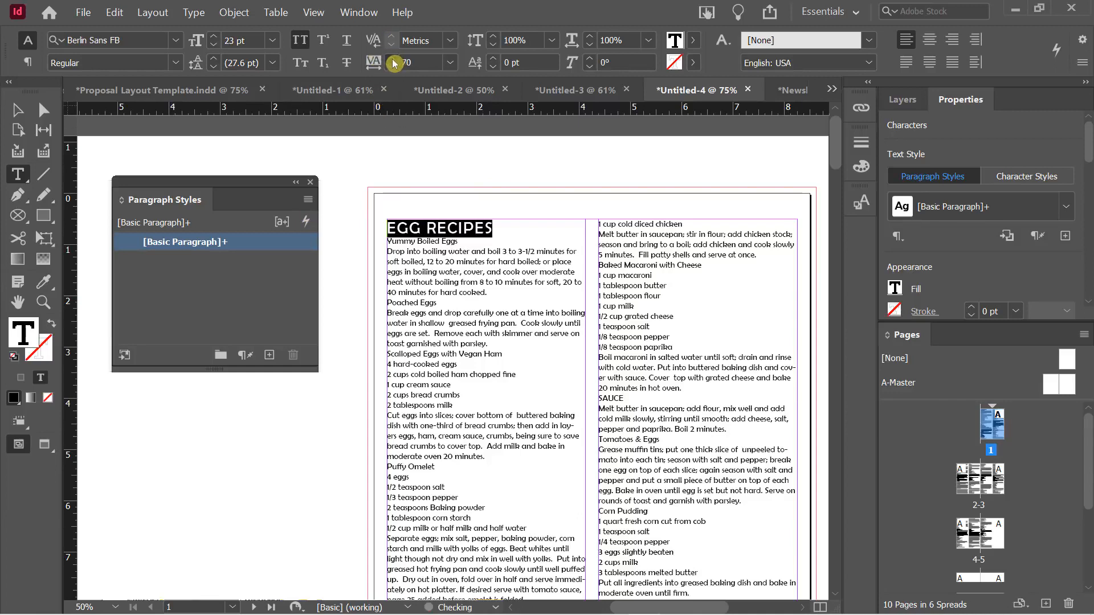
pyautogui.click(392, 58)
pyautogui.click(392, 58)
pyautogui.click(391, 58)
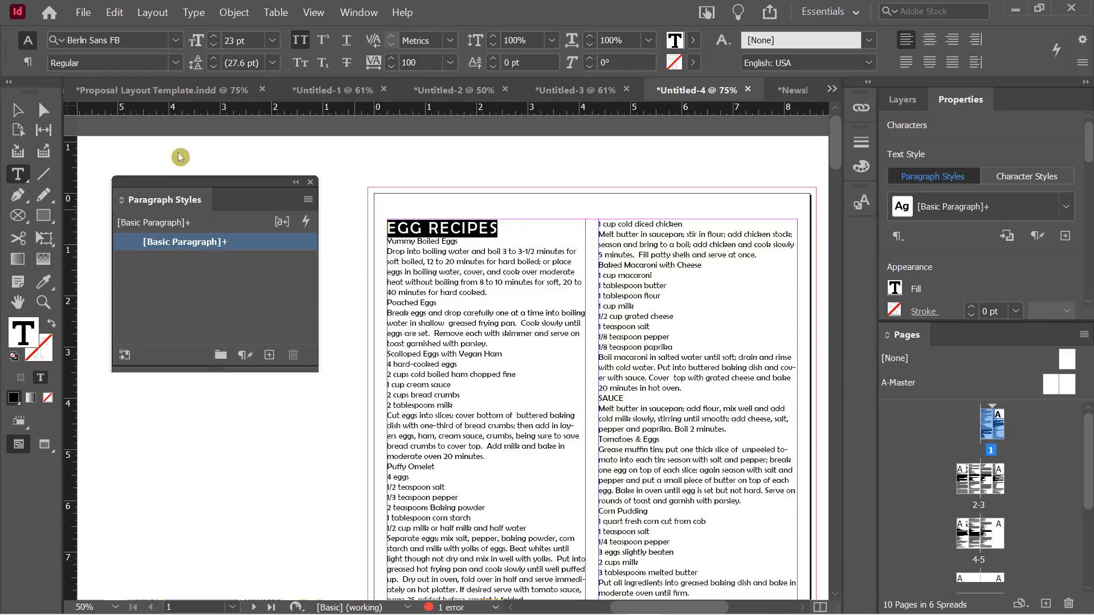
# Add 0.125 in of space after the paragraph, then reselect the EGG RECIPES line
pyautogui.click(26, 63)
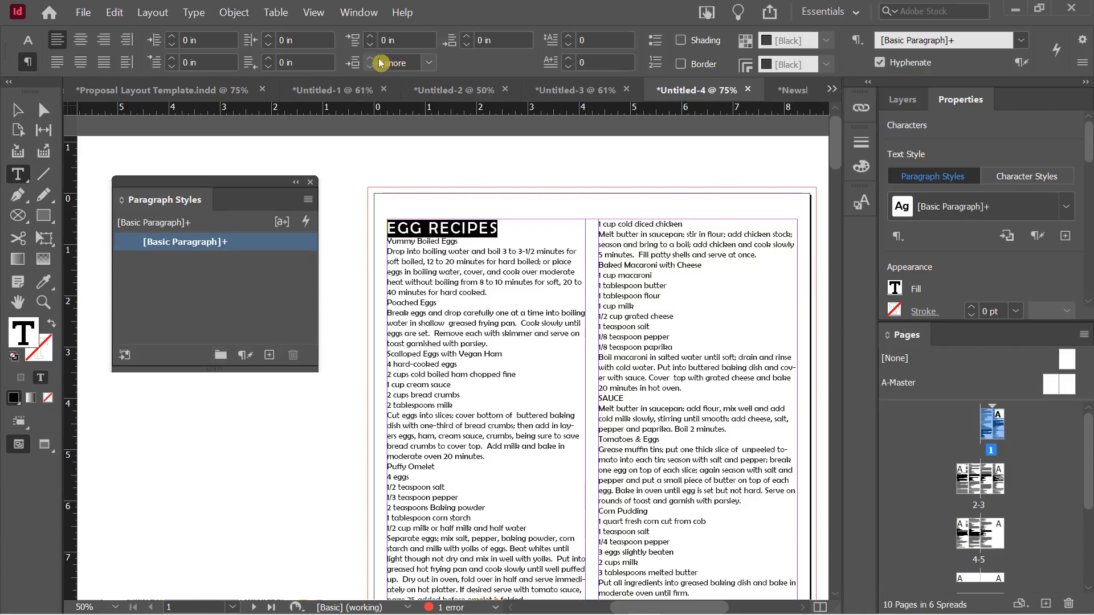
pyautogui.click(469, 36)
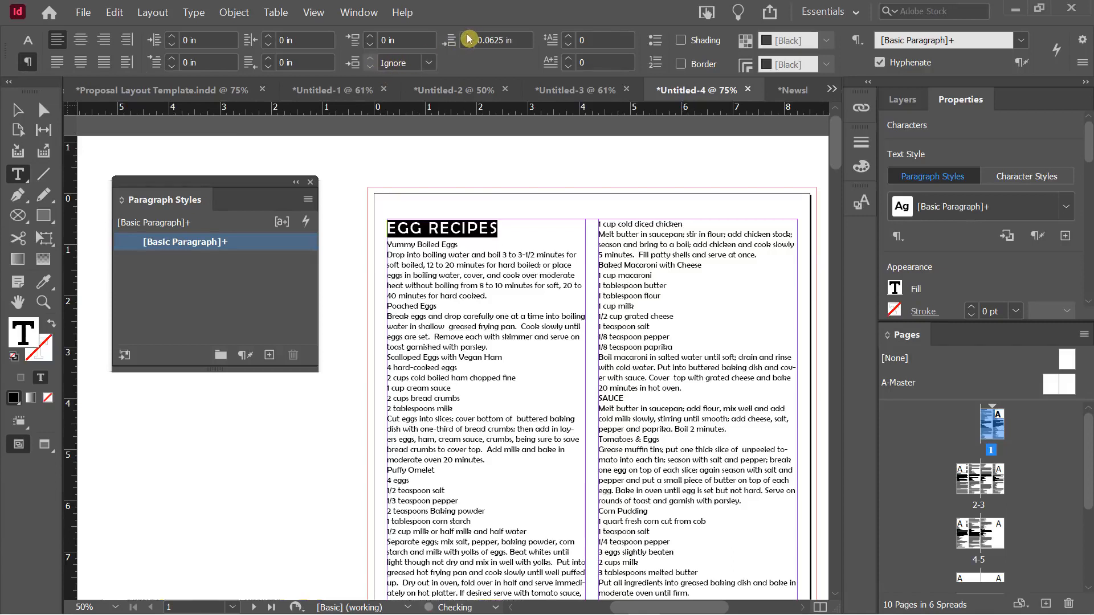
pyautogui.click(468, 38)
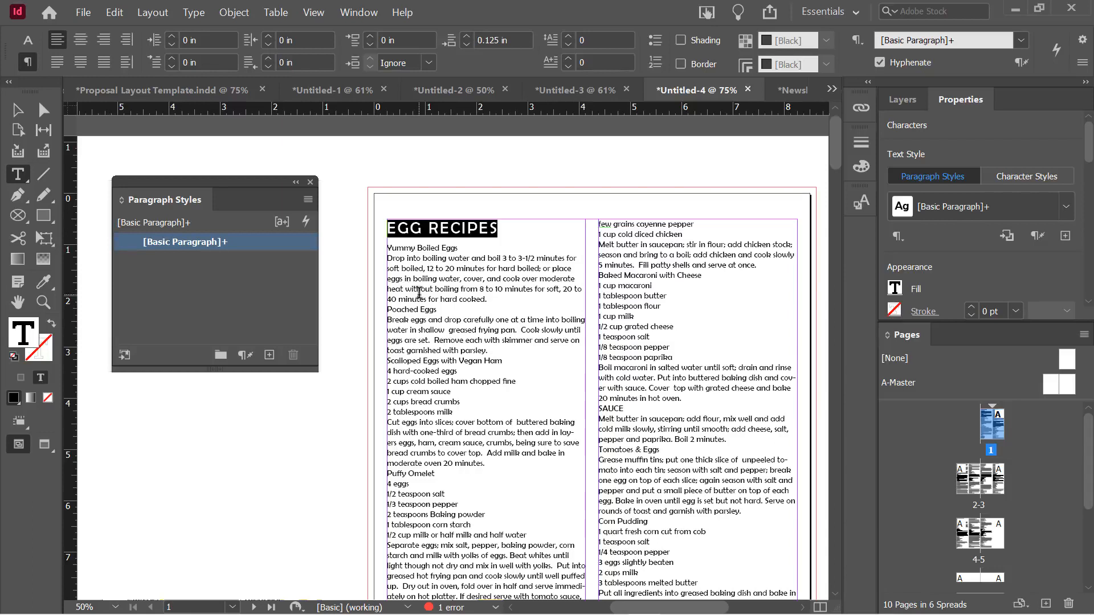
pyautogui.click(443, 278)
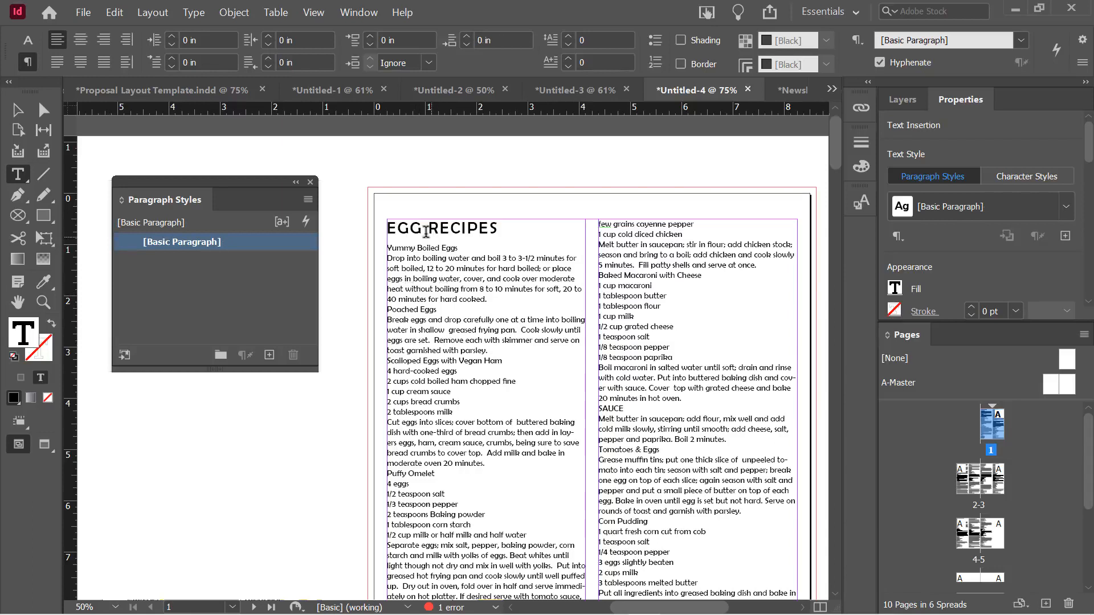
pyautogui.tripleClick(409, 228)
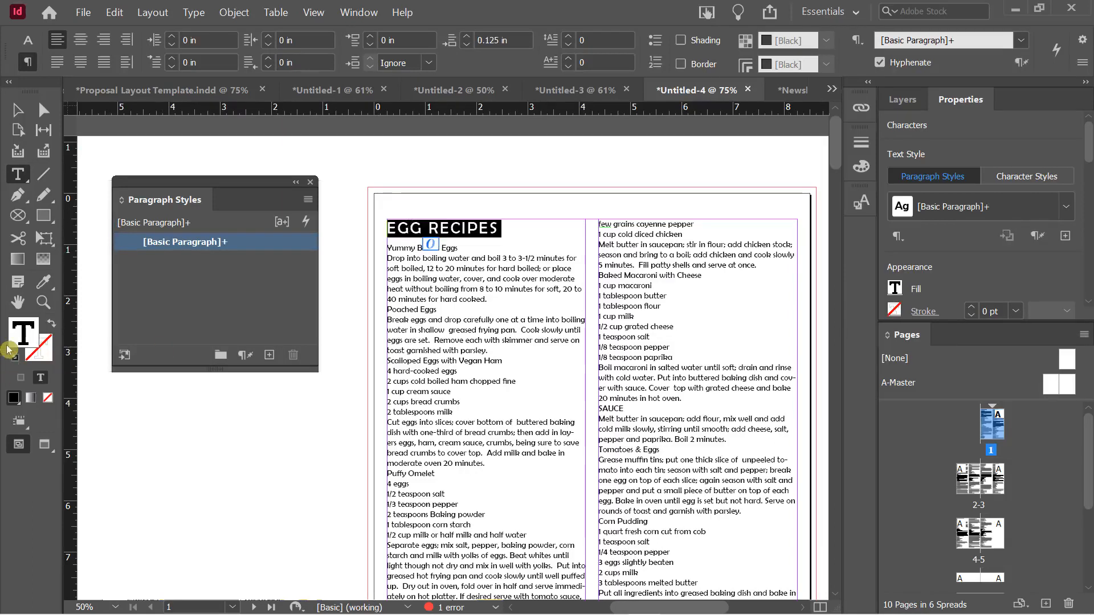
# Fill the EGG RECIPES heading with dark red RGB 58-0-0 (hex 3a0000) via the Color Picker
pyautogui.doubleClick(21, 336)
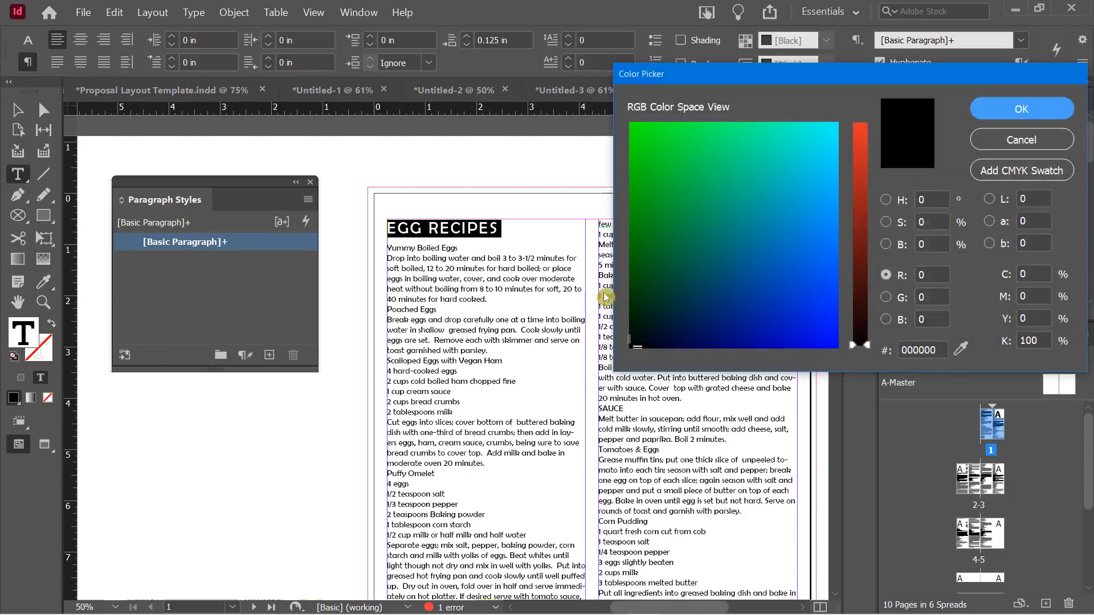
pyautogui.moveTo(859, 212); pyautogui.dragTo(867, 296)
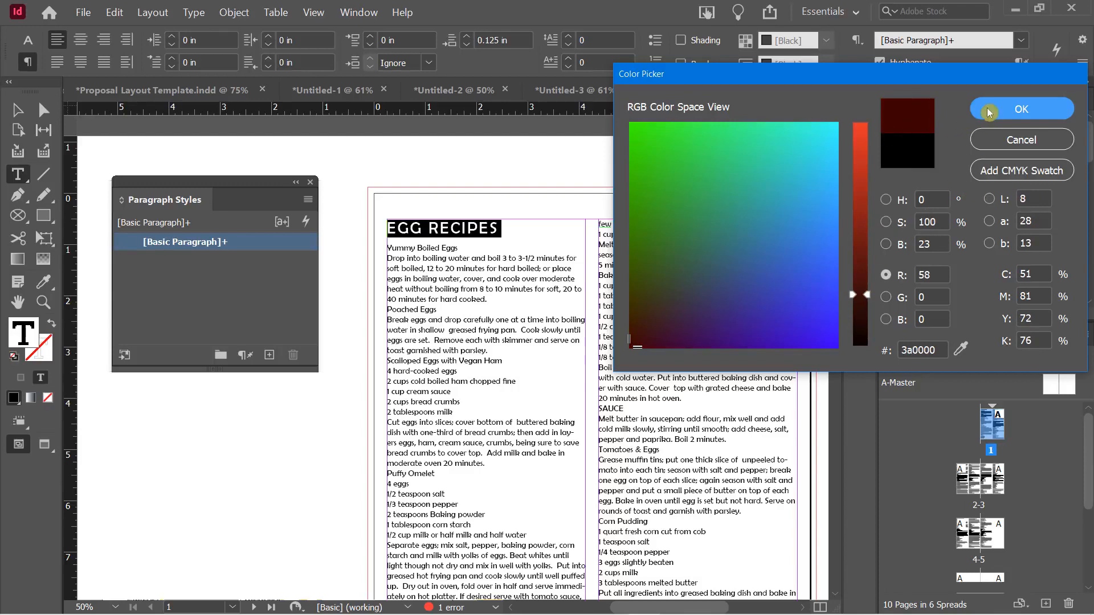
pyautogui.click(1013, 111)
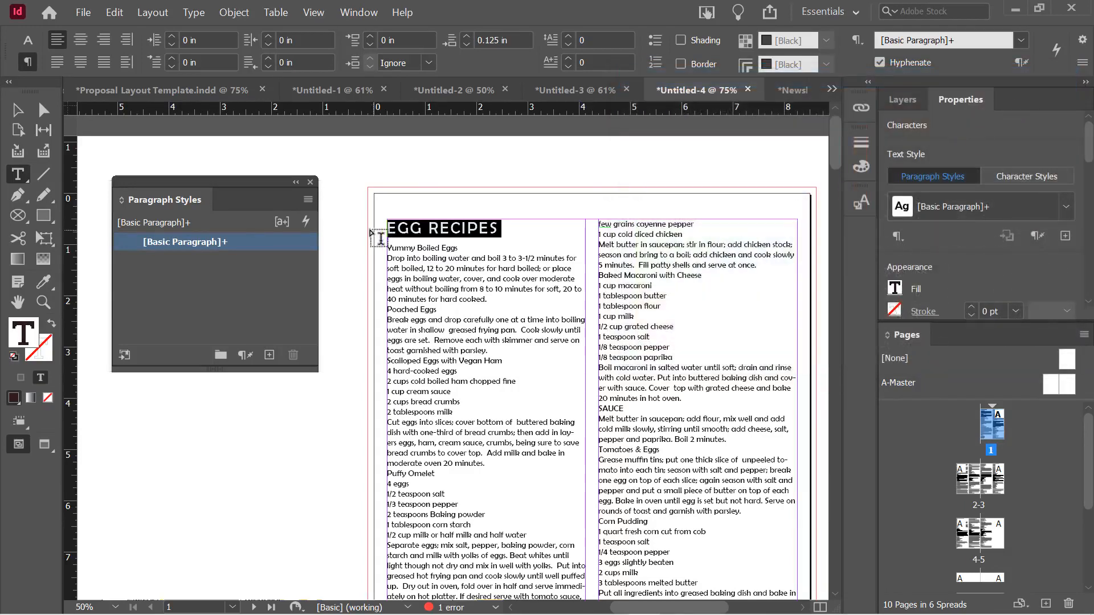
pyautogui.click(428, 228)
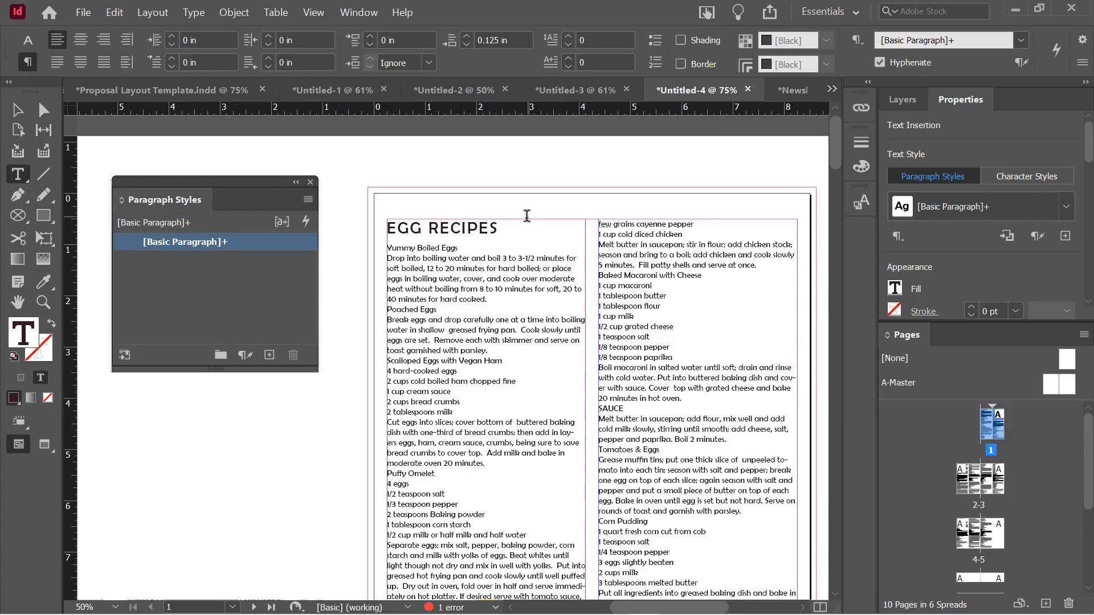
# Create a paragraph style named Recipe Categories from the heading and apply it
pyautogui.click(459, 228)
pyautogui.keyDown('alt'); pyautogui.click(270, 354); pyautogui.keyUp('alt')
pyautogui.write('H')
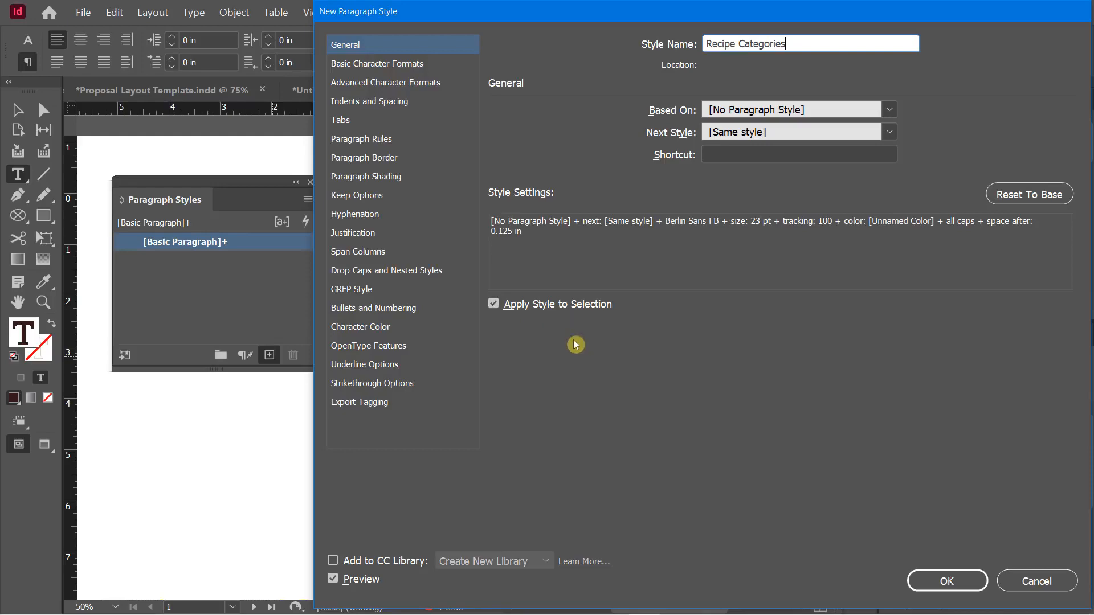
pyautogui.click(962, 593)
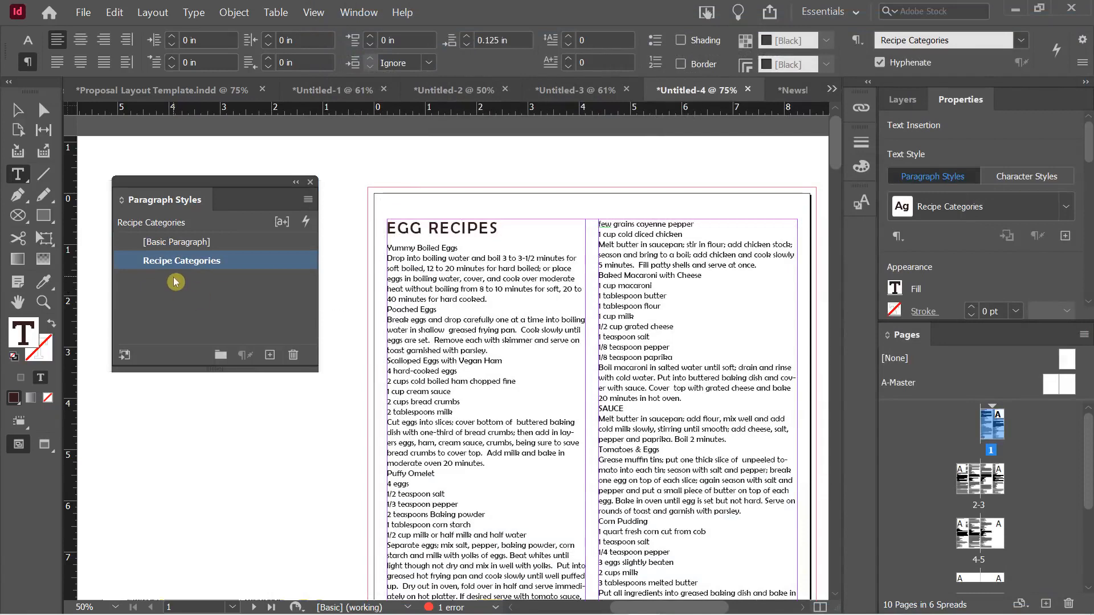
# Apply the Recipe Categories paragraph style to the Lunch Dishes line
pyautogui.click(427, 310)
pyautogui.scroll(-2, 427, 312)
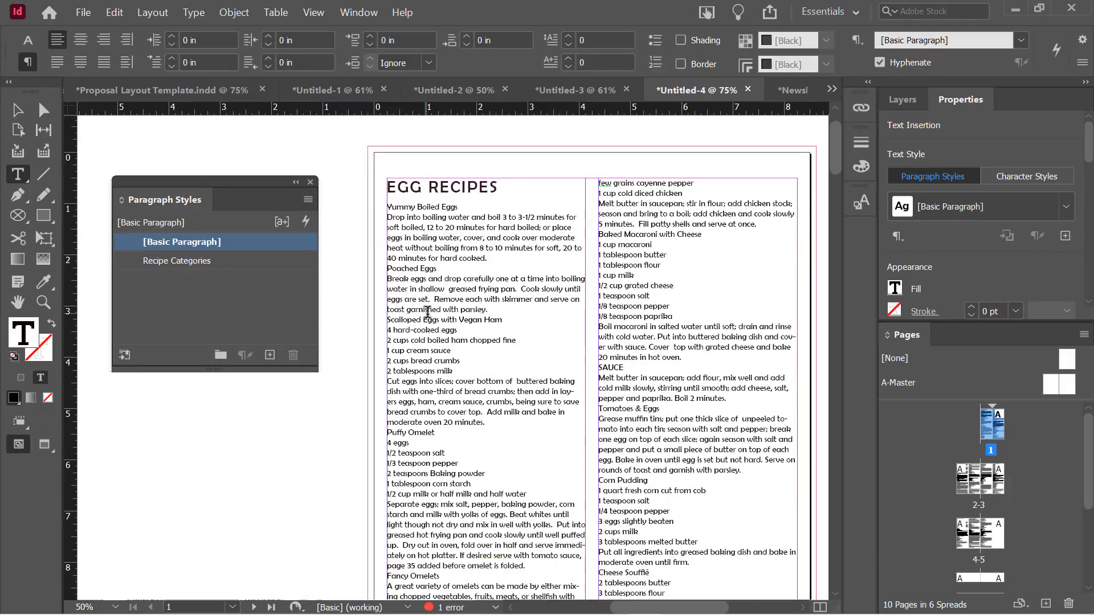
pyautogui.scroll(-2, 427, 313)
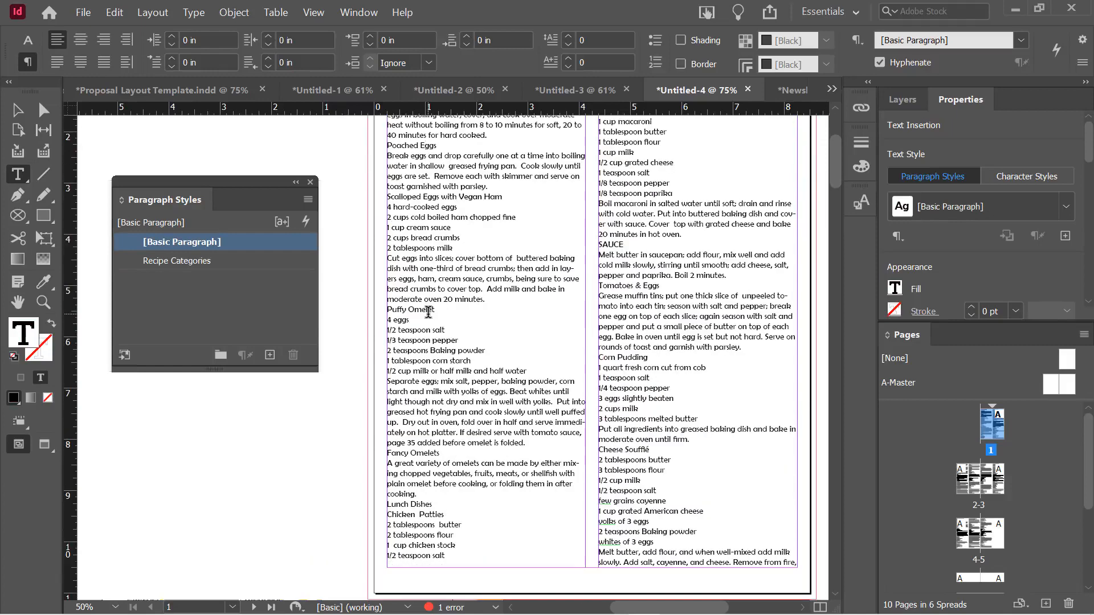
pyautogui.scroll(-1, 429, 311)
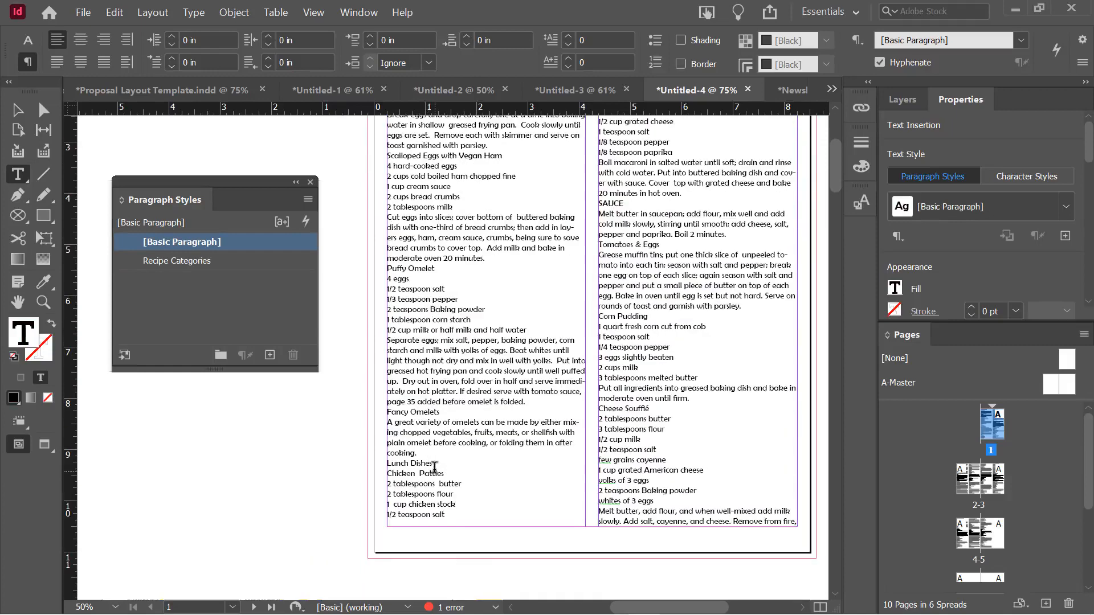
pyautogui.moveTo(433, 462); pyautogui.dragTo(386, 464)
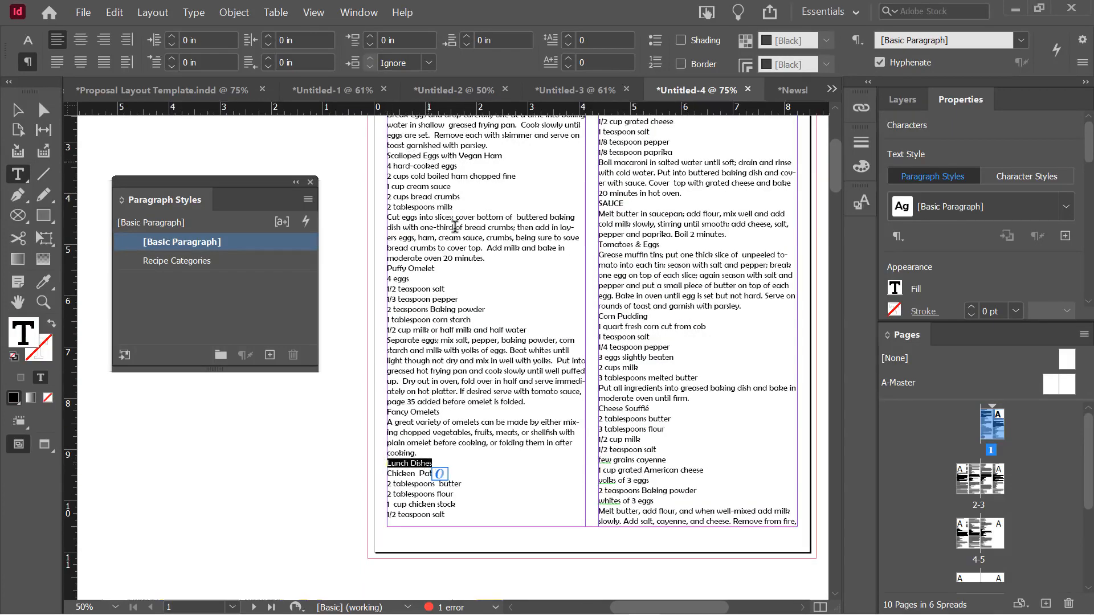
pyautogui.scroll(3, 456, 227)
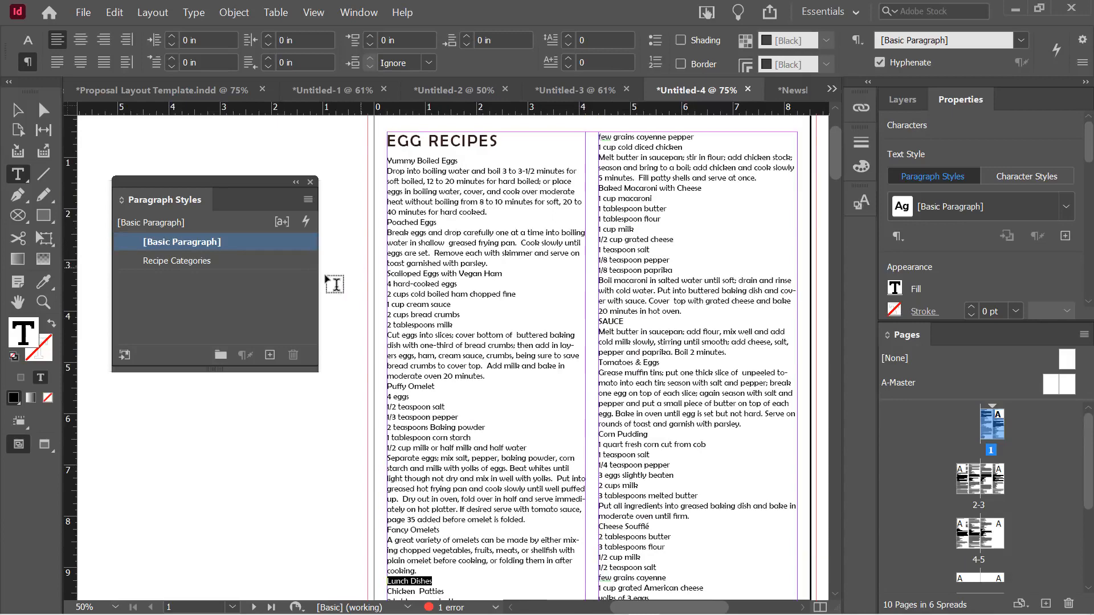
pyautogui.click(217, 265)
# Apply Recipe Categories to the SAUCE line
pyautogui.scroll(-2, 519, 336)
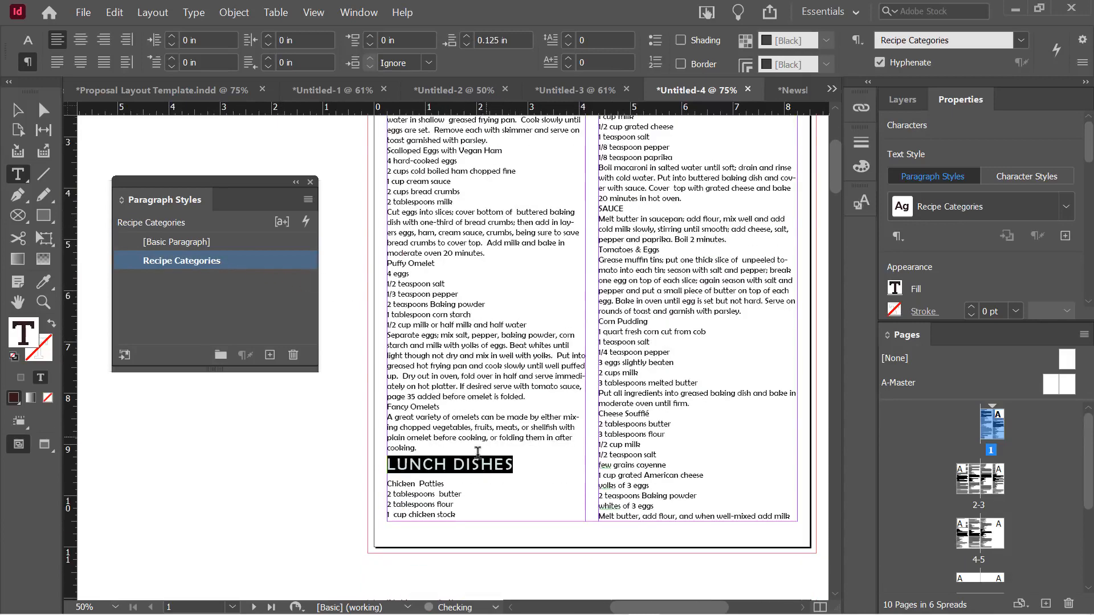
pyautogui.scroll(2, 493, 422)
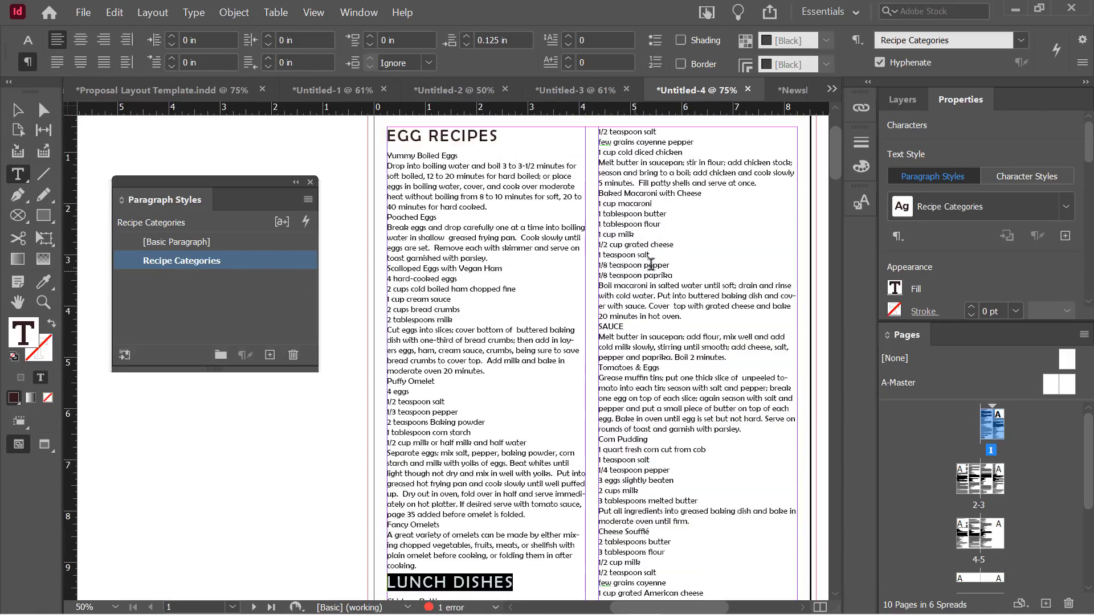
pyautogui.click(613, 328)
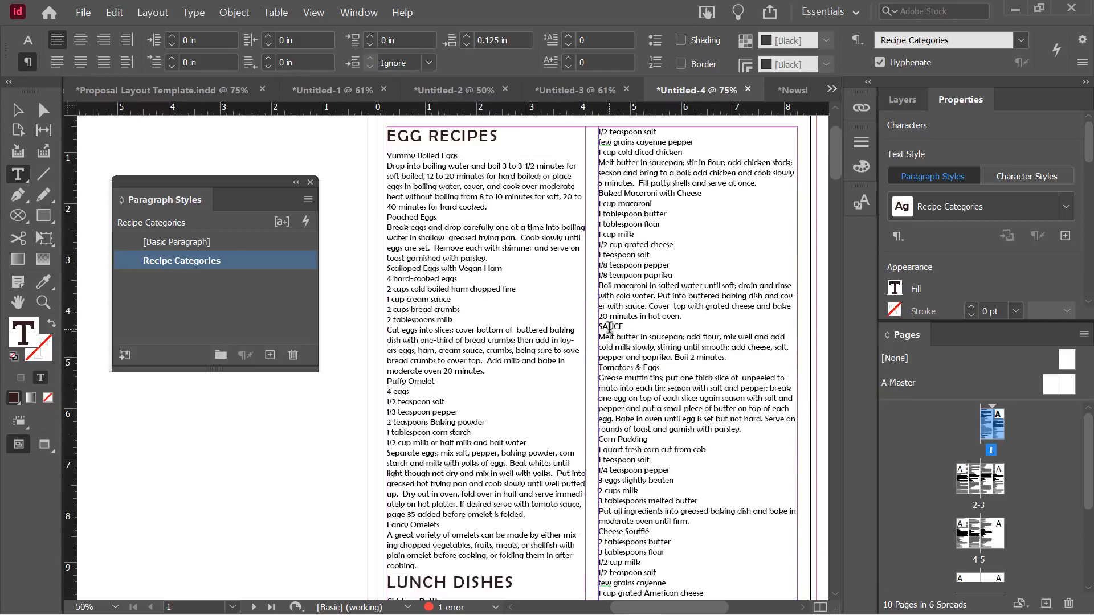
pyautogui.click(220, 262)
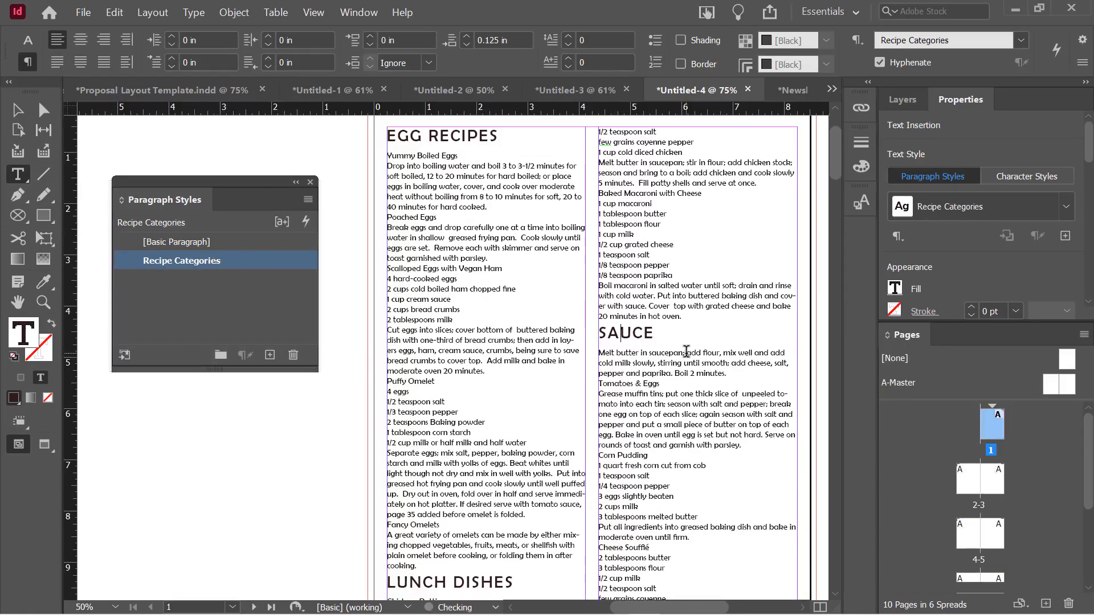
# Apply Recipe Categories to the Sides & Appetizers line, then deselect the style
pyautogui.scroll(-2, 689, 351)
pyautogui.scroll(-1, 676, 326)
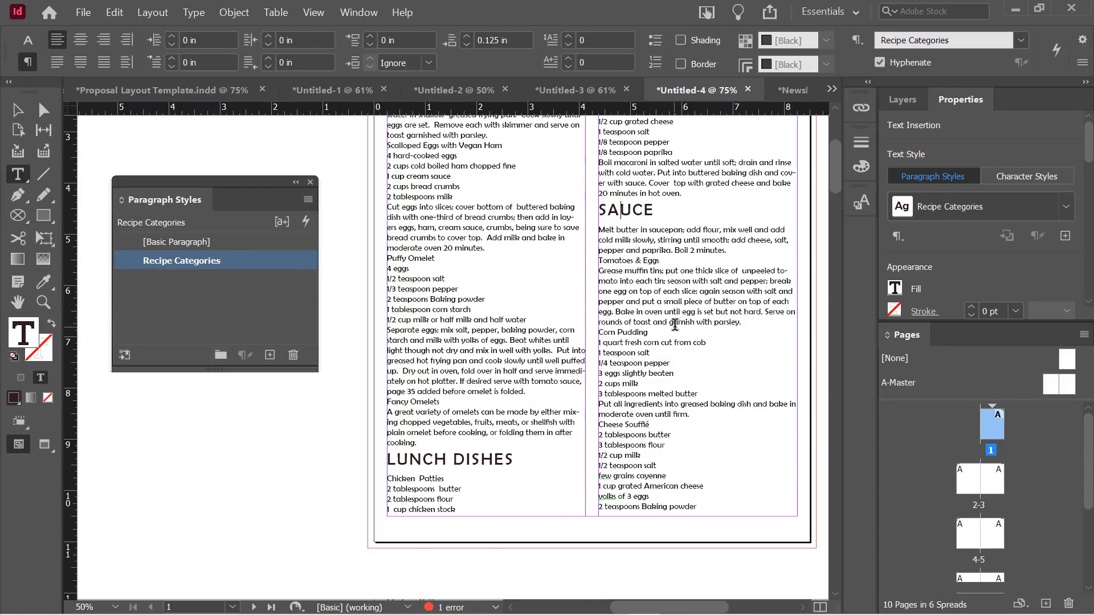
pyautogui.scroll(-1, 678, 319)
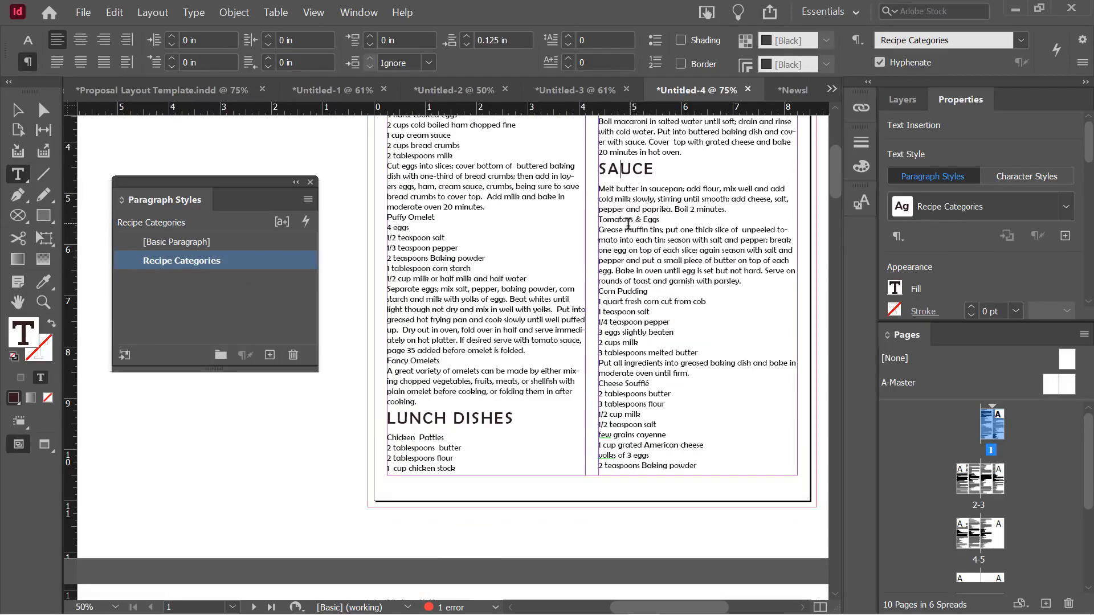
pyautogui.scroll(-9, 652, 317)
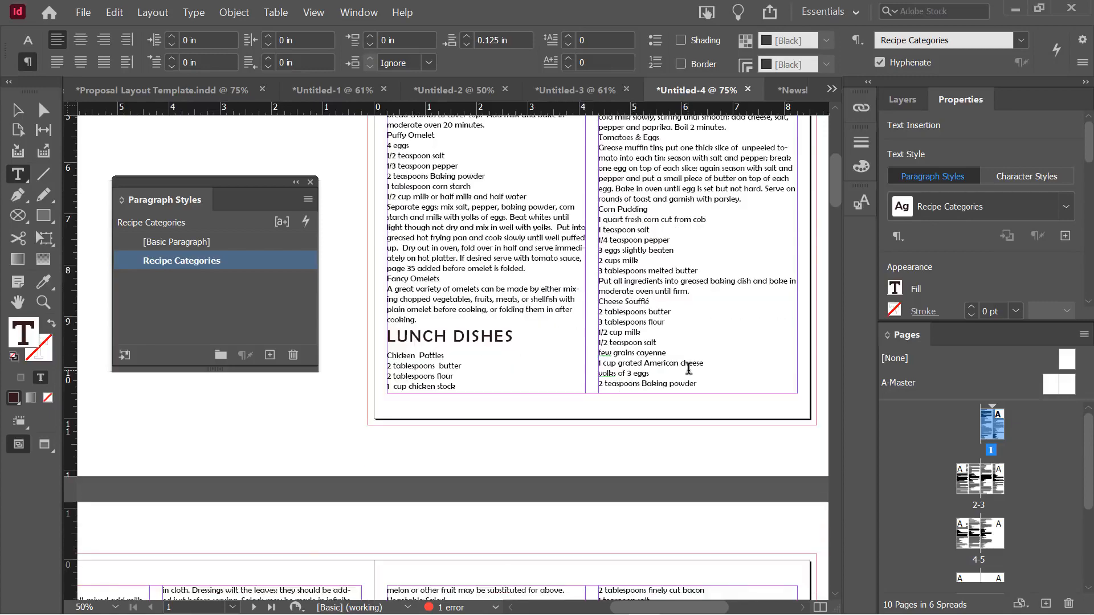
pyautogui.moveTo(677, 607); pyautogui.dragTo(592, 607)
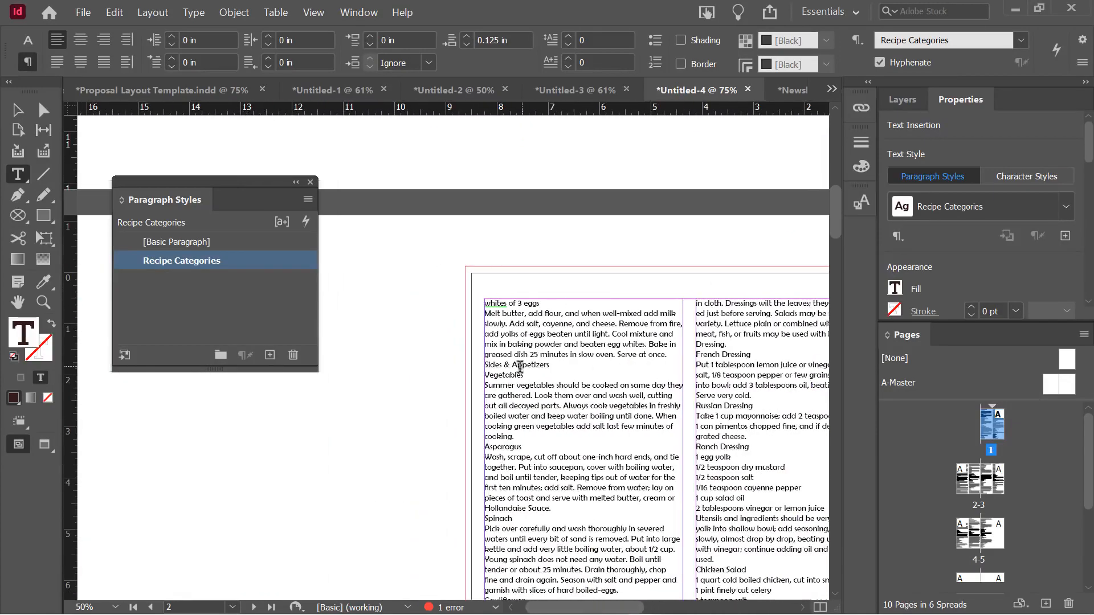
pyautogui.click(501, 366)
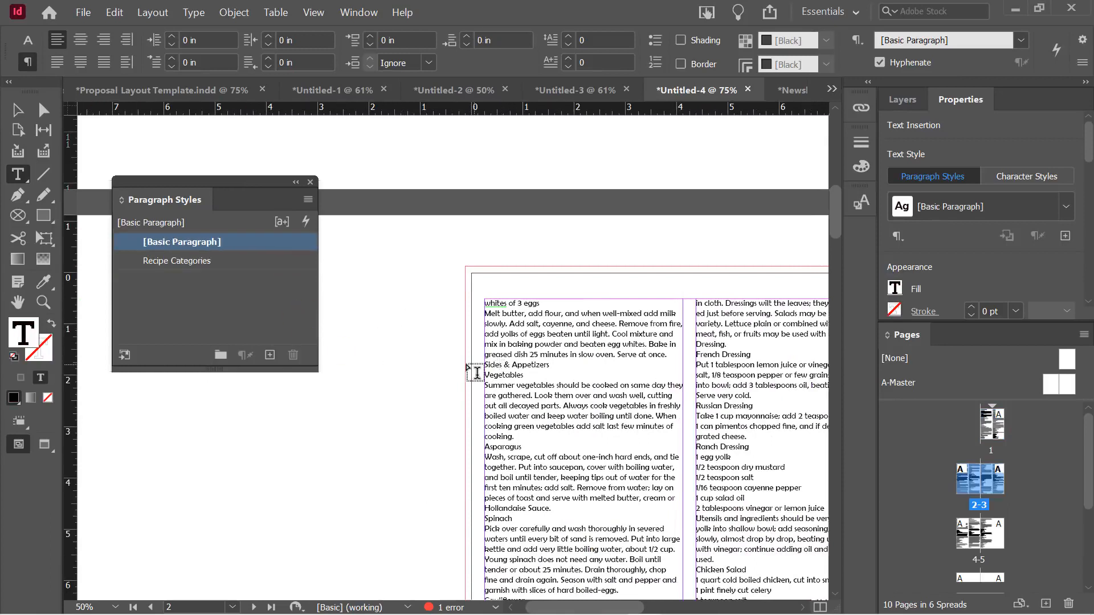
pyautogui.click(175, 267)
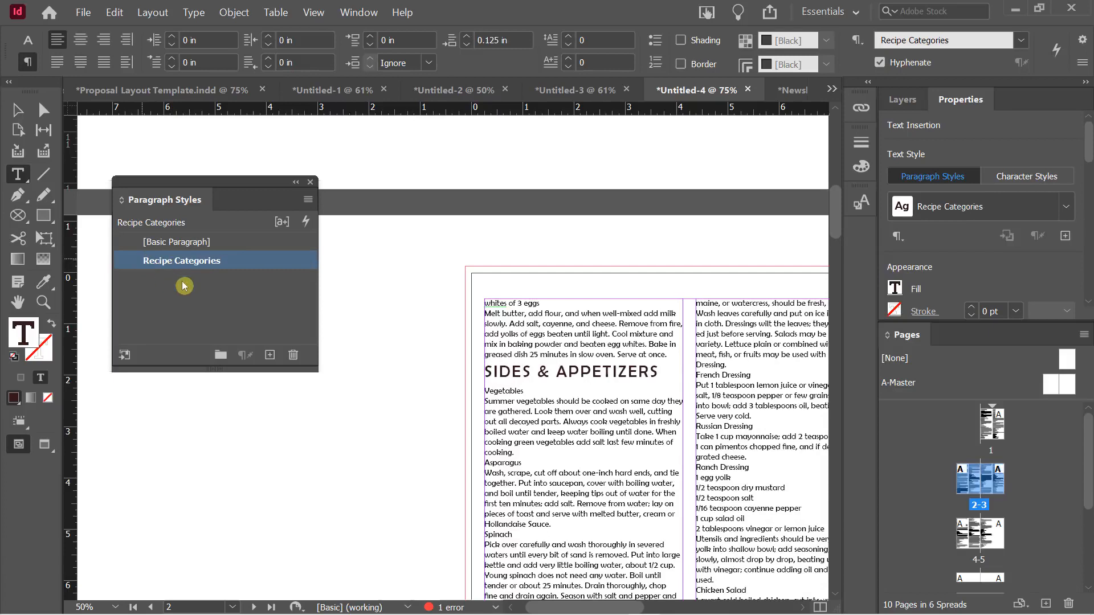
pyautogui.click(216, 288)
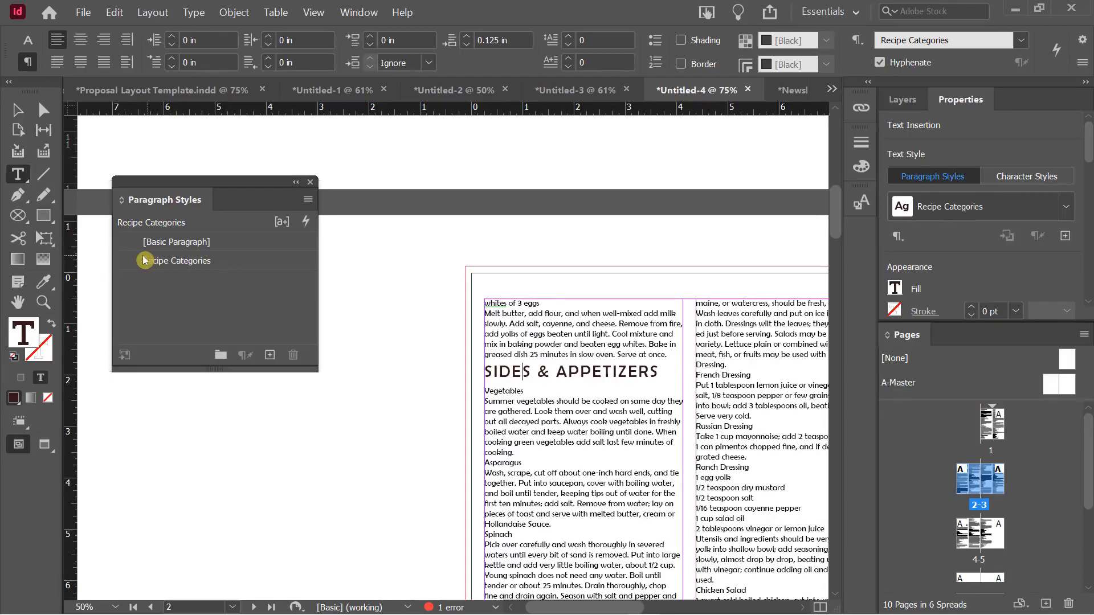
# In Recipe Categories' Basic Character Formats, lower the font size from 23 pt to 21 pt
pyautogui.doubleClick(217, 267)
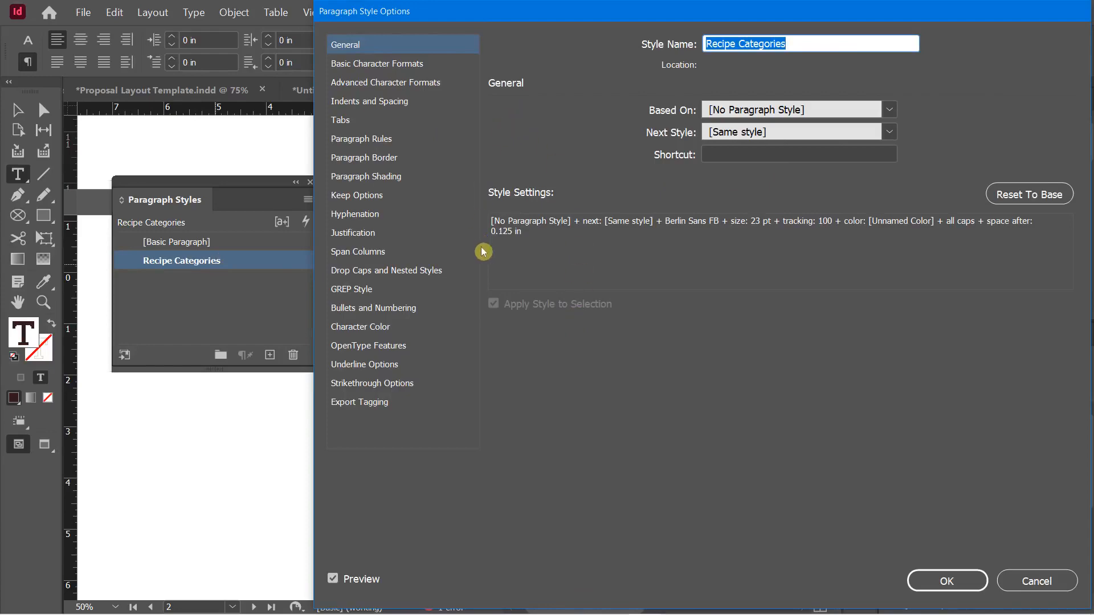
pyautogui.moveTo(491, 16); pyautogui.dragTo(819, 50)
pyautogui.click(718, 101)
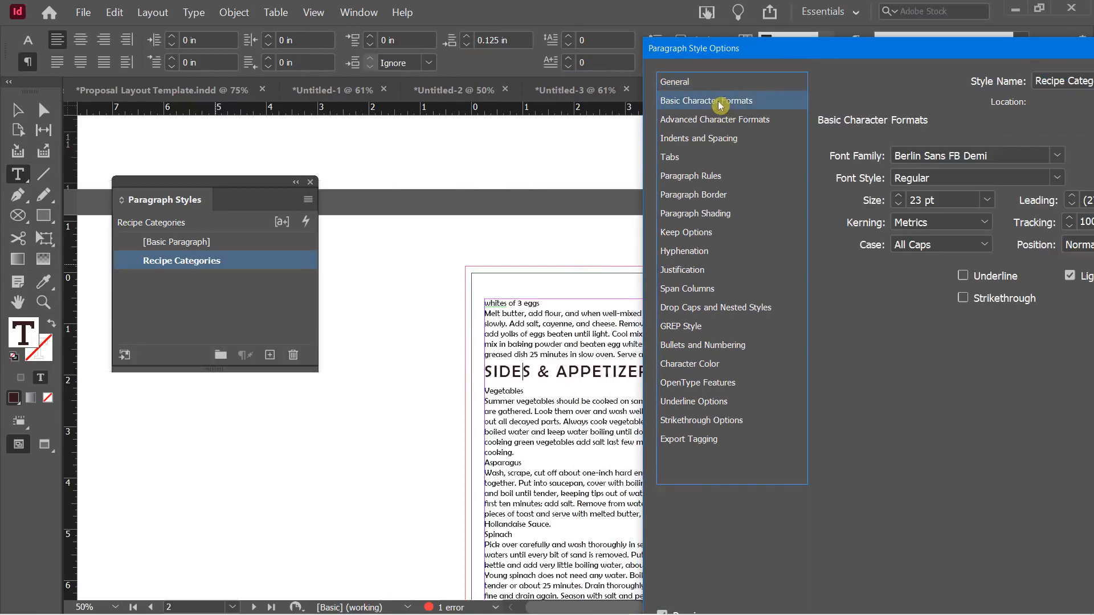
pyautogui.click(900, 204)
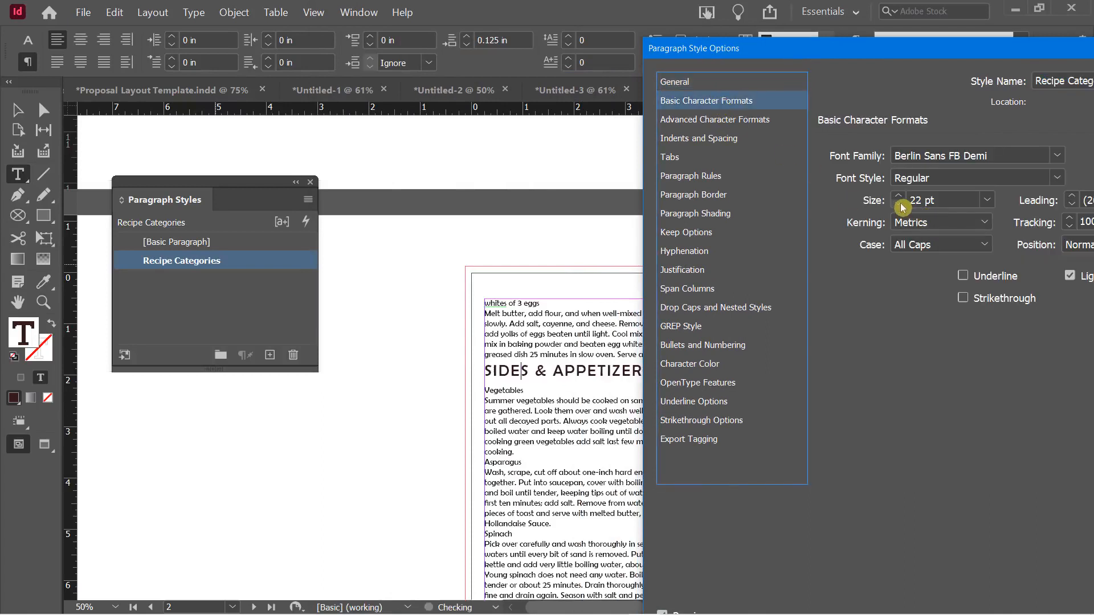
pyautogui.click(899, 204)
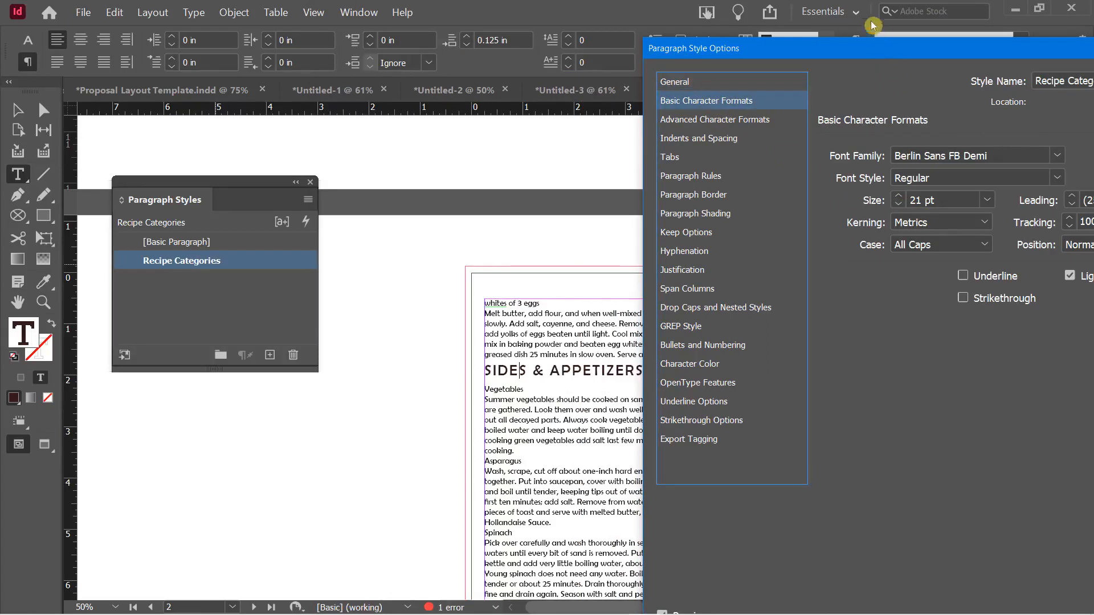
pyautogui.moveTo(866, 42); pyautogui.dragTo(1023, 37)
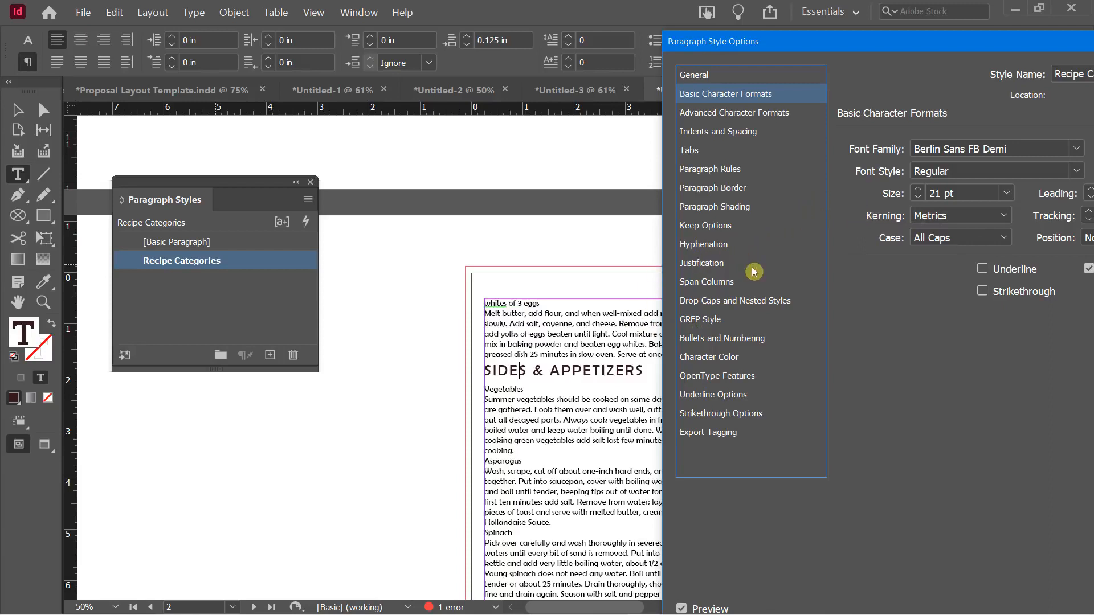
# Turn on a Rule Below for Recipe Categories with a 3 pt weight
pyautogui.click(727, 170)
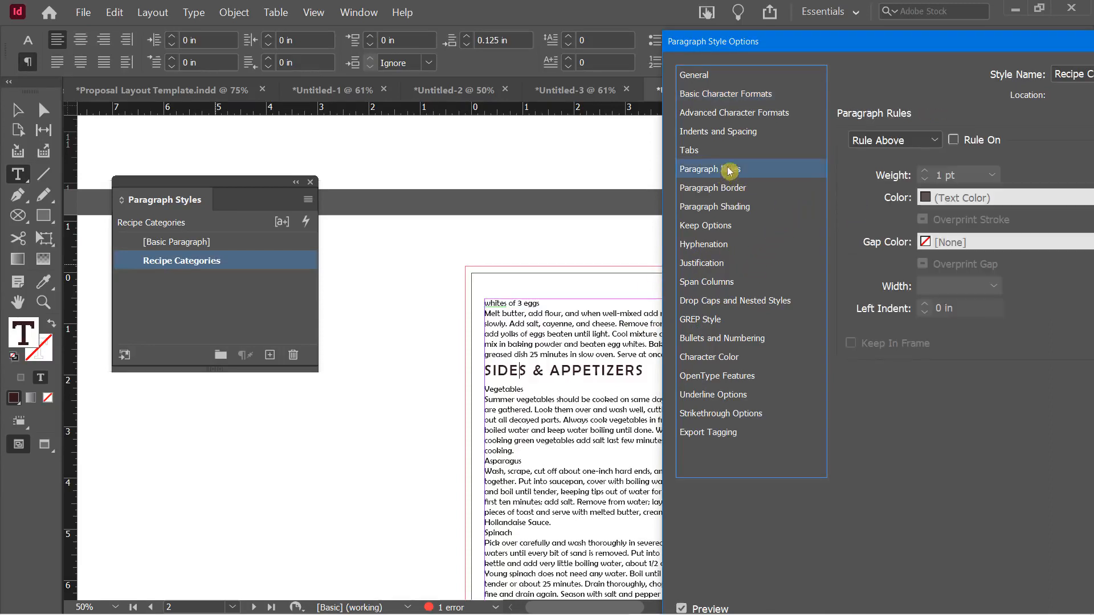
pyautogui.moveTo(794, 48)
pyautogui.mouseDown()
pyautogui.moveTo(747, 47)
pyautogui.moveTo(785, 45)
pyautogui.mouseUp()
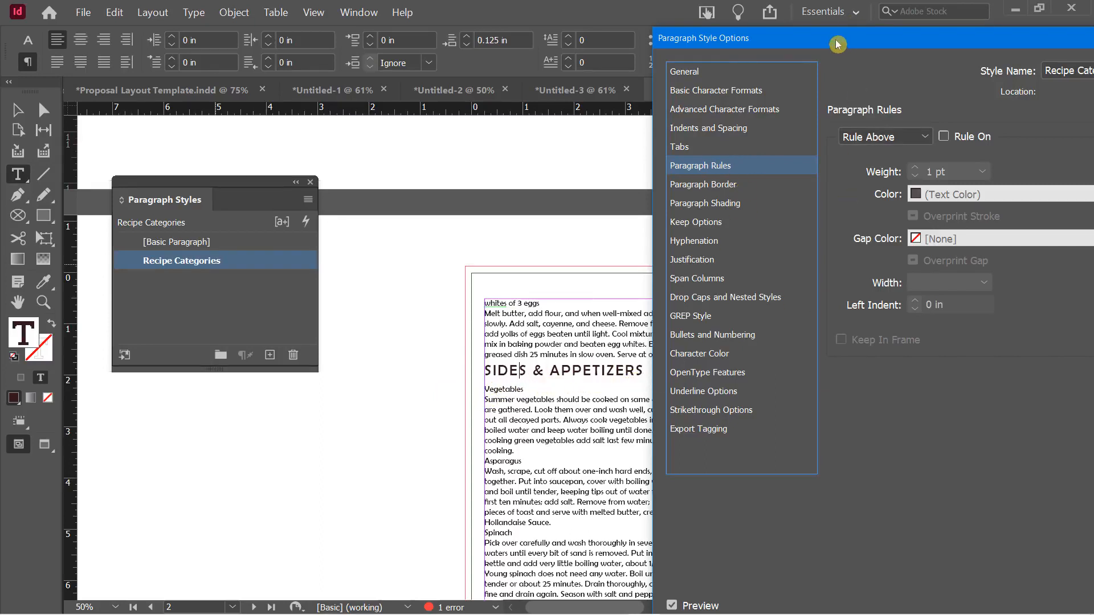
pyautogui.moveTo(835, 40); pyautogui.dragTo(867, 41)
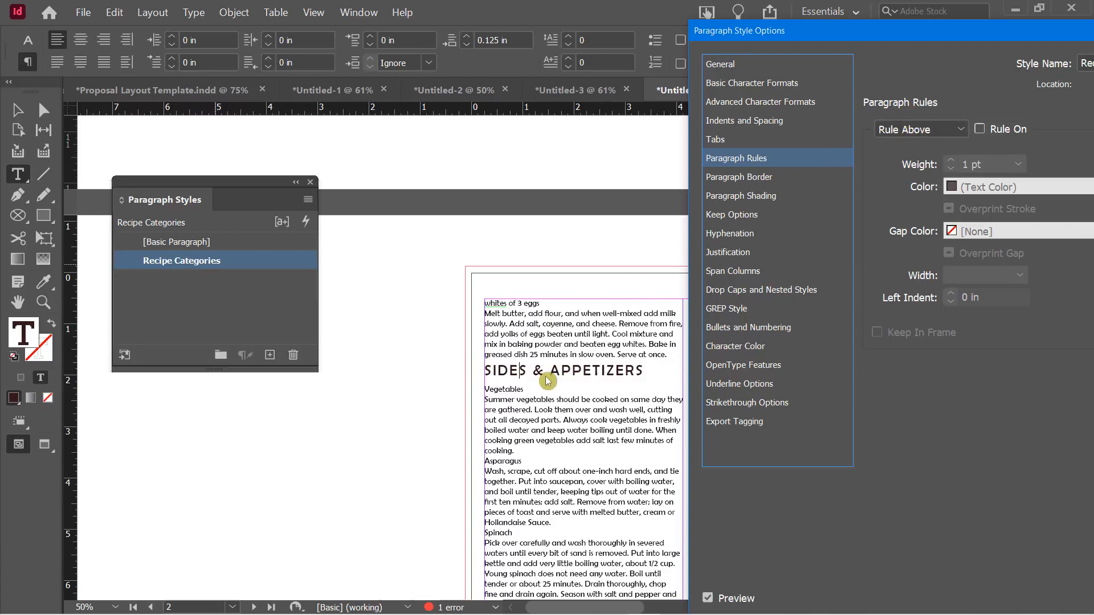
pyautogui.click(958, 130)
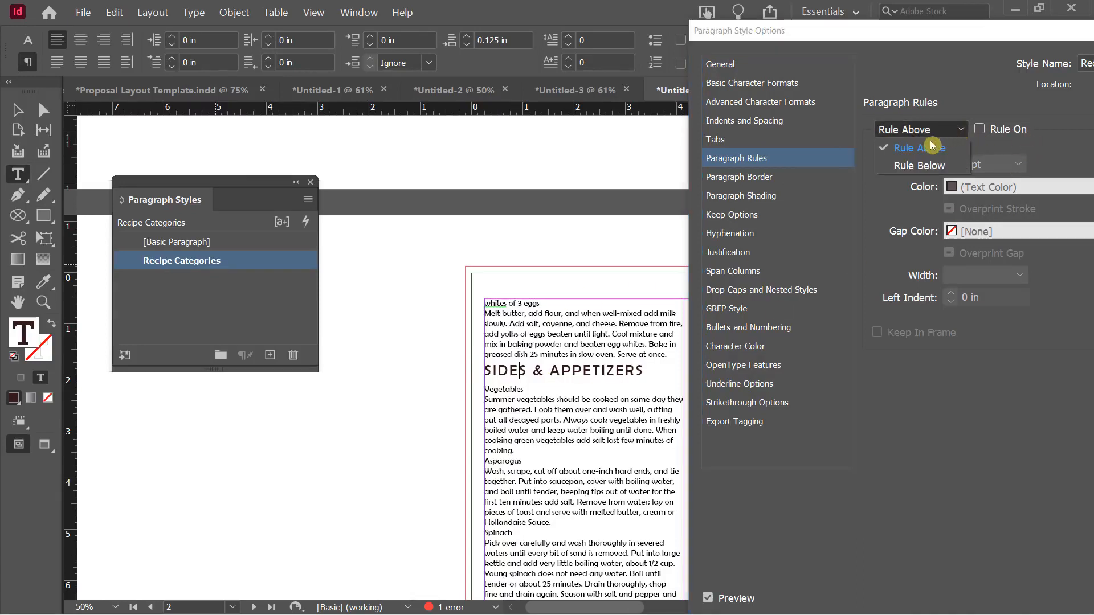
pyautogui.click(919, 165)
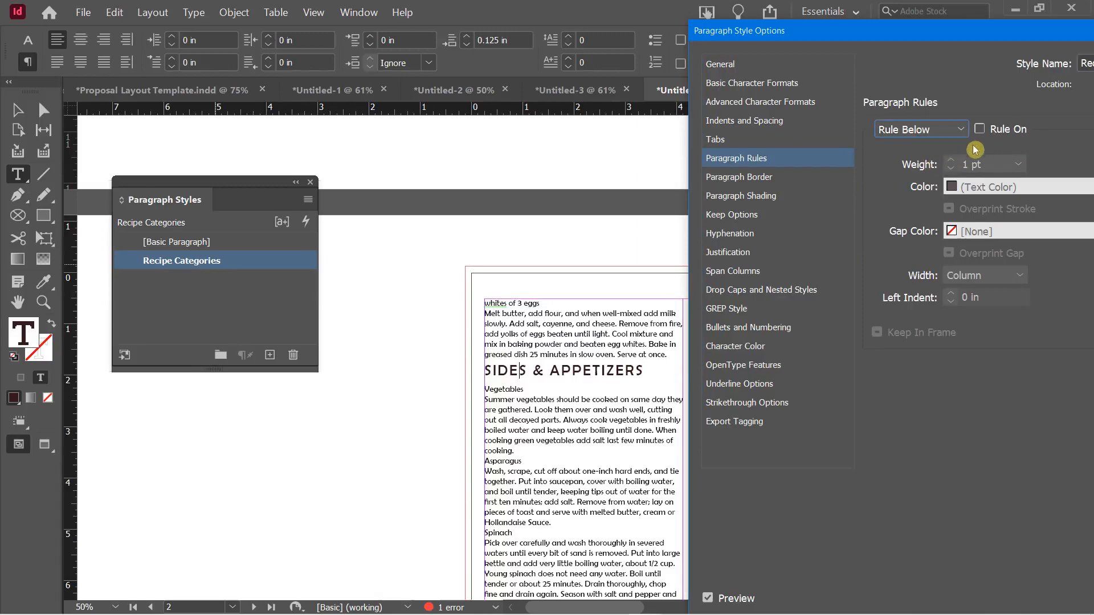
pyautogui.click(979, 129)
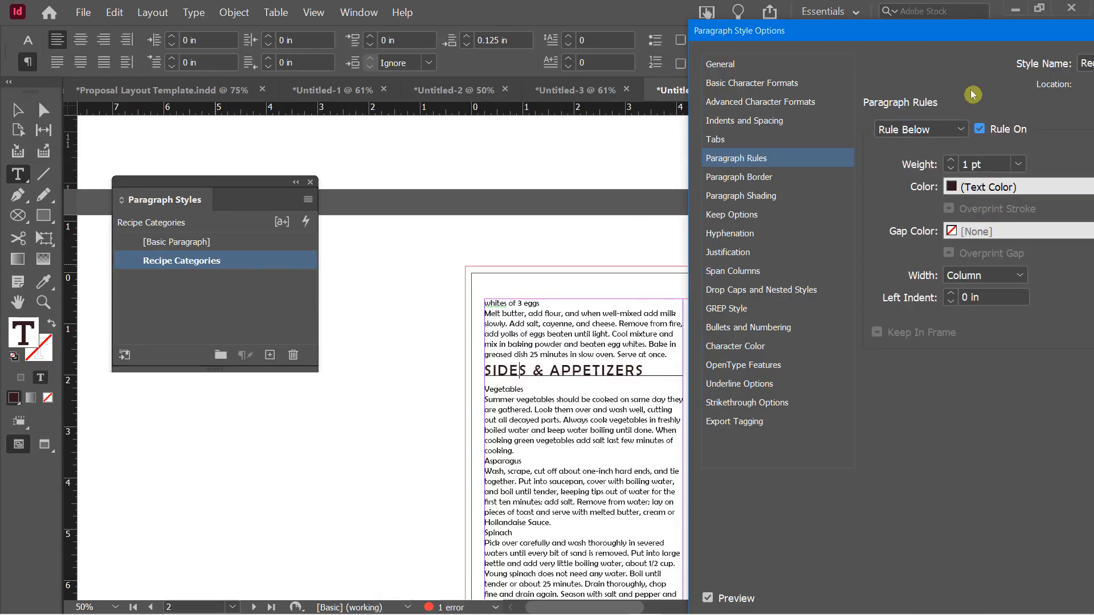
pyautogui.moveTo(940, 31); pyautogui.dragTo(911, 27)
pyautogui.click(922, 155)
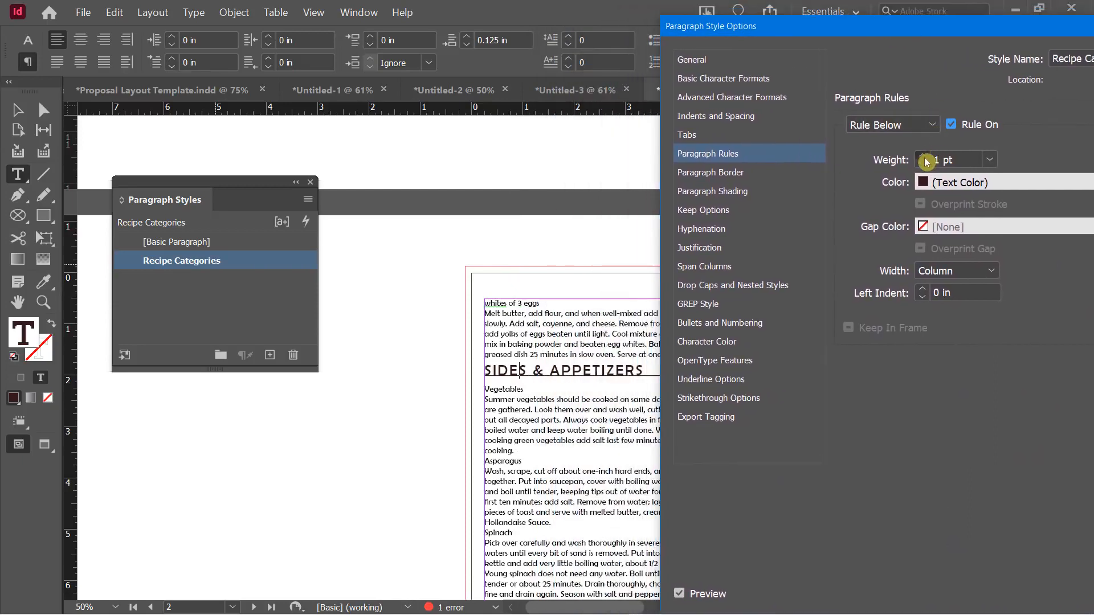
pyautogui.click(922, 154)
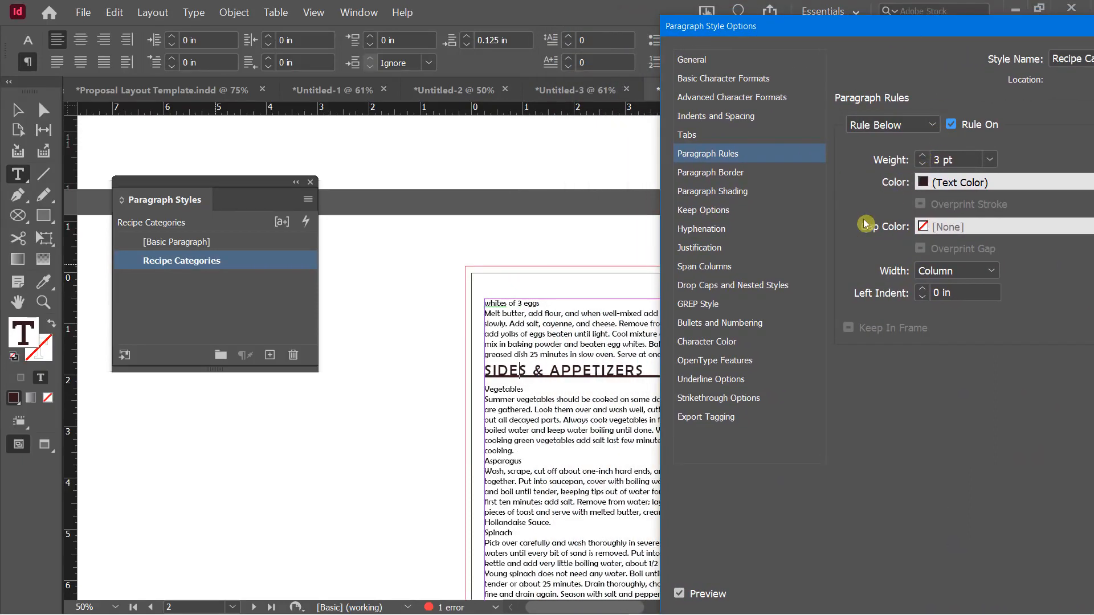
pyautogui.moveTo(872, 29); pyautogui.dragTo(756, 15)
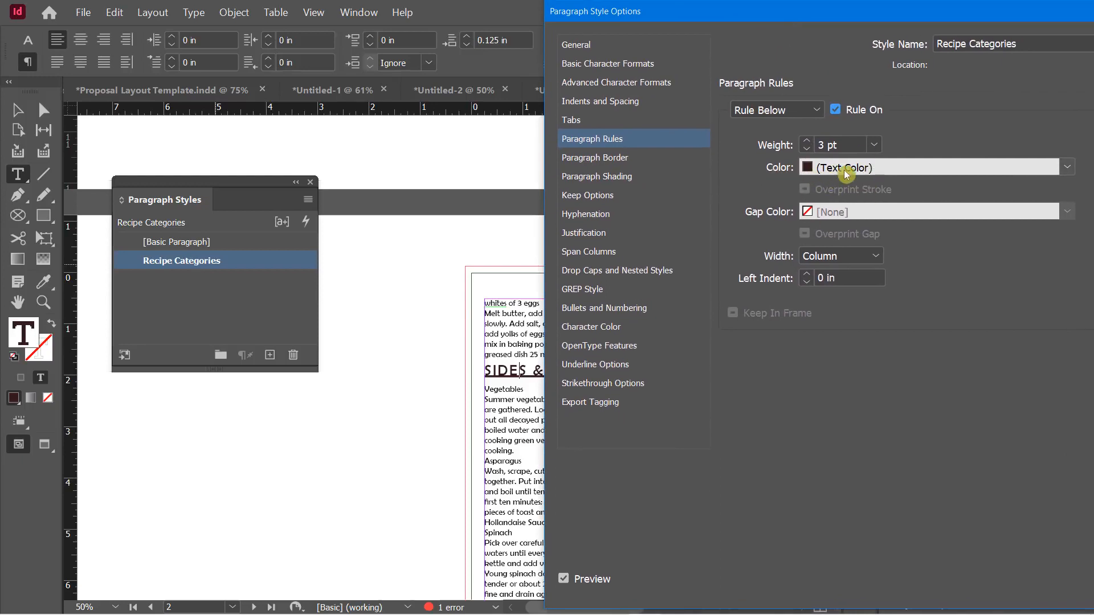
# Set the heading rule offset to 0.0625 in, after trying 0.25 in
pyautogui.moveTo(773, 19); pyautogui.dragTo(322, 13)
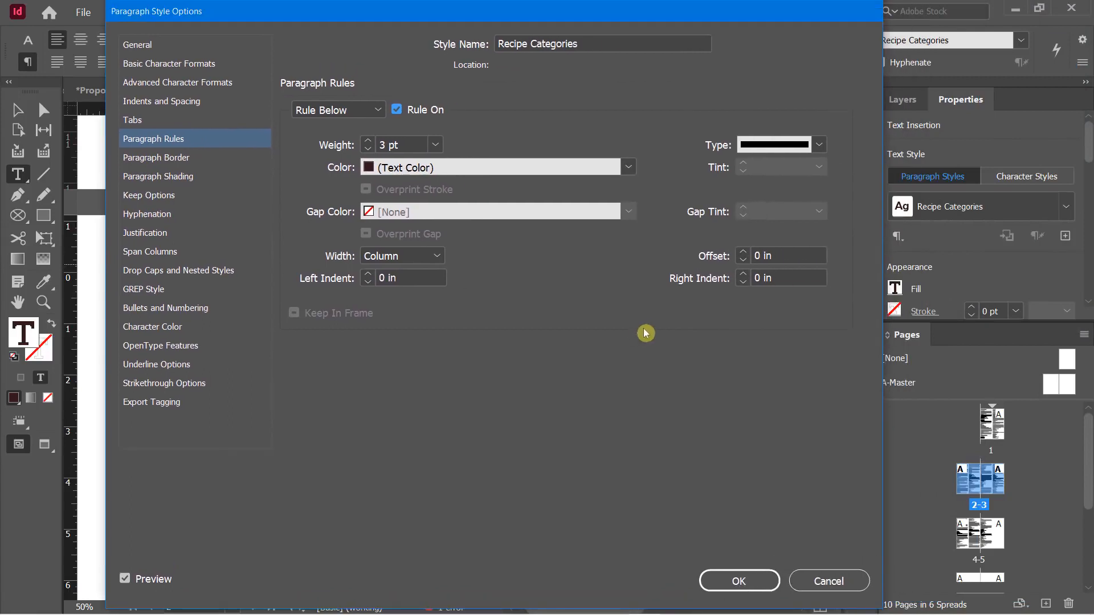
pyautogui.click(744, 252)
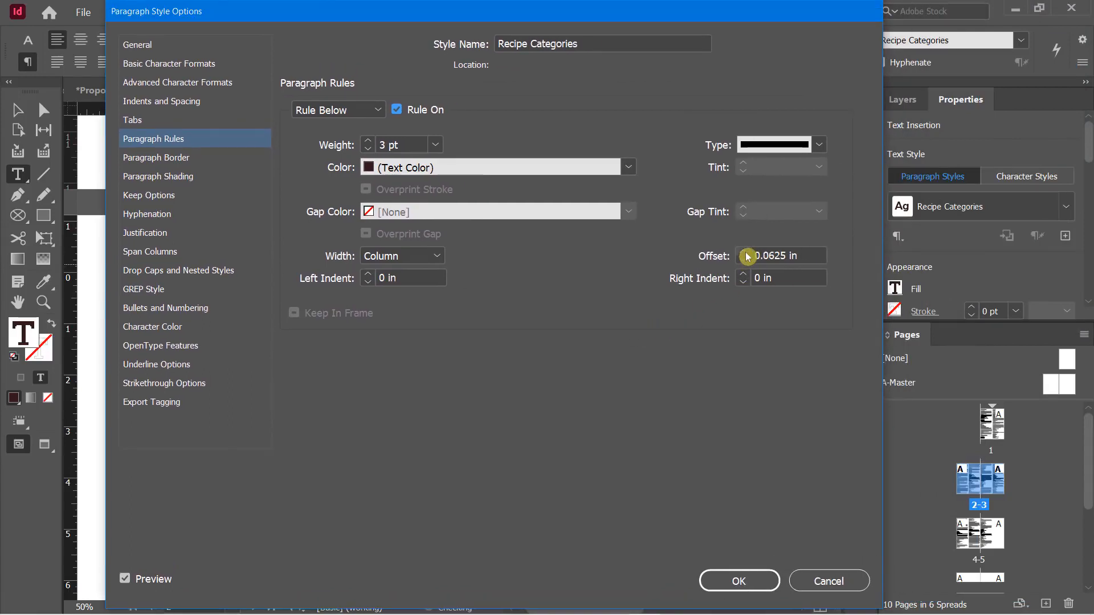
pyautogui.click(744, 253)
pyautogui.click(745, 254)
pyautogui.click(745, 253)
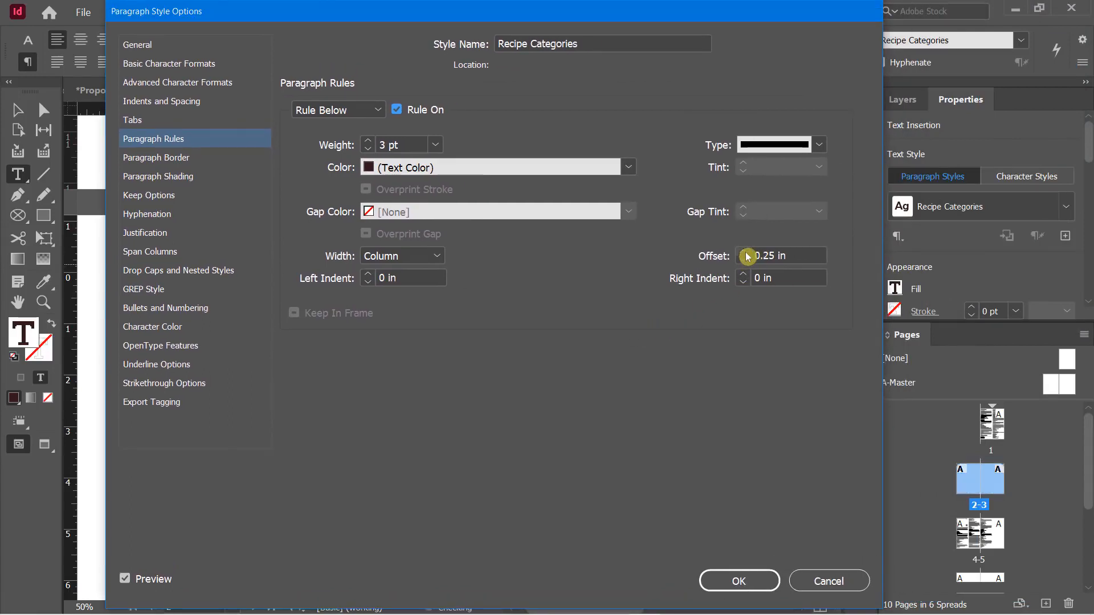
pyautogui.moveTo(634, 12); pyautogui.dragTo(807, 257)
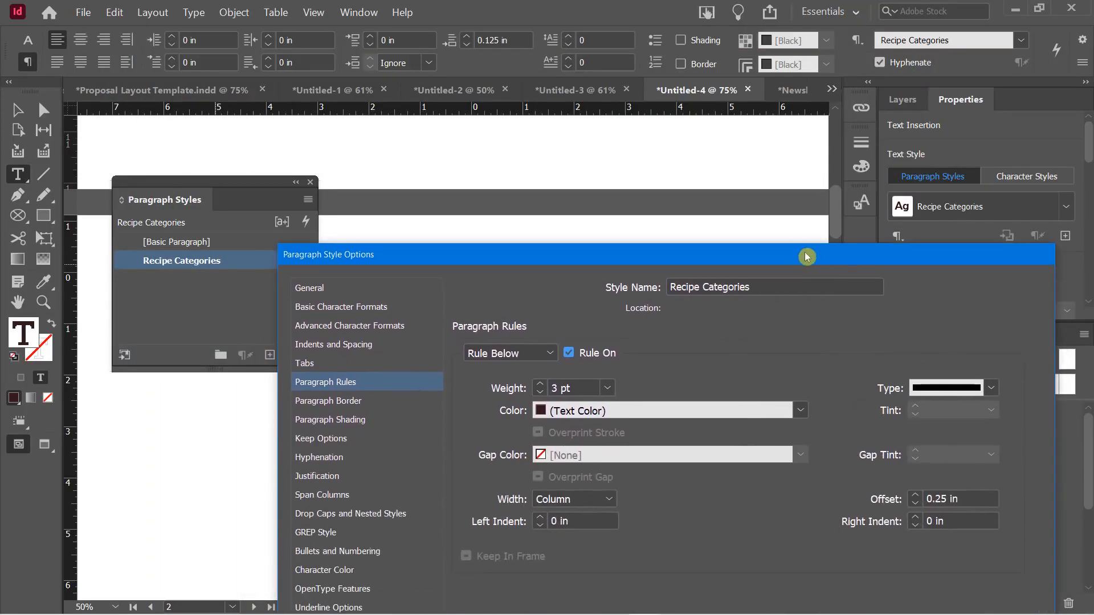
pyautogui.click(917, 504)
pyautogui.click(917, 505)
pyautogui.click(918, 505)
pyautogui.moveTo(794, 254); pyautogui.dragTo(707, 143)
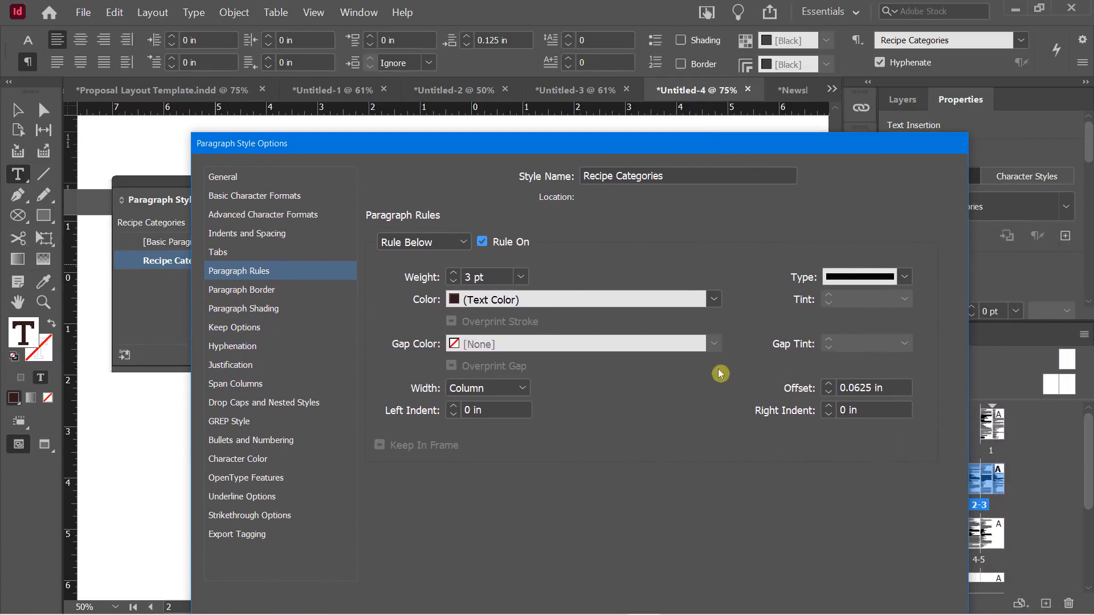
# Change the rule type to Wavy and confirm the Recipe Categories style changes
pyautogui.click(847, 279)
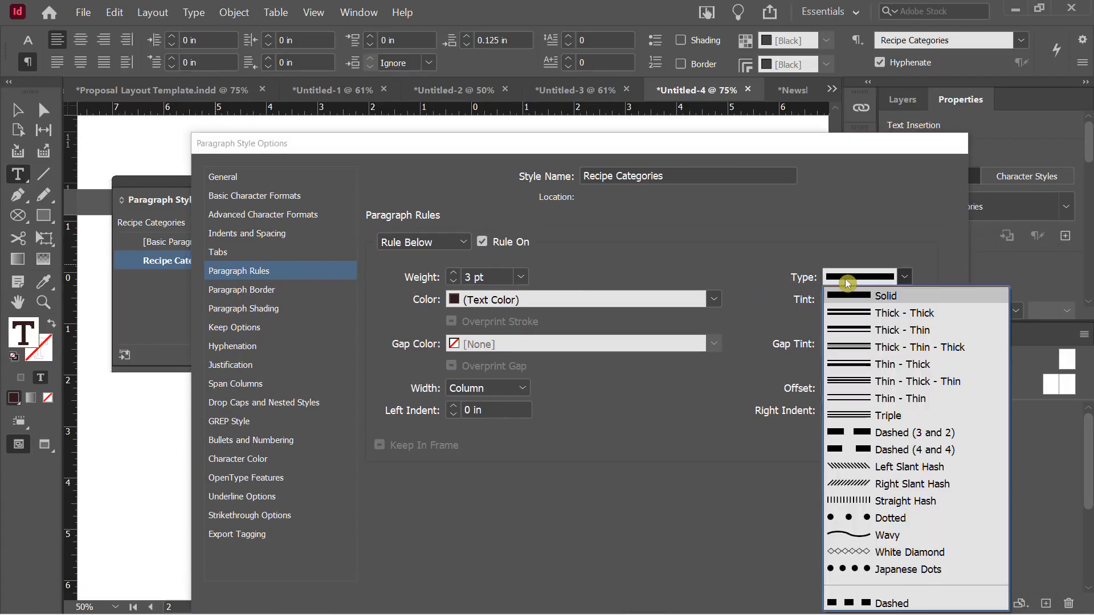
pyautogui.click(883, 535)
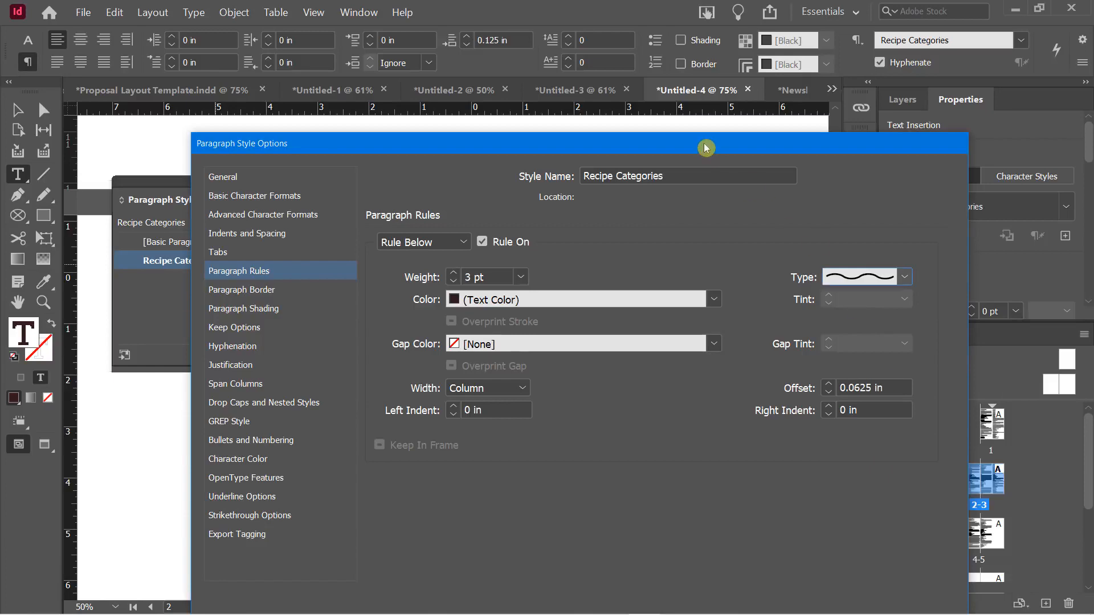
pyautogui.moveTo(705, 148)
pyautogui.mouseDown()
pyautogui.moveTo(707, 461)
pyautogui.moveTo(640, 4)
pyautogui.moveTo(640, 14)
pyautogui.mouseUp()
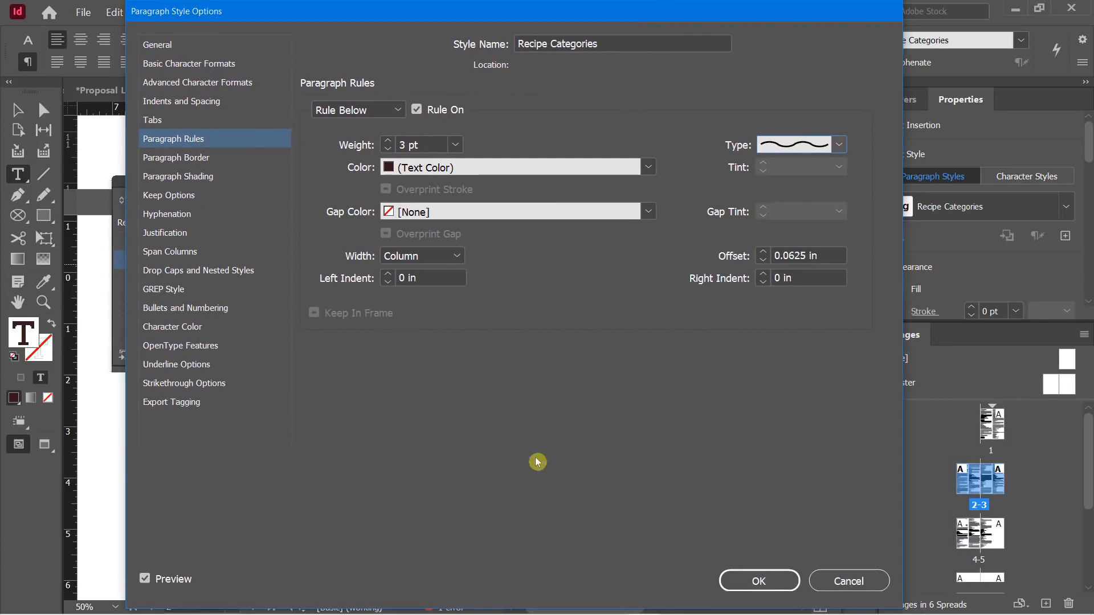
pyautogui.click(735, 576)
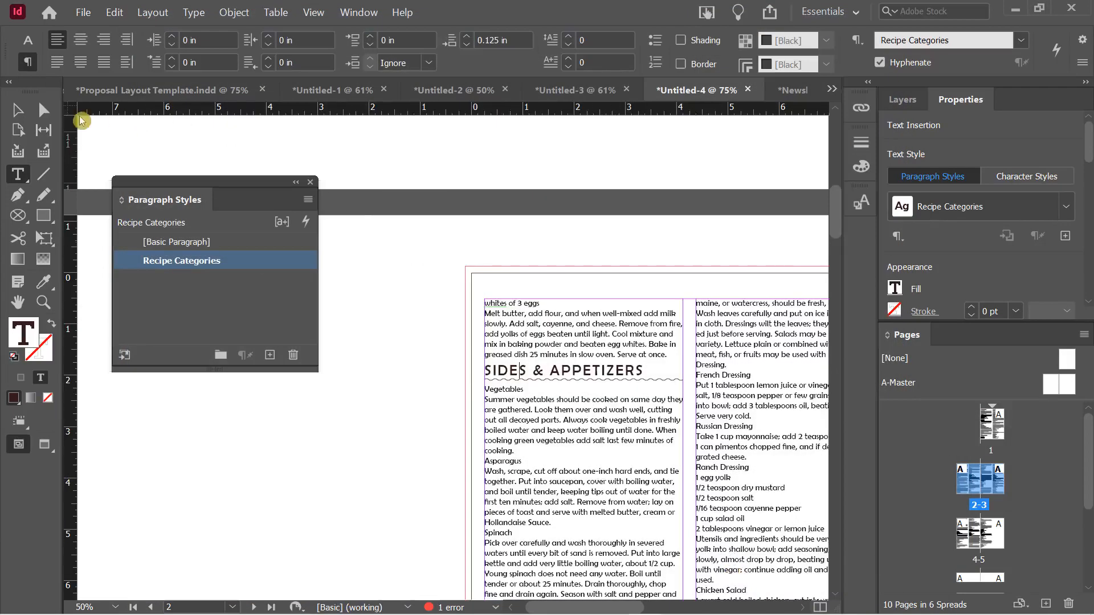
# Switch to the Selection tool and scroll the spreads back to page 1's EGG RECIPES heading
pyautogui.click(17, 111)
pyautogui.scroll(6, 464, 378)
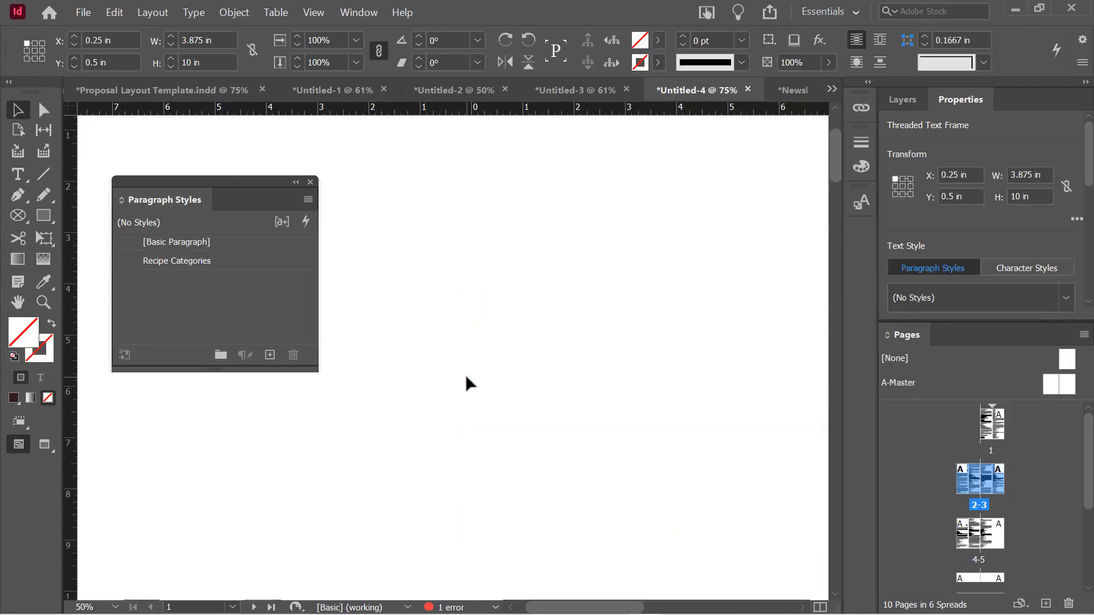
pyautogui.scroll(-1, 468, 388)
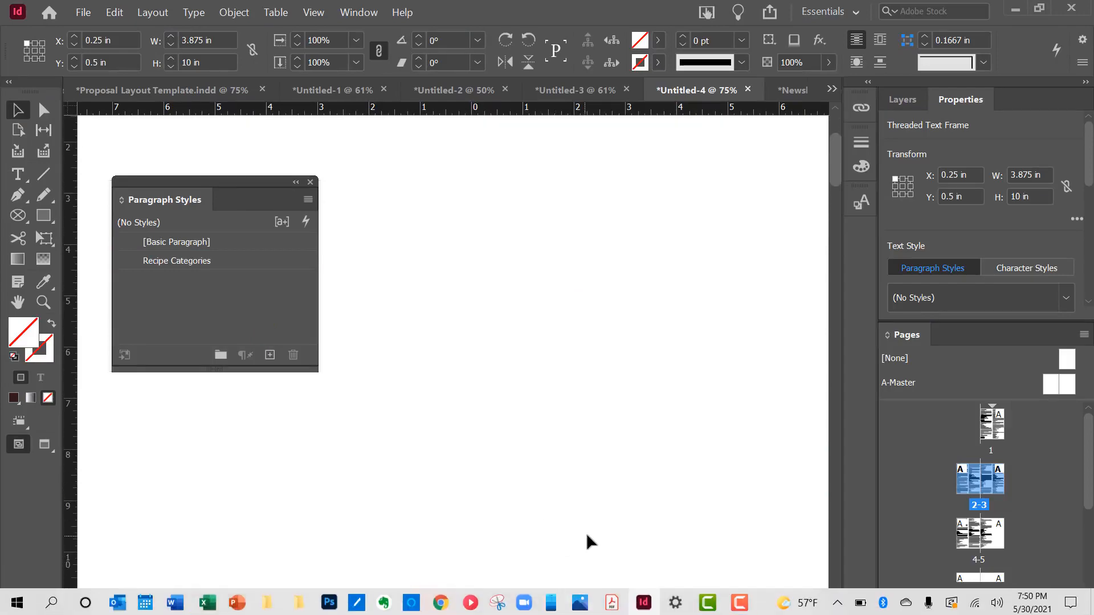
pyautogui.scroll(-4, 588, 548)
pyautogui.moveTo(585, 607); pyautogui.dragTo(664, 607)
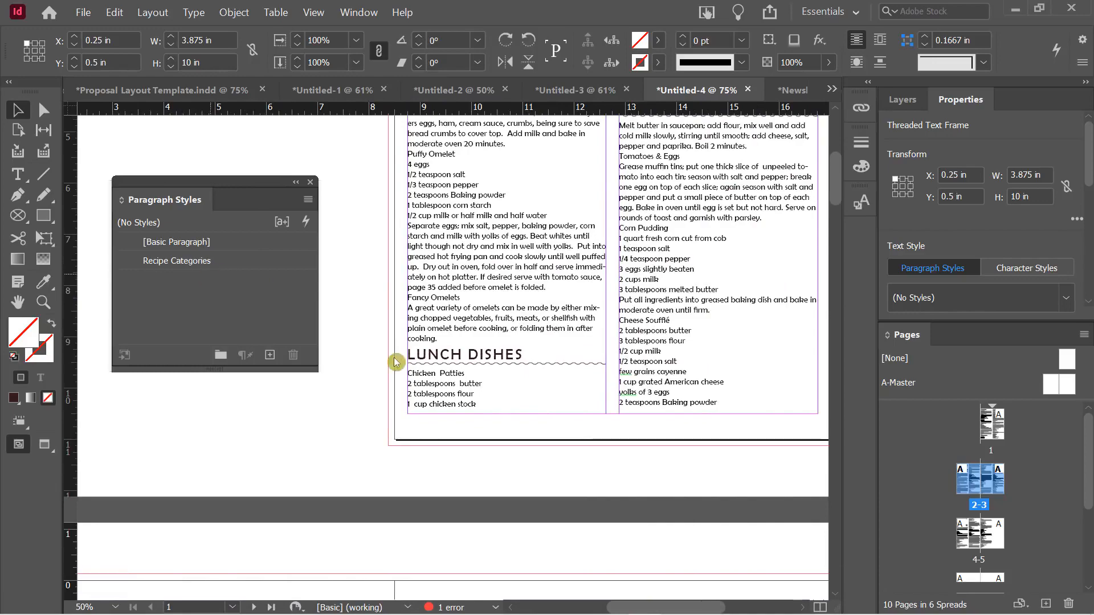
pyautogui.scroll(5, 576, 383)
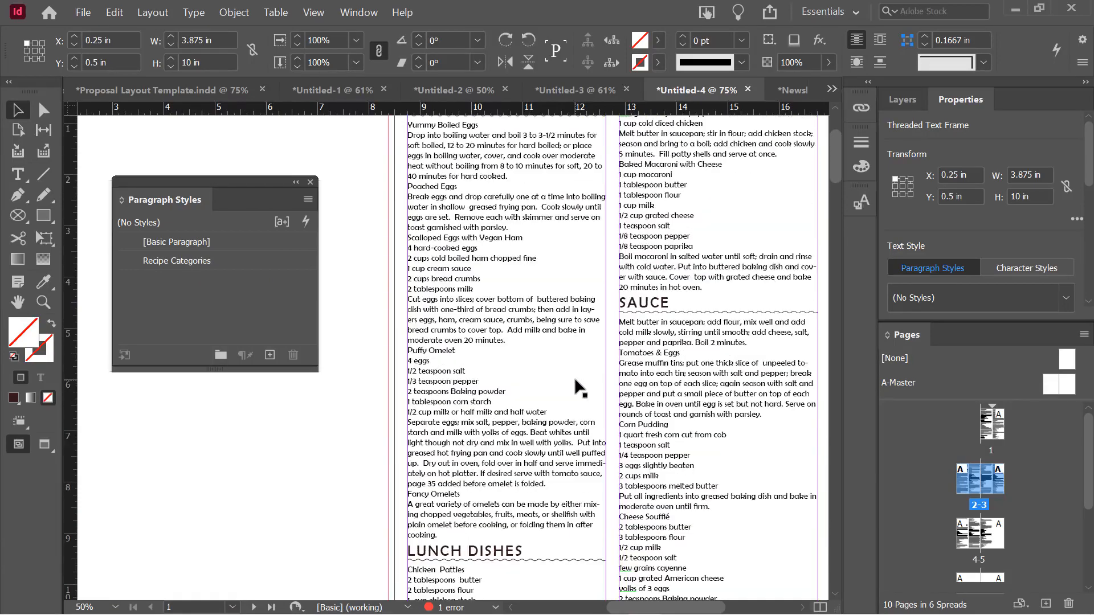
pyautogui.scroll(2, 574, 377)
pyautogui.scroll(-5, 575, 385)
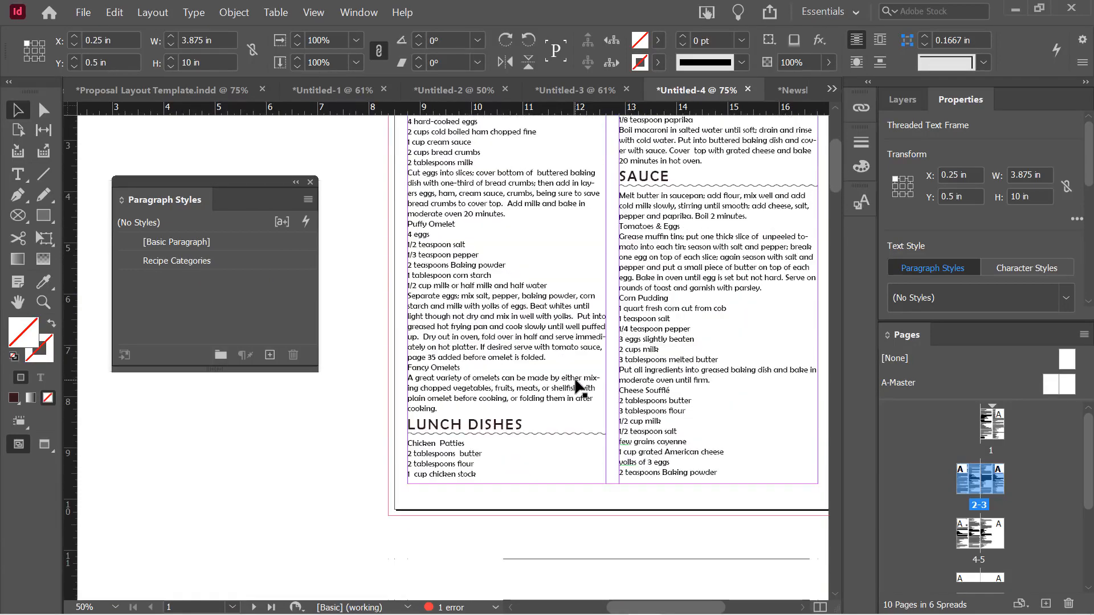
pyautogui.scroll(-7, 575, 383)
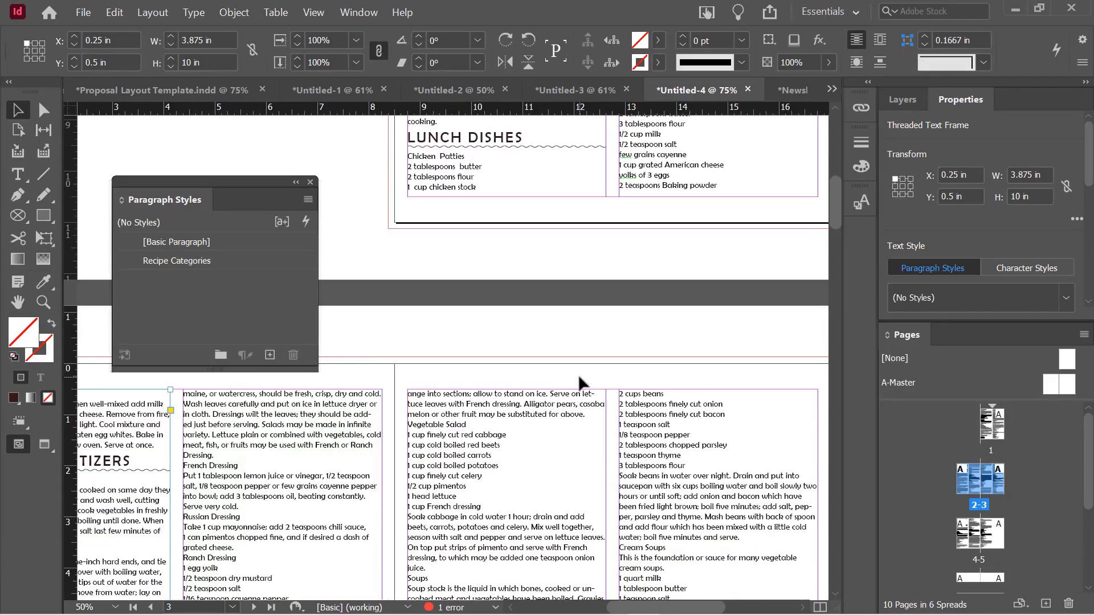
pyautogui.scroll(-4, 578, 374)
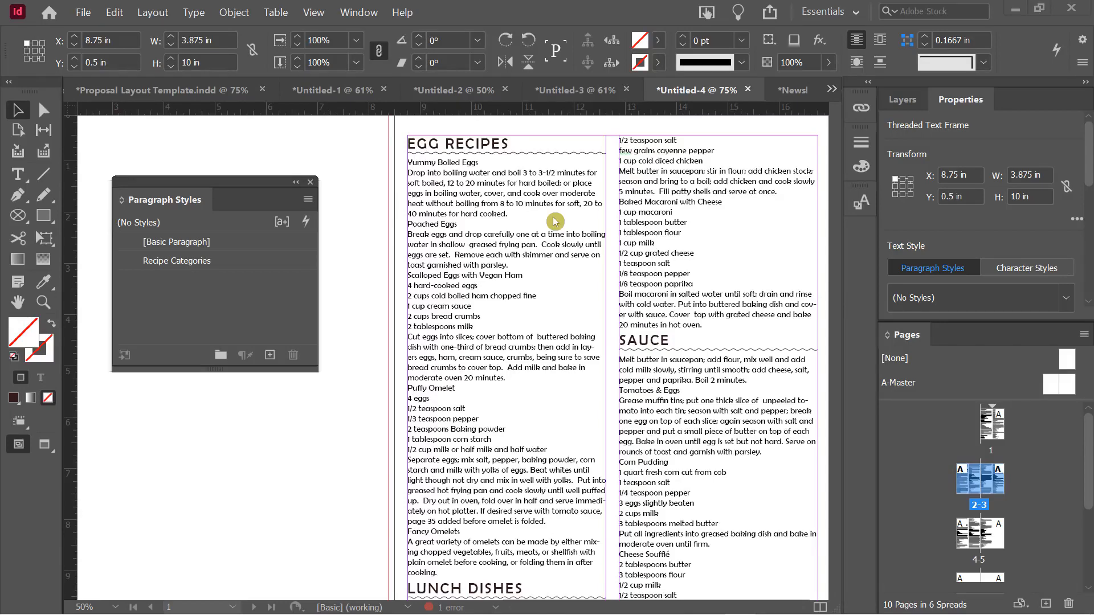
# Select the five Scalloped Eggs ingredient lines through '2 tablespoons milk', with text properties floated below Paragraph Styles
pyautogui.click(429, 291)
pyautogui.doubleClick(422, 290)
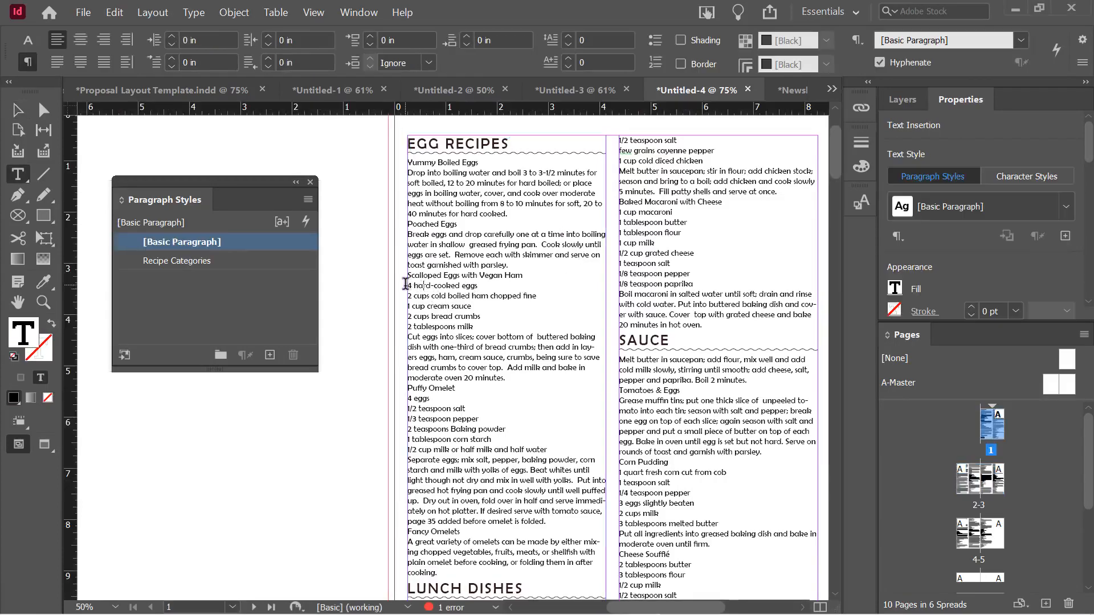
pyautogui.moveTo(416, 291); pyautogui.dragTo(469, 326)
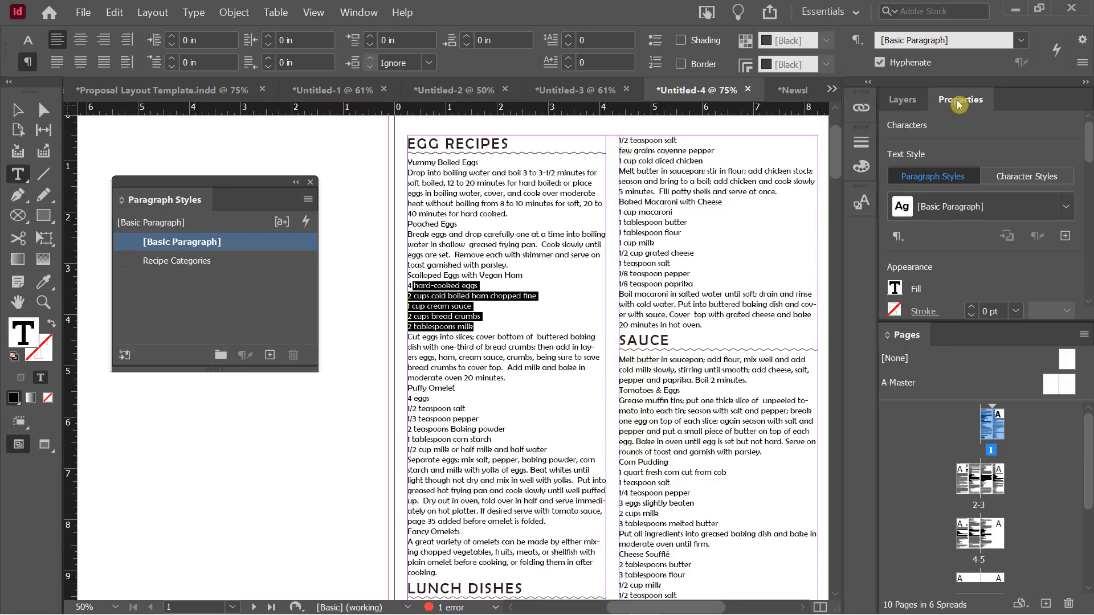
pyautogui.moveTo(959, 101); pyautogui.dragTo(137, 385)
pyautogui.moveTo(190, 184); pyautogui.dragTo(193, 120)
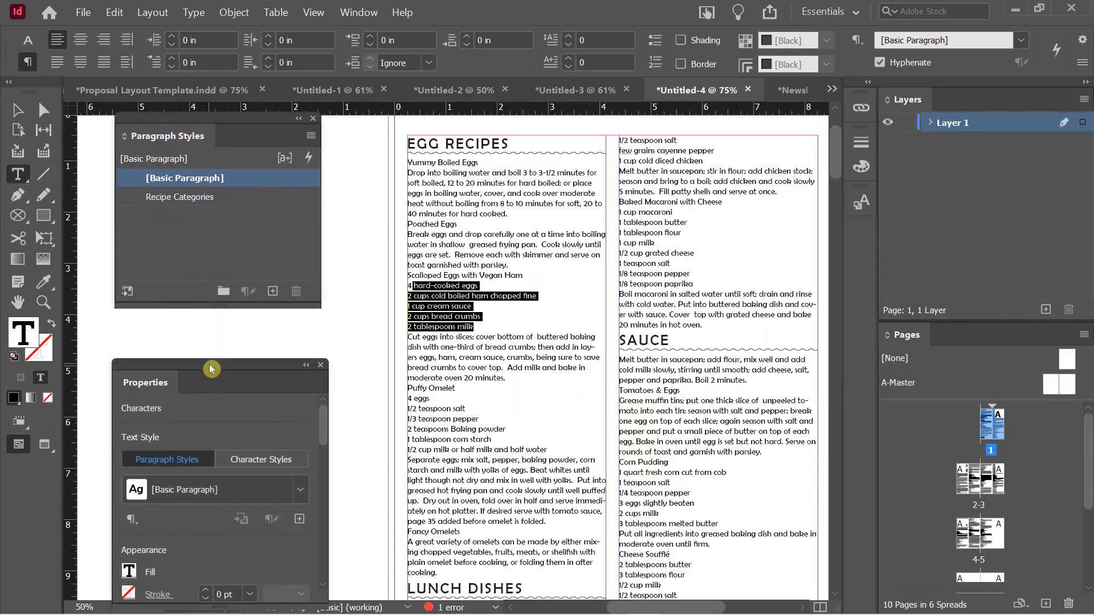
pyautogui.moveTo(210, 365); pyautogui.dragTo(213, 248)
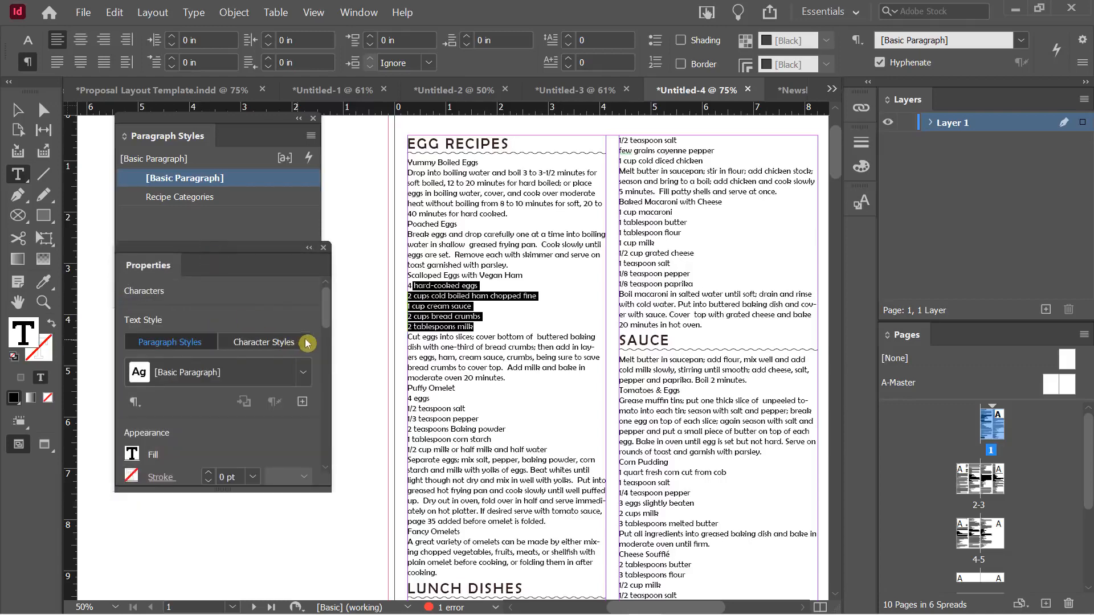
pyautogui.scroll(-3, 328, 339)
pyautogui.moveTo(327, 366); pyautogui.dragTo(327, 459)
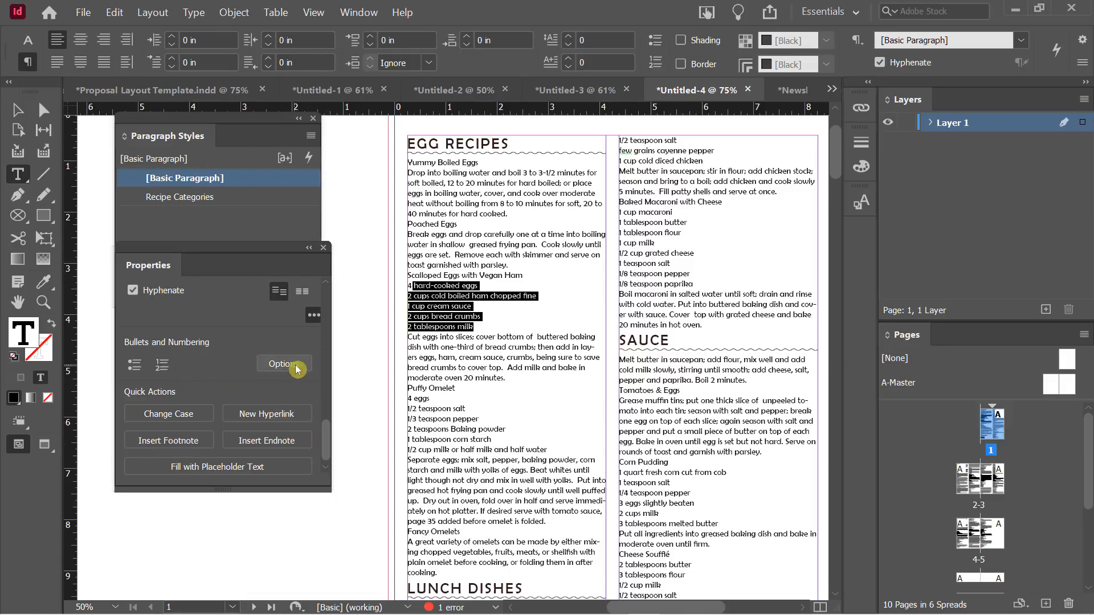
pyautogui.click(275, 411)
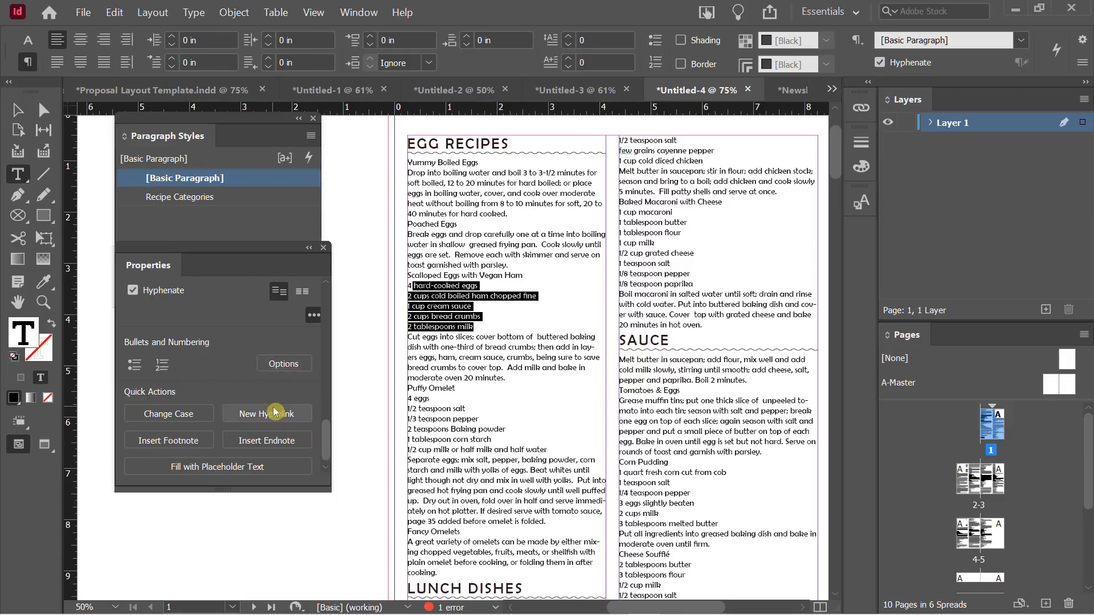
pyautogui.moveTo(474, 326); pyautogui.dragTo(407, 284)
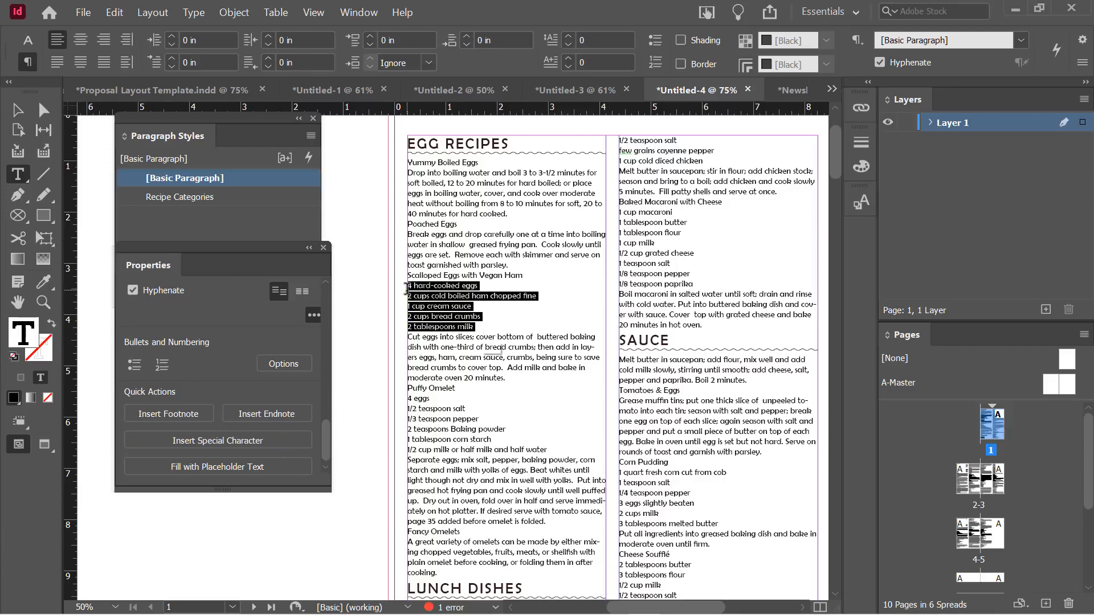
# Make the ingredient lines a bulleted list, comparing it with Numbered List before keeping bullets
pyautogui.click(135, 365)
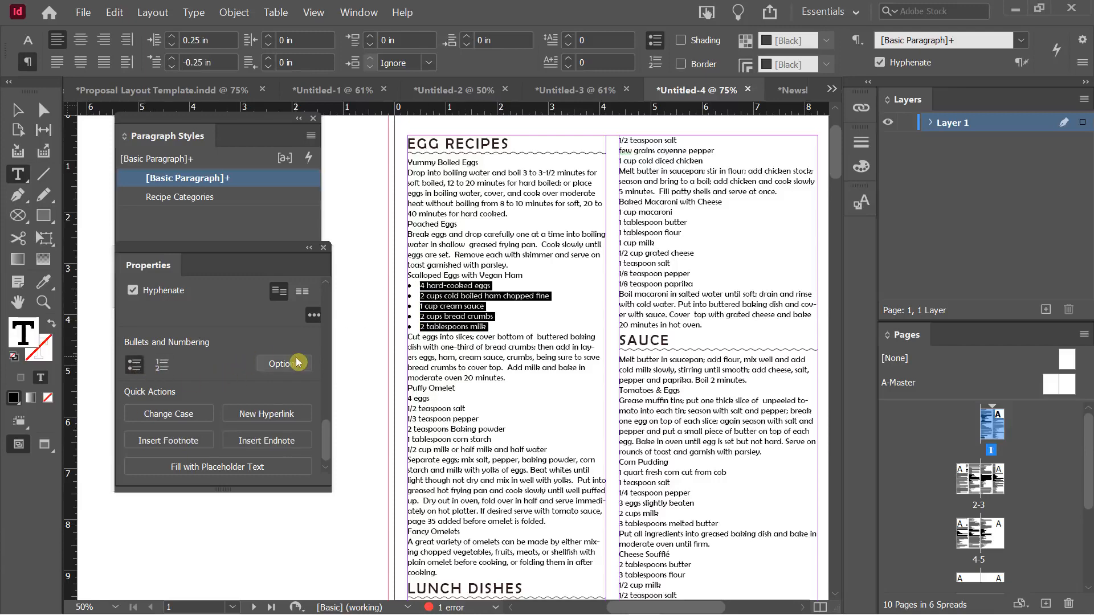
pyautogui.click(162, 365)
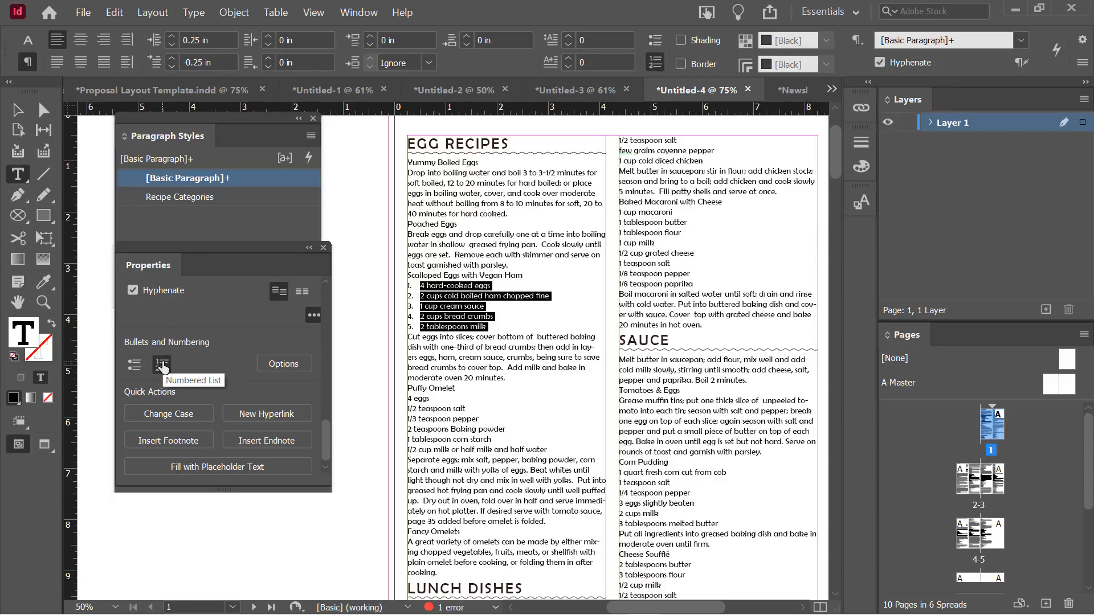
pyautogui.hotkey('ctrl', 'z')
pyautogui.click(165, 365)
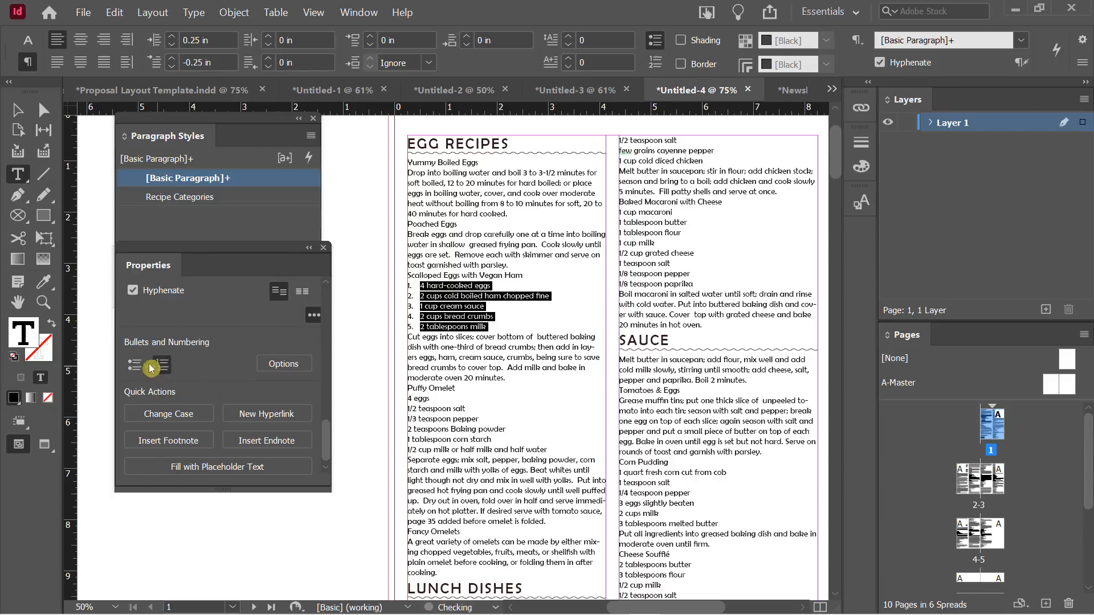
pyautogui.click(136, 367)
pyautogui.click(162, 365)
pyautogui.click(135, 367)
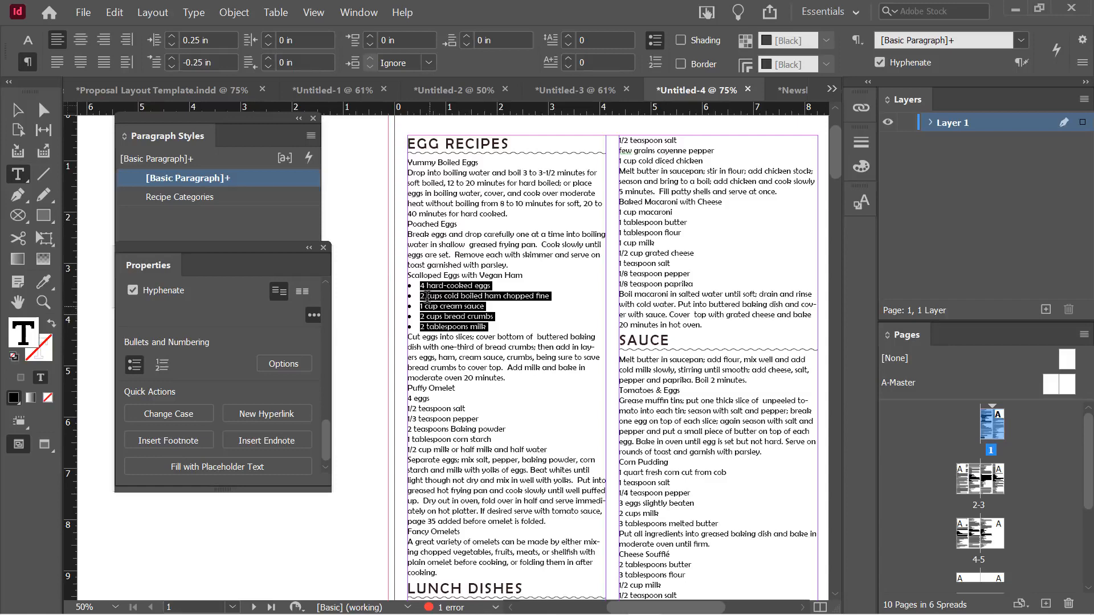
pyautogui.click(279, 367)
pyautogui.click(293, 365)
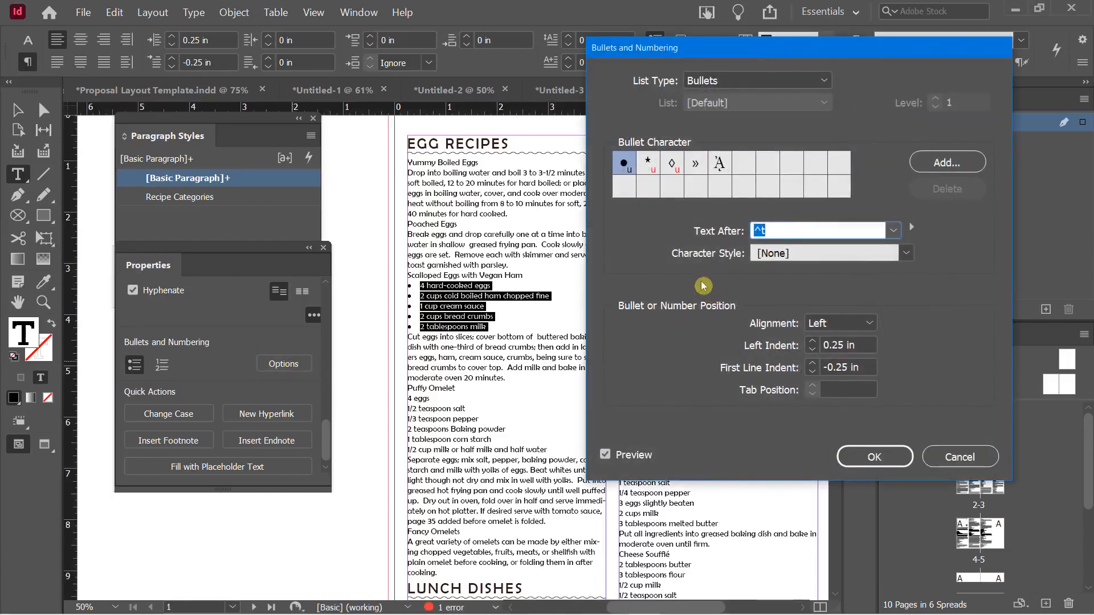
# Keep Bullets as the list type with the default bullet character, and set Left Indent to 0.5 in
pyautogui.click(707, 83)
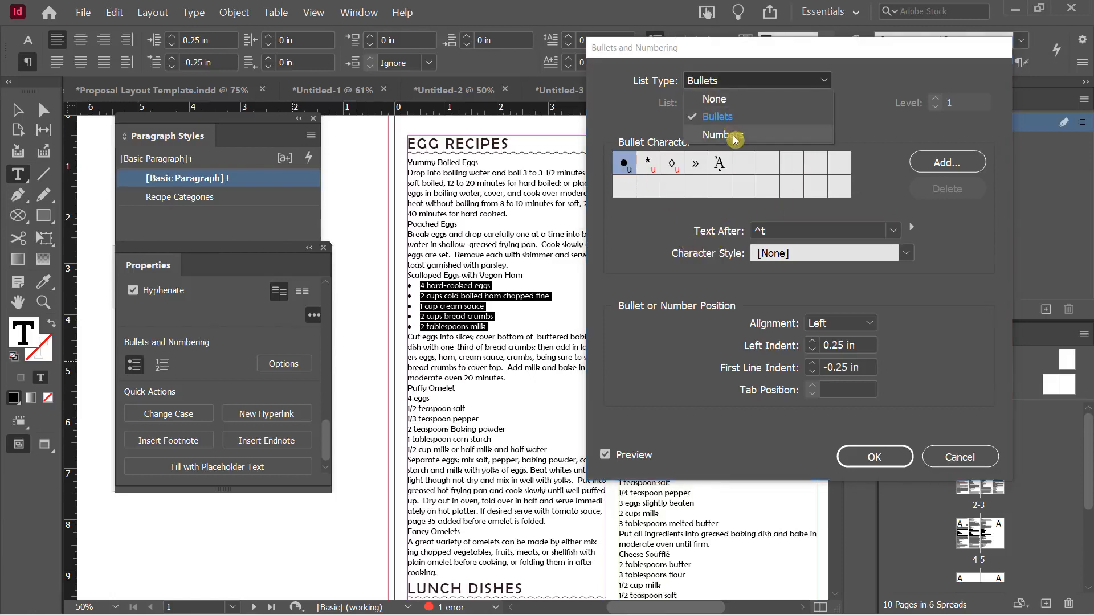
pyautogui.click(639, 112)
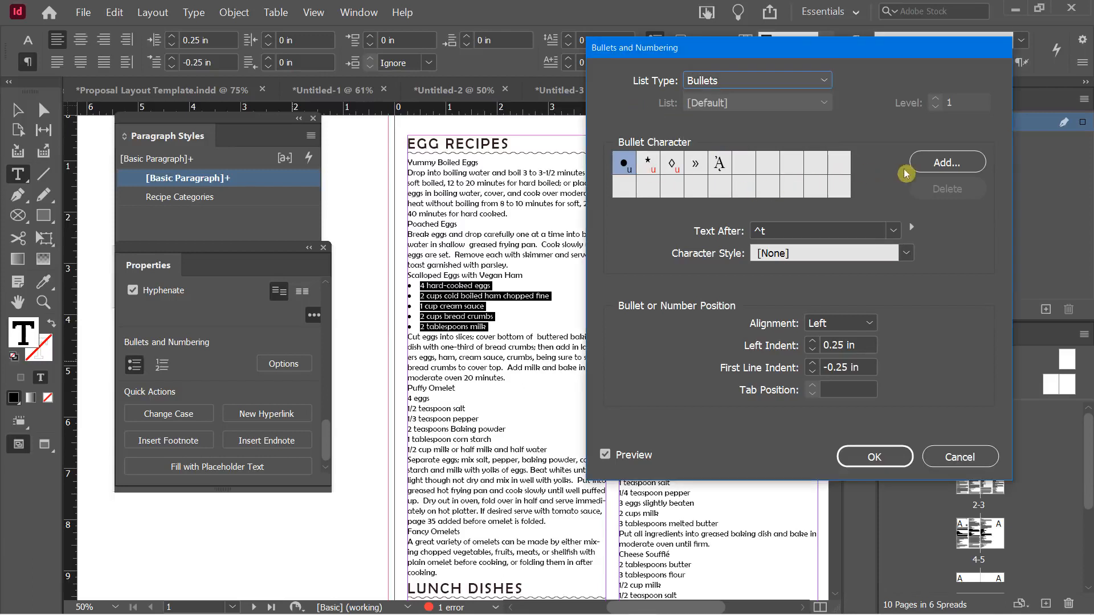
pyautogui.click(942, 165)
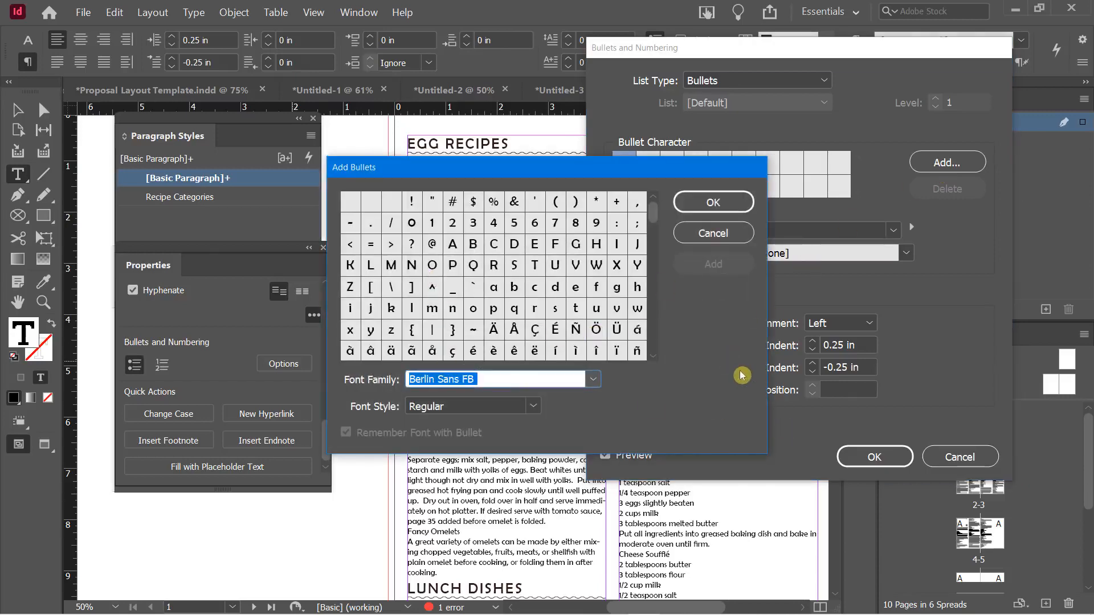
pyautogui.click(707, 241)
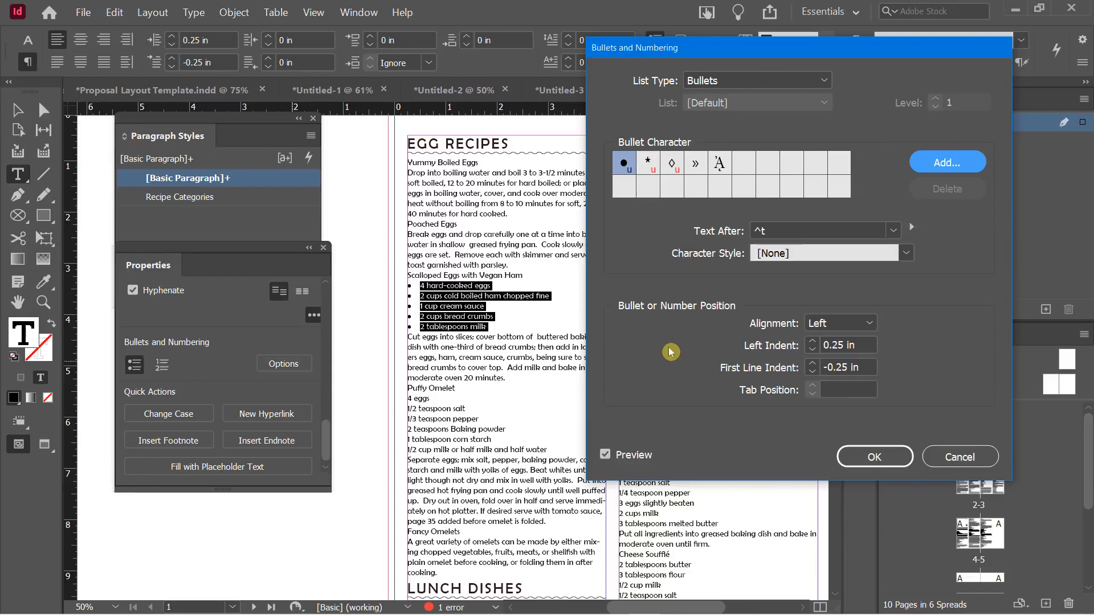
pyautogui.click(813, 342)
pyautogui.click(813, 342)
pyautogui.click(813, 342)
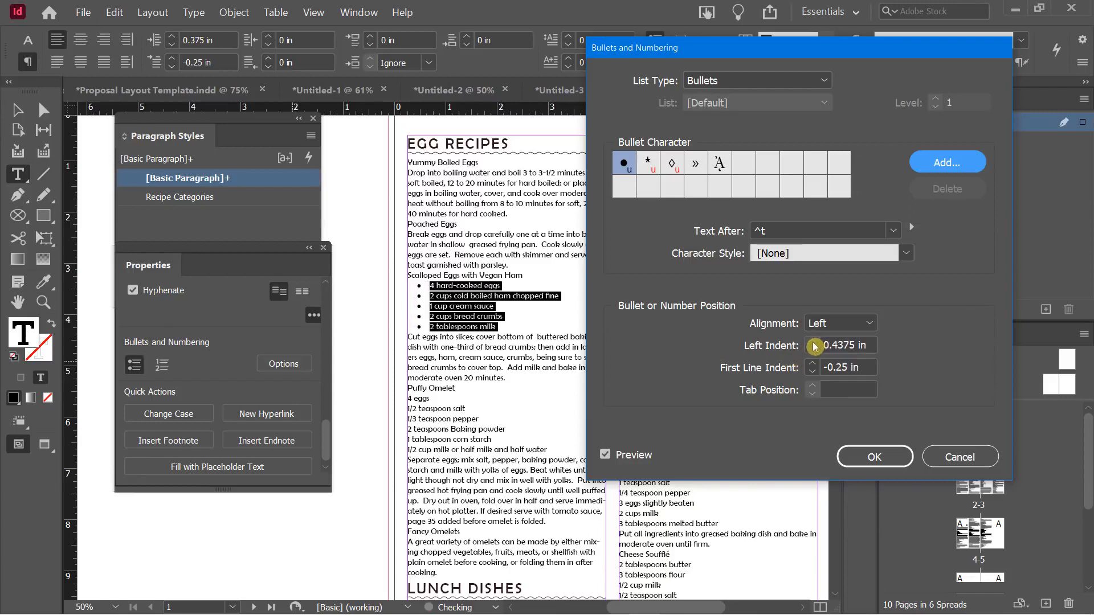
pyautogui.click(813, 342)
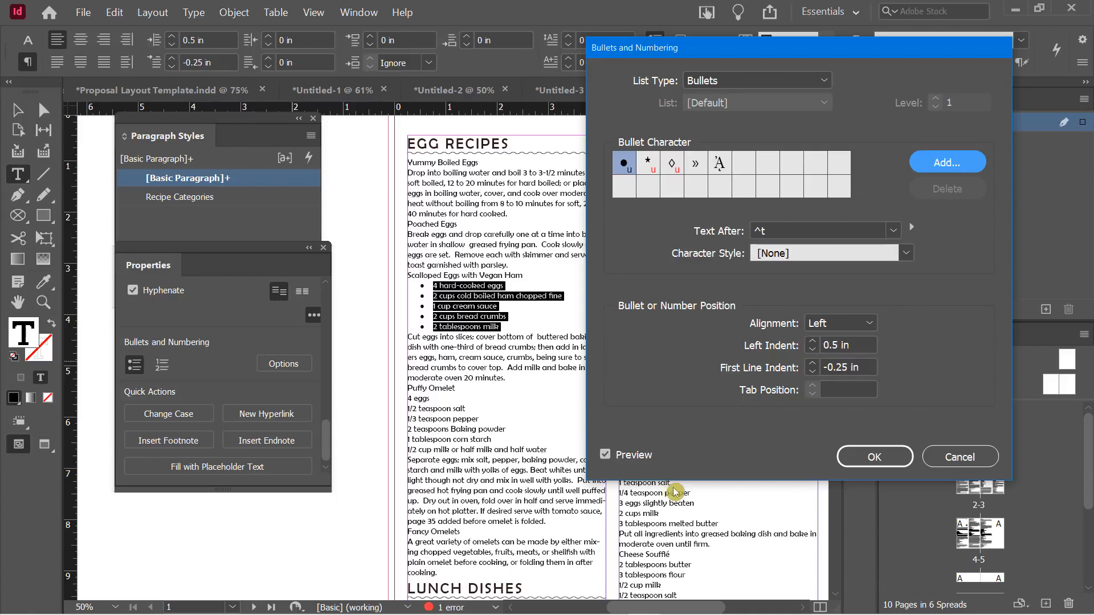
# Set First Line Indent to -0.1875 in and confirm the bullet options
pyautogui.click(813, 372)
pyautogui.click(813, 371)
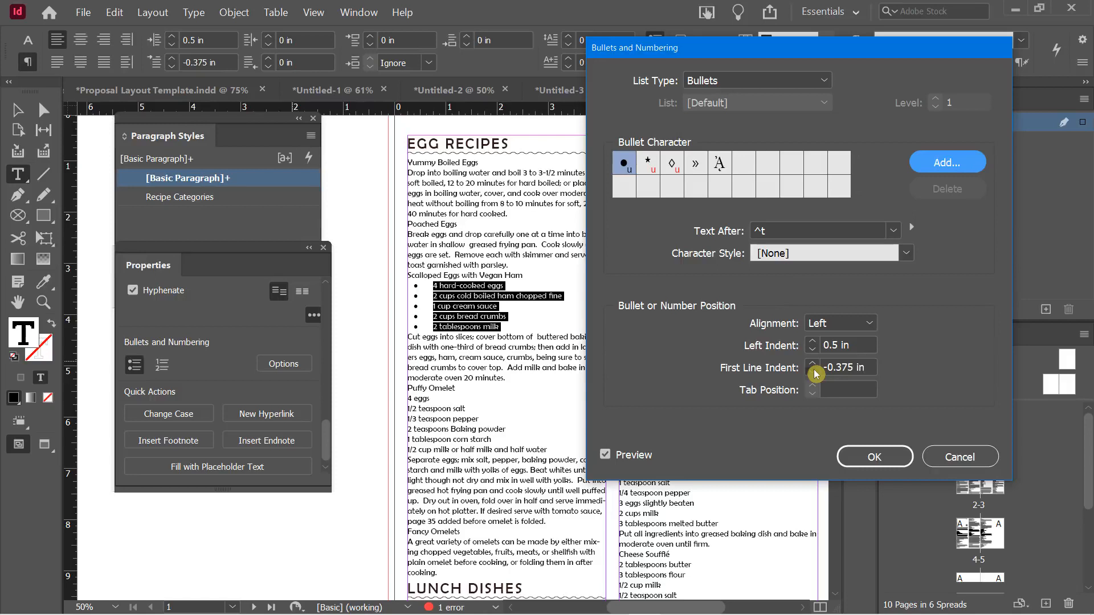
pyautogui.click(814, 371)
pyautogui.click(814, 371)
pyautogui.click(813, 365)
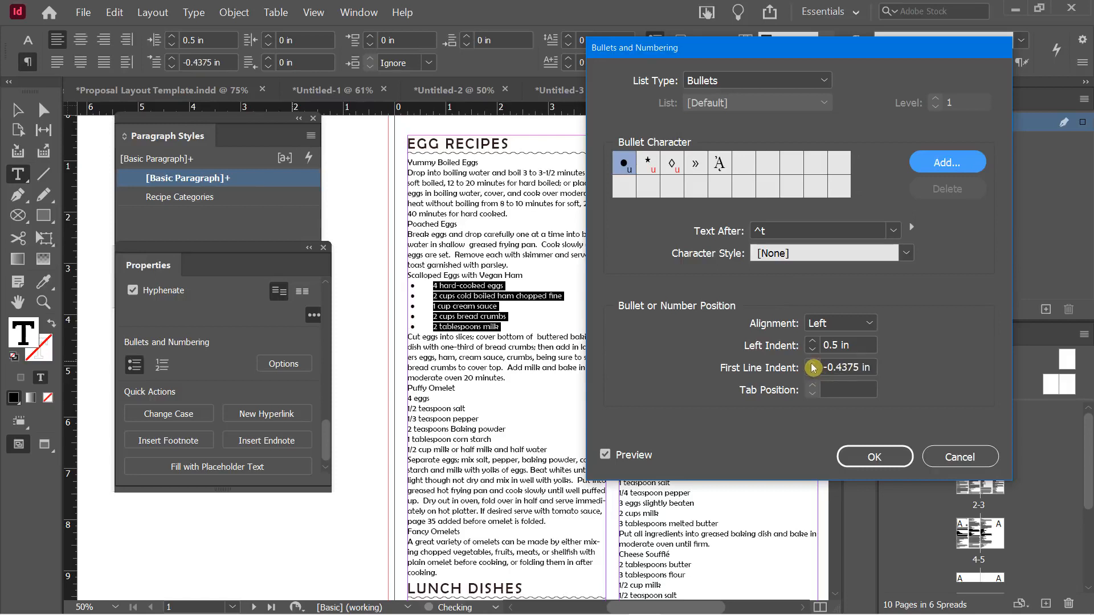
pyautogui.click(813, 364)
pyautogui.click(813, 365)
pyautogui.click(813, 366)
pyautogui.click(813, 365)
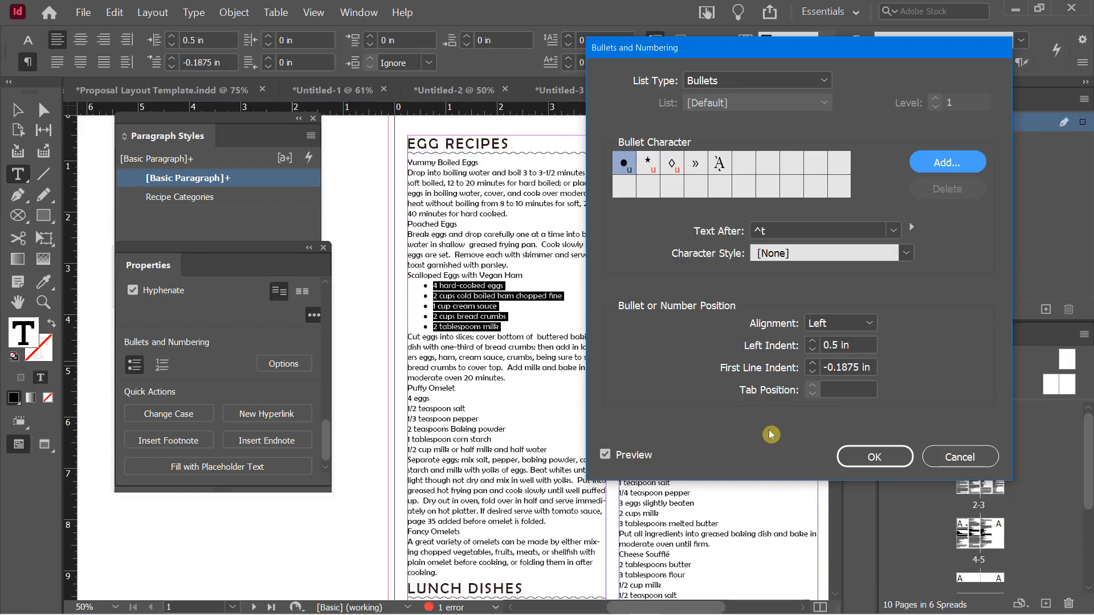
pyautogui.click(850, 456)
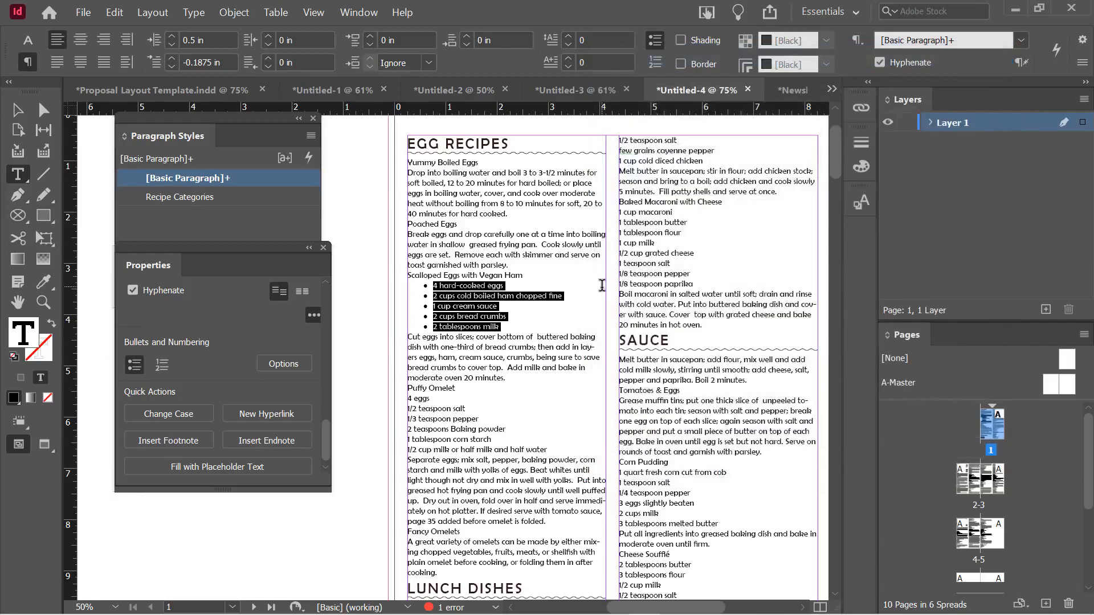
# Create a paragraph style named 'Bullets' from the indented bulleted ingredient list
pyautogui.moveTo(241, 249); pyautogui.dragTo(227, 388)
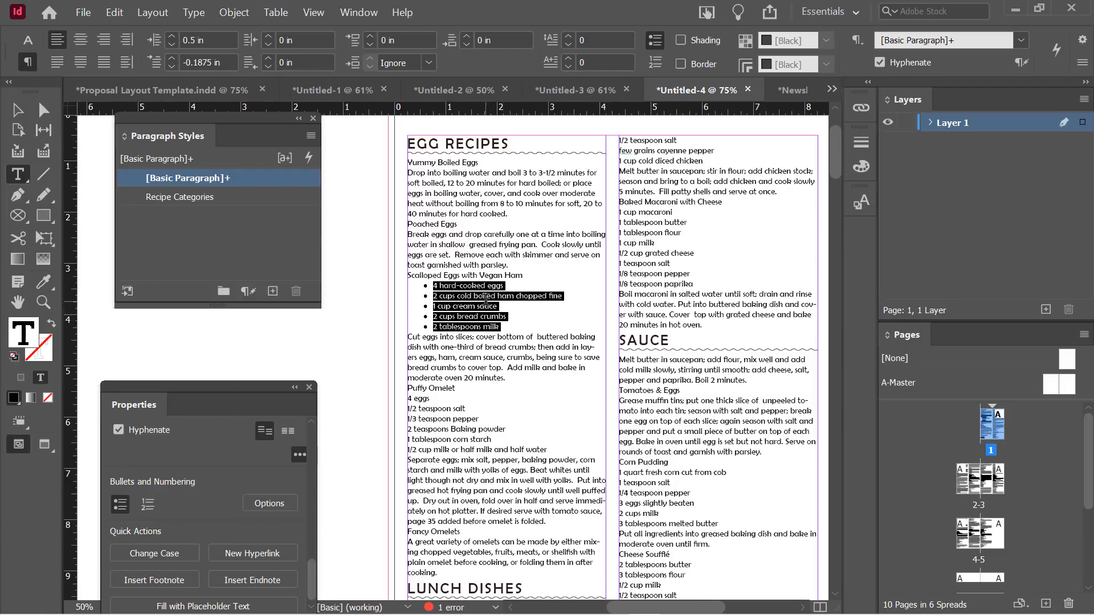
pyautogui.click(264, 258)
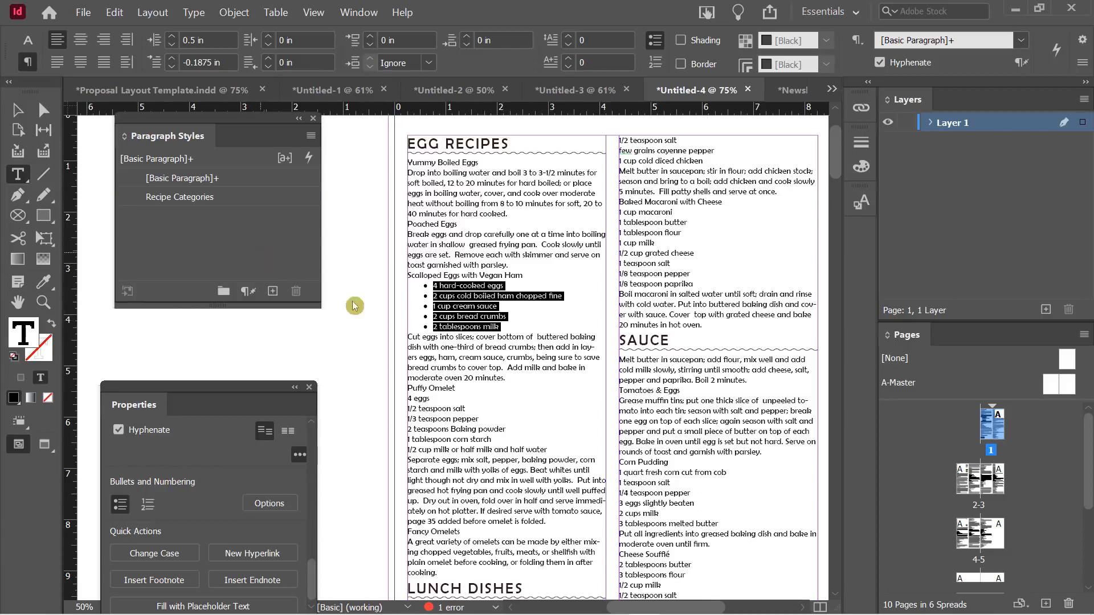
pyautogui.click(466, 296)
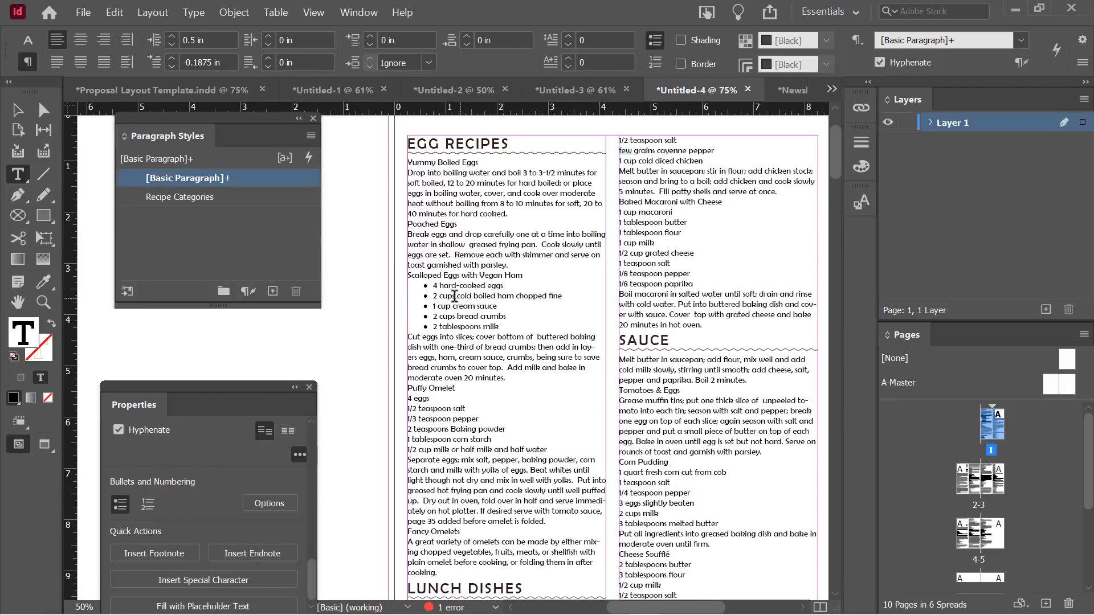
pyautogui.keyDown('alt'); pyautogui.click(271, 291); pyautogui.keyUp('alt')
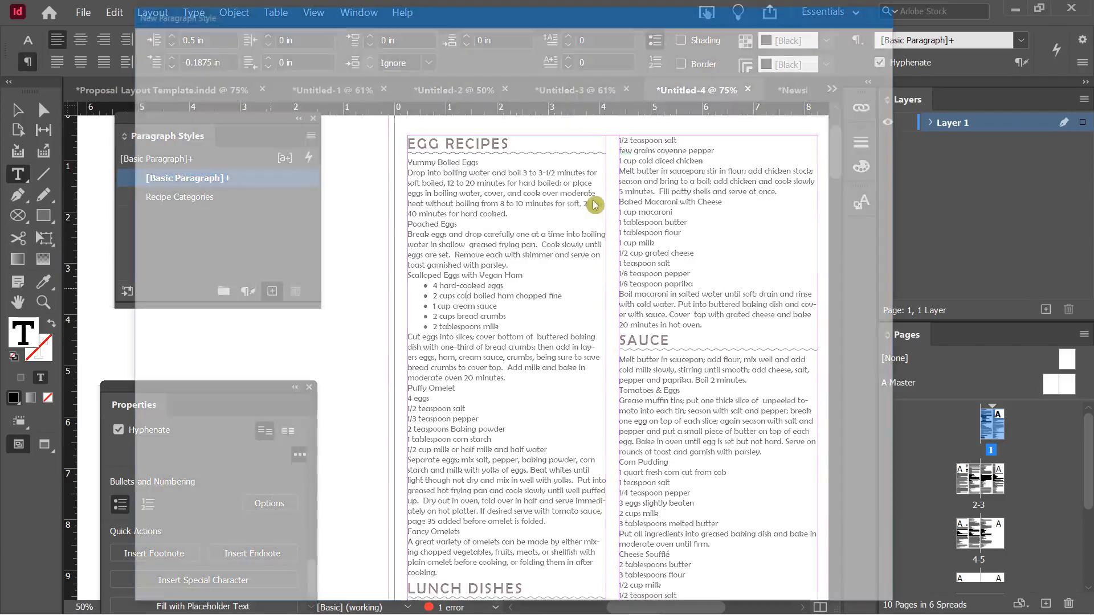
pyautogui.write('Bullets')
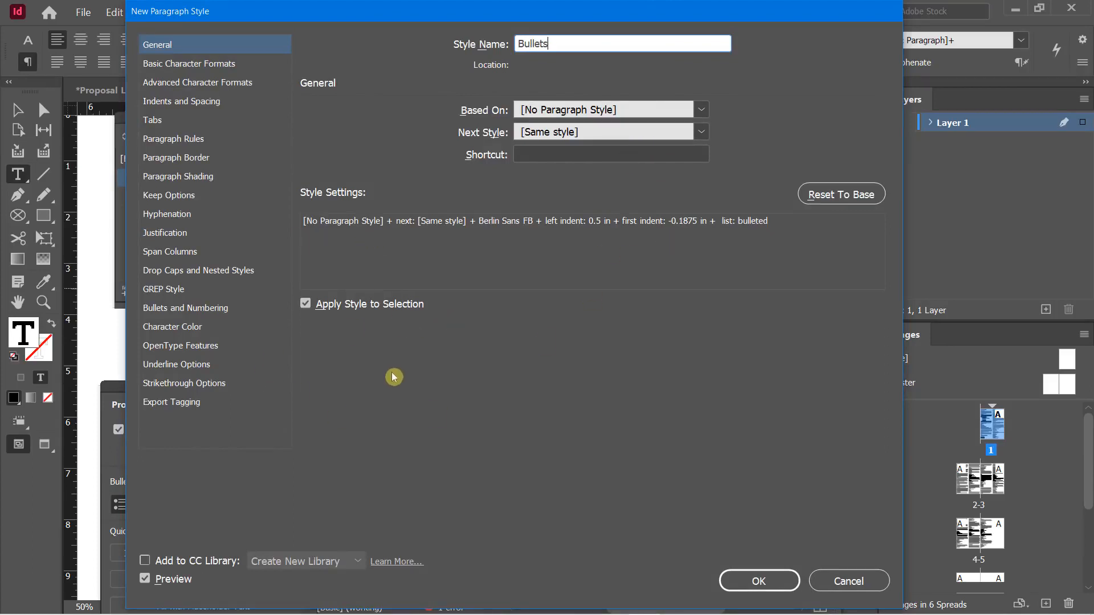
pyautogui.click(751, 588)
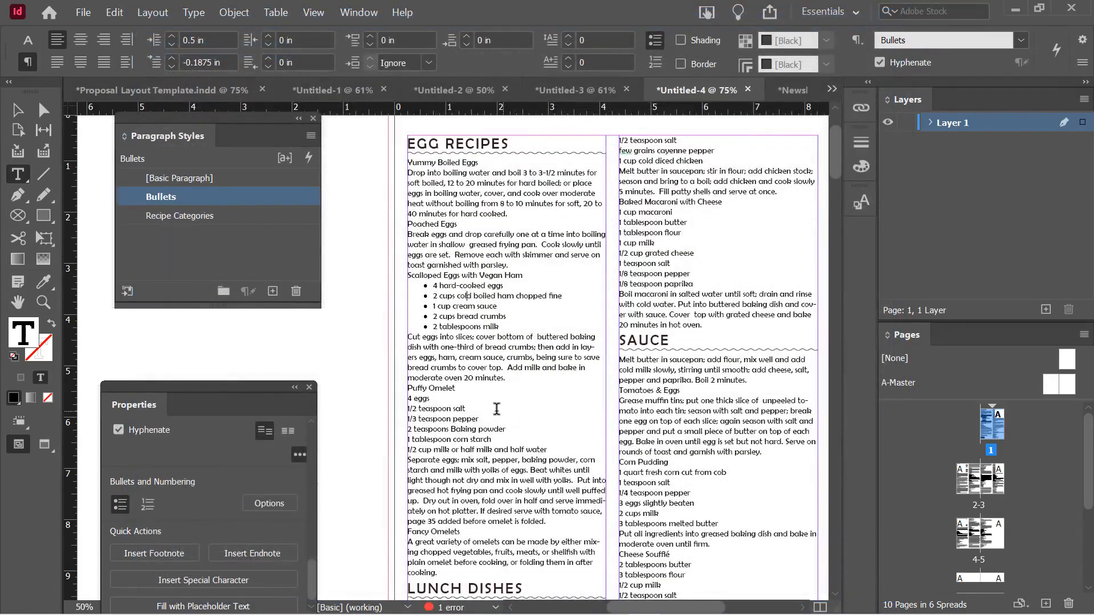
# Apply the Bullets style to the Puffy Omelet and Baked Macaroni with Cheese ingredient lines
pyautogui.scroll(-3, 497, 409)
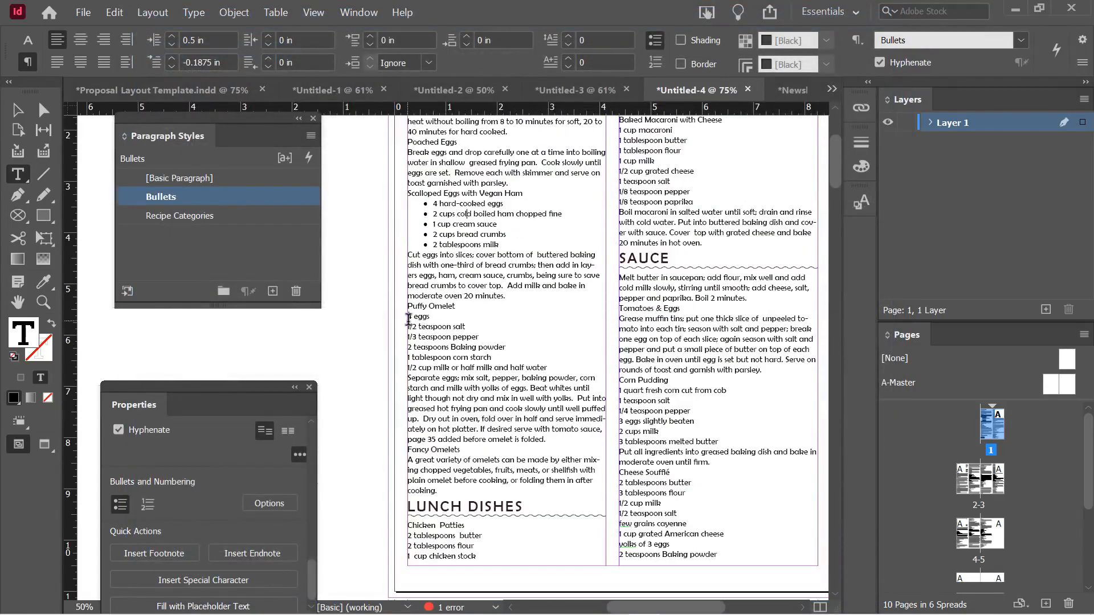
pyautogui.moveTo(408, 320); pyautogui.dragTo(459, 369)
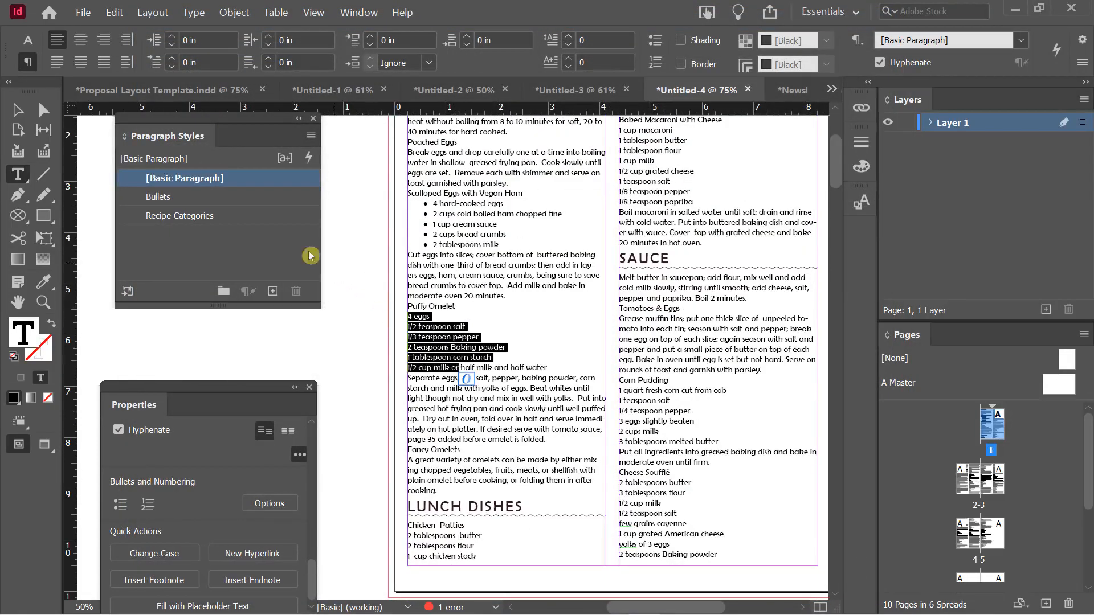
pyautogui.click(170, 197)
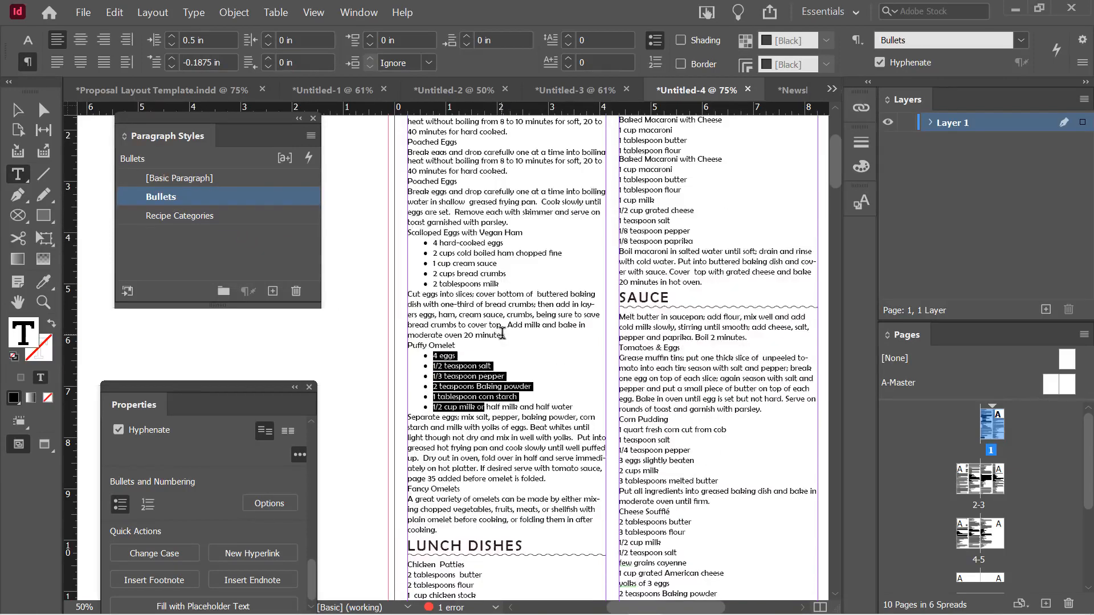
pyautogui.scroll(6, 517, 349)
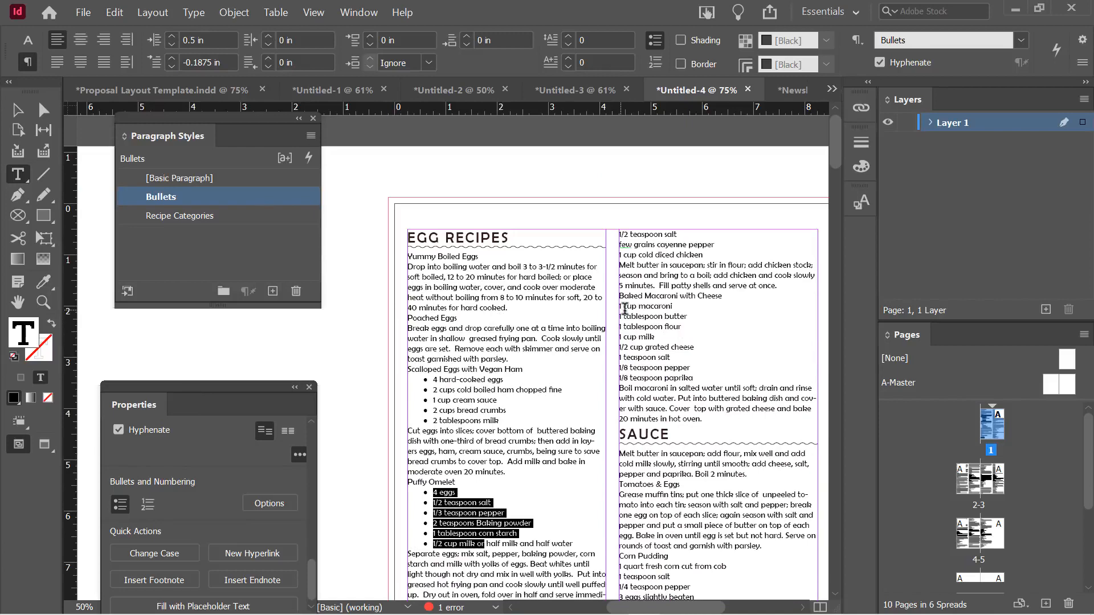
pyautogui.moveTo(626, 308); pyautogui.dragTo(654, 377)
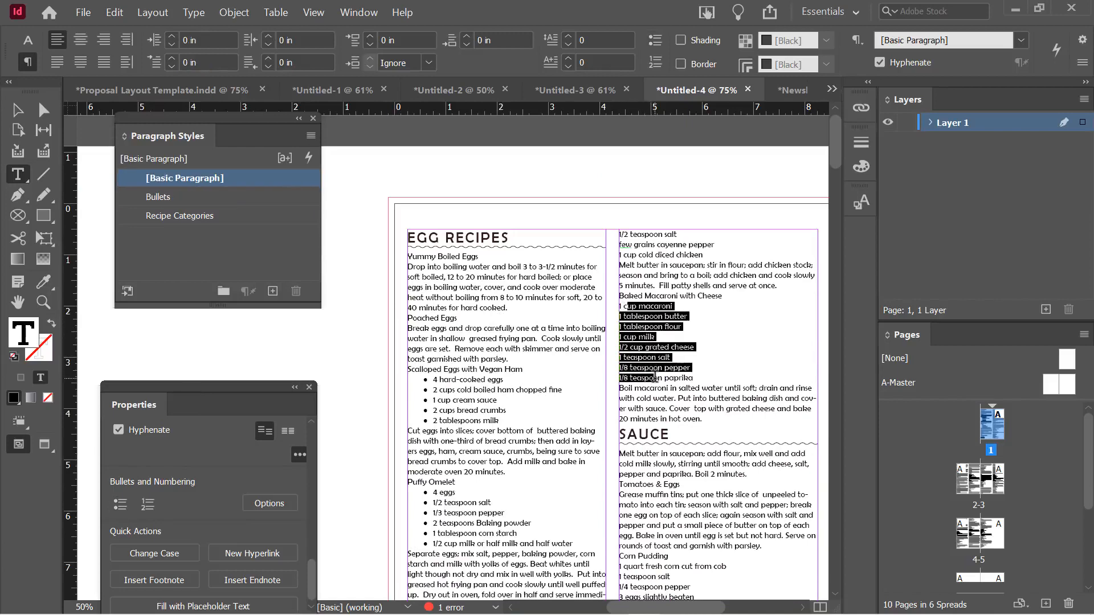
pyautogui.click(160, 196)
pyautogui.click(652, 322)
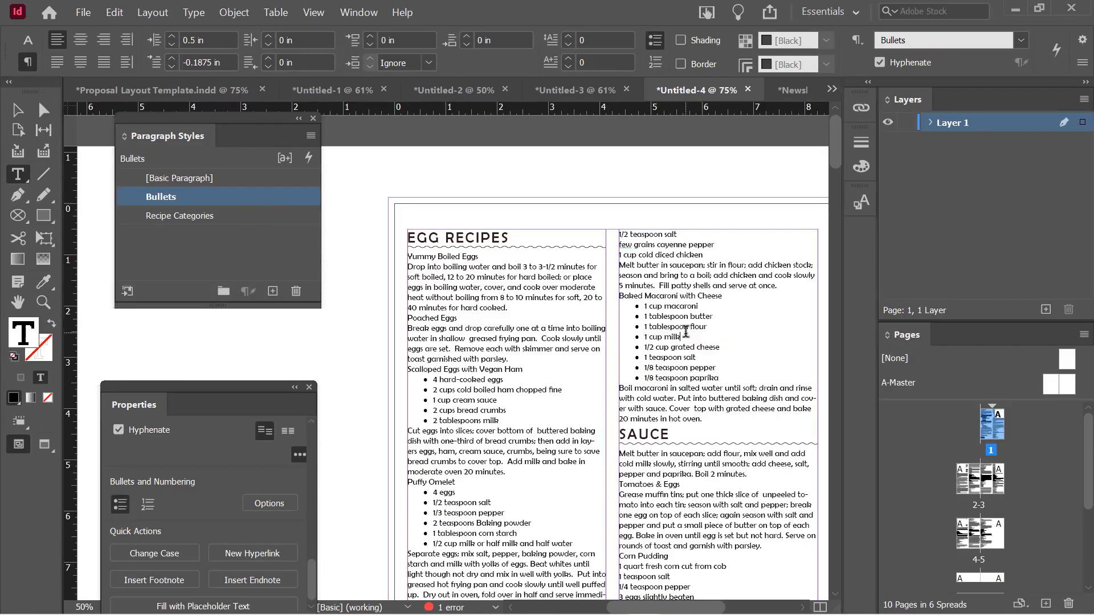
pyautogui.scroll(-3, 685, 330)
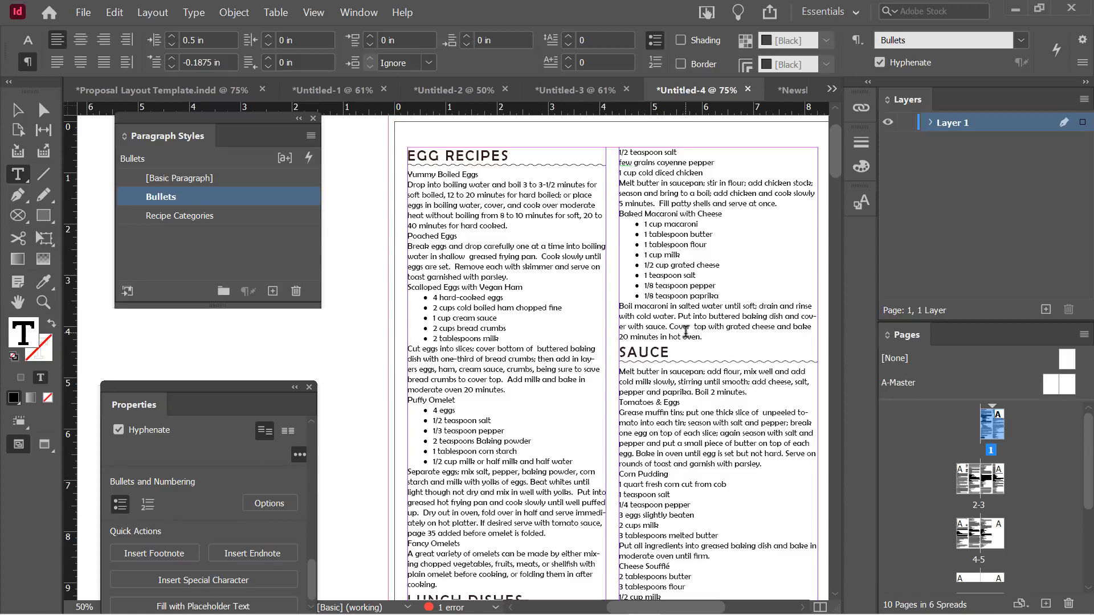
pyautogui.moveTo(165, 263); pyautogui.dragTo(152, 284)
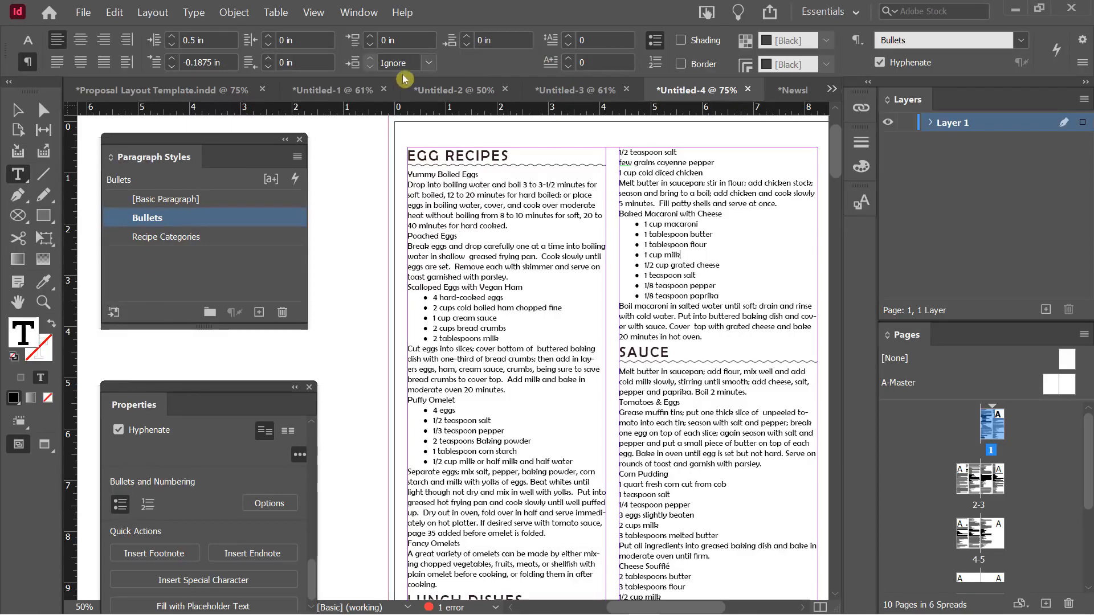
# In the Newsletter Template, collapse the BODY TEXT and TITLES AND HEADERS style groups
pyautogui.click(152, 91)
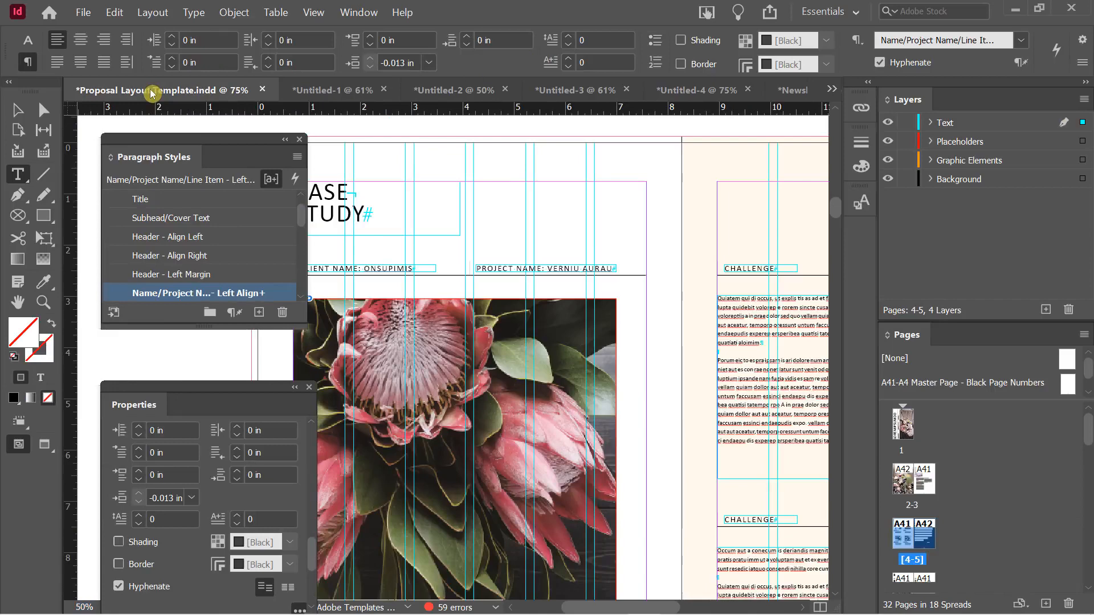
pyautogui.click(797, 89)
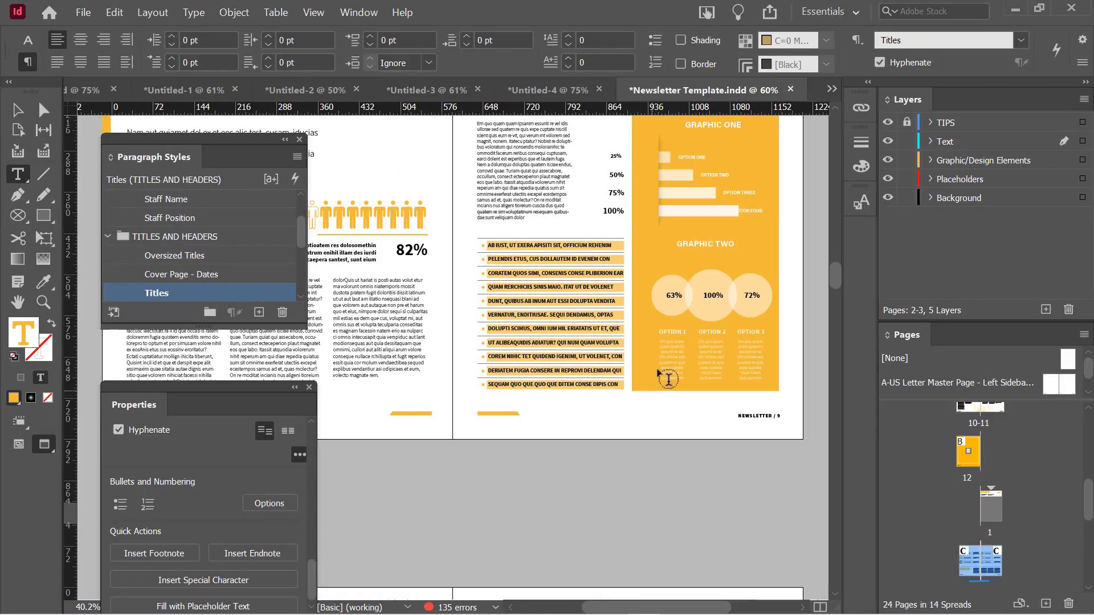
pyautogui.moveTo(214, 139); pyautogui.dragTo(690, 155)
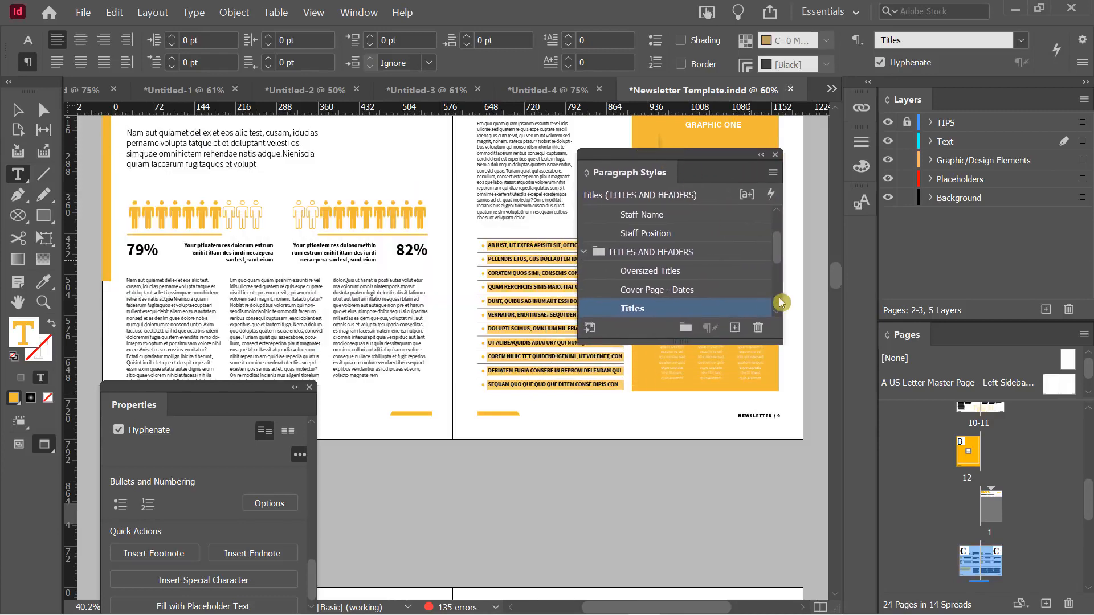
pyautogui.moveTo(776, 252); pyautogui.dragTo(781, 229)
pyautogui.click(584, 233)
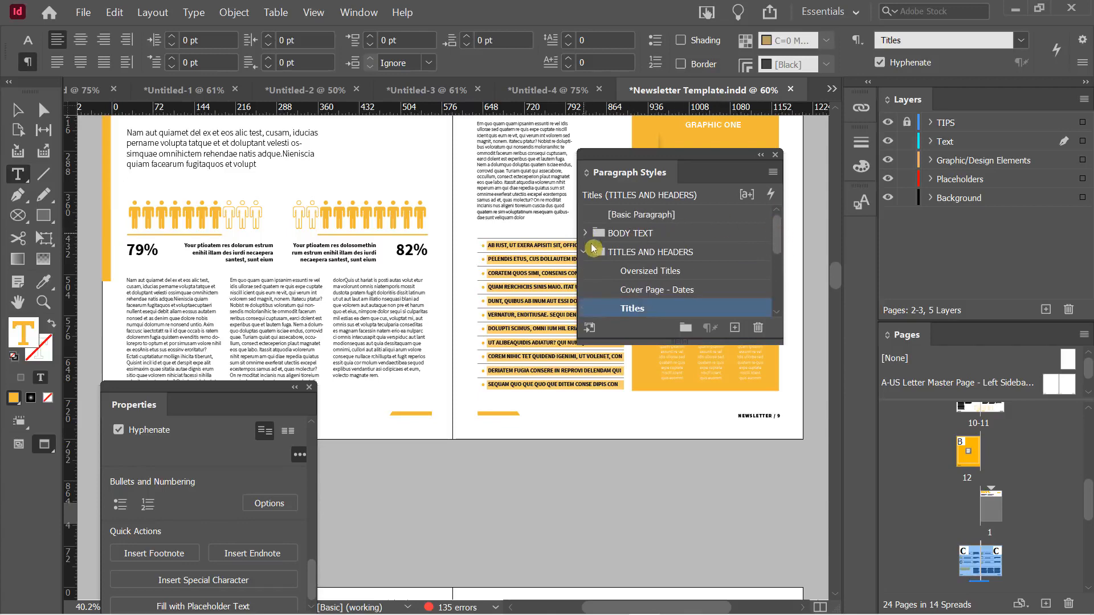
pyautogui.click(586, 253)
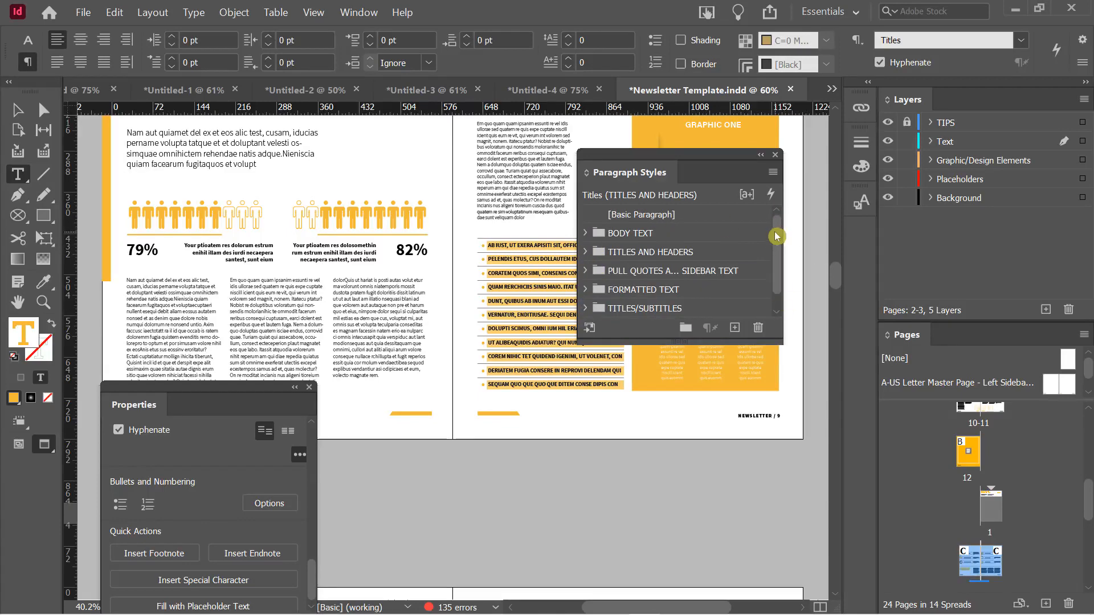
# Expand SPECIAL TEXT, pick Pull Quote/Description Text - 15pt, and return to the Untitled-4 cookbook
pyautogui.moveTo(728, 345); pyautogui.dragTo(716, 402)
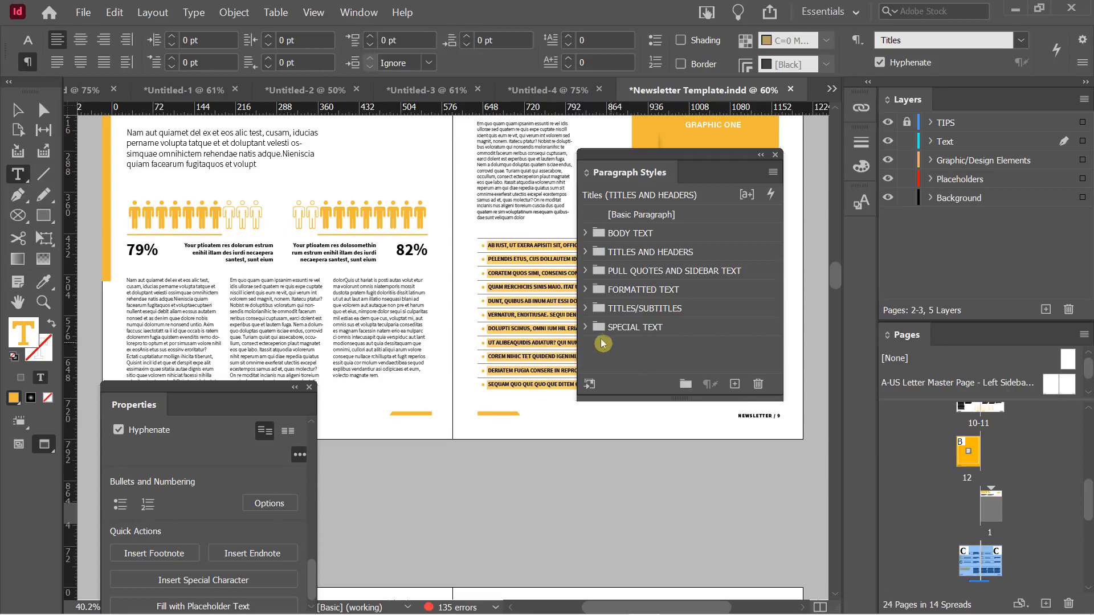
pyautogui.click(584, 327)
pyautogui.click(649, 345)
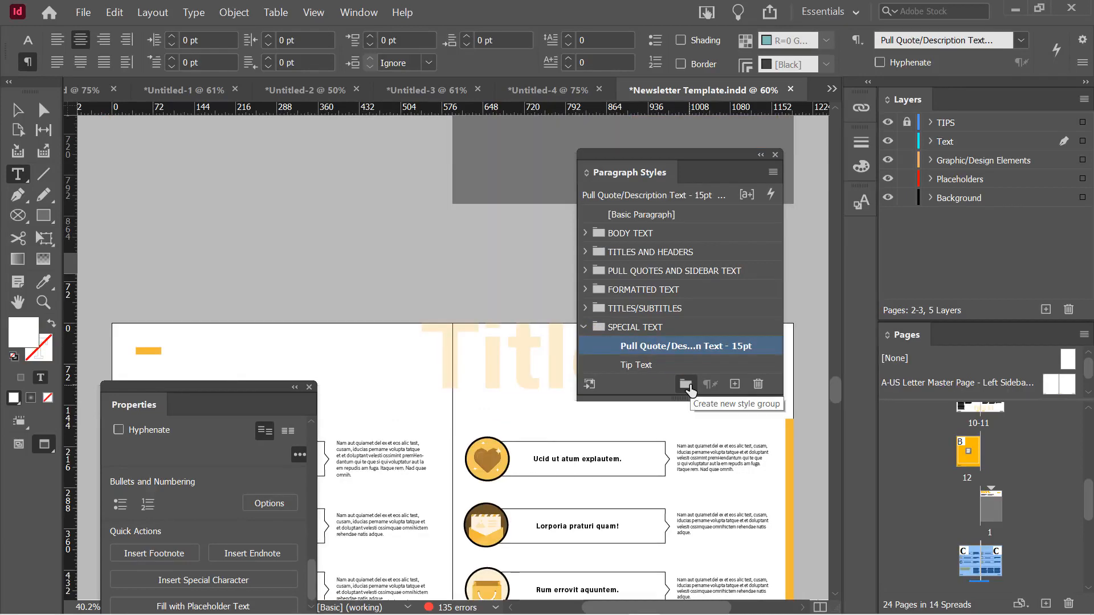
pyautogui.click(535, 93)
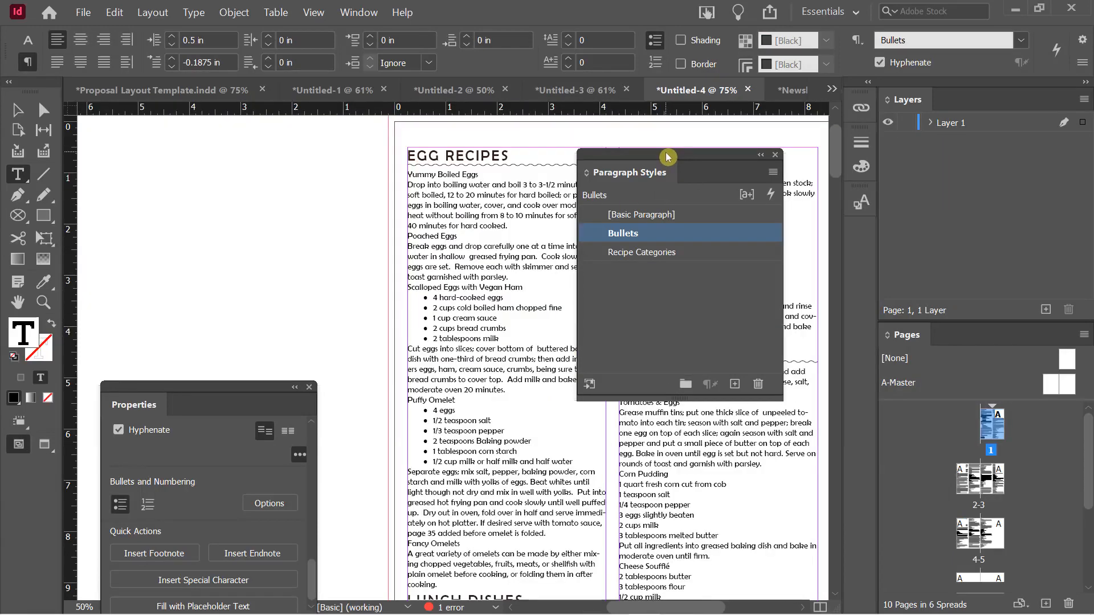
# Group the Bullets and Recipe Categories paragraph styles into a new collapsed group named Basic Styles
pyautogui.moveTo(661, 155); pyautogui.dragTo(262, 134)
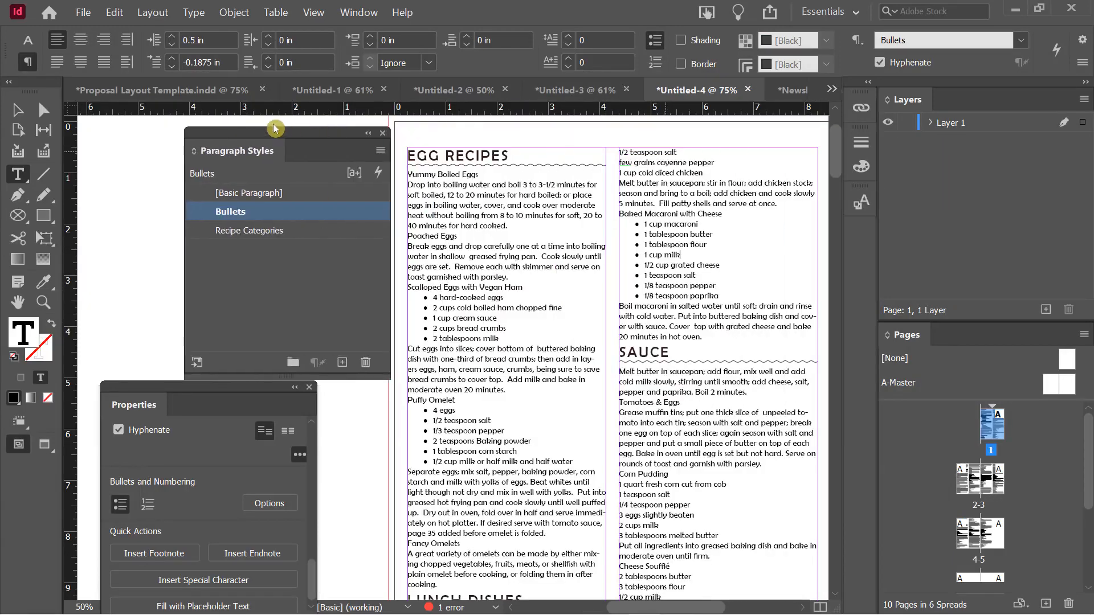
pyautogui.keyDown('shift'); pyautogui.click(261, 232); pyautogui.keyUp('shift')
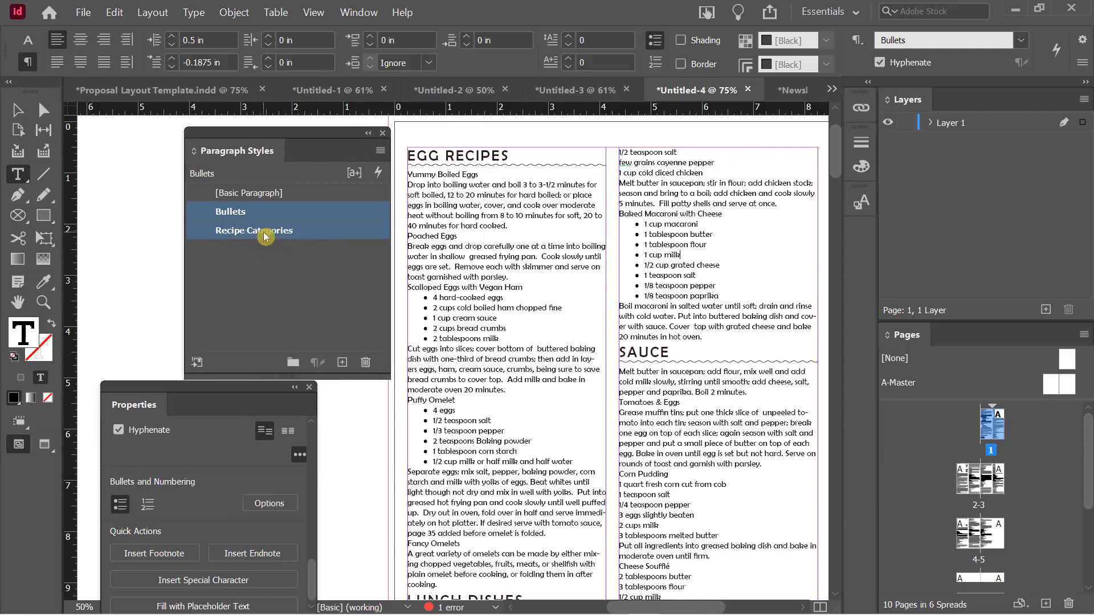
pyautogui.click(294, 362)
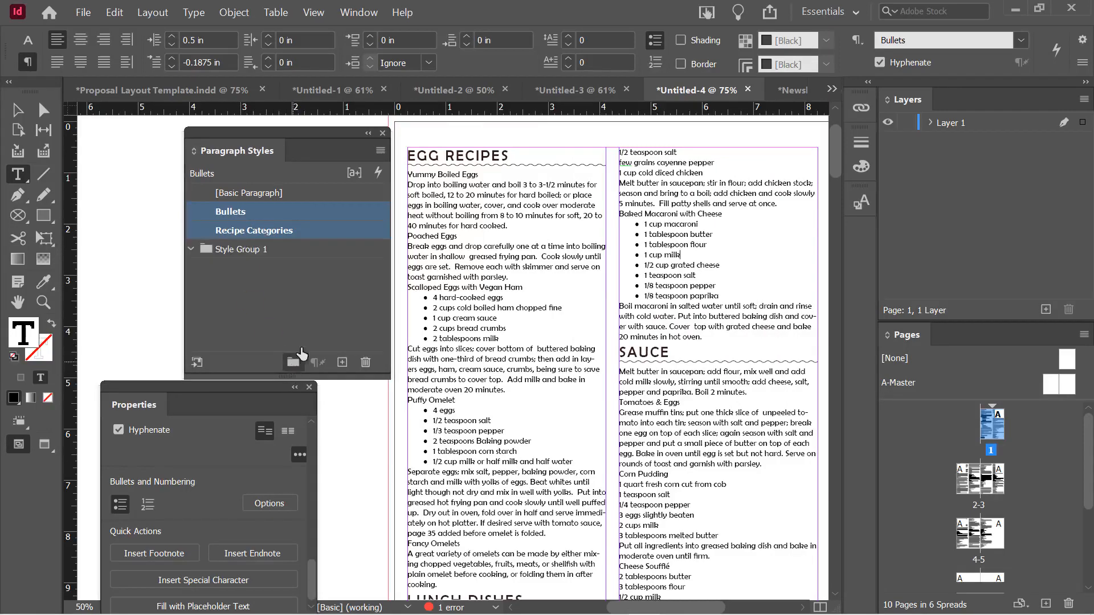
pyautogui.moveTo(245, 211); pyautogui.dragTo(257, 251)
pyautogui.click(245, 213)
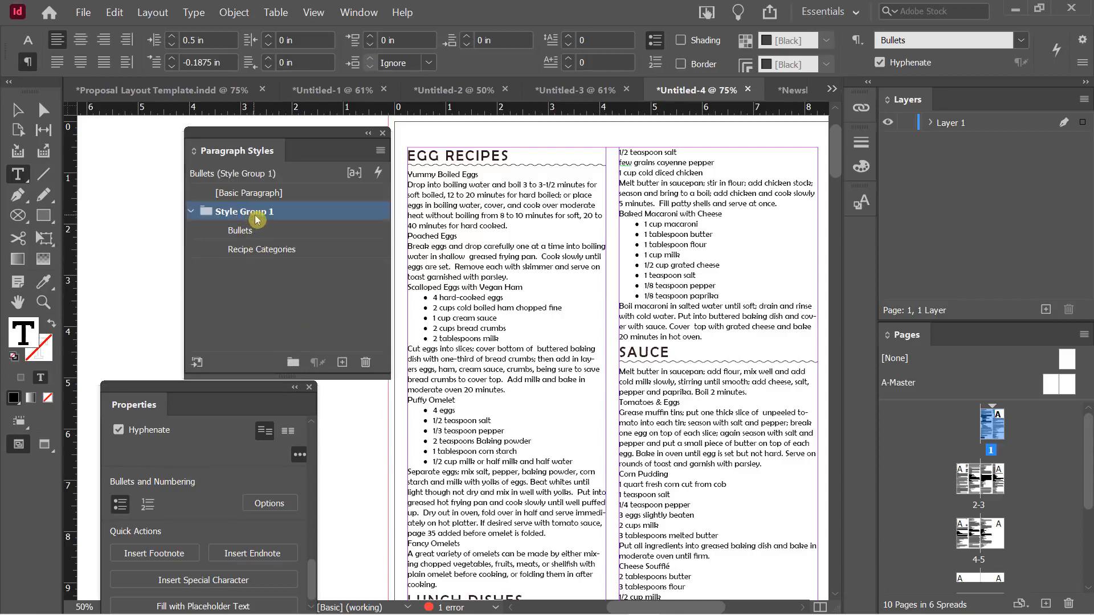
pyautogui.click(255, 218)
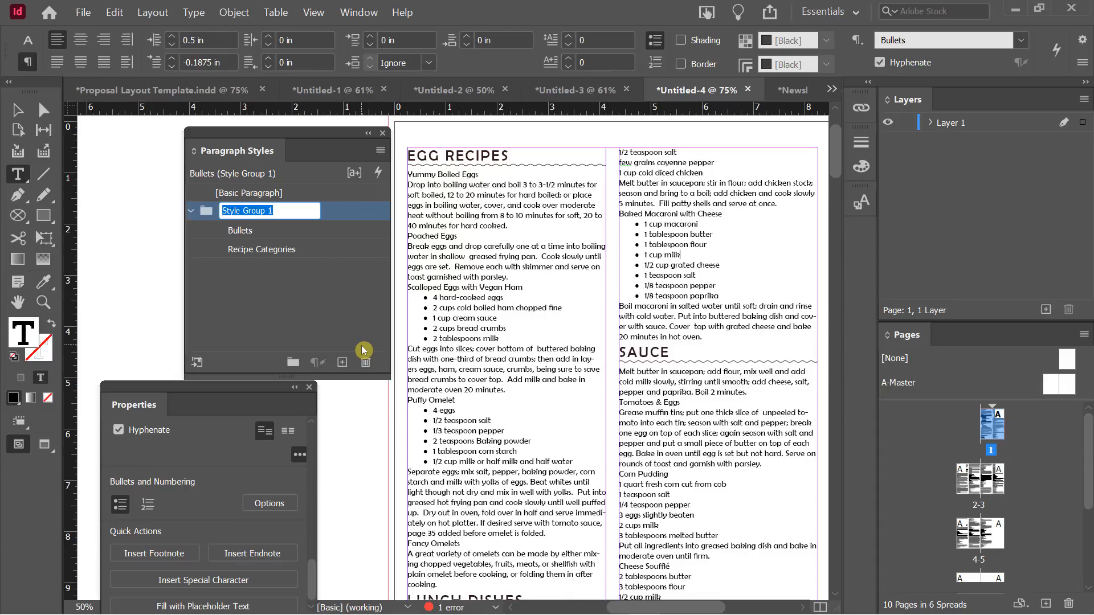
pyautogui.write('Basic')
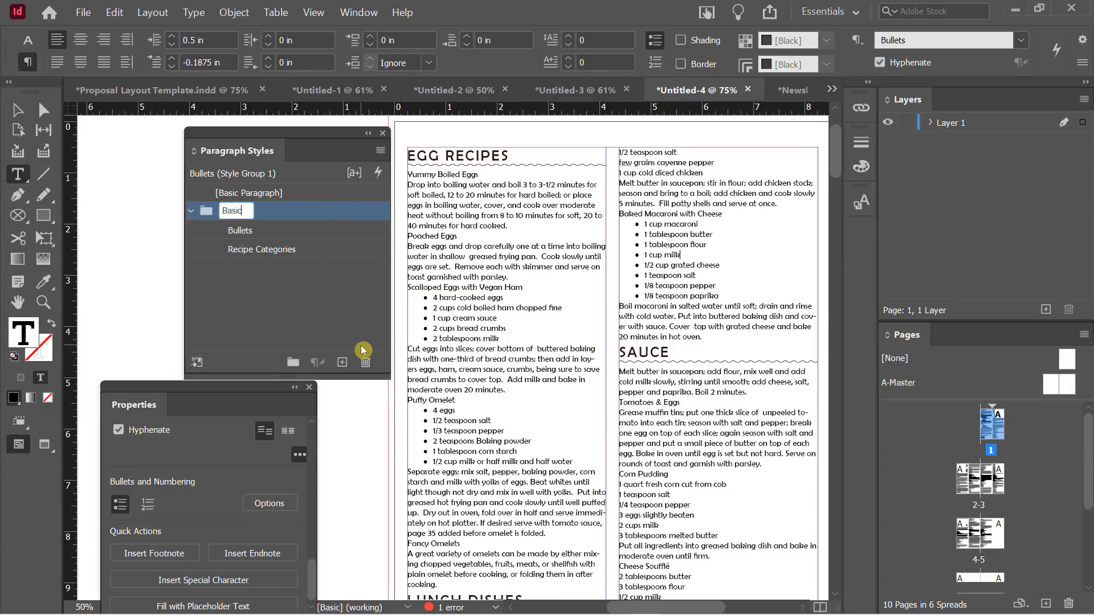
pyautogui.write(' Styles')
pyautogui.press('Return')
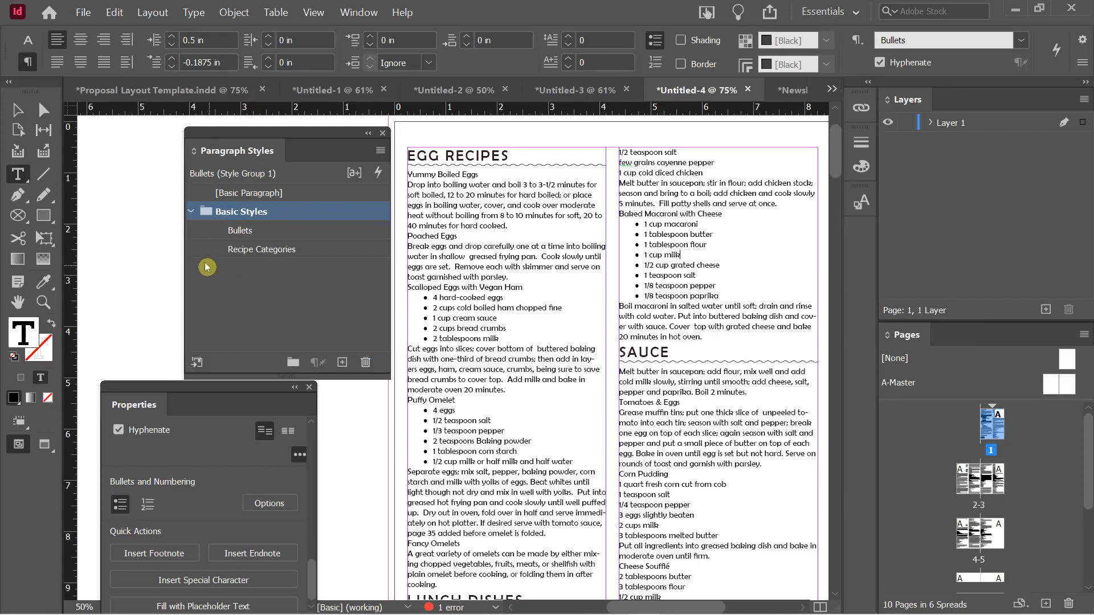
pyautogui.click(193, 211)
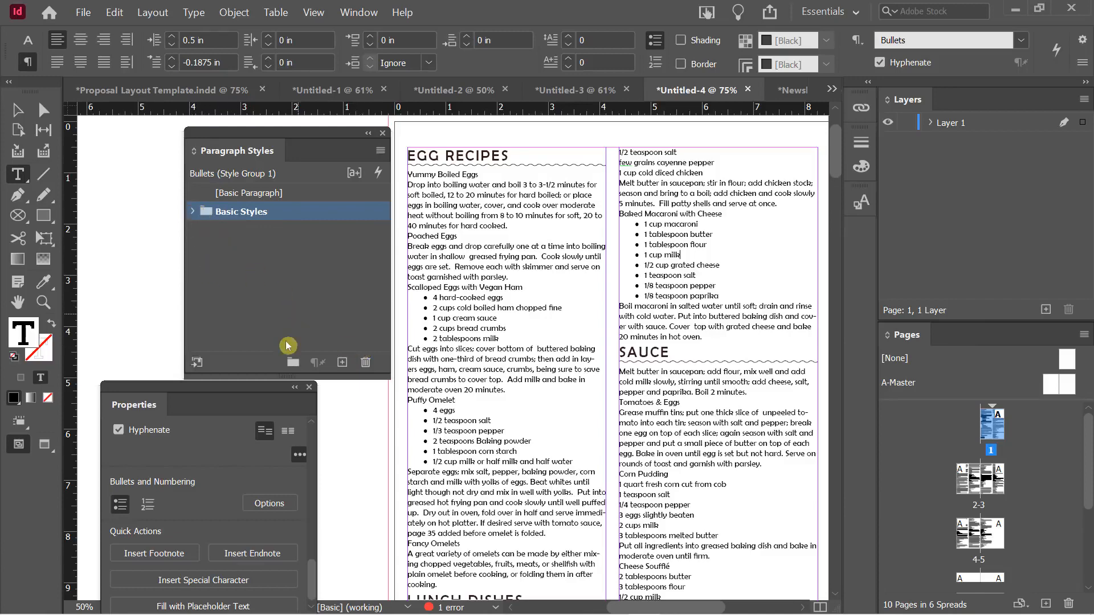
# Add two empty style groups, then switch to the Newsletter Template document
pyautogui.click(293, 362)
pyautogui.click(293, 362)
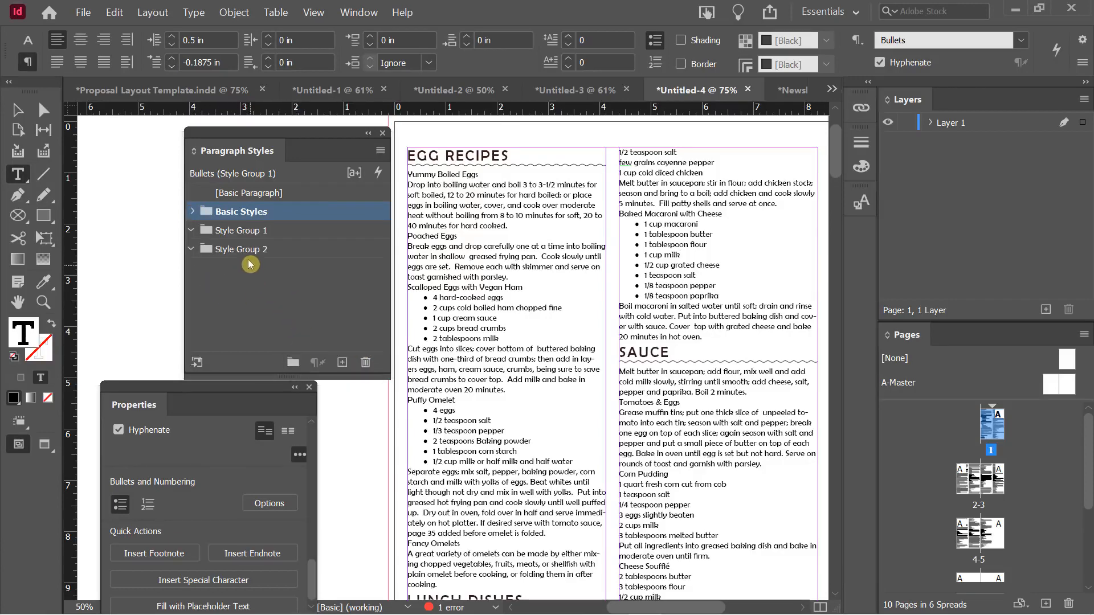
pyautogui.click(235, 235)
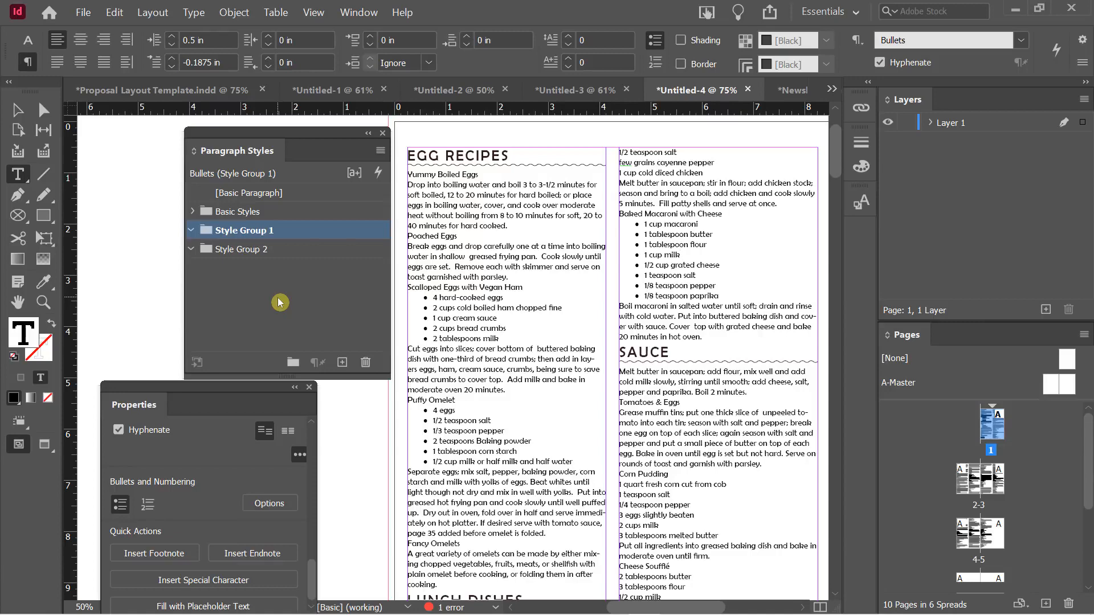
pyautogui.click(789, 90)
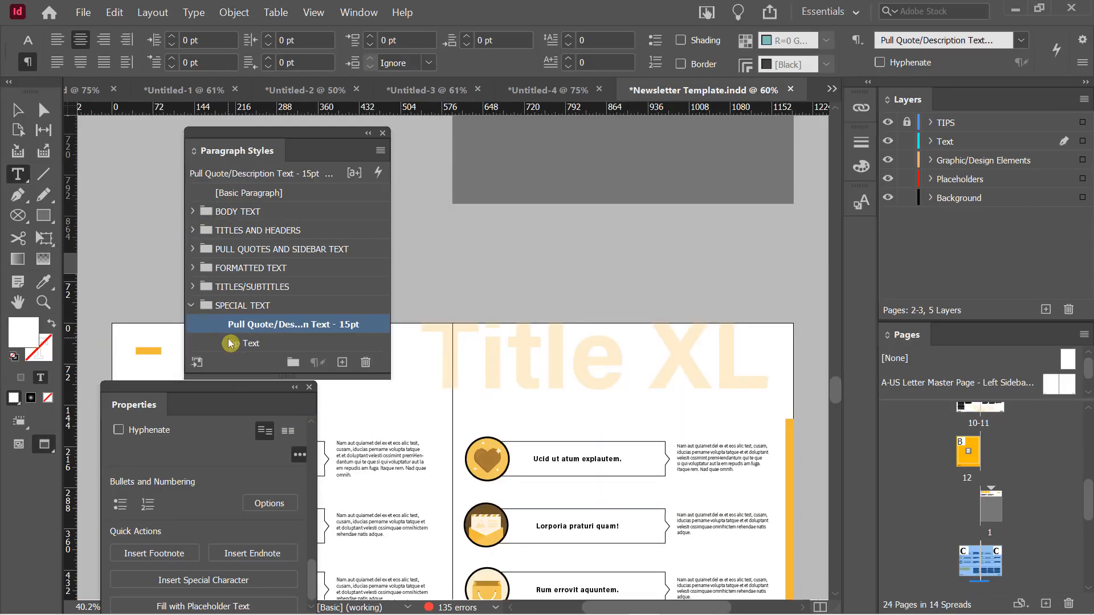
# Collapse the newsletter's SPECIAL TEXT paragraph style group and clear the style selection
pyautogui.click(197, 308)
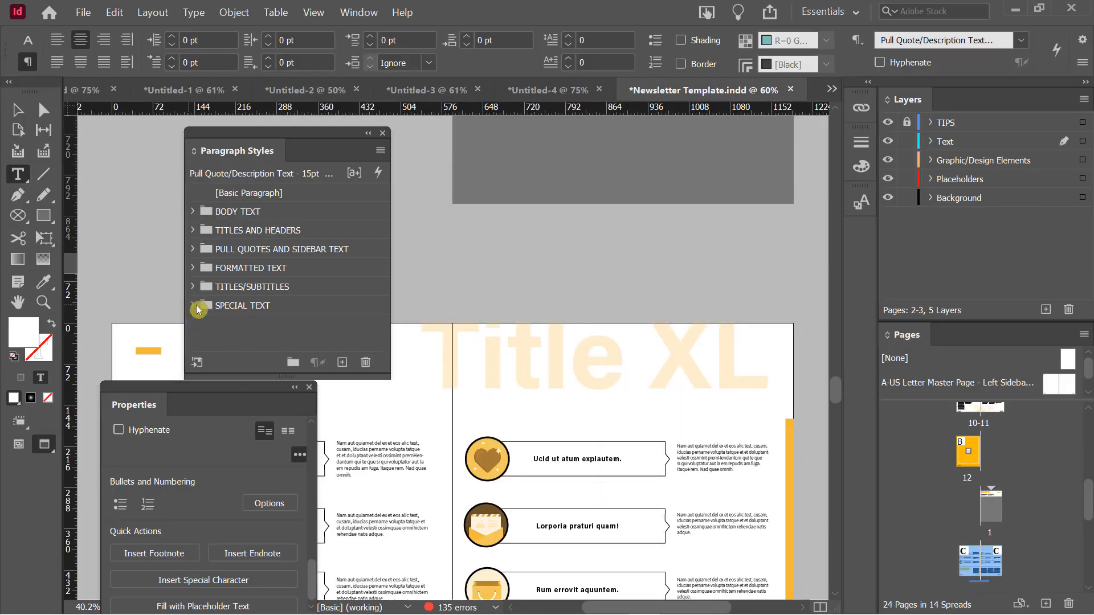
pyautogui.click(241, 332)
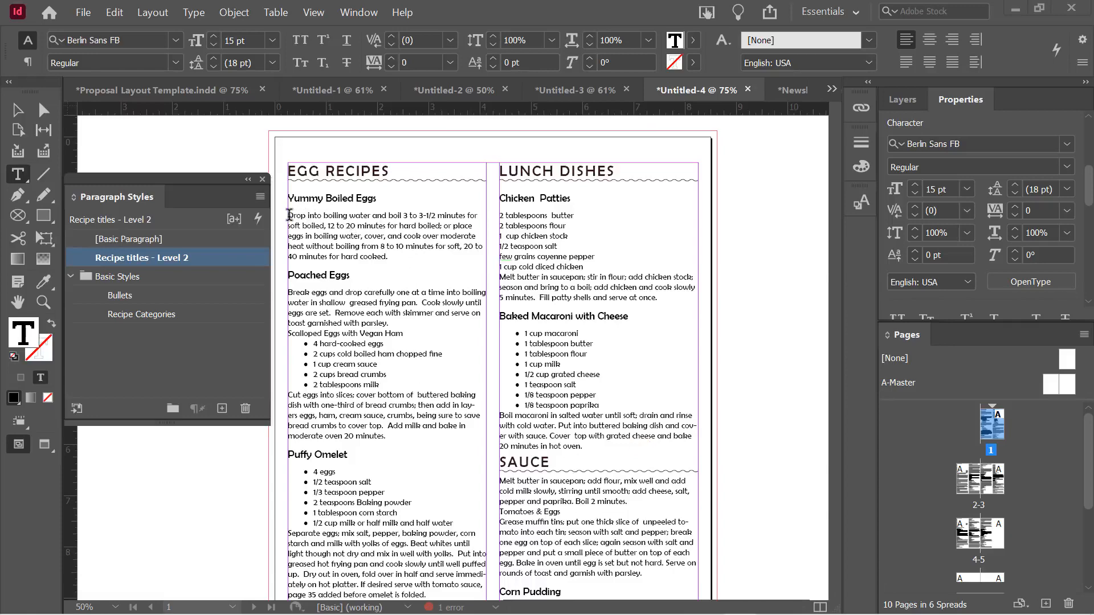
# Make the word eggs in the Yummy Boiled Eggs recipe Bold
pyautogui.moveTo(289, 215); pyautogui.dragTo(417, 251)
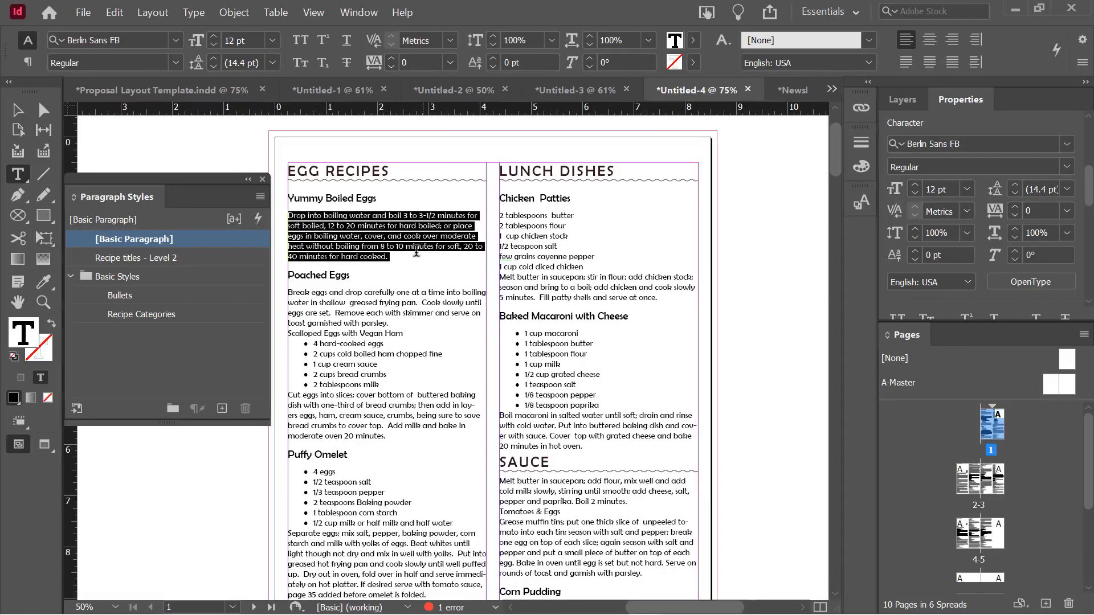
pyautogui.click(355, 231)
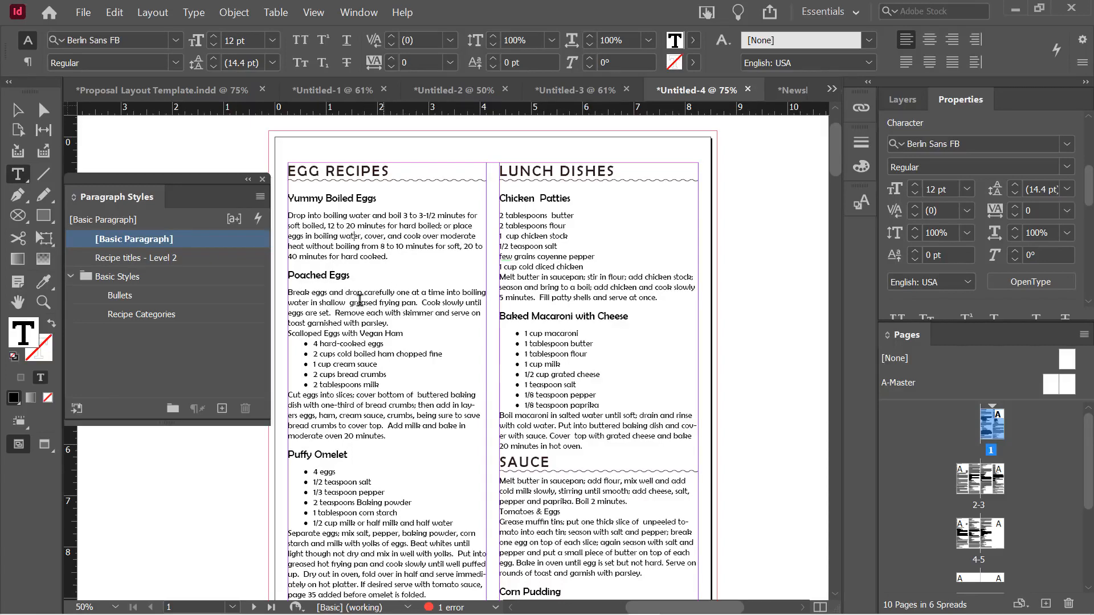
pyautogui.click(344, 313)
pyautogui.doubleClick(295, 236)
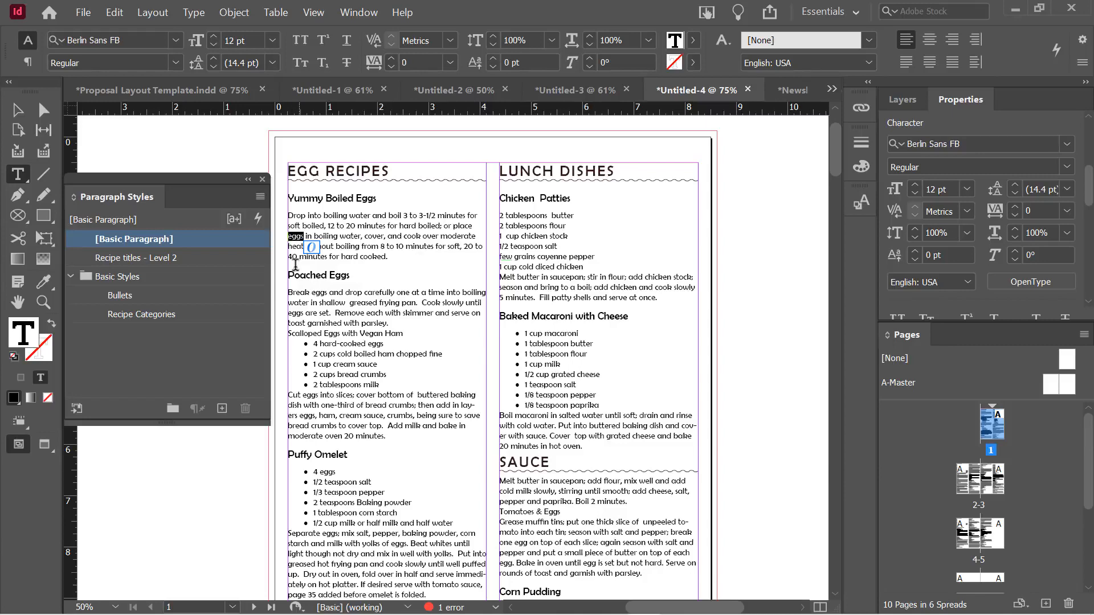
pyautogui.click(175, 62)
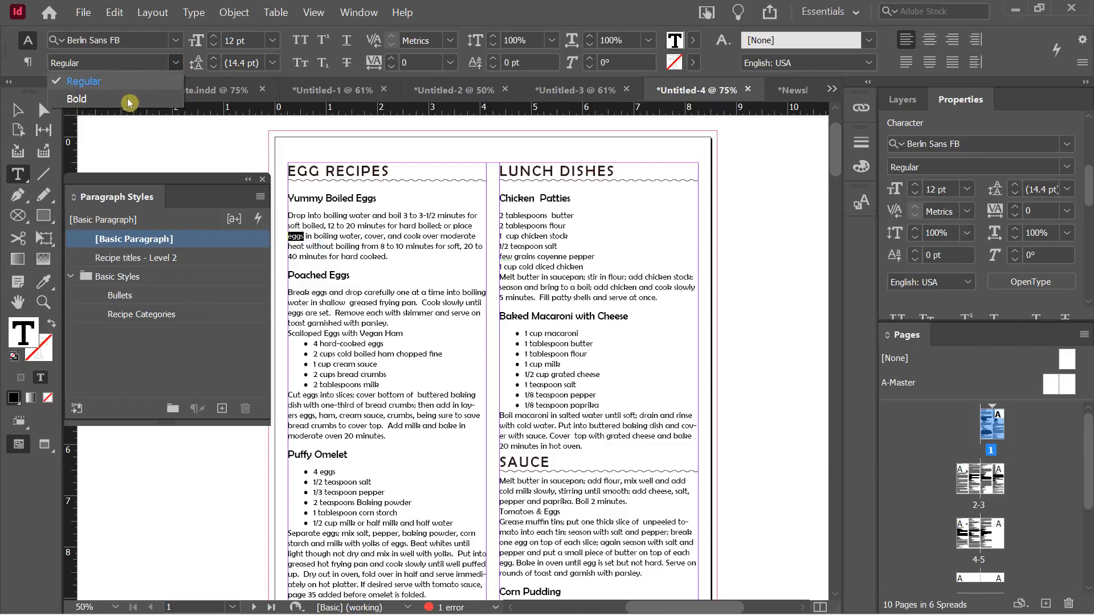
pyautogui.click(128, 100)
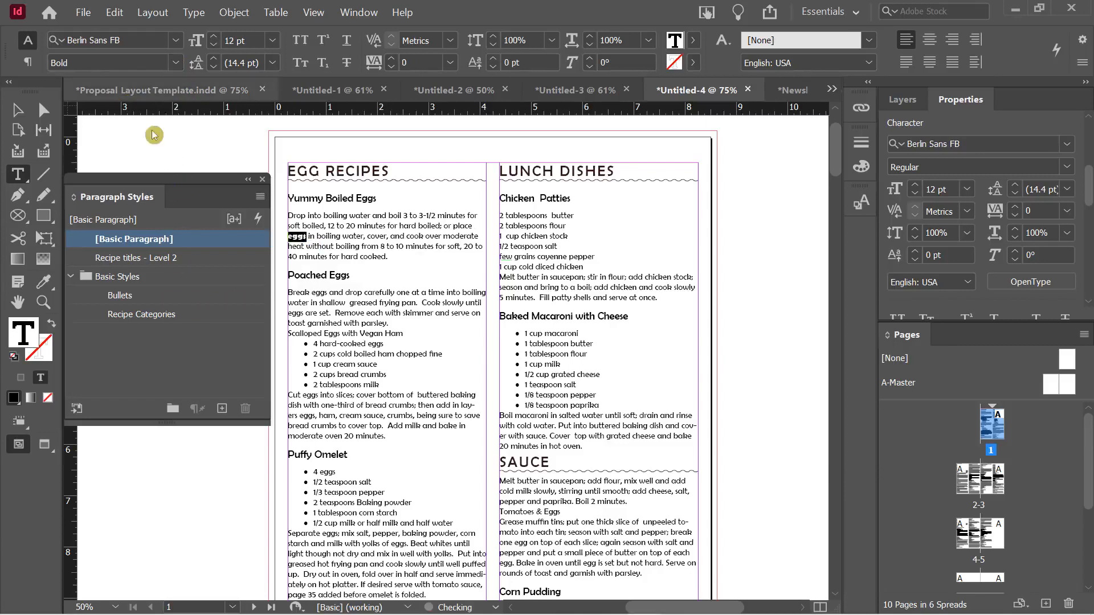
# Colour the selected word eggs dark red 800000 using the Color Picker
pyautogui.doubleClick(25, 338)
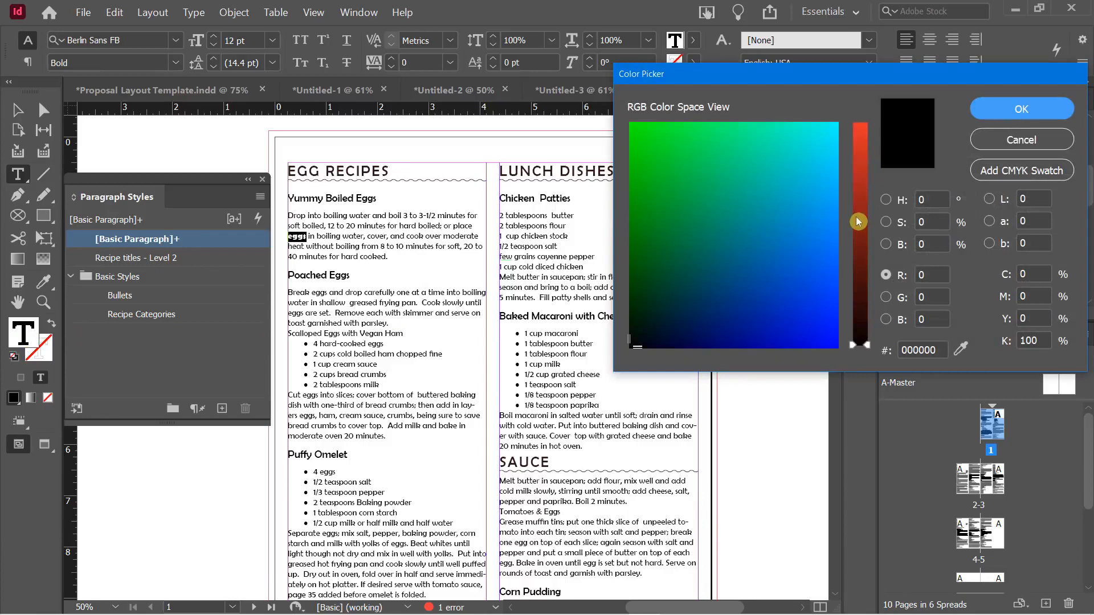
pyautogui.click(864, 234)
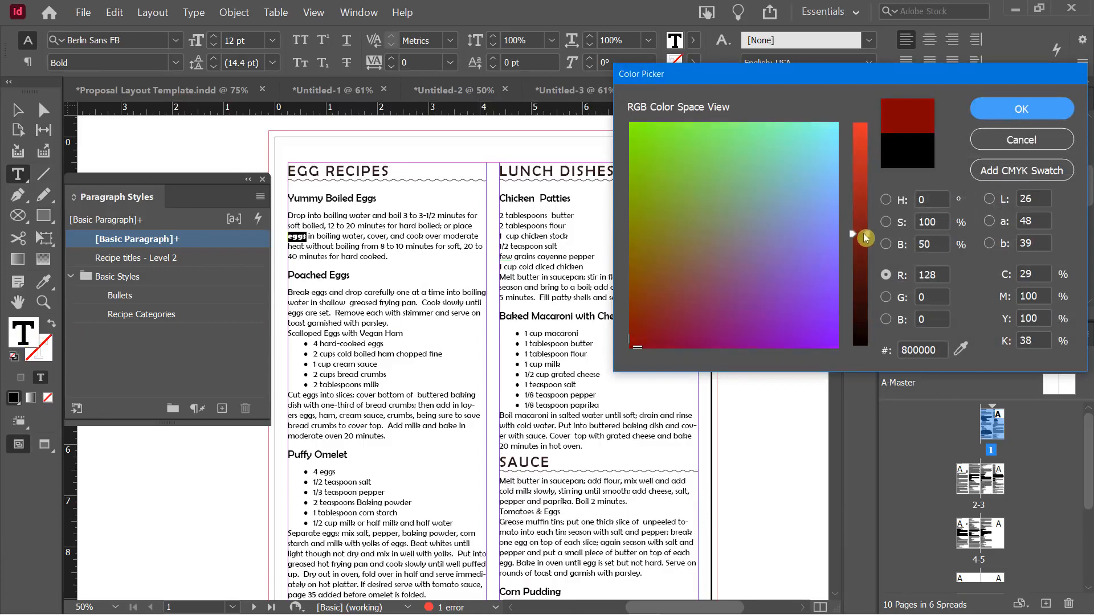
pyautogui.click(1005, 111)
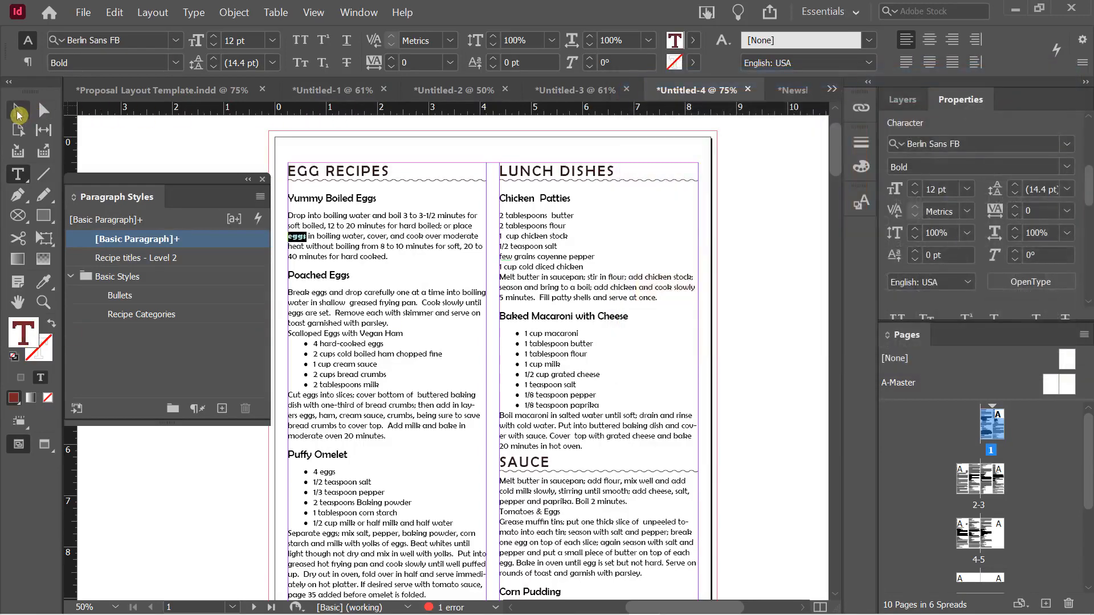
# Reselect the word eggs and dock the Paragraph Styles panel on the right side
pyautogui.click(18, 113)
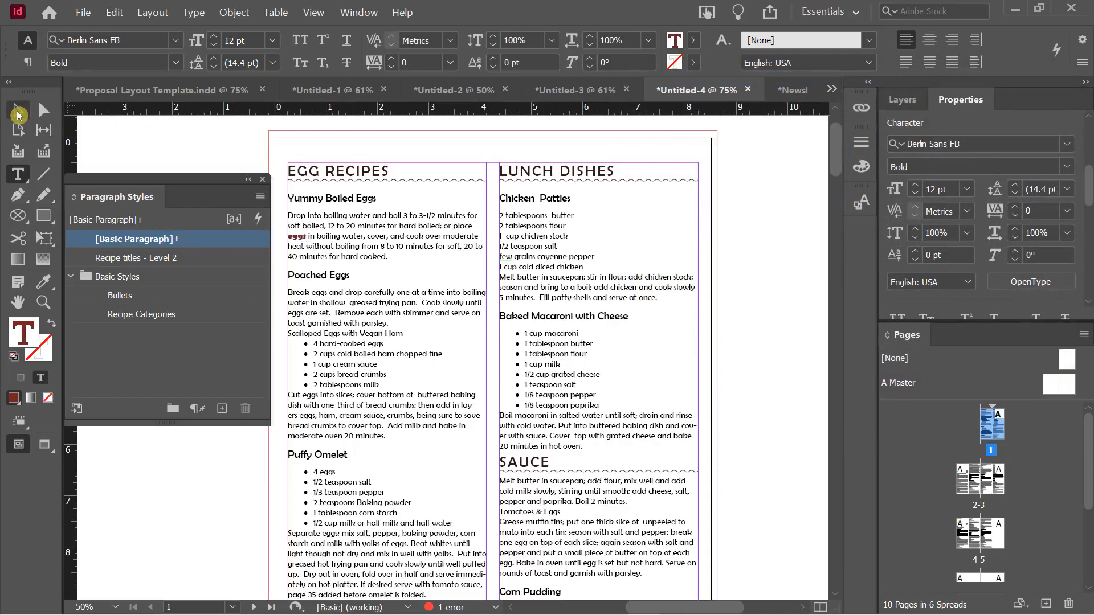
pyautogui.doubleClick(297, 239)
pyautogui.doubleClick(297, 238)
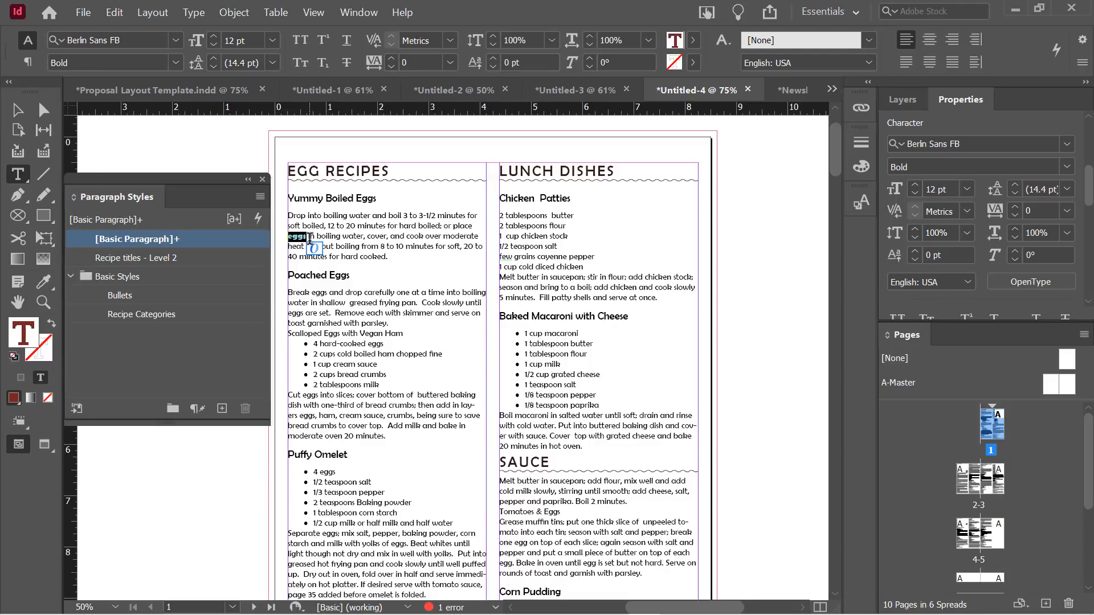
pyautogui.moveTo(196, 183); pyautogui.dragTo(860, 242)
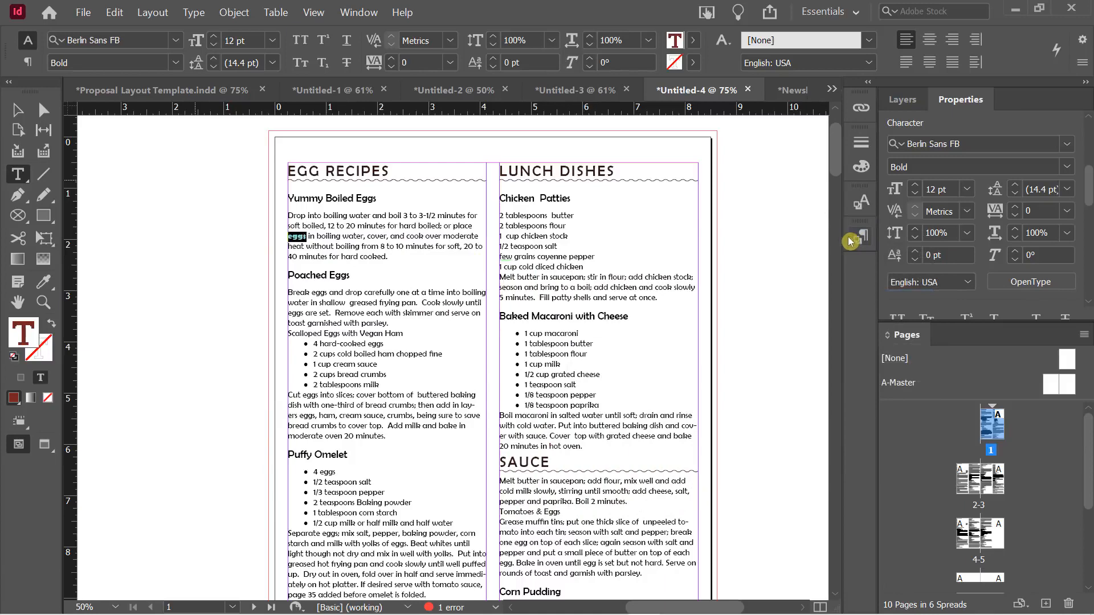
# Show the Character Styles panel and create a character style named eggs from the selection
pyautogui.click(364, 12)
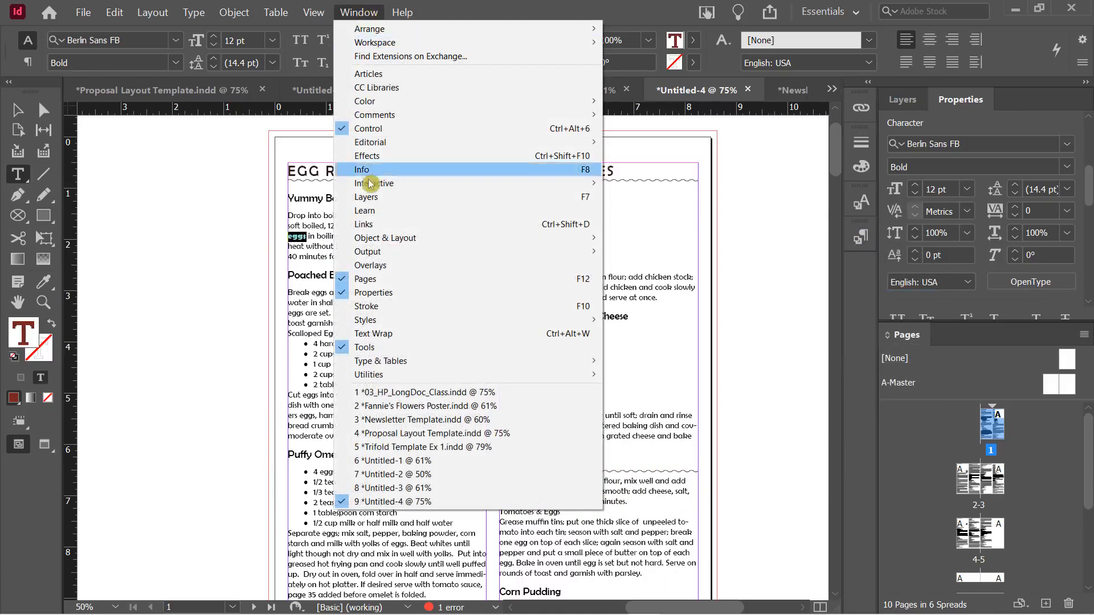
pyautogui.moveTo(387, 322)
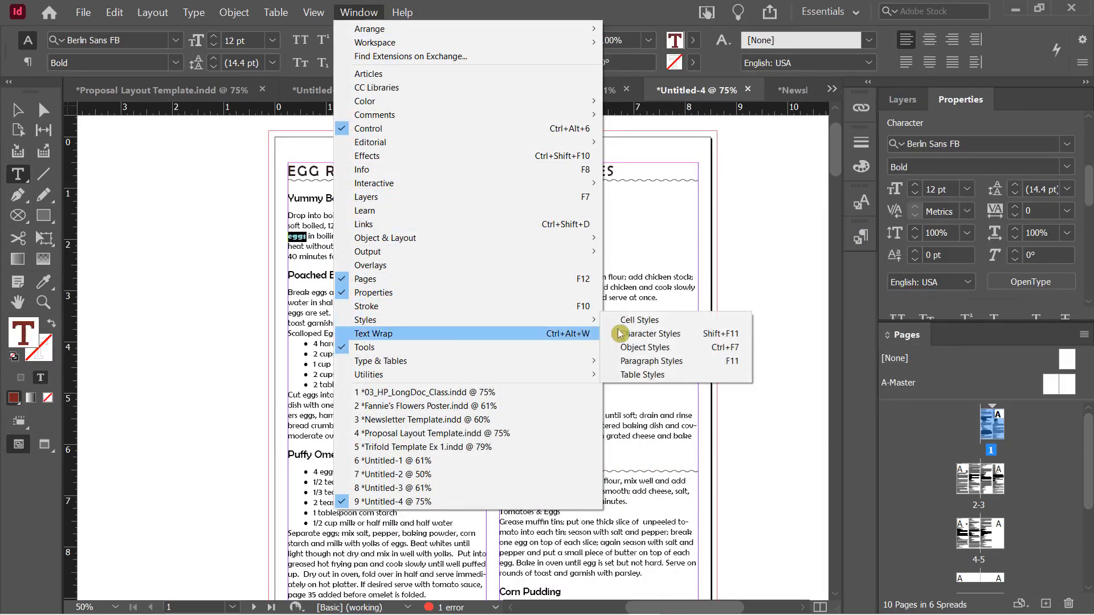
pyautogui.click(654, 340)
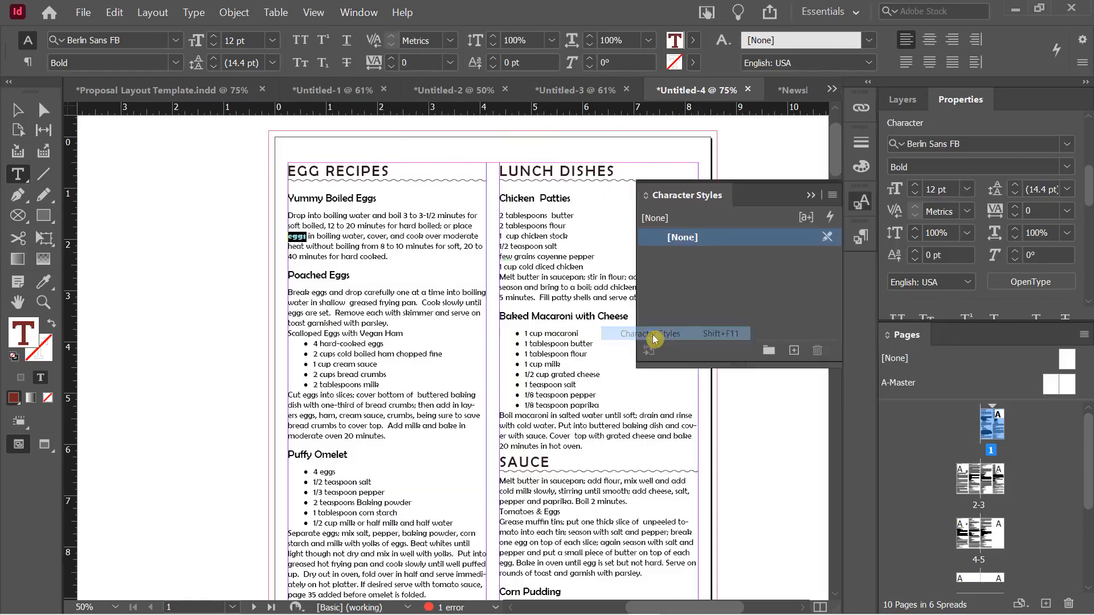
pyautogui.moveTo(646, 184); pyautogui.dragTo(137, 167)
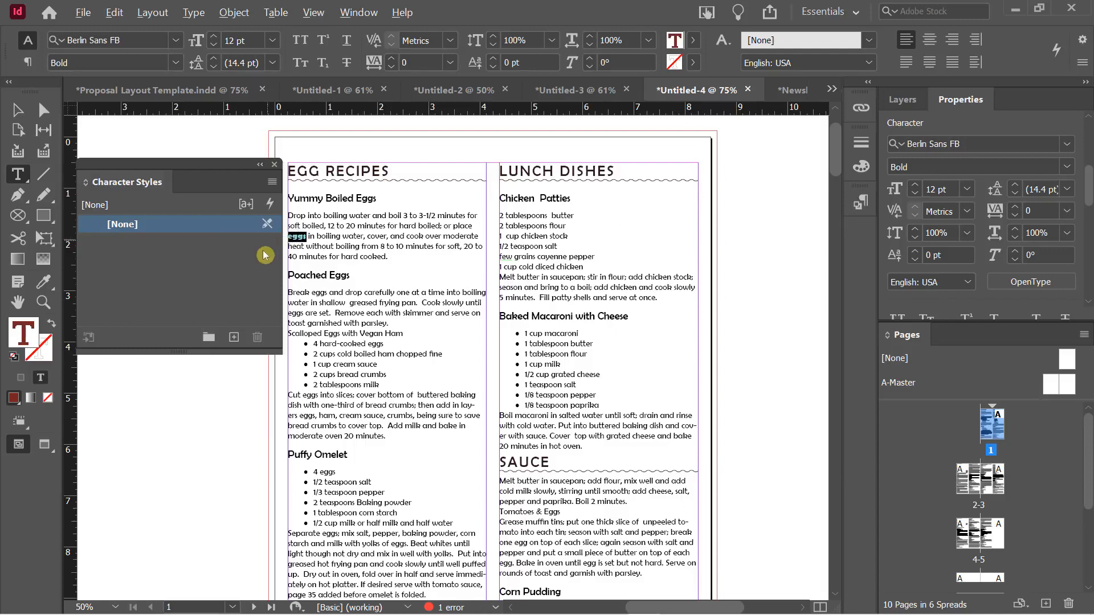
pyautogui.keyDown('alt'); pyautogui.click(233, 337); pyautogui.keyUp('alt')
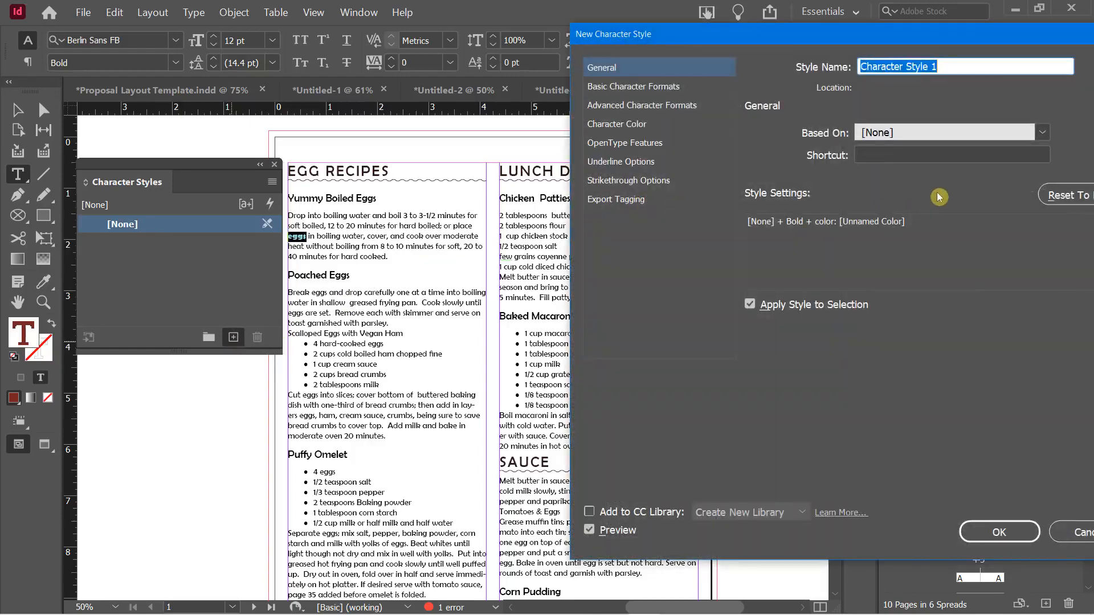
pyautogui.write('eggs')
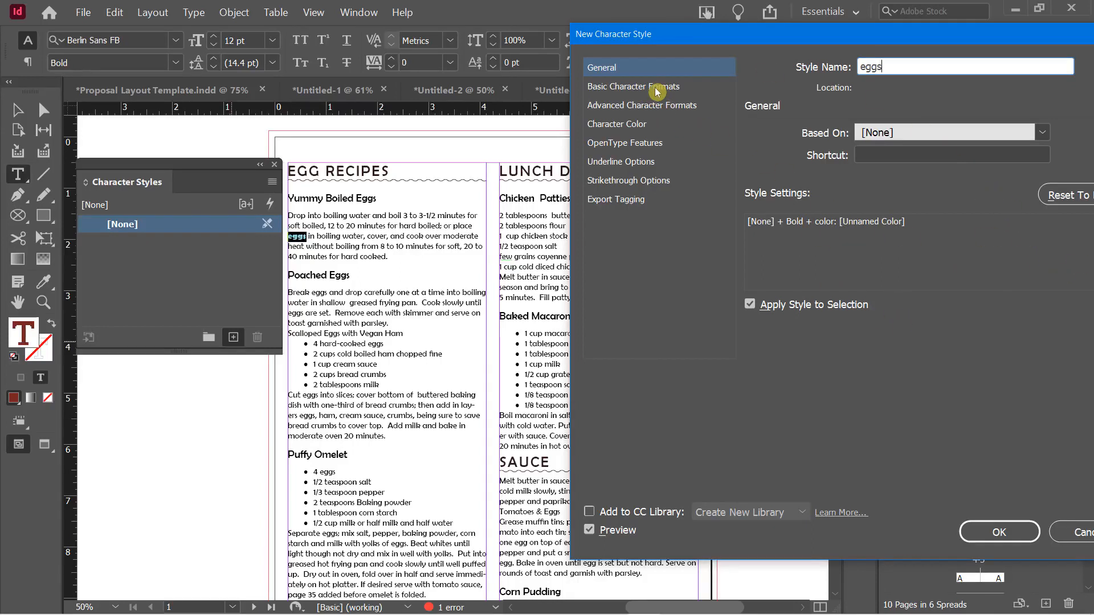
pyautogui.click(991, 533)
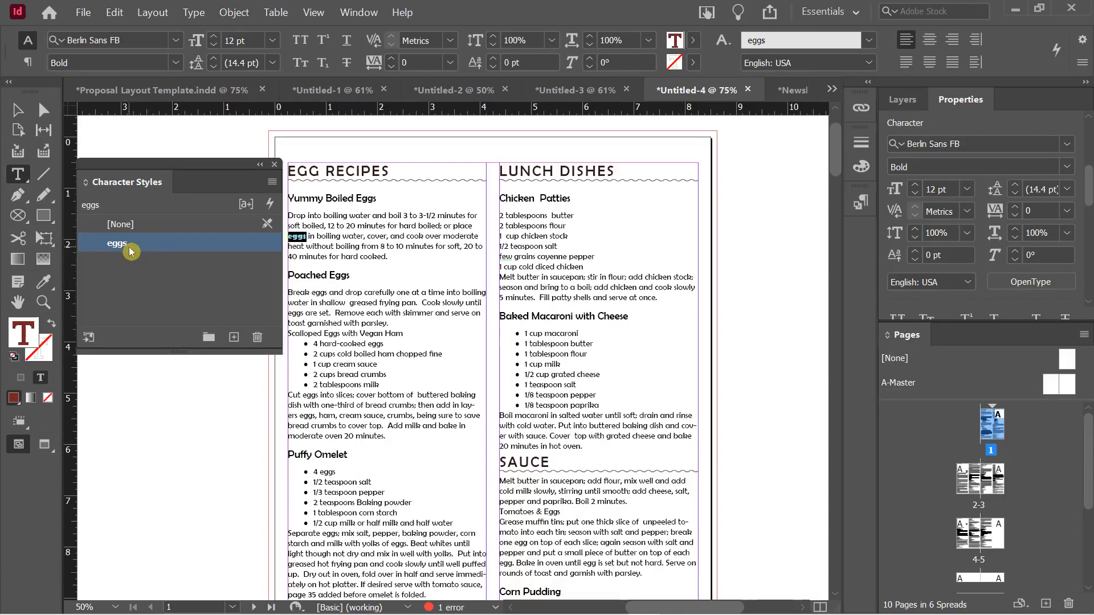
# Test the eggs style on the word hard, then undo it
pyautogui.doubleClick(349, 256)
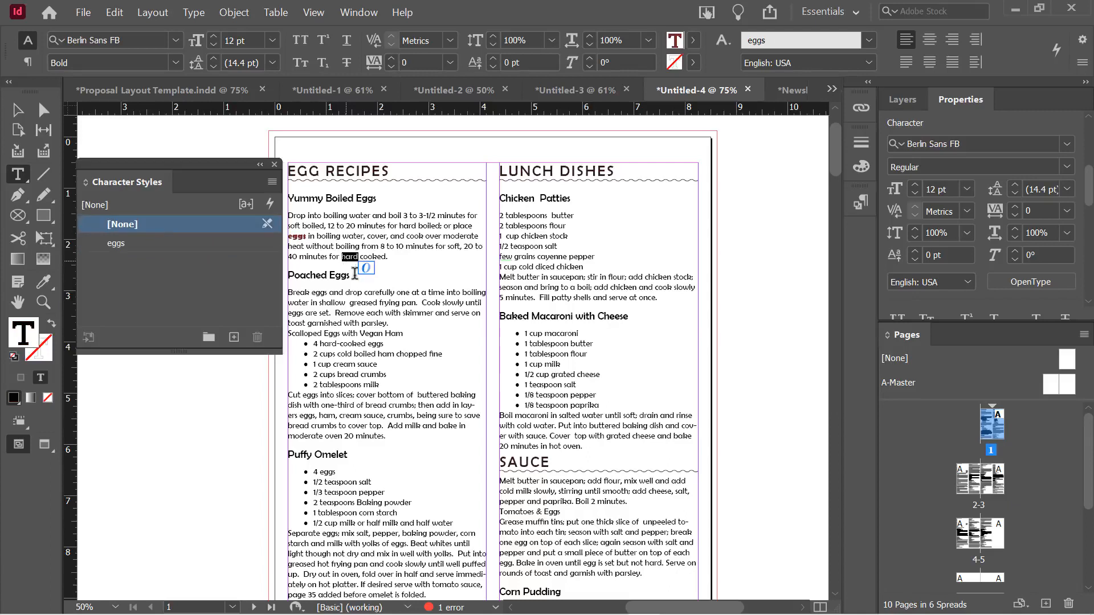
pyautogui.click(174, 244)
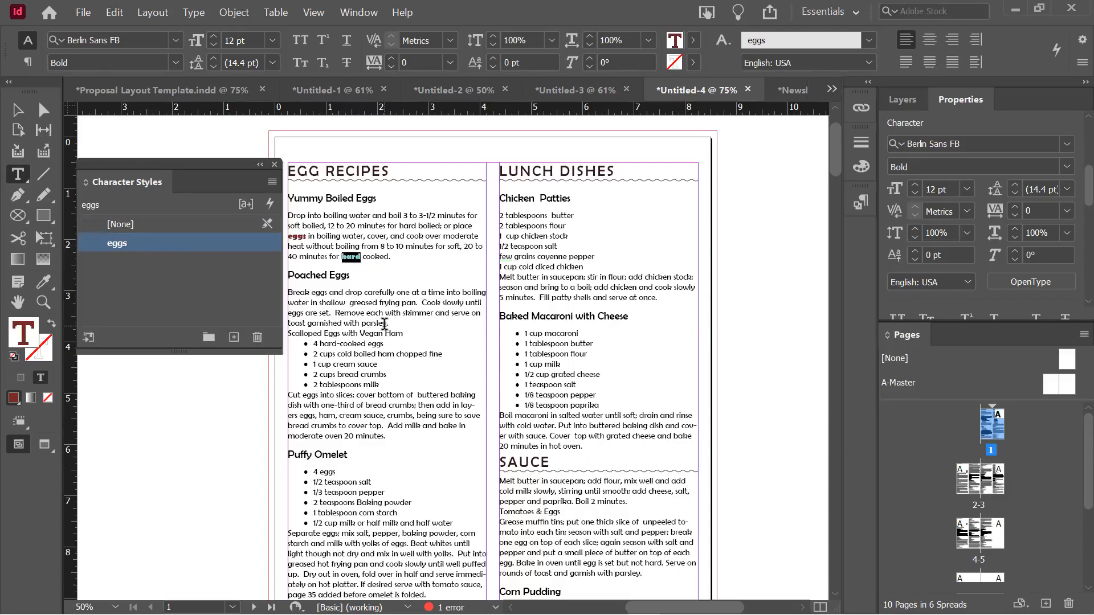
pyautogui.hotkey('ctrl', 'z')
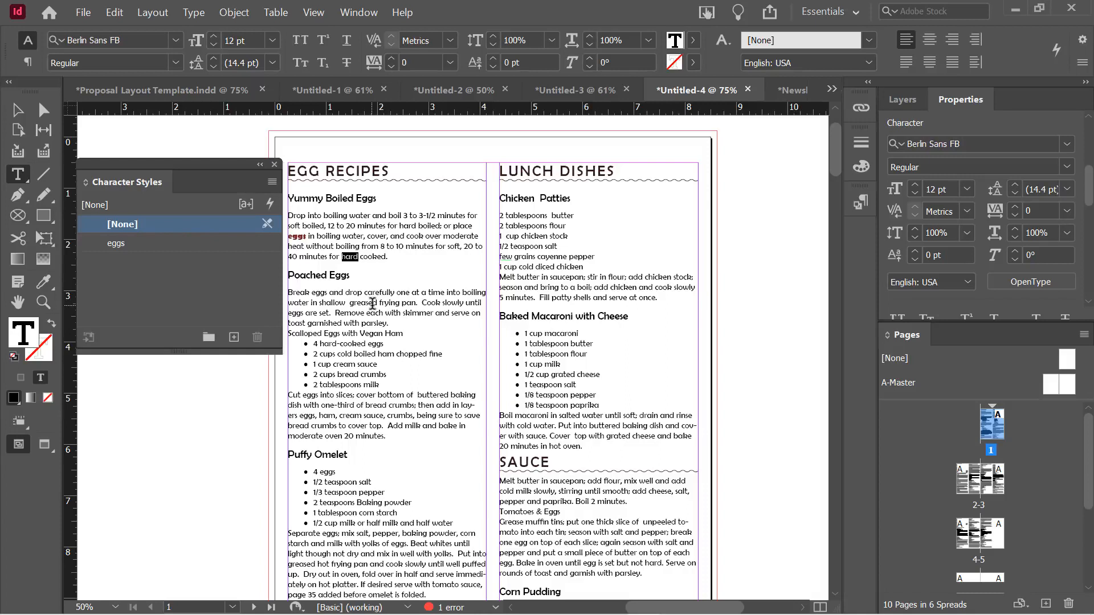
# Deselect the word hard and bring up the Edit menu
pyautogui.click(384, 256)
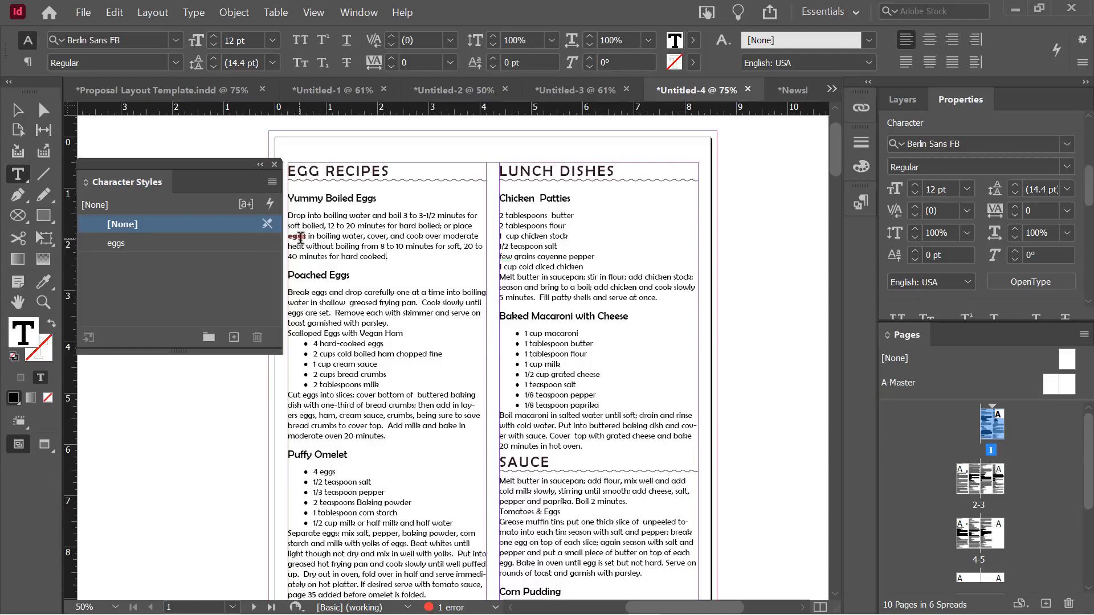
pyautogui.click(236, 282)
pyautogui.click(114, 13)
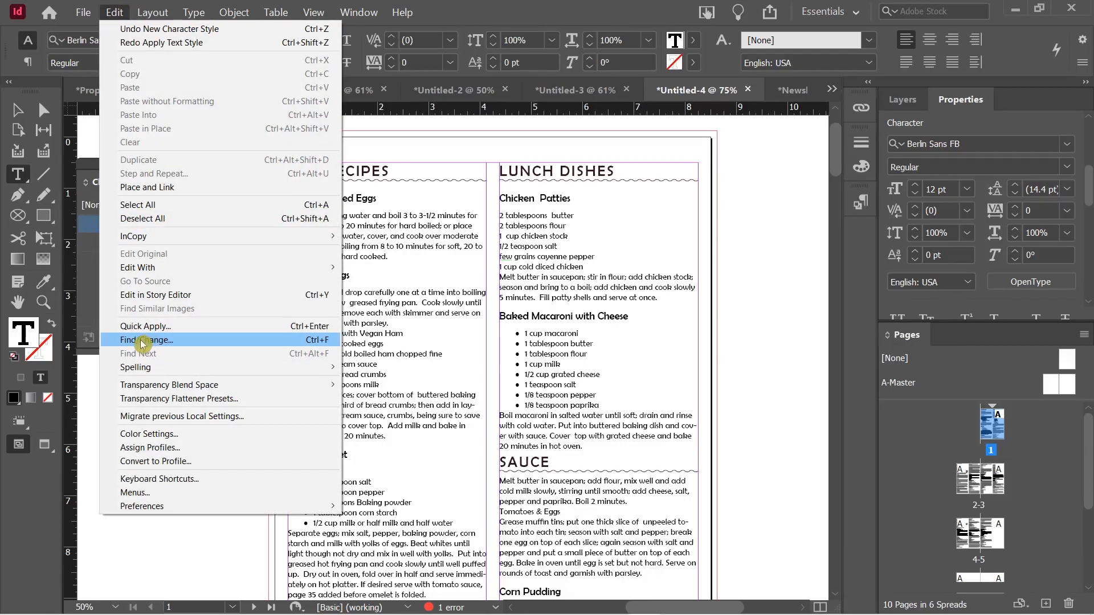
# Set Find/Change to search case-sensitively for eggs with an empty Change to field
pyautogui.click(300, 341)
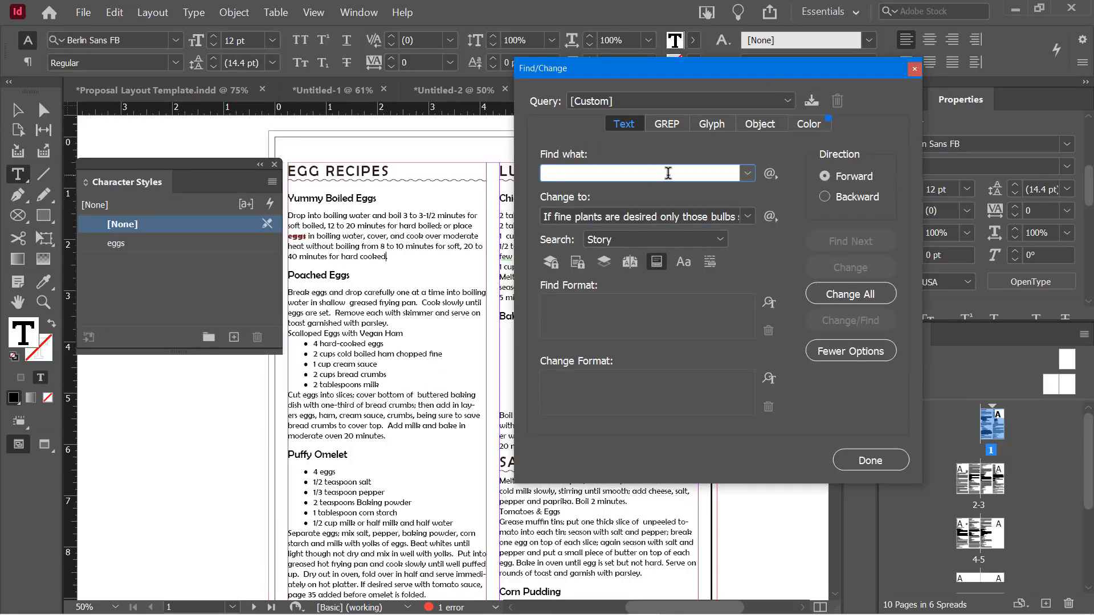
pyautogui.write('eggs')
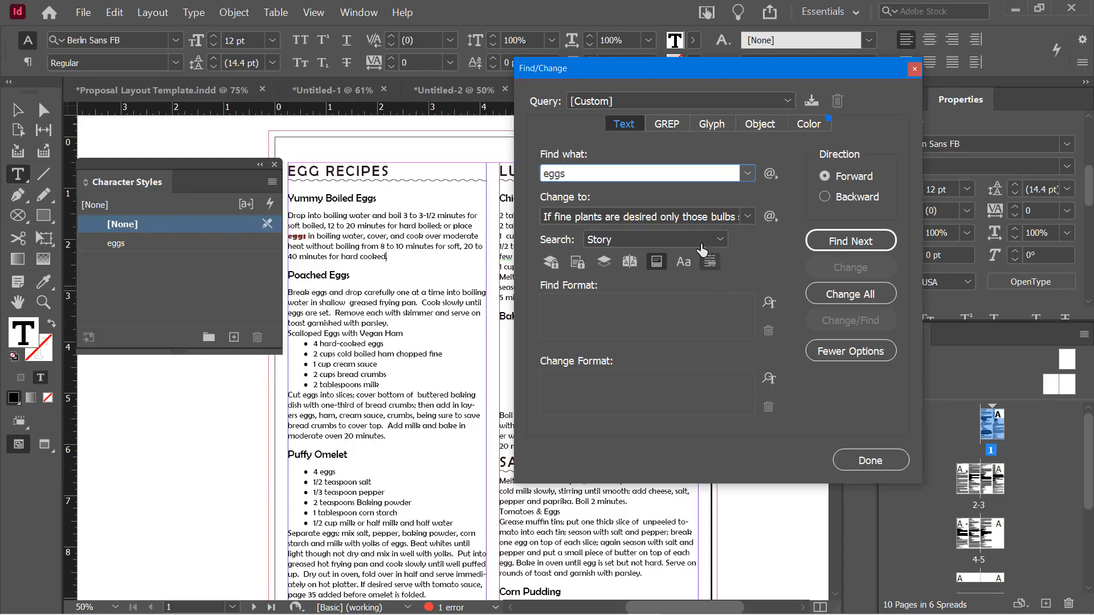
pyautogui.click(578, 222)
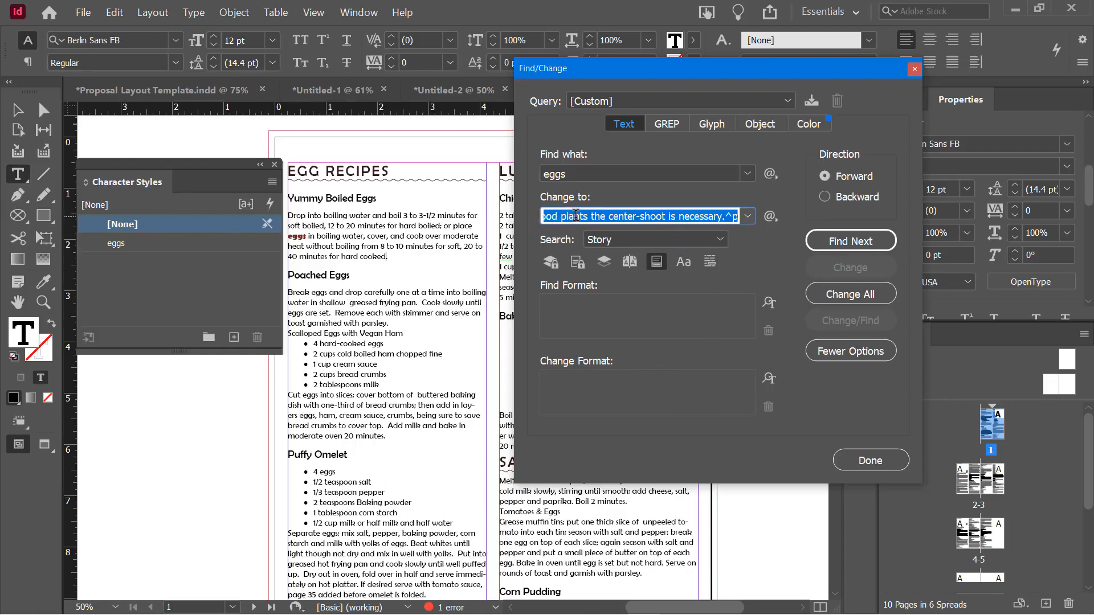
pyautogui.press('BackSpace')
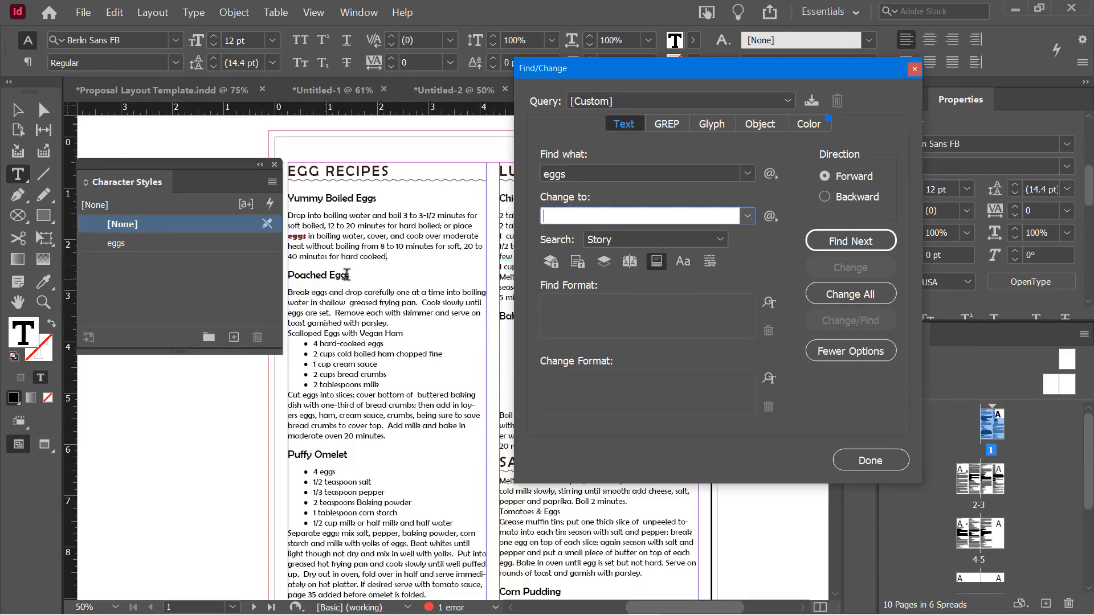
pyautogui.click(683, 263)
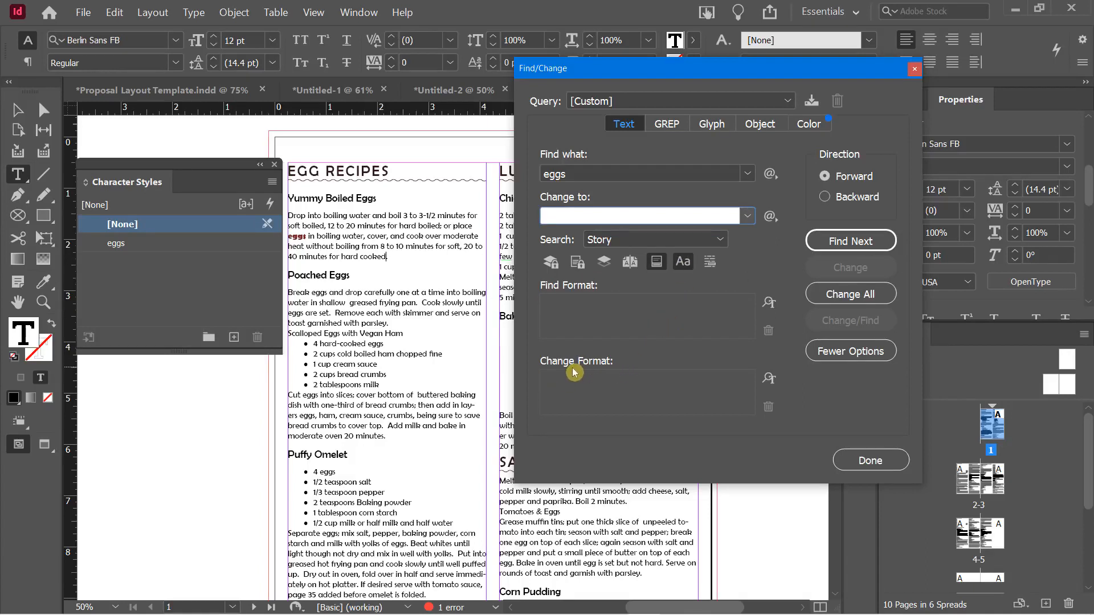
# Set the Change Format character style to eggs
pyautogui.click(769, 381)
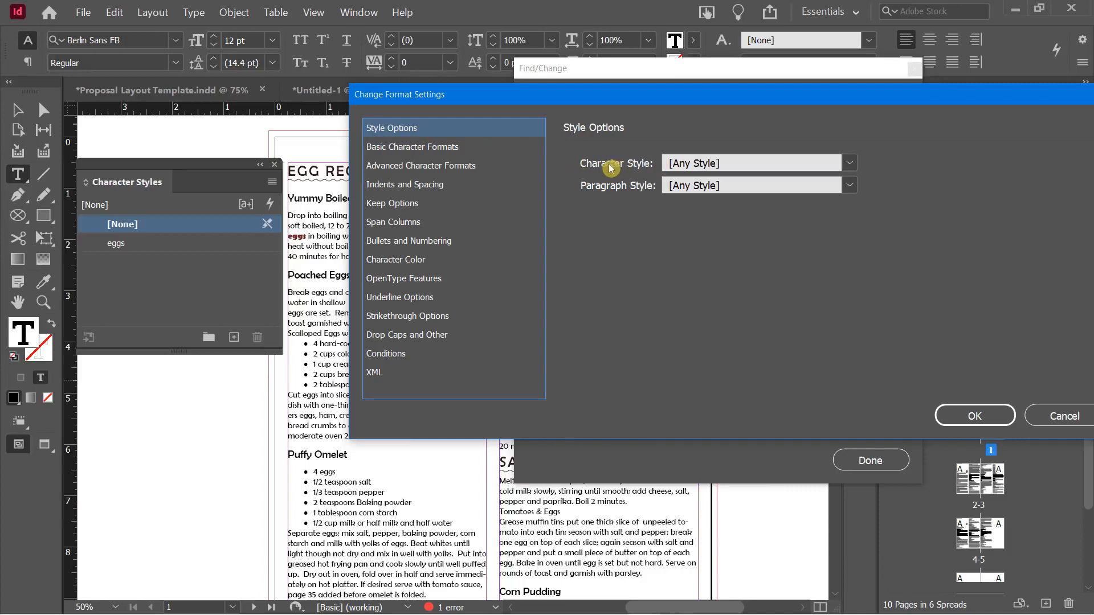
pyautogui.click(682, 170)
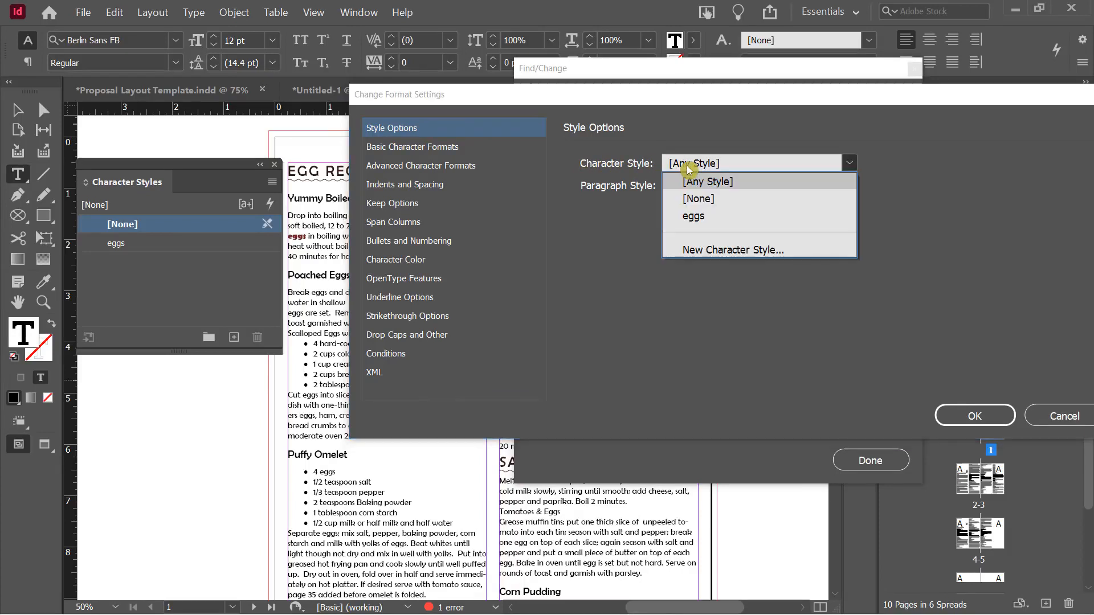
pyautogui.click(704, 221)
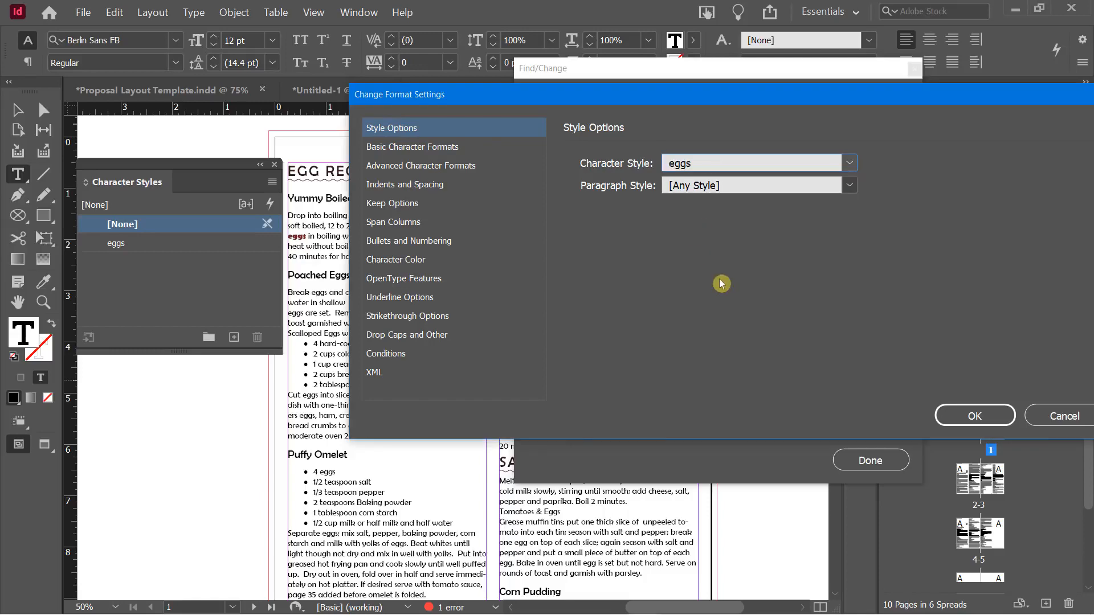
pyautogui.click(941, 415)
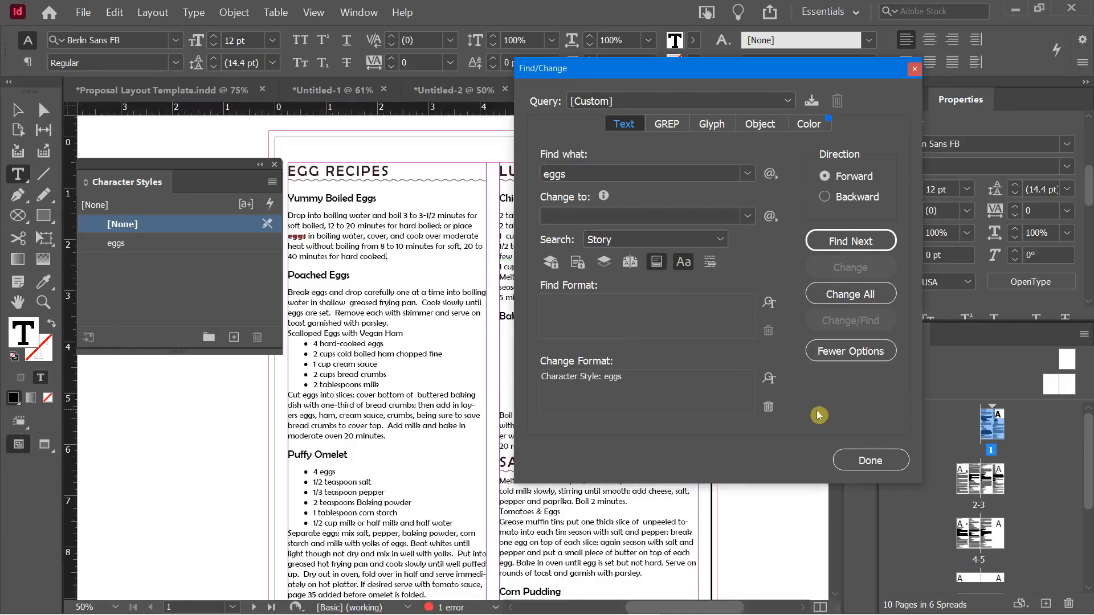
# Change all 19 eggs occurrences, close Find/Change and scroll the story to check the result
pyautogui.click(826, 294)
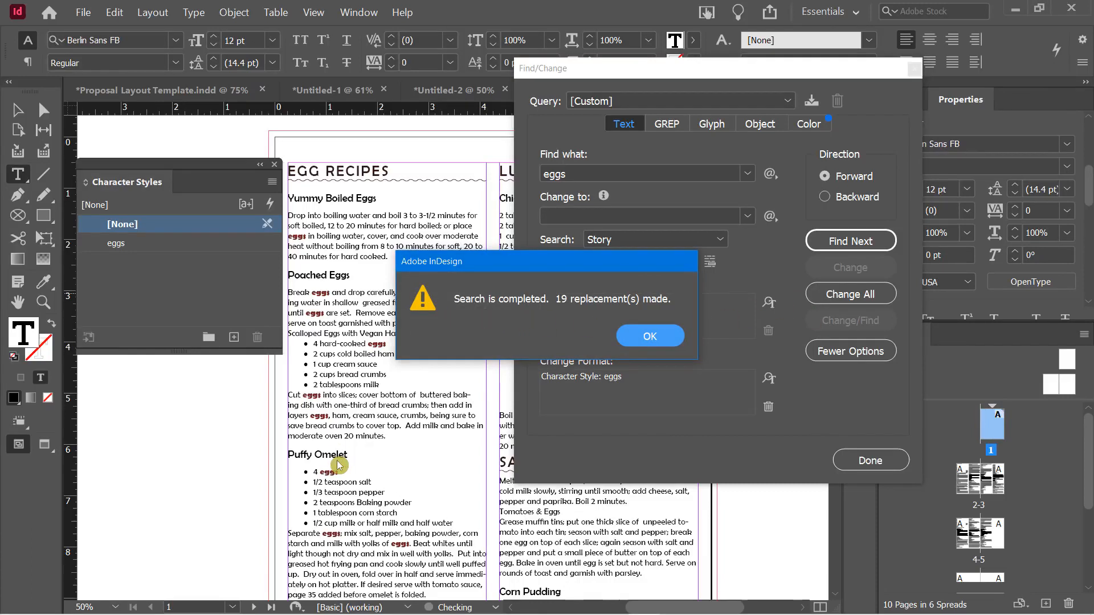
pyautogui.click(640, 336)
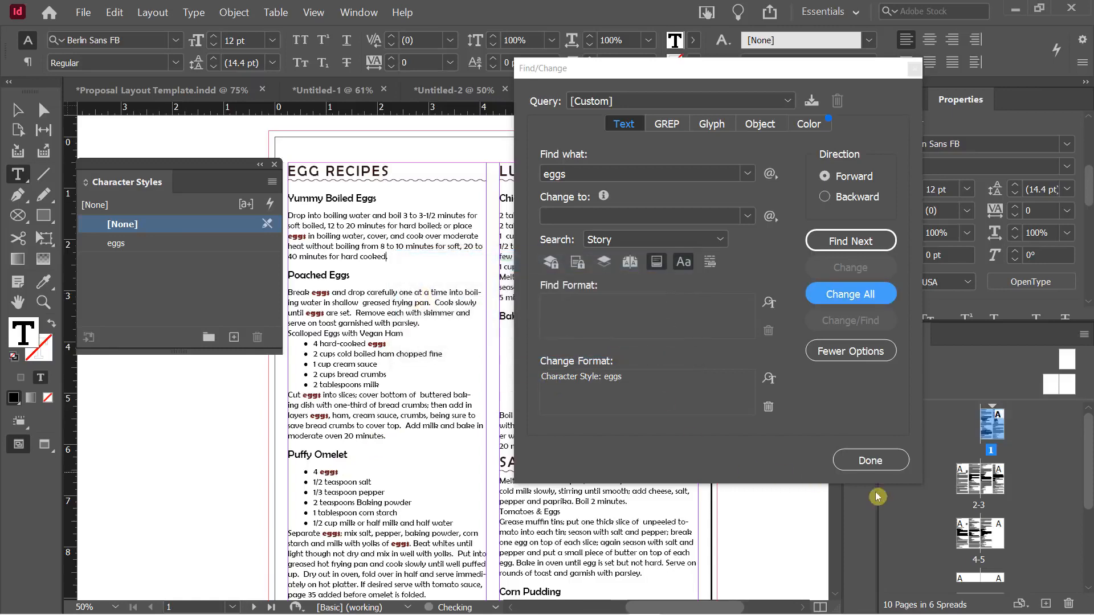
pyautogui.click(870, 460)
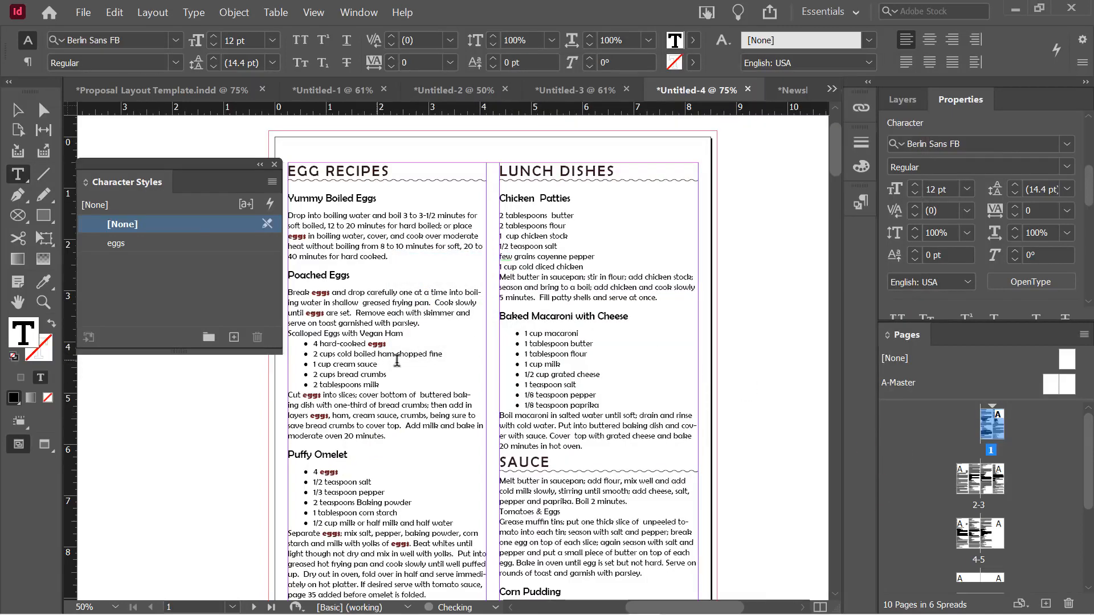
pyautogui.scroll(-4, 419, 361)
pyautogui.scroll(-10, 420, 361)
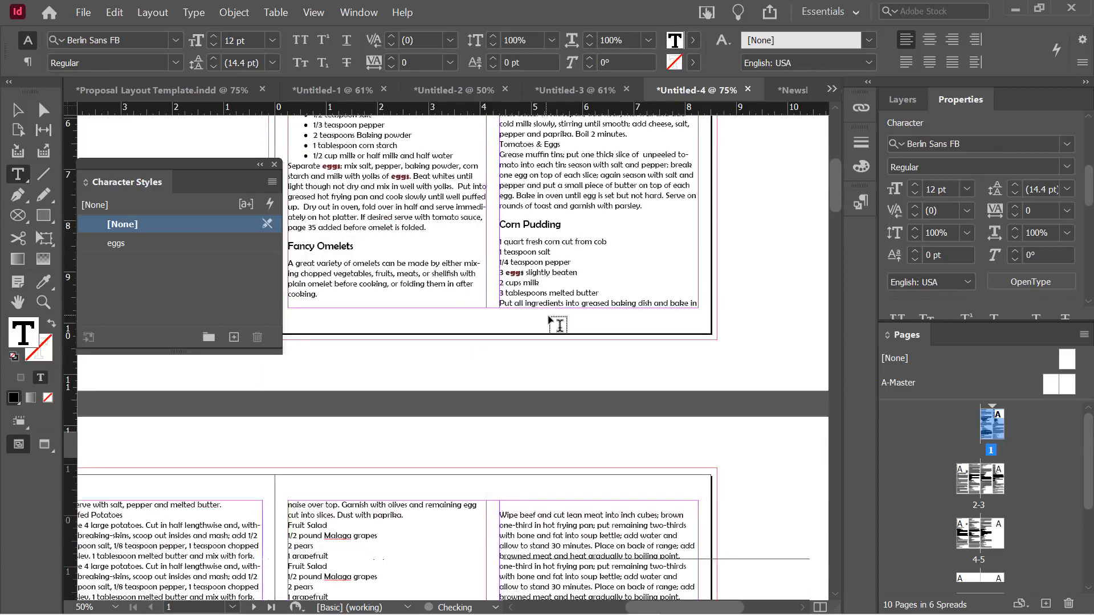
pyautogui.scroll(-10, 558, 325)
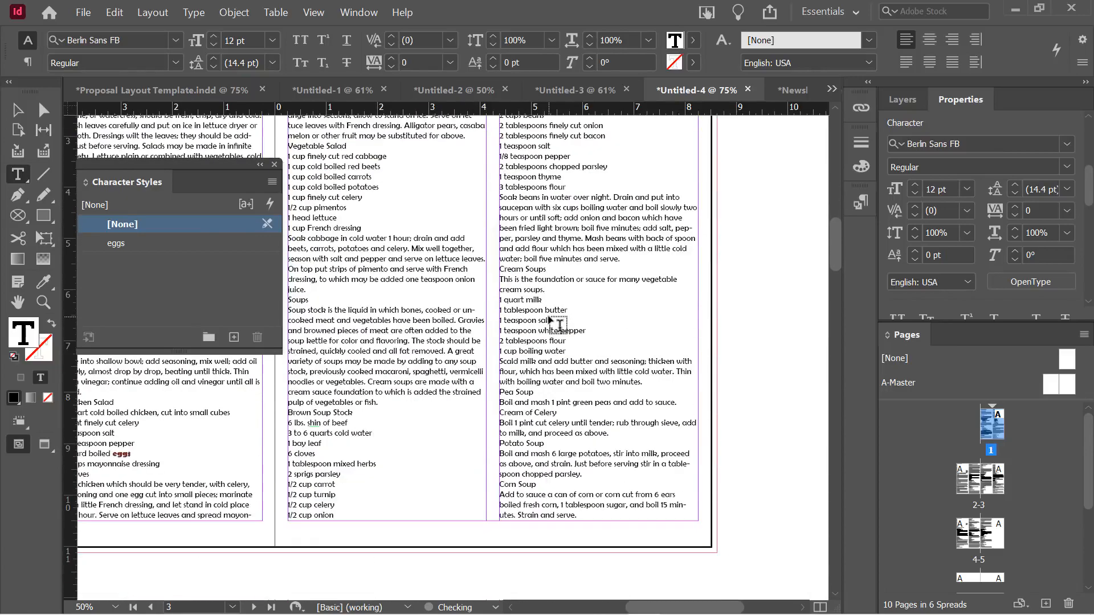
pyautogui.scroll(-3, 559, 325)
pyautogui.scroll(15, 559, 325)
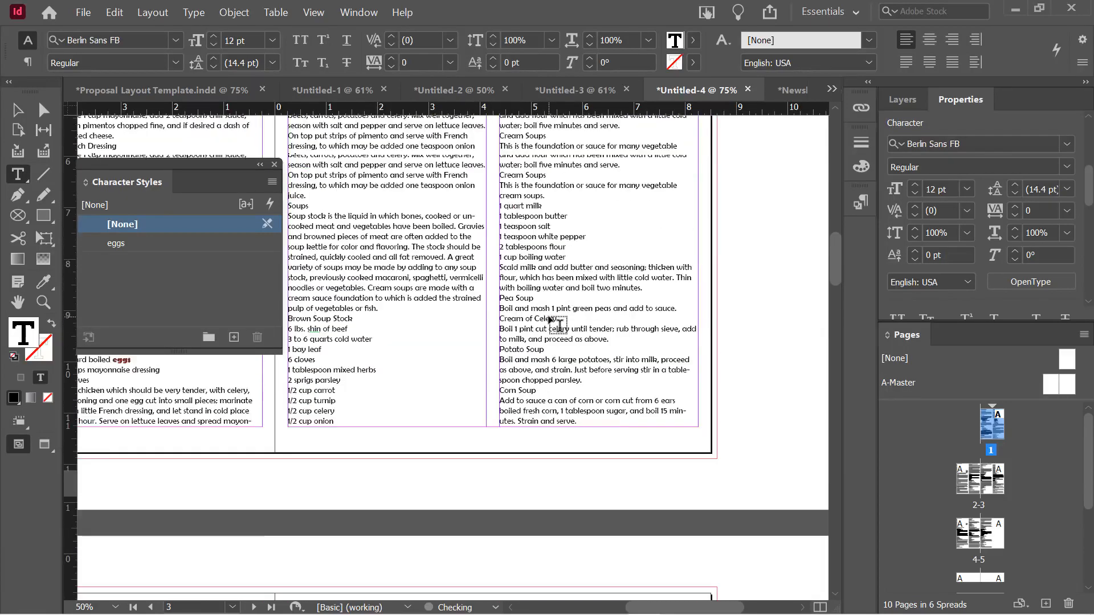
pyautogui.scroll(3, 558, 325)
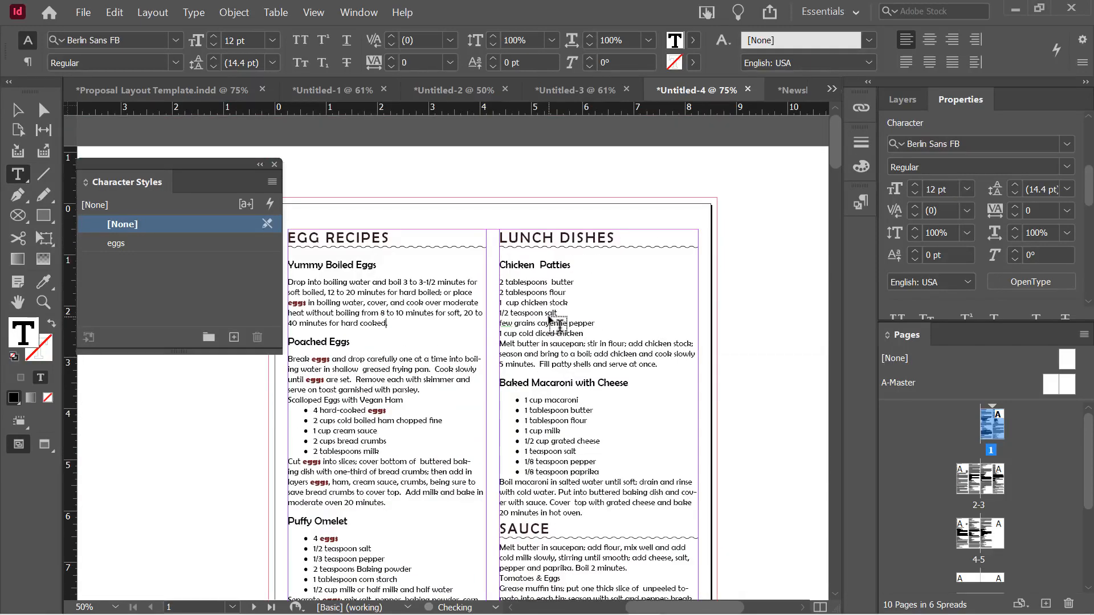
# Change the eggs character style's colour to the green C=75 M=5 Y=100 K=0 swatch
pyautogui.doubleClick(145, 249)
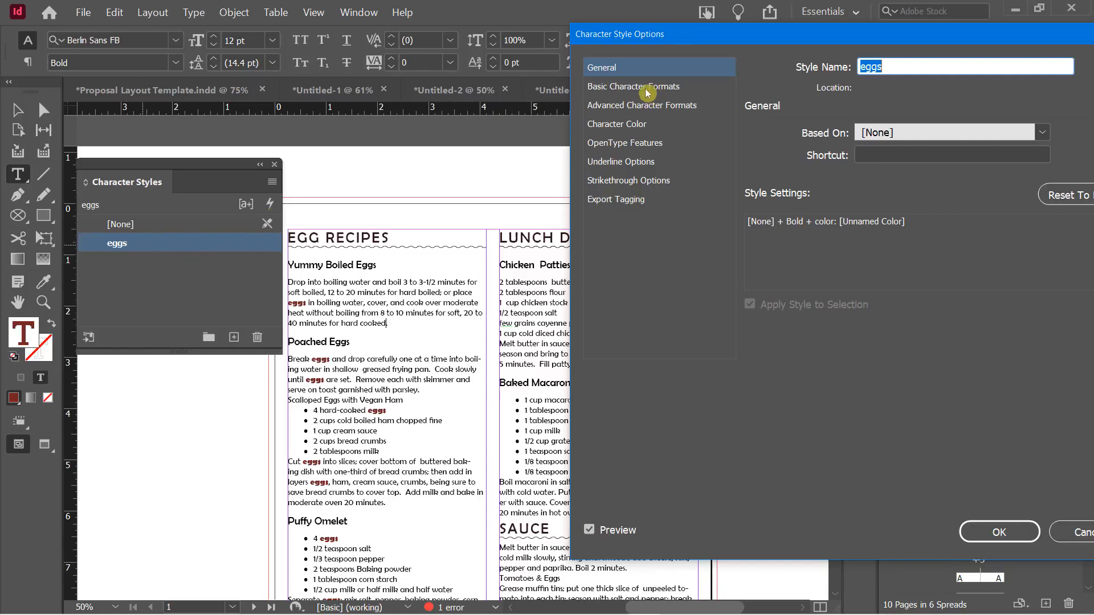
pyautogui.click(631, 126)
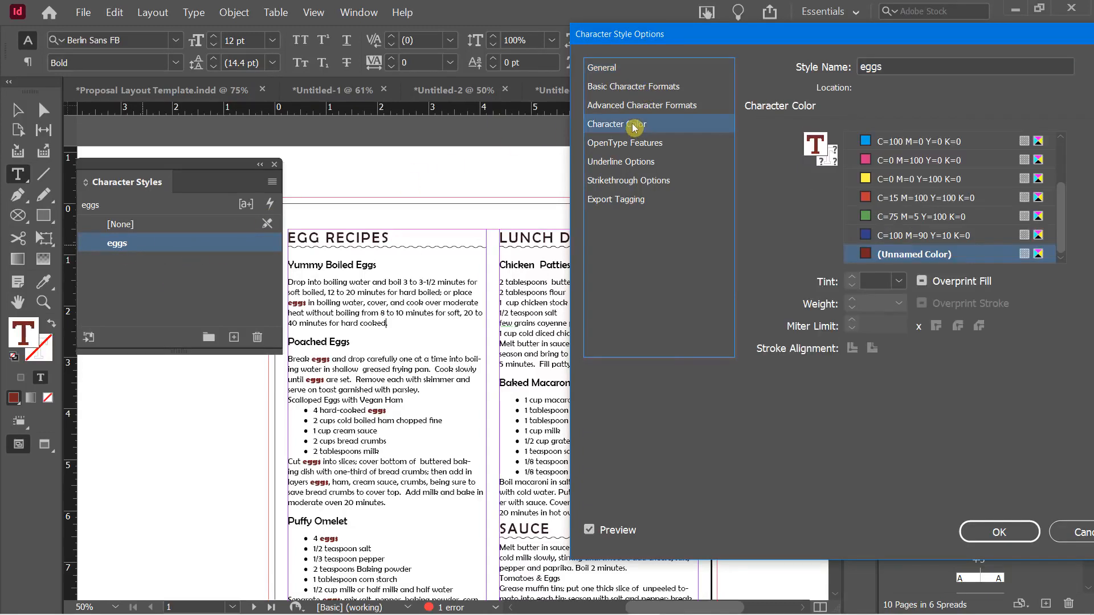
pyautogui.click(883, 222)
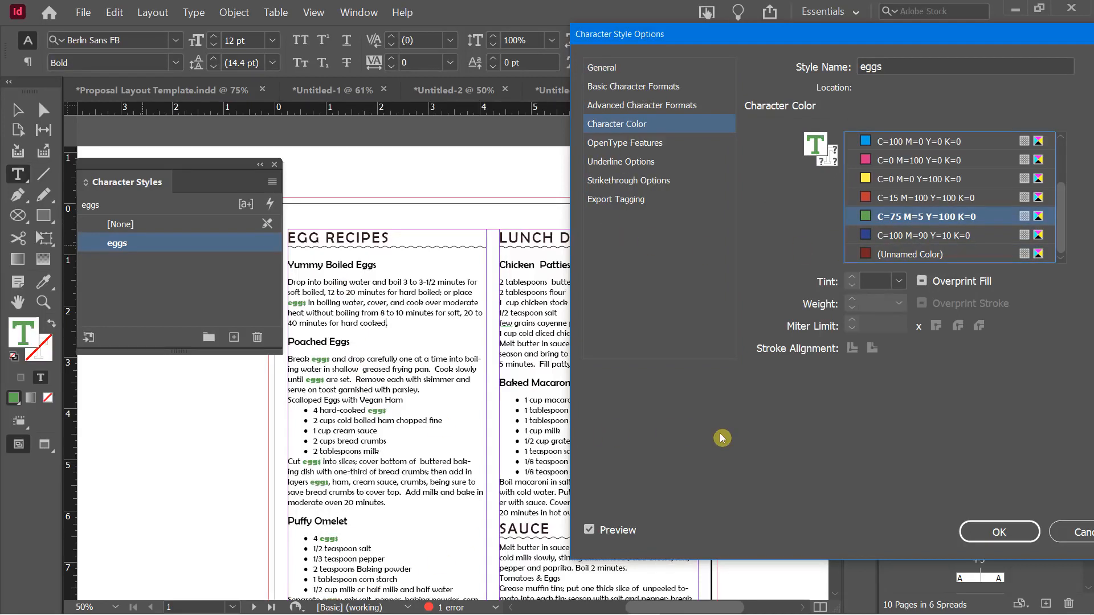
pyautogui.click(991, 532)
pyautogui.click(190, 297)
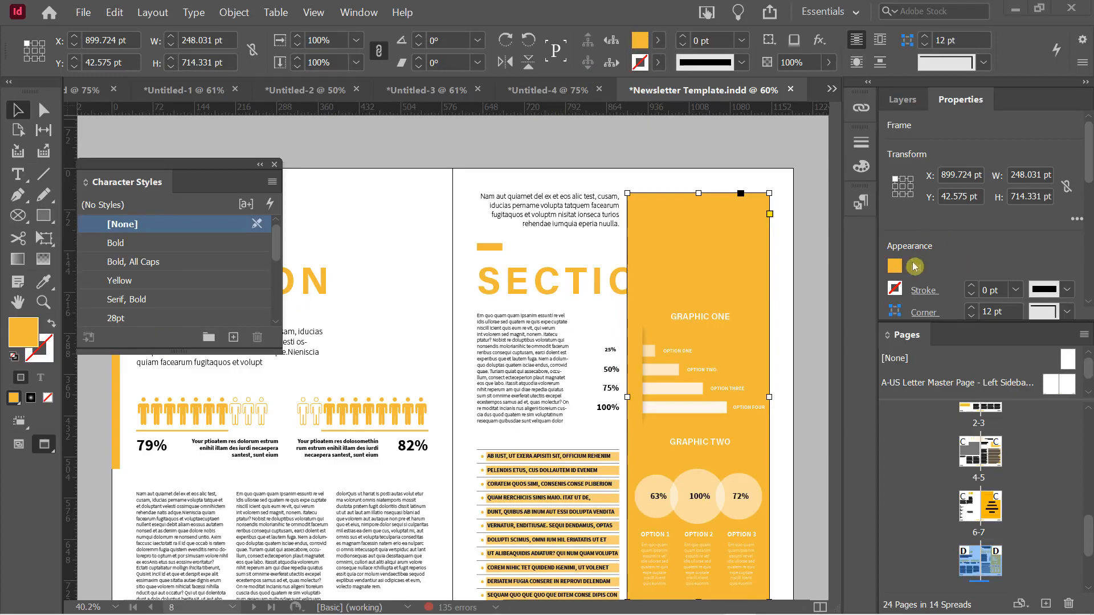
# Open the Color panel floating over the page and collapse the Stroke panel group
pyautogui.click(478, 137)
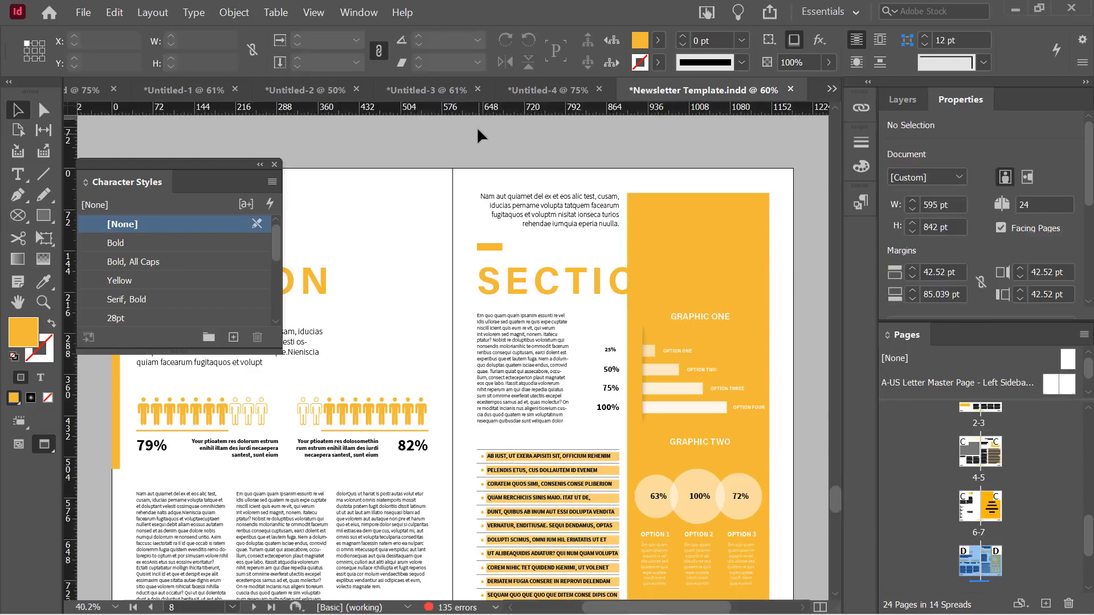
pyautogui.click(356, 14)
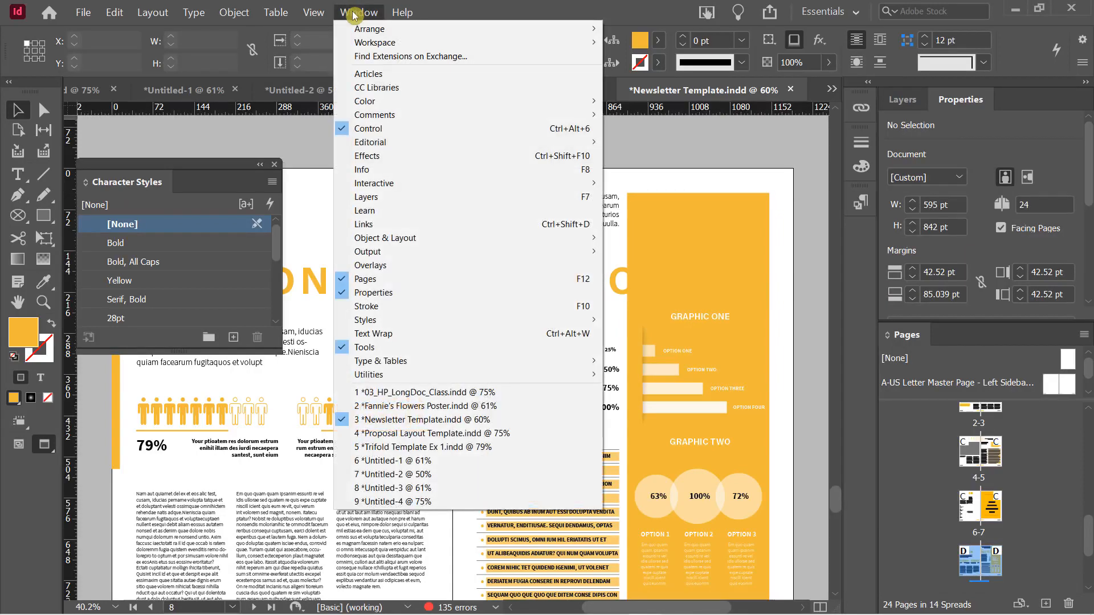
pyautogui.moveTo(410, 101)
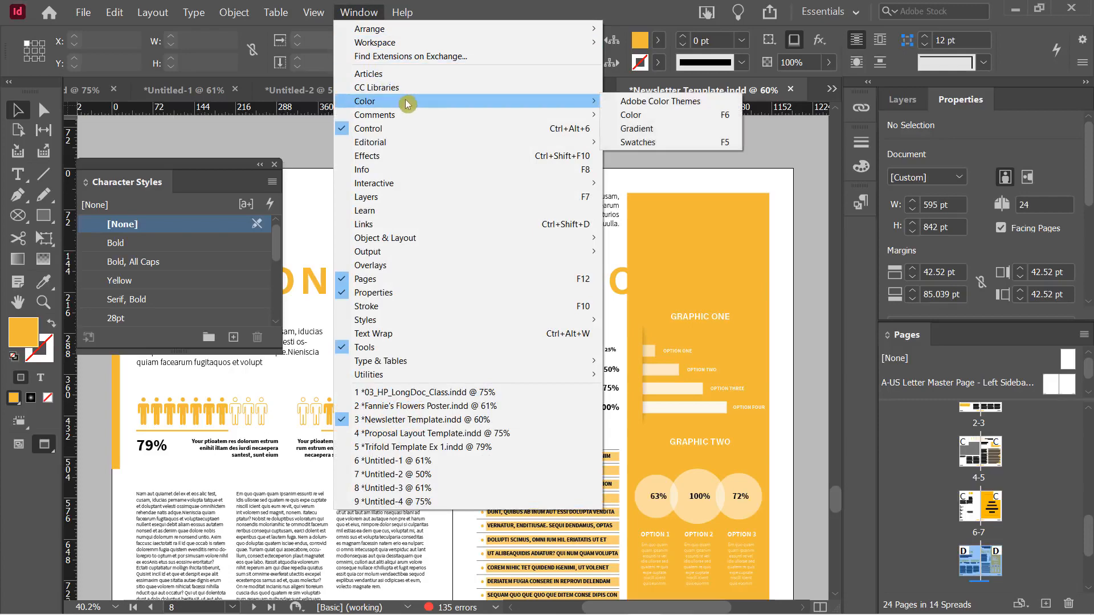
pyautogui.click(660, 114)
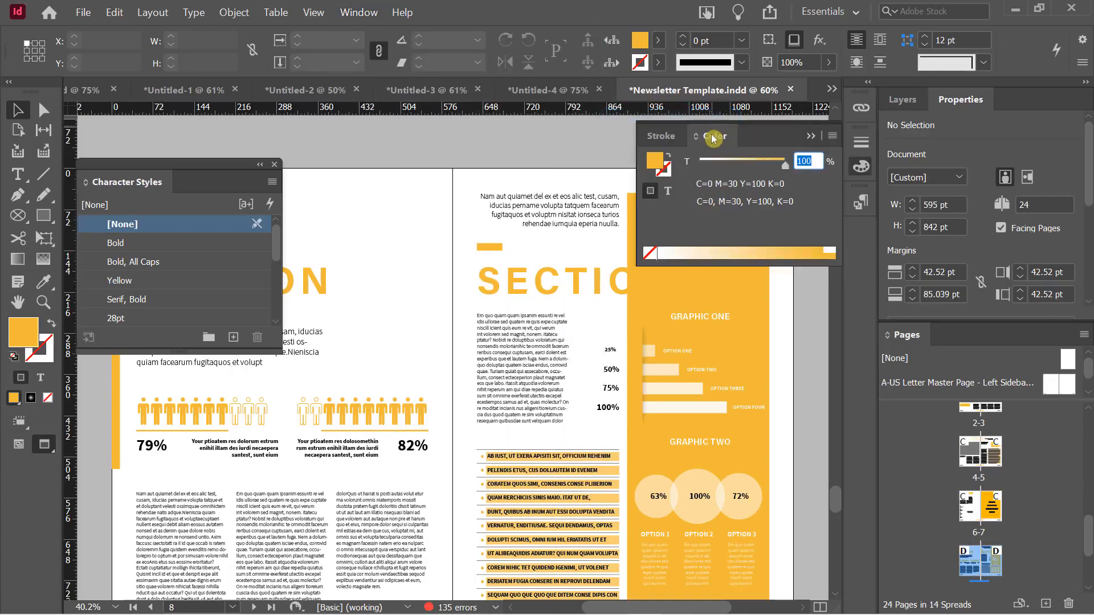
pyautogui.moveTo(658, 136); pyautogui.dragTo(345, 149)
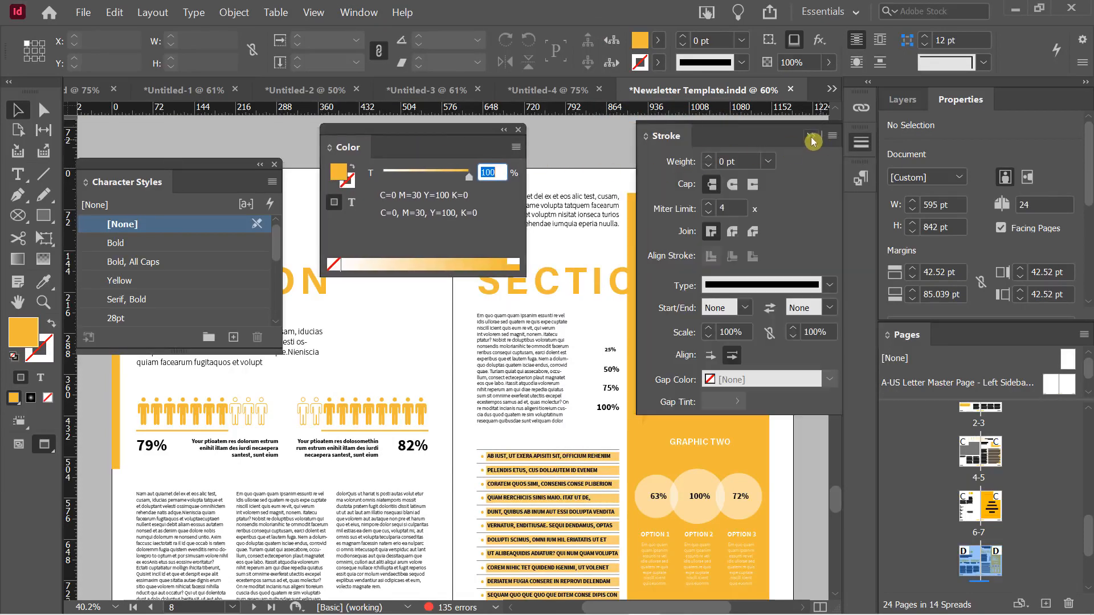
pyautogui.click(809, 137)
# Open Swatches, dock the Color panel with it, and move the group to the upper left
pyautogui.click(359, 12)
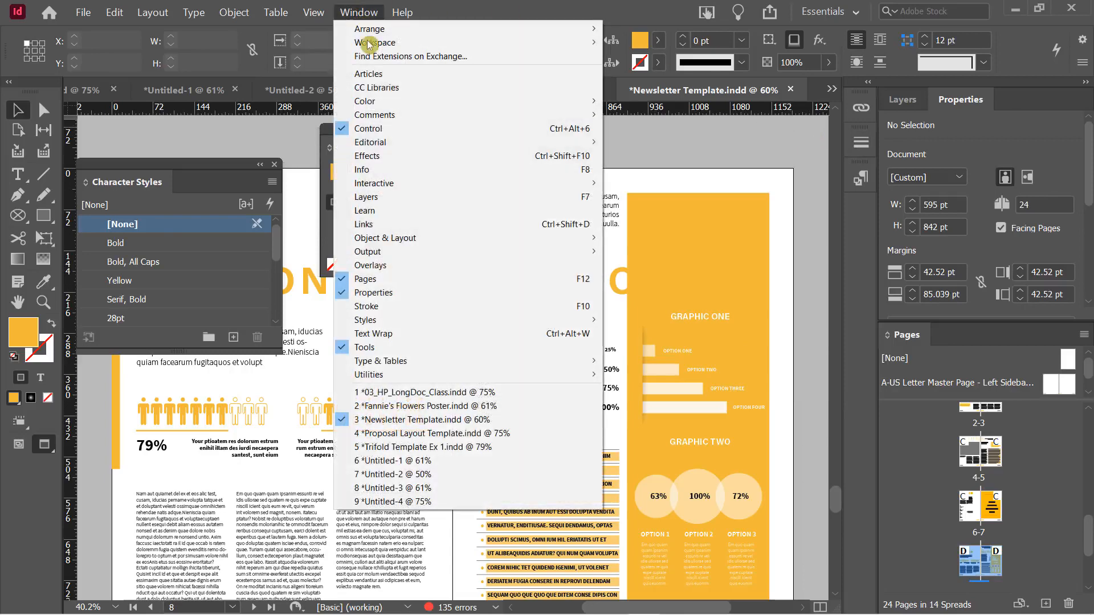
pyautogui.moveTo(410, 100)
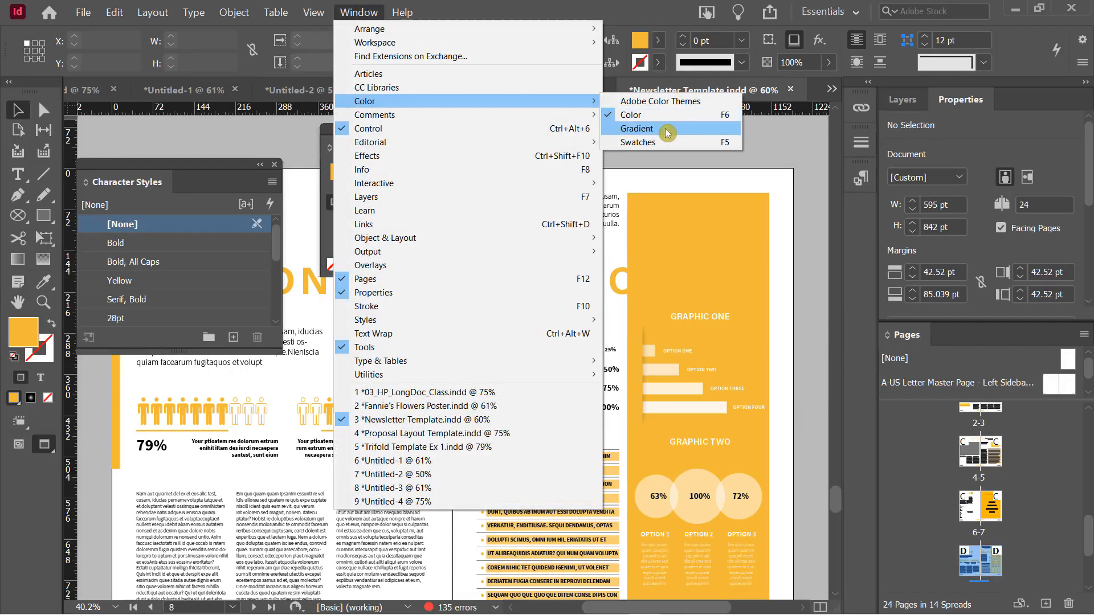
pyautogui.click(655, 143)
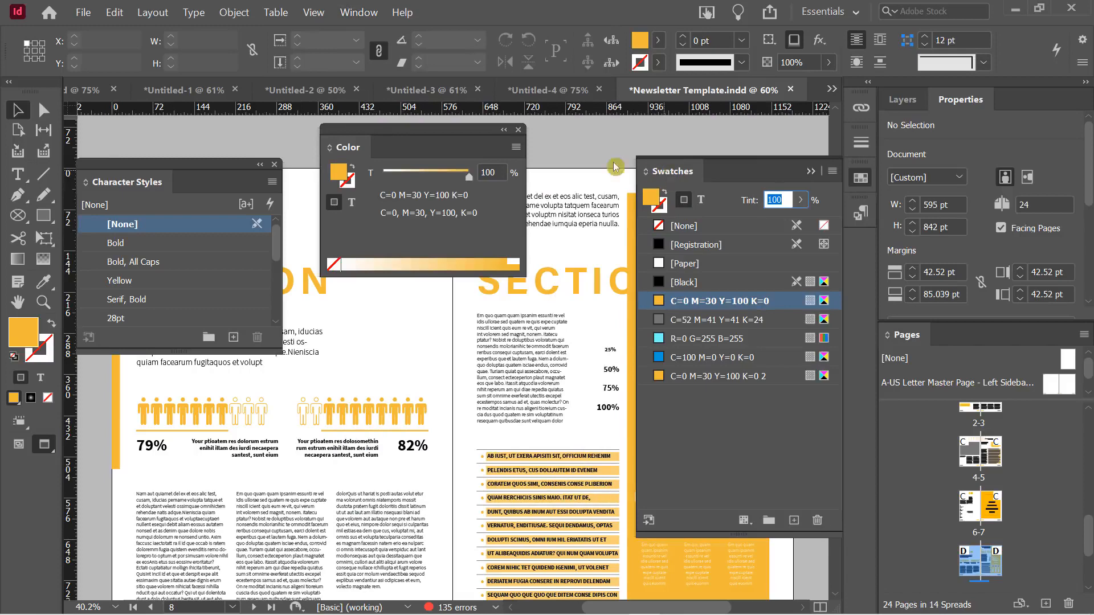
pyautogui.moveTo(453, 133); pyautogui.dragTo(735, 171)
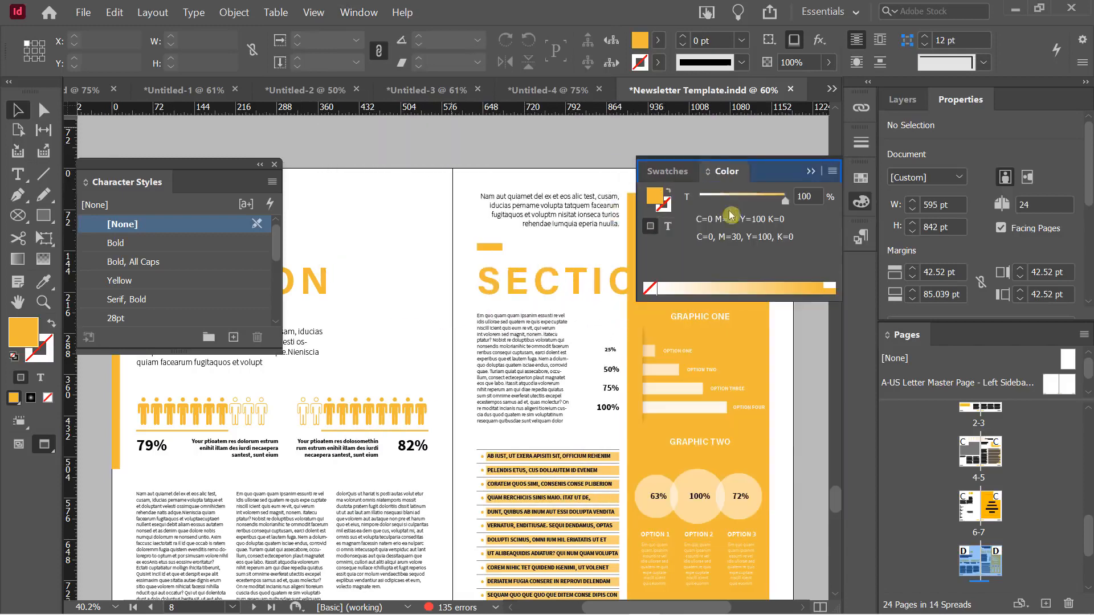
pyautogui.click(673, 173)
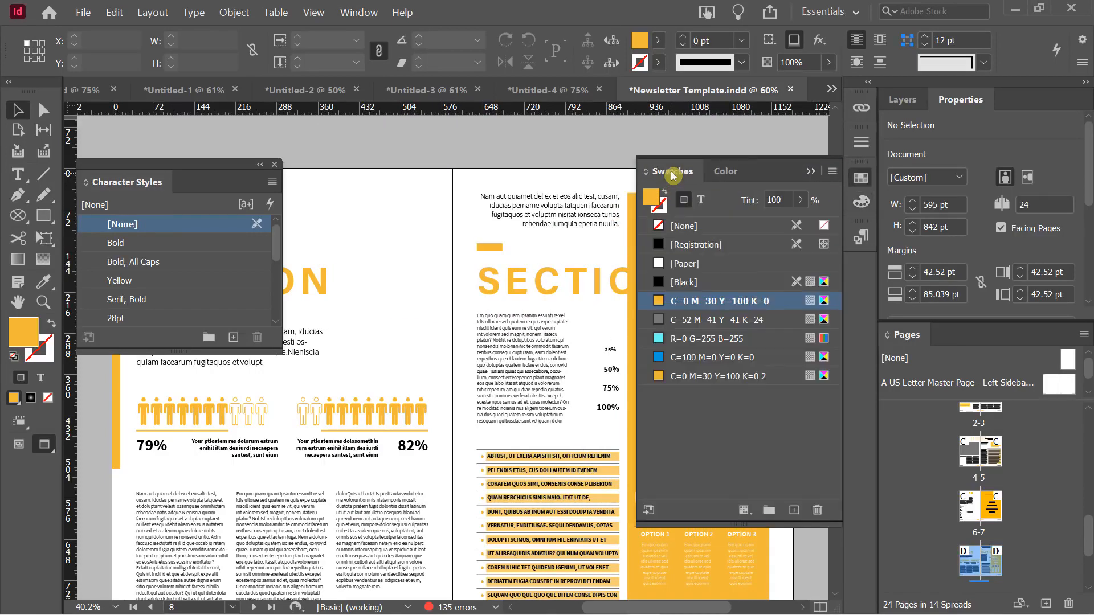
pyautogui.click(724, 172)
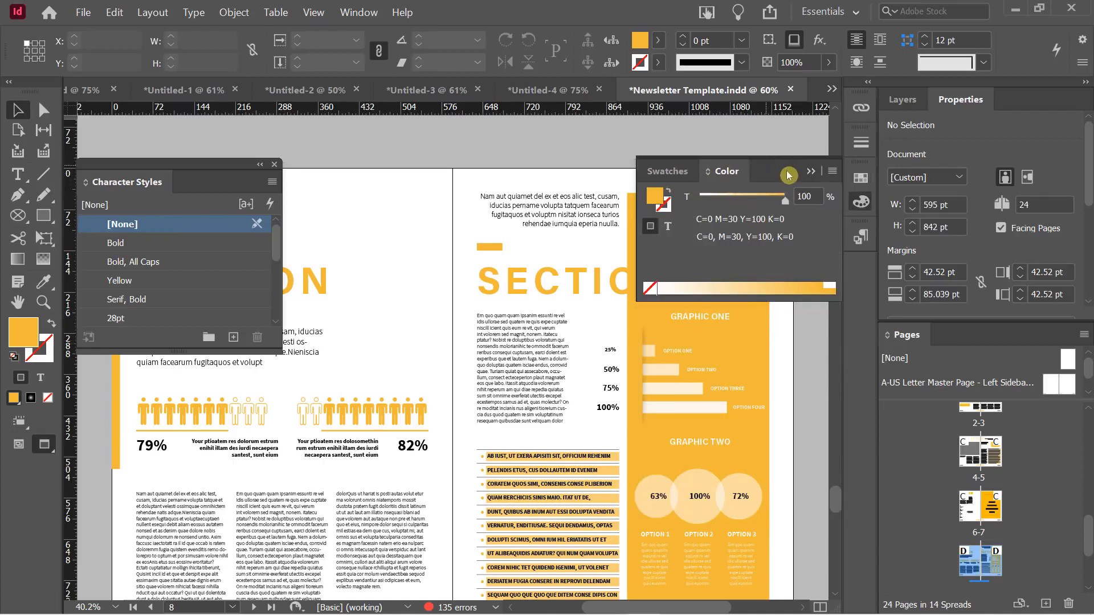
pyautogui.moveTo(766, 167); pyautogui.dragTo(422, 125)
pyautogui.click(703, 220)
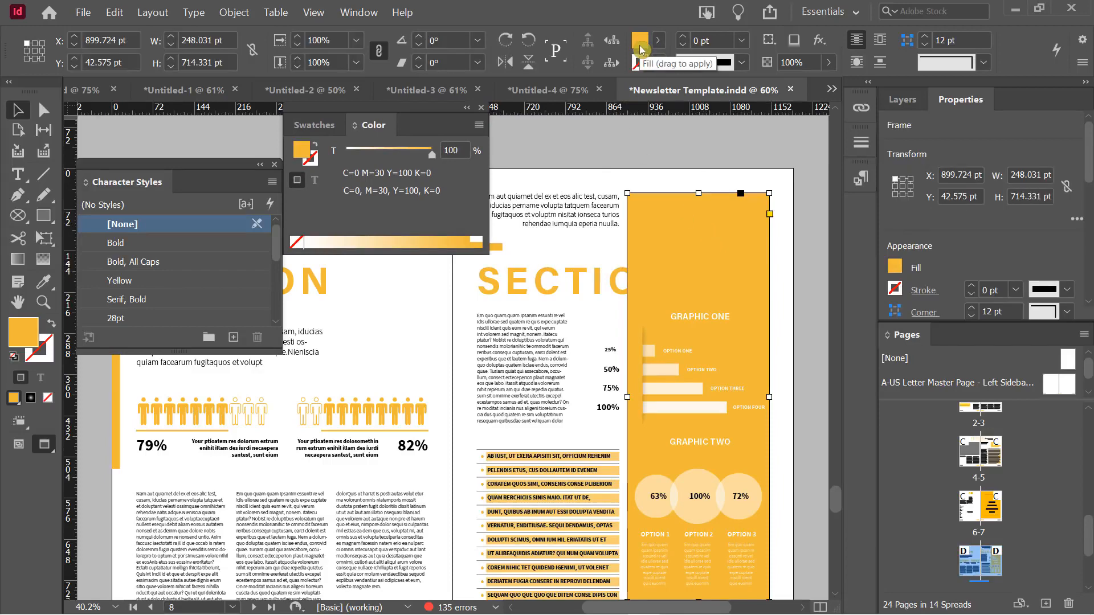
pyautogui.click(560, 214)
pyautogui.doubleClick(560, 214)
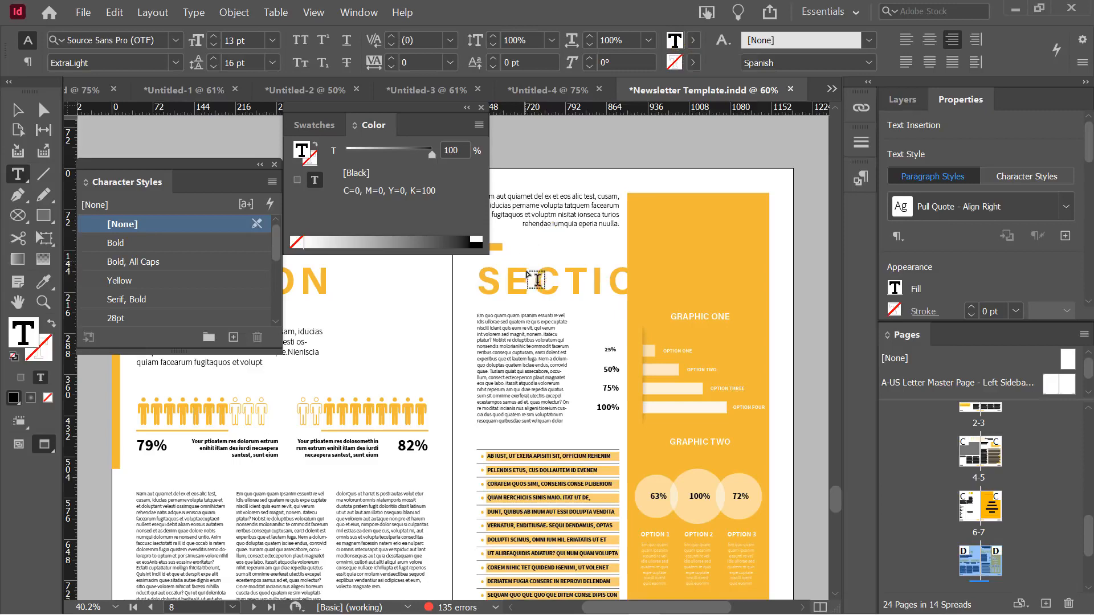
pyautogui.moveTo(506, 282); pyautogui.dragTo(532, 283)
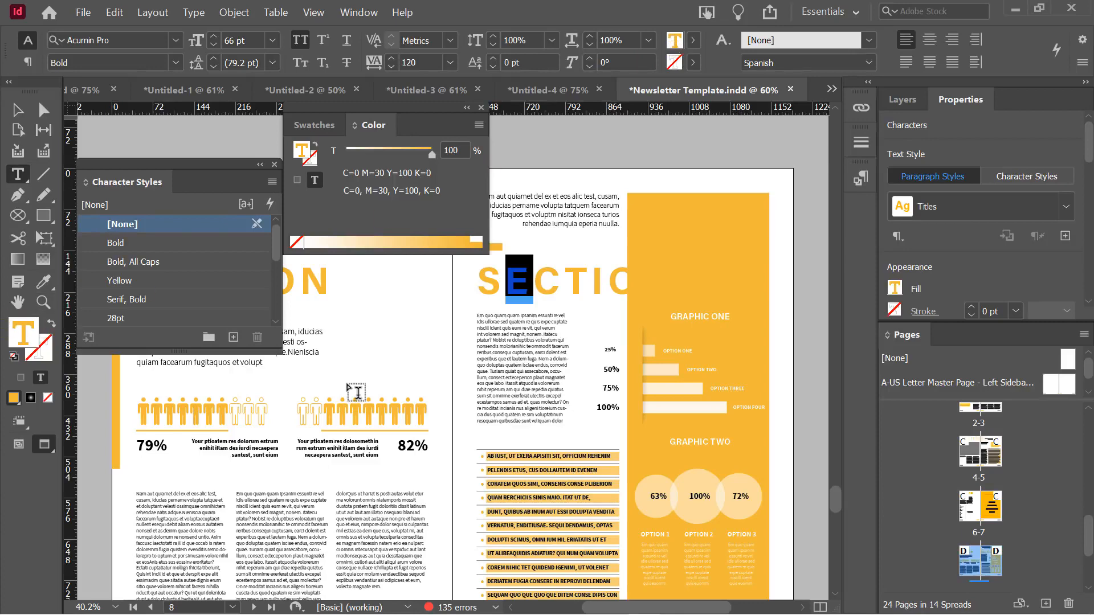
pyautogui.click(20, 116)
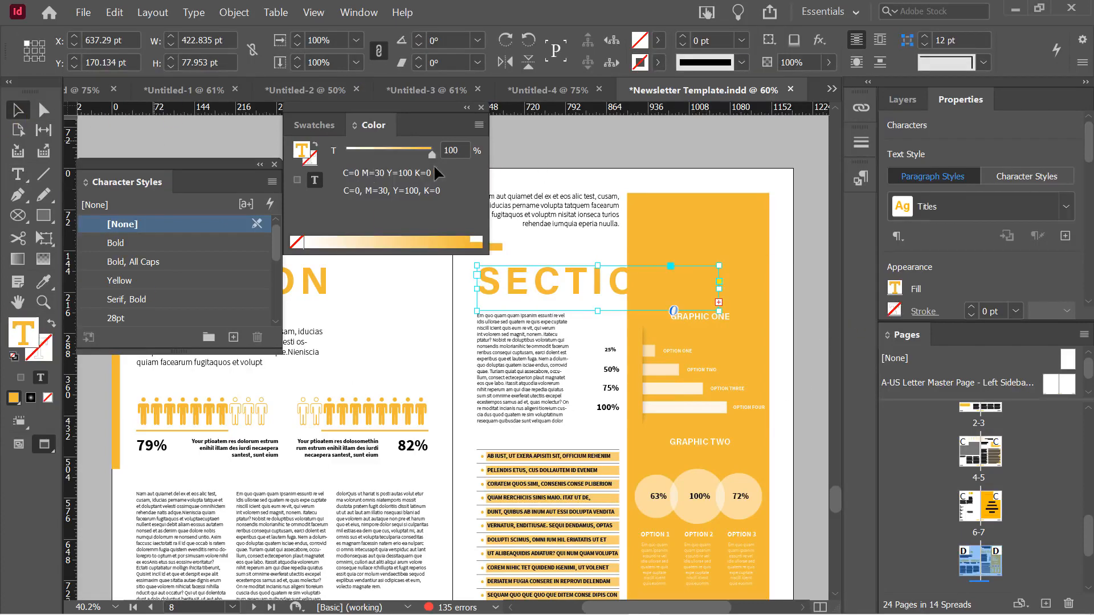
pyautogui.click(562, 146)
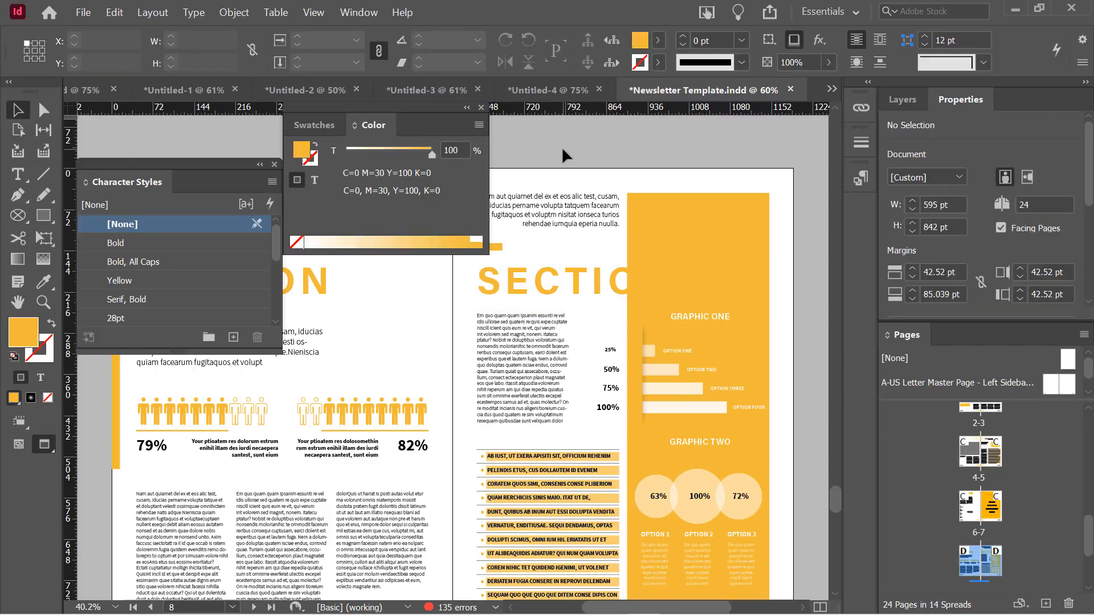
pyautogui.click(683, 228)
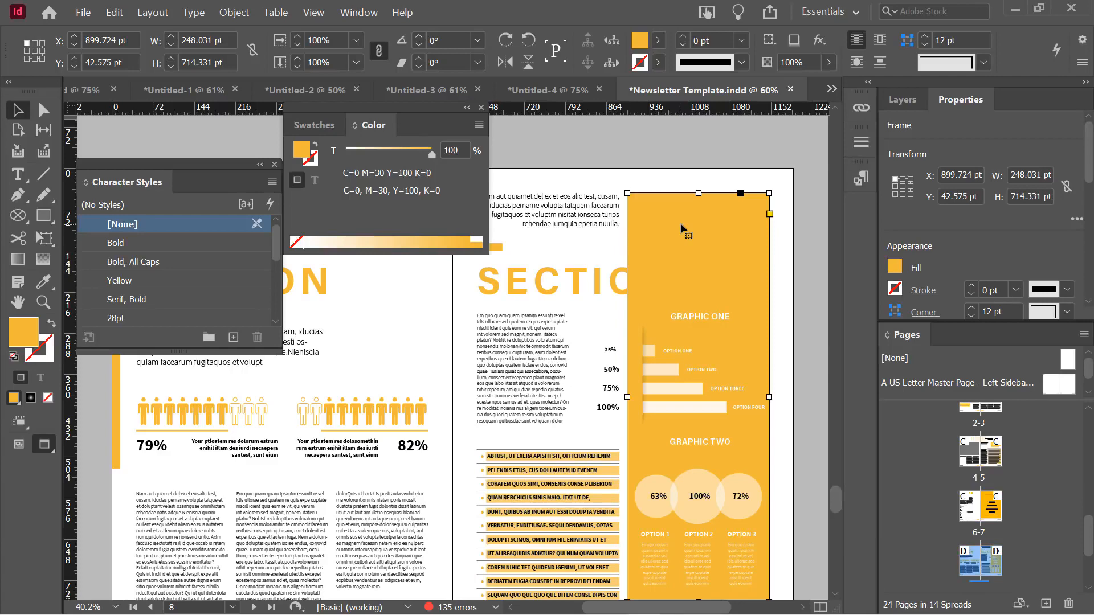
# Preview a pink fill in the Color Picker, then cancel to keep the orange fill
pyautogui.doubleClick(21, 340)
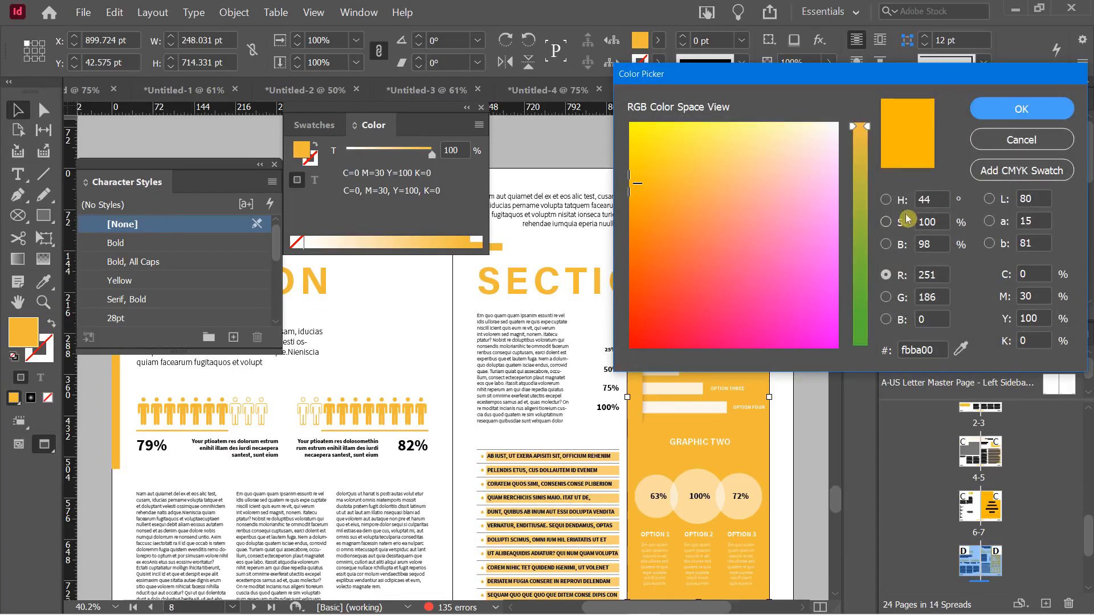
pyautogui.click(735, 235)
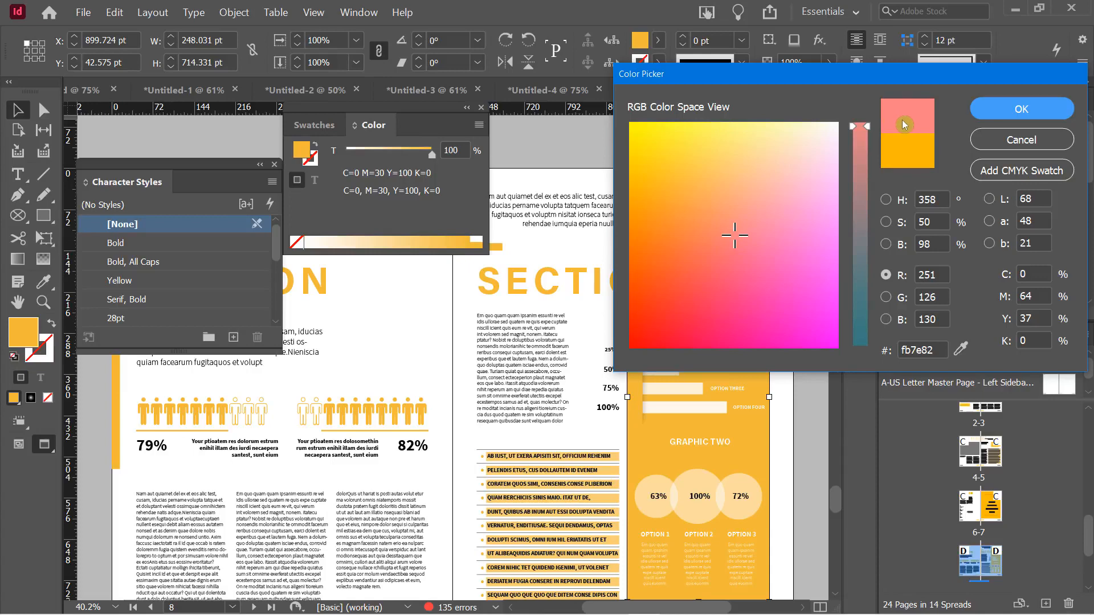
pyautogui.click(982, 140)
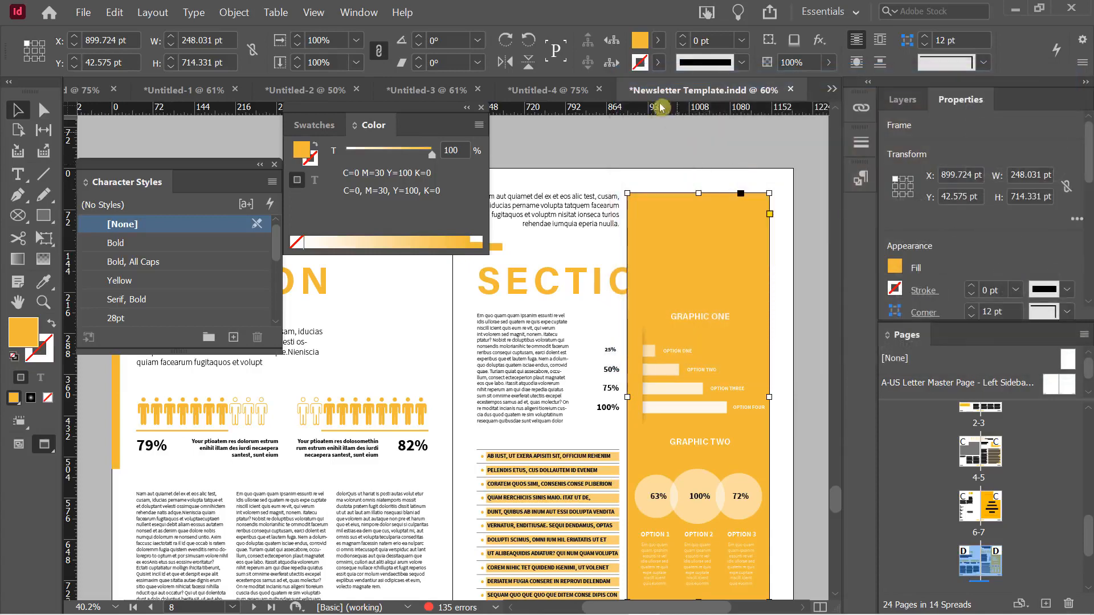
pyautogui.doubleClick(640, 43)
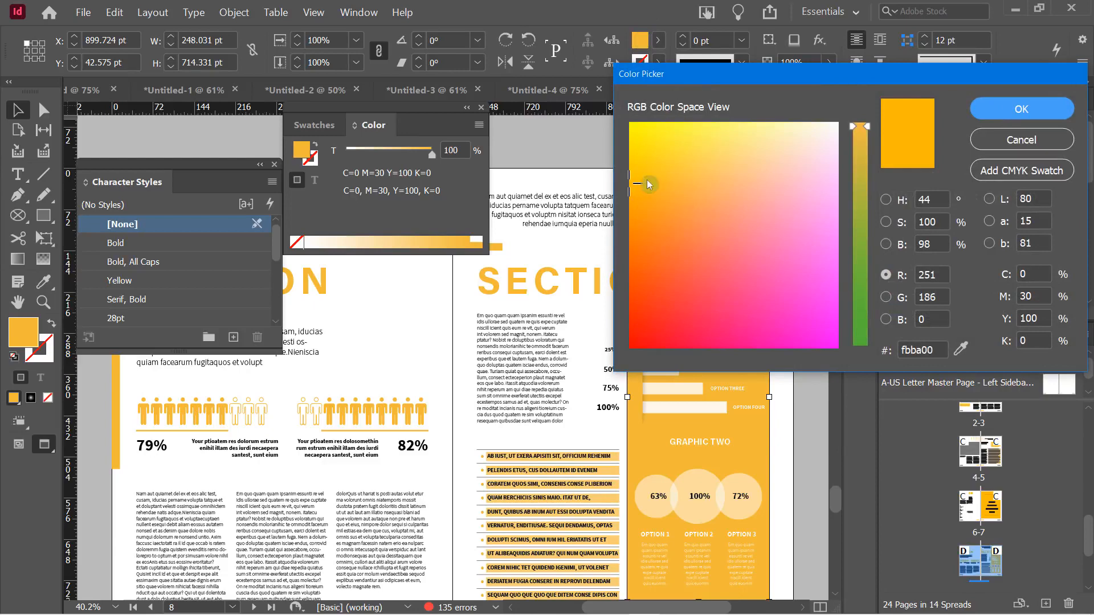
pyautogui.click(995, 143)
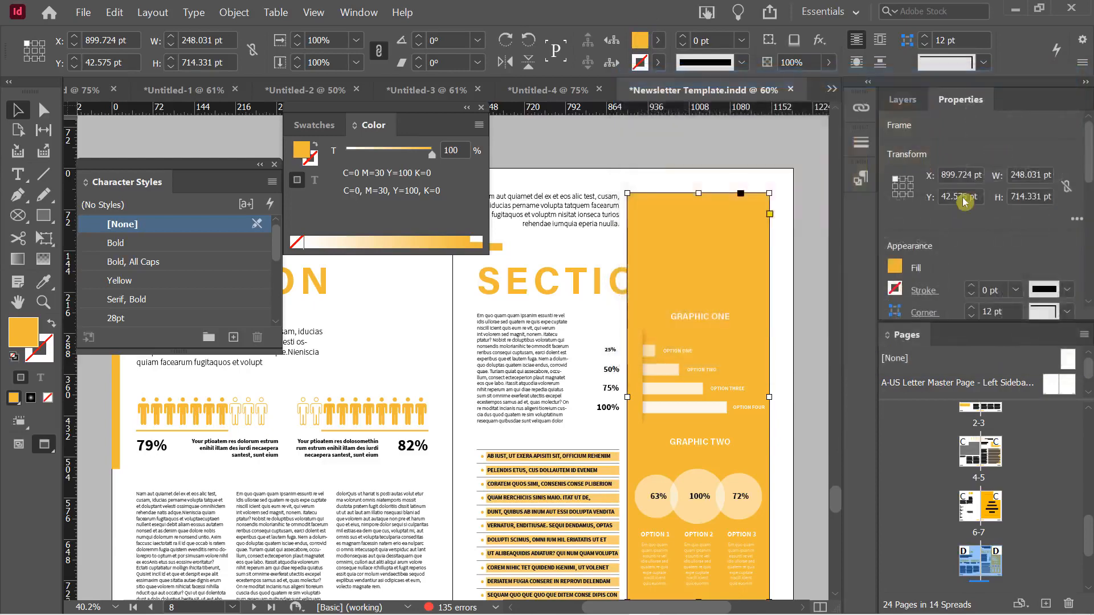
# Fill the sidebar frame red (C=0 M=84 Y=77 K=0), then preview yellow e8d500 in the Color Picker
pyautogui.click(898, 272)
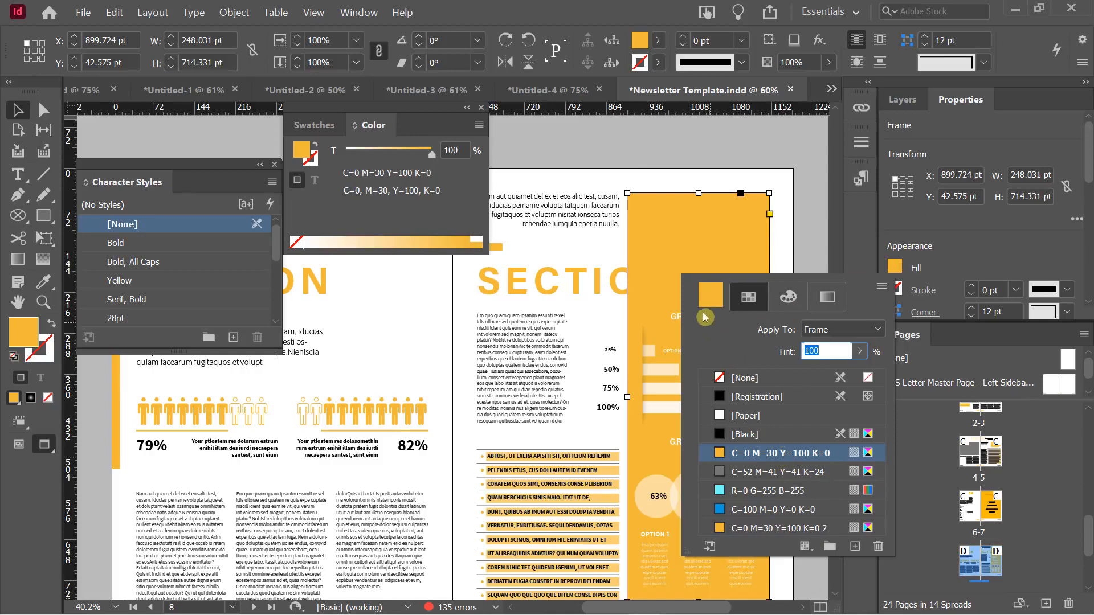
pyautogui.click(707, 296)
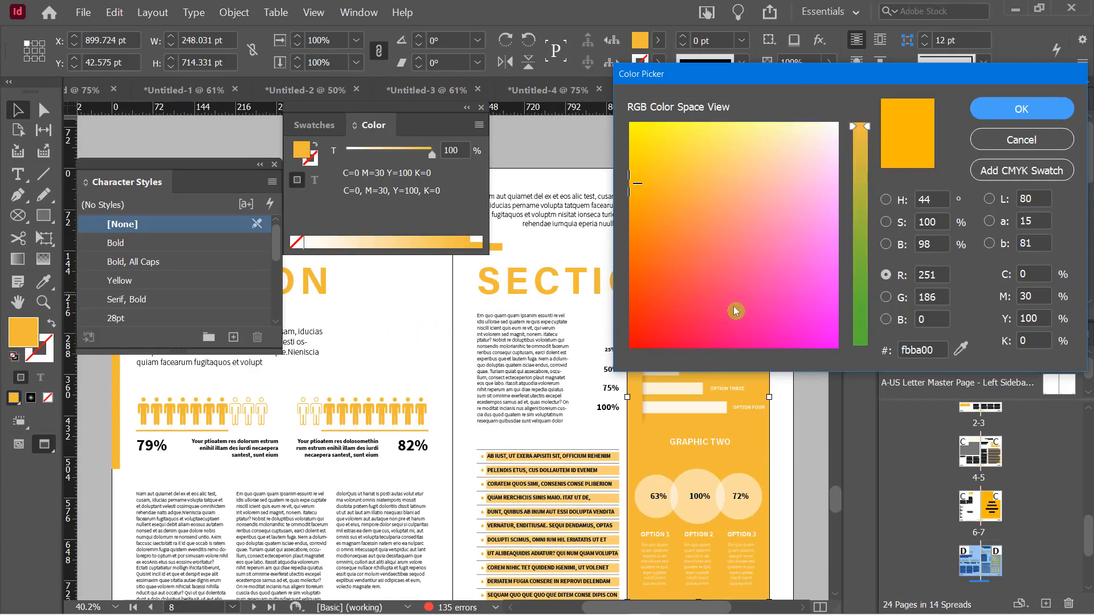
pyautogui.click(699, 286)
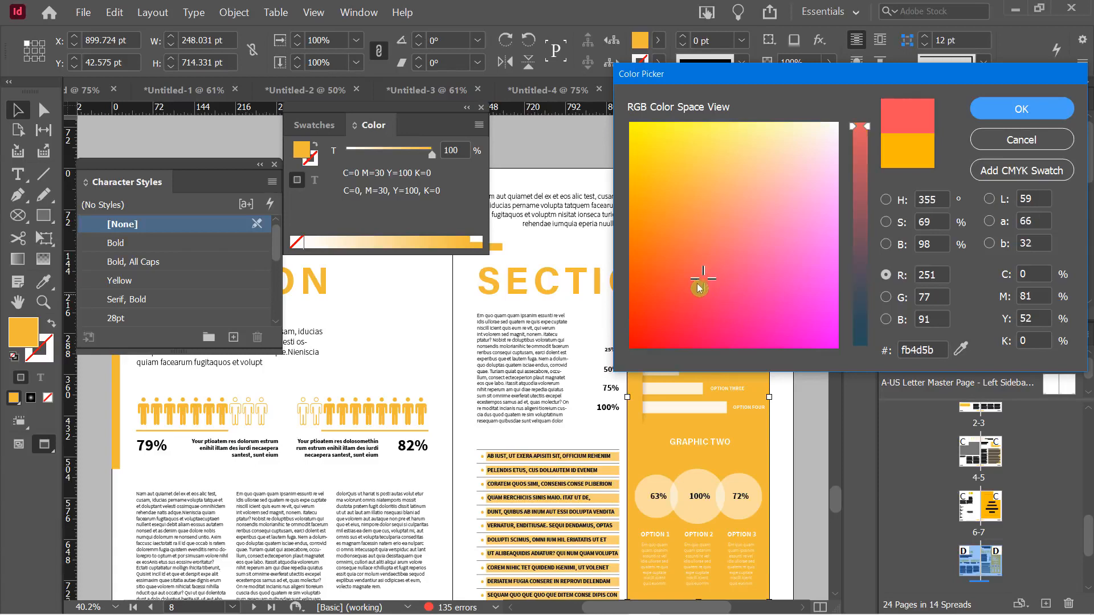
pyautogui.click(668, 290)
pyautogui.click(1019, 108)
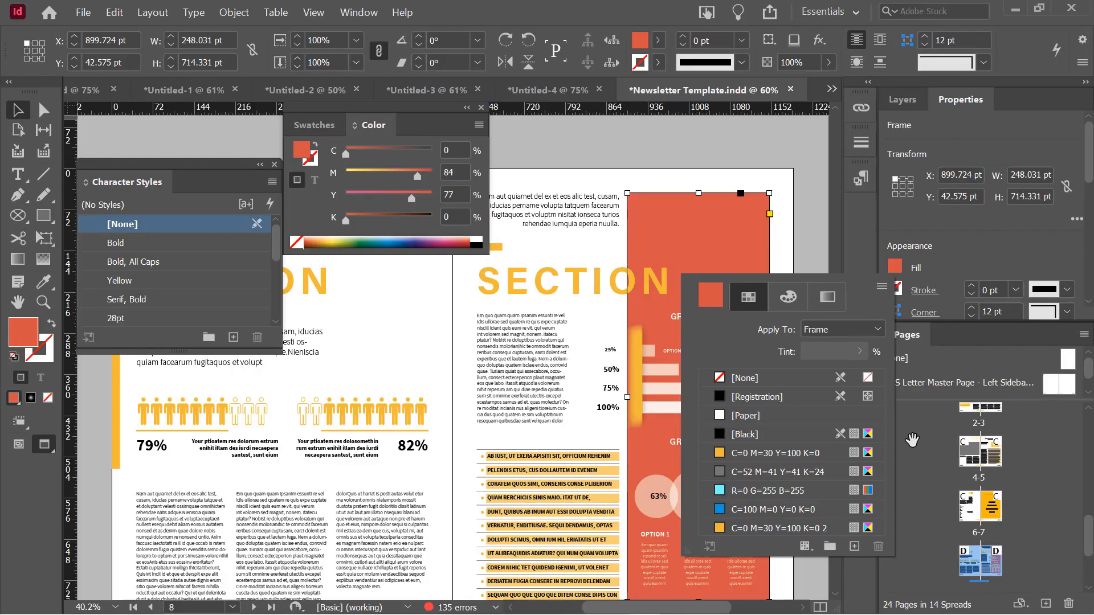
pyautogui.doubleClick(641, 41)
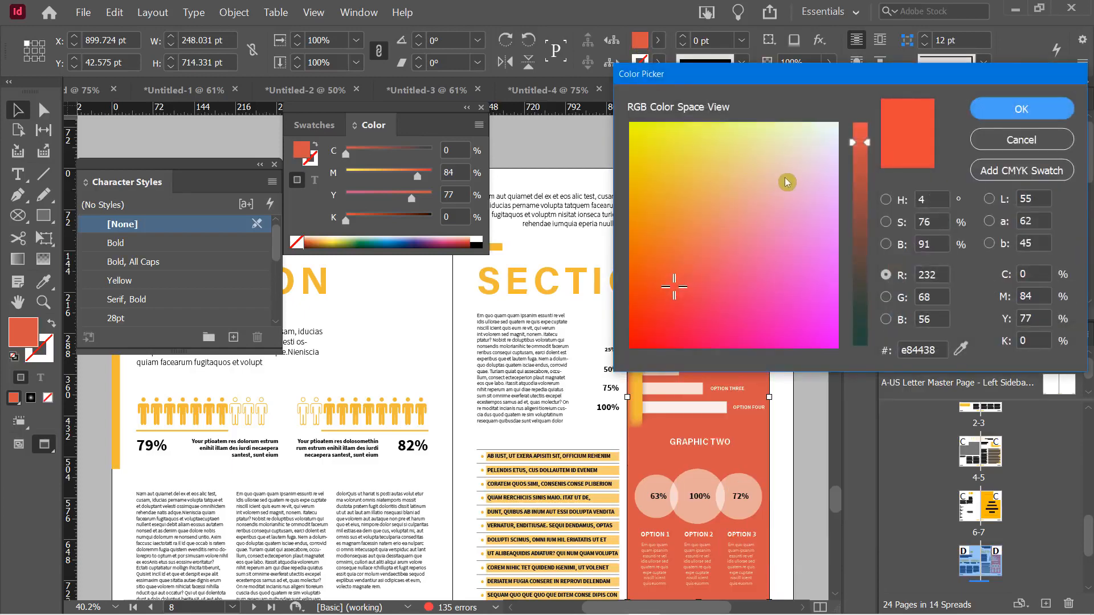
pyautogui.moveTo(786, 183)
pyautogui.mouseDown()
pyautogui.moveTo(664, 147)
pyautogui.moveTo(647, 190)
pyautogui.moveTo(629, 158)
pyautogui.mouseUp()
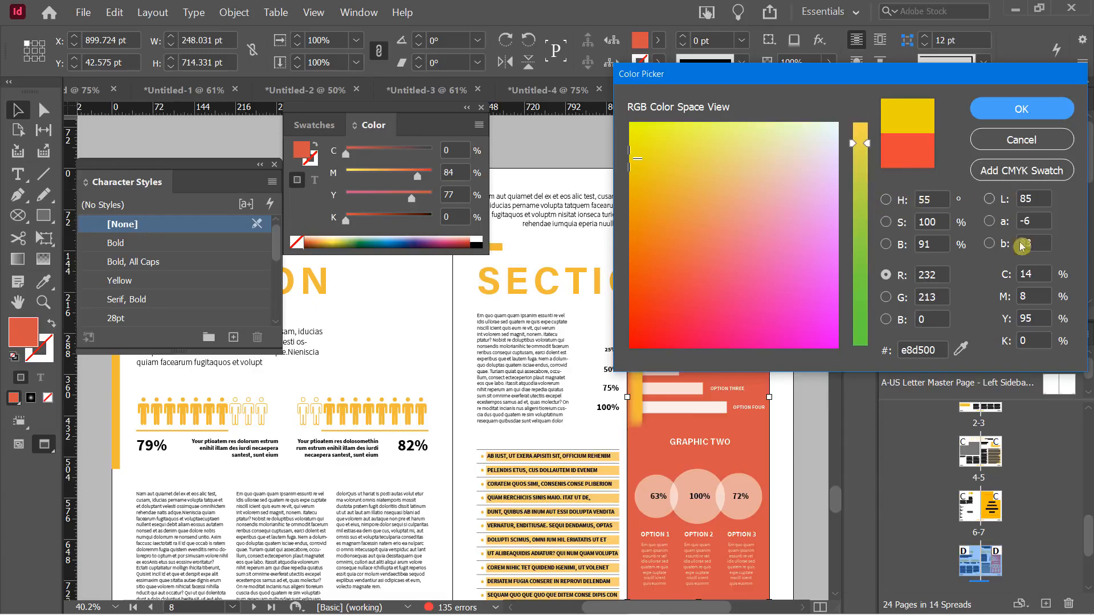
# Save the picked yellow C=14 M=8 Y=95 K=0 as a CMYK swatch and fill the sidebar frame with it
pyautogui.click(1010, 178)
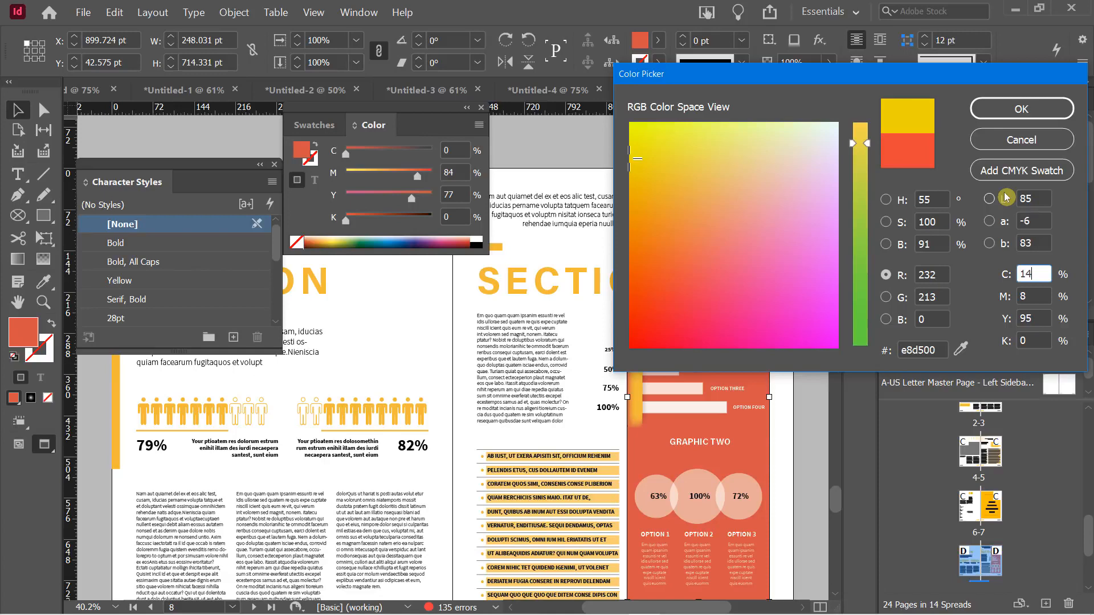
pyautogui.click(991, 108)
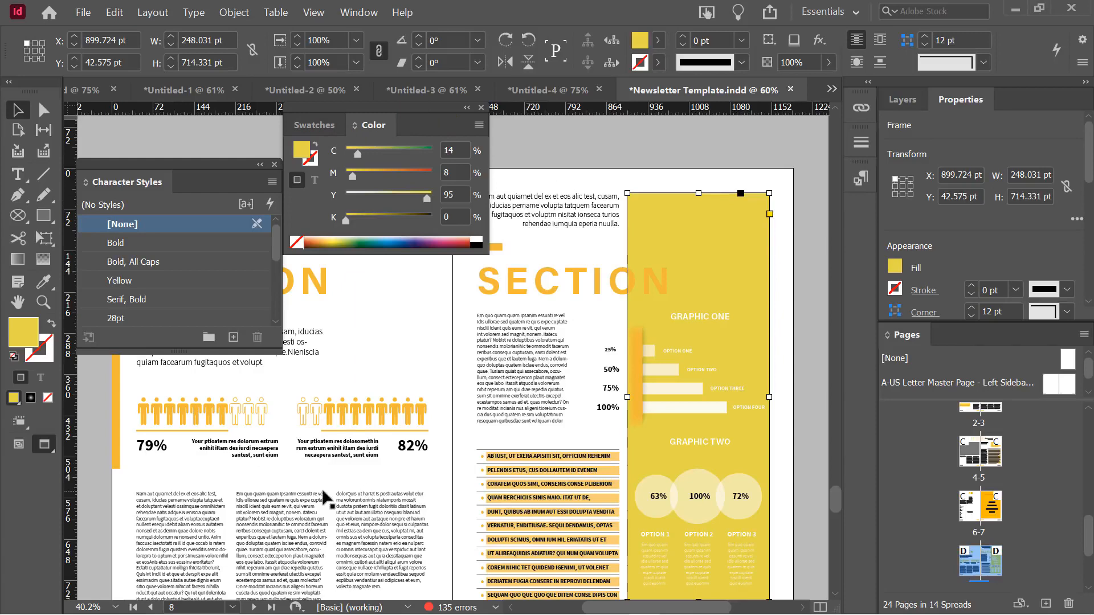
pyautogui.click(308, 125)
pyautogui.click(441, 464)
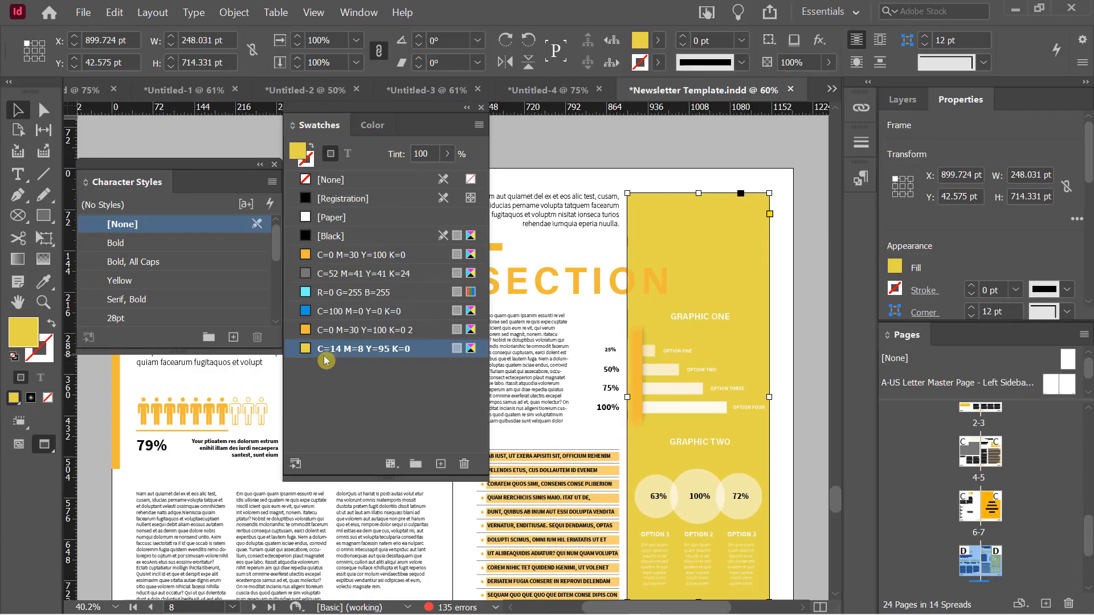
# Rename the C=14 M=8 Y=95 K=0 swatch to 'Lemon Yellow Sun'
pyautogui.click(371, 351)
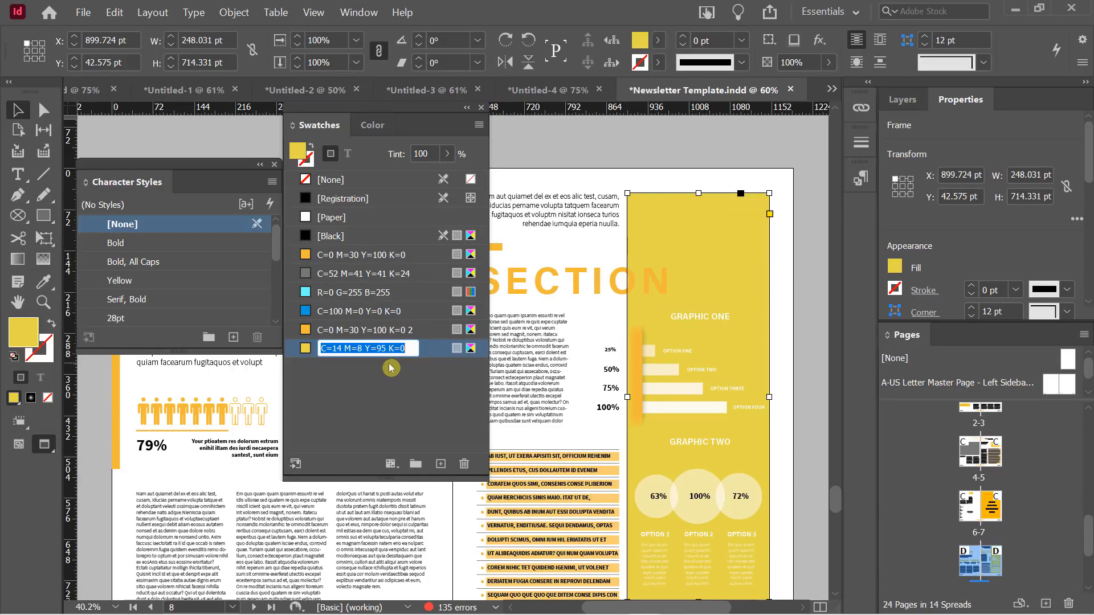
pyautogui.write('L')
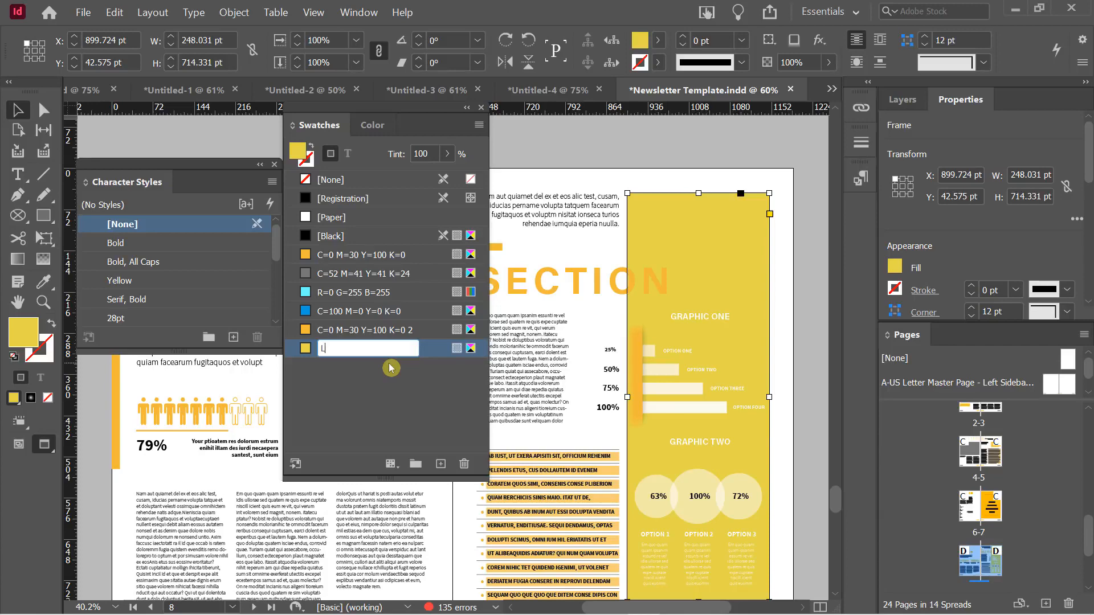
pyautogui.write('emon Yellow Sun')
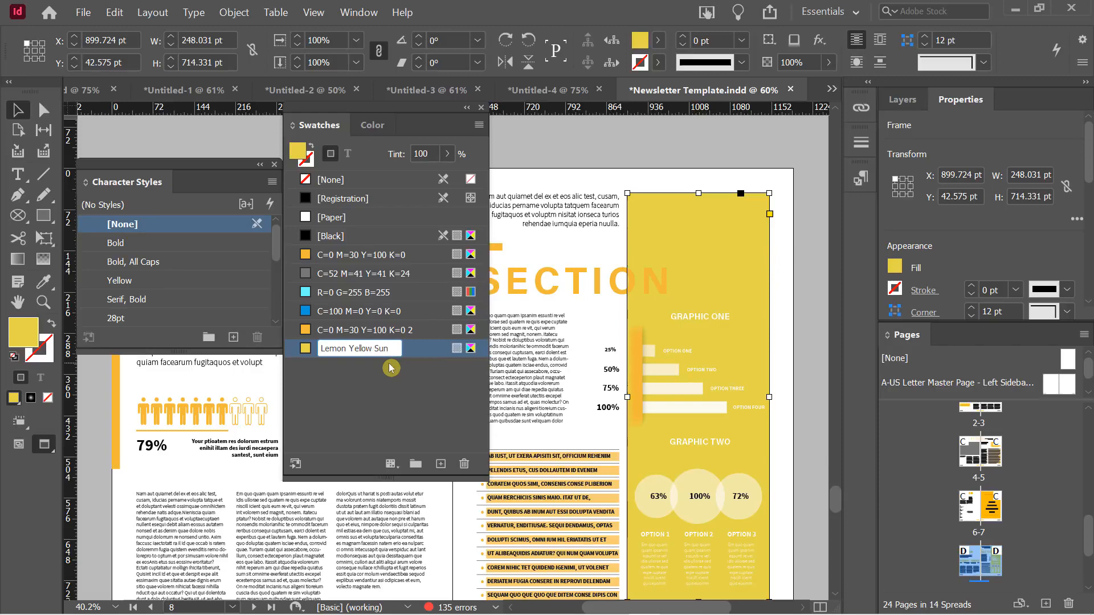
pyautogui.press('Return')
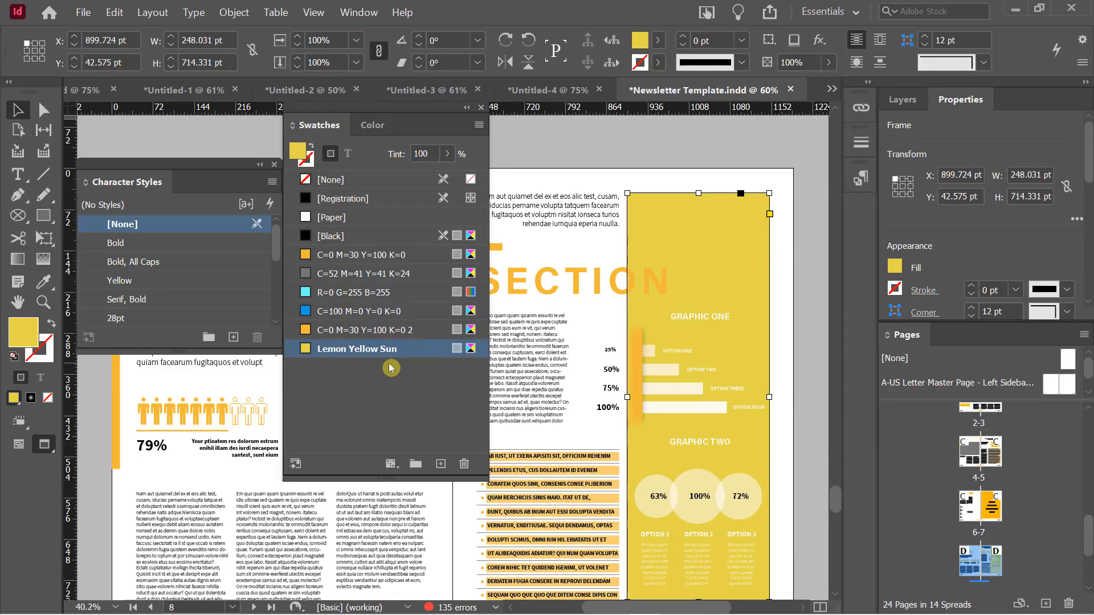
pyautogui.moveTo(331, 353)
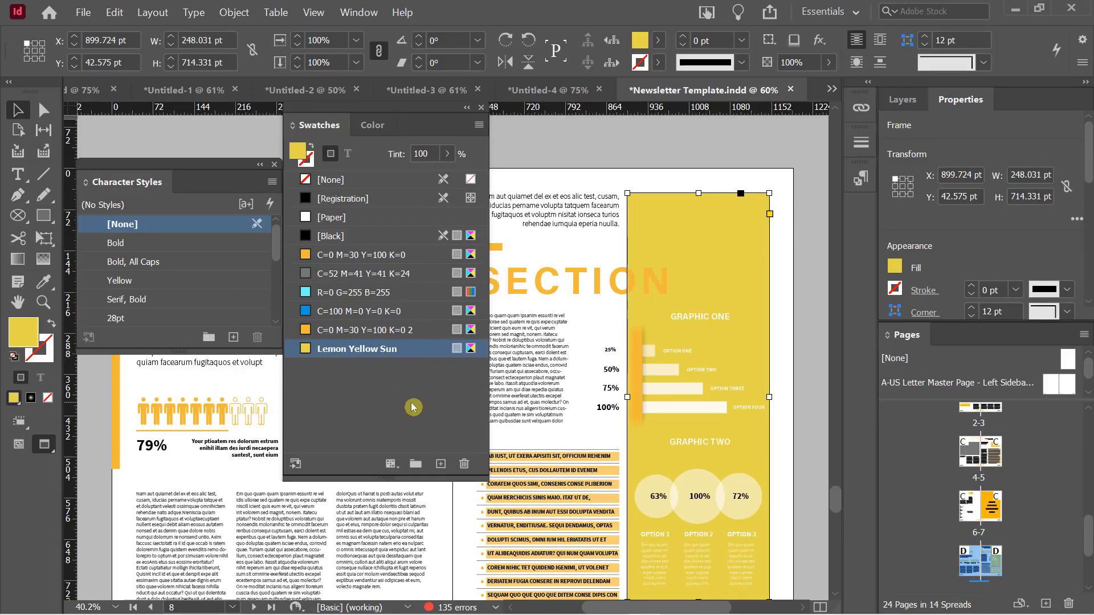
pyautogui.doubleClick(525, 279)
pyautogui.tripleClick(525, 279)
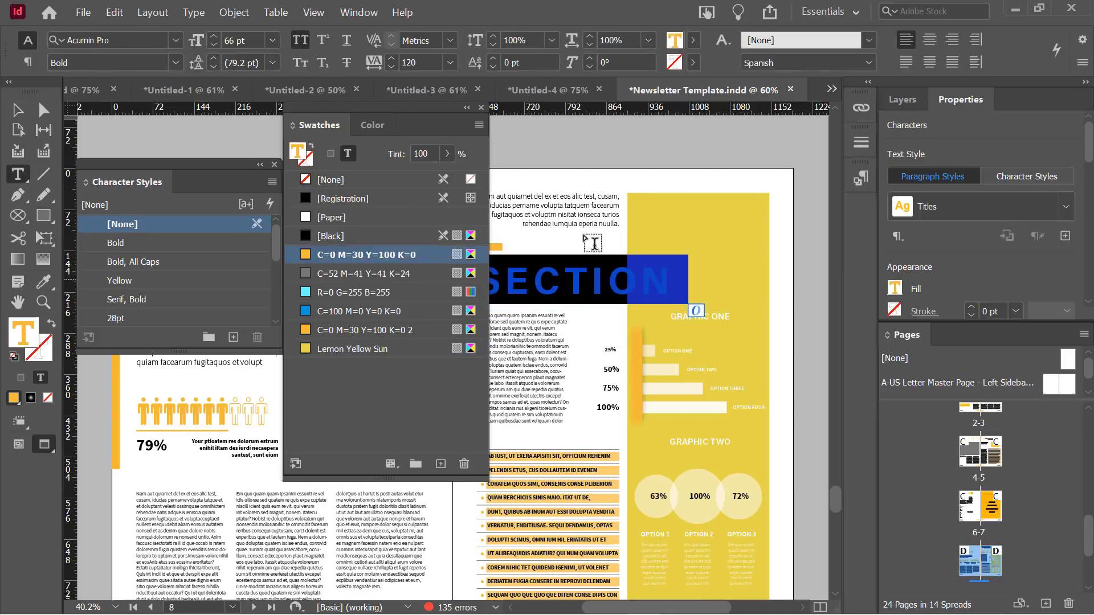
pyautogui.click(696, 42)
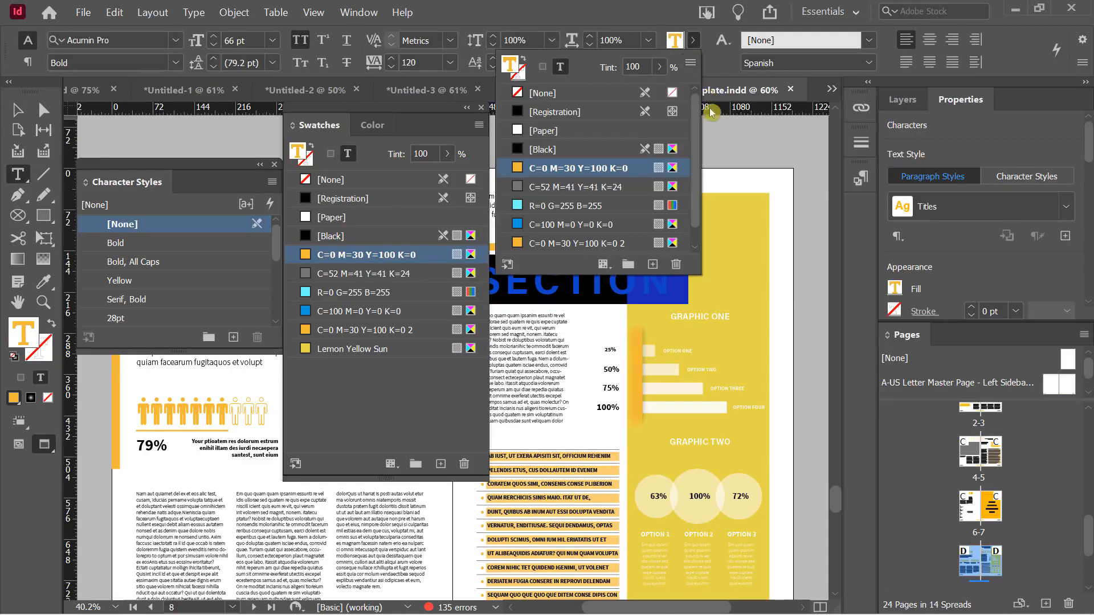
pyautogui.scroll(-1, 700, 174)
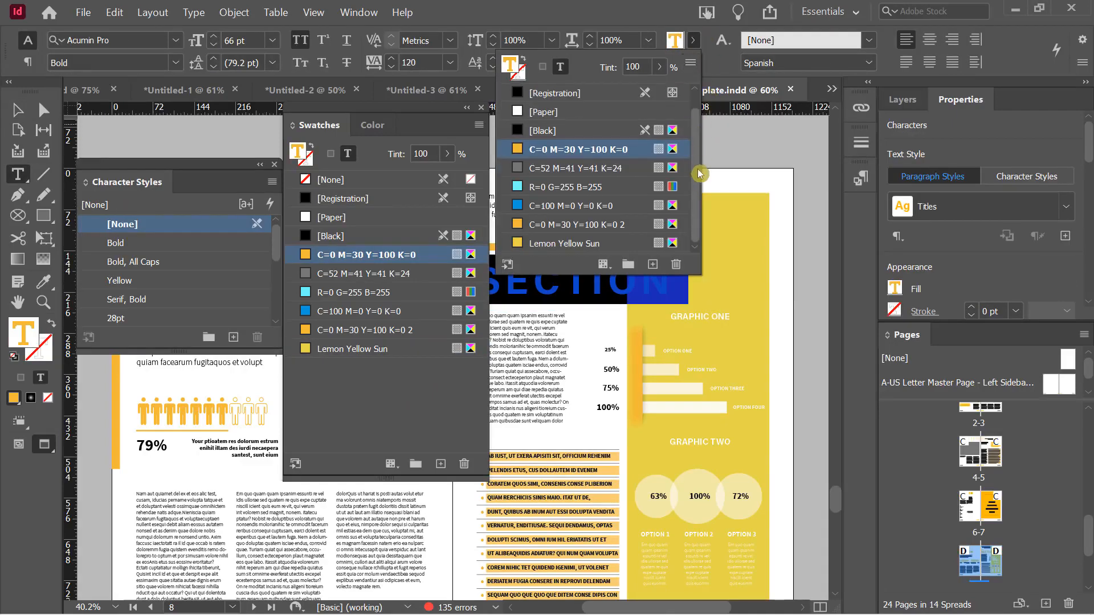
pyautogui.click(561, 245)
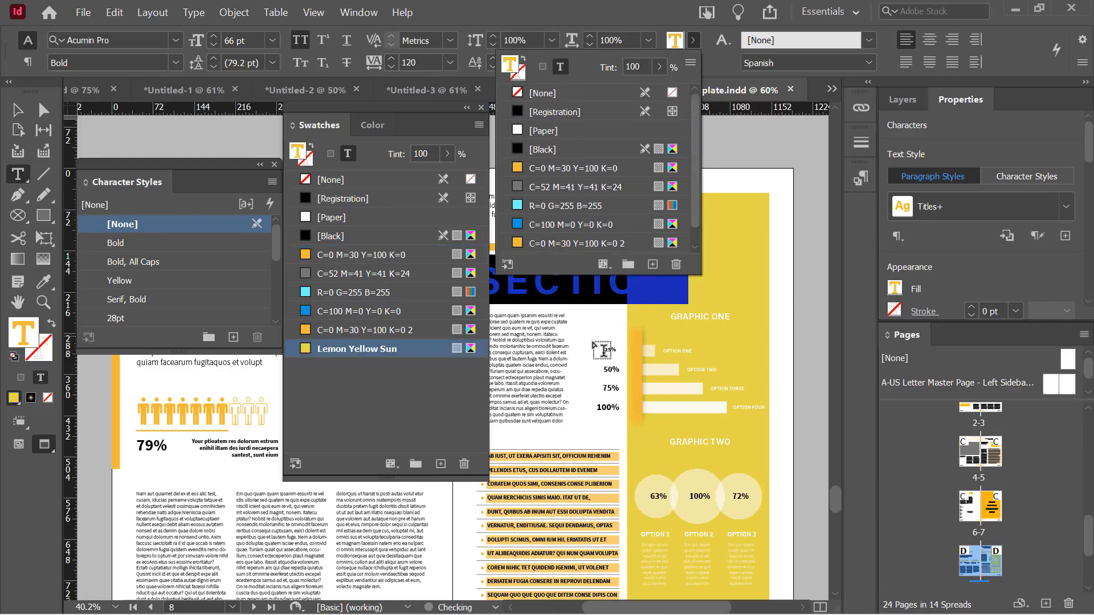
pyautogui.click(557, 329)
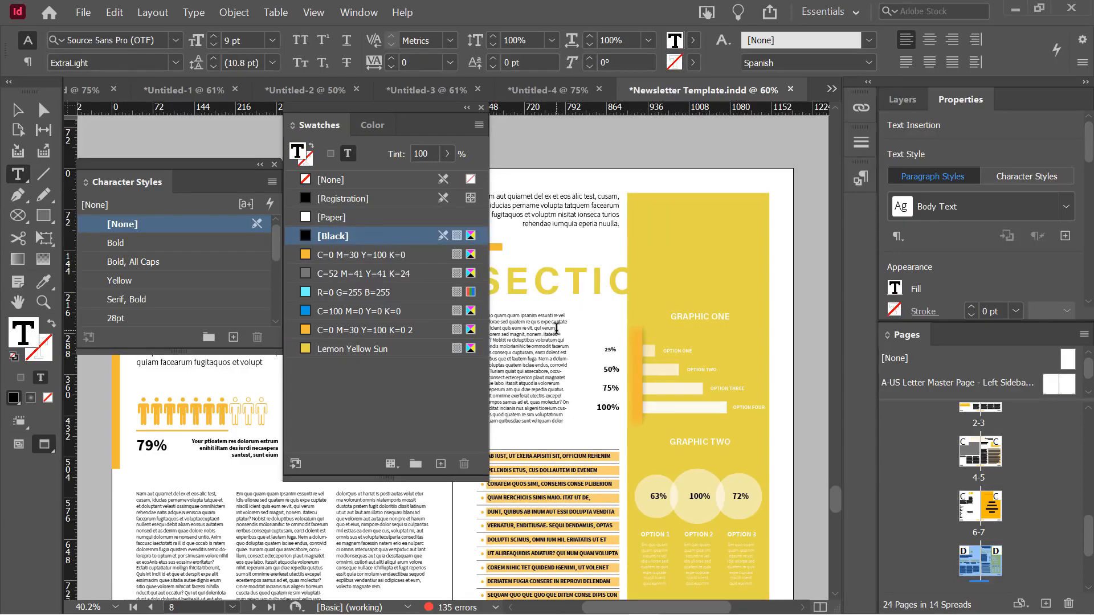
pyautogui.scroll(-10, 566, 381)
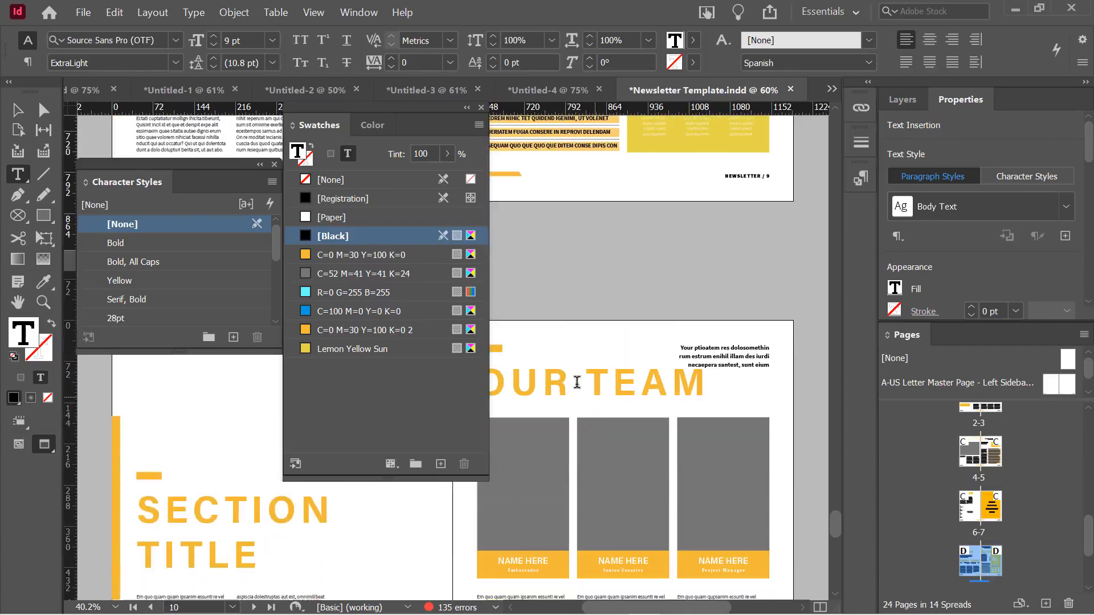
pyautogui.hotkey('ctrl', 'z')
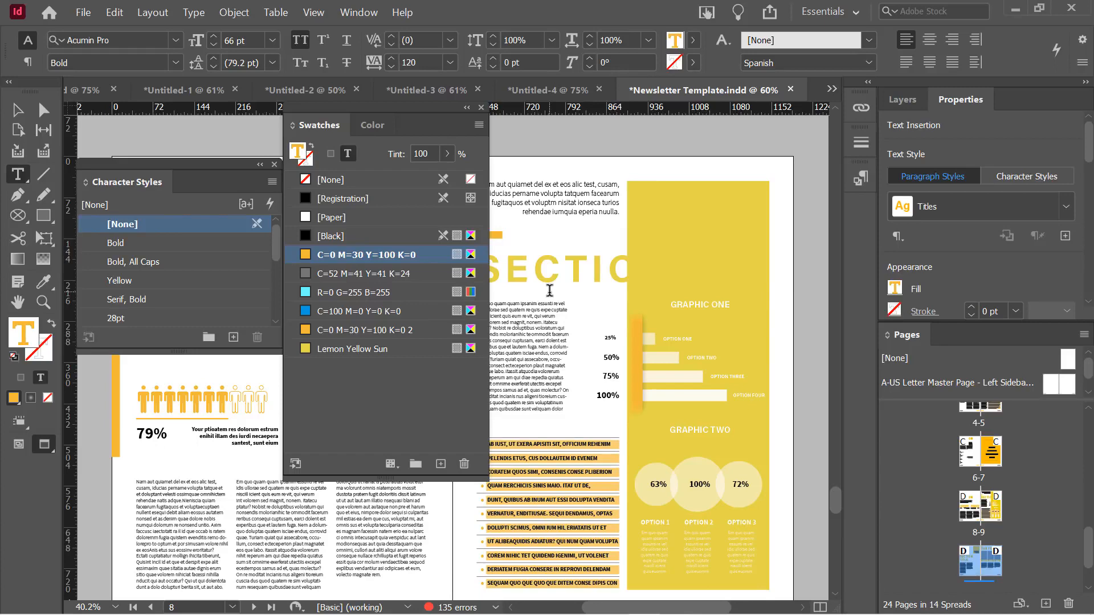
pyautogui.hotkey('ctrl', 'z')
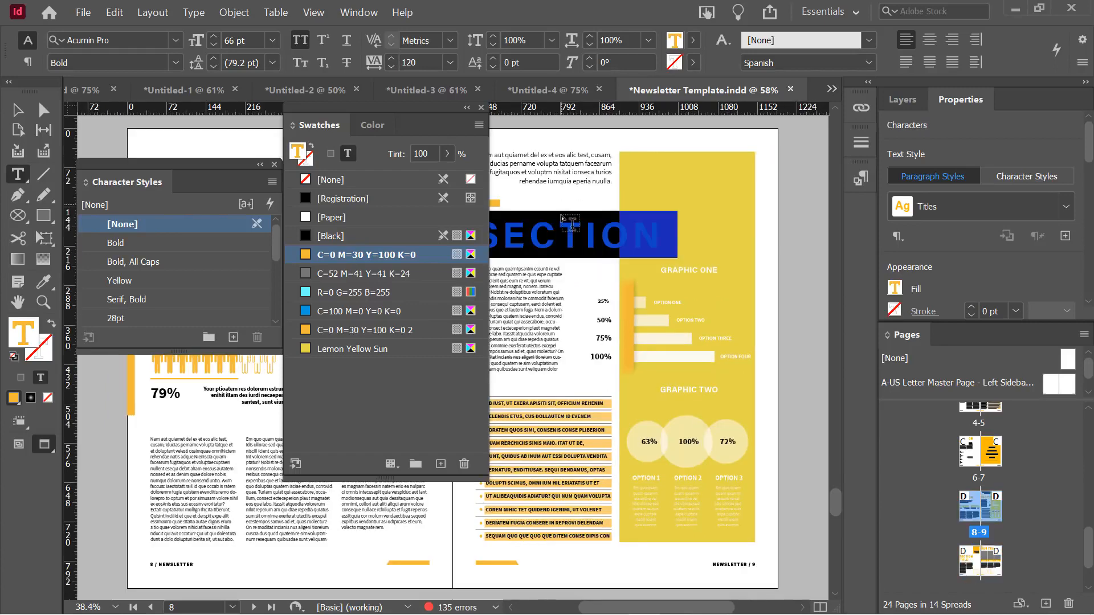
pyautogui.click(562, 227)
pyautogui.click(610, 259)
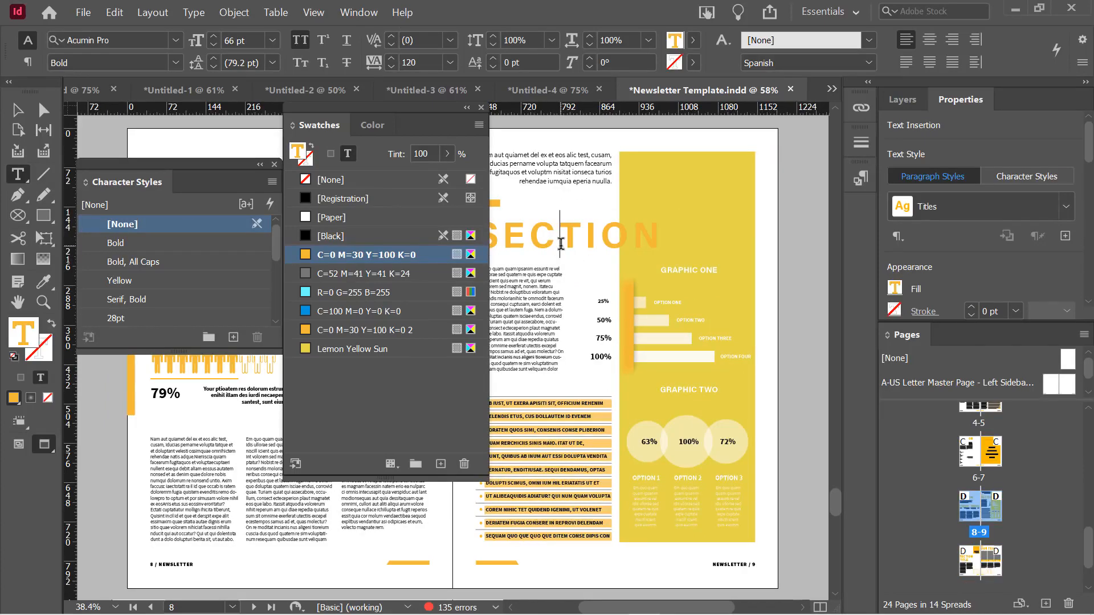
pyautogui.click(561, 242)
# Set the Titles paragraph style's character colour to Lemon Yellow Sun
pyautogui.click(361, 14)
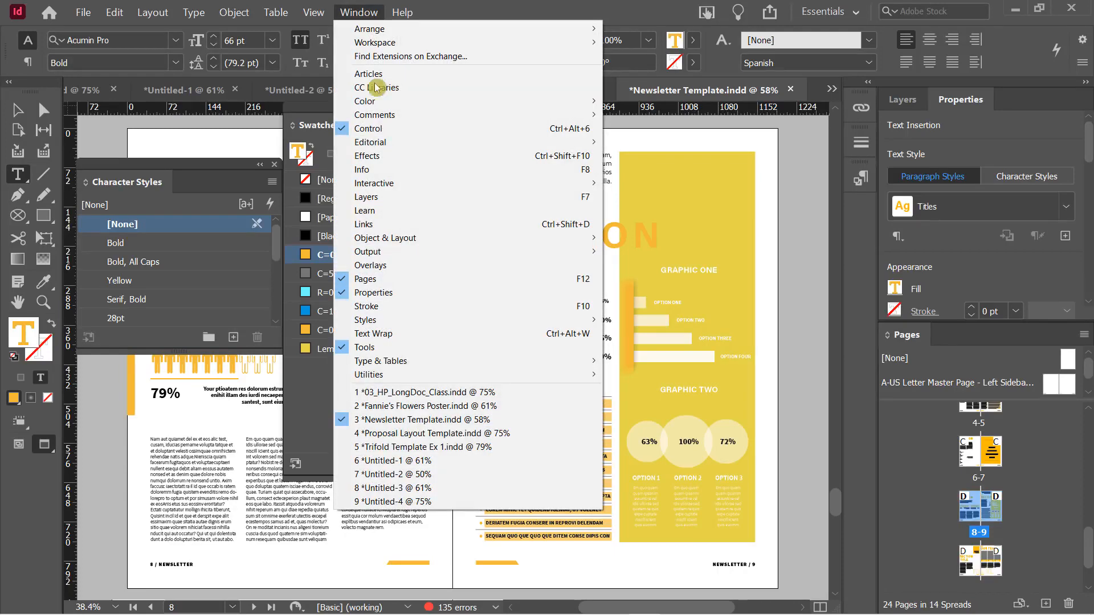
pyautogui.moveTo(439, 326)
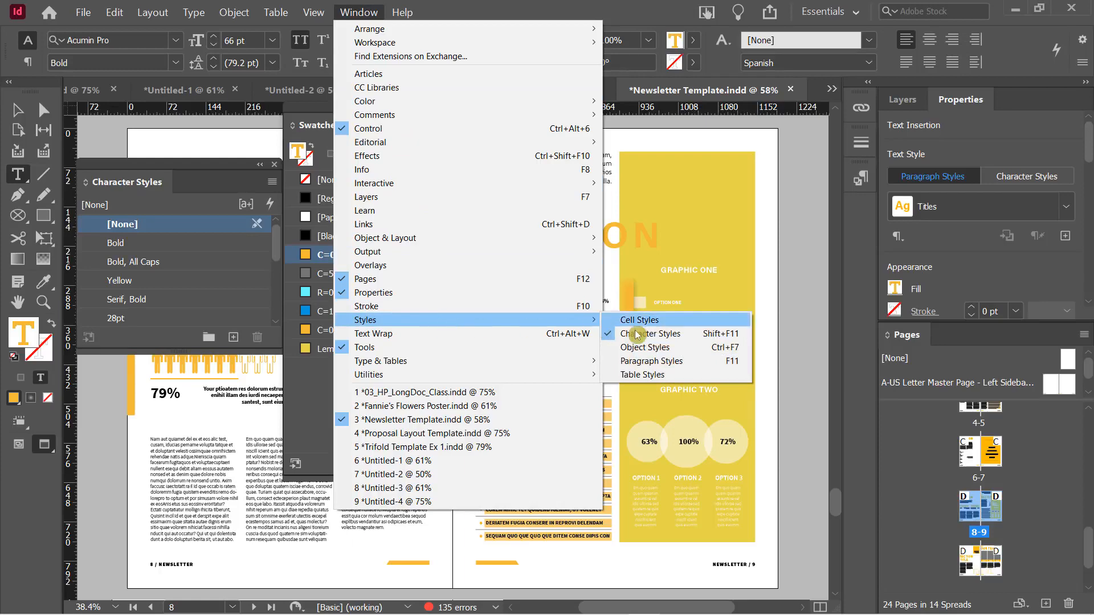
pyautogui.click(652, 361)
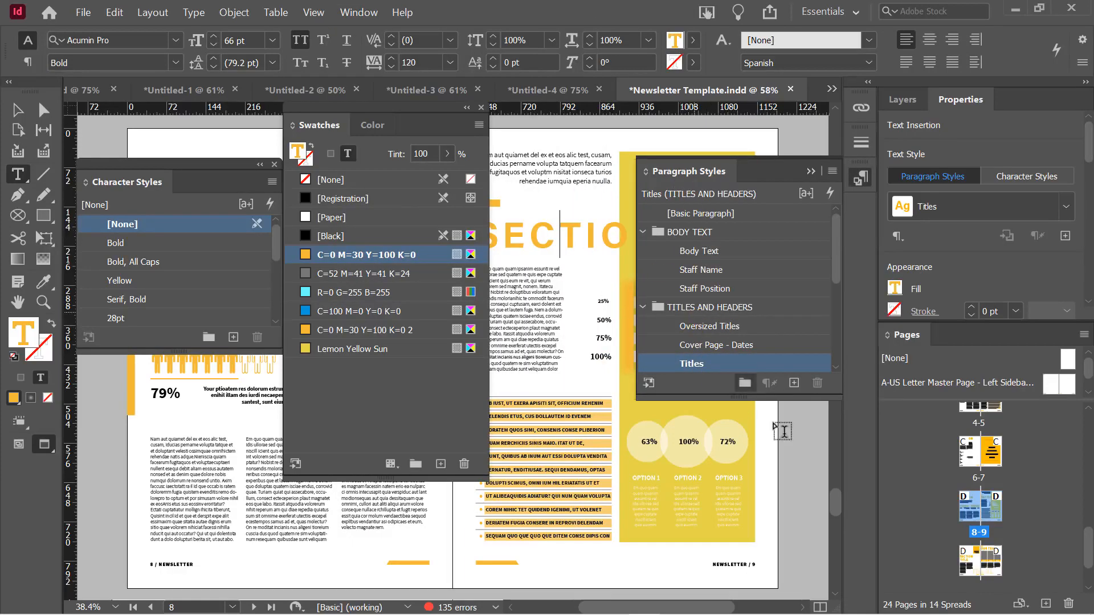
pyautogui.doubleClick(758, 366)
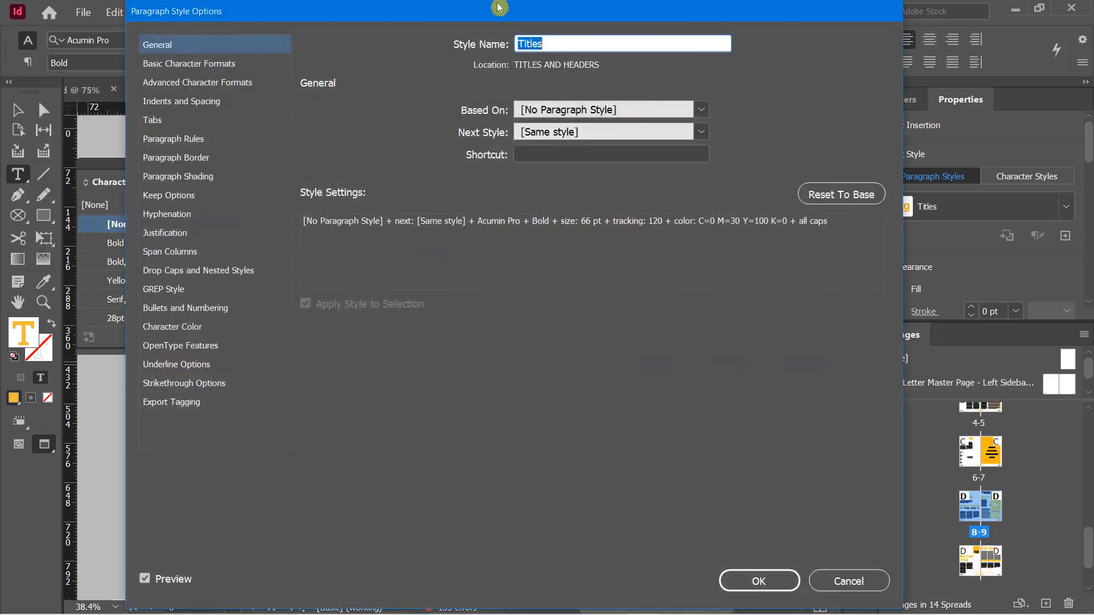
pyautogui.click(179, 326)
pyautogui.moveTo(617, 161); pyautogui.dragTo(617, 186)
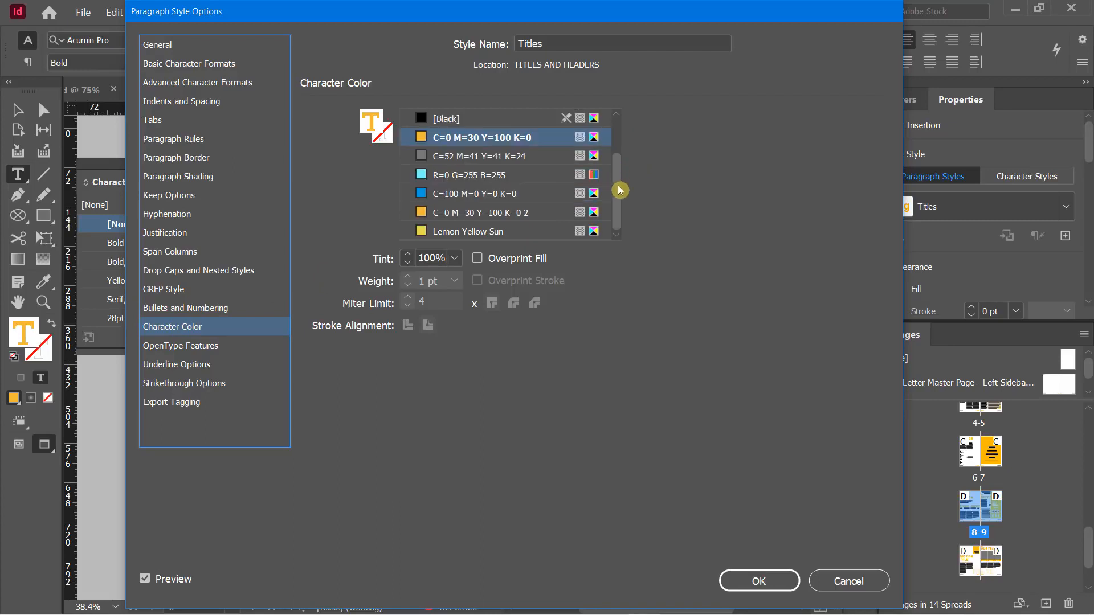
pyautogui.click(426, 231)
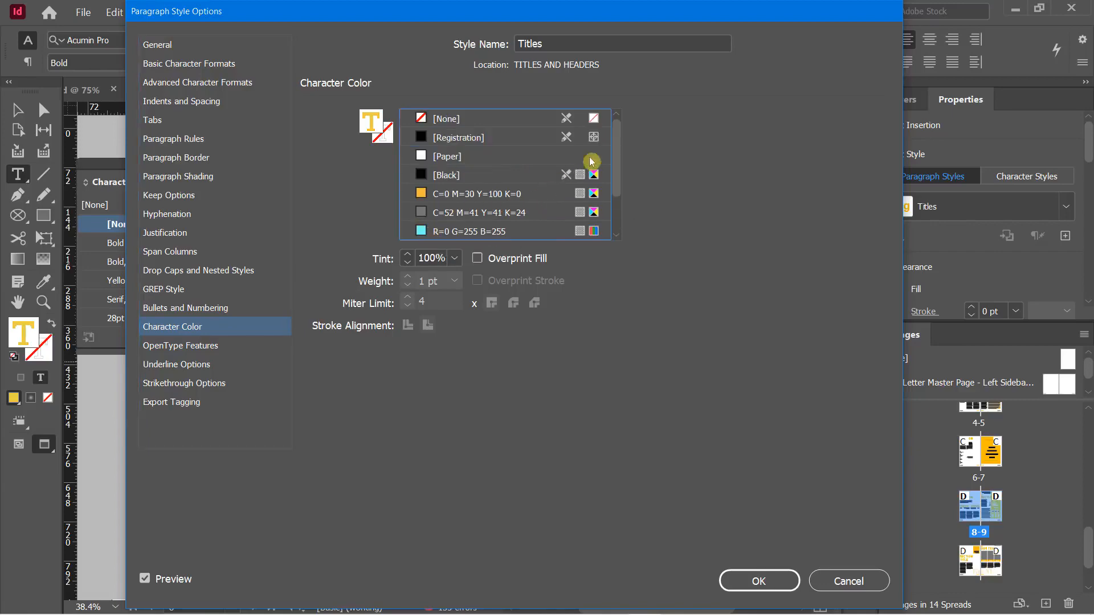
pyautogui.moveTo(622, 134); pyautogui.dragTo(621, 190)
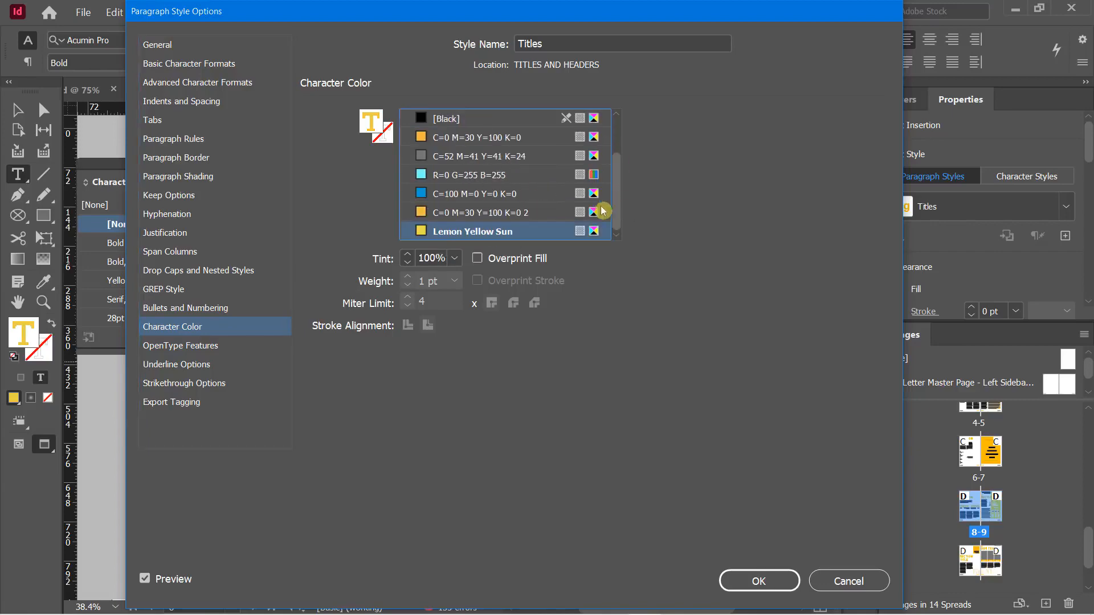
pyautogui.click(742, 587)
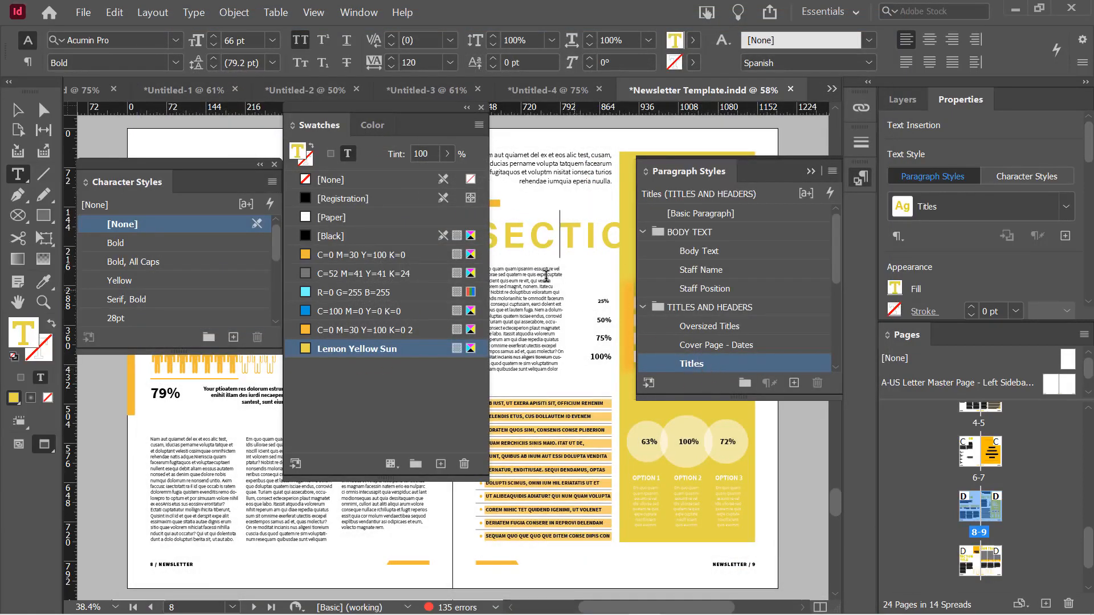
# Check the yellow OUR TEAM and SECTION TITLE headings and Lemon Yellow Sun's values, then exit text editing
pyautogui.scroll(-3, 545, 276)
pyautogui.scroll(-4, 545, 276)
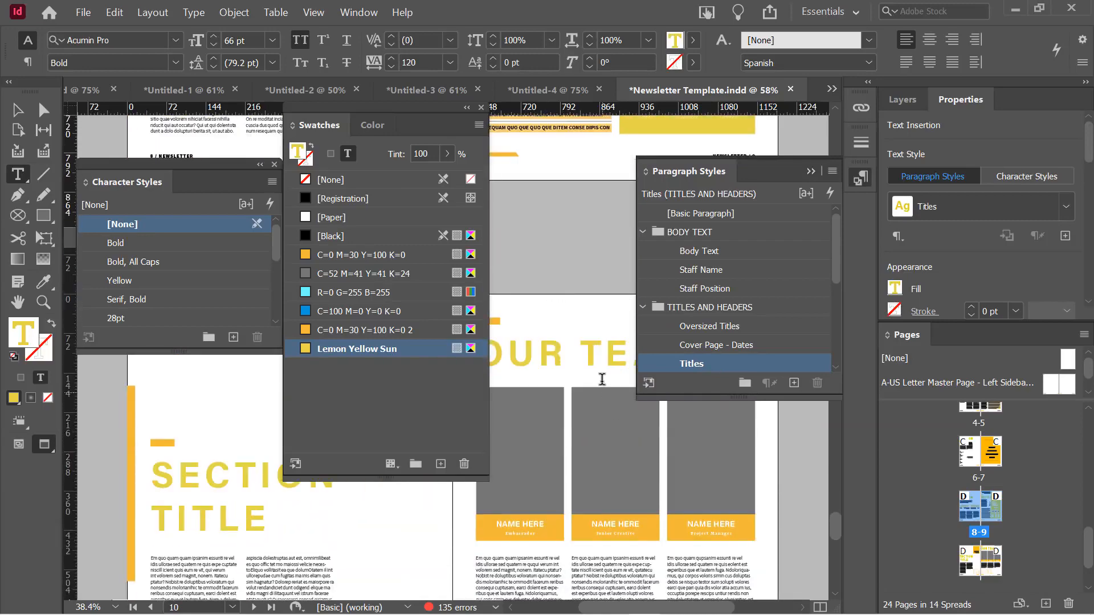
pyautogui.scroll(3, 602, 379)
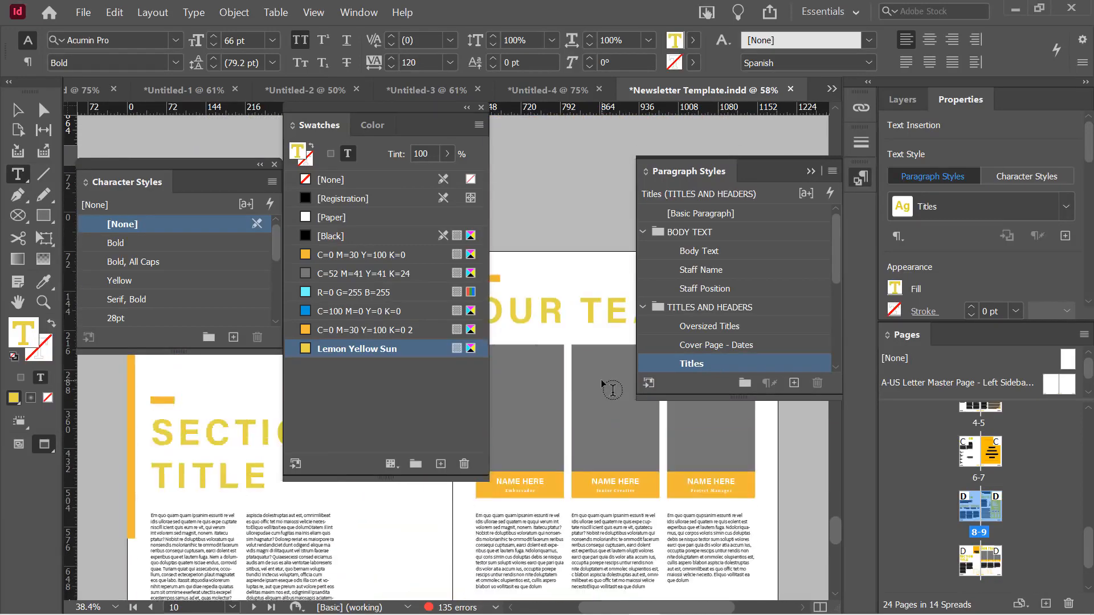
pyautogui.scroll(7, 607, 381)
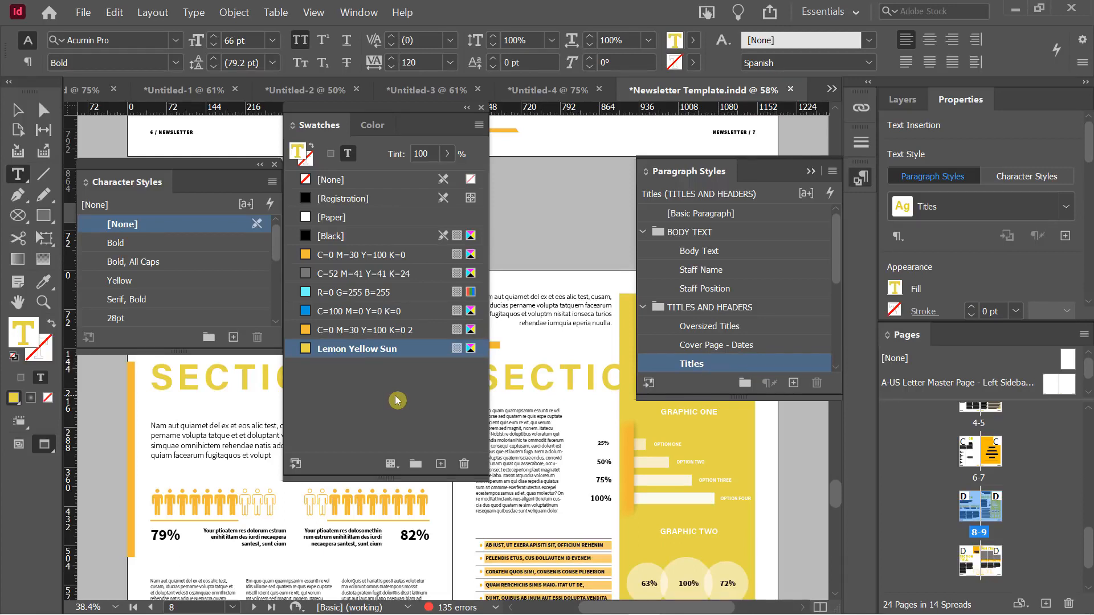
pyautogui.click(368, 129)
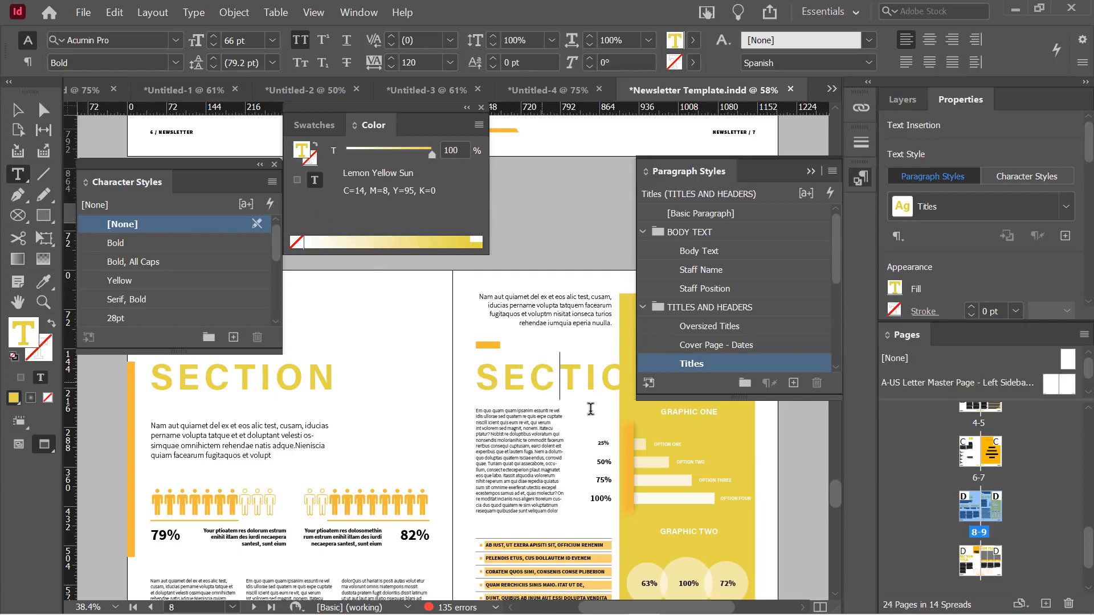
pyautogui.scroll(-10, 541, 381)
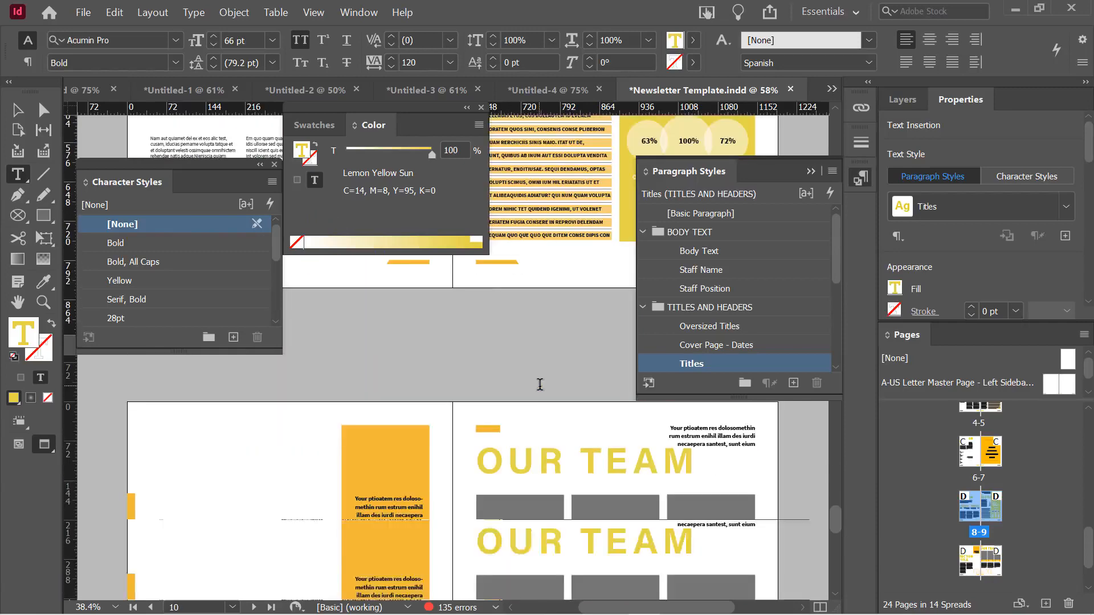
pyautogui.scroll(8, 550, 396)
pyautogui.press('Escape')
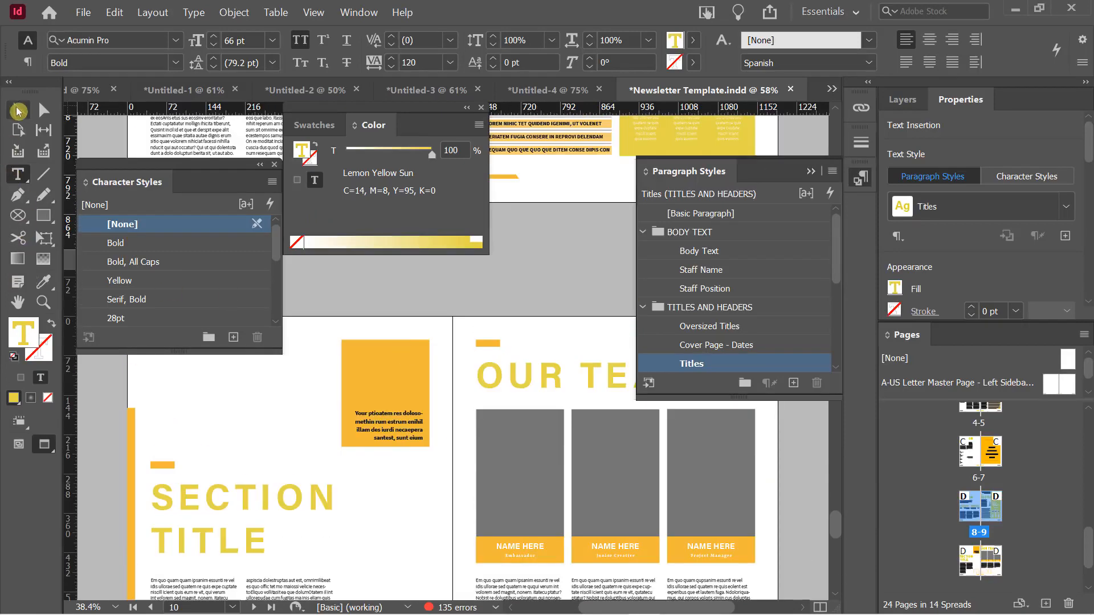
# Select the orange box and display its fill as CMYK values C0 M30 Y100 K0
pyautogui.click(348, 352)
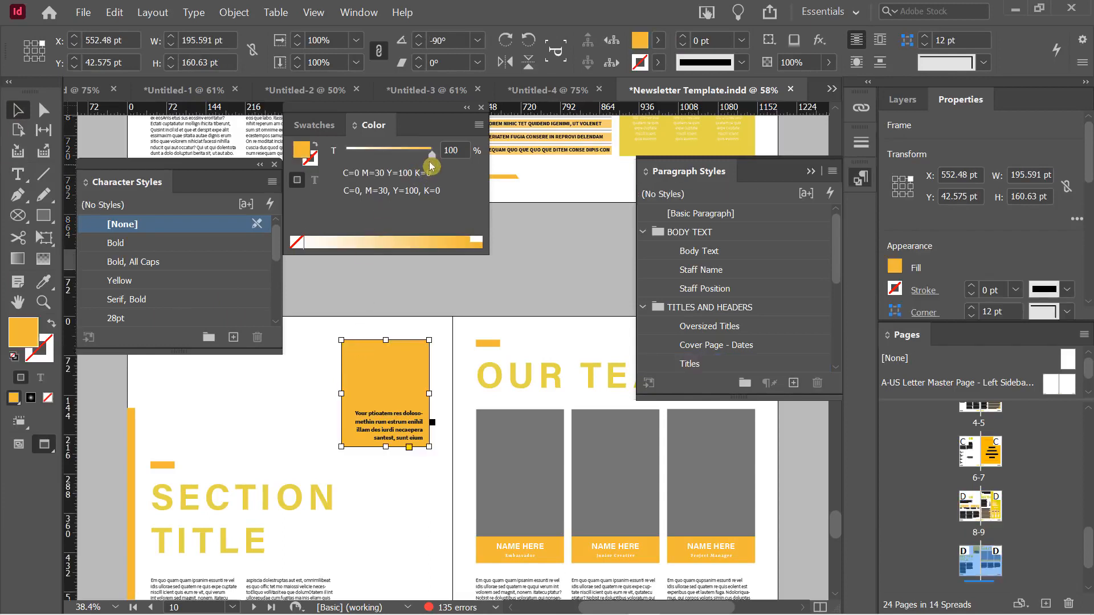
pyautogui.moveTo(431, 154)
pyautogui.mouseDown()
pyautogui.moveTo(391, 158)
pyautogui.moveTo(453, 164)
pyautogui.moveTo(382, 165)
pyautogui.moveTo(440, 170)
pyautogui.mouseUp()
pyautogui.click(479, 125)
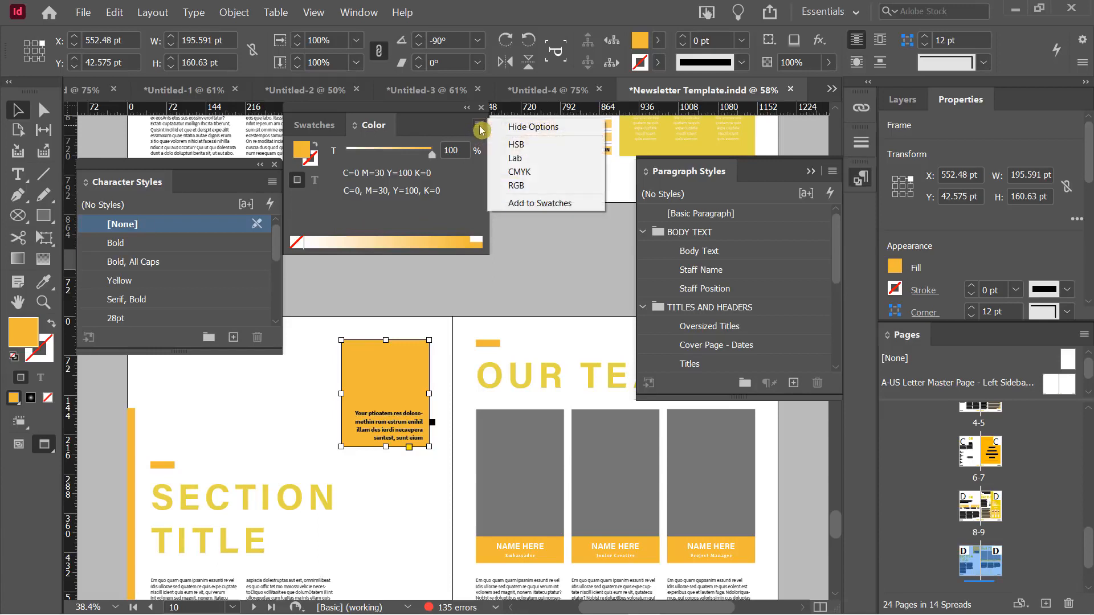
pyautogui.click(519, 171)
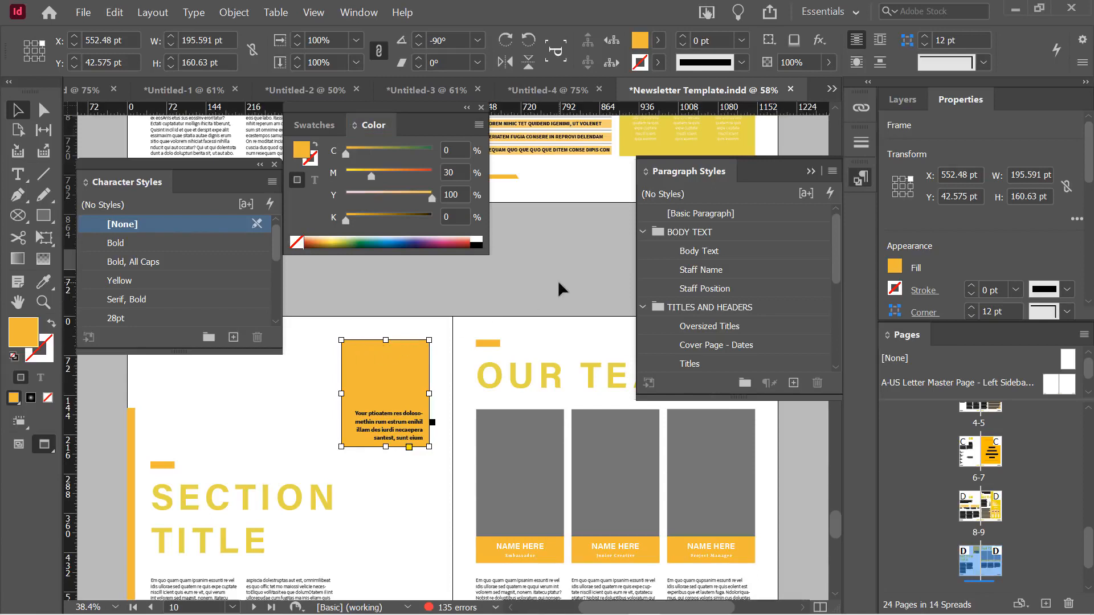
# Collapse the Paragraph Styles panel out of the way
pyautogui.scroll(1, 512, 311)
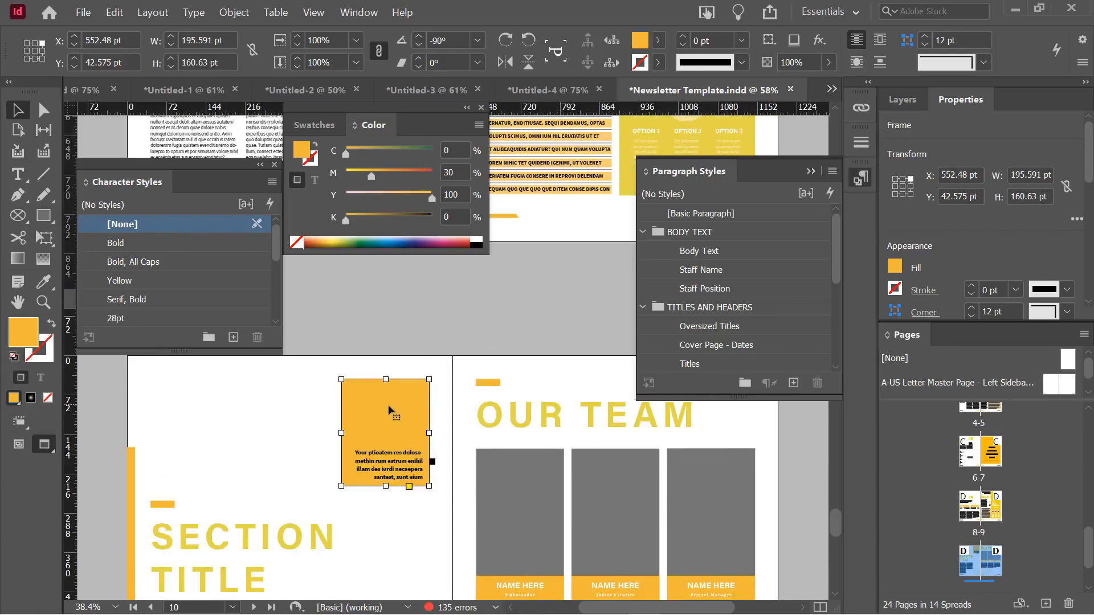
pyautogui.click(810, 172)
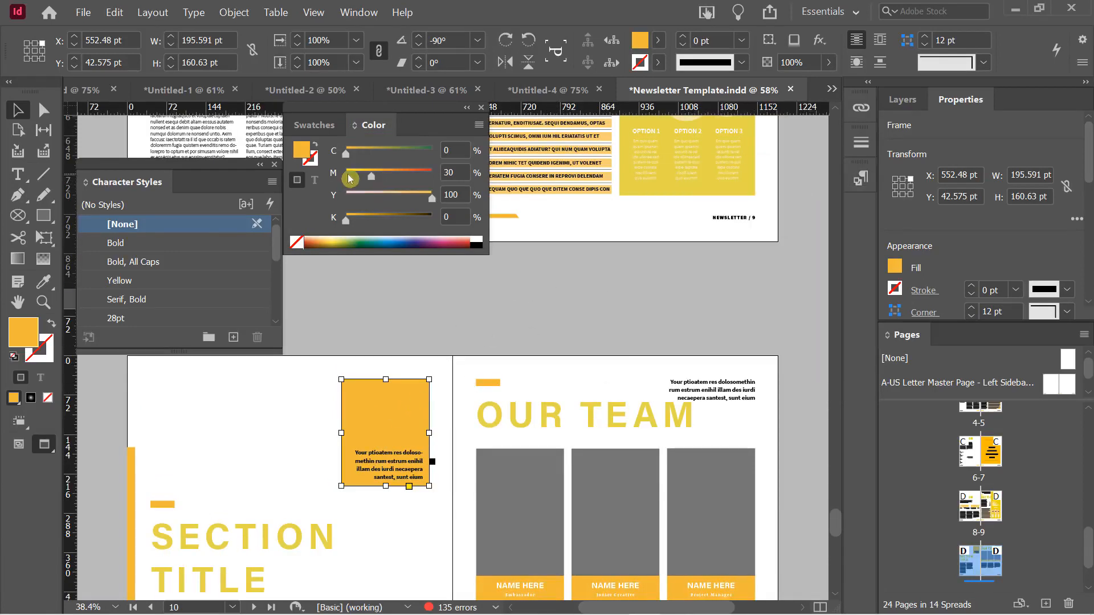
pyautogui.scroll(4, 639, 283)
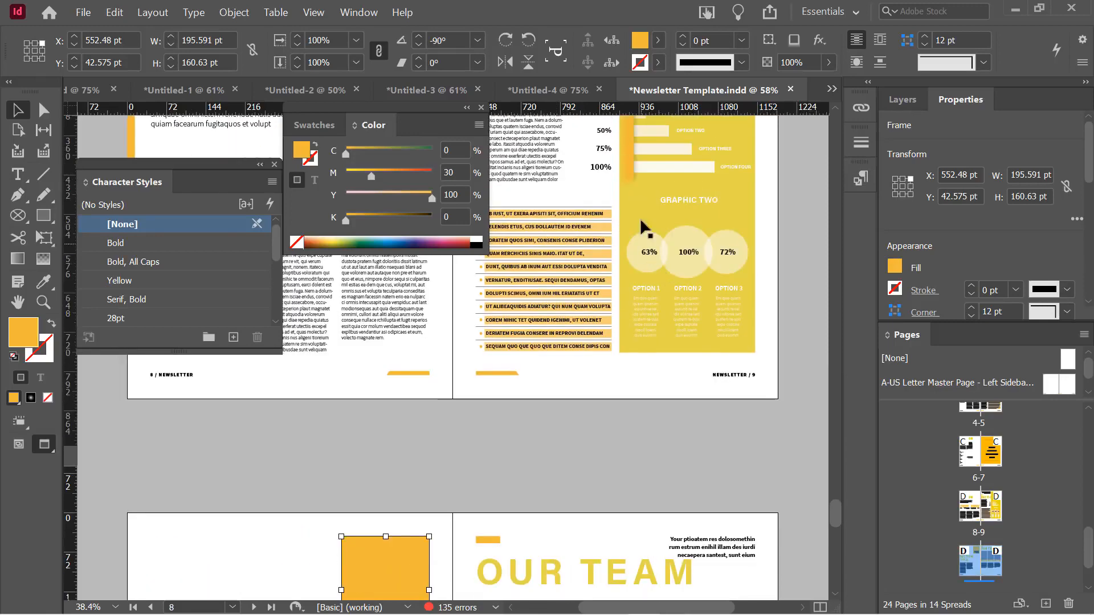
pyautogui.scroll(-2, 638, 239)
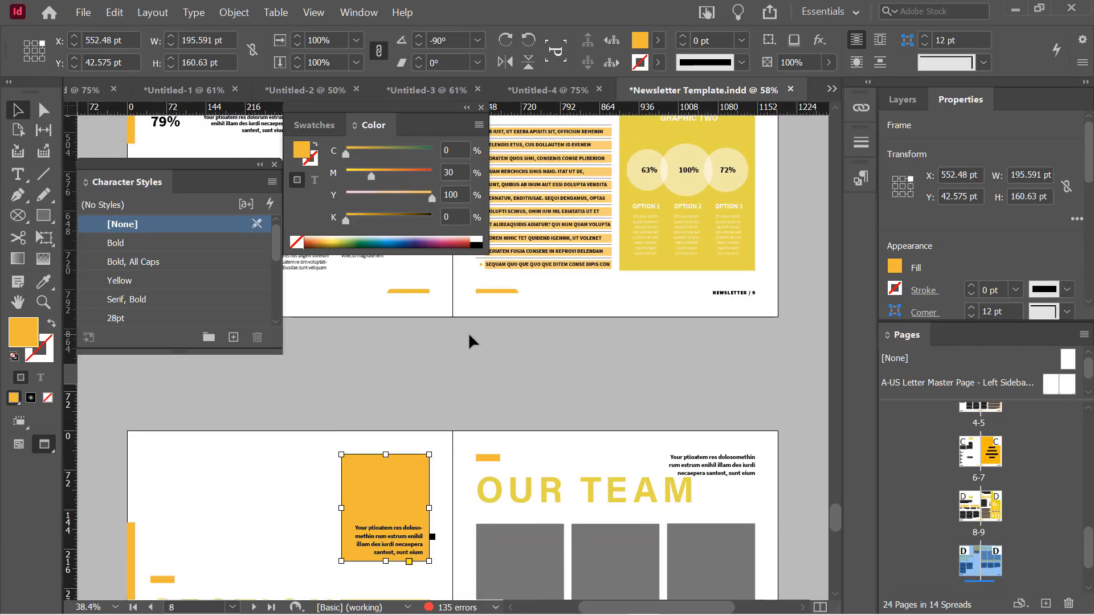
# Refill the orange box with the layout's sampled yellow, C=16 M=8 Y=81 K=0, then deselect it
pyautogui.doubleClick(29, 338)
pyautogui.moveTo(776, 74); pyautogui.dragTo(851, 24)
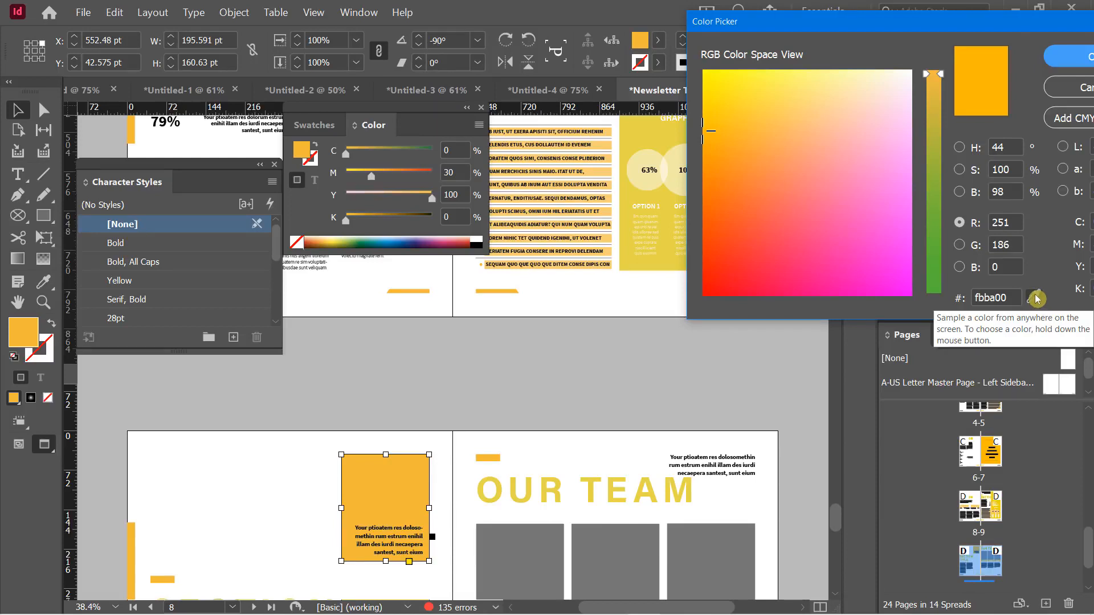
pyautogui.moveTo(1036, 298); pyautogui.dragTo(641, 132)
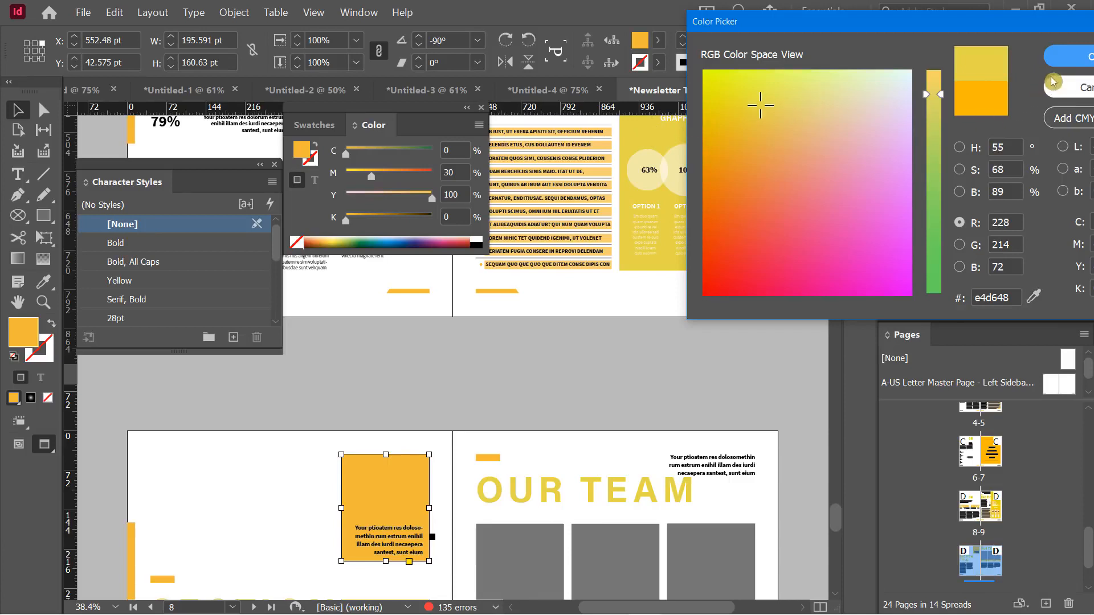
pyautogui.click(1062, 60)
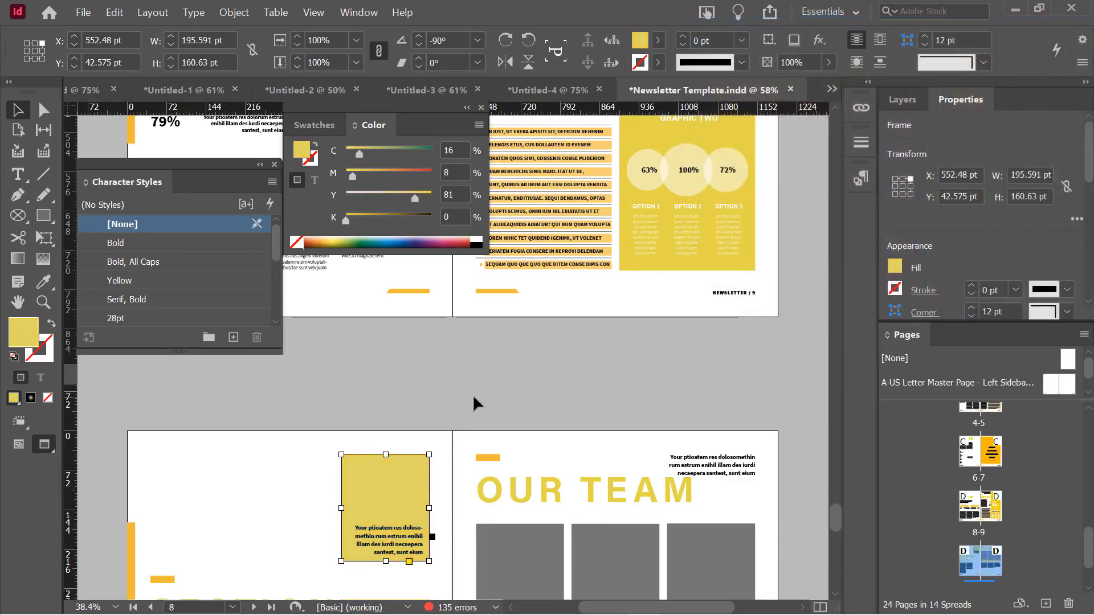
pyautogui.scroll(-1, 461, 365)
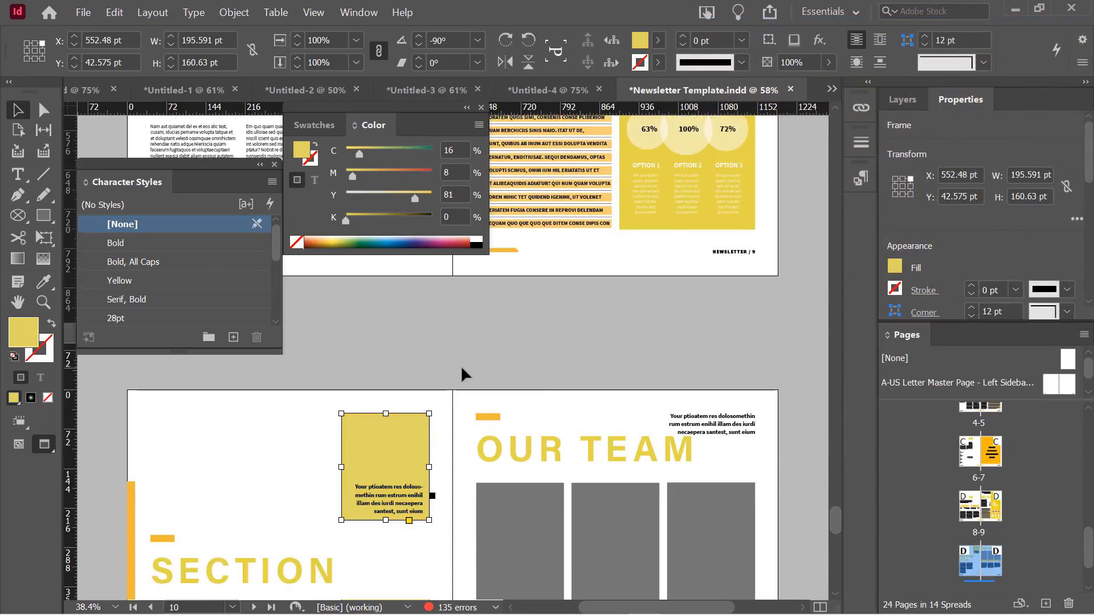
pyautogui.click(384, 357)
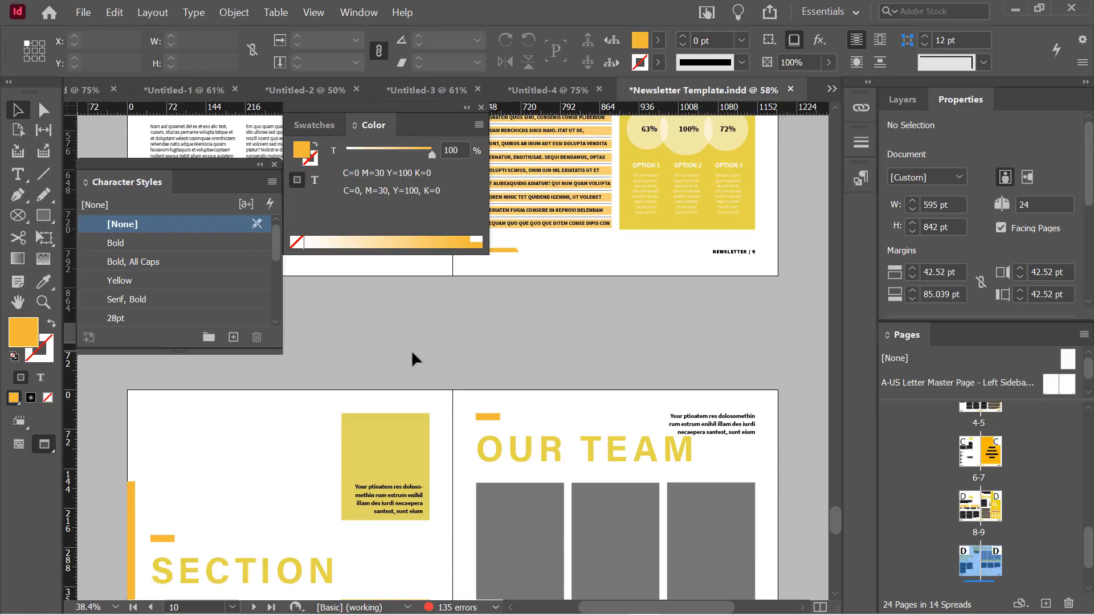
# Reselect the recoloured yellow box to check its new fill
pyautogui.scroll(1, 412, 359)
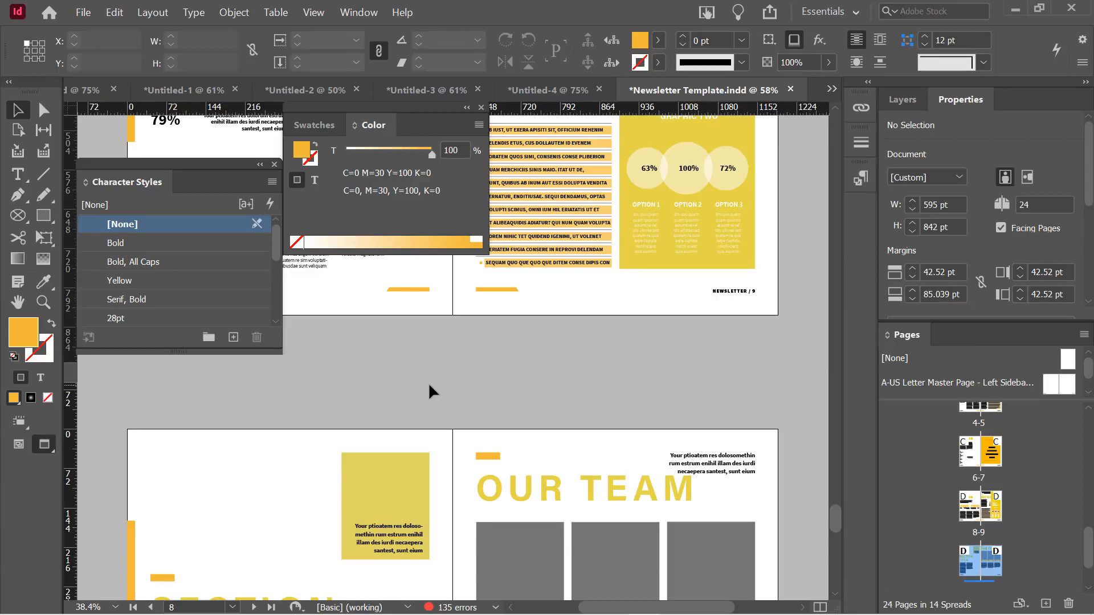
pyautogui.scroll(-1, 402, 399)
pyautogui.scroll(1, 401, 399)
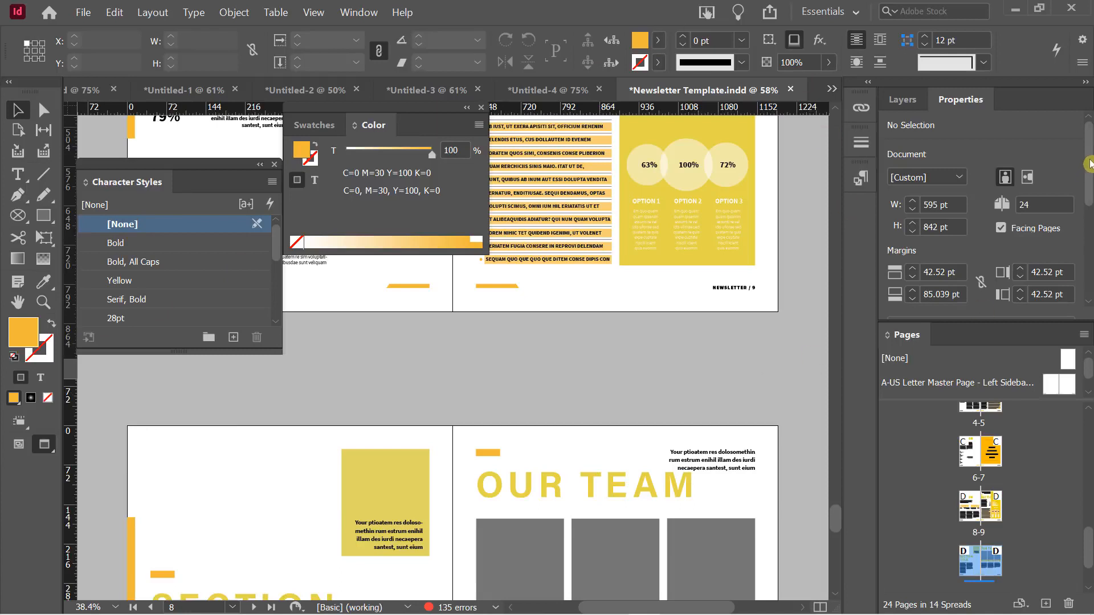
pyautogui.scroll(-3, 1085, 168)
pyautogui.click(358, 463)
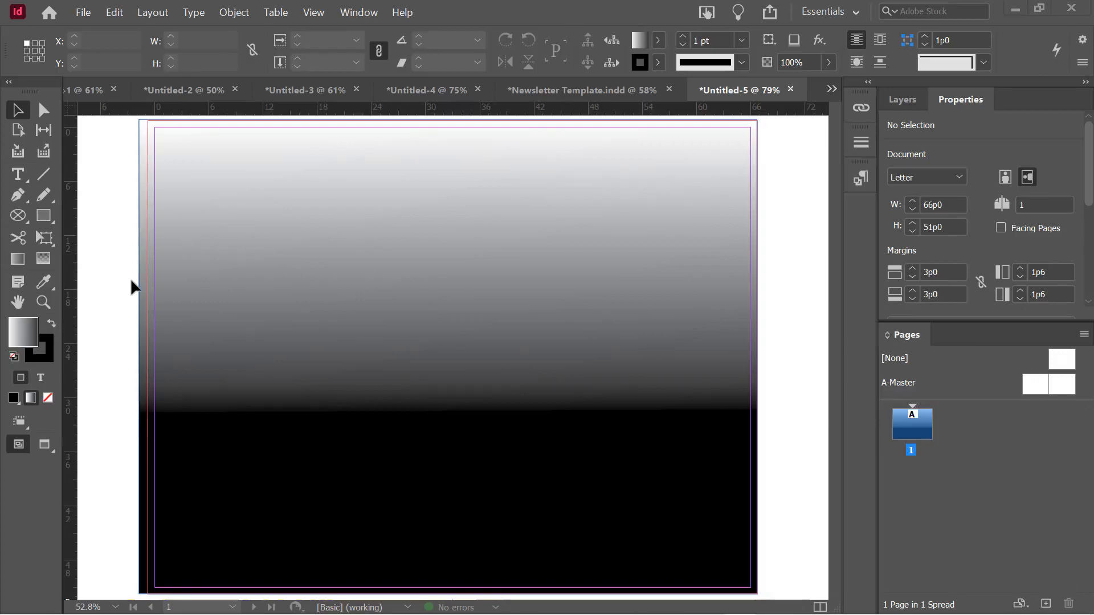
# Select and delete the page-filling gradient rectangle in Untitled-5
pyautogui.click(303, 266)
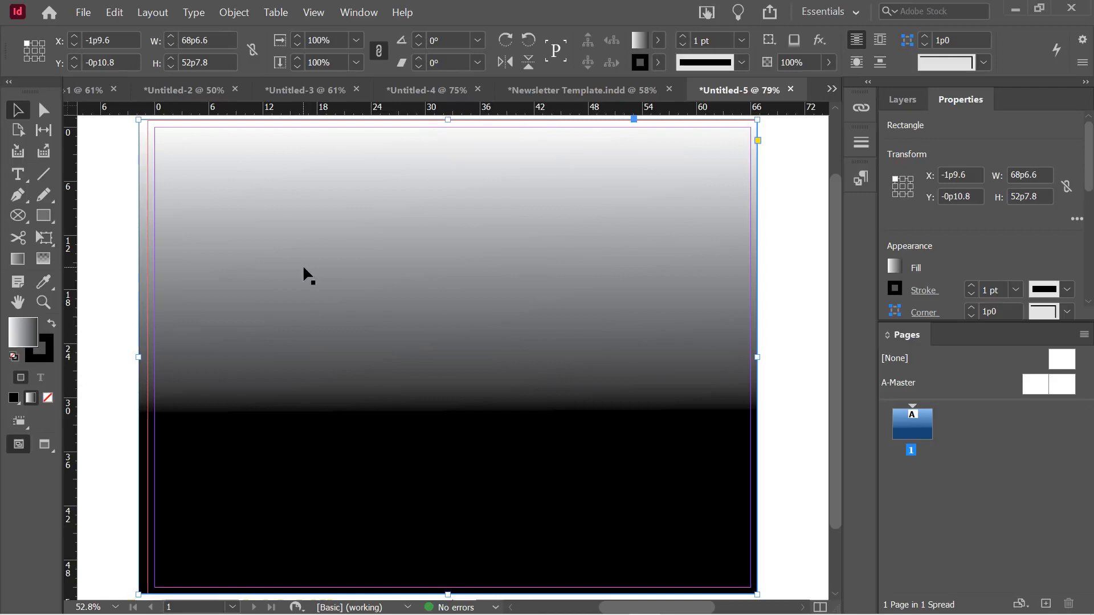
pyautogui.press('Delete')
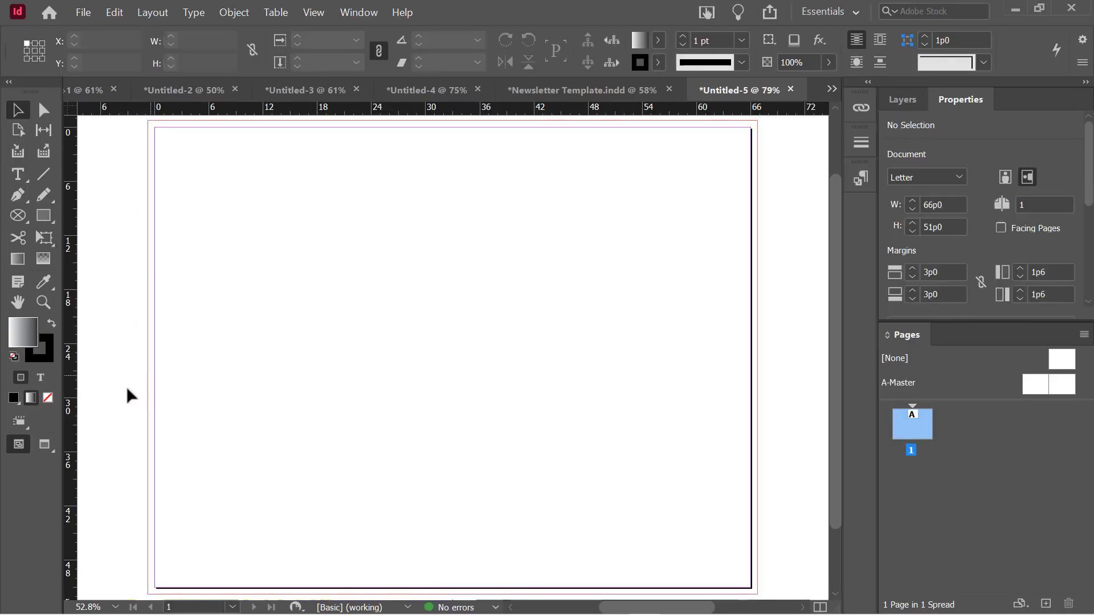
pyautogui.click(15, 398)
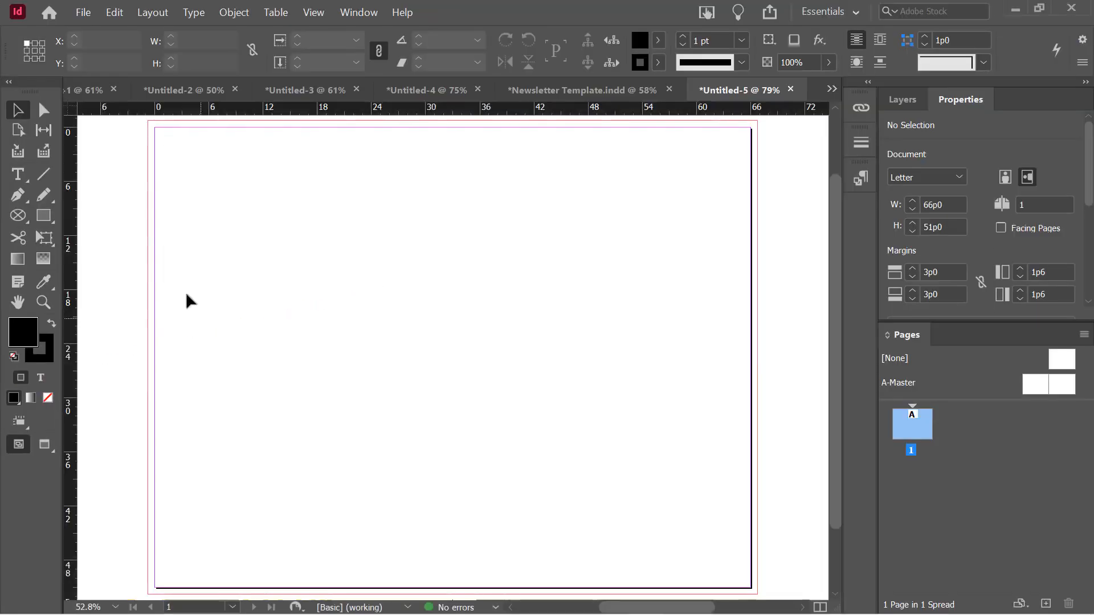
pyautogui.click(31, 403)
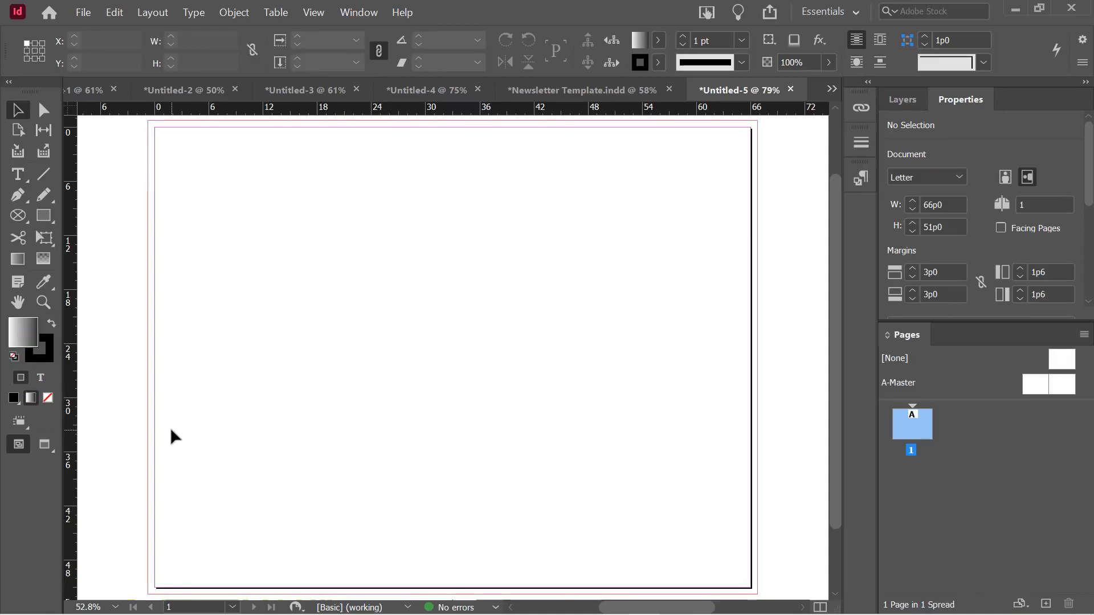
pyautogui.scroll(1, 125, 272)
pyautogui.scroll(-1, 128, 274)
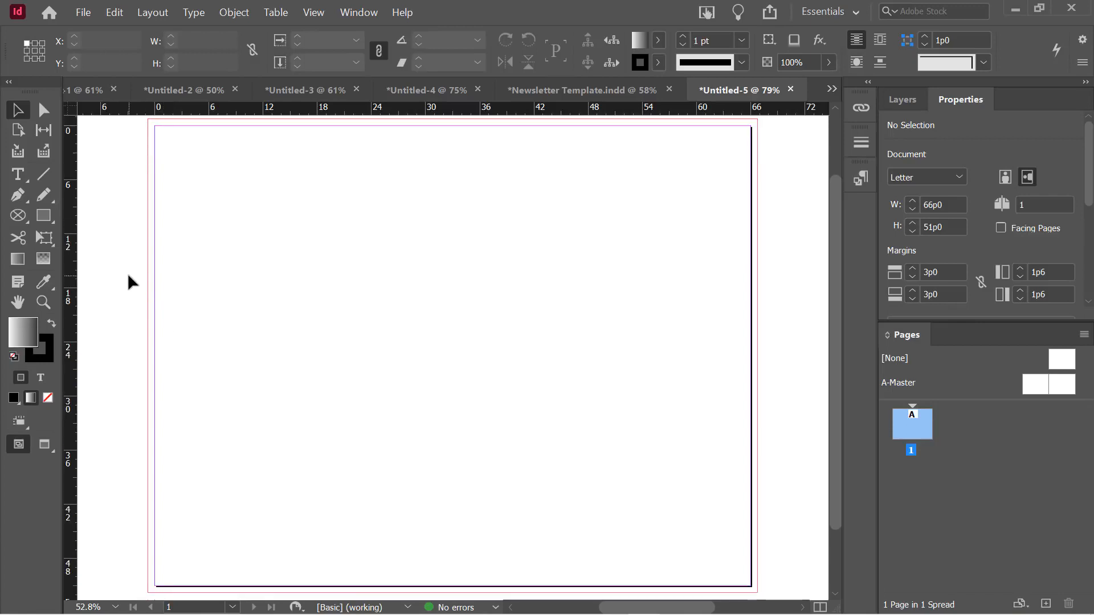
pyautogui.scroll(1, 128, 276)
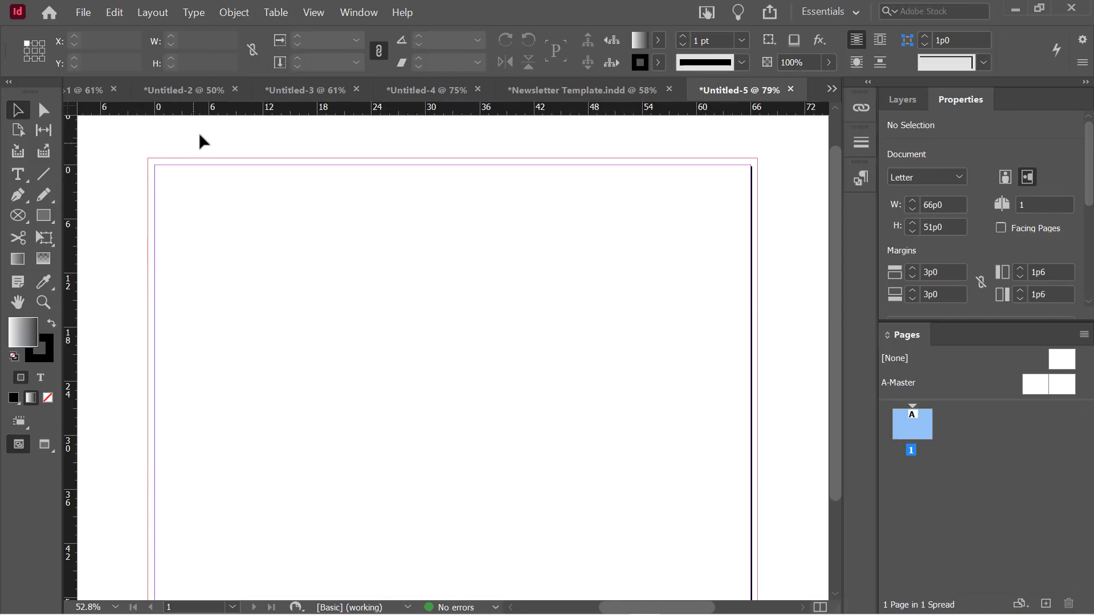
# Open the Gradient panel and move it up near the top of the page
pyautogui.click(353, 14)
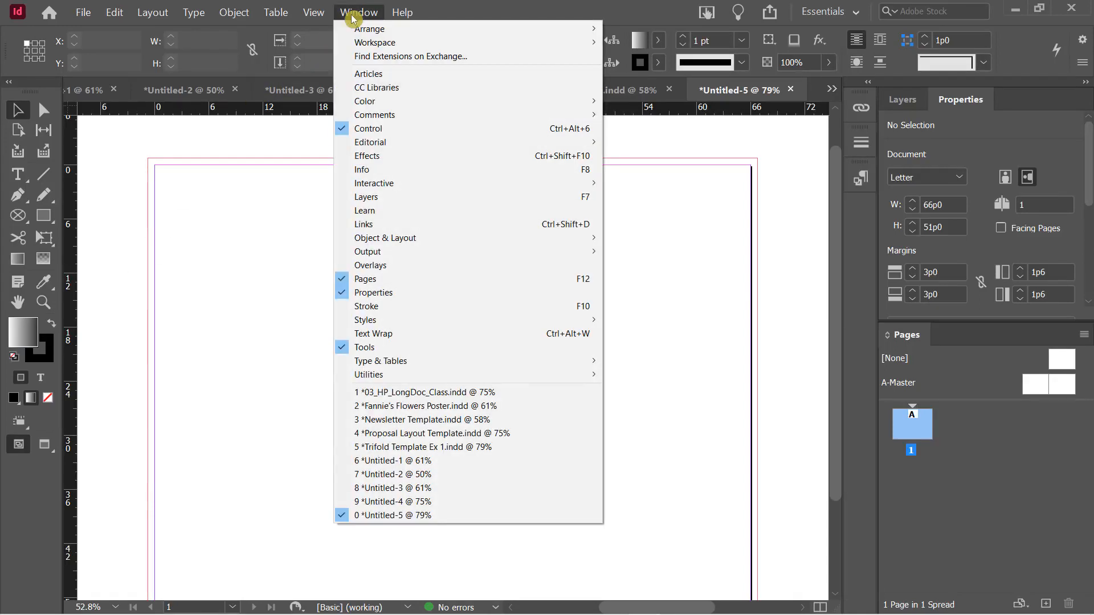
pyautogui.moveTo(408, 101)
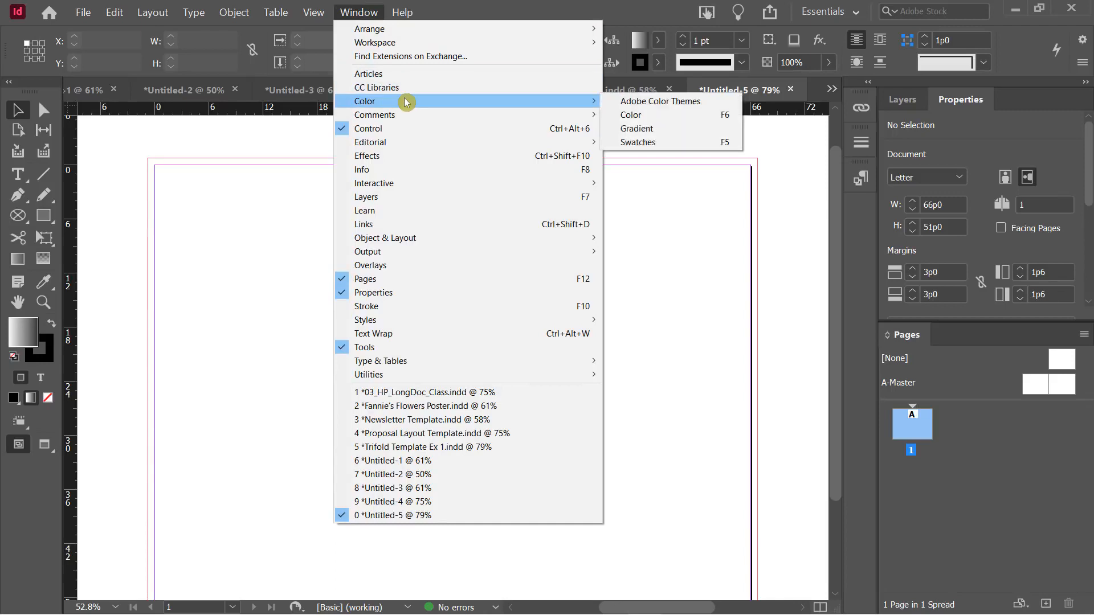
pyautogui.click(679, 131)
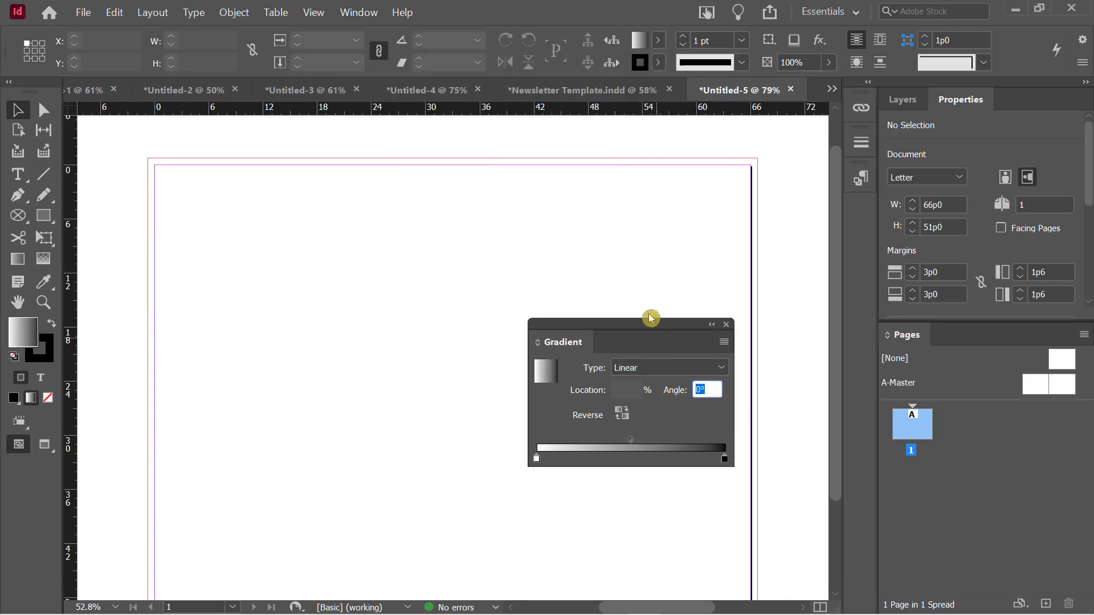
pyautogui.moveTo(650, 317); pyautogui.dragTo(663, 149)
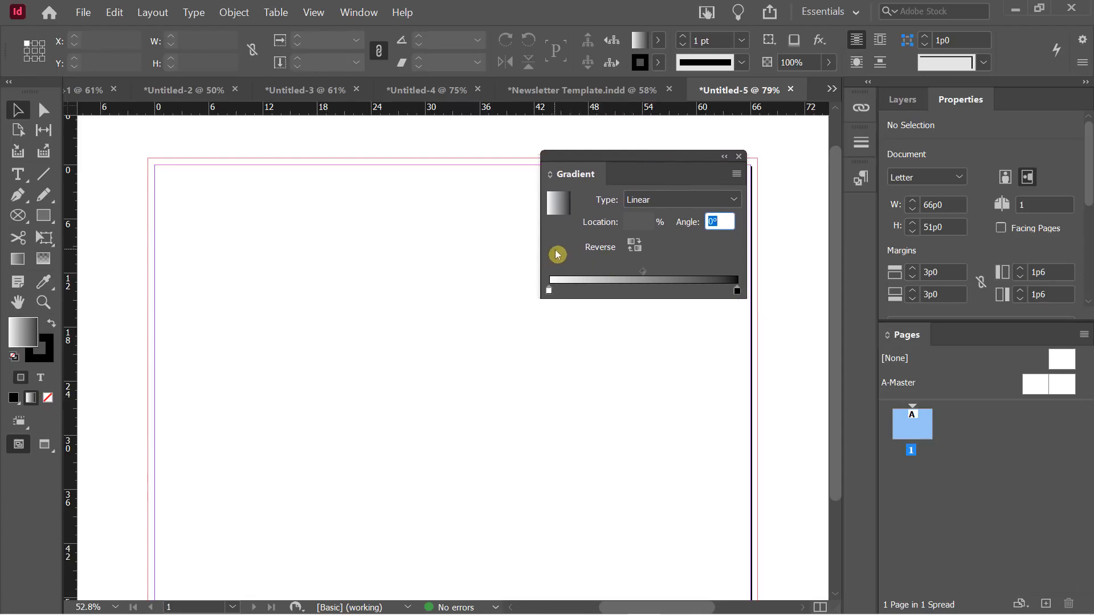
# Open the Color panel beside the Gradient panel and shift the group off the page
pyautogui.click(349, 14)
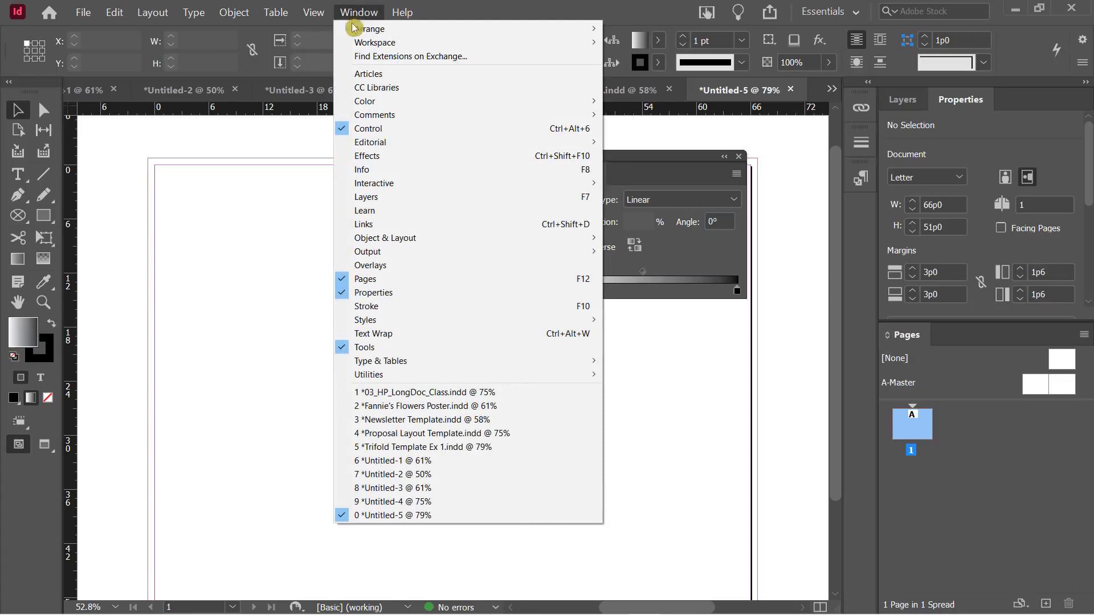
pyautogui.moveTo(412, 101)
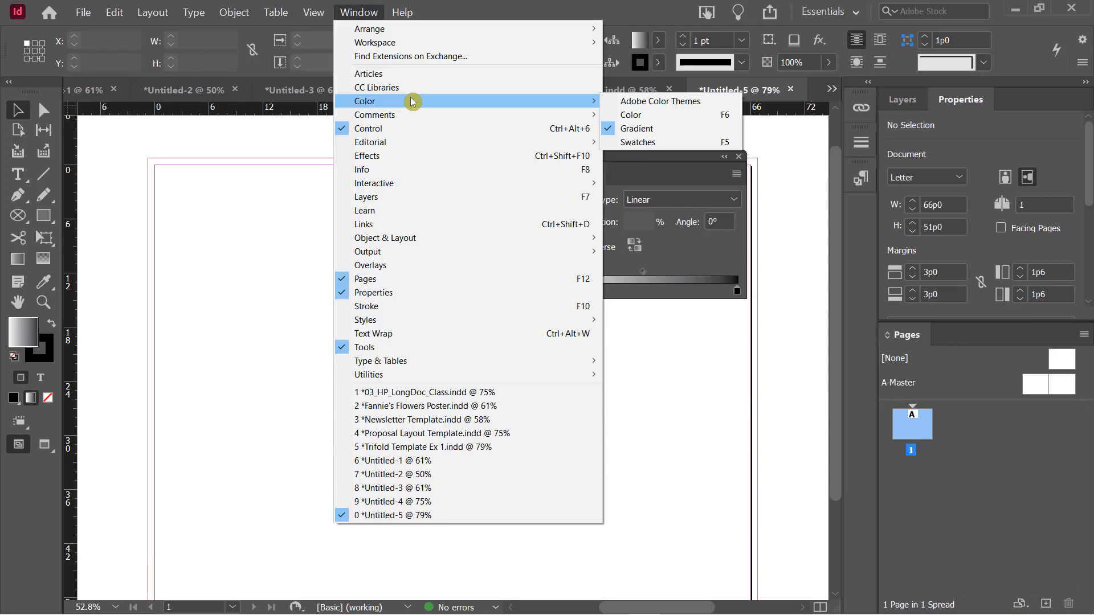
pyautogui.click(652, 118)
pyautogui.moveTo(695, 249); pyautogui.dragTo(623, 306)
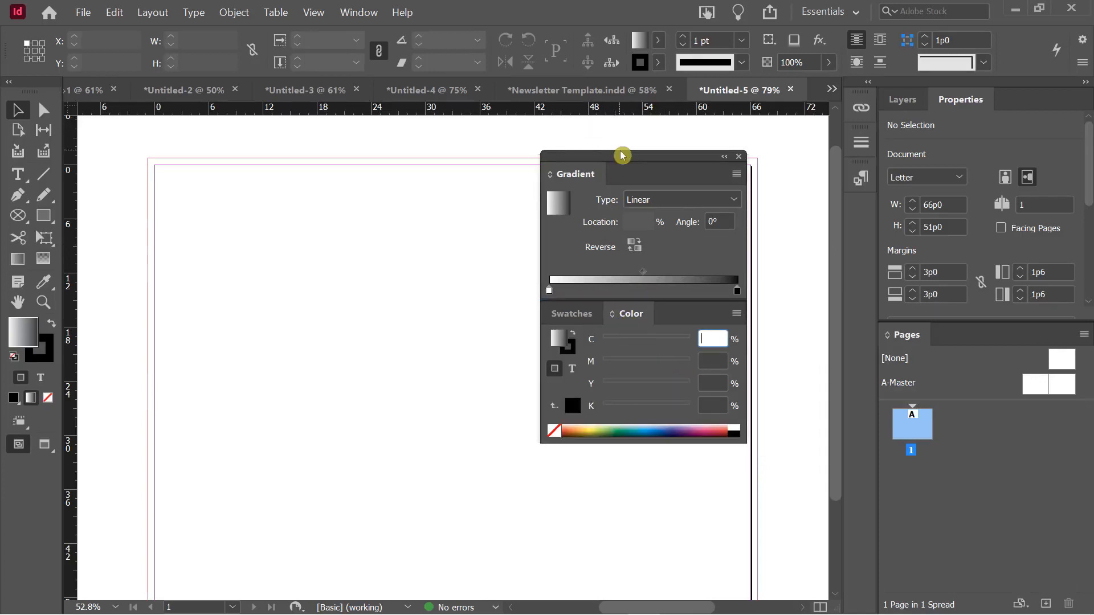
pyautogui.moveTo(621, 156); pyautogui.dragTo(694, 137)
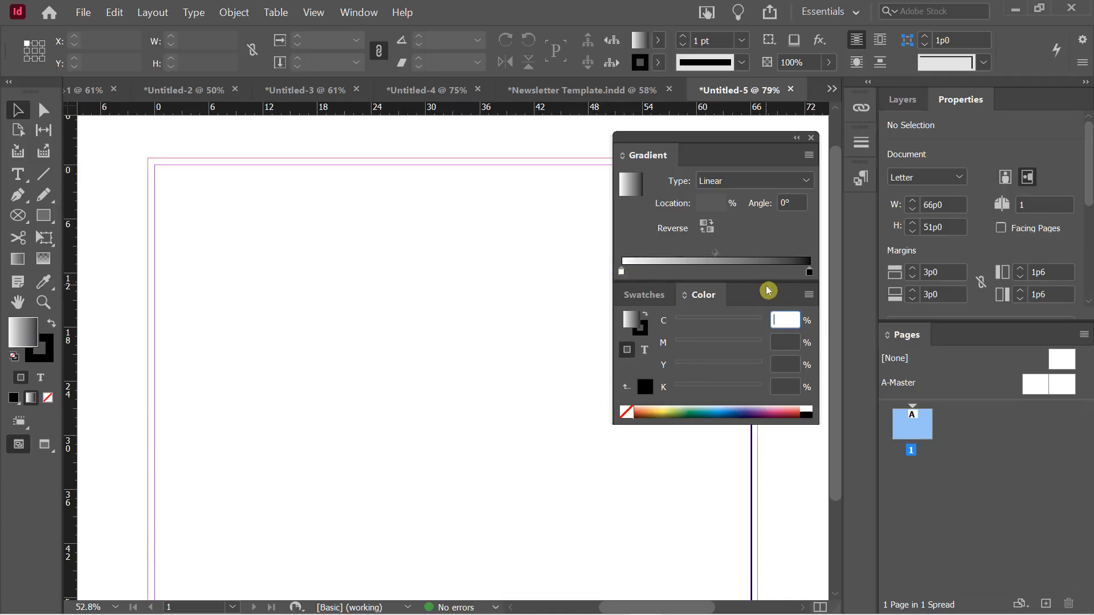
# Keep the gradient type Linear and try reversing the gradient direction
pyautogui.click(718, 185)
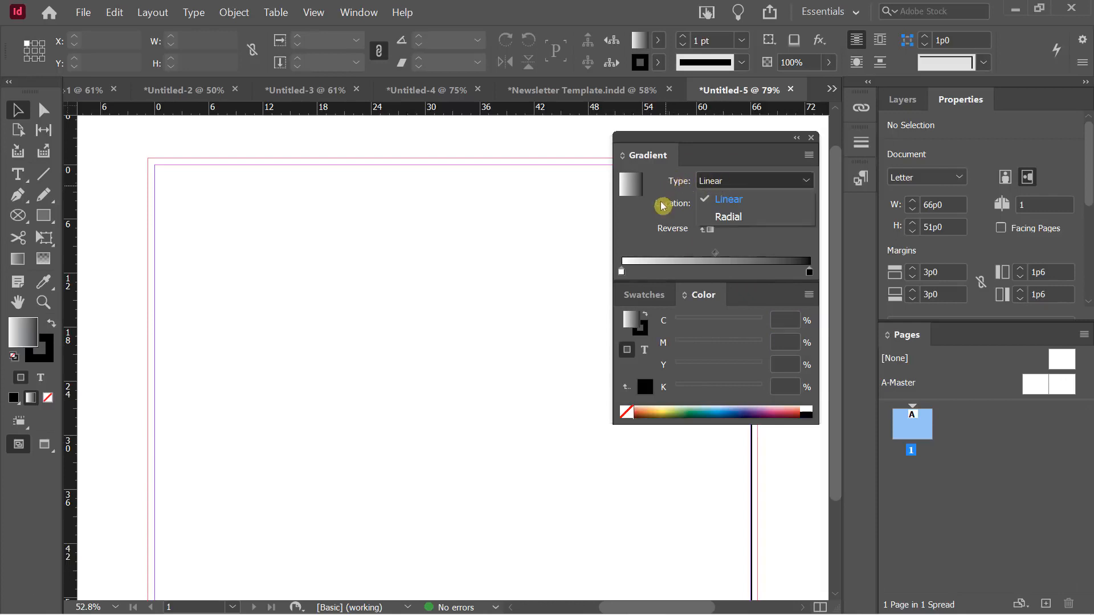
pyautogui.click(655, 222)
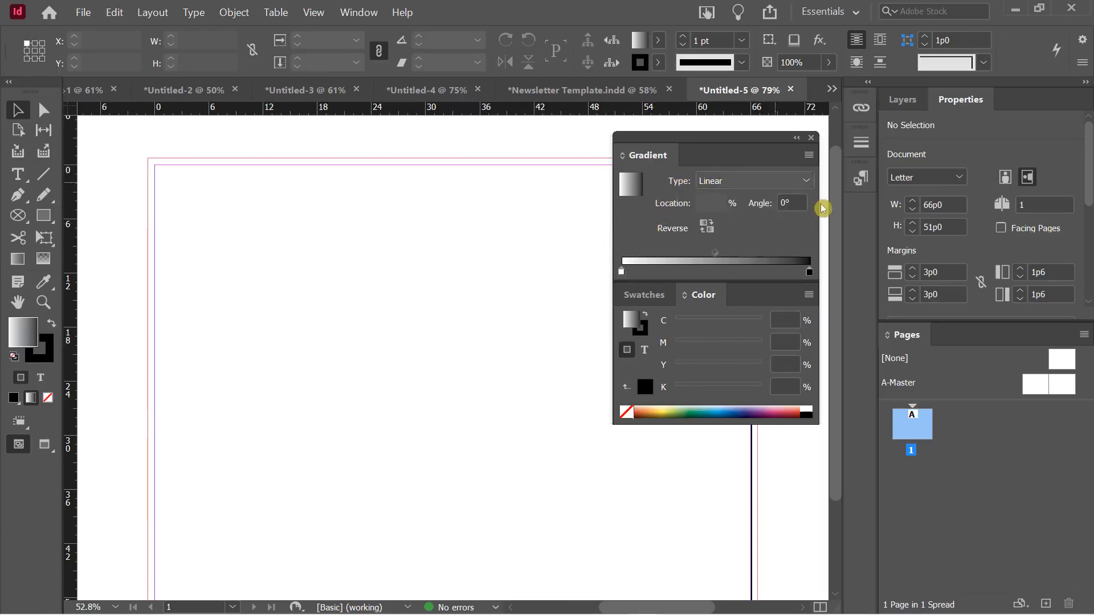
pyautogui.click(706, 226)
pyautogui.click(706, 228)
pyautogui.click(706, 228)
pyautogui.click(706, 228)
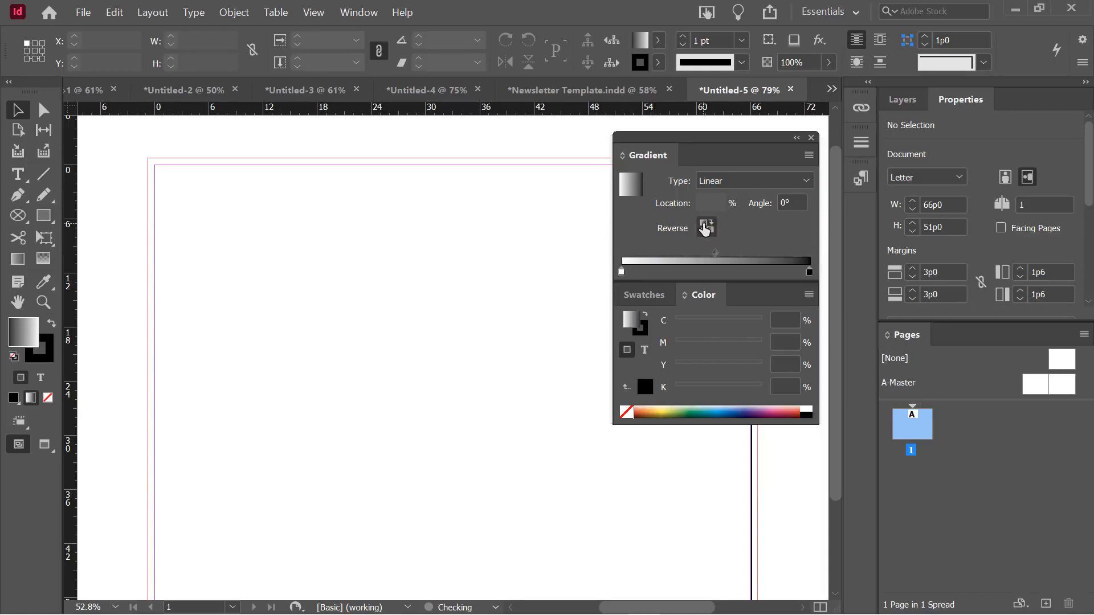
pyautogui.click(706, 228)
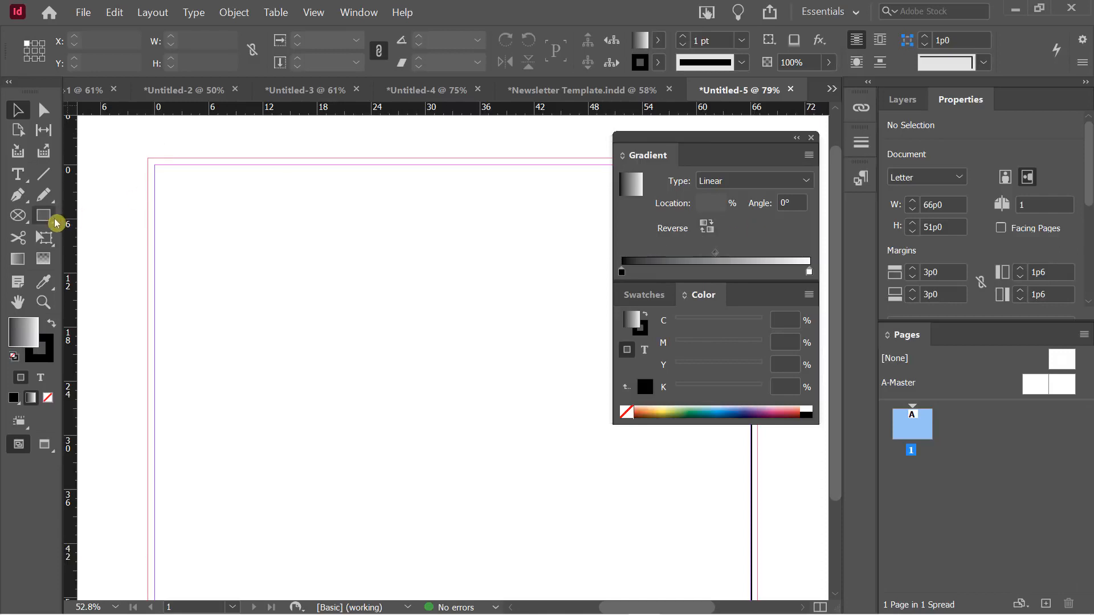
# Draw a rectangle at the page's top-left and set its gradient angle to 90°
pyautogui.click(45, 218)
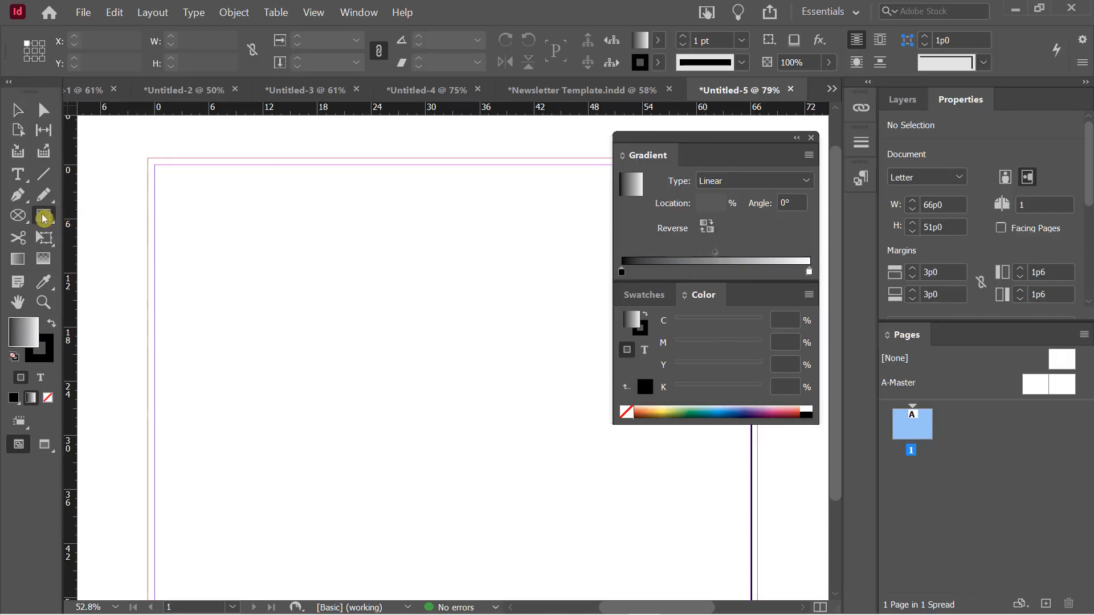
pyautogui.moveTo(146, 153); pyautogui.dragTo(417, 337)
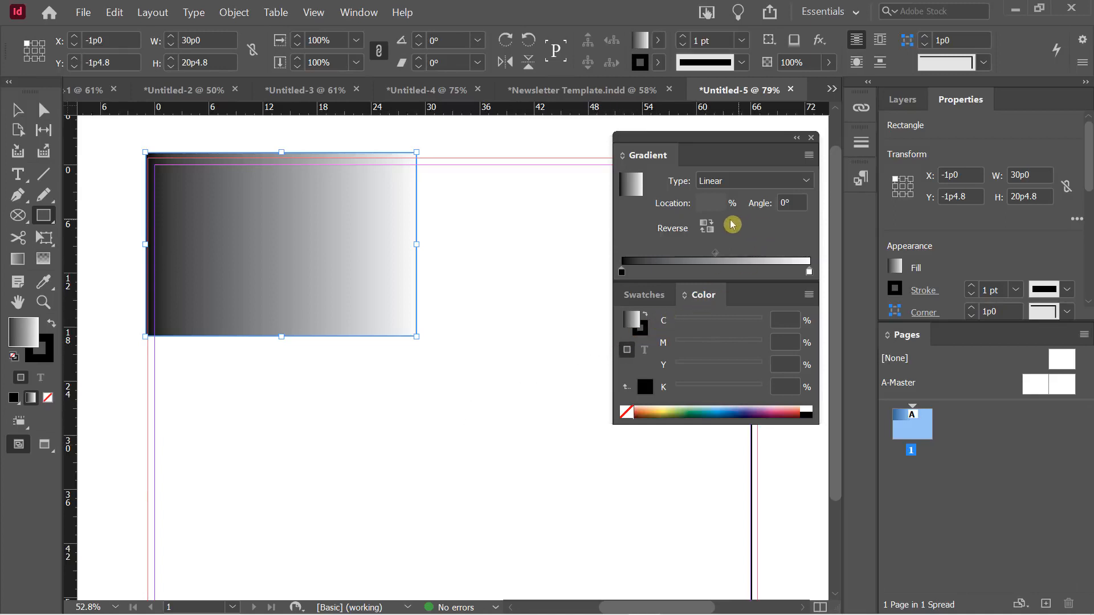
pyautogui.click(706, 227)
pyautogui.click(706, 226)
pyautogui.click(706, 228)
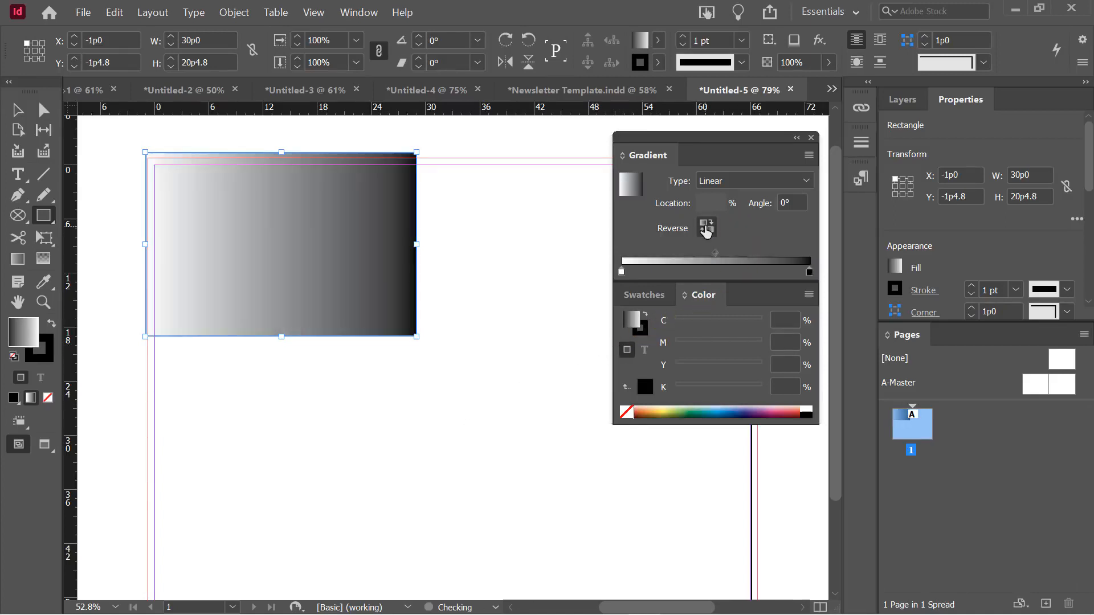
pyautogui.click(707, 228)
pyautogui.click(707, 227)
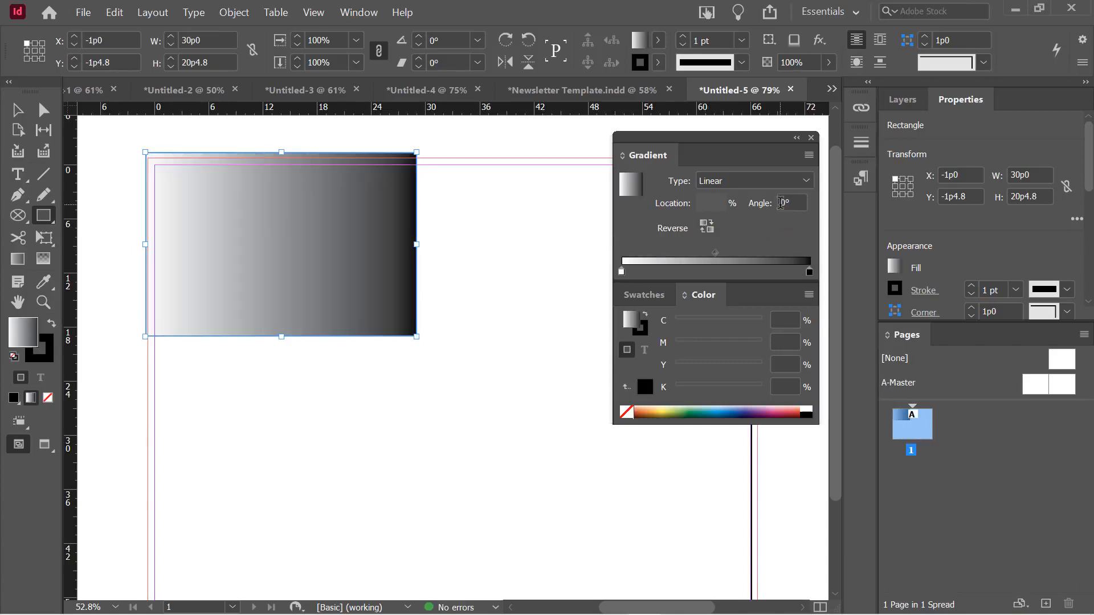
pyautogui.click(783, 203)
pyautogui.click(776, 205)
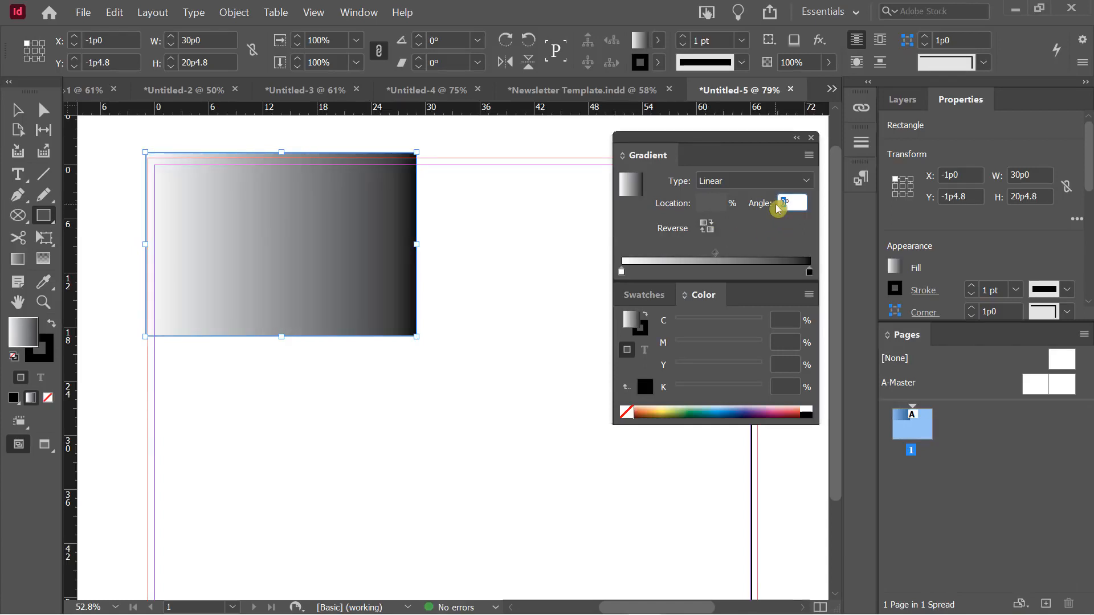
pyautogui.press('Tab')
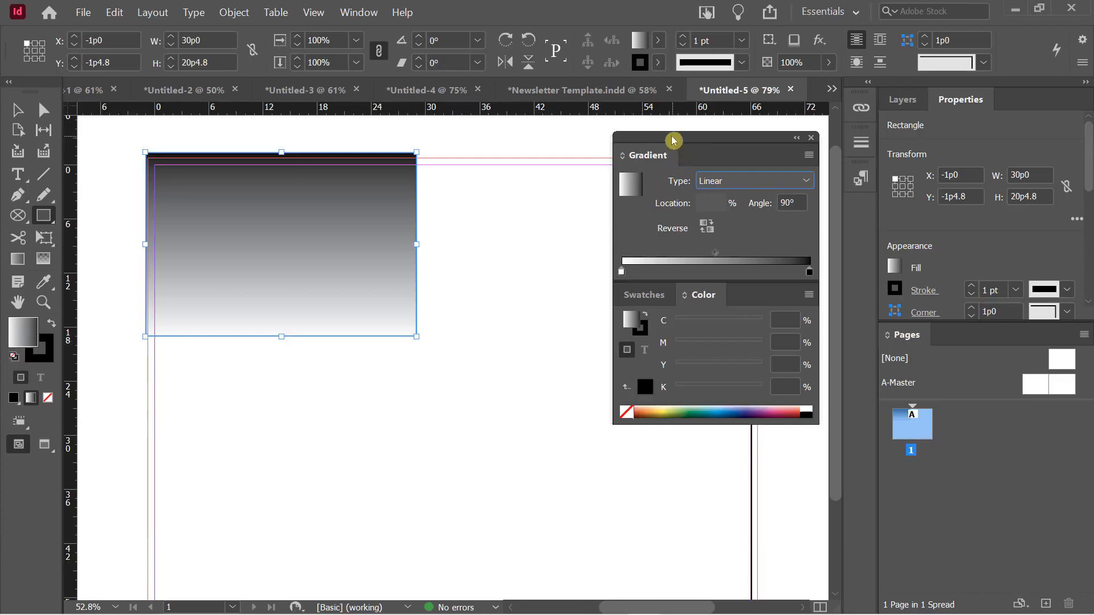
# Turn the gradient's white starting stop blue by raising cyan to 94 and adding magenta
pyautogui.moveTo(673, 139); pyautogui.dragTo(683, 133)
pyautogui.click(632, 267)
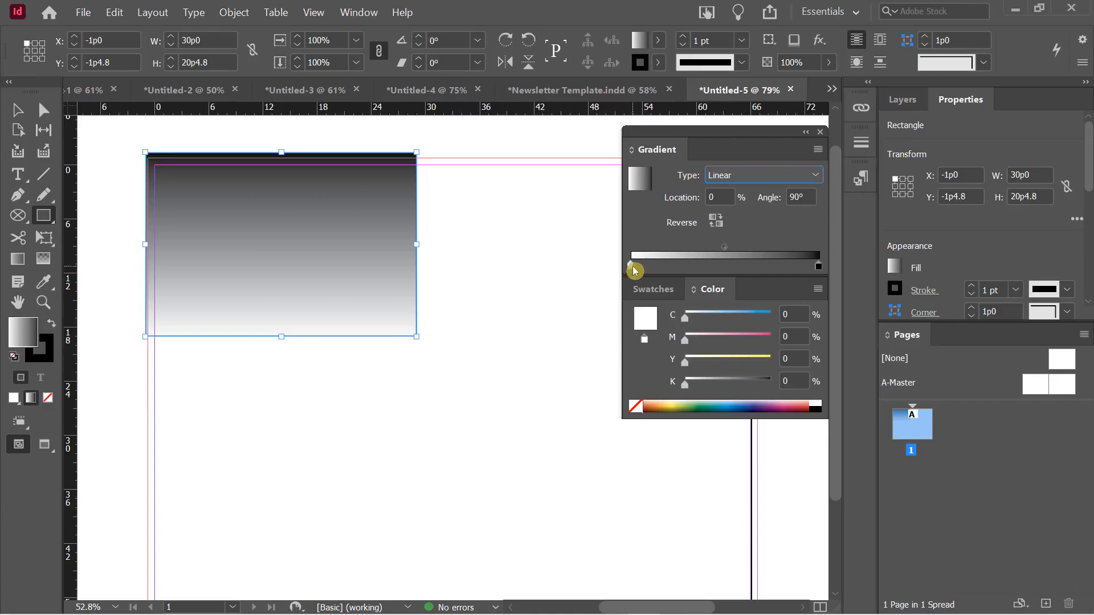
pyautogui.click(633, 268)
pyautogui.moveTo(686, 323); pyautogui.dragTo(766, 319)
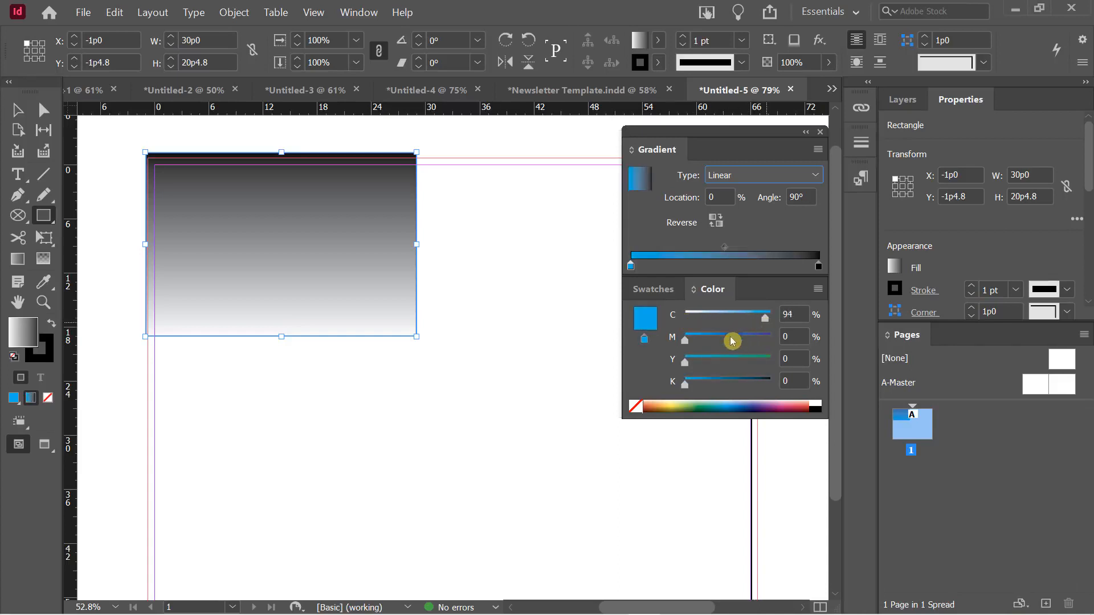
pyautogui.moveTo(688, 344); pyautogui.dragTo(748, 347)
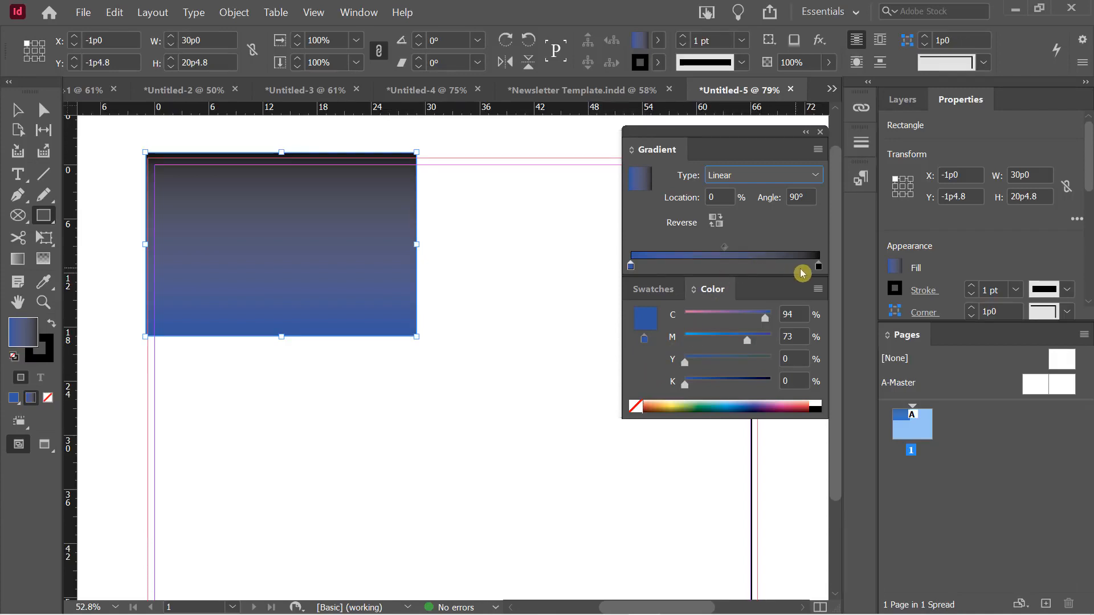
# Set the ending stop to dark navy C100 M78 Y0 K81, keeping the dark end at the top
pyautogui.click(819, 267)
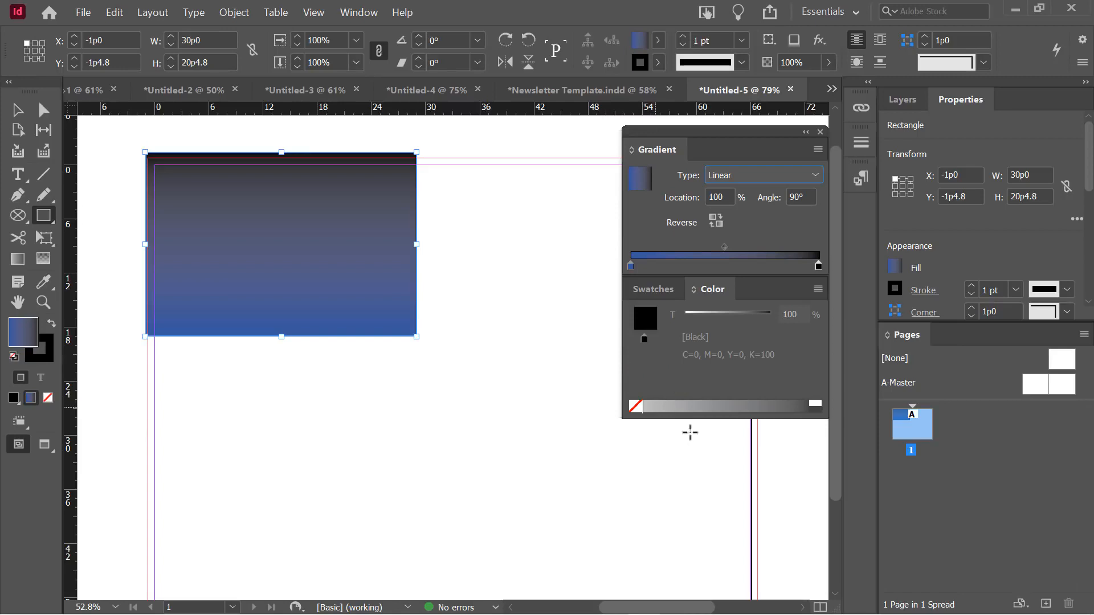
pyautogui.click(819, 291)
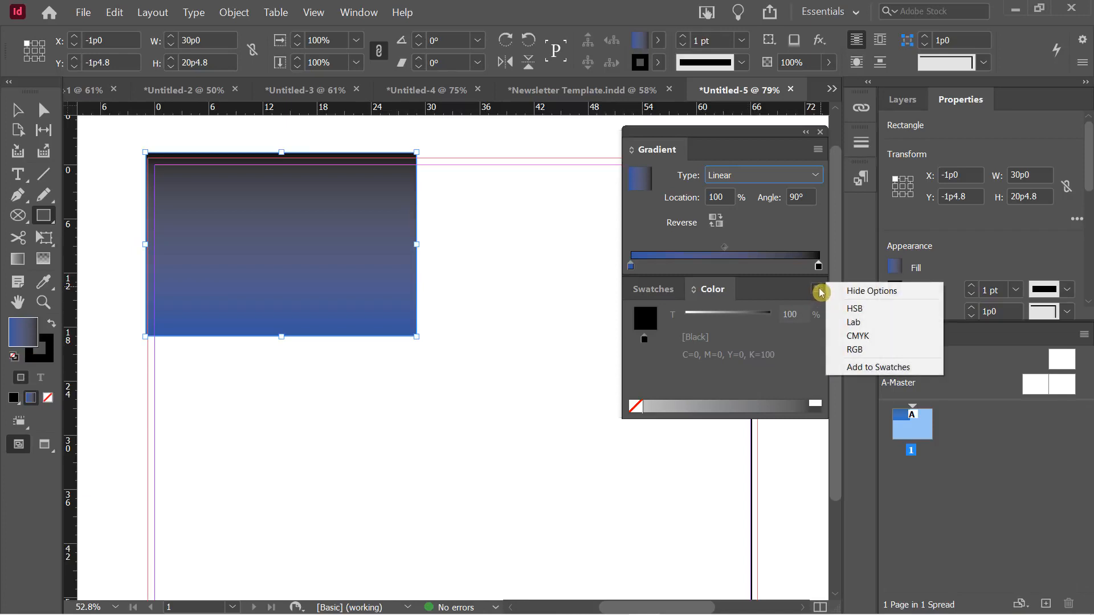
pyautogui.click(859, 337)
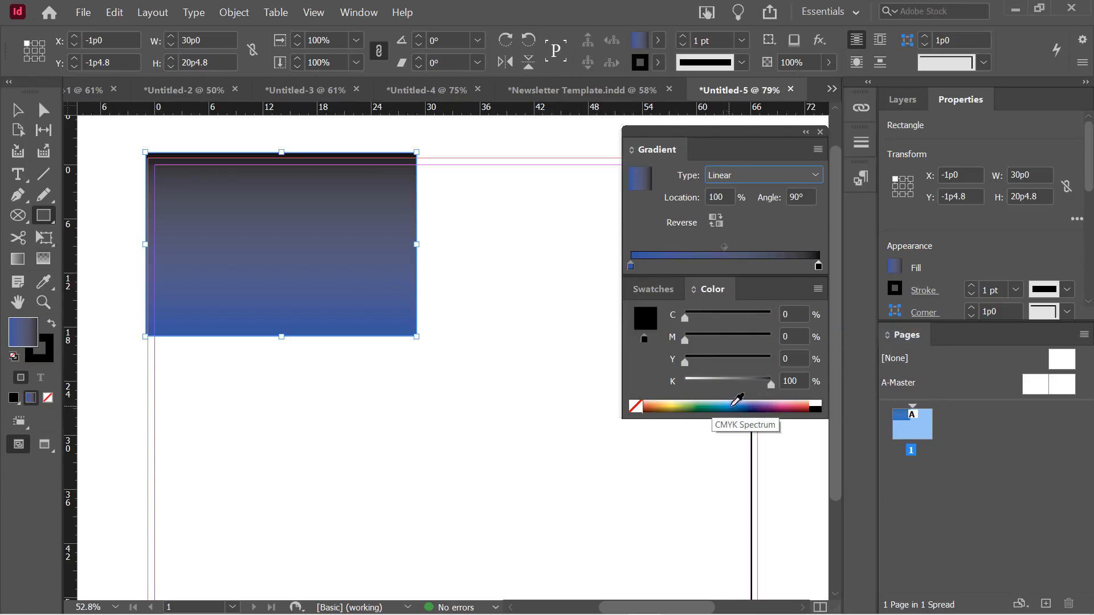
pyautogui.click(754, 402)
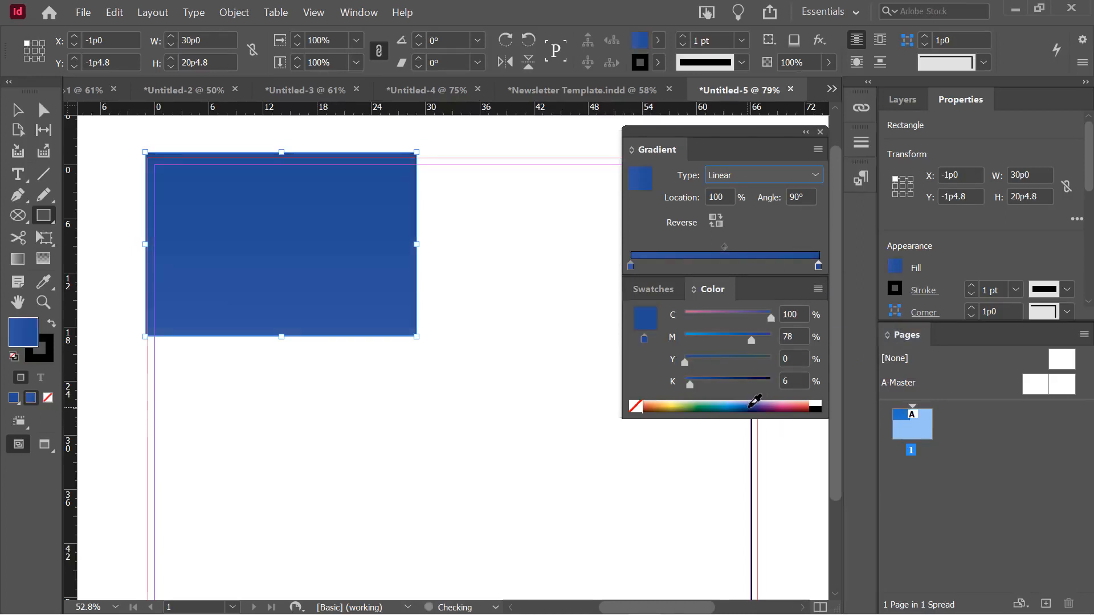
pyautogui.moveTo(691, 385); pyautogui.dragTo(752, 391)
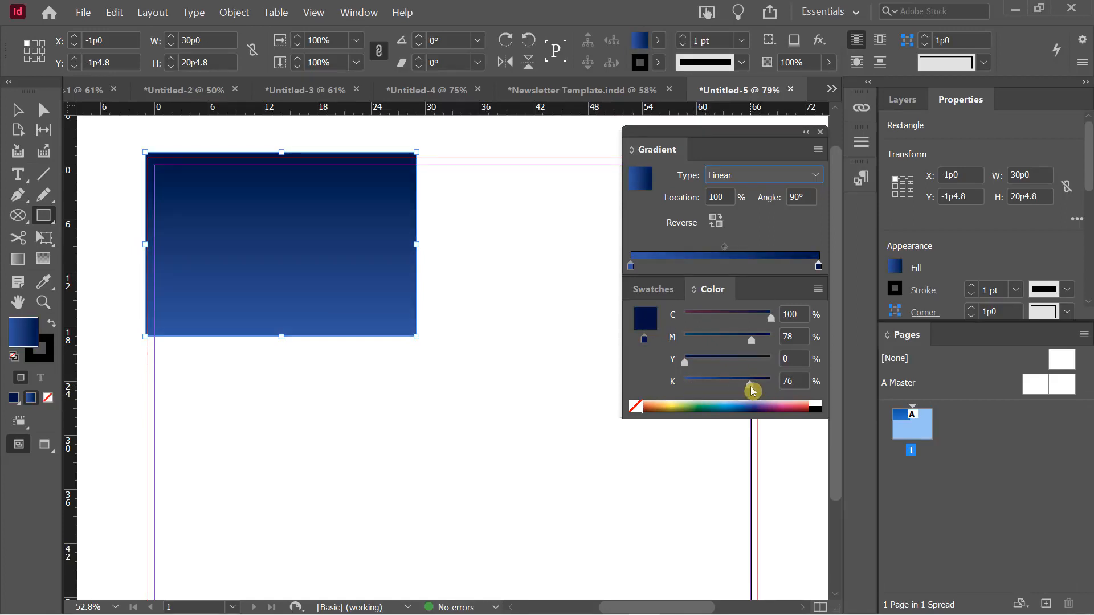
pyautogui.moveTo(754, 391); pyautogui.dragTo(757, 385)
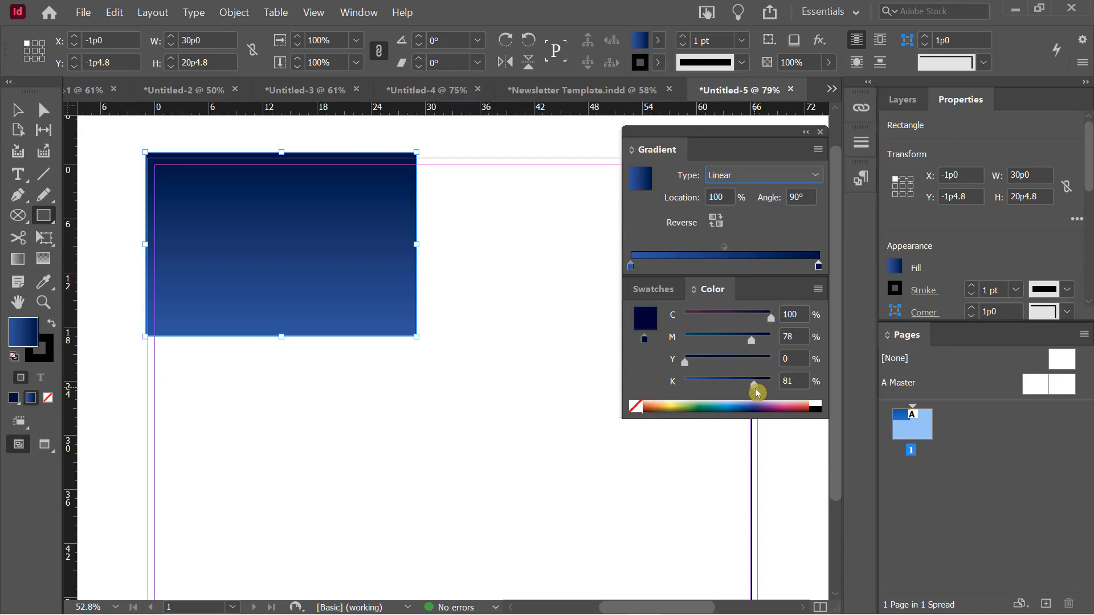
pyautogui.click(715, 221)
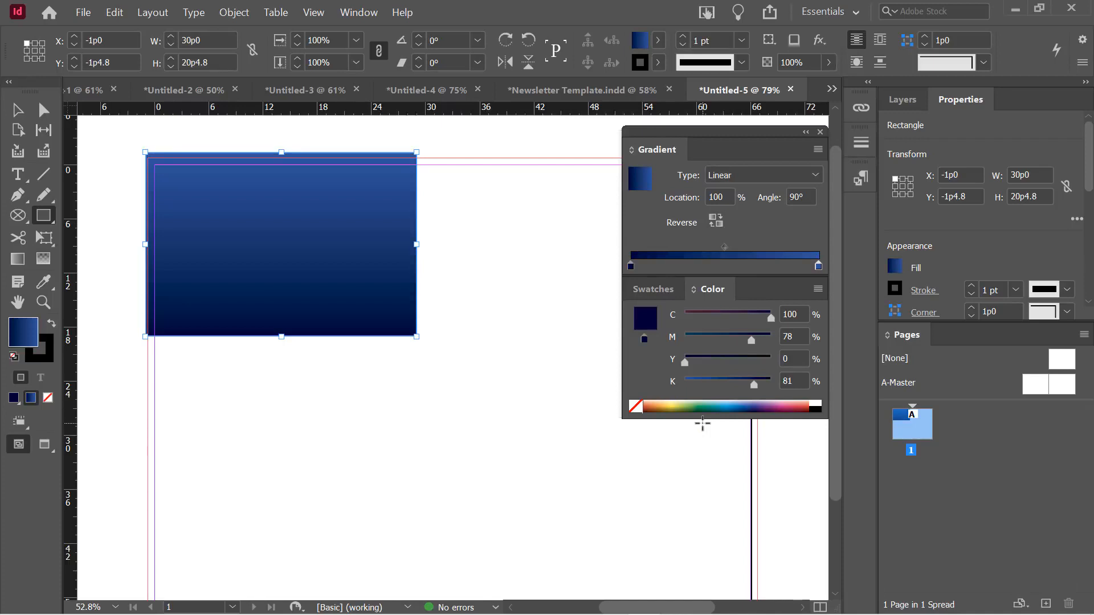
pyautogui.click(716, 221)
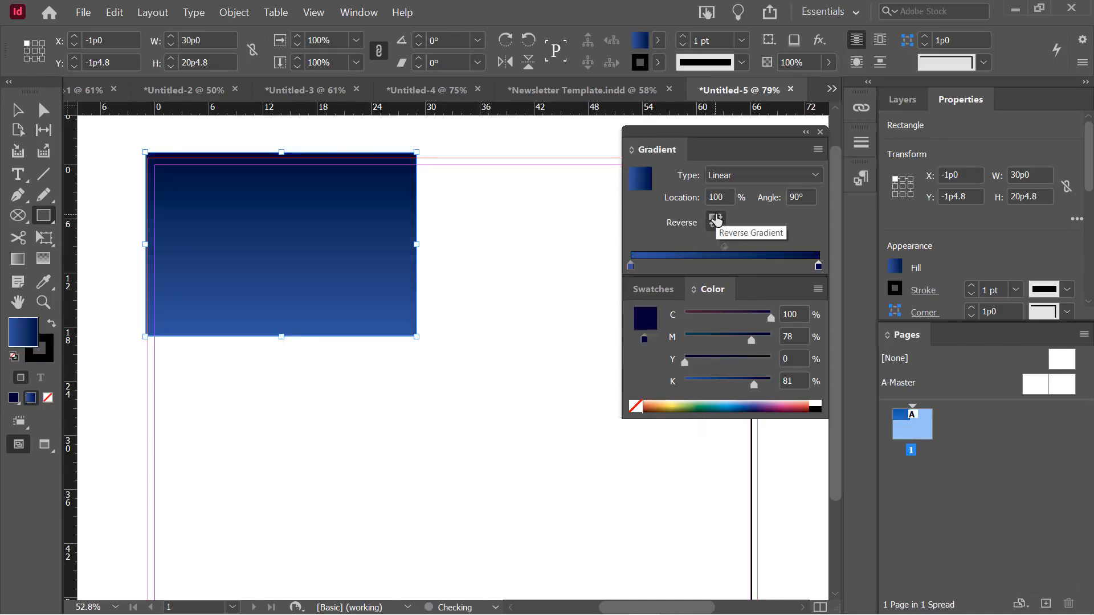
# Flip the gradient direction again and push its midpoint further right
pyautogui.click(716, 221)
pyautogui.click(716, 221)
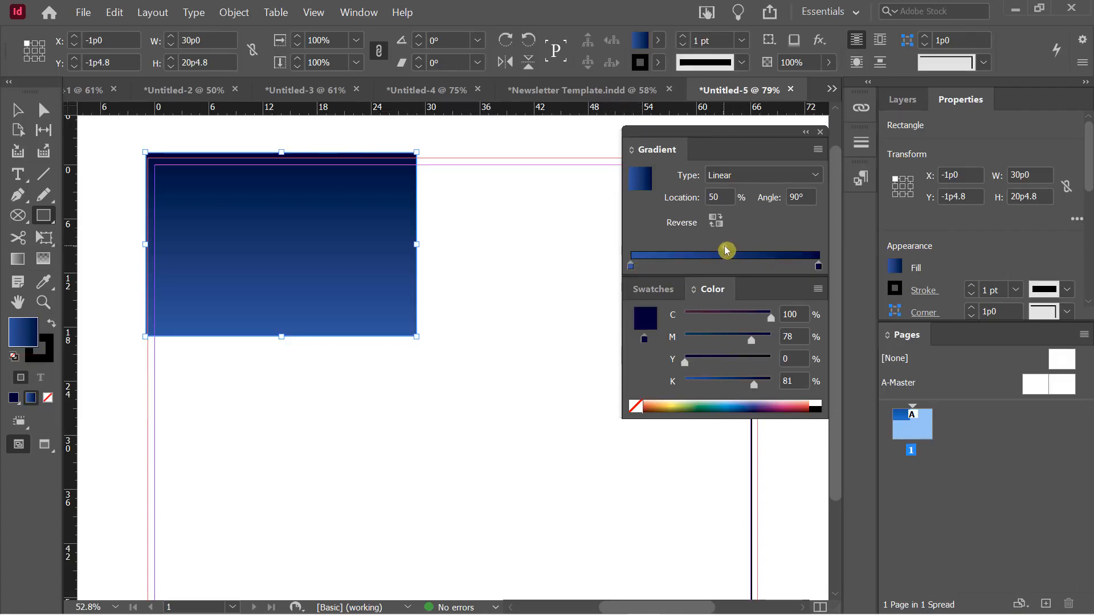
pyautogui.moveTo(725, 249); pyautogui.dragTo(761, 250)
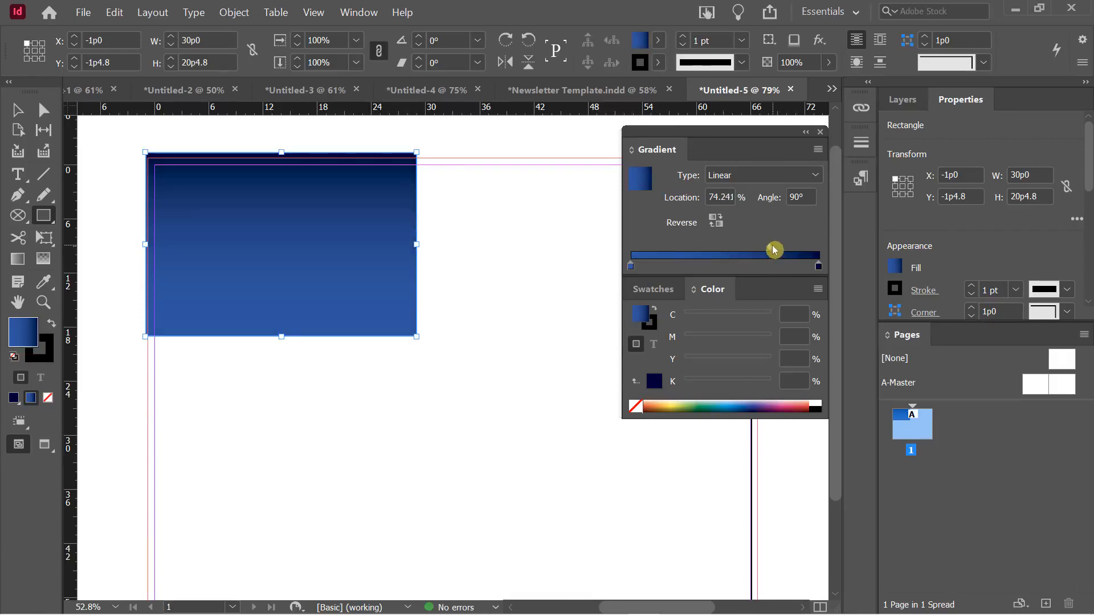
pyautogui.moveTo(769, 248)
pyautogui.mouseDown()
pyautogui.moveTo(793, 249)
pyautogui.moveTo(767, 251)
pyautogui.mouseUp()
# Add a mauve middle stop (C30 M74.203 Y0 K19.481) and adjust the blend midpoints around it
pyautogui.click(727, 266)
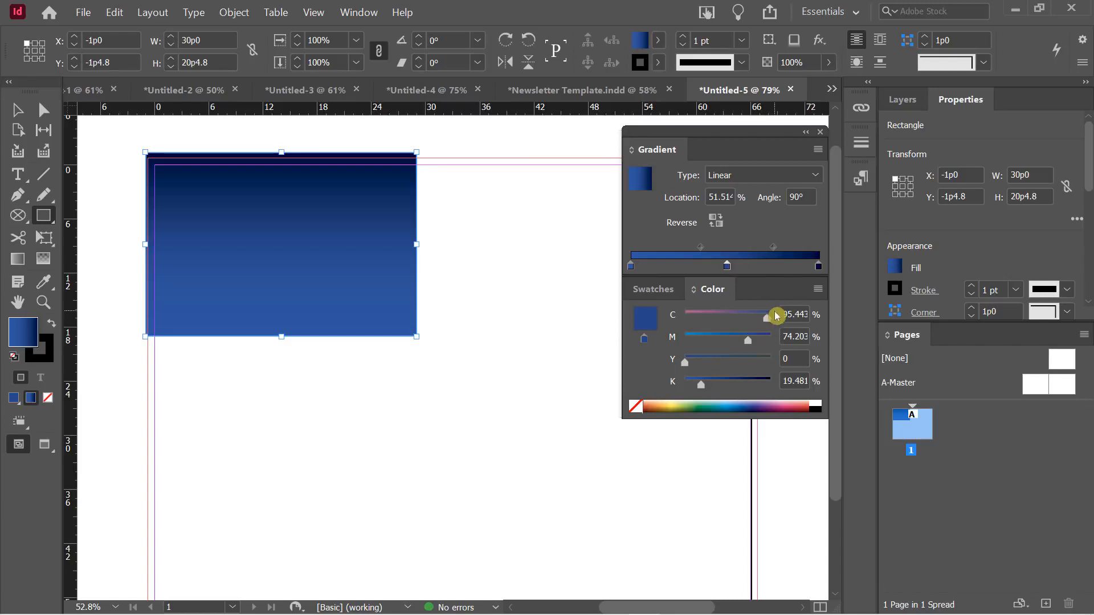
pyautogui.moveTo(771, 314); pyautogui.dragTo(710, 320)
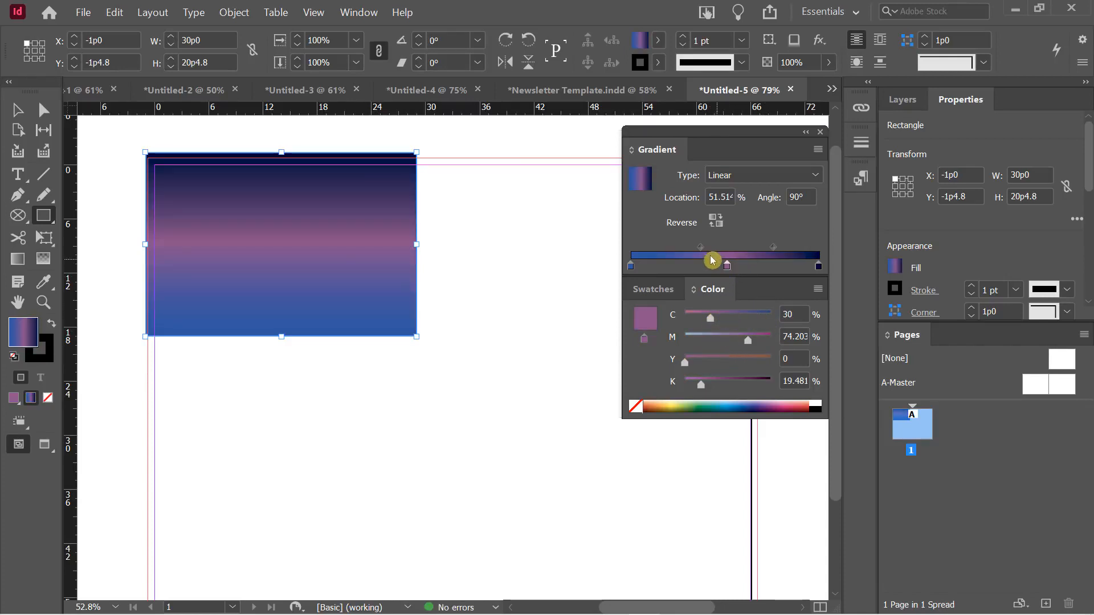
pyautogui.moveTo(701, 248); pyautogui.dragTo(674, 251)
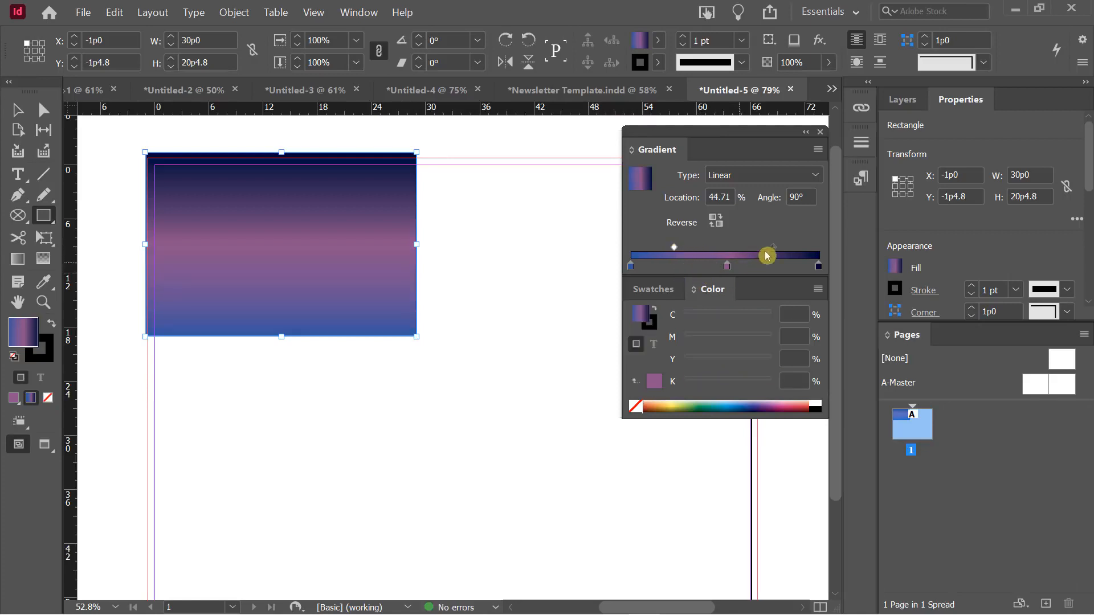
pyautogui.moveTo(775, 248); pyautogui.dragTo(792, 251)
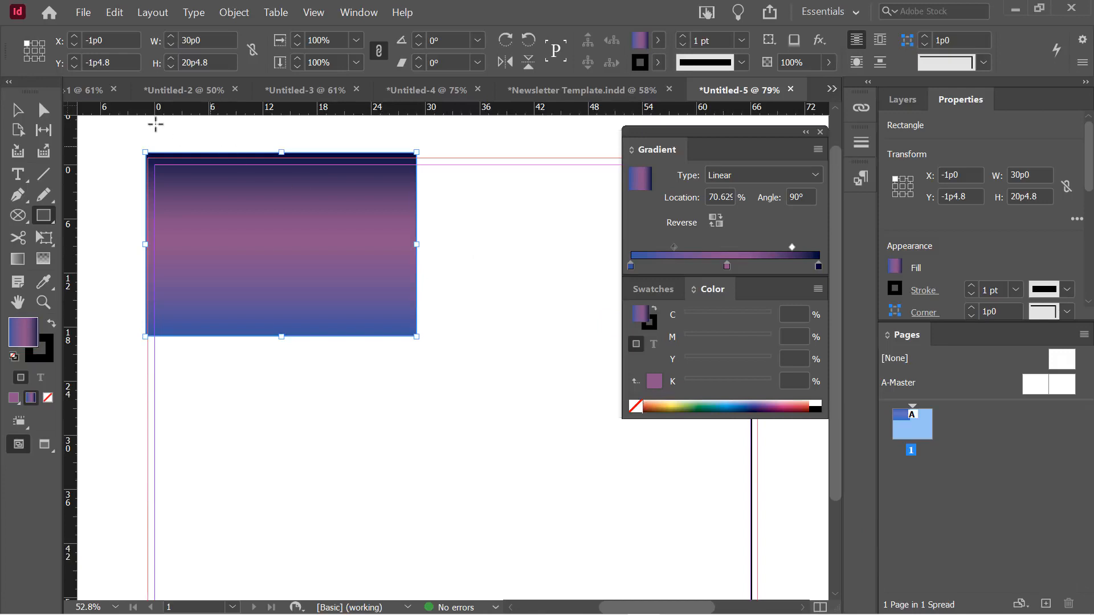
# Resize the gradient rectangle to 68p2.4 × 28p2.4 so it spans the page top into the bleed
pyautogui.click(15, 112)
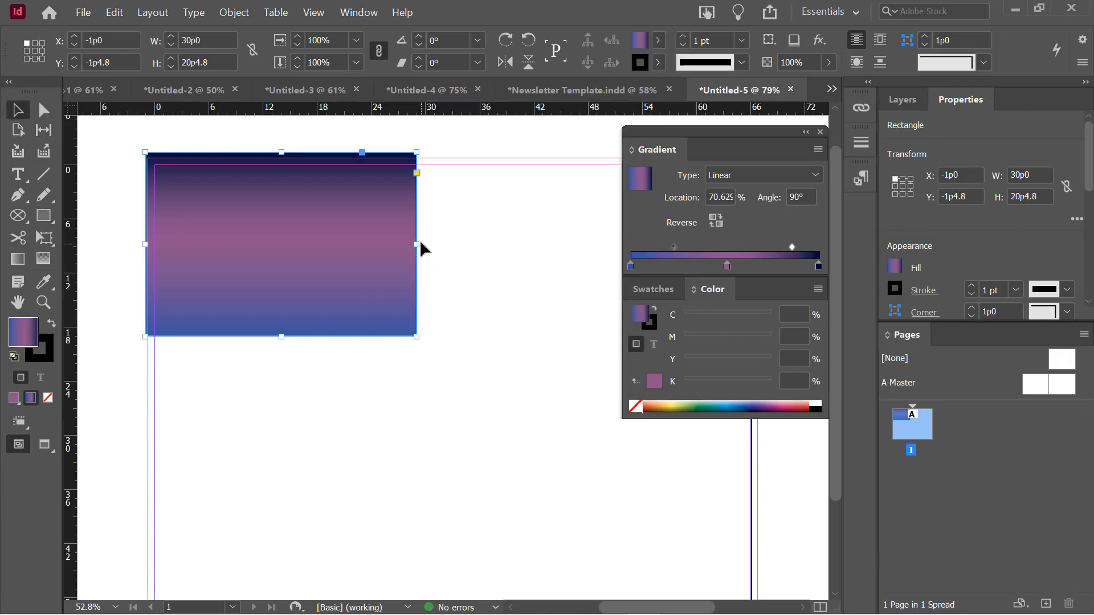
pyautogui.moveTo(424, 245); pyautogui.dragTo(741, 251)
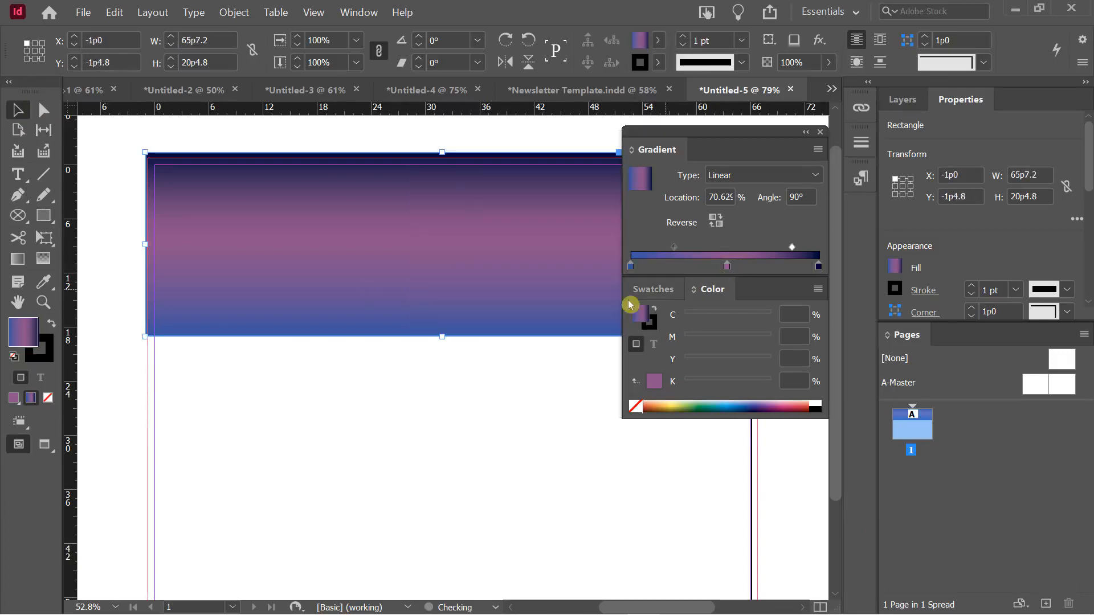
pyautogui.moveTo(446, 333); pyautogui.dragTo(445, 404)
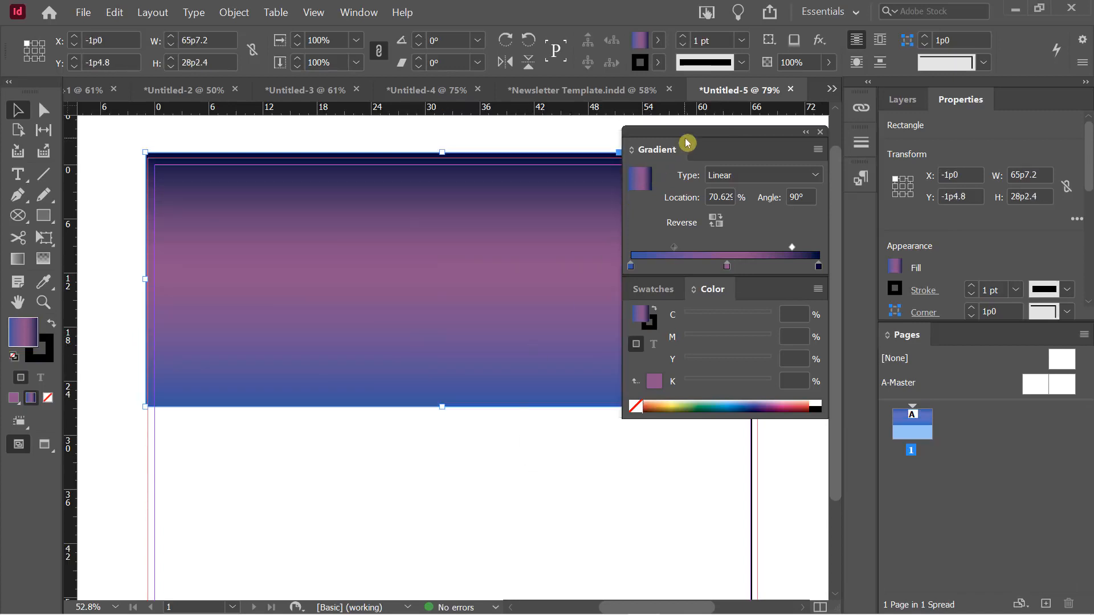
pyautogui.moveTo(695, 141); pyautogui.dragTo(962, 159)
pyautogui.moveTo(738, 279); pyautogui.dragTo(762, 286)
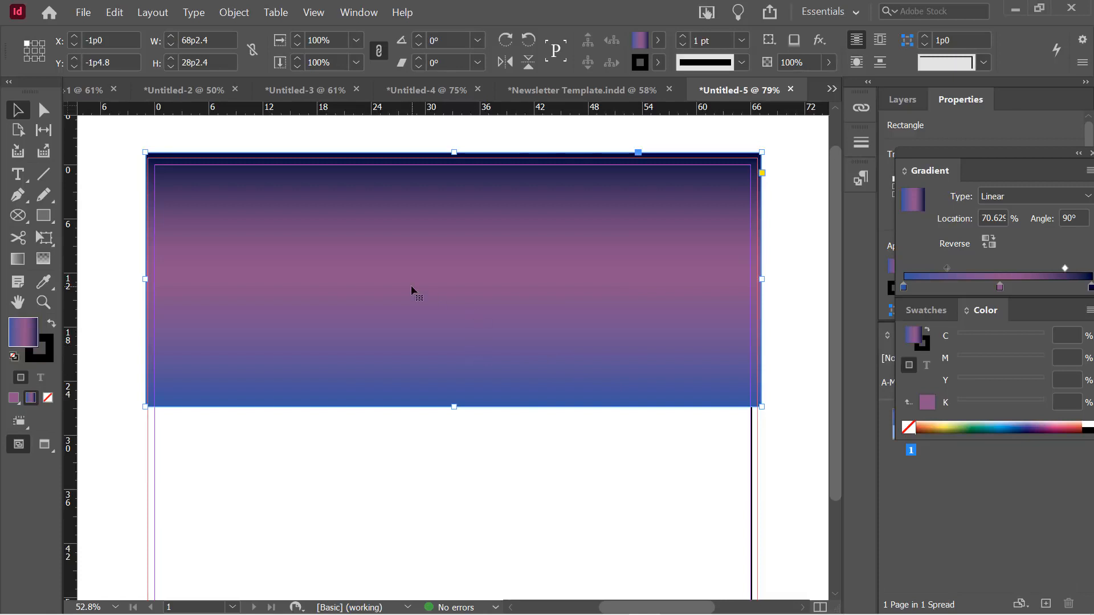
pyautogui.click(19, 262)
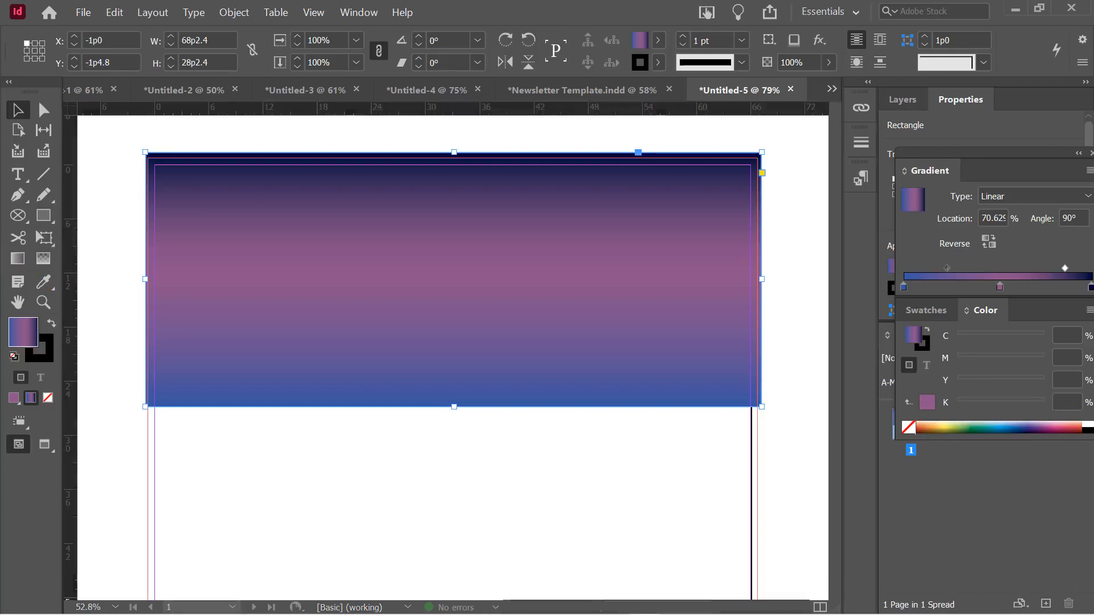
# Redraw the rectangle's gradient vertically at -88.9°, blue at the top through mauve to deep purple
pyautogui.click(21, 262)
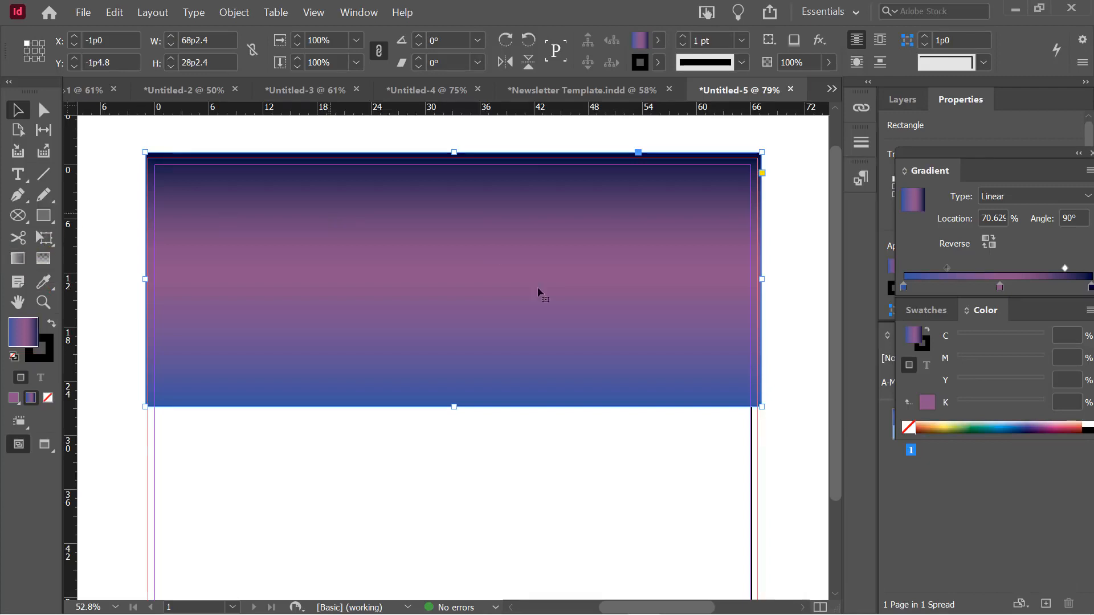
pyautogui.click(19, 258)
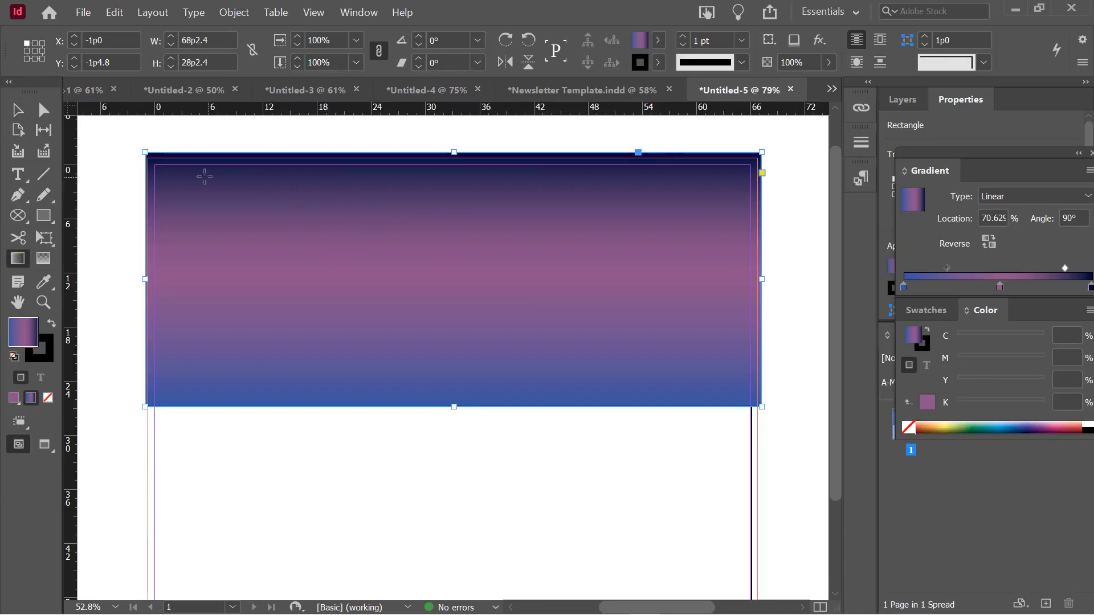
pyautogui.moveTo(149, 155); pyautogui.dragTo(753, 384)
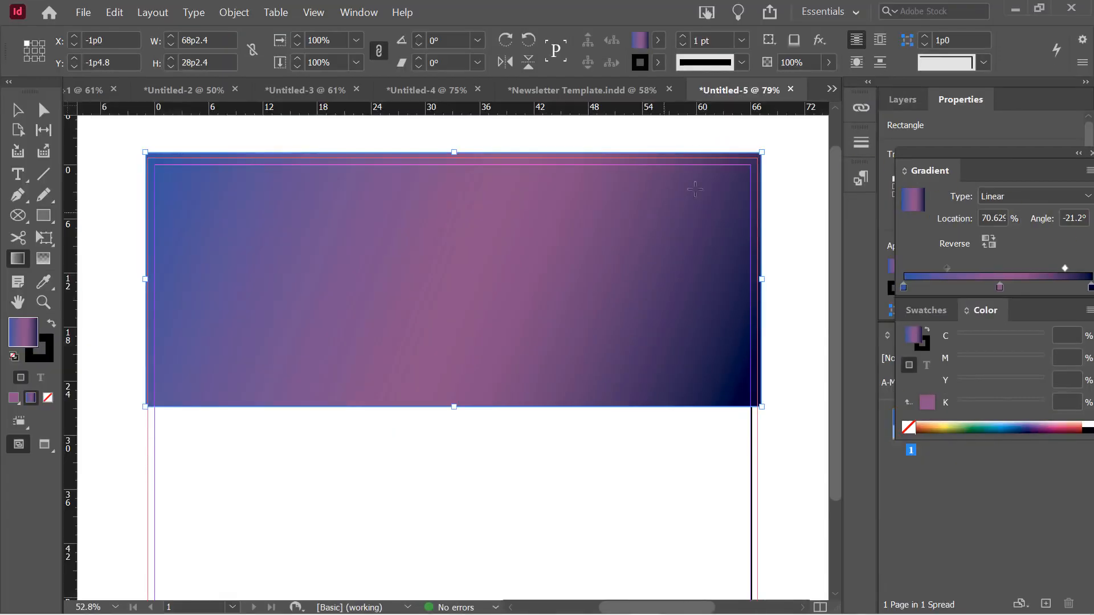
pyautogui.moveTo(749, 168); pyautogui.dragTo(353, 377)
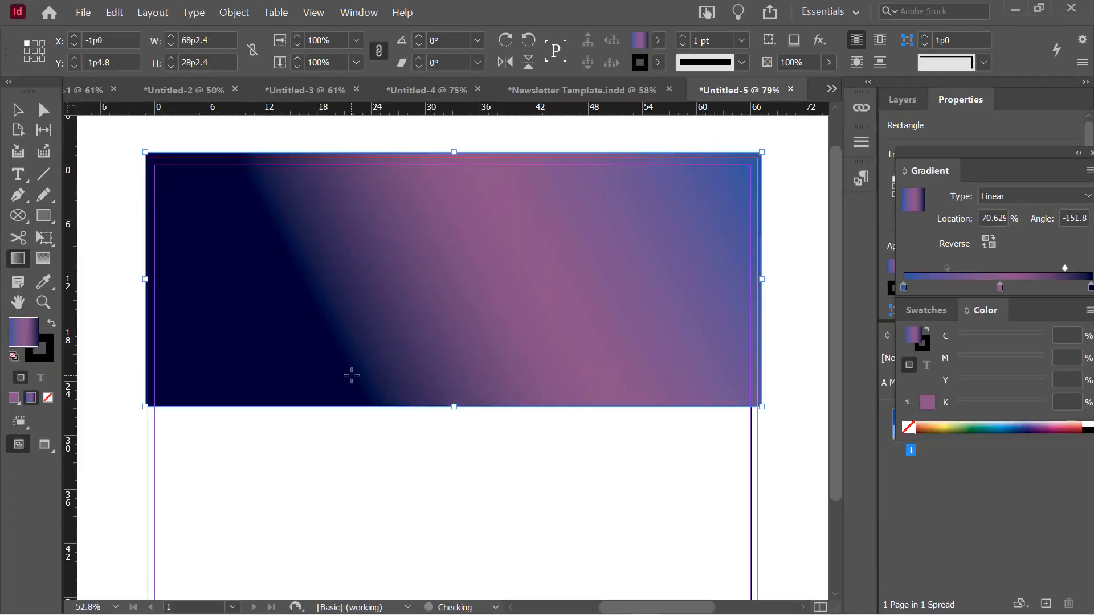
pyautogui.moveTo(439, 149); pyautogui.dragTo(437, 292)
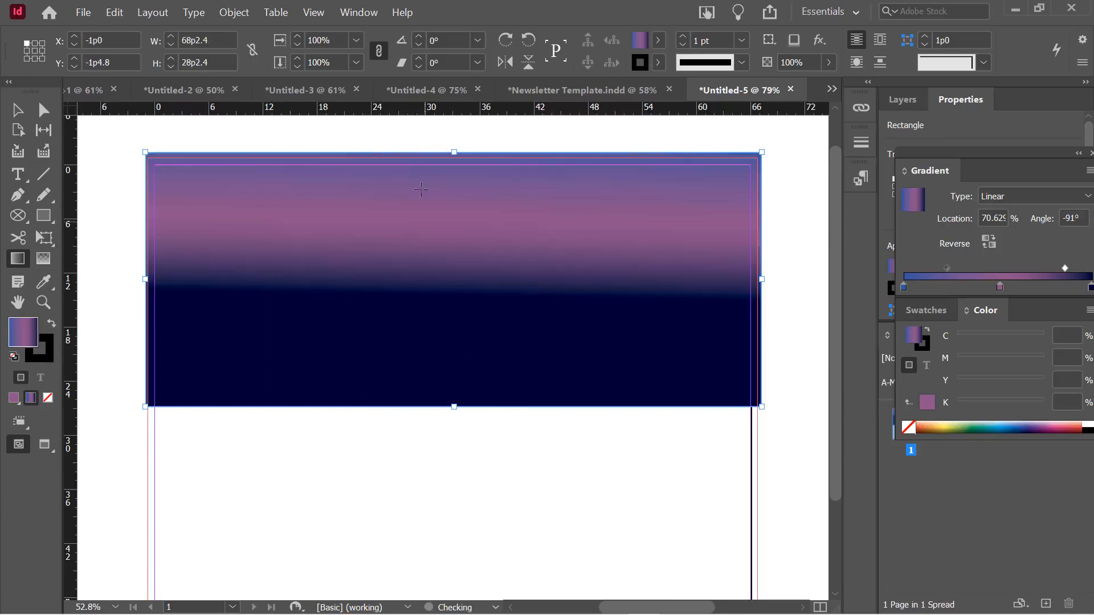
pyautogui.moveTo(427, 161); pyautogui.dragTo(430, 464)
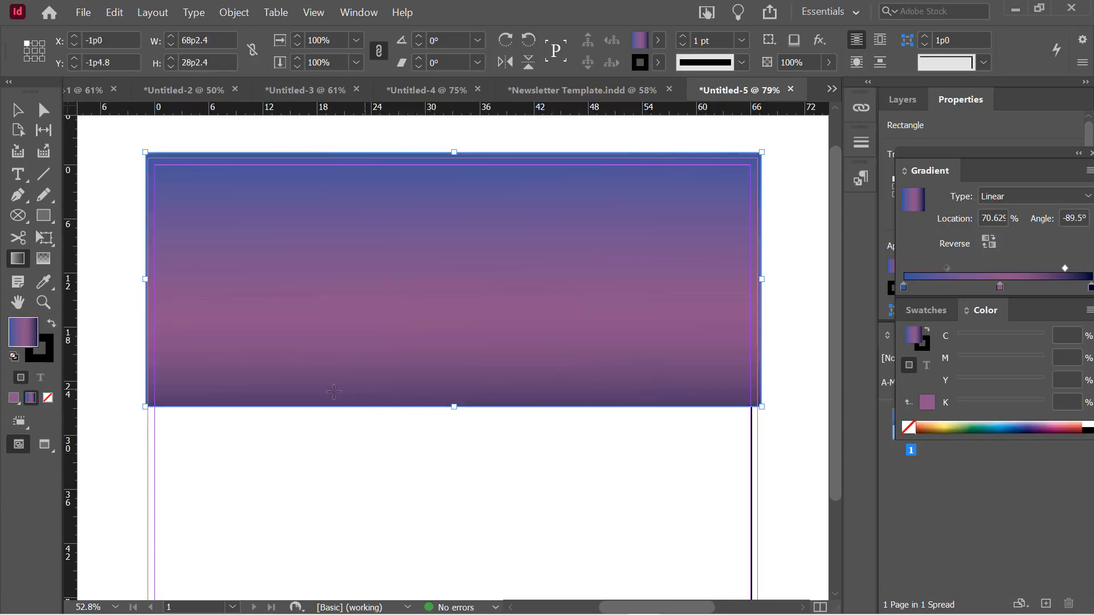
pyautogui.moveTo(296, 393); pyautogui.dragTo(458, 274)
pyautogui.moveTo(606, 373); pyautogui.dragTo(379, 313)
pyautogui.moveTo(365, 376); pyautogui.dragTo(573, 214)
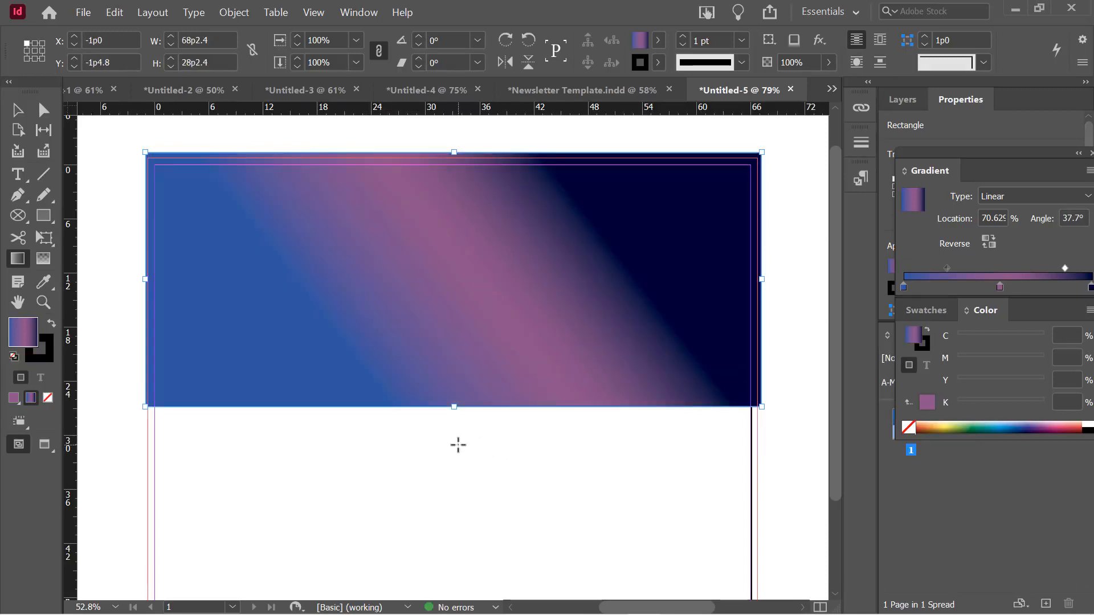
pyautogui.moveTo(430, 149); pyautogui.dragTo(437, 496)
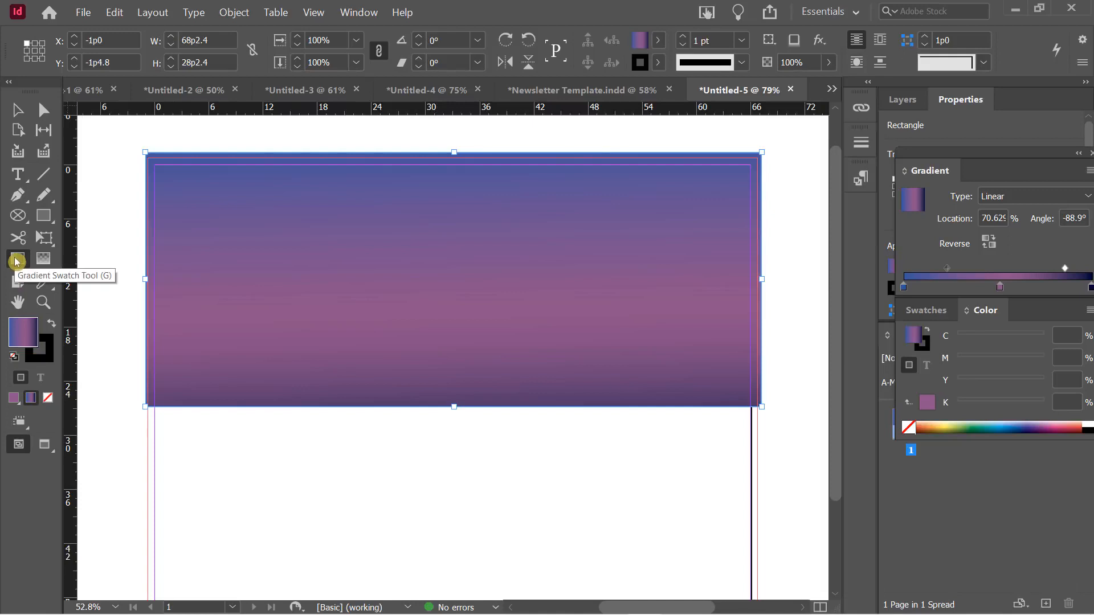
# Shrink the gradient rectangle and move it into the top-left corner of the page
pyautogui.click(13, 110)
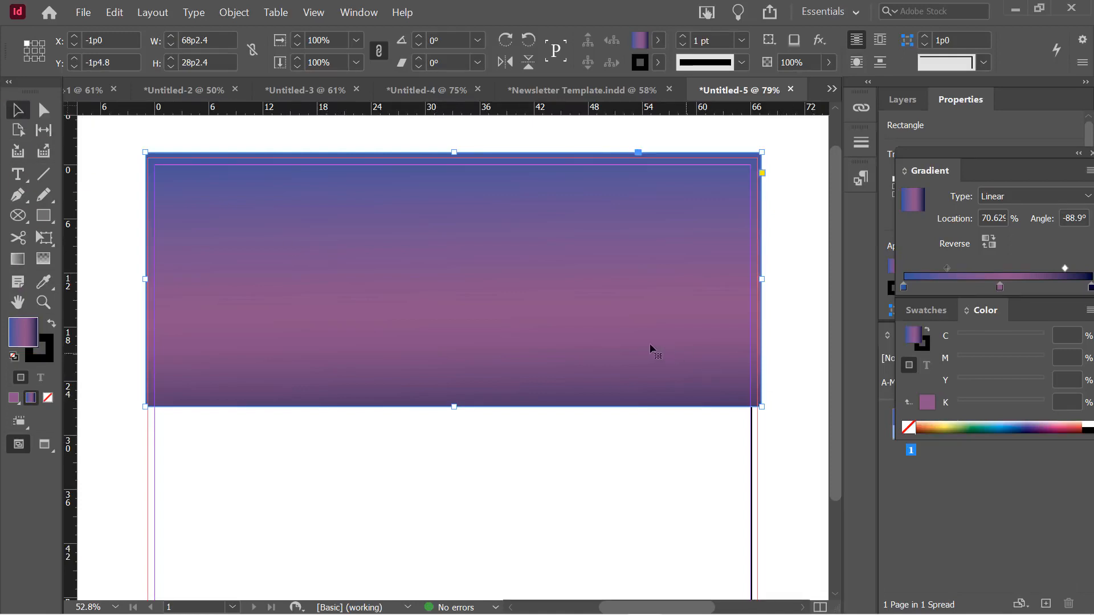
pyautogui.scroll(-4, 644, 350)
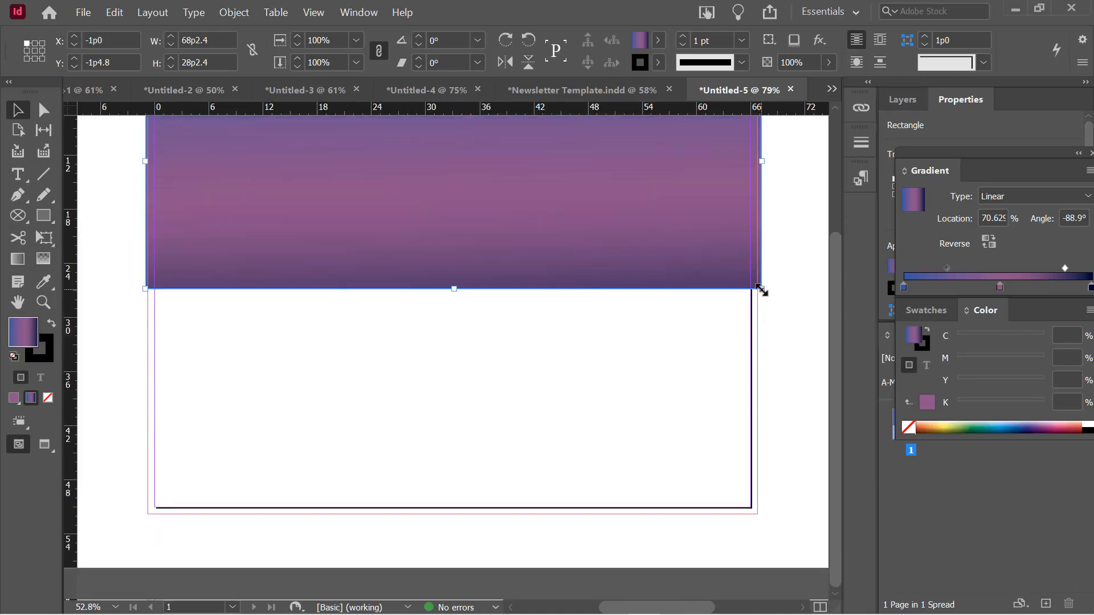
pyautogui.moveTo(762, 290); pyautogui.dragTo(519, 186)
pyautogui.moveTo(446, 159); pyautogui.dragTo(341, 138)
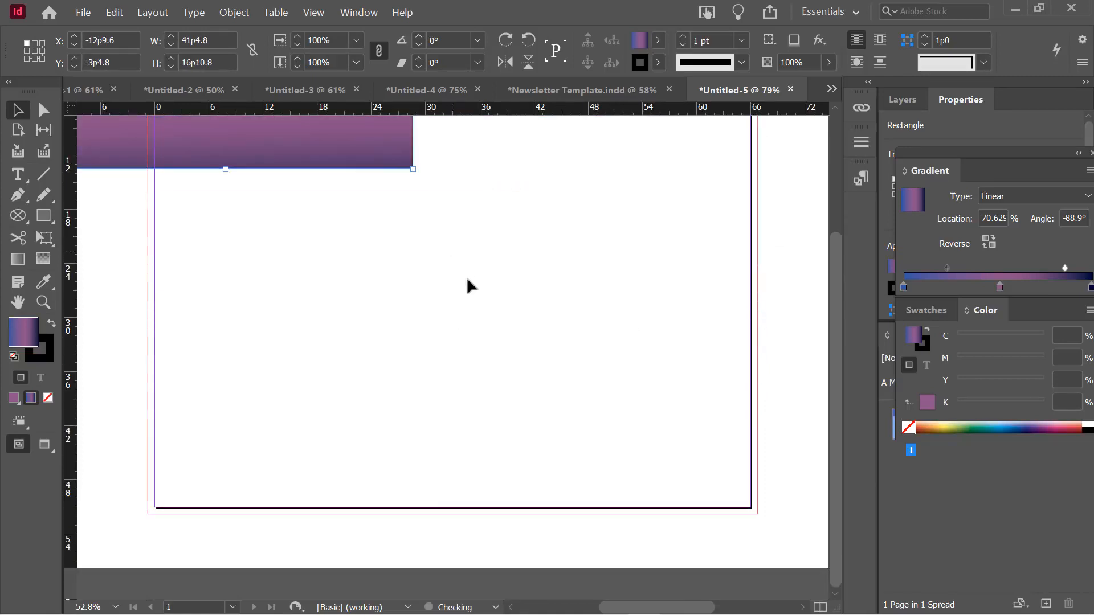
pyautogui.click(467, 305)
pyautogui.scroll(3, 484, 307)
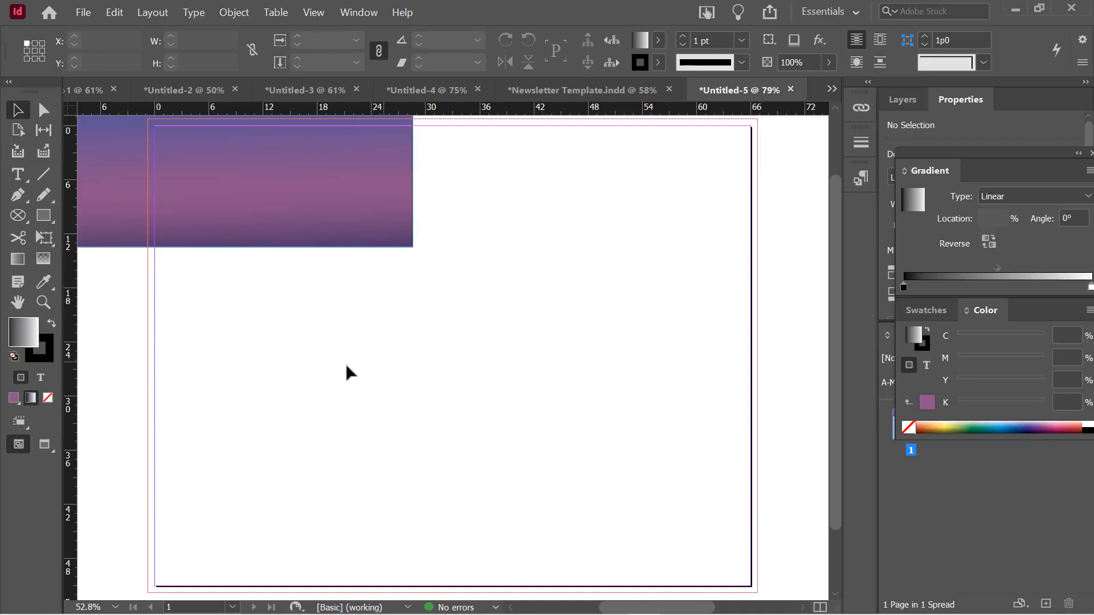
# Draw a 26p2.4 circle in the middle of the page with a black-to-white linear gradient
pyautogui.moveTo(44, 216); pyautogui.dragTo(105, 258)
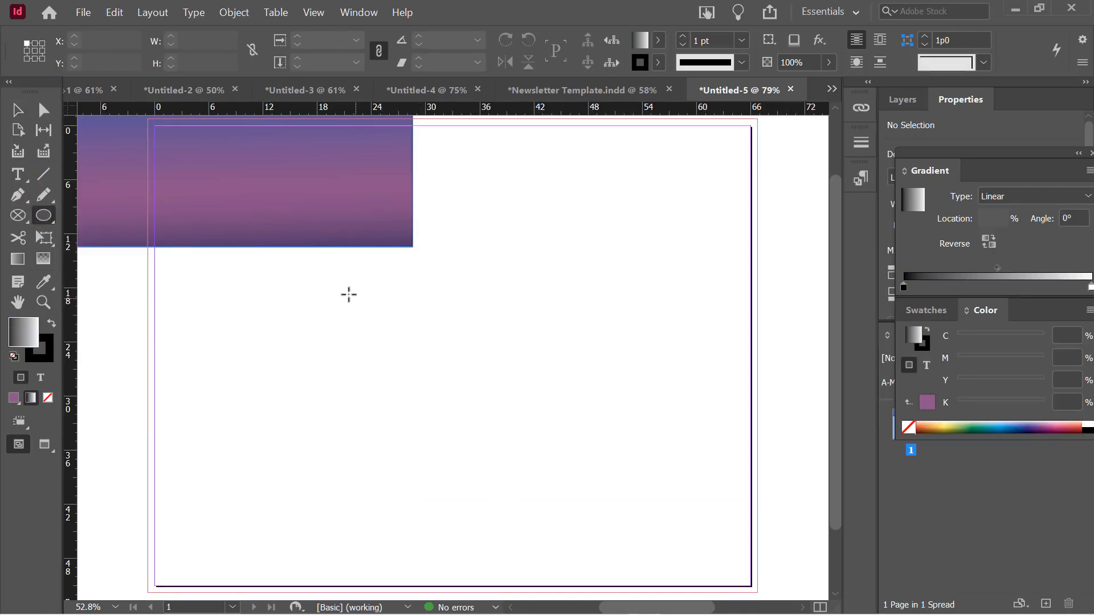
pyautogui.moveTo(337, 284)
pyautogui.mouseDown()
pyautogui.moveTo(391, 349)
pyautogui.moveTo(598, 521)
pyautogui.mouseUp()
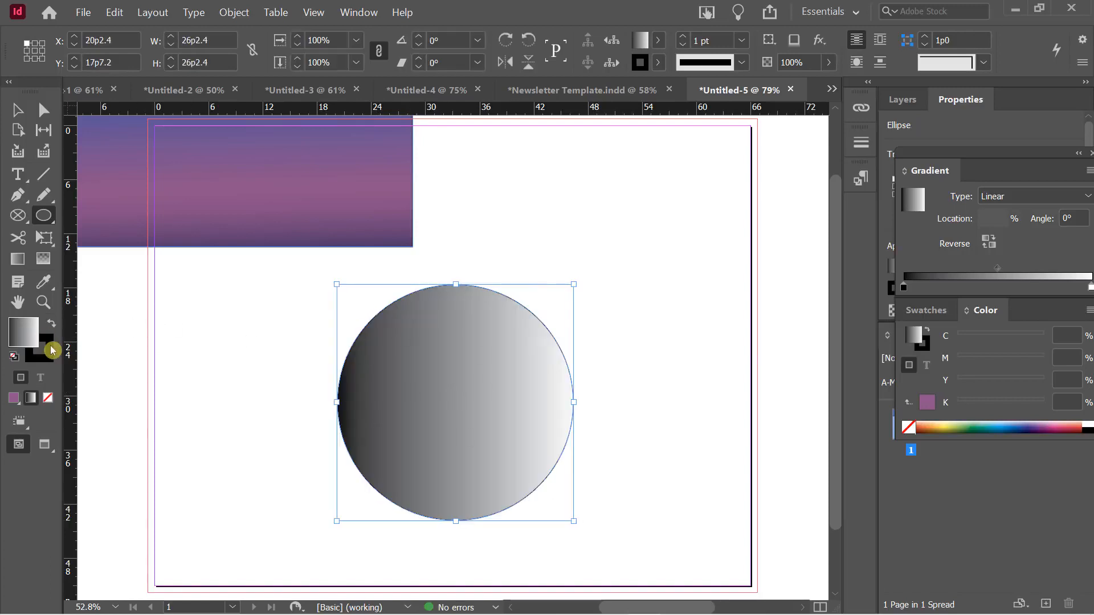
pyautogui.moveTo(1034, 164); pyautogui.dragTo(752, 159)
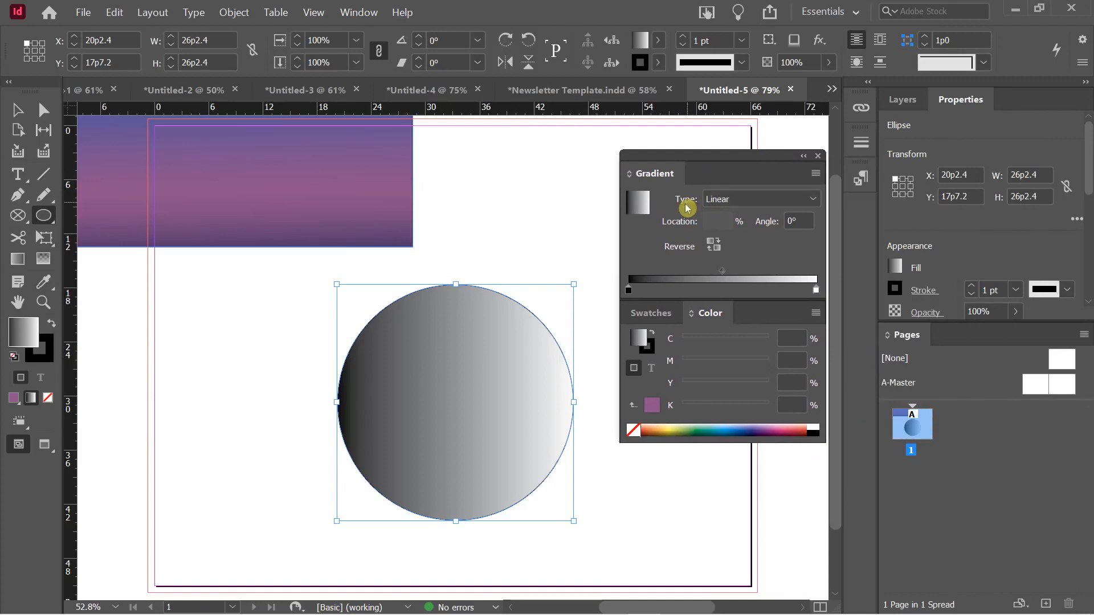
# Make the circle's gradient radial with a blue centre
pyautogui.click(723, 199)
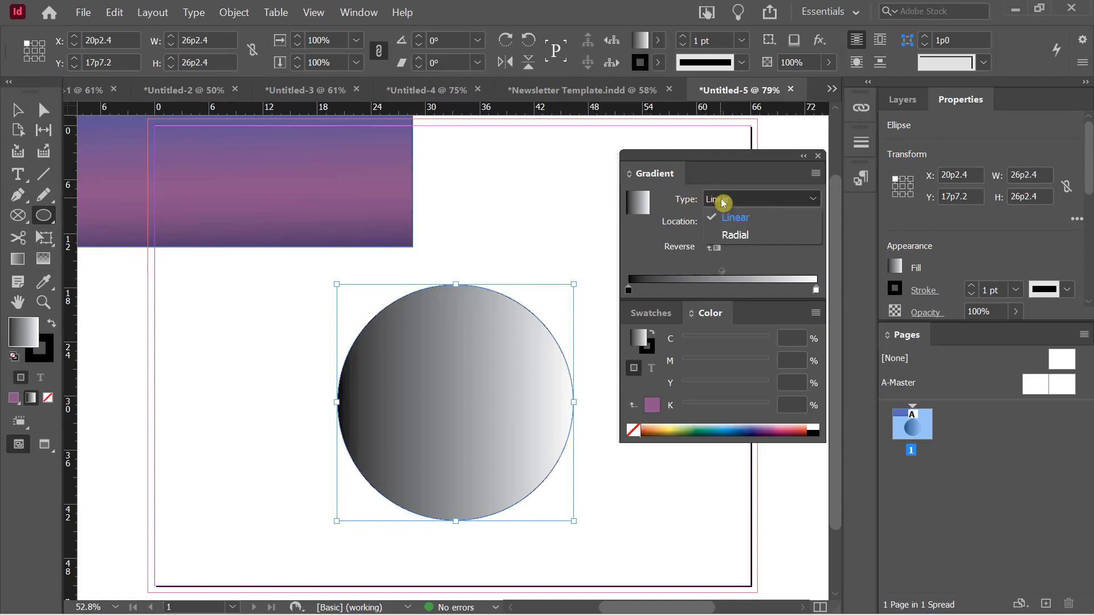
pyautogui.click(740, 243)
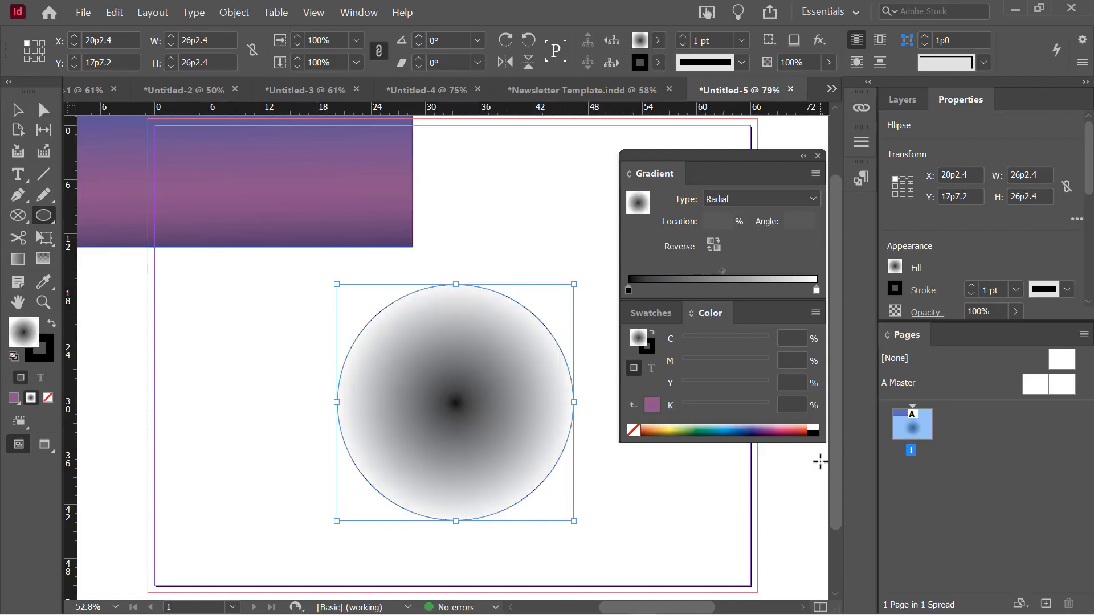
pyautogui.click(713, 243)
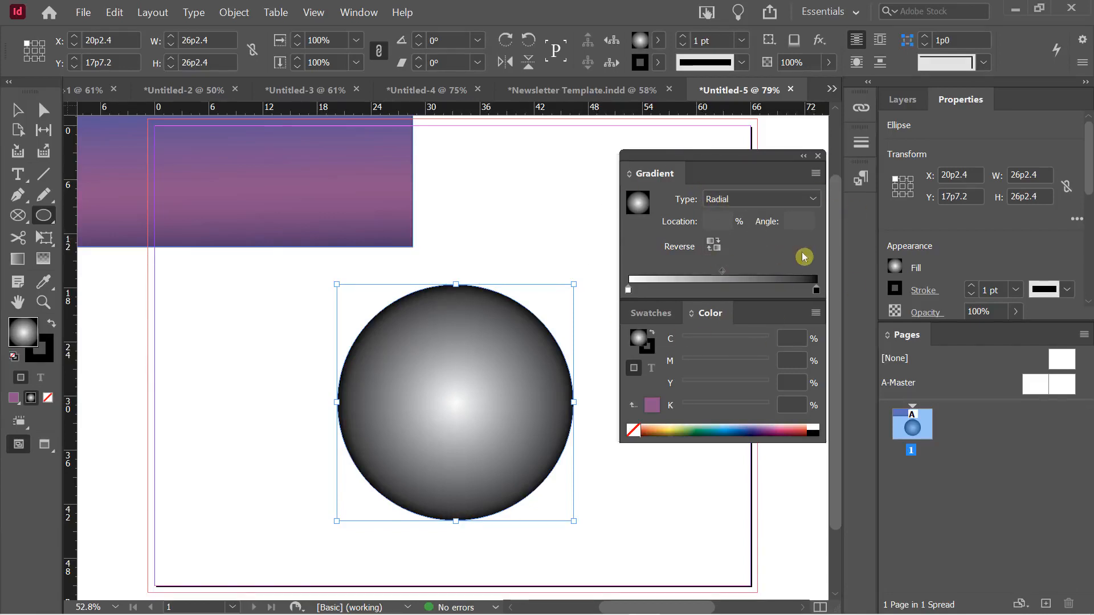
pyautogui.click(629, 293)
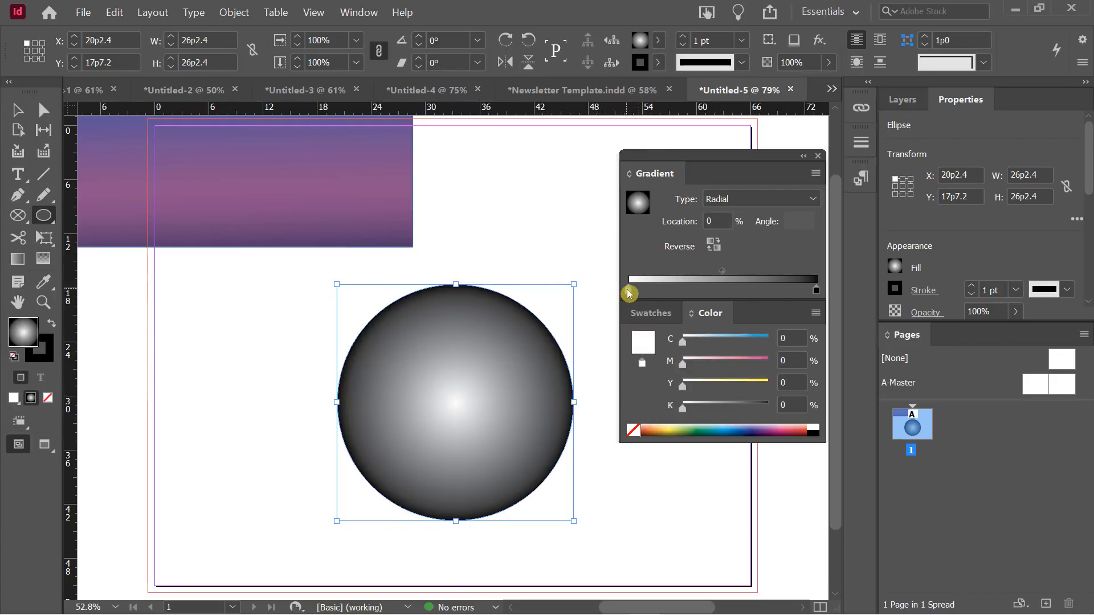
pyautogui.click(734, 428)
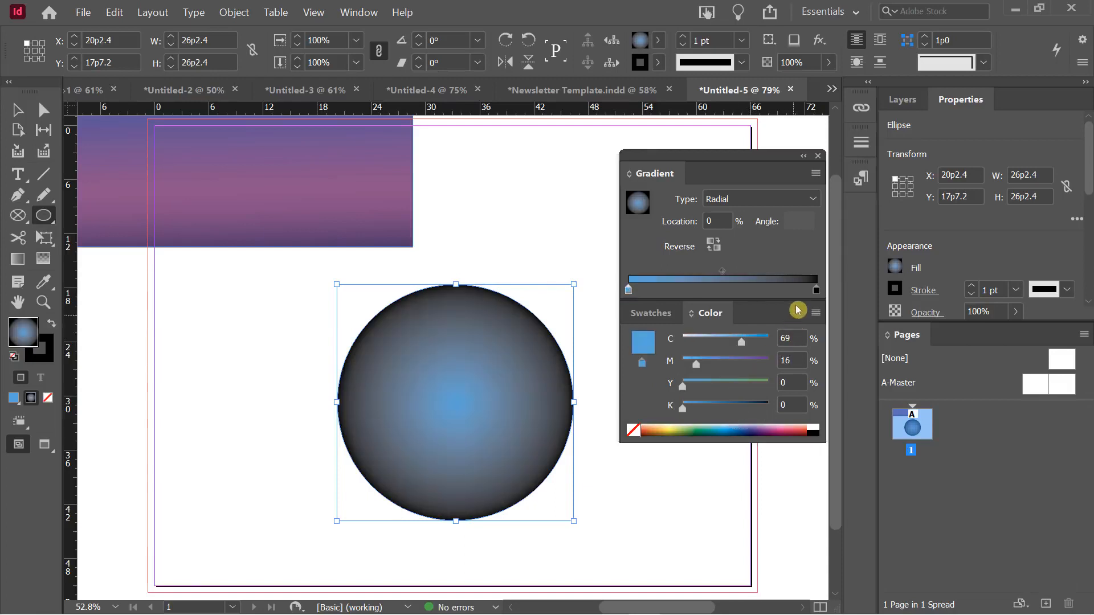
# Set the end stop to a deep CMYK blue and pull it in to about 91%
pyautogui.click(817, 289)
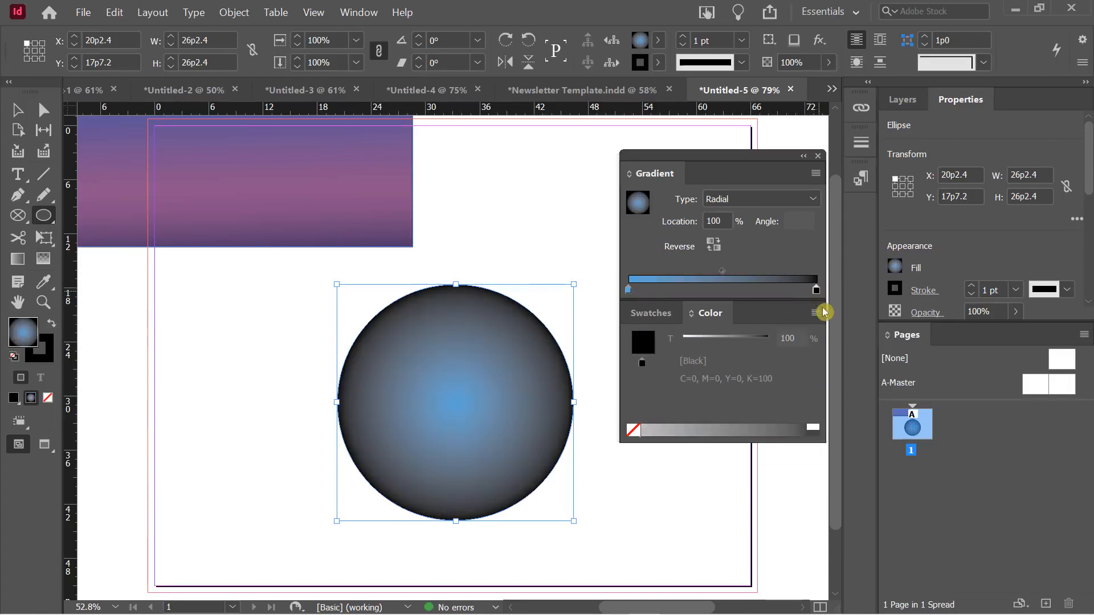
pyautogui.click(816, 313)
pyautogui.click(856, 359)
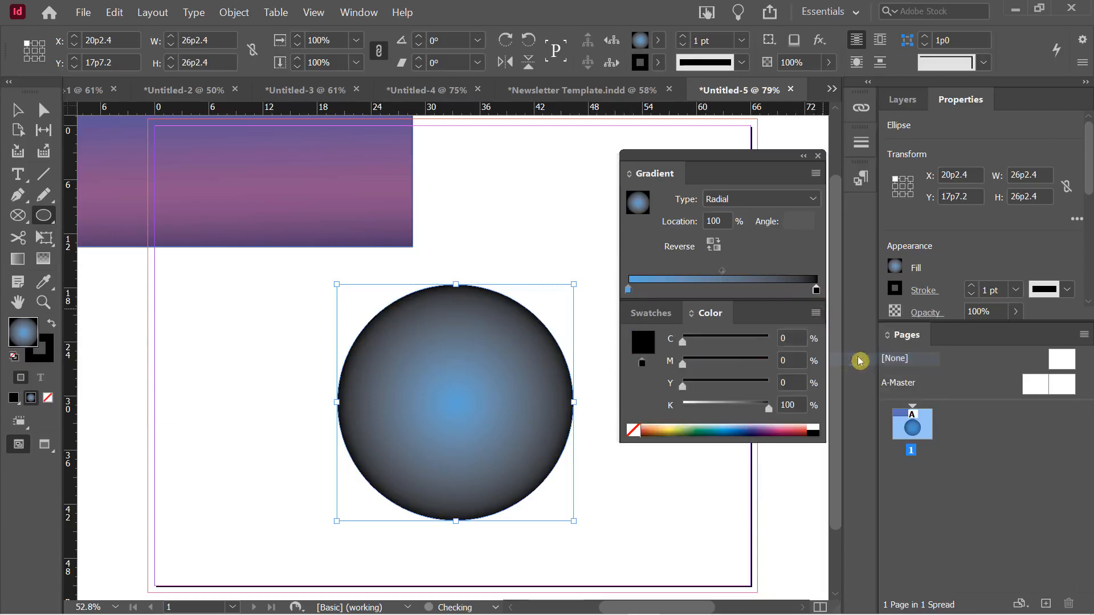
pyautogui.click(751, 430)
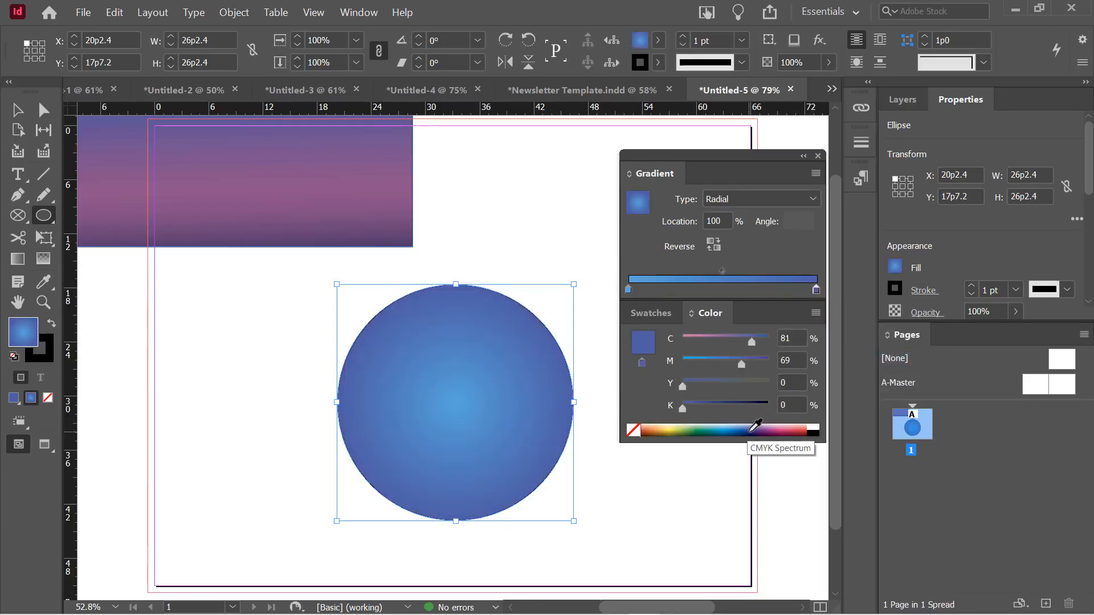
pyautogui.click(760, 432)
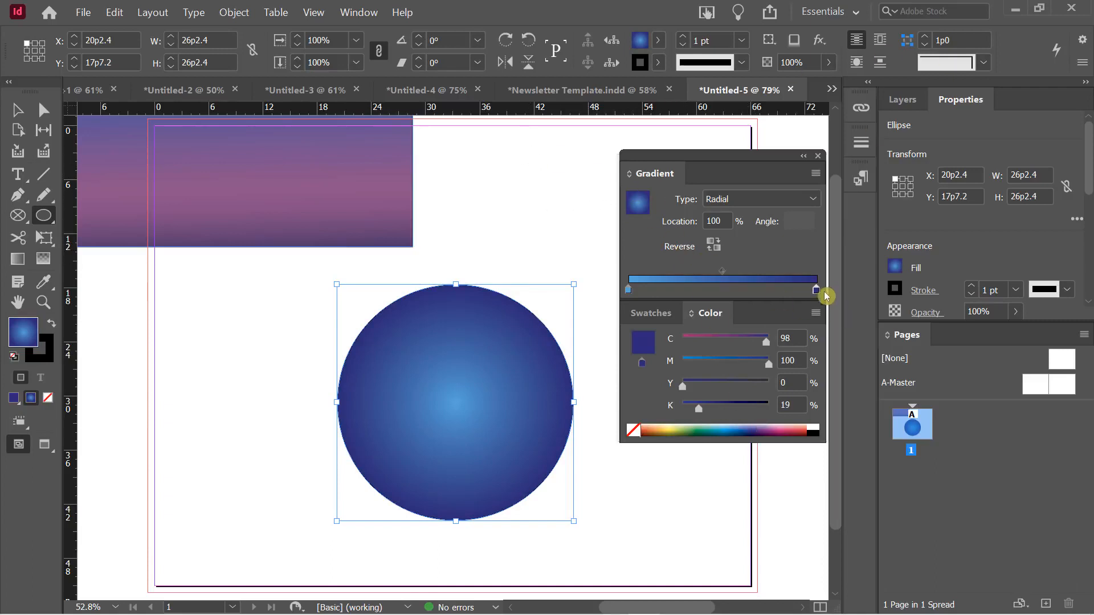
pyautogui.moveTo(814, 295); pyautogui.dragTo(800, 295)
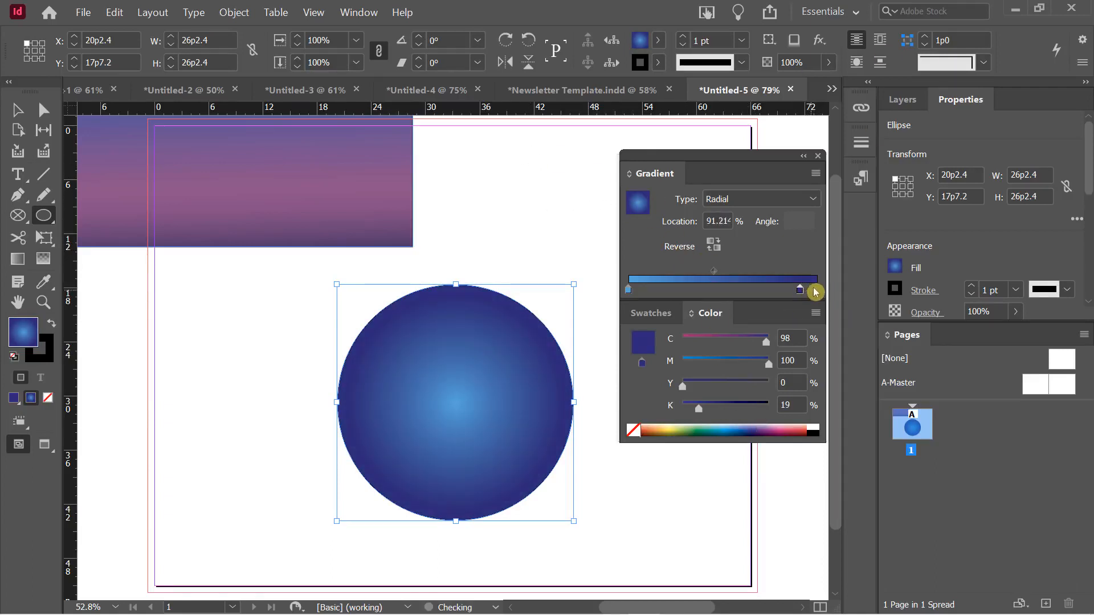
# Add a near-black stop near the outer end at location 85.75%
pyautogui.click(816, 292)
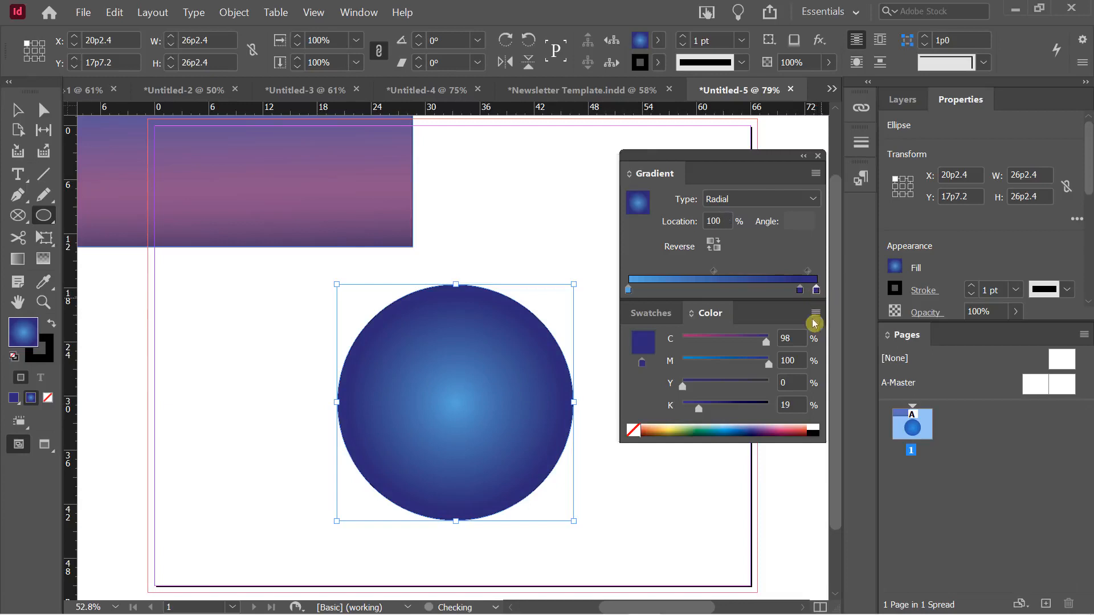
pyautogui.moveTo(700, 409); pyautogui.dragTo(757, 411)
pyautogui.moveTo(802, 292); pyautogui.dragTo(790, 291)
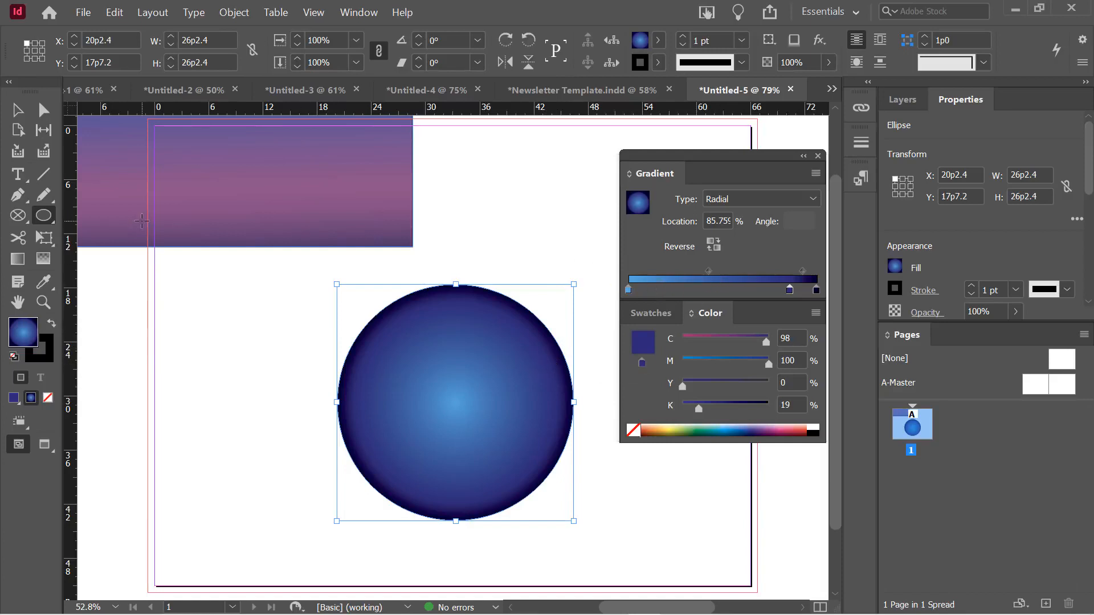
# Redraw the radial gradient so the highlight sits centred on the circle with a dark rim
pyautogui.click(18, 260)
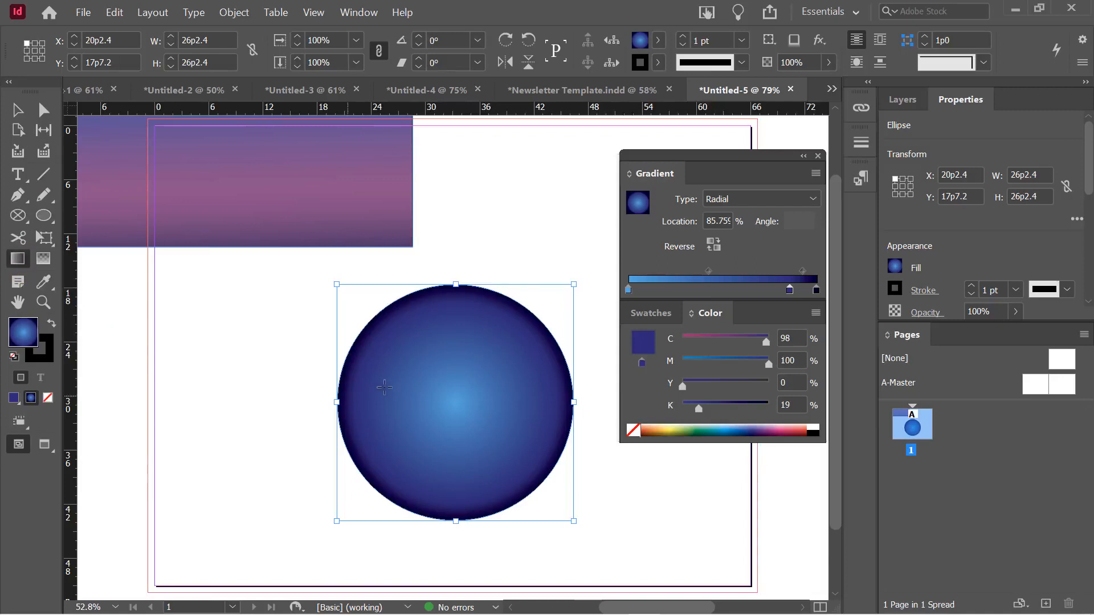
pyautogui.moveTo(458, 384)
pyautogui.mouseDown()
pyautogui.moveTo(501, 269)
pyautogui.moveTo(499, 278)
pyautogui.mouseUp()
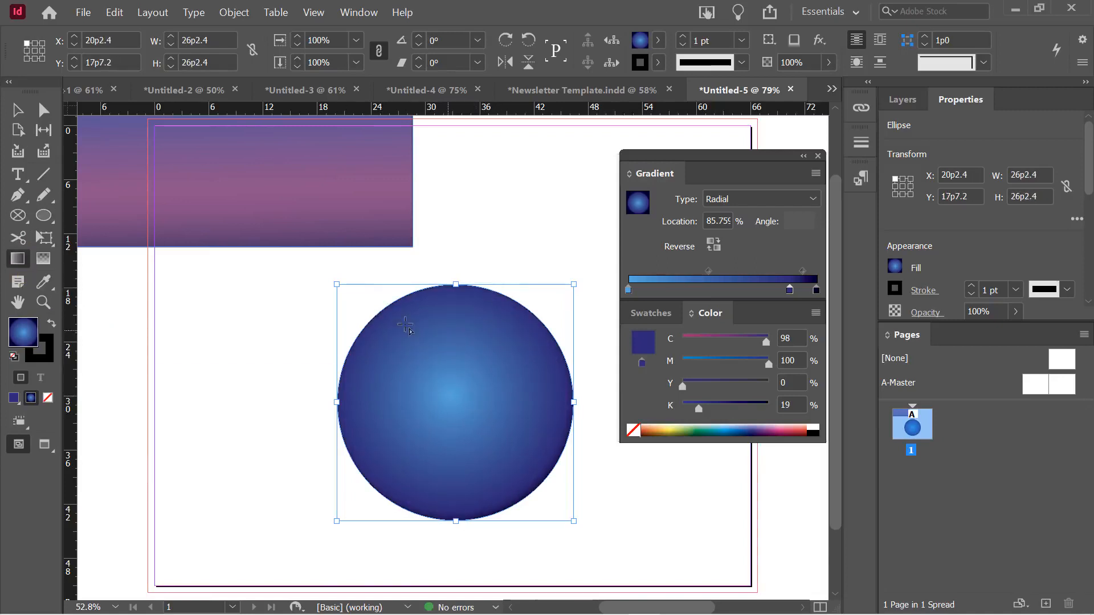
pyautogui.moveTo(400, 316); pyautogui.dragTo(313, 278)
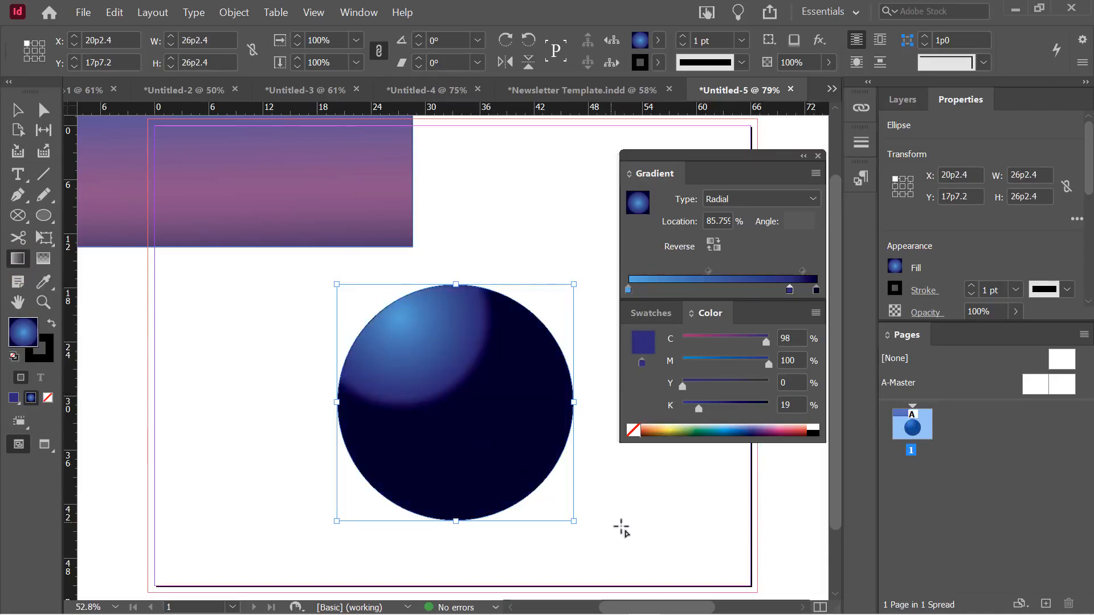
pyautogui.moveTo(621, 527); pyautogui.dragTo(325, 276)
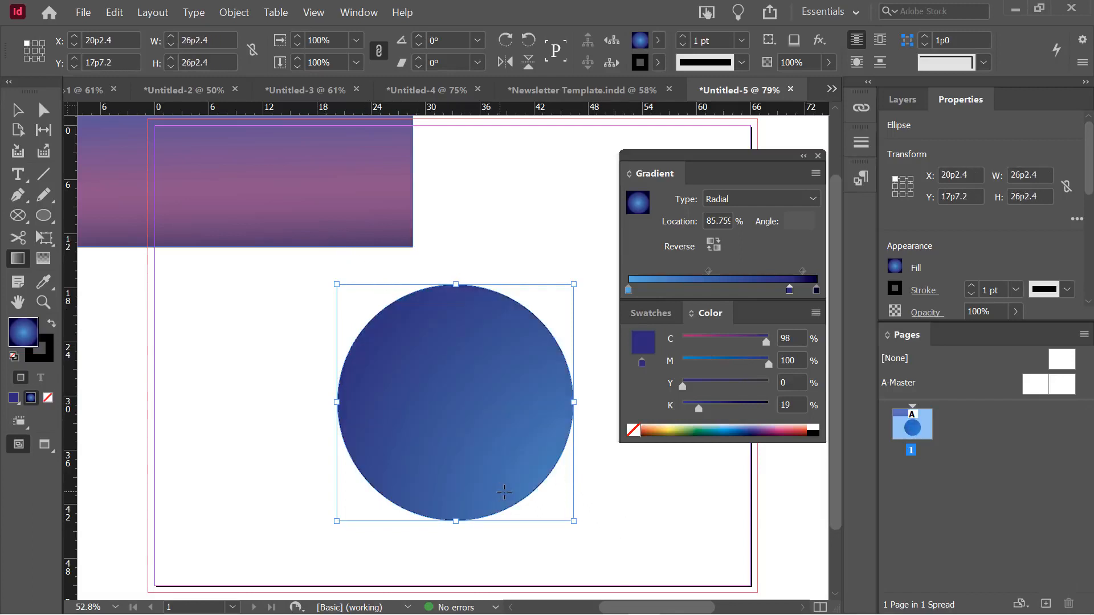
pyautogui.moveTo(448, 413); pyautogui.dragTo(468, 214)
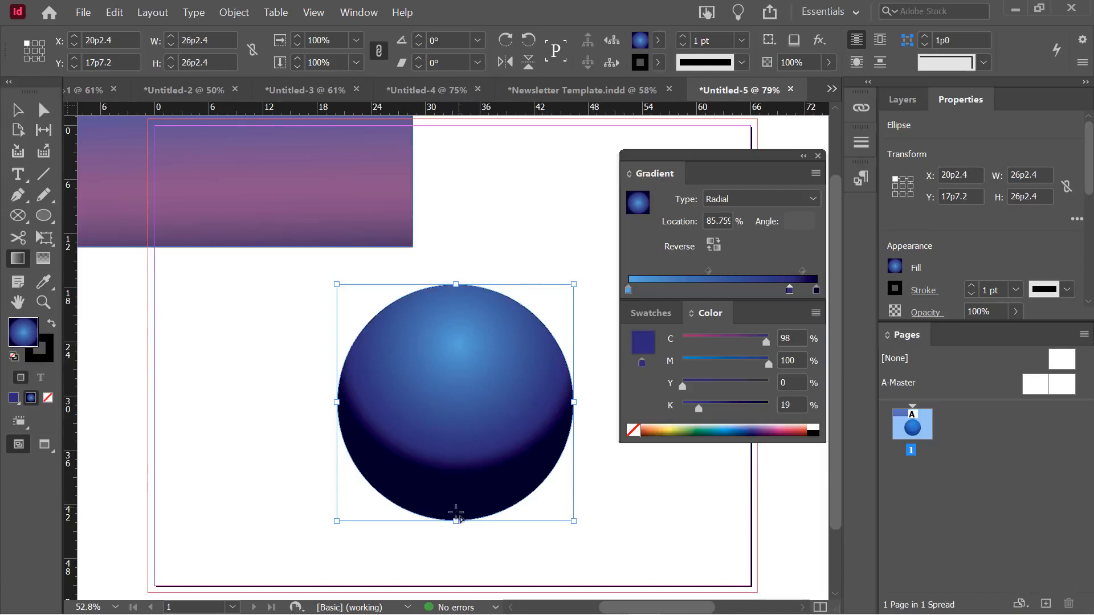
pyautogui.moveTo(455, 513); pyautogui.dragTo(449, 288)
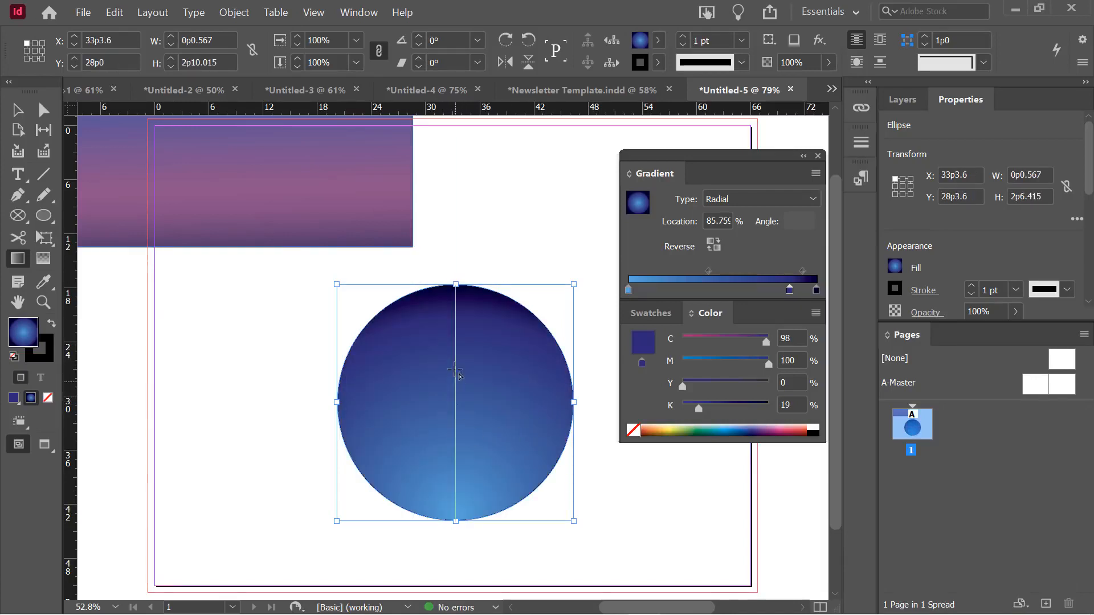
pyautogui.moveTo(456, 402); pyautogui.dragTo(454, 288)
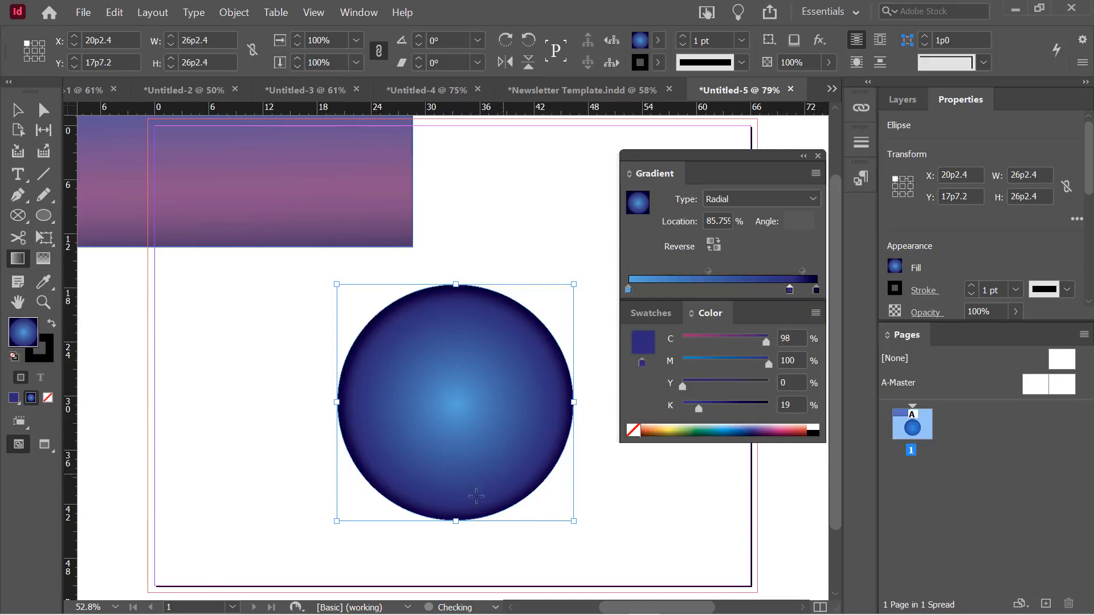
# Move the circle up and left to X 16p8.4, Y 15p8.4, then switch to Newsletter Template.indd
pyautogui.click(18, 110)
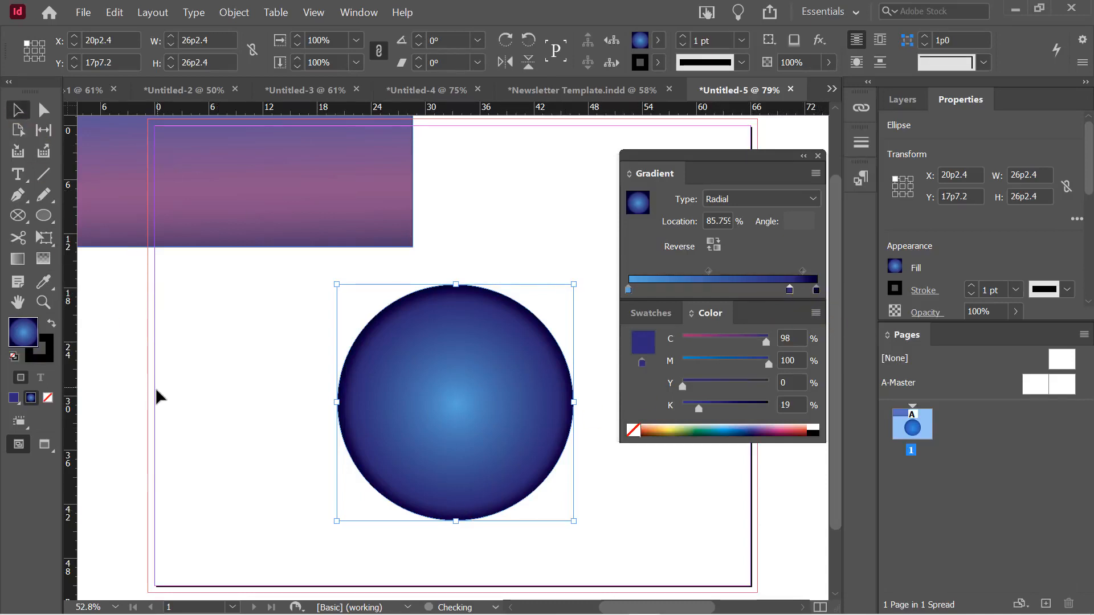
pyautogui.click(210, 374)
pyautogui.moveTo(435, 339); pyautogui.dragTo(404, 323)
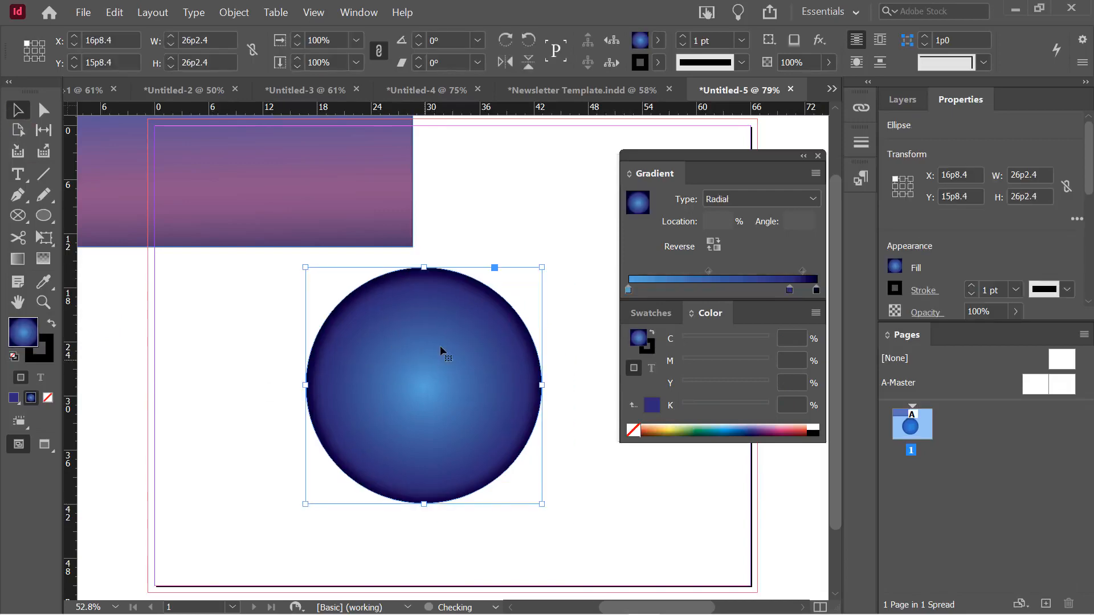
pyautogui.click(558, 93)
pyautogui.moveTo(696, 154); pyautogui.dragTo(684, 286)
# Give the yellow sidebar frame a linear gradient starting pale yellow, midpoint near 39%
pyautogui.click(377, 467)
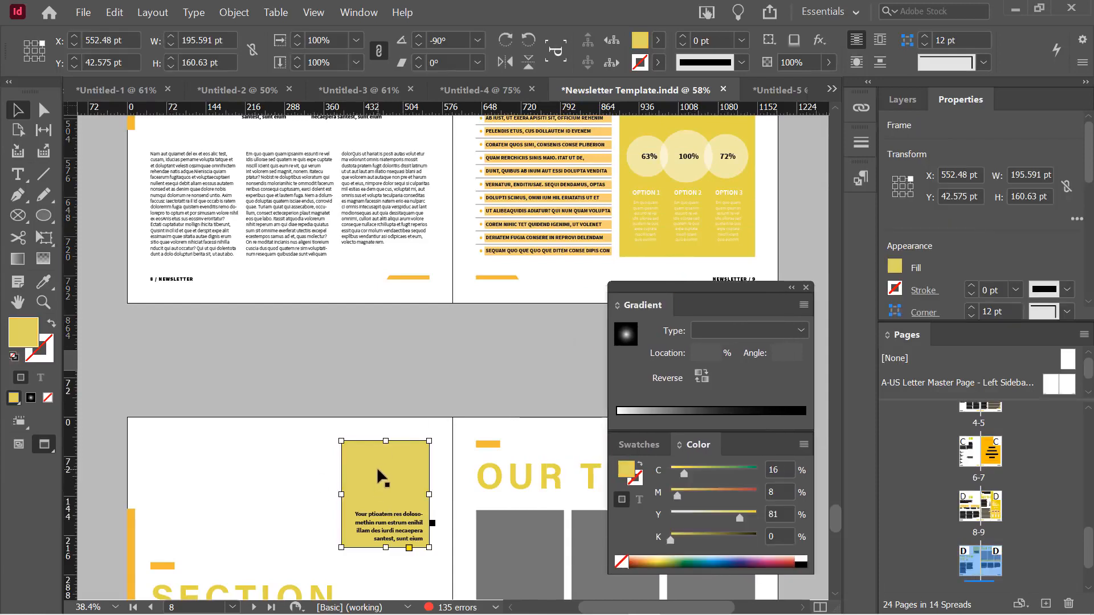
pyautogui.click(31, 398)
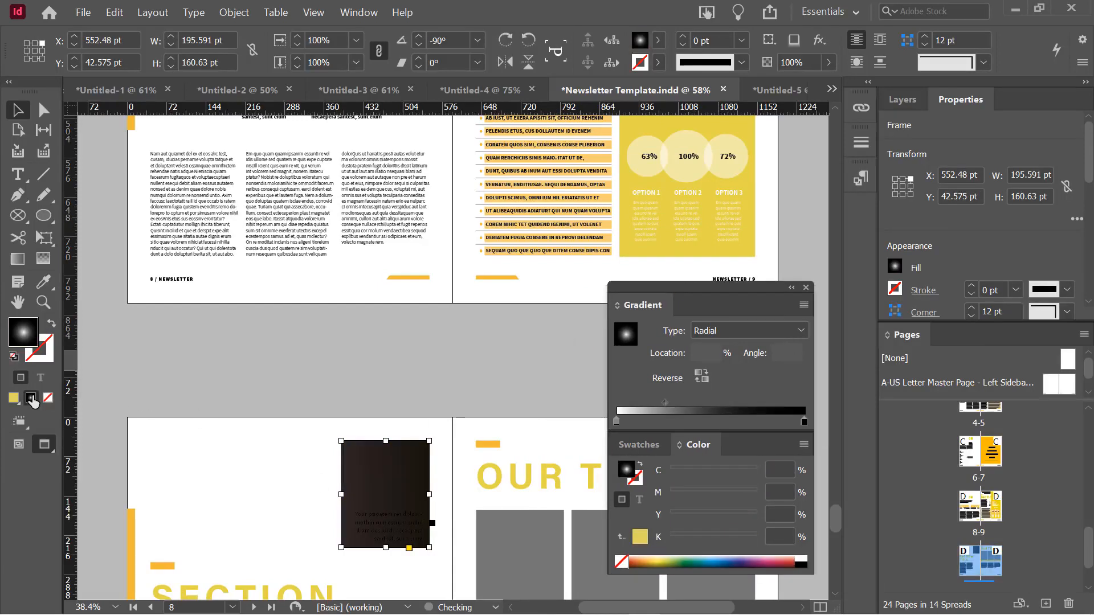
pyautogui.click(709, 330)
pyautogui.click(732, 351)
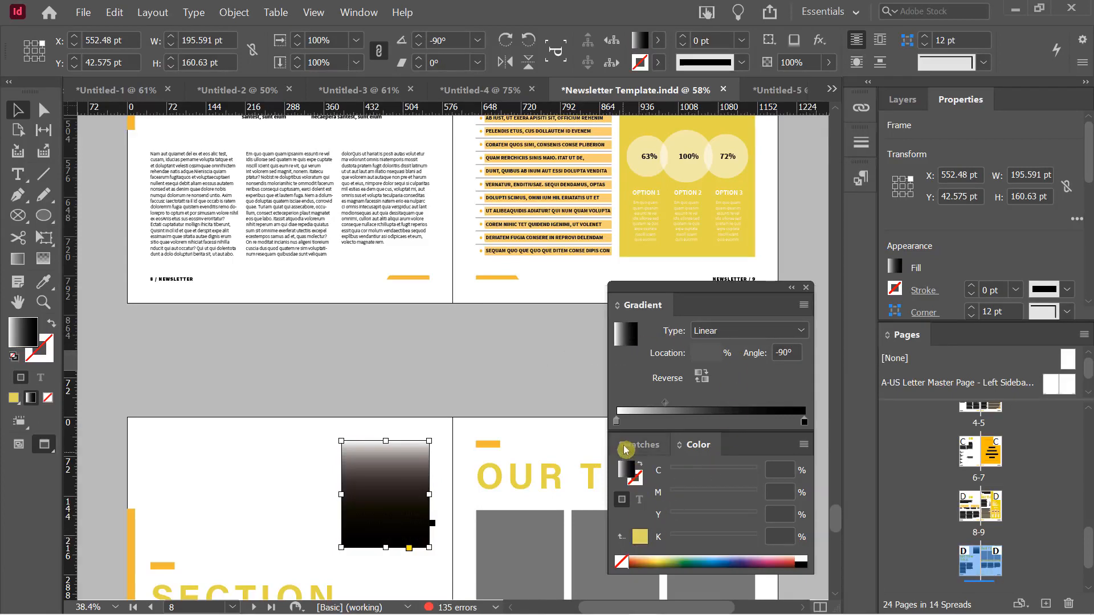
pyautogui.click(616, 422)
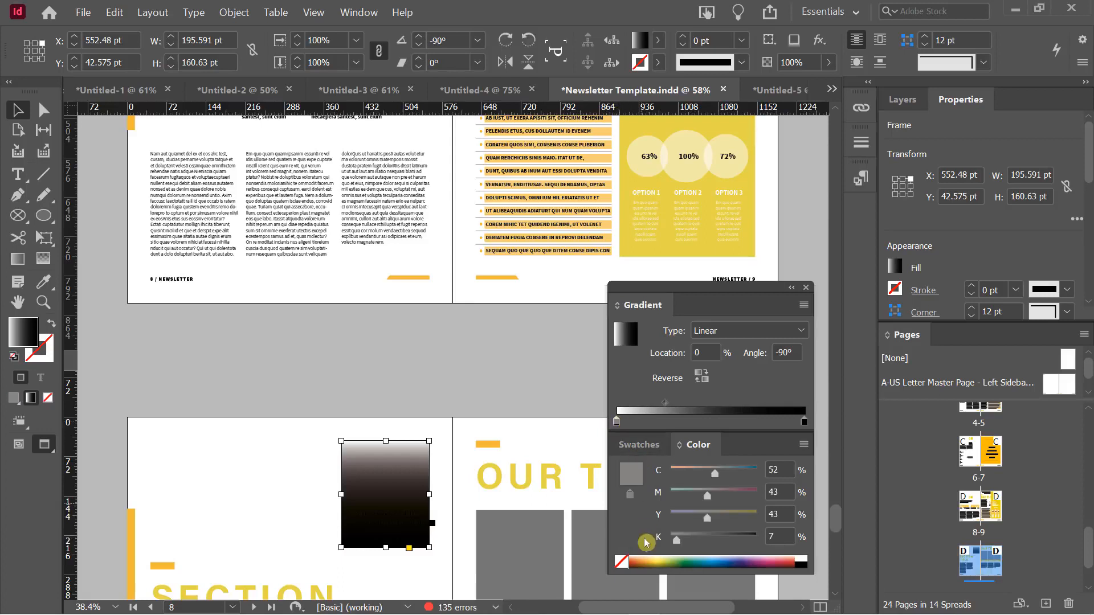
pyautogui.click(664, 557)
pyautogui.moveTo(663, 557); pyautogui.dragTo(665, 559)
pyautogui.moveTo(664, 402); pyautogui.dragTo(690, 403)
# Make the sidebar gradient's ending stop a dark olive yellow in CMYK
pyautogui.click(804, 421)
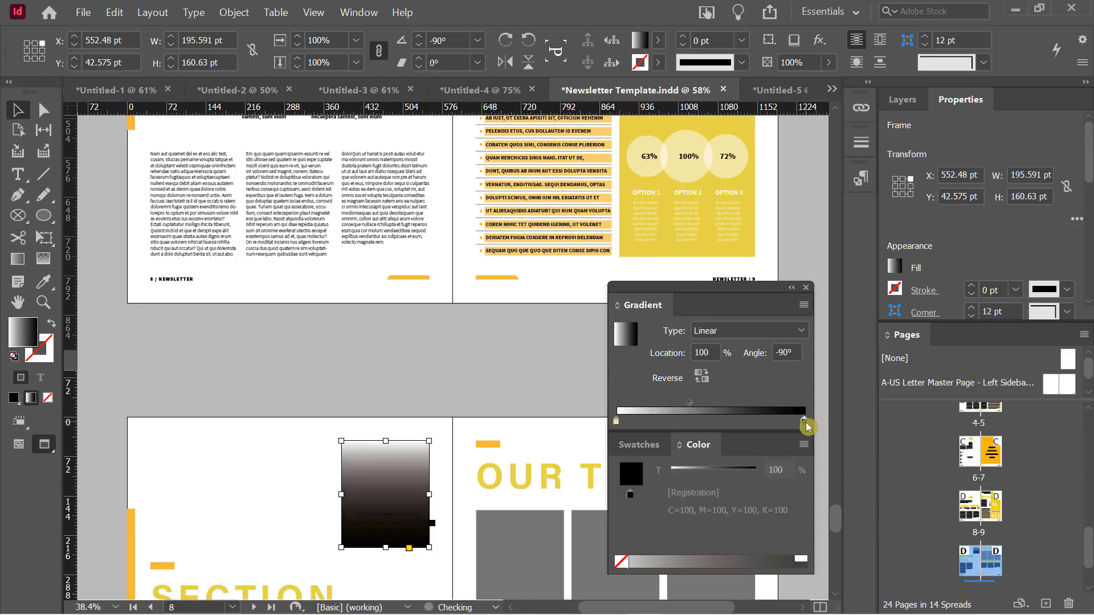
pyautogui.click(804, 444)
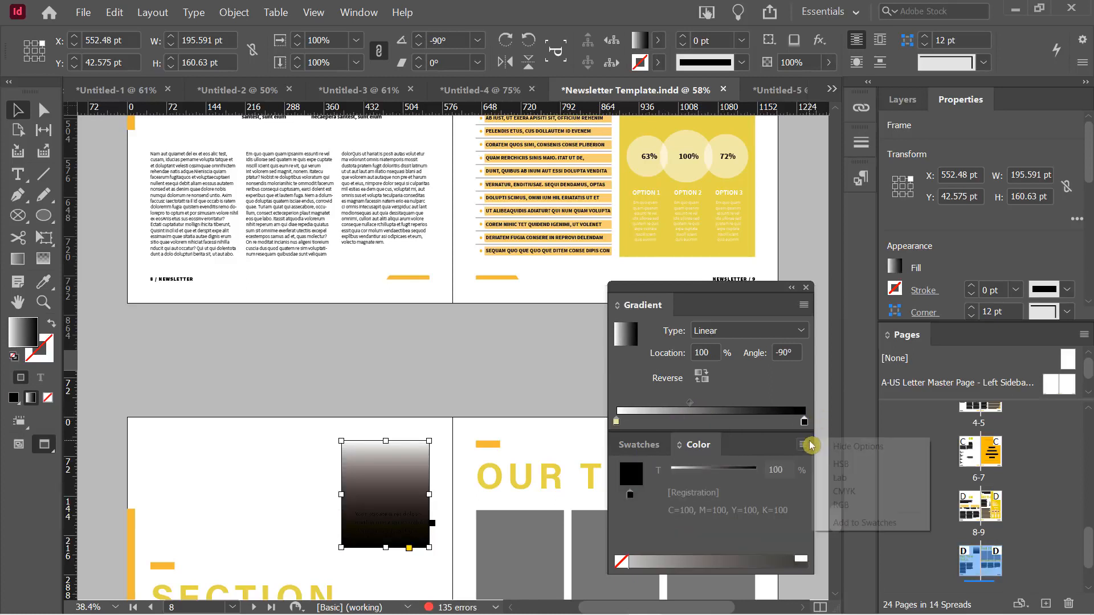
pyautogui.click(862, 494)
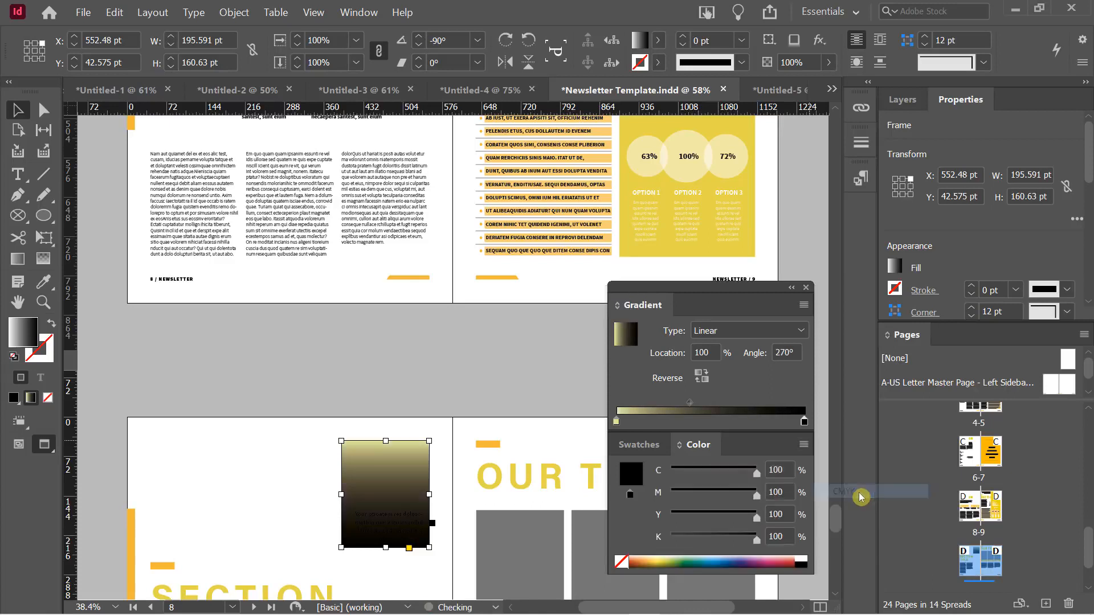
pyautogui.click(665, 560)
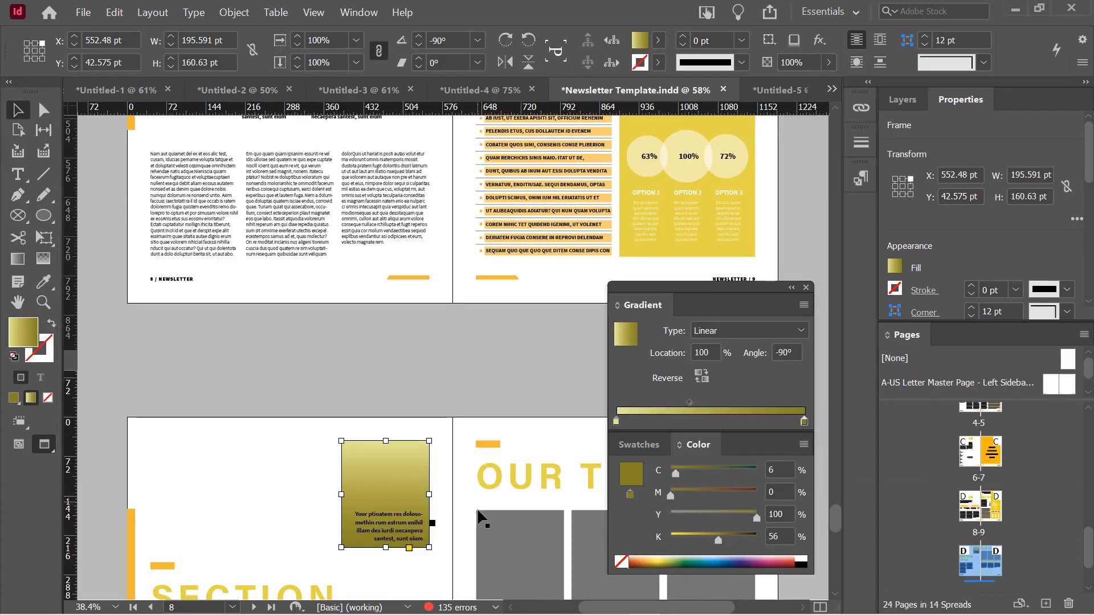
# Shift the sidebar gradient's midpoint further right
pyautogui.click(469, 377)
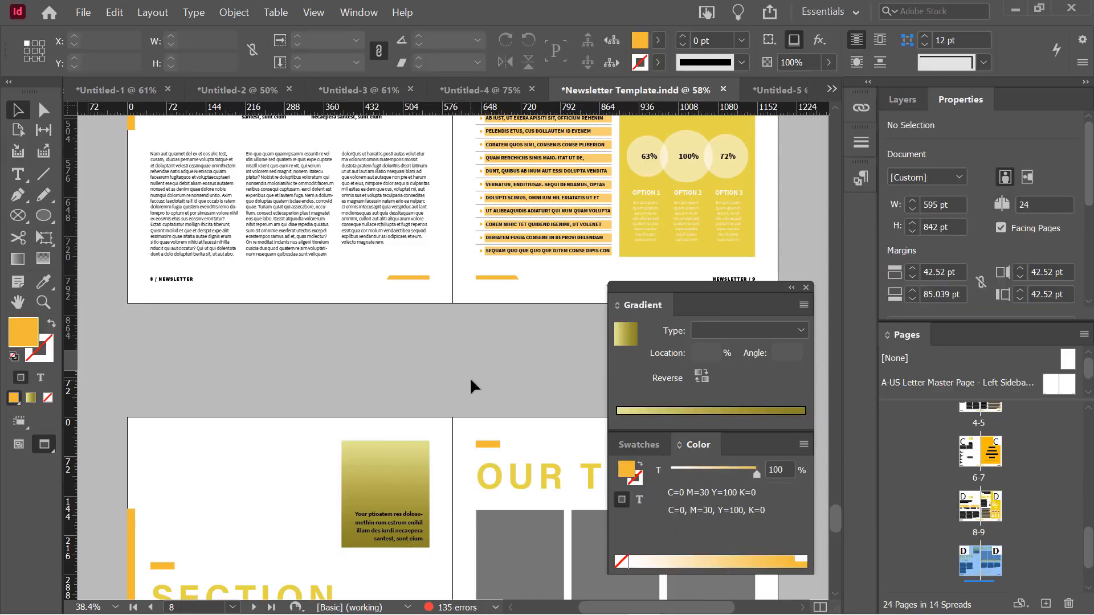
pyautogui.scroll(-1, 470, 377)
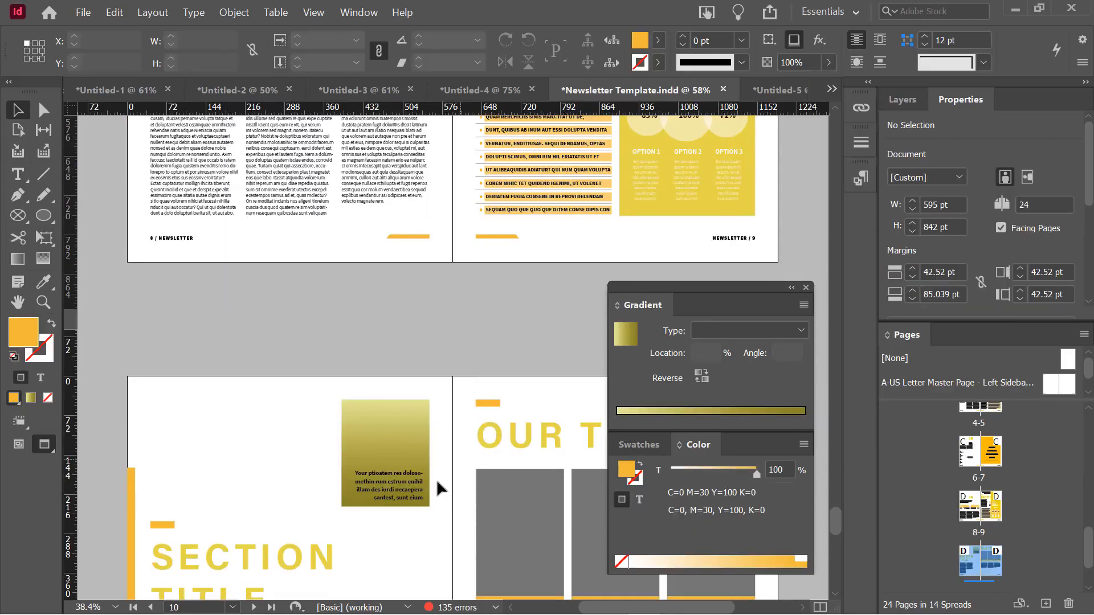
pyautogui.click(398, 497)
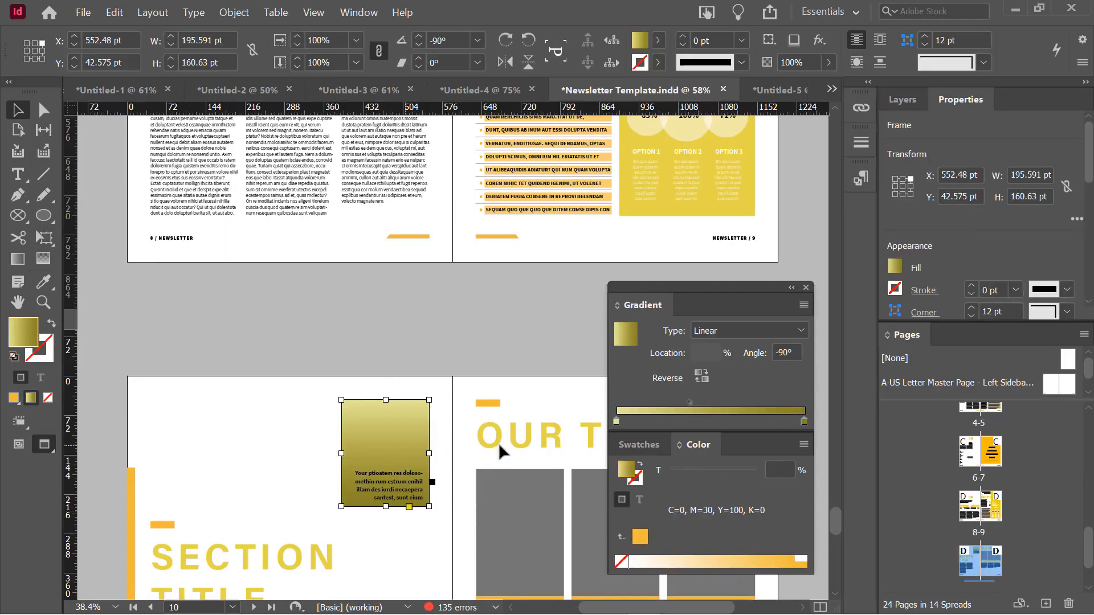
pyautogui.click(693, 403)
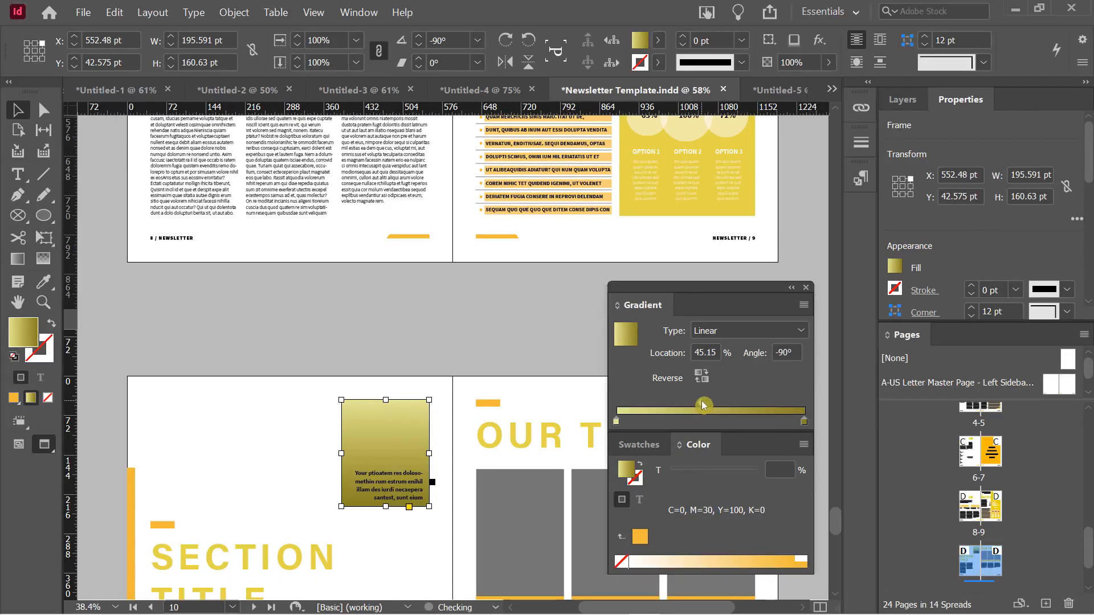
pyautogui.moveTo(750, 411)
pyautogui.mouseDown()
pyautogui.moveTo(764, 410)
pyautogui.moveTo(721, 402)
pyautogui.moveTo(748, 405)
pyautogui.moveTo(733, 404)
pyautogui.mouseUp()
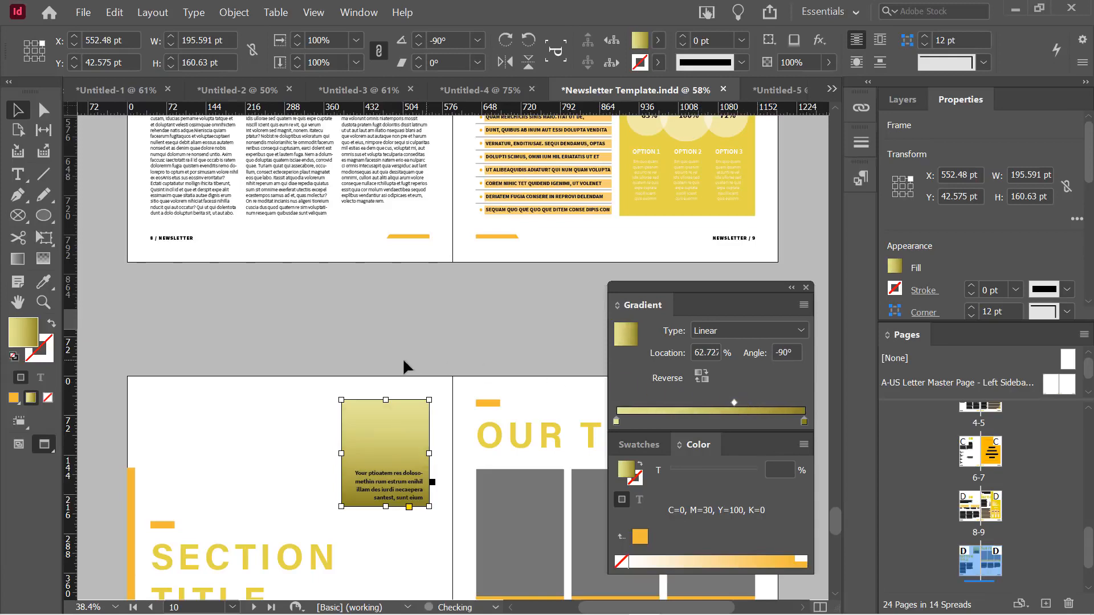
pyautogui.click(296, 350)
# Scroll down the spread and move the gradient panel up off the OUR TEAM text
pyautogui.scroll(-3, 296, 359)
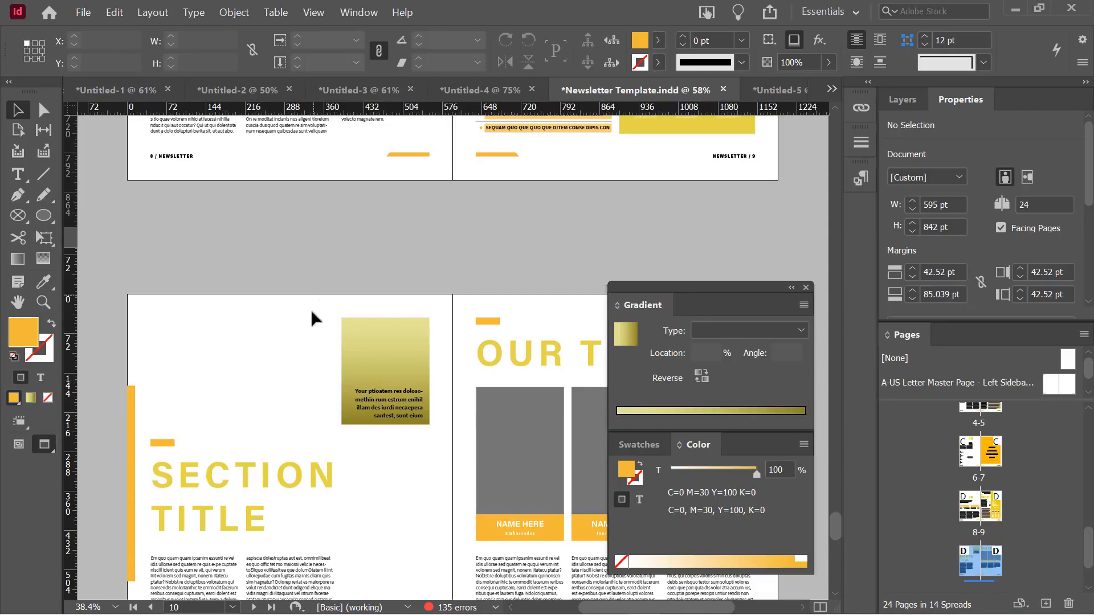
pyautogui.scroll(3, 313, 328)
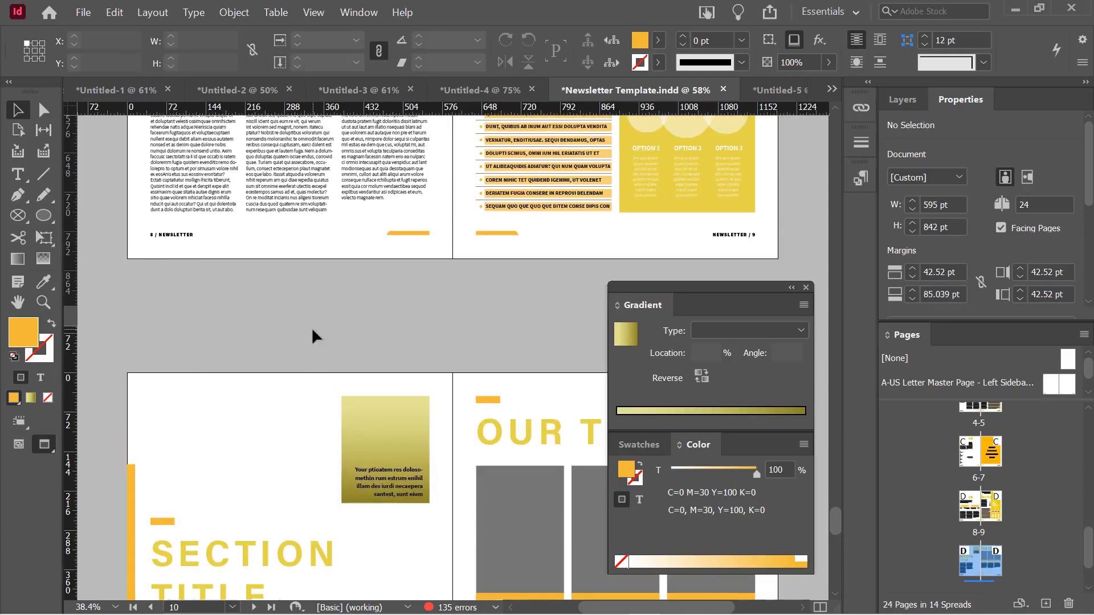
pyautogui.scroll(-2, 313, 336)
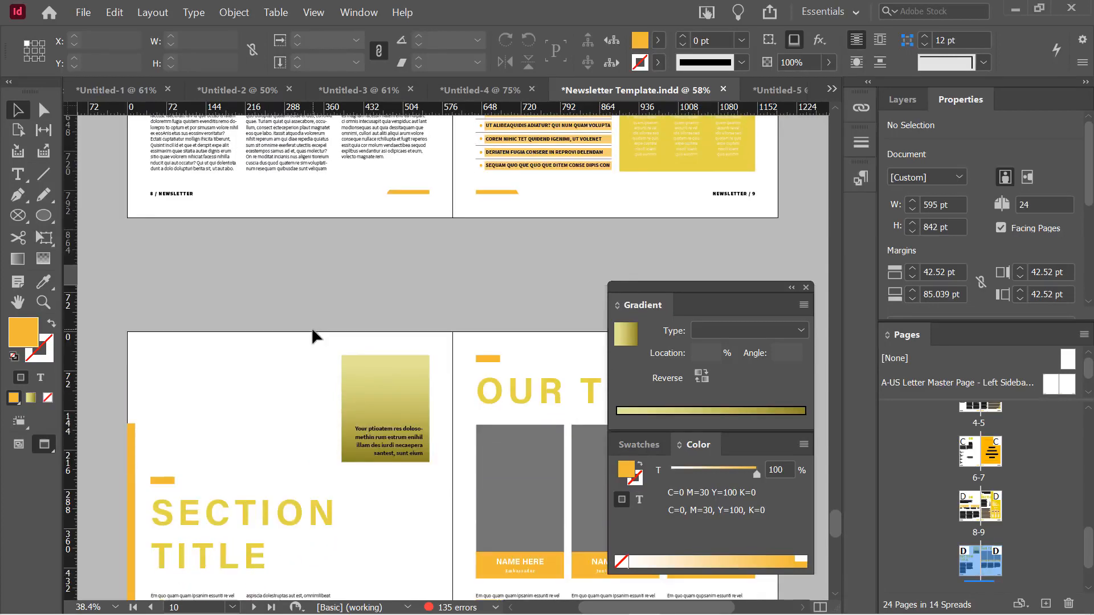
pyautogui.scroll(-2, 312, 336)
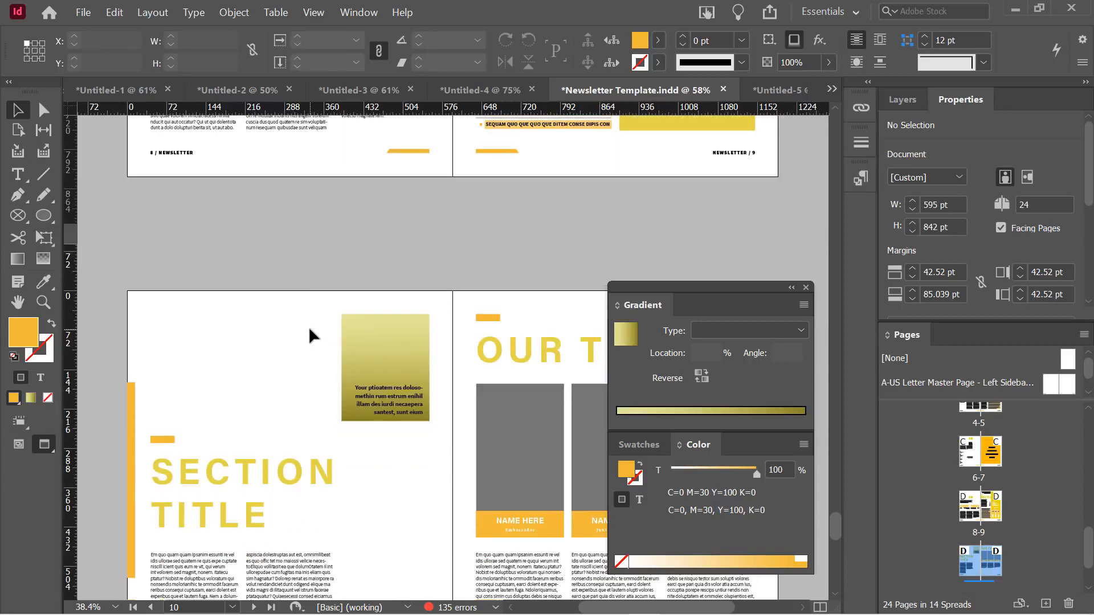
pyautogui.scroll(-2, 308, 330)
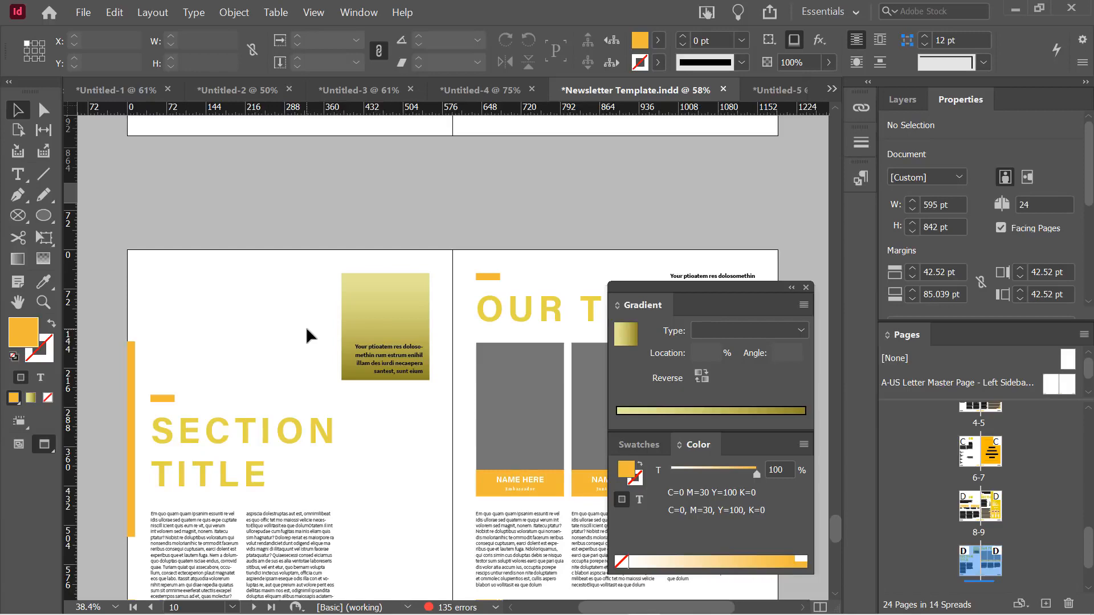
pyautogui.scroll(-2, 306, 330)
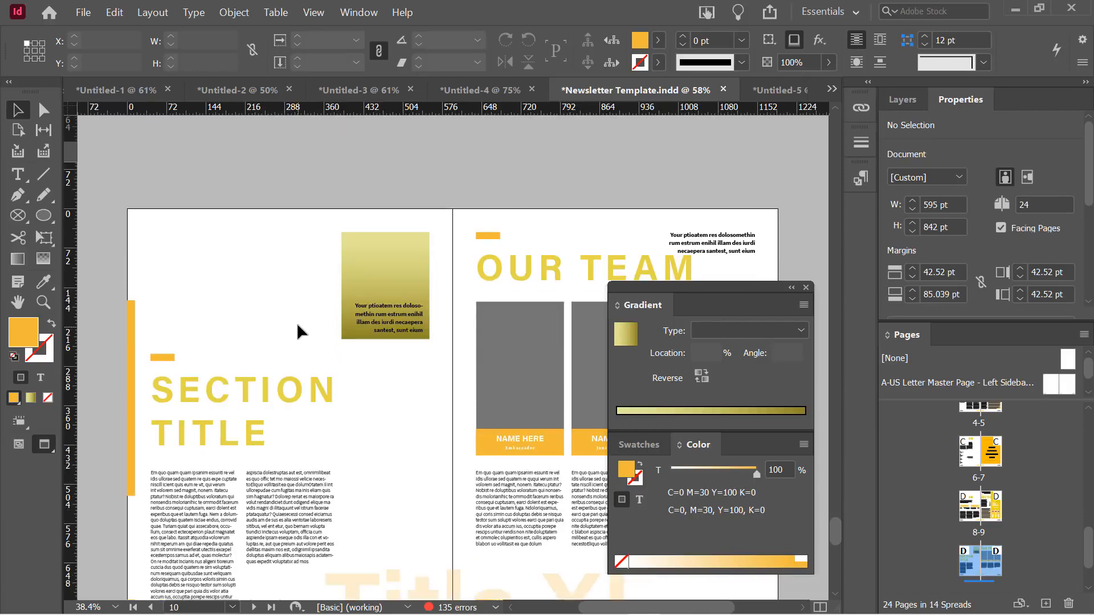
pyautogui.scroll(4, 299, 317)
pyautogui.scroll(-4, 299, 317)
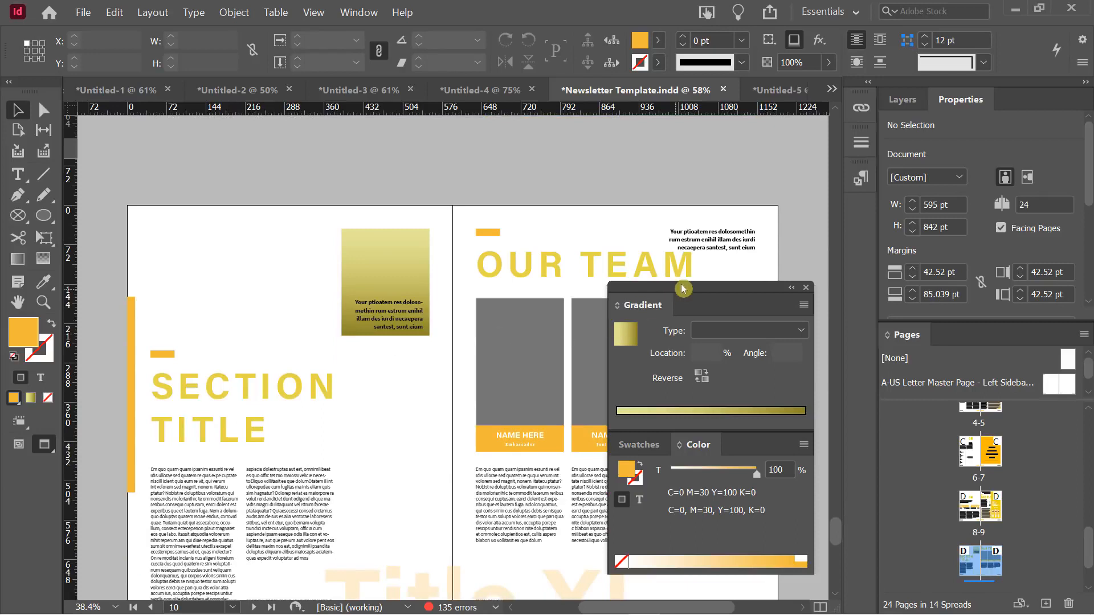
pyautogui.moveTo(686, 288); pyautogui.dragTo(684, 176)
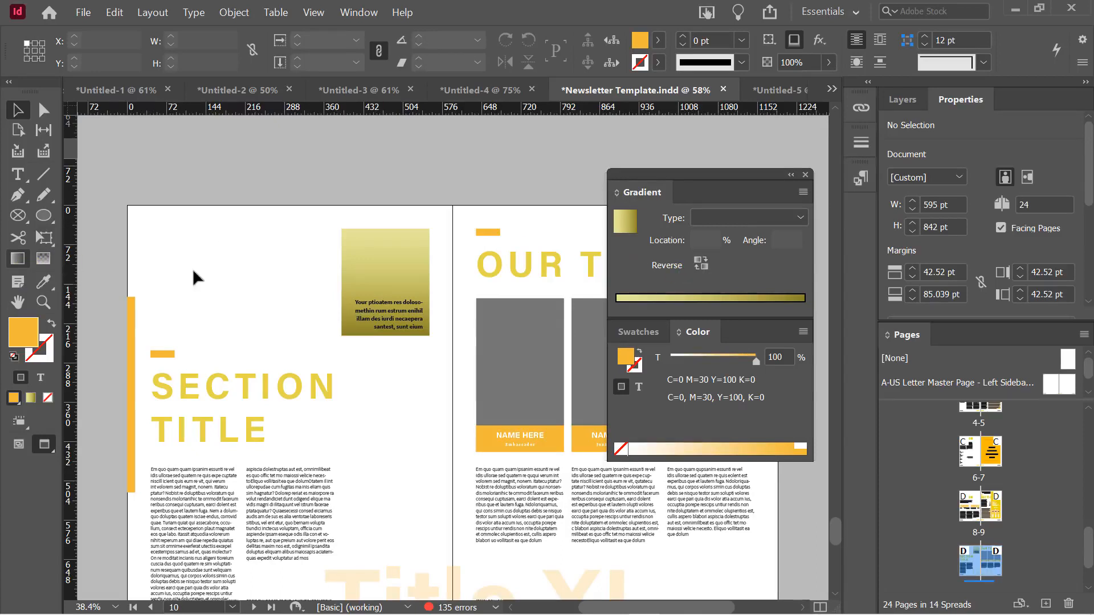
# Angle the gold rectangle's gradient diagonally at 65° with the Gradient Swatch tool, then deselect it
pyautogui.click(368, 253)
pyautogui.click(17, 258)
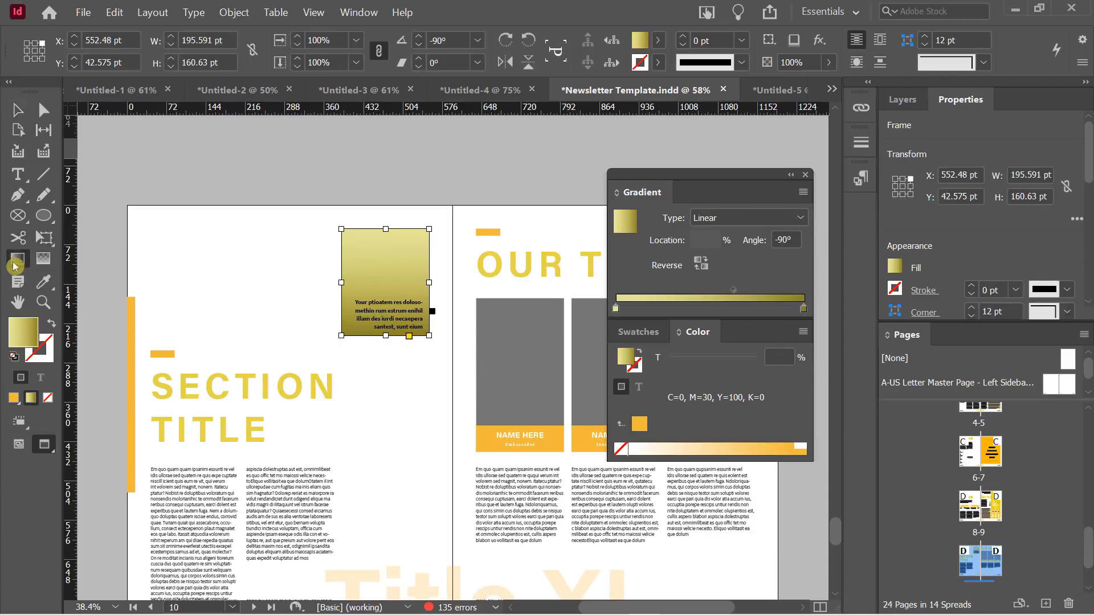
pyautogui.moveTo(379, 206); pyautogui.dragTo(380, 387)
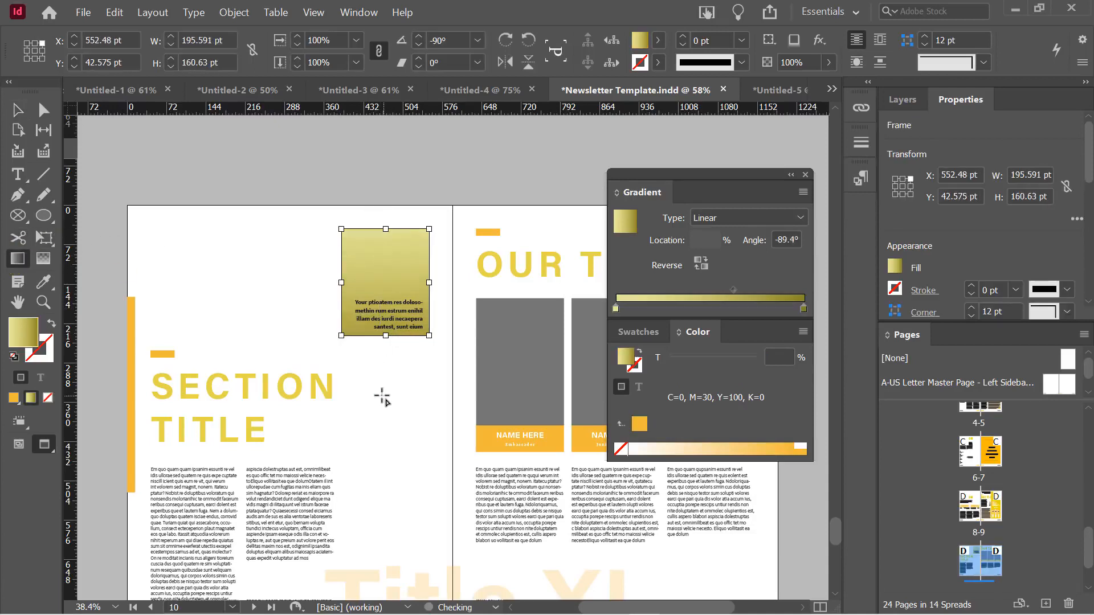
pyautogui.moveTo(356, 299); pyautogui.dragTo(388, 235)
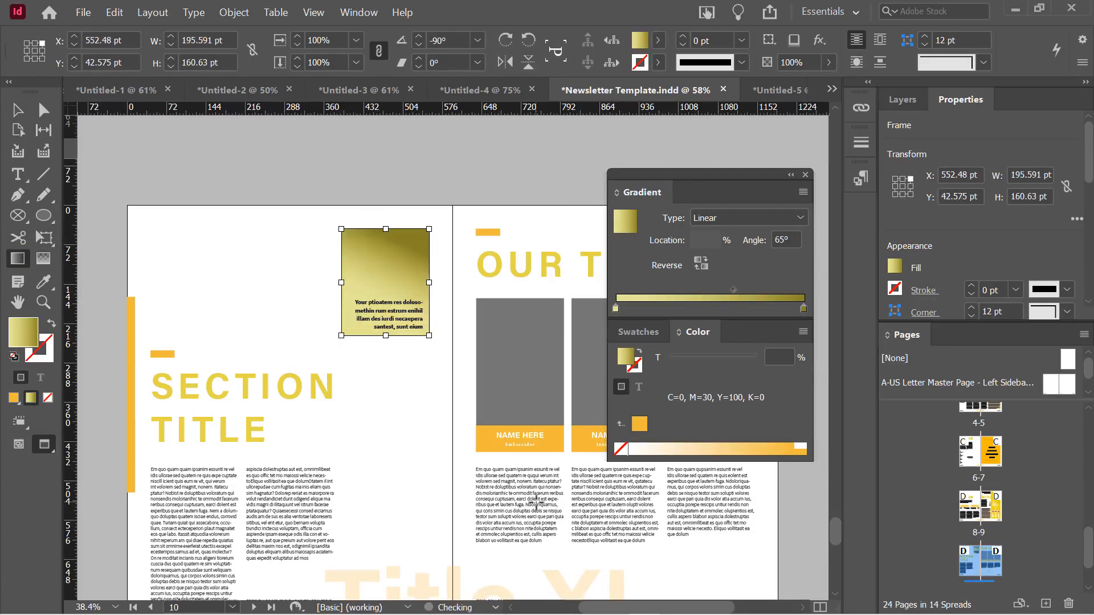
pyautogui.click(18, 110)
pyautogui.click(230, 170)
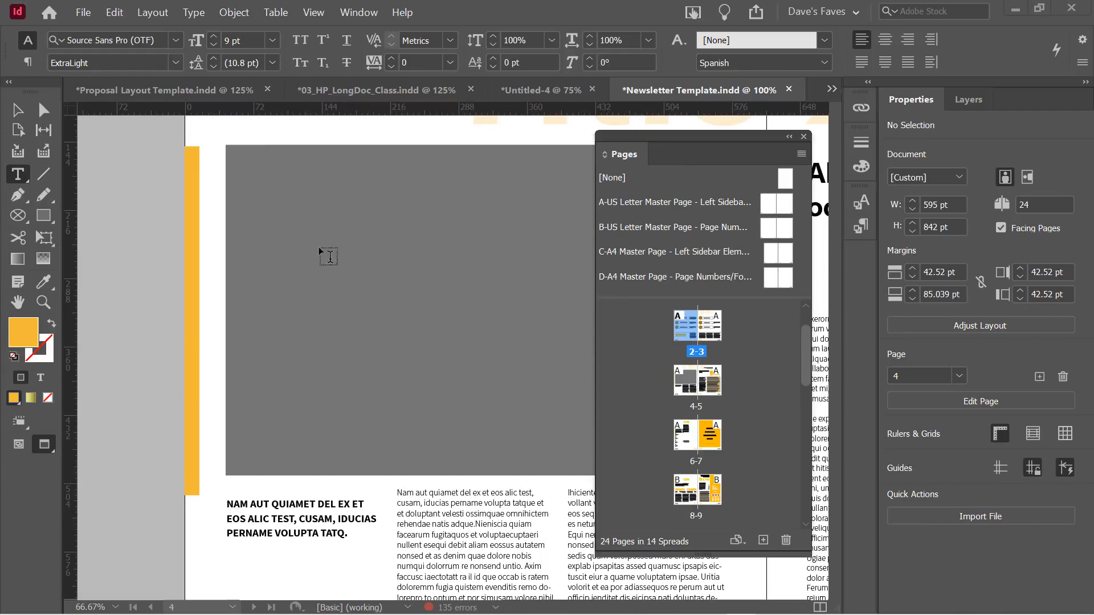
# Scroll down from page 4 past pages 6 and 8 to page 10
pyautogui.scroll(-5, 319, 391)
pyautogui.scroll(-5, 260, 404)
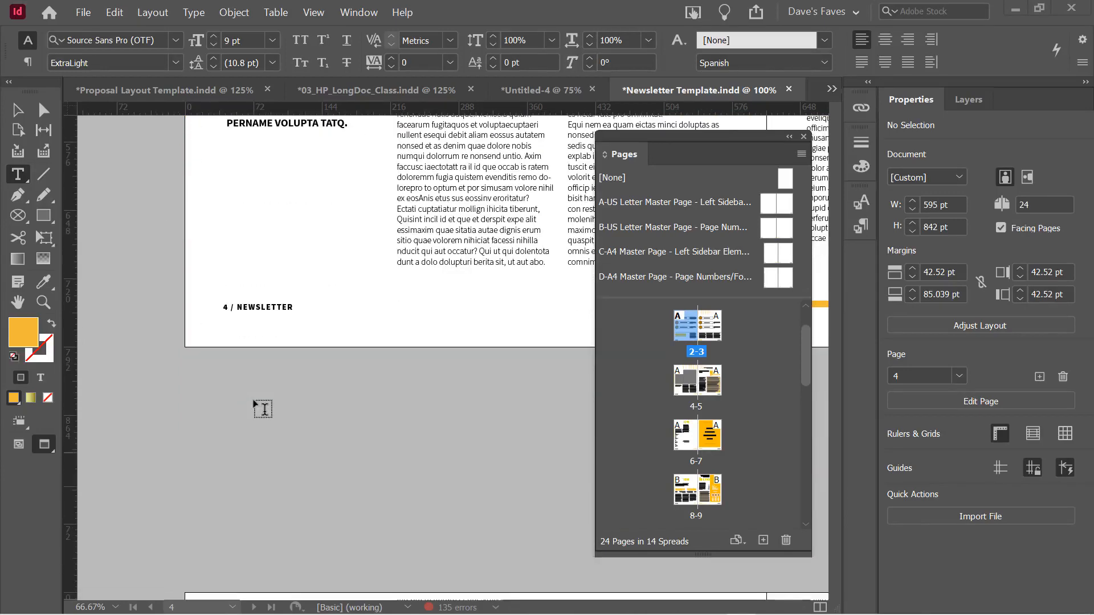
pyautogui.scroll(-9, 262, 399)
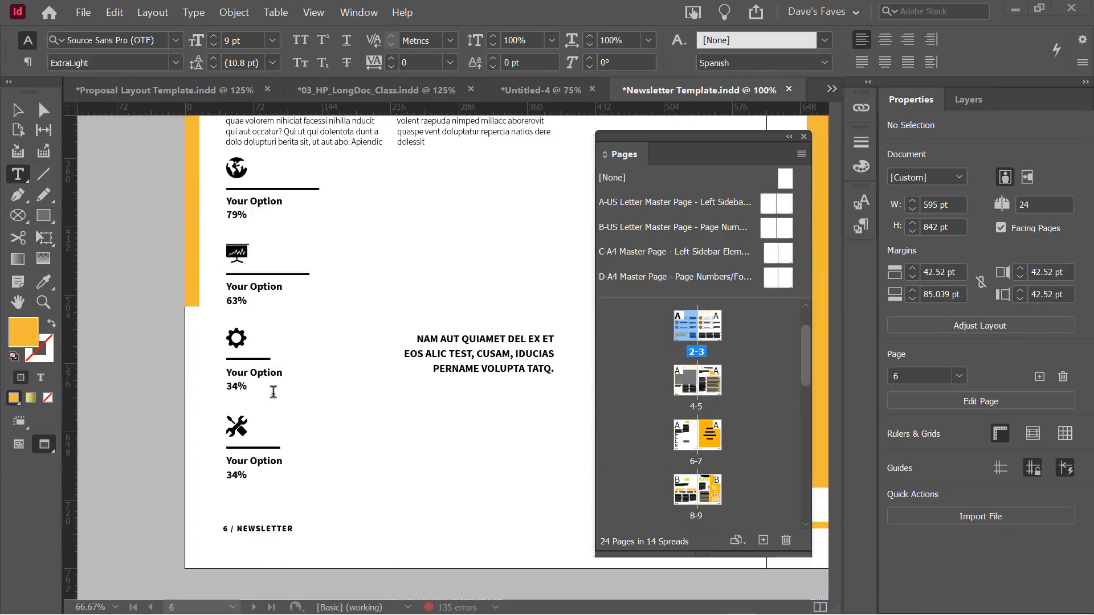
pyautogui.scroll(-6, 259, 364)
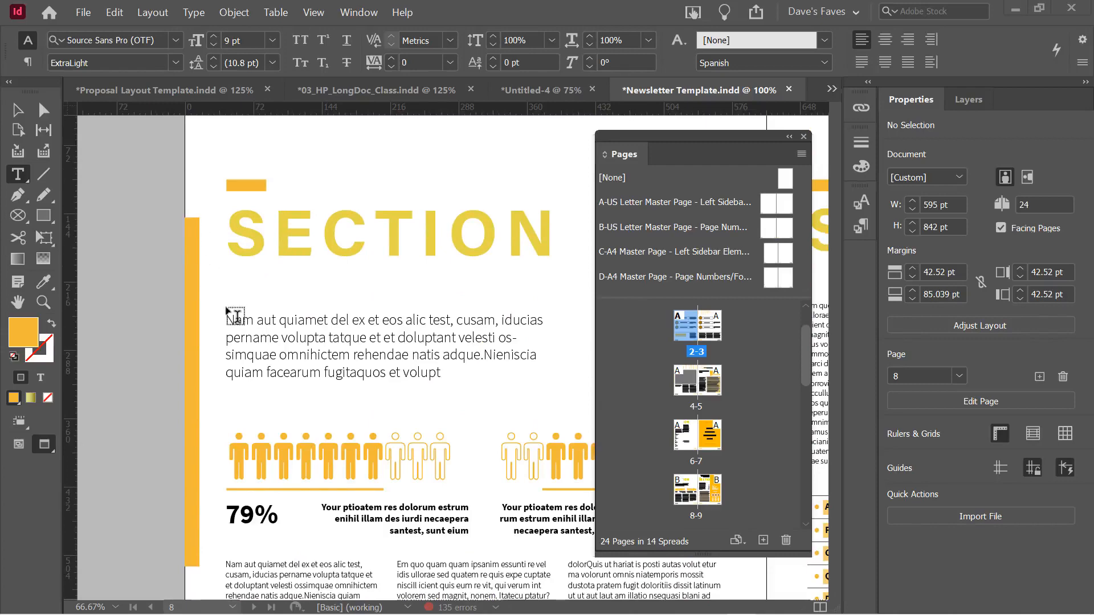
pyautogui.scroll(-5, 191, 286)
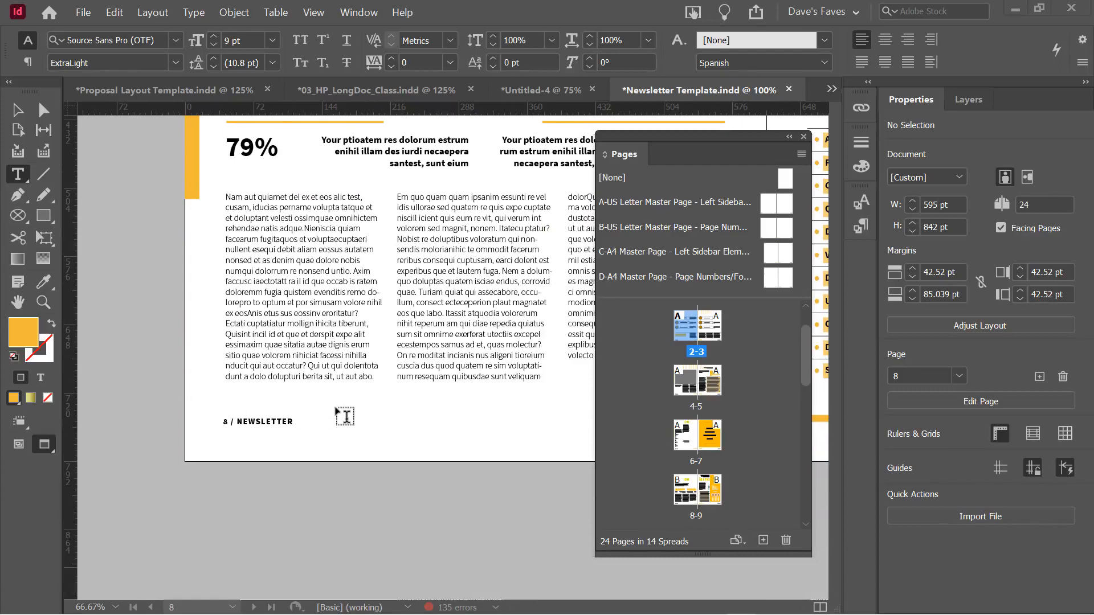
pyautogui.scroll(-9, 345, 415)
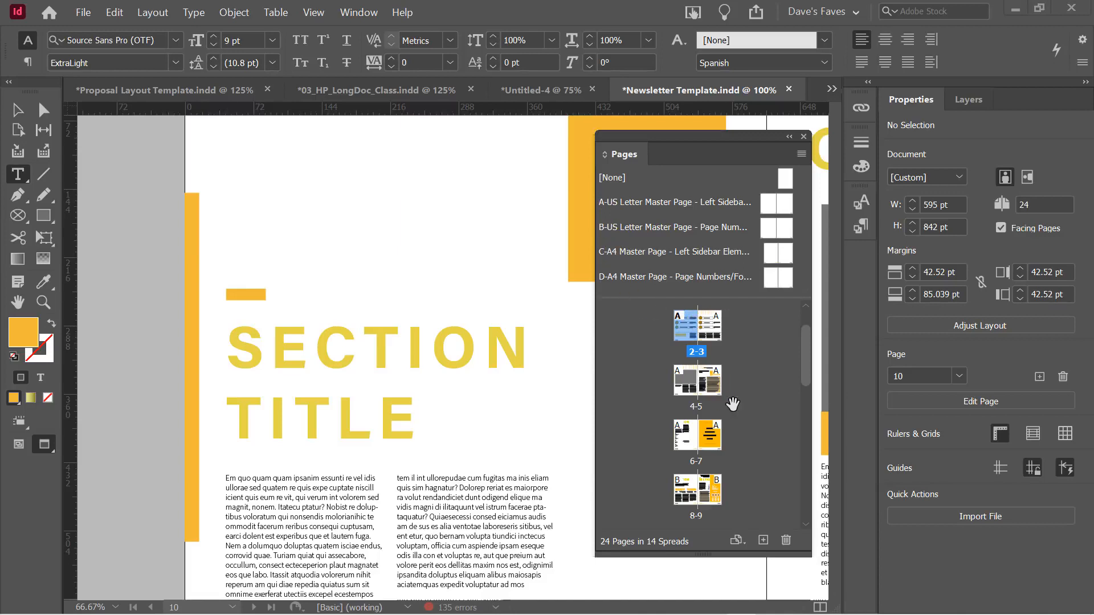
pyautogui.scroll(-3, 725, 407)
pyautogui.scroll(-1, 707, 453)
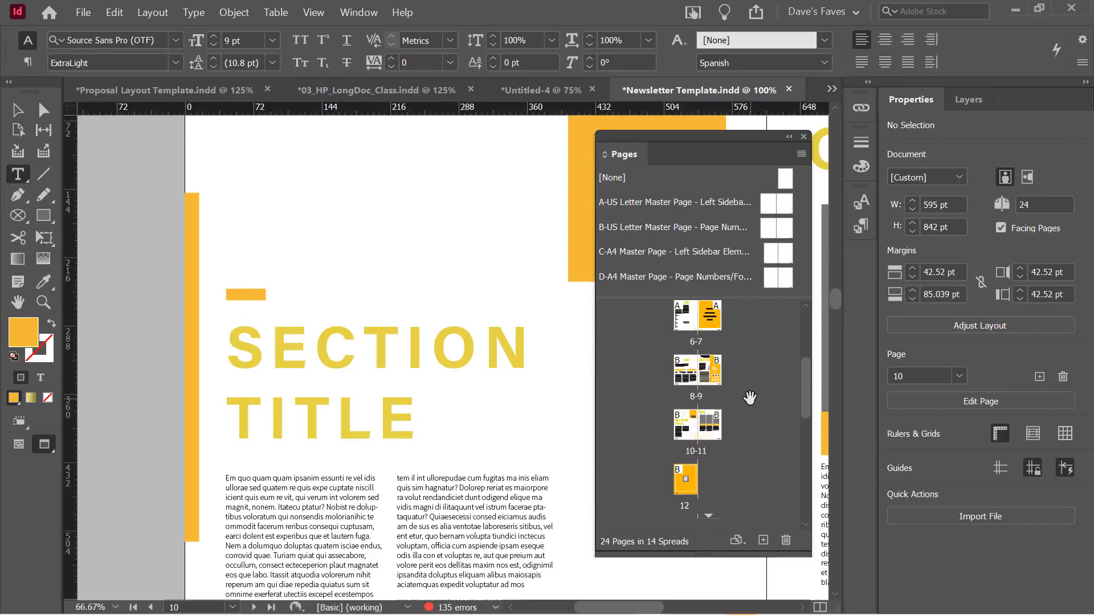
pyautogui.scroll(-9, 750, 398)
pyautogui.scroll(-6, 748, 398)
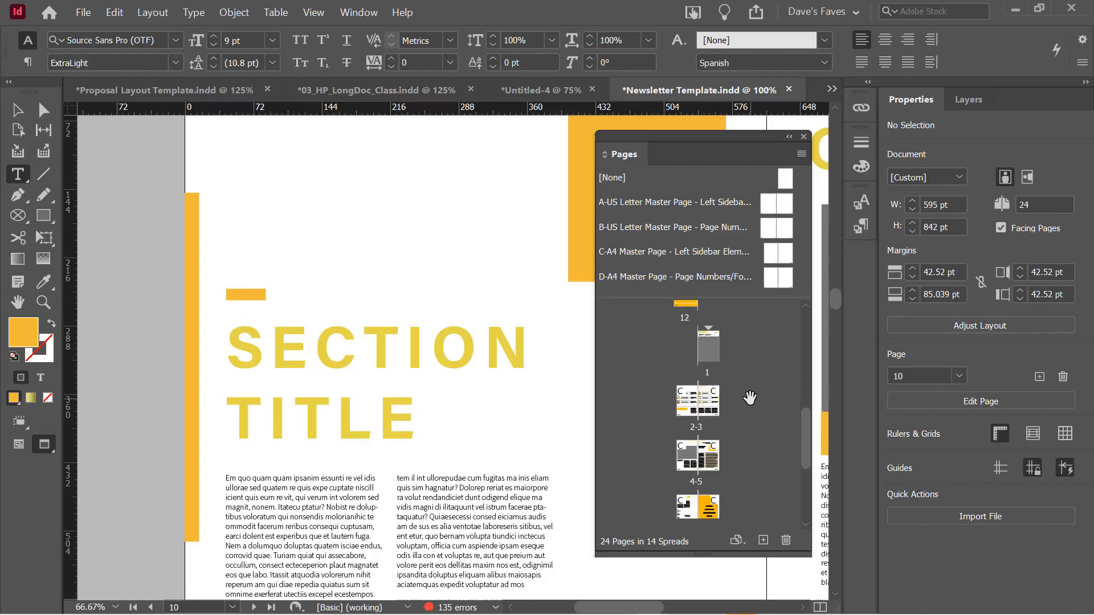
pyautogui.scroll(-10, 719, 386)
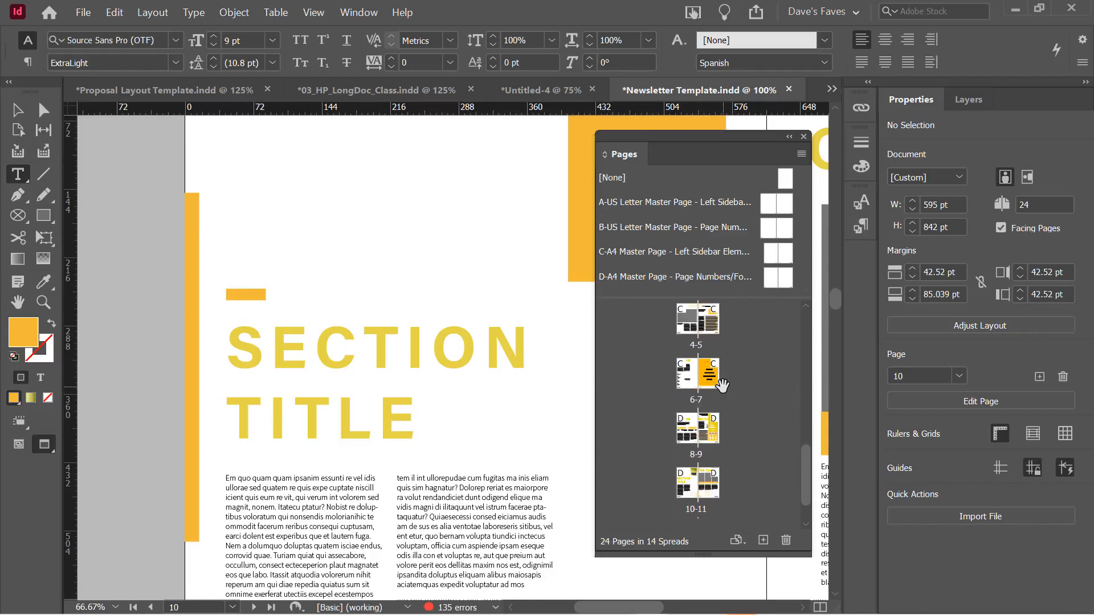
pyautogui.scroll(10, 727, 397)
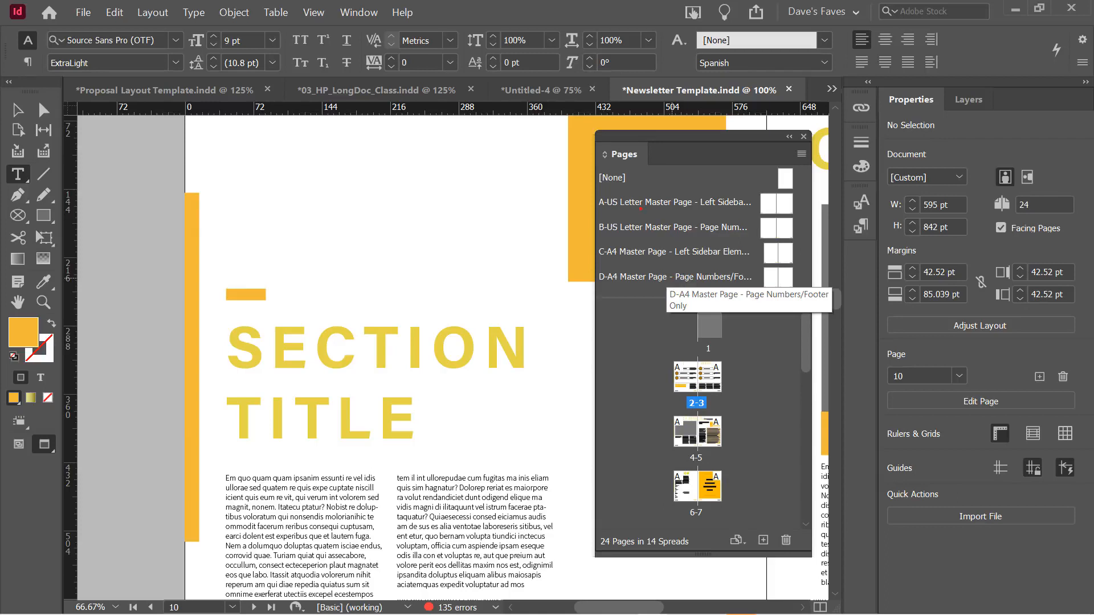
pyautogui.moveTo(640, 208); pyautogui.dragTo(684, 364)
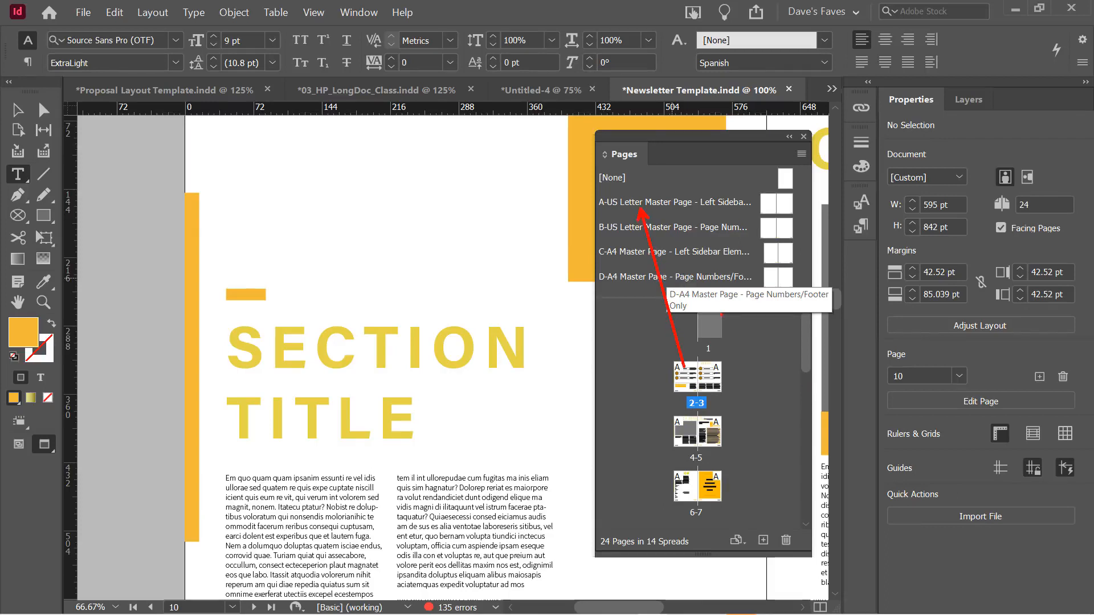
pyautogui.scroll(-3, 735, 427)
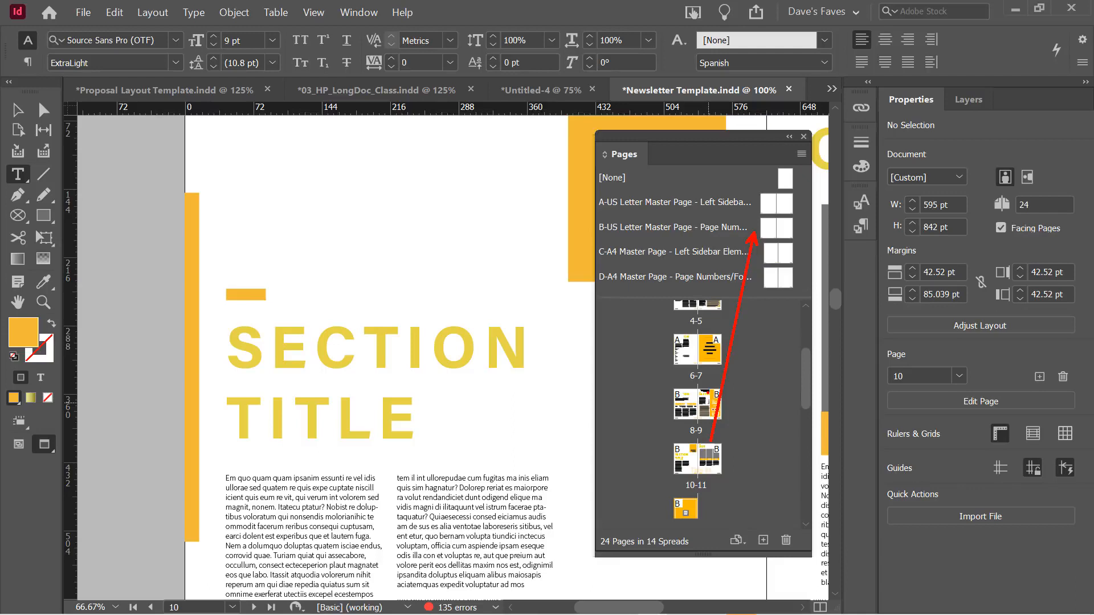
pyautogui.doubleClick(769, 202)
pyautogui.scroll(3, 403, 288)
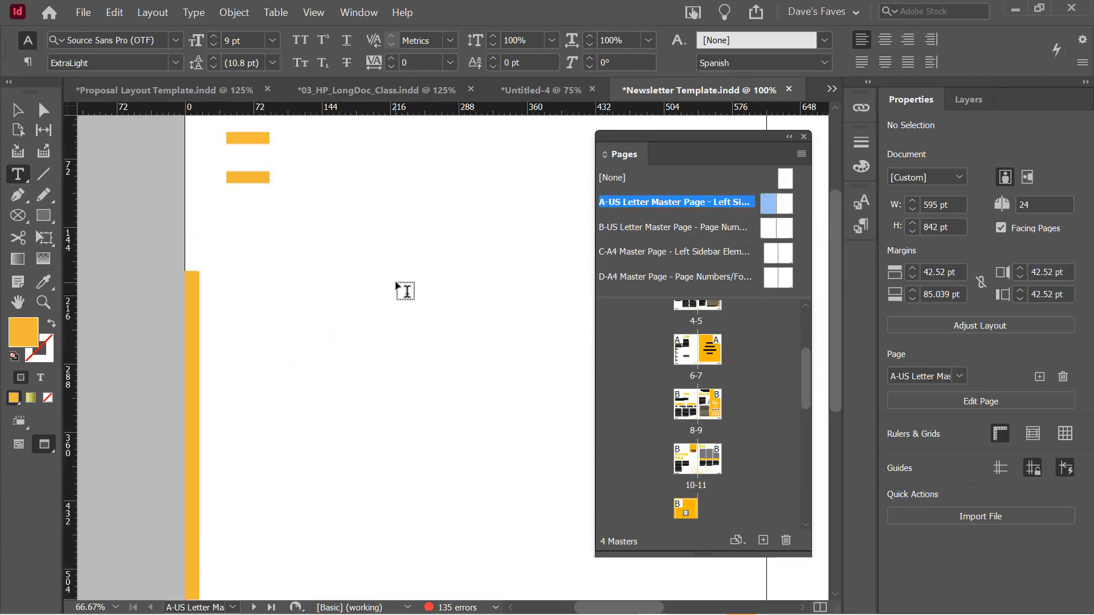
pyautogui.scroll(-10, 361, 321)
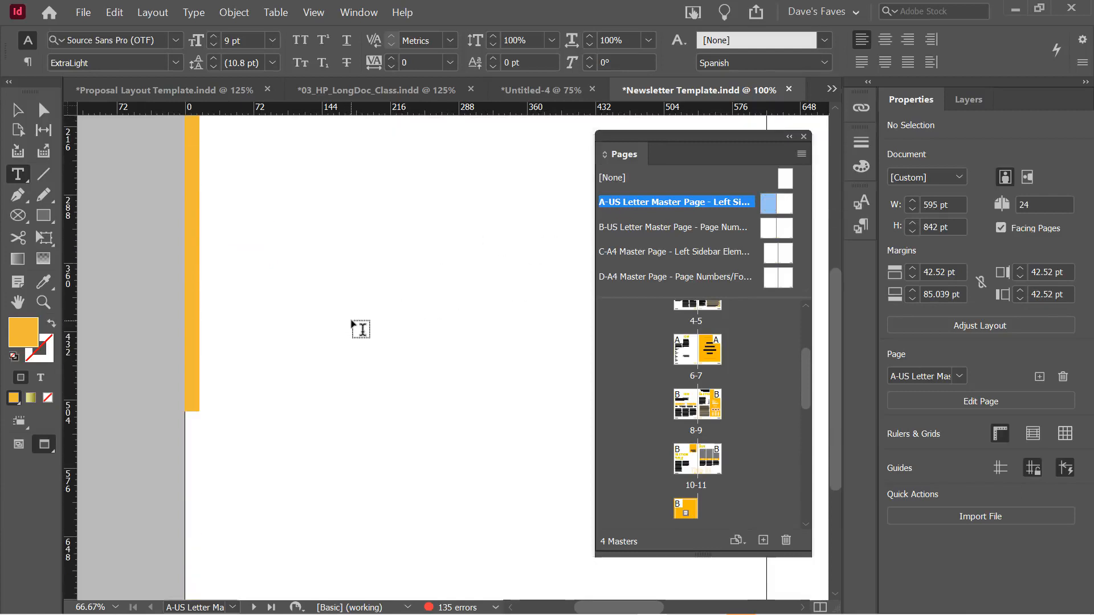
pyautogui.scroll(-2, 354, 325)
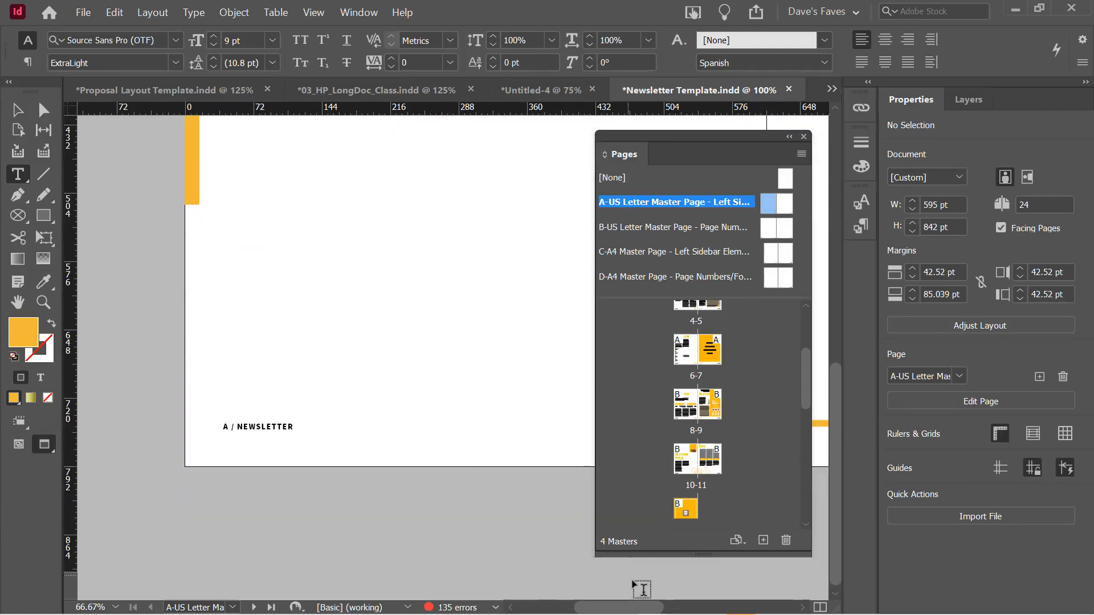
pyautogui.moveTo(637, 609); pyautogui.dragTo(704, 607)
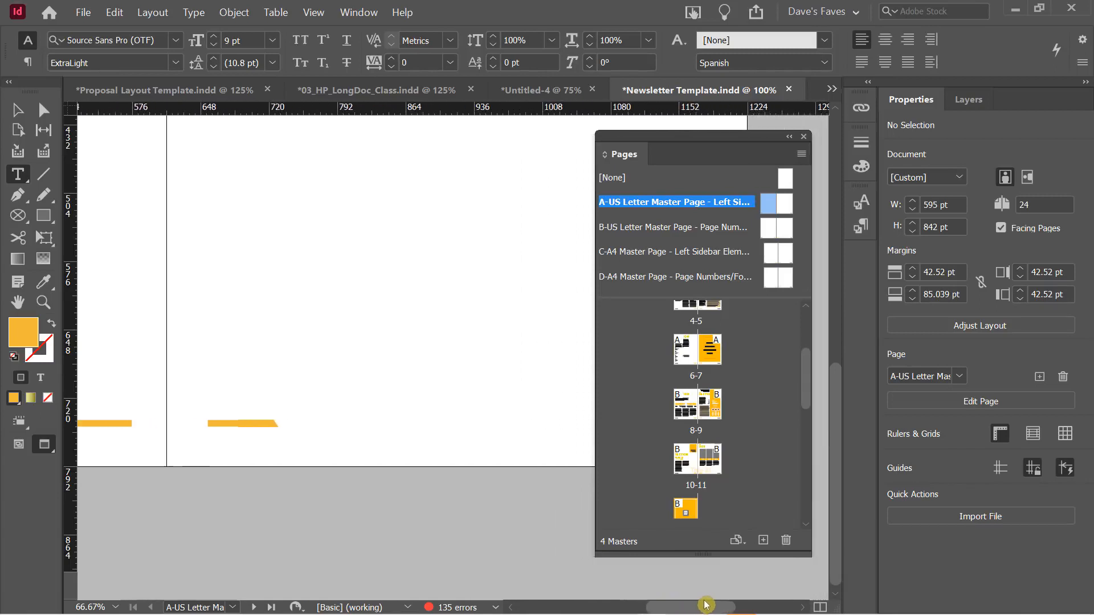
pyautogui.scroll(5, 396, 419)
pyautogui.scroll(4, 455, 388)
pyautogui.scroll(-9, 503, 368)
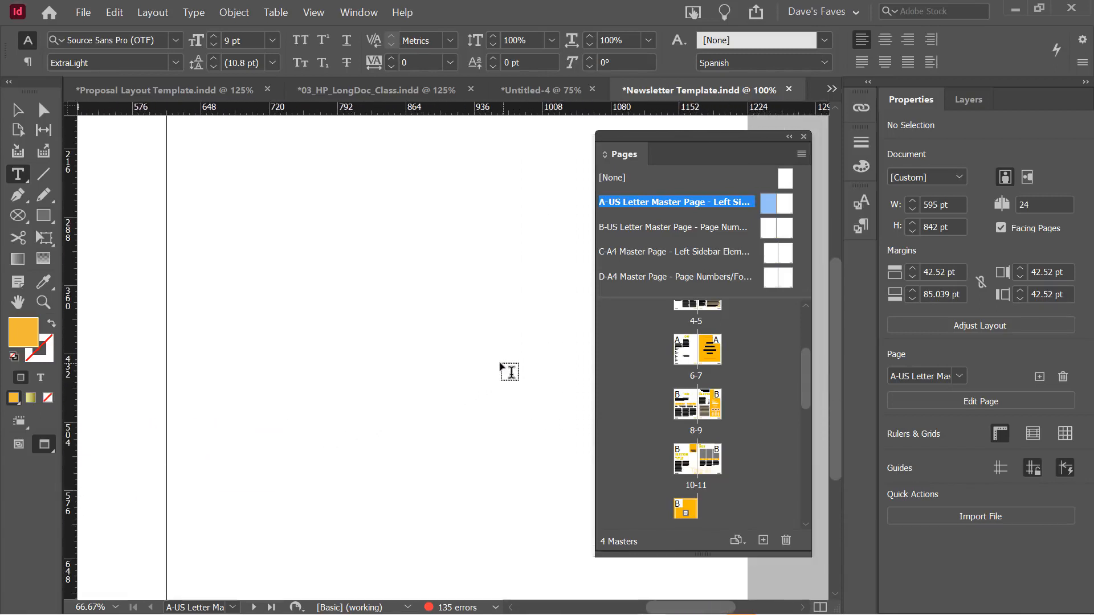
pyautogui.scroll(6, 501, 370)
pyautogui.moveTo(662, 137); pyautogui.dragTo(478, 133)
pyautogui.scroll(2, 657, 266)
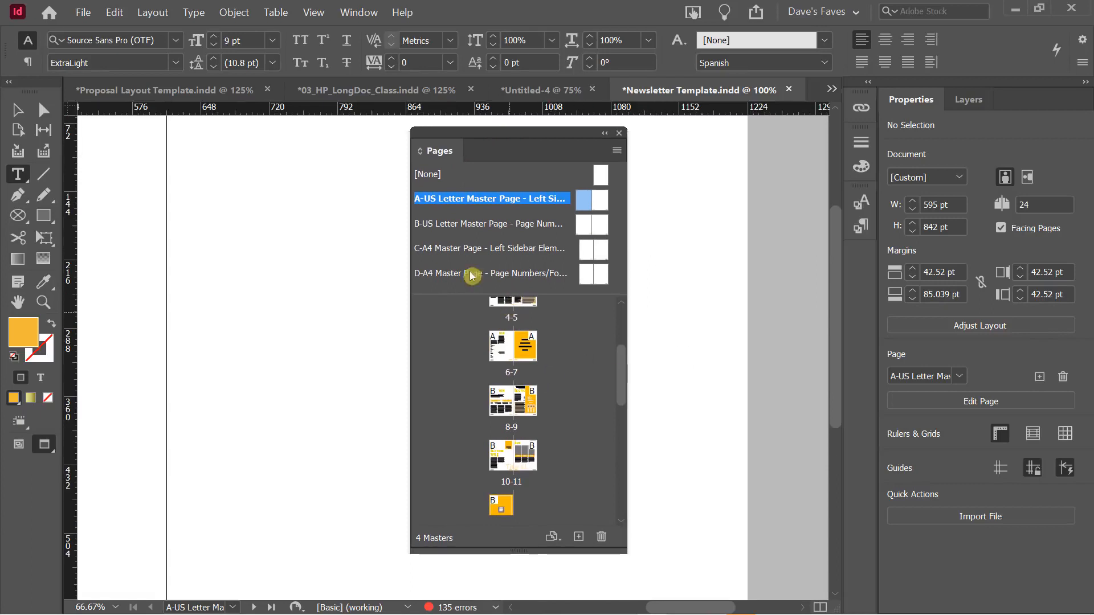
pyautogui.click(23, 110)
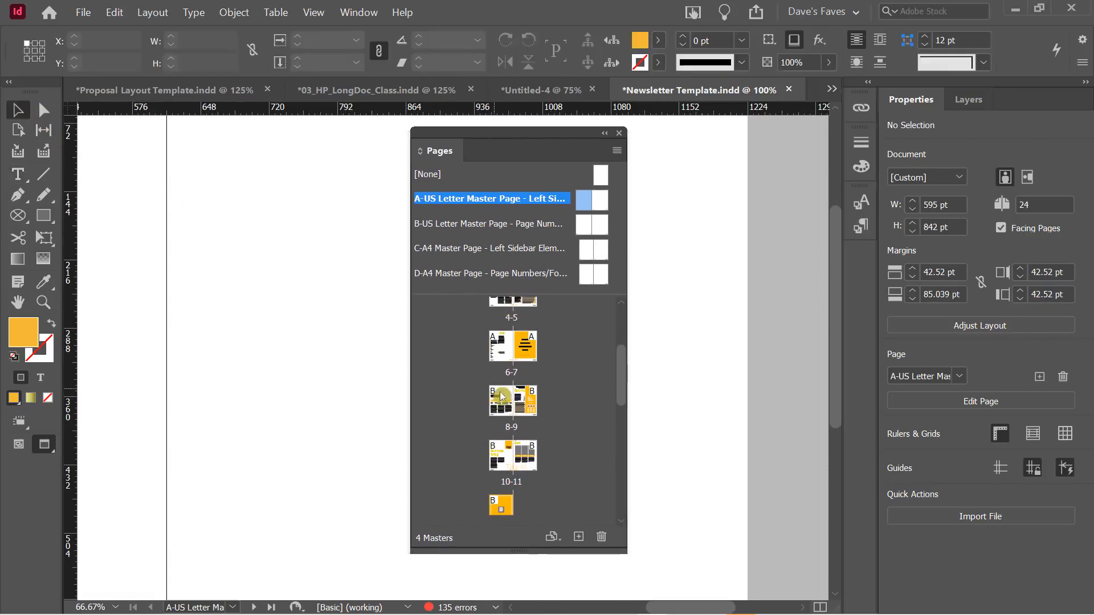
pyautogui.click(588, 254)
pyautogui.doubleClick(588, 255)
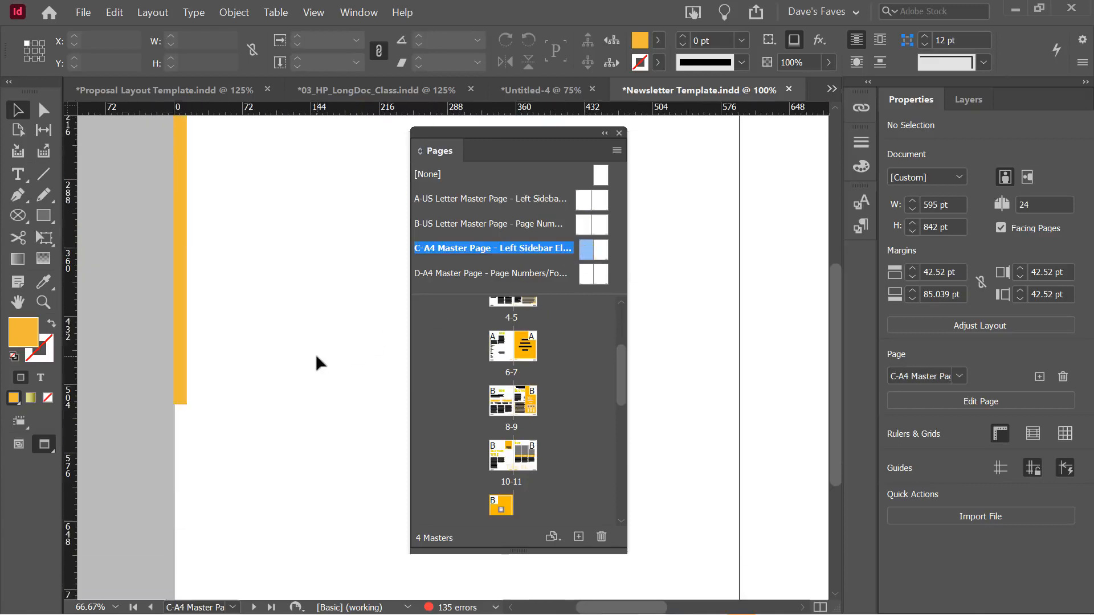
pyautogui.scroll(6, 315, 354)
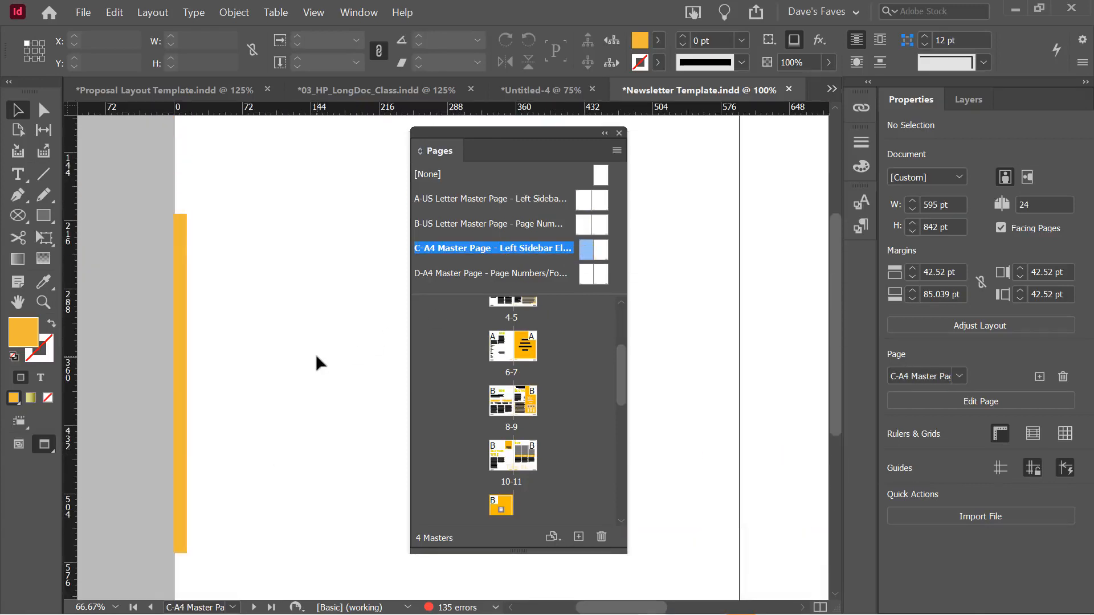
pyautogui.scroll(1, 315, 363)
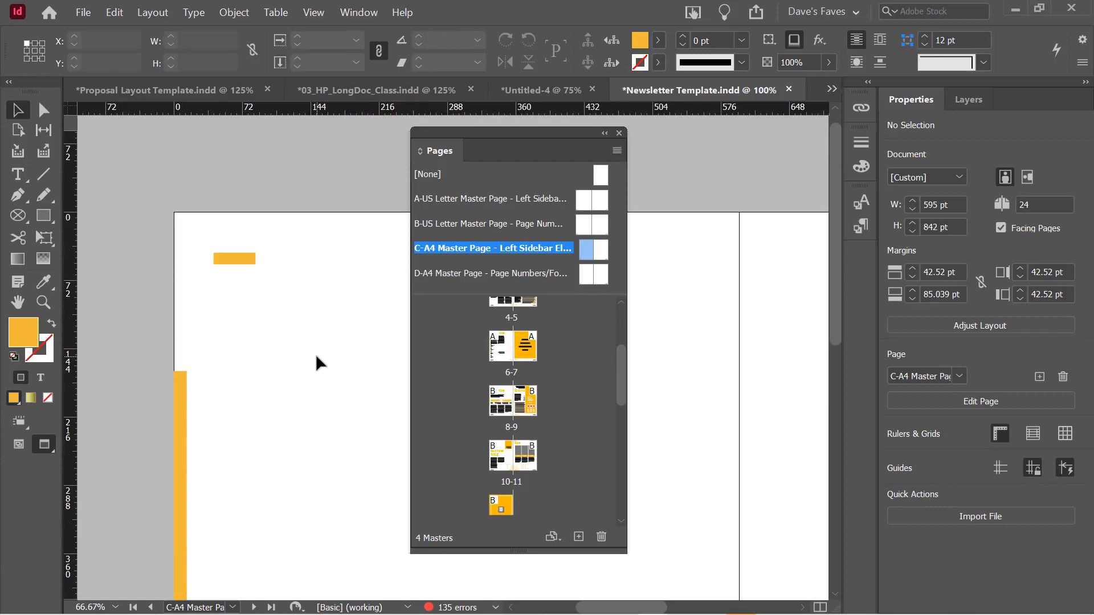
pyautogui.scroll(-2, 316, 363)
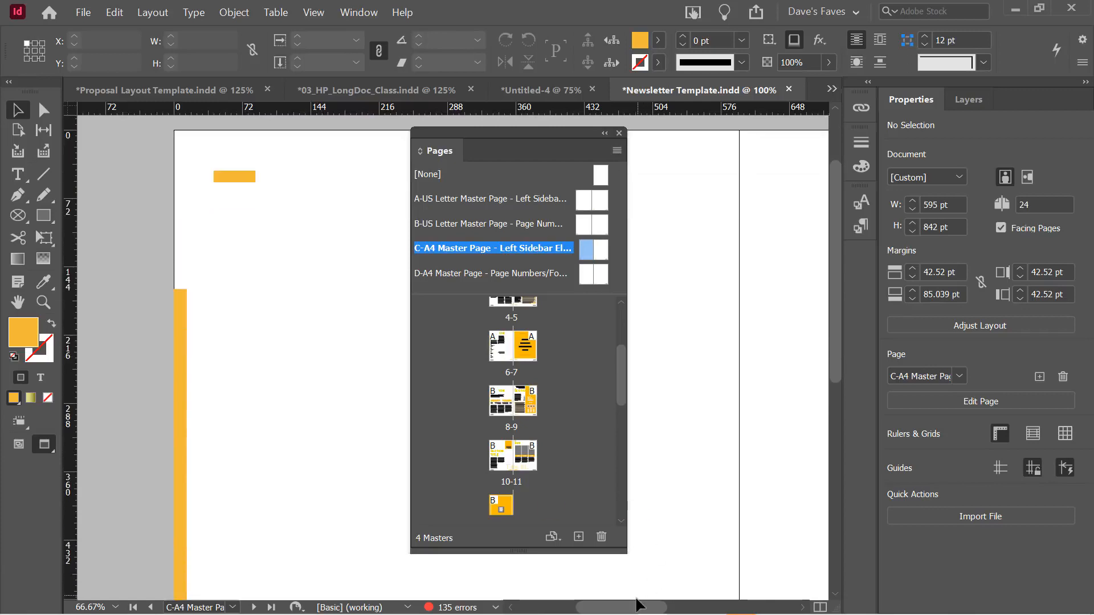
pyautogui.moveTo(636, 603); pyautogui.dragTo(594, 472)
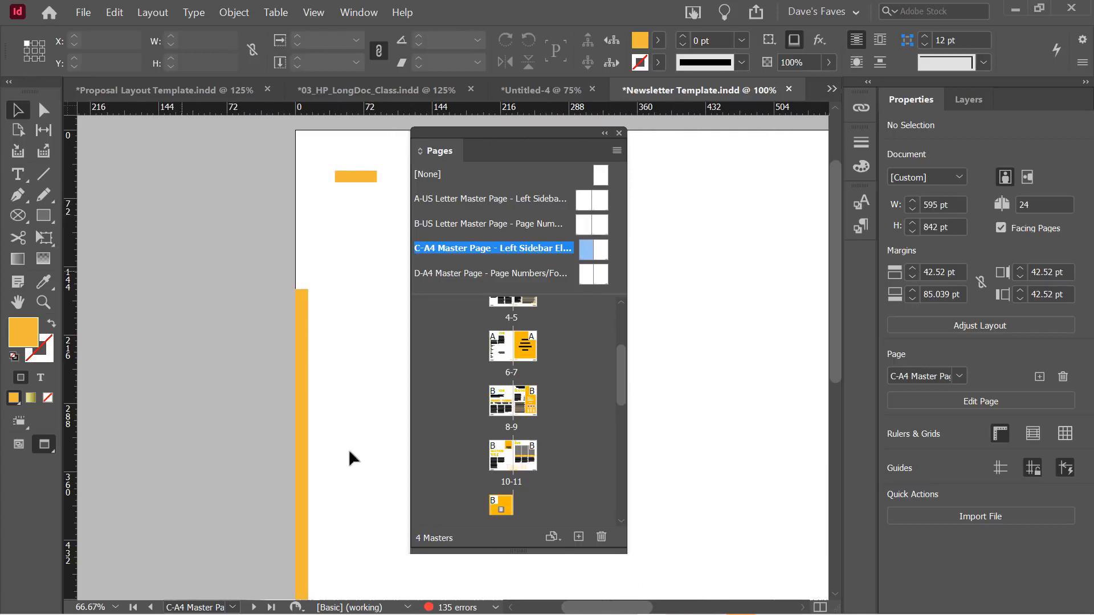
pyautogui.scroll(4, 561, 391)
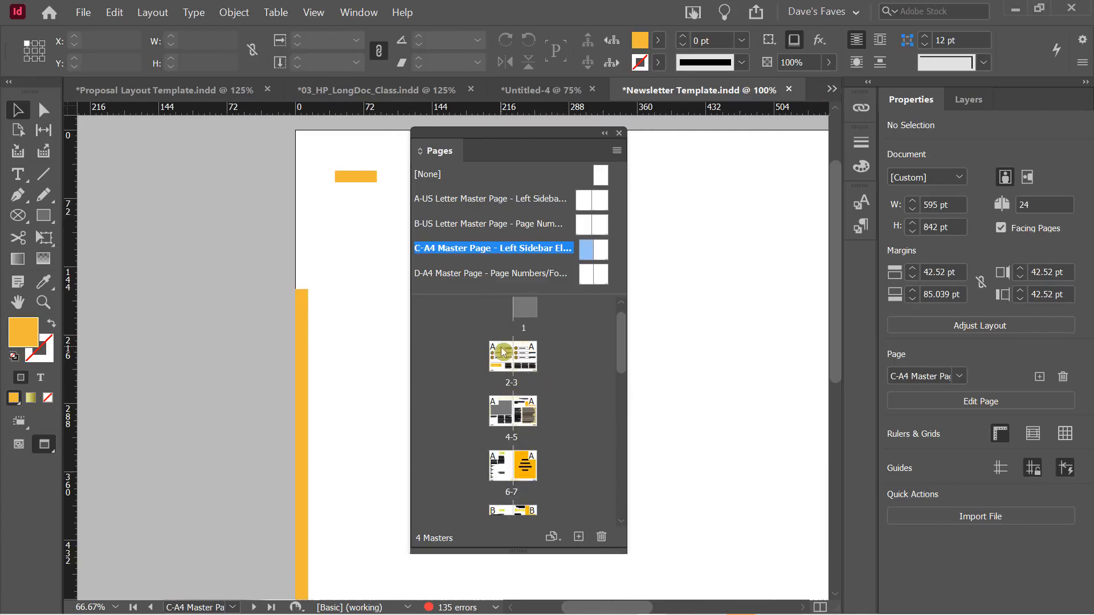
# Go to newsletter spread 2-3 and scroll down to page 2's '2 / NEWSLETTER' footer
pyautogui.doubleClick(502, 352)
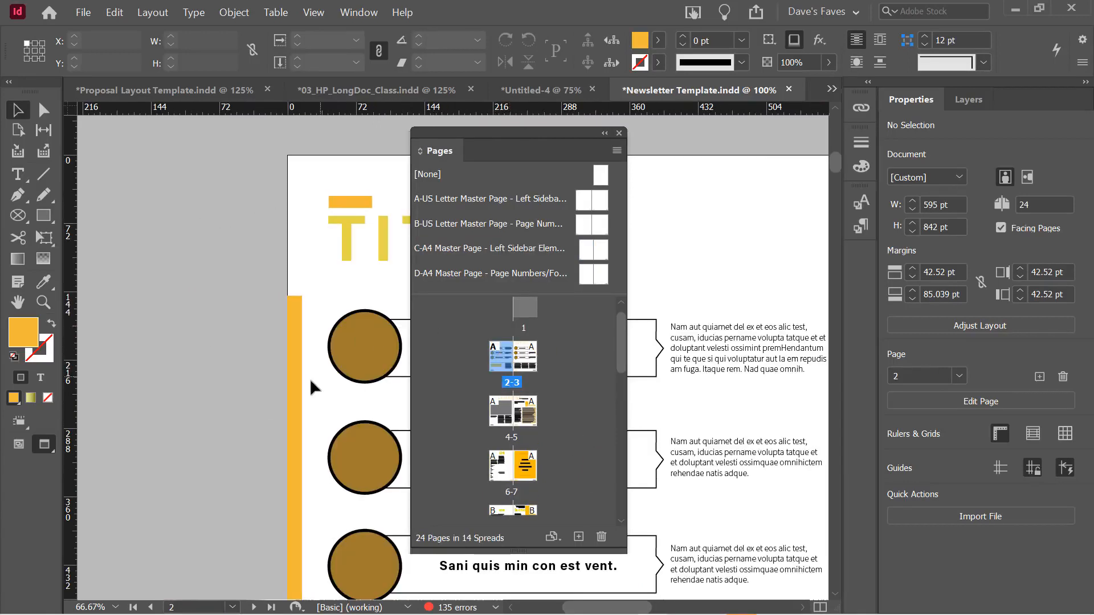
pyautogui.scroll(-3, 310, 378)
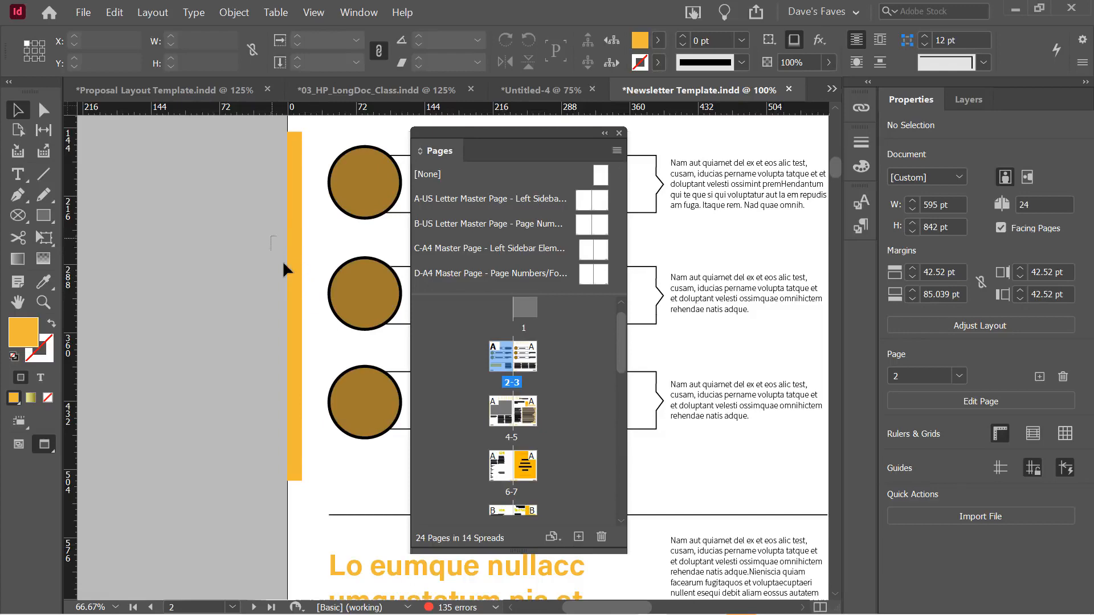
pyautogui.scroll(-6, 287, 294)
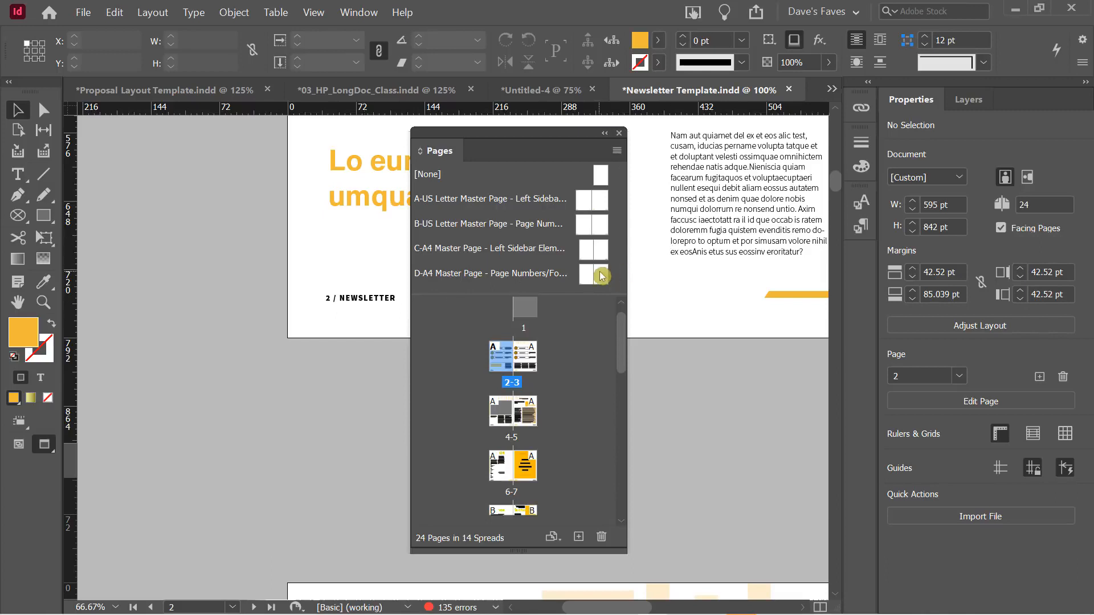
# On the A-US Letter master, fill the orange left sidebar bar with C=100 M=0 Y=0 K=0 blue
pyautogui.doubleClick(582, 206)
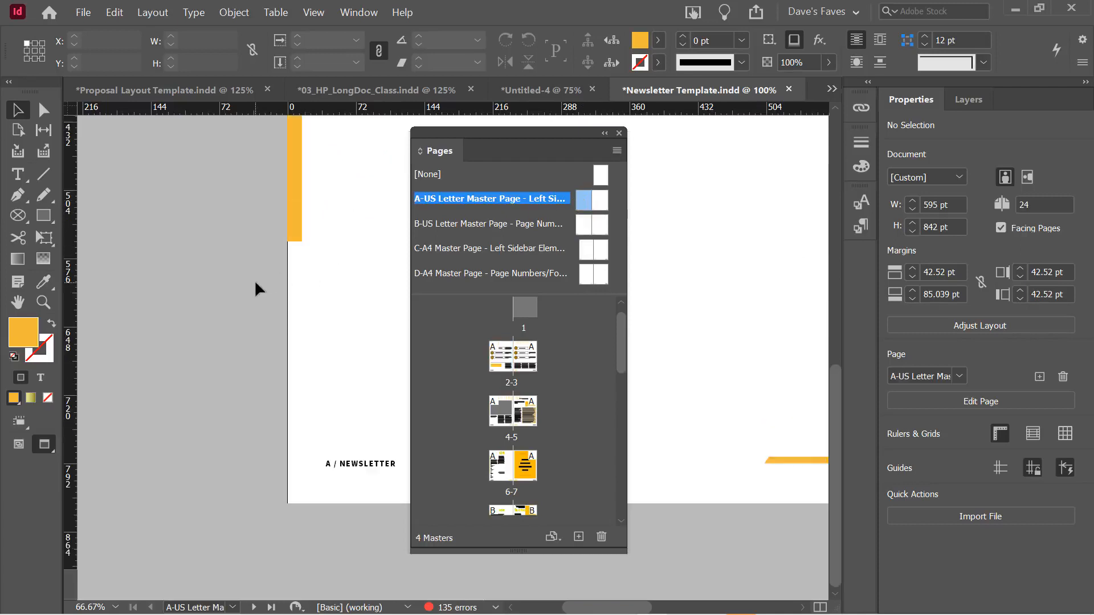
pyautogui.click(290, 276)
pyautogui.scroll(4, 258, 218)
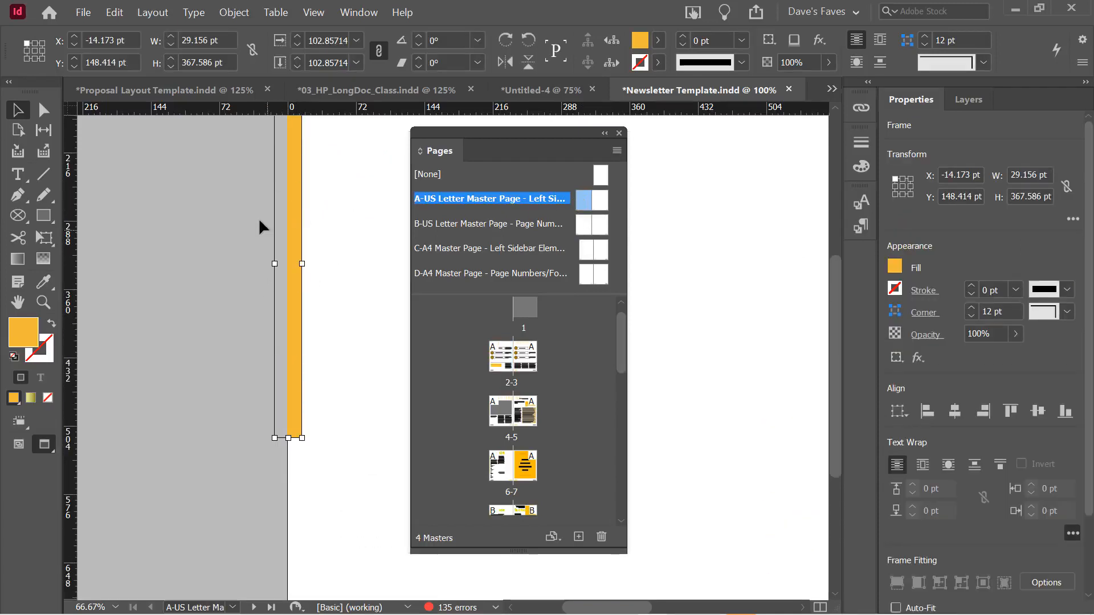
pyautogui.click(658, 40)
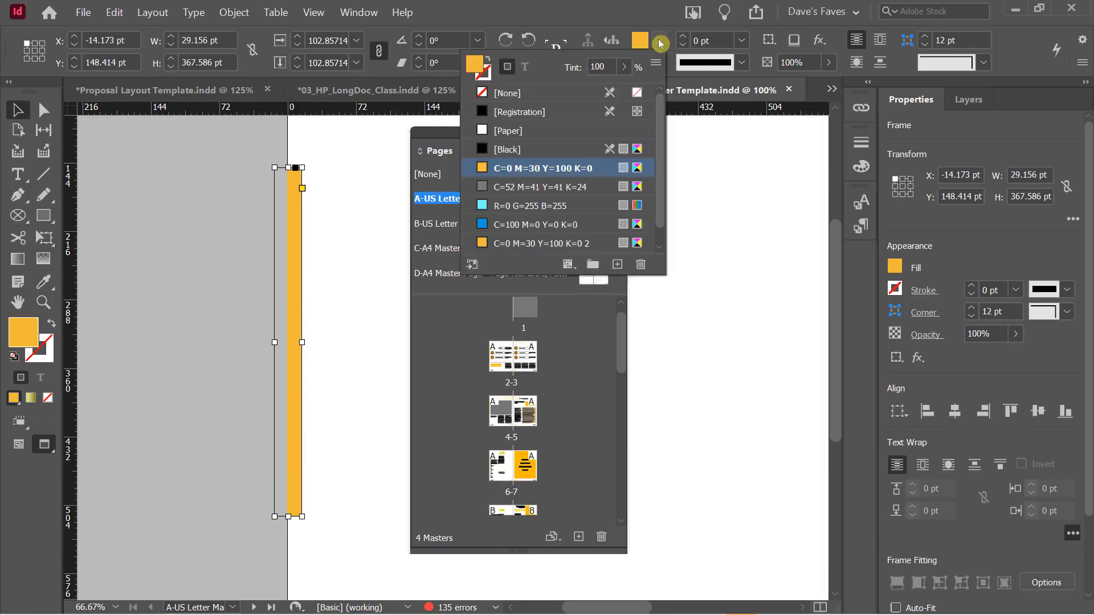
pyautogui.click(515, 224)
pyautogui.click(253, 265)
# Refill both orange footer accent shapes with the C=100 M=0 Y=0 K=0 blue swatch
pyautogui.scroll(-5, 186, 262)
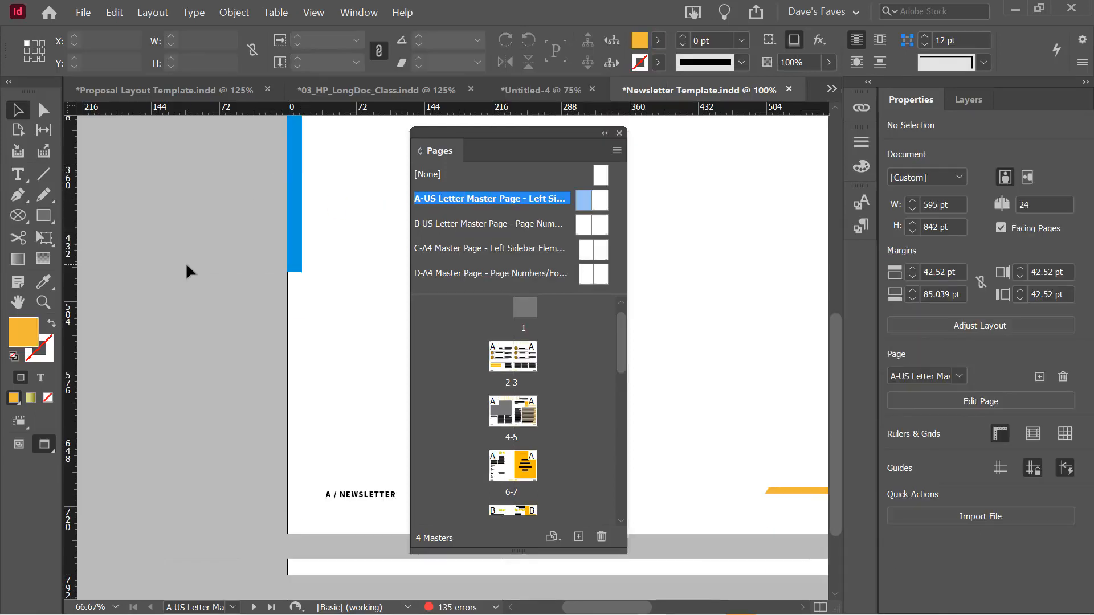
pyautogui.click(819, 447)
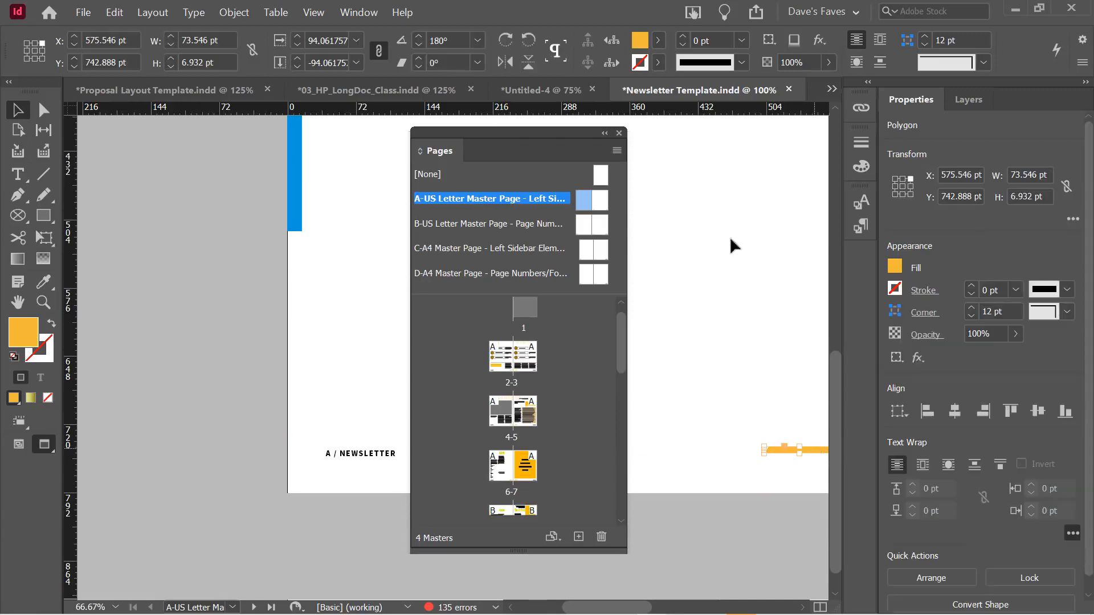
pyautogui.click(659, 41)
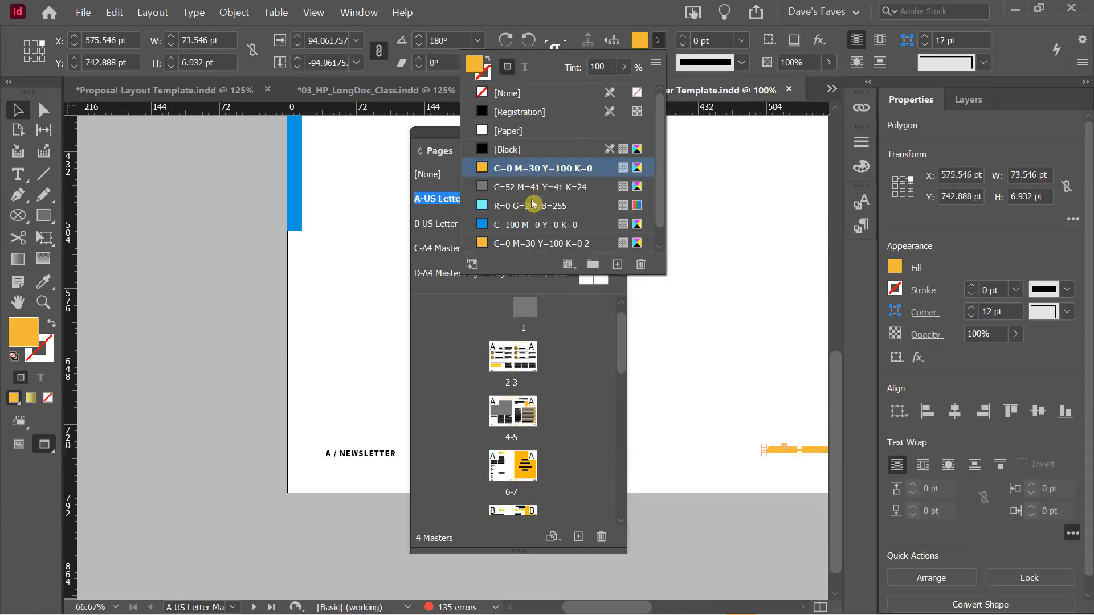
pyautogui.click(522, 225)
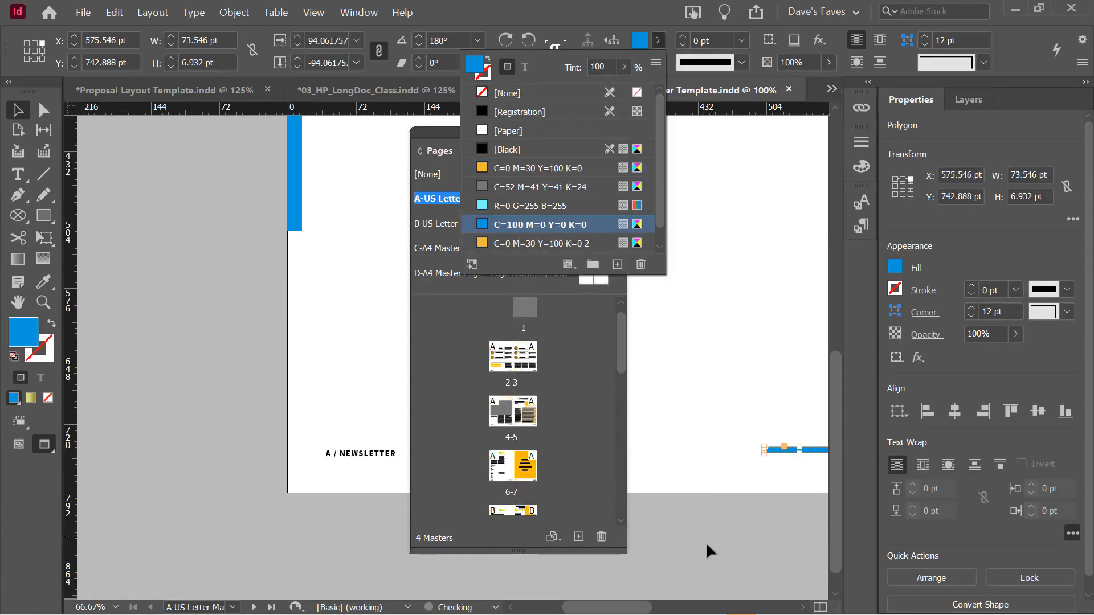
pyautogui.moveTo(628, 607)
pyautogui.mouseDown()
pyautogui.moveTo(664, 605)
pyautogui.moveTo(648, 608)
pyautogui.mouseUp()
pyautogui.click(715, 452)
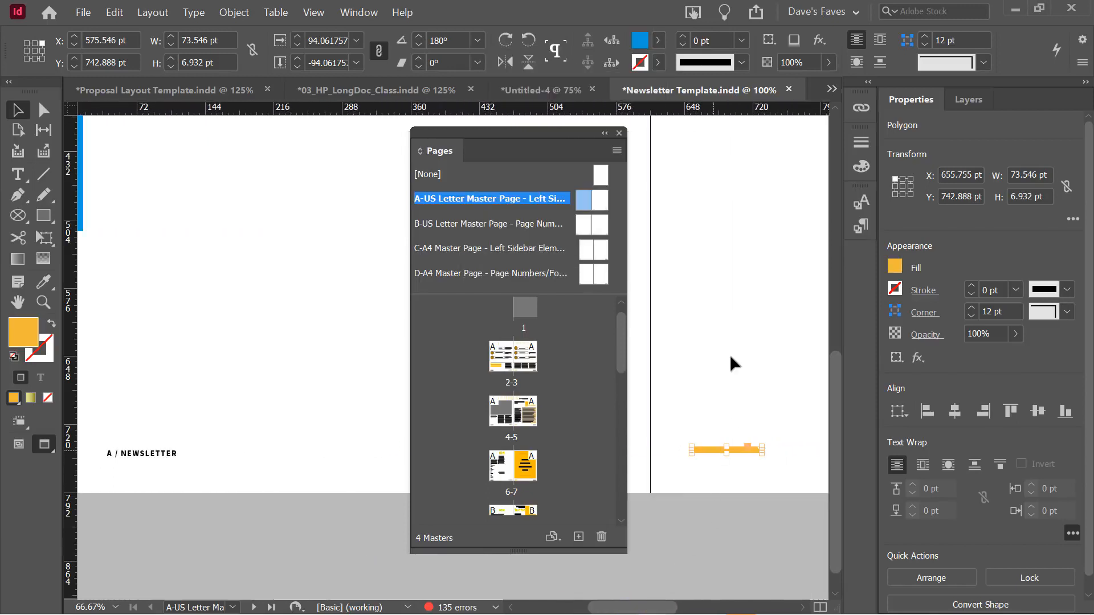
pyautogui.click(658, 46)
pyautogui.click(533, 226)
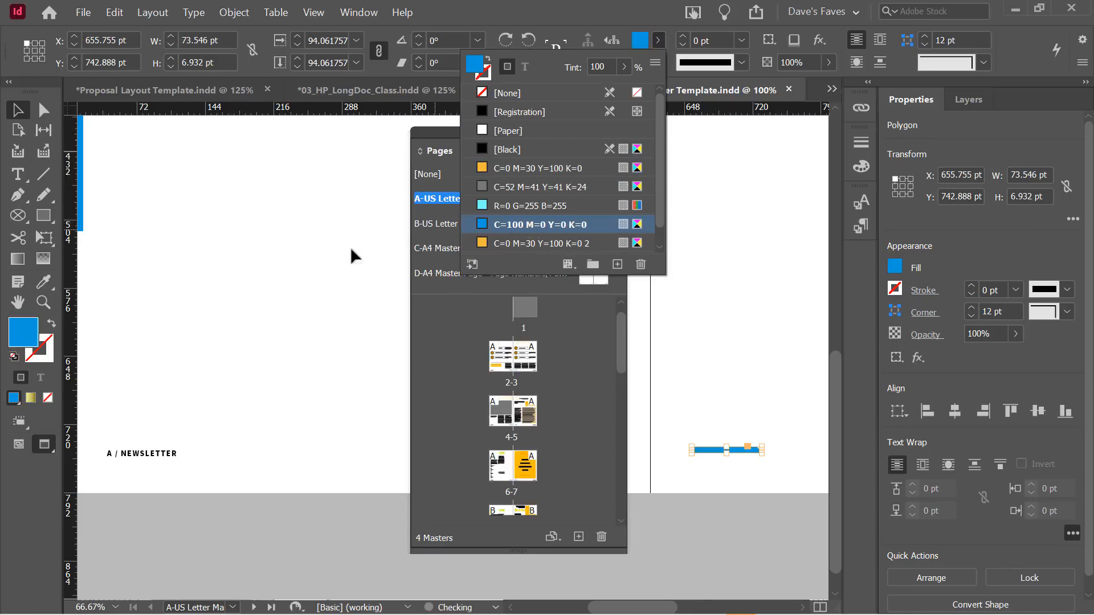
pyautogui.click(310, 276)
pyautogui.click(310, 276)
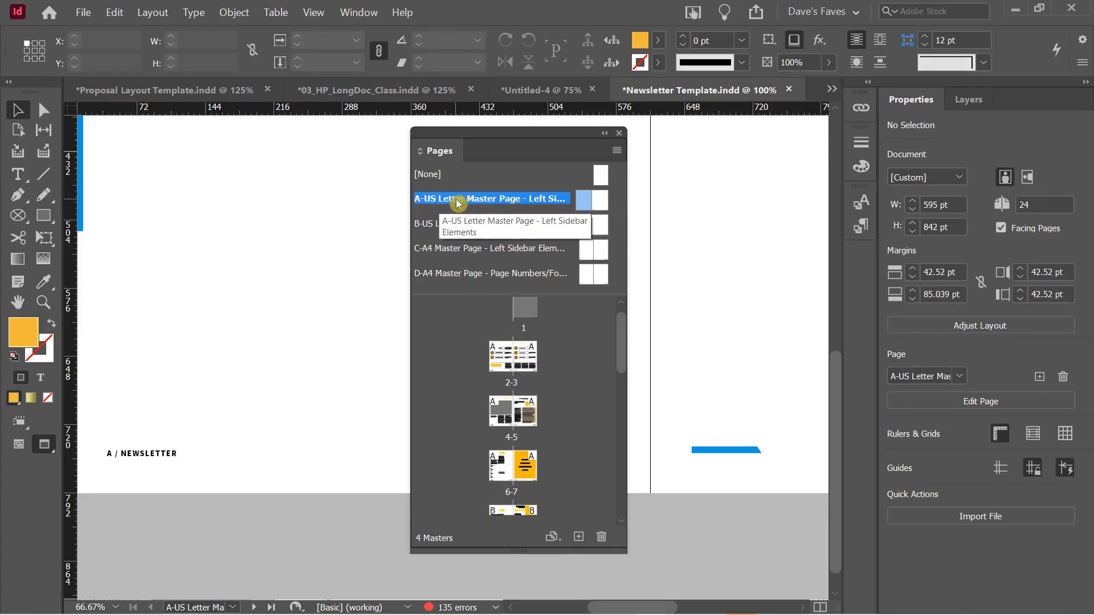
# Return to spread 2-3 and look over it to confirm the blue sidebar
pyautogui.doubleClick(503, 358)
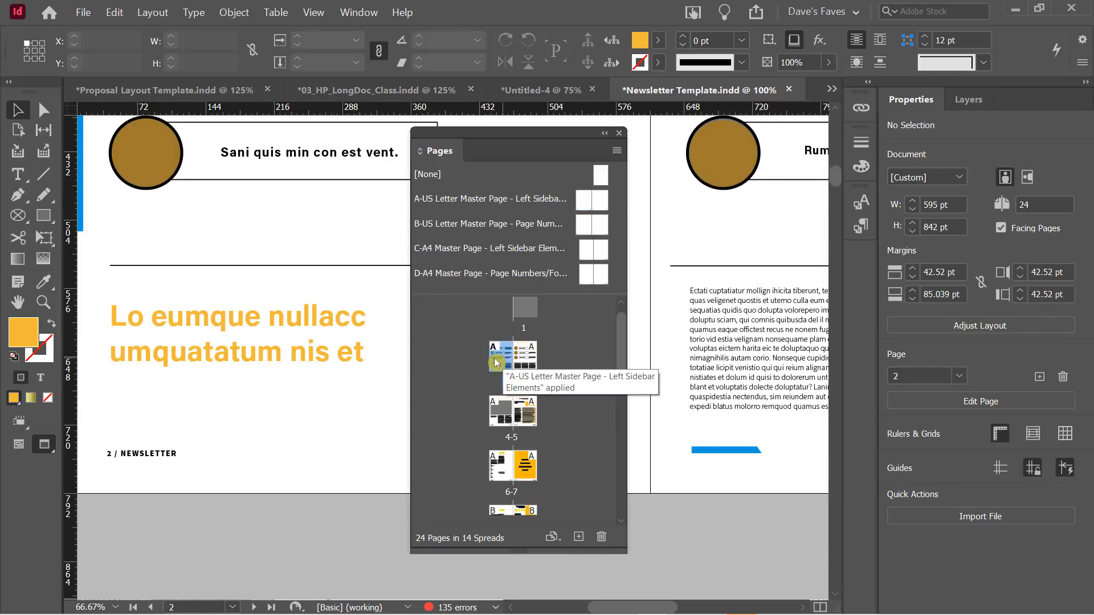
pyautogui.moveTo(622, 607); pyautogui.dragTo(594, 604)
pyautogui.scroll(6, 315, 320)
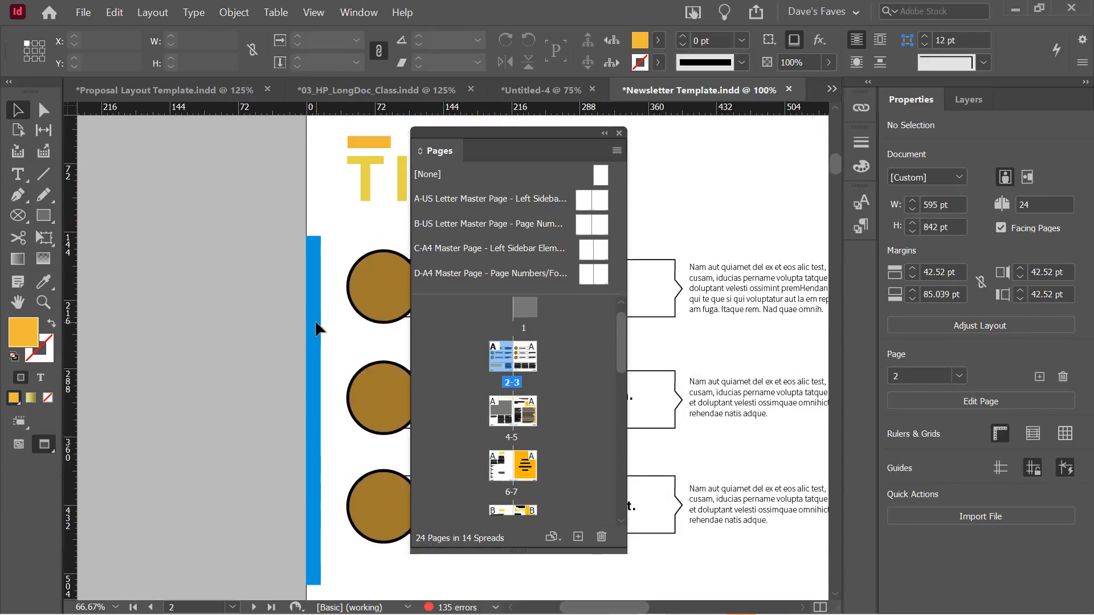
pyautogui.scroll(-4, 316, 326)
pyautogui.scroll(-2, 316, 323)
pyautogui.moveTo(644, 607)
pyautogui.mouseDown()
pyautogui.moveTo(704, 608)
pyautogui.moveTo(656, 613)
pyautogui.mouseUp()
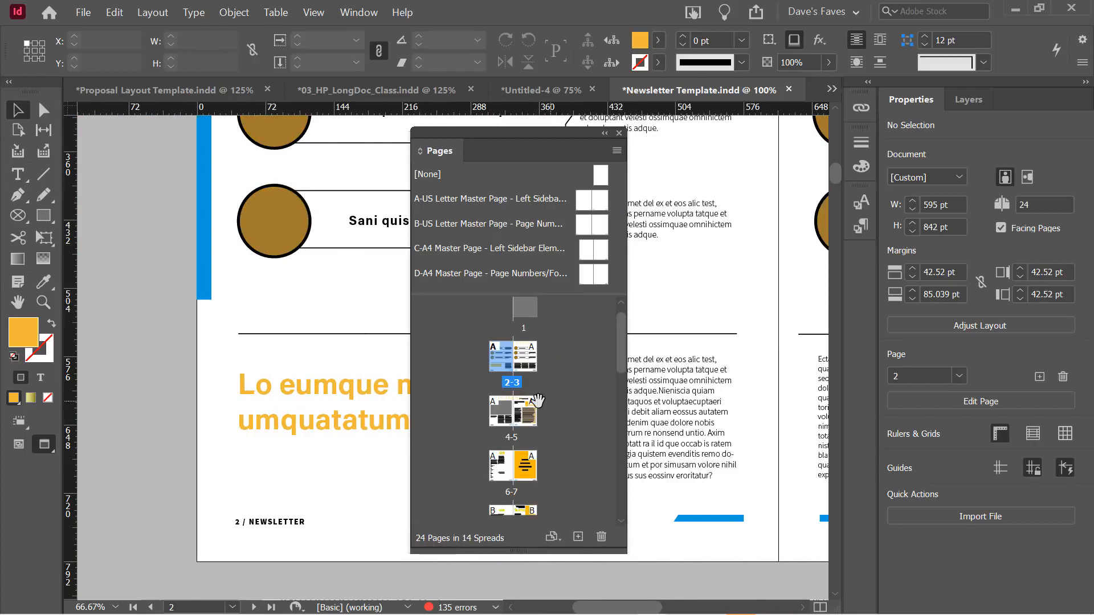
pyautogui.scroll(-2, 540, 407)
# Move to spread 8-9 and drag the A-US Letter master toward page 4
pyautogui.doubleClick(513, 436)
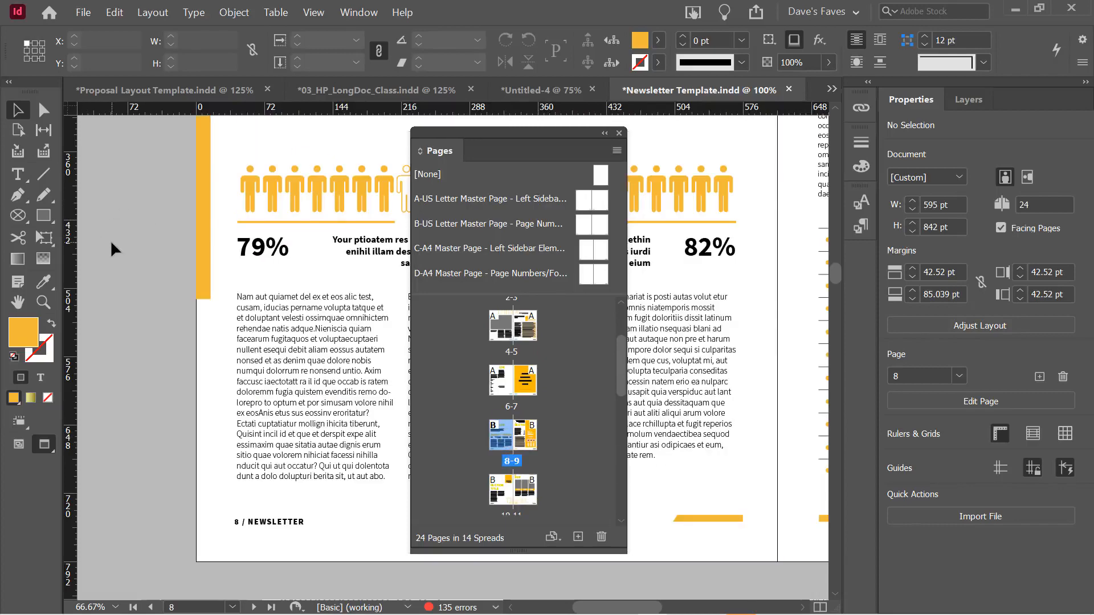
pyautogui.scroll(-2, 519, 415)
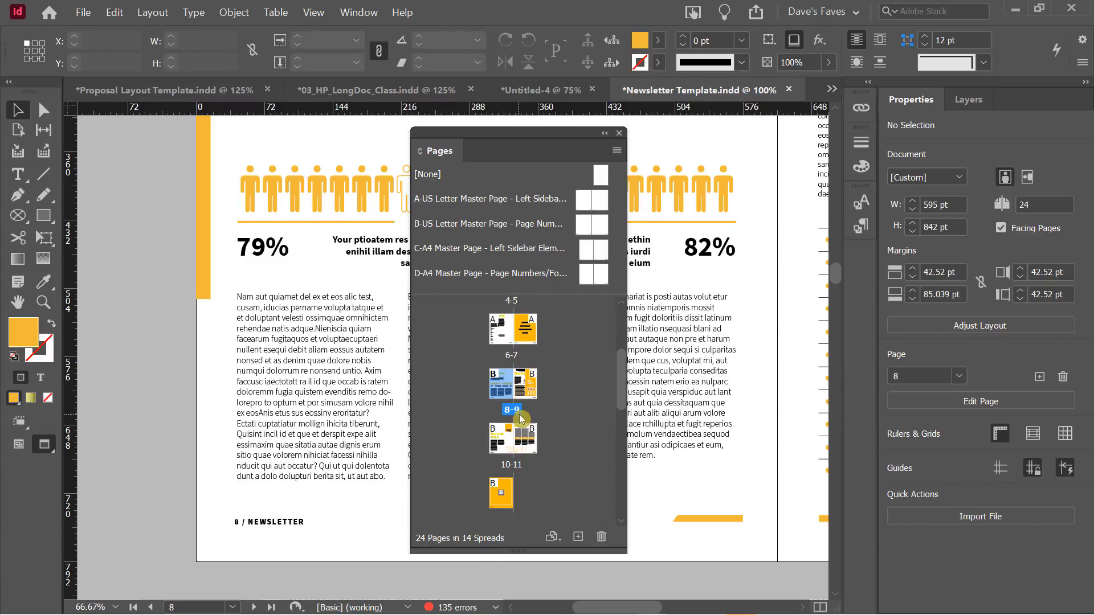
pyautogui.moveTo(497, 335); pyautogui.dragTo(499, 336)
pyautogui.scroll(2, 559, 397)
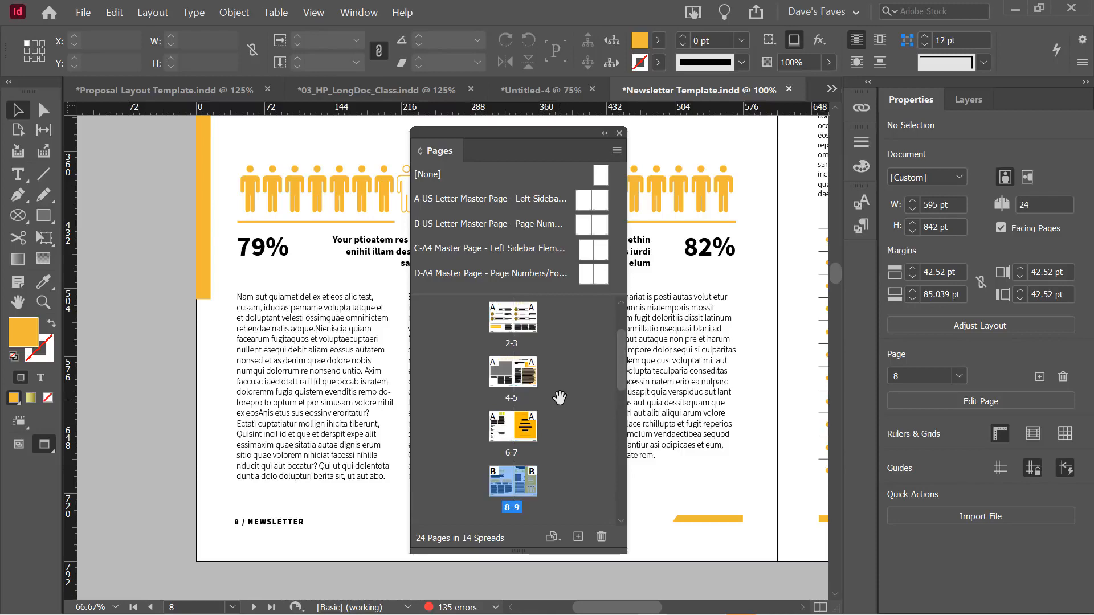
pyautogui.click(536, 92)
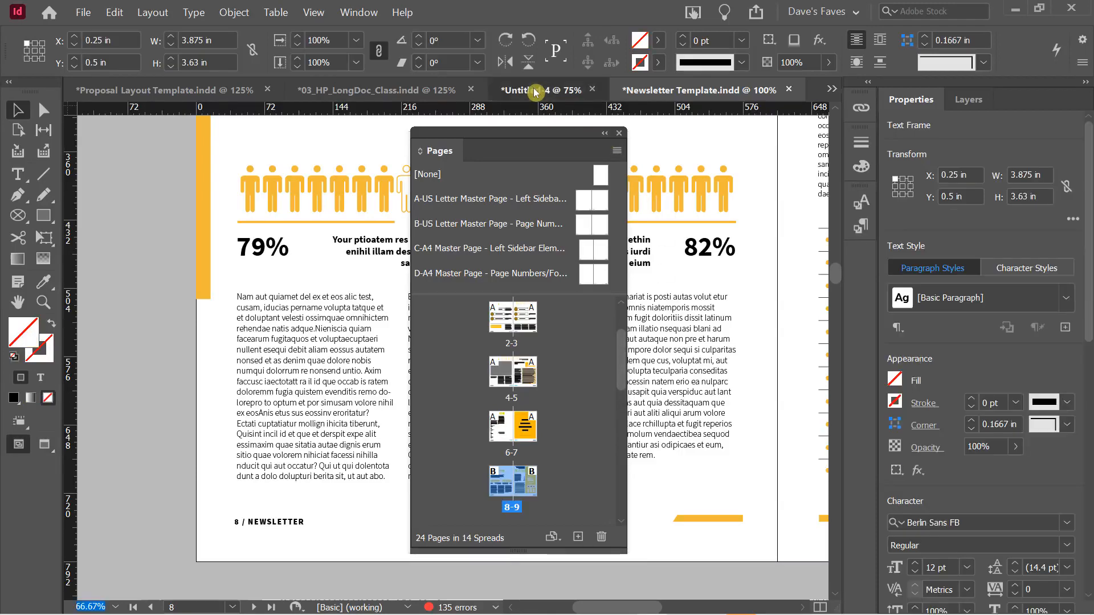
pyautogui.moveTo(280, 137); pyautogui.dragTo(280, 136)
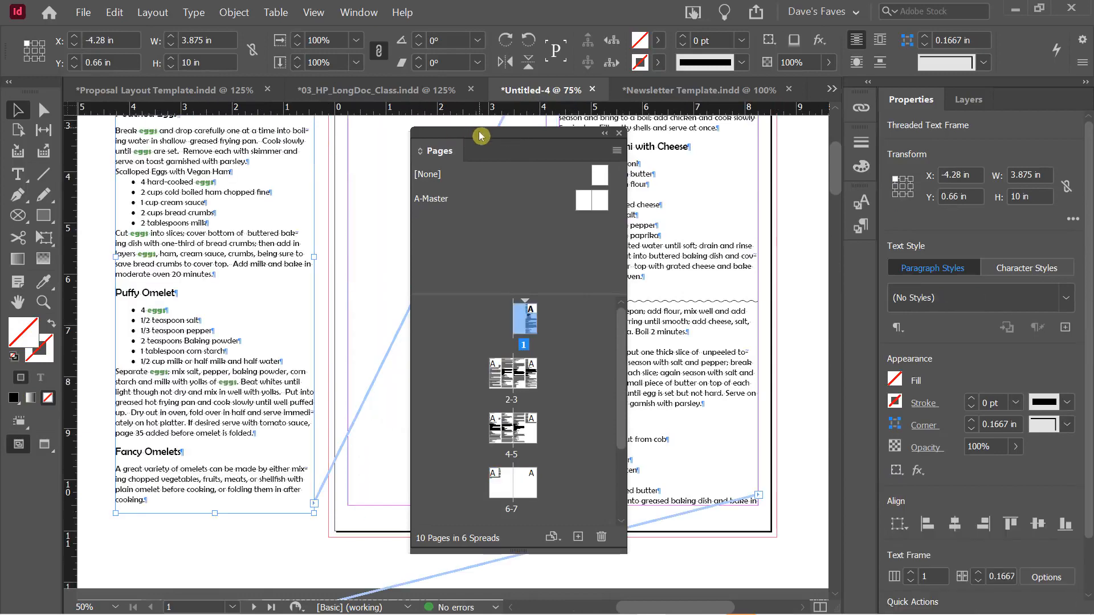
pyautogui.hotkey('ctrl', 'z')
pyautogui.moveTo(505, 138); pyautogui.dragTo(180, 129)
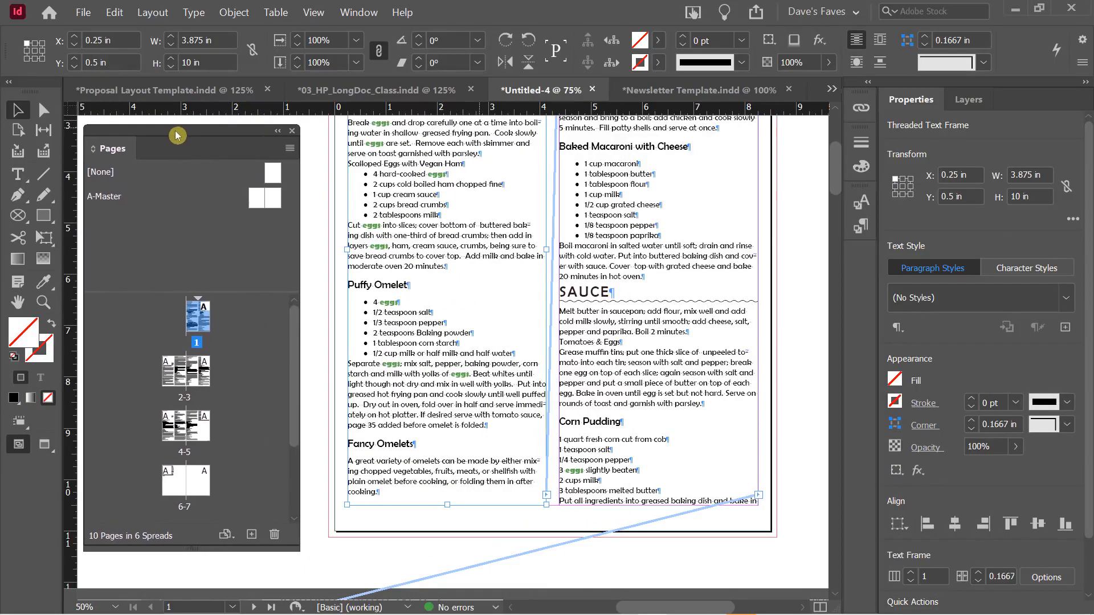
pyautogui.click(791, 243)
pyautogui.scroll(4, 791, 243)
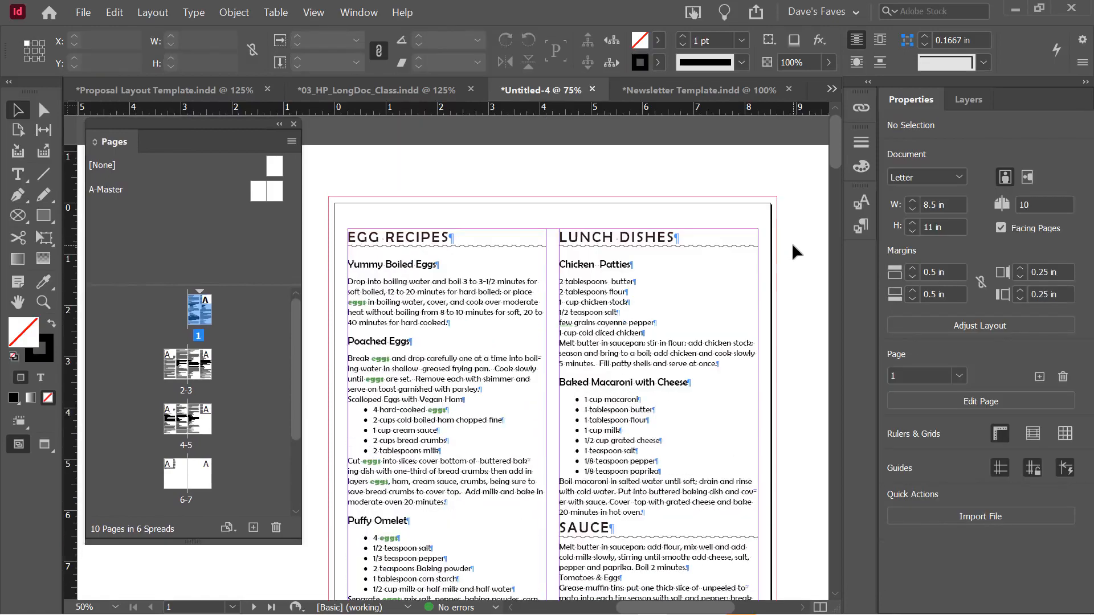
pyautogui.scroll(-1, 791, 243)
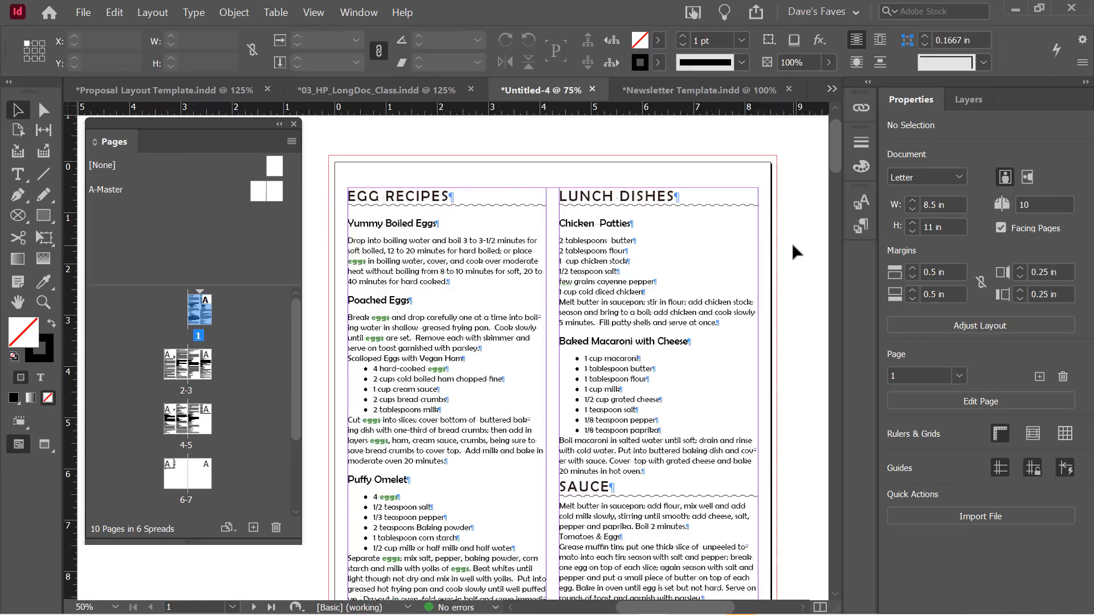
pyautogui.scroll(-5, 800, 239)
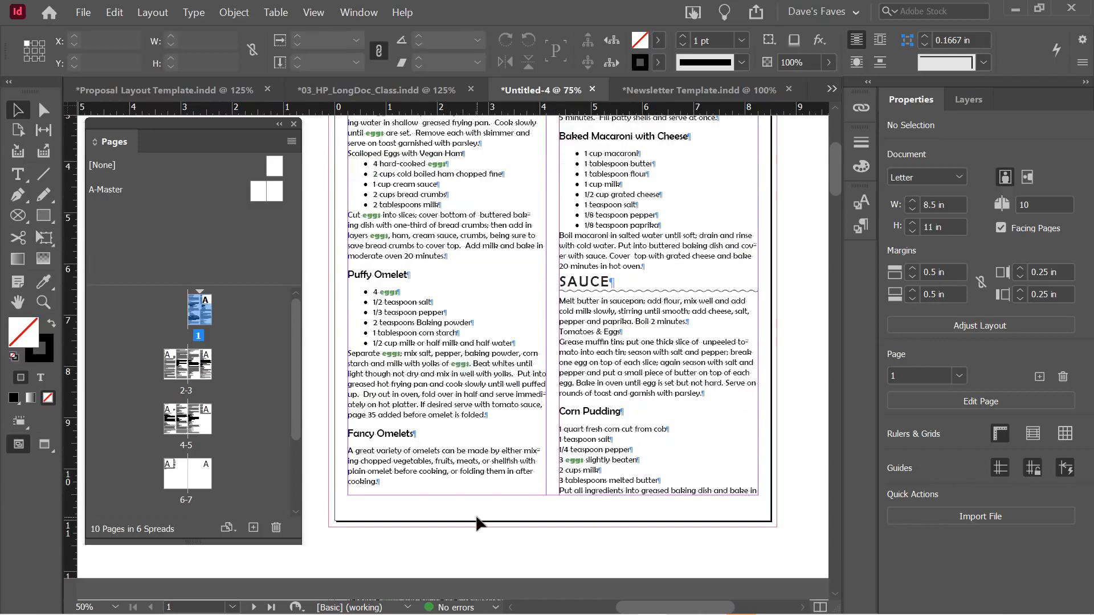
pyautogui.scroll(4, 551, 474)
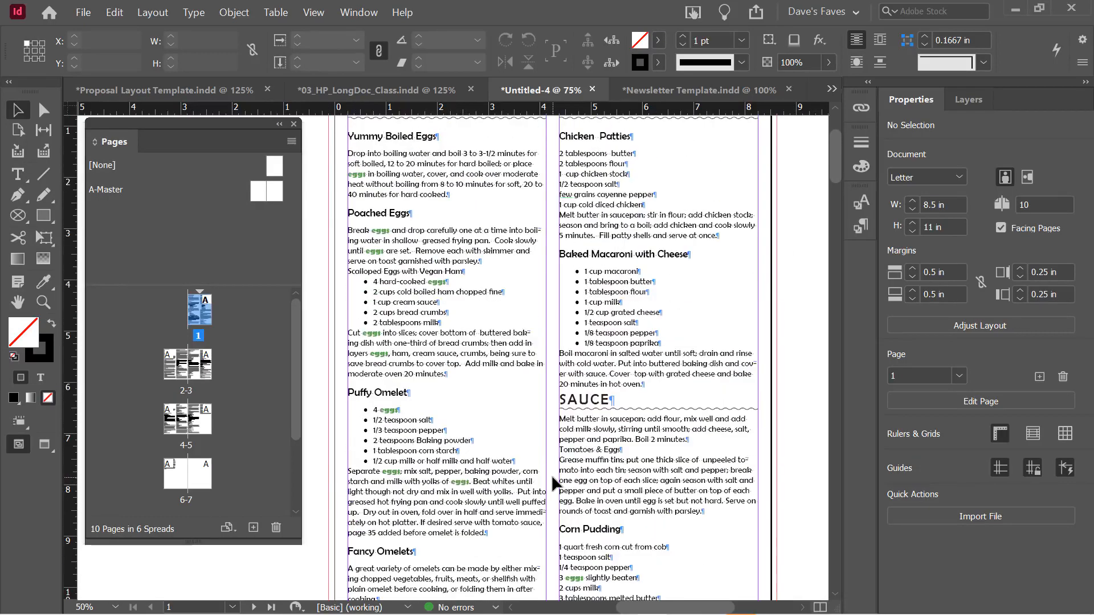
pyautogui.scroll(-5, 551, 474)
pyautogui.scroll(-4, 552, 477)
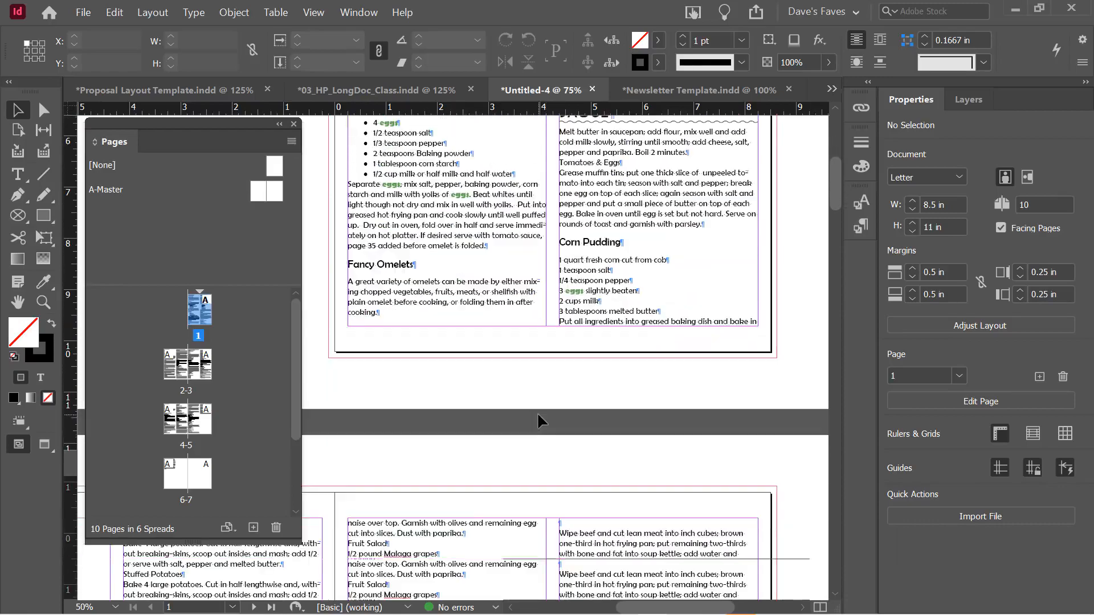
pyautogui.scroll(3, 533, 414)
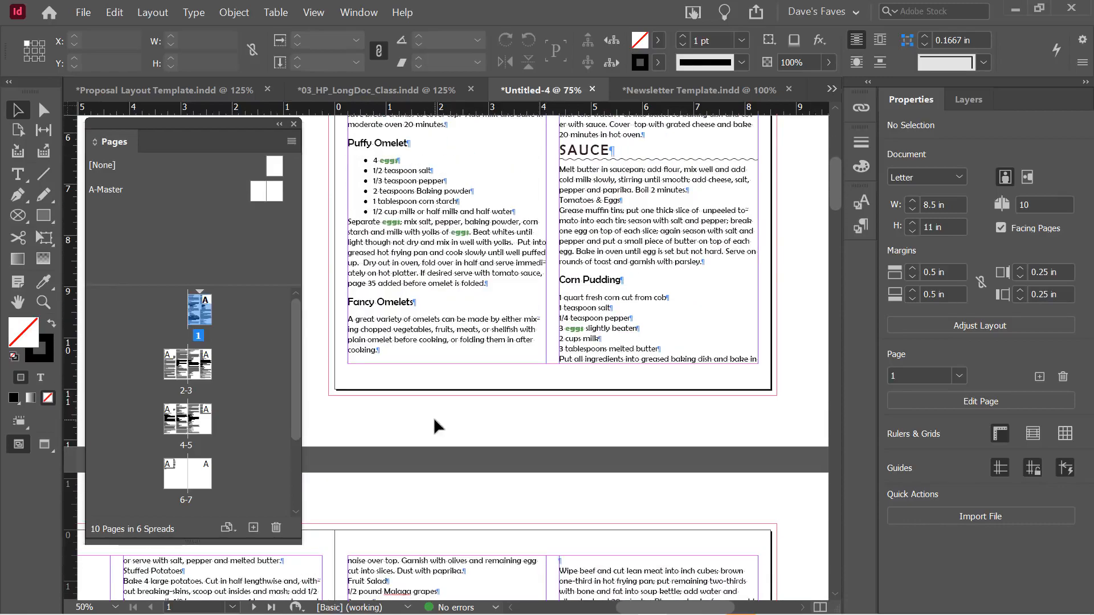
pyautogui.scroll(-5, 462, 410)
pyautogui.scroll(-10, 478, 404)
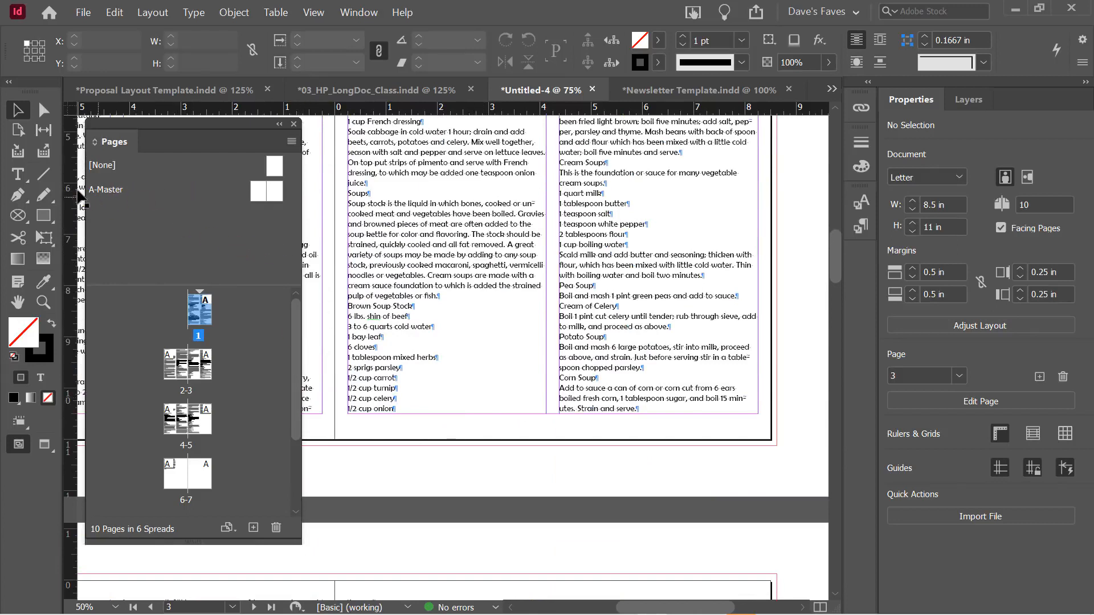
pyautogui.moveTo(174, 132); pyautogui.dragTo(228, 139)
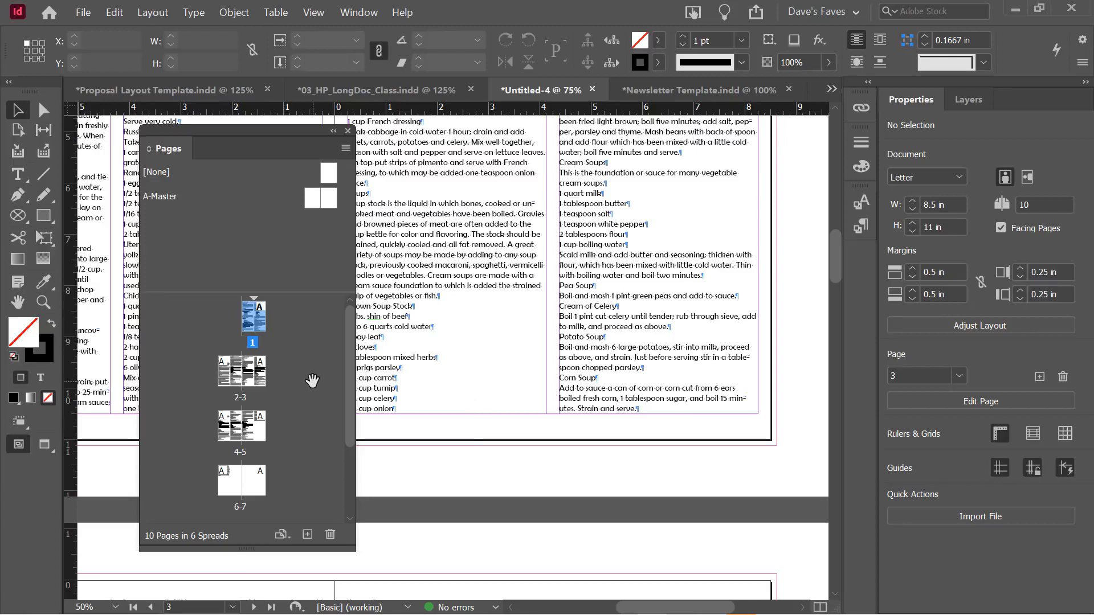
# Edit the cookbook's A-Master spread, briefly checking page 1 before returning to it
pyautogui.click(312, 207)
pyautogui.doubleClick(313, 206)
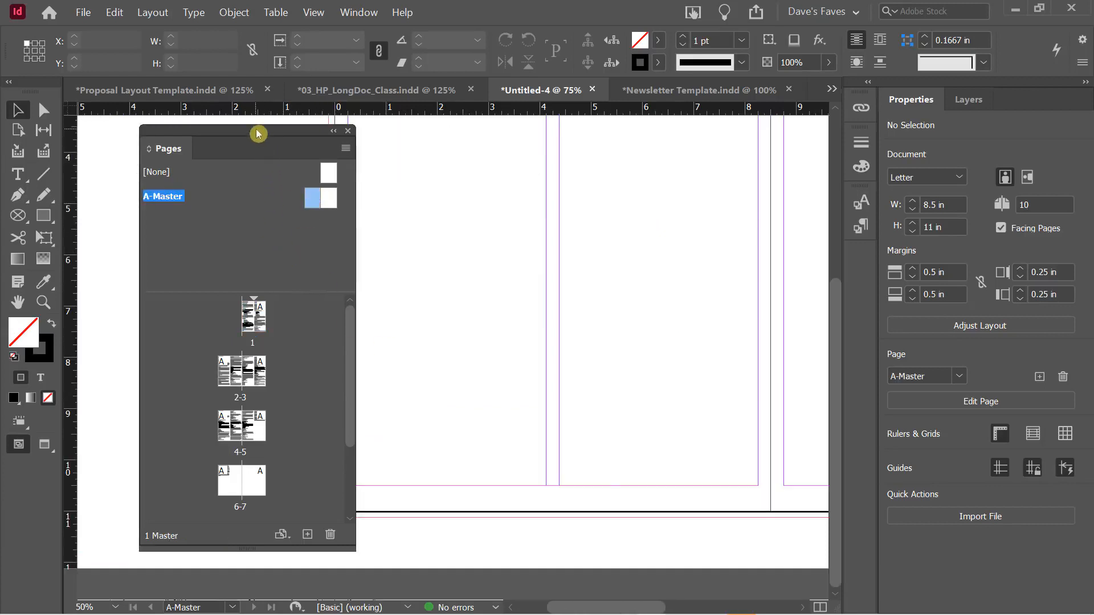
pyautogui.moveTo(268, 132); pyautogui.dragTo(715, 142)
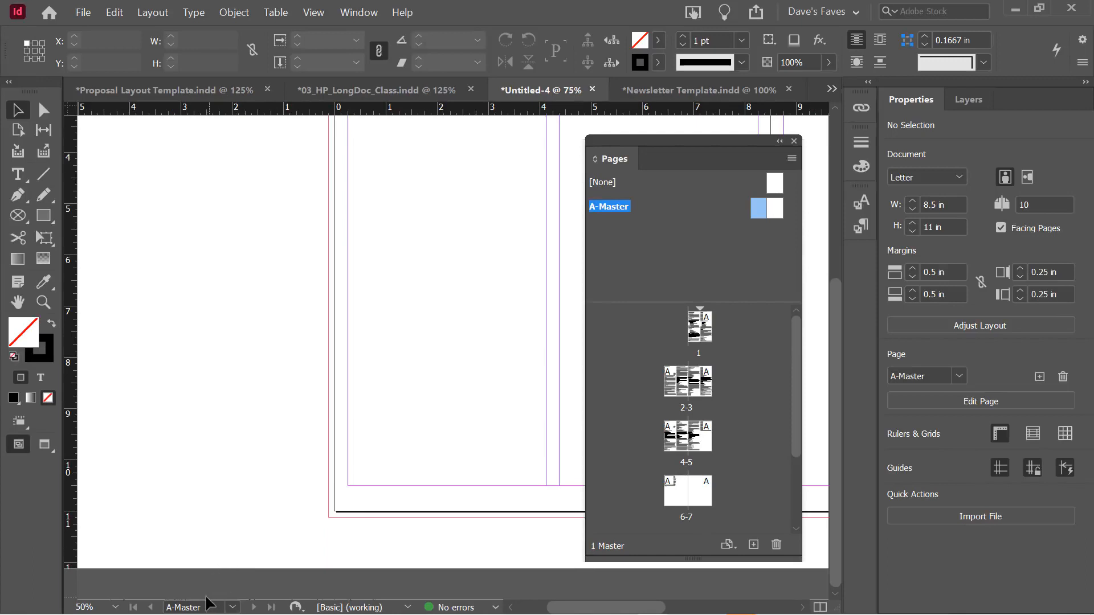
pyautogui.click(232, 607)
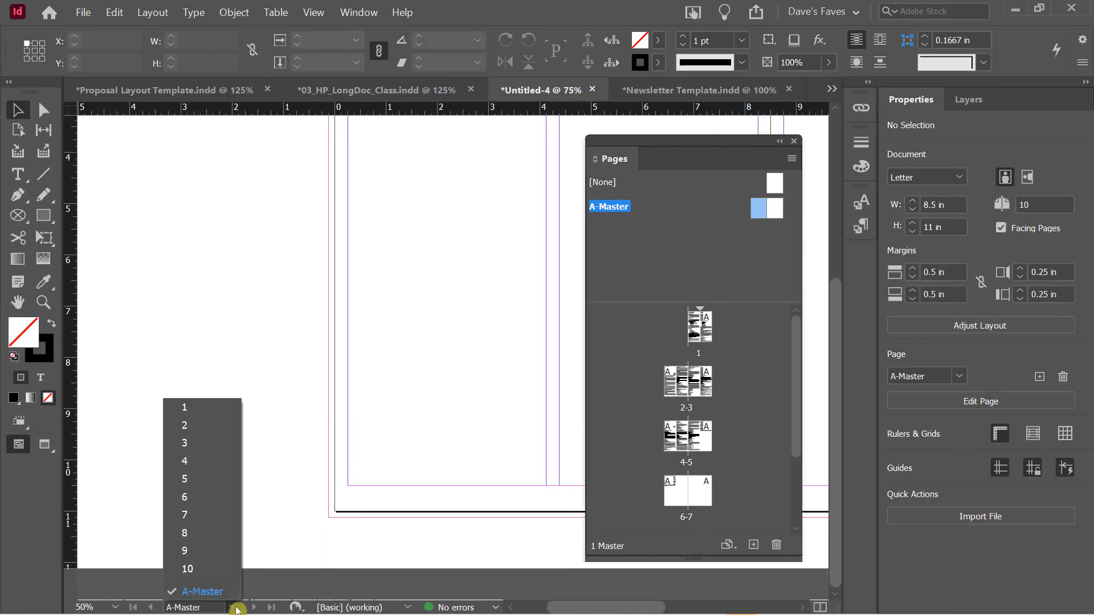
pyautogui.click(207, 415)
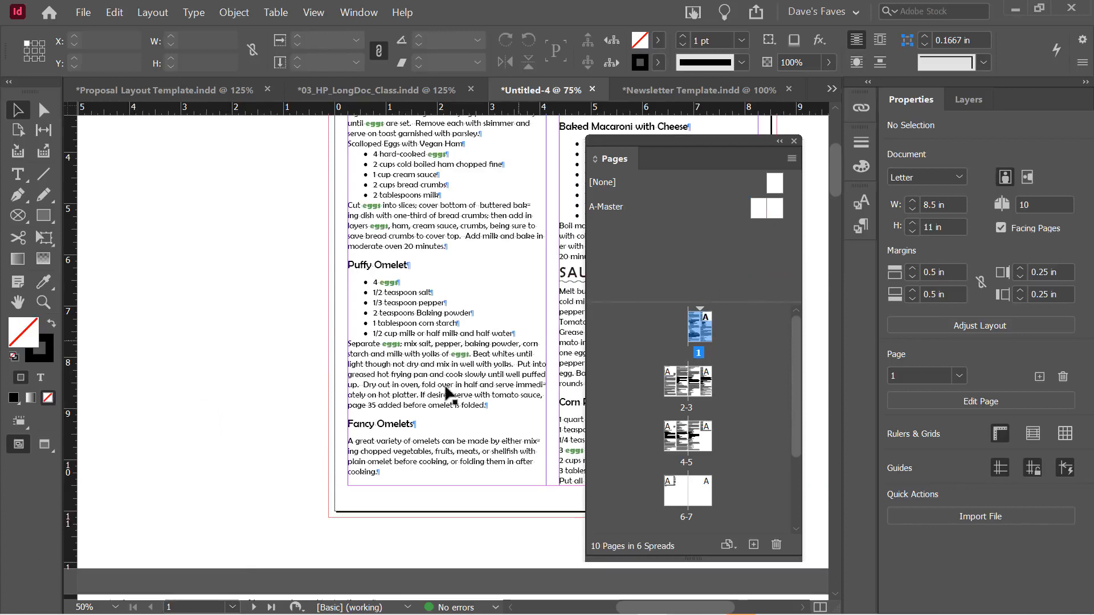
pyautogui.doubleClick(757, 210)
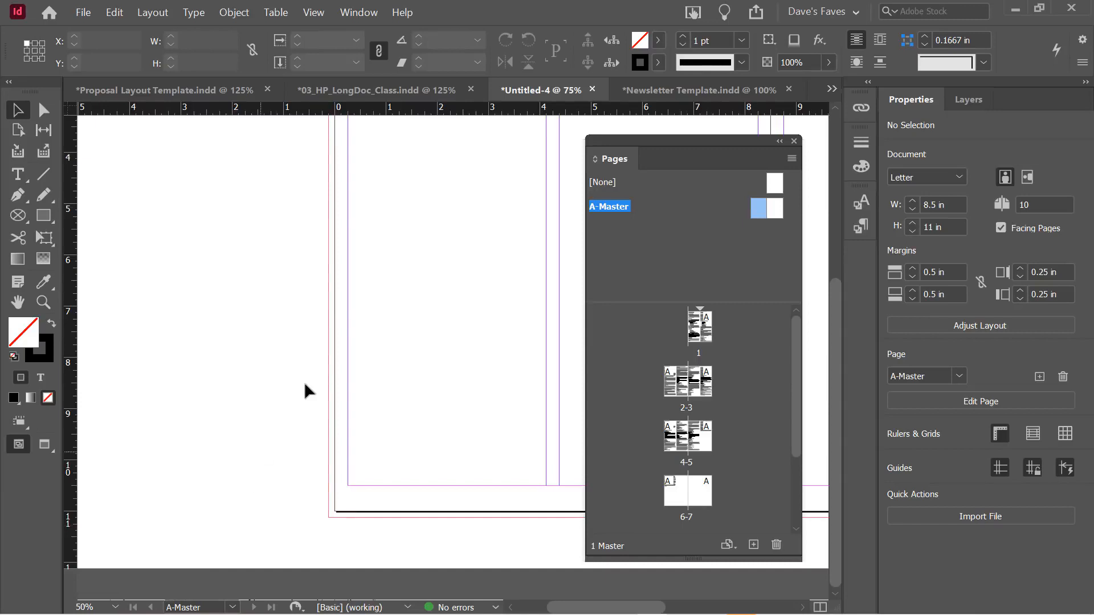
pyautogui.scroll(5, 311, 364)
pyautogui.scroll(-5, 312, 368)
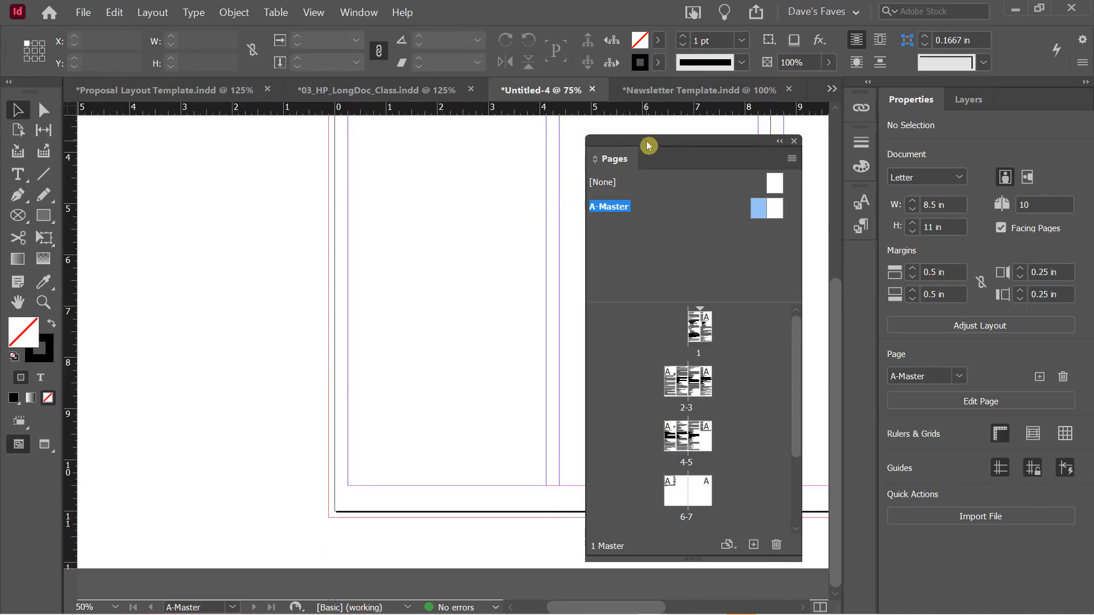
pyautogui.moveTo(650, 147); pyautogui.dragTo(140, 115)
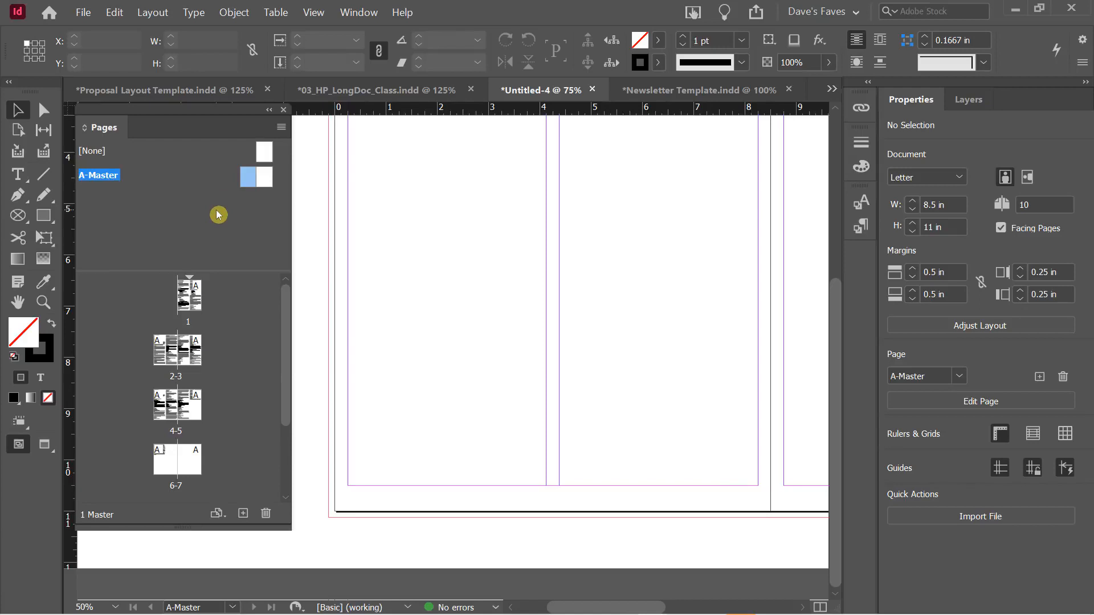
# Draw a text frame at the left page's bottom margin with 'Dave's Cayenne Cookbook' in Bold
pyautogui.click(18, 174)
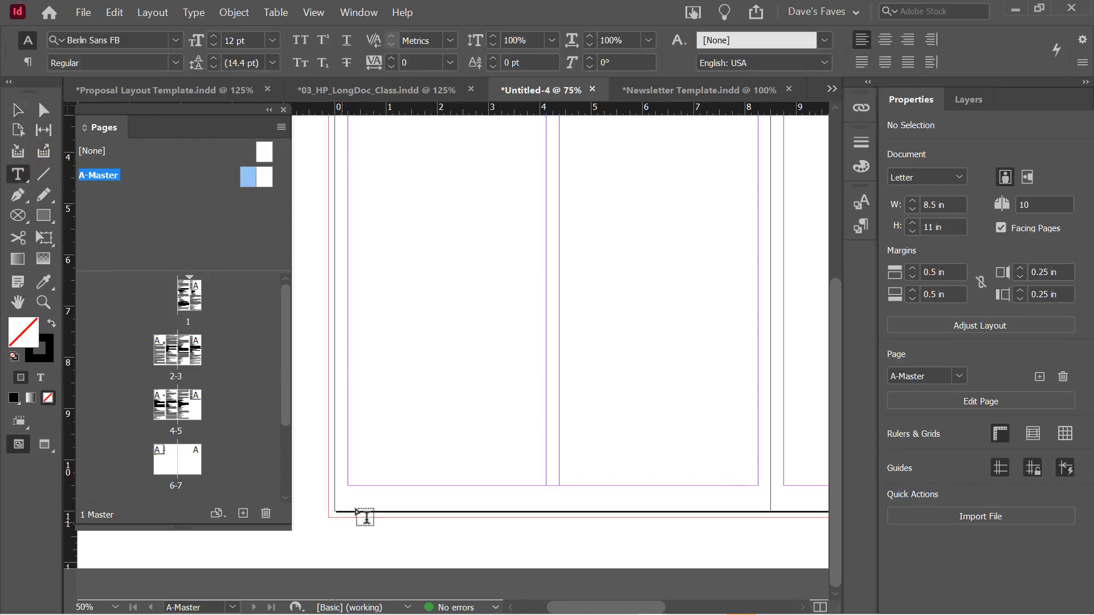
pyautogui.moveTo(348, 486); pyautogui.dragTo(547, 506)
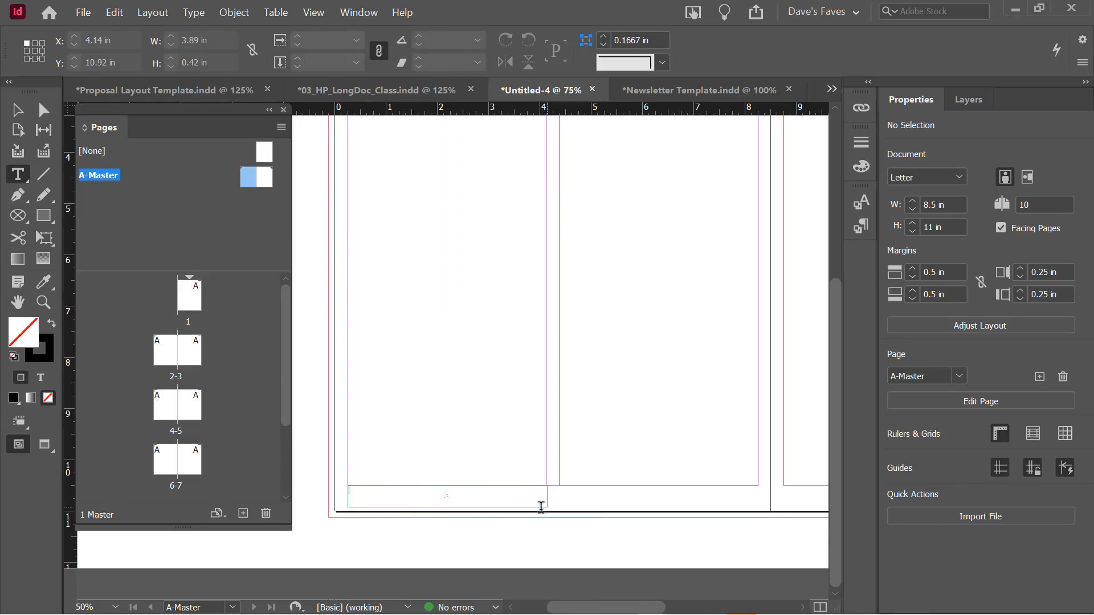
pyautogui.write("Dave's Cayenne Cookbook")
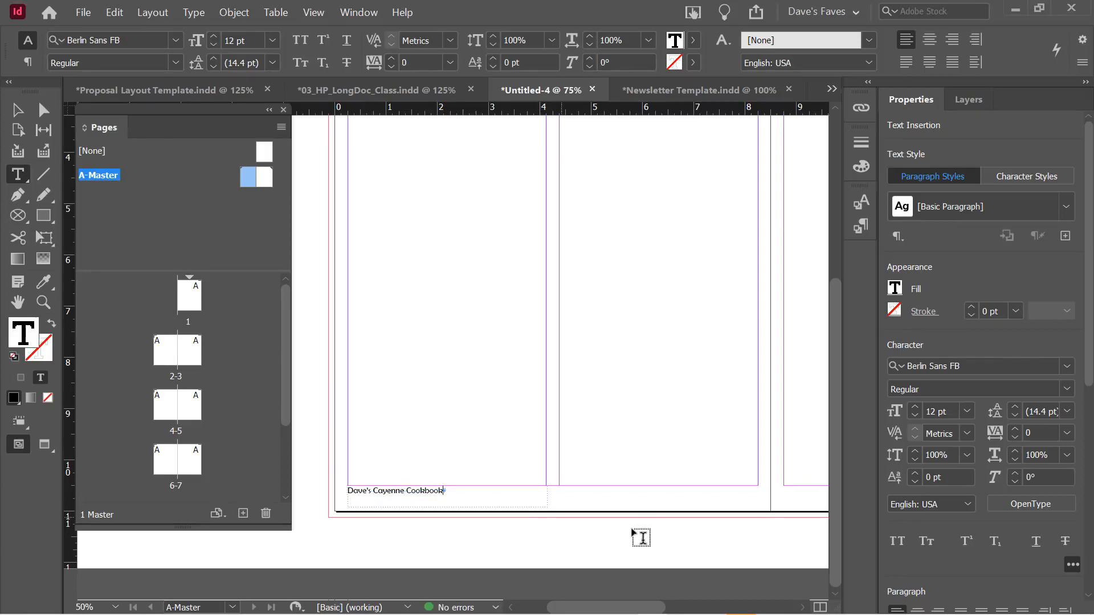
pyautogui.tripleClick(407, 490)
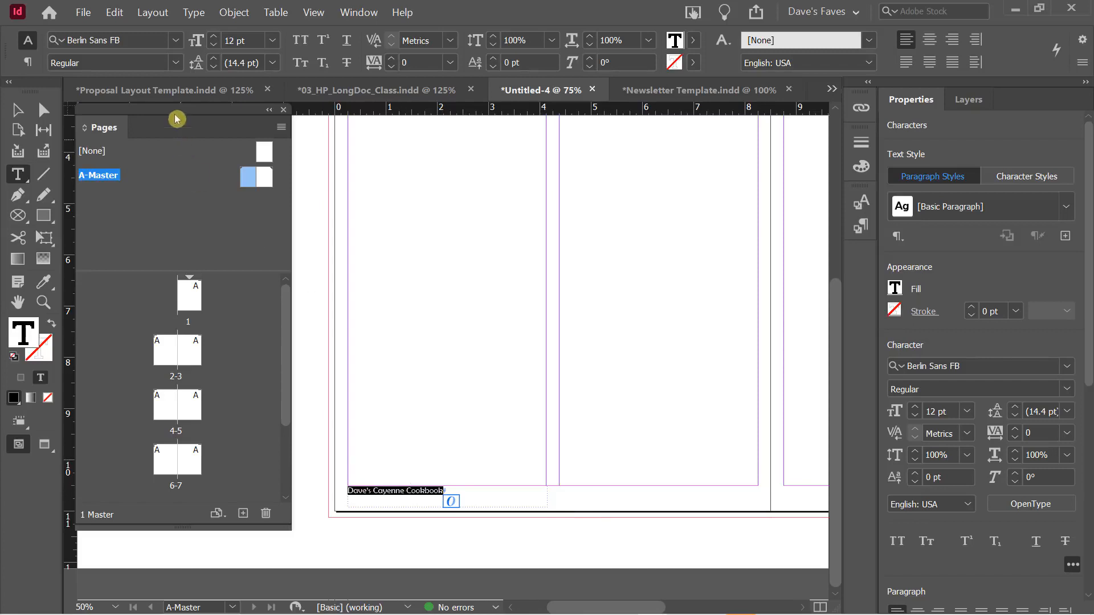
pyautogui.click(177, 63)
pyautogui.click(135, 98)
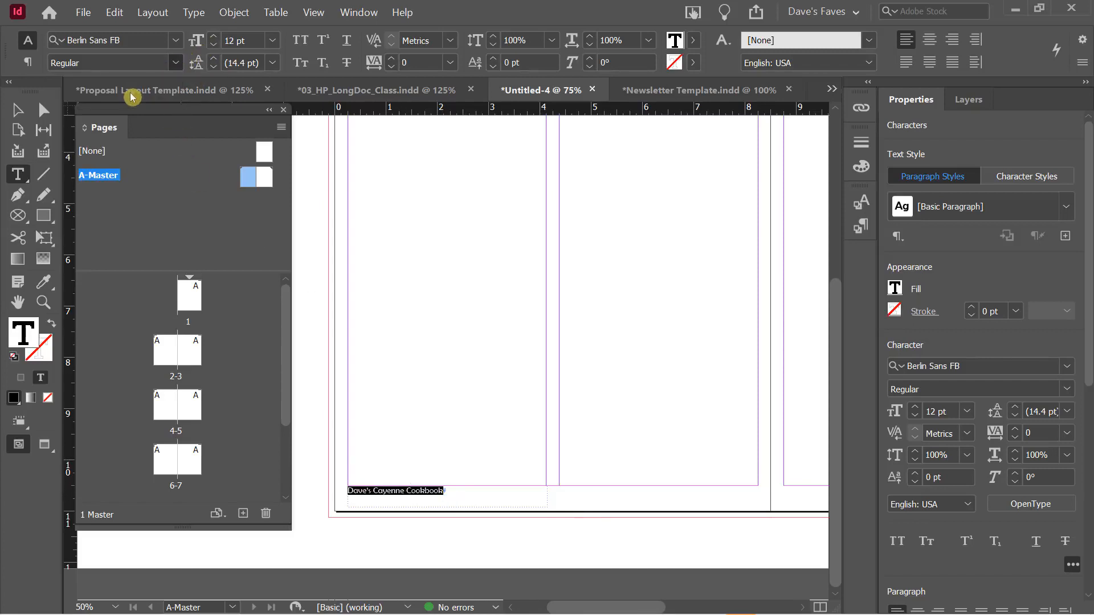
# Nudge the footer frame down and shrink it to fit the text, about 2.23 in wide
pyautogui.click(17, 110)
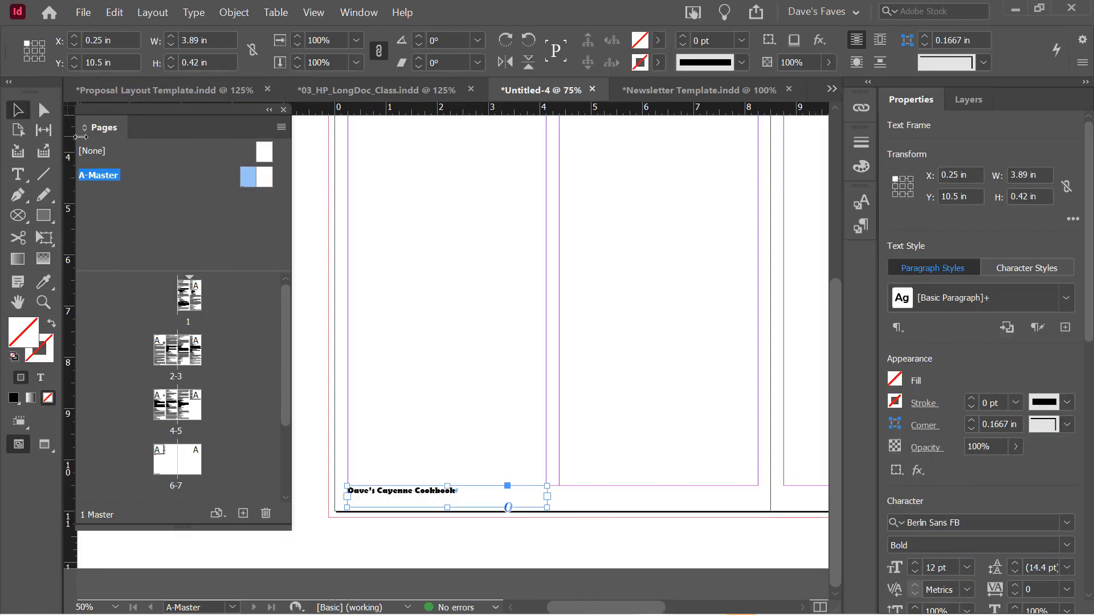
pyautogui.press('Down')
pyautogui.press('Down')
pyautogui.press('Down')
pyautogui.press('Down')
pyautogui.press('Down')
pyautogui.press('Down')
pyautogui.press('Down')
pyautogui.press('Down')
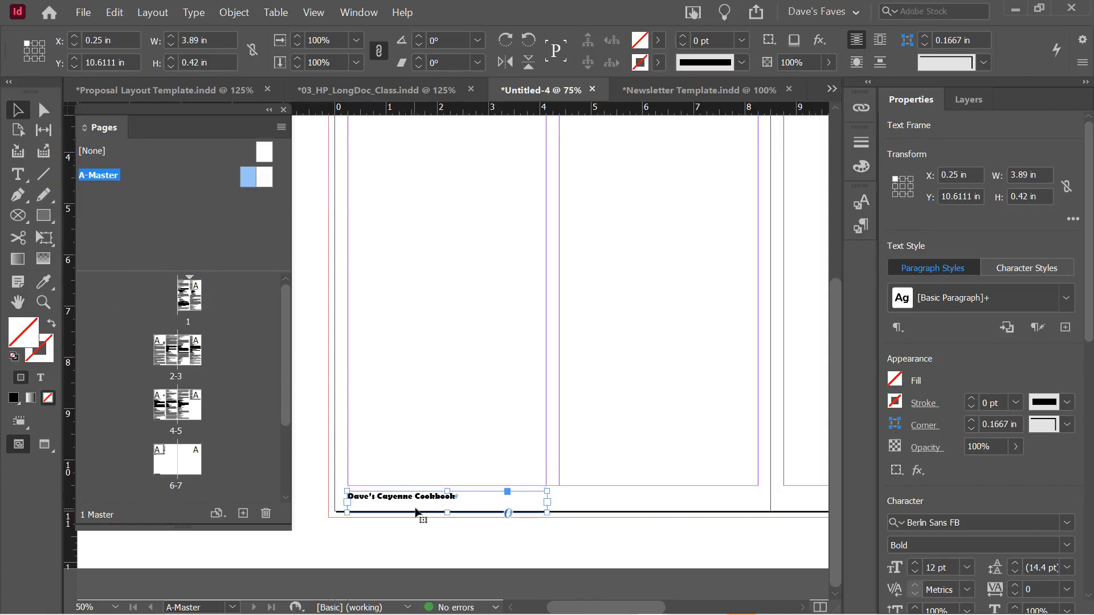
pyautogui.moveTo(447, 513); pyautogui.dragTo(446, 504)
pyautogui.press('Down')
pyautogui.press('Down')
pyautogui.press('Down')
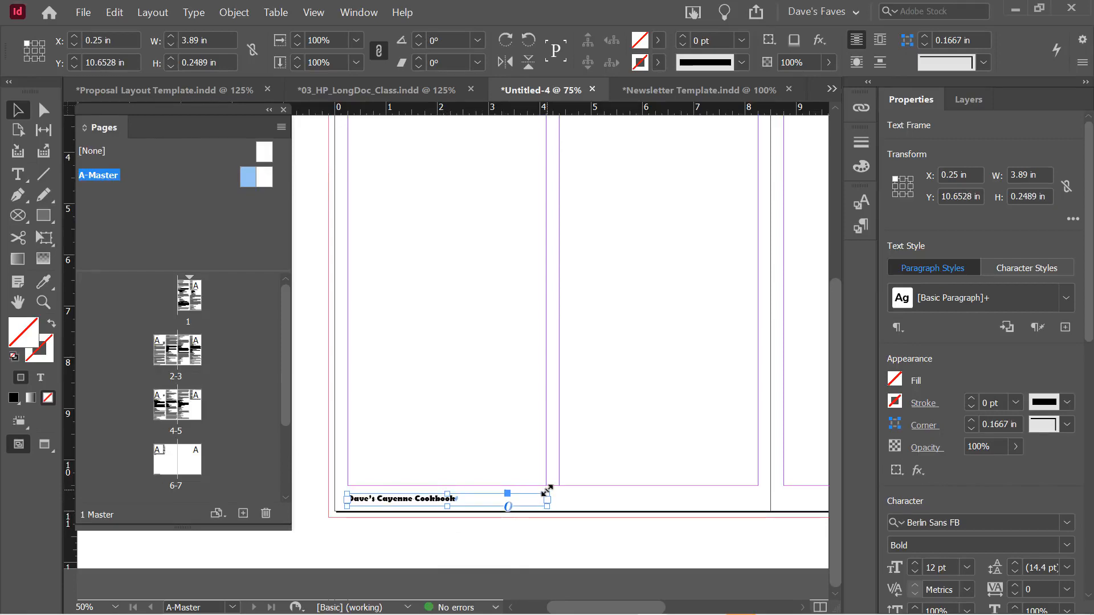
pyautogui.moveTo(546, 490); pyautogui.dragTo(464, 491)
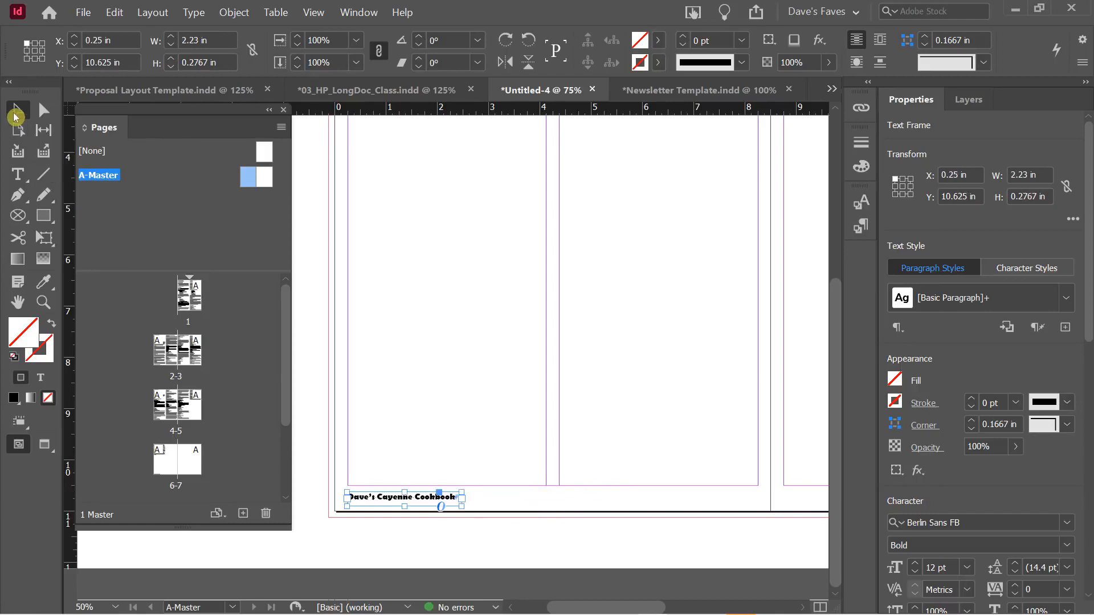
pyautogui.click(516, 505)
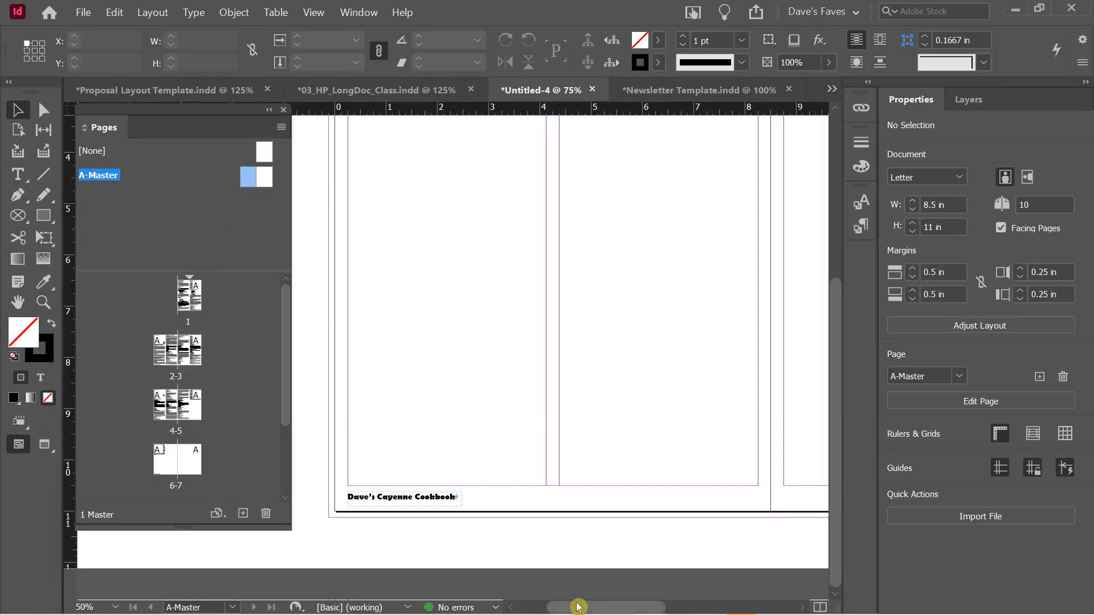
# Alt-drag a copy of the footer frame onto the right master page at X 6.04 in, Y 10.625 in
pyautogui.moveTo(577, 603); pyautogui.dragTo(551, 607)
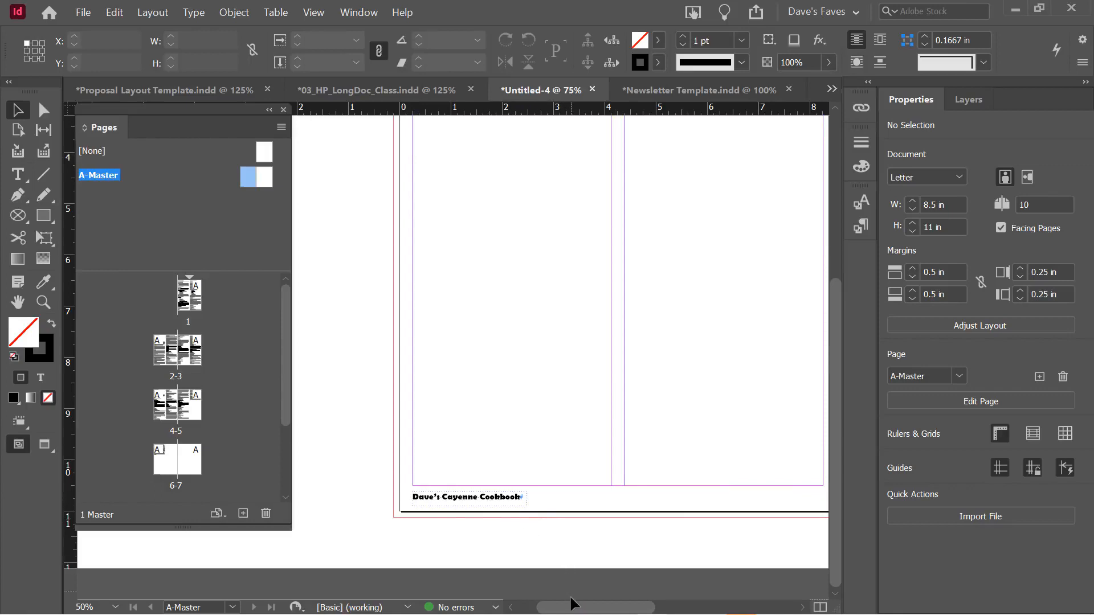
pyautogui.moveTo(571, 603); pyautogui.dragTo(590, 607)
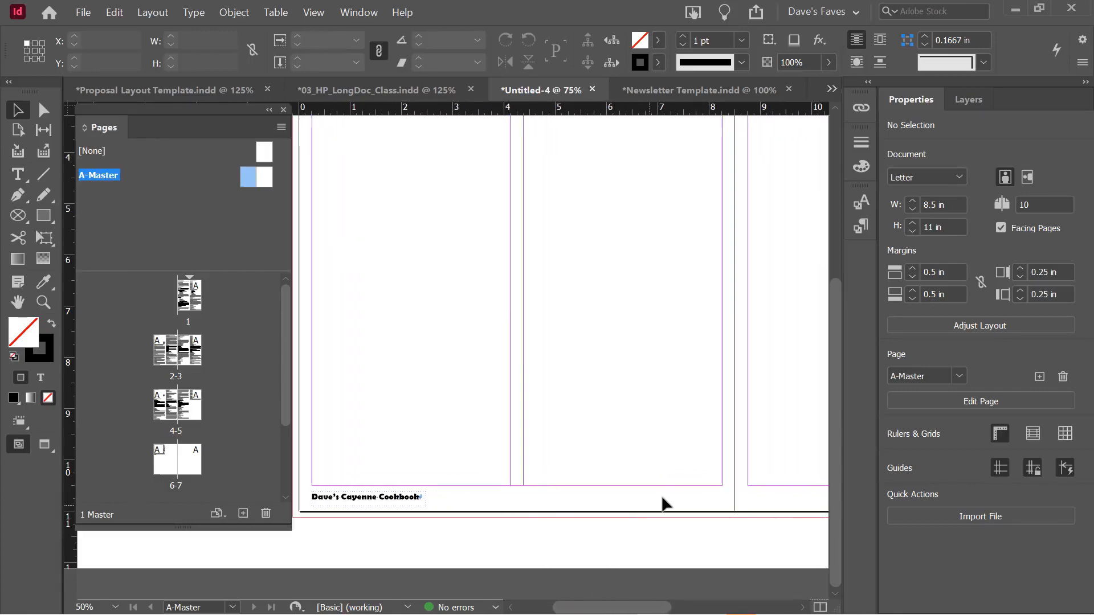
pyautogui.click(382, 501)
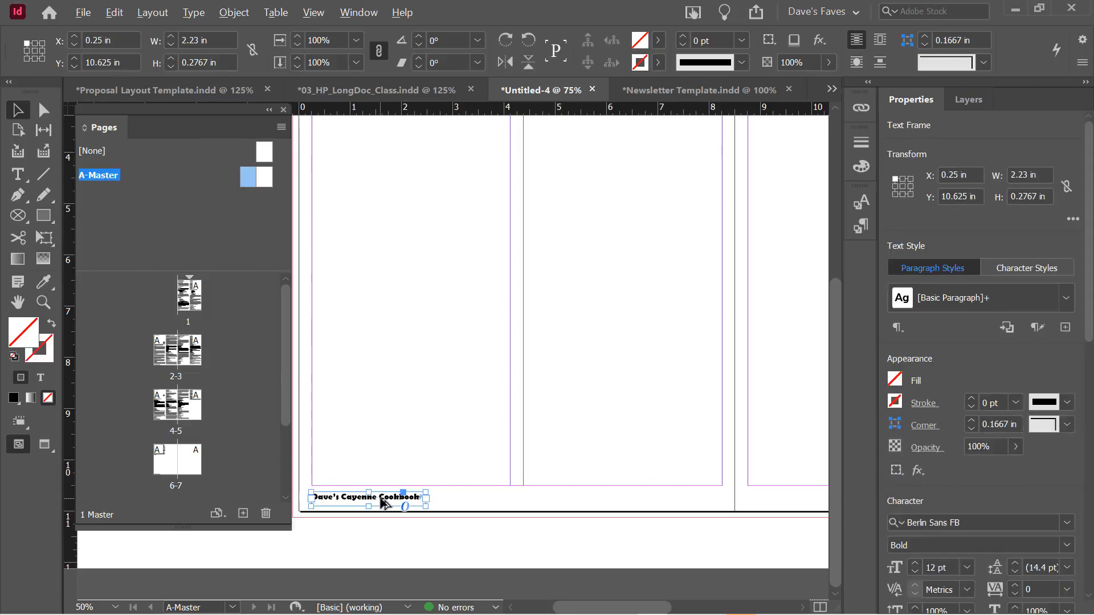
pyautogui.moveTo(383, 501); pyautogui.dragTo(679, 508)
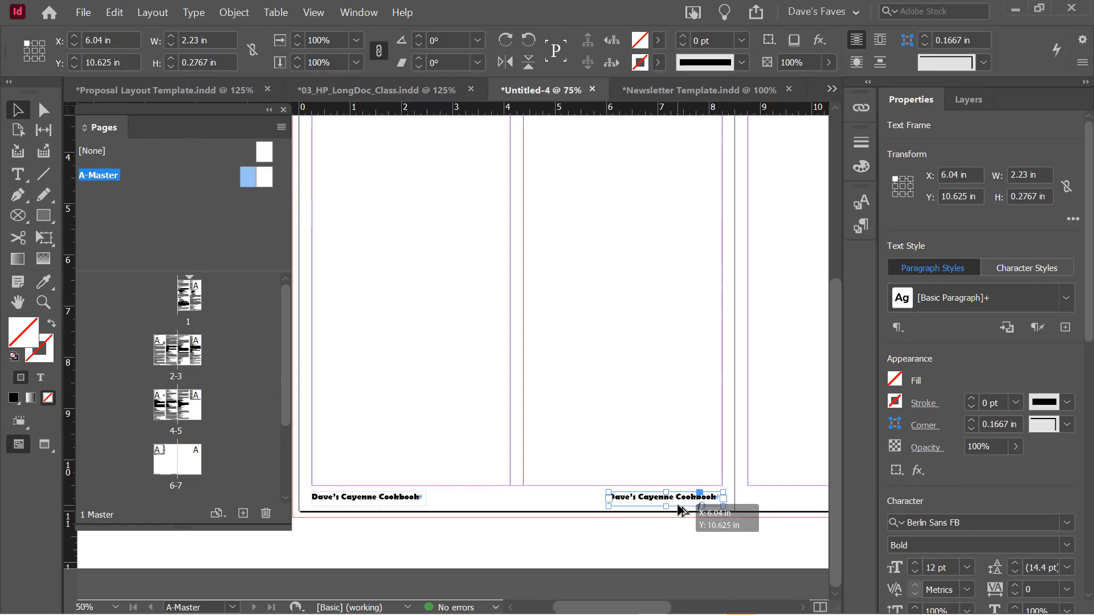
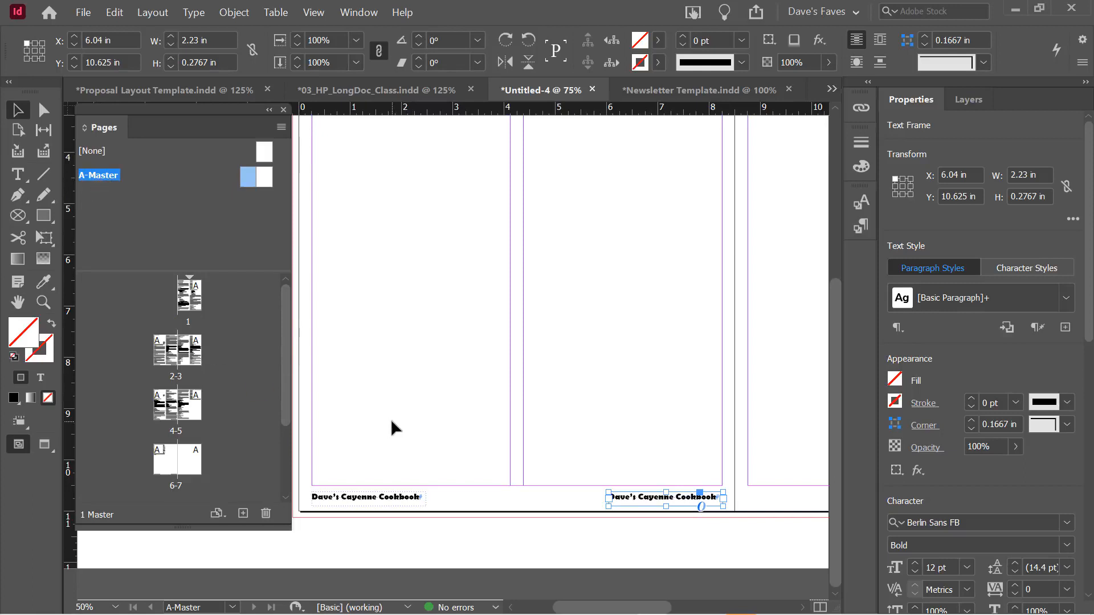
# Select all of the 'Dave's Cayenne Cookbook' text in the right-hand master footer
pyautogui.tripleClick(641, 500)
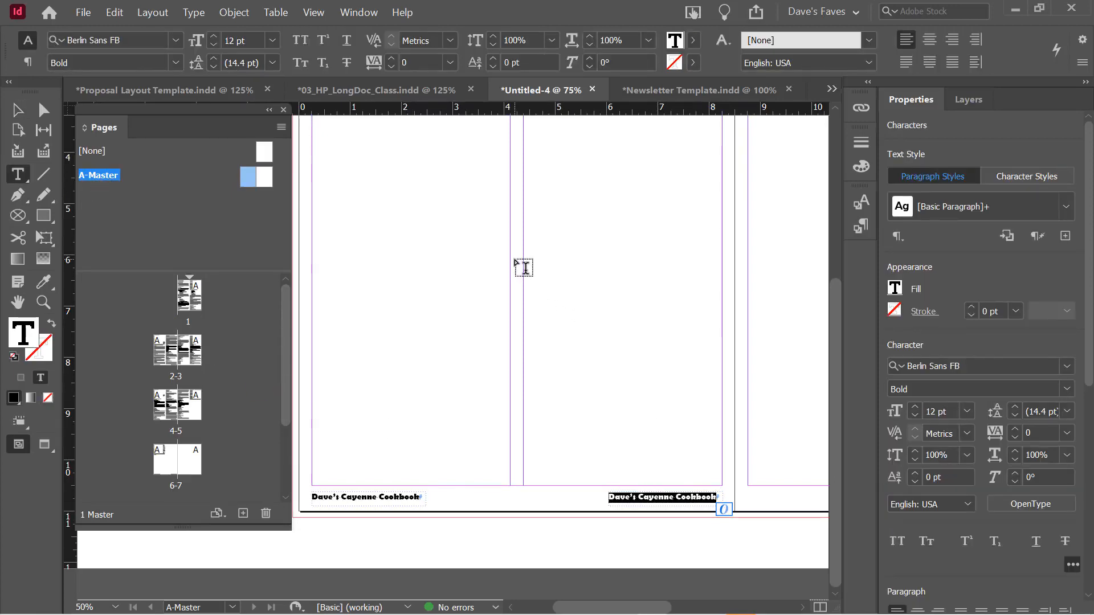
pyautogui.click(191, 15)
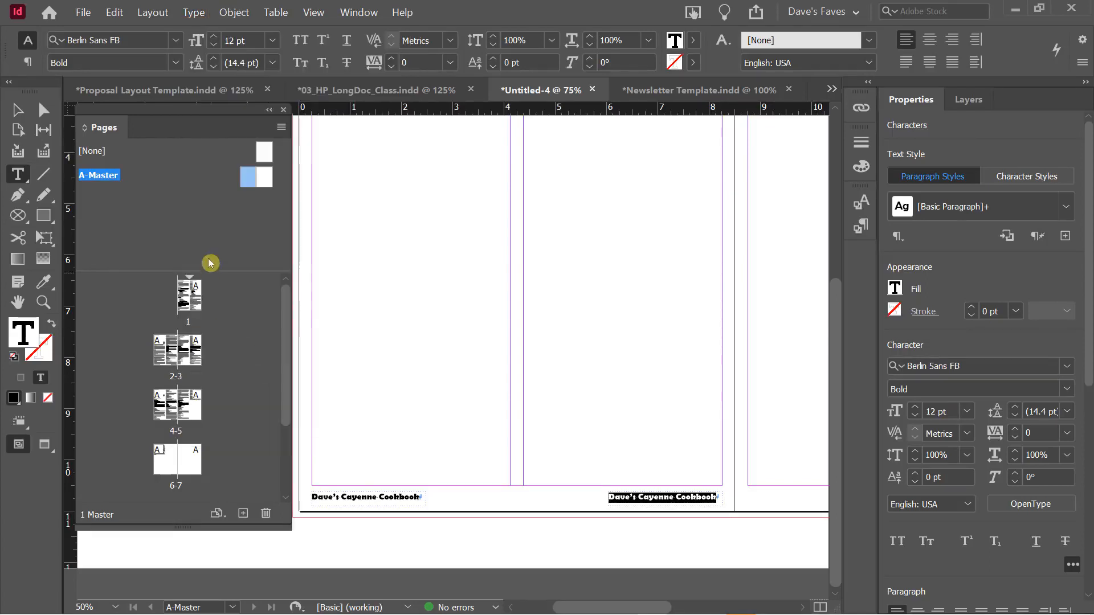
# Replace the footer text with 'Page' plus a Current Page Number marker, aligned right
pyautogui.click(197, 12)
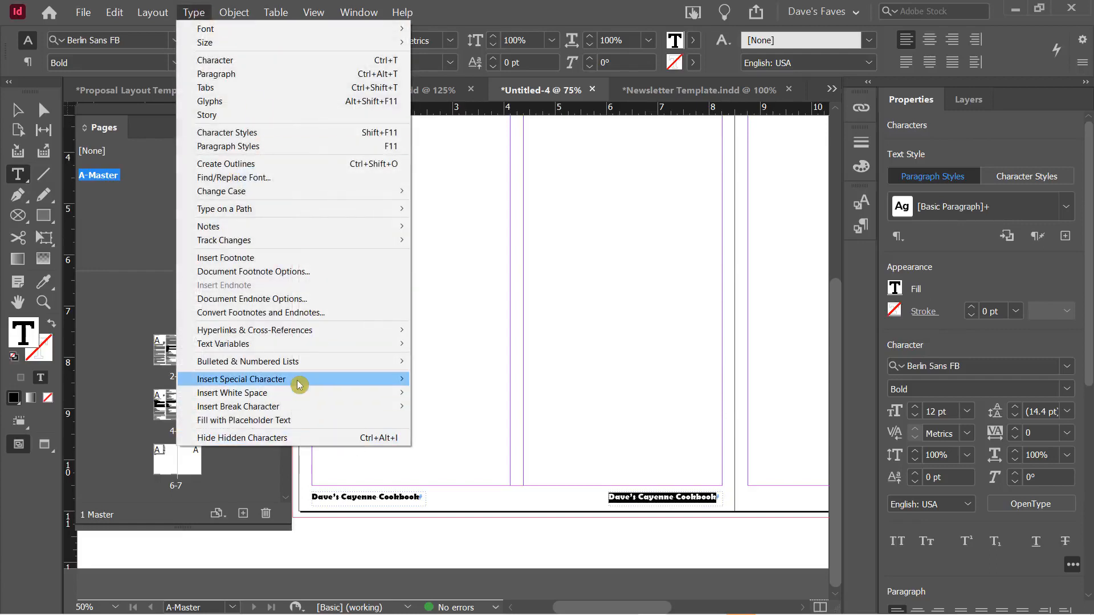
pyautogui.moveTo(303, 378)
pyautogui.moveTo(456, 393)
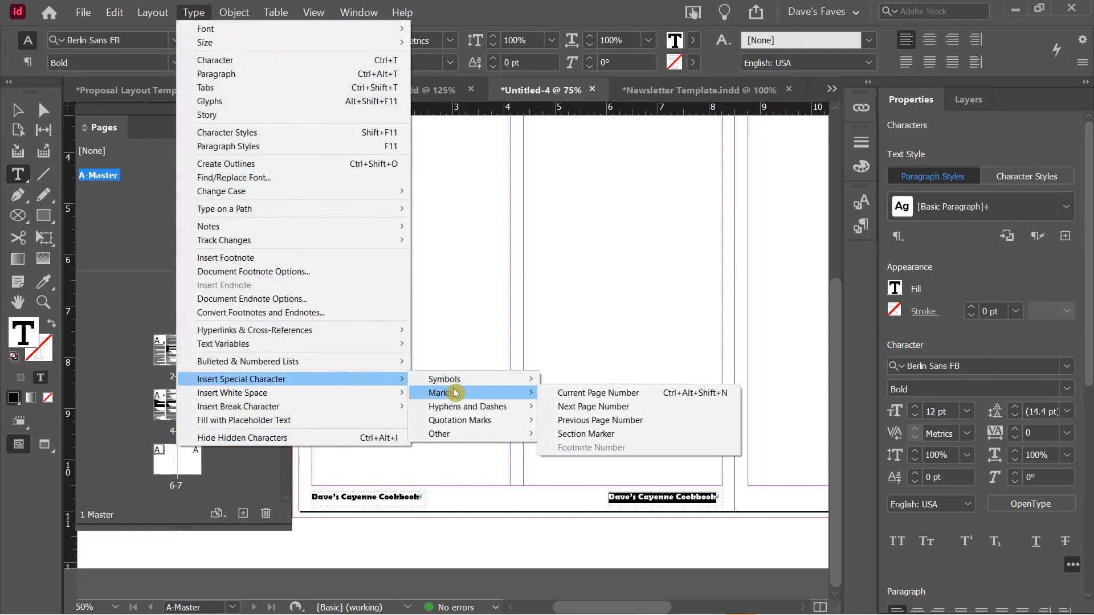
pyautogui.click(587, 393)
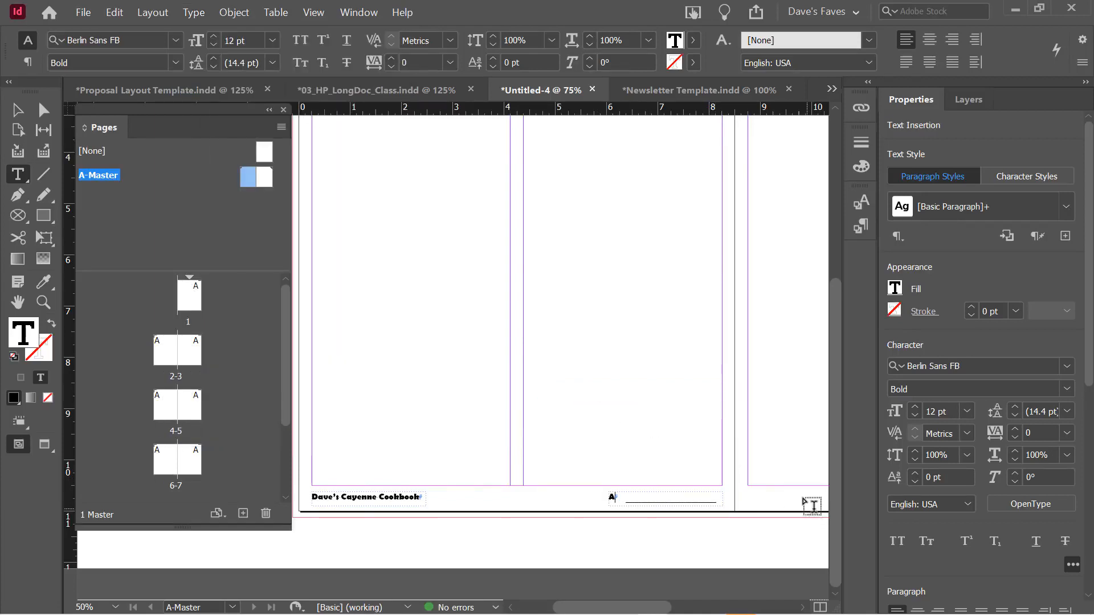
pyautogui.click(952, 40)
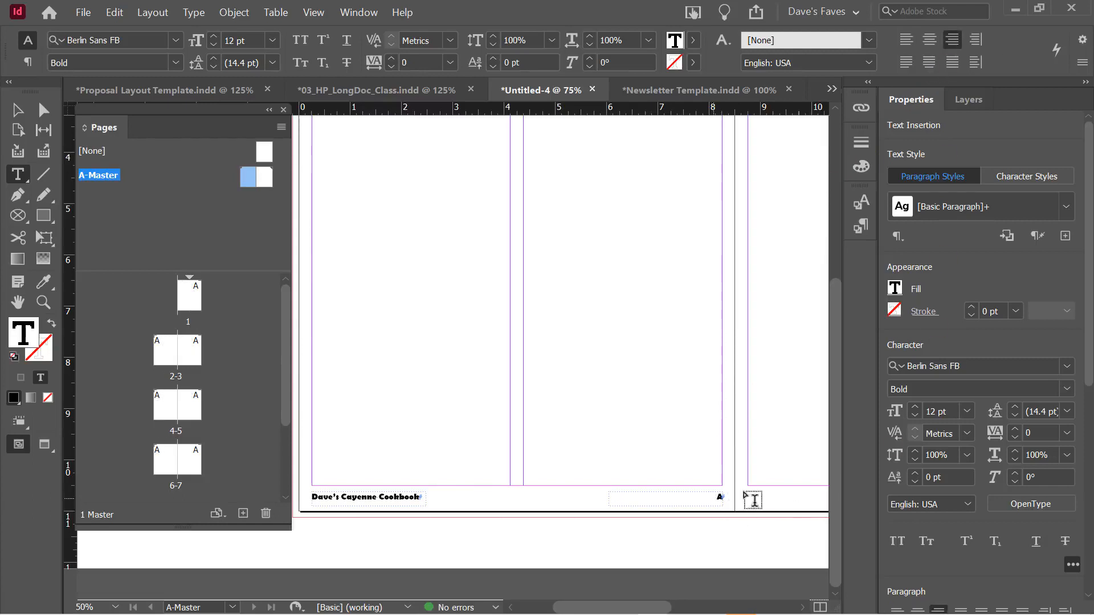
pyautogui.write('Page')
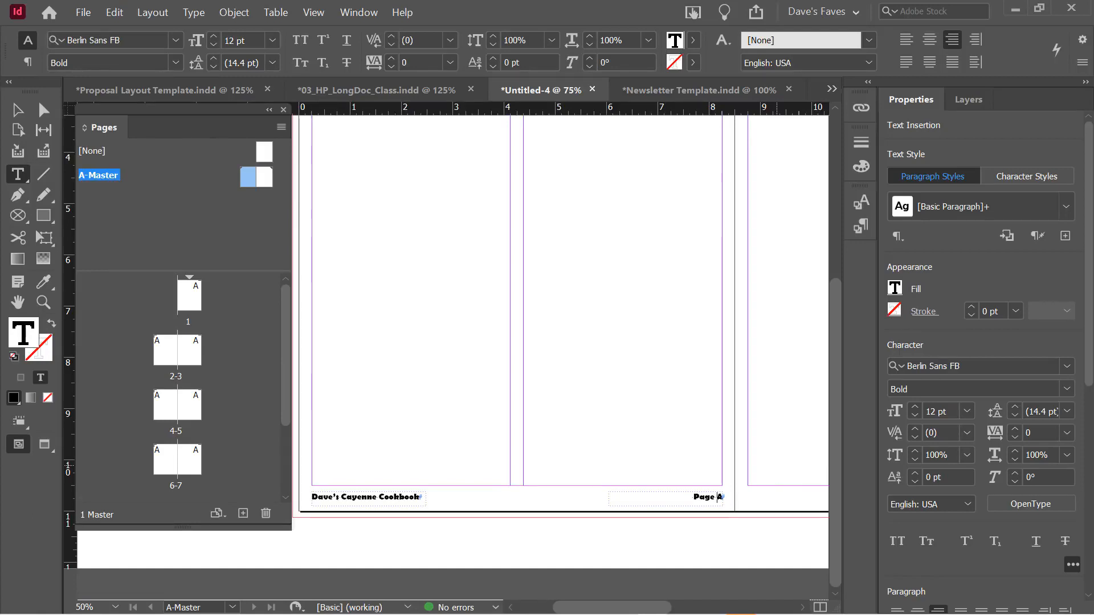
pyautogui.press('Escape')
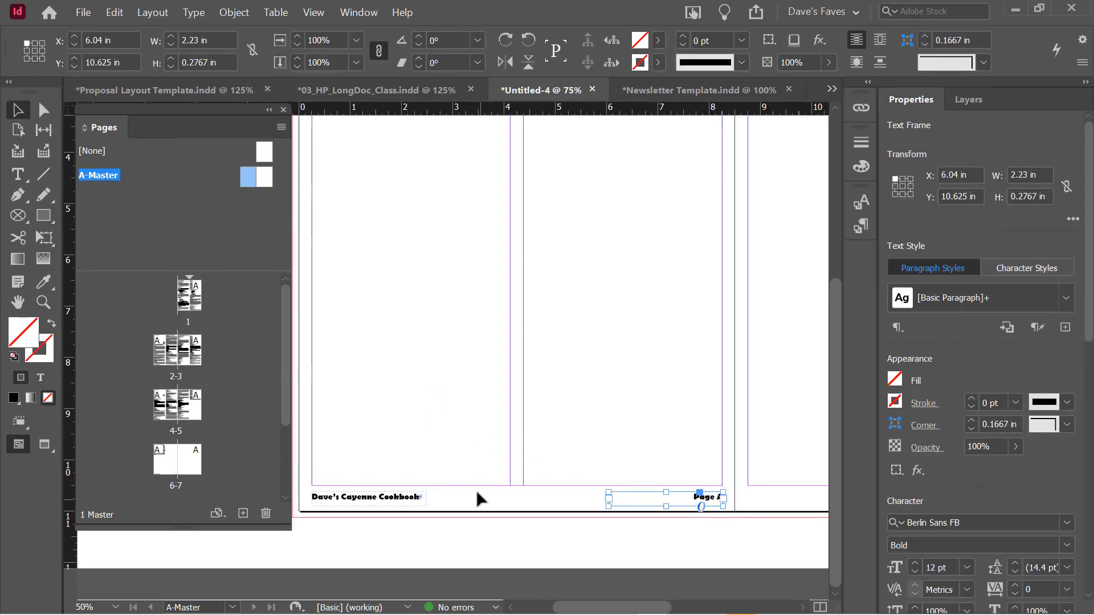
# Check the numbered footers on page 1 and the 2-3 spread
pyautogui.click(469, 452)
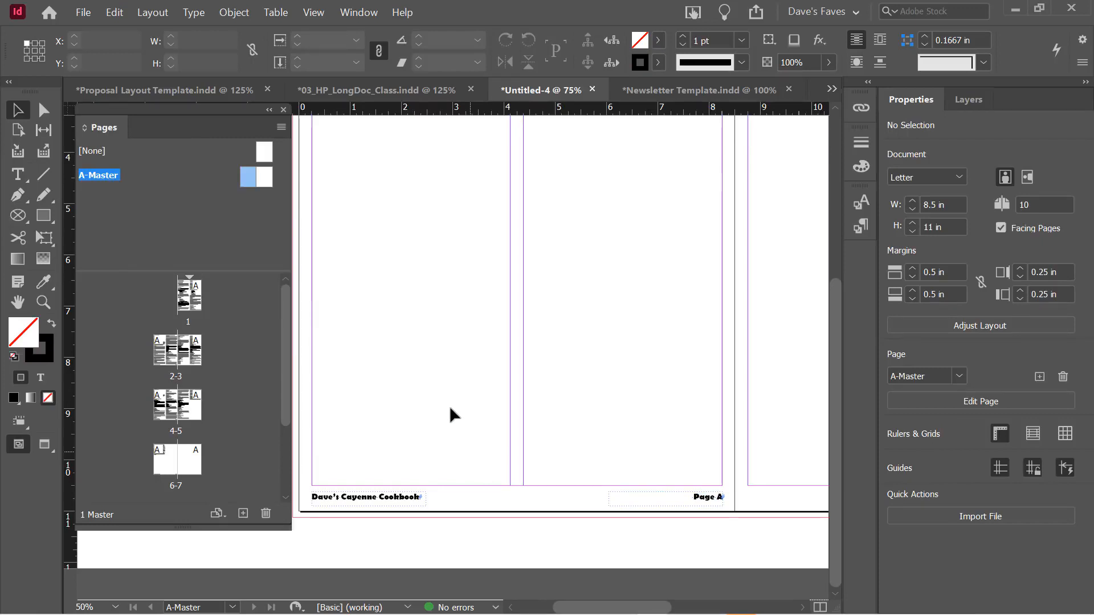
pyautogui.moveTo(190, 293); pyautogui.dragTo(193, 323)
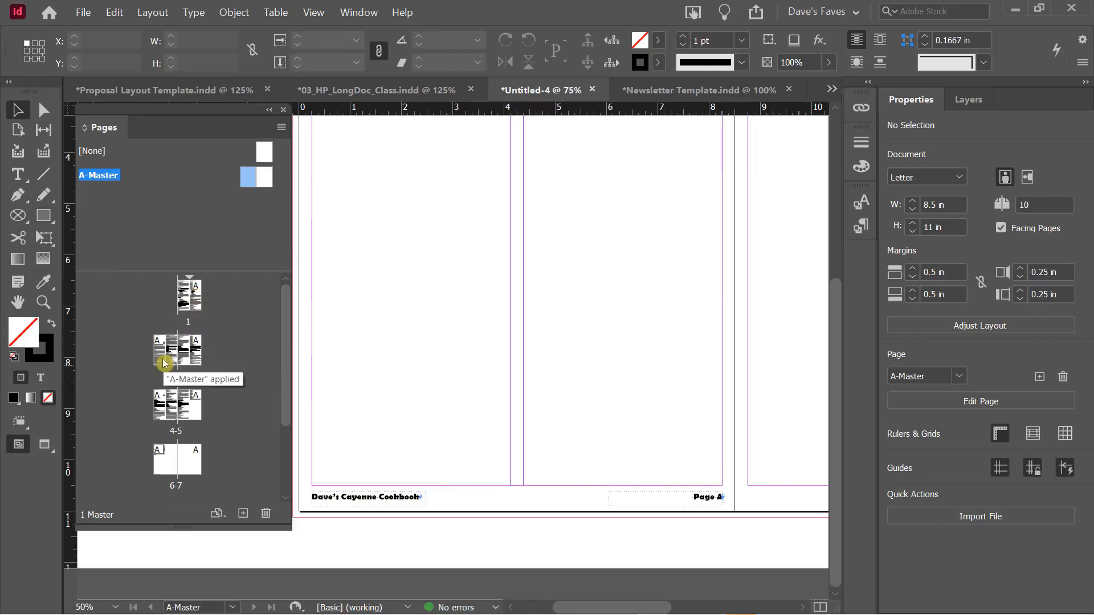
pyautogui.doubleClick(190, 301)
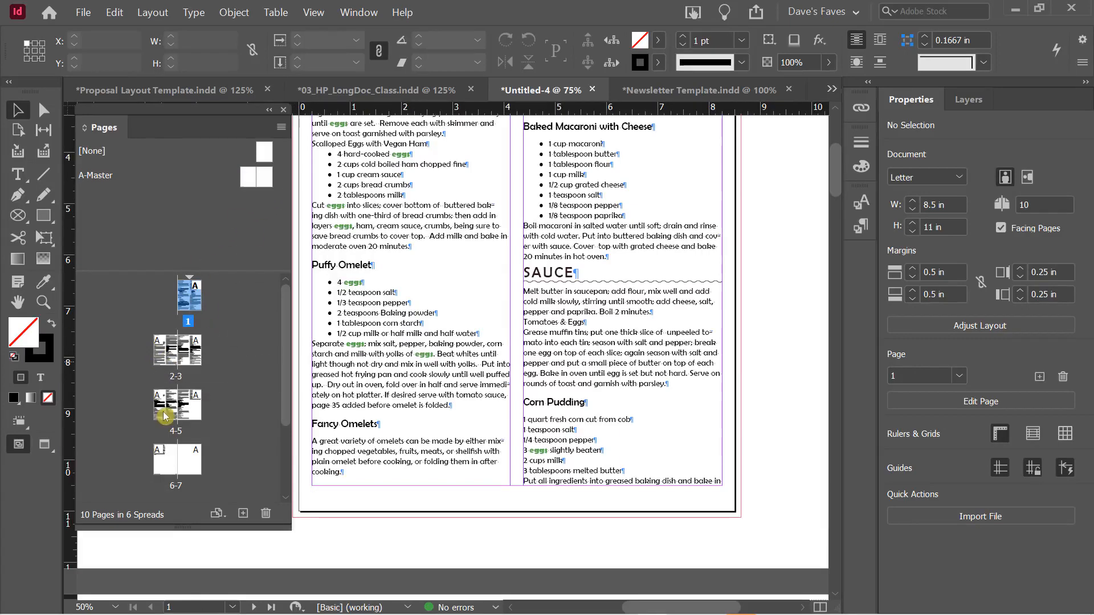
pyautogui.doubleClick(171, 350)
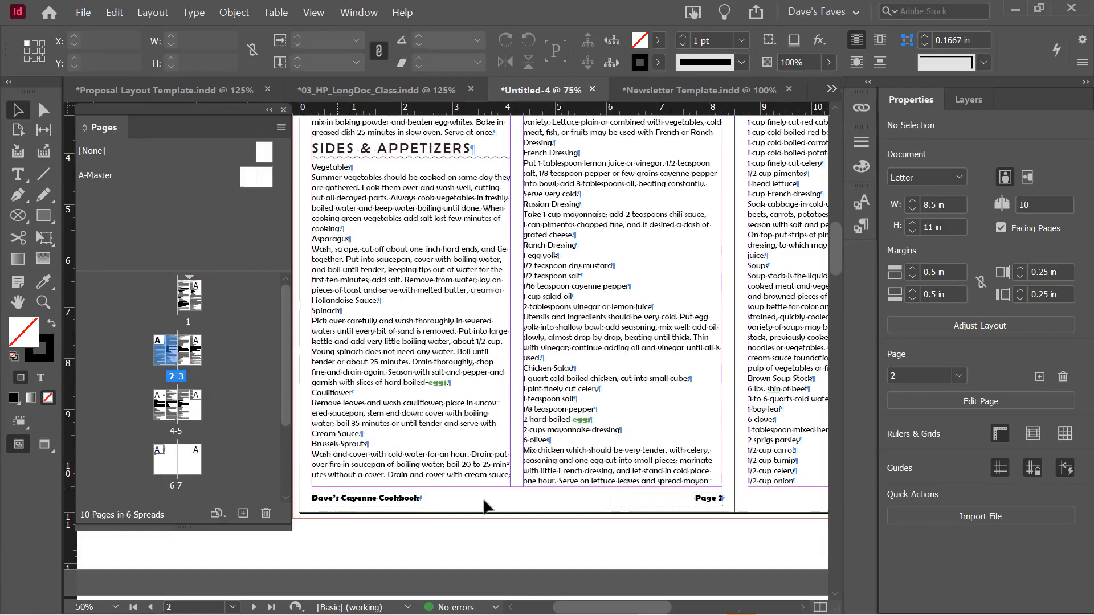
pyautogui.scroll(-15, 450, 422)
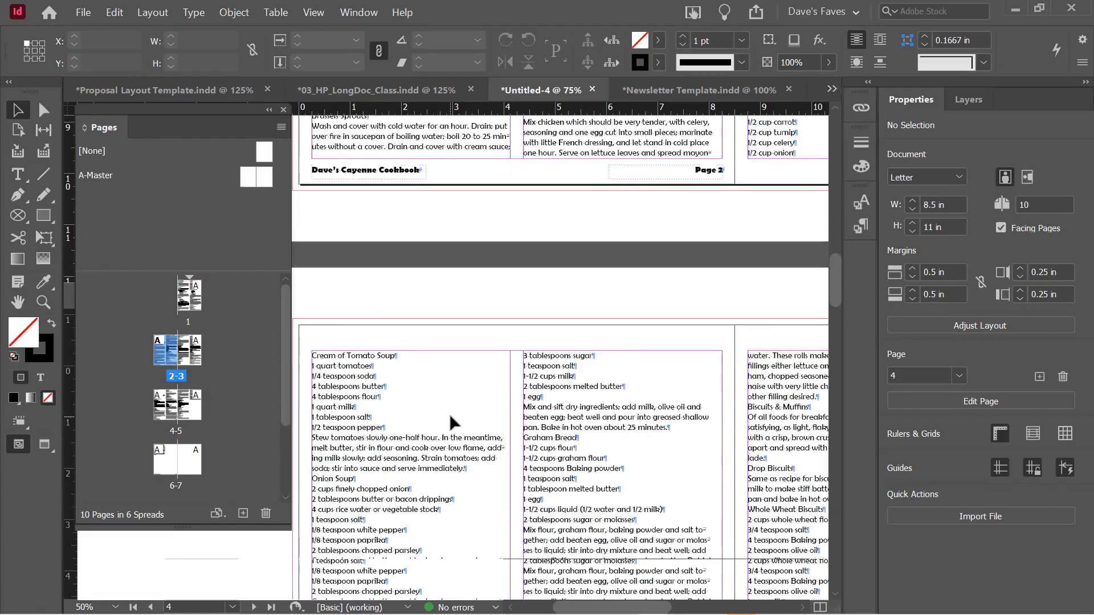
pyautogui.scroll(-5, 450, 422)
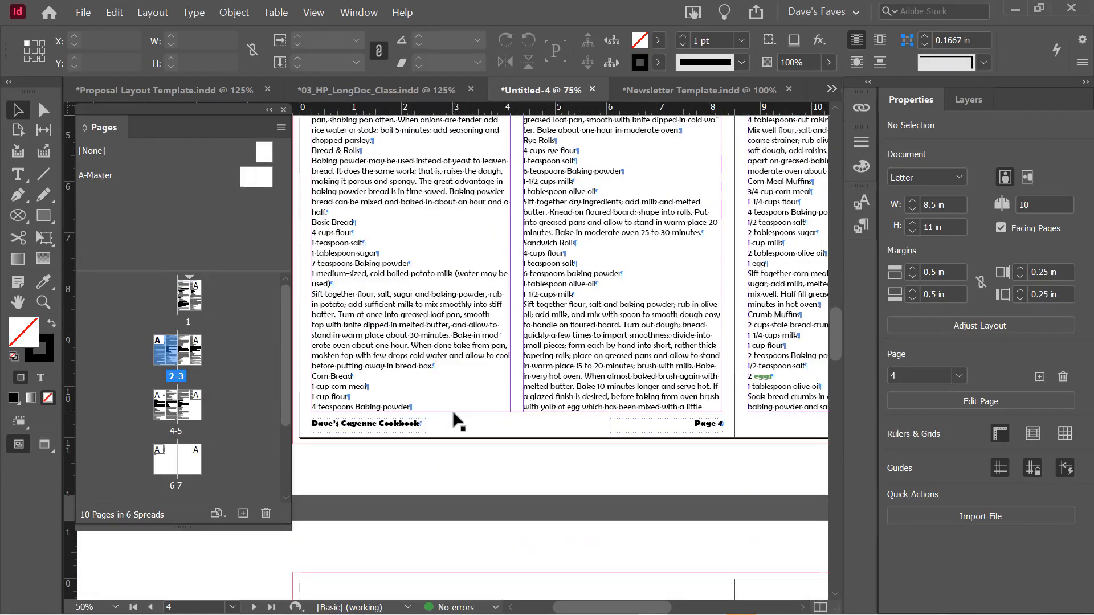
pyautogui.scroll(-5, 453, 419)
pyautogui.scroll(-5, 456, 420)
pyautogui.scroll(10, 456, 420)
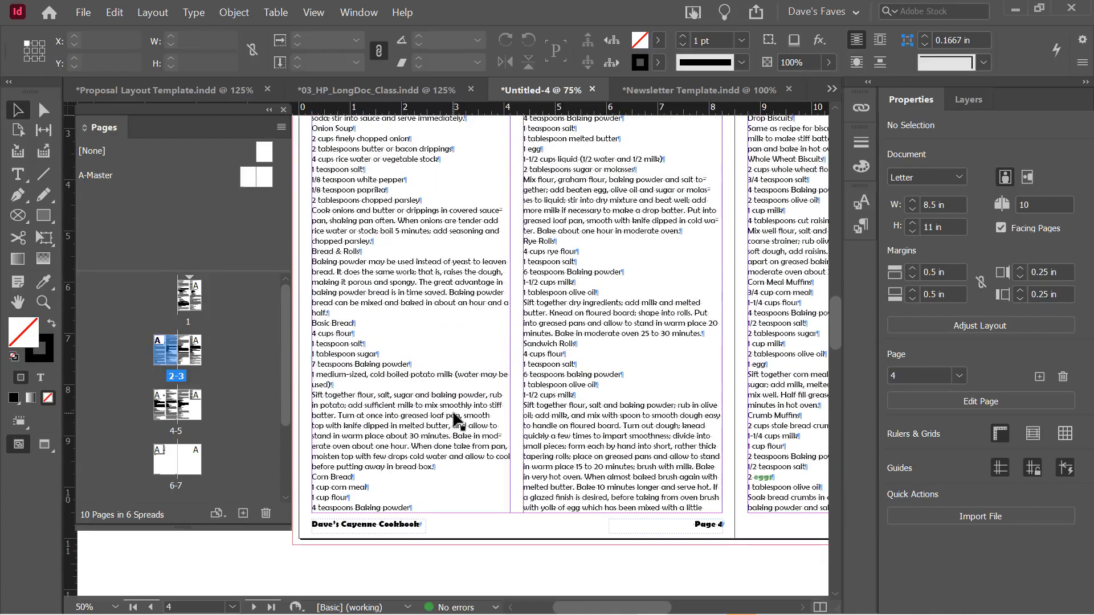
pyautogui.scroll(8, 454, 416)
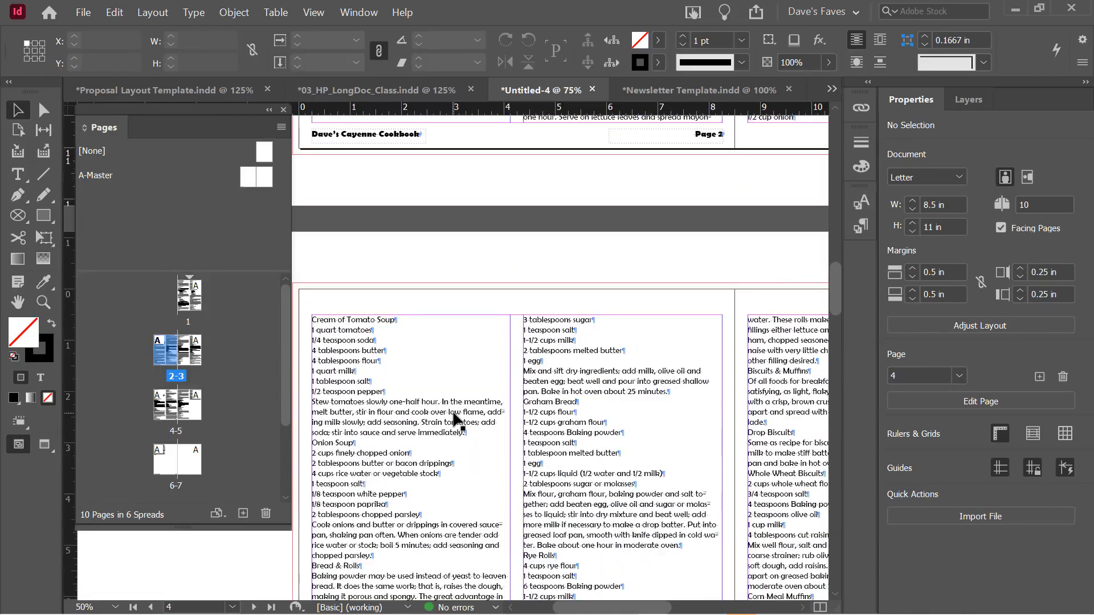
# Review the pages in Preview mode, then return to the A-Master spread
pyautogui.press('w')
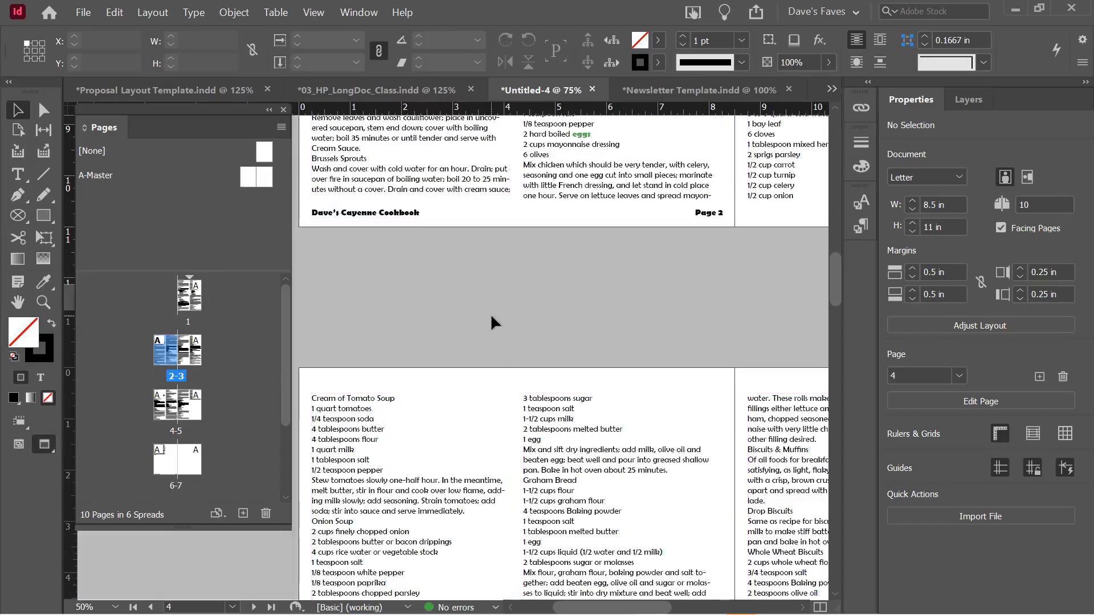
pyautogui.scroll(-12, 491, 317)
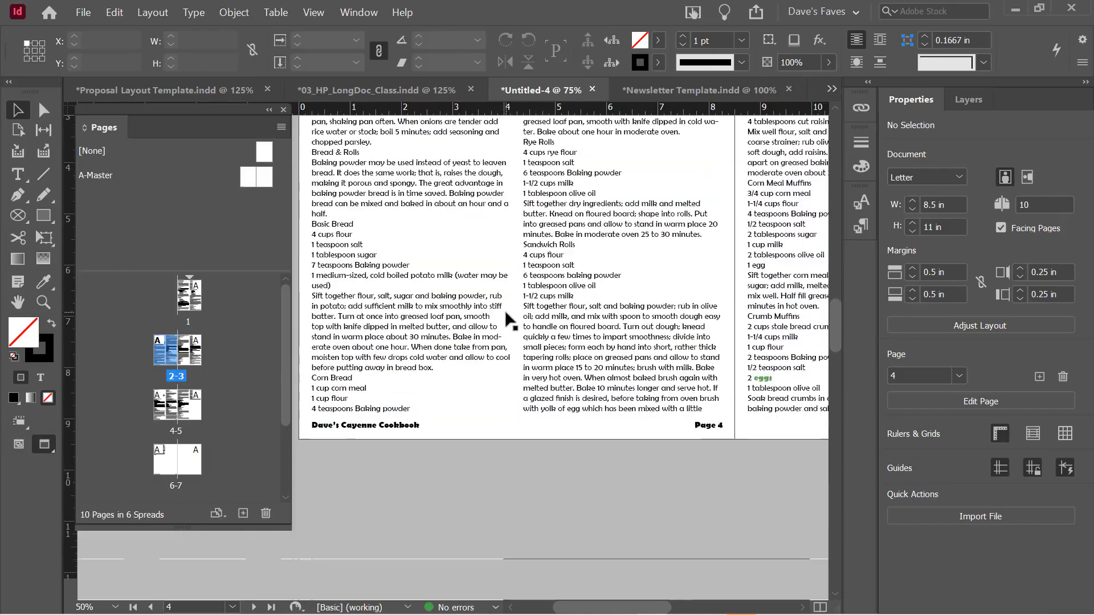
pyautogui.scroll(13, 506, 303)
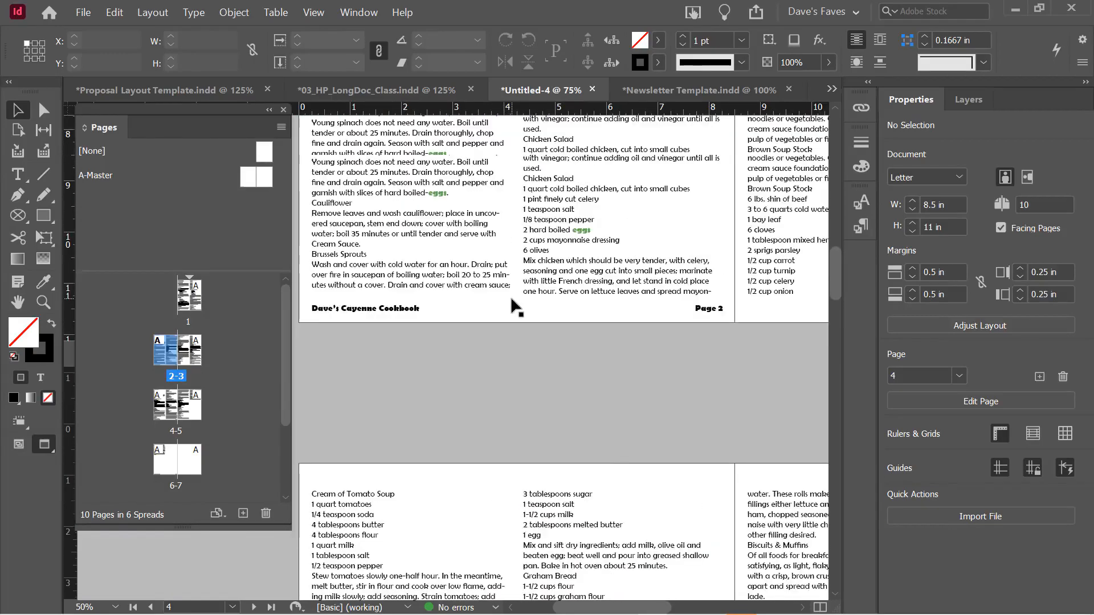
pyautogui.scroll(2, 510, 296)
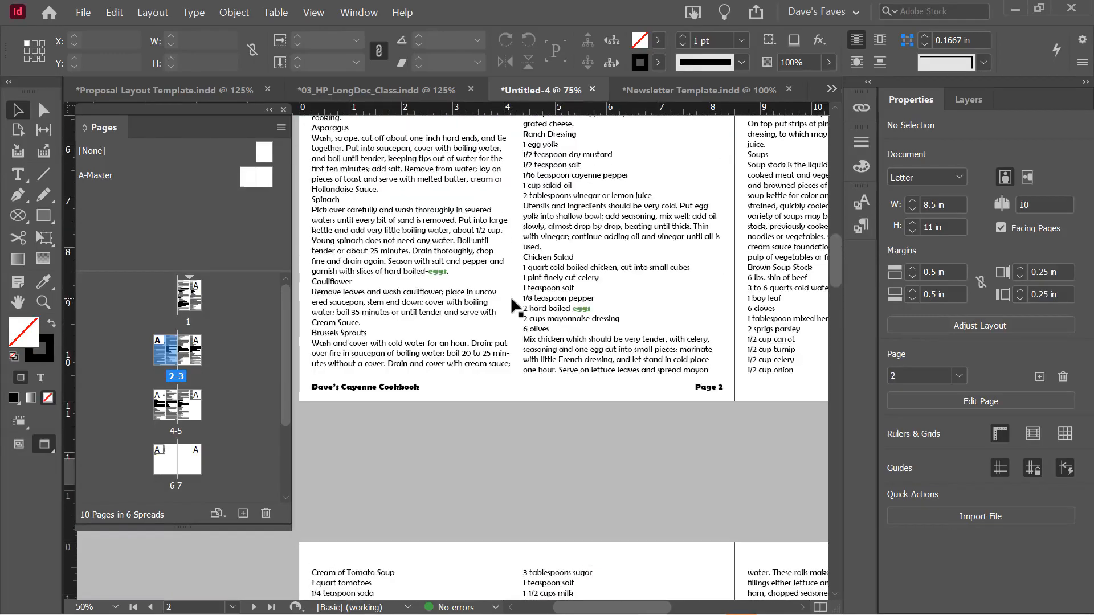
pyautogui.doubleClick(243, 176)
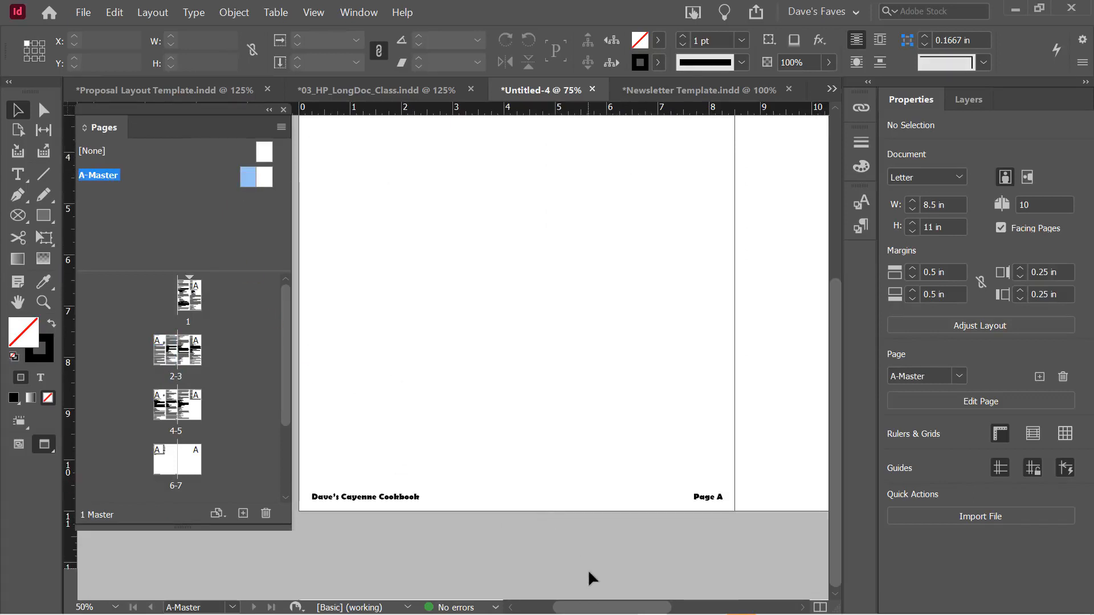
# Alt-drag copies of the book-title and 'Page A' footers onto the right-hand master page and nudge them into place
pyautogui.moveTo(601, 608)
pyautogui.mouseDown()
pyautogui.moveTo(642, 608)
pyautogui.moveTo(594, 611)
pyautogui.mouseUp()
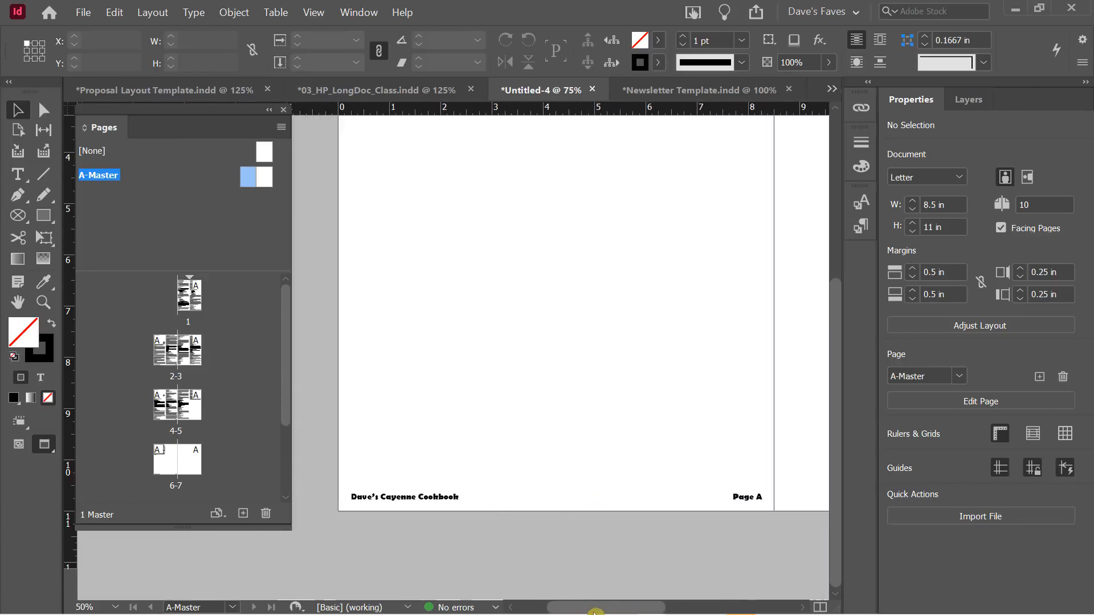
pyautogui.click(740, 499)
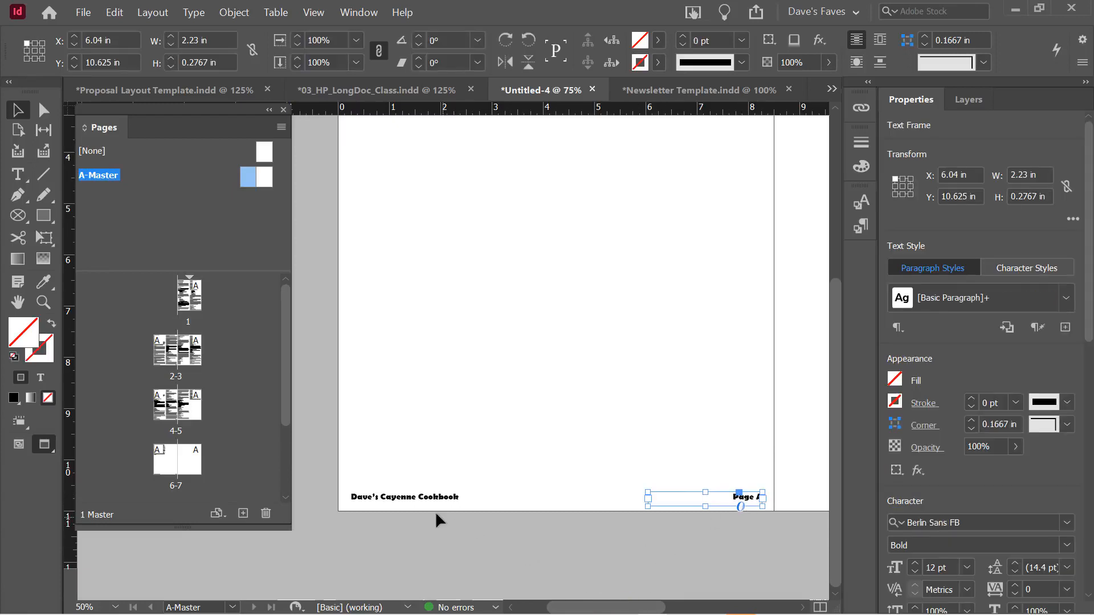
pyautogui.keyDown('shift'); pyautogui.click(420, 501); pyautogui.keyUp('shift')
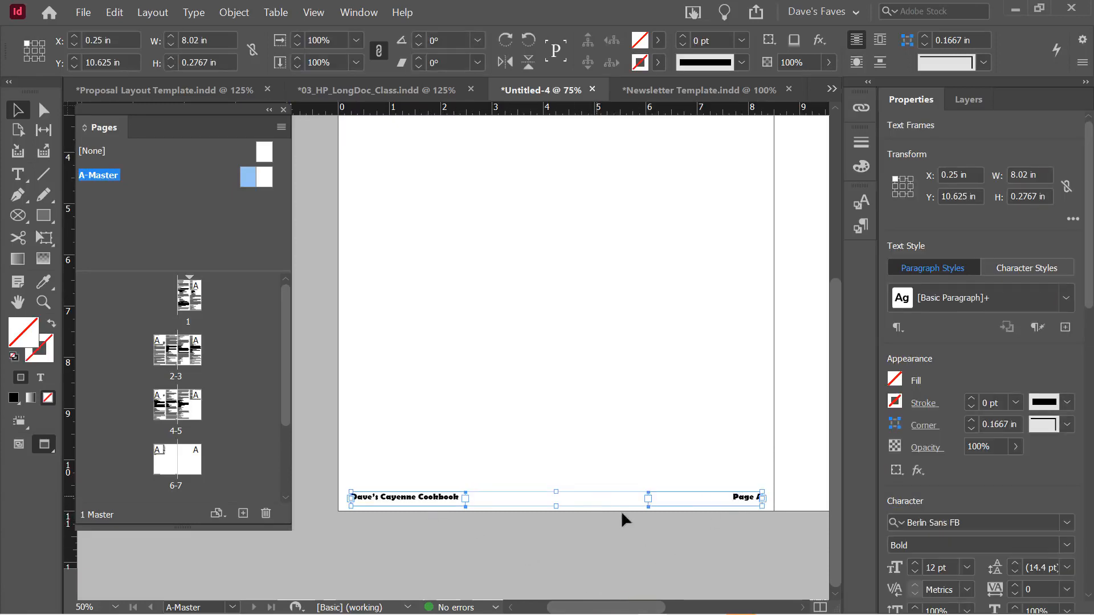
pyautogui.moveTo(615, 604); pyautogui.dragTo(654, 605)
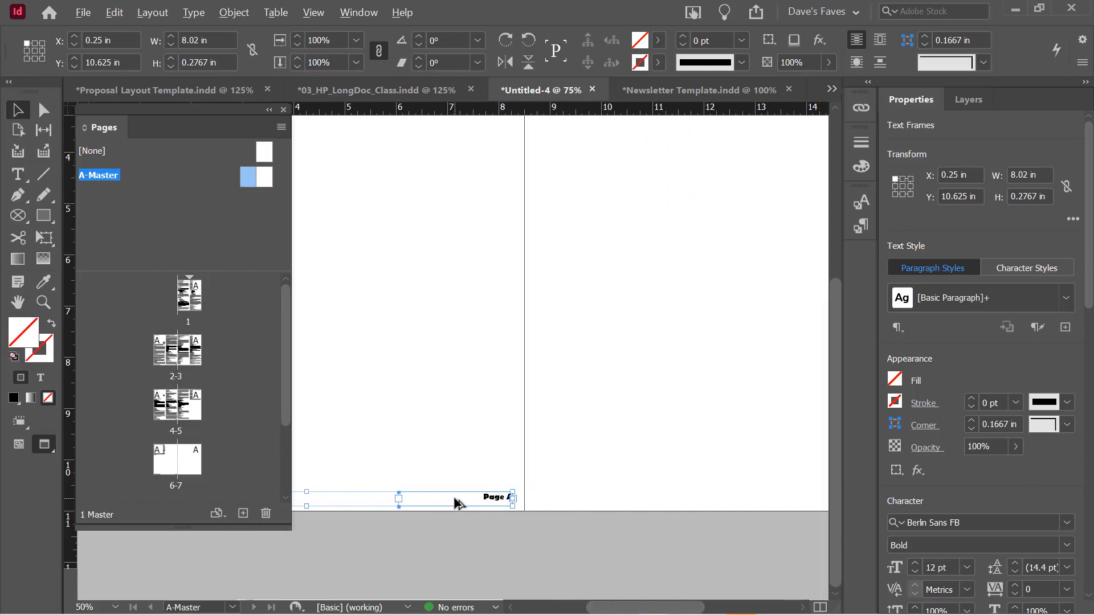
pyautogui.moveTo(458, 502); pyautogui.dragTo(604, 498)
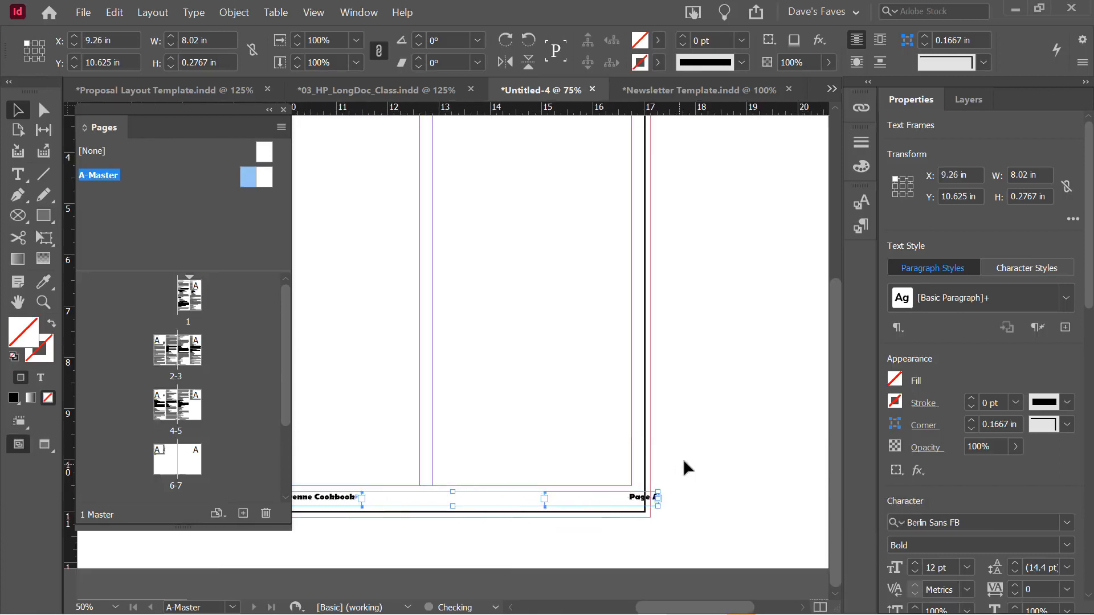
pyautogui.hotkey('shift', 'Left')
pyautogui.hotkey('shift', 'Left')
pyautogui.hotkey('shift', 'Left')
pyautogui.hotkey('shift', 'Left')
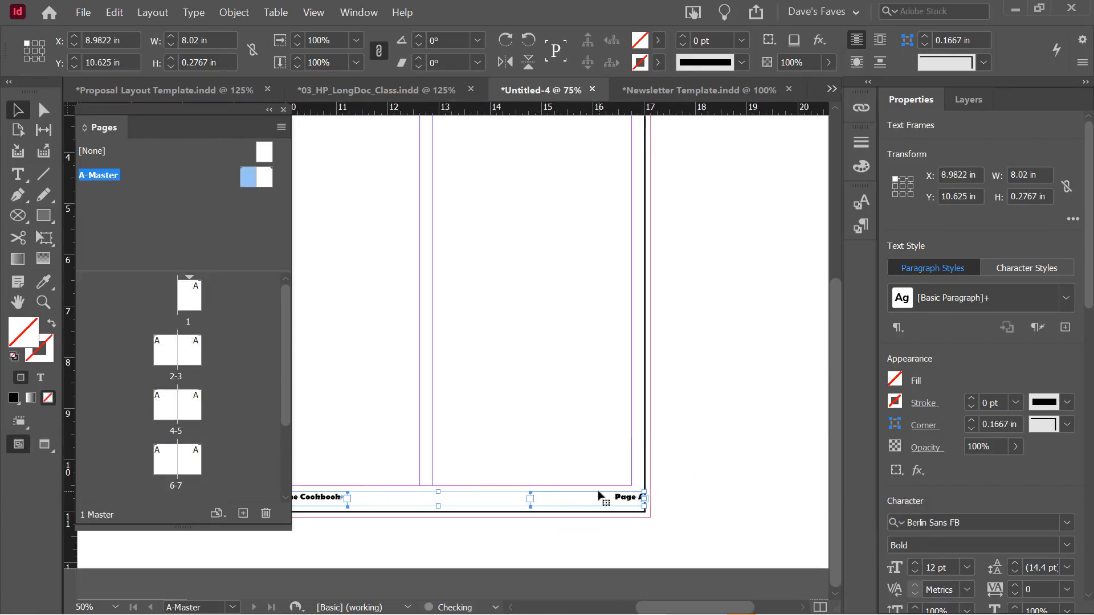
pyautogui.press('Right')
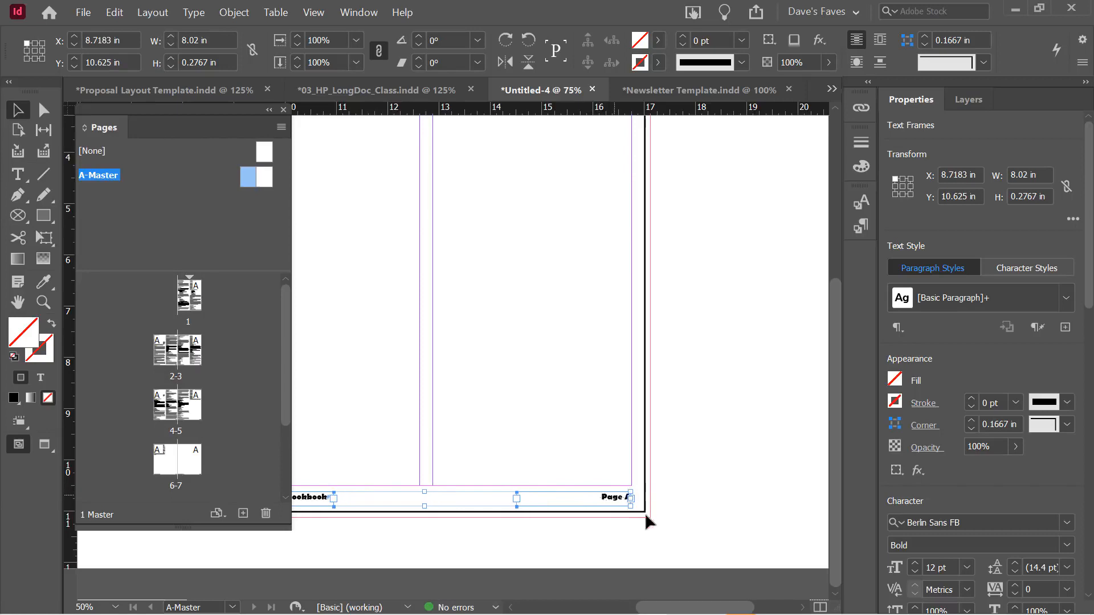
pyautogui.click(648, 521)
pyautogui.moveTo(667, 607); pyautogui.dragTo(631, 610)
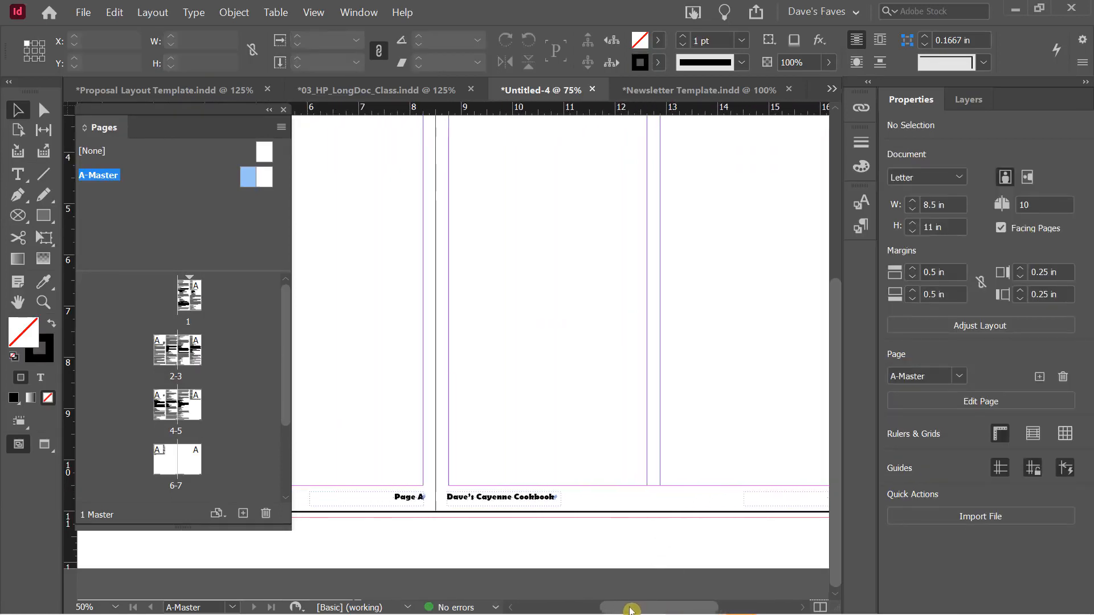
# Change the copied right-hand title footer to read '2021 Edition'
pyautogui.click(499, 497)
pyautogui.tripleClick(493, 496)
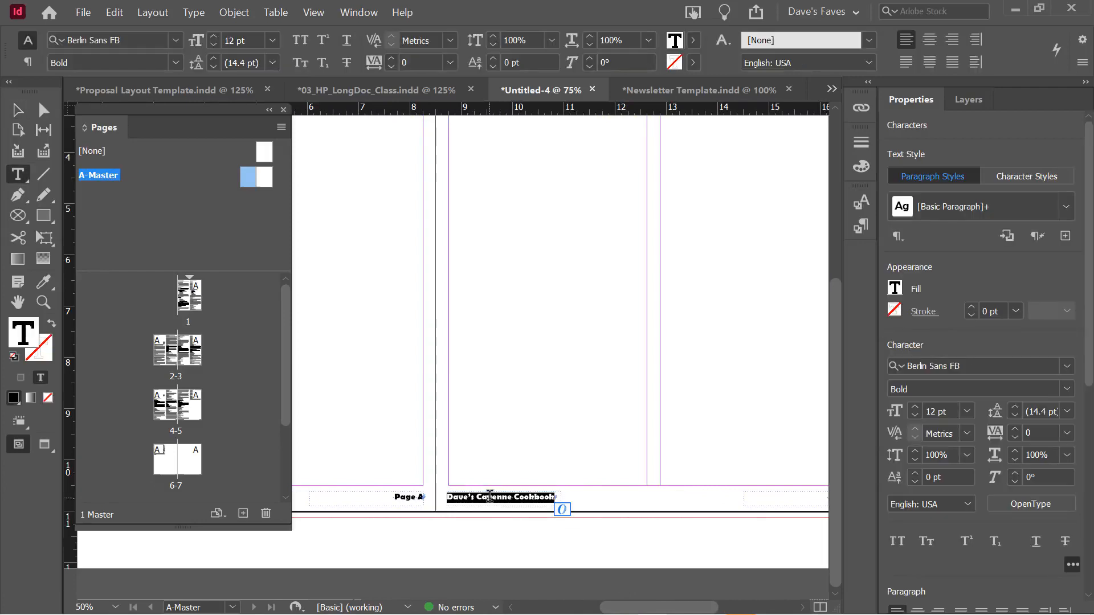
pyautogui.write('2021 Edition')
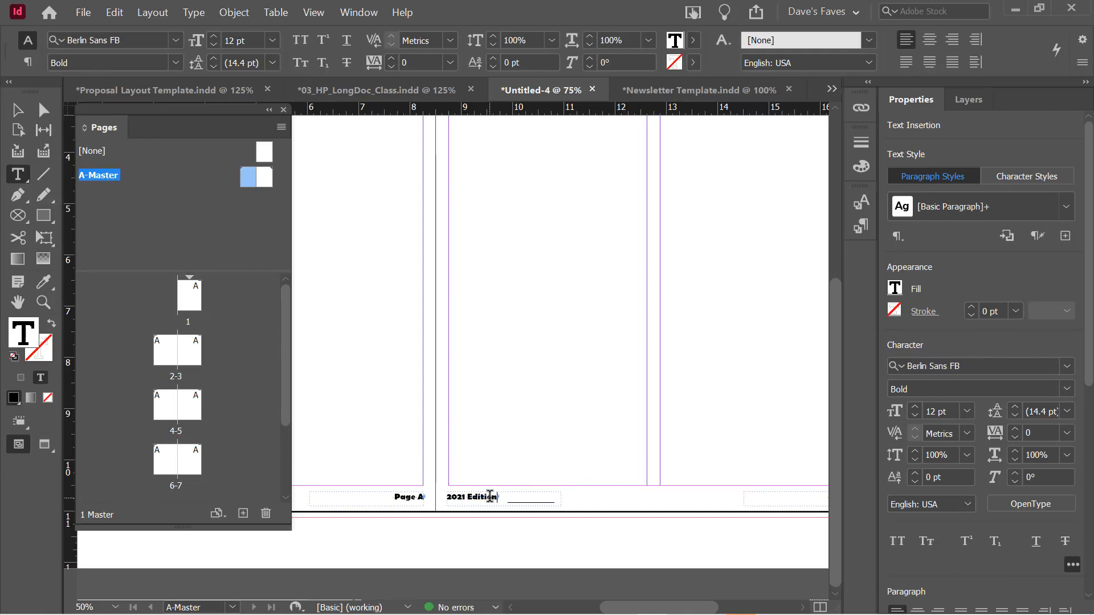
pyautogui.click(14, 112)
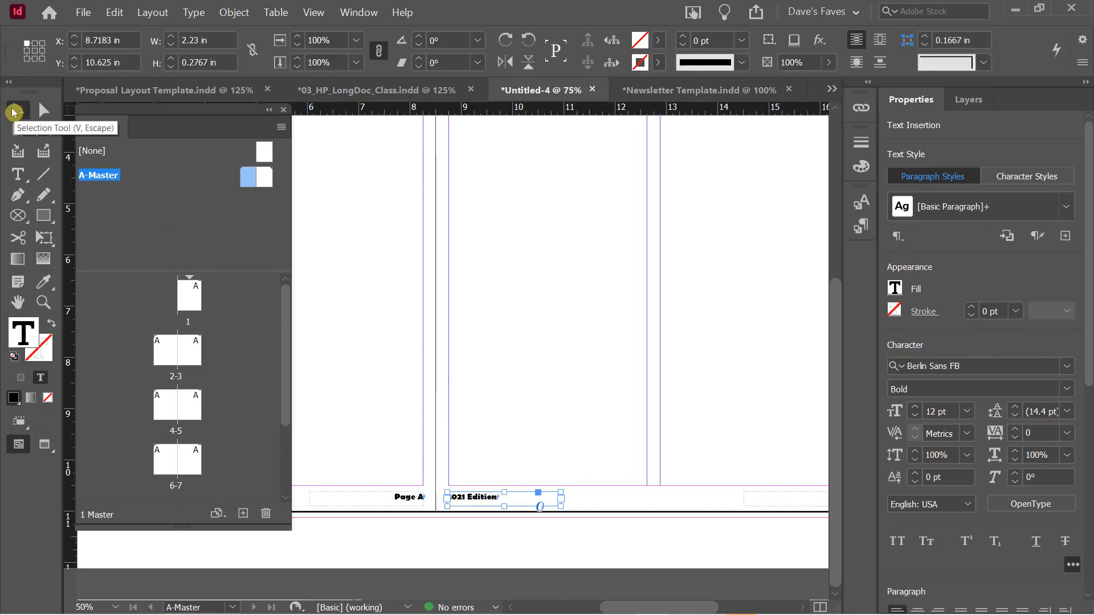
pyautogui.click(642, 502)
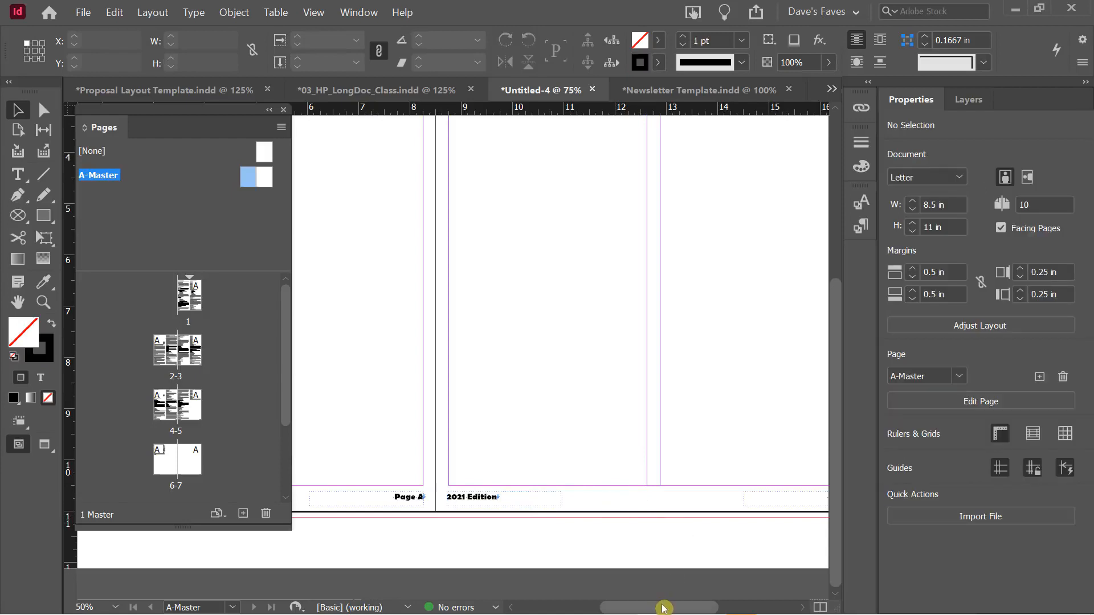
pyautogui.moveTo(664, 608)
pyautogui.mouseDown()
pyautogui.moveTo(678, 608)
pyautogui.moveTo(649, 610)
pyautogui.mouseUp()
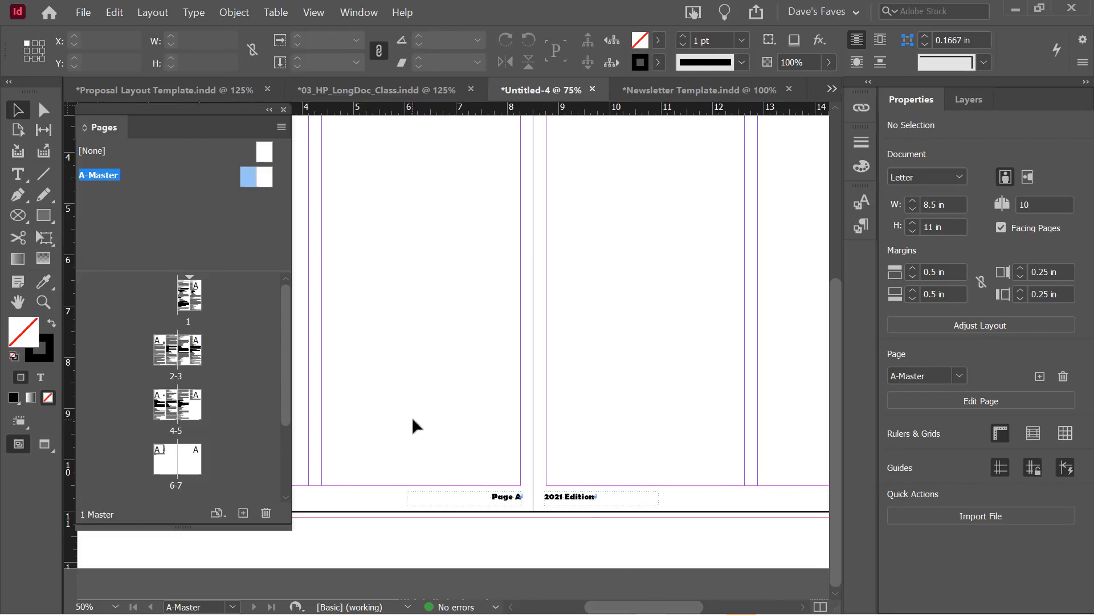
pyautogui.doubleClick(188, 295)
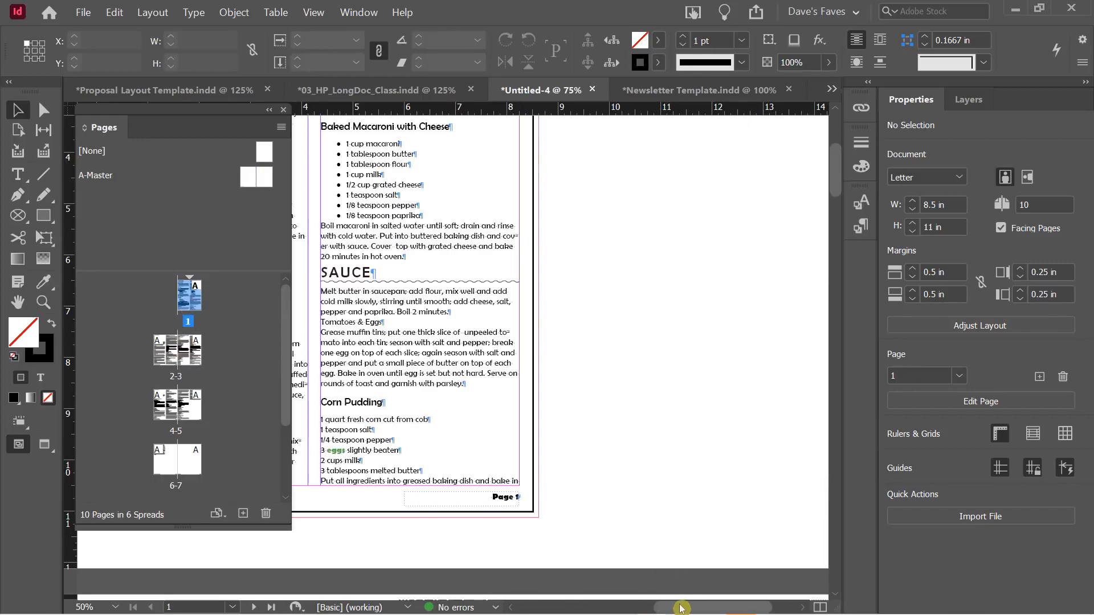
pyautogui.moveTo(678, 609); pyautogui.dragTo(636, 608)
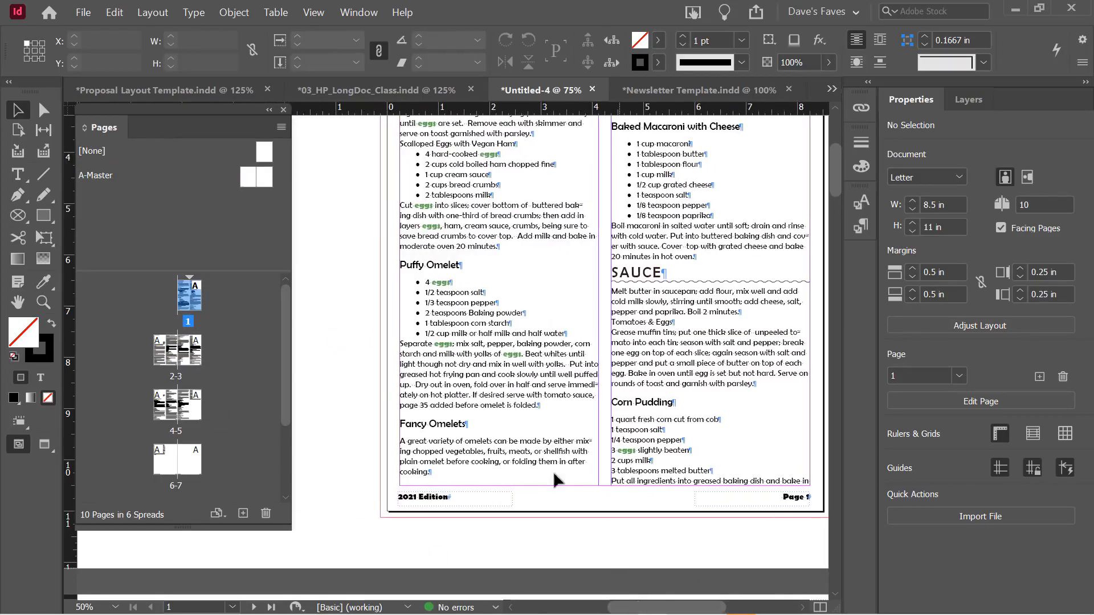
pyautogui.scroll(-10, 553, 471)
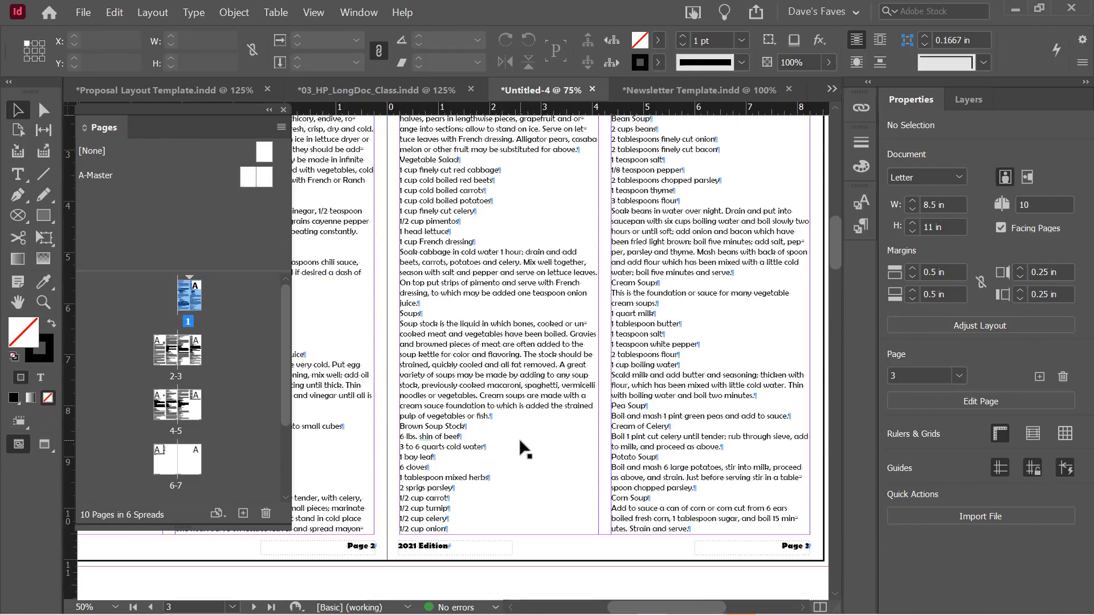
pyautogui.scroll(-1, 518, 438)
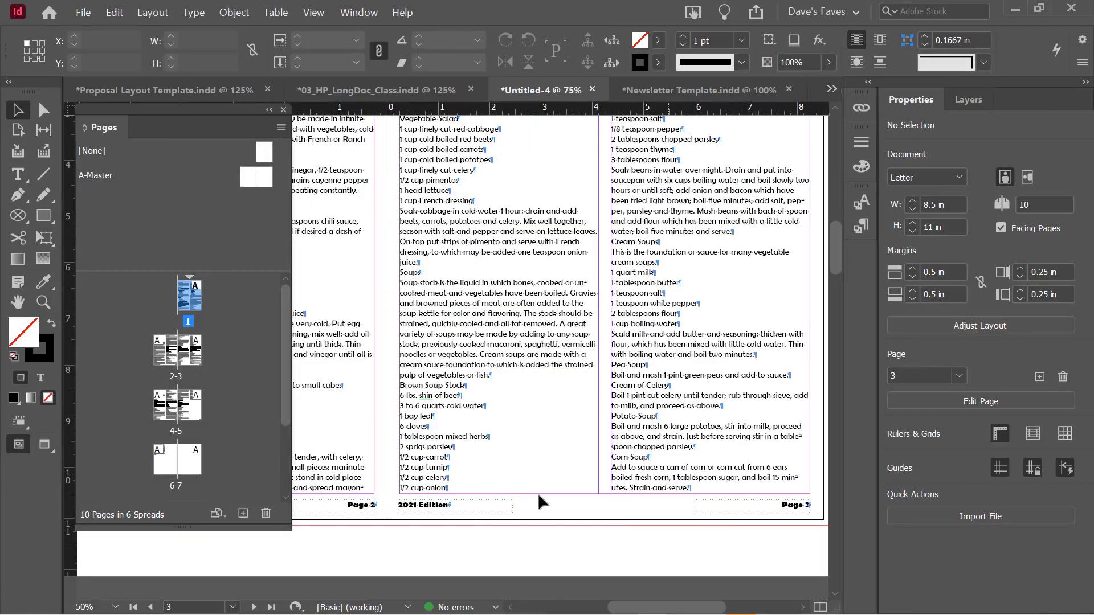
pyautogui.scroll(-2, 450, 502)
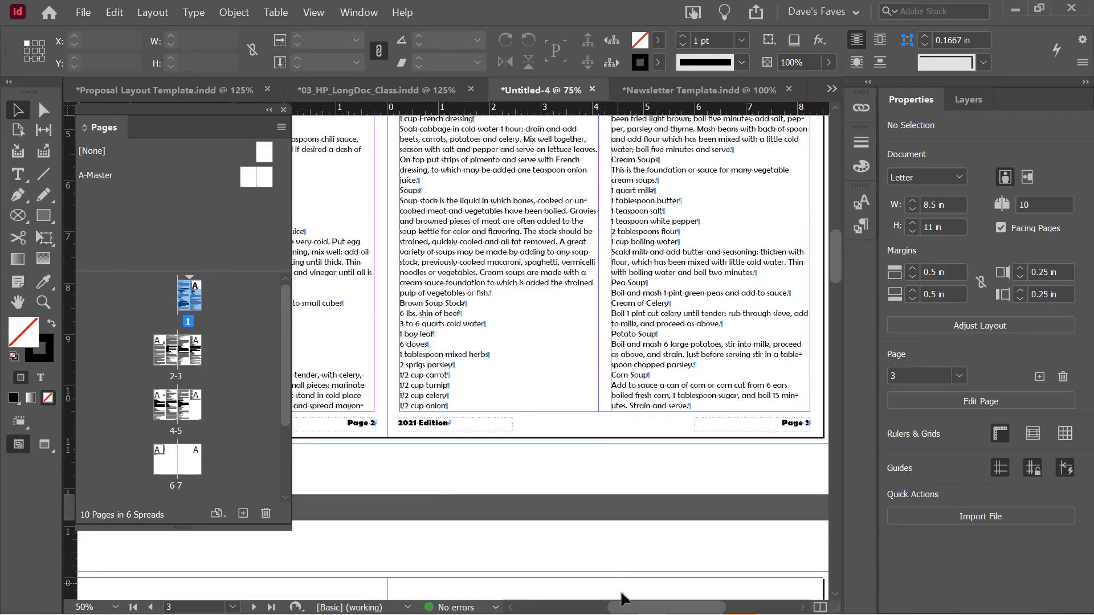
pyautogui.moveTo(625, 607); pyautogui.dragTo(599, 611)
pyautogui.scroll(-4, 580, 500)
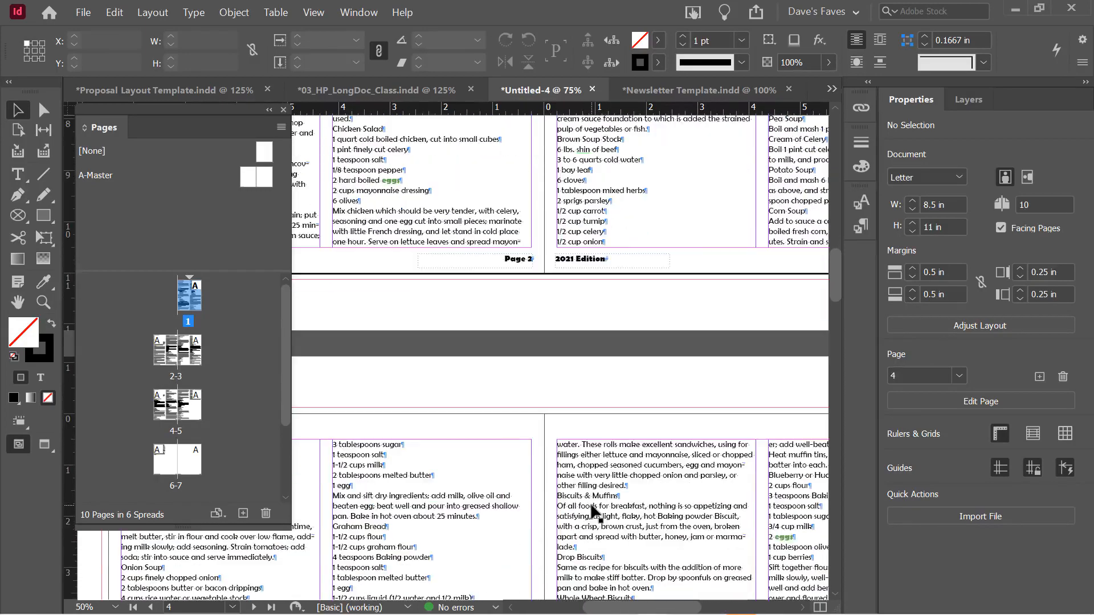
pyautogui.scroll(5, 592, 510)
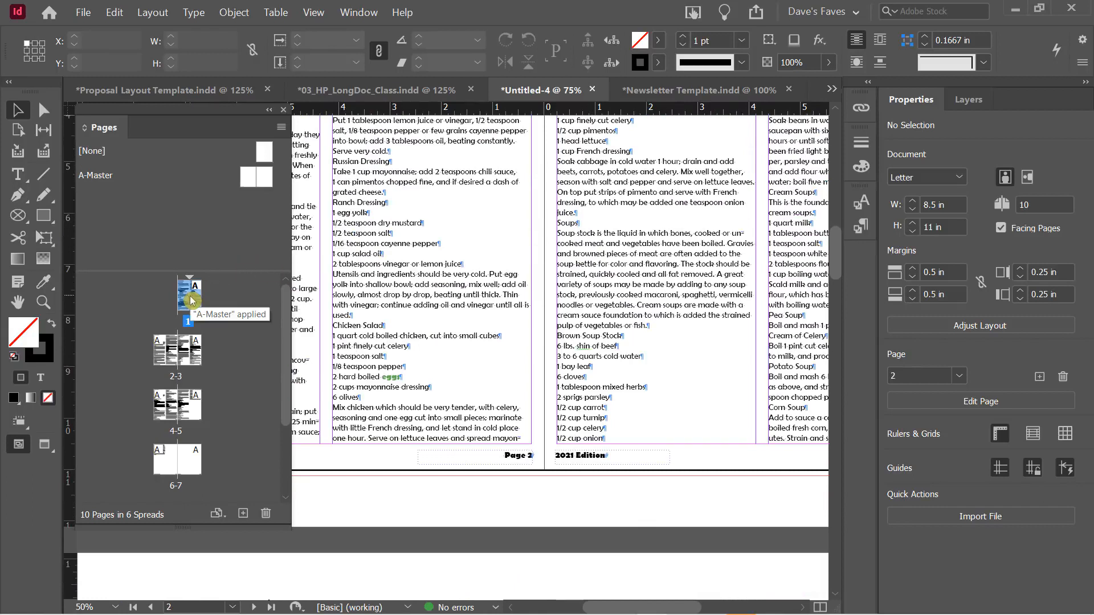
pyautogui.doubleClick(248, 177)
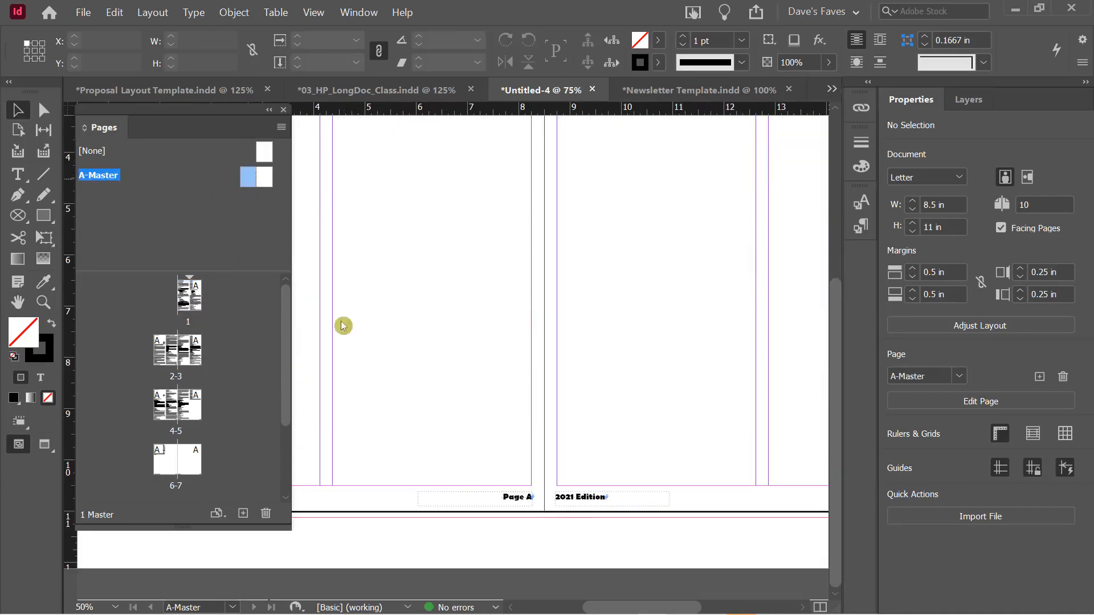
pyautogui.moveTo(641, 607); pyautogui.dragTo(603, 612)
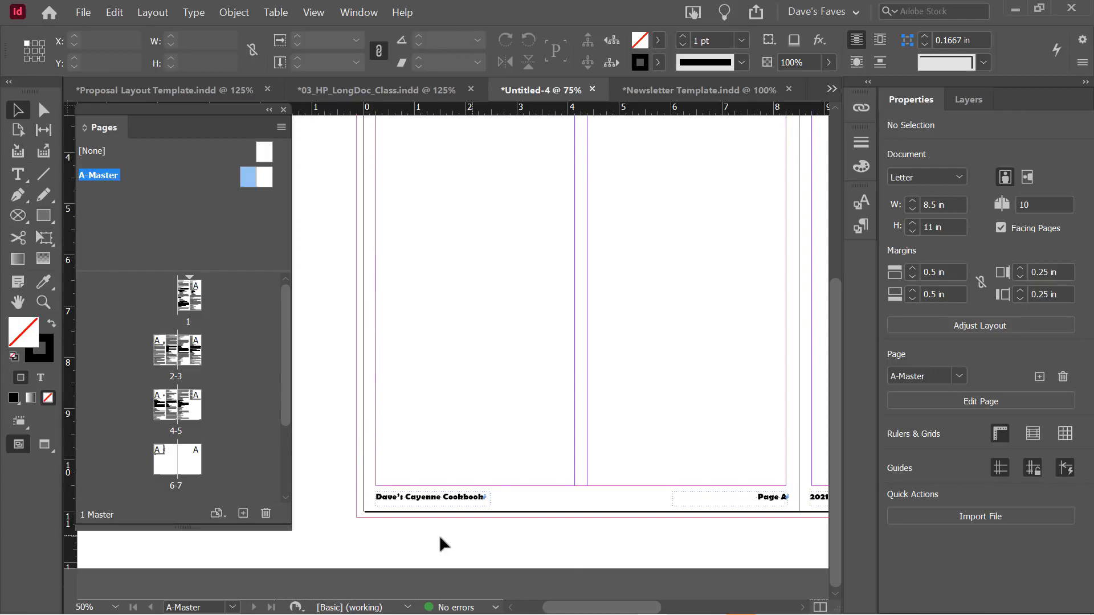
# Draw a 2 pt horizontal rule, 17.82 in long, above the footers, extending its left end past the page edge
pyautogui.click(44, 179)
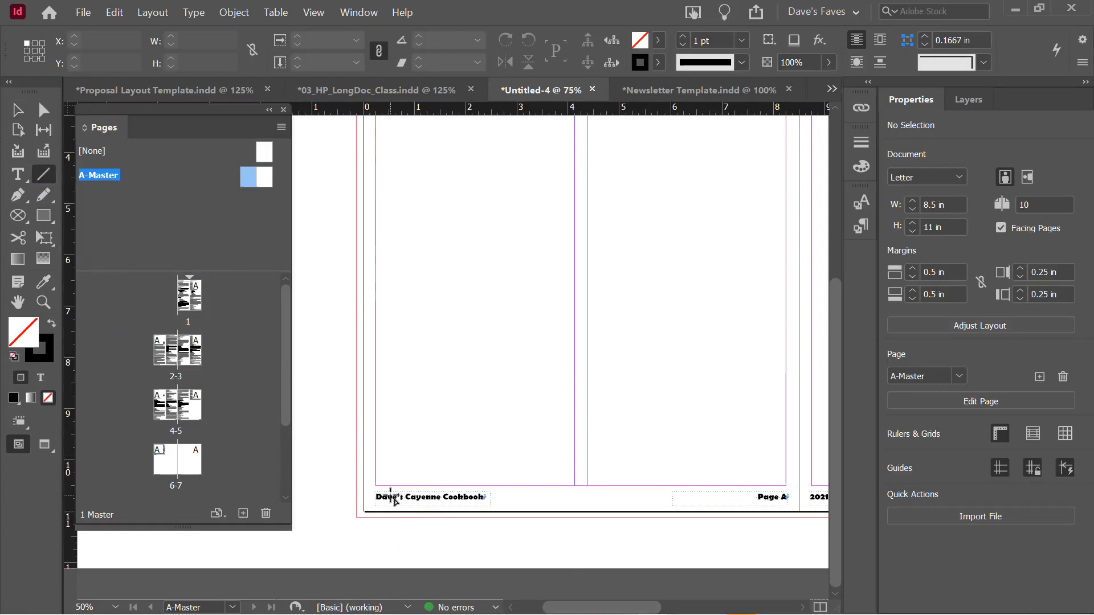
pyautogui.moveTo(375, 491); pyautogui.dragTo(742, 508)
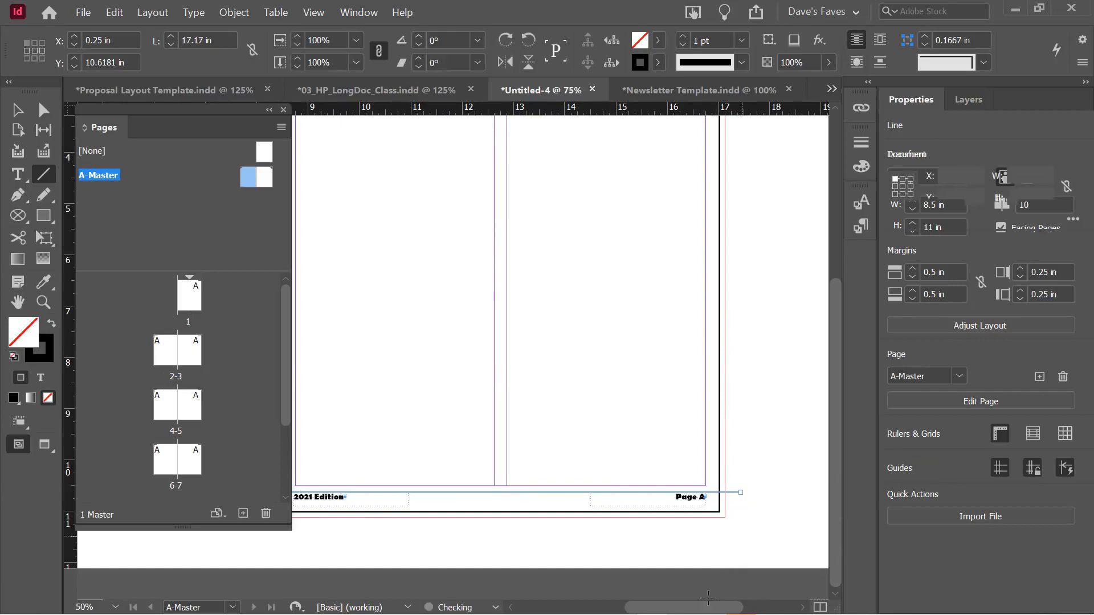
pyautogui.moveTo(701, 606); pyautogui.dragTo(598, 608)
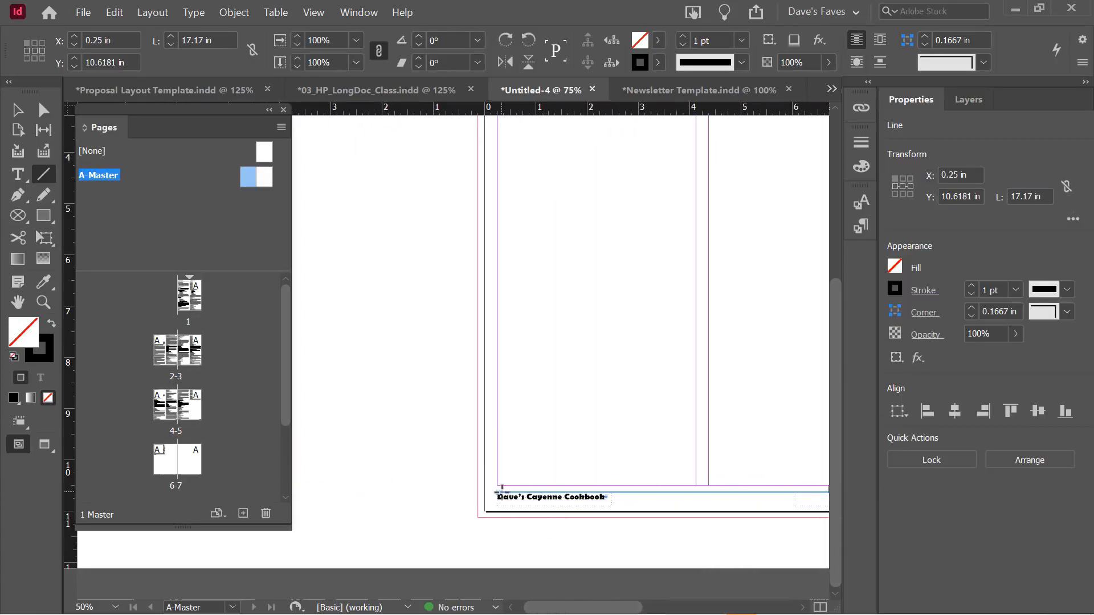
pyautogui.click(18, 110)
pyautogui.moveTo(500, 491); pyautogui.dragTo(468, 491)
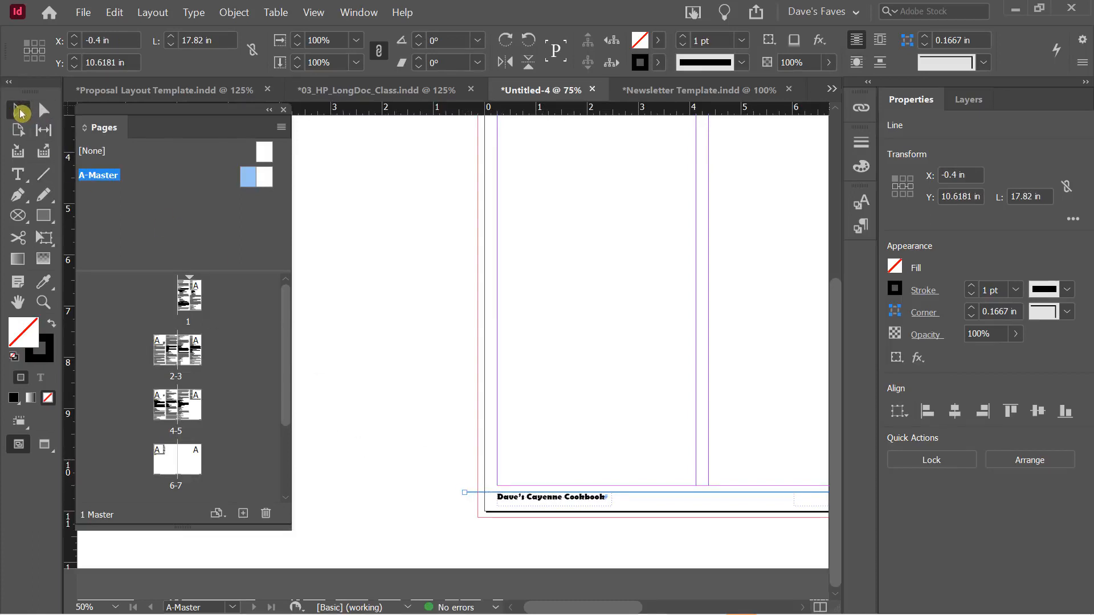
pyautogui.click(625, 122)
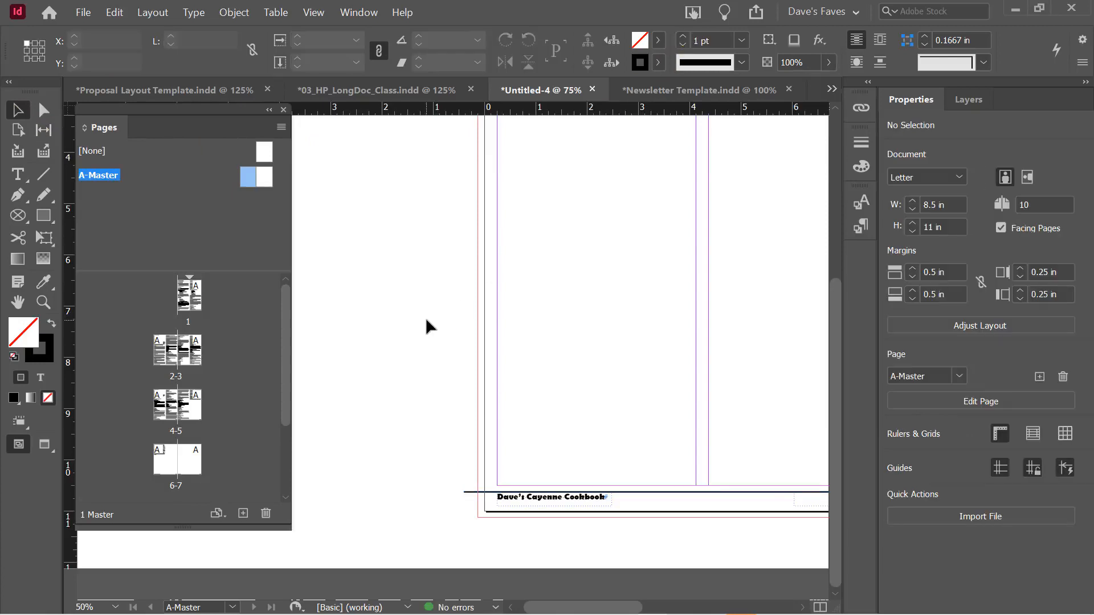
pyautogui.click(166, 356)
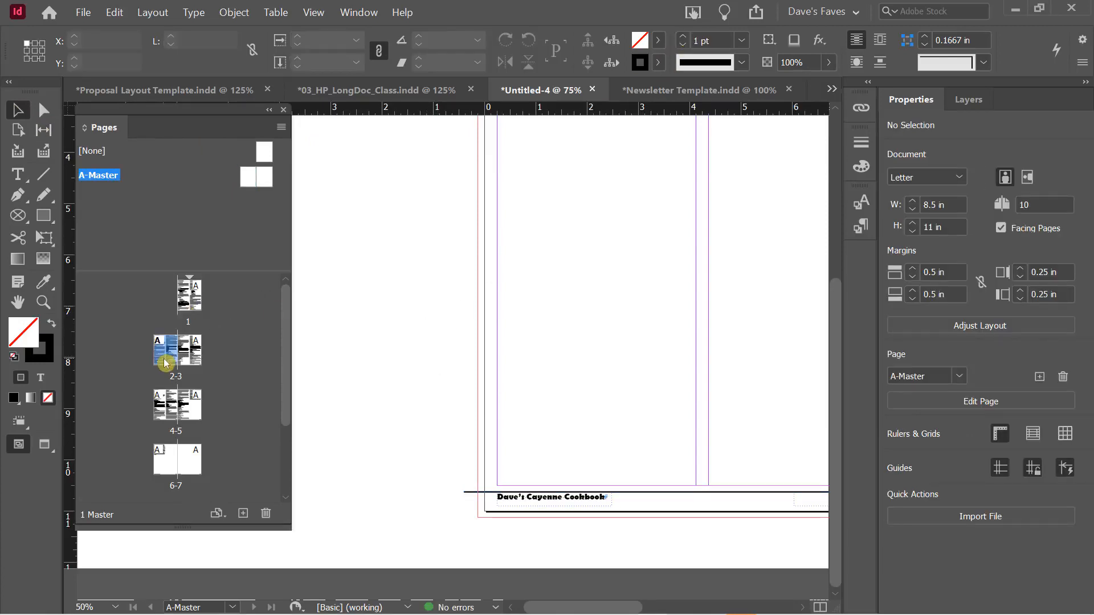
# View the 2-3 spread in Preview mode and scroll through to check the footer rules
pyautogui.doubleClick(165, 363)
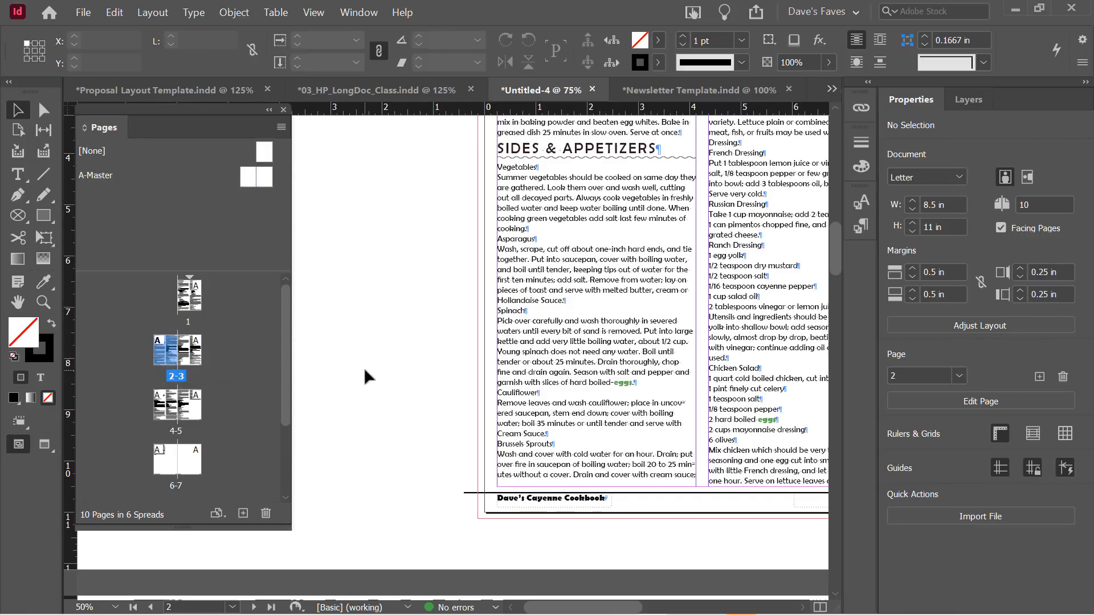
pyautogui.press('w')
pyautogui.scroll(-5, 463, 336)
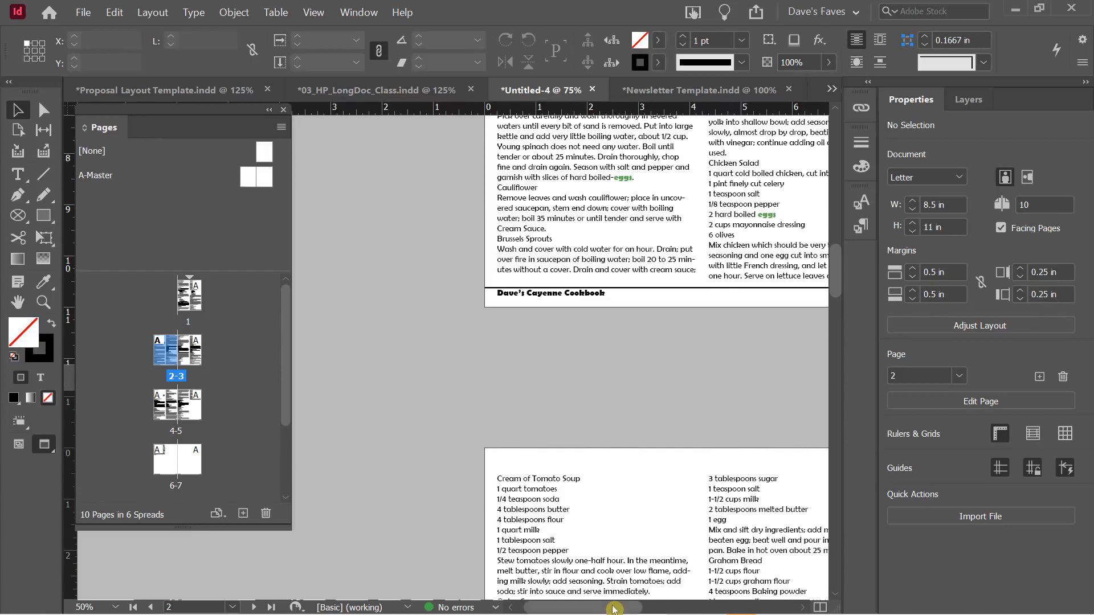
pyautogui.moveTo(616, 608)
pyautogui.mouseDown()
pyautogui.moveTo(711, 595)
pyautogui.moveTo(634, 606)
pyautogui.mouseUp()
pyautogui.scroll(-3, 509, 340)
pyautogui.scroll(-10, 512, 340)
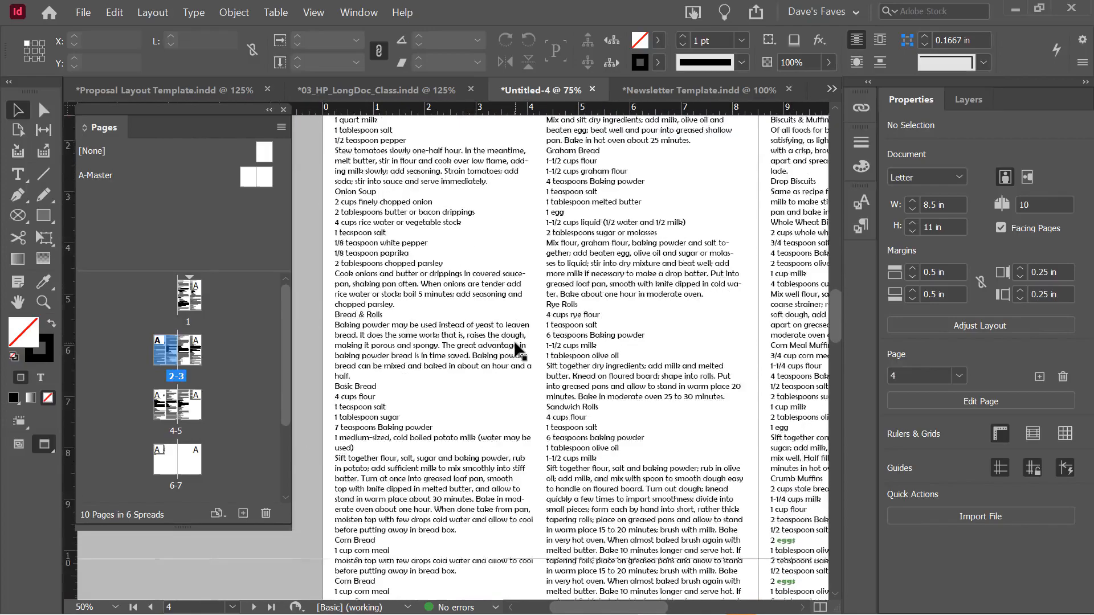
pyautogui.scroll(10, 515, 341)
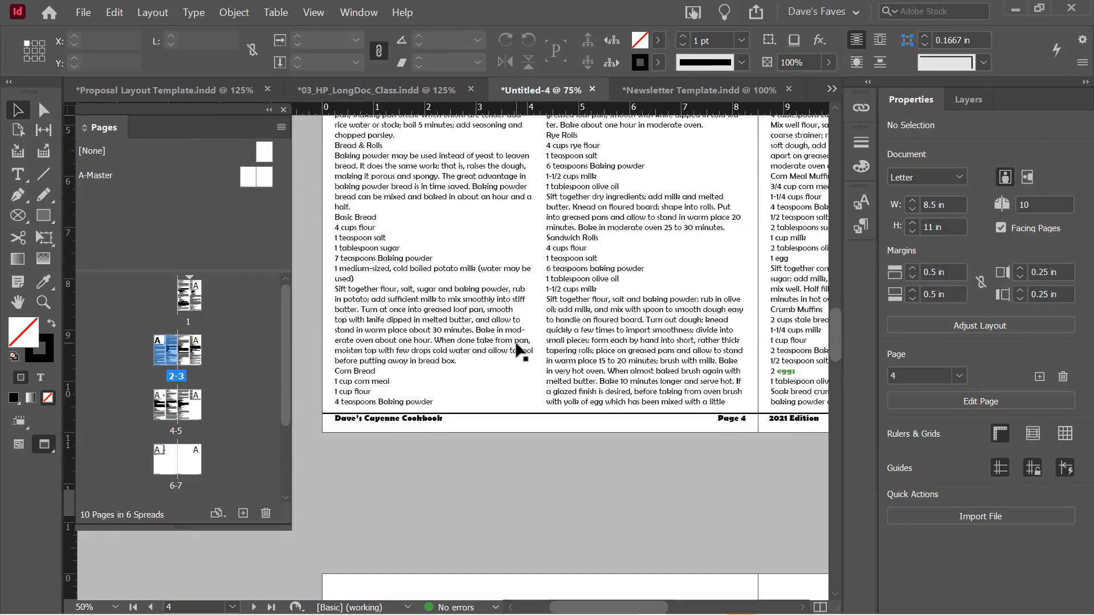
pyautogui.scroll(12, 515, 341)
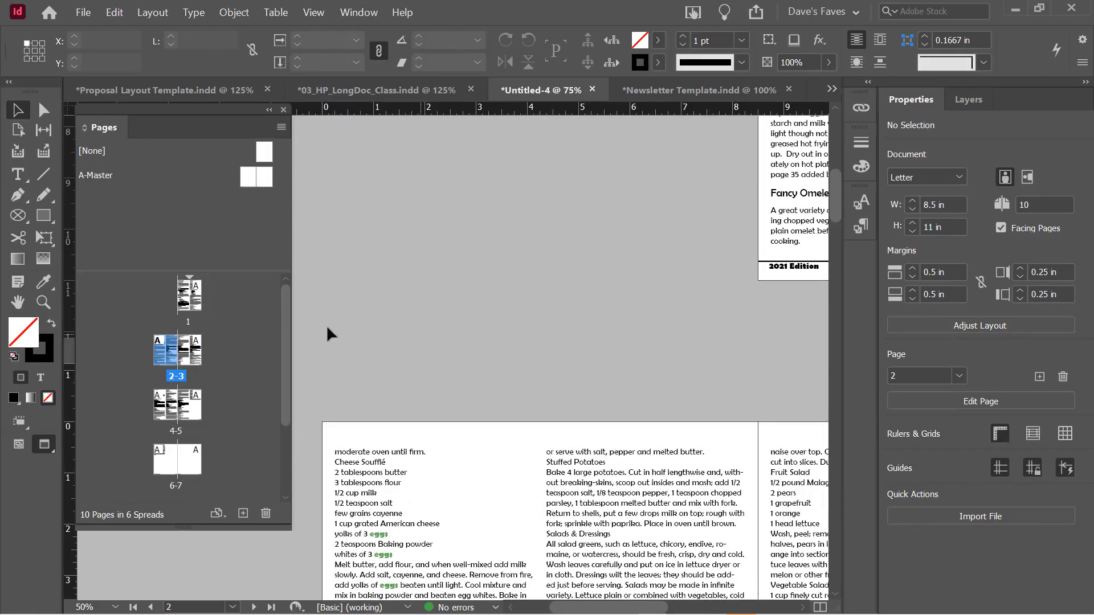
pyautogui.click(186, 302)
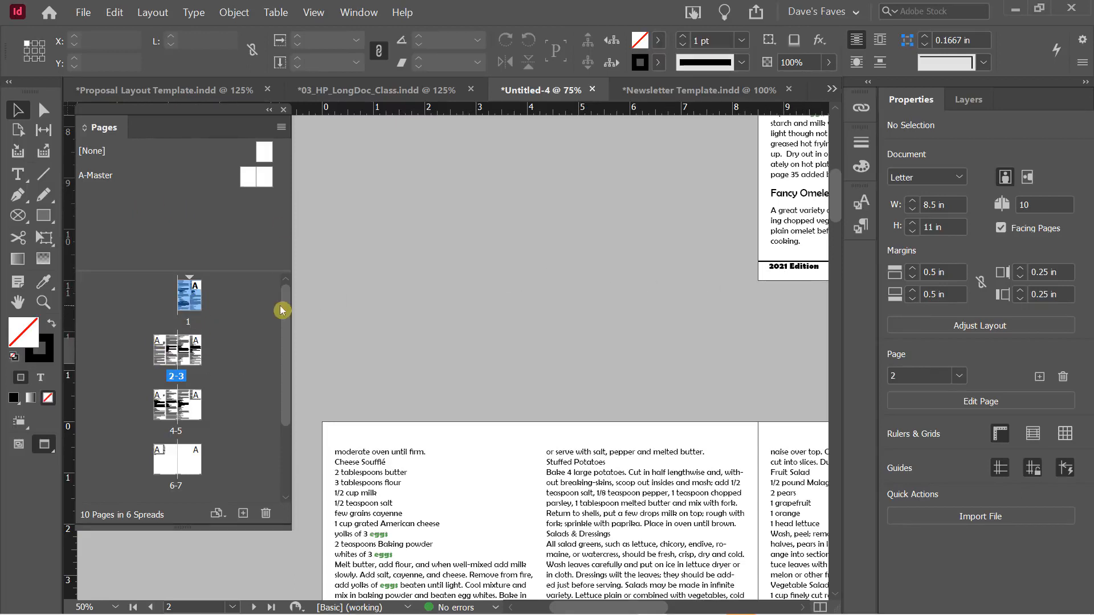
# Insert one A-Master page before page 1
pyautogui.rightClick(191, 291)
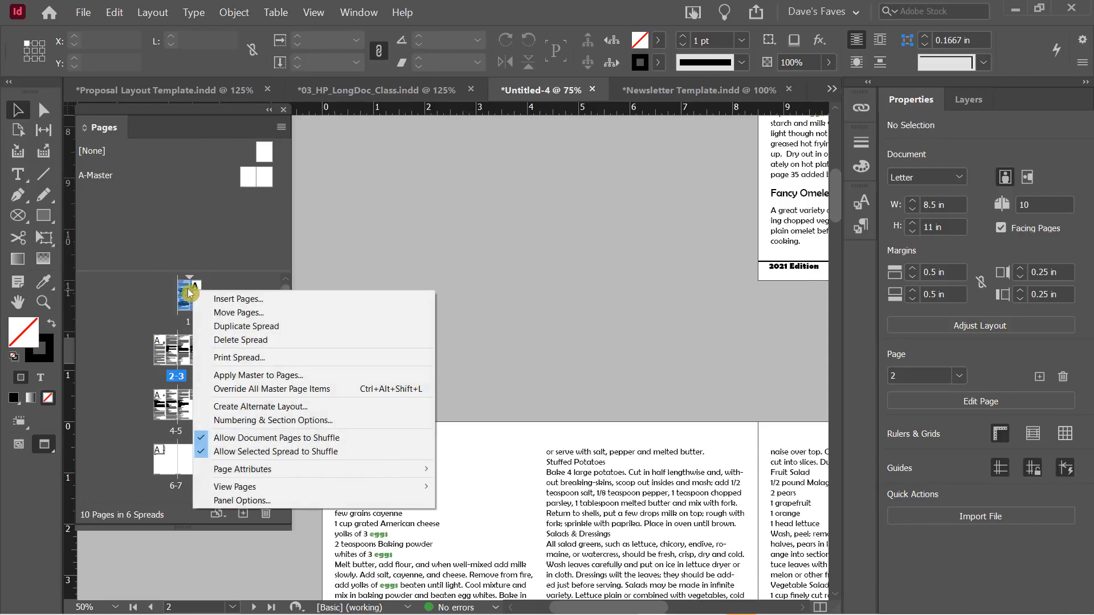
pyautogui.click(217, 297)
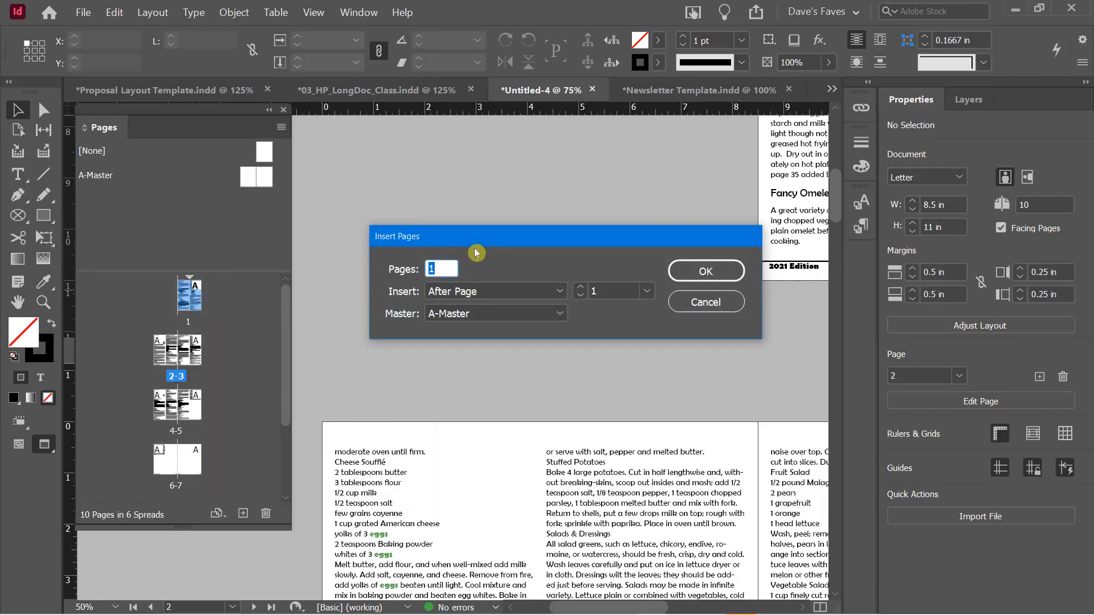
pyautogui.click(519, 292)
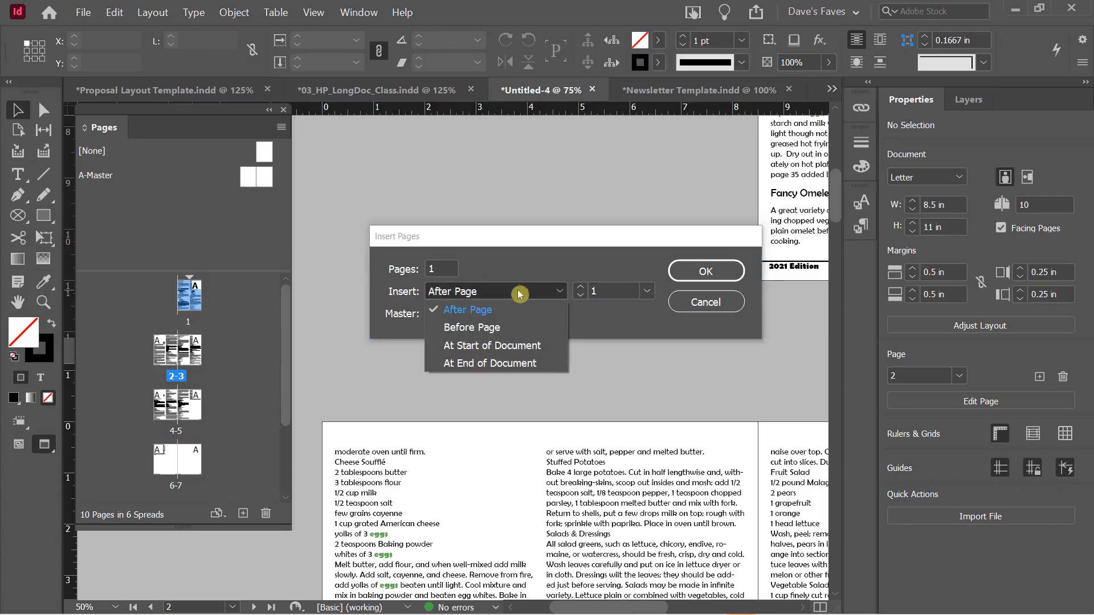
pyautogui.click(487, 328)
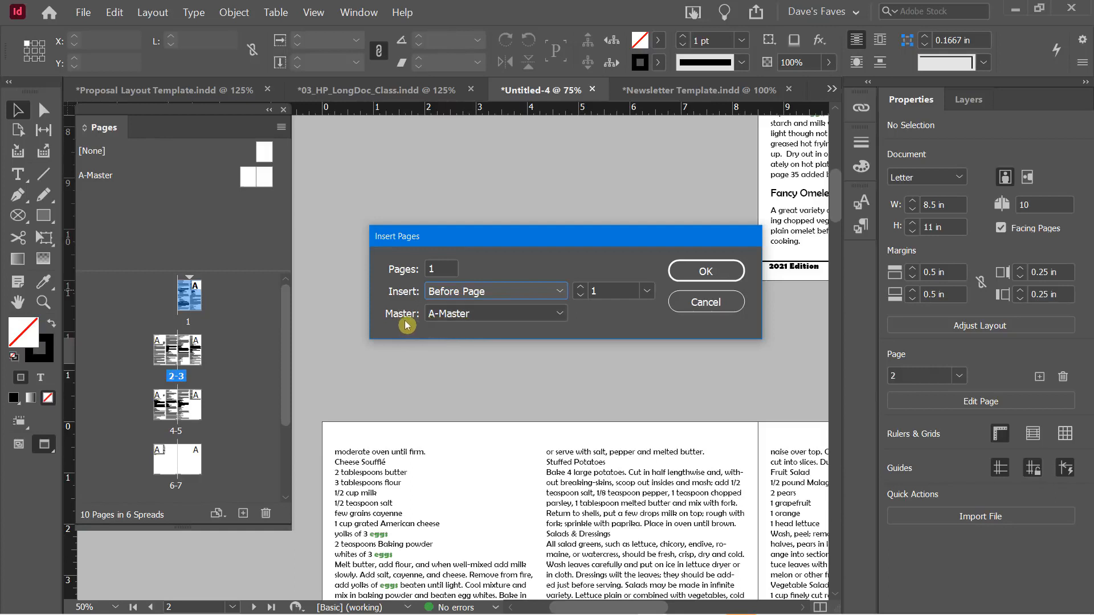
pyautogui.click(453, 320)
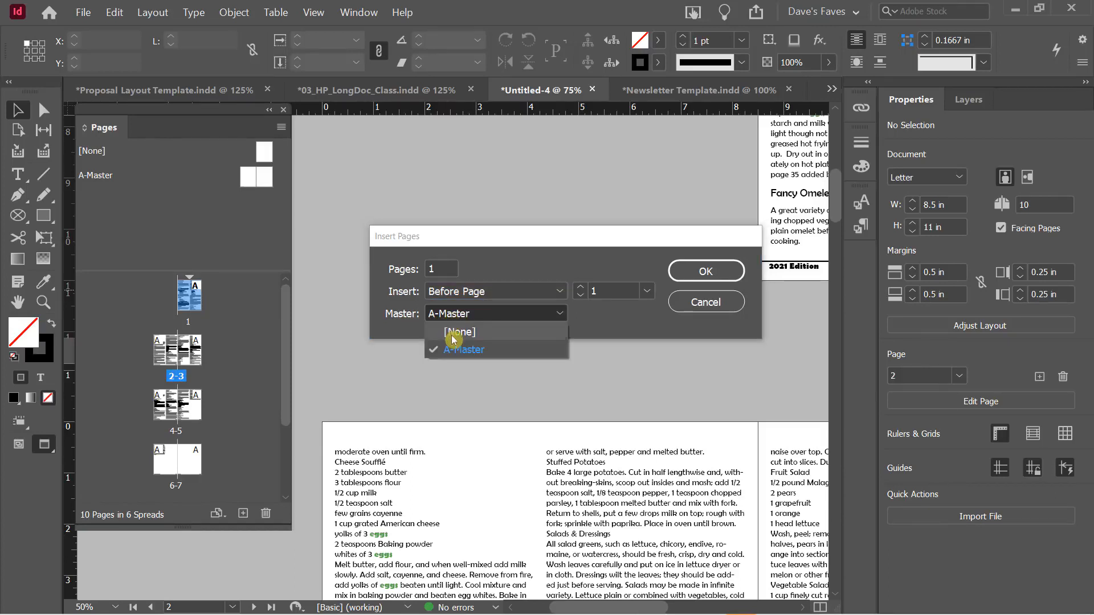
pyautogui.click(483, 346)
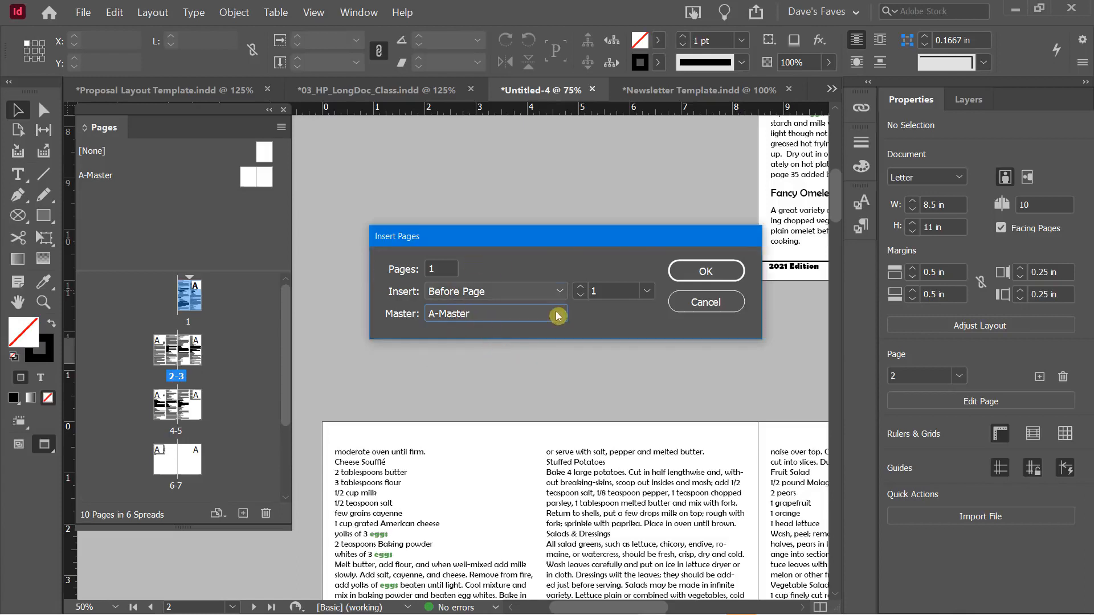
pyautogui.click(699, 277)
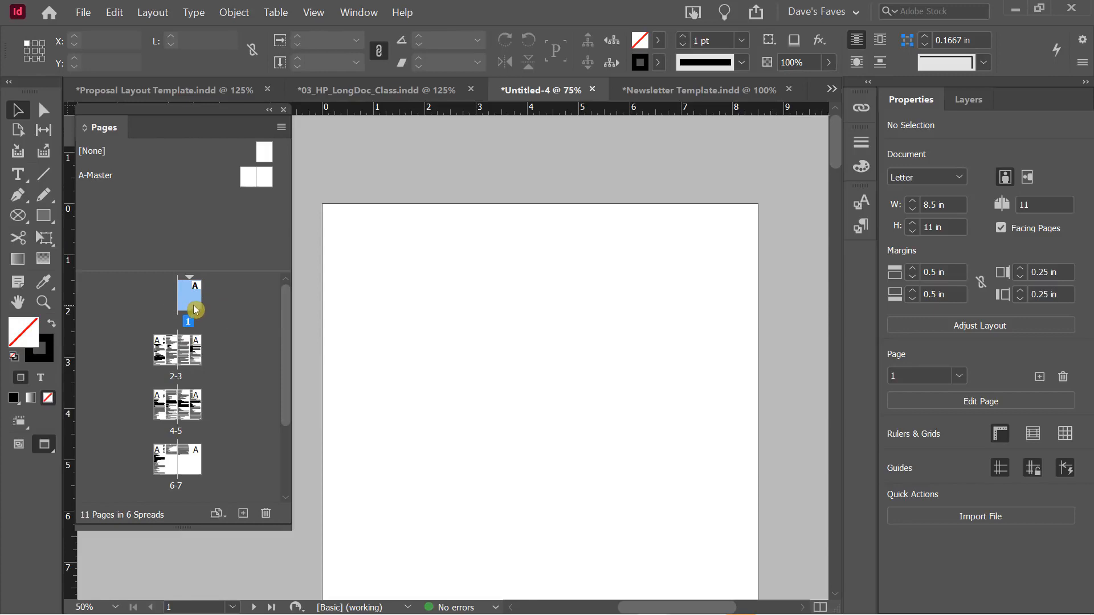
pyautogui.scroll(-3, 505, 302)
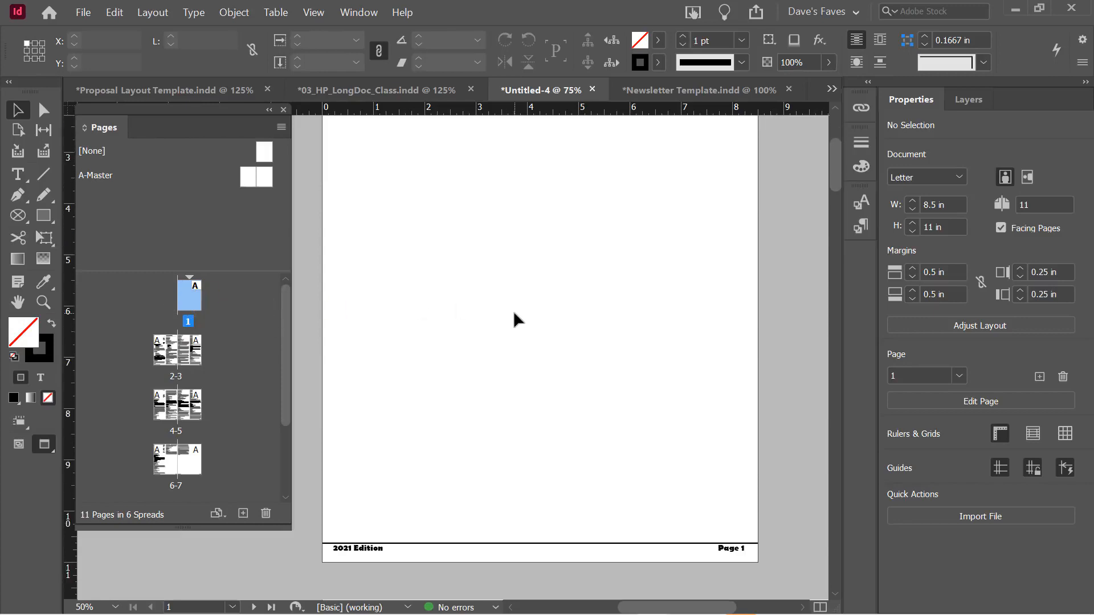
pyautogui.click(191, 297)
# Create a new master with prefix 1, name 'Cover', based on [None], with 1 page
pyautogui.rightClick(164, 217)
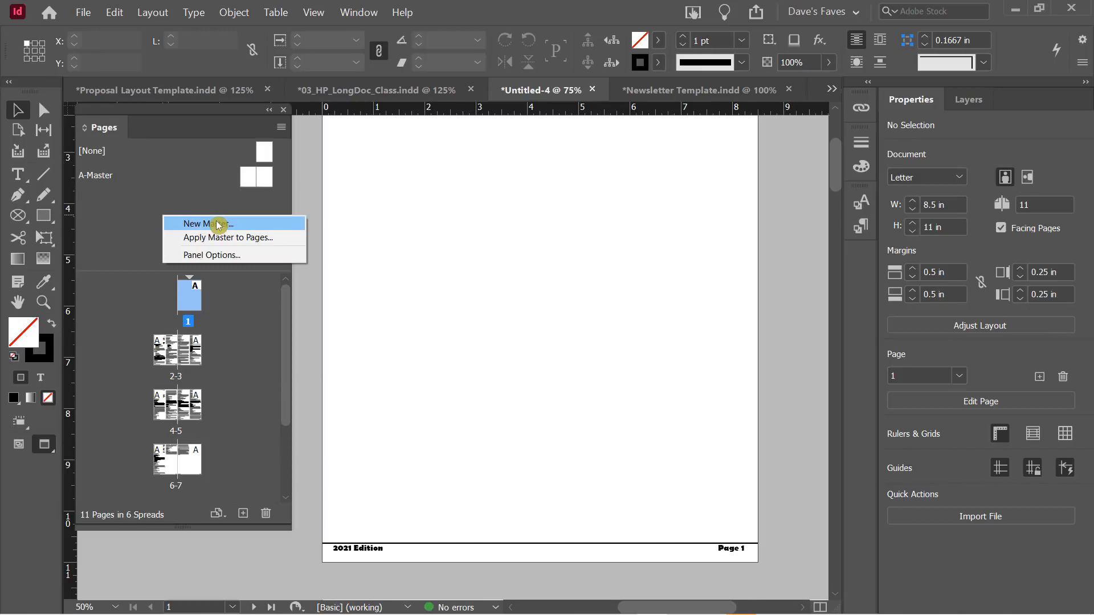
pyautogui.click(192, 224)
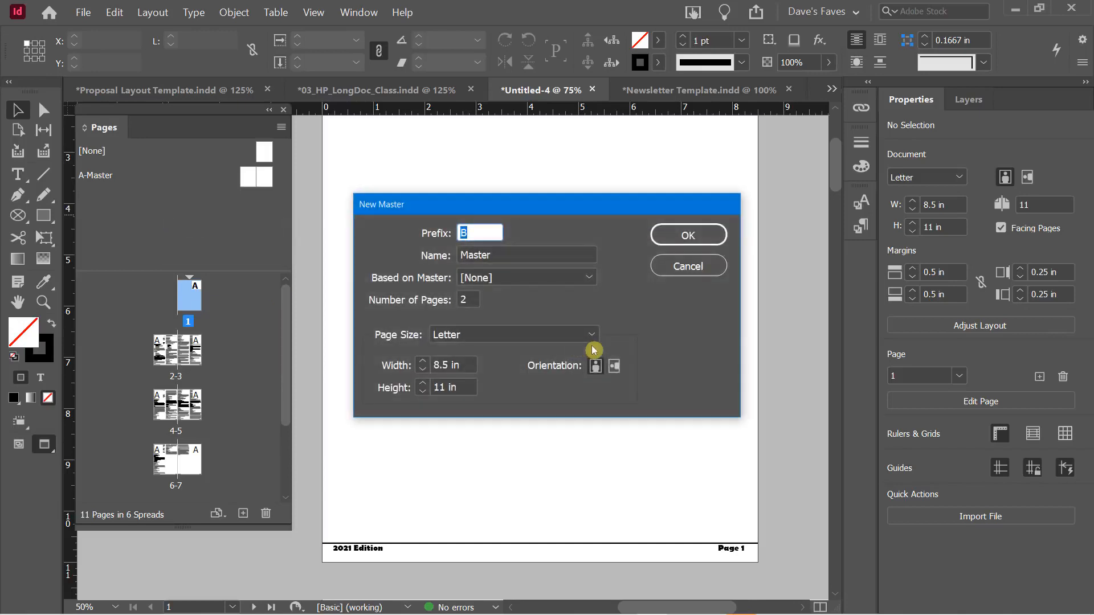
pyautogui.write('1')
pyautogui.click(497, 252)
pyautogui.moveTo(497, 252); pyautogui.dragTo(445, 262)
pyautogui.write('C')
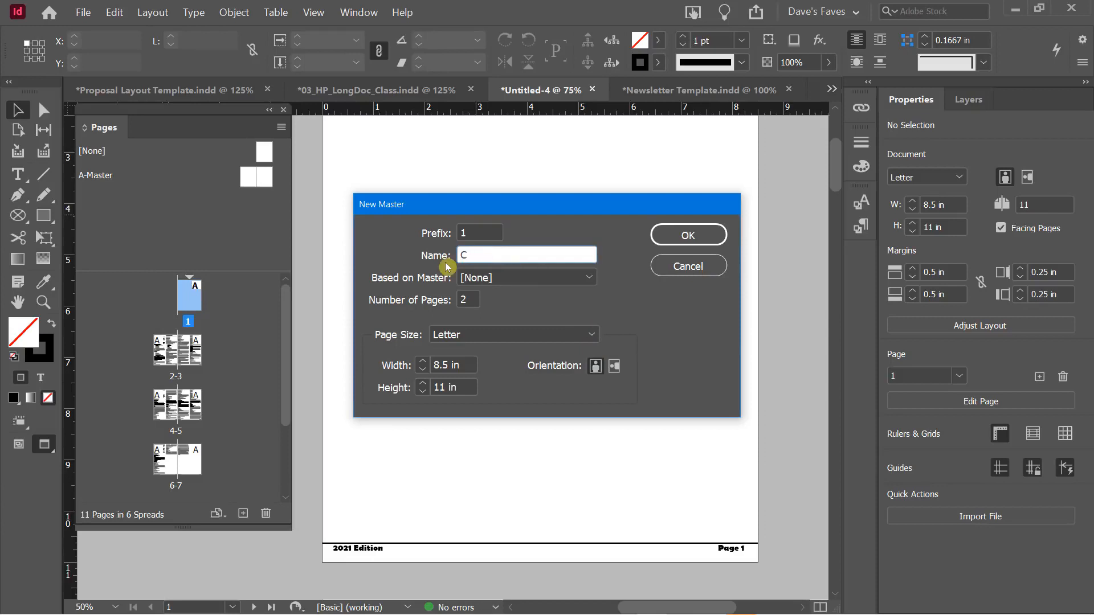
pyautogui.write('over')
pyautogui.click(474, 277)
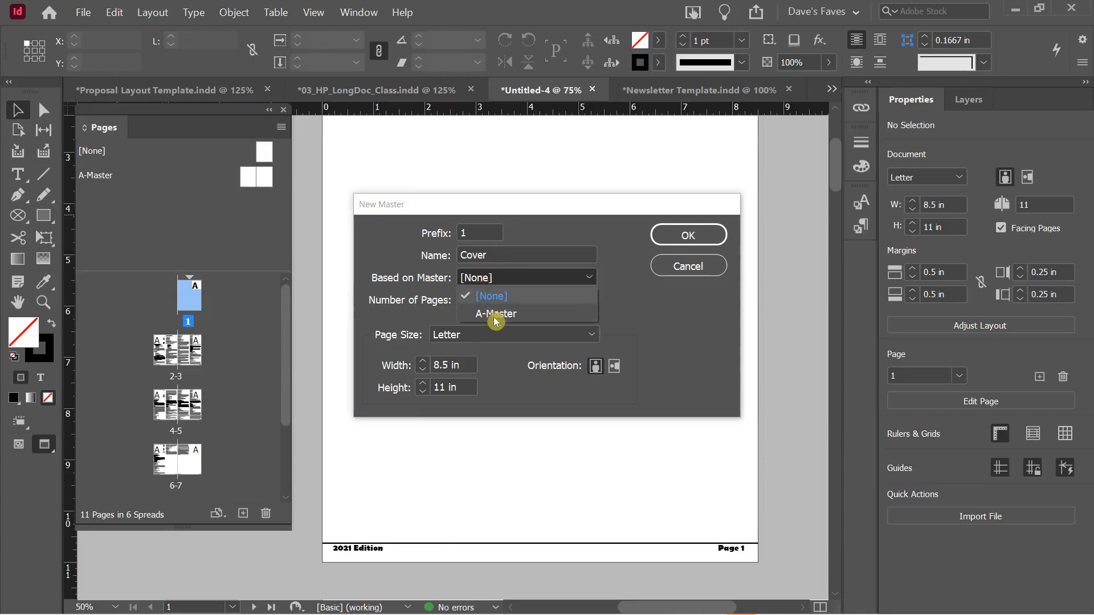
pyautogui.click(644, 316)
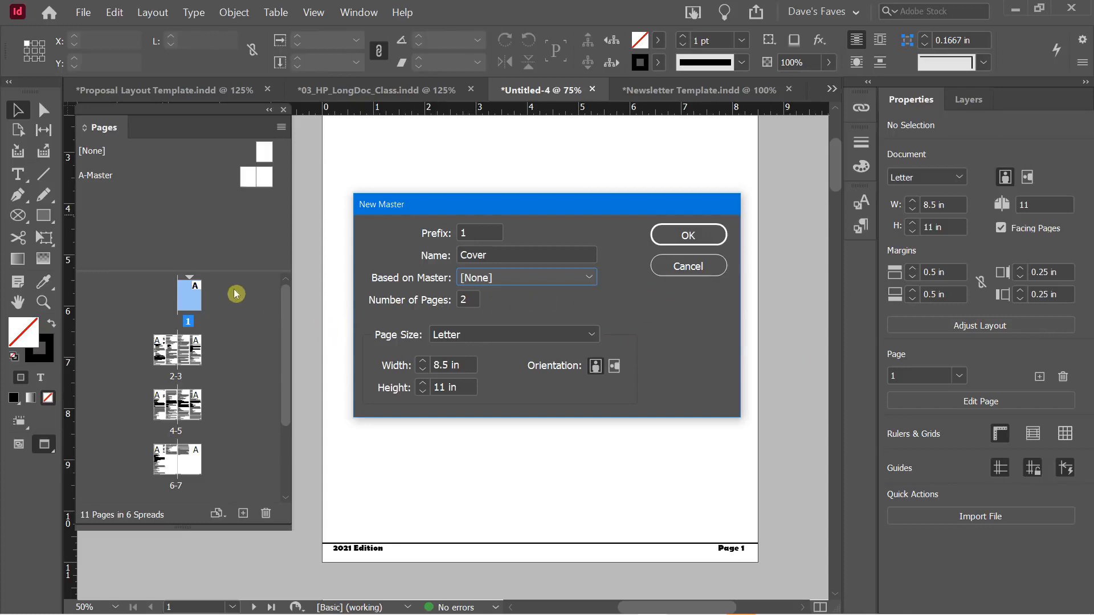
pyautogui.doubleClick(467, 299)
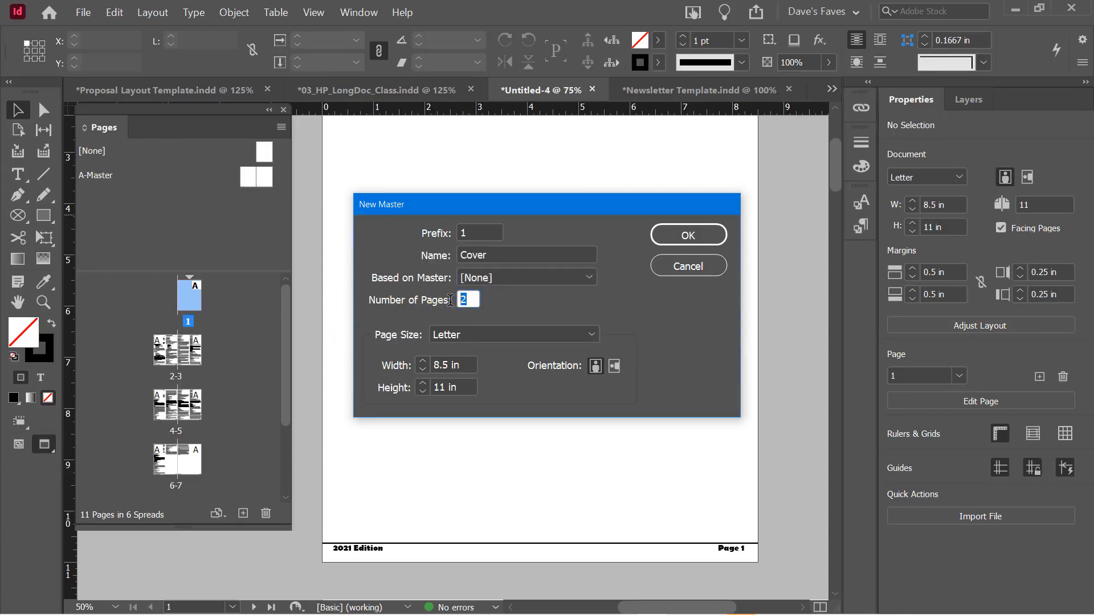
pyautogui.write('1')
pyautogui.click(695, 236)
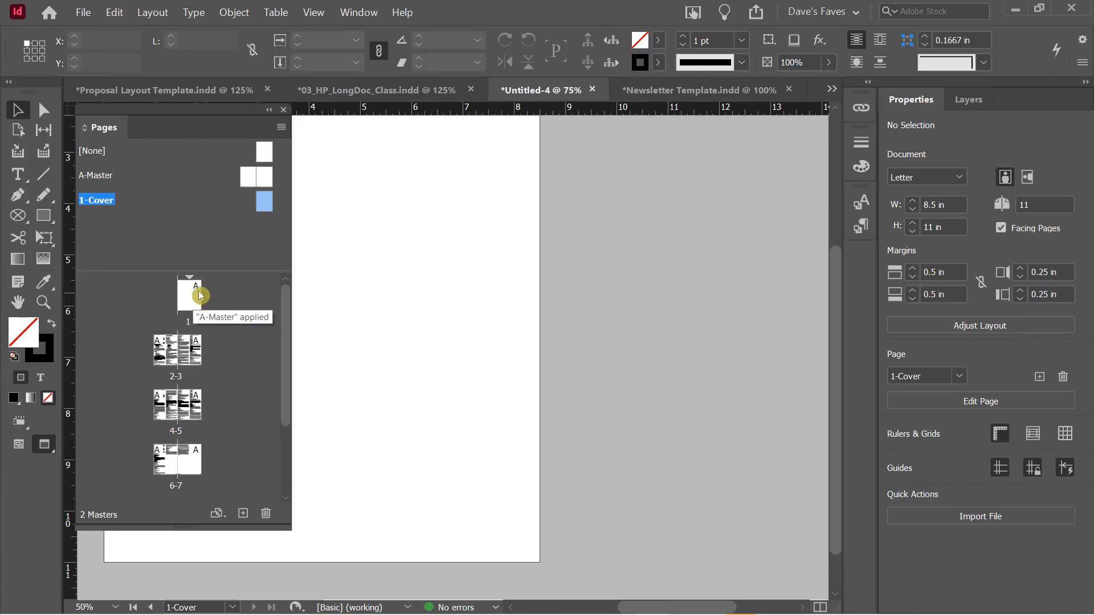
# Drag the 1-Cover master onto page 1, then display page 1
pyautogui.moveTo(267, 200); pyautogui.dragTo(206, 303)
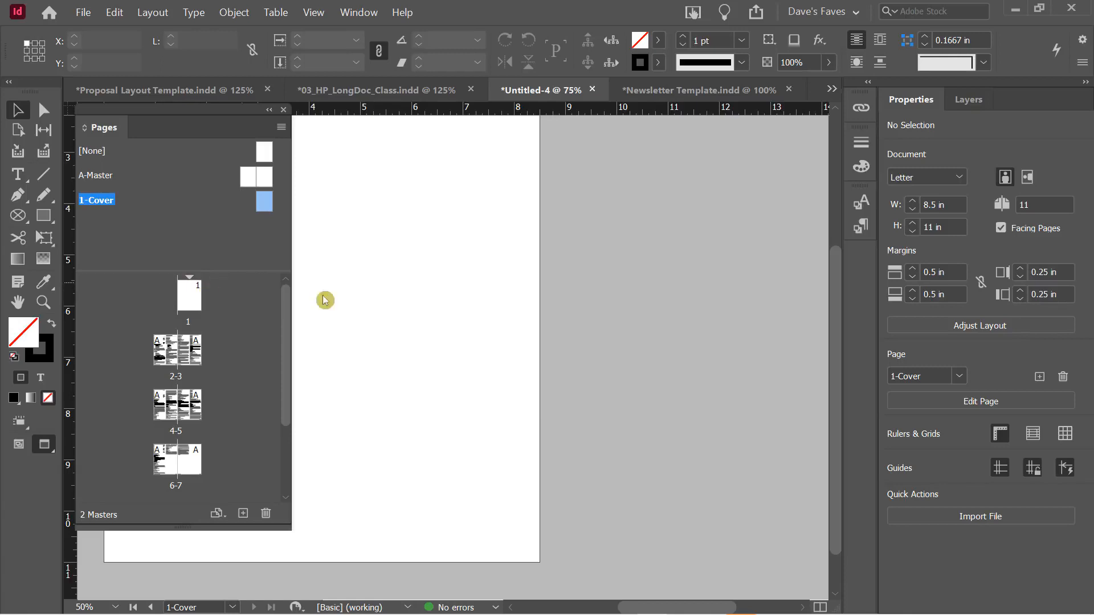
pyautogui.click(190, 299)
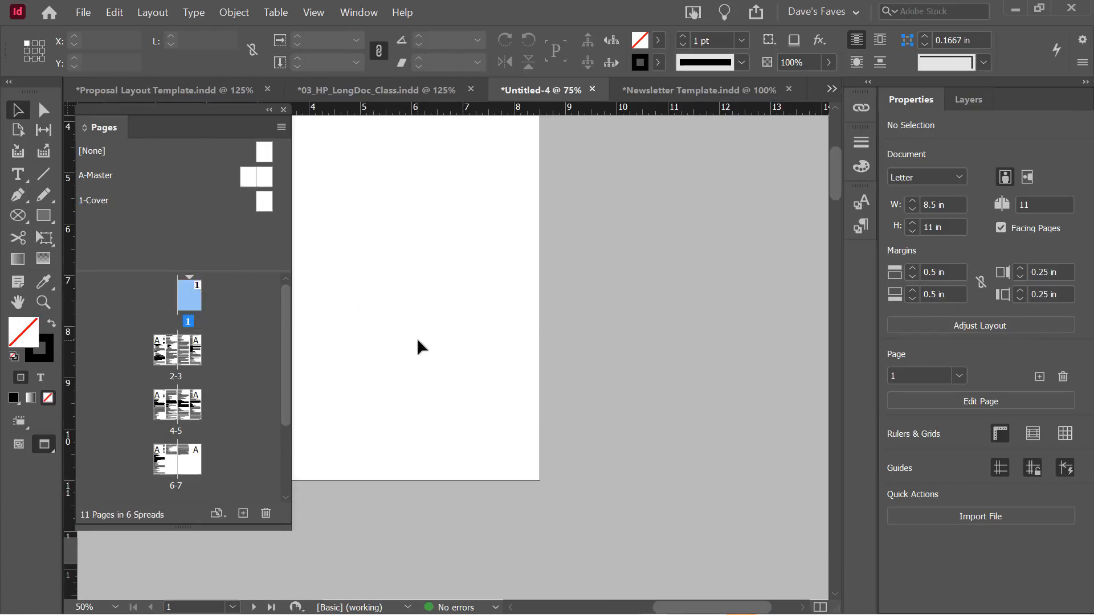
pyautogui.moveTo(831, 165); pyautogui.dragTo(843, 248)
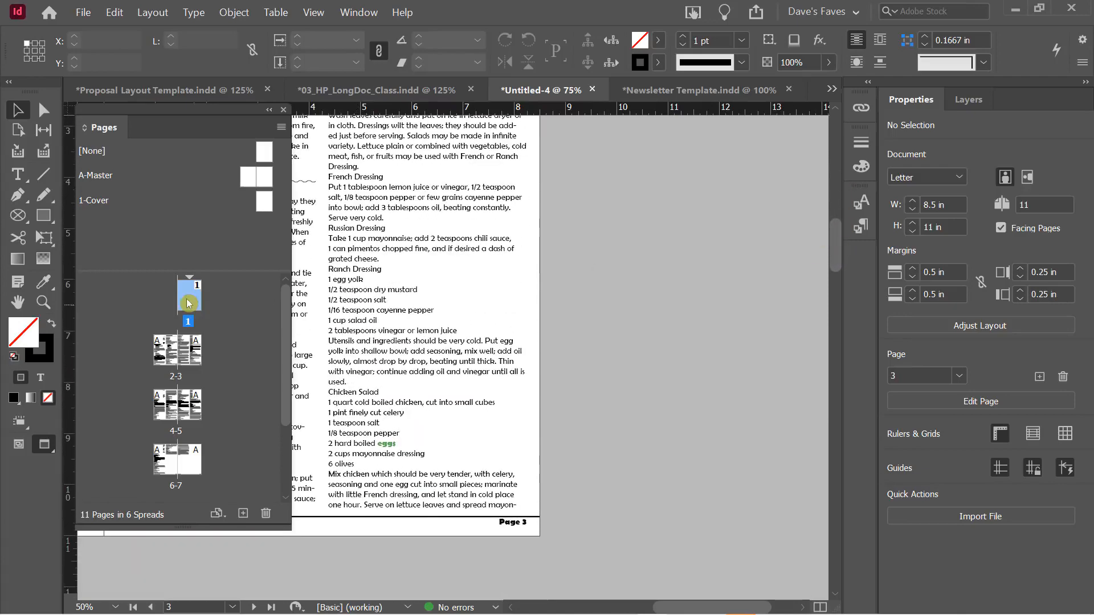
pyautogui.click(192, 315)
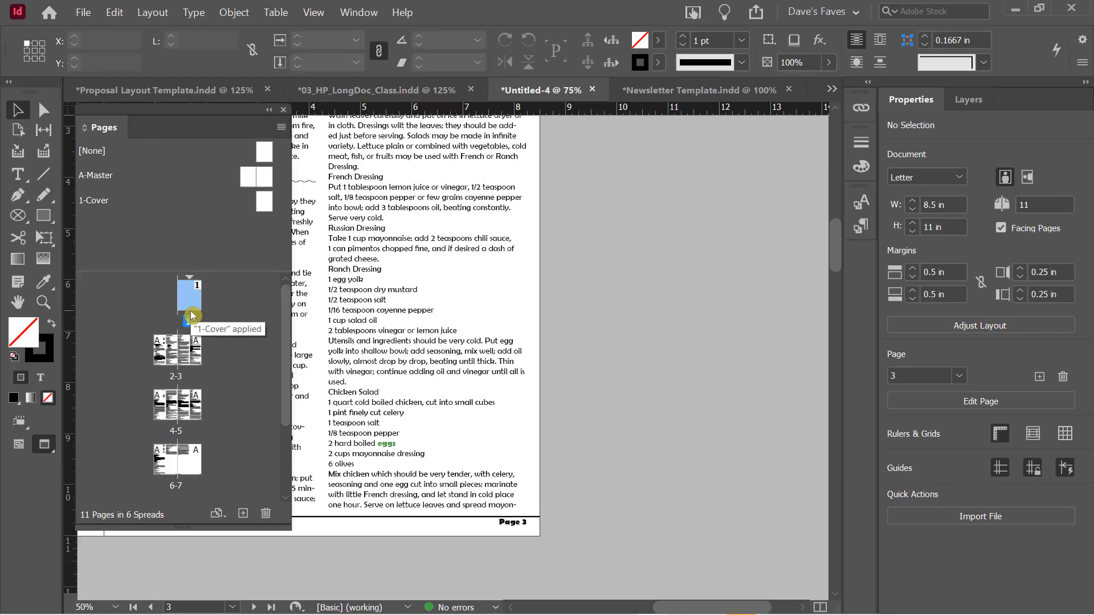
pyautogui.doubleClick(192, 315)
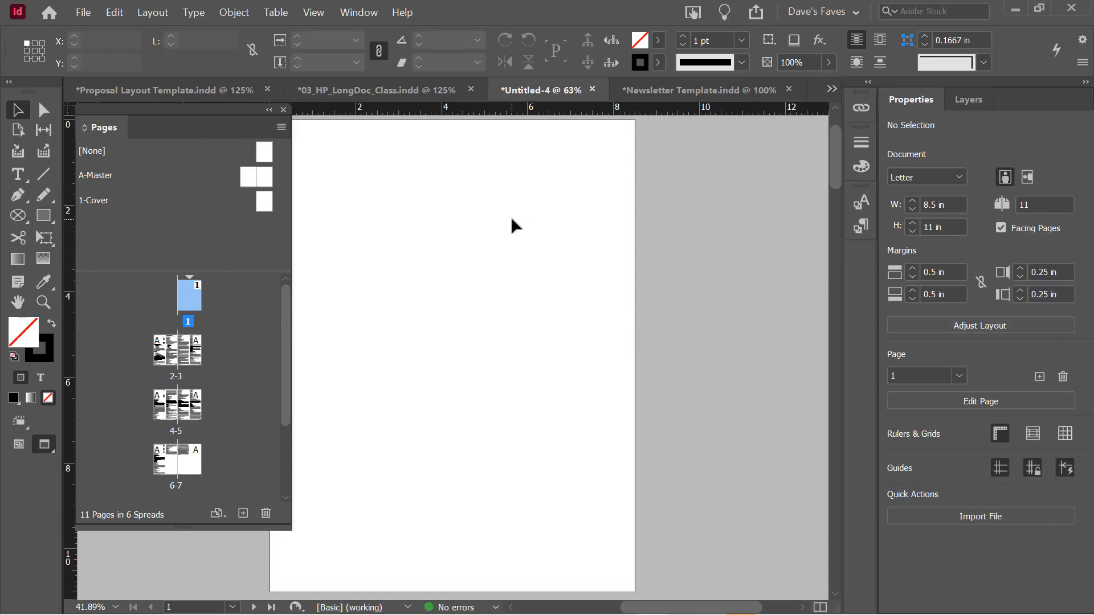
pyautogui.scroll(-1, 485, 268)
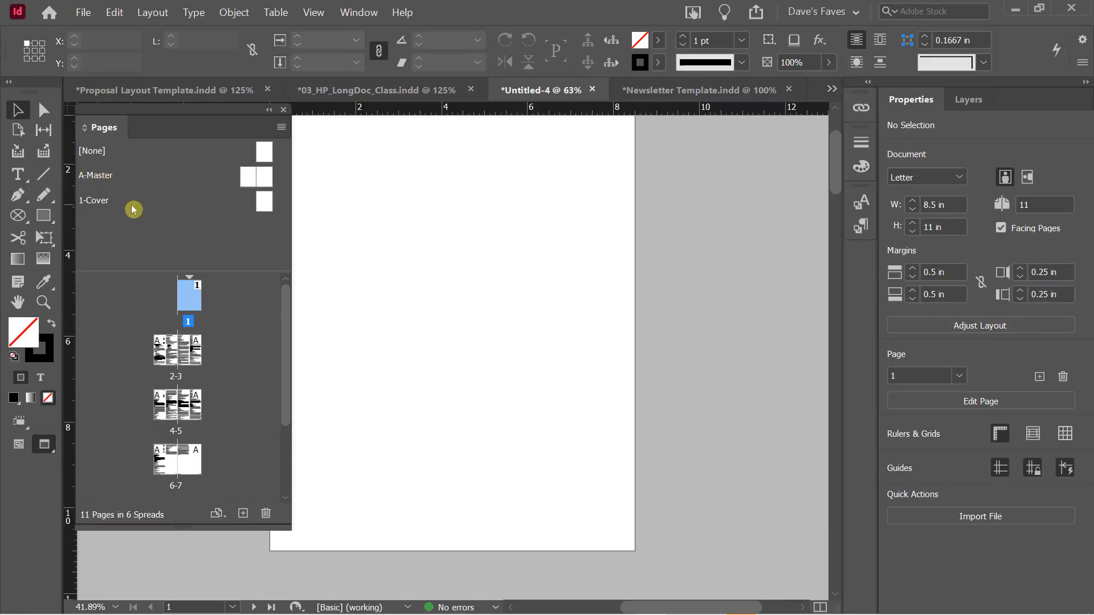
# Change the A master's name to 'Main Body' in Master Options so it reads A-Main Body
pyautogui.rightClick(102, 181)
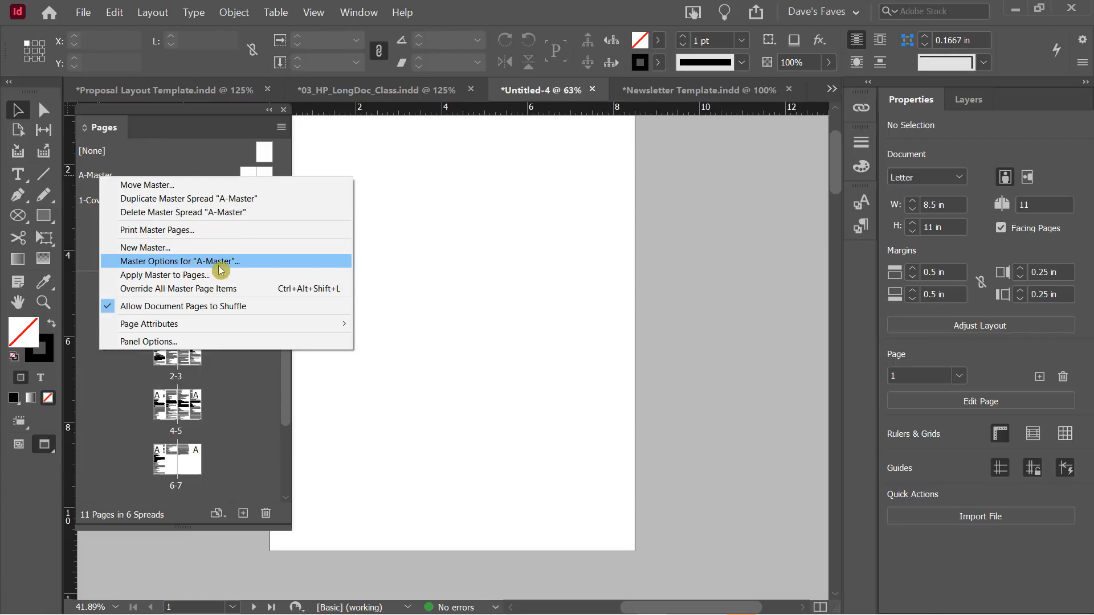
pyautogui.click(175, 265)
pyautogui.moveTo(415, 167)
pyautogui.mouseDown()
pyautogui.moveTo(410, 123)
pyautogui.moveTo(423, 175)
pyautogui.mouseUp()
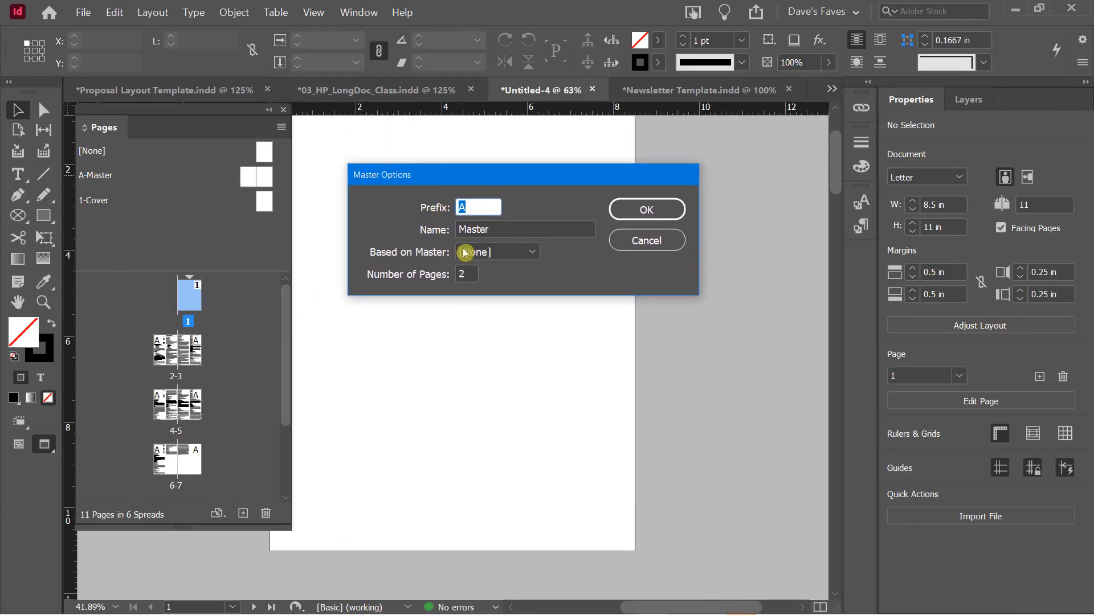
pyautogui.moveTo(497, 229); pyautogui.dragTo(457, 229)
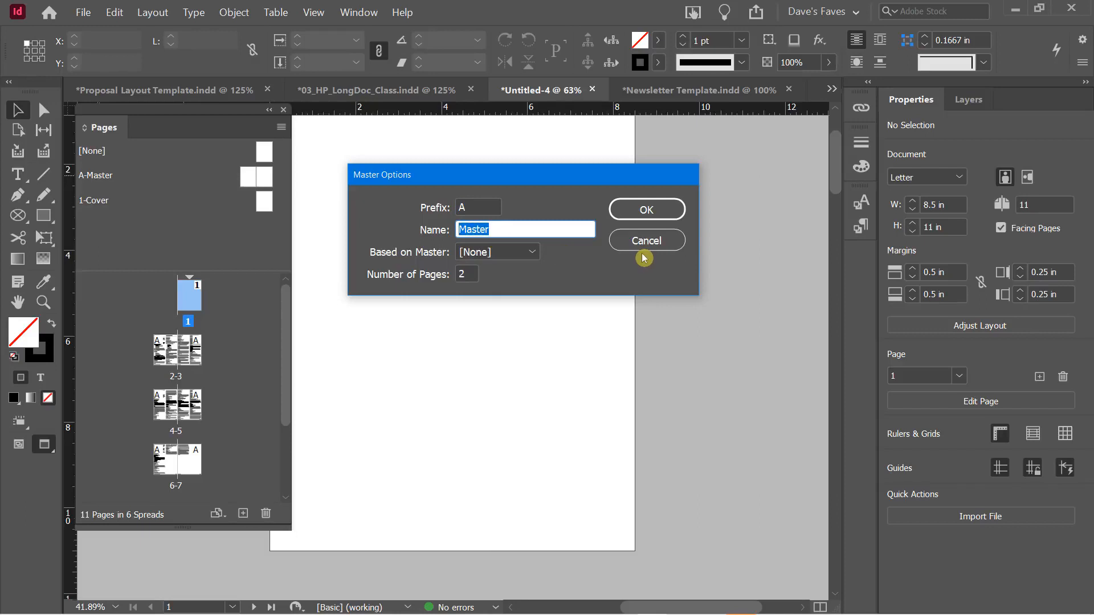
pyautogui.write('Main Body')
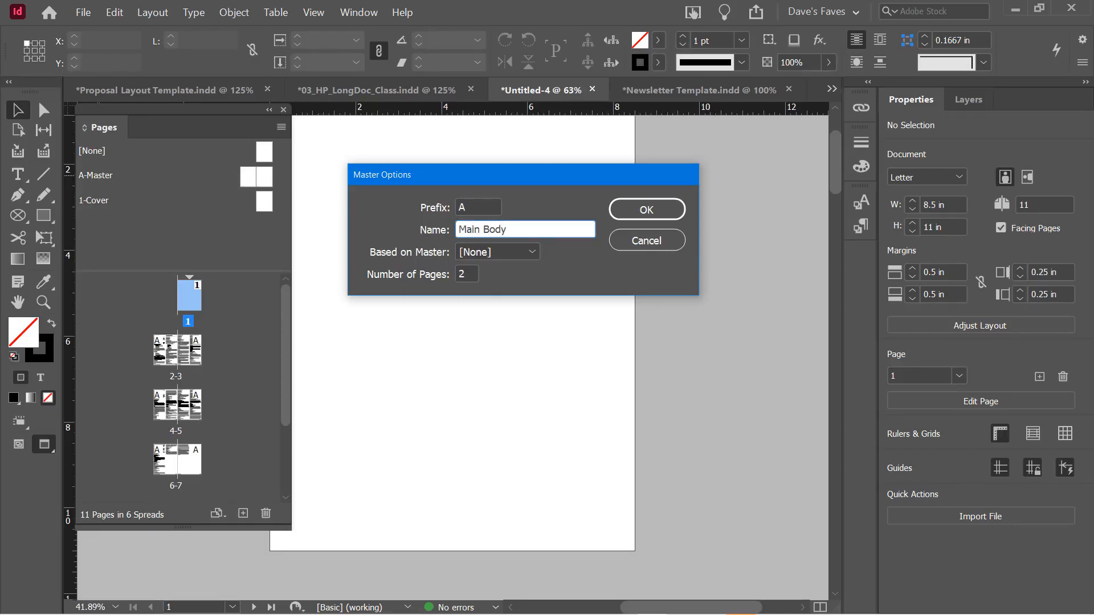
pyautogui.click(674, 210)
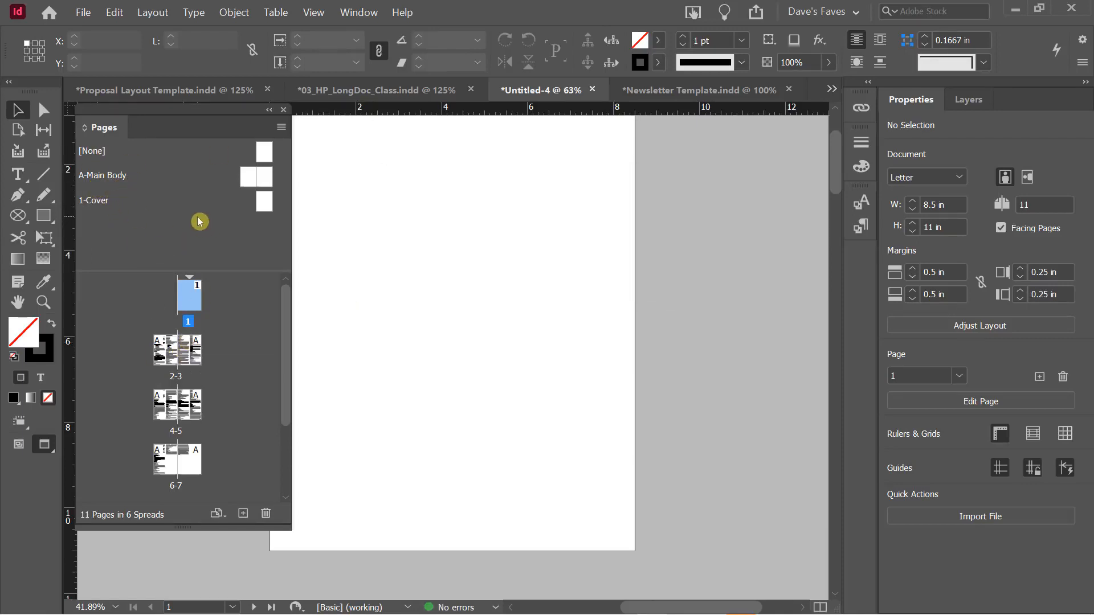
pyautogui.moveTo(285, 302); pyautogui.dragTo(286, 378)
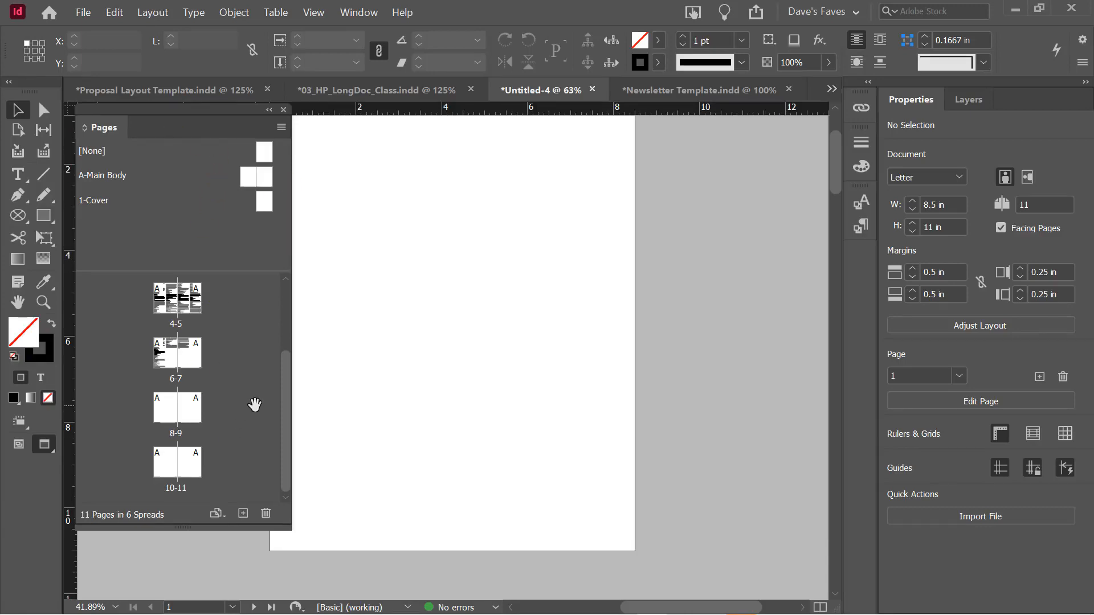
# Insert one page at page 8 using the 1-Cover master, then scroll the Pages panel to review spreads
pyautogui.rightClick(193, 412)
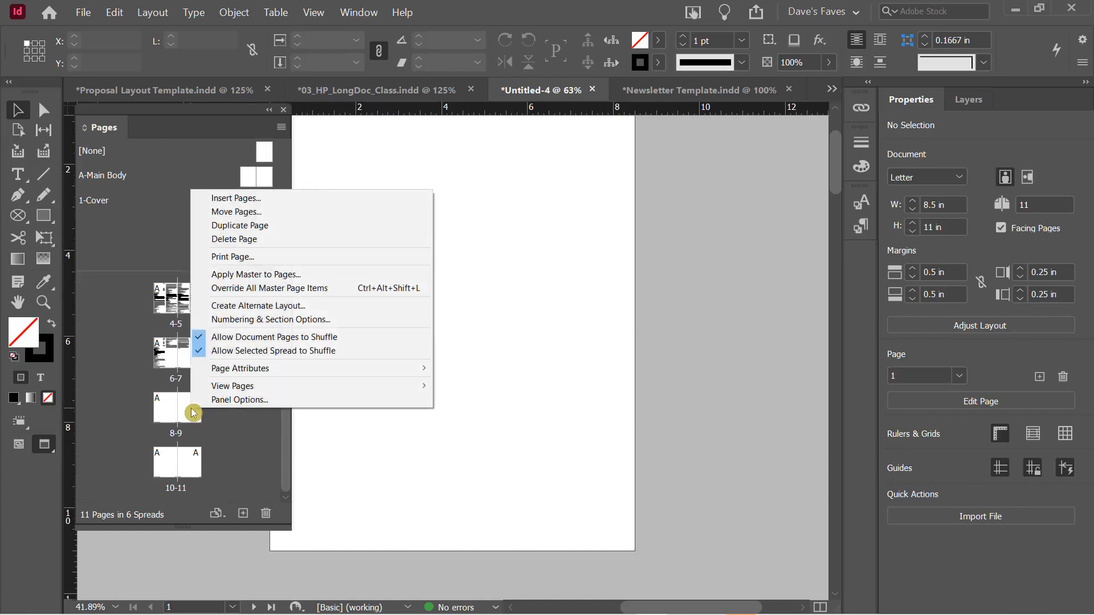
pyautogui.click(258, 199)
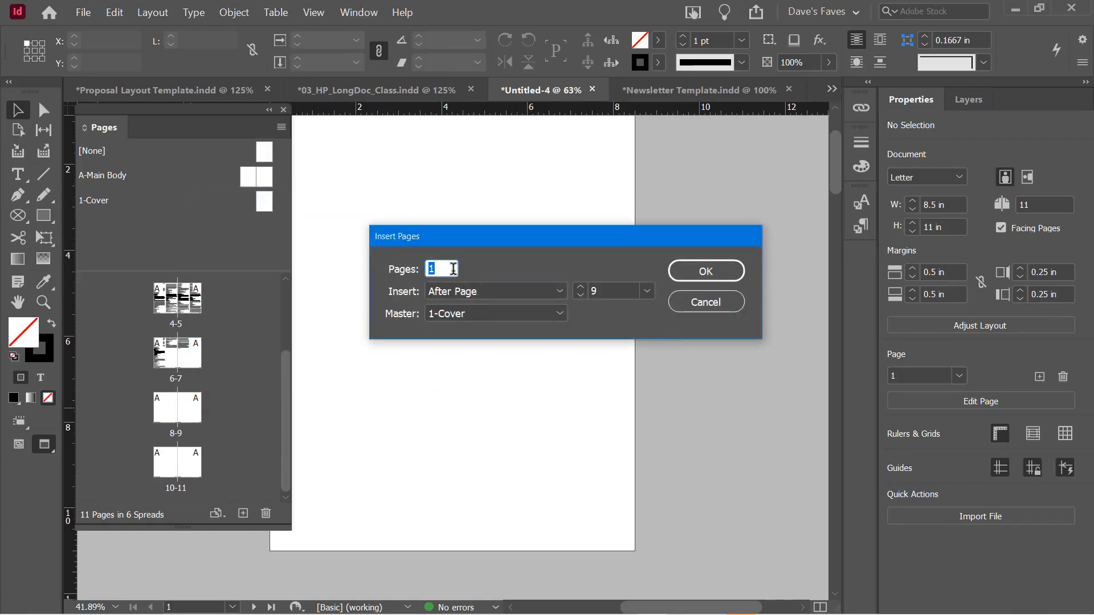
pyautogui.click(581, 296)
pyautogui.click(458, 314)
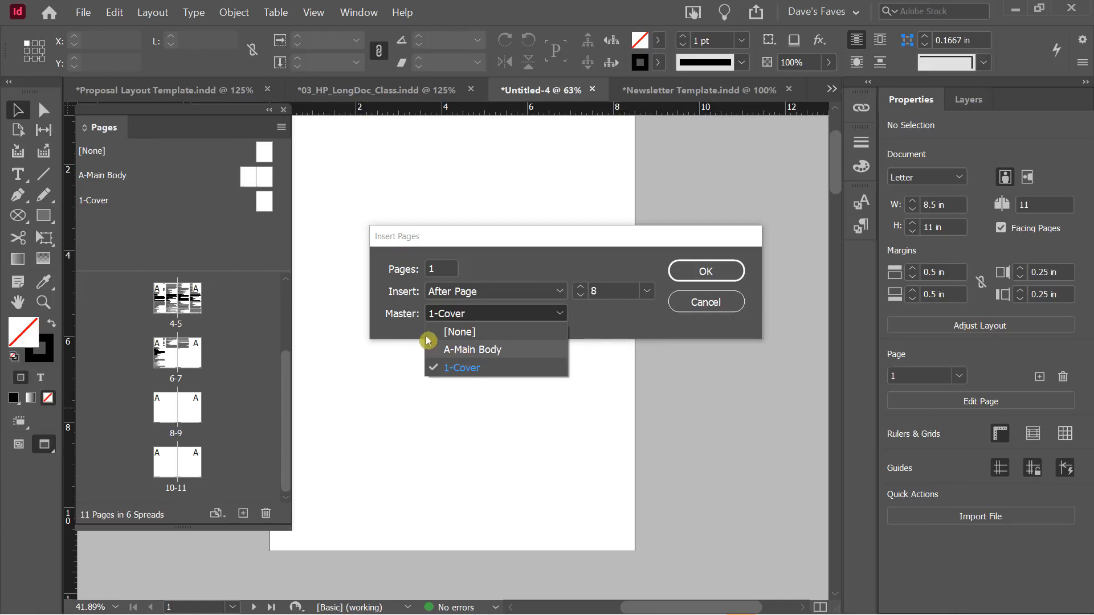
pyautogui.click(383, 313)
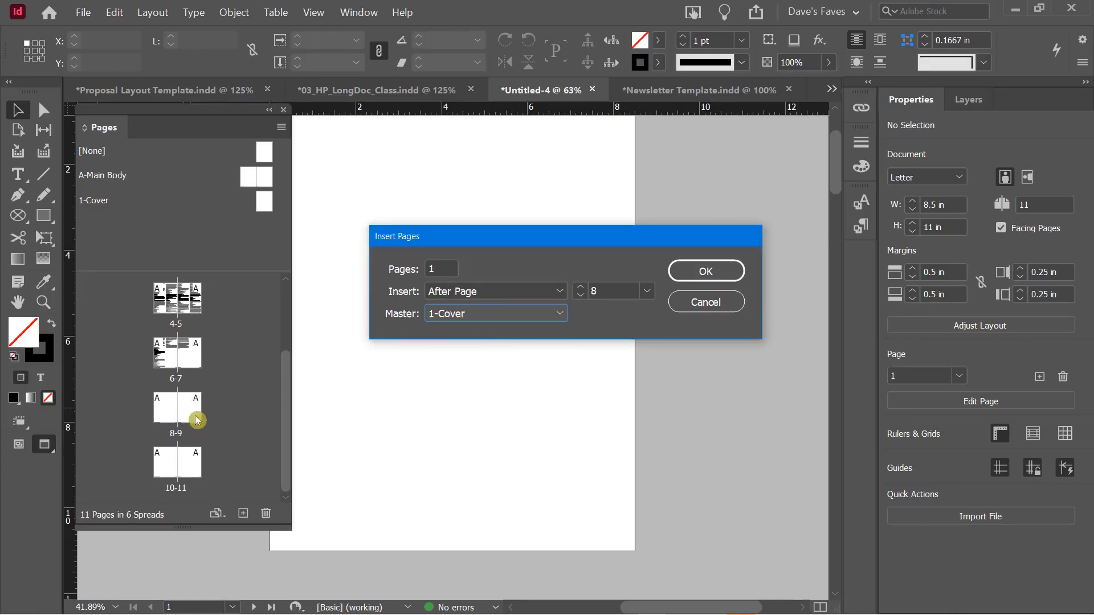
pyautogui.click(694, 273)
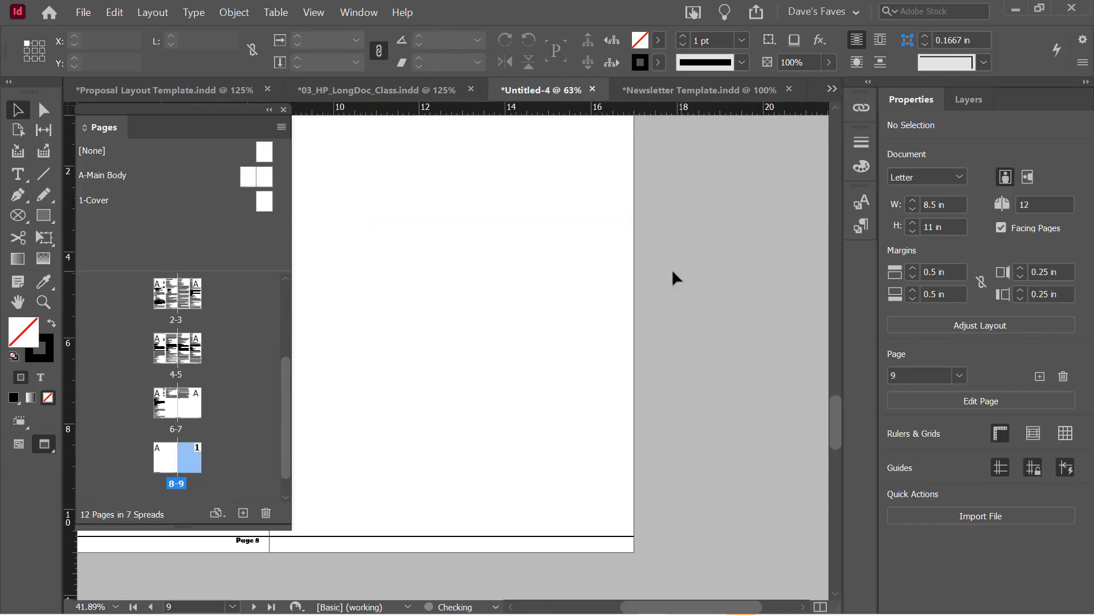
pyautogui.scroll(3, 213, 437)
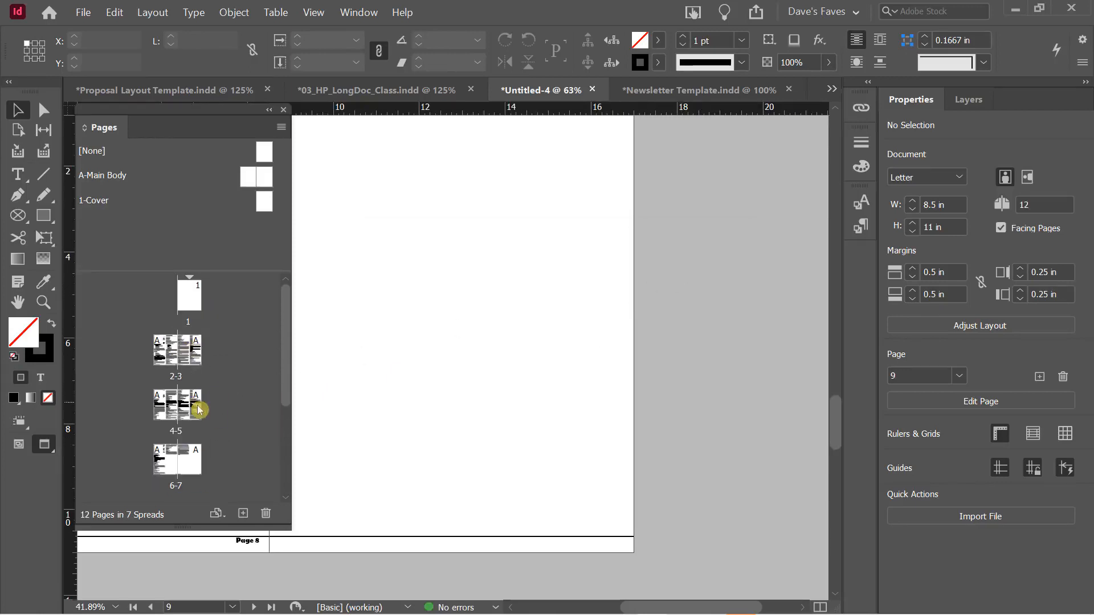
pyautogui.scroll(-3, 195, 408)
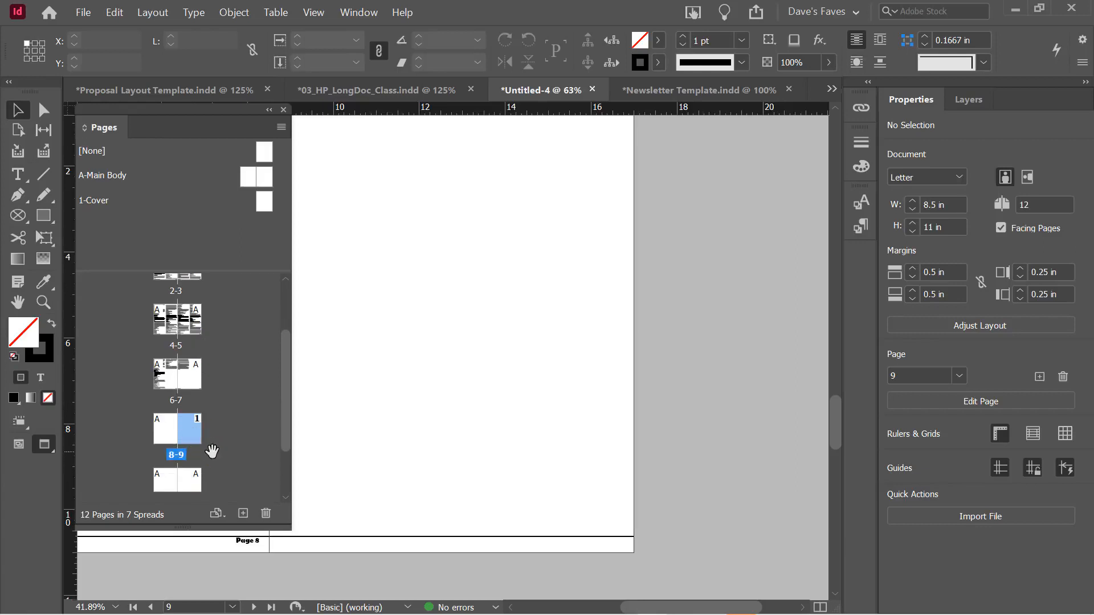
pyautogui.scroll(-1, 212, 451)
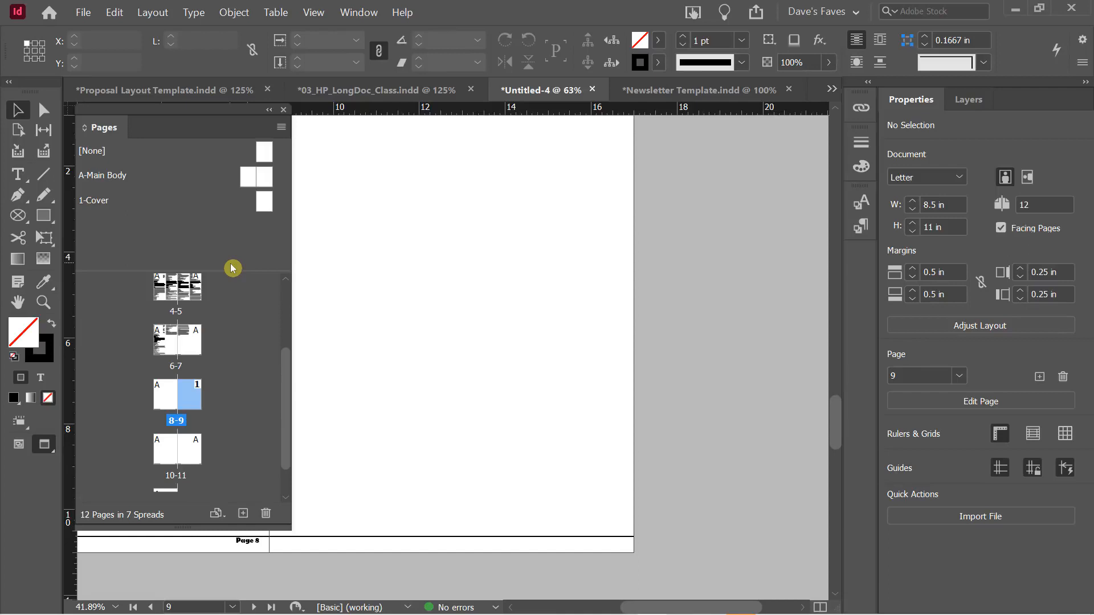
pyautogui.click(155, 96)
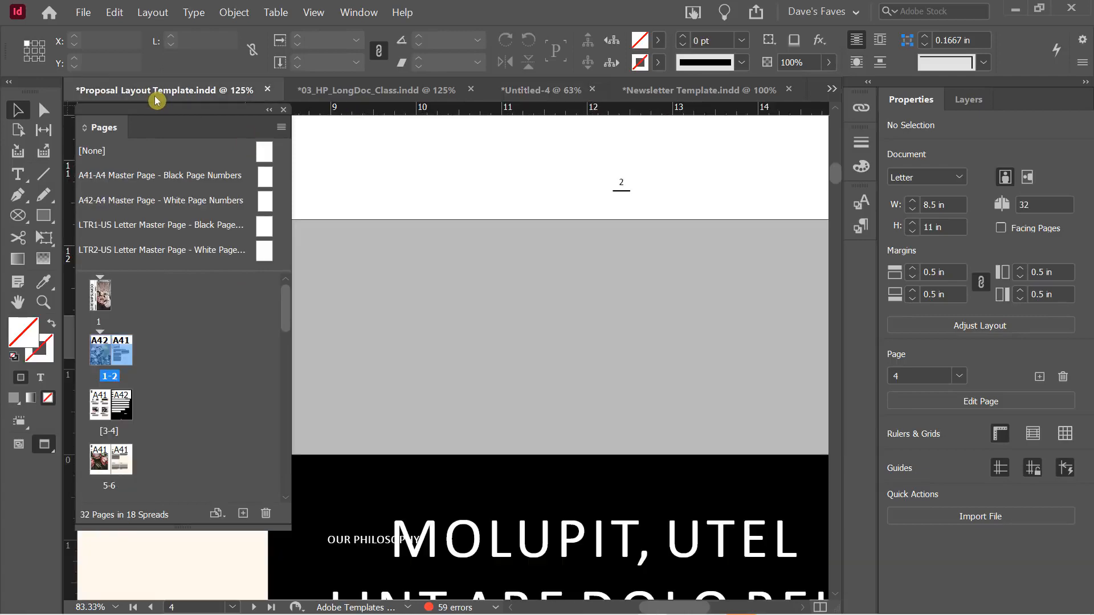
pyautogui.click(684, 91)
pyautogui.scroll(-1, 570, 276)
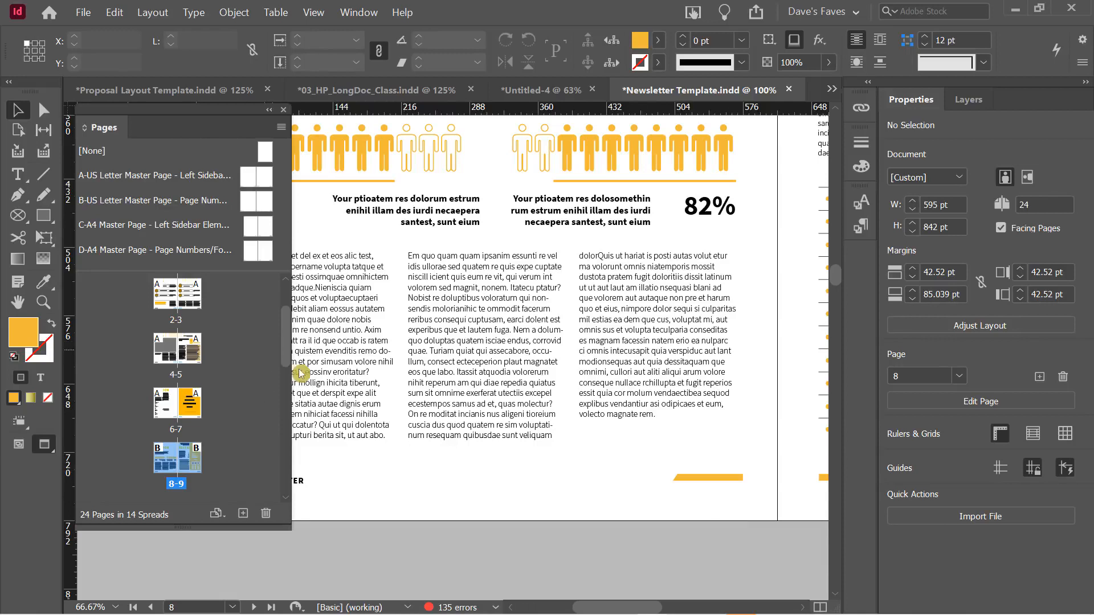
pyautogui.click(536, 98)
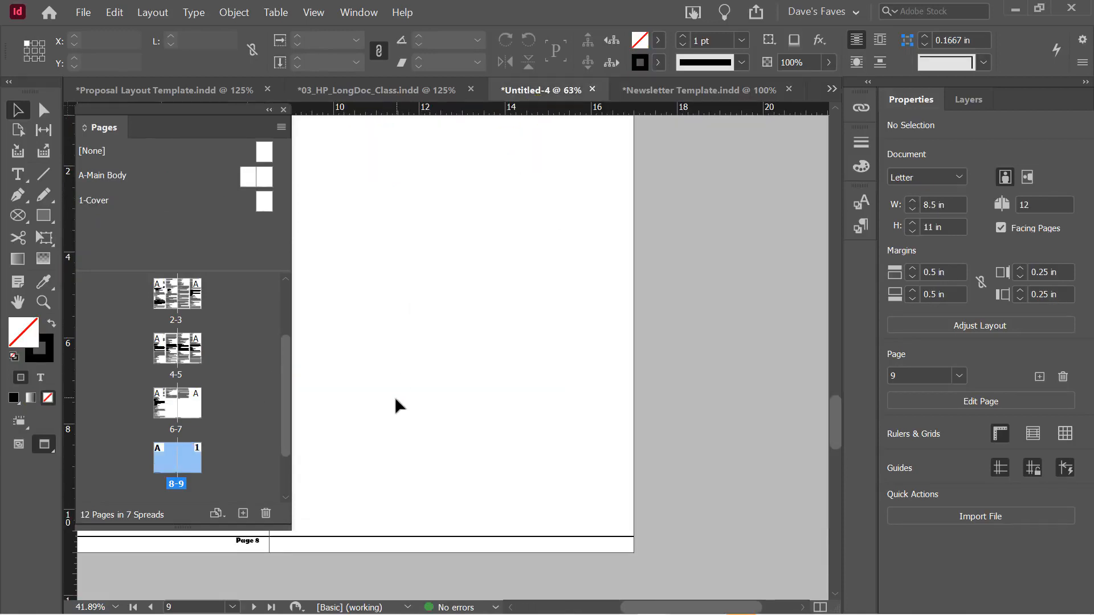
# Scroll the Pages panel to bring the Newsletter Template's spread 8-9 into view
pyautogui.moveTo(285, 361); pyautogui.dragTo(296, 293)
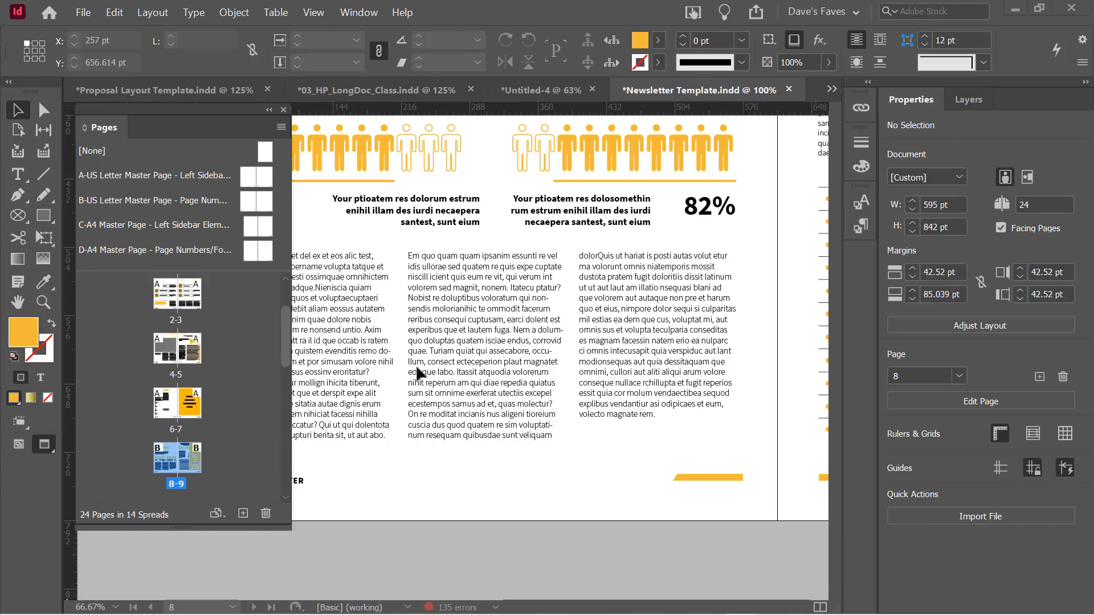
# Open Interface preferences from the Edit menu and move the dialog aside
pyautogui.click(115, 12)
pyautogui.moveTo(162, 510)
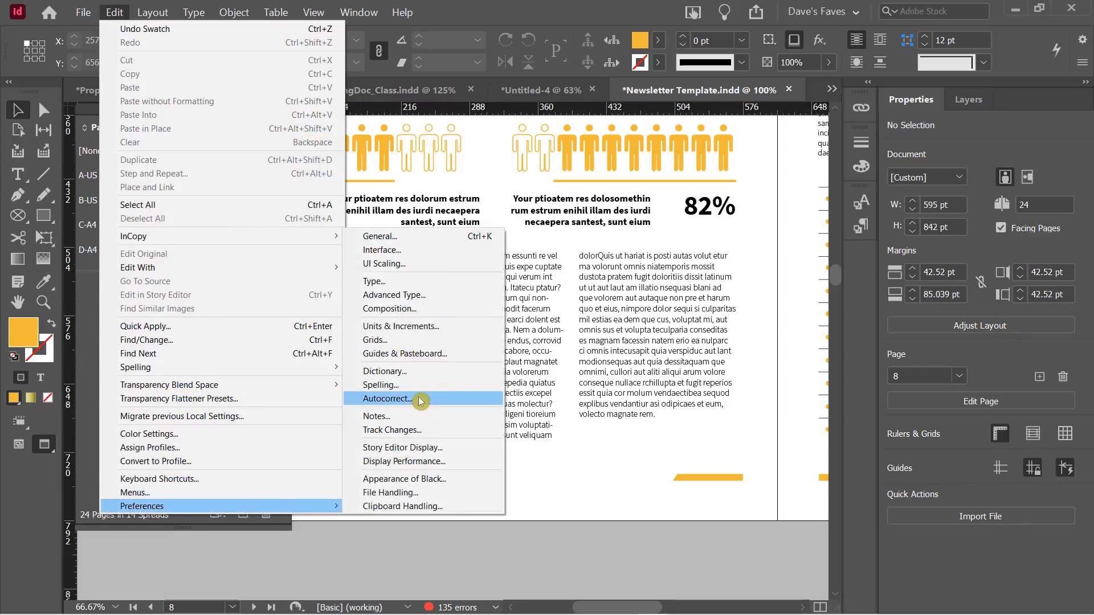
pyautogui.click(482, 17)
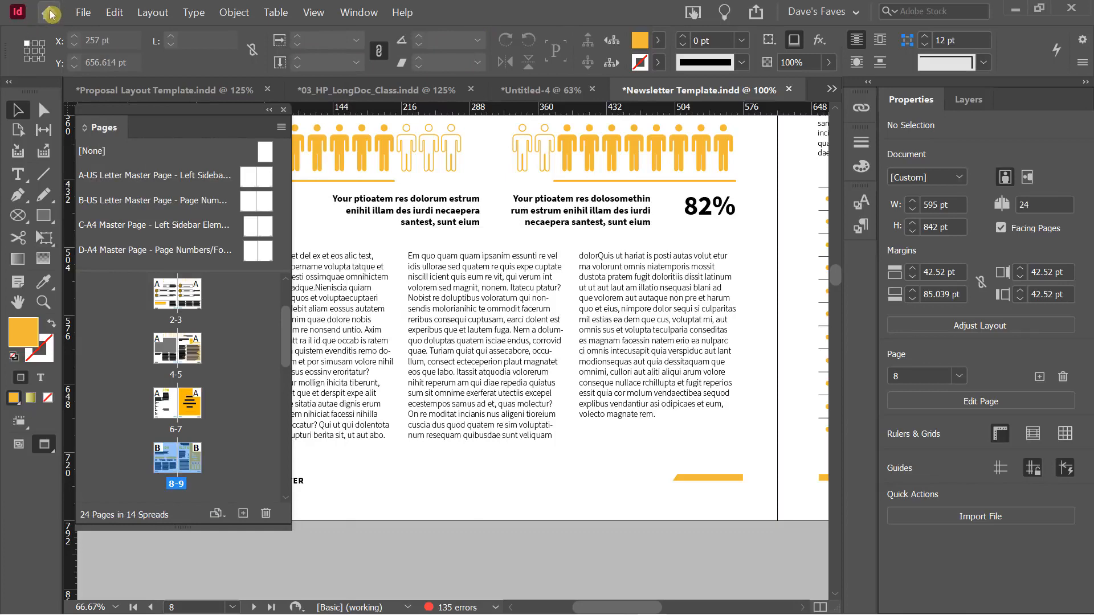
pyautogui.click(110, 15)
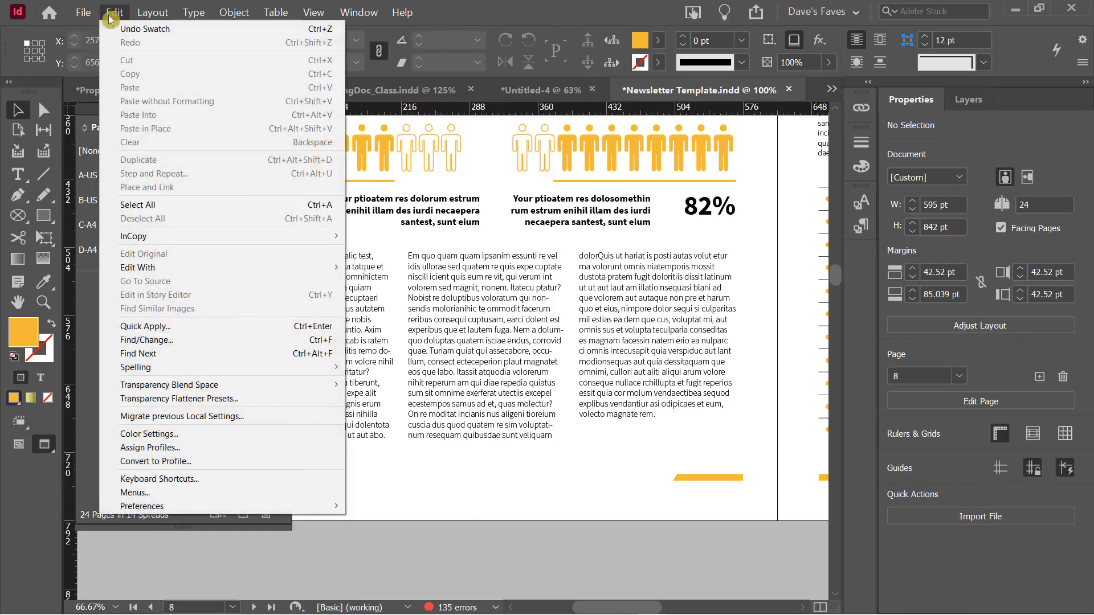
pyautogui.moveTo(290, 504)
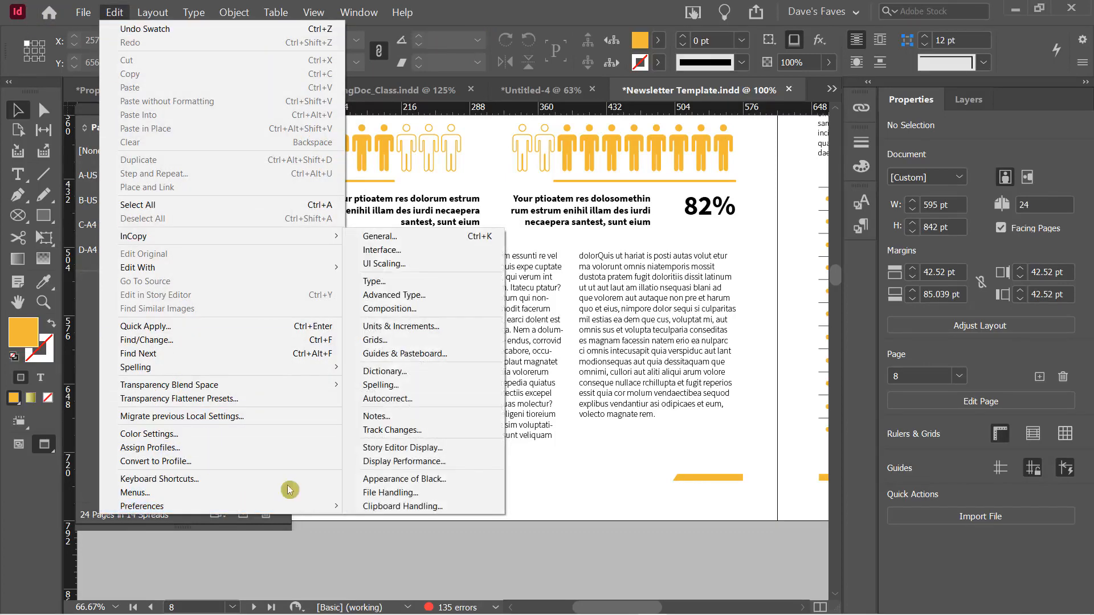
pyautogui.click(382, 250)
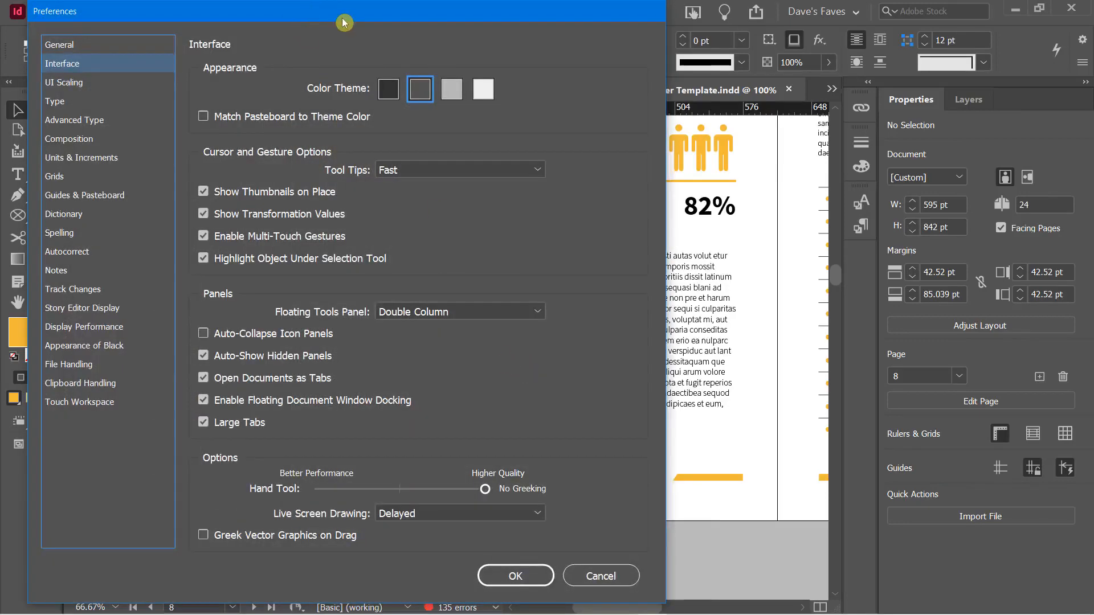
pyautogui.moveTo(343, 23); pyautogui.dragTo(443, 31)
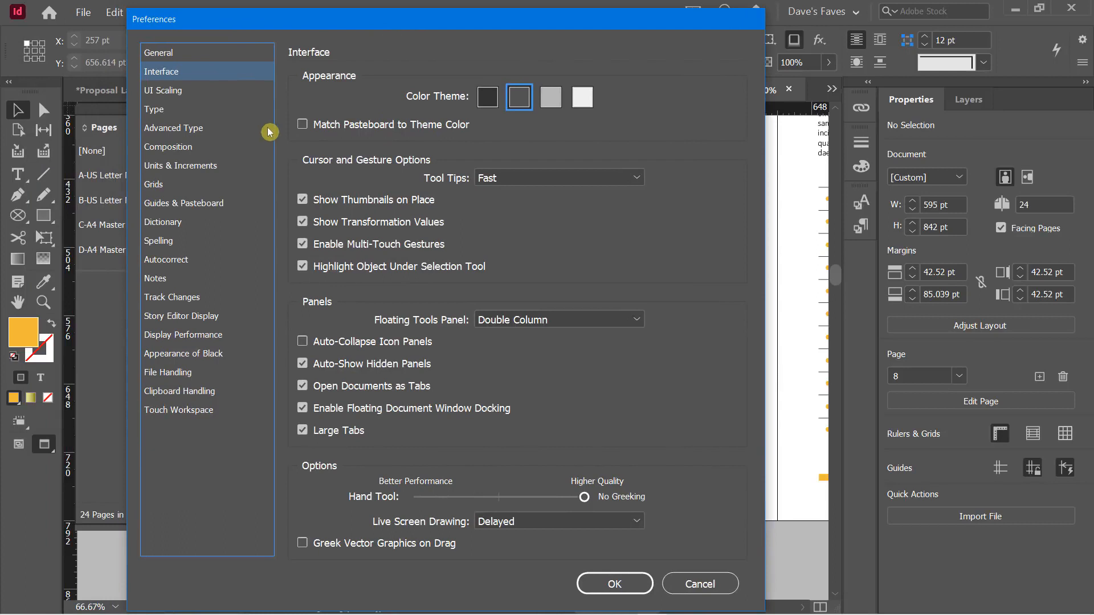
# Try the Medium Light, Light and Medium Dark colour themes, finishing on Dark
pyautogui.click(489, 97)
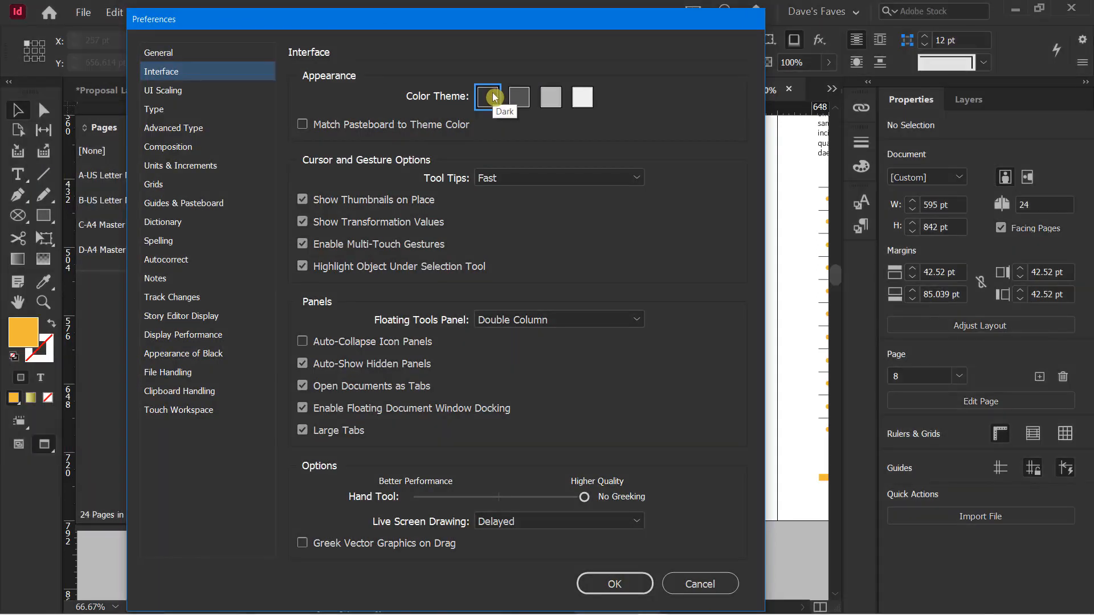
pyautogui.click(551, 100)
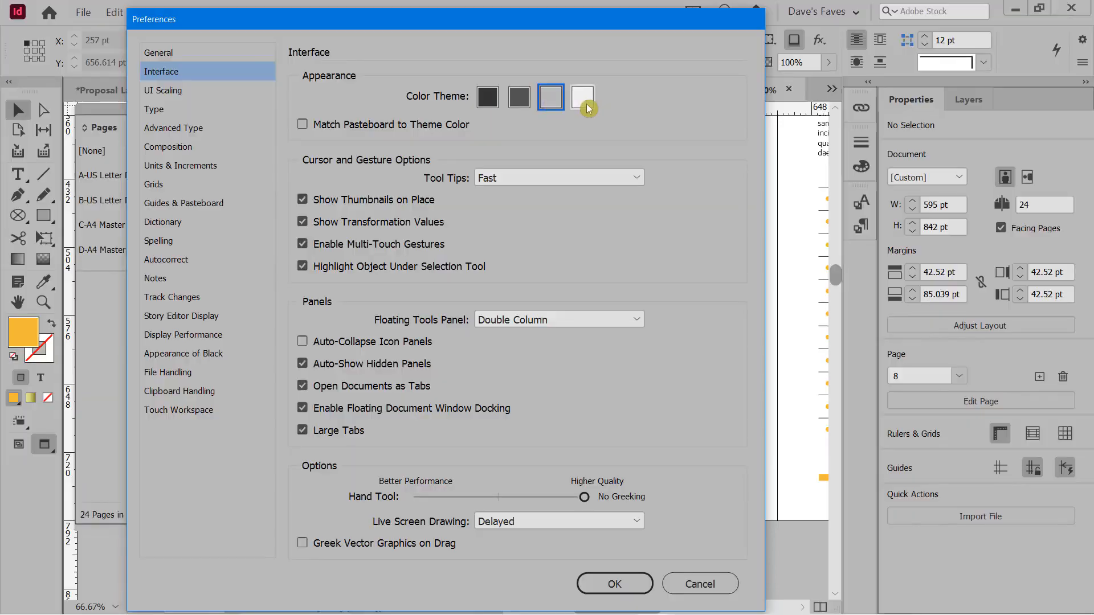
pyautogui.click(583, 99)
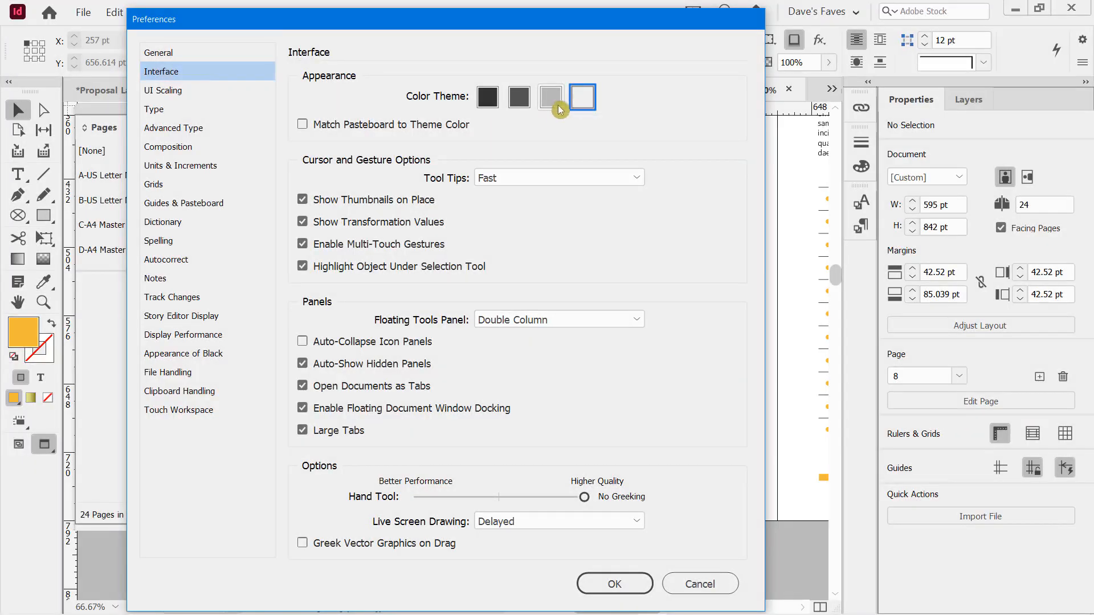
pyautogui.click(549, 101)
pyautogui.click(523, 105)
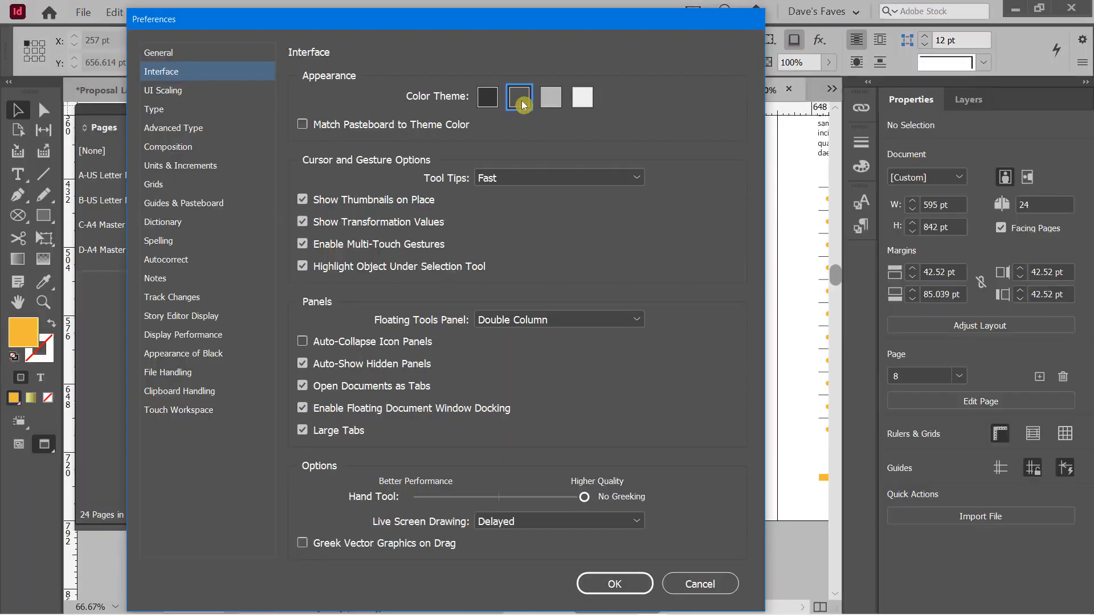
pyautogui.click(485, 103)
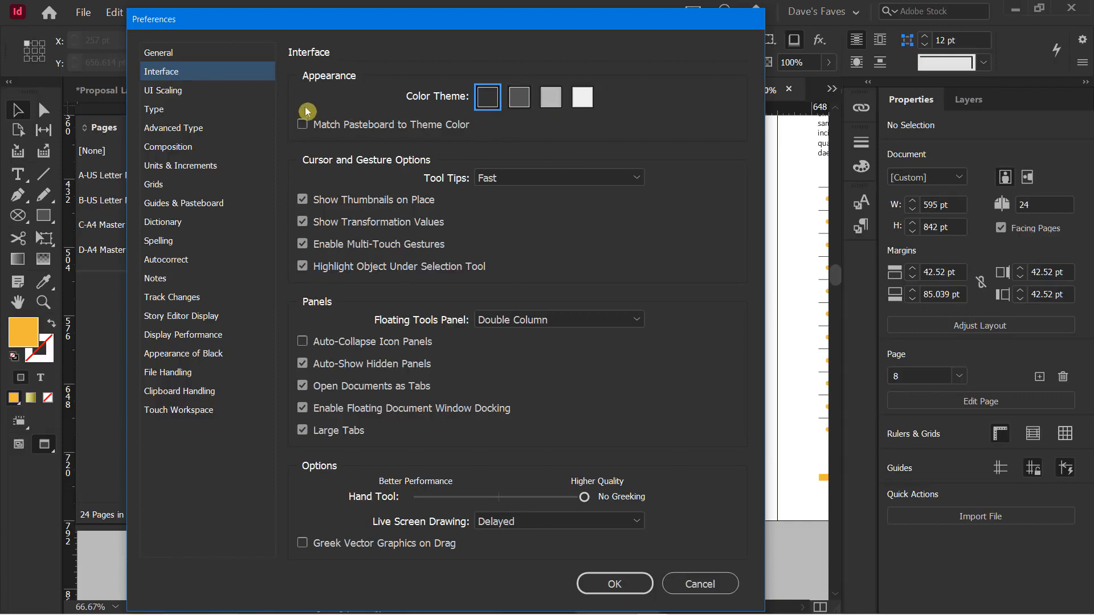
pyautogui.moveTo(346, 24); pyautogui.dragTo(585, 36)
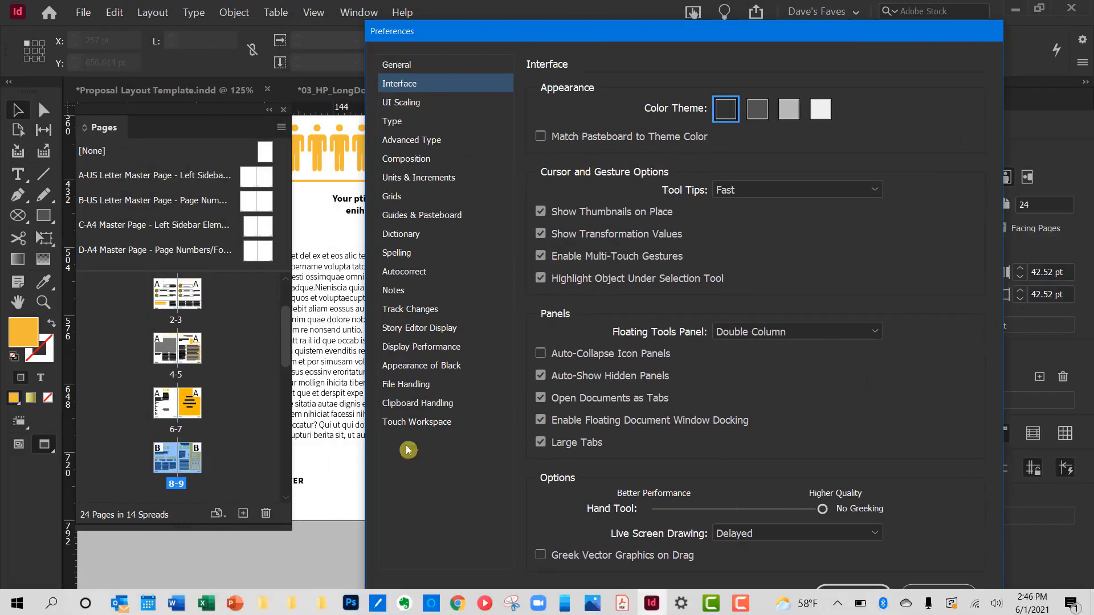
# Switch to the Medium Dark theme, leaving Match Pasteboard to Theme Color off
pyautogui.click(550, 138)
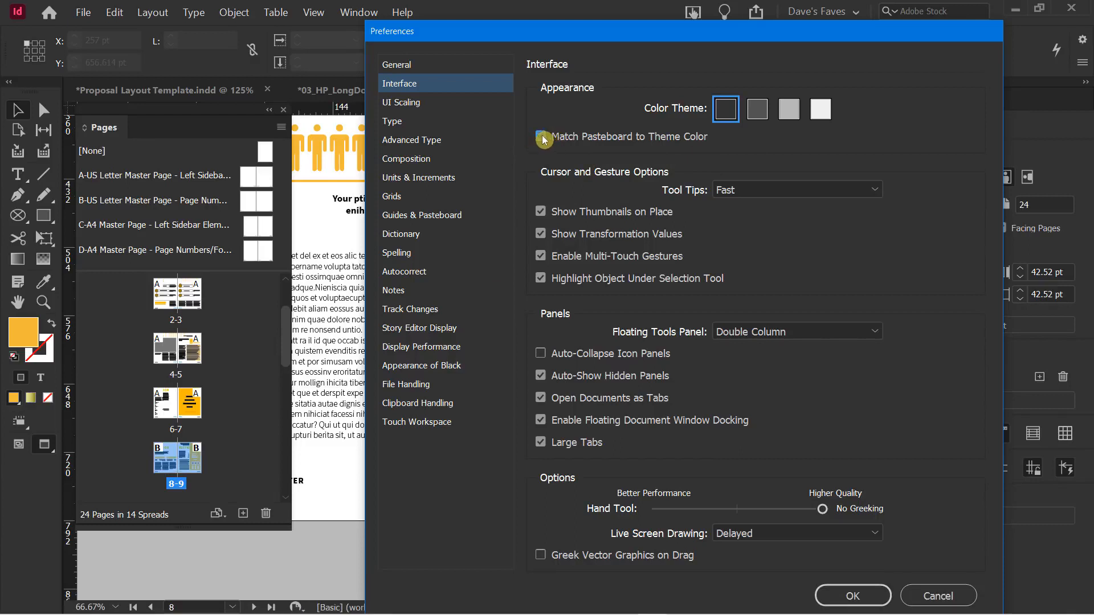
pyautogui.click(757, 109)
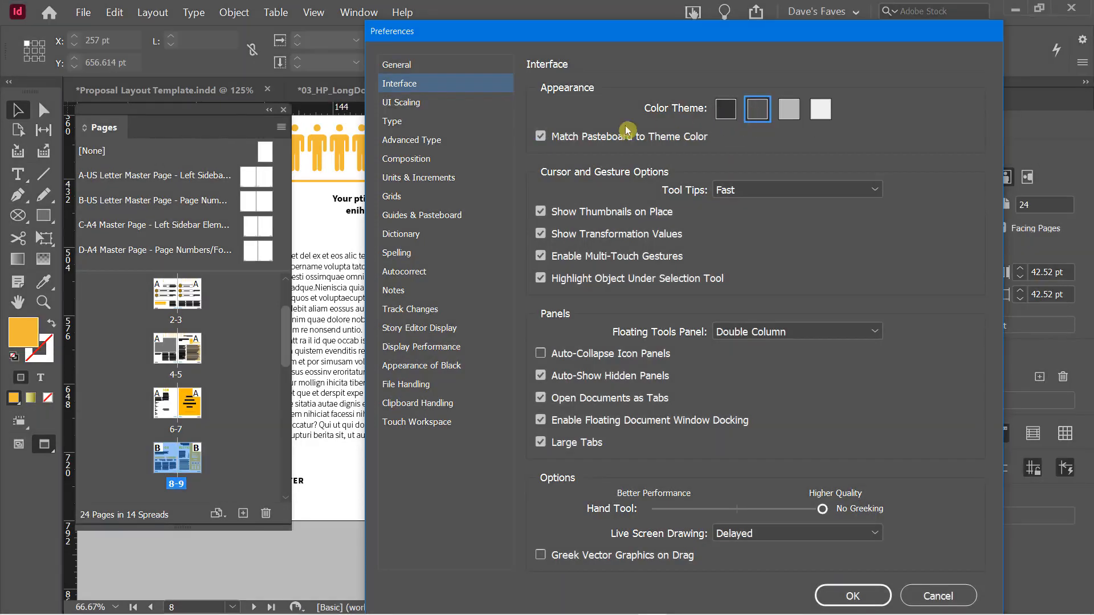
pyautogui.click(540, 137)
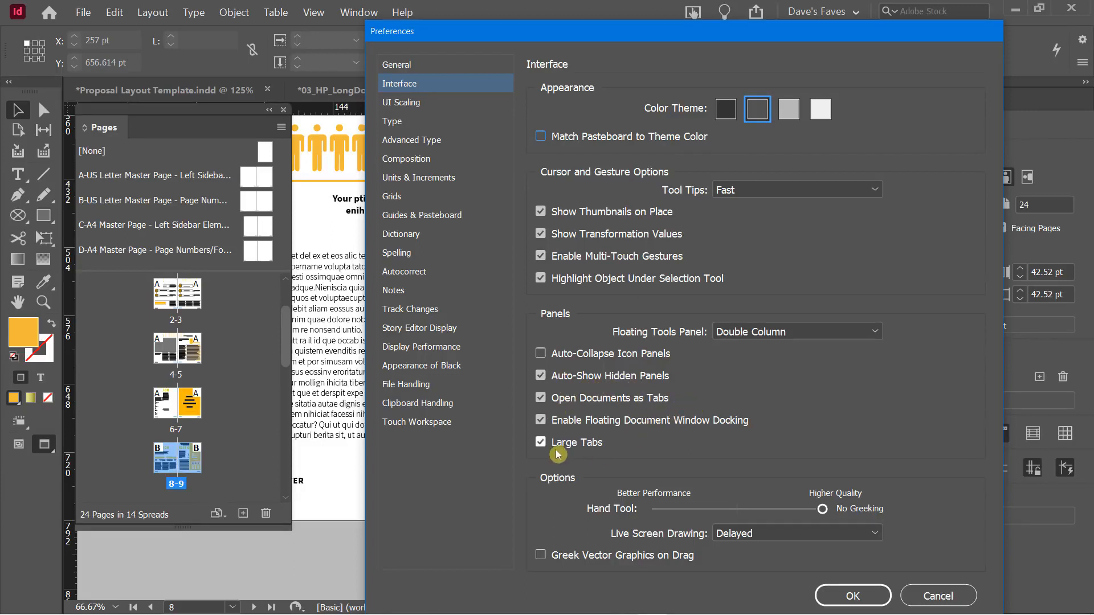
# Toggle large document tabs and opening documents as tabs, leaving both turned on
pyautogui.click(540, 443)
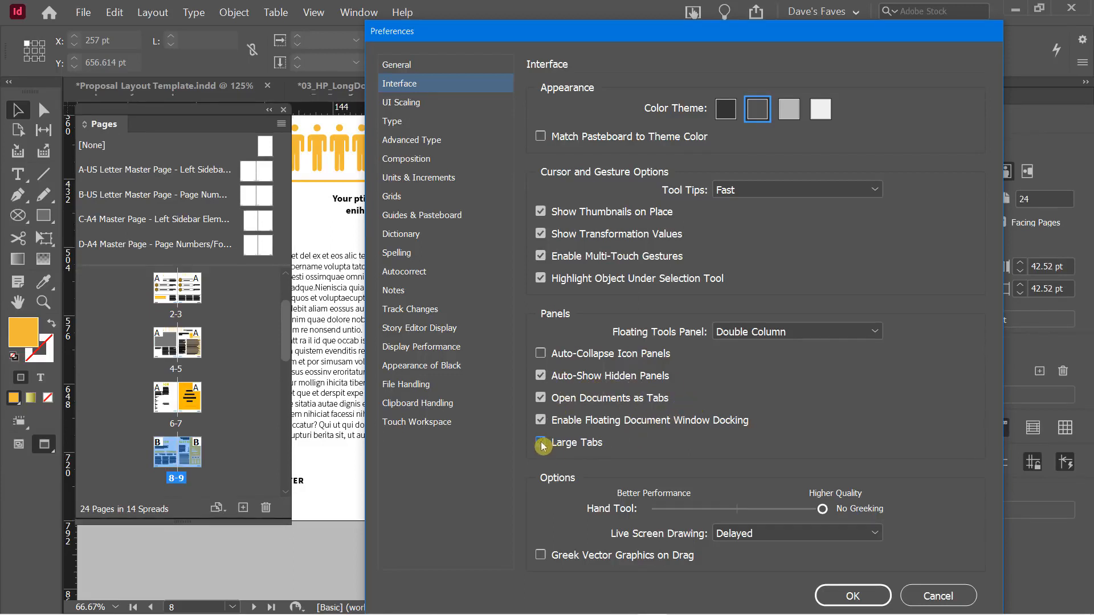
pyautogui.click(541, 444)
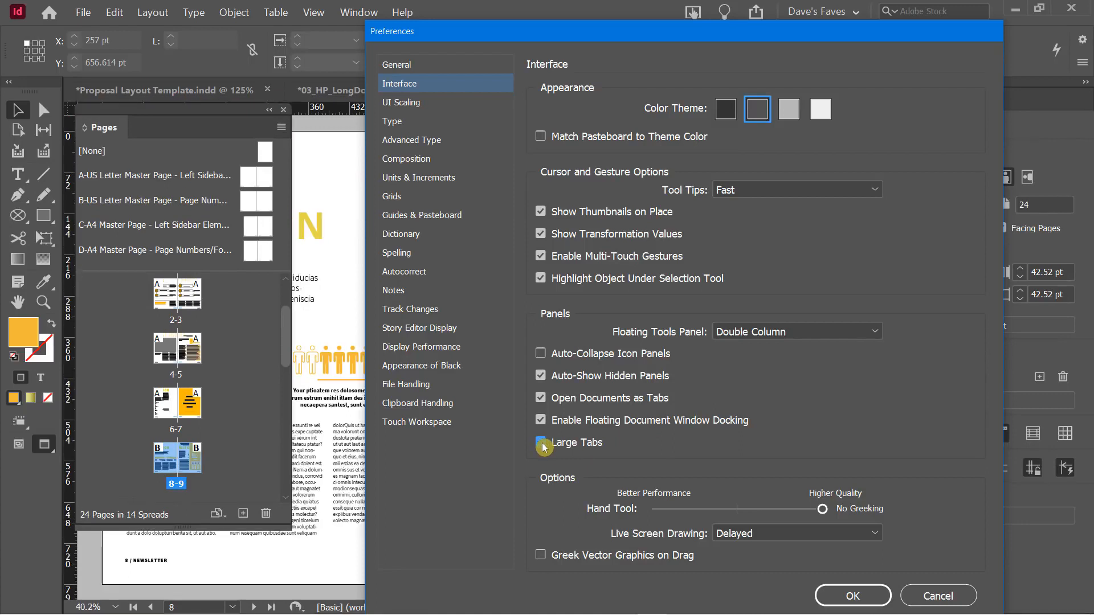
pyautogui.click(542, 444)
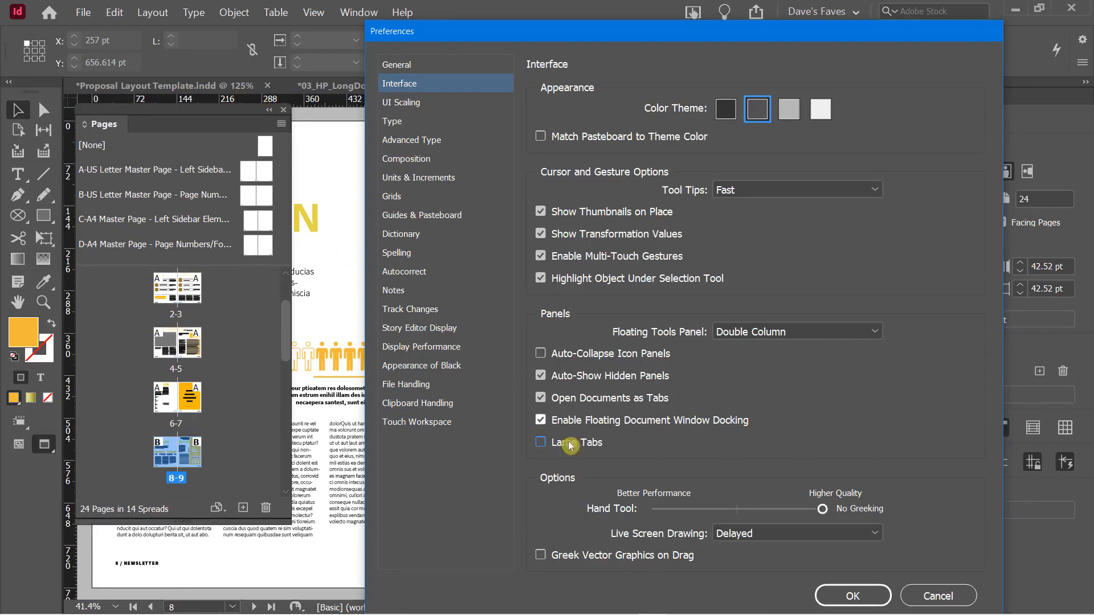
pyautogui.click(551, 445)
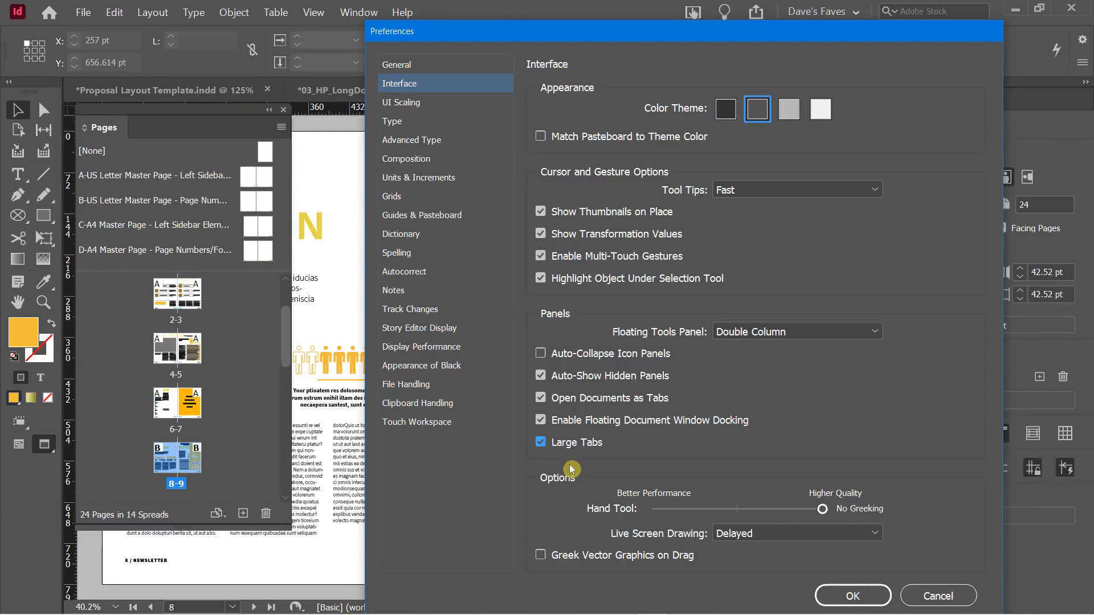
pyautogui.click(540, 399)
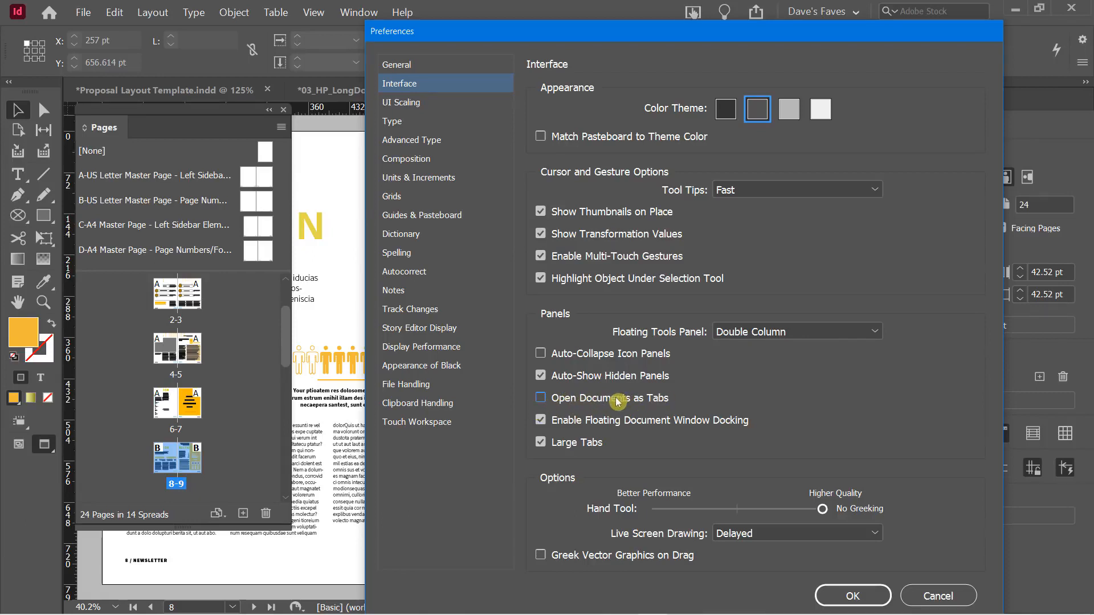
pyautogui.click(541, 398)
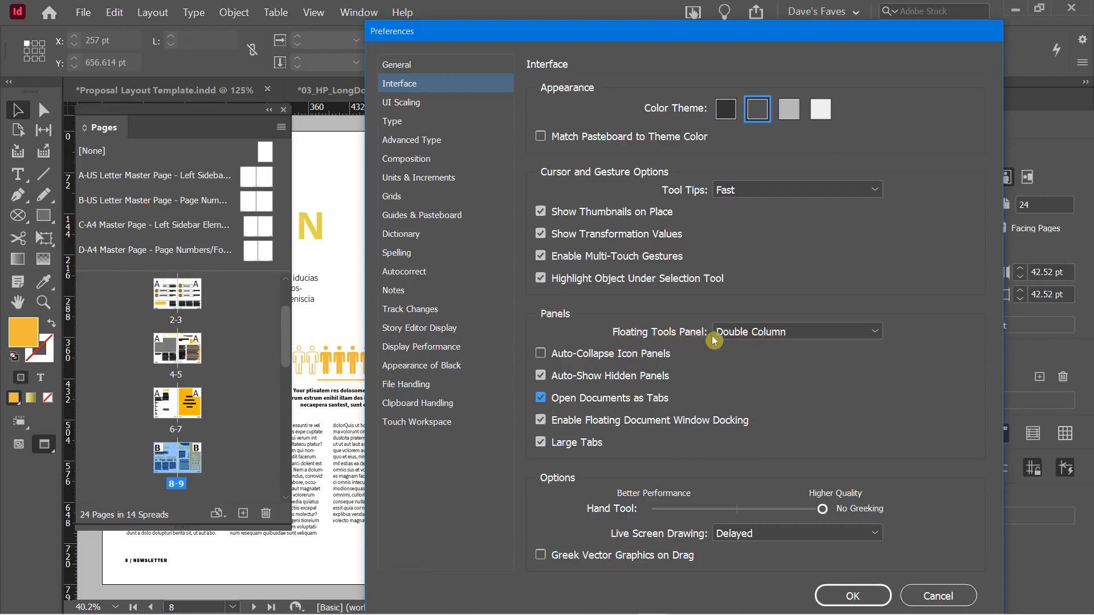
# Set the Floating Tools Panel layout to Double Column
pyautogui.click(744, 332)
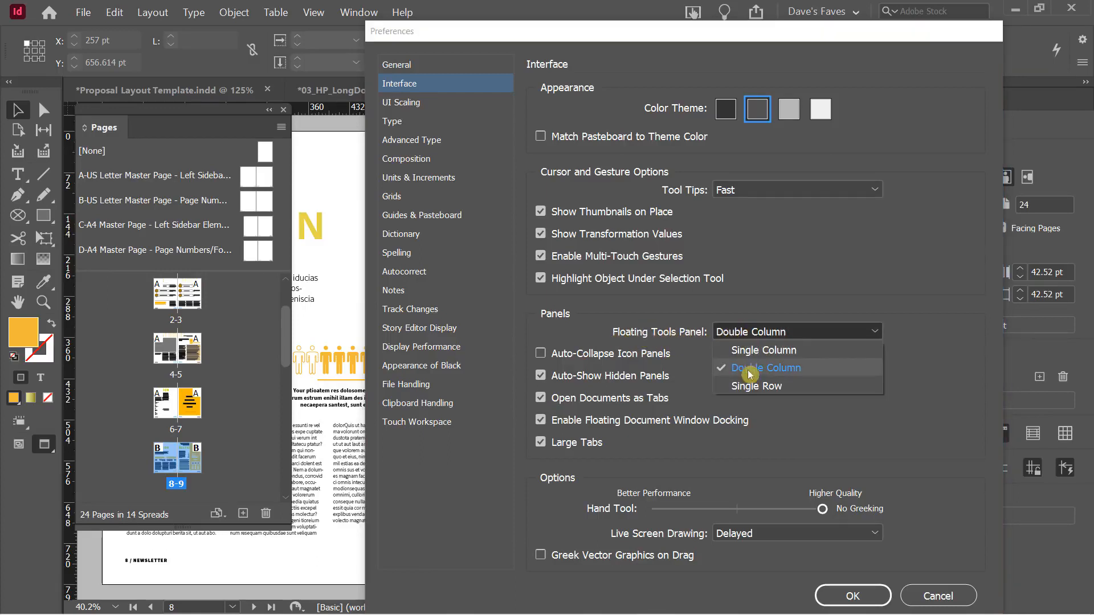
pyautogui.click(756, 387)
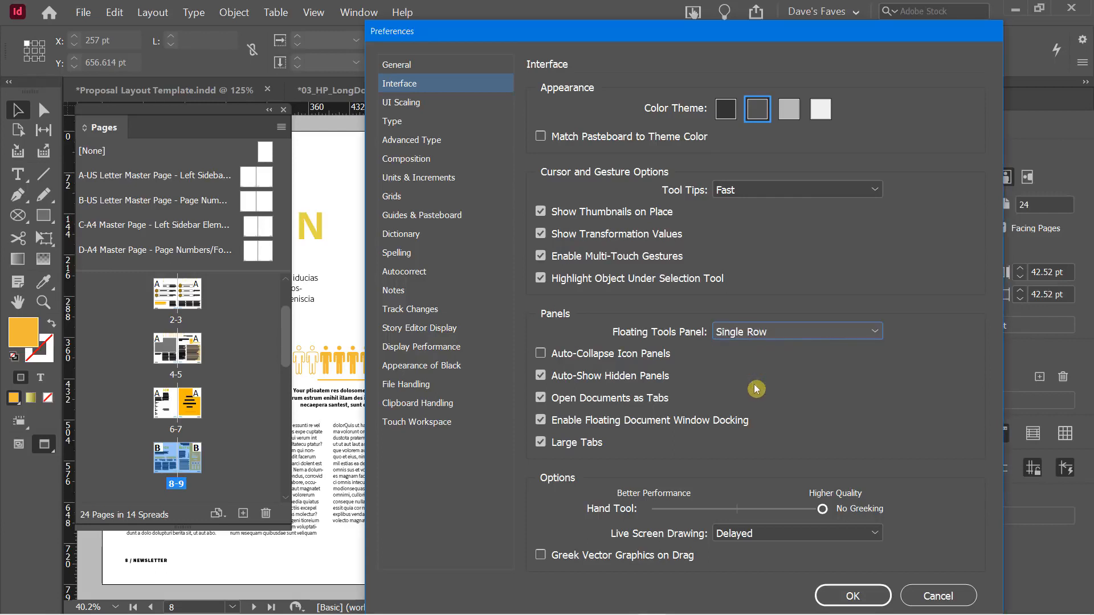
pyautogui.click(743, 333)
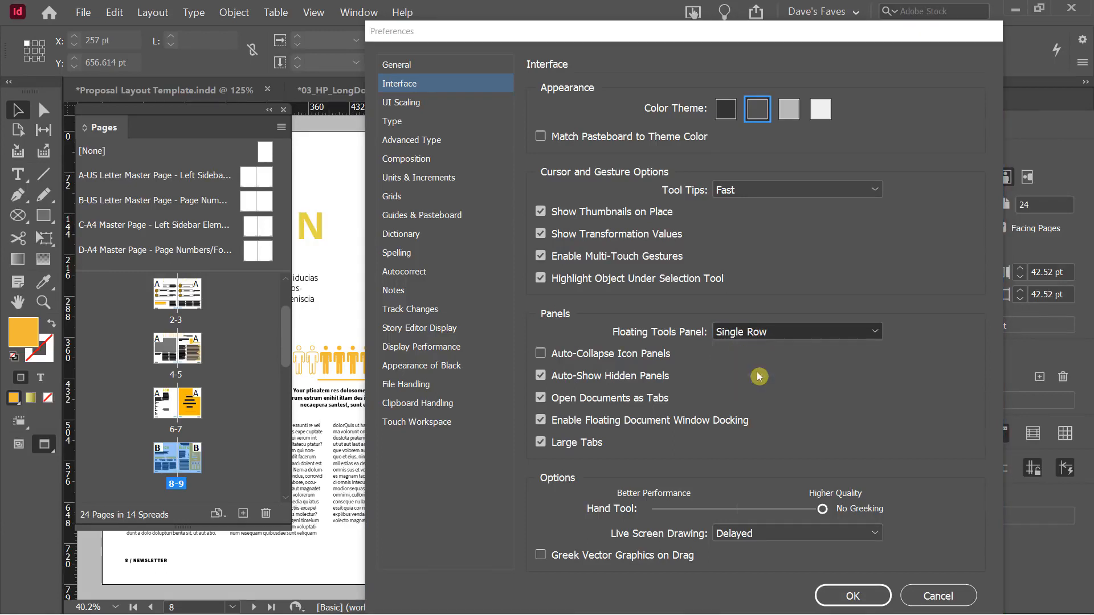
pyautogui.click(757, 370)
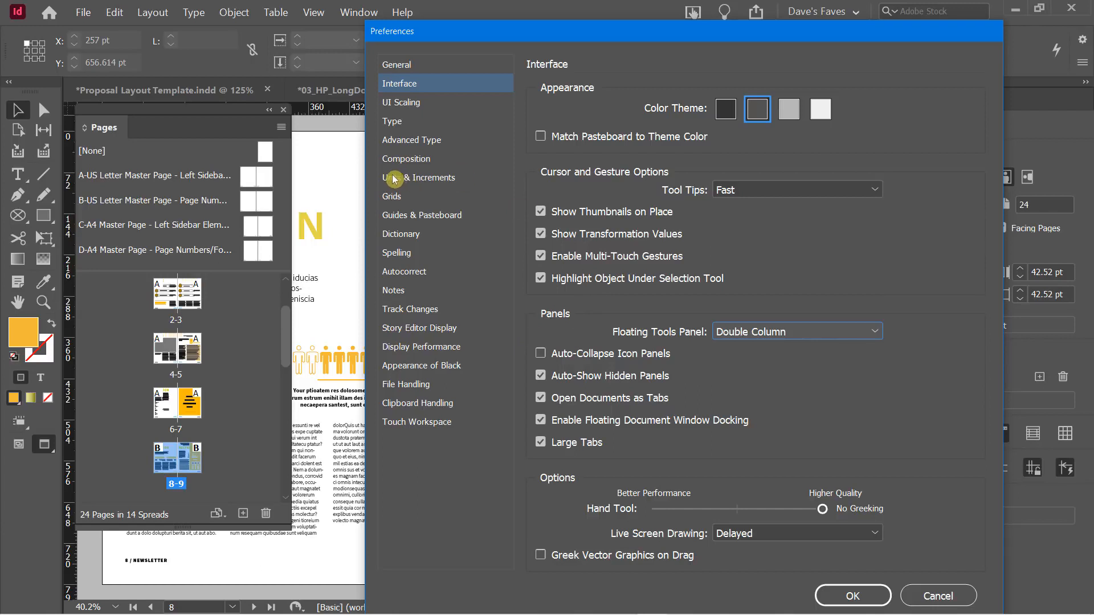
# Check the Horizontal ruler units in Units & Increments, keeping them at Points
pyautogui.click(421, 181)
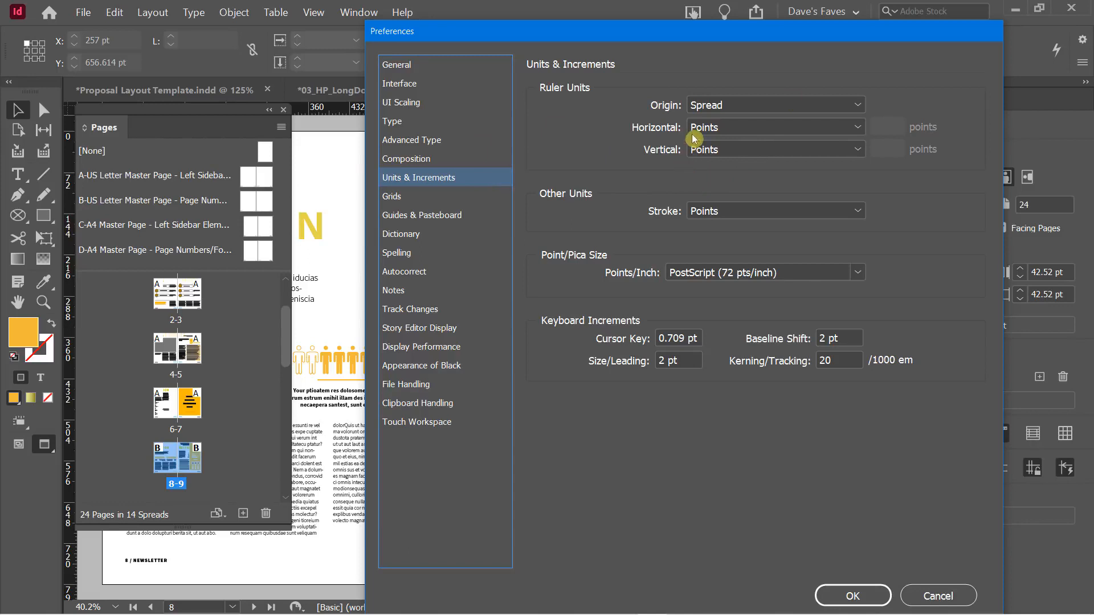
pyautogui.click(725, 133)
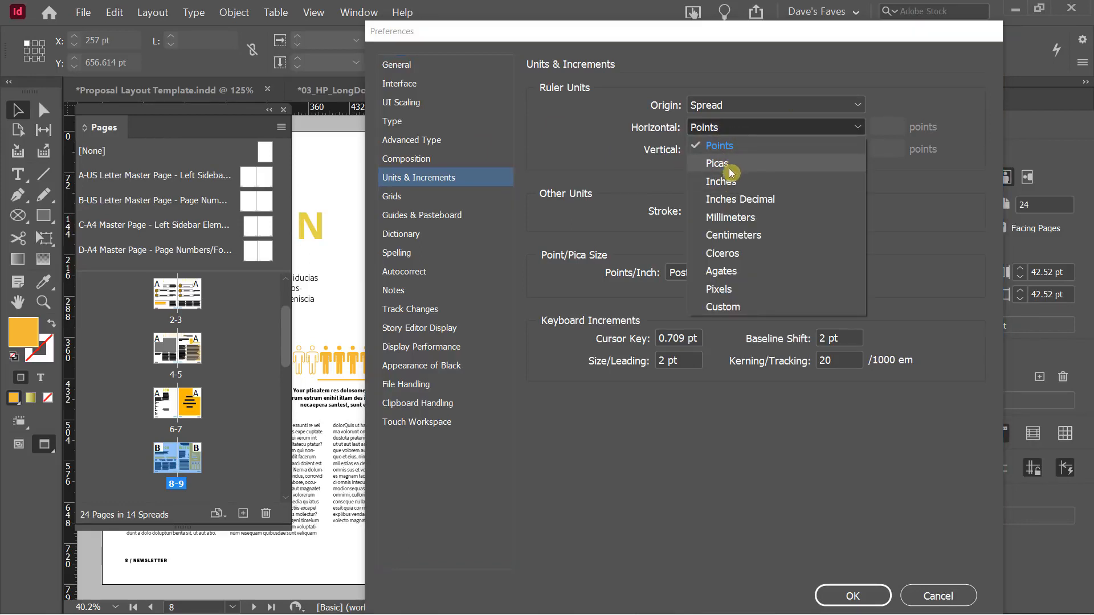
pyautogui.click(565, 141)
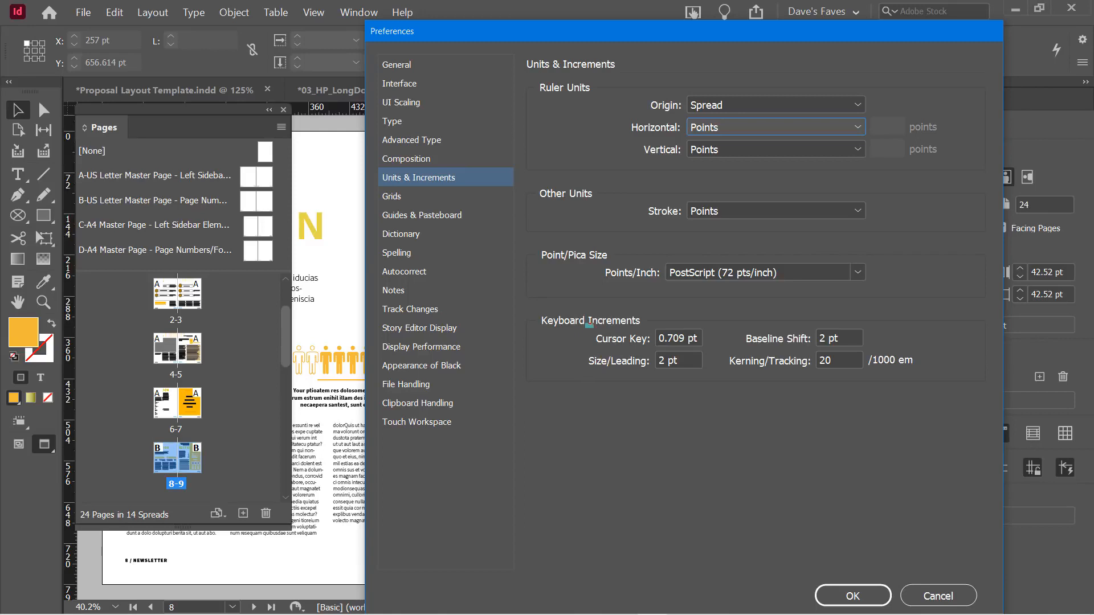
pyautogui.moveTo(586, 324); pyautogui.dragTo(719, 349)
# In Spelling preferences, toggle Enable Dynamic Spelling off and on several times, leaving it on
pyautogui.click(407, 253)
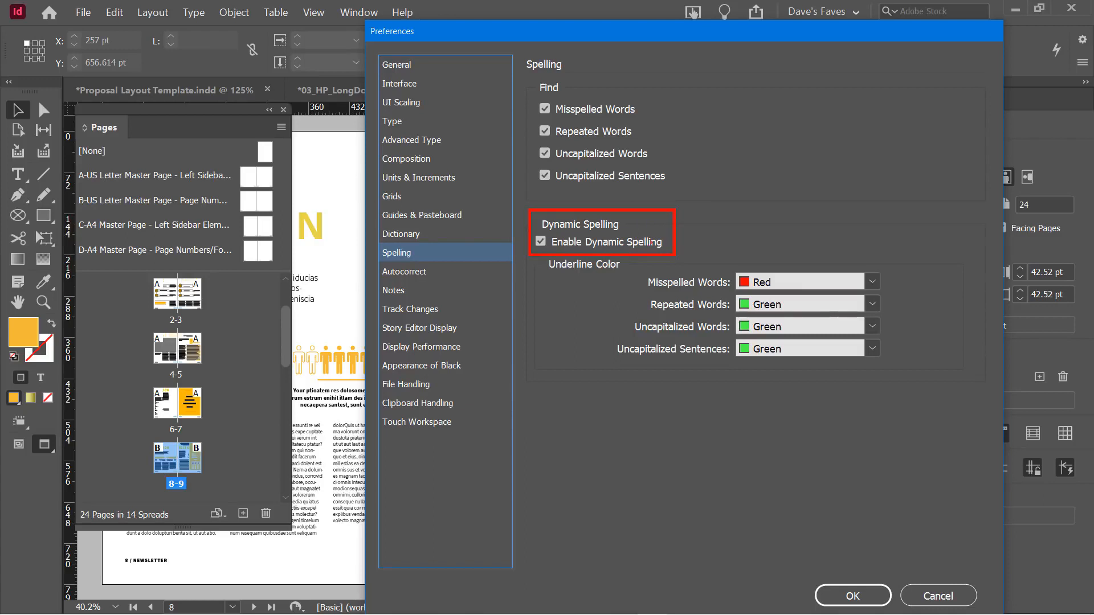
pyautogui.click(541, 244)
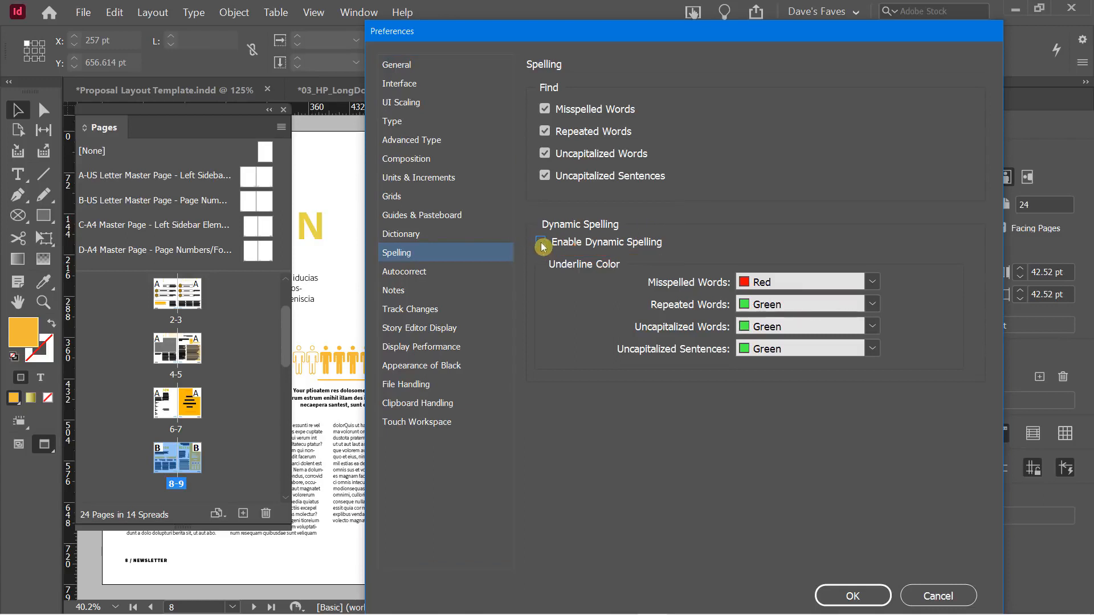
pyautogui.click(541, 244)
pyautogui.click(536, 244)
pyautogui.click(549, 248)
pyautogui.click(544, 244)
pyautogui.click(544, 245)
pyautogui.click(541, 243)
# Keep Red as the underline colour for misspelled words
pyautogui.click(872, 283)
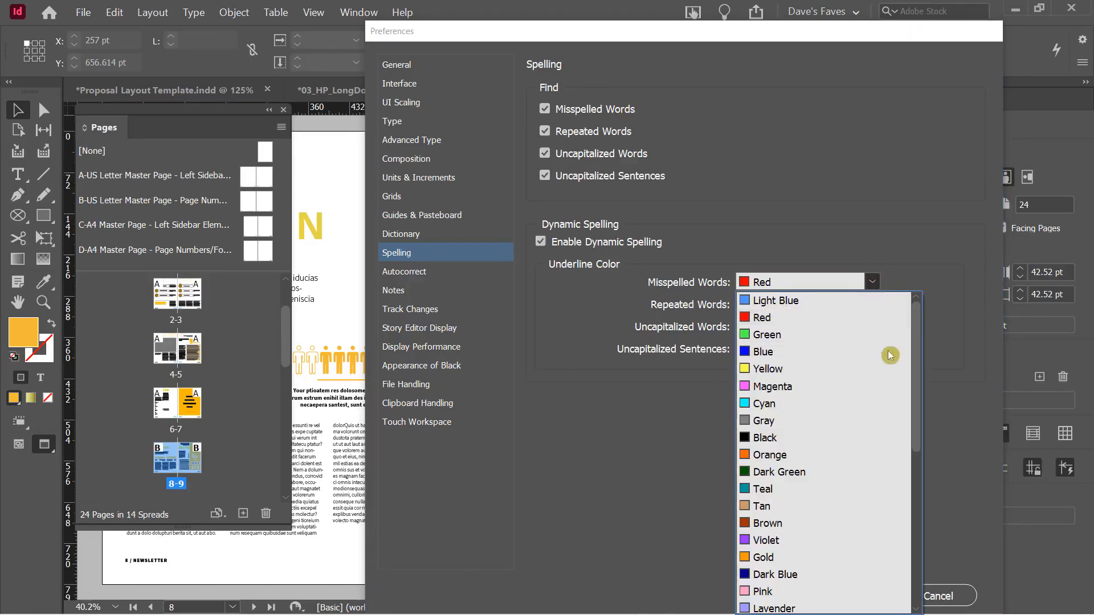
pyautogui.moveTo(918, 332); pyautogui.dragTo(818, 193)
pyautogui.click(818, 193)
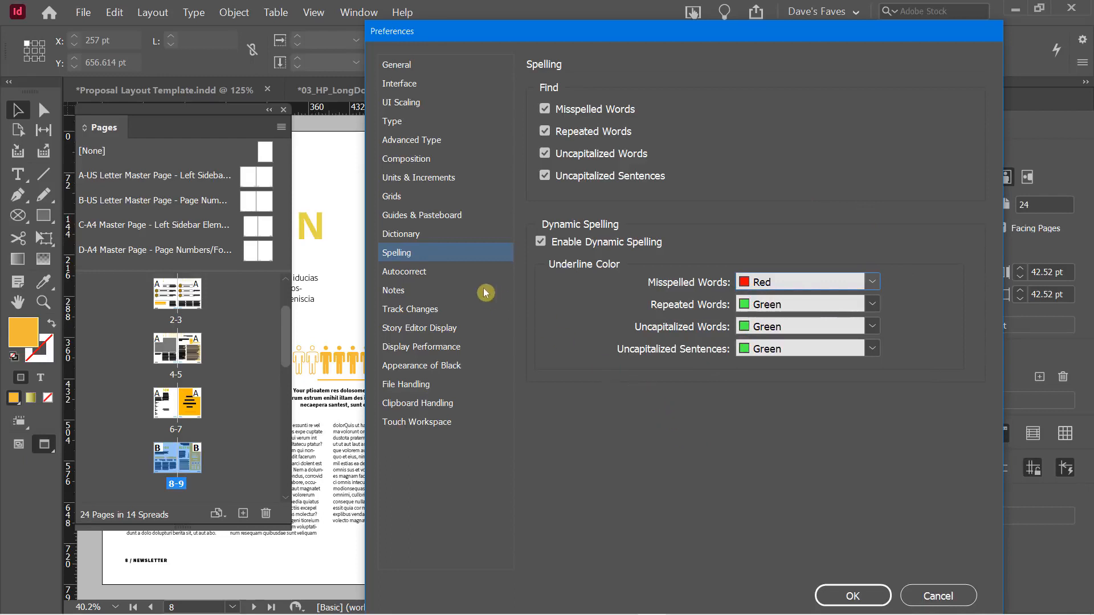
# In Autocorrect preferences, scroll the word list and turn Enable Autocorrect off then back on
pyautogui.click(413, 276)
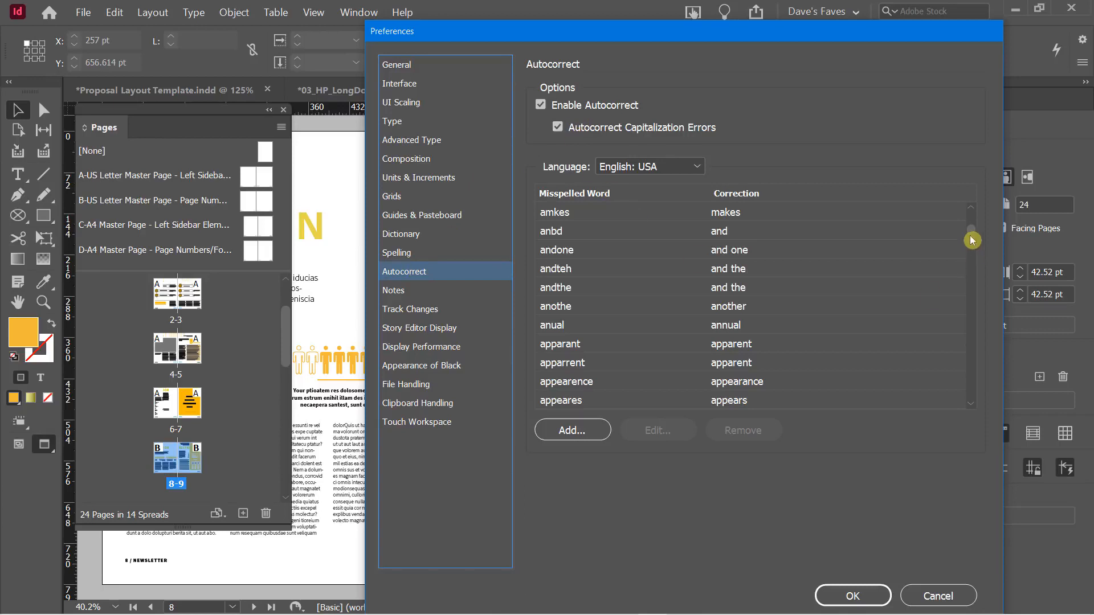
pyautogui.moveTo(972, 237); pyautogui.dragTo(970, 183)
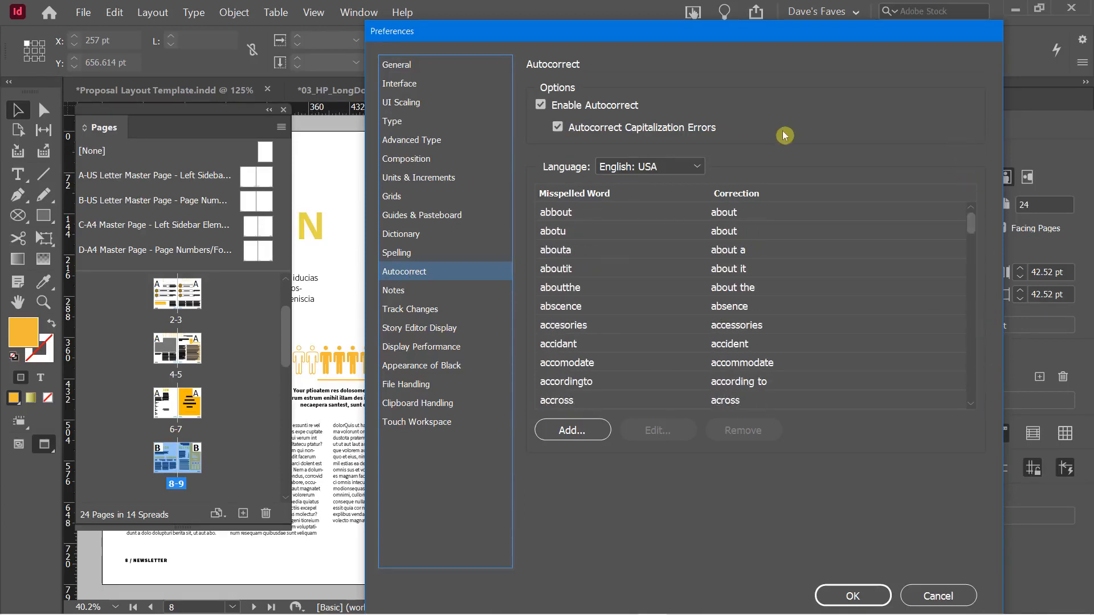
pyautogui.click(542, 106)
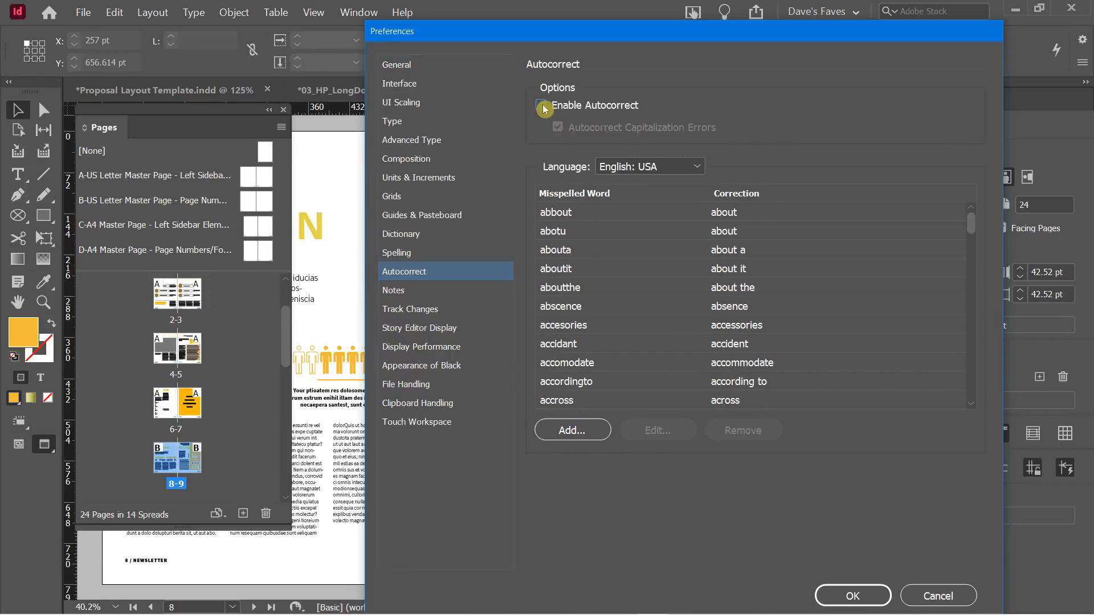
pyautogui.click(542, 107)
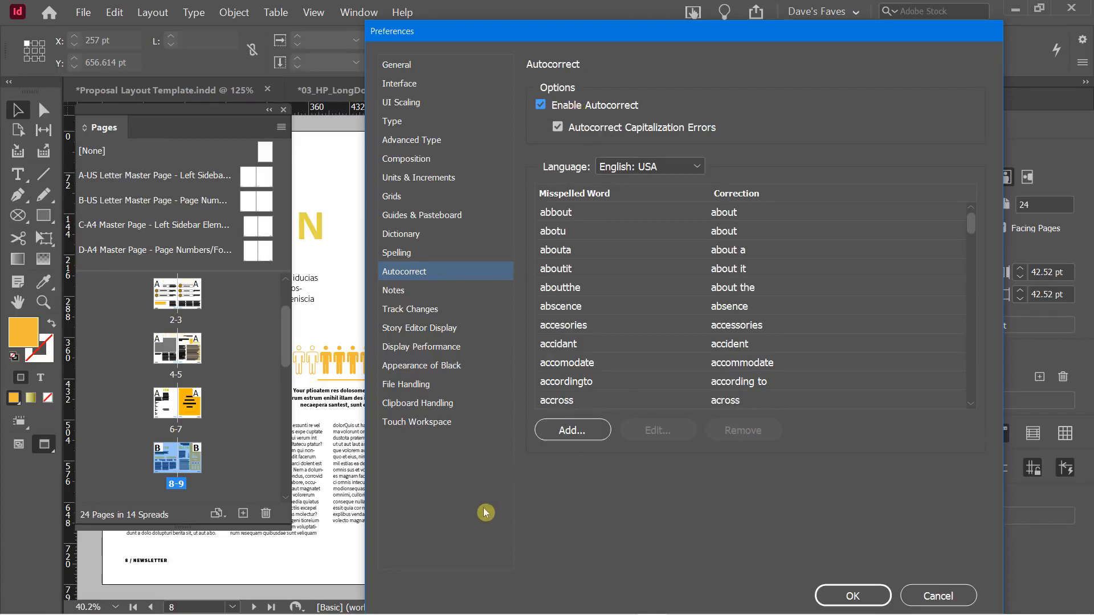
# Keep Typical as the Display Performance default view, look over File Handling, and accept the preferences
pyautogui.click(396, 351)
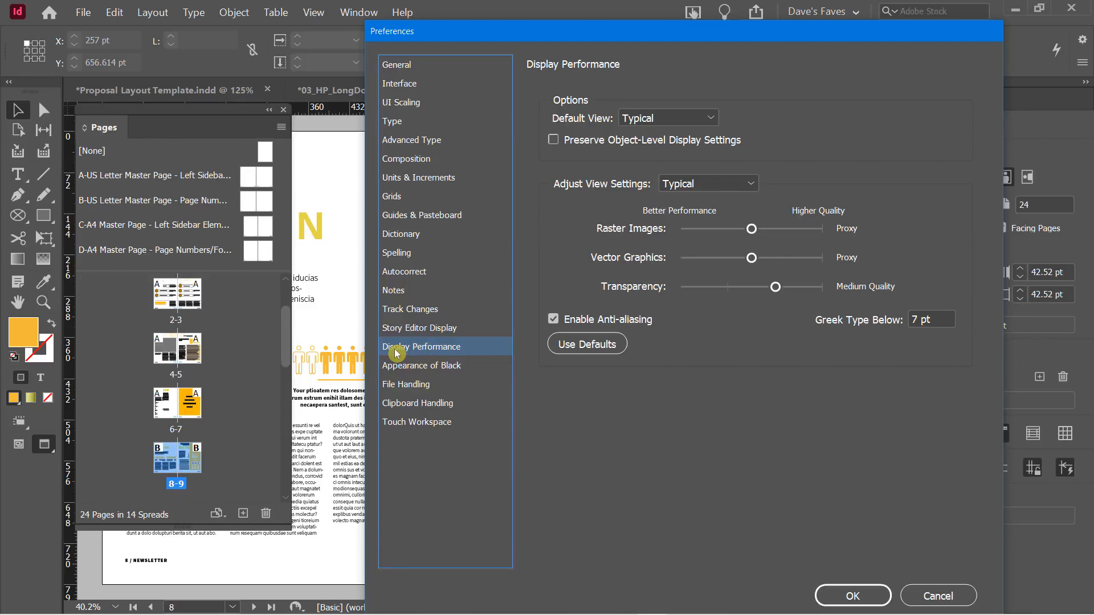
pyautogui.click(691, 118)
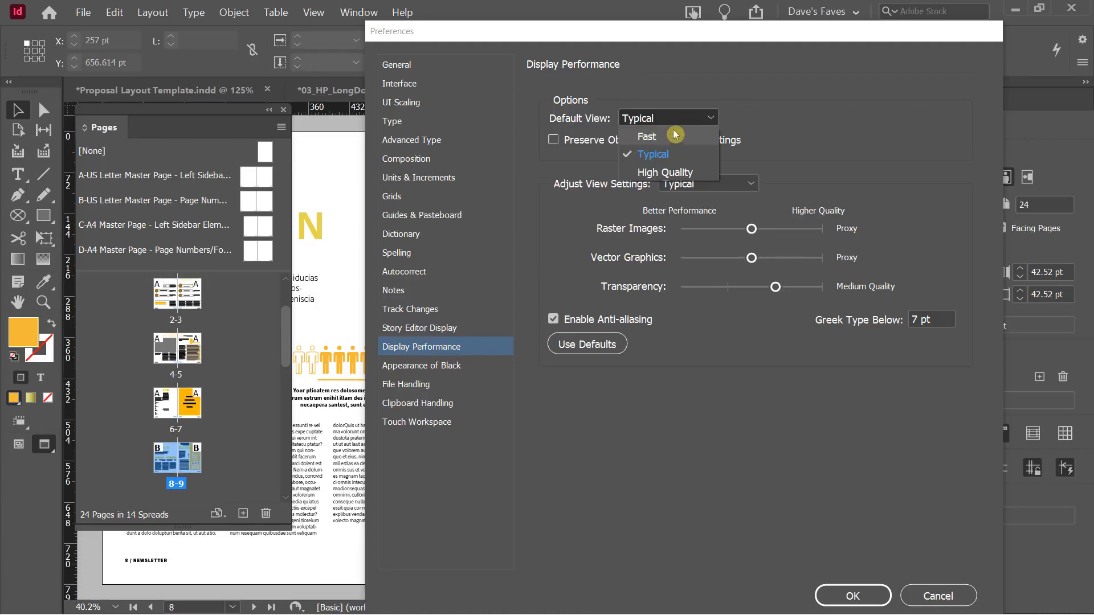
pyautogui.click(748, 82)
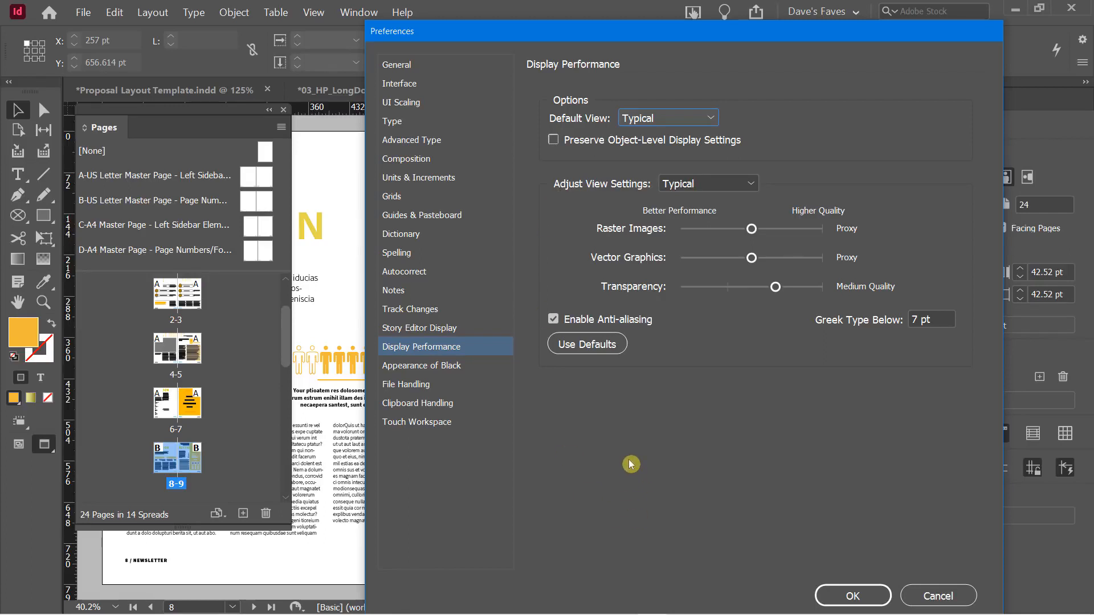
pyautogui.click(489, 403)
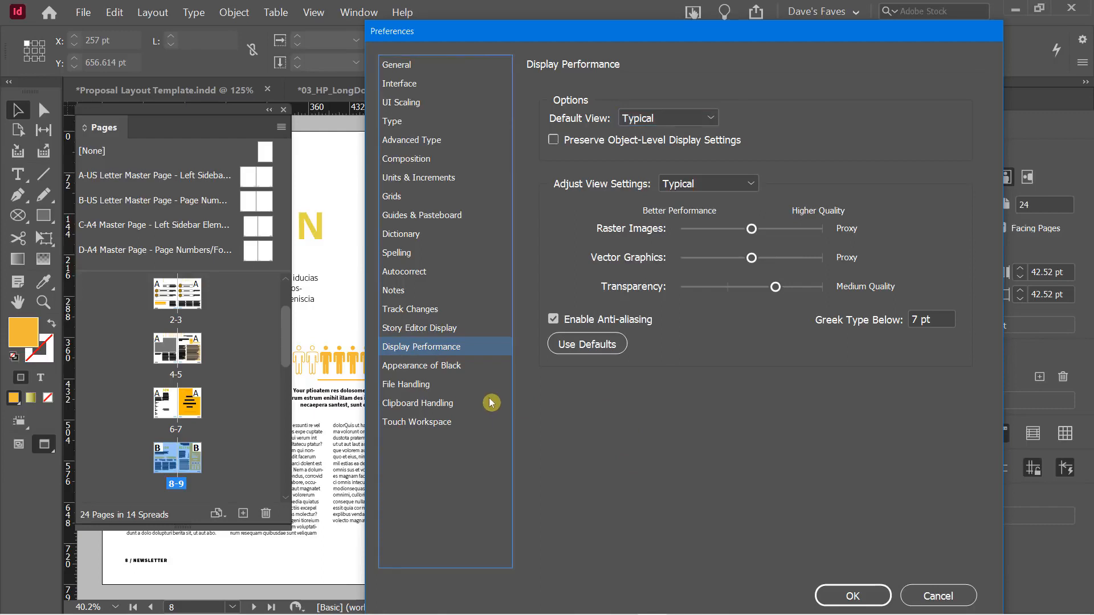
pyautogui.click(420, 384)
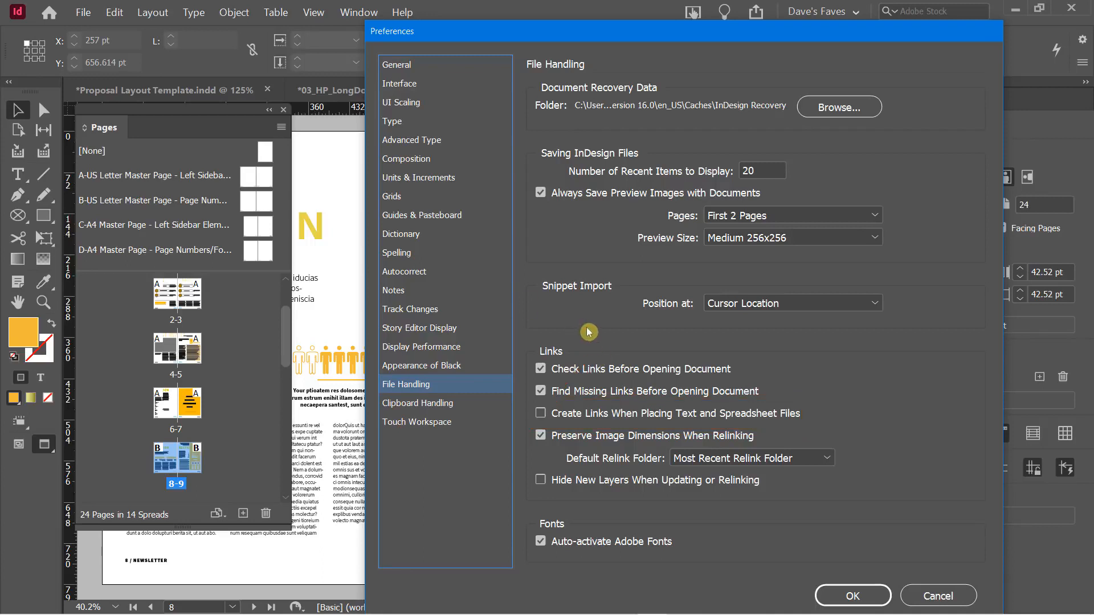
pyautogui.click(857, 594)
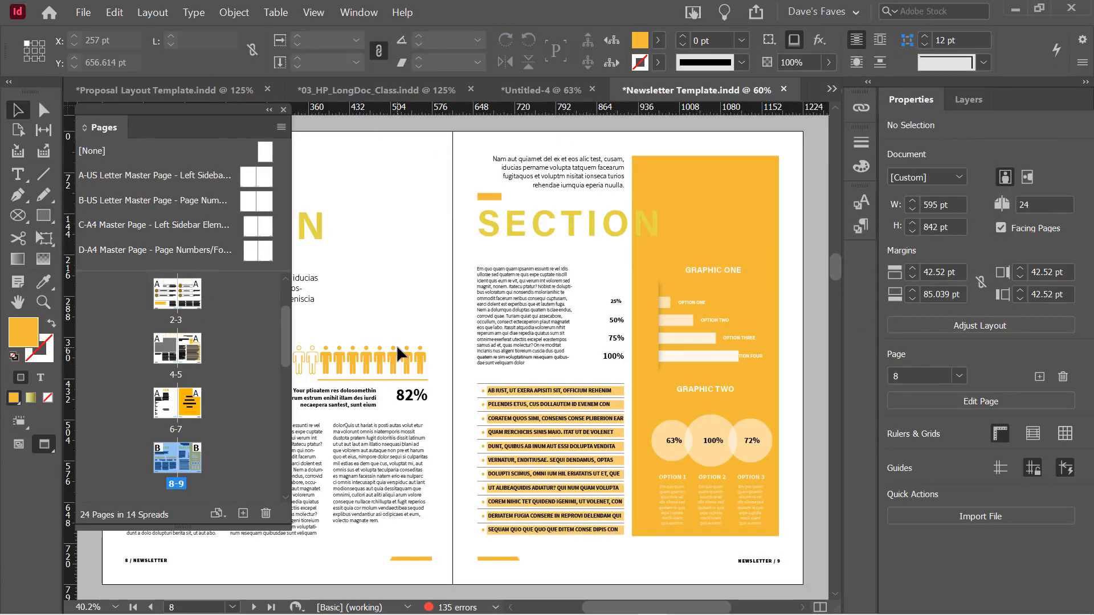
# Run Check Spelling from the Edit menu, review the flagged word 'newsletter', and click Done
pyautogui.click(116, 12)
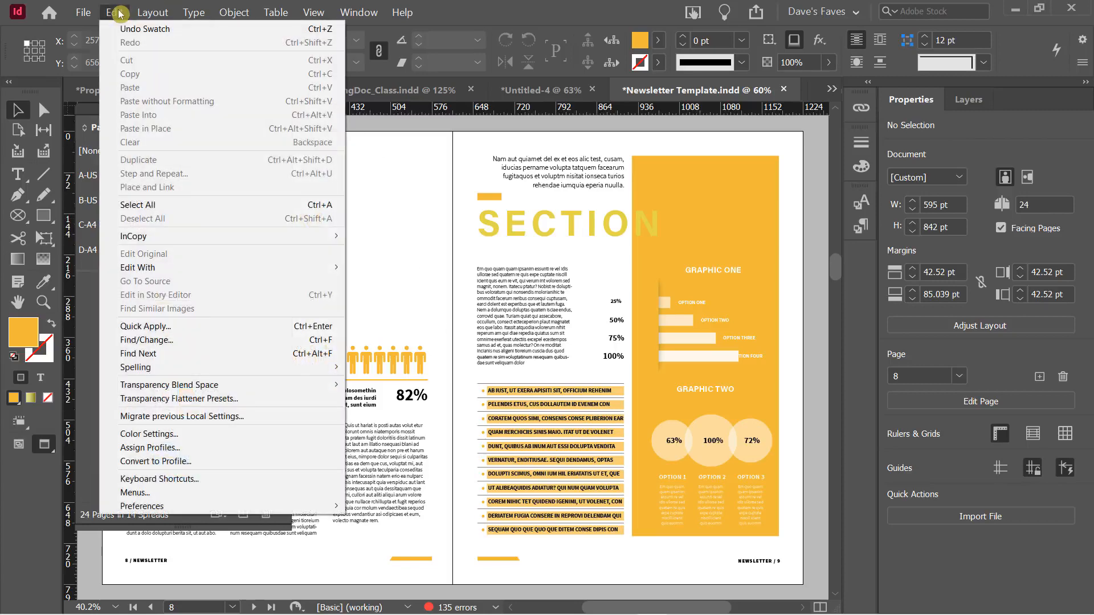
pyautogui.moveTo(169, 368)
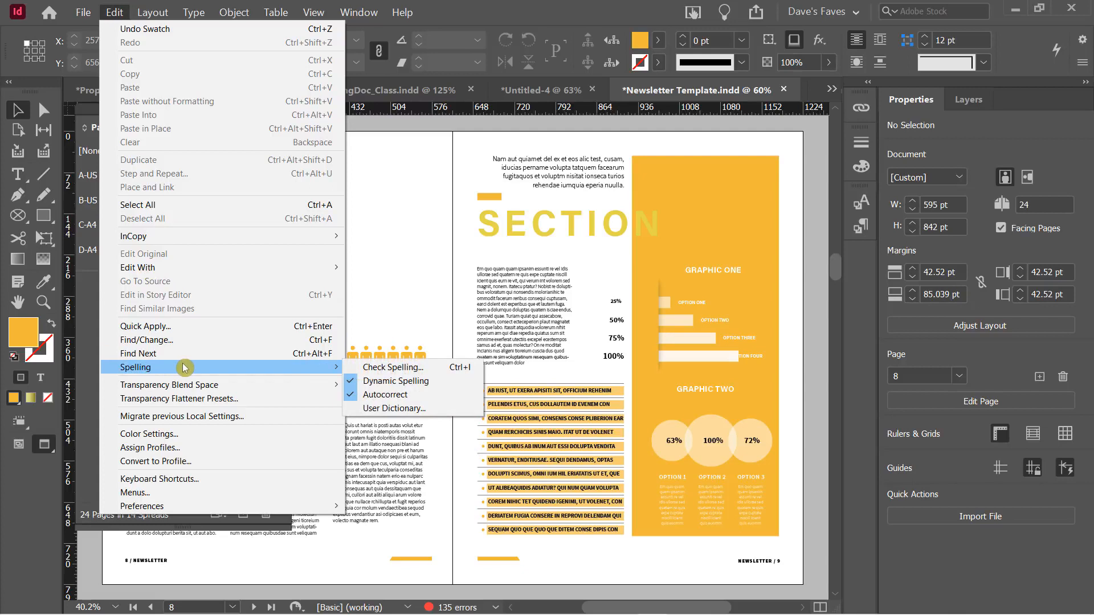
pyautogui.click(421, 371)
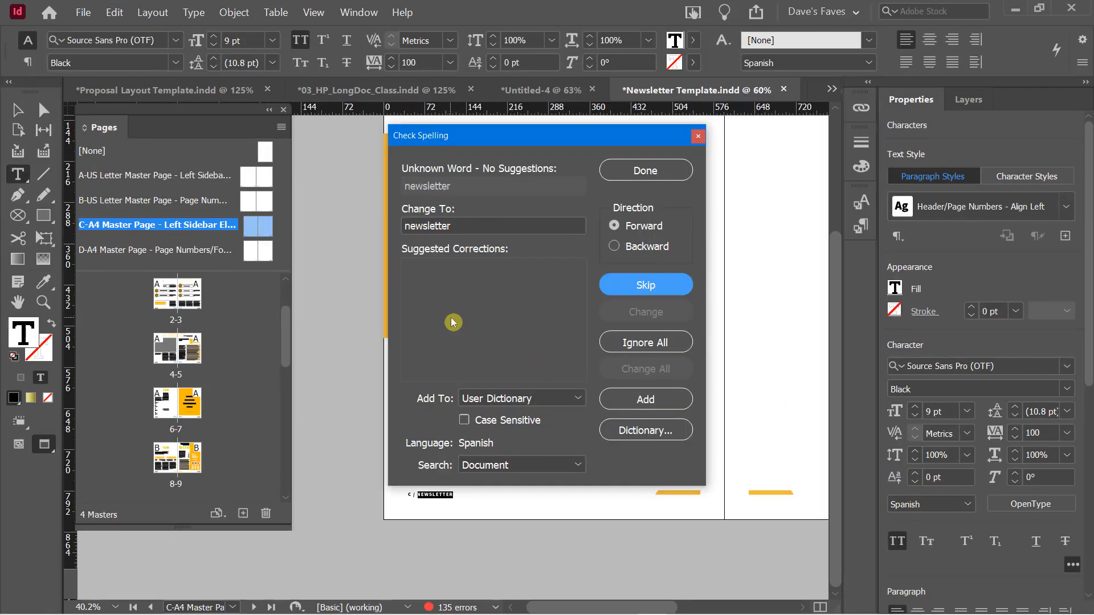
pyautogui.moveTo(519, 140); pyautogui.dragTo(516, 132)
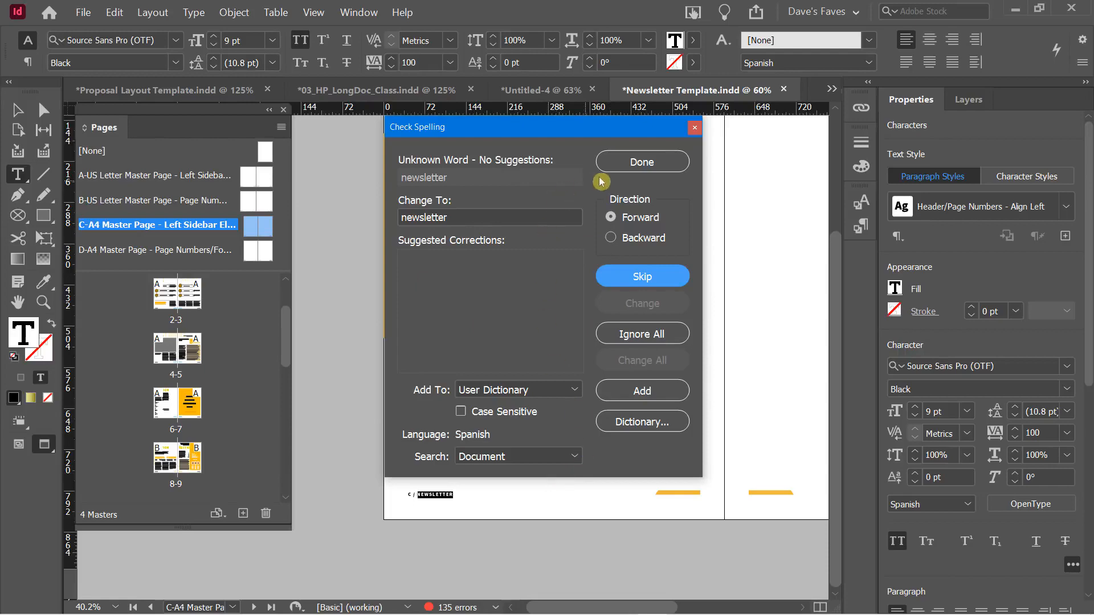
pyautogui.click(632, 162)
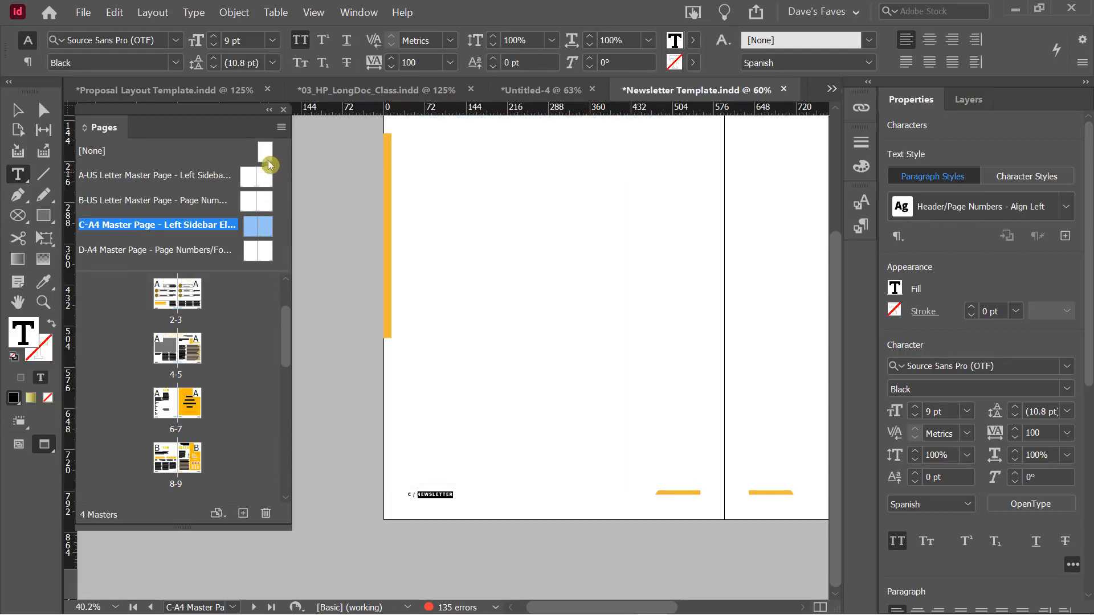
pyautogui.click(111, 13)
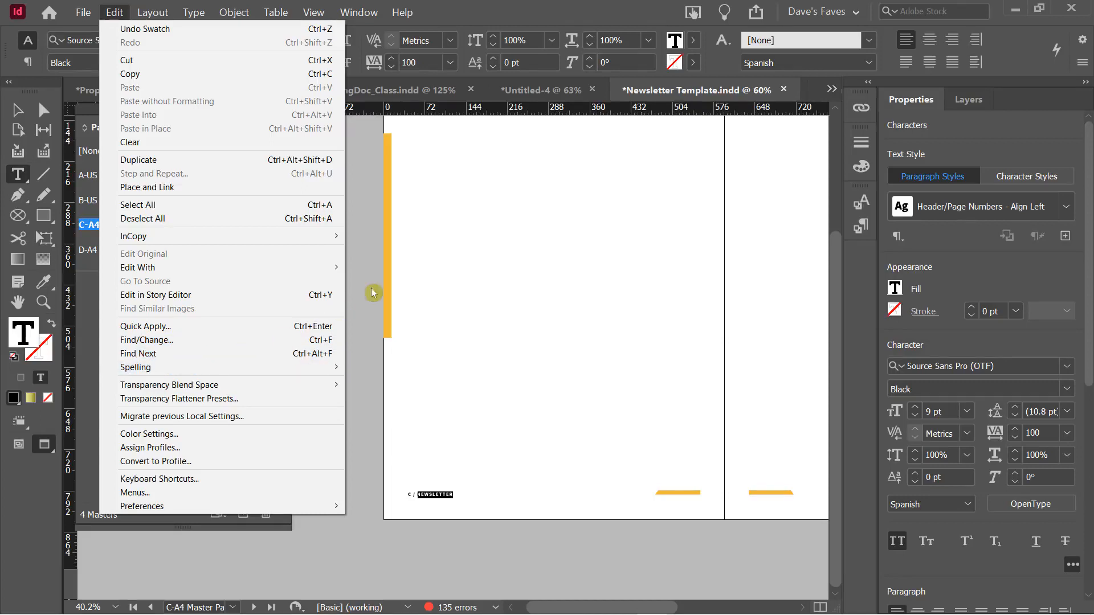
pyautogui.click(462, 16)
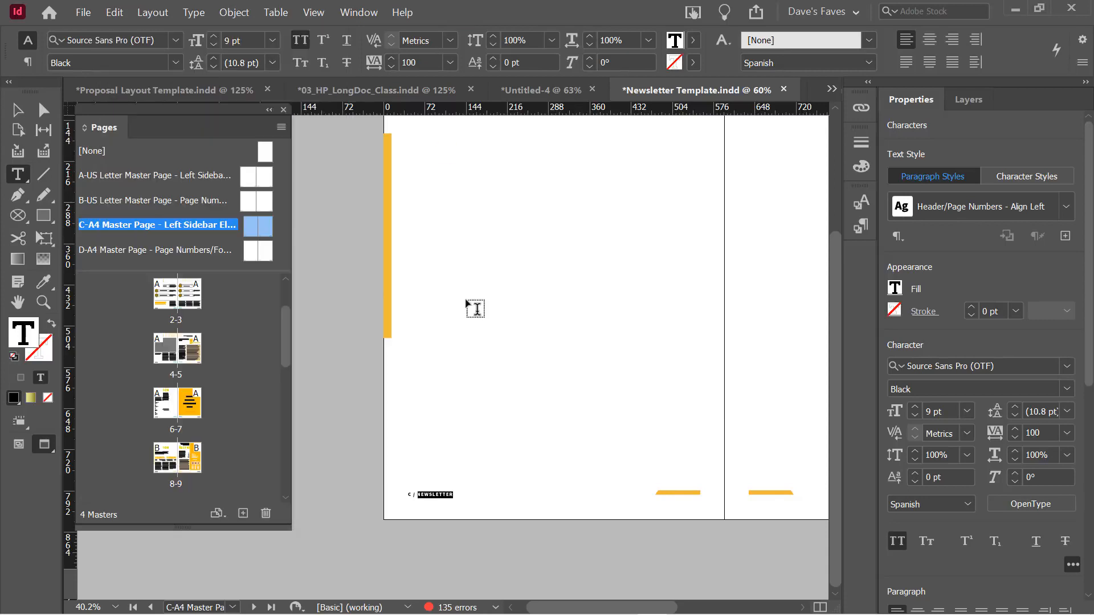
pyautogui.scroll(2, 610, 490)
pyautogui.scroll(2, 610, 490)
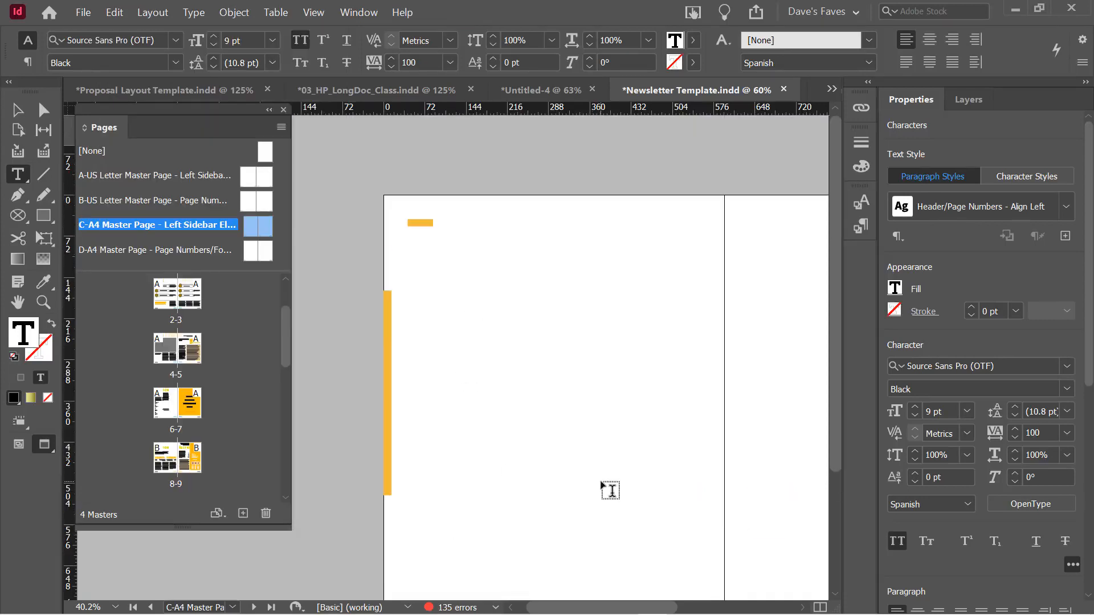
pyautogui.scroll(-4, 610, 490)
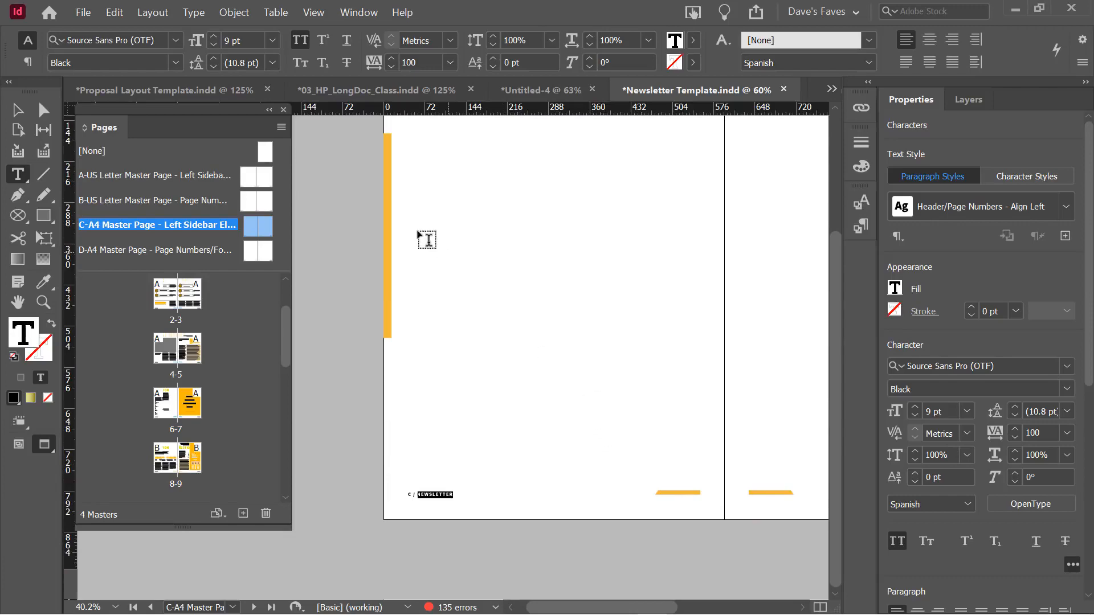
pyautogui.click(369, 92)
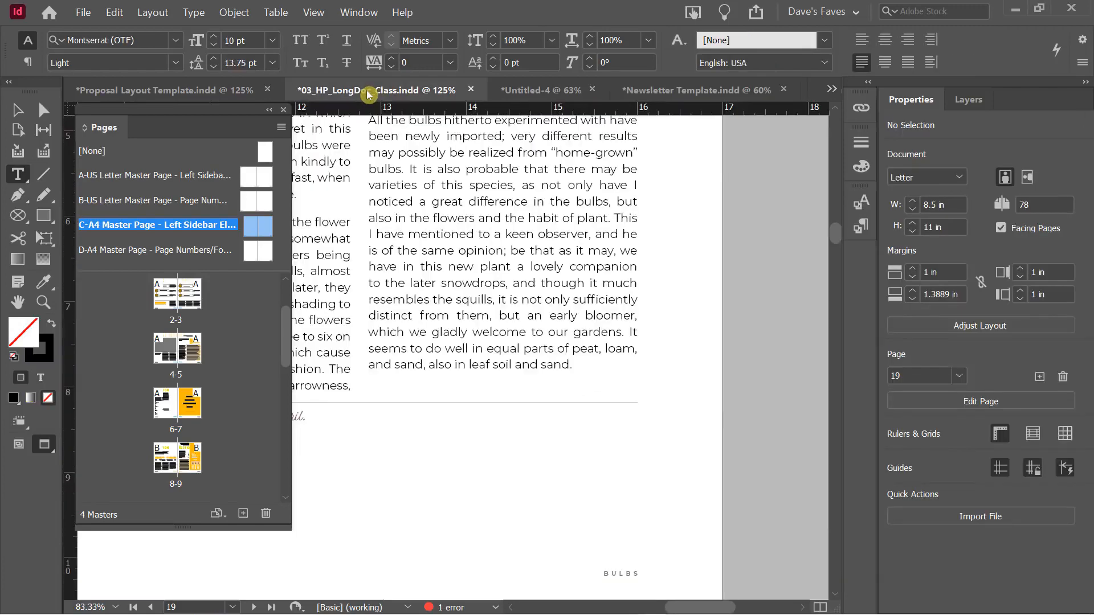
# Fit the page in the window, pan to page 16, and select its full-page yellow flower photo
pyautogui.scroll(15, 521, 365)
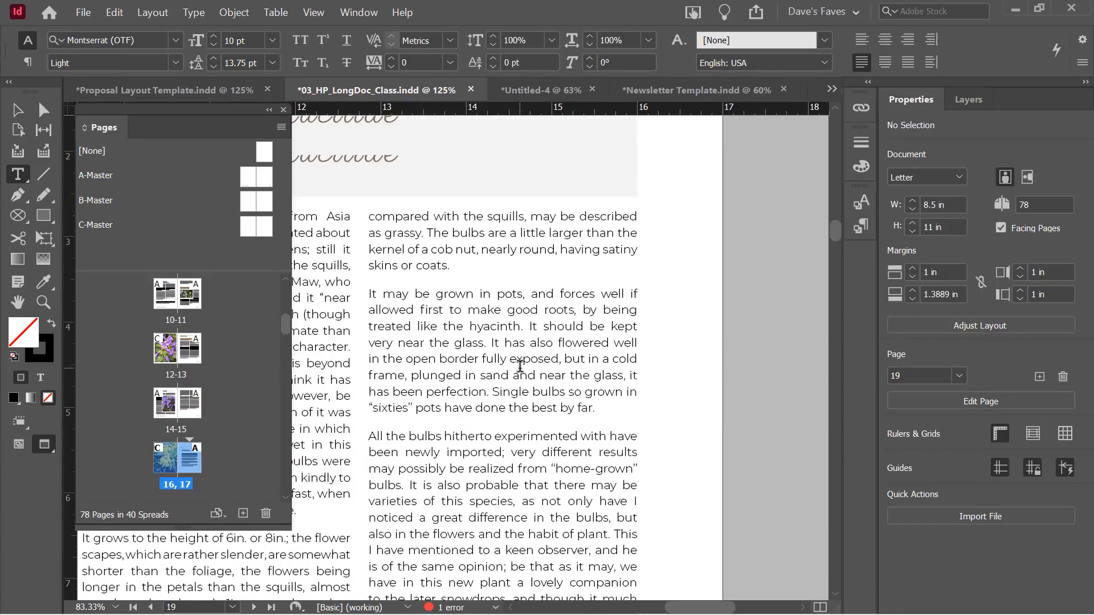
pyautogui.scroll(4, 533, 376)
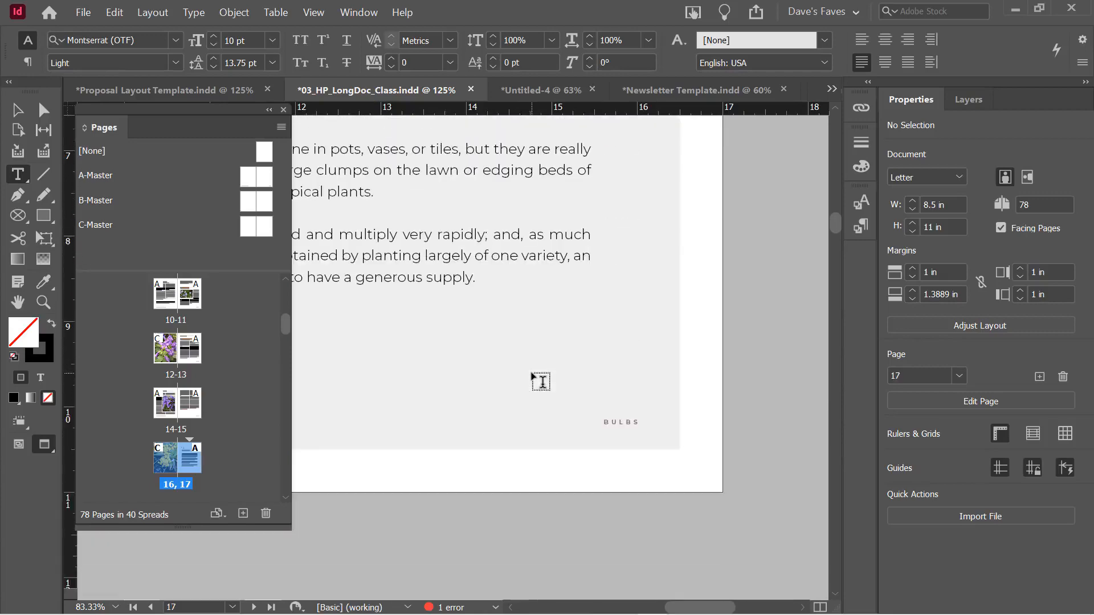
pyautogui.hotkey('ctrl', '0')
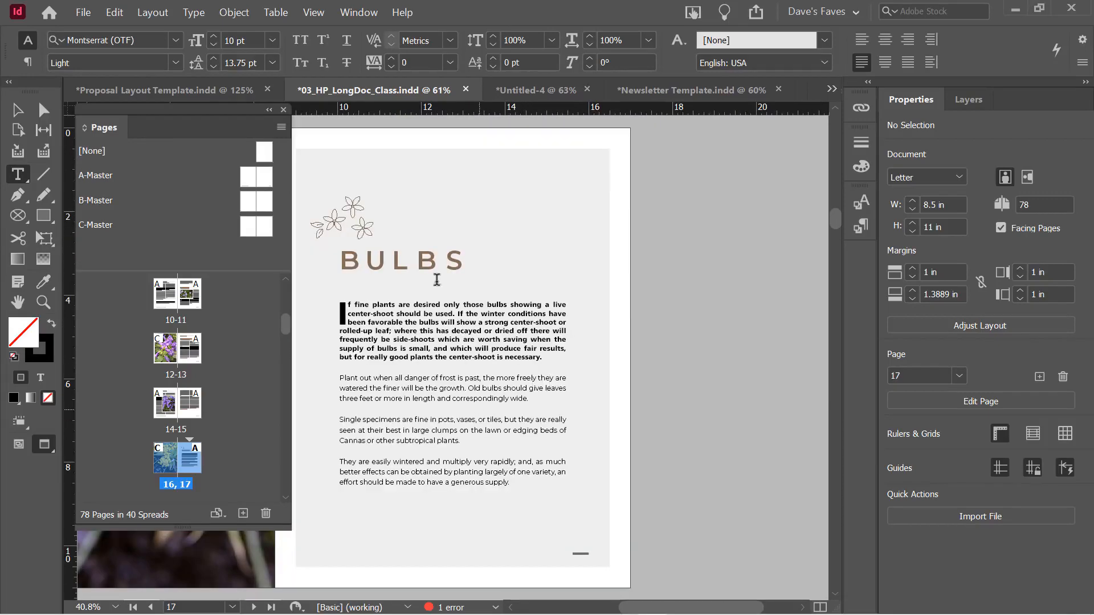
pyautogui.moveTo(181, 110); pyautogui.dragTo(612, 154)
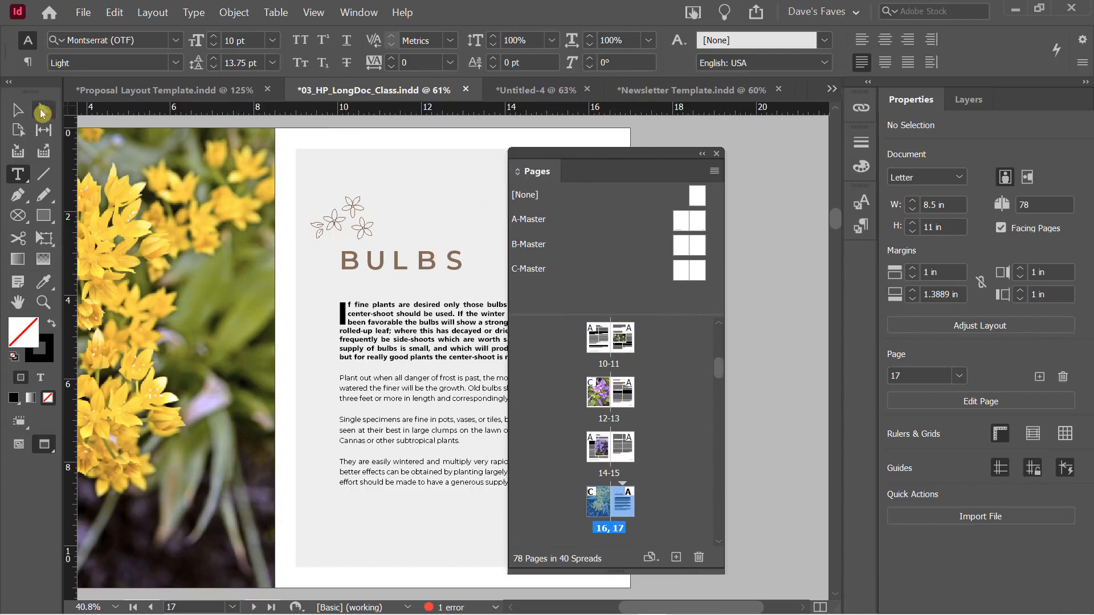
pyautogui.press('v')
pyautogui.moveTo(233, 239); pyautogui.dragTo(533, 222)
pyautogui.moveTo(235, 172); pyautogui.dragTo(169, 214)
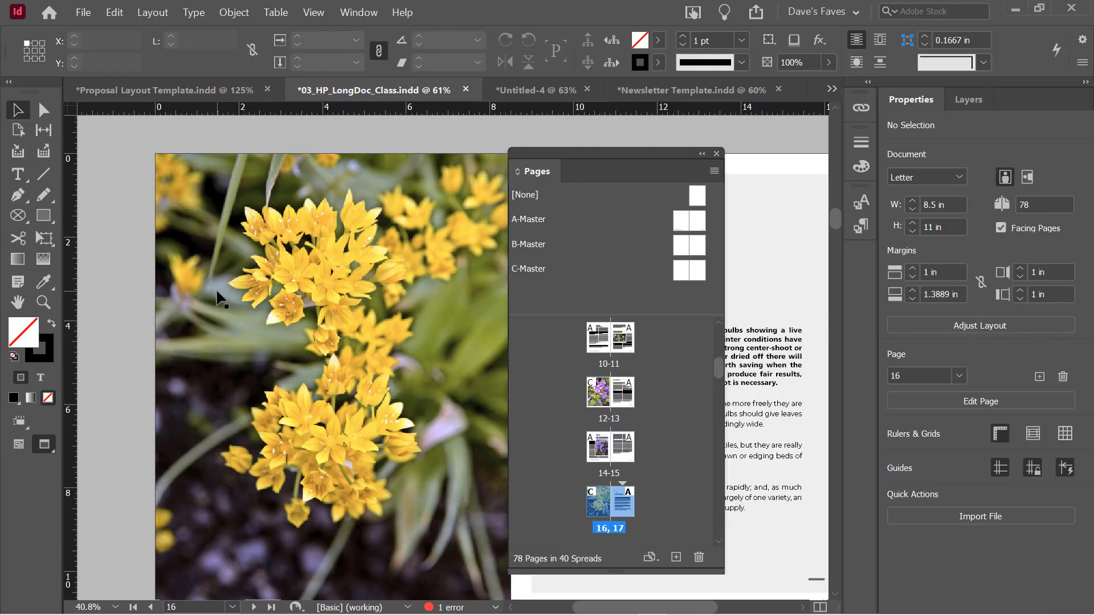
pyautogui.click(239, 233)
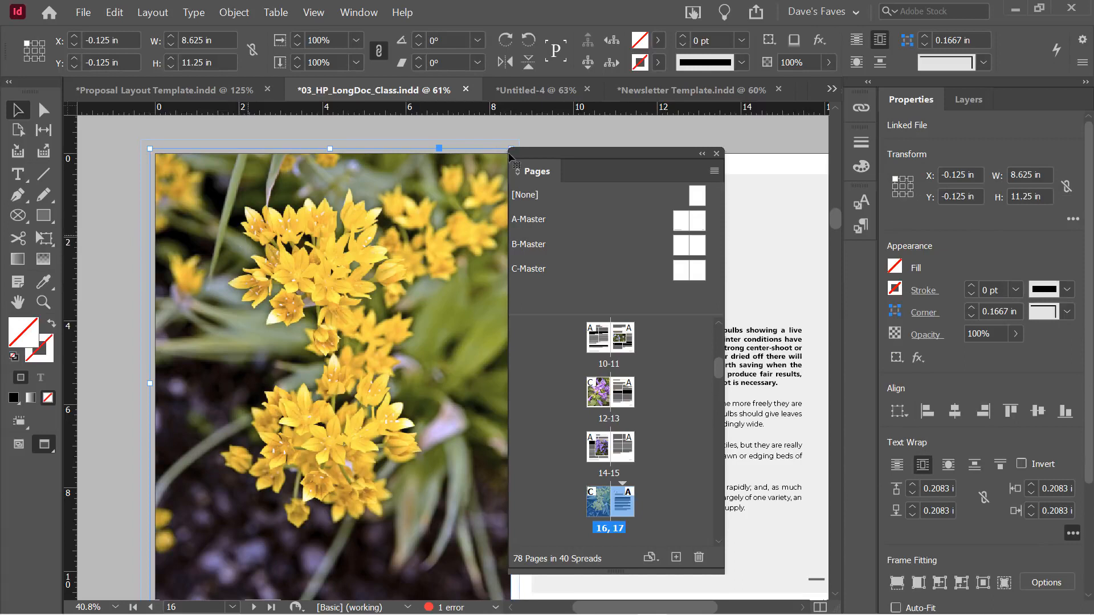
# Show the link details for Bulbs.jpg and set the photo to Fast Display as a grey placeholder
pyautogui.click(861, 107)
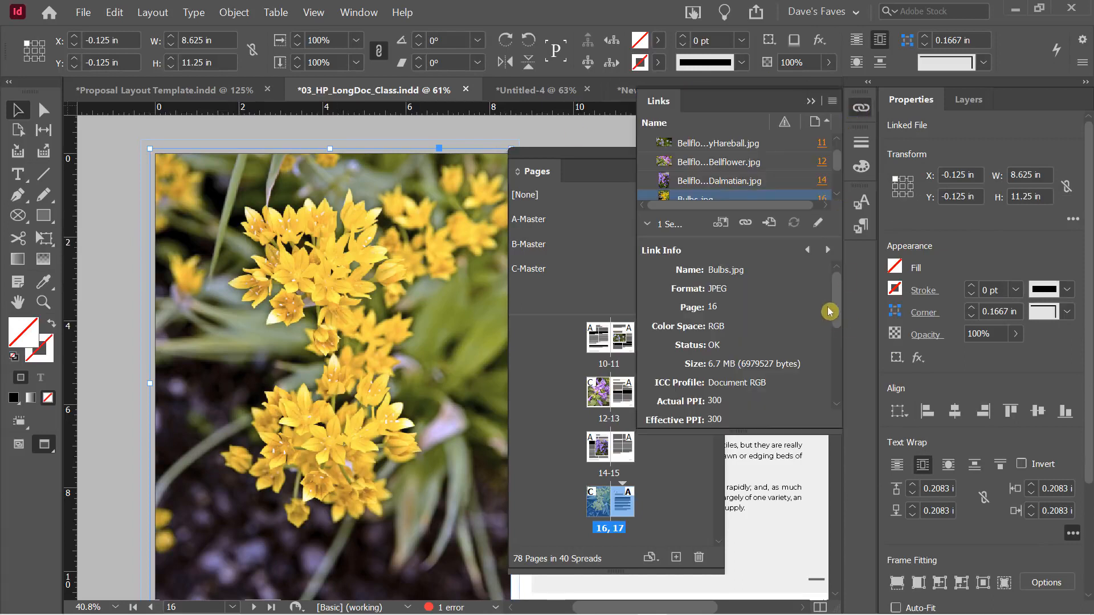
pyautogui.moveTo(835, 295); pyautogui.dragTo(837, 305)
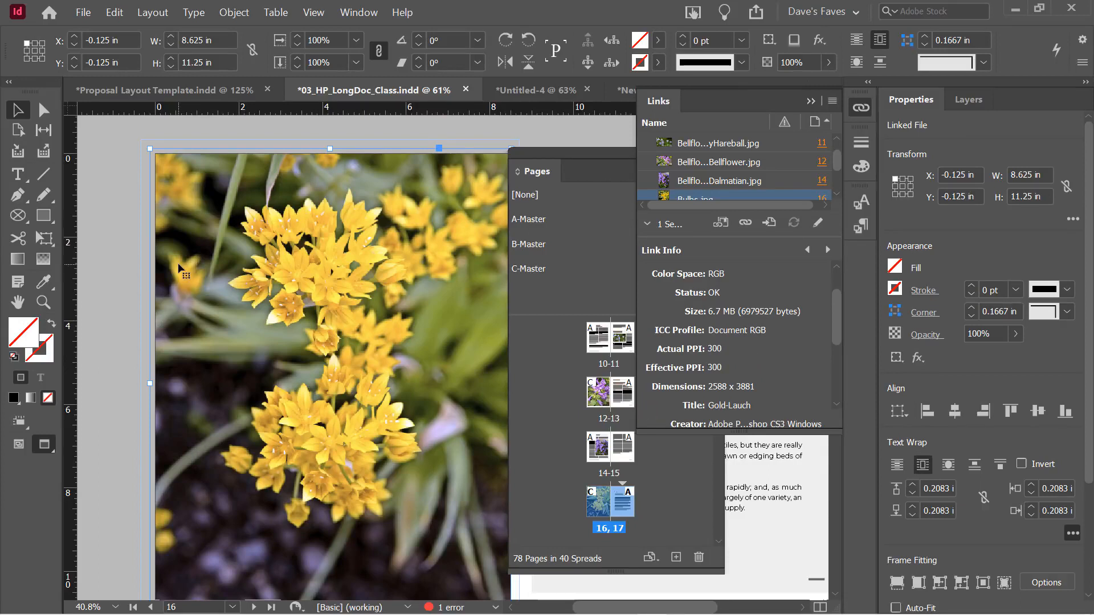
pyautogui.rightClick(198, 201)
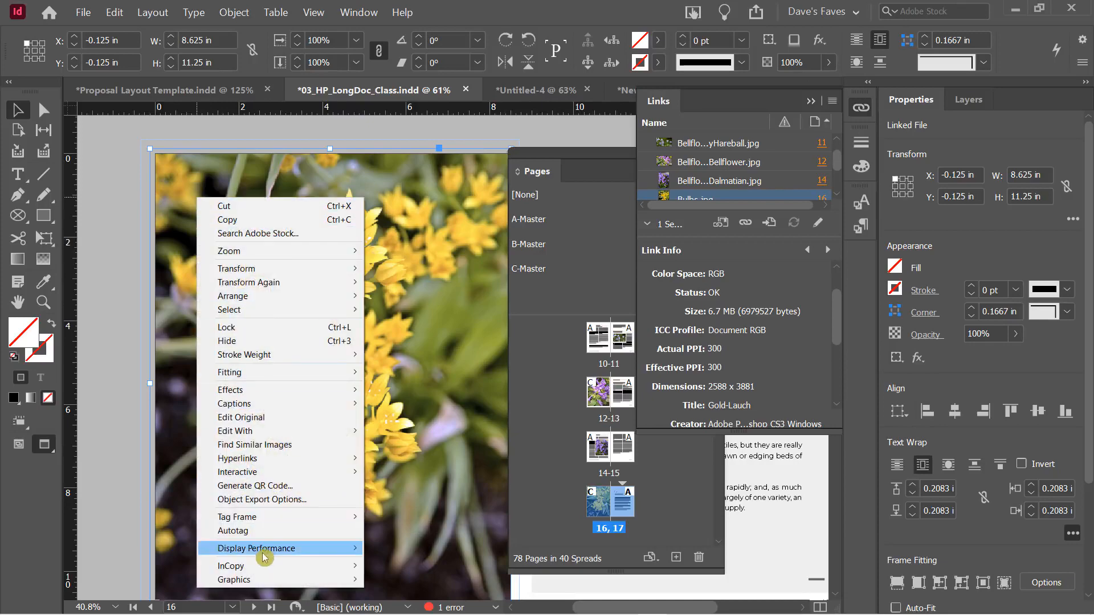
pyautogui.moveTo(263, 553)
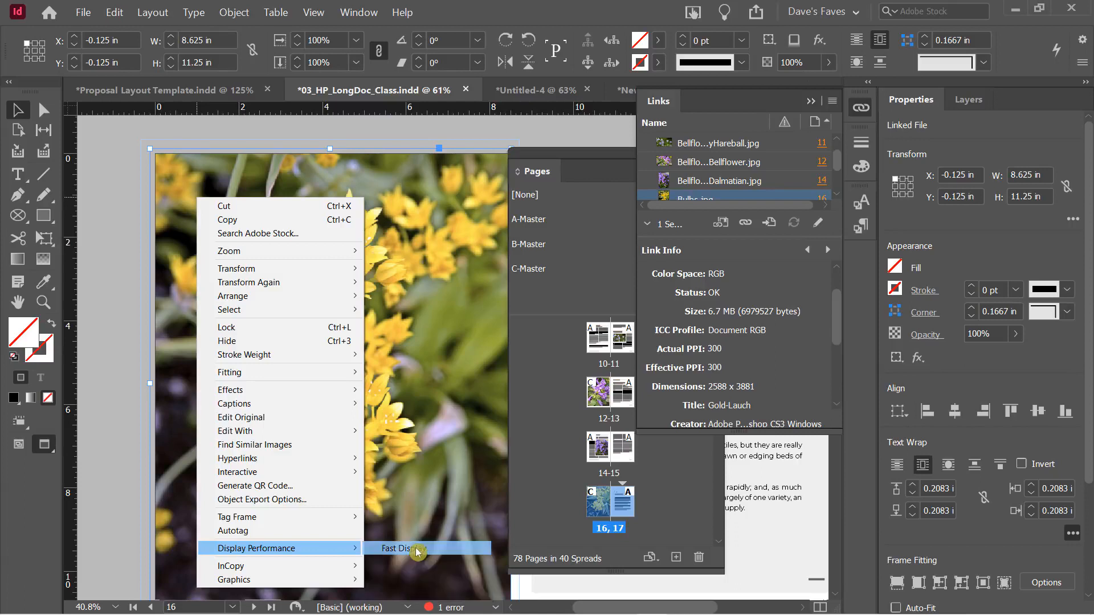
pyautogui.click(398, 548)
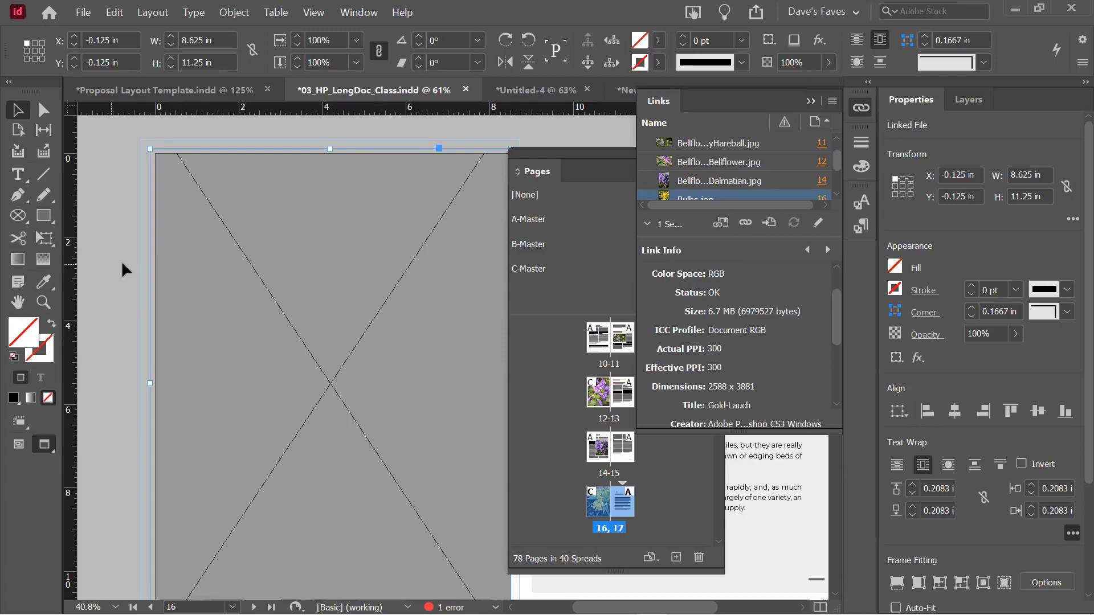
# Restore the photo's full image preview, then switch it to High Quality Display
pyautogui.rightClick(217, 210)
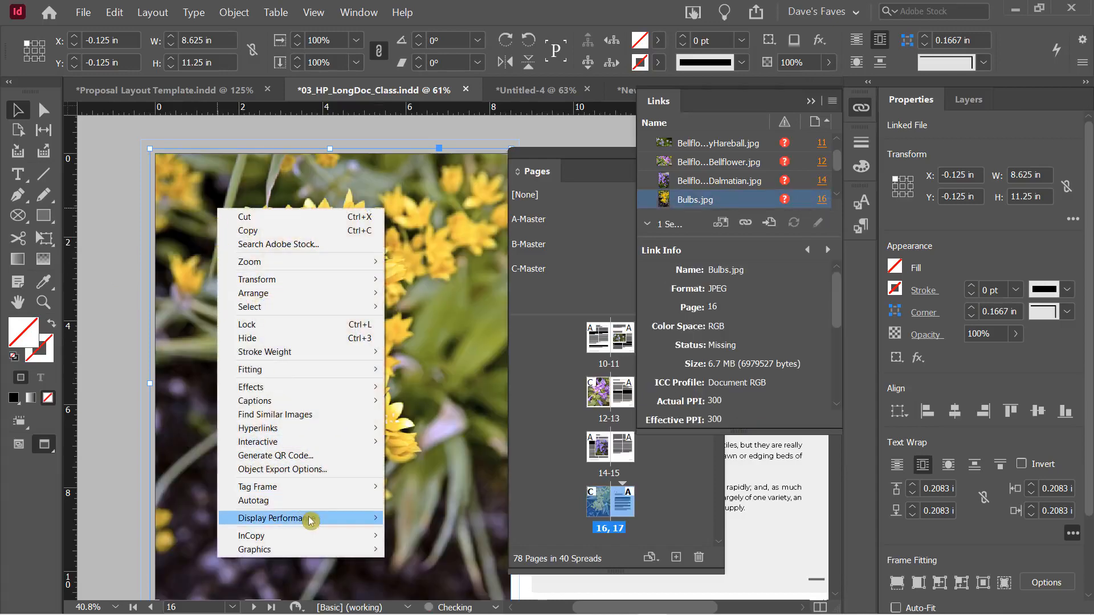
pyautogui.moveTo(311, 520)
pyautogui.click(419, 545)
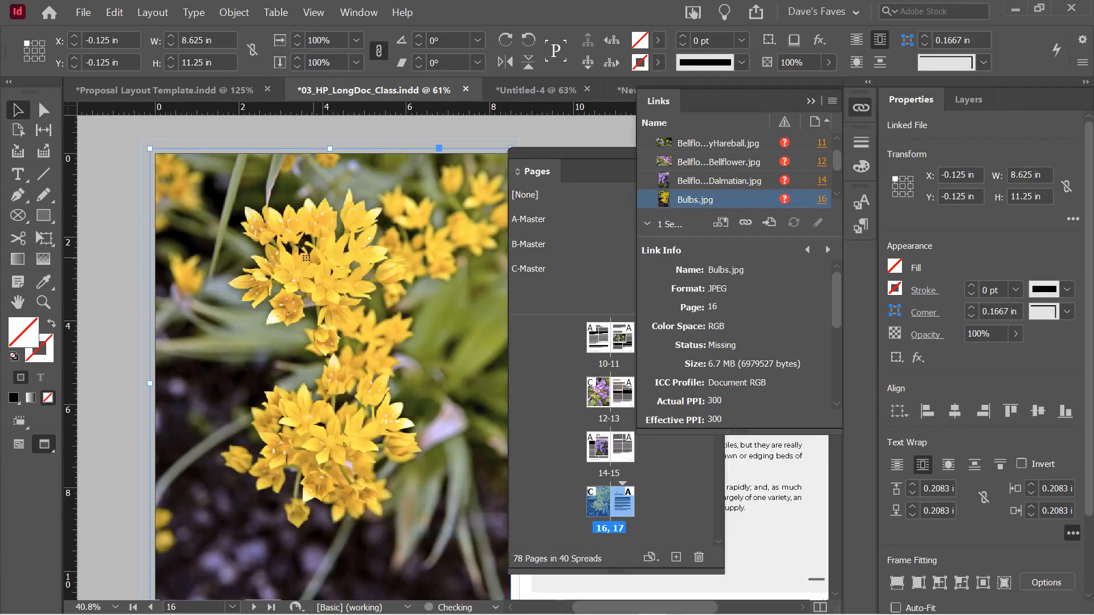
pyautogui.rightClick(264, 233)
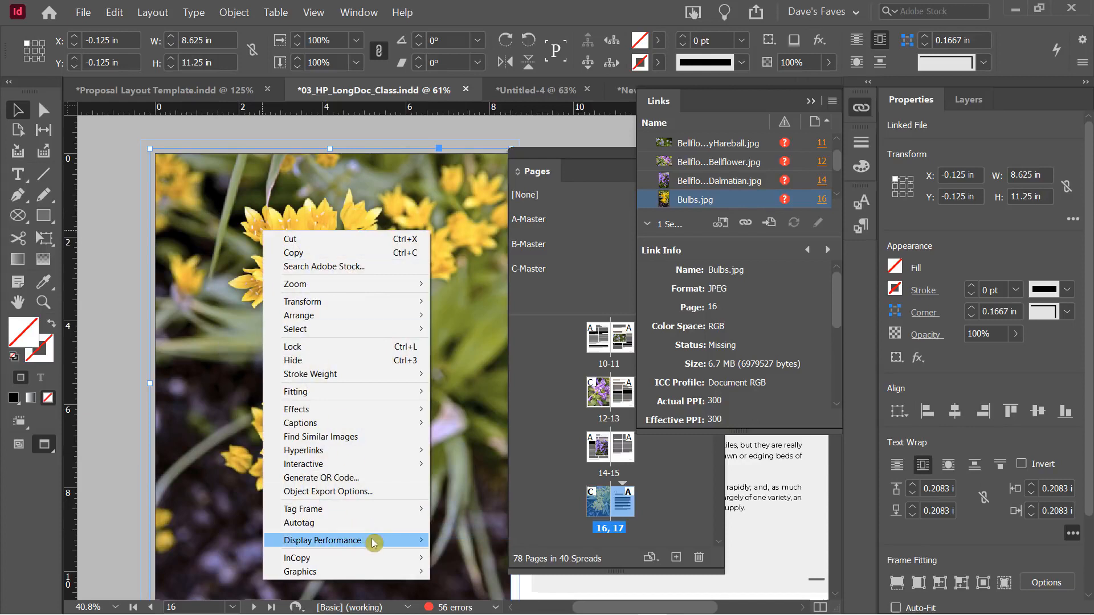
pyautogui.moveTo(373, 542)
pyautogui.click(453, 577)
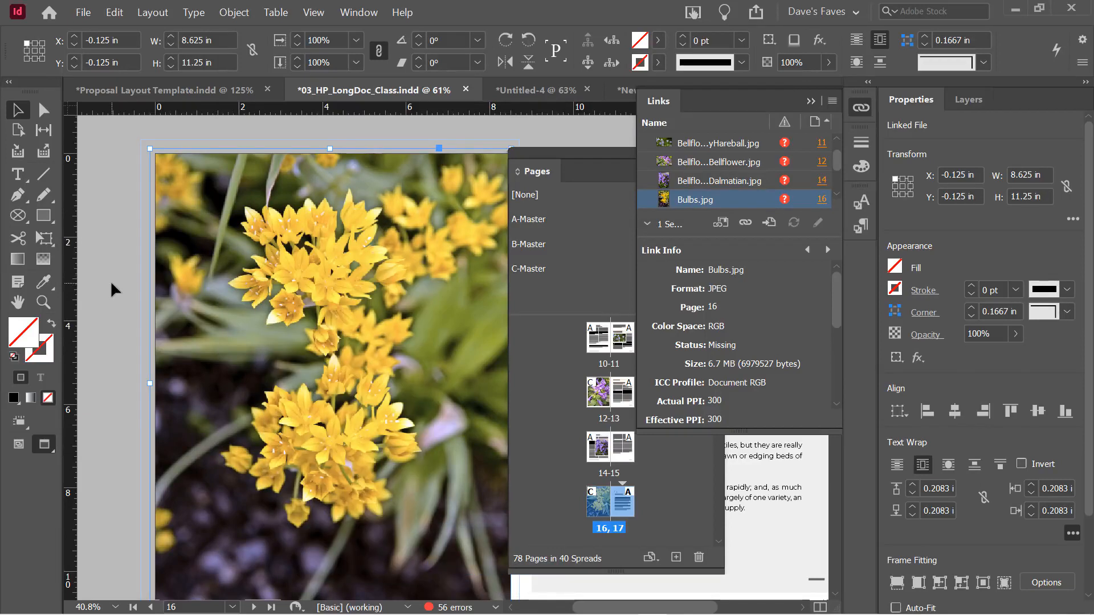
# Switch the photo back to Fast Display, then reselect the frame and restore its normal preview
pyautogui.rightClick(219, 226)
pyautogui.moveTo(365, 531)
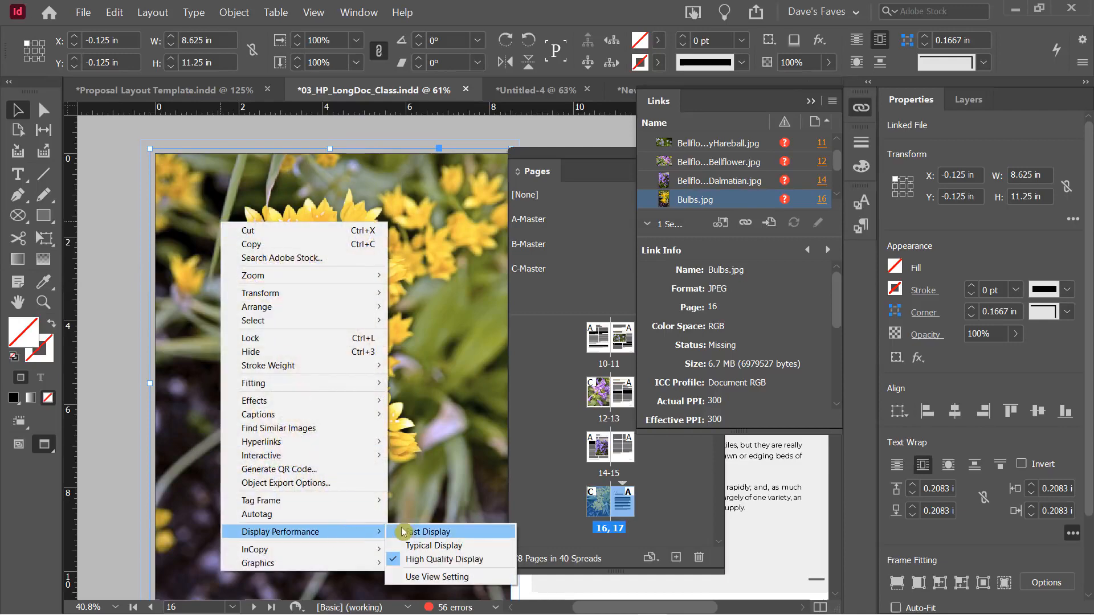
pyautogui.click(403, 532)
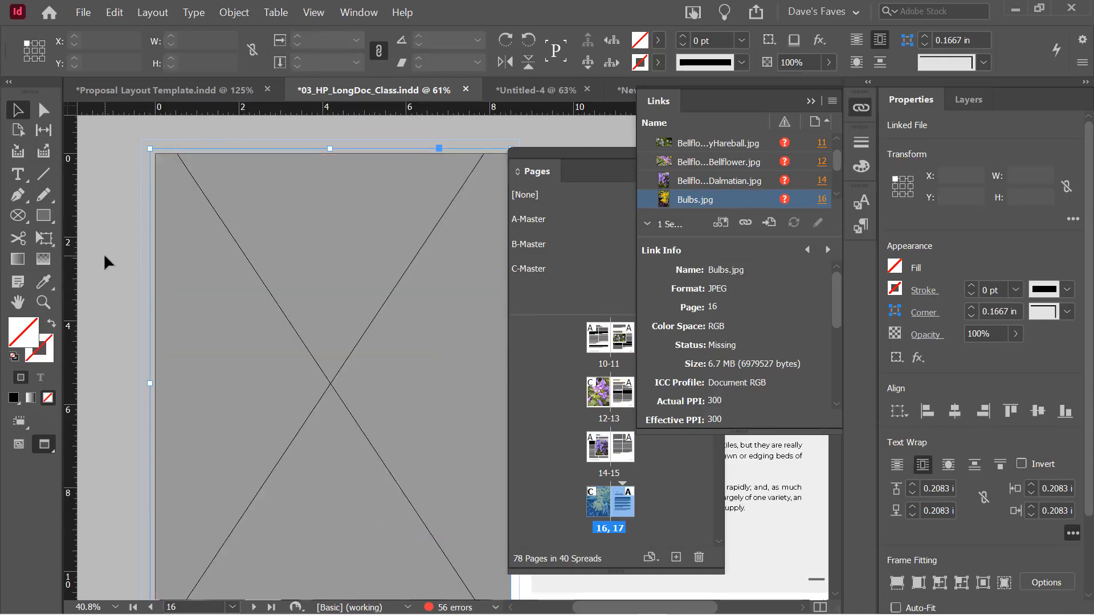
pyautogui.click(104, 256)
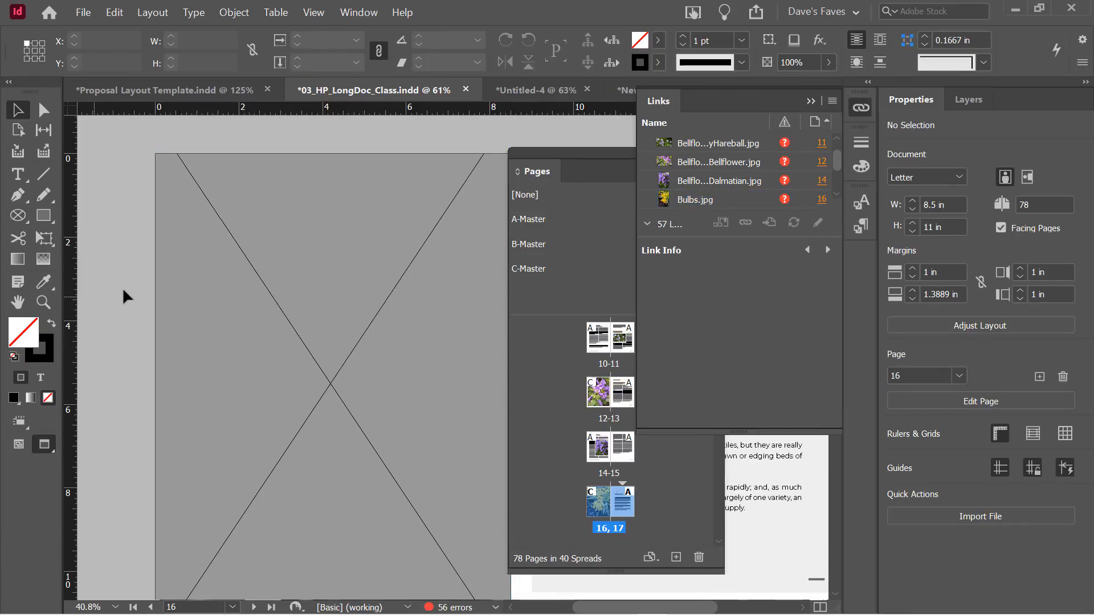
pyautogui.rightClick(197, 251)
pyautogui.click(201, 449)
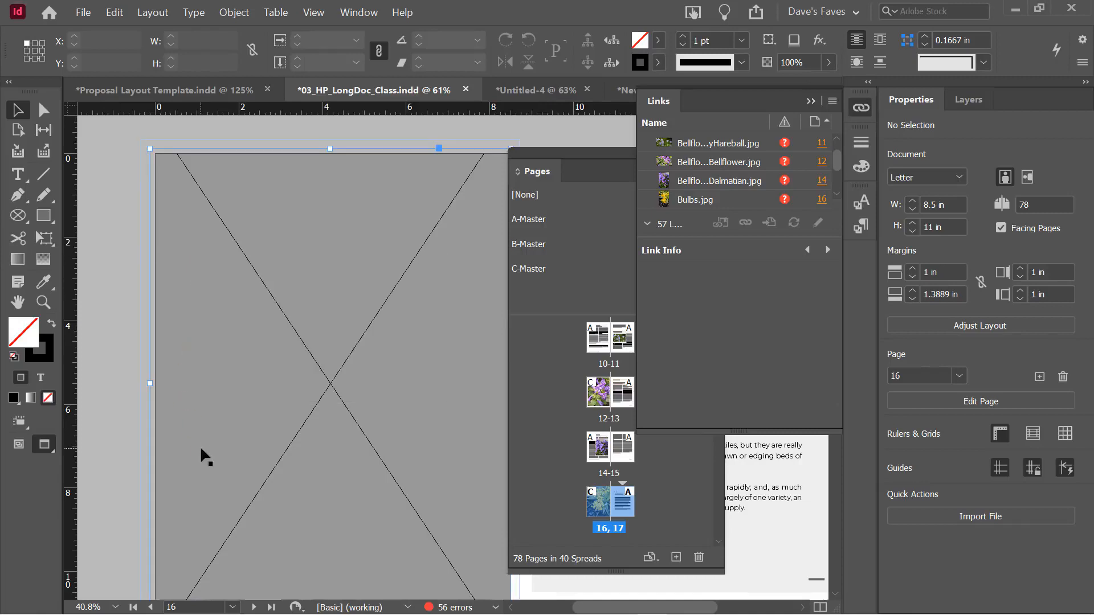
pyautogui.rightClick(205, 443)
pyautogui.moveTo(343, 397)
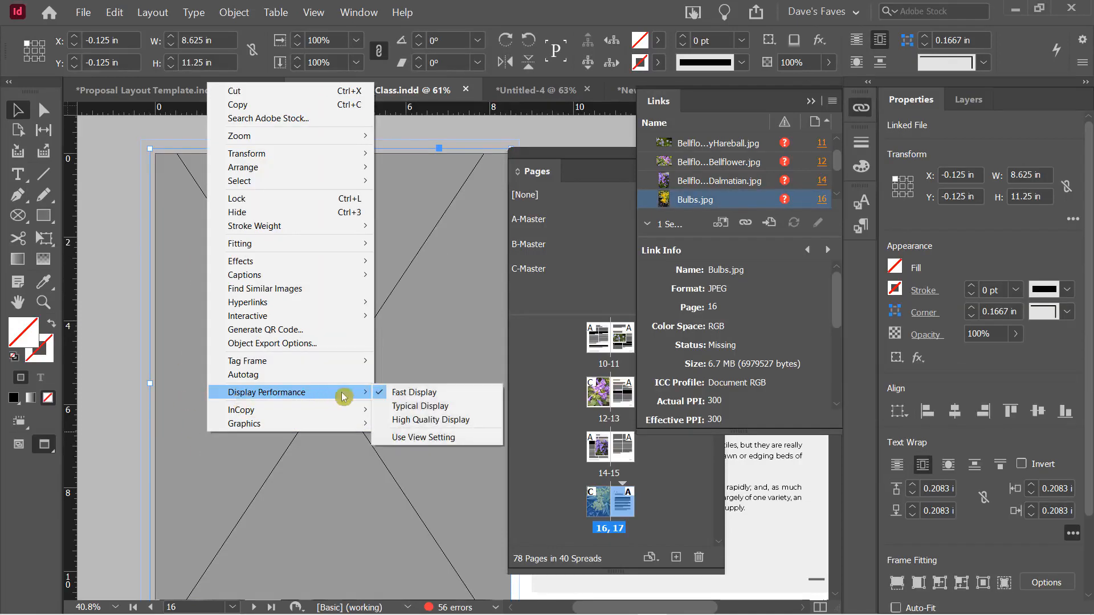
pyautogui.click(444, 406)
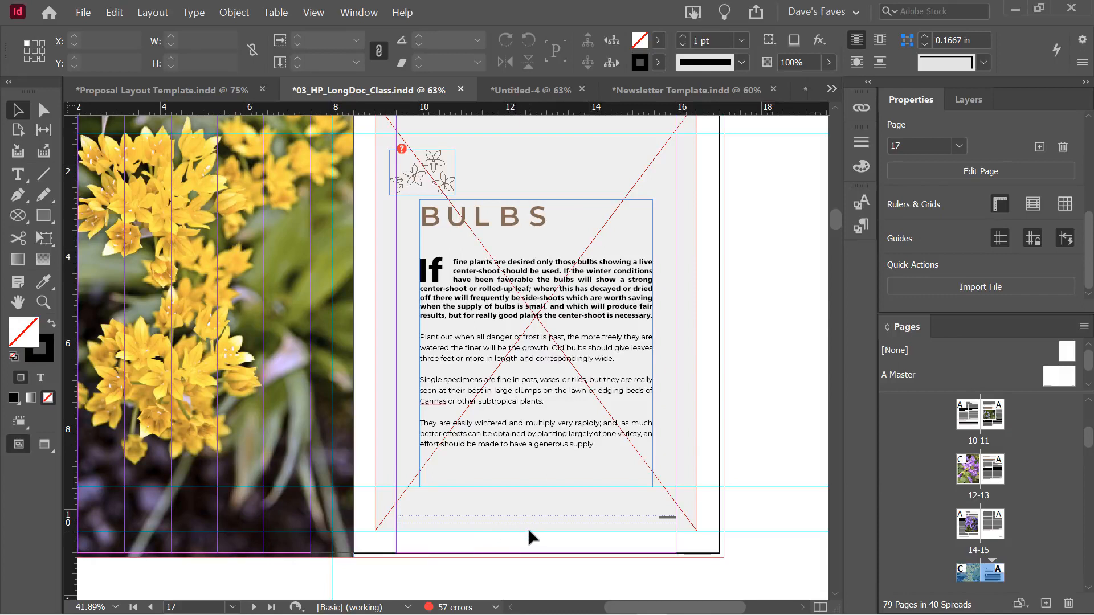
# Open the Preflight panel from the 57-errors status bar indicator and move it over the page
pyautogui.click(461, 607)
pyautogui.doubleClick(450, 608)
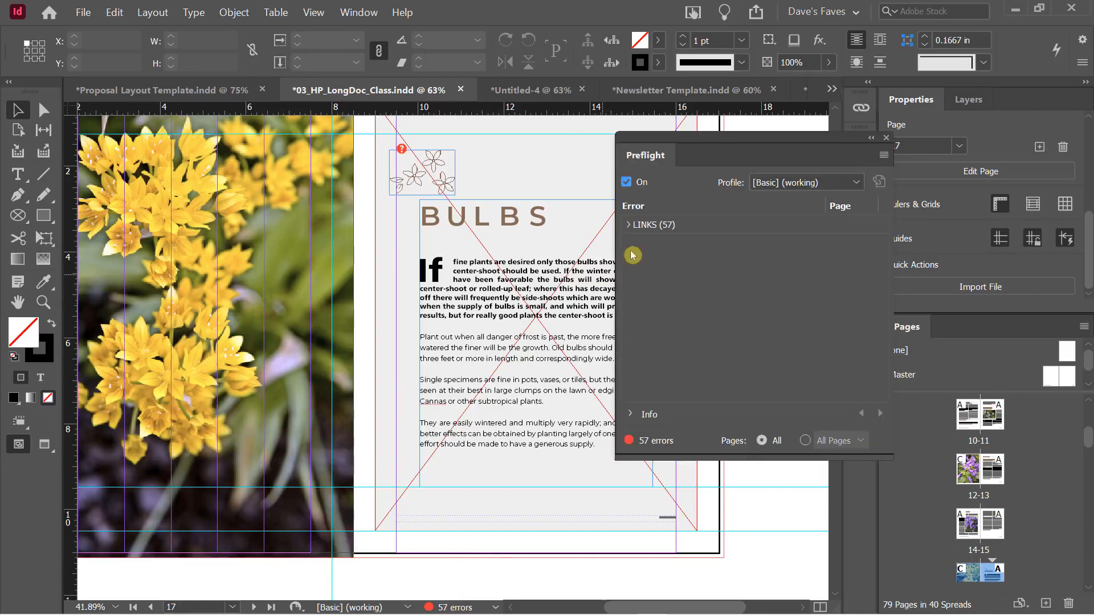
pyautogui.moveTo(692, 142); pyautogui.dragTo(499, 140)
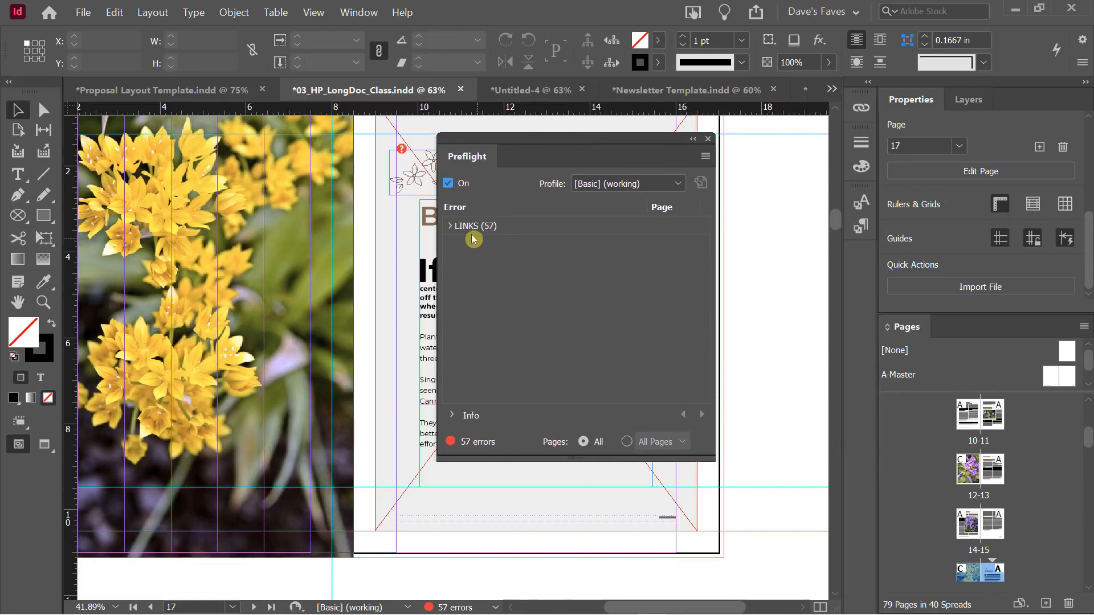
# Expand LINKS (57) and Missing link to review the missing files, then collapse the list
pyautogui.click(450, 226)
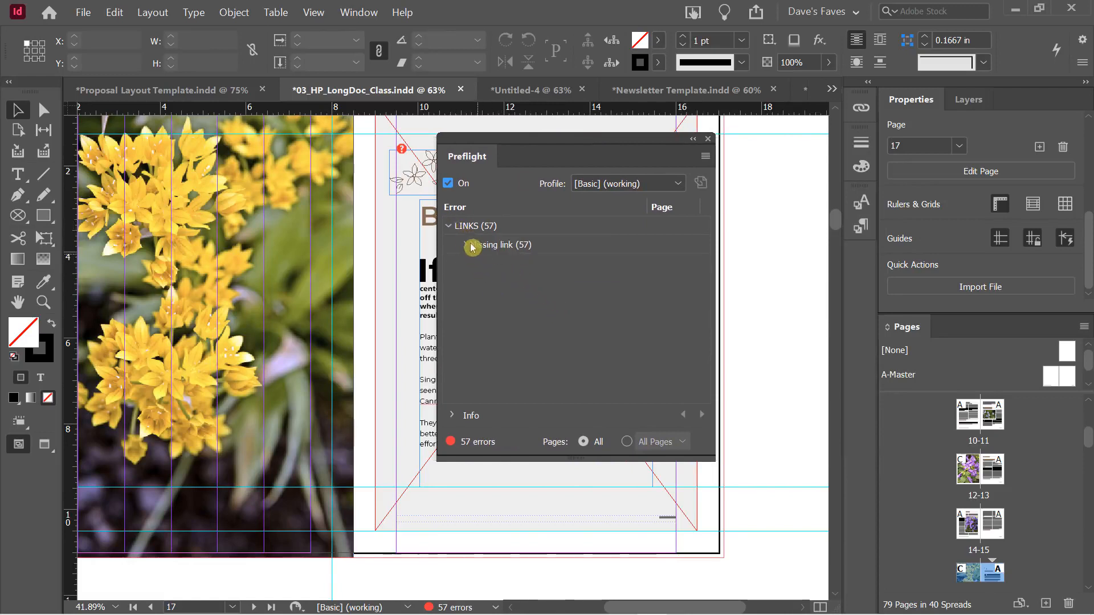
pyautogui.click(465, 244)
pyautogui.scroll(-5, 524, 318)
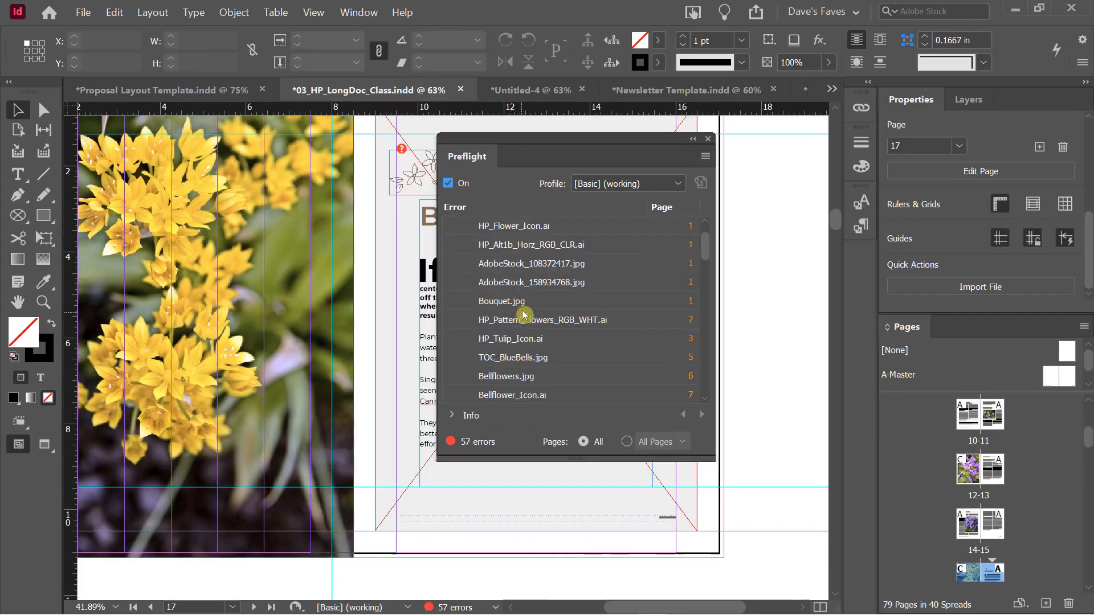
pyautogui.scroll(-4, 529, 323)
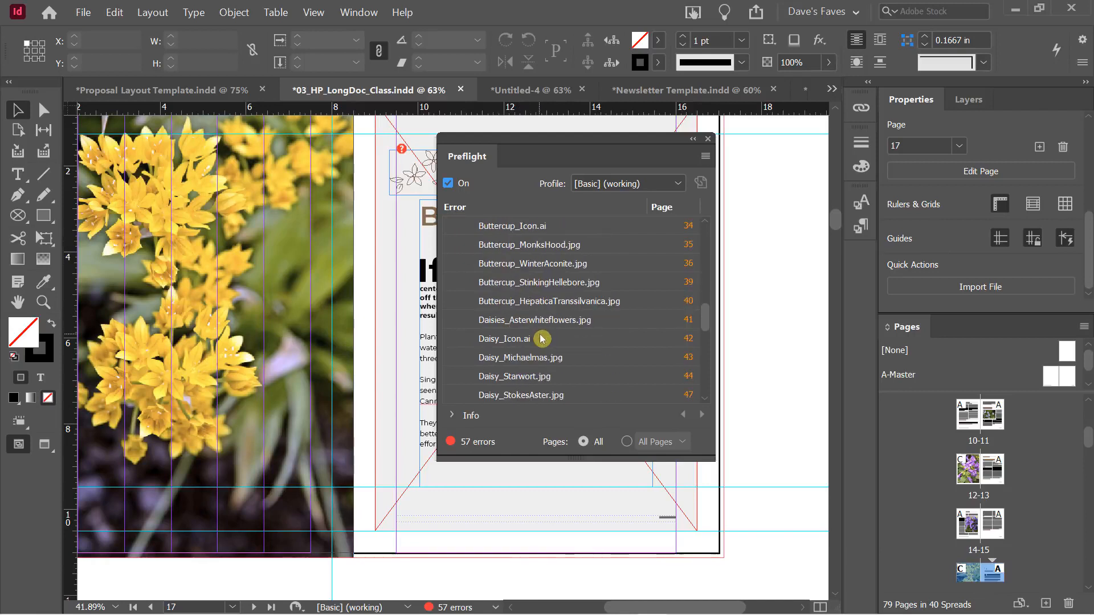
pyautogui.scroll(6, 538, 337)
pyautogui.scroll(5, 542, 336)
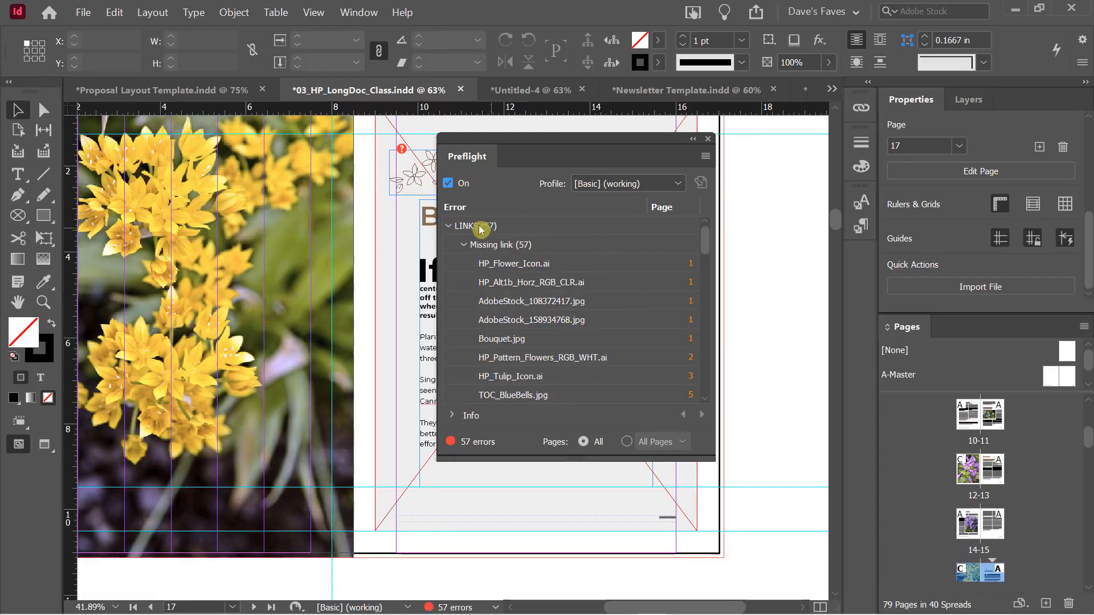
pyautogui.click(465, 244)
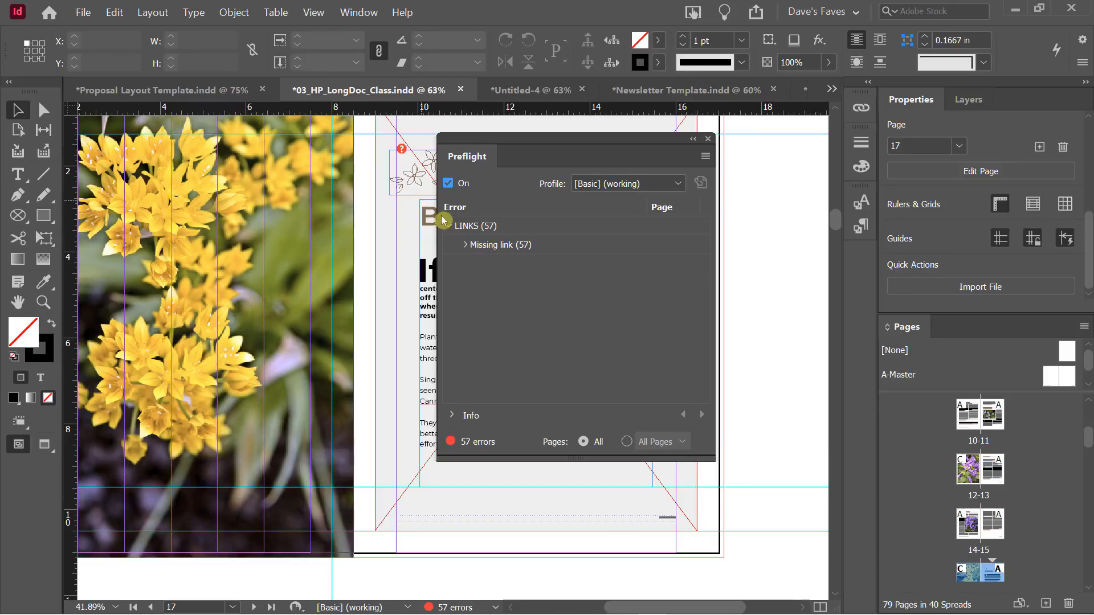
# Expand and collapse the 57 missing-link errors, then close the Preflight panel
pyautogui.click(466, 250)
pyautogui.click(466, 245)
pyautogui.click(708, 139)
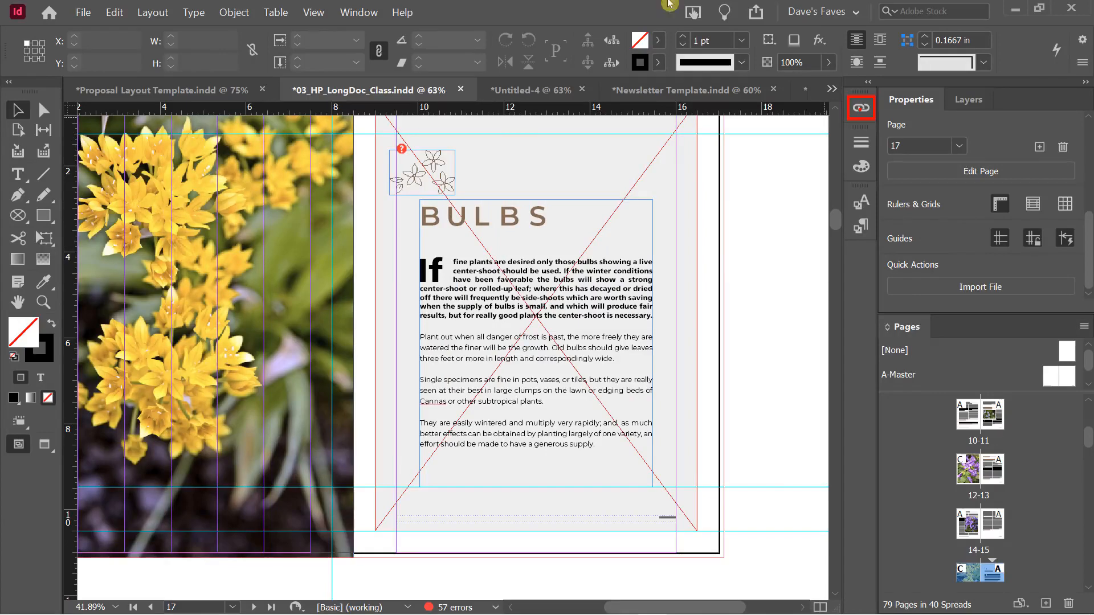
# Open the Links panel and select the missing Bouquet.jpg to view its Link Info
pyautogui.click(359, 12)
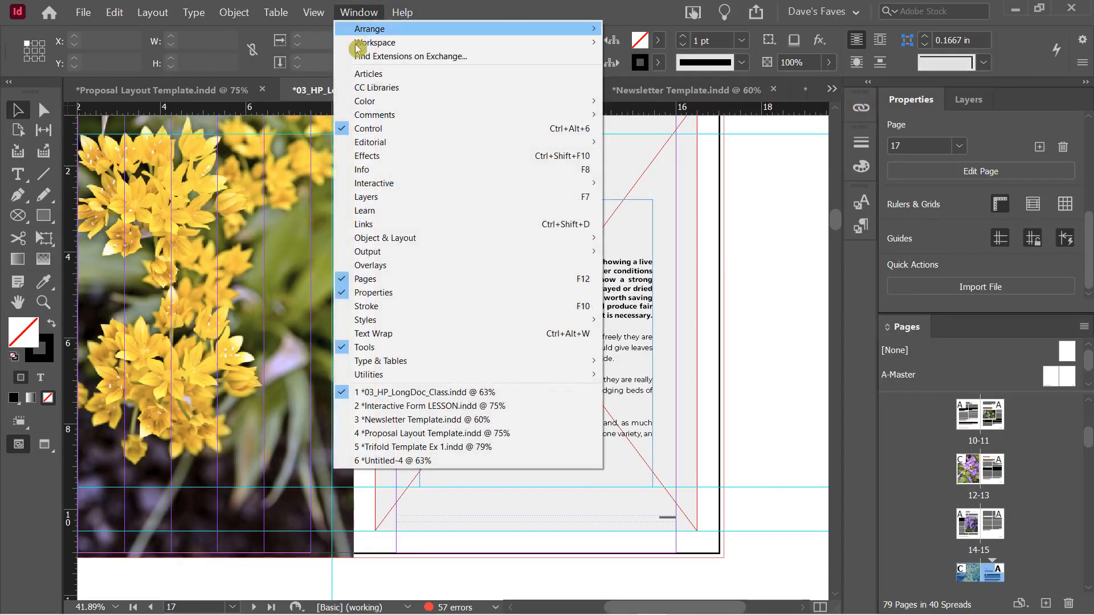
pyautogui.click(401, 225)
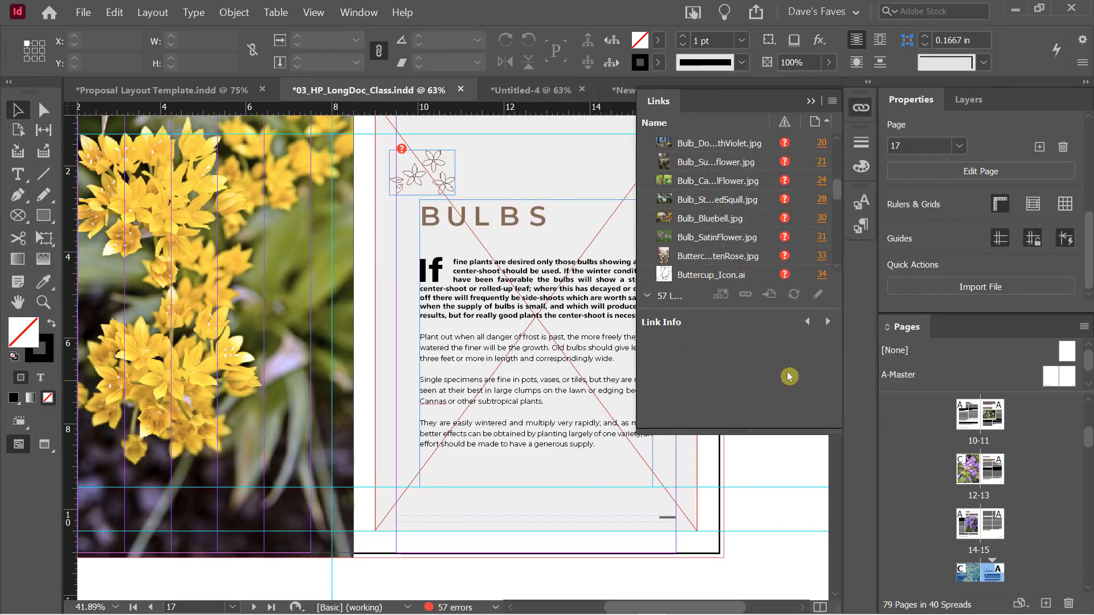
pyautogui.scroll(10, 754, 256)
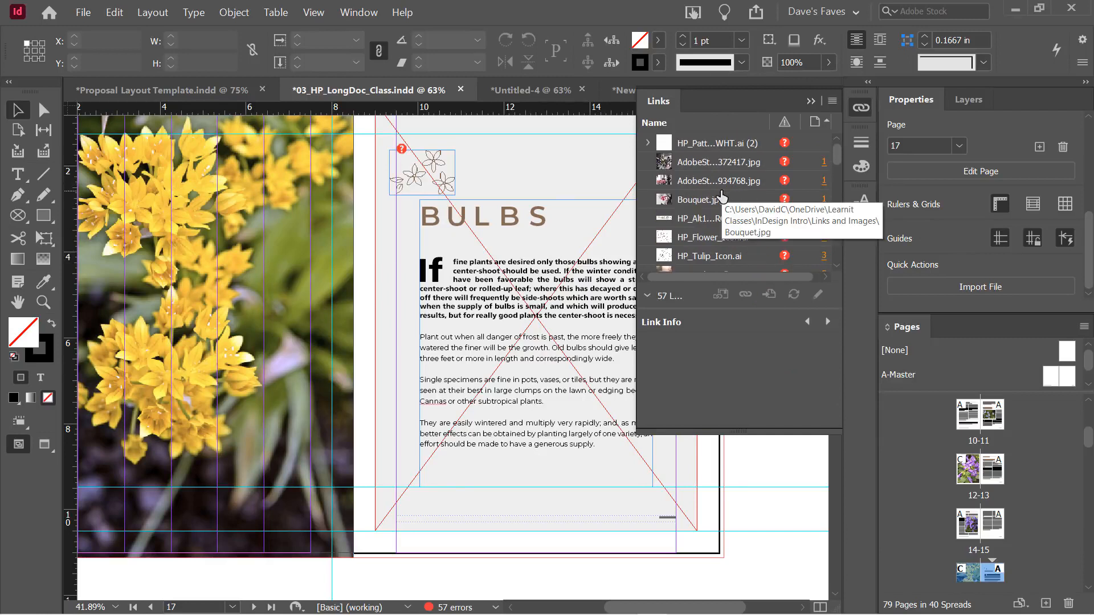
pyautogui.scroll(-1, 725, 185)
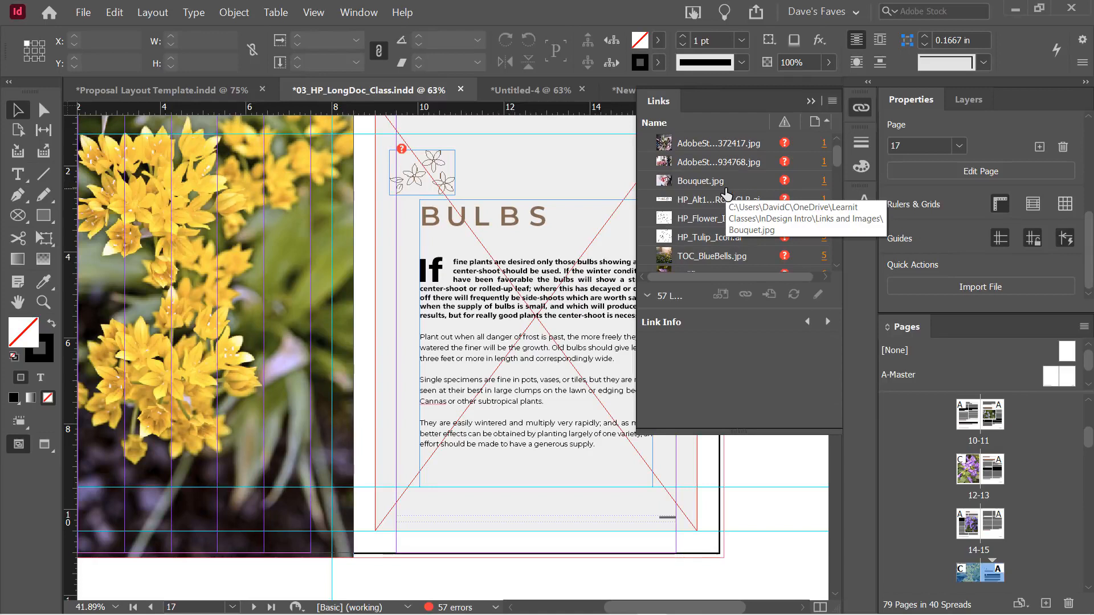
pyautogui.click(712, 200)
pyautogui.click(705, 182)
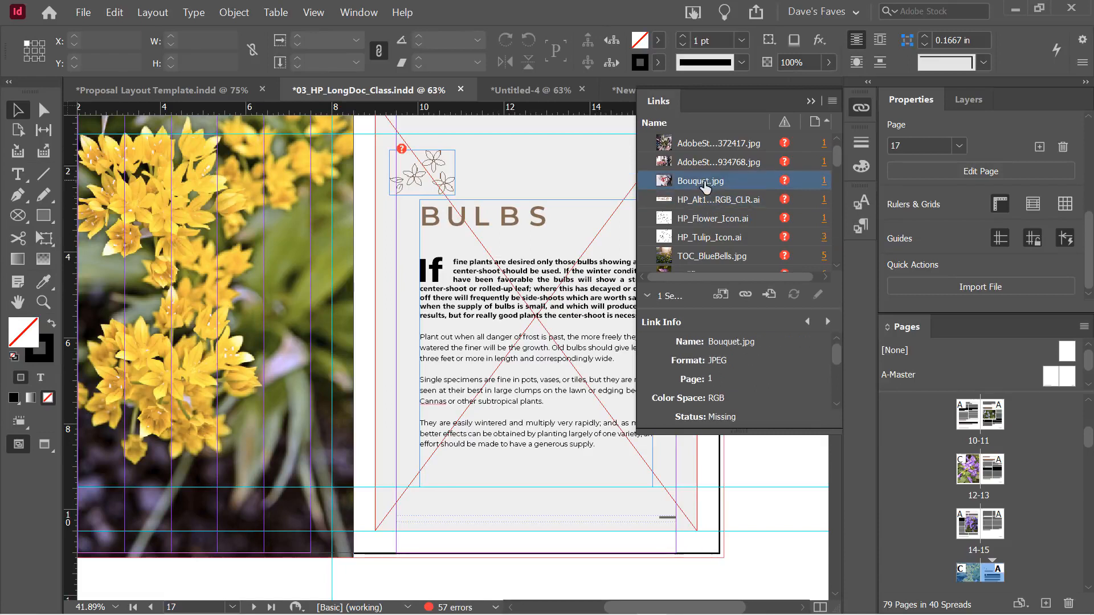
# Relink Bouquet.jpg to the Bouquet file in Links and Images, searching that folder for missing links
pyautogui.click(746, 295)
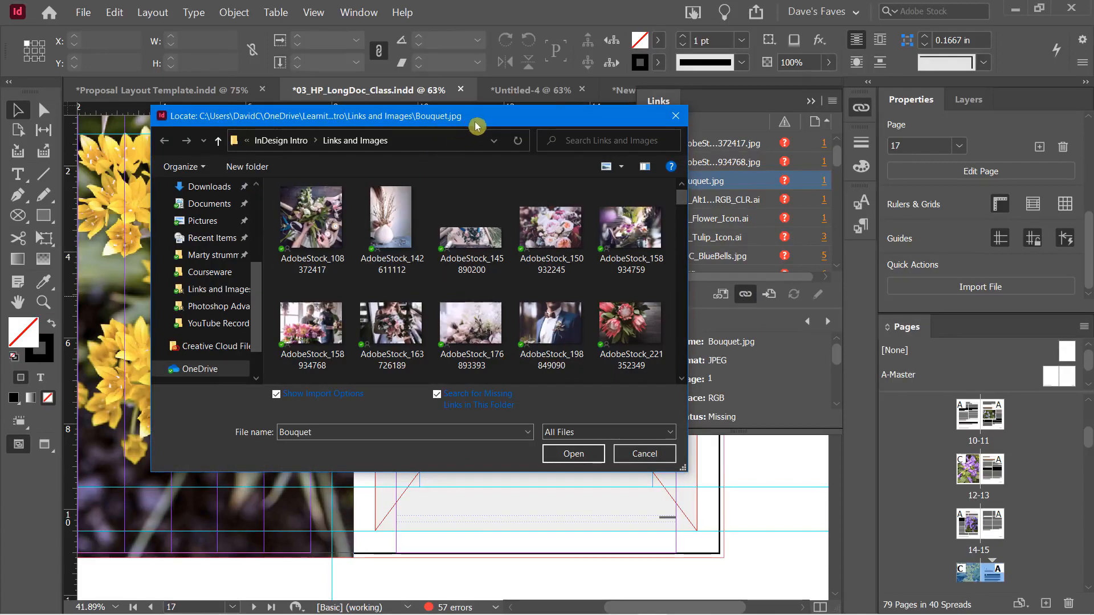
pyautogui.moveTo(470, 123); pyautogui.dragTo(549, 98)
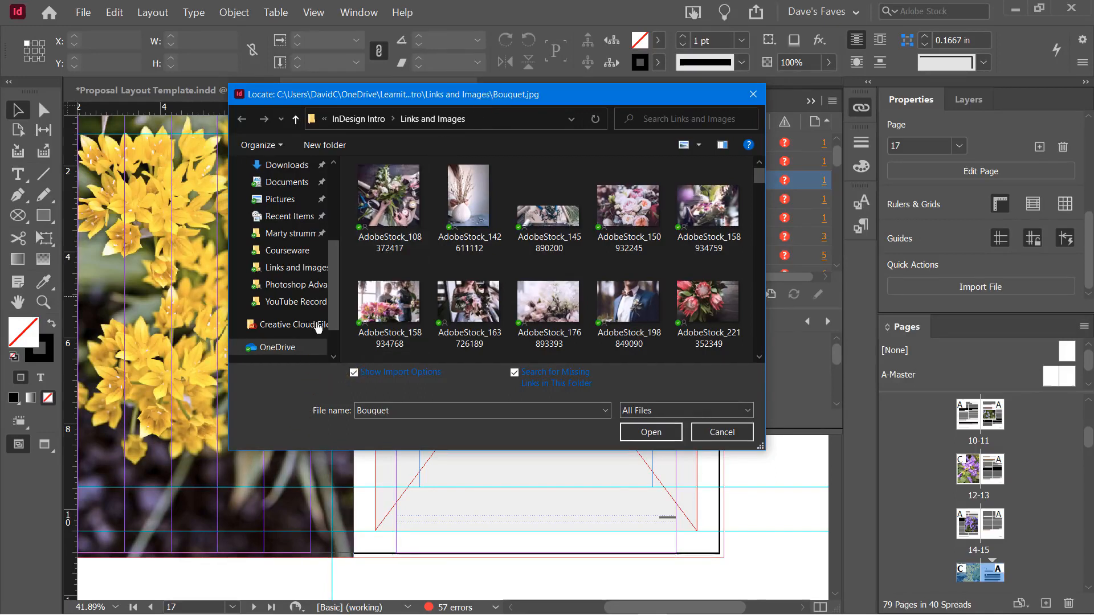
pyautogui.click(353, 374)
pyautogui.moveTo(589, 102); pyautogui.dragTo(497, 87)
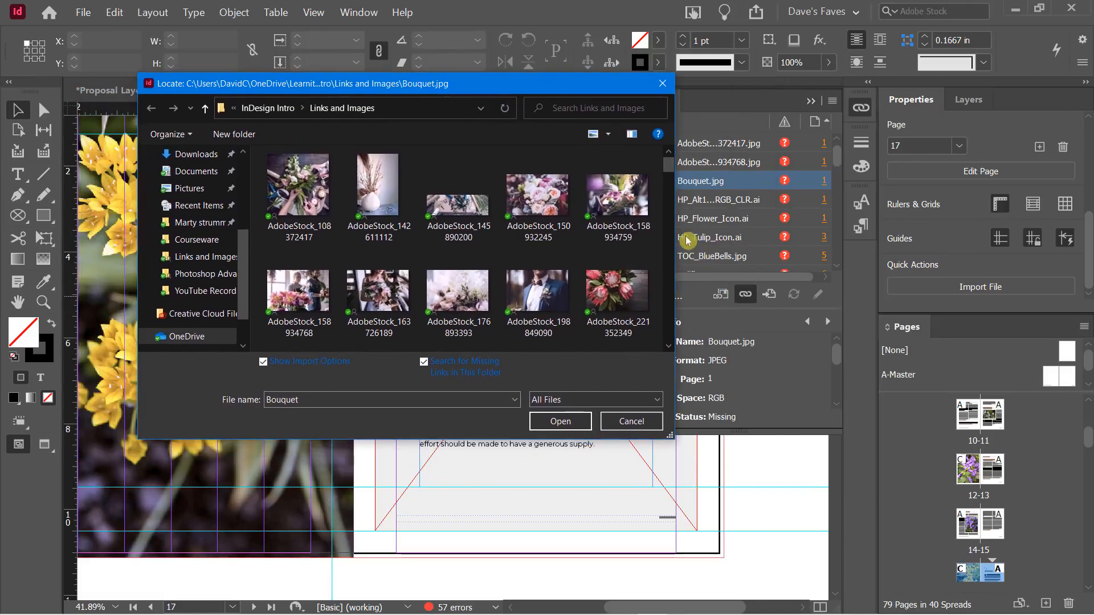
pyautogui.click(270, 361)
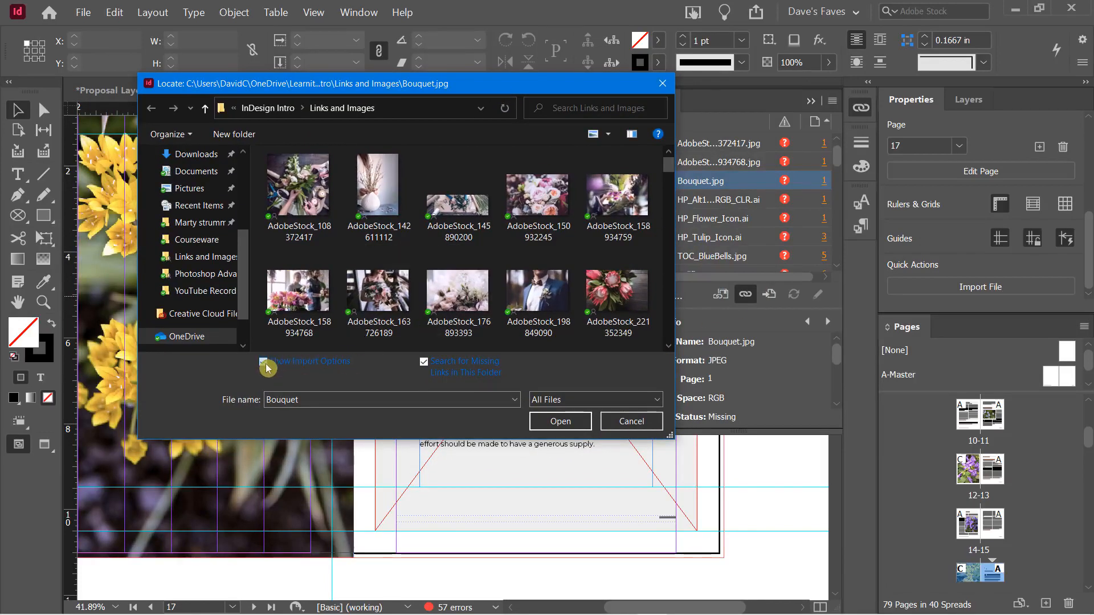
pyautogui.click(669, 295)
pyautogui.click(668, 296)
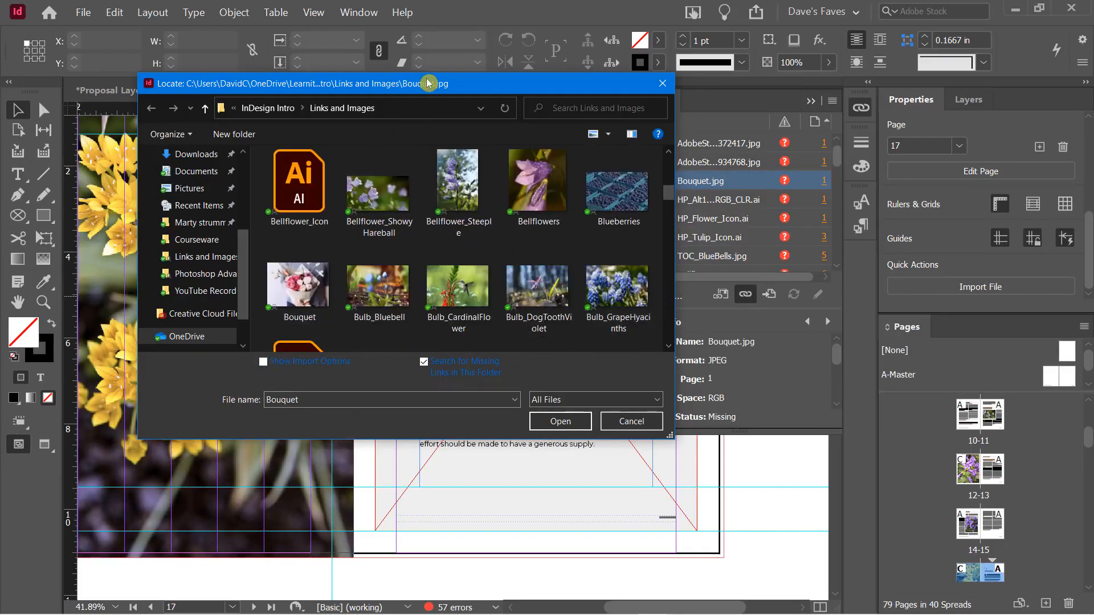
pyautogui.moveTo(429, 83)
pyautogui.mouseDown()
pyautogui.moveTo(343, 129)
pyautogui.moveTo(444, 86)
pyautogui.mouseUp()
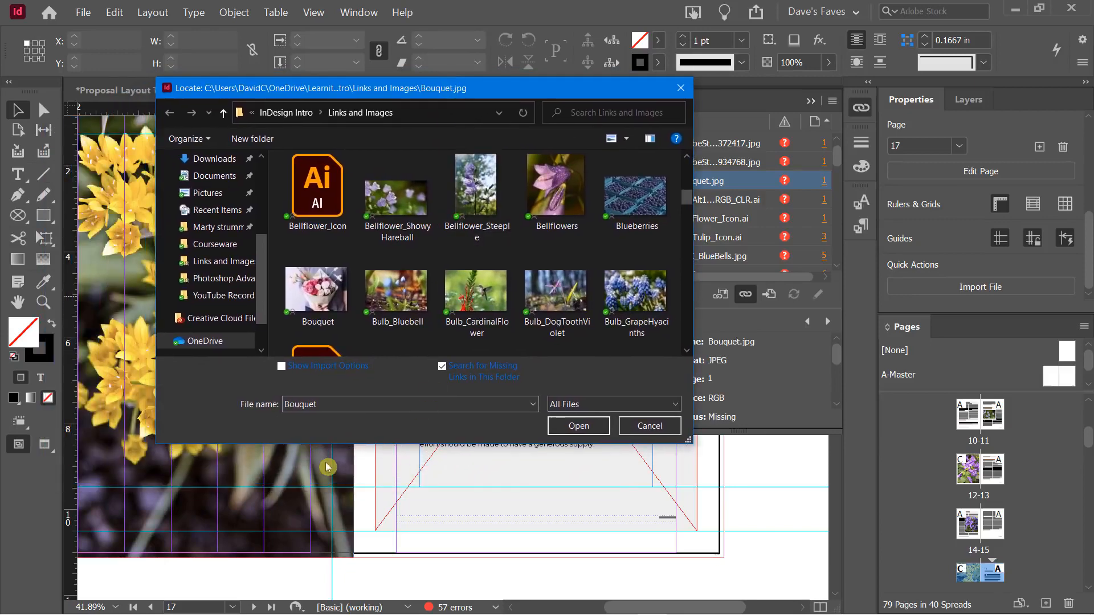
pyautogui.doubleClick(316, 293)
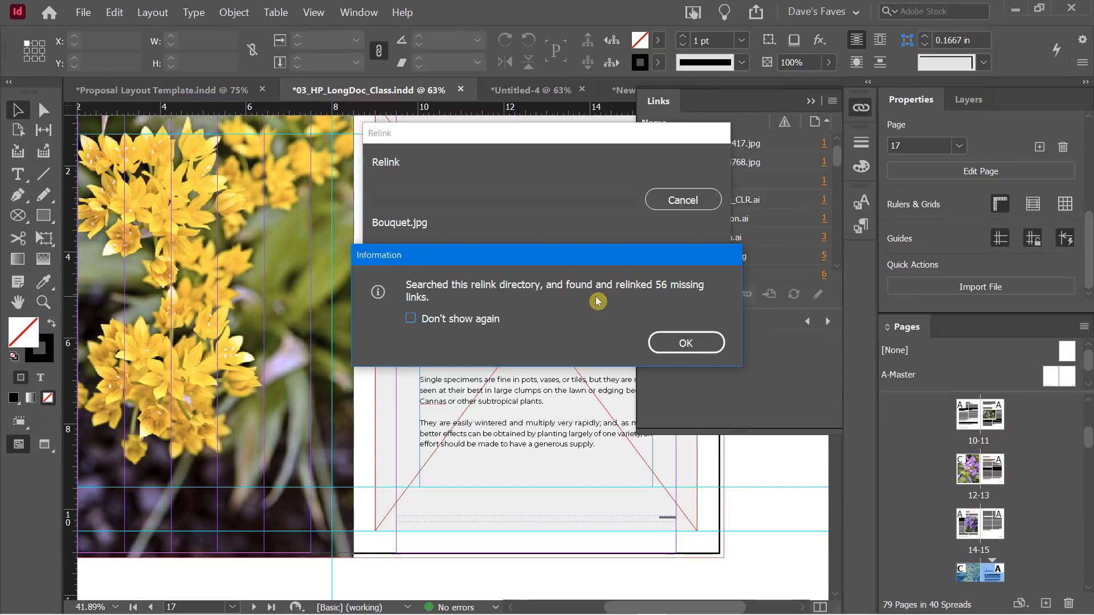
# Acknowledge the report of 56 relinked missing links, then open the File menu
pyautogui.click(684, 342)
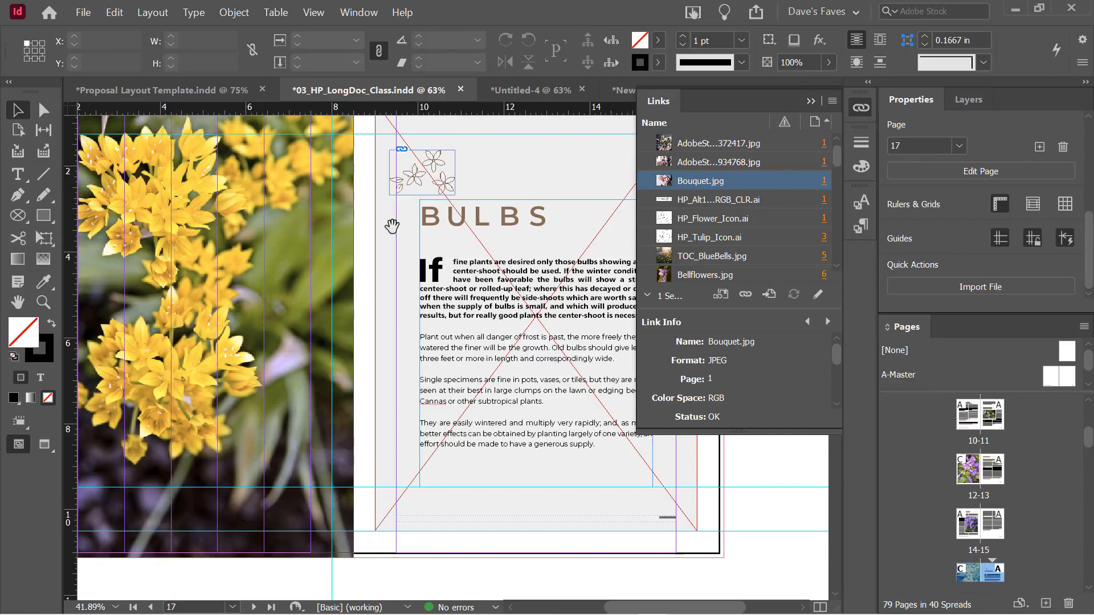
pyautogui.click(84, 14)
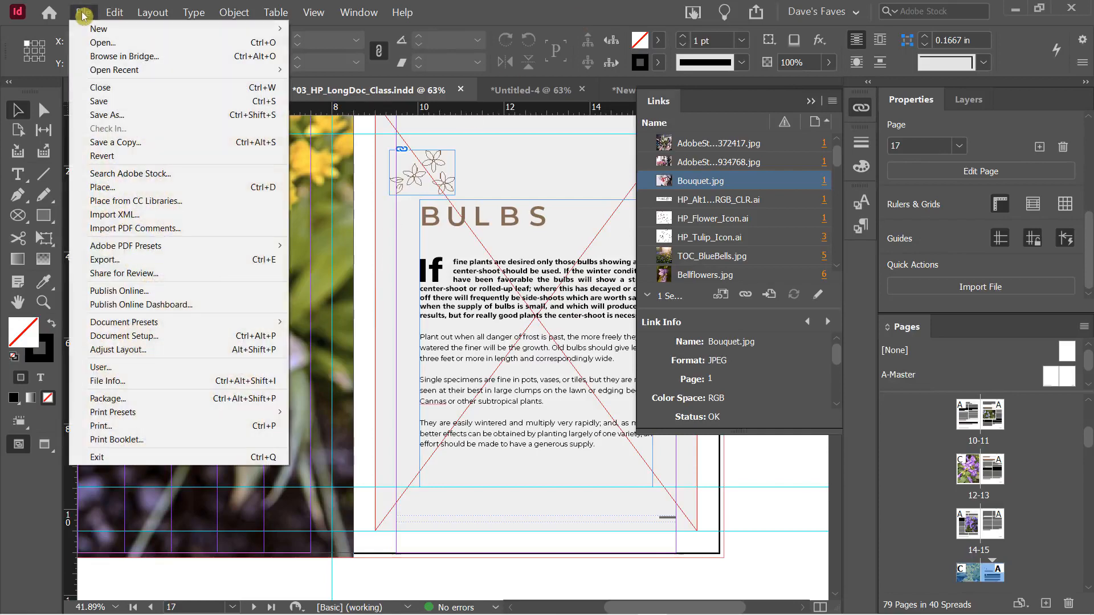
# Export as Adobe PDF (Print) named 'Final HP Doc' into the YouTube Recordings folder
pyautogui.click(120, 263)
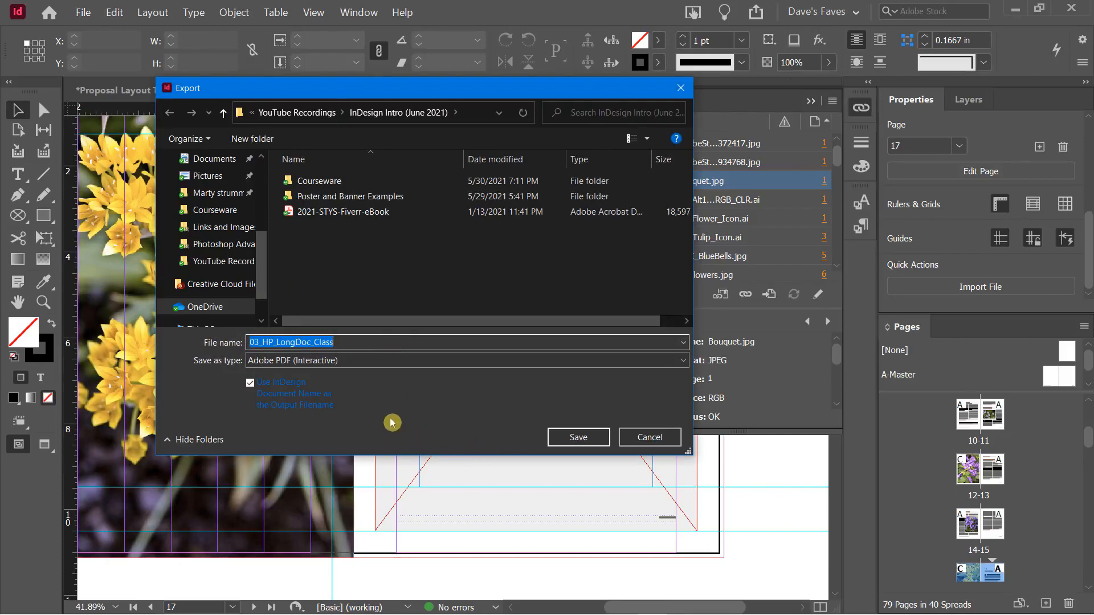
pyautogui.click(292, 112)
pyautogui.click(337, 365)
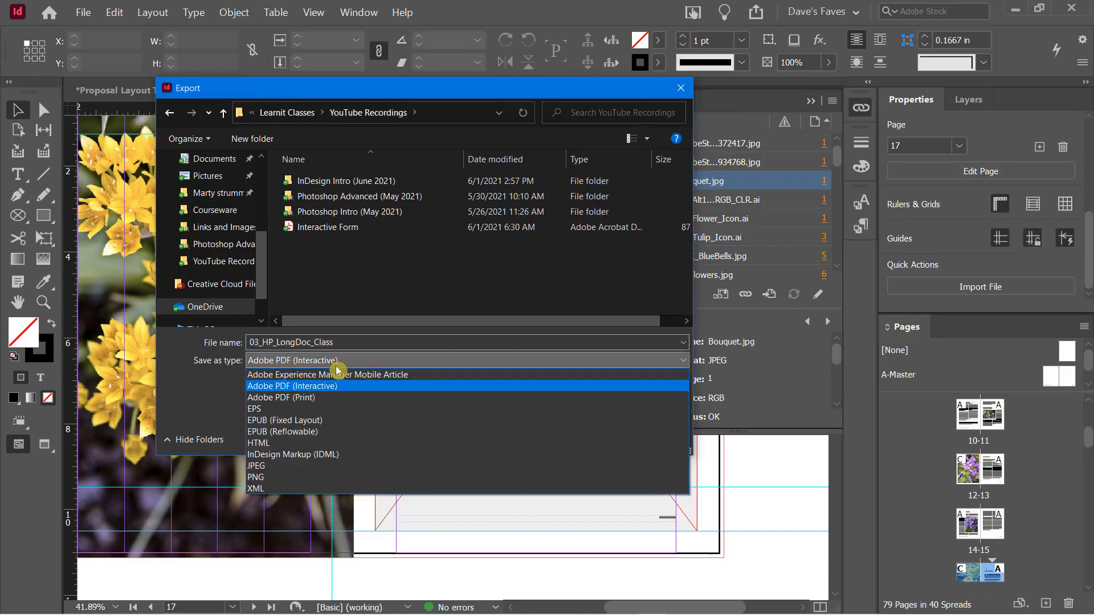
pyautogui.click(309, 397)
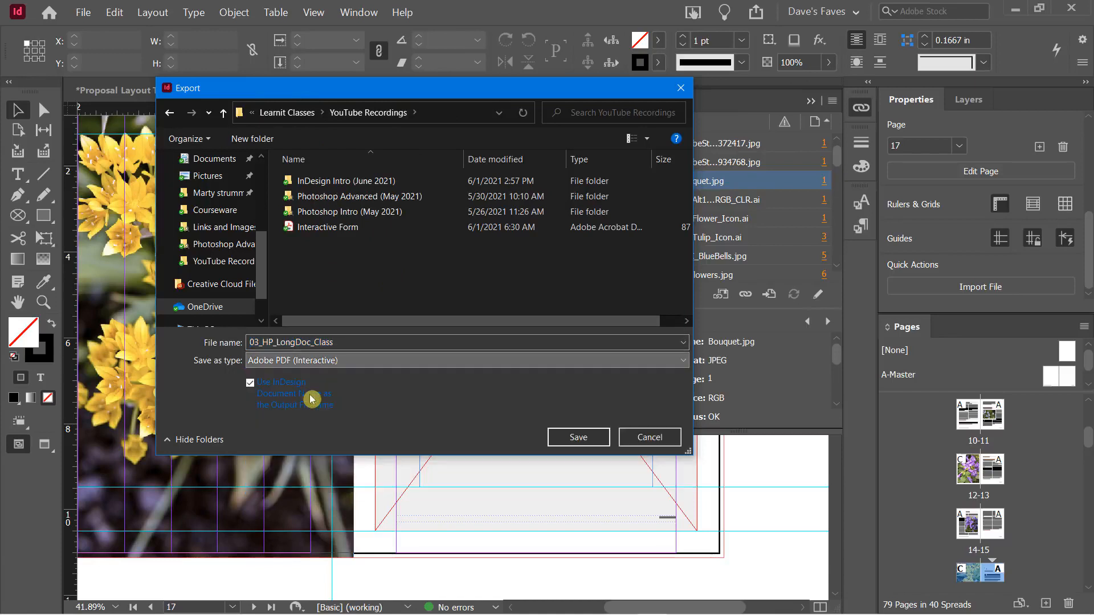
pyautogui.doubleClick(264, 343)
pyautogui.write('Fina')
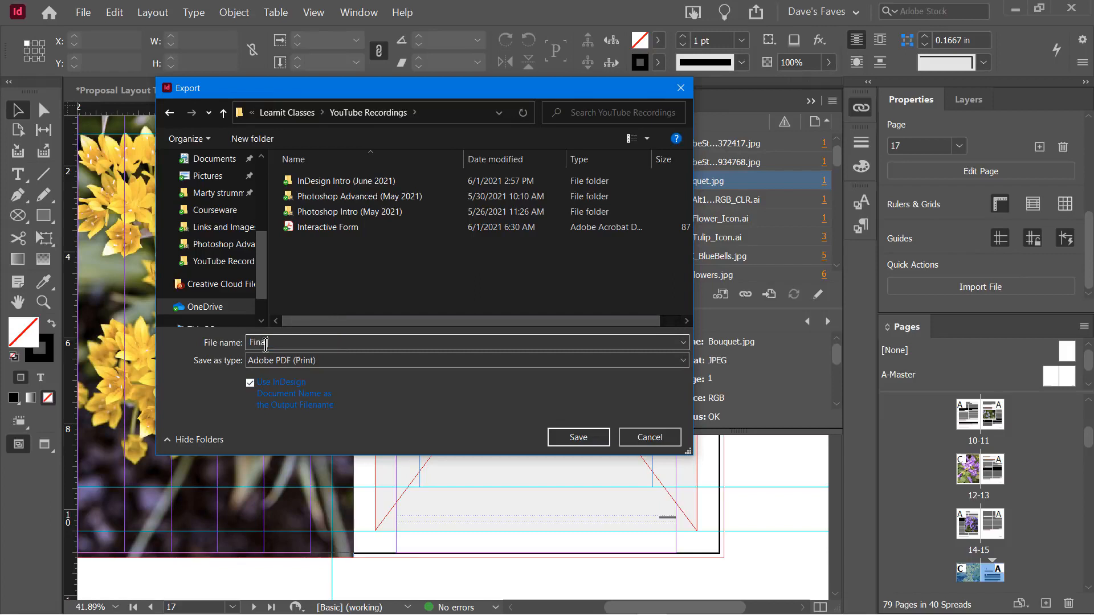
pyautogui.write('l HP Doc')
pyautogui.click(555, 437)
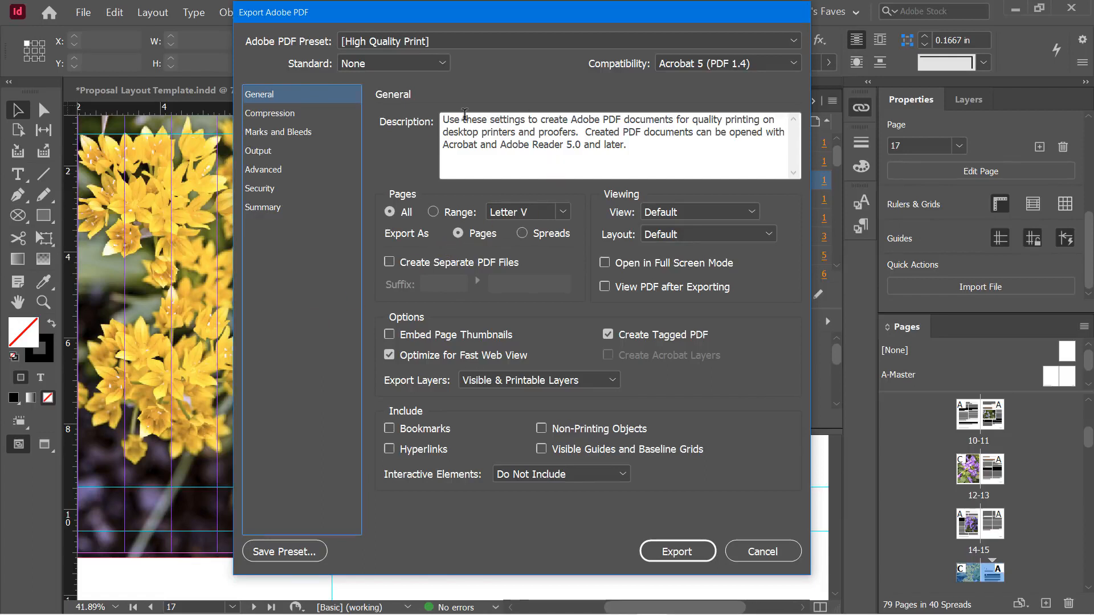
# Set PDF compatibility to Acrobat 8/9 (PDF 1.7) and keep the Default initial view
pyautogui.click(712, 64)
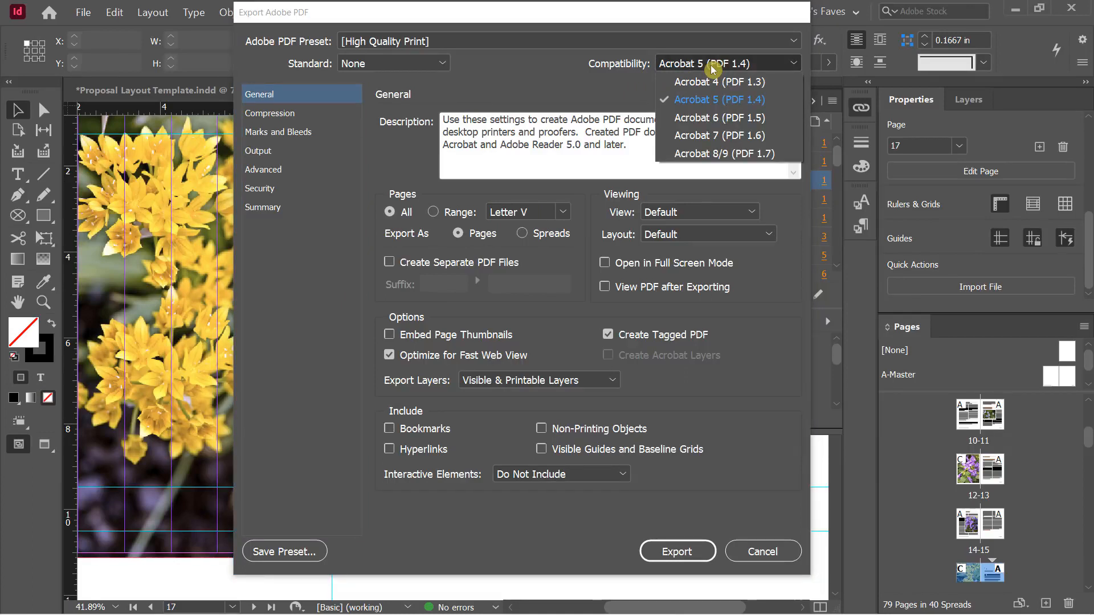
pyautogui.click(723, 152)
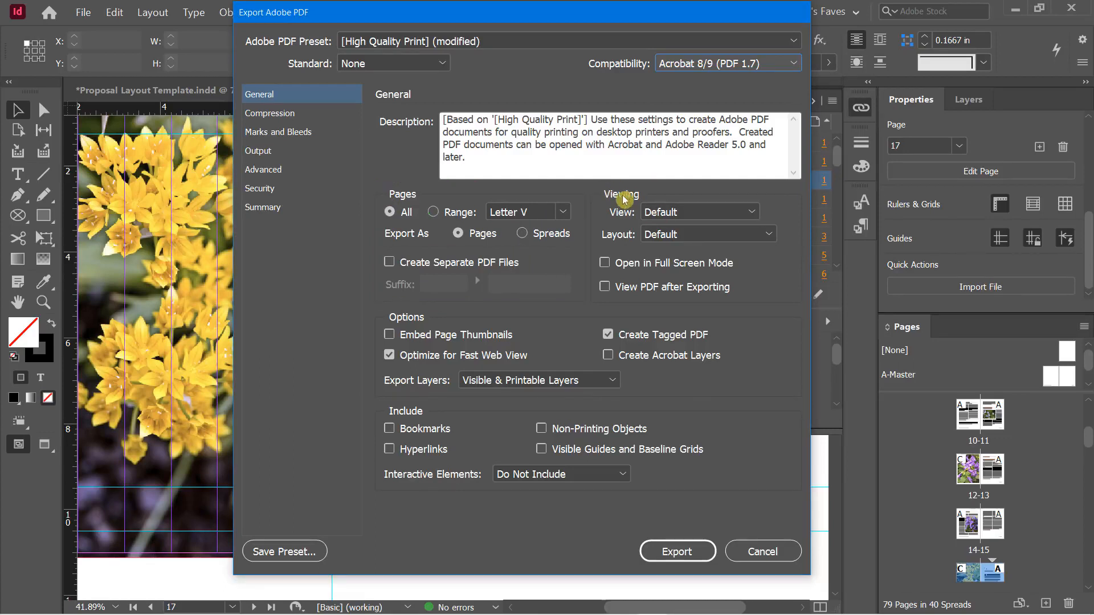
pyautogui.click(675, 215)
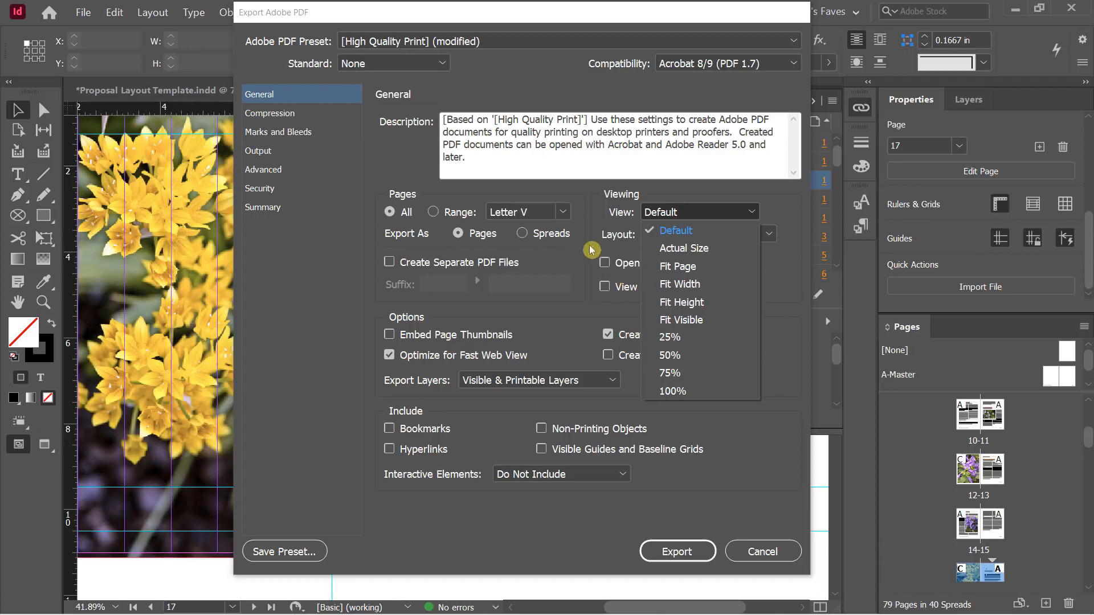
pyautogui.click(591, 259)
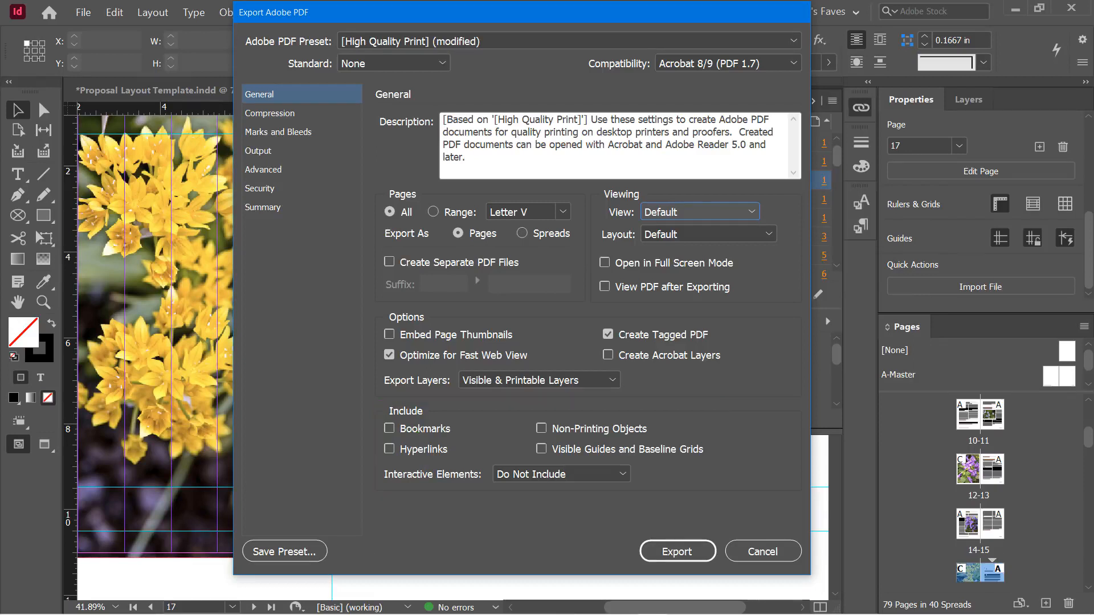
pyautogui.click(275, 118)
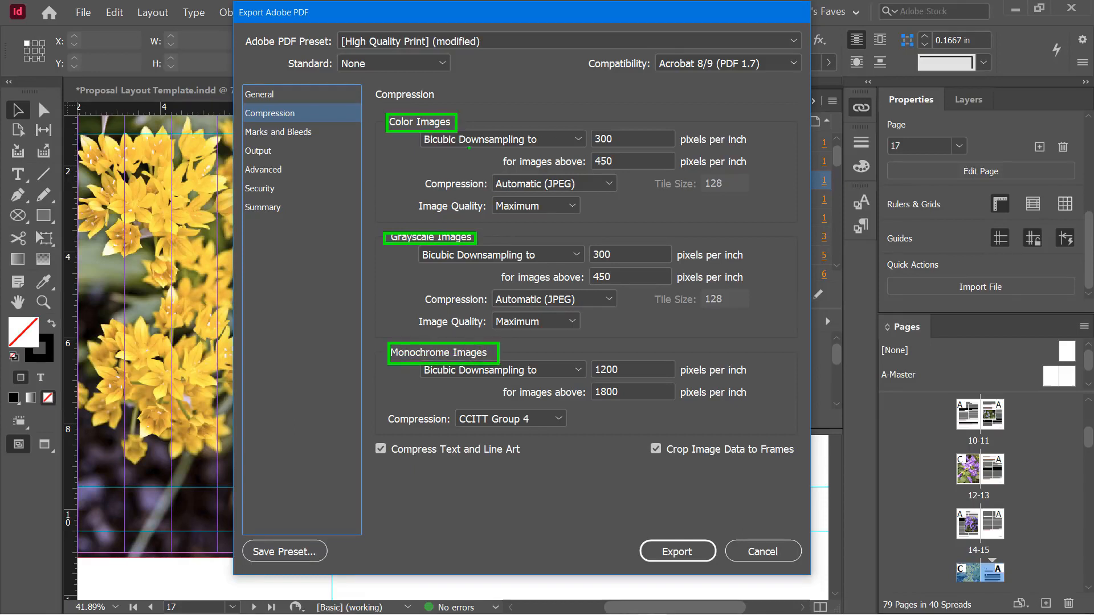
# Keep bicubic downsampling, Automatic (JPEG) compression and Maximum quality for color images
pyautogui.click(498, 140)
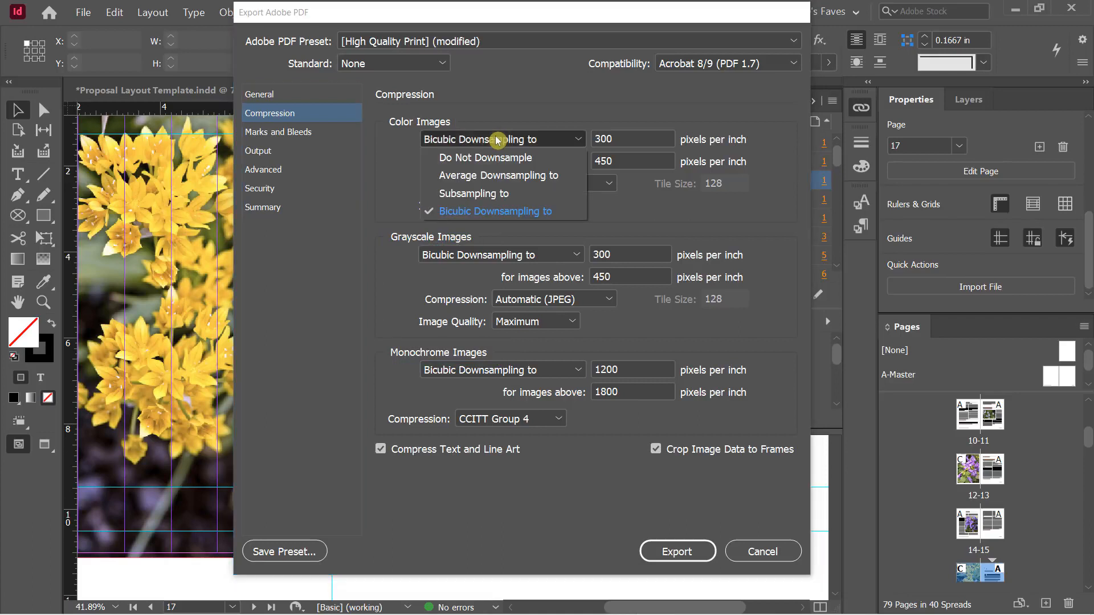
pyautogui.click(492, 100)
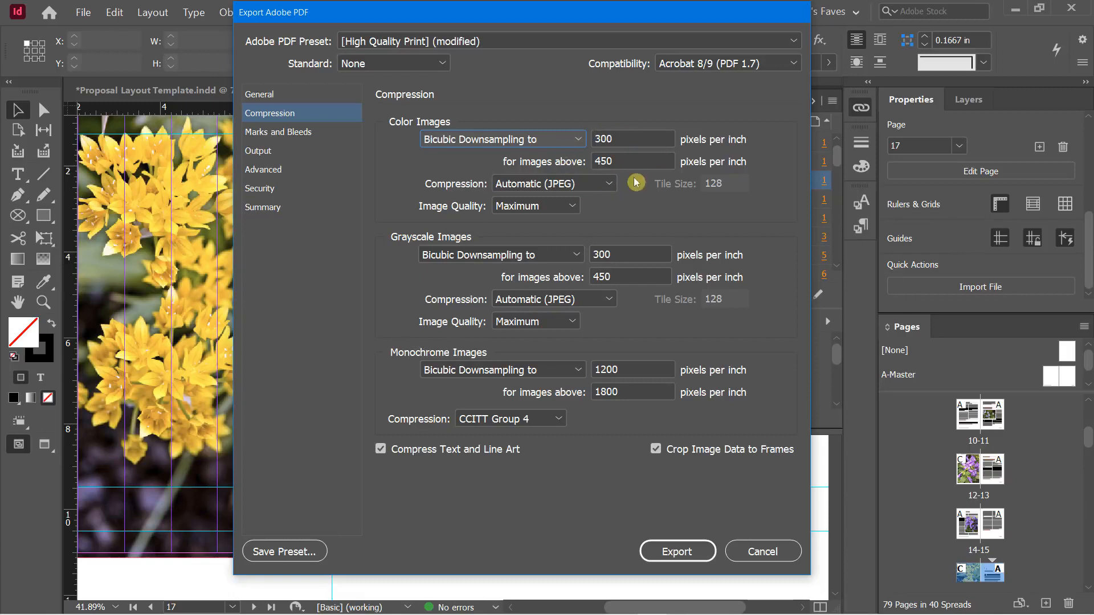
pyautogui.click(504, 186)
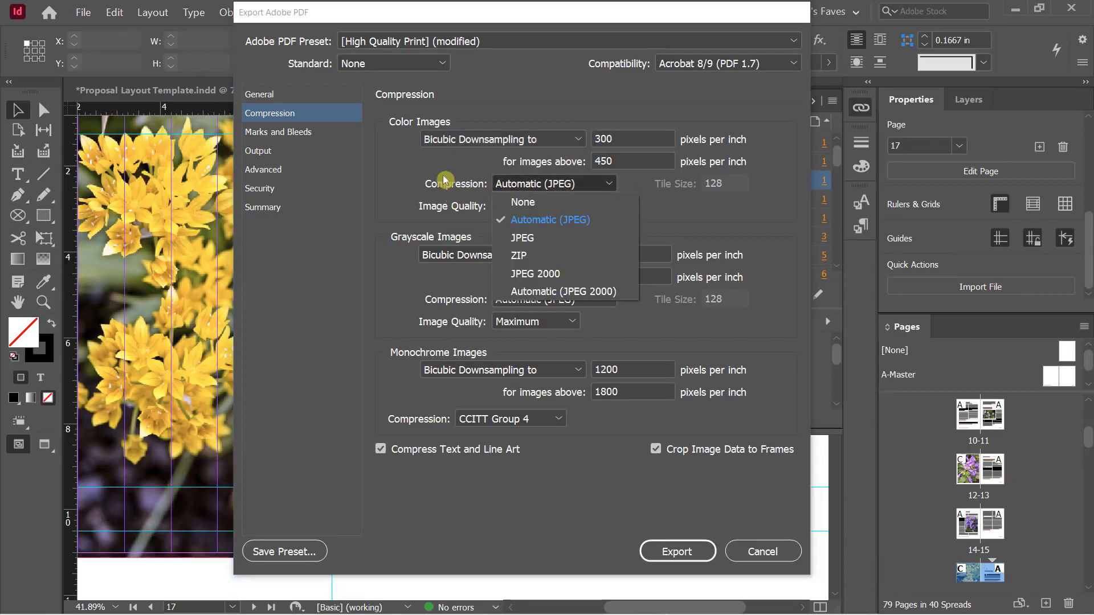
pyautogui.click(416, 176)
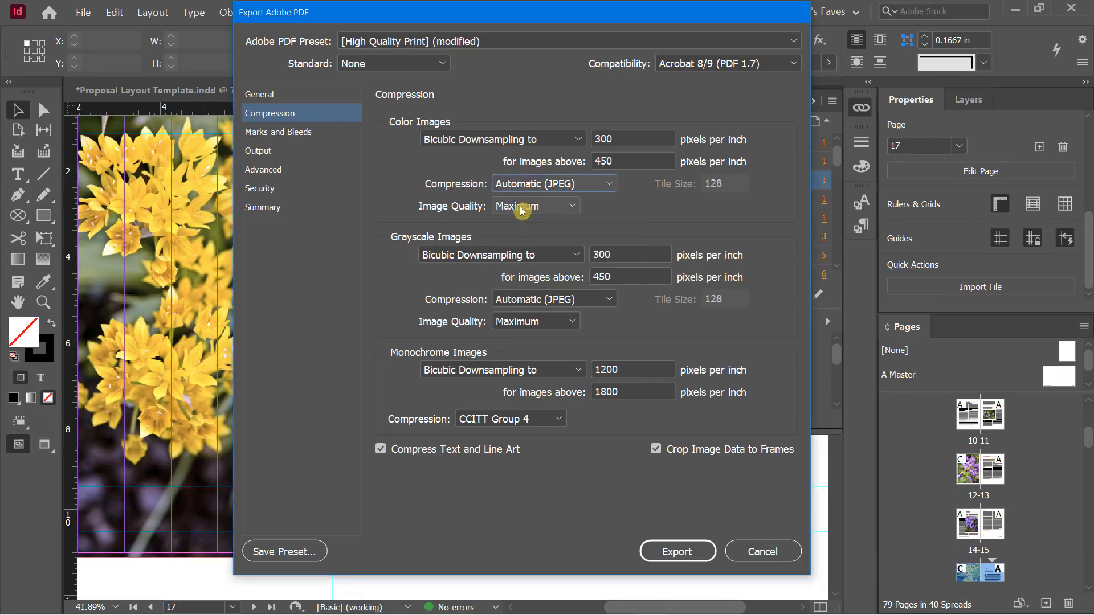
pyautogui.click(521, 210)
pyautogui.click(402, 190)
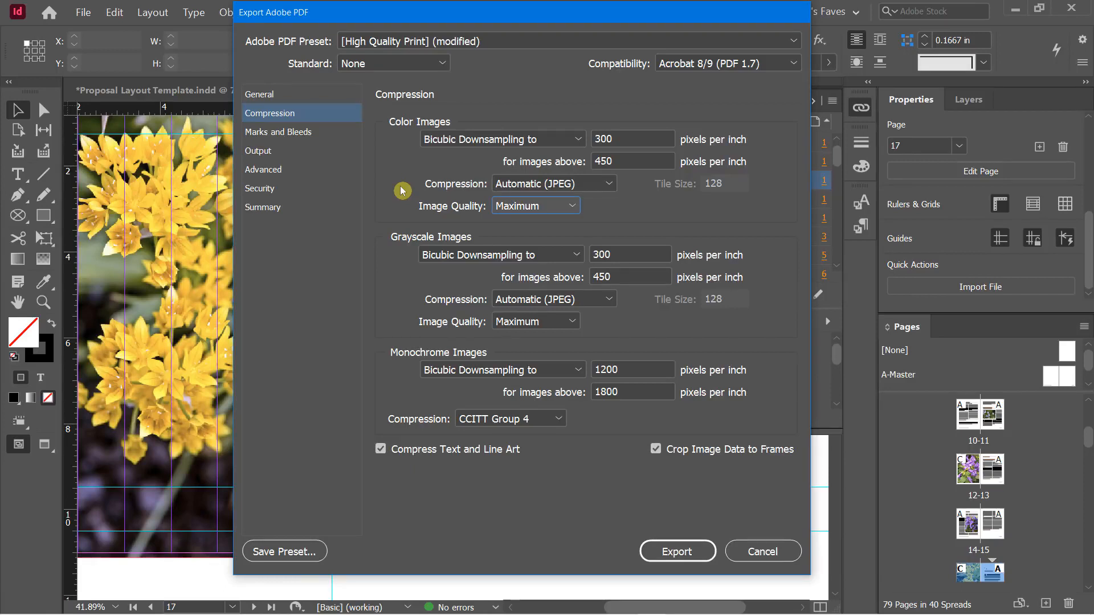
pyautogui.click(288, 135)
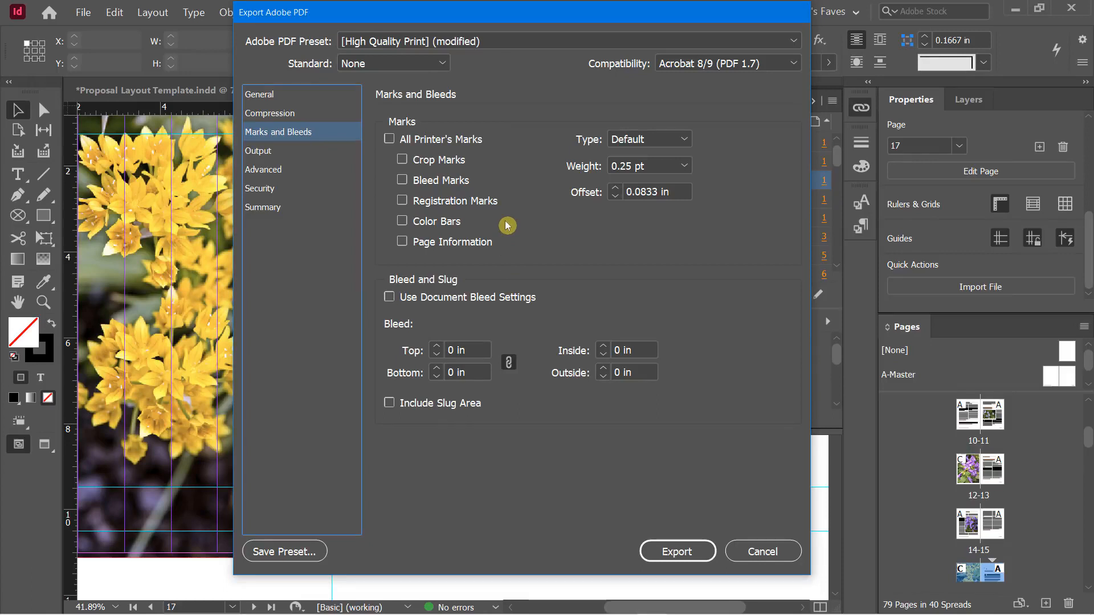
# Leave printer's marks off, use the document's bleed settings, and include the slug area
pyautogui.click(389, 140)
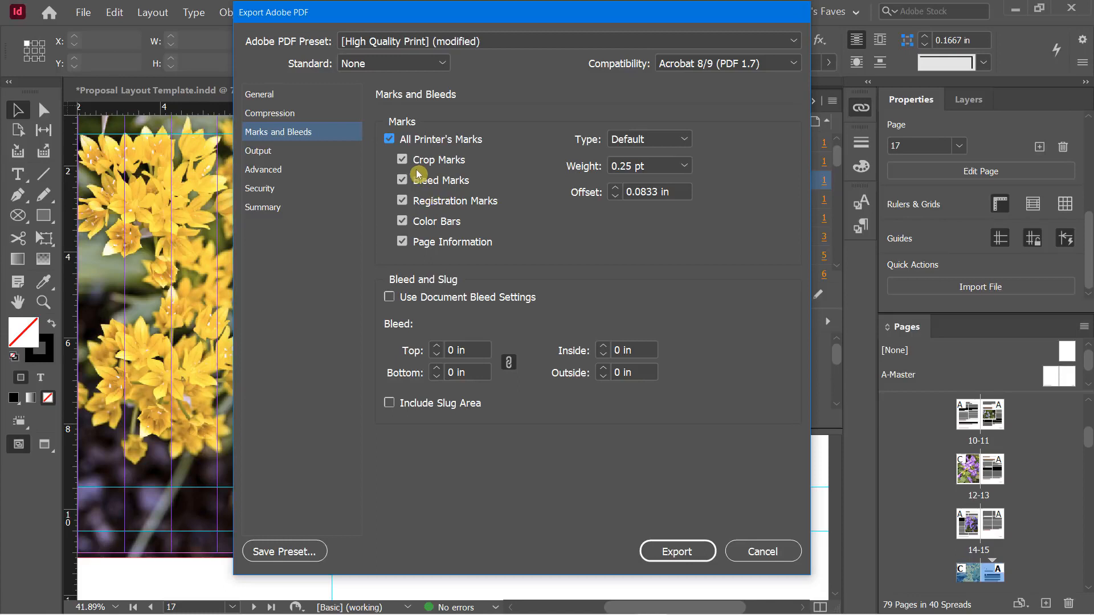
pyautogui.click(391, 140)
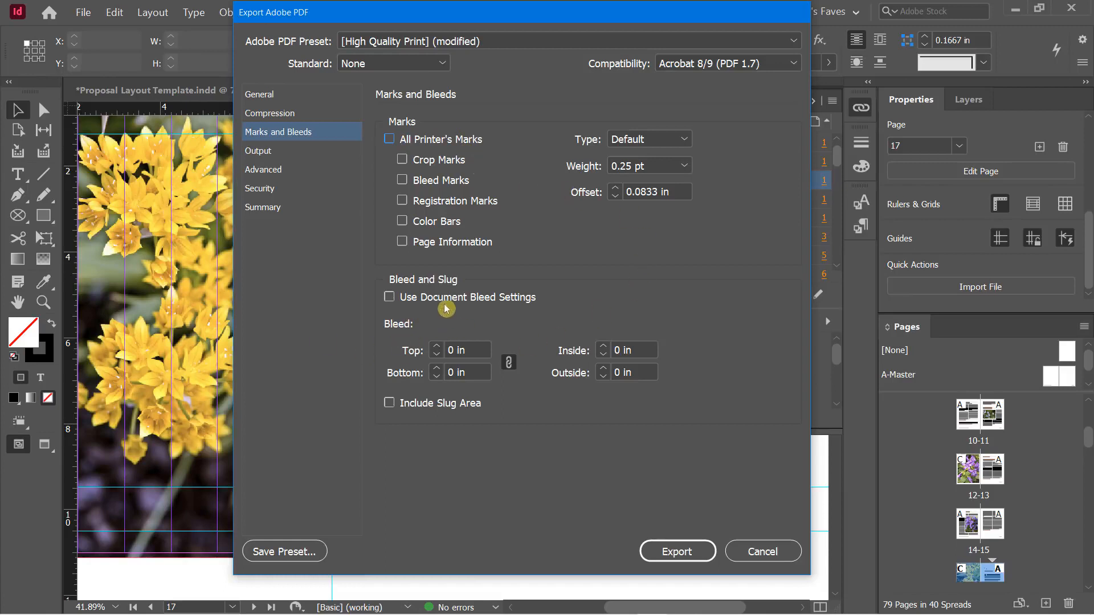
pyautogui.click(390, 298)
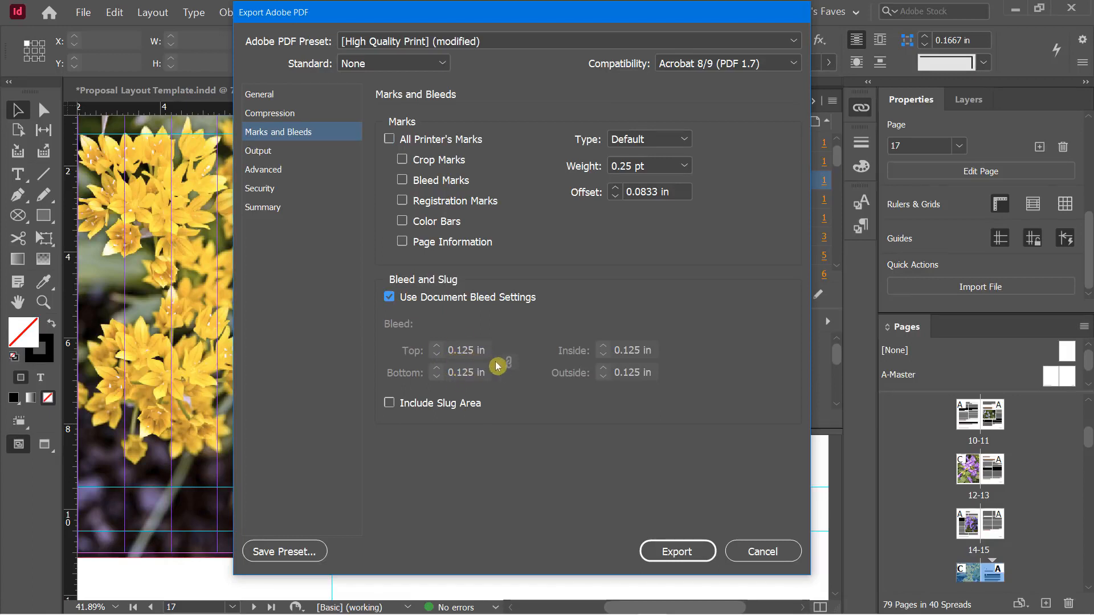
pyautogui.click(393, 405)
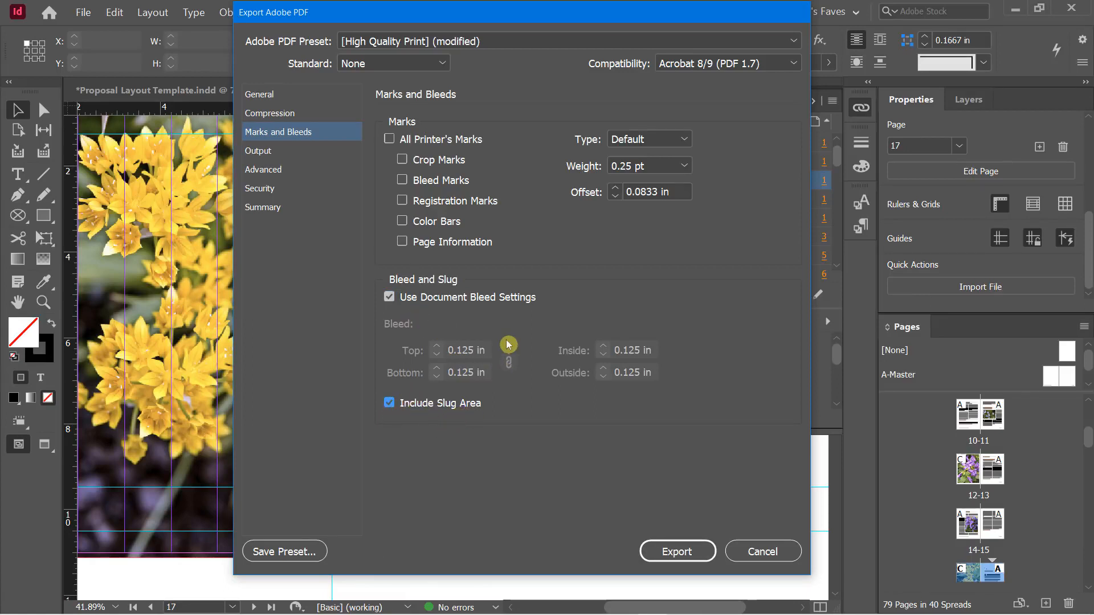
pyautogui.click(268, 152)
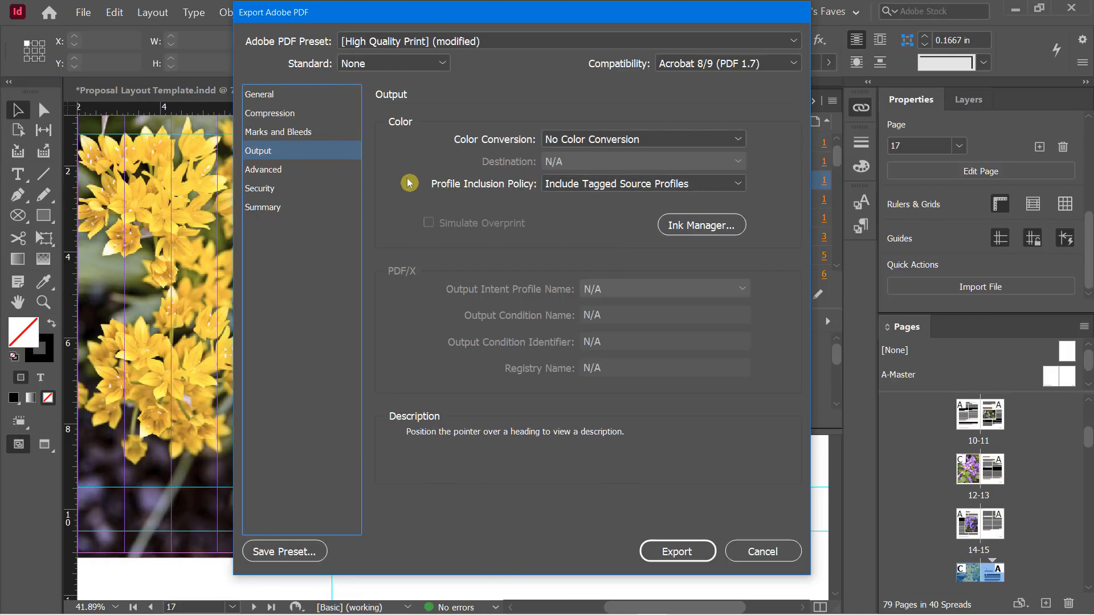
# Keep Output color conversion at No Color Conversion, then move on to the Security settings
pyautogui.click(555, 140)
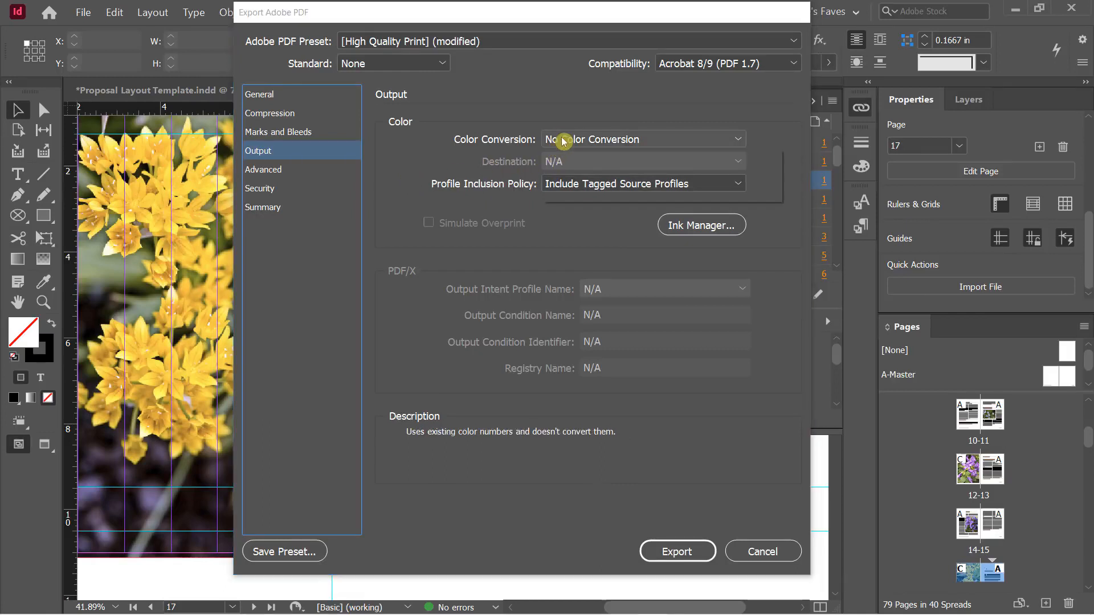
pyautogui.click(512, 109)
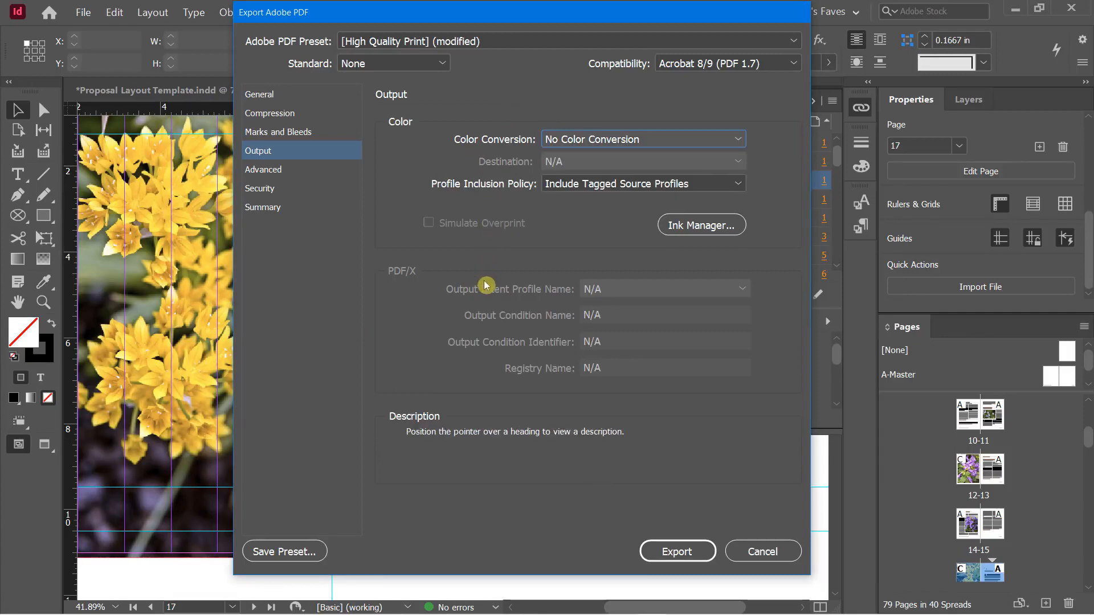
pyautogui.click(289, 172)
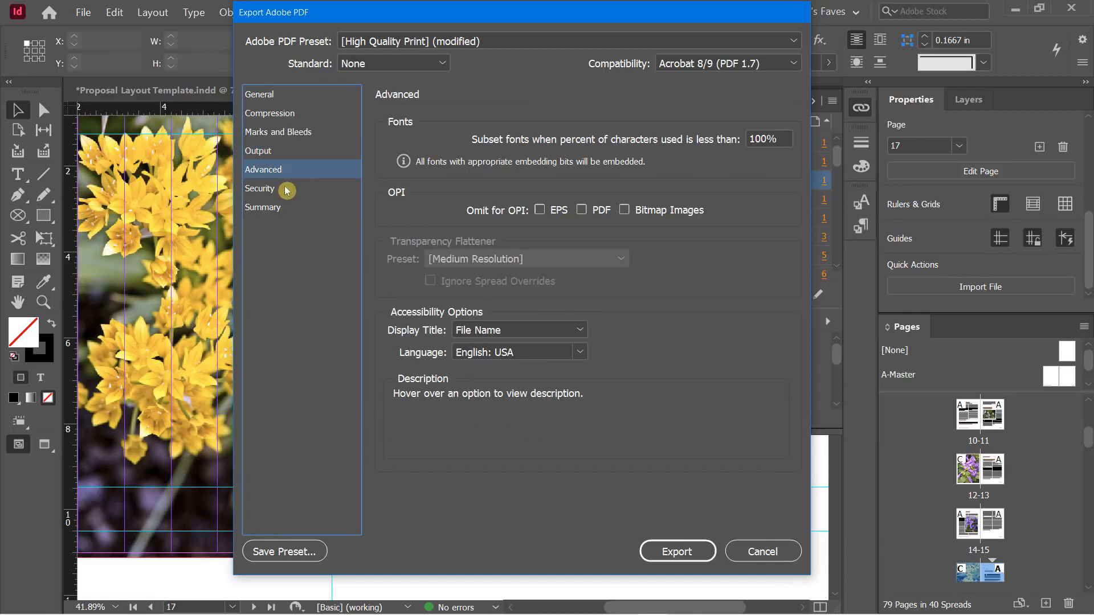
pyautogui.click(265, 191)
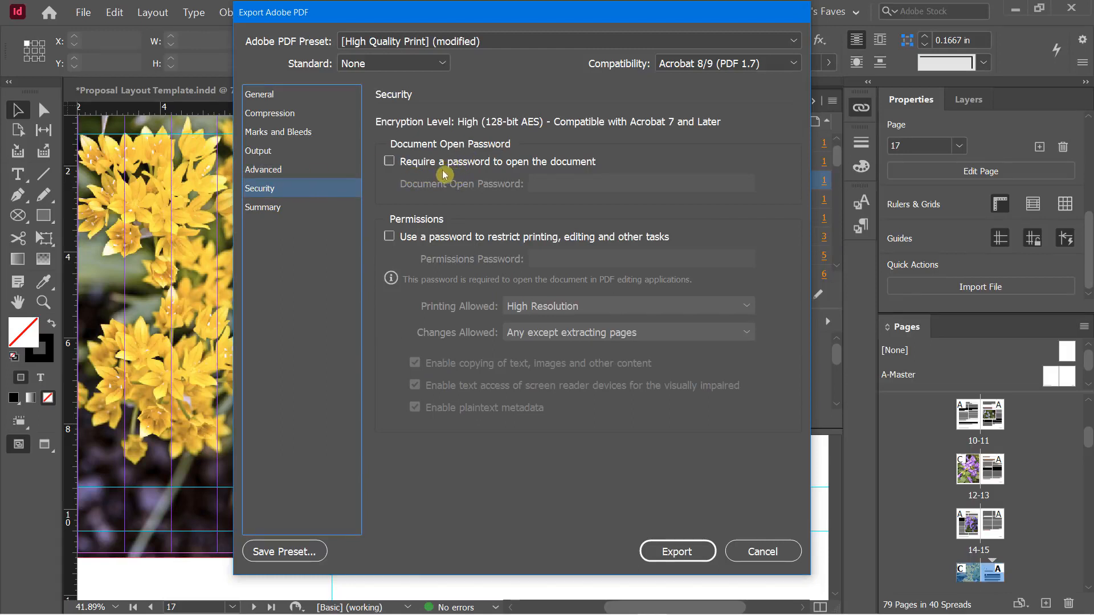
# Try the document open password option, then leave it unchecked
pyautogui.click(391, 162)
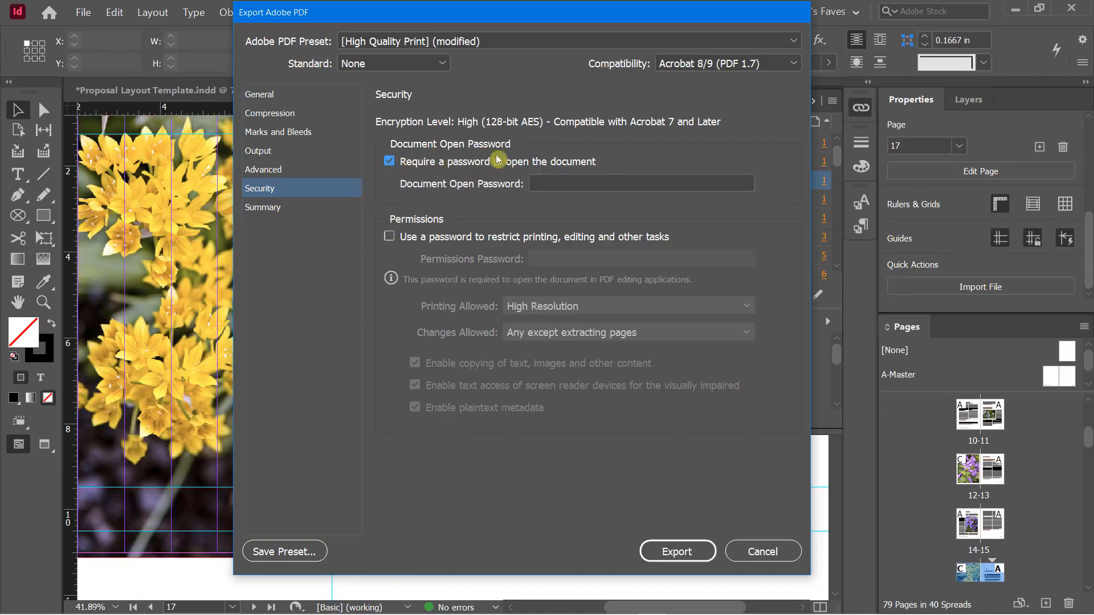
pyautogui.click(393, 162)
pyautogui.click(541, 188)
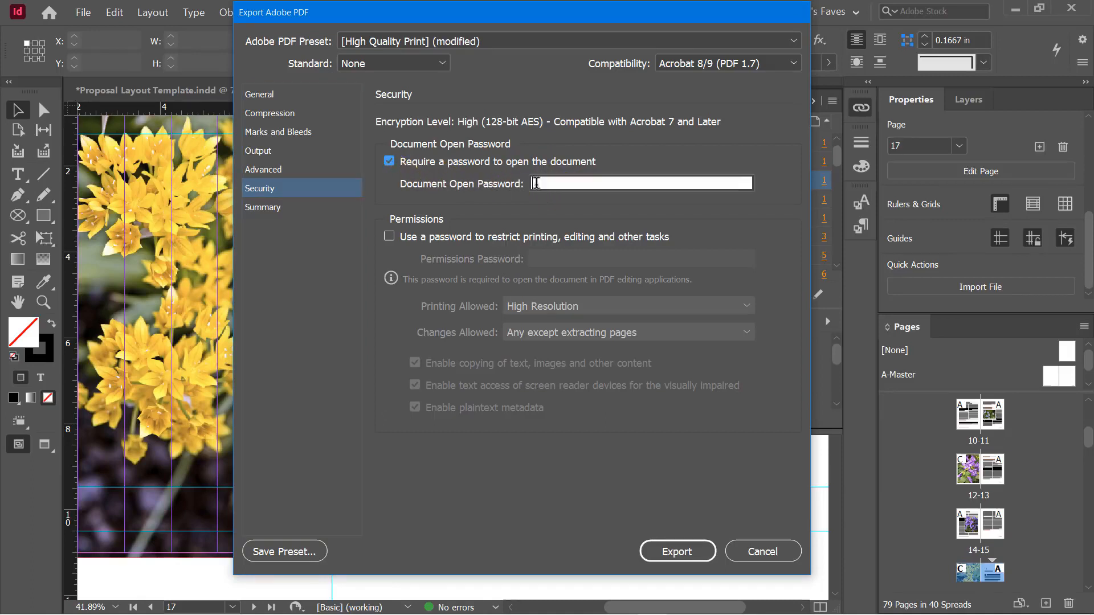
pyautogui.click(390, 162)
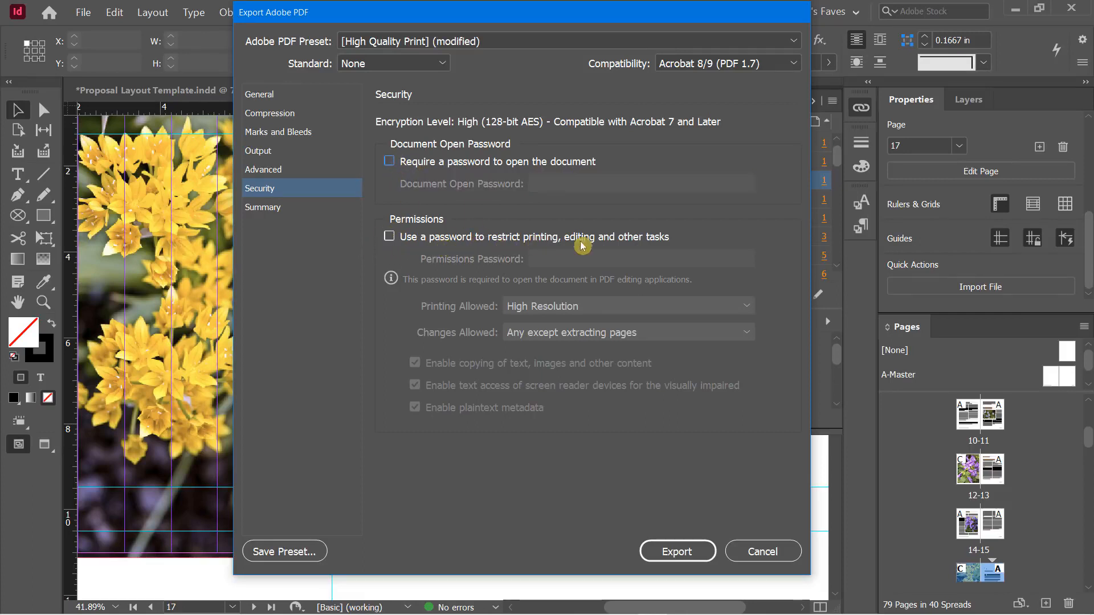
# Try the permissions password and Changes Allowed options, leave them off, and view the Summary
pyautogui.click(390, 238)
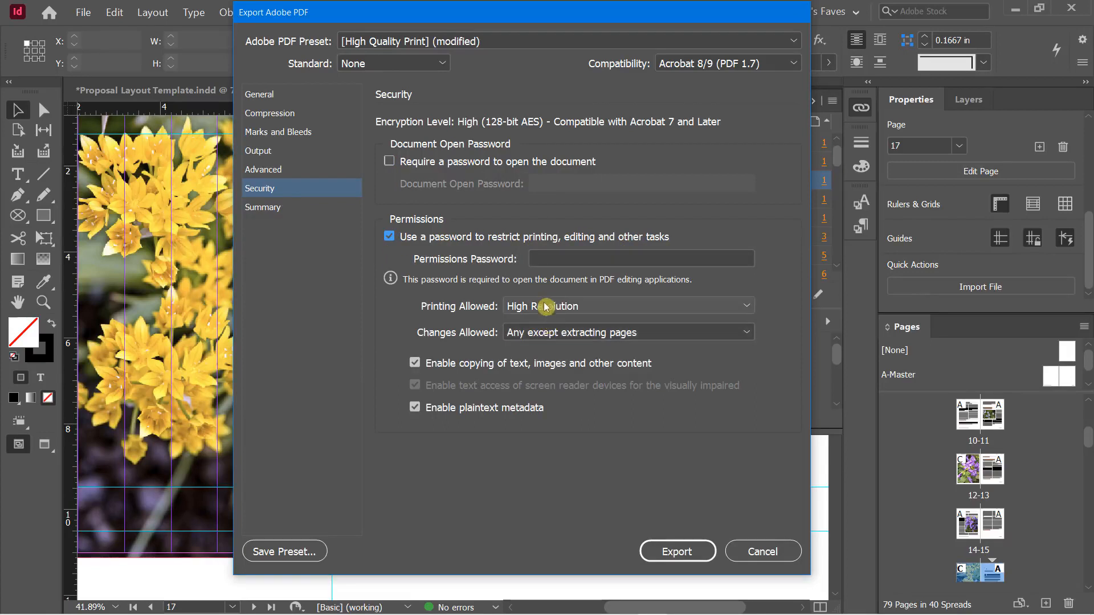
pyautogui.click(542, 333)
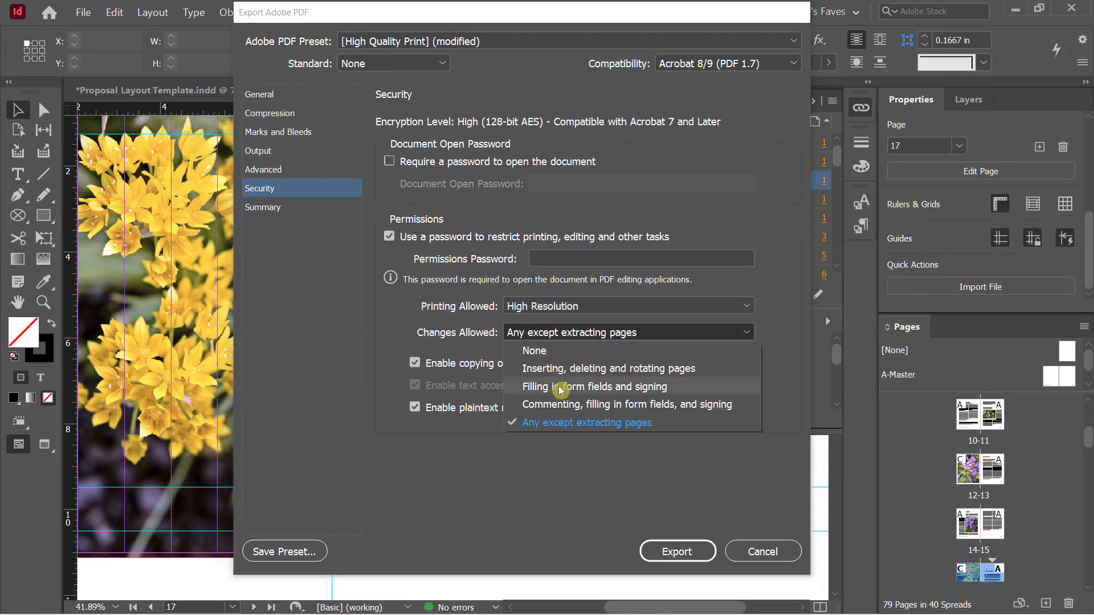
pyautogui.click(396, 312)
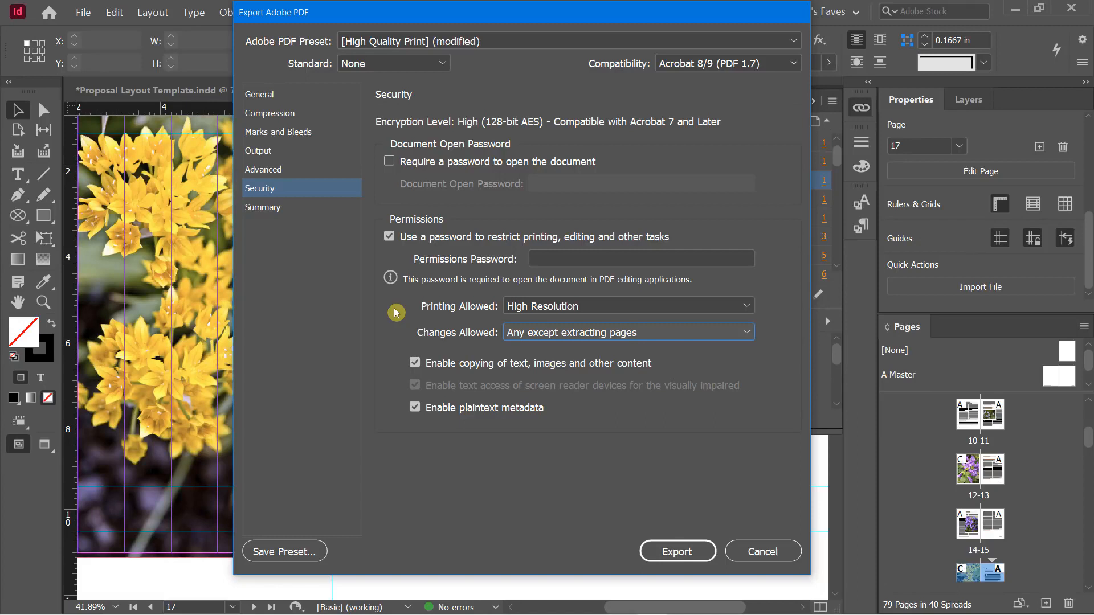
pyautogui.click(599, 335)
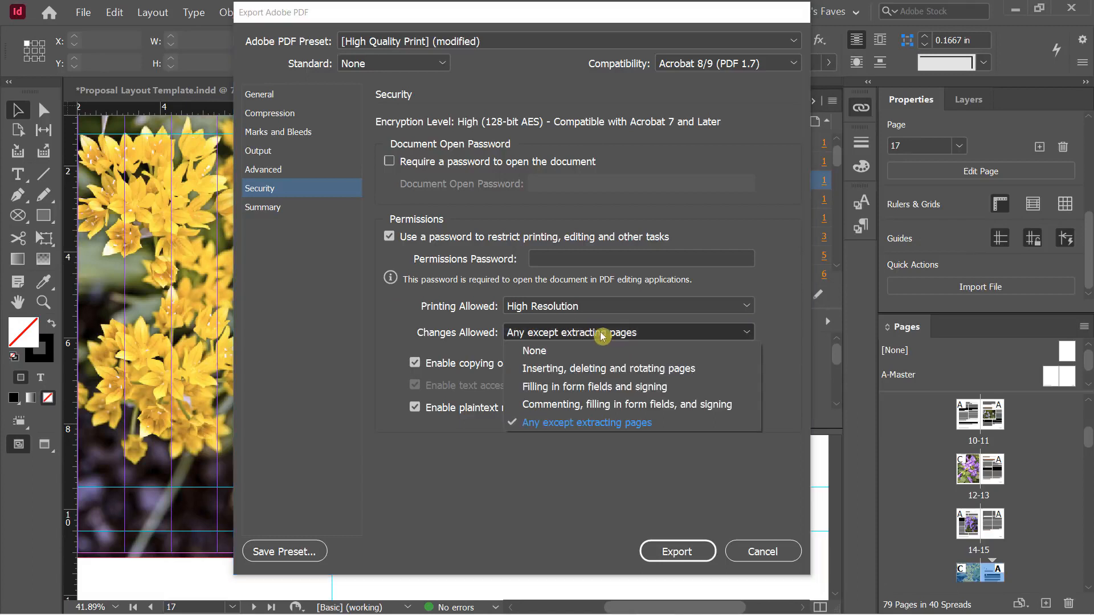
pyautogui.click(395, 319)
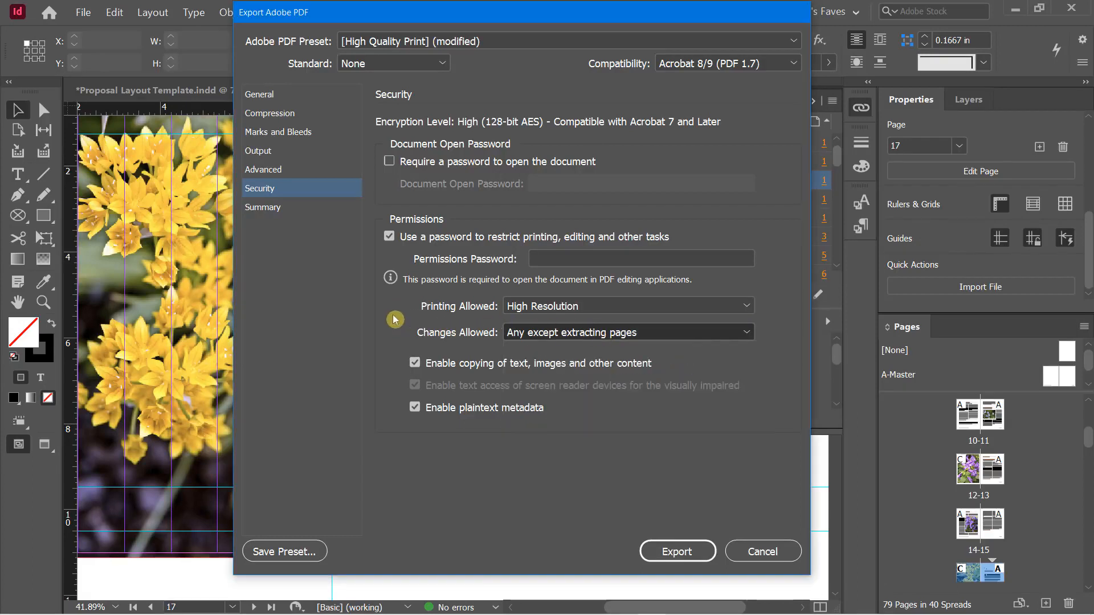
pyautogui.click(390, 238)
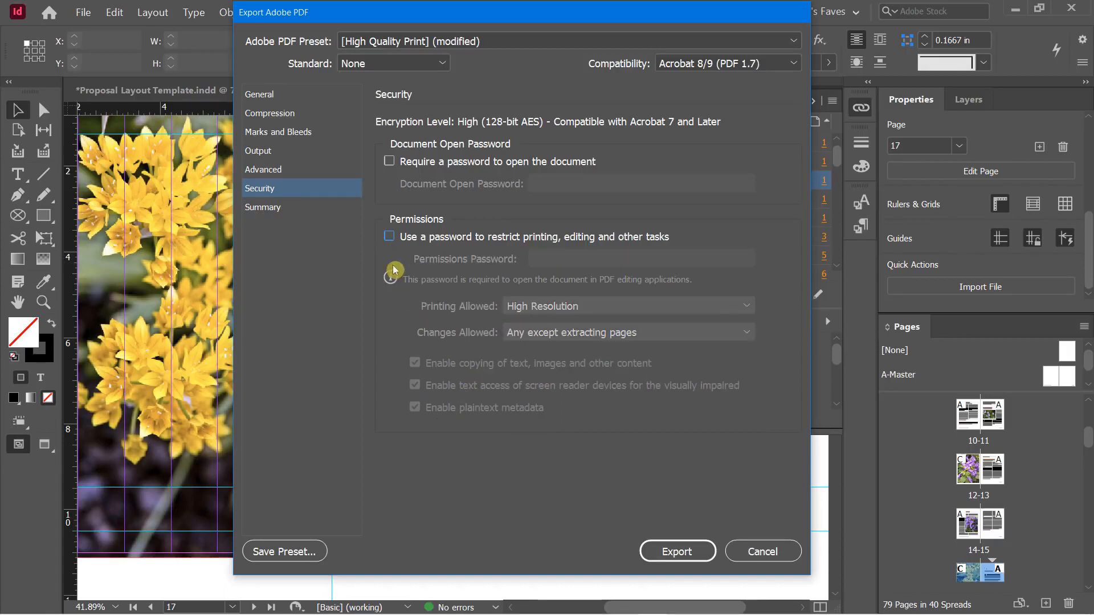
pyautogui.click(278, 211)
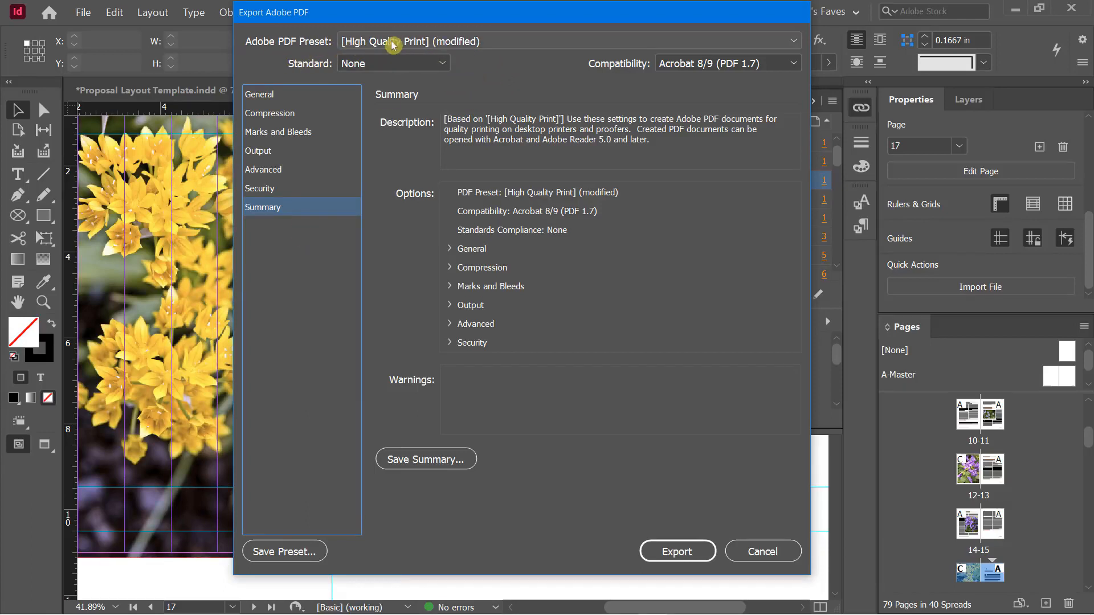
# Save the modified High Quality Print export settings as the PDF preset 'DC HP Long Doc Settings'
pyautogui.click(426, 44)
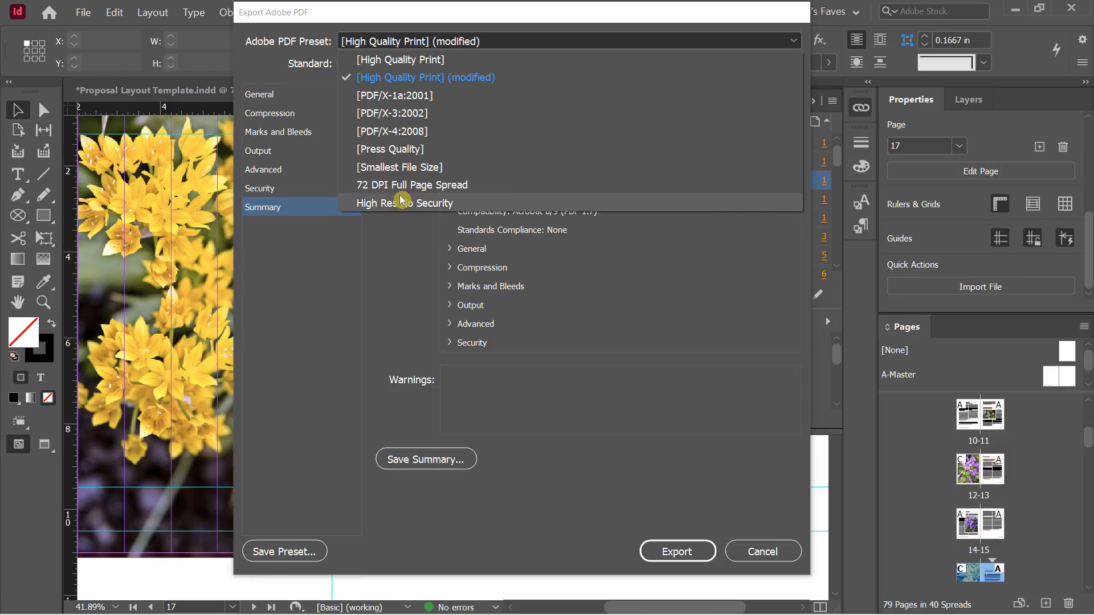
pyautogui.click(372, 332)
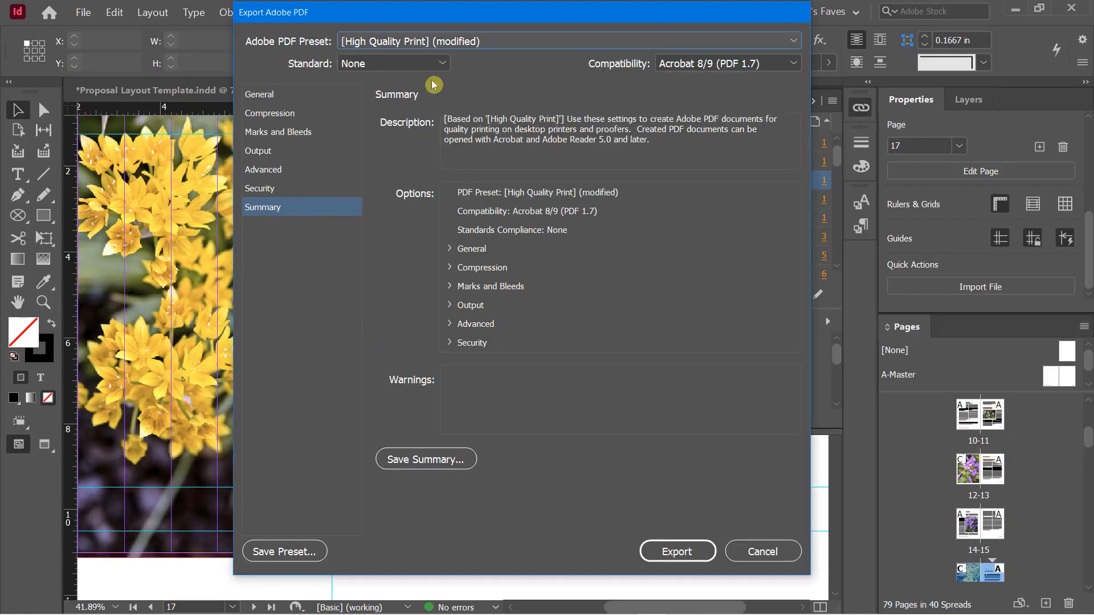
pyautogui.click(279, 554)
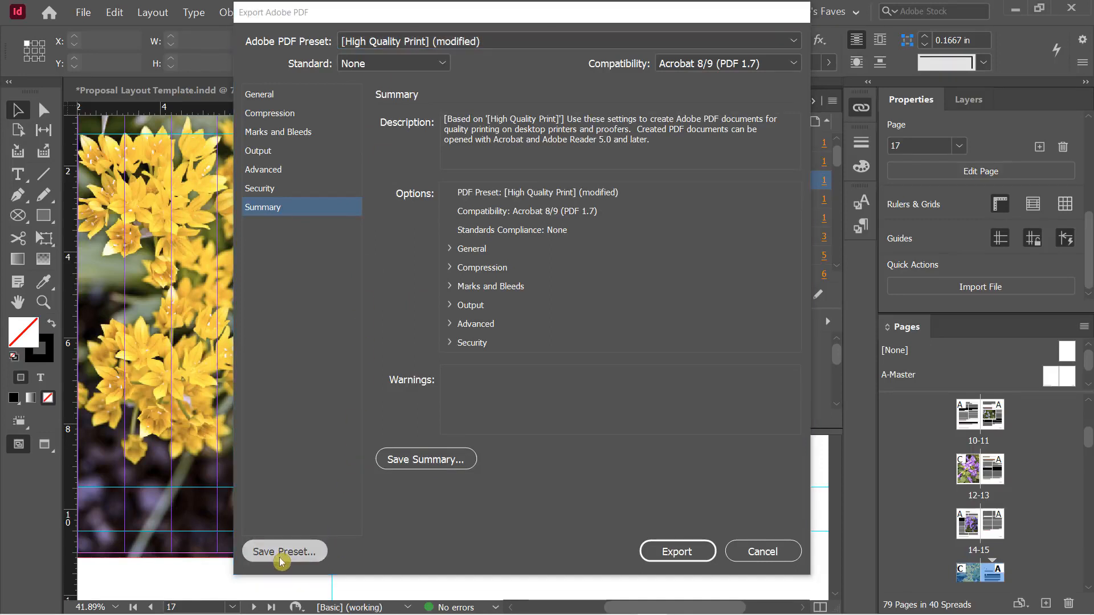
pyautogui.write('DC H')
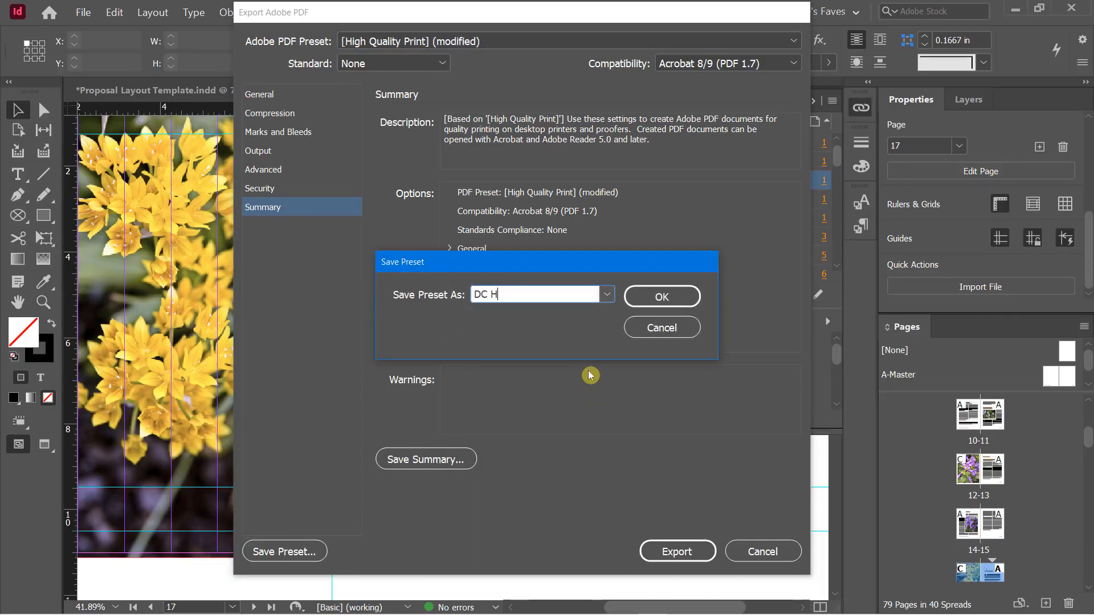
pyautogui.write('P Long Doc Settings')
pyautogui.click(647, 296)
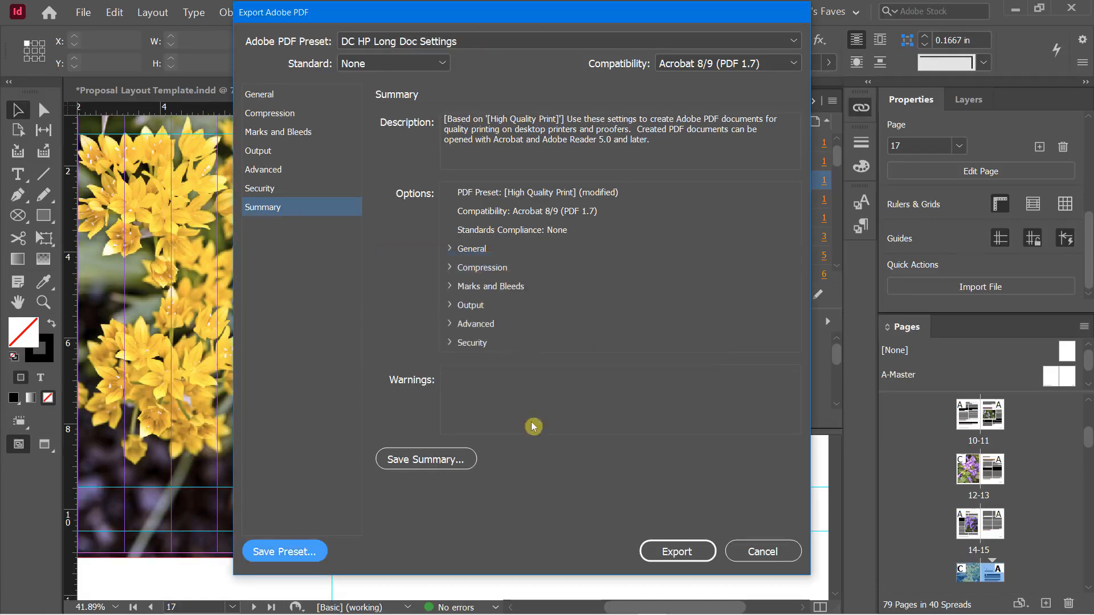
# Export the document as Final HP Doc PDF and check the background export progress
pyautogui.click(668, 553)
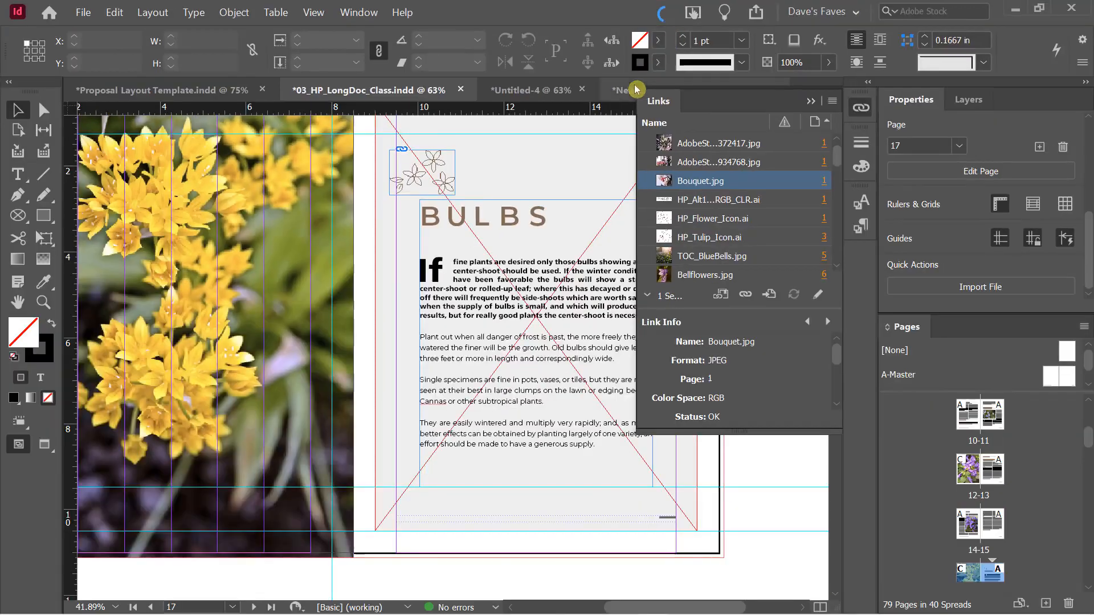
pyautogui.click(664, 17)
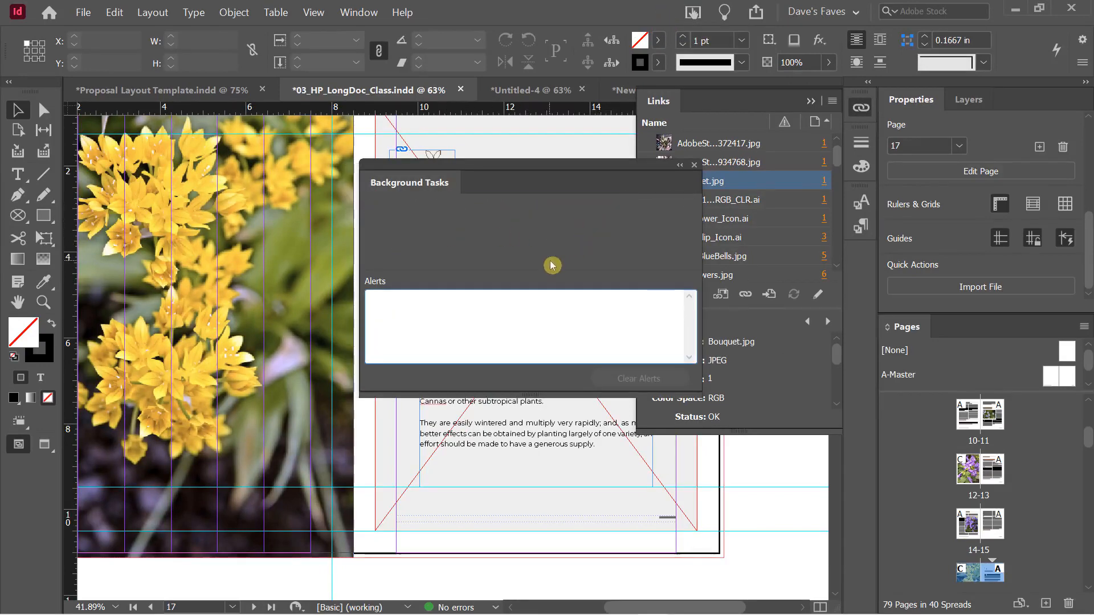
pyautogui.click(694, 165)
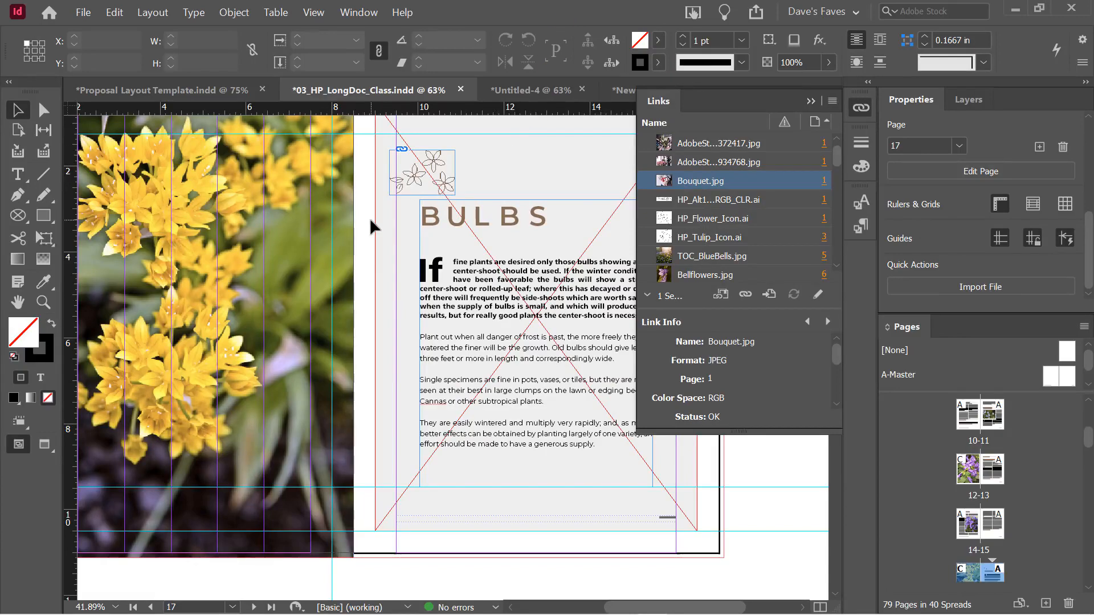
# Open the exported Final HP Doc.pdf from File Explorer in Acrobat
pyautogui.hotkey('alt', 'Tab')
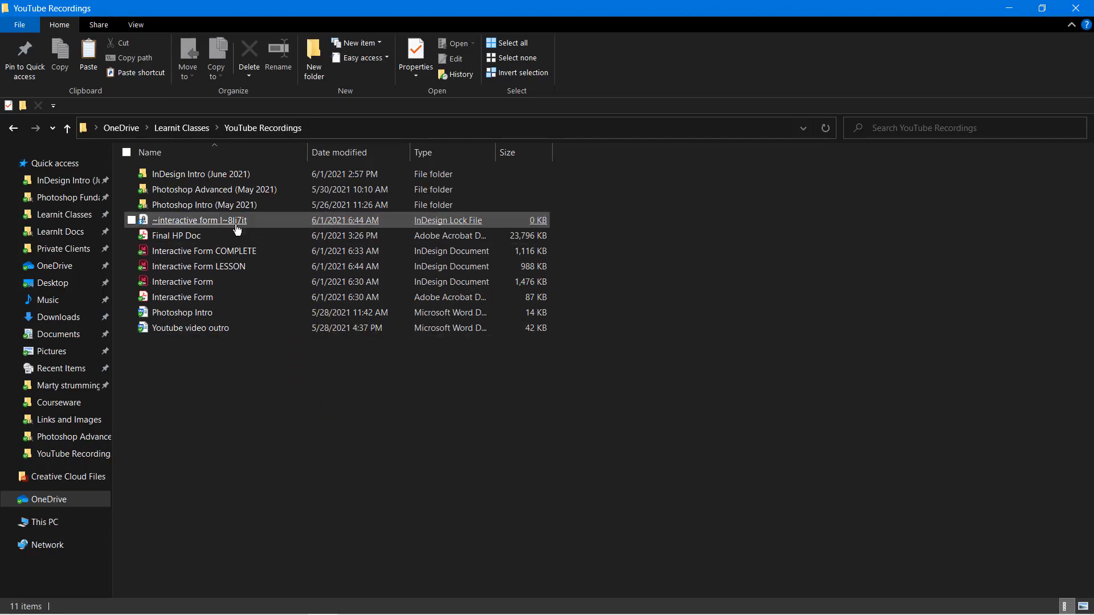
pyautogui.click(161, 239)
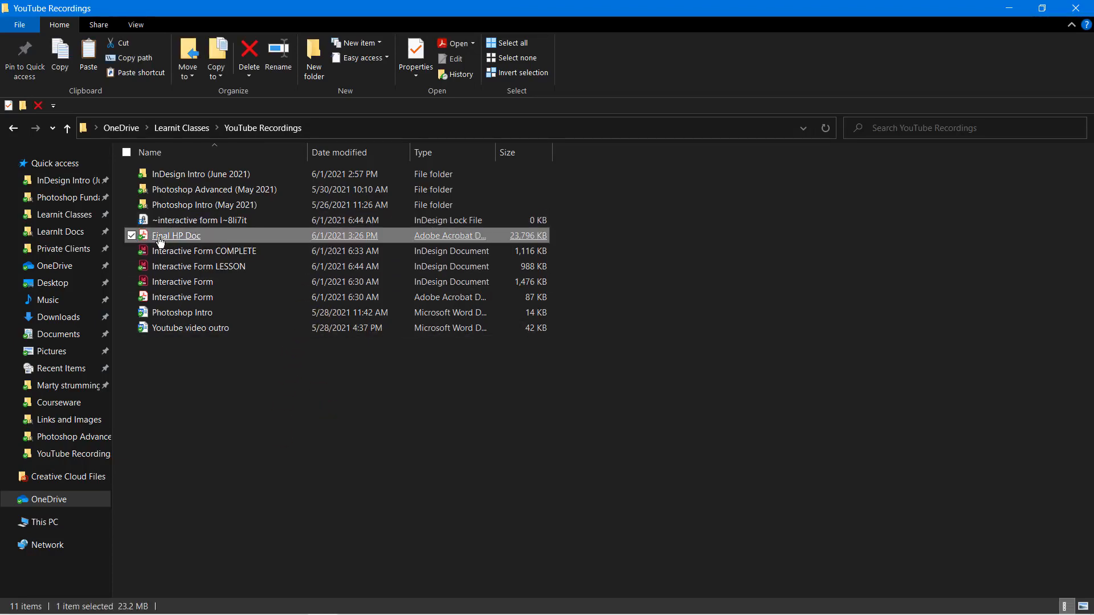
pyautogui.doubleClick(160, 243)
# Scroll through Final HP Doc.pdf's opening pages at 75% zoom, then return to InDesign
pyautogui.scroll(-2, 341, 284)
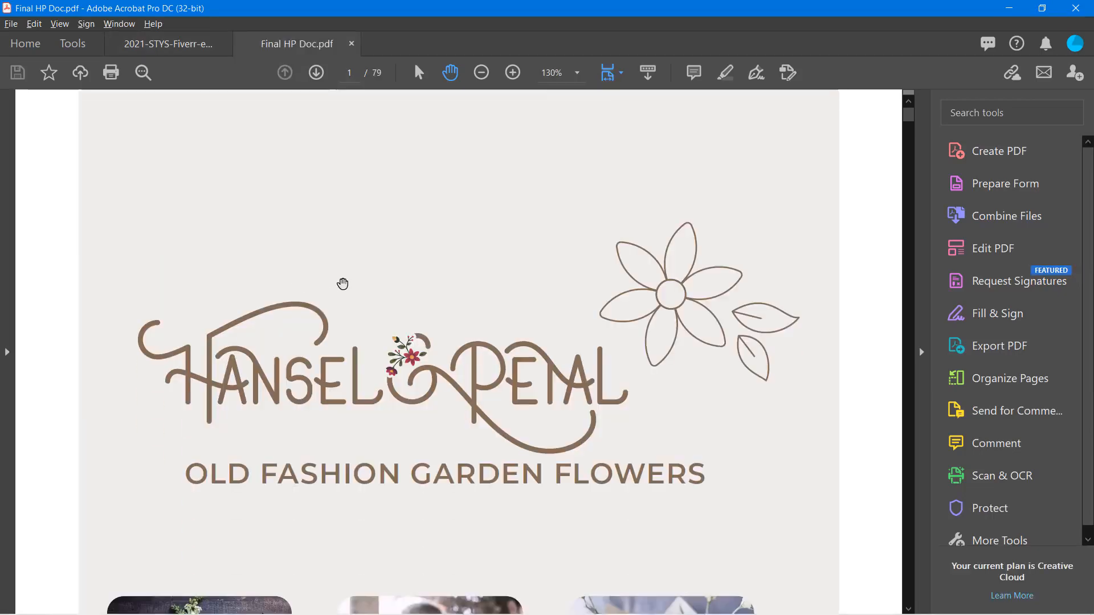
pyautogui.scroll(-6, 343, 283)
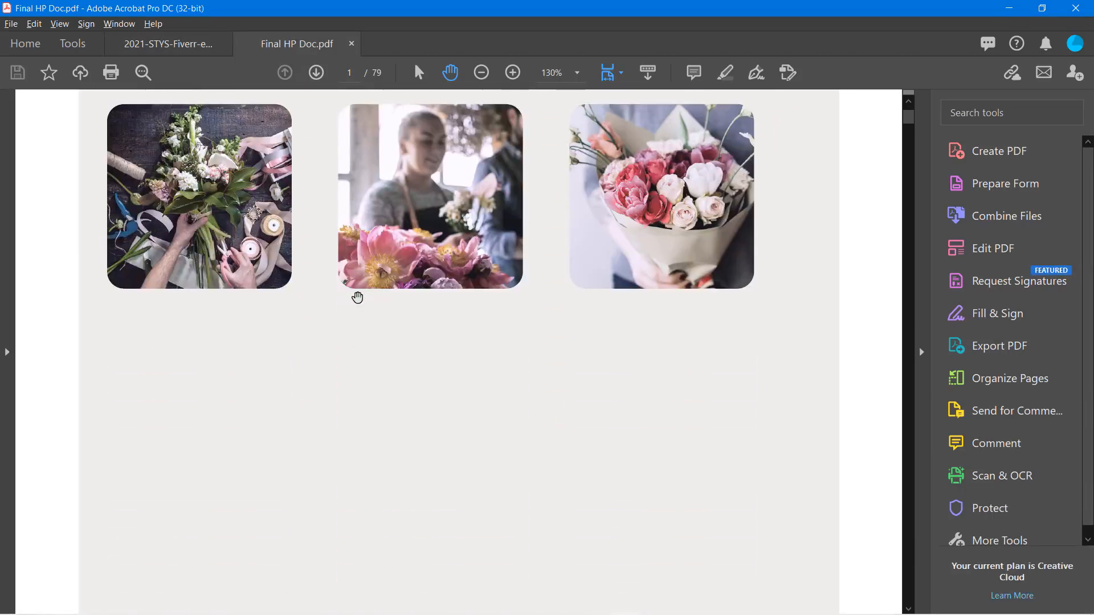
pyautogui.scroll(-8, 357, 297)
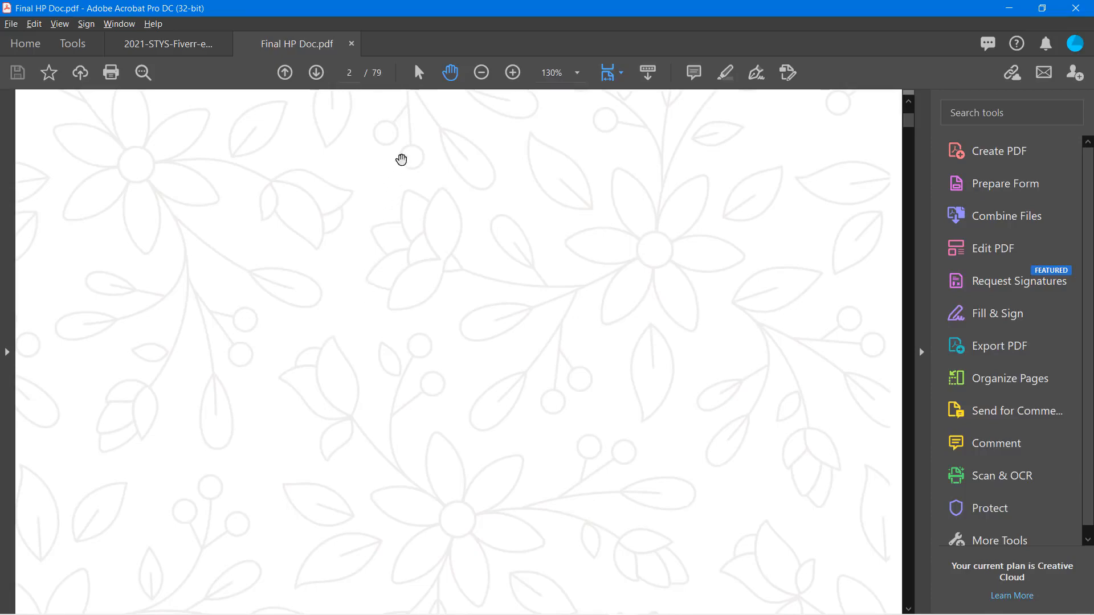
pyautogui.click(481, 77)
pyautogui.click(481, 77)
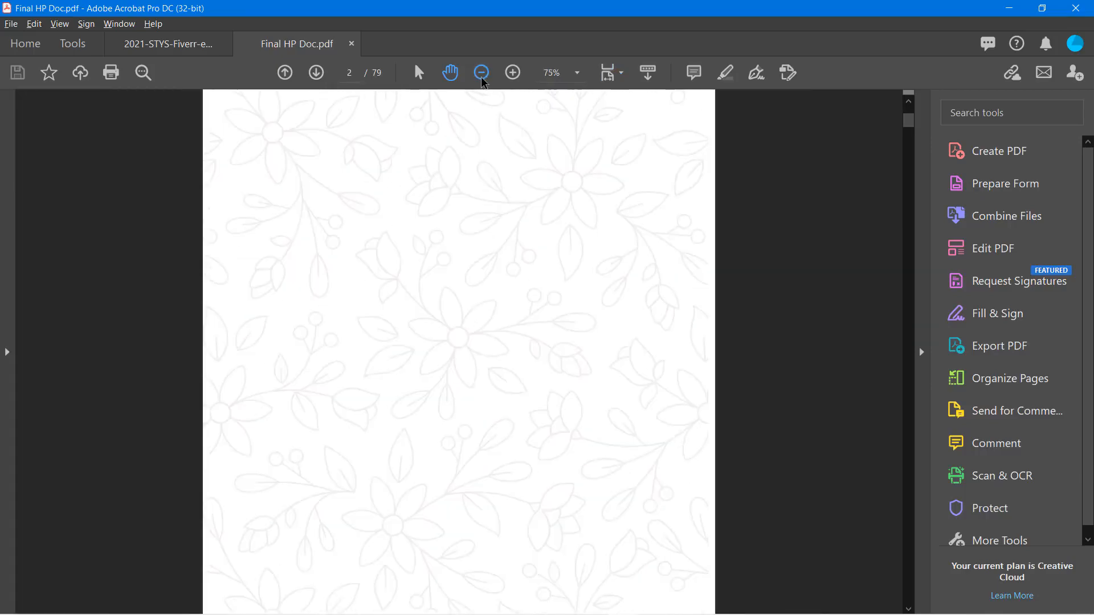
pyautogui.scroll(-10, 459, 280)
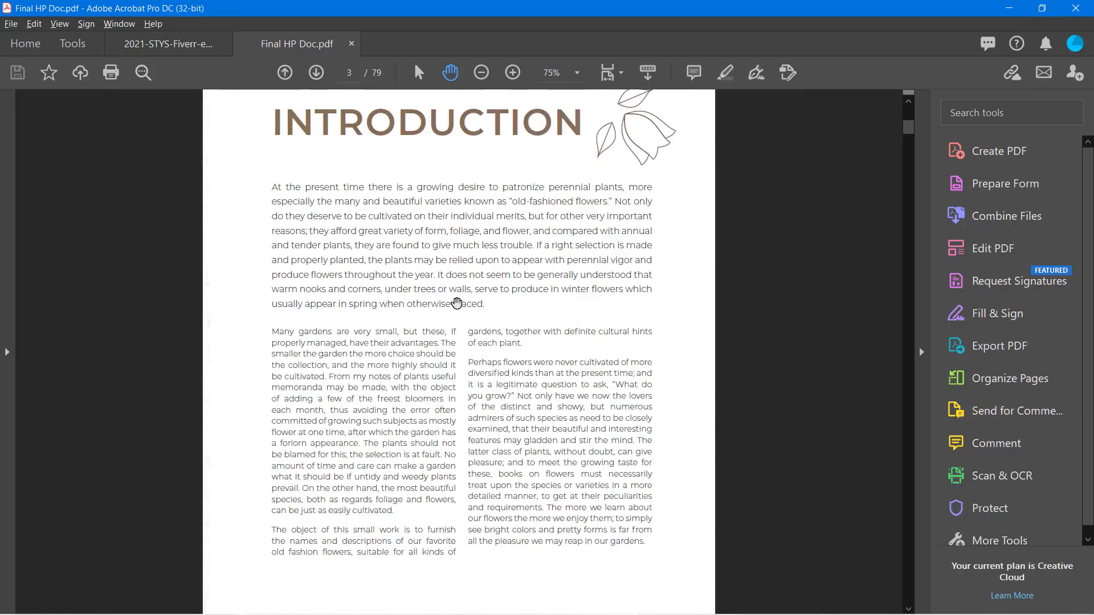
pyautogui.scroll(-10, 457, 303)
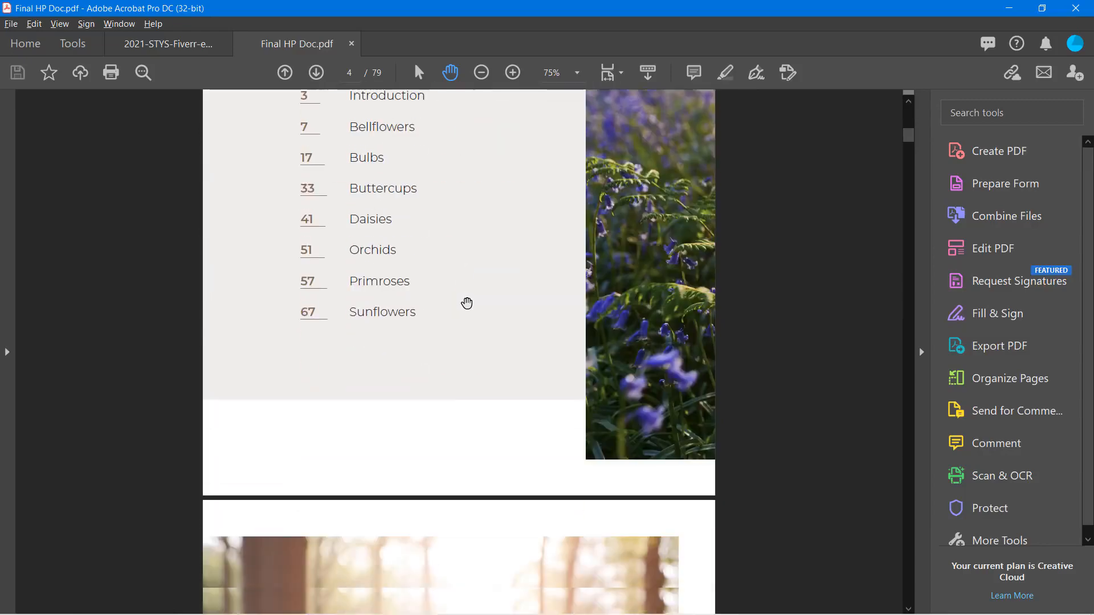
pyautogui.scroll(-10, 467, 302)
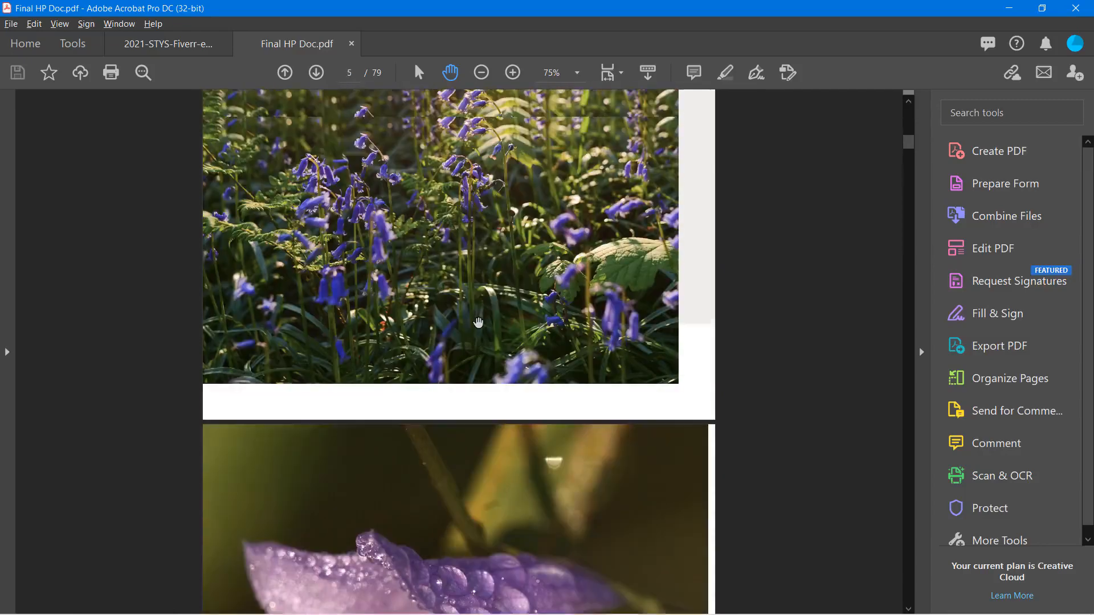
pyautogui.scroll(1, 478, 323)
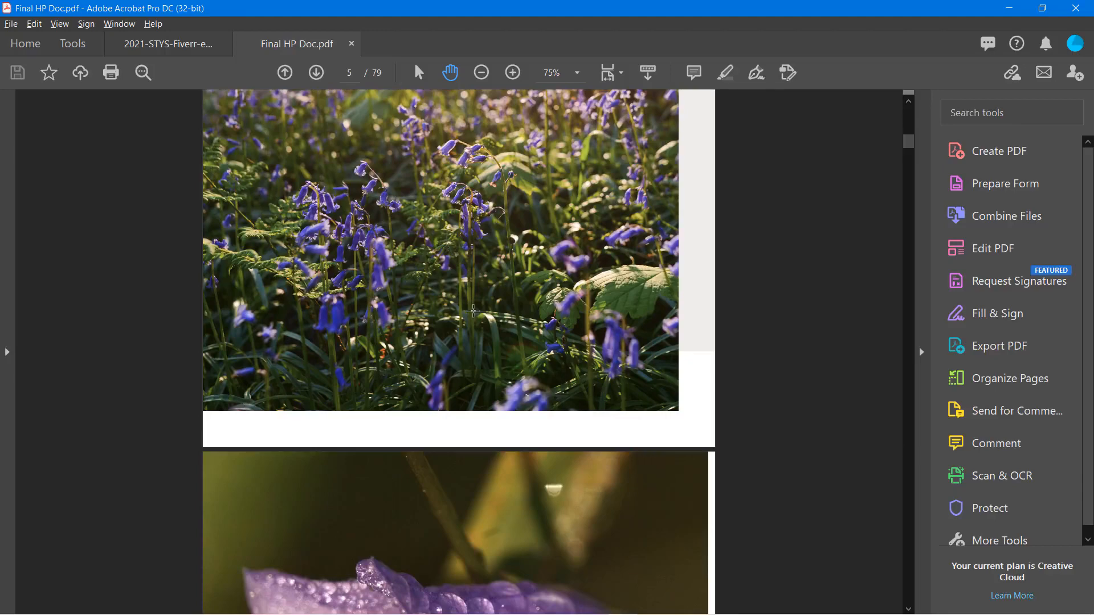
pyautogui.hotkey('alt', 'Tab')
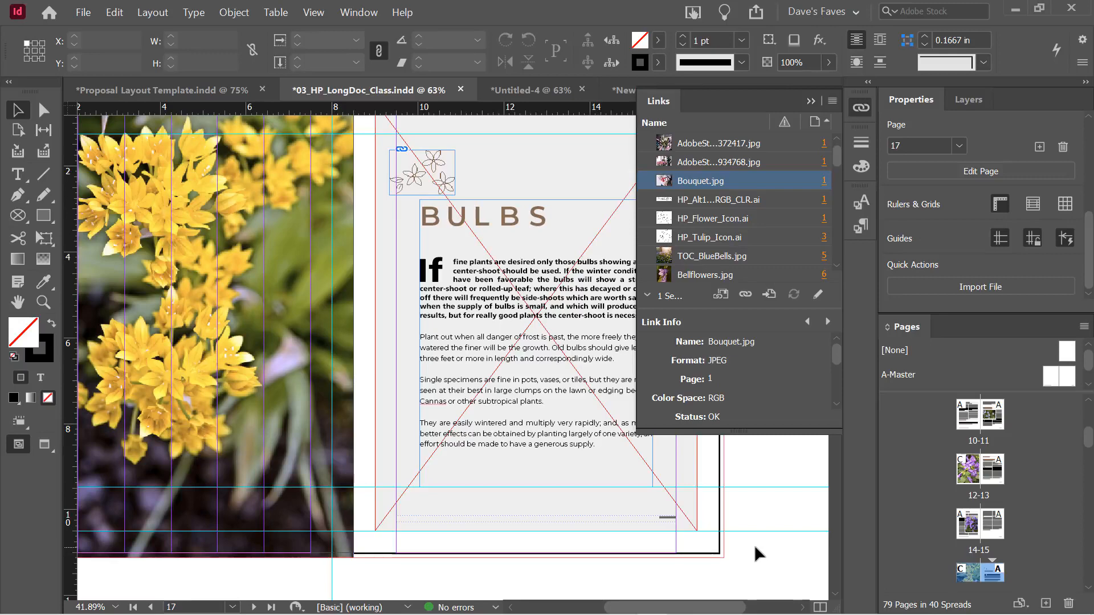
# Open File > Package and tick Create Printing Instructions
pyautogui.click(83, 12)
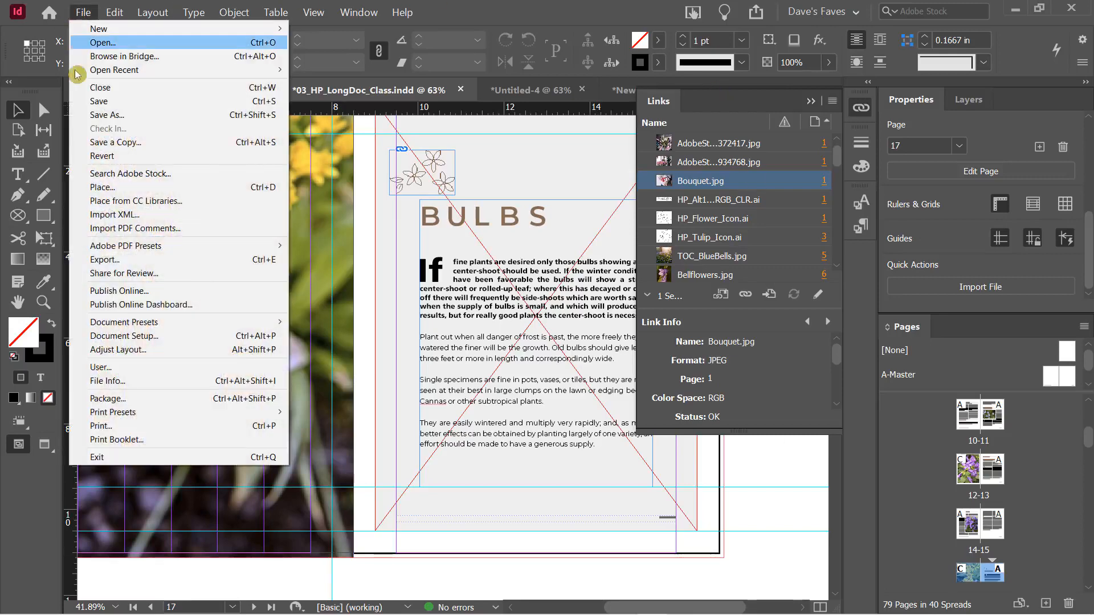
pyautogui.click(131, 400)
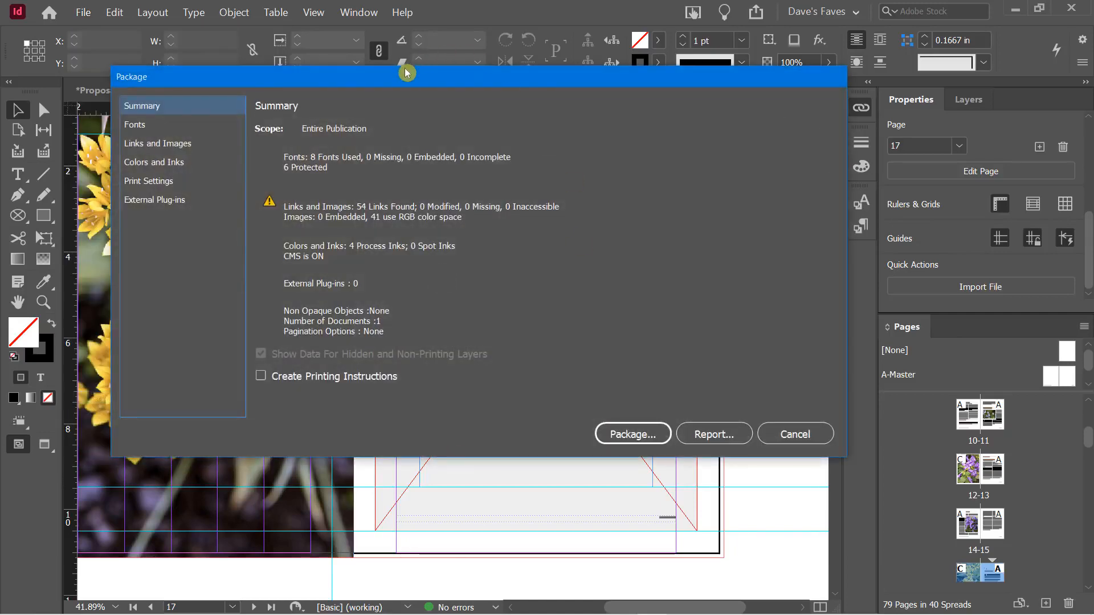
pyautogui.moveTo(406, 72); pyautogui.dragTo(362, 22)
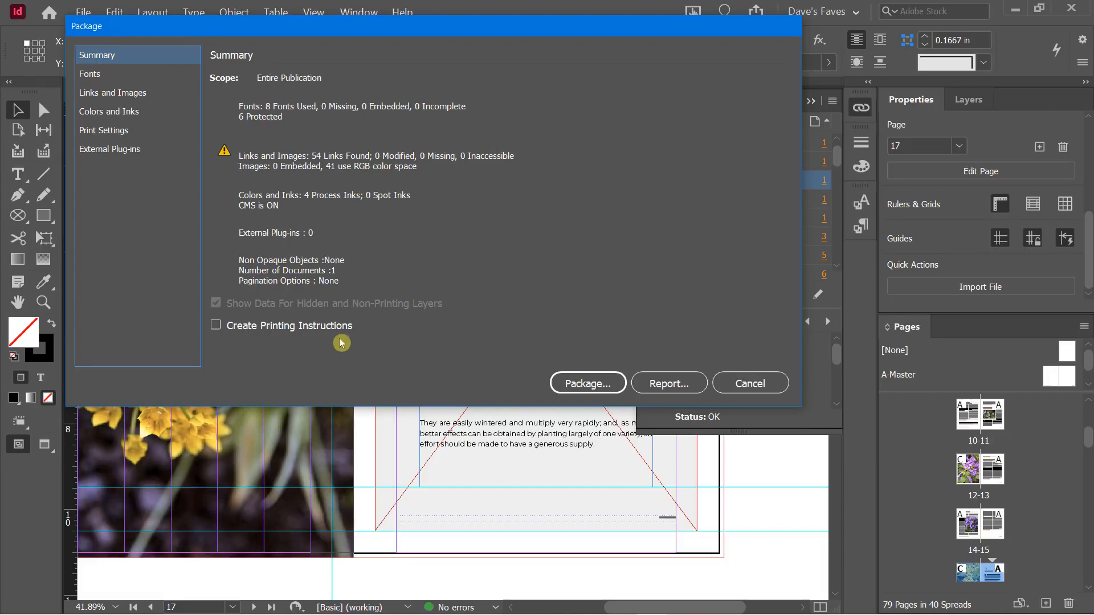
pyautogui.click(218, 326)
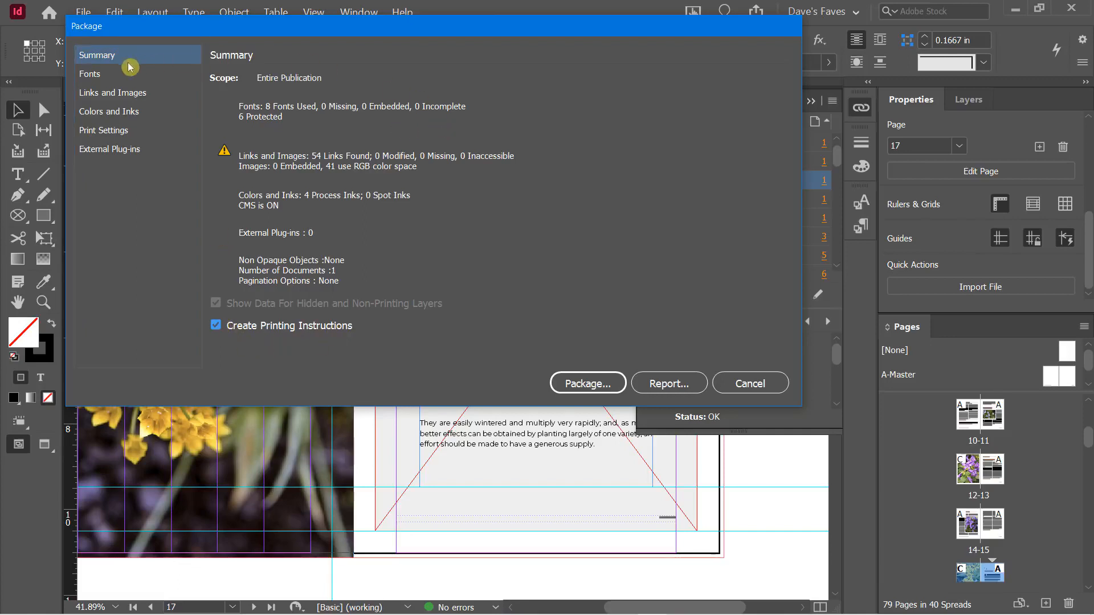
# Review the Fonts, Links and Images, Colors and Inks, and Print Settings sections, then package
pyautogui.click(100, 75)
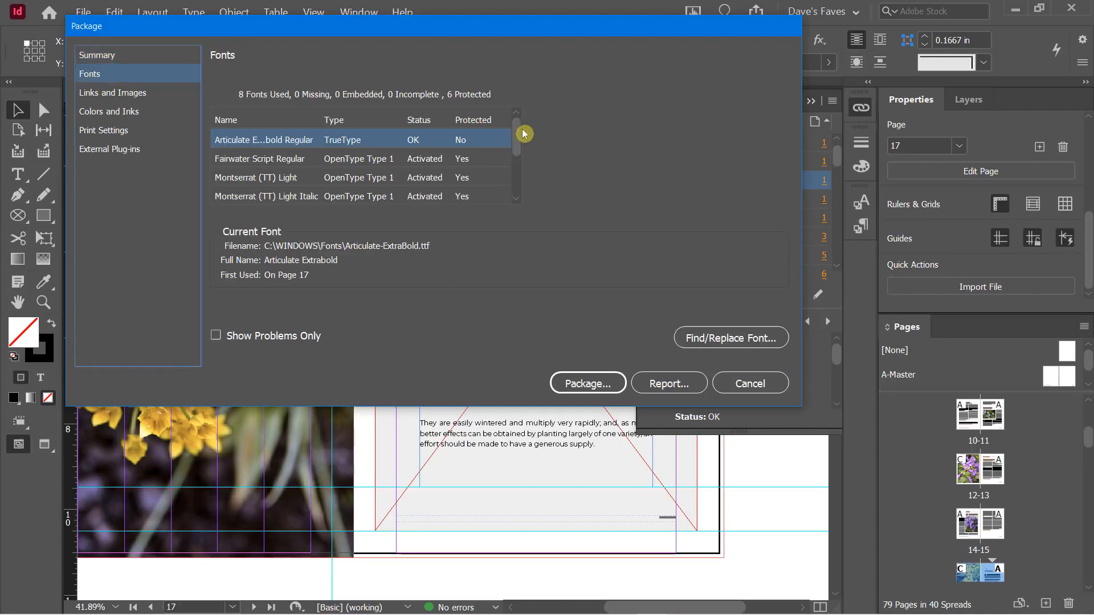
pyautogui.moveTo(518, 132); pyautogui.dragTo(545, 128)
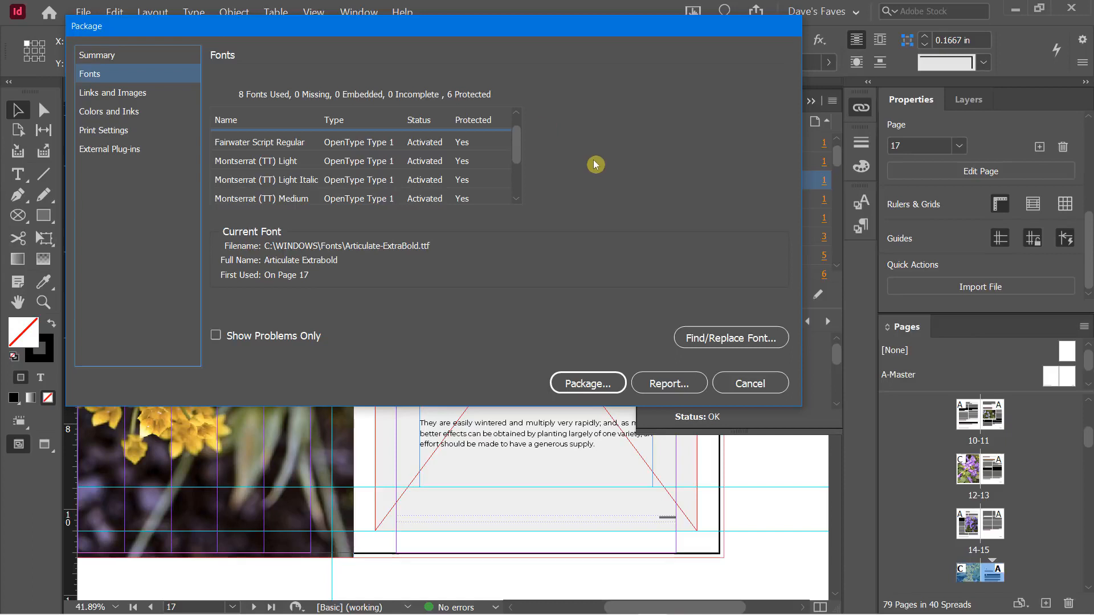
pyautogui.click(138, 92)
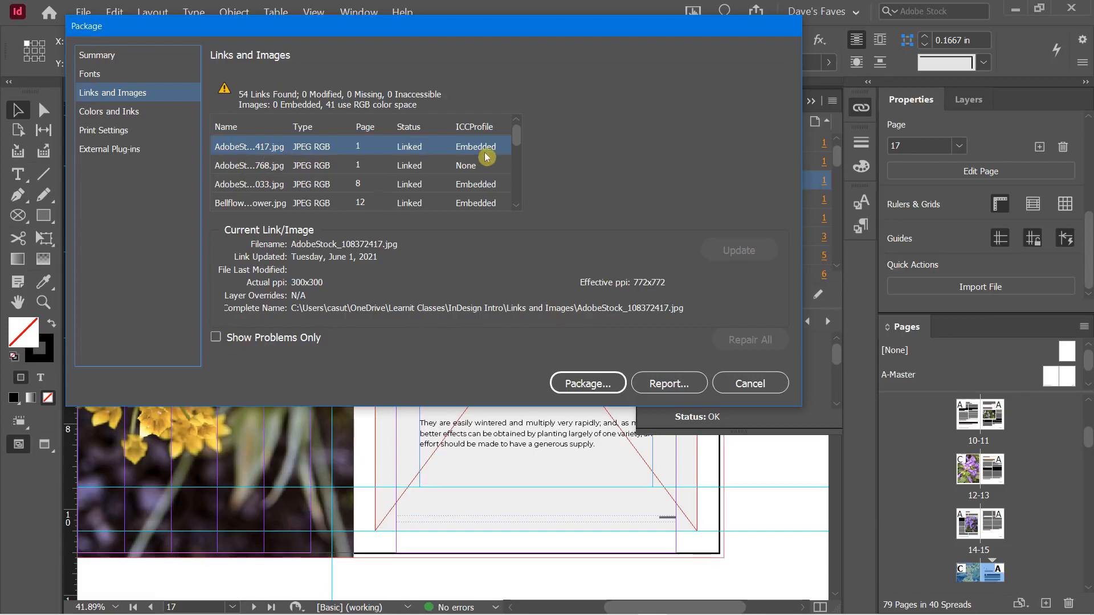
pyautogui.click(217, 337)
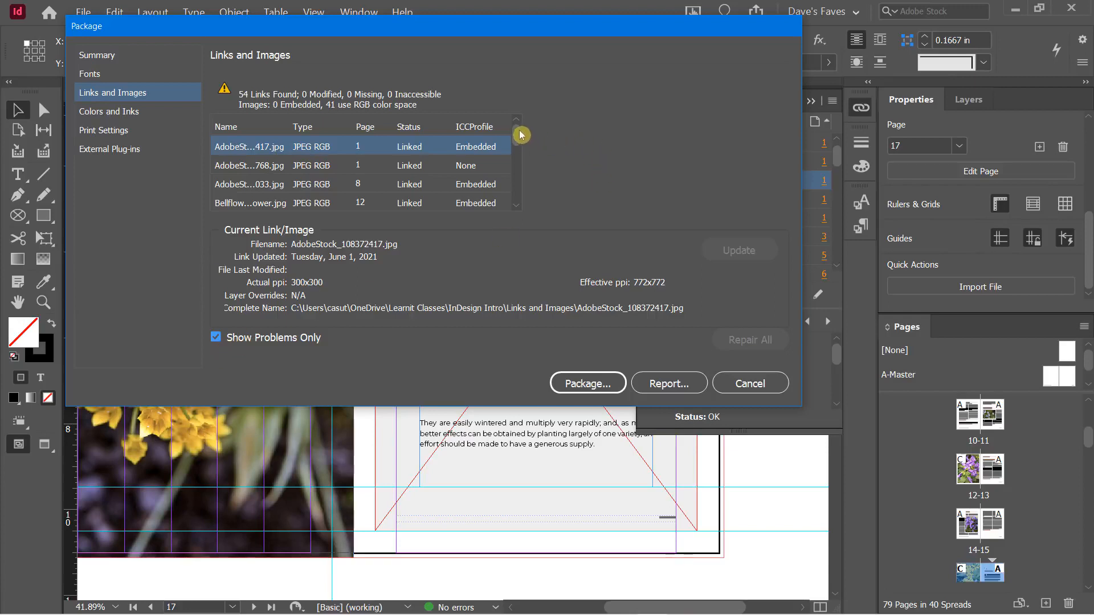
pyautogui.moveTo(515, 133)
pyautogui.mouseDown()
pyautogui.moveTo(520, 166)
pyautogui.moveTo(523, 114)
pyautogui.mouseUp()
pyautogui.click(217, 337)
pyautogui.click(109, 116)
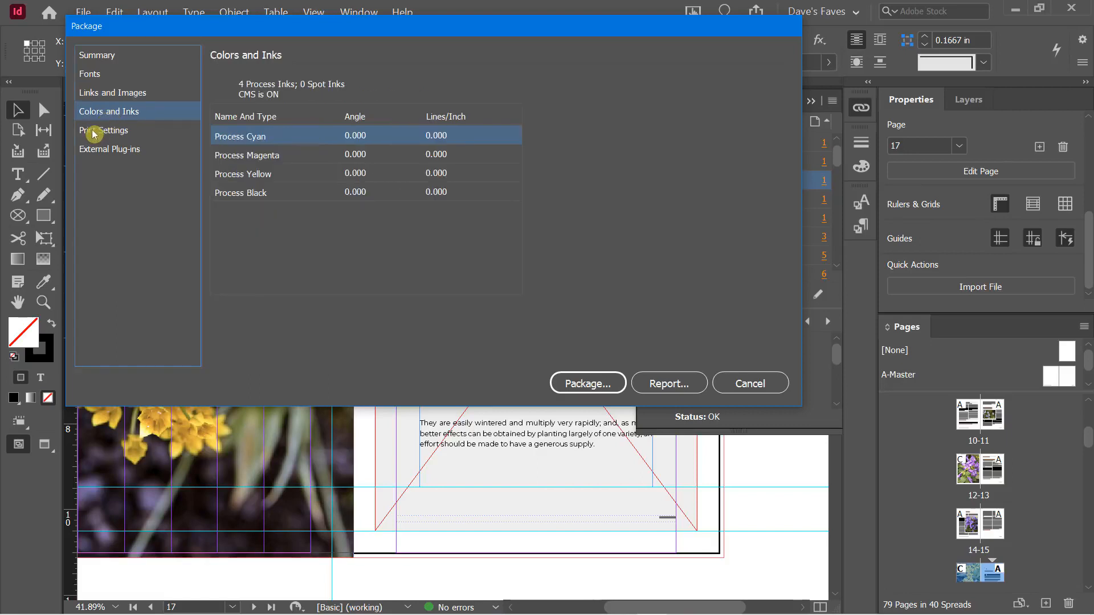
pyautogui.click(94, 133)
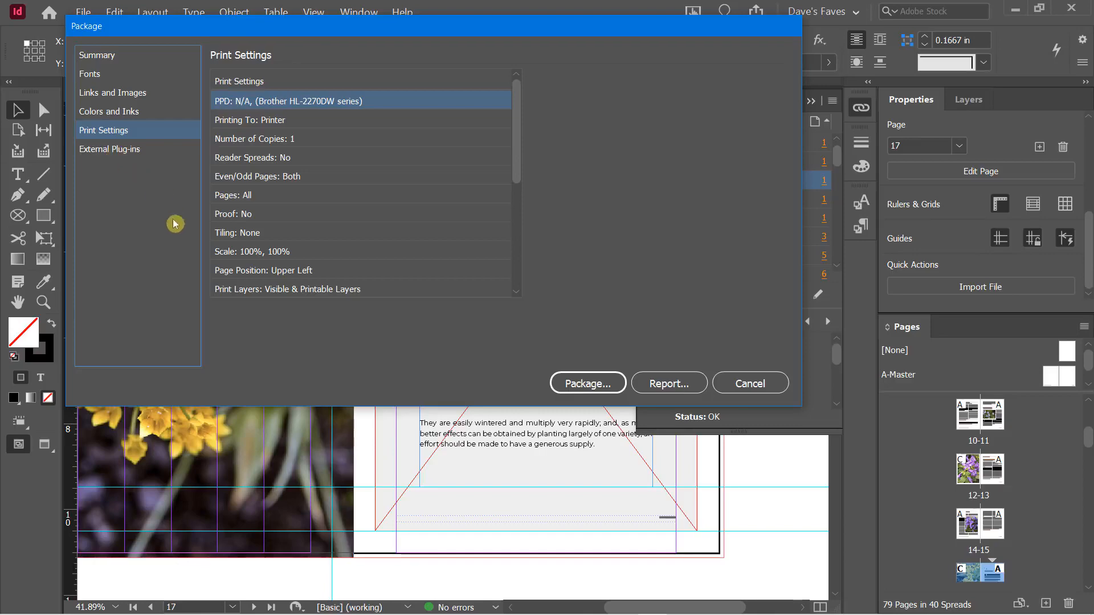
pyautogui.click(590, 384)
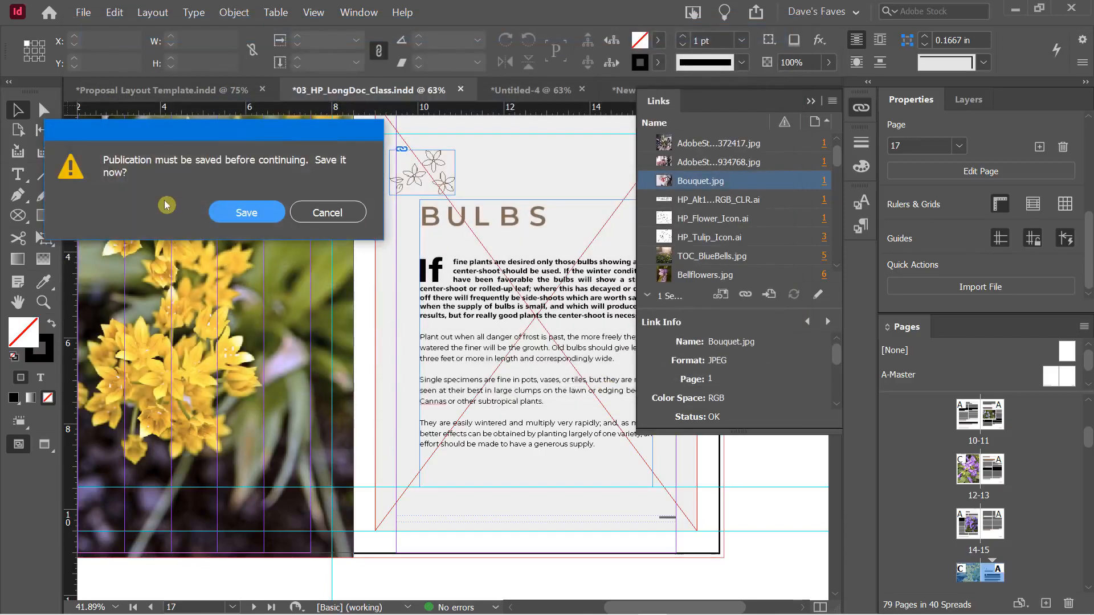
# Save the document, then enter company Learnit and the street address in Printing Instructions
pyautogui.click(225, 222)
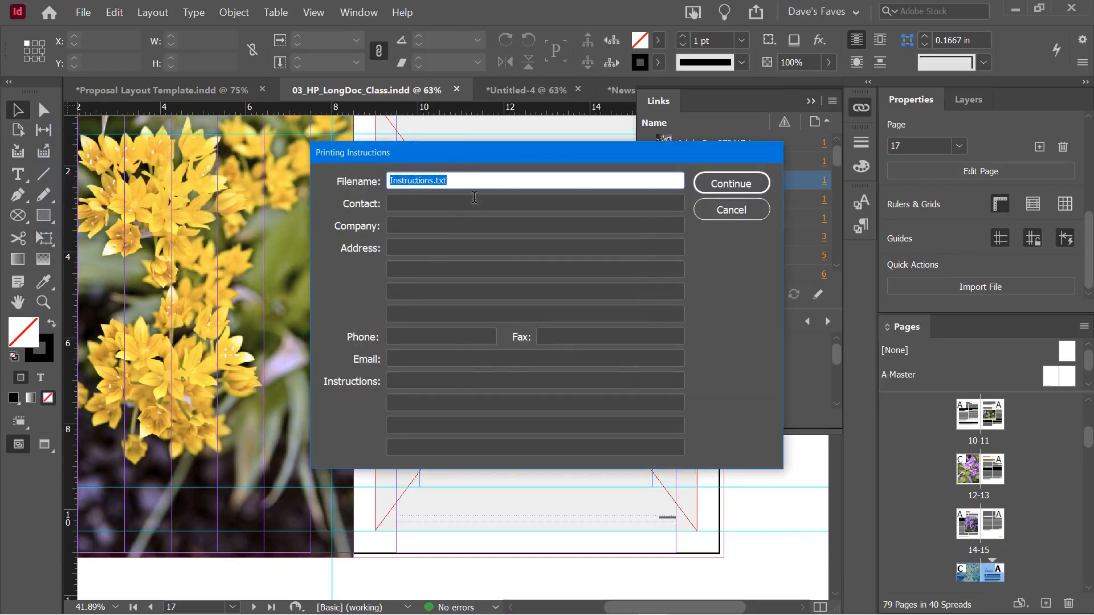
pyautogui.click(419, 204)
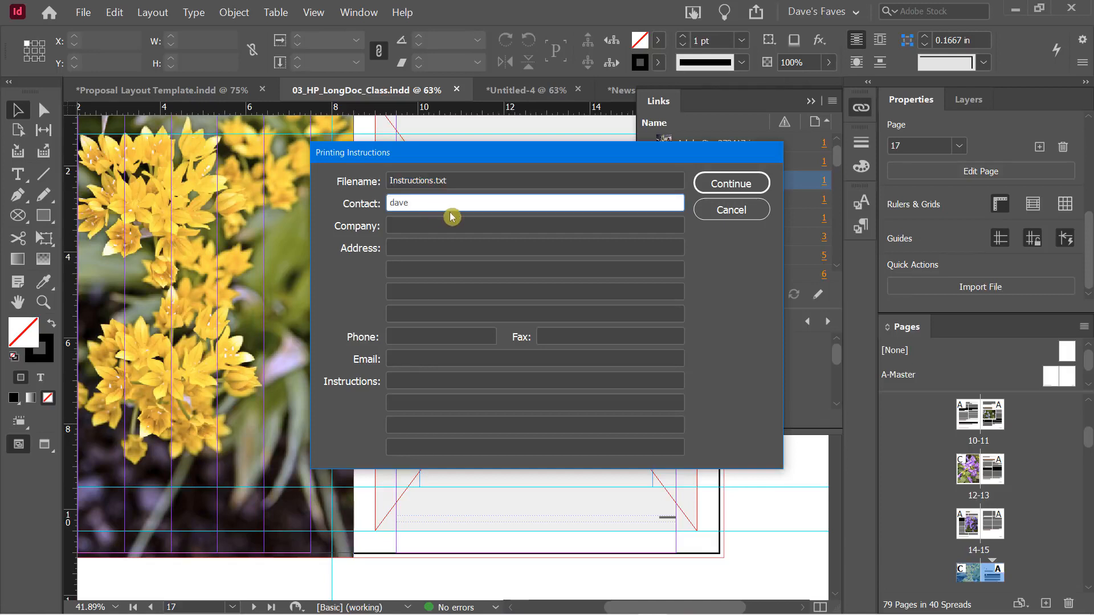
pyautogui.press('Tab')
pyautogui.write('Learnit')
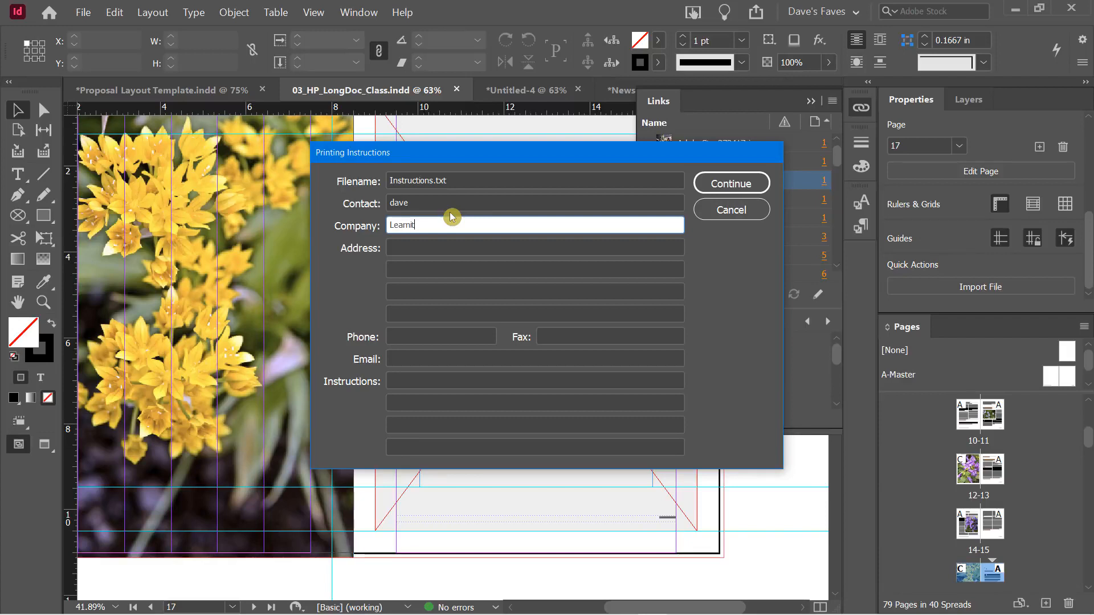
pyautogui.press('Tab')
pyautogui.write('123')
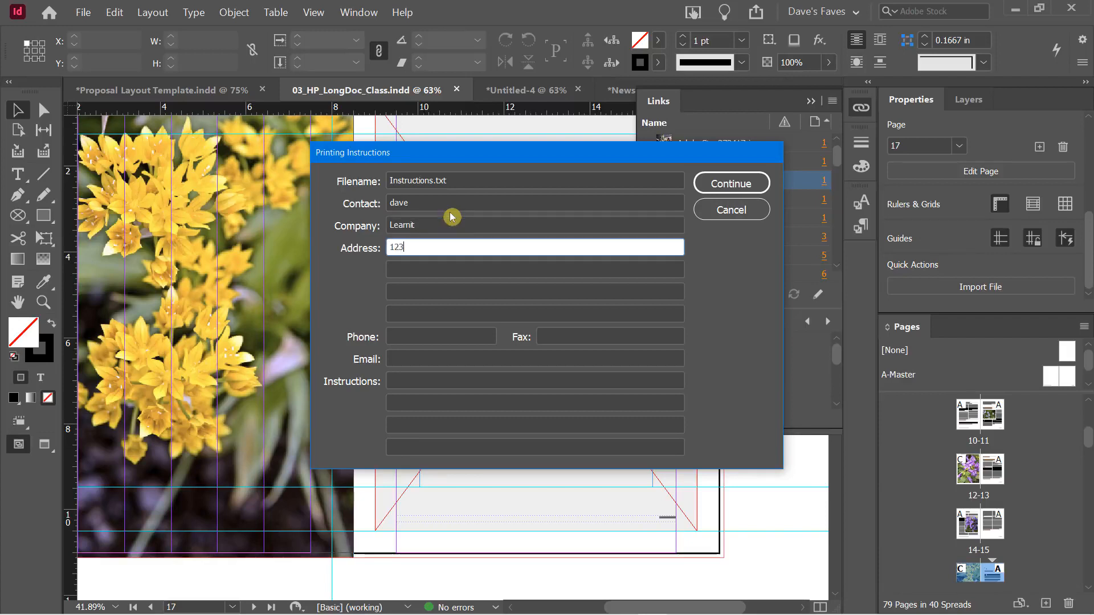
pyautogui.write(' Main Street')
# Add the phone number, contact e-mail and a note asking to be contacted about issues, then continue
pyautogui.click(394, 334)
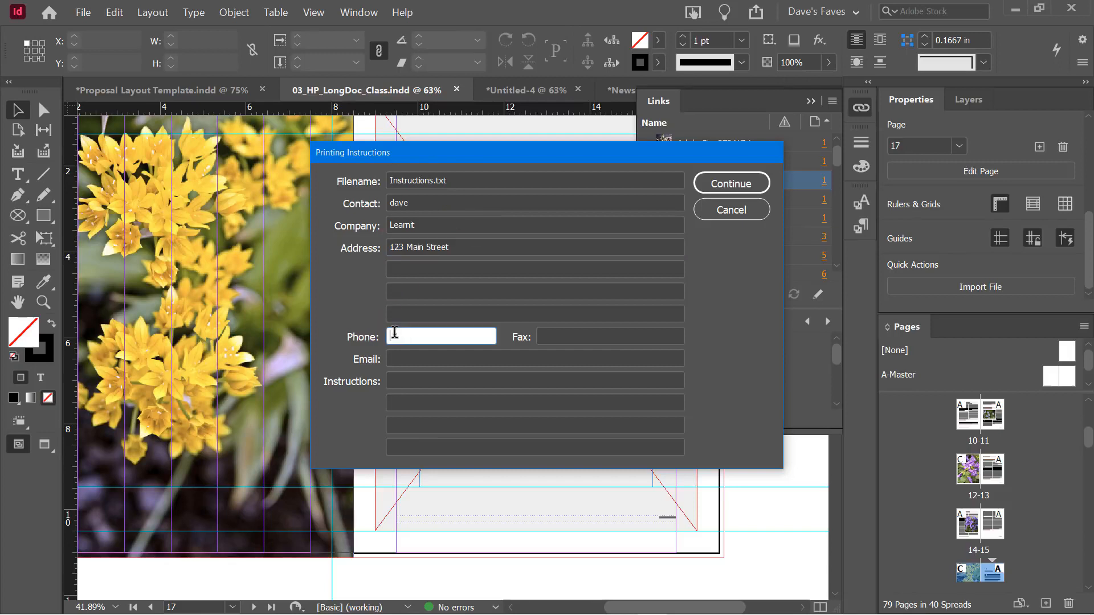
pyautogui.write('4155551212')
pyautogui.click(405, 358)
pyautogui.write('dave@')
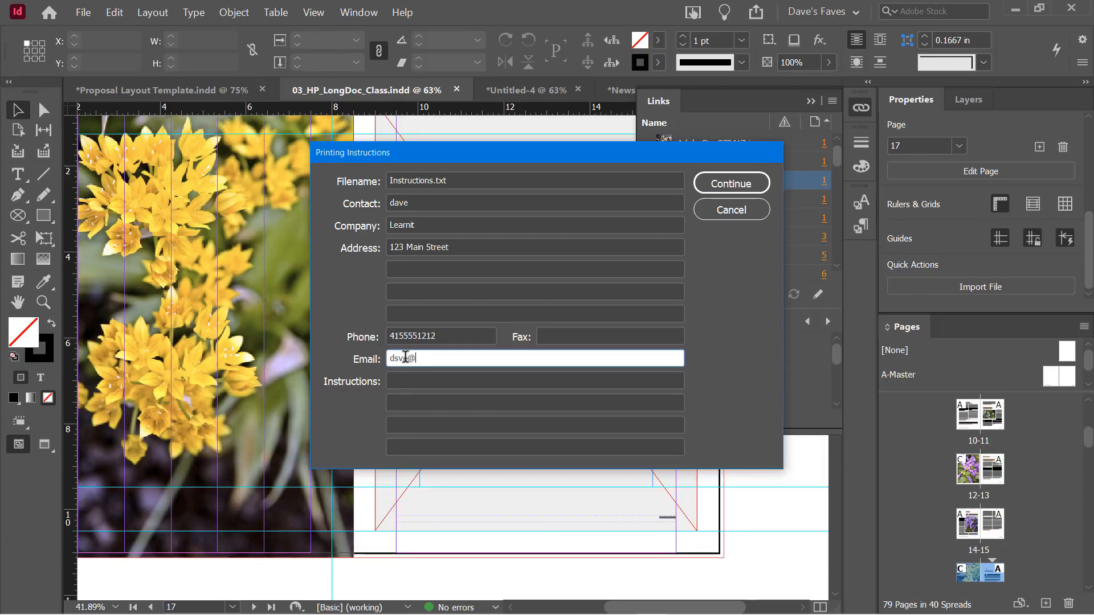
pyautogui.press('BackSpace')
pyautogui.press('BackSpace')
pyautogui.press('BackSpace')
pyautogui.press('BackSpace')
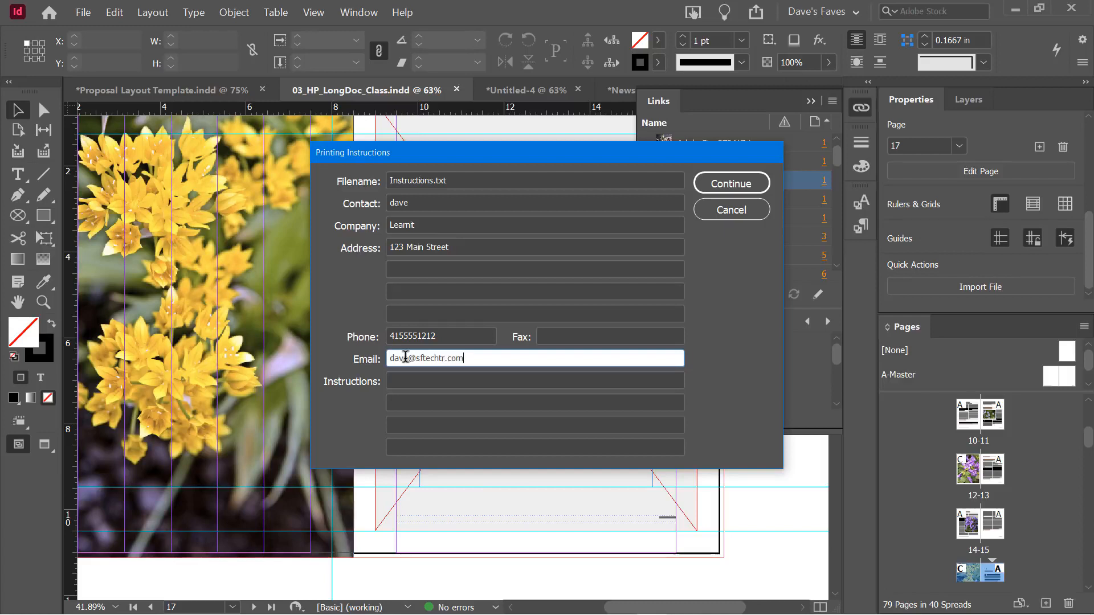
pyautogui.click(410, 380)
pyautogui.write('d')
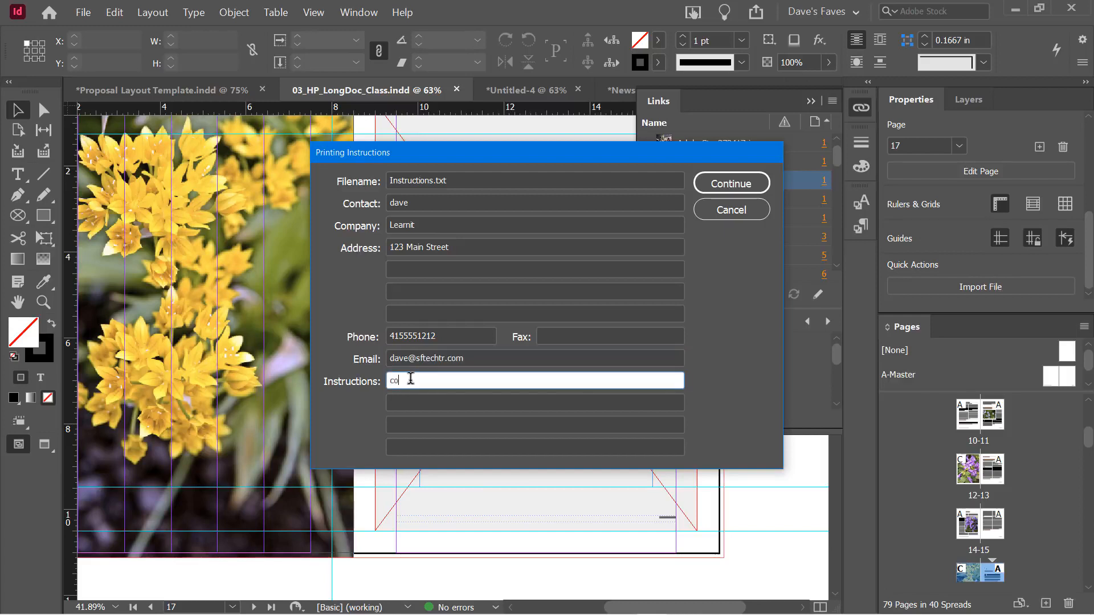
pyautogui.write('ontact me if there are any issues.')
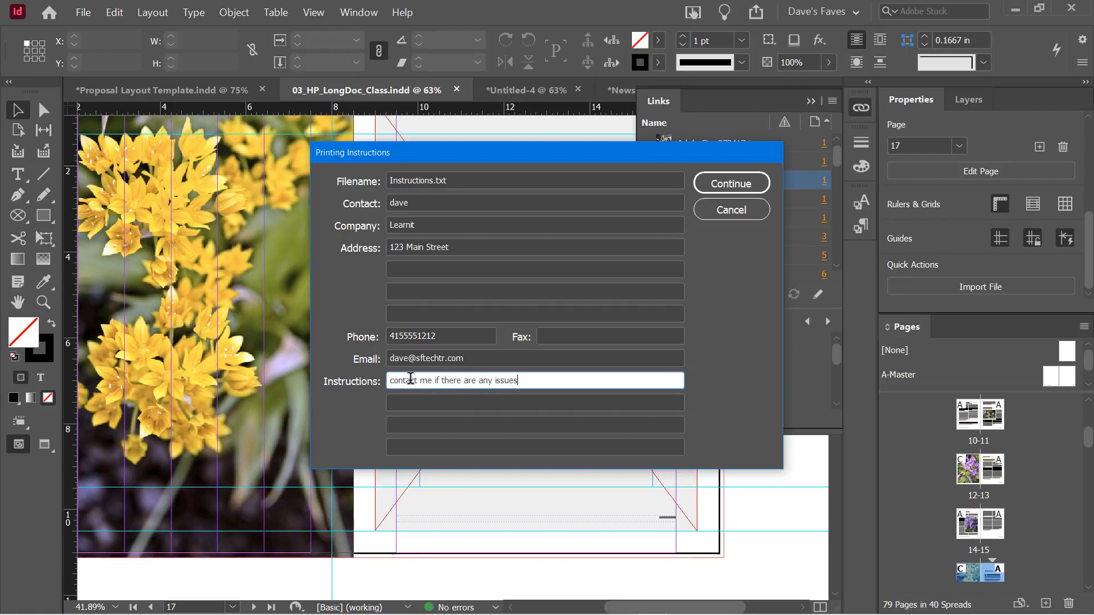
pyautogui.click(729, 182)
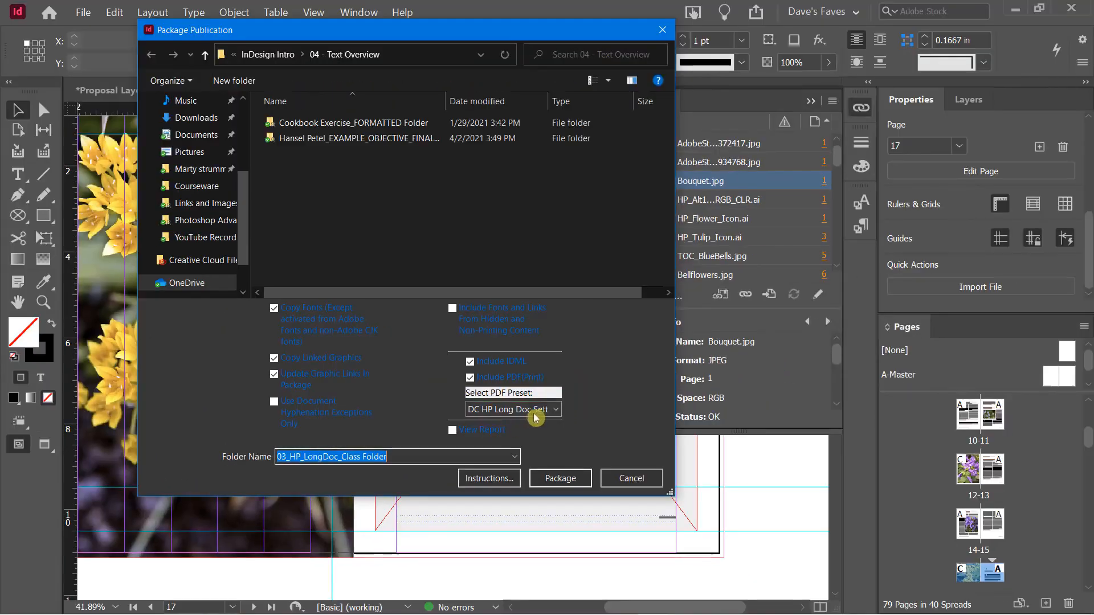
# Package with the DC HP Long Doc Settings PDF preset into the InDesign Intro (June 2021) folder
pyautogui.click(524, 401)
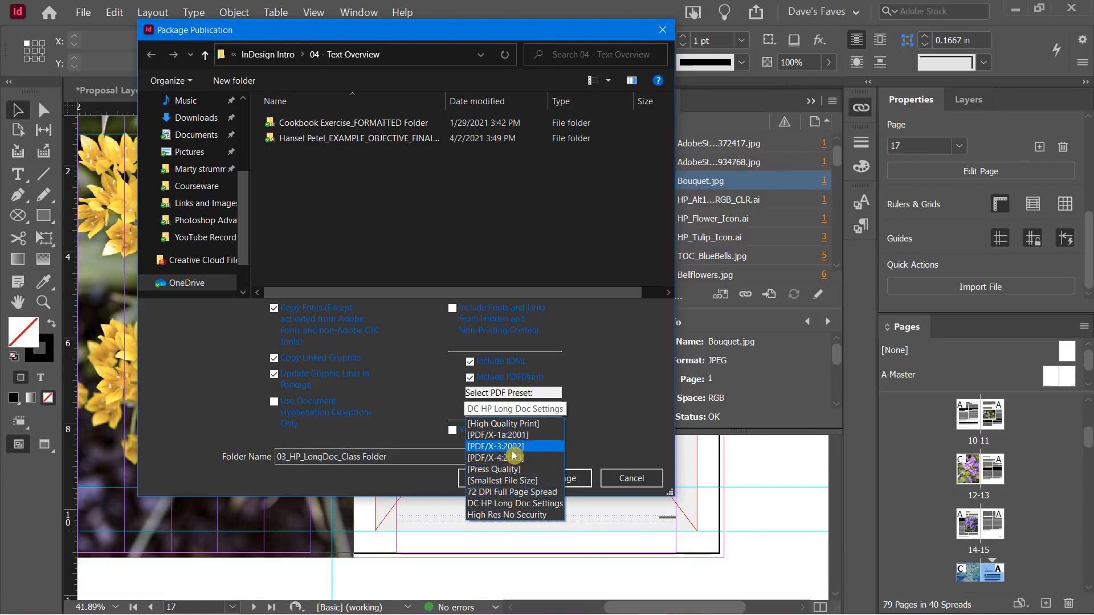
pyautogui.click(606, 386)
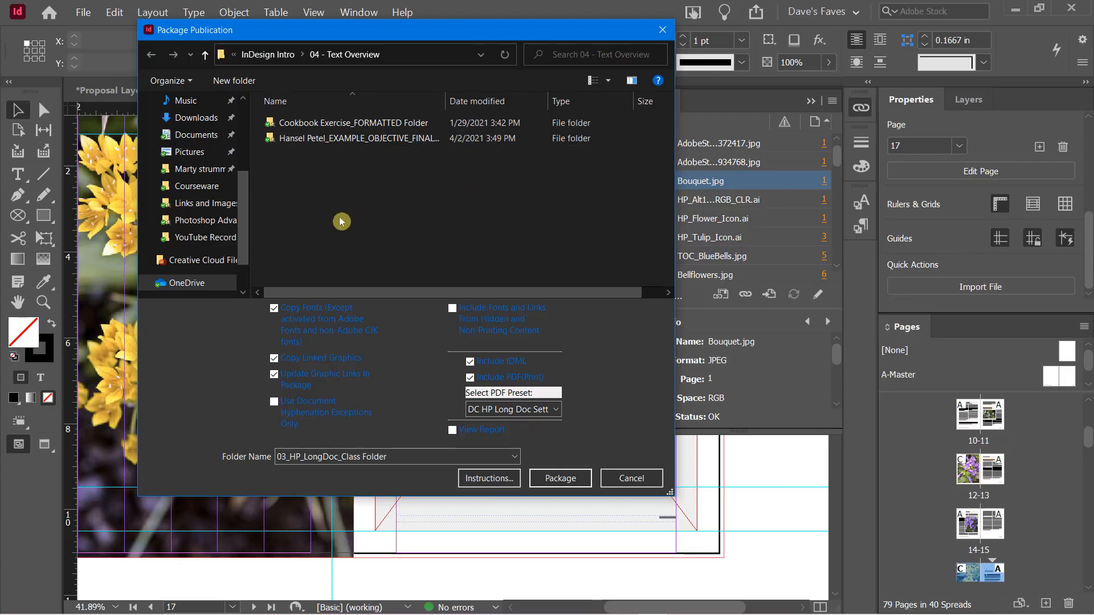
pyautogui.moveTo(242, 174); pyautogui.dragTo(241, 108)
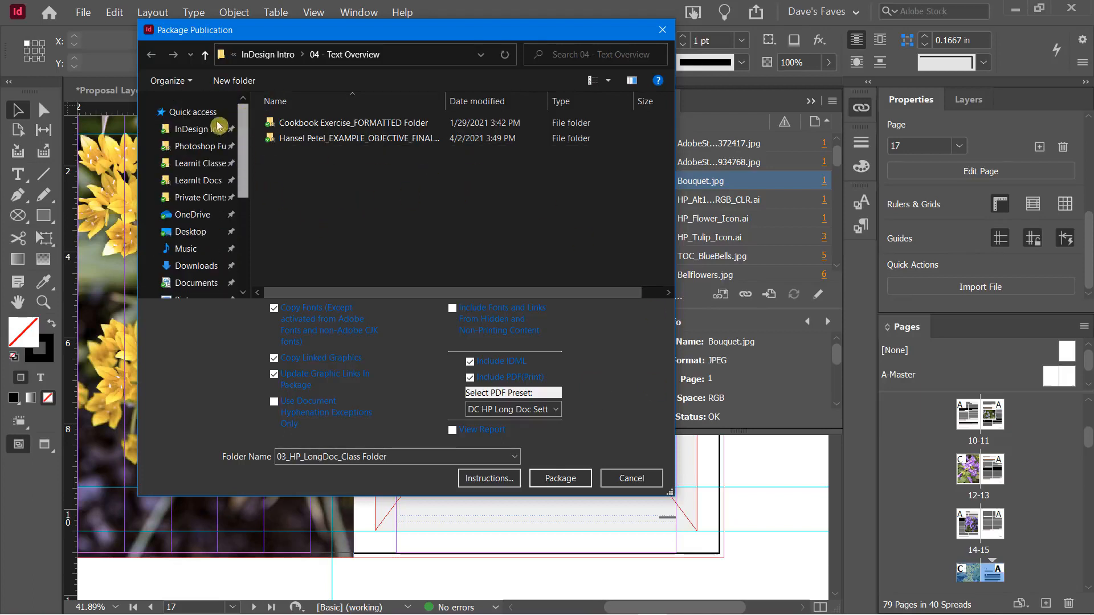
pyautogui.click(176, 130)
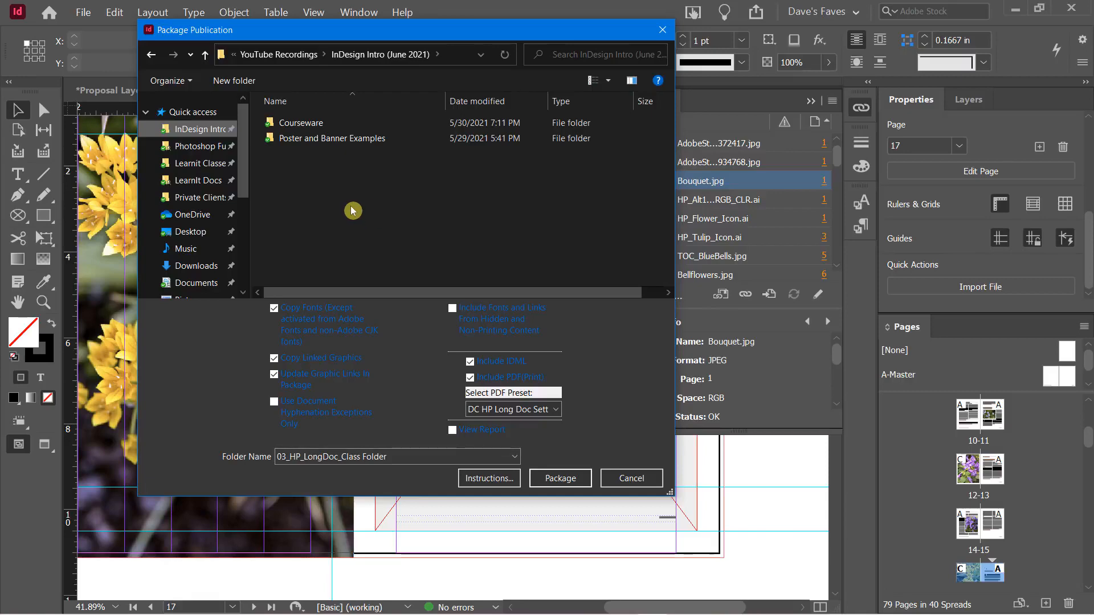
pyautogui.click(544, 479)
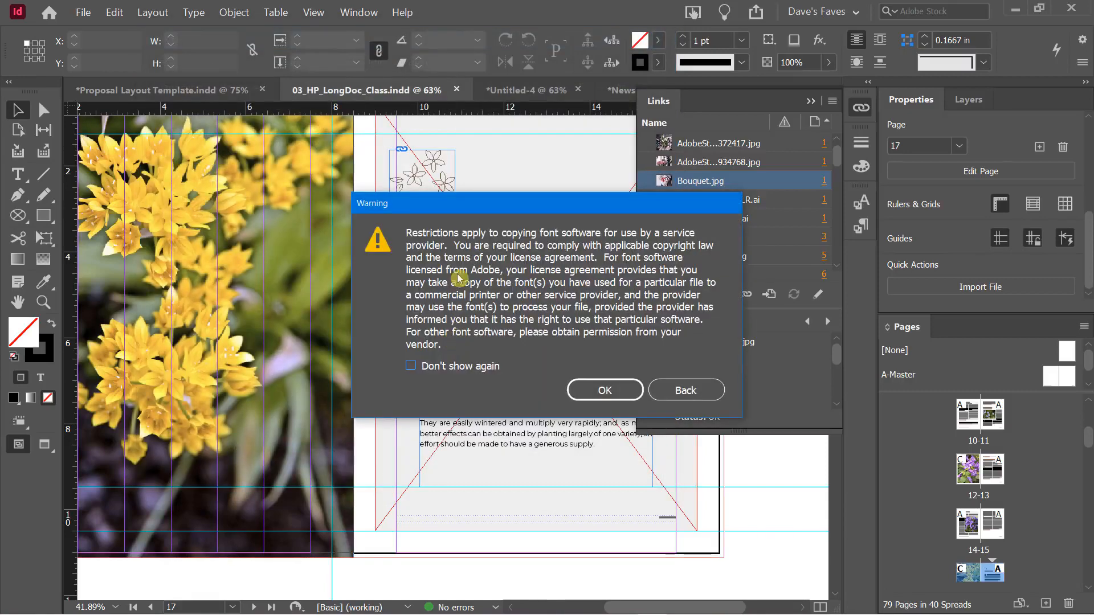
# Permanently dismiss the font-licensing warning so packaging completes, then bring up the window switcher
pyautogui.click(441, 367)
pyautogui.click(599, 391)
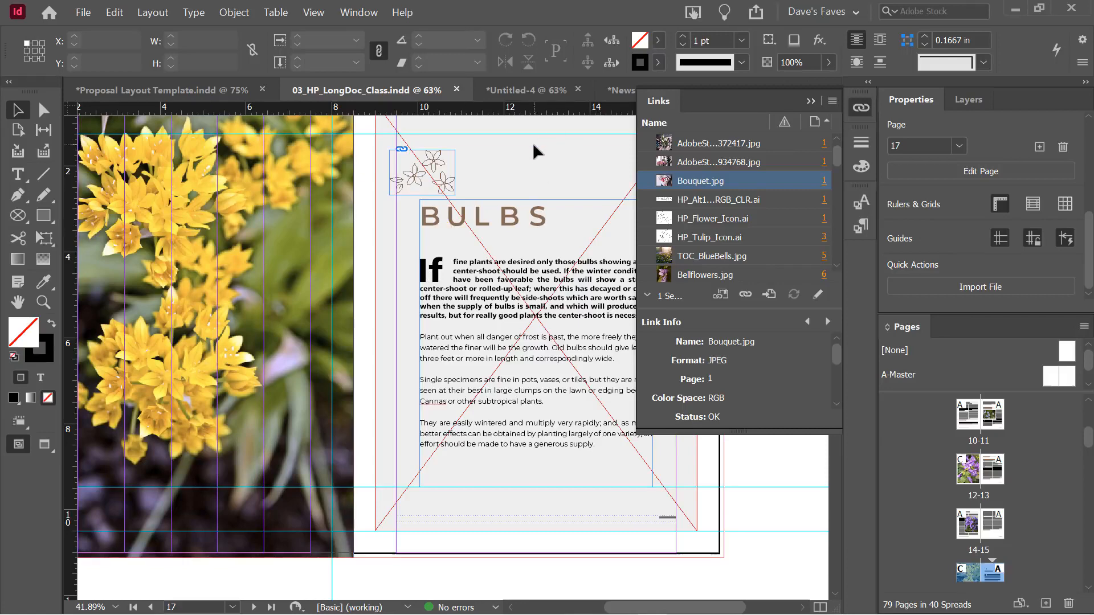
pyautogui.hotkey('alt', 'Tab')
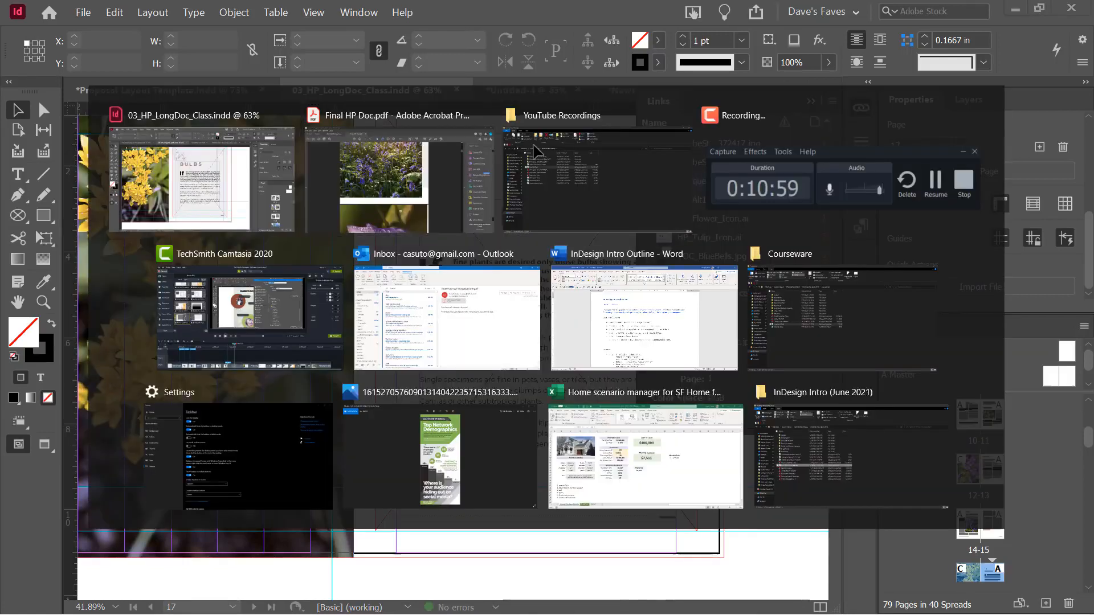
# Open InDesign Intro (June 2021) > 03_HP_LongDoc_Class Folder and inspect the packaged Links images
pyautogui.click(535, 151)
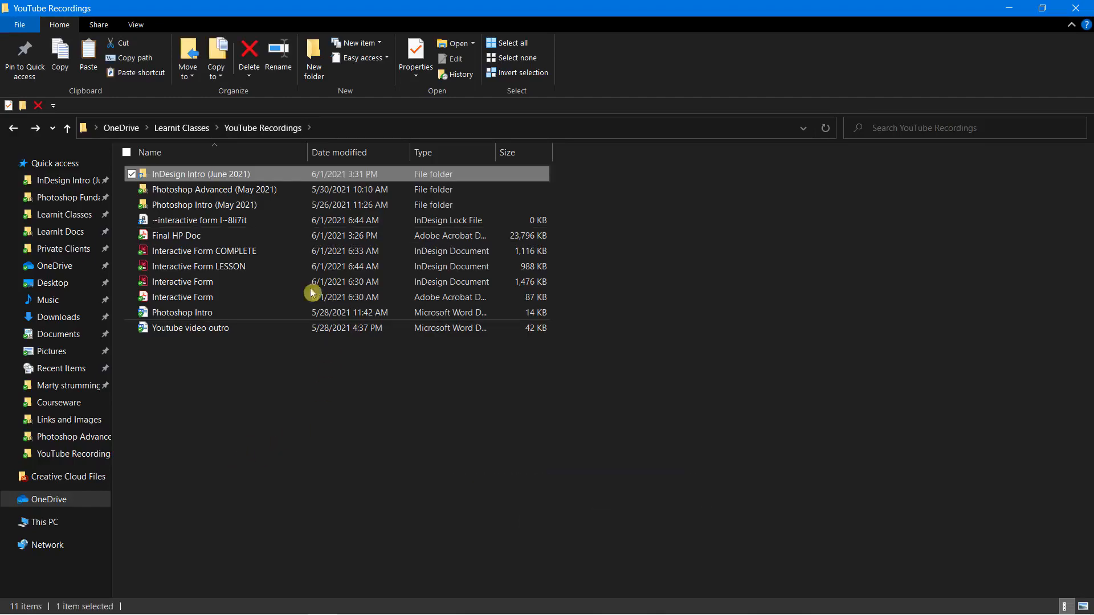
pyautogui.doubleClick(155, 174)
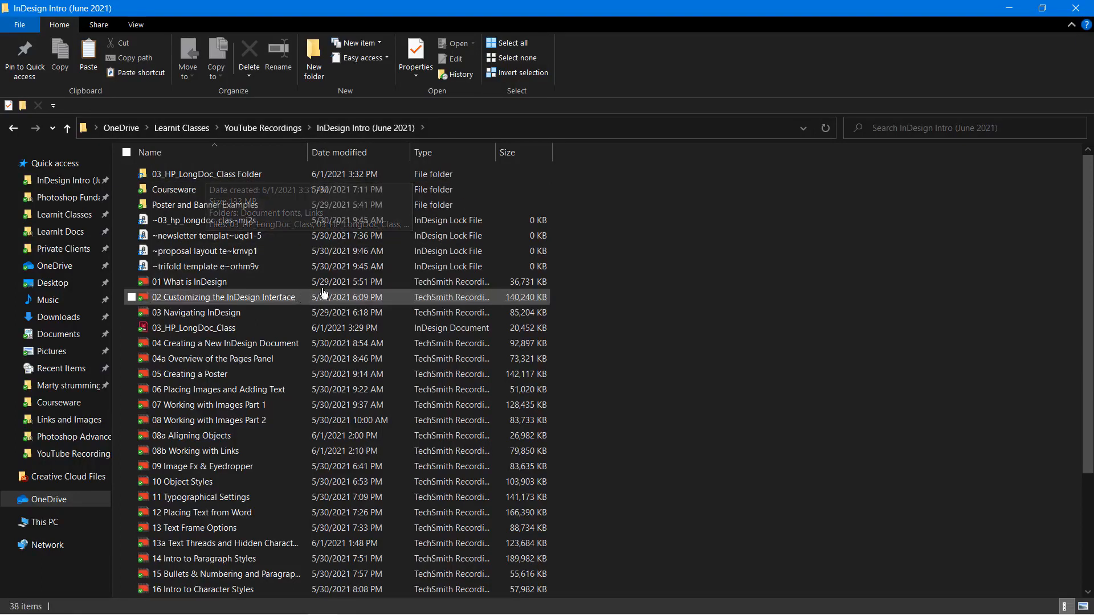
pyautogui.doubleClick(231, 175)
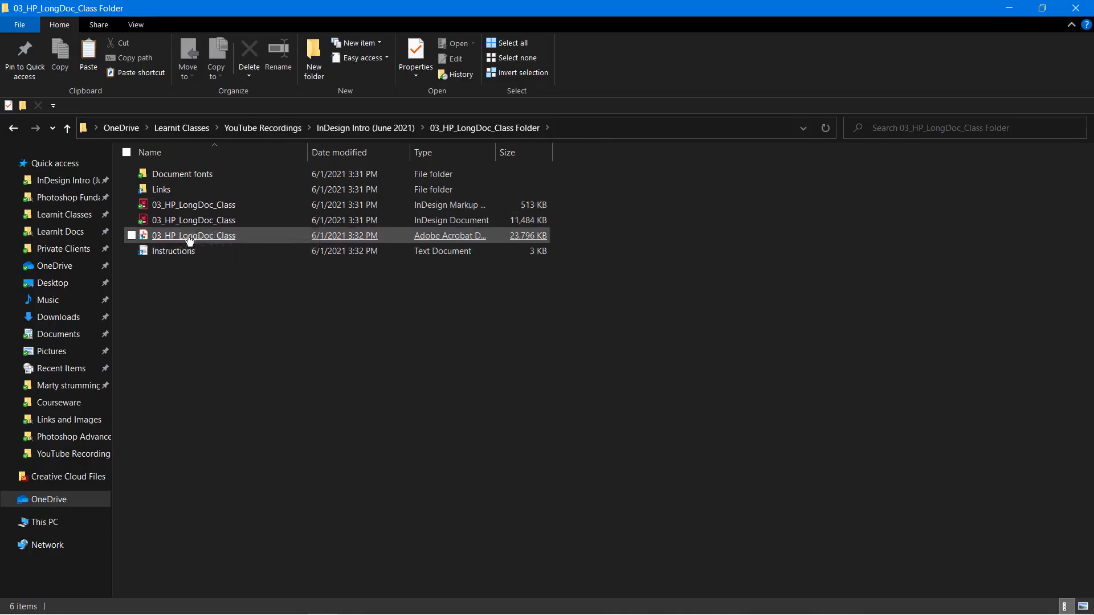
pyautogui.doubleClick(167, 196)
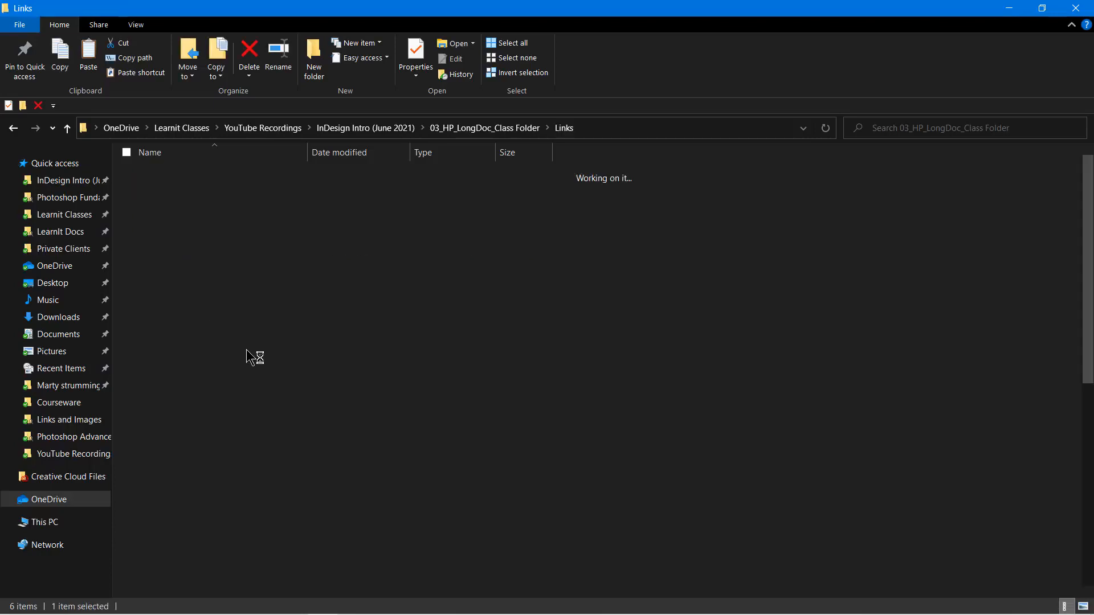
pyautogui.scroll(-1, 483, 362)
pyautogui.scroll(1, 483, 362)
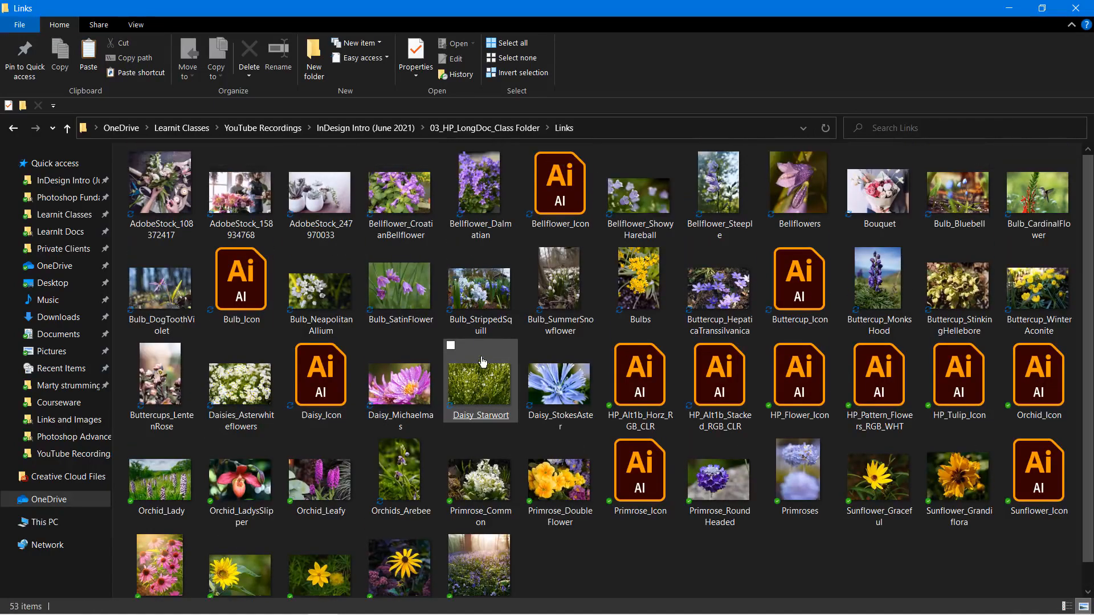
pyautogui.click(13, 128)
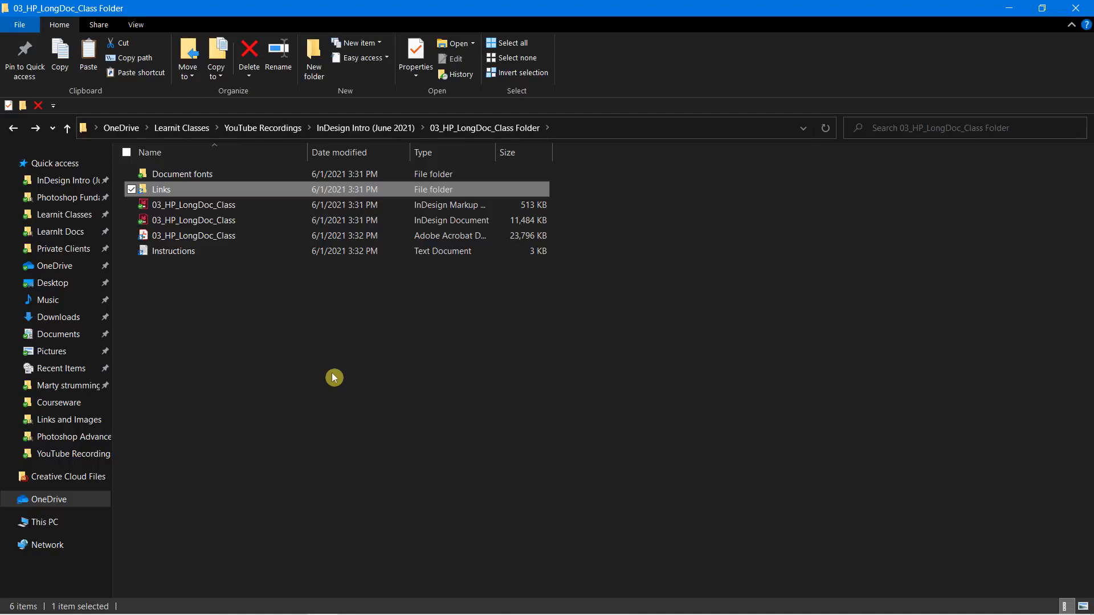
# Check the Document fonts folder contents, then head back toward InDesign
pyautogui.doubleClick(209, 174)
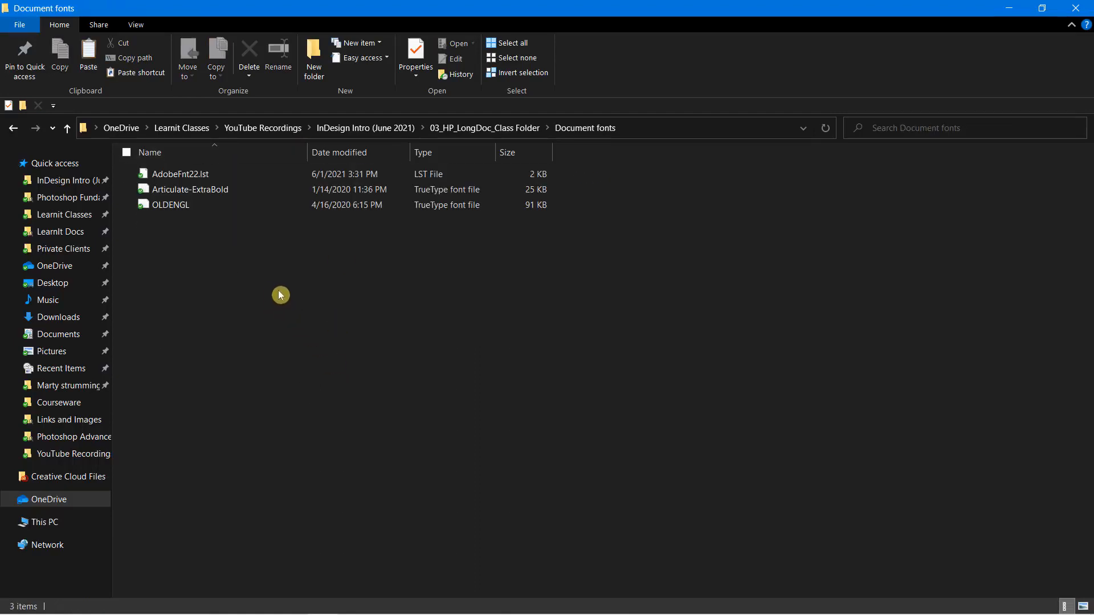
pyautogui.click(13, 127)
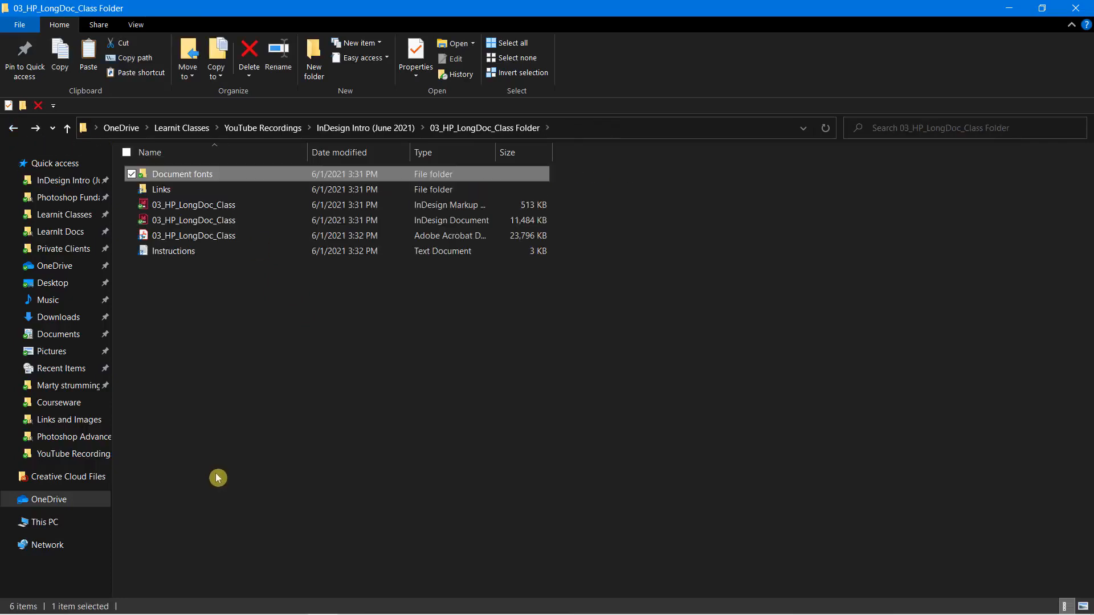
pyautogui.click(232, 454)
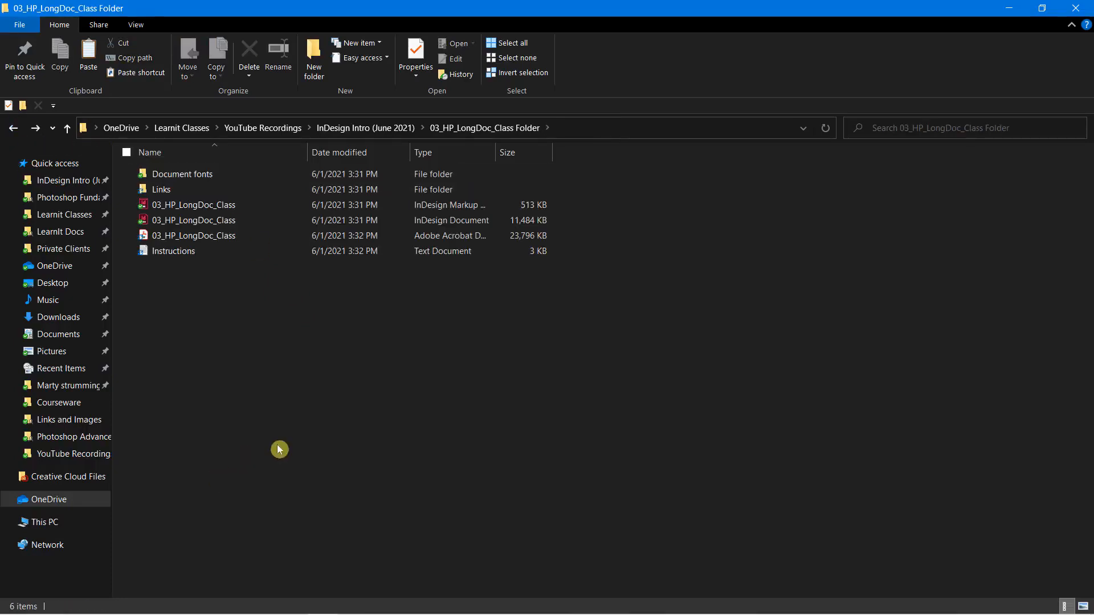
pyautogui.hotkey('alt', 'Tab')
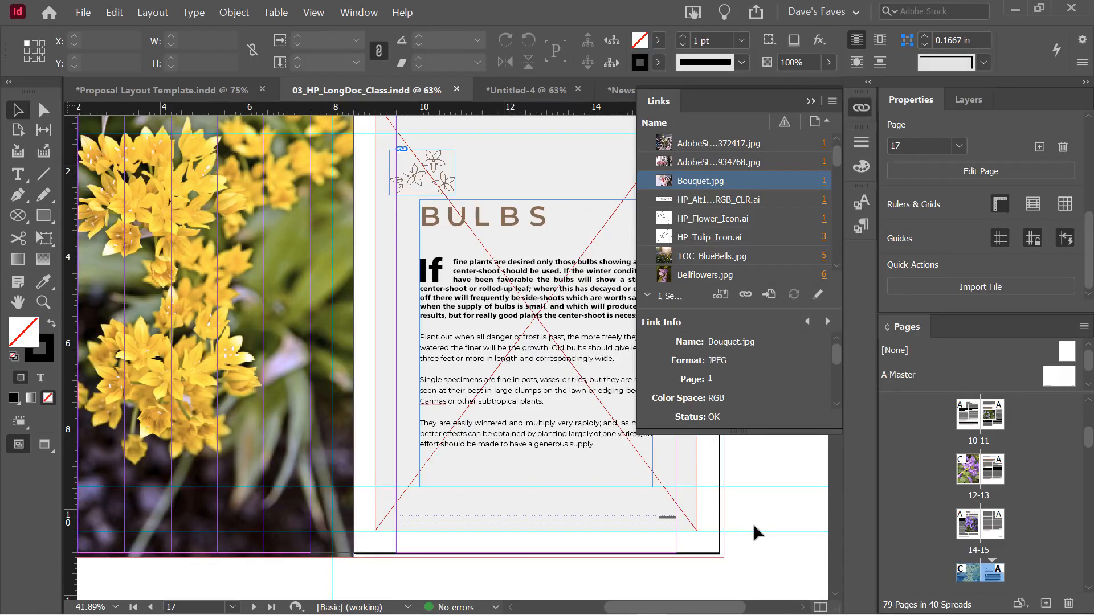
# Back in InDesign on page 17, browse the Type menu and close it without choosing anything
pyautogui.click(190, 12)
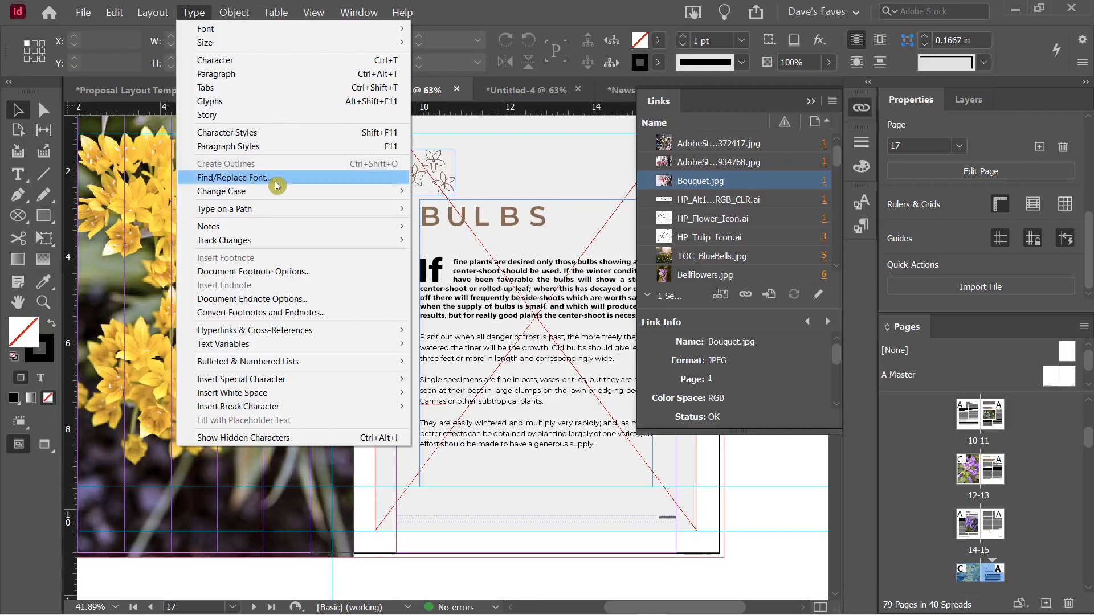
pyautogui.click(498, 18)
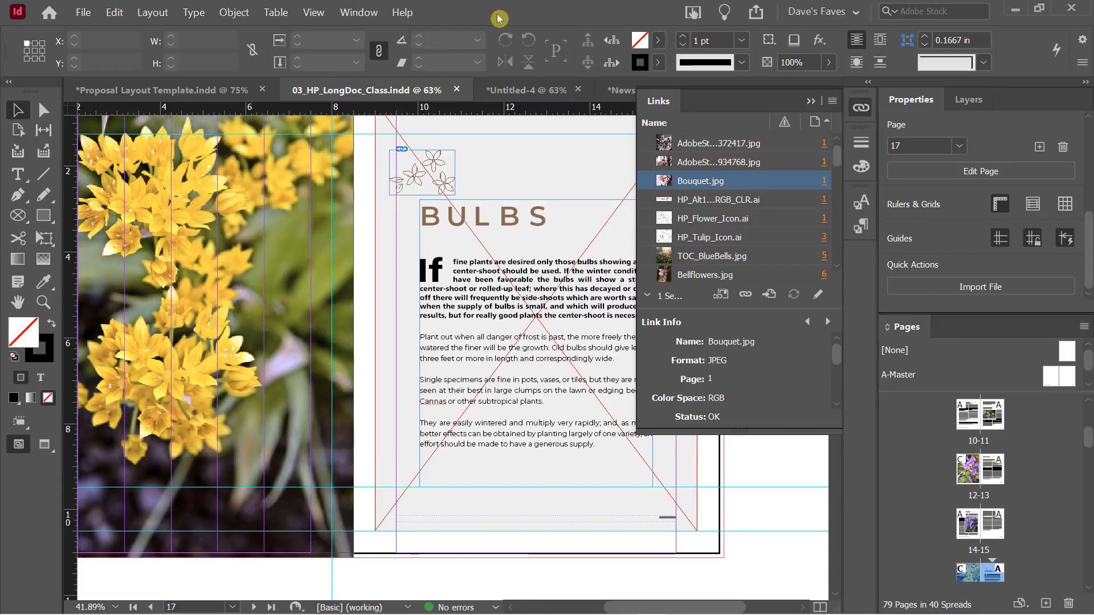